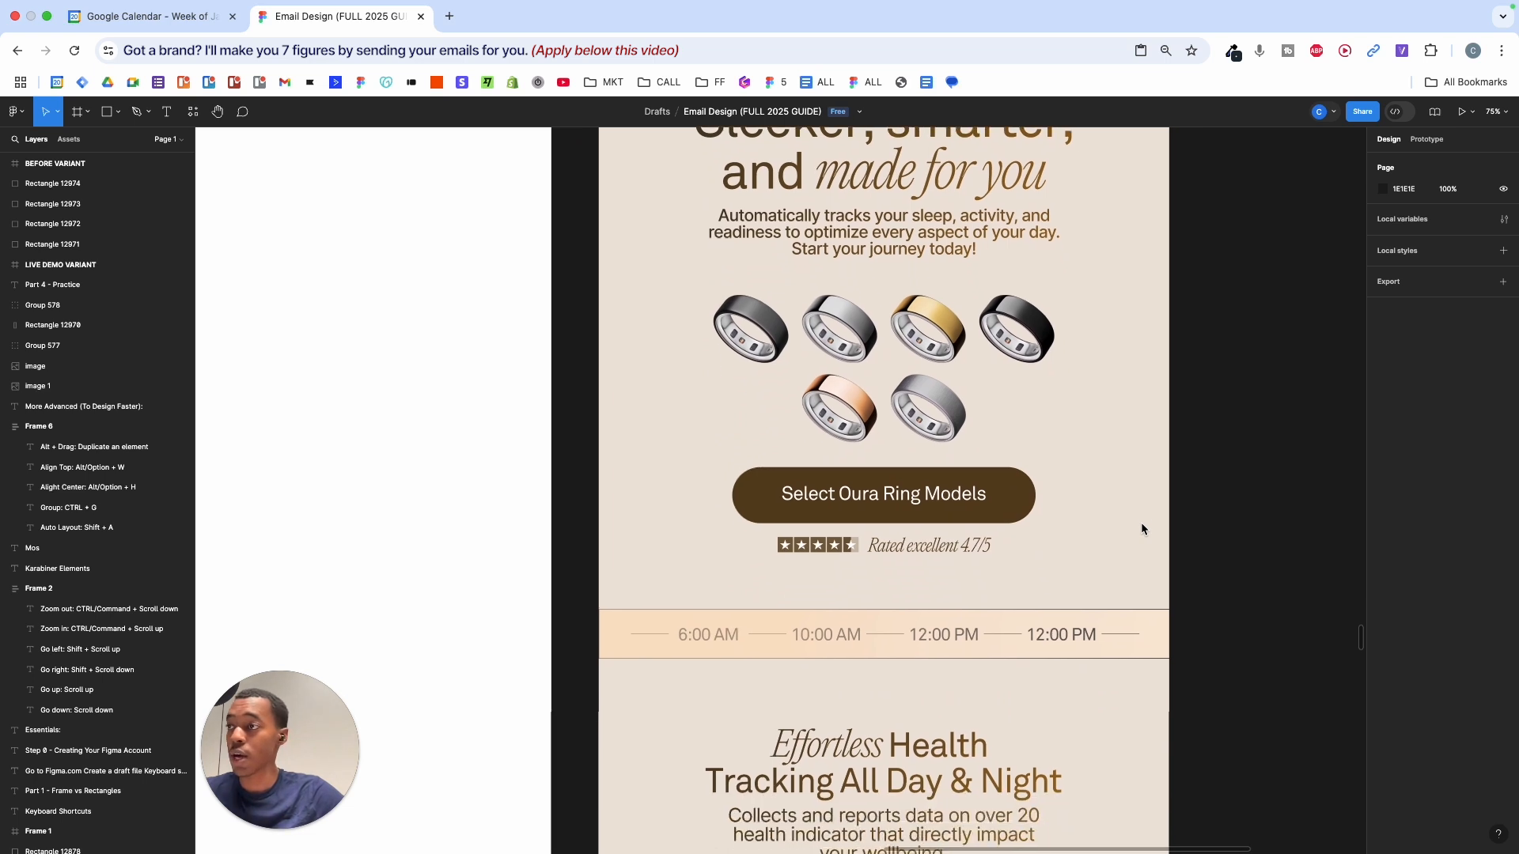
# - Scroll through the Email Design file, then select and deselect the figma.com web address
pyautogui.scroll(-11, 1141, 528)
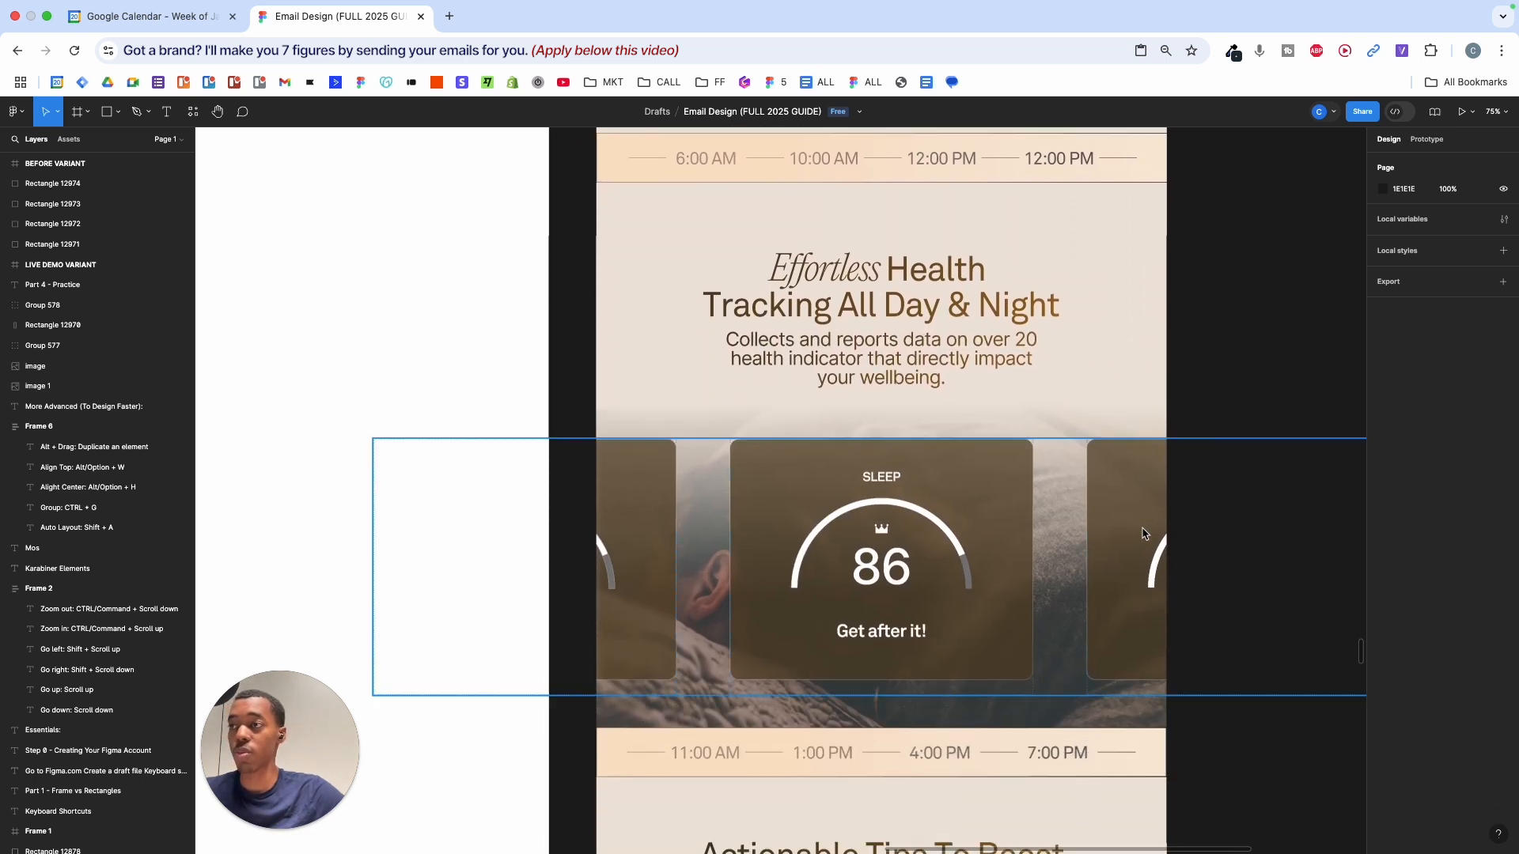
pyautogui.scroll(-2, 1141, 527)
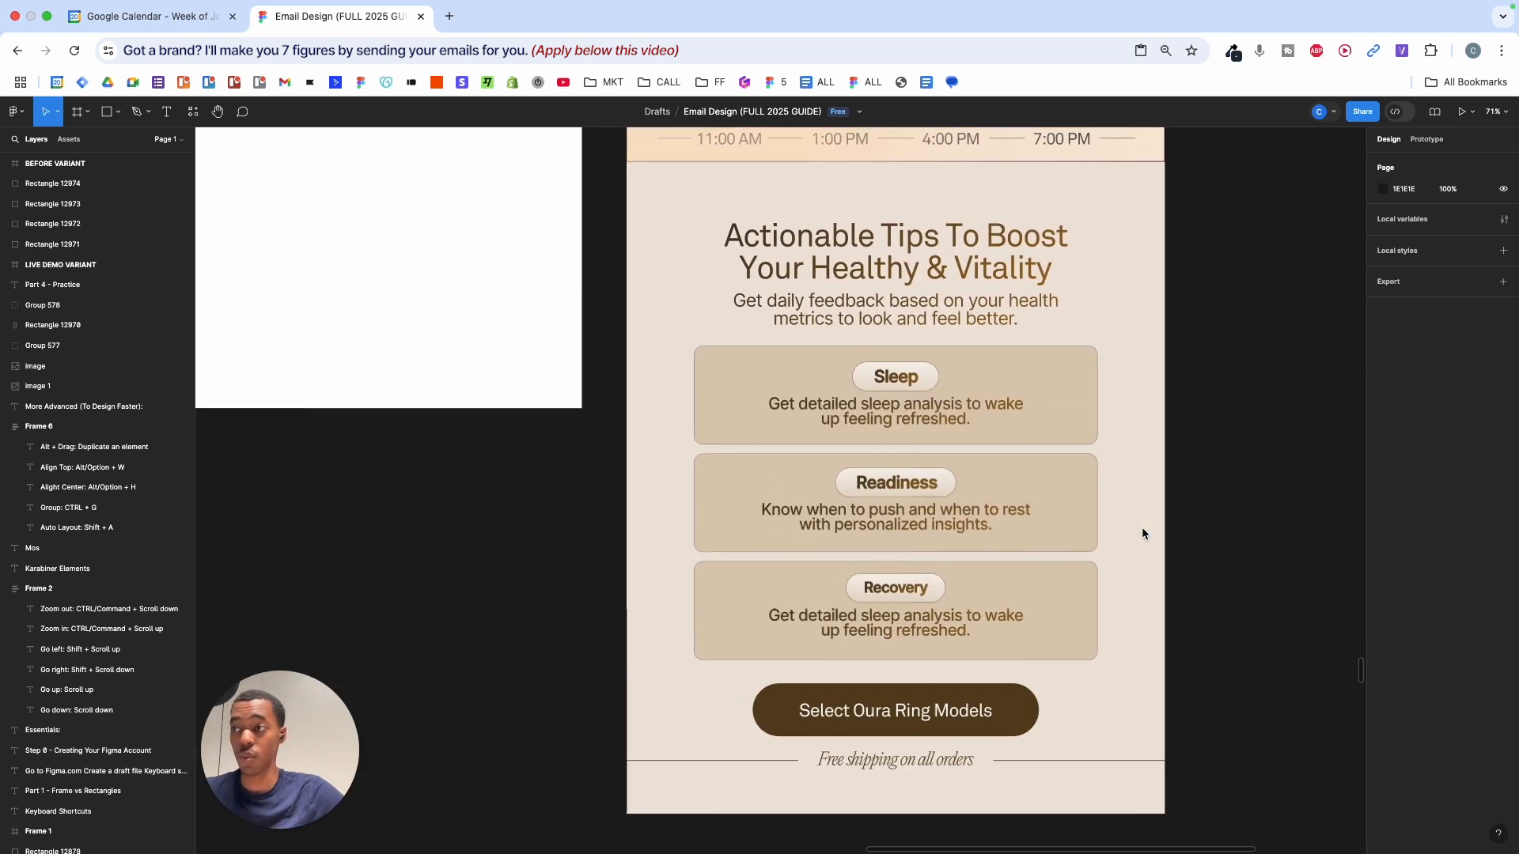
pyautogui.scroll(2, 1141, 527)
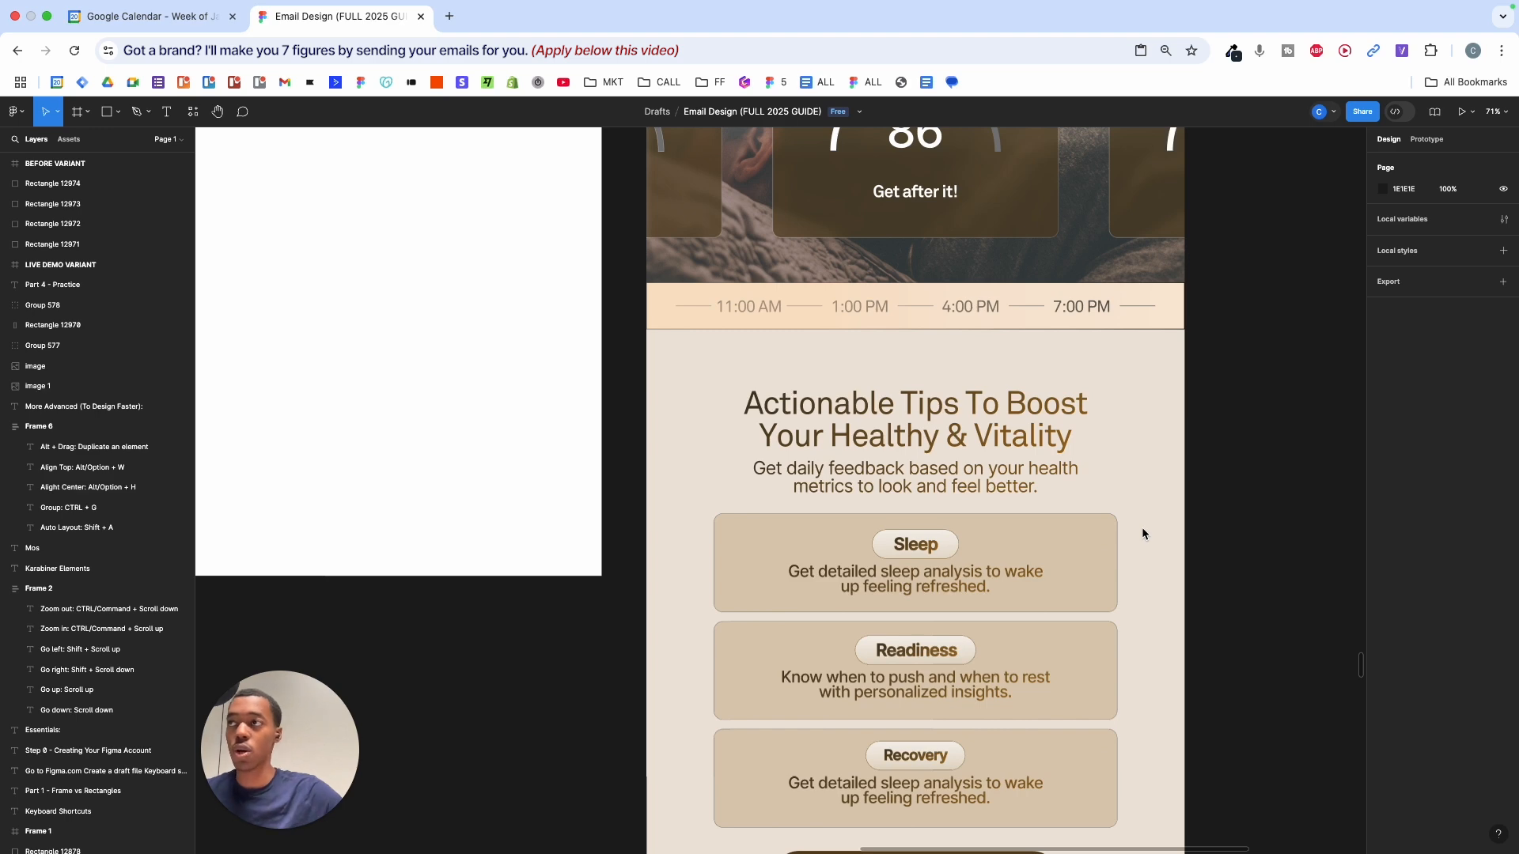
pyautogui.scroll(-10, 1141, 527)
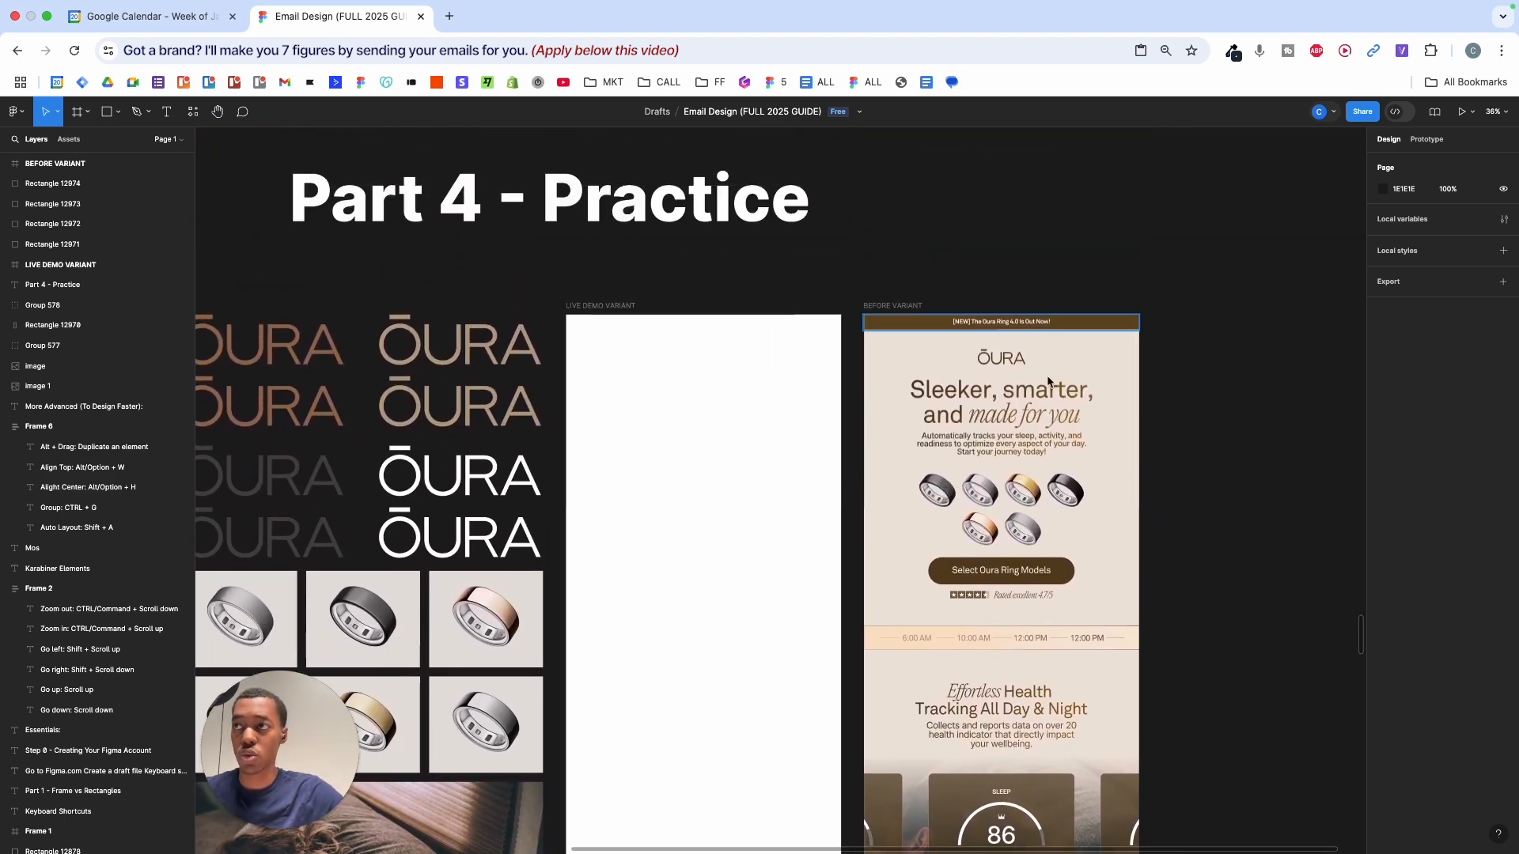
pyautogui.scroll(-4, 1051, 619)
pyautogui.scroll(-1, 1051, 625)
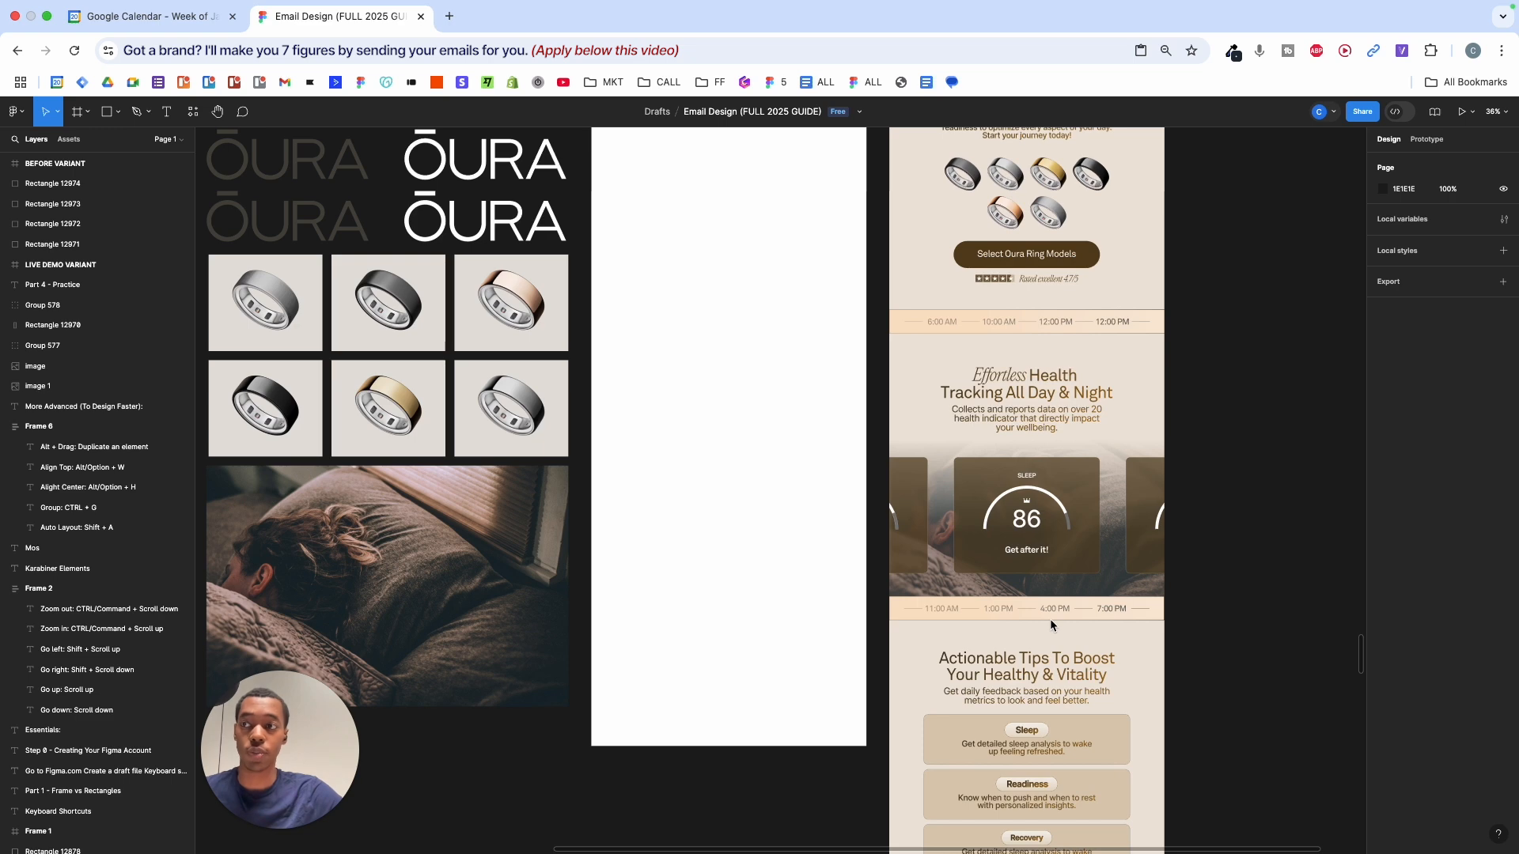
pyautogui.scroll(-1, 1050, 621)
pyautogui.scroll(3, 1051, 621)
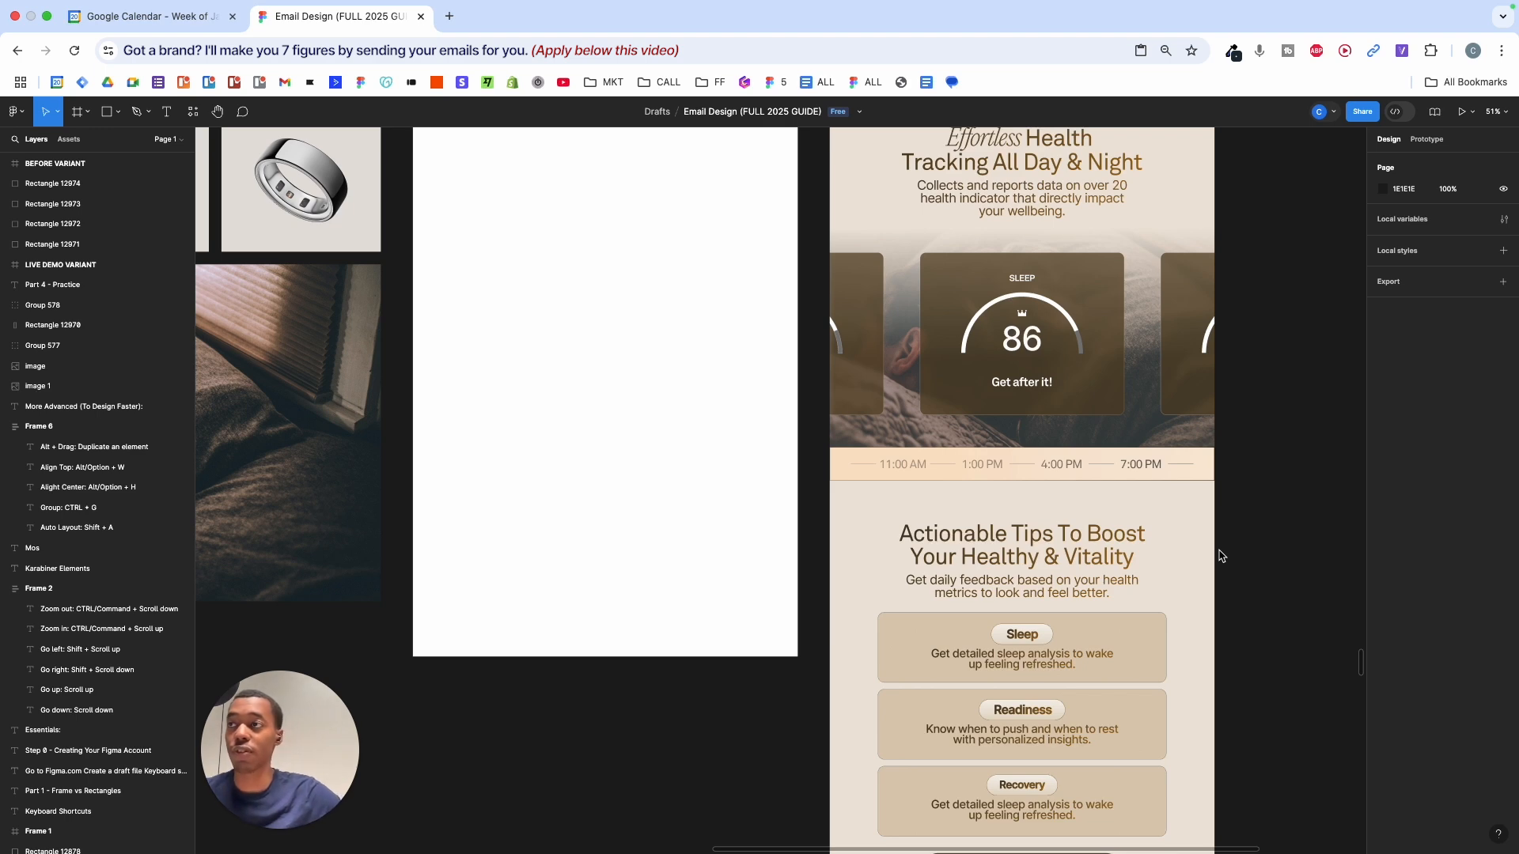
pyautogui.scroll(10, 1219, 556)
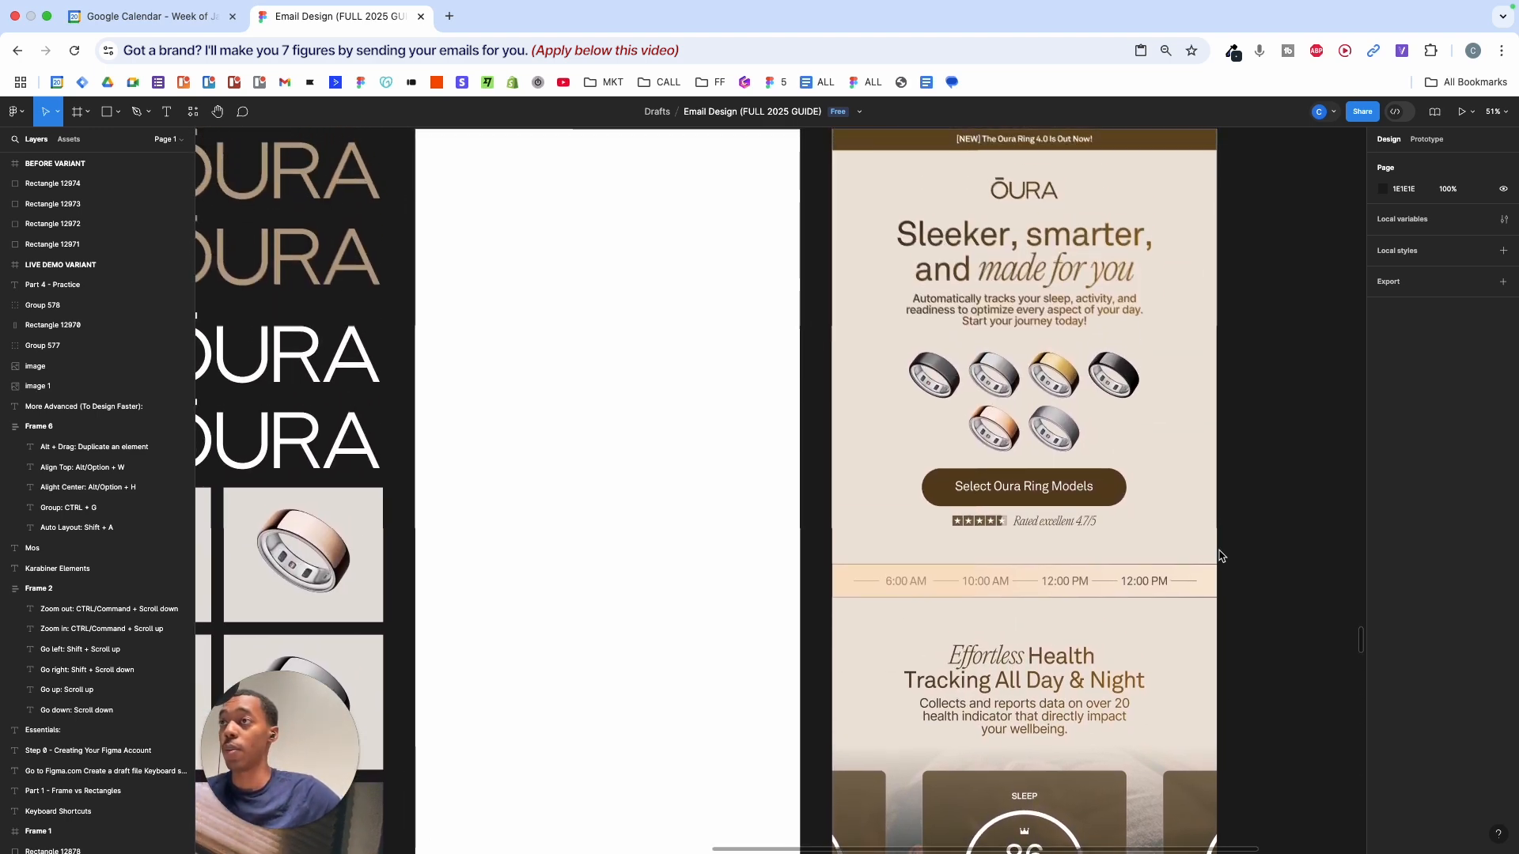
pyautogui.scroll(1, 1219, 556)
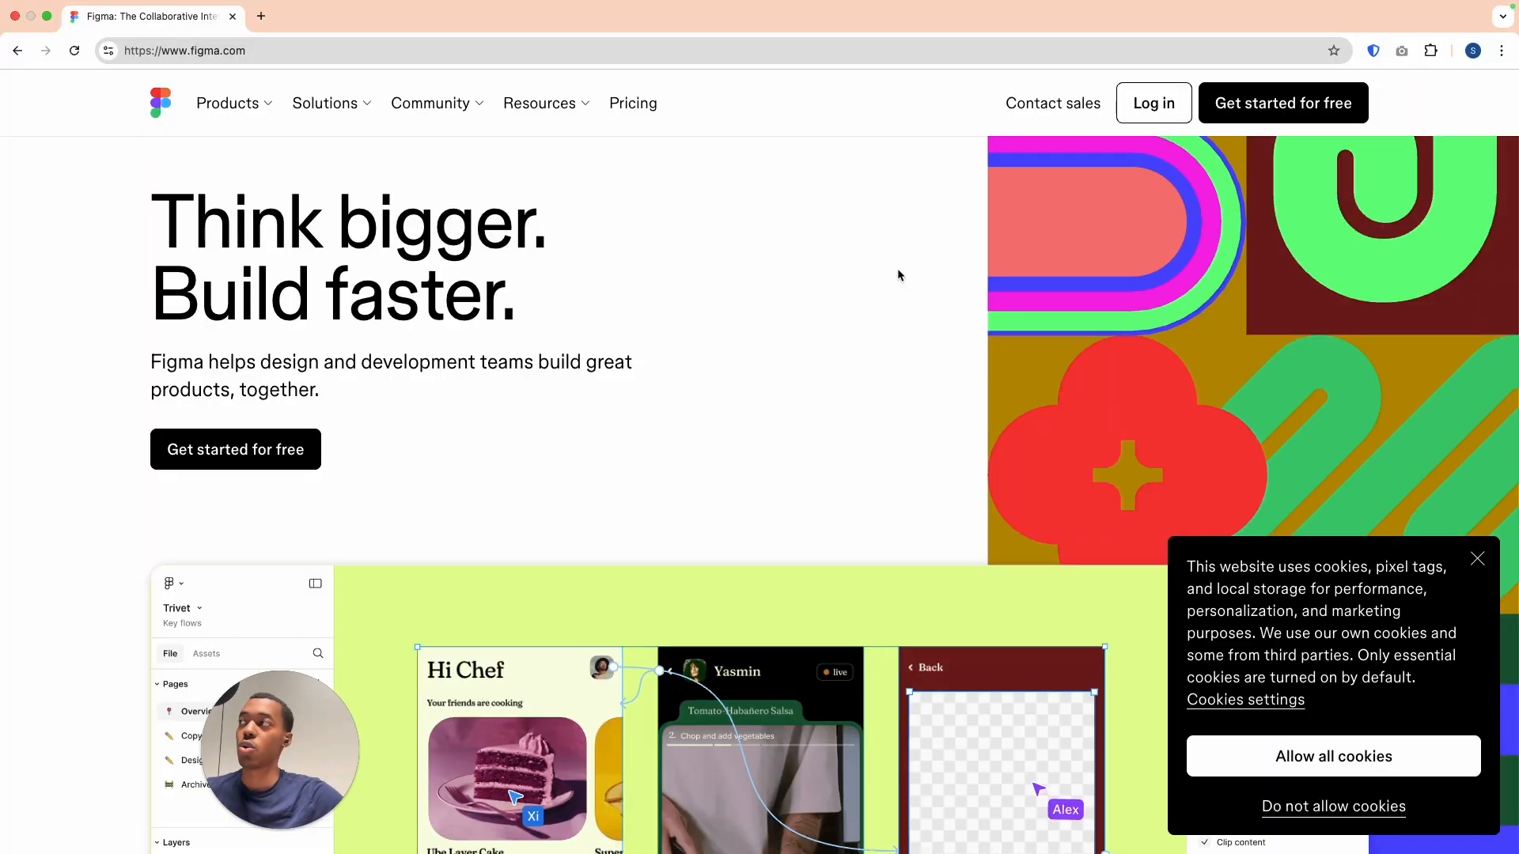
pyautogui.click(715, 50)
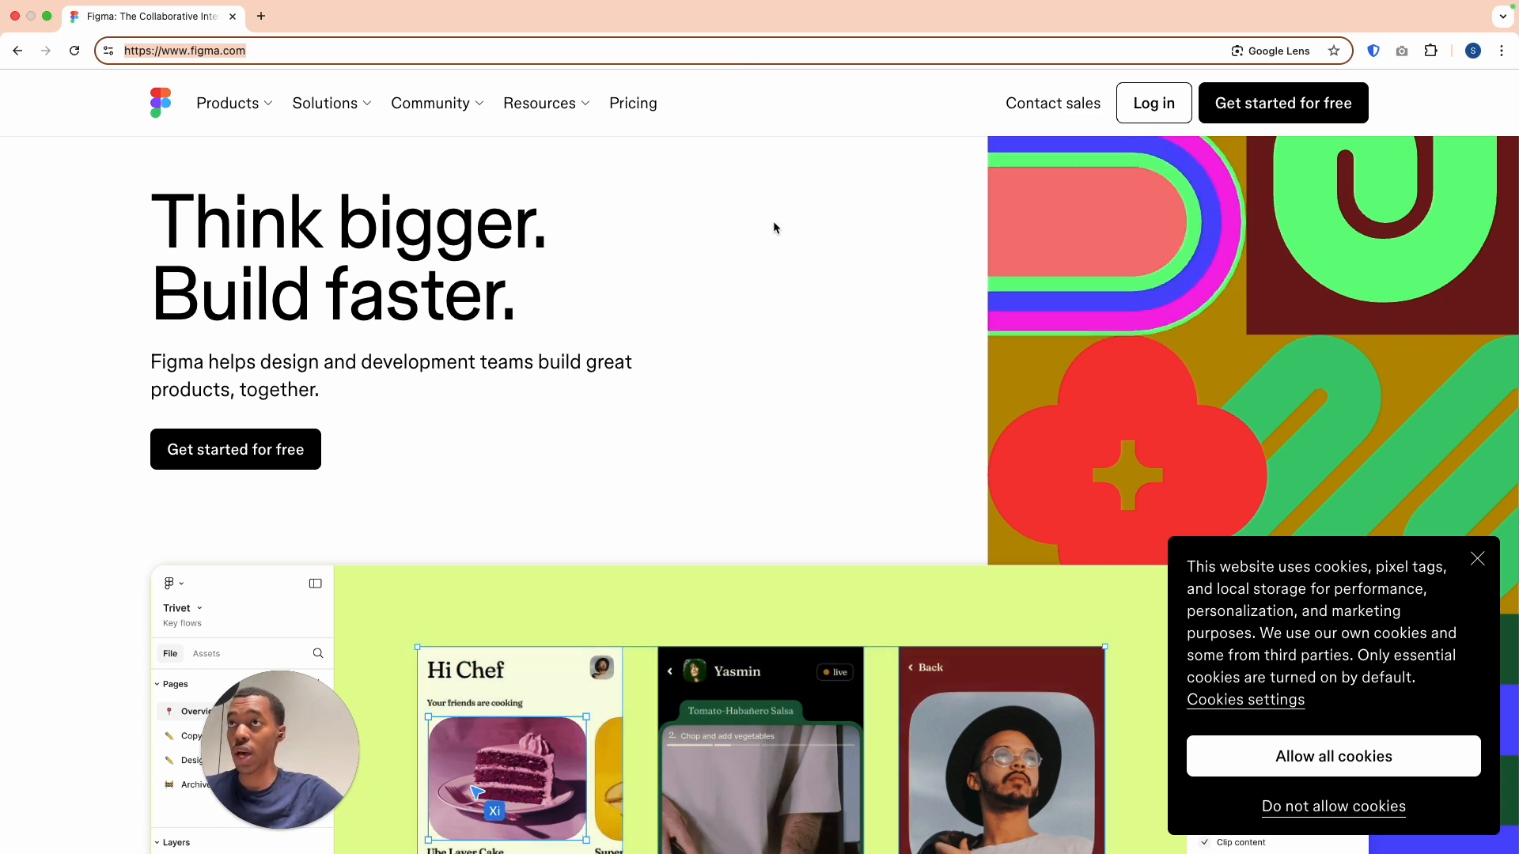
pyautogui.click(783, 336)
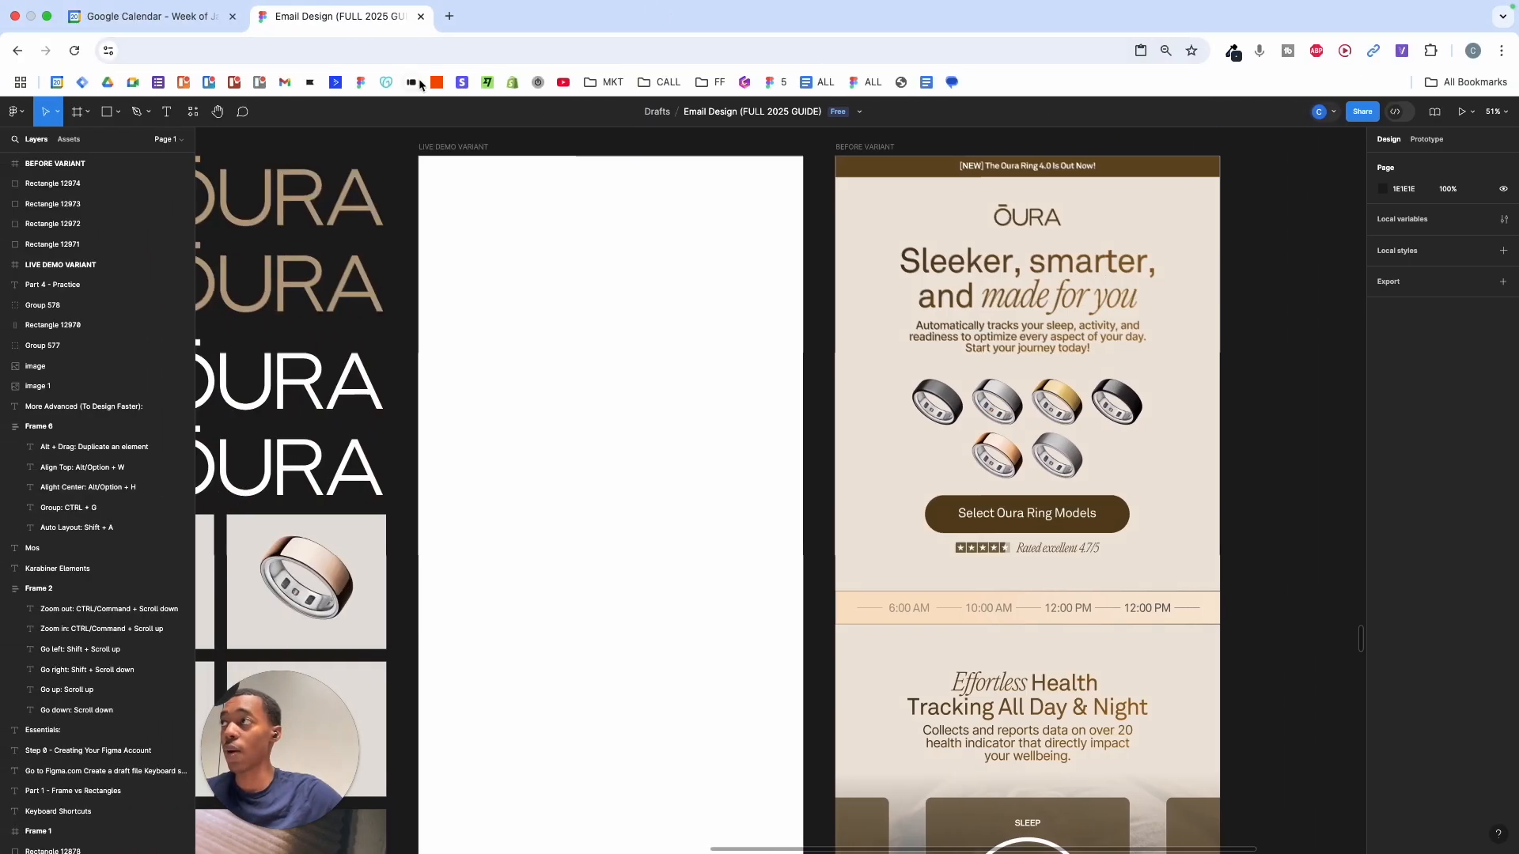
# - Create a new blank design file from Figma's Recents page, then return to the Email Design tab
pyautogui.keyDown('super'); pyautogui.click(361, 82); pyautogui.keyUp('super')
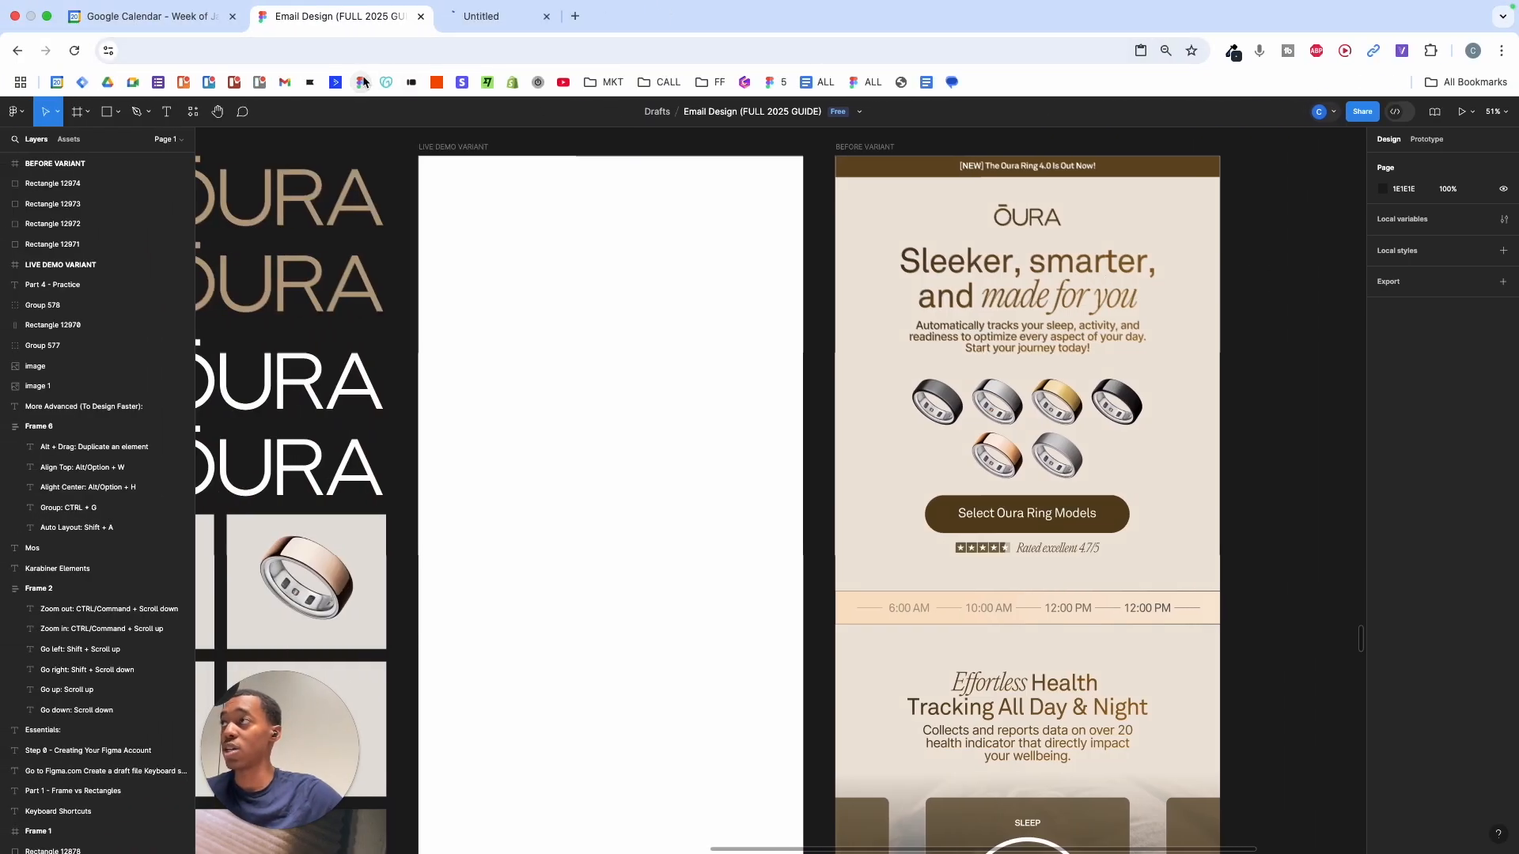
pyautogui.click(509, 21)
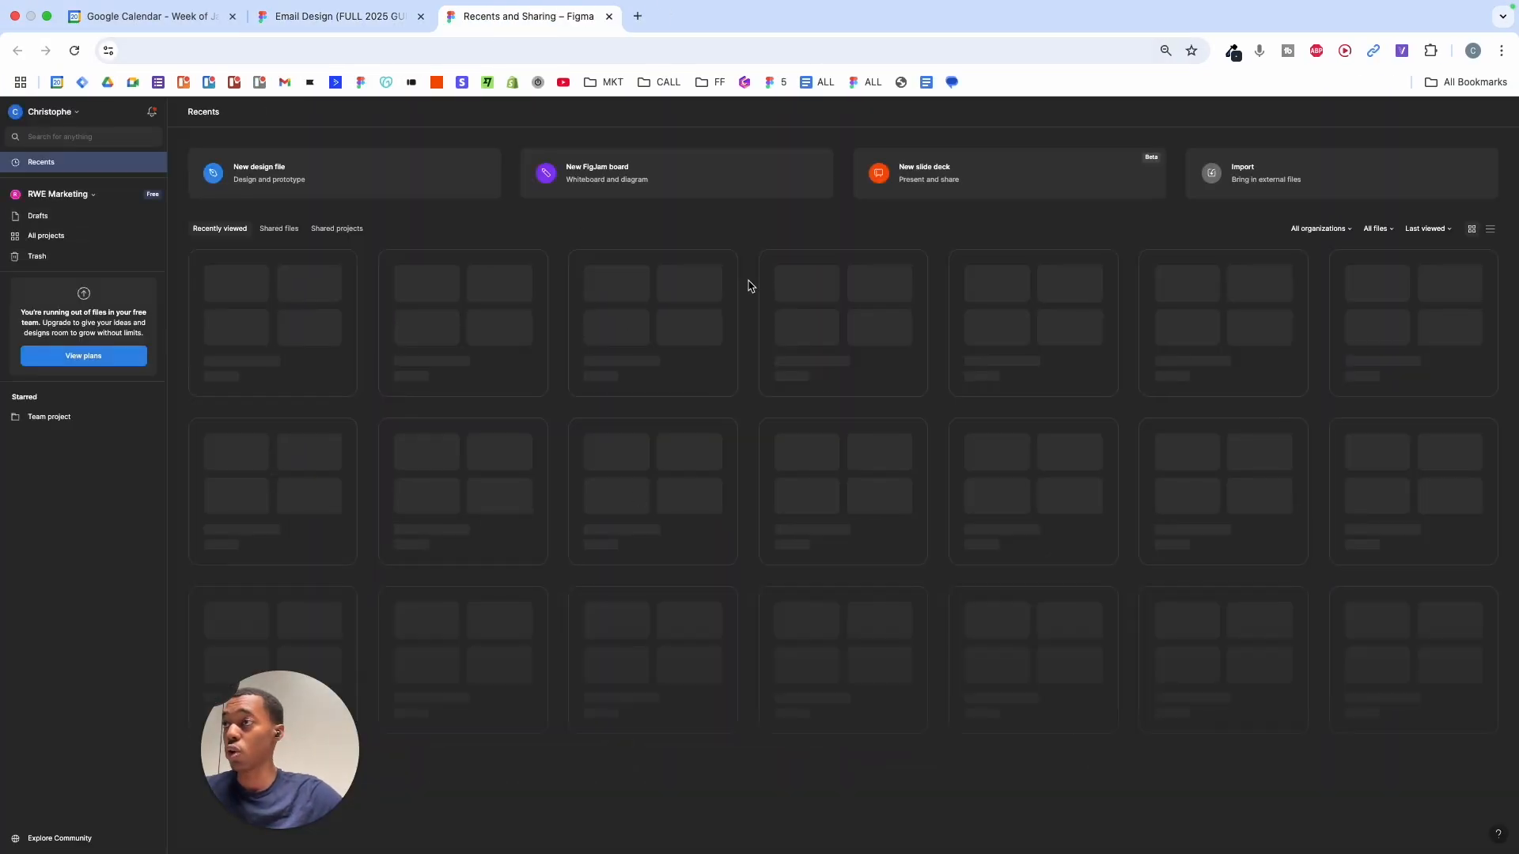
pyautogui.click(290, 176)
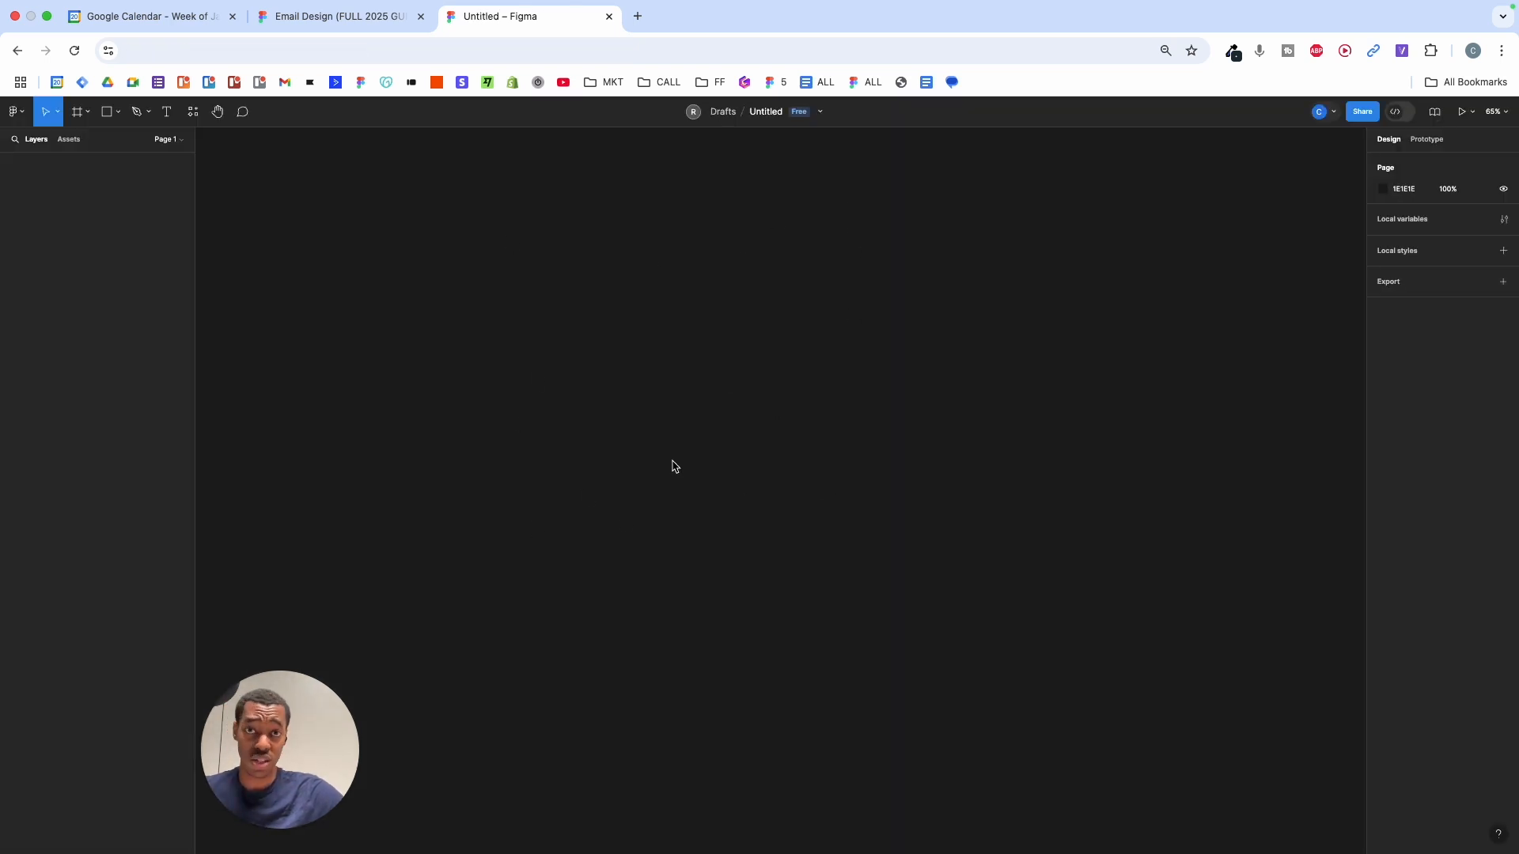
pyautogui.click(380, 16)
# - Scroll up to the Step 0 title and show the Frame, Section and Slice tool options
pyautogui.scroll(5, 655, 284)
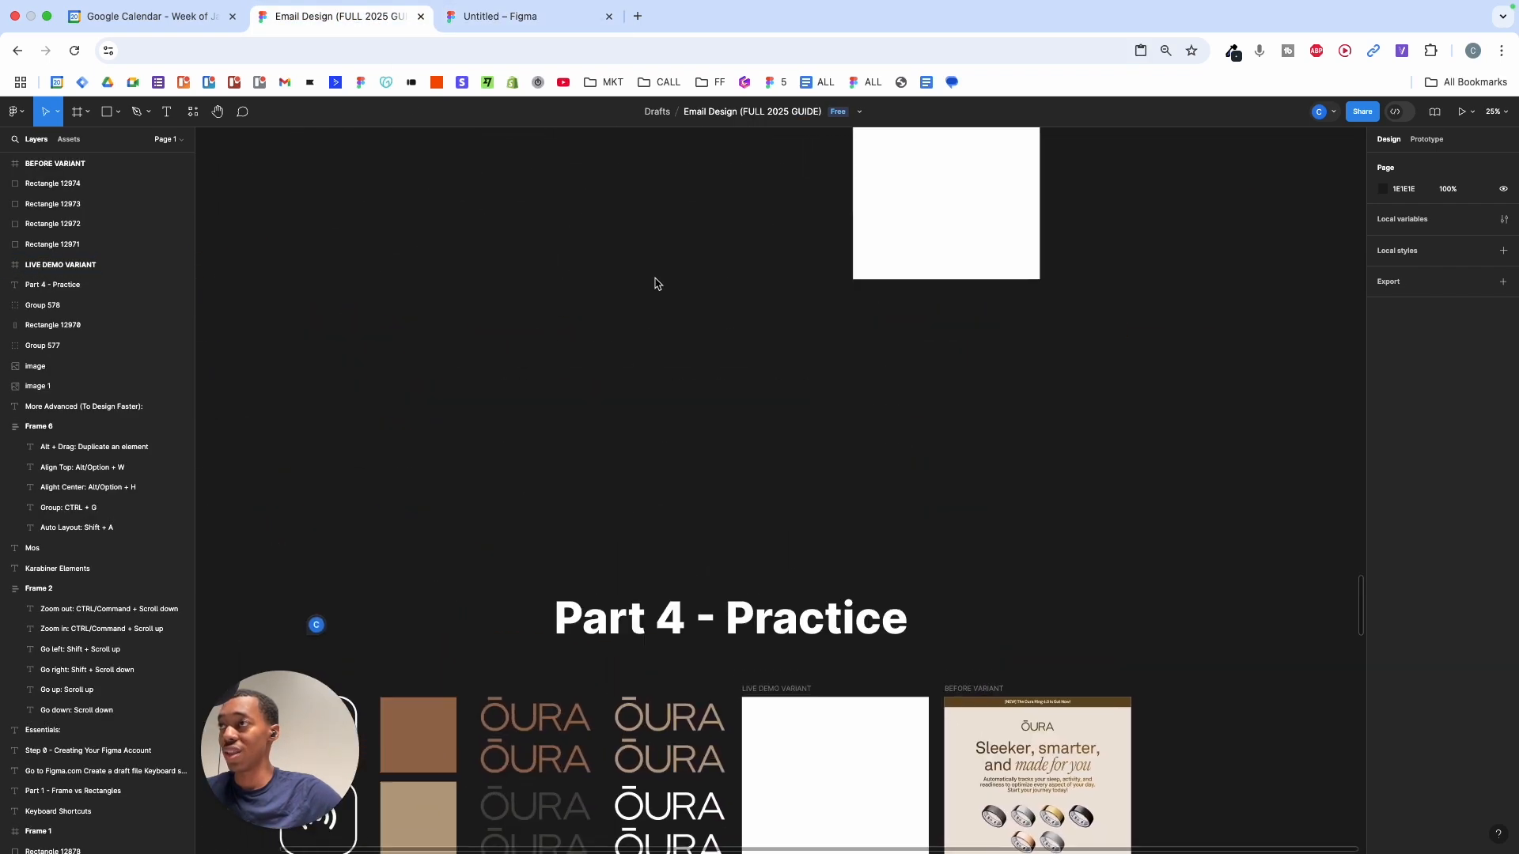
pyautogui.scroll(-3, 655, 284)
pyautogui.scroll(10, 655, 284)
pyautogui.scroll(15, 655, 284)
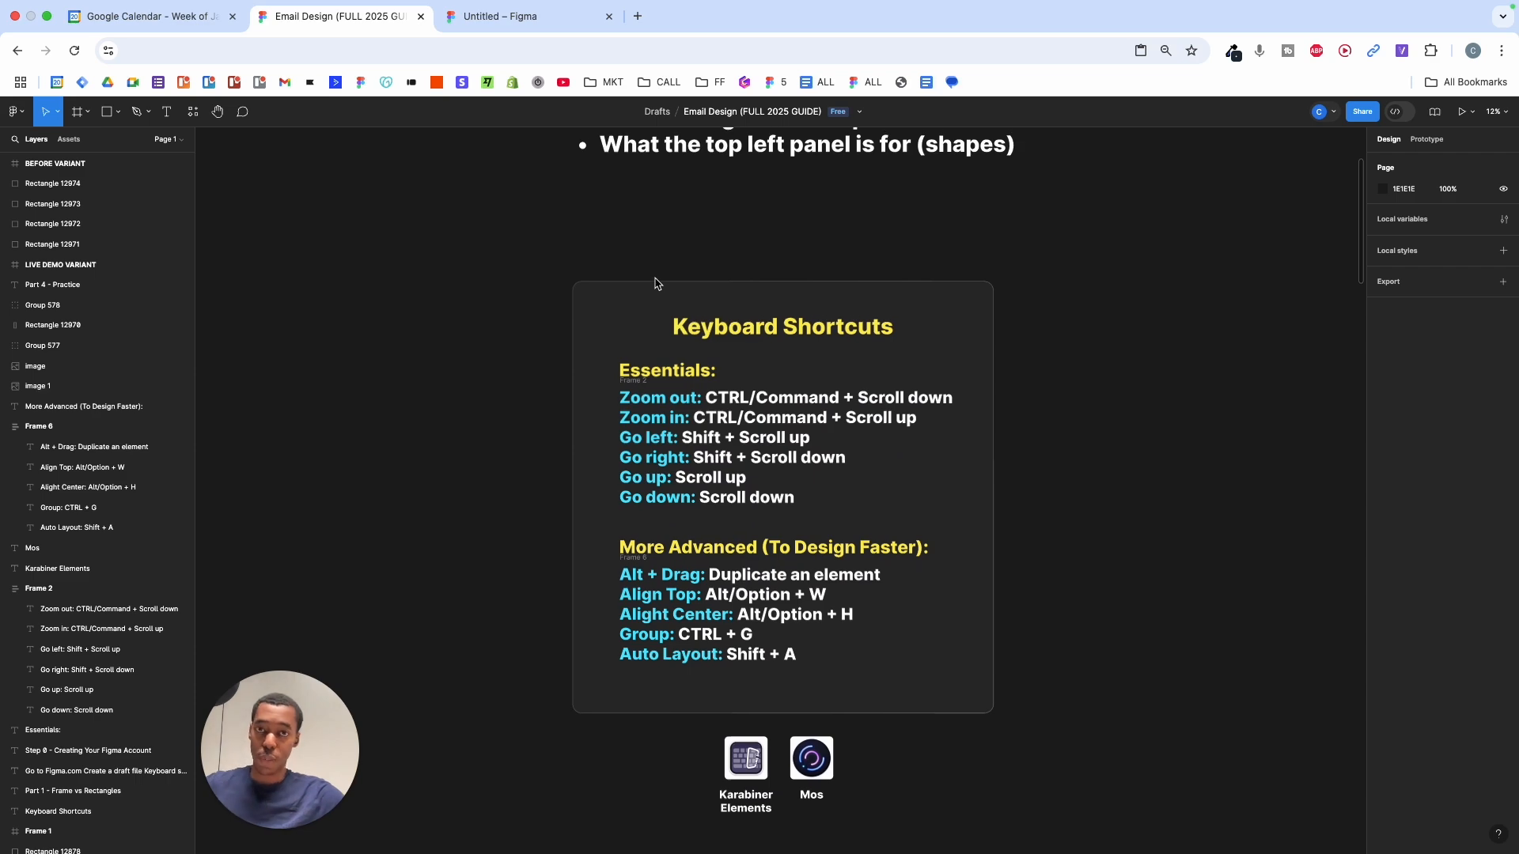
pyautogui.scroll(3, 746, 305)
pyautogui.scroll(6, 749, 301)
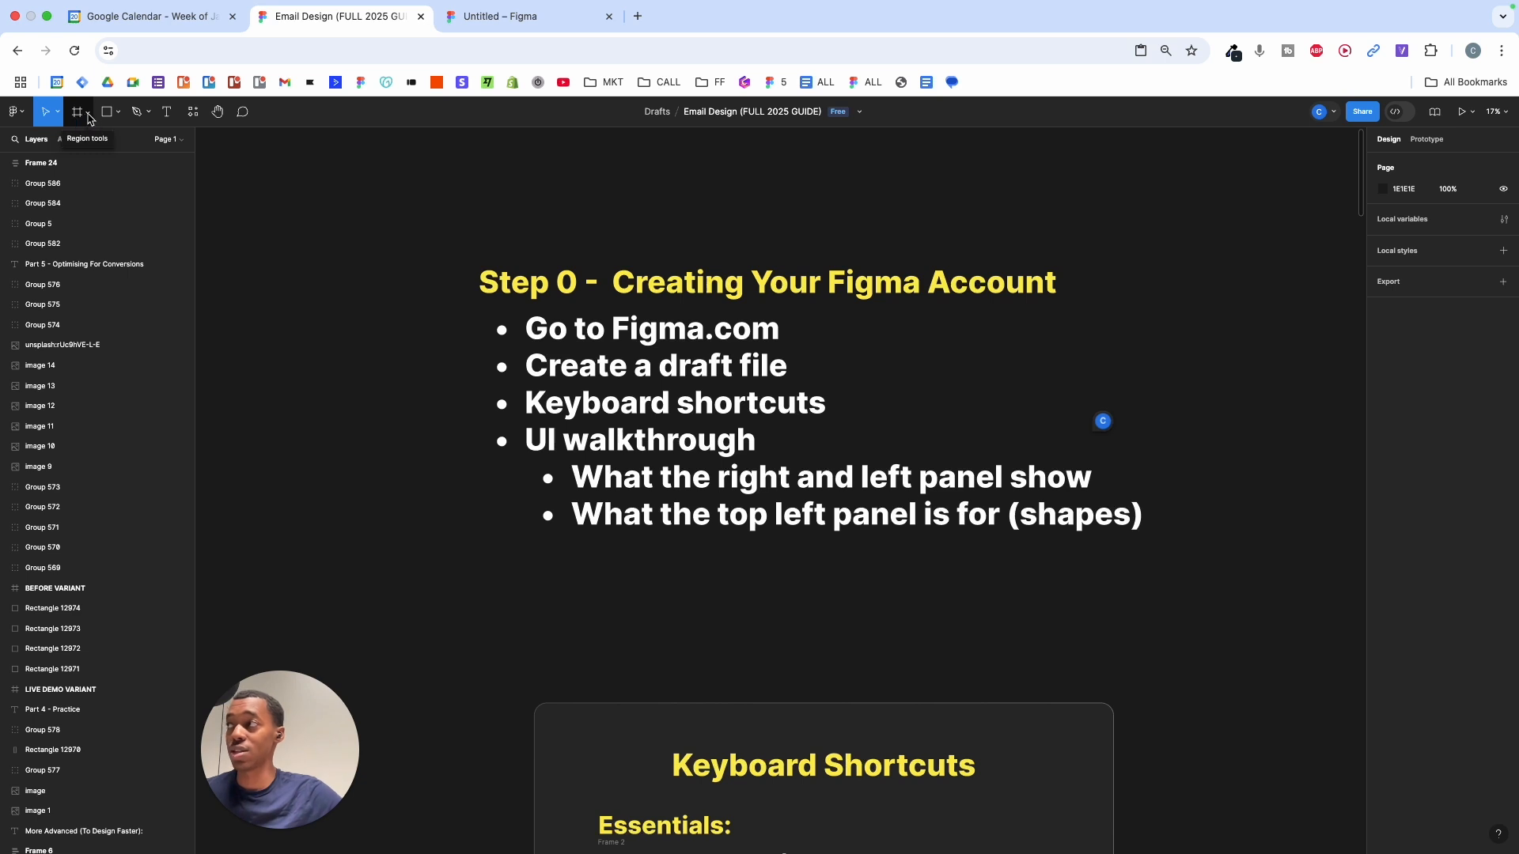
pyautogui.click(91, 117)
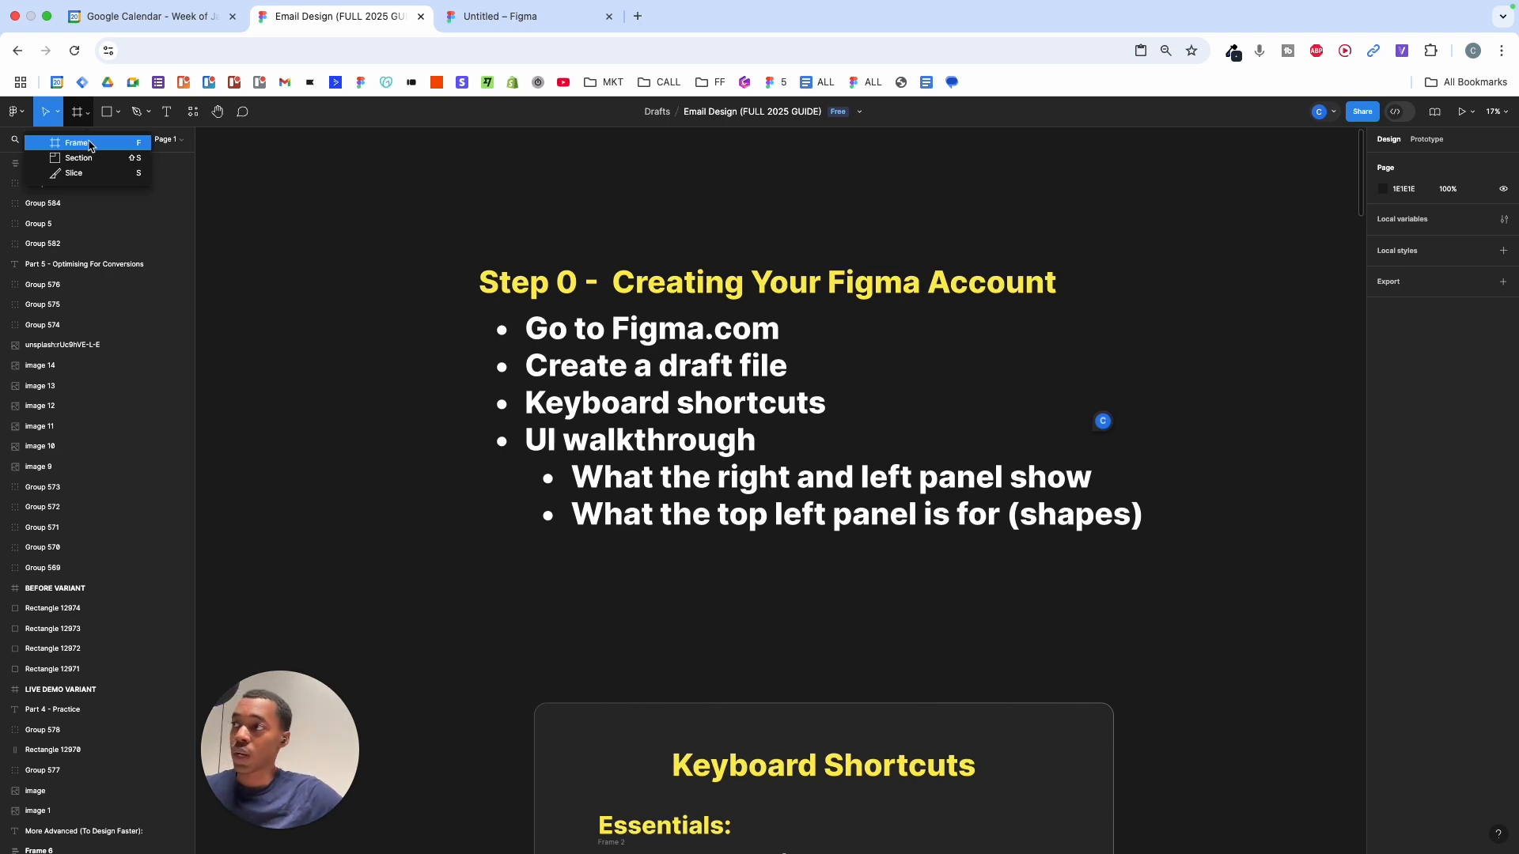
# - Draw a frame above the Step 0 list, delete it, then show the basic shapes list
pyautogui.scroll(-5, 433, 345)
pyautogui.keyDown('ctrl'); pyautogui.scroll(-5, 432, 346); pyautogui.keyUp('ctrl')
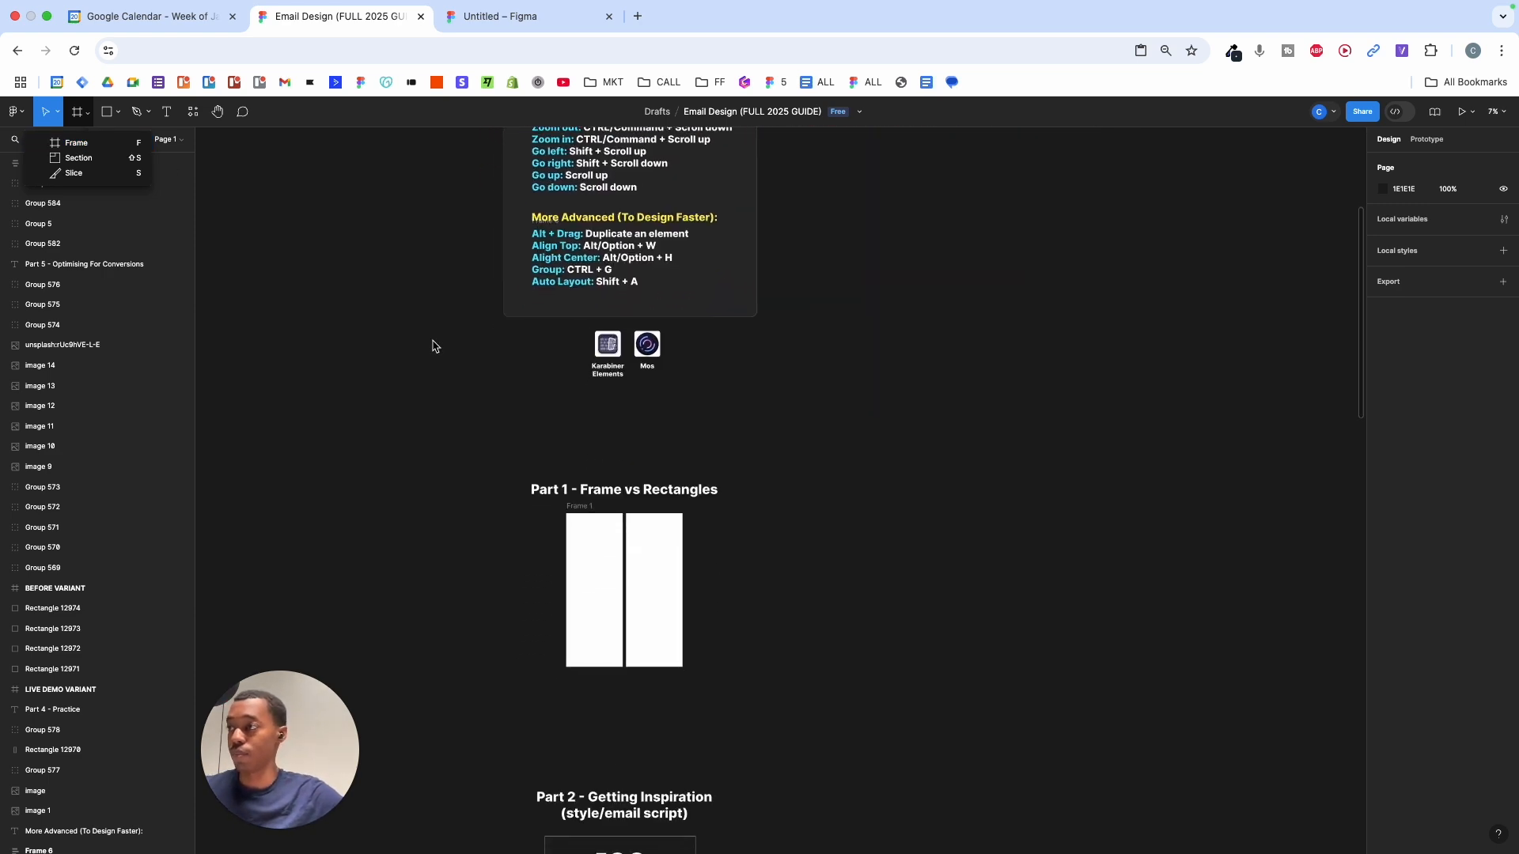
pyautogui.scroll(-2, 724, 454)
pyautogui.keyDown('ctrl'); pyautogui.scroll(5, 724, 454); pyautogui.keyUp('ctrl')
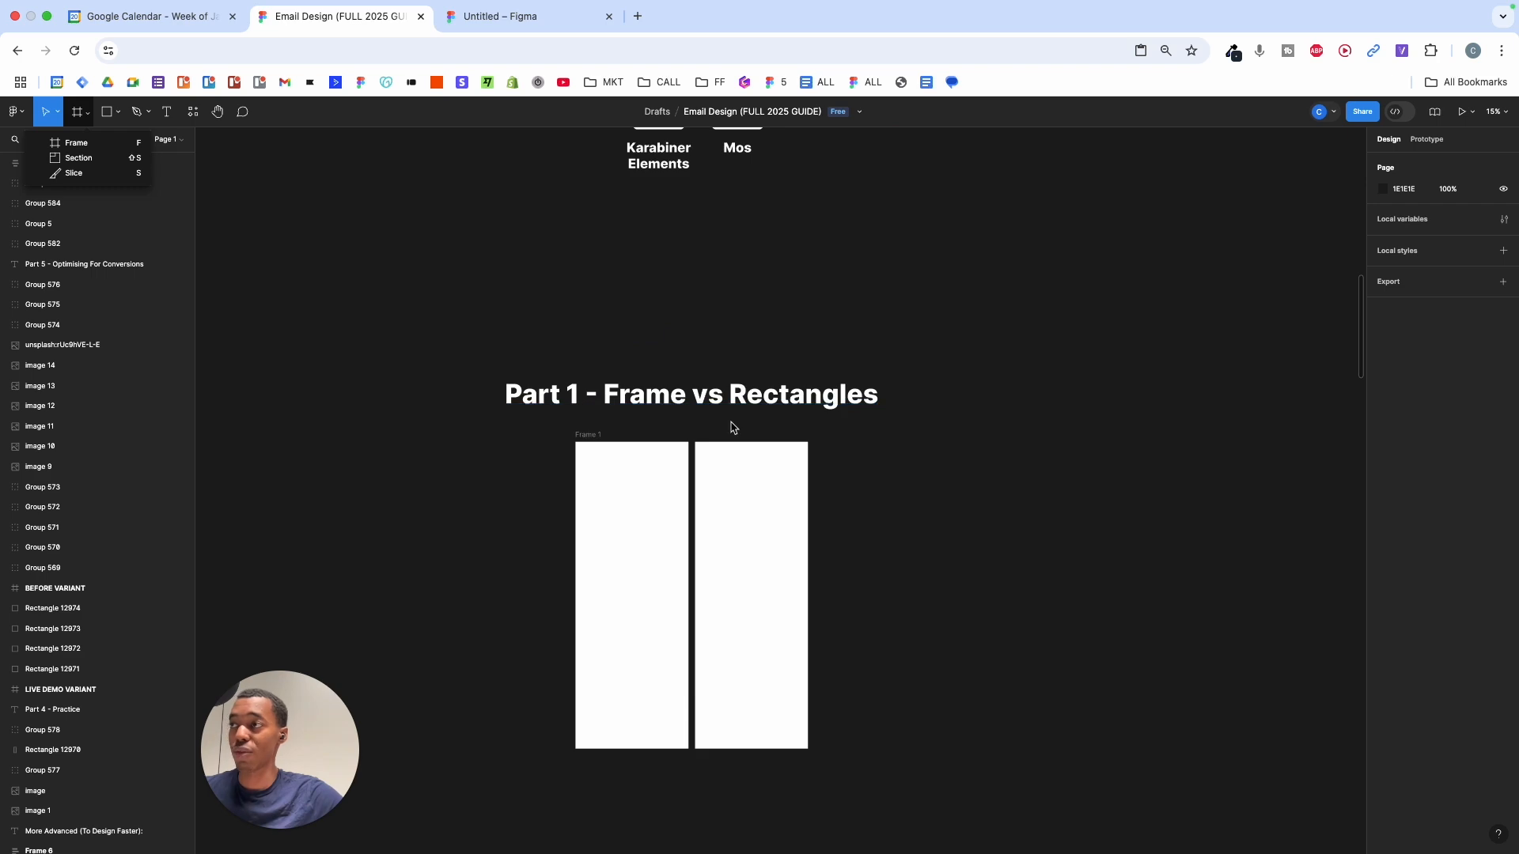
pyautogui.keyDown('ctrl'); pyautogui.scroll(-2, 733, 428); pyautogui.keyUp('ctrl')
pyautogui.scroll(6, 733, 439)
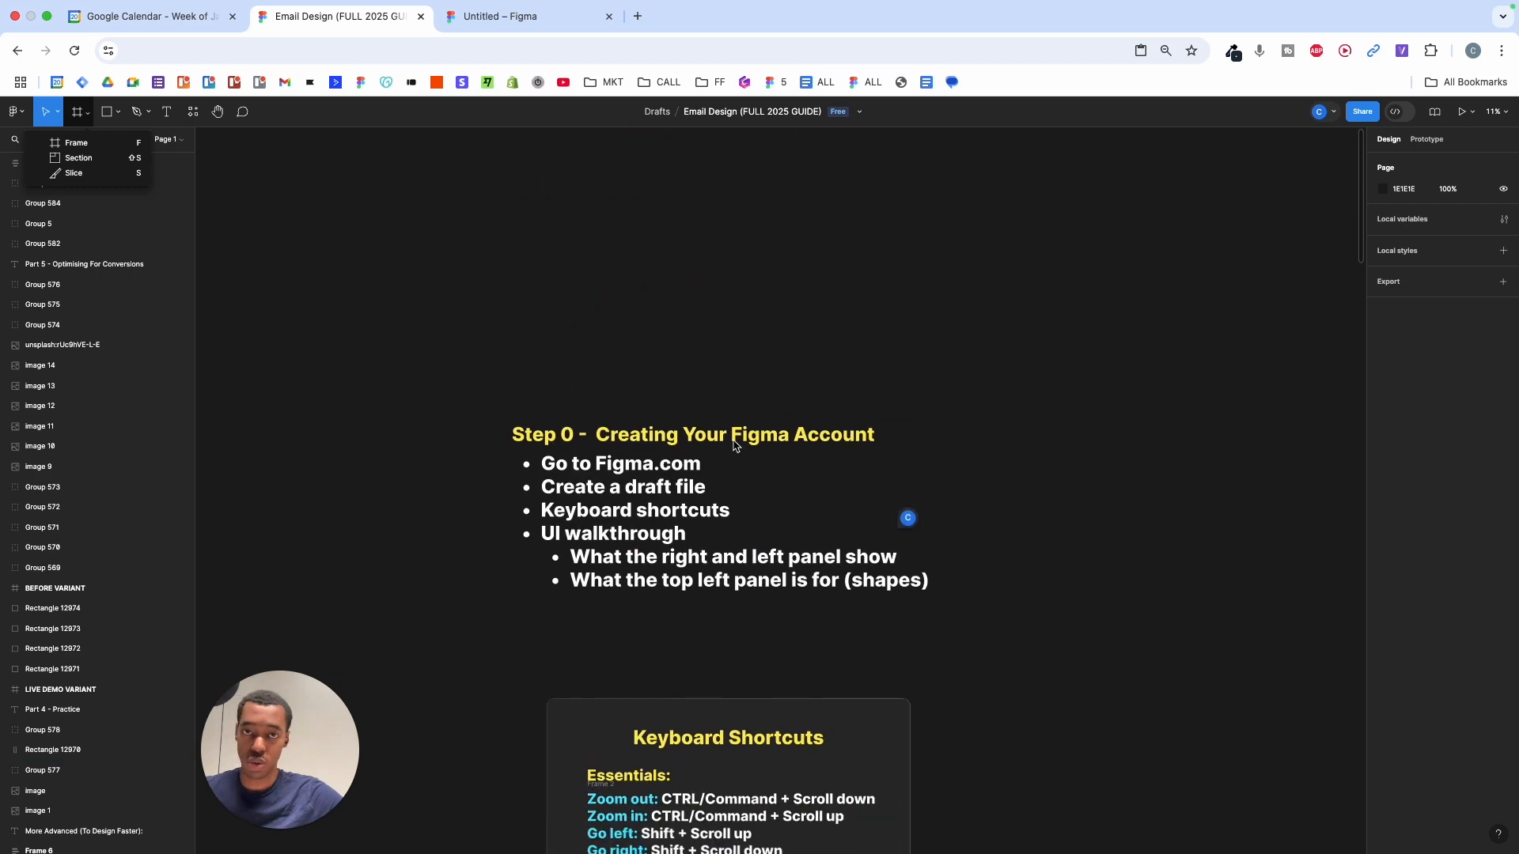
pyautogui.scroll(-1, 734, 445)
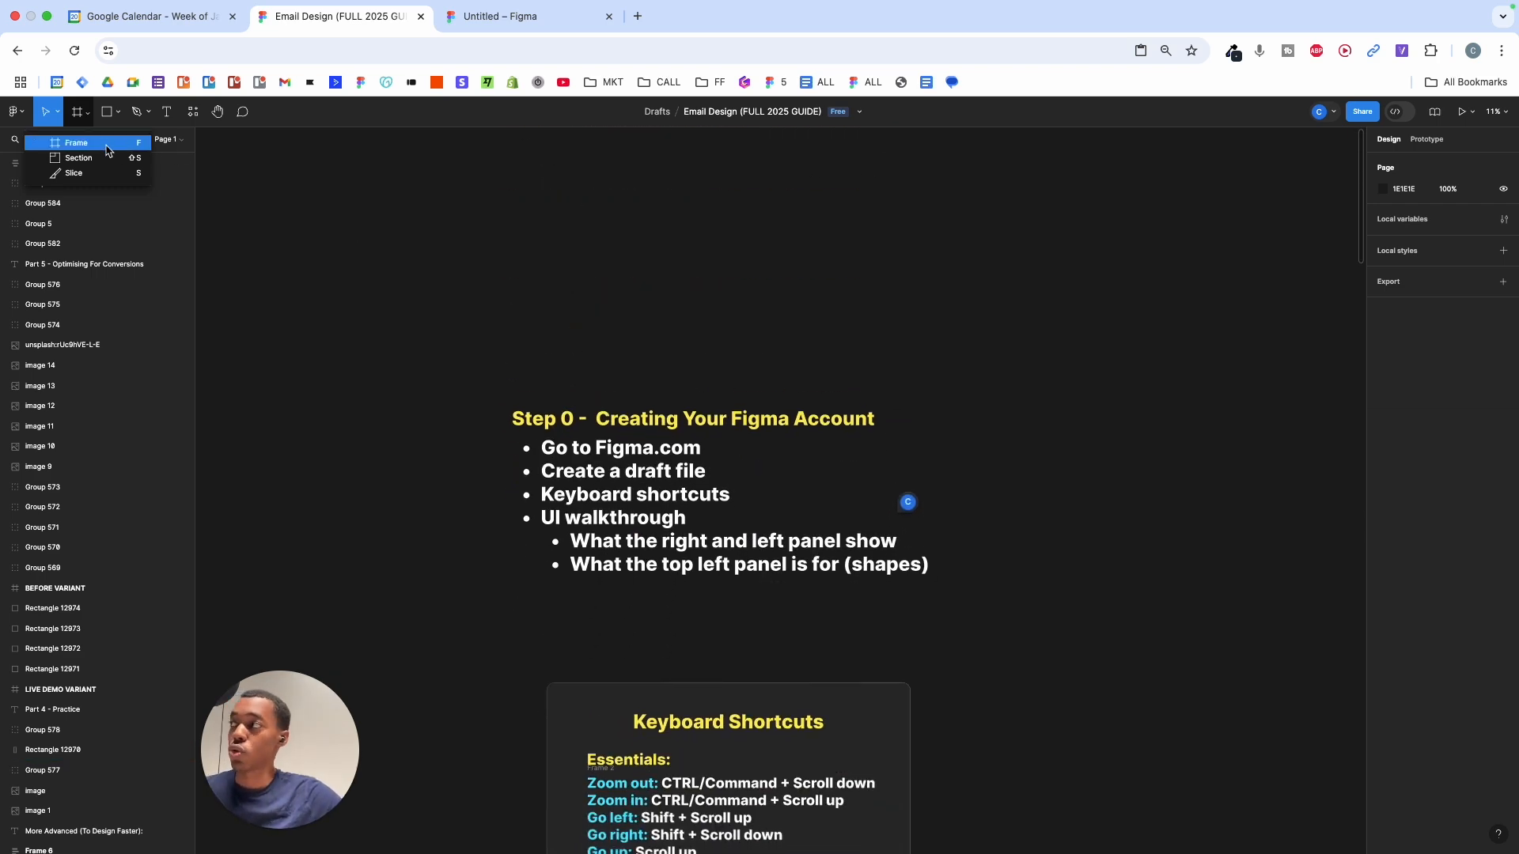
pyautogui.click(99, 143)
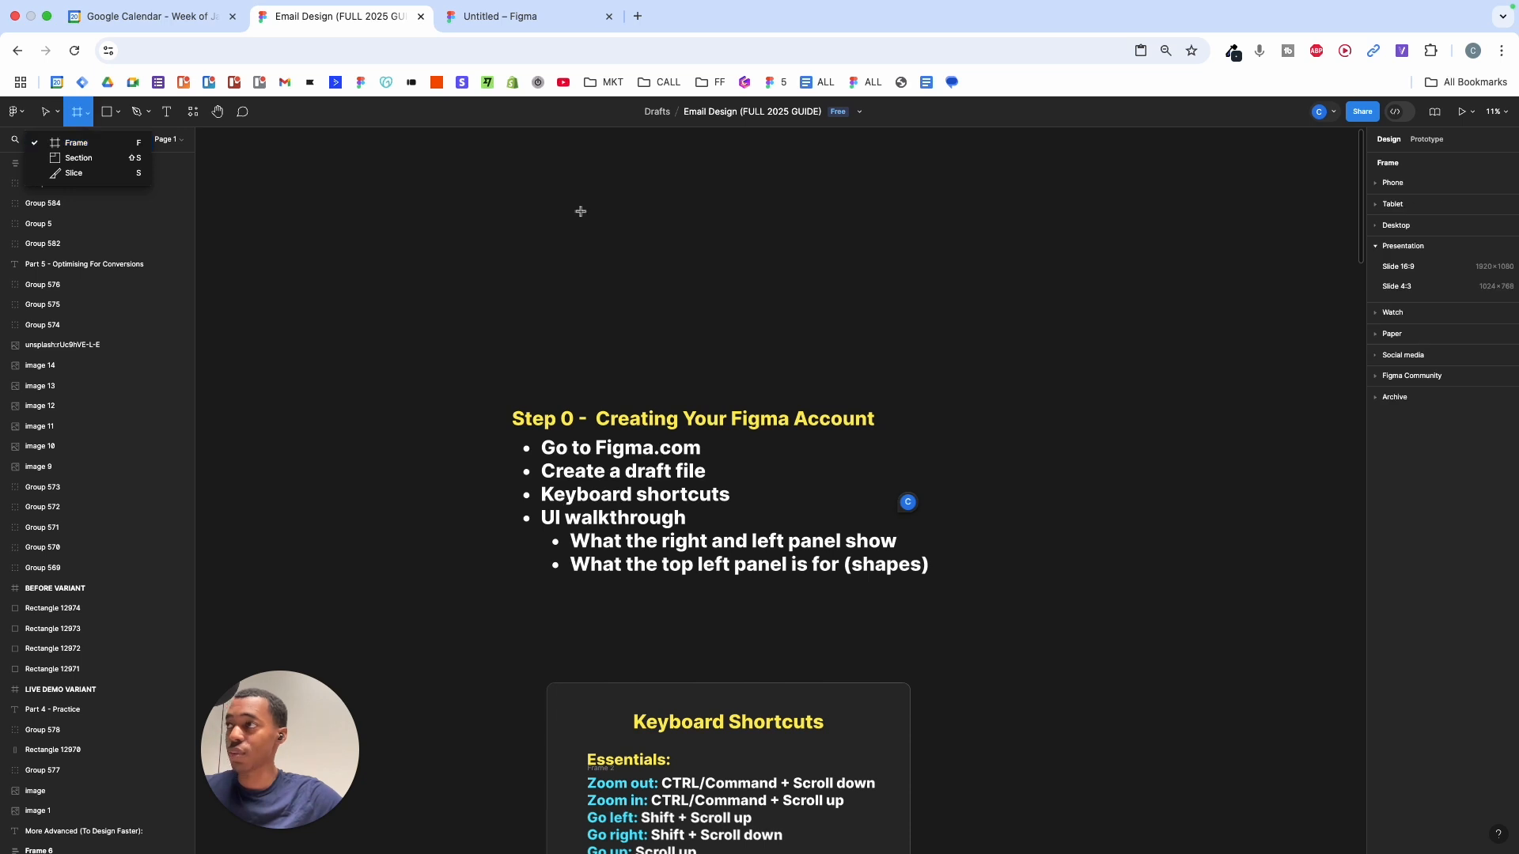
pyautogui.moveTo(639, 239); pyautogui.dragTo(1172, 377)
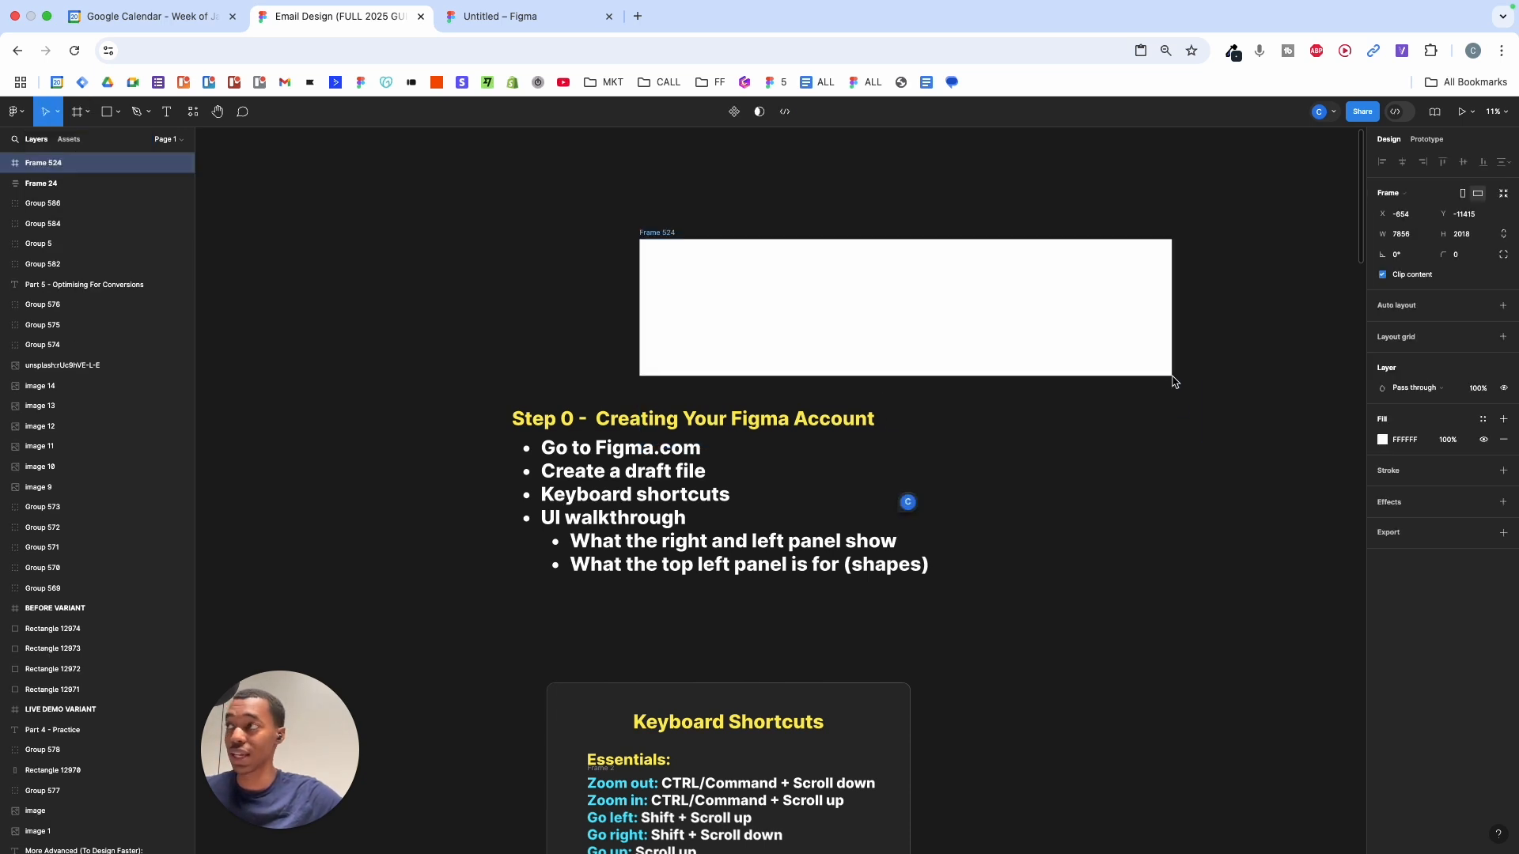
pyautogui.press('Delete')
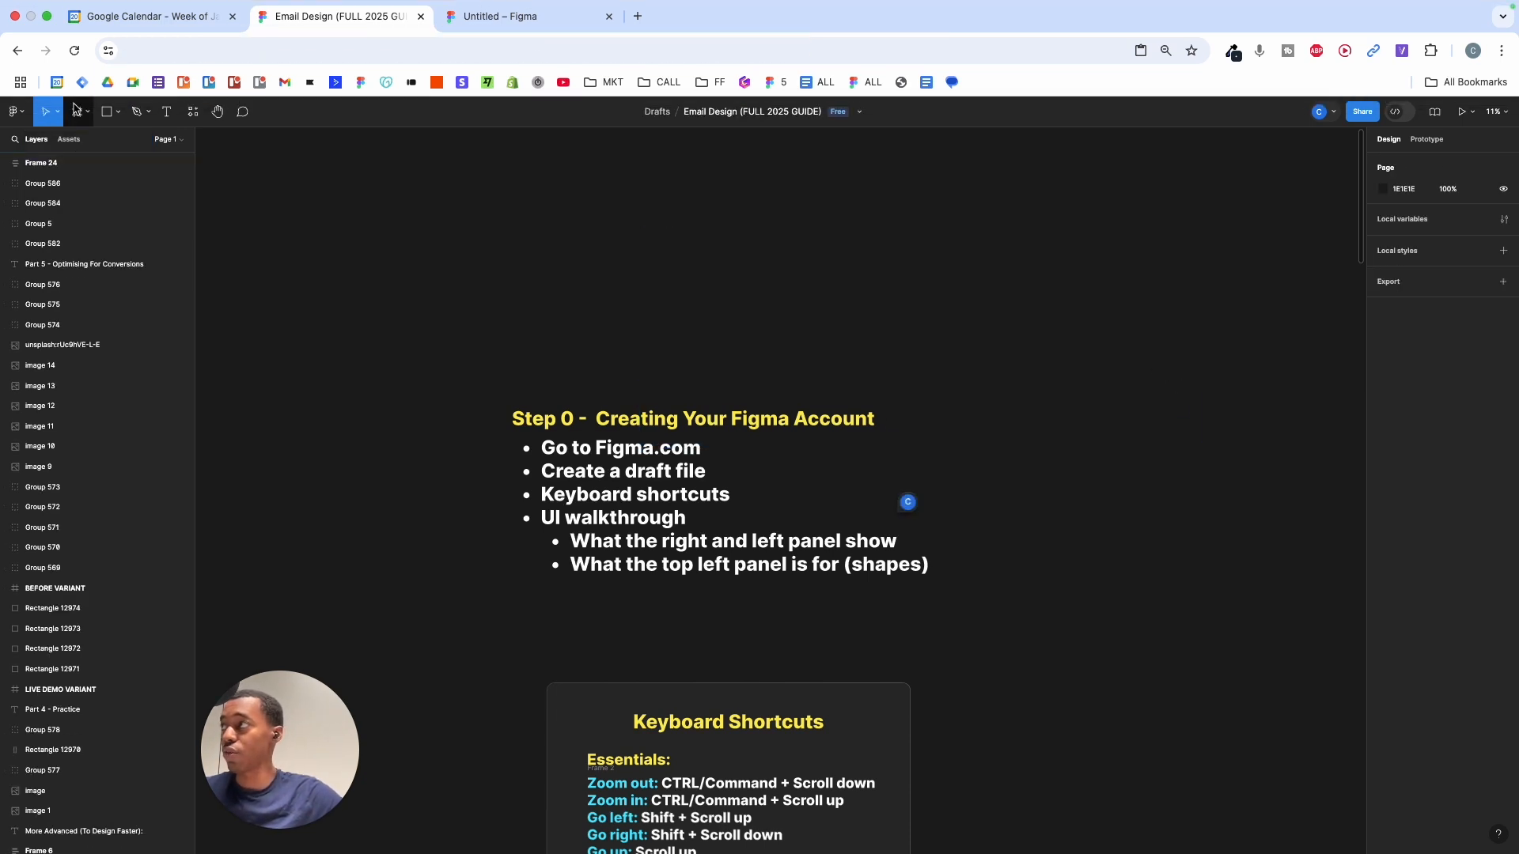
pyautogui.click(119, 115)
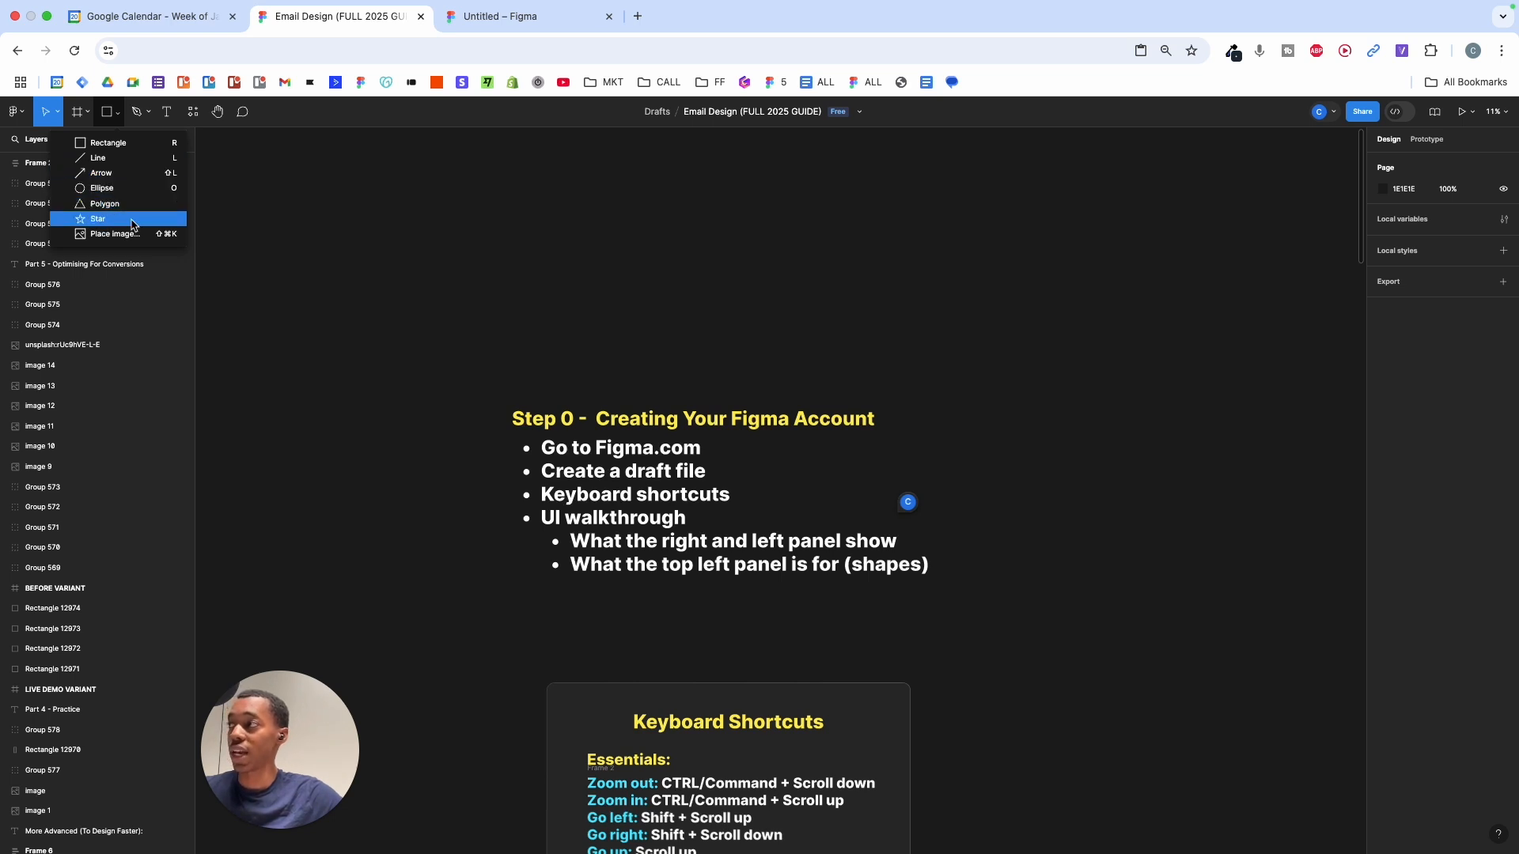
# - Show the Pen and Pencil tool options from the toolbar dropdown
pyautogui.click(147, 113)
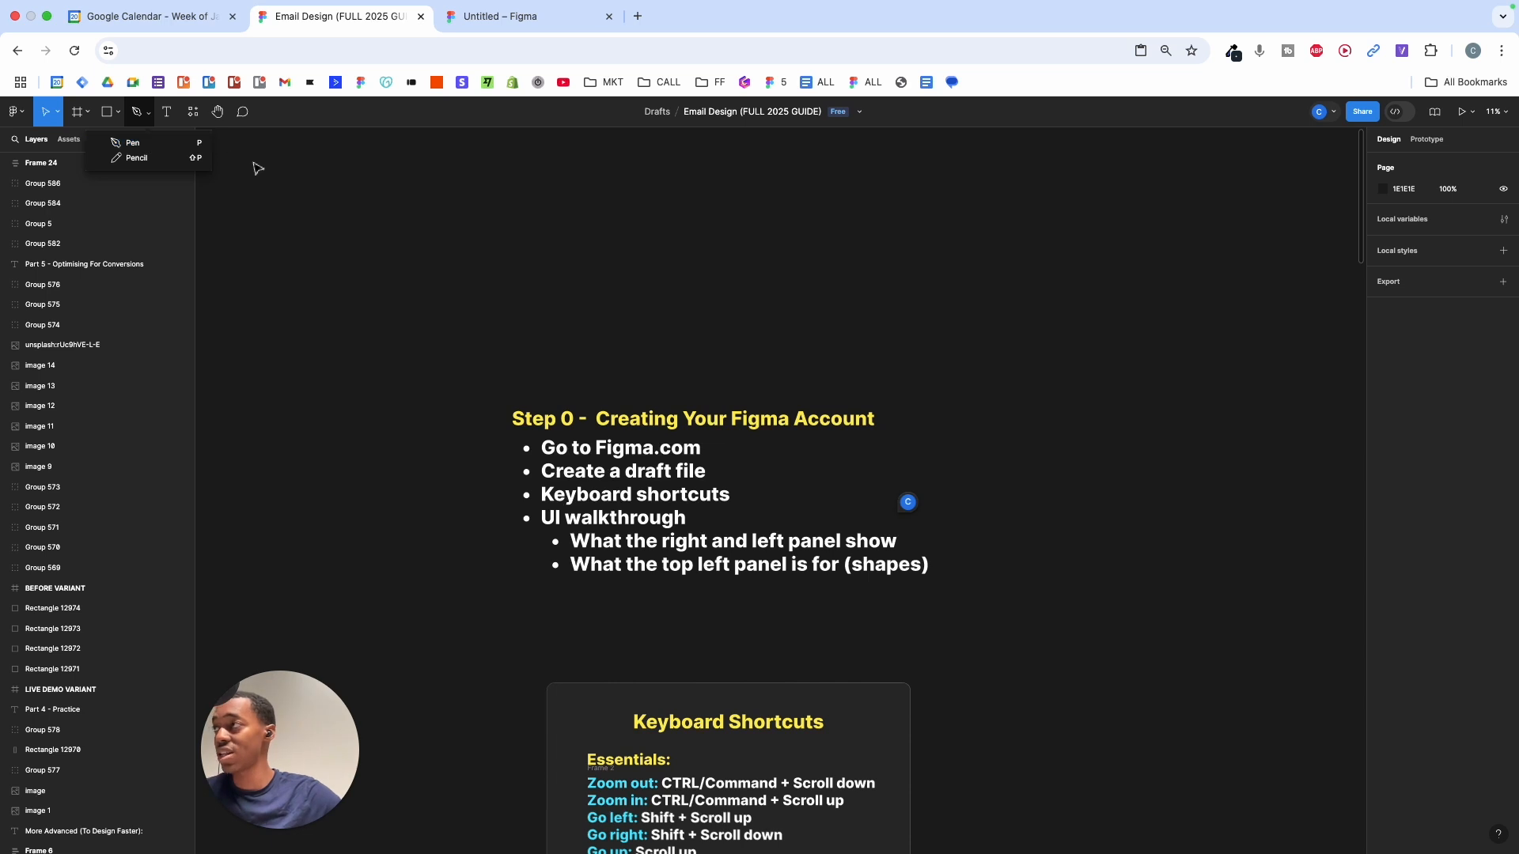
# - Start a zigzag pen path above the Step 0 list with peaks and a straight bottom edge
pyautogui.press('p')
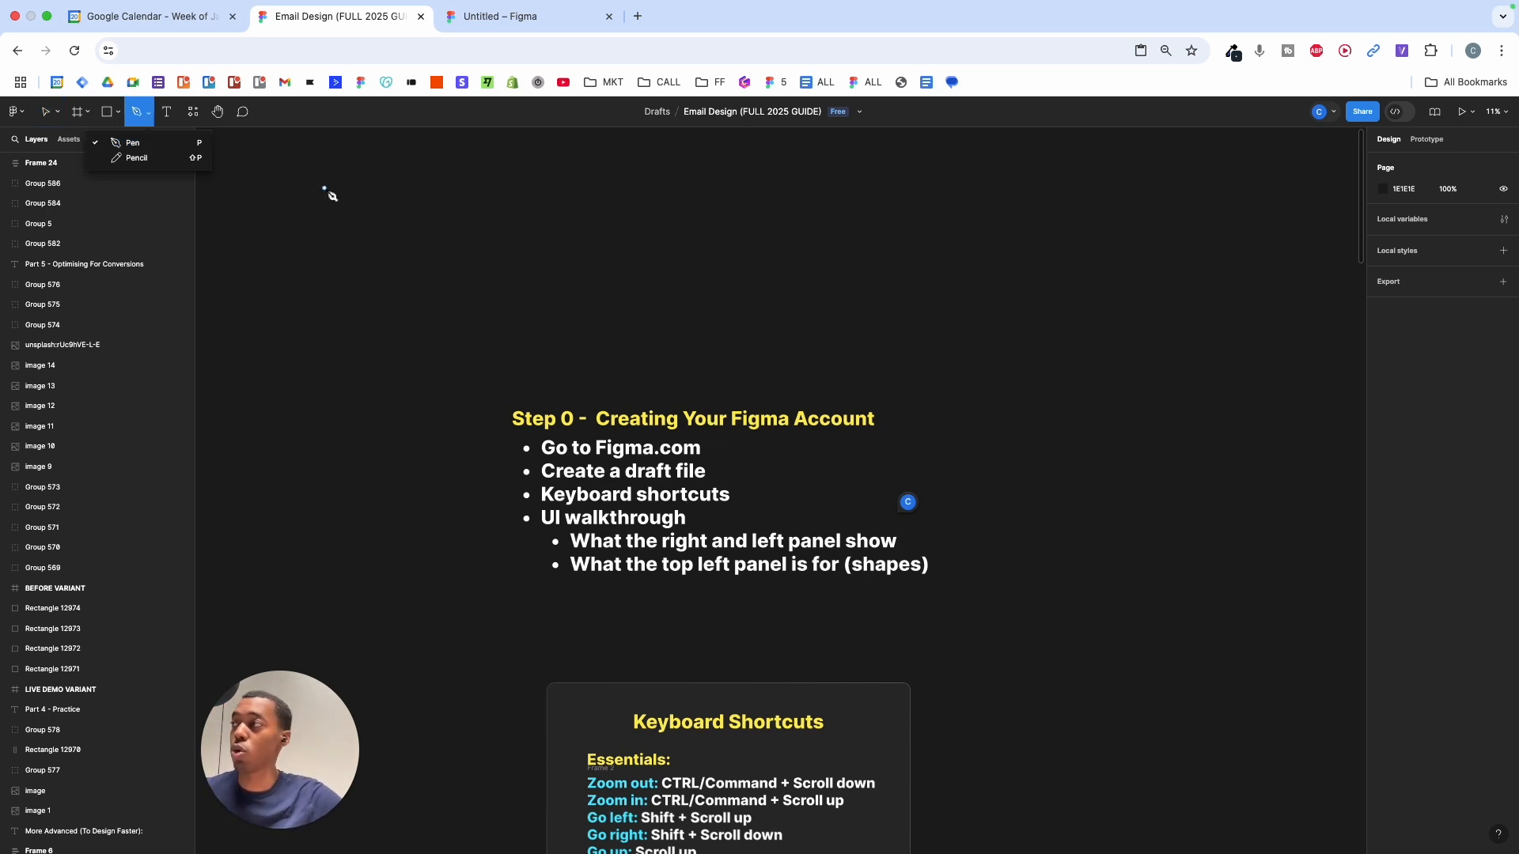
pyautogui.click(325, 188)
pyautogui.press('Escape')
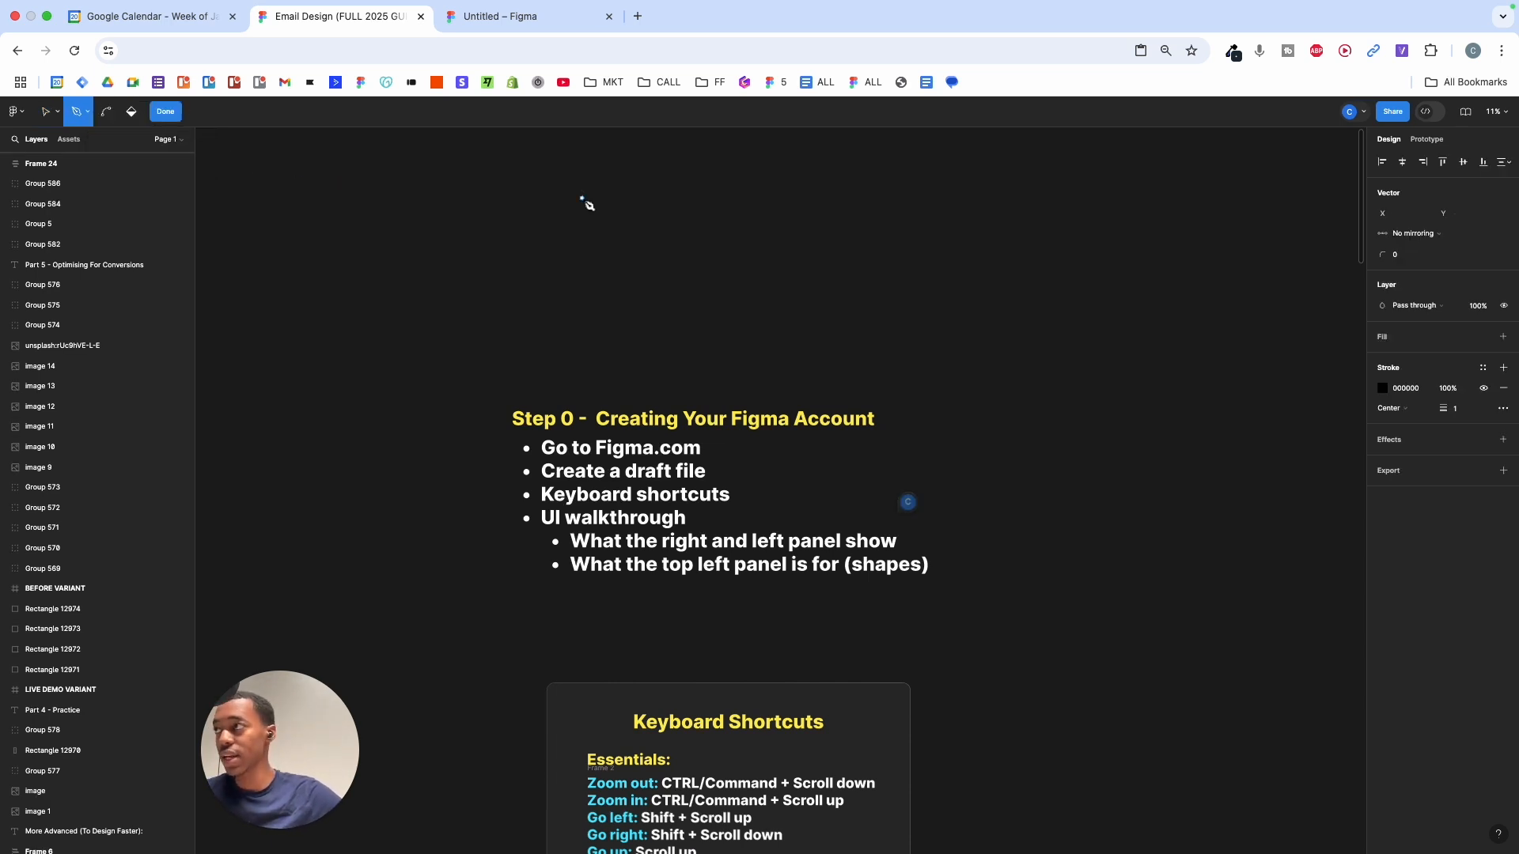
pyautogui.click(477, 174)
pyautogui.click(556, 254)
pyautogui.click(662, 146)
pyautogui.click(777, 322)
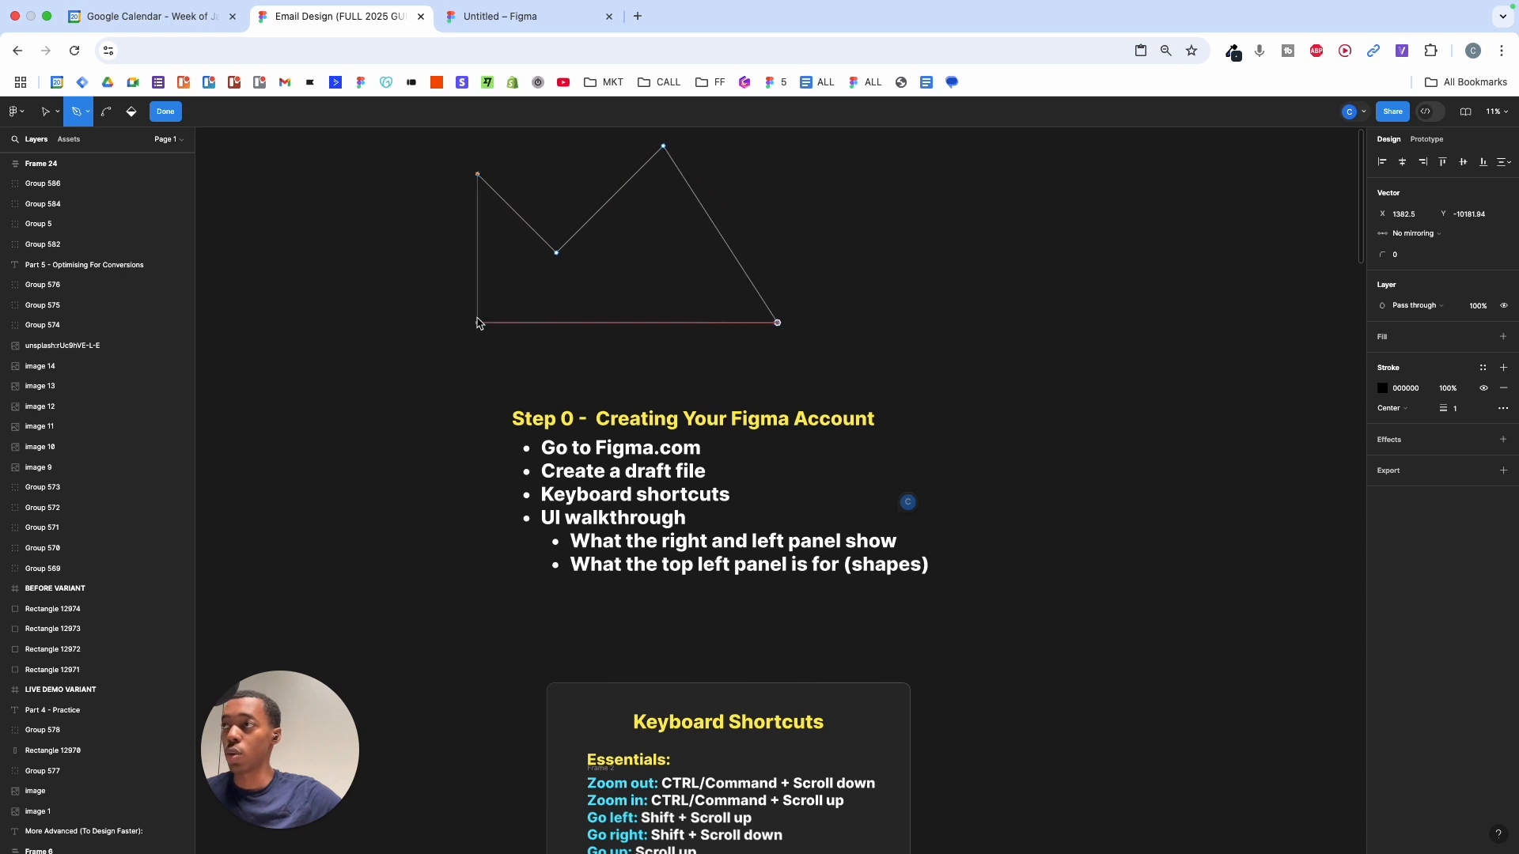
pyautogui.click(477, 322)
pyautogui.click(477, 241)
# - Add more anchors and a curved point, close the path at its start, then delete it
pyautogui.click(569, 334)
pyautogui.click(654, 245)
pyautogui.moveTo(736, 327); pyautogui.dragTo(718, 349)
pyautogui.click(736, 185)
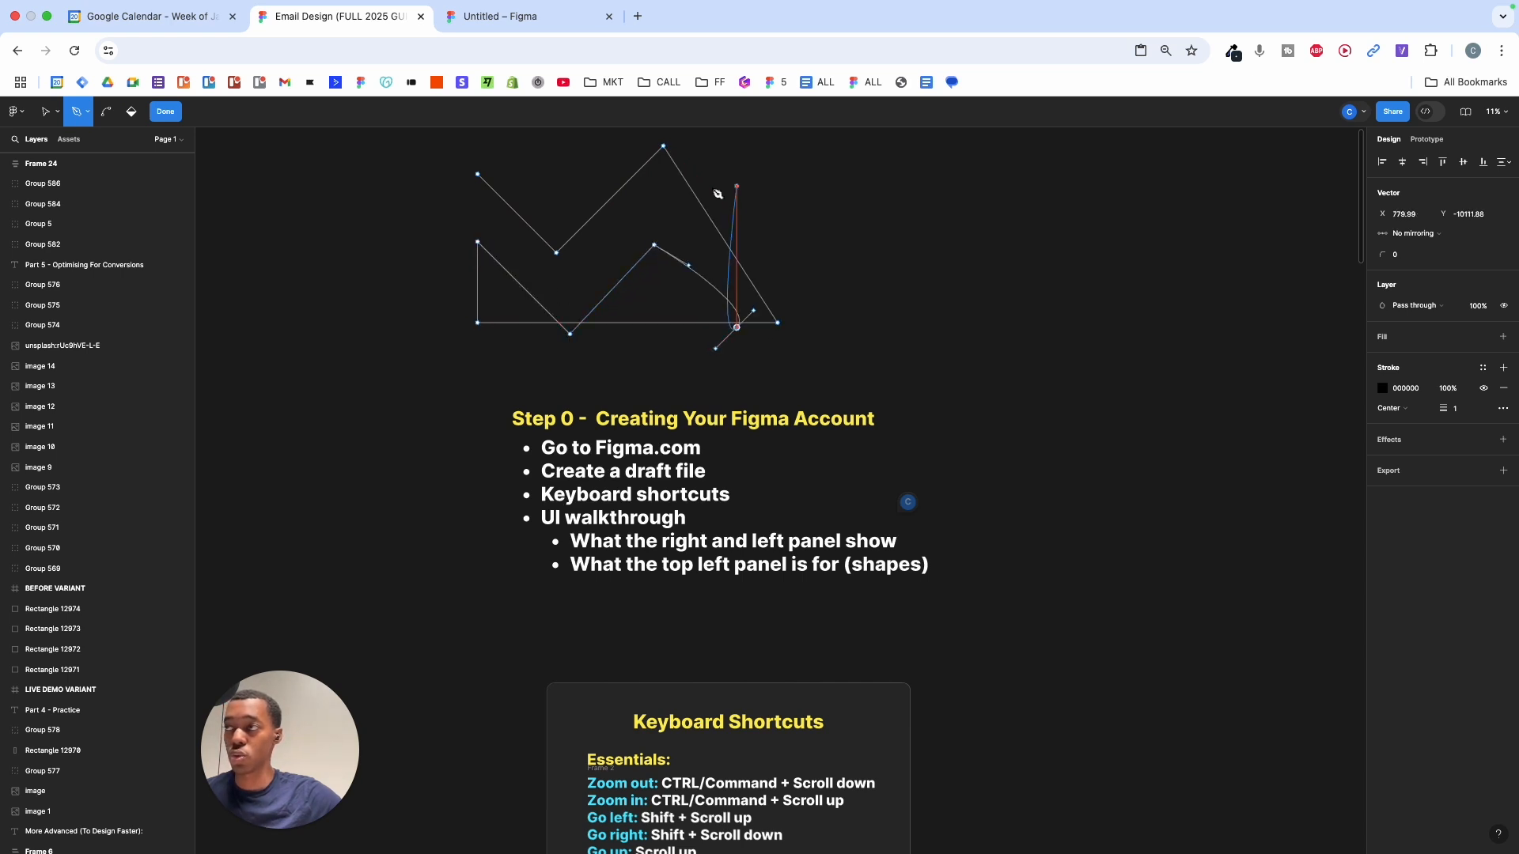
pyautogui.click(447, 186)
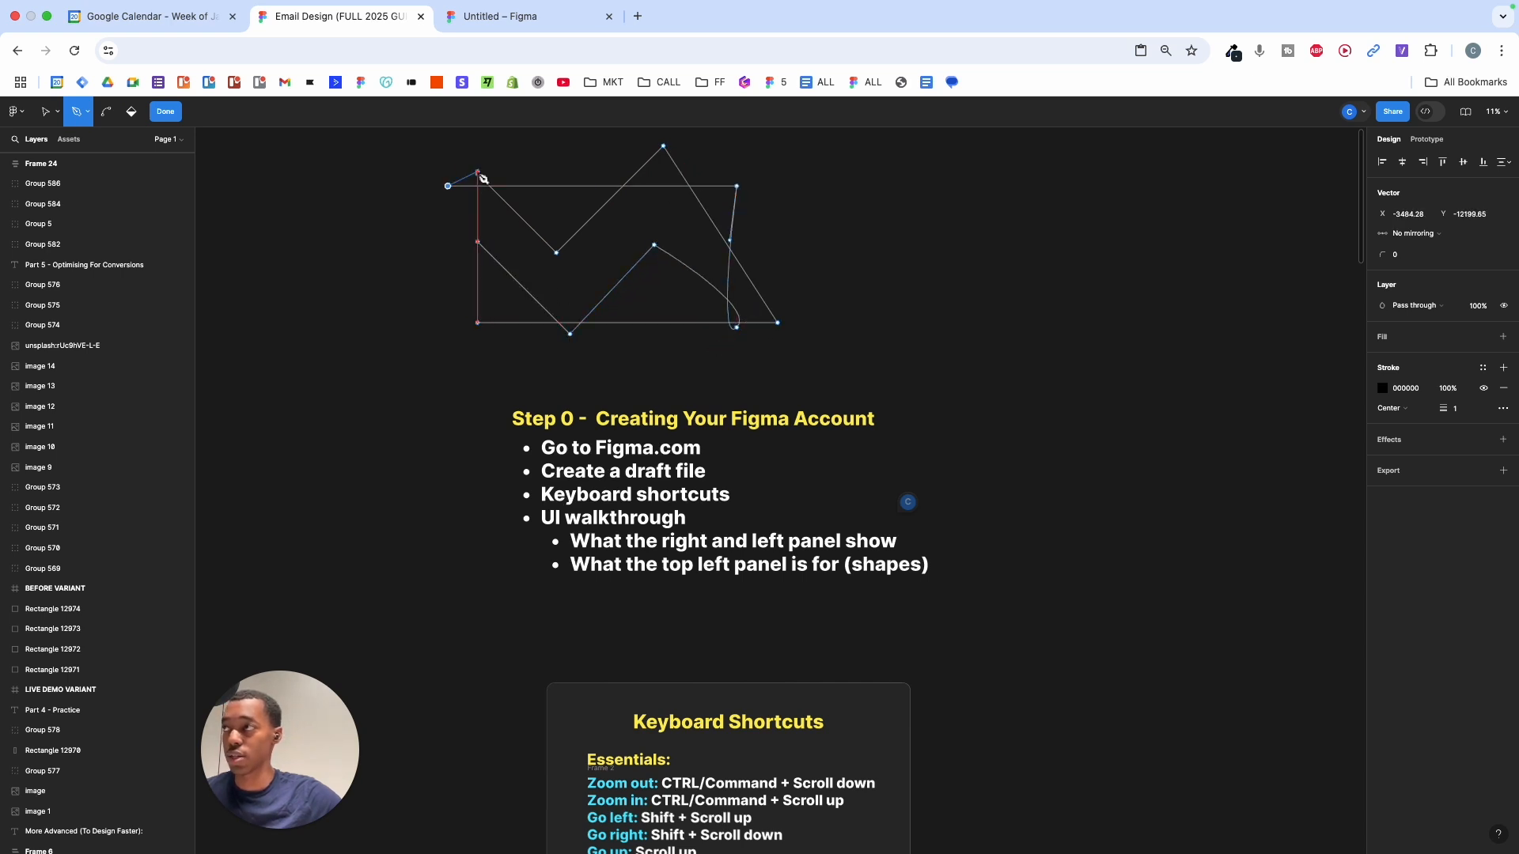
pyautogui.click(477, 174)
pyautogui.press('BackSpace')
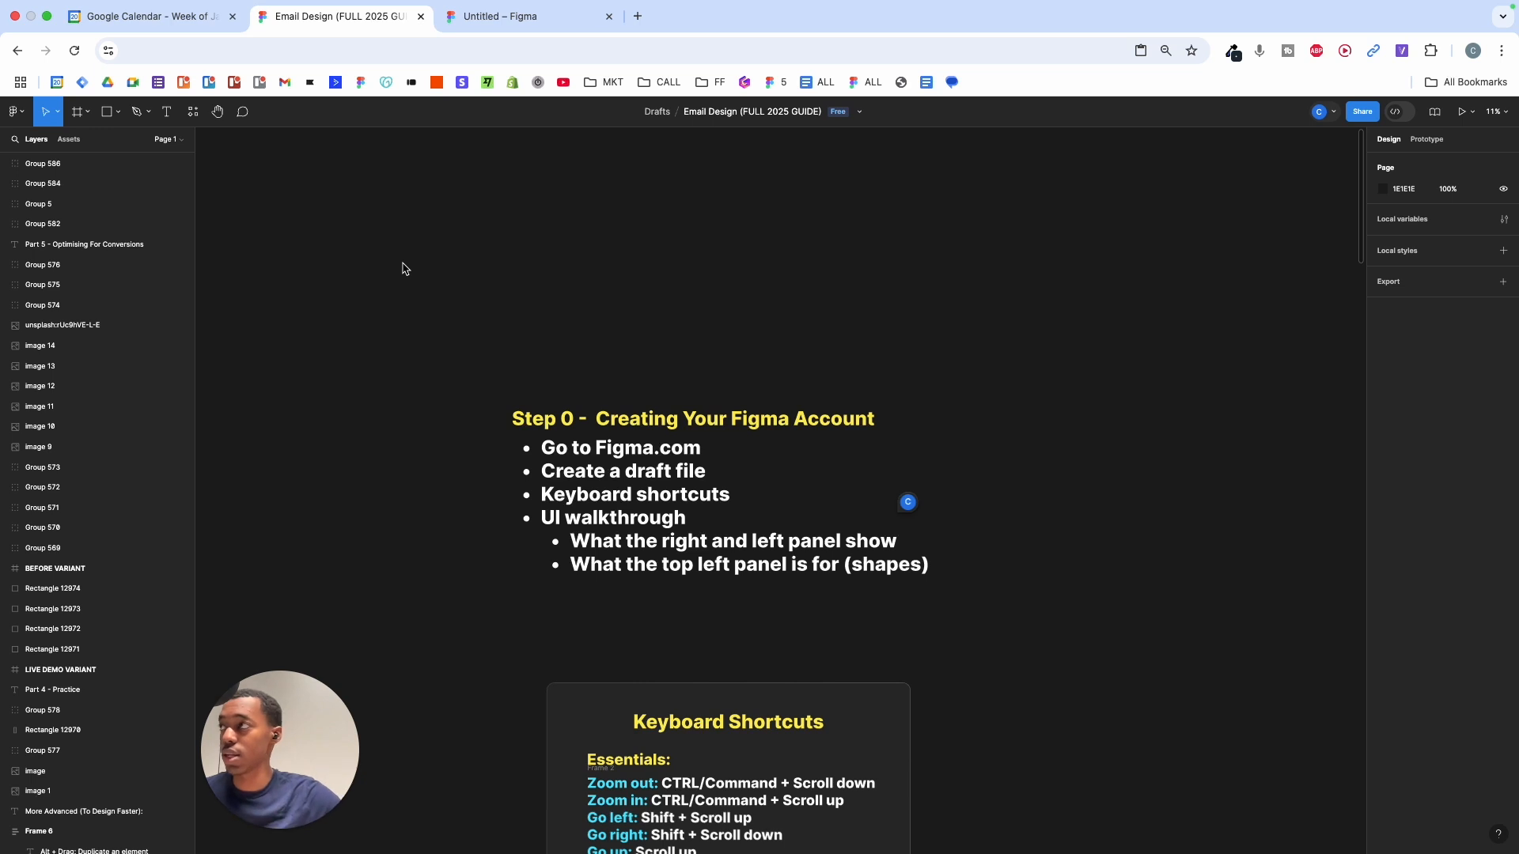
pyautogui.click(167, 112)
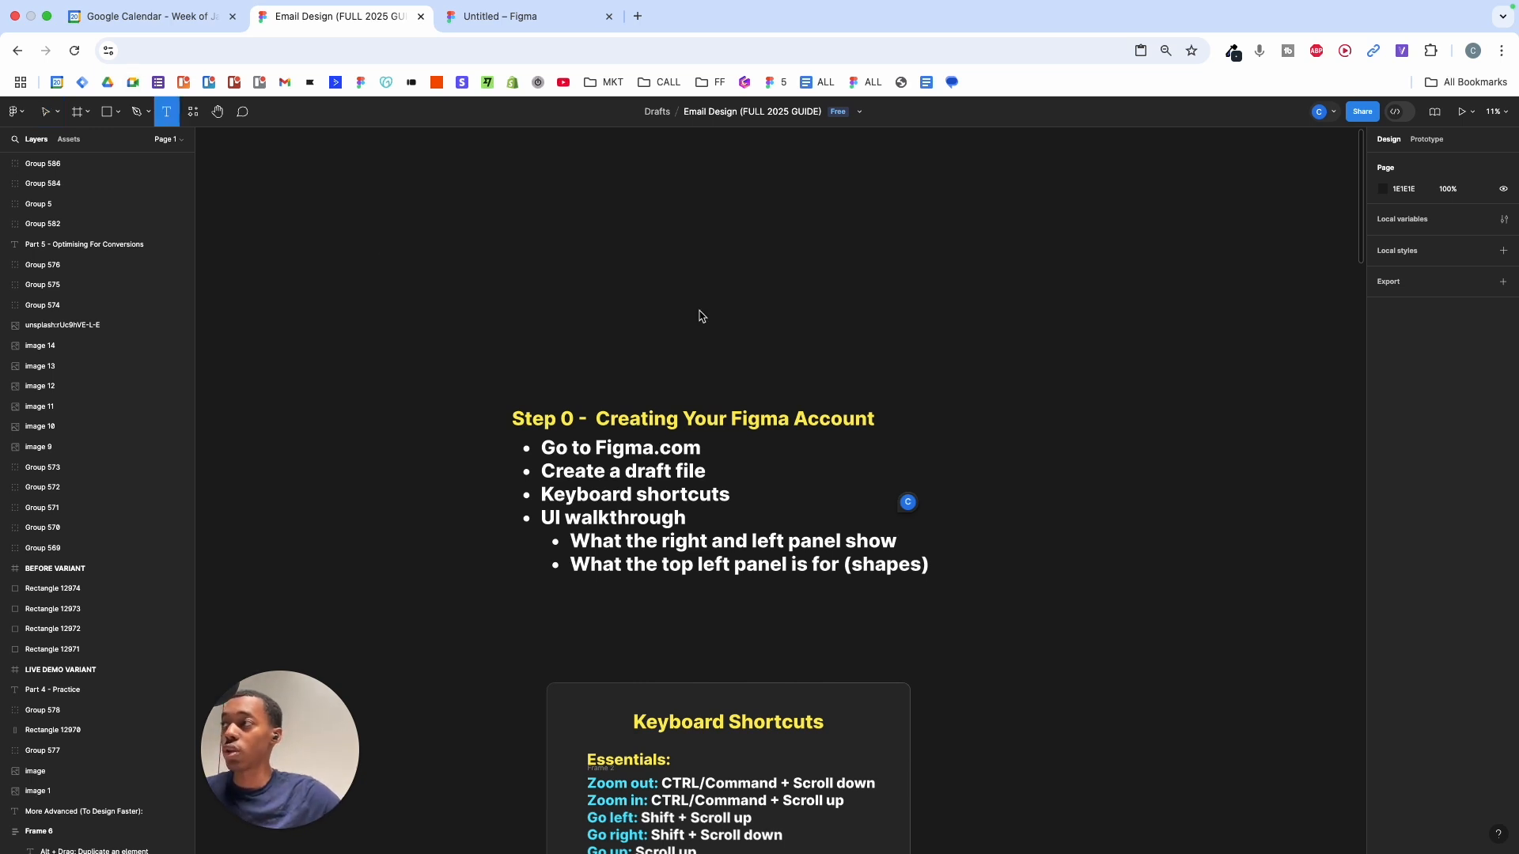
pyautogui.click(688, 284)
pyautogui.write('fjasfiasifjafsfaf')
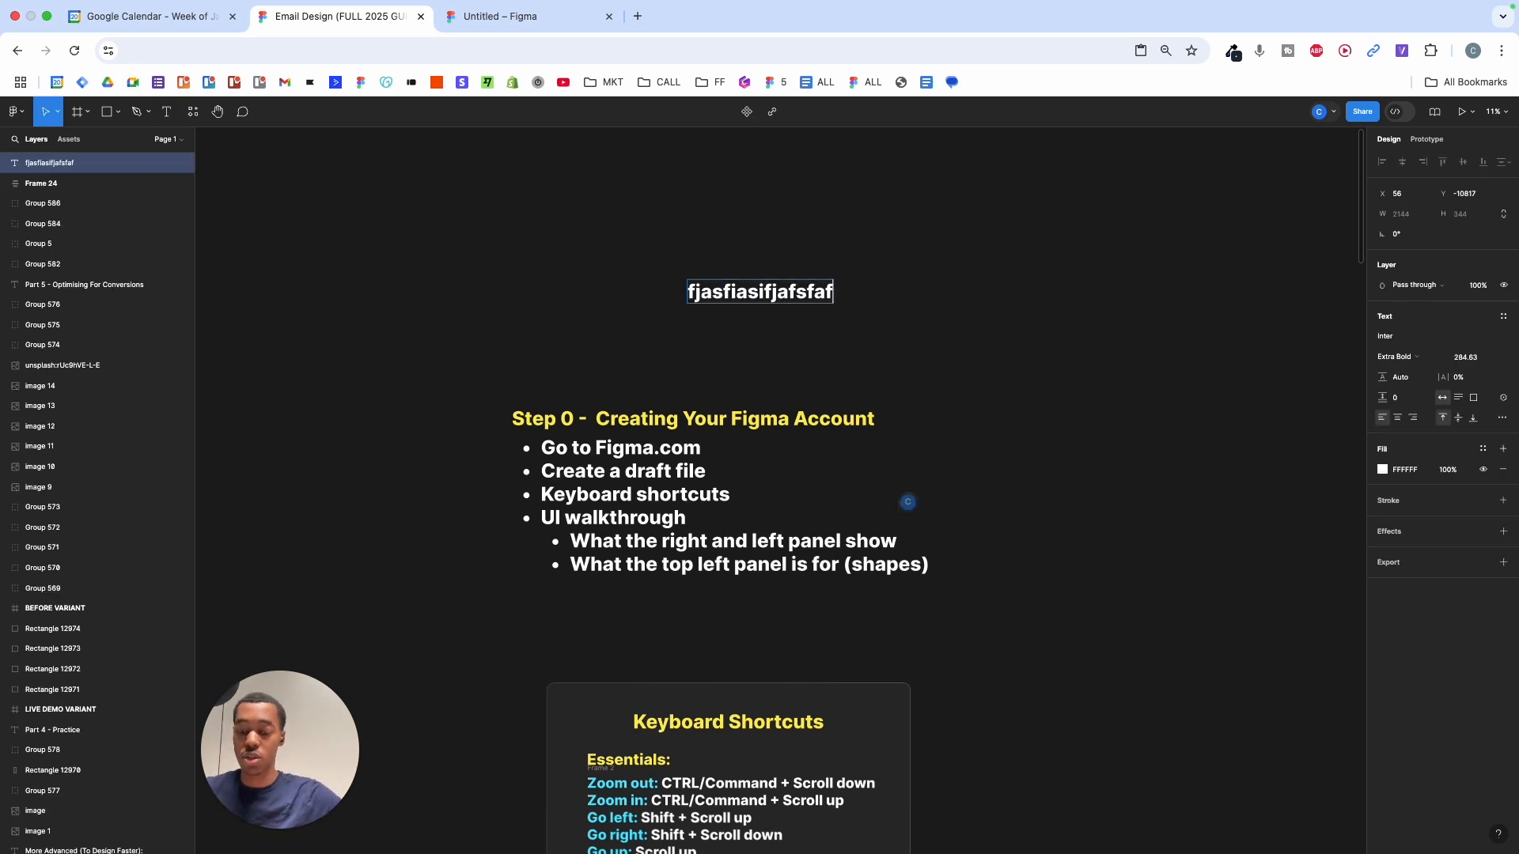
pyautogui.press('BackSpace')
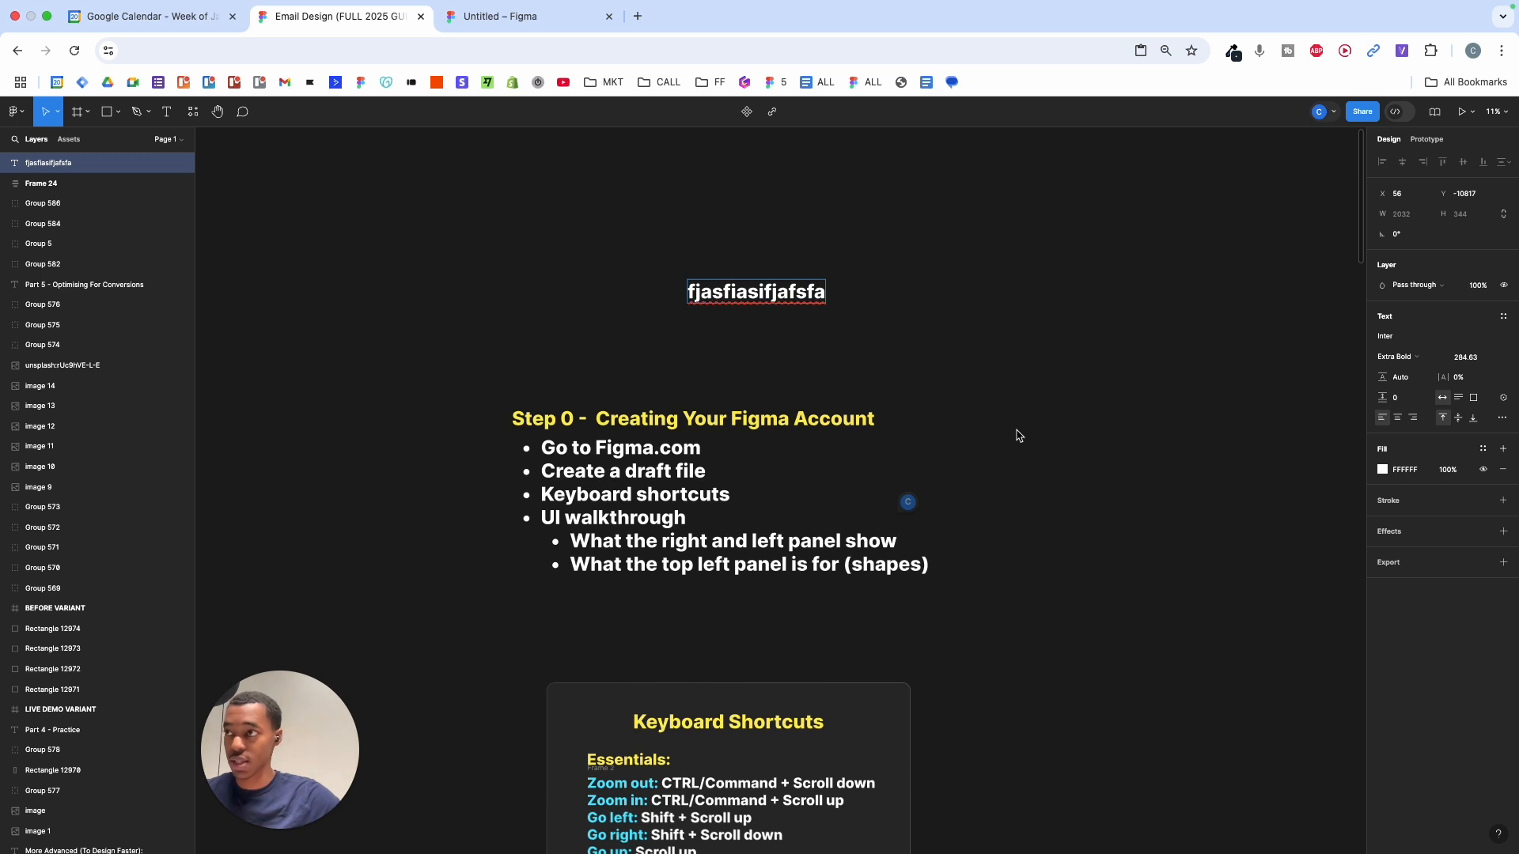
pyautogui.press('Escape')
pyautogui.press('Delete')
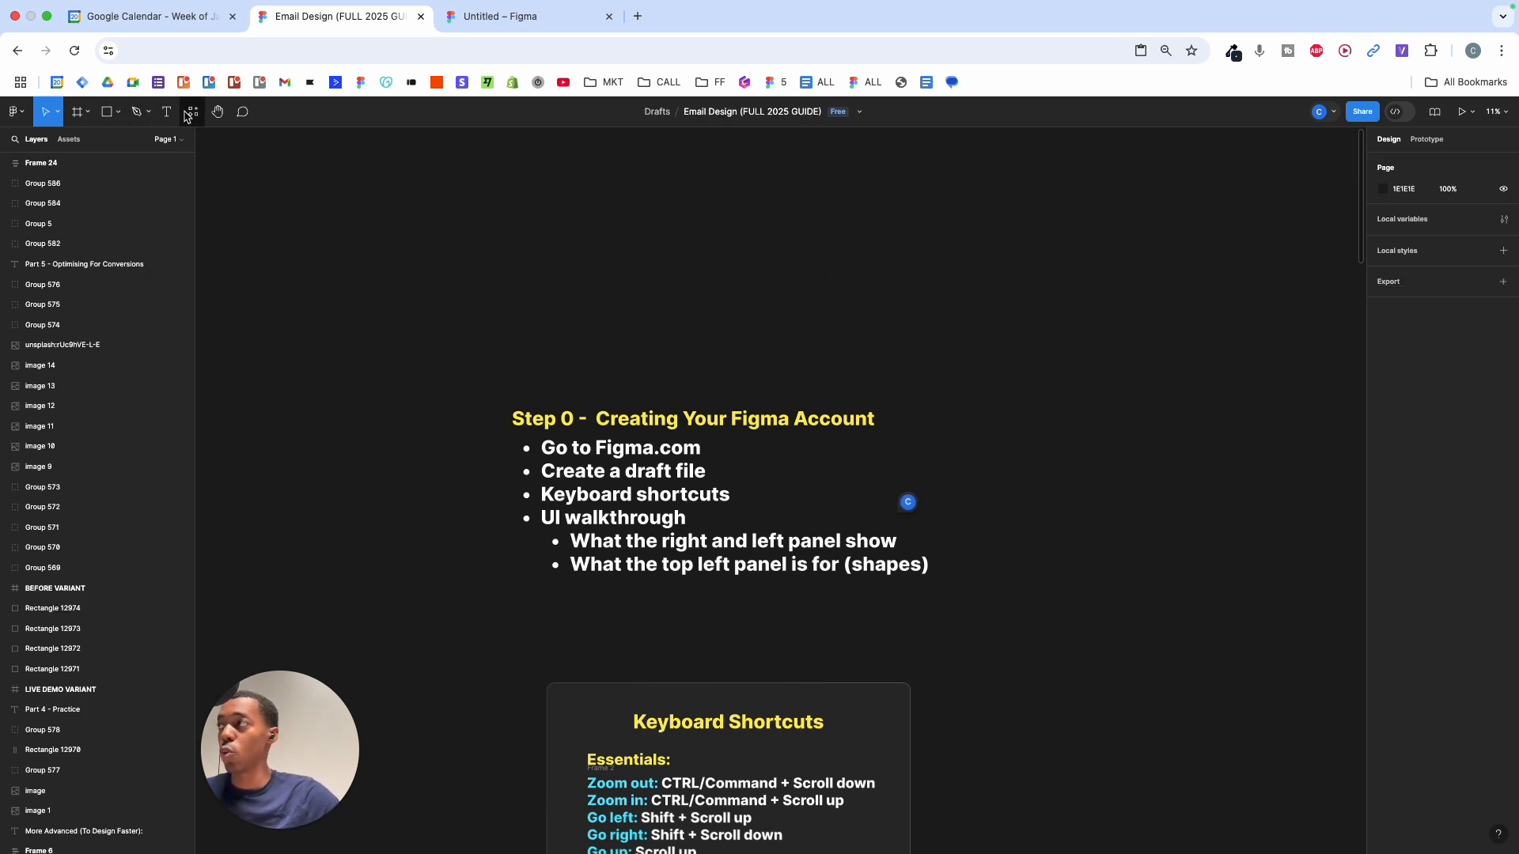
# - Draw a white square frame above the Step 0 heading
pyautogui.click(88, 112)
pyautogui.click(110, 139)
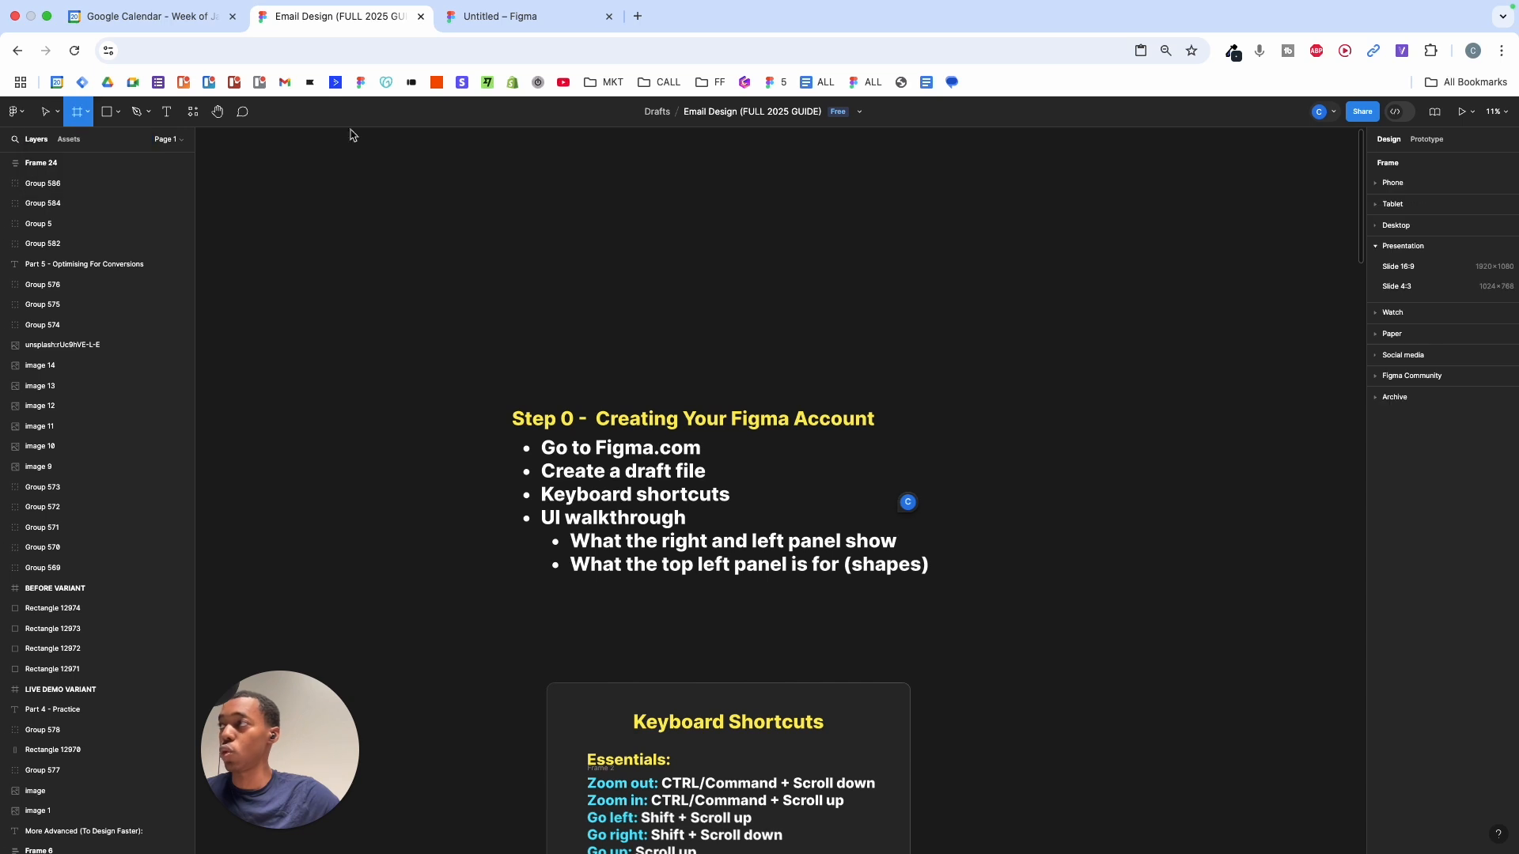
pyautogui.moveTo(554, 202); pyautogui.dragTo(712, 359)
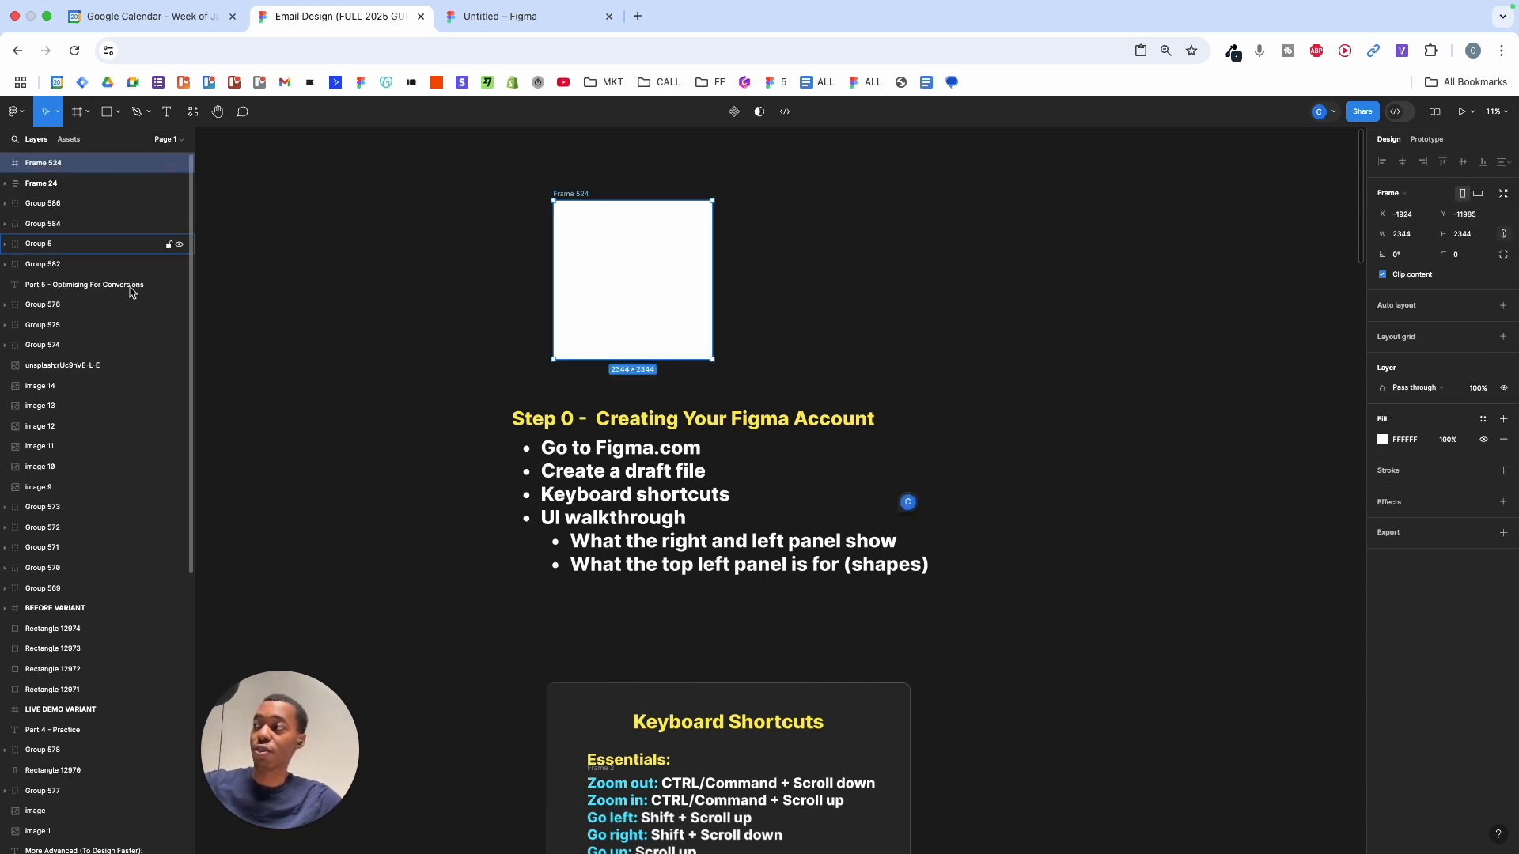
# - Select all layers, clear the selection, then select Frame 524 on the canvas
pyautogui.scroll(-10, 657, 267)
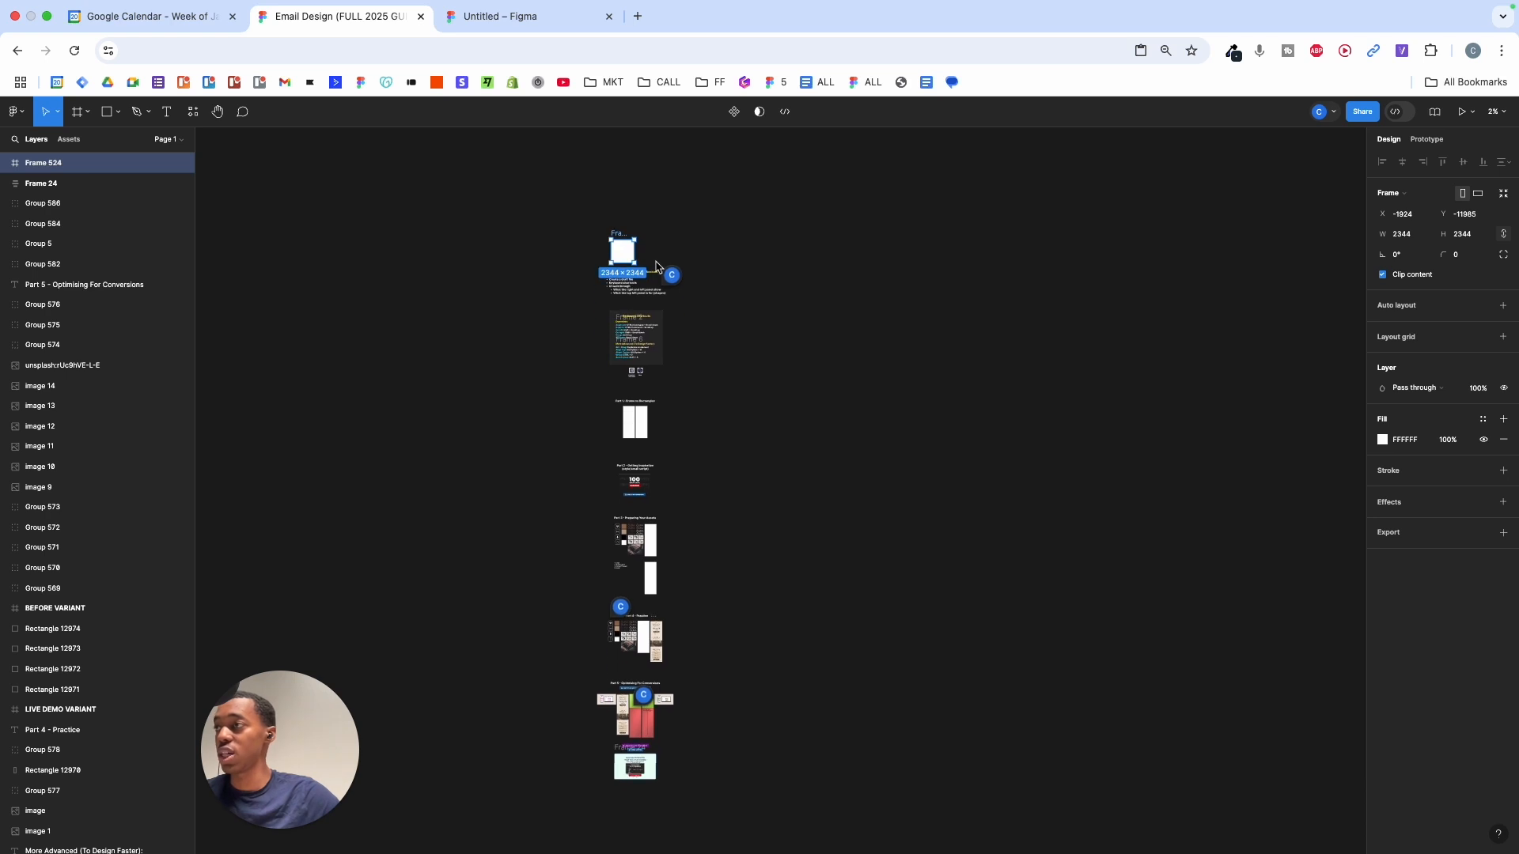
pyautogui.moveTo(553, 167); pyautogui.dragTo(753, 722)
pyautogui.click(731, 486)
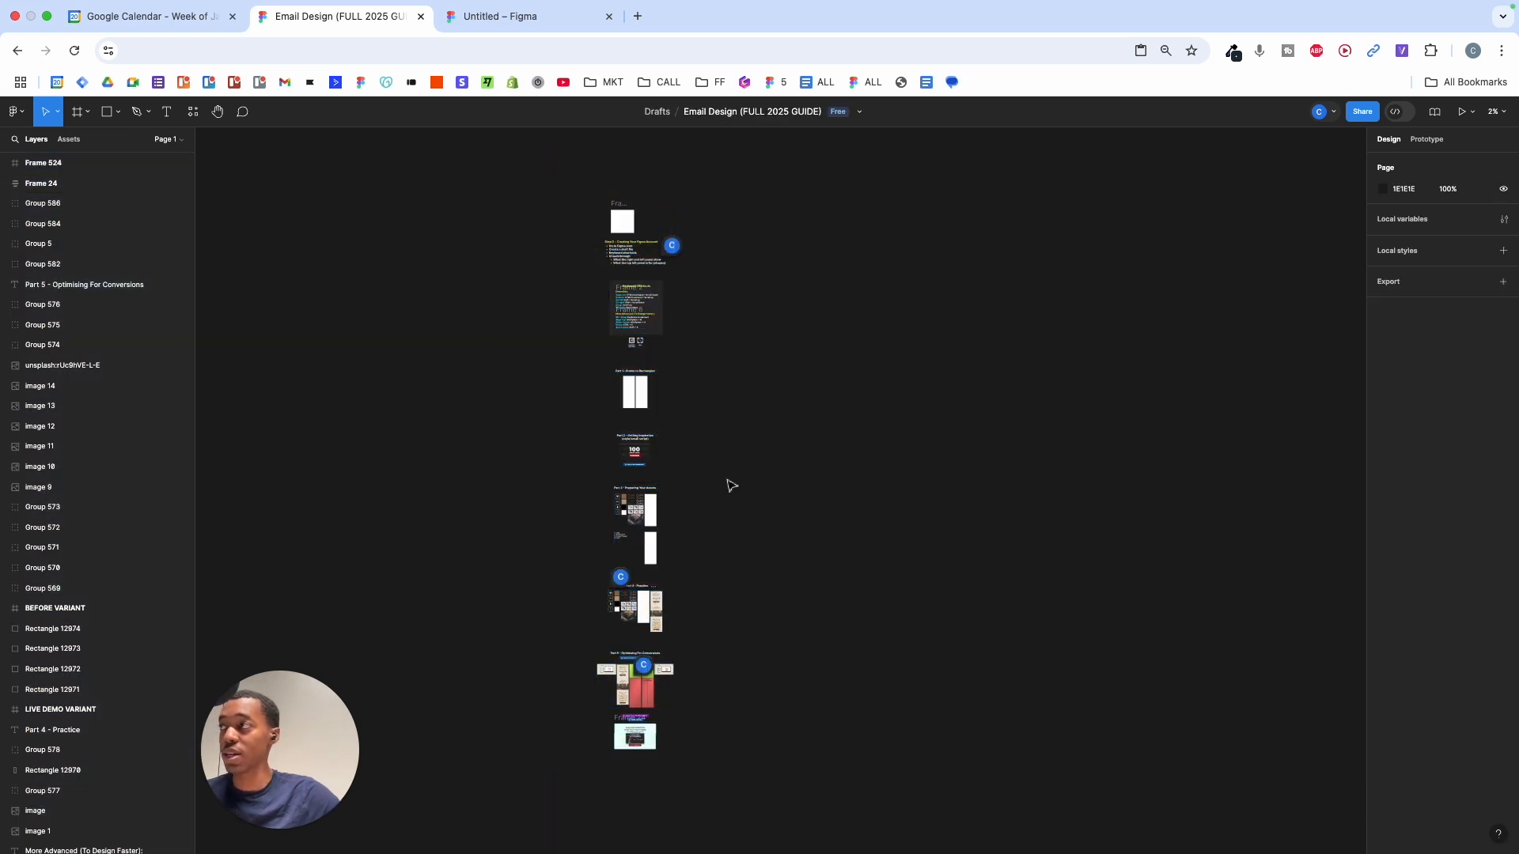
pyautogui.click(122, 163)
pyautogui.keyDown('shift'); pyautogui.click(129, 486); pyautogui.keyUp('shift')
pyautogui.keyDown('shift'); pyautogui.click(139, 627); pyautogui.keyUp('shift')
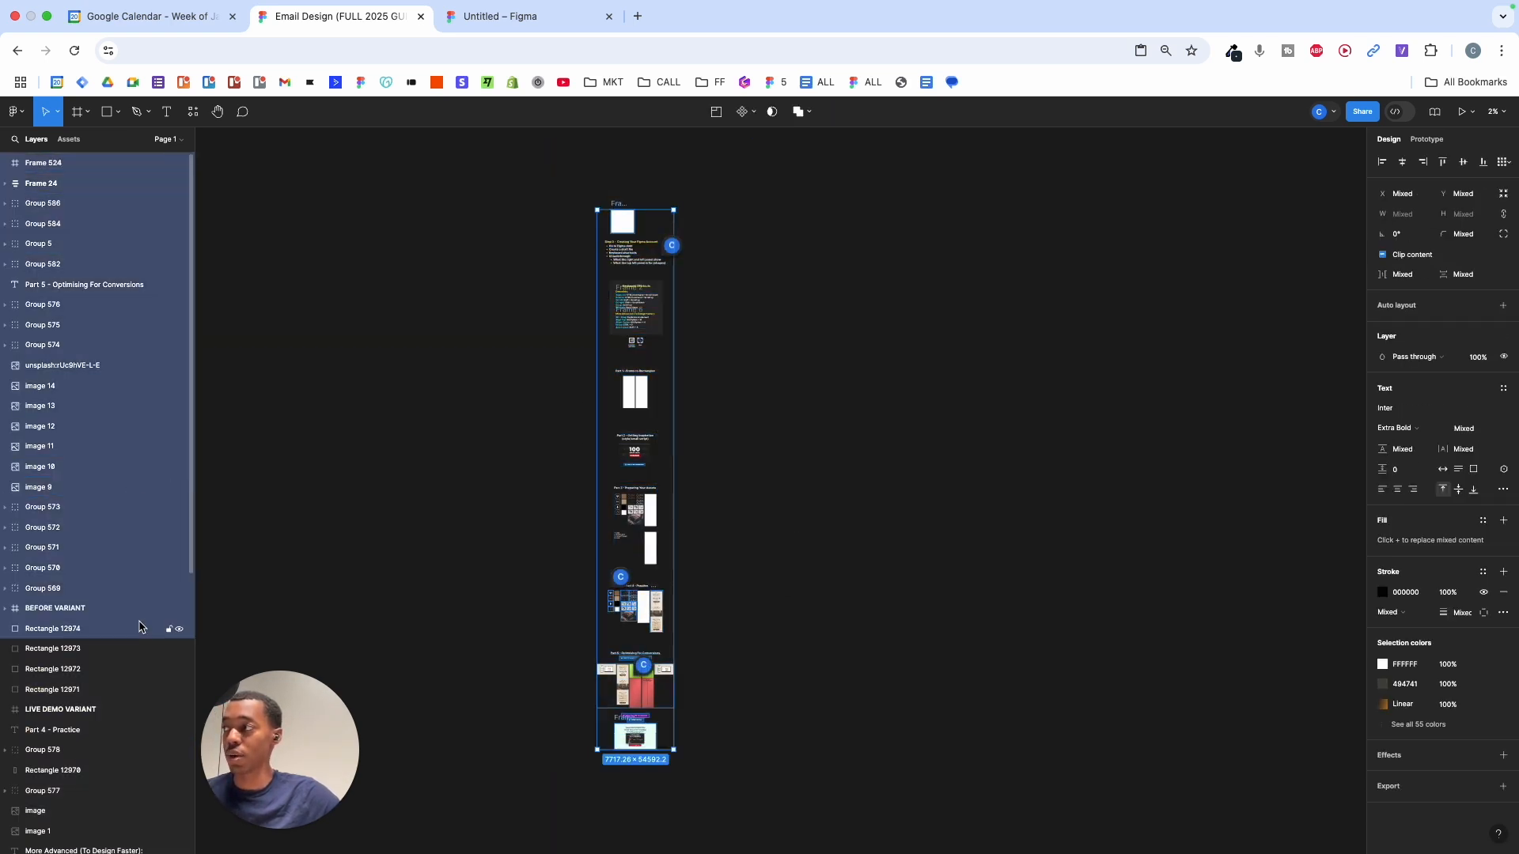
pyautogui.keyDown('shift'); pyautogui.click(142, 689); pyautogui.keyUp('shift')
pyautogui.click(729, 271)
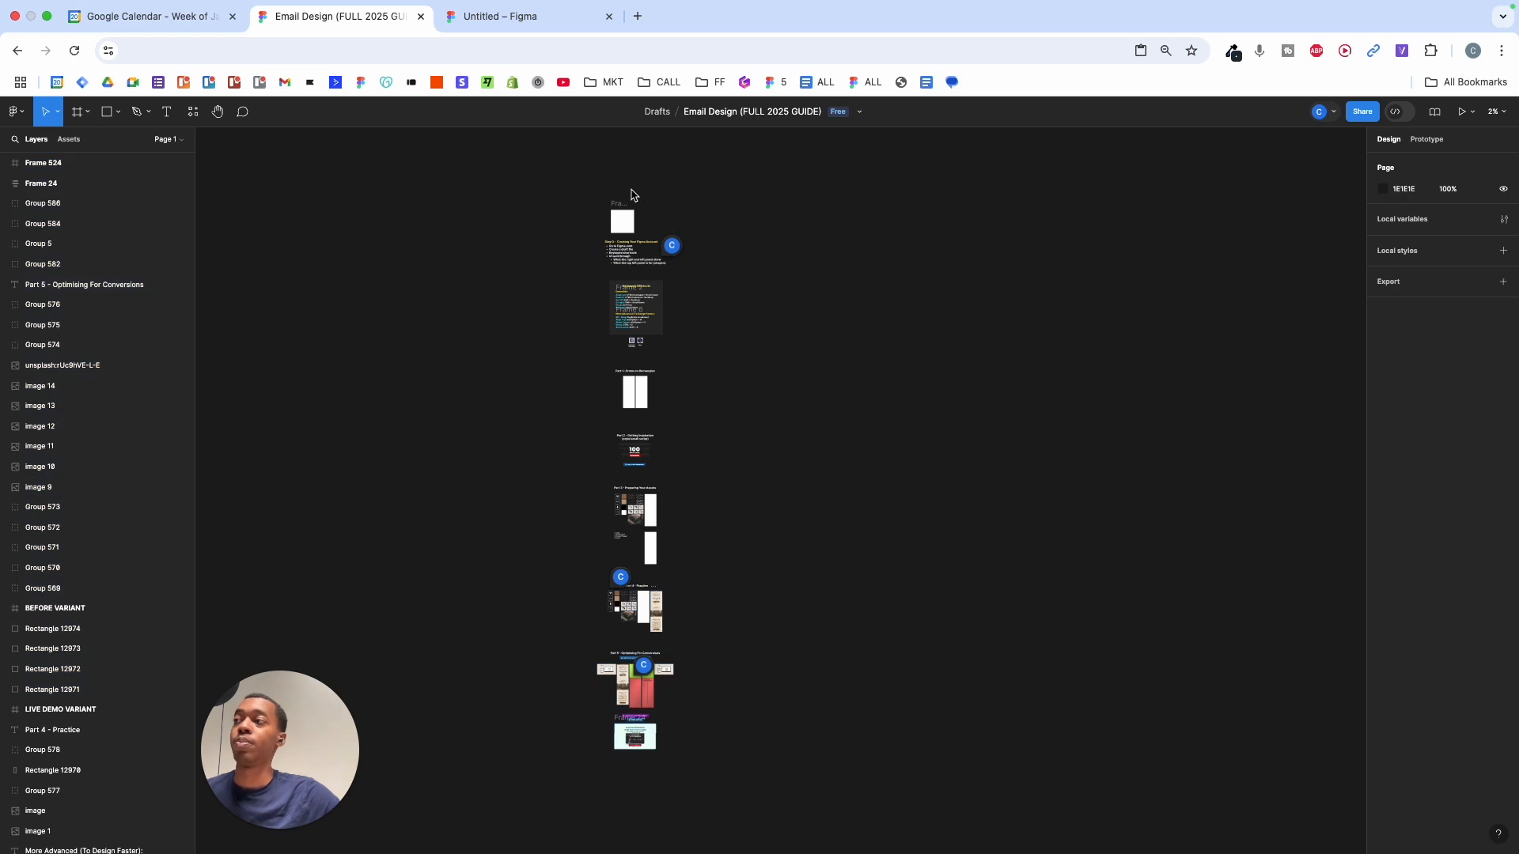
pyautogui.scroll(5, 631, 195)
pyautogui.click(546, 298)
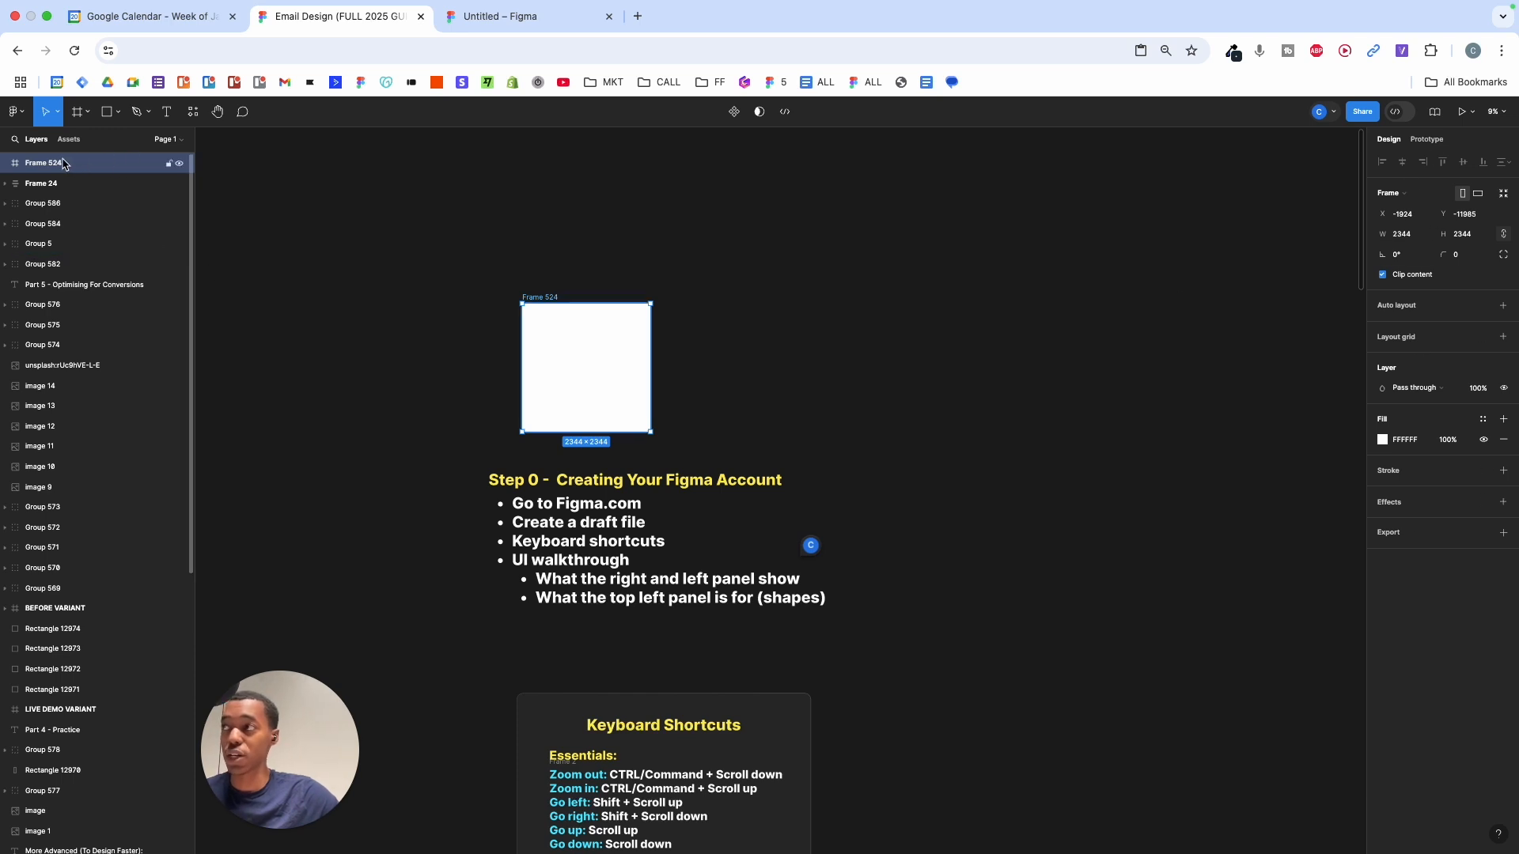
# - Draw a grey D9D9D9 rectangle, 3765.96 × 3119.04, to the right of Frame 524
pyautogui.click(631, 232)
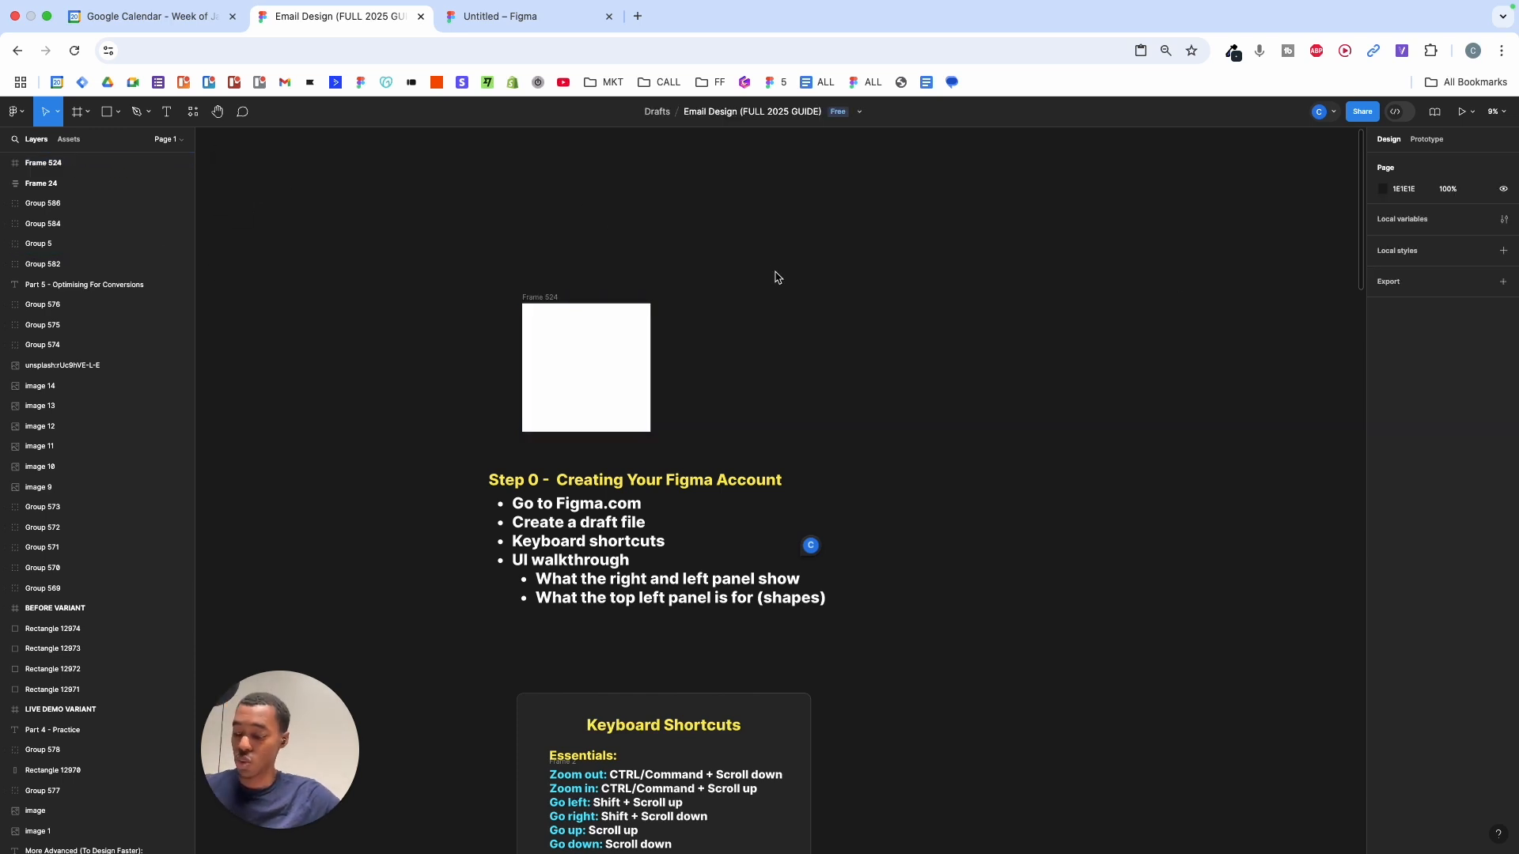
pyautogui.press('r')
pyautogui.moveTo(762, 266); pyautogui.dragTo(969, 436)
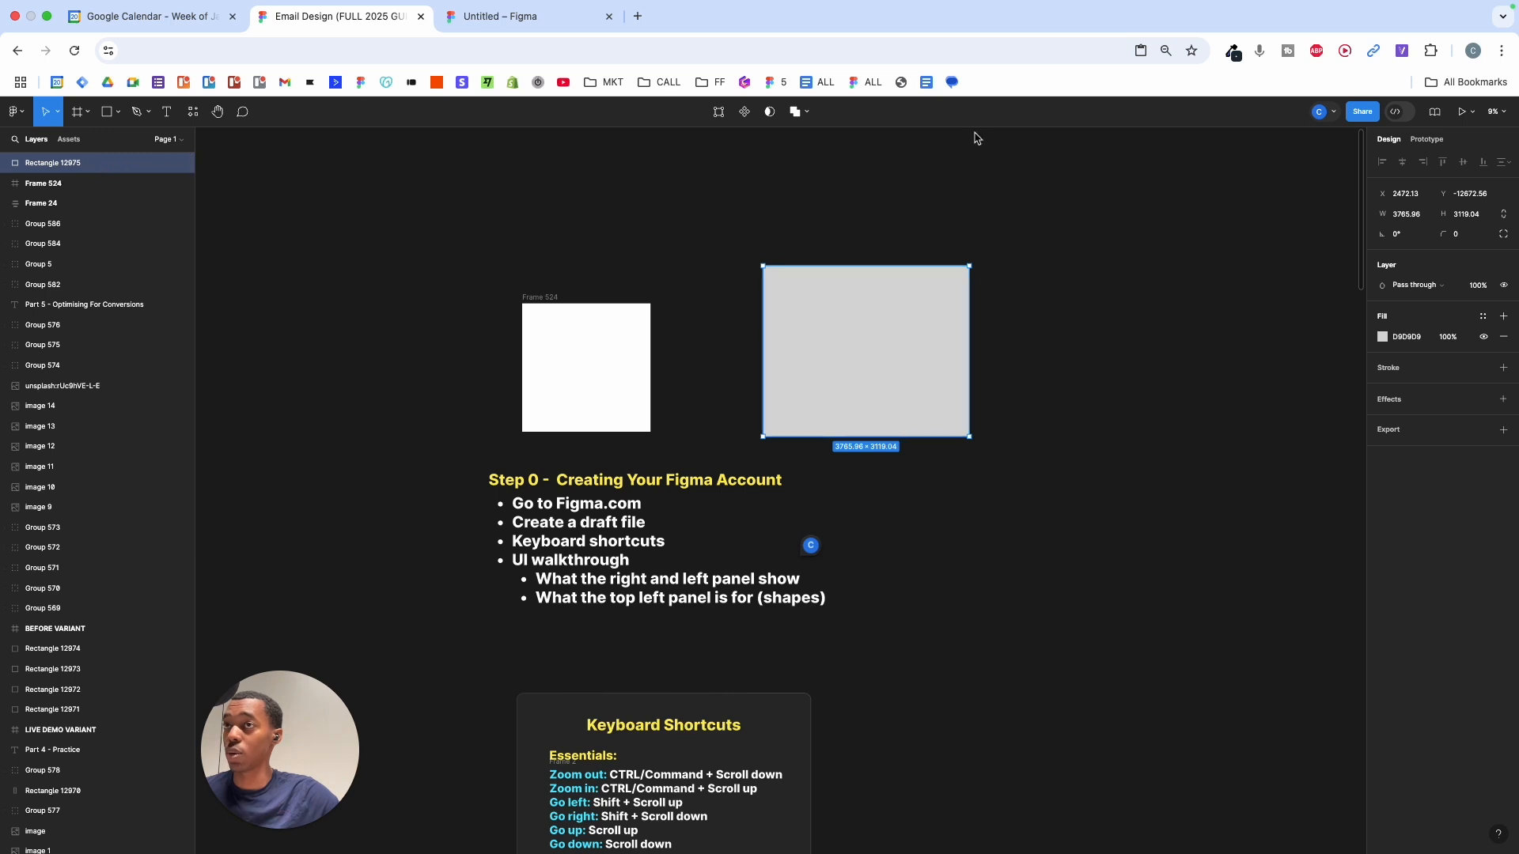
# - Set Rectangle 12975's fill to blue 1F00DB and add a red FF0000 stroke
pyautogui.click(1382, 339)
pyautogui.moveTo(1309, 434); pyautogui.dragTo(1381, 400)
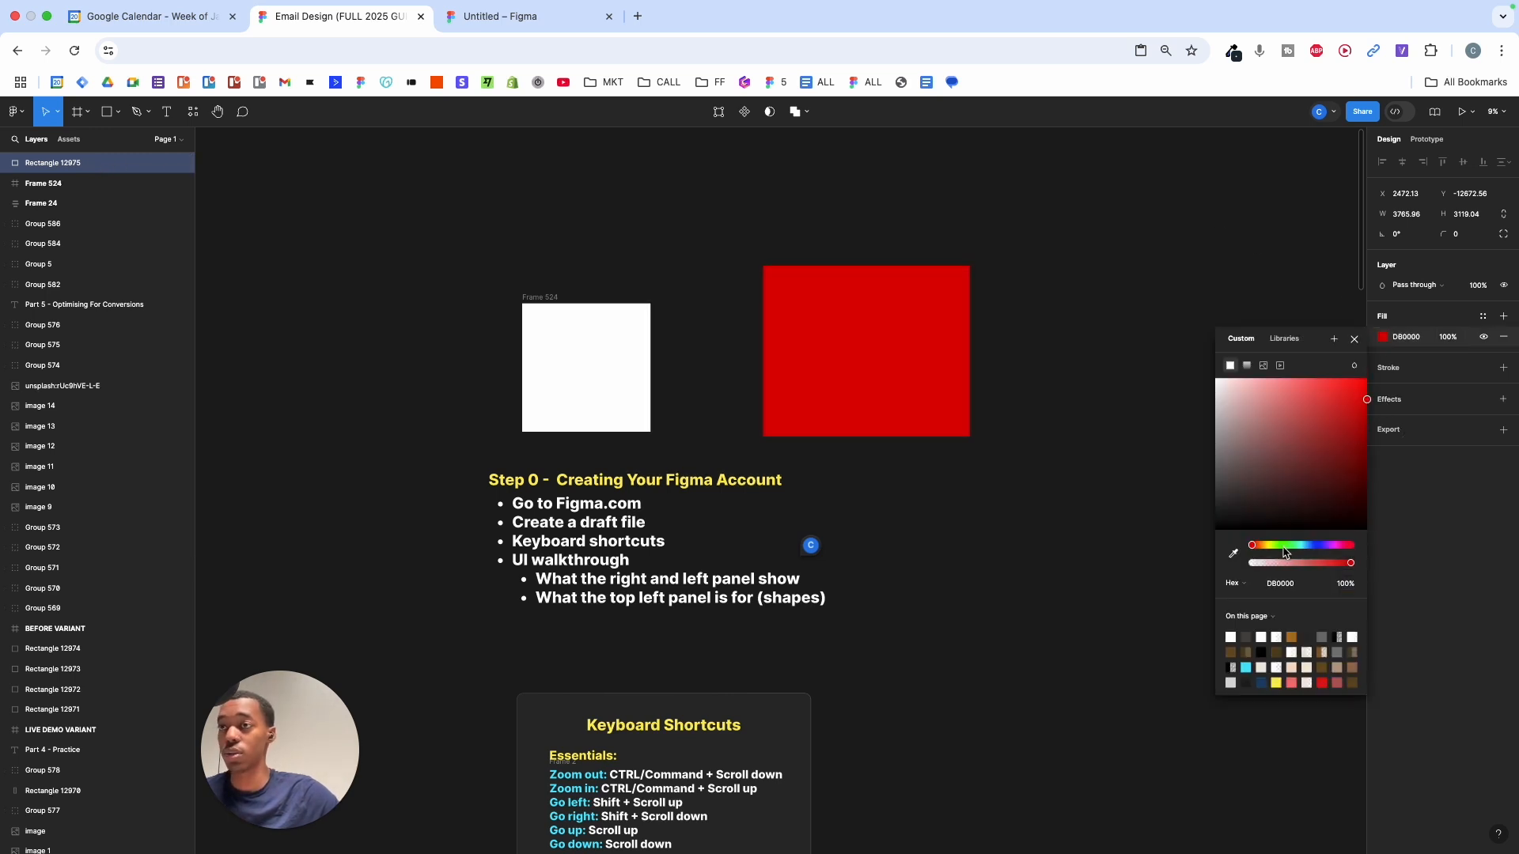
pyautogui.moveTo(1284, 550)
pyautogui.mouseDown()
pyautogui.moveTo(1337, 545)
pyautogui.moveTo(1320, 544)
pyautogui.moveTo(1366, 430)
pyautogui.mouseUp()
pyautogui.click(1438, 373)
pyautogui.click(1383, 389)
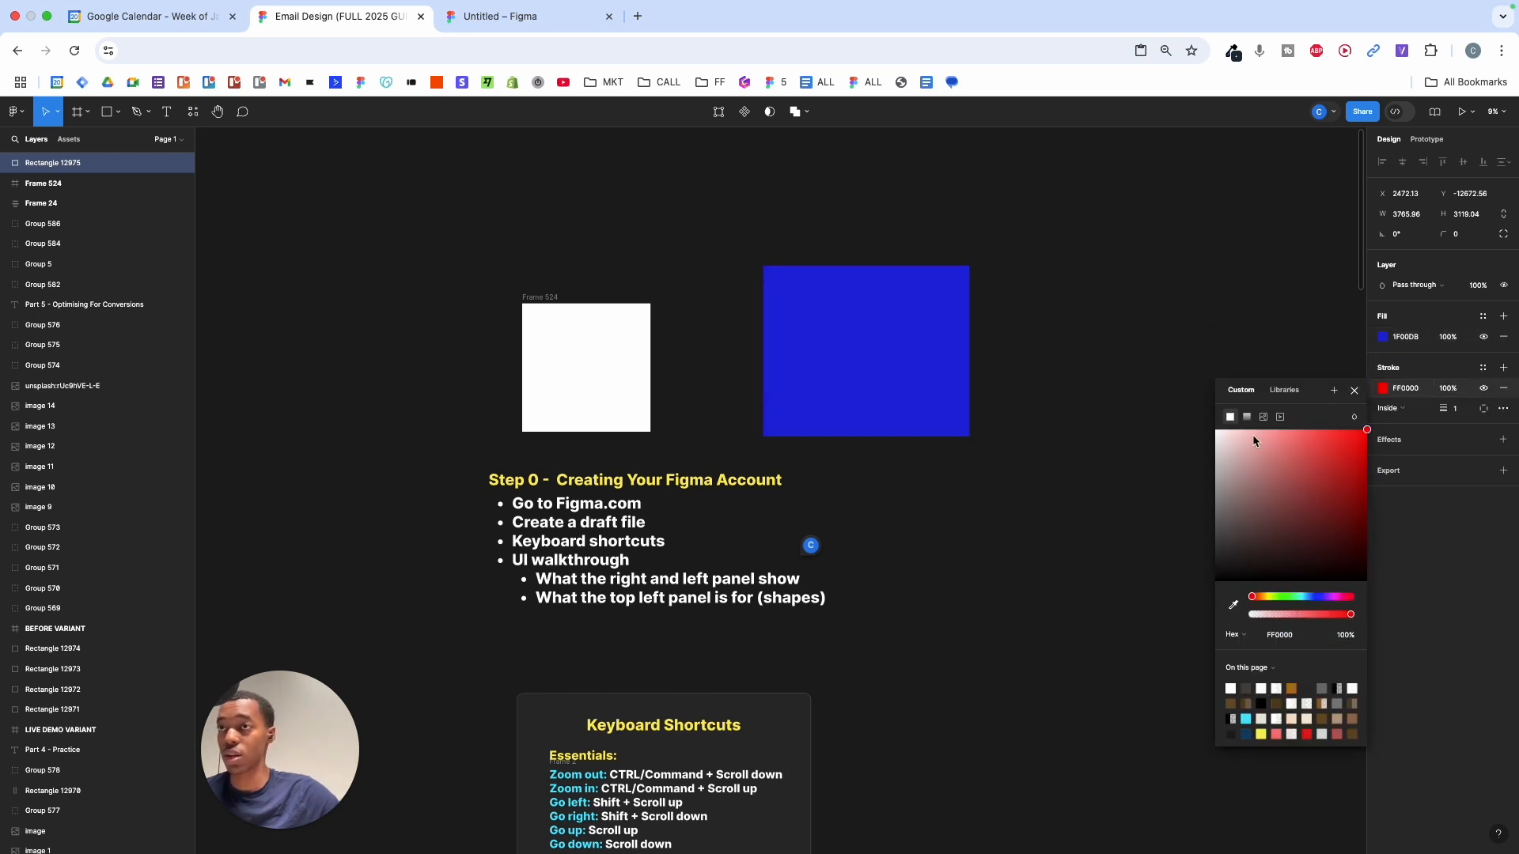
# - Try stroke weights 15 and 0, settle on 30, then reselect the blue rectangle
pyautogui.scroll(10, 991, 333)
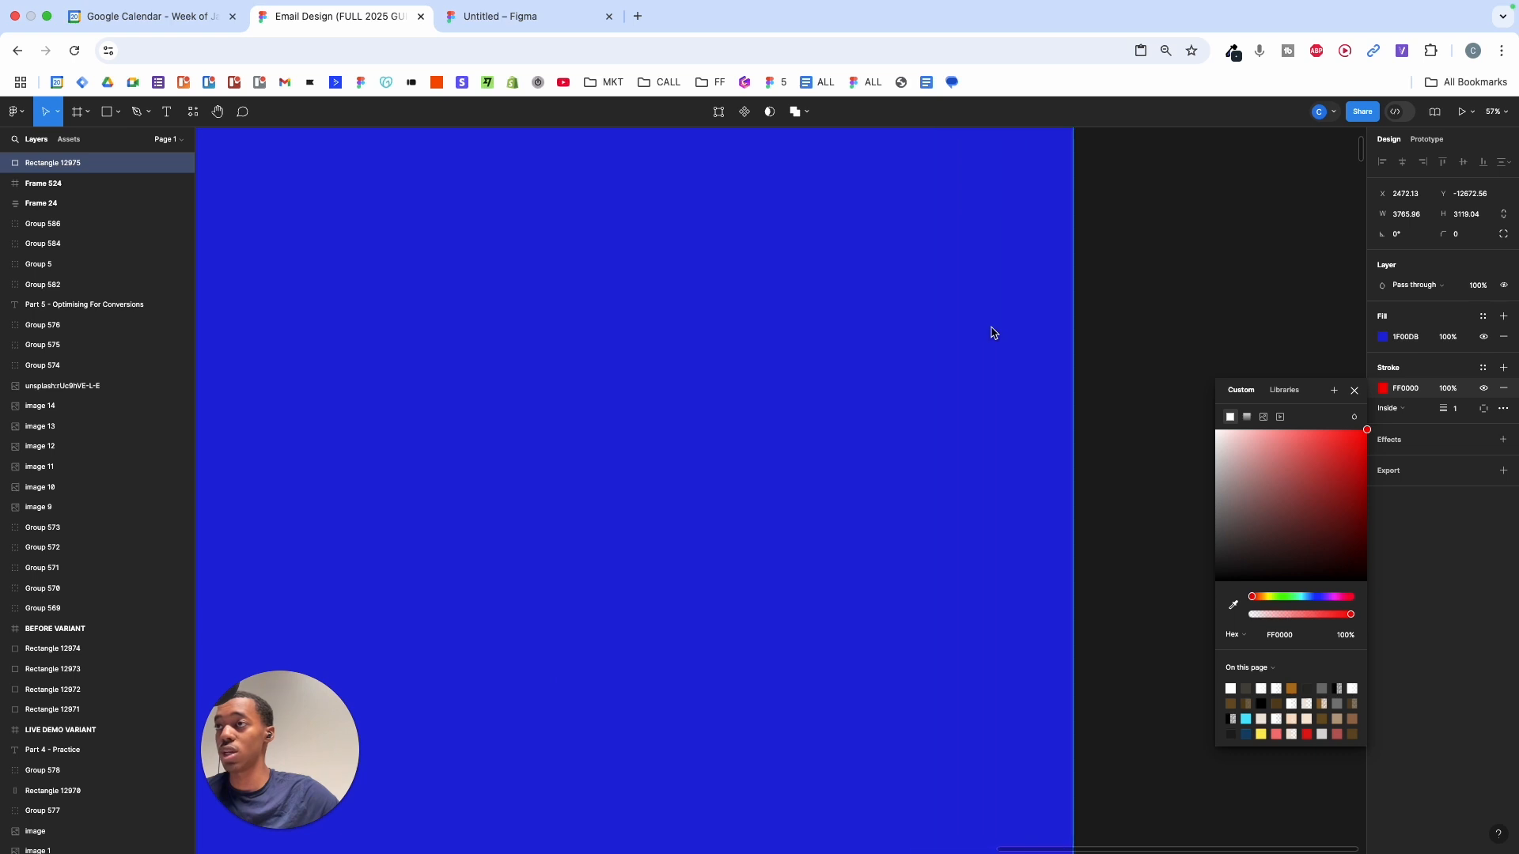
pyautogui.scroll(-5, 992, 332)
pyautogui.moveTo(1444, 411); pyautogui.dragTo(1491, 408)
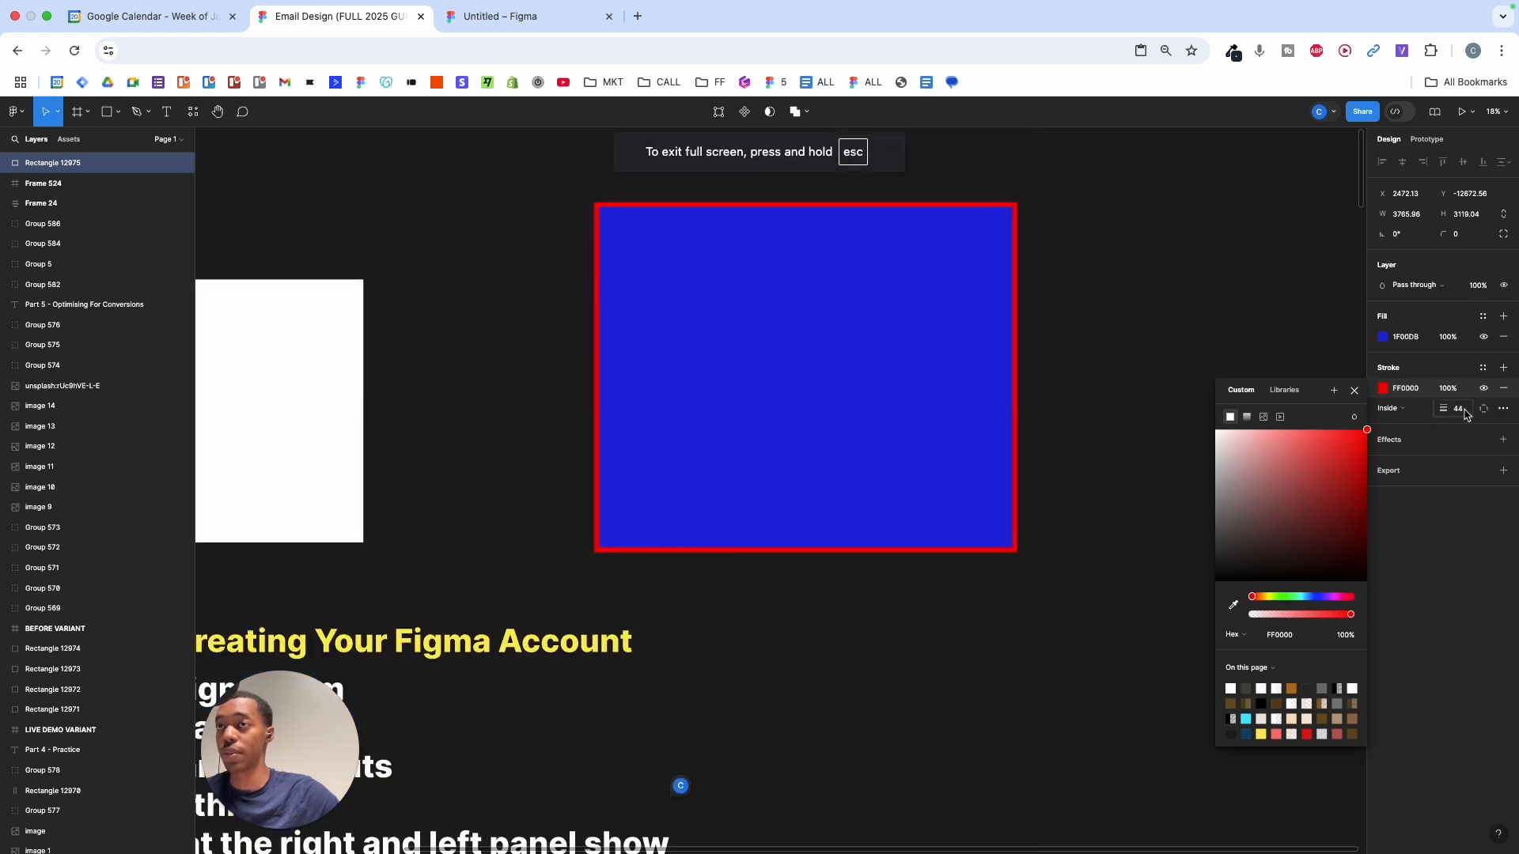
pyautogui.click(1465, 412)
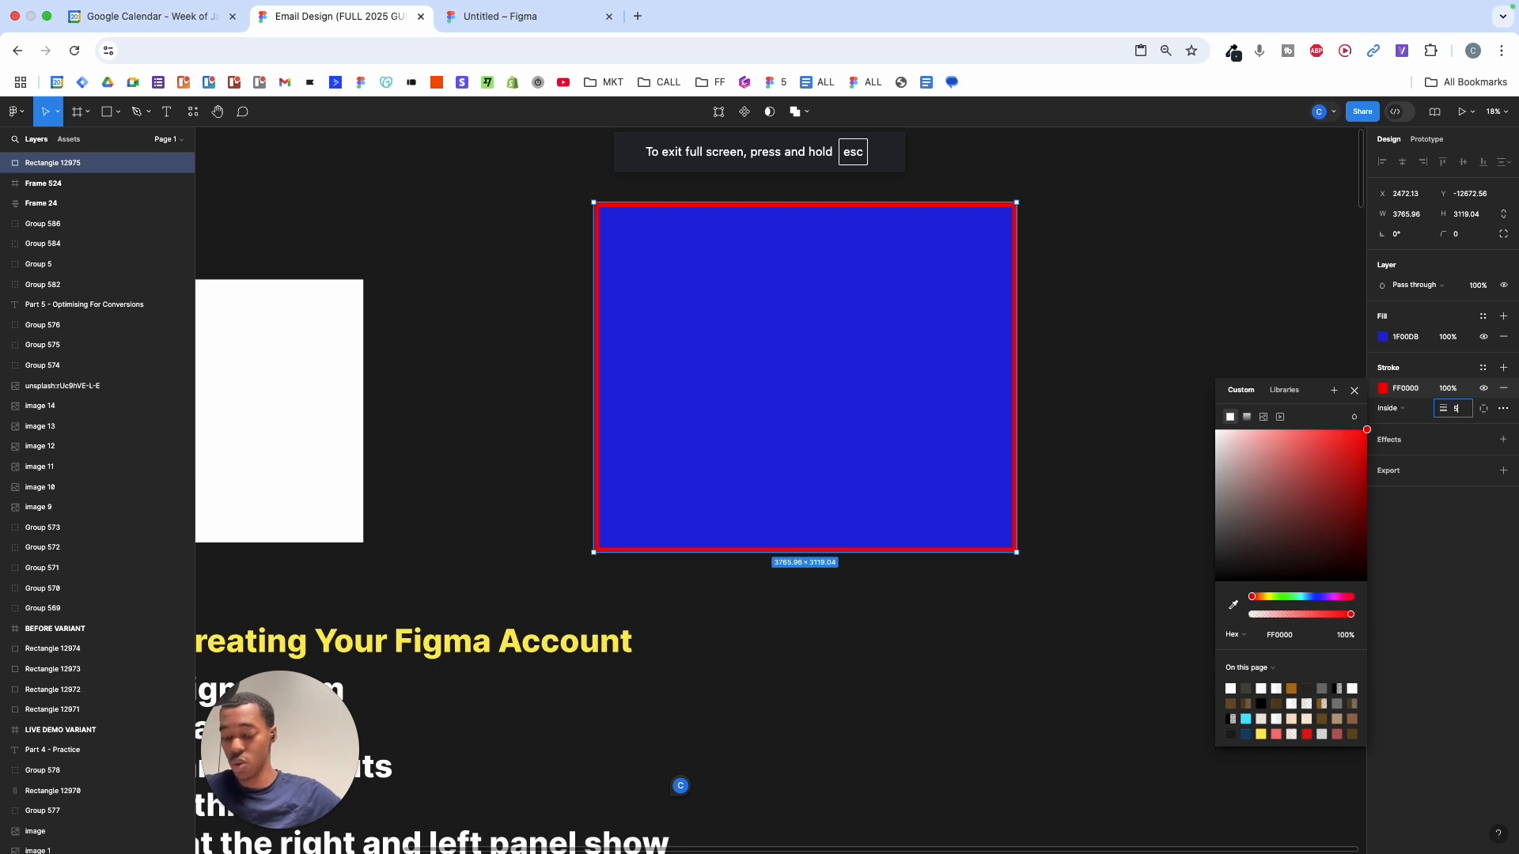
pyautogui.write('515')
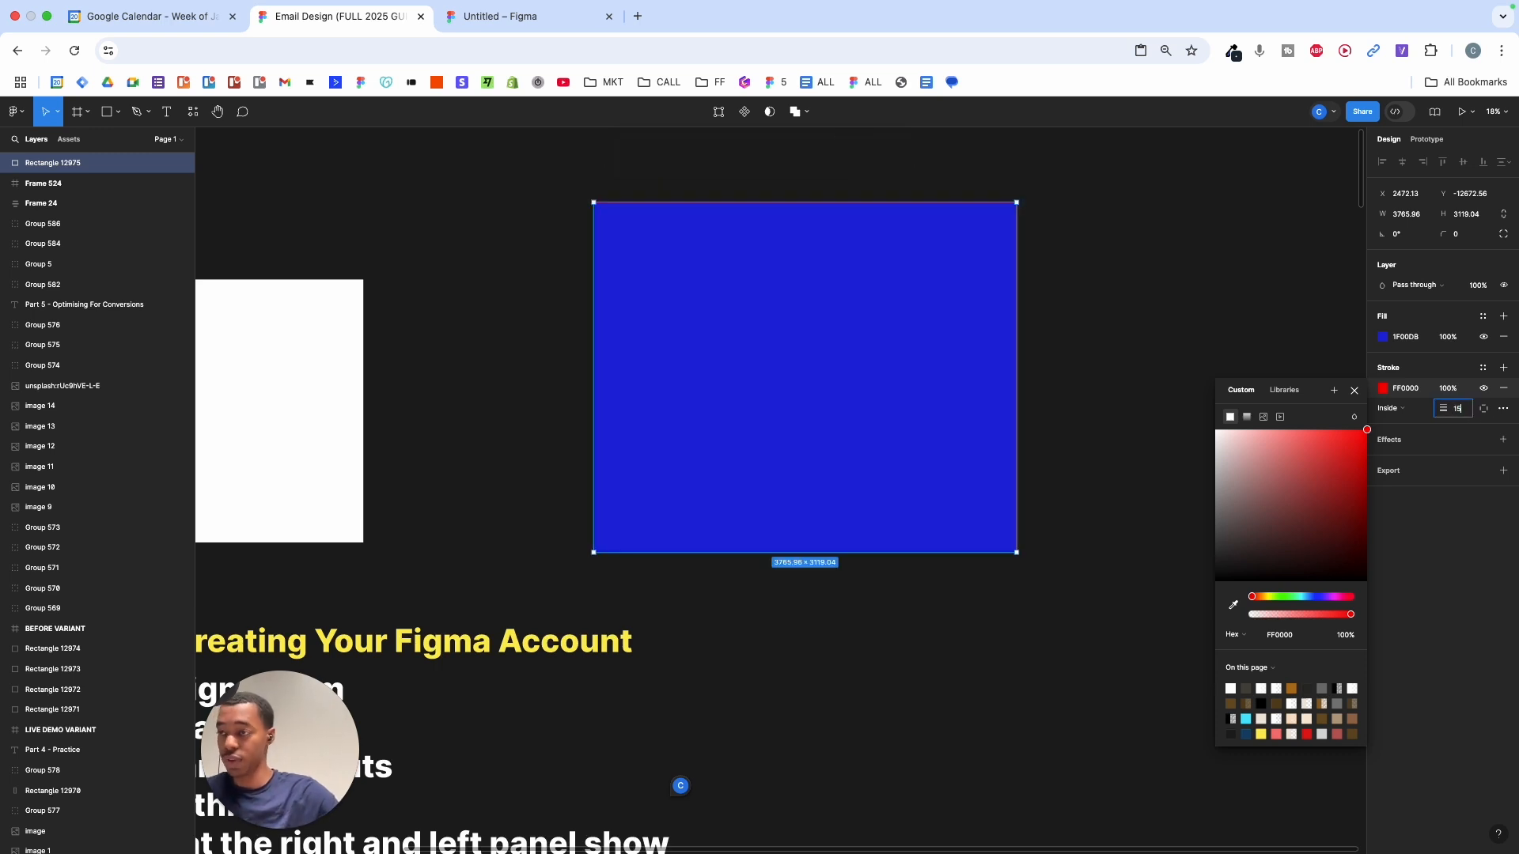
pyautogui.press('Return')
pyautogui.click(1462, 409)
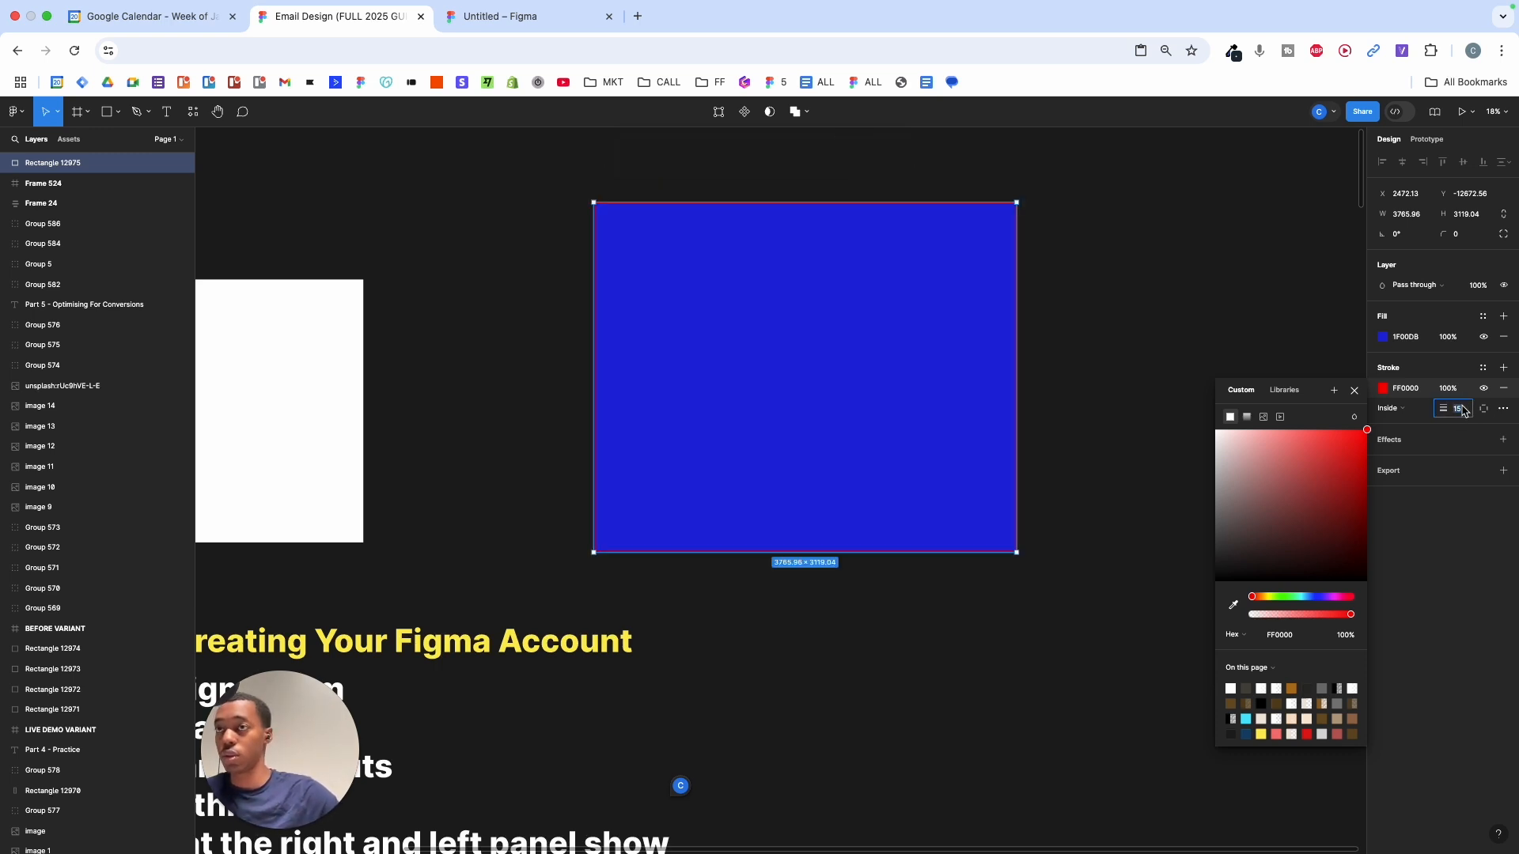
pyautogui.press('Return')
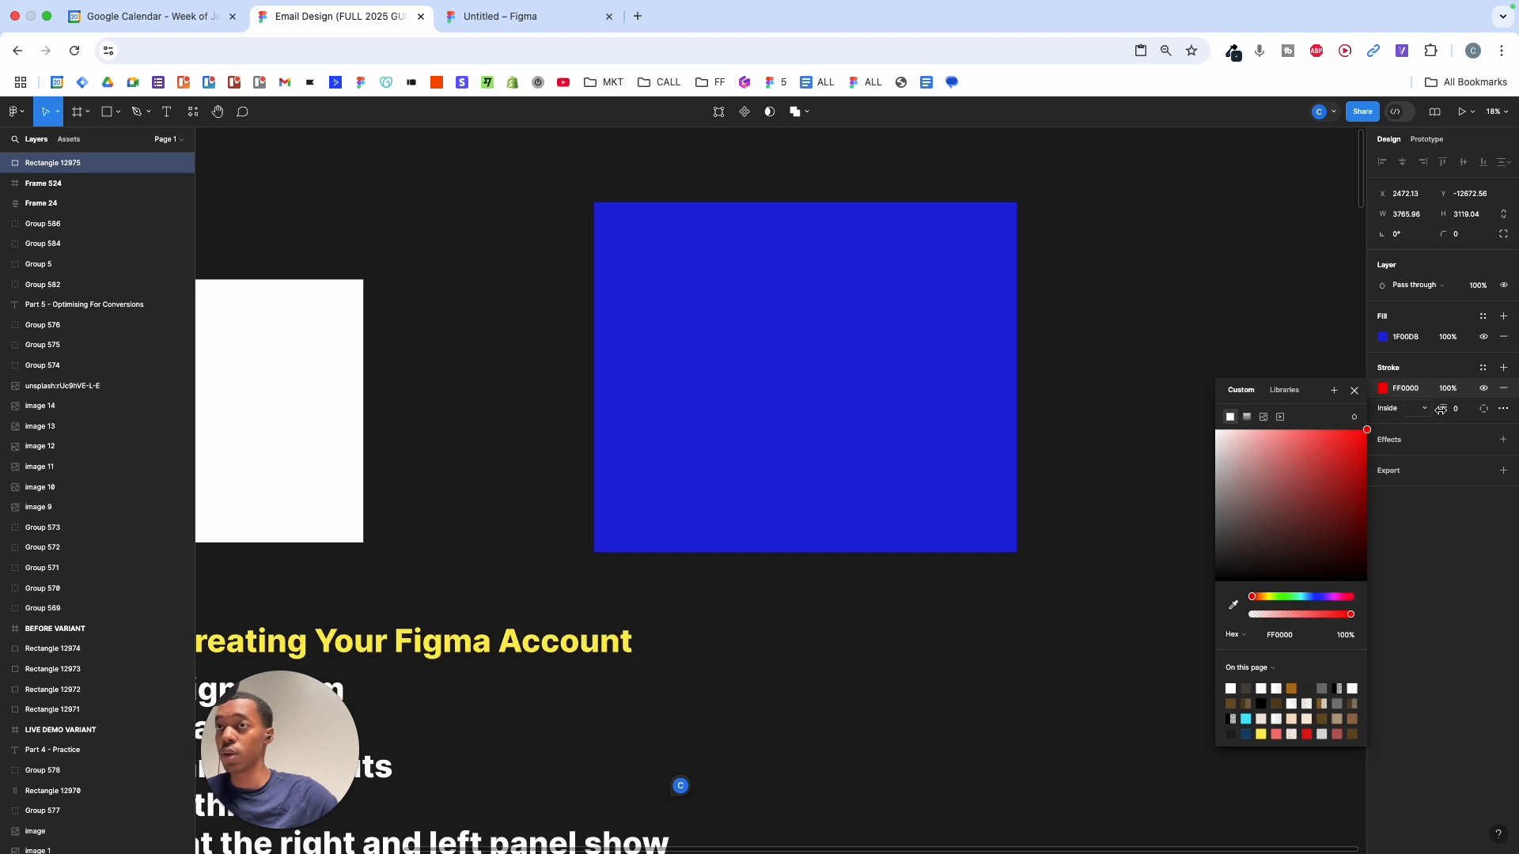
pyautogui.click(1470, 410)
pyautogui.press('Return')
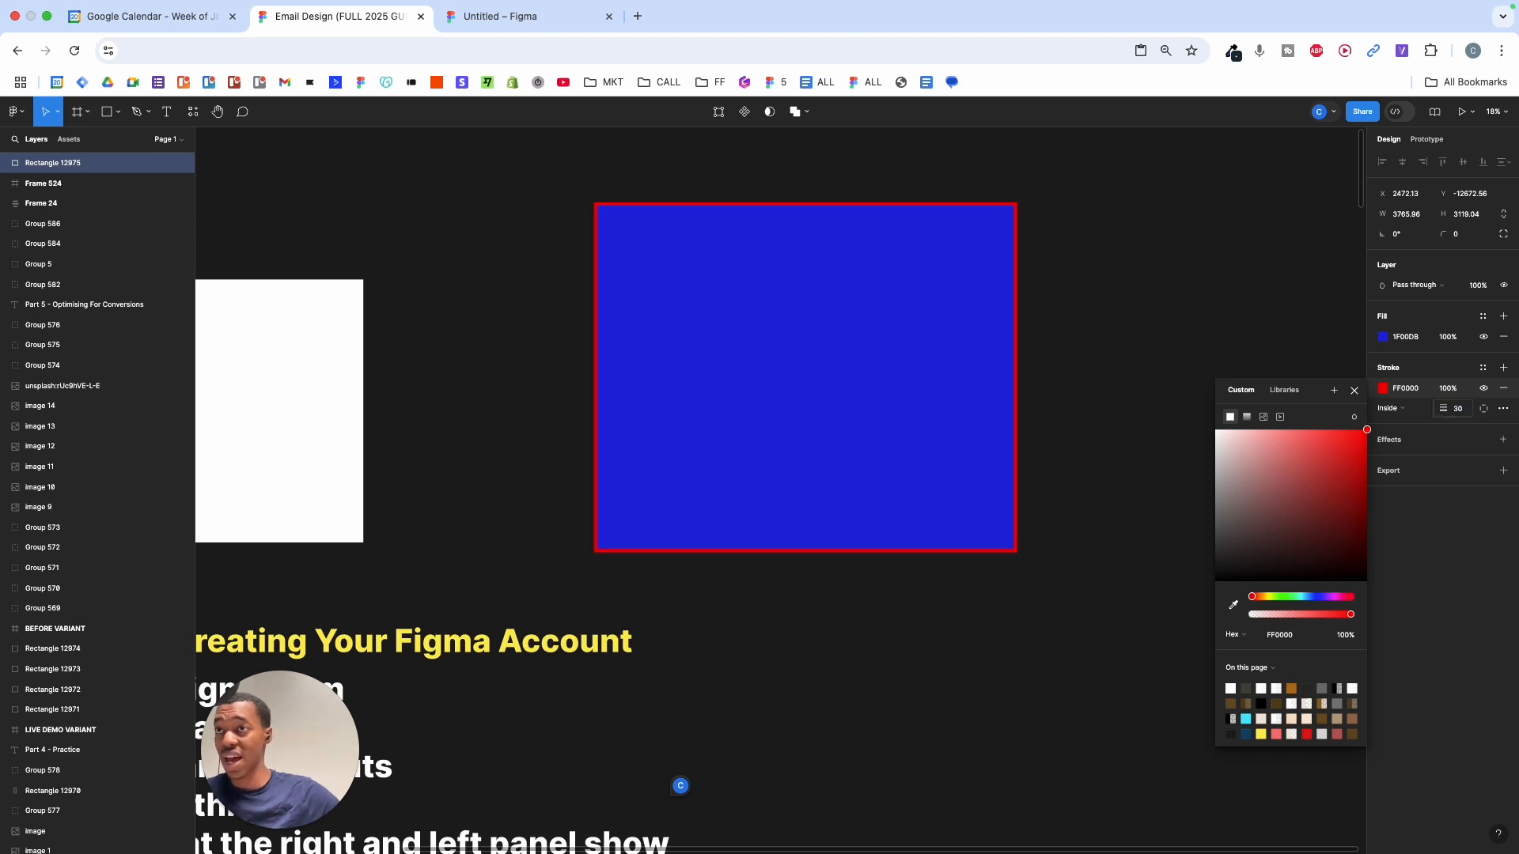
pyautogui.click(1199, 355)
pyautogui.scroll(-3, 1200, 355)
pyautogui.click(1051, 336)
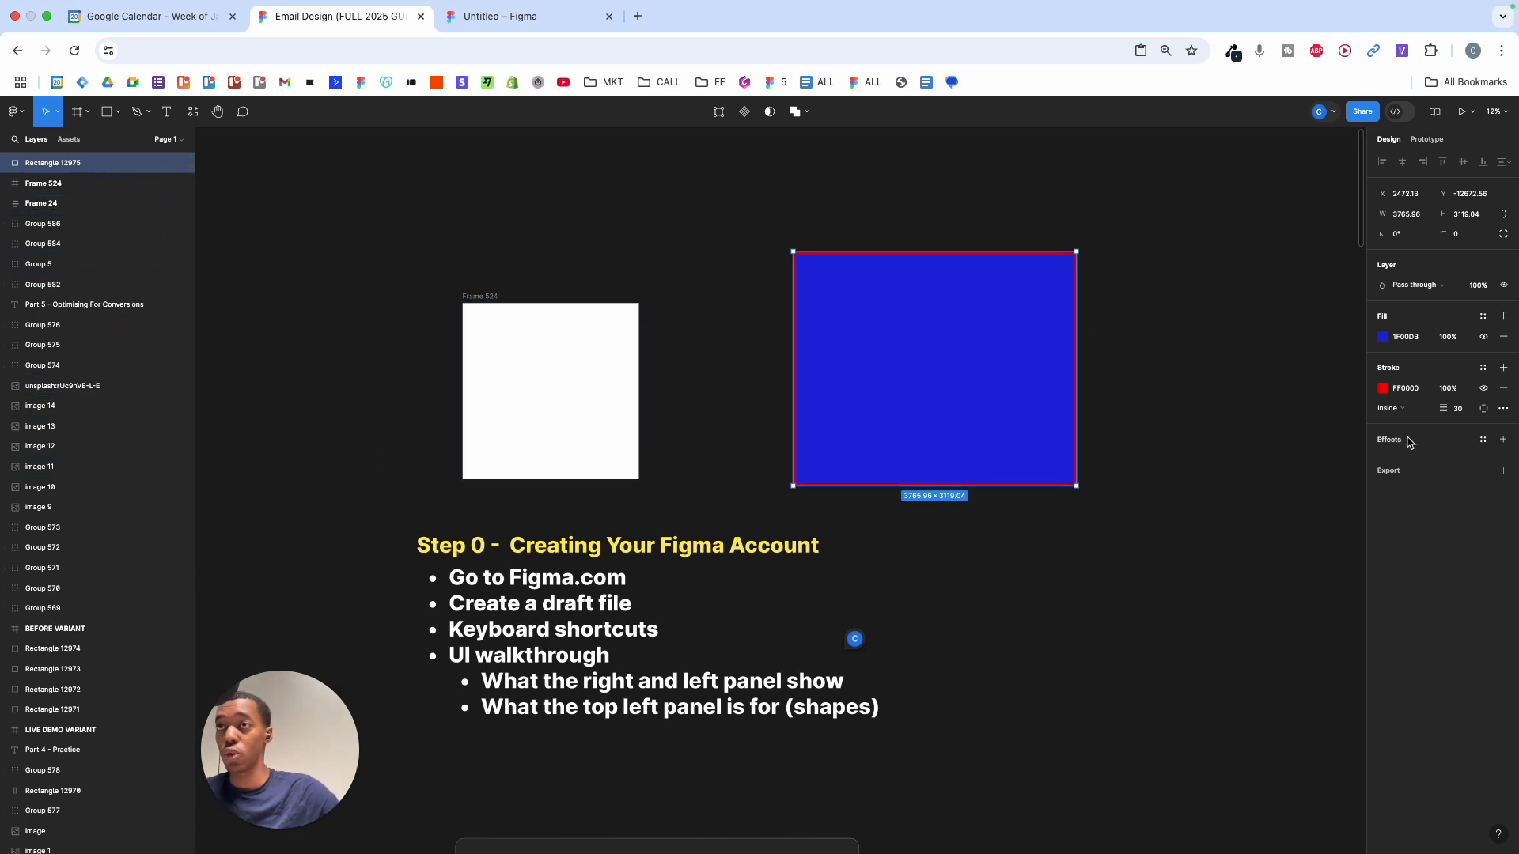
# - Move the rectangle, resize it to 3870 × 3290, rotate -5° and round corners to 1260
pyautogui.moveTo(1382, 193); pyautogui.dragTo(1242, 186)
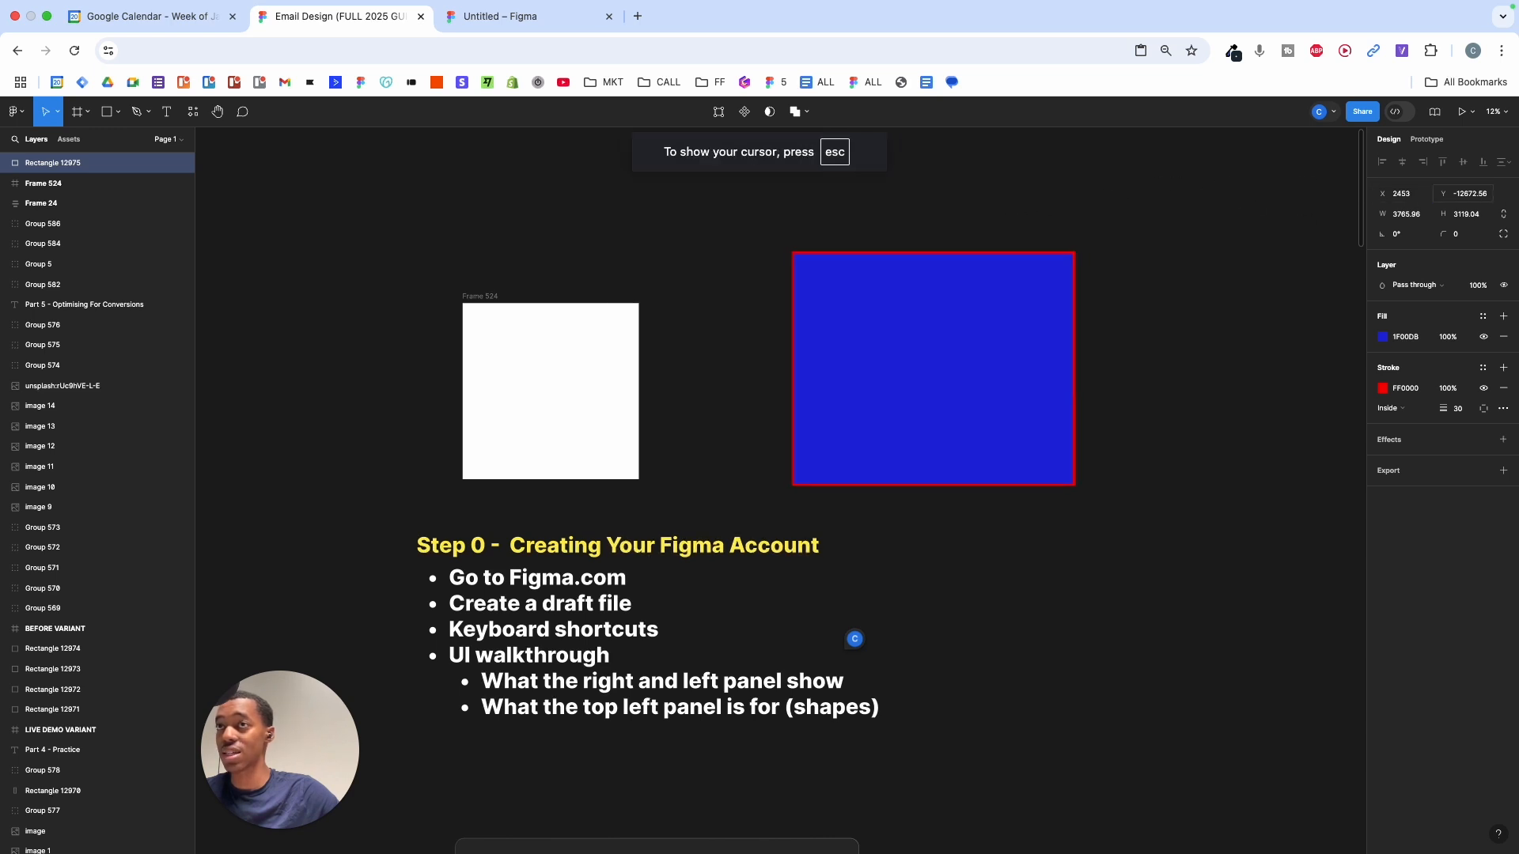
pyautogui.moveTo(1443, 194); pyautogui.dragTo(1510, 194)
pyautogui.moveTo(1382, 214); pyautogui.dragTo(78, 233)
pyautogui.moveTo(1383, 235); pyautogui.dragTo(1106, 250)
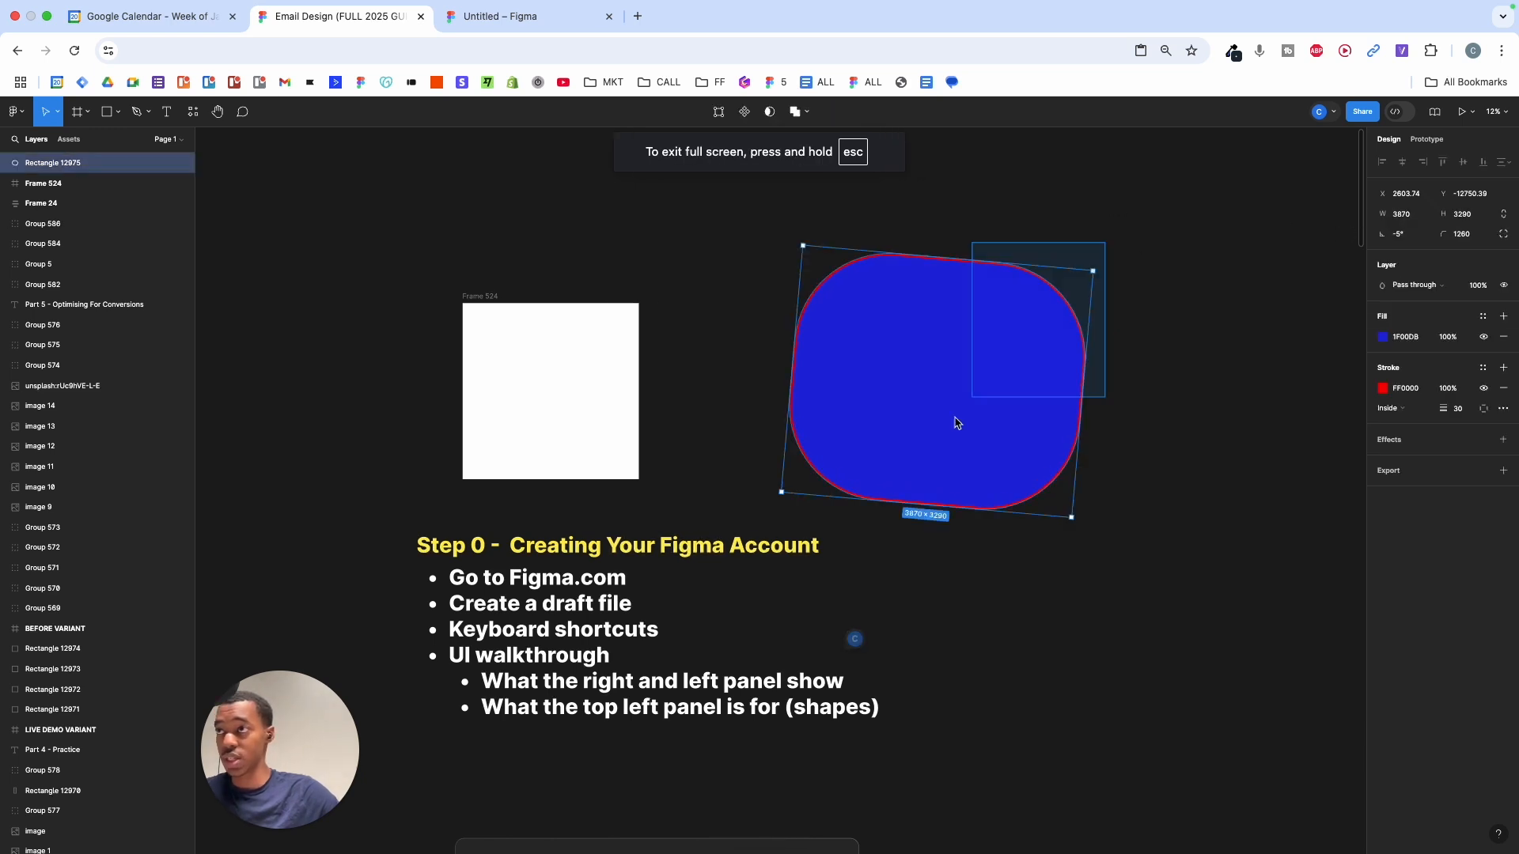
# - Delete the rounded blue rectangle and scroll down to the Keyboard Shortcuts card
pyautogui.press('Delete')
pyautogui.scroll(3, 978, 276)
pyautogui.scroll(-5, 978, 276)
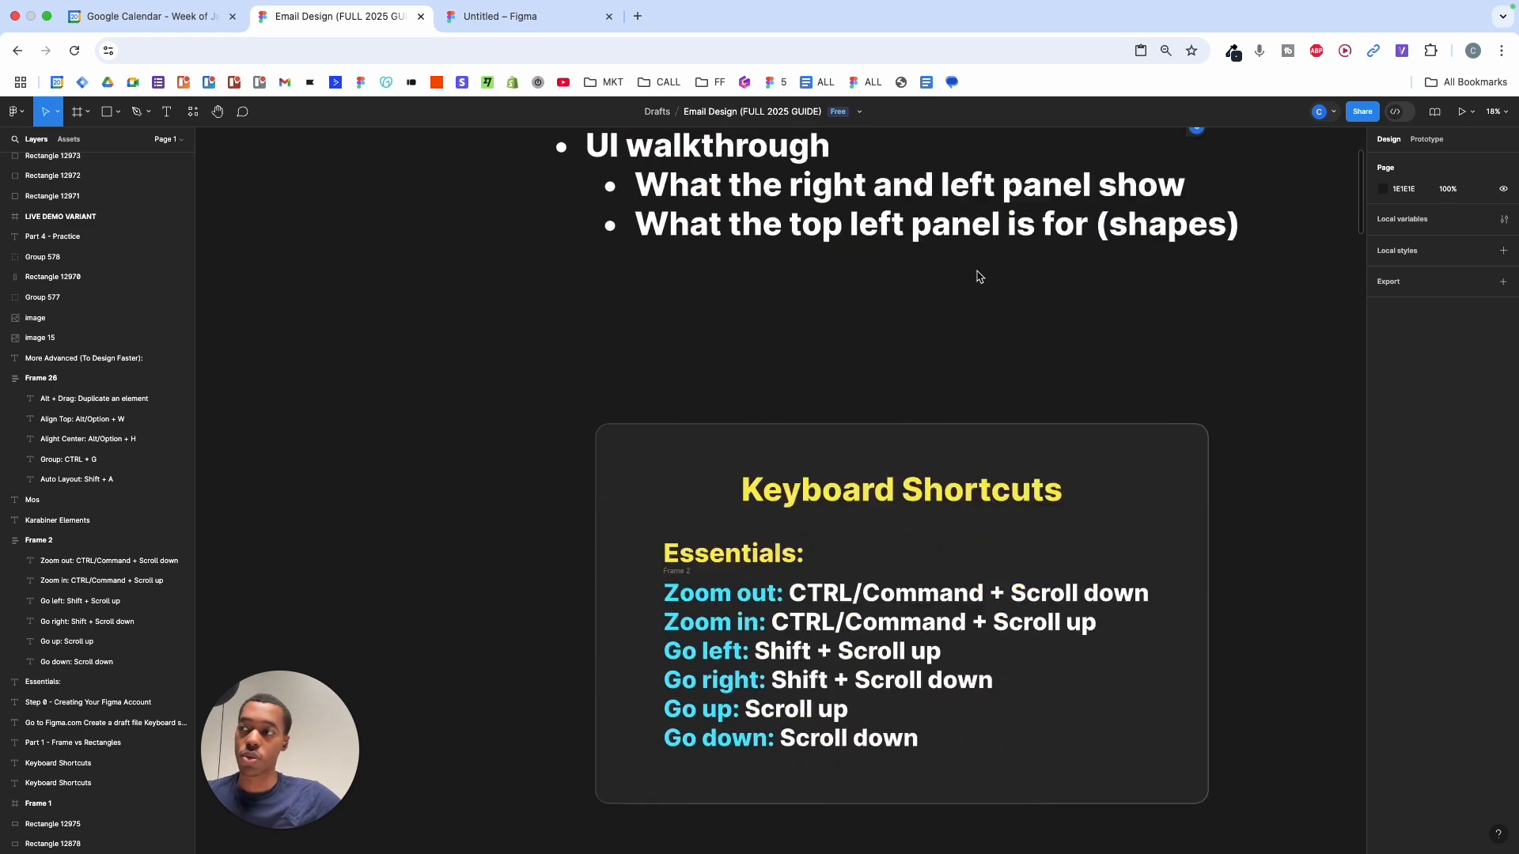
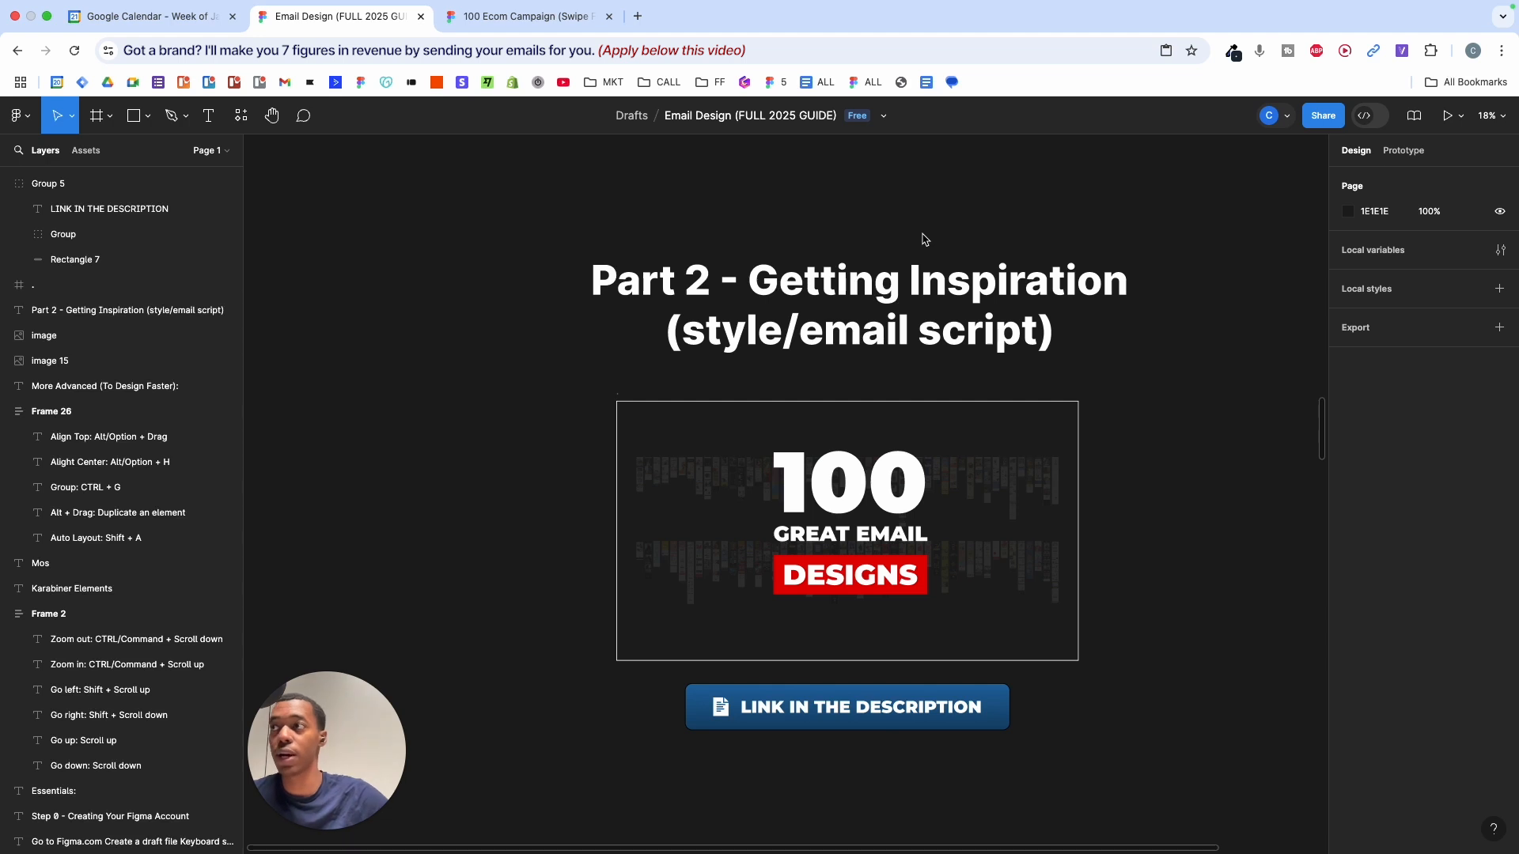
# - Scroll through the Part 2 - Getting Inspiration section with the 100 Great Email Designs graphic
pyautogui.scroll(2, 923, 239)
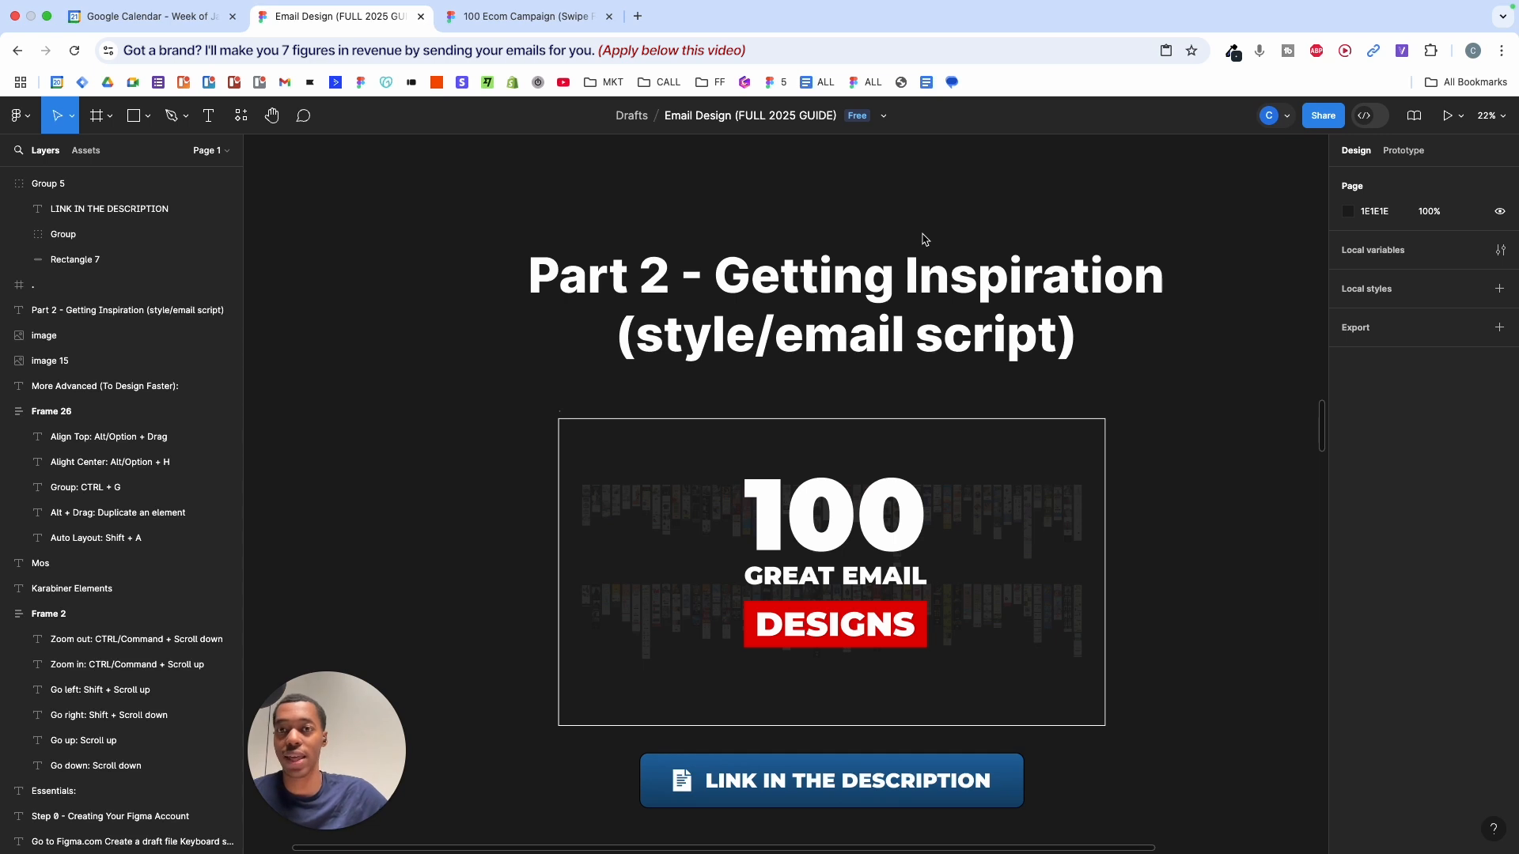
pyautogui.scroll(-1, 924, 238)
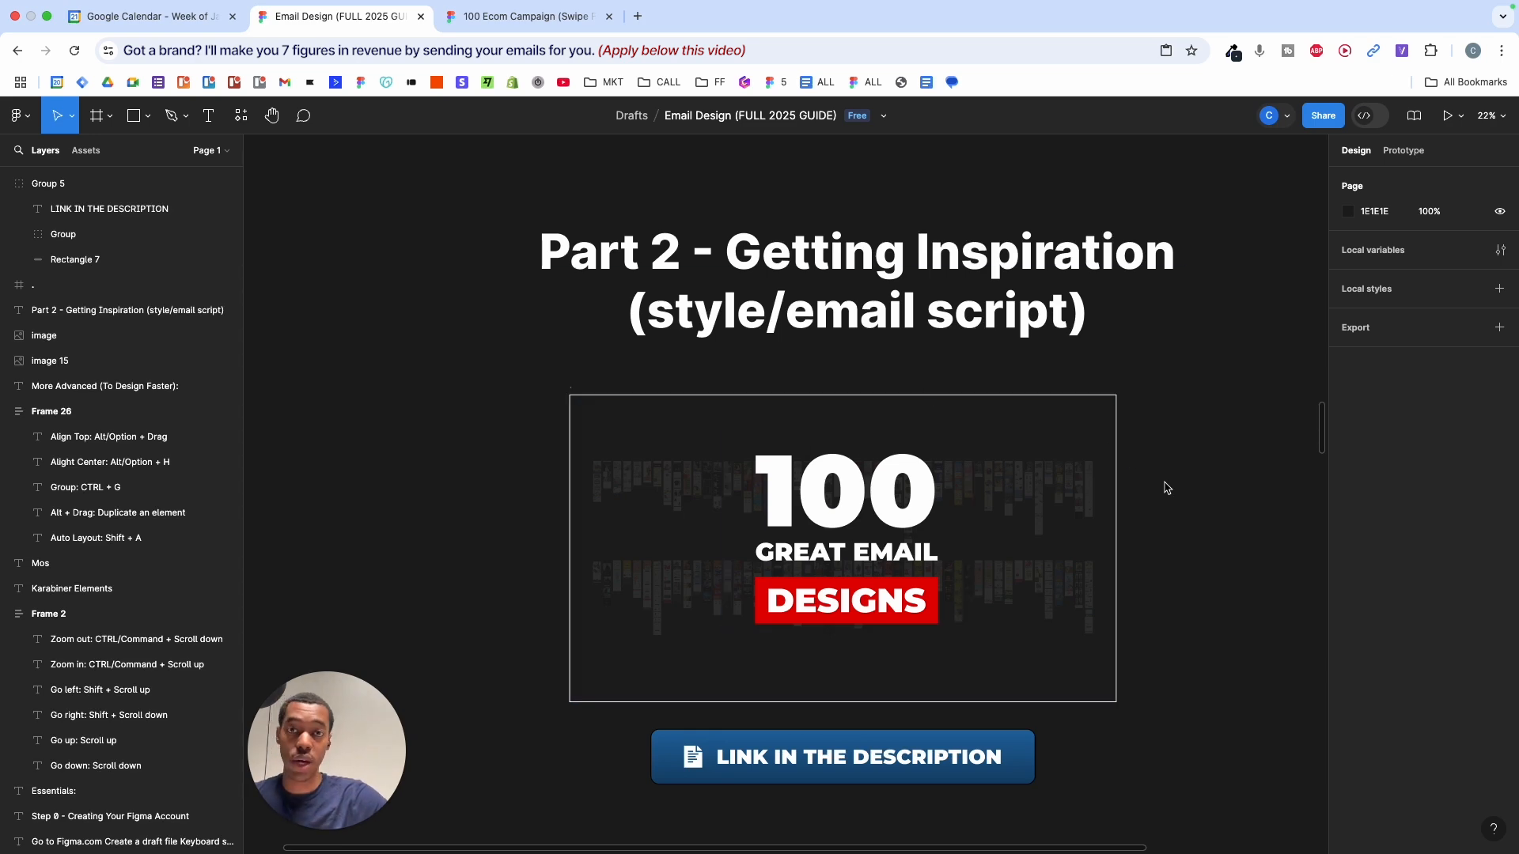
pyautogui.click(554, 16)
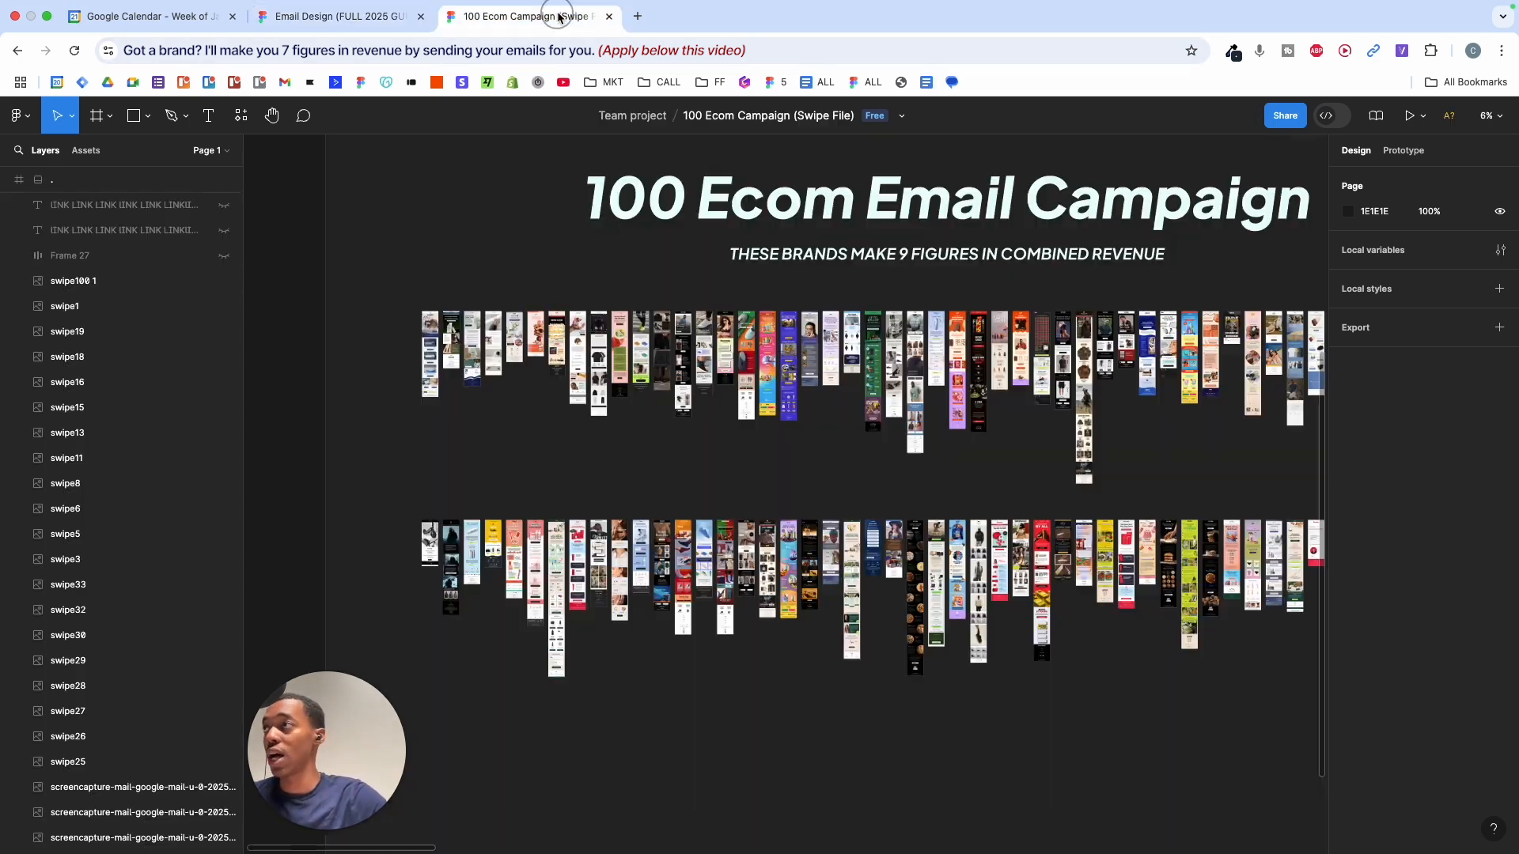
pyautogui.scroll(-3, 716, 341)
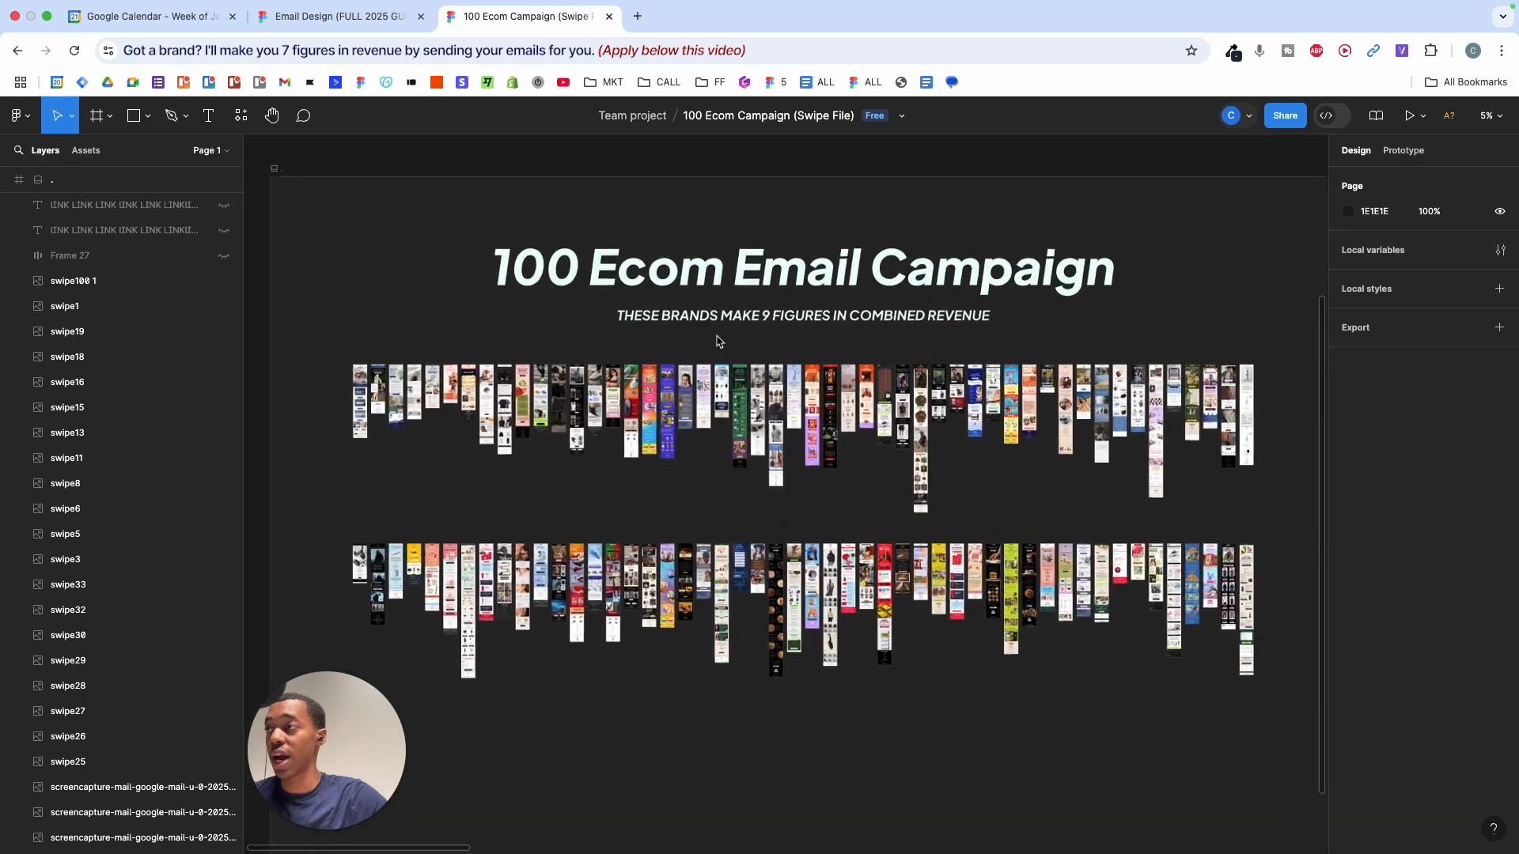
pyautogui.scroll(5, 718, 341)
pyautogui.scroll(10, 716, 341)
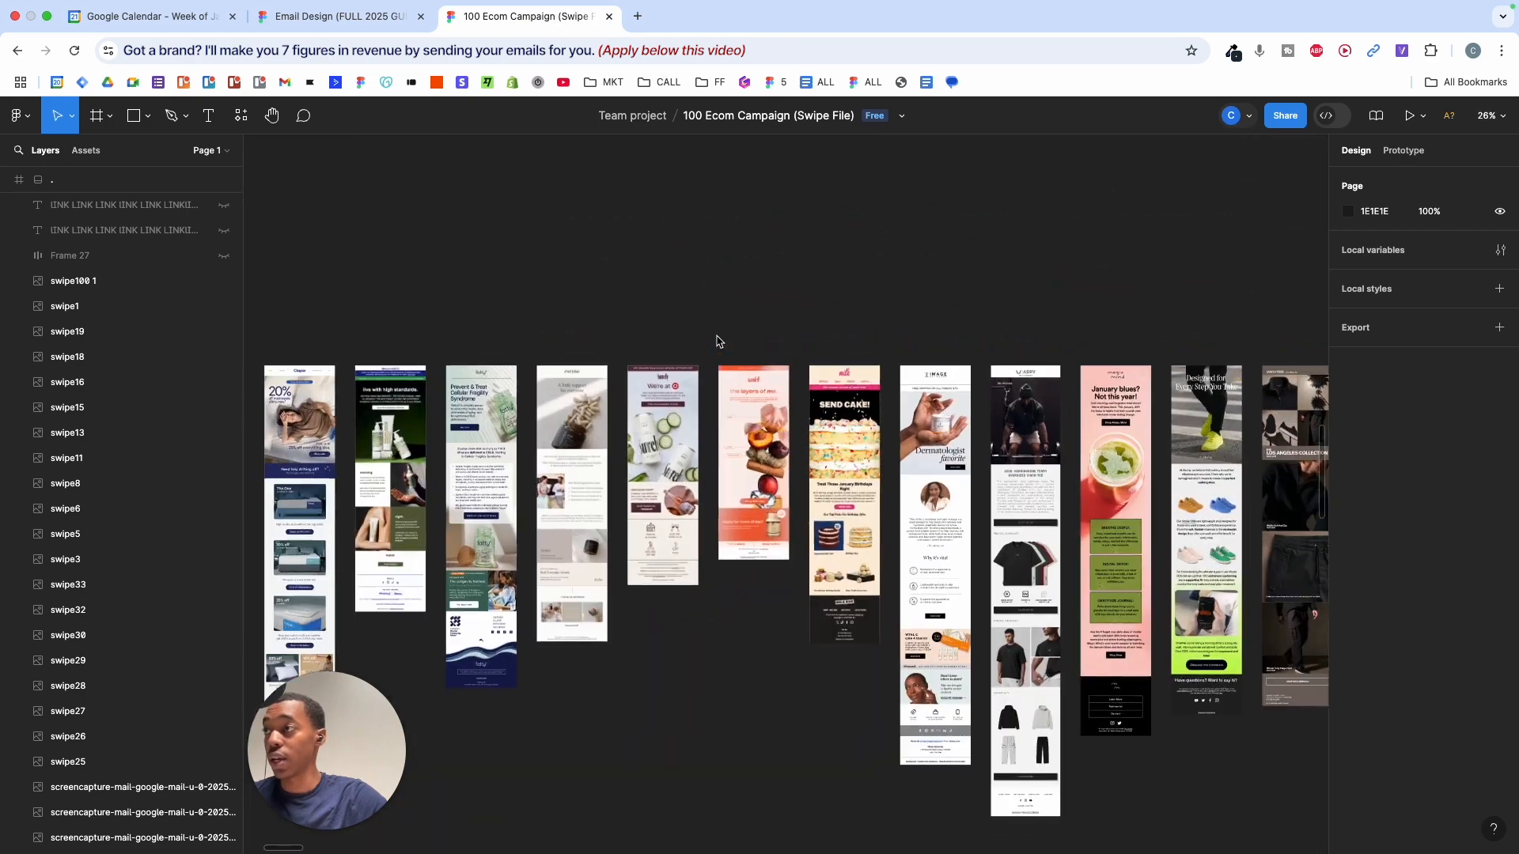
pyautogui.scroll(5, 716, 341)
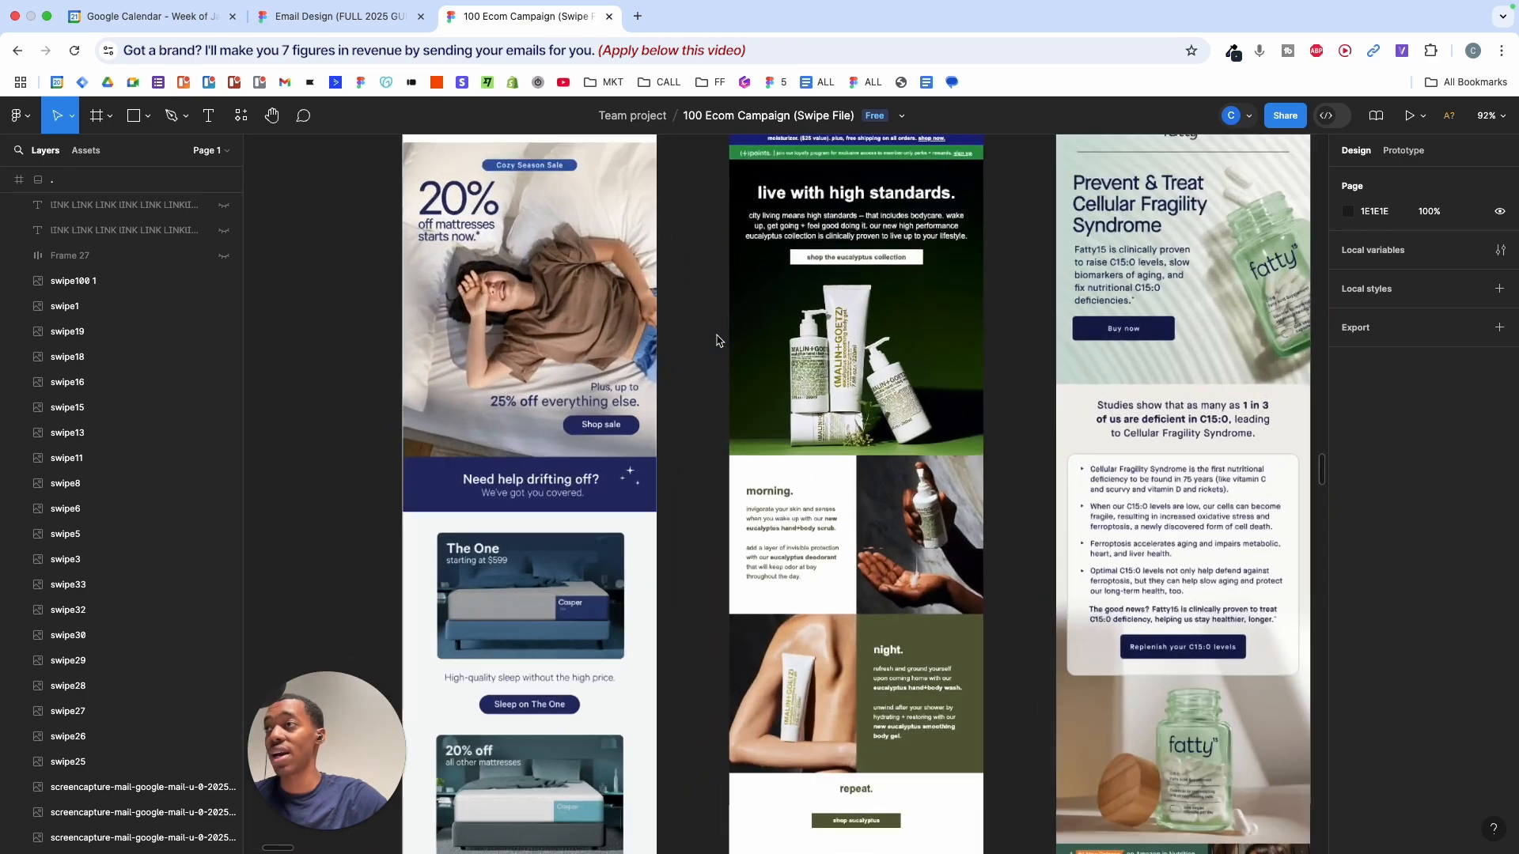
pyautogui.hscroll(5, 717, 339)
pyautogui.hscroll(10, 716, 340)
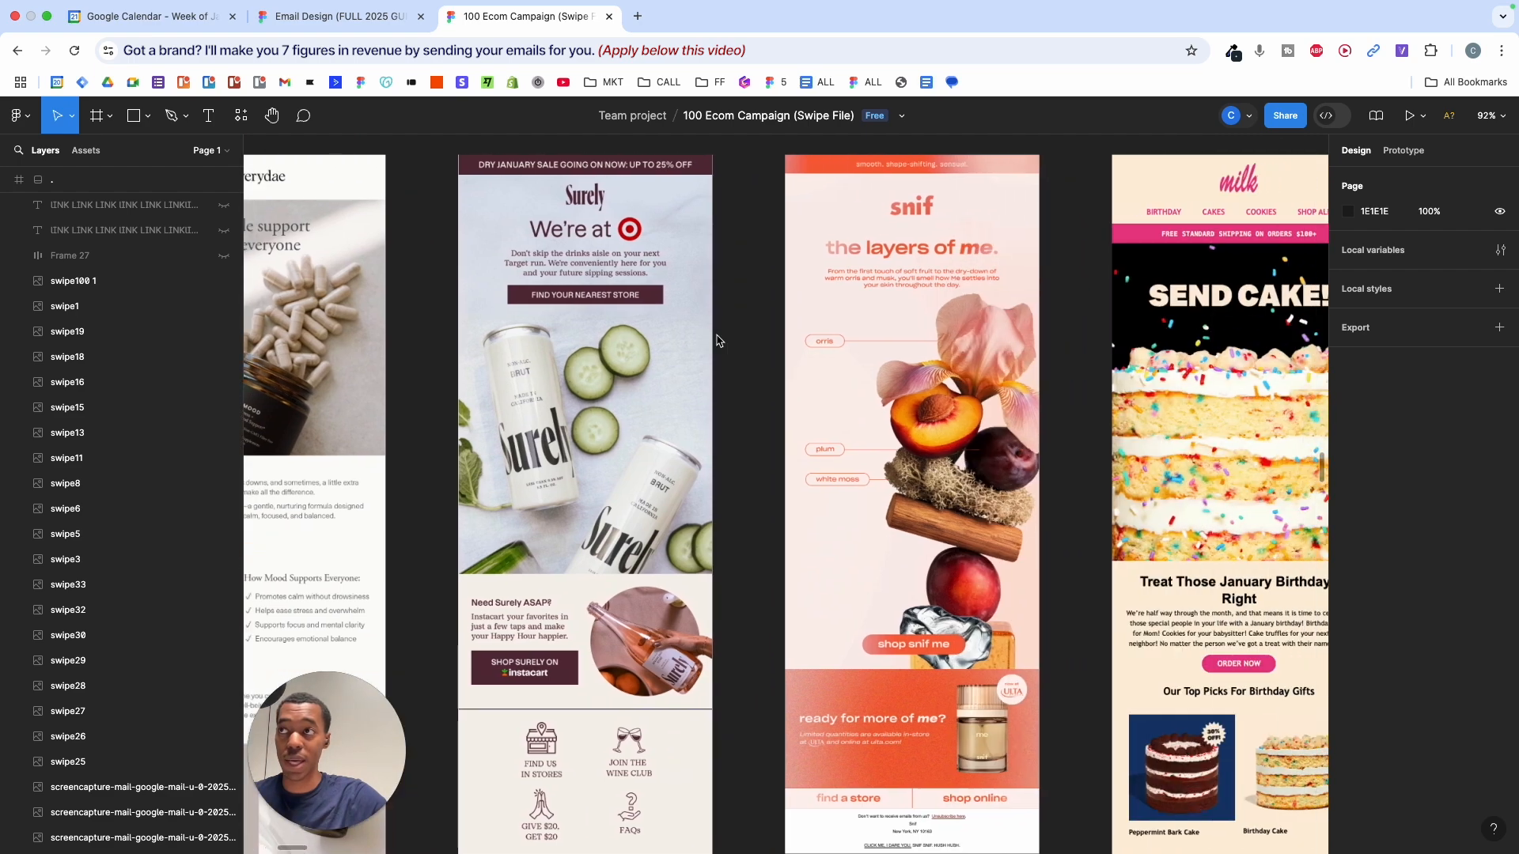
pyautogui.hscroll(12, 716, 341)
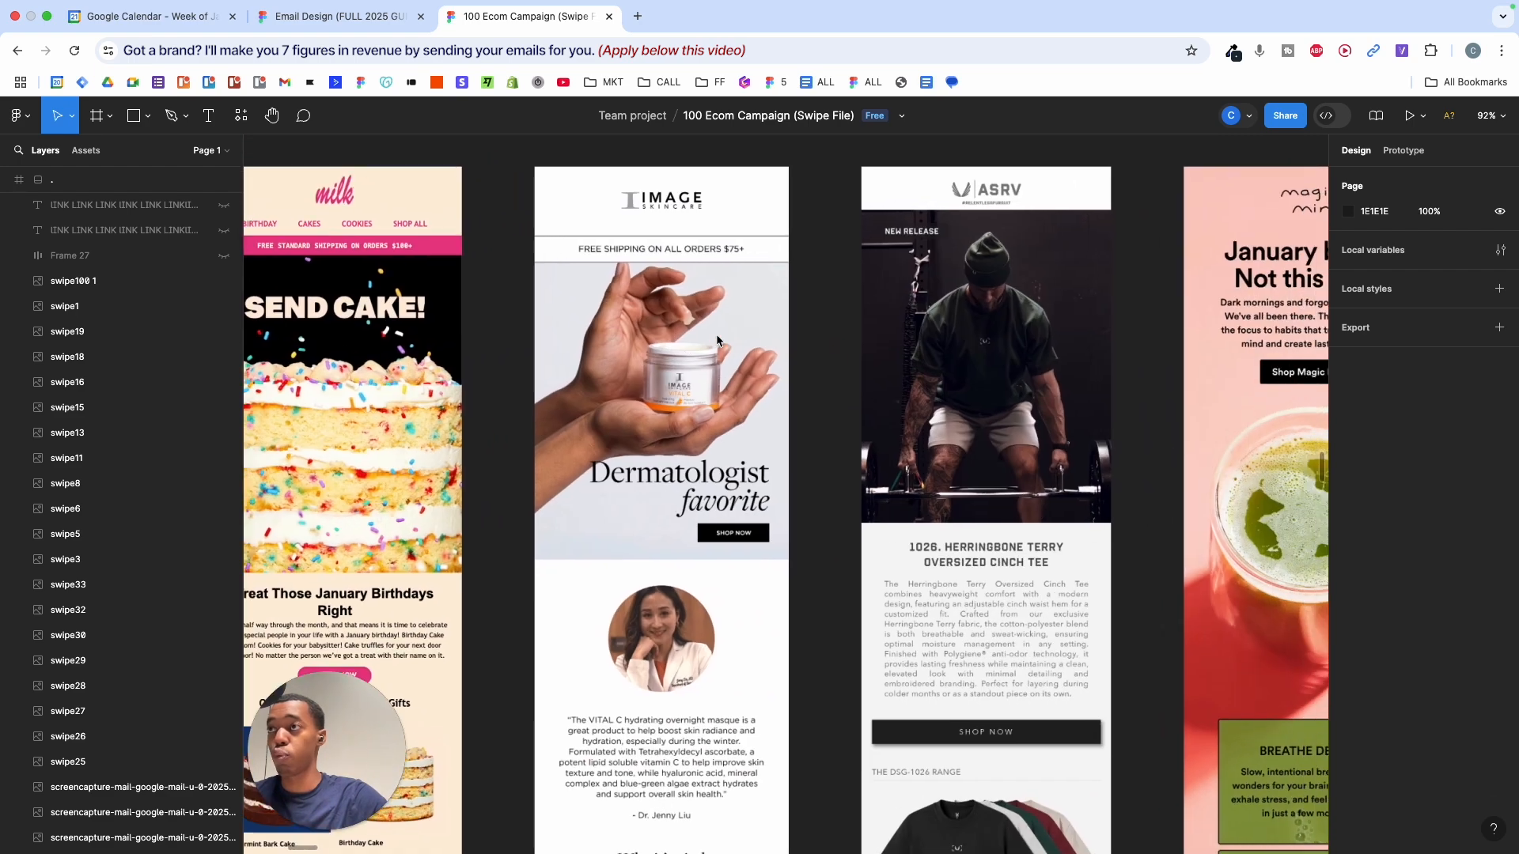
pyautogui.hscroll(10, 716, 341)
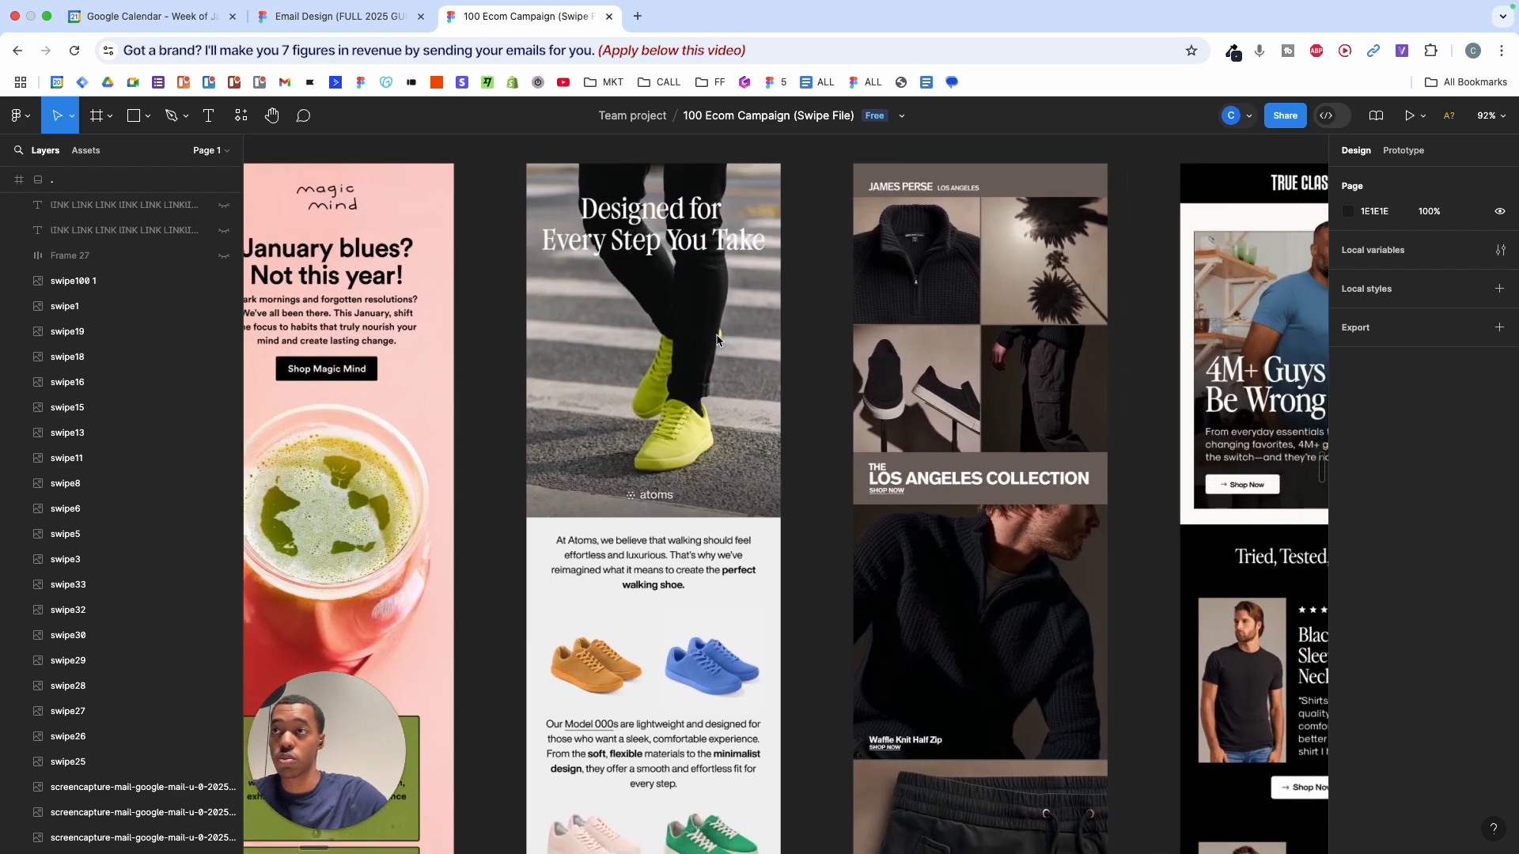
pyautogui.hscroll(10, 716, 341)
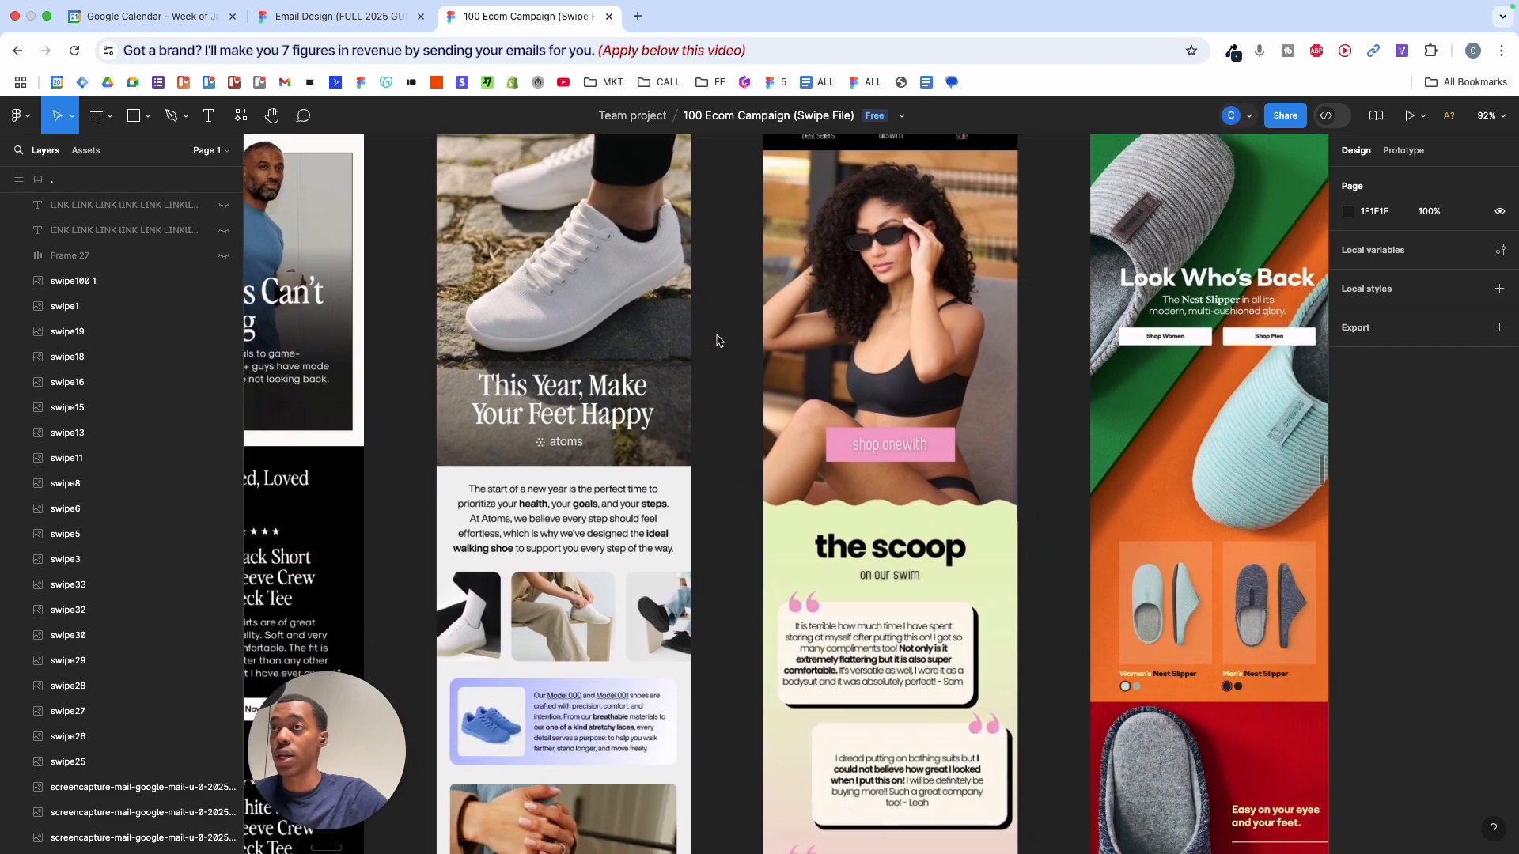
pyautogui.hscroll(10, 717, 340)
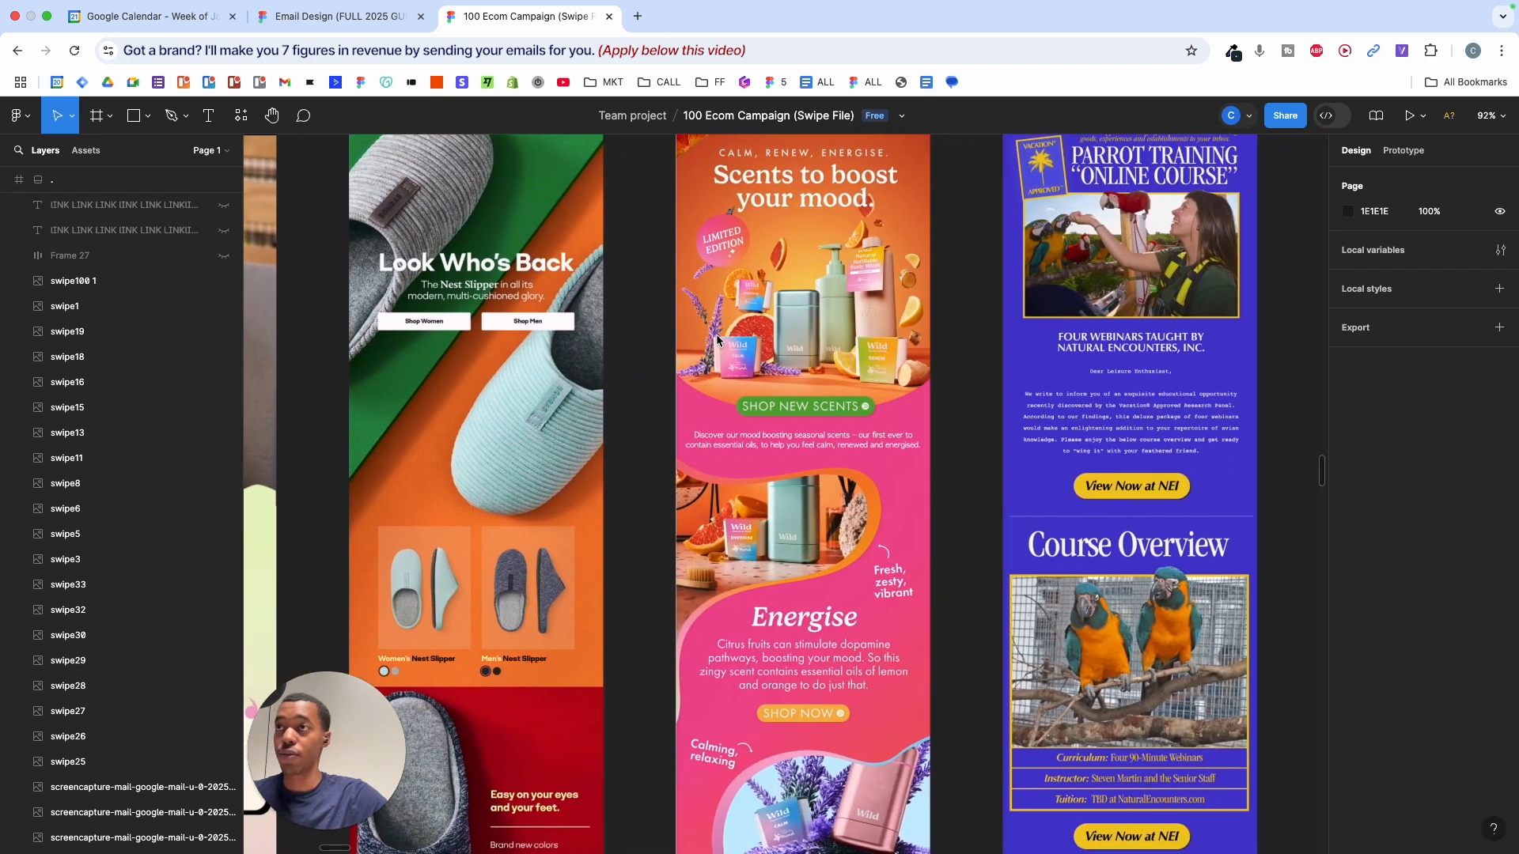
pyautogui.hscroll(10, 717, 340)
pyautogui.scroll(-3, 717, 340)
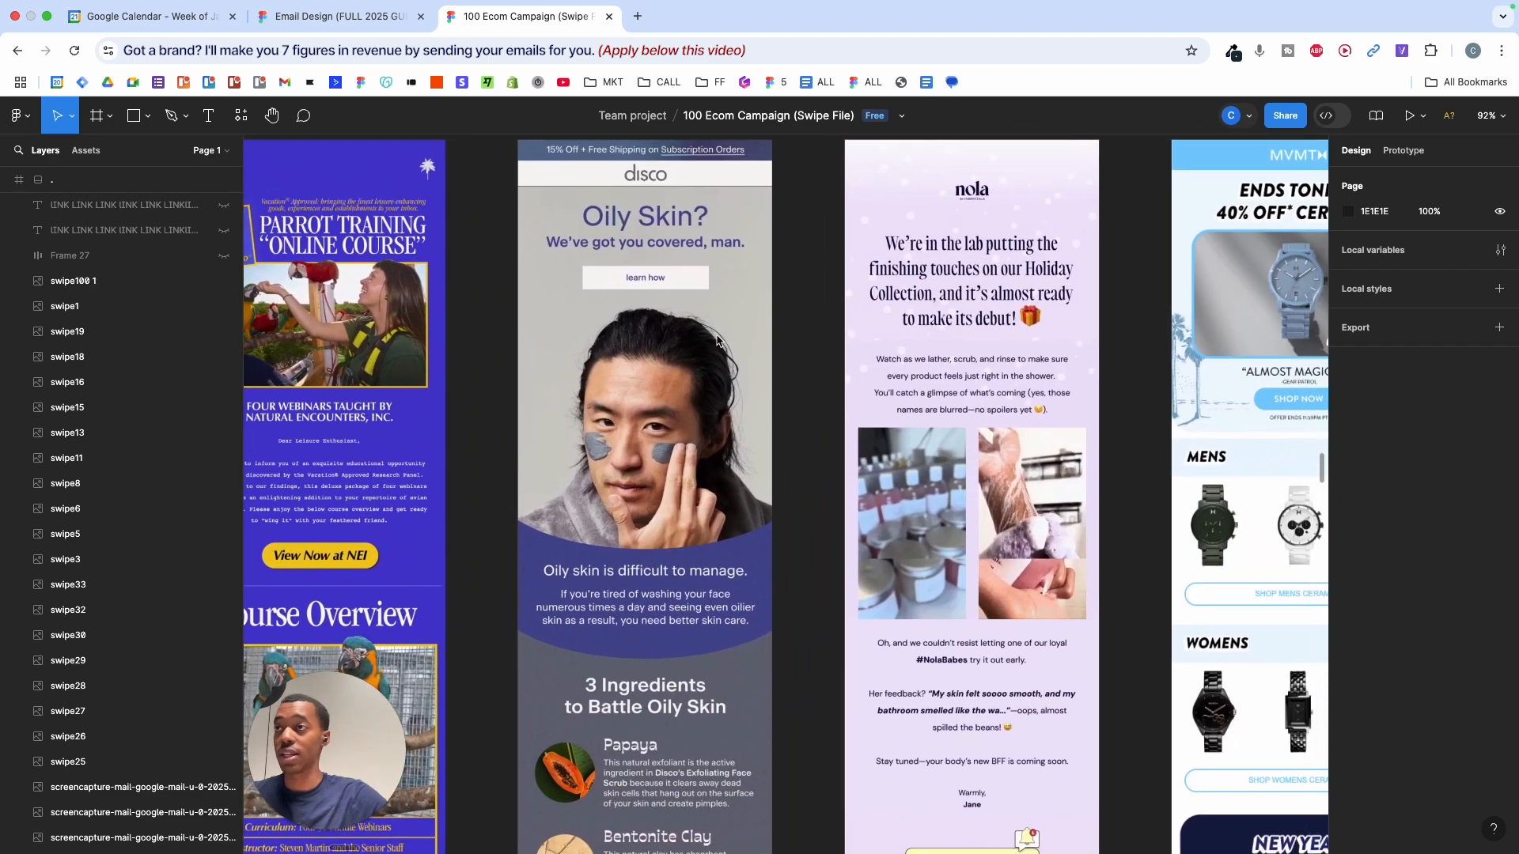
pyautogui.scroll(-3, 719, 340)
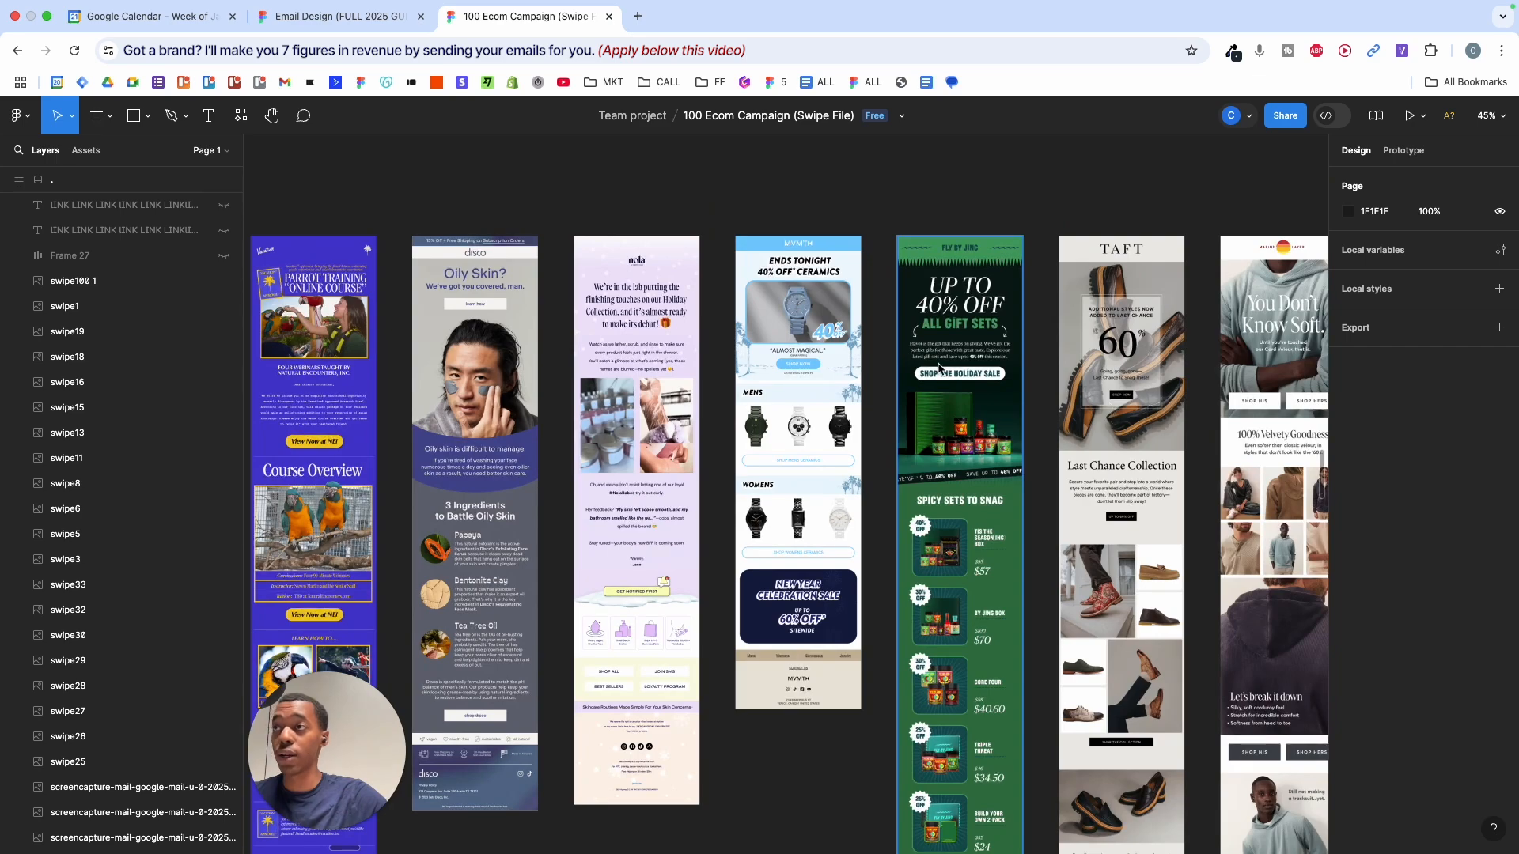
pyautogui.scroll(5, 939, 368)
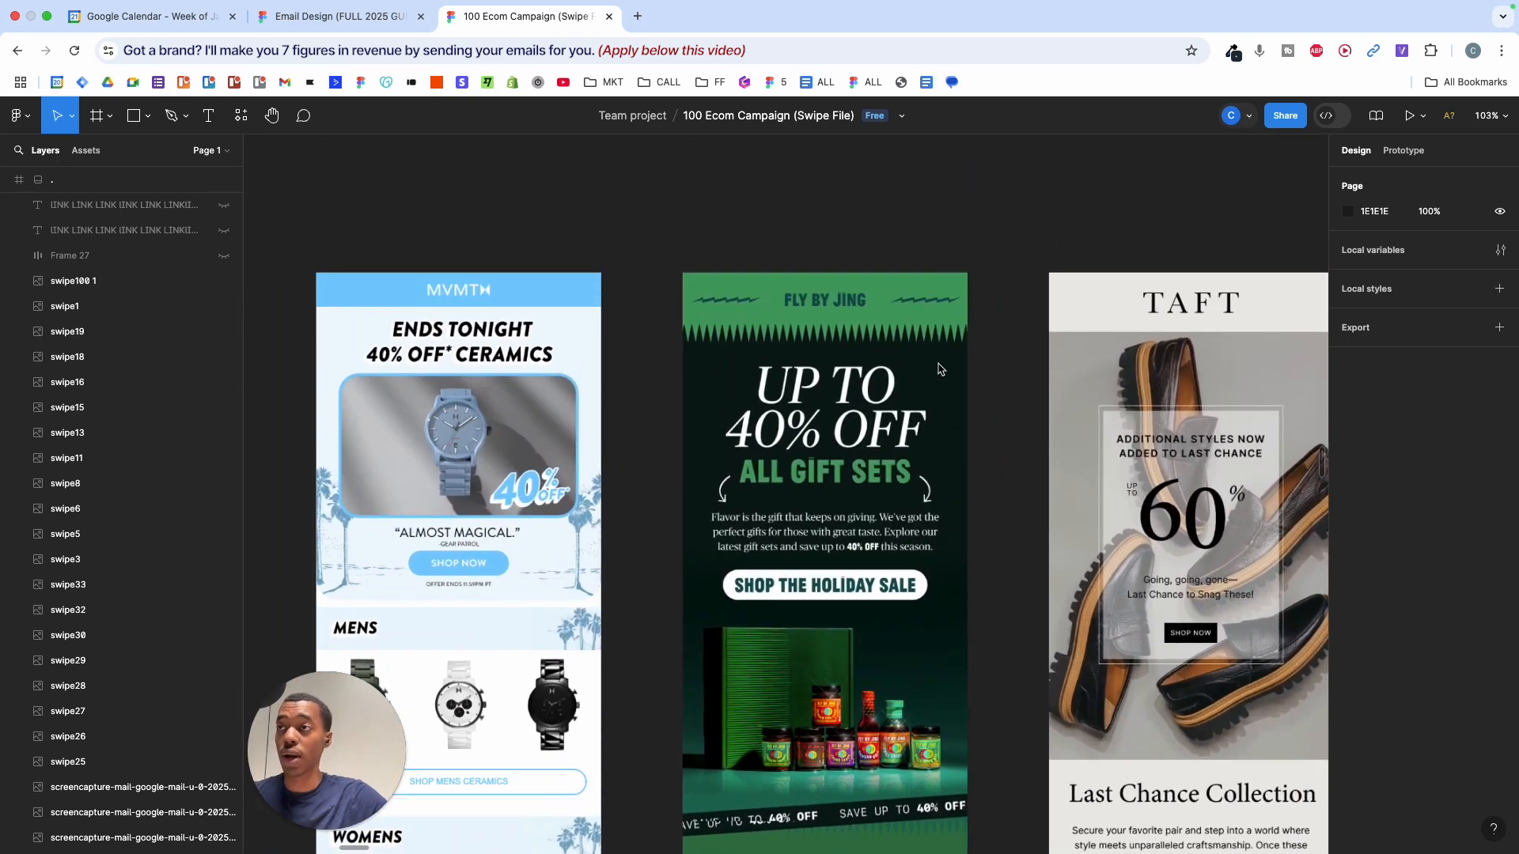
pyautogui.hscroll(8, 939, 368)
pyautogui.scroll(-3, 939, 369)
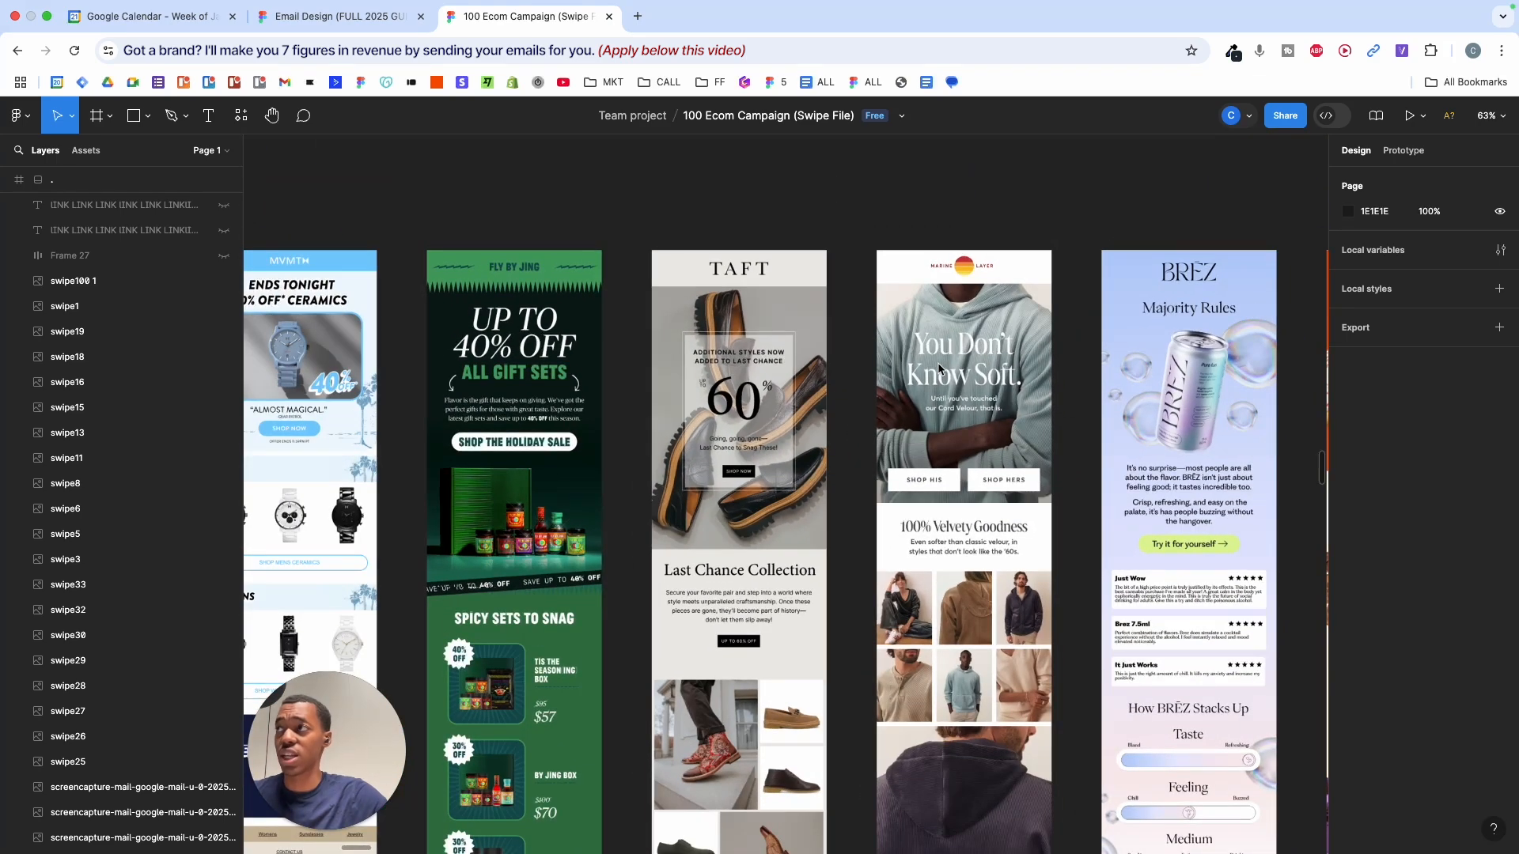
pyautogui.scroll(-3, 939, 368)
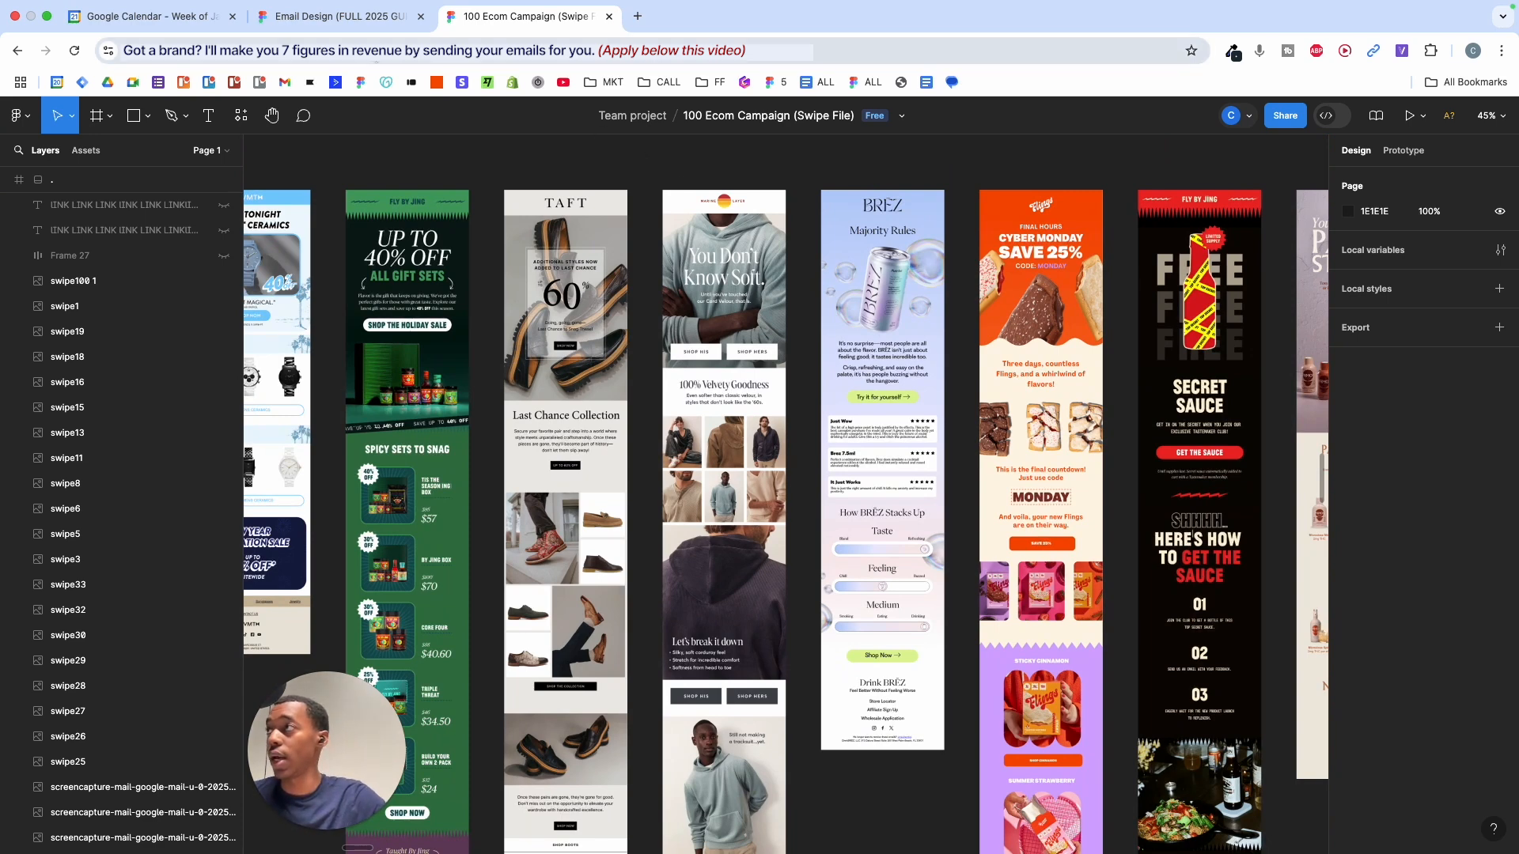
# - Return to the Email Design guide and scroll to Part 3 - Preparing Your Assets
pyautogui.click(380, 32)
pyautogui.scroll(-2, 545, 380)
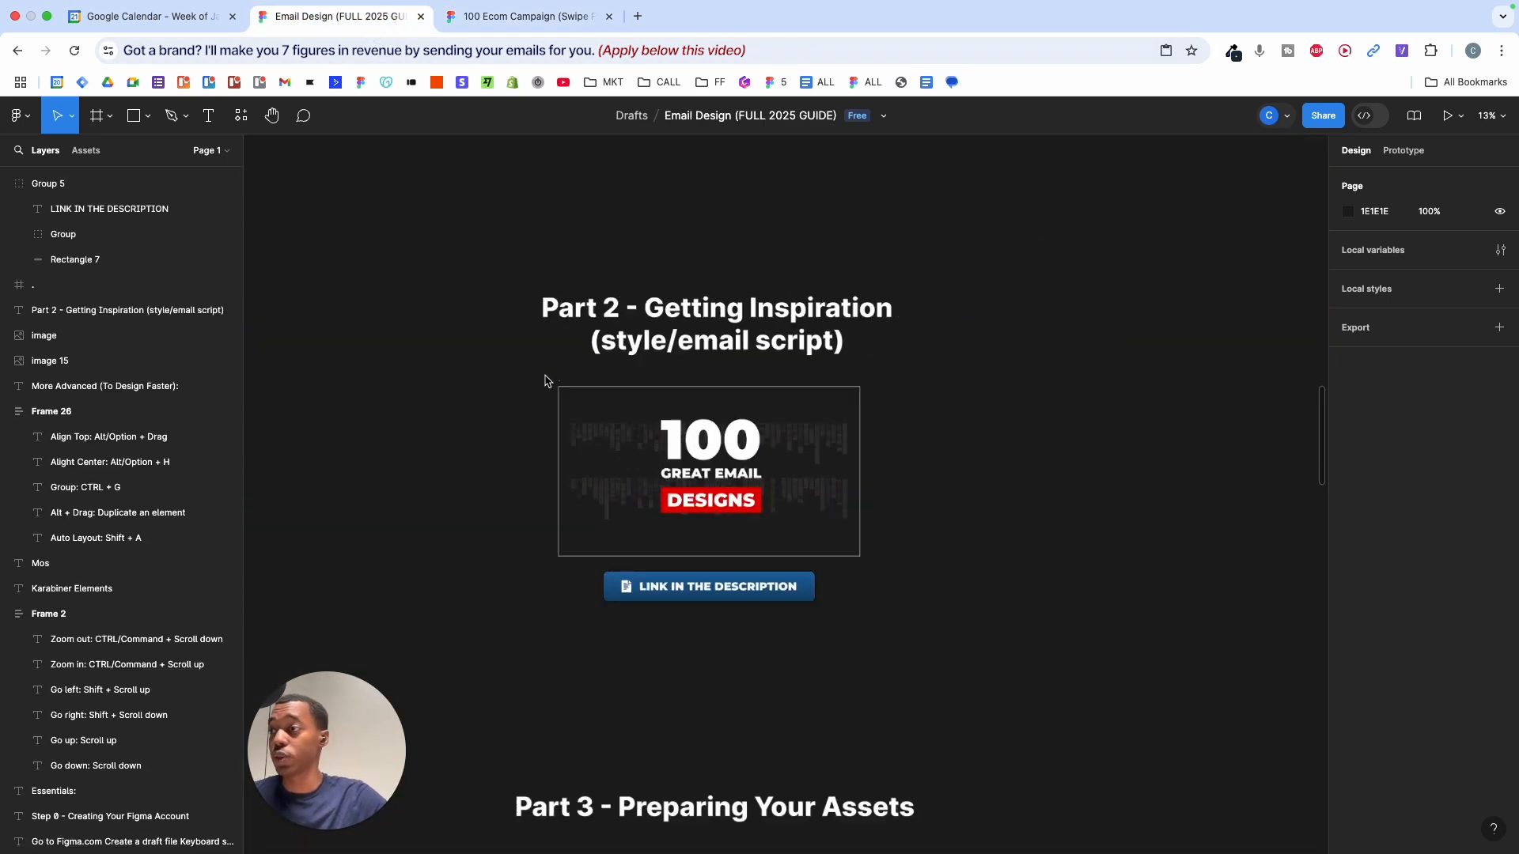
pyautogui.scroll(-5, 546, 380)
pyautogui.scroll(-2, 545, 382)
pyautogui.scroll(5, 545, 381)
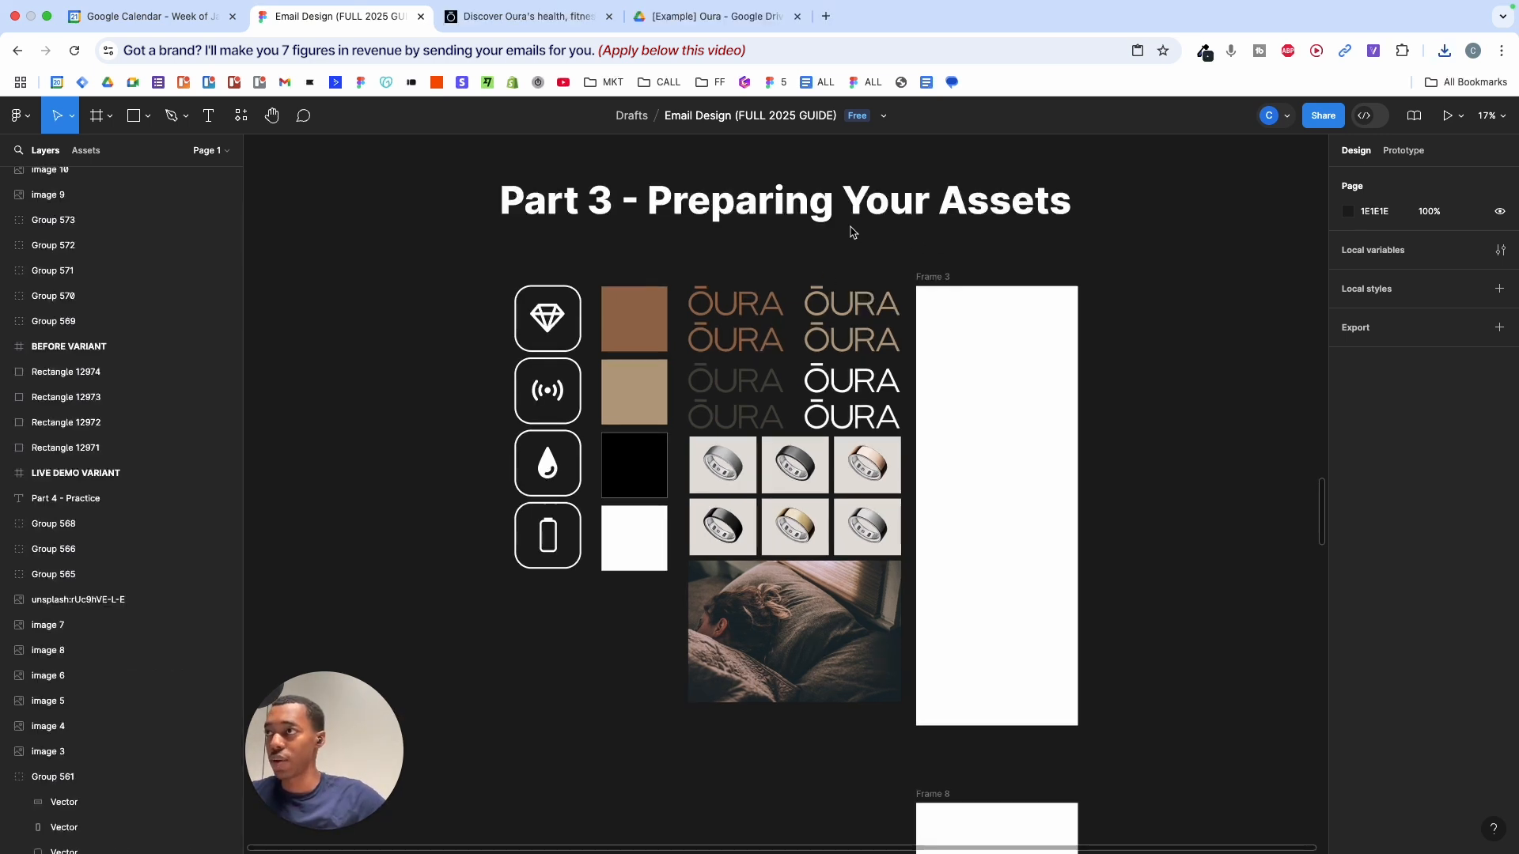
pyautogui.hscroll(3, 848, 238)
pyautogui.hscroll(-2, 800, 264)
# - Marquee-select the prepared Oura asset objects a few times to highlight them
pyautogui.moveTo(386, 237); pyautogui.dragTo(1182, 716)
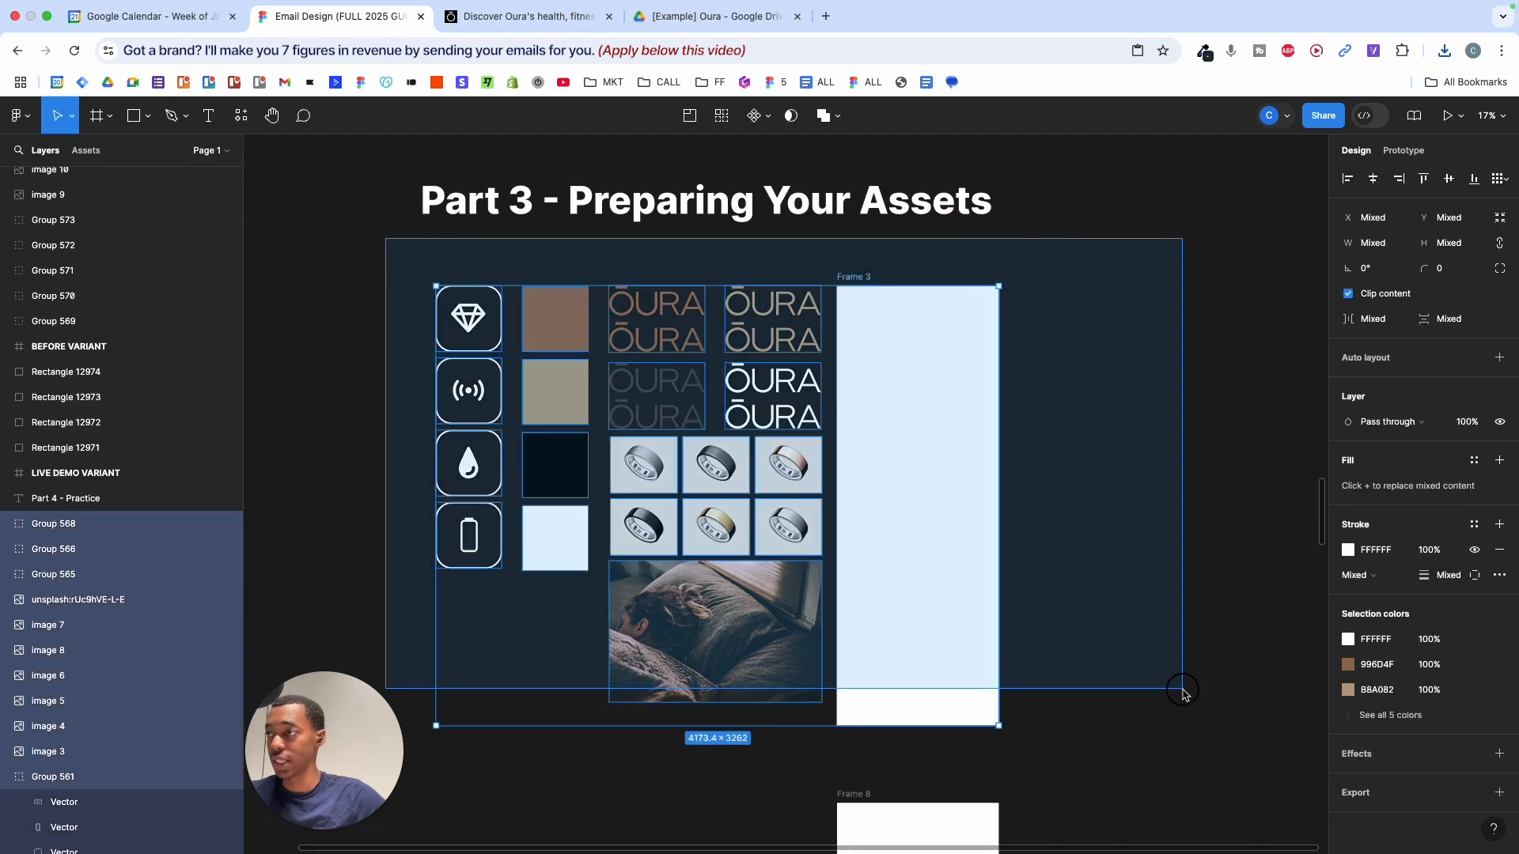
pyautogui.click(1037, 529)
pyautogui.moveTo(351, 235); pyautogui.dragTo(1092, 694)
pyautogui.click(1055, 501)
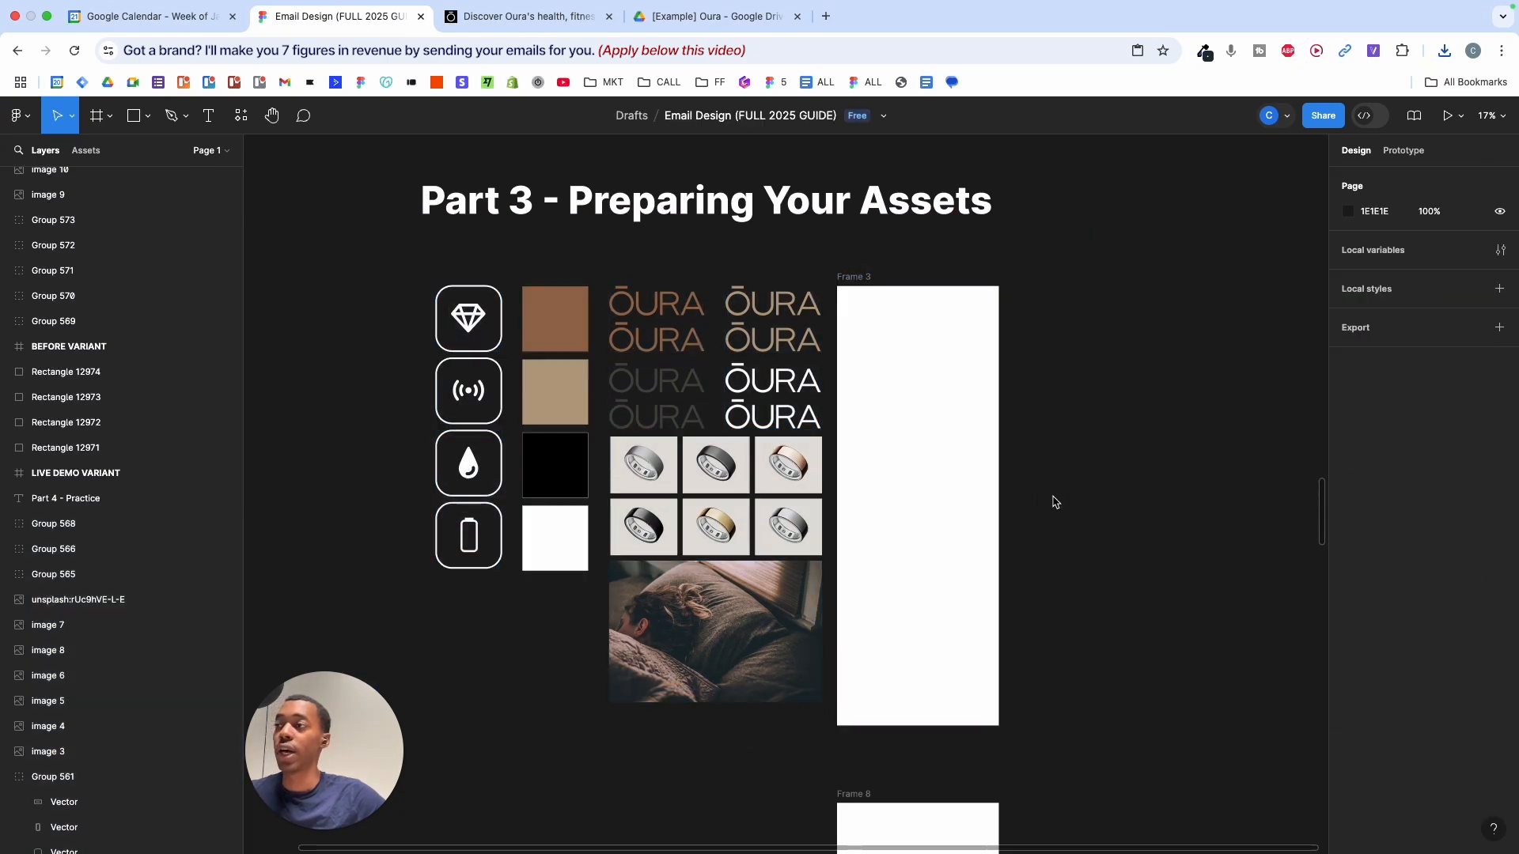
pyautogui.moveTo(375, 283); pyautogui.dragTo(756, 712)
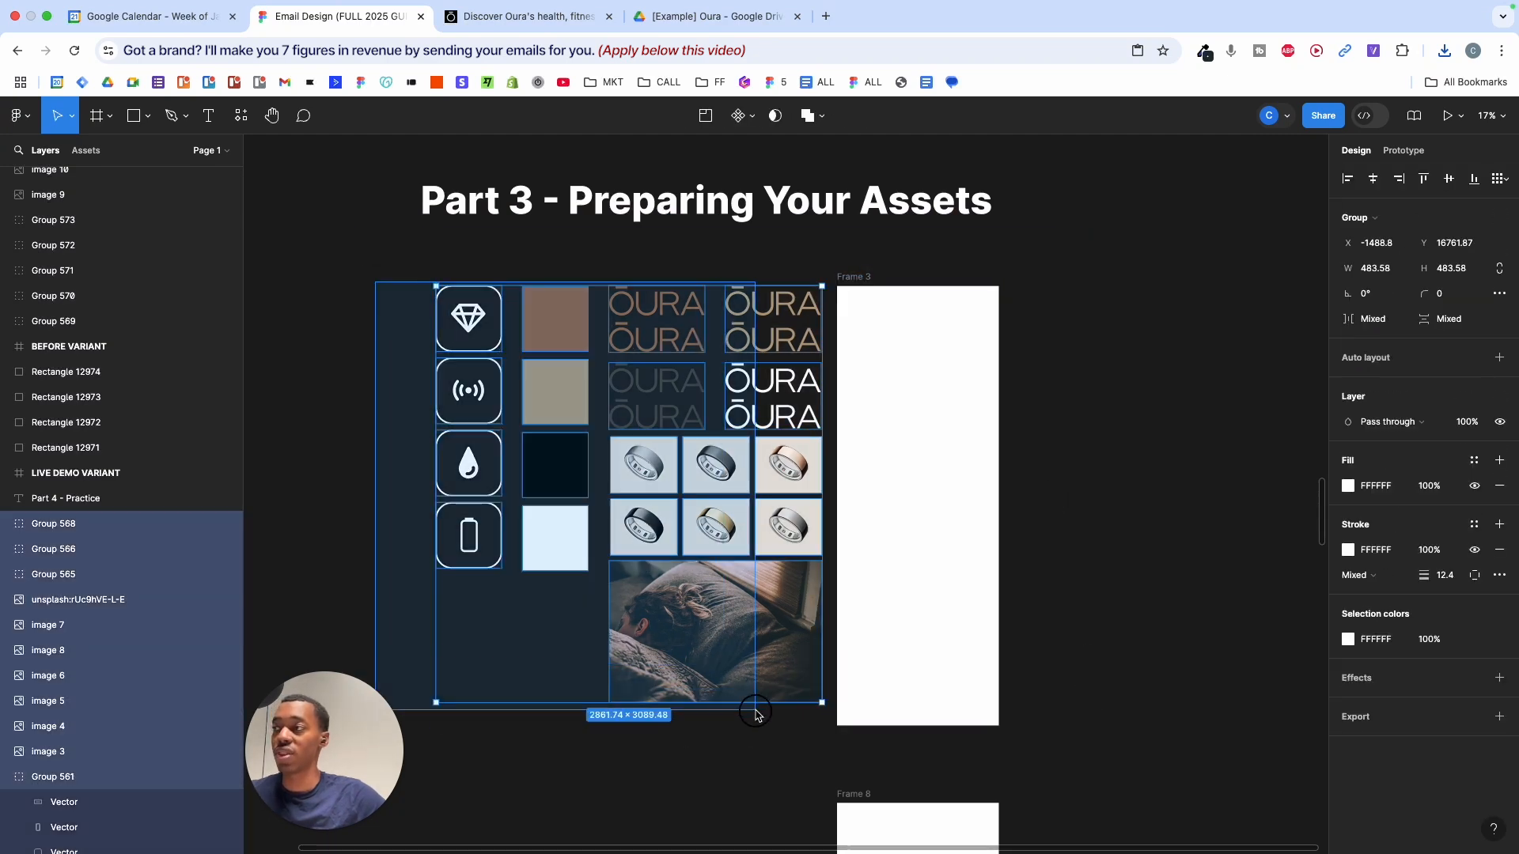
pyautogui.click(814, 752)
pyautogui.scroll(2, 645, 351)
pyautogui.scroll(-4, 655, 340)
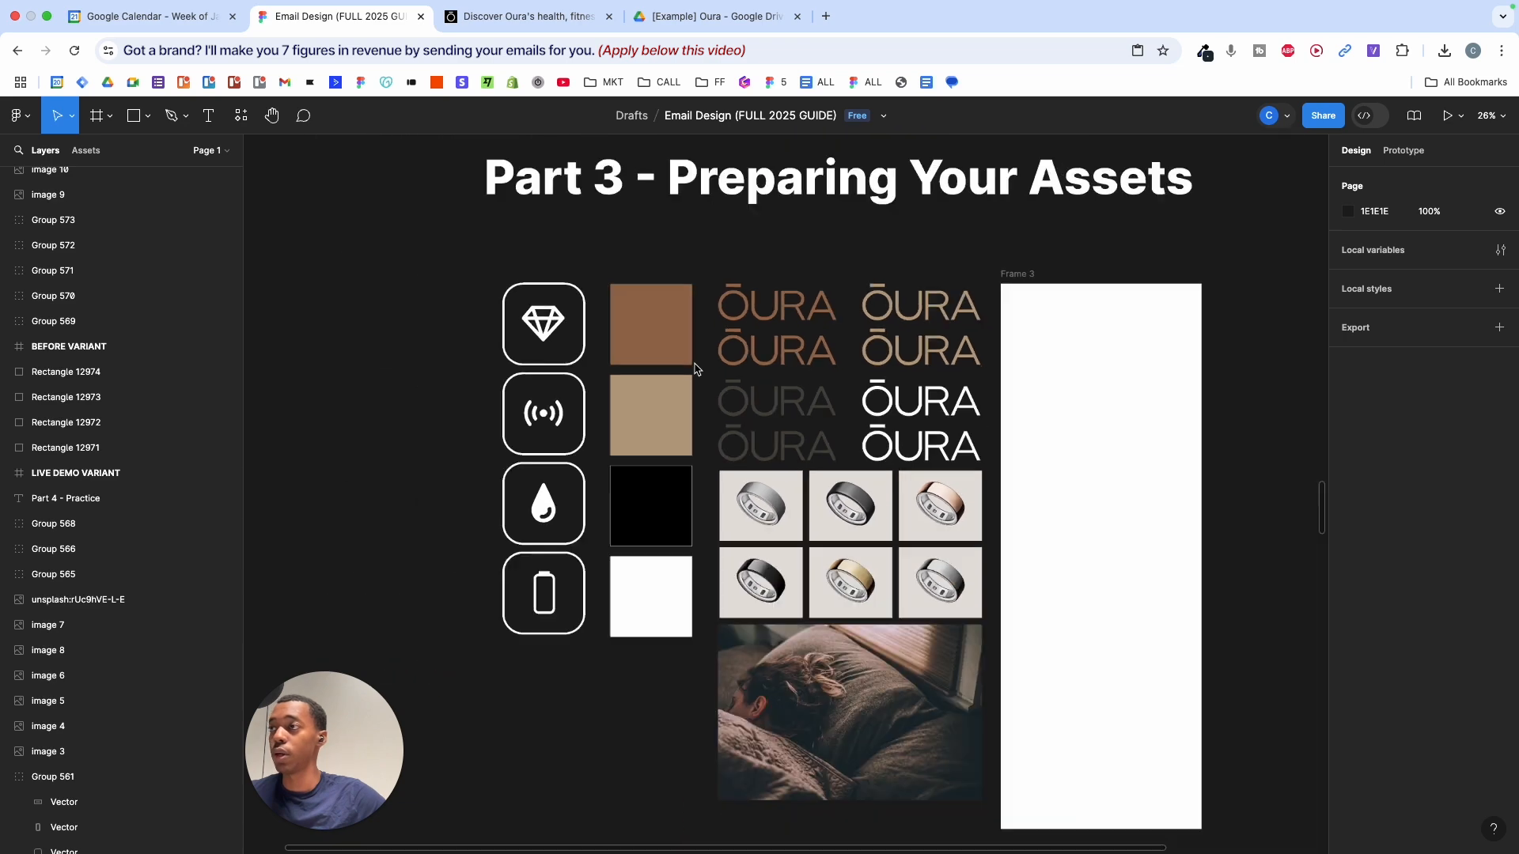
# - Highlight the four brand colour swatches, OURA logo variations, icon column and sleeping-person photo
pyautogui.moveTo(664, 319); pyautogui.dragTo(664, 577)
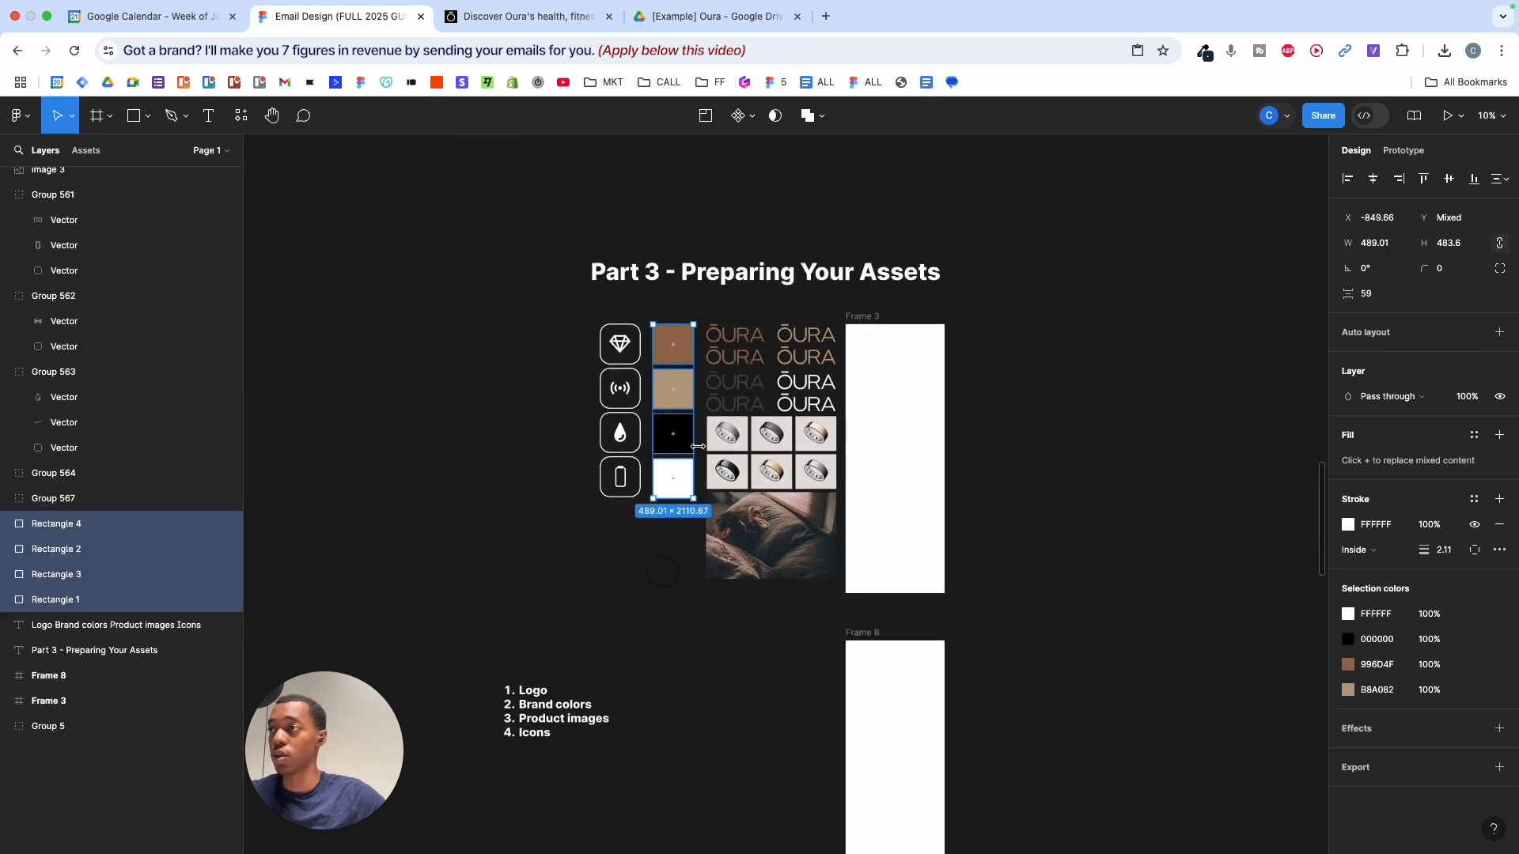
pyautogui.moveTo(713, 308); pyautogui.dragTo(743, 484)
pyautogui.scroll(3, 742, 485)
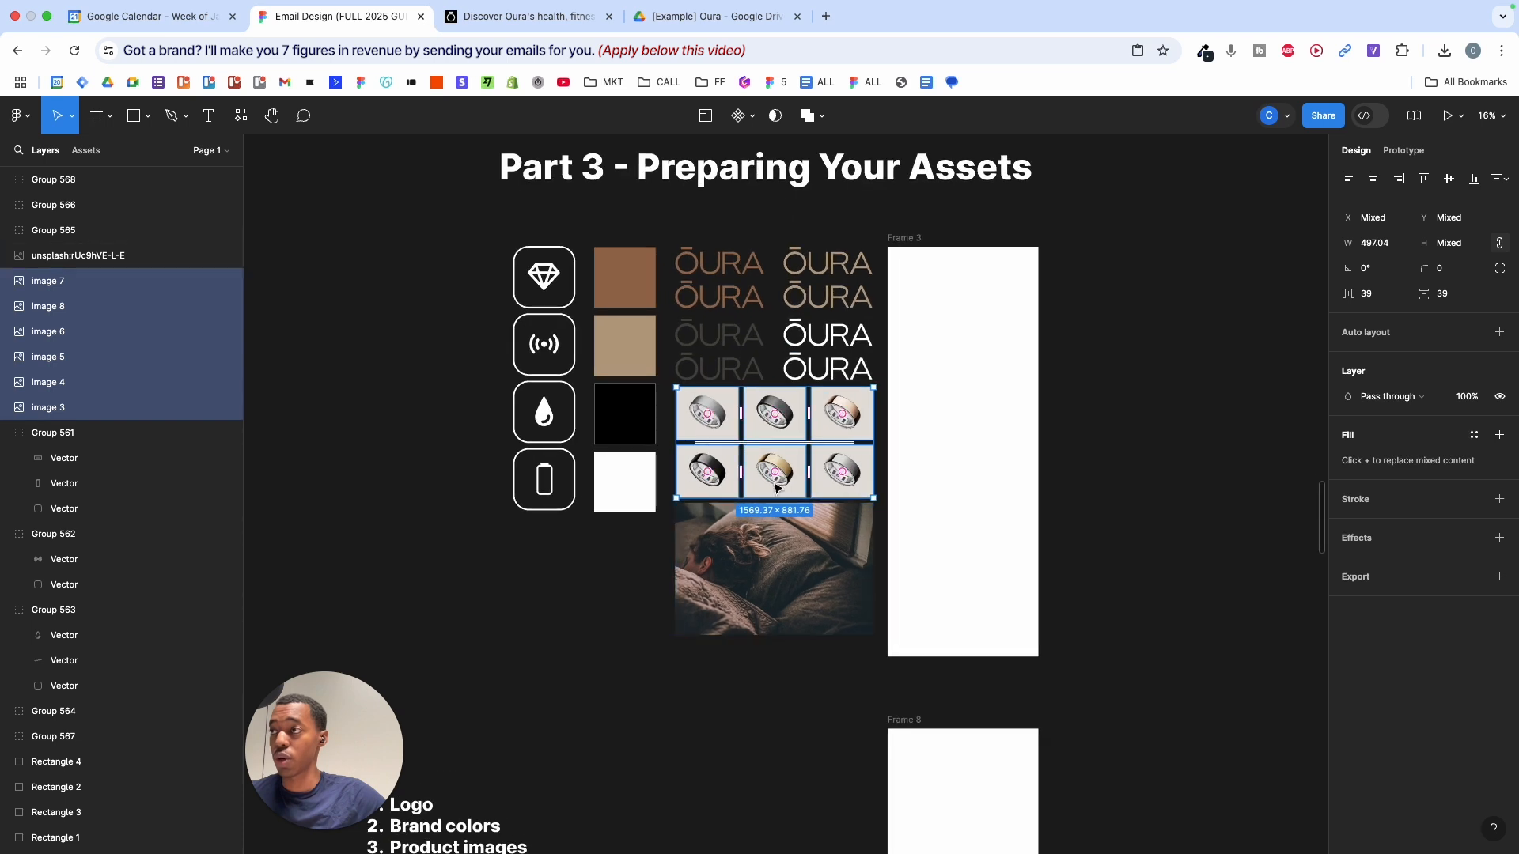
pyautogui.moveTo(454, 210); pyautogui.dragTo(567, 552)
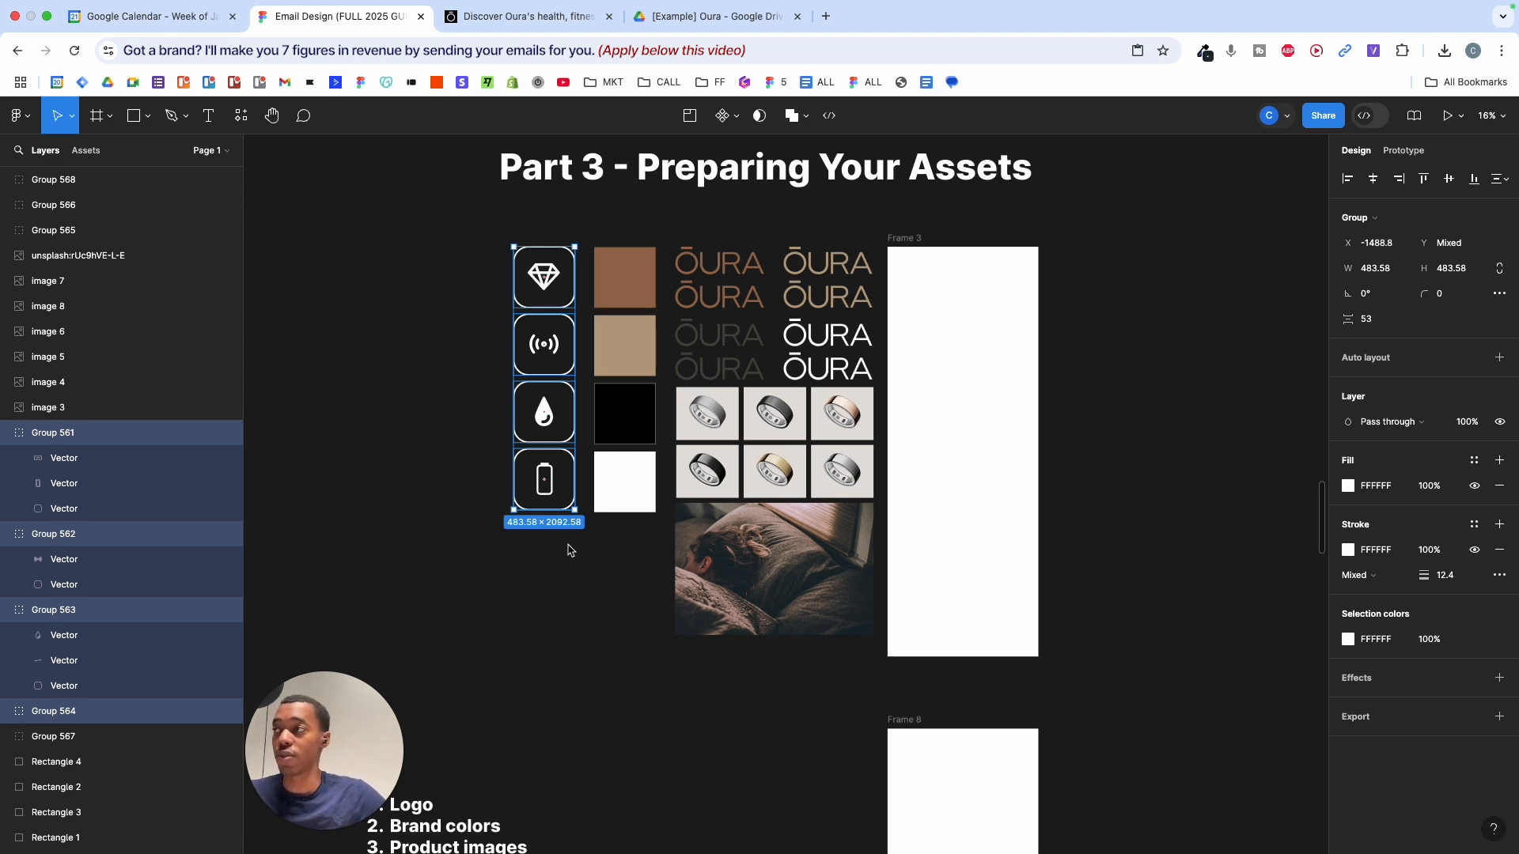
pyautogui.click(751, 563)
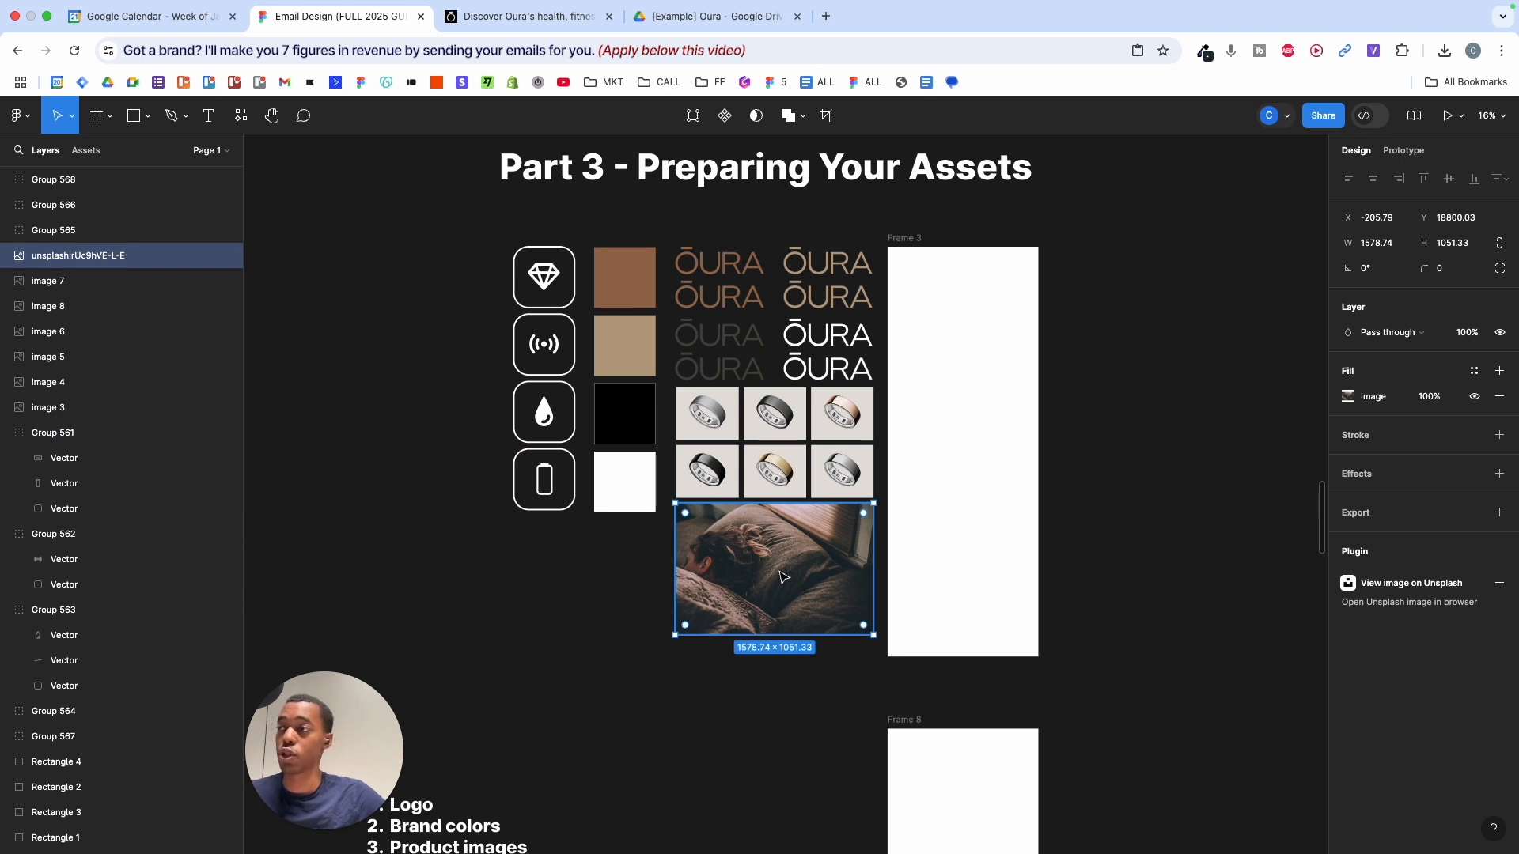
pyautogui.click(530, 597)
# - Select all asset groups together, then briefly enter and exit the numbered asset list text
pyautogui.moveTo(427, 234); pyautogui.dragTo(833, 675)
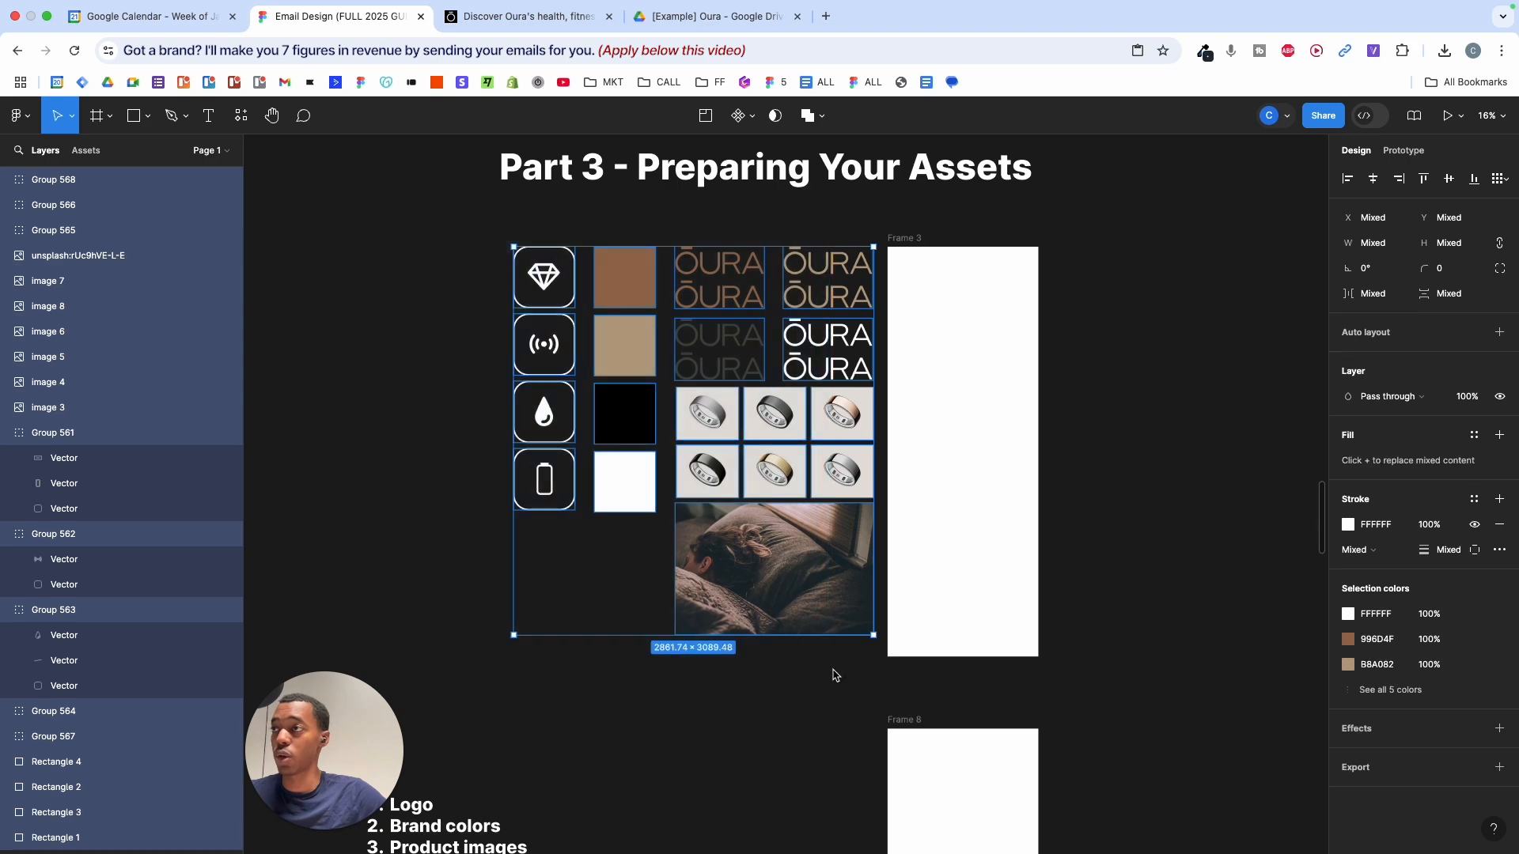
pyautogui.click(833, 674)
pyautogui.scroll(-3, 814, 501)
pyautogui.scroll(3, 820, 515)
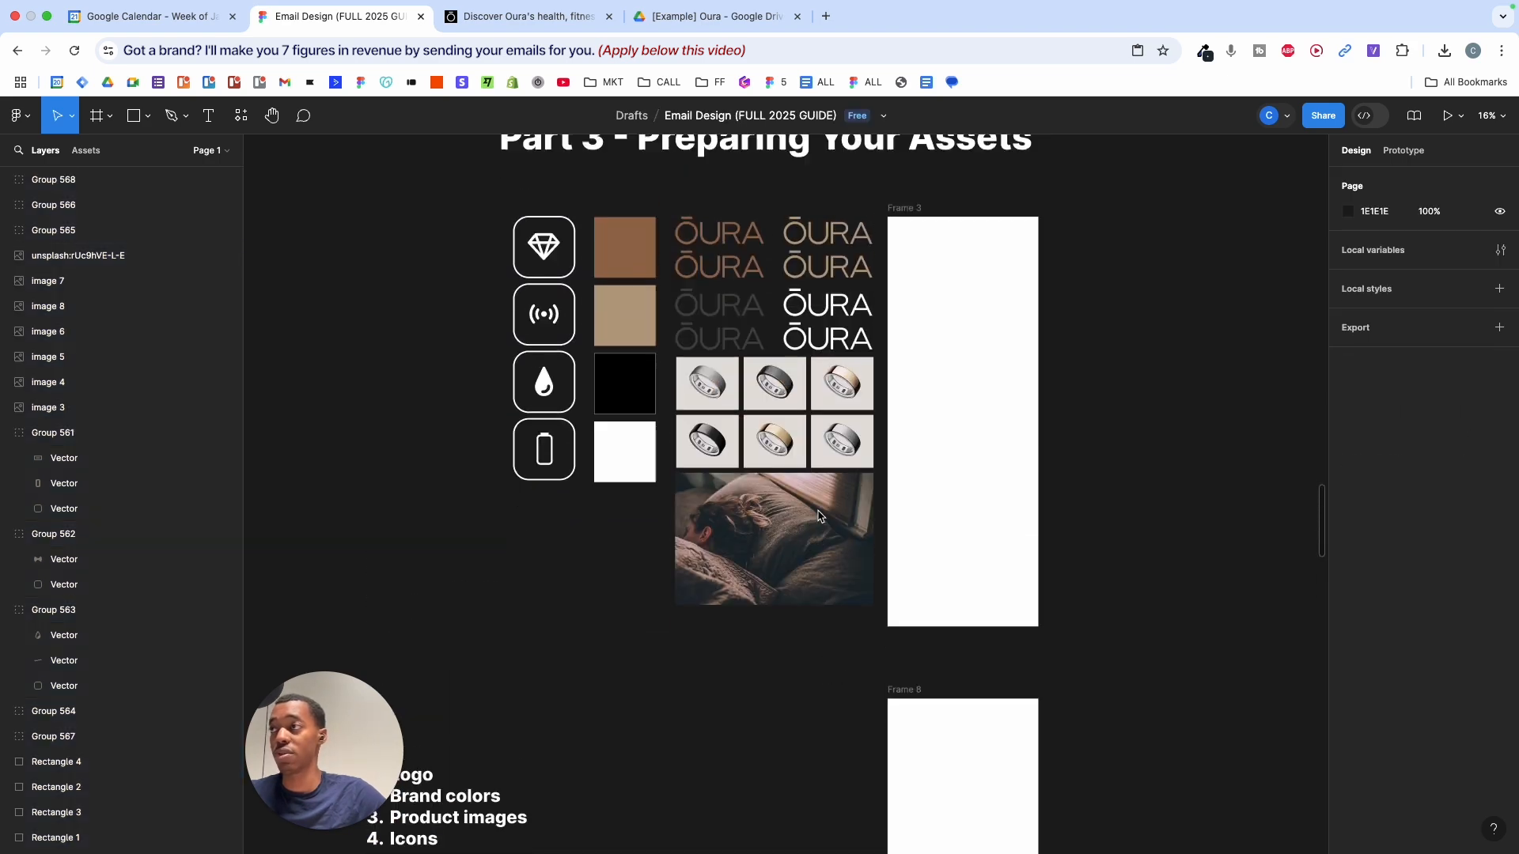
pyautogui.scroll(-3, 819, 516)
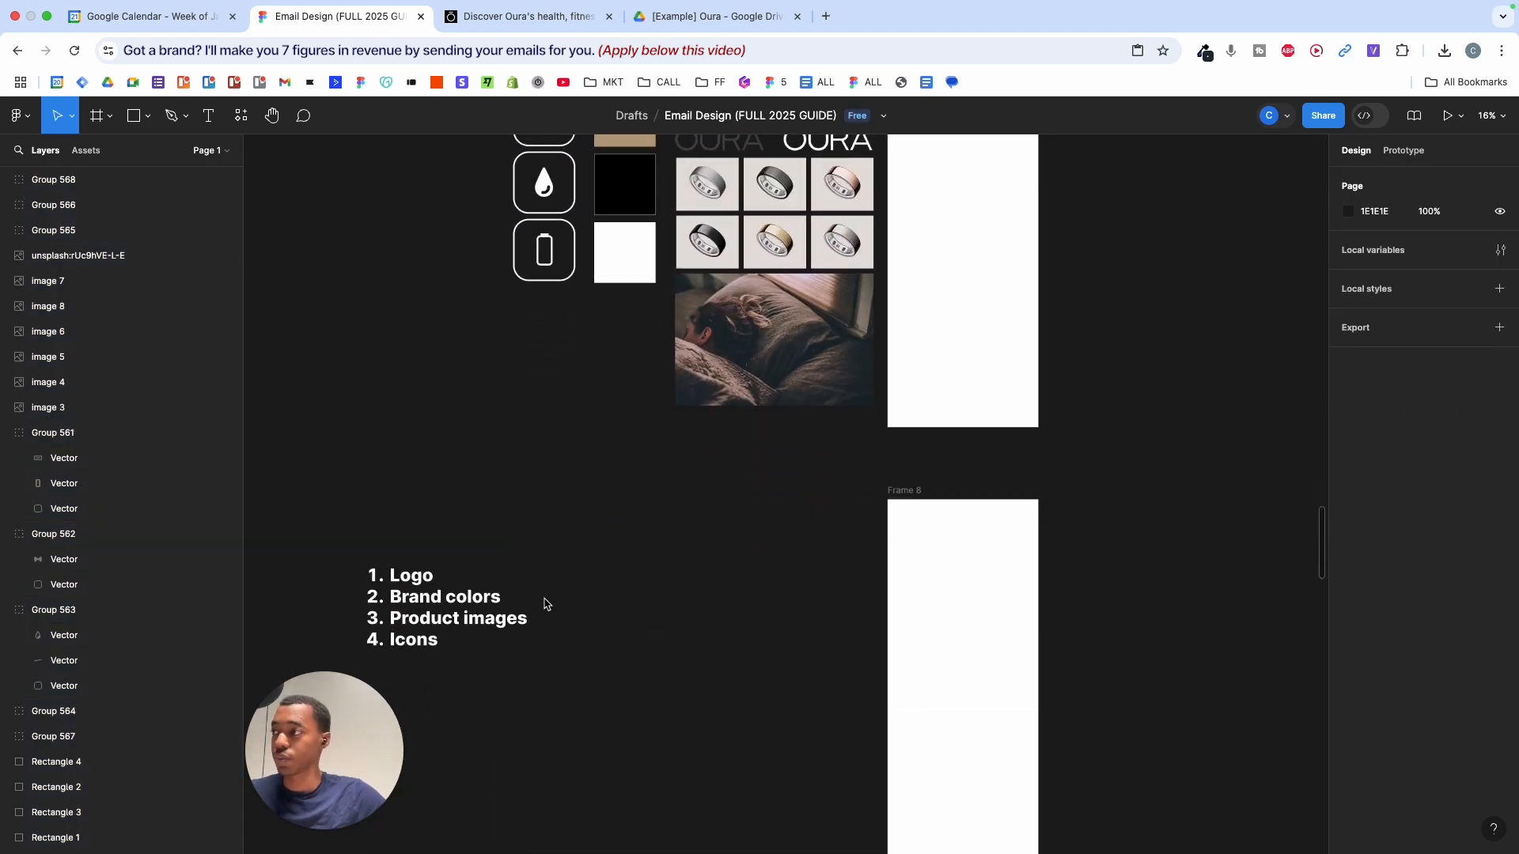
pyautogui.doubleClick(422, 584)
pyautogui.press('Escape')
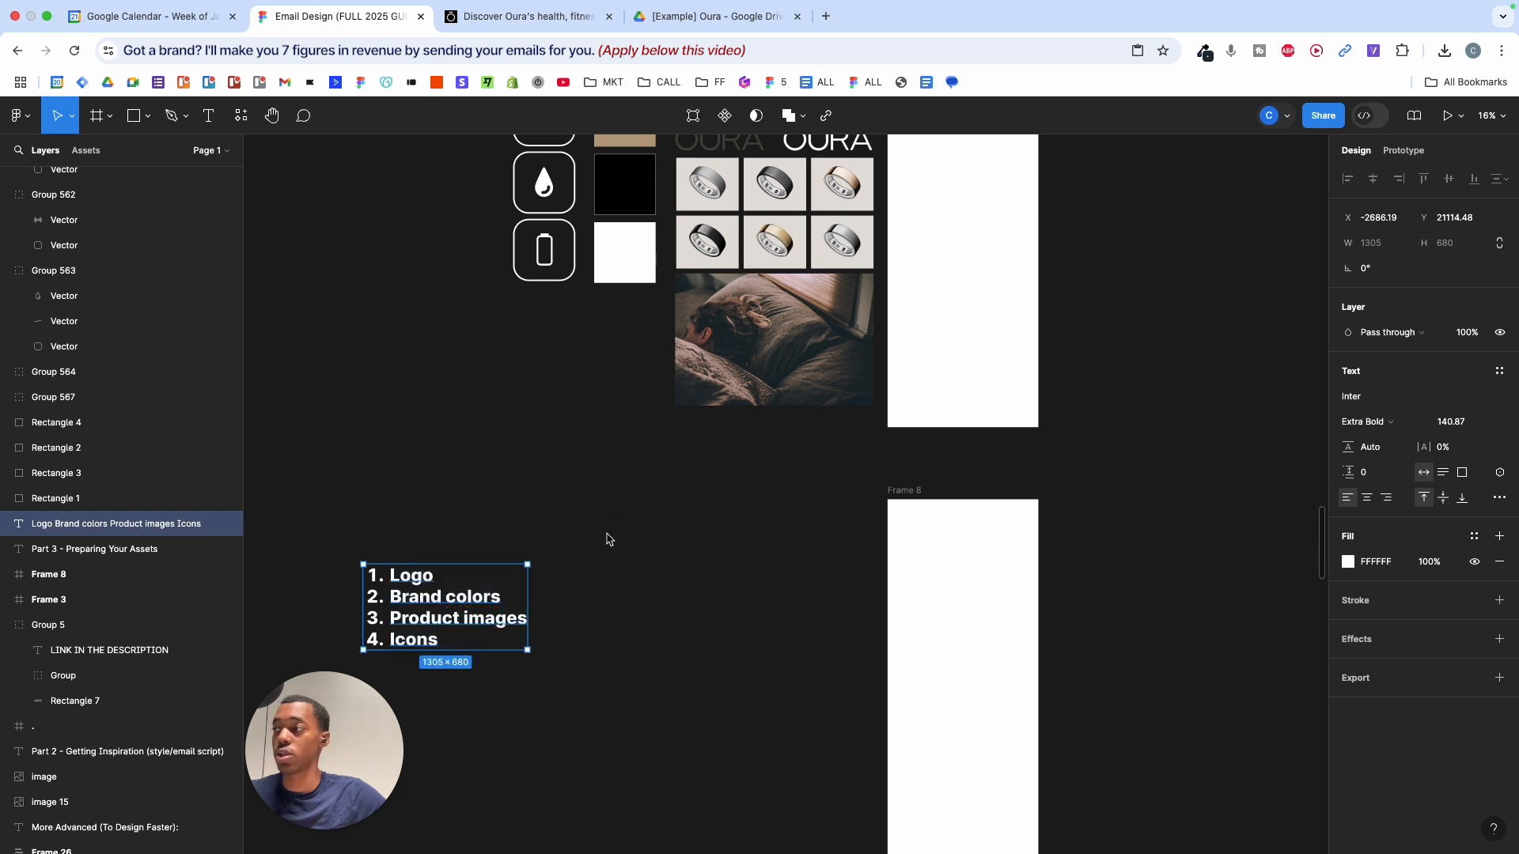
pyautogui.click(498, 18)
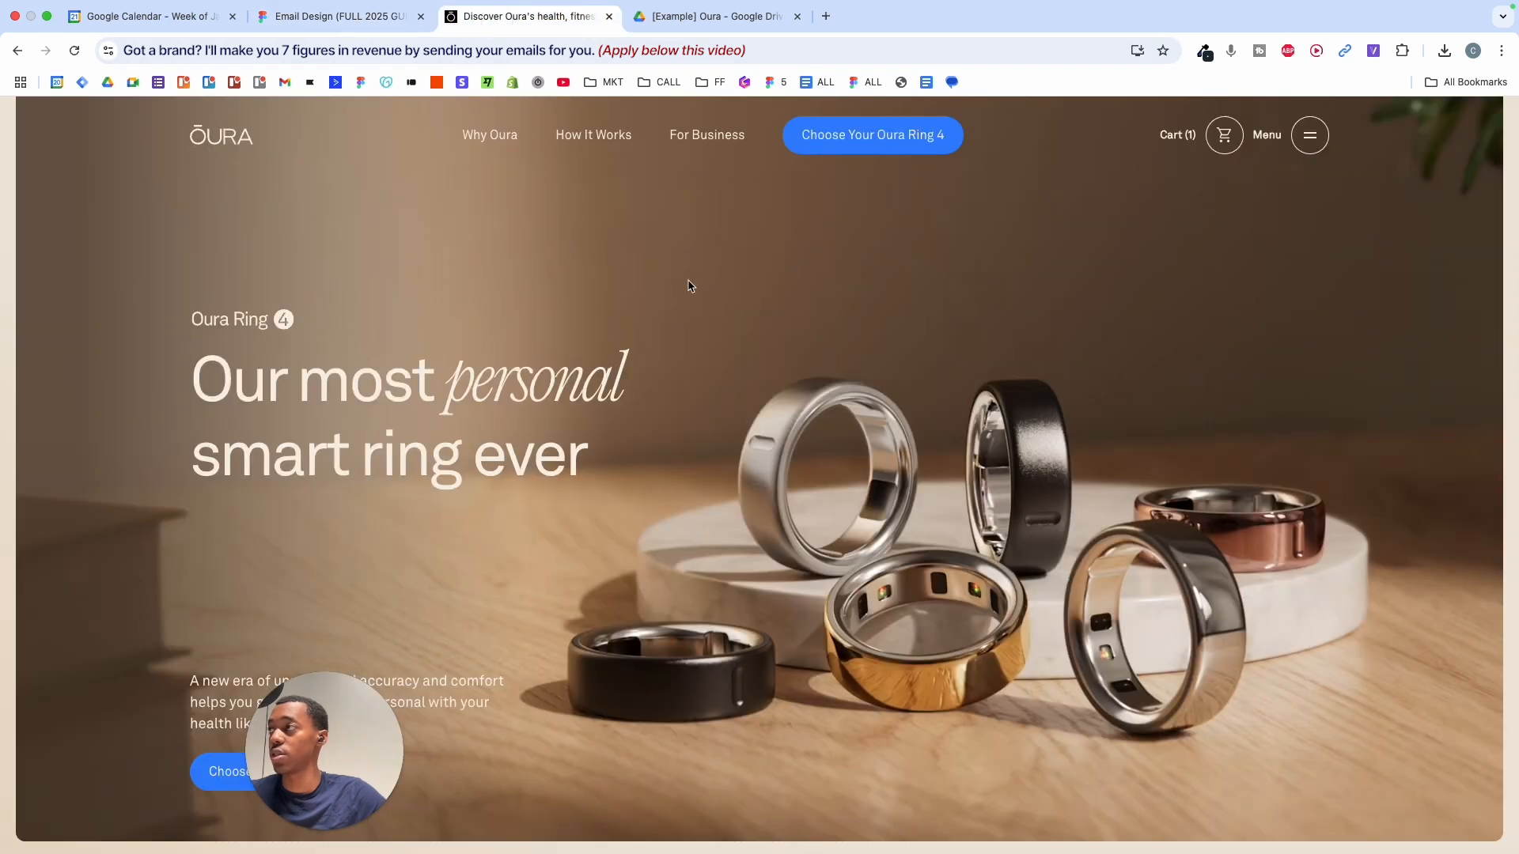
pyautogui.rightClick(240, 144)
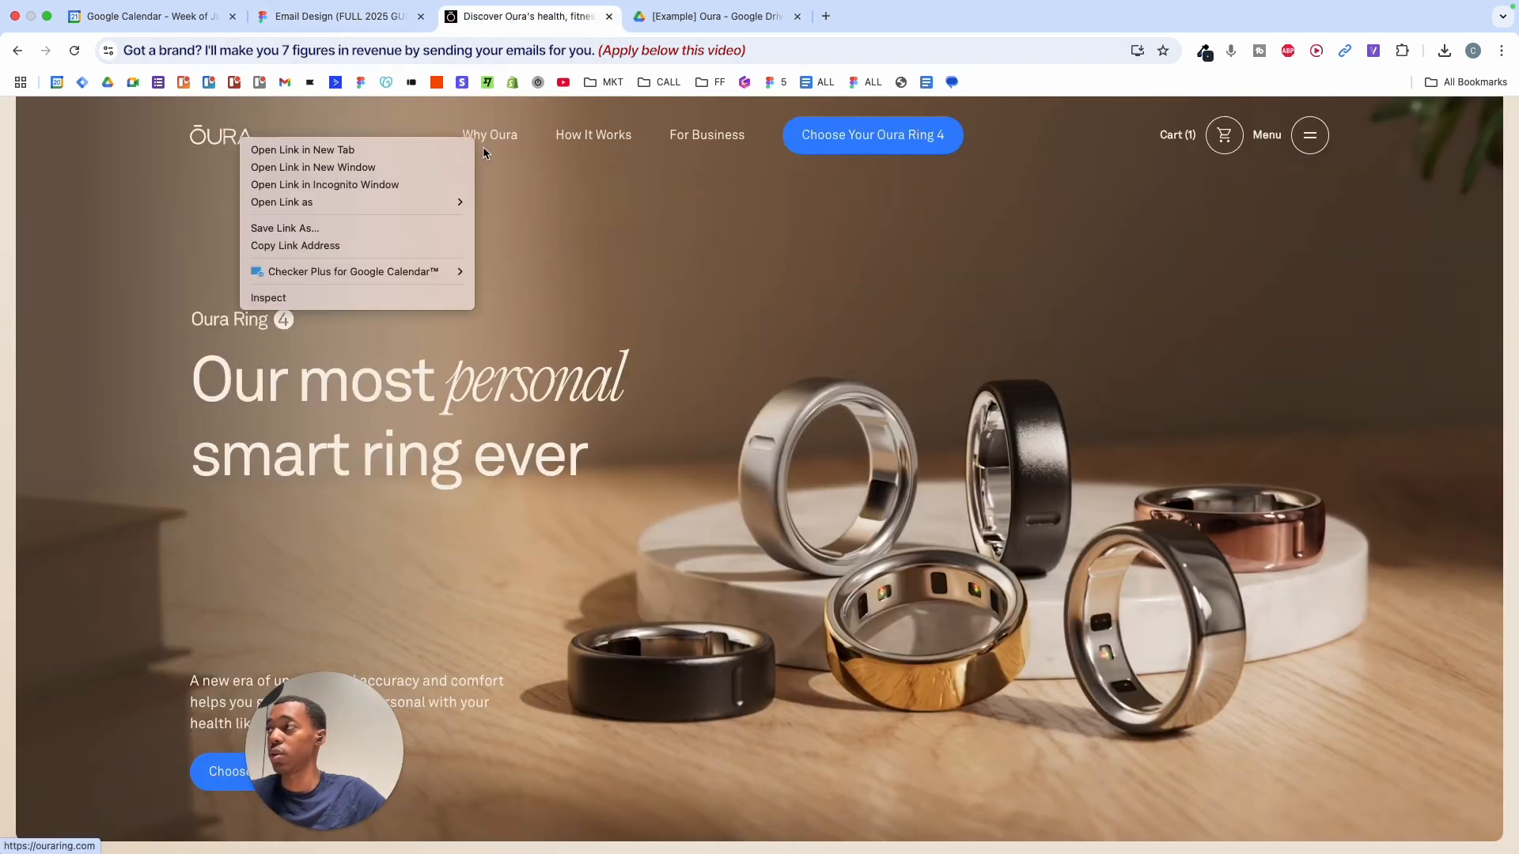
pyautogui.click(127, 219)
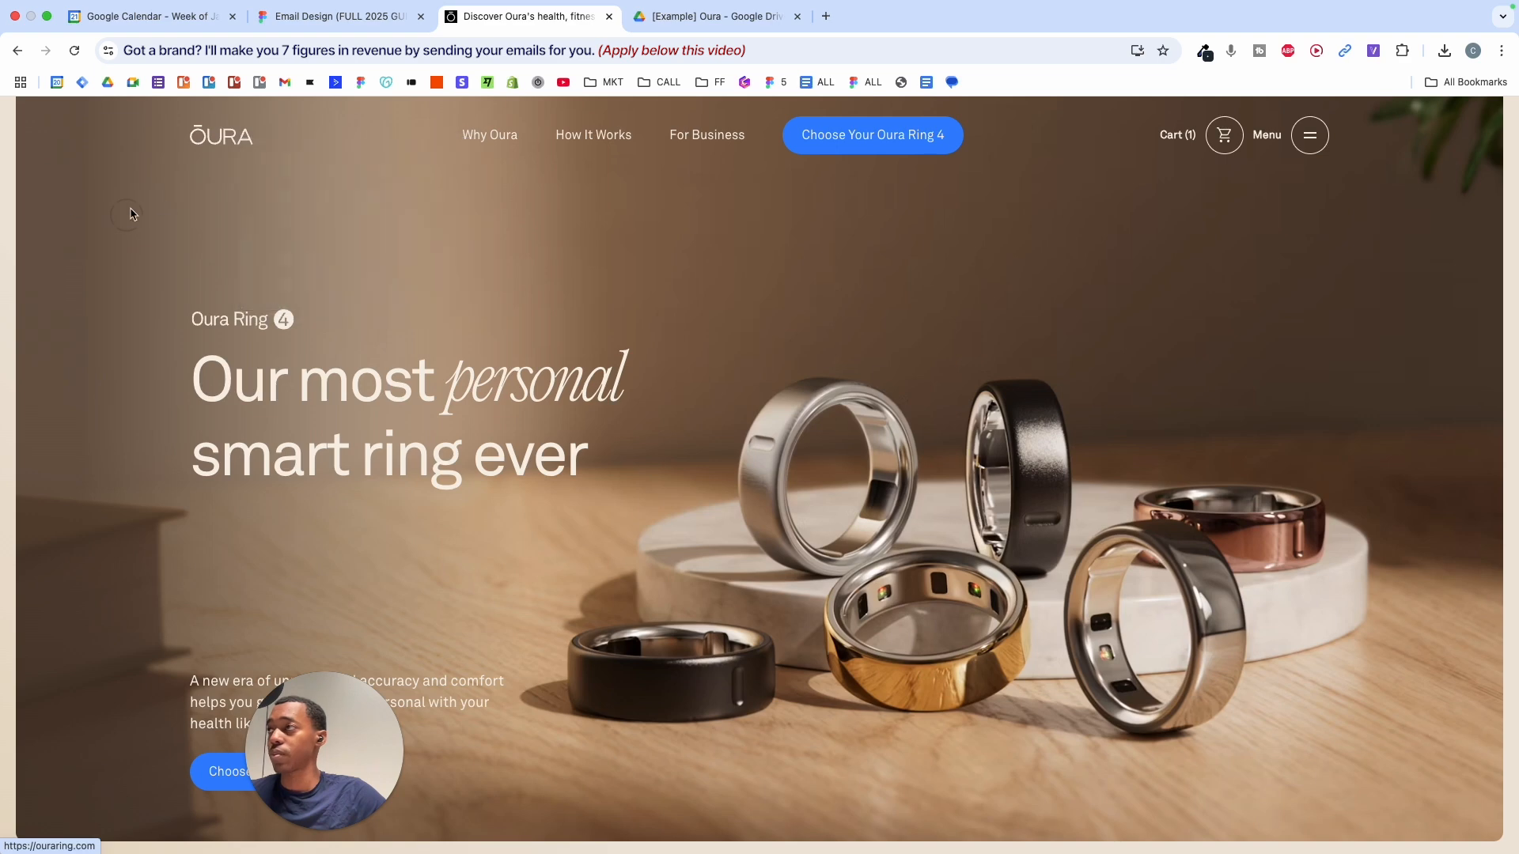
pyautogui.moveTo(227, 155); pyautogui.dragTo(248, 123)
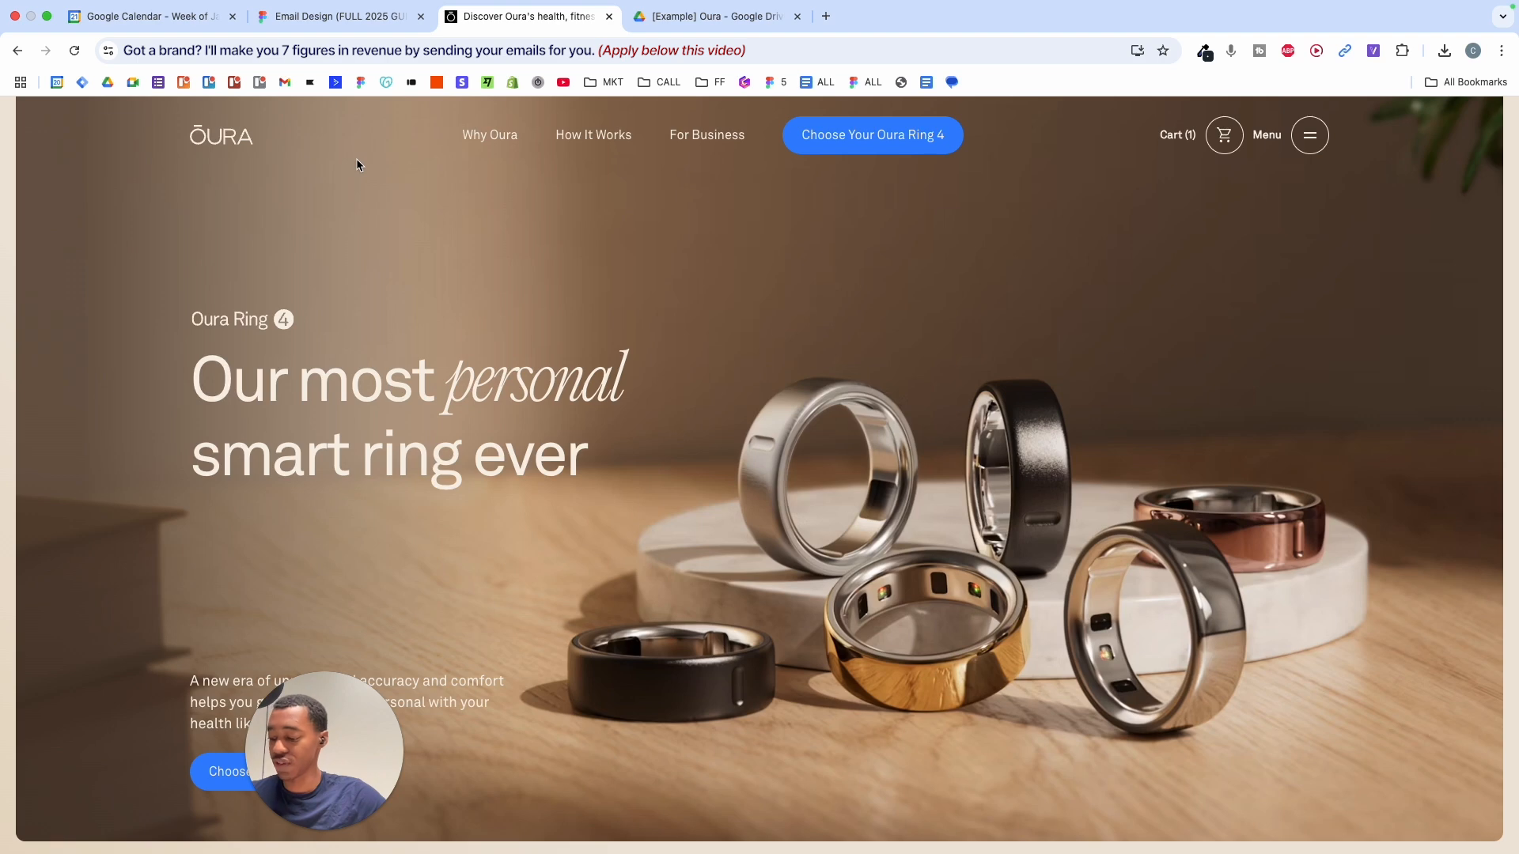
pyautogui.rightClick(228, 128)
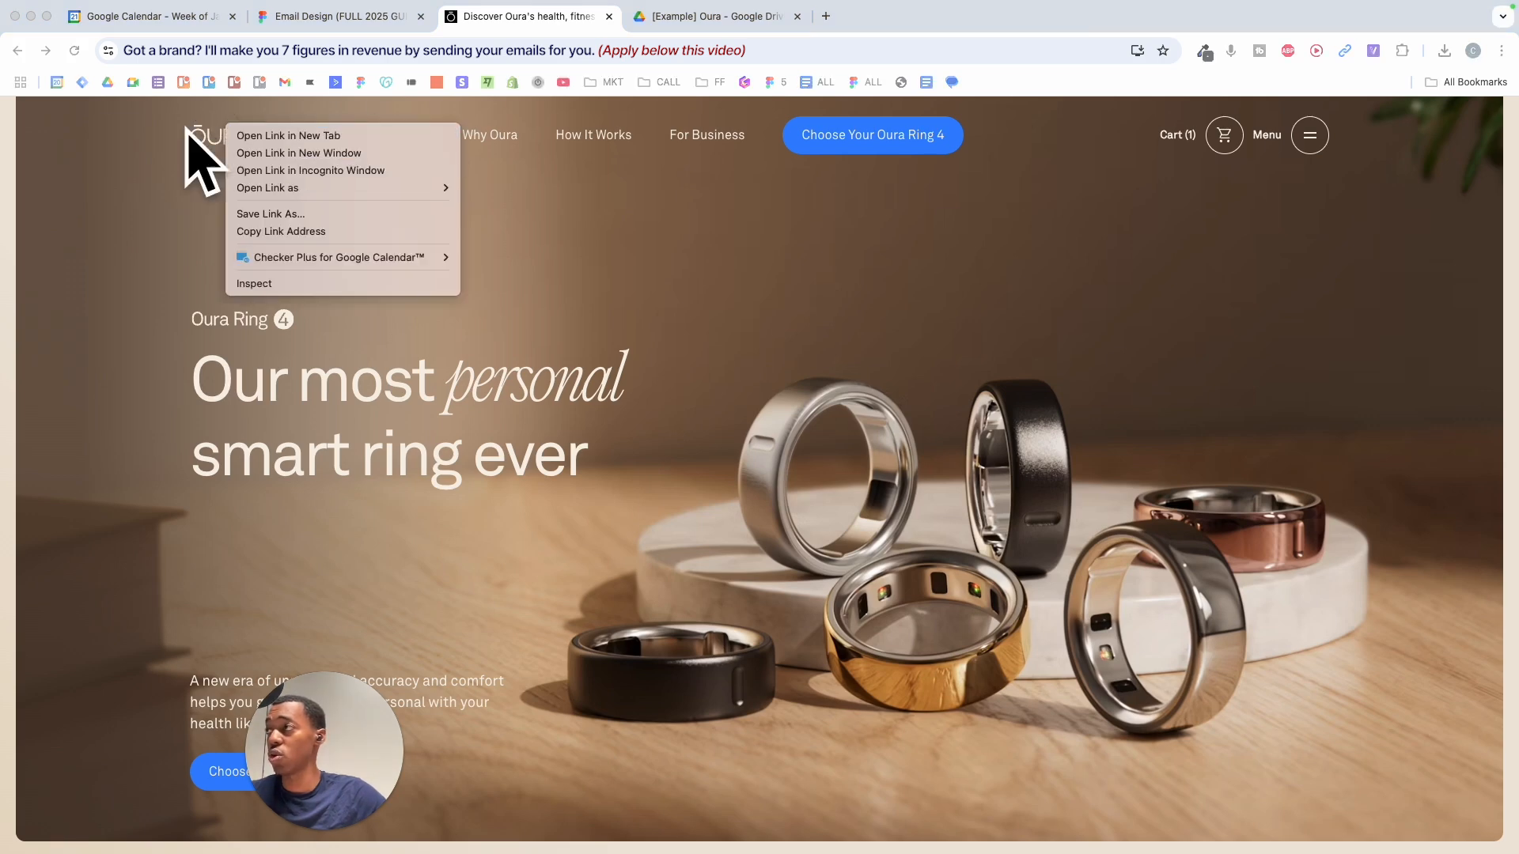
pyautogui.click(321, 283)
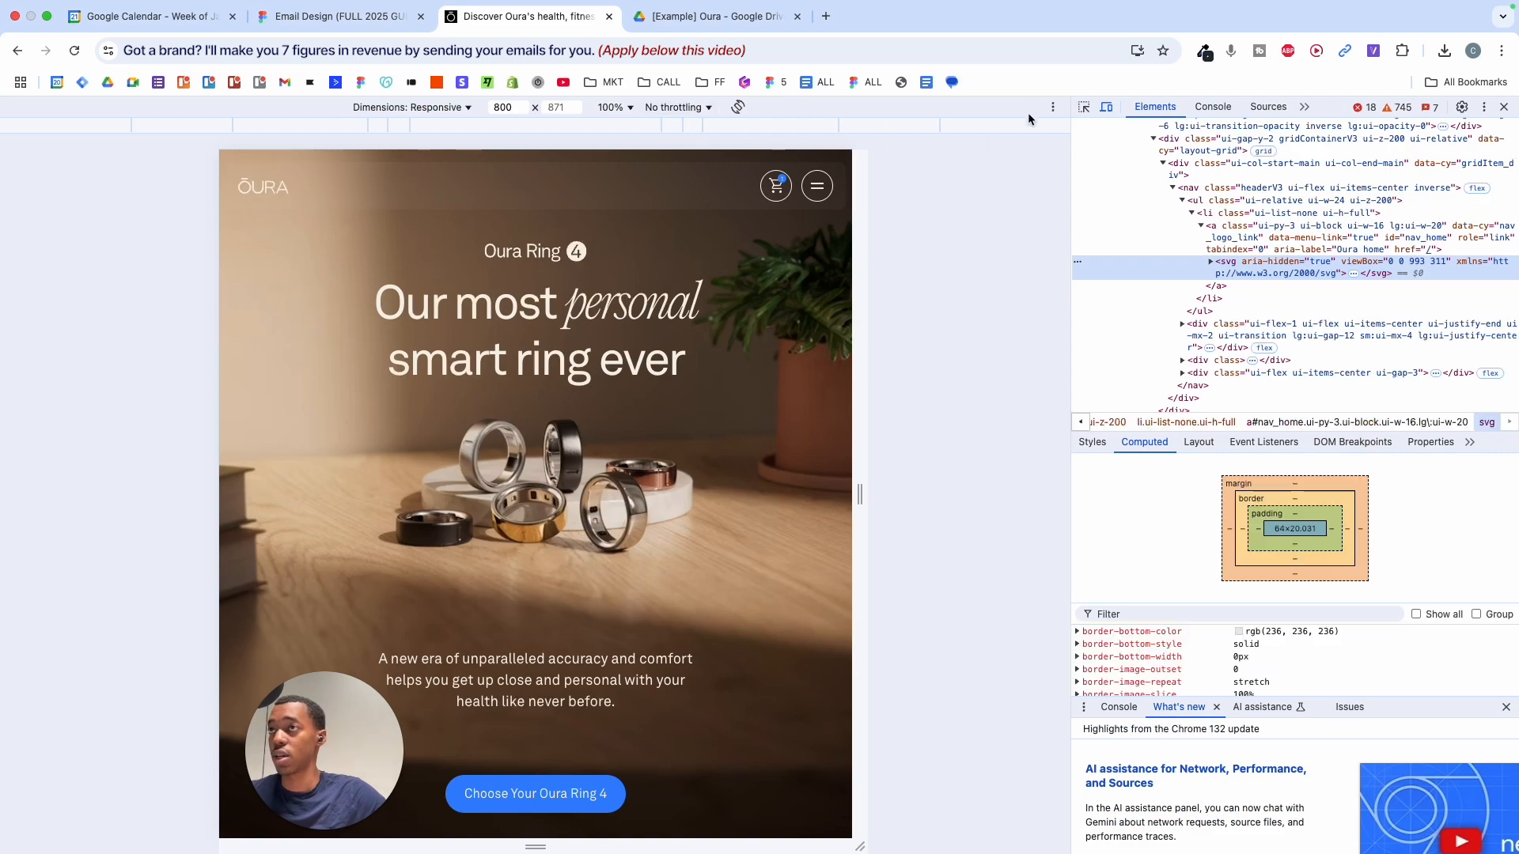
pyautogui.click(1087, 106)
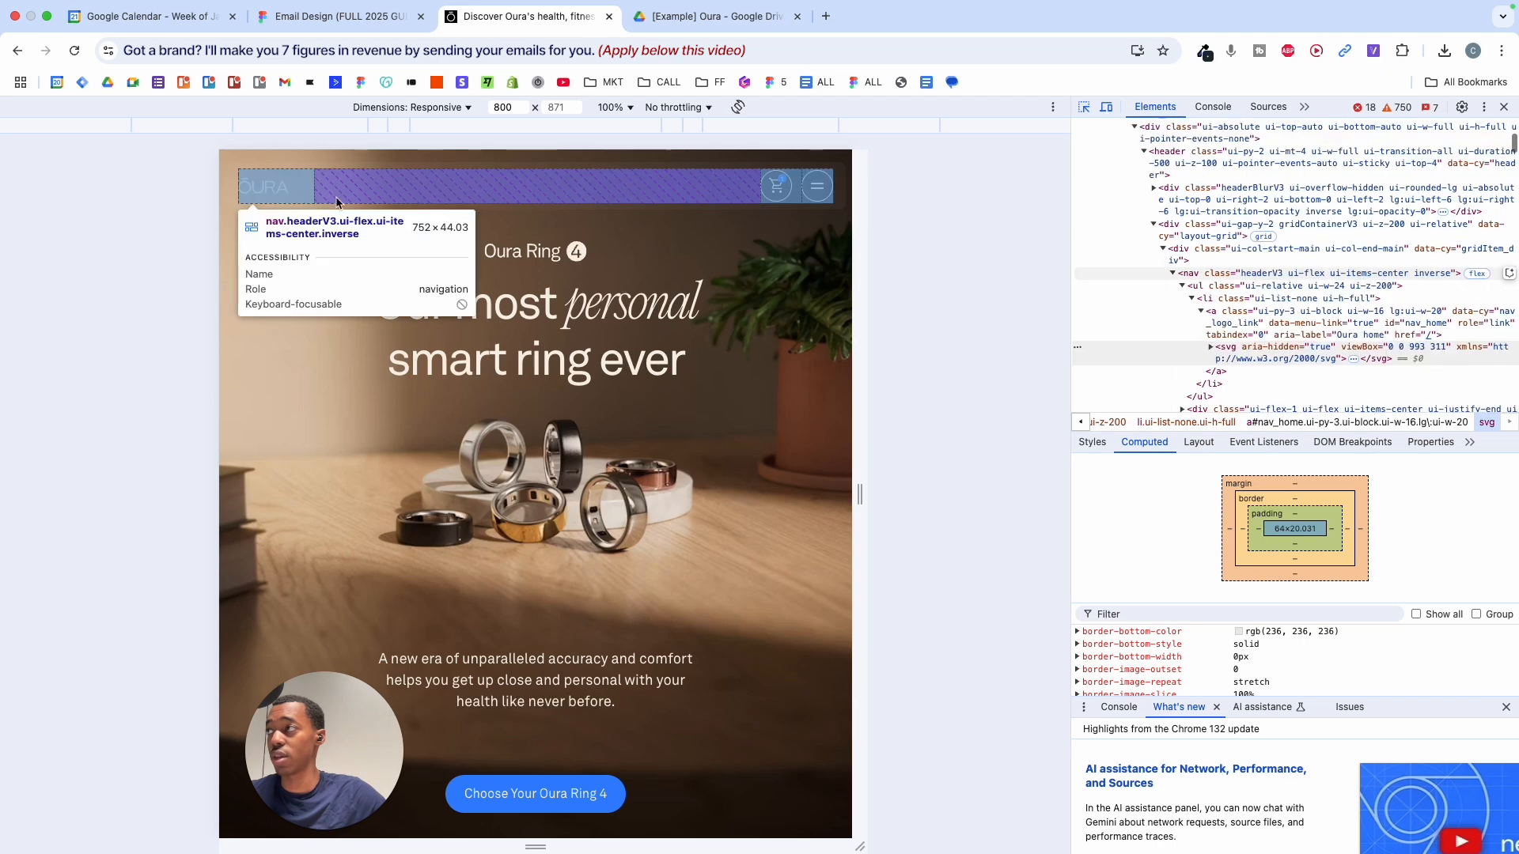
pyautogui.click(1504, 107)
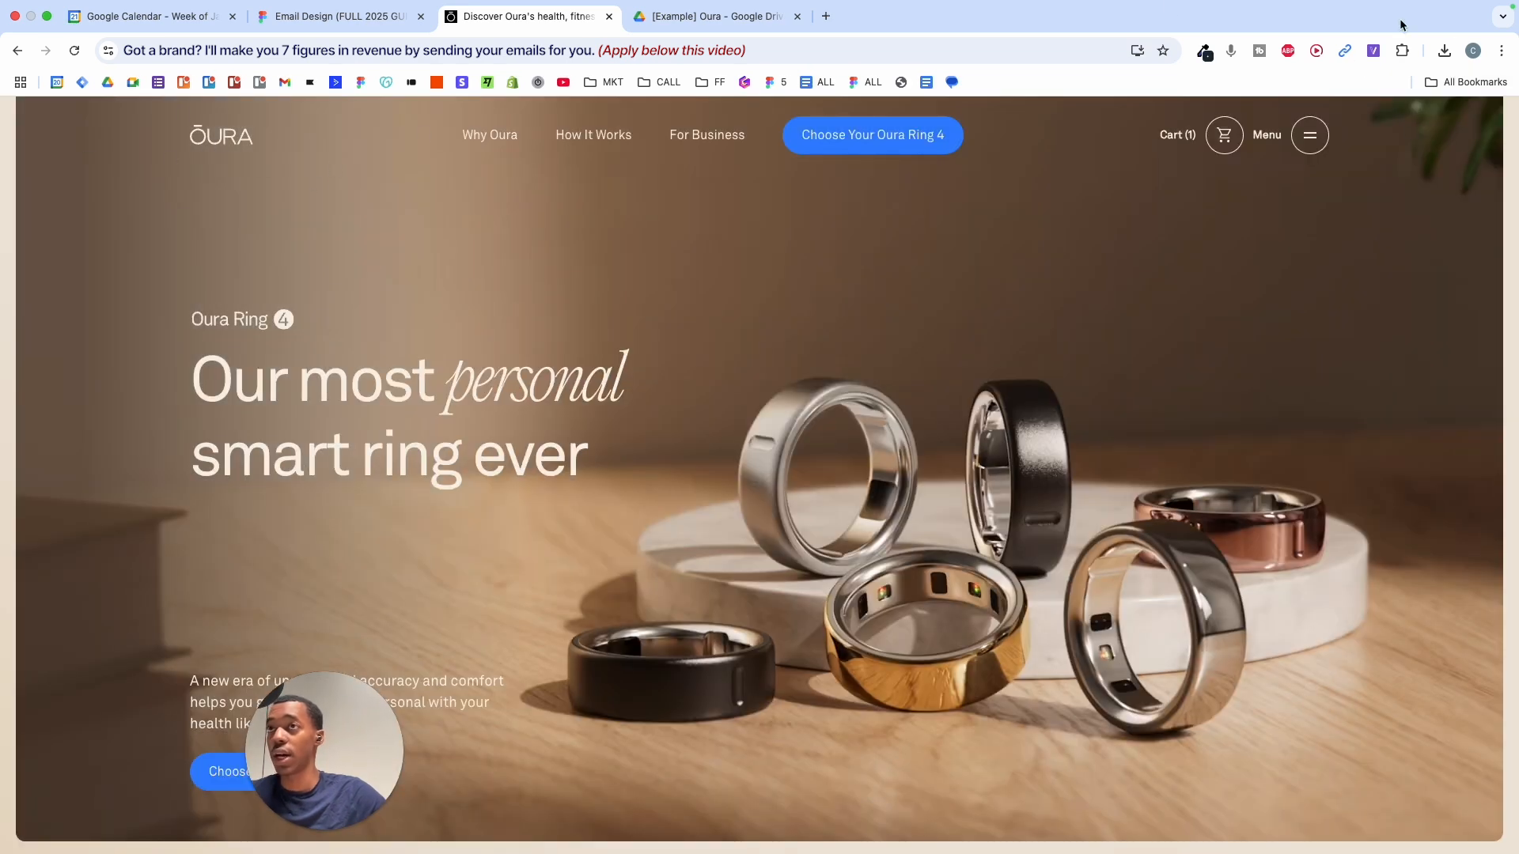
# - Copy svgexport-1's ŌURA wordmark with SVG Export's Figma action and paste it onto the Email Design canvas
pyautogui.click(1374, 52)
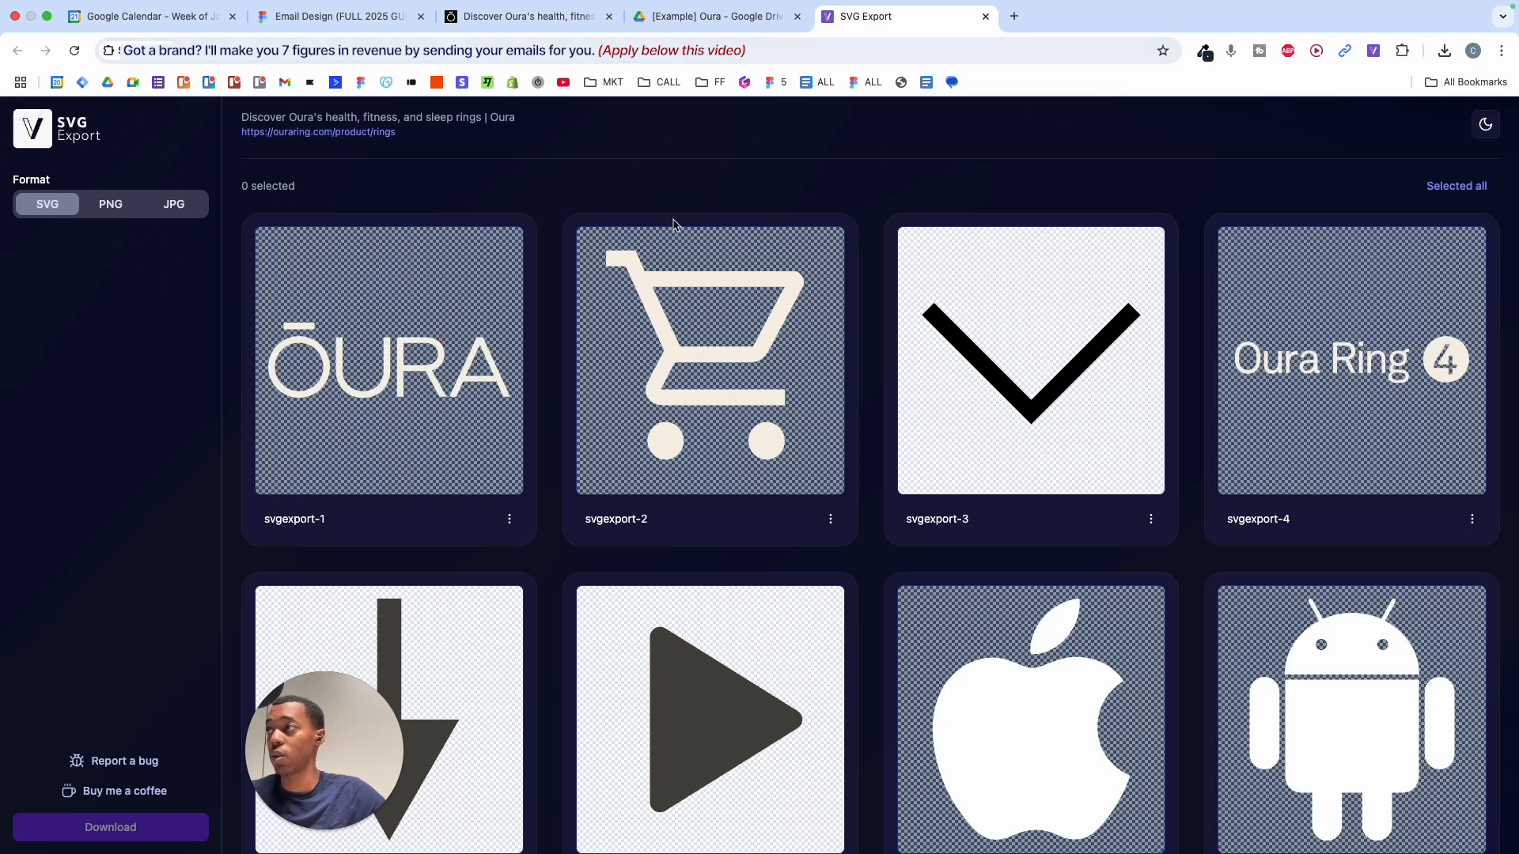
pyautogui.click(499, 388)
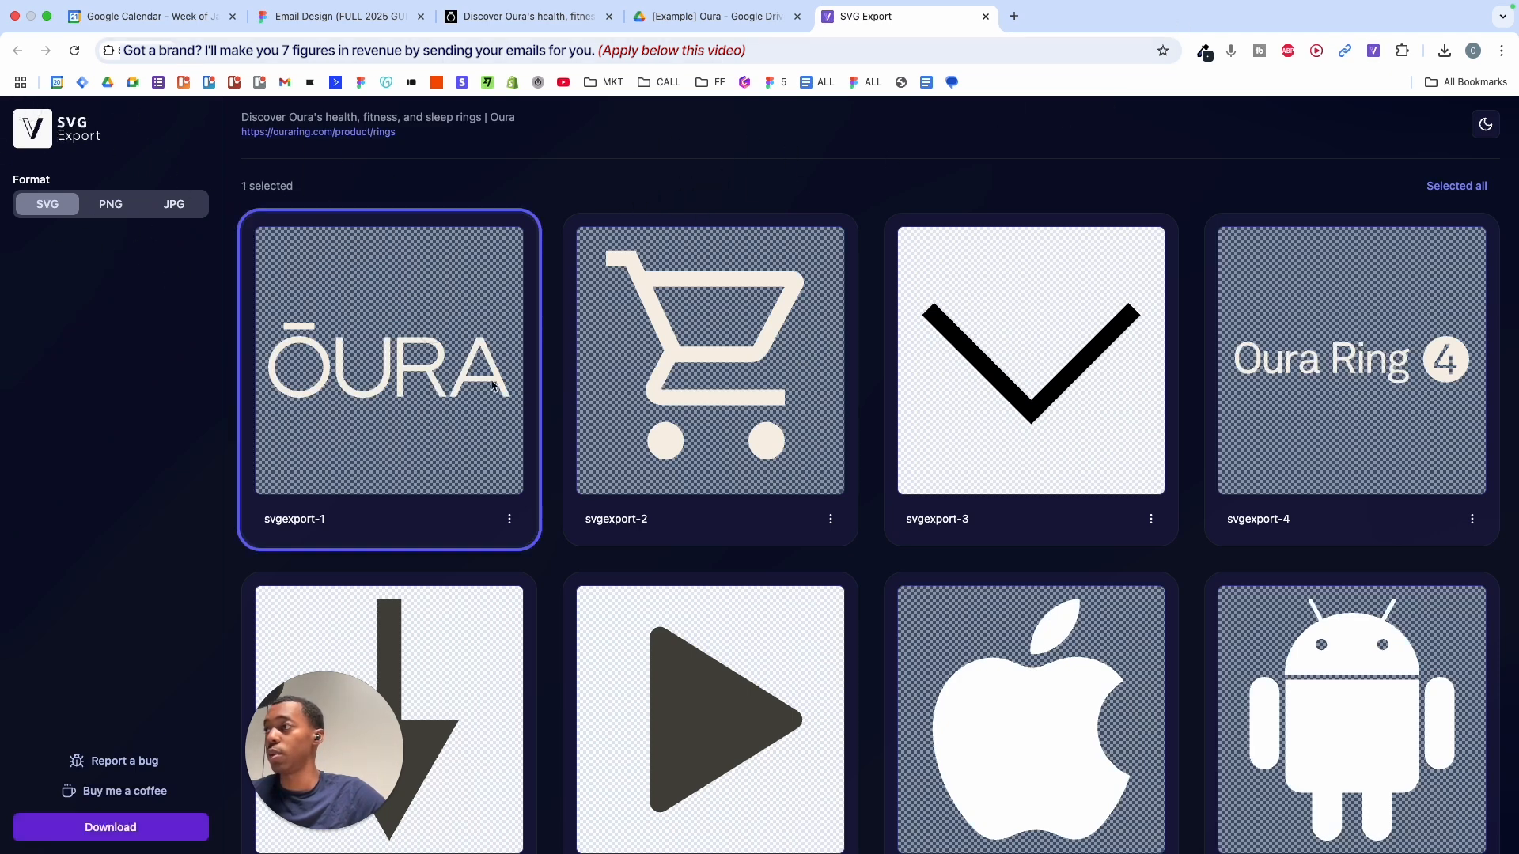
pyautogui.click(520, 517)
pyautogui.click(711, 560)
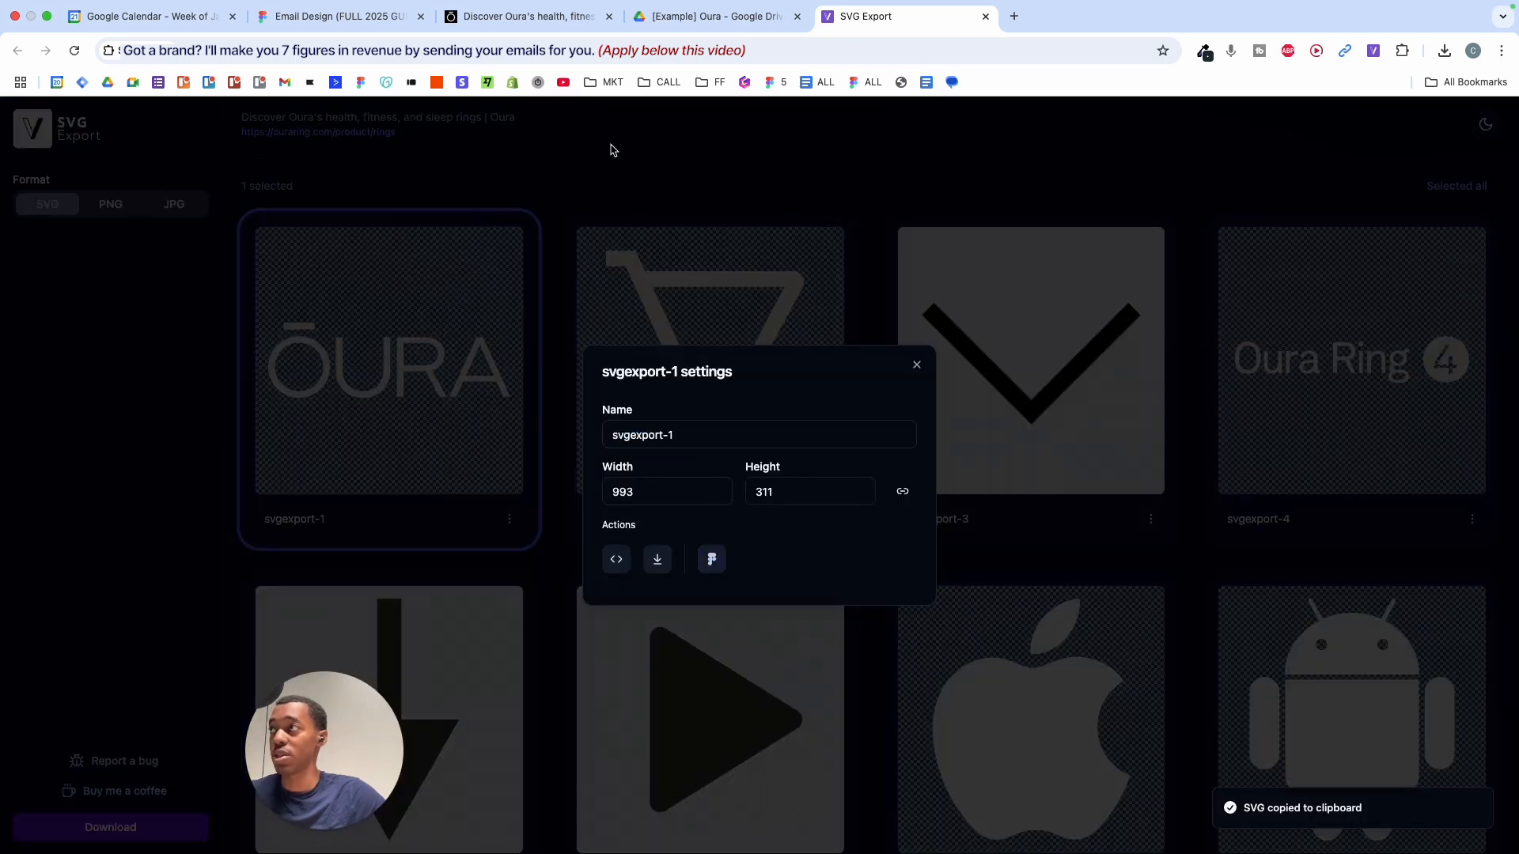
pyautogui.click(363, 32)
pyautogui.click(610, 496)
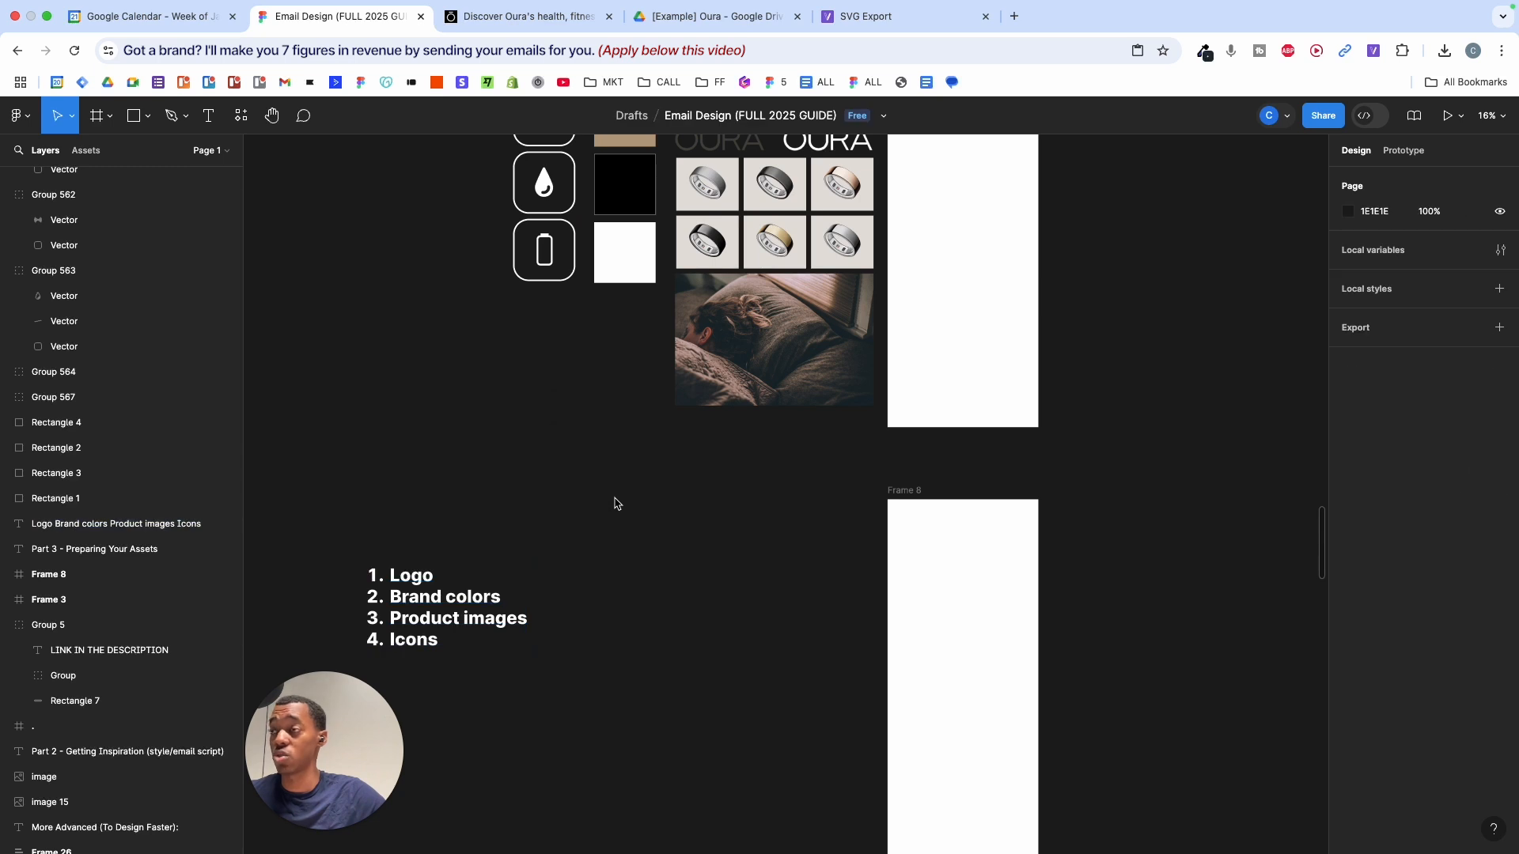
pyautogui.press('super+v')
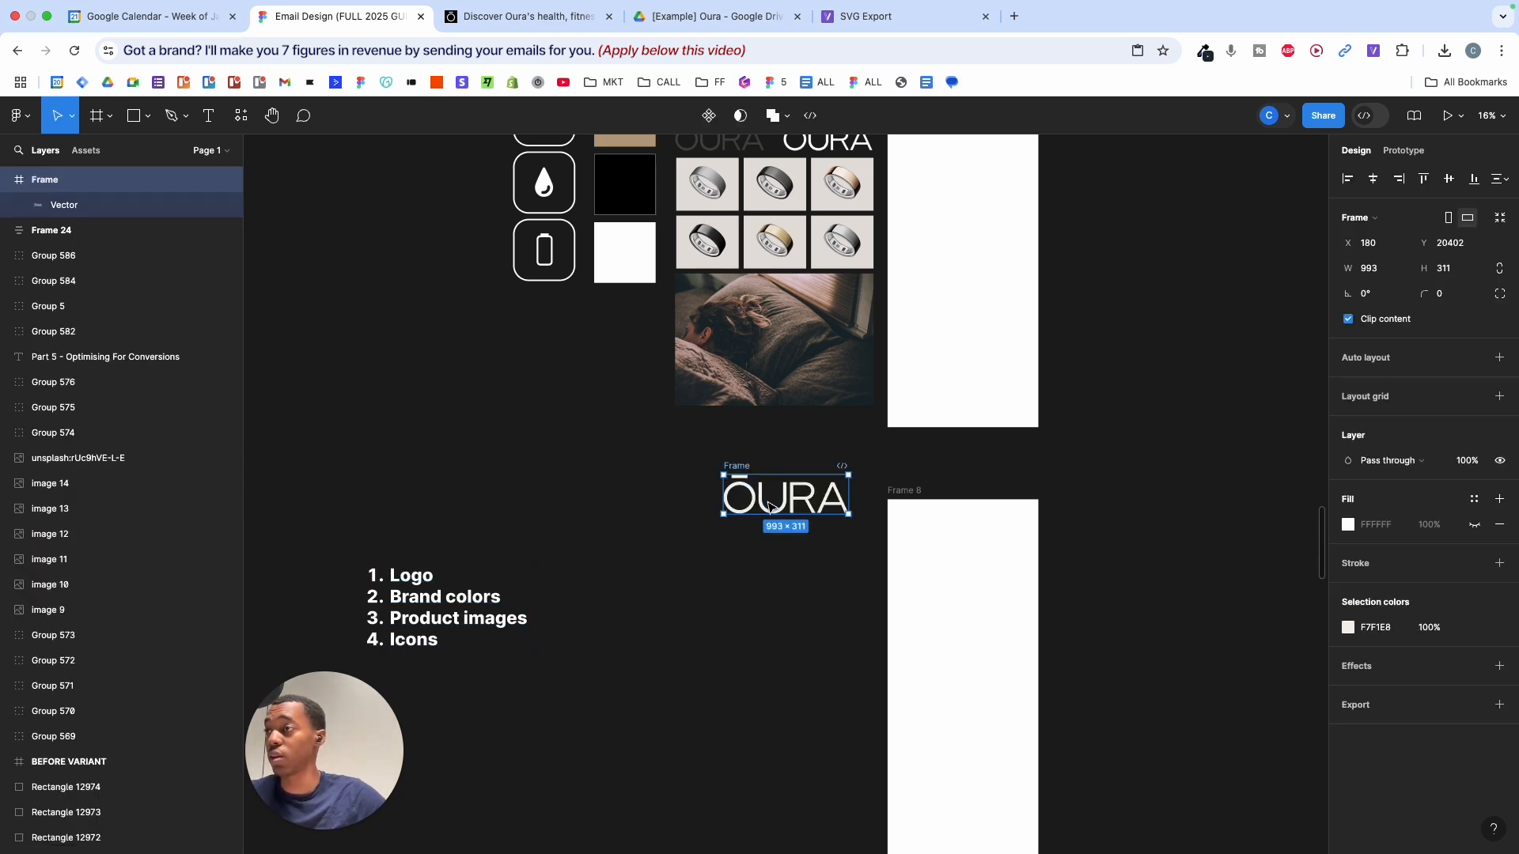
# - Move the pasted ŌURA logo beside the numbered list and scale it down to 773.79 × 242.35
pyautogui.moveTo(748, 508); pyautogui.dragTo(577, 560)
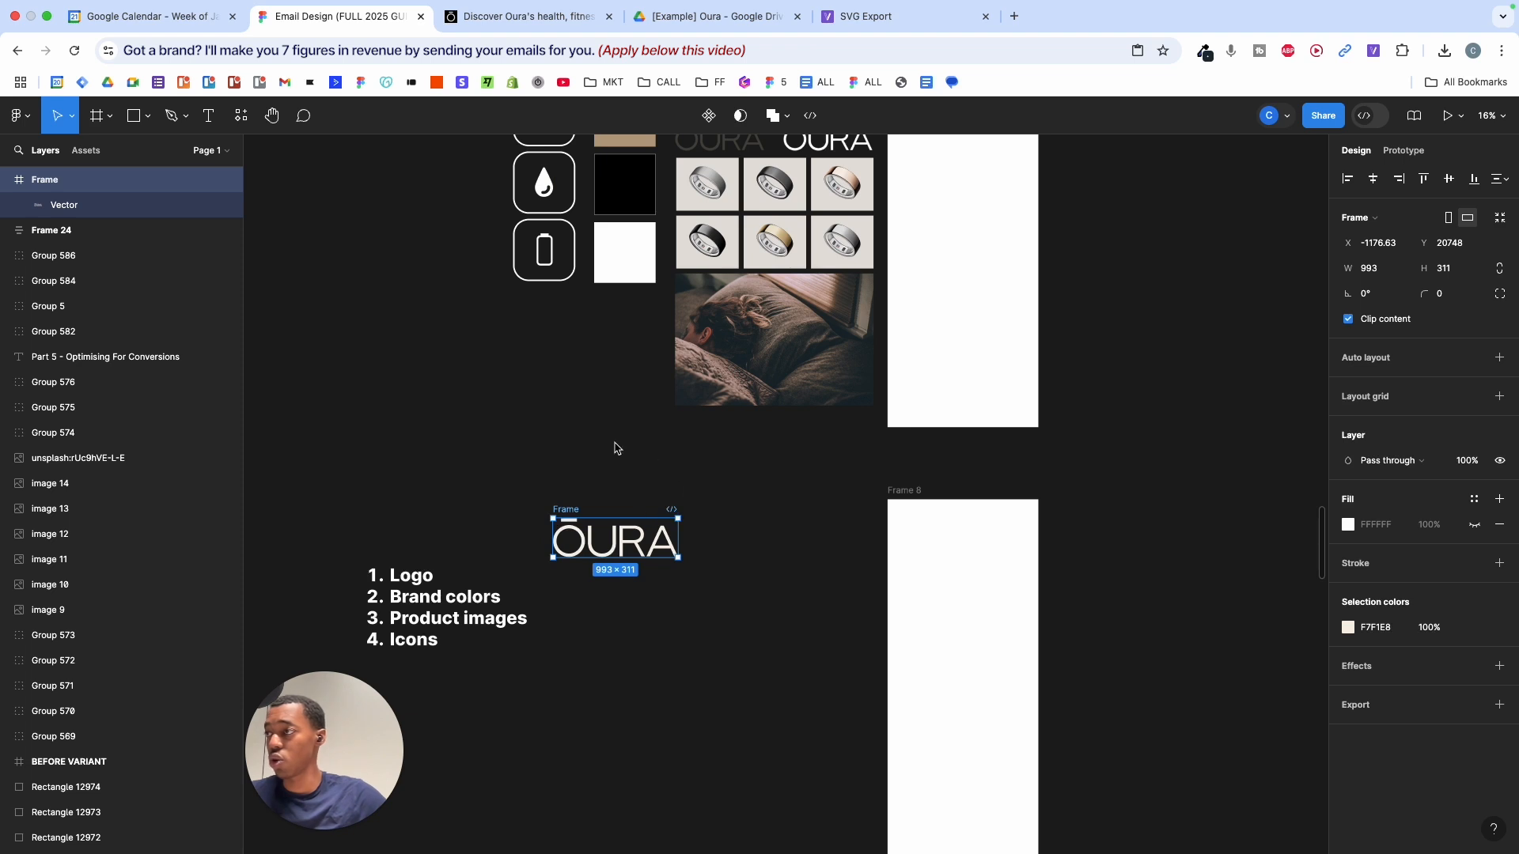
pyautogui.moveTo(522, 494); pyautogui.dragTo(696, 554)
pyautogui.moveTo(742, 501); pyautogui.dragTo(538, 600)
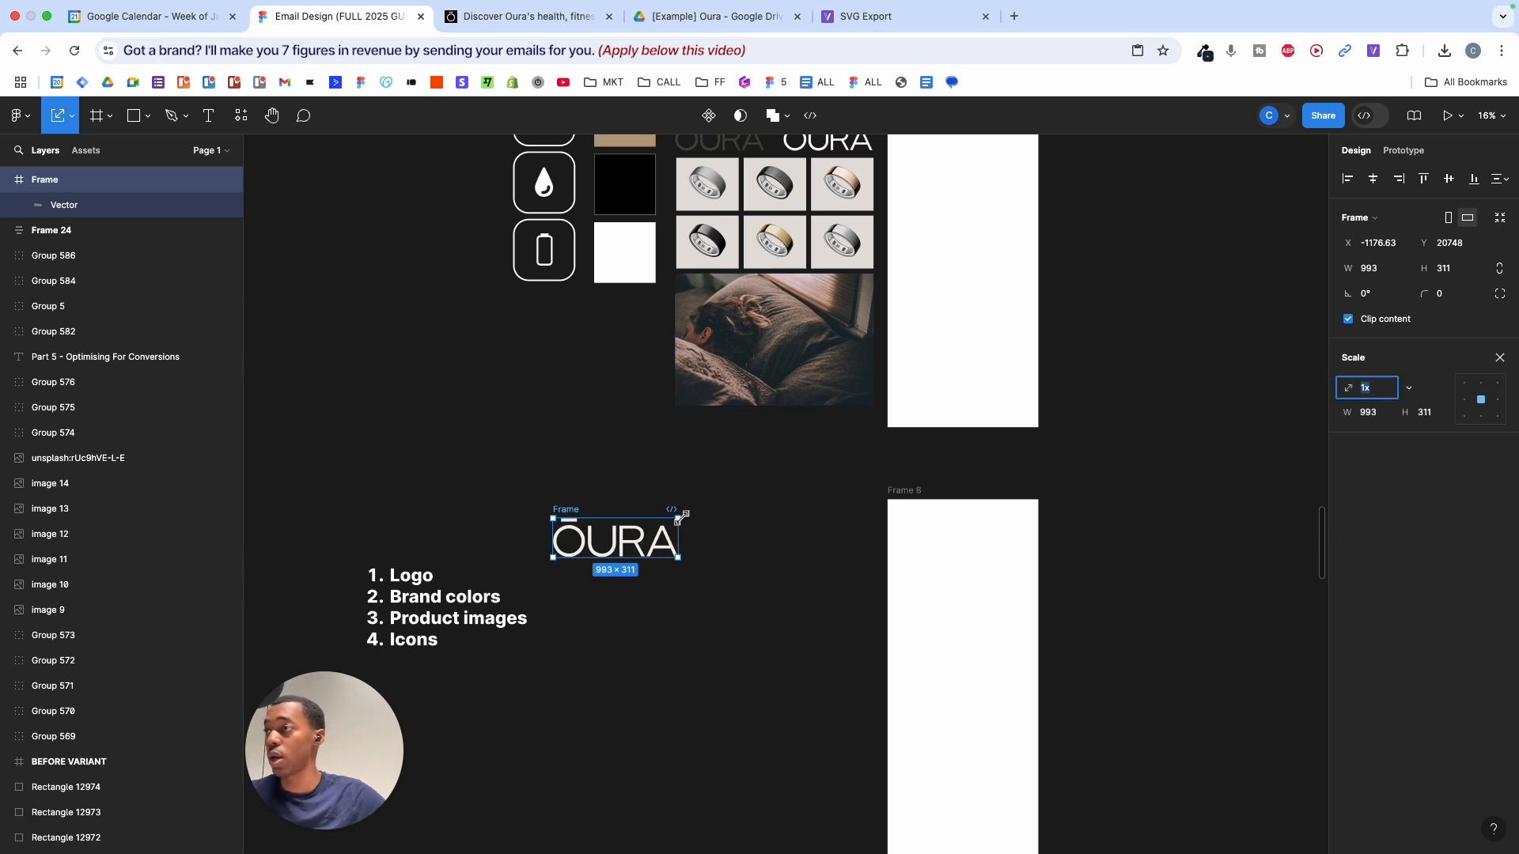
pyautogui.moveTo(679, 518)
pyautogui.mouseDown()
pyautogui.moveTo(636, 558)
pyautogui.moveTo(651, 528)
pyautogui.mouseUp()
pyautogui.press('super+z')
pyautogui.click(679, 541)
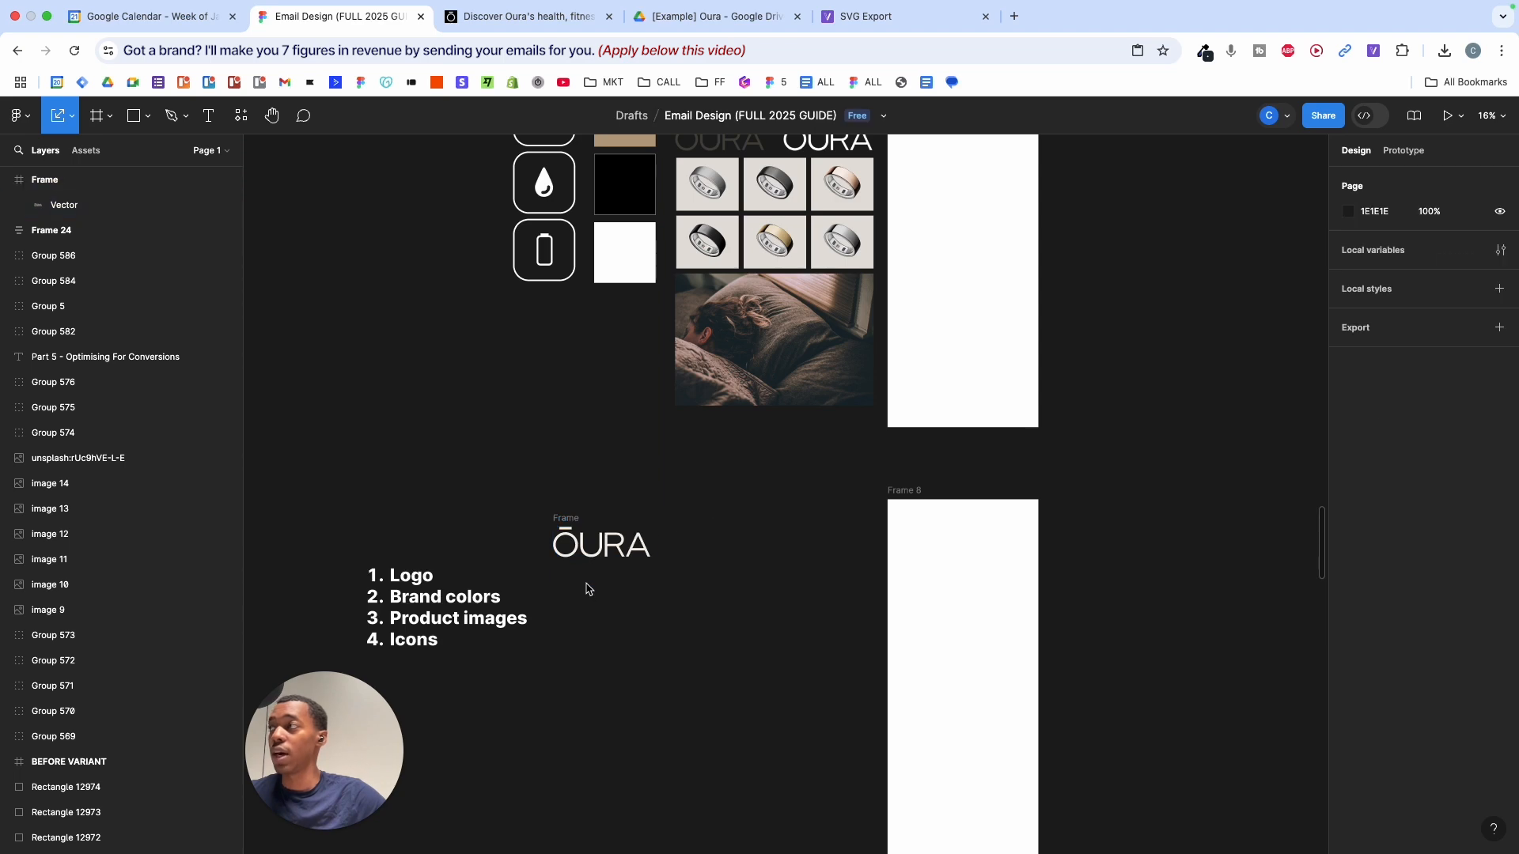
pyautogui.click(565, 522)
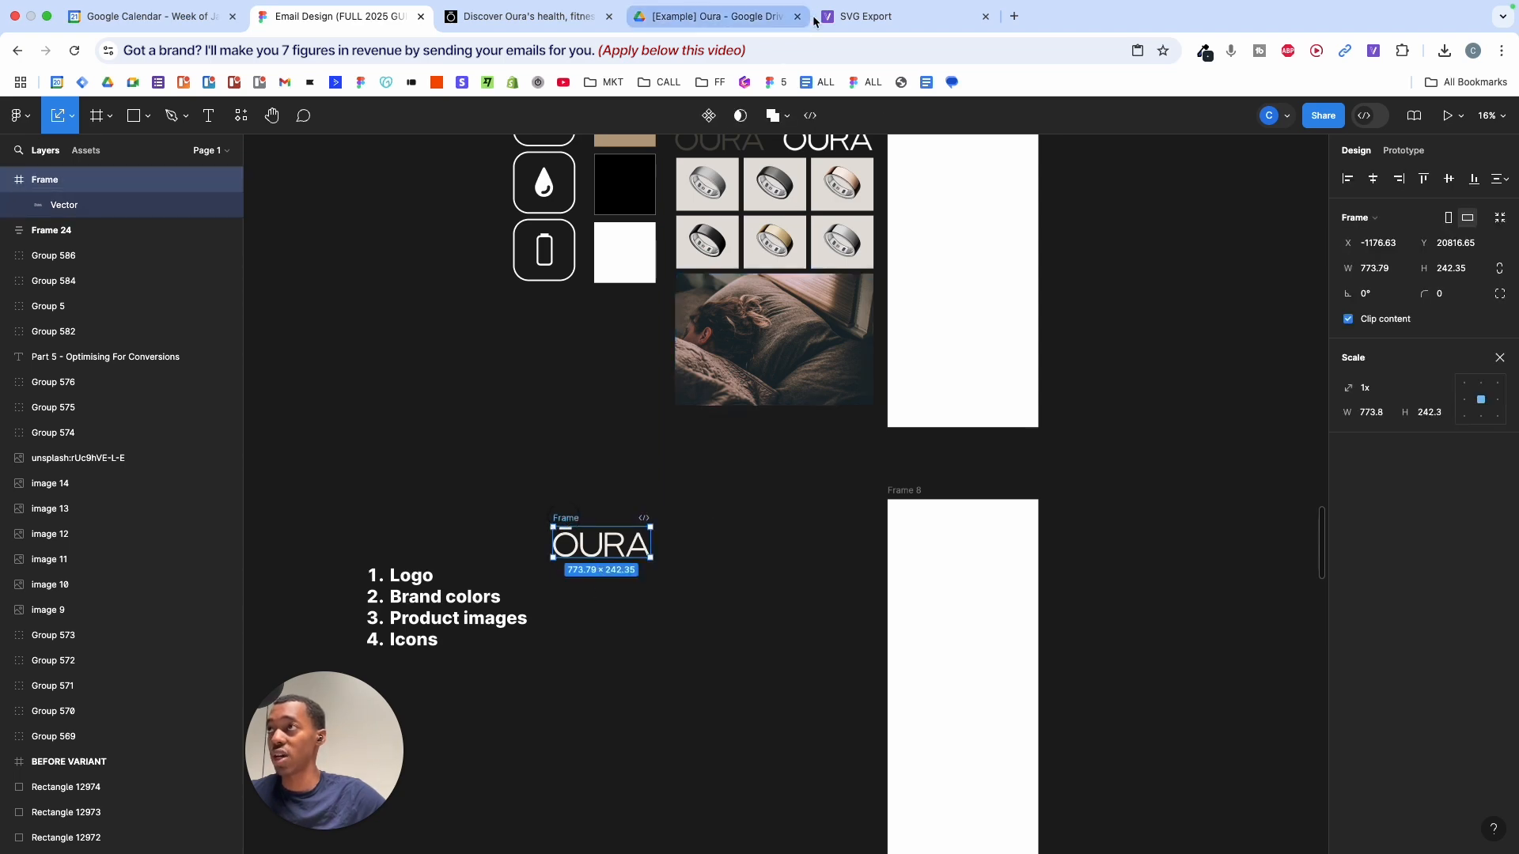
pyautogui.click(865, 16)
pyautogui.click(536, 30)
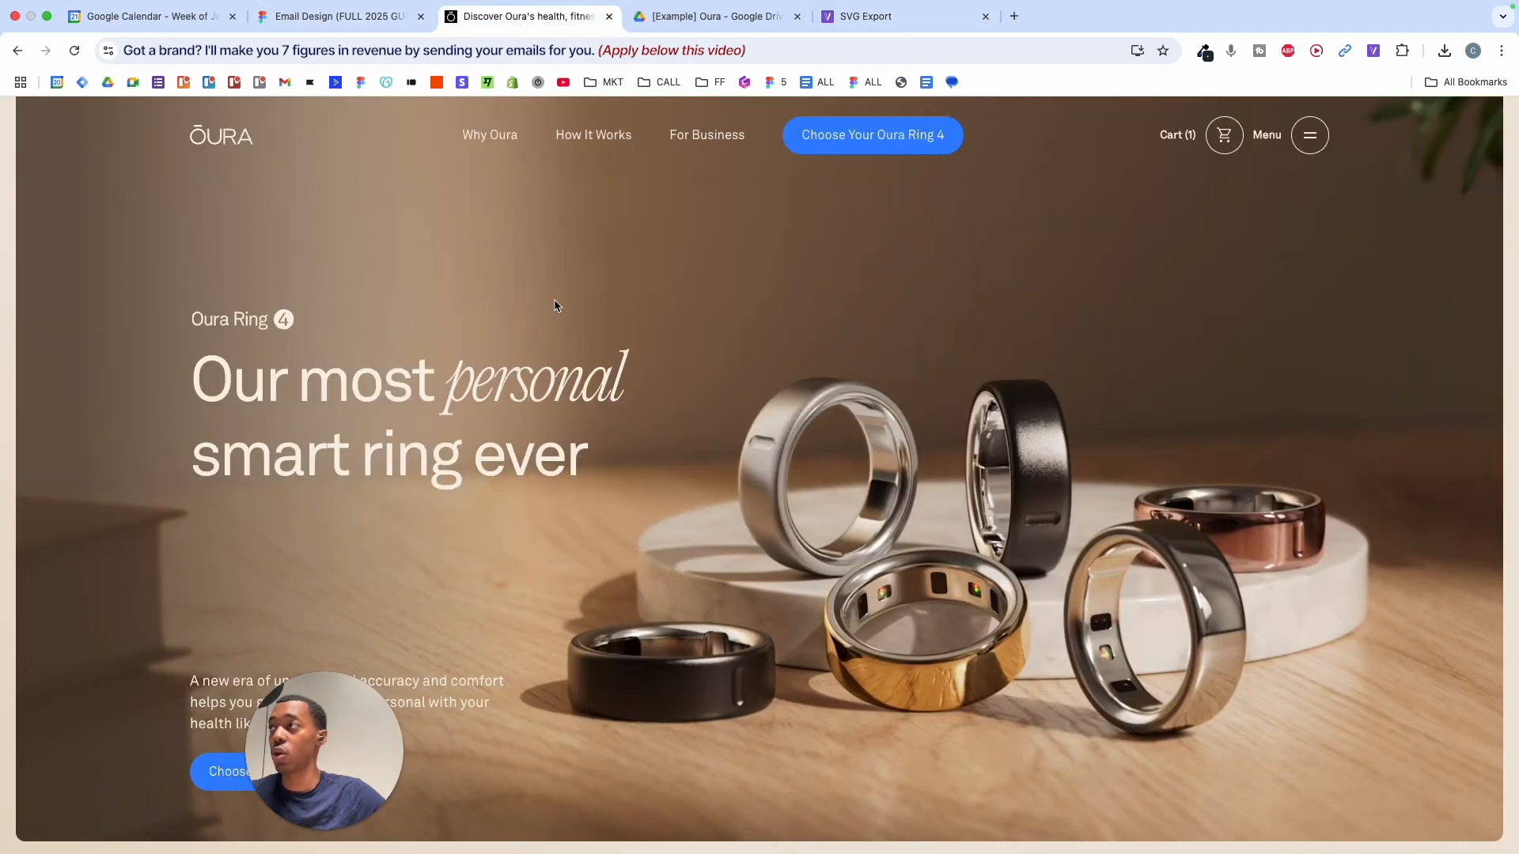
pyautogui.click(314, 39)
# - Export the logo frame as a PNG and place the 775×243 image copy below the vector logo
pyautogui.click(1508, 358)
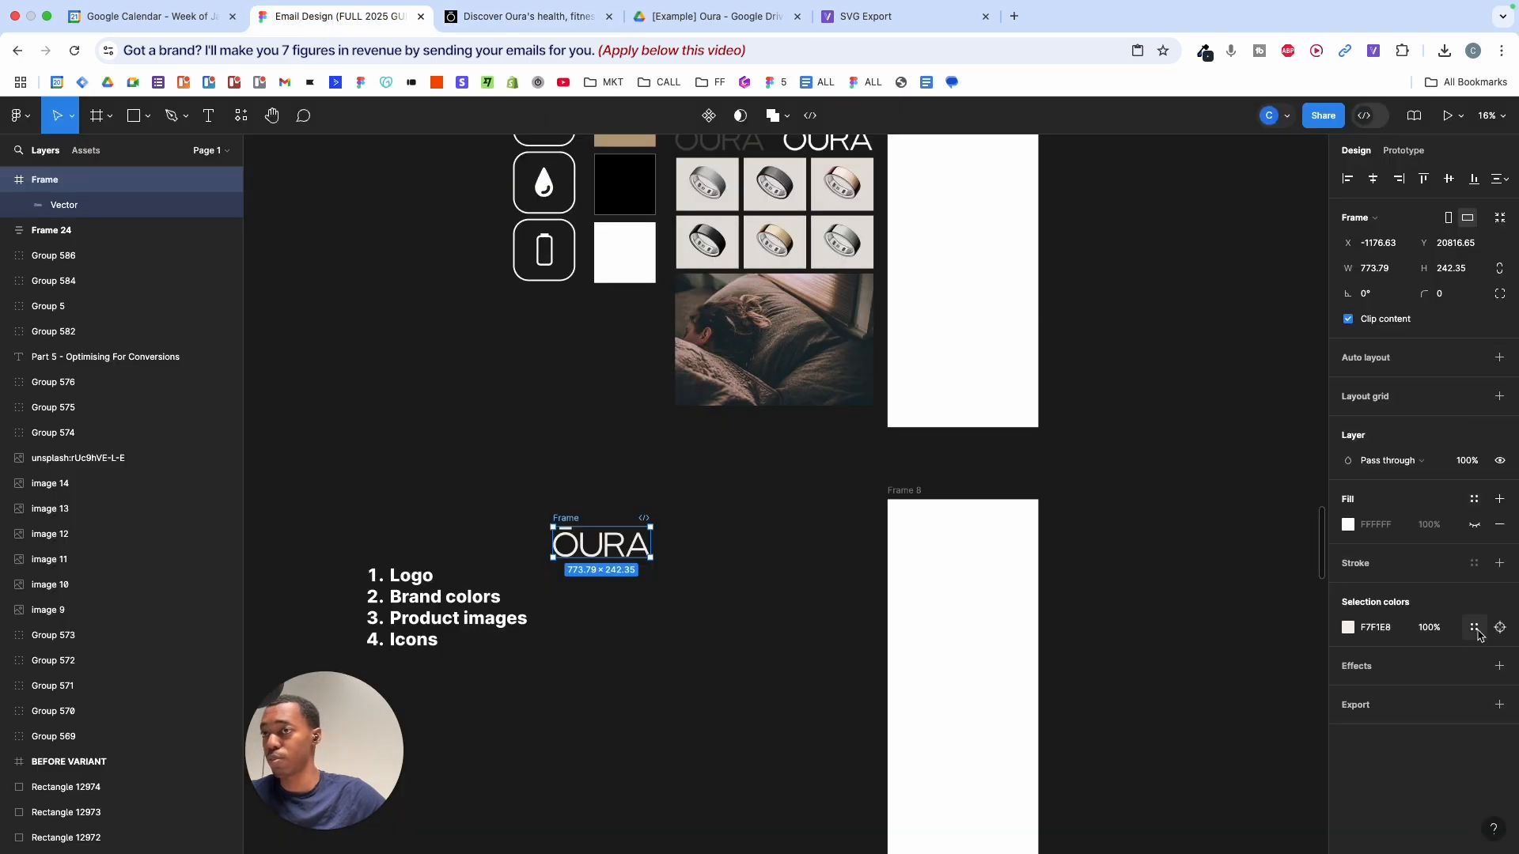
pyautogui.click(1416, 786)
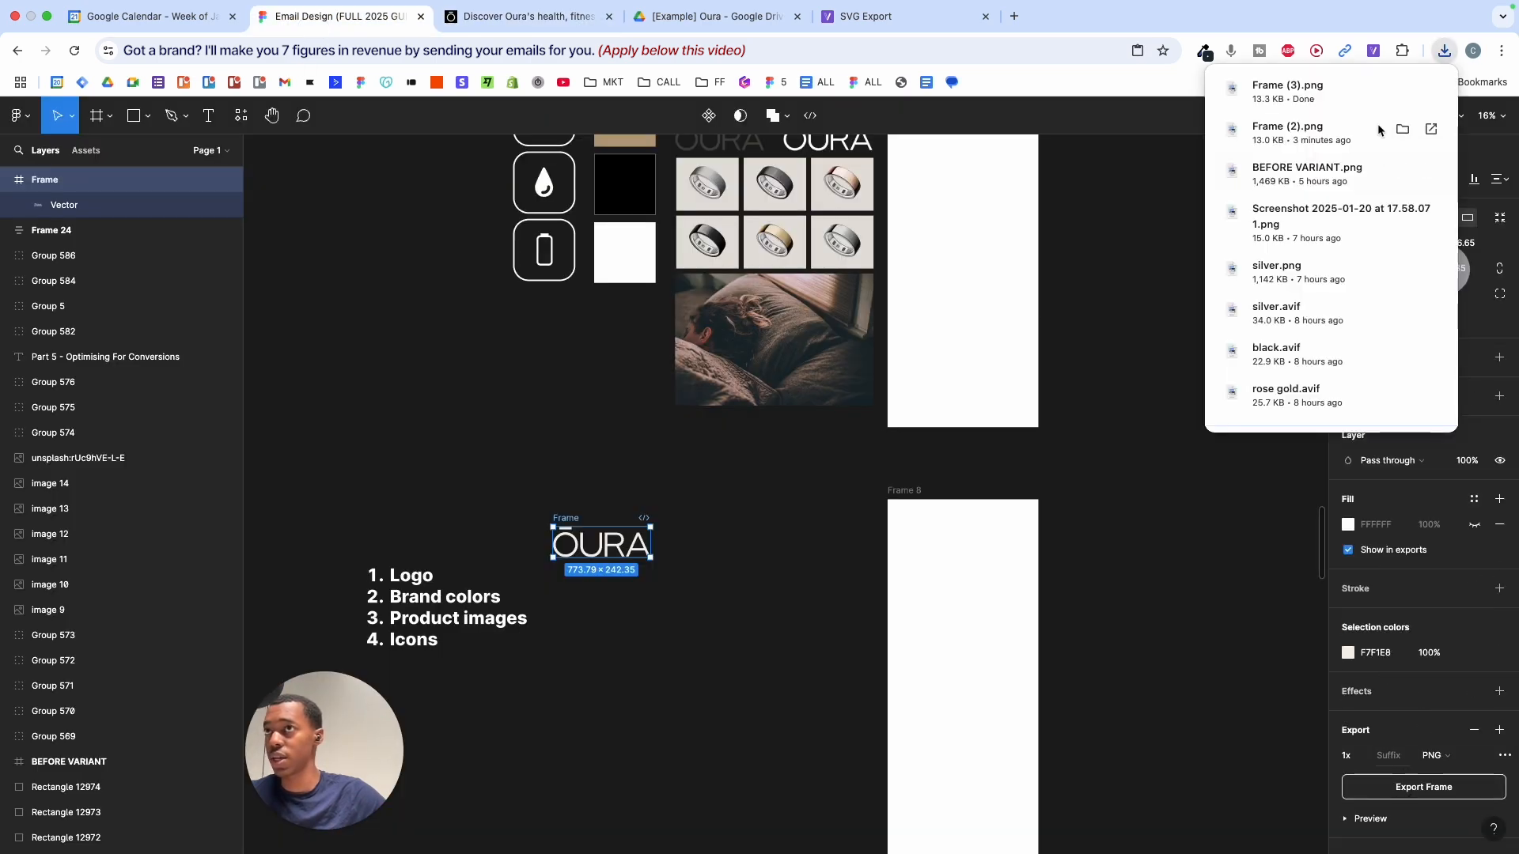
pyautogui.moveTo(580, 592); pyautogui.dragTo(587, 594)
pyautogui.scroll(5, 588, 599)
pyautogui.click(610, 685)
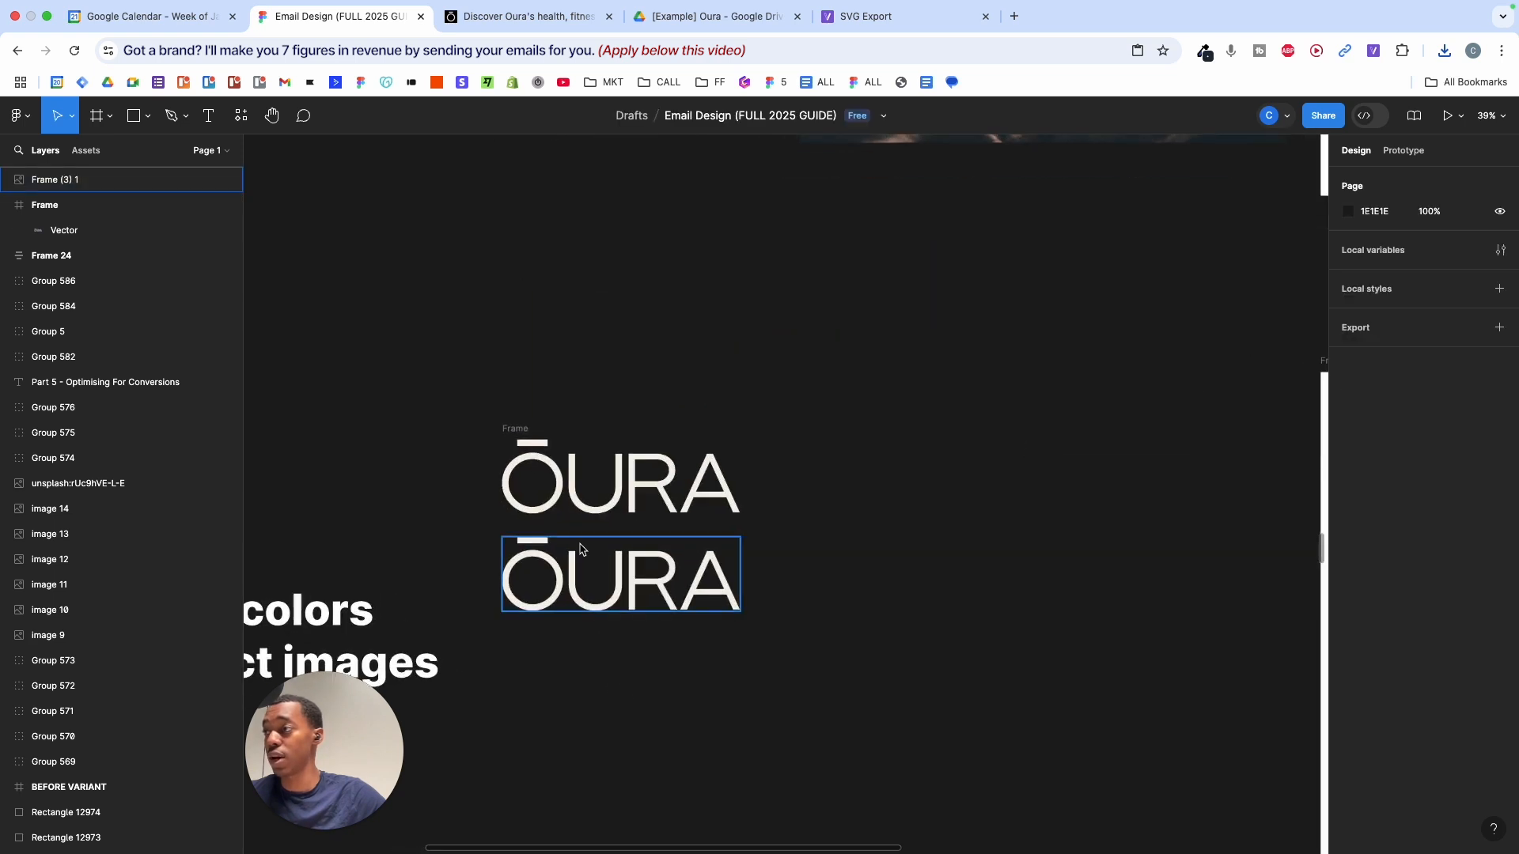
pyautogui.click(627, 603)
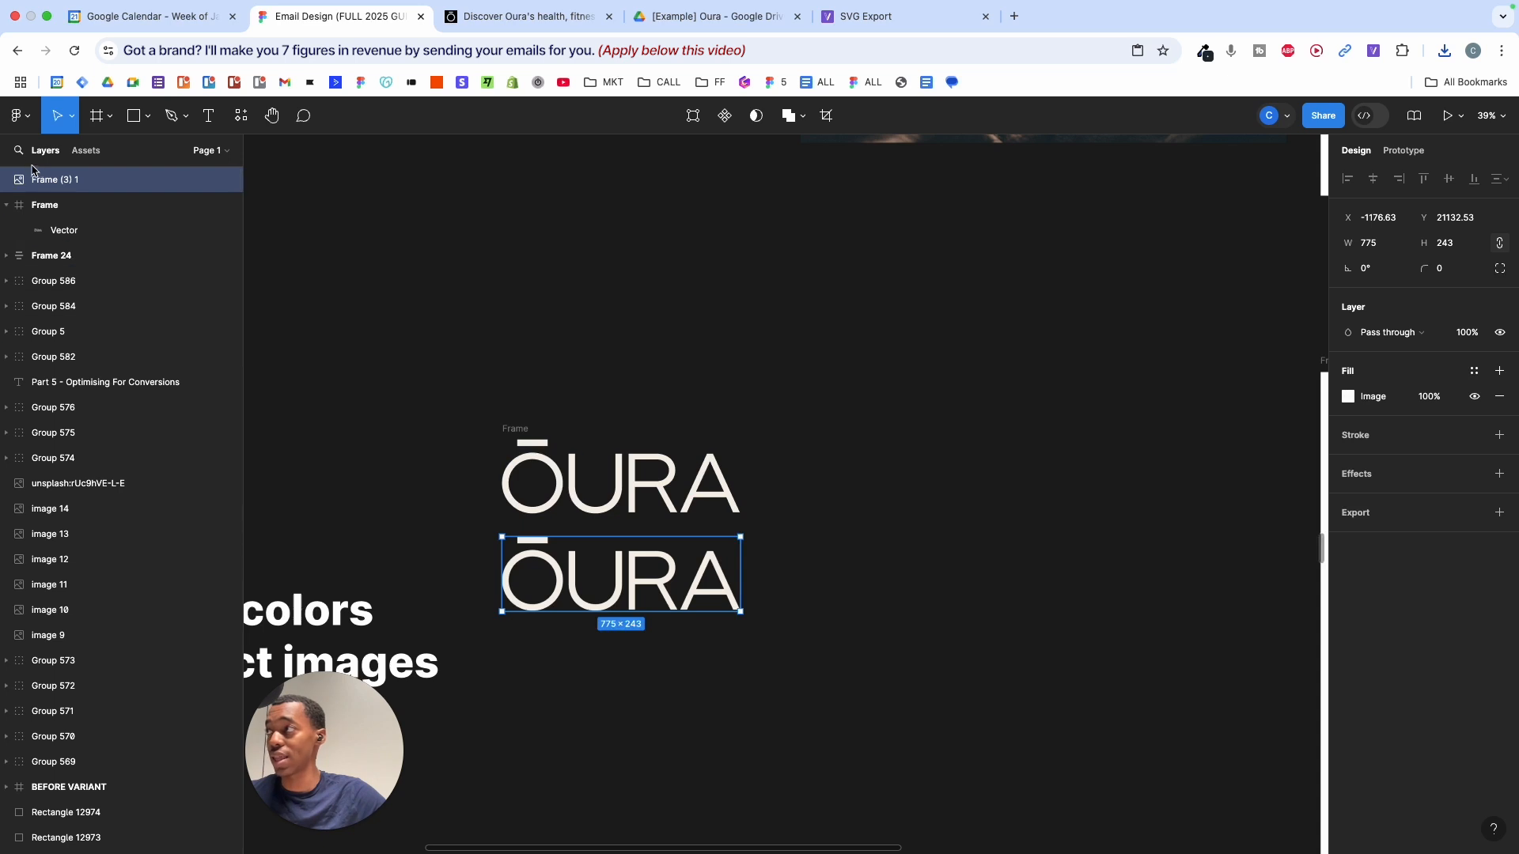
# - Pull the ŌURA vector out of its frame and delete the empty frame
pyautogui.click(564, 472)
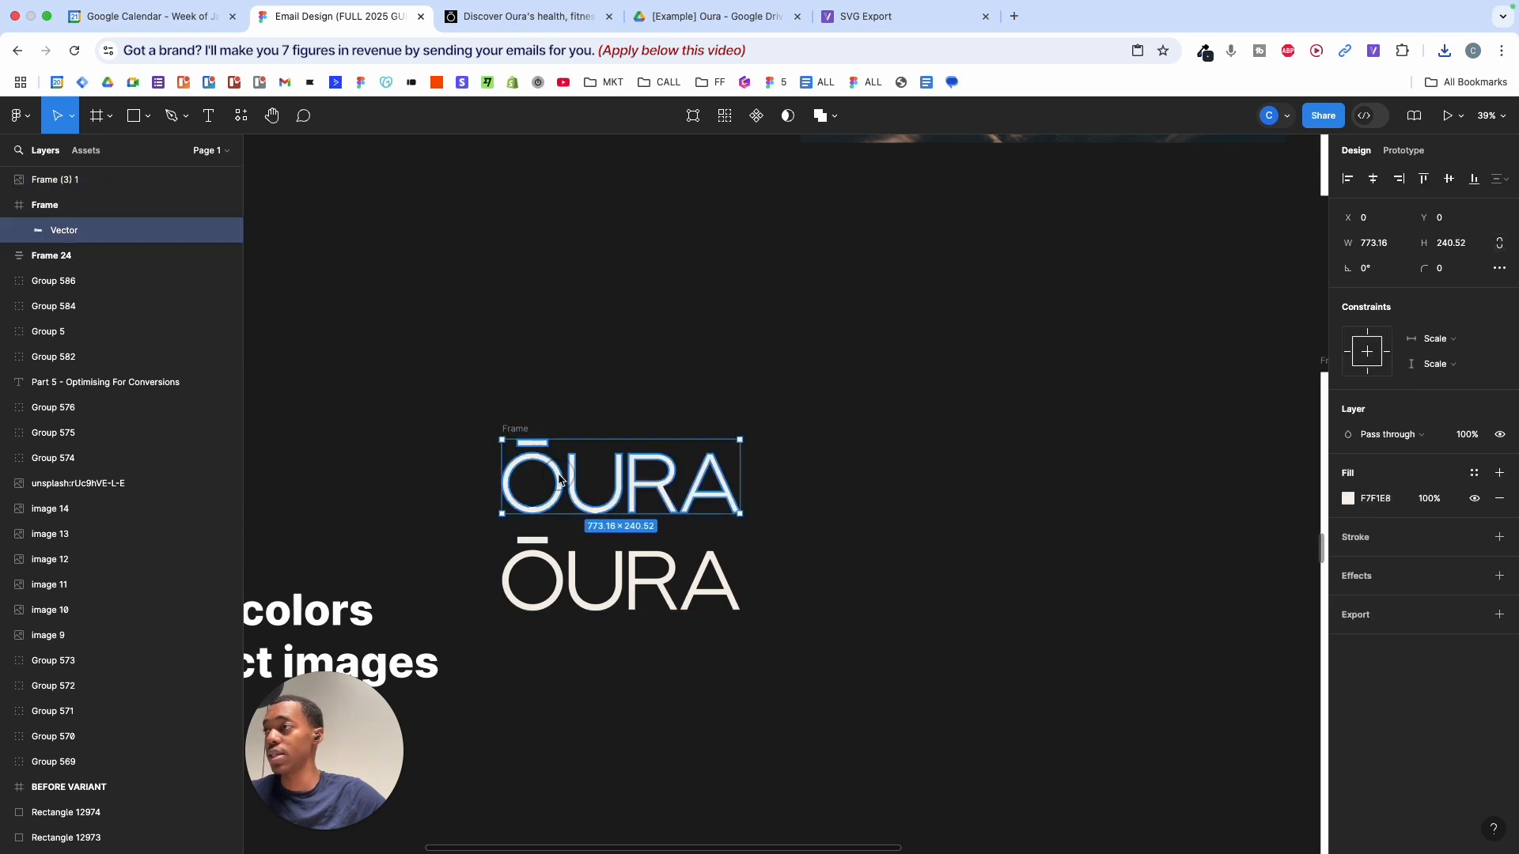
pyautogui.keyDown('shift'); pyautogui.click(84, 181); pyautogui.keyUp('shift')
pyautogui.click(799, 449)
pyautogui.click(545, 458)
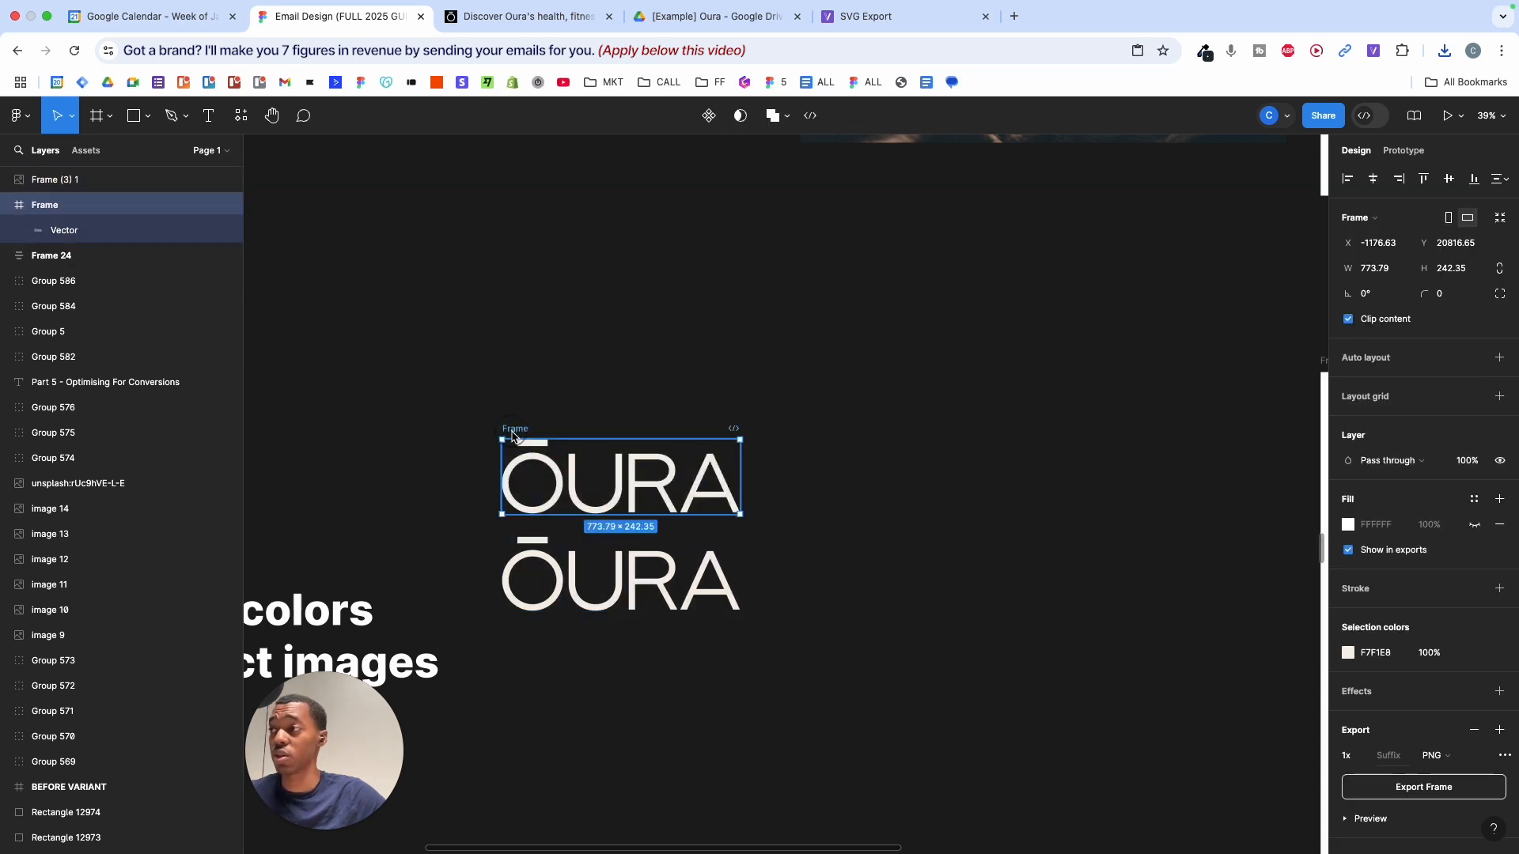
pyautogui.moveTo(540, 462); pyautogui.dragTo(540, 367)
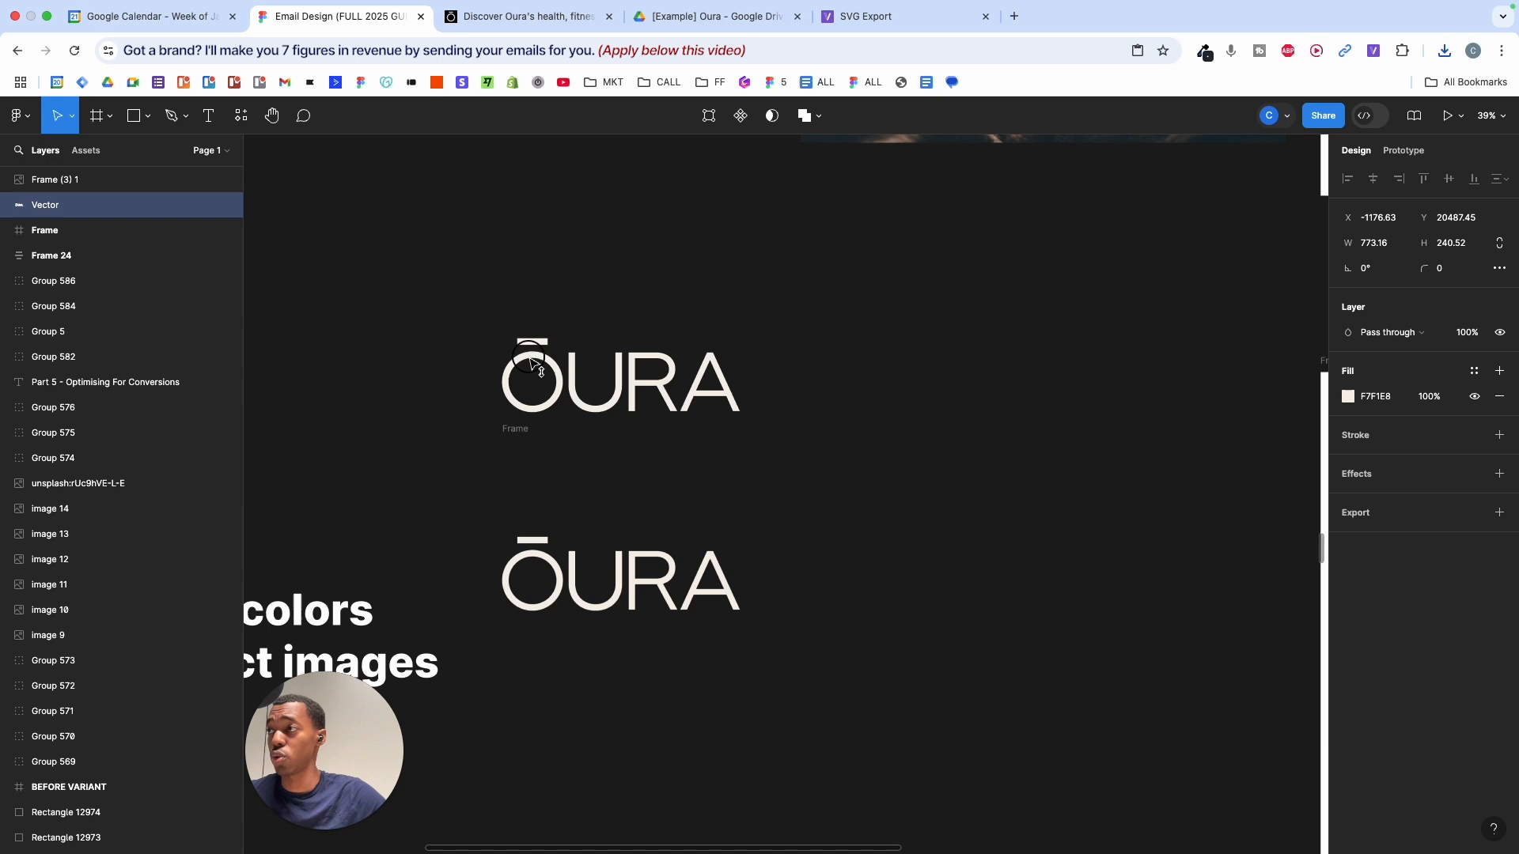
pyautogui.click(522, 432)
pyautogui.press('BackSpace')
pyautogui.click(672, 380)
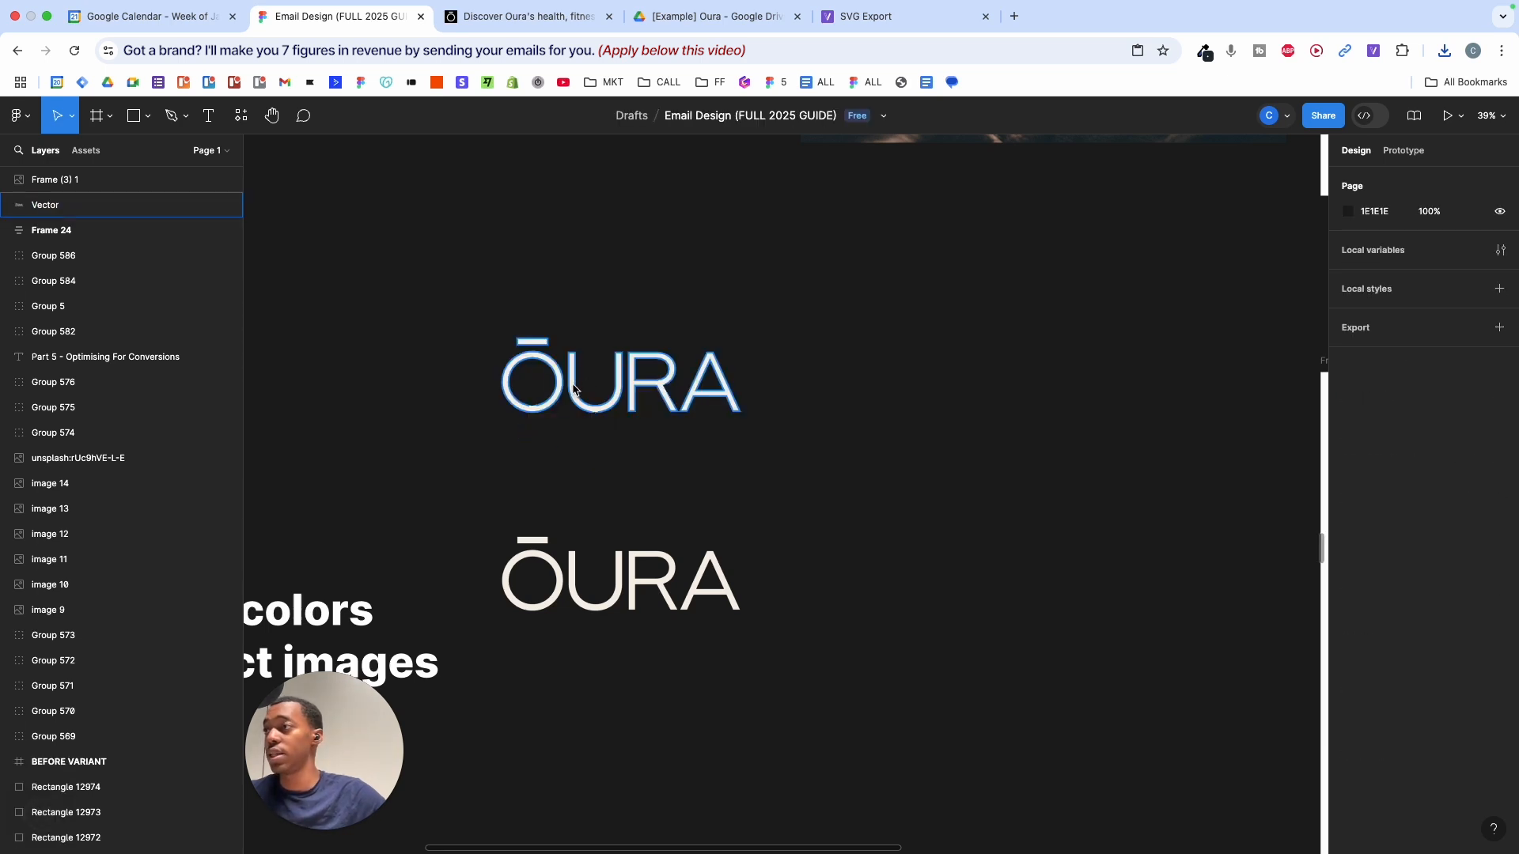
# - Try scaling the vector ŌURA logo up, then undo the oversized enlargement
pyautogui.moveTo(747, 358); pyautogui.dragTo(1384, 336)
pyautogui.scroll(-10, 1036, 186)
pyautogui.scroll(10, 652, 279)
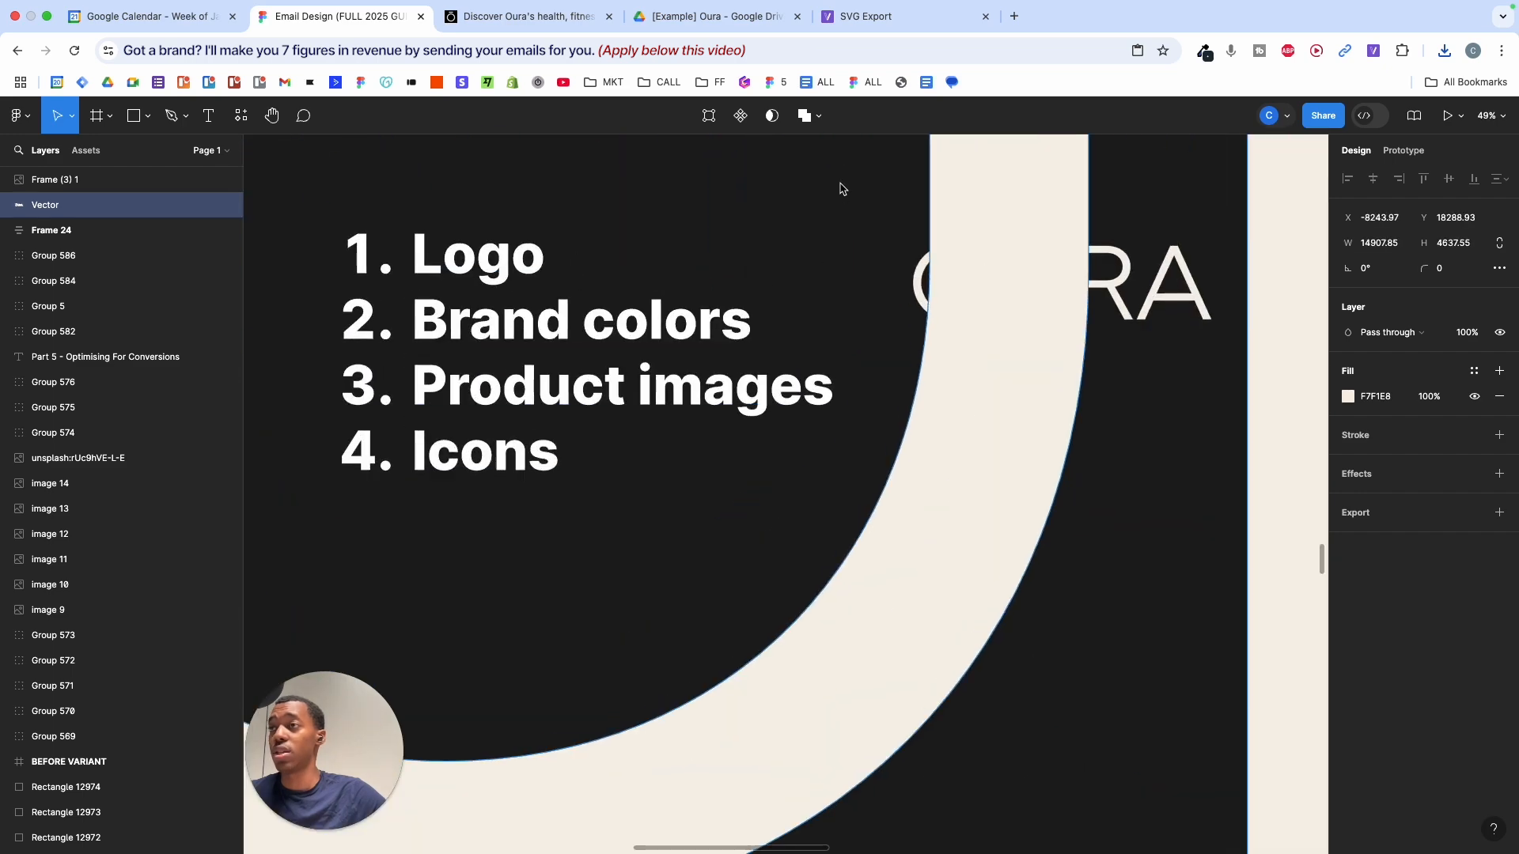
pyautogui.press('Escape')
pyautogui.scroll(8, 970, 419)
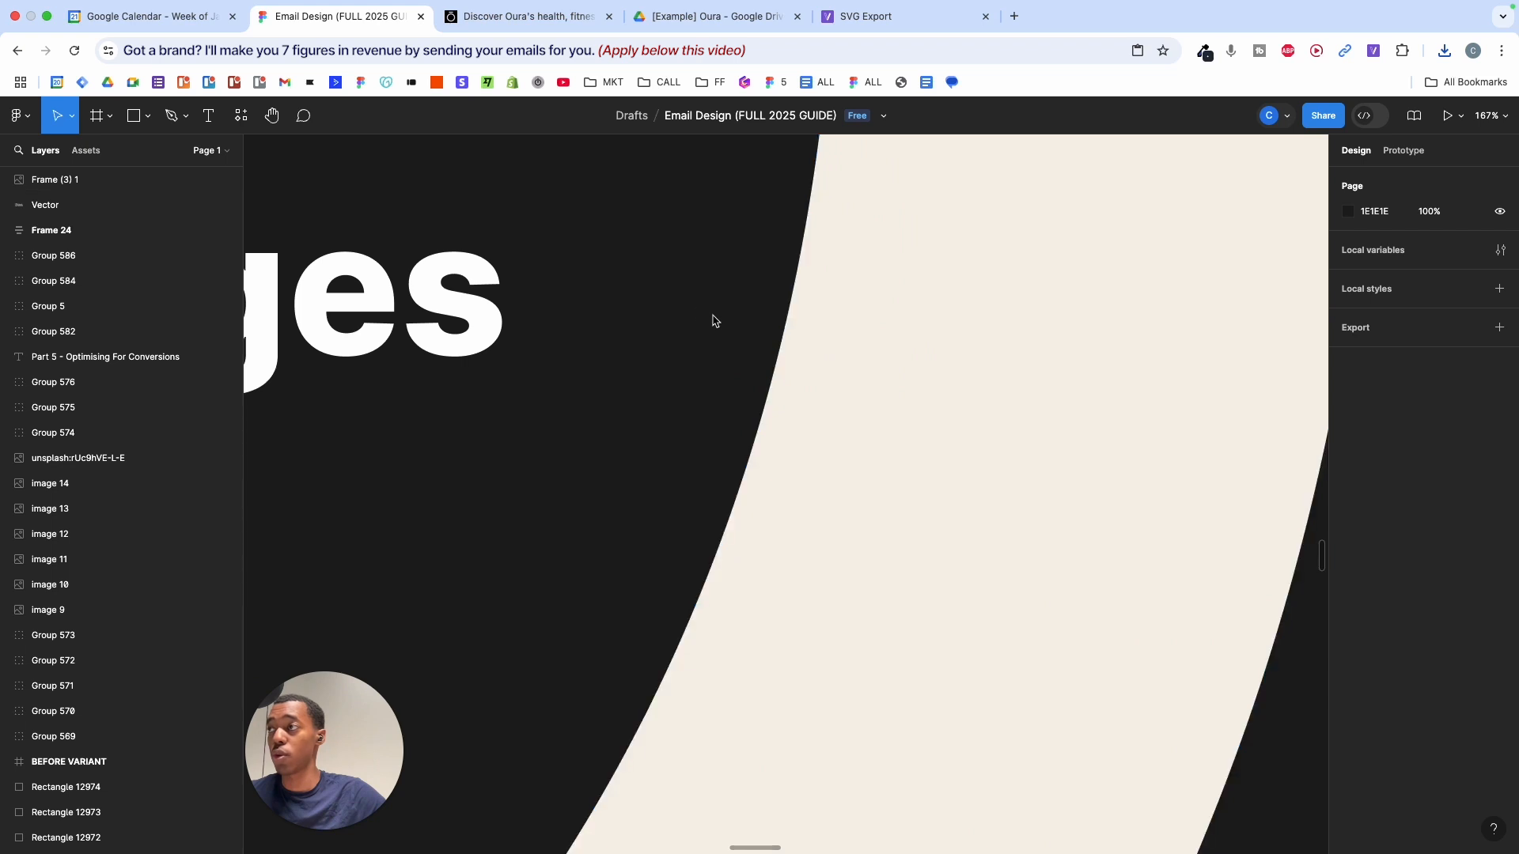
pyautogui.scroll(-3, 689, 302)
pyautogui.scroll(2, 745, 336)
pyautogui.scroll(10, 744, 336)
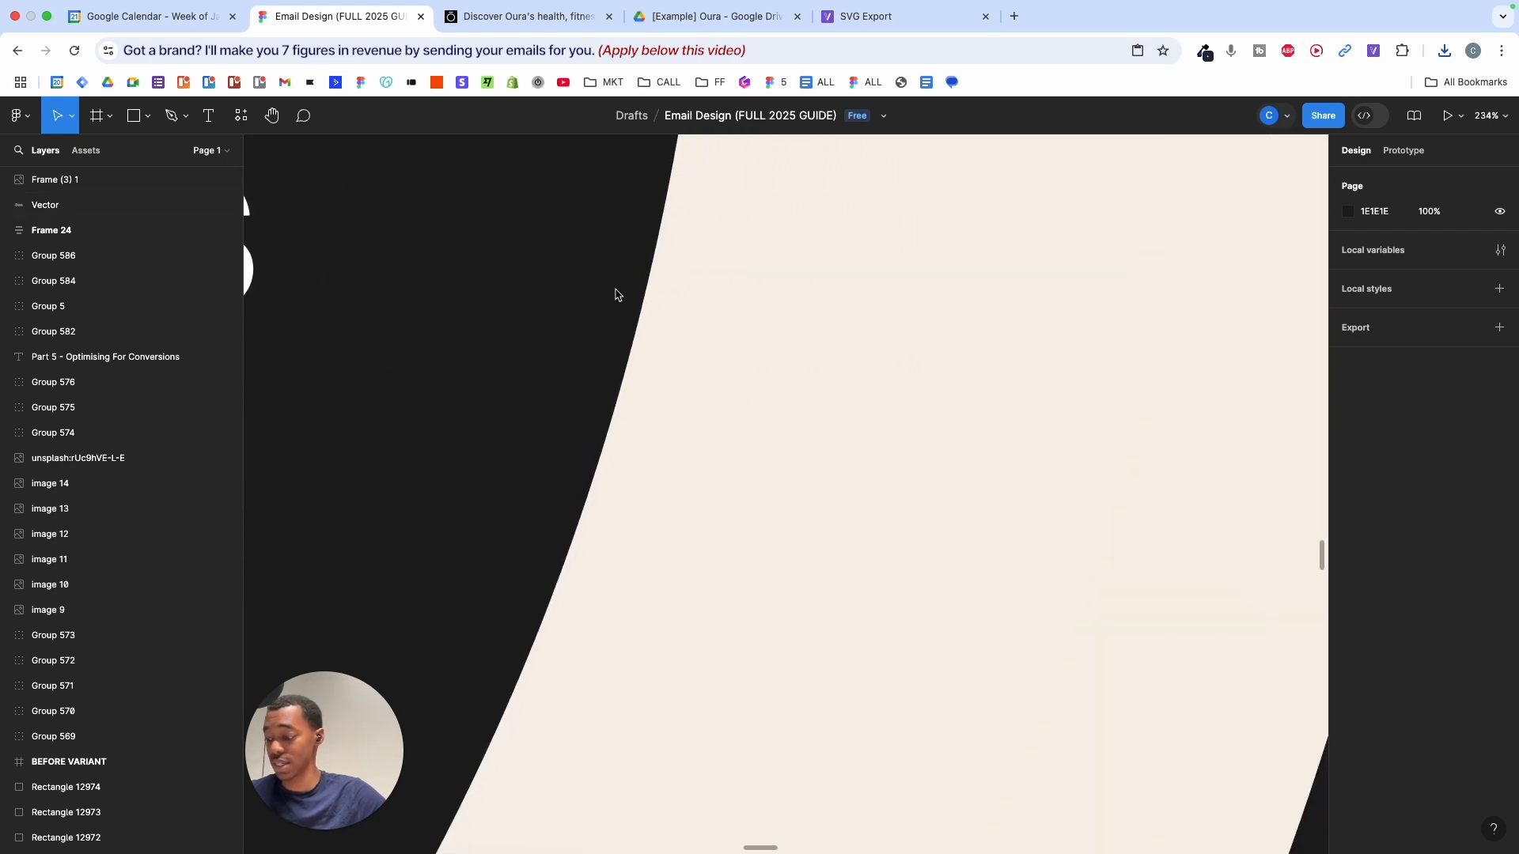
pyautogui.press('super+z')
pyautogui.press('super+z')
pyautogui.scroll(-10, 551, 297)
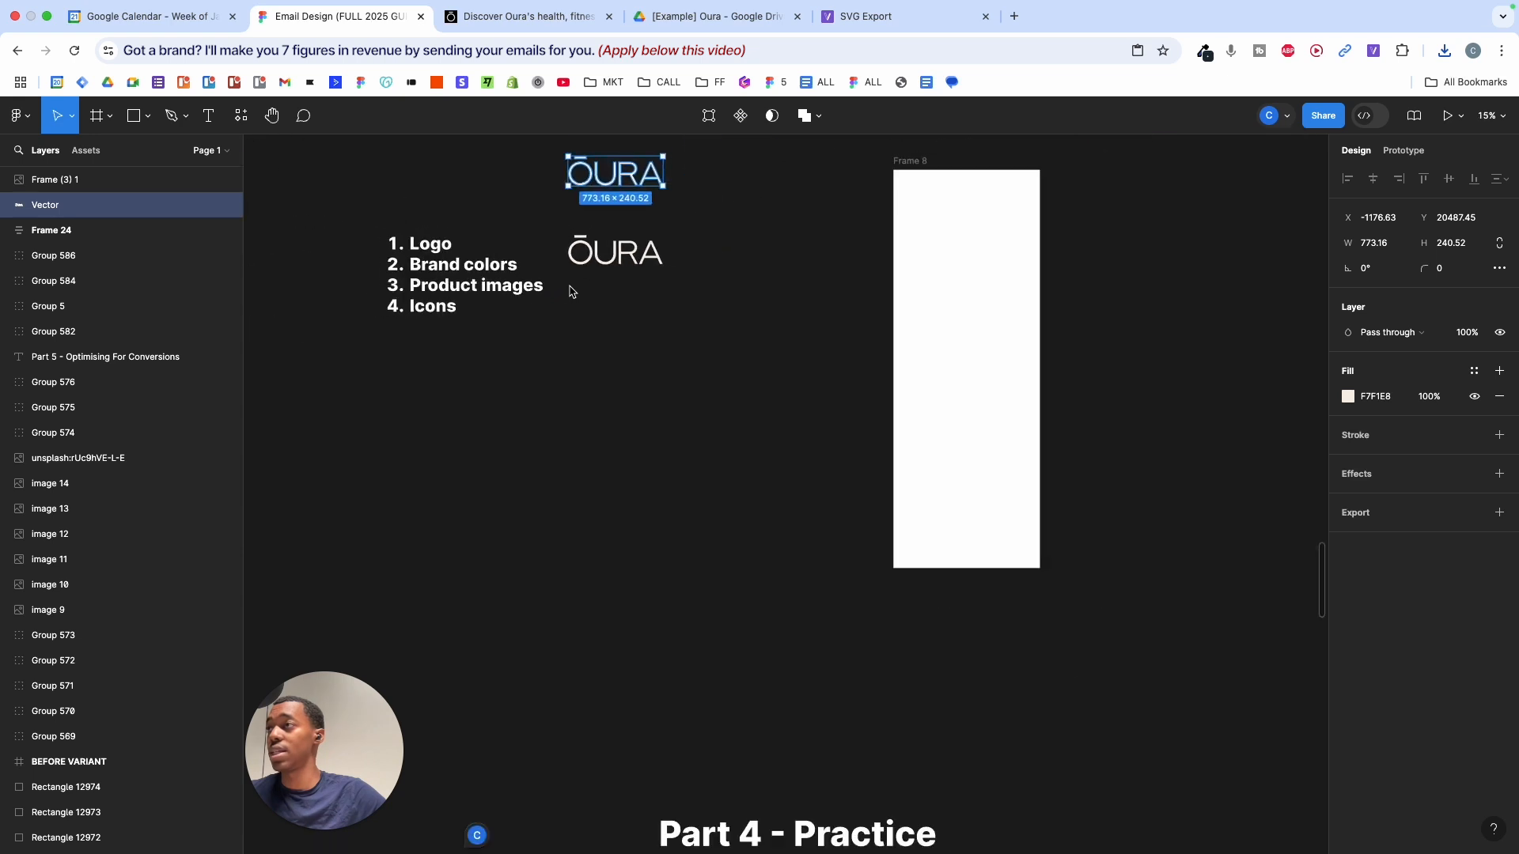
# - Try enlarging the PNG copy of the logo, then undo it
pyautogui.click(597, 299)
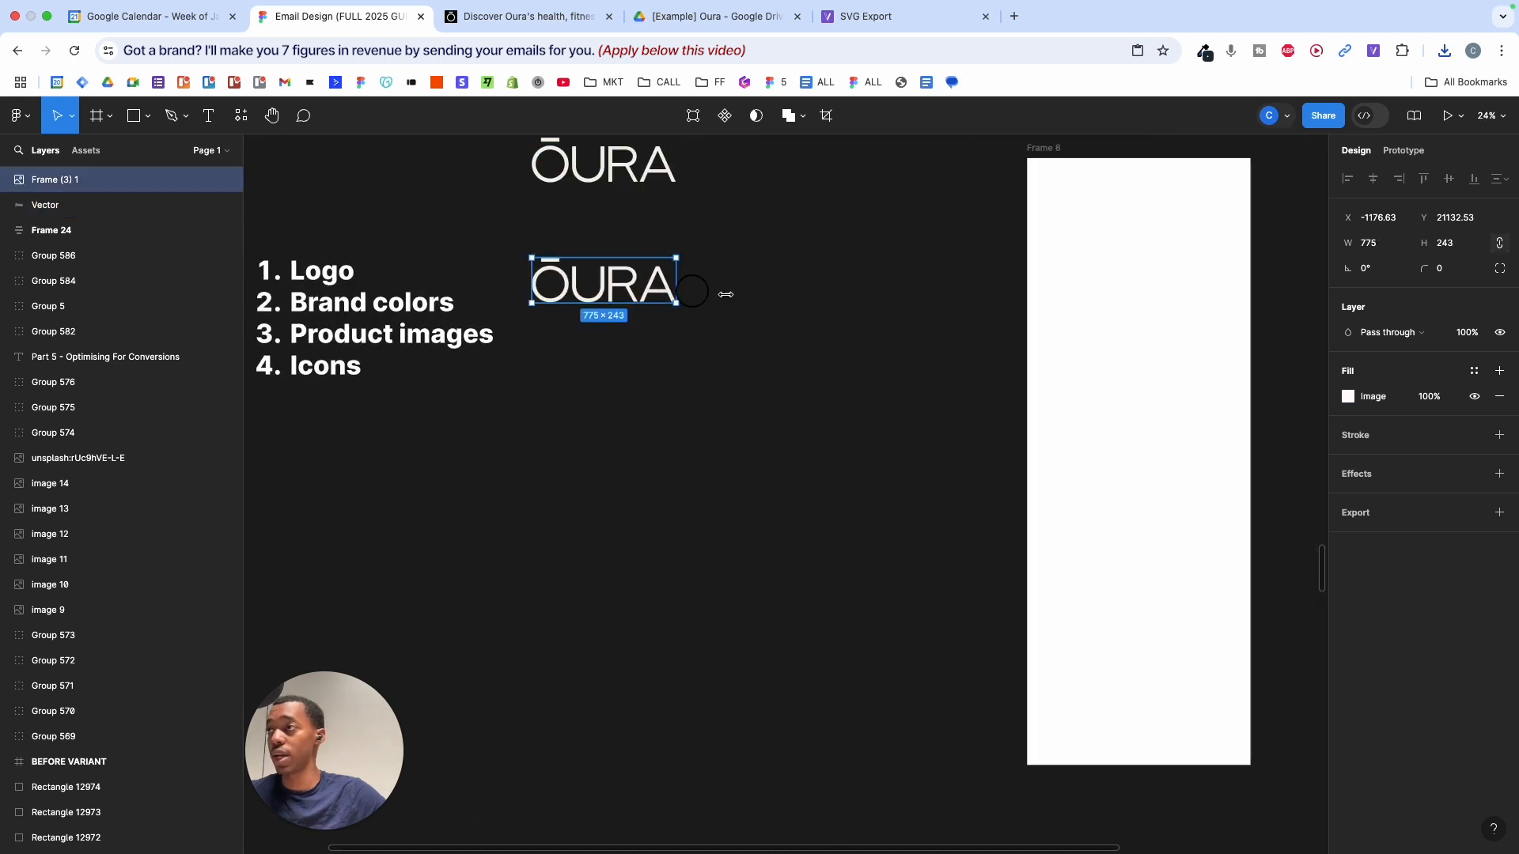
pyautogui.moveTo(726, 295); pyautogui.dragTo(1226, 283)
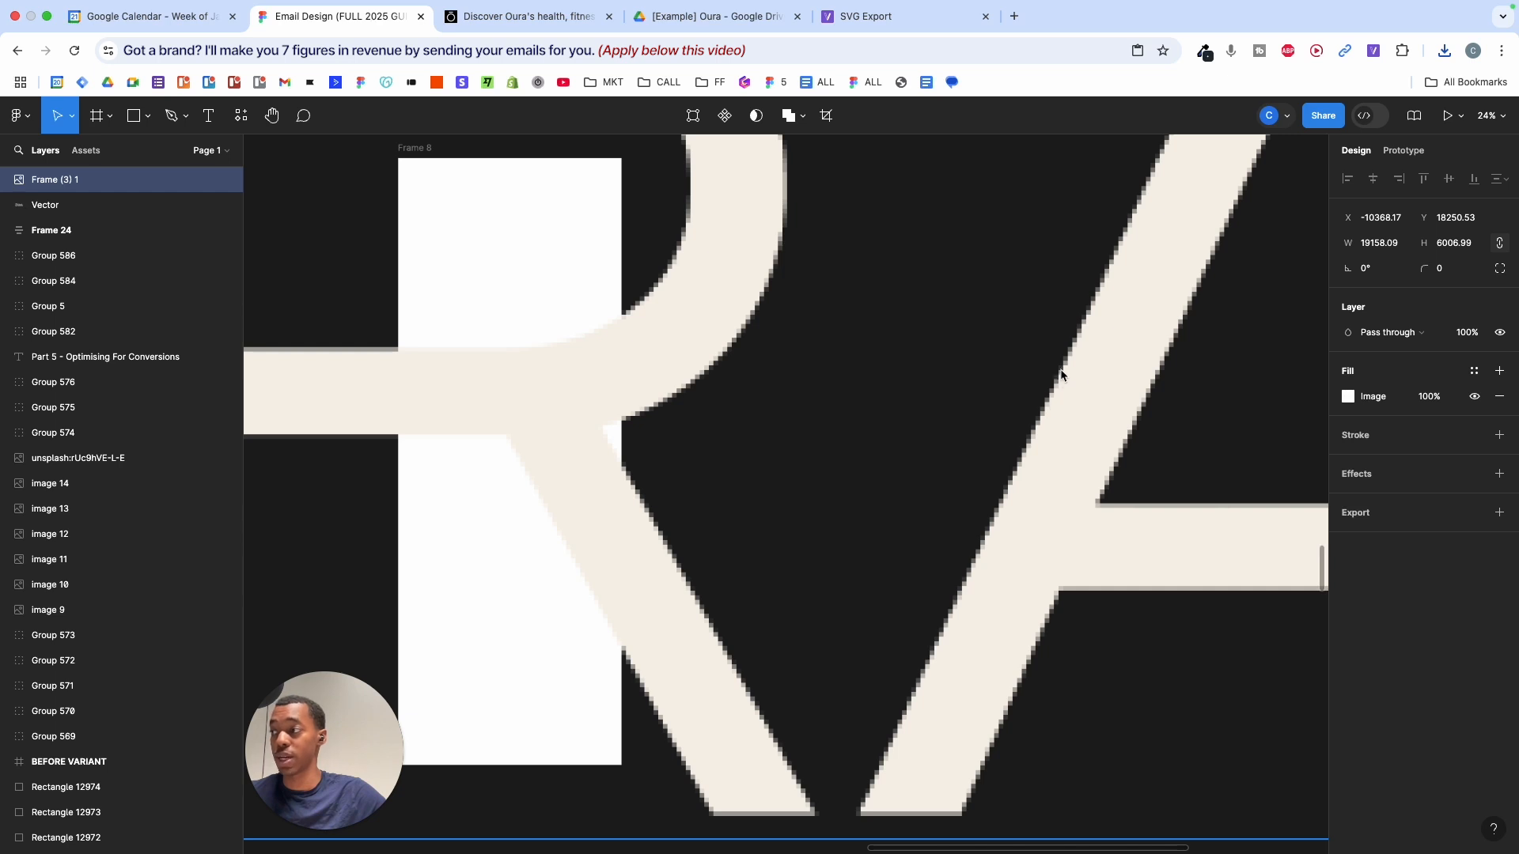
pyautogui.press('super+z')
pyautogui.press('super+z')
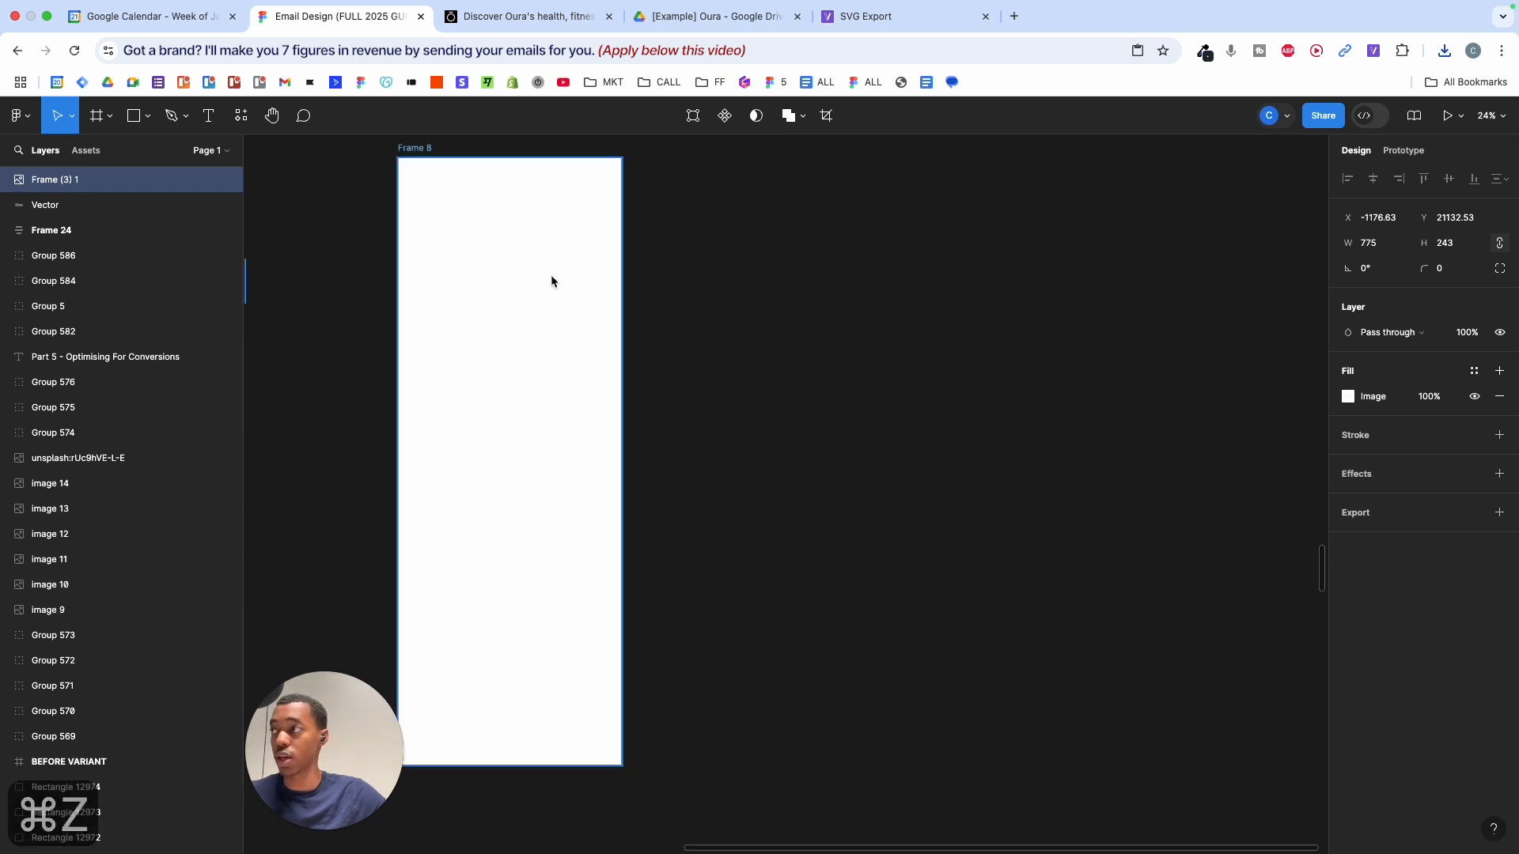
pyautogui.hscroll(-3, 567, 269)
pyautogui.scroll(4, 567, 269)
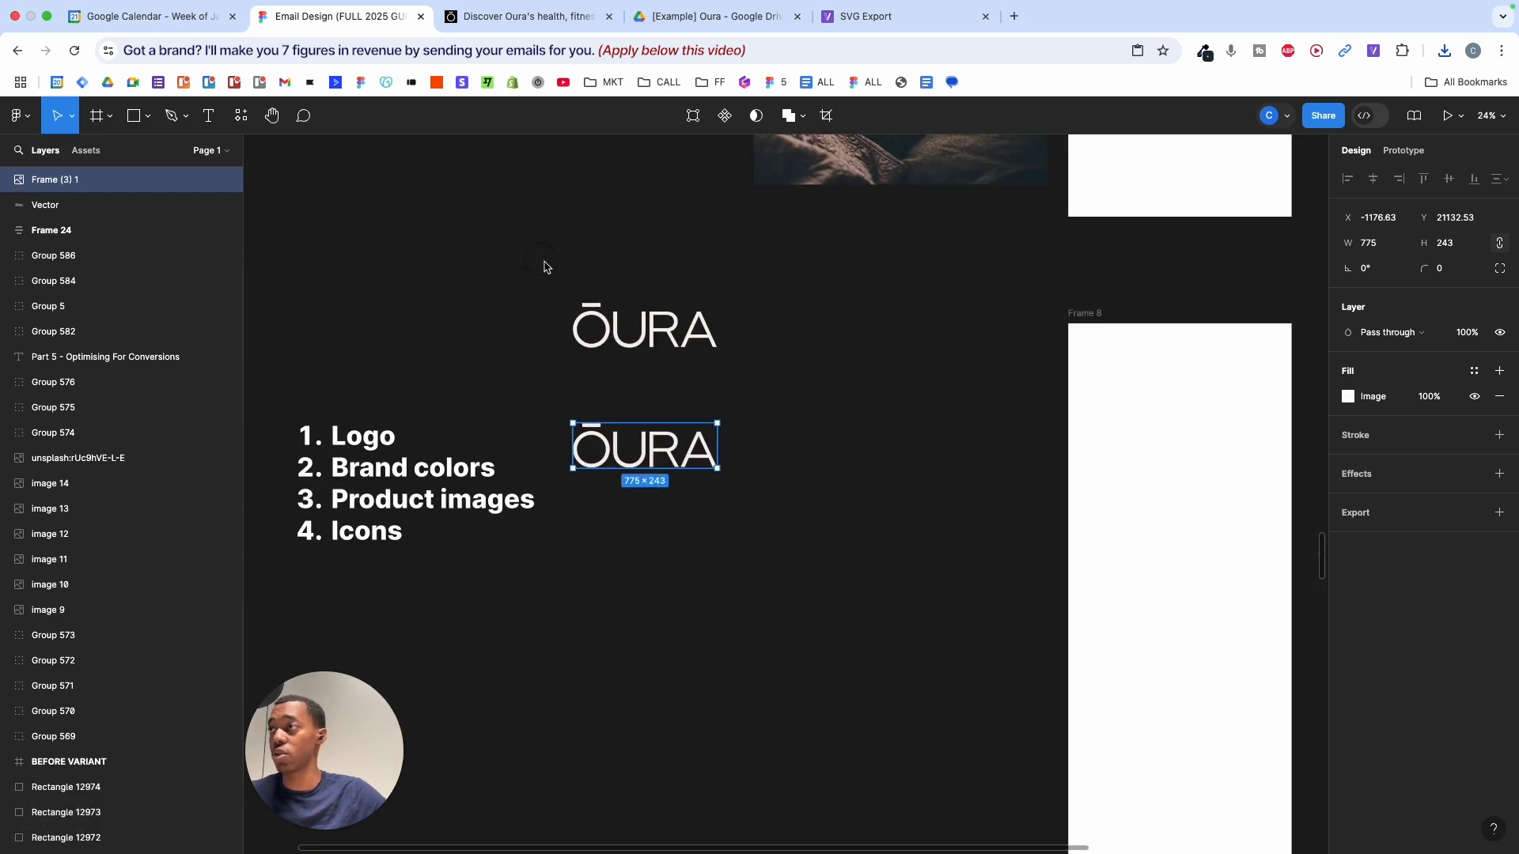
# - Select both ŌURA logos and move them right, away from the numbered list
pyautogui.moveTo(553, 267); pyautogui.dragTo(744, 388)
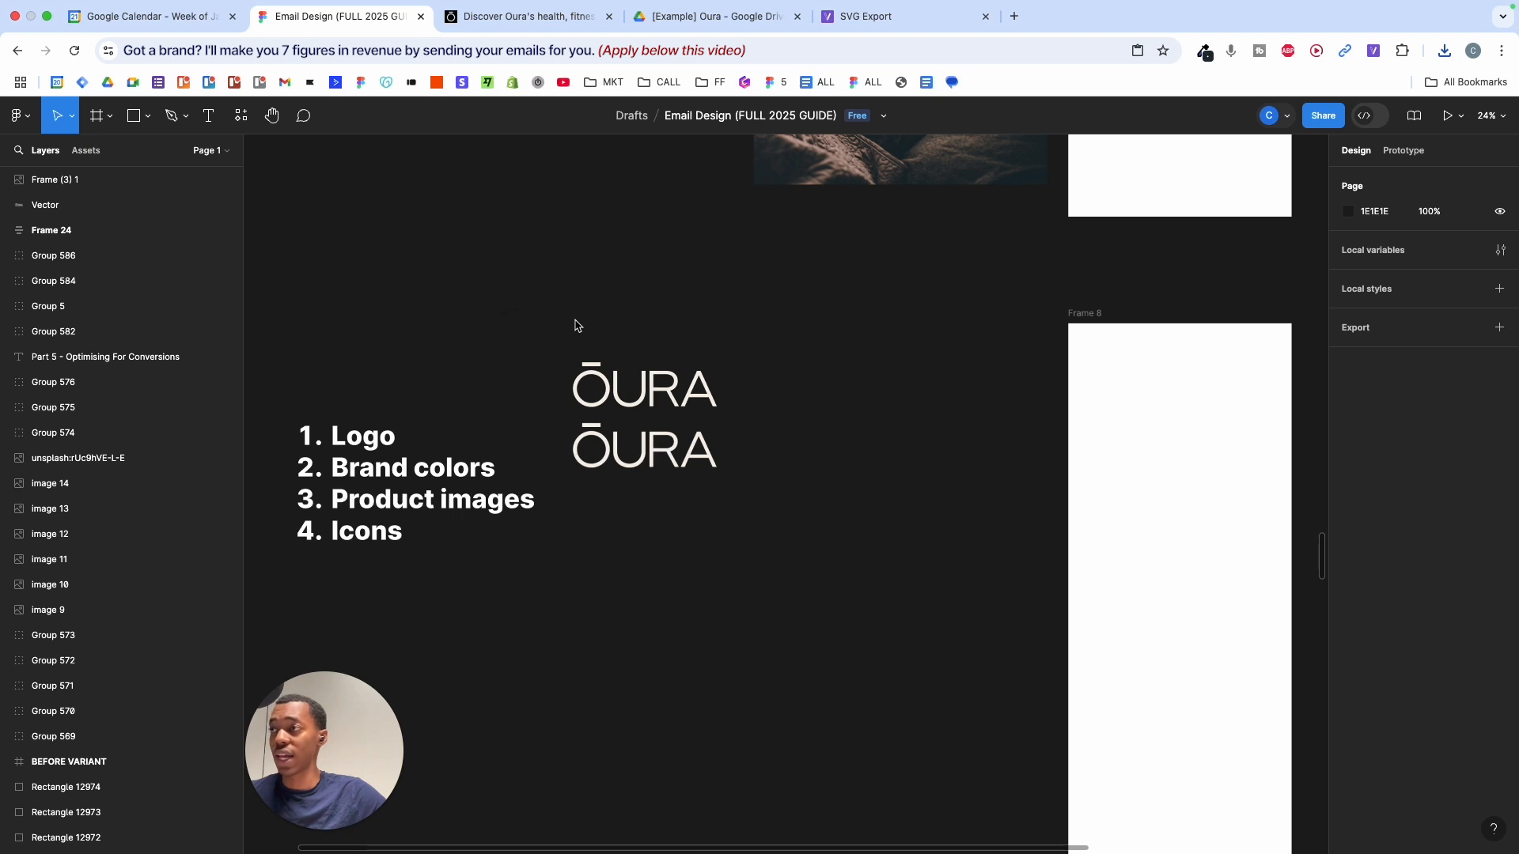
pyautogui.moveTo(577, 325); pyautogui.dragTo(797, 515)
pyautogui.moveTo(658, 332); pyautogui.dragTo(847, 332)
pyautogui.click(844, 328)
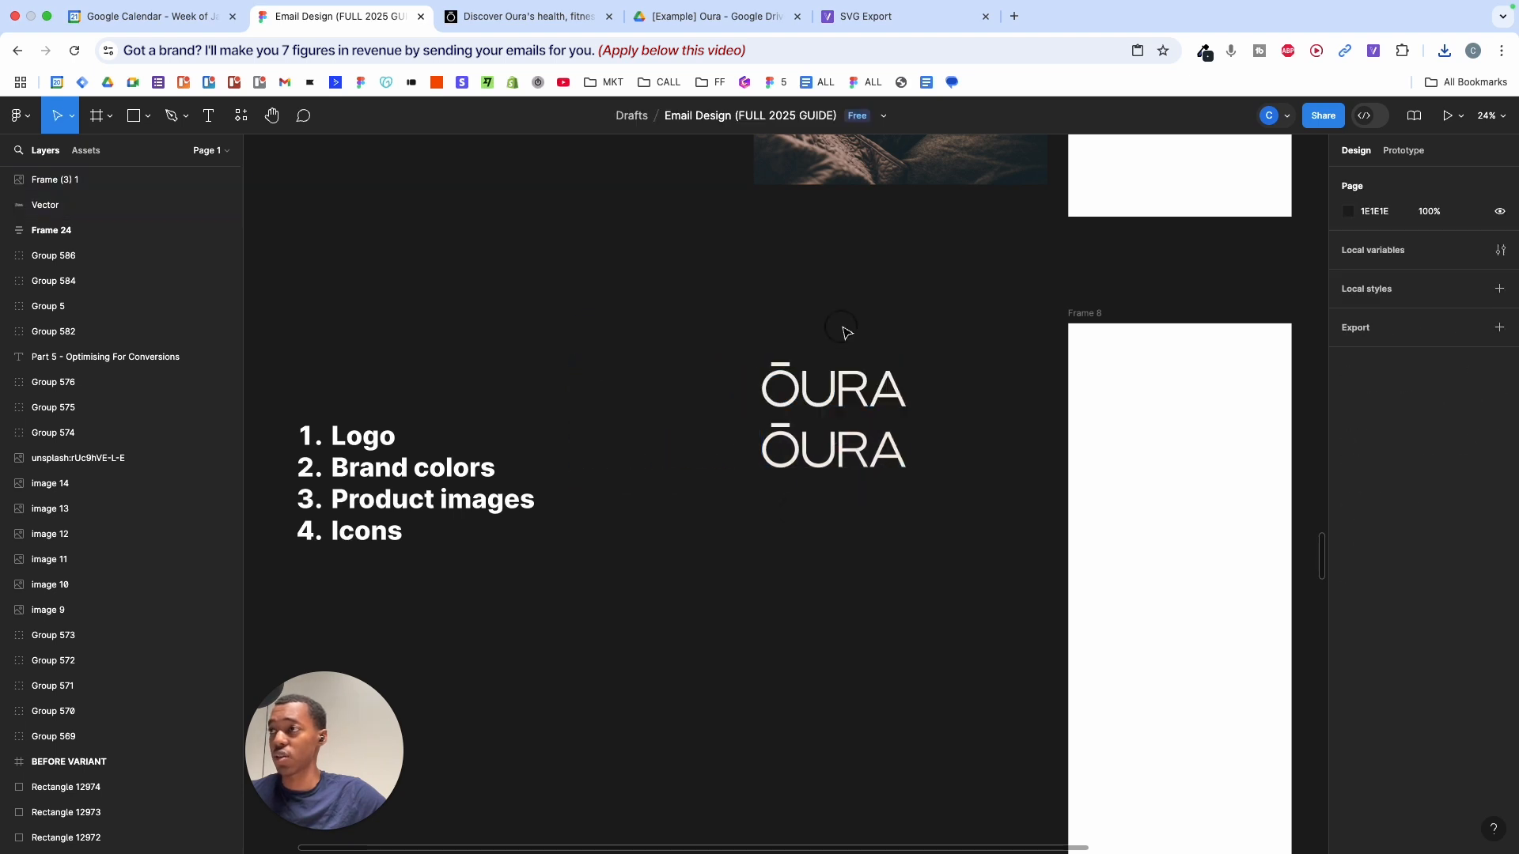
# - Test-resize the lower logo and undo it, then nudge both logos further right
pyautogui.click(838, 448)
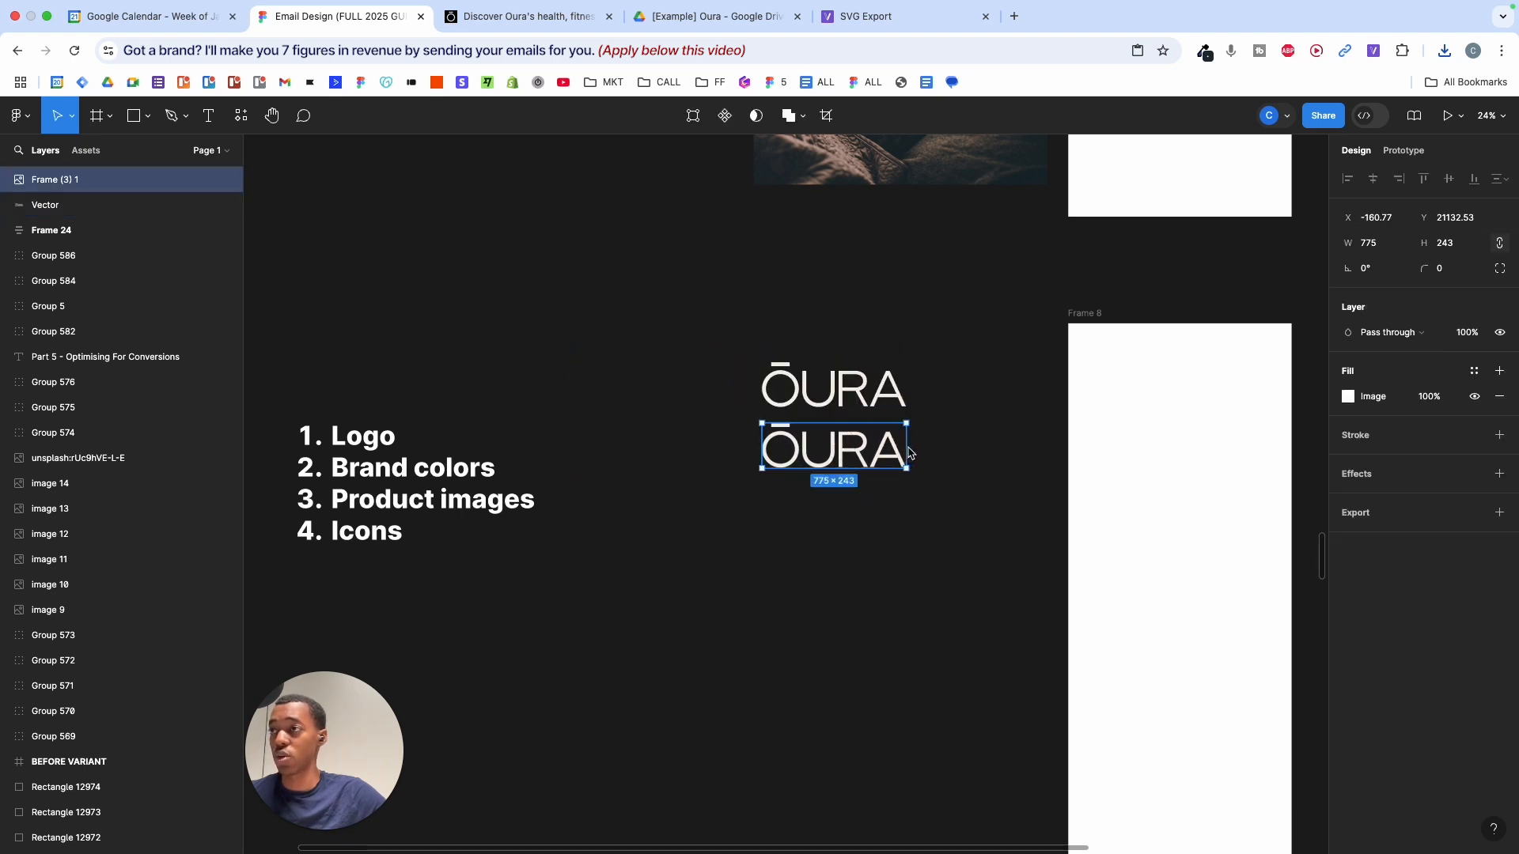
pyautogui.moveTo(908, 453); pyautogui.dragTo(1085, 472)
pyautogui.press('super+z')
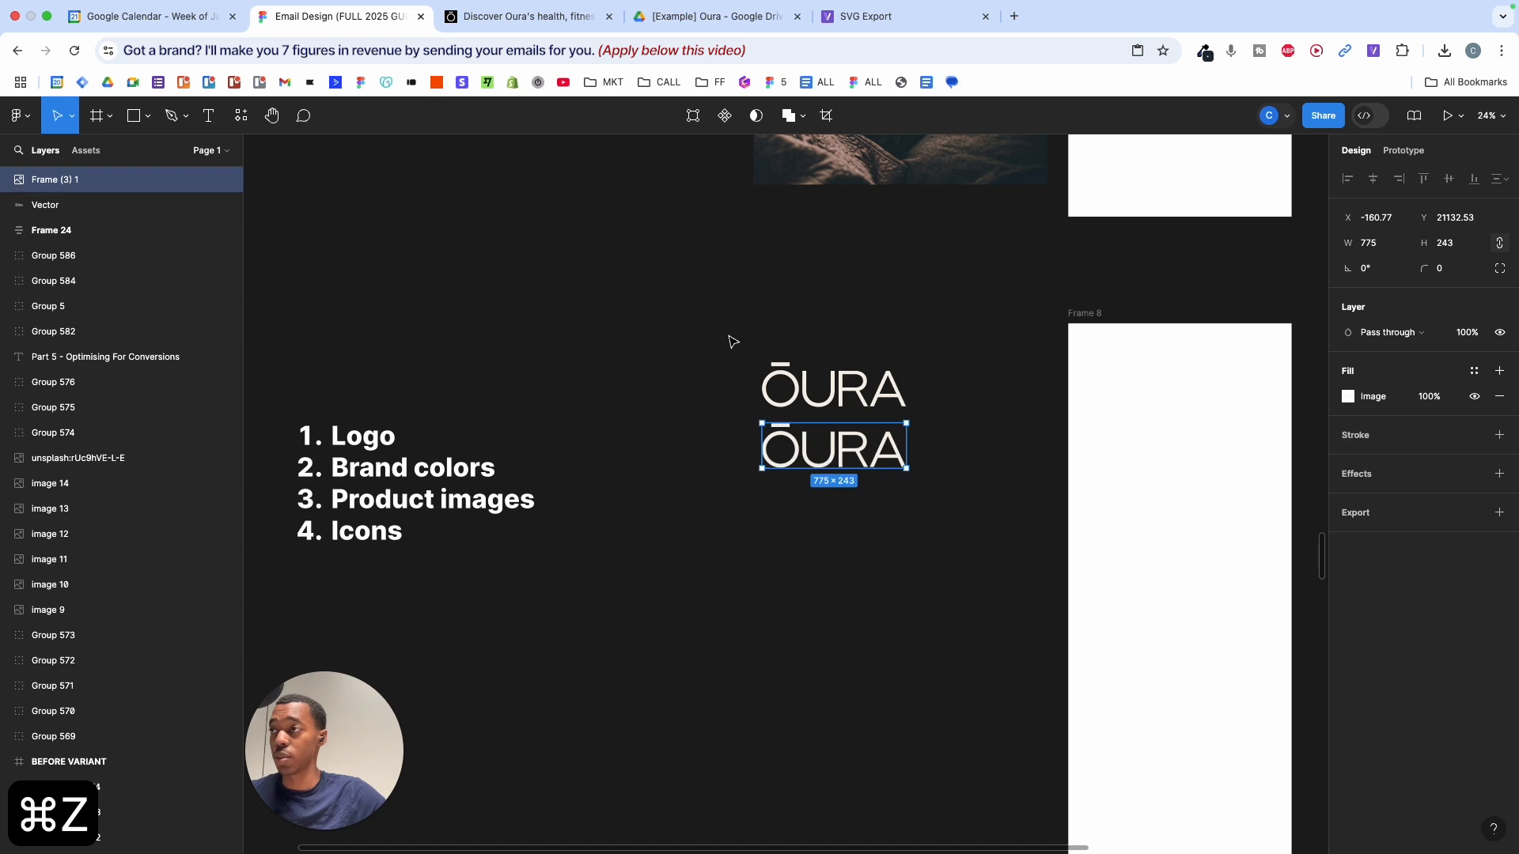
pyautogui.moveTo(733, 342); pyautogui.dragTo(910, 514)
pyautogui.moveTo(831, 443); pyautogui.dragTo(902, 443)
pyautogui.click(609, 410)
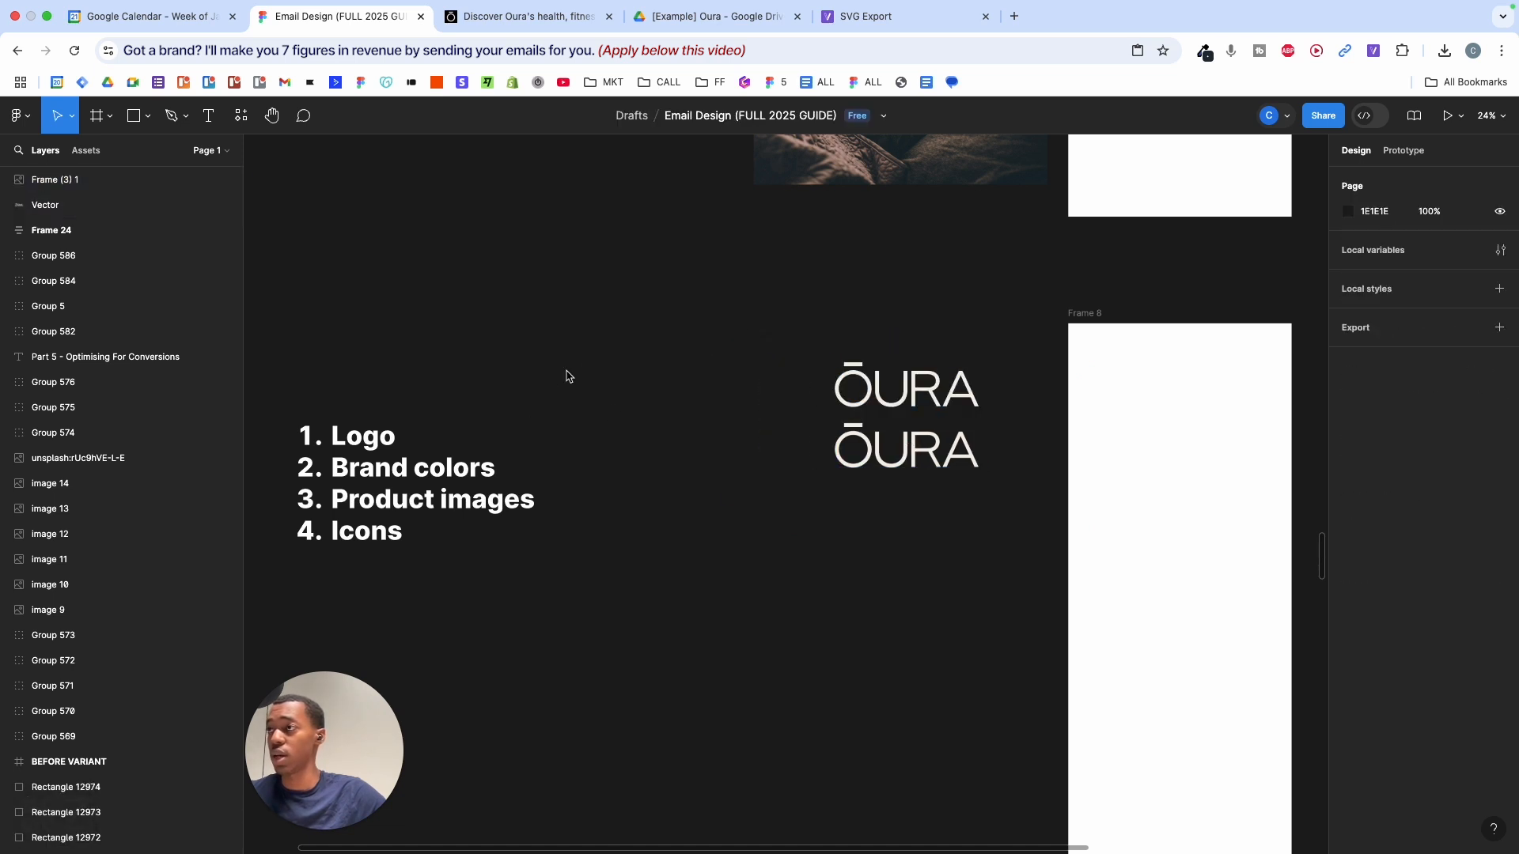
pyautogui.scroll(-2, 566, 376)
pyautogui.scroll(-3, 614, 366)
pyautogui.scroll(5, 647, 377)
# - Draw a grey square and duplicate it into a column of four 611.73 squares level with the logos
pyautogui.press('r')
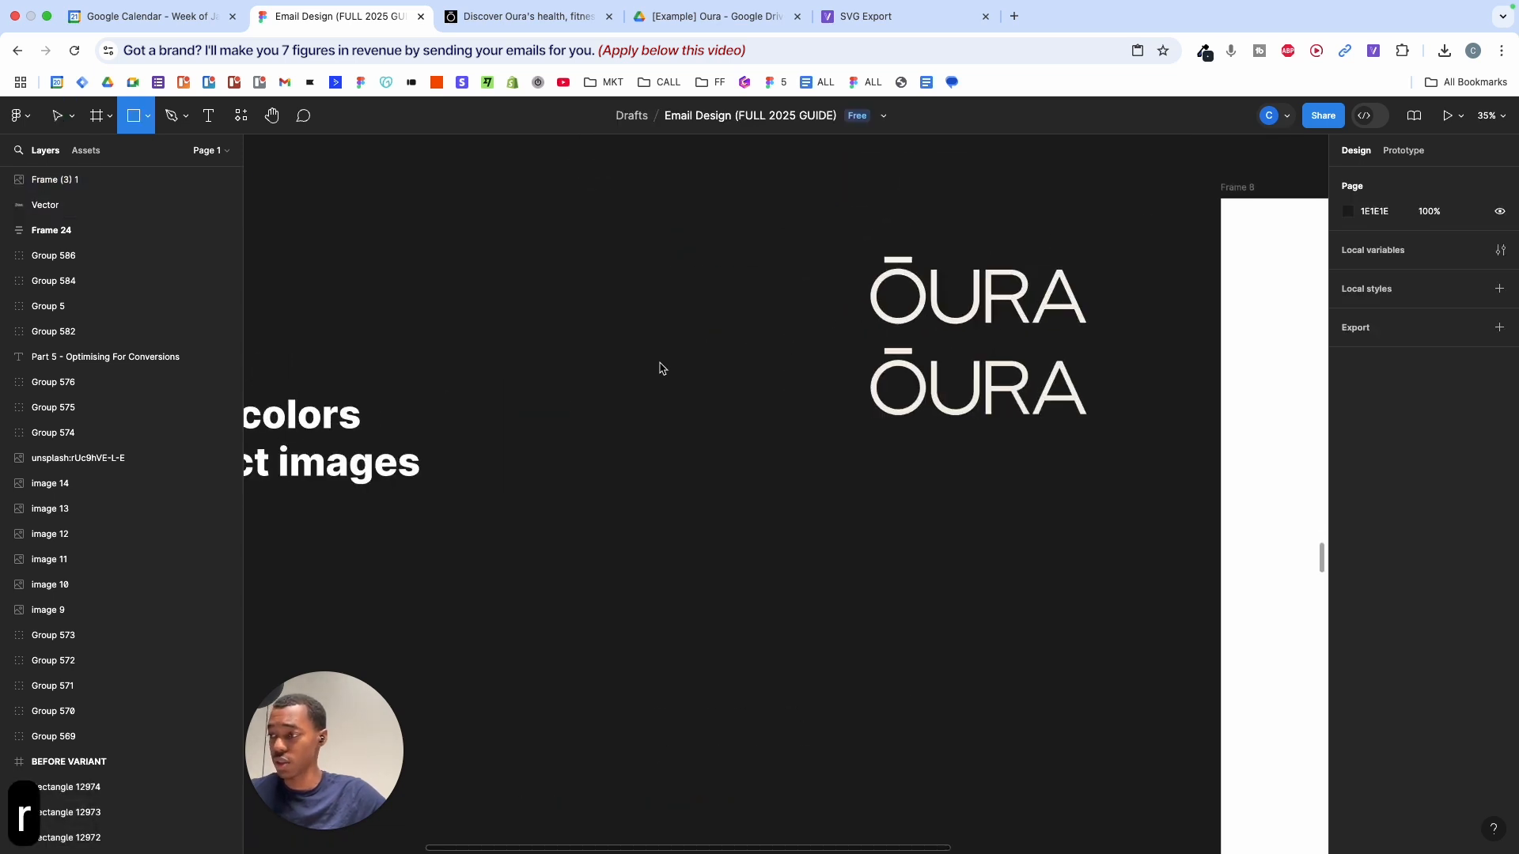
pyautogui.moveTo(575, 284); pyautogui.dragTo(744, 452)
pyautogui.moveTo(672, 383); pyautogui.dragTo(682, 554)
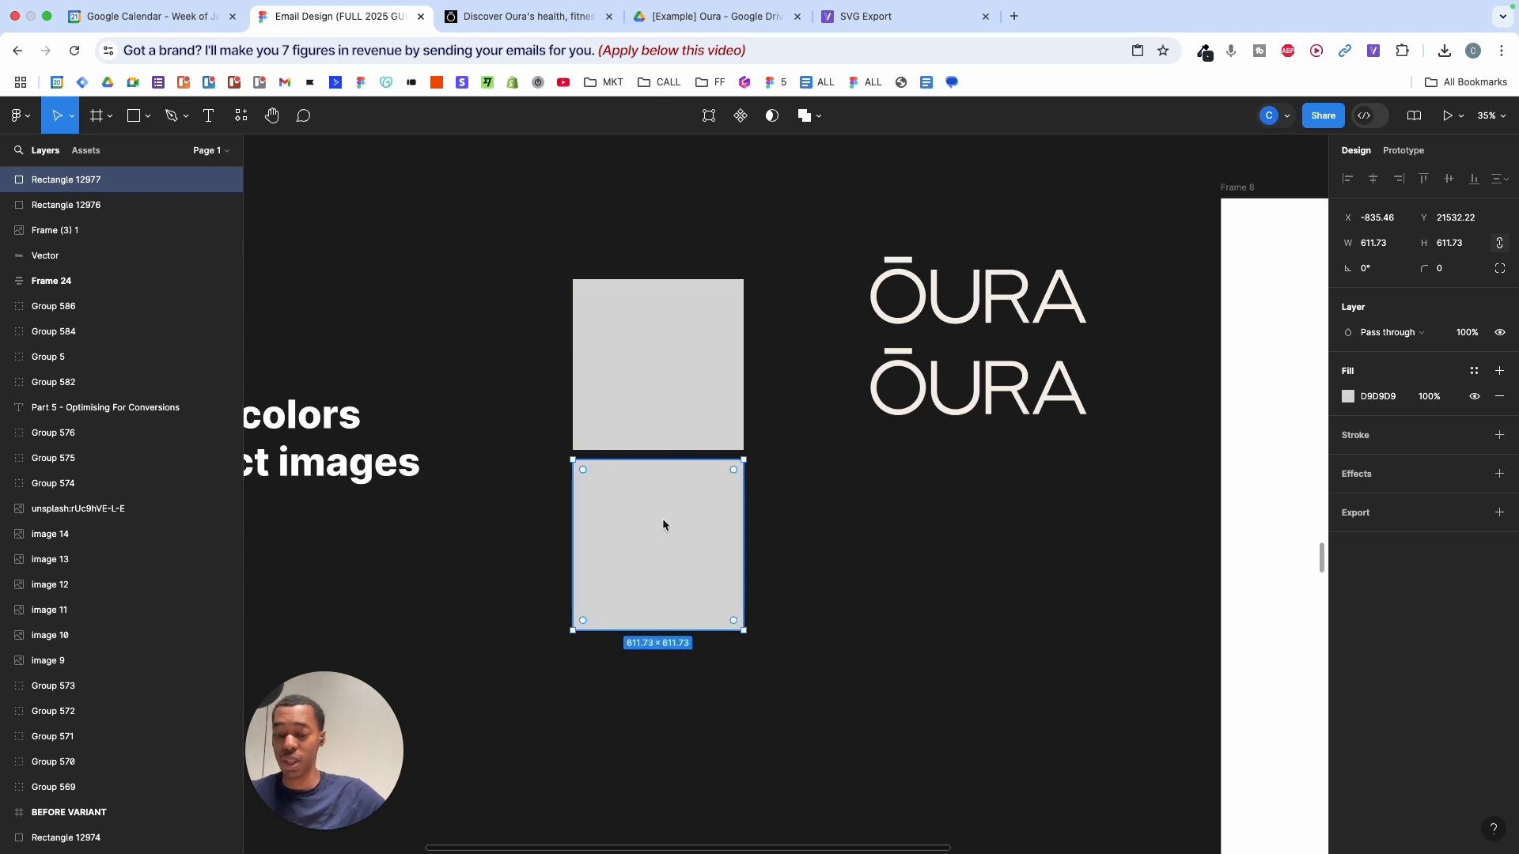
pyautogui.press('BackSpace')
pyautogui.click(619, 337)
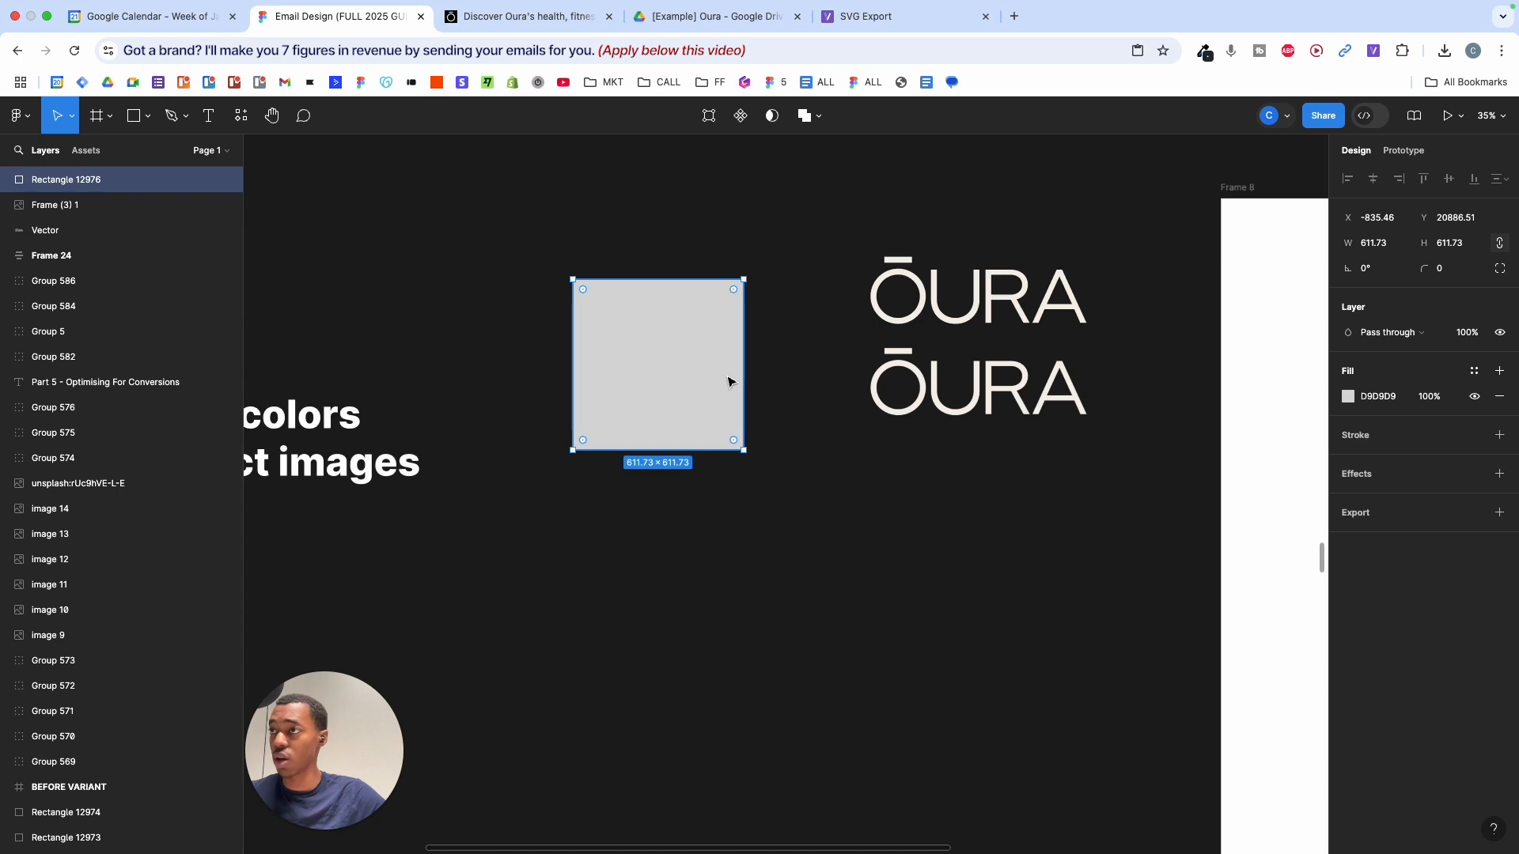
pyautogui.moveTo(707, 357); pyautogui.dragTo(699, 540)
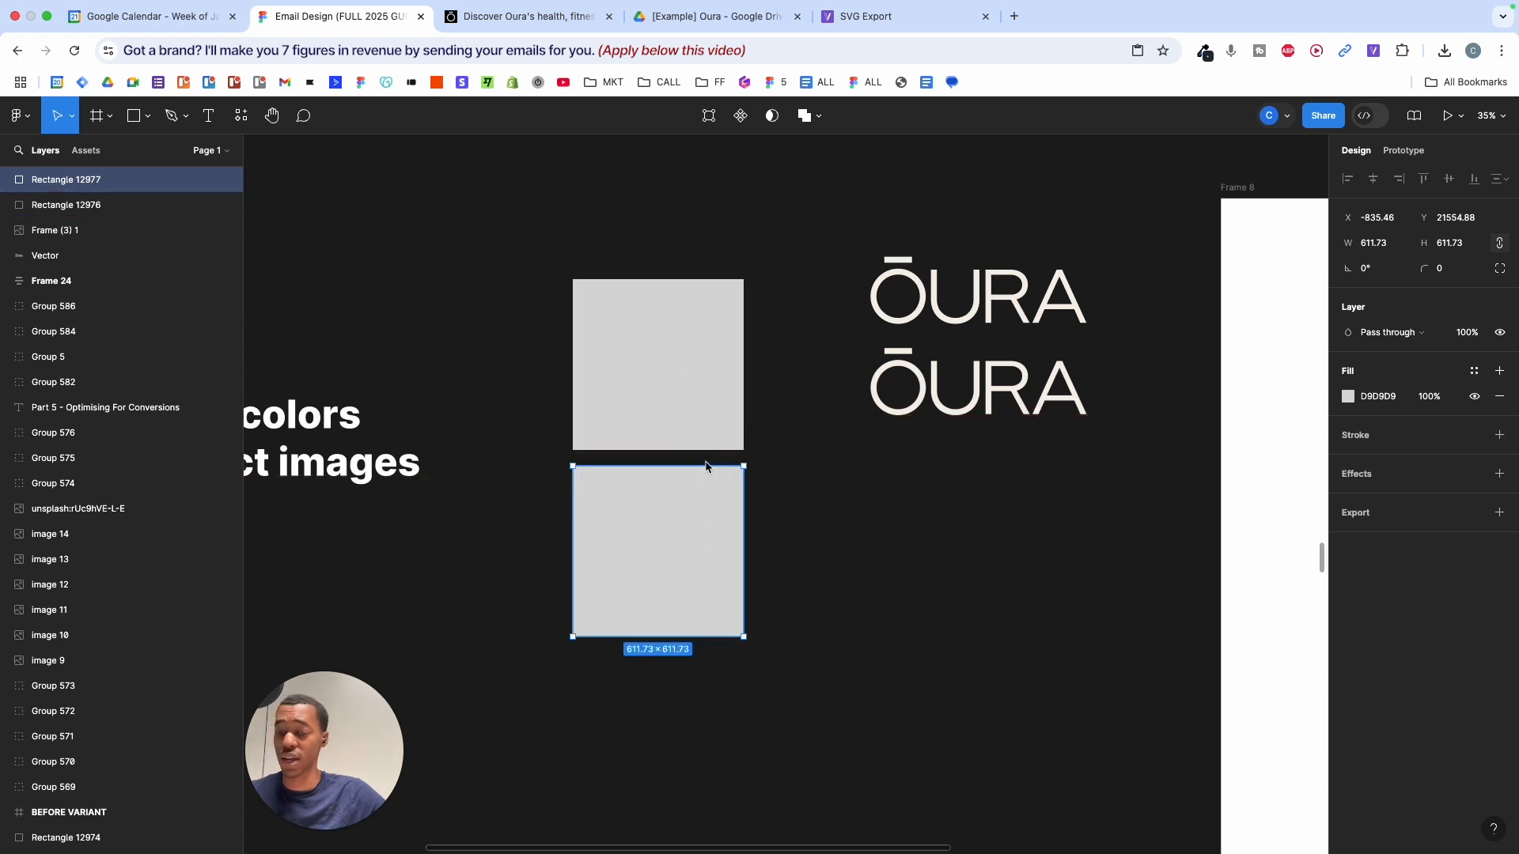
pyautogui.moveTo(463, 259); pyautogui.dragTo(712, 631)
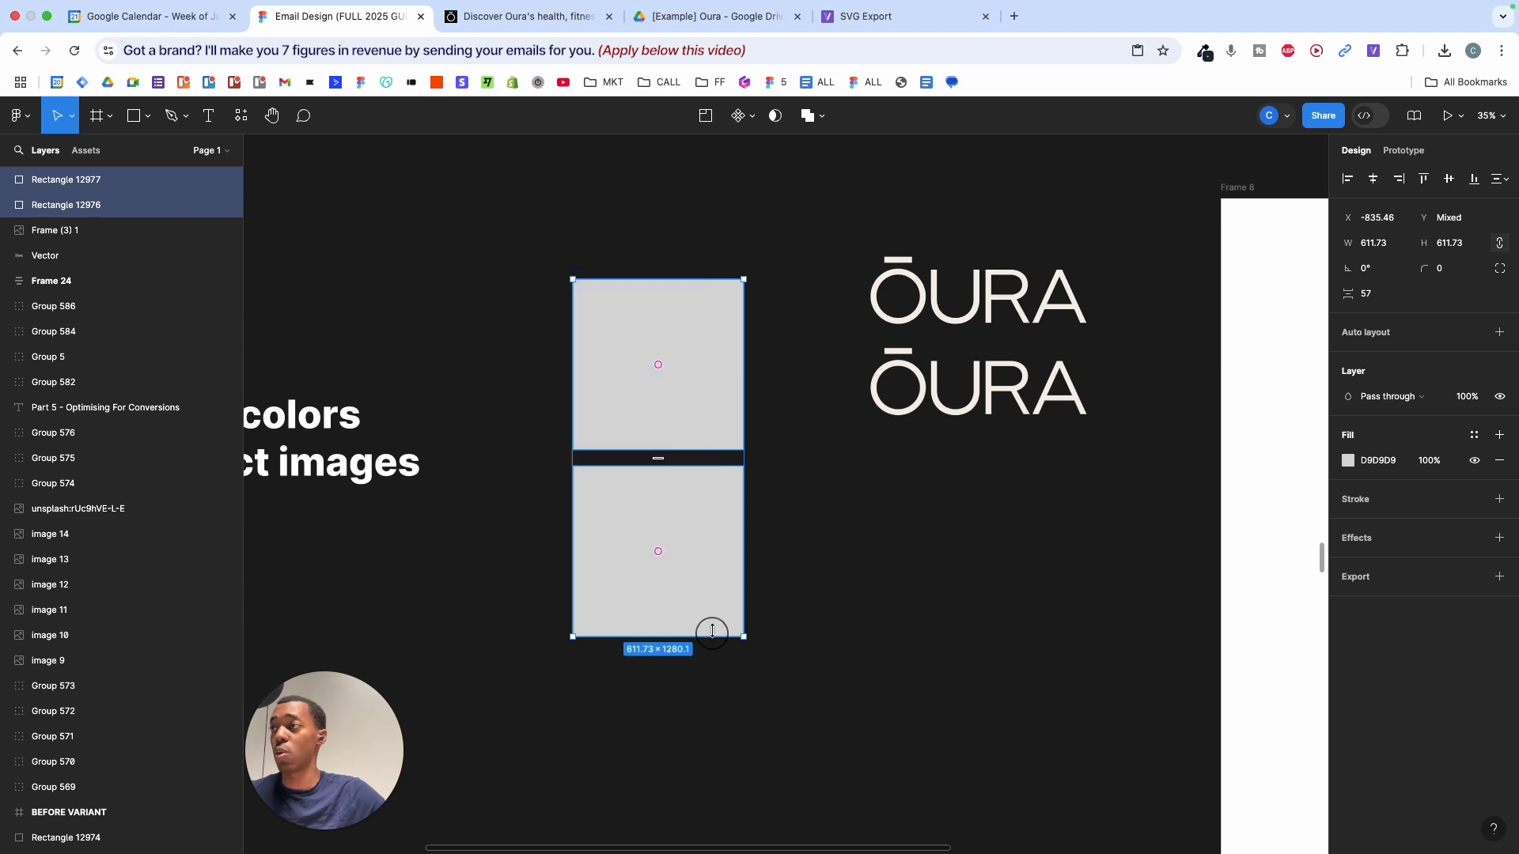
pyautogui.scroll(-3, 689, 384)
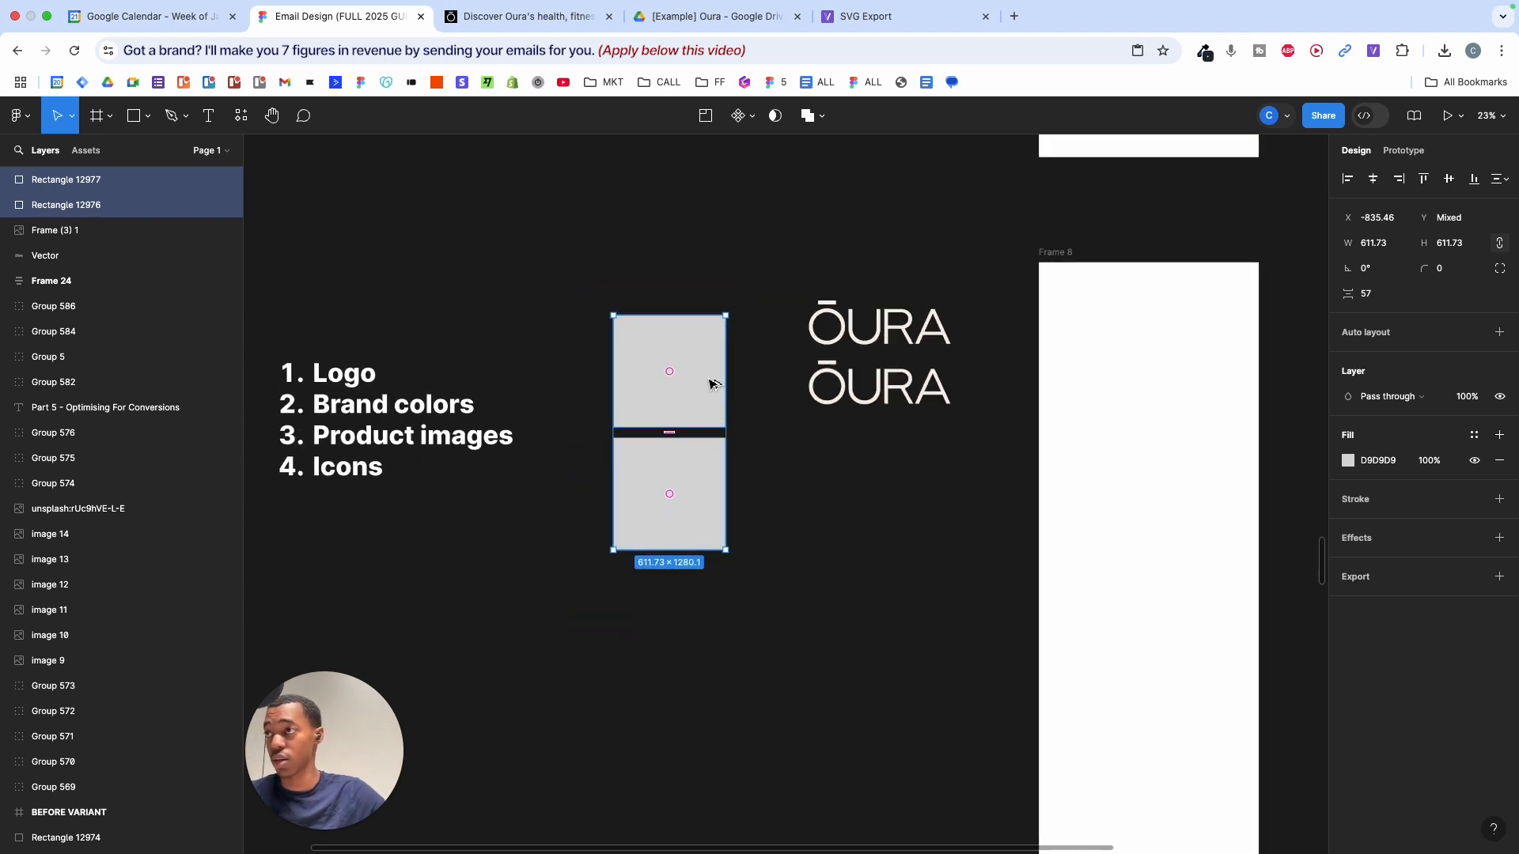
pyautogui.moveTo(710, 387); pyautogui.dragTo(705, 621)
pyautogui.moveTo(585, 239); pyautogui.dragTo(712, 752)
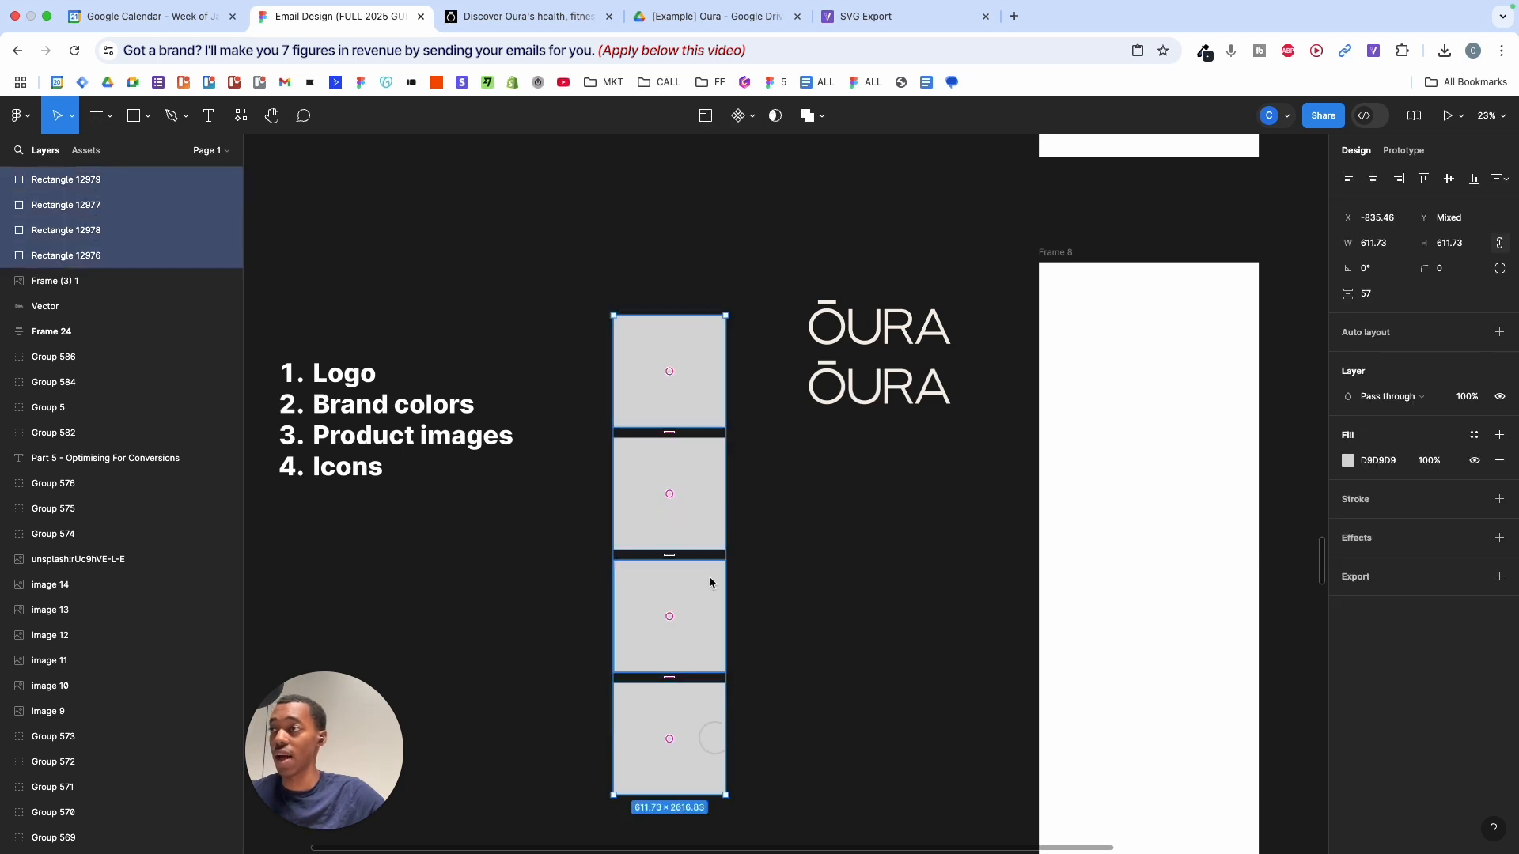
pyautogui.moveTo(705, 498)
pyautogui.mouseDown()
pyautogui.moveTo(702, 464)
pyautogui.moveTo(705, 485)
pyautogui.mouseUp()
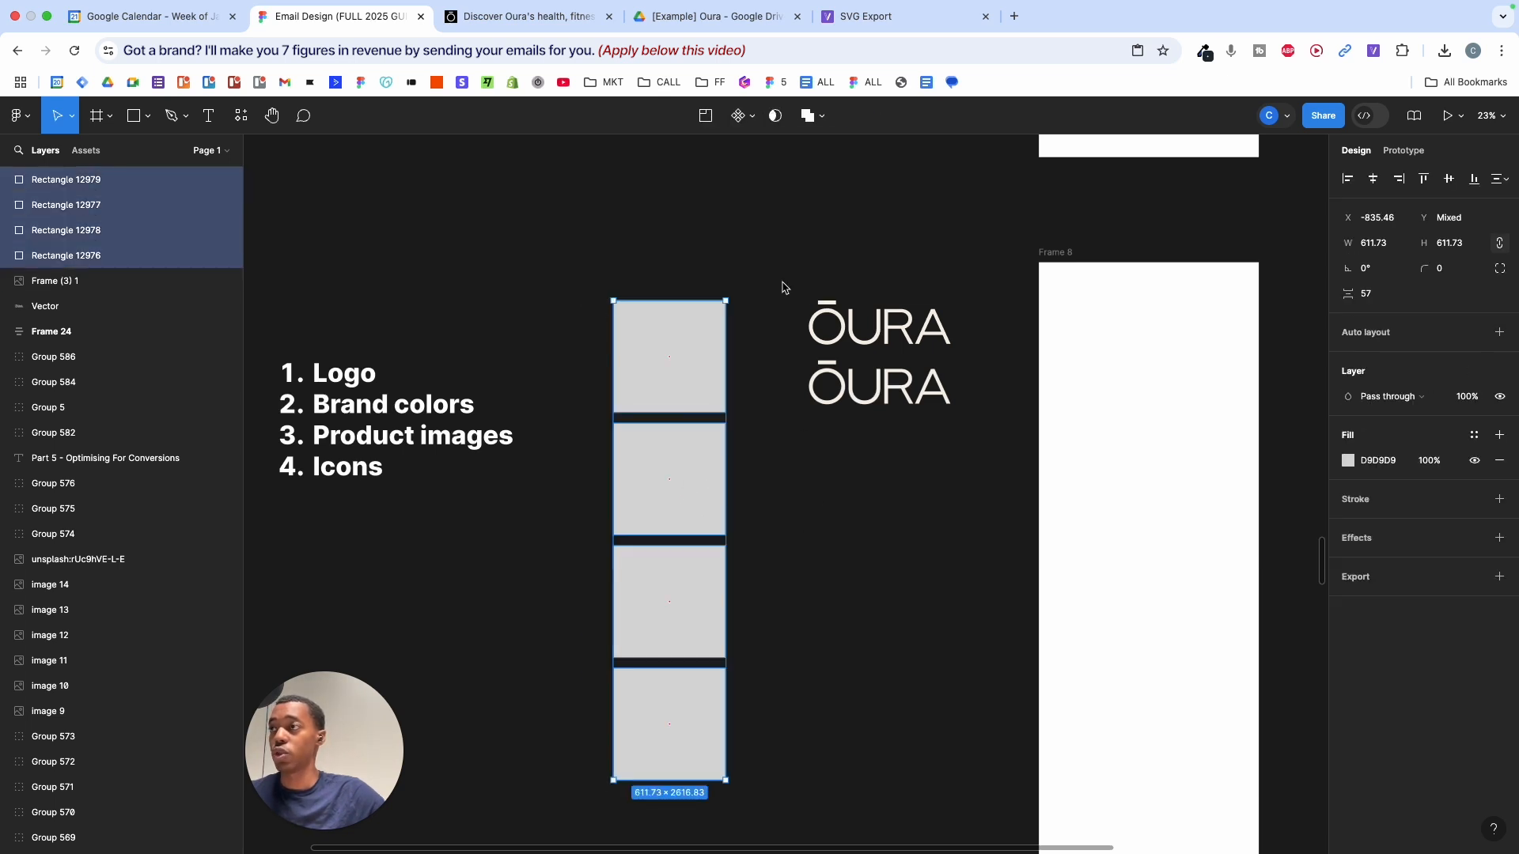
# - Move both ŌURA logos right beside the column of squares
pyautogui.moveTo(780, 278); pyautogui.dragTo(891, 439)
pyautogui.moveTo(878, 340); pyautogui.dragTo(821, 338)
pyautogui.click(942, 315)
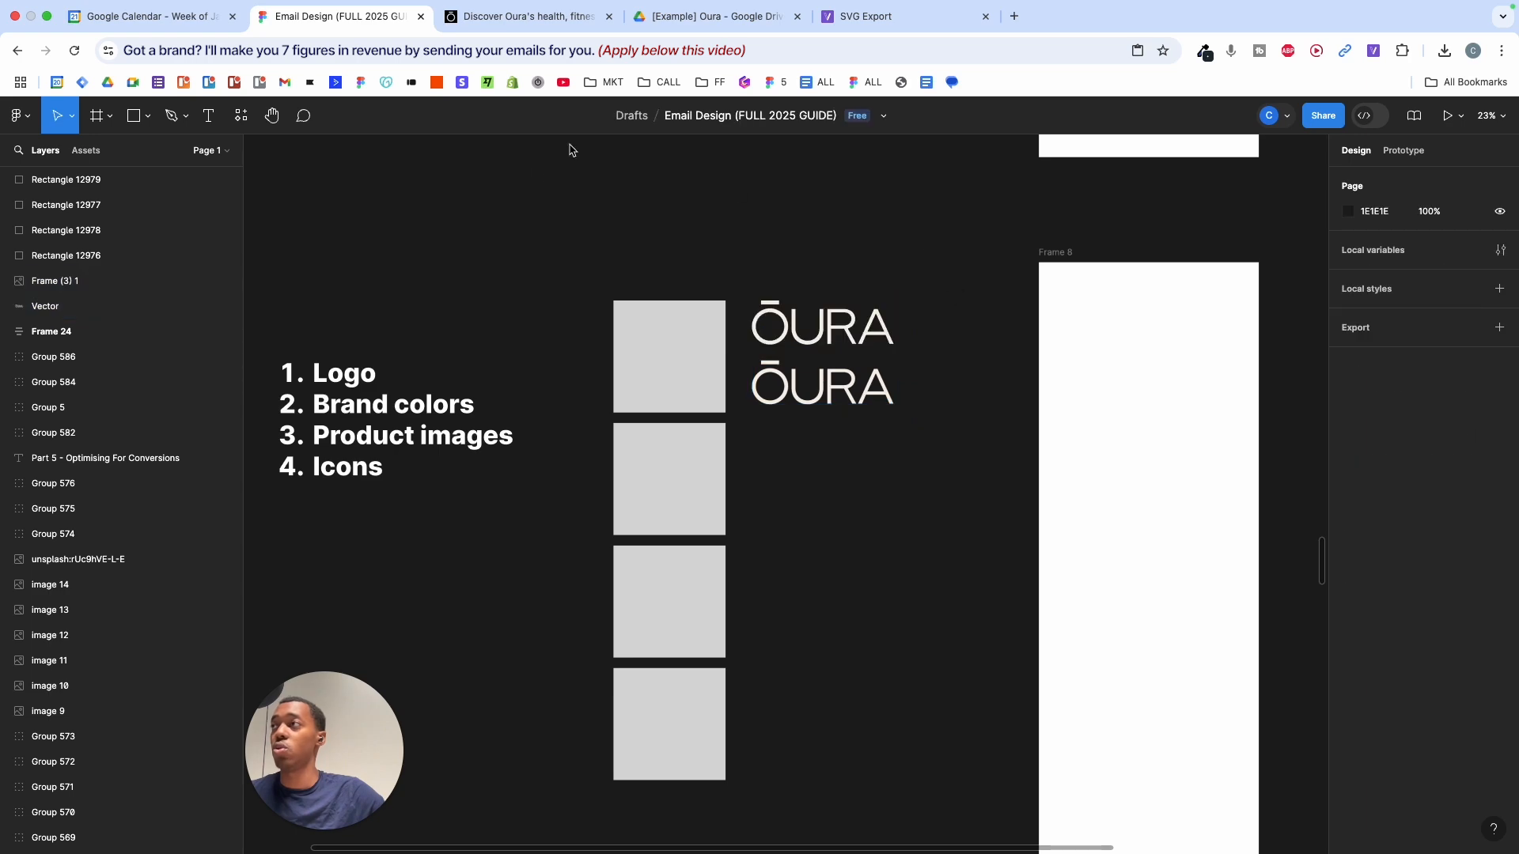
# - Sample the Oura site's cream background colour #EFE6DB with ColorZilla
pyautogui.click(528, 16)
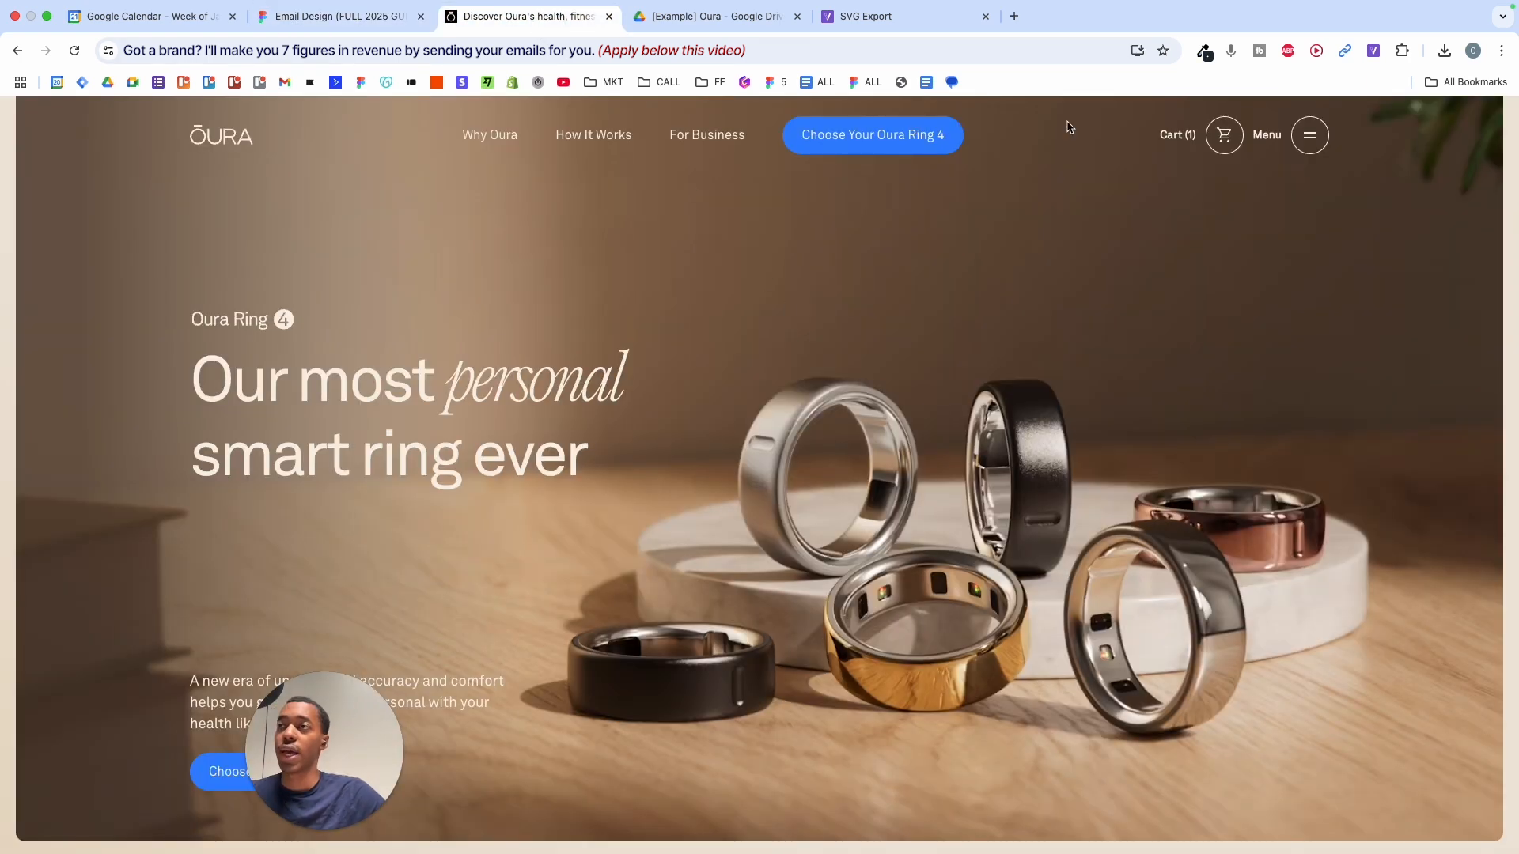
pyautogui.scroll(-10, 980, 254)
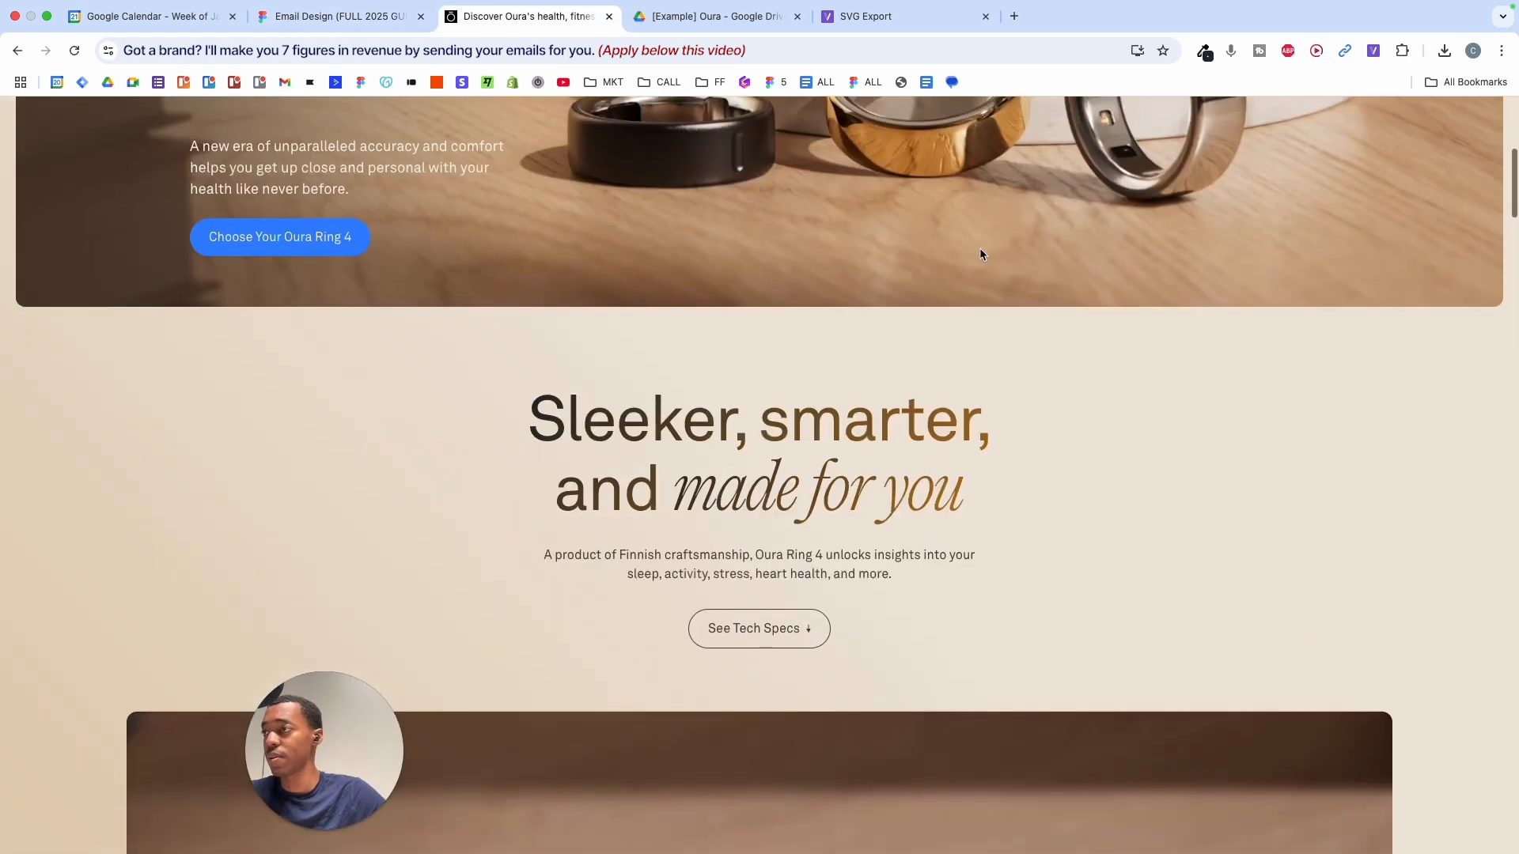
pyautogui.scroll(-10, 980, 249)
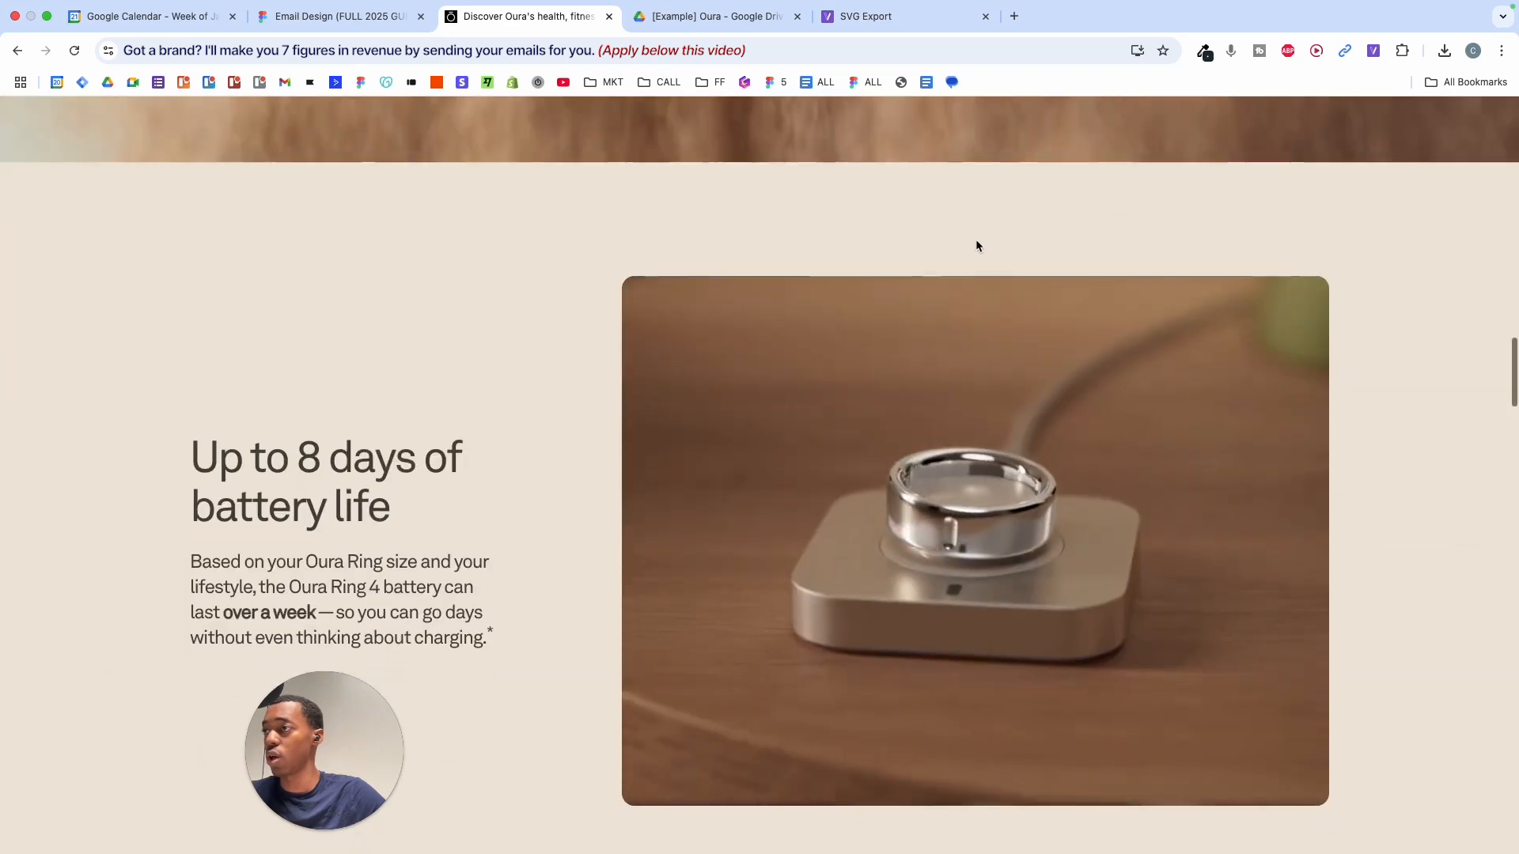
pyautogui.scroll(-10, 604, 276)
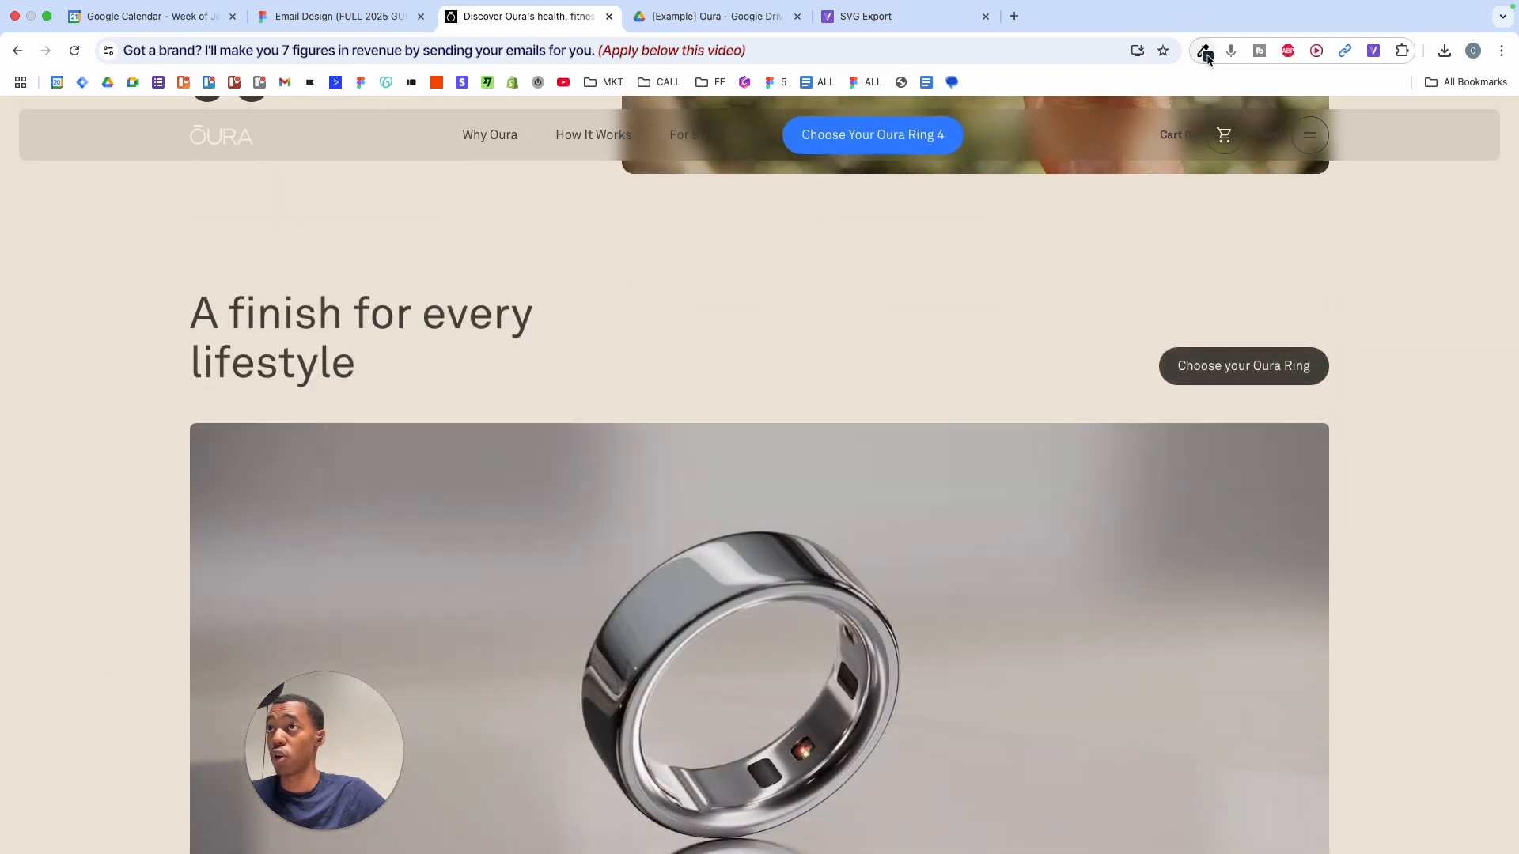
pyautogui.click(1205, 53)
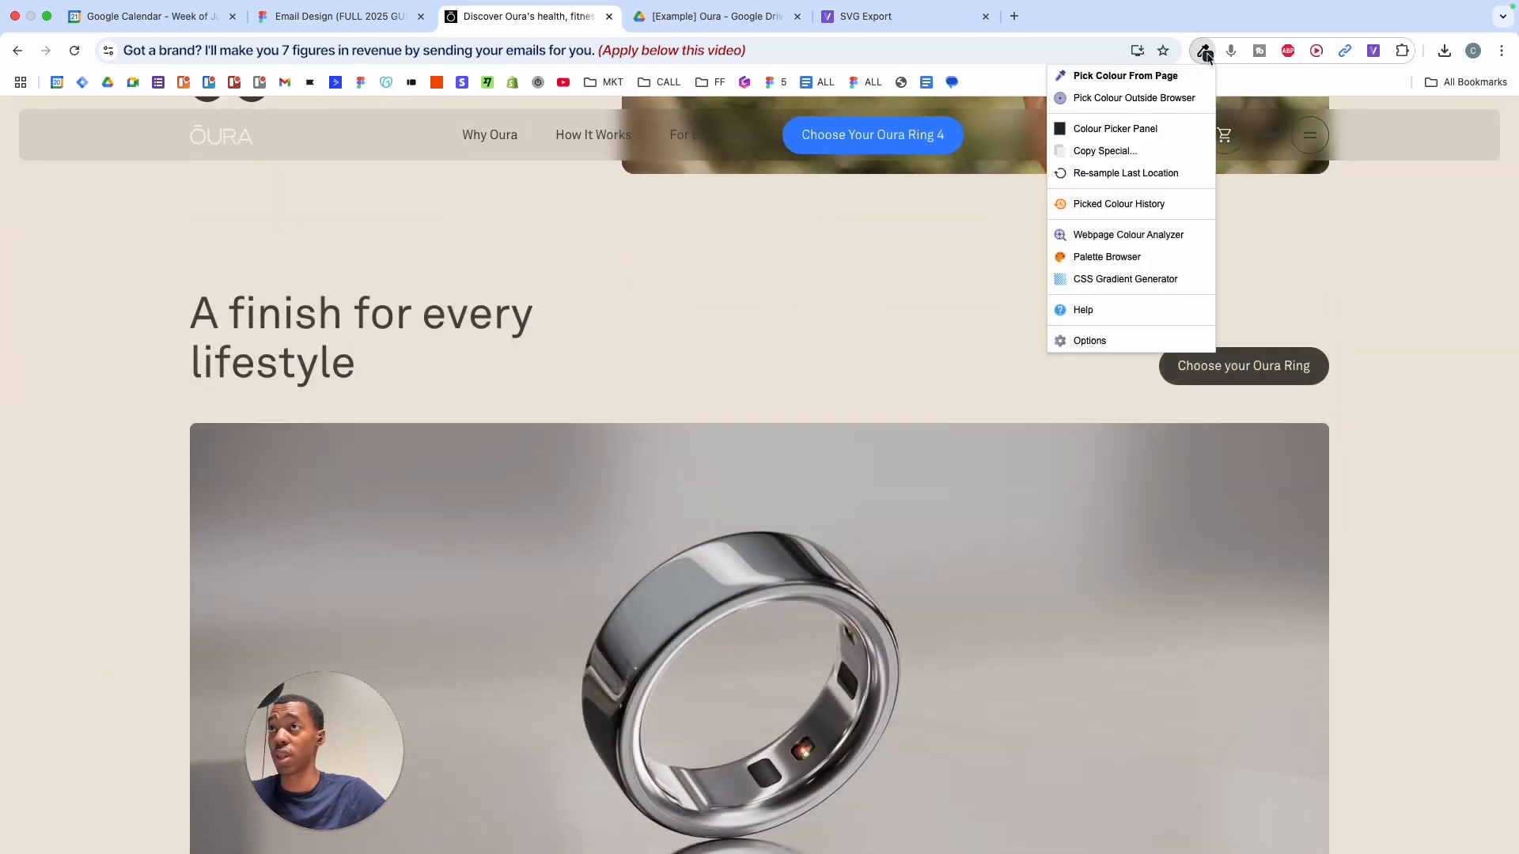
pyautogui.click(1084, 76)
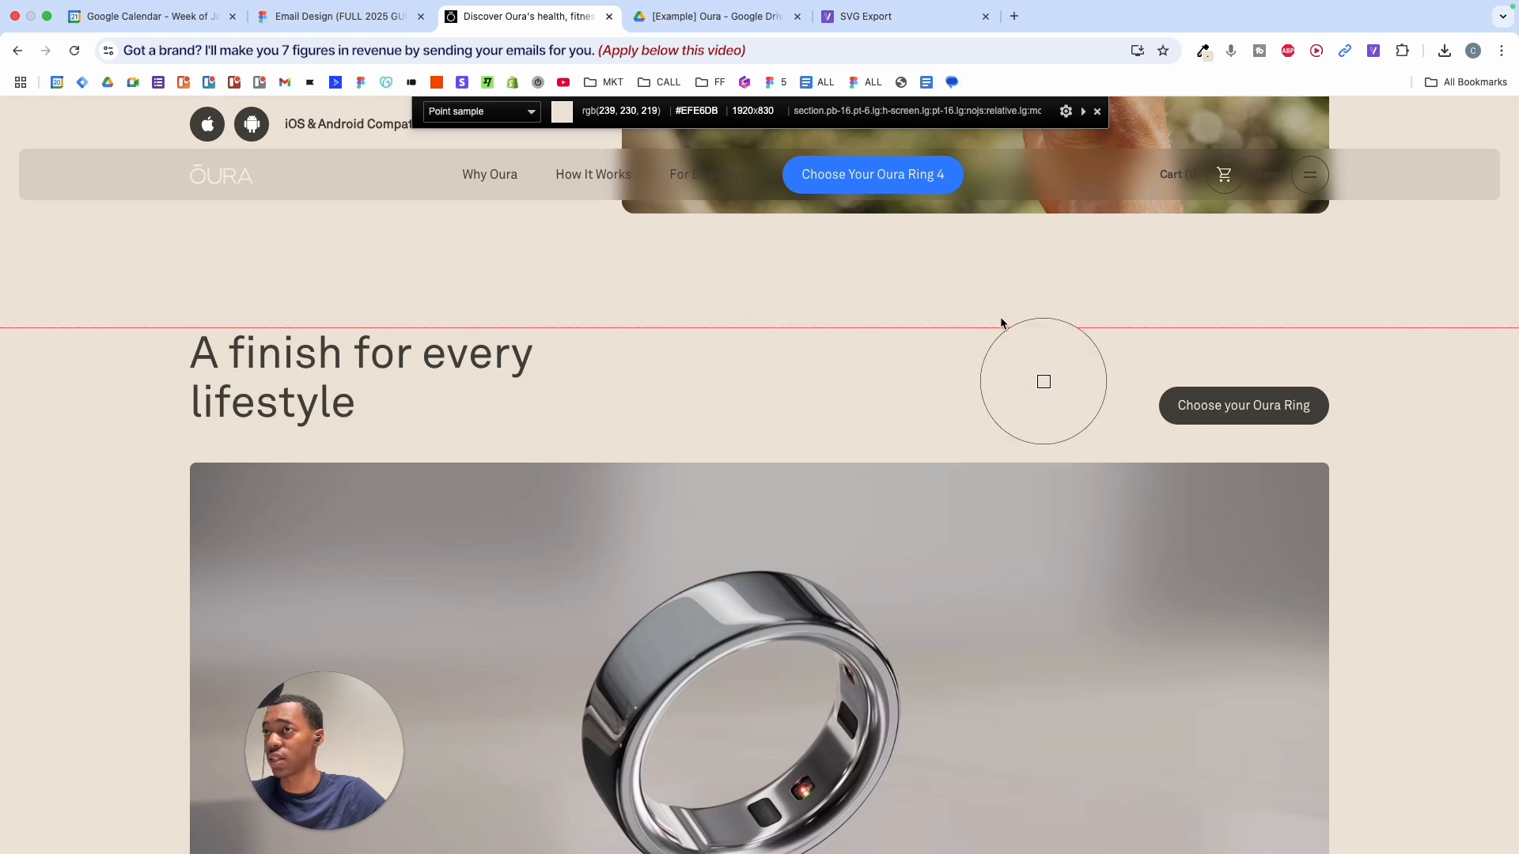
pyautogui.click(1368, 371)
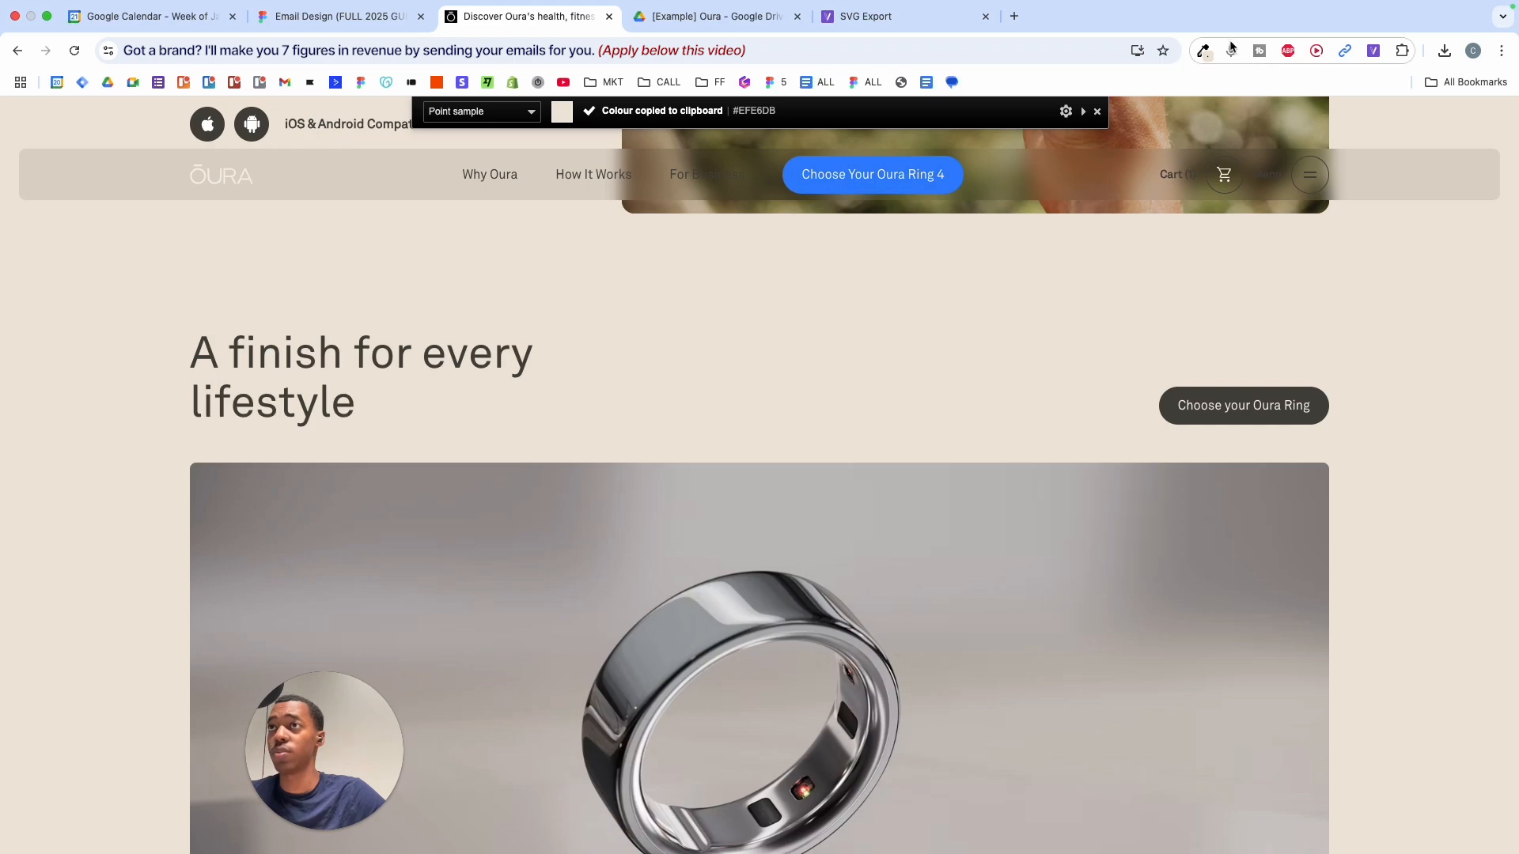
# - Sample the hero image's brown tone #7D6047 with ColorZilla
pyautogui.click(1202, 50)
pyautogui.scroll(-1, 835, 285)
pyautogui.click(1104, 78)
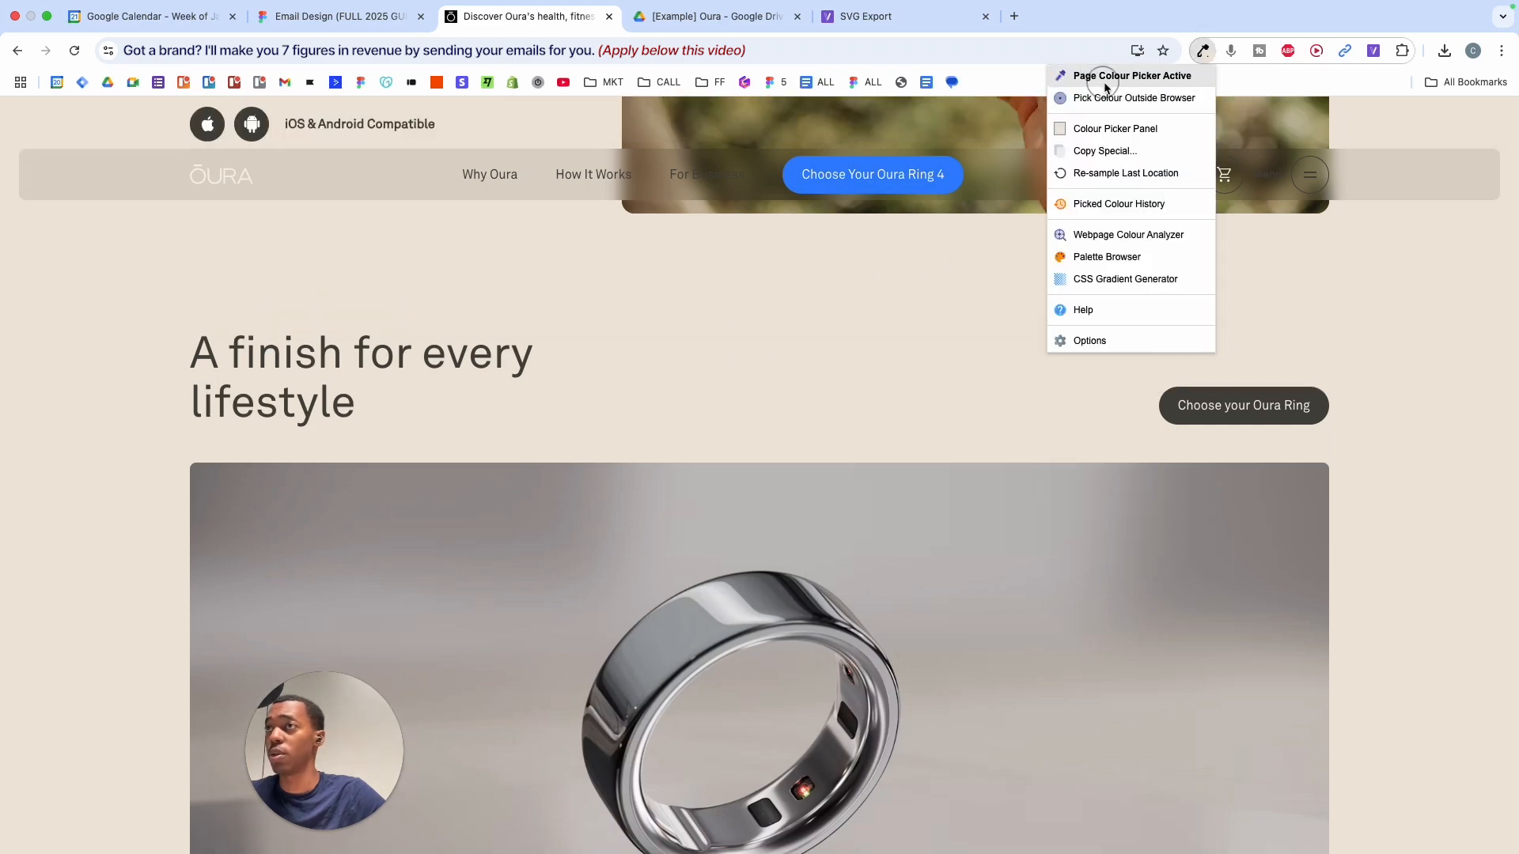
pyautogui.scroll(20, 900, 269)
pyautogui.scroll(15, 906, 317)
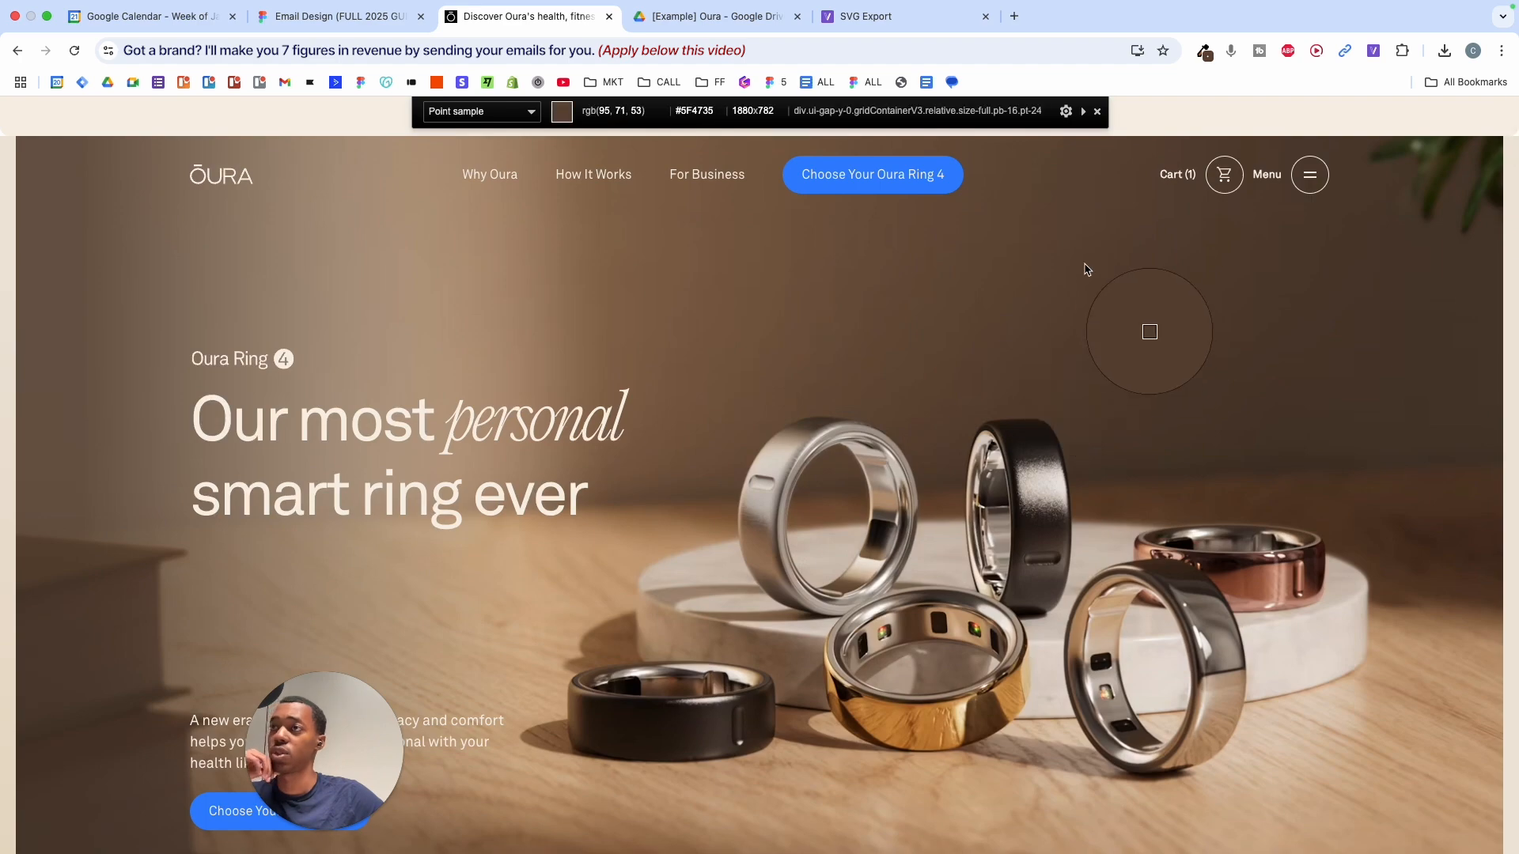
pyautogui.click(742, 233)
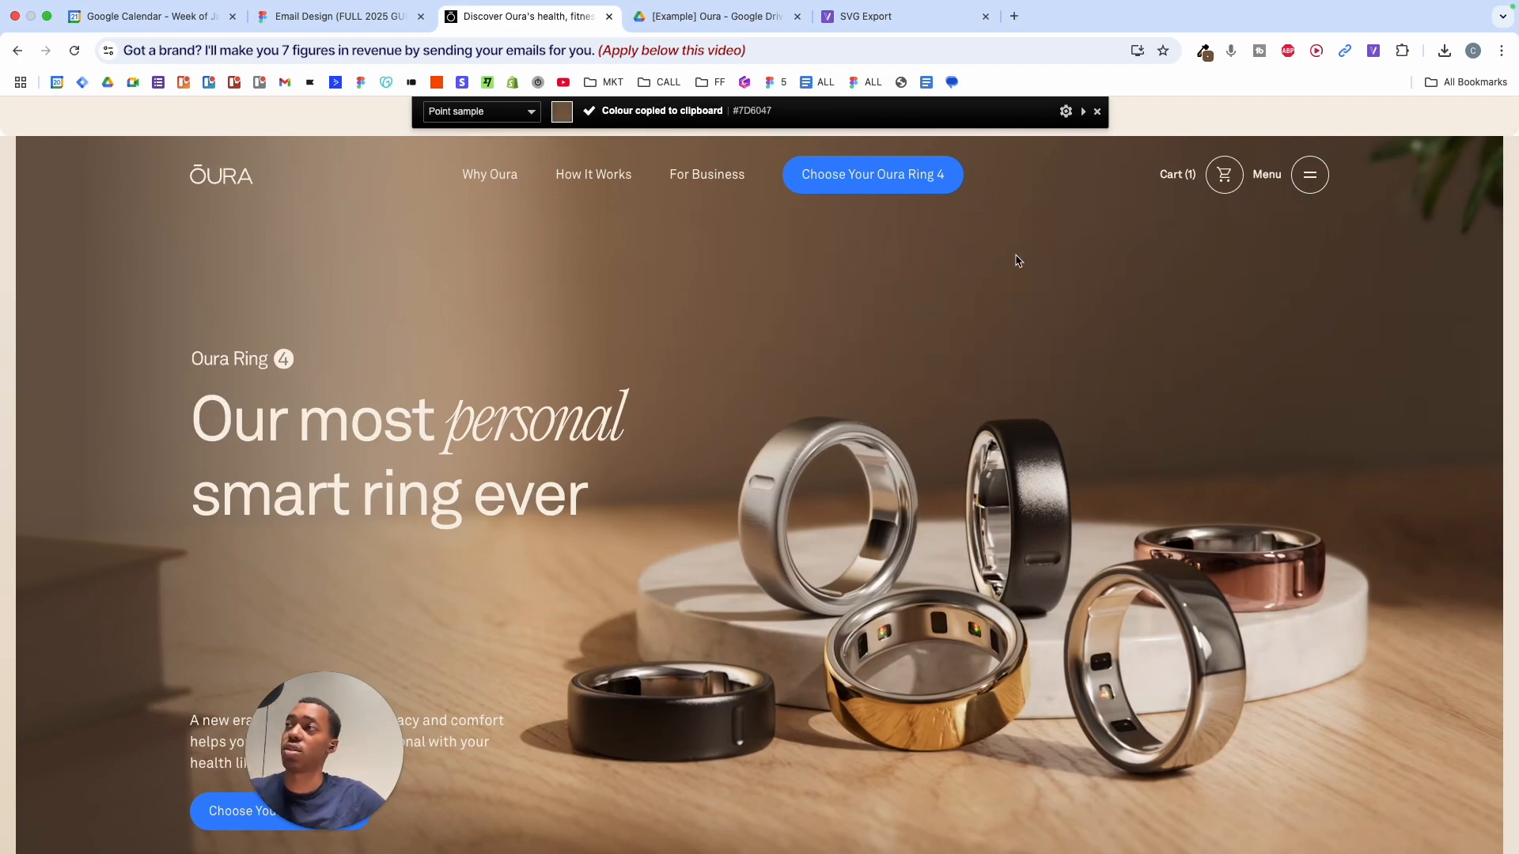
pyautogui.scroll(-15, 1018, 262)
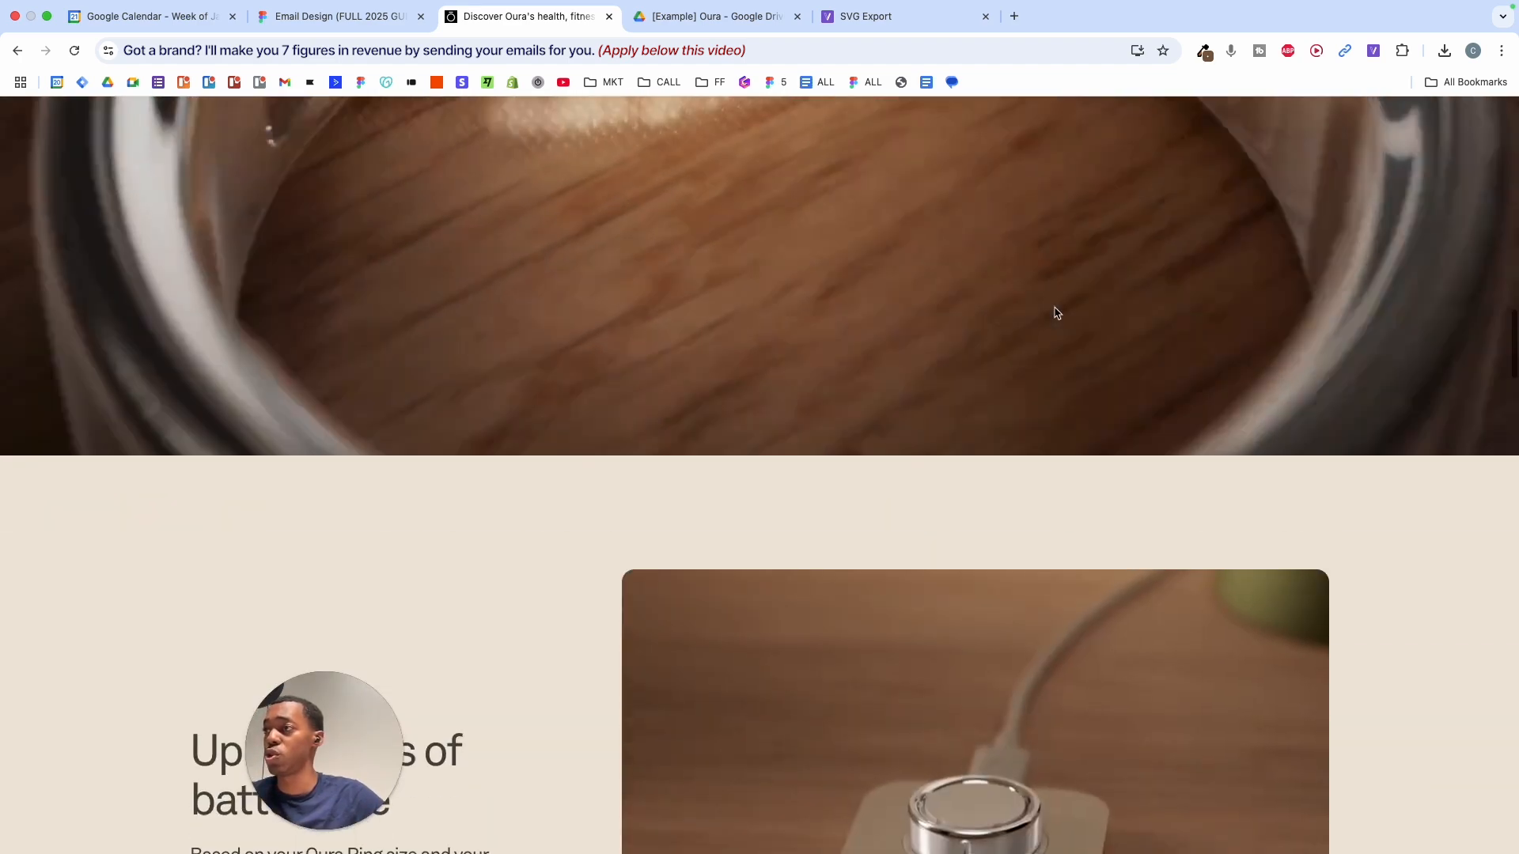
pyautogui.scroll(-4, 1057, 313)
# - Fill the top grey square with the sampled brown #7D6047
pyautogui.click(328, 17)
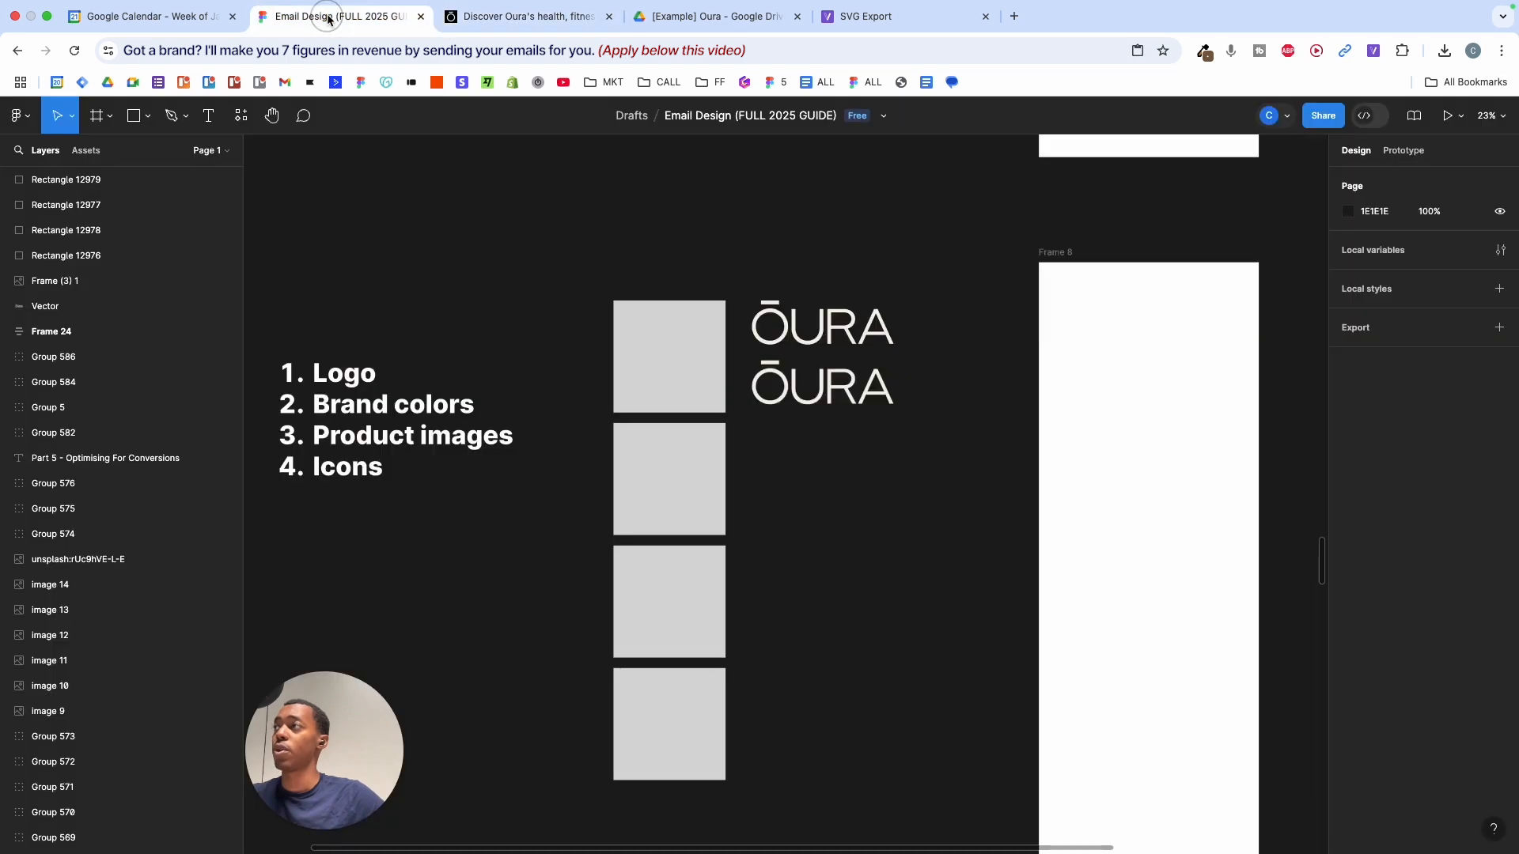
pyautogui.scroll(-3, 676, 299)
pyautogui.click(664, 299)
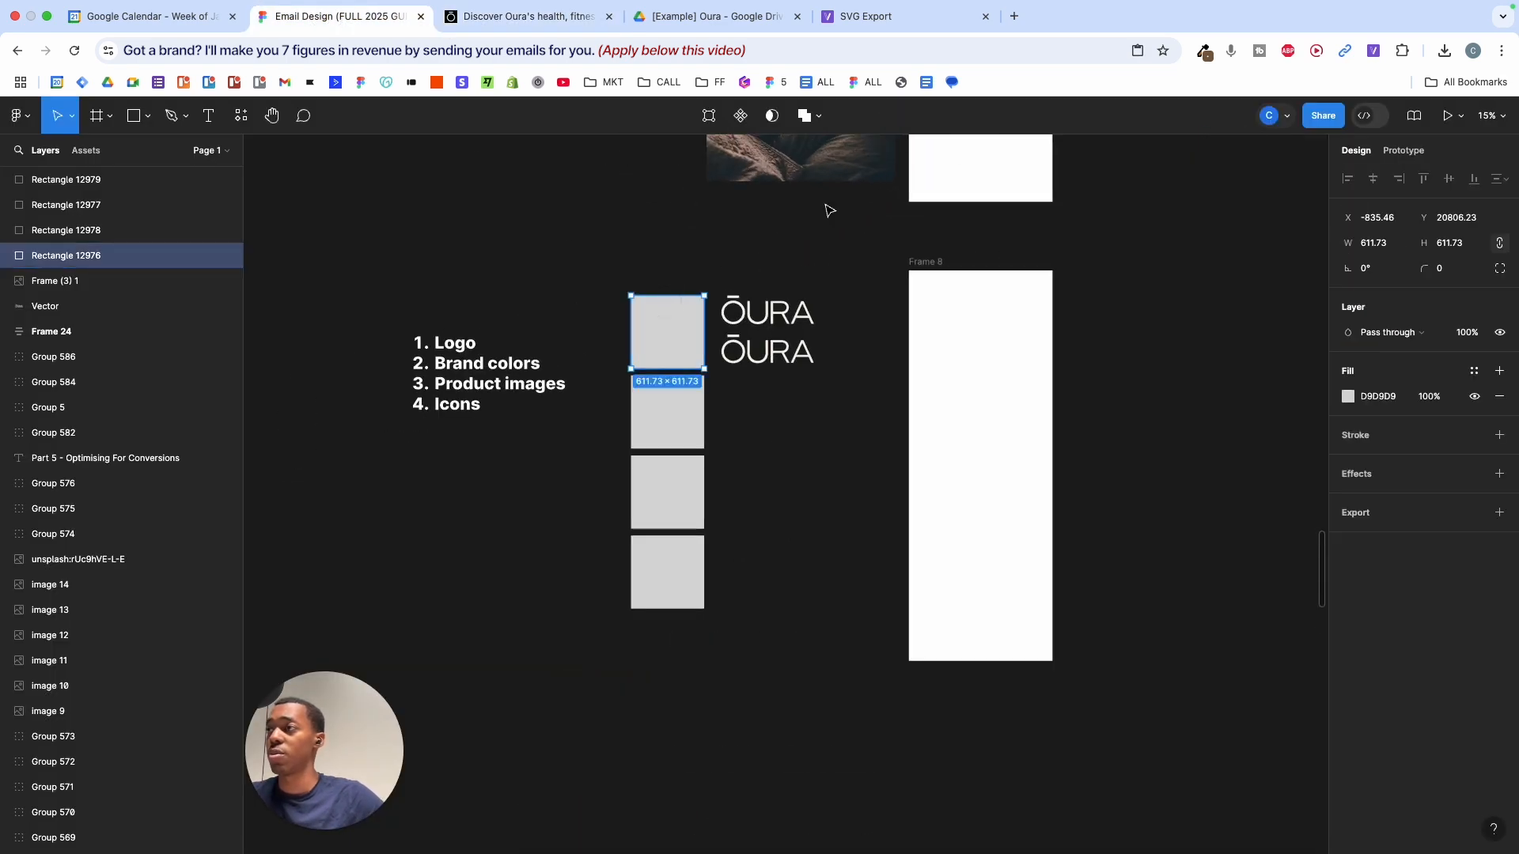
pyautogui.click(1202, 50)
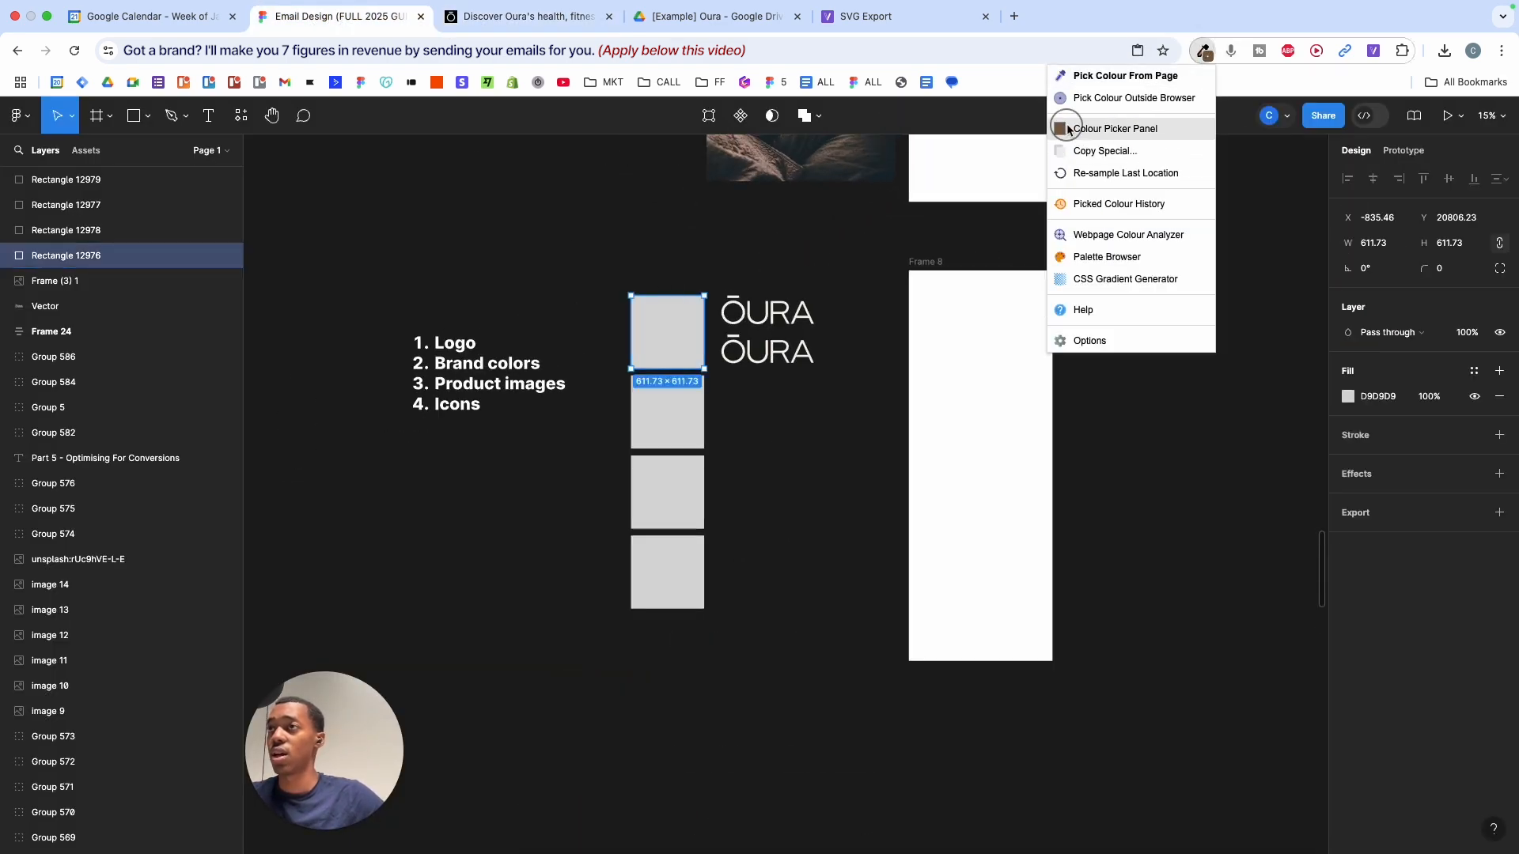
pyautogui.click(1063, 126)
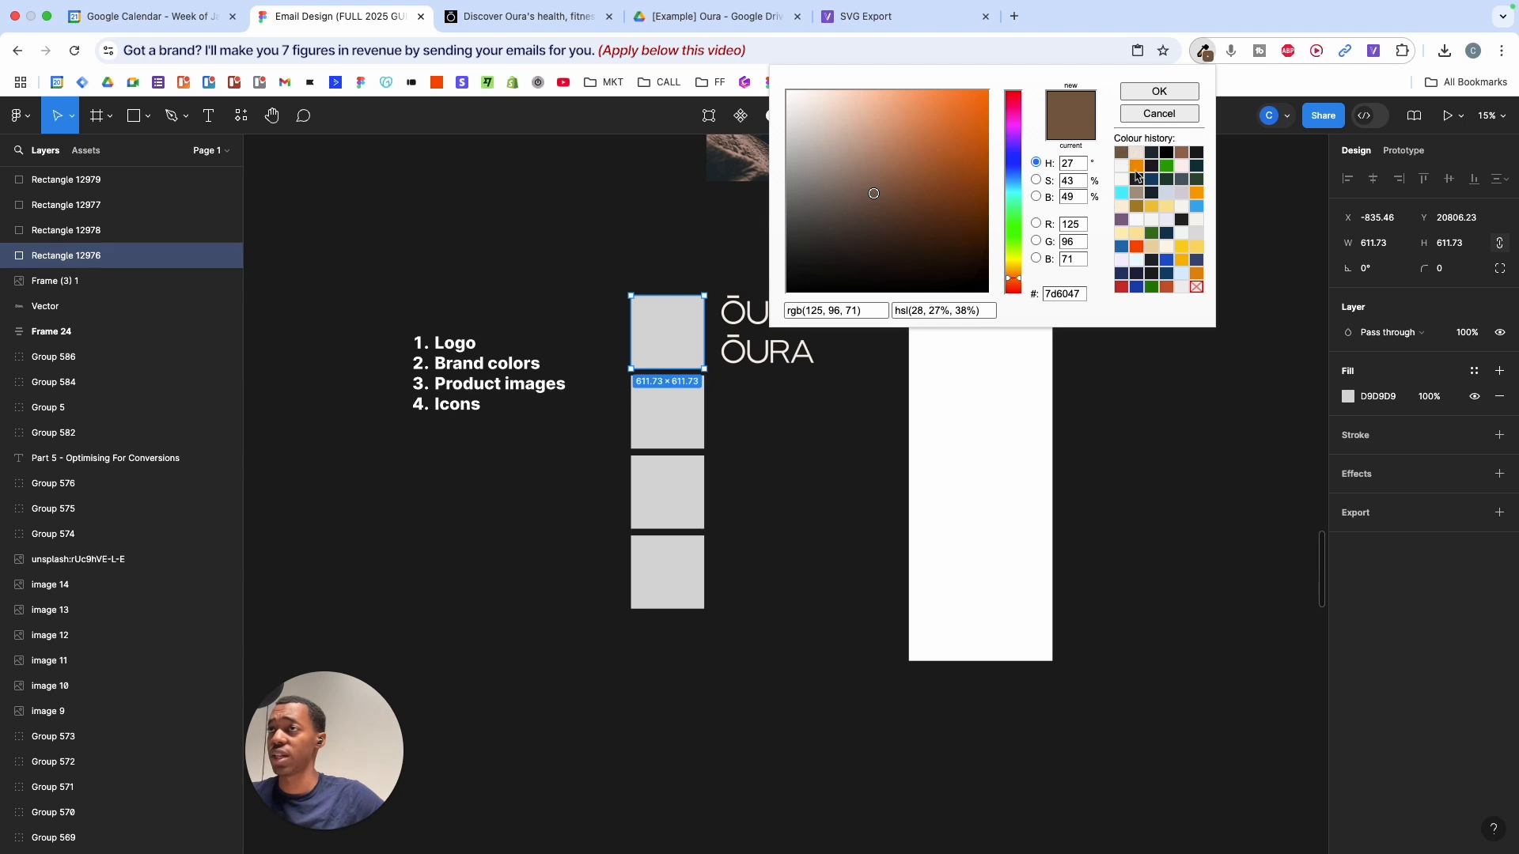
pyautogui.press('super+c')
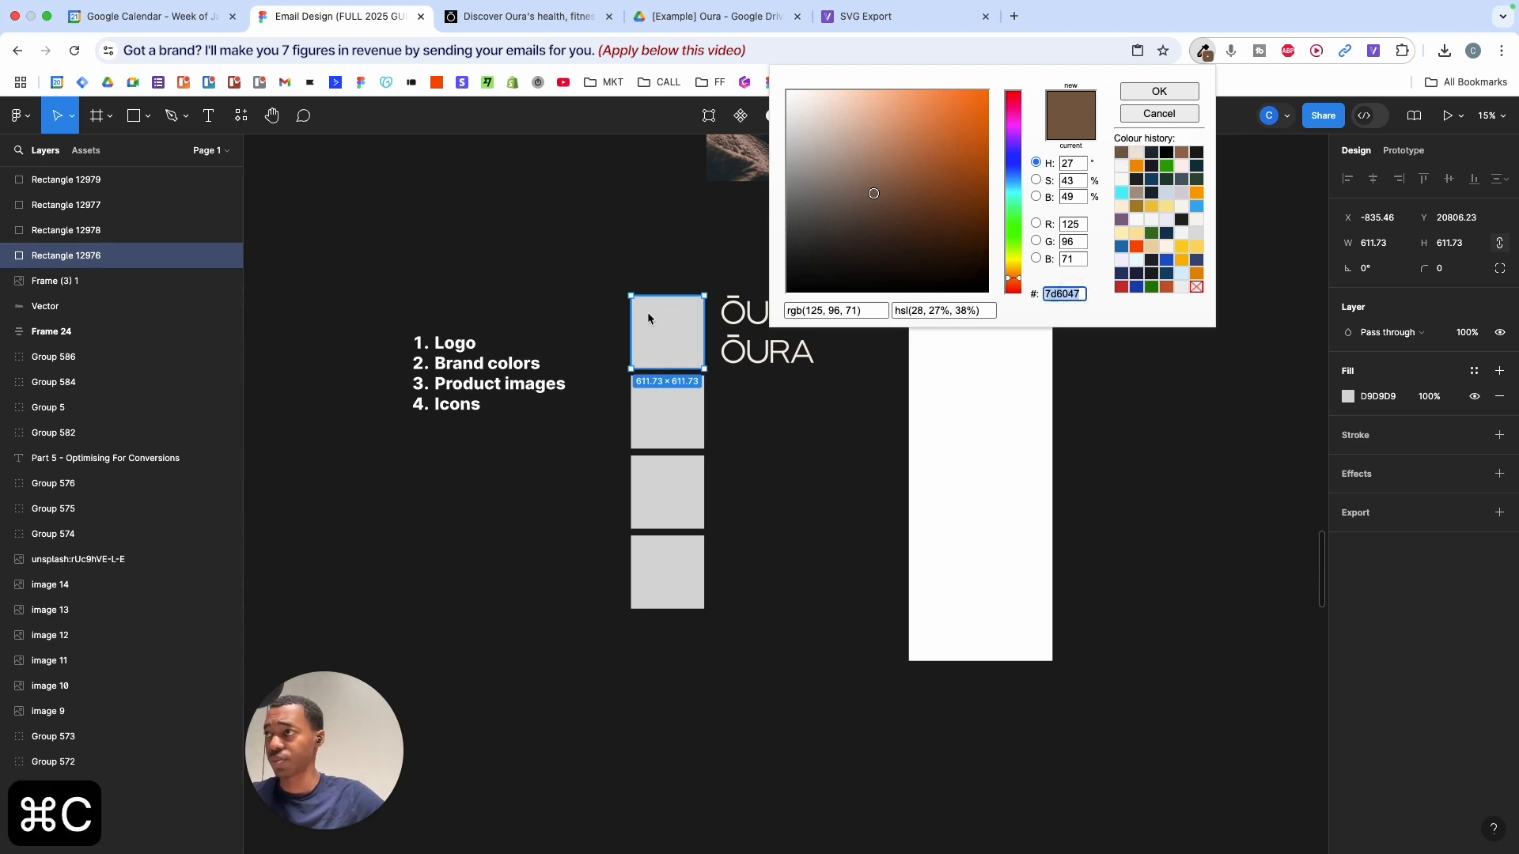
pyautogui.click(1369, 399)
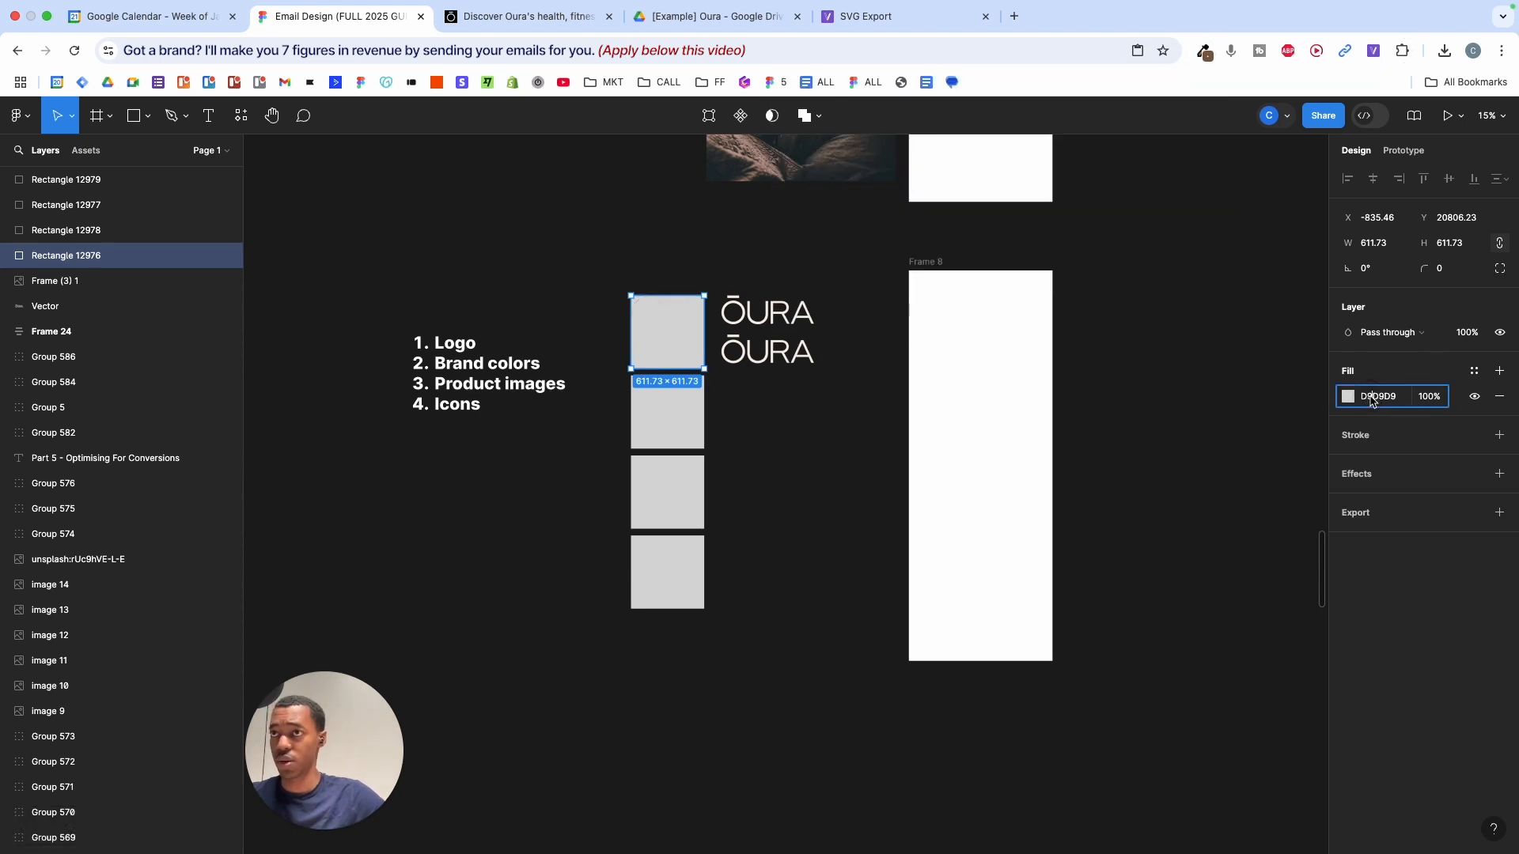
pyautogui.press('super+v')
pyautogui.press('Return')
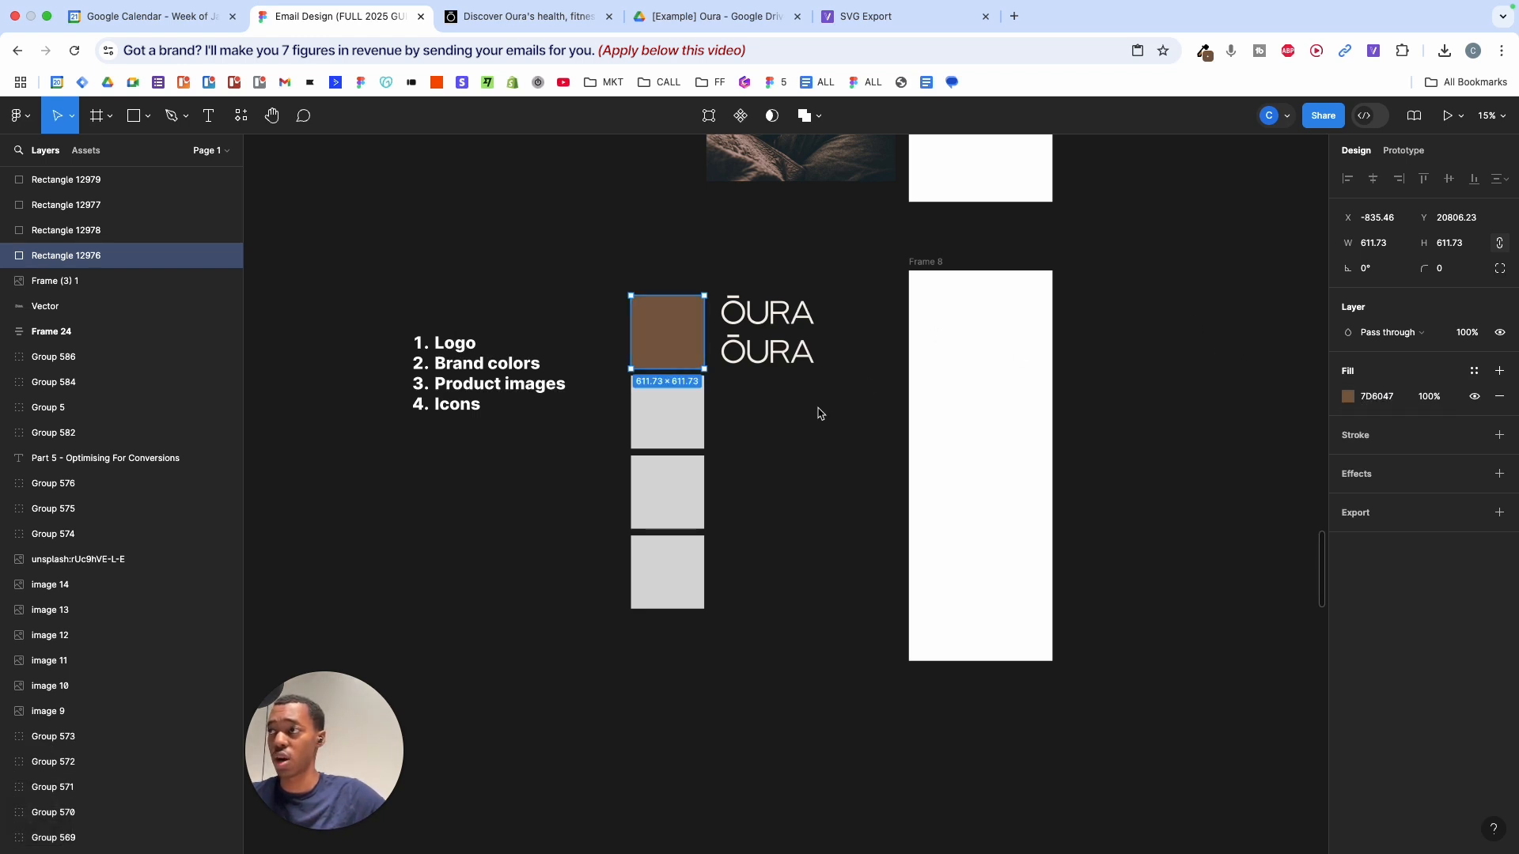
# - Sample the light beige #EFE6DB and apply it as the second square's fill
pyautogui.click(678, 424)
pyautogui.click(1206, 53)
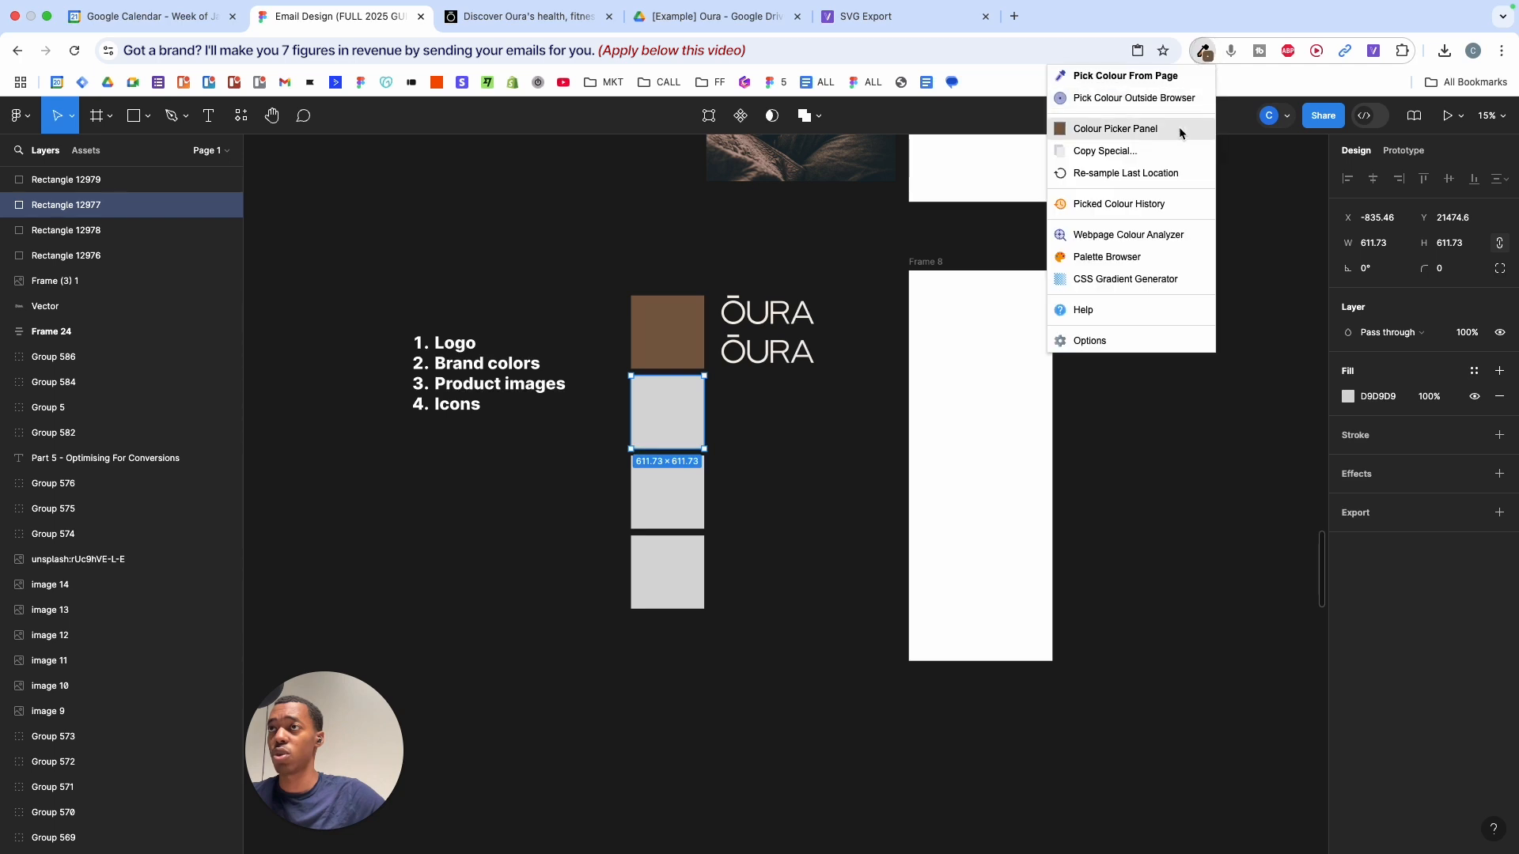
pyautogui.click(1136, 127)
pyautogui.click(1140, 148)
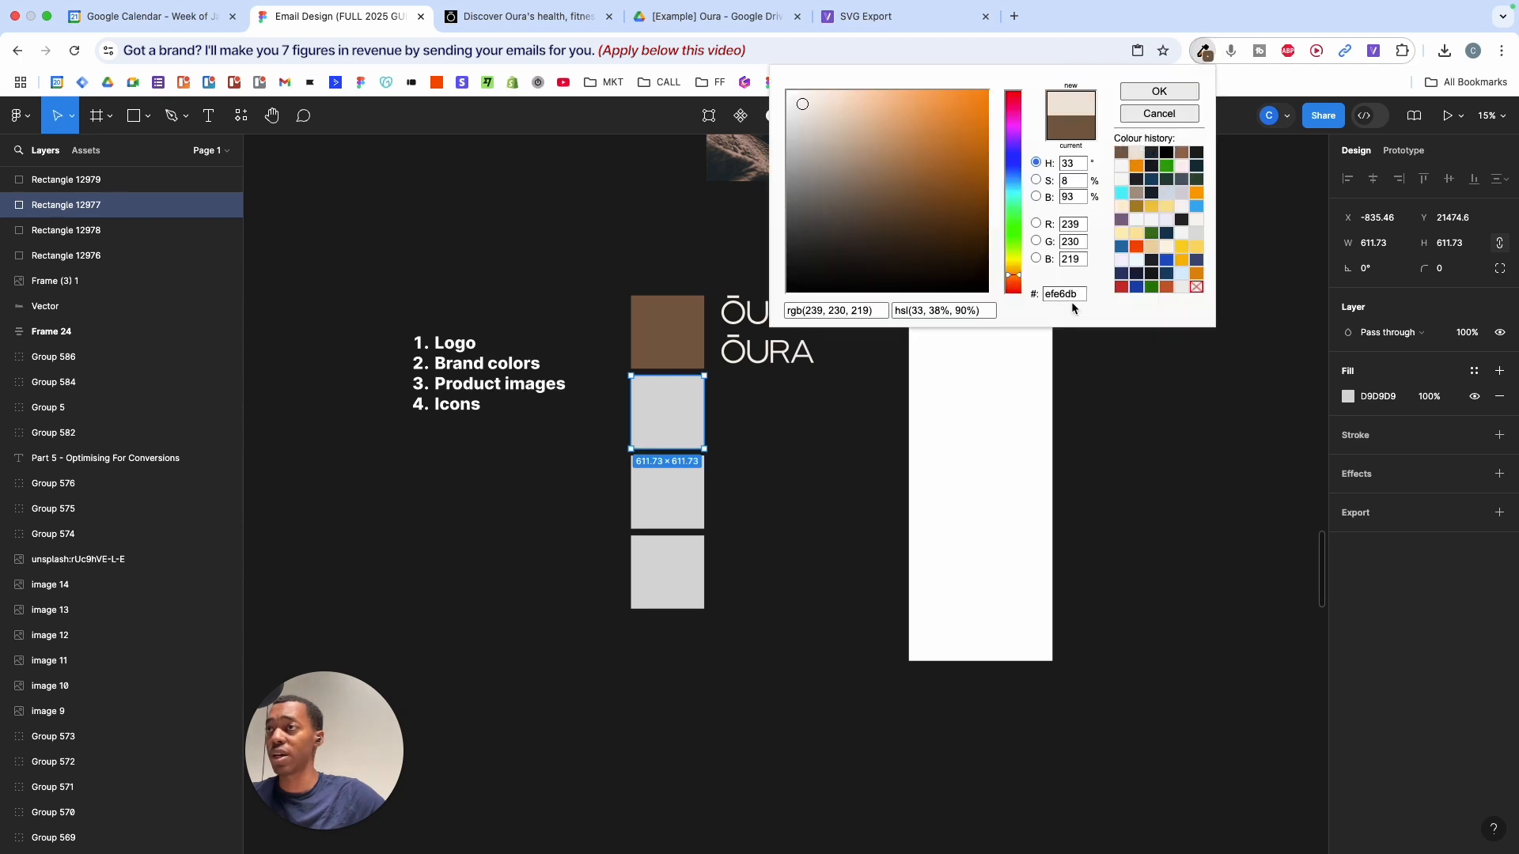
pyautogui.press('super+c')
pyautogui.press('Return')
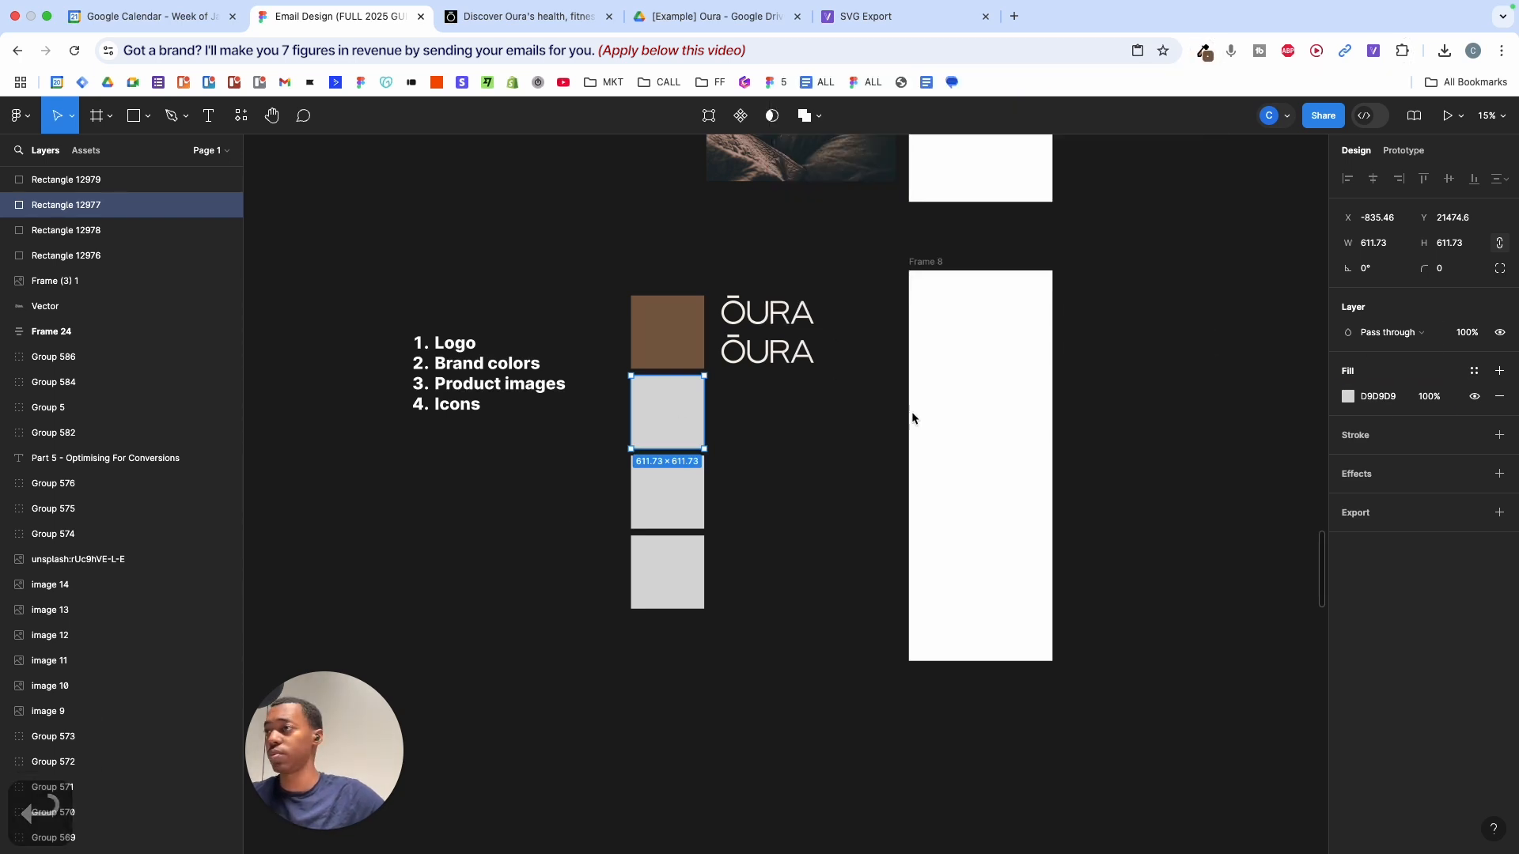
pyautogui.click(1207, 53)
pyautogui.click(1139, 148)
pyautogui.doubleClick(1055, 296)
pyautogui.press('super+c')
pyautogui.click(1396, 402)
pyautogui.press('super+v')
pyautogui.press('Return')
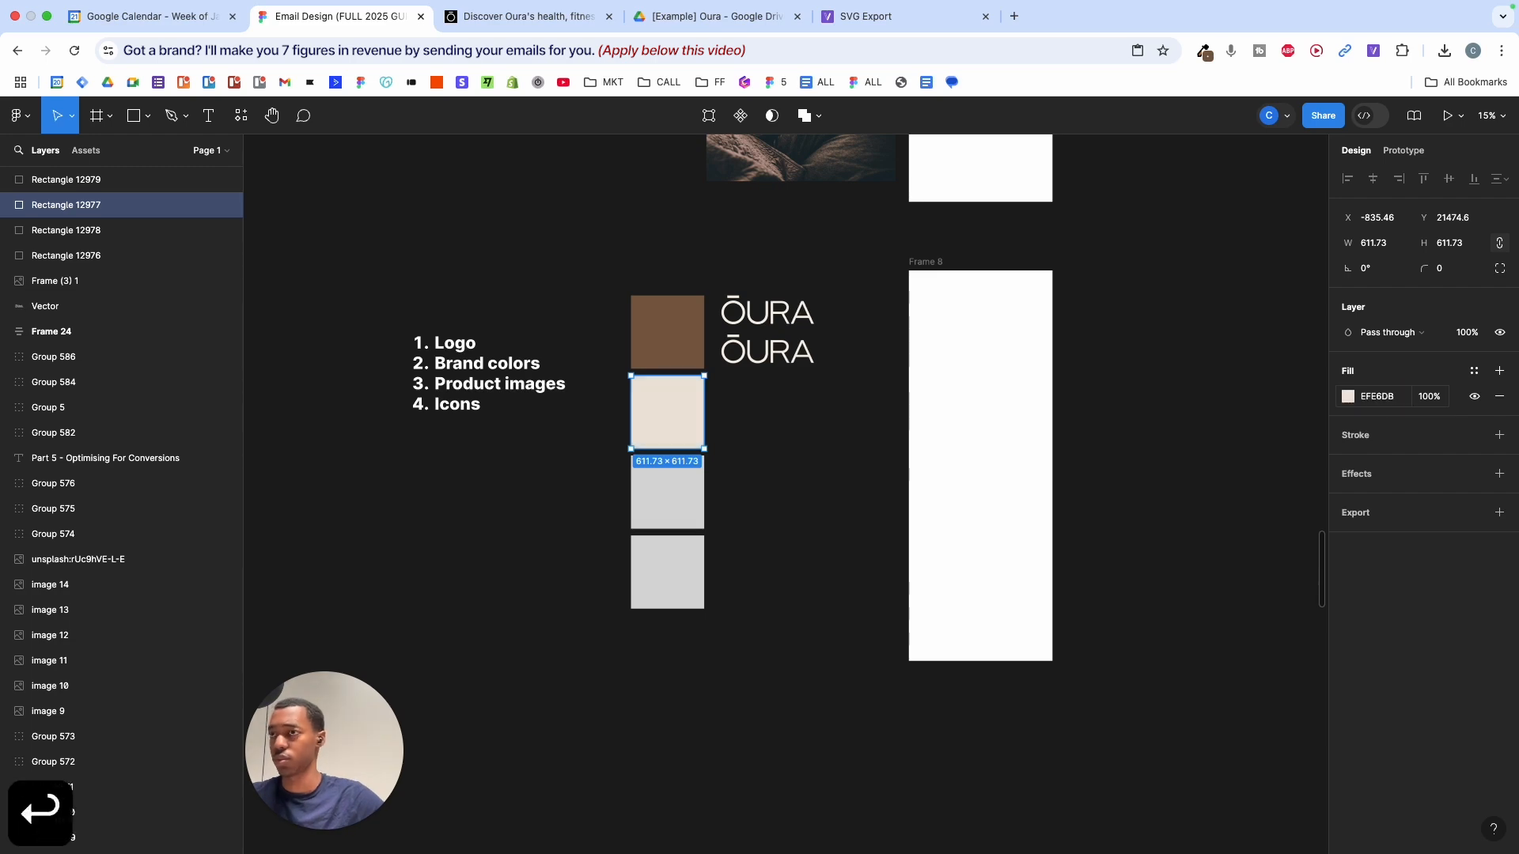
# - Make the third square white and the bottom one black with a white outline
pyautogui.click(672, 492)
pyautogui.click(1348, 397)
pyautogui.click(667, 573)
pyautogui.click(1348, 396)
pyautogui.moveTo(1234, 491)
pyautogui.mouseDown()
pyautogui.moveTo(1137, 446)
pyautogui.moveTo(1137, 635)
pyautogui.moveTo(1138, 446)
pyautogui.mouseUp()
pyautogui.click(1500, 435)
pyautogui.click(1348, 460)
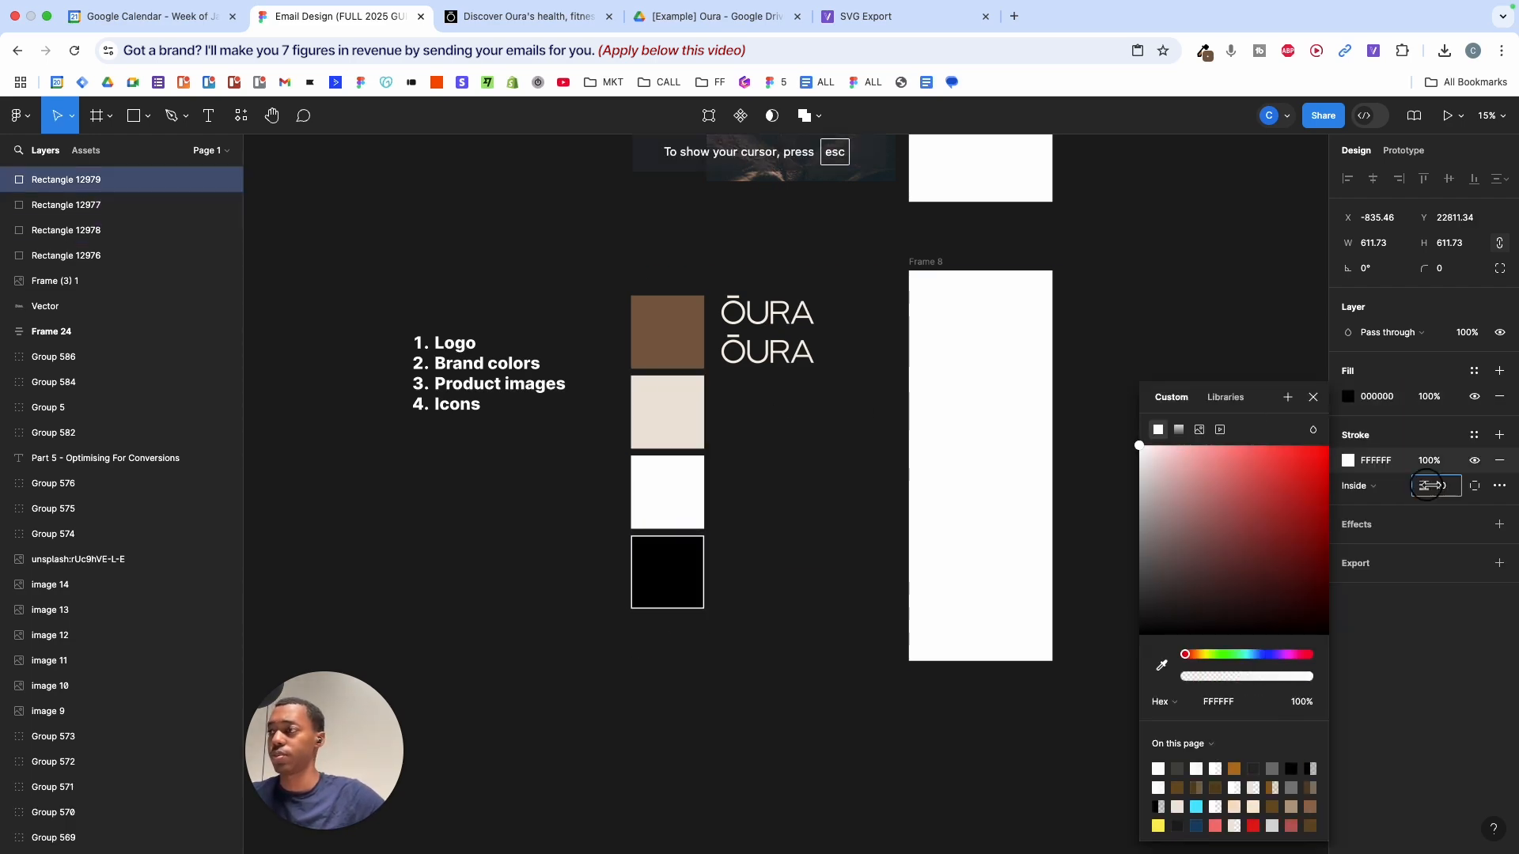
pyautogui.moveTo(613, 247); pyautogui.dragTo(690, 645)
# - Copy the brown hex 996D4F from Part 3's top swatch
pyautogui.click(786, 451)
pyautogui.scroll(-5, 712, 337)
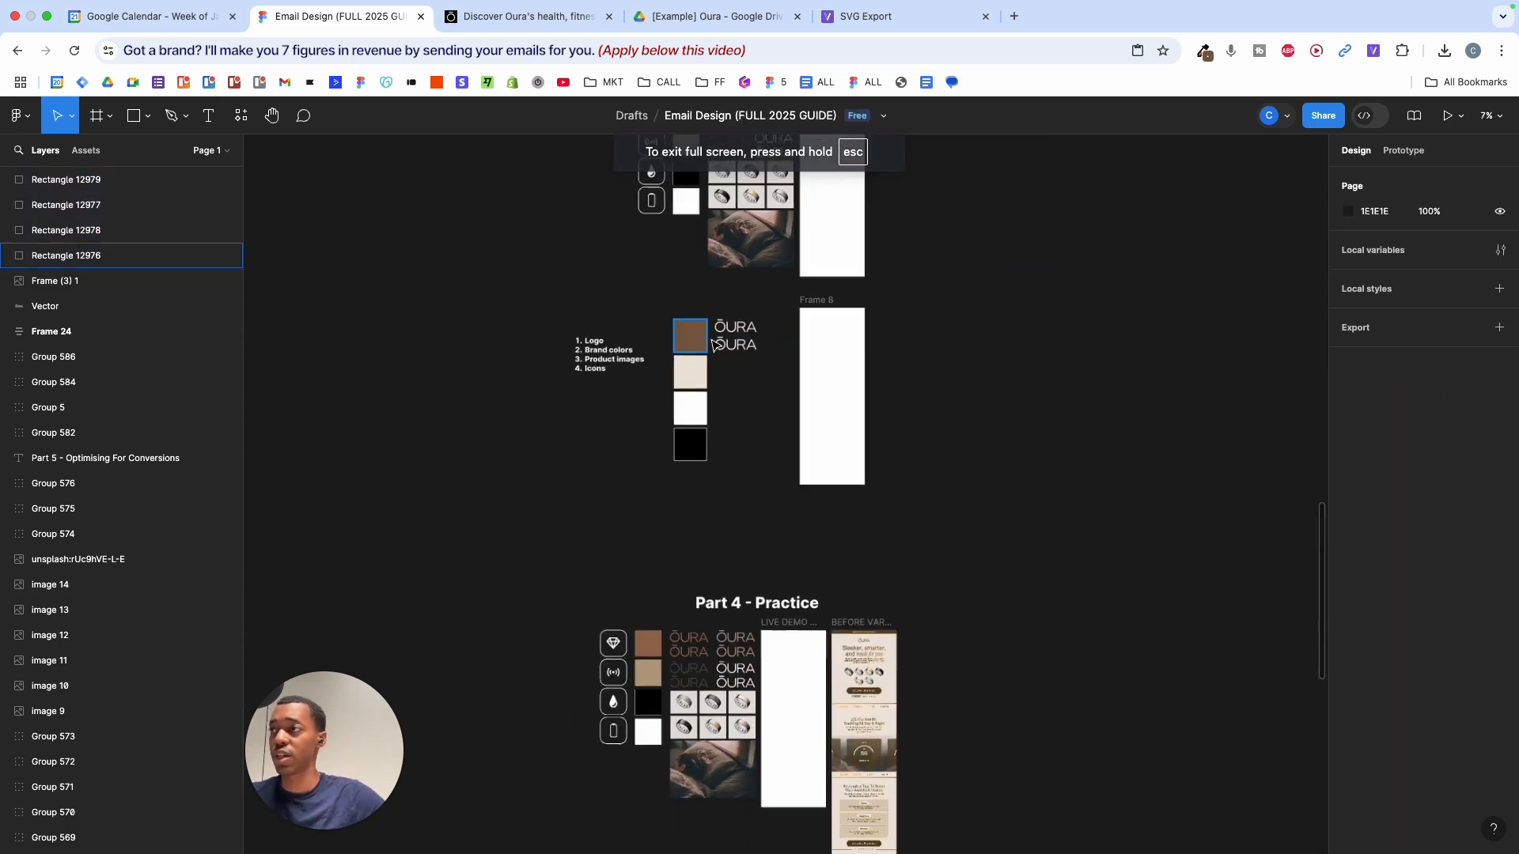
pyautogui.scroll(4, 714, 333)
pyautogui.scroll(5, 688, 511)
pyautogui.click(702, 408)
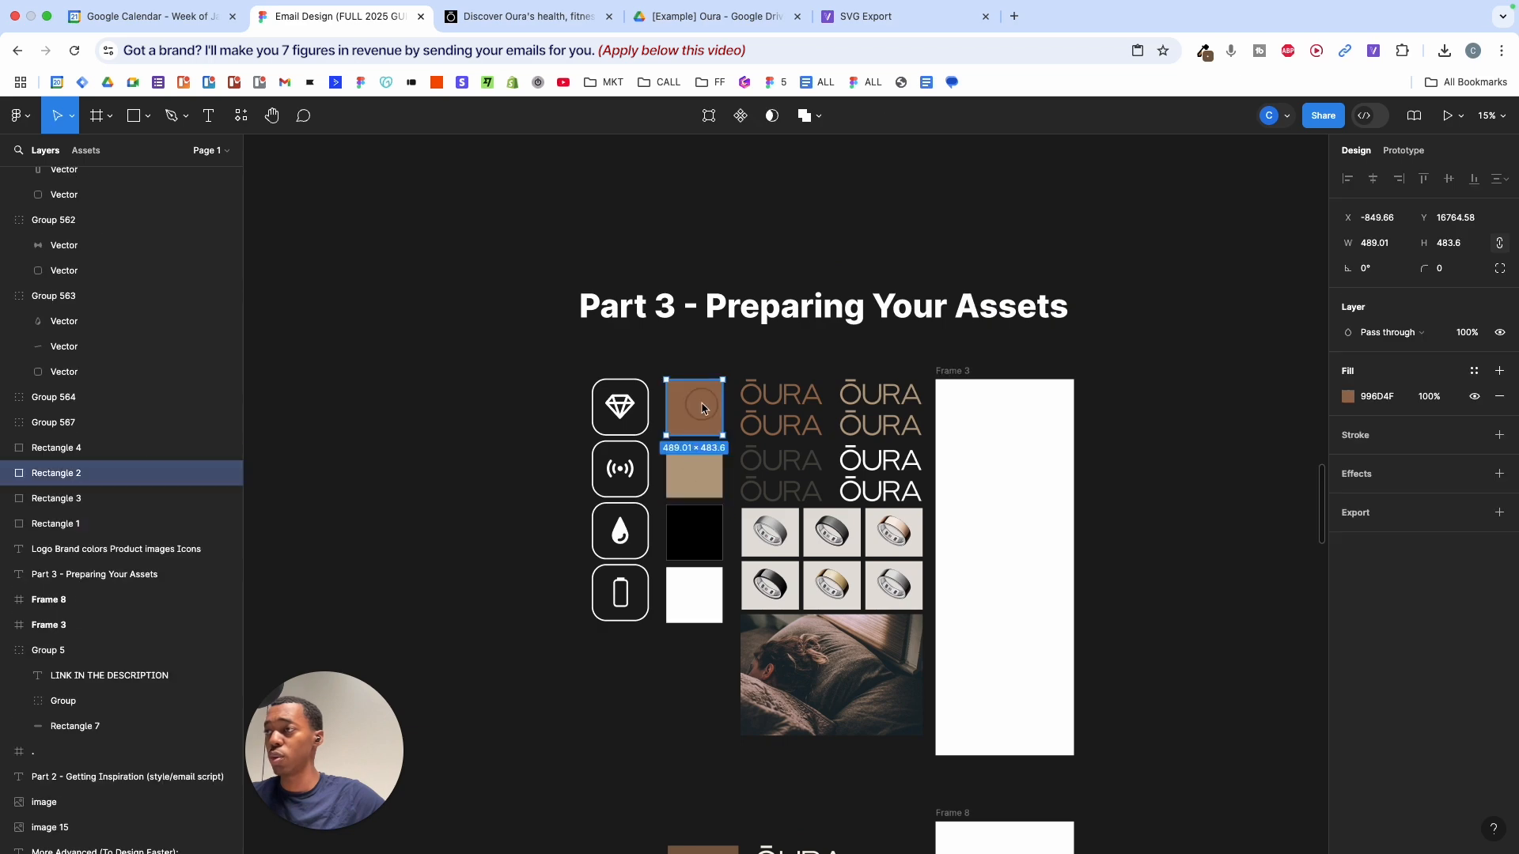
pyautogui.press('super+c')
pyautogui.press('super+c')
pyautogui.press('super+c')
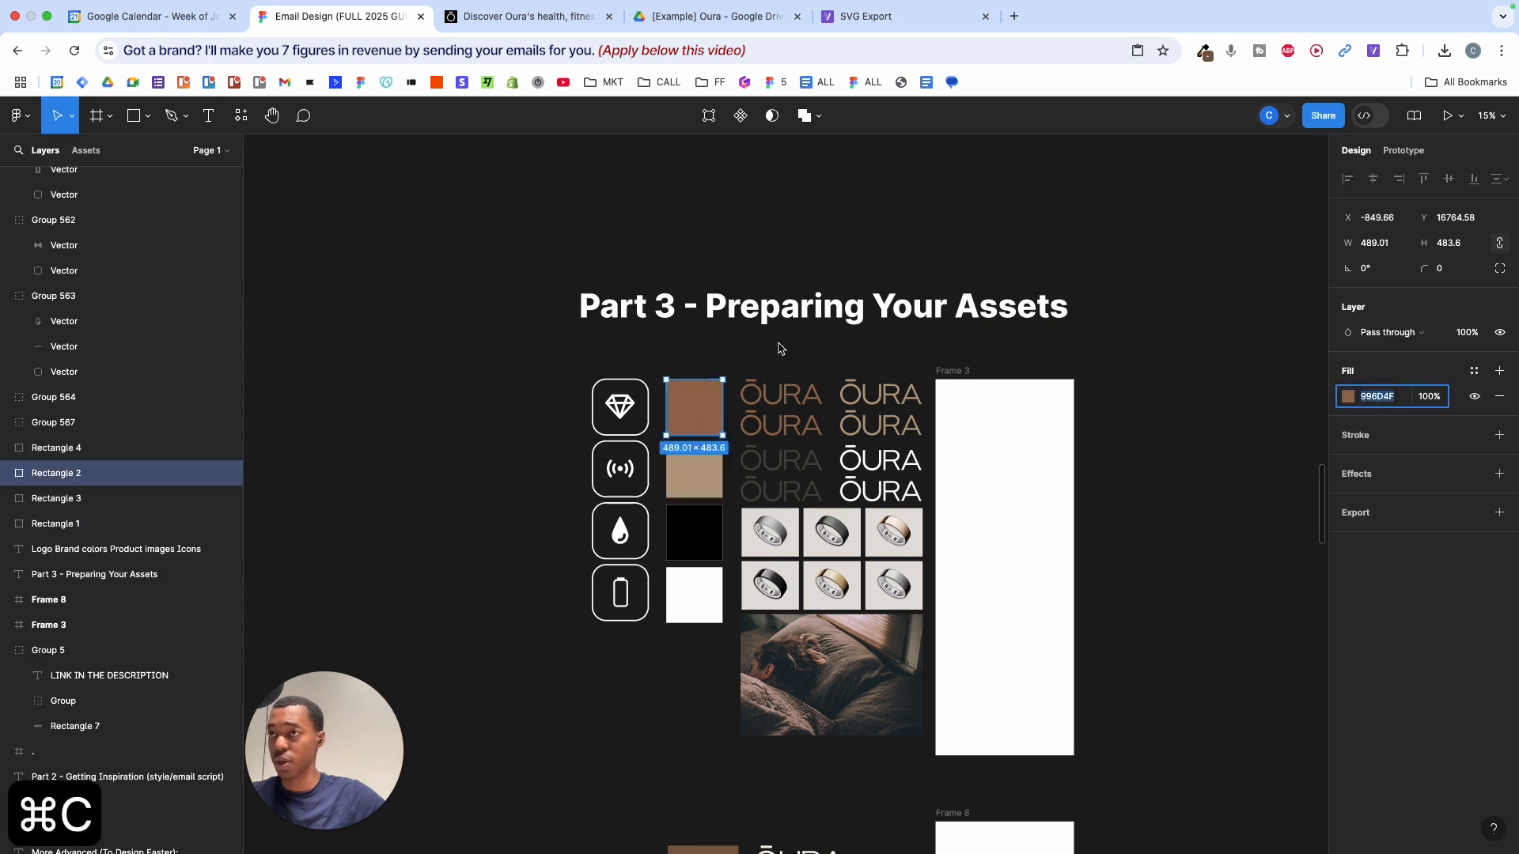
# - Paste 996D4F into the new brown swatch's fill
pyautogui.scroll(-10, 795, 372)
pyautogui.scroll(8, 819, 428)
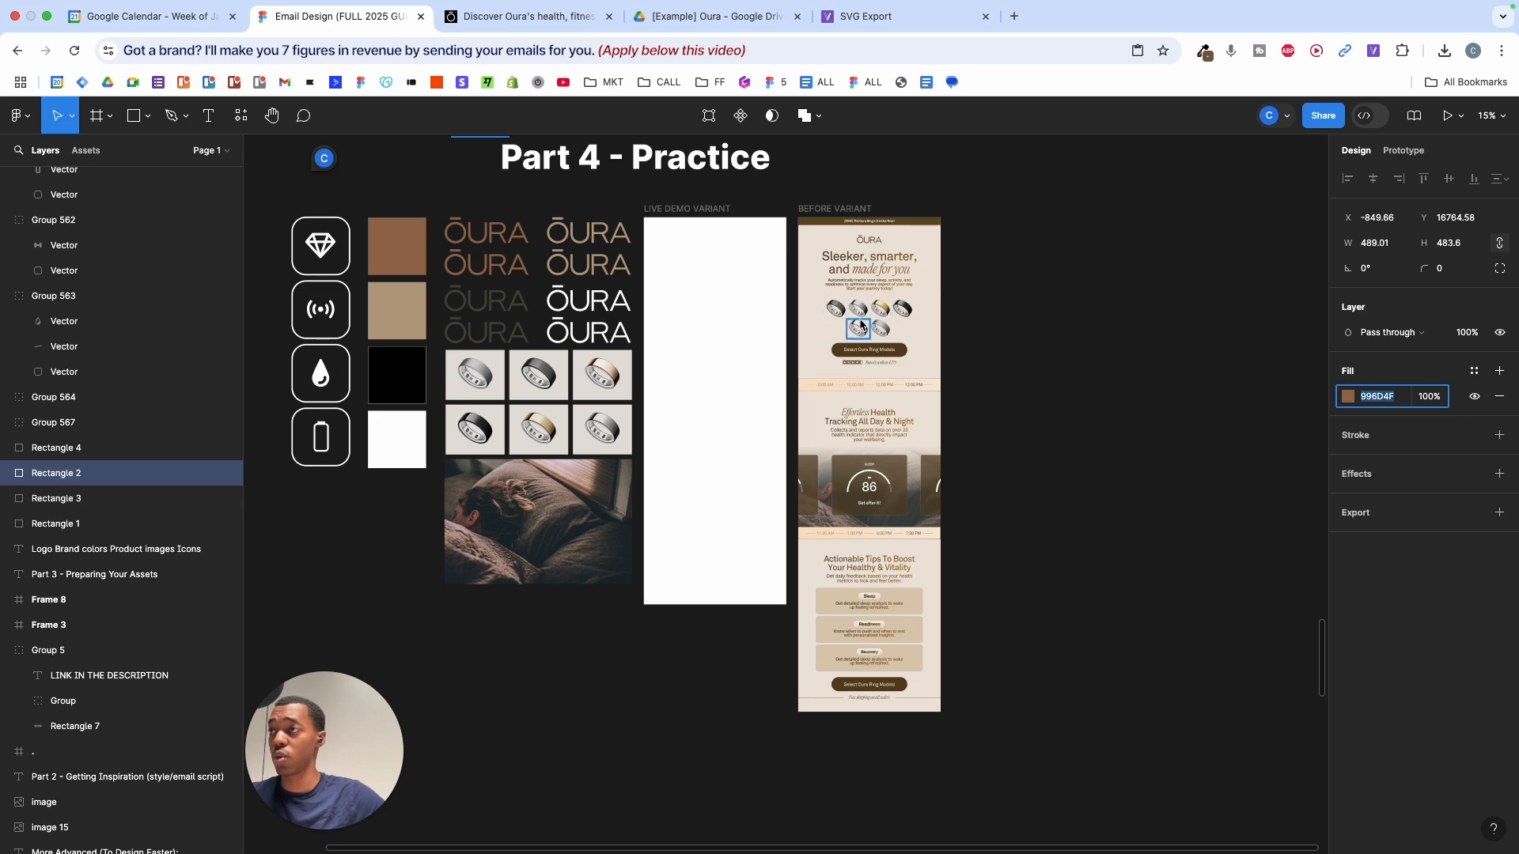
pyautogui.scroll(3, 860, 322)
pyautogui.scroll(-6, 574, 252)
pyautogui.scroll(5, 496, 253)
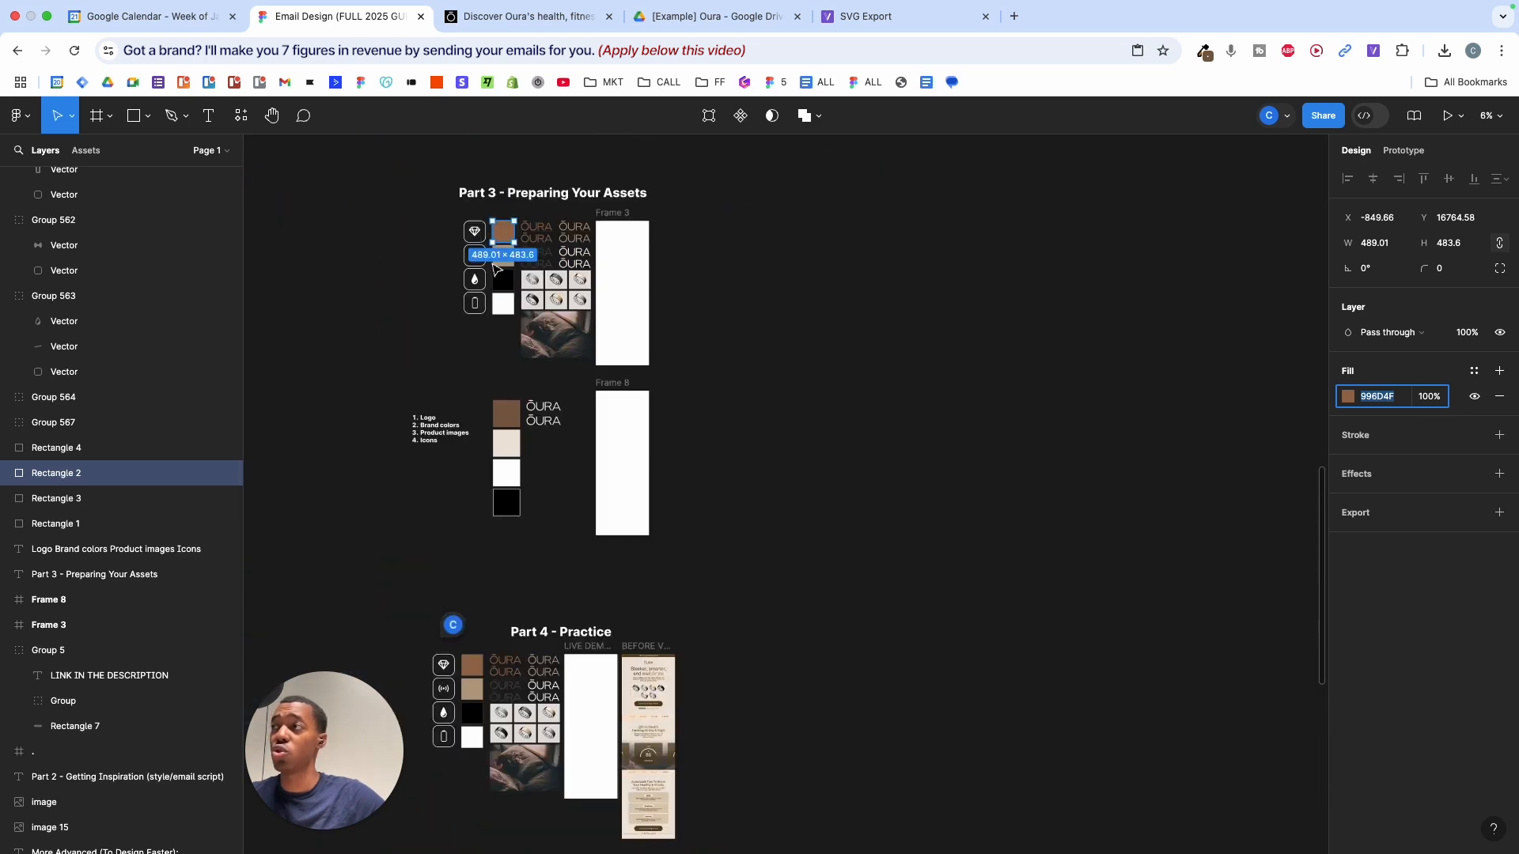
pyautogui.scroll(3, 497, 269)
pyautogui.scroll(4, 510, 387)
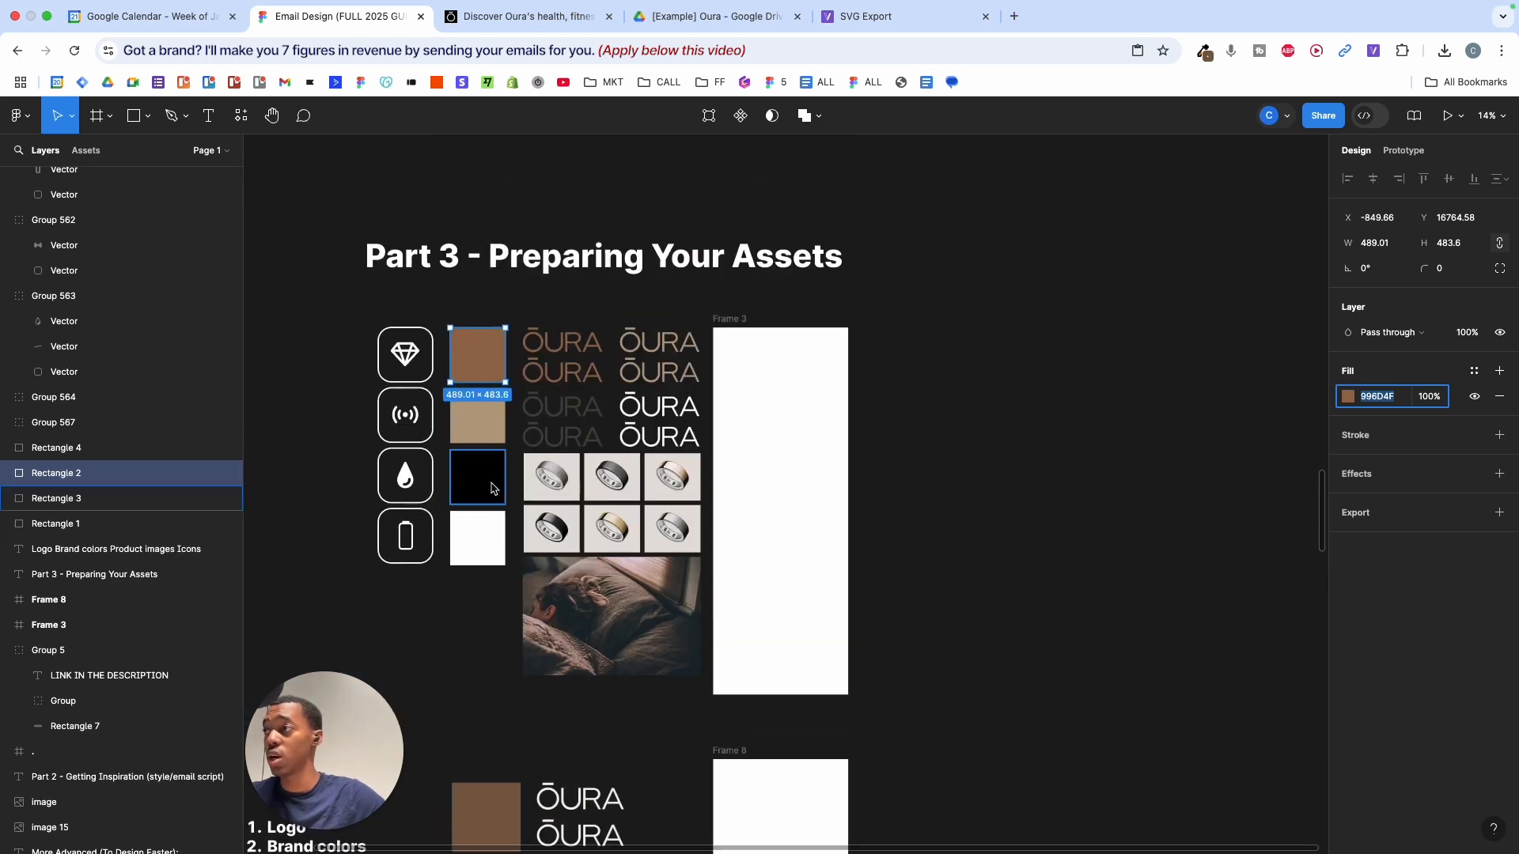
pyautogui.click(510, 411)
pyautogui.moveTo(491, 443); pyautogui.dragTo(491, 593)
pyautogui.click(491, 594)
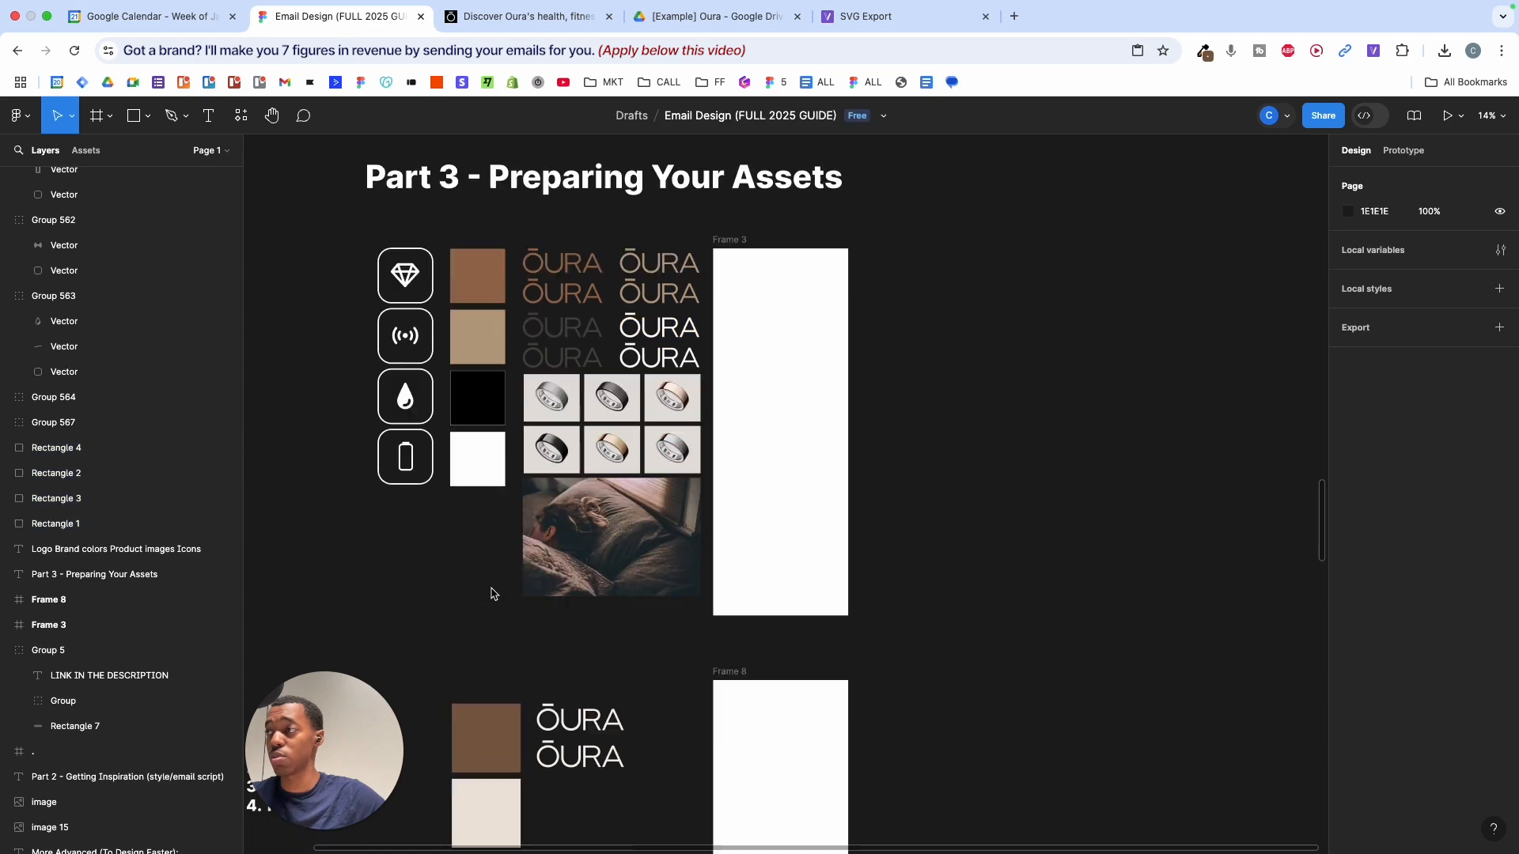
pyautogui.scroll(-5, 475, 443)
pyautogui.moveTo(459, 299); pyautogui.dragTo(485, 660)
pyautogui.click(495, 452)
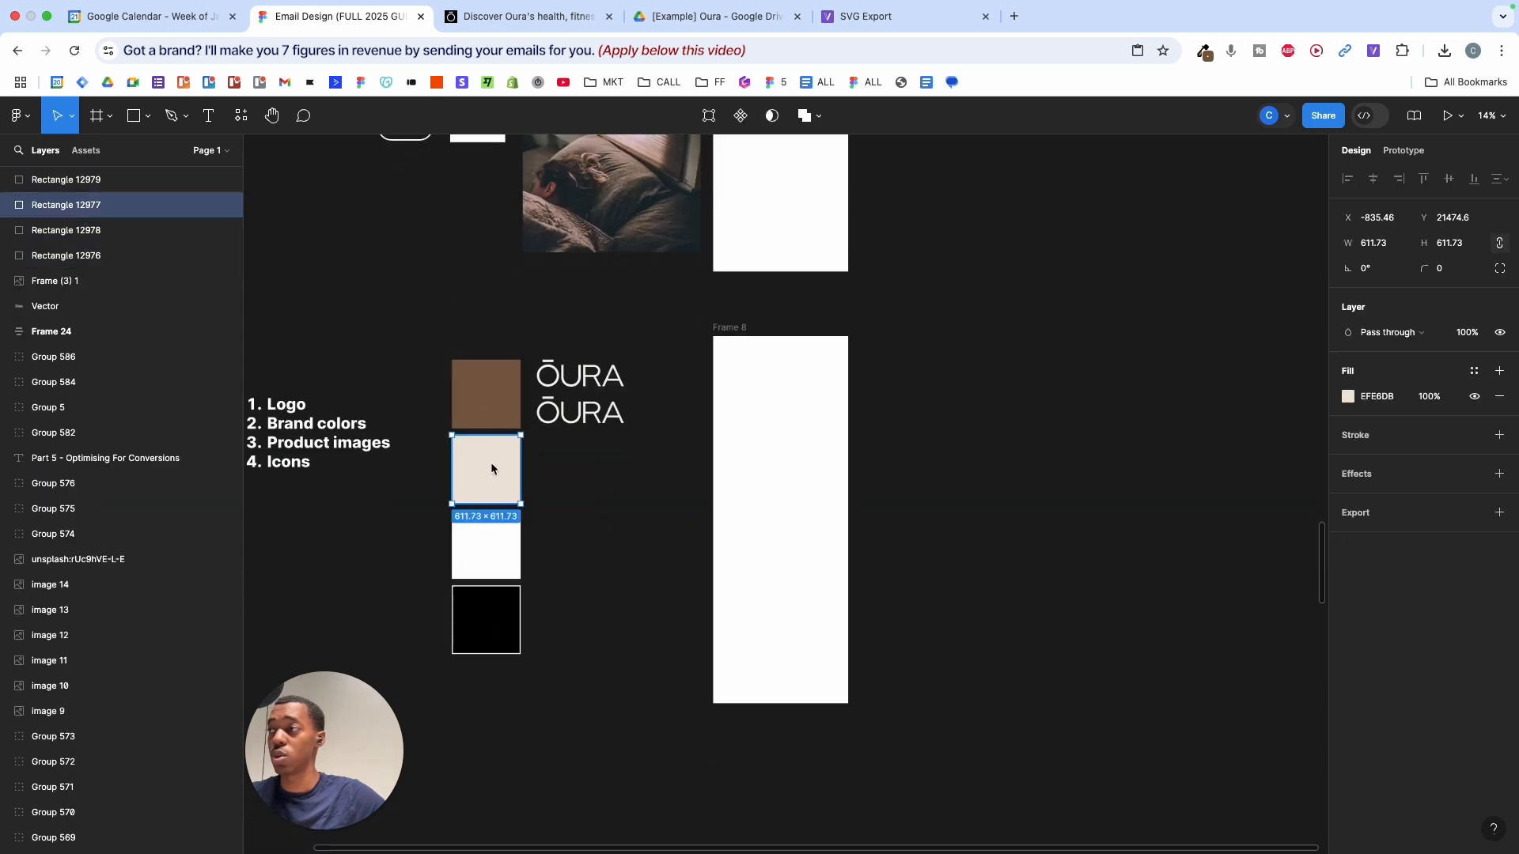
pyautogui.click(548, 17)
pyautogui.scroll(-10, 789, 285)
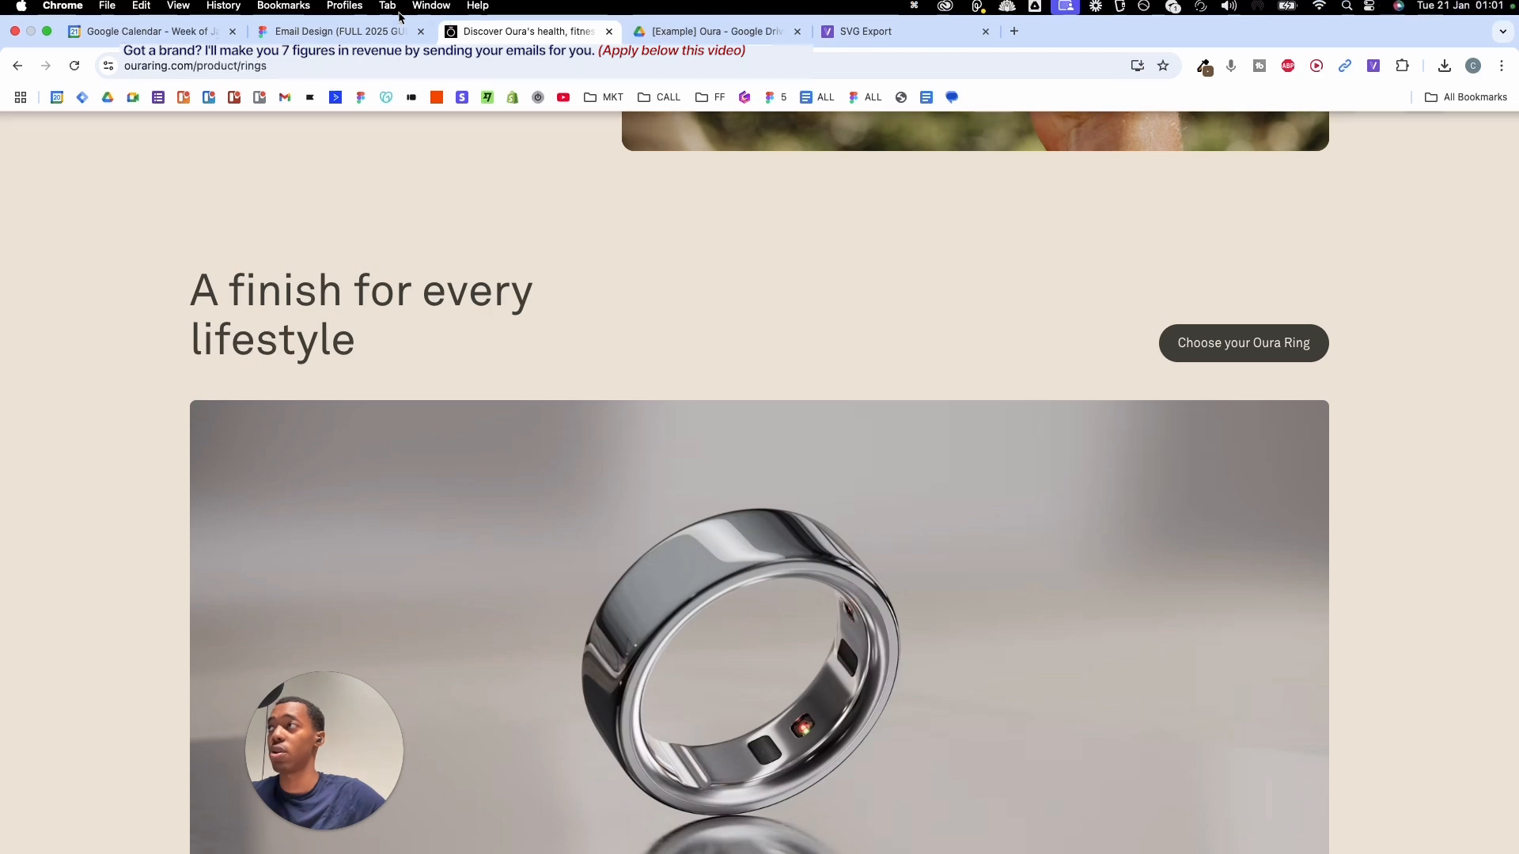
pyautogui.click(340, 16)
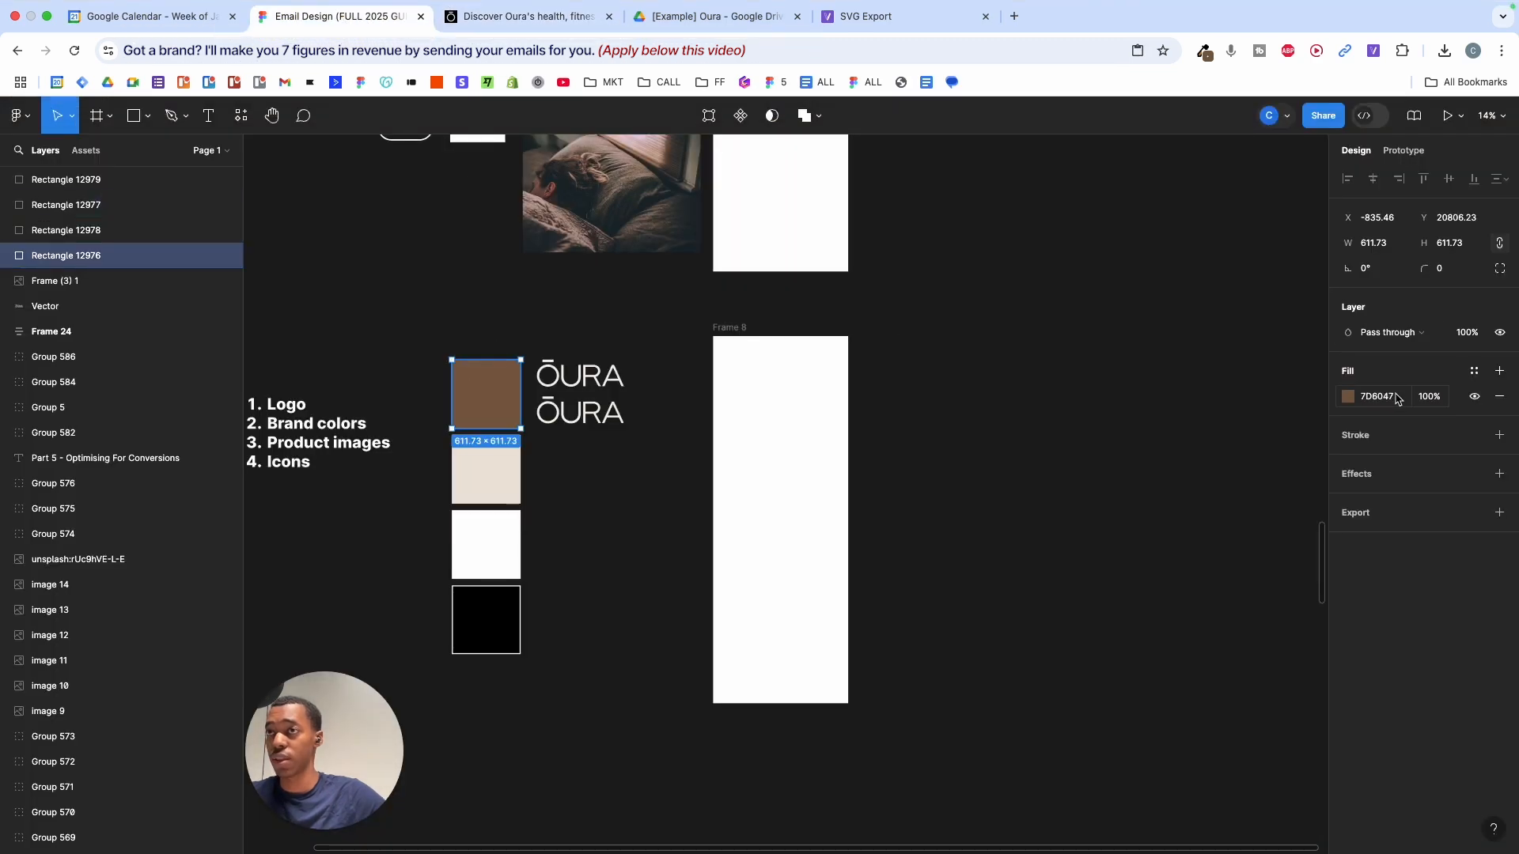
pyautogui.write('996D4F')
pyautogui.press('Return')
# - Copy Part 3's tan B8A082 and apply it to the beige swatch's fill
pyautogui.scroll(5, 510, 365)
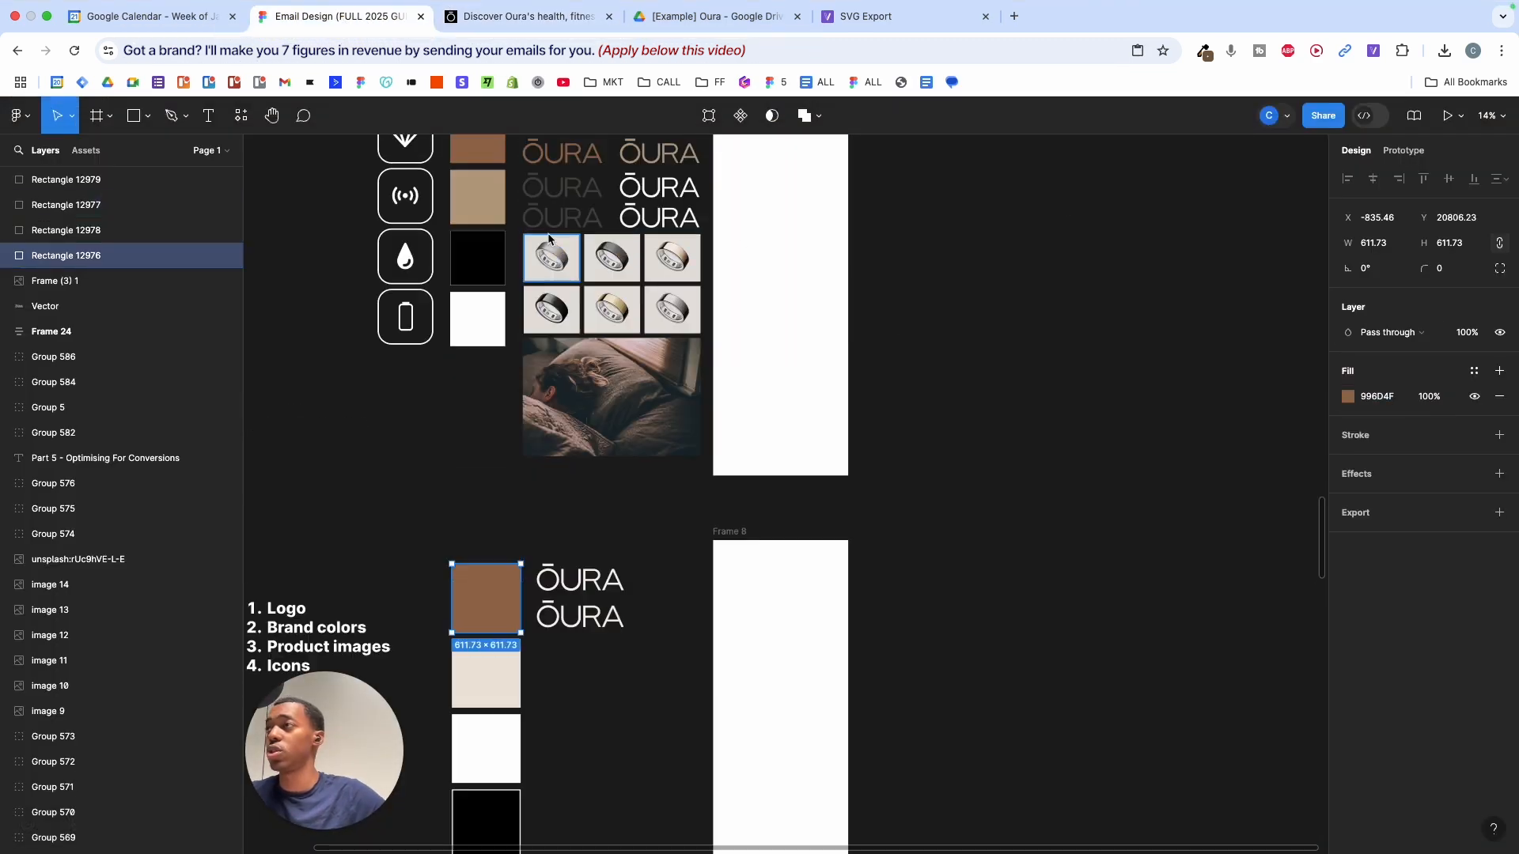
pyautogui.click(504, 367)
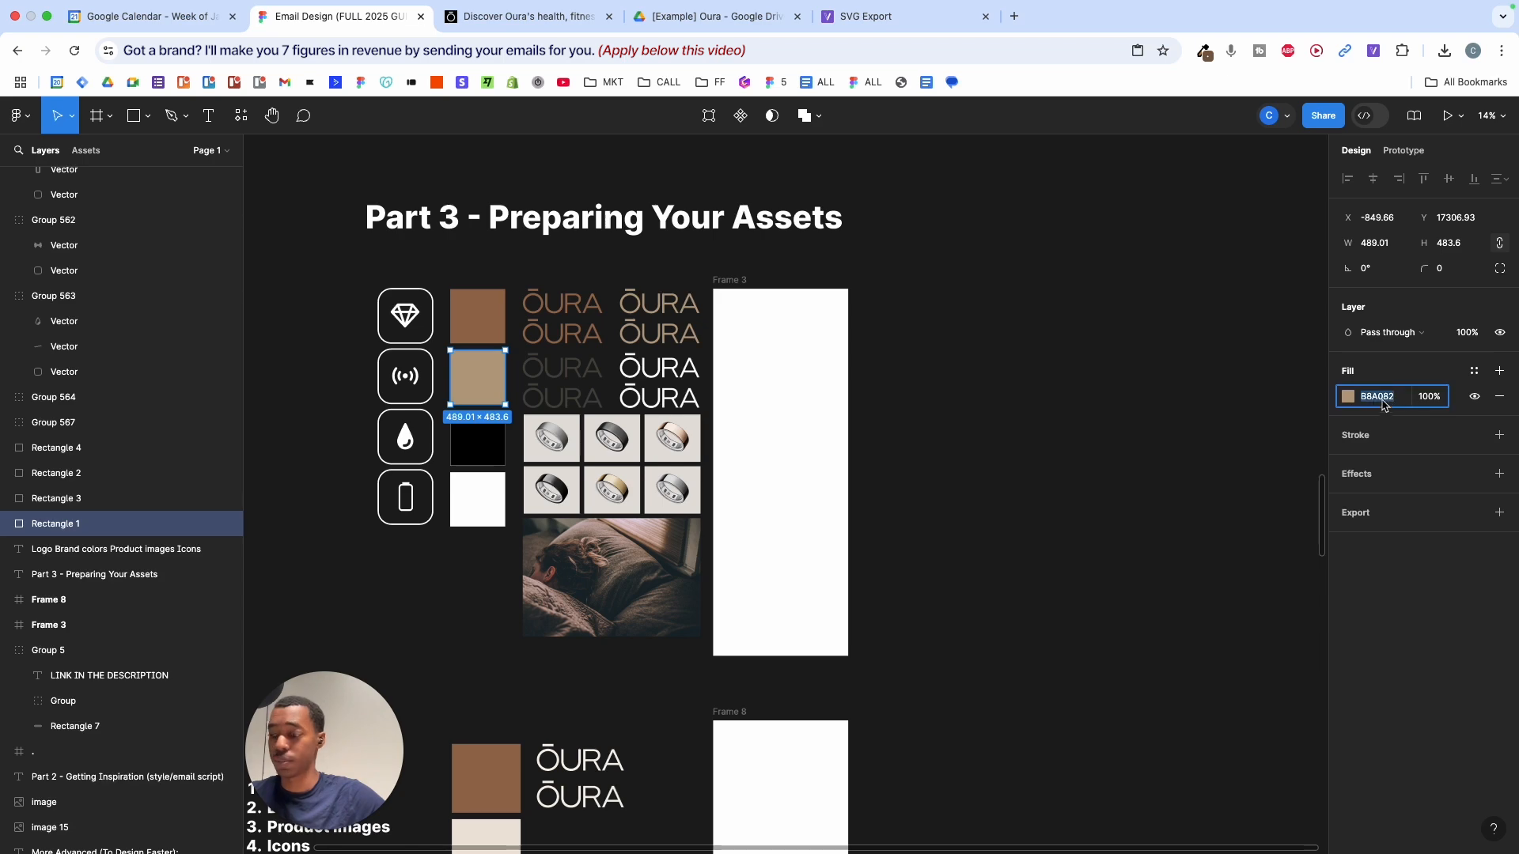
pyautogui.press('super+c')
pyautogui.scroll(-4, 958, 400)
pyautogui.click(472, 544)
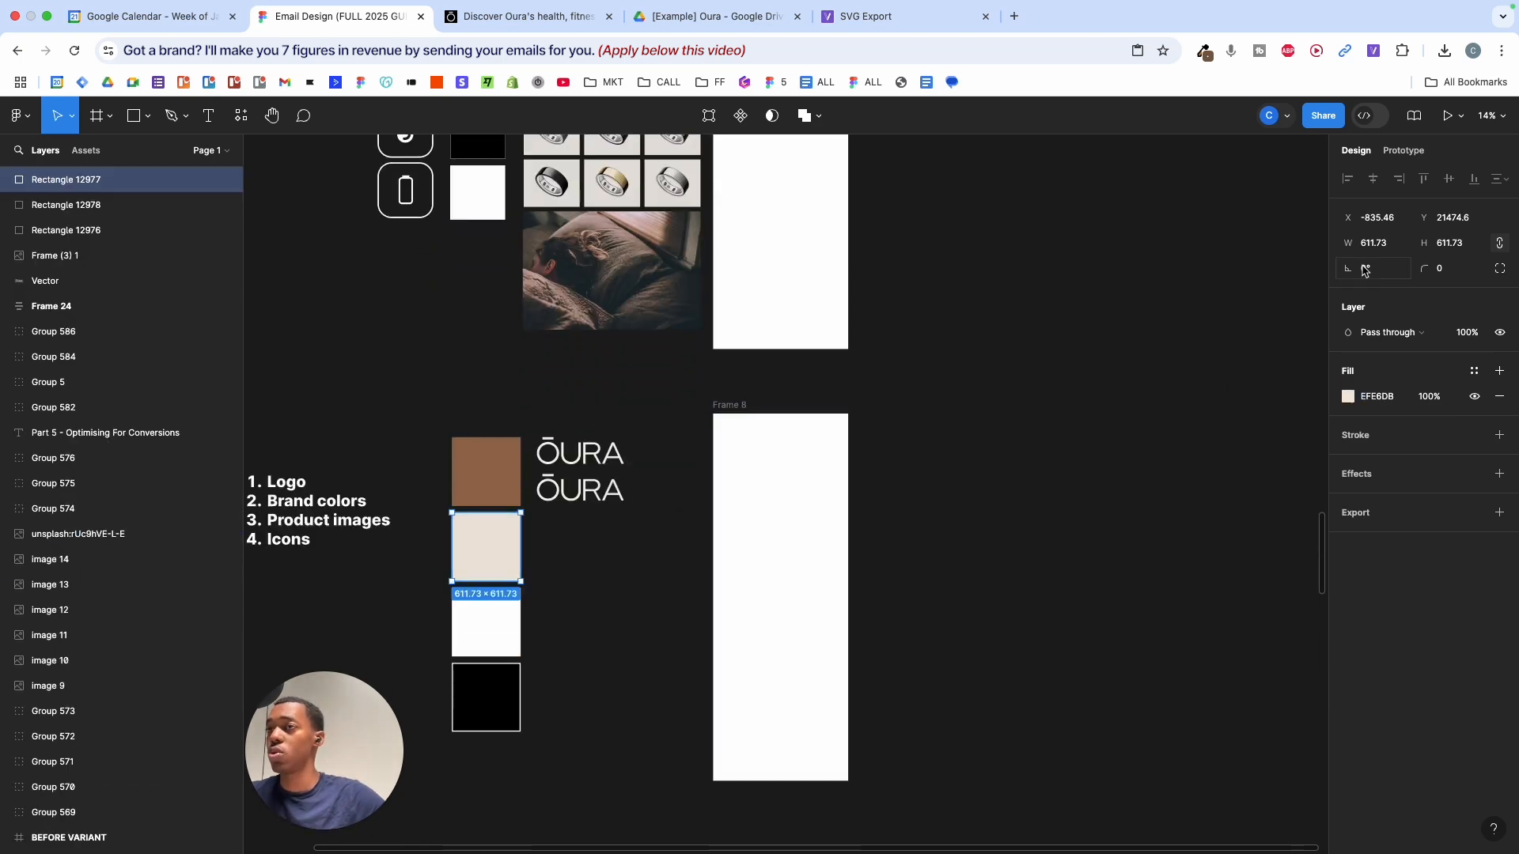
pyautogui.press('super+v')
pyautogui.press('Return')
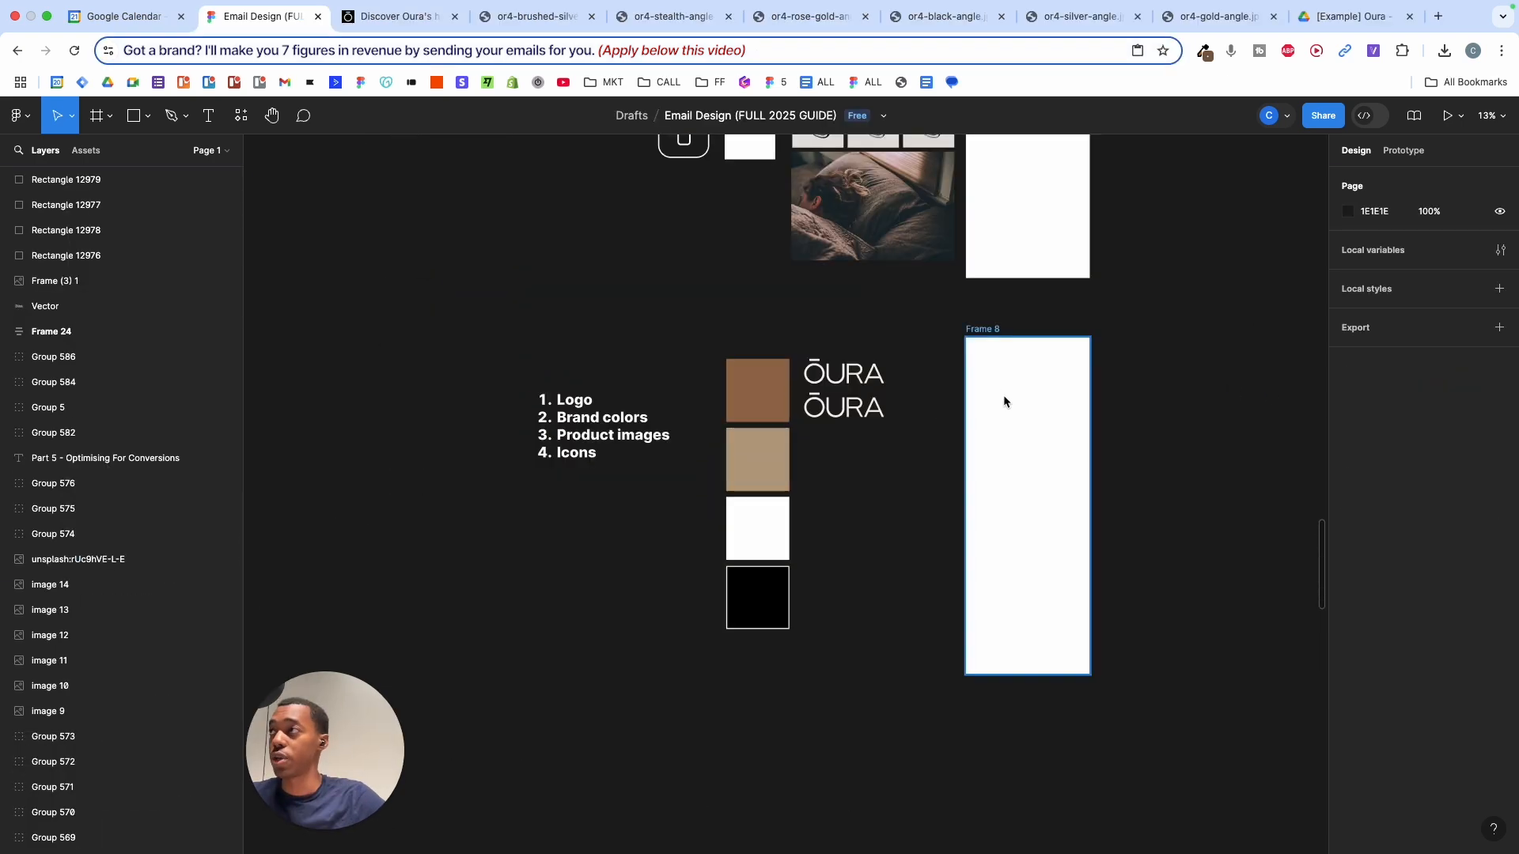
pyautogui.scroll(3, 1003, 395)
pyautogui.scroll(-3, 1007, 399)
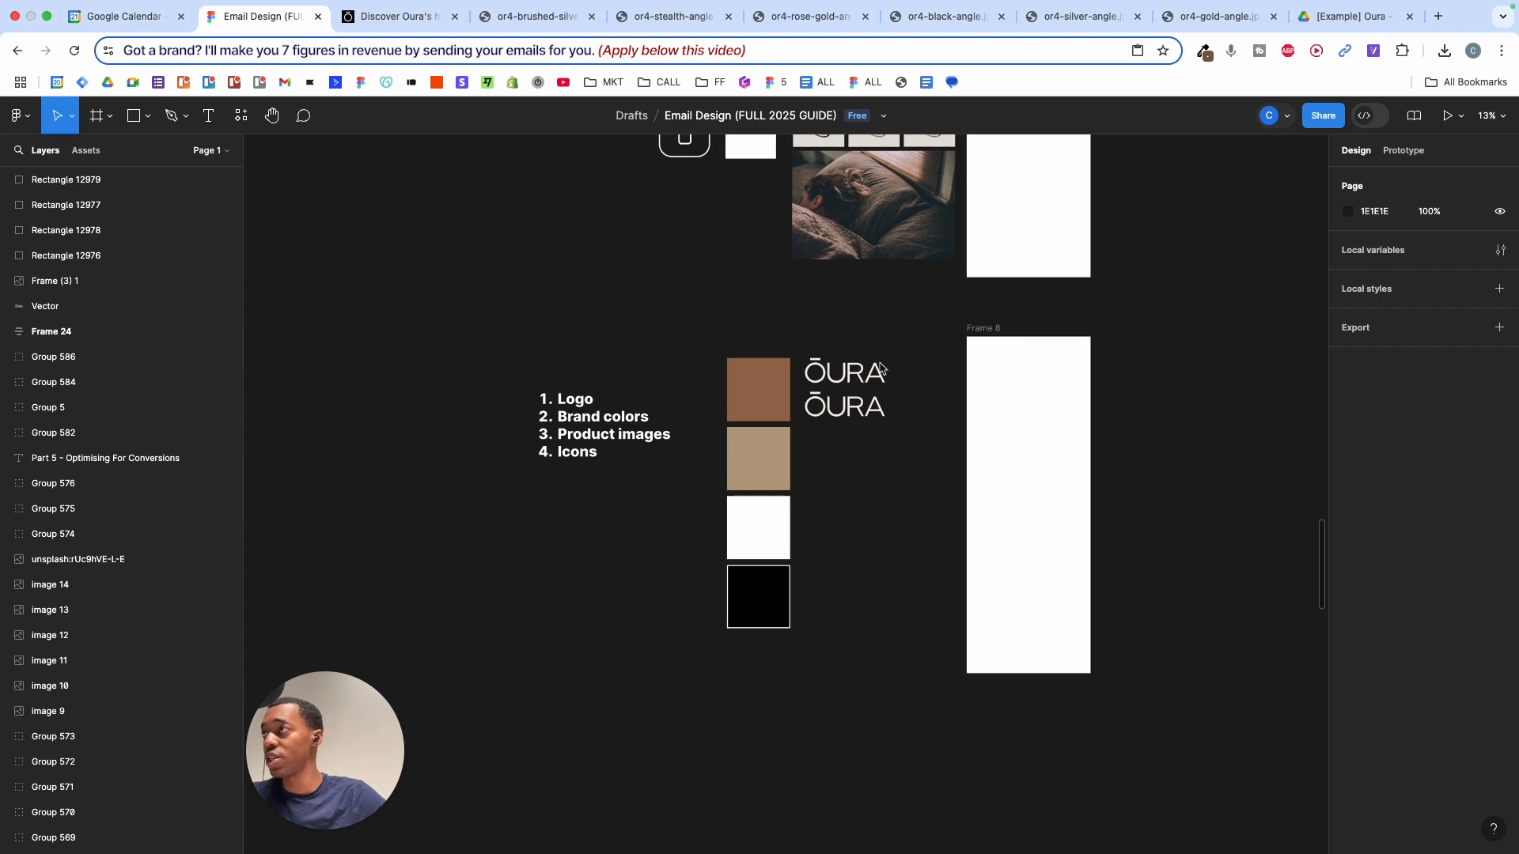
# - On the Oura site, open the Oura Ring 4 finish selector and show the silver ring close-up
pyautogui.click(357, 17)
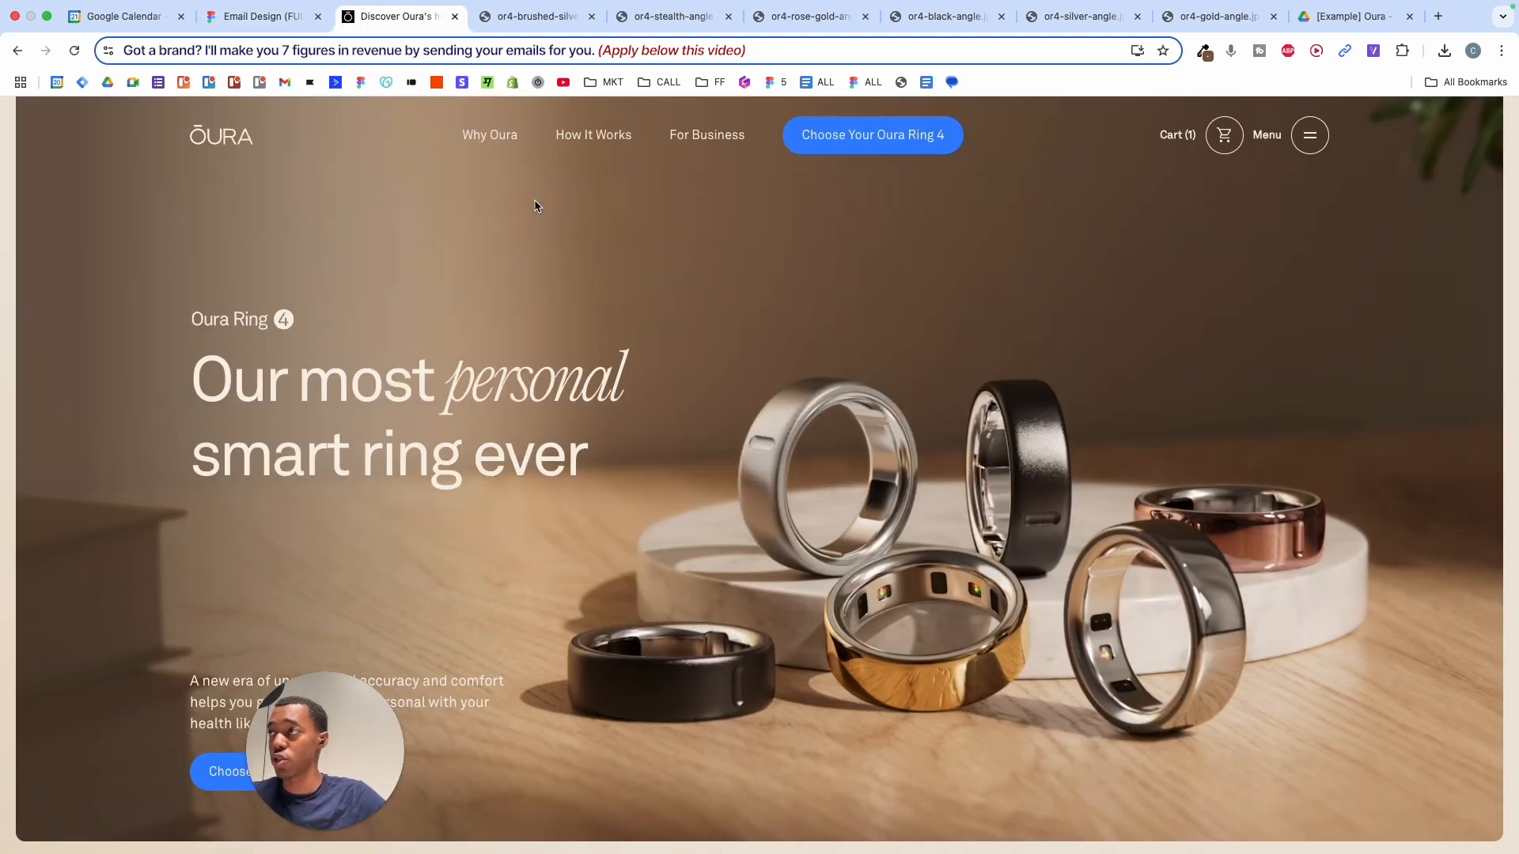
pyautogui.scroll(-5, 758, 200)
pyautogui.scroll(3, 758, 317)
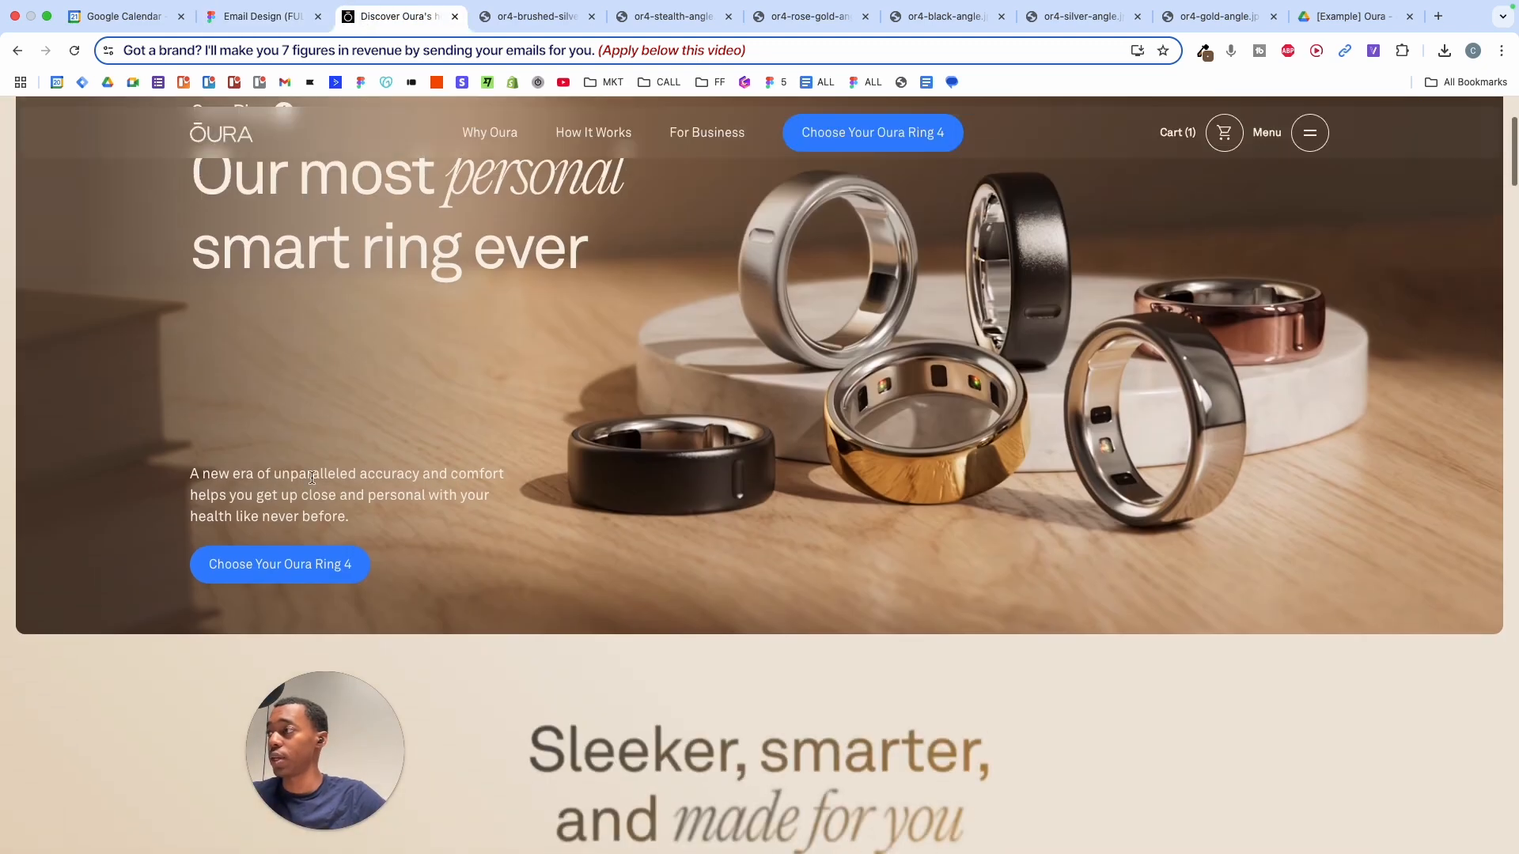
pyautogui.click(299, 568)
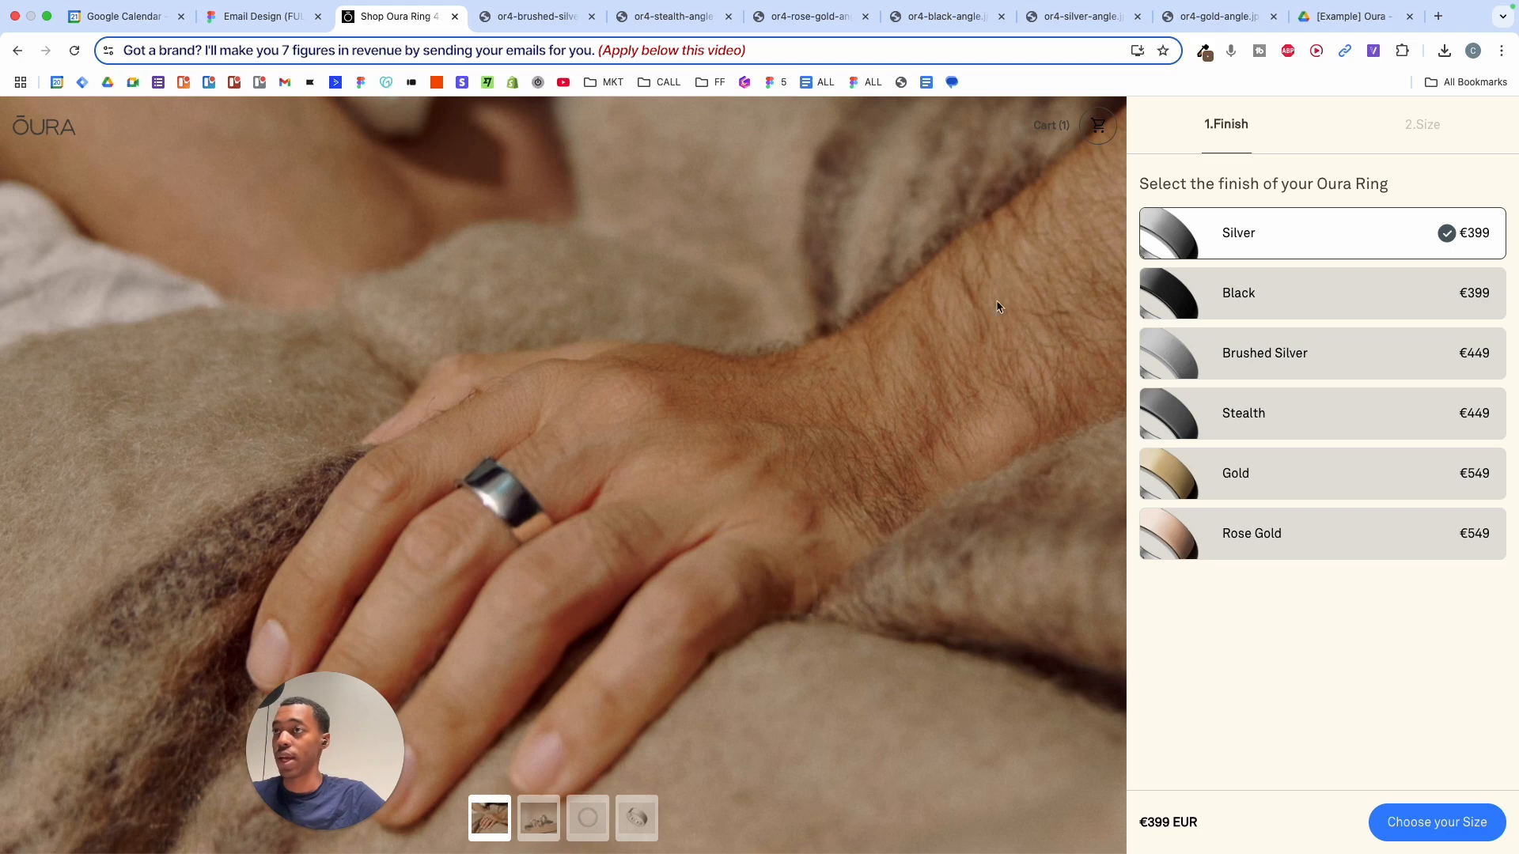
pyautogui.click(638, 817)
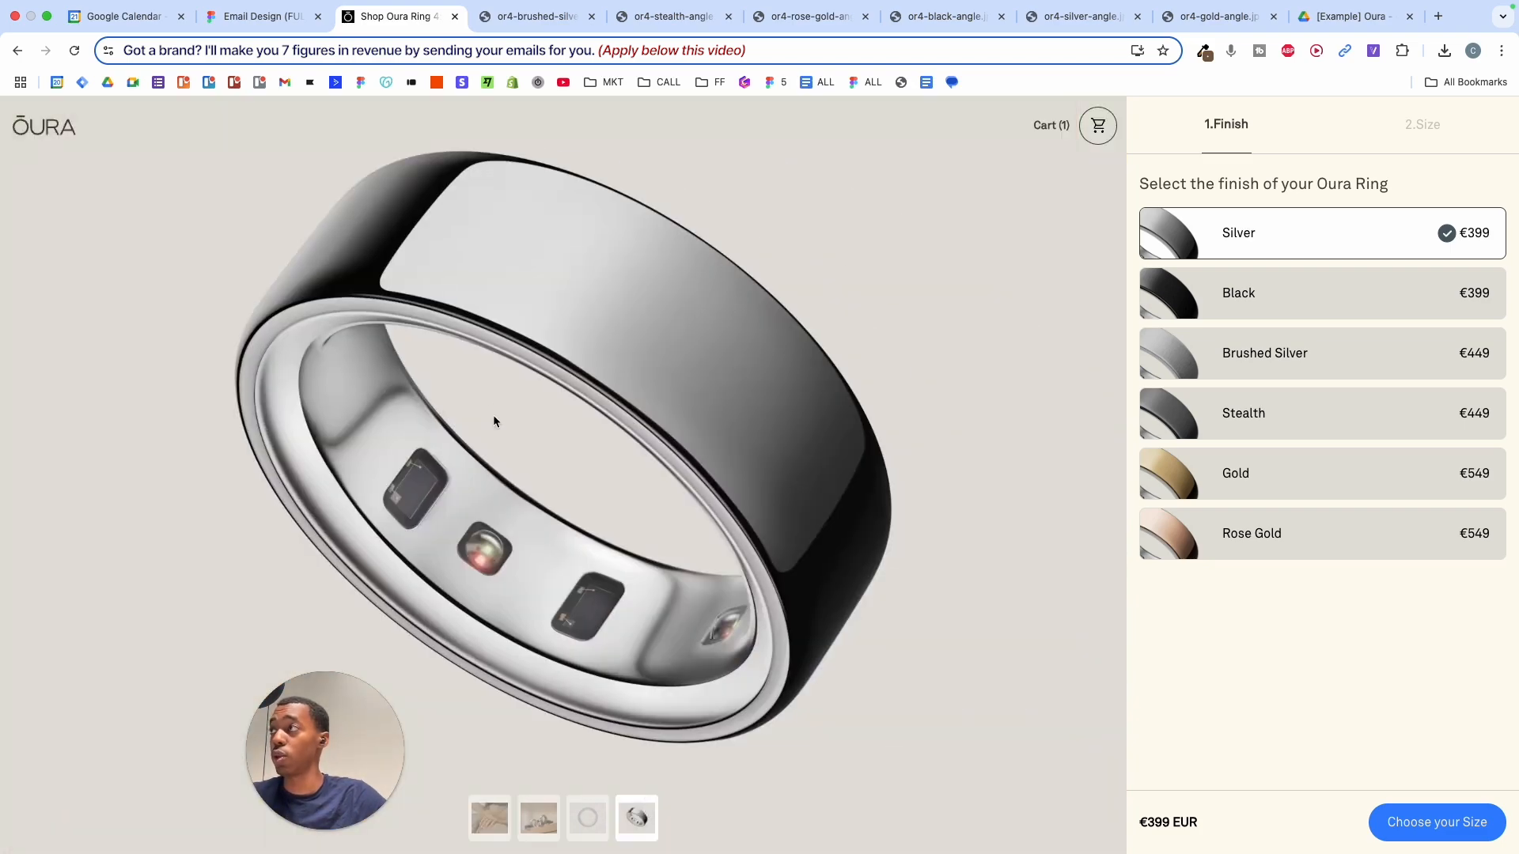
pyautogui.rightClick(497, 293)
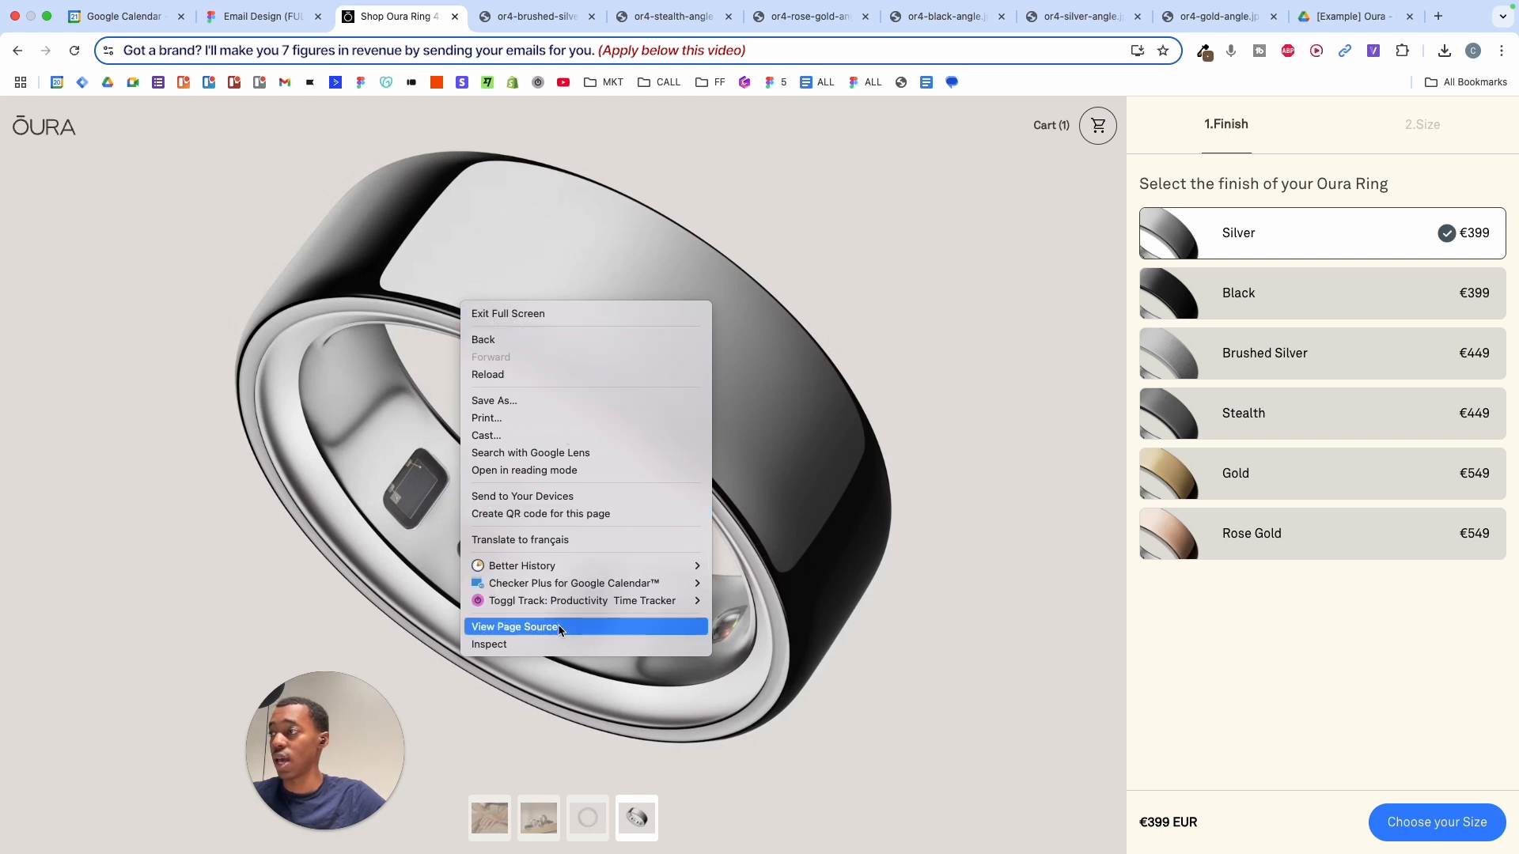
# - Open Chrome DevTools on the page with the silver ring render displayed
pyautogui.click(487, 644)
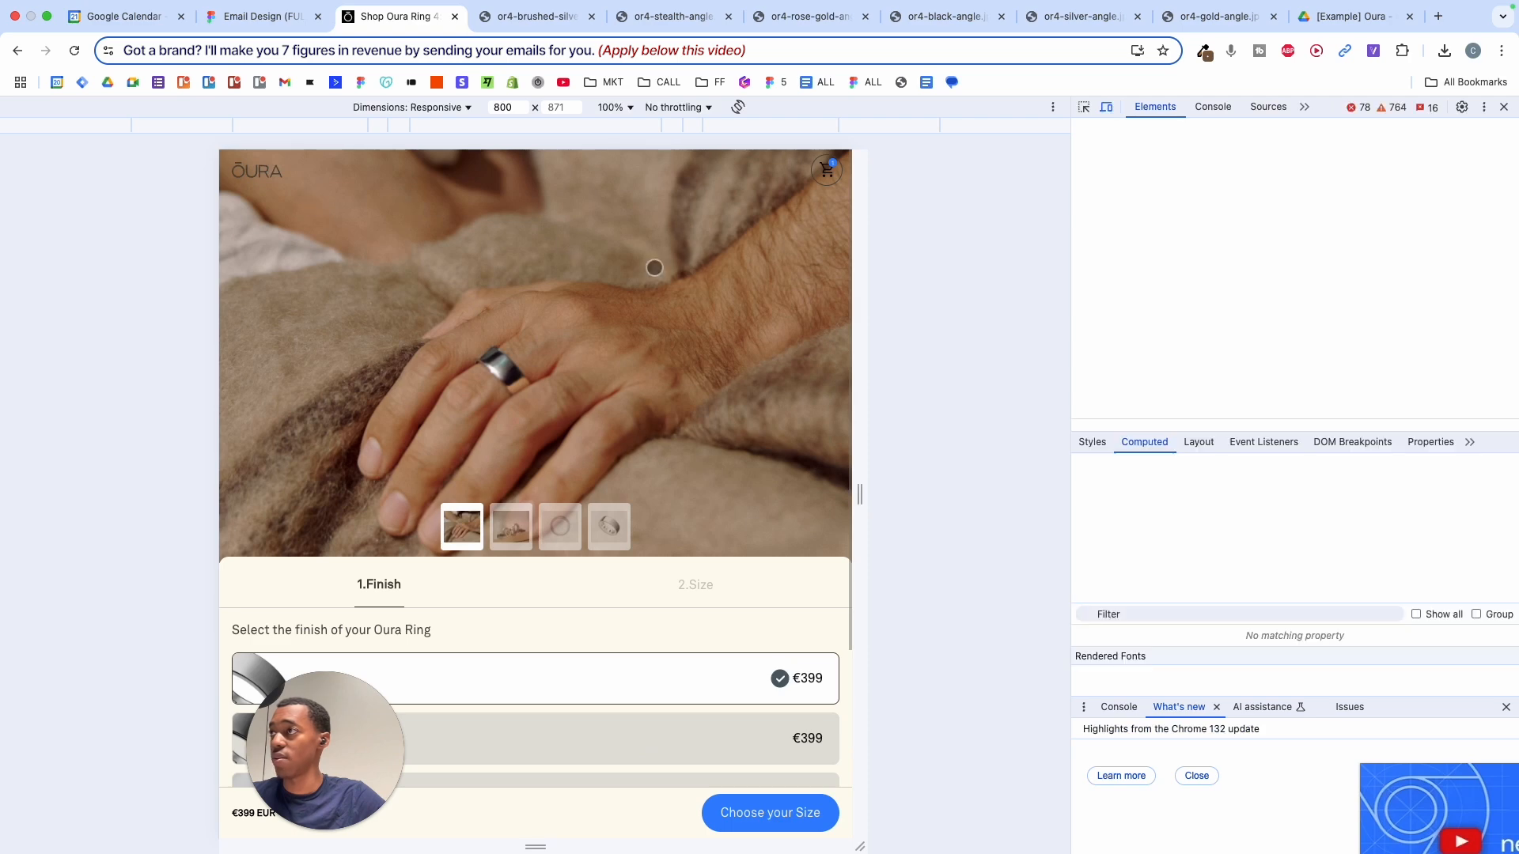
pyautogui.click(630, 527)
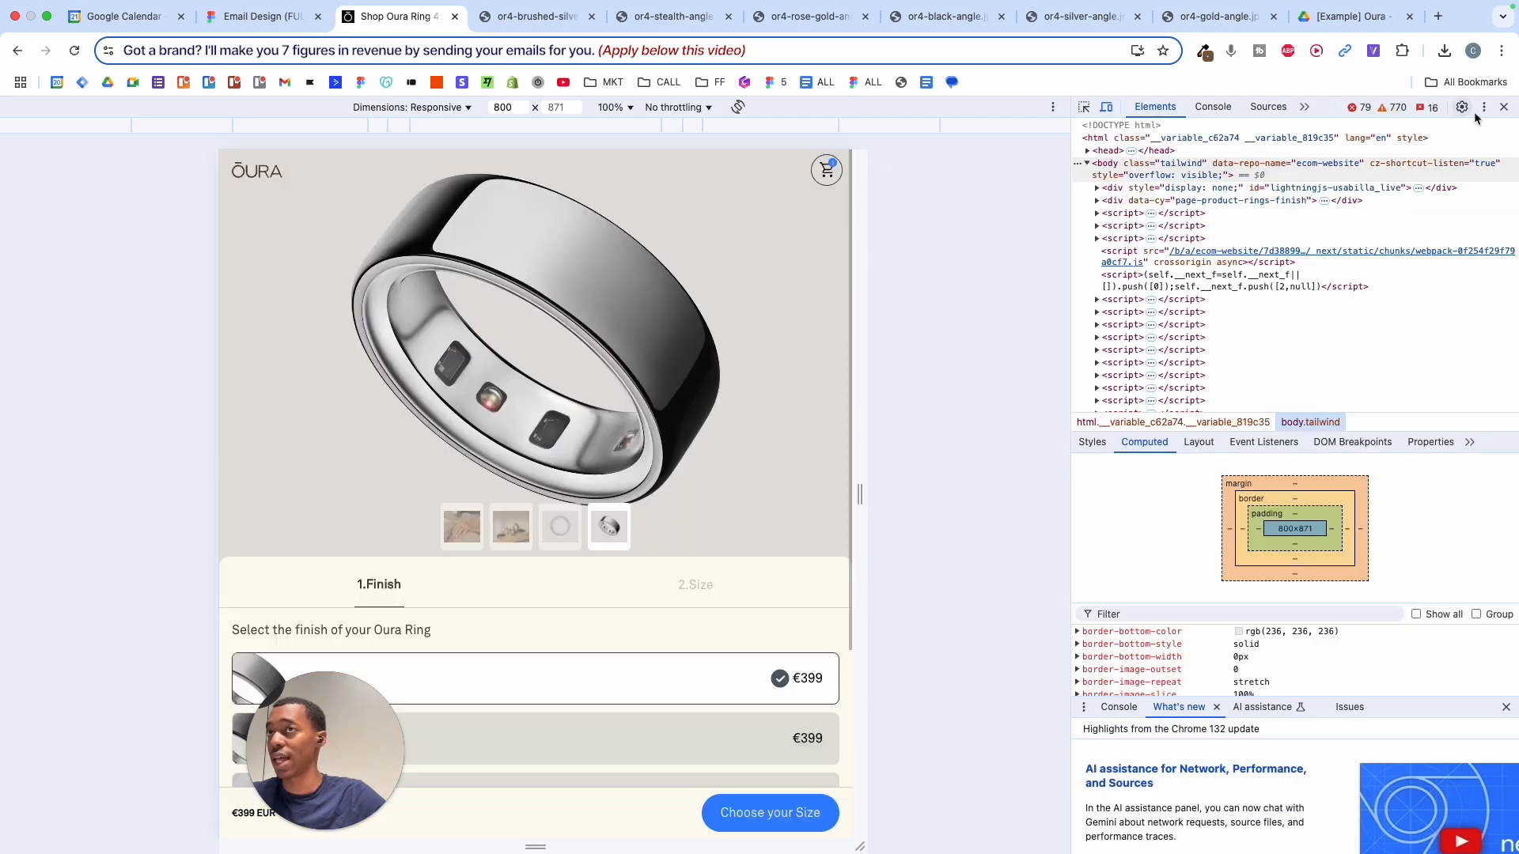
pyautogui.click(1502, 108)
pyautogui.rightClick(545, 346)
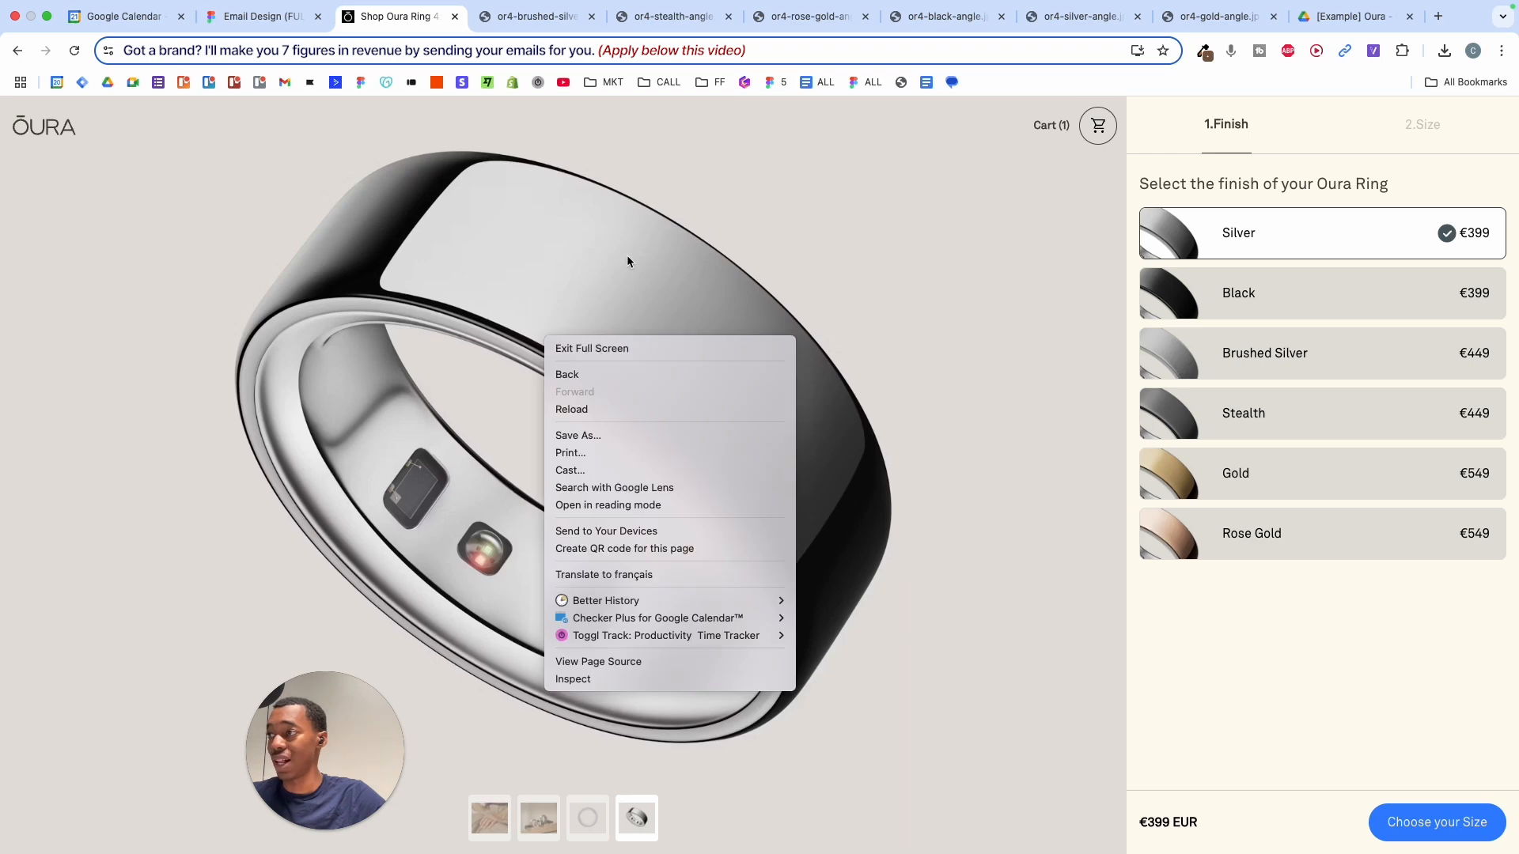
pyautogui.click(577, 680)
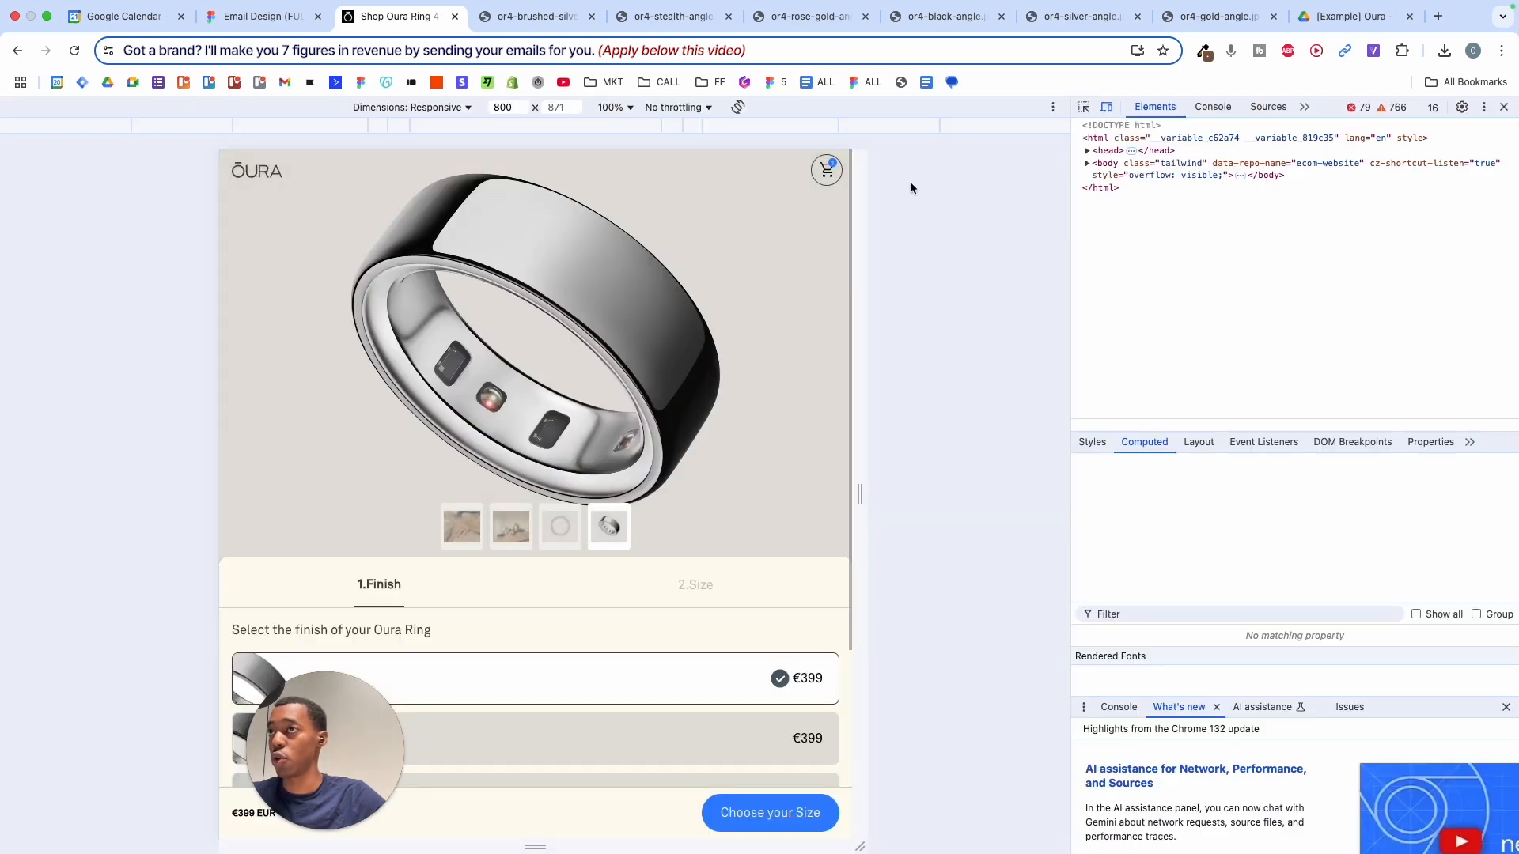
# - Locate the ring's img element and preview its 1920×1627 source file
pyautogui.click(1085, 107)
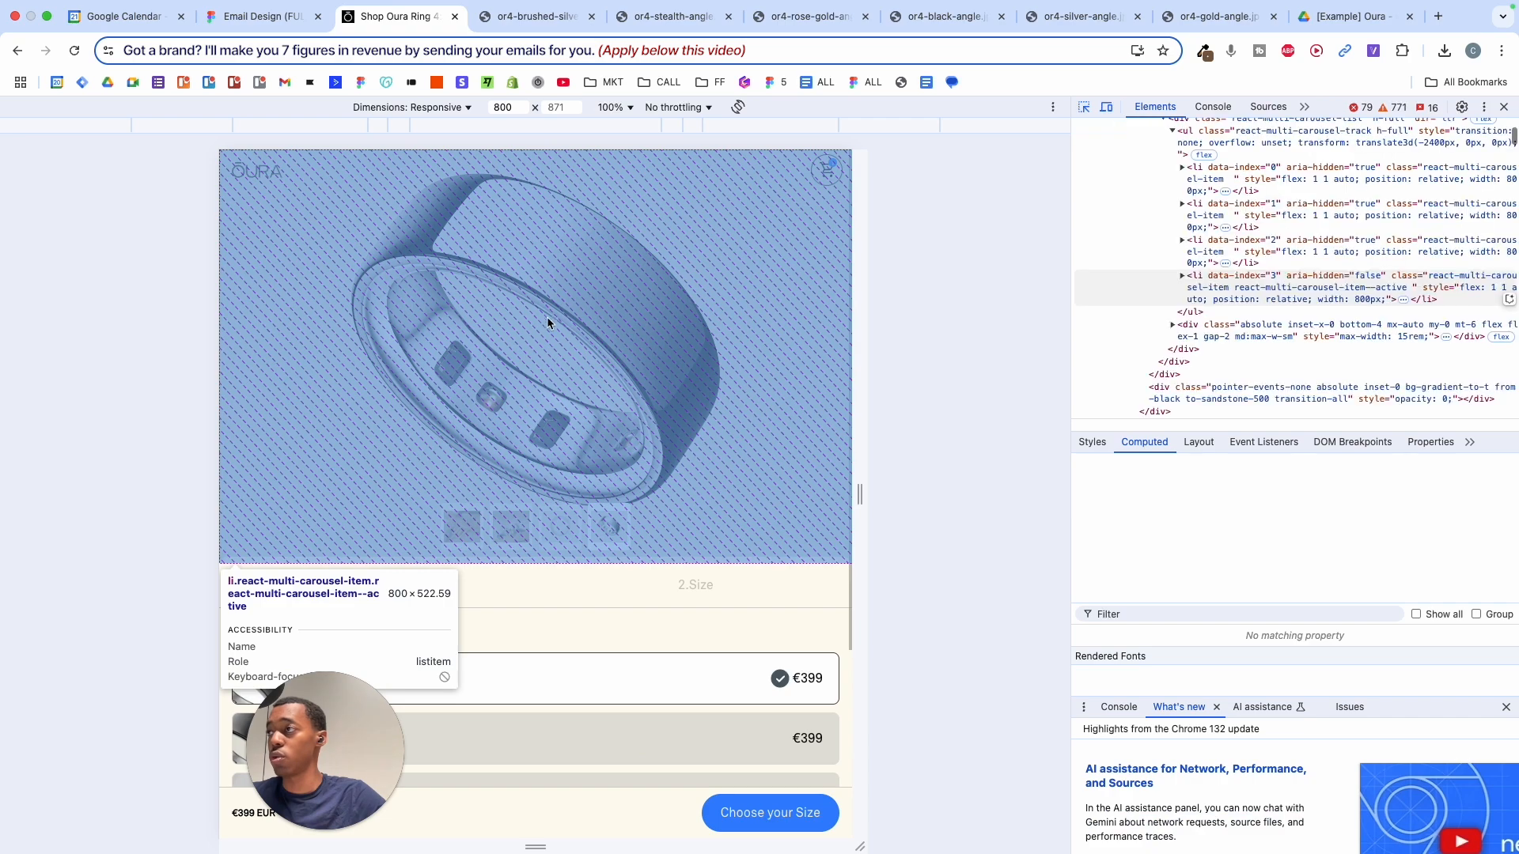
pyautogui.click(544, 322)
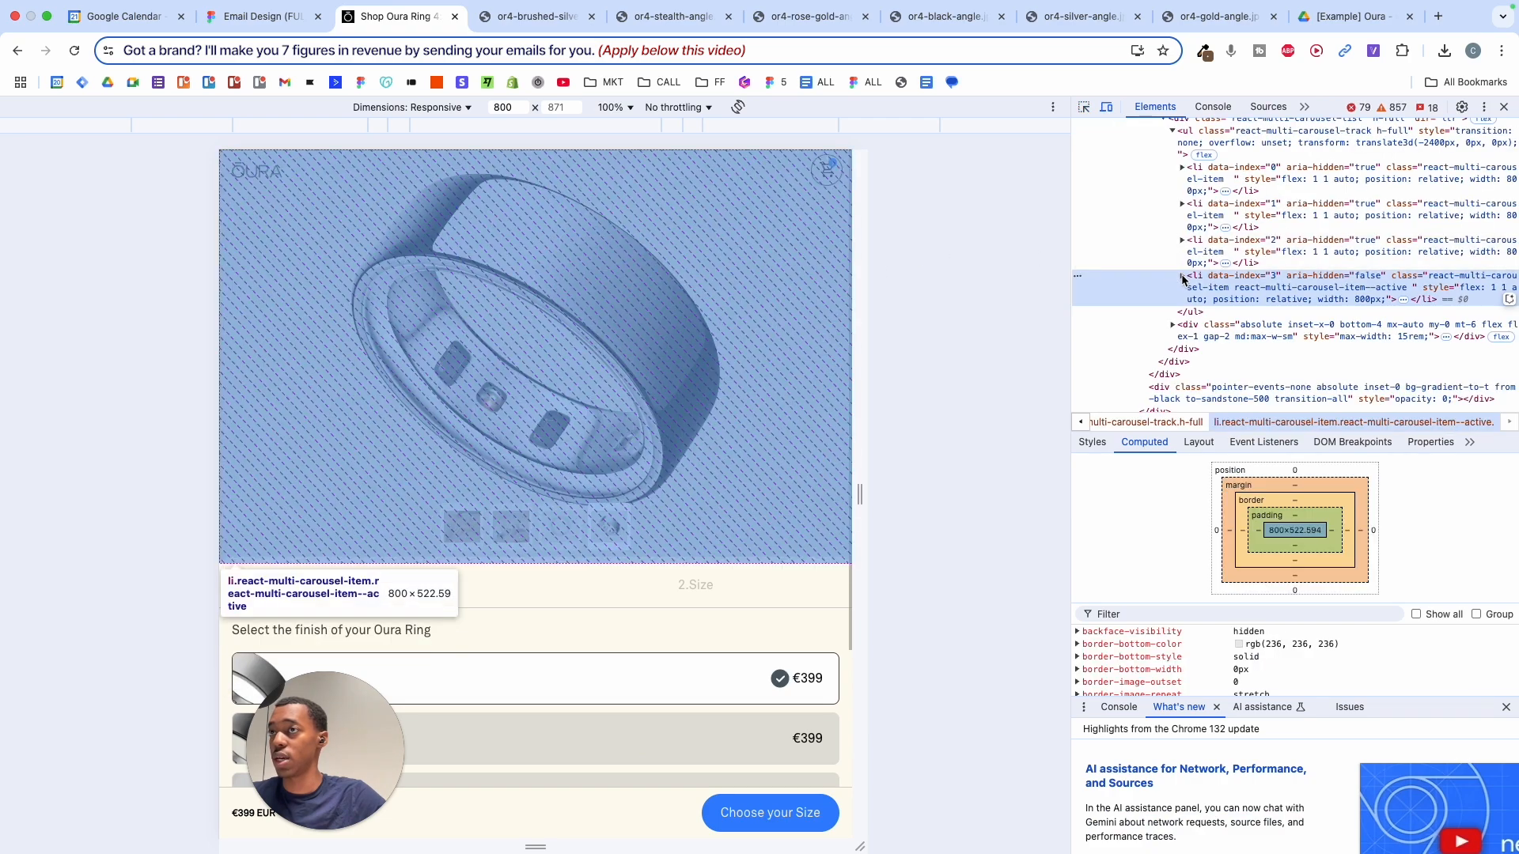
pyautogui.click(1183, 276)
pyautogui.click(1192, 313)
pyautogui.scroll(-2, 1192, 318)
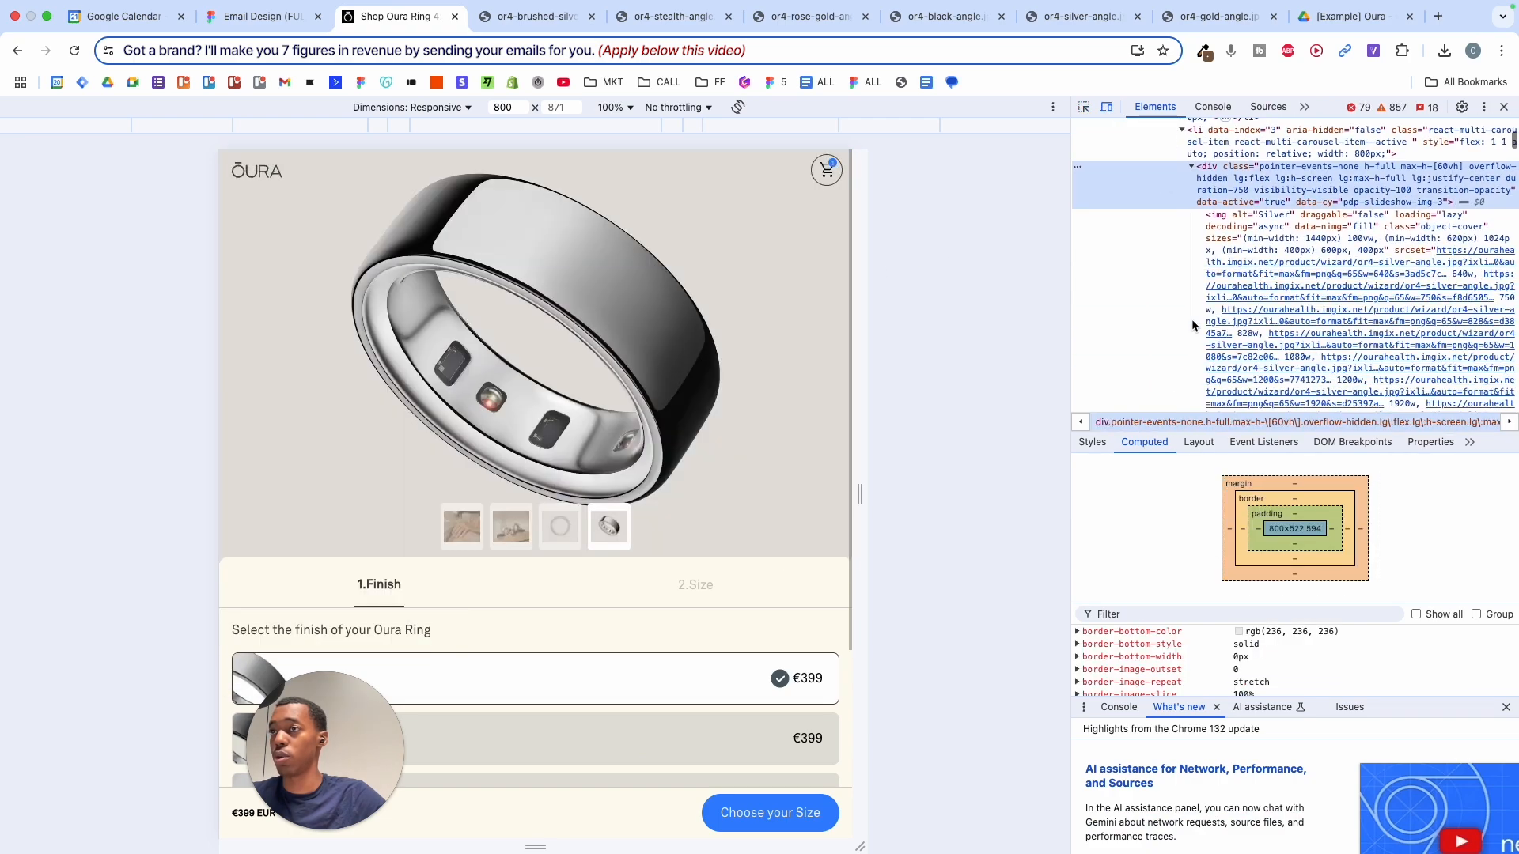
pyautogui.moveTo(1226, 286)
pyautogui.scroll(-2, 1227, 289)
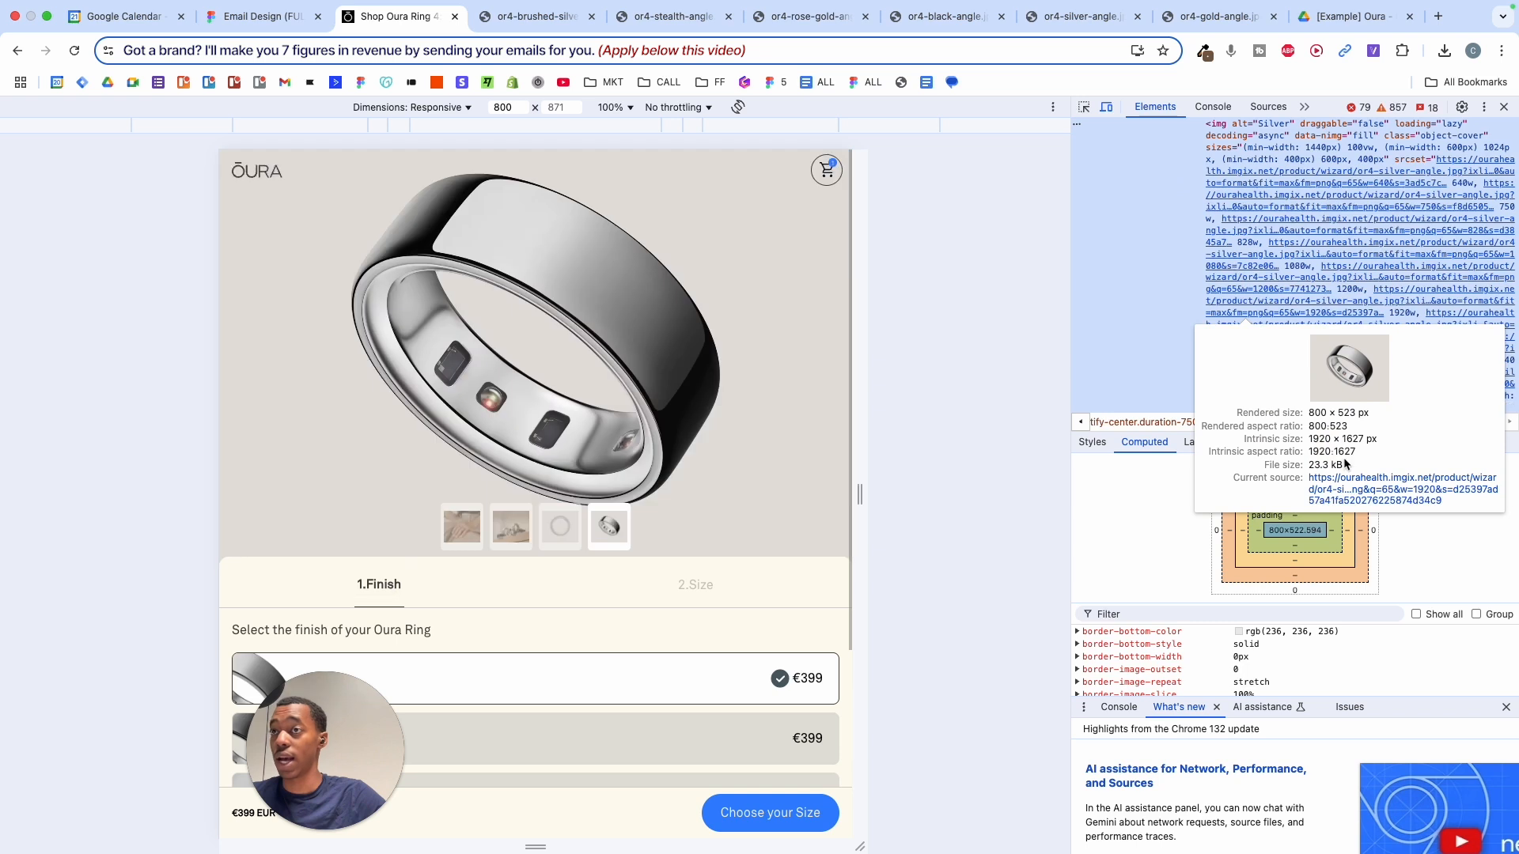
# - Open the full-size render and browse the brushed, stealth, rose-gold, black, silver and gold ring images
pyautogui.click(1335, 492)
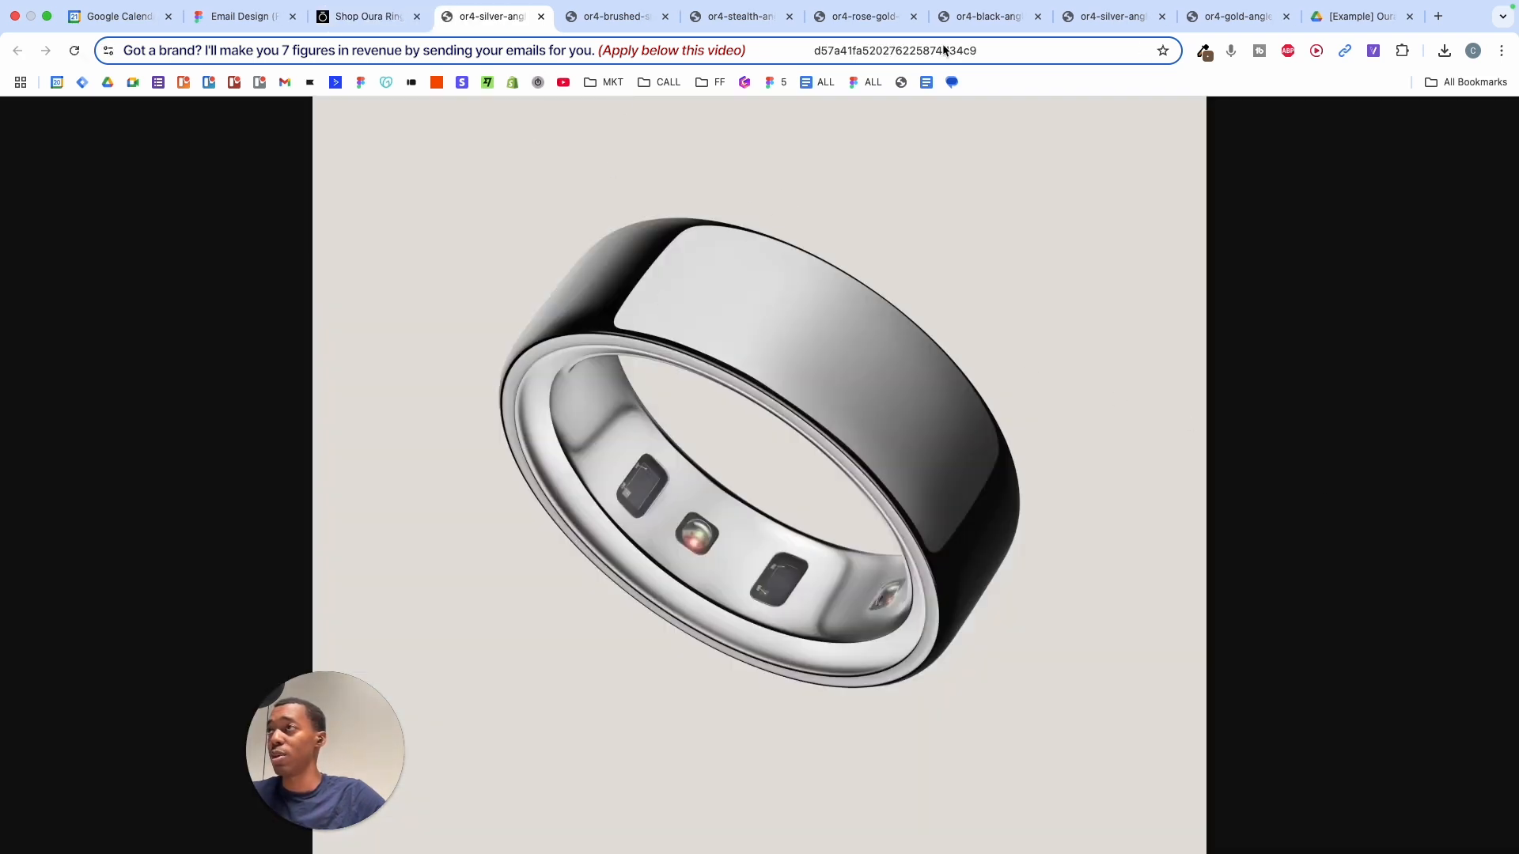
pyautogui.click(625, 20)
pyautogui.click(724, 20)
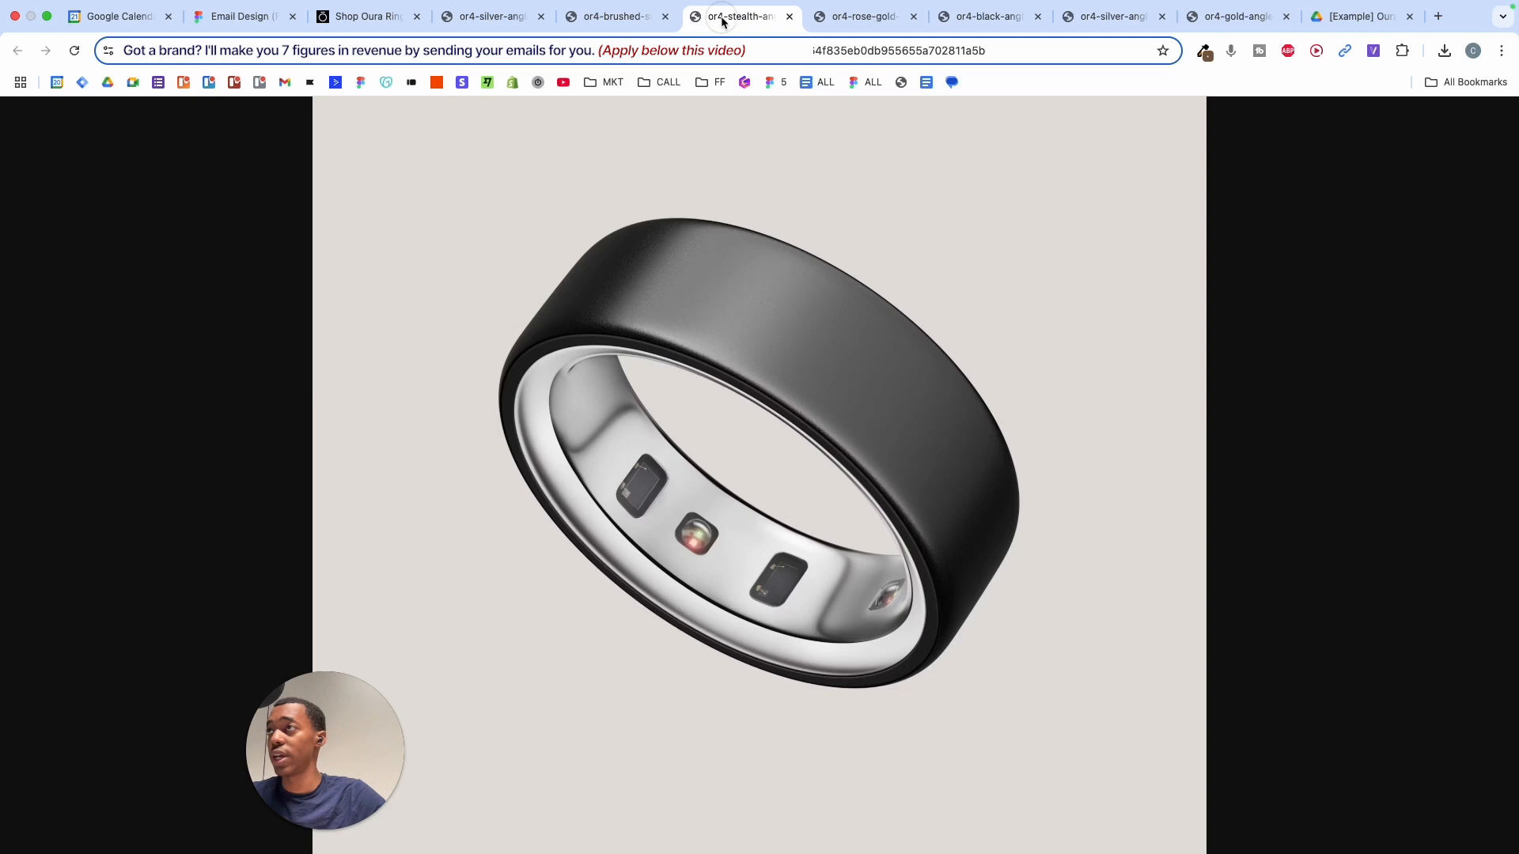
pyautogui.click(901, 19)
pyautogui.click(989, 18)
pyautogui.click(1080, 17)
pyautogui.click(1223, 16)
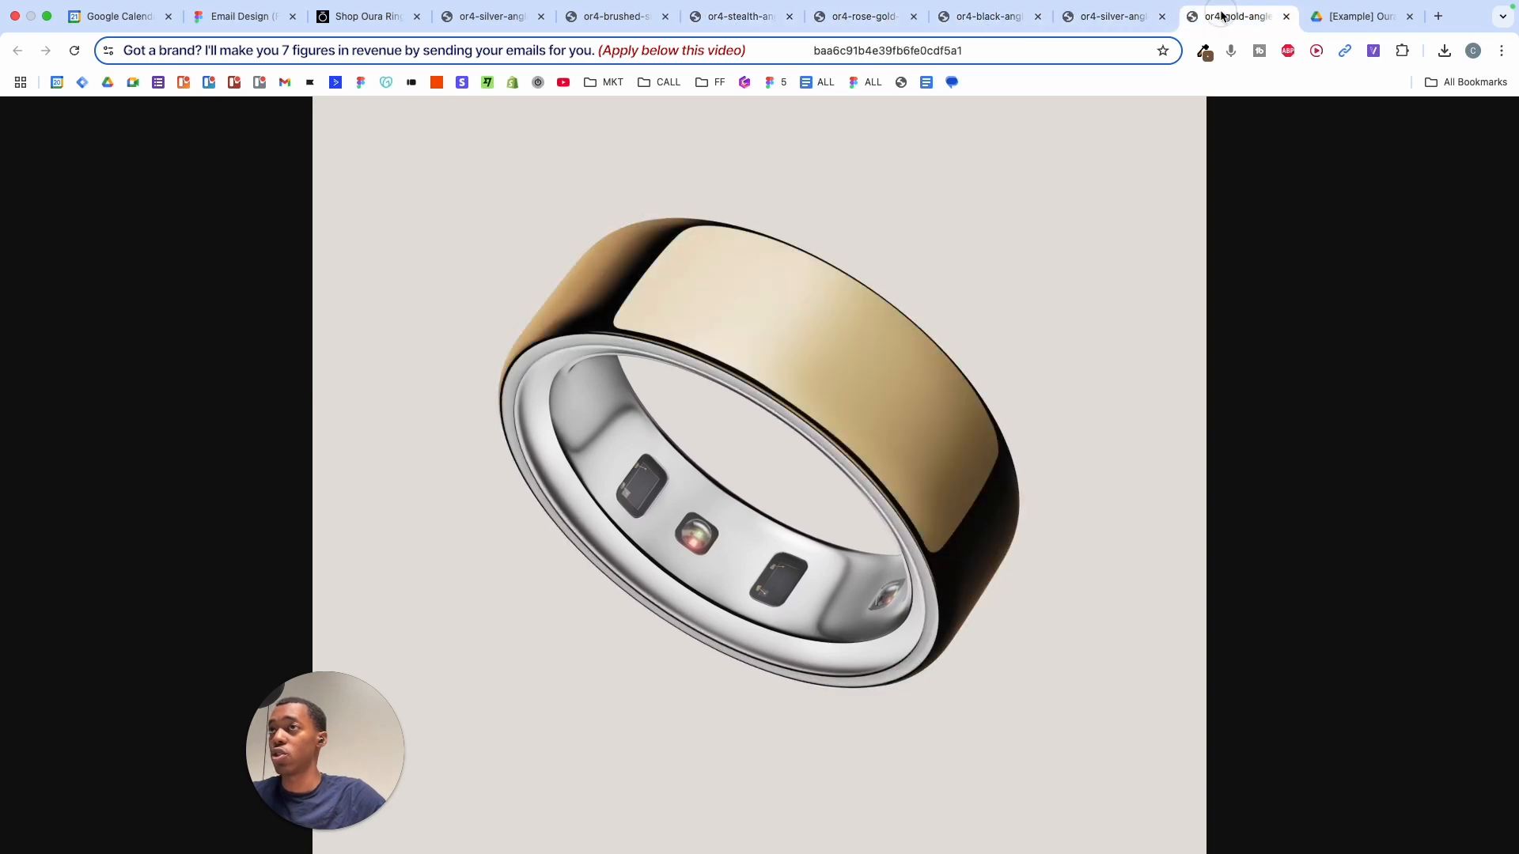
# - Return to the first silver ring image and copy it
pyautogui.click(490, 16)
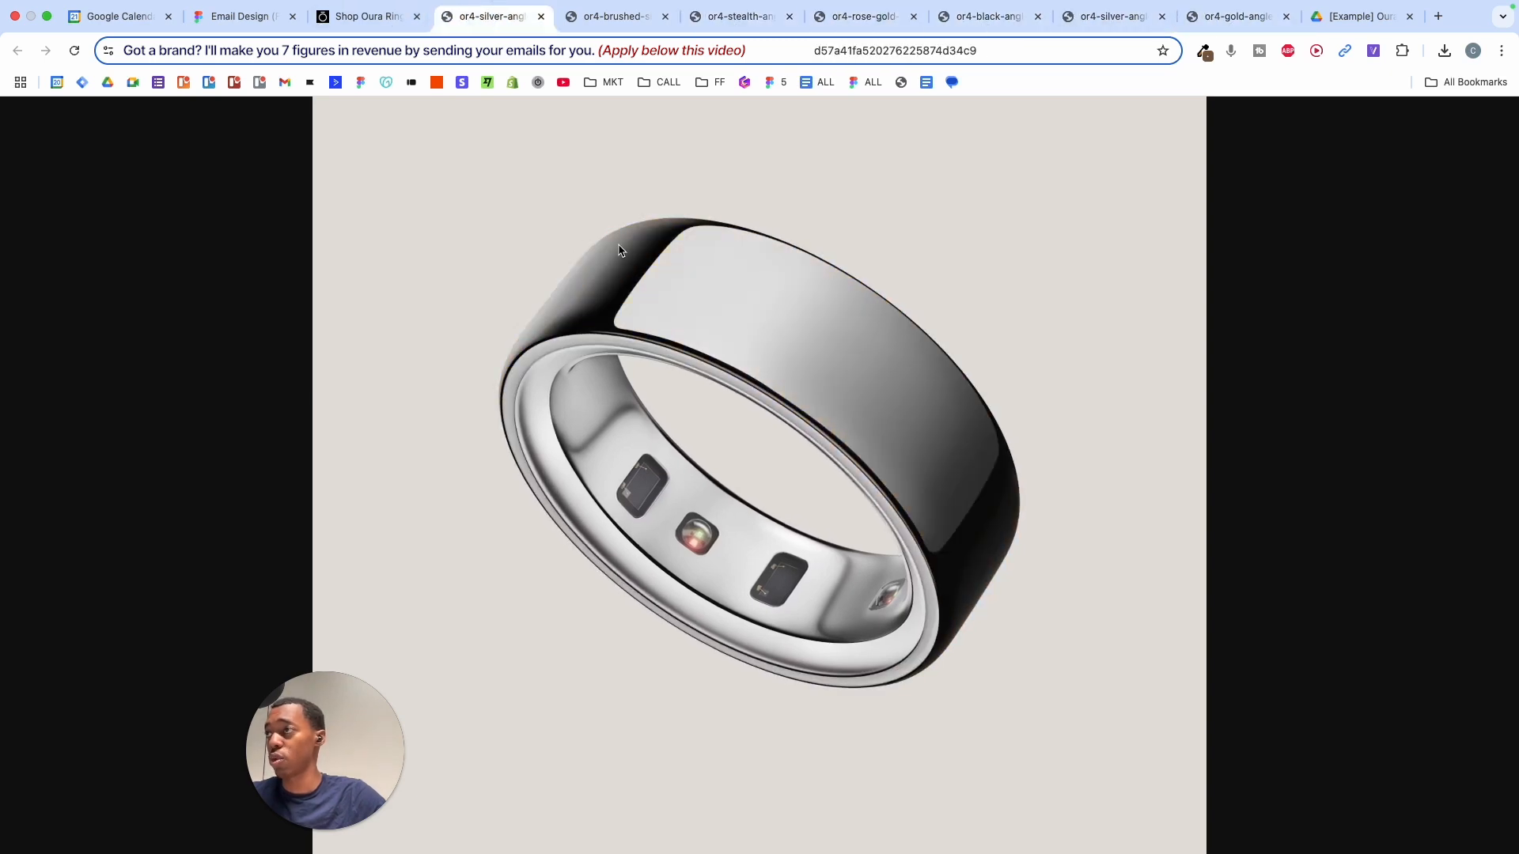
pyautogui.rightClick(670, 273)
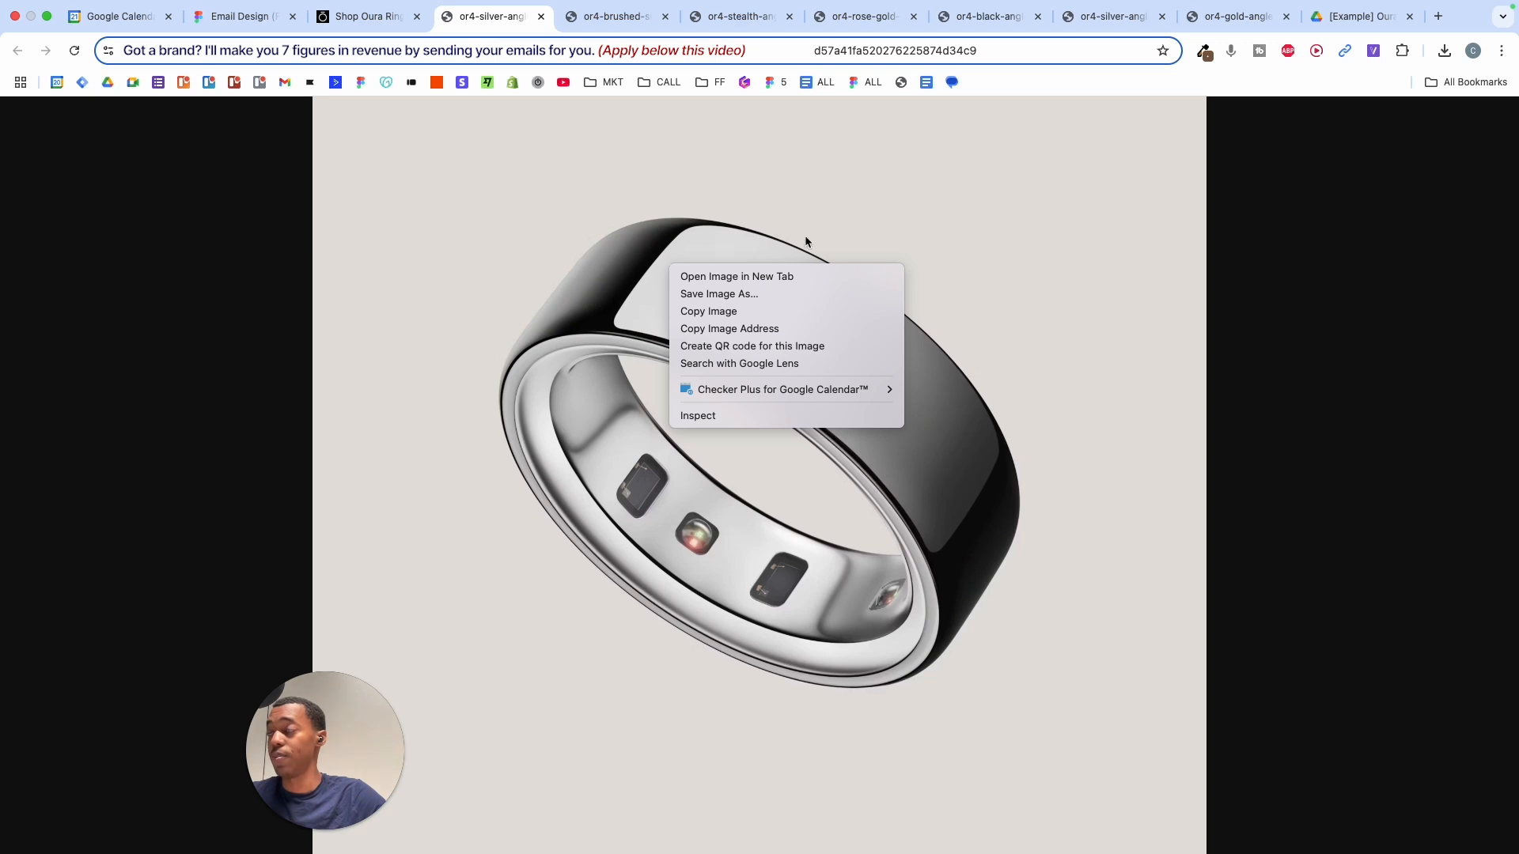
pyautogui.click(708, 311)
# - Paste the silver ring image into the Email Design file beside Frame 8
pyautogui.click(241, 17)
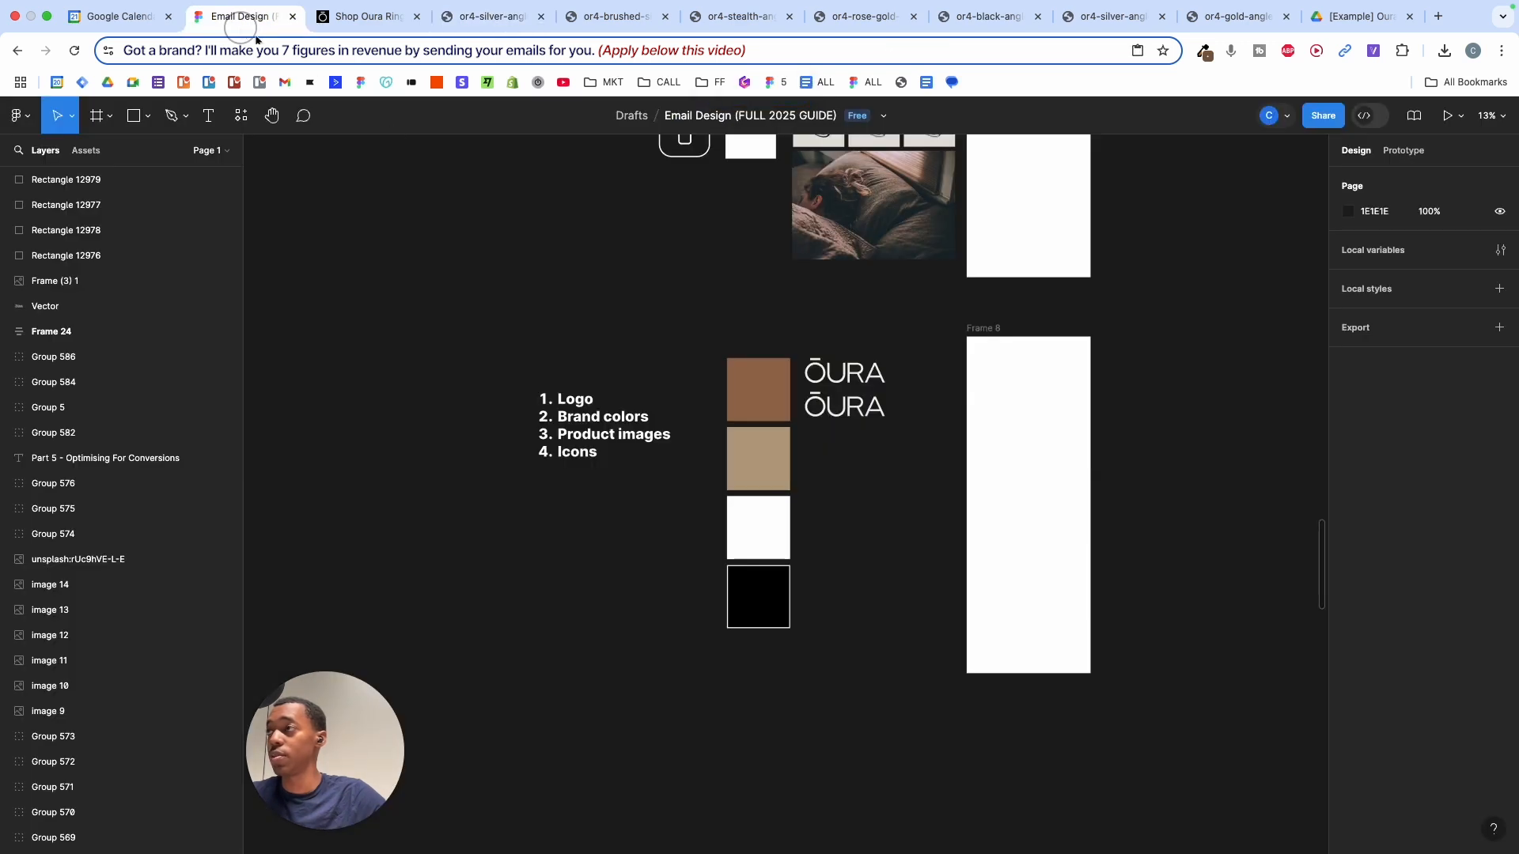
pyautogui.press('super+v')
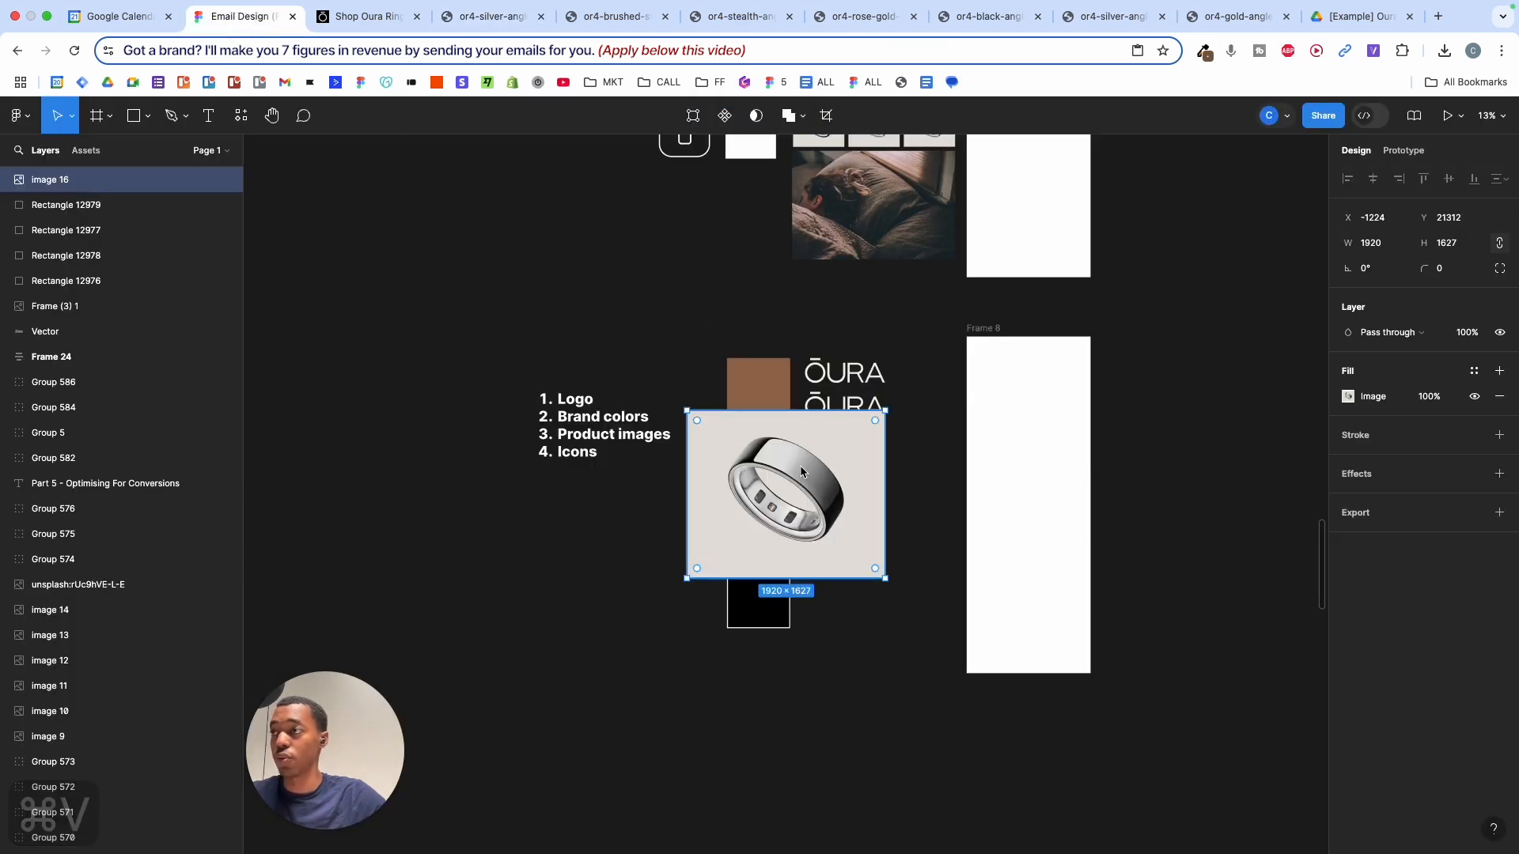
pyautogui.moveTo(801, 472); pyautogui.dragTo(1234, 411)
pyautogui.hscroll(3, 1107, 380)
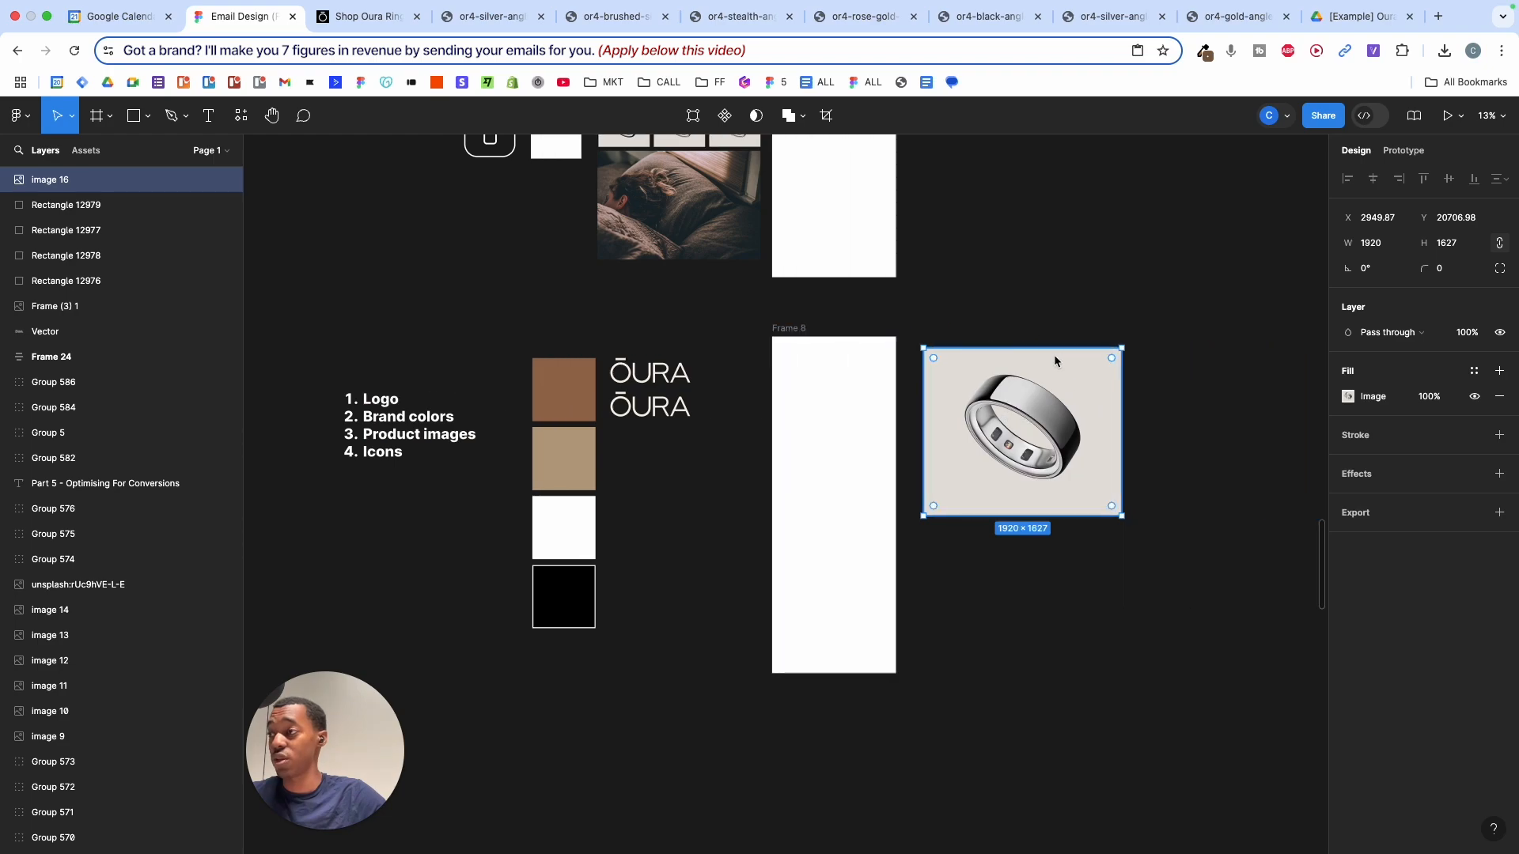
pyautogui.hscroll(1, 989, 352)
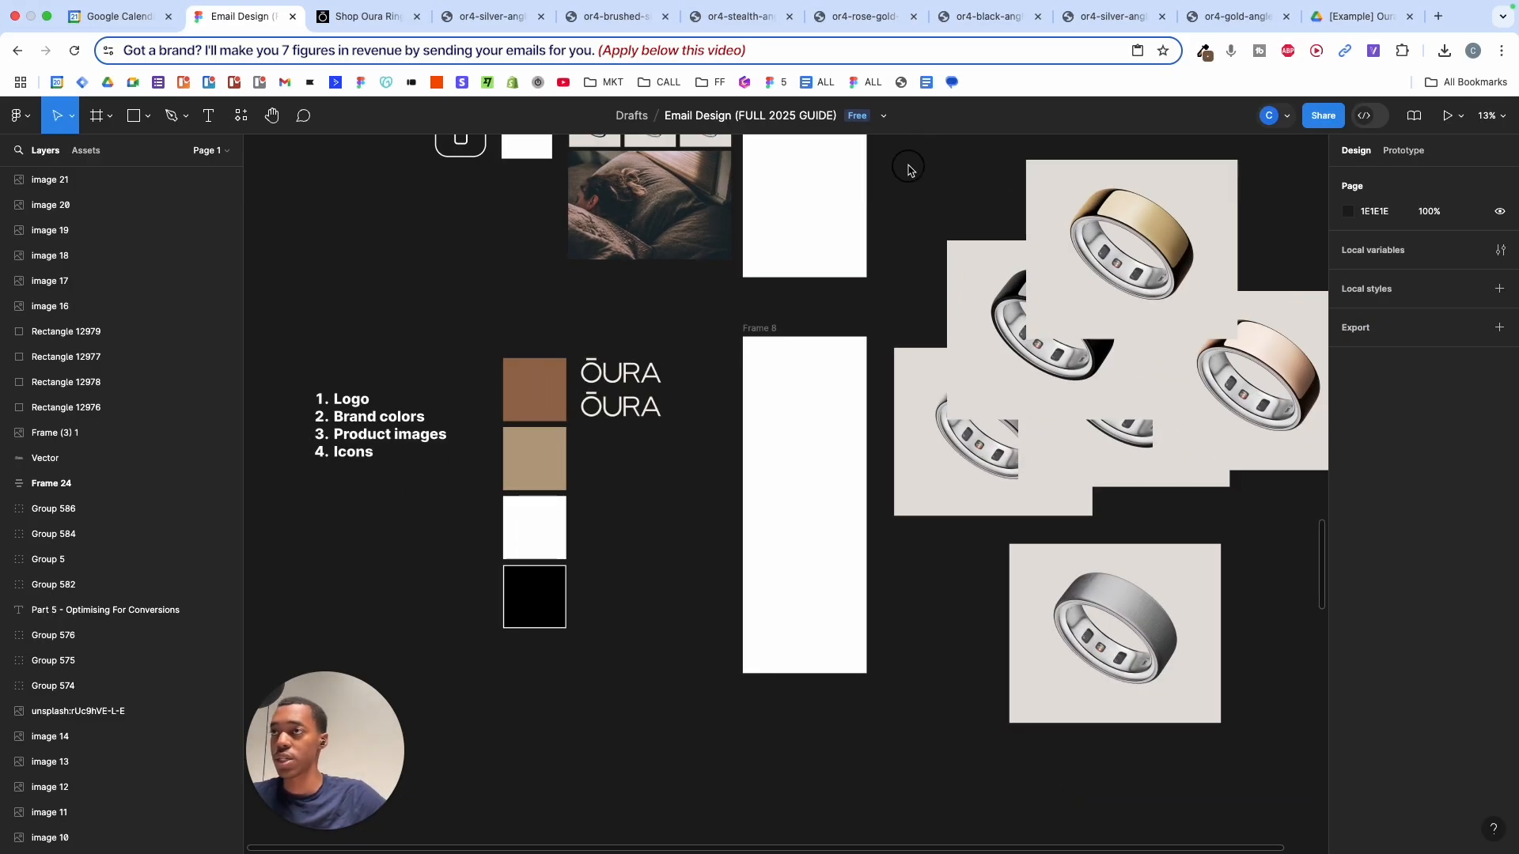
# - Align all six ring images on horizontal and vertical centres and move the stack nearer Frame 8
pyautogui.click(1180, 198)
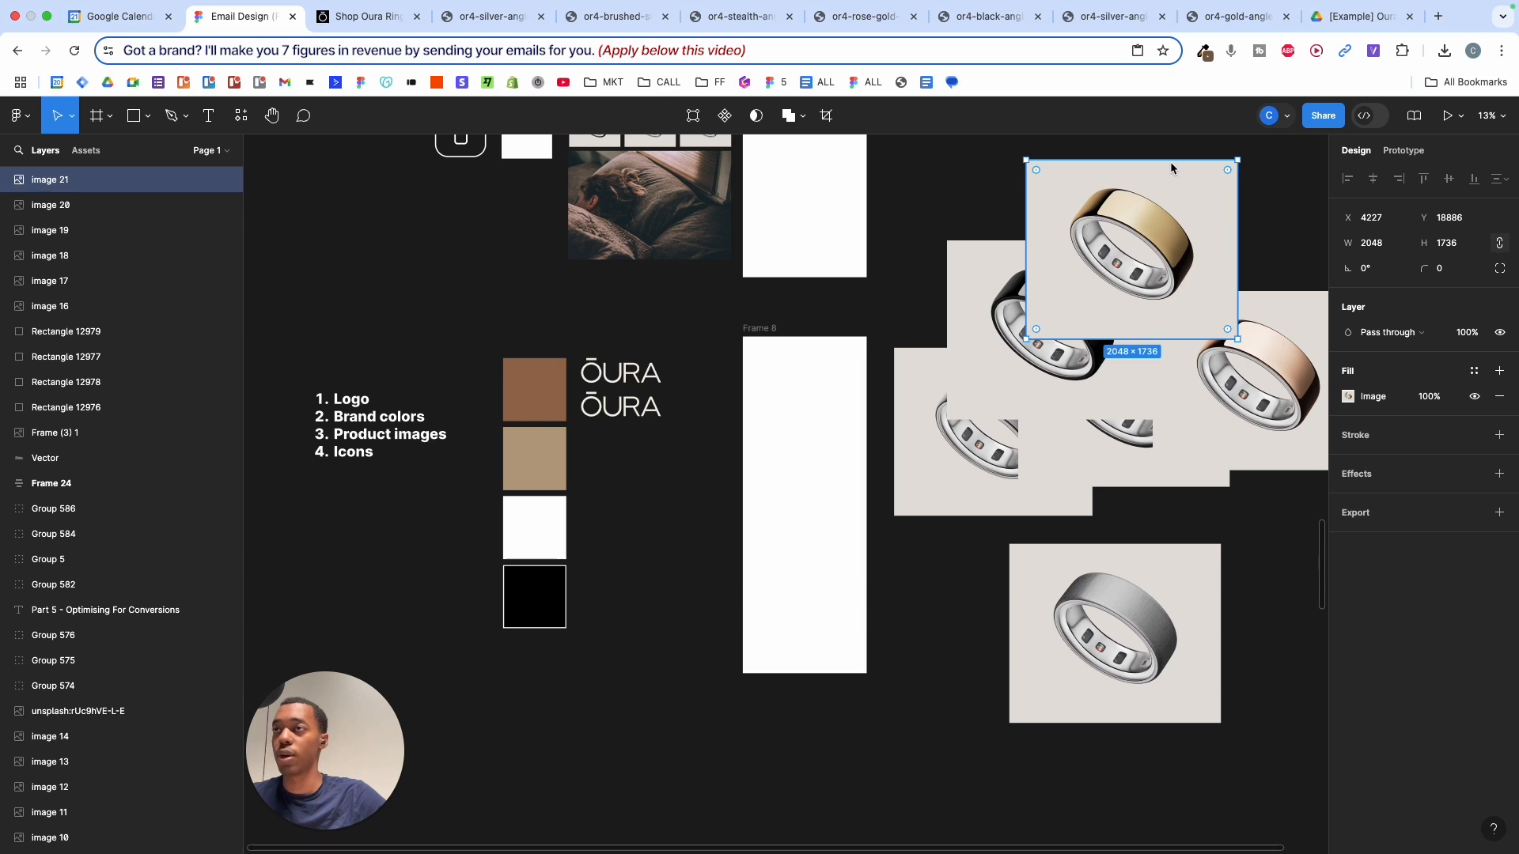
pyautogui.moveTo(904, 167); pyautogui.dragTo(1274, 682)
pyautogui.click(1189, 194)
pyautogui.press('Escape')
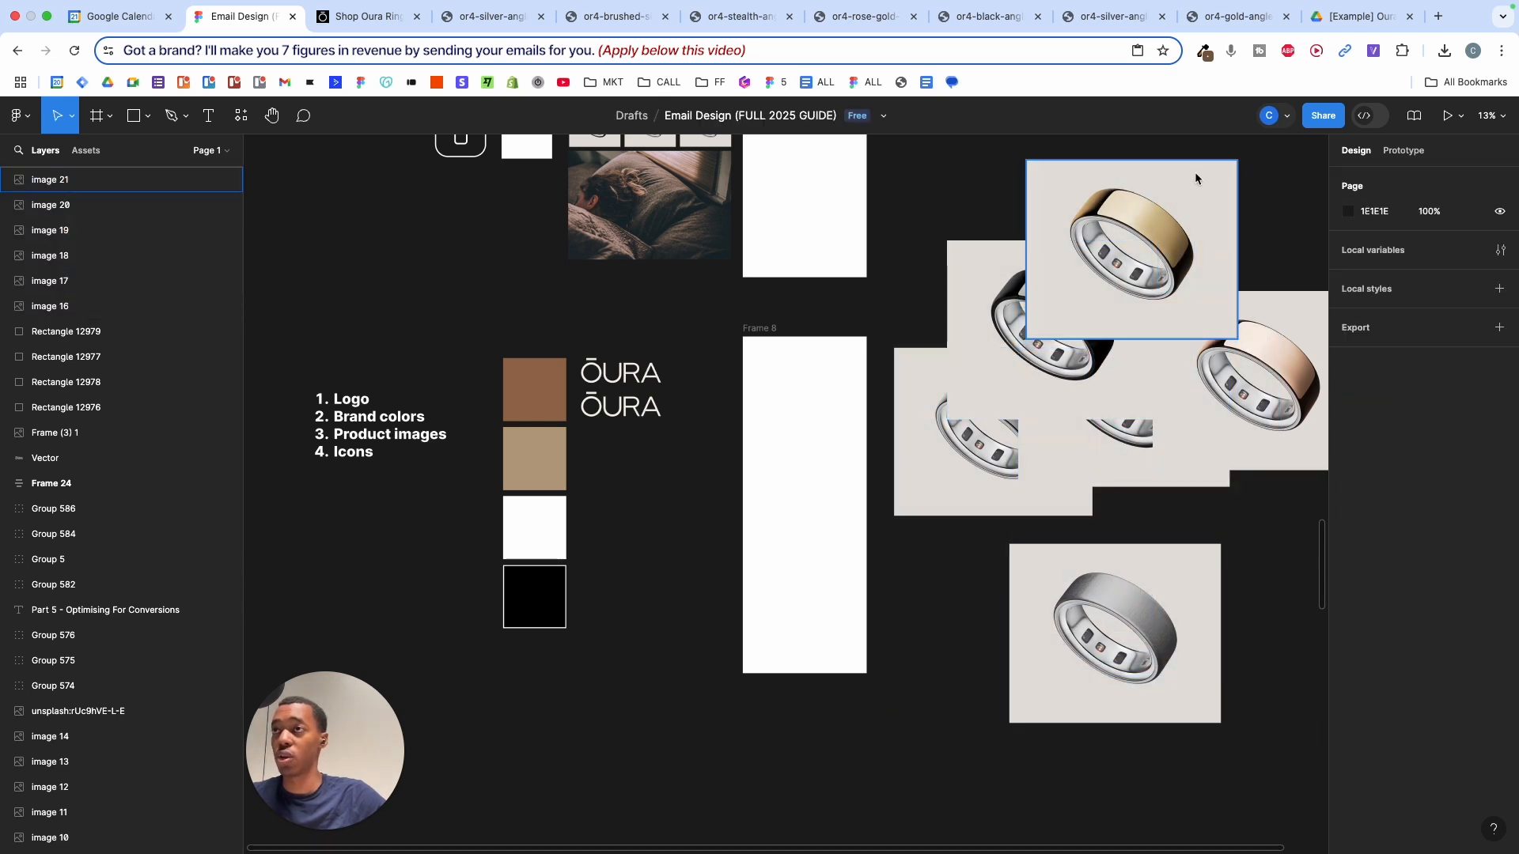
pyautogui.moveTo(889, 164); pyautogui.dragTo(1214, 633)
pyautogui.click(1373, 178)
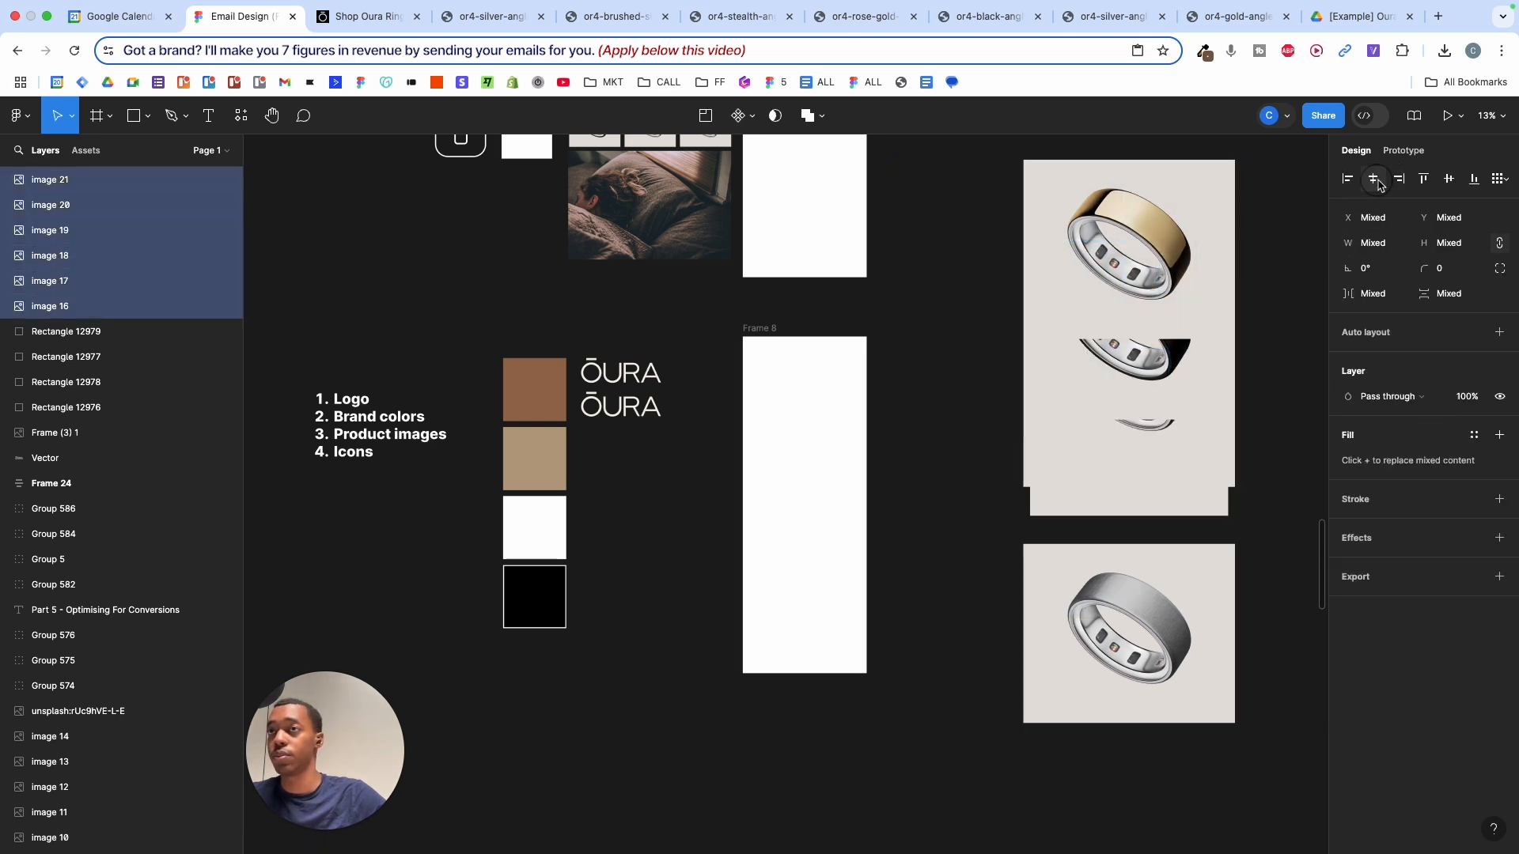
pyautogui.click(1449, 178)
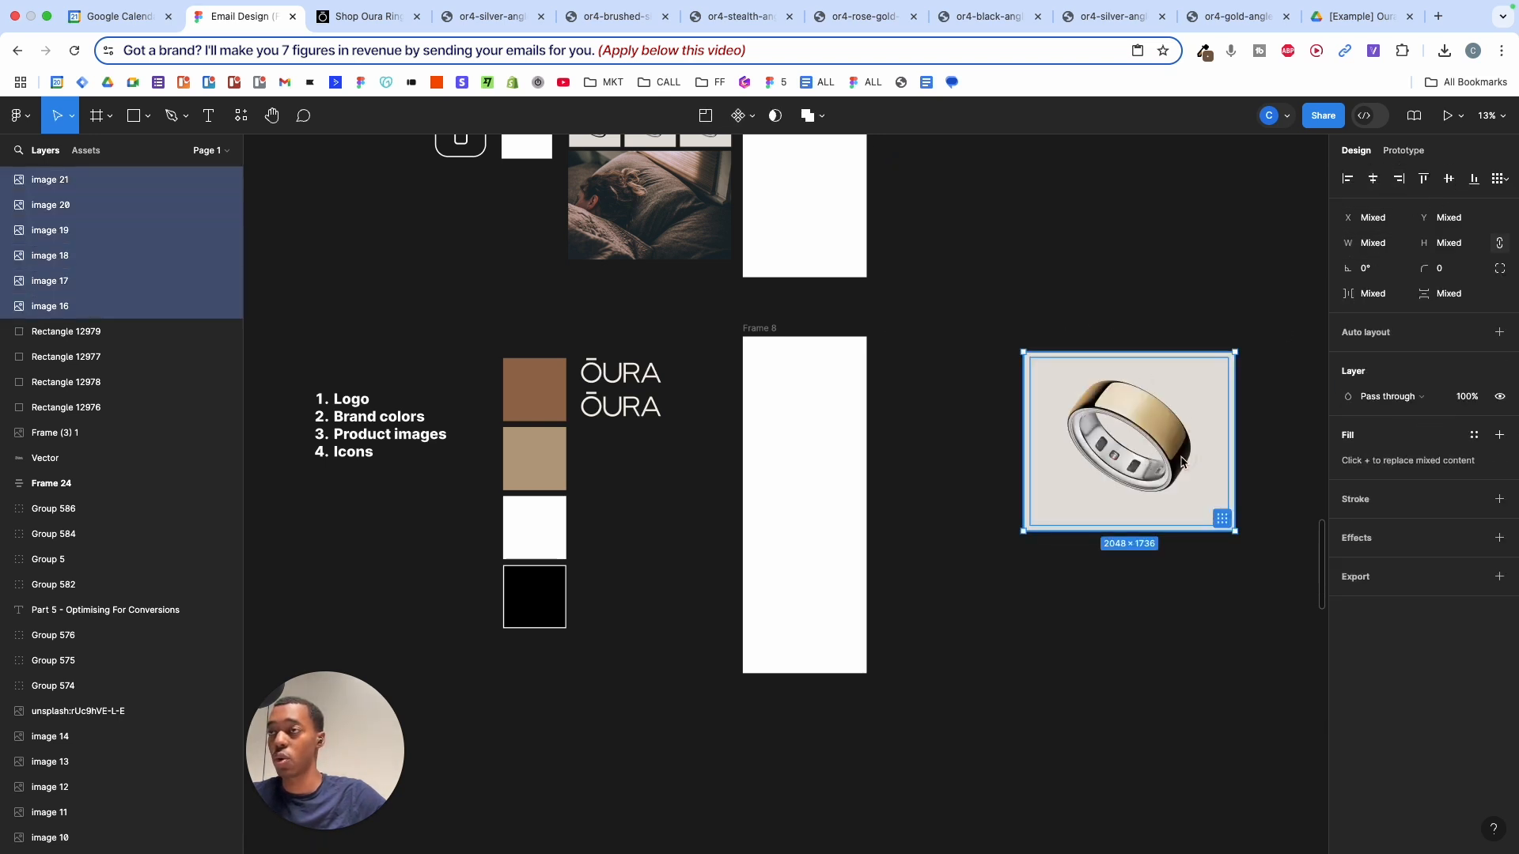
pyautogui.moveTo(1181, 462); pyautogui.dragTo(1062, 460)
pyautogui.scroll(3, 1092, 396)
# - Shrink the gold ring image to 1920×1627.5, undoing an accidental resize of image 20
pyautogui.click(1176, 353)
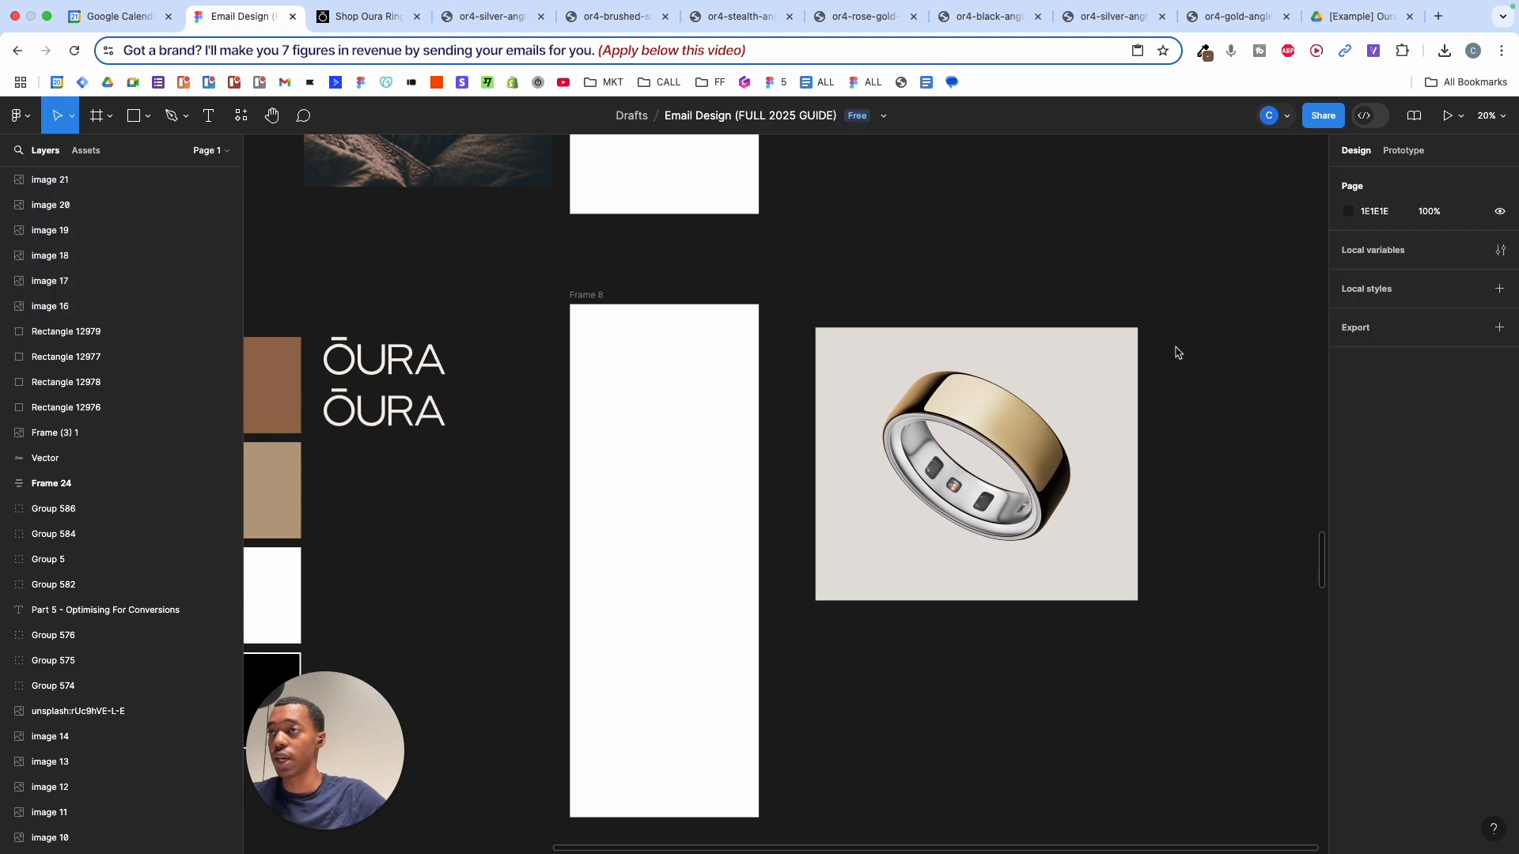
pyautogui.click(1108, 372)
pyautogui.moveTo(1140, 332)
pyautogui.mouseDown()
pyautogui.moveTo(1122, 353)
pyautogui.moveTo(1154, 307)
pyautogui.moveTo(1138, 342)
pyautogui.moveTo(1154, 329)
pyautogui.mouseUp()
pyautogui.scroll(5, 1136, 341)
pyautogui.click(1160, 318)
pyautogui.press('super+z')
# - Undo image 19's resize and shrink image 17 to 1920×1627.5
pyautogui.click(1160, 317)
pyautogui.press('super+z')
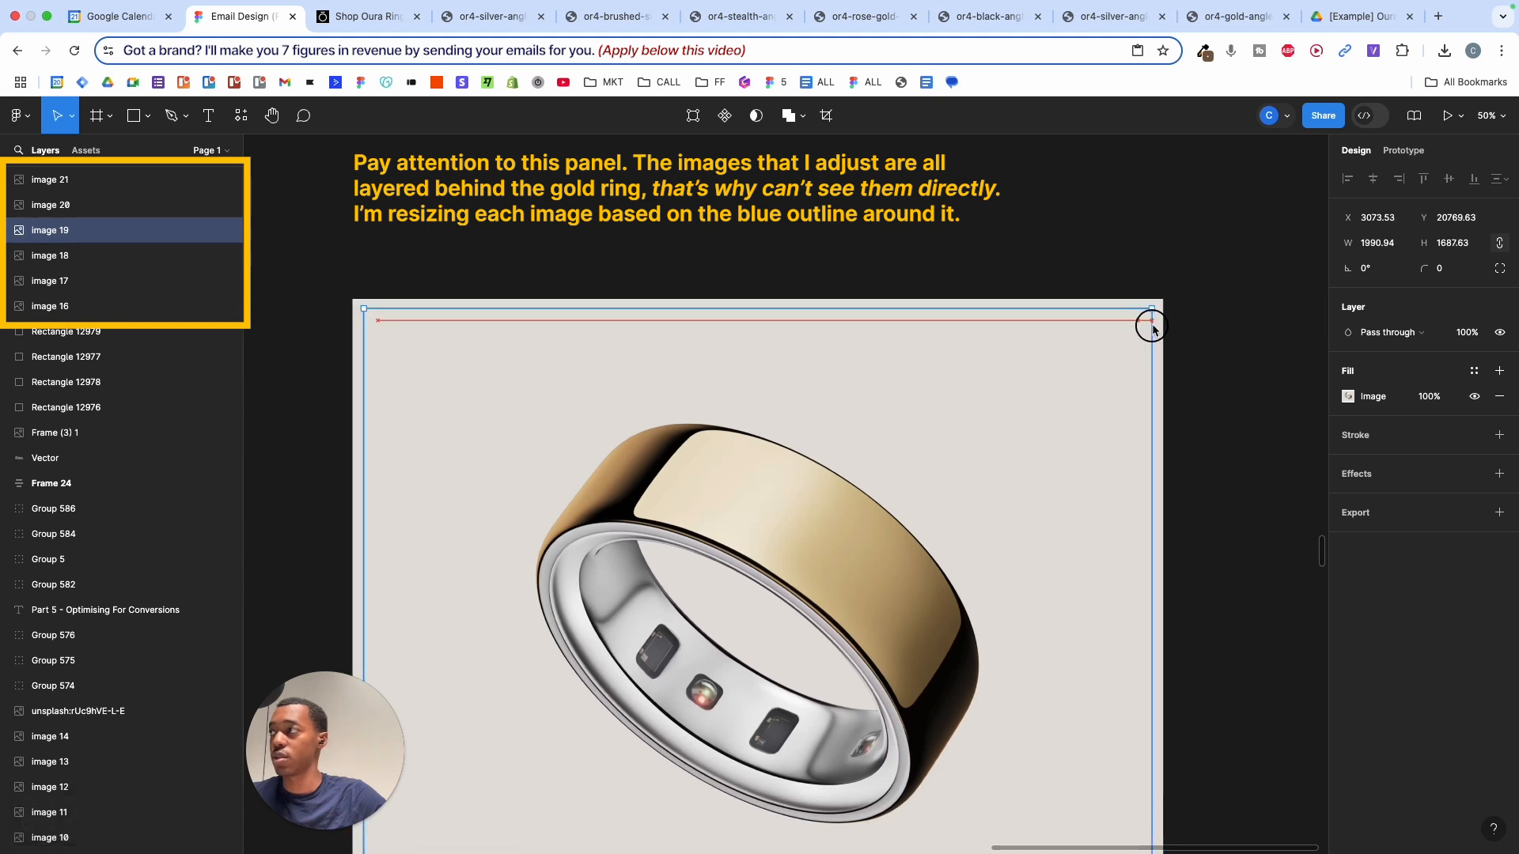
pyautogui.click(1165, 307)
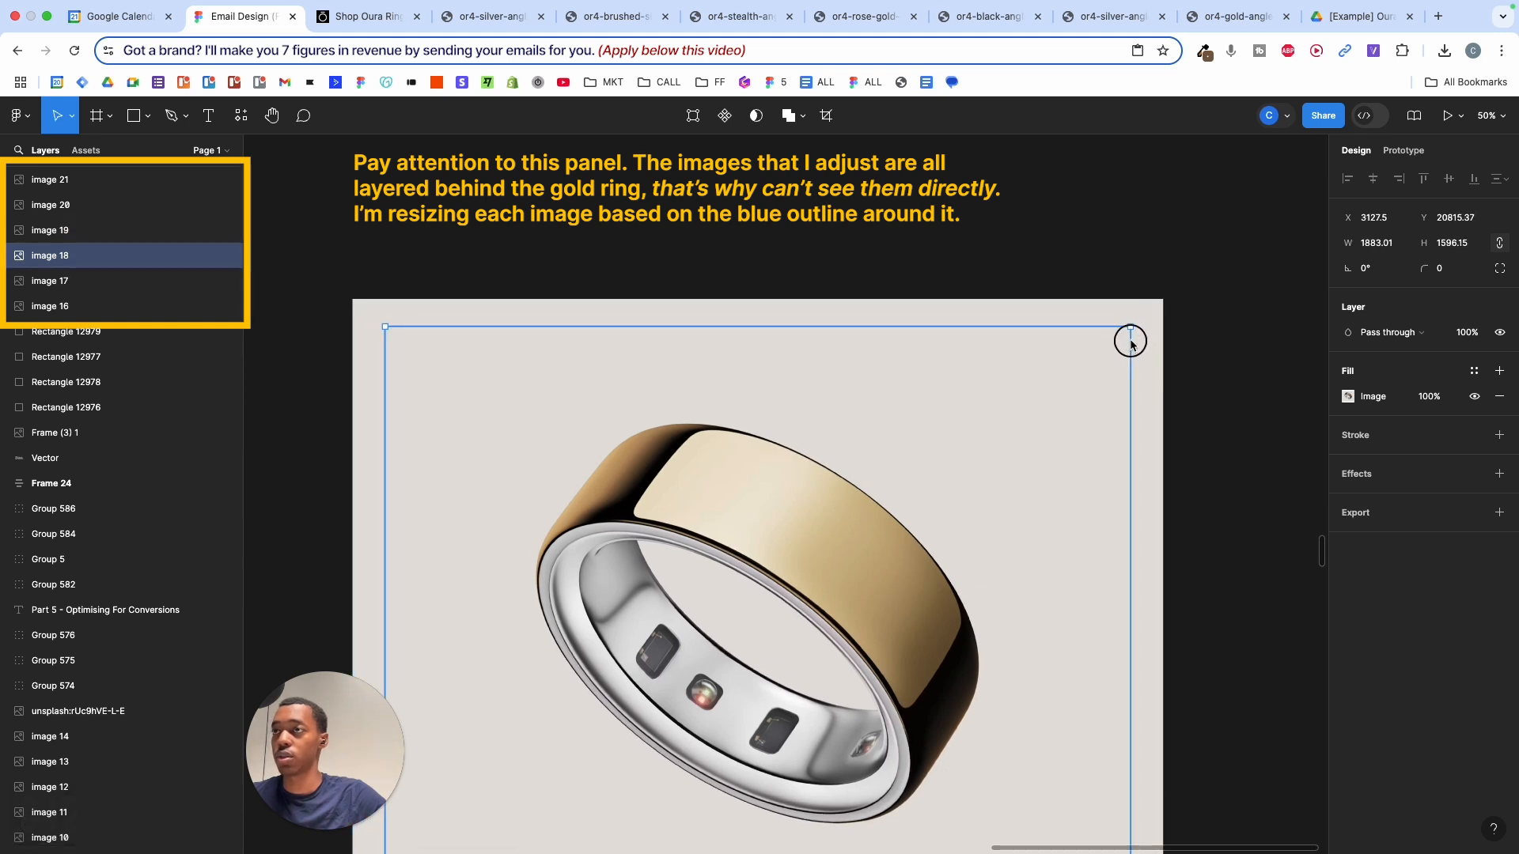
pyautogui.click(1153, 318)
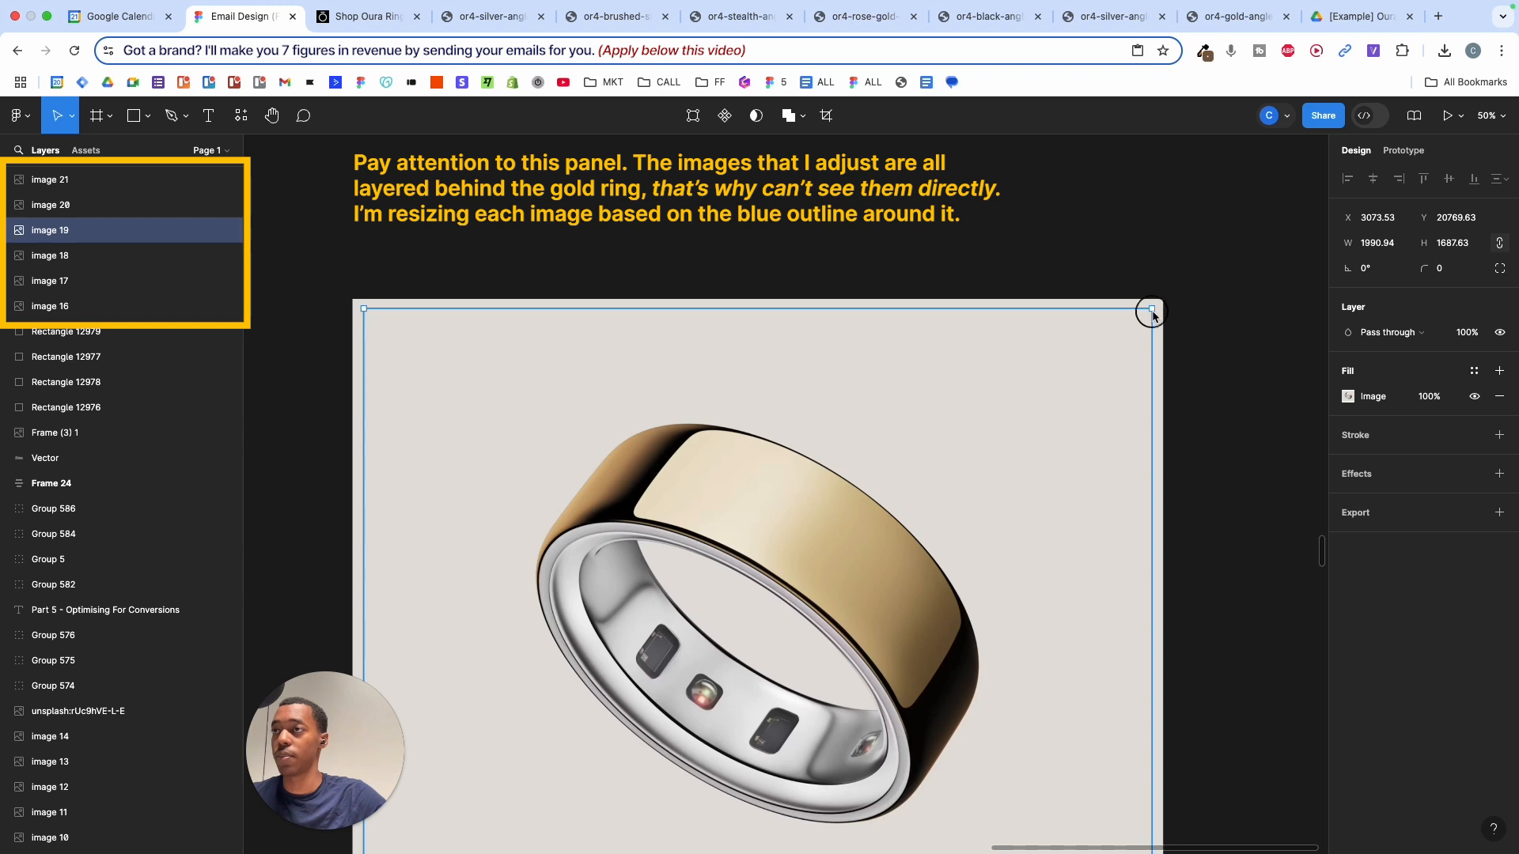
pyautogui.click(1163, 306)
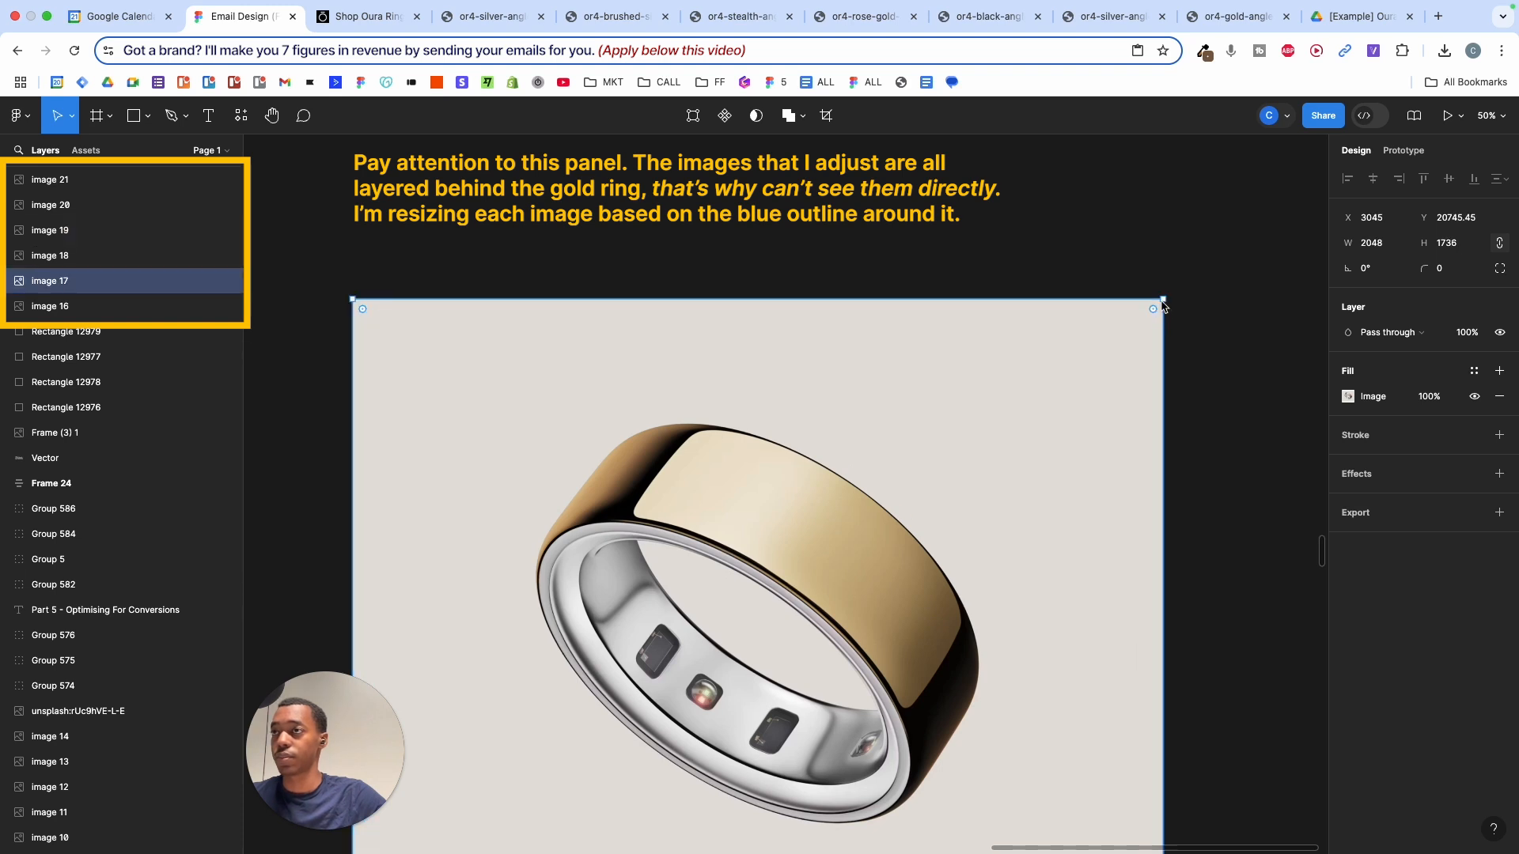
pyautogui.moveTo(1163, 307); pyautogui.dragTo(1138, 339)
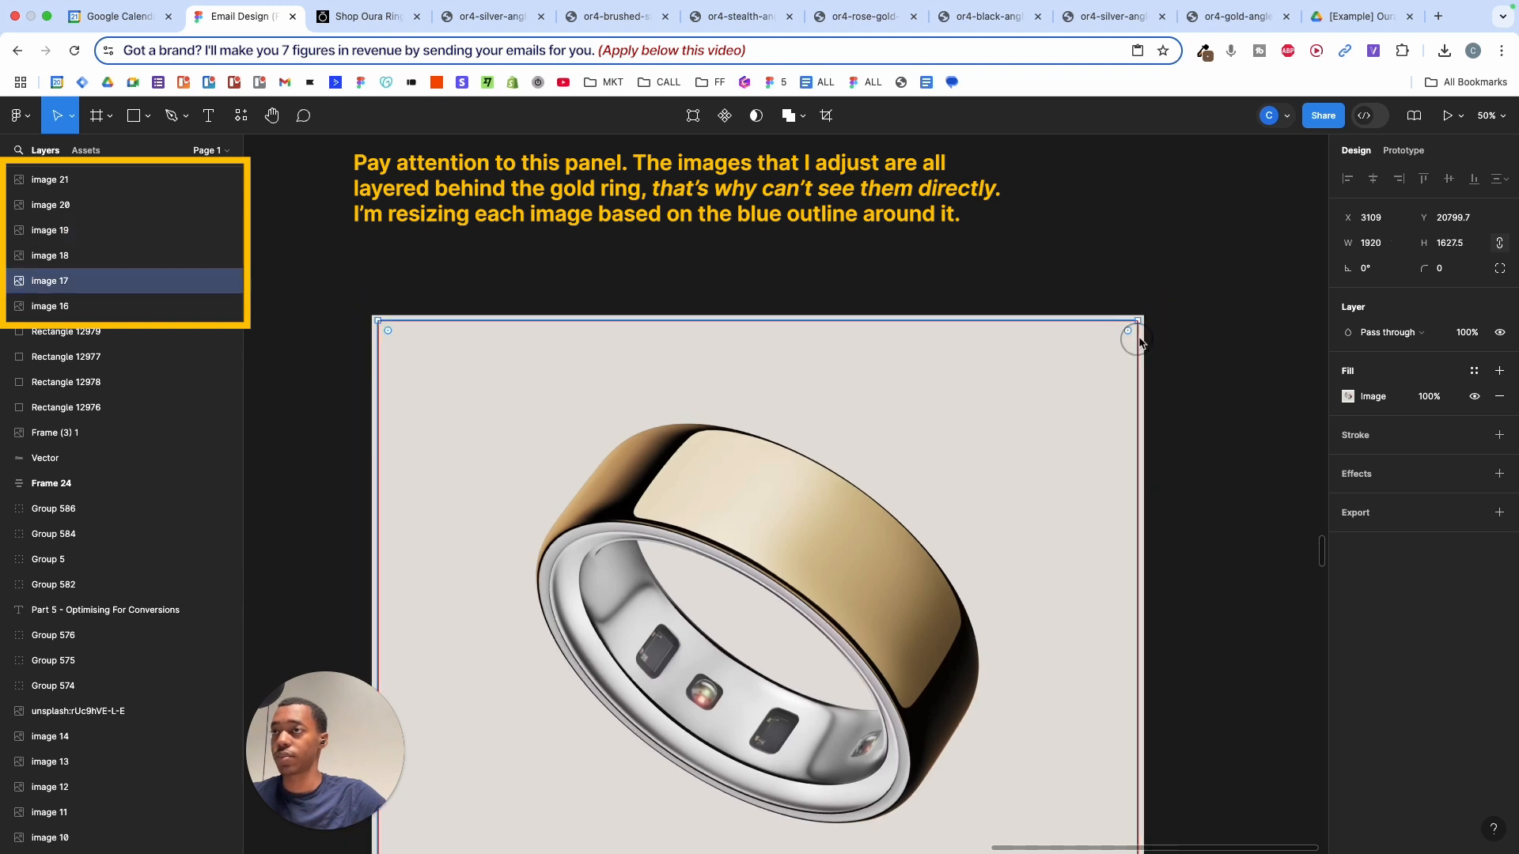
# - Resize image 19 to roughly the gold ring's size after undoing a mistaken attempt
pyautogui.scroll(10, 1154, 345)
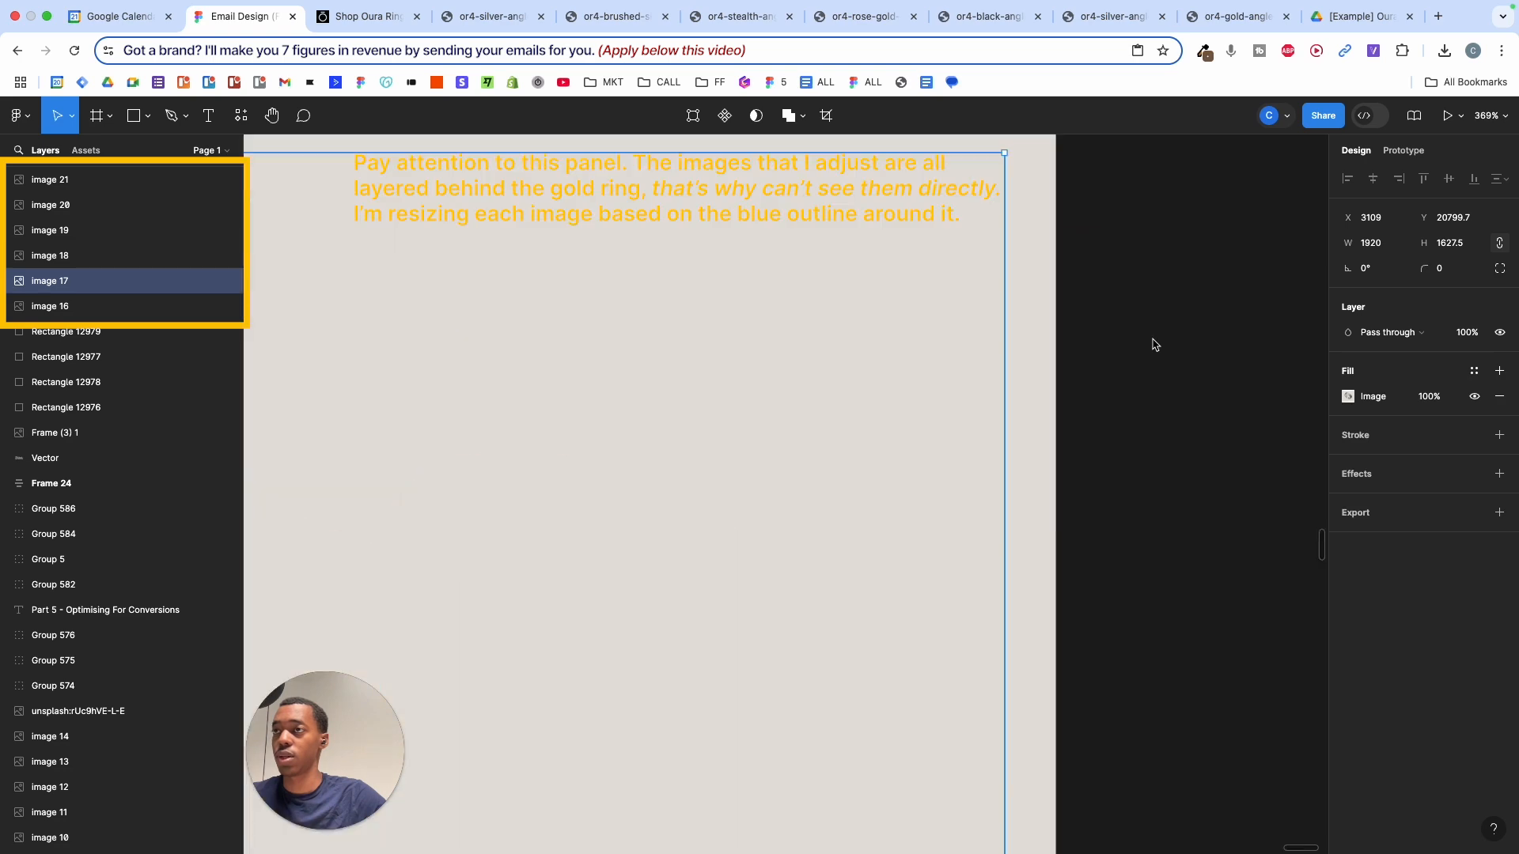
pyautogui.click(850, 257)
pyautogui.scroll(-8, 853, 266)
pyautogui.moveTo(854, 236); pyautogui.dragTo(1223, 267)
pyautogui.scroll(-10, 1090, 249)
pyautogui.press('super+z')
pyautogui.press('super+z')
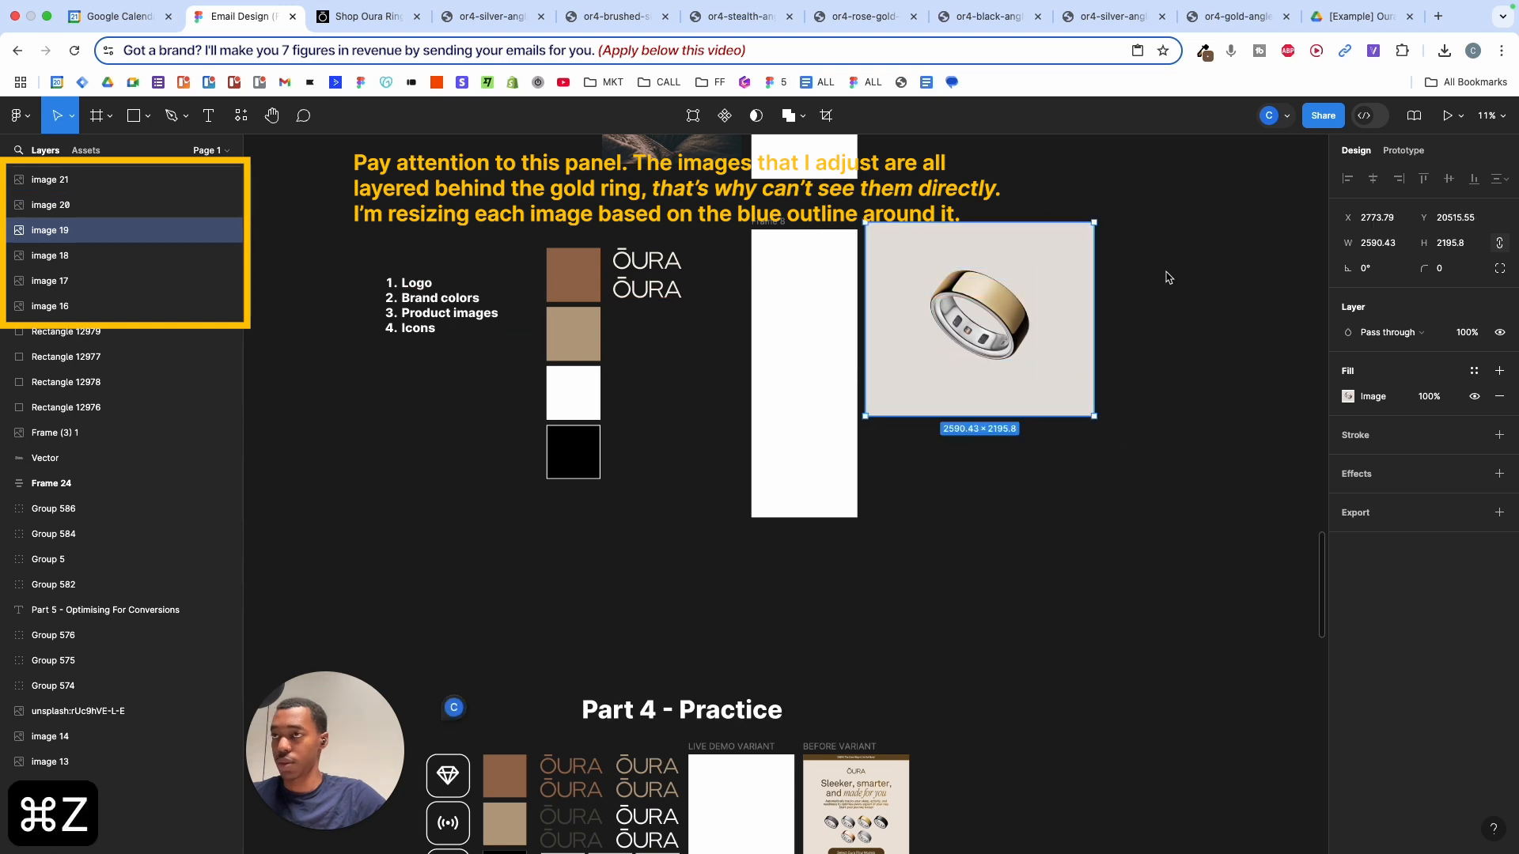
pyautogui.scroll(5, 1056, 235)
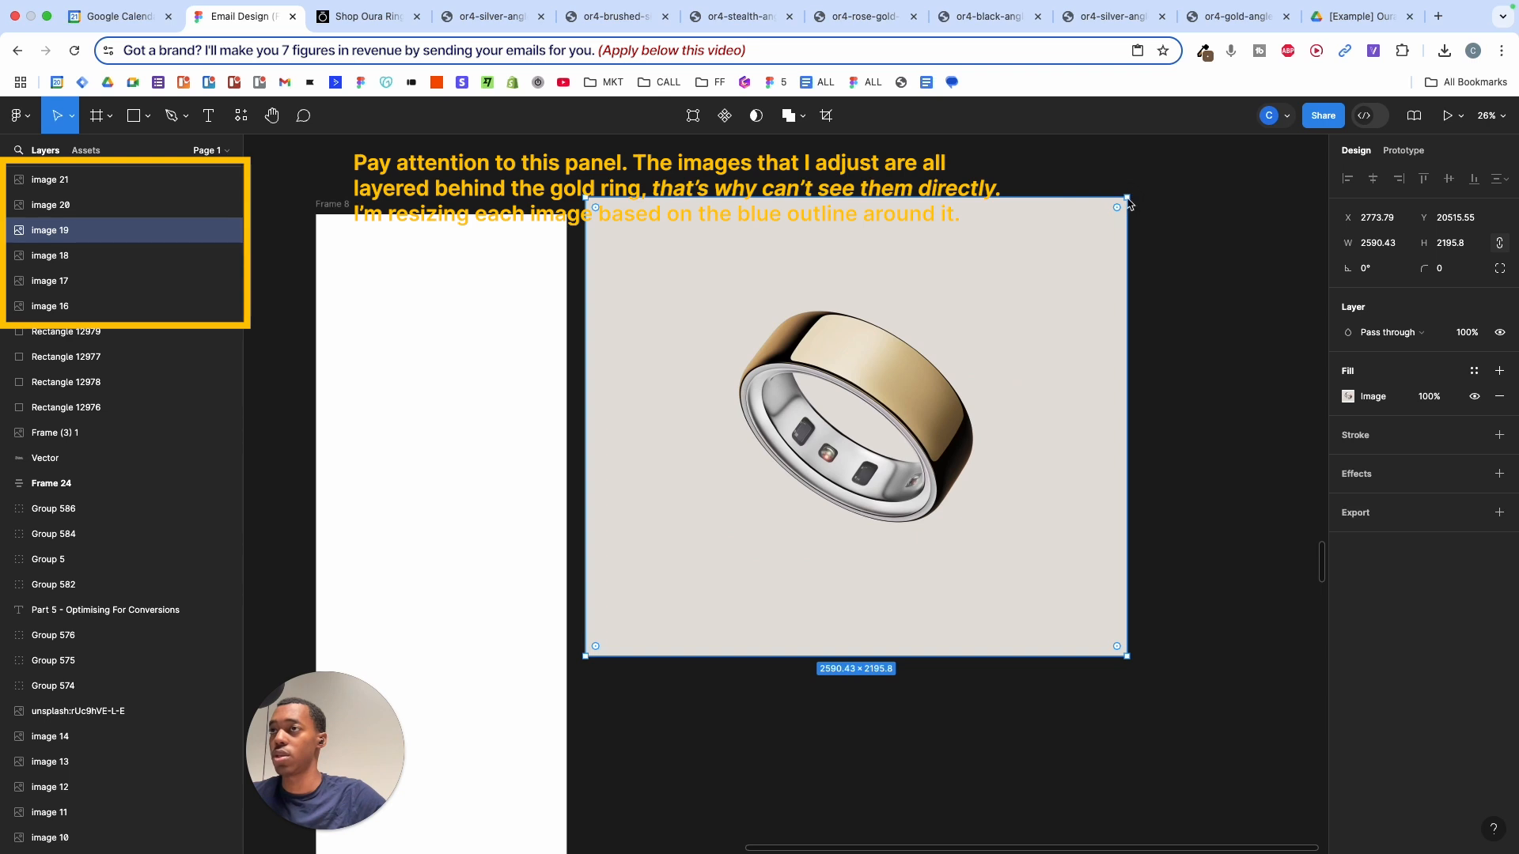
pyautogui.moveTo(1127, 199); pyautogui.dragTo(1058, 284)
# - Shift the overlapping ring images down so all six form a vertical column beside Frame 8
pyautogui.click(1099, 286)
pyautogui.moveTo(847, 387); pyautogui.dragTo(1203, 544)
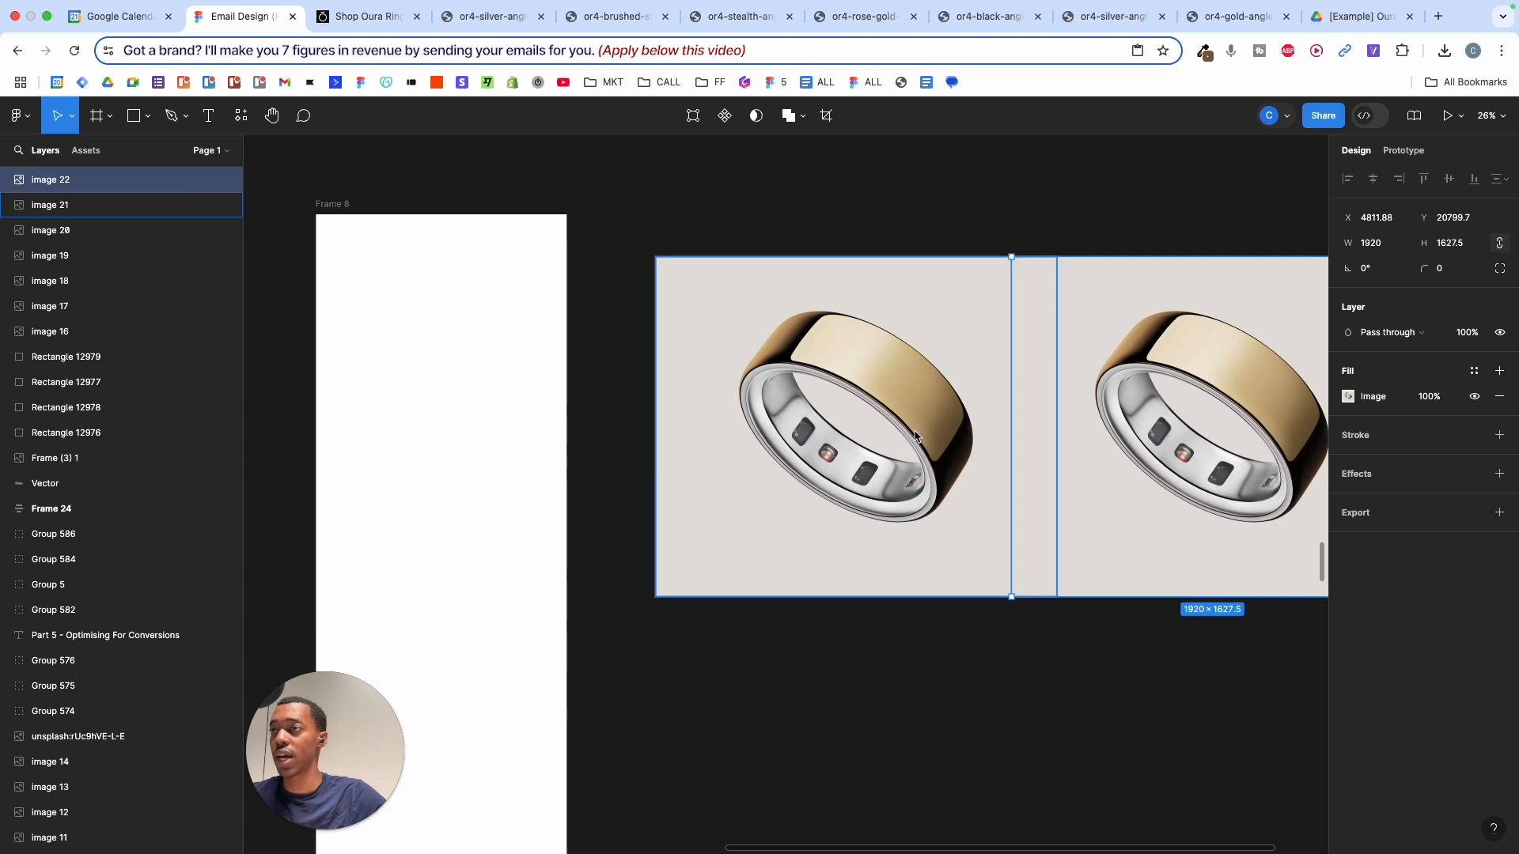
pyautogui.press('super+z')
pyautogui.moveTo(842, 440); pyautogui.dragTo(836, 611)
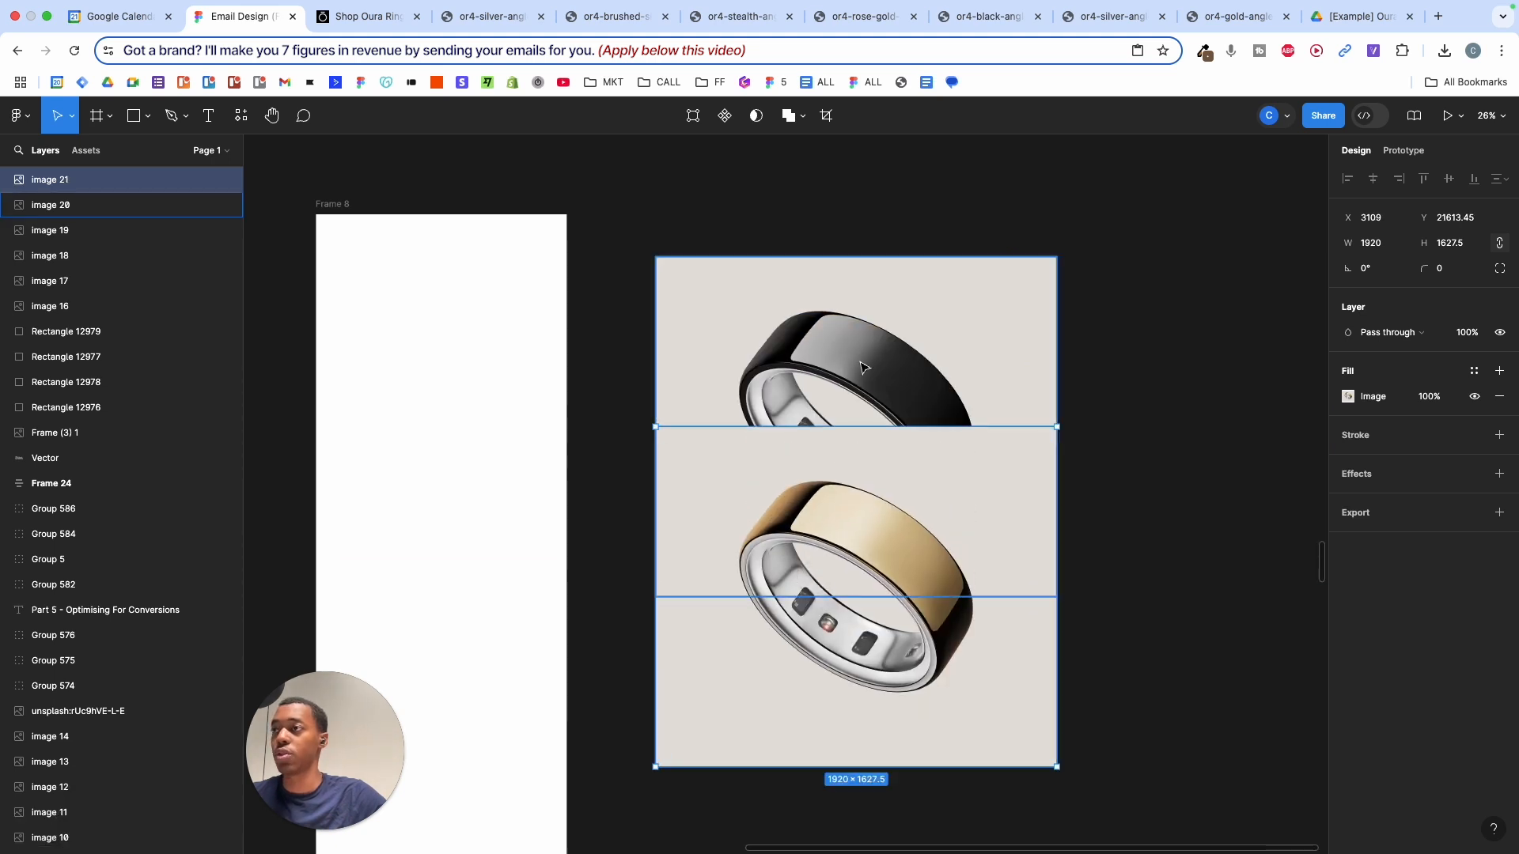
pyautogui.keyDown('shift'); pyautogui.click(887, 342); pyautogui.keyUp('shift')
pyautogui.moveTo(887, 342)
pyautogui.mouseDown()
pyautogui.moveTo(892, 532)
pyautogui.moveTo(835, 509)
pyautogui.mouseUp()
pyautogui.keyDown('shift'); pyautogui.click(848, 354); pyautogui.keyUp('shift')
pyautogui.keyDown('shift'); pyautogui.click(843, 353); pyautogui.keyUp('shift')
pyautogui.moveTo(843, 352); pyautogui.dragTo(853, 468)
pyautogui.moveTo(852, 323); pyautogui.dragTo(852, 438)
pyautogui.keyDown('shift'); pyautogui.click(948, 337); pyautogui.keyUp('shift')
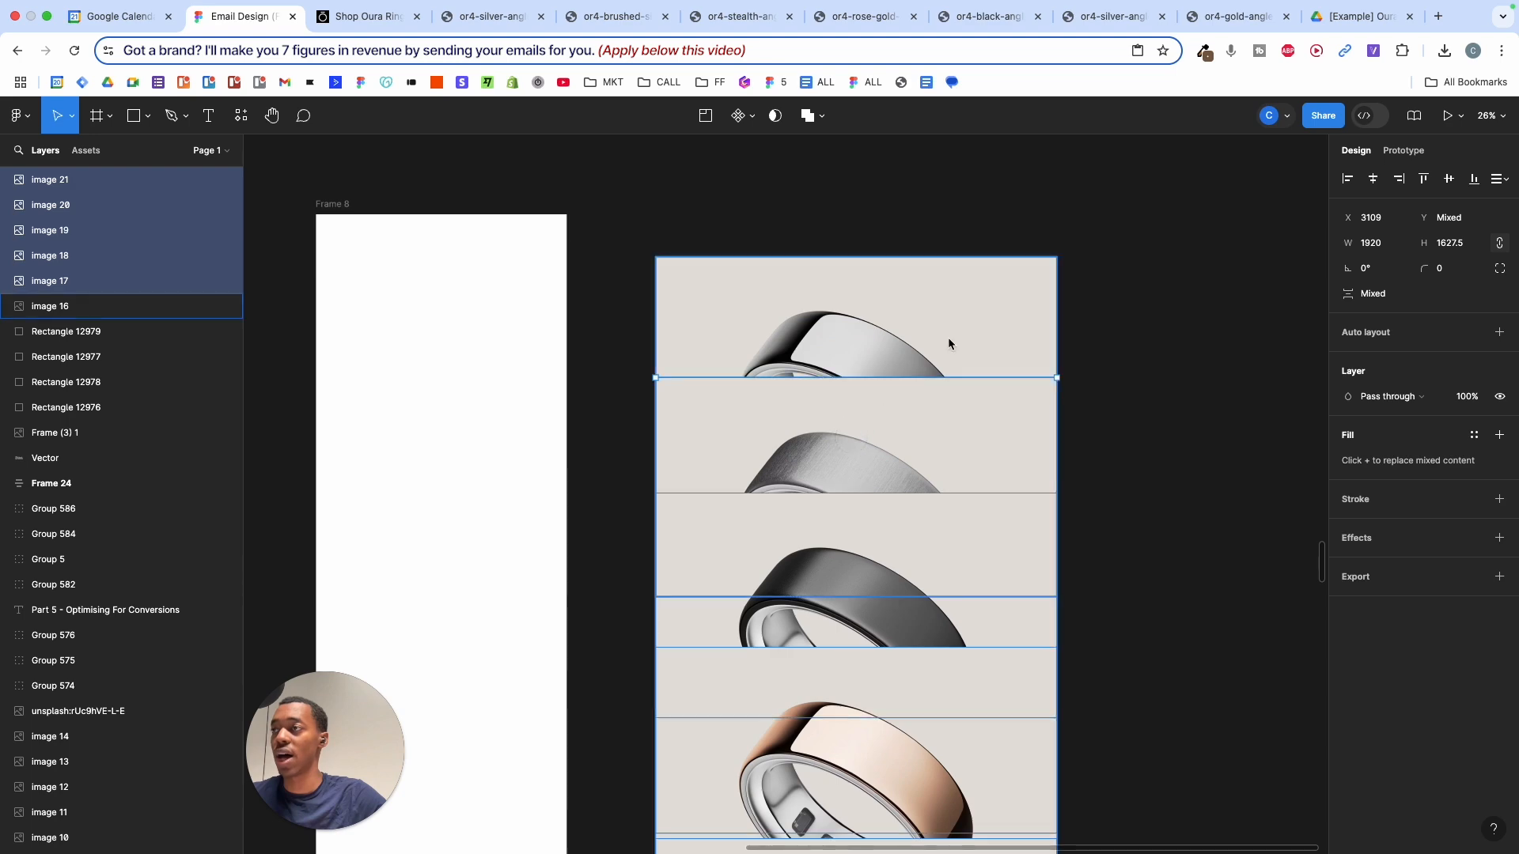
# - Marquee-select all six ring images (image 16–21) and zoom out to view the whole column
pyautogui.scroll(-3, 948, 337)
pyautogui.scroll(-5, 895, 487)
pyautogui.scroll(2, 918, 392)
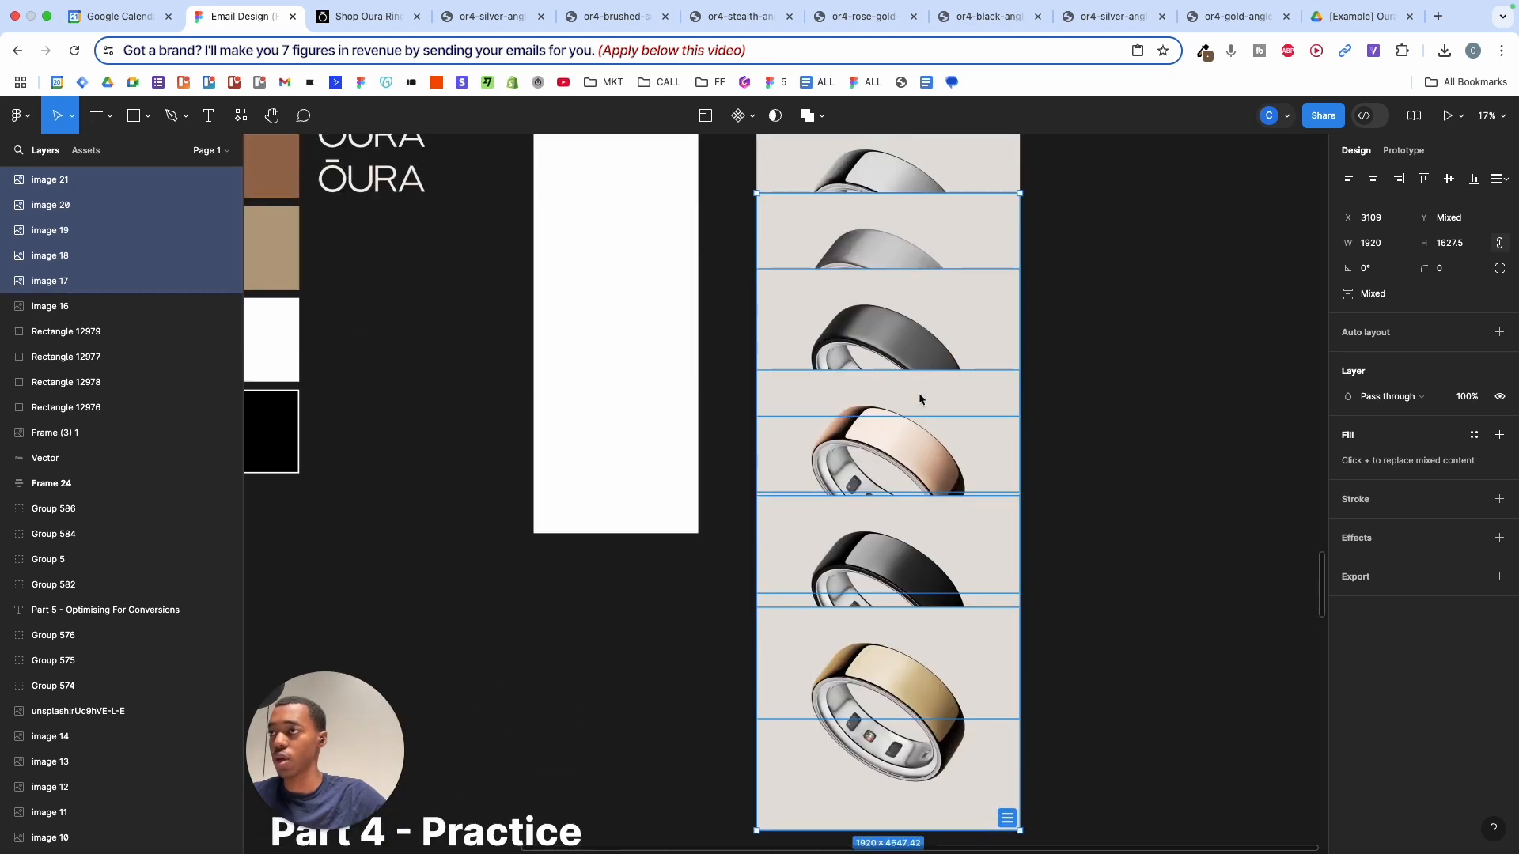
pyautogui.scroll(-1, 920, 396)
pyautogui.scroll(3, 925, 396)
pyautogui.scroll(-1, 1052, 384)
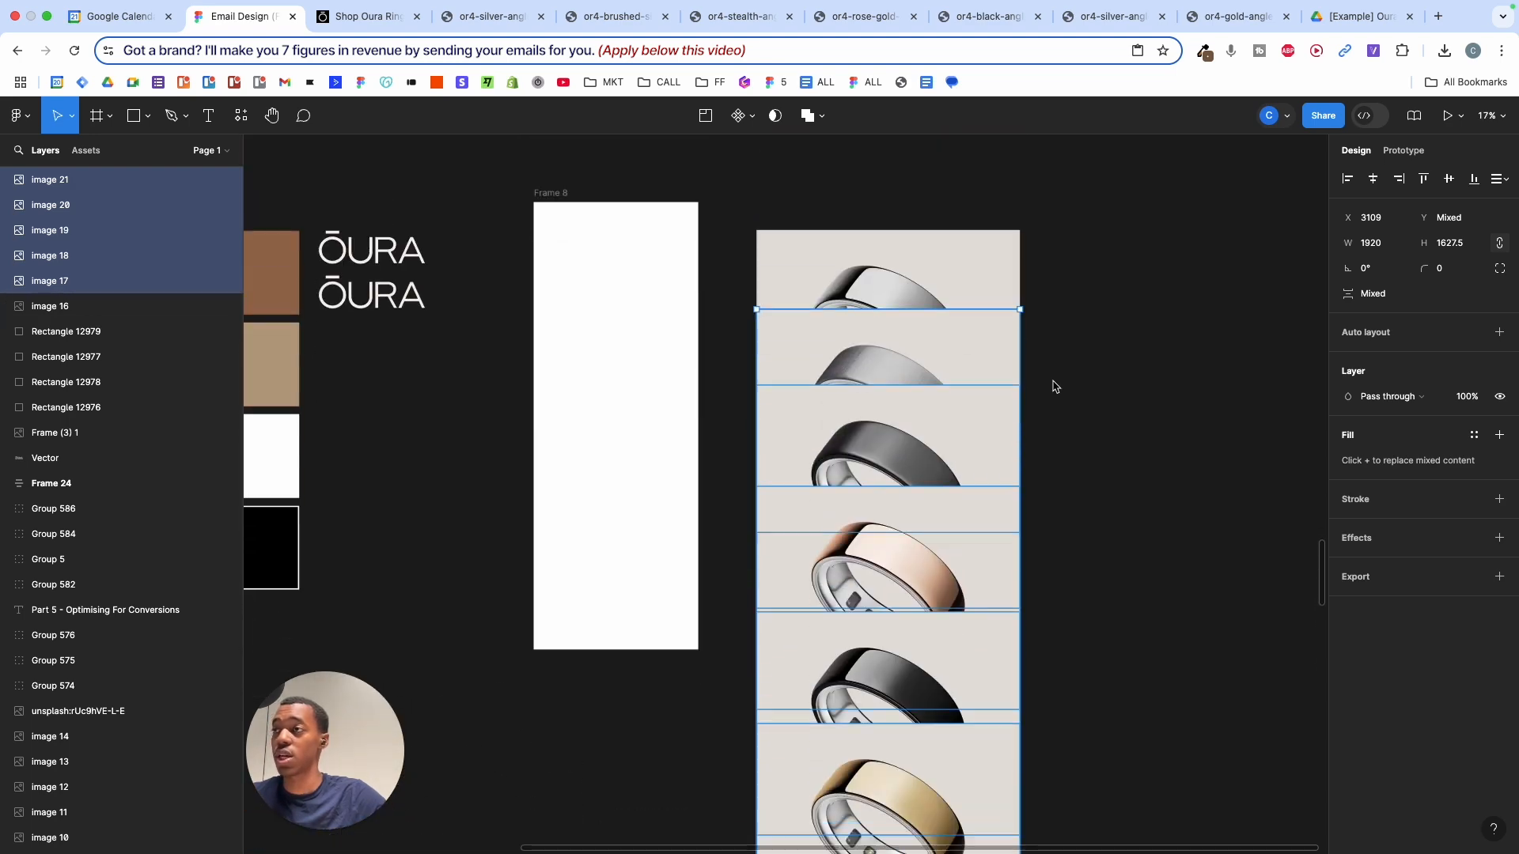
pyautogui.scroll(1, 1053, 364)
pyautogui.scroll(-1, 1062, 356)
pyautogui.click(1117, 264)
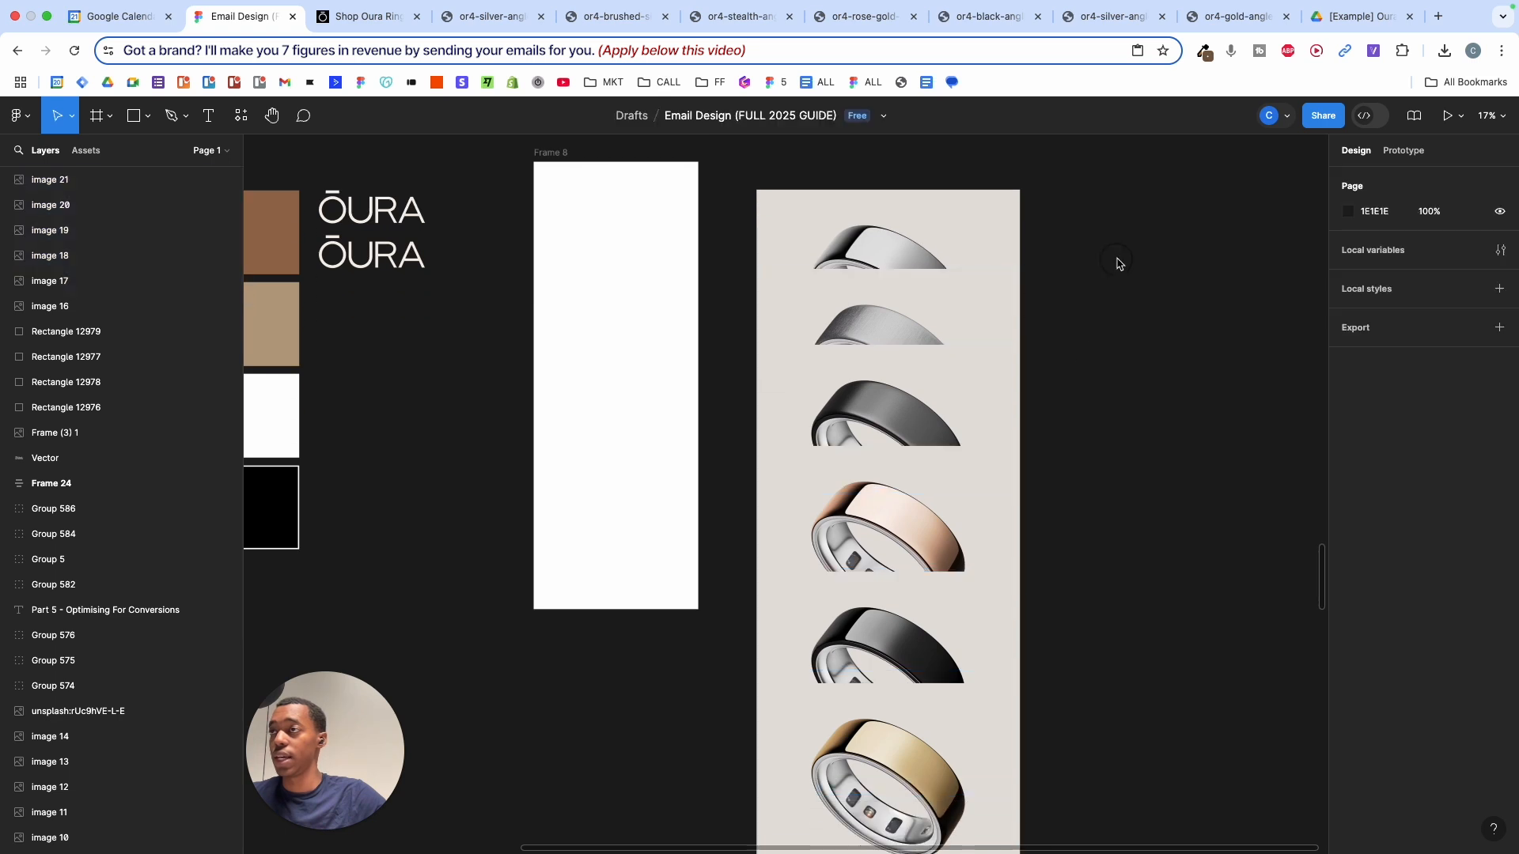
pyautogui.moveTo(1131, 200); pyautogui.dragTo(937, 787)
pyautogui.scroll(-3, 957, 554)
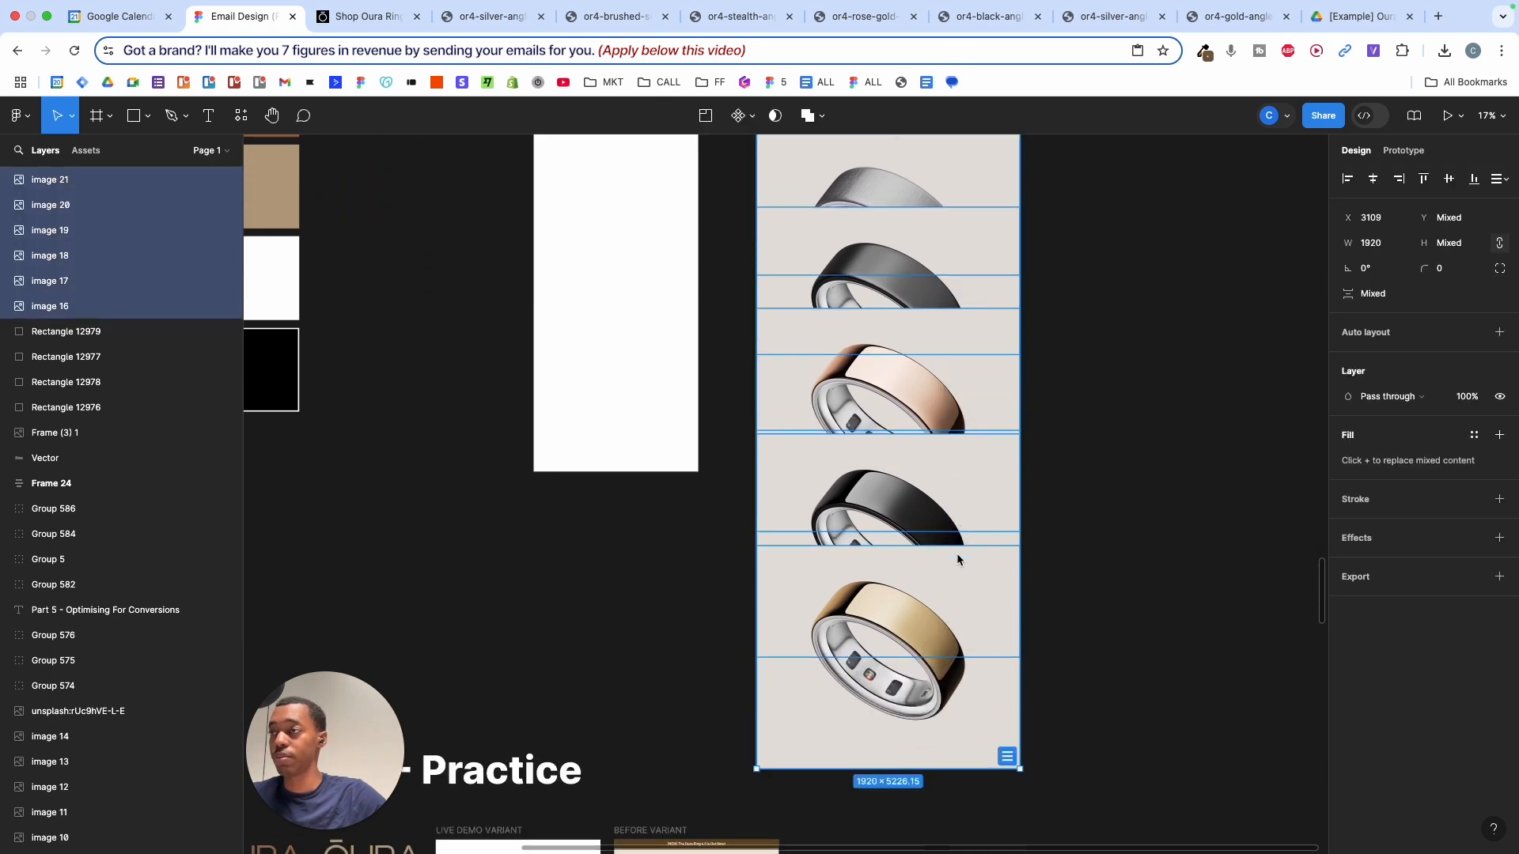
pyautogui.scroll(1, 957, 506)
pyautogui.click(960, 711)
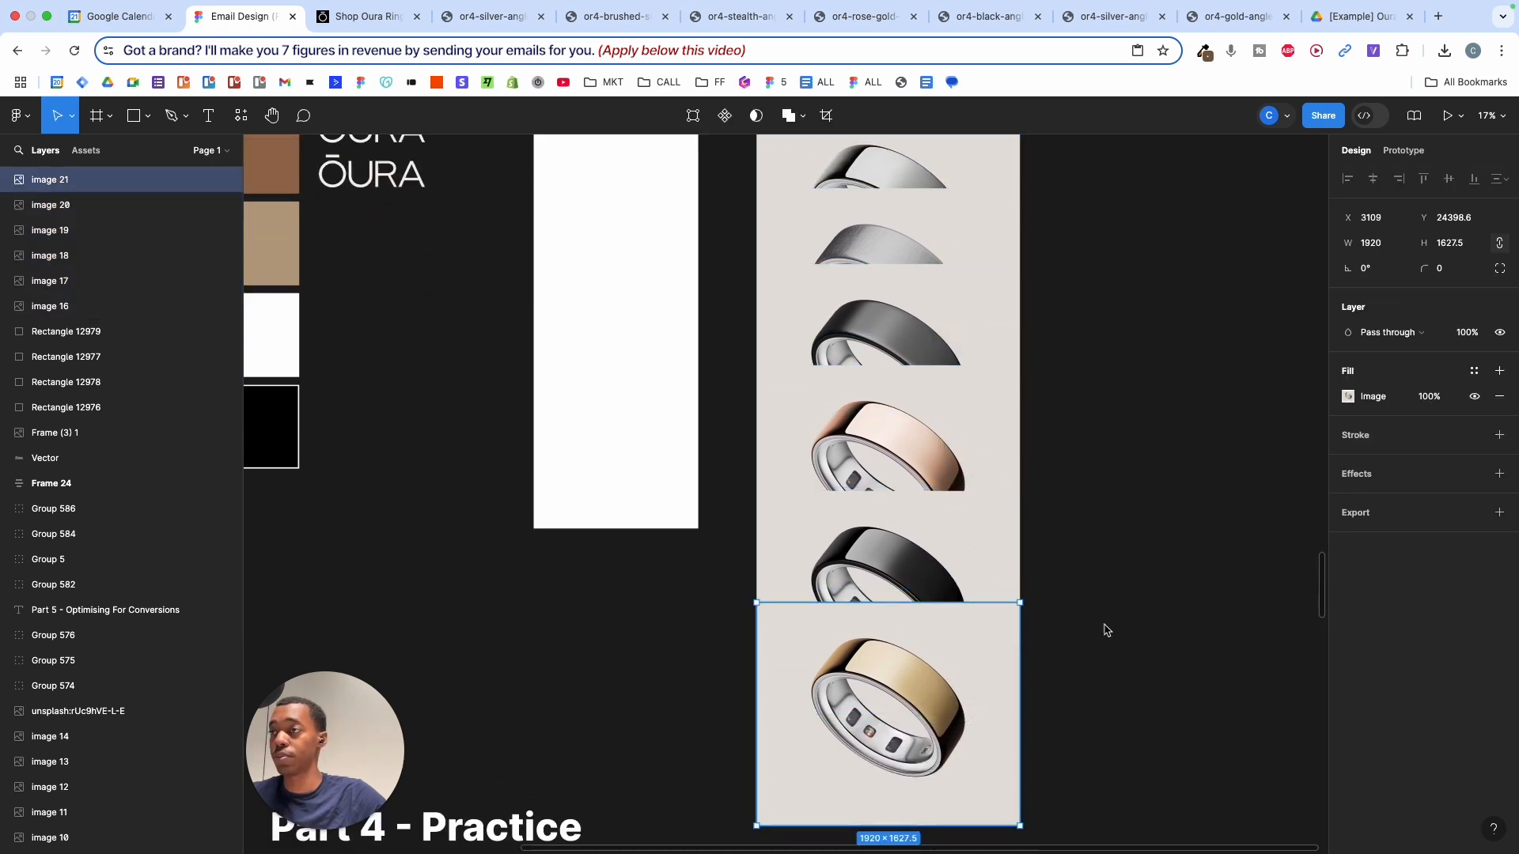
pyautogui.click(1041, 193)
pyautogui.moveTo(1044, 169); pyautogui.dragTo(810, 761)
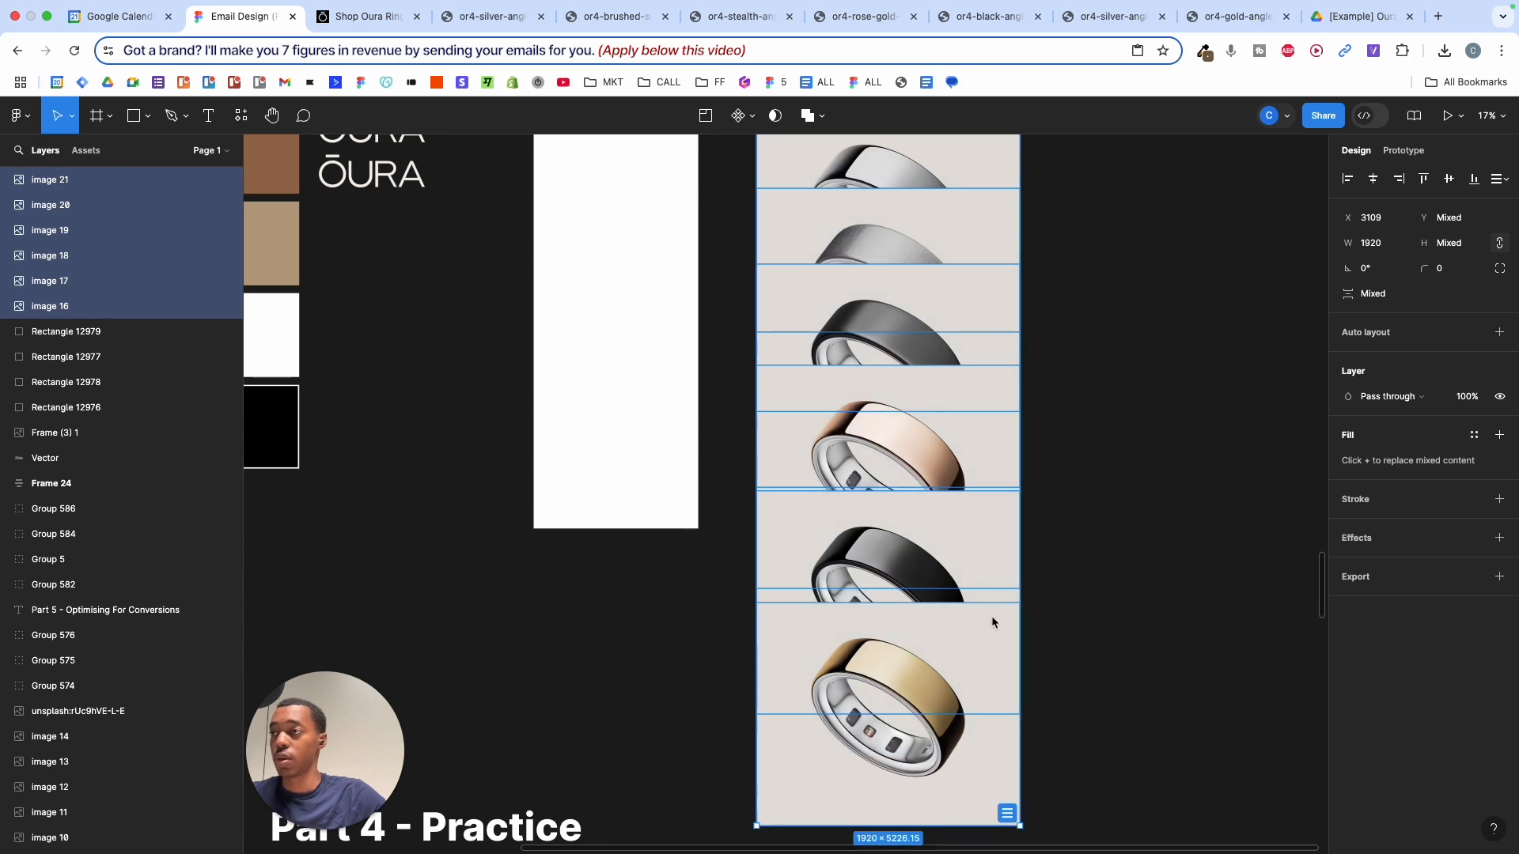
pyautogui.scroll(10, 993, 620)
pyautogui.scroll(-10, 975, 425)
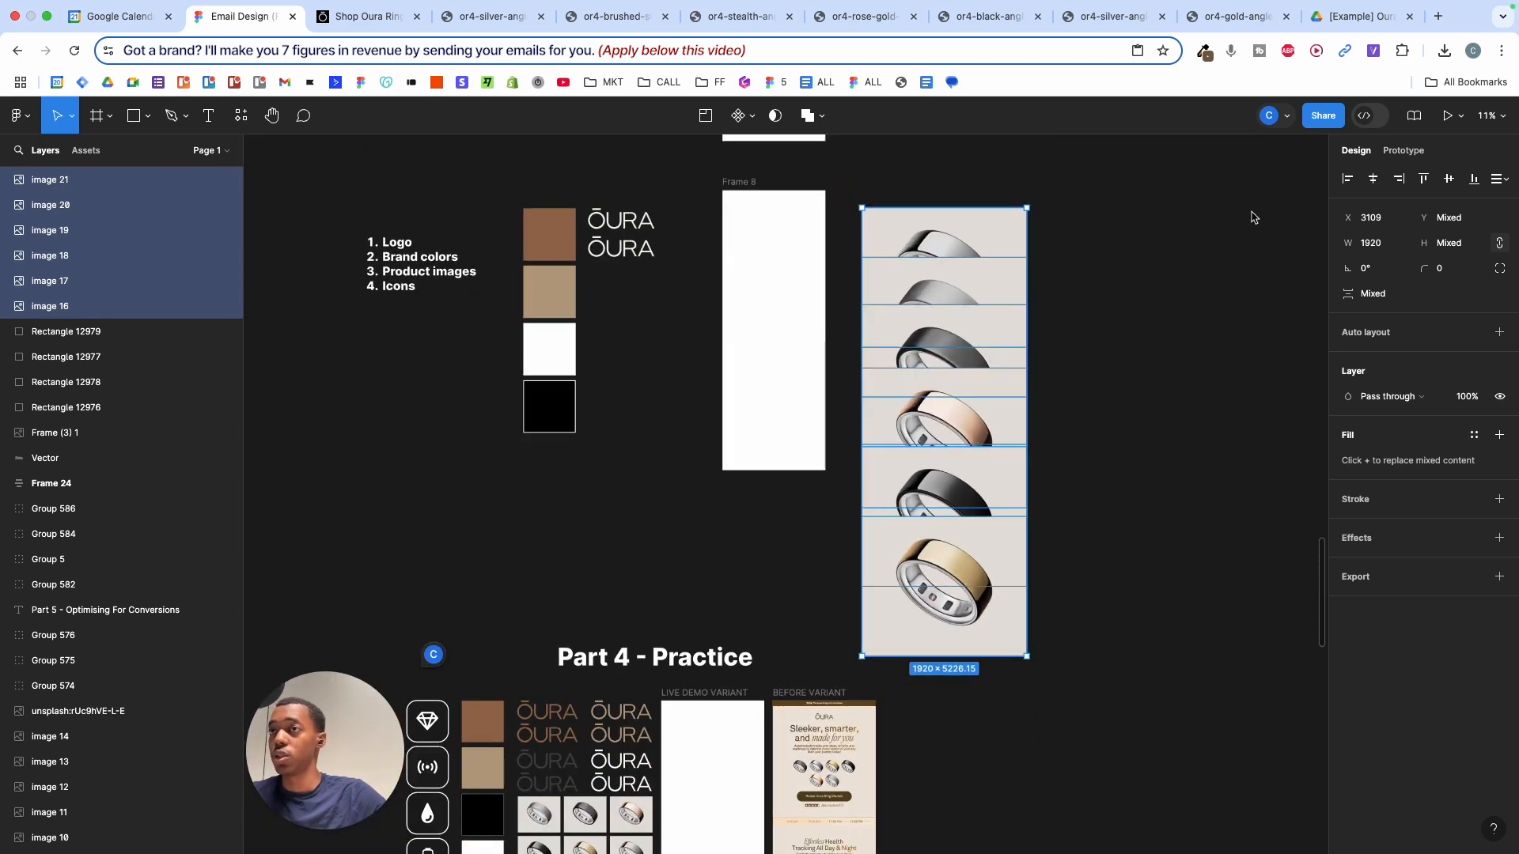
# - Export the six ring layers as 1x PNGs, then select the silver ring tab's address bar
pyautogui.click(1377, 573)
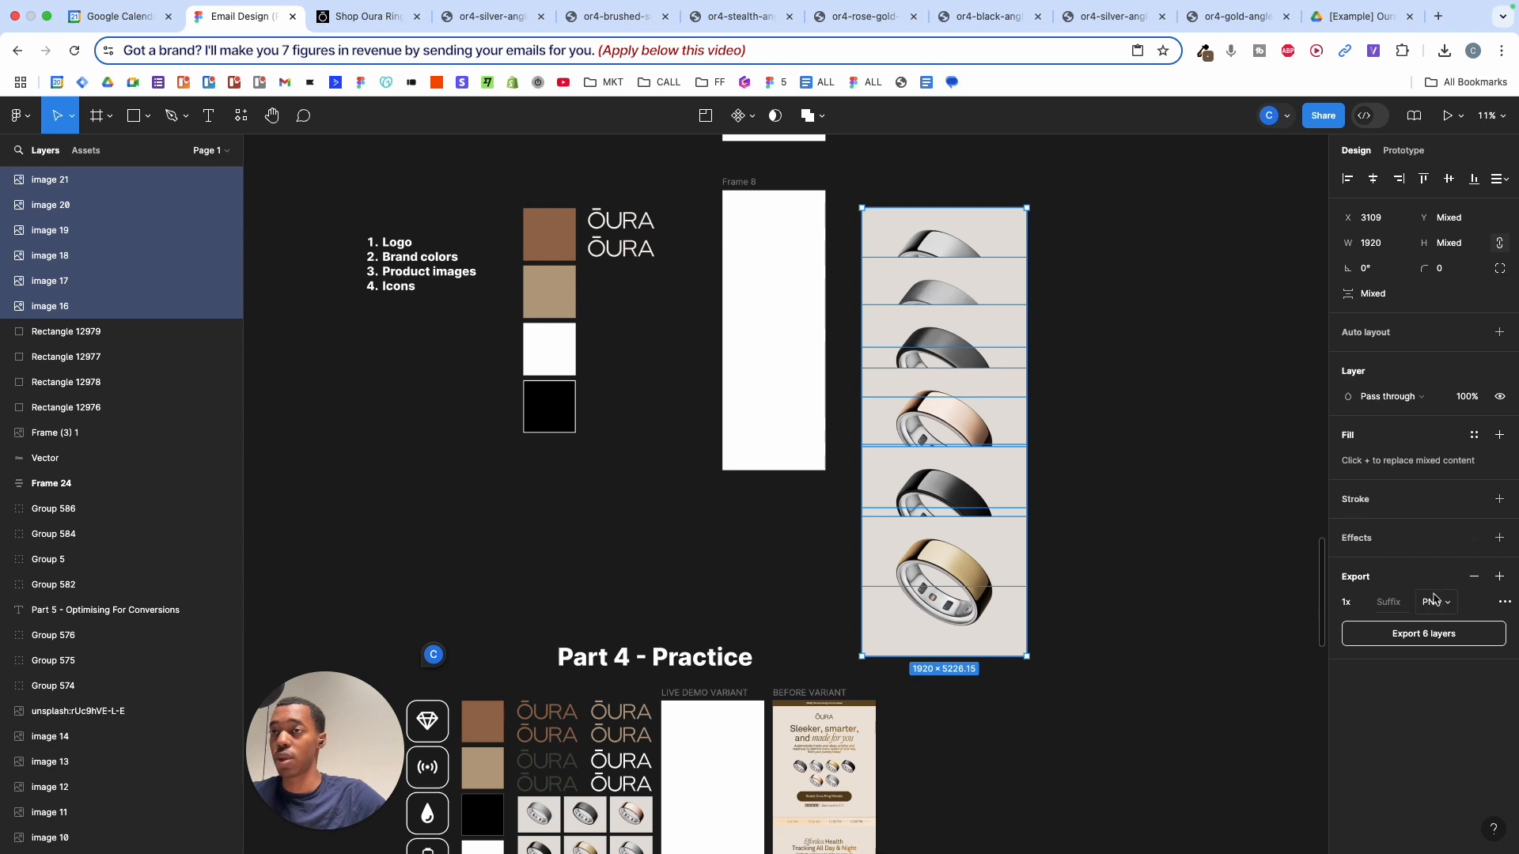
pyautogui.click(1422, 634)
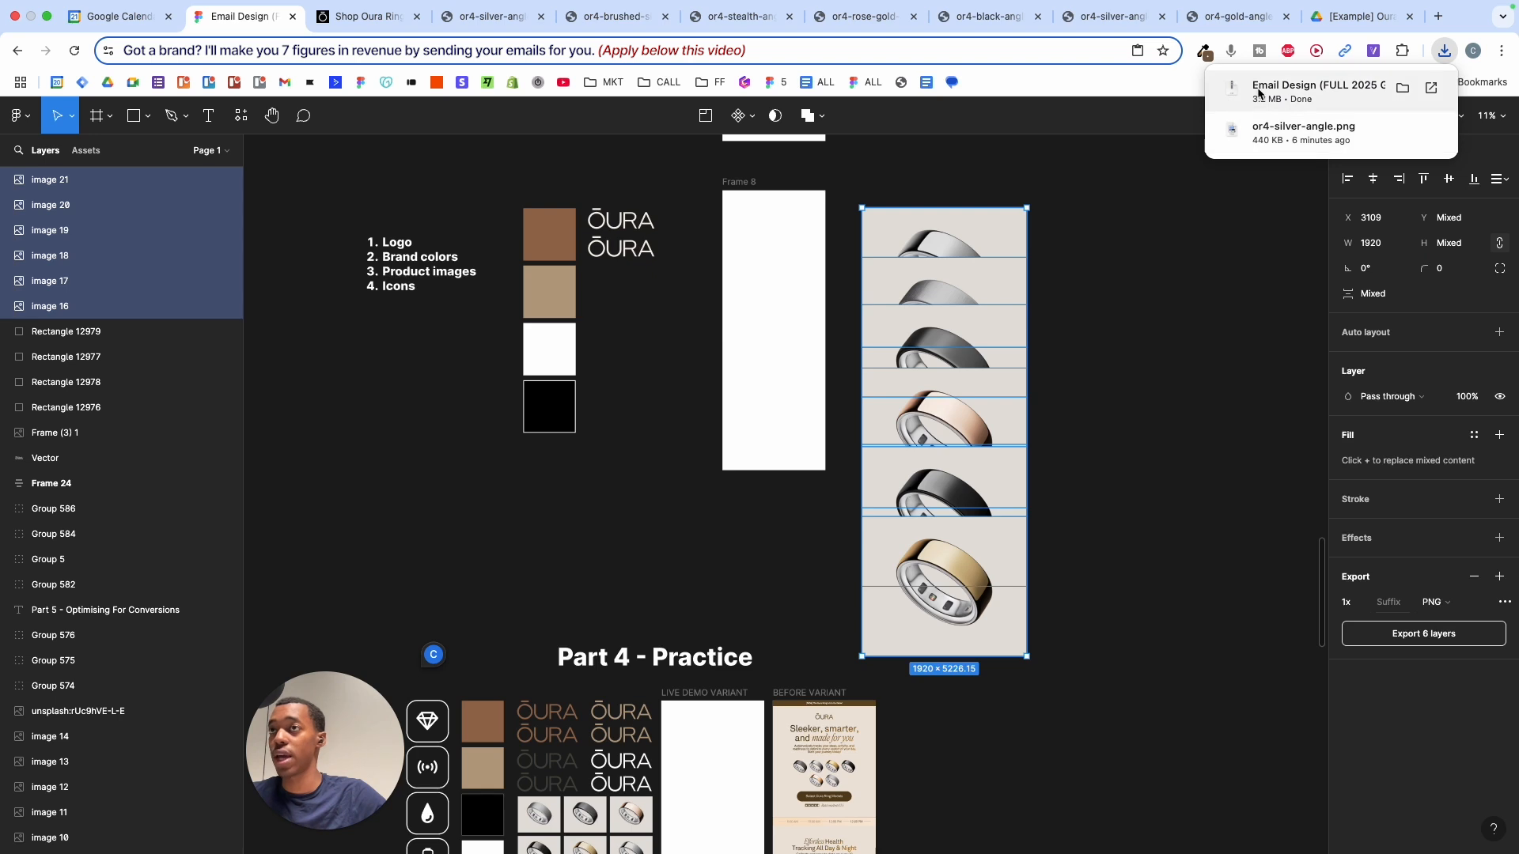
pyautogui.click(459, 20)
pyautogui.click(512, 59)
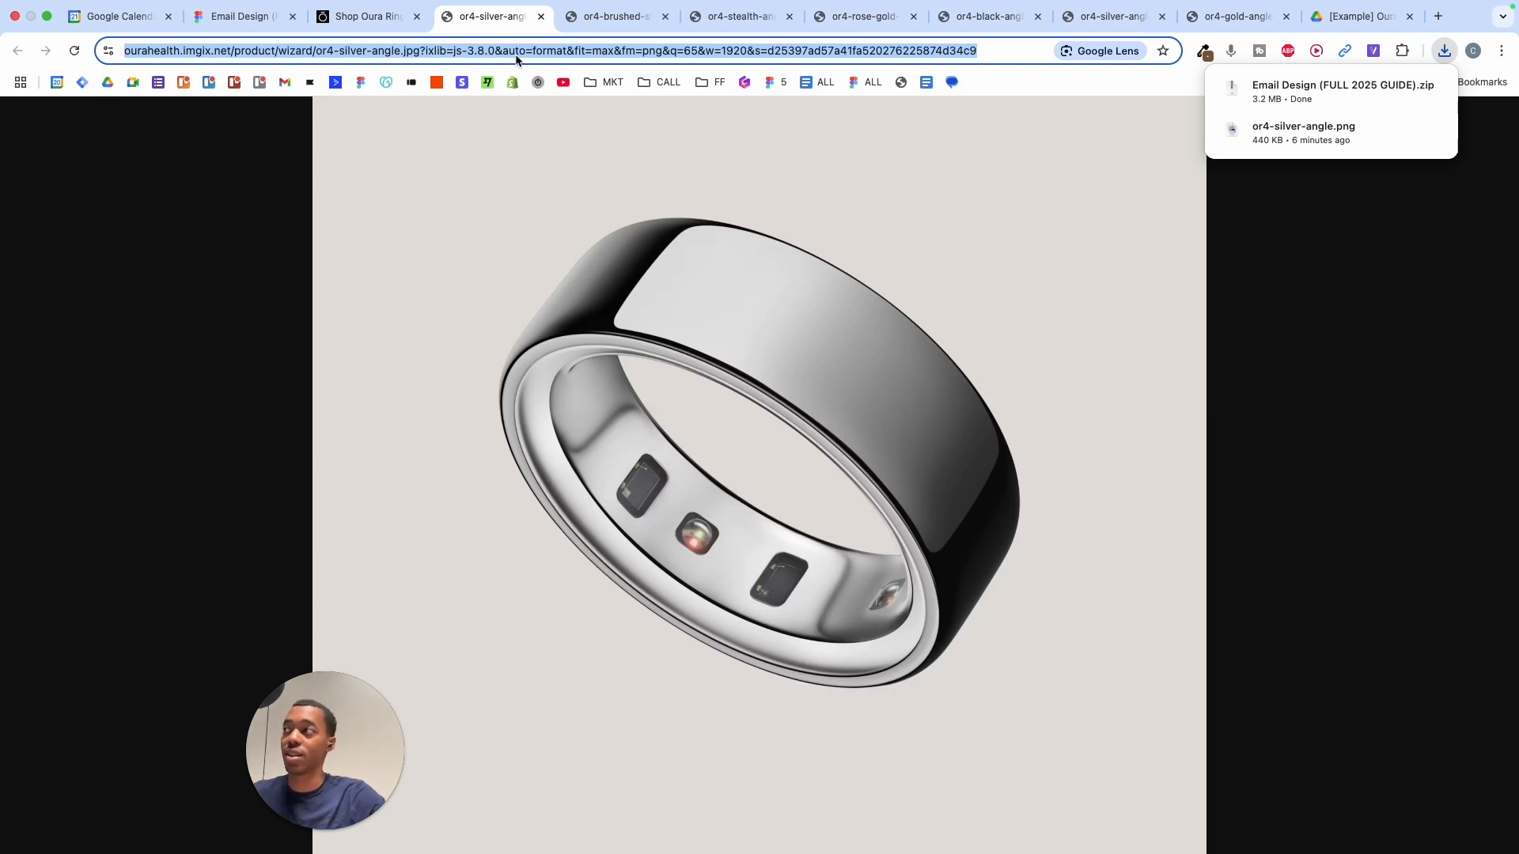
# - Load Pixlr Remove BG, try uploading the exported zip, dismiss the load error, and bring up Finder
pyautogui.write('remove')
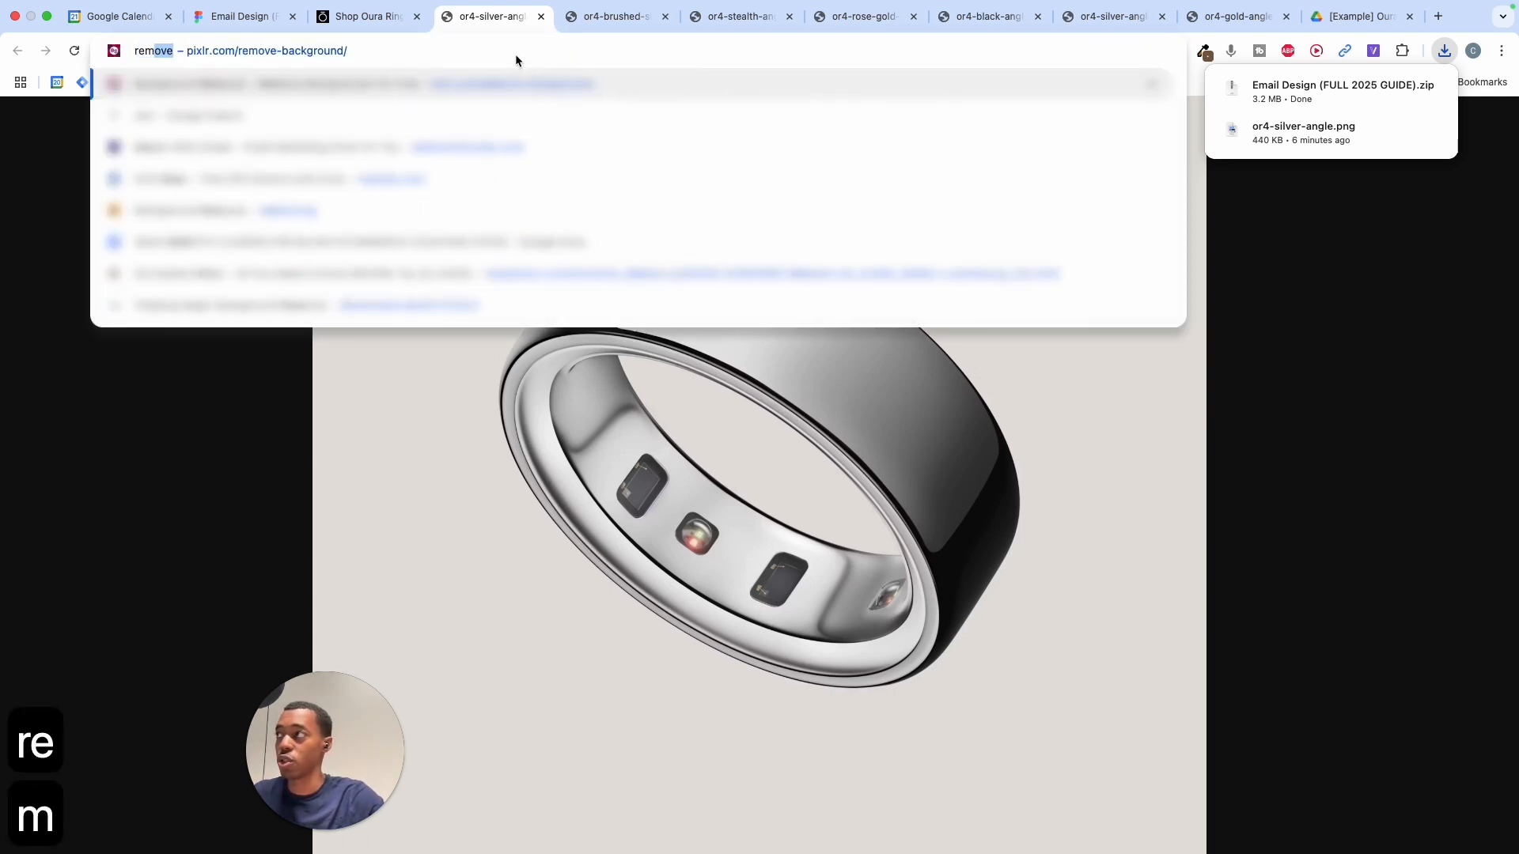
pyautogui.press('Return')
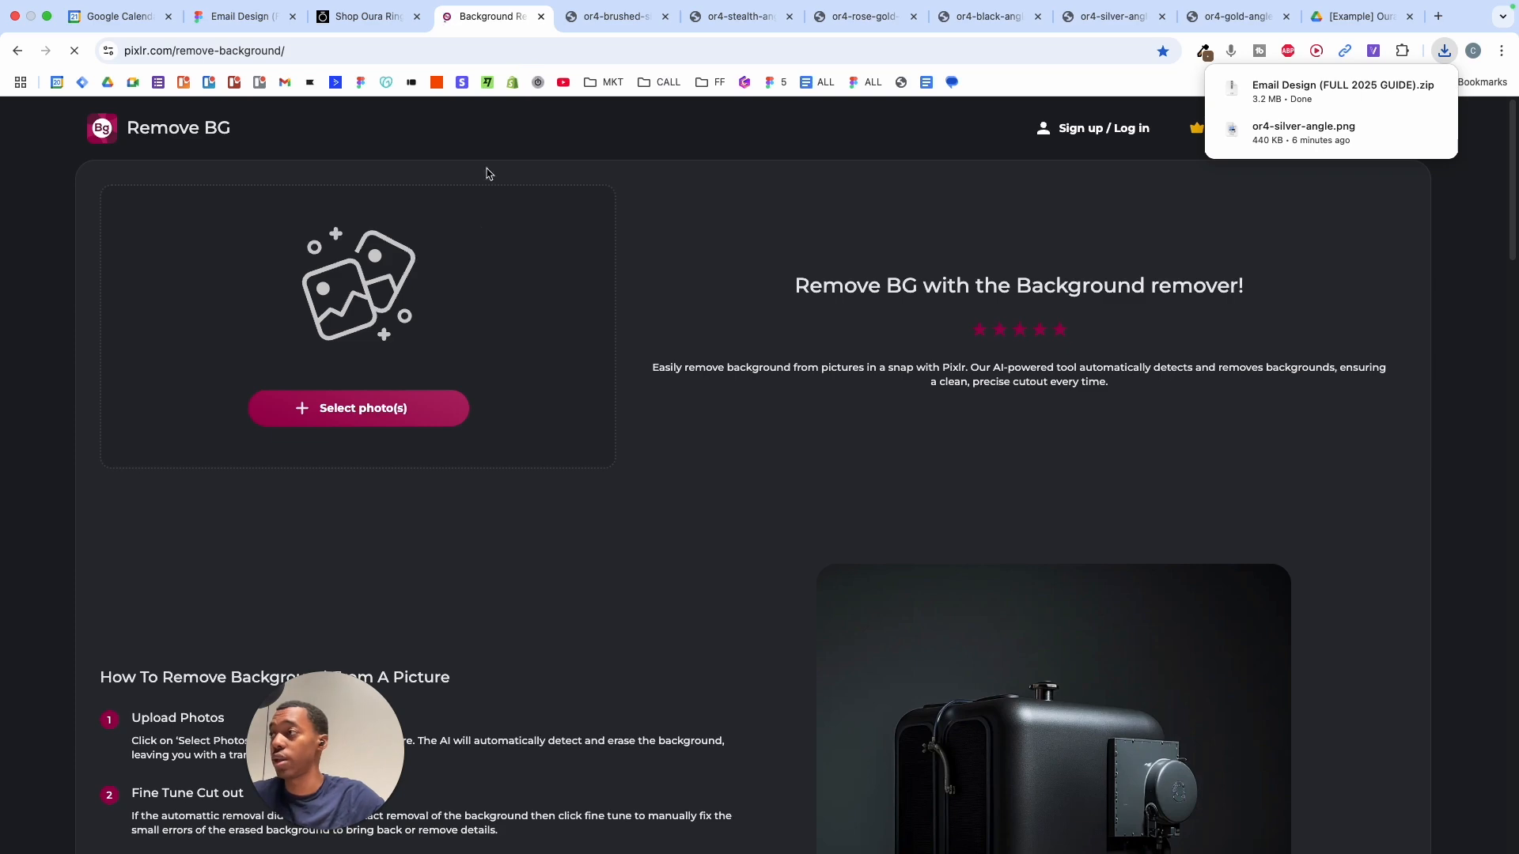
pyautogui.click(394, 415)
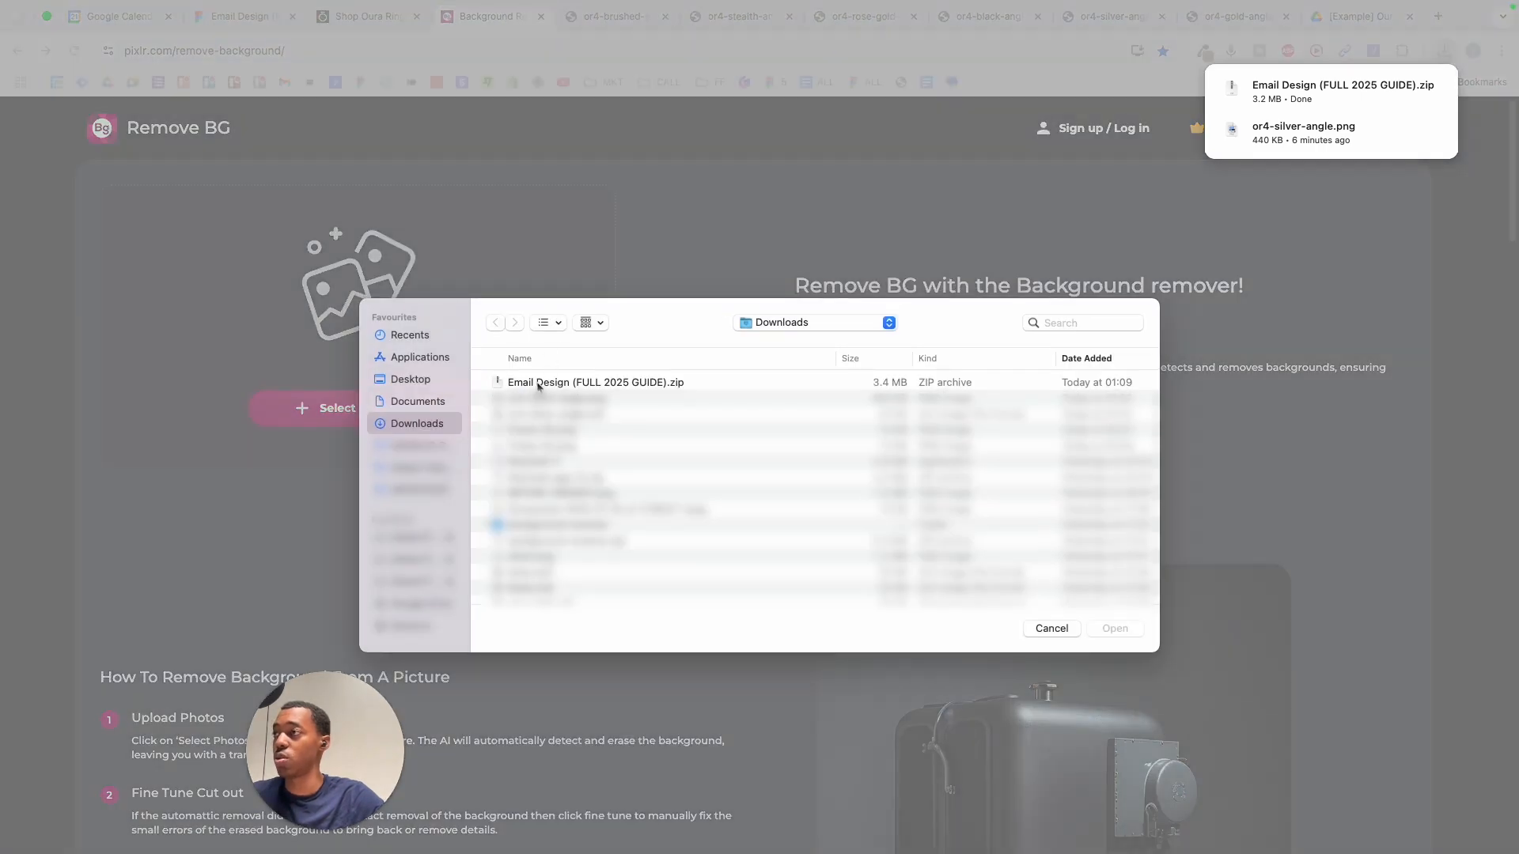
pyautogui.doubleClick(538, 383)
pyautogui.click(893, 150)
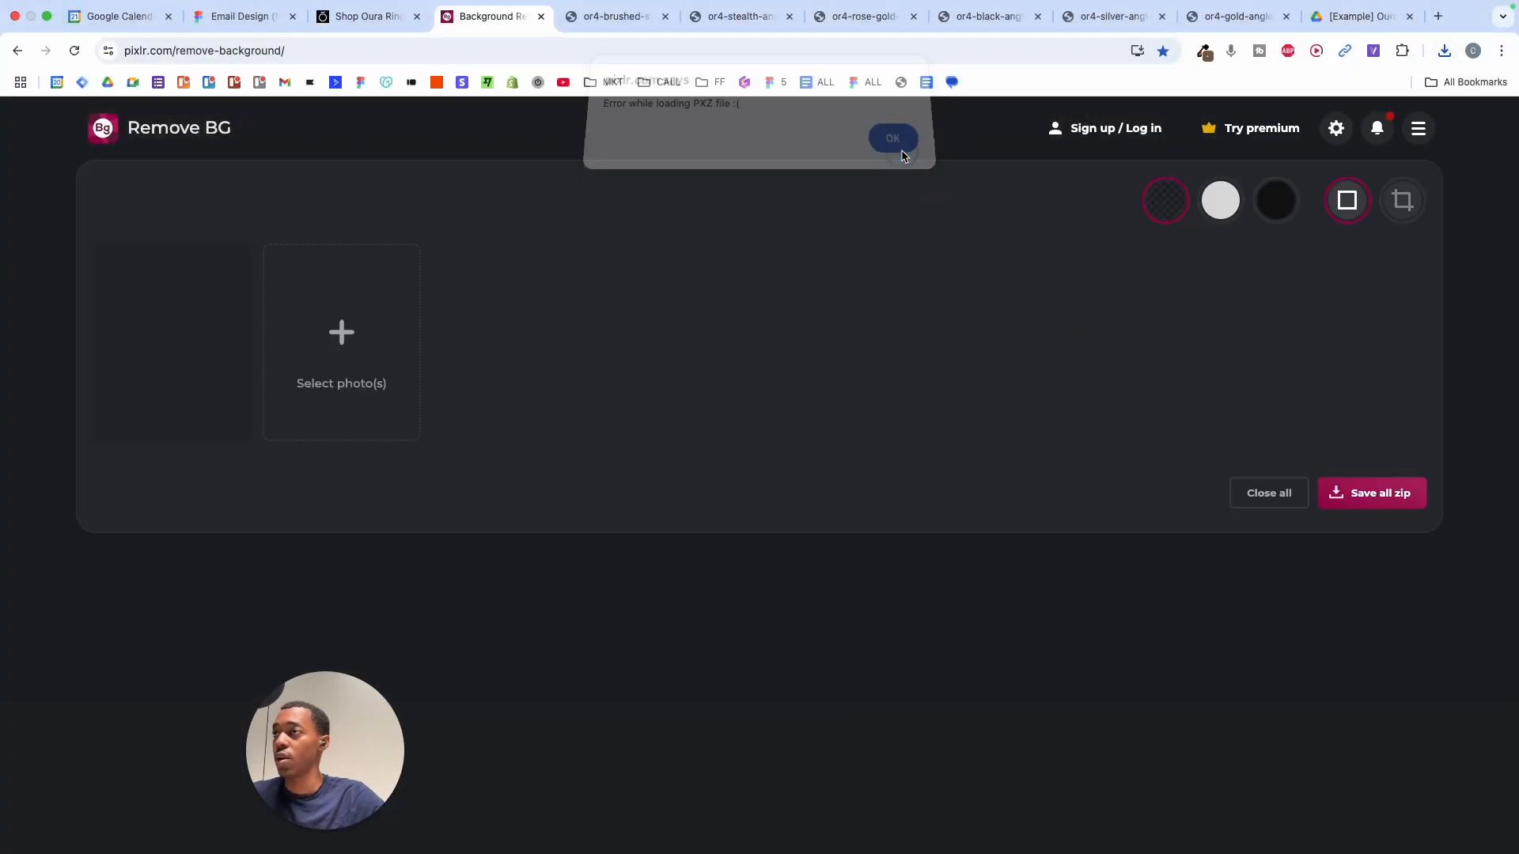
pyautogui.moveTo(518, 845)
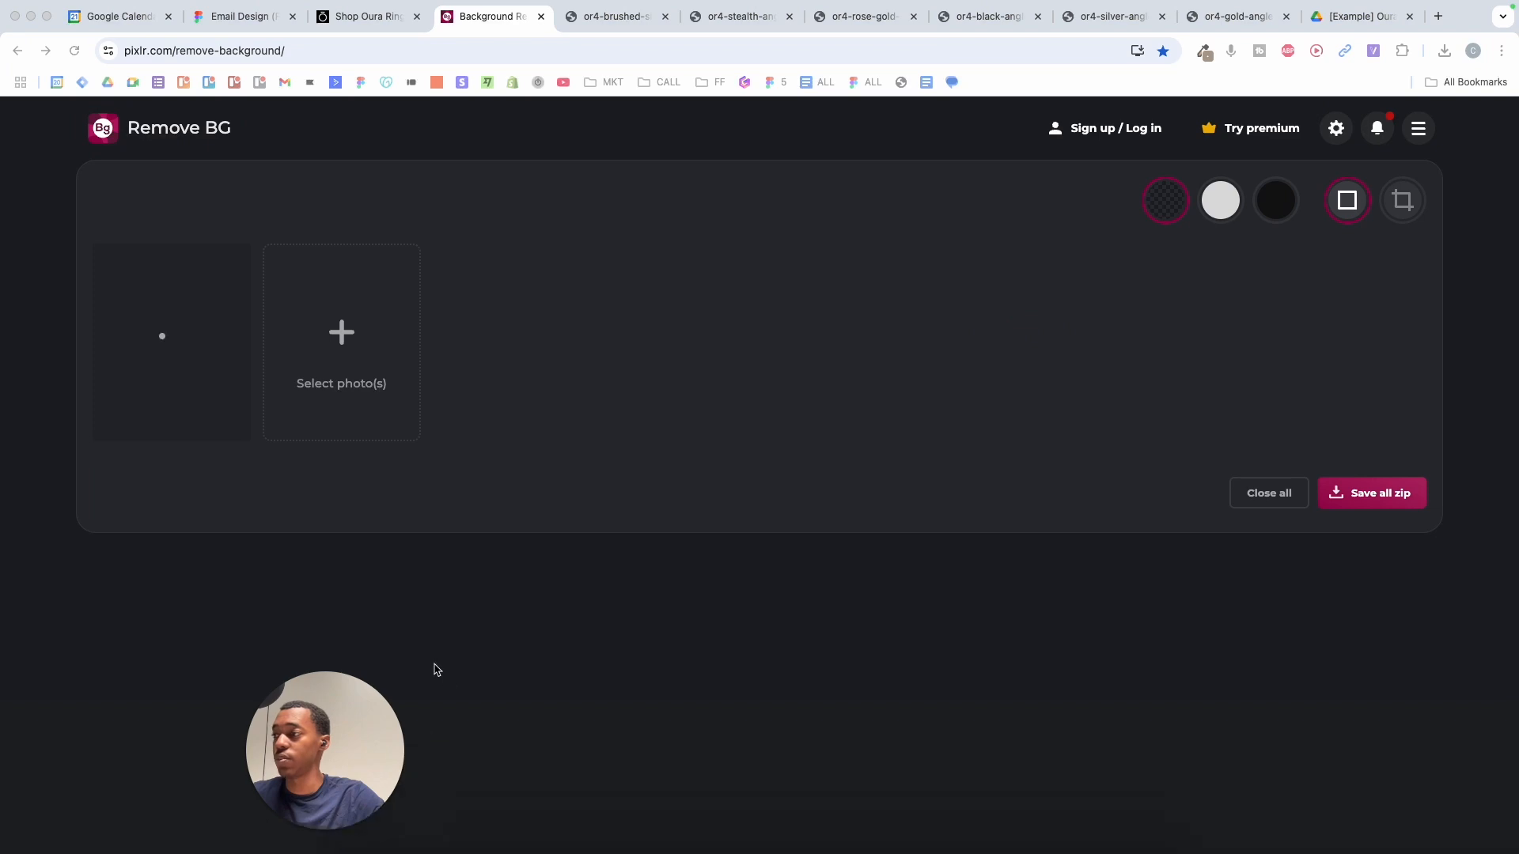
pyautogui.moveTo(349, 709); pyautogui.dragTo(278, 709)
pyautogui.click(375, 837)
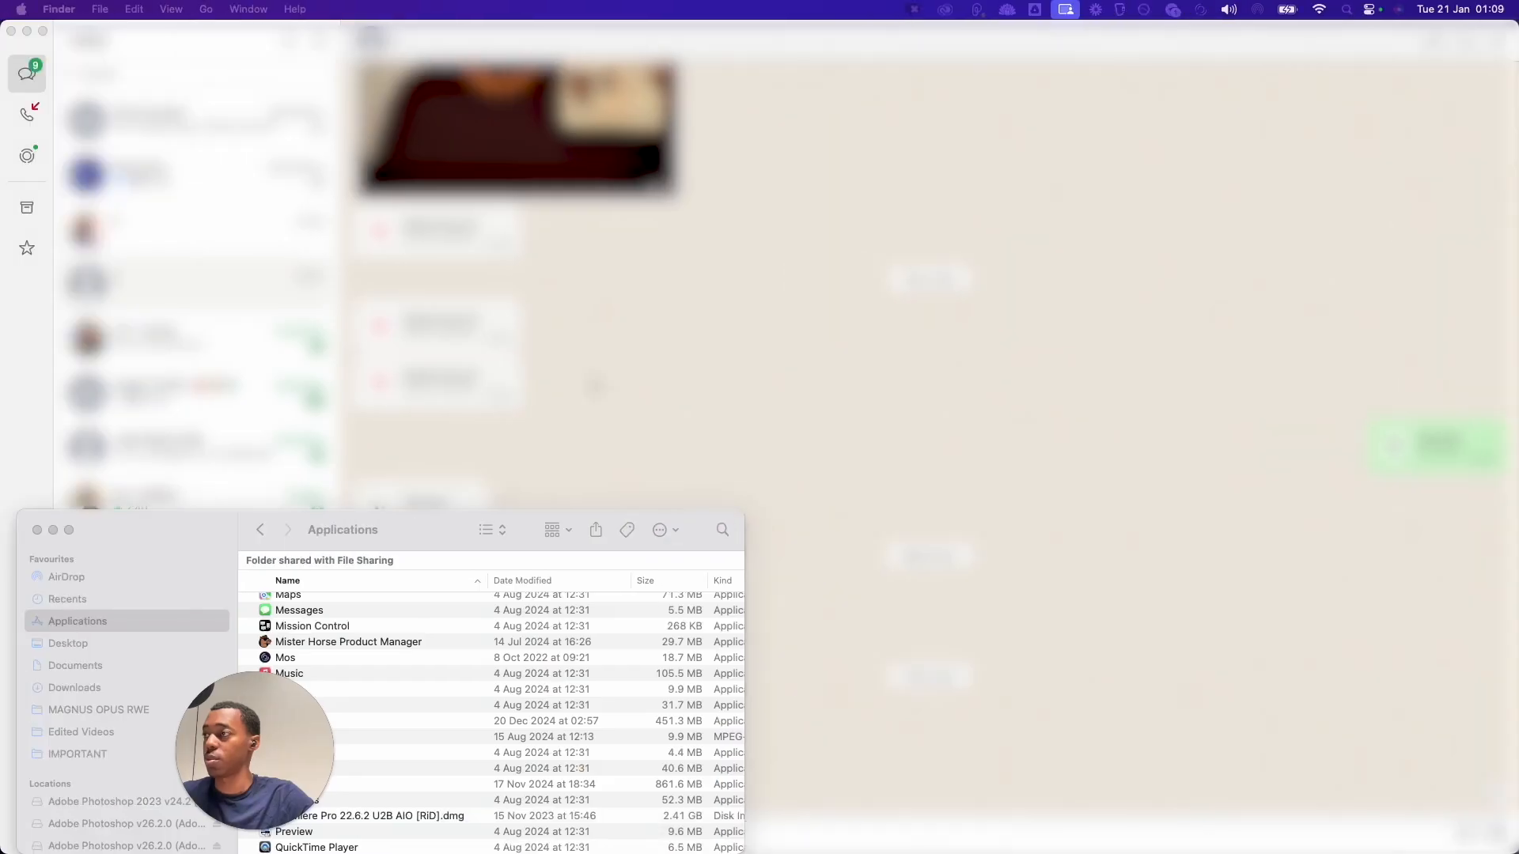
# - Extract the Email Design zip in the Downloads folder
pyautogui.click(100, 688)
pyautogui.click(332, 585)
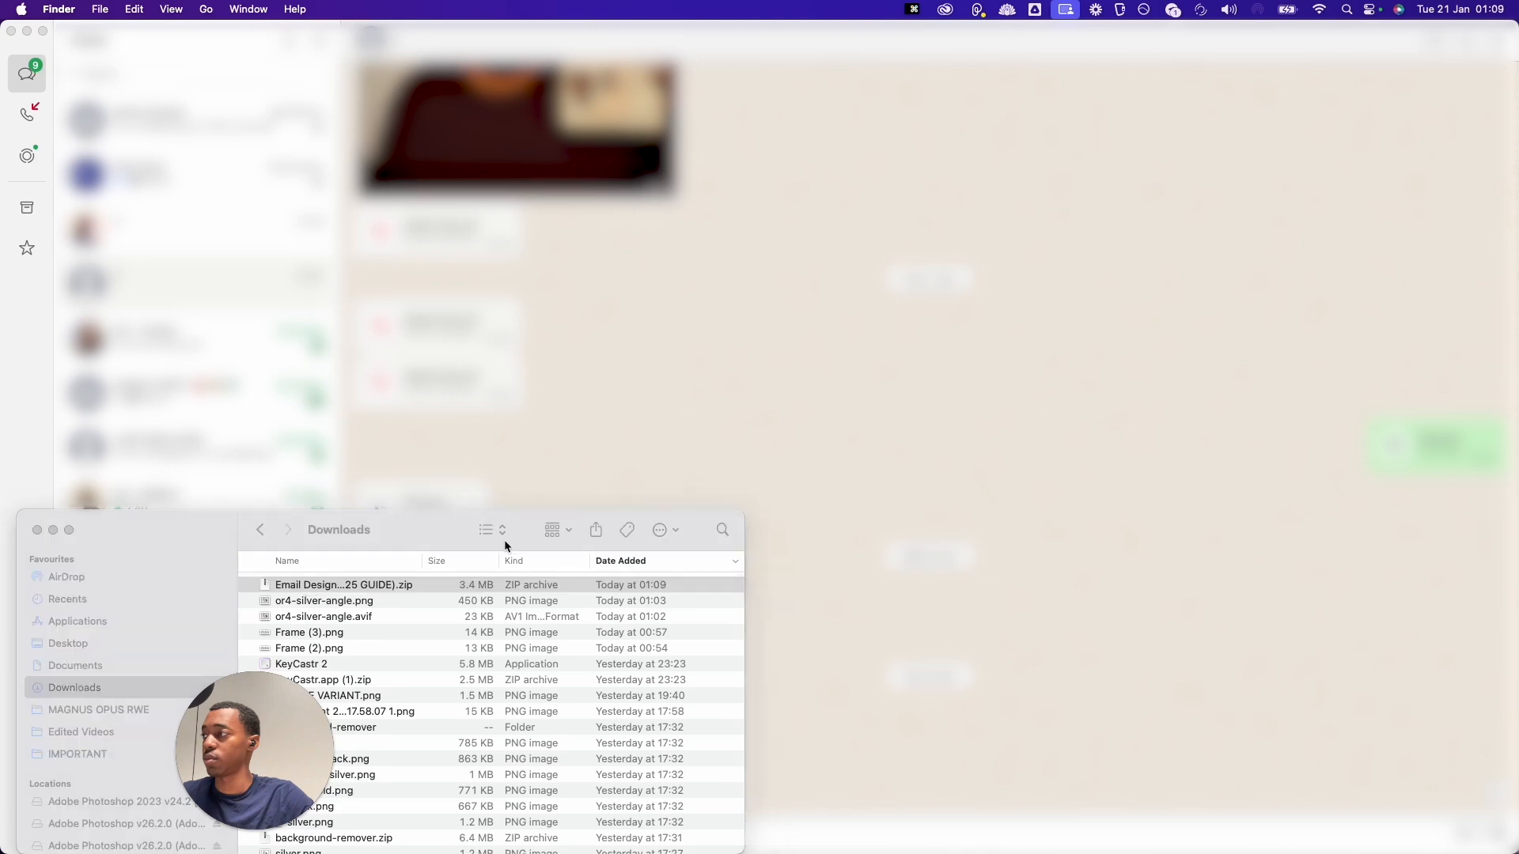
pyautogui.hotkey('ctrl', 'Right')
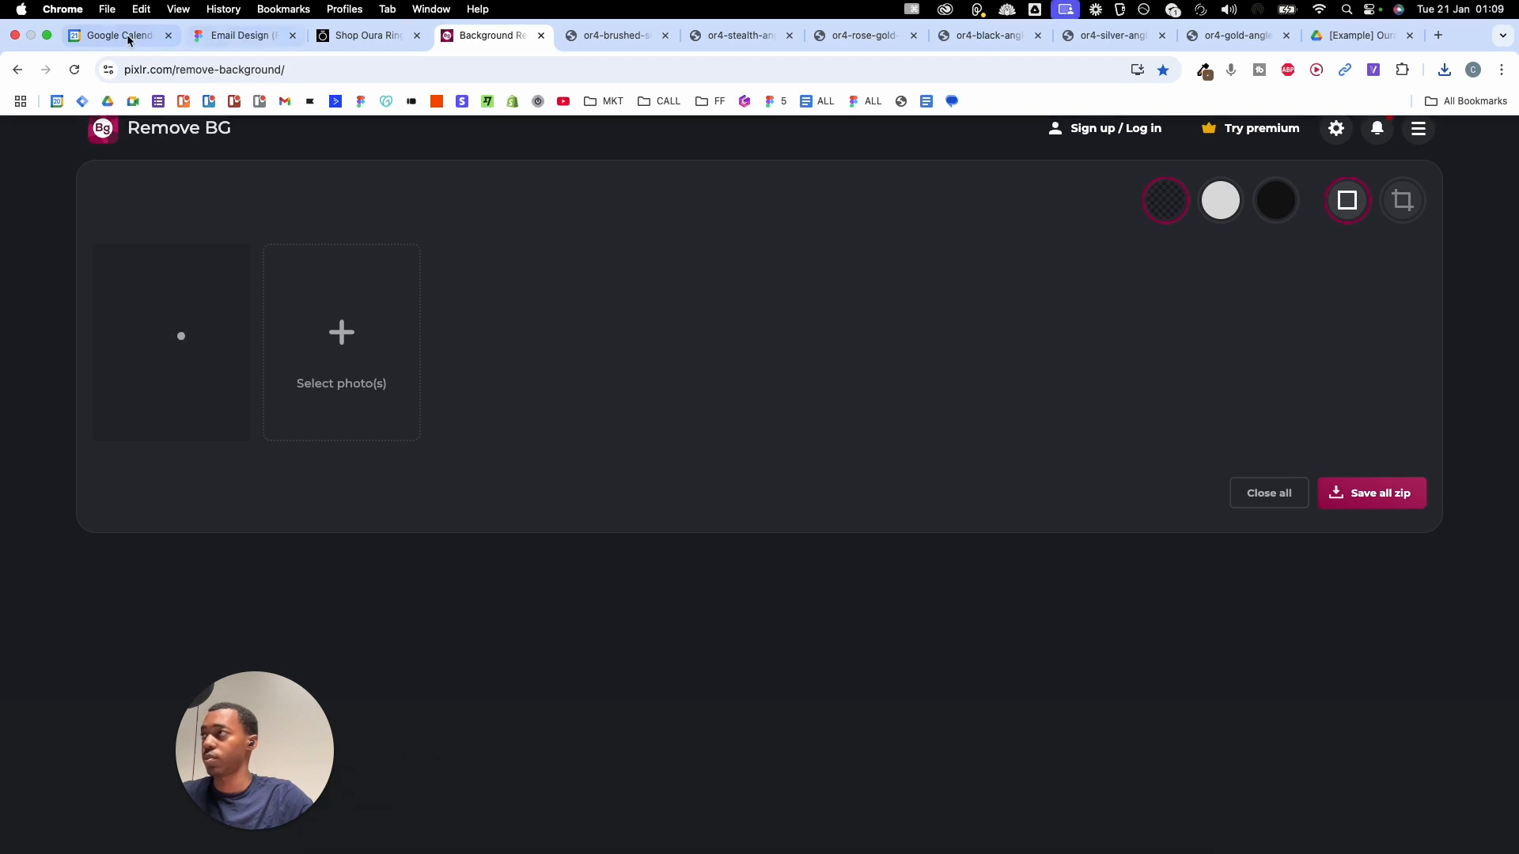
# - Upload image 21.png through image 16.png from the Email Design folder into Pixlr
pyautogui.click(336, 335)
pyautogui.click(522, 382)
pyautogui.press('Right')
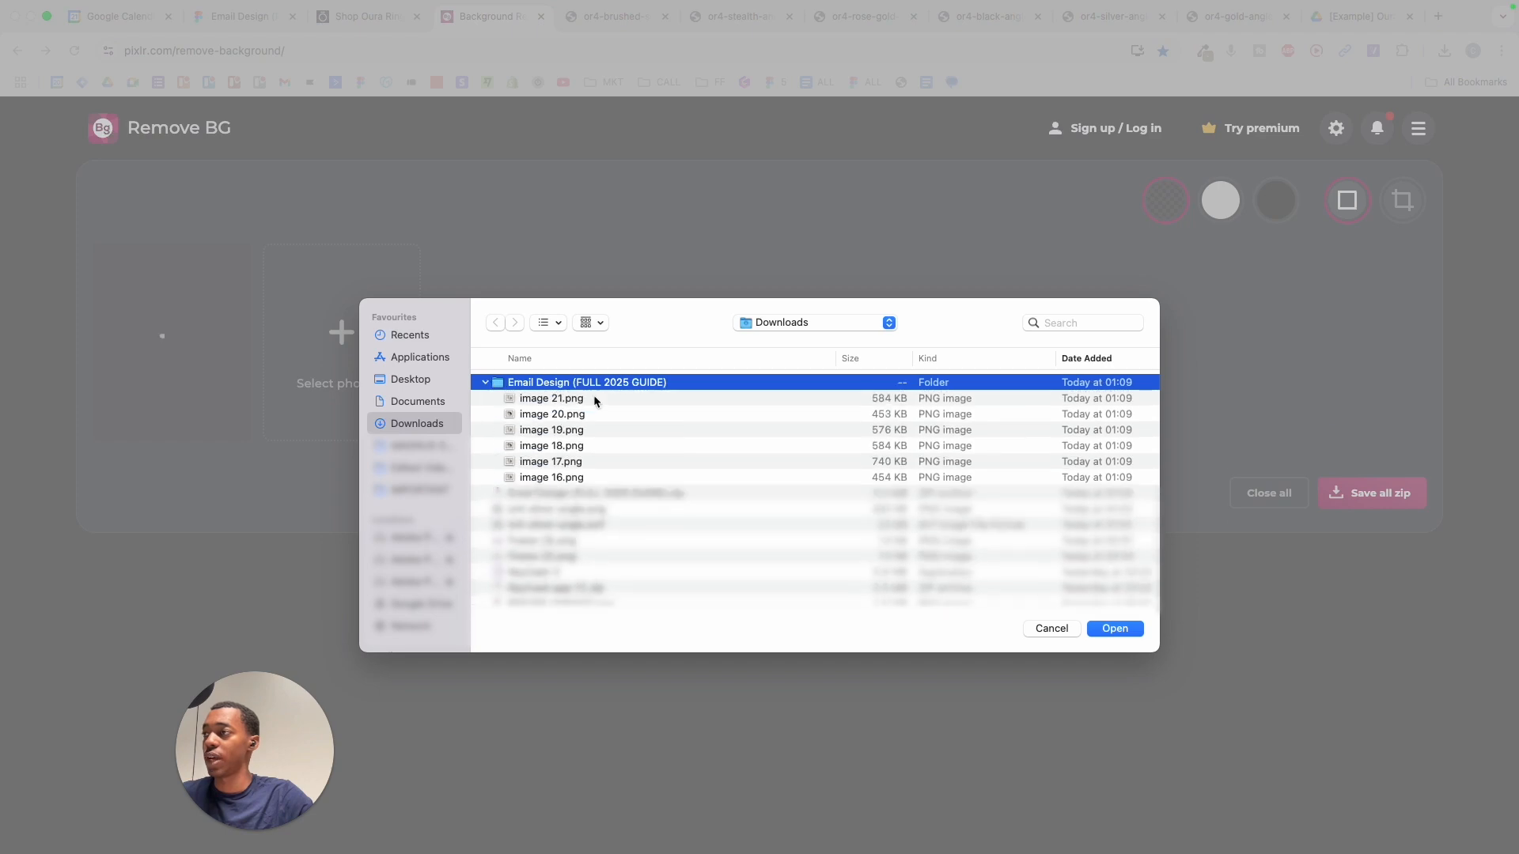
pyautogui.click(588, 399)
pyautogui.keyDown('shift'); pyautogui.click(598, 479); pyautogui.keyUp('shift')
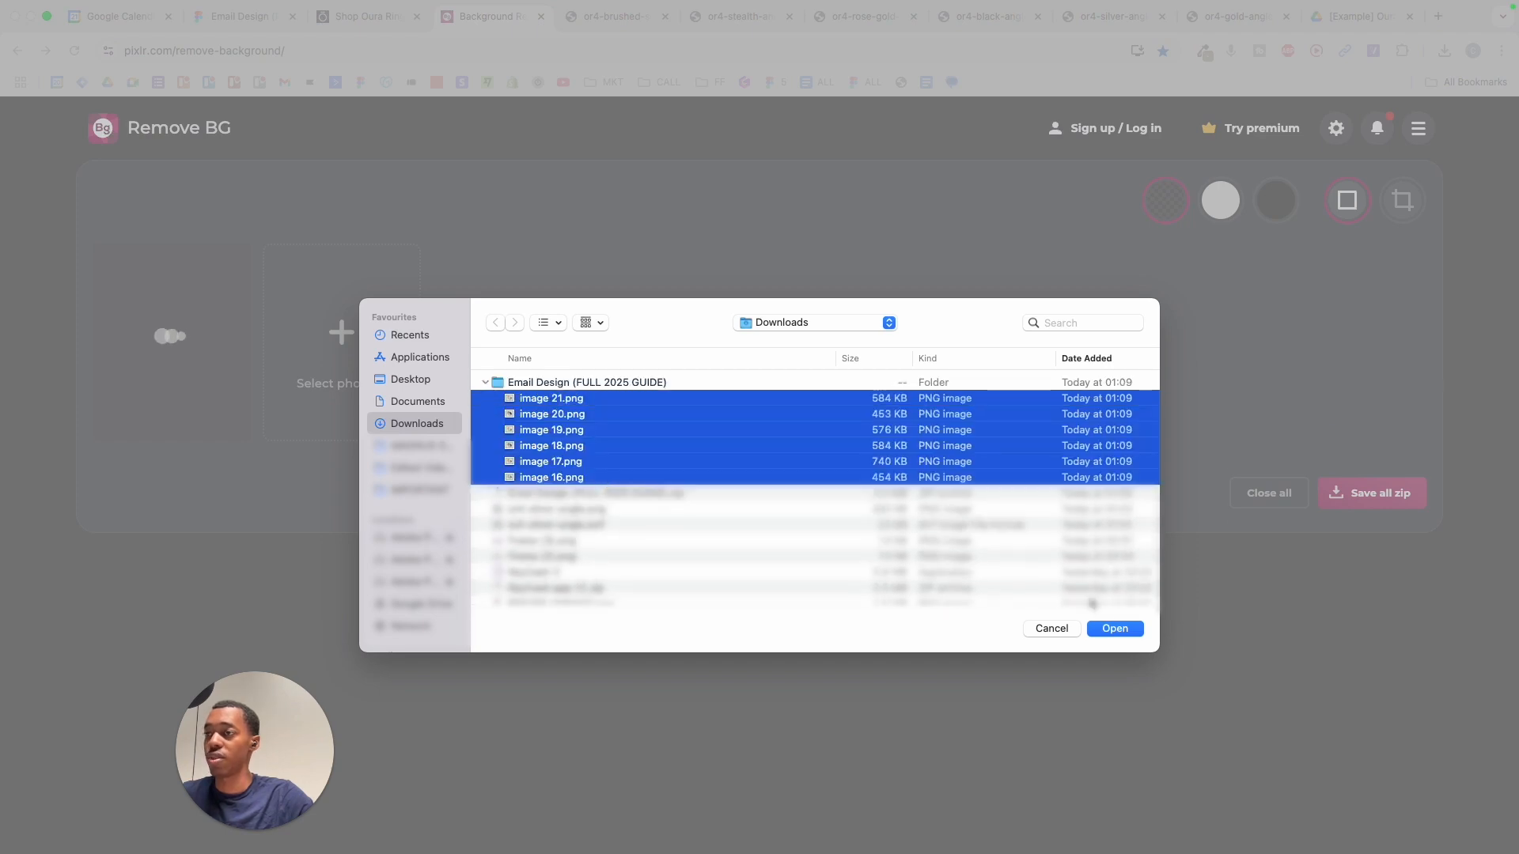
pyautogui.click(1116, 629)
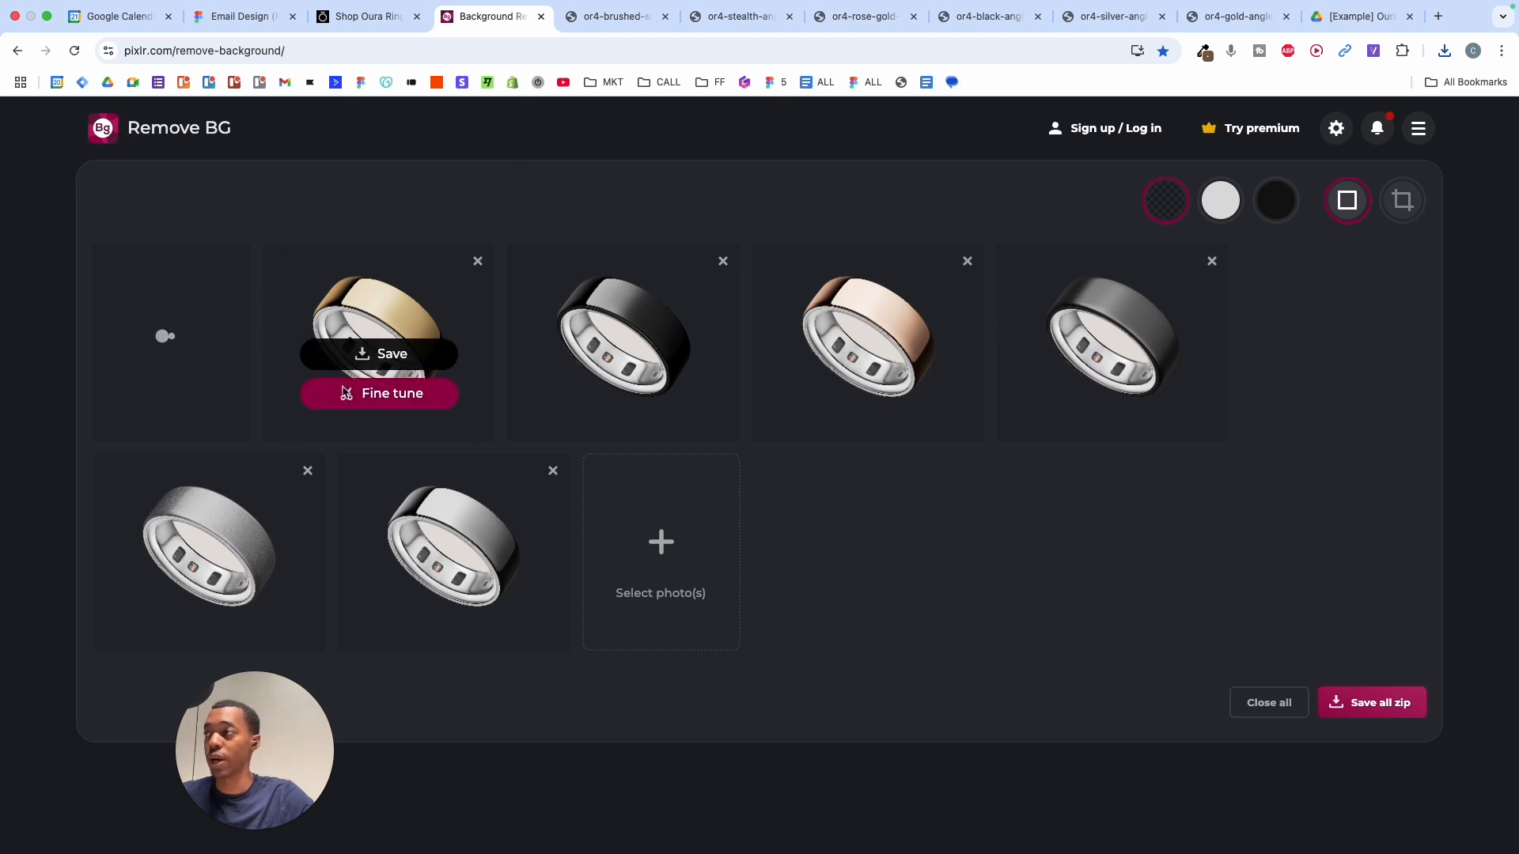
# - Erase the leftover grey inside the gold ring with a REMOVE fine-tune and apply it
pyautogui.click(316, 392)
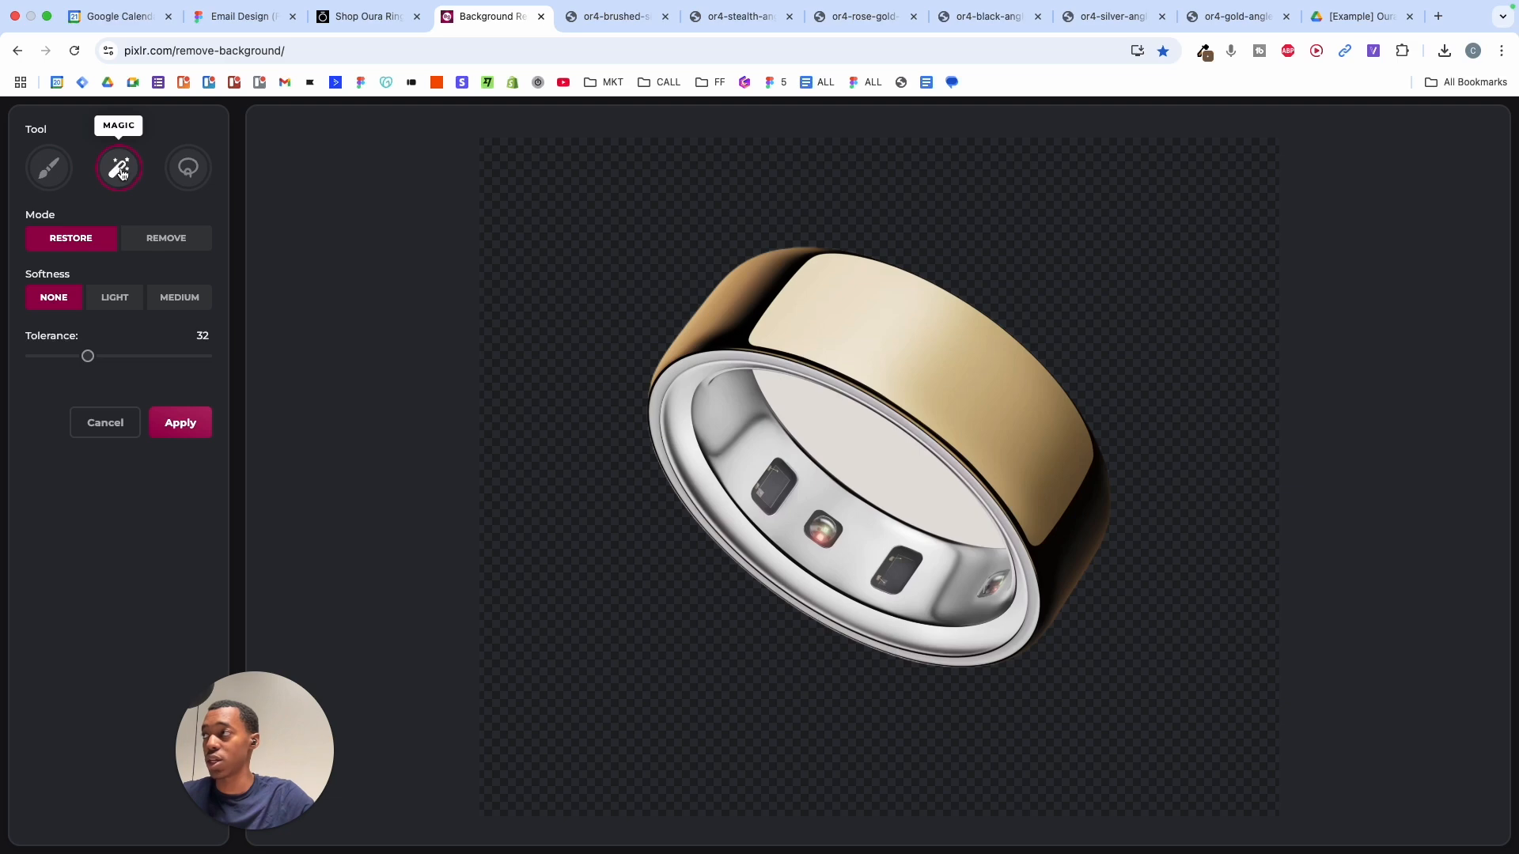
pyautogui.click(173, 242)
pyautogui.click(849, 437)
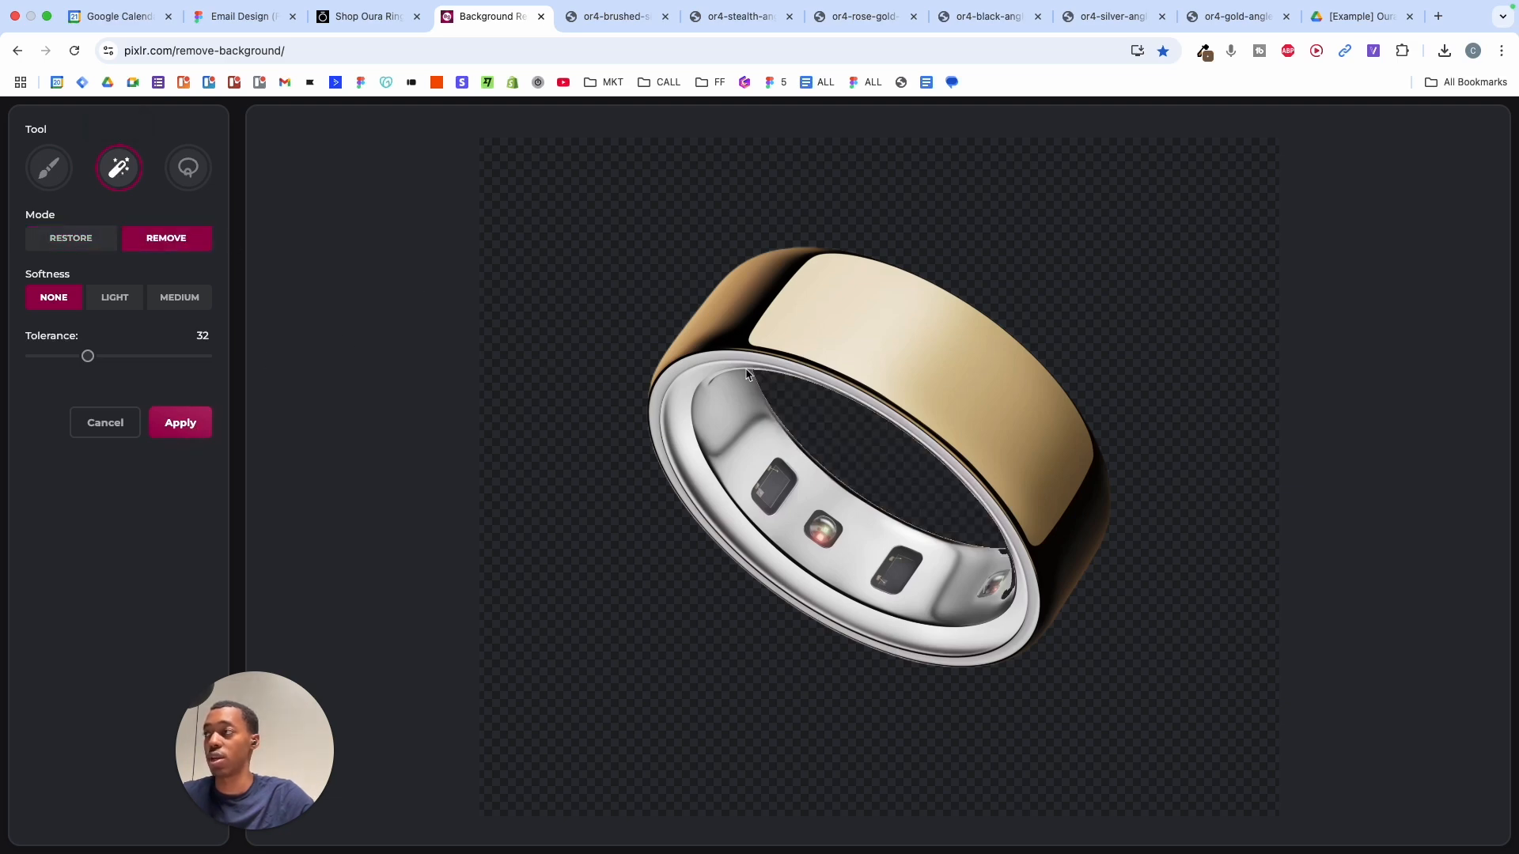
pyautogui.click(181, 422)
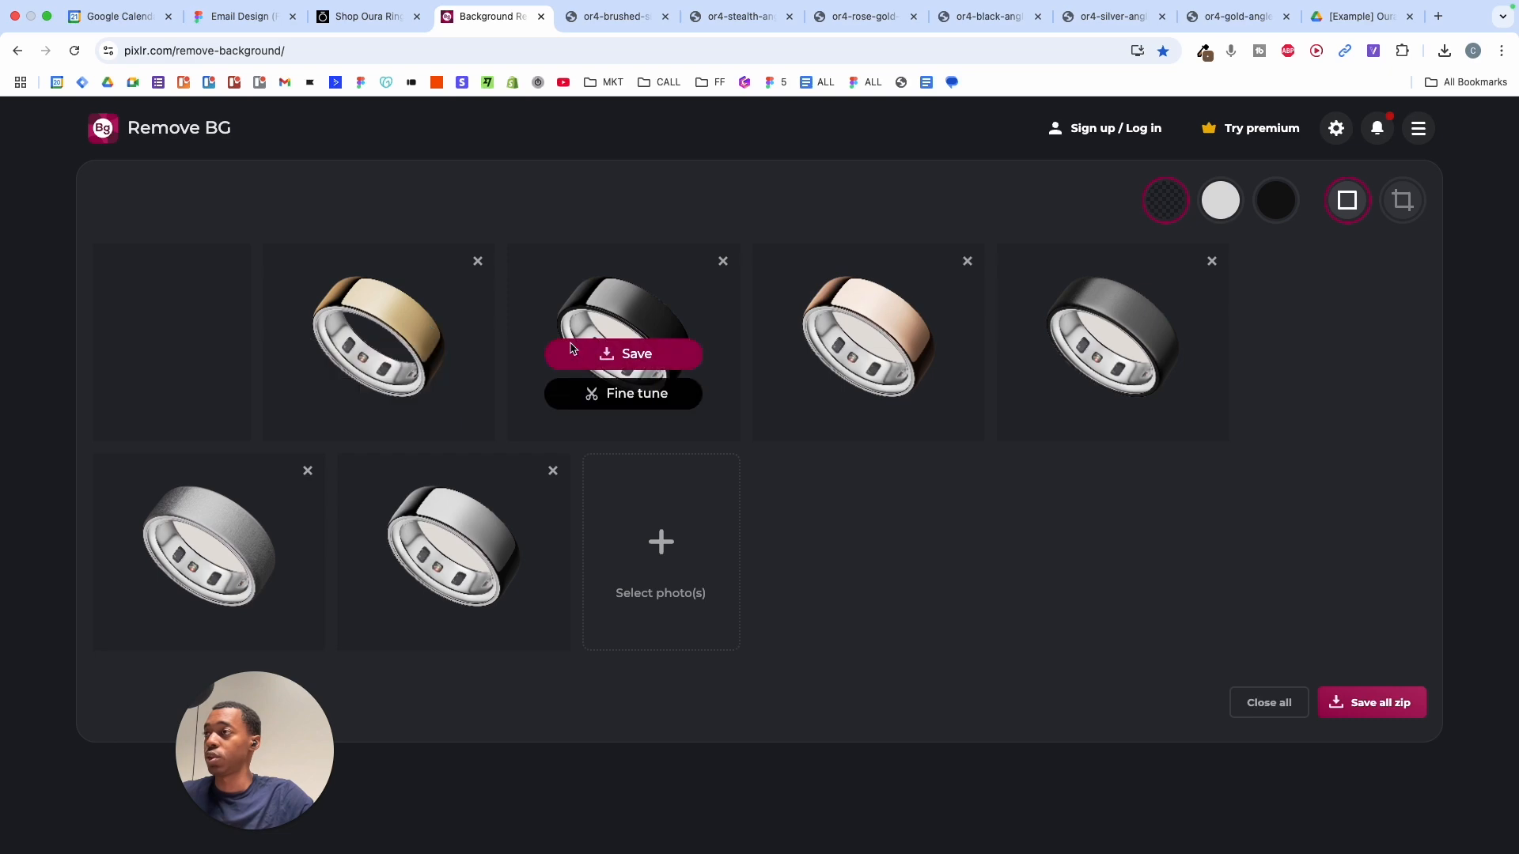
# - Clean the grey inside the black ring with the Magic tool, then start on the next ring
pyautogui.click(625, 388)
pyautogui.click(133, 168)
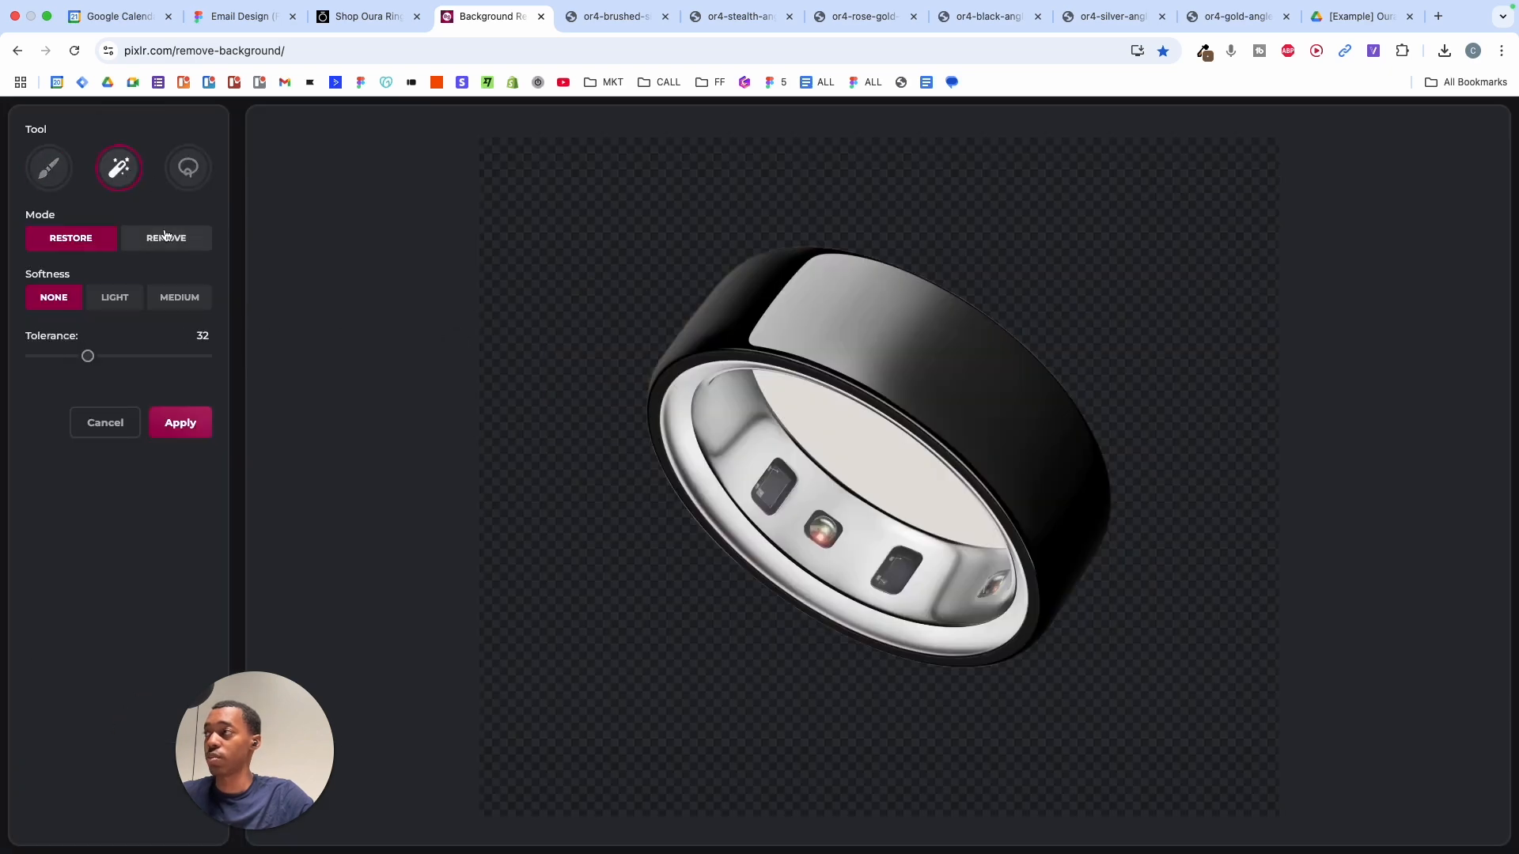
pyautogui.click(159, 243)
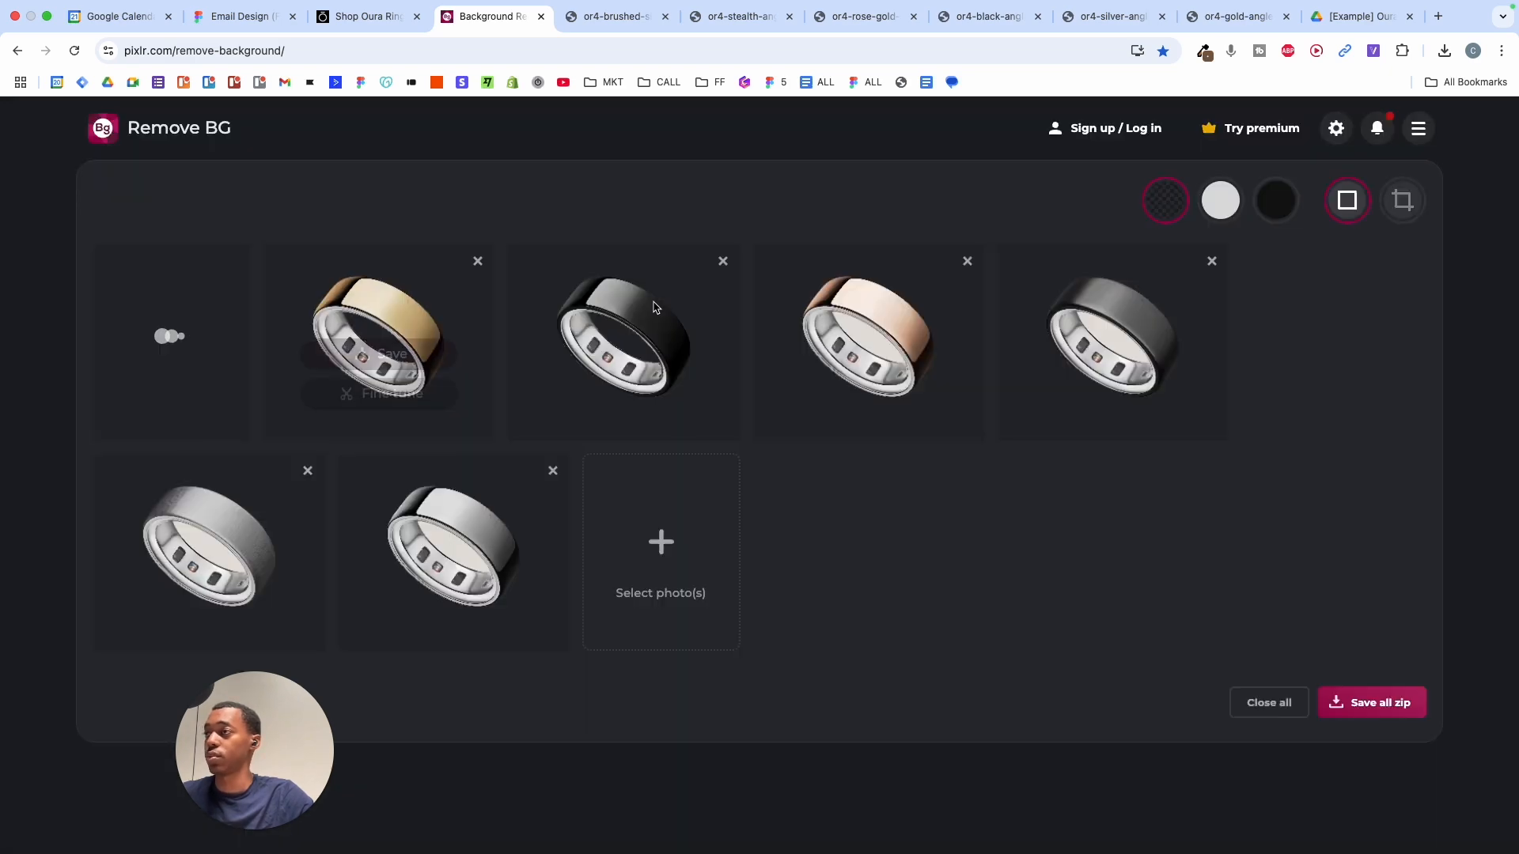
pyautogui.click(119, 168)
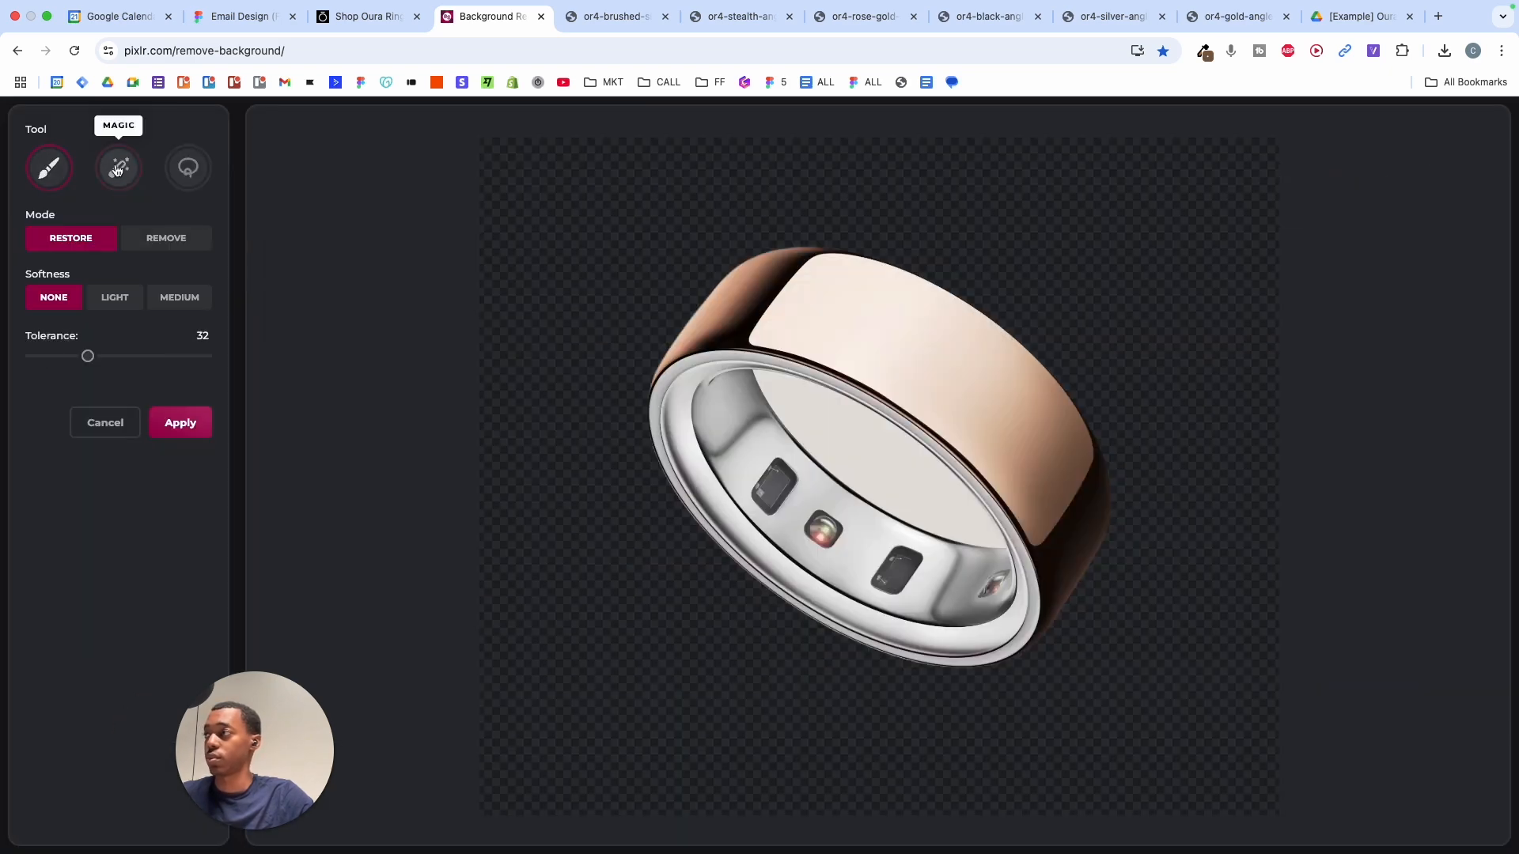
pyautogui.click(167, 237)
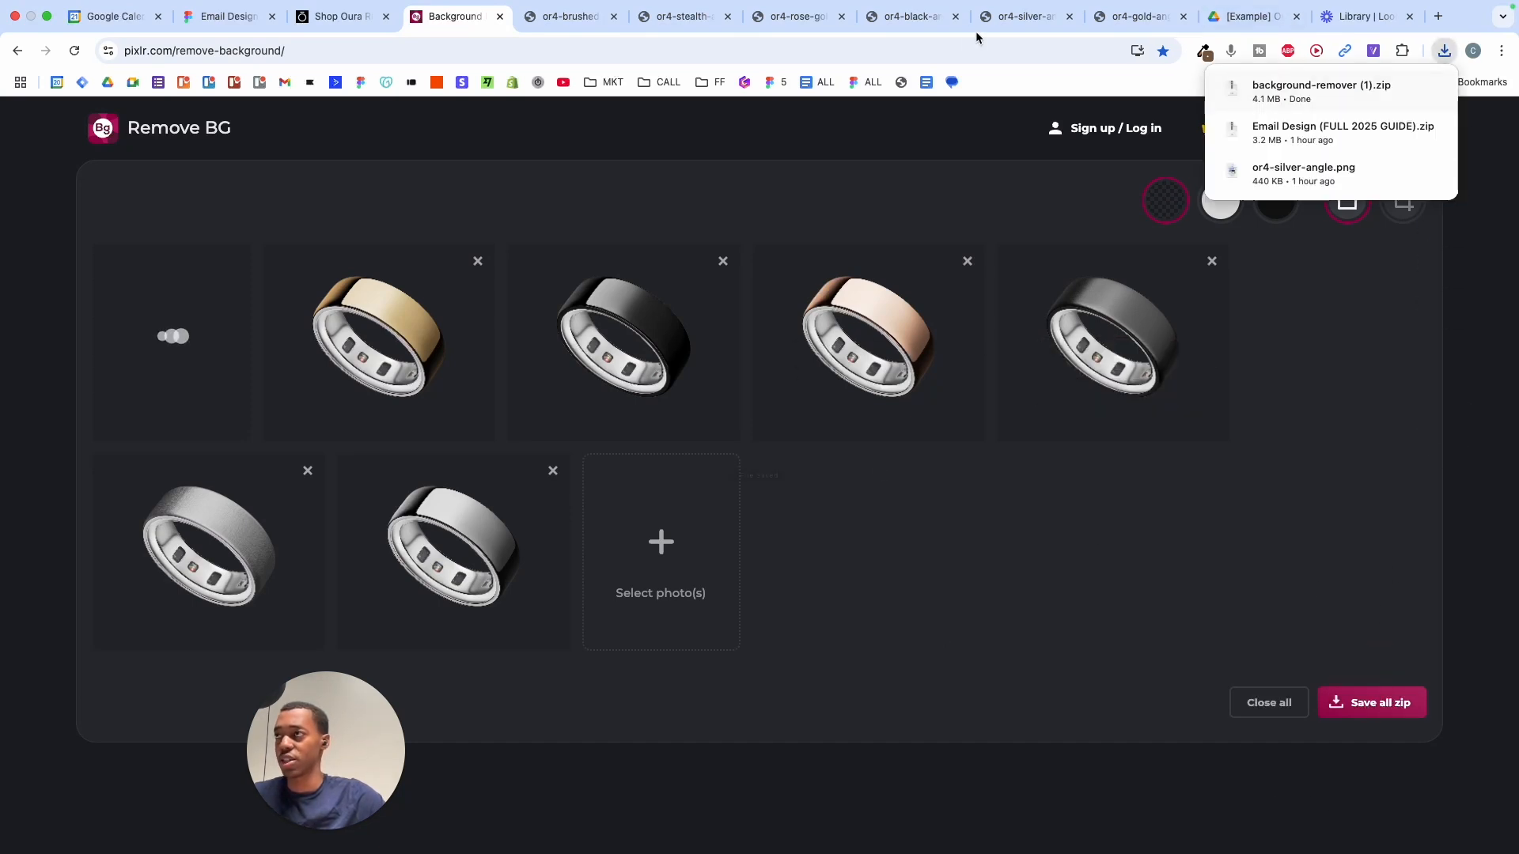
# - Back in Figma, marquee-select and delete the six original ring images, then pan around the canvas
pyautogui.click(226, 16)
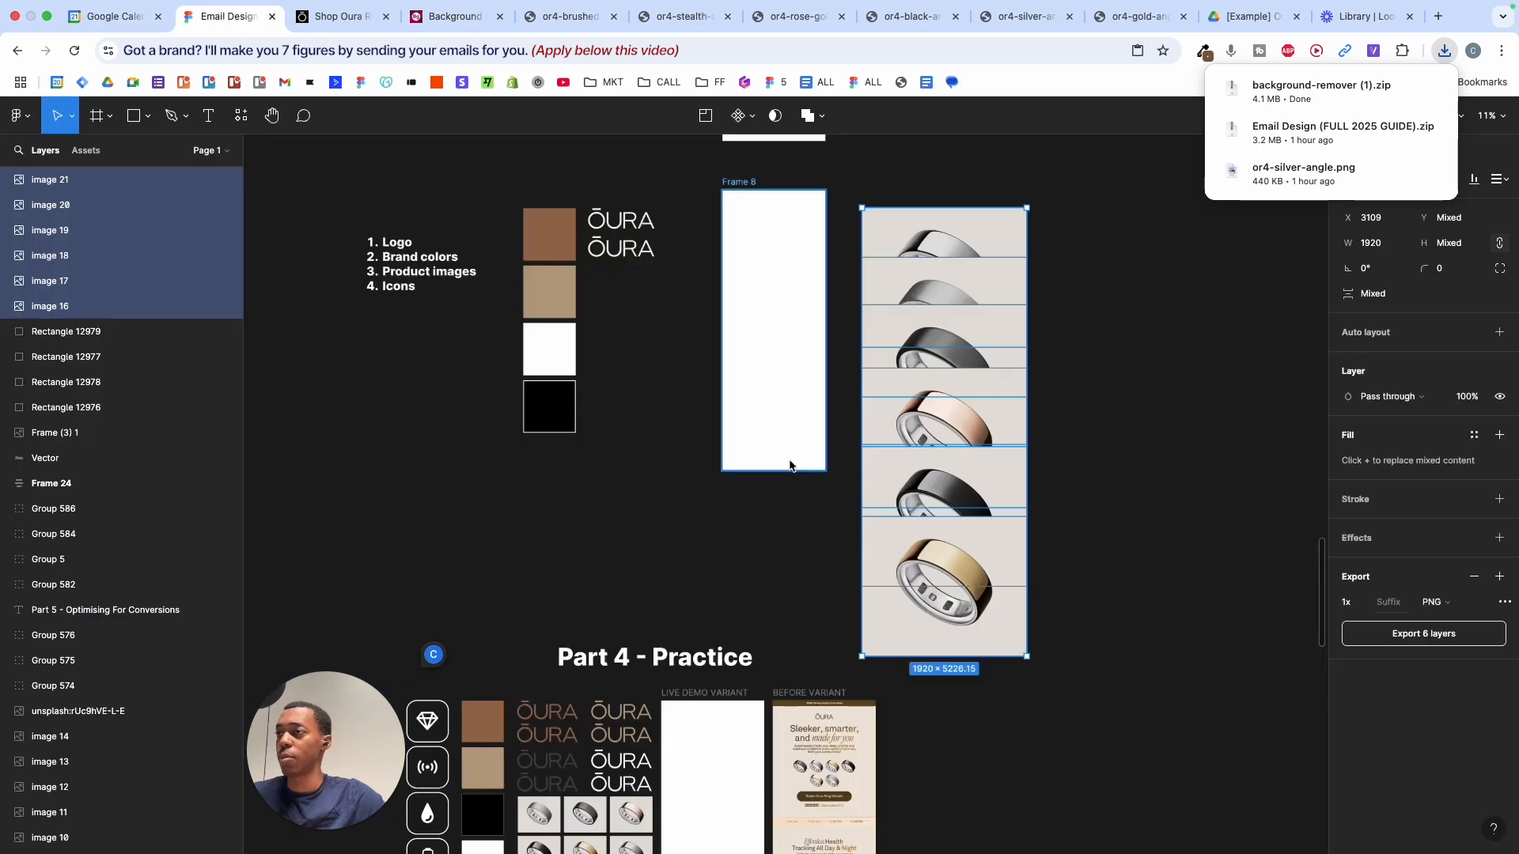
pyautogui.moveTo(900, 158); pyautogui.dragTo(1011, 585)
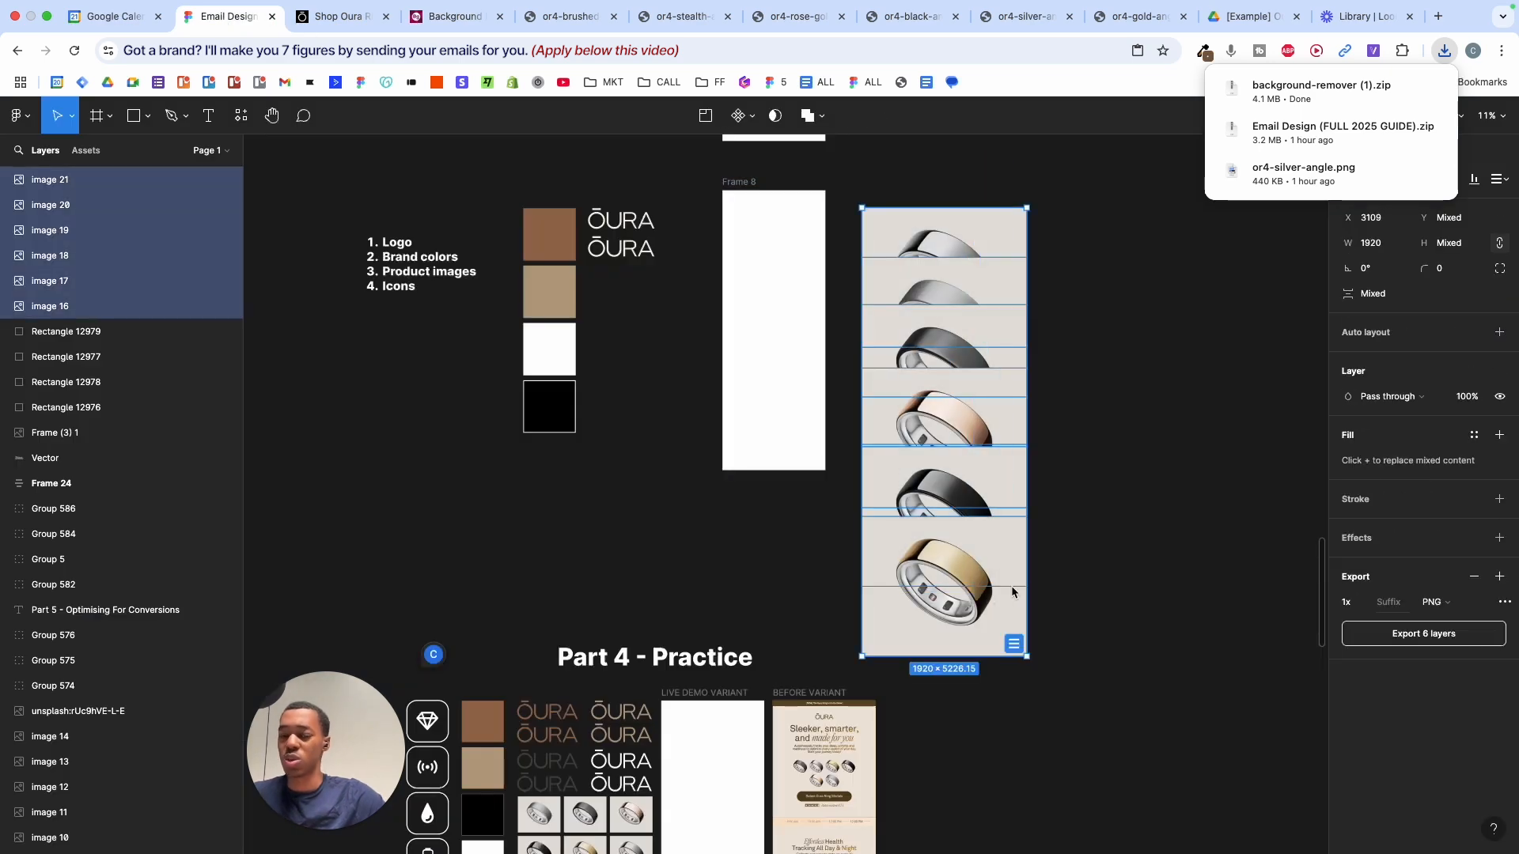
pyautogui.press('Delete')
pyautogui.scroll(1, 1013, 591)
pyautogui.scroll(-5, 1011, 591)
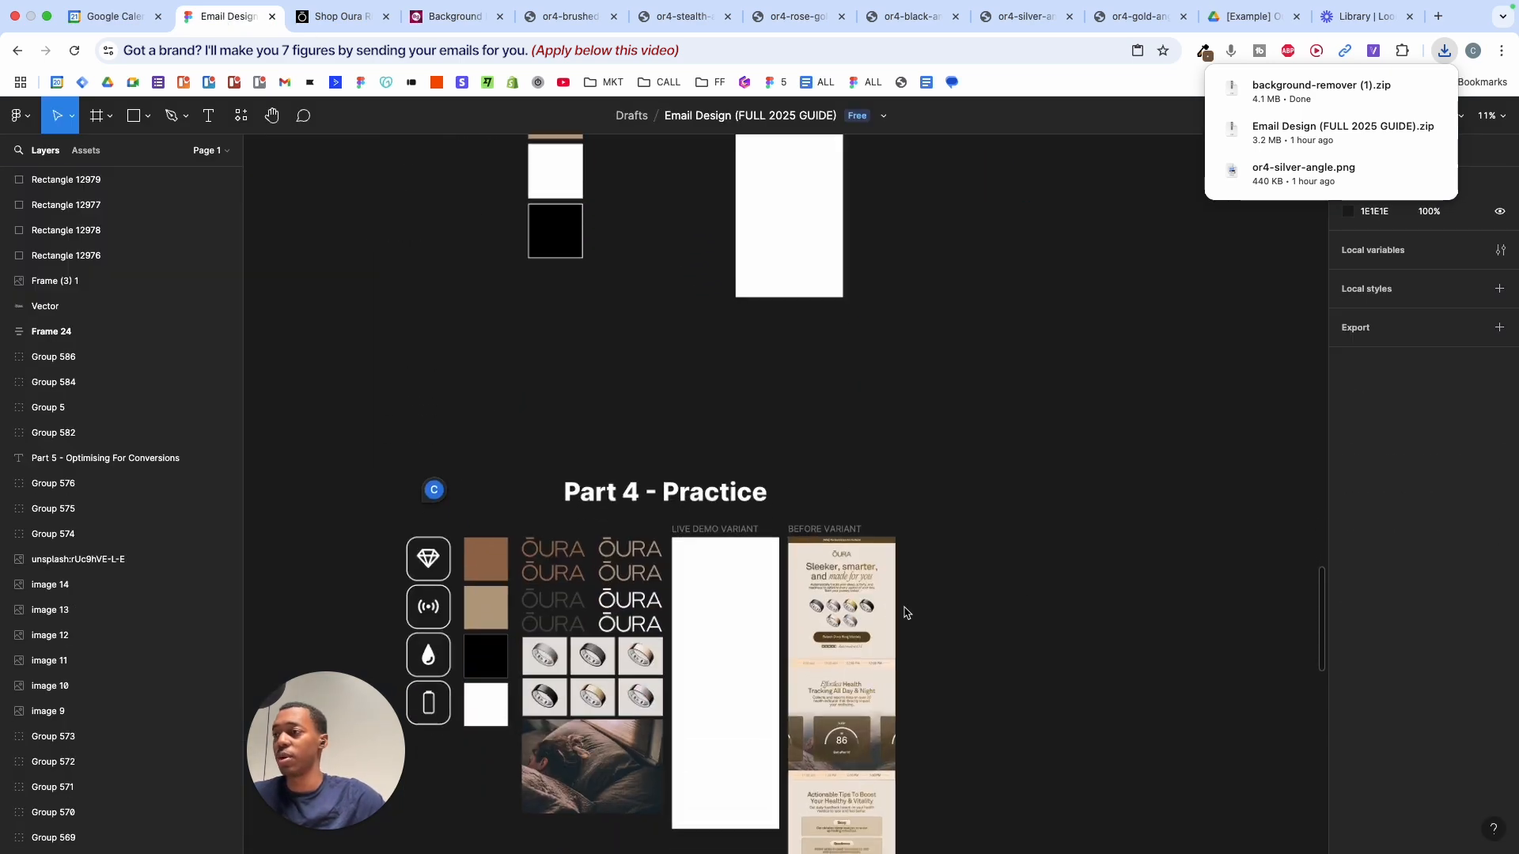
pyautogui.scroll(5, 904, 614)
pyautogui.scroll(8, 904, 614)
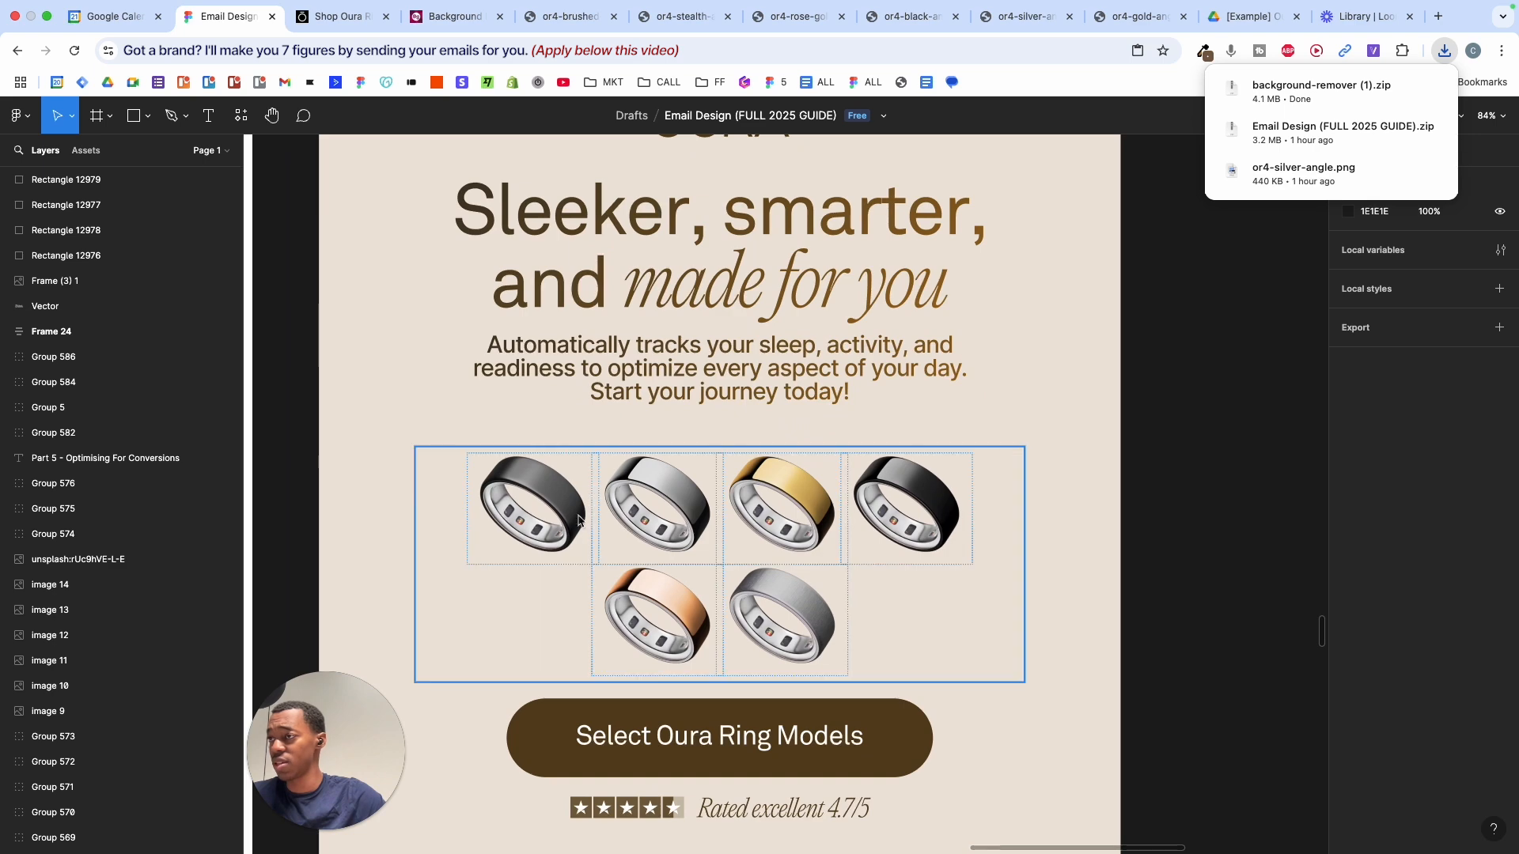
pyautogui.scroll(5, 528, 519)
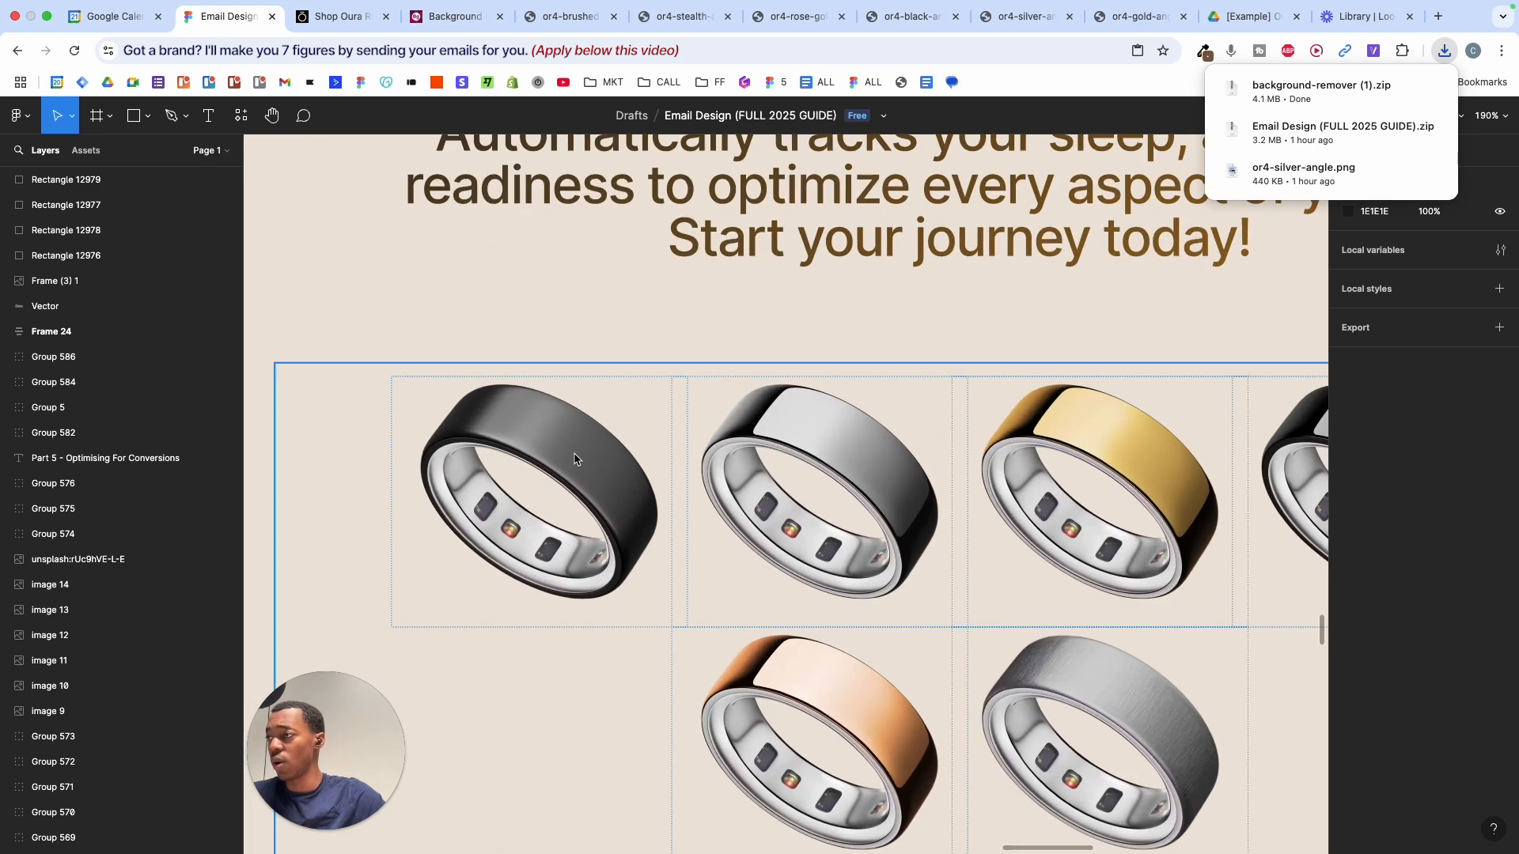
pyautogui.scroll(-8, 576, 479)
pyautogui.scroll(15, 576, 479)
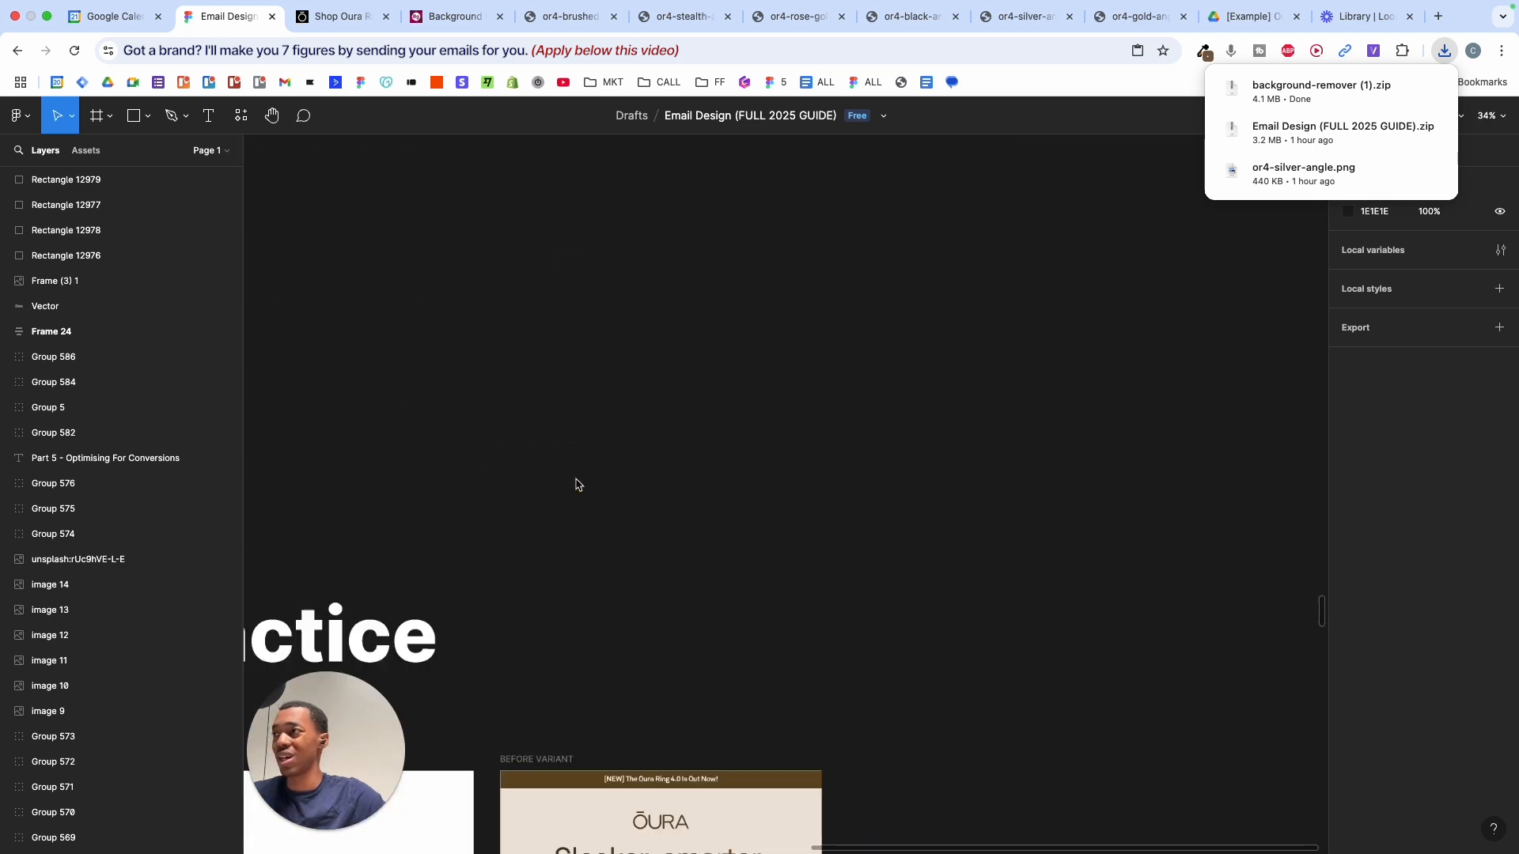
pyautogui.scroll(-4, 576, 480)
pyautogui.hscroll(-2, 576, 480)
pyautogui.scroll(1, 576, 479)
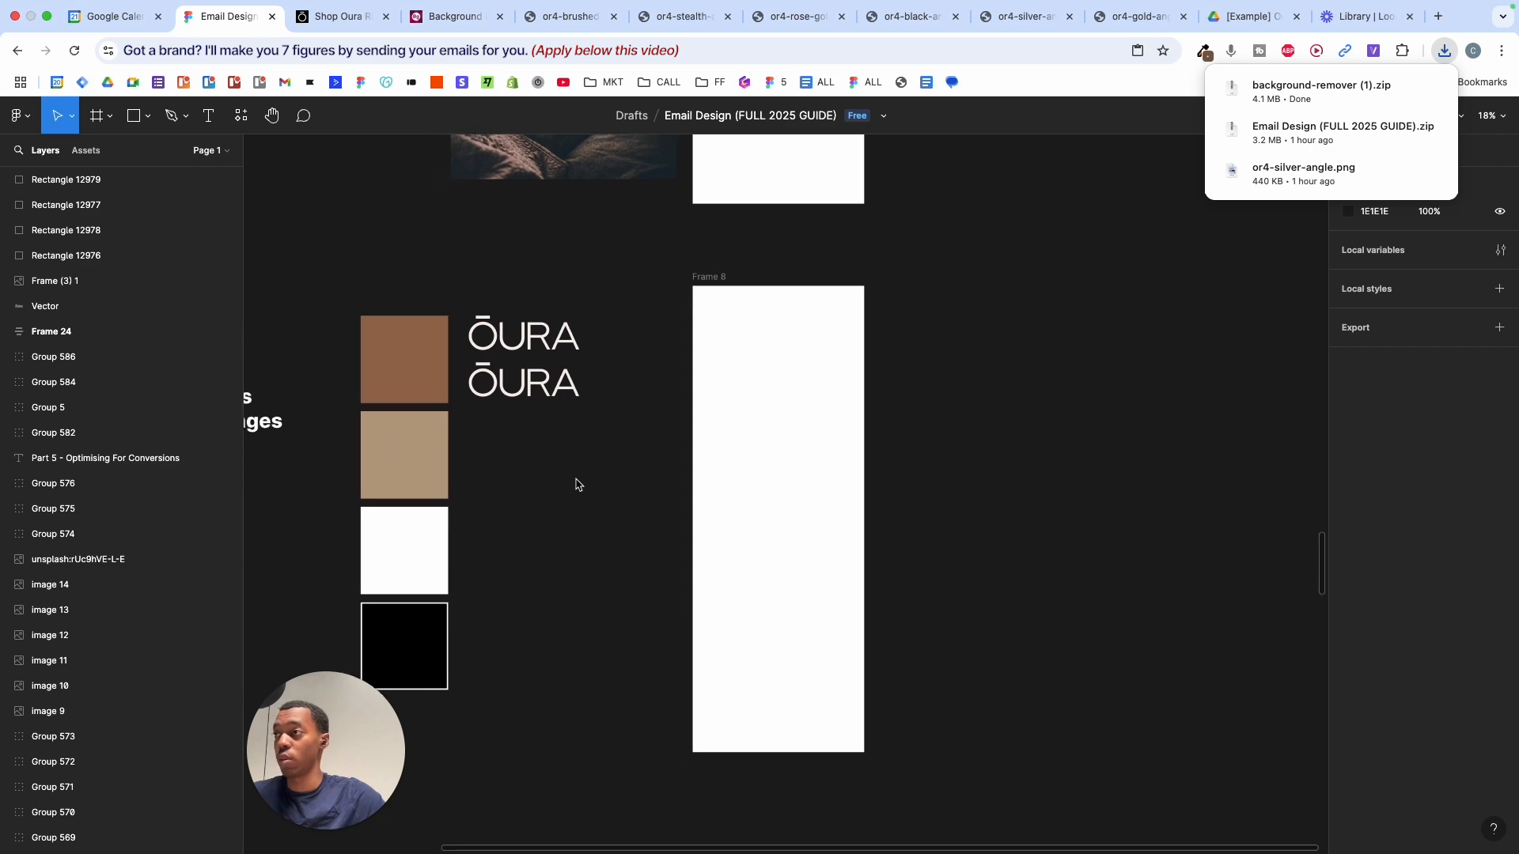
pyautogui.moveTo(576, 851)
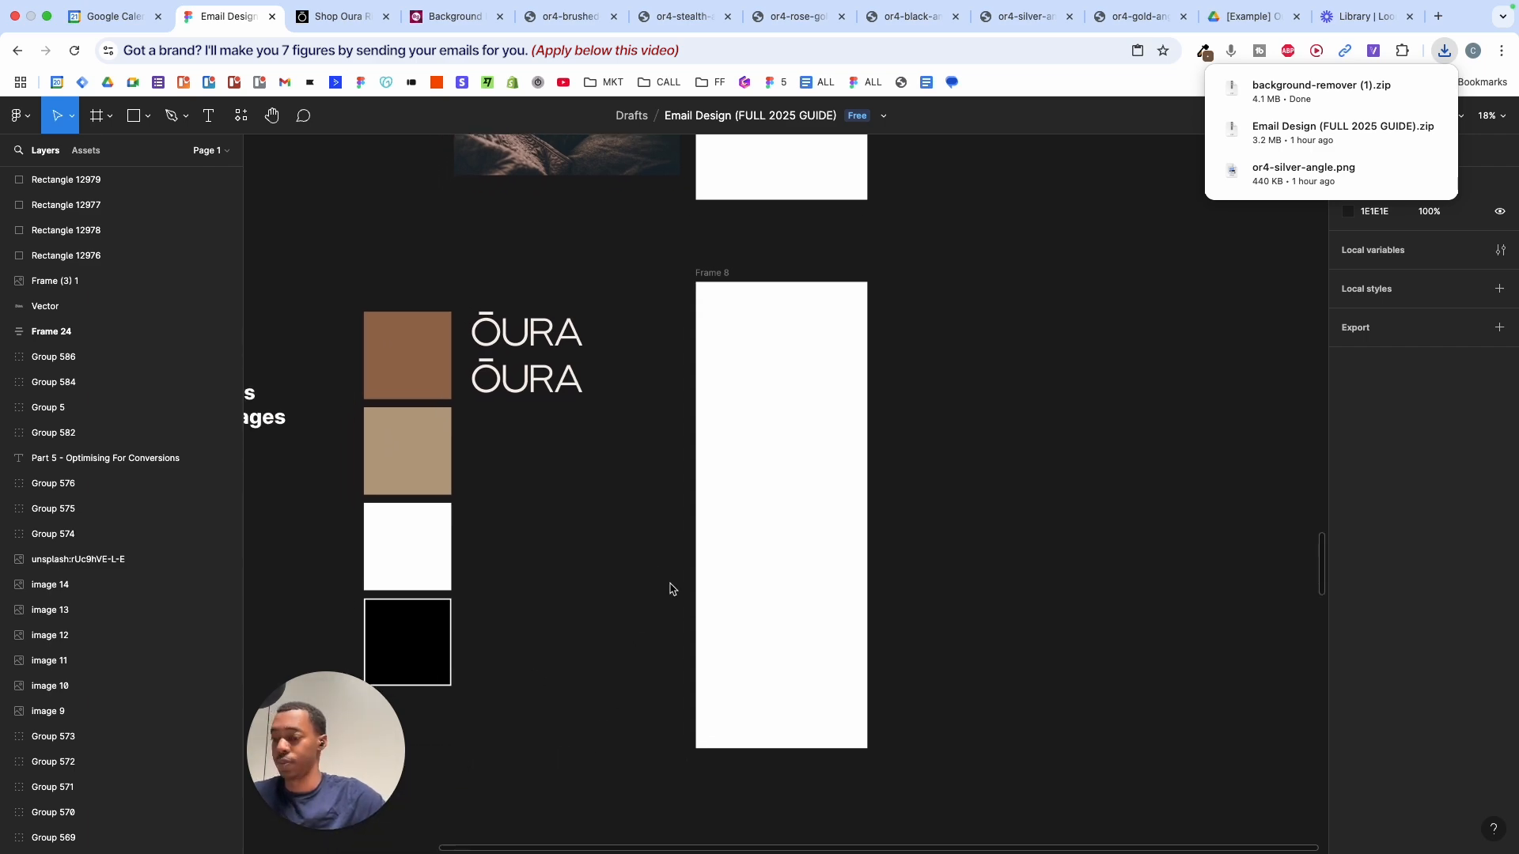
# - Browse Downloads in Figma's image picker, then cancel it without importing
pyautogui.press('super+shift+k')
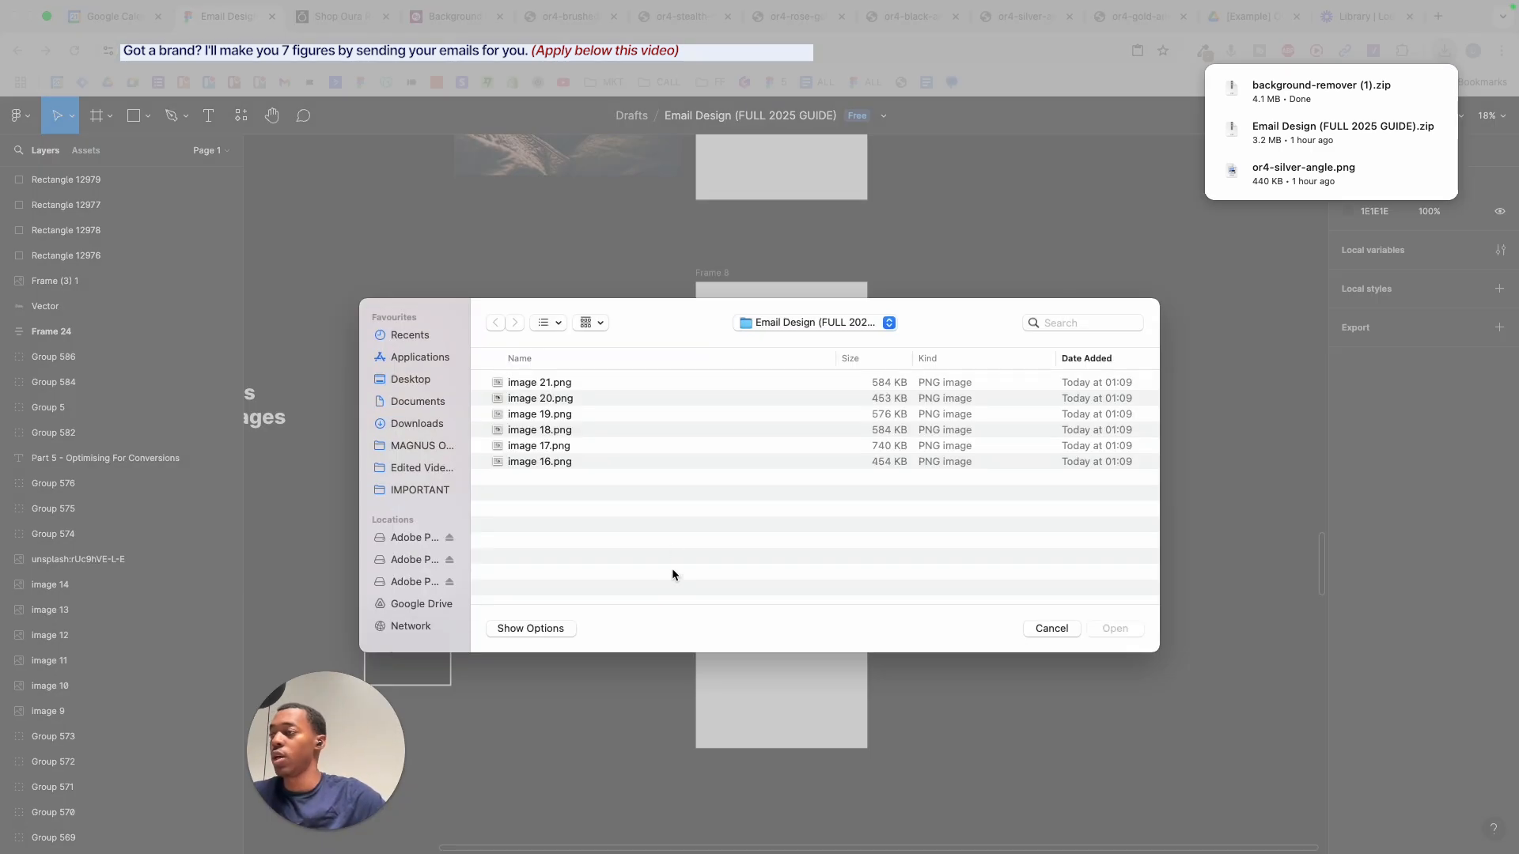
pyautogui.click(417, 425)
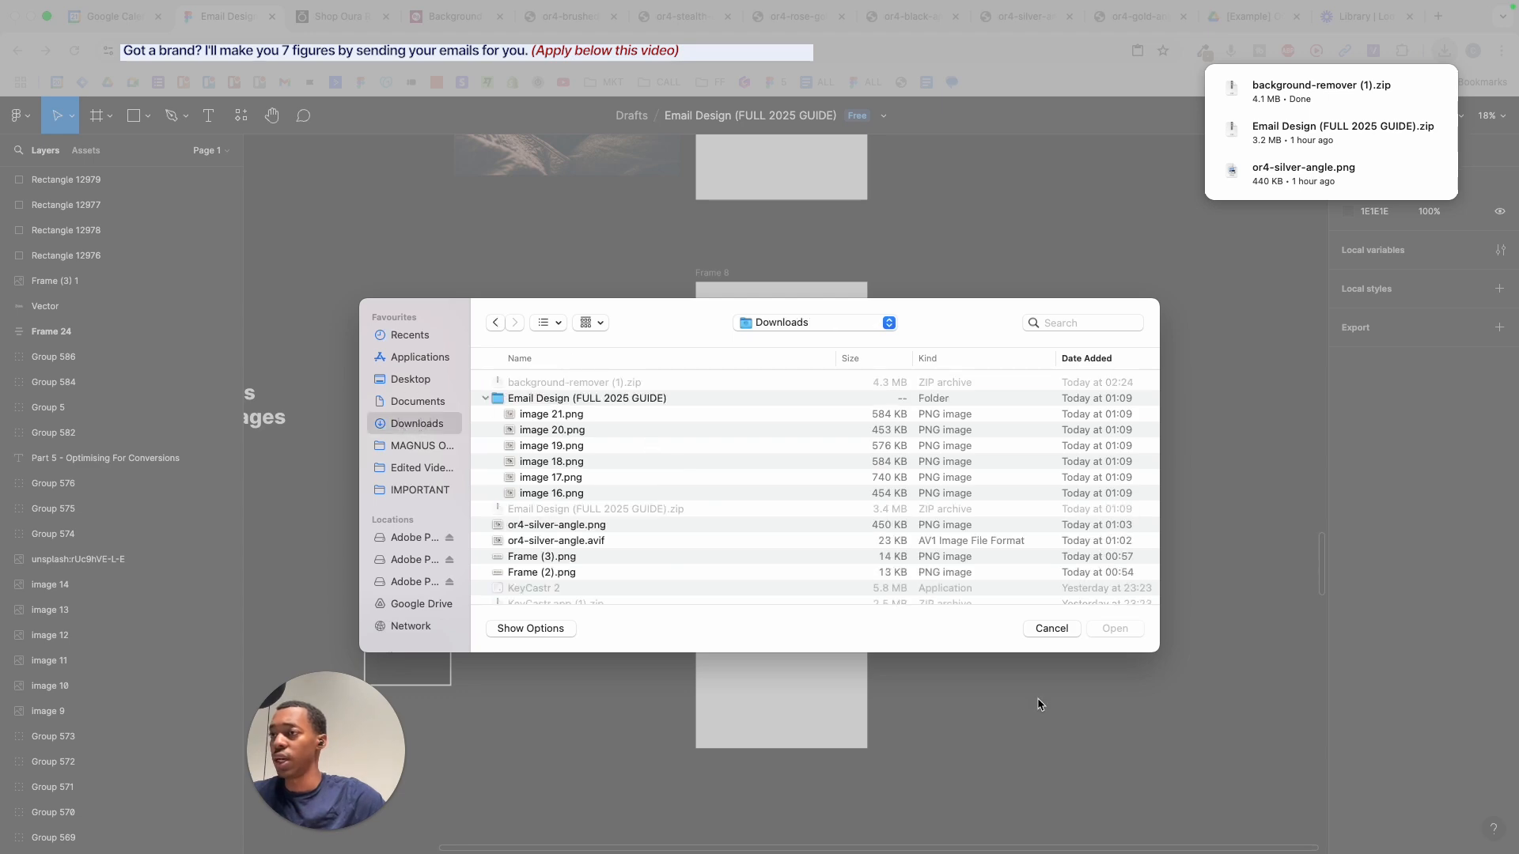
pyautogui.click(1050, 630)
# - Extract background-remover (1).zip in Finder and open the folder of six ring PNGs
pyautogui.press('F4')
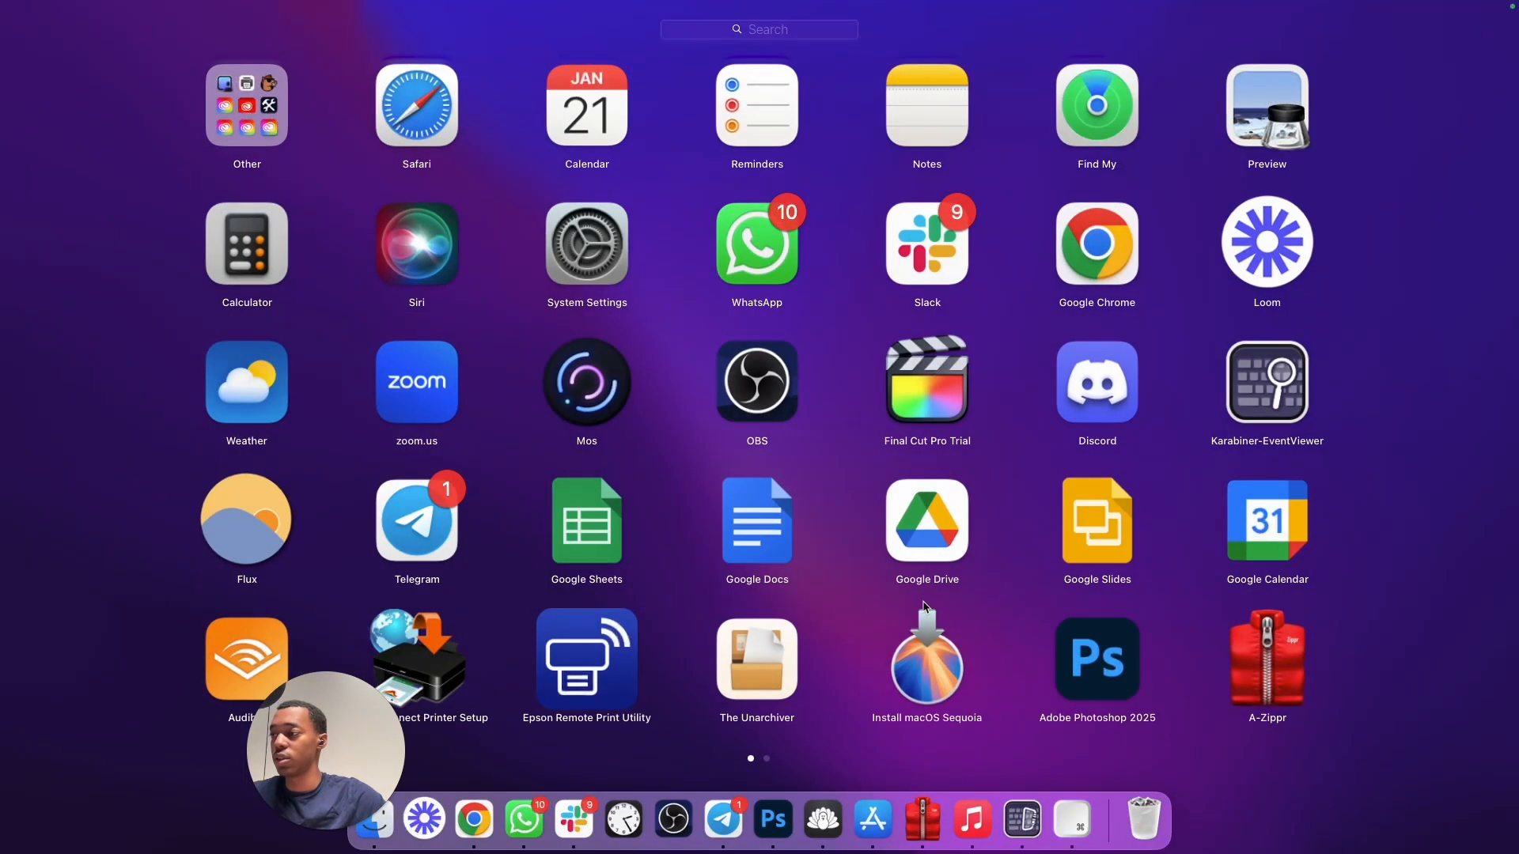
pyautogui.click(390, 818)
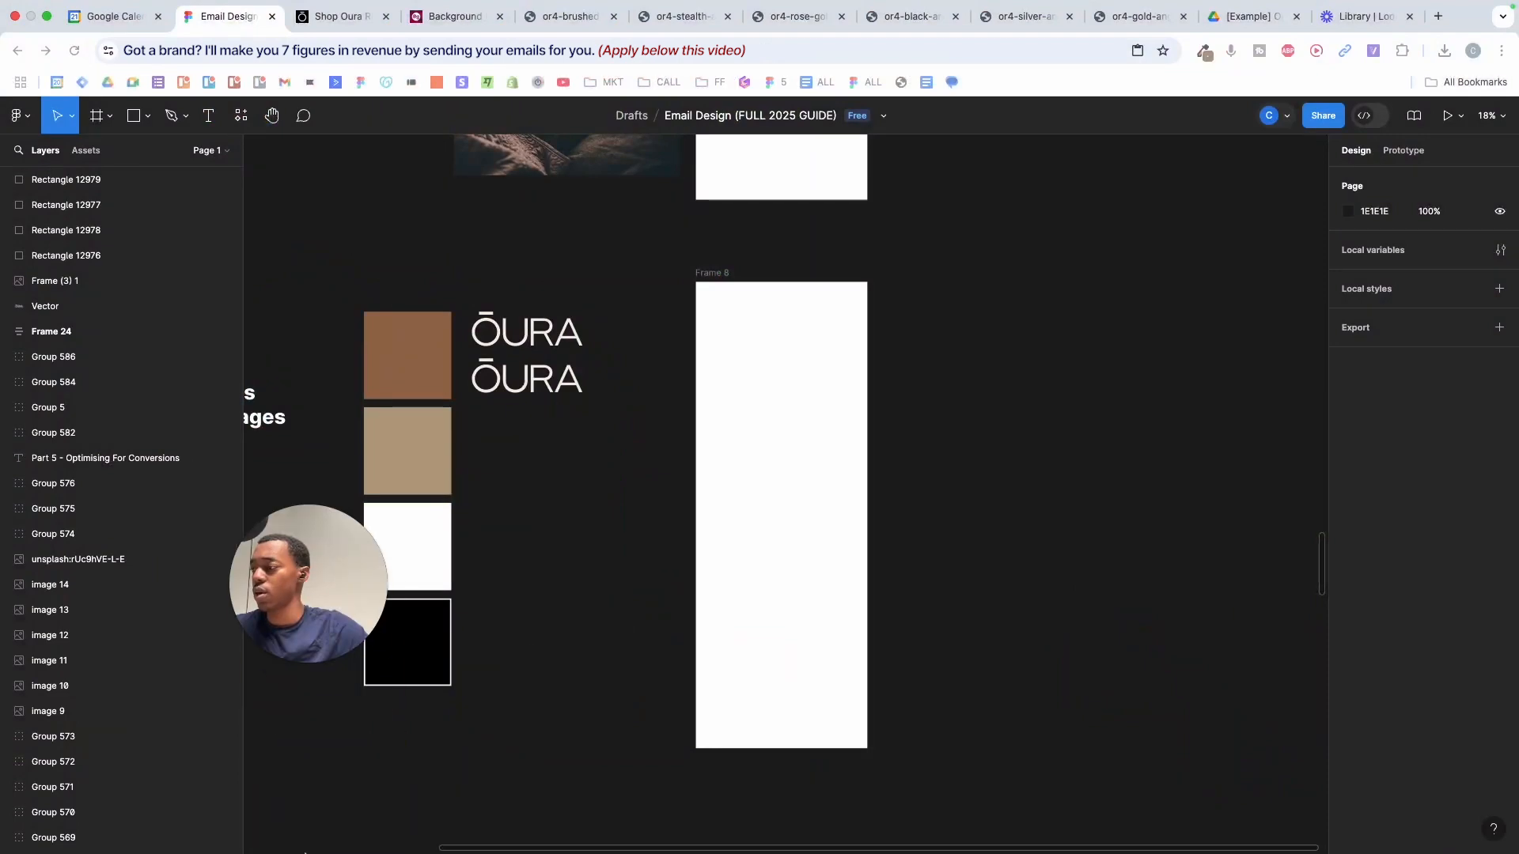
pyautogui.click(373, 820)
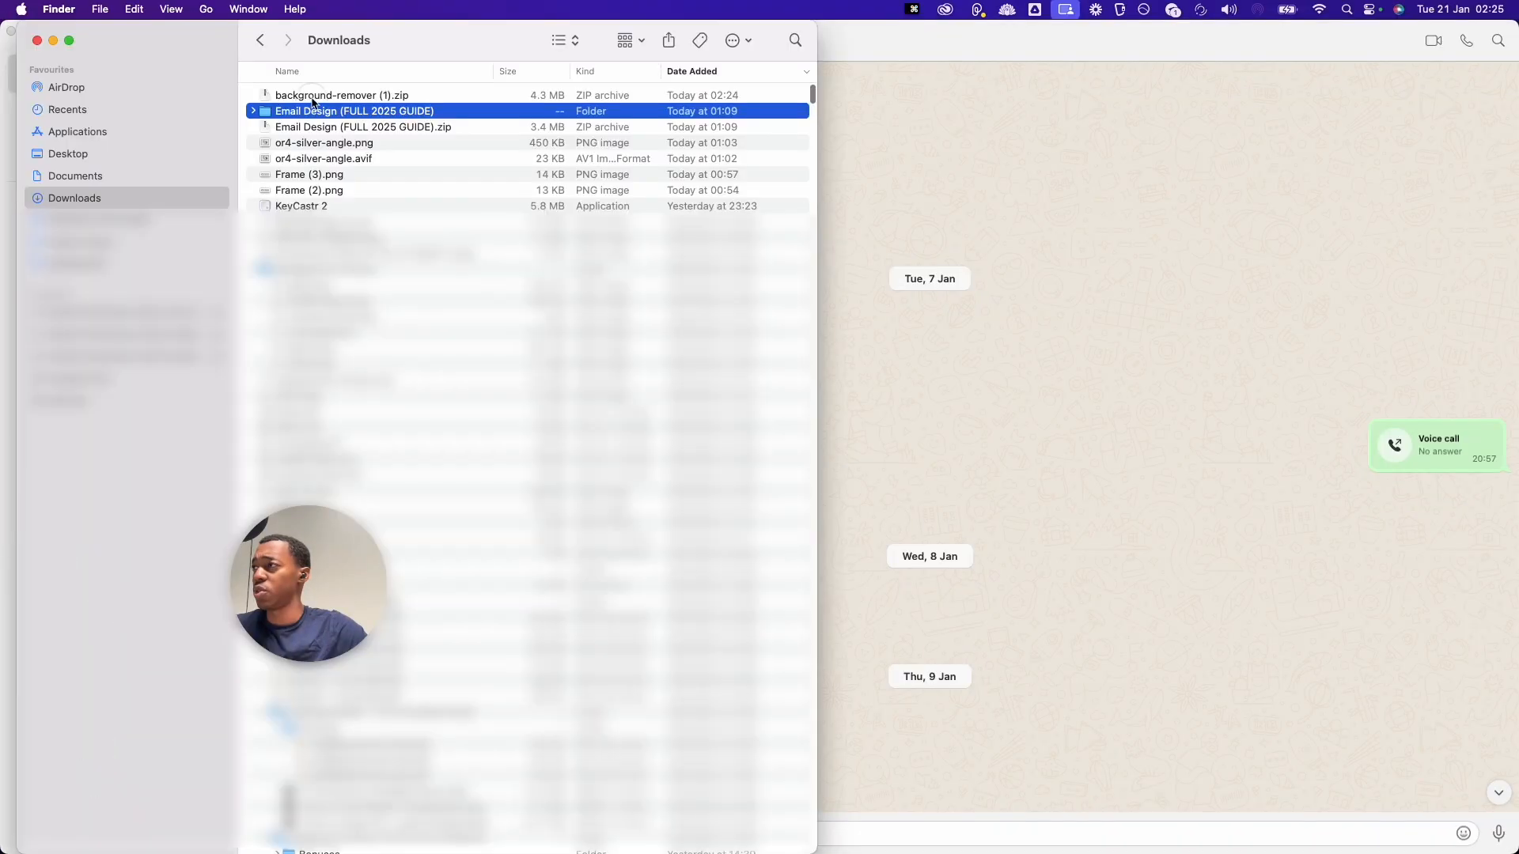
pyautogui.doubleClick(313, 96)
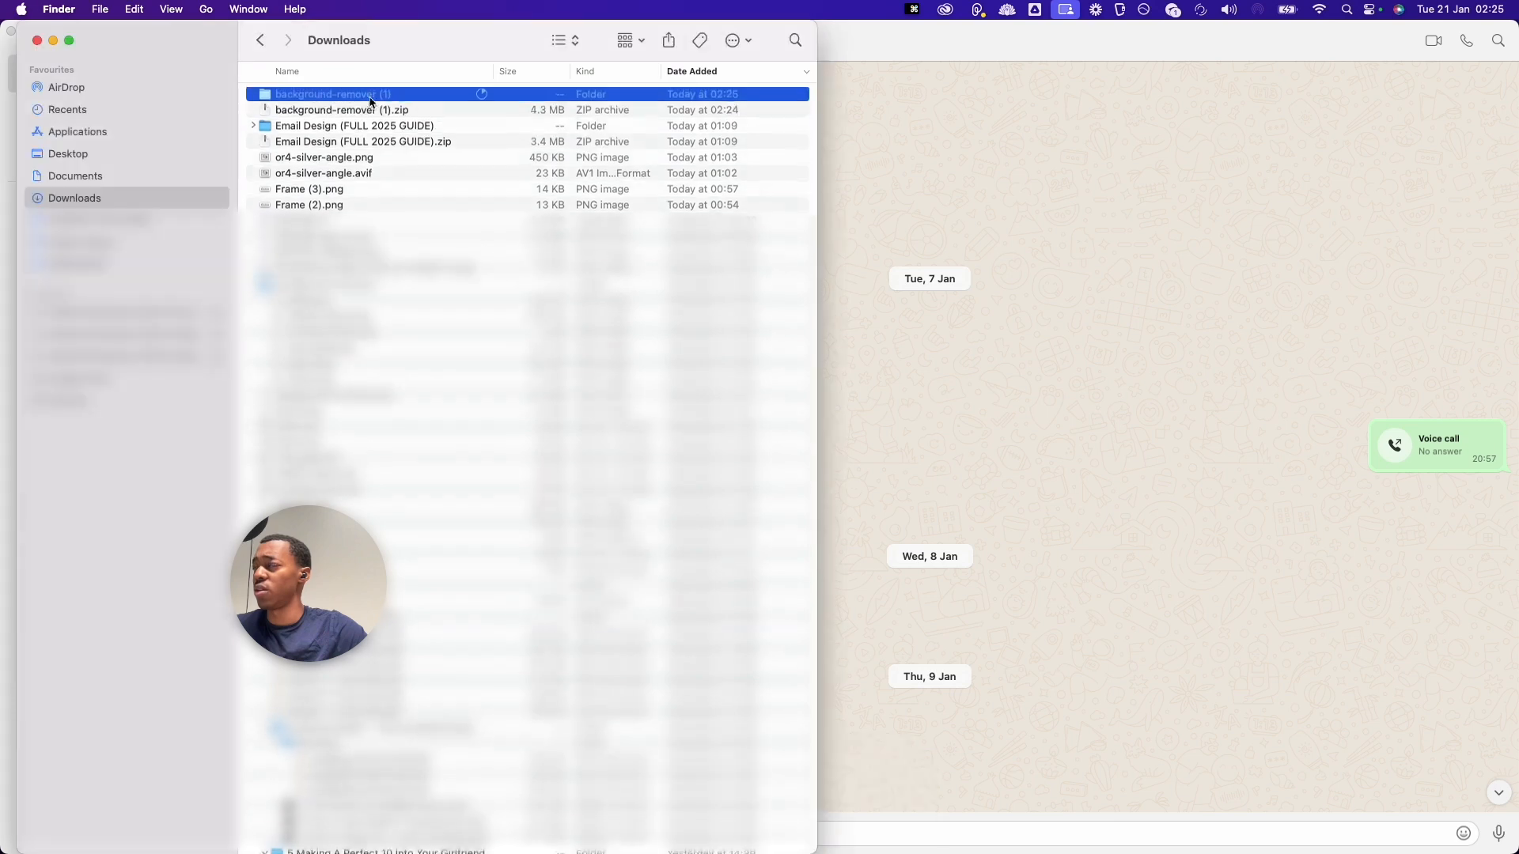
pyautogui.click(254, 95)
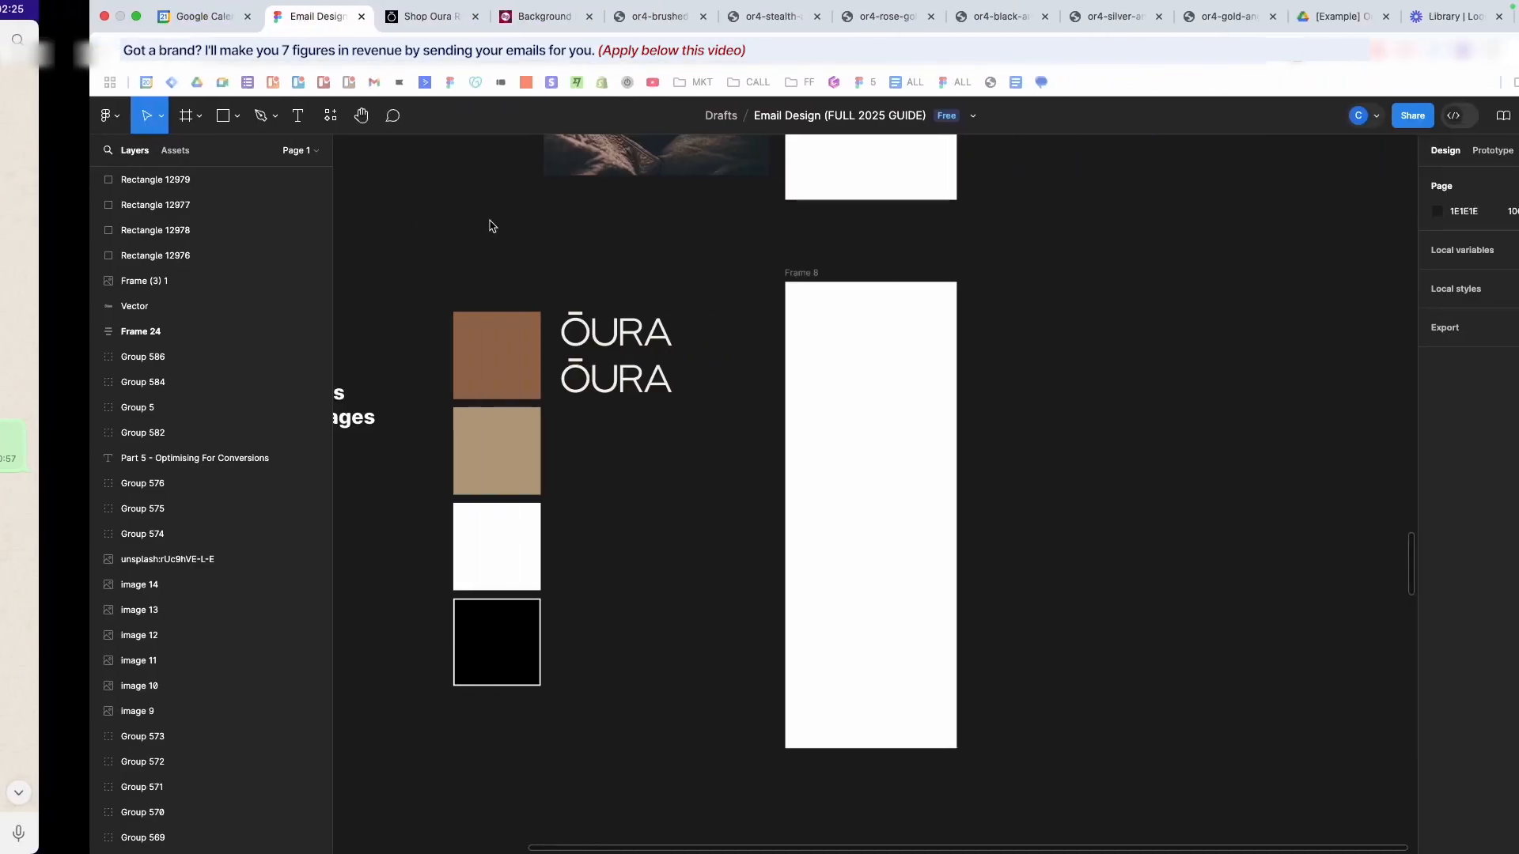
# - Import the six ring PNGs from Downloads > background-remover (1) using Cmd+Shift+K
pyautogui.press('super+shift+k')
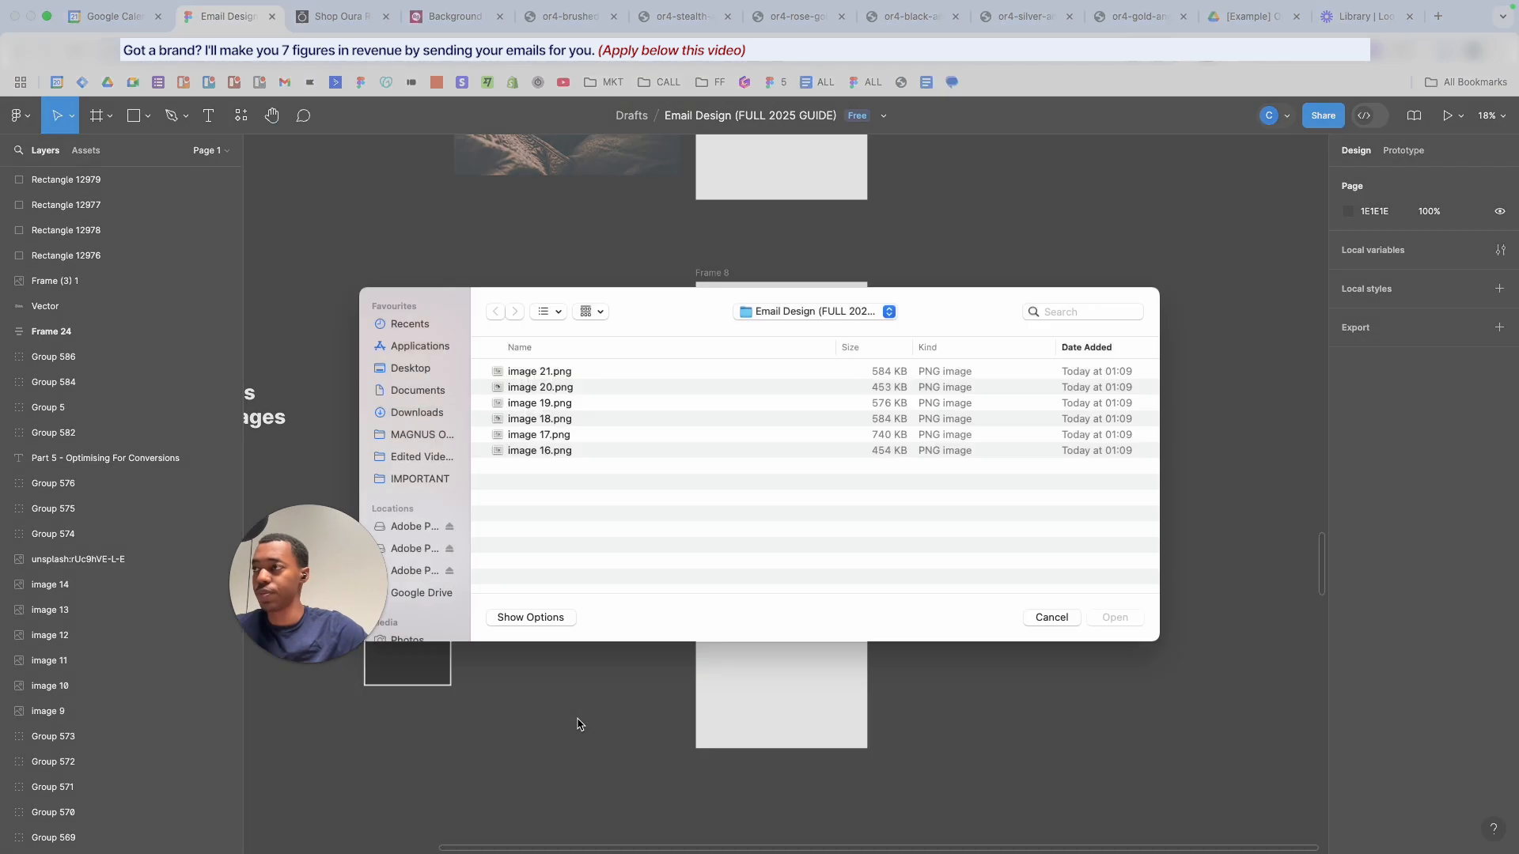
pyautogui.click(416, 424)
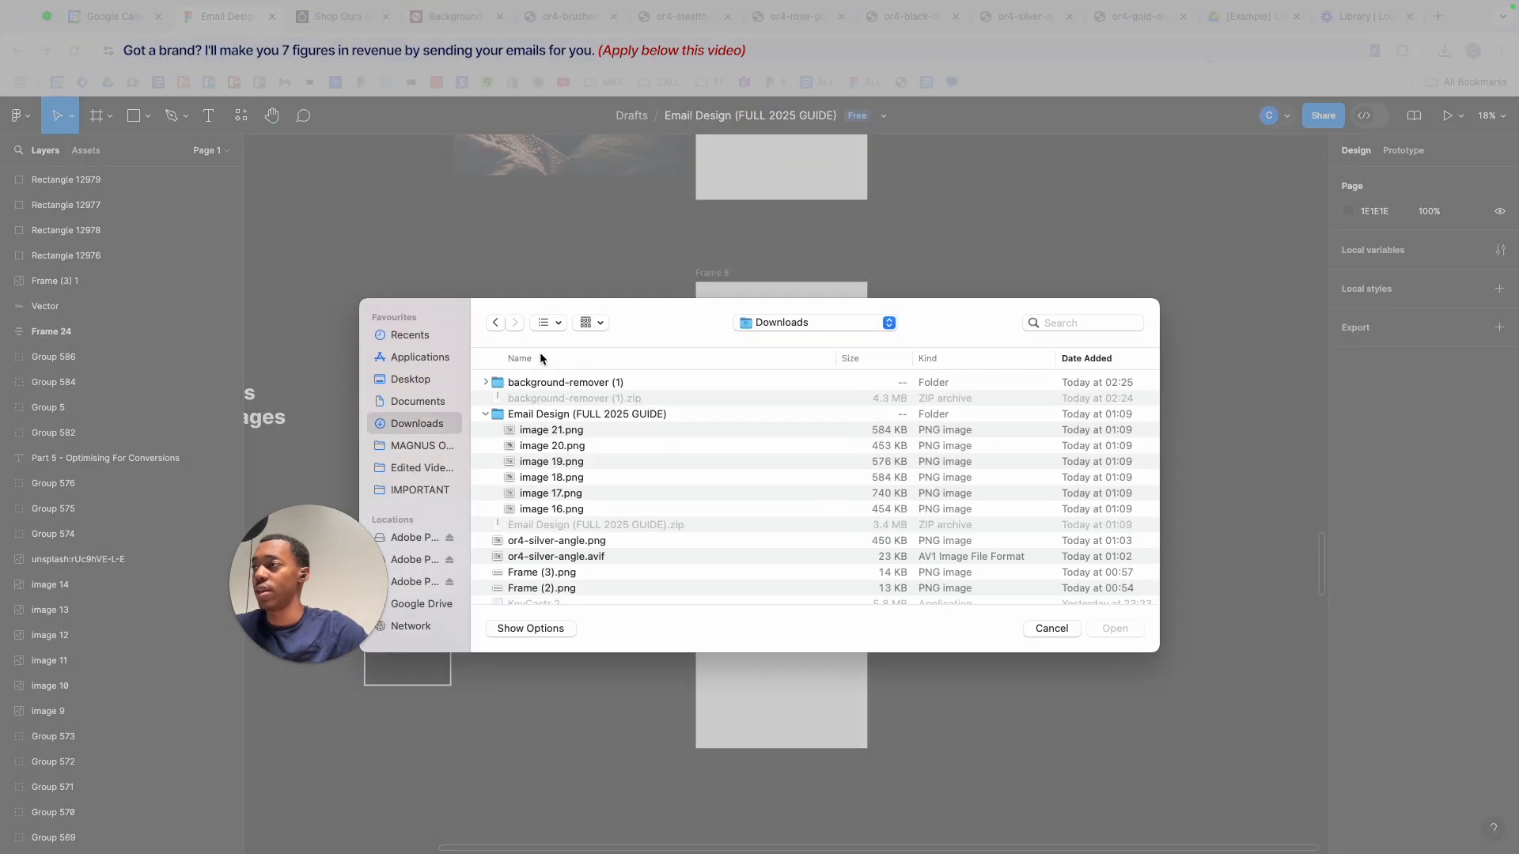
pyautogui.click(485, 383)
pyautogui.click(534, 400)
pyautogui.keyDown('shift'); pyautogui.click(584, 477); pyautogui.keyUp('shift')
pyautogui.moveTo(590, 449); pyautogui.dragTo(897, 384)
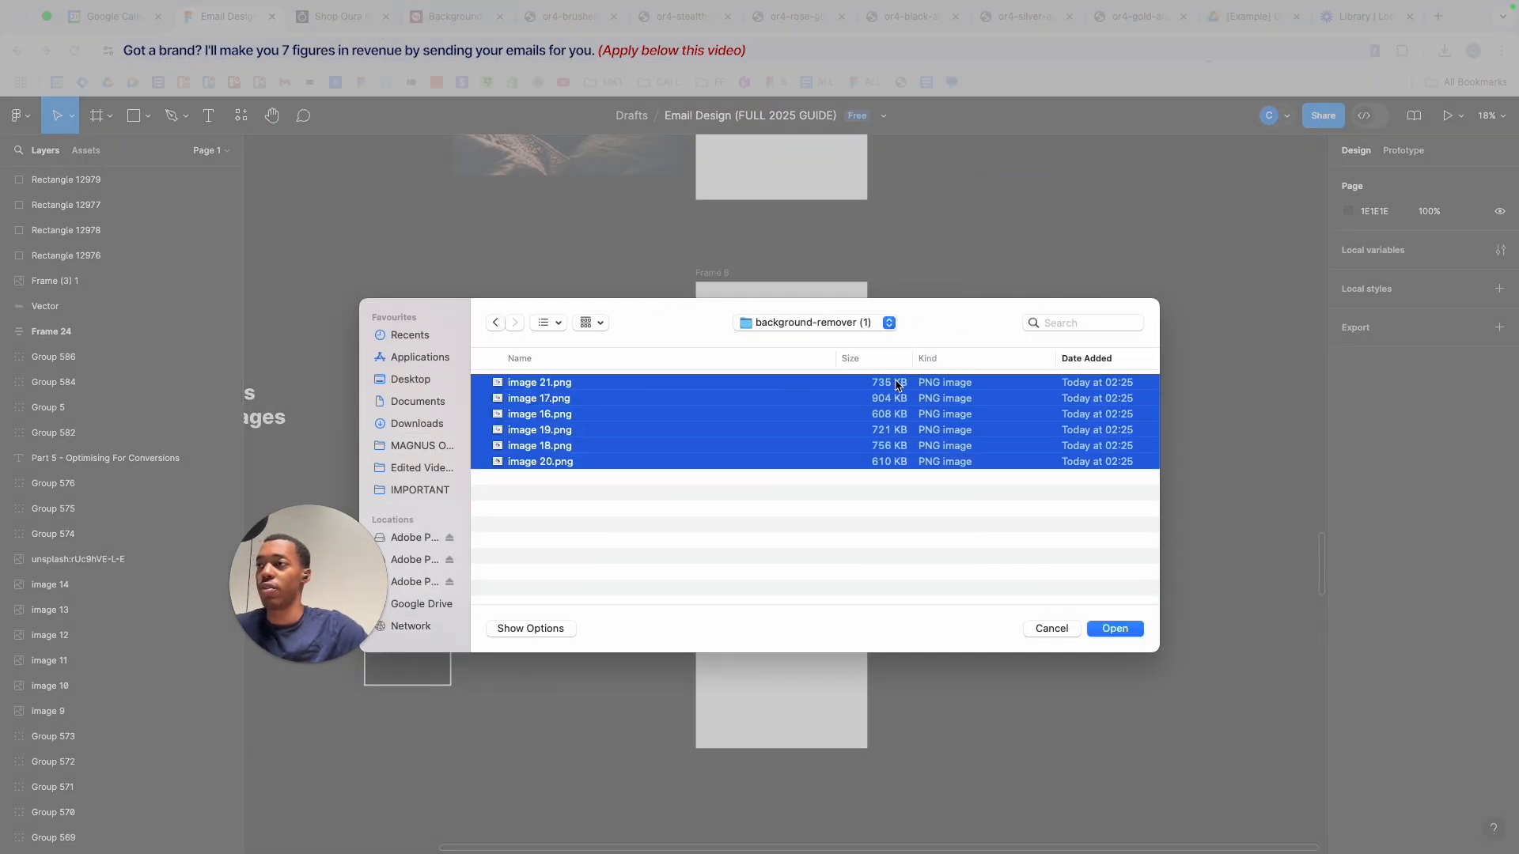
pyautogui.click(1111, 630)
# - Place the rings right of Frame 8, undo the gold one, and select the remaining four
pyautogui.scroll(5, 908, 441)
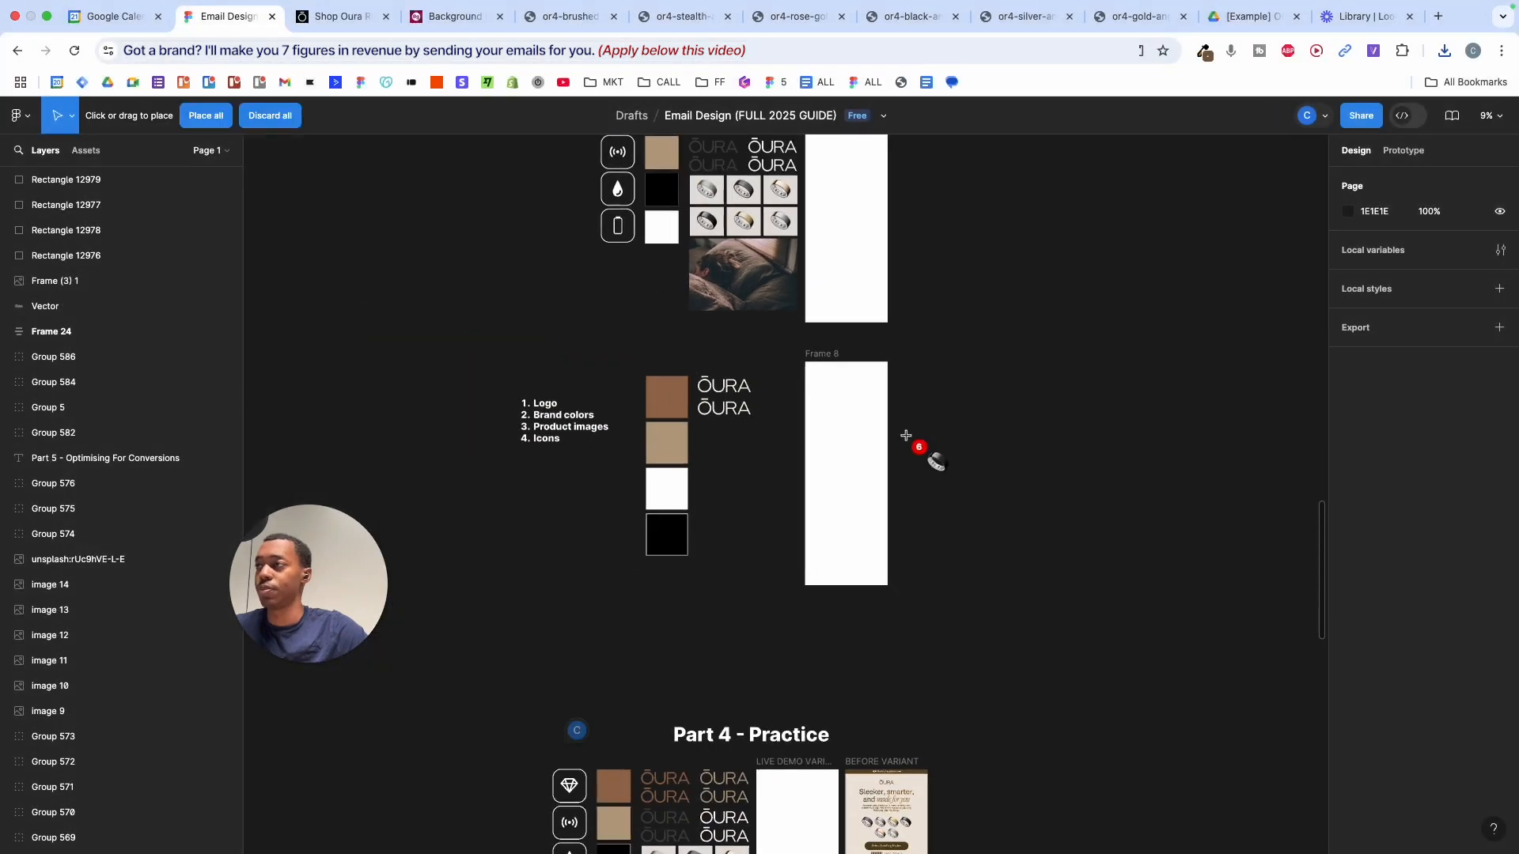
pyautogui.scroll(-2, 915, 441)
pyautogui.hscroll(3, 915, 441)
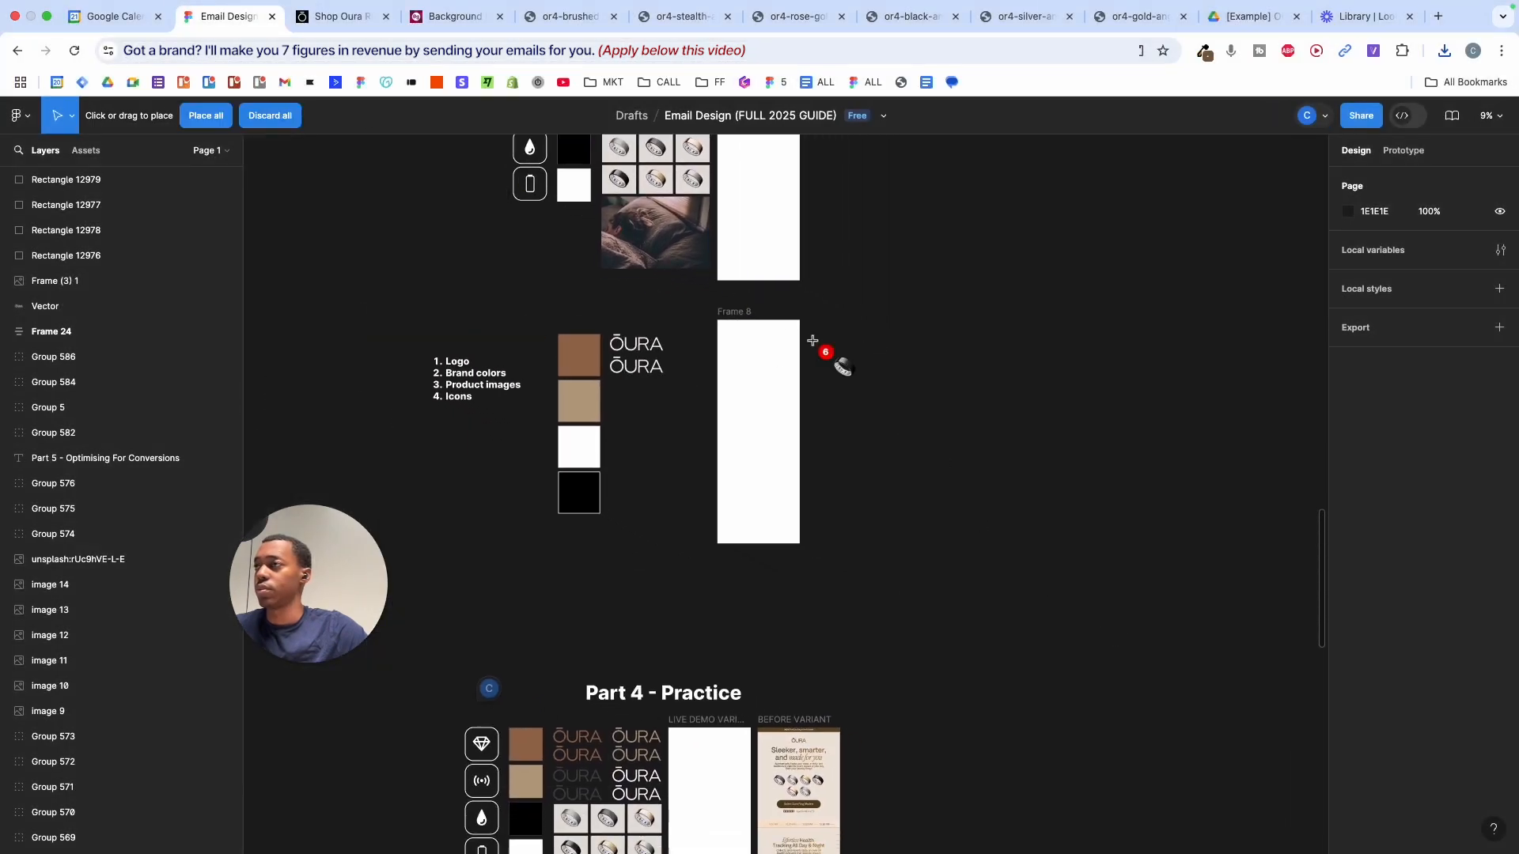
pyautogui.hscroll(1, 843, 370)
pyautogui.scroll(-1, 842, 370)
pyautogui.click(868, 358)
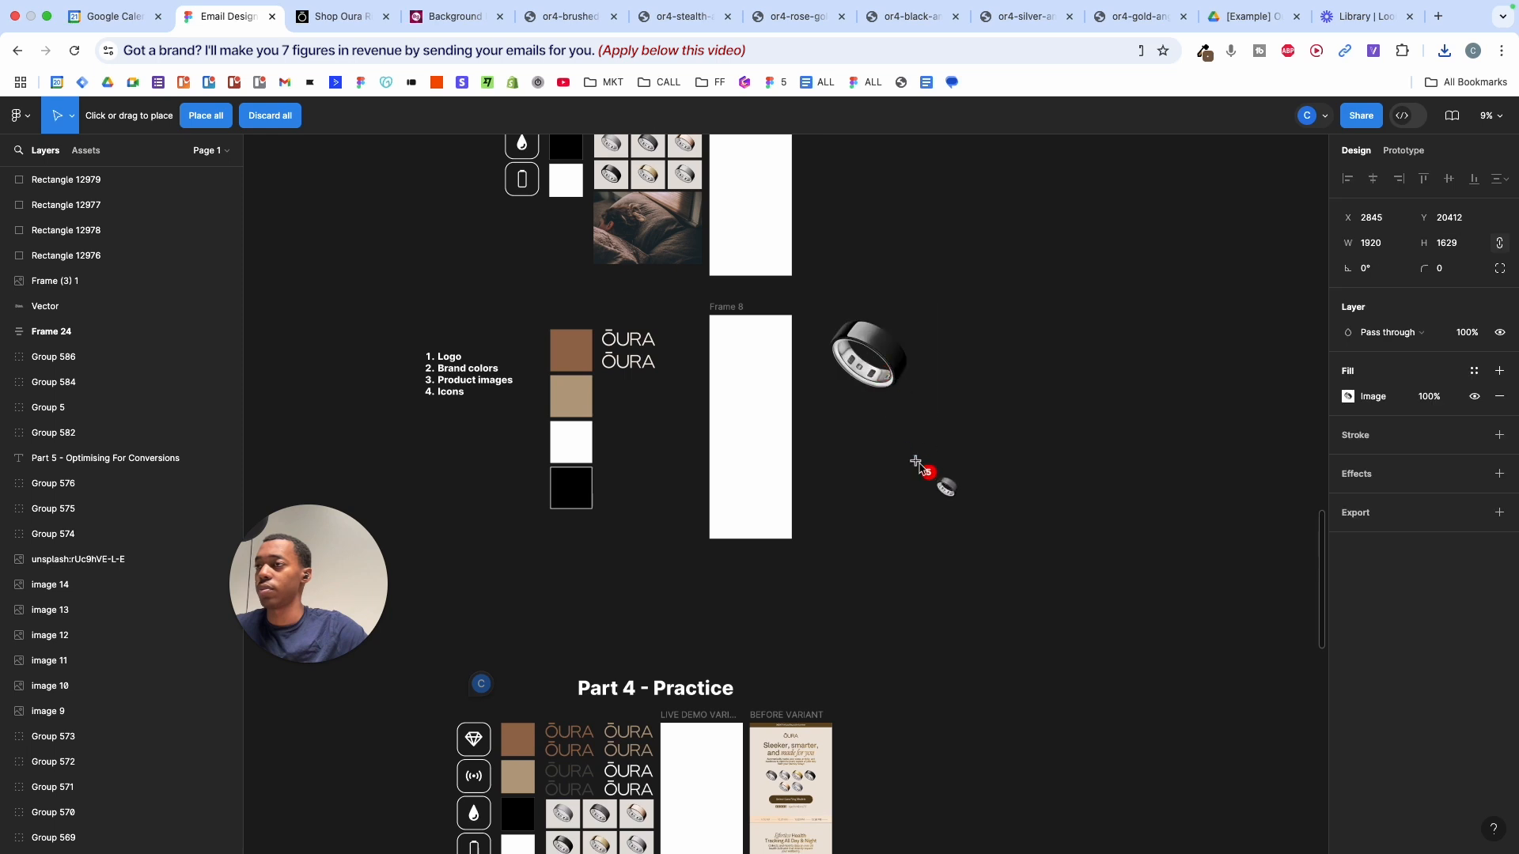
pyautogui.scroll(2, 902, 352)
pyautogui.click(1038, 354)
pyautogui.click(945, 491)
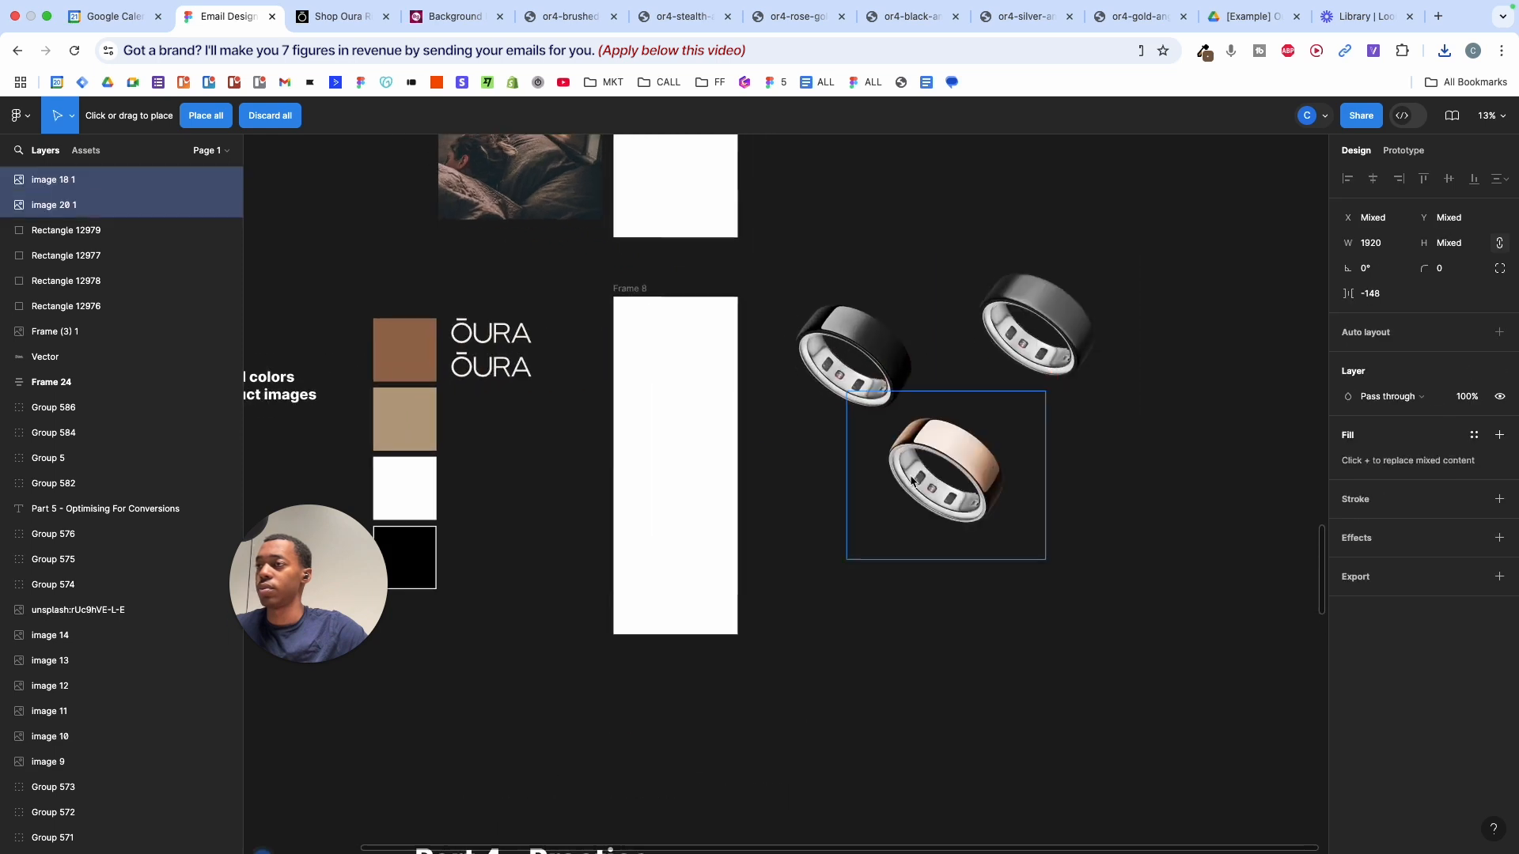
pyautogui.click(1081, 471)
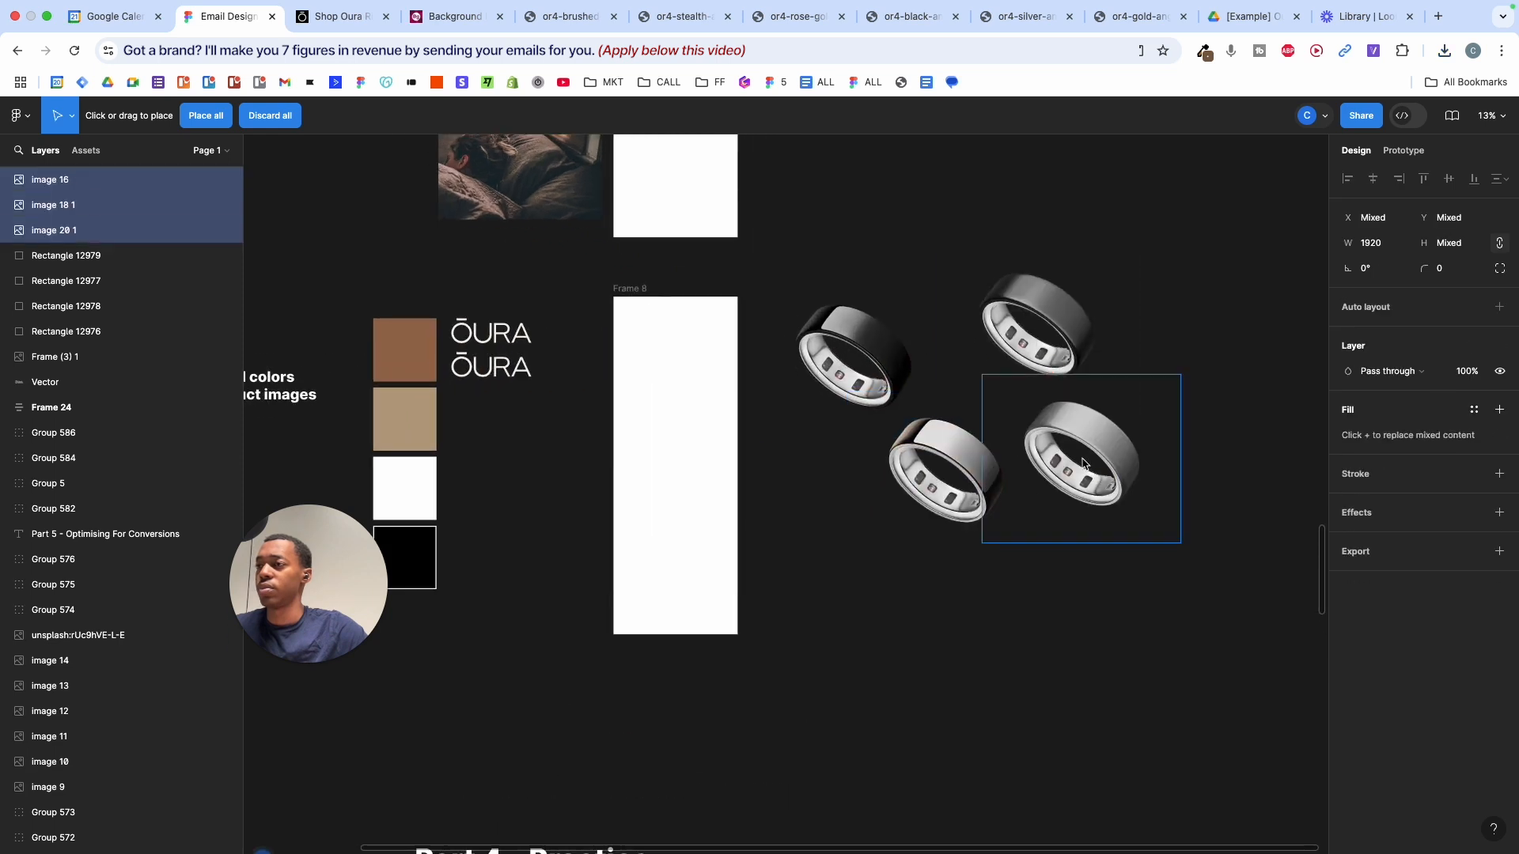
pyautogui.click(823, 492)
pyautogui.press('super+z')
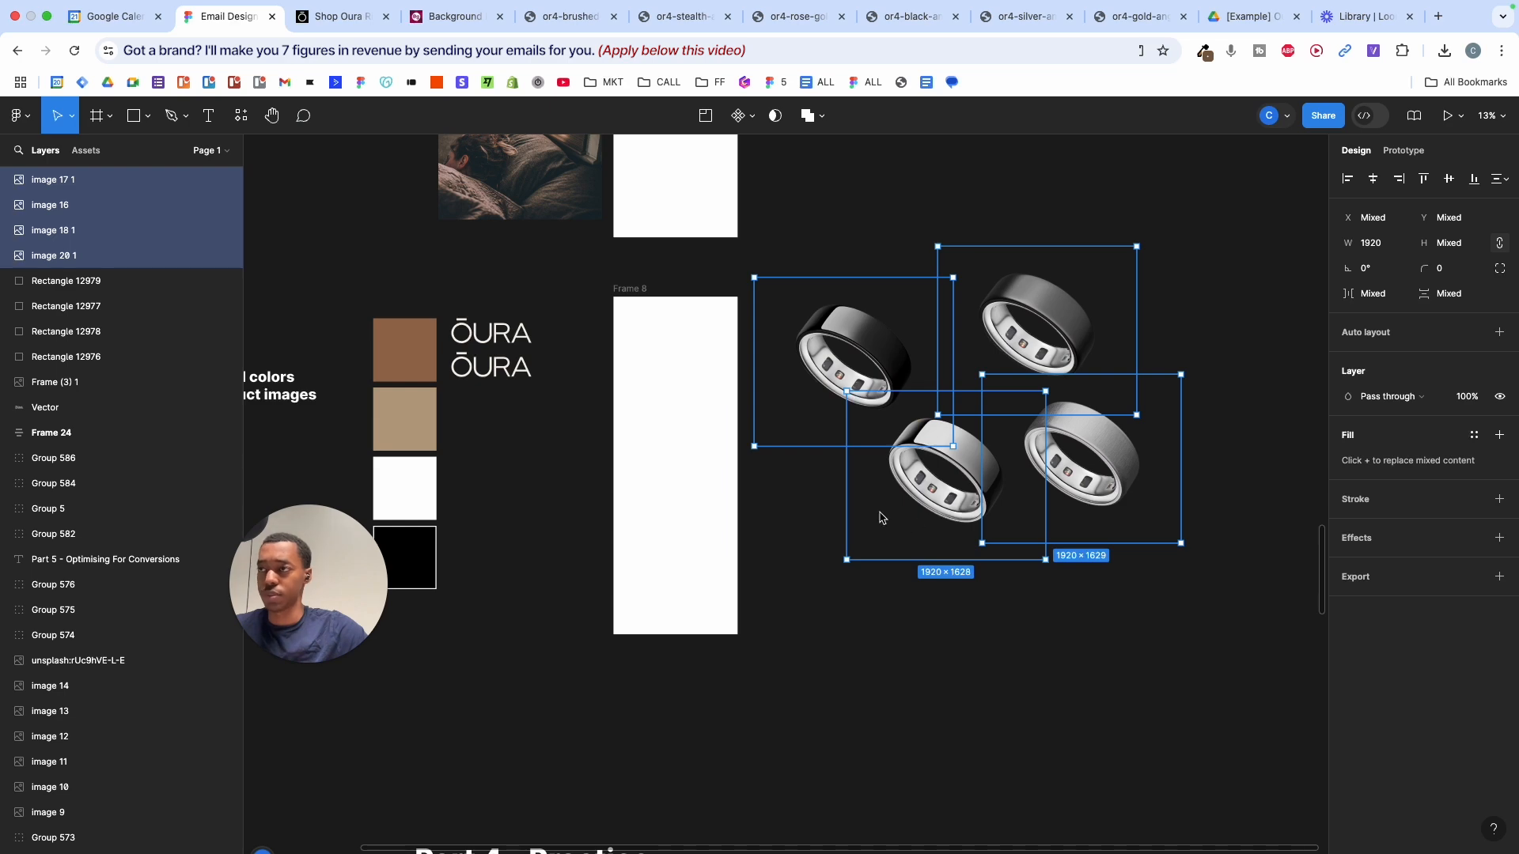
pyautogui.moveTo(863, 606); pyautogui.dragTo(1095, 237)
# - Delete the four placed rings and re-import all six PNGs from background-remover (1)
pyautogui.press('Delete')
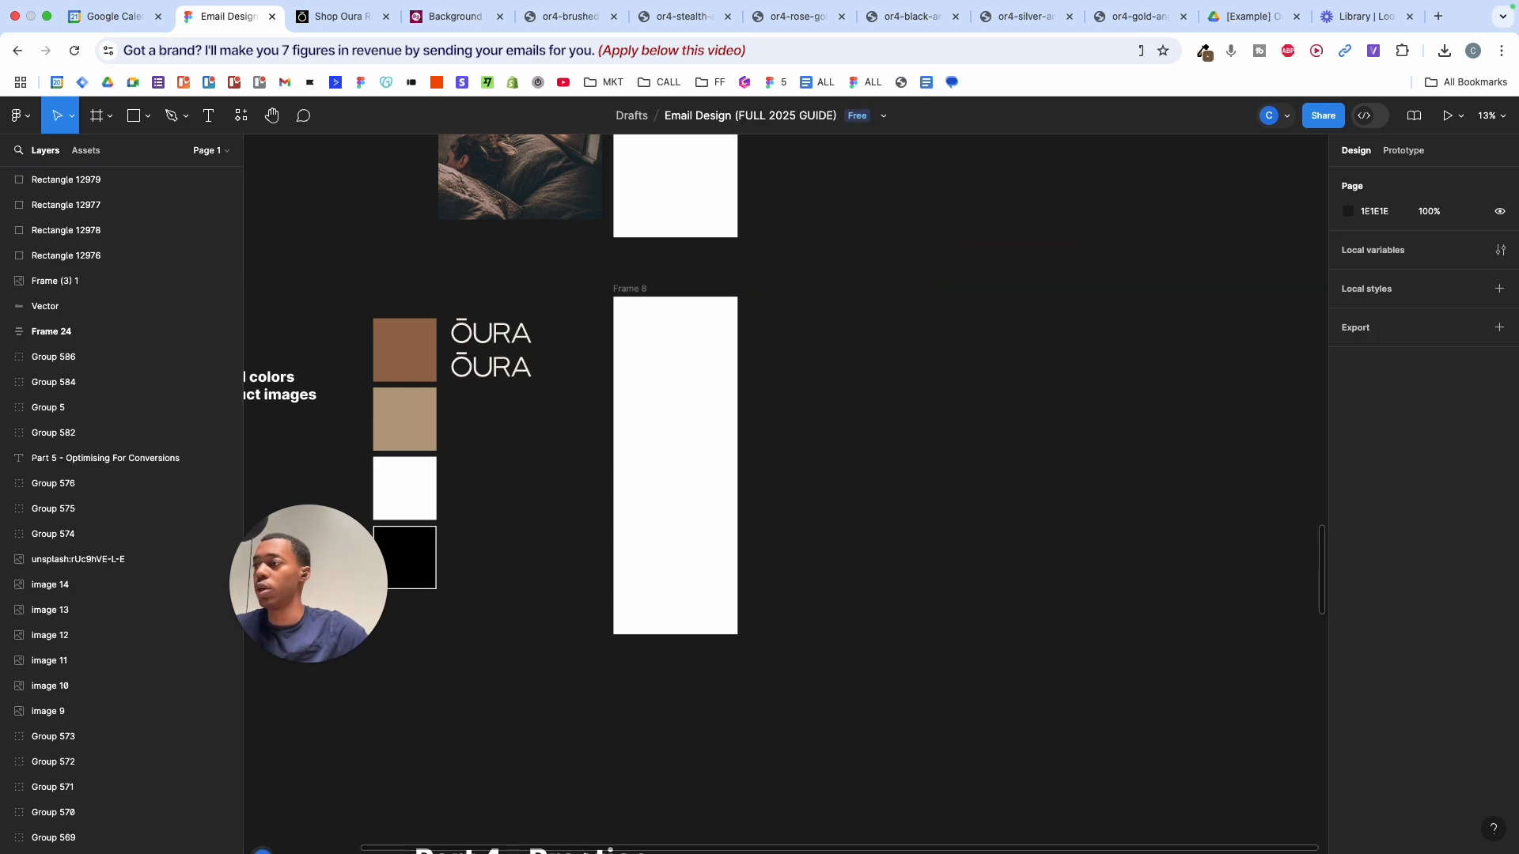
pyautogui.click(723, 598)
pyautogui.press('shift+super+k')
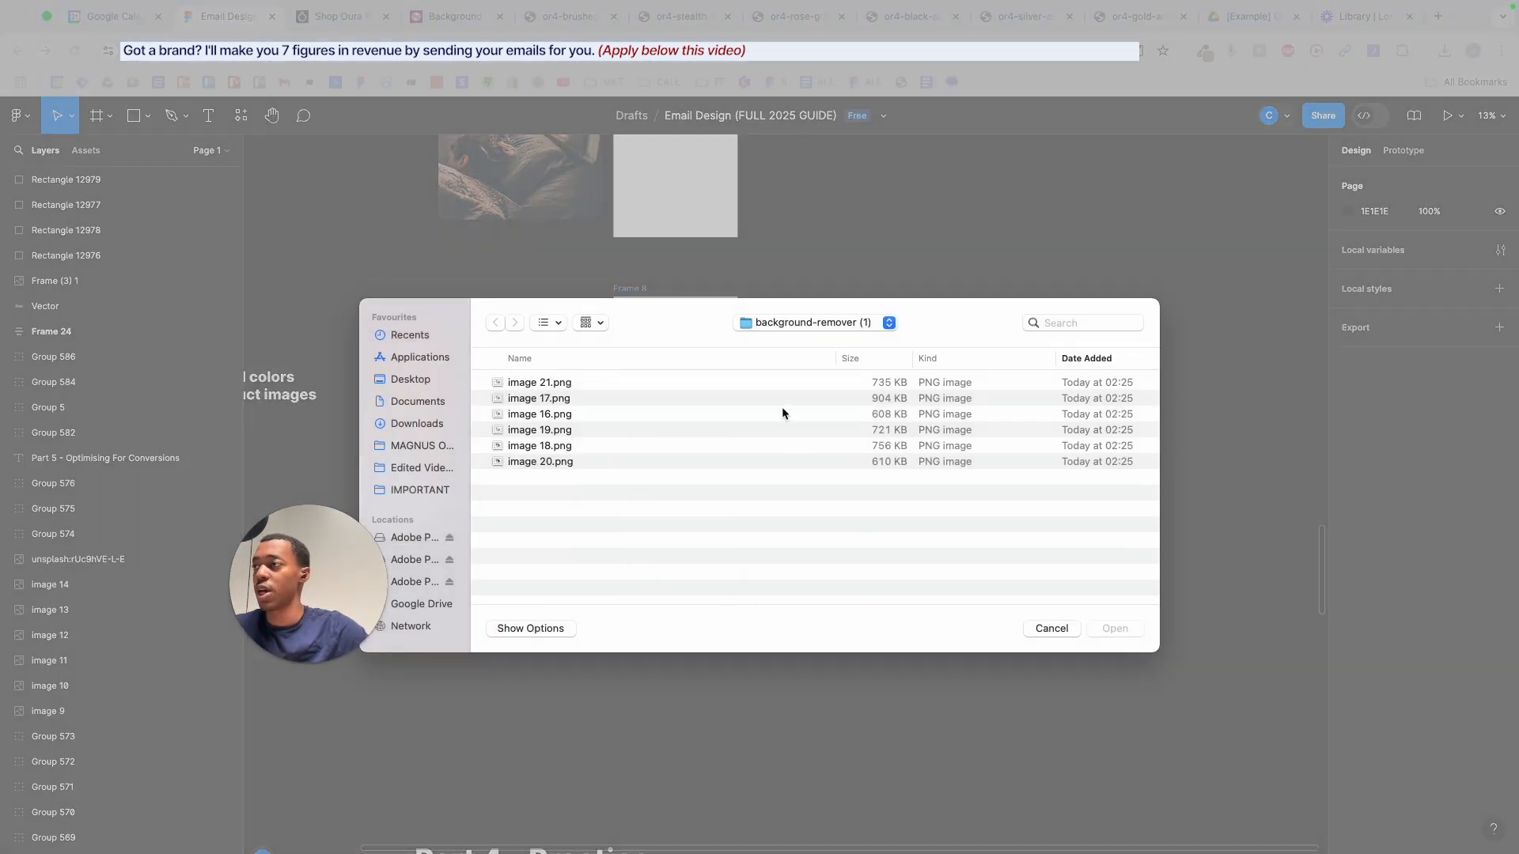
pyautogui.click(420, 424)
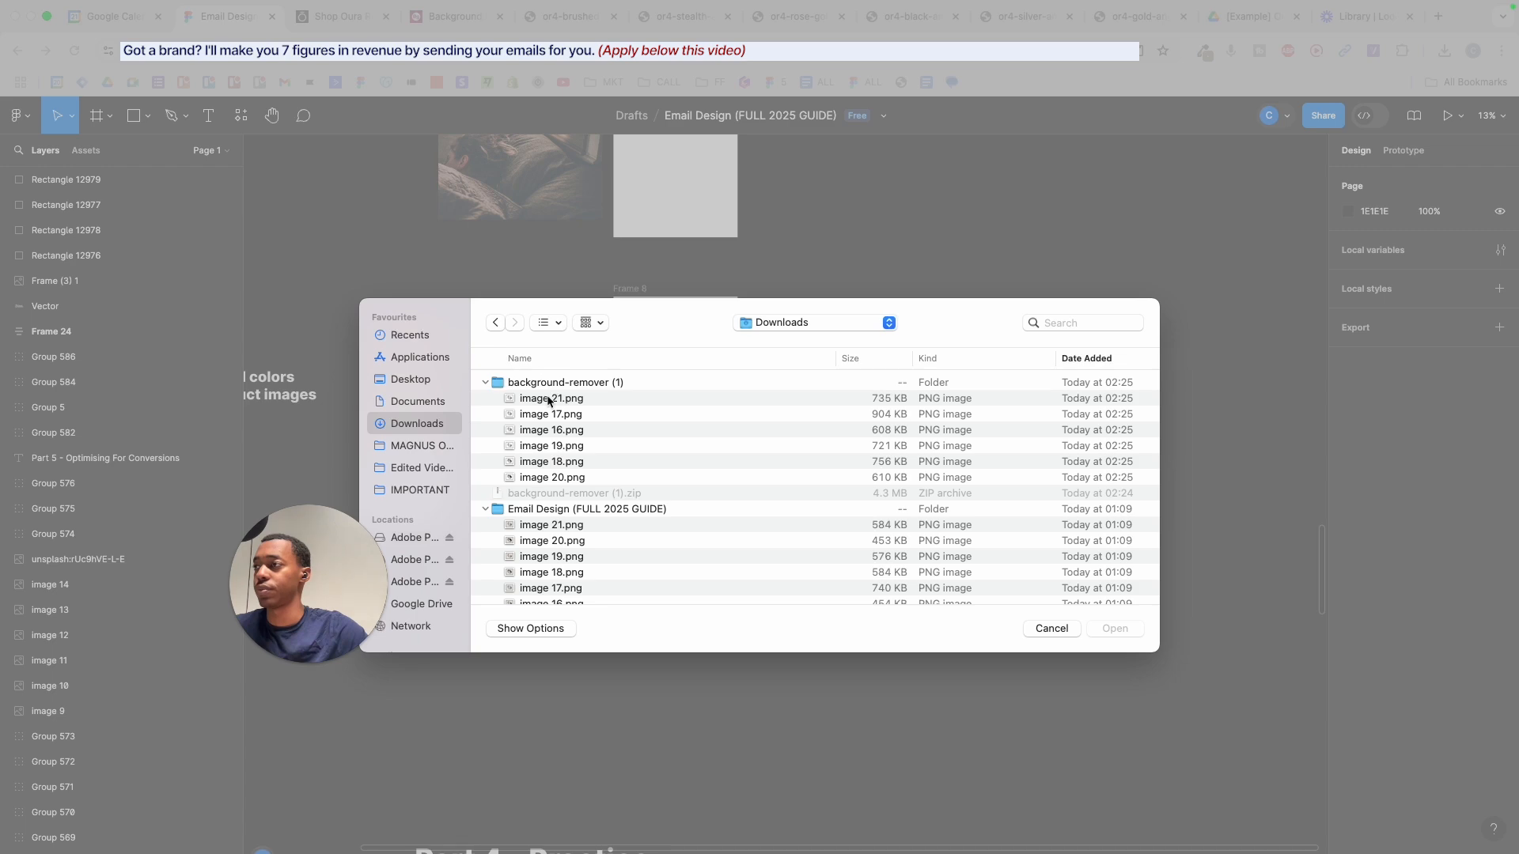
pyautogui.click(548, 398)
pyautogui.keyDown('shift'); pyautogui.click(552, 477); pyautogui.keyUp('shift')
pyautogui.click(1112, 628)
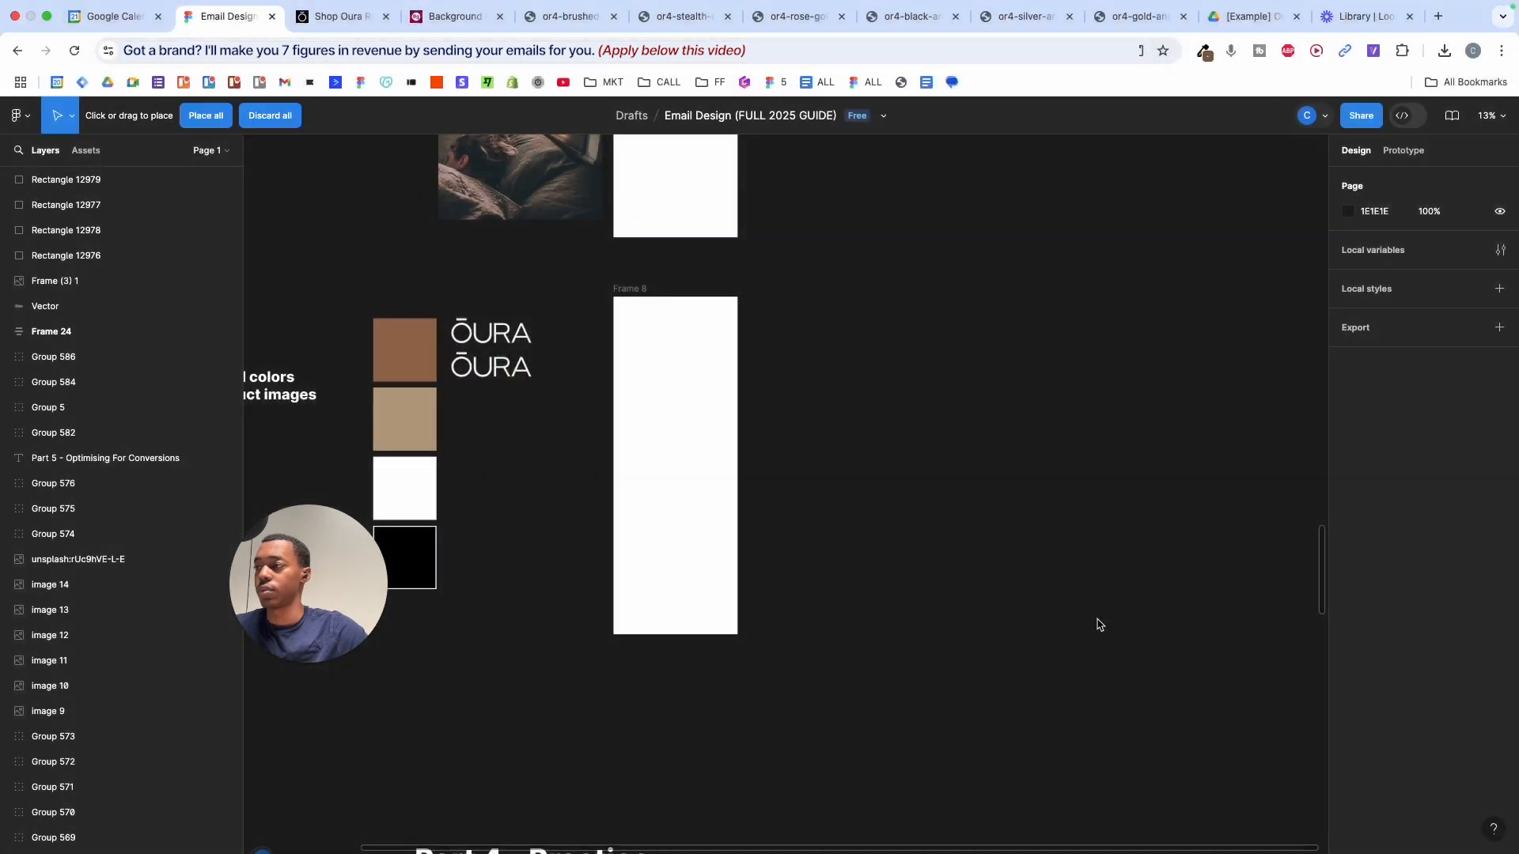
# - Place all six ring cutouts right of Frame 8 and select them together
pyautogui.click(833, 337)
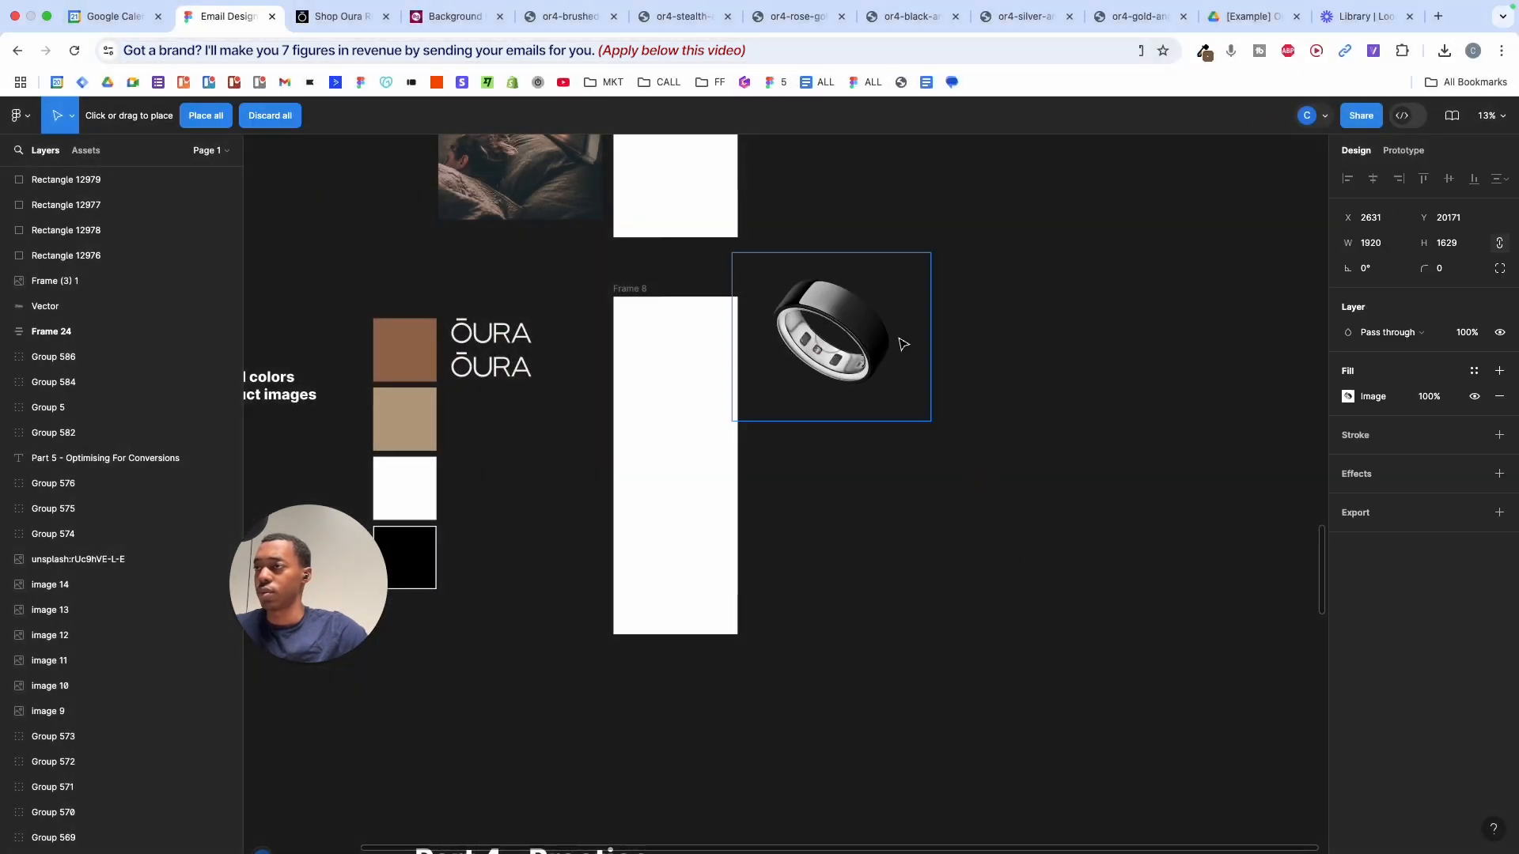
pyautogui.click(1007, 328)
pyautogui.click(792, 490)
pyautogui.click(954, 463)
pyautogui.click(830, 630)
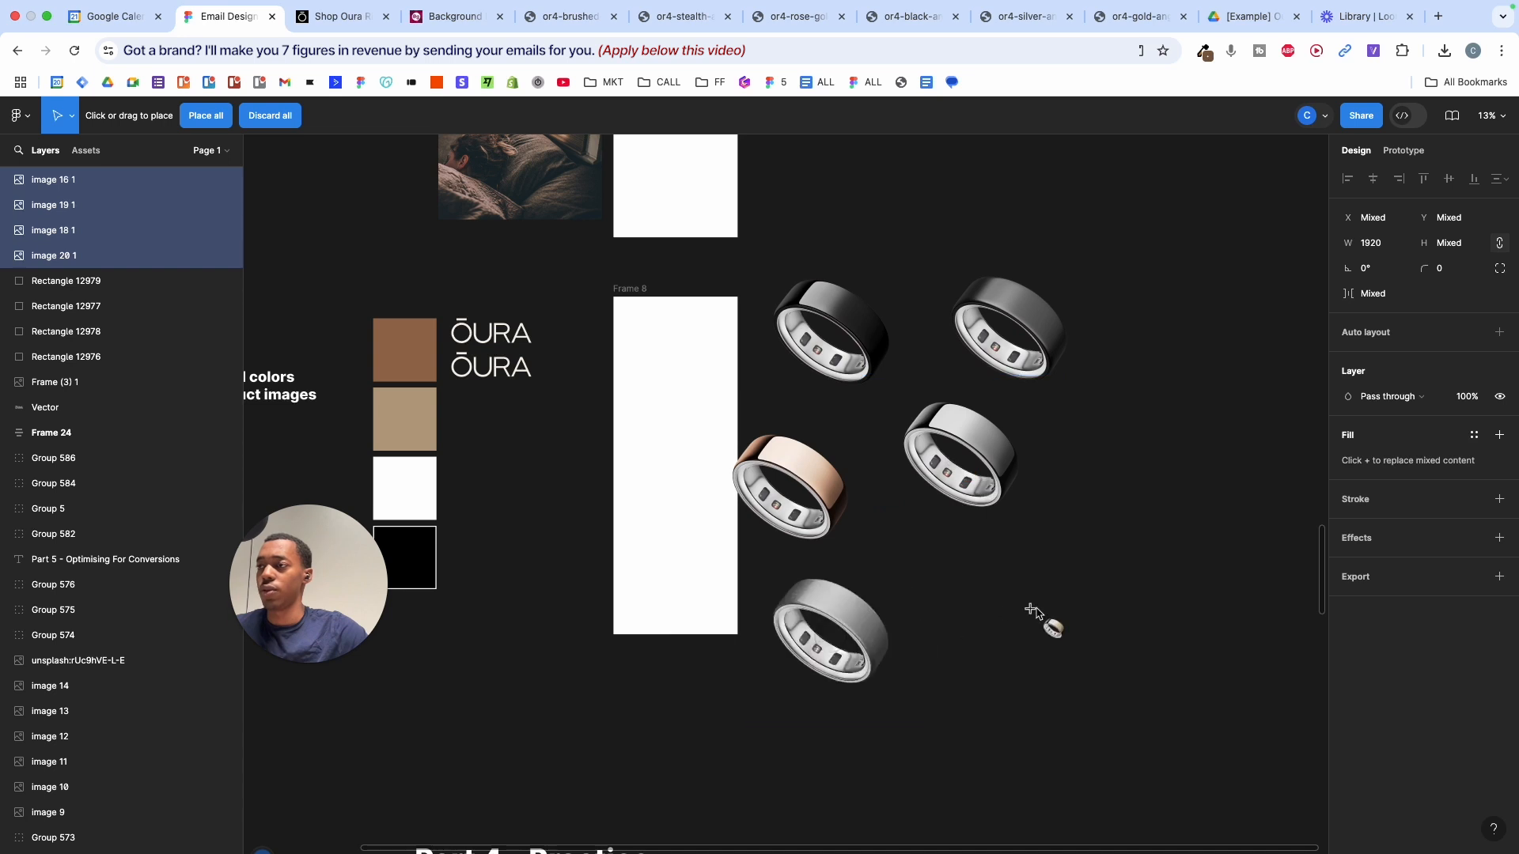
pyautogui.click(1038, 603)
pyautogui.moveTo(1169, 277); pyautogui.dragTo(851, 657)
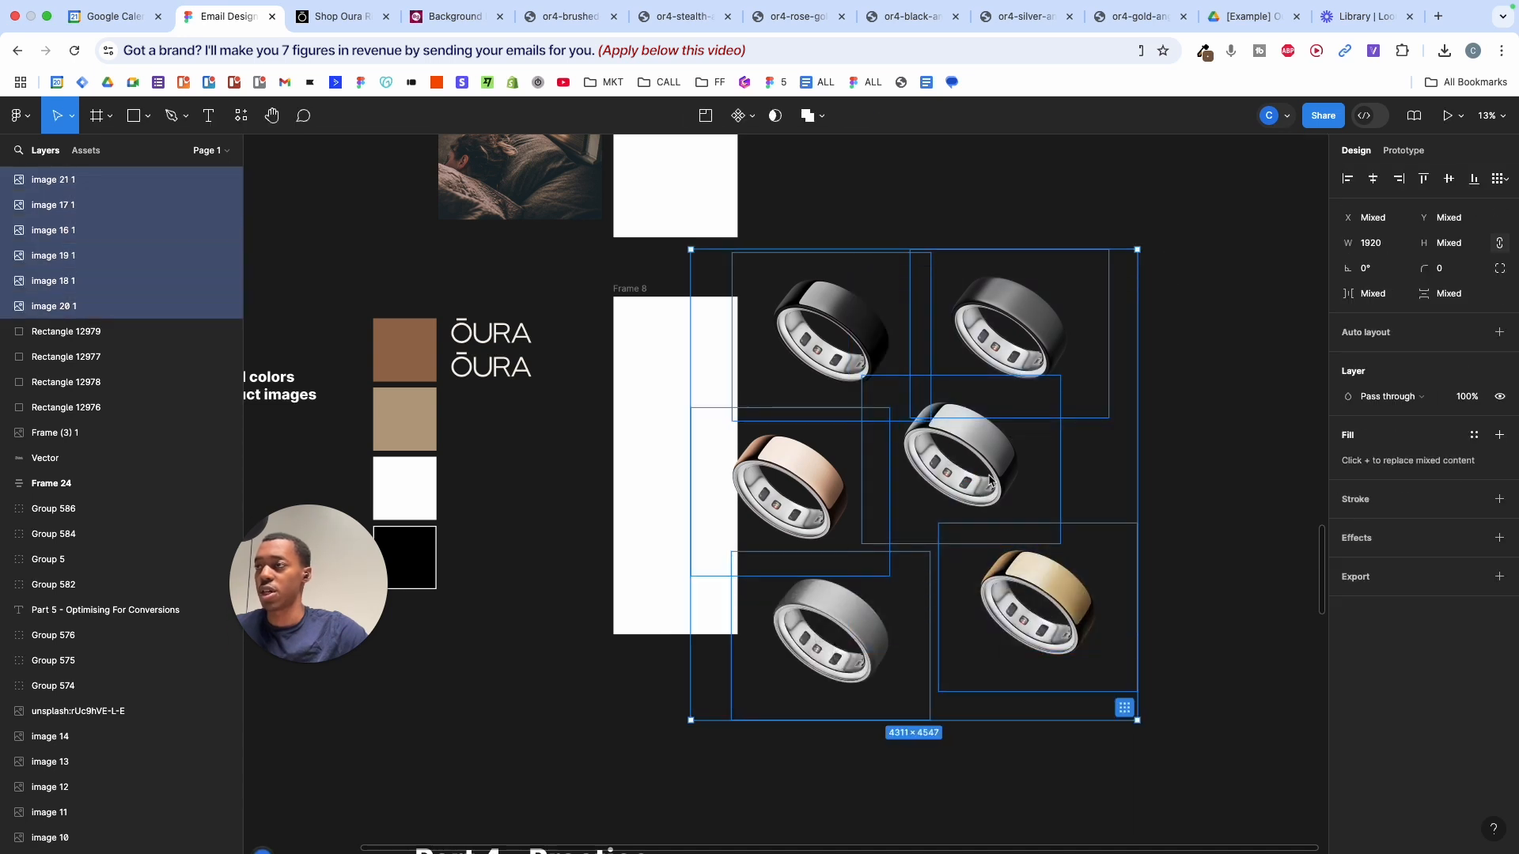
# - Tidy the rings into a four-over-two grid clear of Frame 8 with wider horizontal spacing
pyautogui.click(1493, 181)
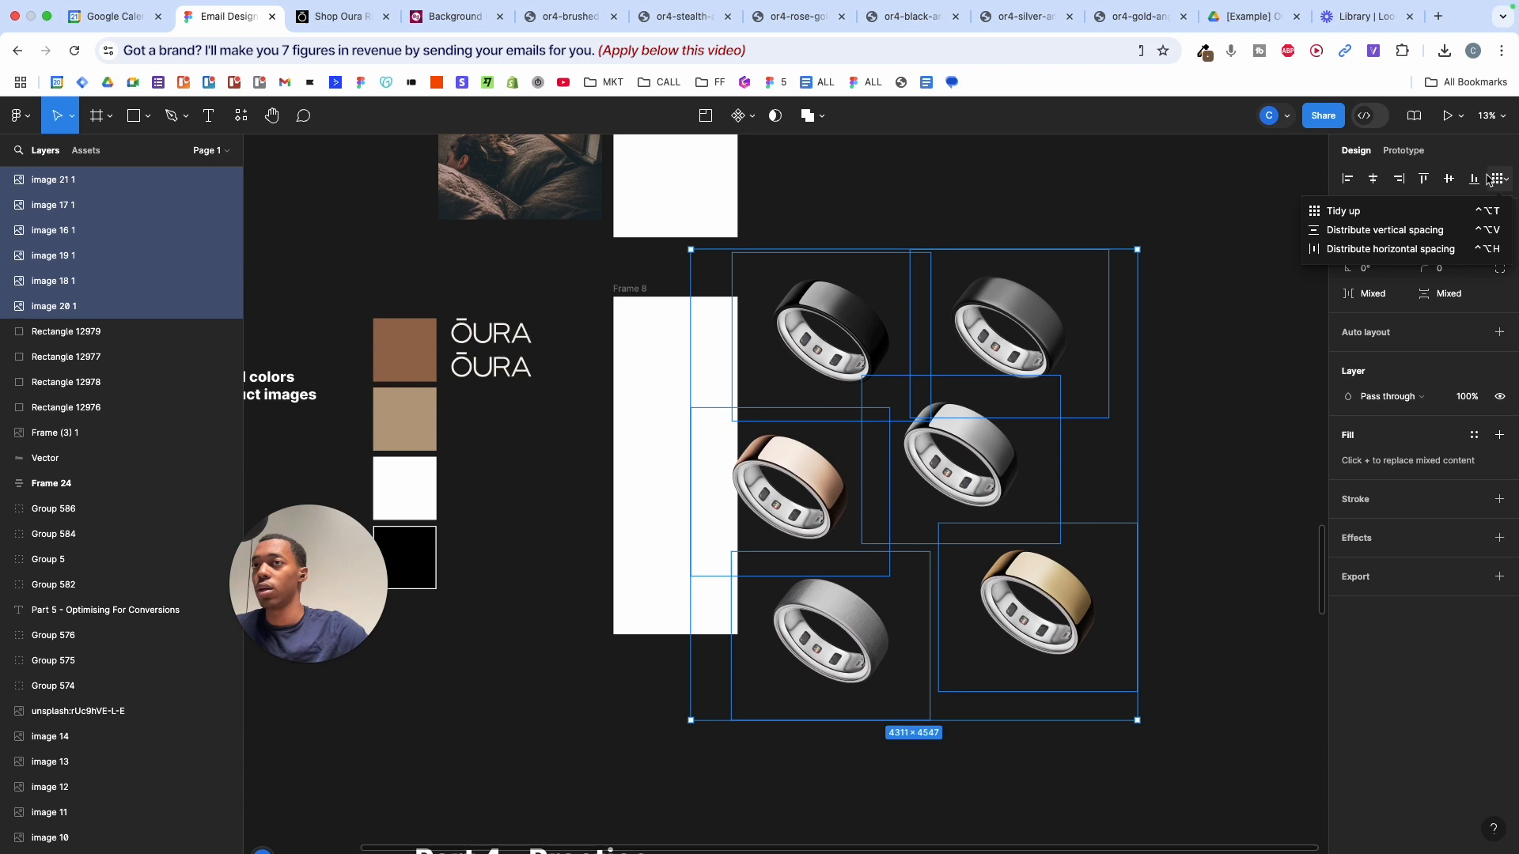
pyautogui.click(1355, 207)
pyautogui.moveTo(981, 447); pyautogui.dragTo(1069, 432)
pyautogui.moveTo(1349, 294); pyautogui.dragTo(1322, 295)
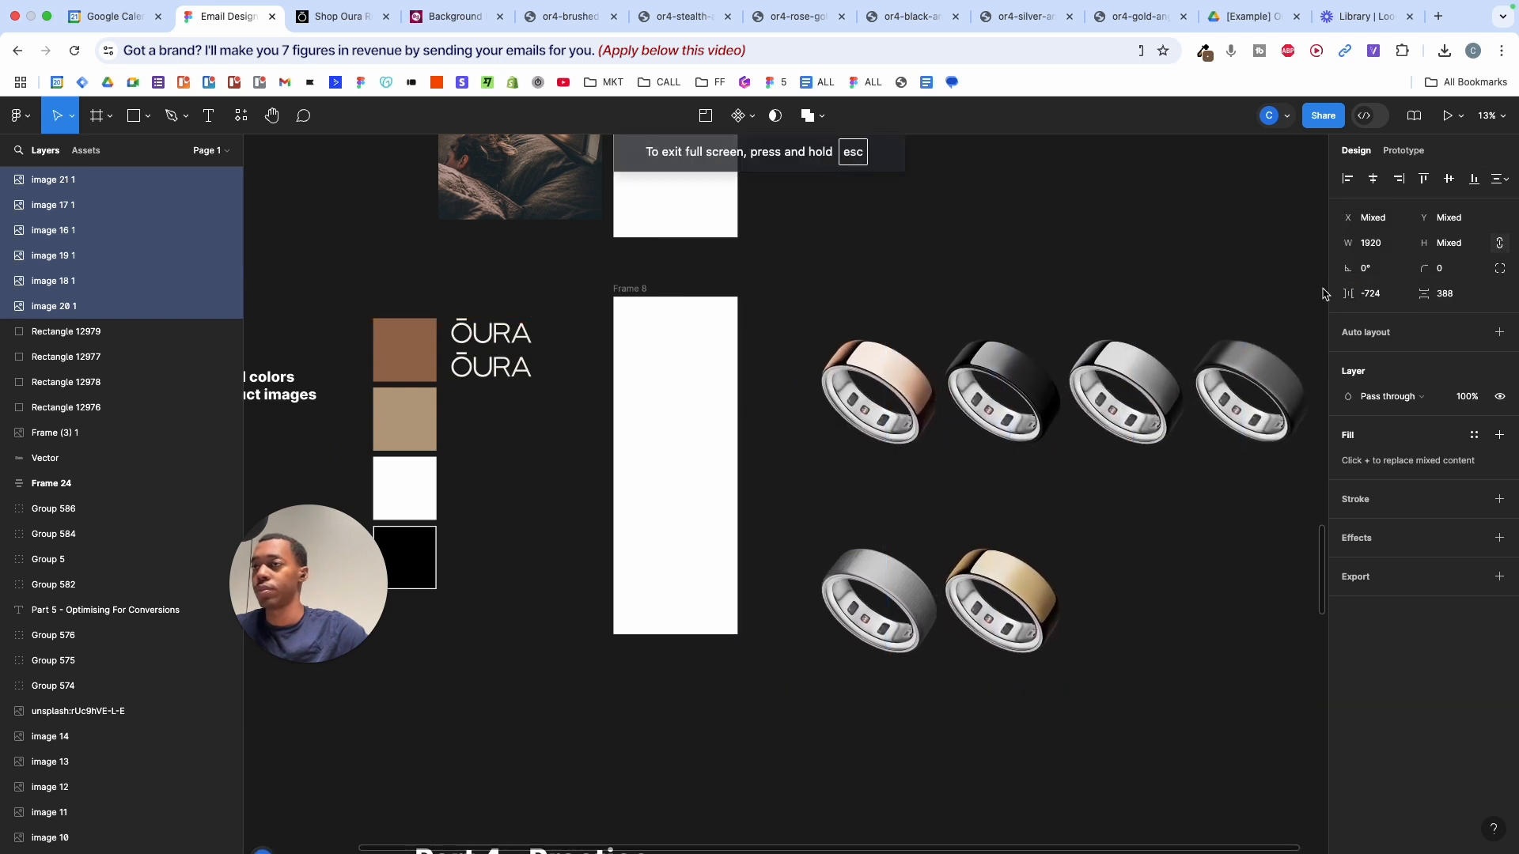
pyautogui.hscroll(3, 1078, 309)
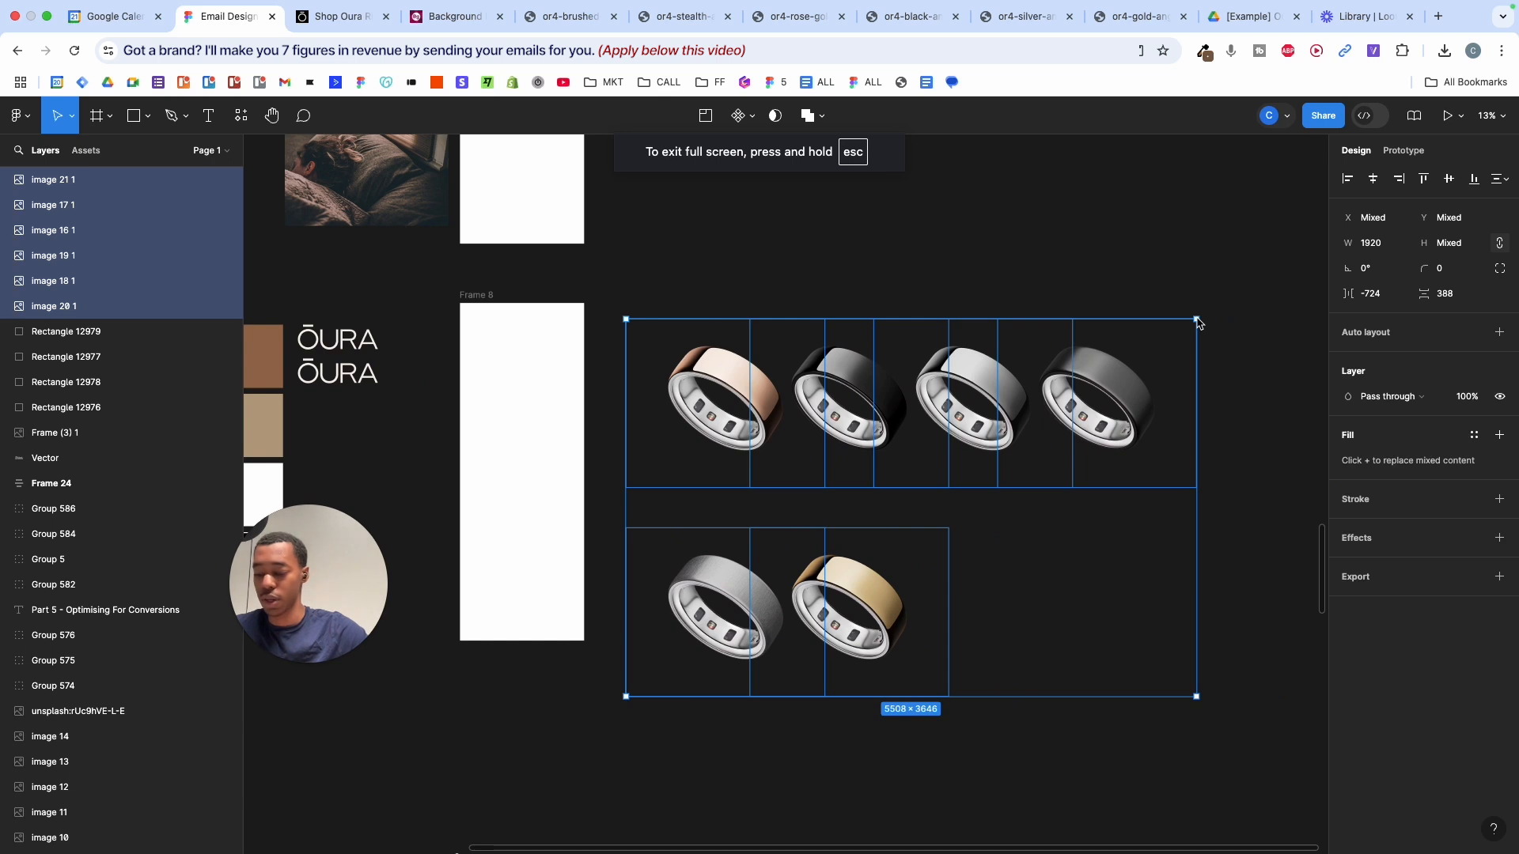
# - Scale the ring image group down to about 0.34x and move it up beside Frame 8
pyautogui.press('k')
pyautogui.moveTo(1196, 320); pyautogui.dragTo(817, 570)
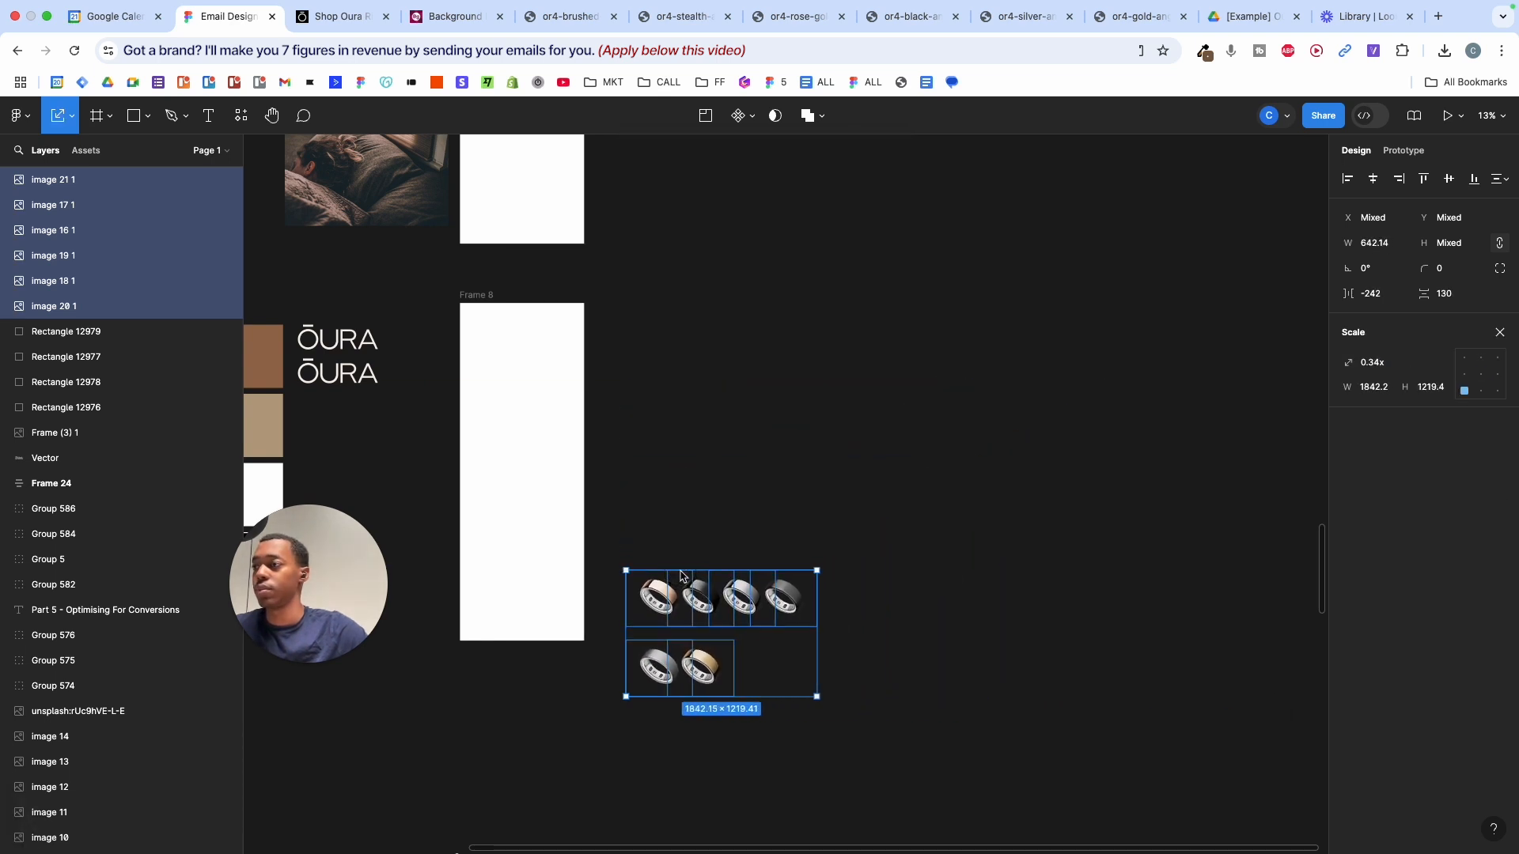
pyautogui.moveTo(680, 576); pyautogui.dragTo(659, 323)
pyautogui.scroll(3, 664, 348)
pyautogui.hscroll(-4, 791, 363)
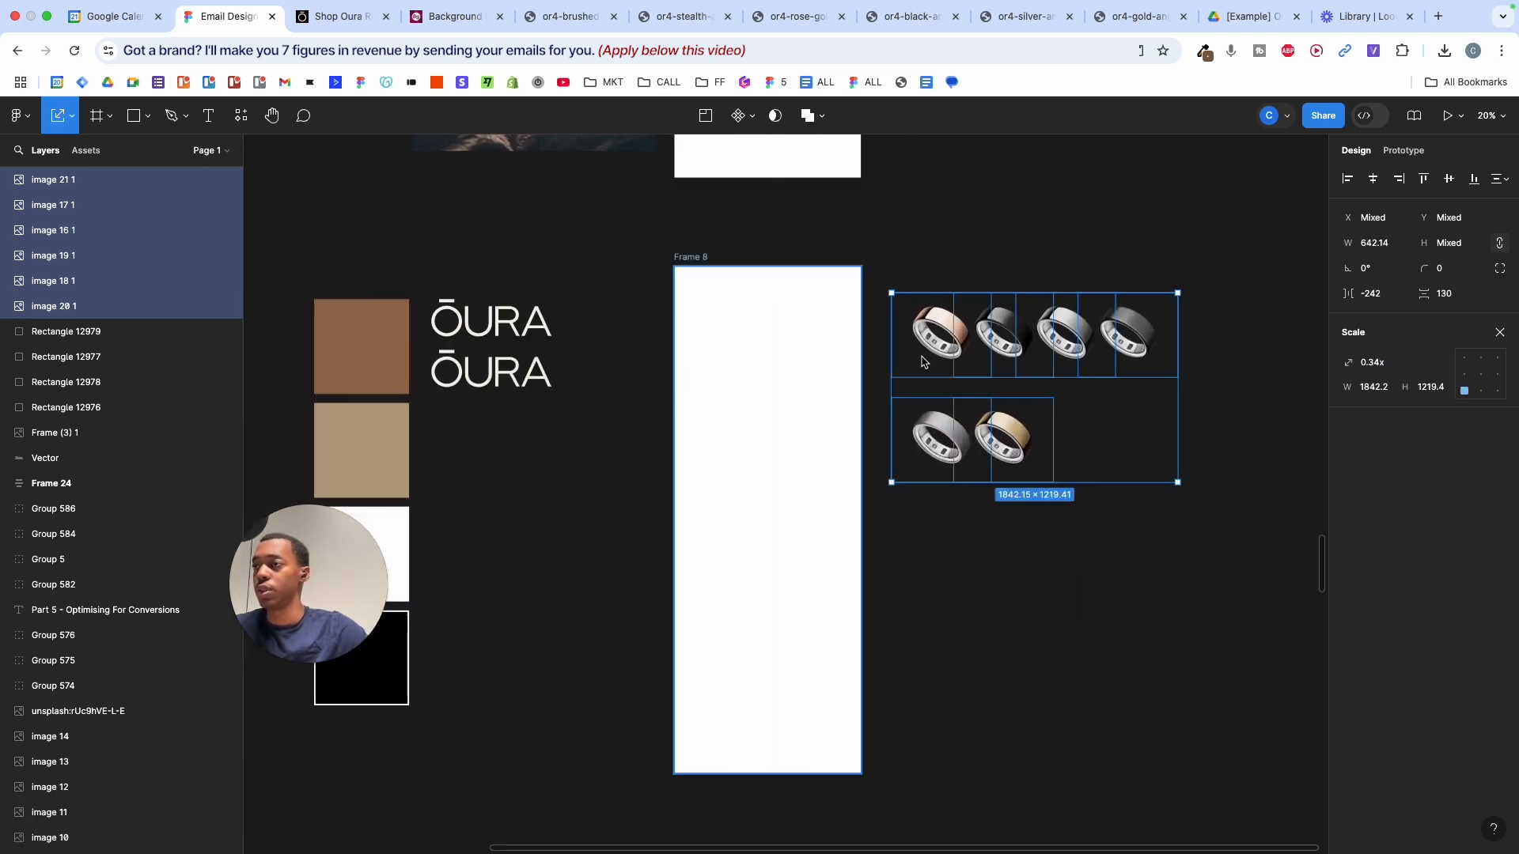
# - Place the rings next to the colour swatches, shrink them further and nudge them right
pyautogui.moveTo(922, 361); pyautogui.dragTo(438, 464)
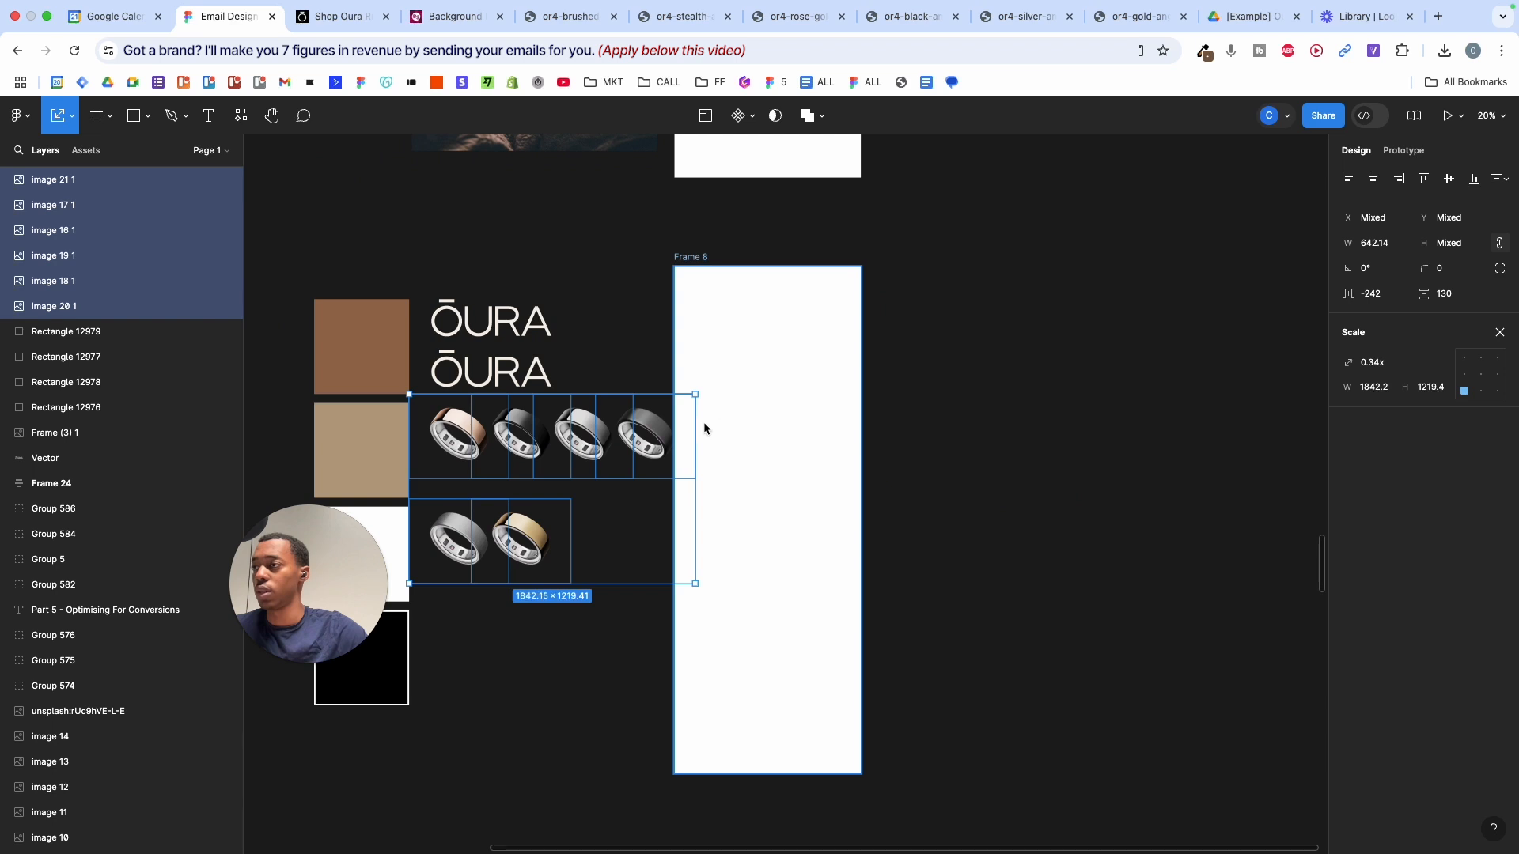
pyautogui.moveTo(696, 421); pyautogui.dragTo(610, 430)
pyautogui.click(639, 437)
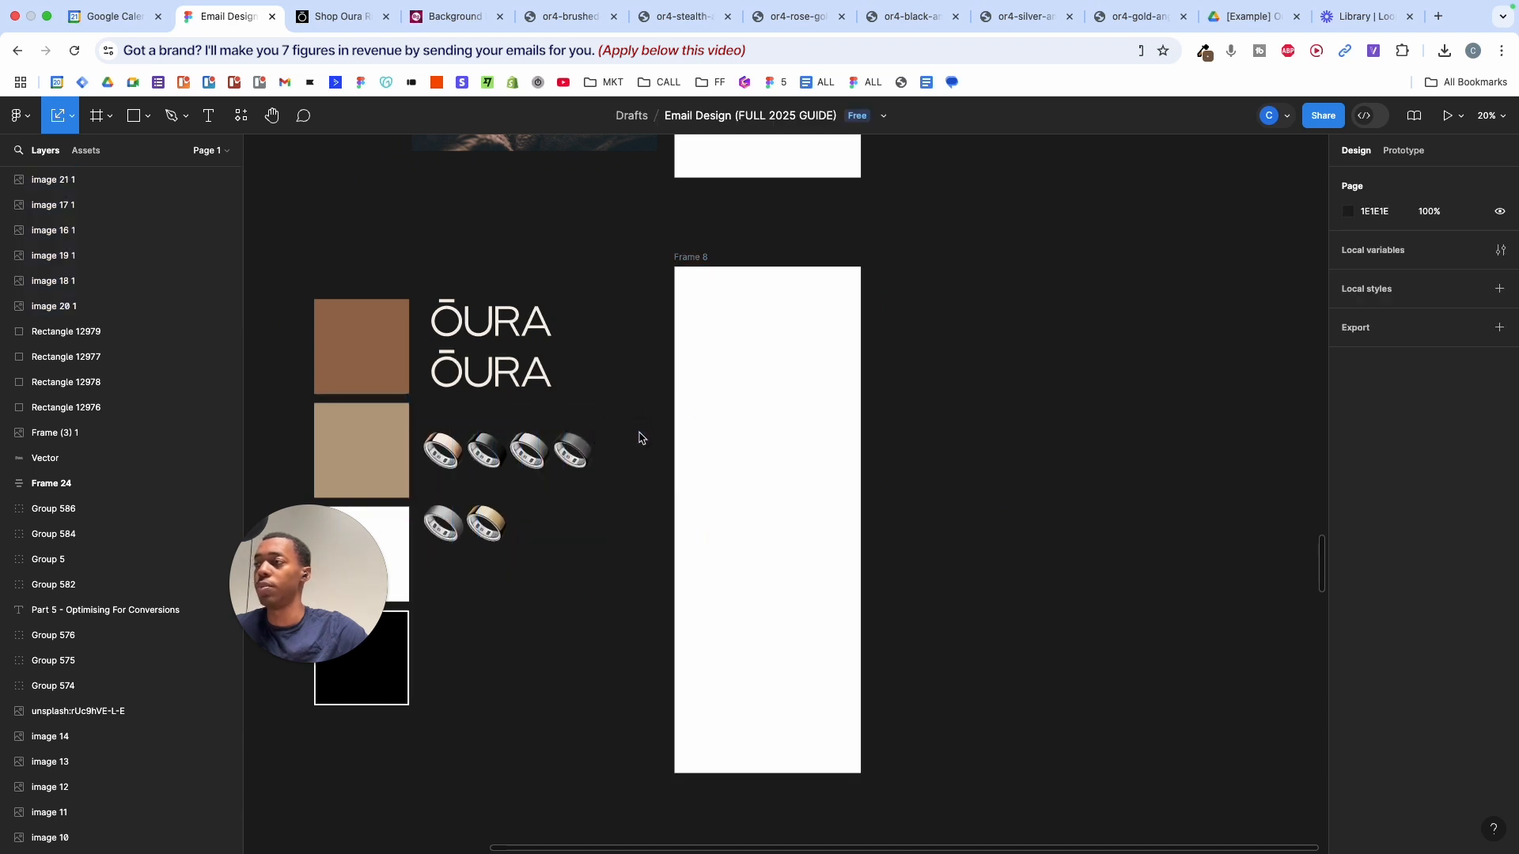
pyautogui.hscroll(-5, 641, 437)
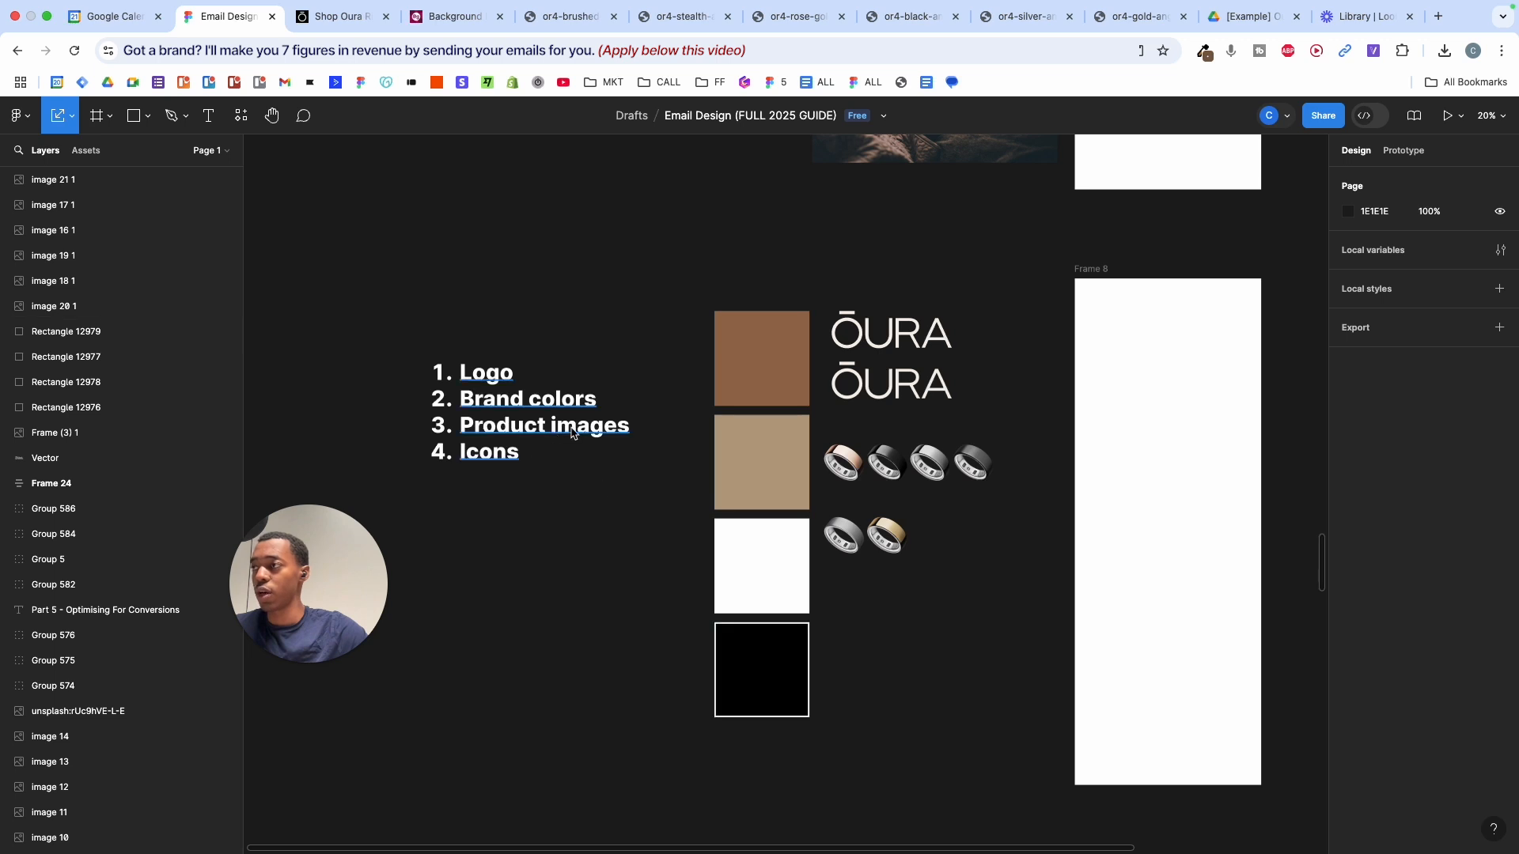
pyautogui.moveTo(1015, 578); pyautogui.dragTo(855, 468)
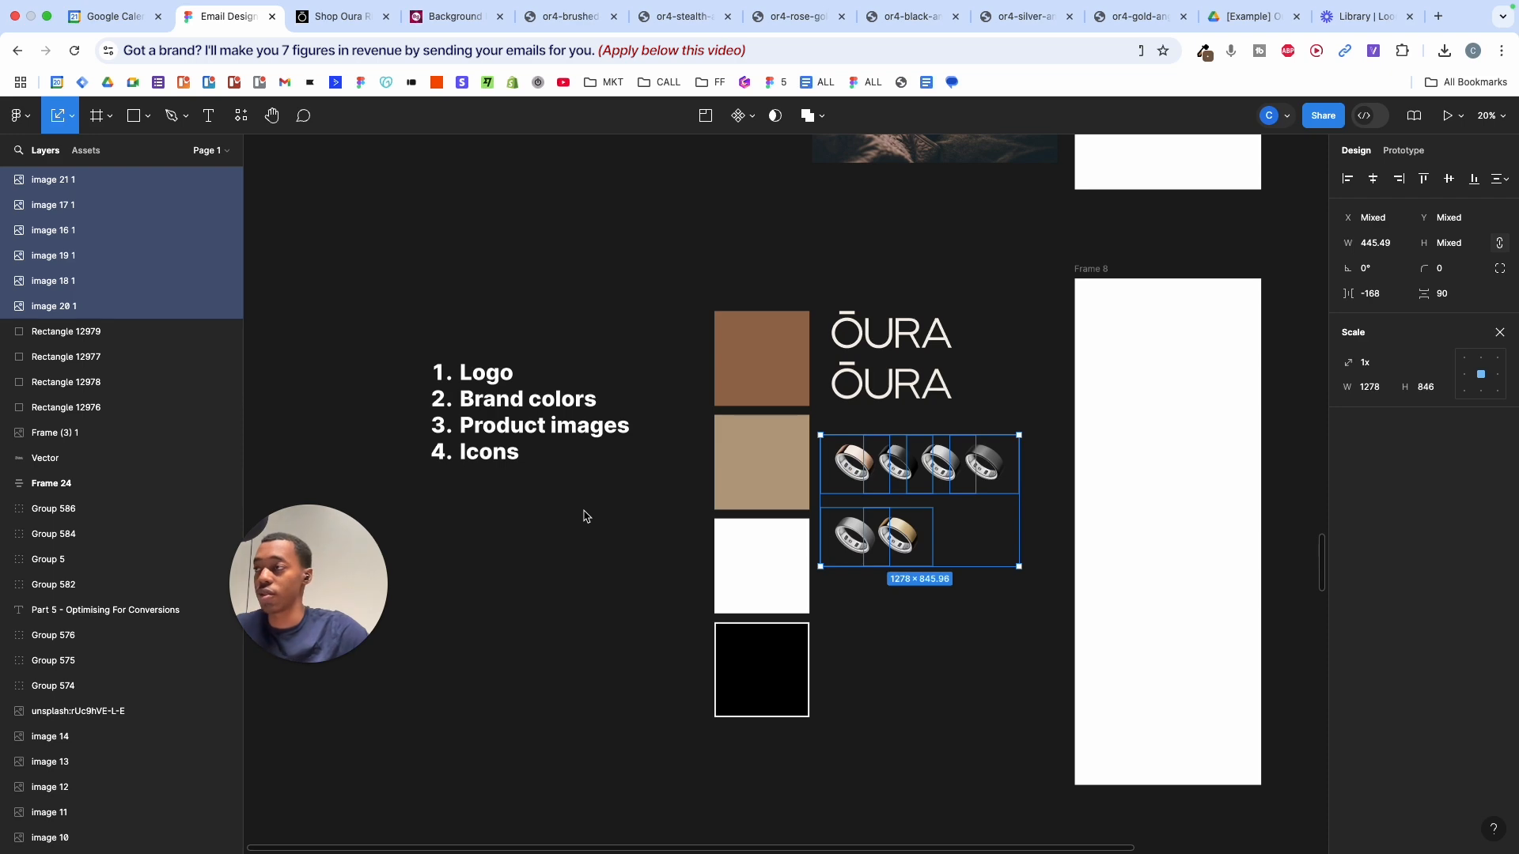
pyautogui.click(584, 517)
pyautogui.hscroll(2, 584, 517)
pyautogui.scroll(1, 584, 517)
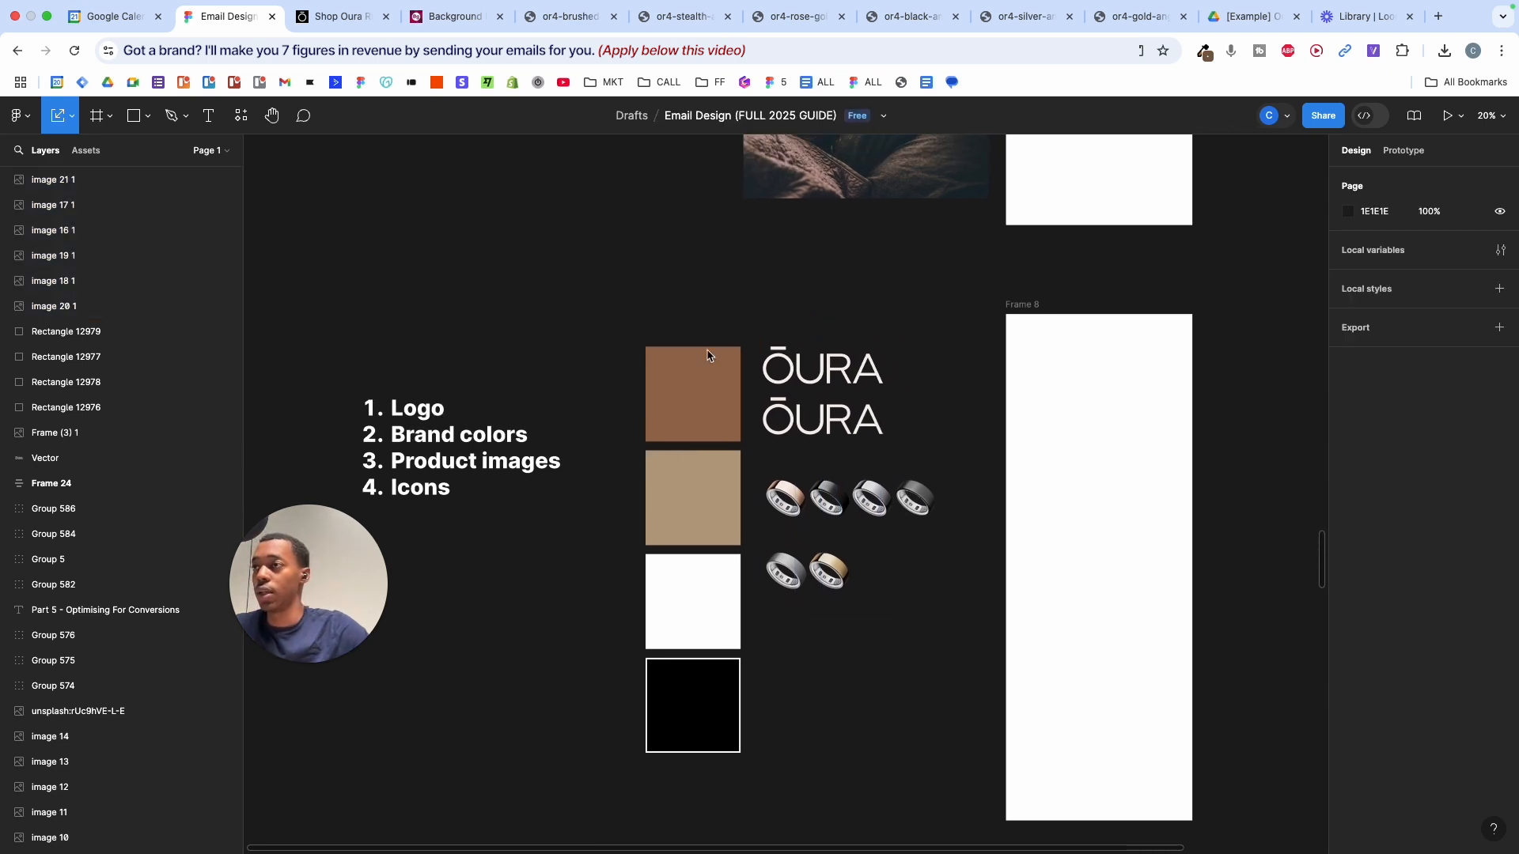
# - Survey the canvas and briefly select the brand assets beside Frame 8
pyautogui.scroll(-3, 898, 359)
pyautogui.scroll(-7, 900, 359)
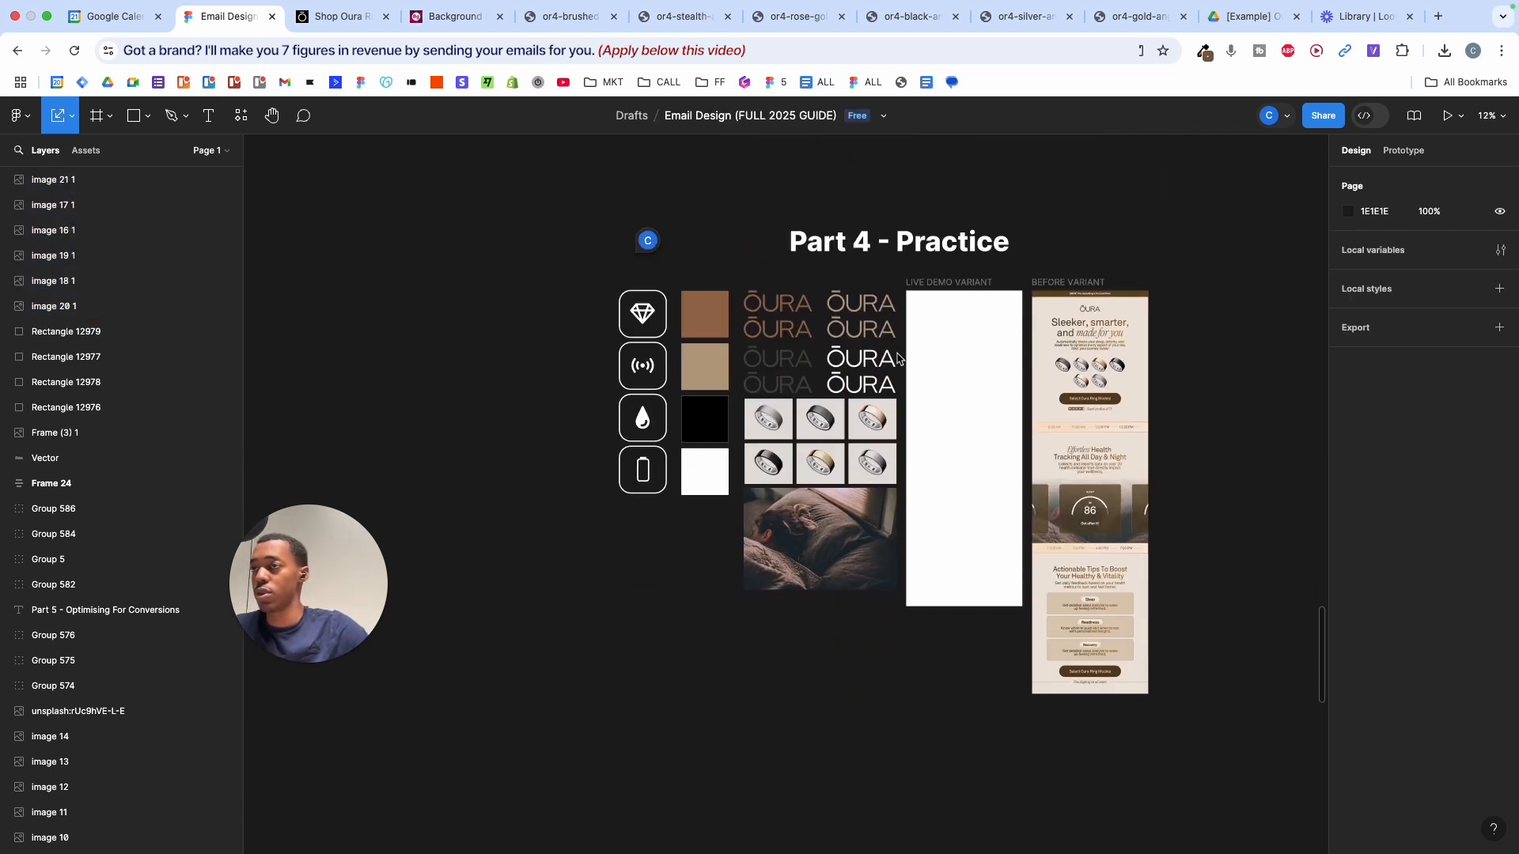
pyautogui.scroll(5, 1184, 349)
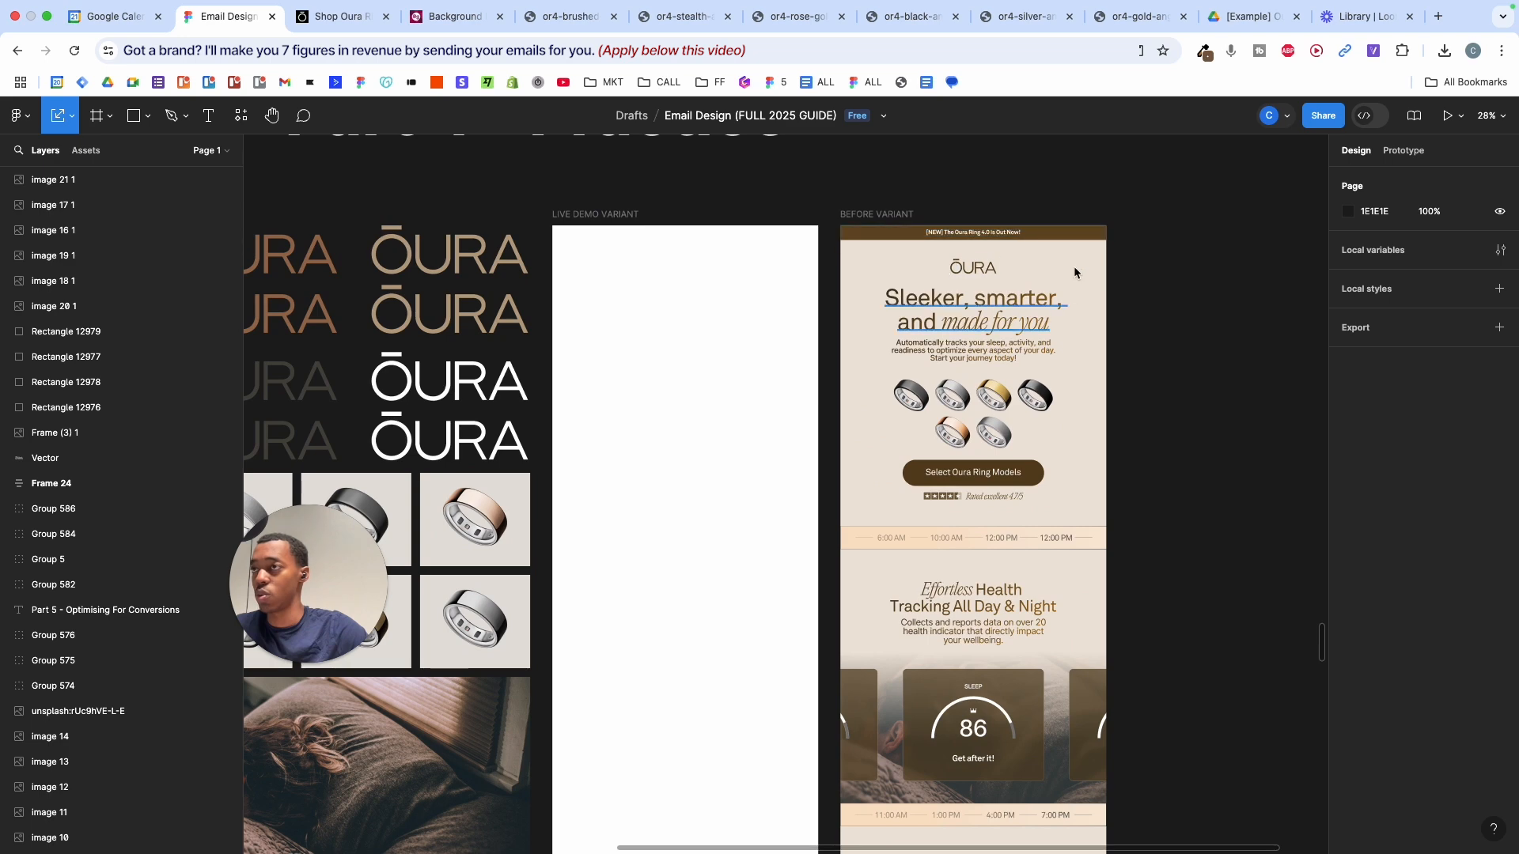
pyautogui.hscroll(-3, 842, 240)
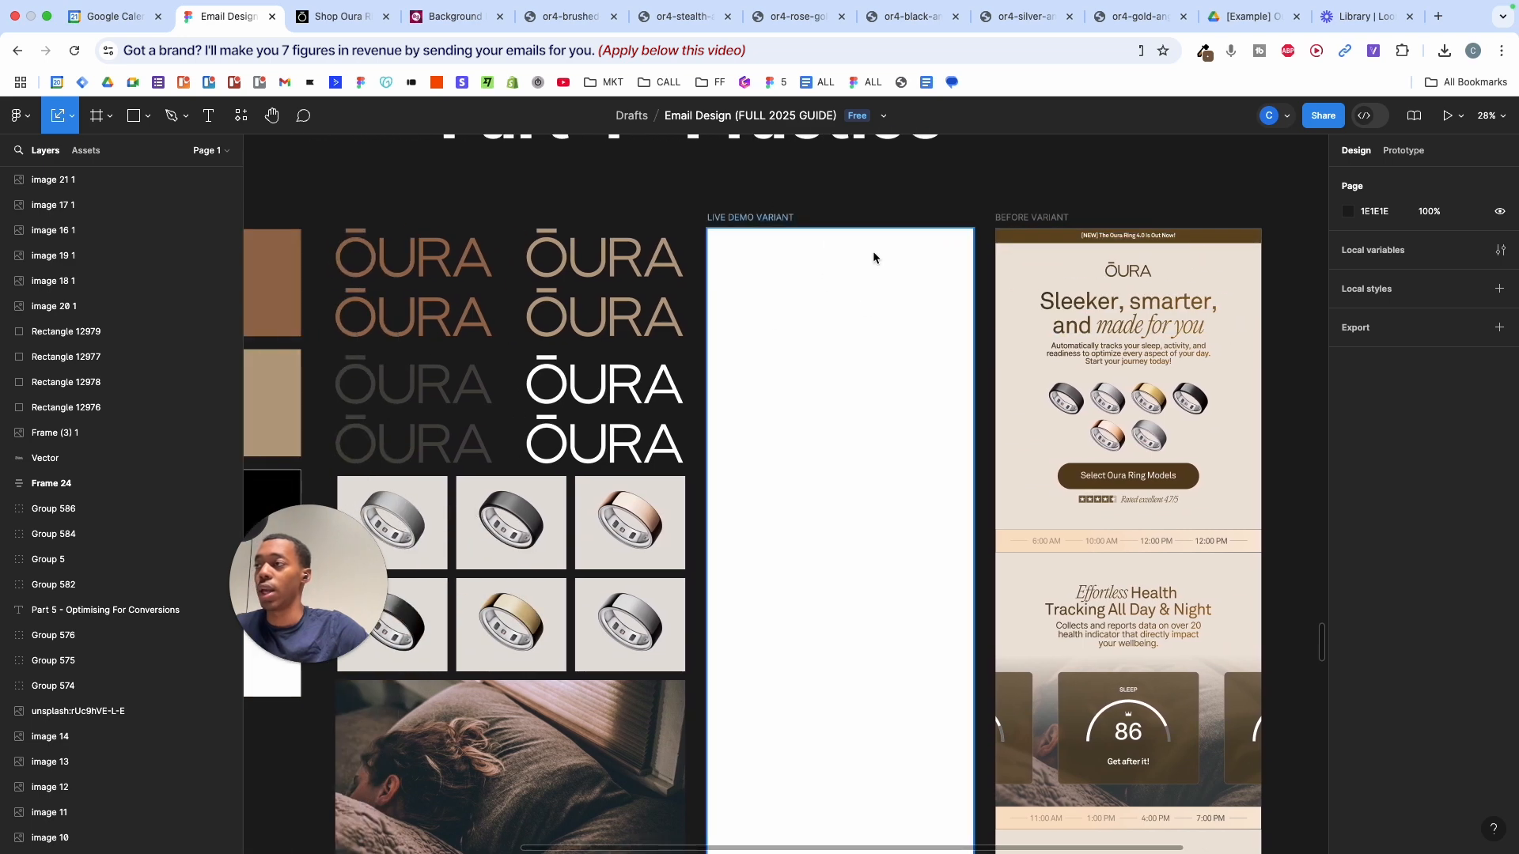
pyautogui.scroll(-5, 823, 367)
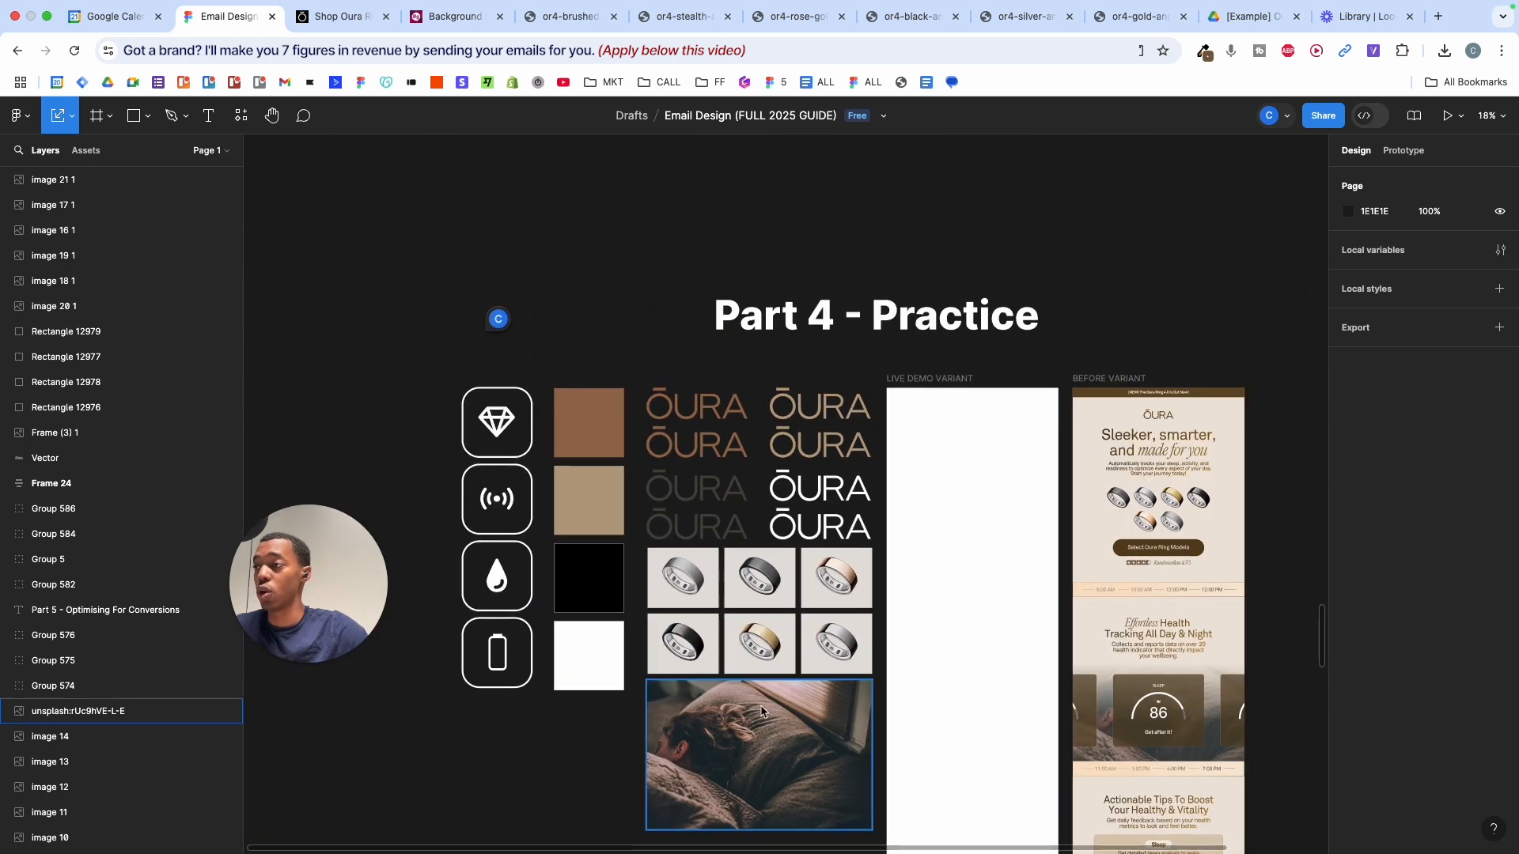
pyautogui.scroll(5, 843, 437)
pyautogui.scroll(-3, 842, 437)
pyautogui.moveTo(565, 353); pyautogui.dragTo(1098, 632)
pyautogui.click(1108, 575)
# - Select the Part 4 icons, swatches and logo groups, delete them, then undo the deletion
pyautogui.scroll(-5, 1108, 575)
pyautogui.scroll(5, 1107, 575)
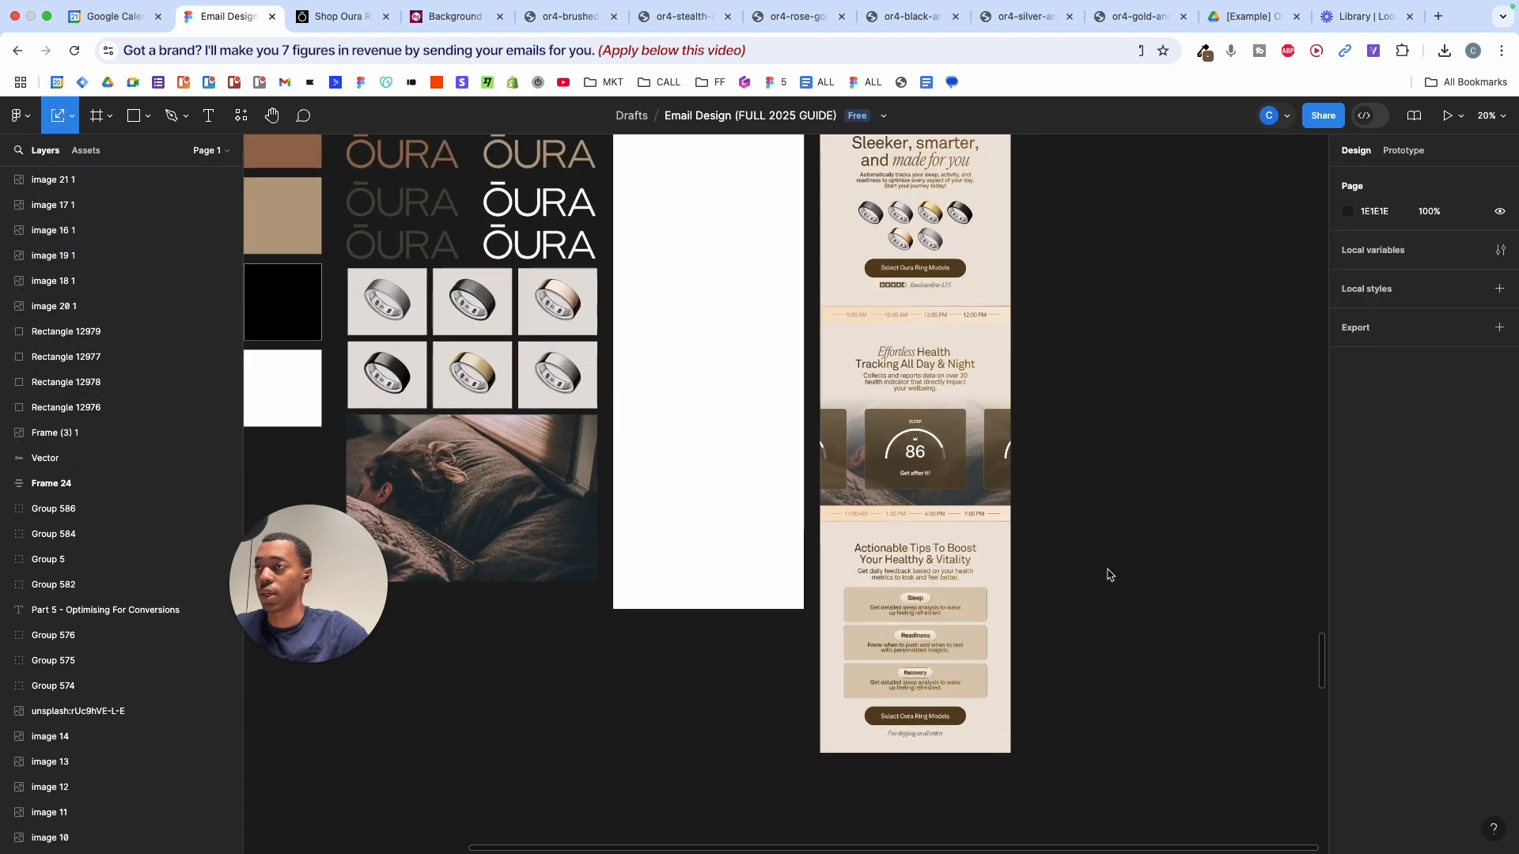
pyautogui.hscroll(1, 1144, 491)
pyautogui.scroll(3, 1184, 431)
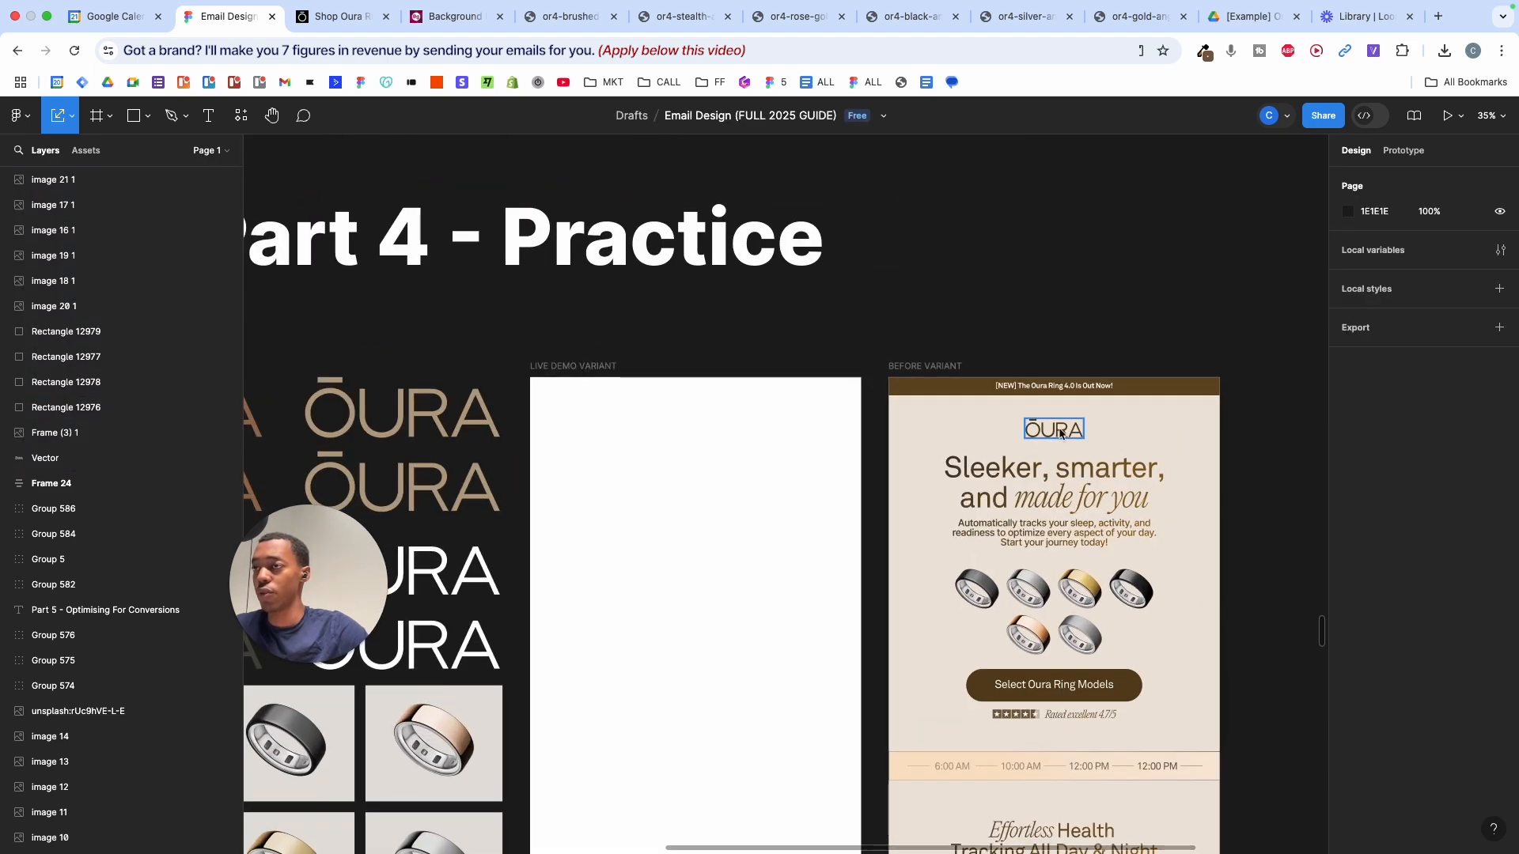
pyautogui.hscroll(-5, 1061, 430)
pyautogui.scroll(-1, 1061, 430)
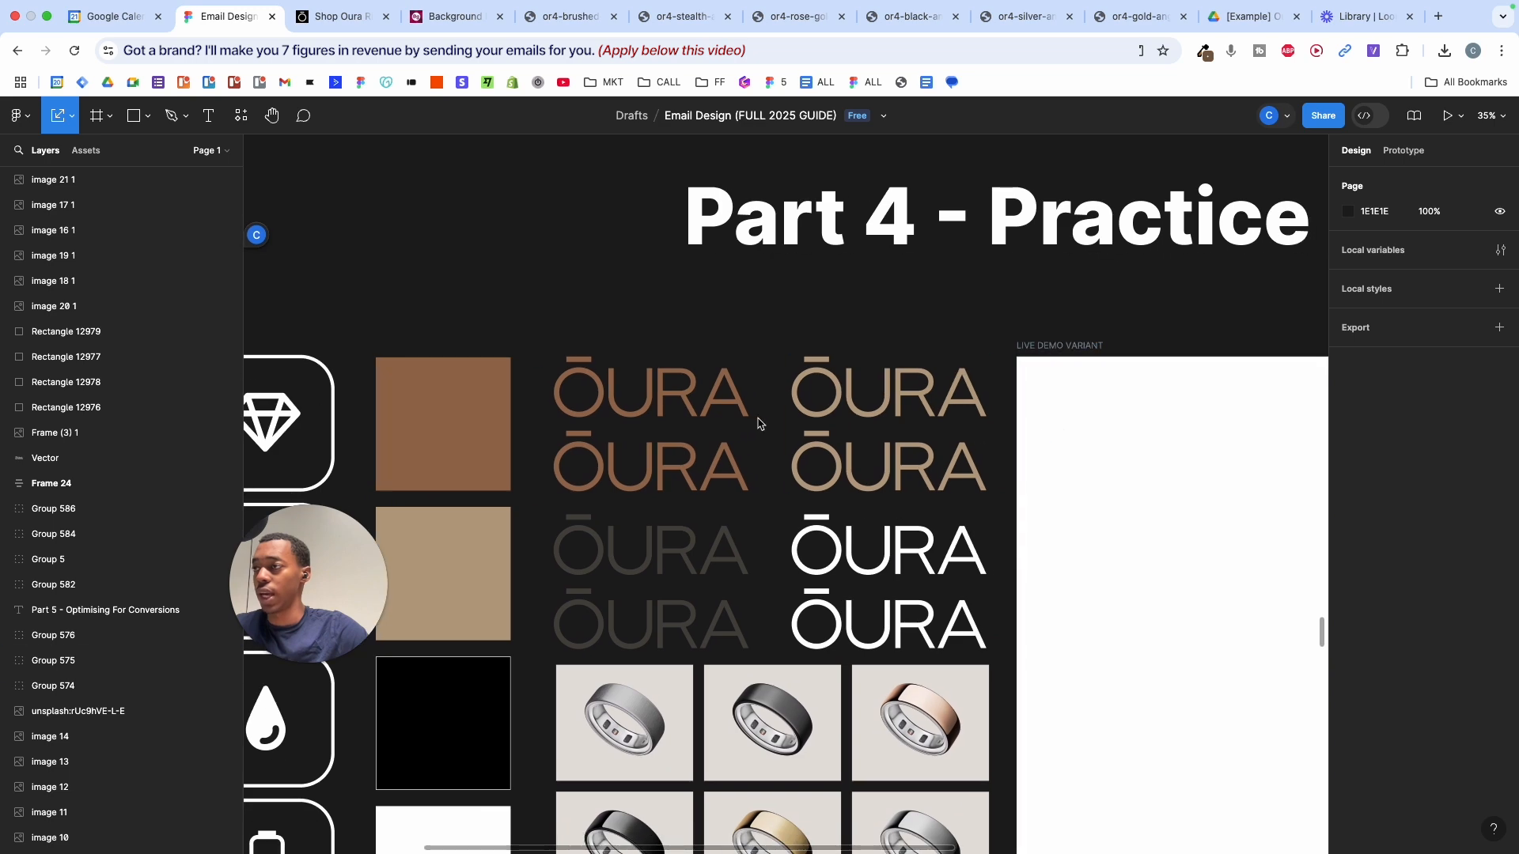
pyautogui.scroll(-10, 933, 302)
pyautogui.scroll(-5, 934, 303)
pyautogui.scroll(5, 934, 303)
pyautogui.scroll(-1, 934, 303)
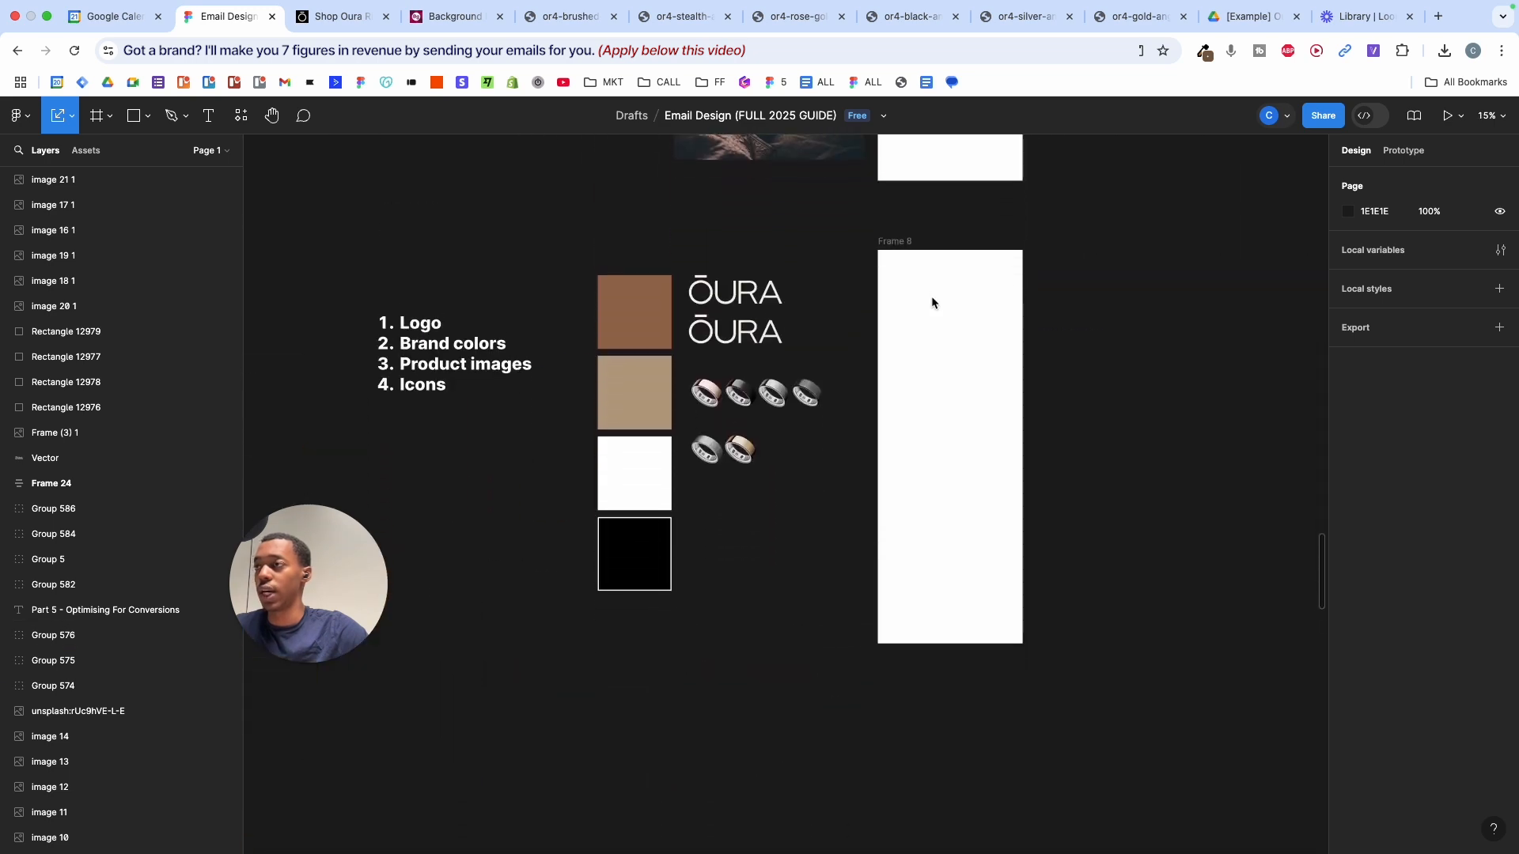
pyautogui.scroll(-4, 934, 303)
pyautogui.scroll(-4, 934, 303)
pyautogui.moveTo(616, 363); pyautogui.dragTo(828, 607)
pyautogui.press('BackSpace')
pyautogui.press('super+z')
# - Move the logo, swatch and ring asset set below the Part 4 - Practice heading
pyautogui.scroll(5, 828, 609)
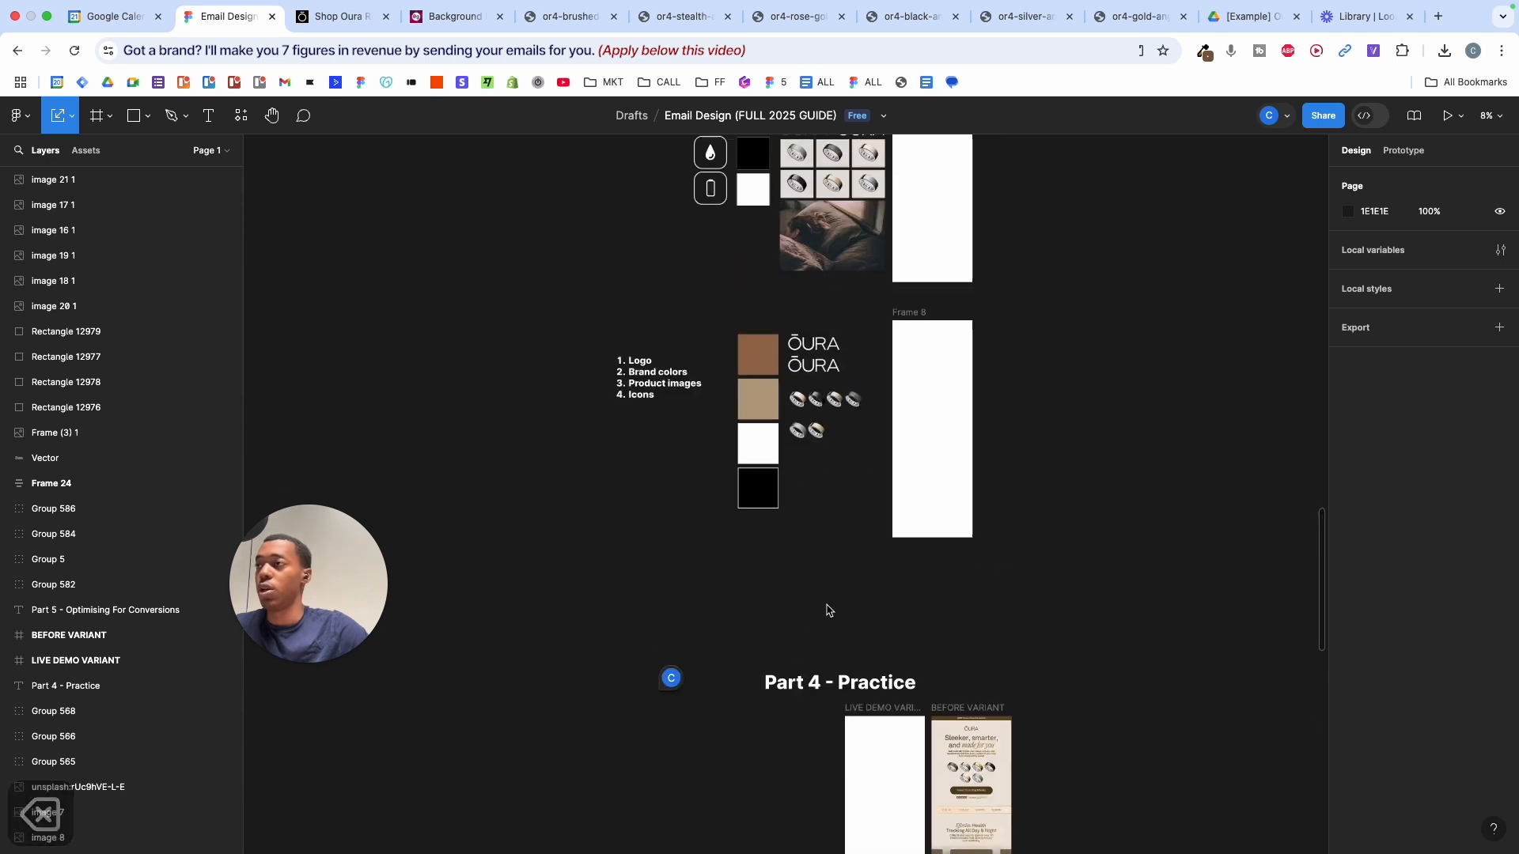
pyautogui.moveTo(653, 387); pyautogui.dragTo(865, 620)
pyautogui.moveTo(817, 428); pyautogui.dragTo(783, 811)
pyautogui.scroll(-2, 783, 812)
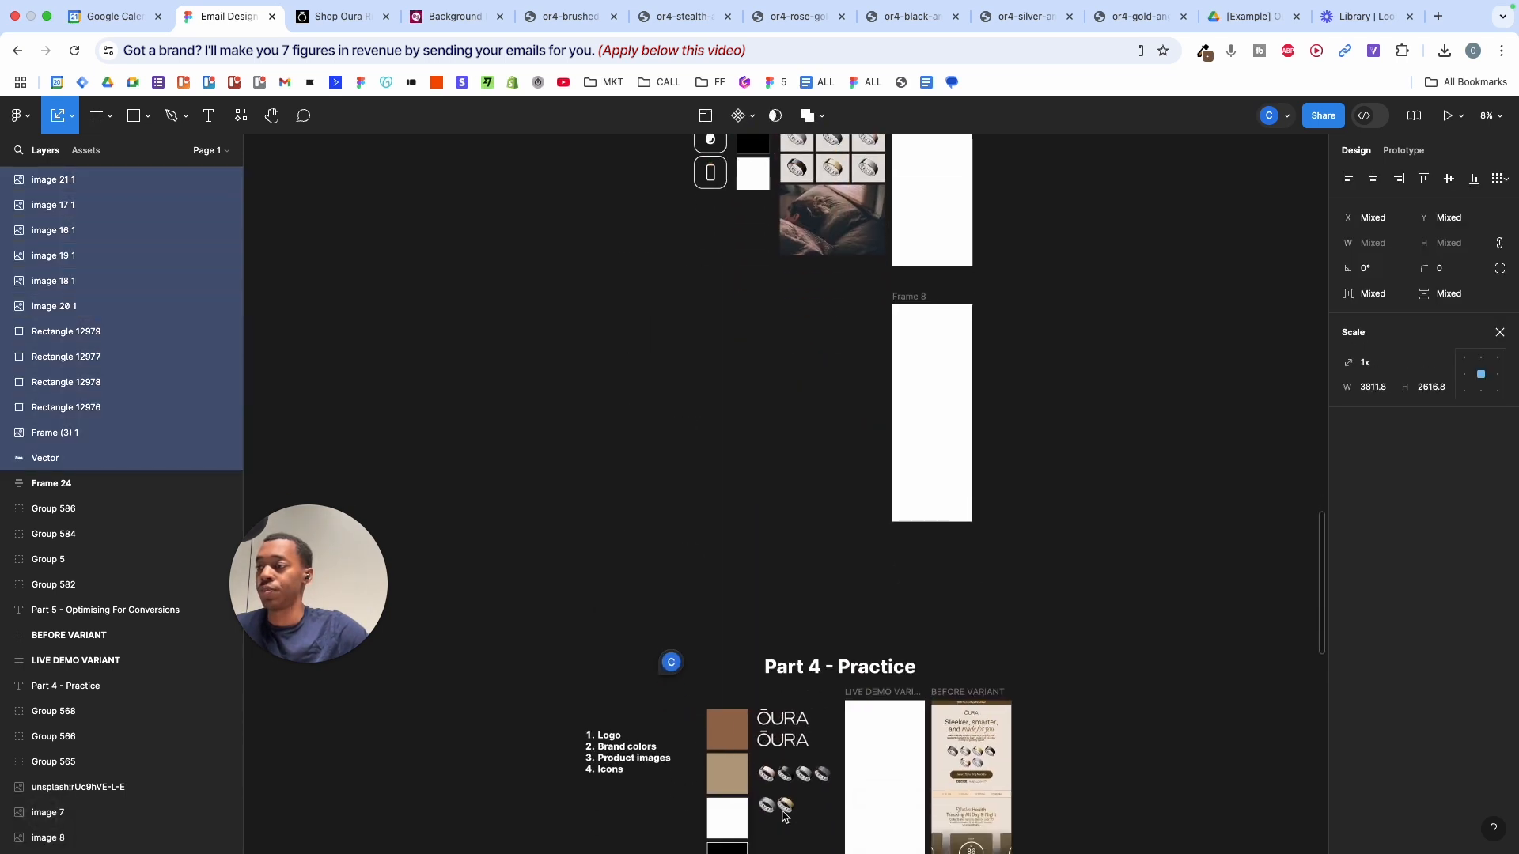
pyautogui.keyDown('ctrl'); pyautogui.scroll(5, 784, 815); pyautogui.keyUp('ctrl')
# - Place a copy of the ŌURA logo into the Live Demo Variant email
pyautogui.click(795, 409)
pyautogui.keyDown('ctrl'); pyautogui.scroll(4, 821, 406); pyautogui.keyUp('ctrl')
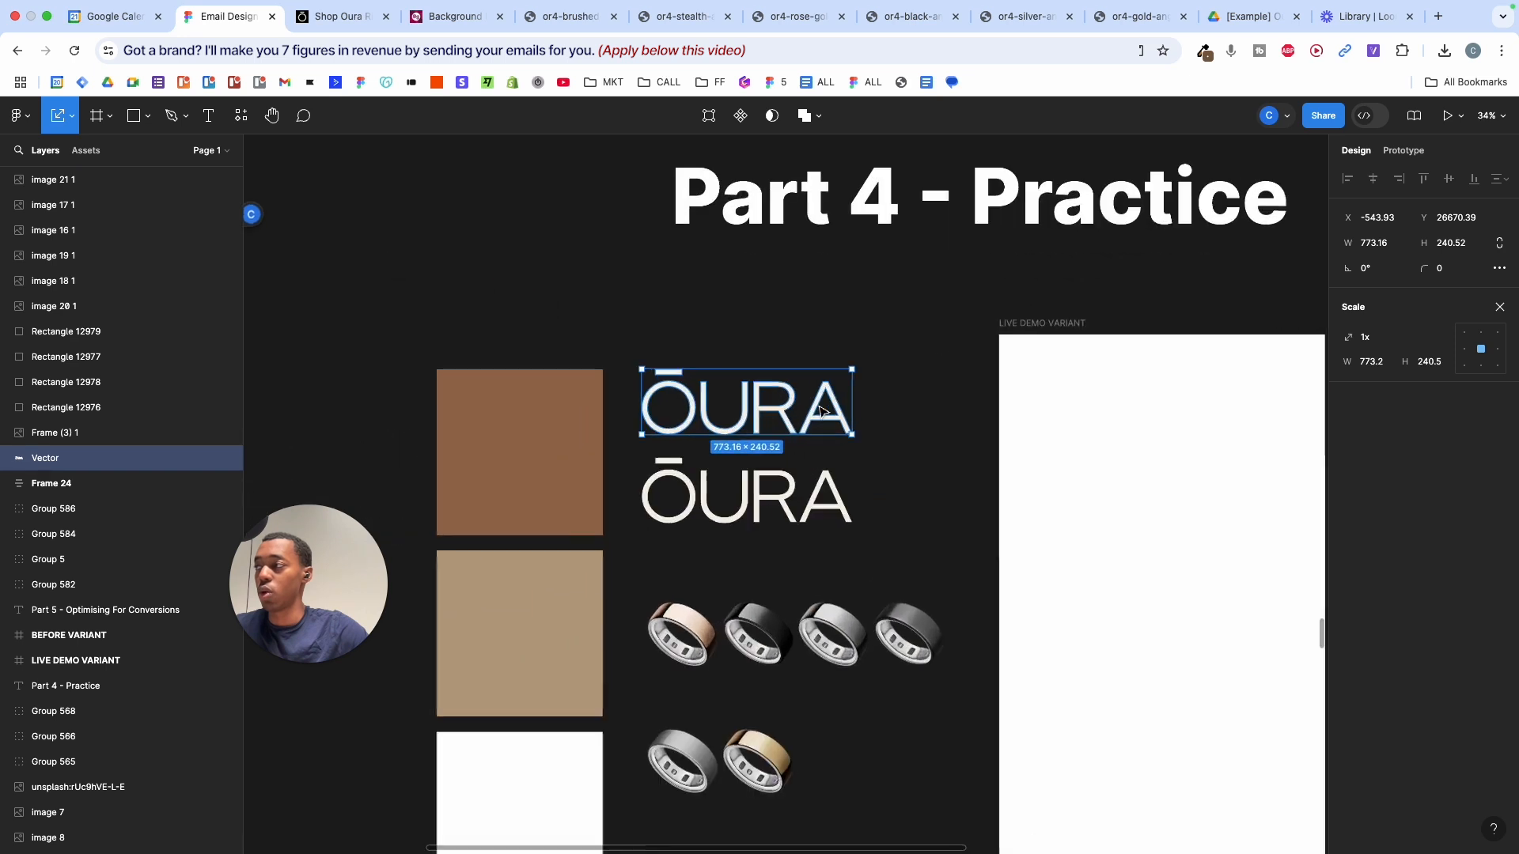
pyautogui.click(760, 501)
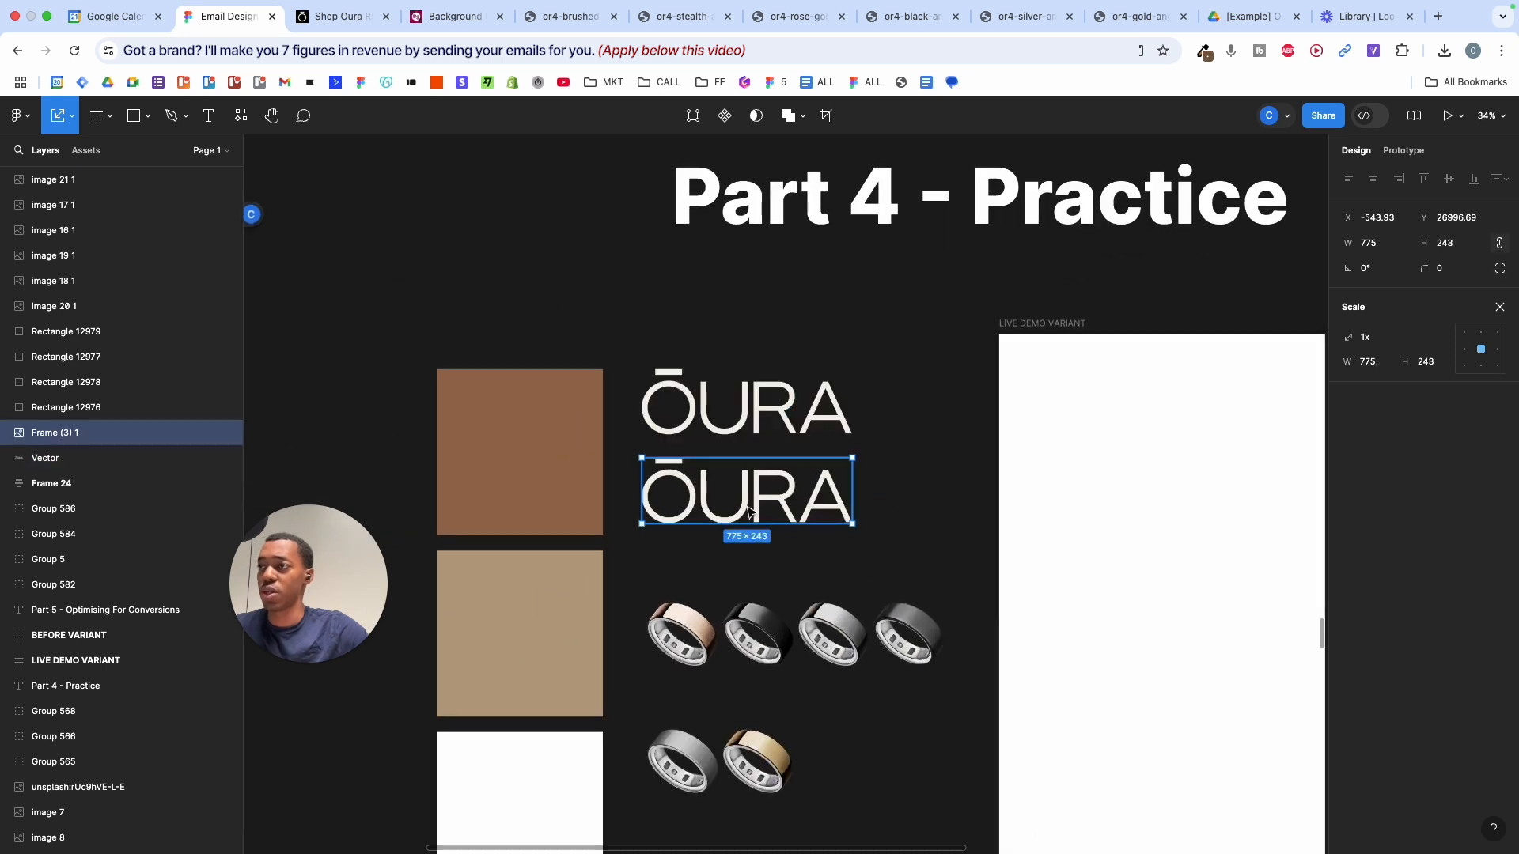
pyautogui.moveTo(748, 512); pyautogui.dragTo(1197, 407)
pyautogui.hscroll(3, 1198, 407)
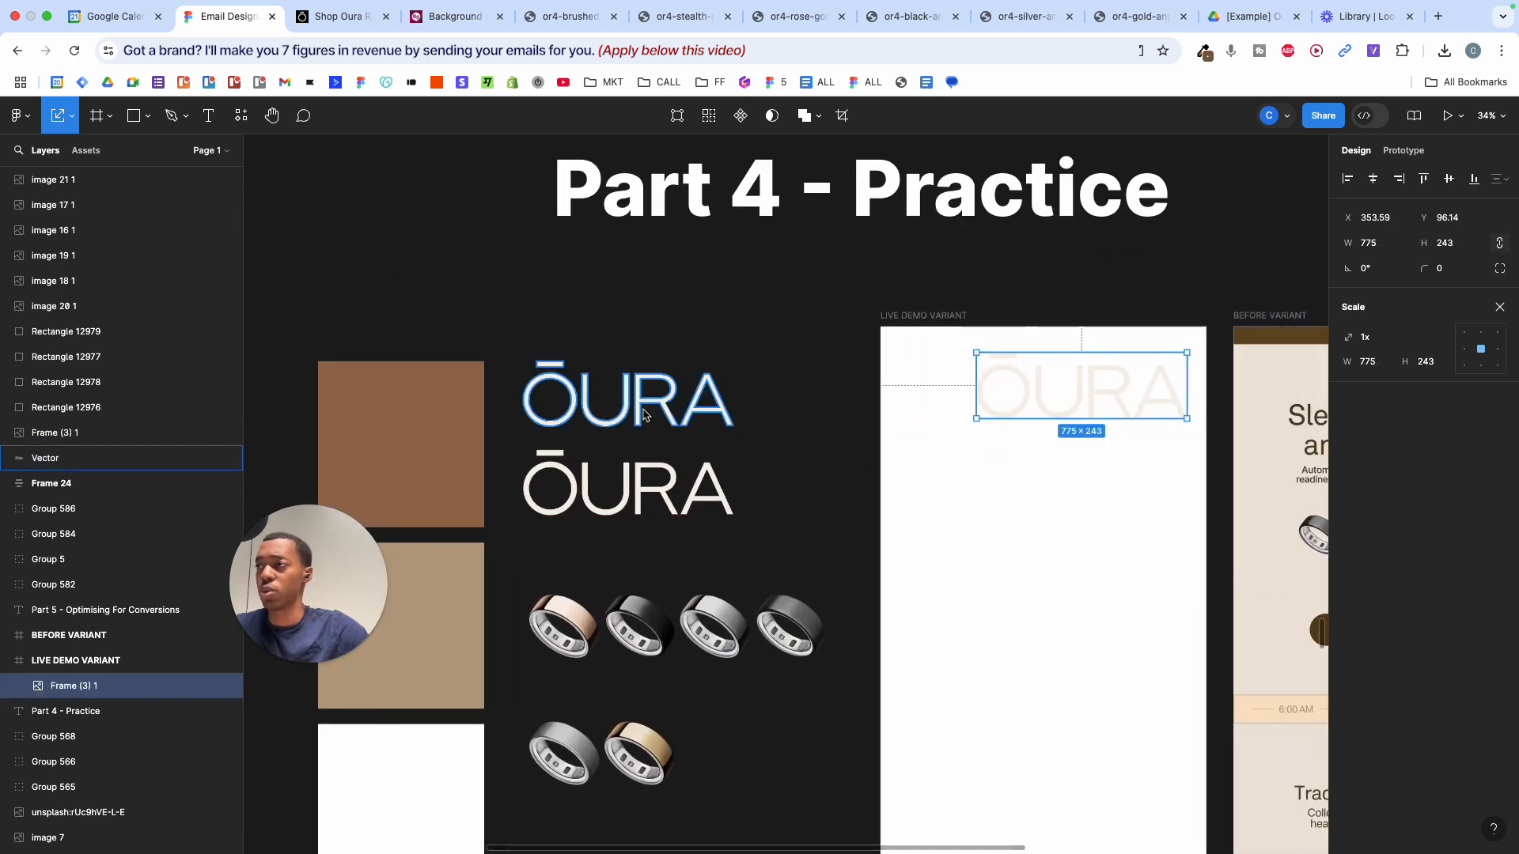
# - Try a red fill on the top ŌURA logo, then undo it
pyautogui.click(644, 414)
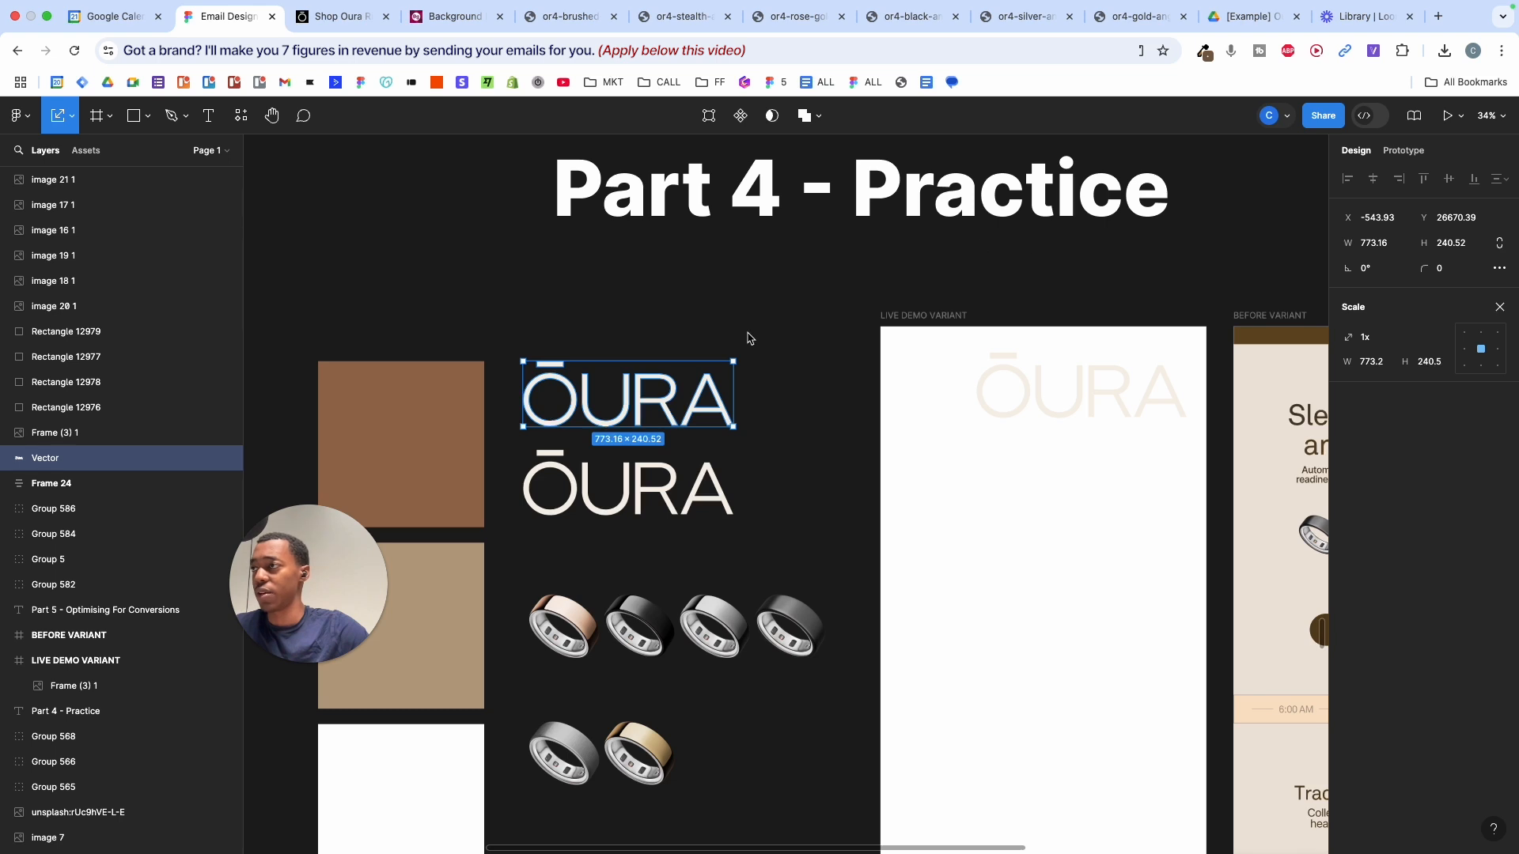
pyautogui.click(1501, 307)
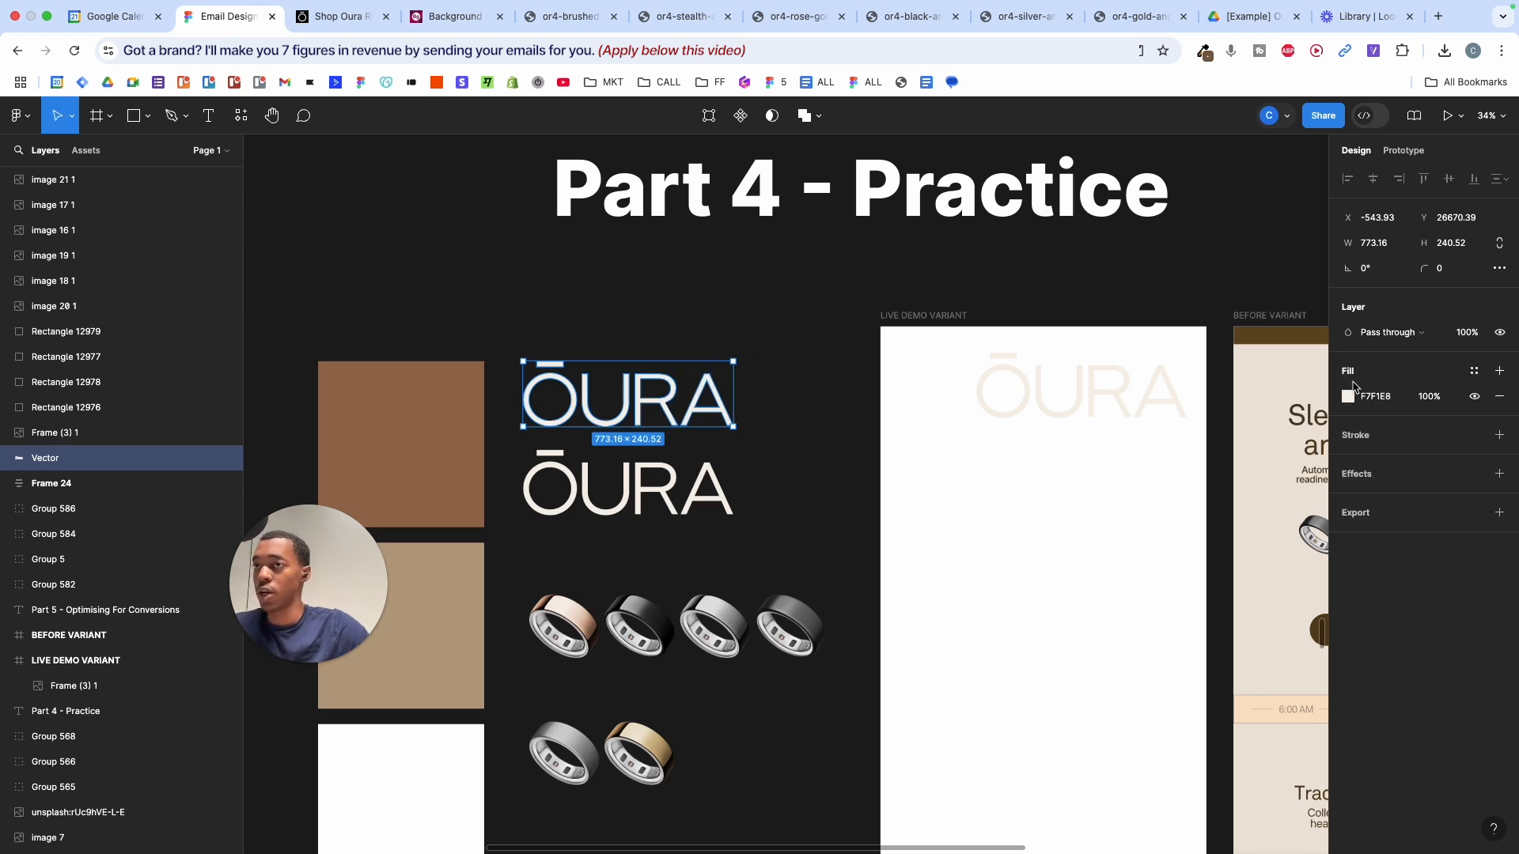
pyautogui.click(1348, 398)
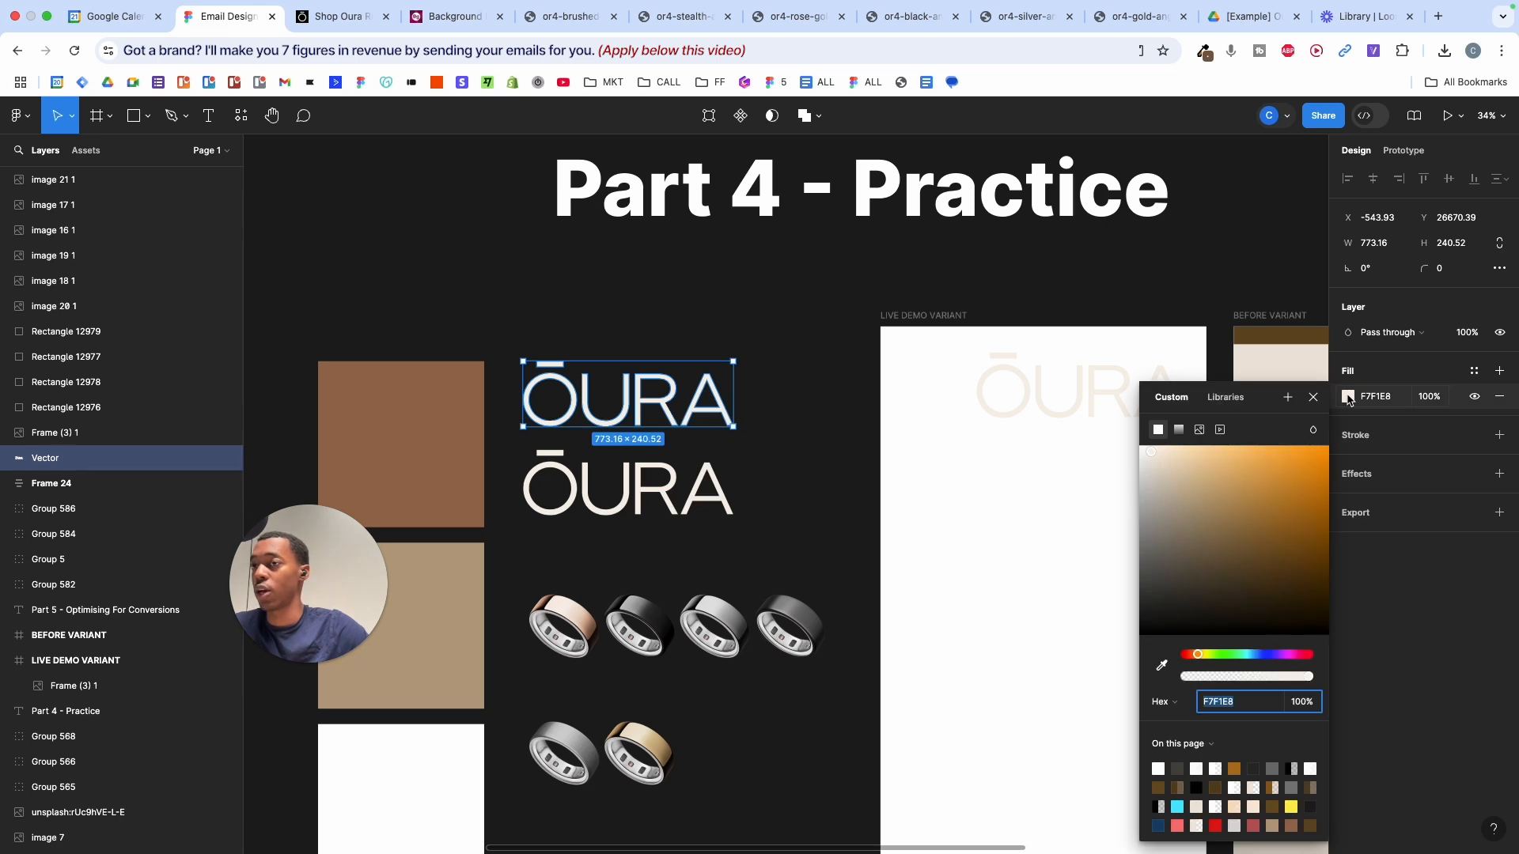
pyautogui.click(1194, 655)
pyautogui.moveTo(1160, 655); pyautogui.dragTo(1156, 657)
pyautogui.moveTo(1260, 531); pyautogui.dragTo(1300, 428)
pyautogui.press('super+z')
# - Test enlarging the top logo and a bright red fill, reverting both to the original
pyautogui.moveTo(841, 361); pyautogui.dragTo(1064, 371)
pyautogui.press('super+z')
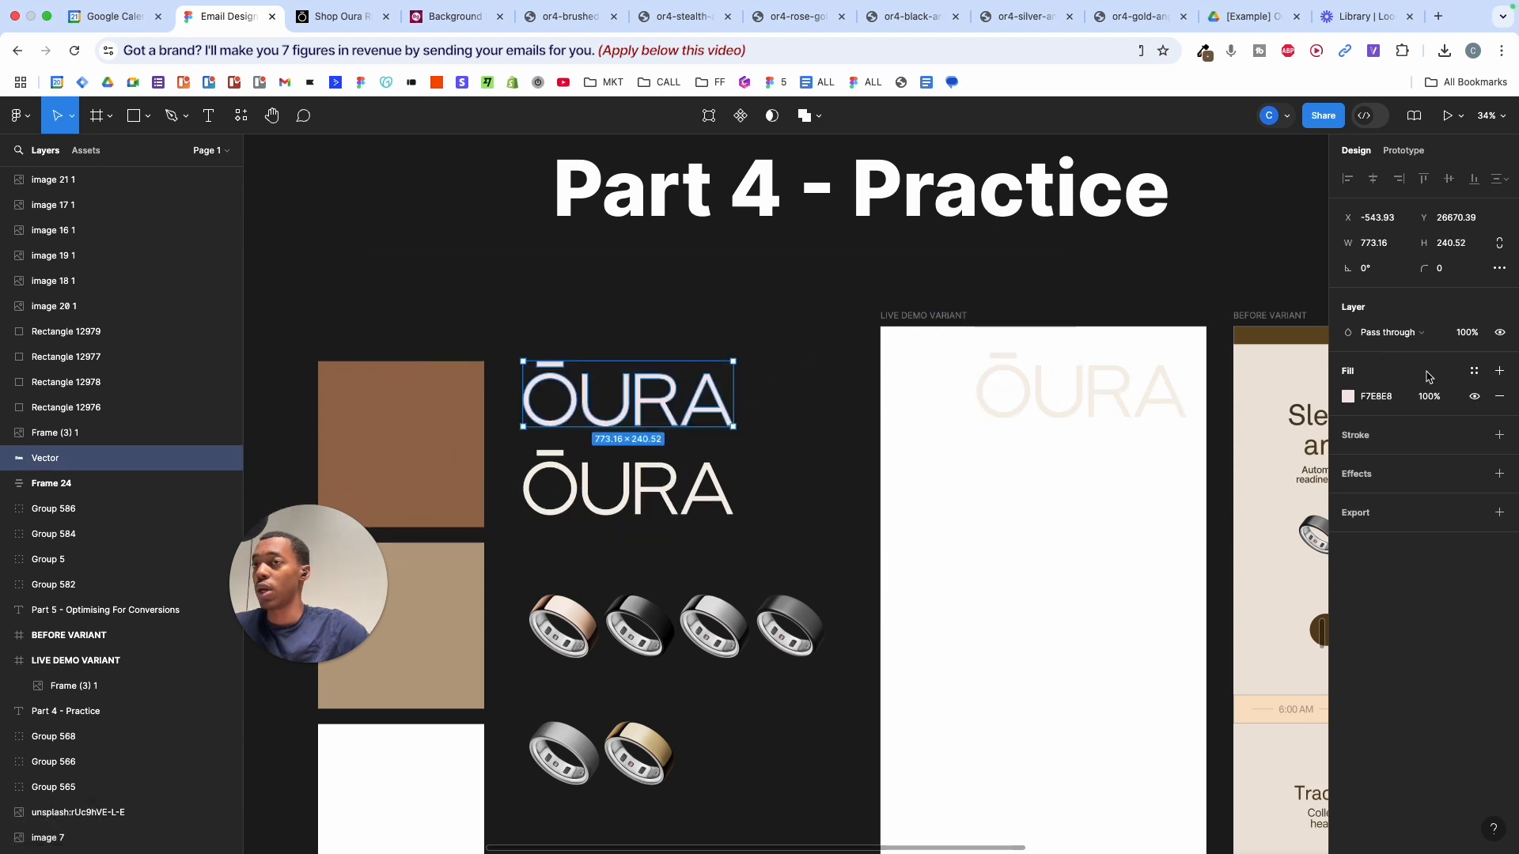
pyautogui.click(1348, 397)
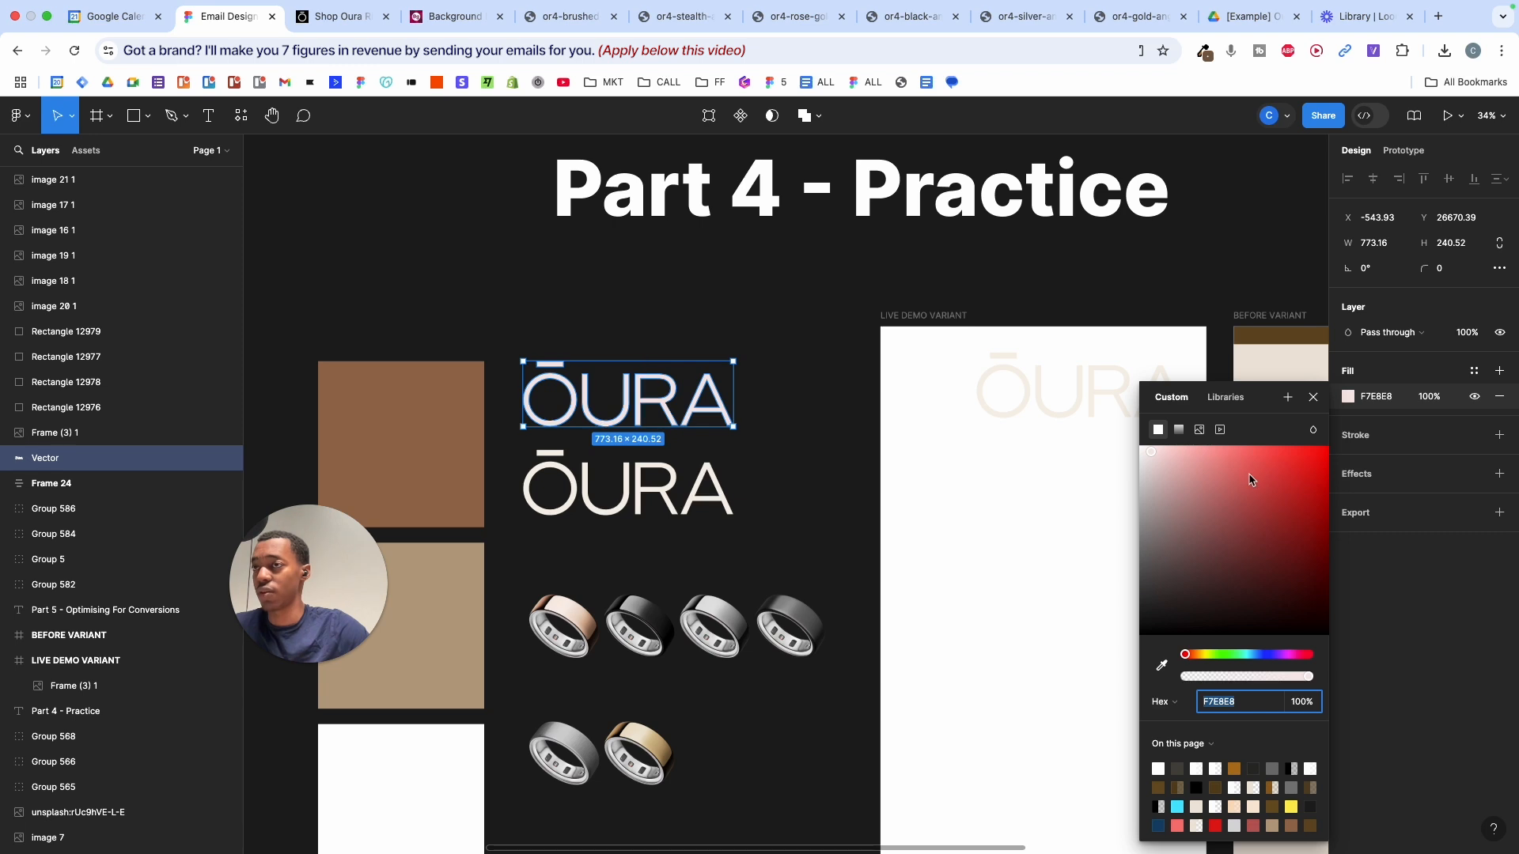
pyautogui.moveTo(1249, 481); pyautogui.dragTo(1349, 480)
pyautogui.press('super+z')
pyautogui.click(823, 373)
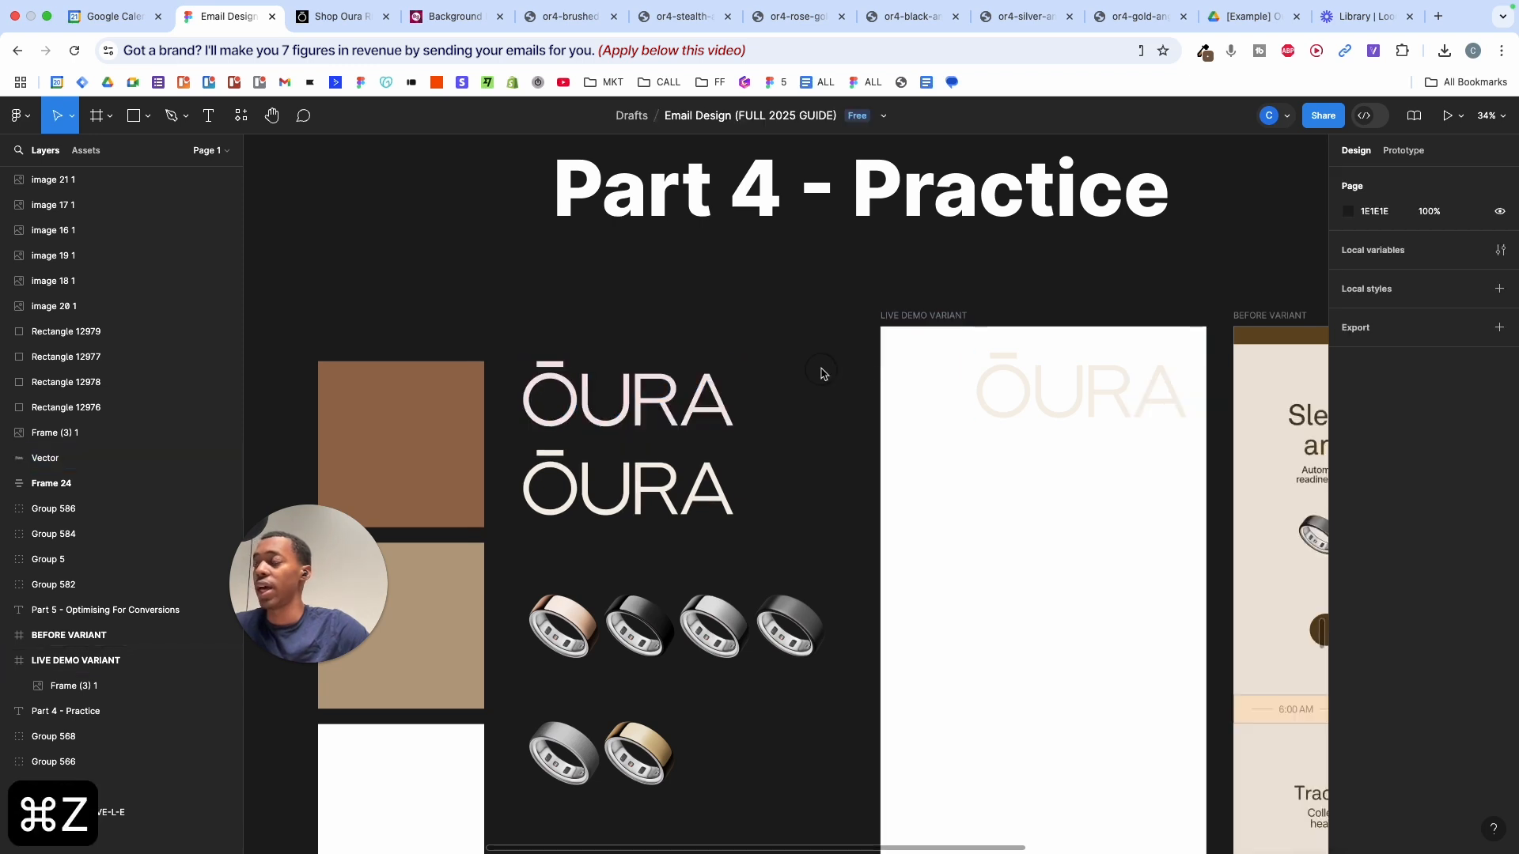
# - Replace the lower ŌURA logo with a PNG copy placed under the top logo
pyautogui.click(569, 506)
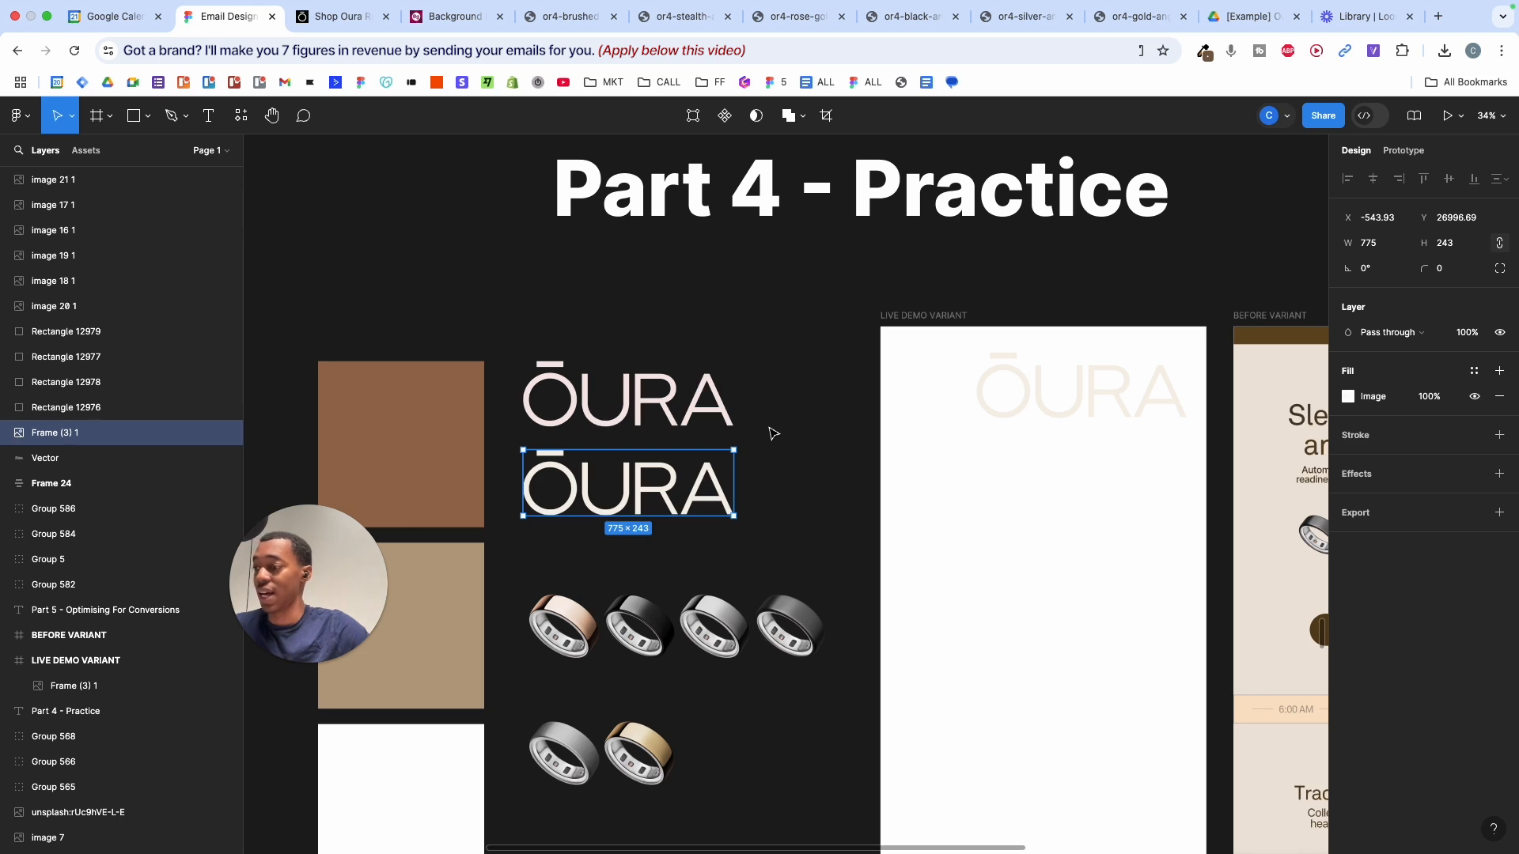
pyautogui.rightClick(593, 459)
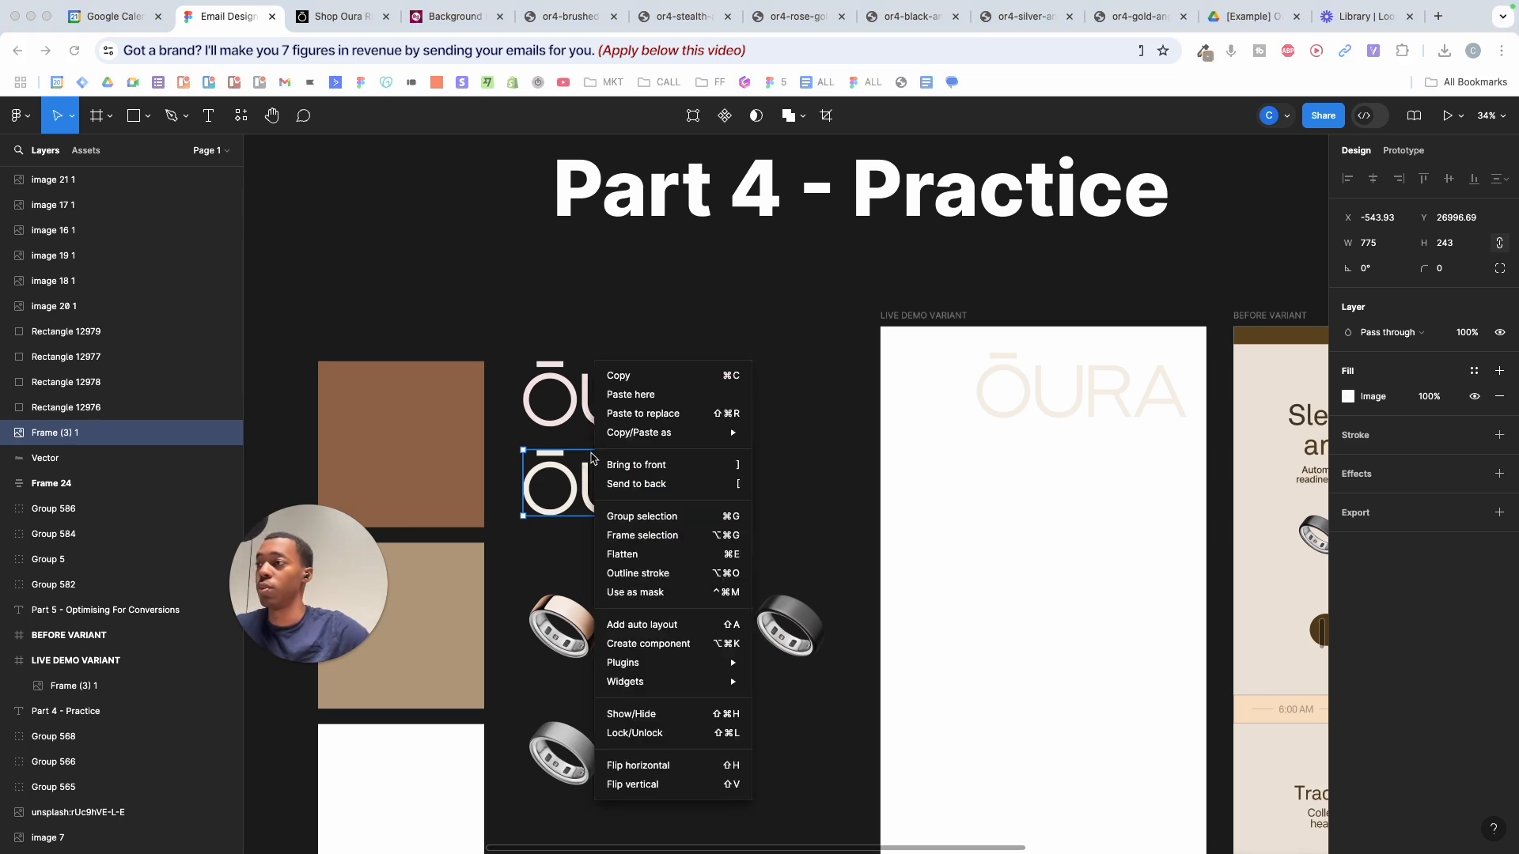
pyautogui.moveTo(699, 432)
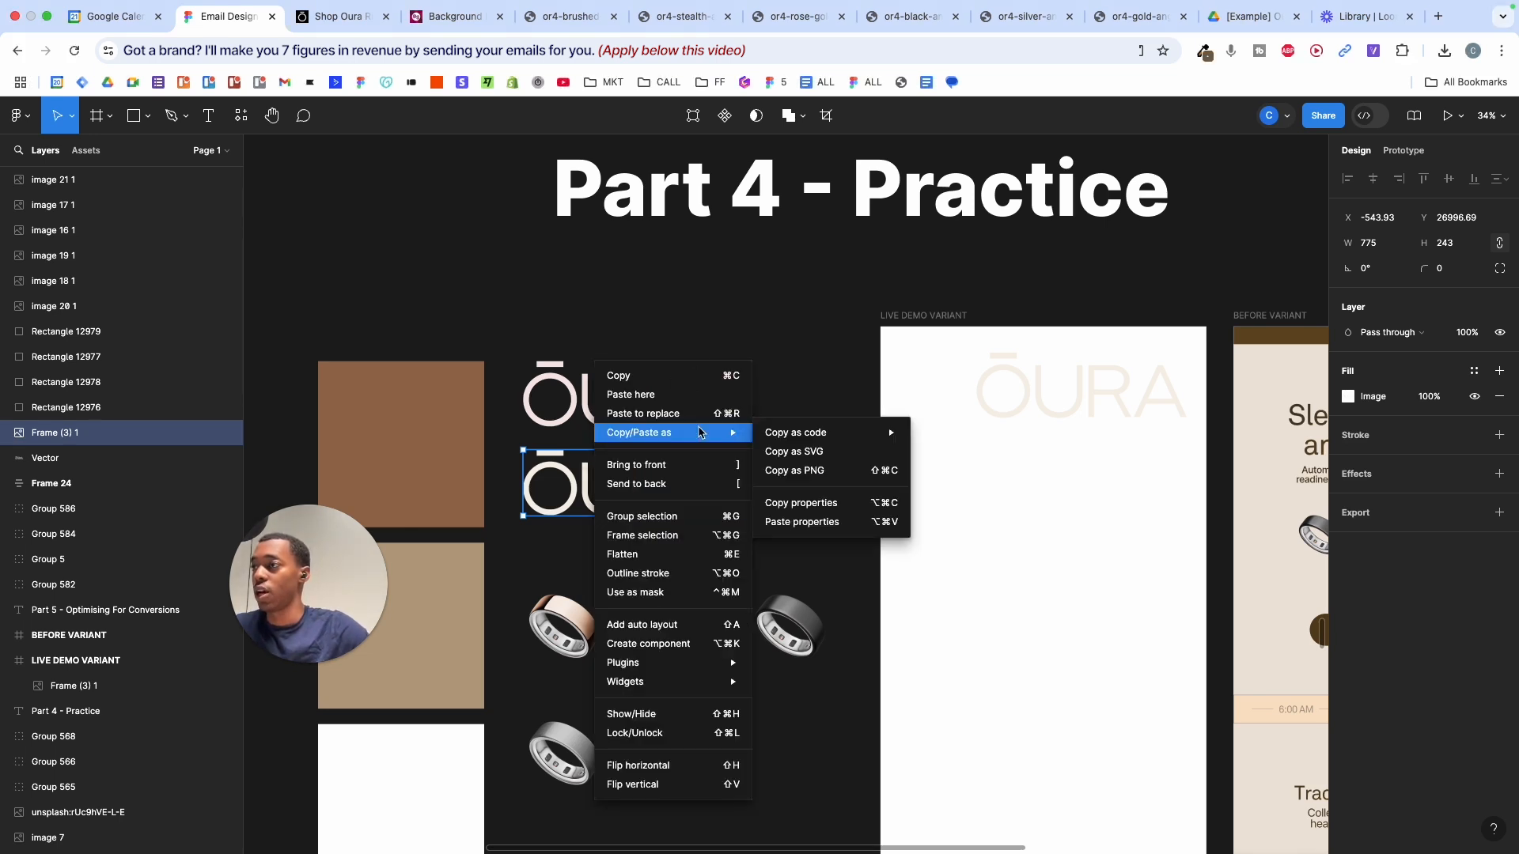
pyautogui.click(794, 470)
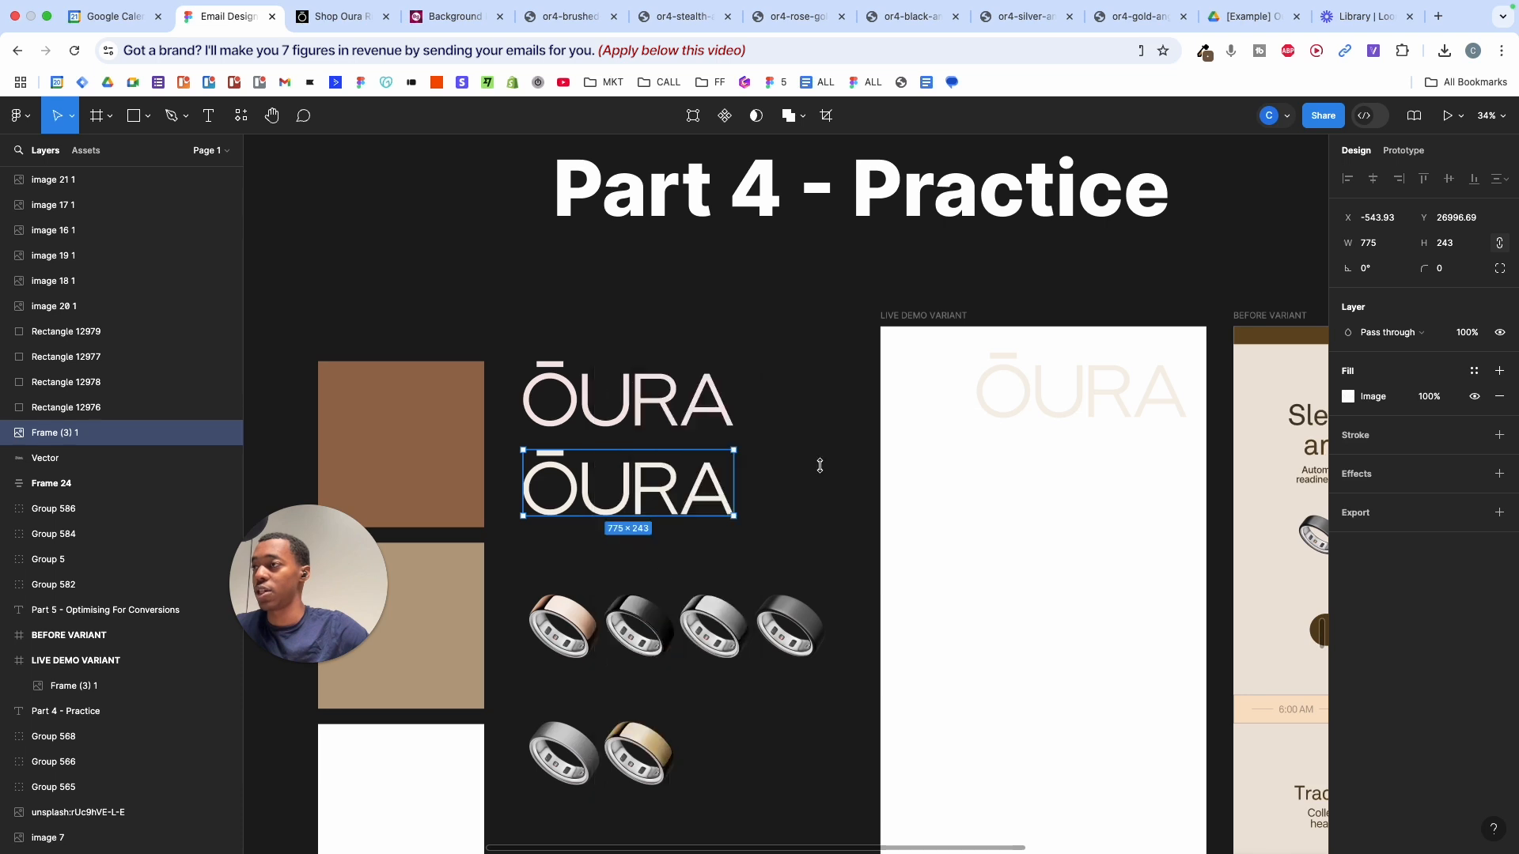
pyautogui.click(781, 451)
pyautogui.click(533, 456)
pyautogui.press('BackSpace')
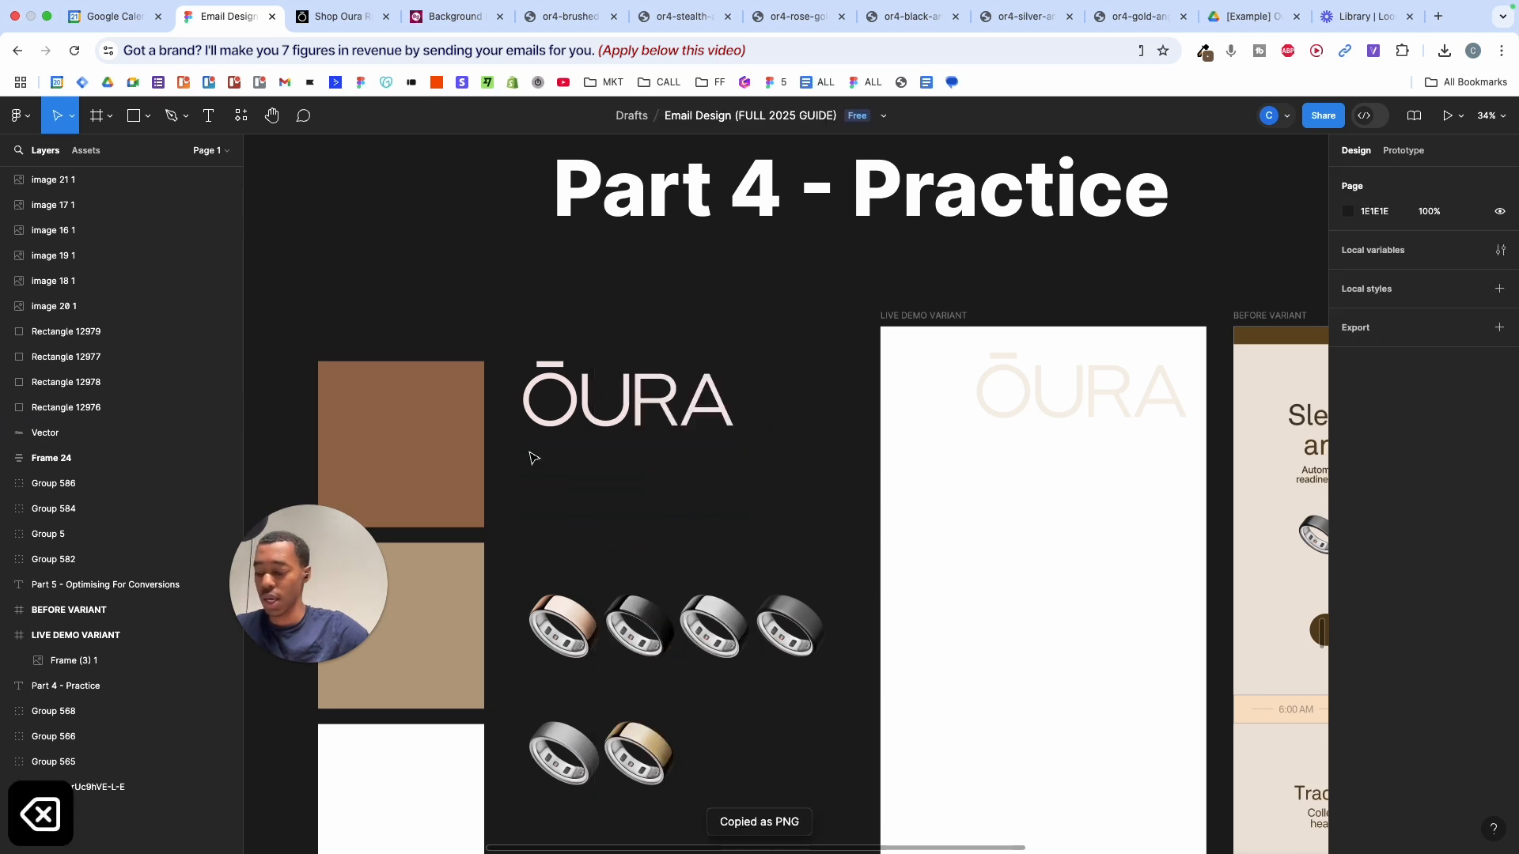
pyautogui.press('super+v')
pyautogui.moveTo(692, 495); pyautogui.dragTo(530, 477)
pyautogui.click(792, 467)
# - Inspect the image fill settings of the lower ŌURA logo image
pyautogui.click(587, 463)
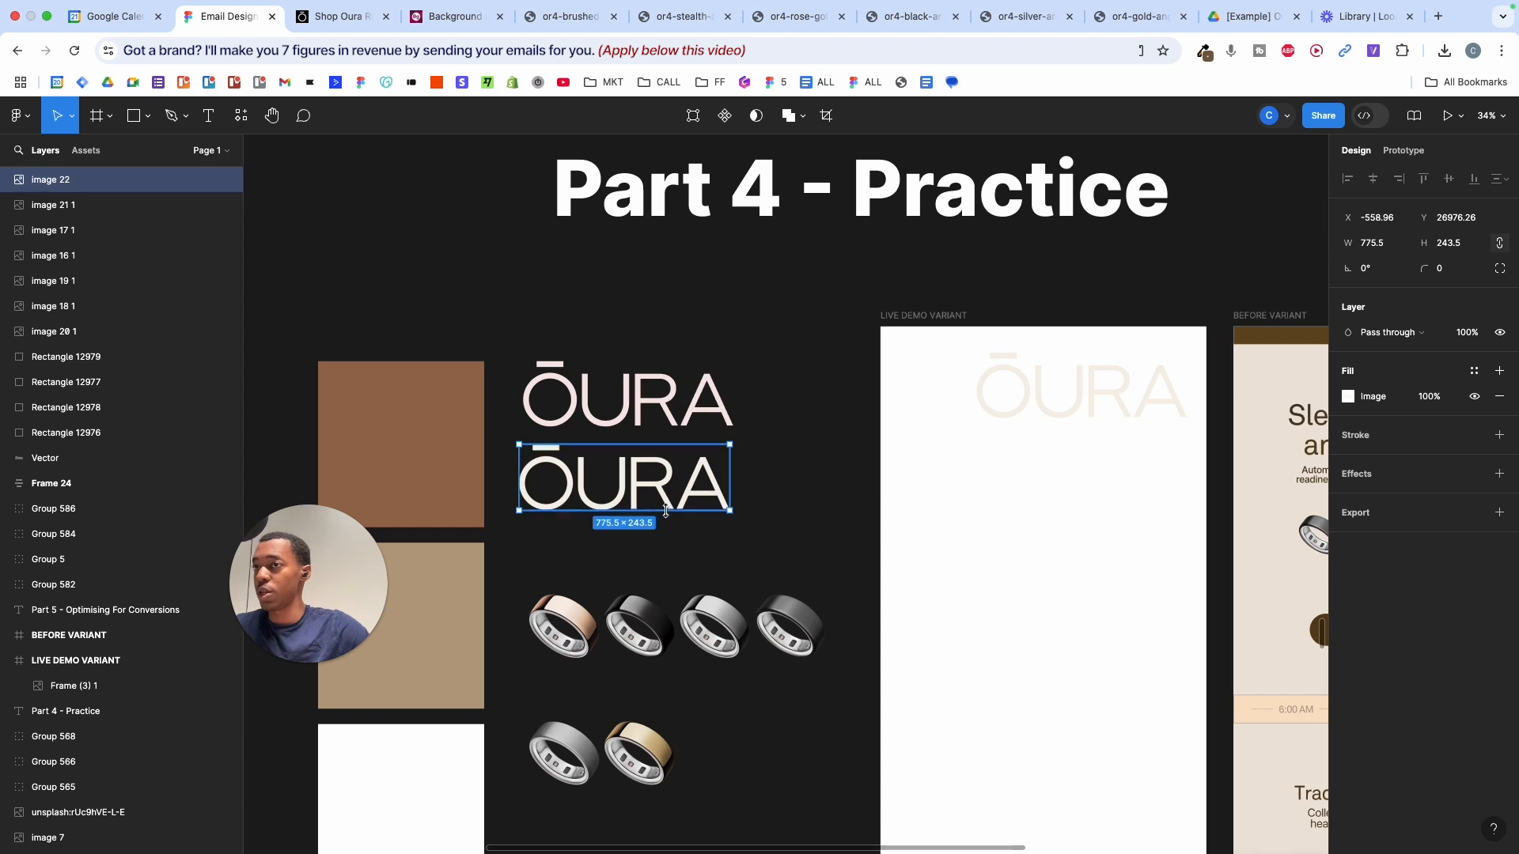
pyautogui.click(750, 431)
pyautogui.click(624, 479)
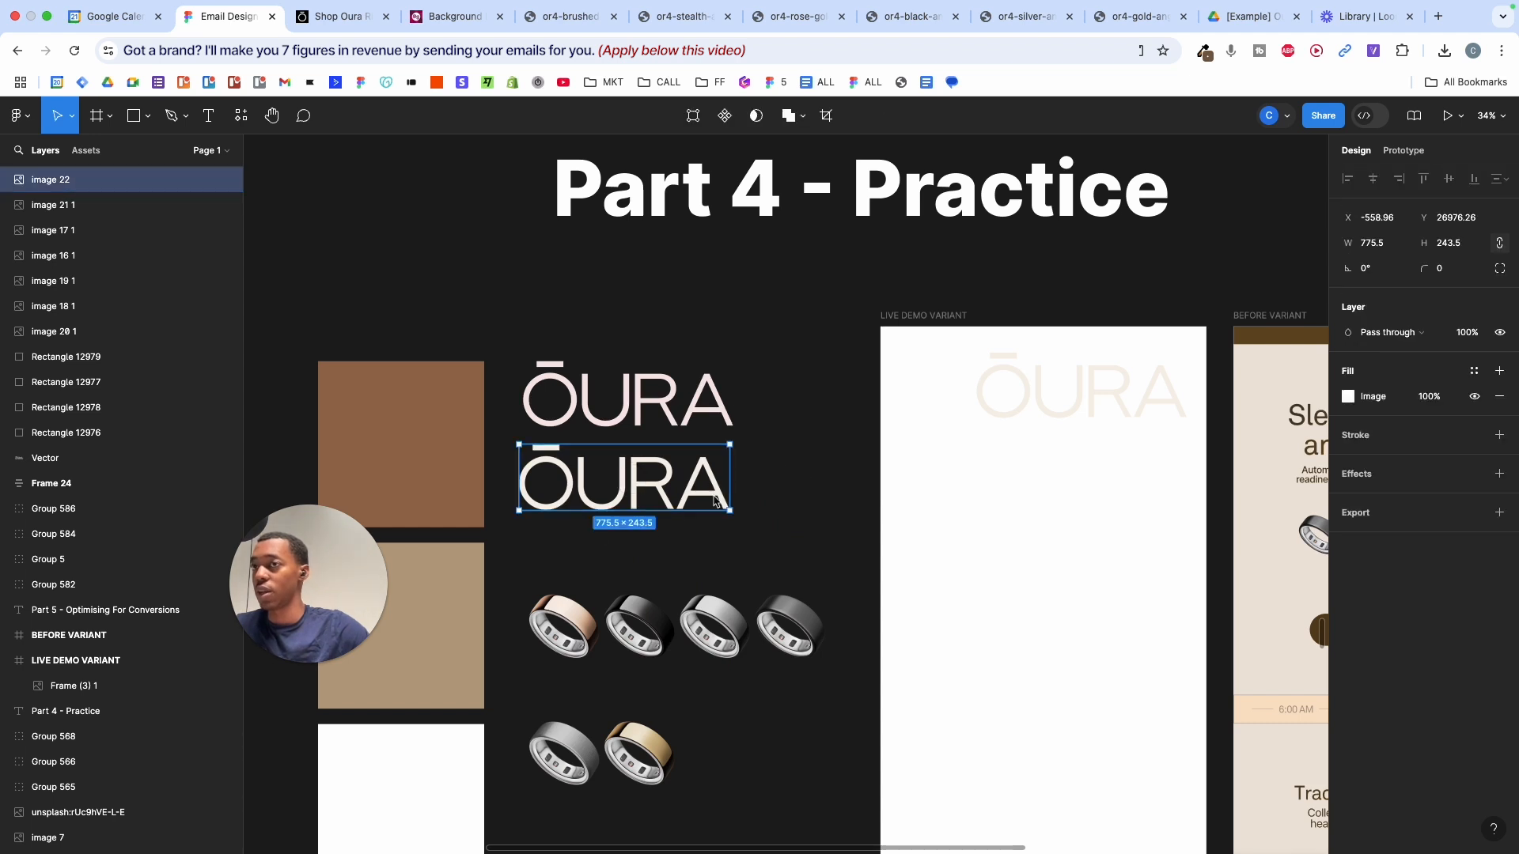
pyautogui.click(1358, 397)
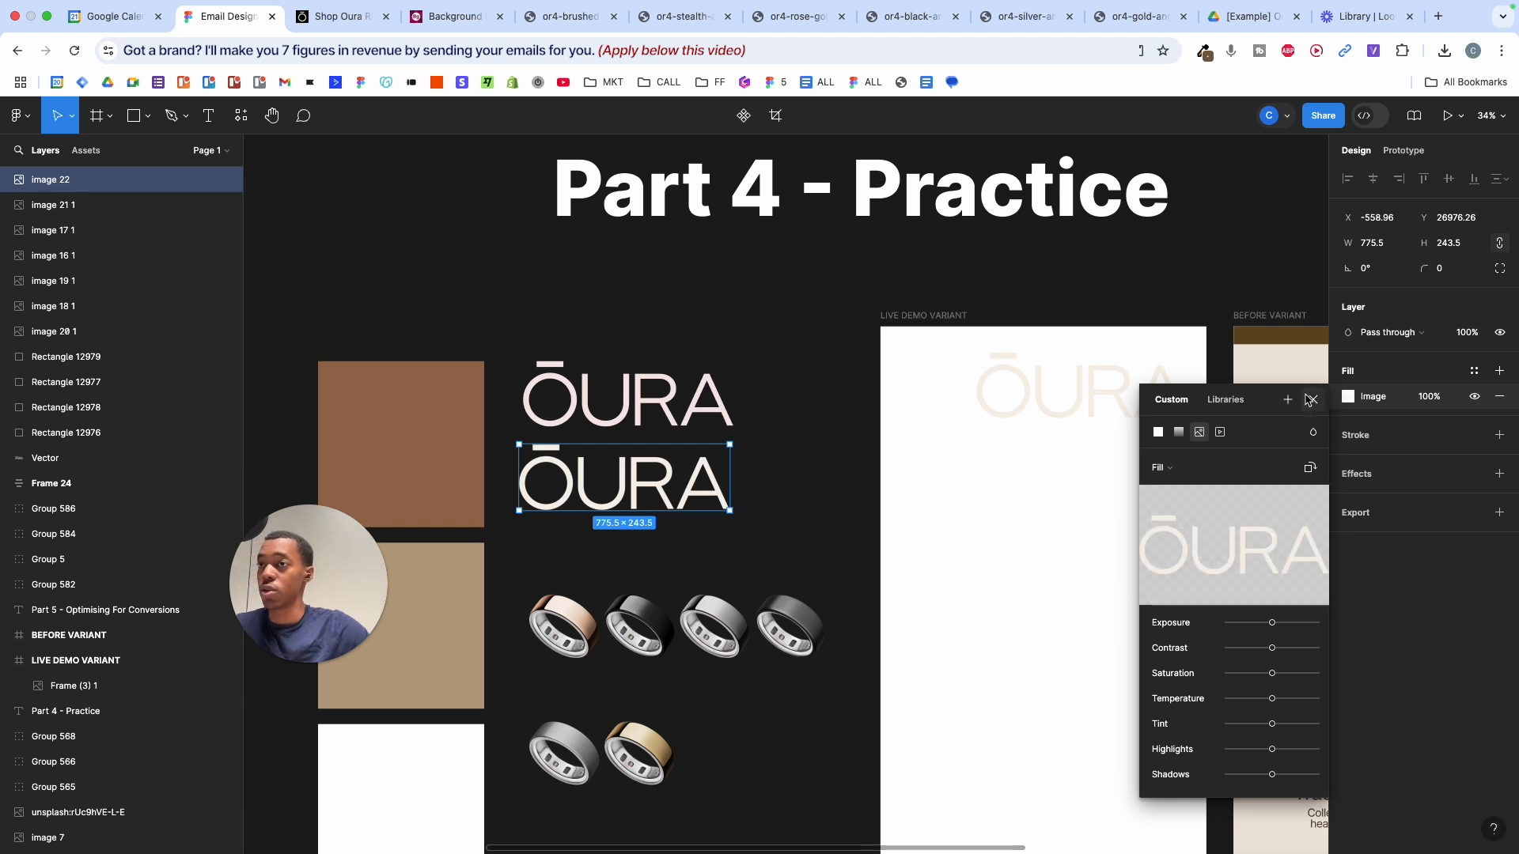
pyautogui.click(1311, 399)
pyautogui.click(782, 462)
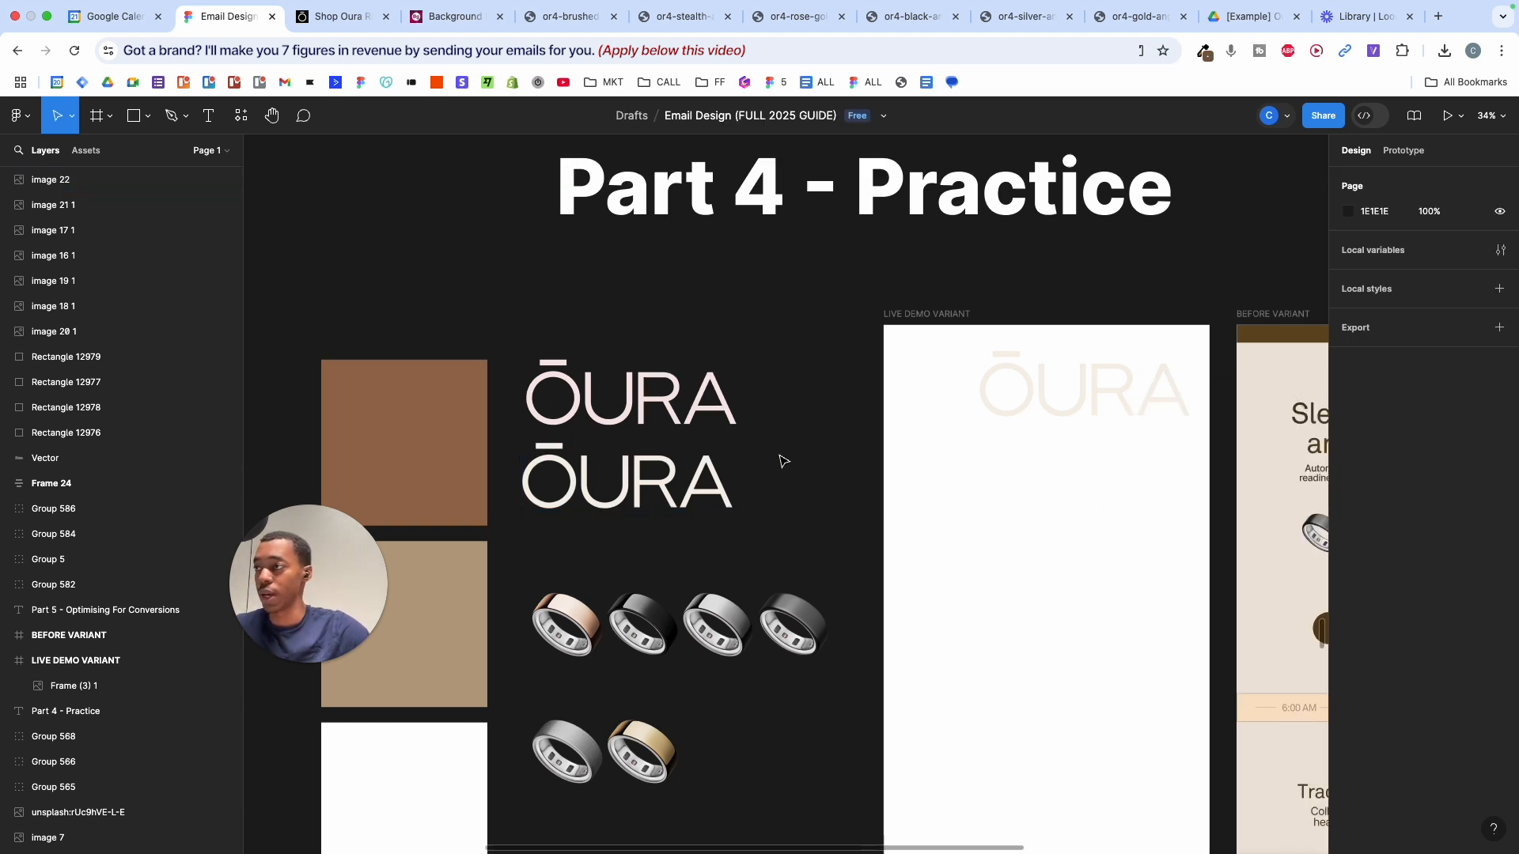
# - Draw a grey rectangle over the lower logo image and select both together
pyautogui.scroll(3, 782, 462)
pyautogui.press('r')
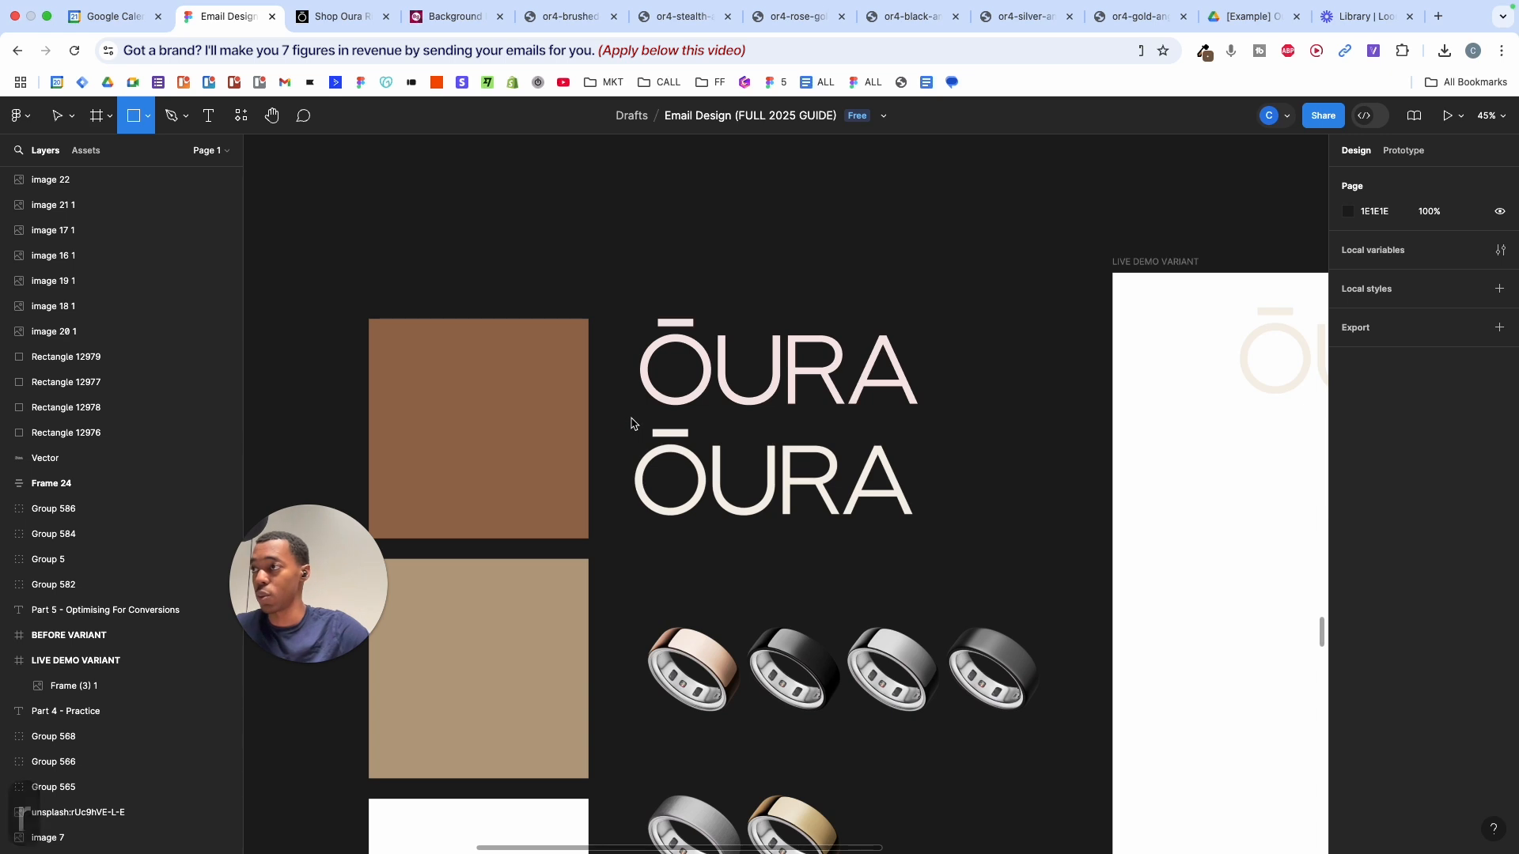
pyautogui.moveTo(615, 419); pyautogui.dragTo(918, 522)
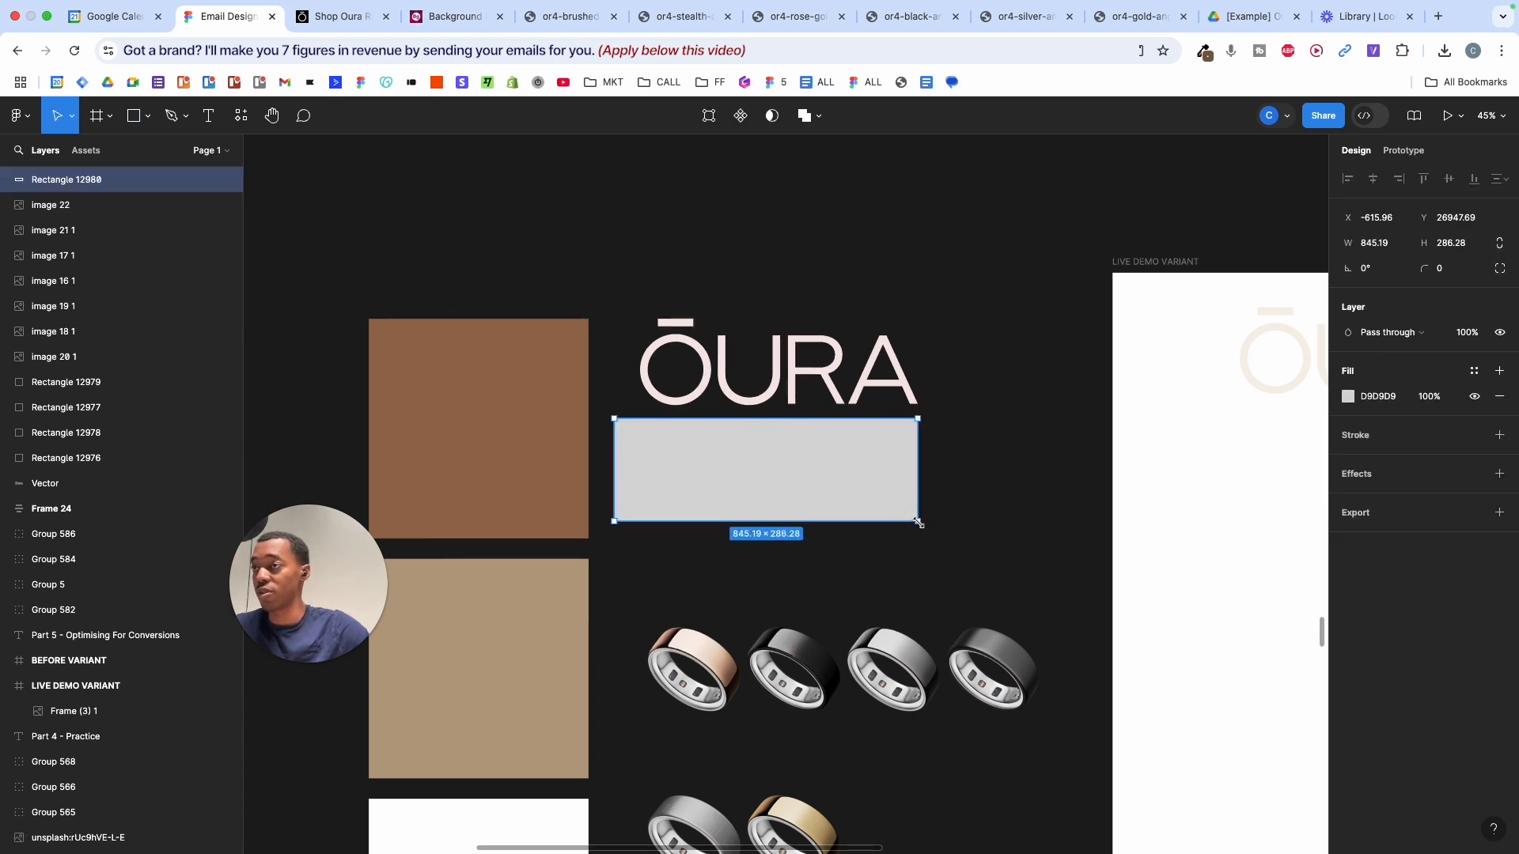
pyautogui.click(1011, 470)
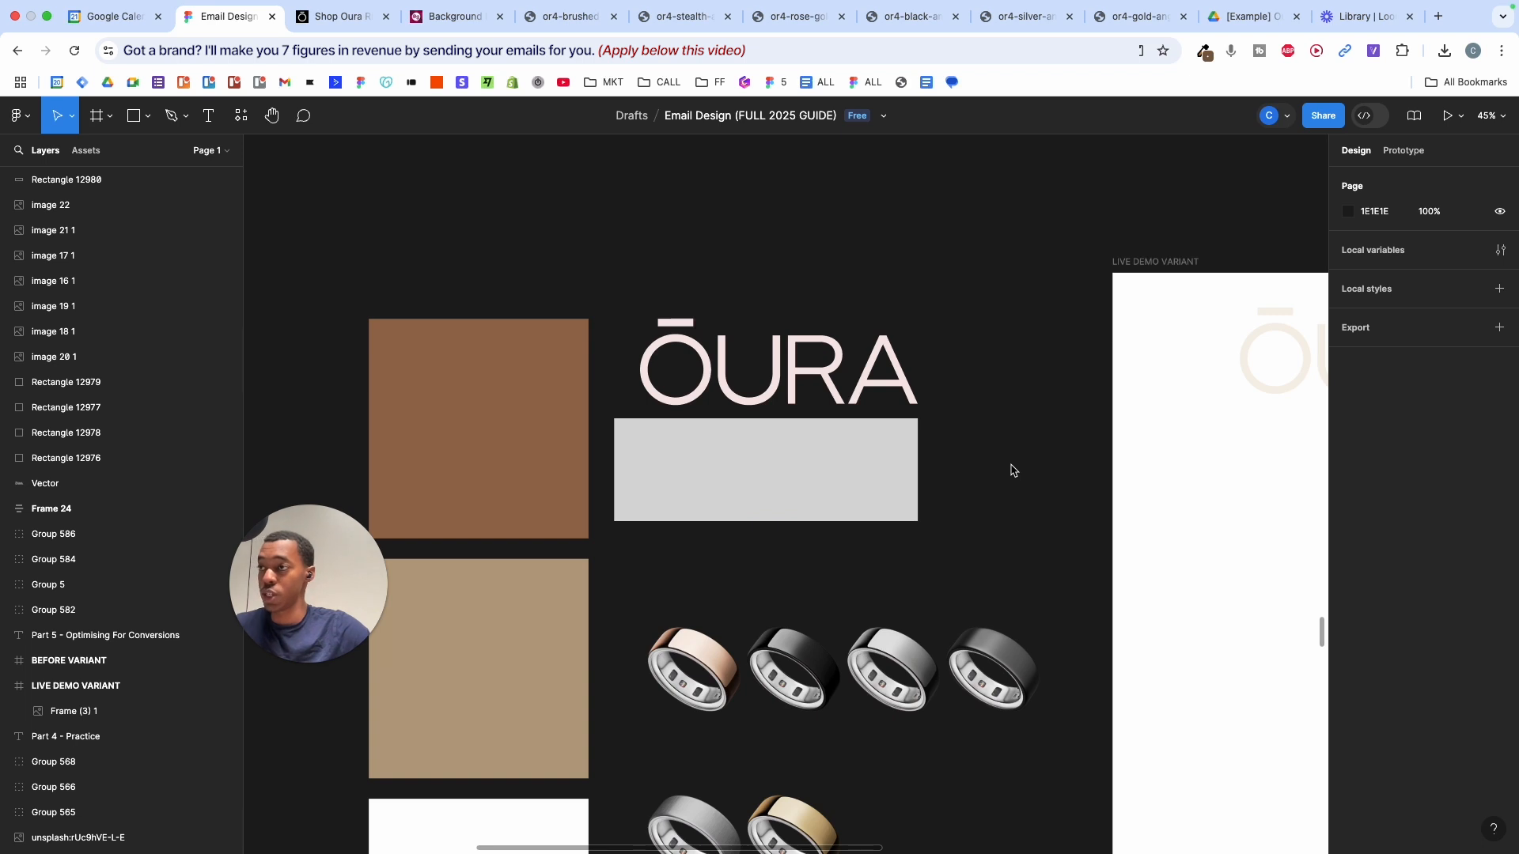
pyautogui.moveTo(1011, 463); pyautogui.dragTo(737, 550)
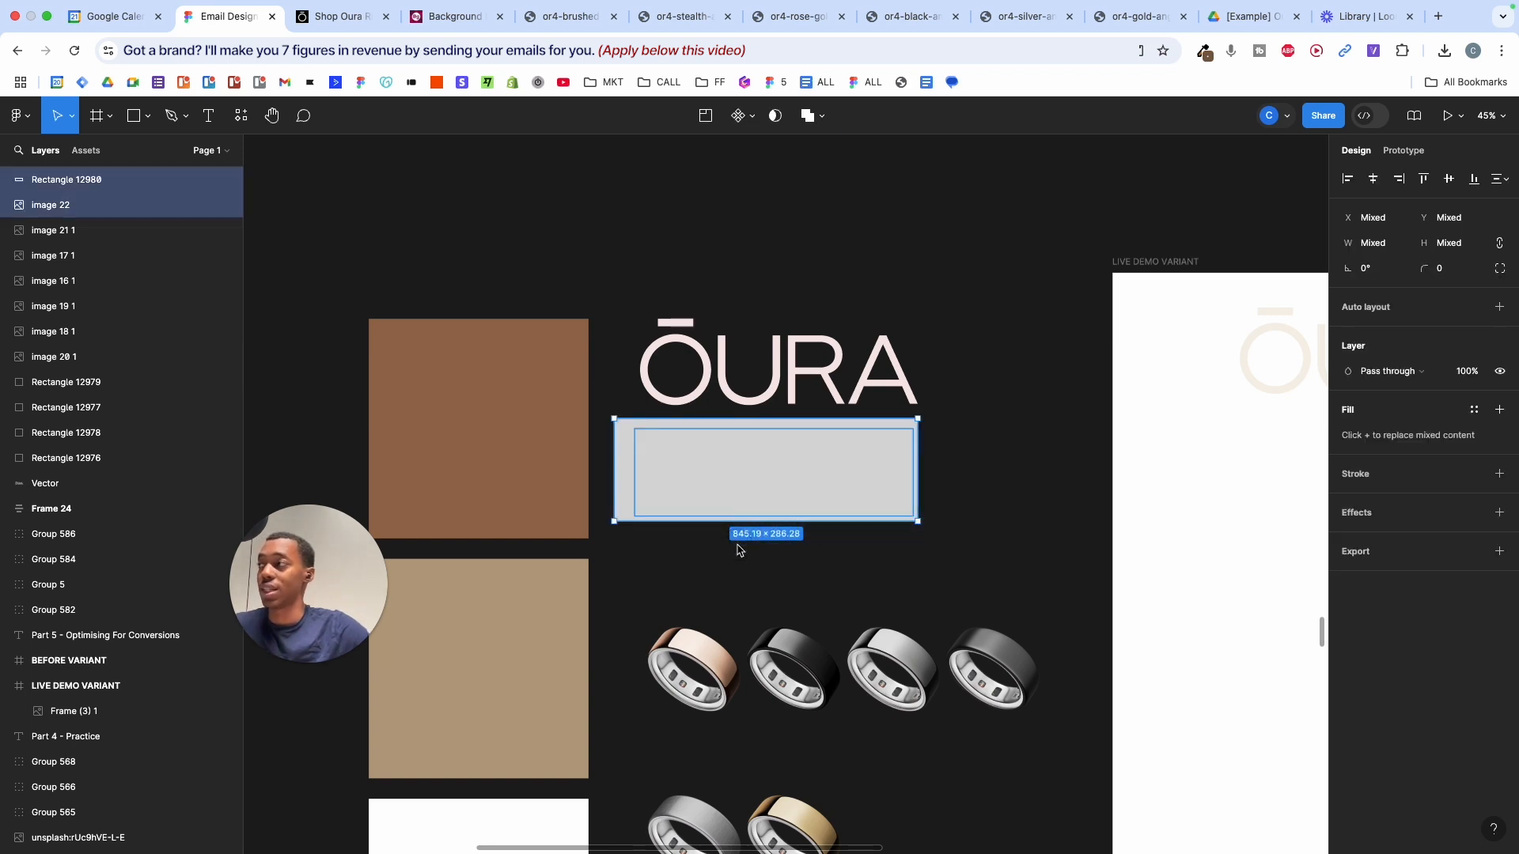
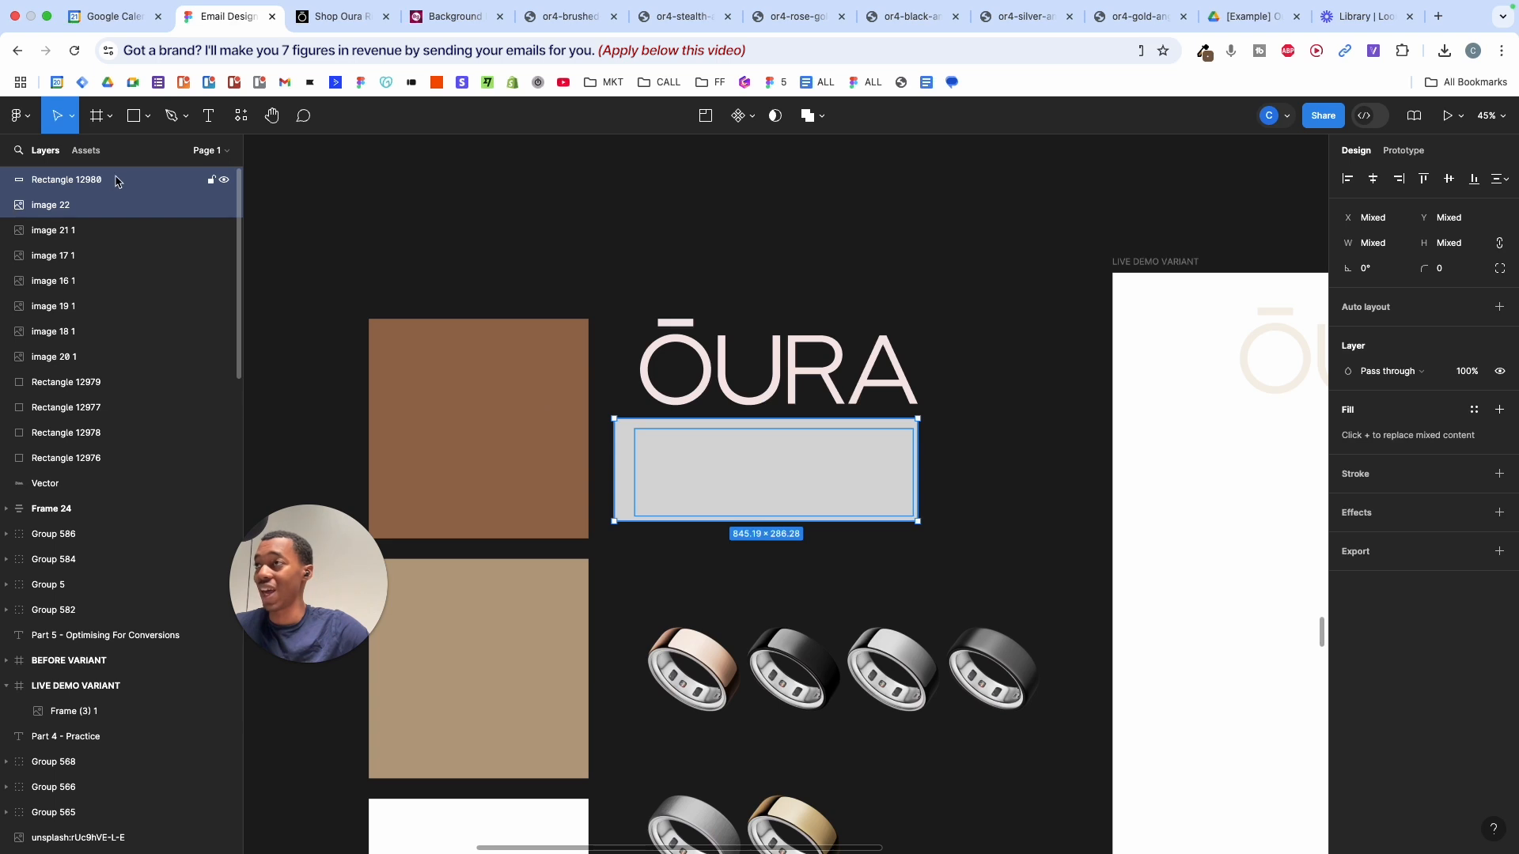
# - Mask the lower logo image with the grey rectangle to form a second ŌURA logo
pyautogui.click(776, 117)
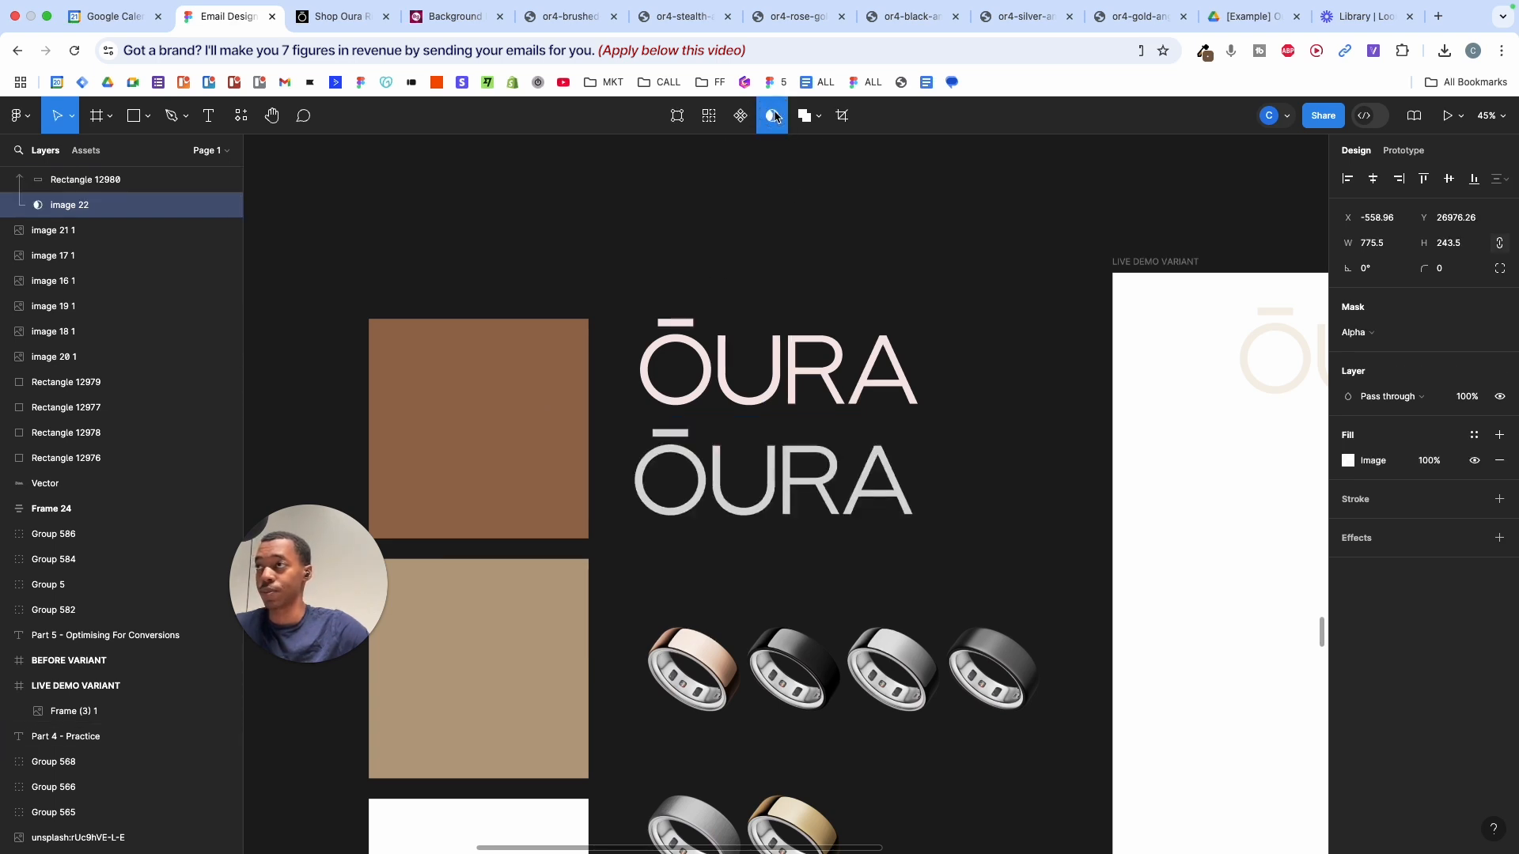
pyautogui.scroll(1, 103, 200)
pyautogui.click(88, 207)
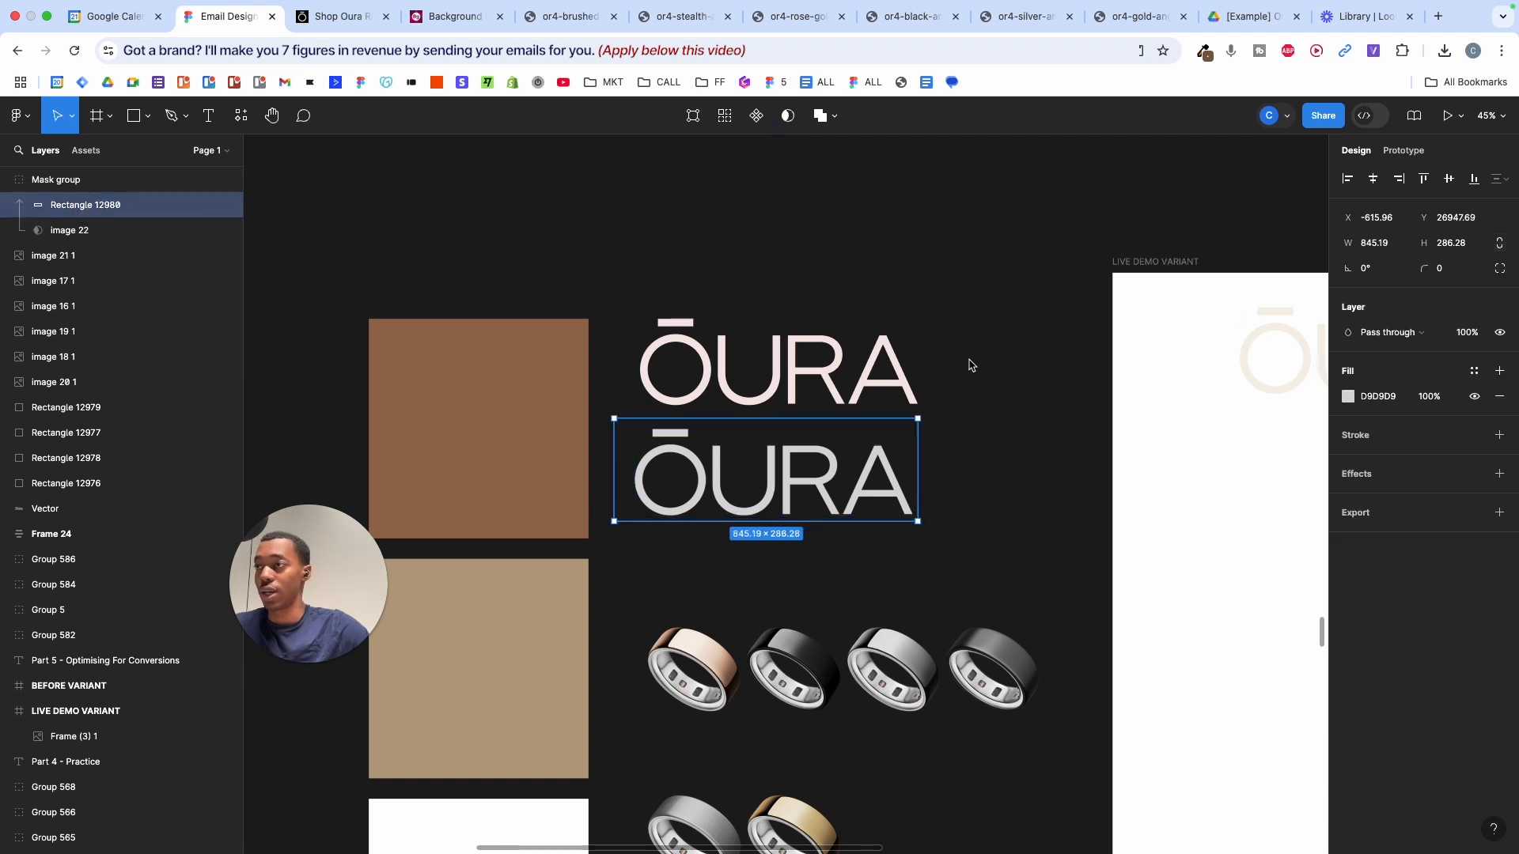
pyautogui.click(1048, 462)
pyautogui.moveTo(1048, 462); pyautogui.dragTo(797, 461)
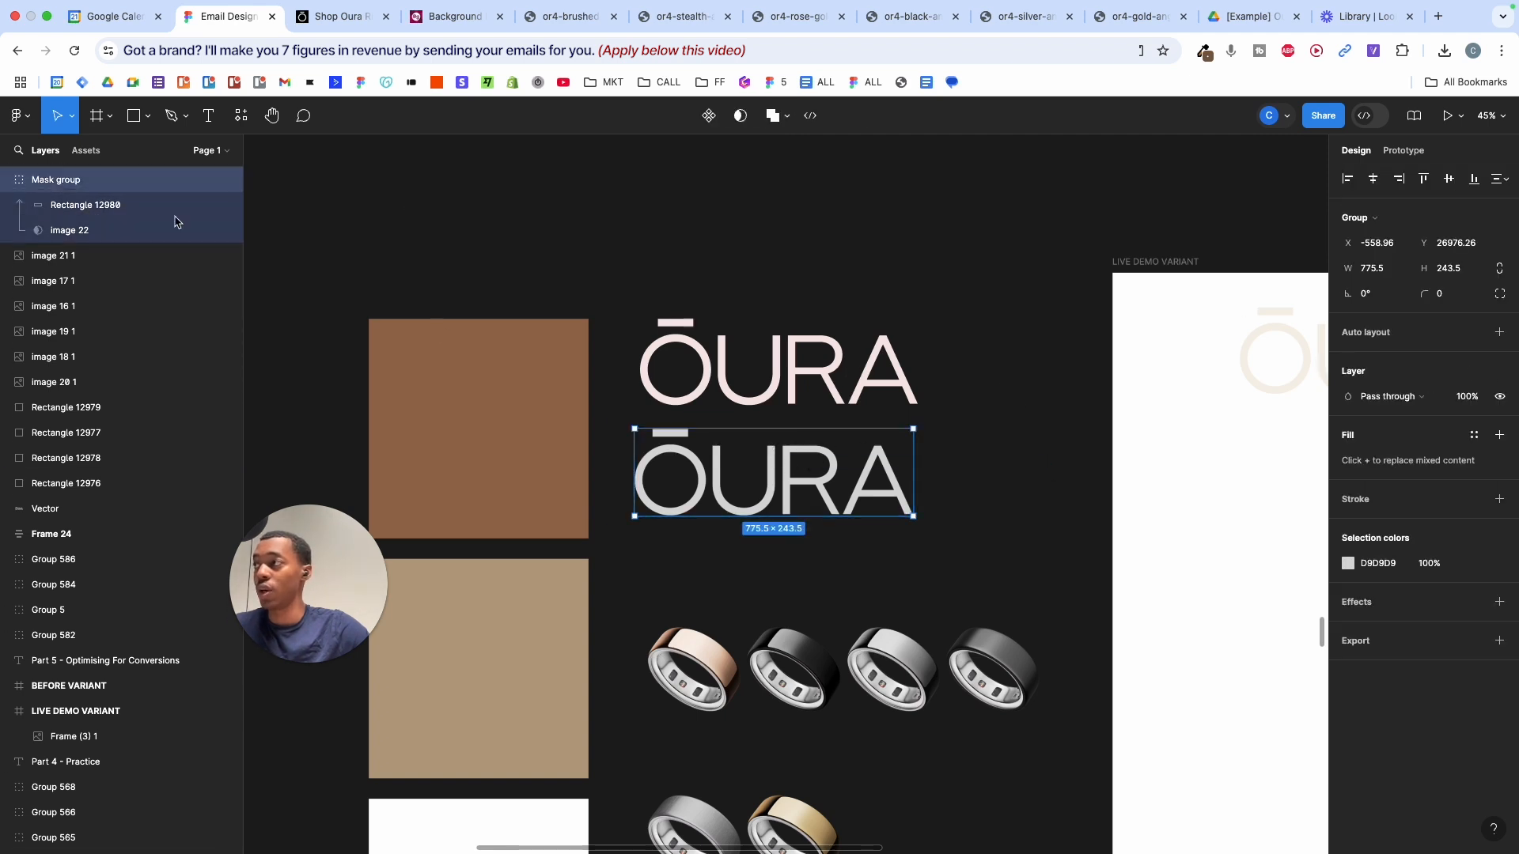
# - Change the mask rectangle's fill from grey D9D9D9 to bright green 63D00E
pyautogui.click(82, 208)
pyautogui.click(1349, 396)
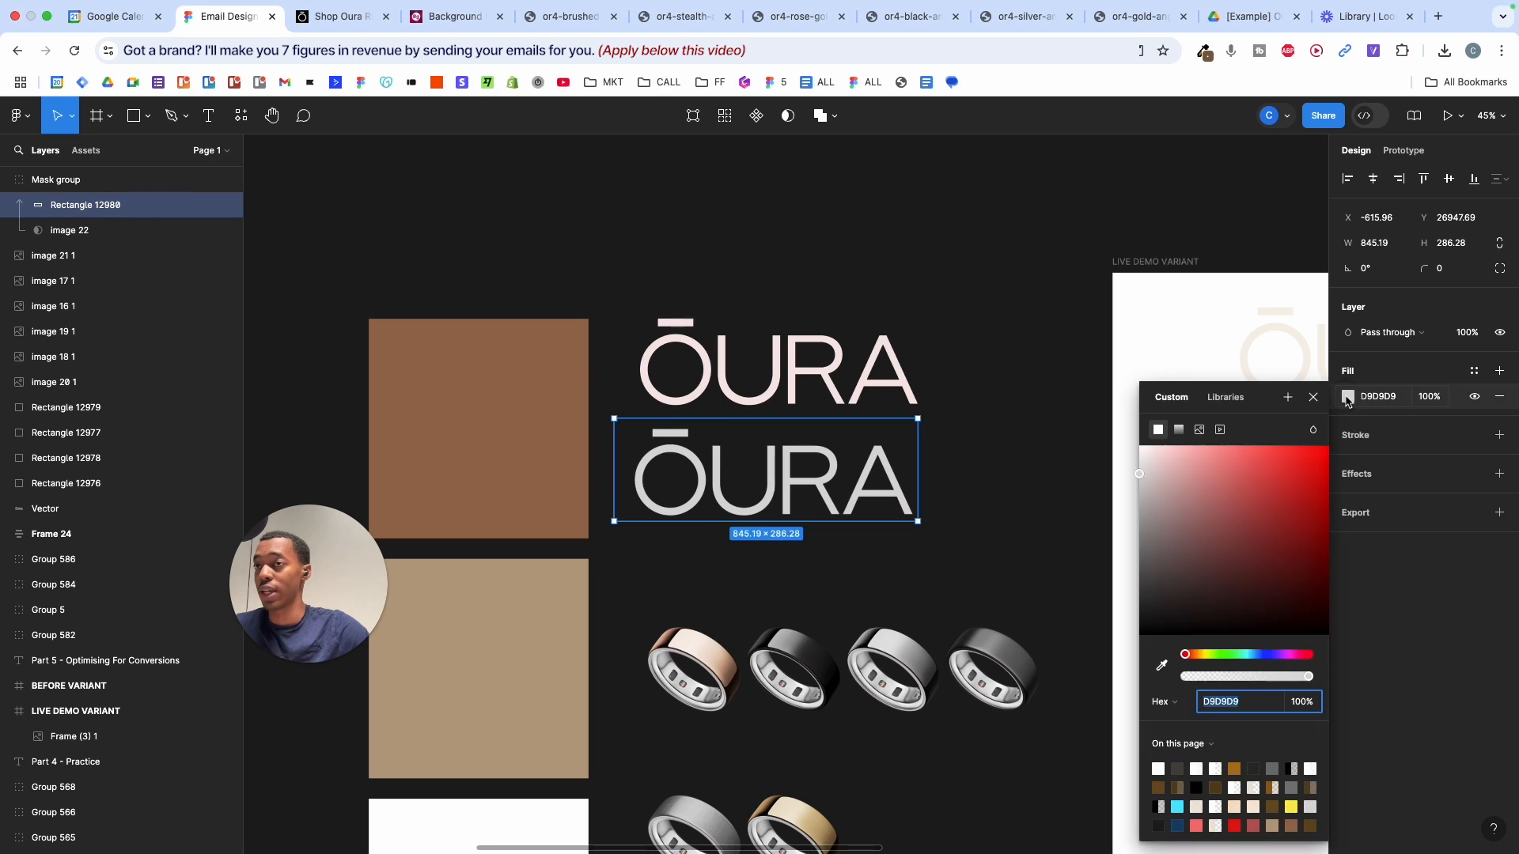
pyautogui.moveTo(1270, 494)
pyautogui.mouseDown()
pyautogui.moveTo(1306, 501)
pyautogui.moveTo(1149, 451)
pyautogui.moveTo(1262, 538)
pyautogui.moveTo(1283, 498)
pyautogui.mouseUp()
pyautogui.moveTo(1201, 658)
pyautogui.mouseDown()
pyautogui.moveTo(1235, 656)
pyautogui.moveTo(1219, 657)
pyautogui.mouseUp()
pyautogui.moveTo(1300, 455); pyautogui.dragTo(1318, 491)
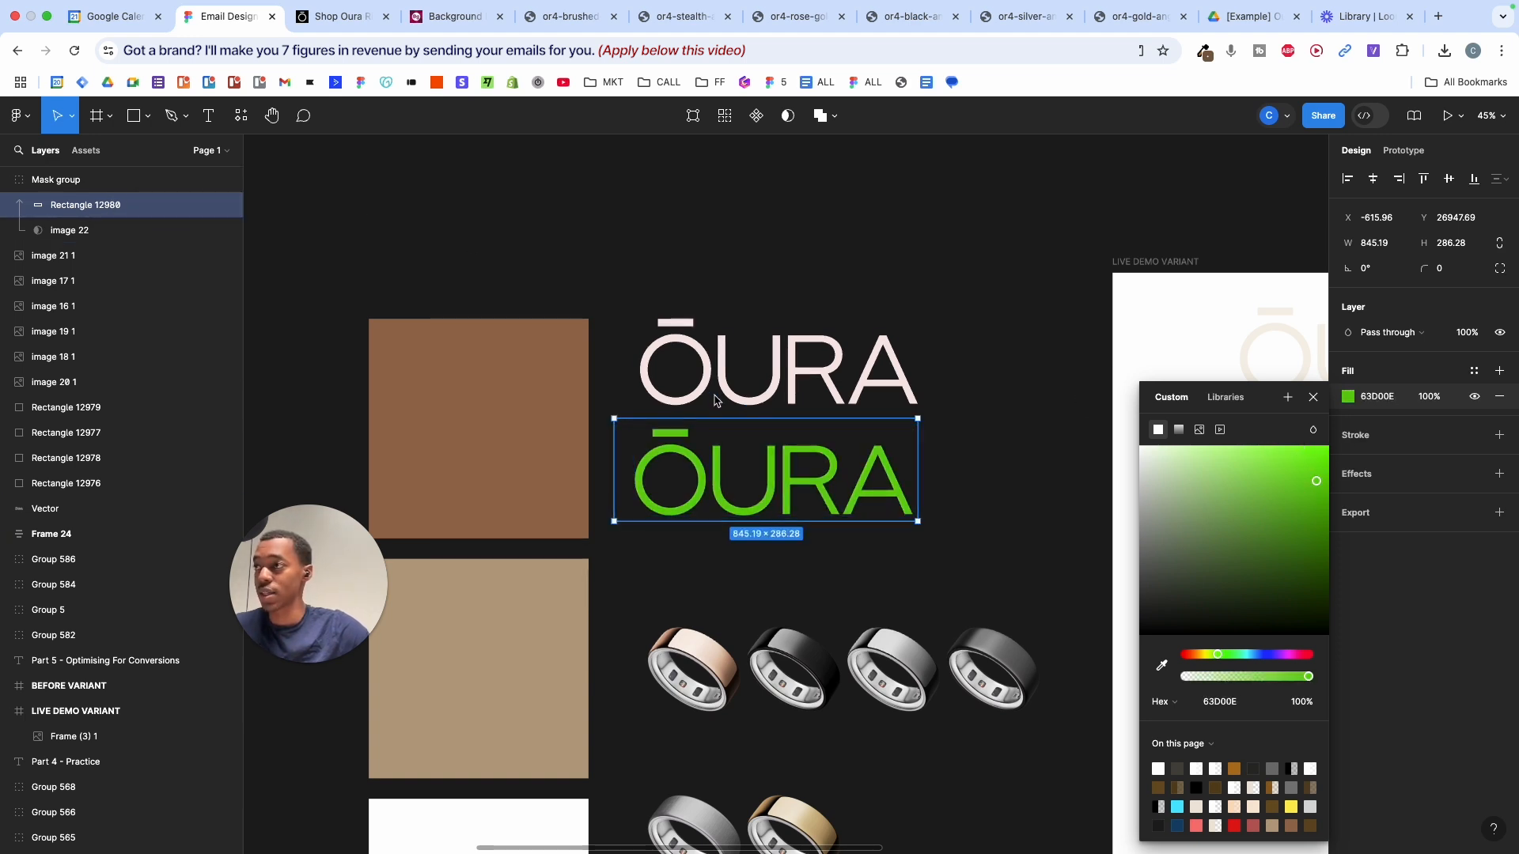
pyautogui.click(954, 313)
# - Undo a stray move of the green logo and delete the old faint logo from LIVE DEMO VARIANT
pyautogui.scroll(-3, 990, 495)
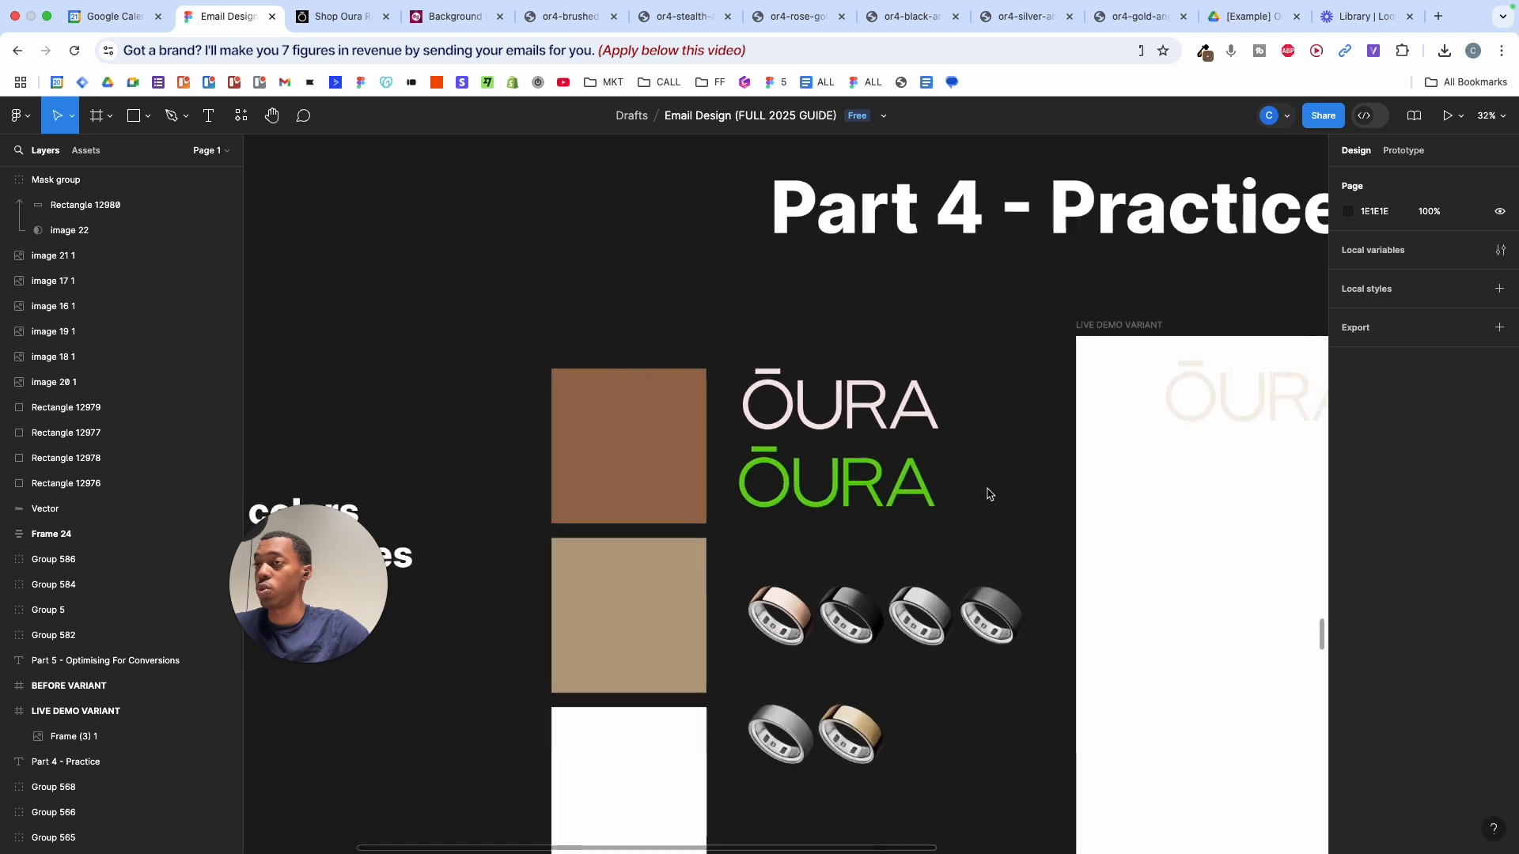
pyautogui.hscroll(2, 989, 494)
pyautogui.scroll(2, 812, 500)
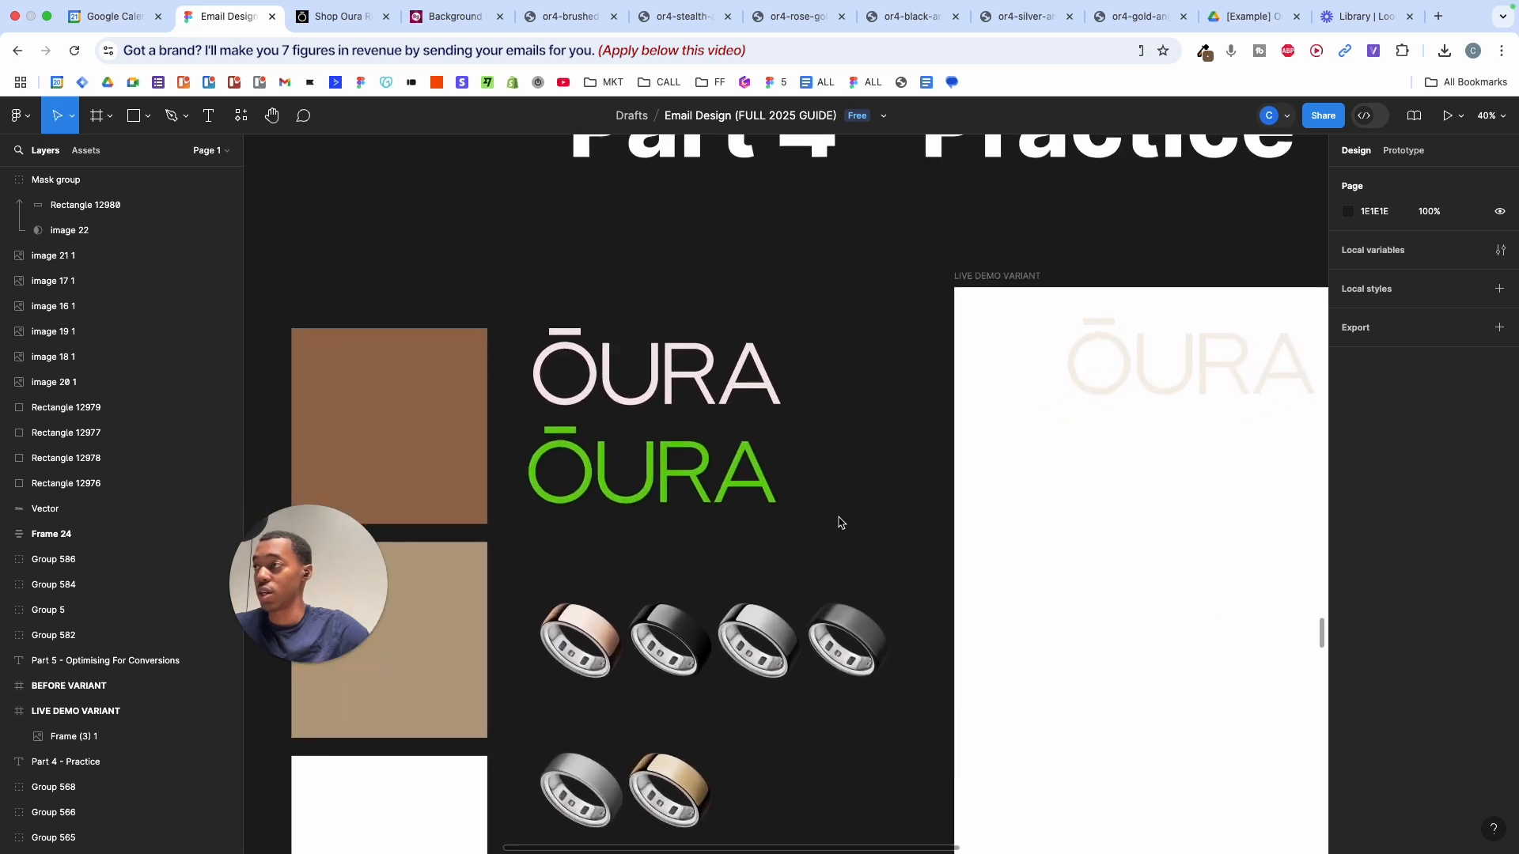
pyautogui.click(635, 477)
pyautogui.moveTo(635, 477); pyautogui.dragTo(787, 477)
pyautogui.press('super+z')
pyautogui.press('super+z')
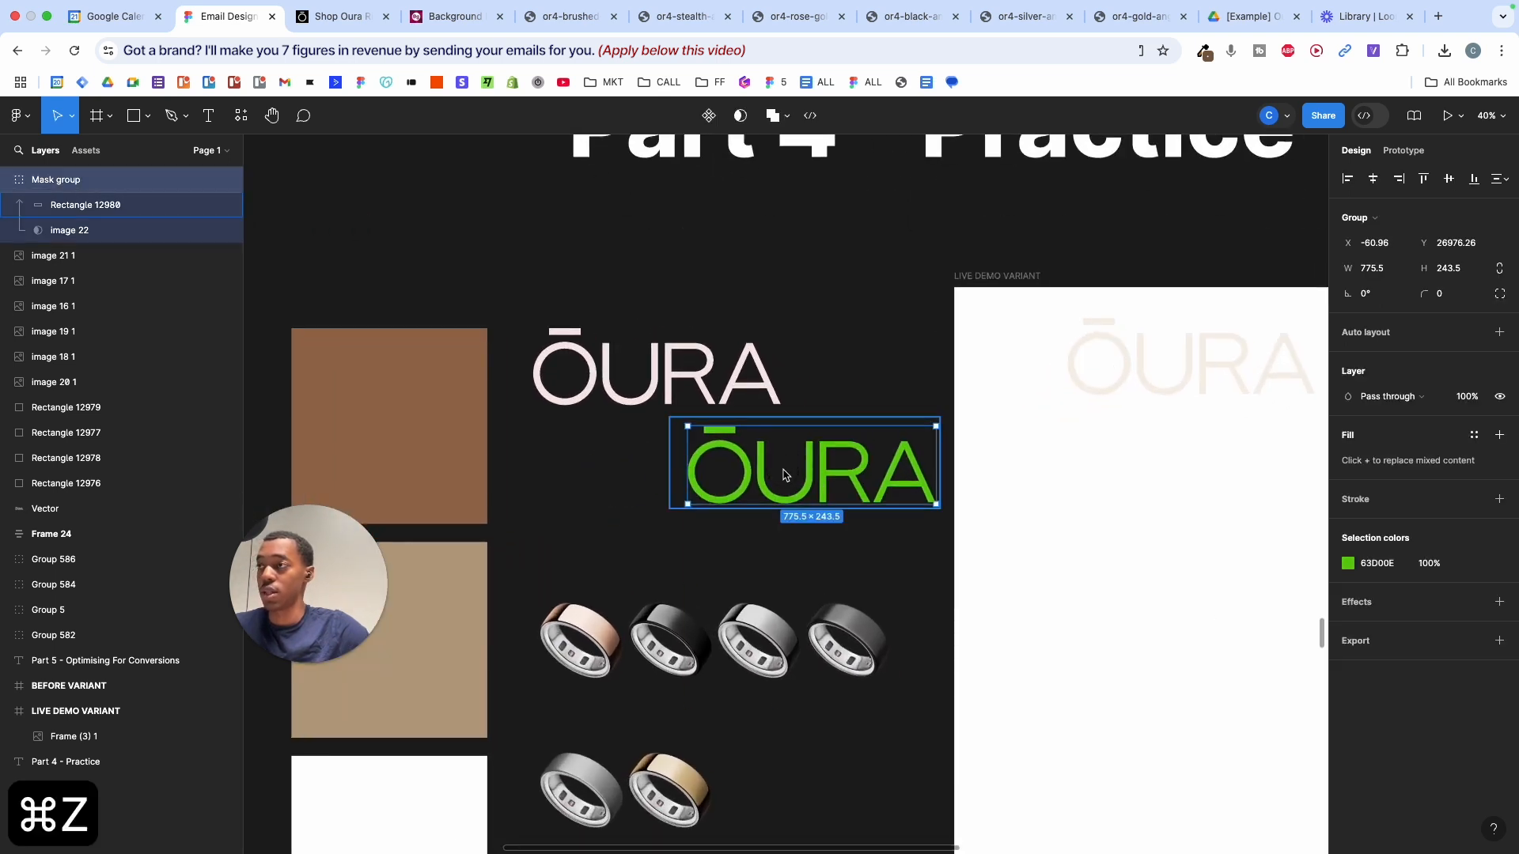
pyautogui.scroll(2, 669, 484)
pyautogui.hscroll(-1, 669, 484)
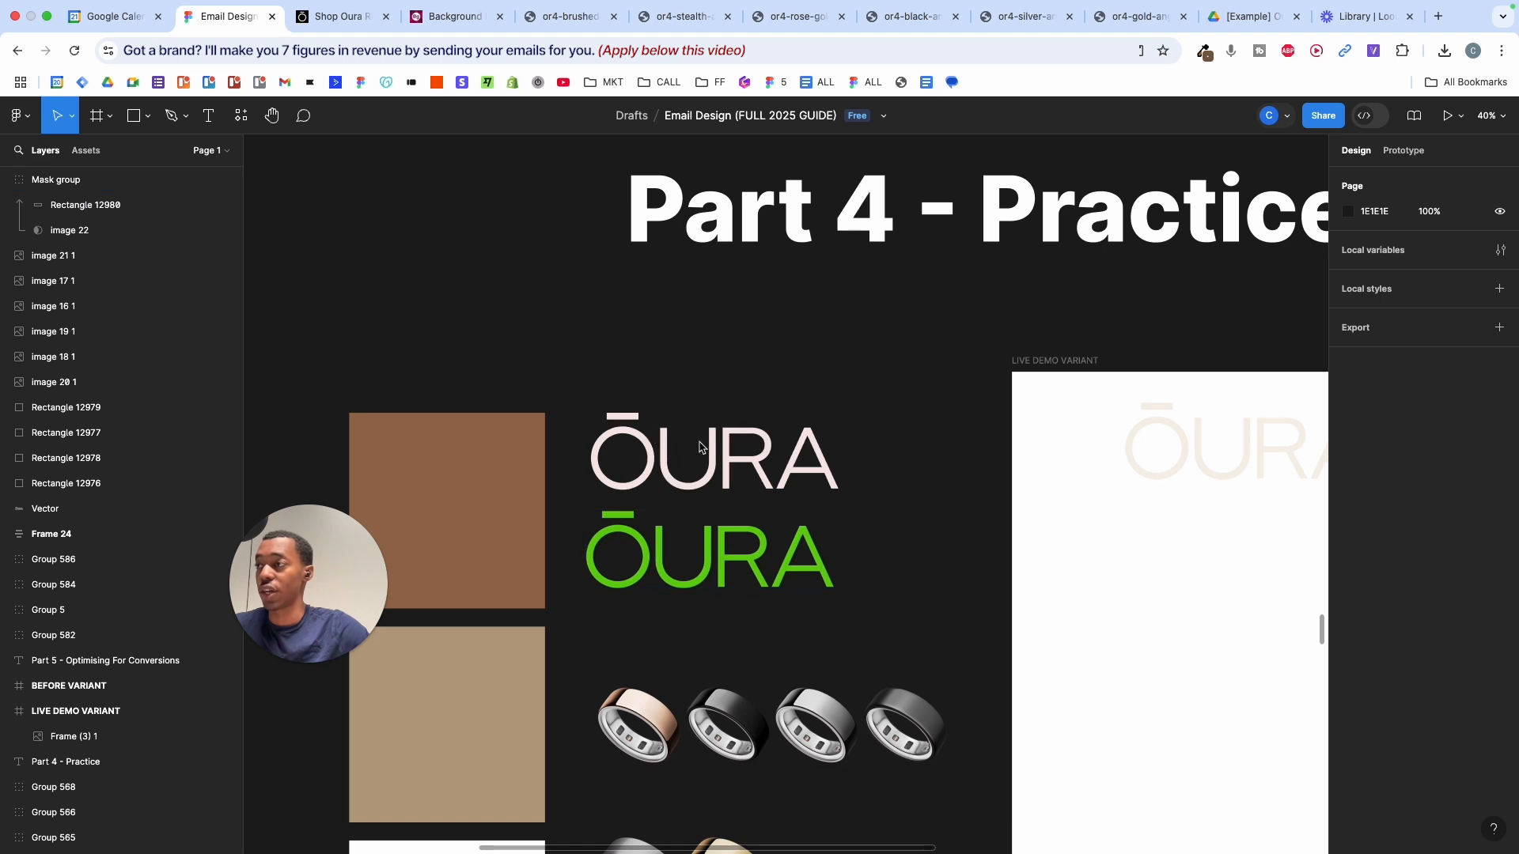
pyautogui.hscroll(2, 1095, 430)
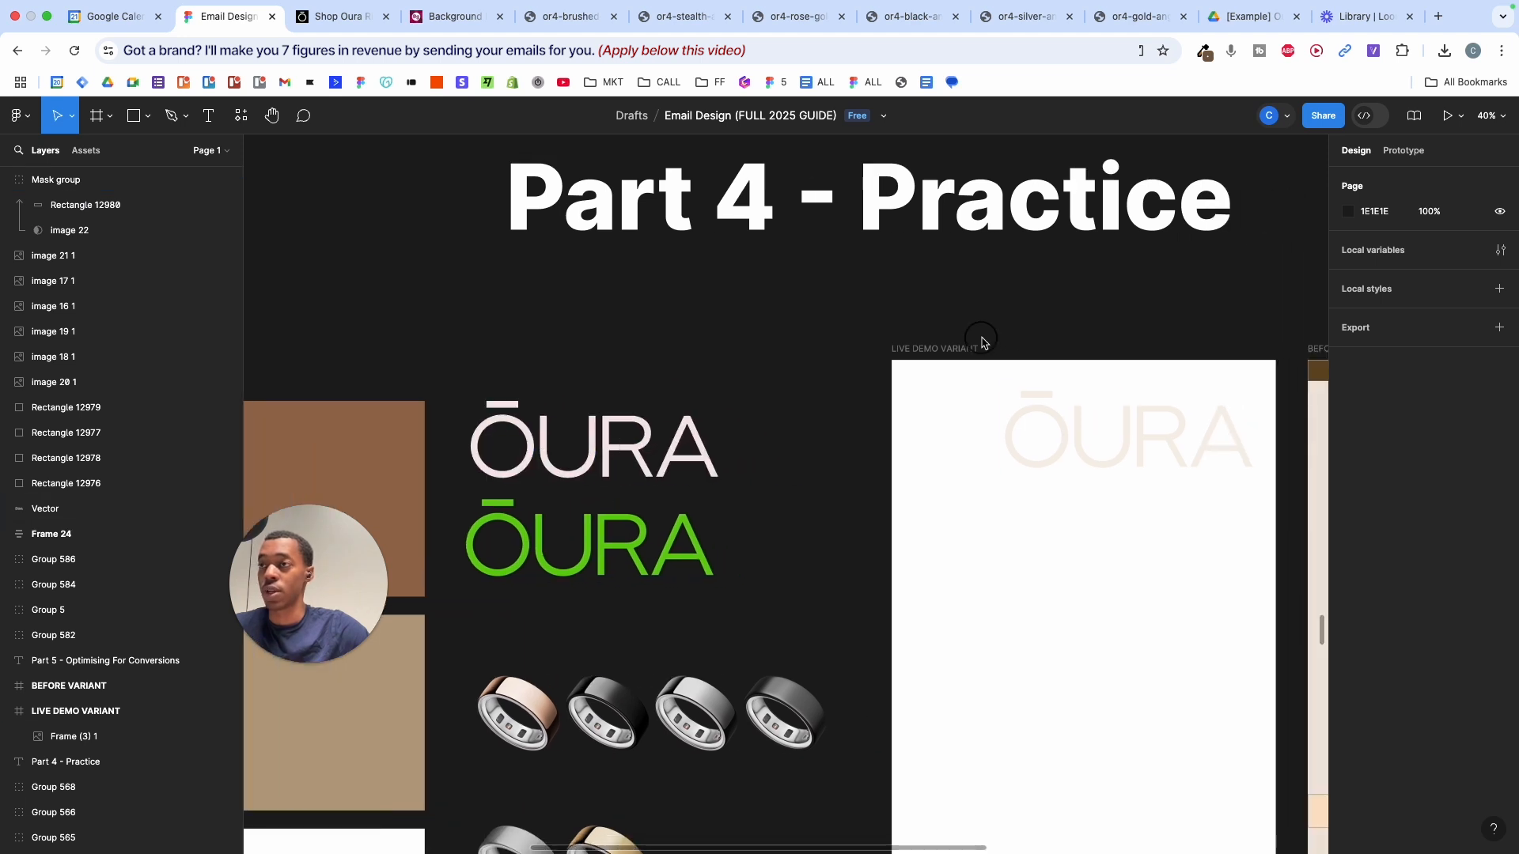
pyautogui.moveTo(980, 340); pyautogui.dragTo(1189, 587)
pyautogui.press('BackSpace')
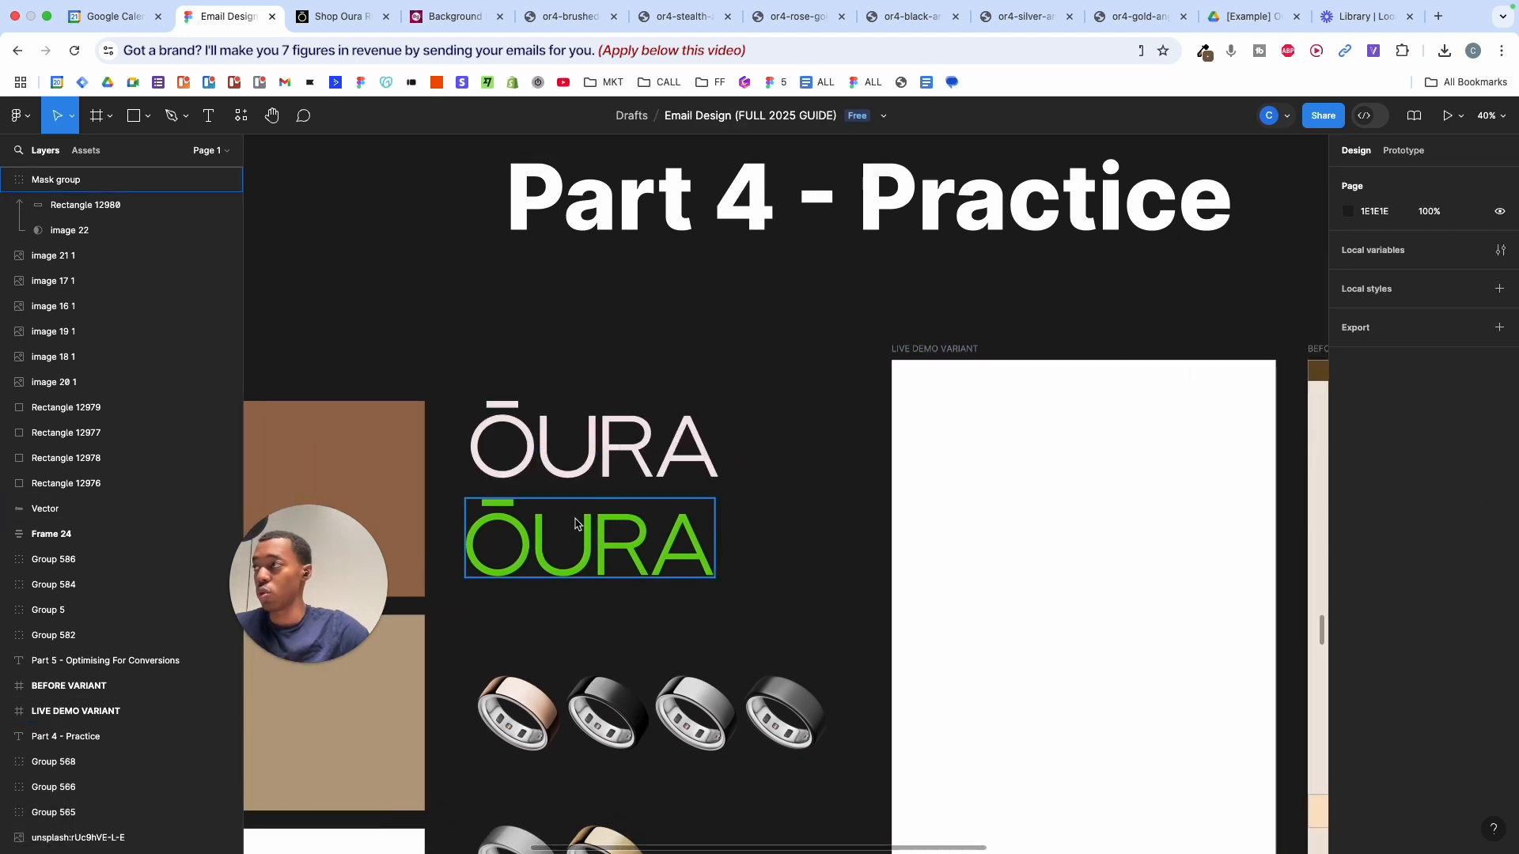
# - Place a 262.53 × 82.43 copy of the green ŌURA logo near the top of LIVE DEMO VARIANT
pyautogui.click(571, 551)
pyautogui.moveTo(571, 552); pyautogui.dragTo(1033, 543)
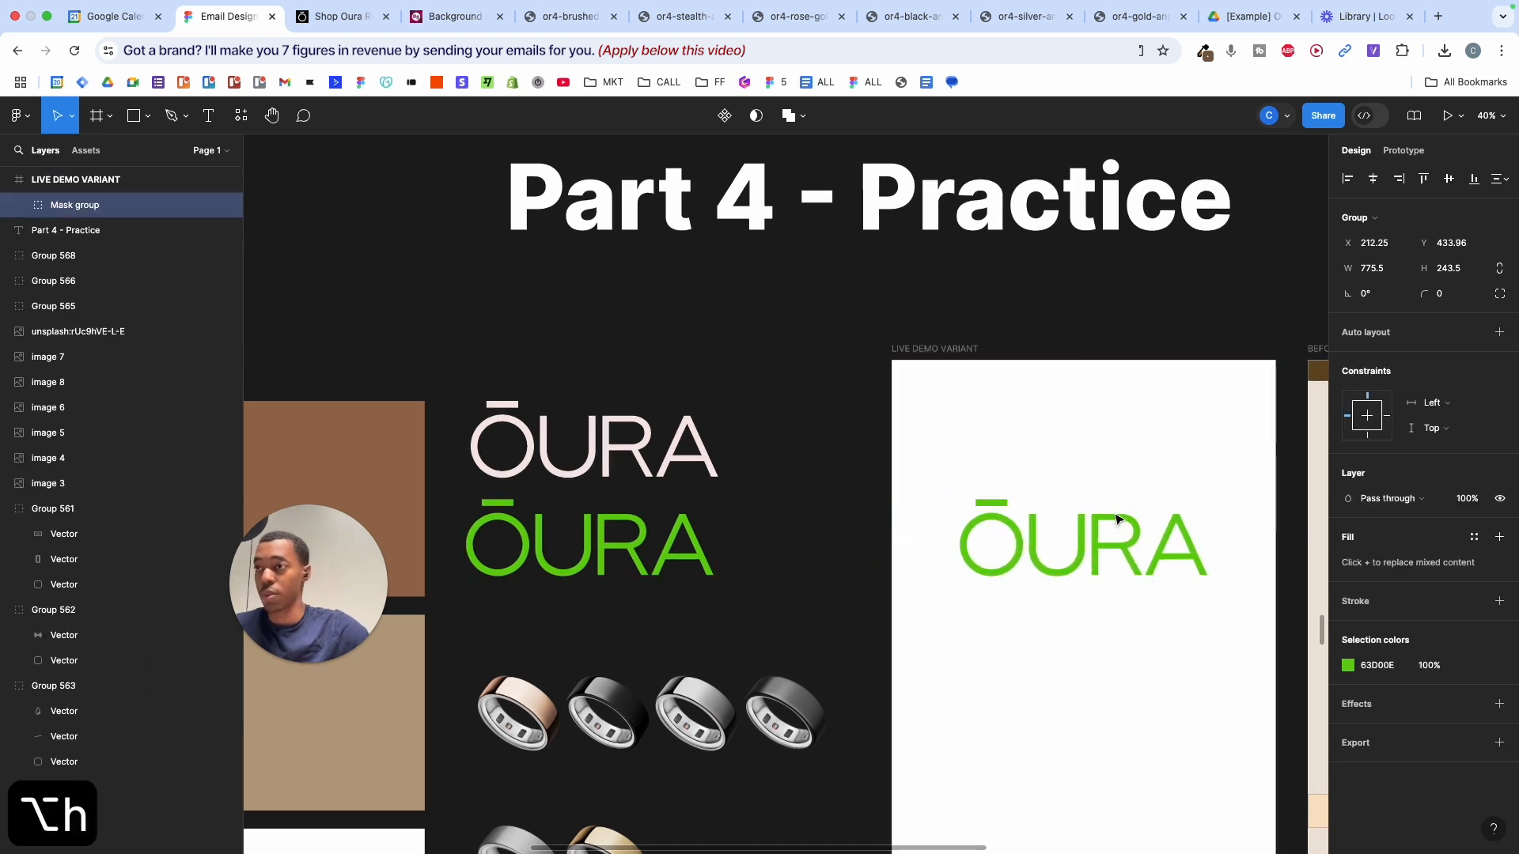
pyautogui.moveTo(1119, 518); pyautogui.dragTo(1127, 433)
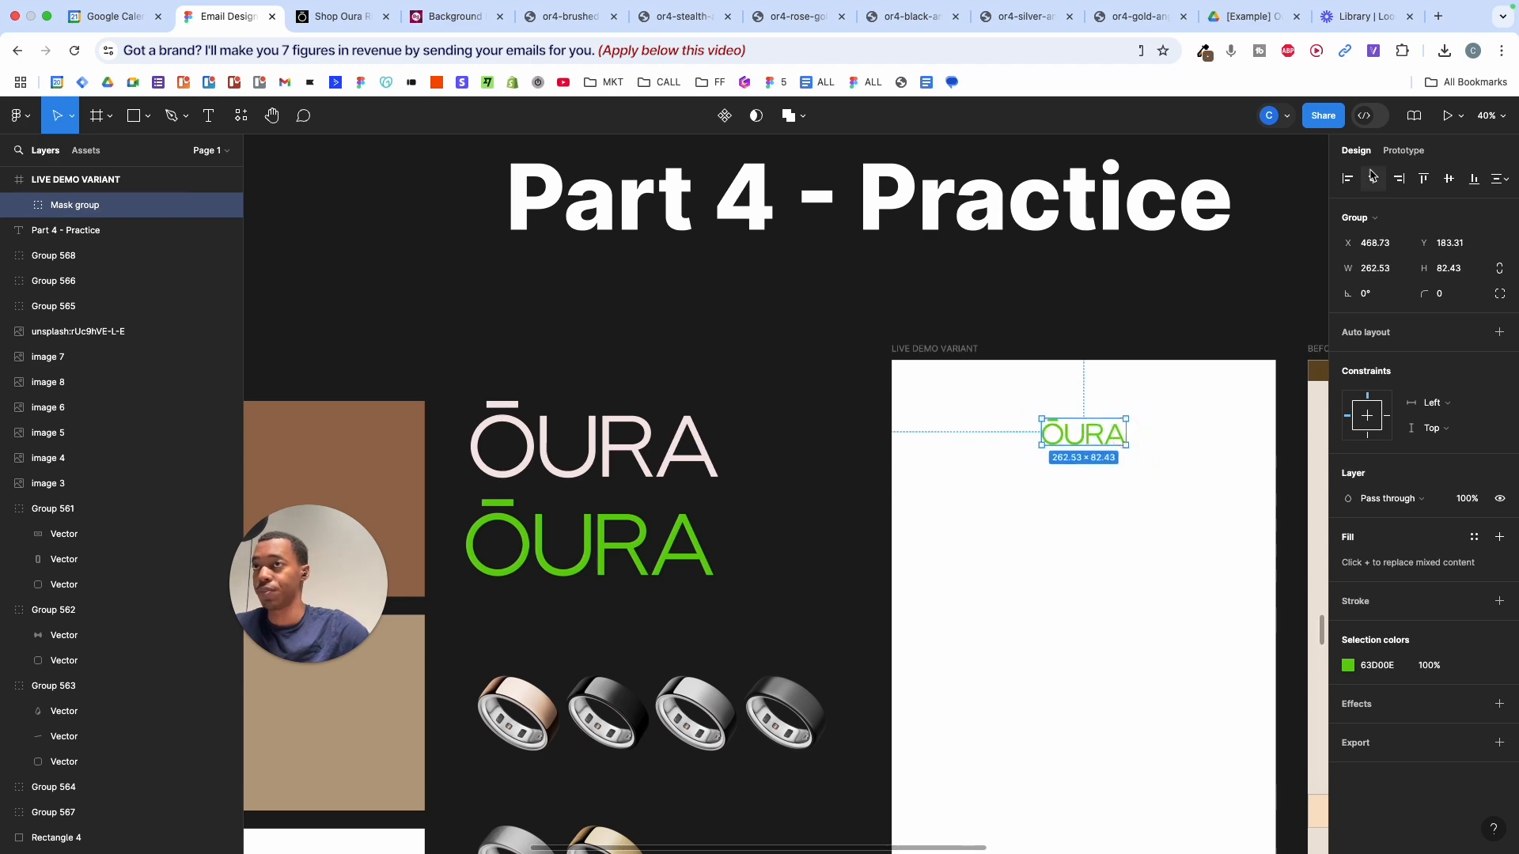
pyautogui.hscroll(5, 1060, 411)
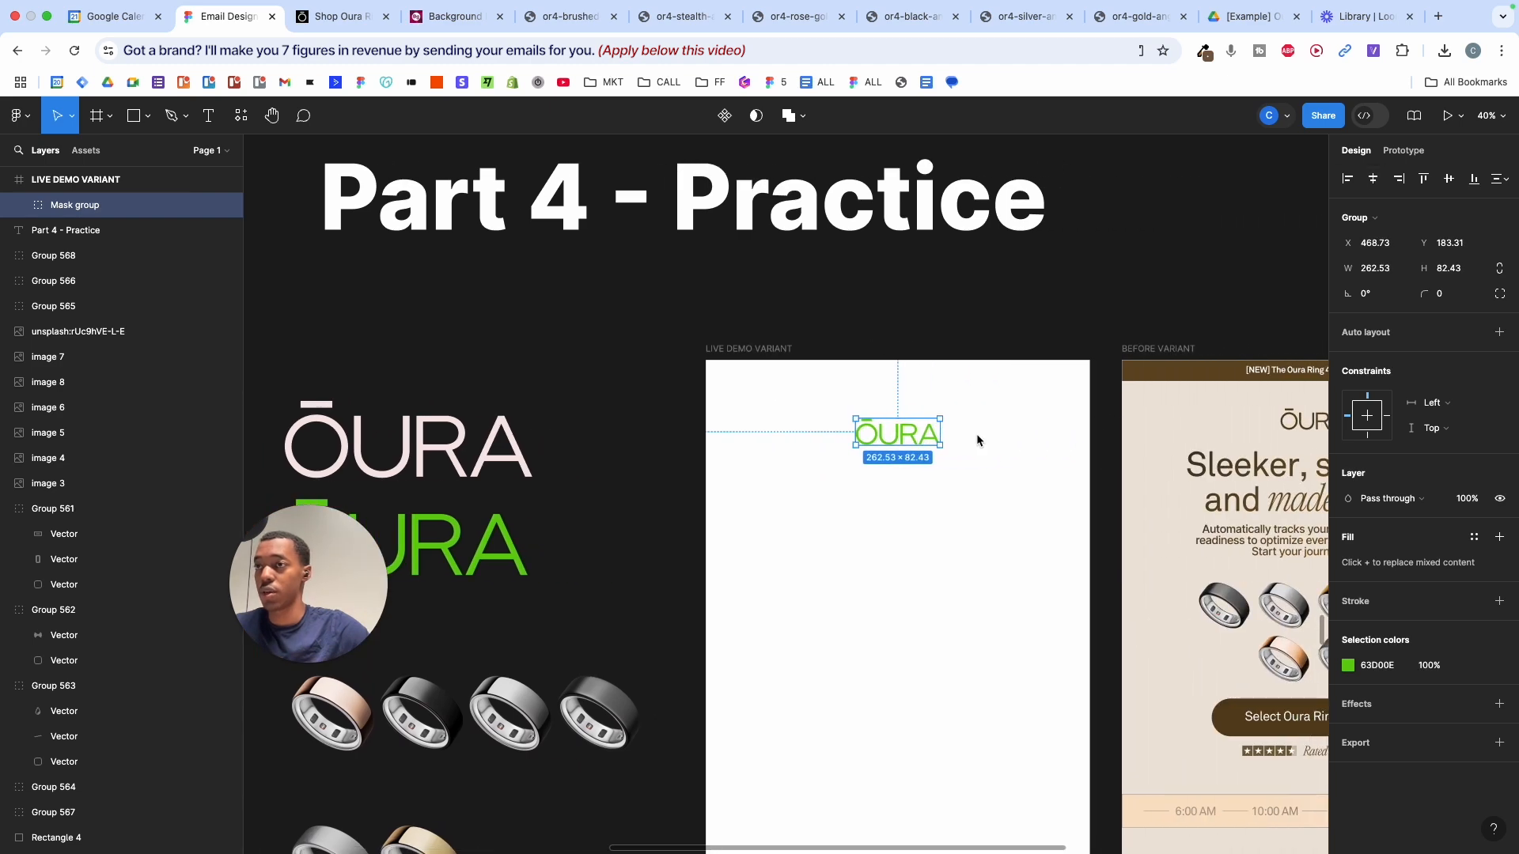
pyautogui.scroll(3, 960, 419)
pyautogui.scroll(10, 956, 422)
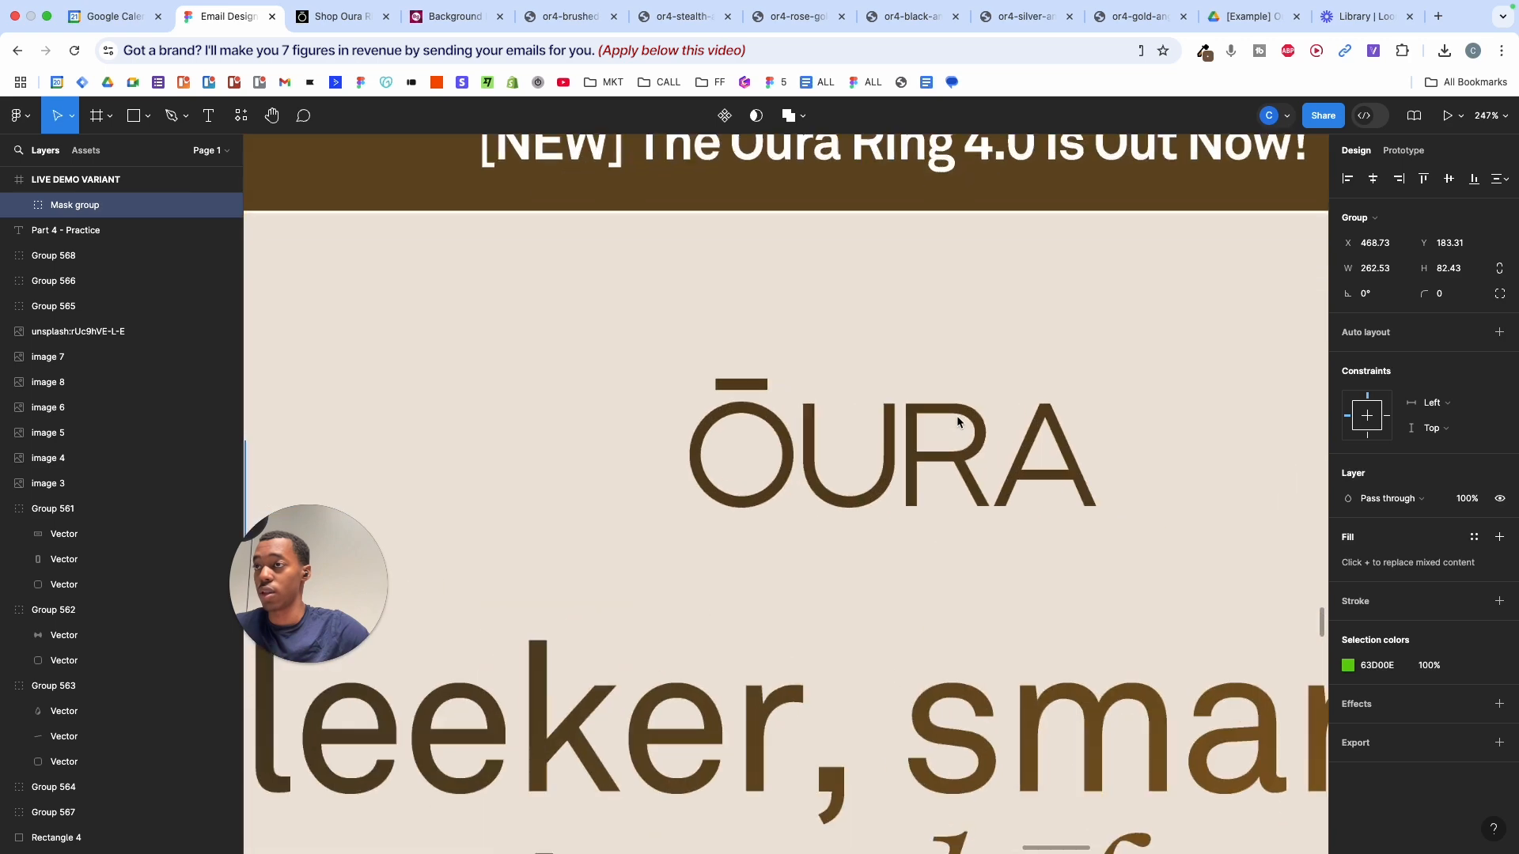
# - Sample the original logo's brown with the eyedropper, then undo it and close the picker
pyautogui.click(1348, 665)
pyautogui.click(1163, 666)
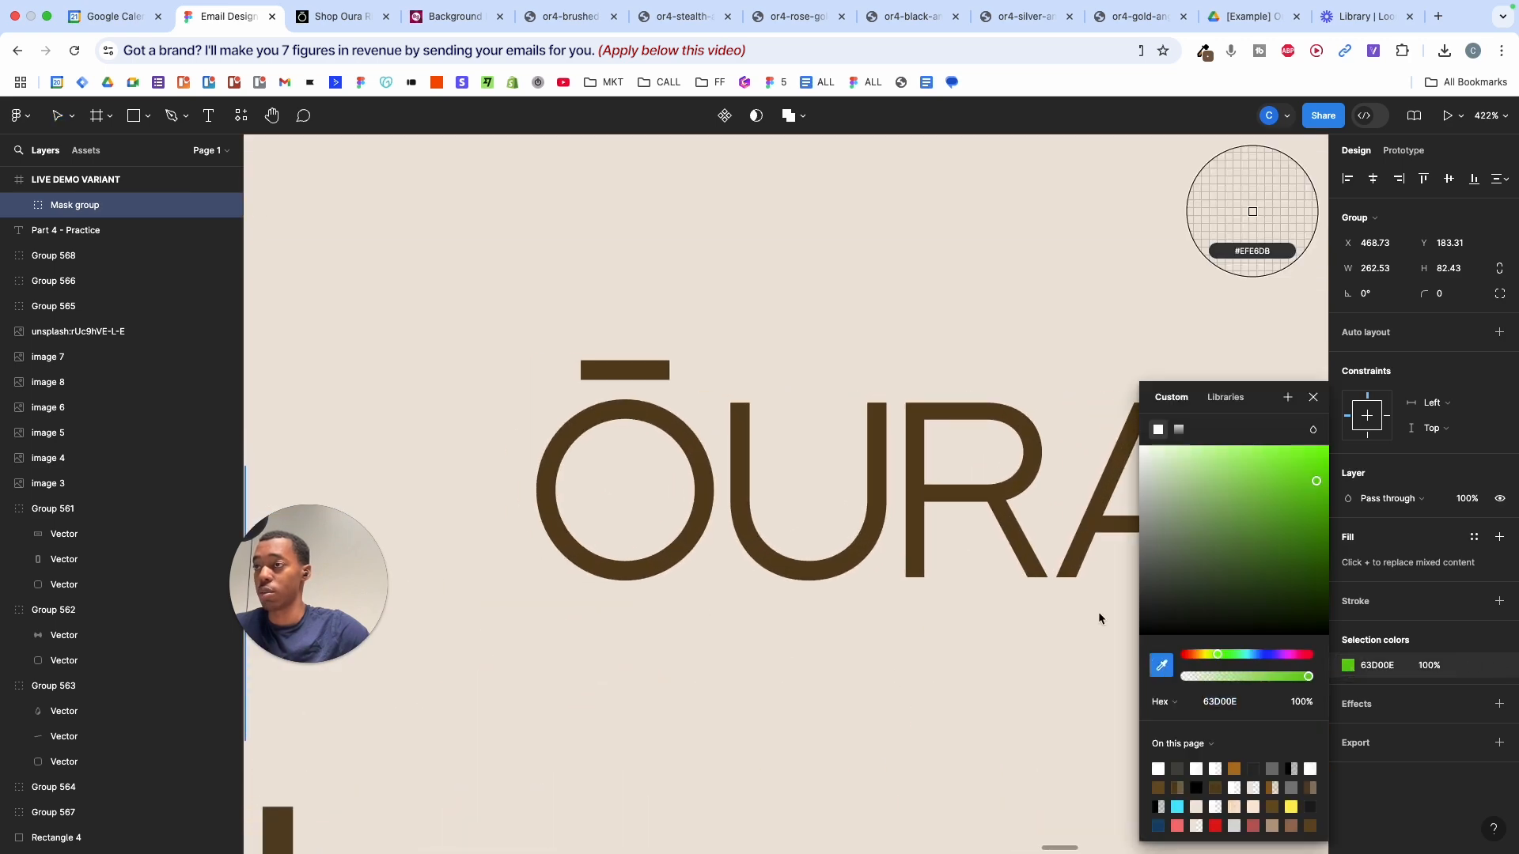
pyautogui.click(1028, 475)
pyautogui.scroll(-10, 1031, 472)
pyautogui.scroll(-2, 1031, 473)
pyautogui.hscroll(-4, 1031, 471)
pyautogui.hscroll(1, 1031, 470)
pyautogui.press('super+z')
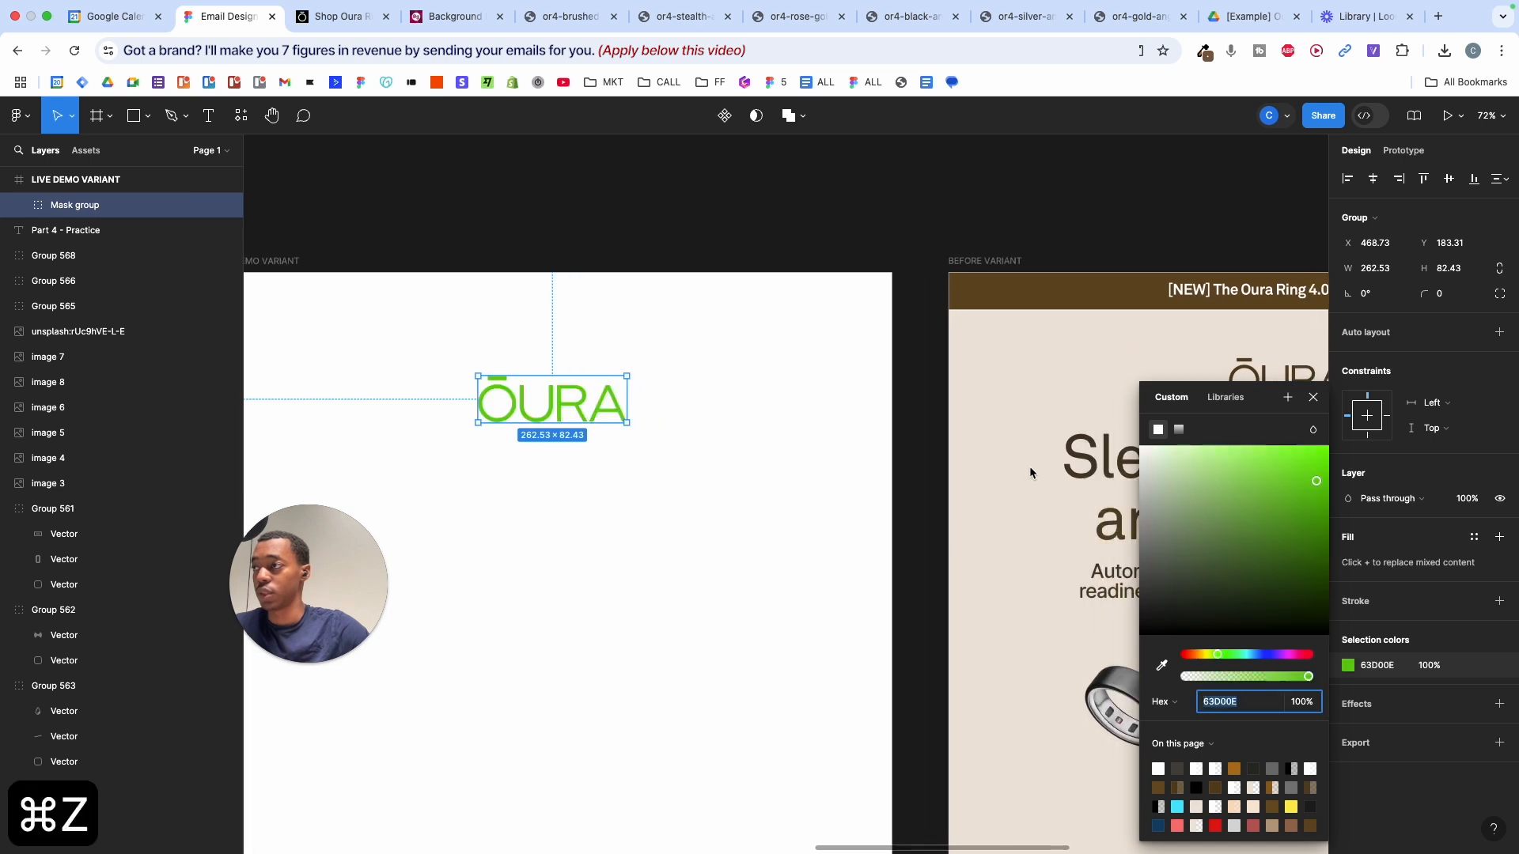
pyautogui.click(1314, 398)
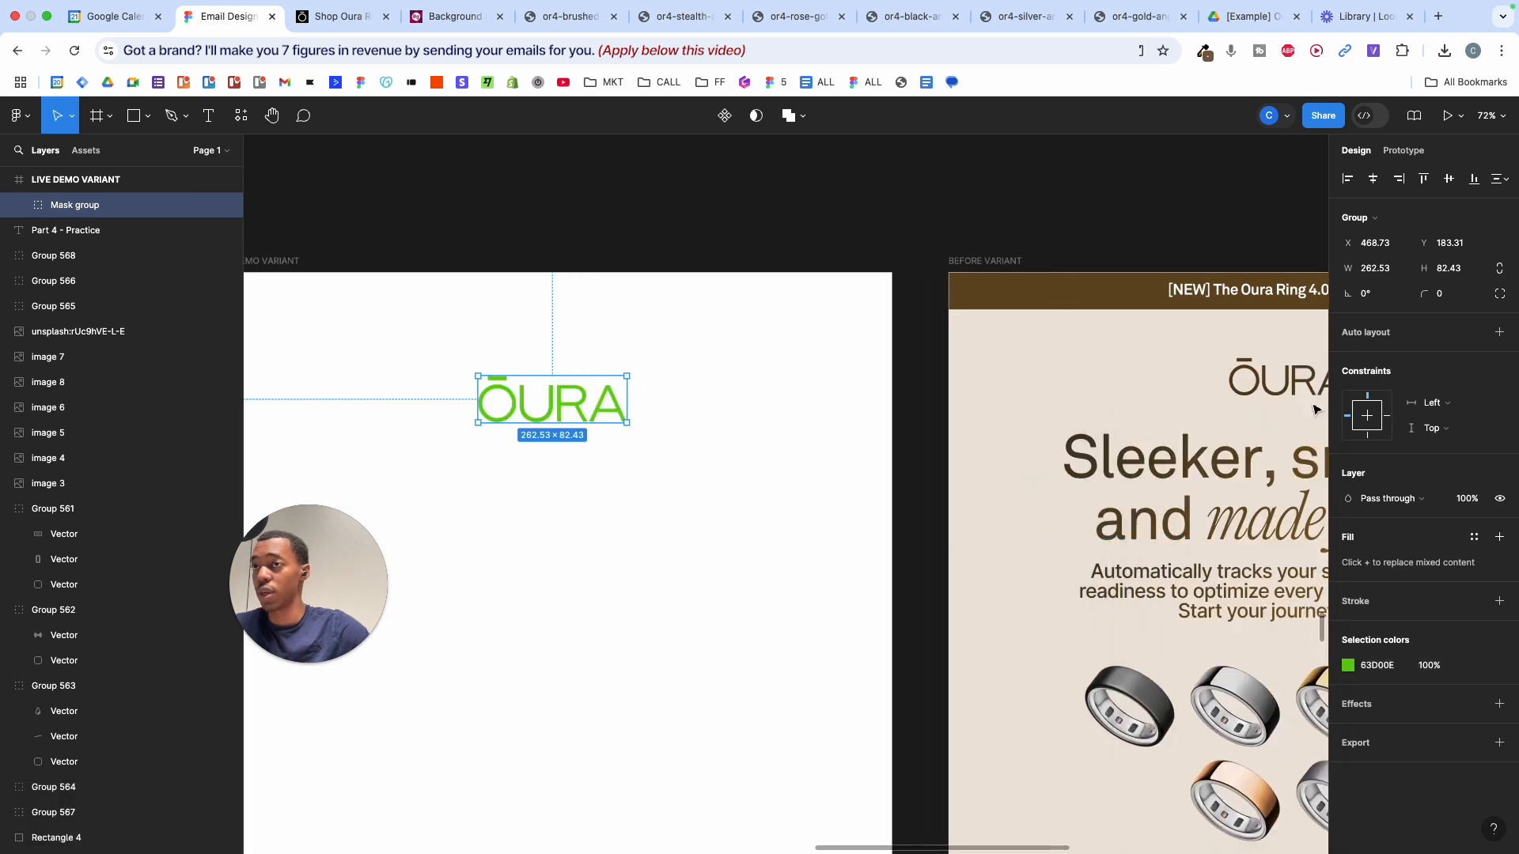
# - Recolour the new logo to the BEFORE VARIANT logo's brown 59421B using the eyedropper
pyautogui.click(1348, 667)
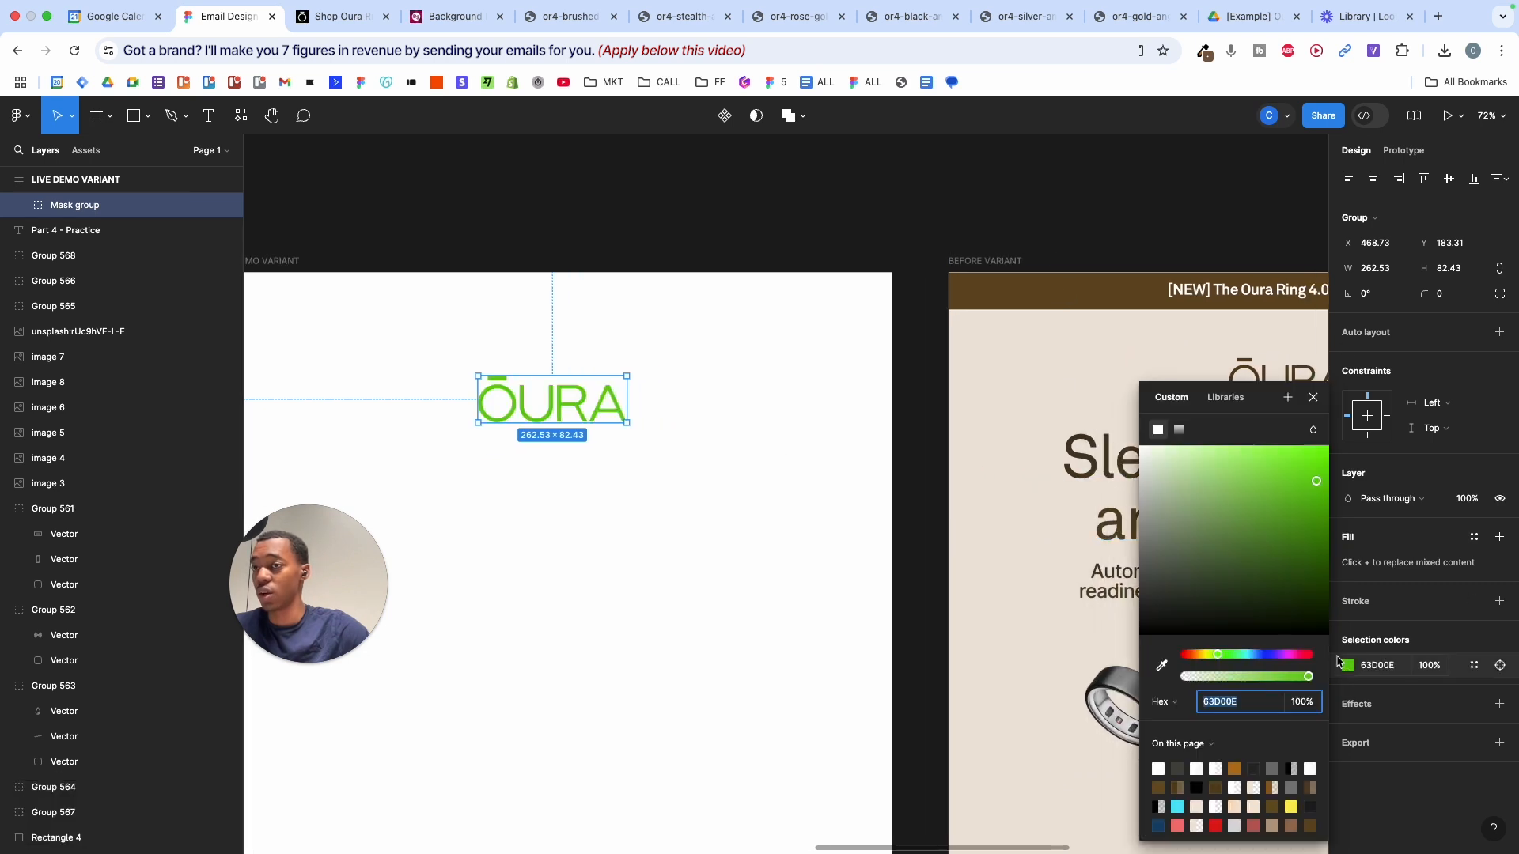
pyautogui.click(1162, 667)
pyautogui.hscroll(5, 1025, 584)
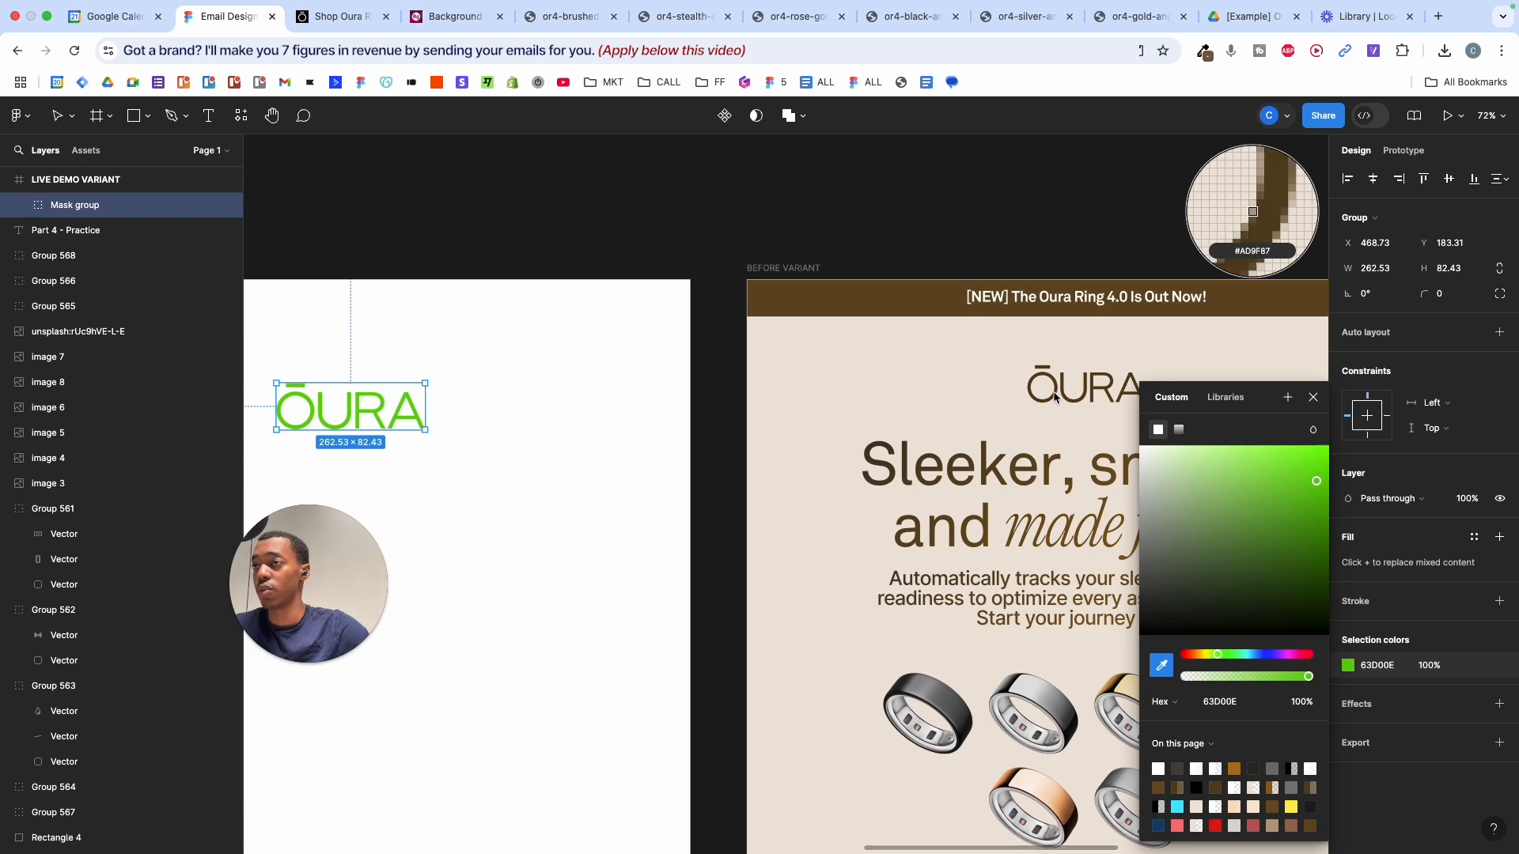
pyautogui.scroll(5, 1054, 398)
pyautogui.click(1064, 398)
pyautogui.scroll(-4, 1074, 398)
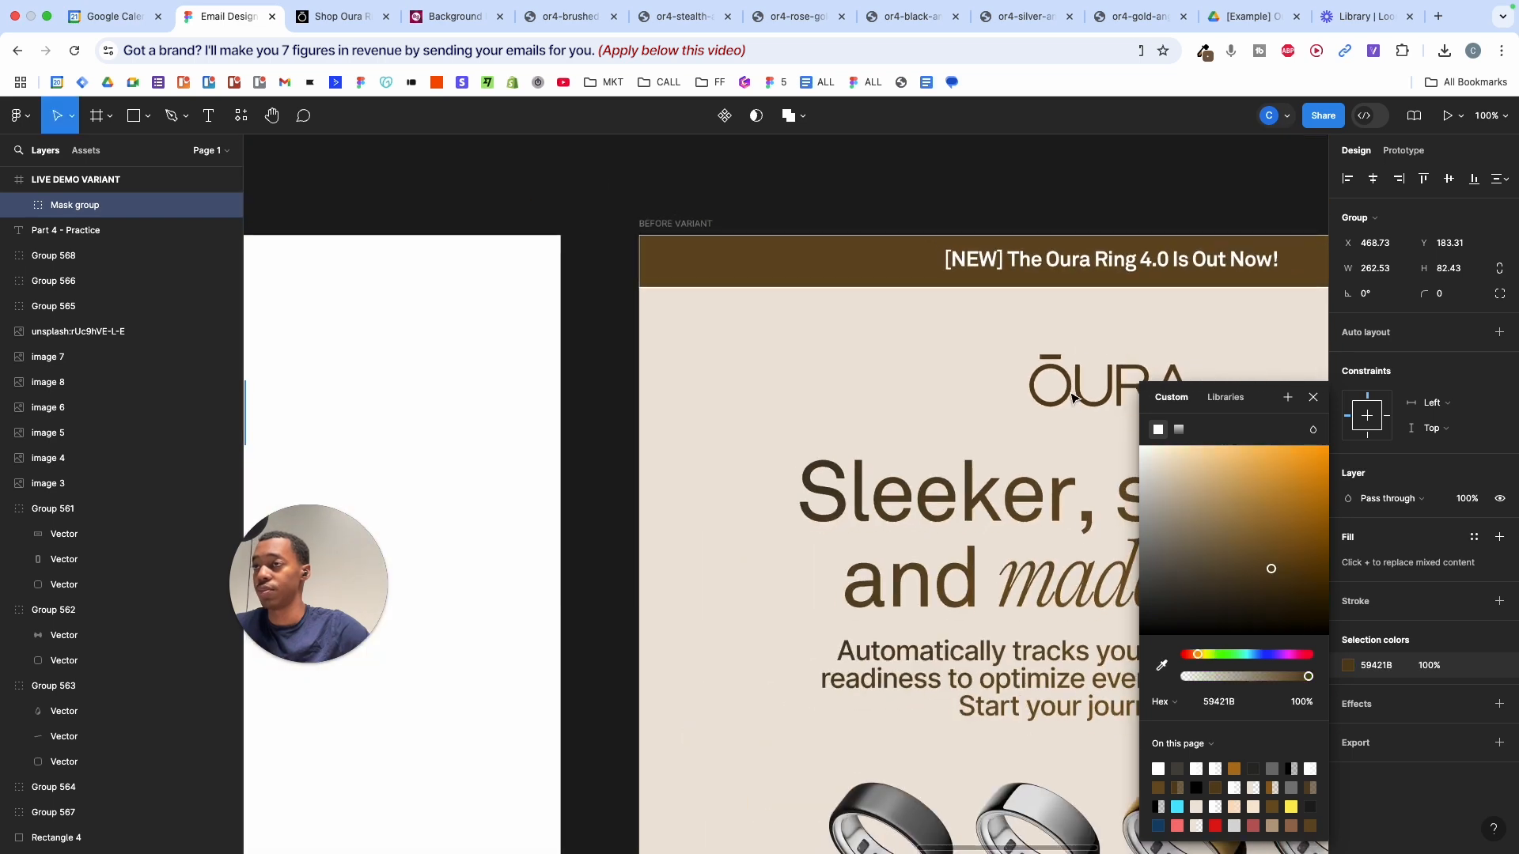
pyautogui.scroll(-4, 1074, 398)
pyautogui.click(977, 382)
pyautogui.hscroll(-4, 977, 383)
# - Nudge the brown logo slightly higher in the email, to Y 166.84
pyautogui.click(1037, 401)
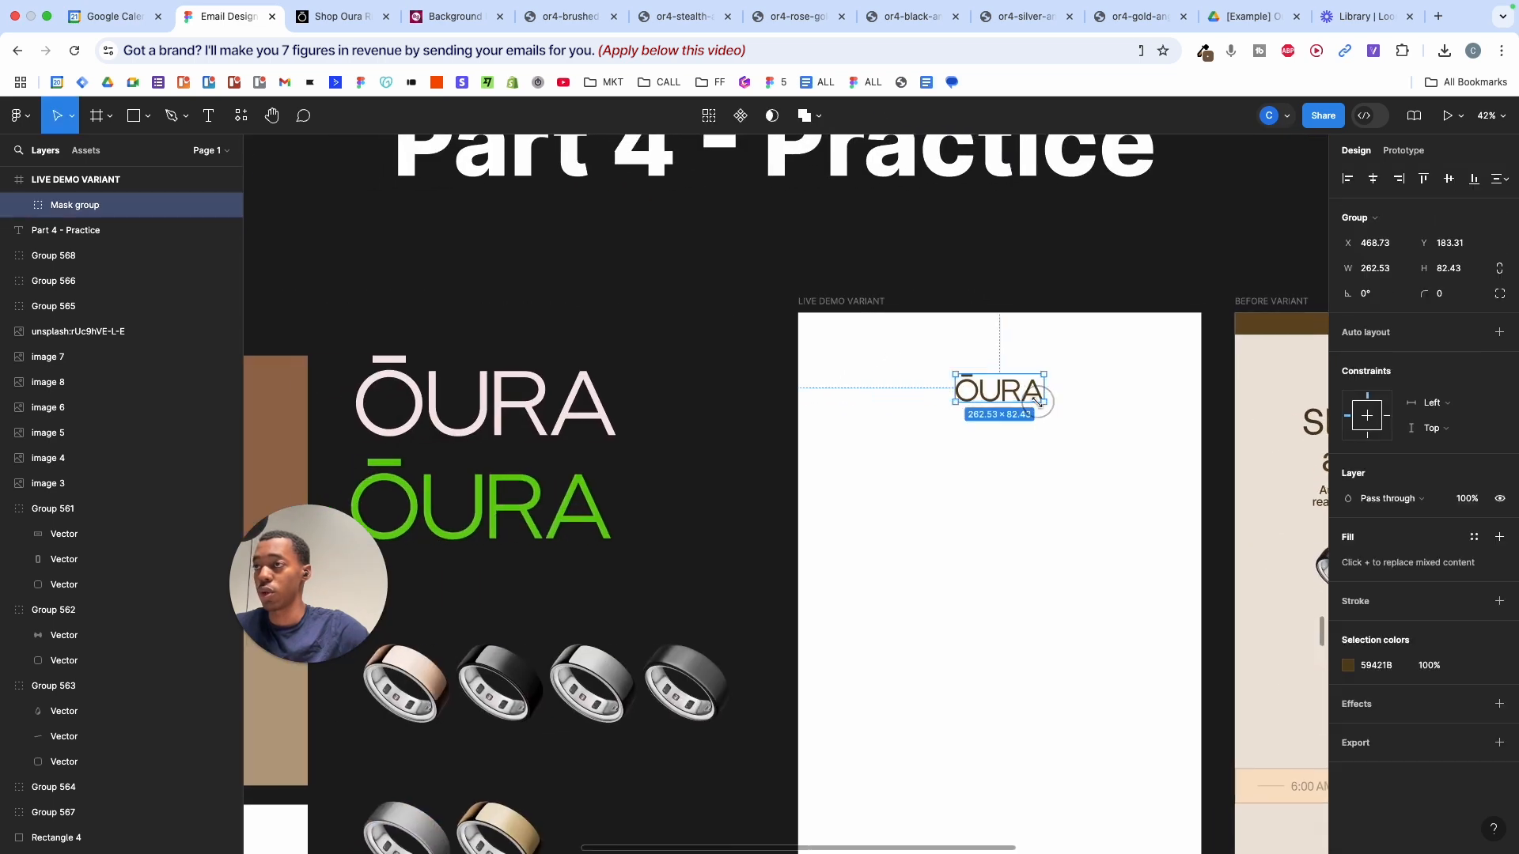
pyautogui.moveTo(1018, 391); pyautogui.dragTo(1018, 385)
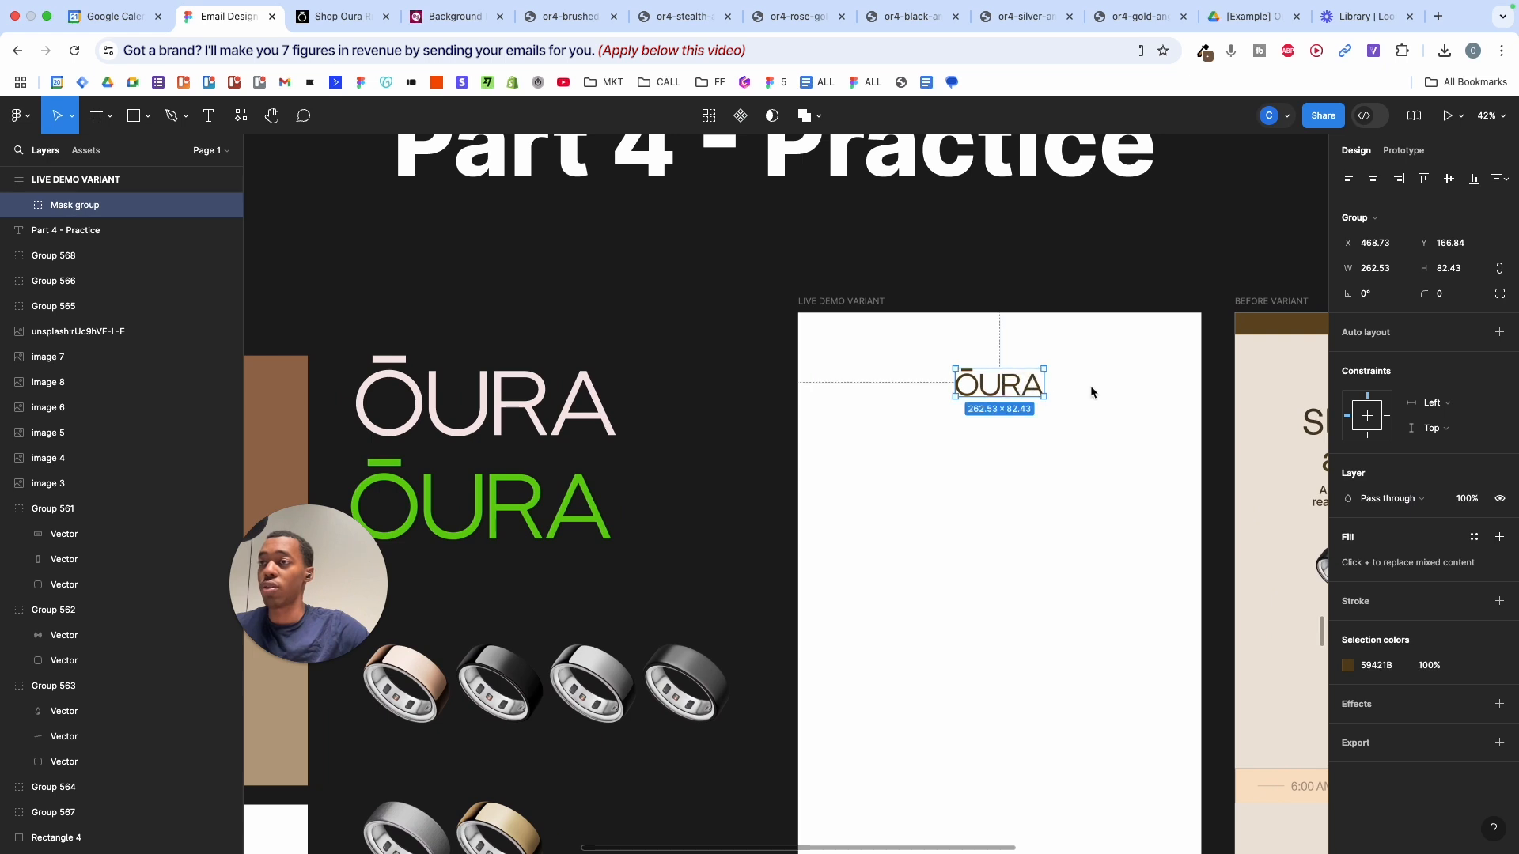
pyautogui.click(1091, 386)
pyautogui.scroll(4, 1091, 386)
pyautogui.hscroll(3, 1091, 387)
pyautogui.scroll(-3, 1090, 393)
pyautogui.click(1019, 412)
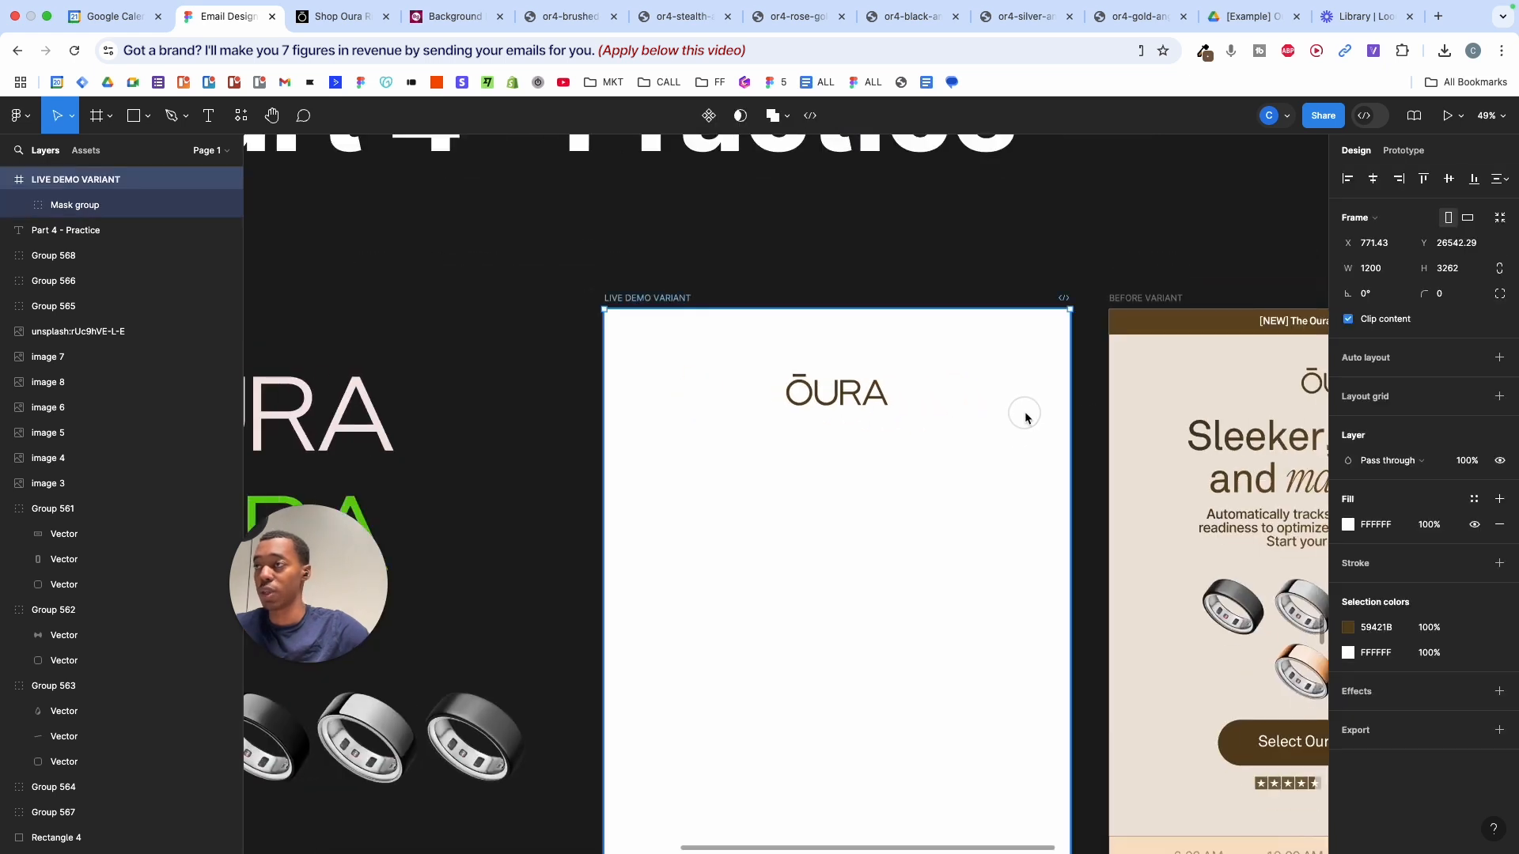
pyautogui.press('Escape')
pyautogui.click(1152, 467)
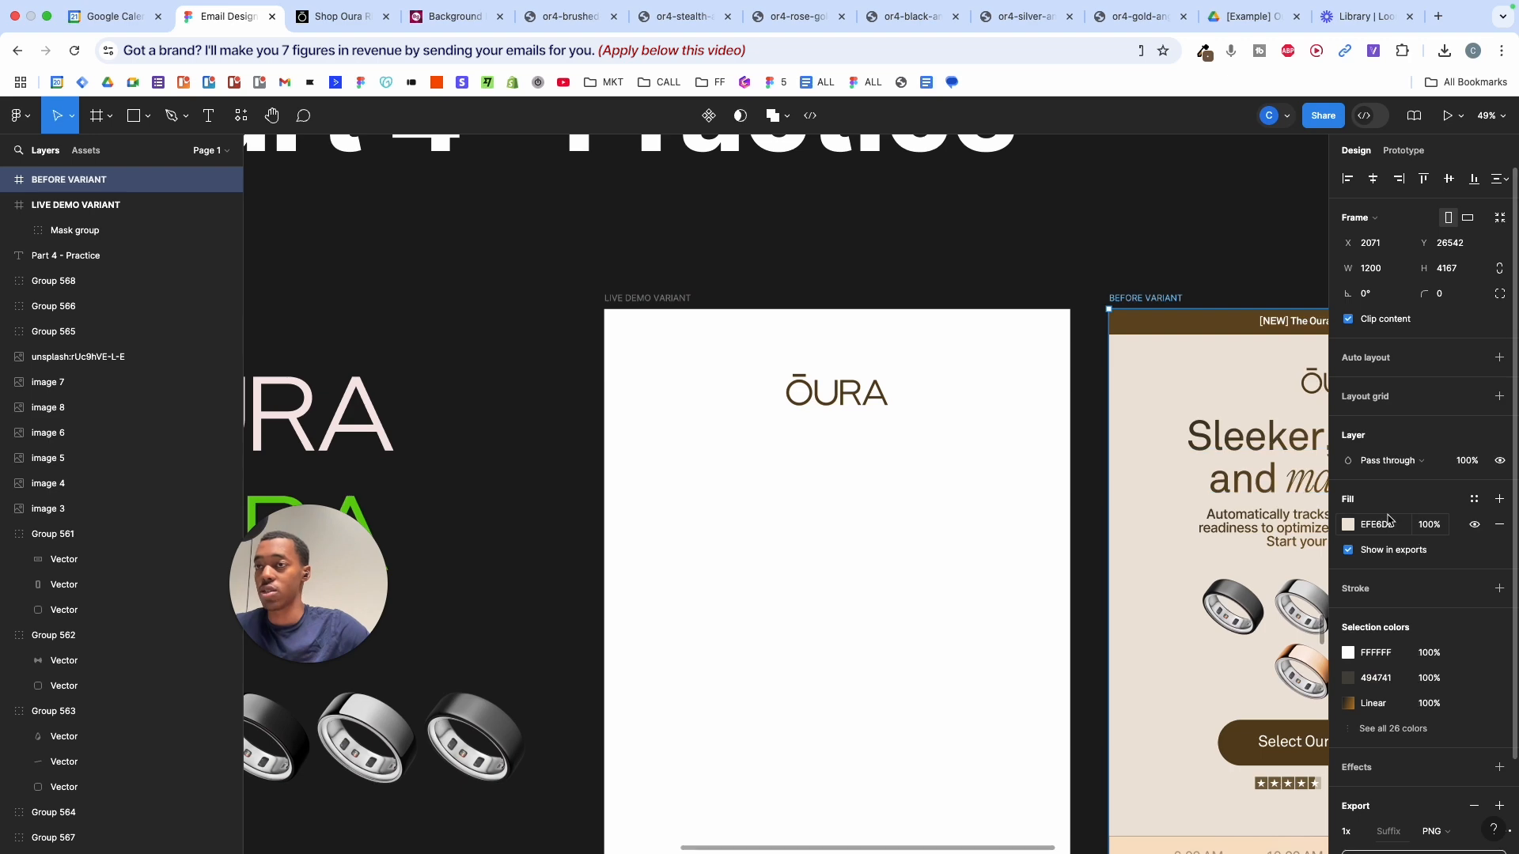
pyautogui.press('Escape')
pyautogui.press('Escape')
pyautogui.scroll(-5, 1119, 467)
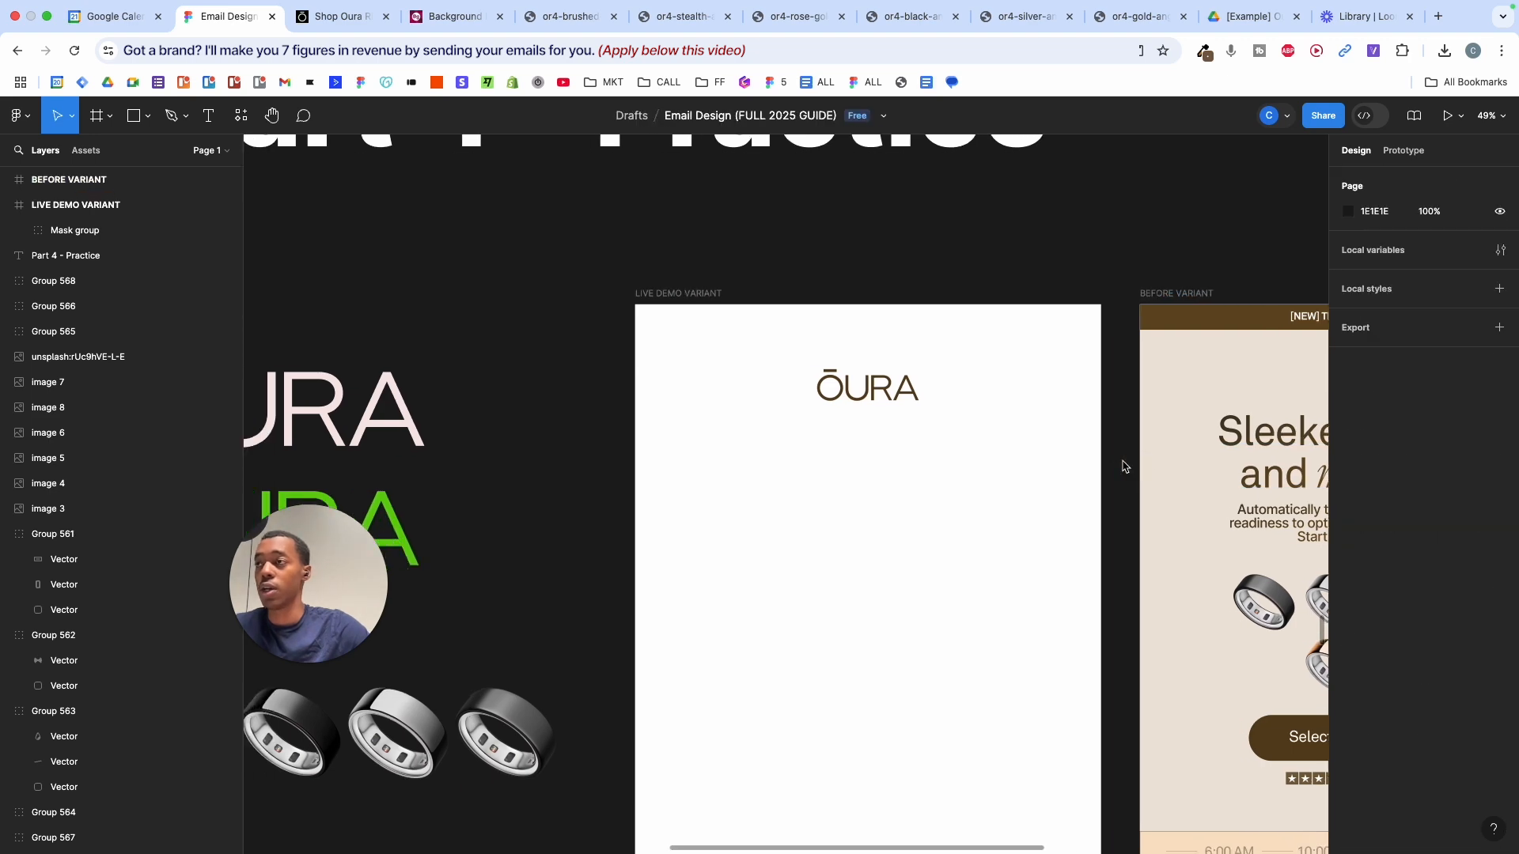
pyautogui.click(1070, 498)
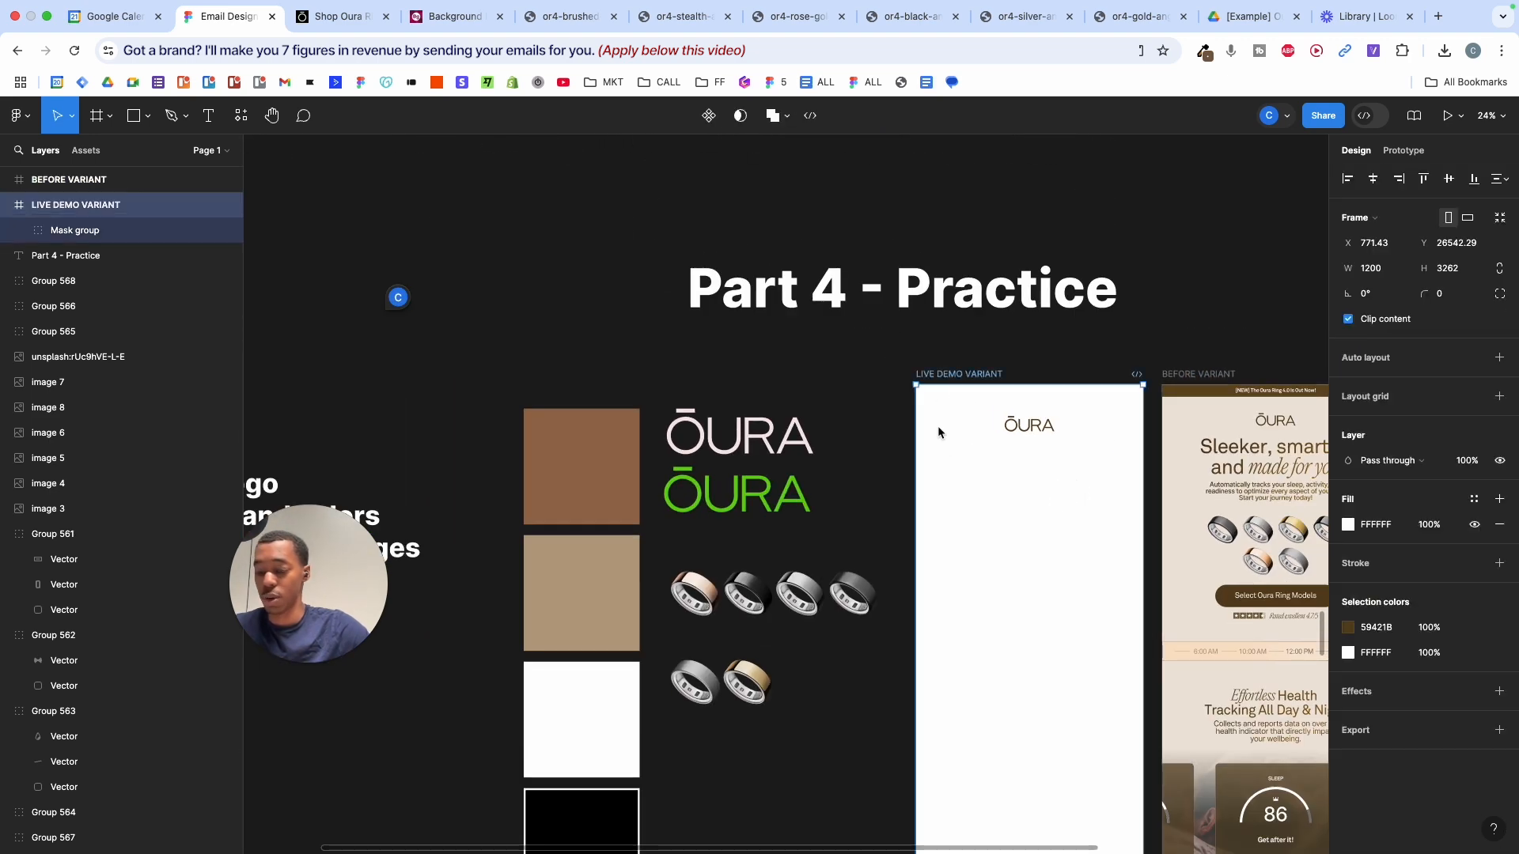
pyautogui.press('i')
pyautogui.click(1192, 477)
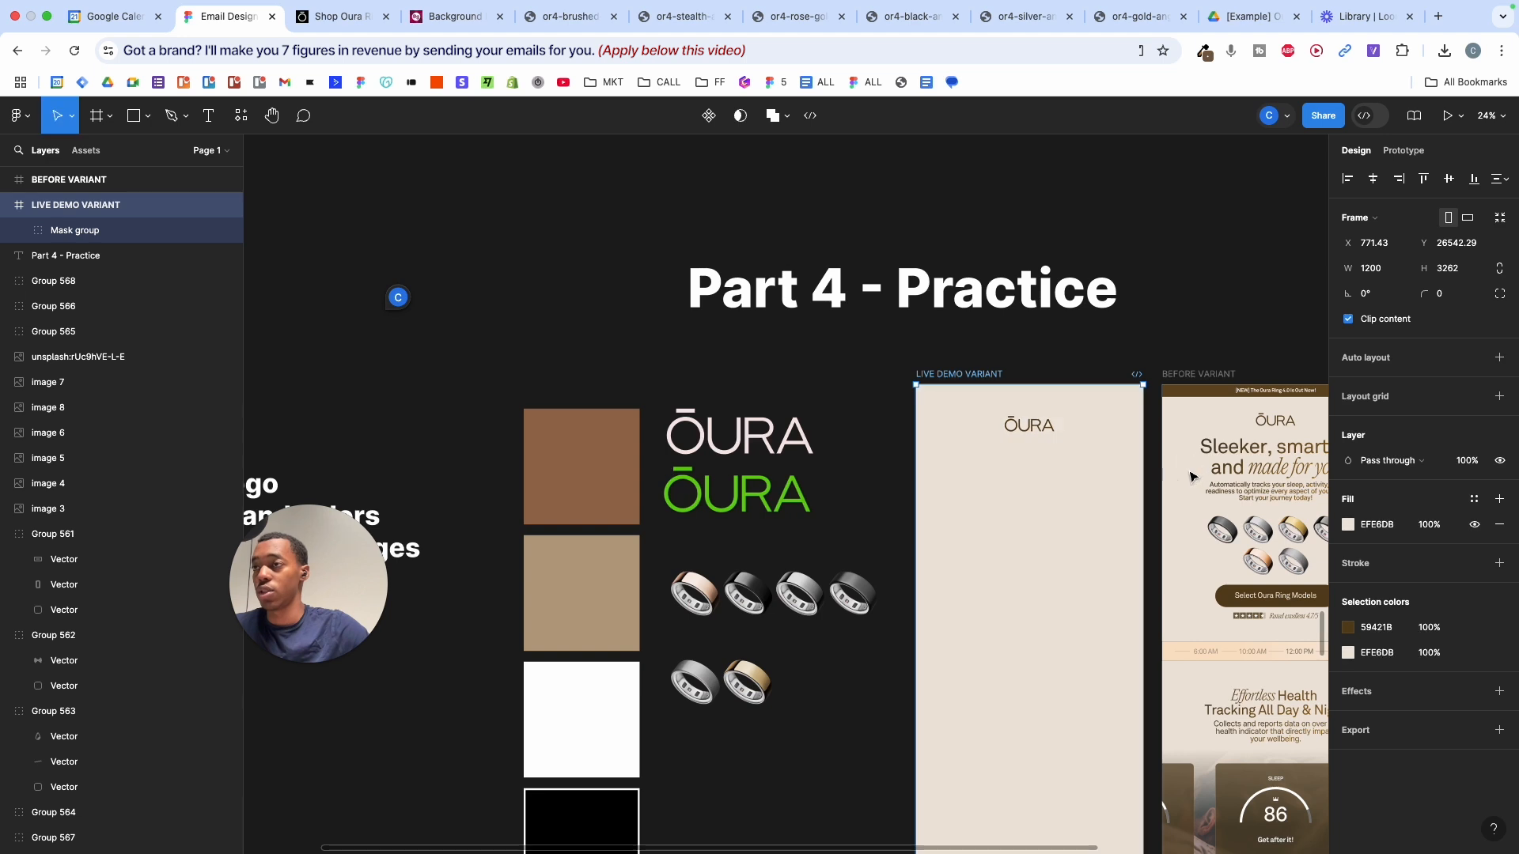
pyautogui.scroll(-5, 1176, 498)
pyautogui.hscroll(-2, 1176, 498)
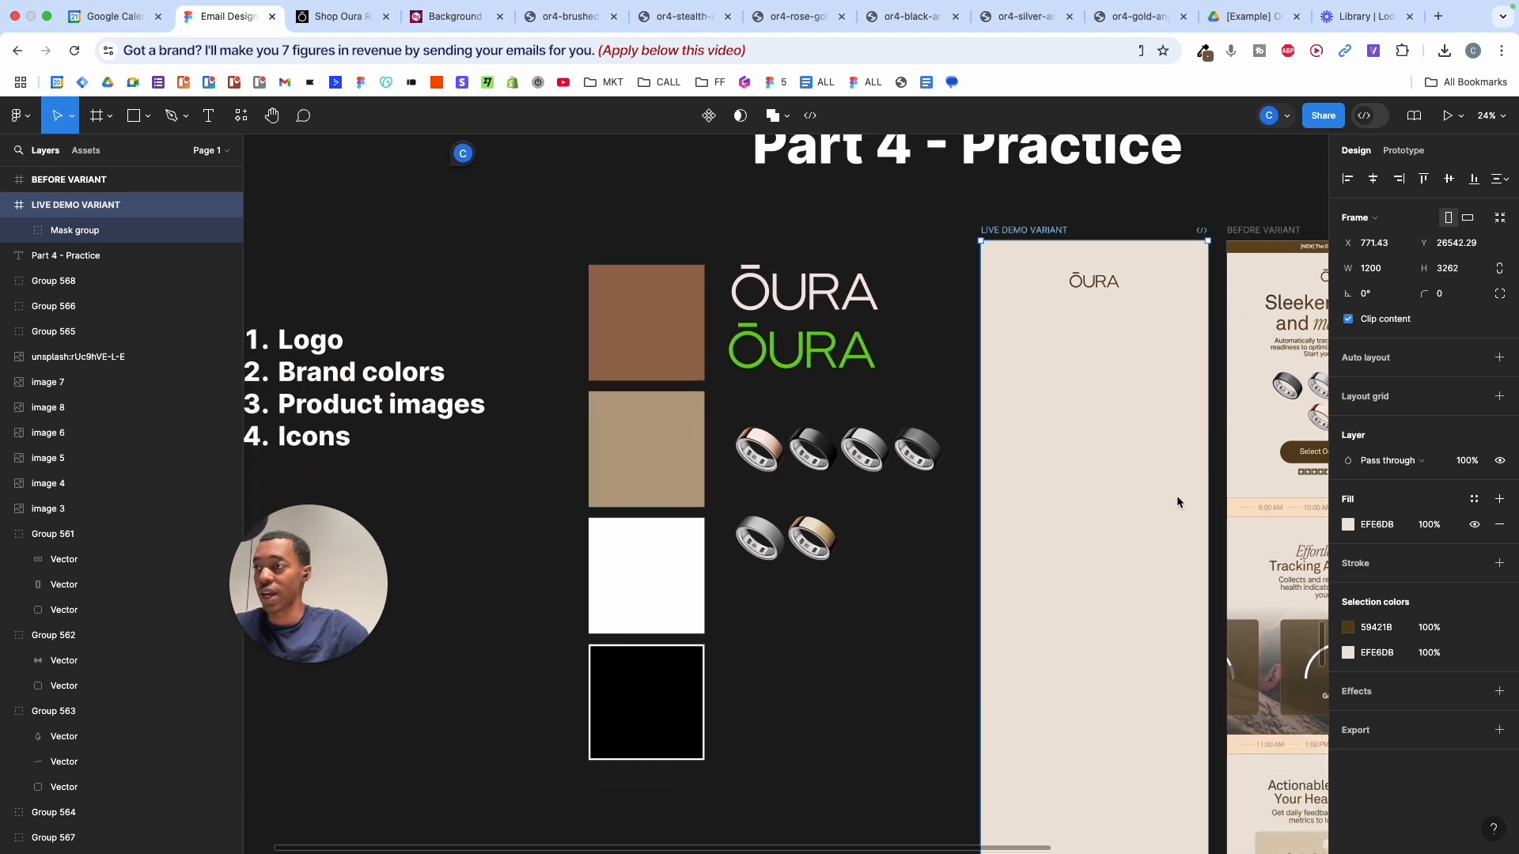
pyautogui.click(736, 479)
pyautogui.scroll(3, 752, 490)
pyautogui.hscroll(3, 753, 490)
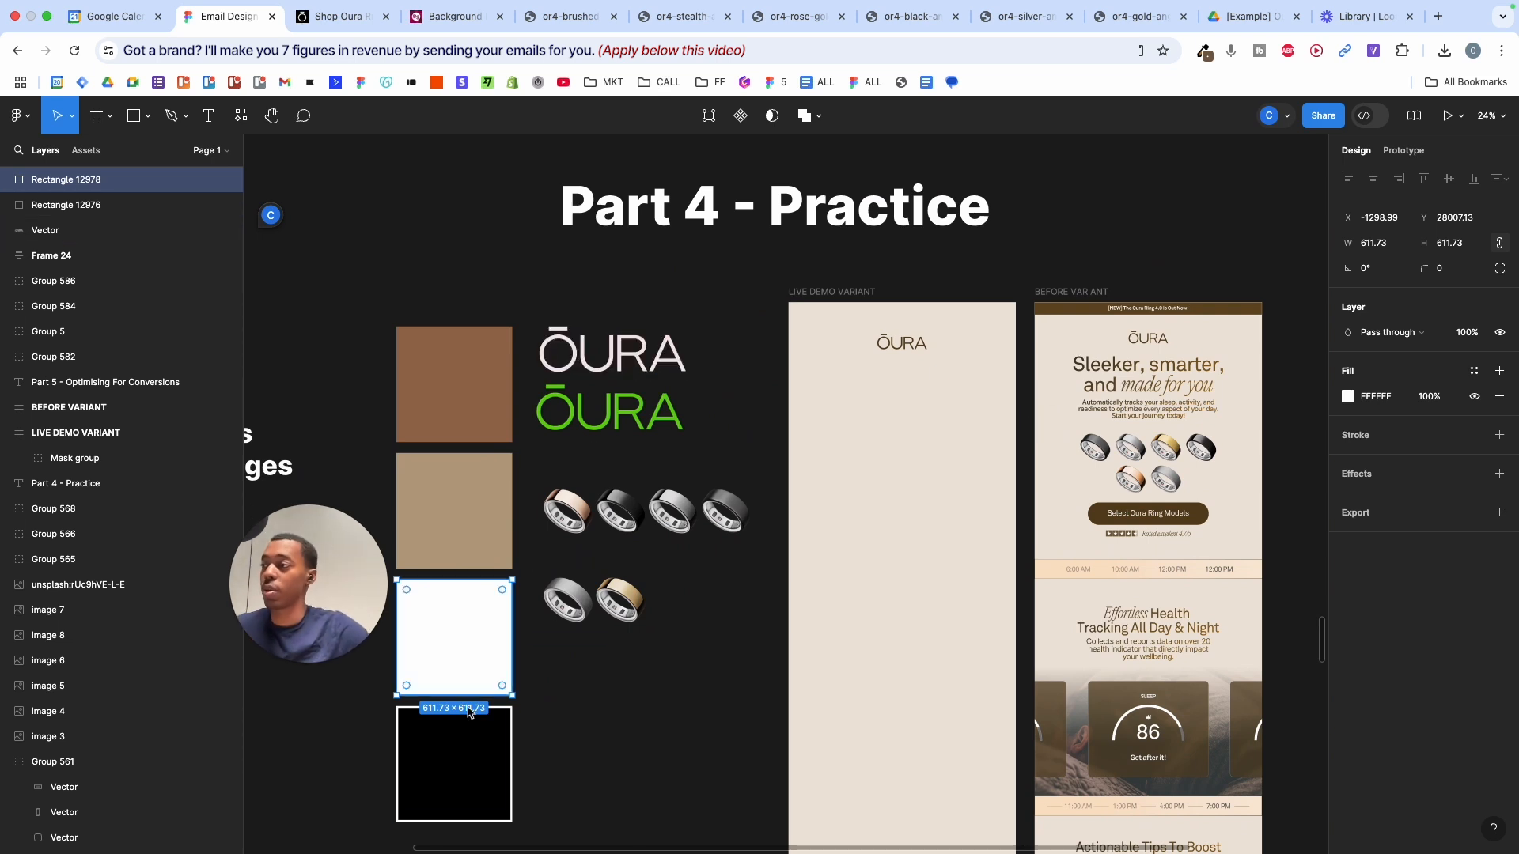
pyautogui.click(758, 341)
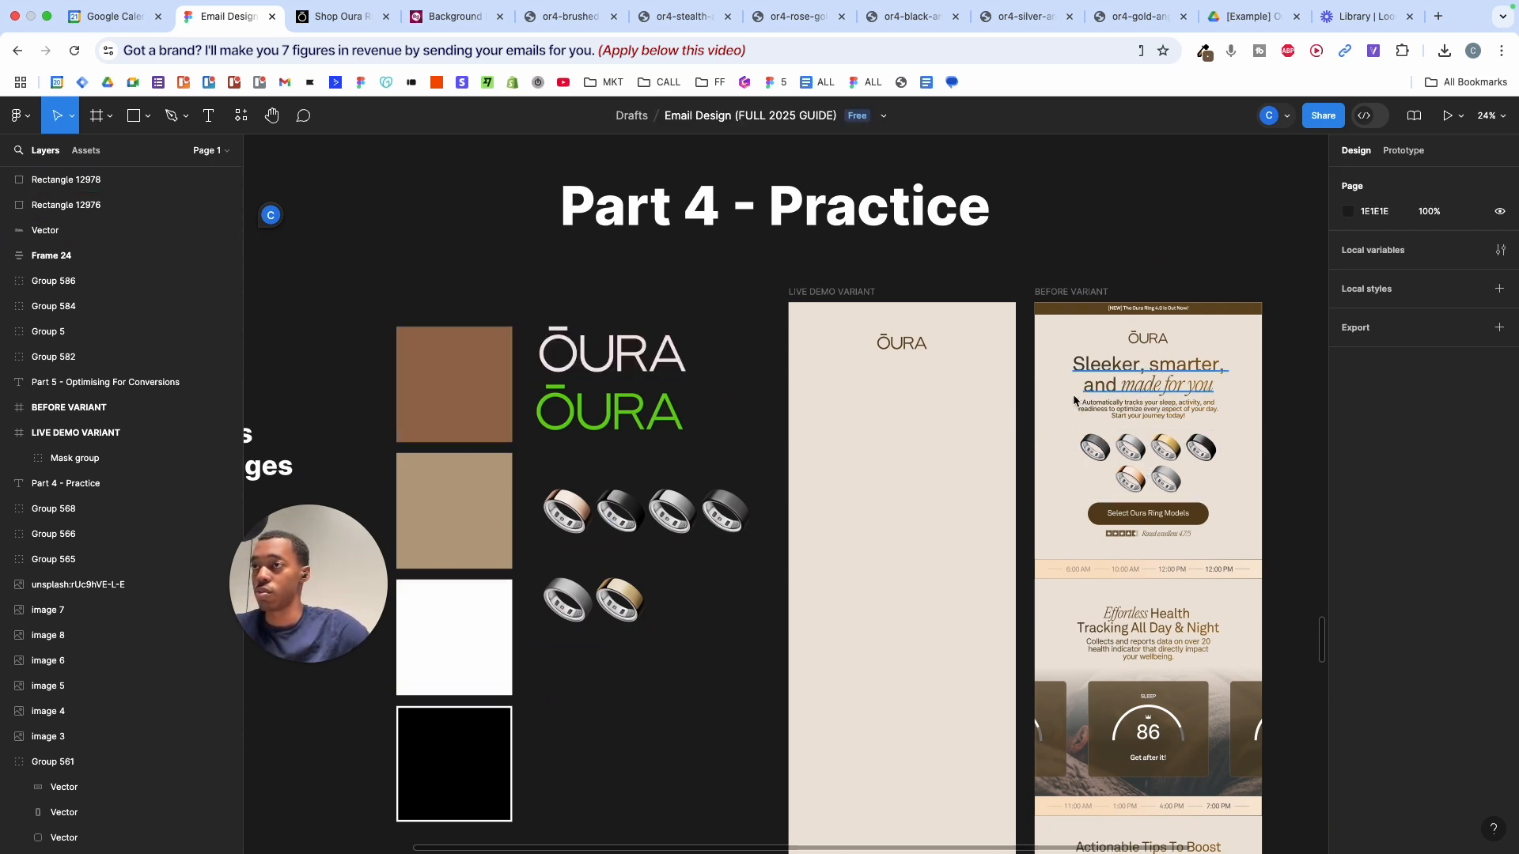
pyautogui.scroll(5, 943, 337)
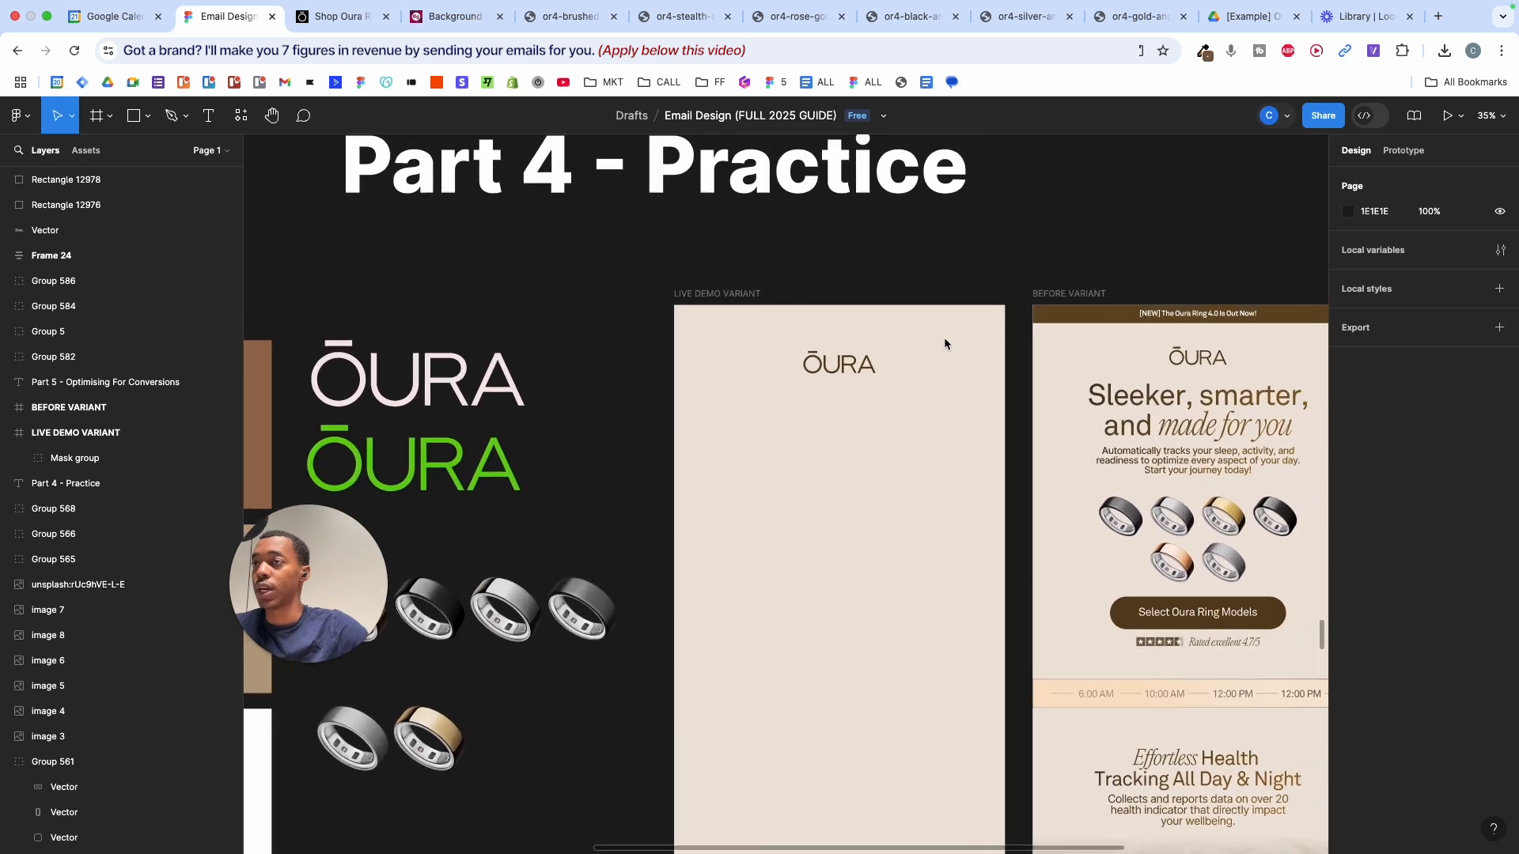
# - Inspect the BEFORE VARIANT's announcement bar and discard an empty text box in the live demo
pyautogui.click(1106, 362)
pyautogui.scroll(8, 1100, 360)
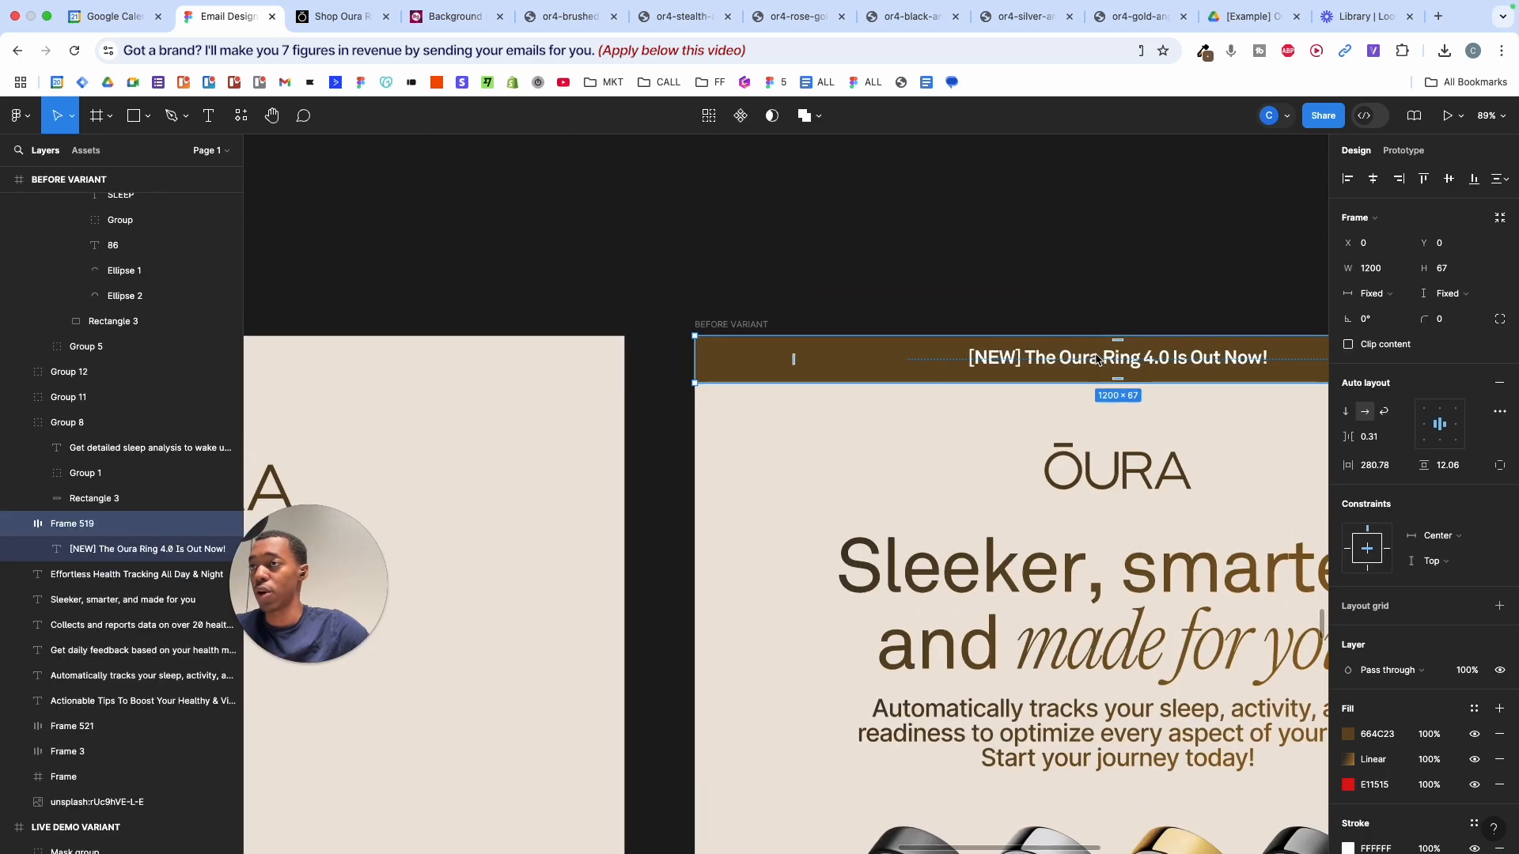
pyautogui.scroll(-8, 1096, 360)
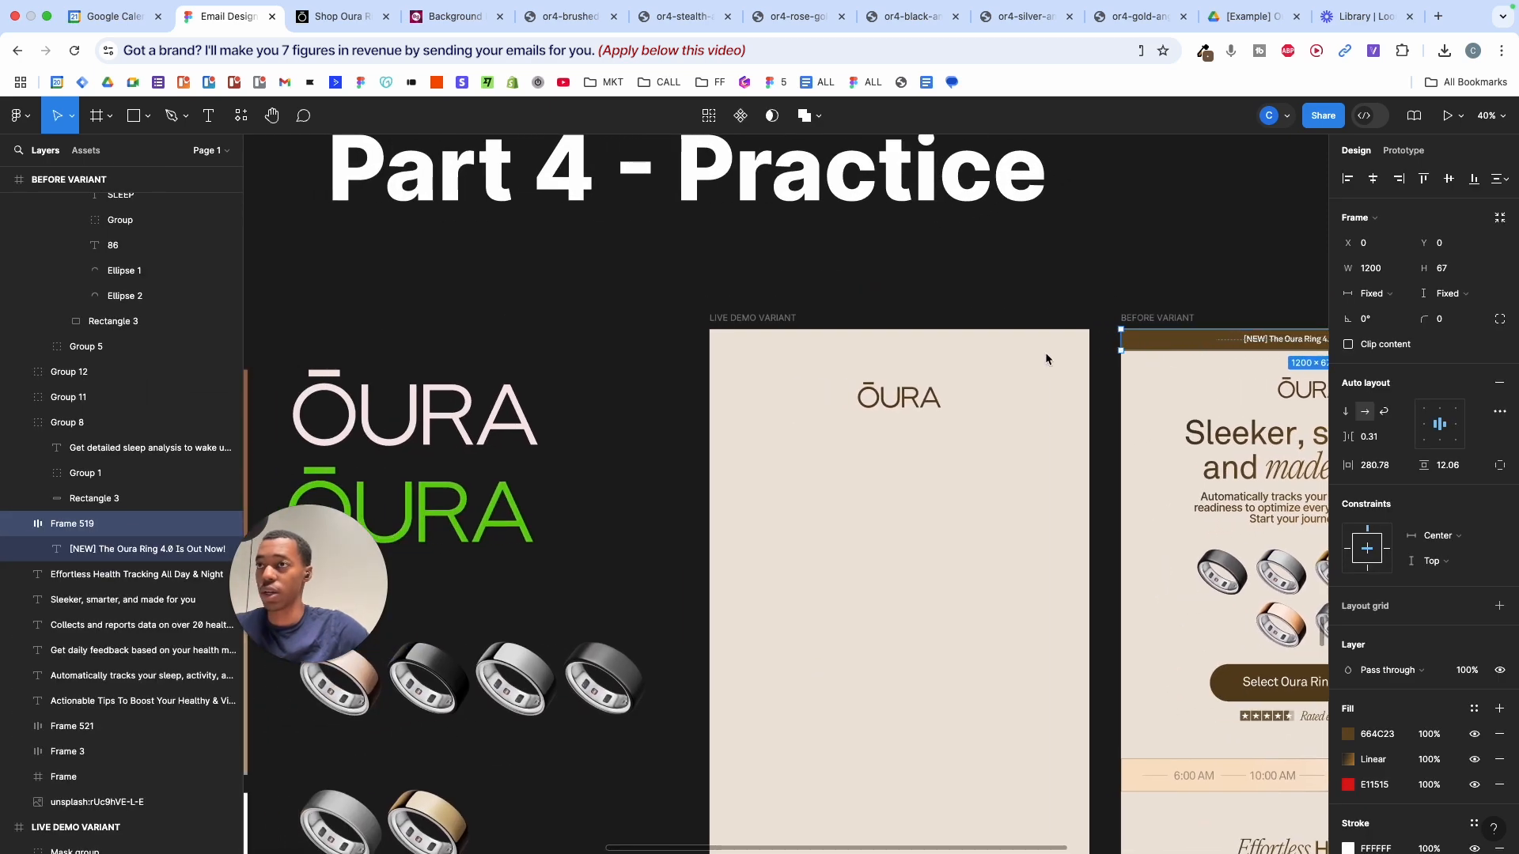
pyautogui.press('t')
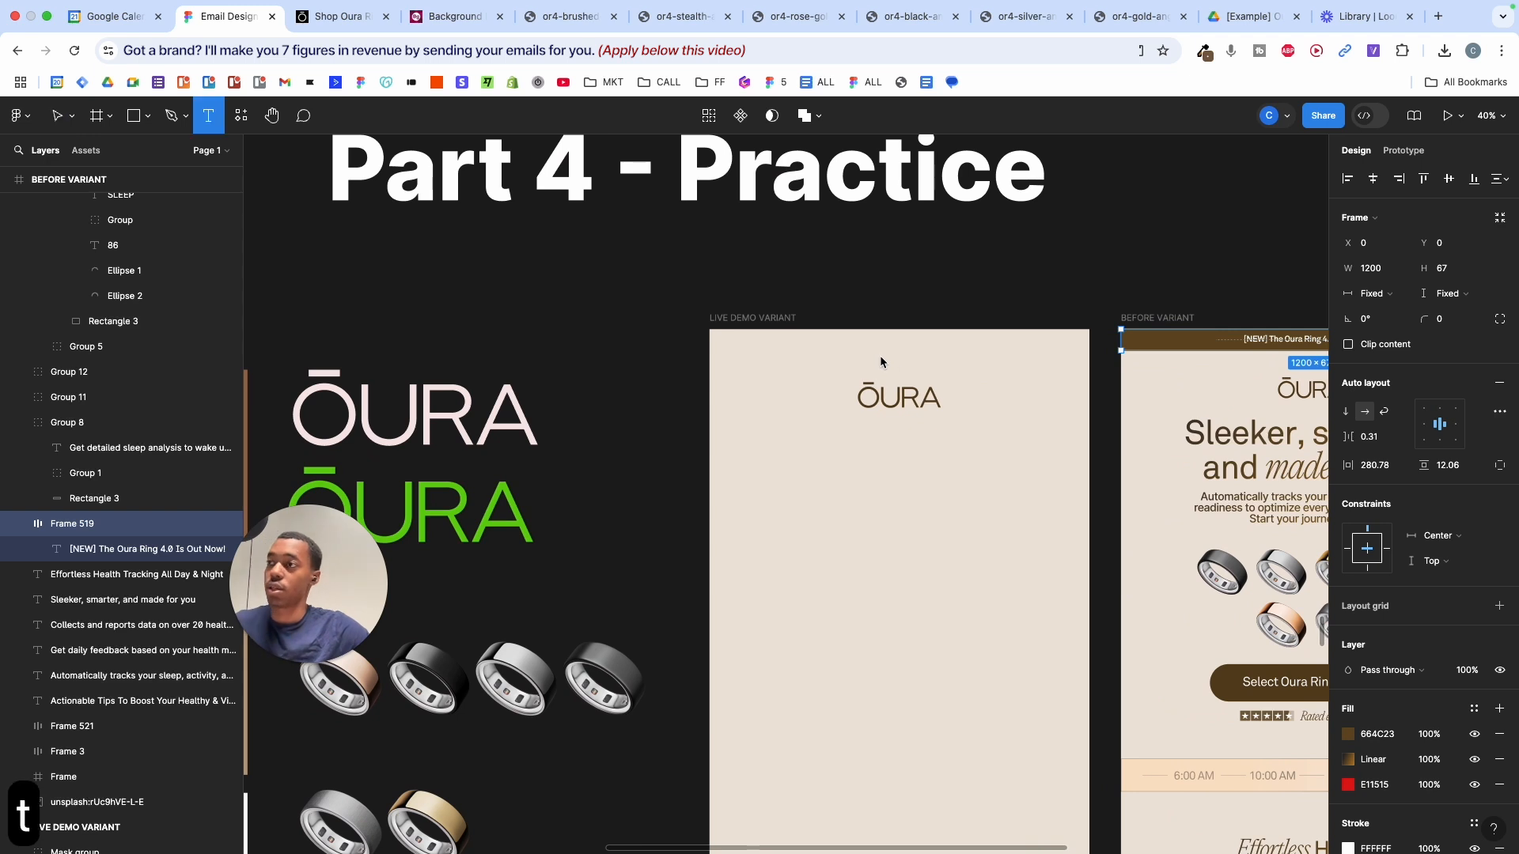
pyautogui.click(880, 355)
pyautogui.click(837, 463)
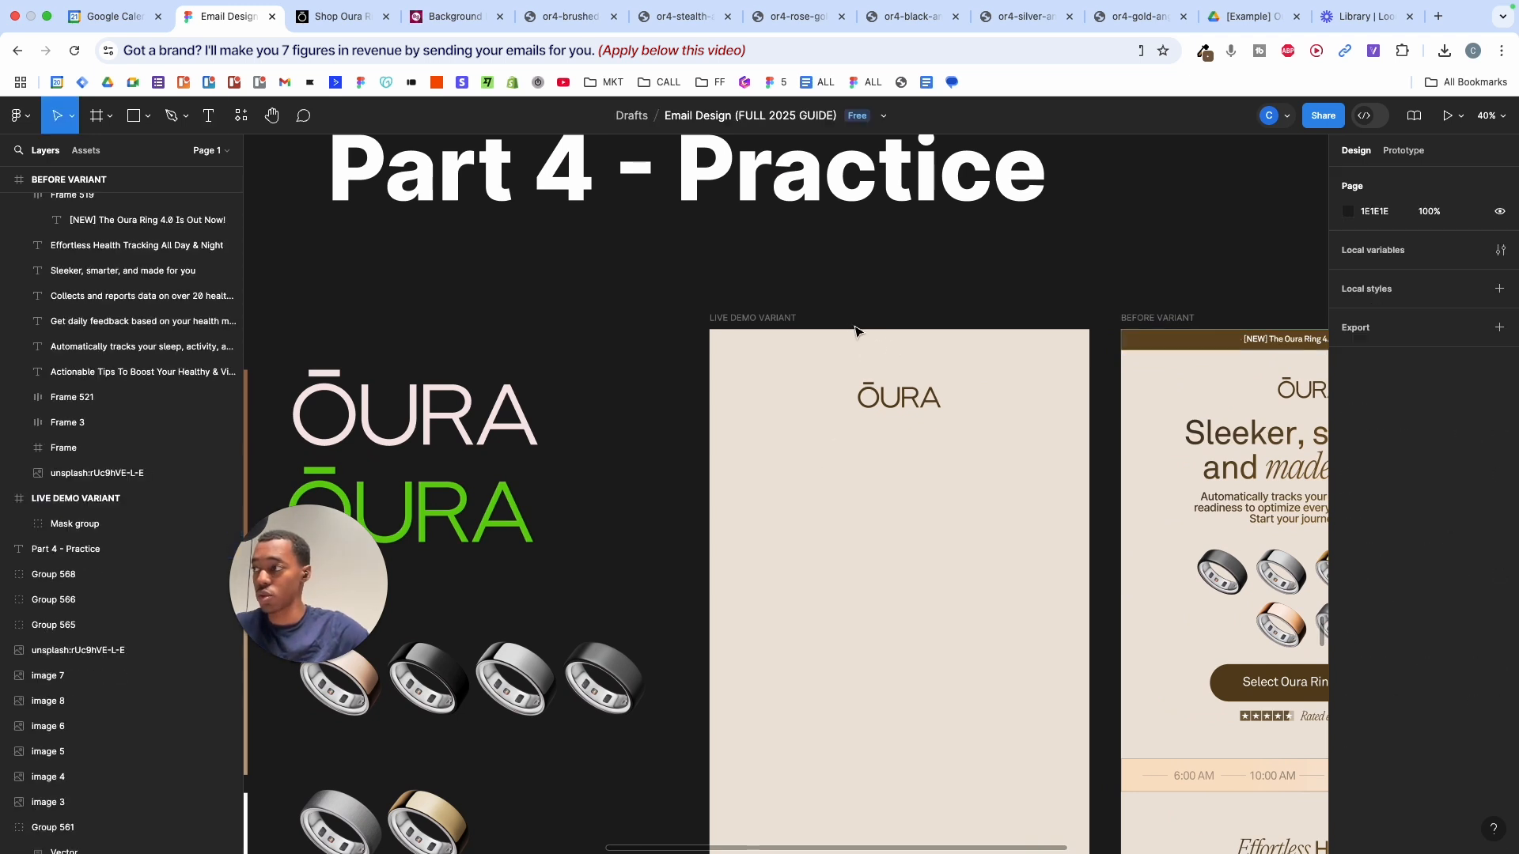
# - Add the text '[NEW] The Oura Ring 4.0 Is Out Now' above the logo and centre it horizontally
pyautogui.press('t')
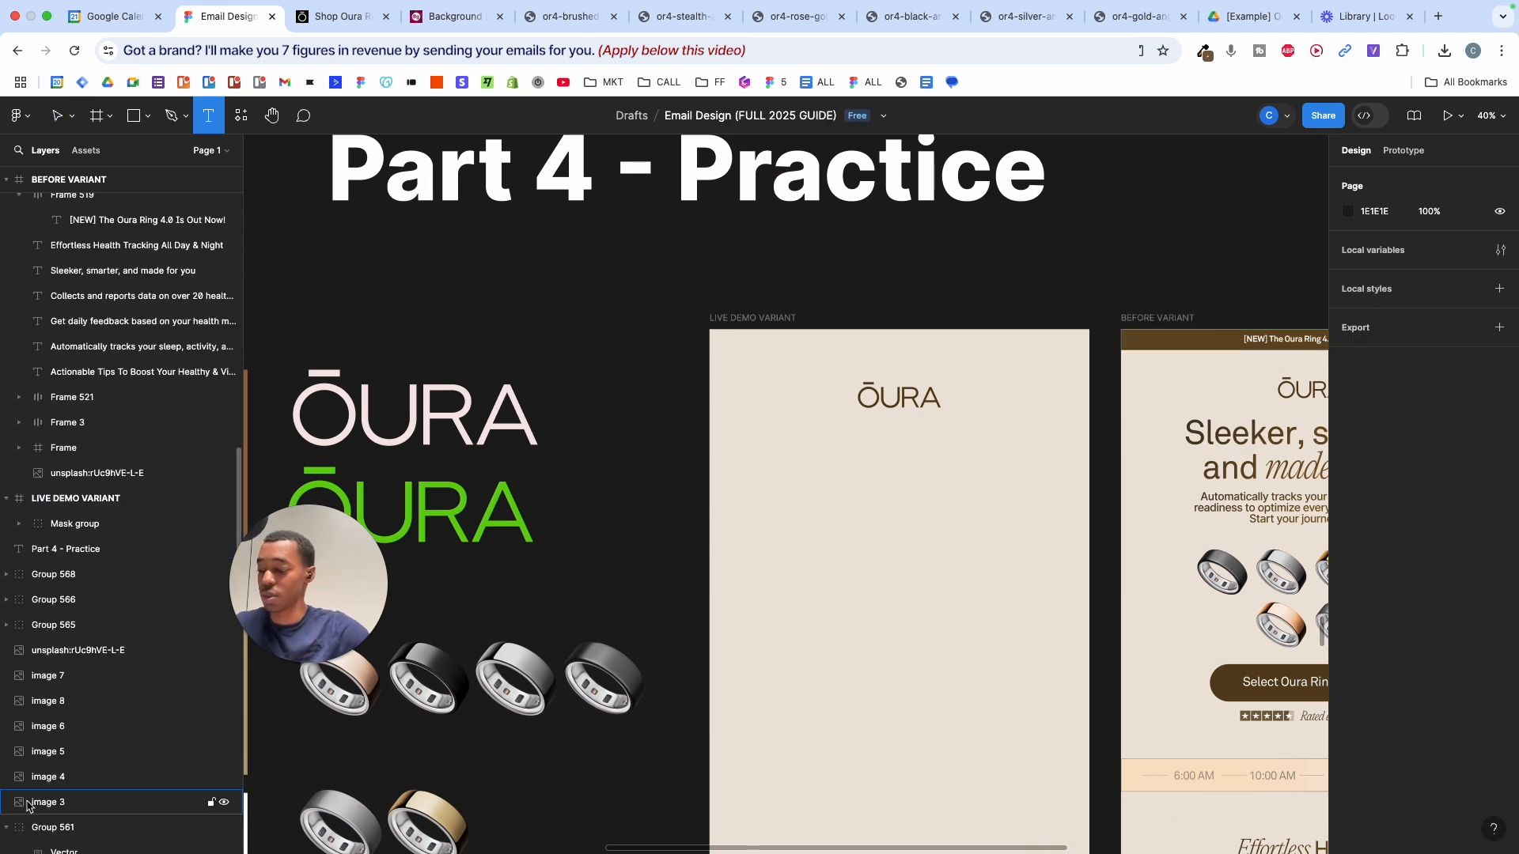
pyautogui.press('t')
pyautogui.press('t')
pyautogui.press('t')
pyautogui.press('t')
pyautogui.press('t')
pyautogui.press('t')
pyautogui.press('t')
pyautogui.press('t')
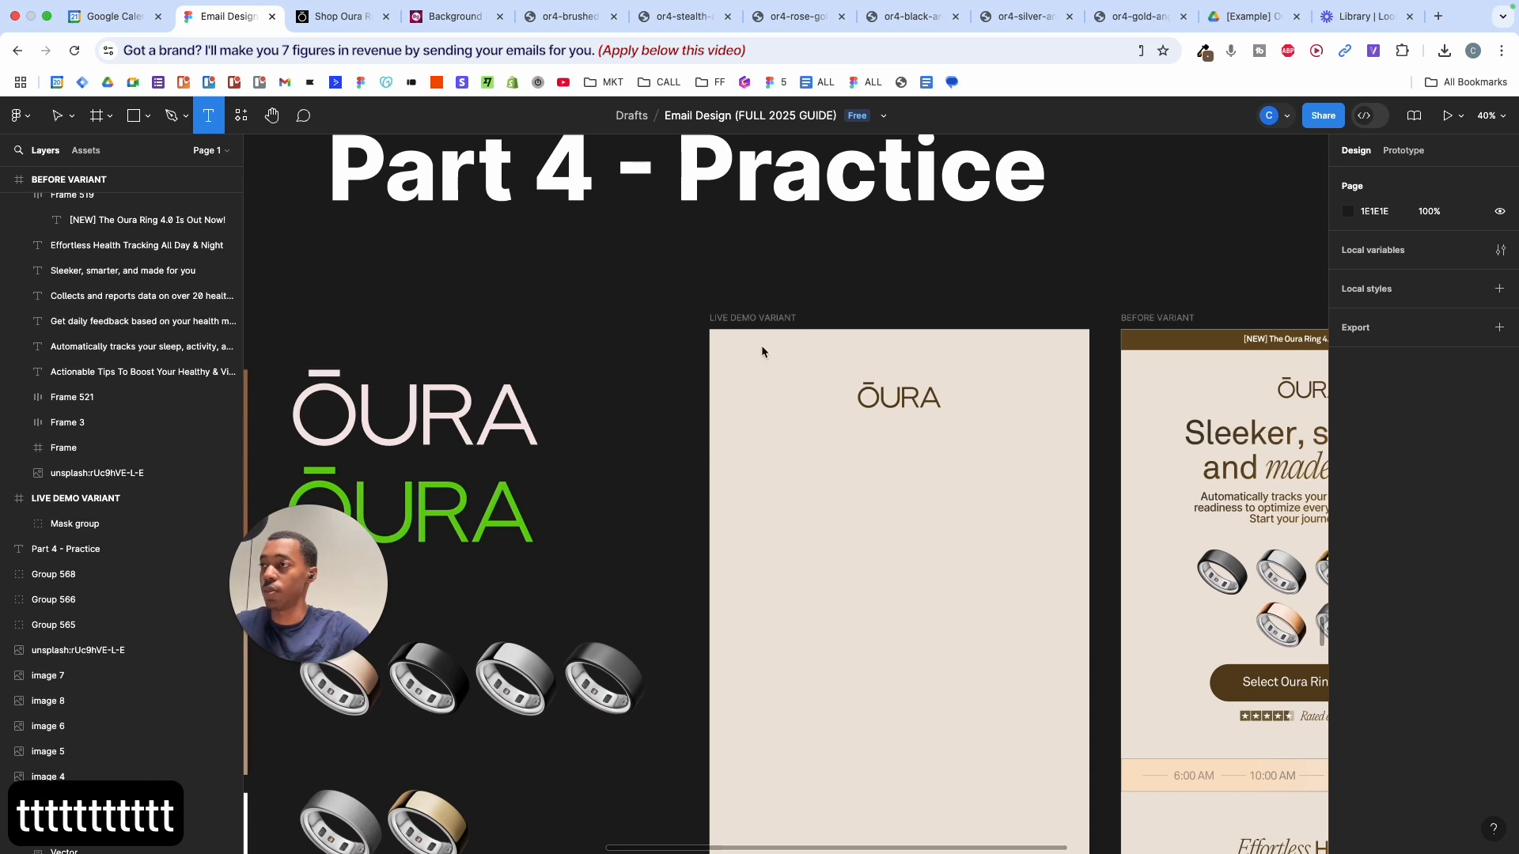
pyautogui.click(889, 342)
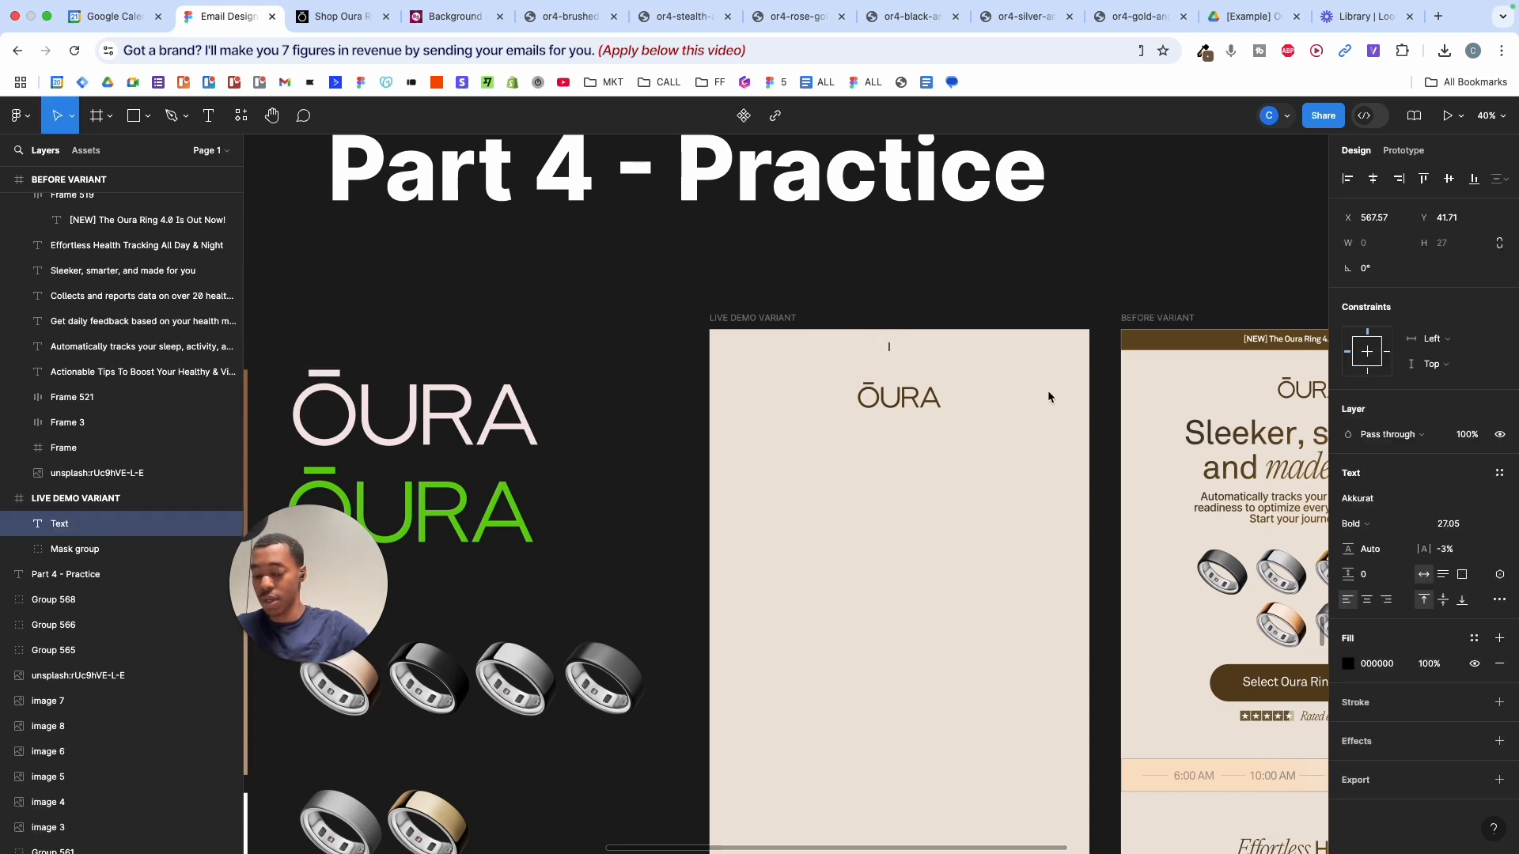
pyautogui.write(']')
pyautogui.press('BackSpace')
pyautogui.write('[]')
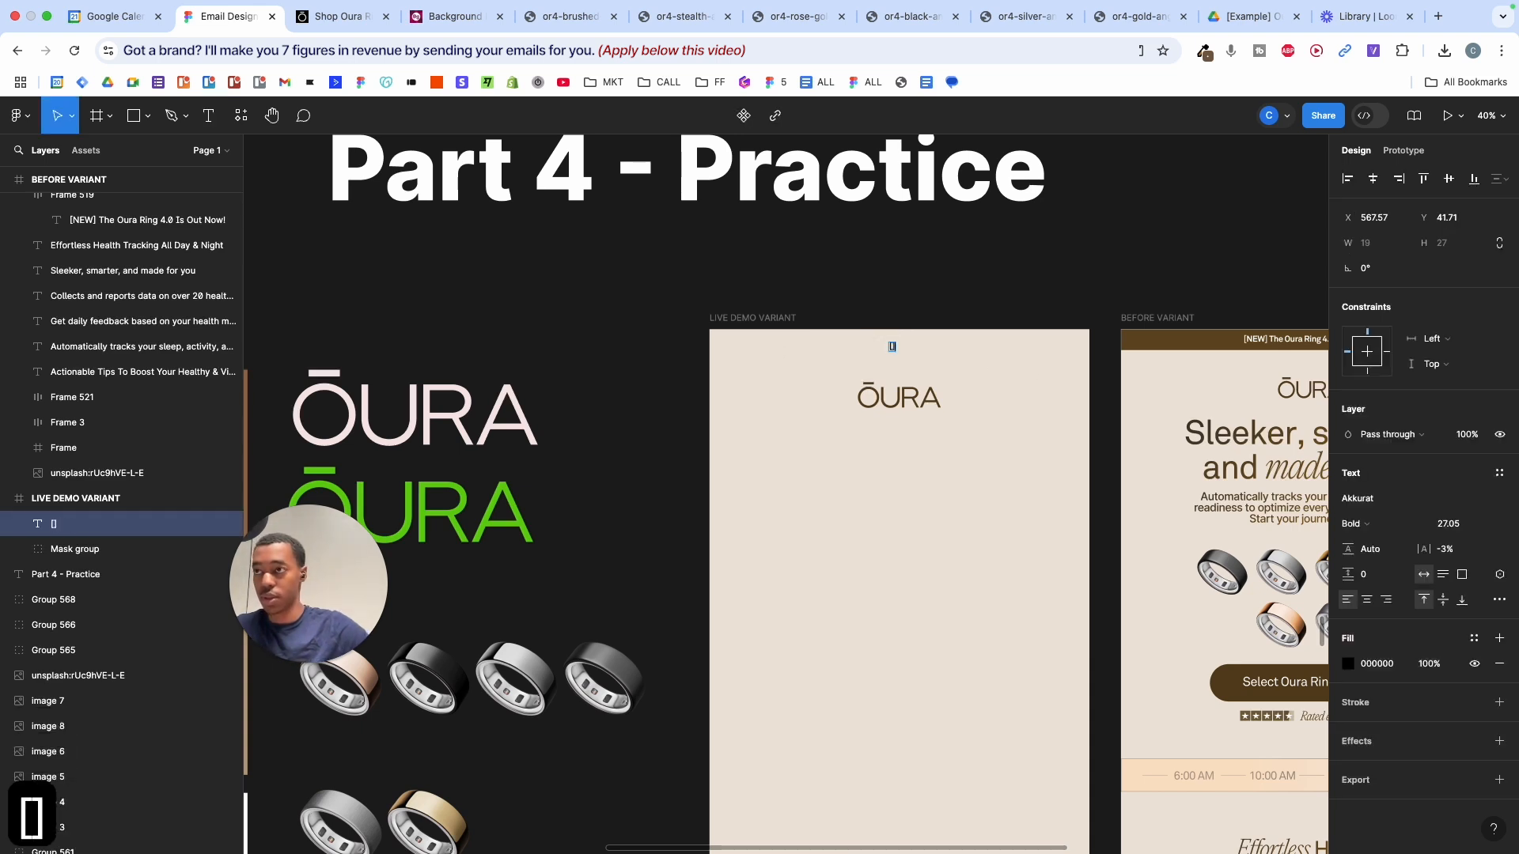
pyautogui.write('NEW')
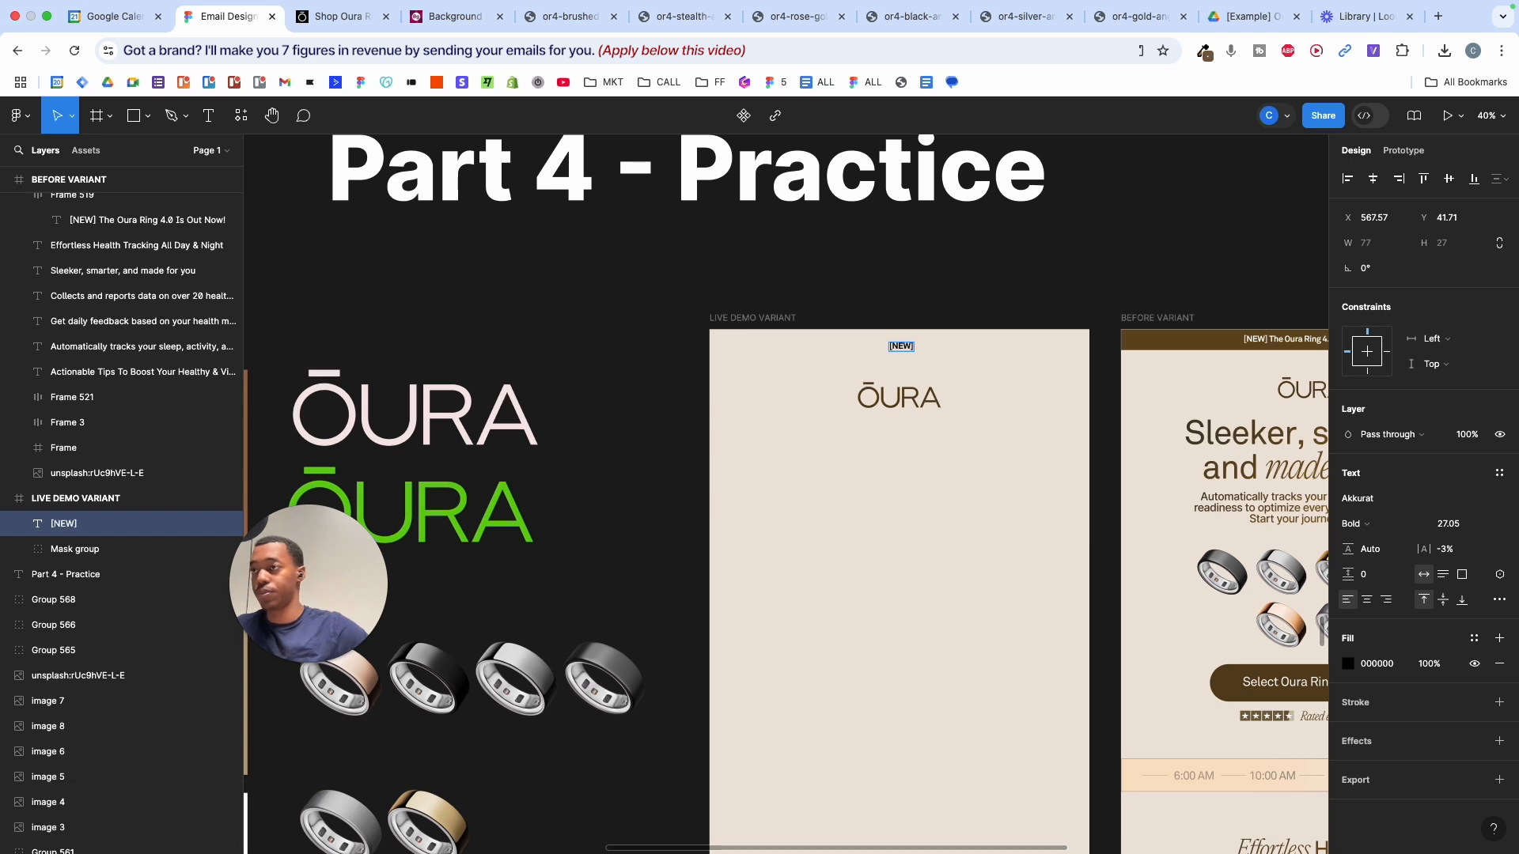
pyautogui.scroll(5, 1051, 401)
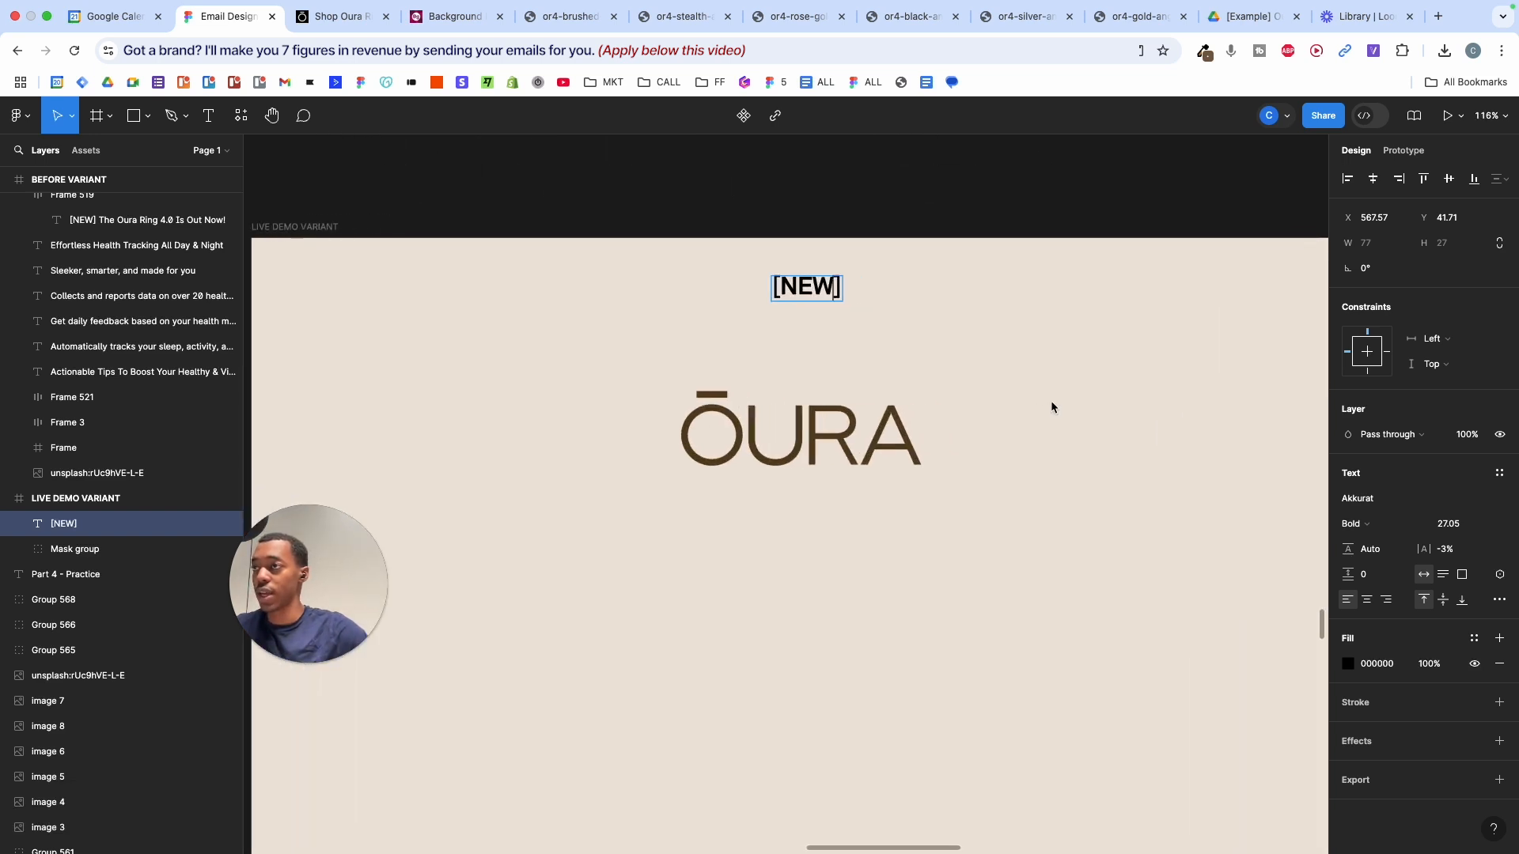
pyautogui.write('The')
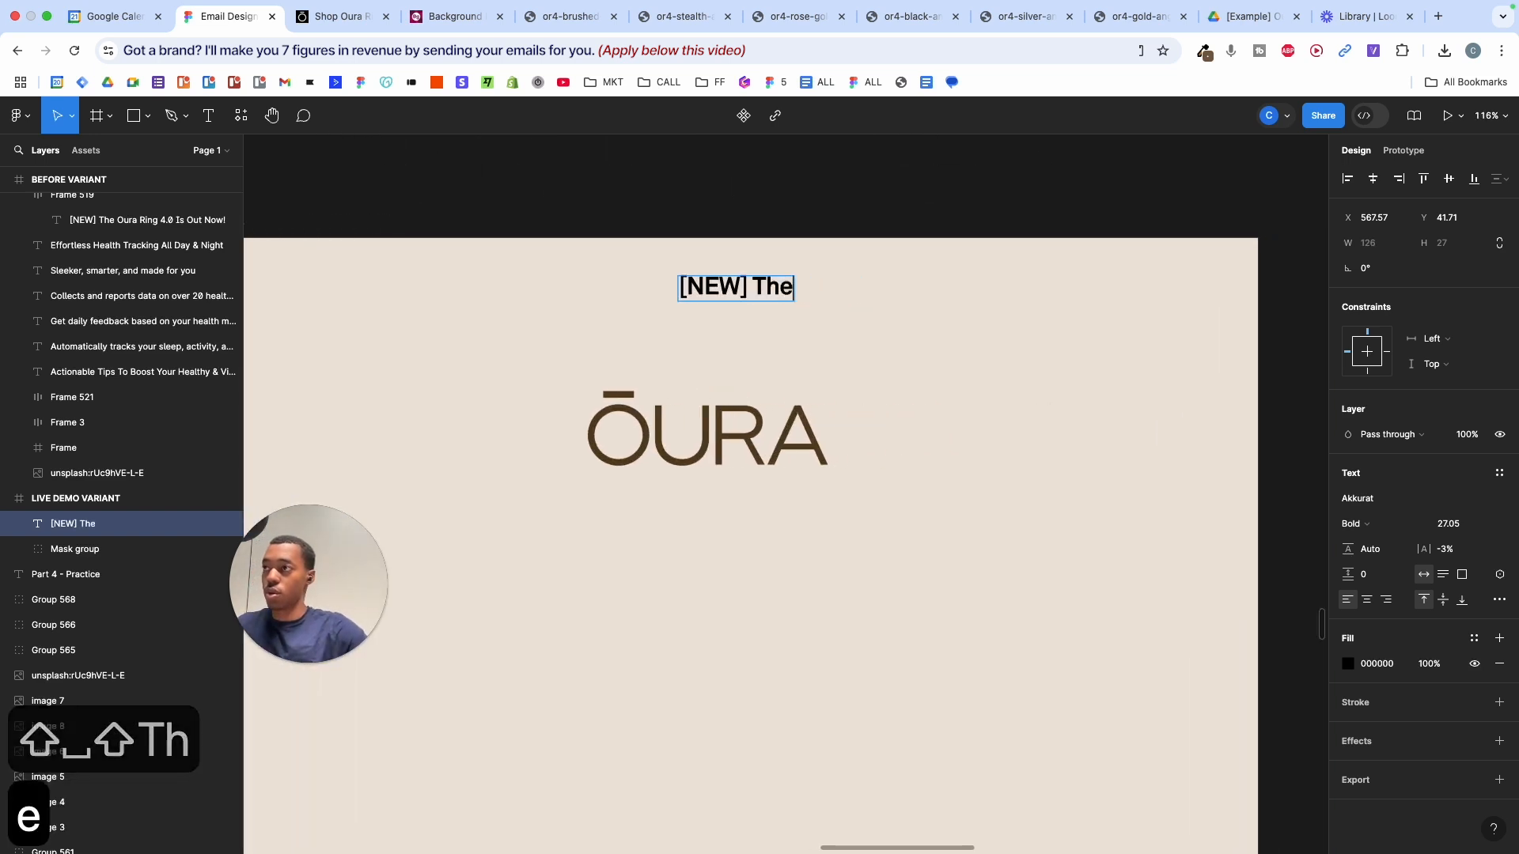
pyautogui.write(' Oura Ring ')
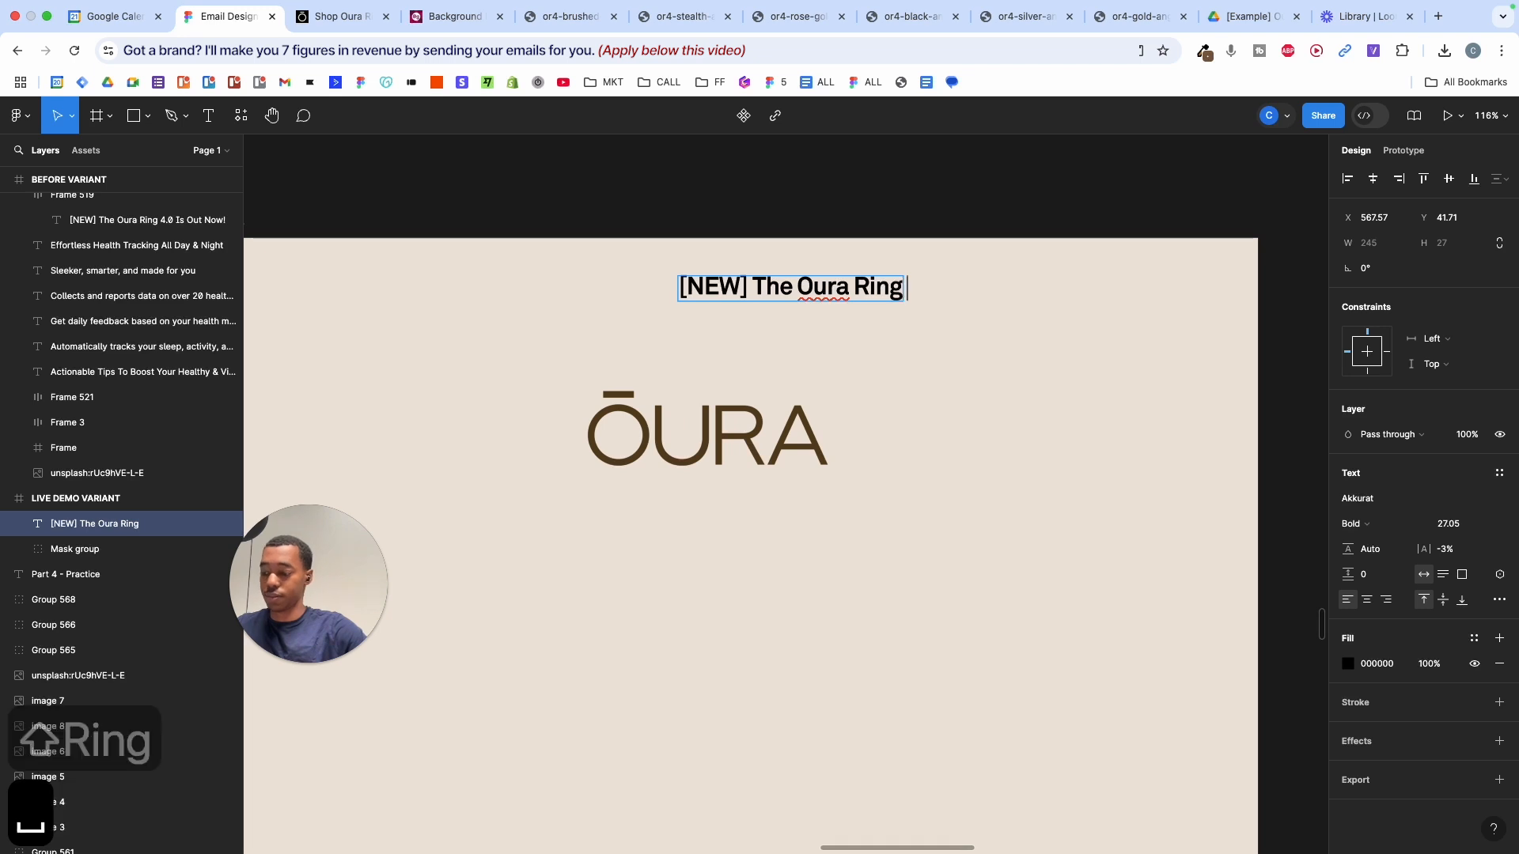
pyautogui.write('4.0 Is O')
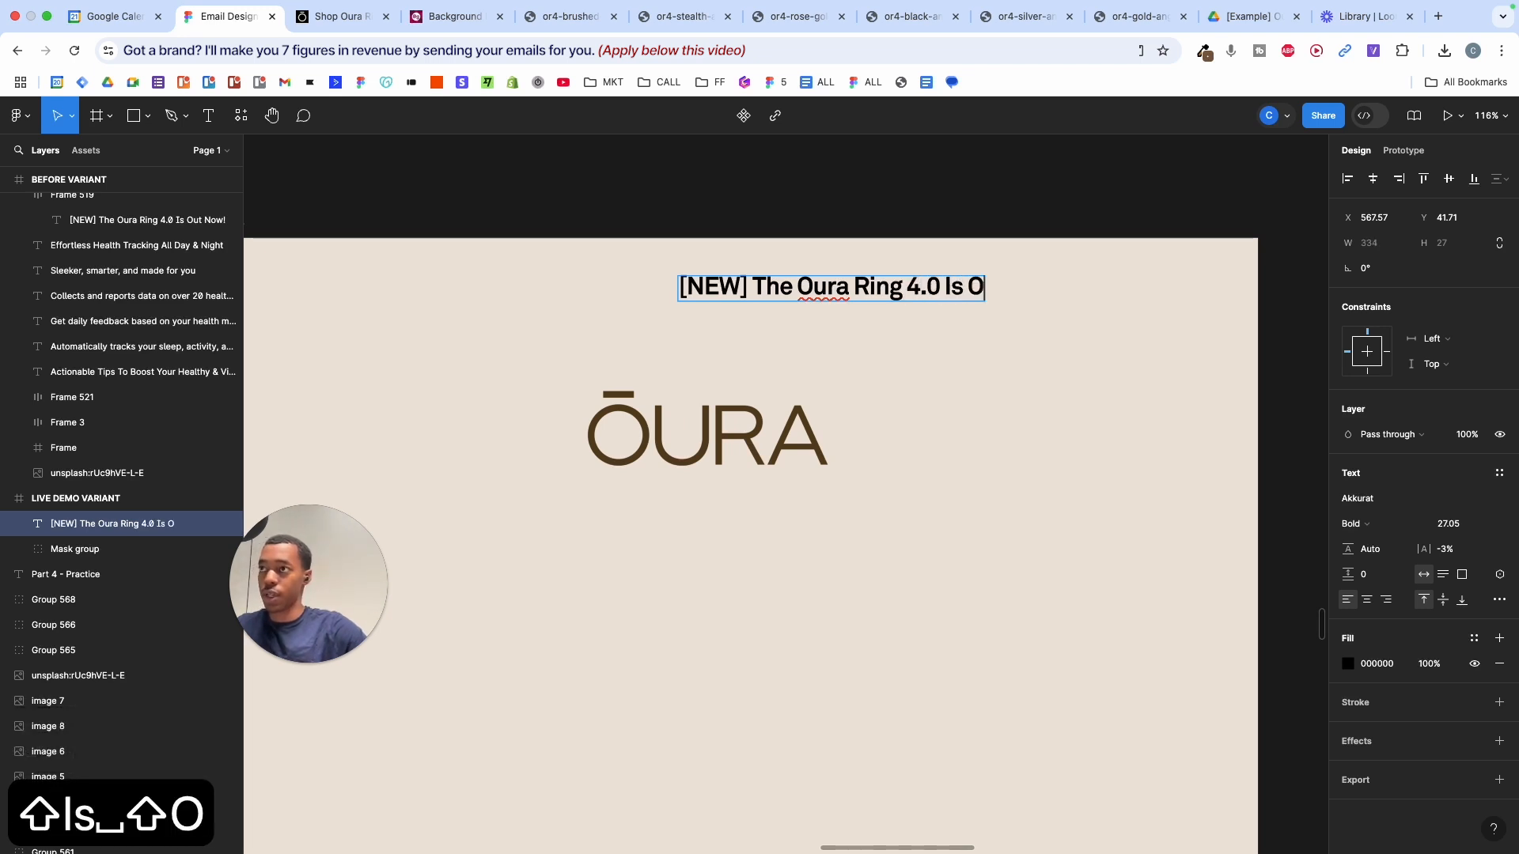
pyautogui.write('ut Now')
pyautogui.press('Escape')
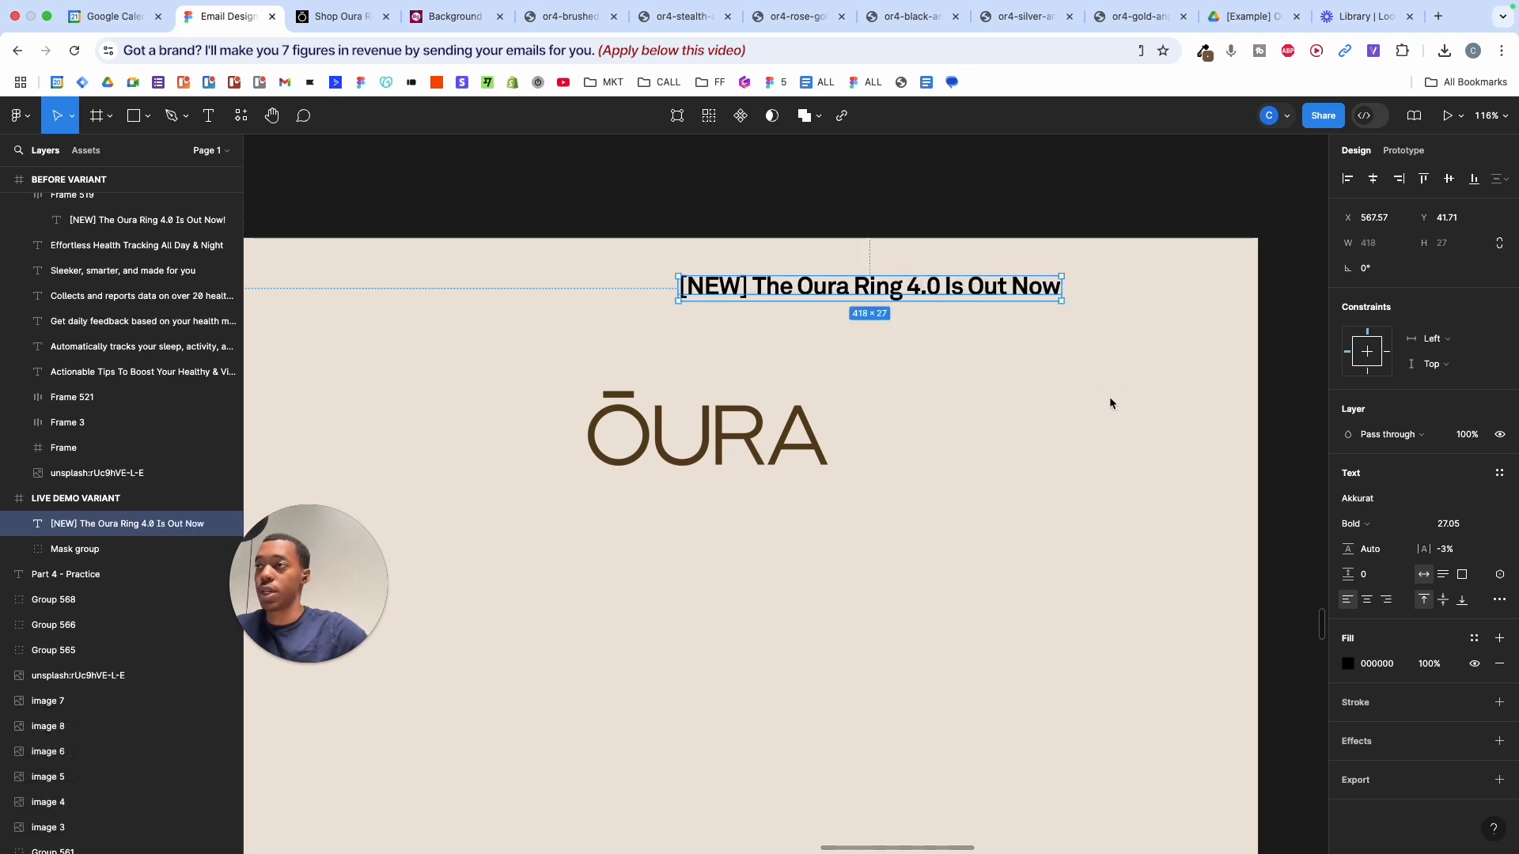
pyautogui.hotkey('alt', 'h')
pyautogui.scroll(-3, 1109, 398)
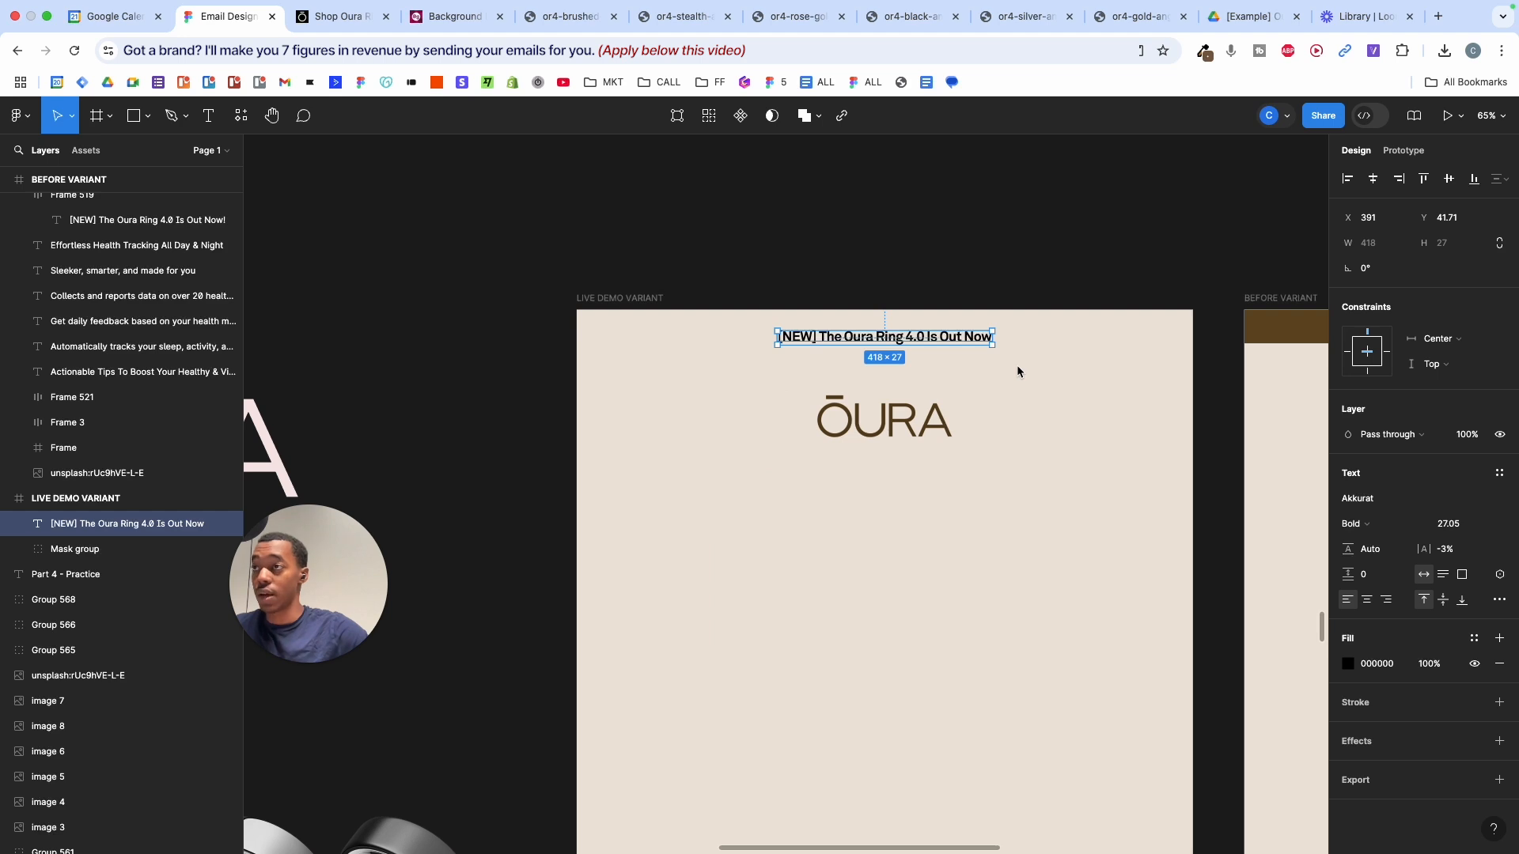
# - Undo the Alt+H centring and centre the headline horizontally with Align horizontal centers
pyautogui.scroll(3, 1018, 372)
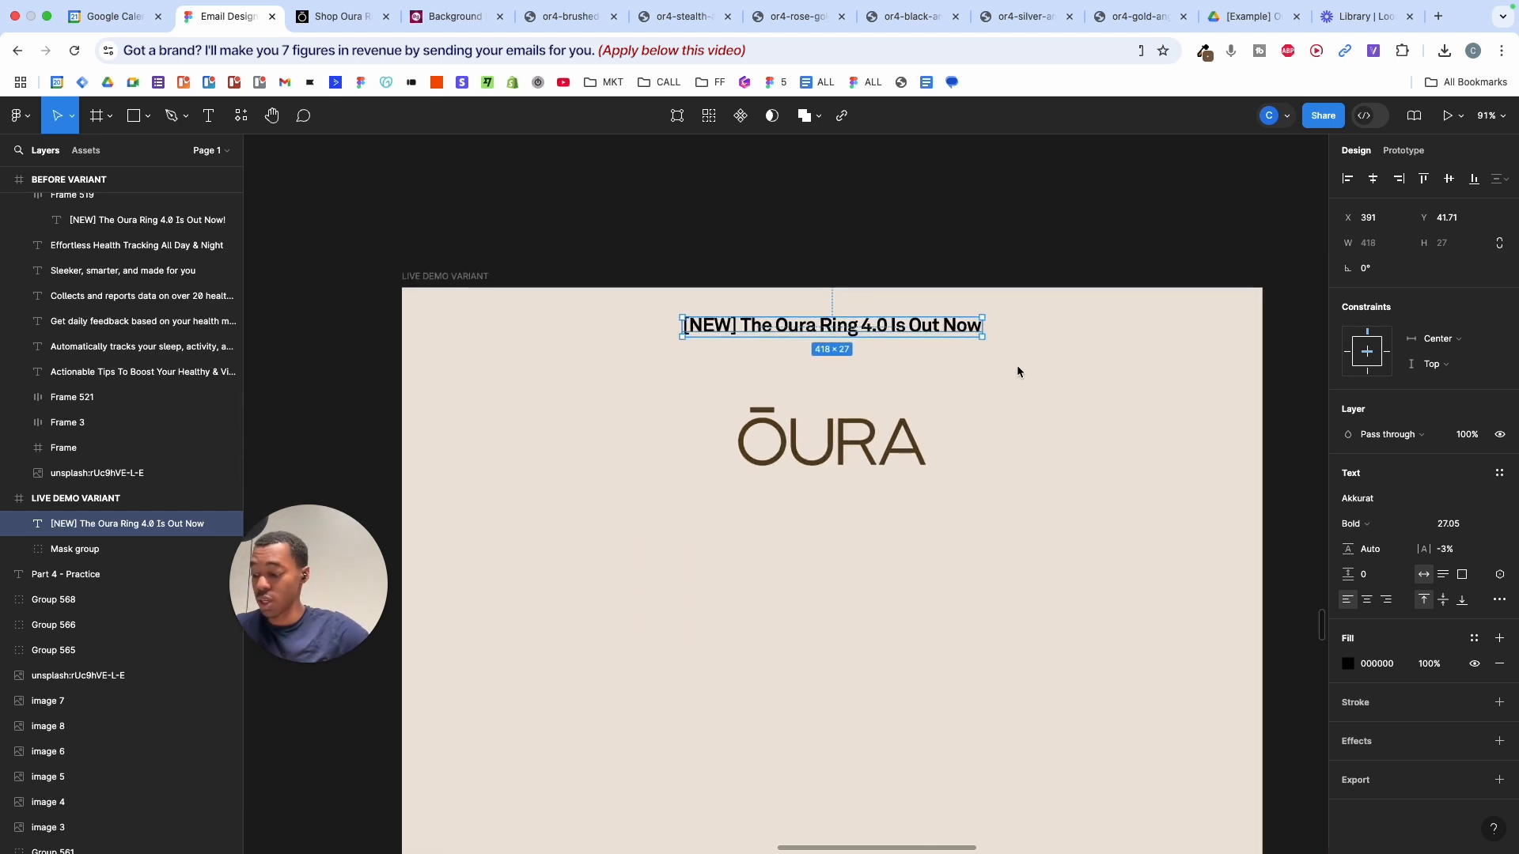
pyautogui.press('super+z')
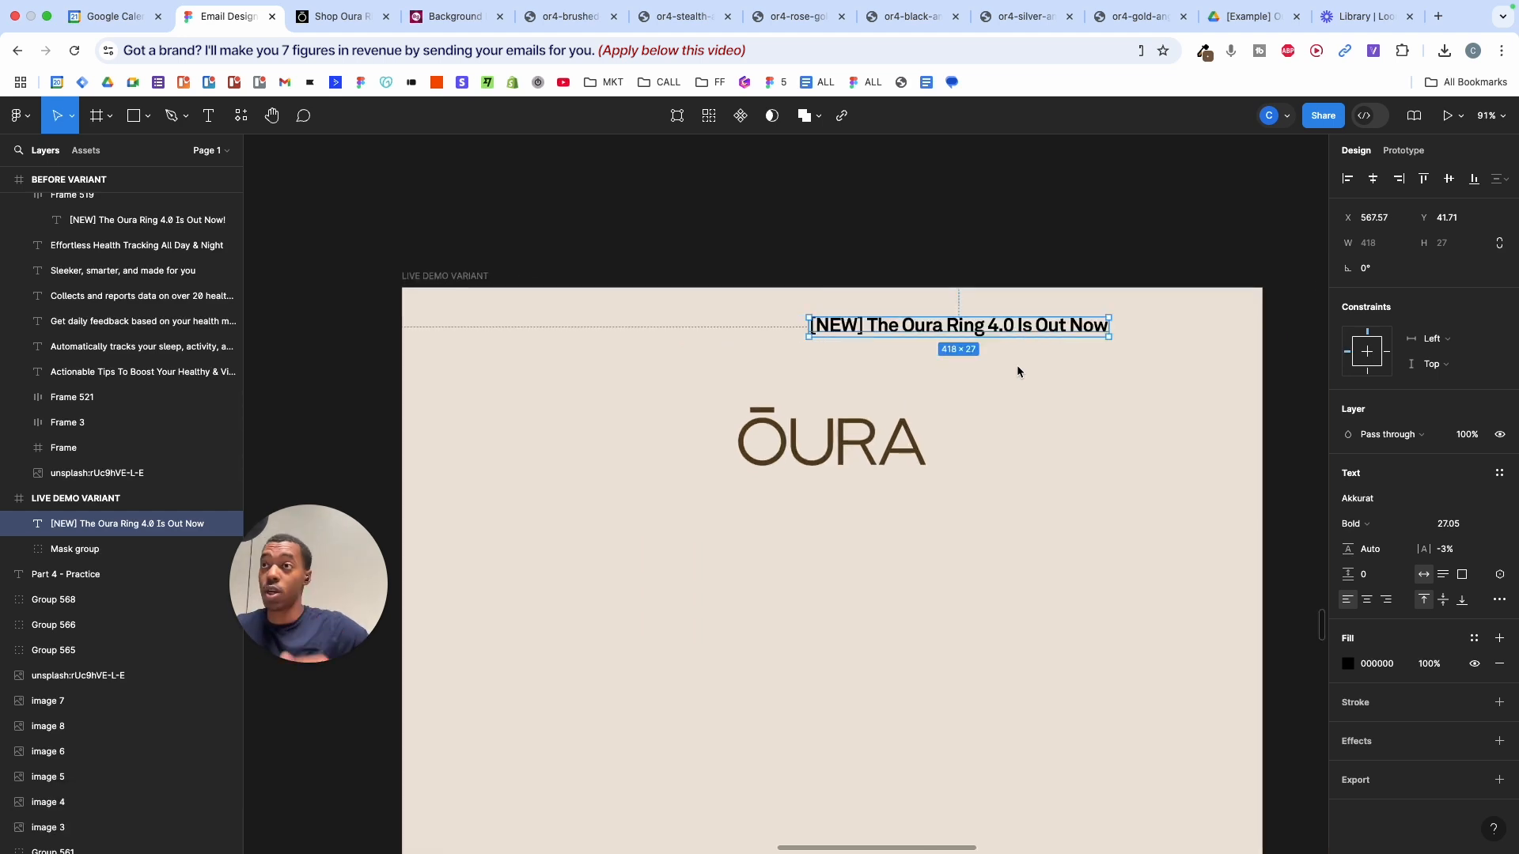
pyautogui.click(1376, 184)
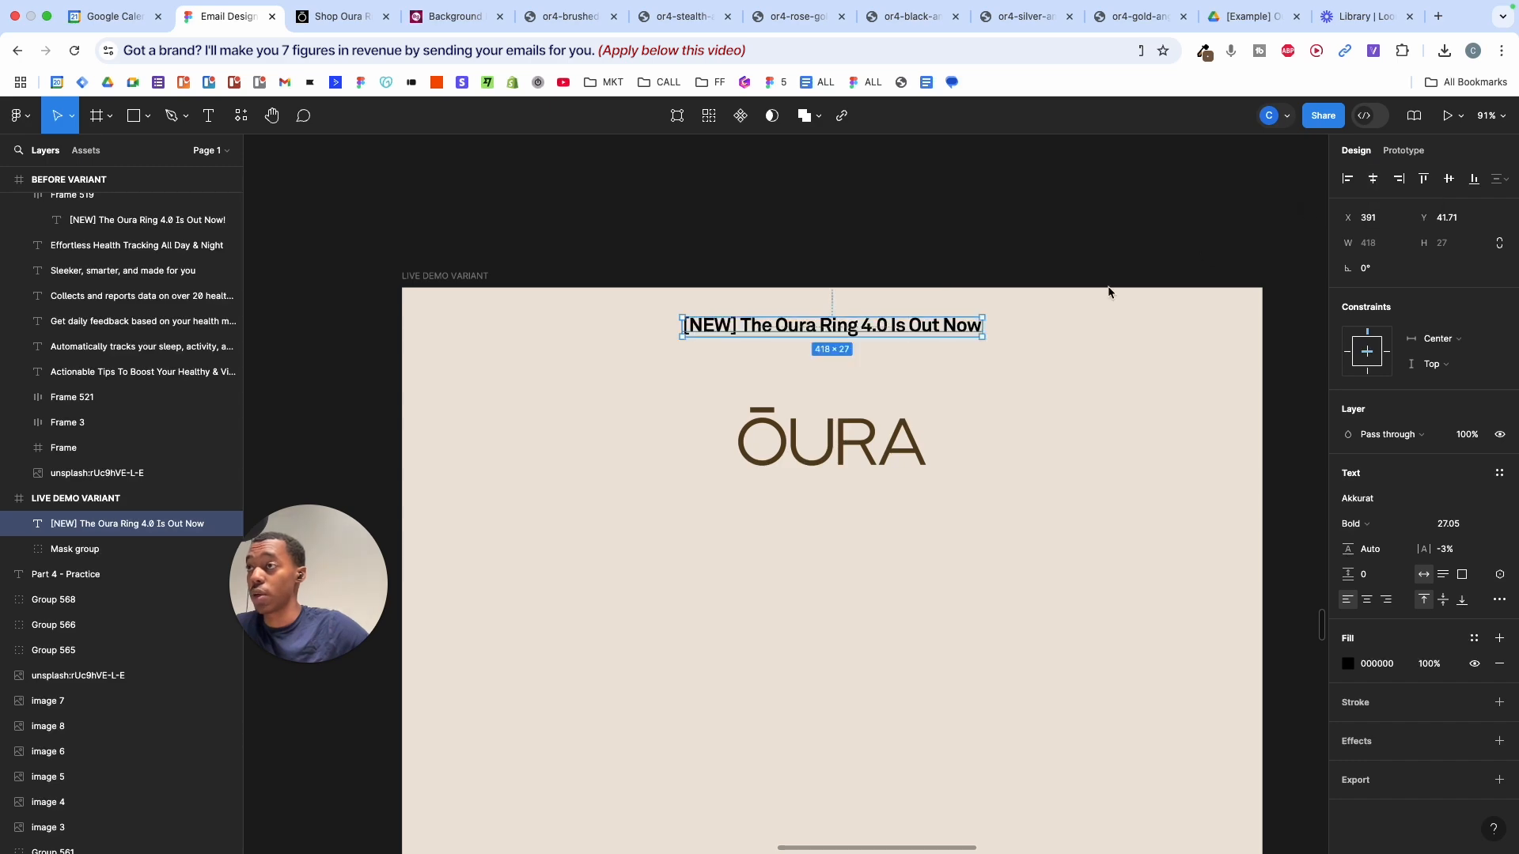
pyautogui.scroll(-5, 1055, 316)
pyautogui.scroll(8, 1052, 321)
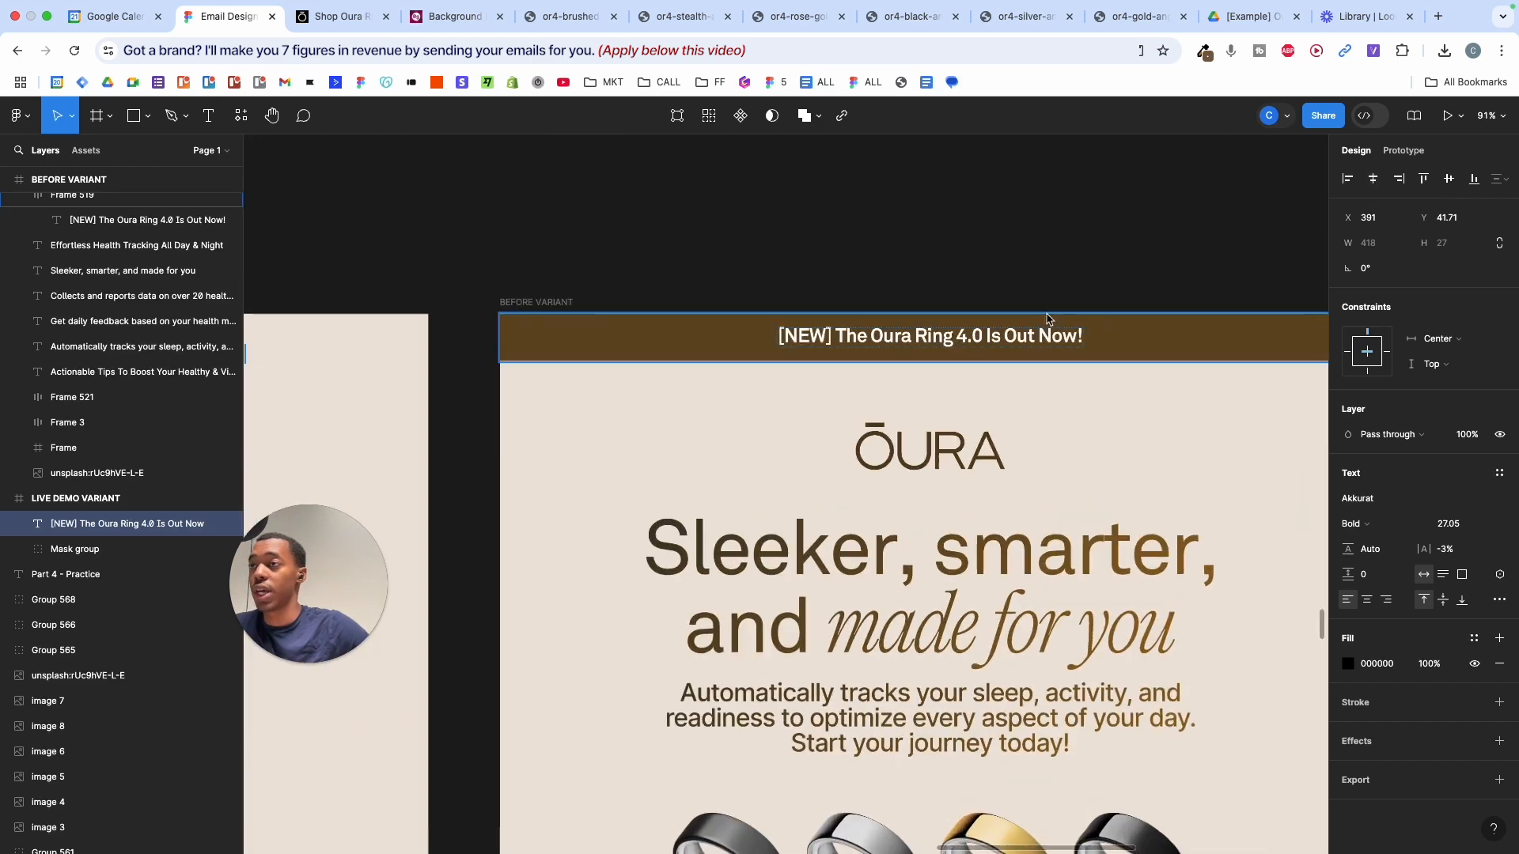
pyautogui.hscroll(-10, 1048, 364)
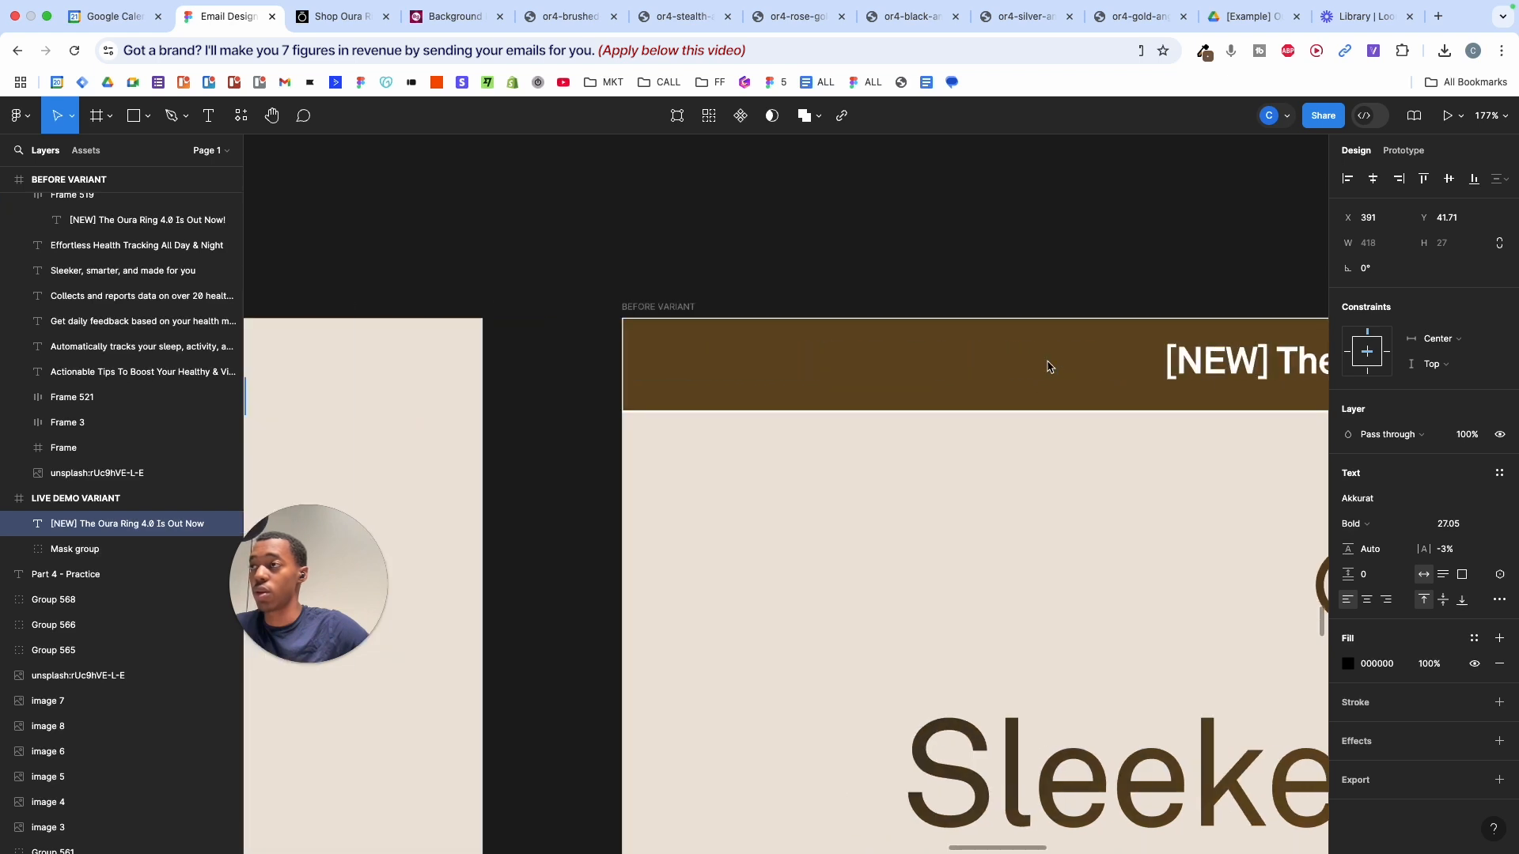
pyautogui.scroll(-4, 1042, 372)
# - Make the headline text white (FFFFFF)
pyautogui.click(1348, 665)
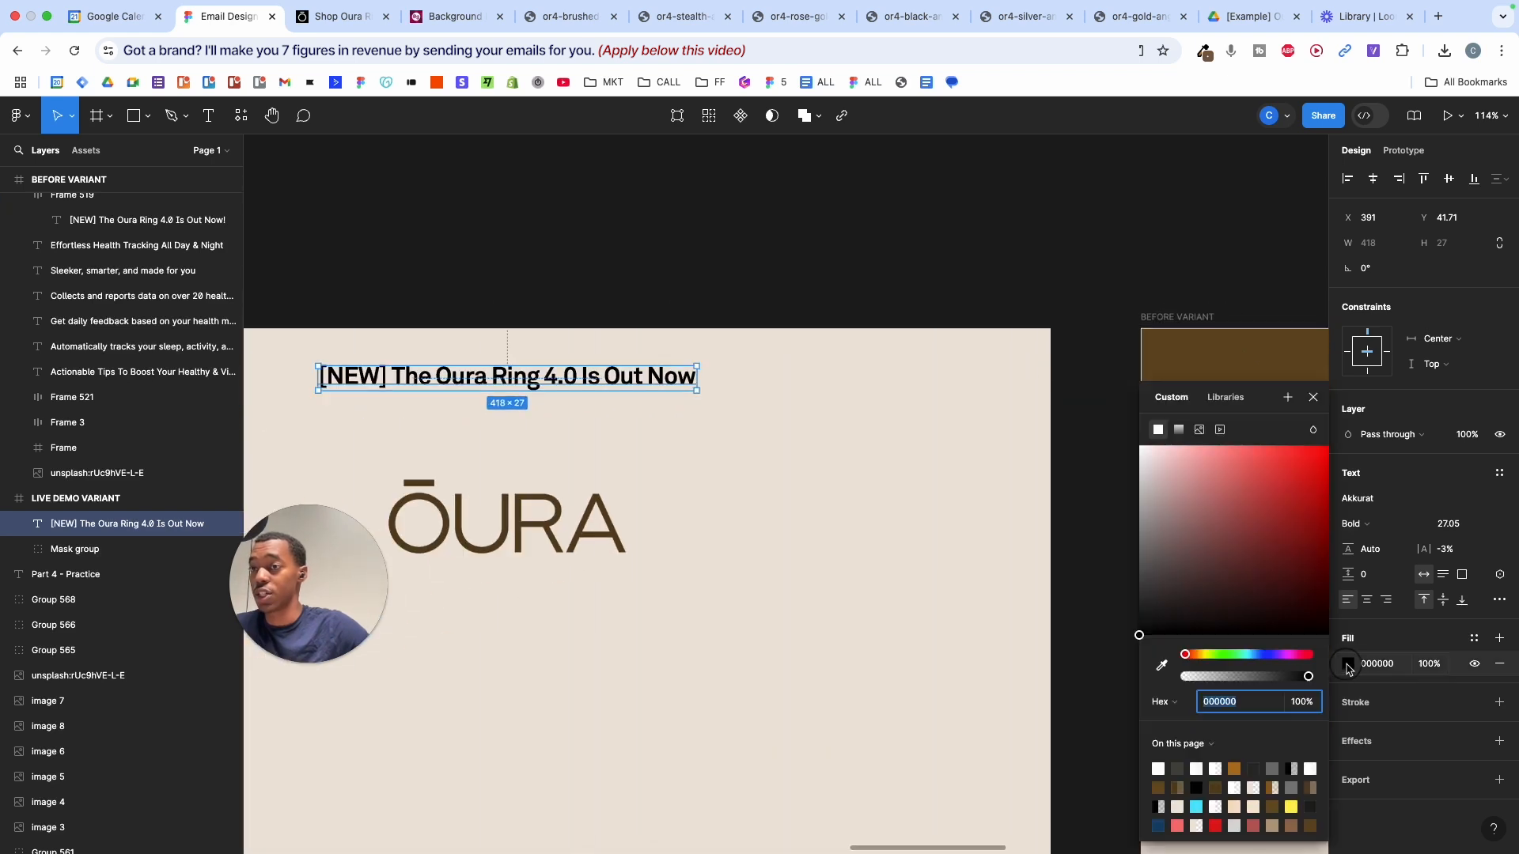
pyautogui.moveTo(1202, 463); pyautogui.dragTo(1099, 400)
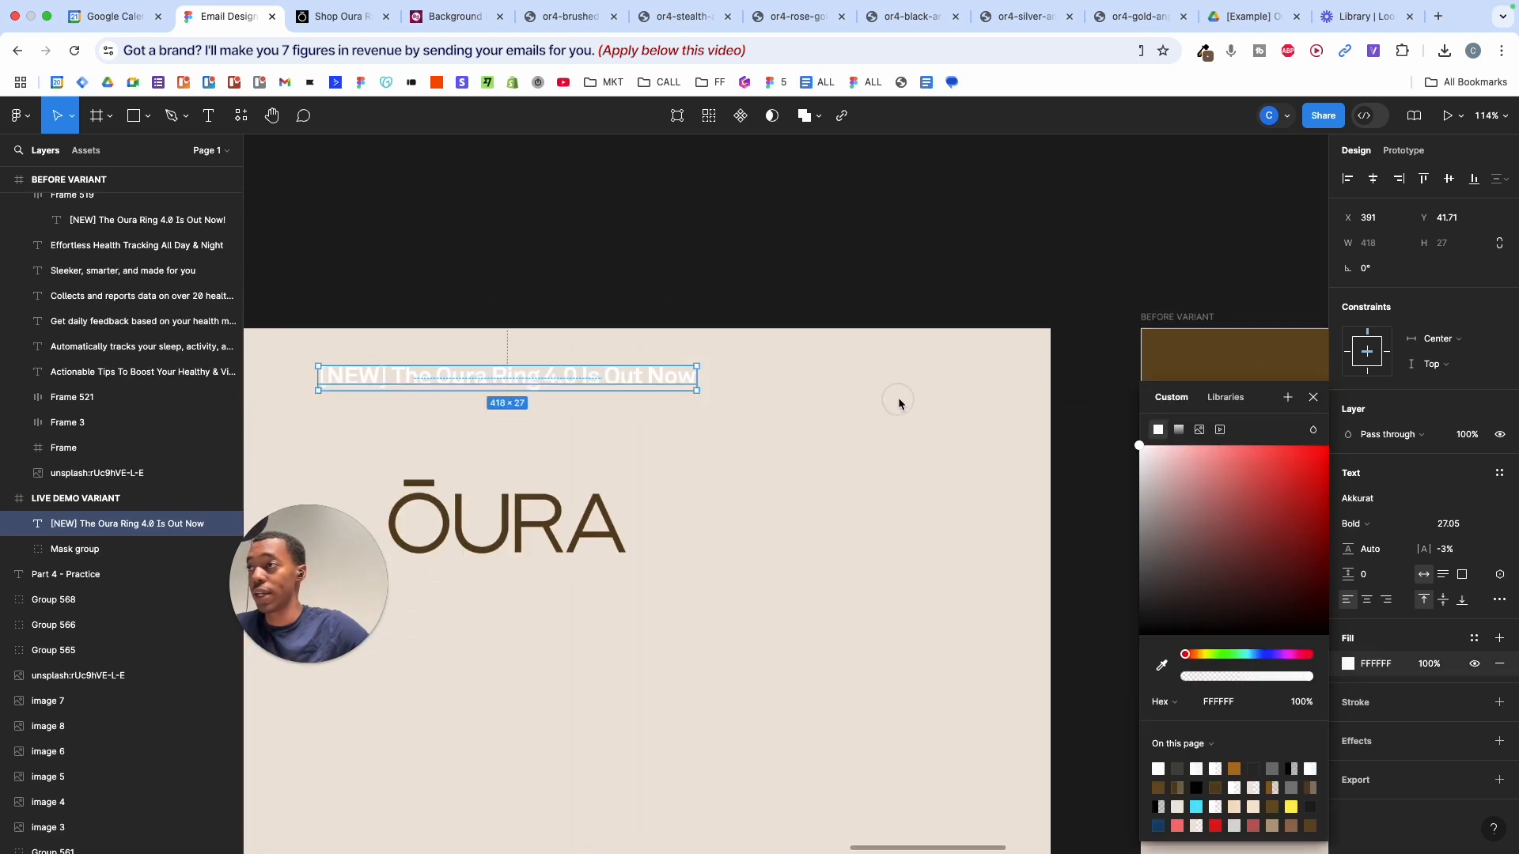
pyautogui.click(899, 402)
pyautogui.hscroll(5, 909, 383)
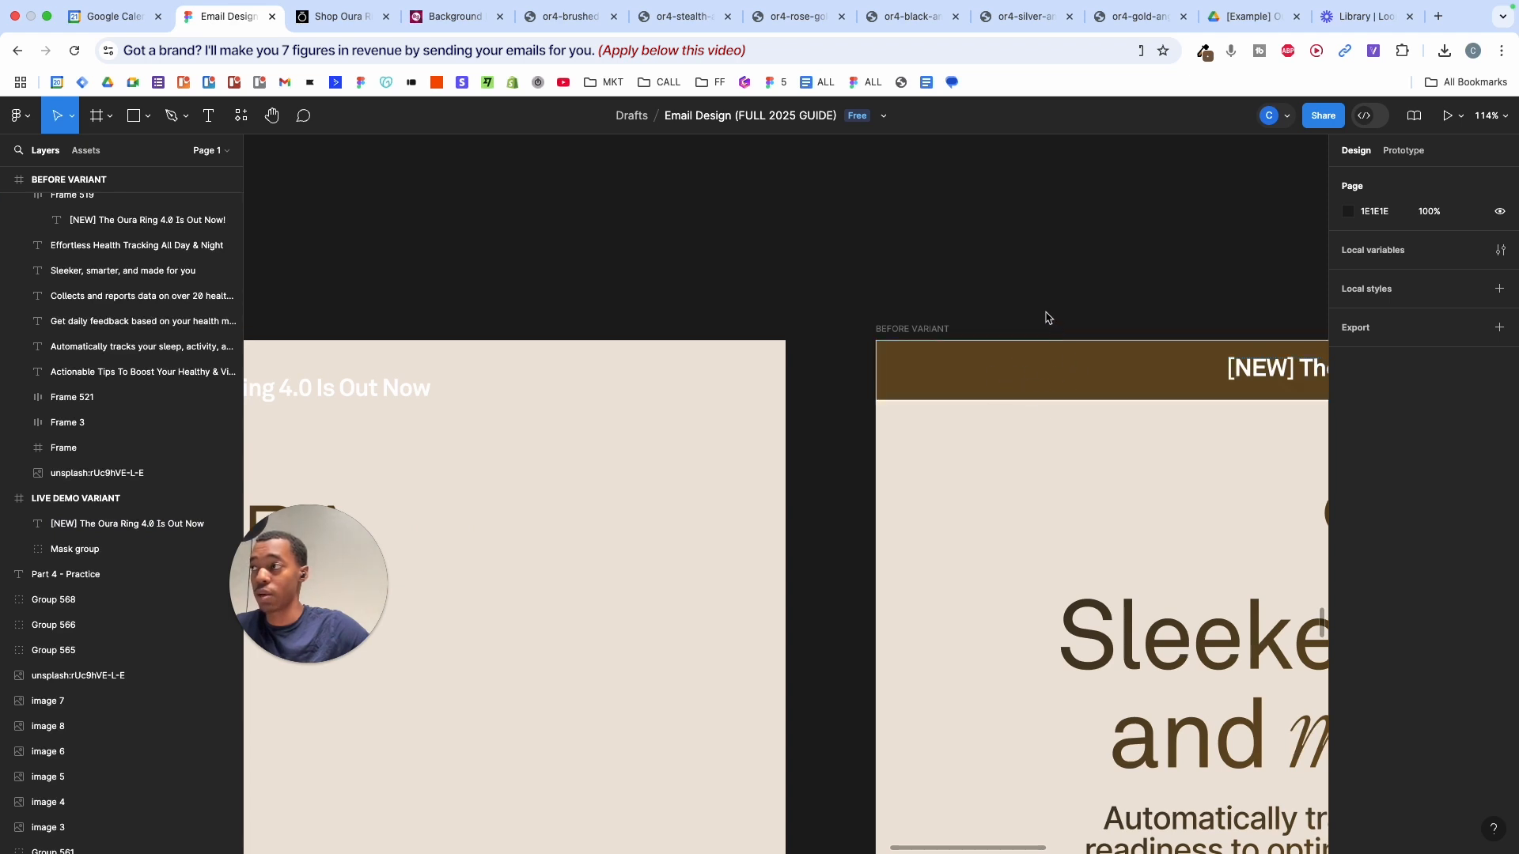
# - Draw a 1200 × 68.71 grey bar across the email's top, layered behind the headline
pyautogui.hscroll(-10, 1042, 312)
pyautogui.scroll(-3, 1037, 311)
pyautogui.press('r')
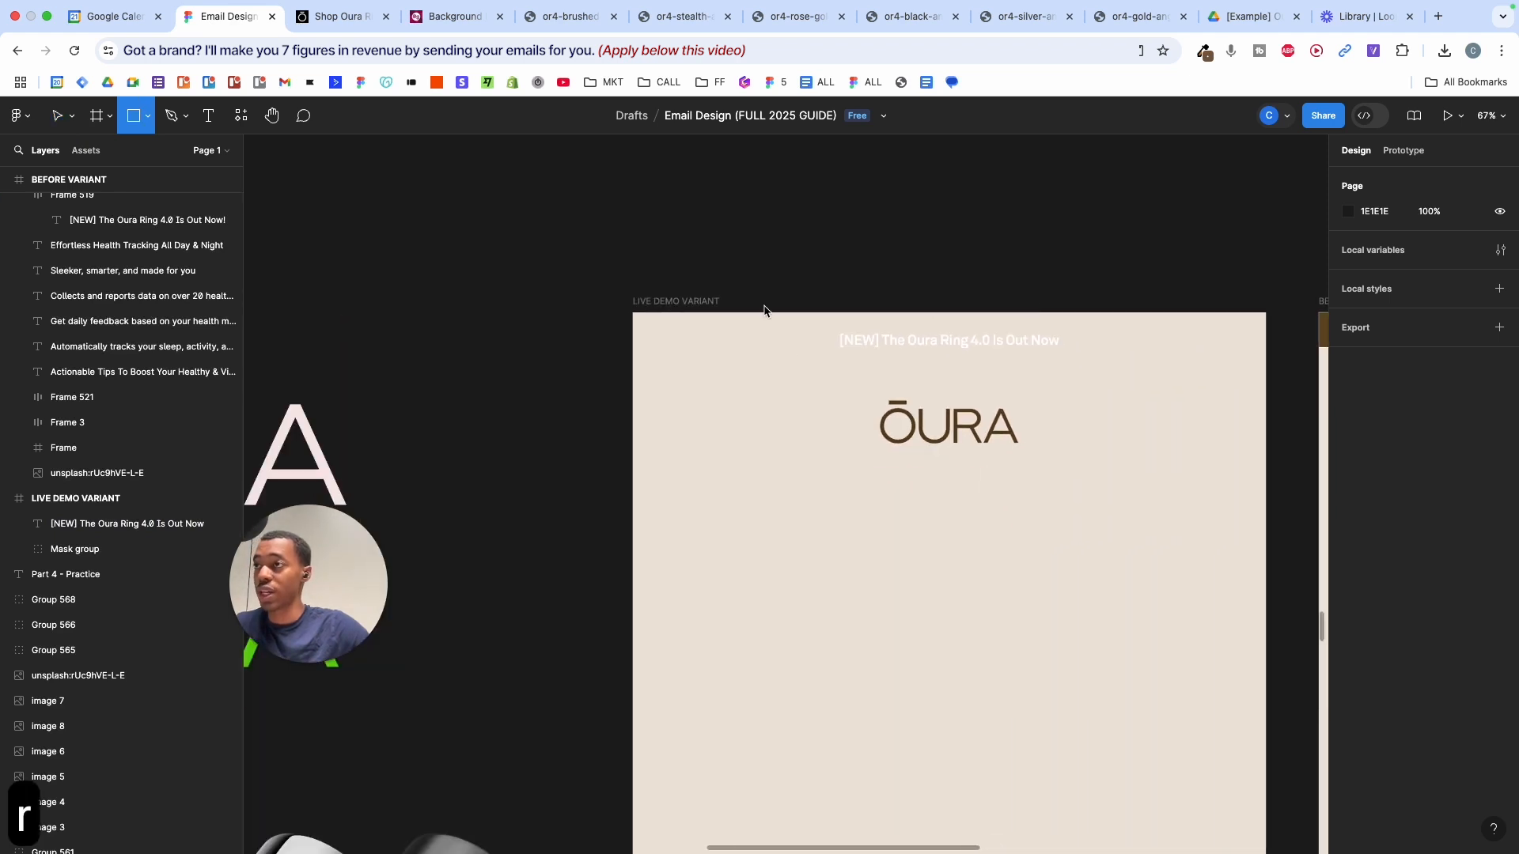
pyautogui.moveTo(633, 313)
pyautogui.mouseDown()
pyautogui.moveTo(1216, 361)
pyautogui.moveTo(1266, 349)
pyautogui.mouseUp()
pyautogui.scroll(5, 1266, 349)
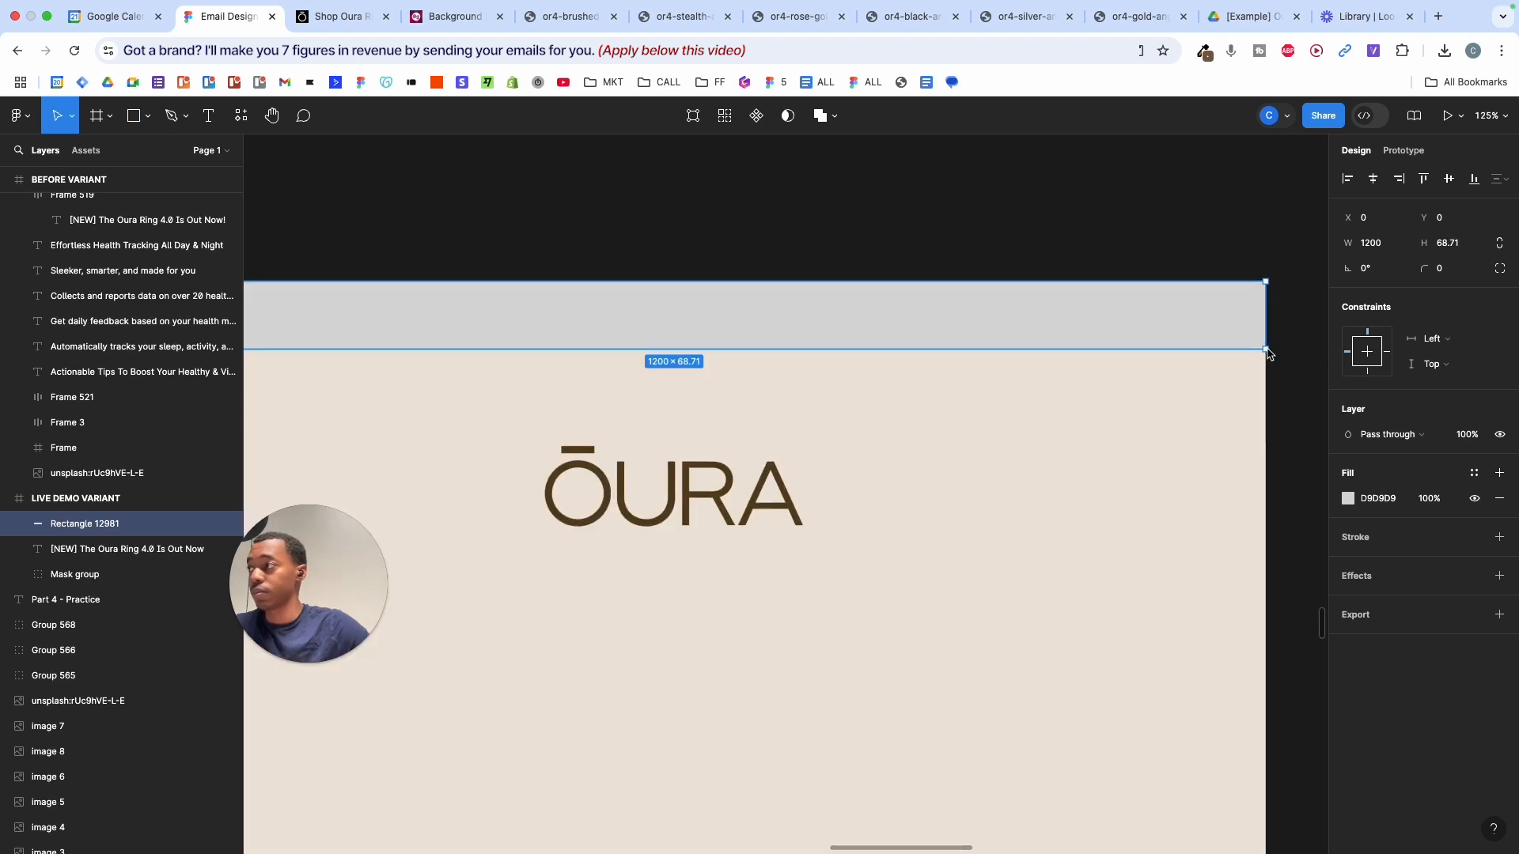
pyautogui.moveTo(107, 527); pyautogui.dragTo(109, 569)
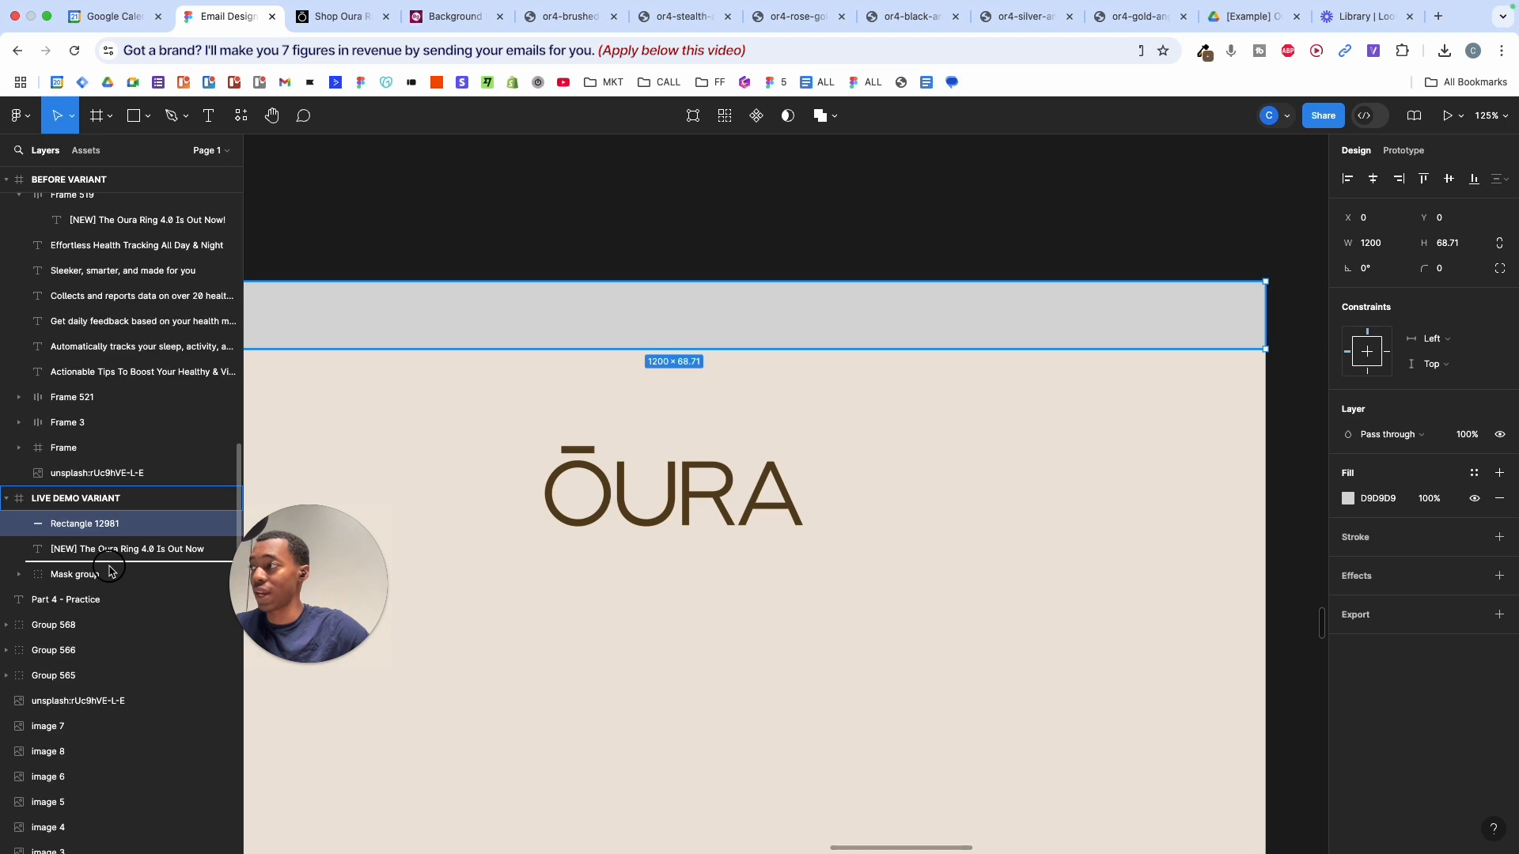
pyautogui.moveTo(109, 569); pyautogui.dragTo(109, 571)
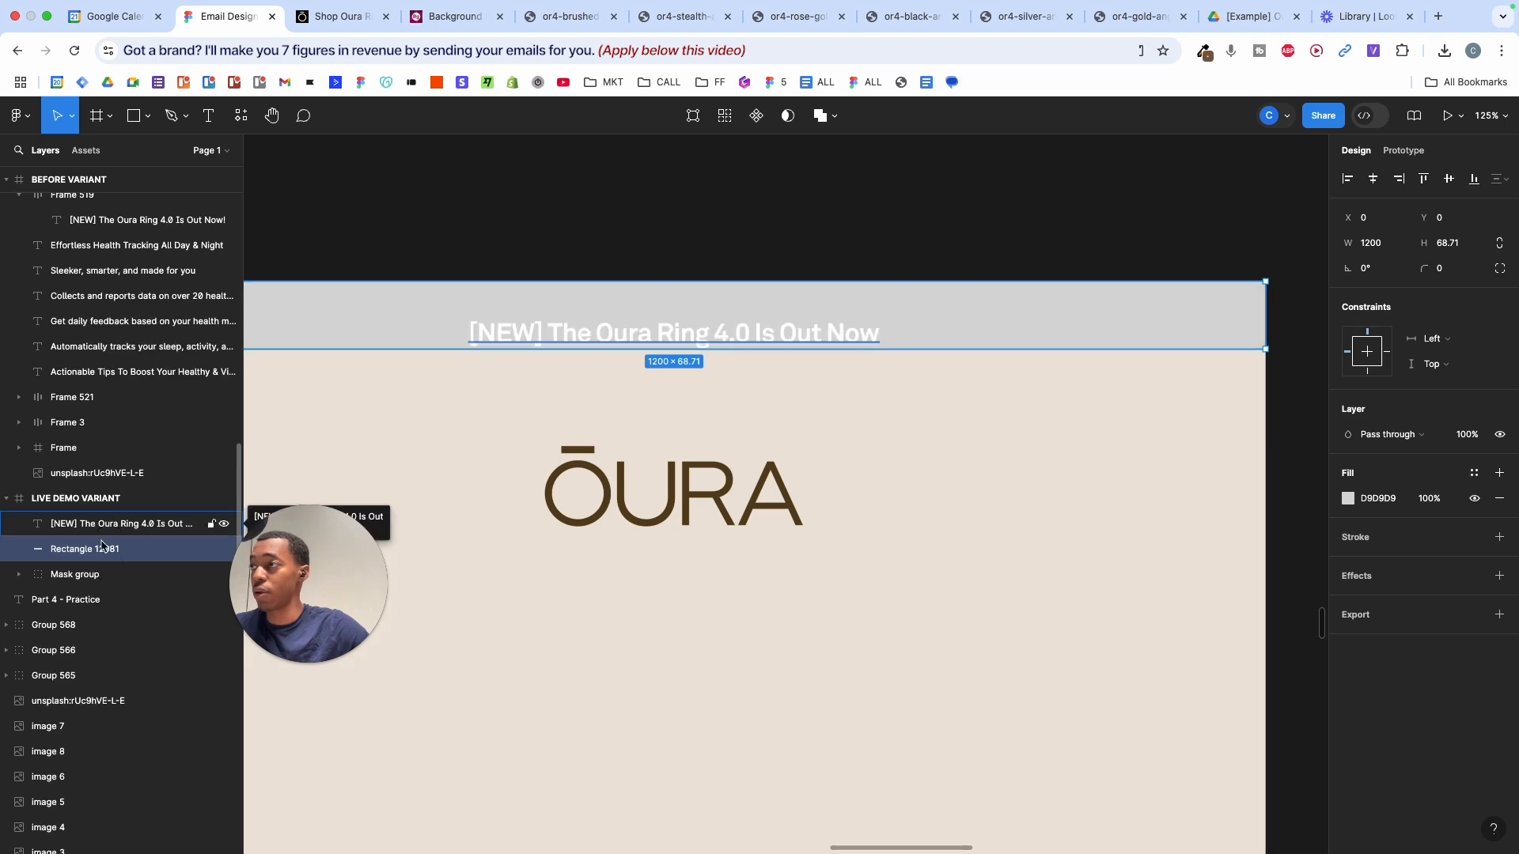
# - Move the headline text down to sit just below the grey bar
pyautogui.click(722, 343)
pyautogui.moveTo(722, 339); pyautogui.dragTo(722, 320)
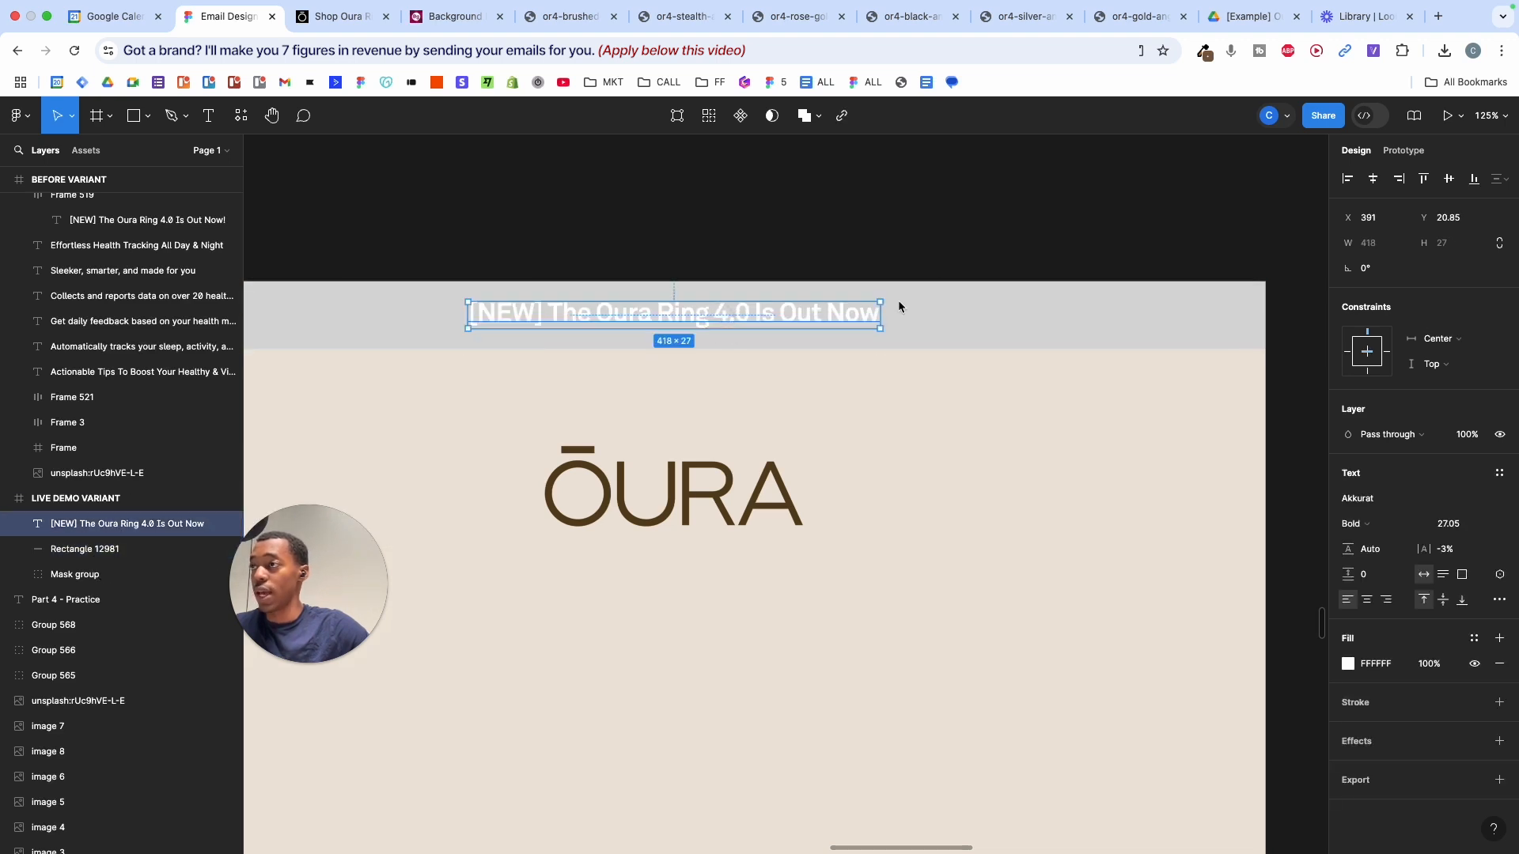
pyautogui.moveTo(820, 322); pyautogui.dragTo(825, 393)
# - Wrap the headline in auto layout and size the frame to 583 × 78 with centred text
pyautogui.hotkey('shift', 'a')
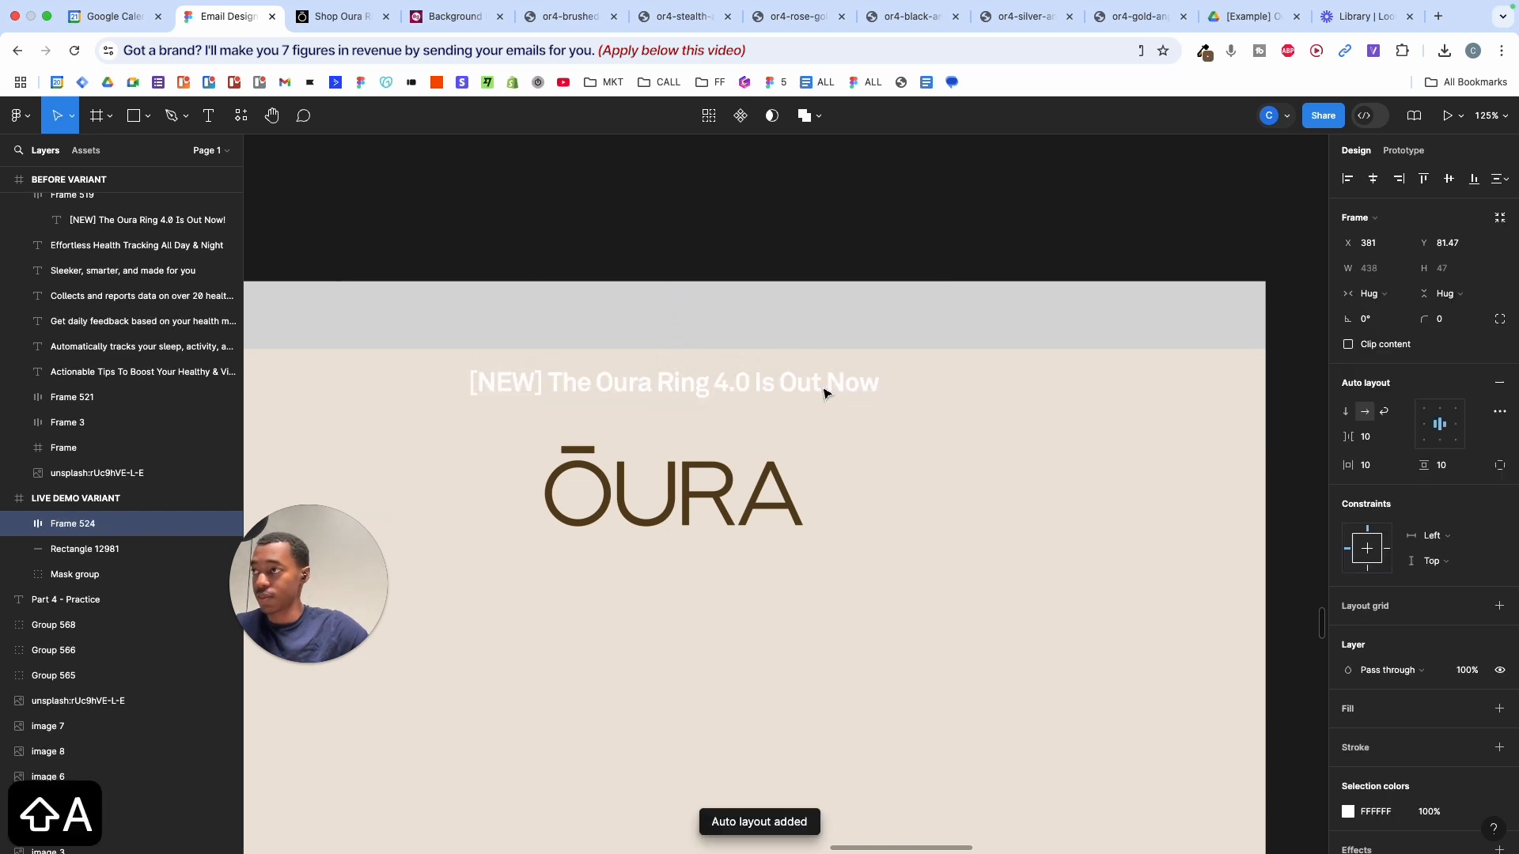
pyautogui.scroll(-5, 995, 382)
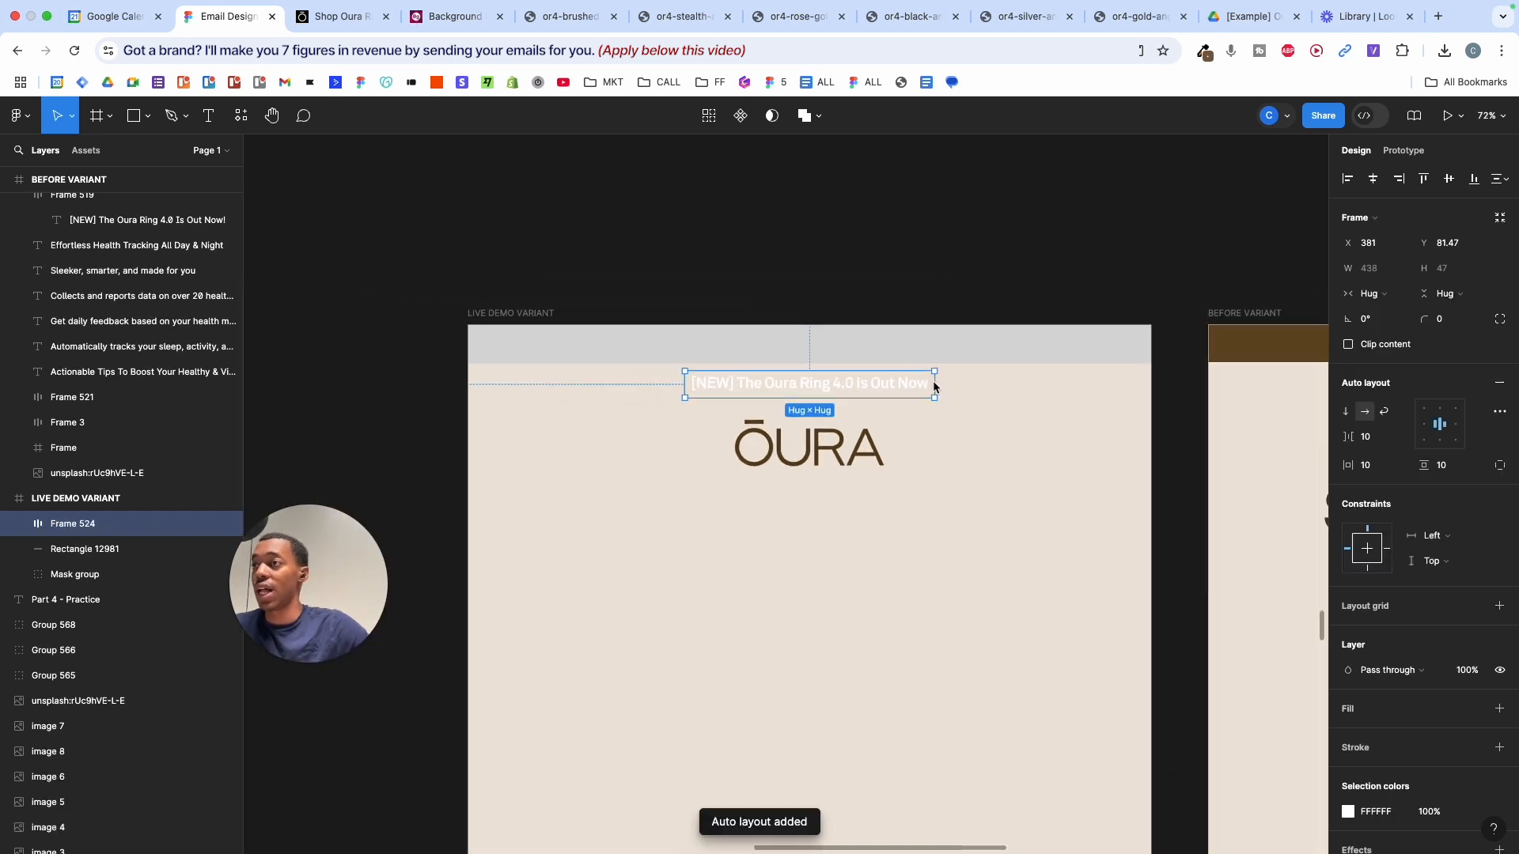
pyautogui.moveTo(935, 386); pyautogui.dragTo(1095, 435)
pyautogui.scroll(3, 1155, 396)
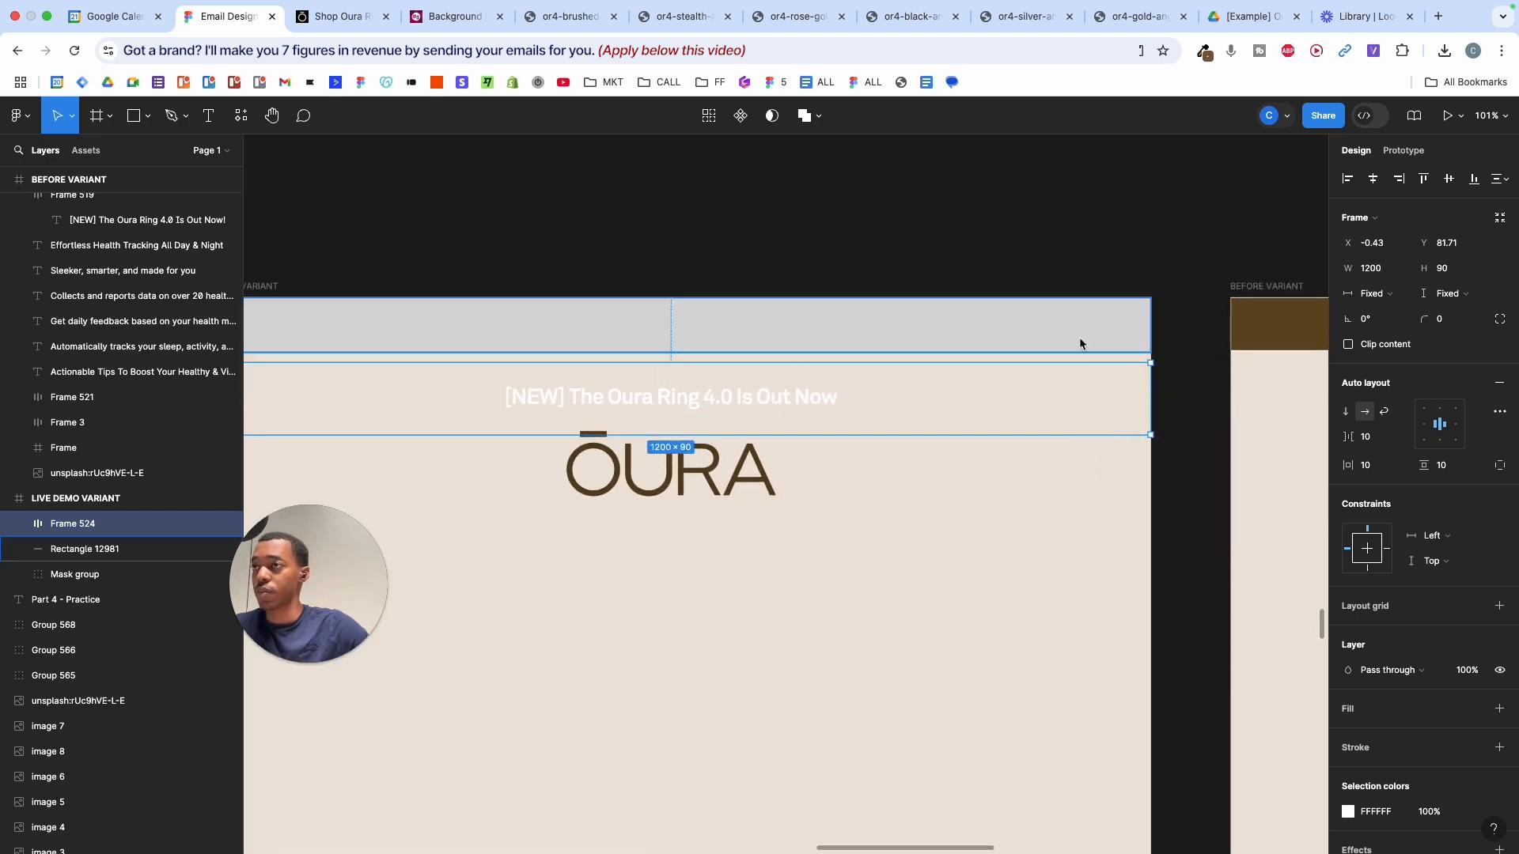
pyautogui.hscroll(1, 1093, 353)
pyautogui.hscroll(-5, 1245, 403)
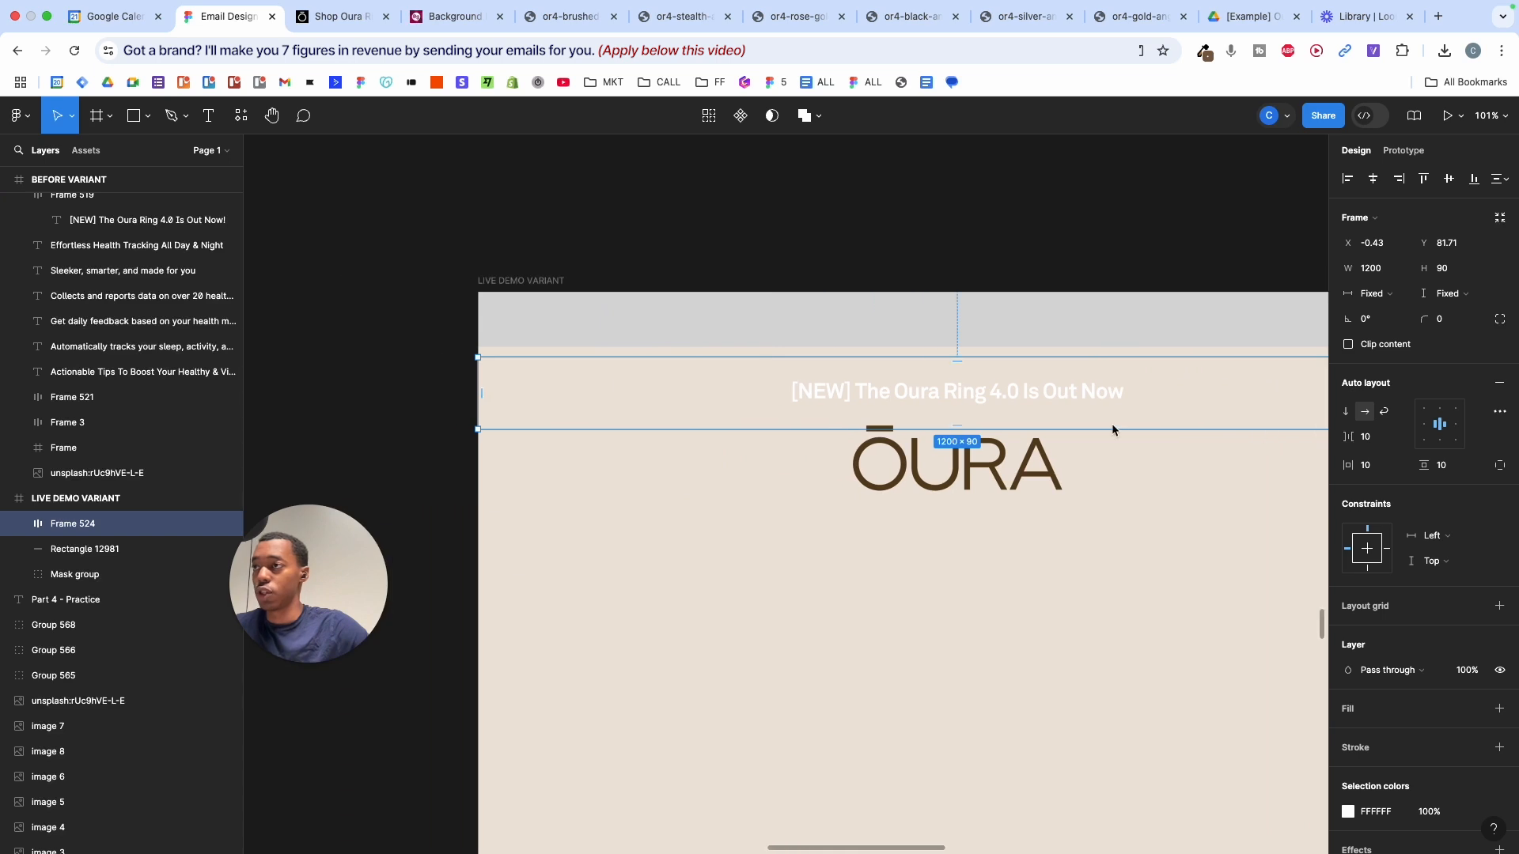
pyautogui.press('super+z')
pyautogui.press('super+z')
pyautogui.press('super+z')
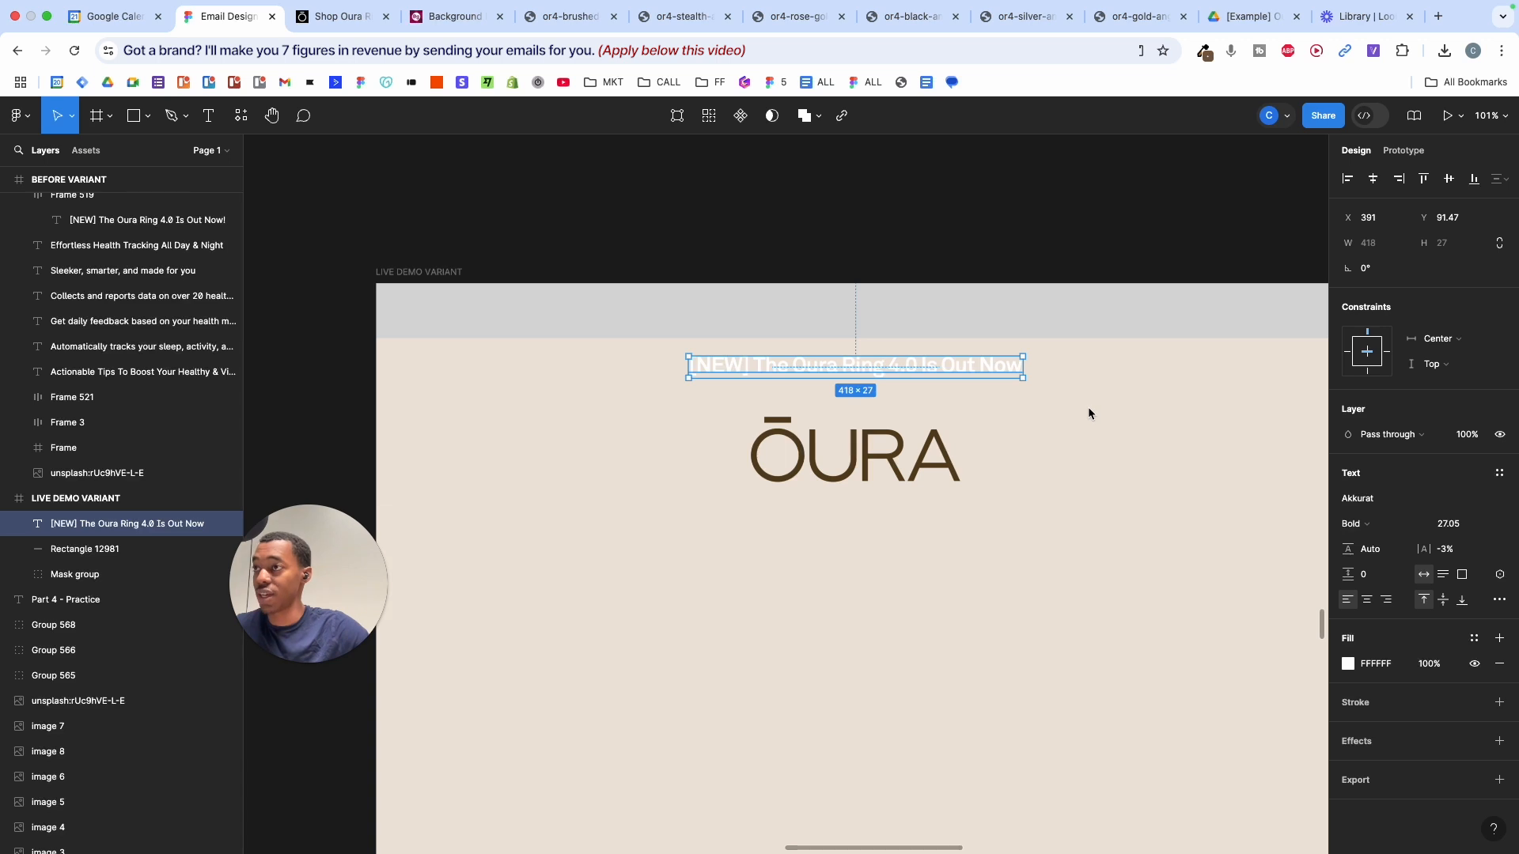
pyautogui.hotkey('shift', 'a')
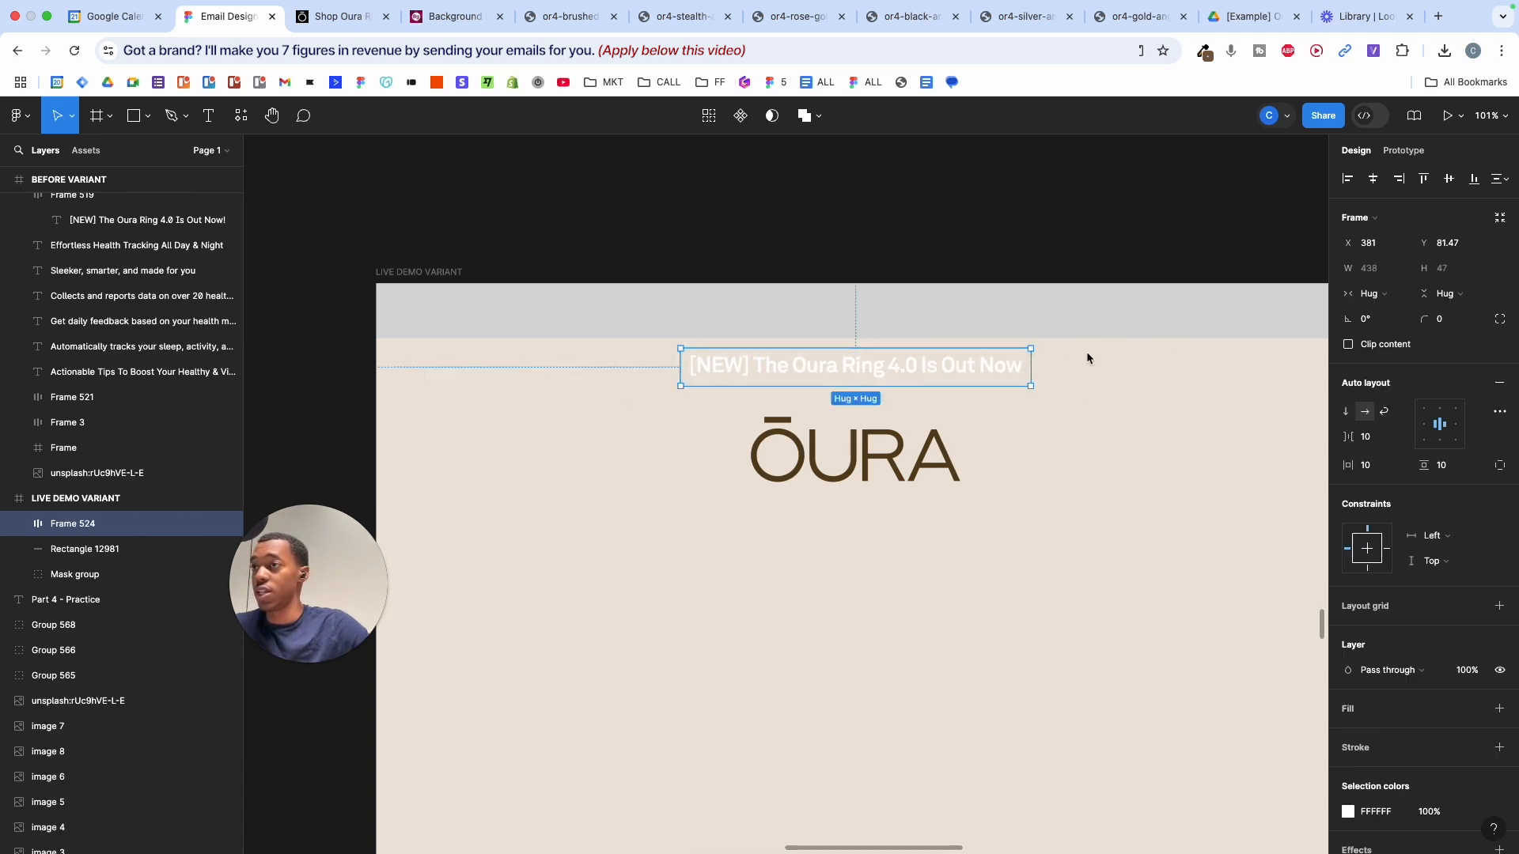
pyautogui.moveTo(1031, 366); pyautogui.dragTo(1246, 372)
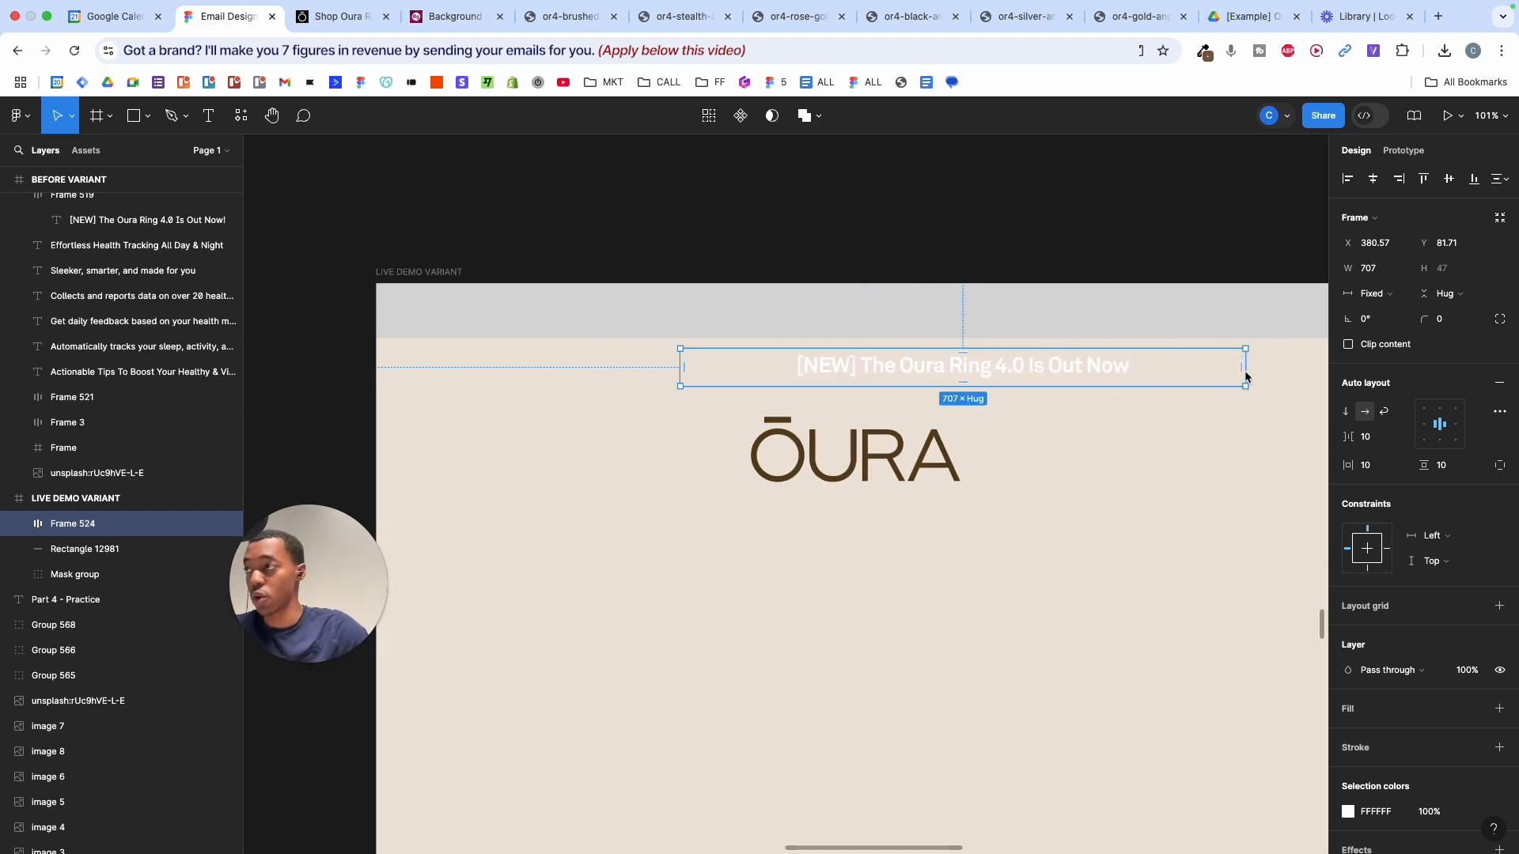
pyautogui.moveTo(1186, 391)
pyautogui.mouseDown()
pyautogui.moveTo(1180, 430)
pyautogui.moveTo(1180, 363)
pyautogui.moveTo(1176, 418)
pyautogui.mouseUp()
pyautogui.moveTo(1245, 379); pyautogui.dragTo(1146, 386)
# - Select the brown top bar of the BEFORE VARIANT email
pyautogui.hscroll(2, 1147, 385)
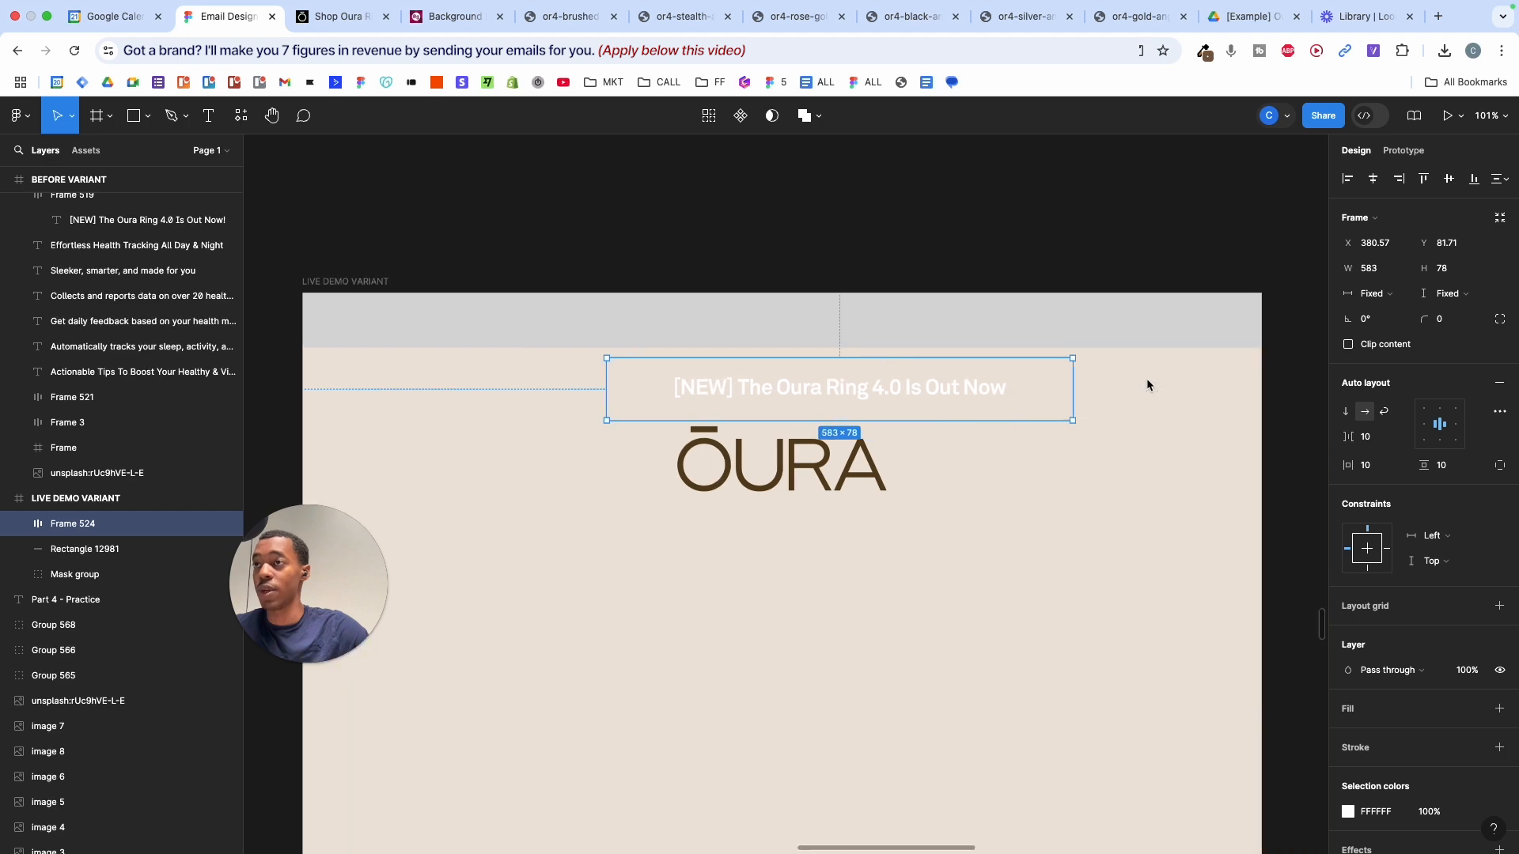
pyautogui.hscroll(8, 1147, 385)
pyautogui.click(919, 338)
pyautogui.scroll(-5, 949, 340)
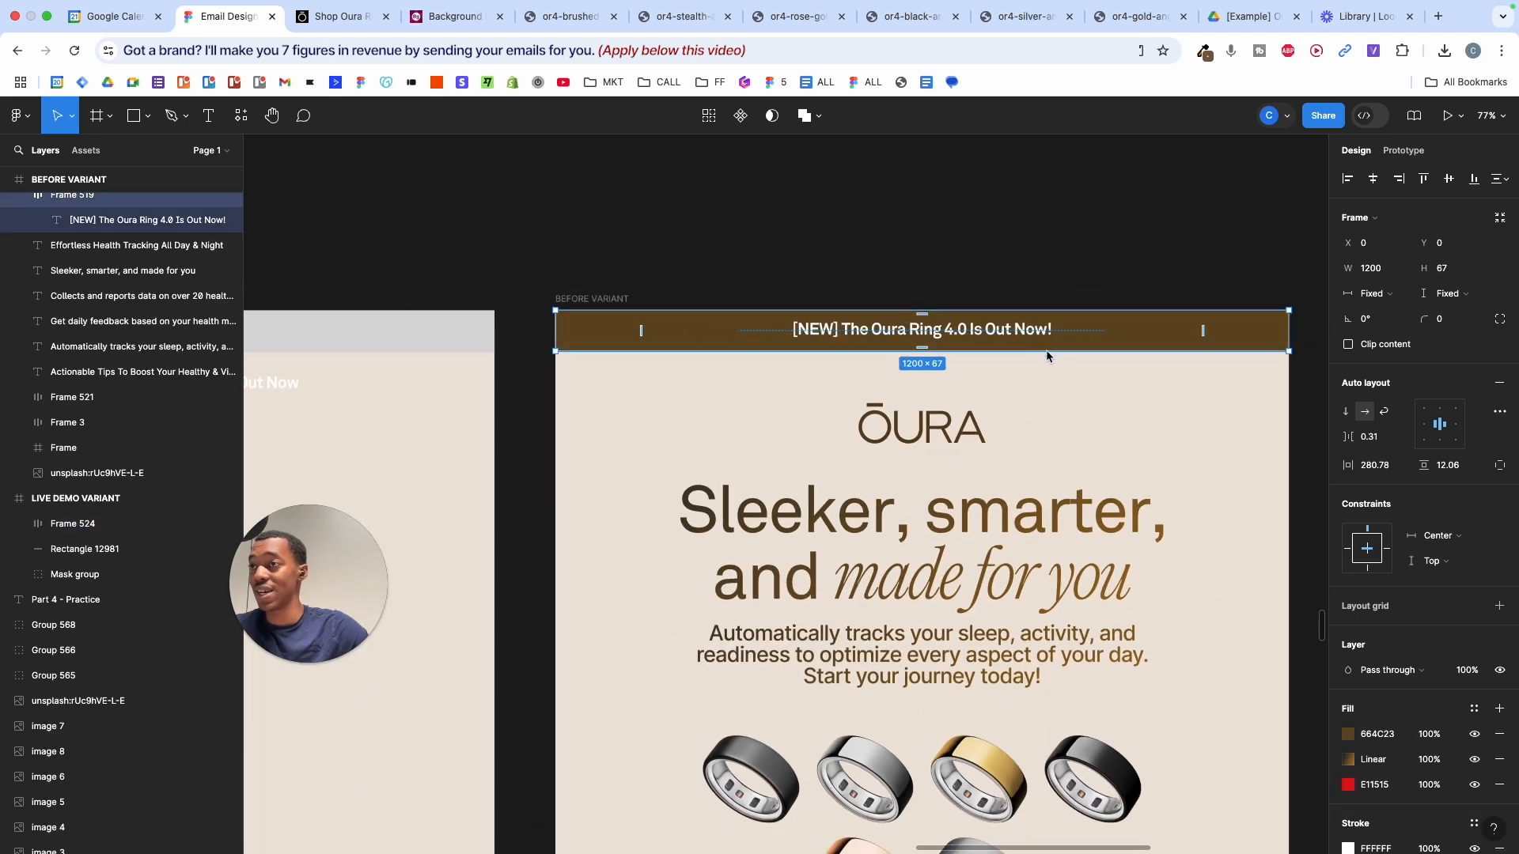
# - Revert the brown bar change and place a copy of the headline in the grey header
pyautogui.moveTo(1046, 356)
pyautogui.mouseDown()
pyautogui.moveTo(1045, 414)
pyautogui.moveTo(1047, 366)
pyautogui.mouseUp()
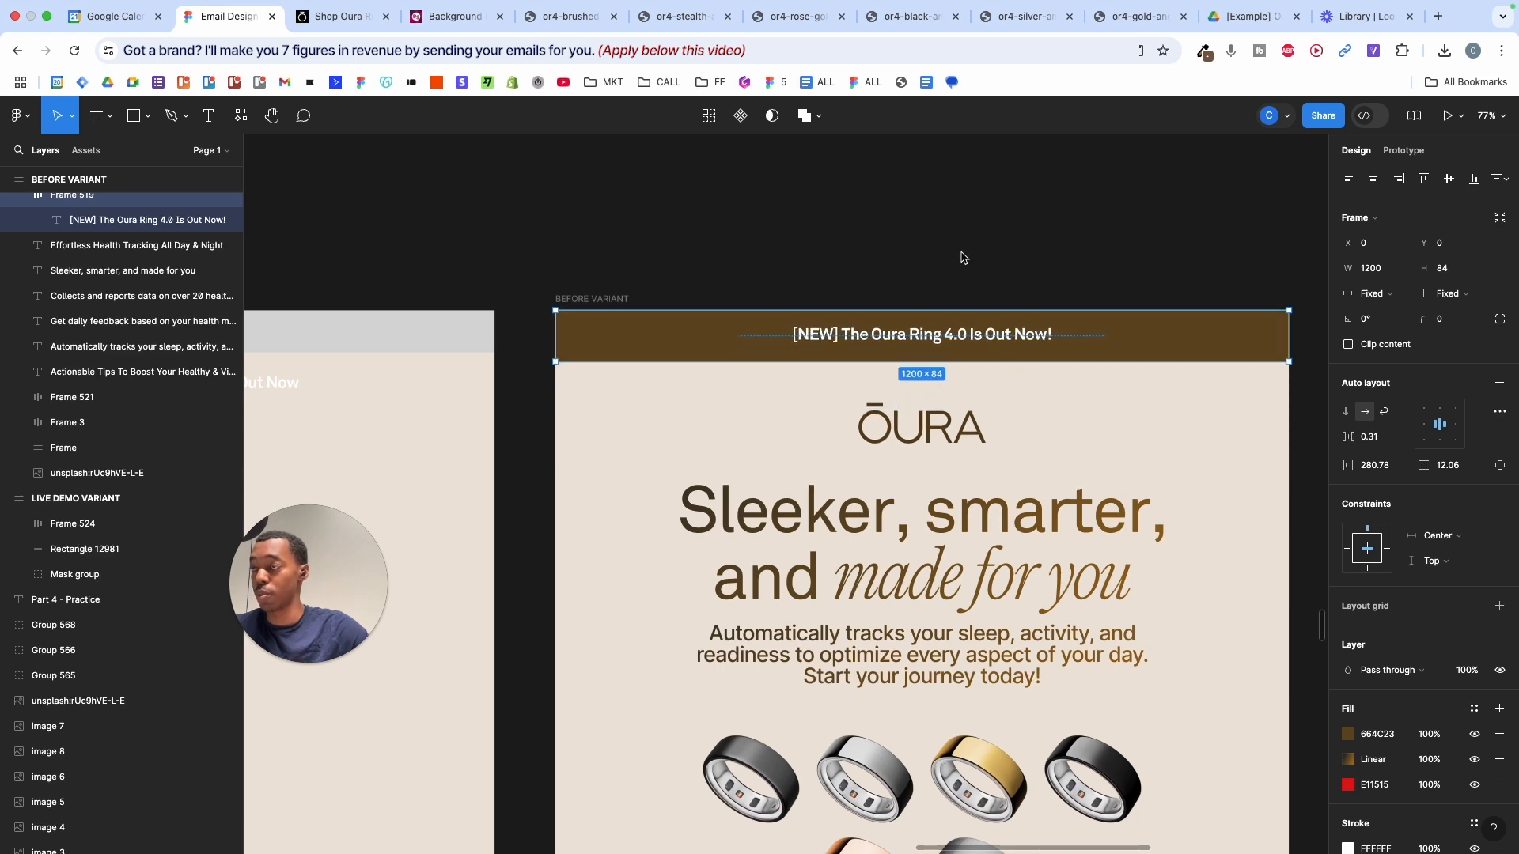
pyautogui.press('super+z')
pyautogui.press('super+z')
pyautogui.press('super+z')
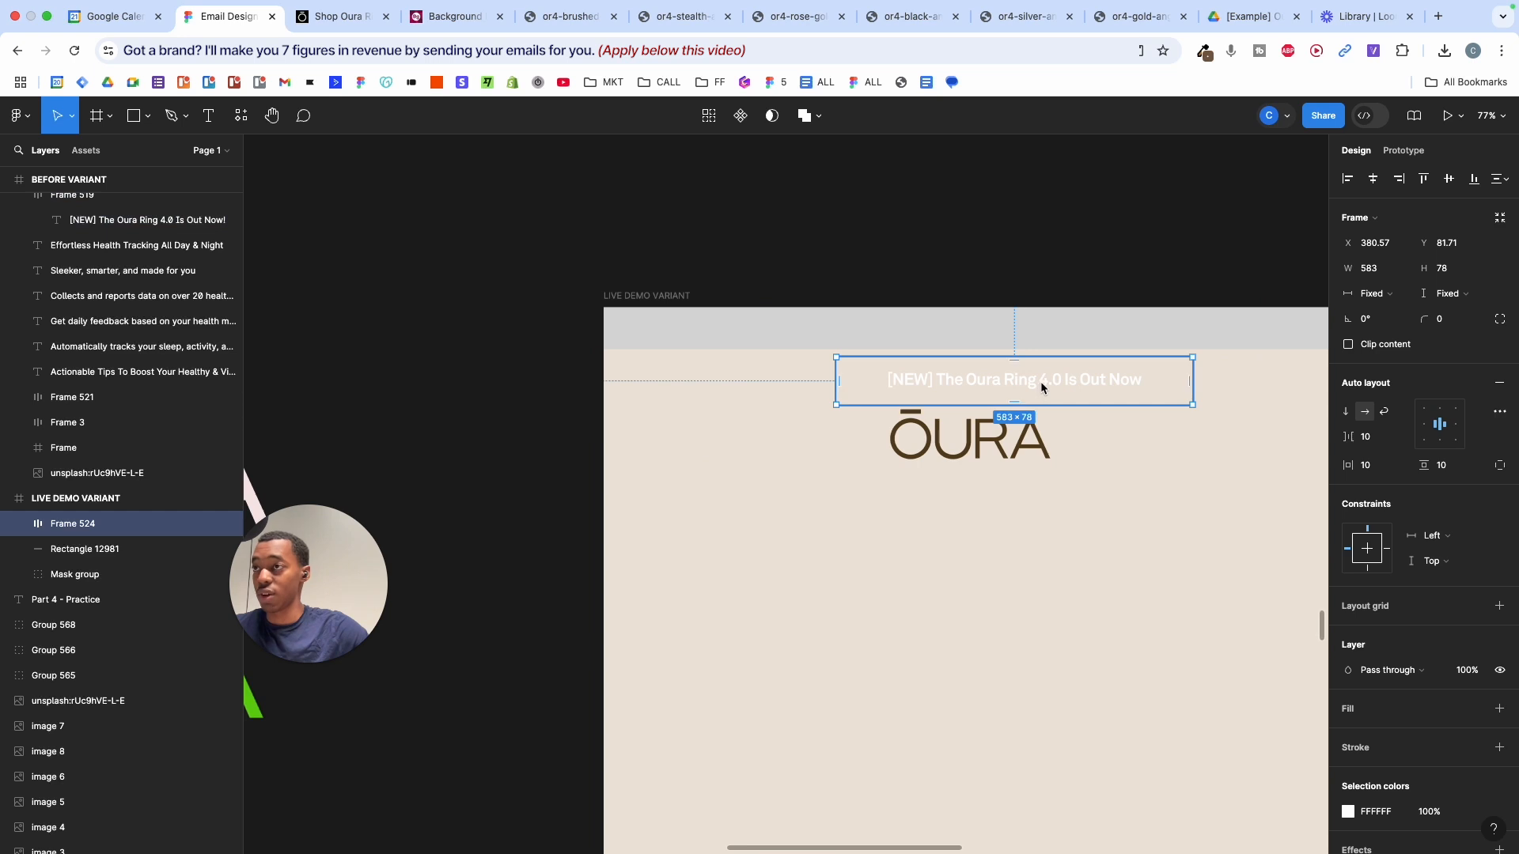
pyautogui.doubleClick(1044, 384)
pyautogui.moveTo(1049, 385); pyautogui.dragTo(1045, 335)
pyautogui.moveTo(821, 362); pyautogui.dragTo(1074, 543)
# - Make the grey header bar taller and position the headline copy inside it
pyautogui.click(1214, 320)
pyautogui.moveTo(1210, 347); pyautogui.dragTo(1208, 434)
pyautogui.press('super+z')
pyautogui.moveTo(1217, 351); pyautogui.dragTo(1219, 386)
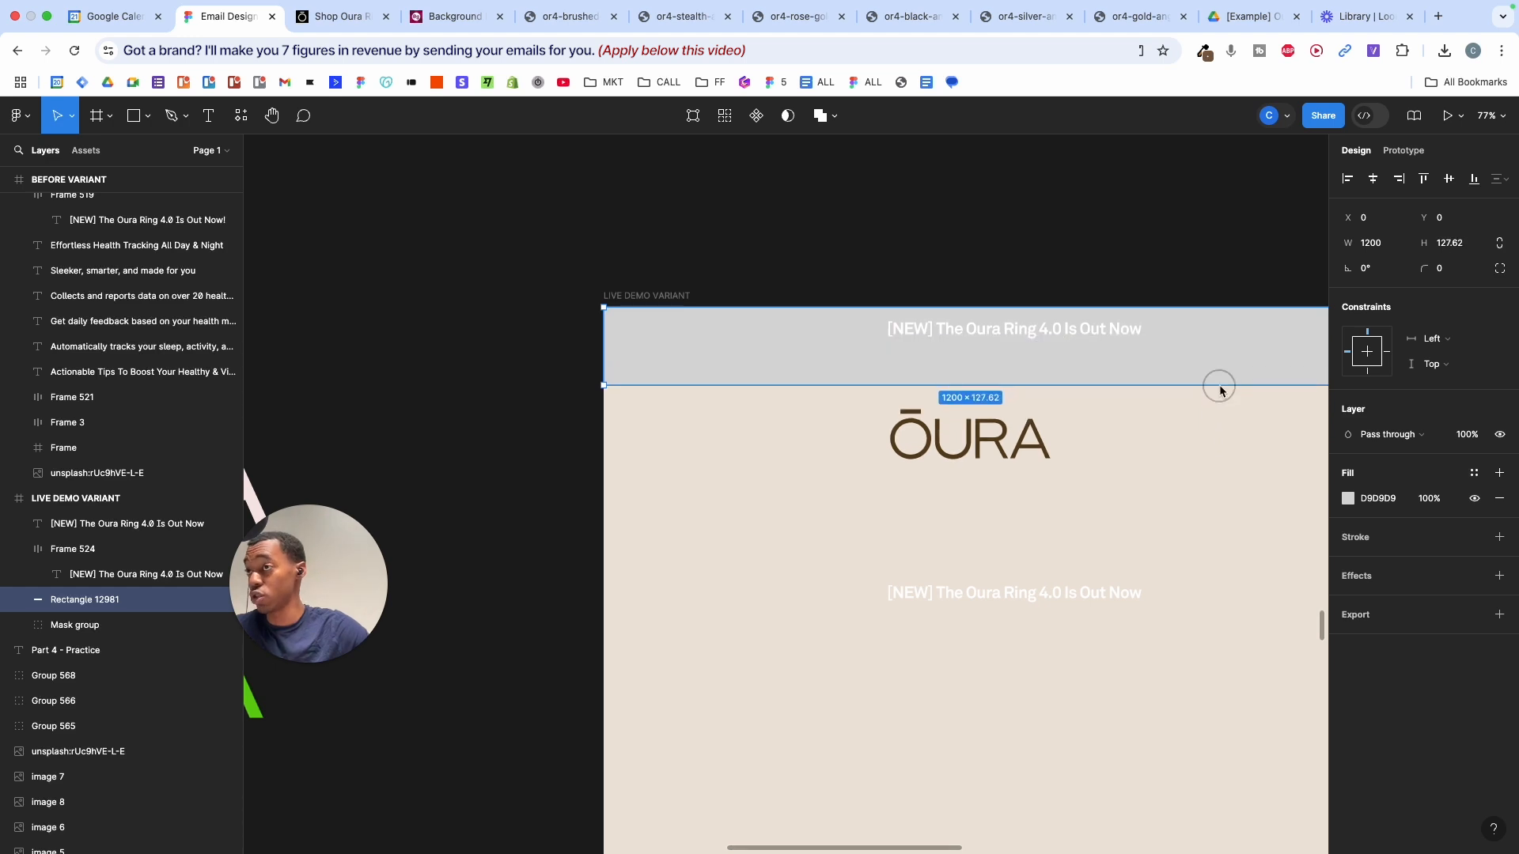
pyautogui.click(1116, 332)
pyautogui.moveTo(1117, 331); pyautogui.dragTo(1121, 352)
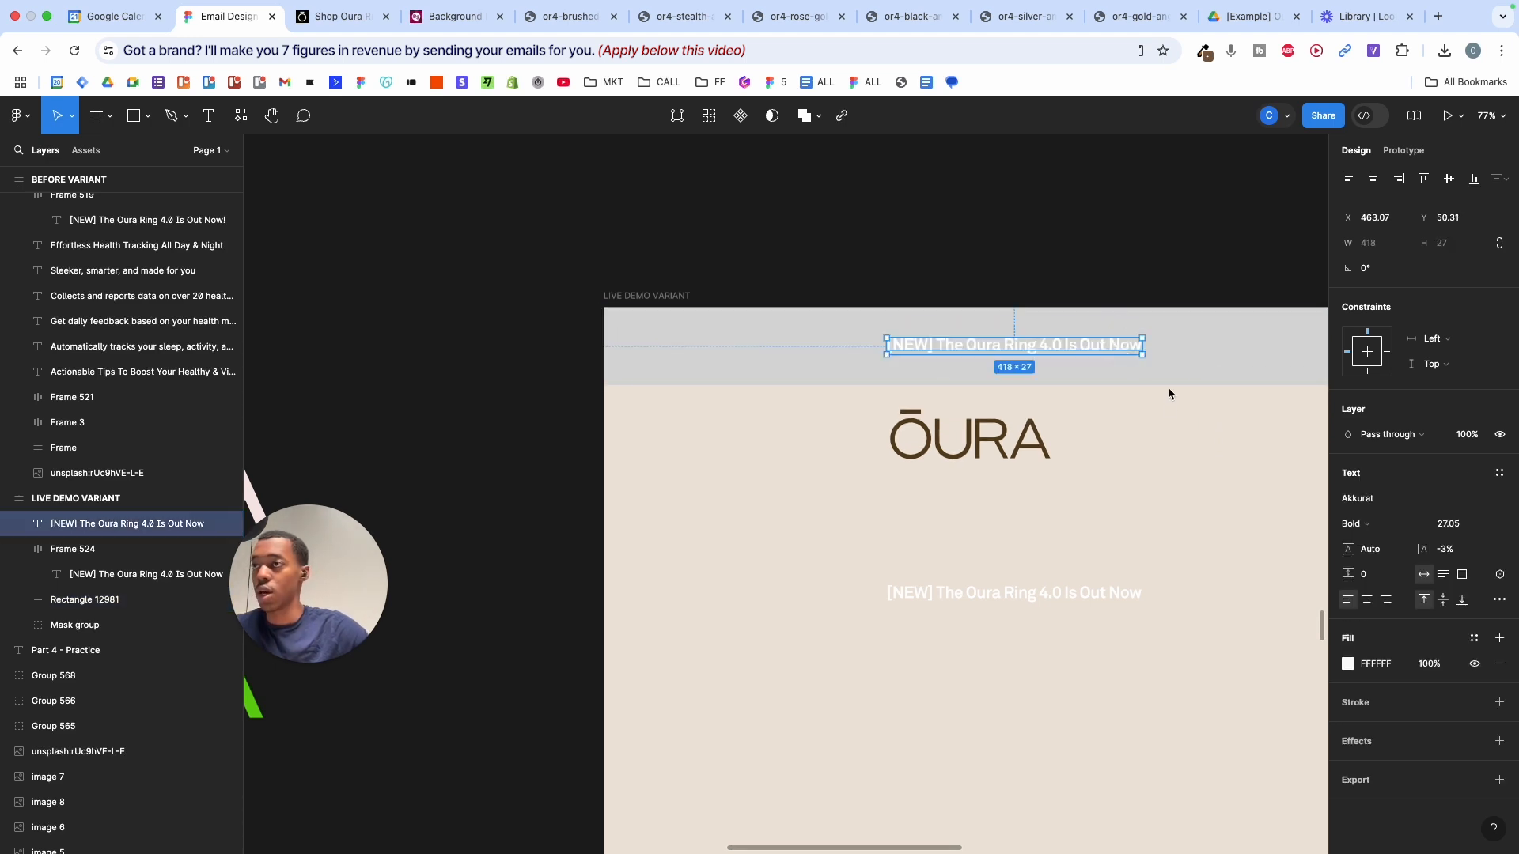
pyautogui.hscroll(2, 1166, 405)
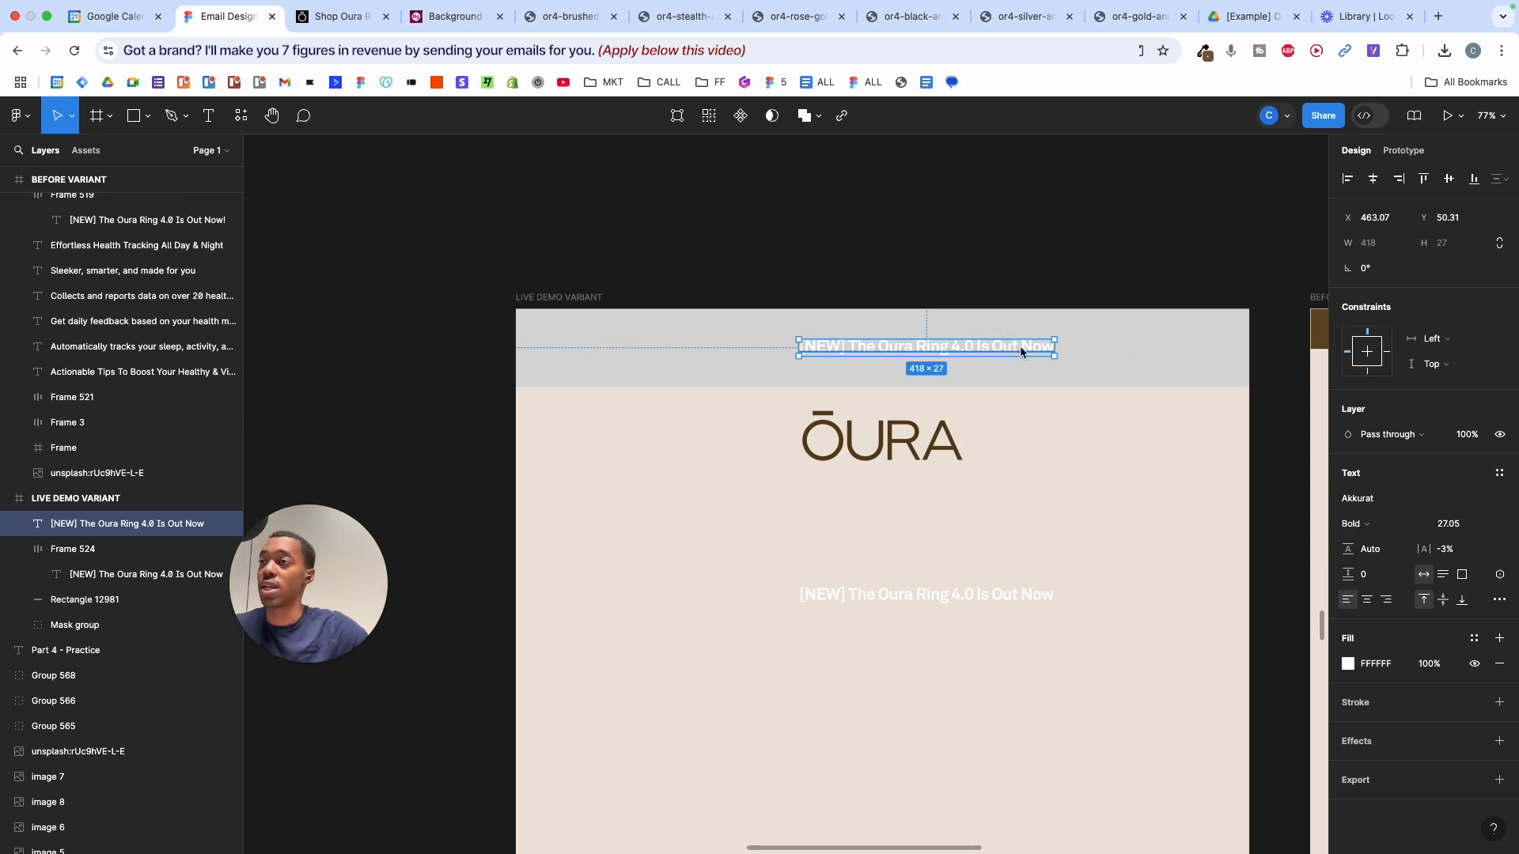
pyautogui.moveTo(1020, 350); pyautogui.dragTo(1121, 355)
# - Try alignment and padding options on the BEFORE VARIANT banner, restoring centred text with 280.78 padding
pyautogui.hscroll(5, 1115, 352)
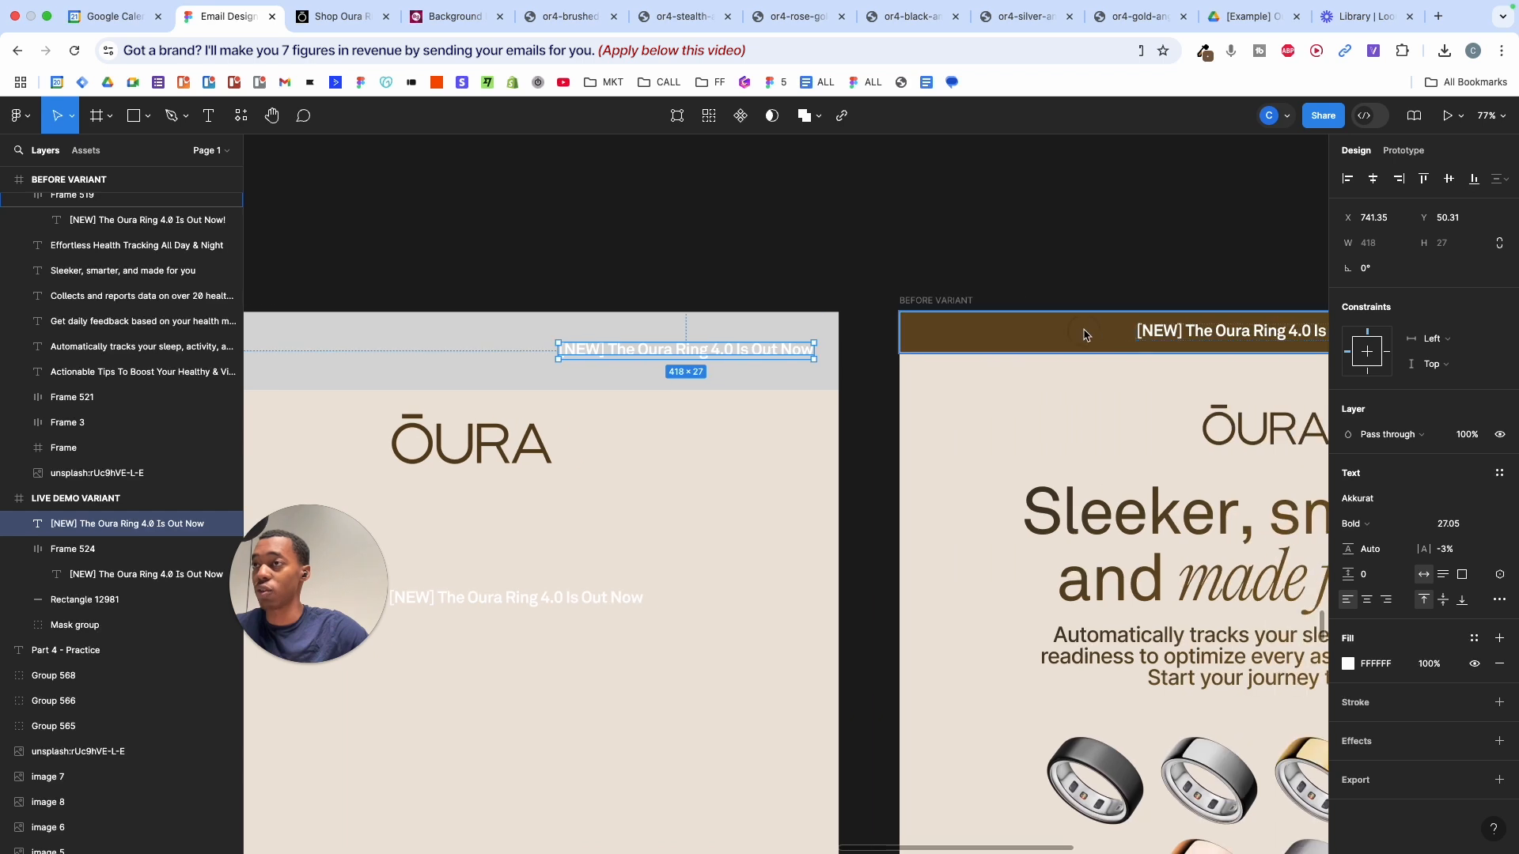
pyautogui.click(1085, 336)
pyautogui.hscroll(3, 1085, 337)
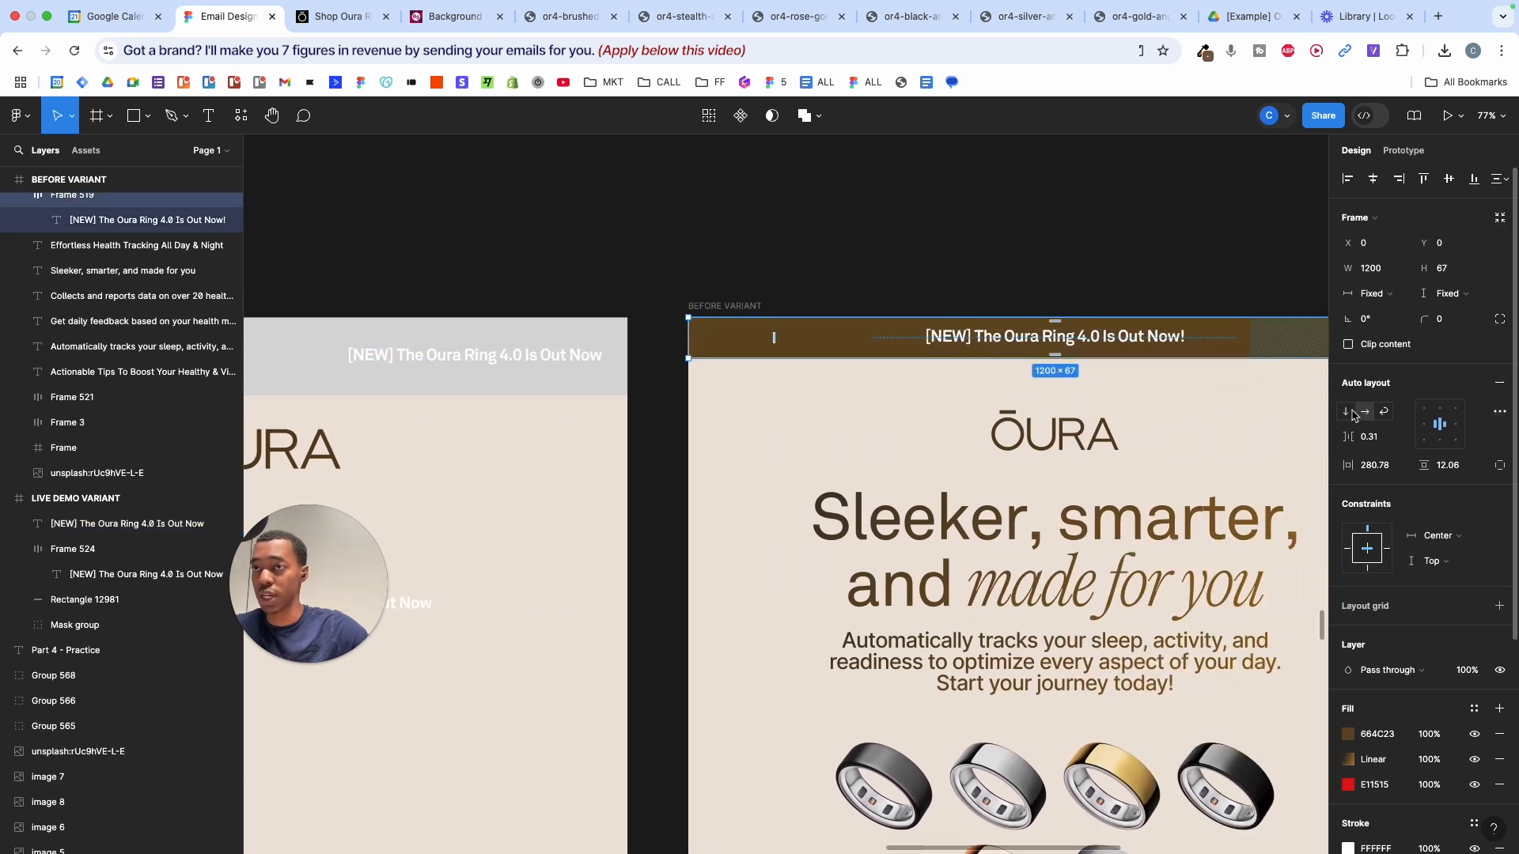
pyautogui.click(1425, 427)
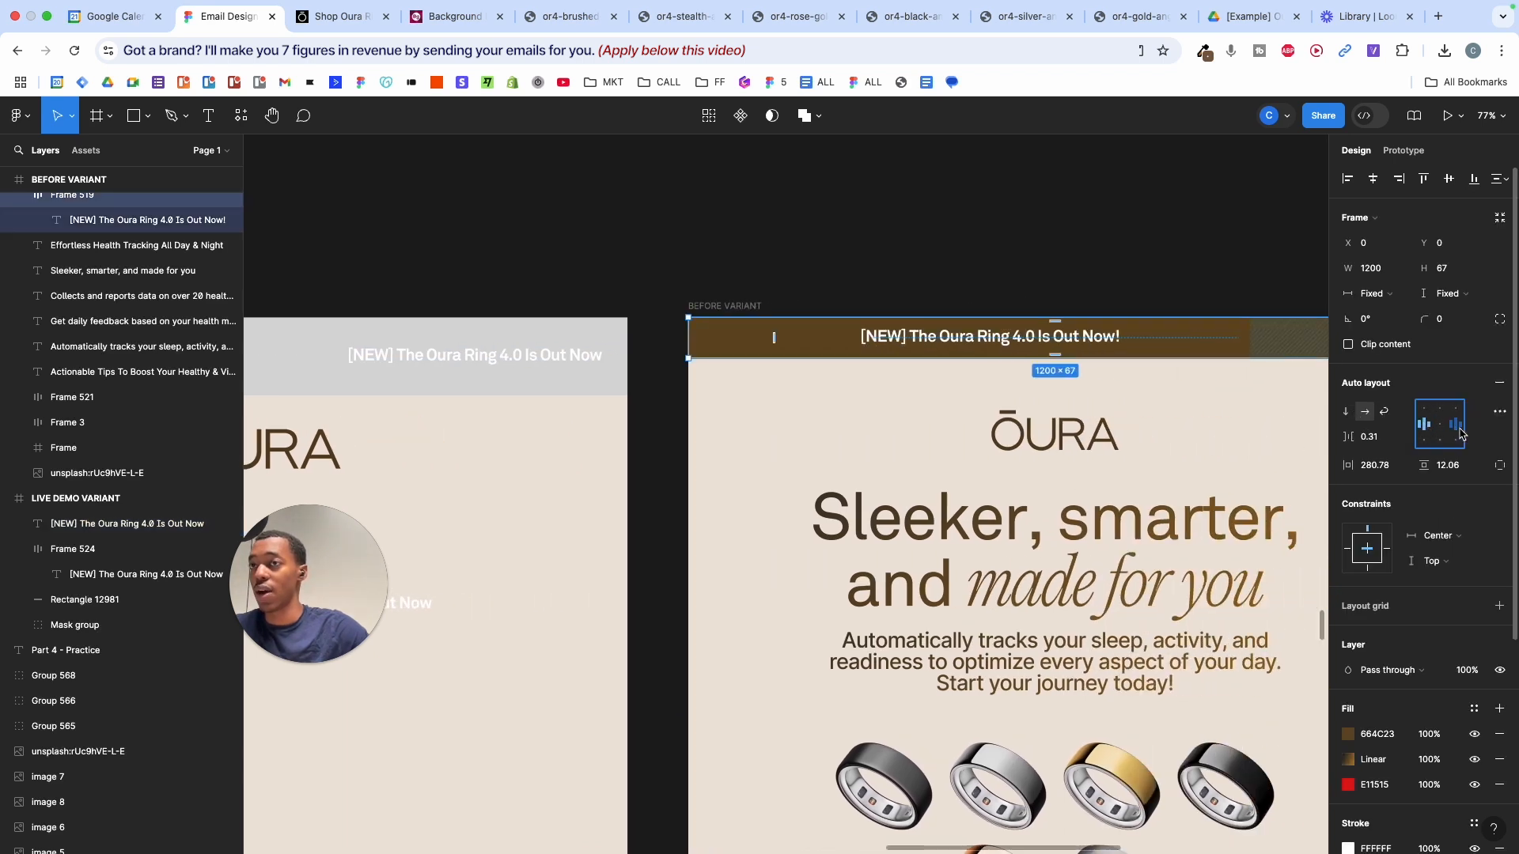
pyautogui.click(1460, 429)
pyautogui.click(1437, 425)
pyautogui.click(1422, 424)
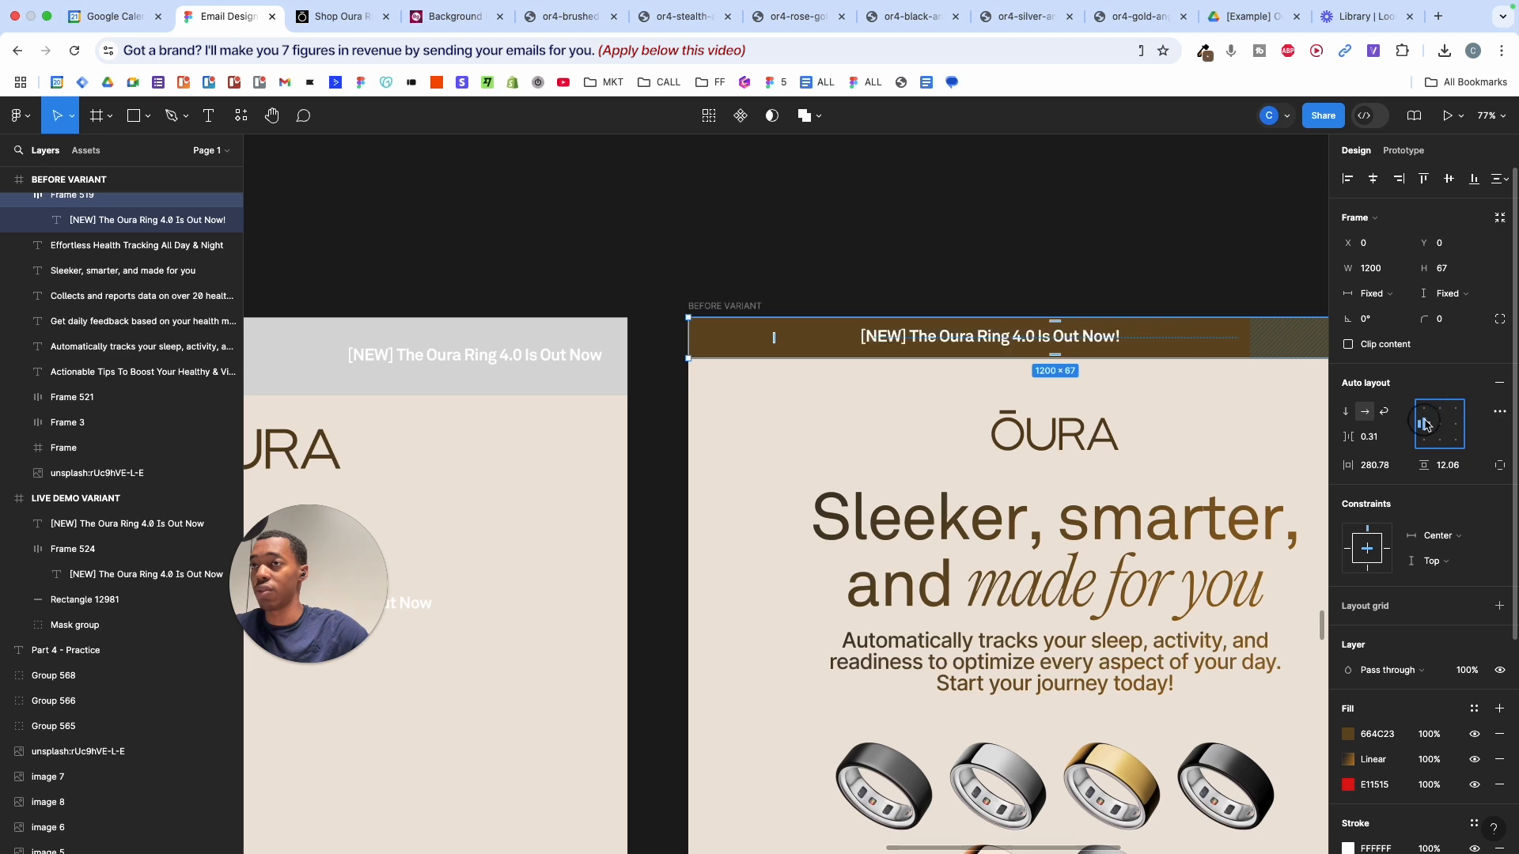
pyautogui.click(1439, 425)
pyautogui.click(1420, 424)
pyautogui.moveTo(1348, 466); pyautogui.dragTo(1285, 448)
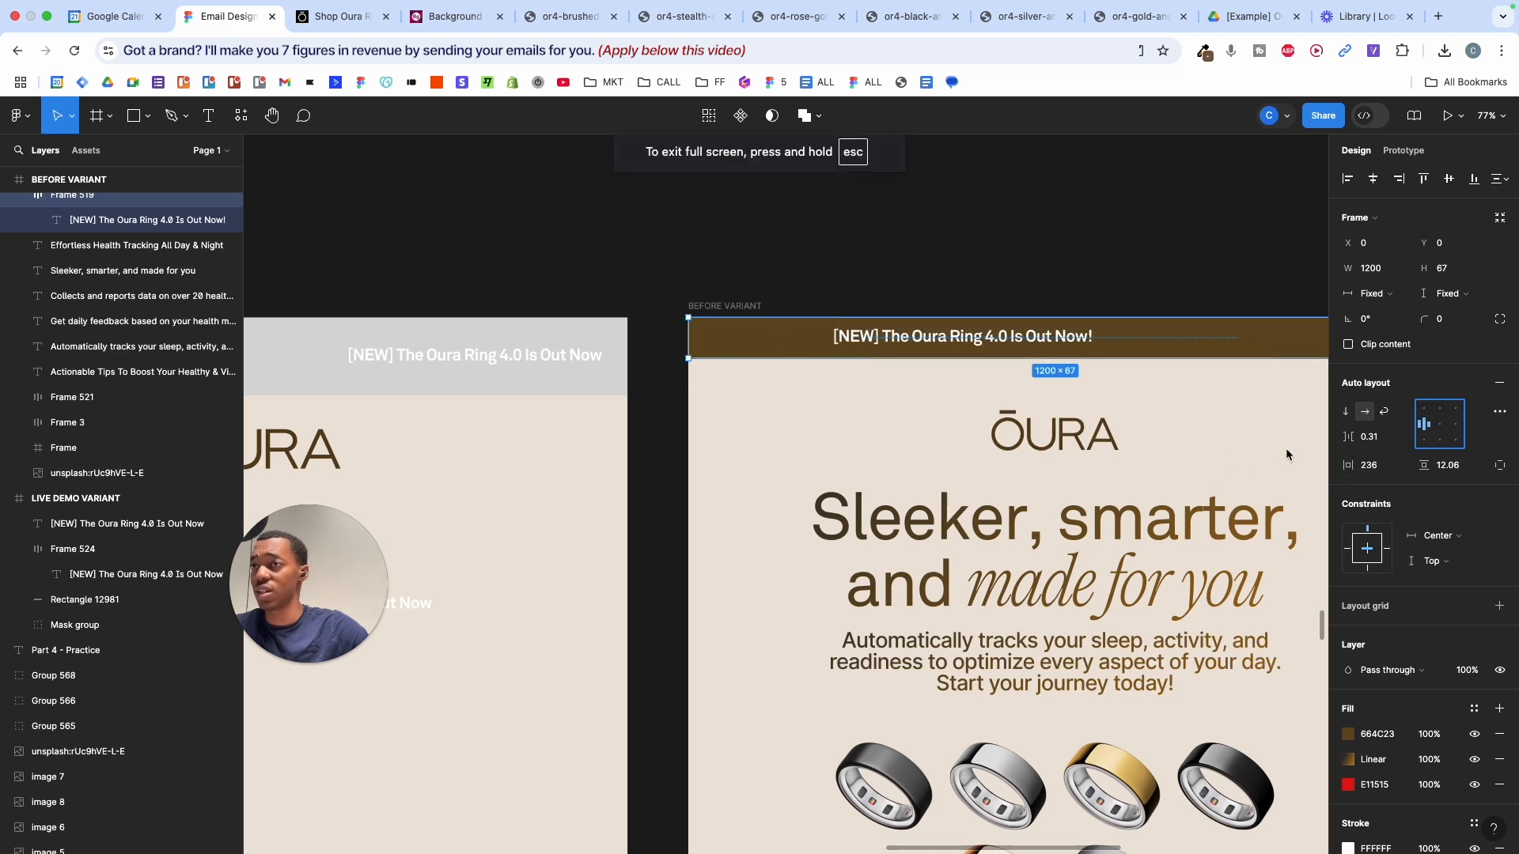
pyautogui.click(1285, 448)
pyautogui.press('super+z')
pyautogui.press('super+z')
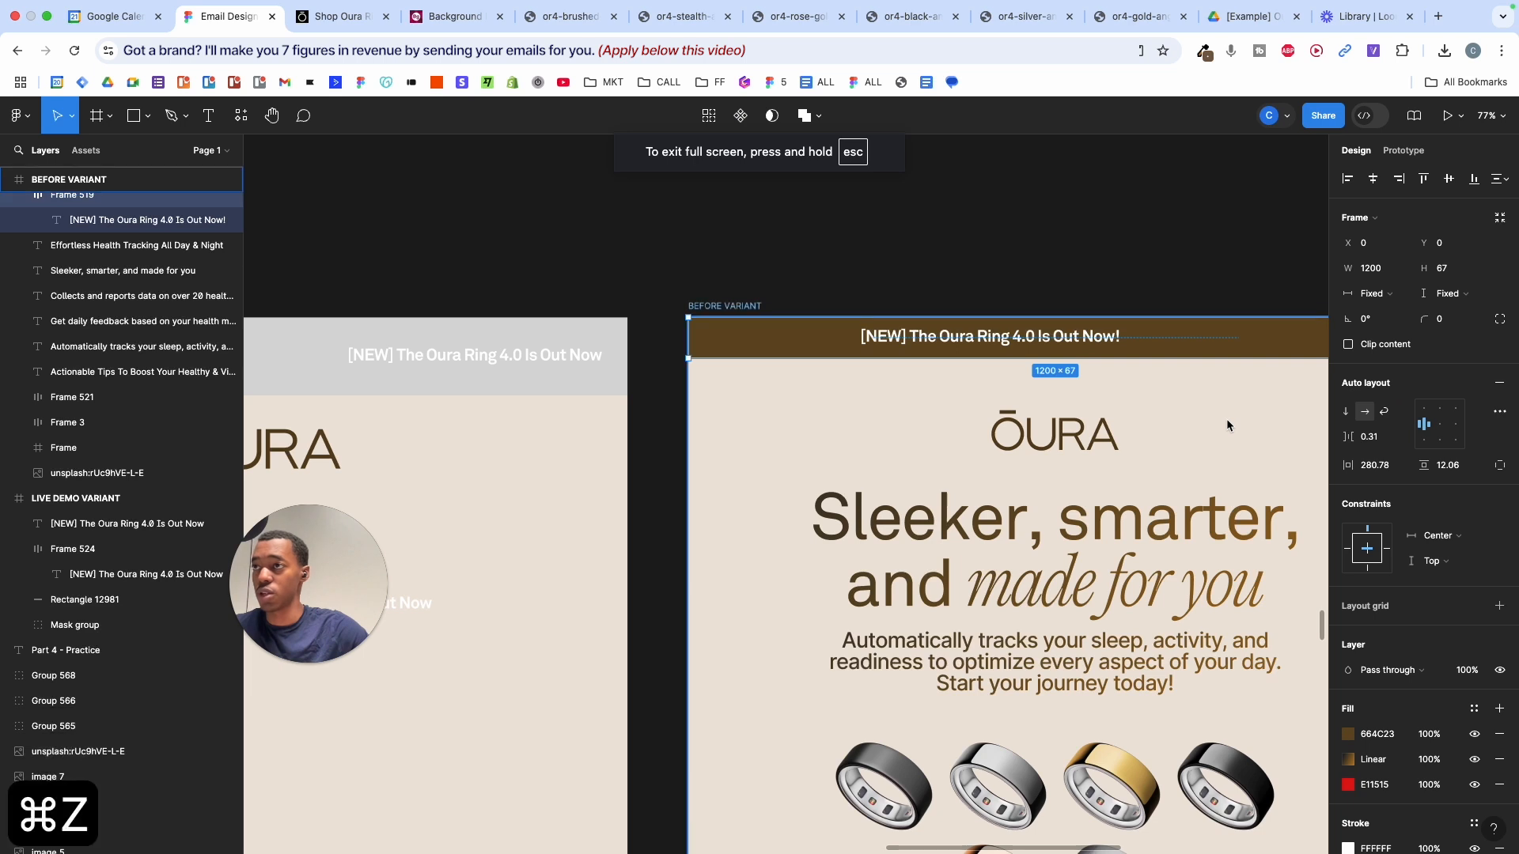
pyautogui.press('super+z')
pyautogui.hscroll(-5, 744, 412)
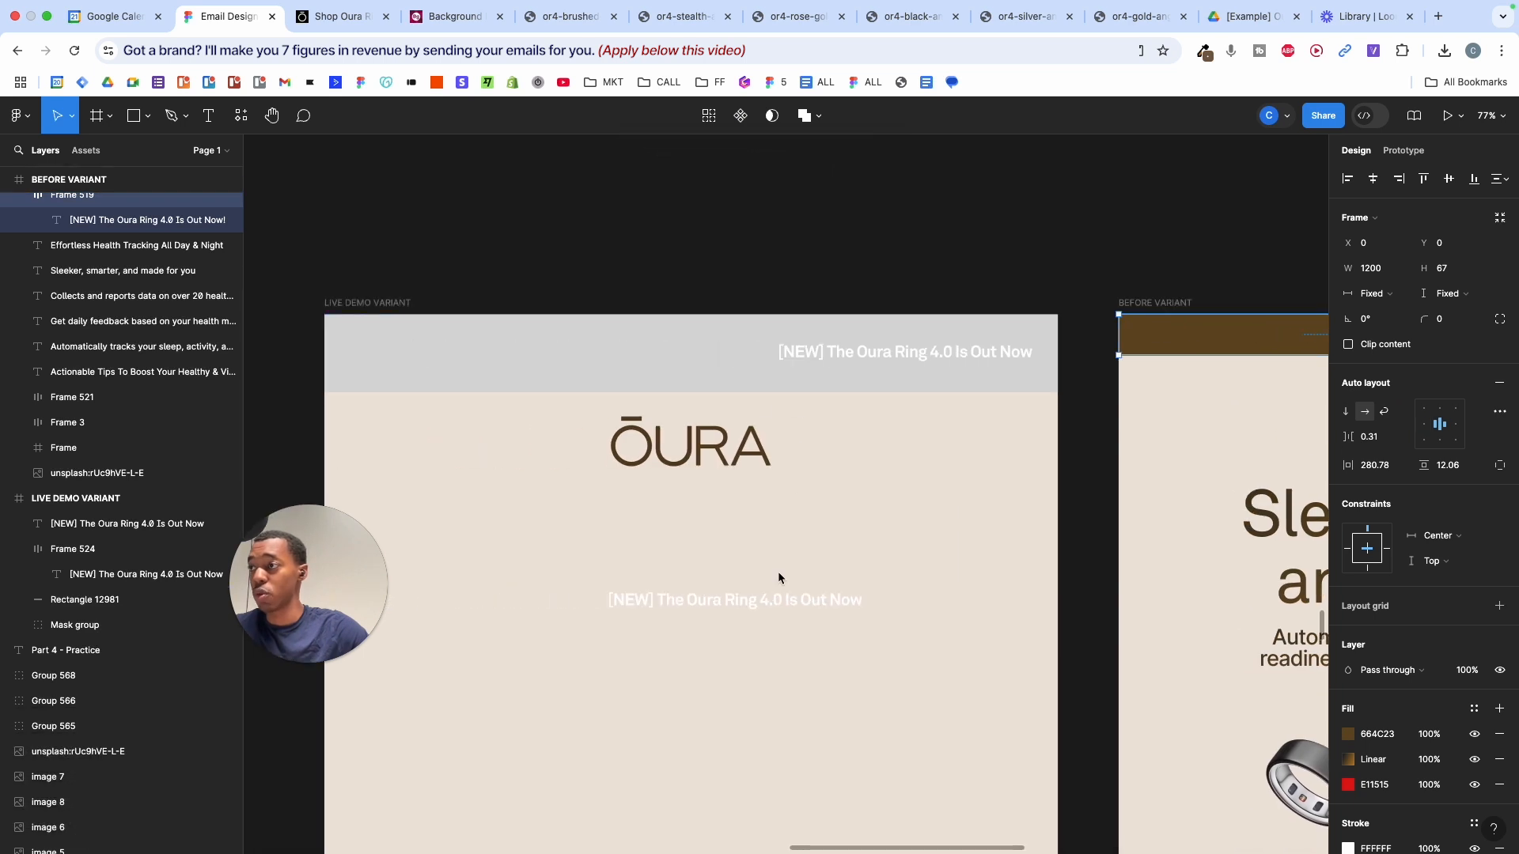
# - Move the framed headline up under the logo and widen it to nearly full email width
pyautogui.moveTo(776, 602); pyautogui.dragTo(734, 536)
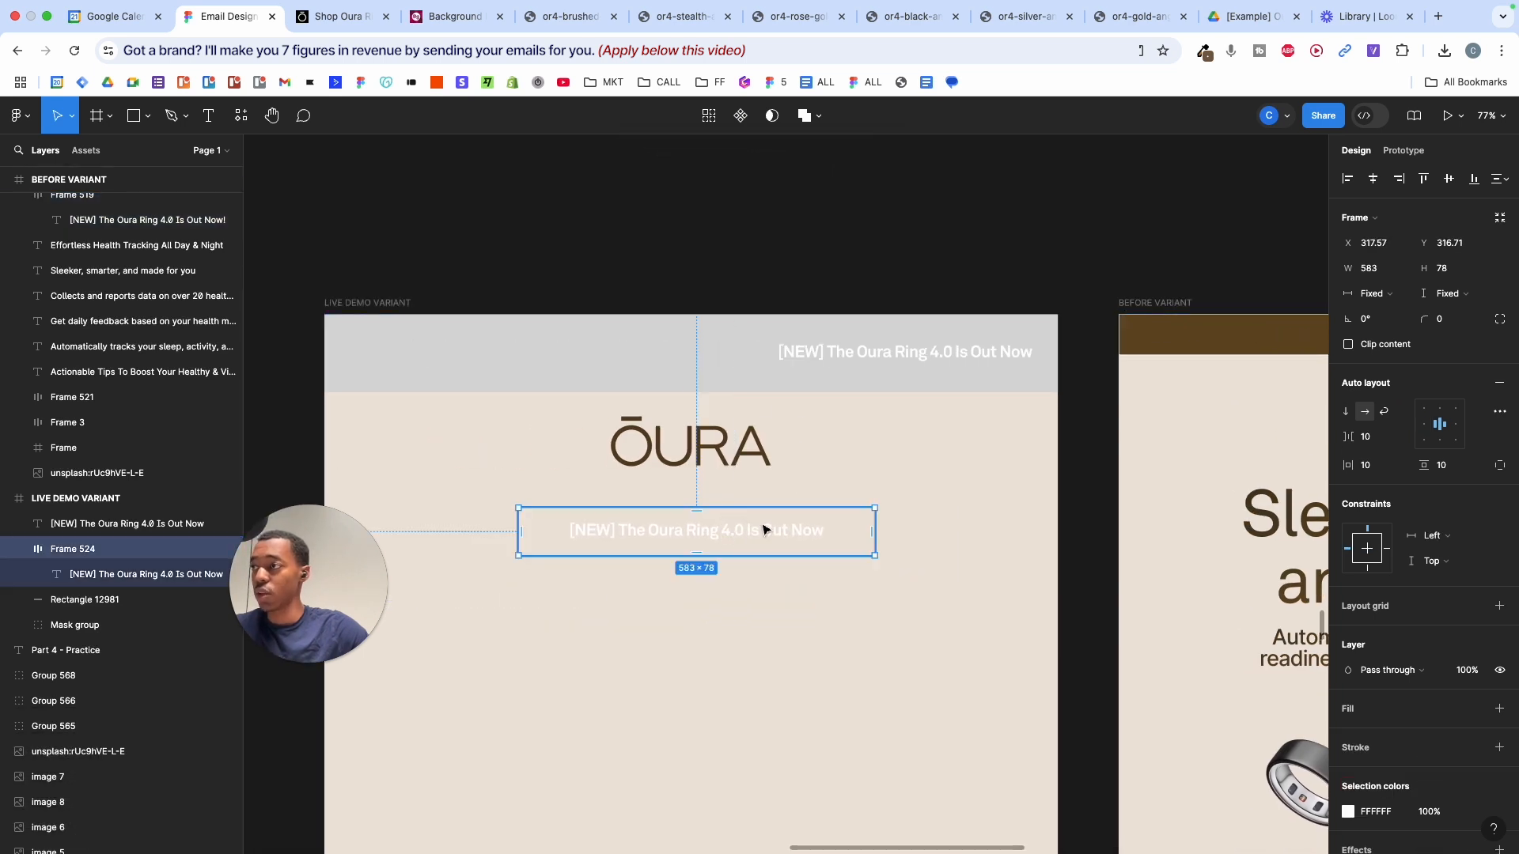
pyautogui.scroll(1, 766, 530)
pyautogui.doubleClick(724, 544)
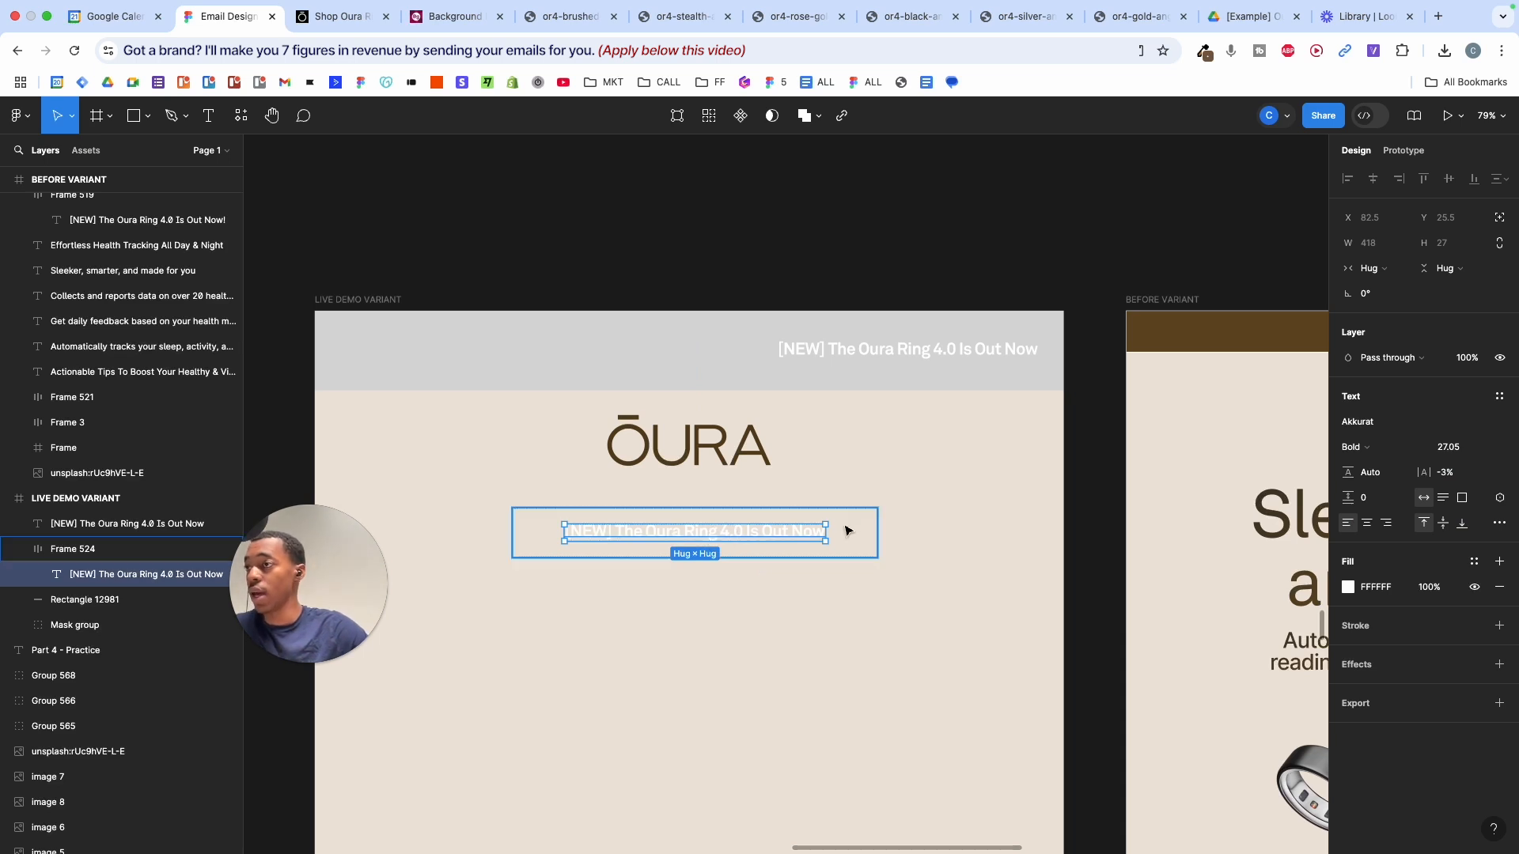
pyautogui.click(847, 529)
pyautogui.click(897, 522)
pyautogui.moveTo(908, 522); pyautogui.dragTo(1041, 523)
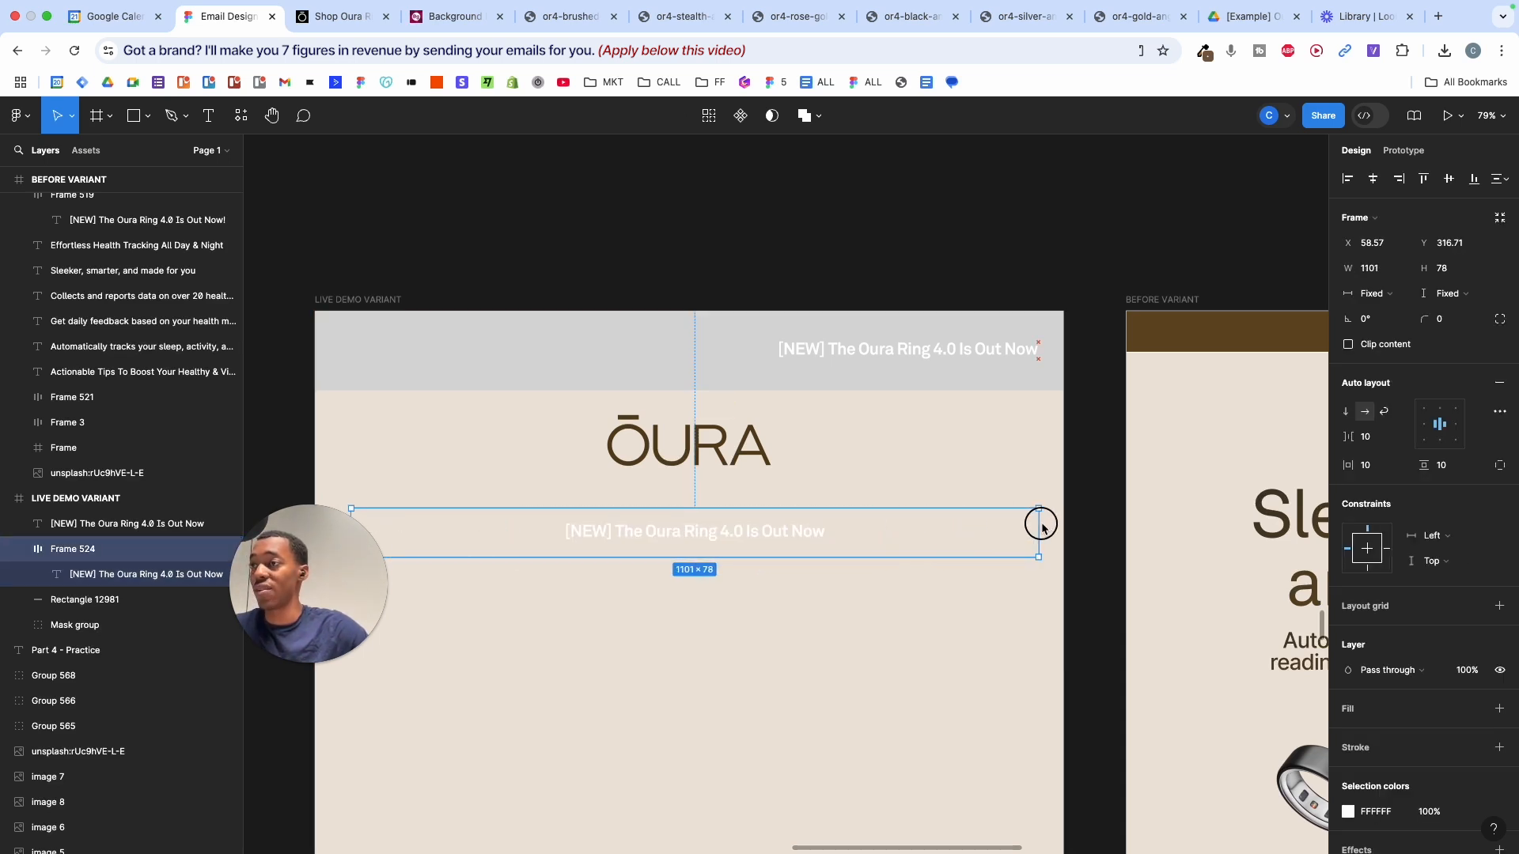
pyautogui.hscroll(-3, 1064, 530)
pyautogui.hscroll(3, 1068, 530)
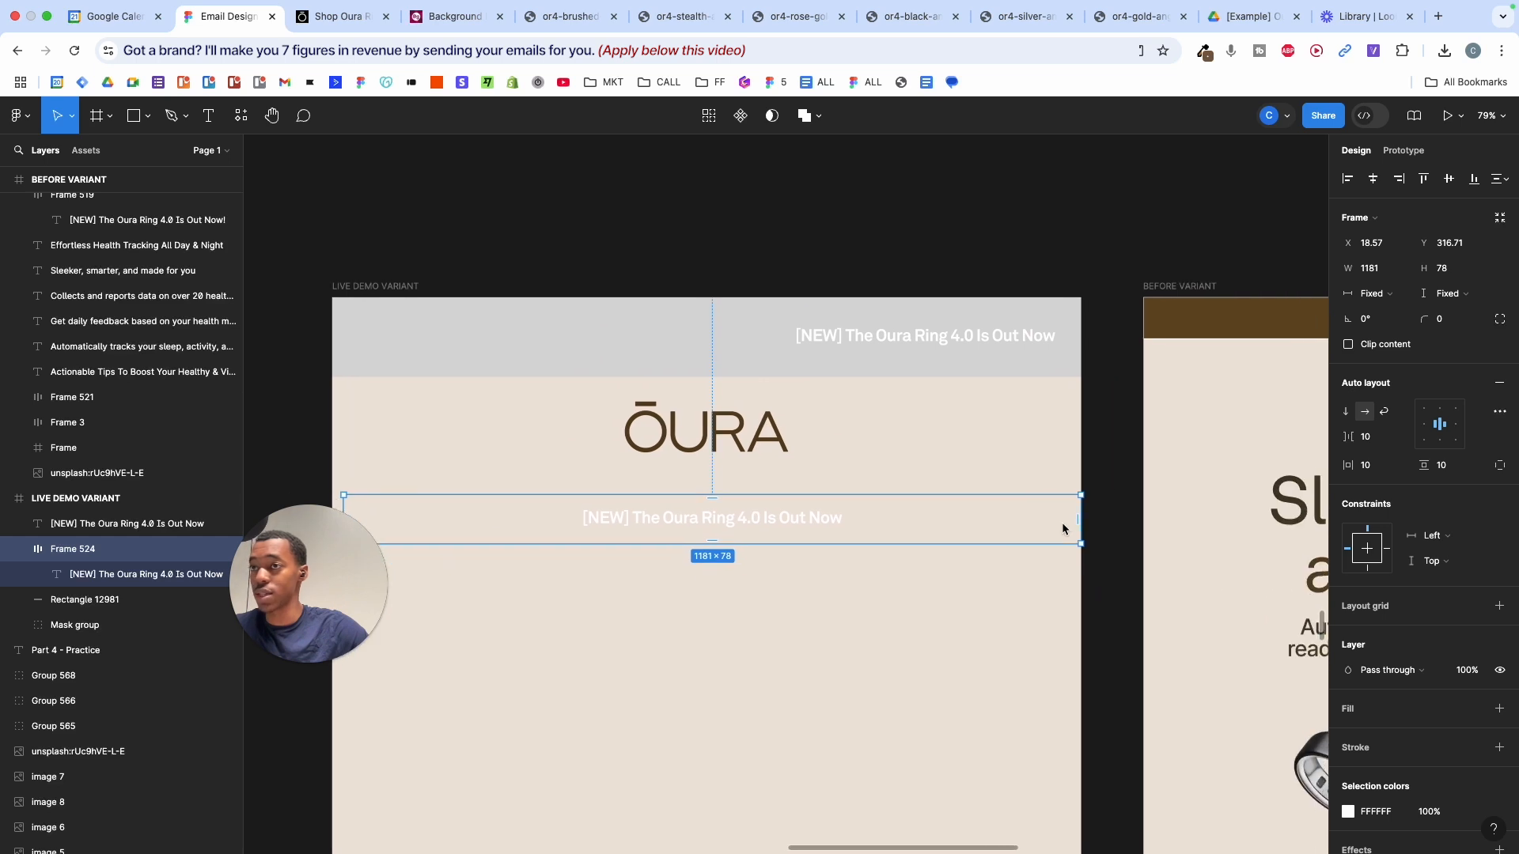
pyautogui.scroll(-3, 1377, 617)
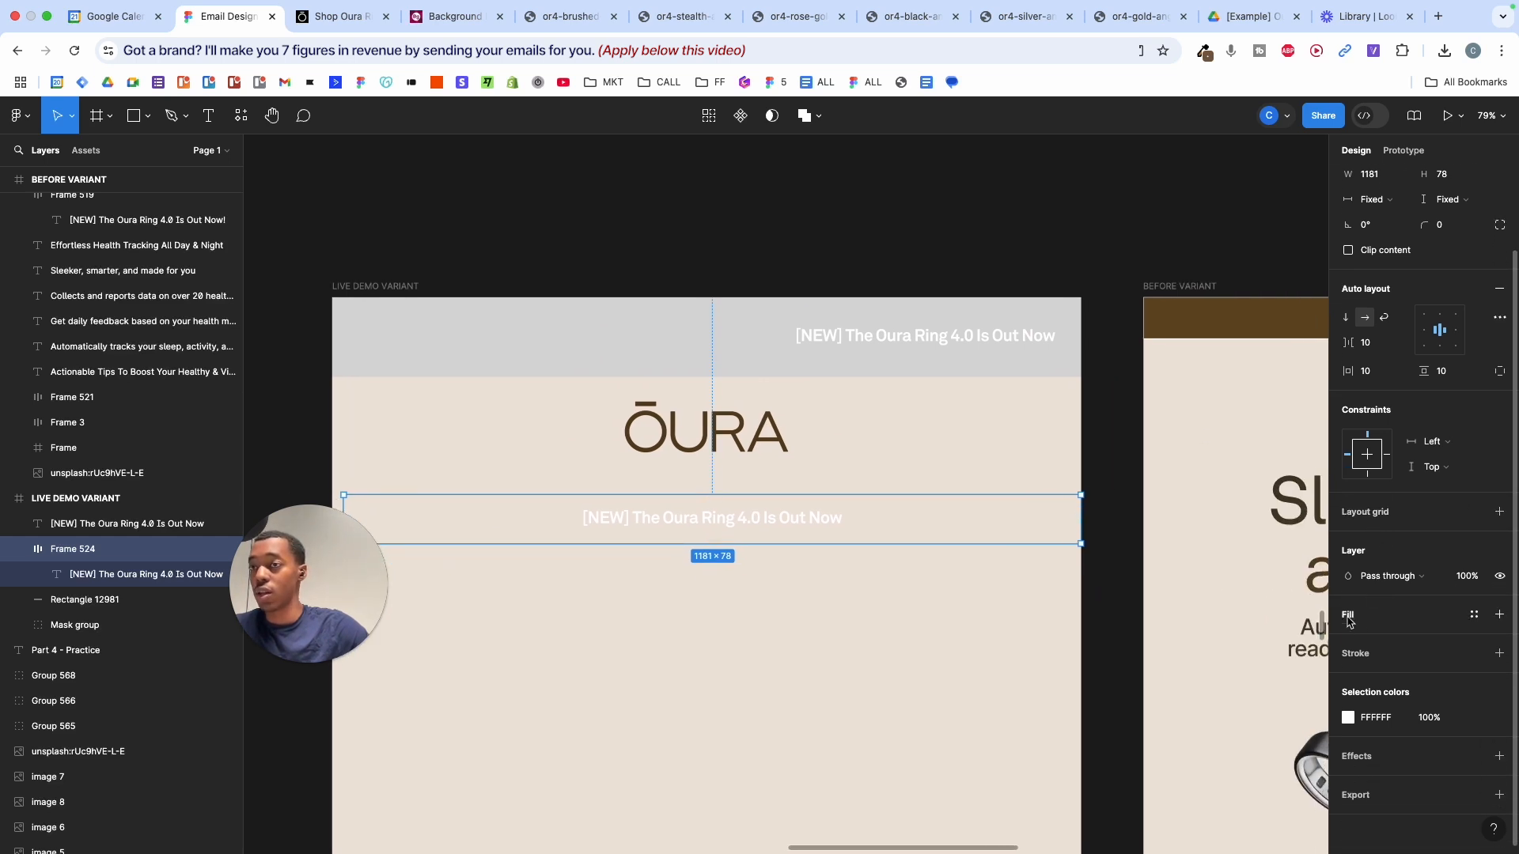
# - Fill the frame with the brown sampled from the Before variant's banner
pyautogui.click(1500, 615)
pyautogui.click(1347, 640)
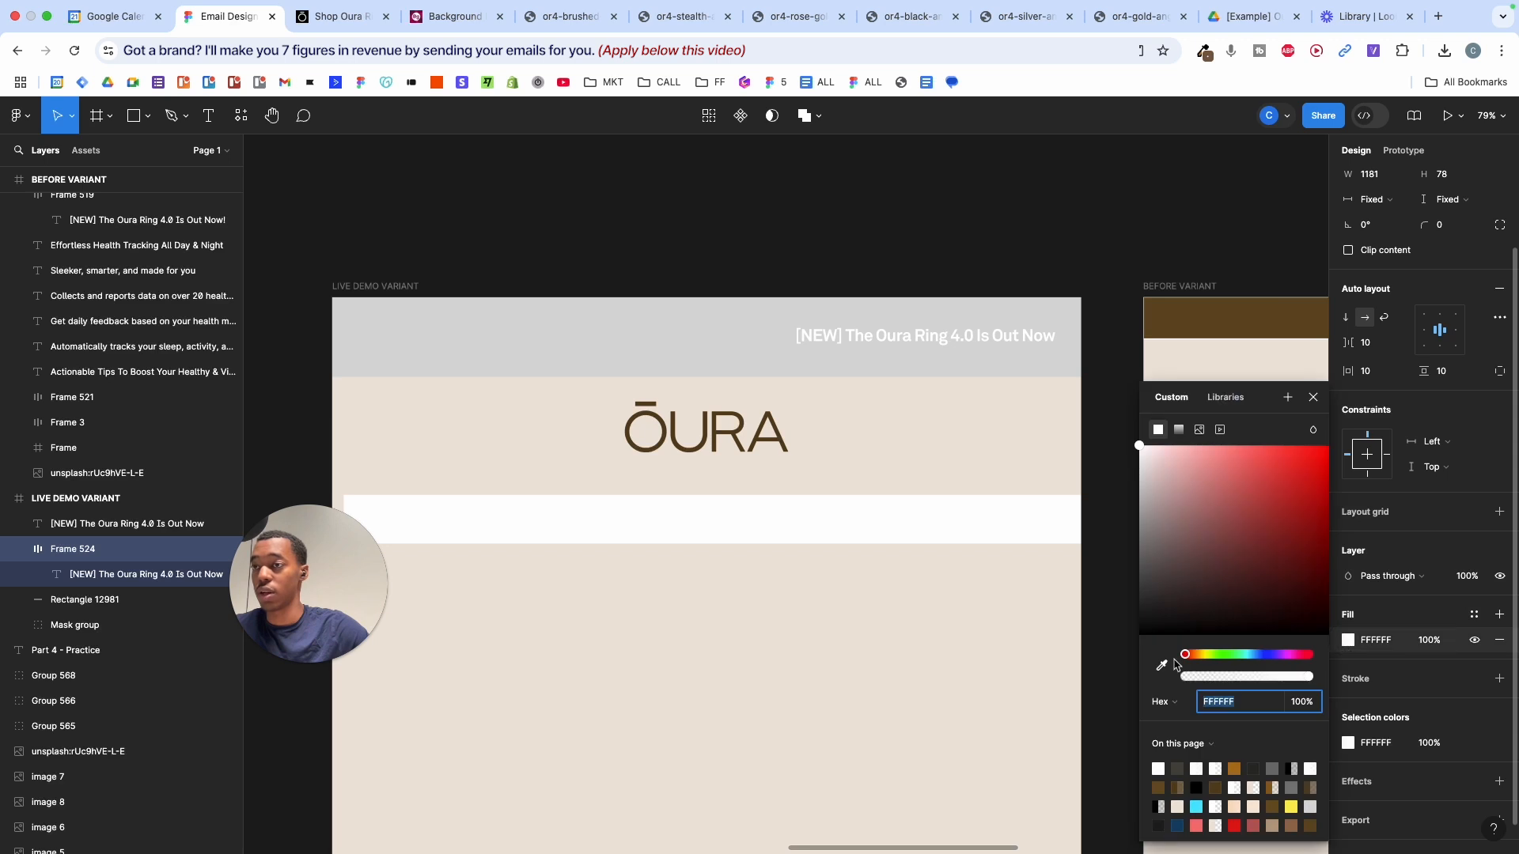
pyautogui.click(1162, 664)
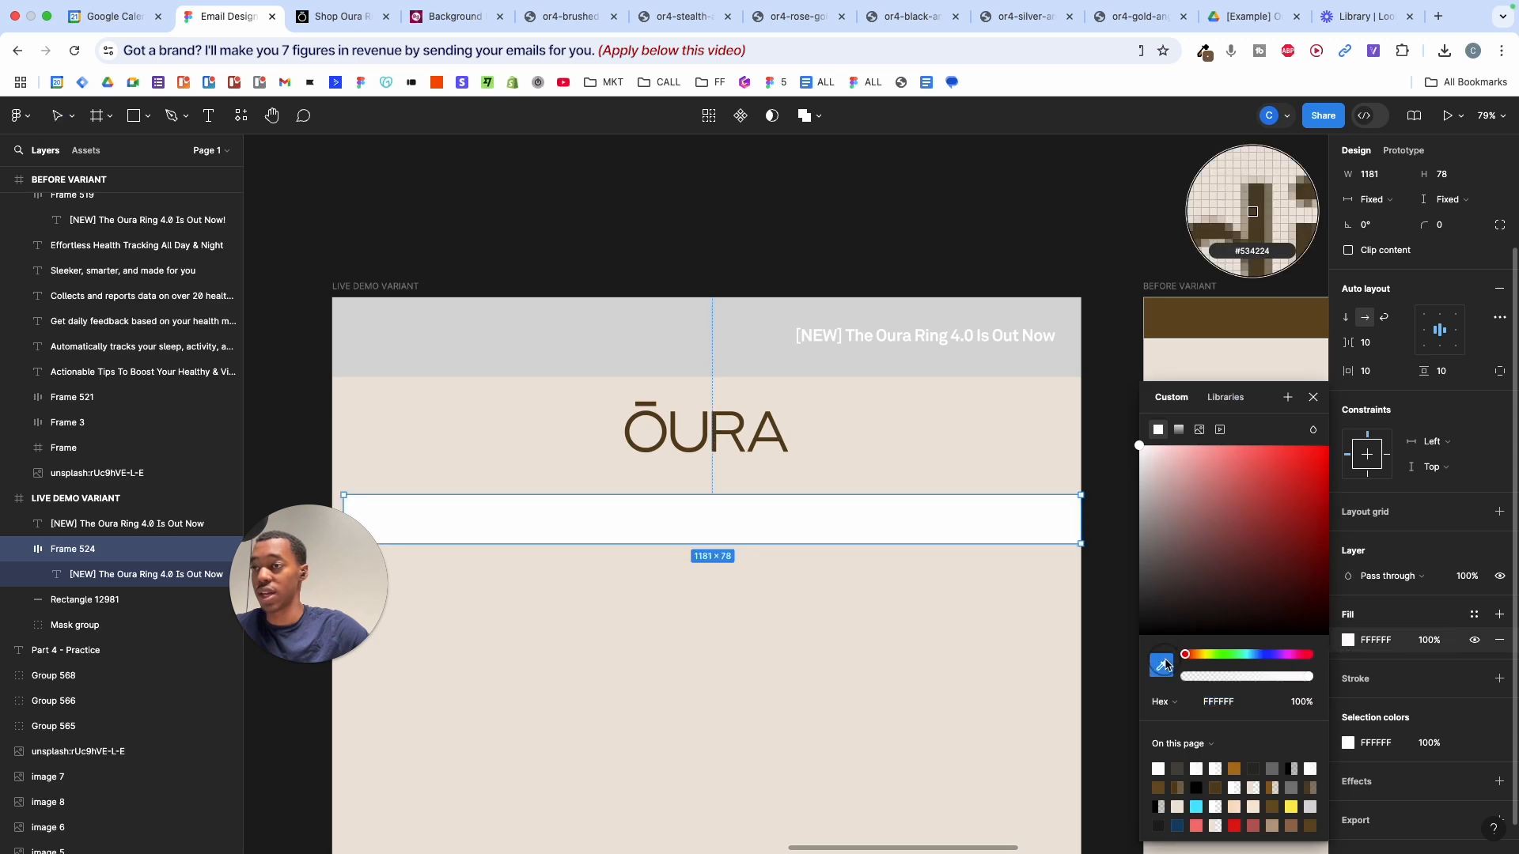
pyautogui.click(1188, 329)
pyautogui.hscroll(-6, 1187, 332)
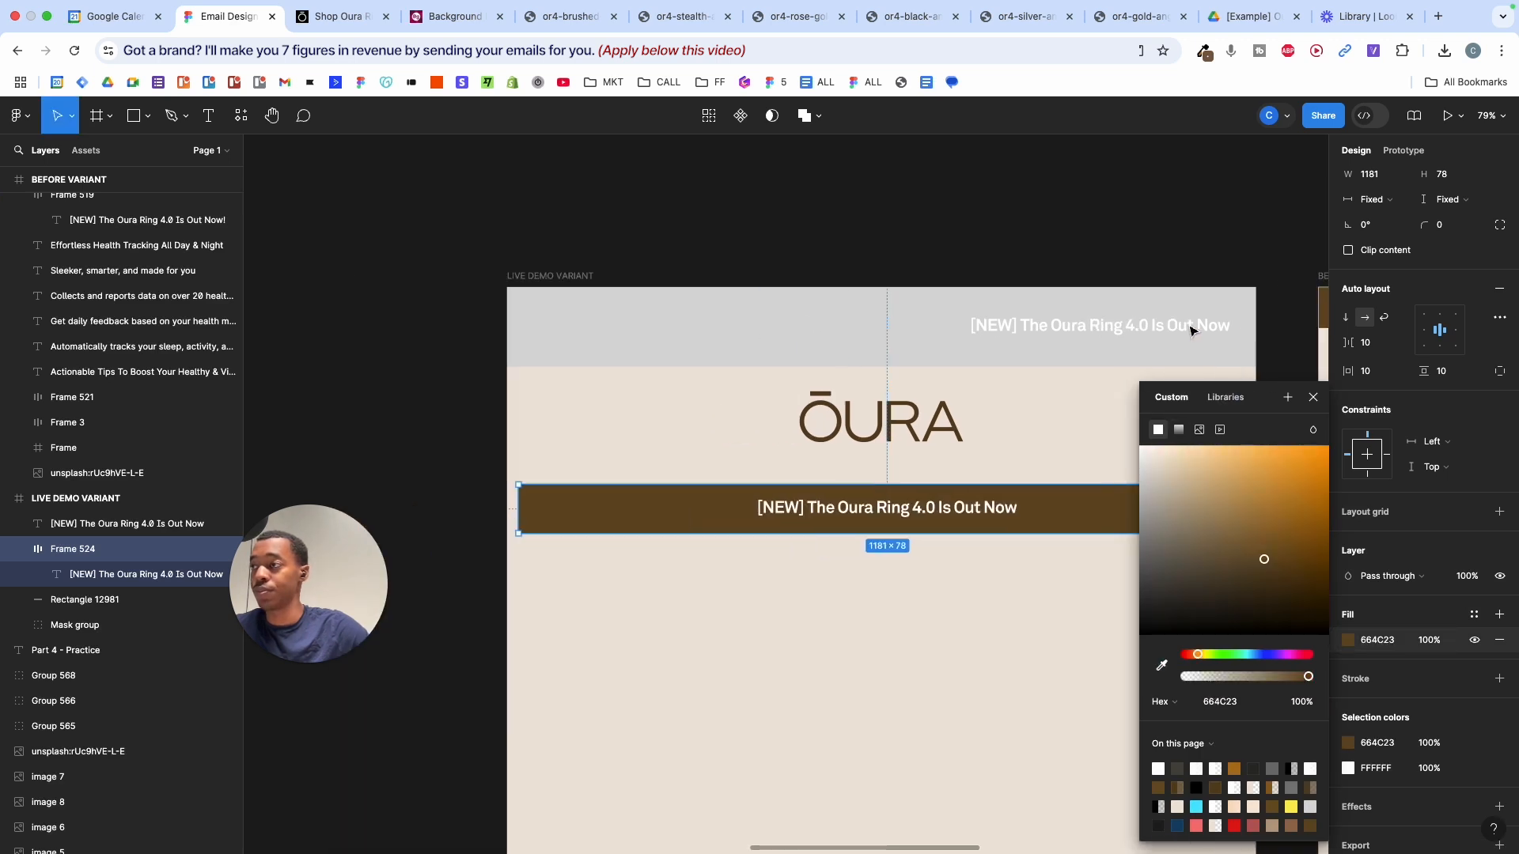
pyautogui.hscroll(3, 1103, 345)
pyautogui.hscroll(3, 1076, 423)
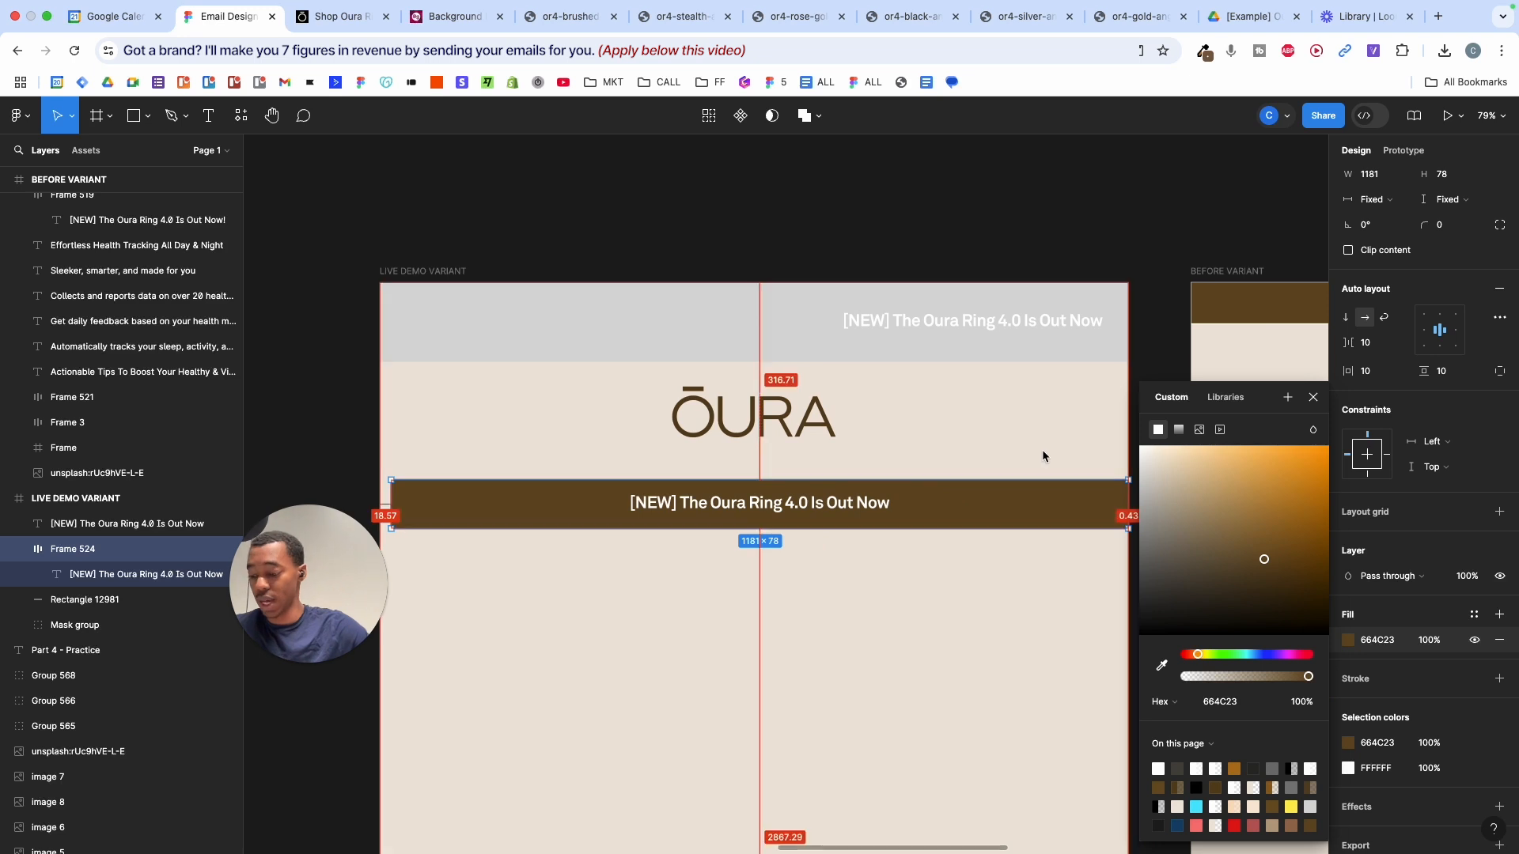
# - Centre the brown banner at 1200 px wide over the grey bar, and delete the grey bar and white headline
pyautogui.hotkey('alt', 'h')
pyautogui.moveTo(1124, 507); pyautogui.dragTo(1132, 506)
pyautogui.moveTo(1041, 502); pyautogui.dragTo(1041, 393)
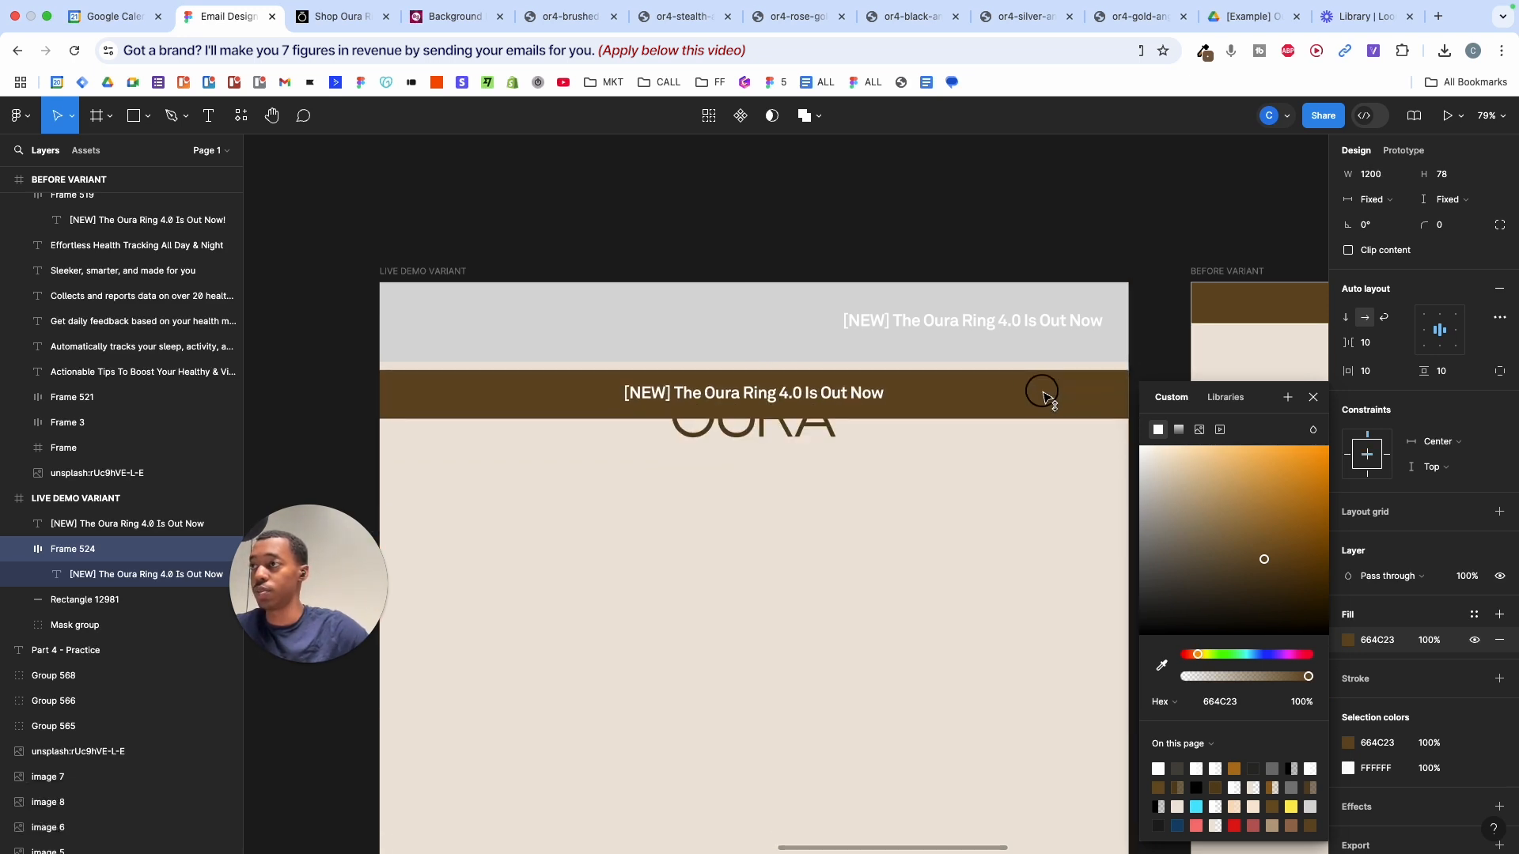
pyautogui.click(782, 310)
pyautogui.keyDown('shift'); pyautogui.click(938, 321); pyautogui.keyUp('shift')
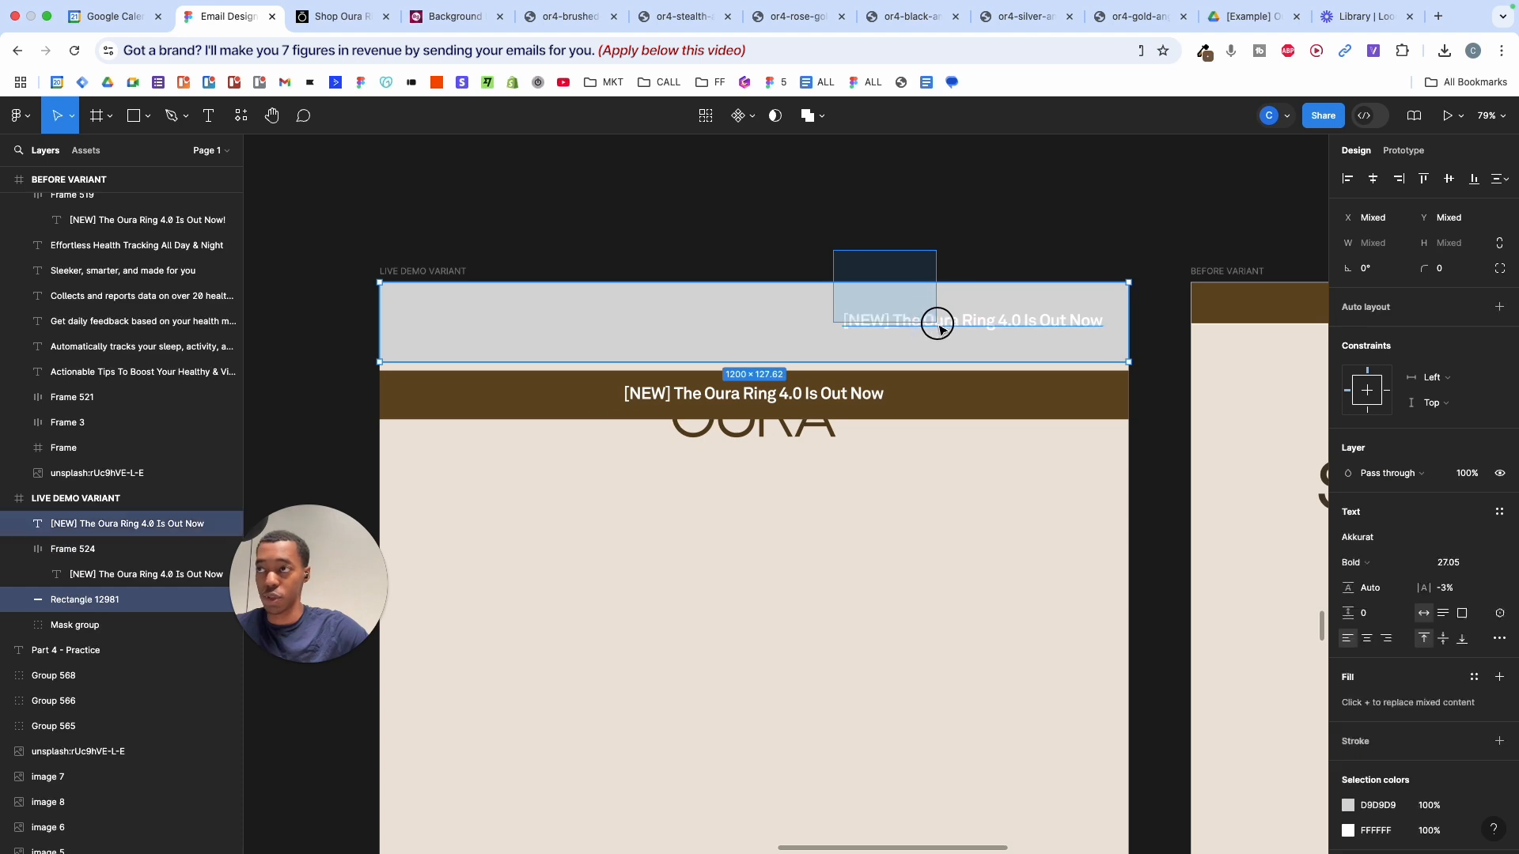
pyautogui.press('BackSpace')
# - Align the brown banner to the top edge of the email
pyautogui.click(979, 387)
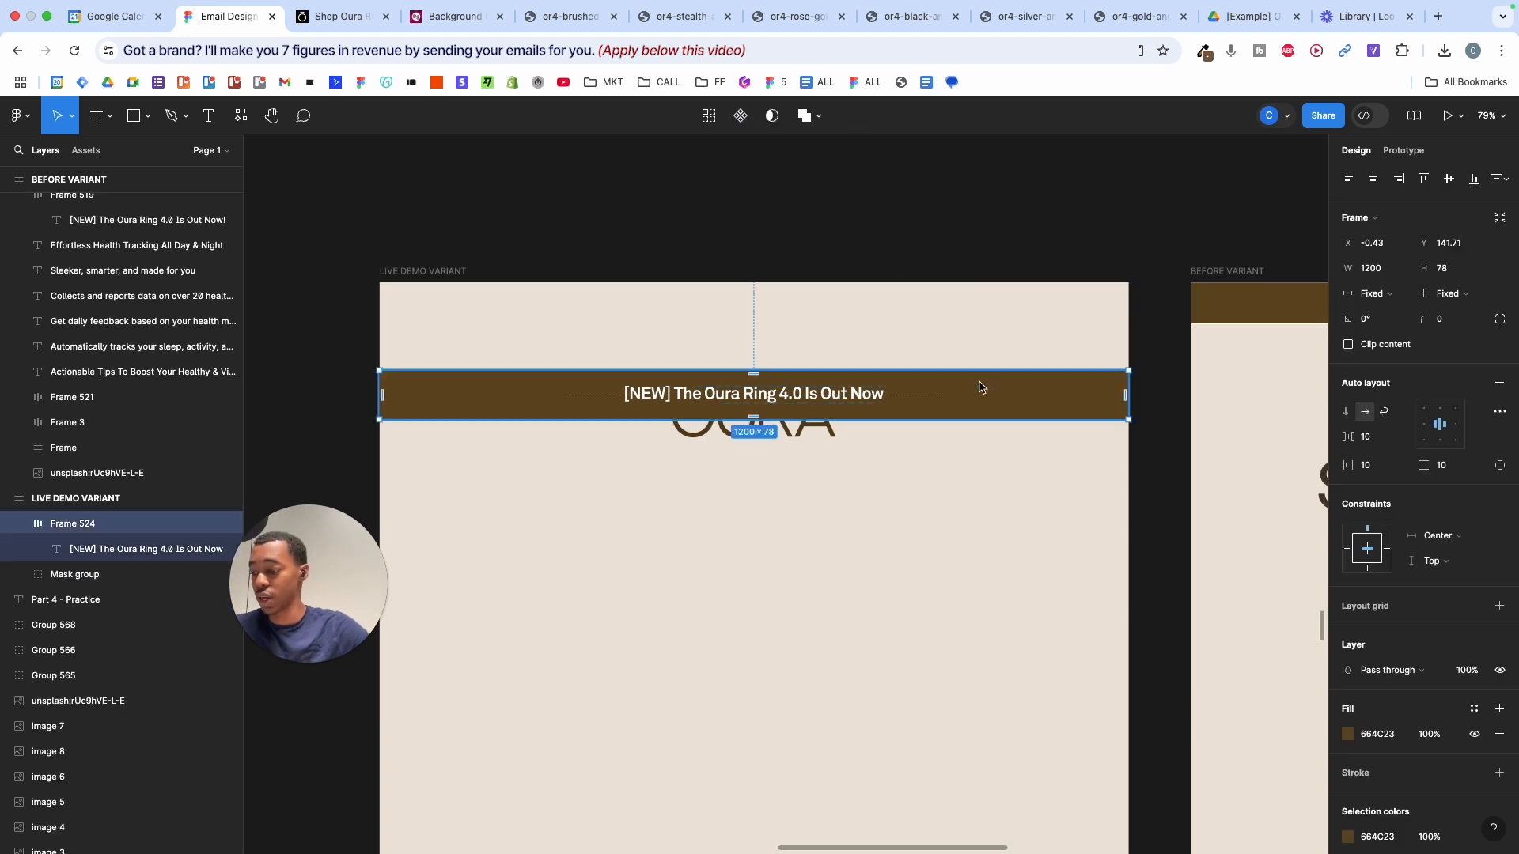
pyautogui.hotkey('alt', 'w')
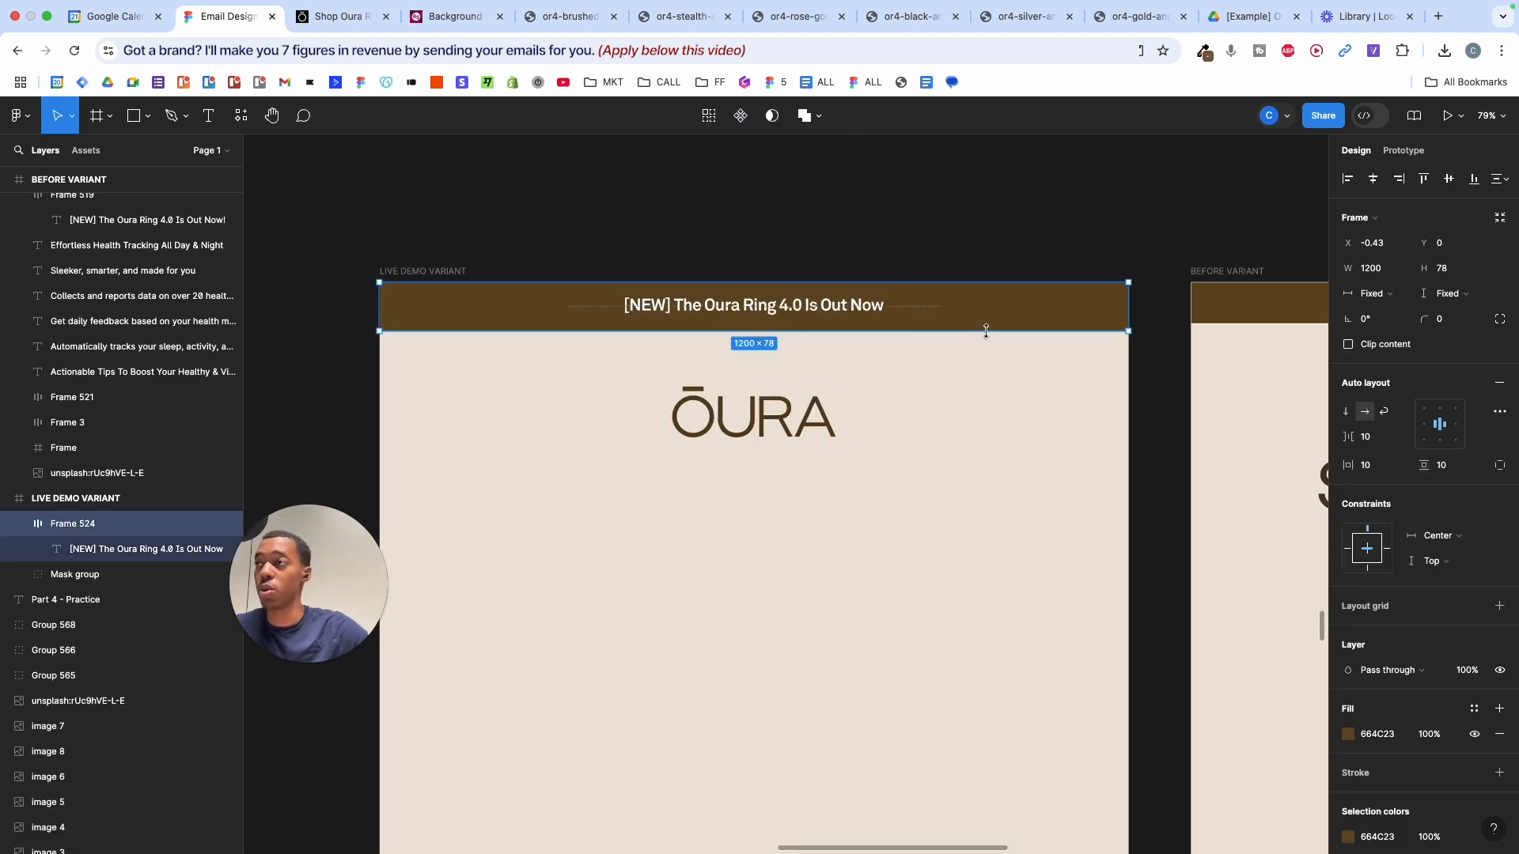
pyautogui.press('super+z')
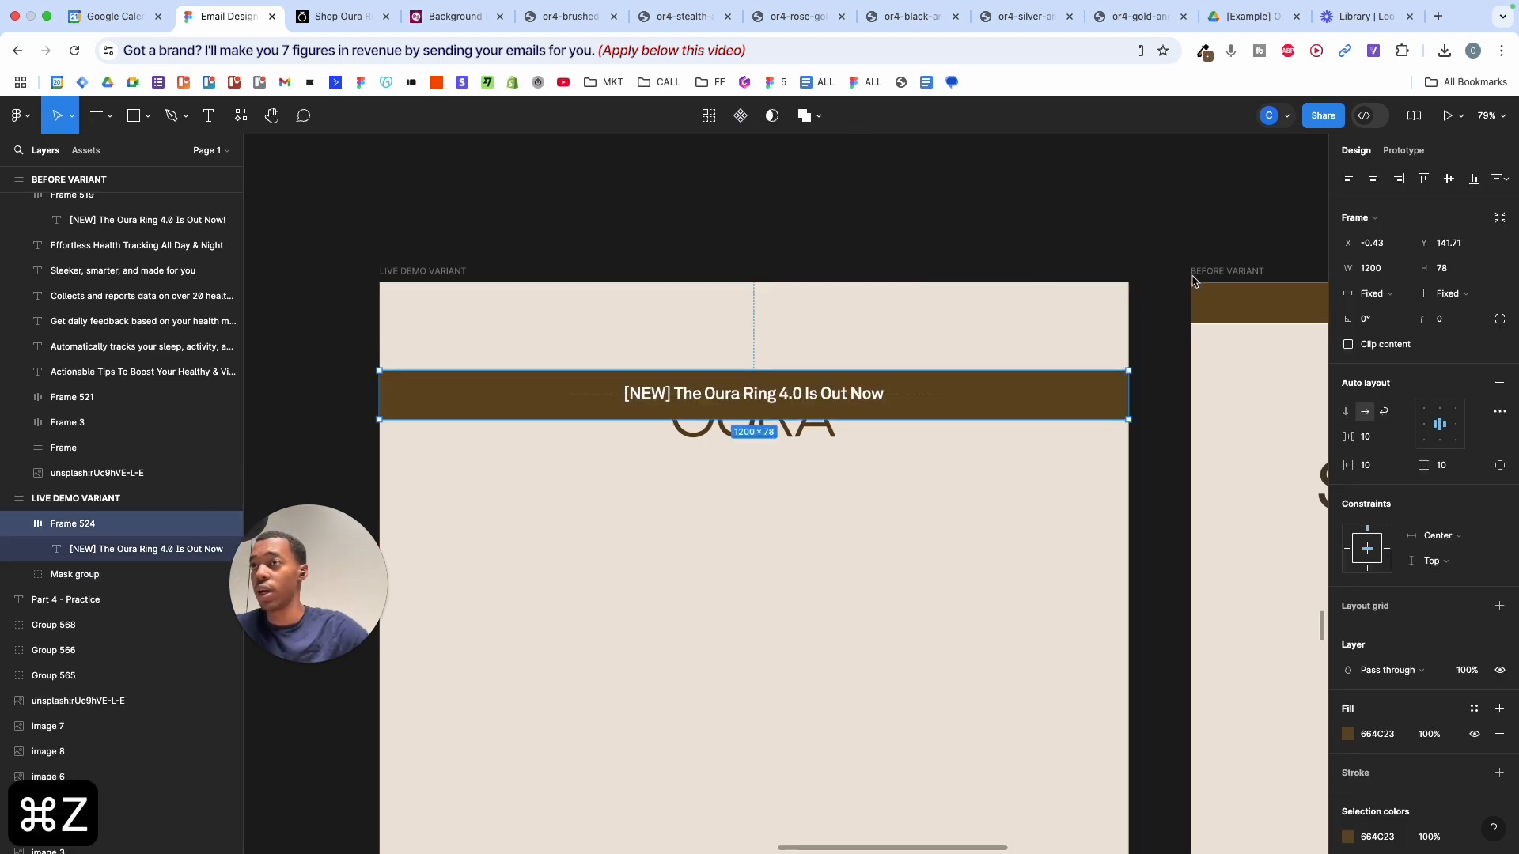
pyautogui.click(1424, 179)
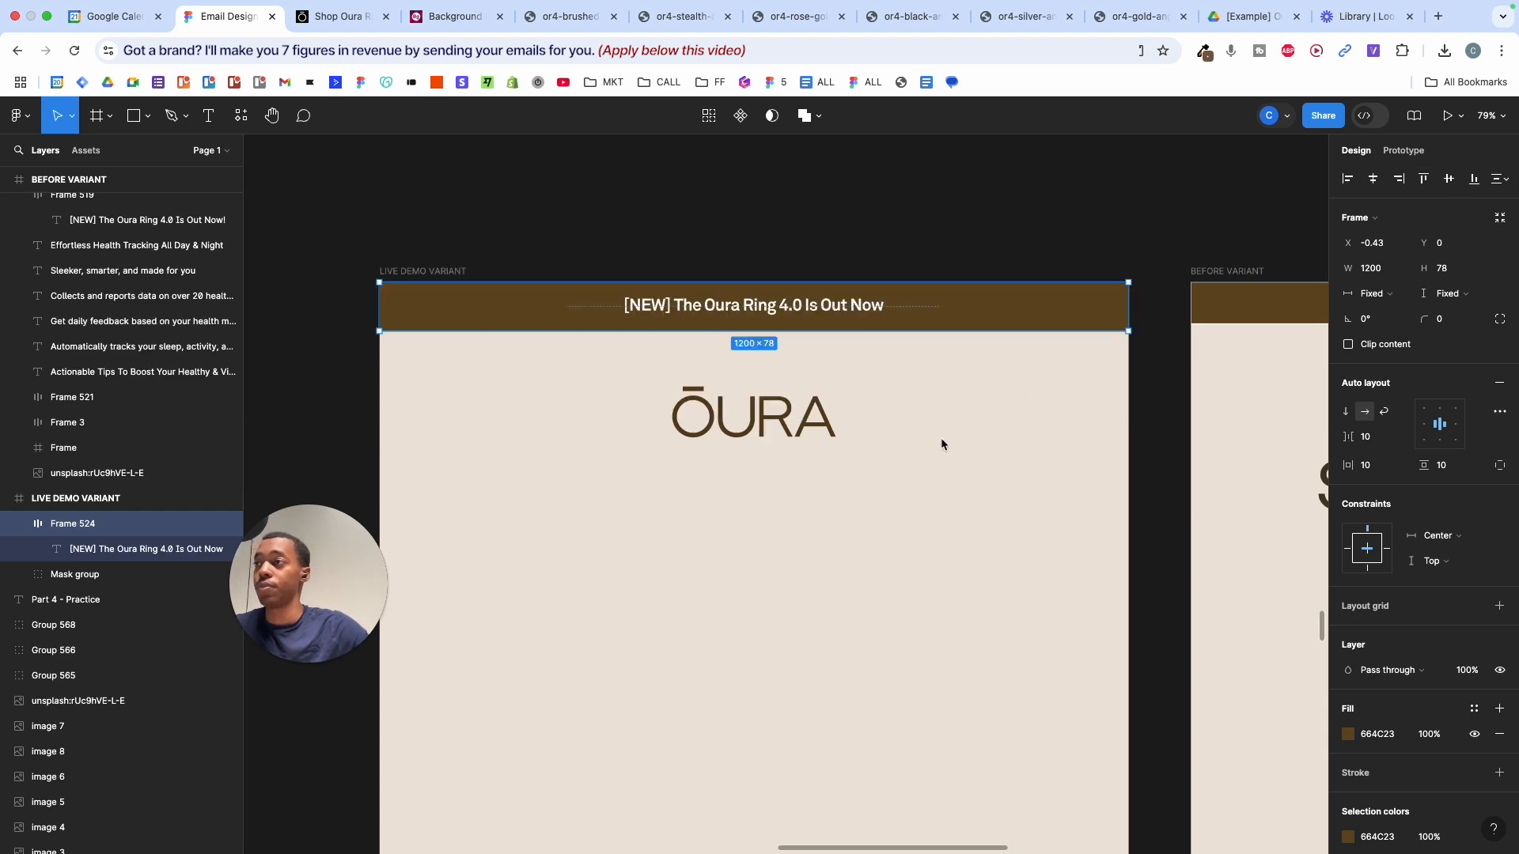
# - Shorten the brown banner slightly to 71 px tall
pyautogui.scroll(3, 935, 427)
pyautogui.scroll(3, 935, 431)
pyautogui.hscroll(3, 935, 431)
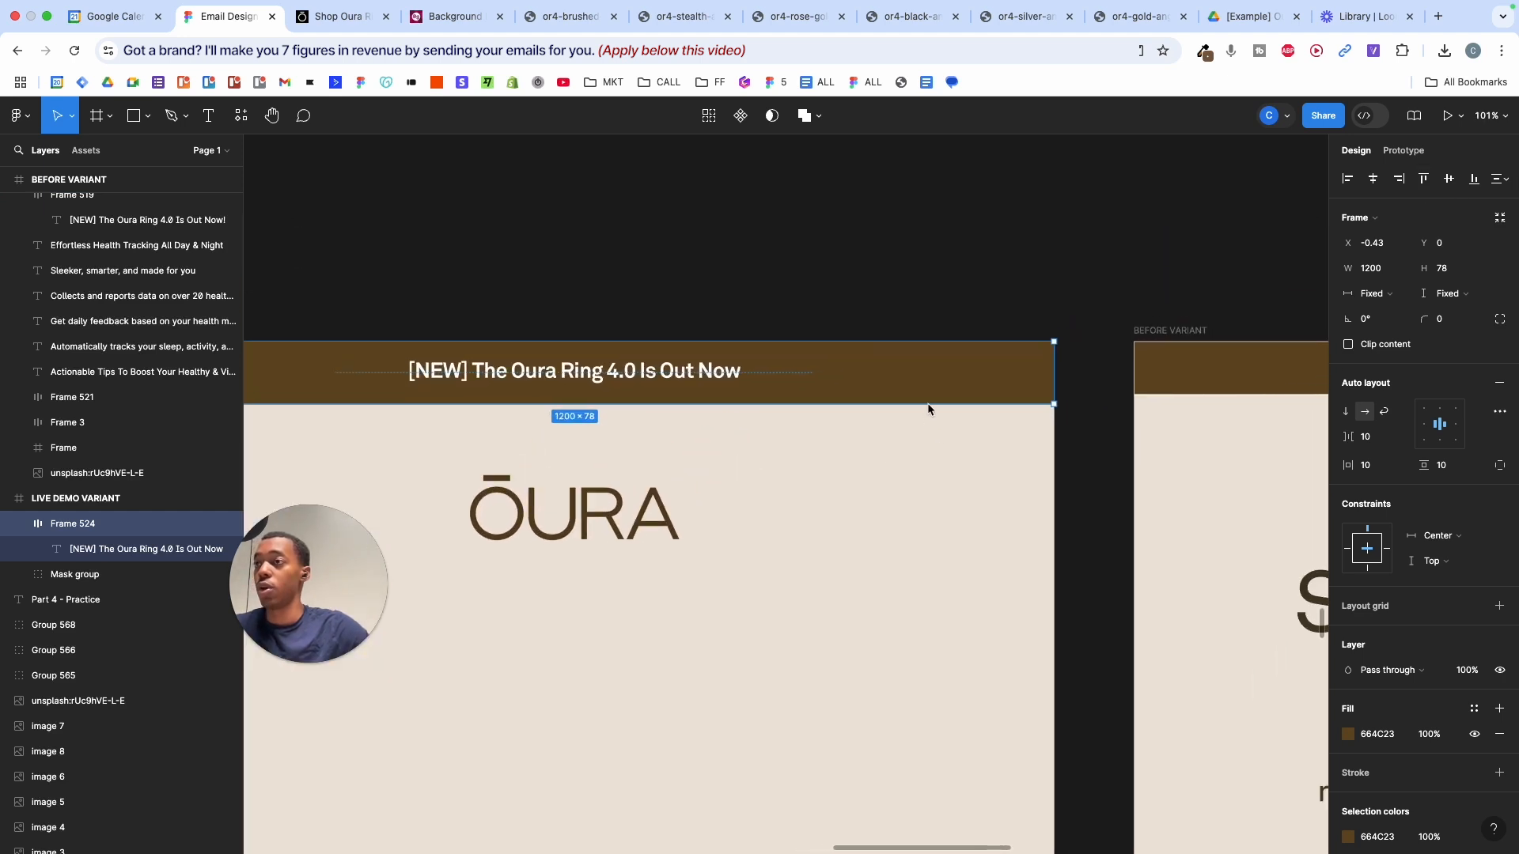
pyautogui.moveTo(929, 404); pyautogui.dragTo(928, 397)
pyautogui.click(985, 424)
pyautogui.hscroll(3, 987, 425)
pyautogui.scroll(-3, 987, 426)
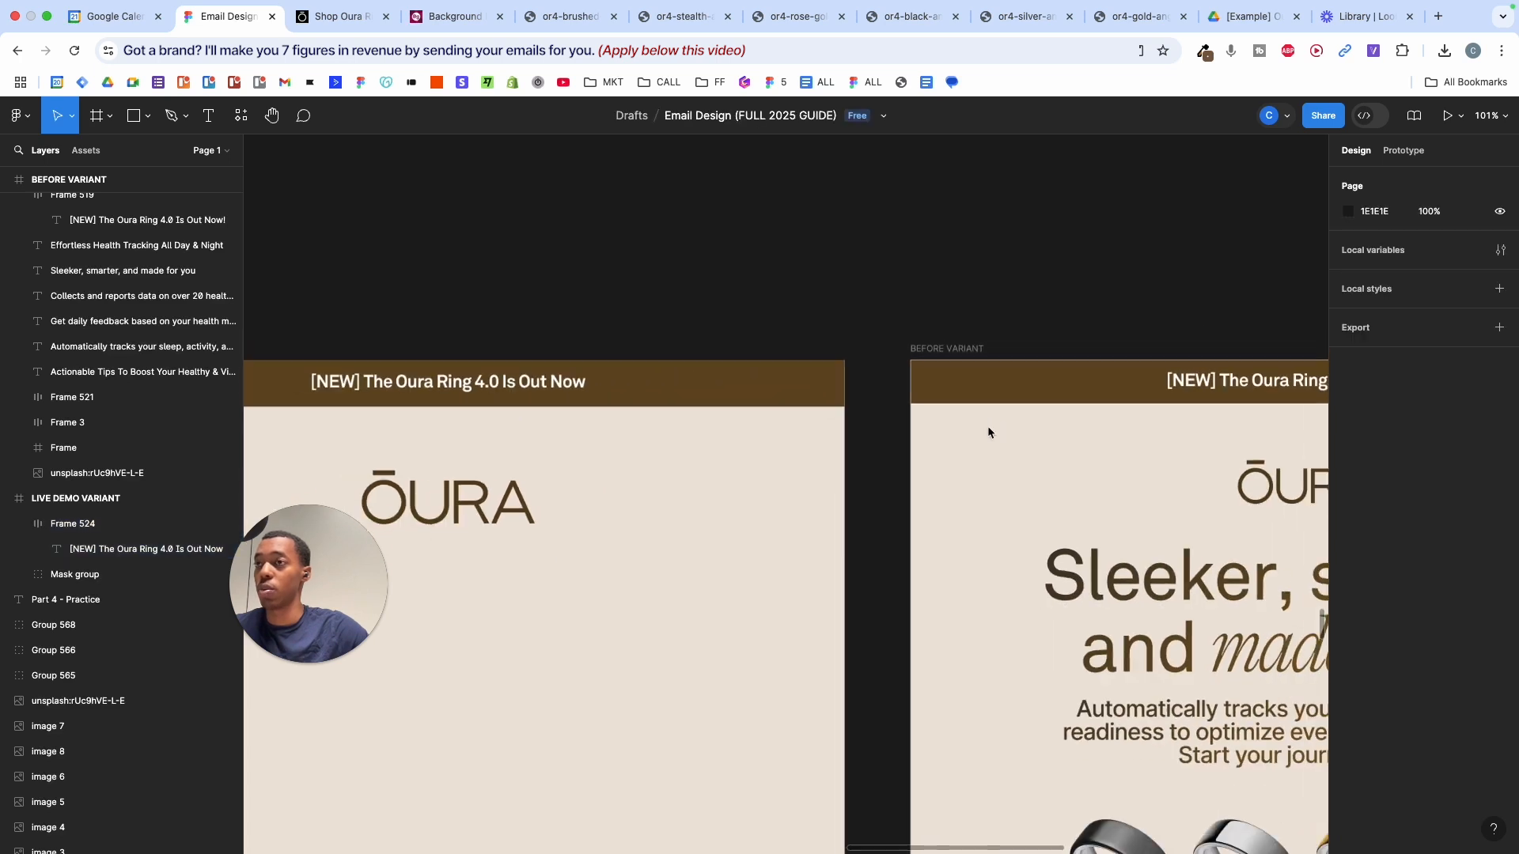
pyautogui.hscroll(-4, 987, 425)
pyautogui.click(1031, 389)
pyautogui.scroll(3, 1032, 392)
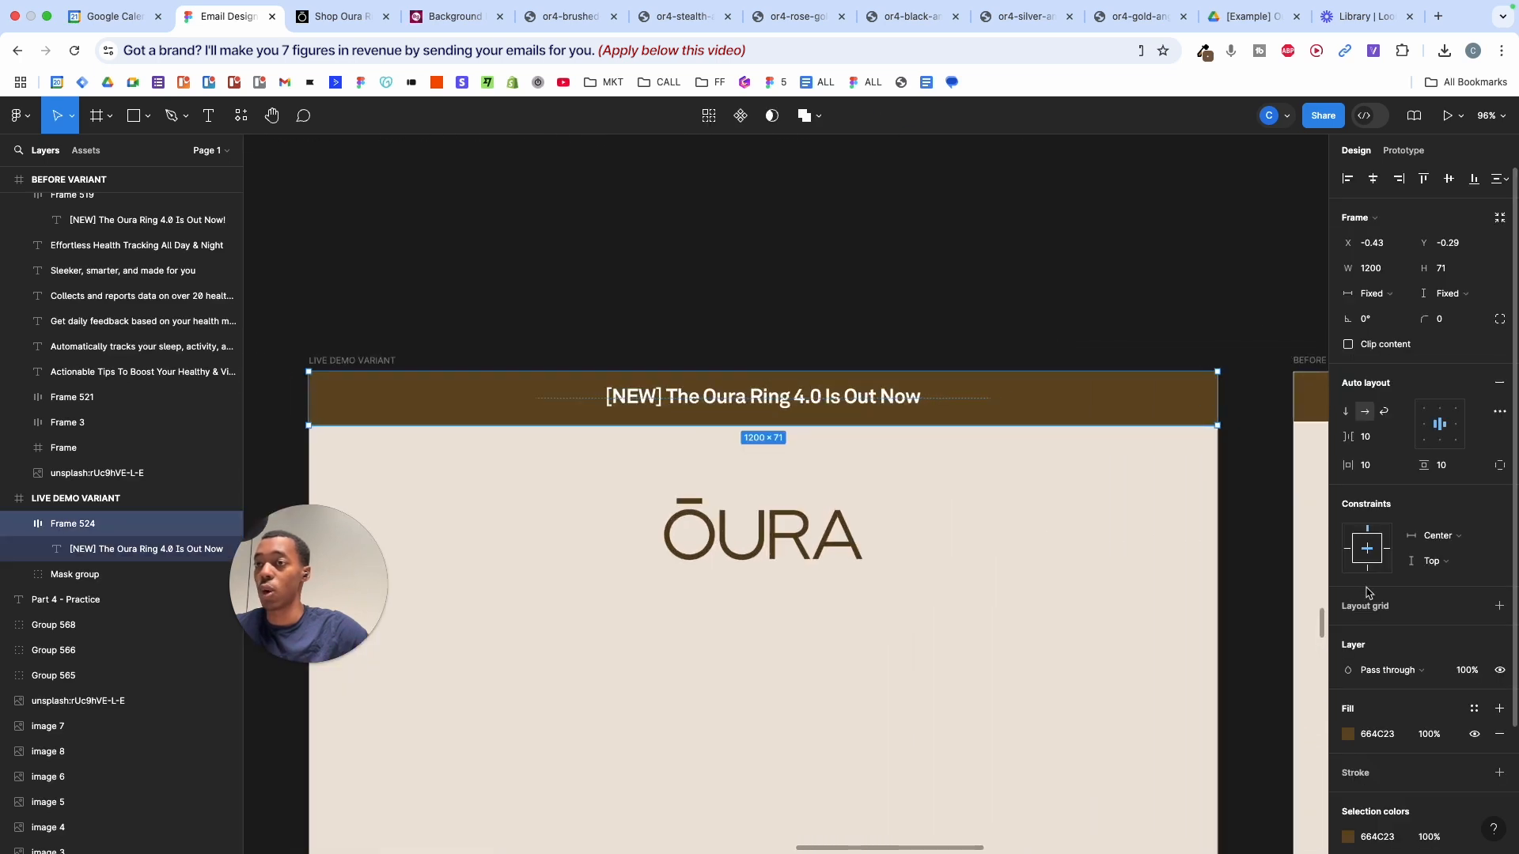
pyautogui.scroll(-3, 1397, 671)
# - Add a white FFFFFF stroke to the banner, toggling it off and on to compare
pyautogui.click(1380, 633)
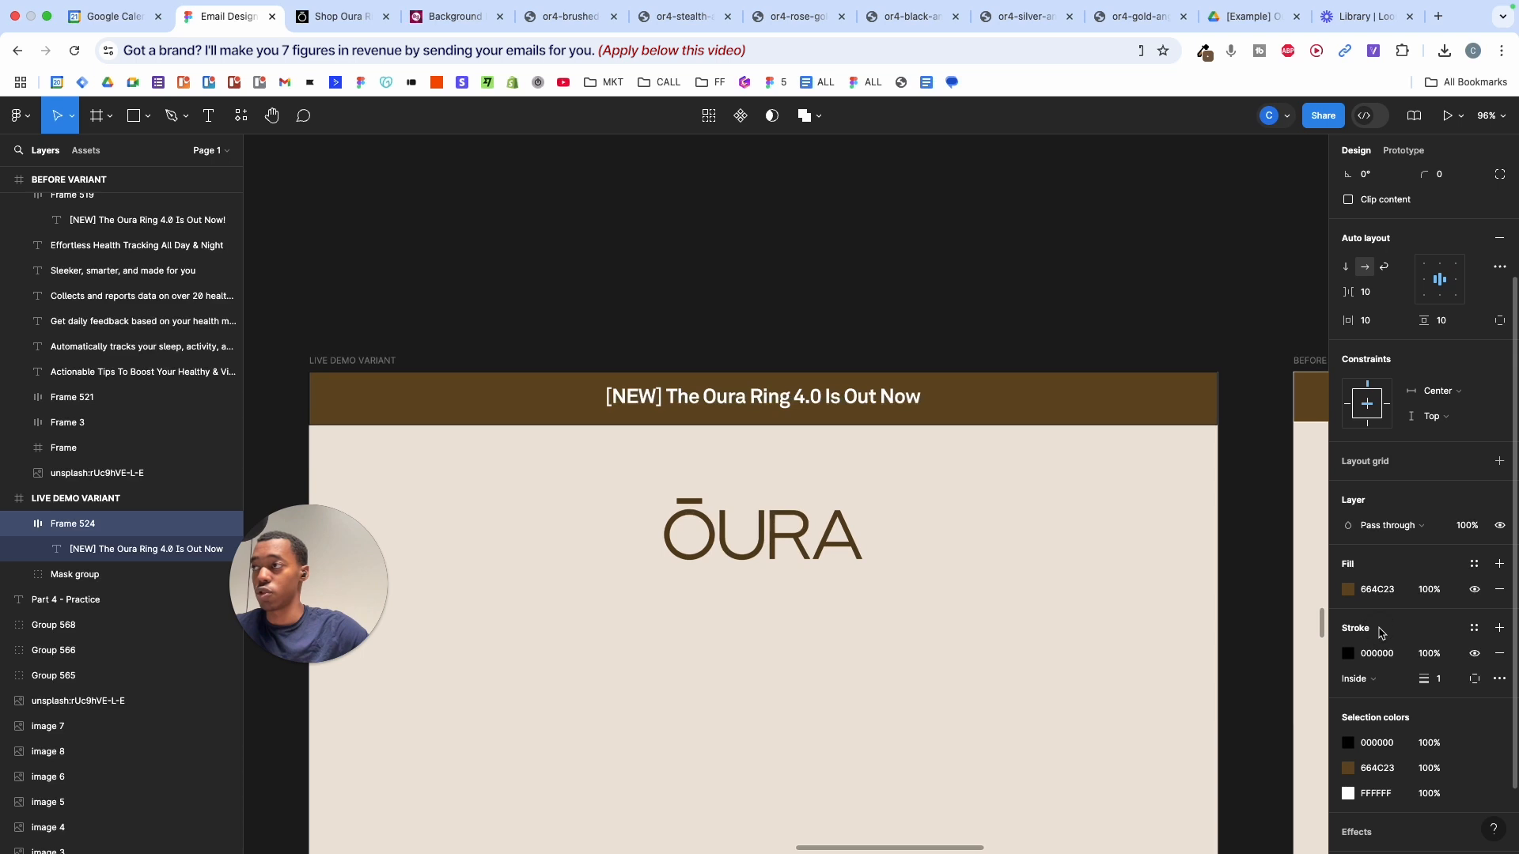
pyautogui.click(1349, 653)
pyautogui.moveTo(1201, 615); pyautogui.dragTo(1123, 417)
pyautogui.scroll(10, 1210, 387)
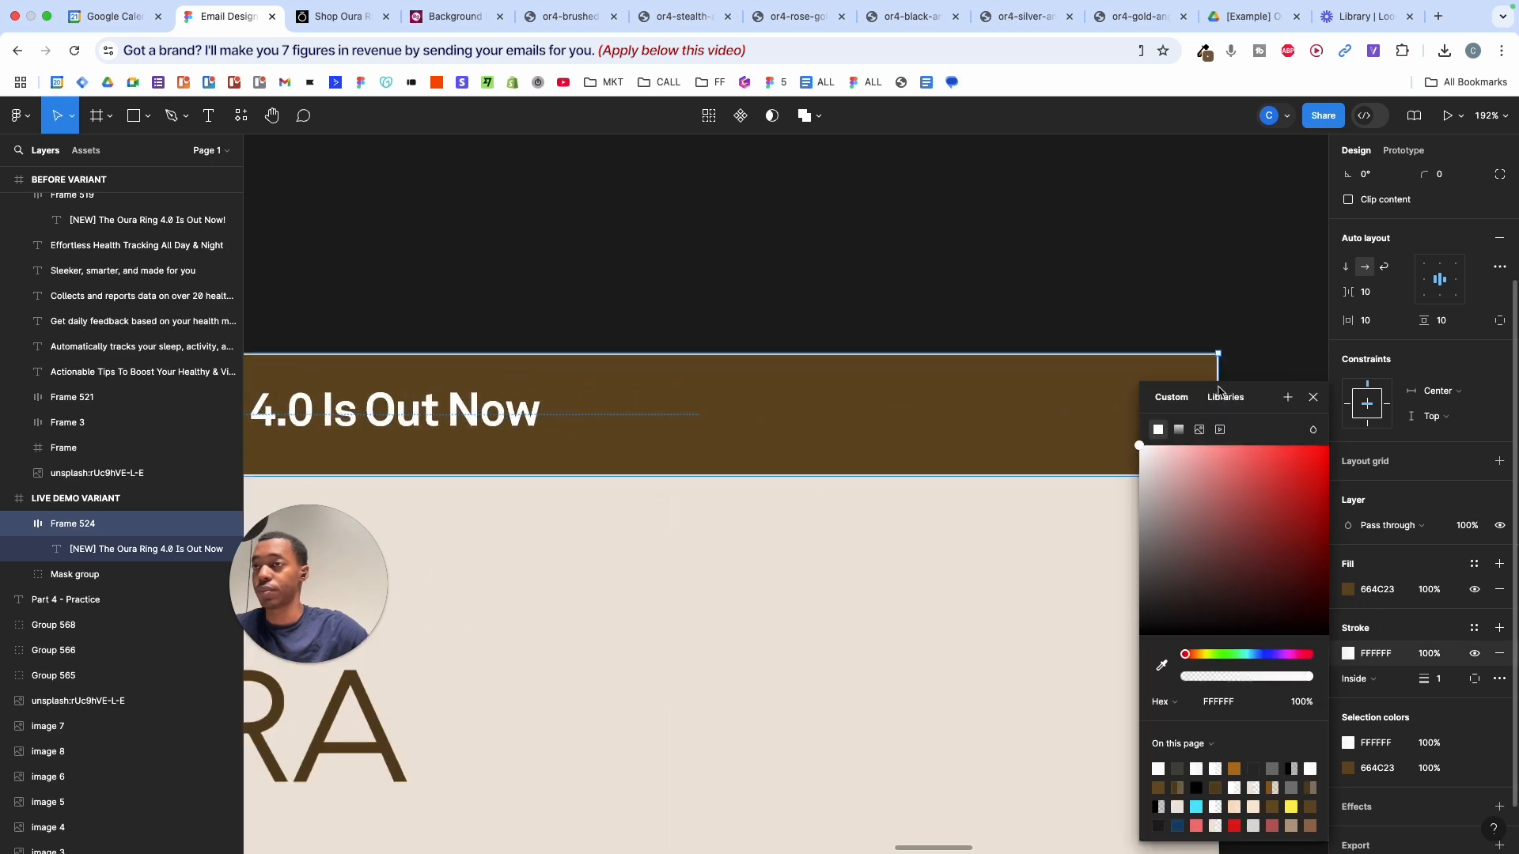
pyautogui.scroll(5, 1167, 339)
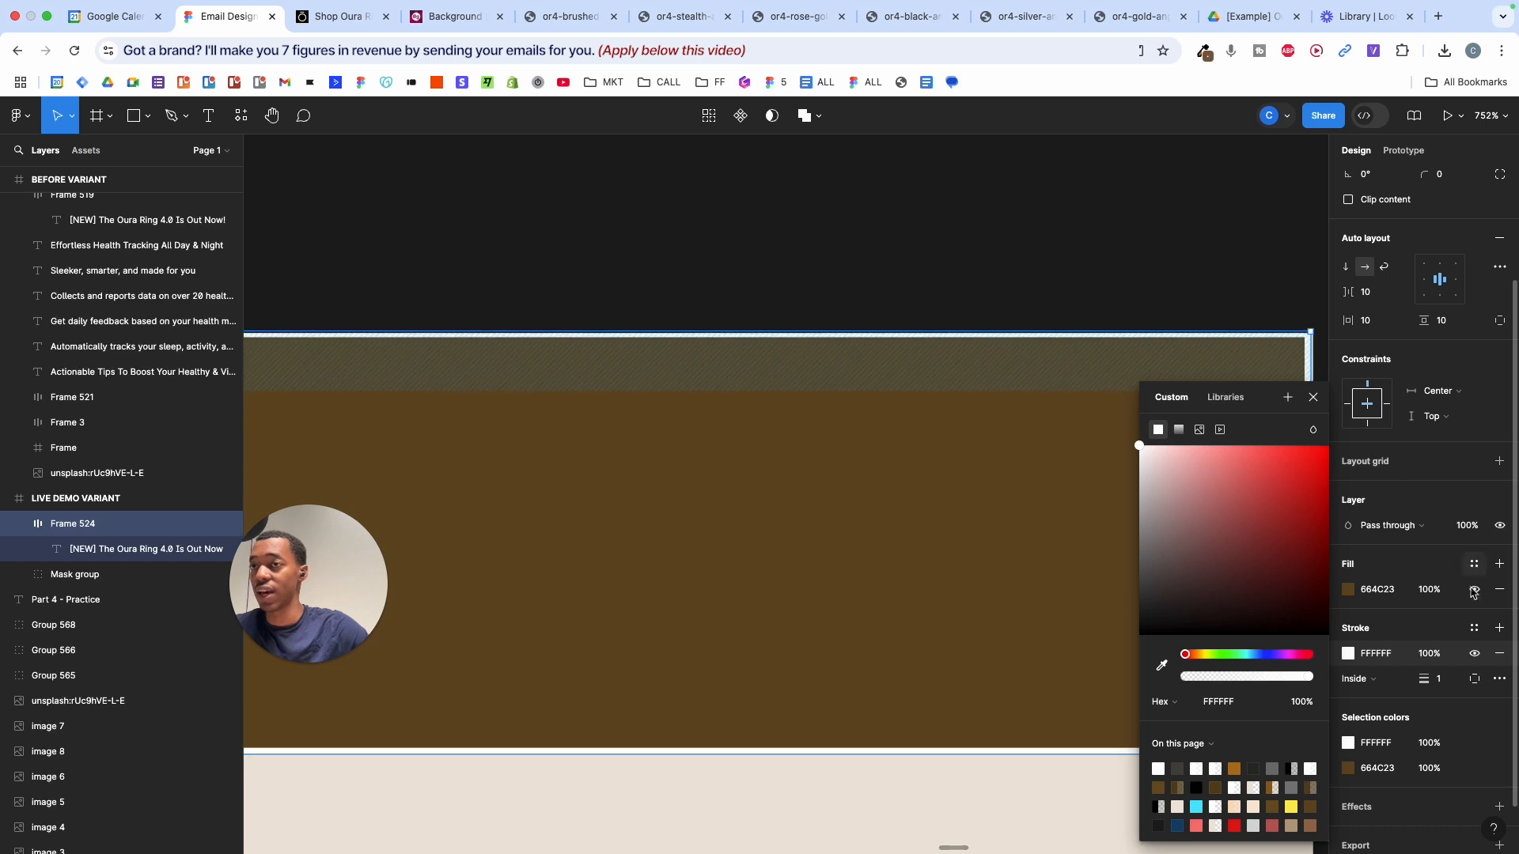
pyautogui.click(1475, 654)
pyautogui.click(1476, 654)
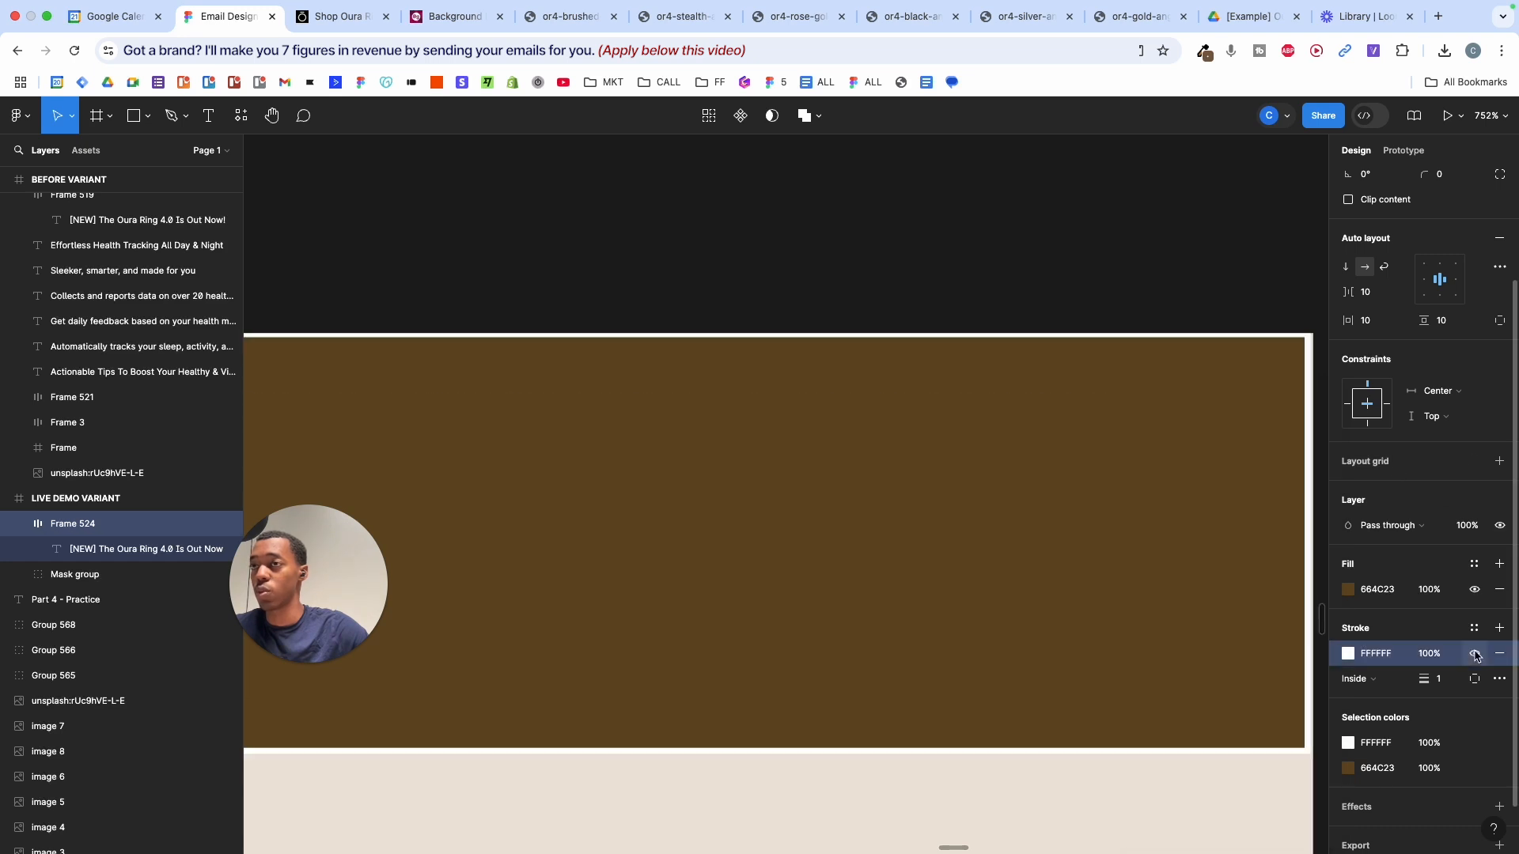
pyautogui.click(1475, 654)
pyautogui.click(1476, 654)
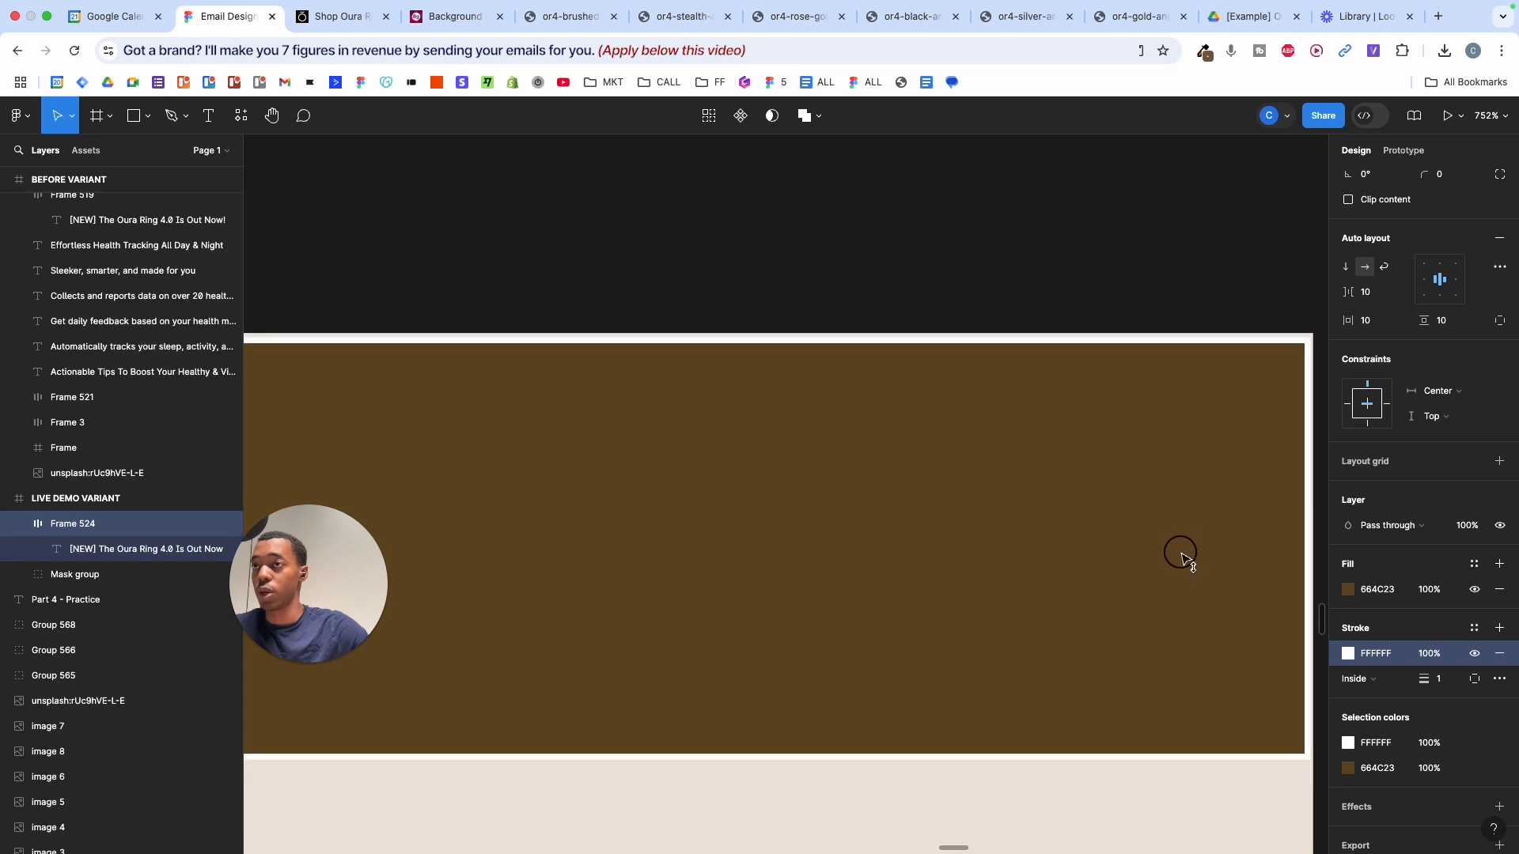
pyautogui.scroll(-5, 1182, 556)
pyautogui.scroll(3, 1181, 558)
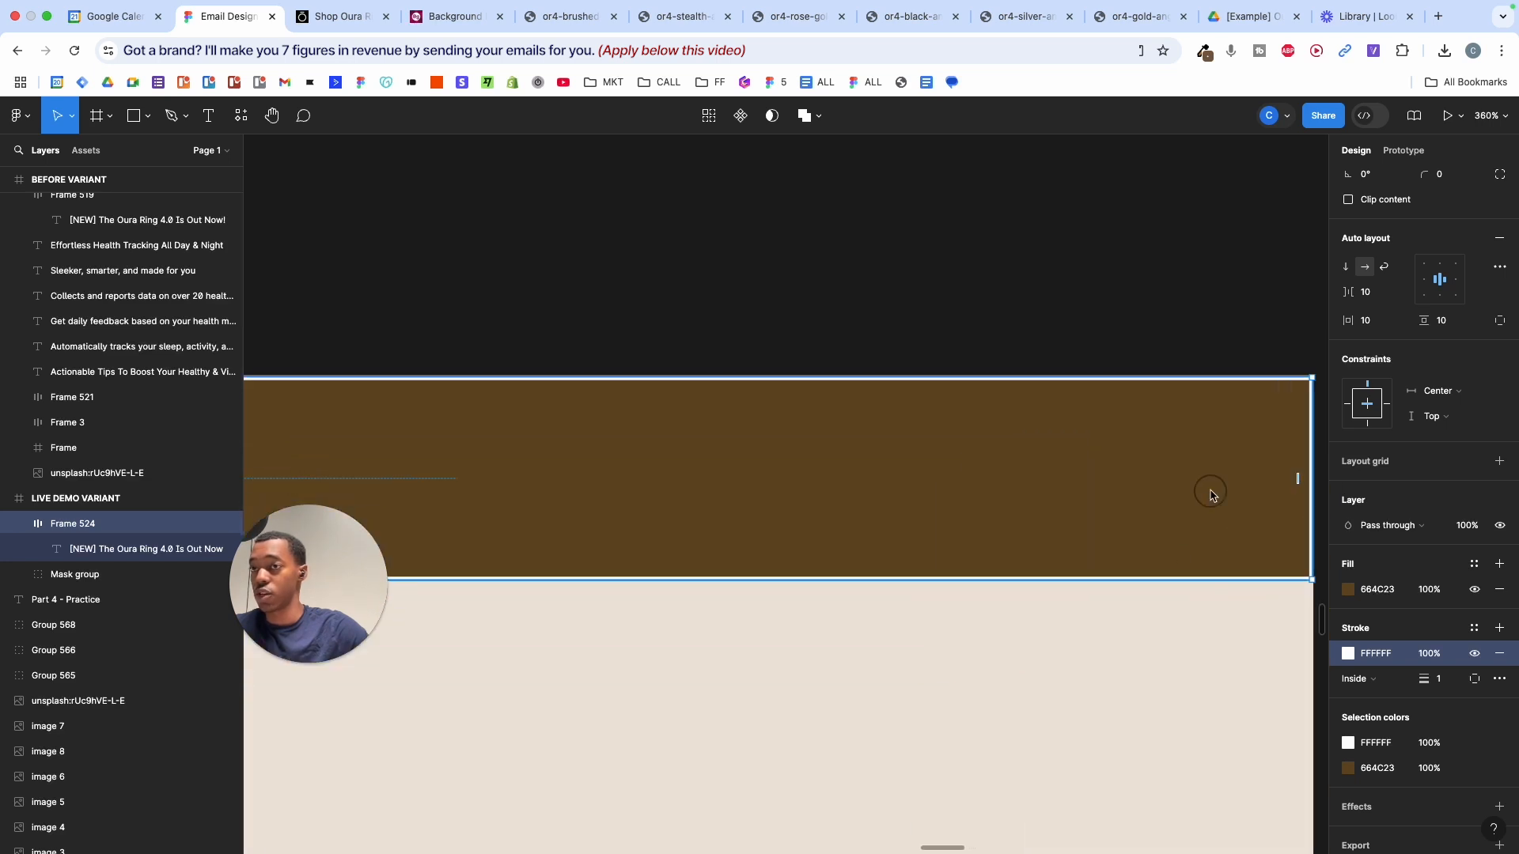
# - Set the banner's stroke weight to 0.5
pyautogui.click(1440, 680)
pyautogui.write('0.5')
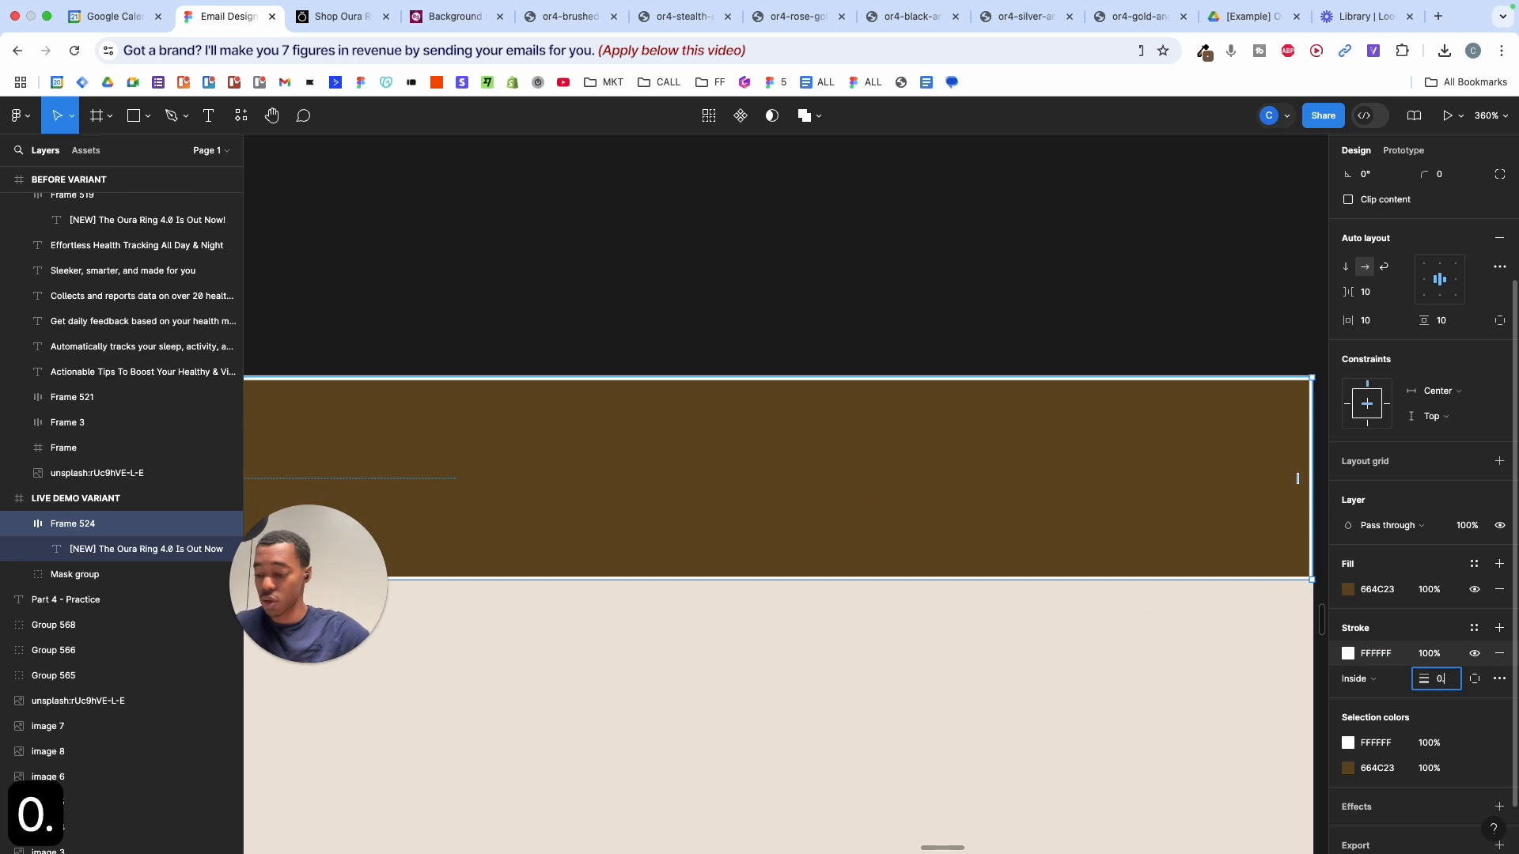
pyautogui.press('Return')
pyautogui.click(1155, 671)
pyautogui.scroll(-10, 1155, 671)
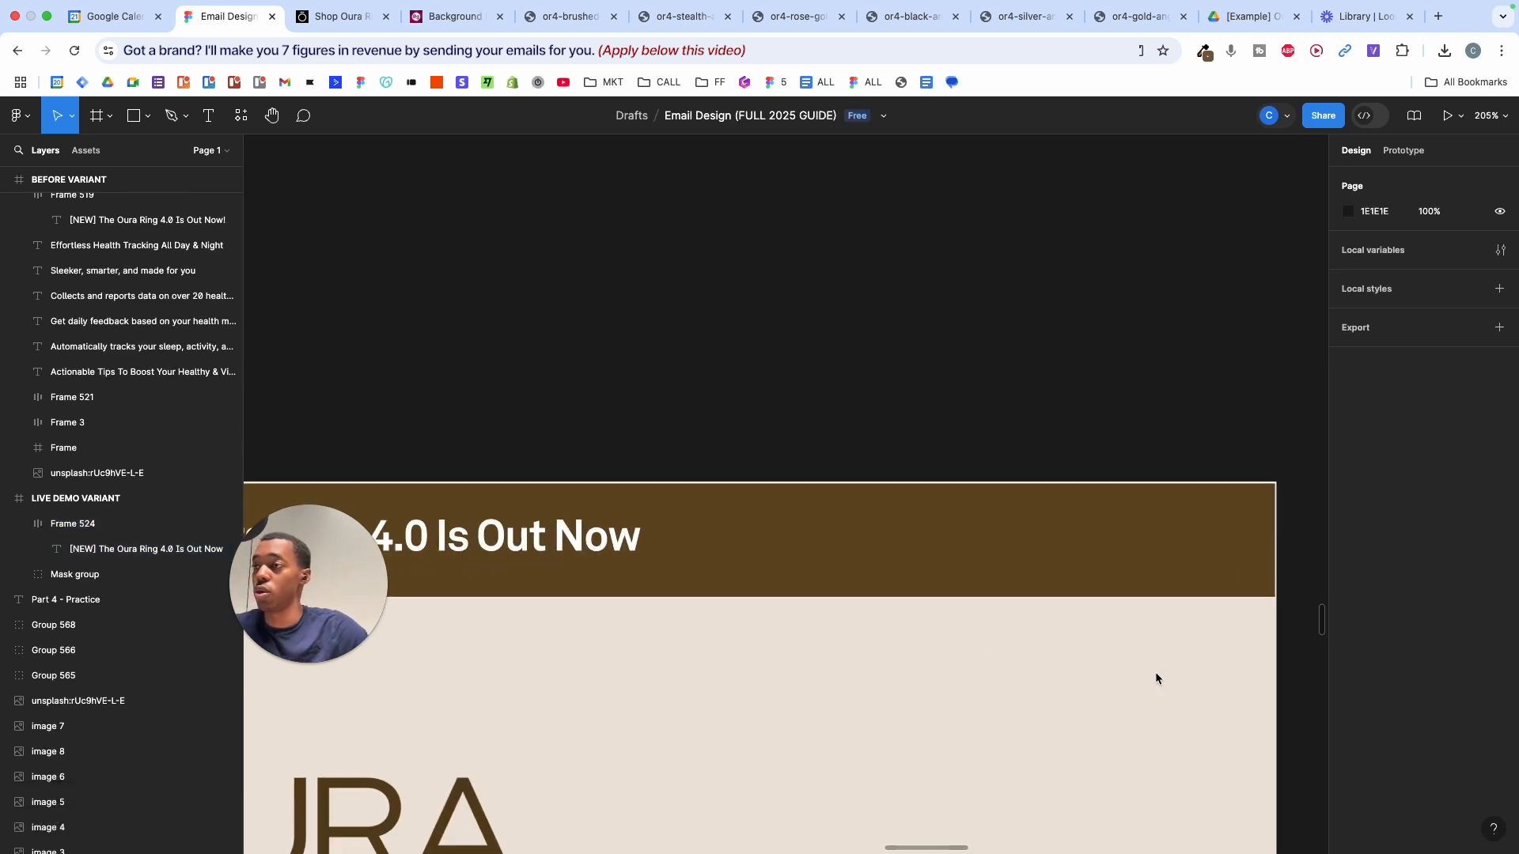
pyautogui.scroll(-2, 1083, 649)
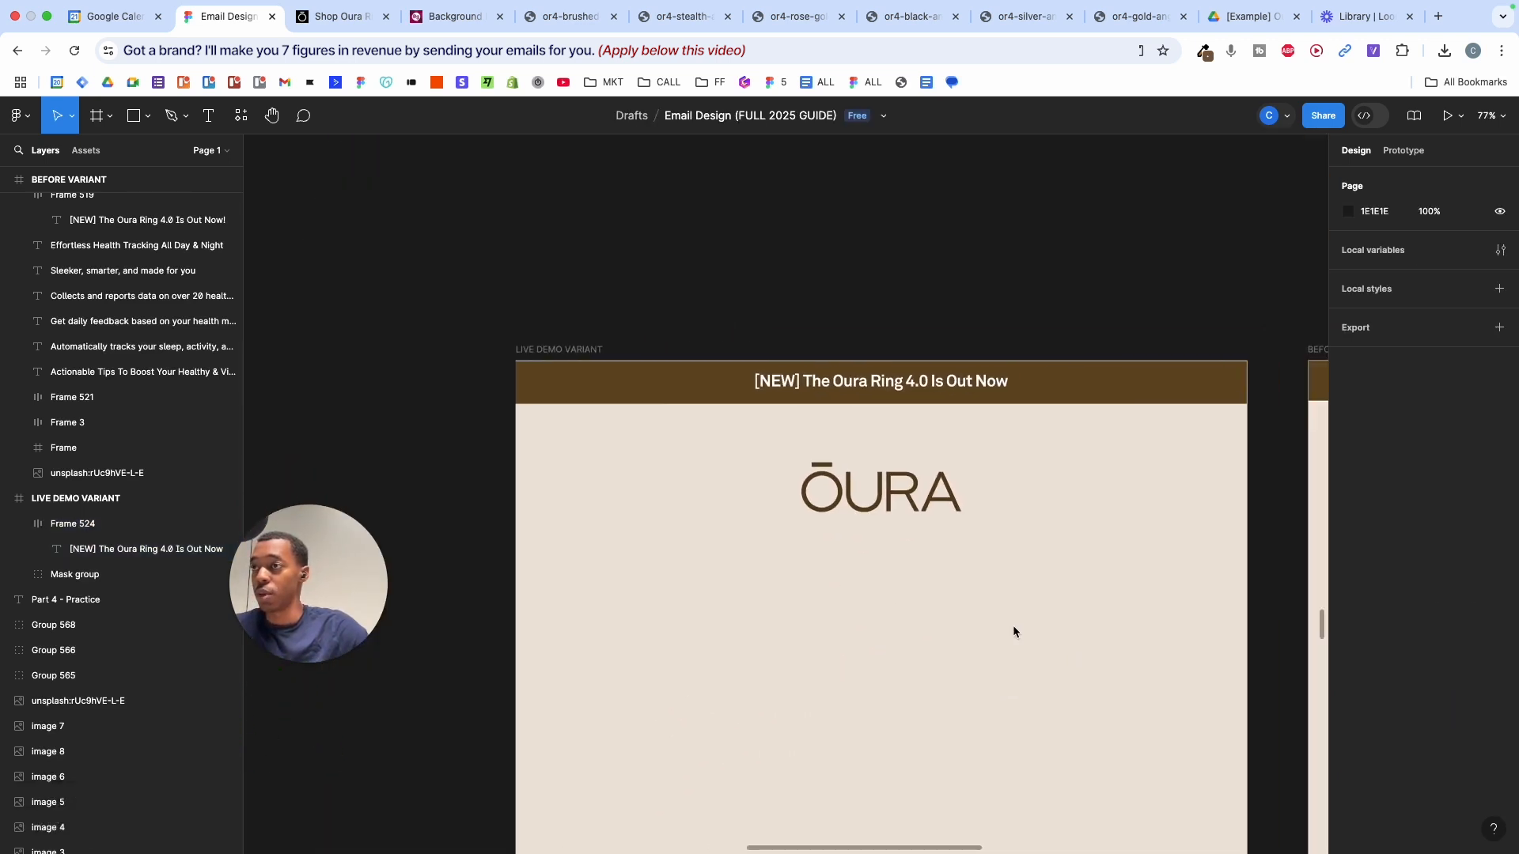
# - Nudge the ŌURA logo up slightly
pyautogui.click(900, 510)
pyautogui.moveTo(904, 490); pyautogui.dragTo(903, 477)
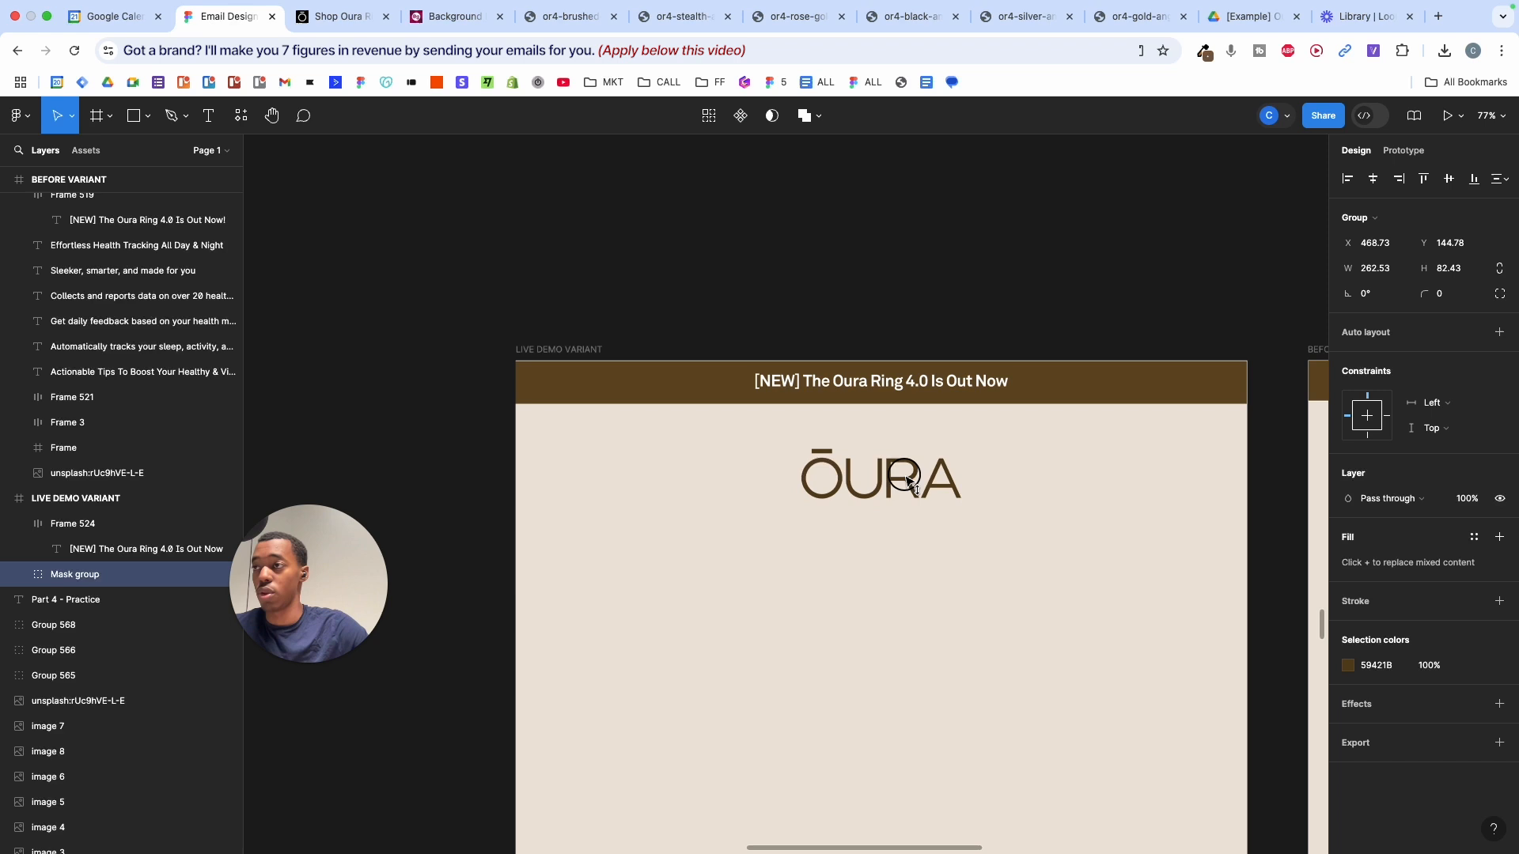
pyautogui.click(1075, 481)
pyautogui.hscroll(3, 1075, 481)
pyautogui.scroll(-3, 1076, 481)
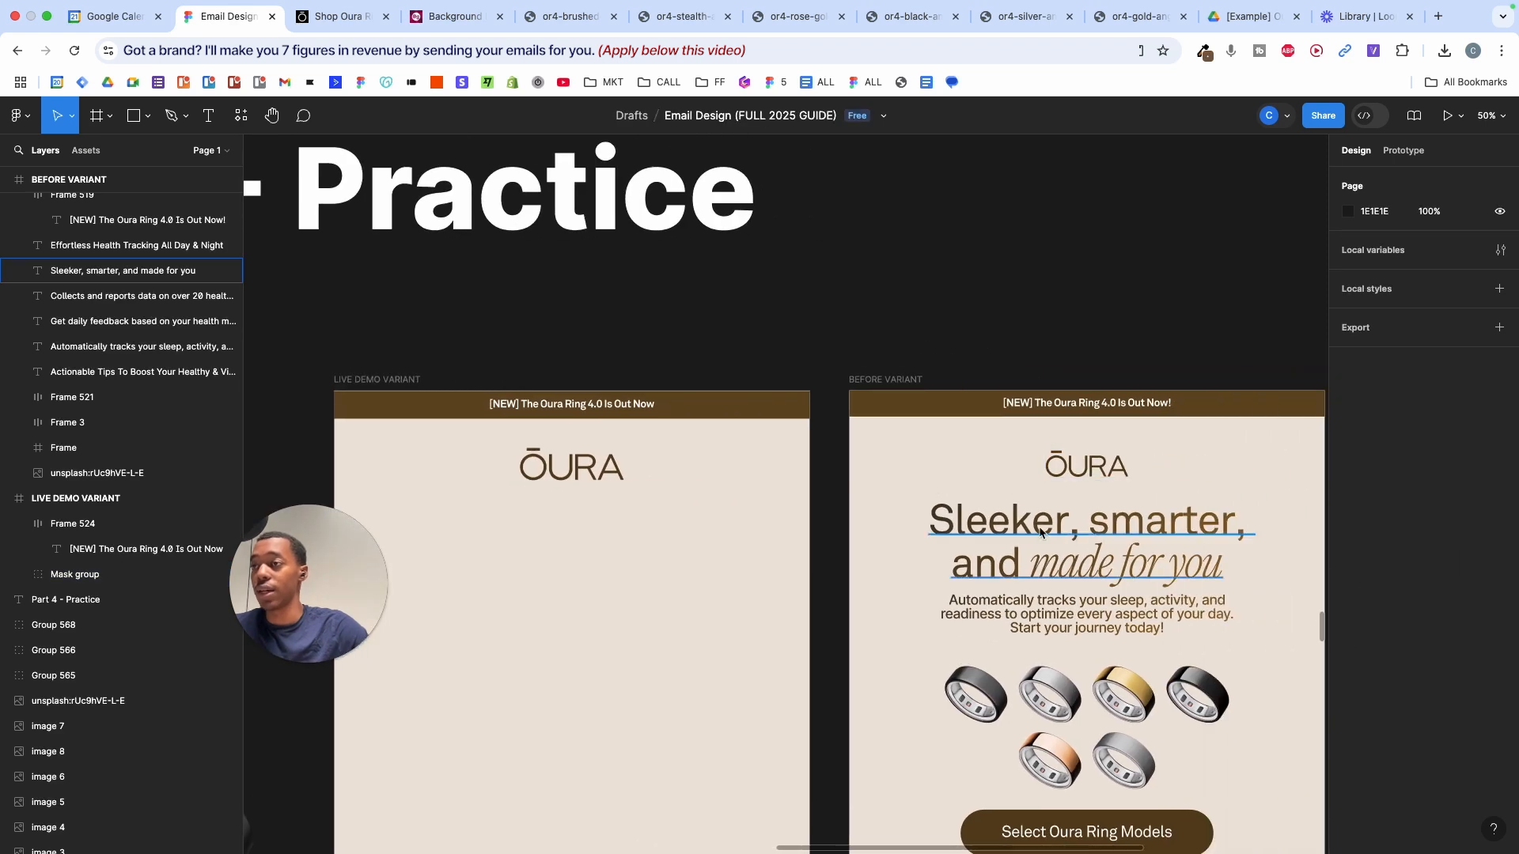
pyautogui.hscroll(-5, 1041, 533)
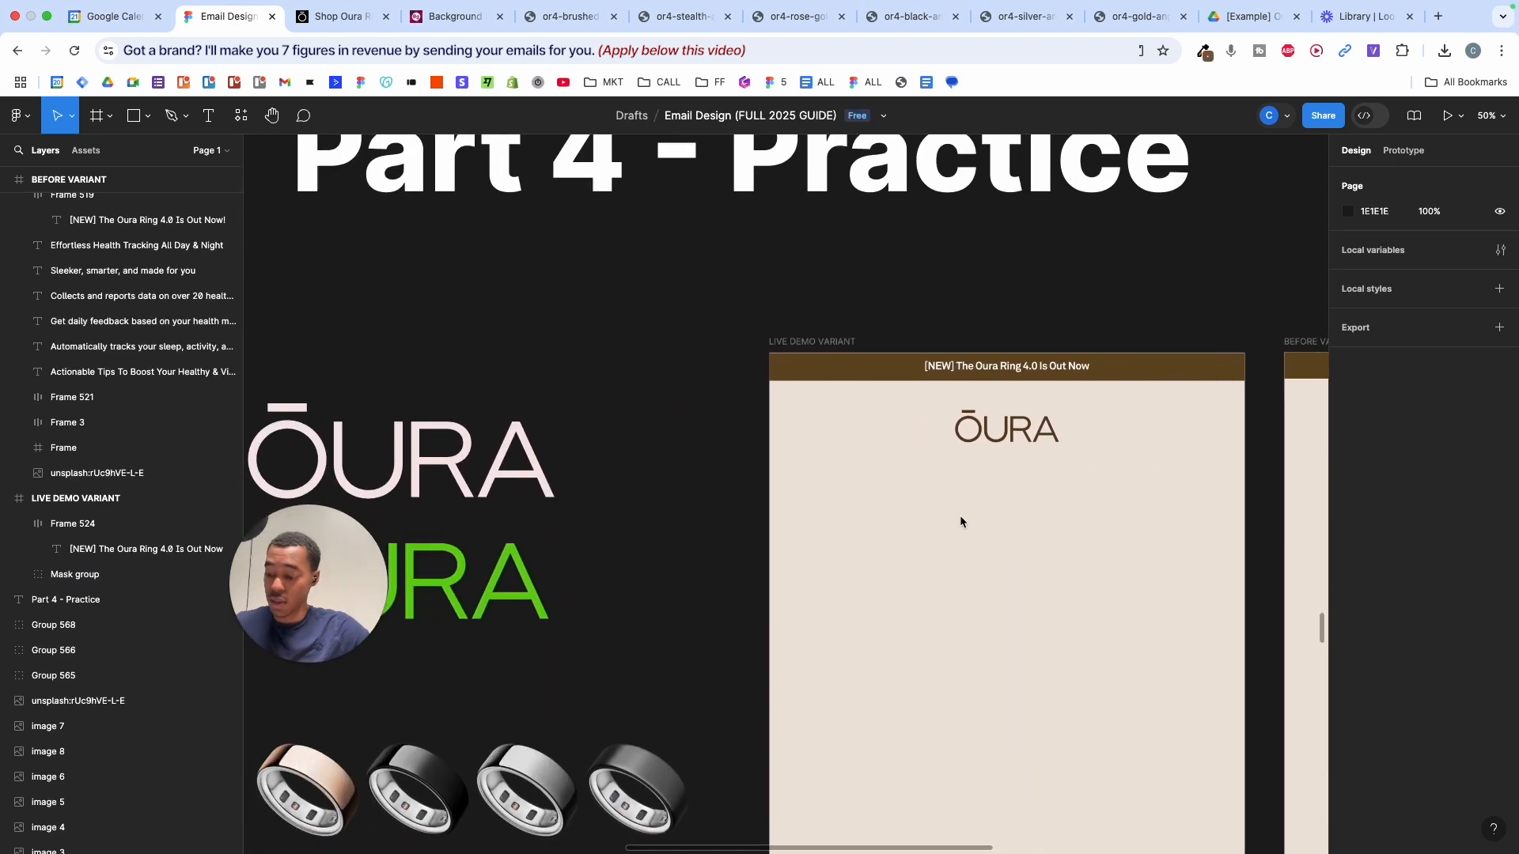
# - Add the headline 'Sleeker, smarter, and made for you' below the logo
pyautogui.press('t')
pyautogui.click(1001, 488)
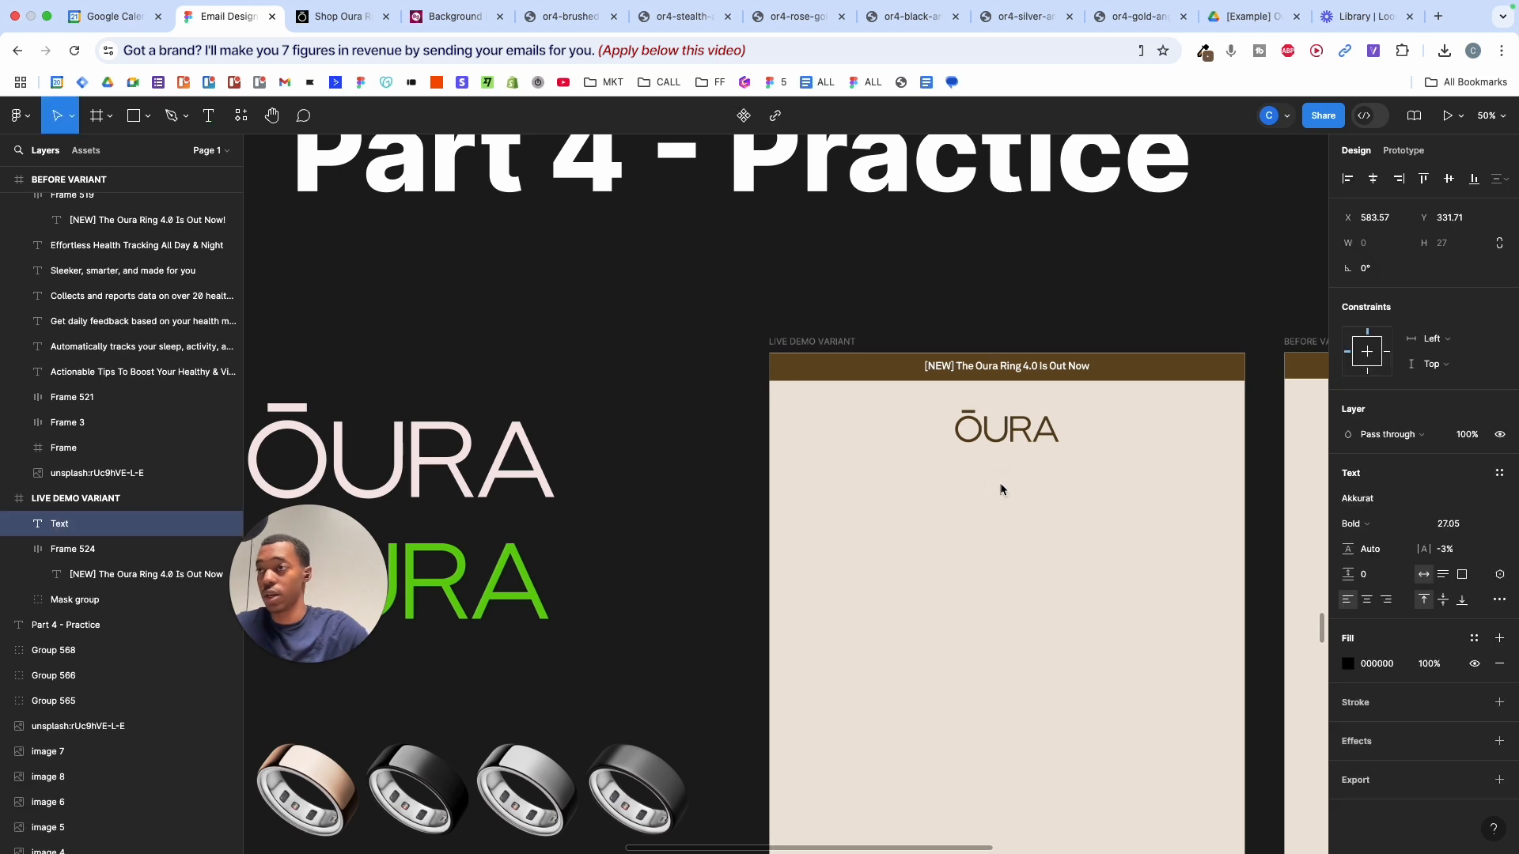
pyautogui.hscroll(5, 1000, 488)
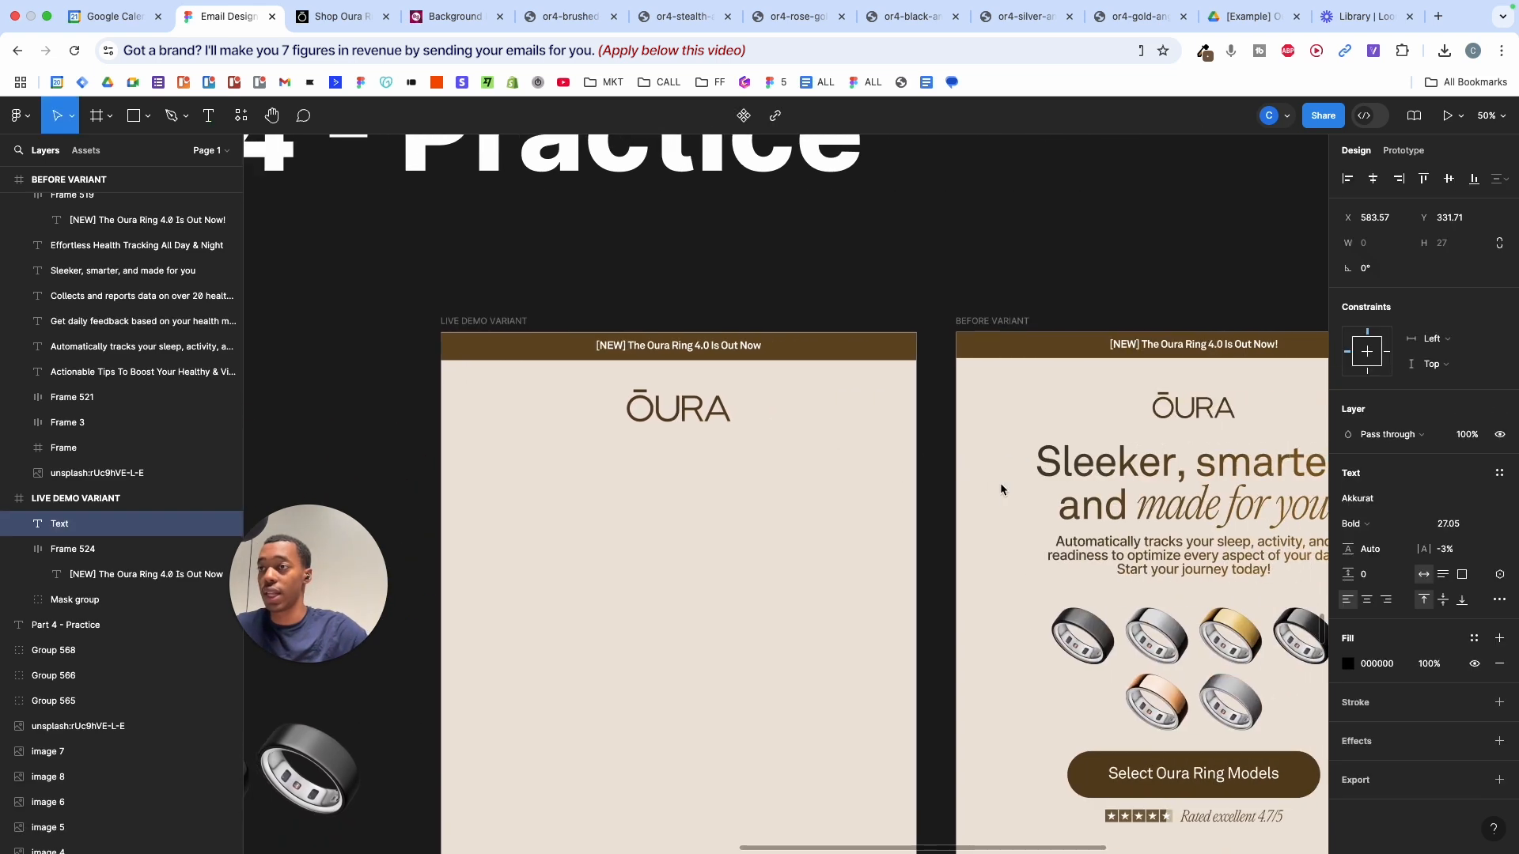
pyautogui.write('Sleeker')
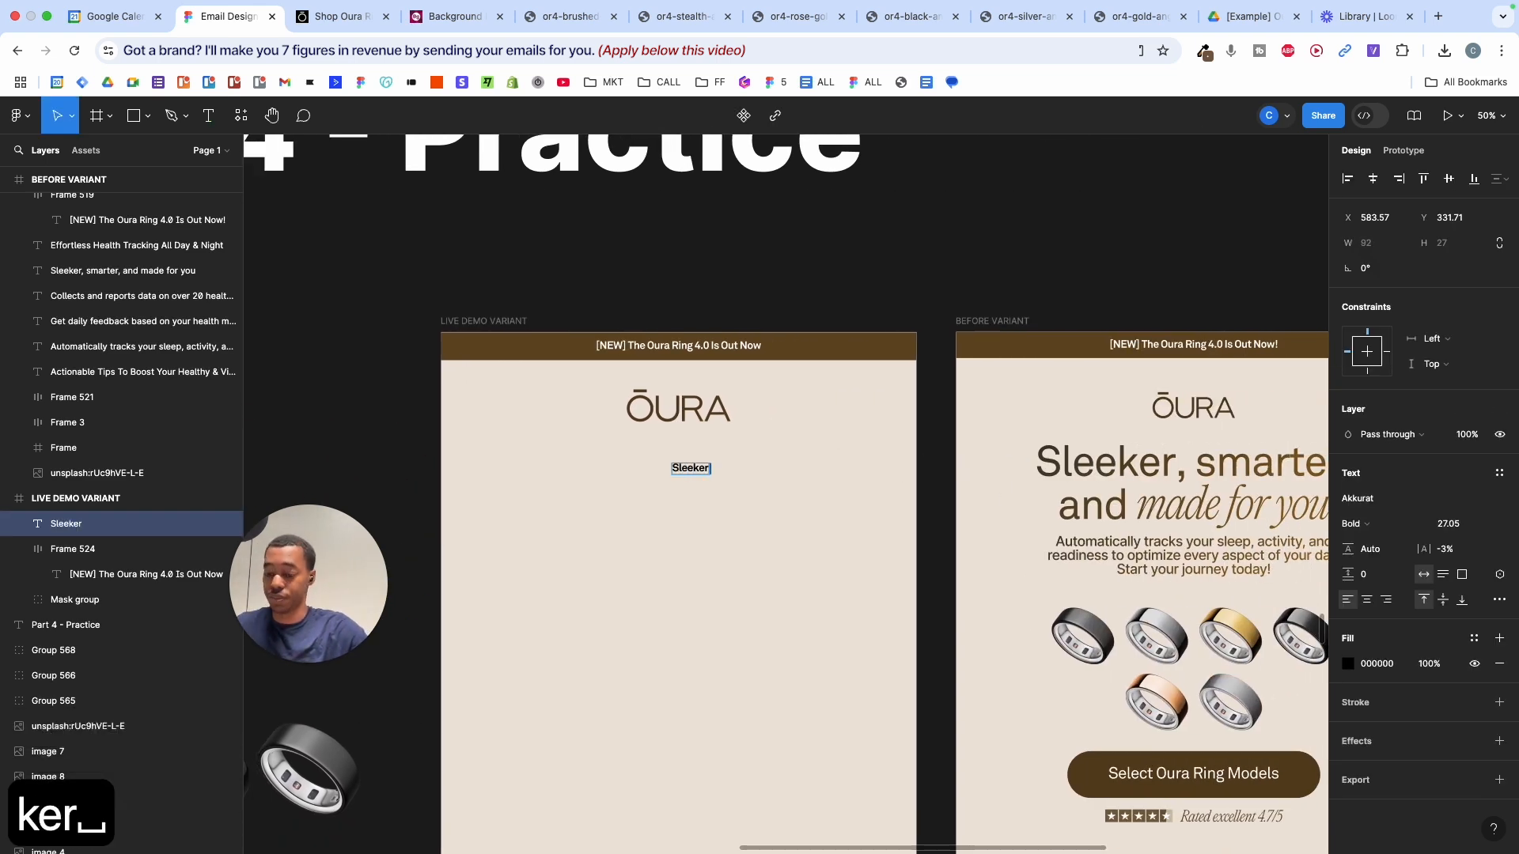
pyautogui.write(', smarter')
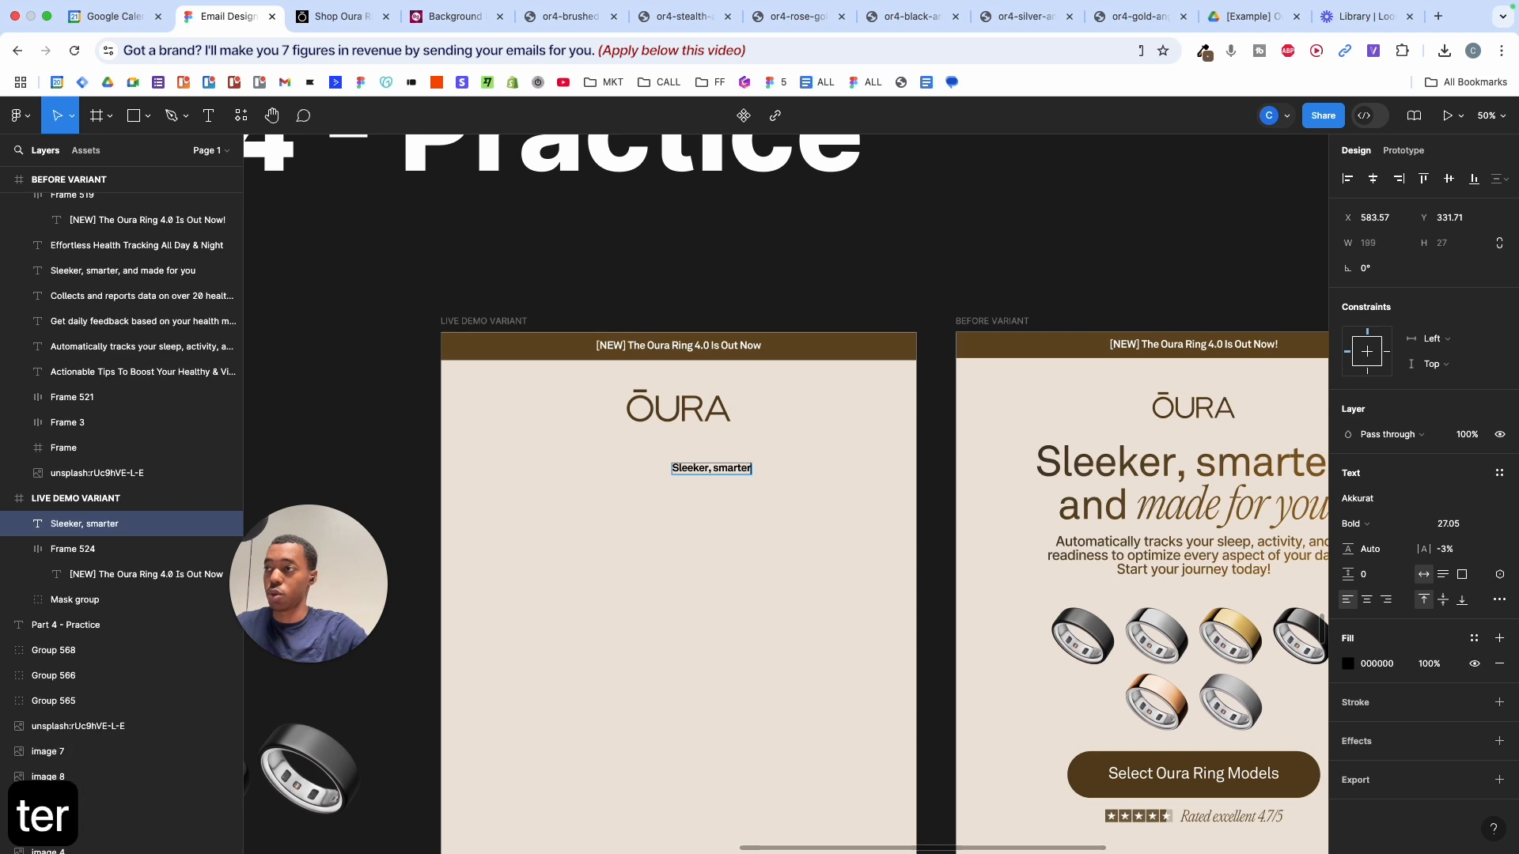
pyautogui.hscroll(1, 1171, 483)
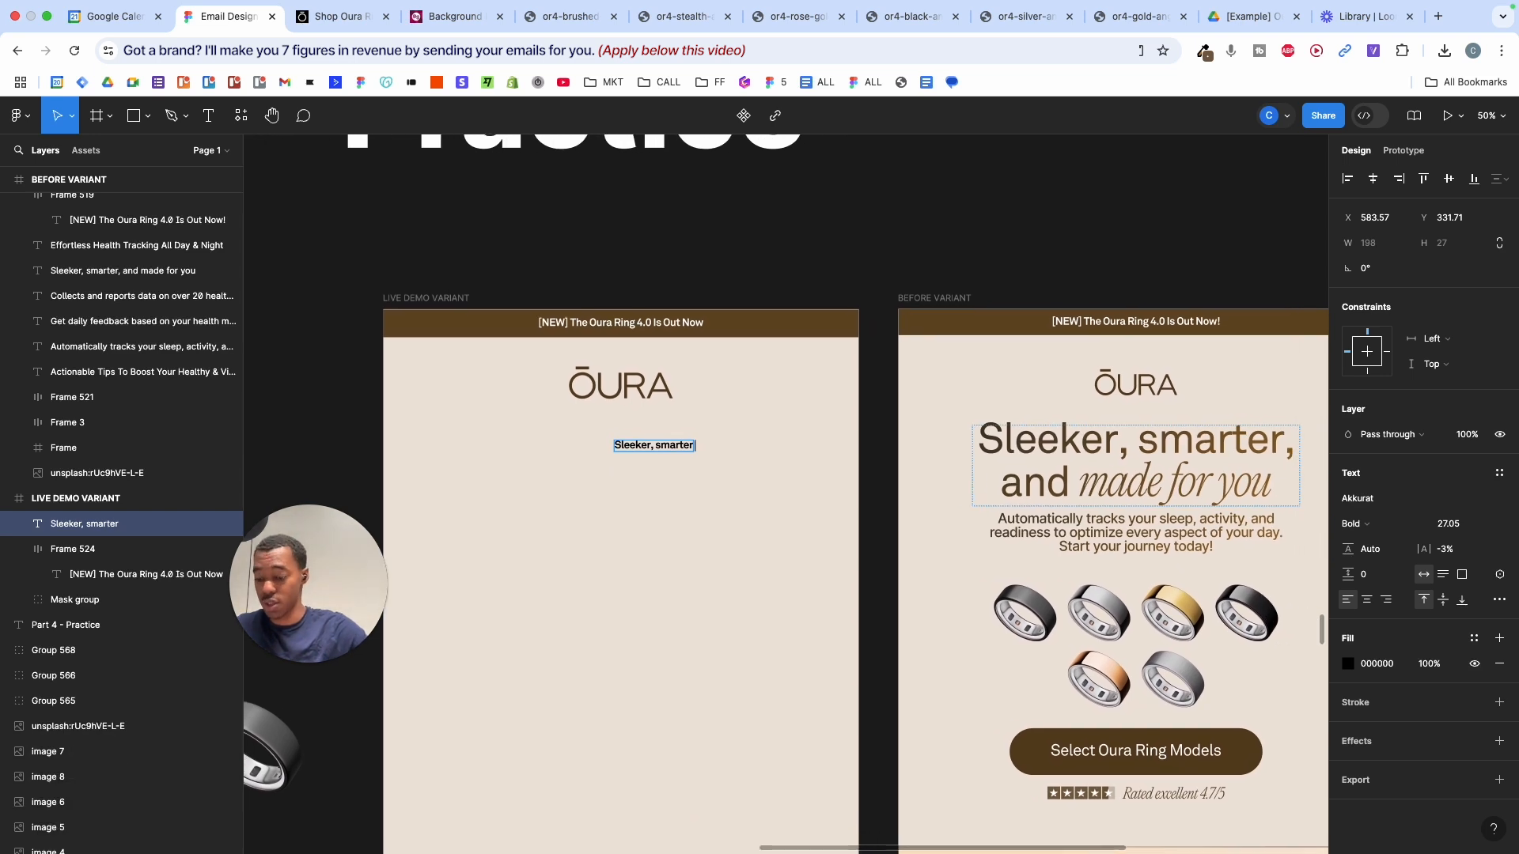
pyautogui.write(', and ')
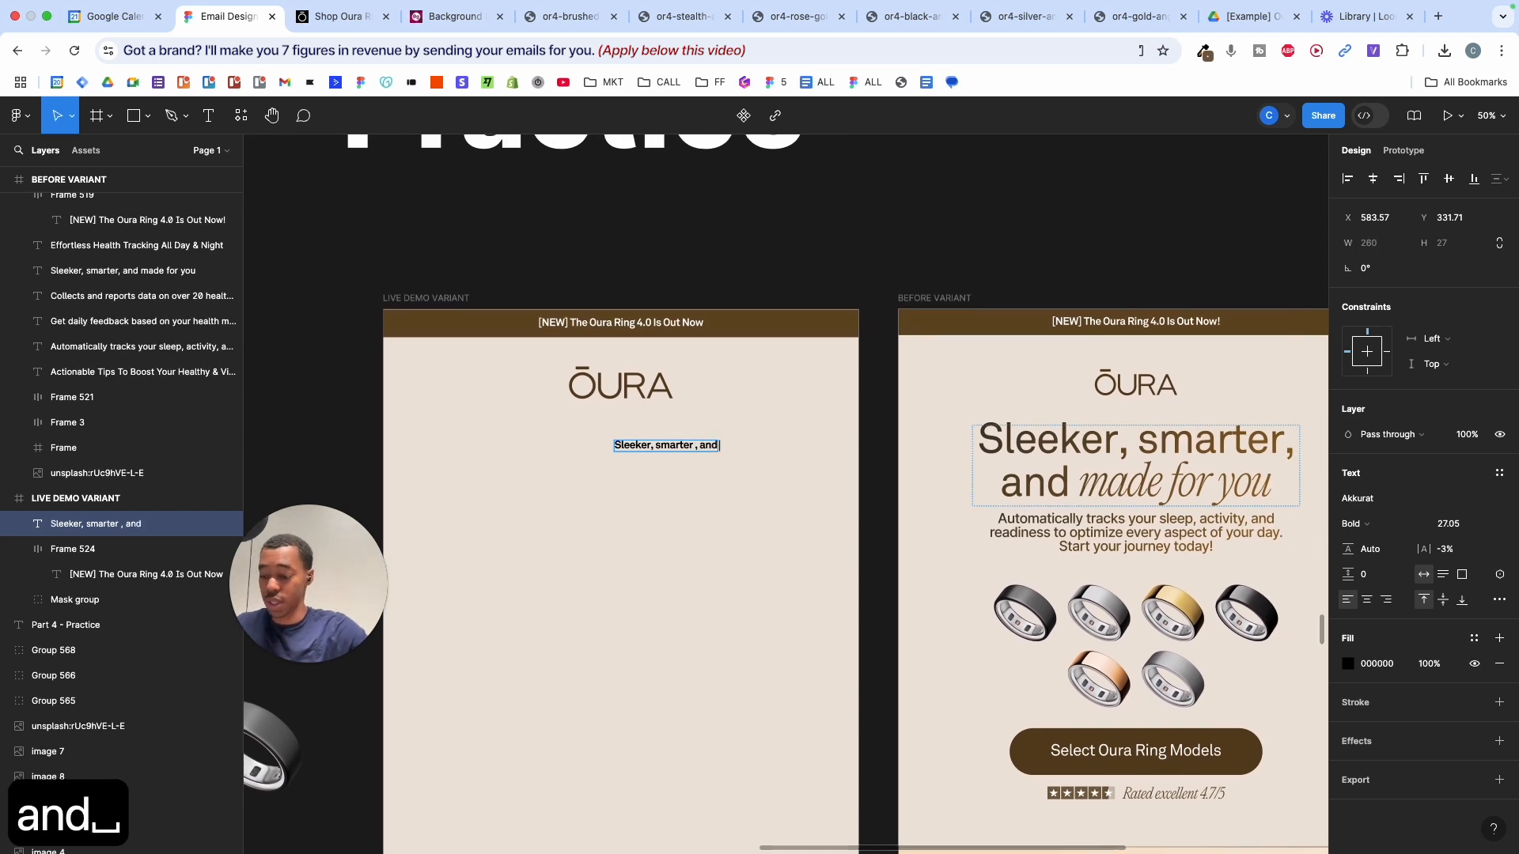
pyautogui.write('made for ')
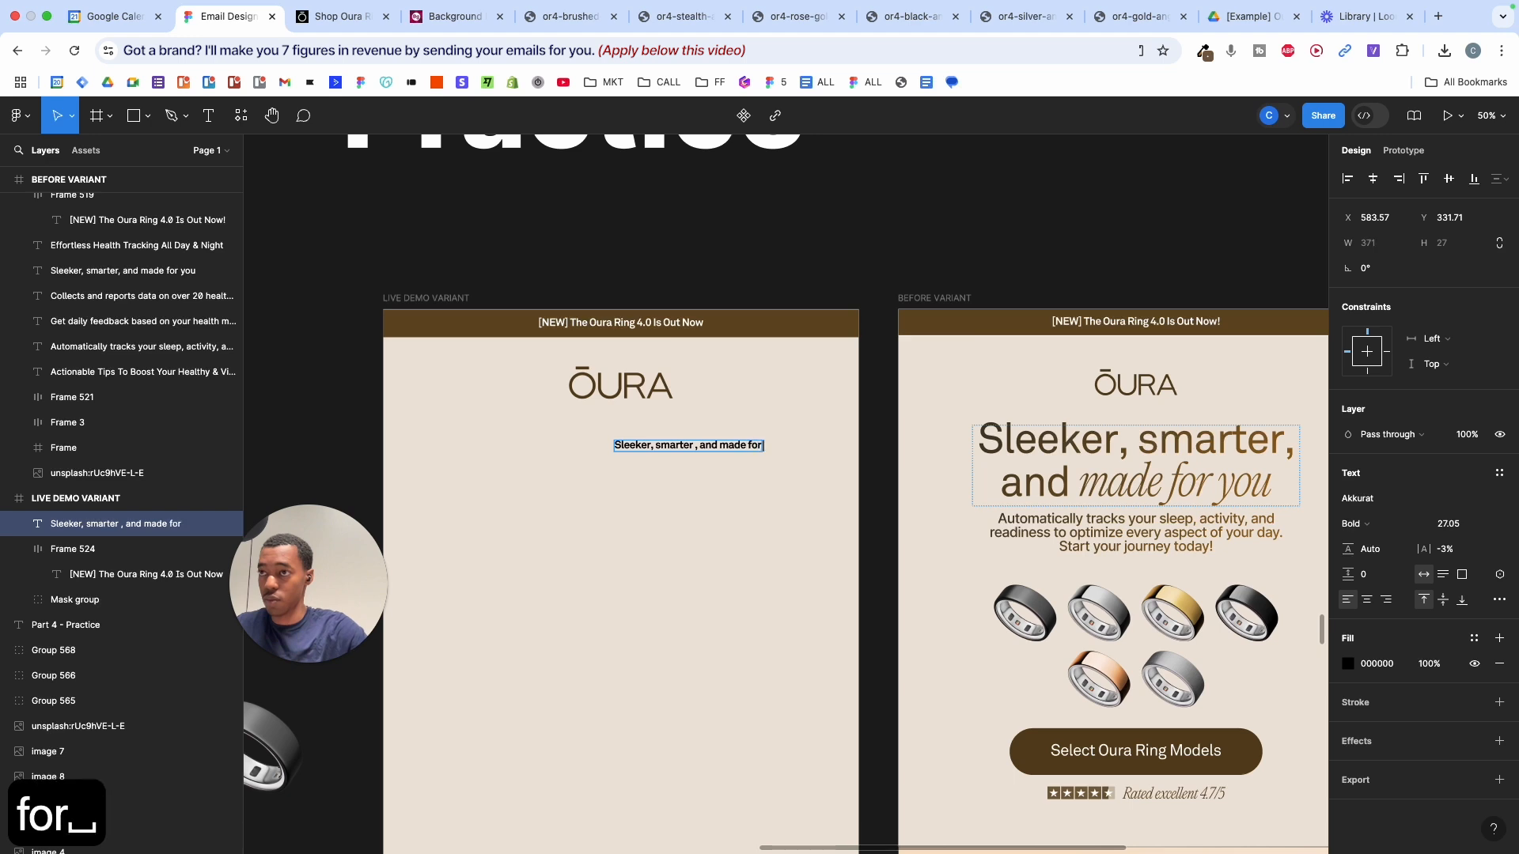
pyautogui.write('you')
pyautogui.press('Escape')
# - Narrow the headline to two lines, centre-align its text, and centre it in the frame
pyautogui.press('alt')
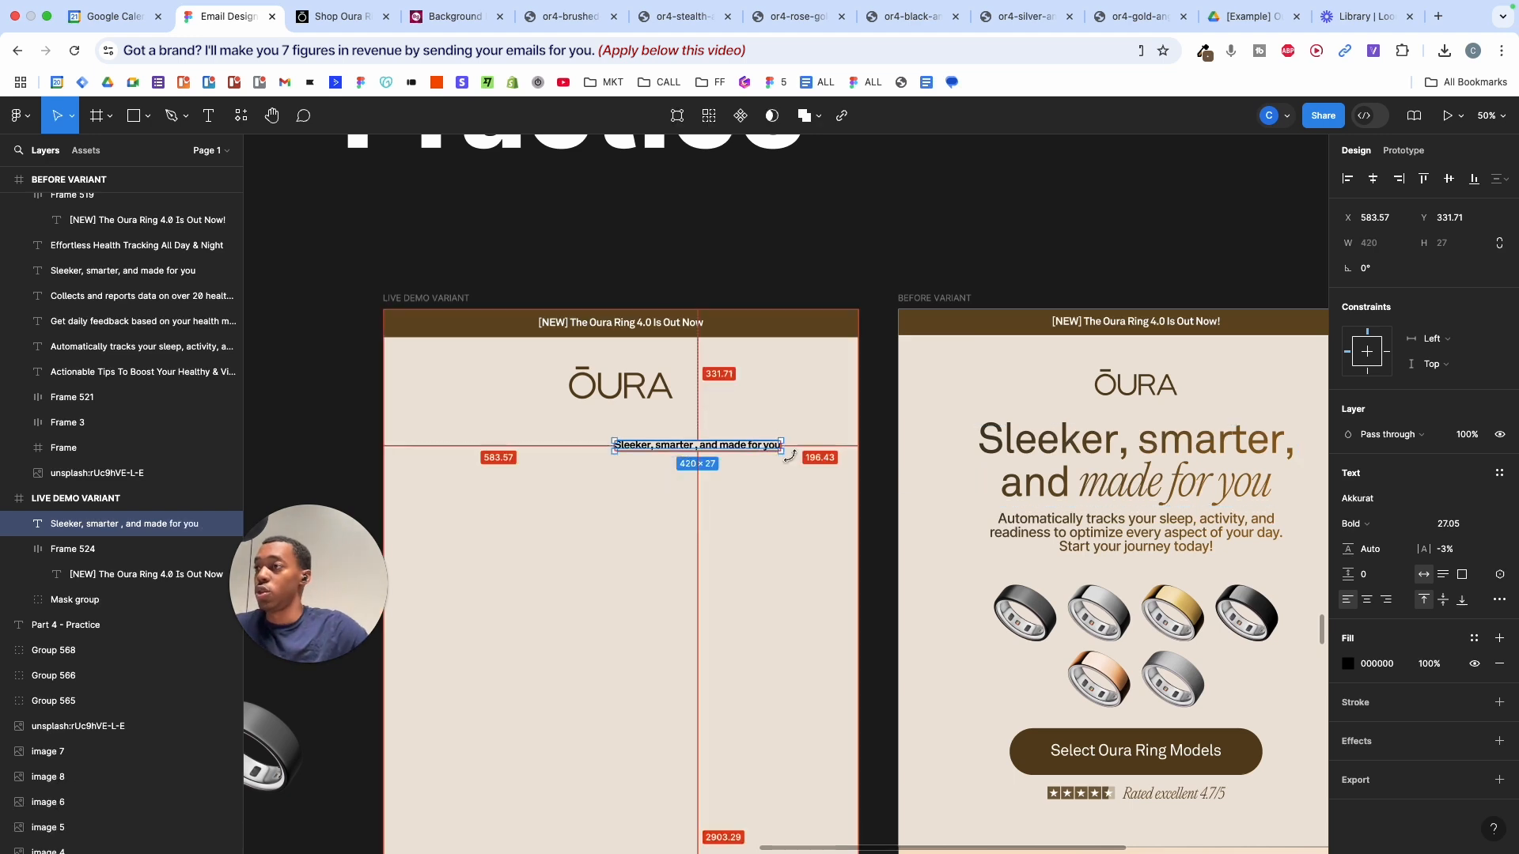
pyautogui.moveTo(782, 445); pyautogui.dragTo(747, 446)
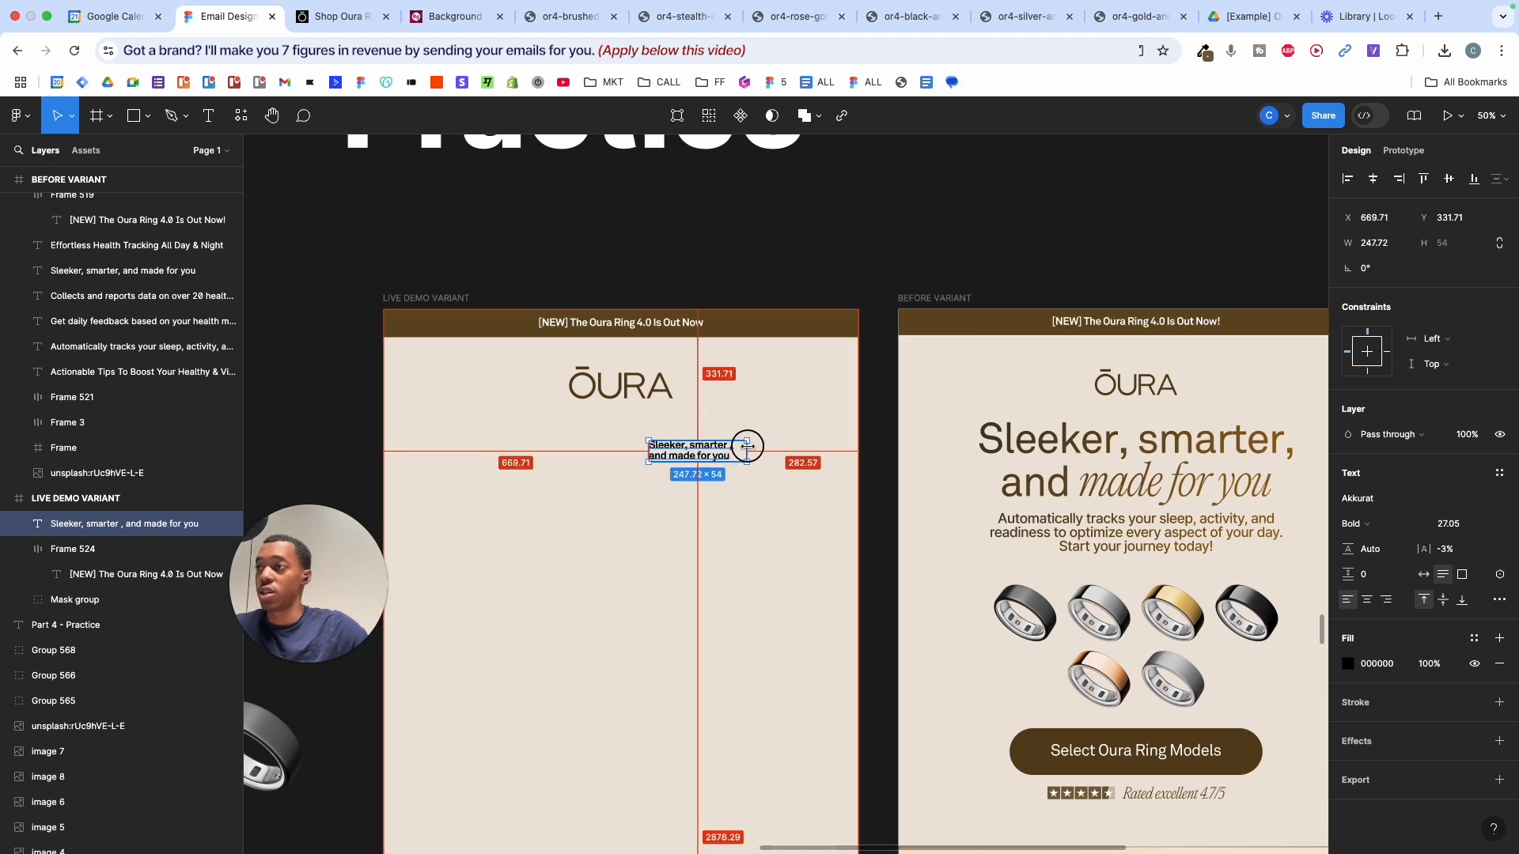
pyautogui.click(1367, 597)
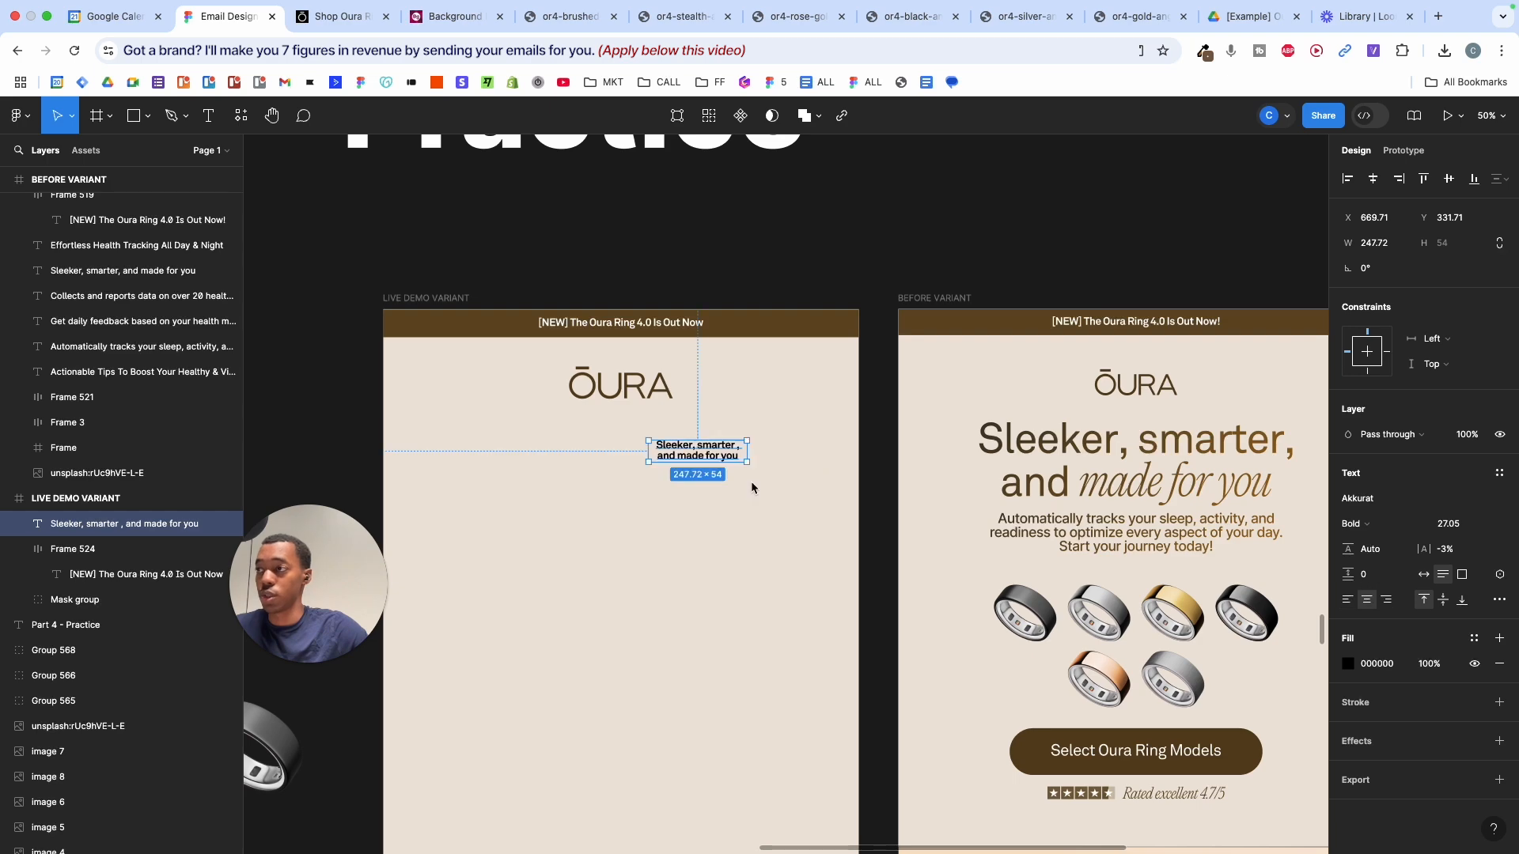
pyautogui.hotkey('alt', 'h')
pyautogui.scroll(3, 622, 401)
# - Delete the stray space before the comma in the headline
pyautogui.scroll(5, 622, 400)
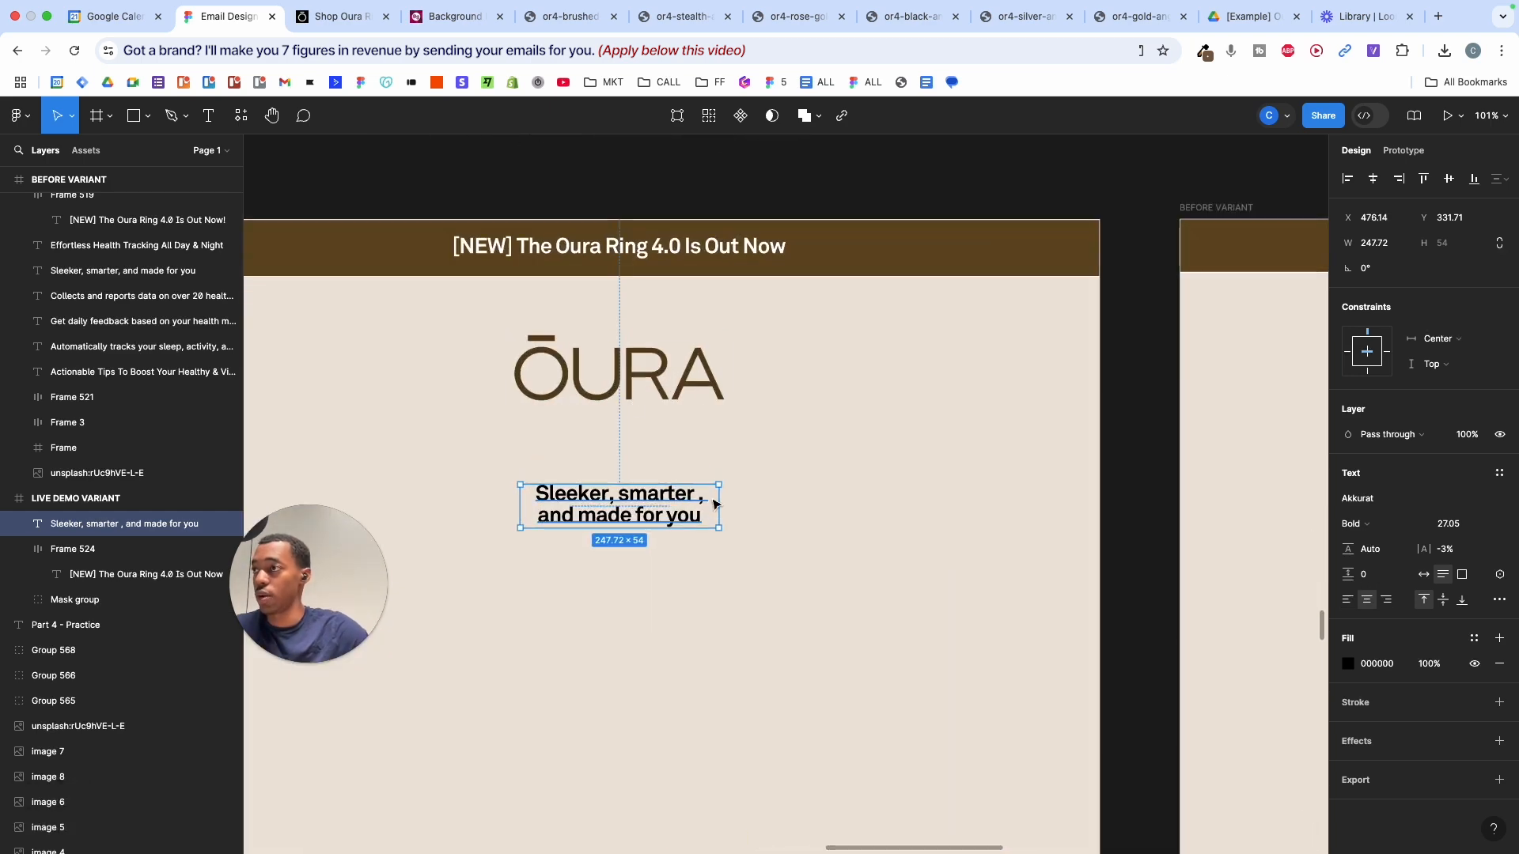
pyautogui.doubleClick(699, 502)
pyautogui.click(698, 497)
pyautogui.press('BackSpace')
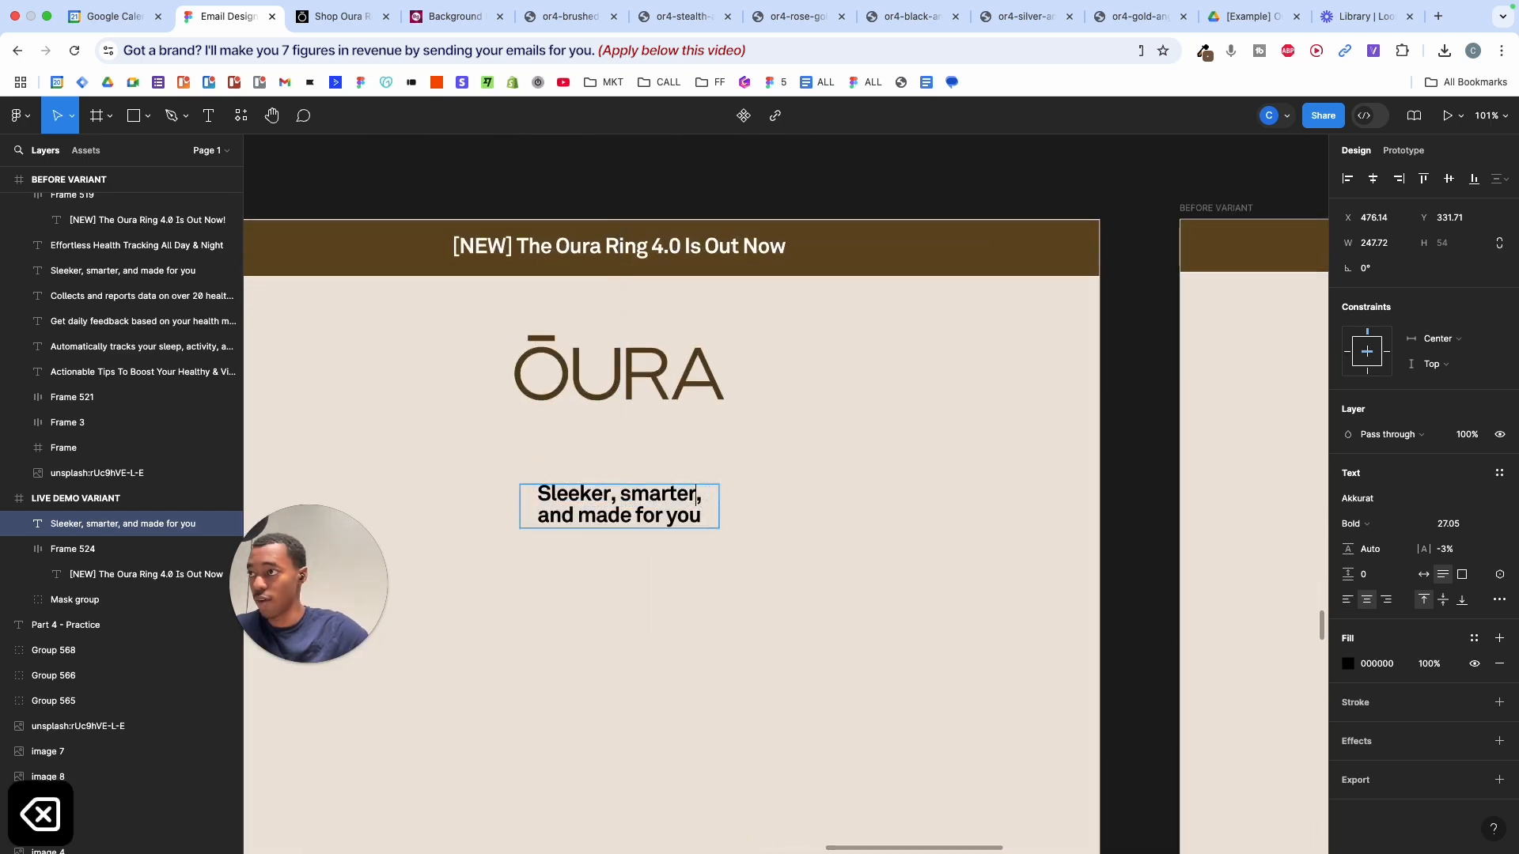
pyautogui.scroll(-5, 698, 498)
pyautogui.scroll(2, 698, 499)
pyautogui.press('Escape')
# - Scale the headline up proportionally to about 669 × 146
pyautogui.press('k')
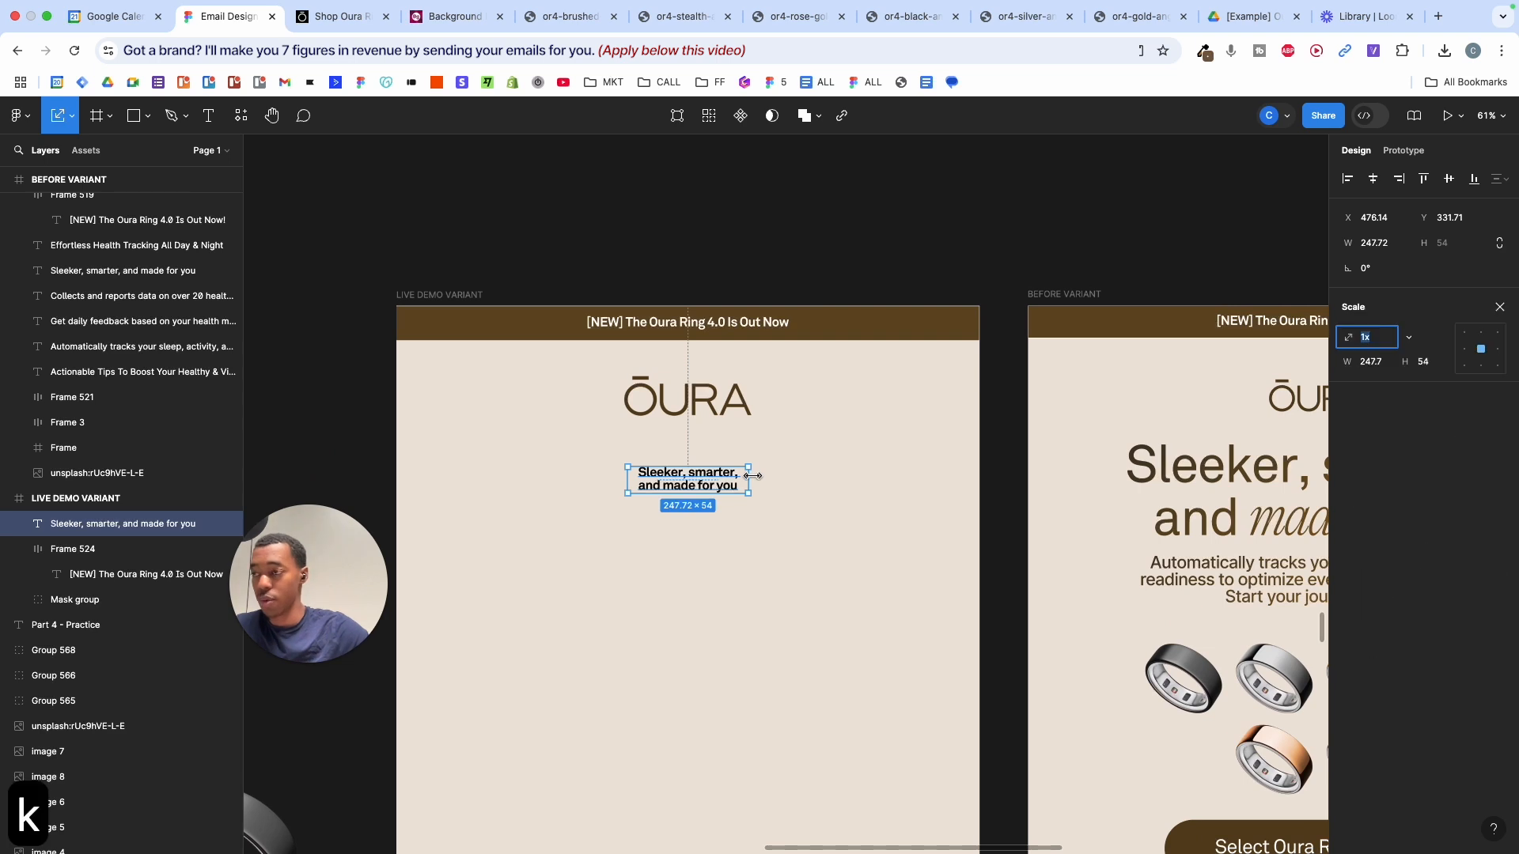
pyautogui.moveTo(752, 476); pyautogui.dragTo(853, 486)
pyautogui.press('super+z')
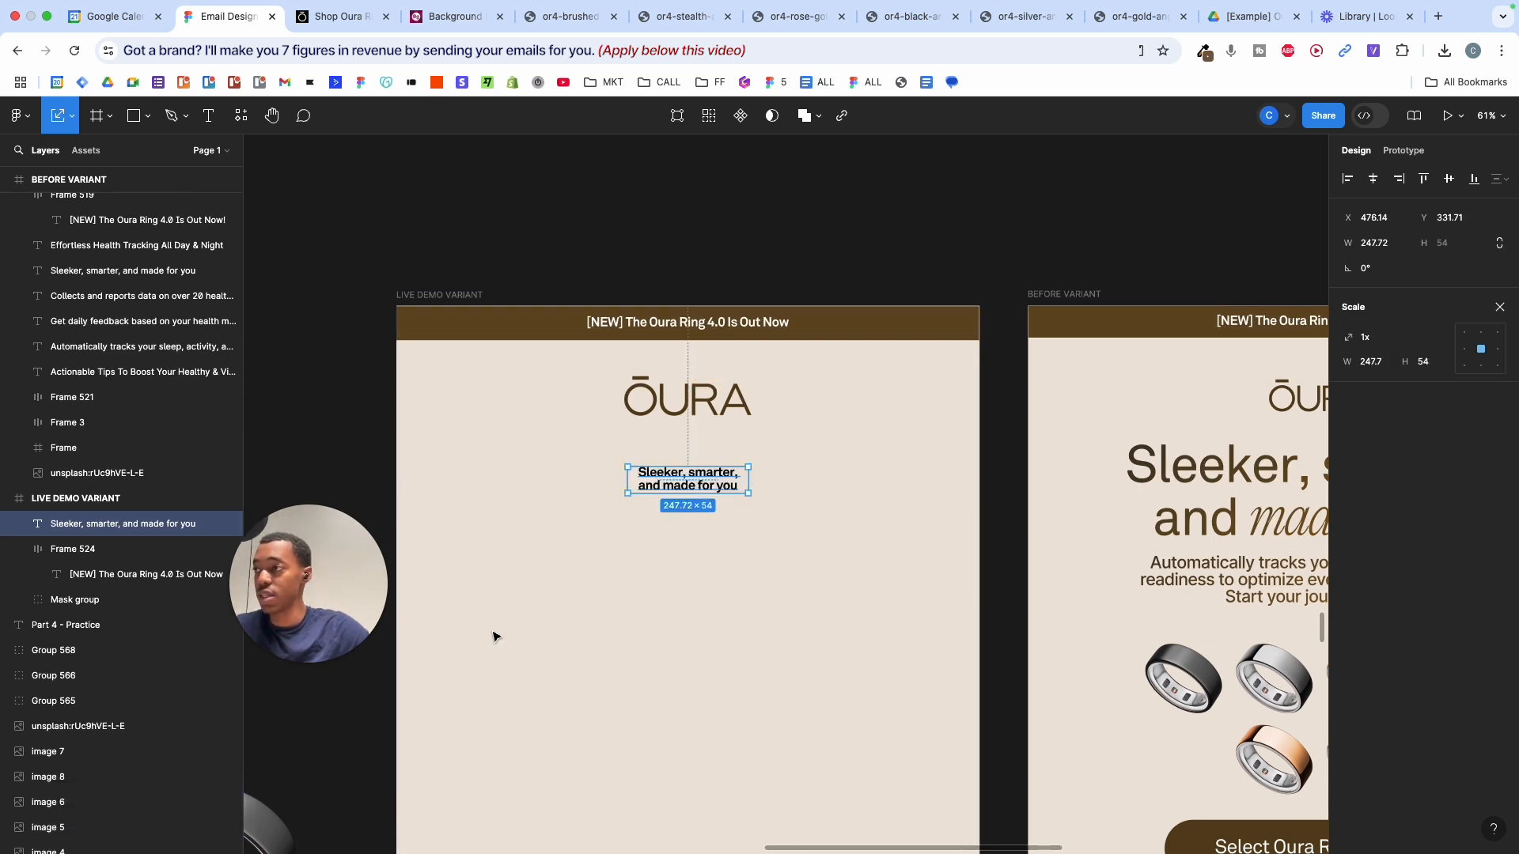
pyautogui.press('k')
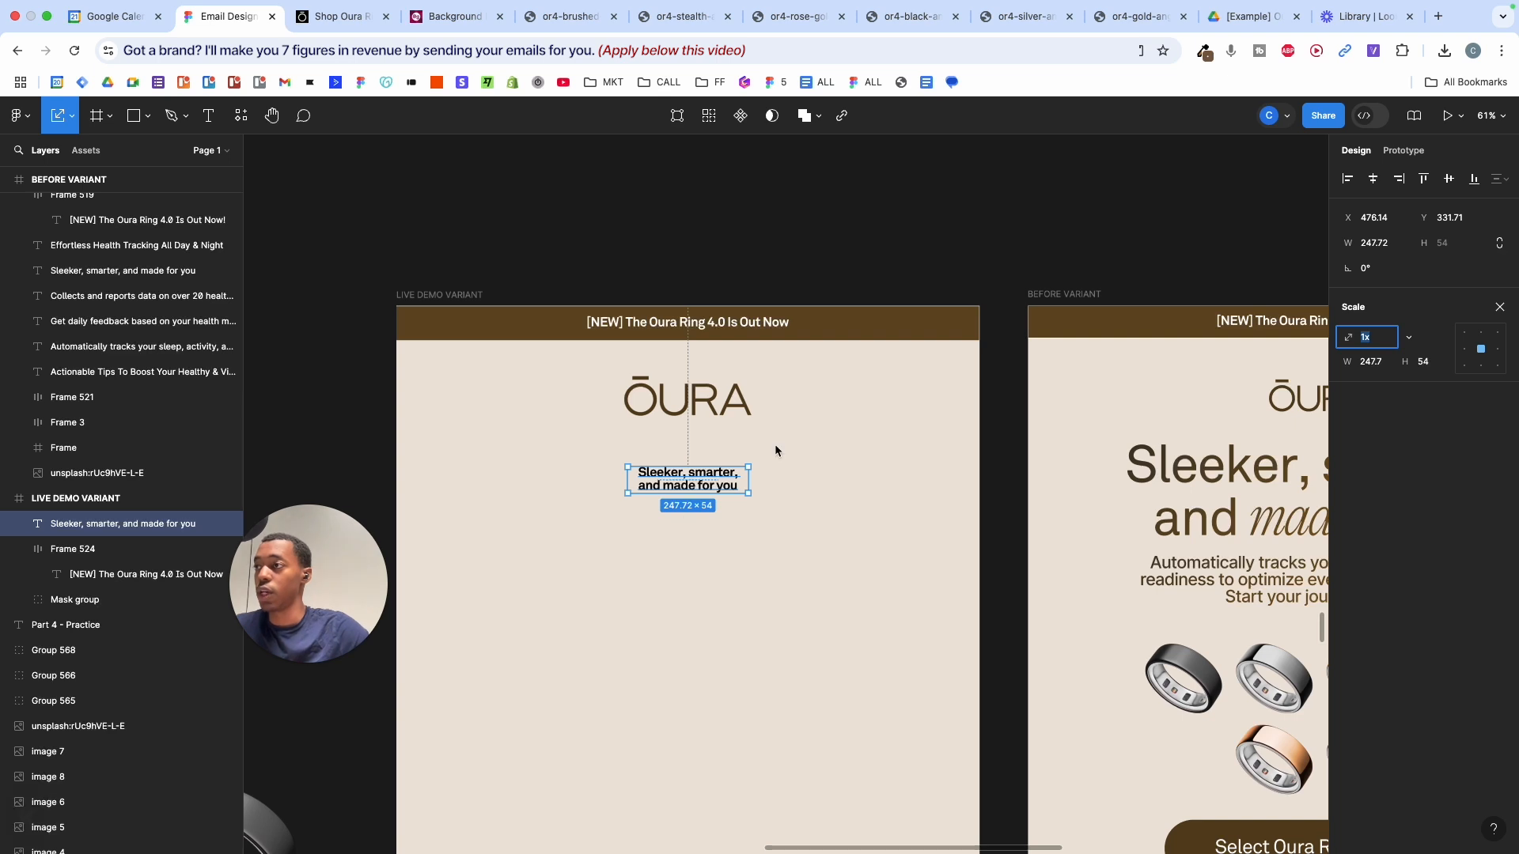
pyautogui.press('alt')
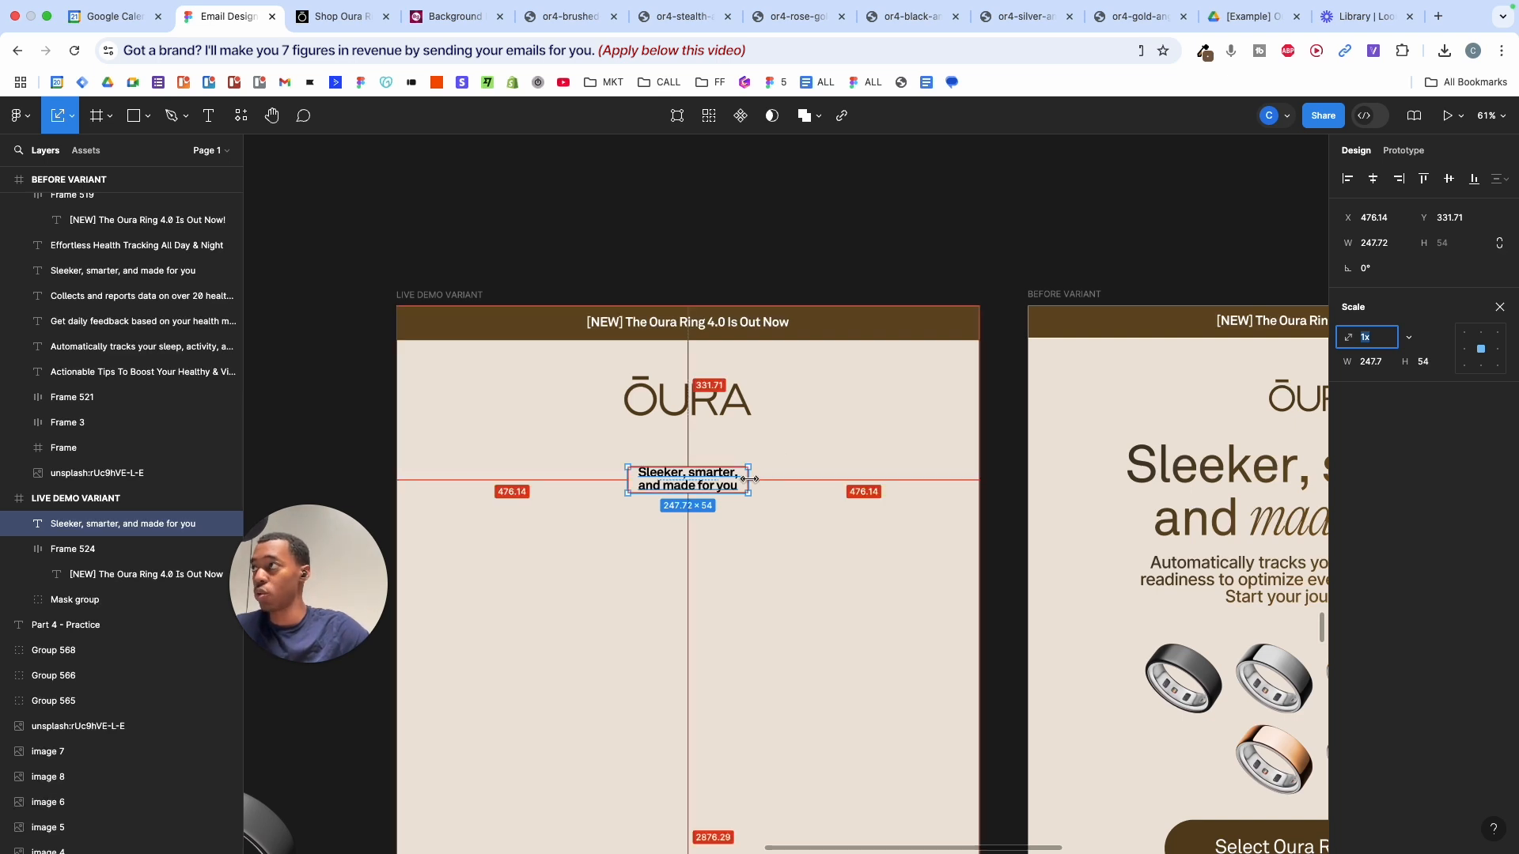
pyautogui.click(72, 118)
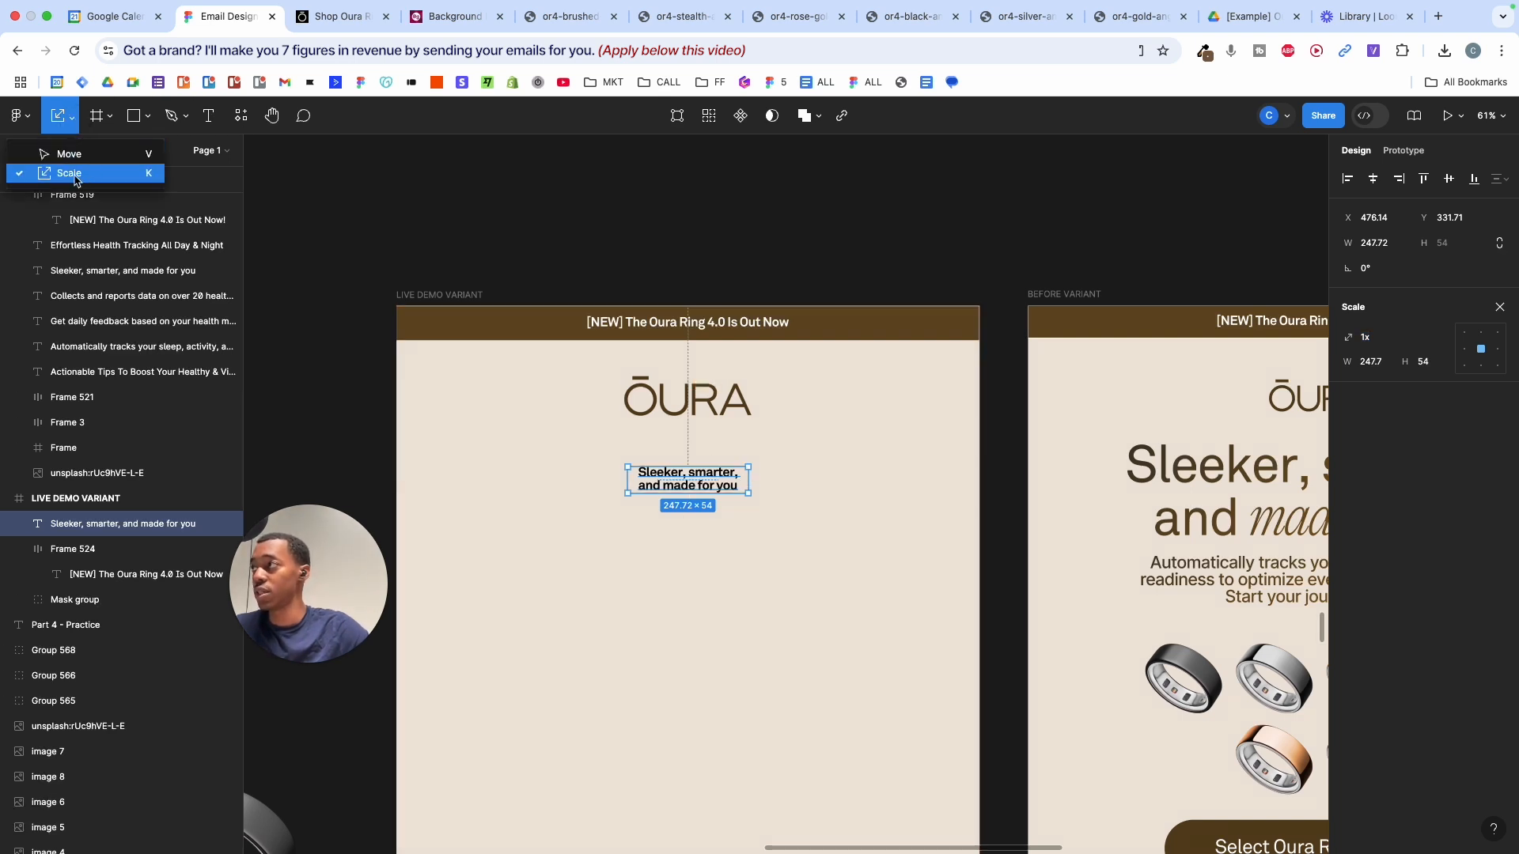
pyautogui.moveTo(755, 477); pyautogui.dragTo(807, 522)
pyautogui.scroll(-5, 806, 526)
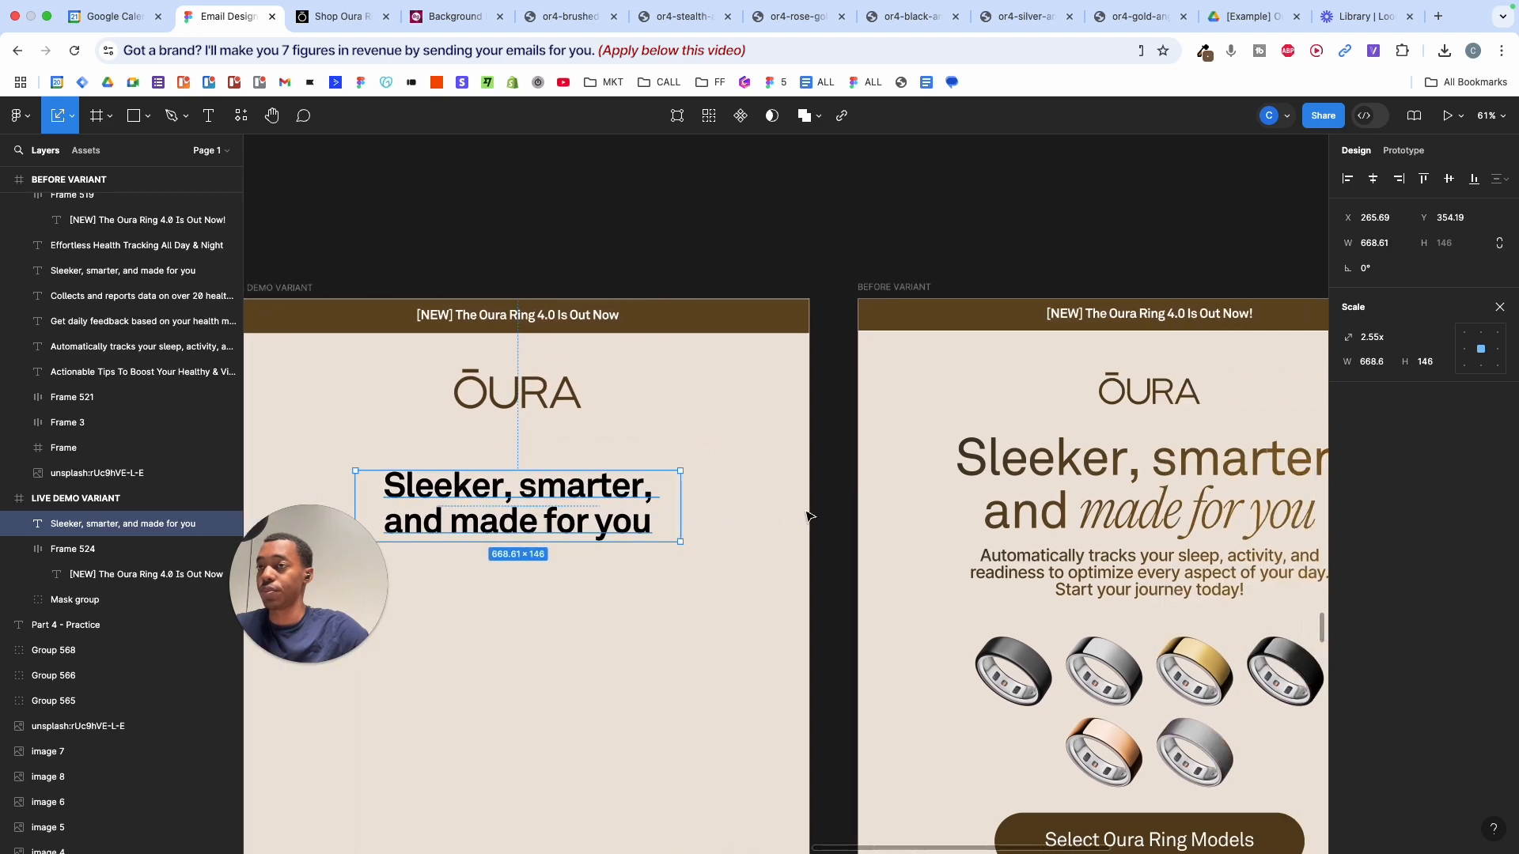
pyautogui.click(807, 536)
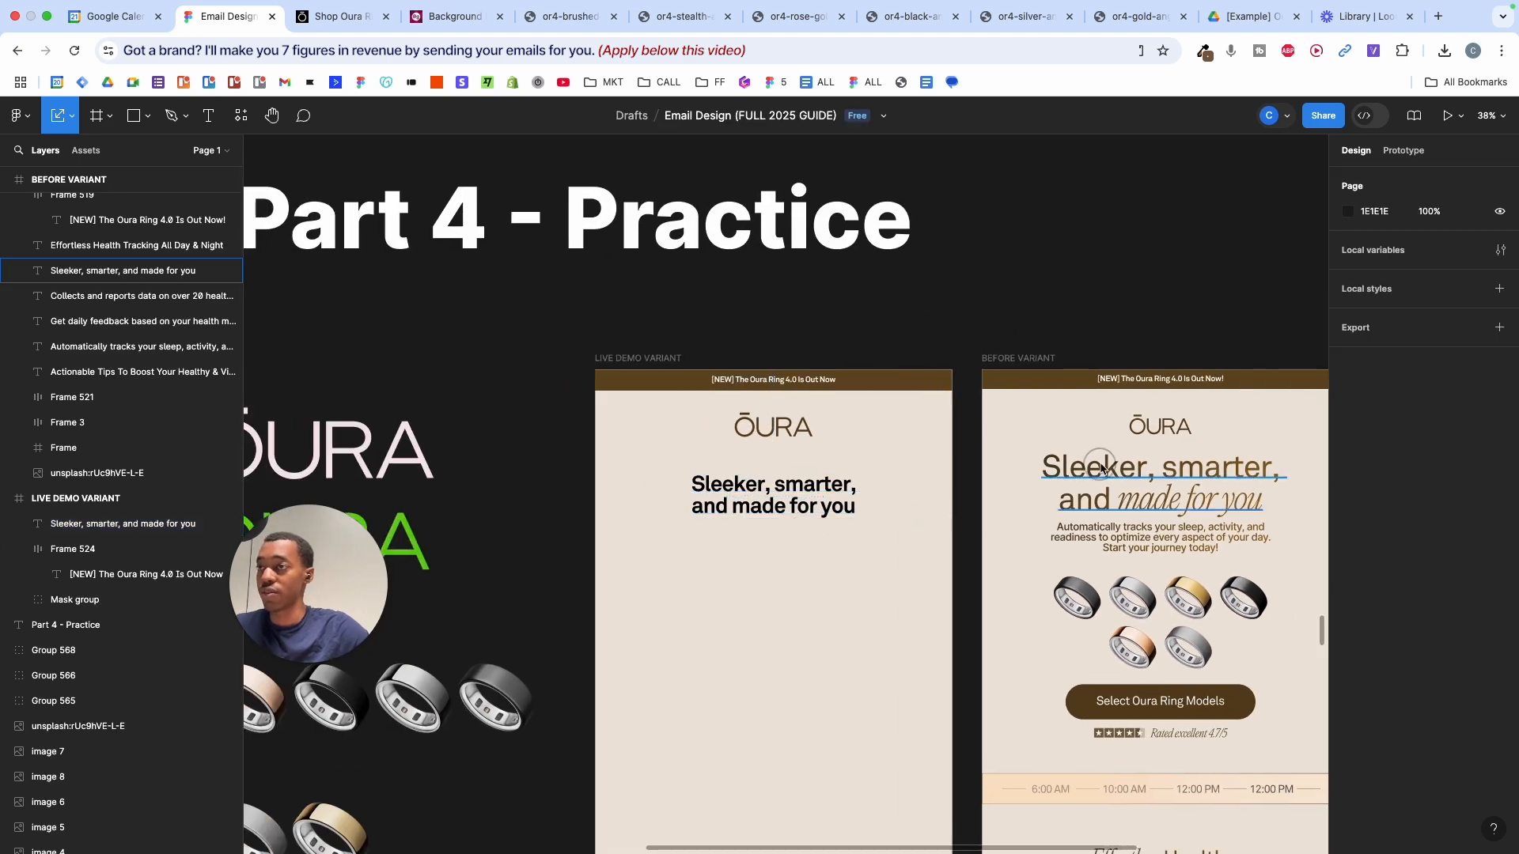
# - Inspect the Before variant headline's text styling for reference
pyautogui.click(1100, 464)
pyautogui.doubleClick(1128, 458)
pyautogui.click(1107, 467)
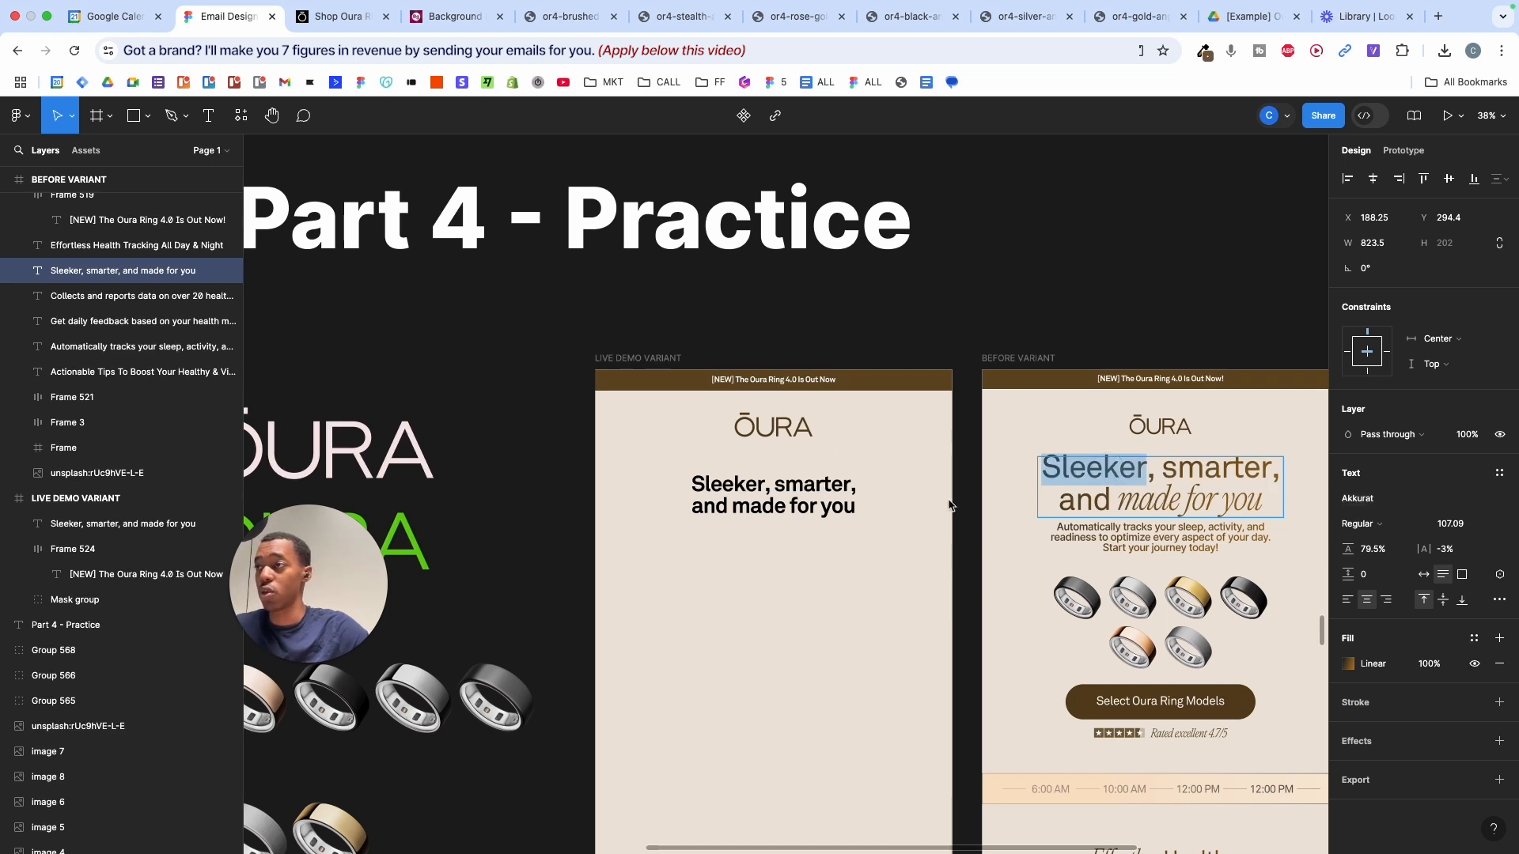
pyautogui.click(814, 496)
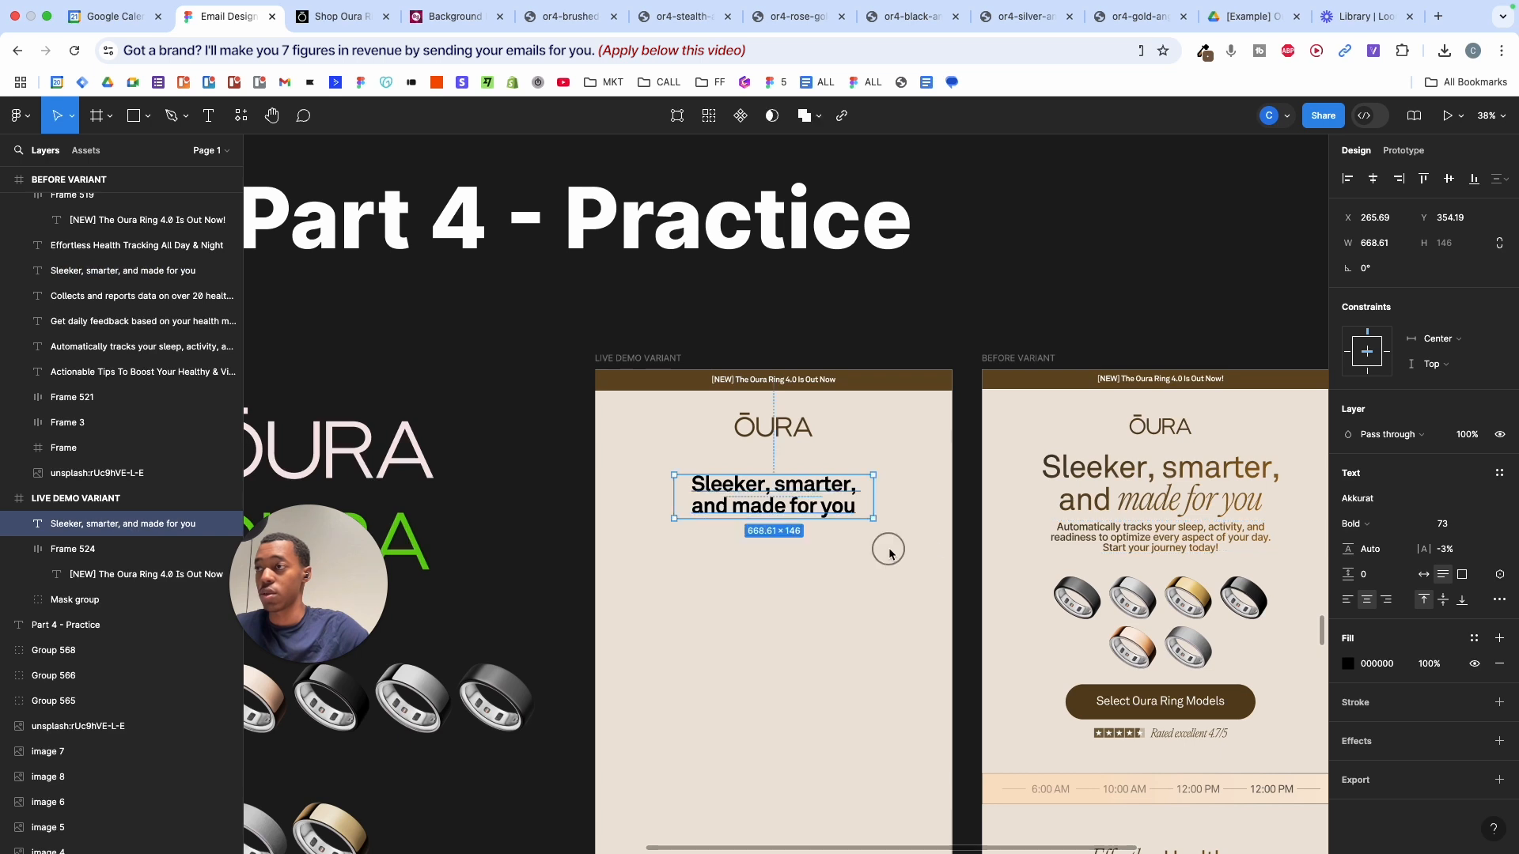
pyautogui.click(1193, 480)
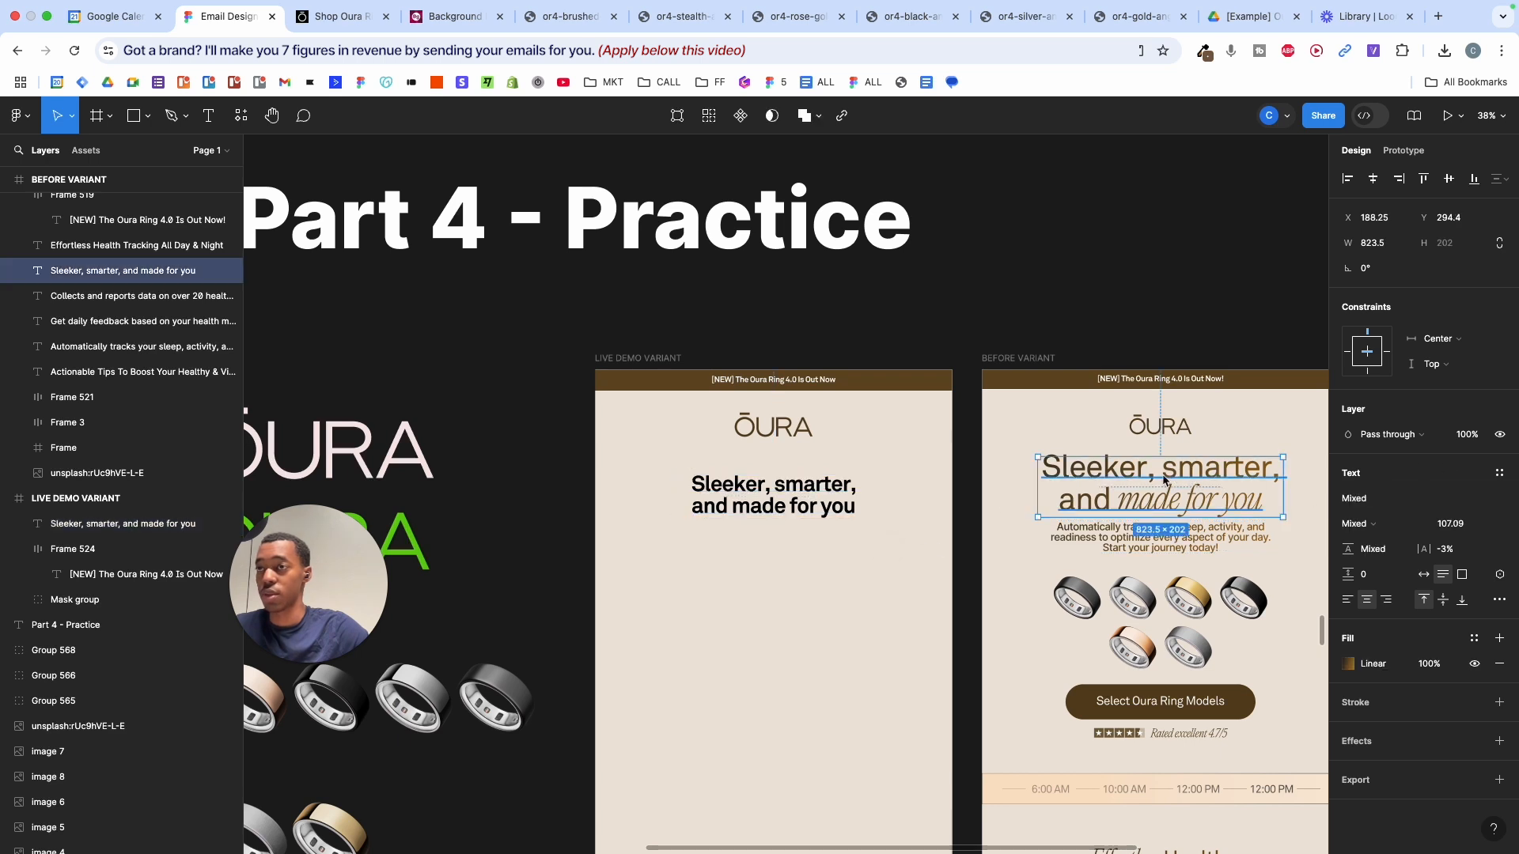
pyautogui.doubleClick(1092, 473)
pyautogui.doubleClick(1084, 473)
# - Set the Live Demo headline to Regular weight and scale it to about 856 px wide
pyautogui.click(720, 507)
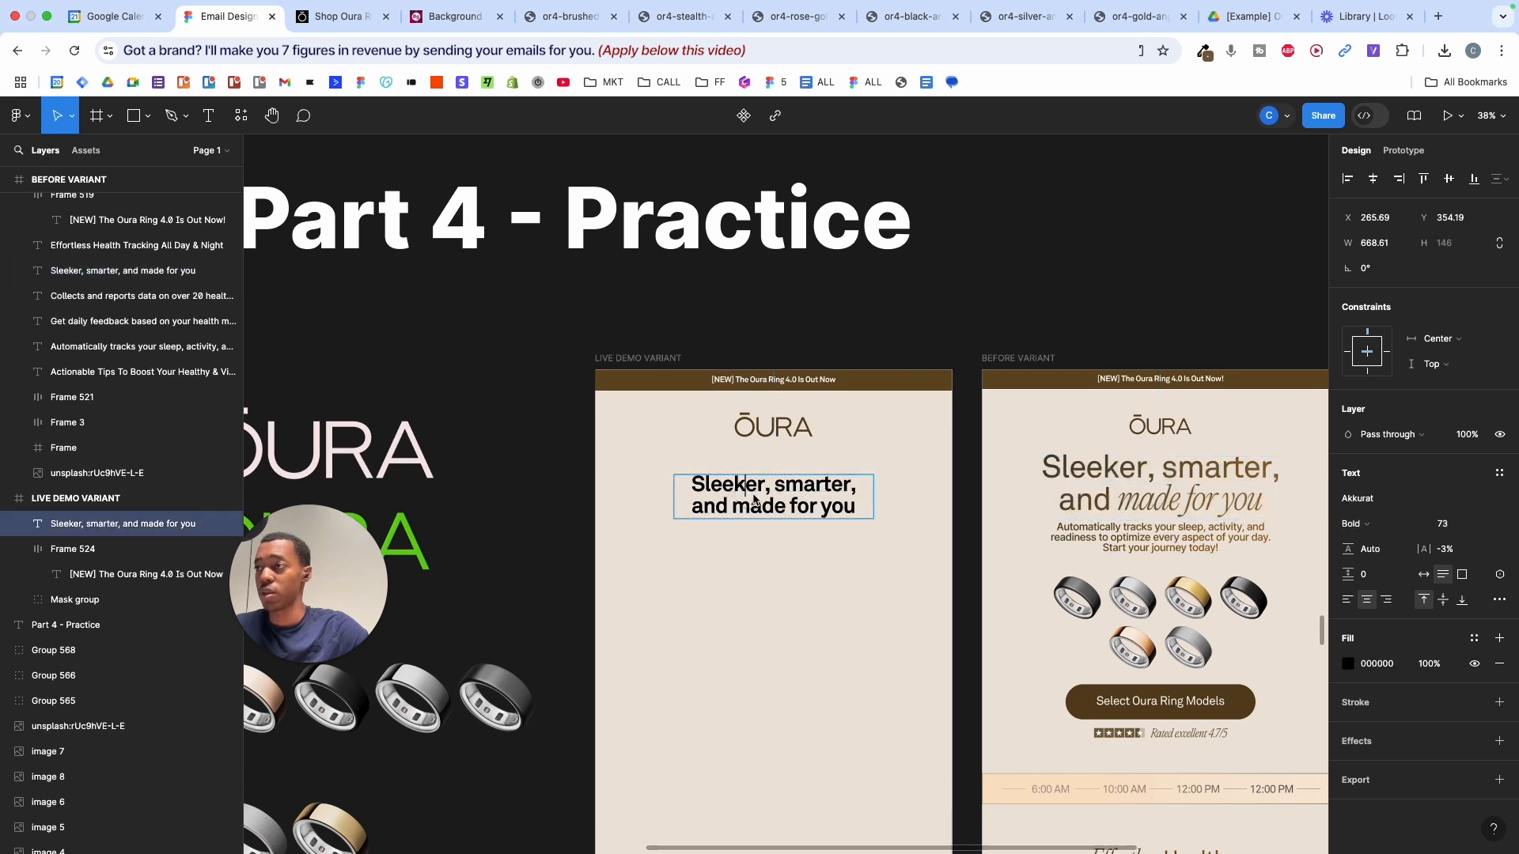
pyautogui.doubleClick(754, 500)
pyautogui.click(1371, 522)
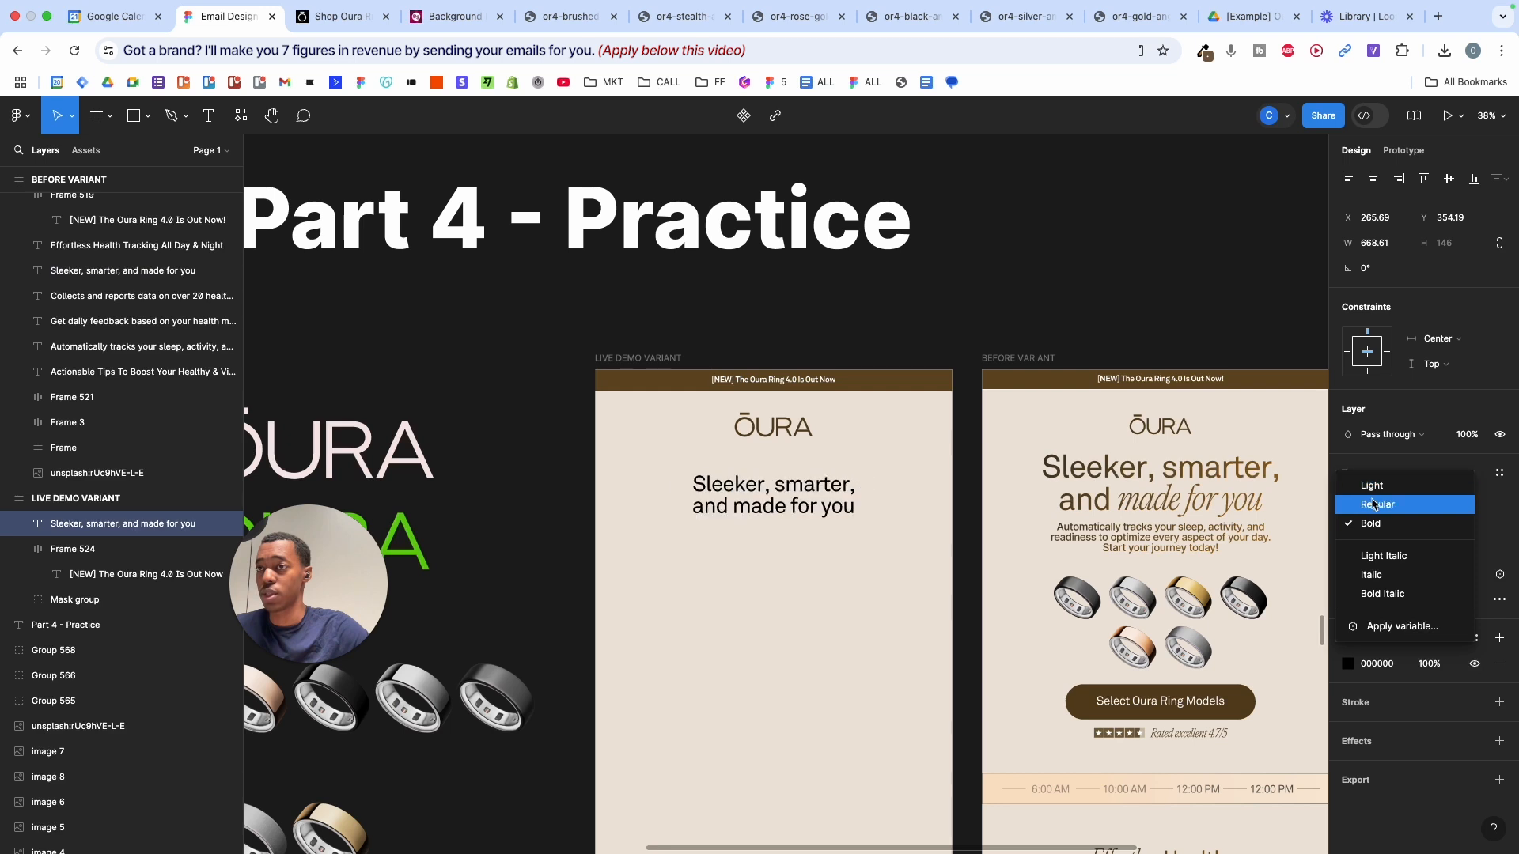
pyautogui.click(1298, 502)
pyautogui.press('Escape')
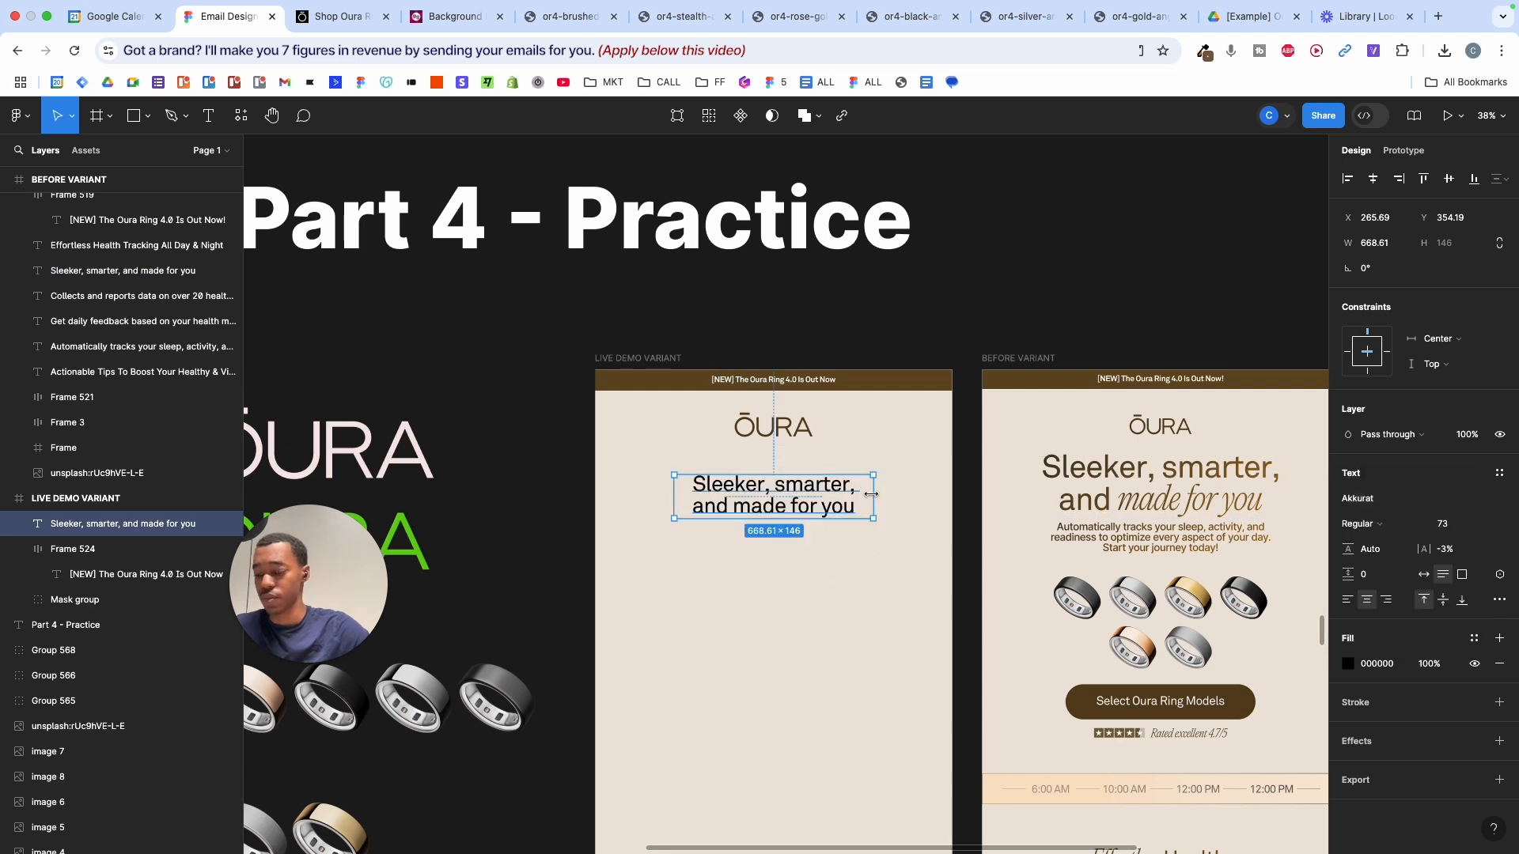
pyautogui.press('k')
pyautogui.moveTo(867, 495); pyautogui.dragTo(901, 496)
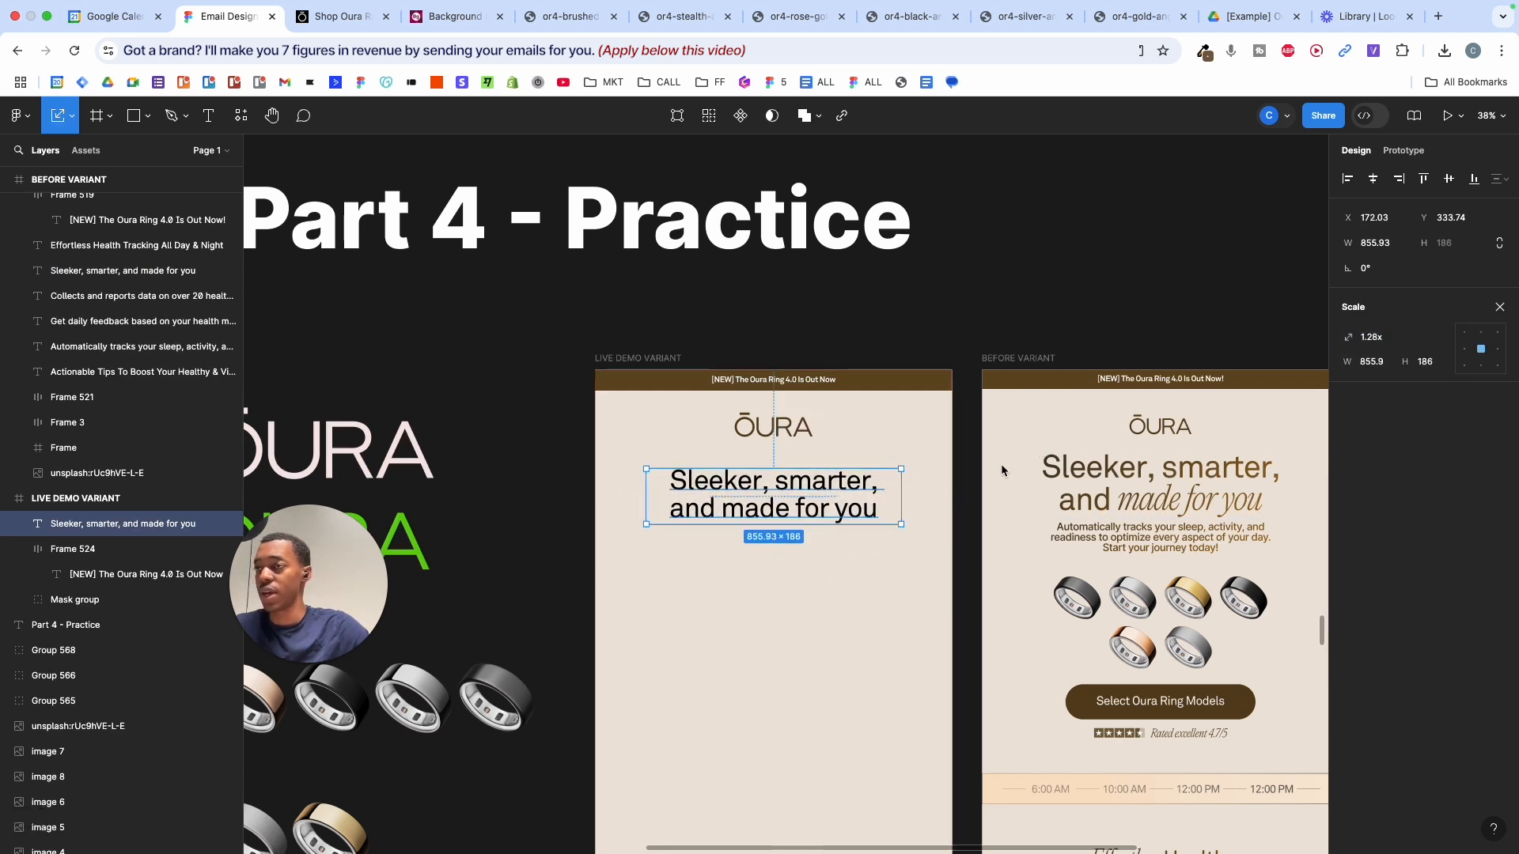
# - Set 'made for you' in PP Editorial New Ultralight Italic
pyautogui.doubleClick(1186, 492)
pyautogui.doubleClick(1159, 504)
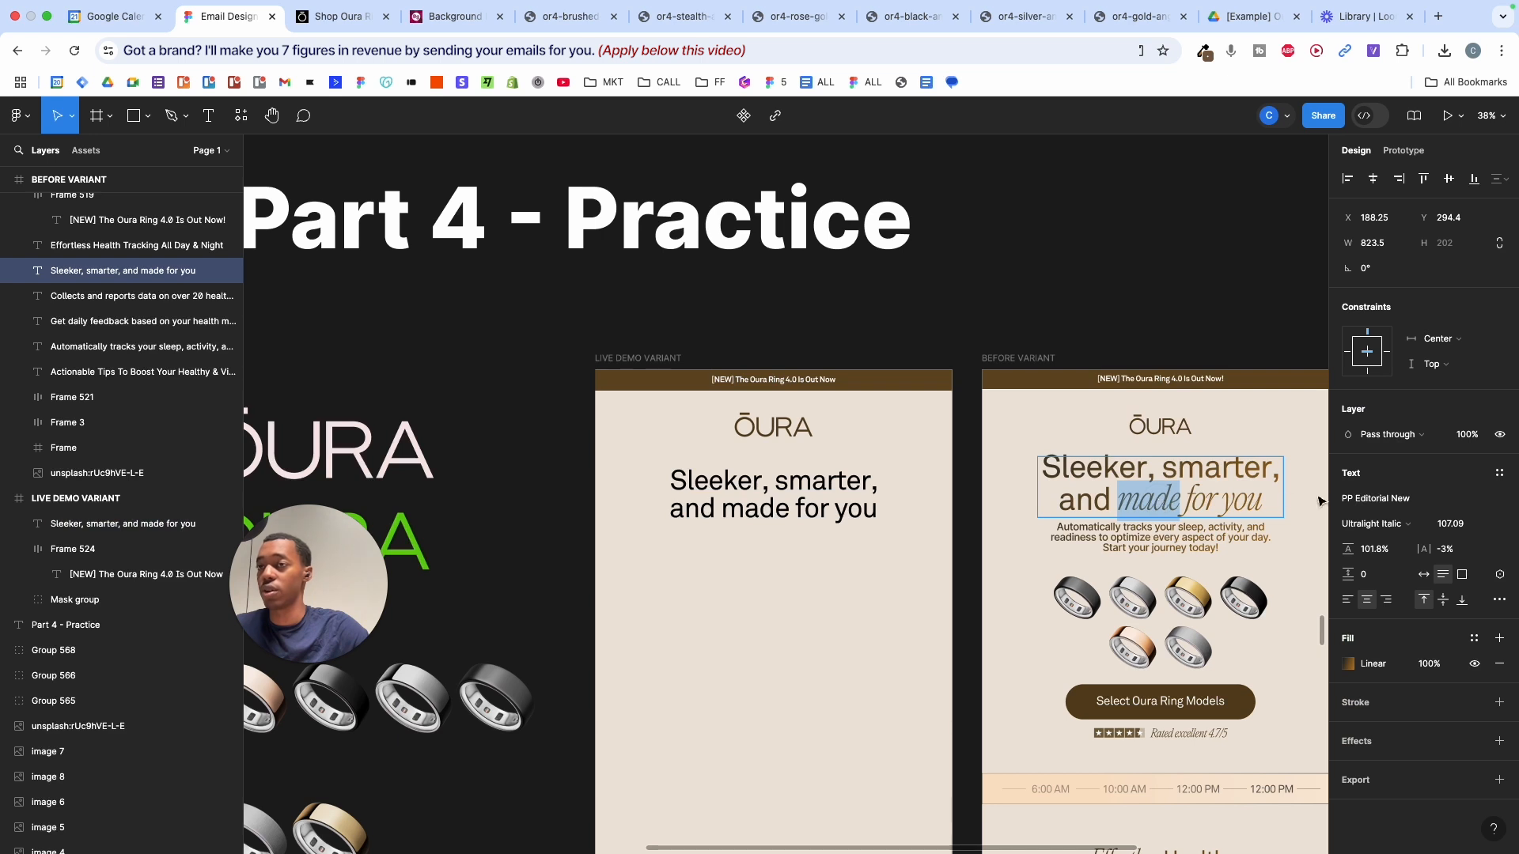
pyautogui.doubleClick(805, 507)
pyautogui.moveTo(719, 513); pyautogui.dragTo(915, 506)
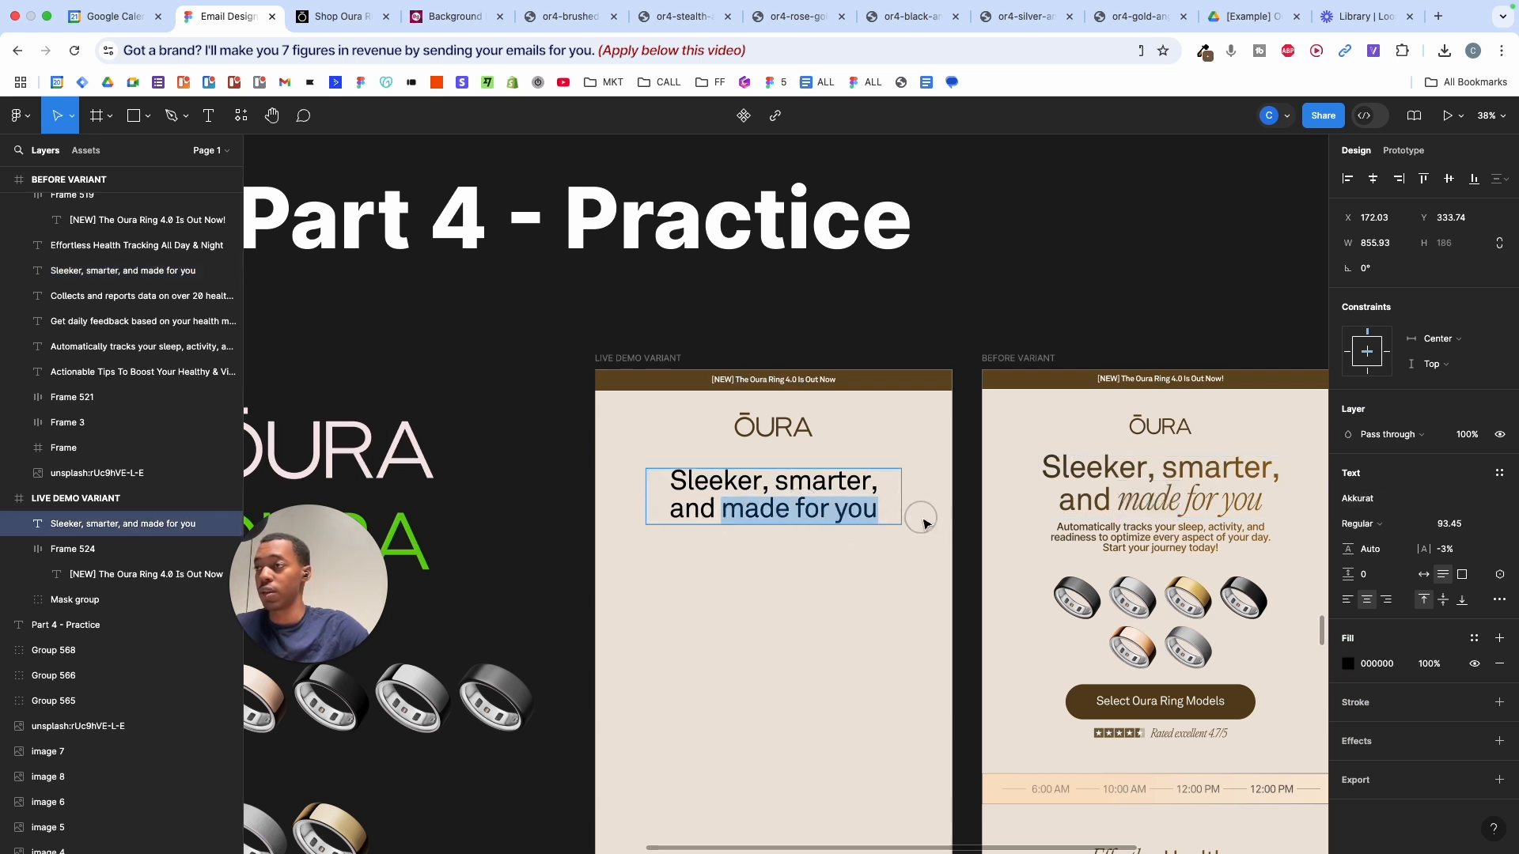
pyautogui.click(1382, 500)
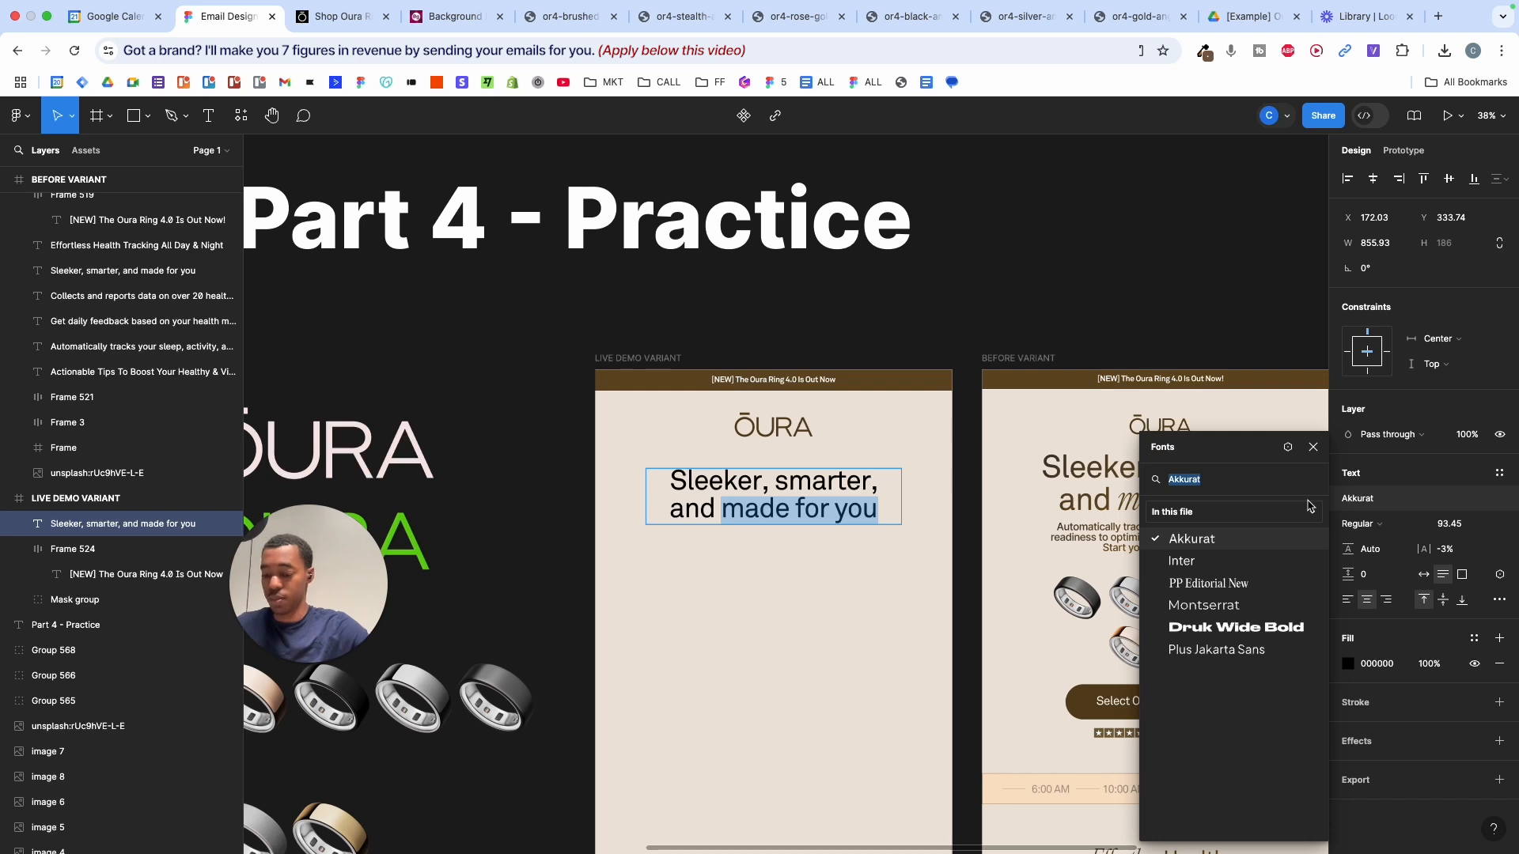
pyautogui.write('pp')
pyautogui.click(1209, 508)
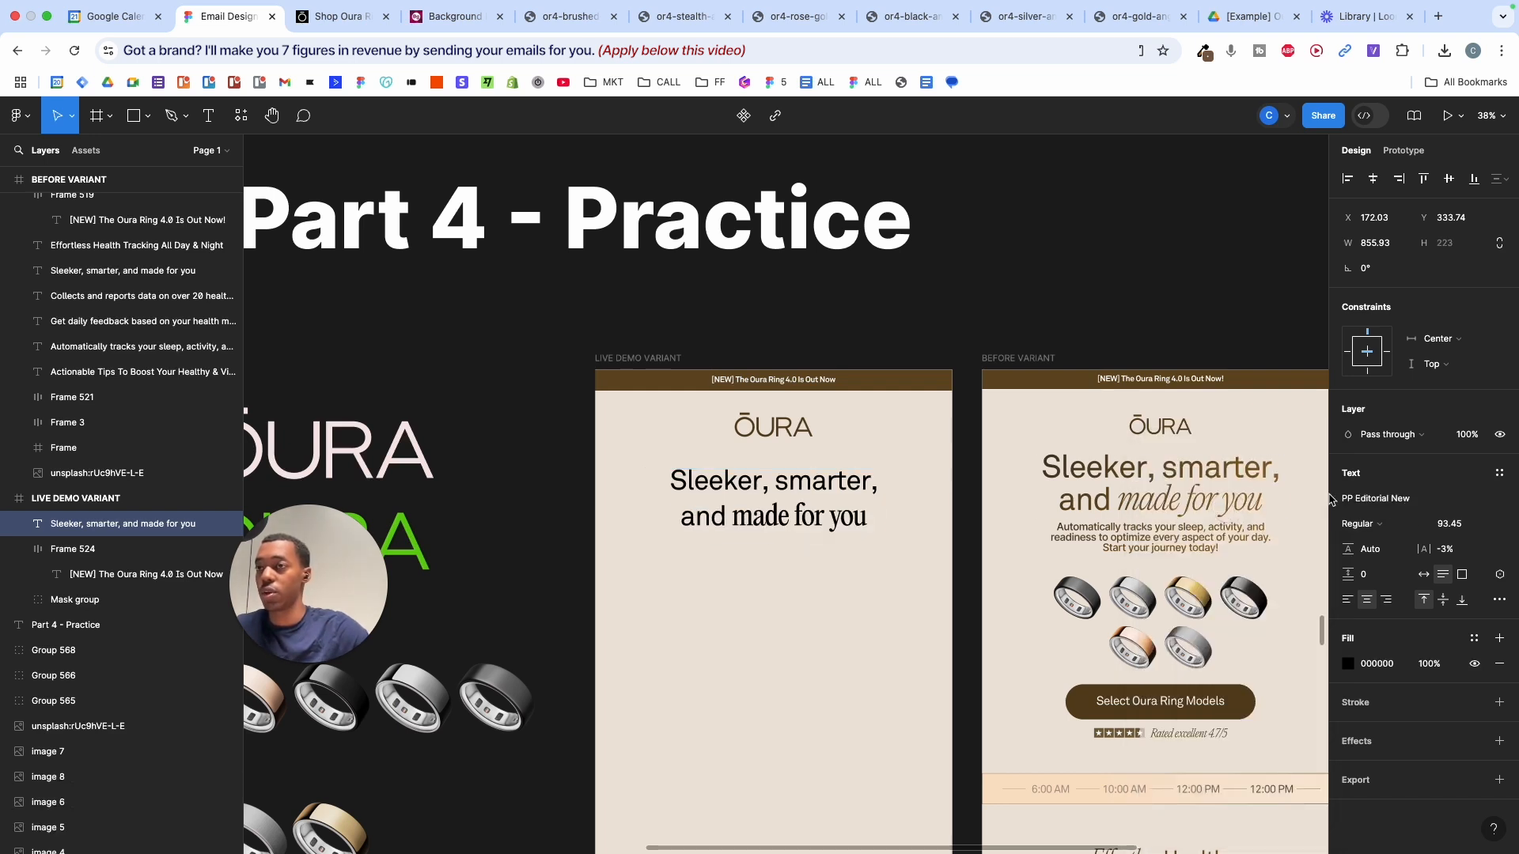
pyautogui.click(1361, 523)
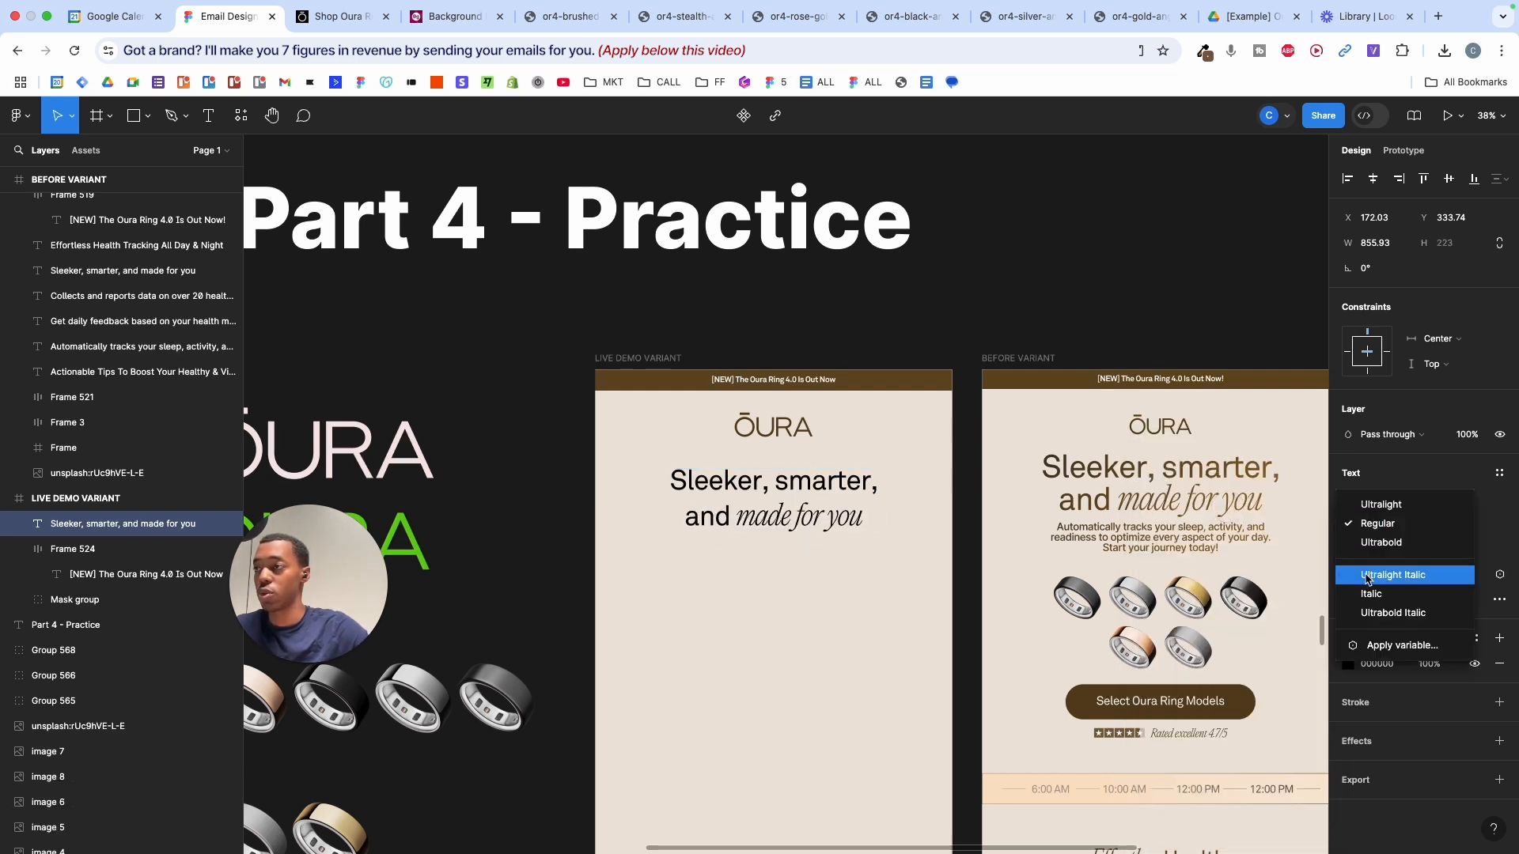
pyautogui.click(1366, 576)
pyautogui.press('Escape')
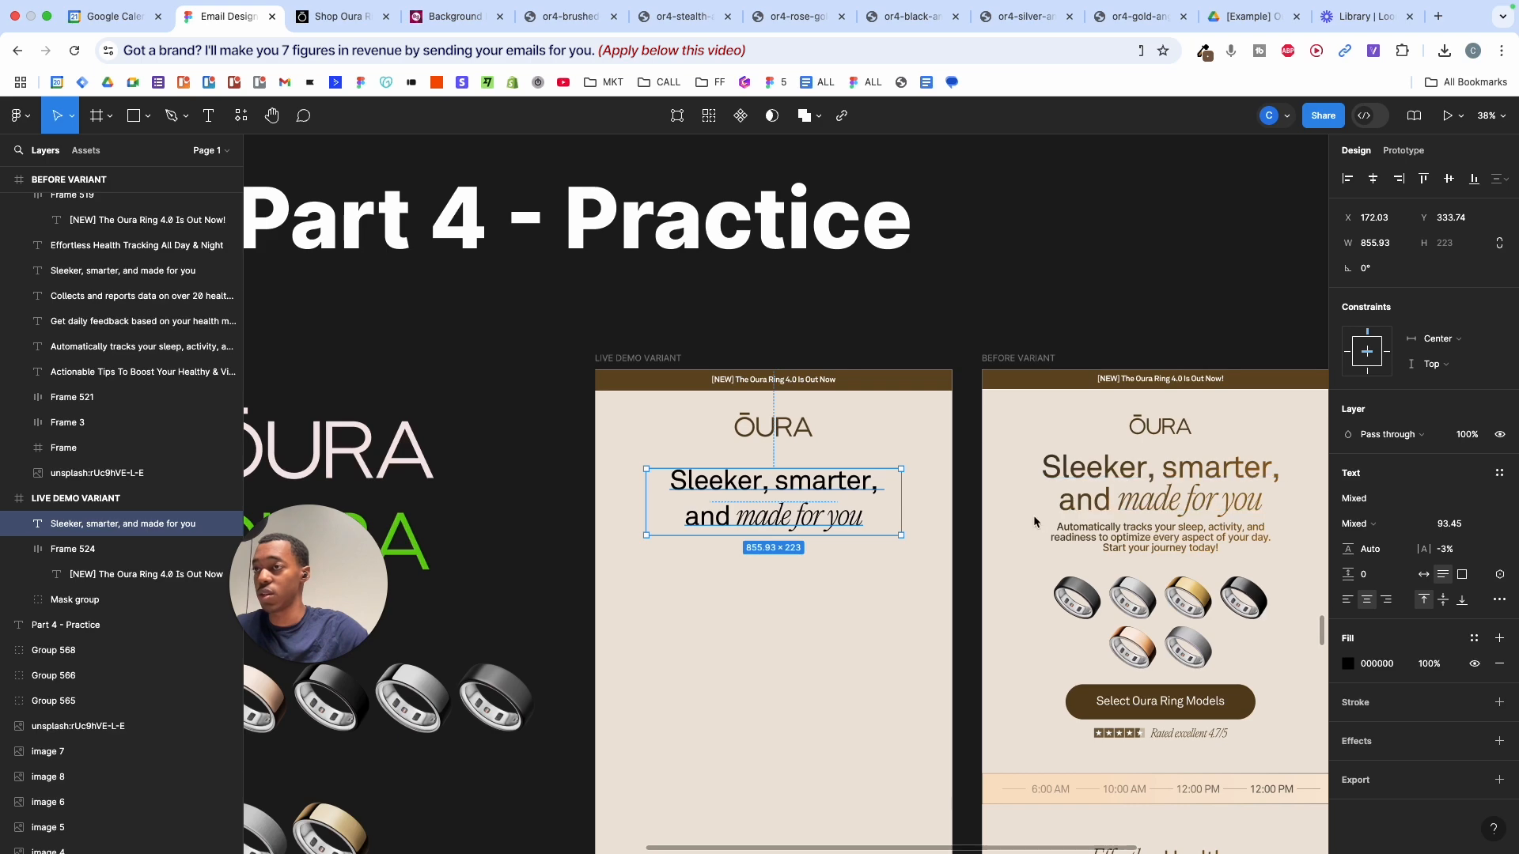
# - Scale the Live Demo headline up slightly
pyautogui.press('k')
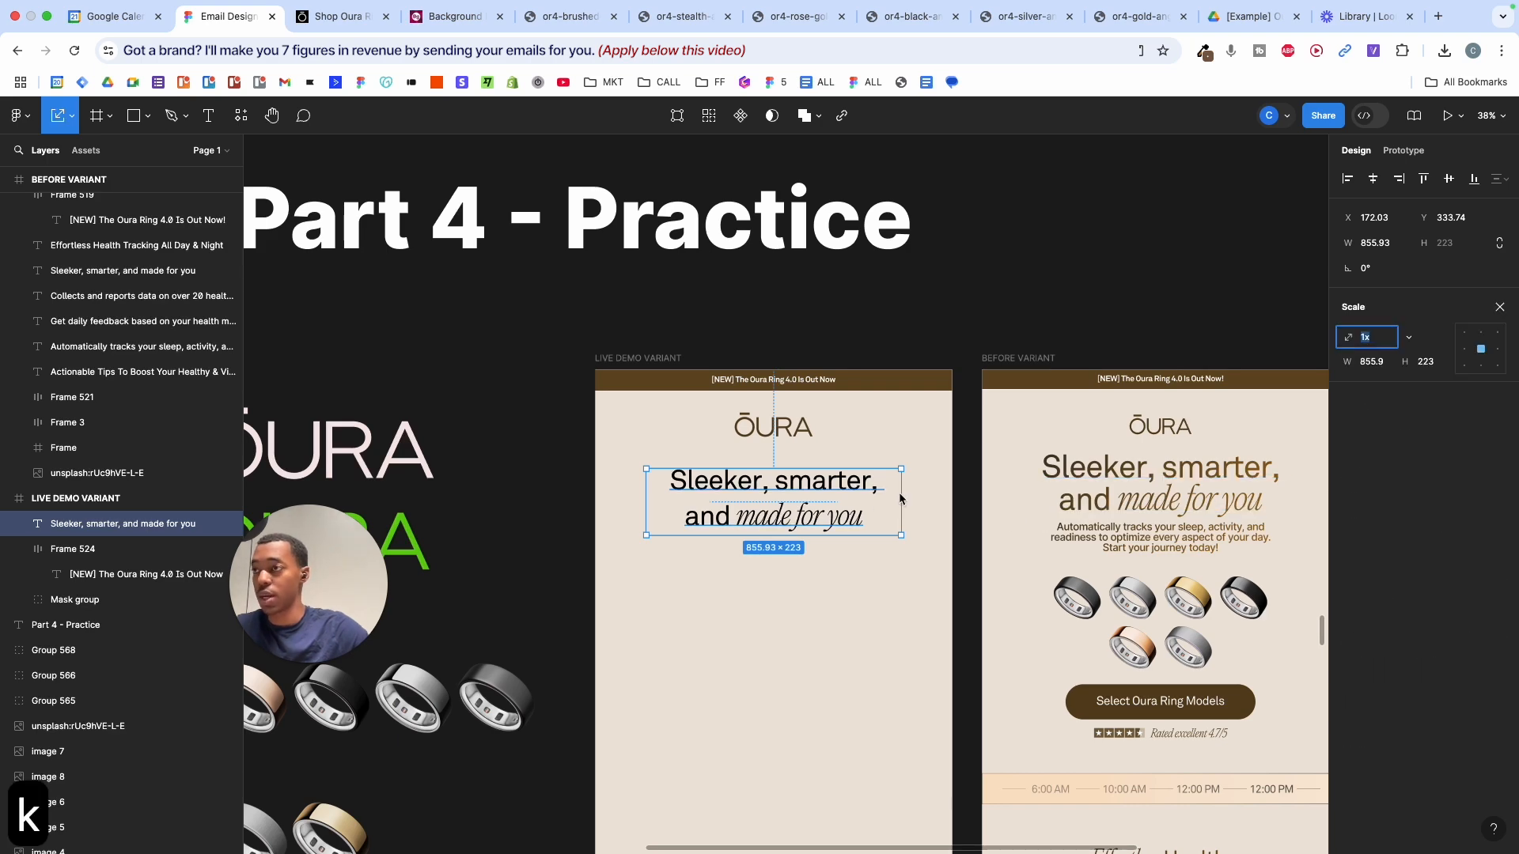
pyautogui.scroll(5, 900, 495)
pyautogui.moveTo(904, 490); pyautogui.dragTo(927, 491)
pyautogui.press('Escape')
pyautogui.scroll(-3, 904, 487)
pyautogui.click(797, 487)
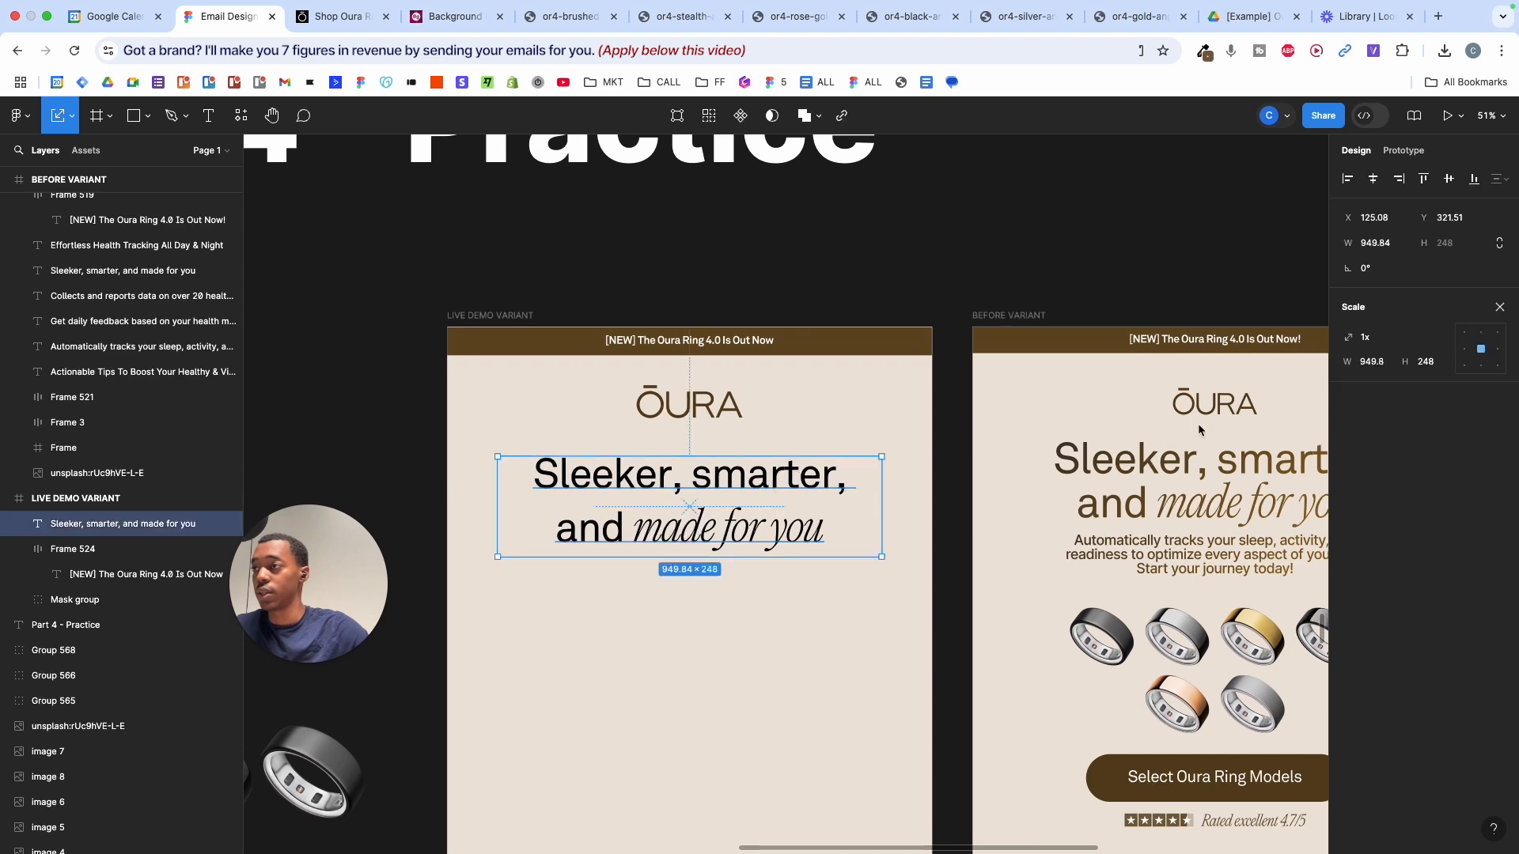
pyautogui.click(1498, 310)
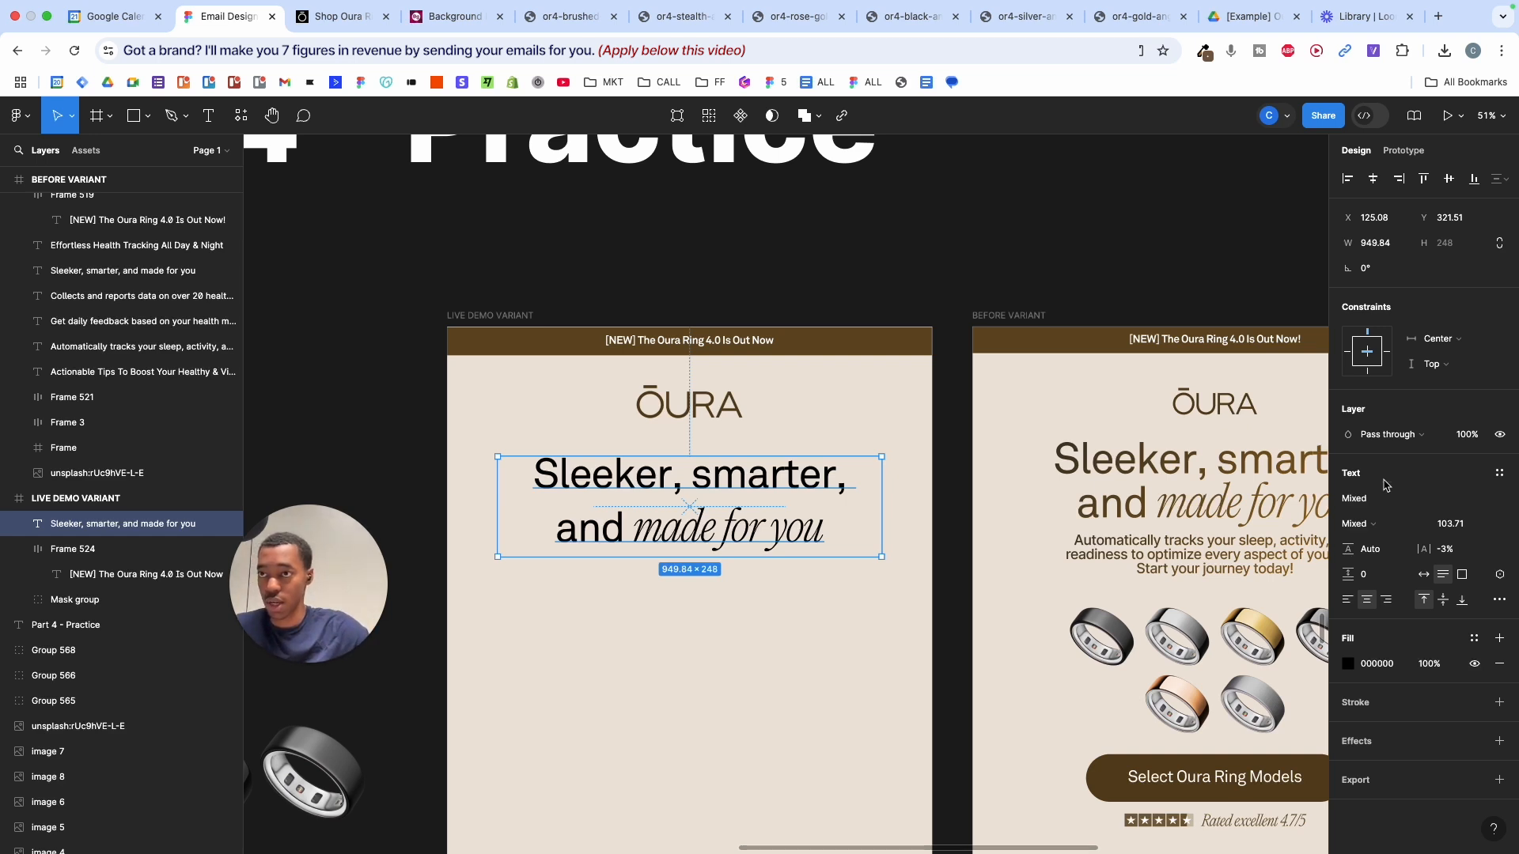
# - Tighten the headline's line height, shrinking its box from 248 to about 218 tall
pyautogui.moveTo(1348, 549); pyautogui.dragTo(1166, 519)
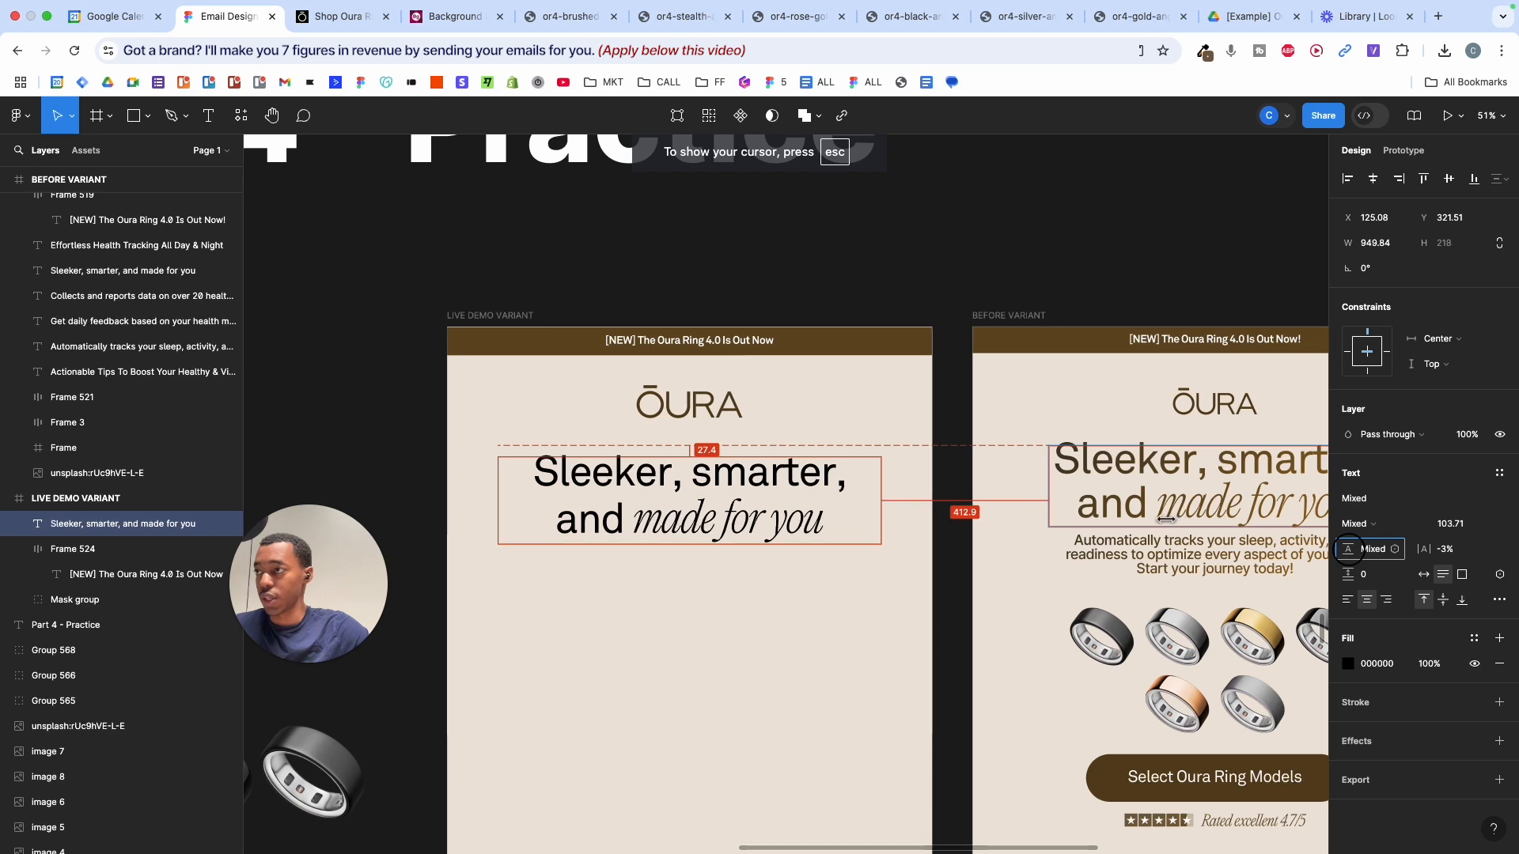
pyautogui.click(823, 611)
pyautogui.hscroll(3, 822, 611)
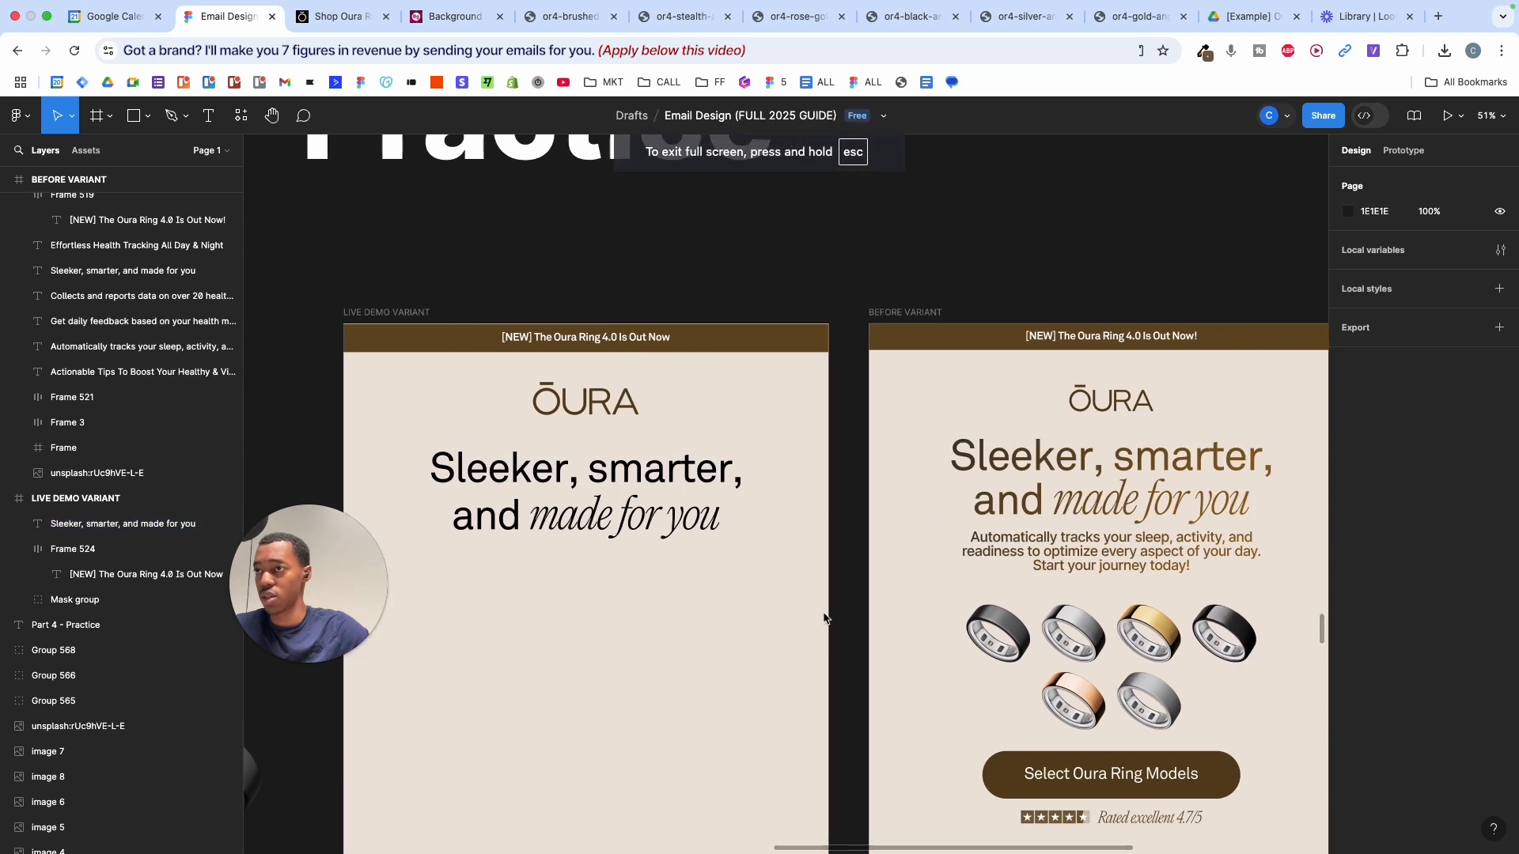
pyautogui.click(1060, 506)
# - Inspect the Before variant headline's gradient fill, then close it
pyautogui.click(1349, 665)
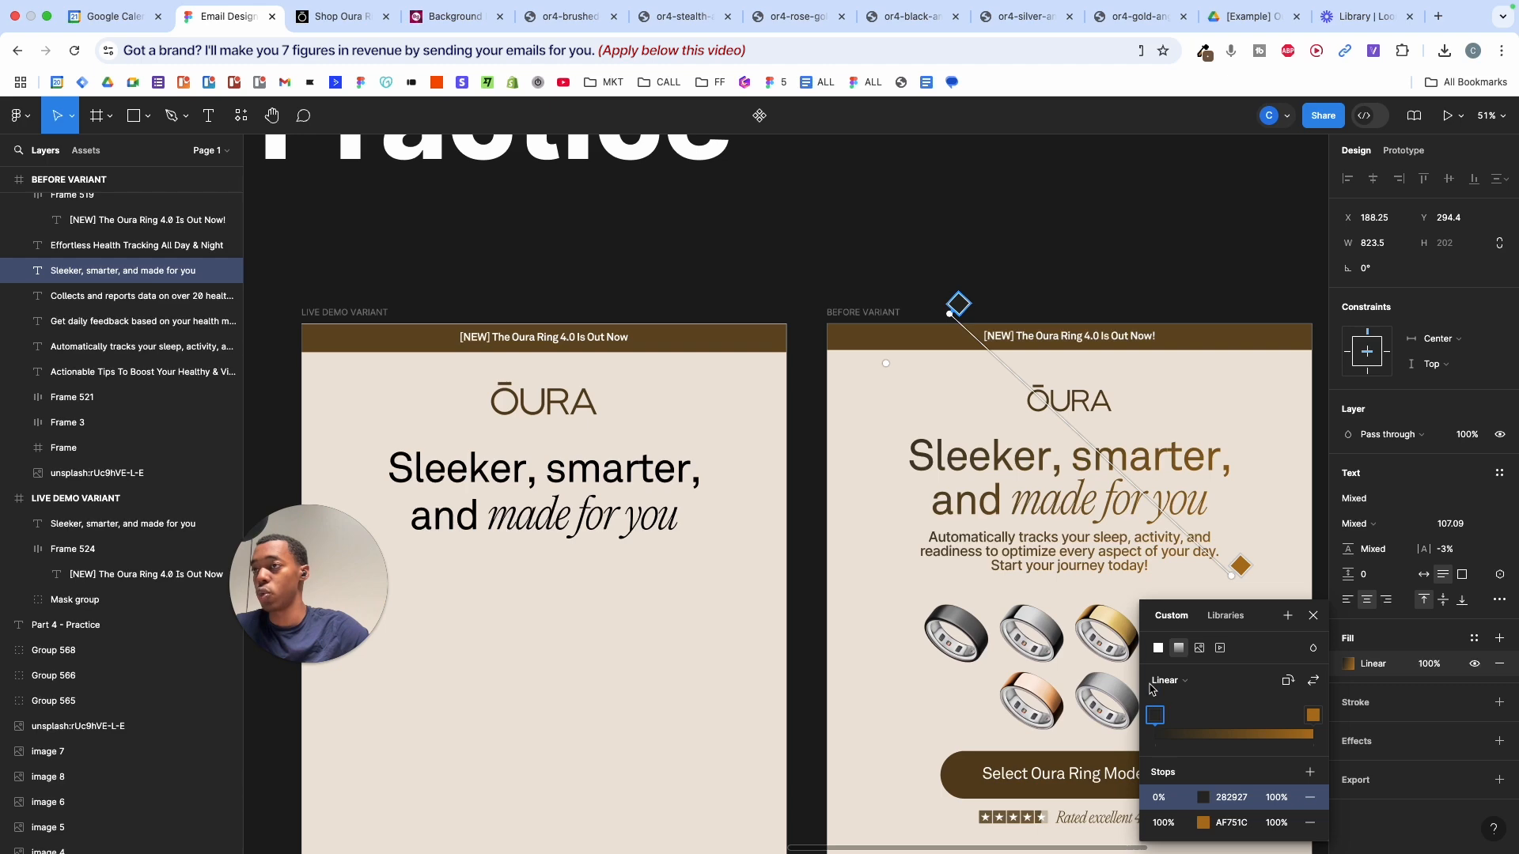
pyautogui.keyDown('ctrl'); pyautogui.scroll(10, 942, 448); pyautogui.keyUp('ctrl')
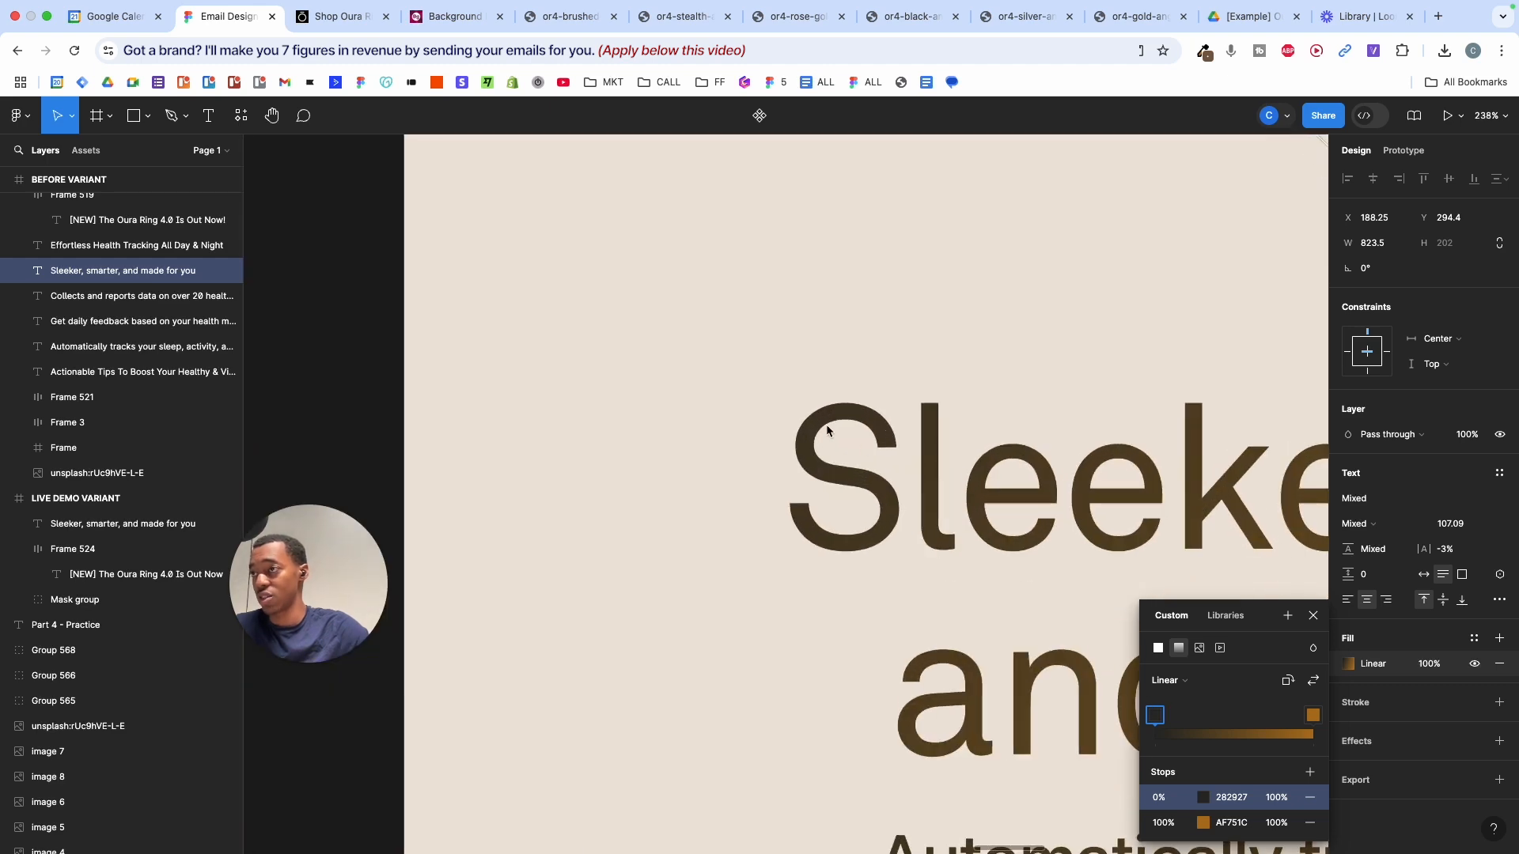
pyautogui.hscroll(15, 821, 424)
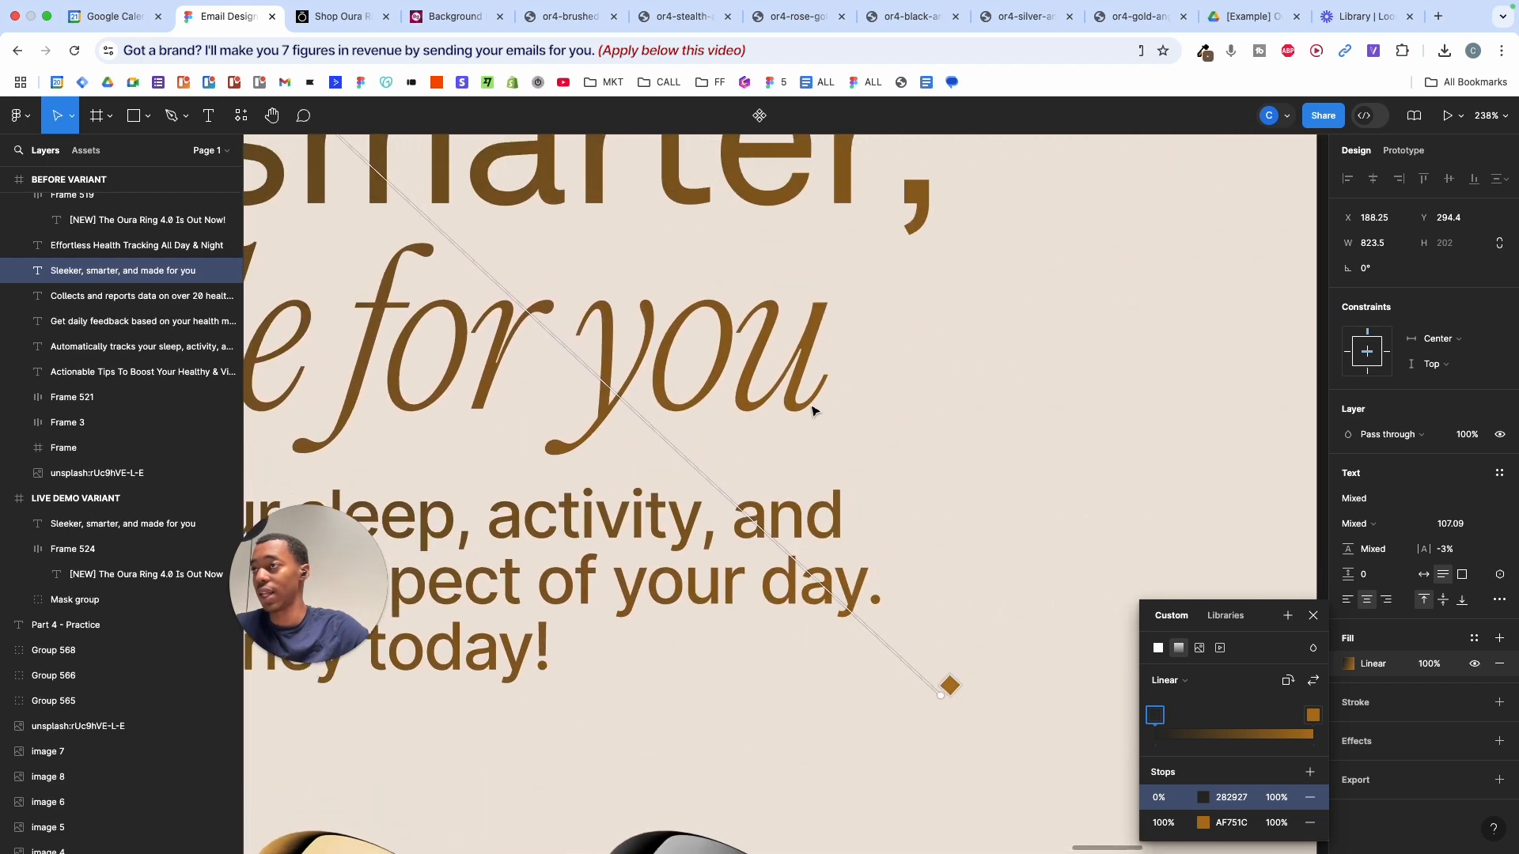
pyautogui.keyDown('ctrl'); pyautogui.scroll(-10, 827, 402); pyautogui.keyUp('ctrl')
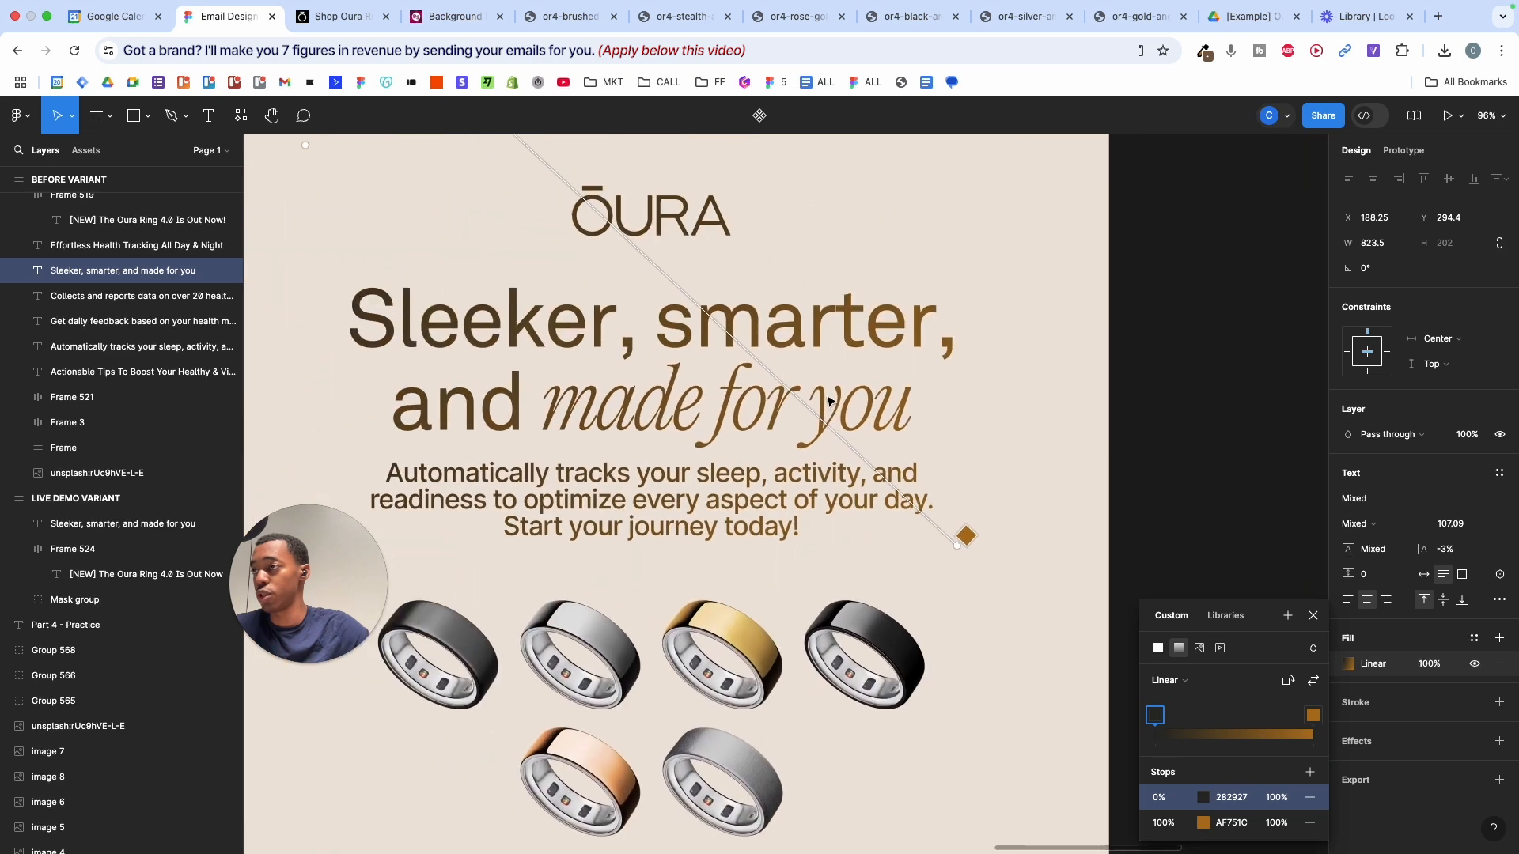
pyautogui.press('Escape')
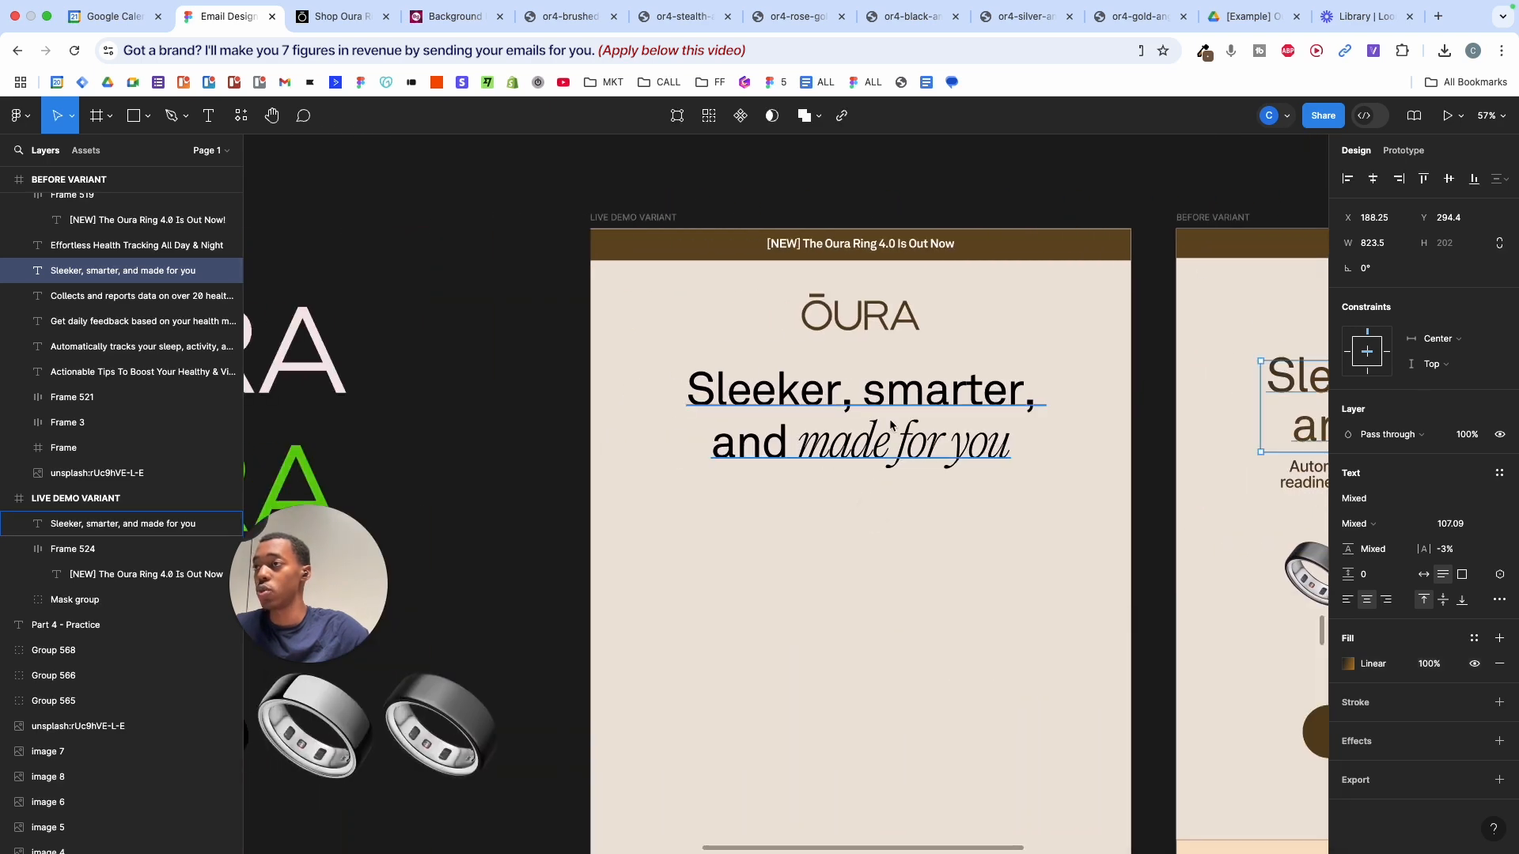
# - Open the fill colour settings of the Live Demo headline's black 000000 text
pyautogui.click(870, 431)
pyautogui.hscroll(5, 989, 396)
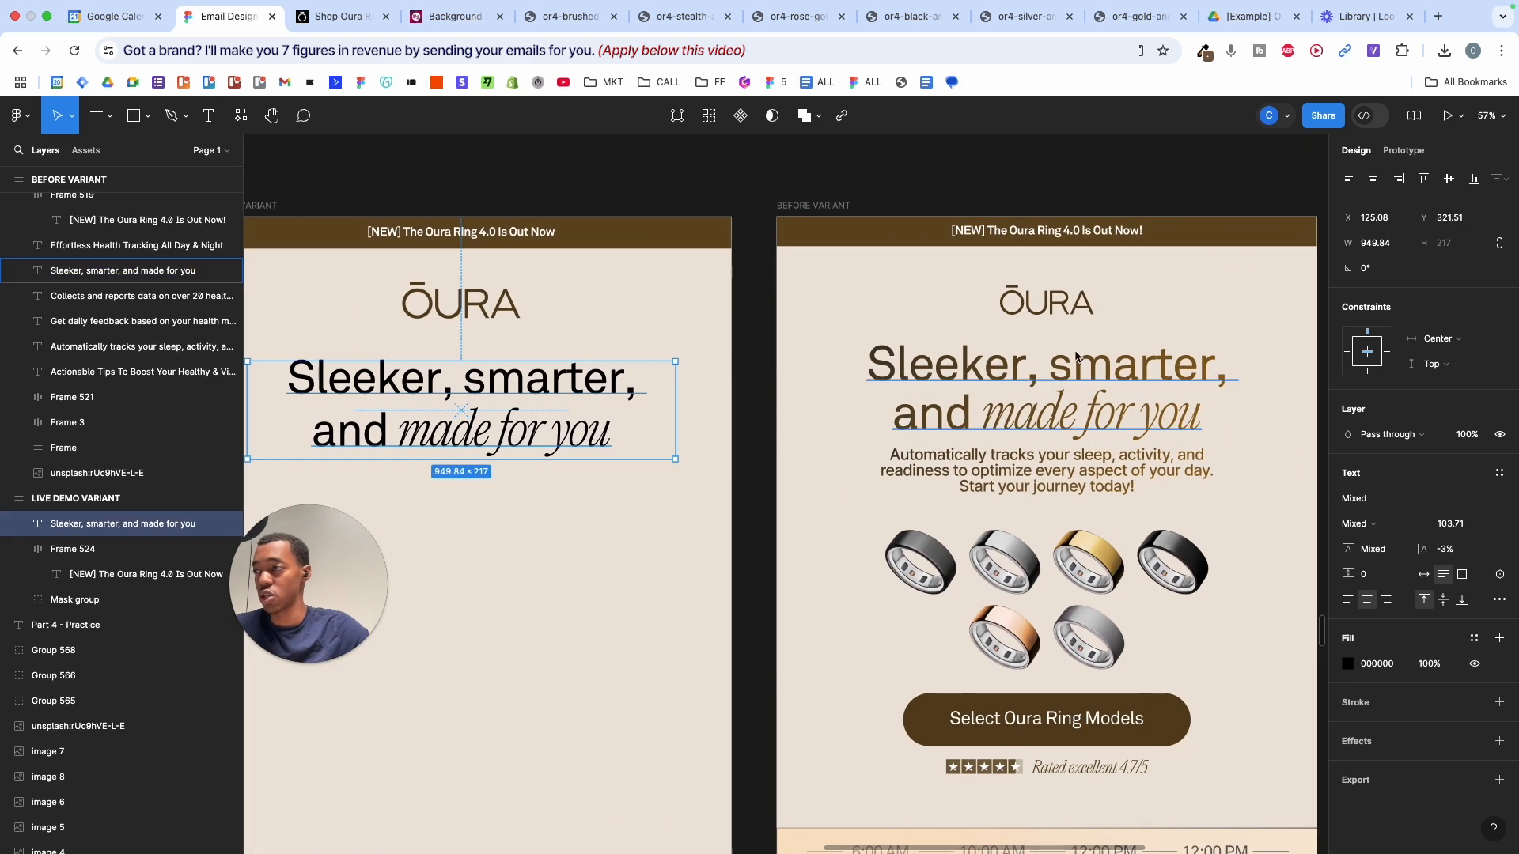
pyautogui.hscroll(-5, 1099, 357)
pyautogui.keyDown('ctrl'); pyautogui.scroll(-5, 1088, 357); pyautogui.keyUp('ctrl')
pyautogui.hscroll(-5, 1076, 358)
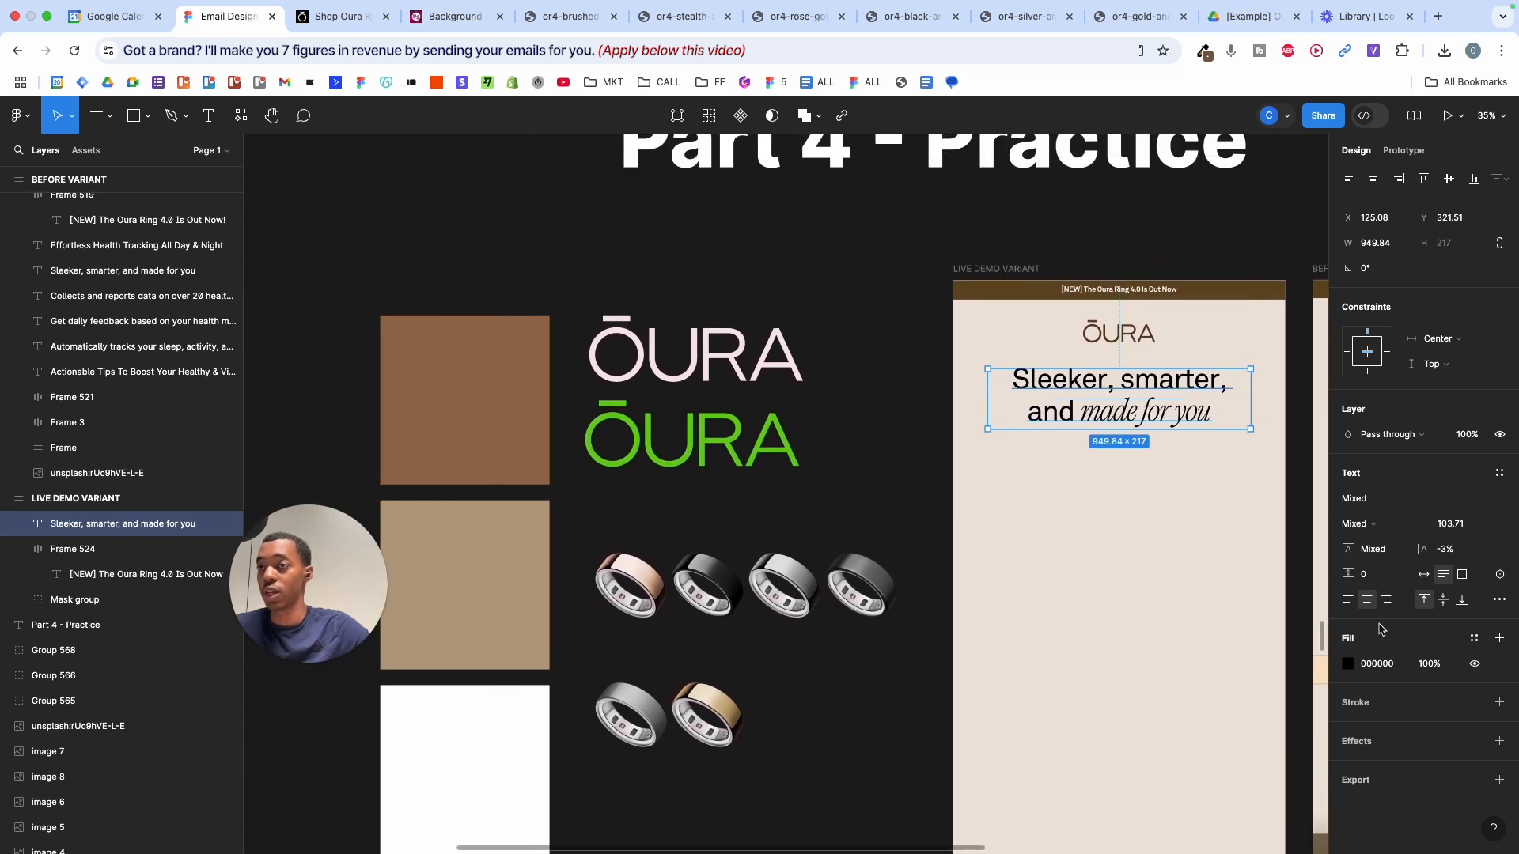
pyautogui.click(1348, 664)
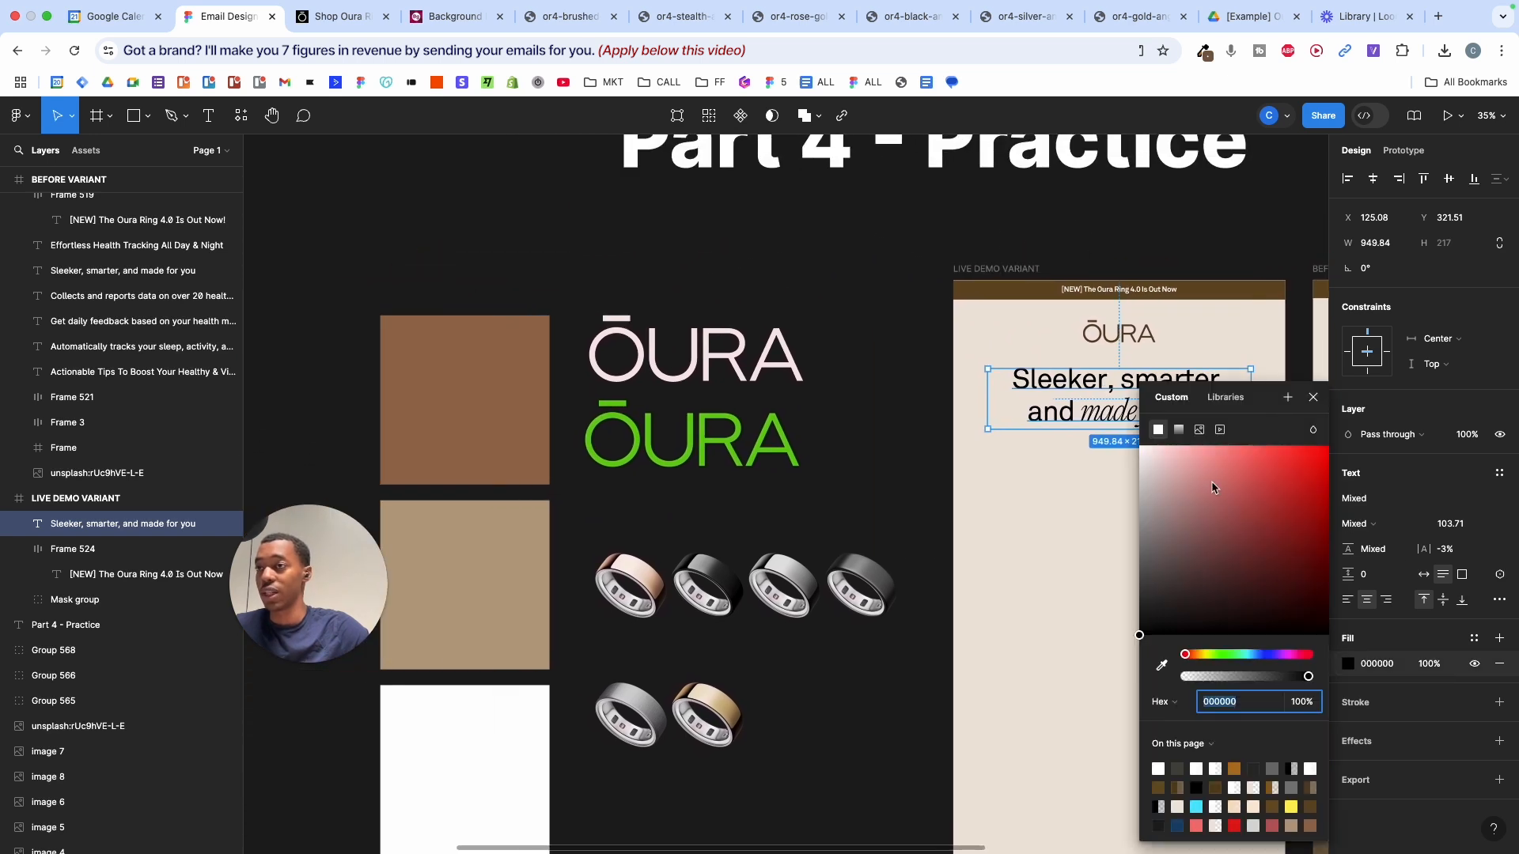
pyautogui.click(984, 499)
pyautogui.click(1053, 381)
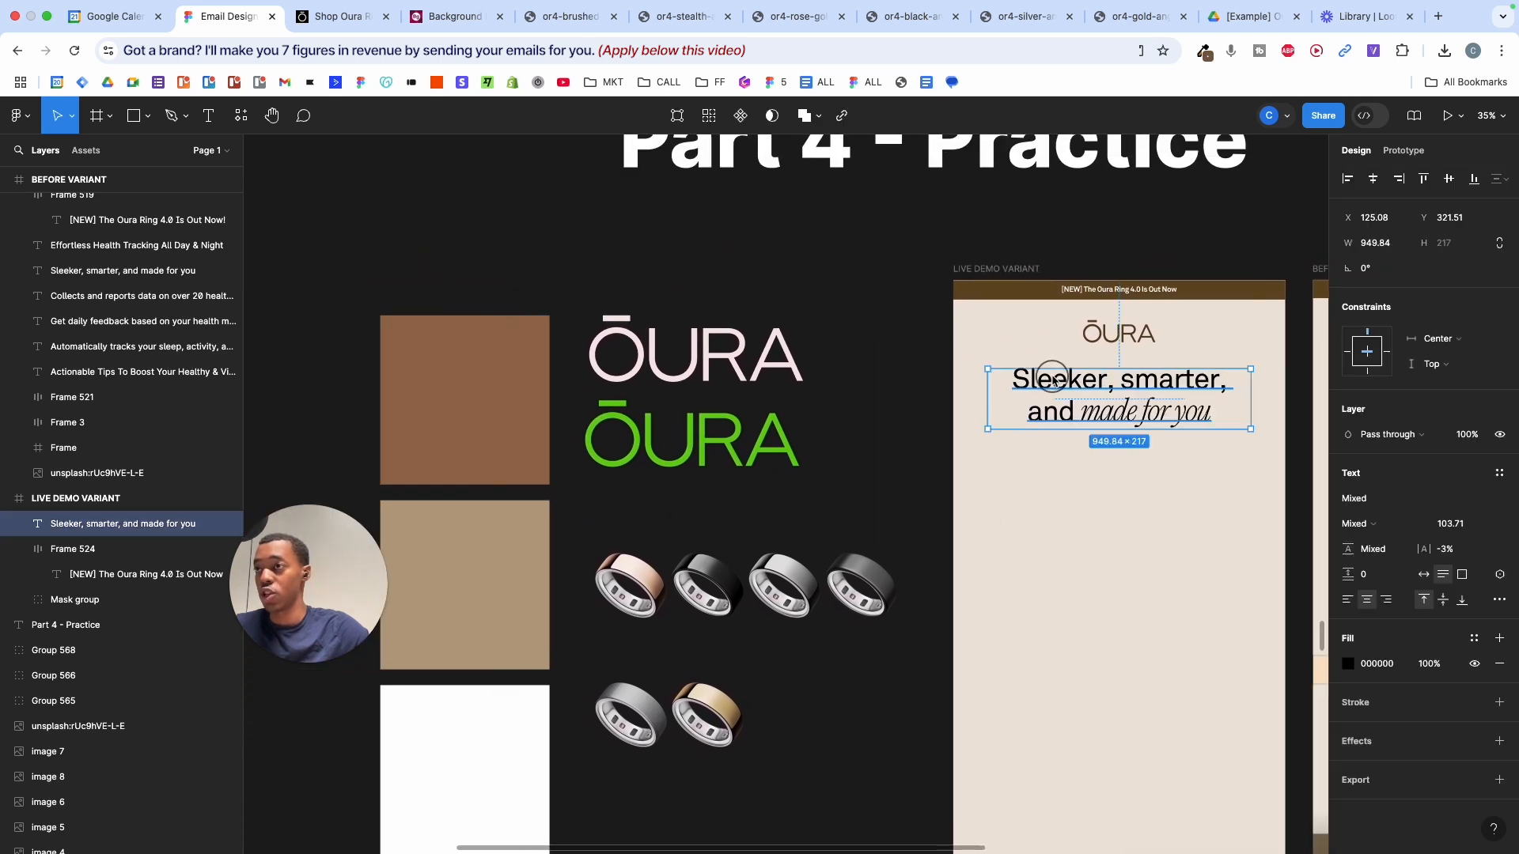
pyautogui.click(1348, 669)
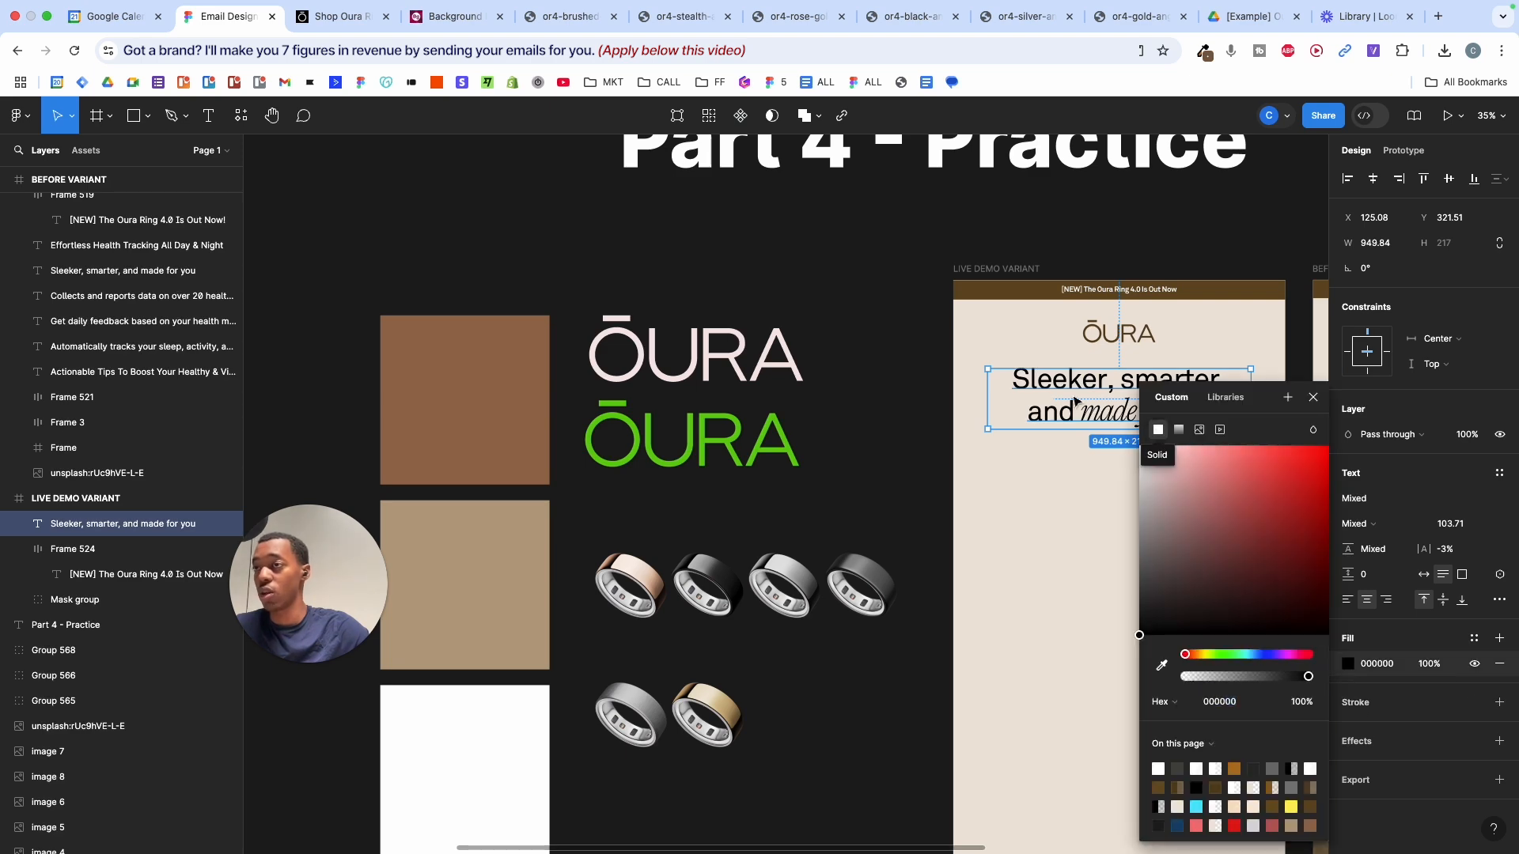
pyautogui.scroll(10, 1063, 393)
pyautogui.scroll(5, 1063, 393)
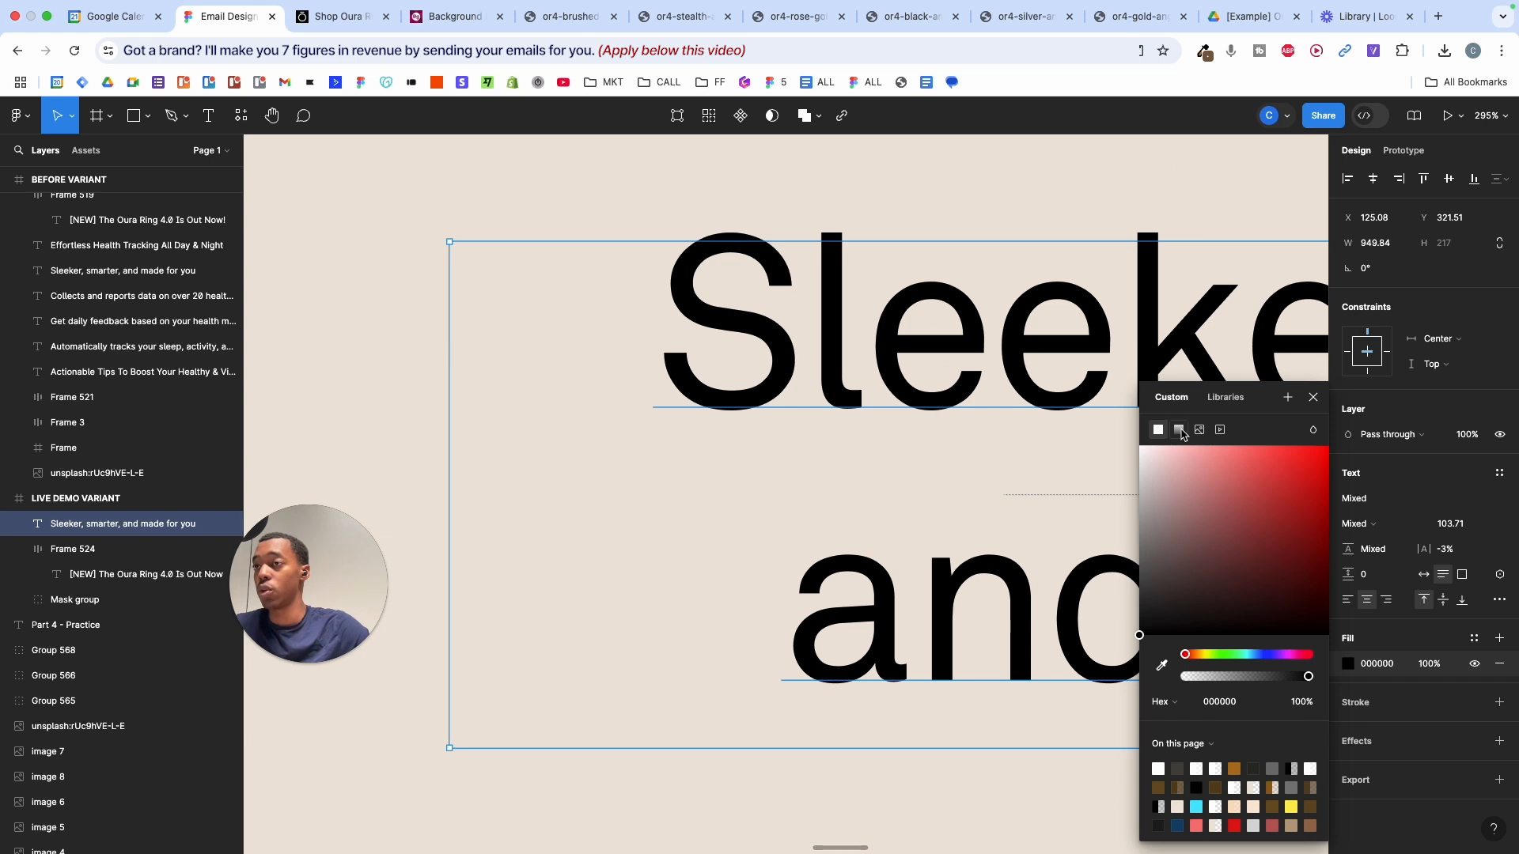
# - Switch the headline fill to a linear gradient and angle its handles diagonally
pyautogui.click(1179, 431)
pyautogui.scroll(-10, 981, 415)
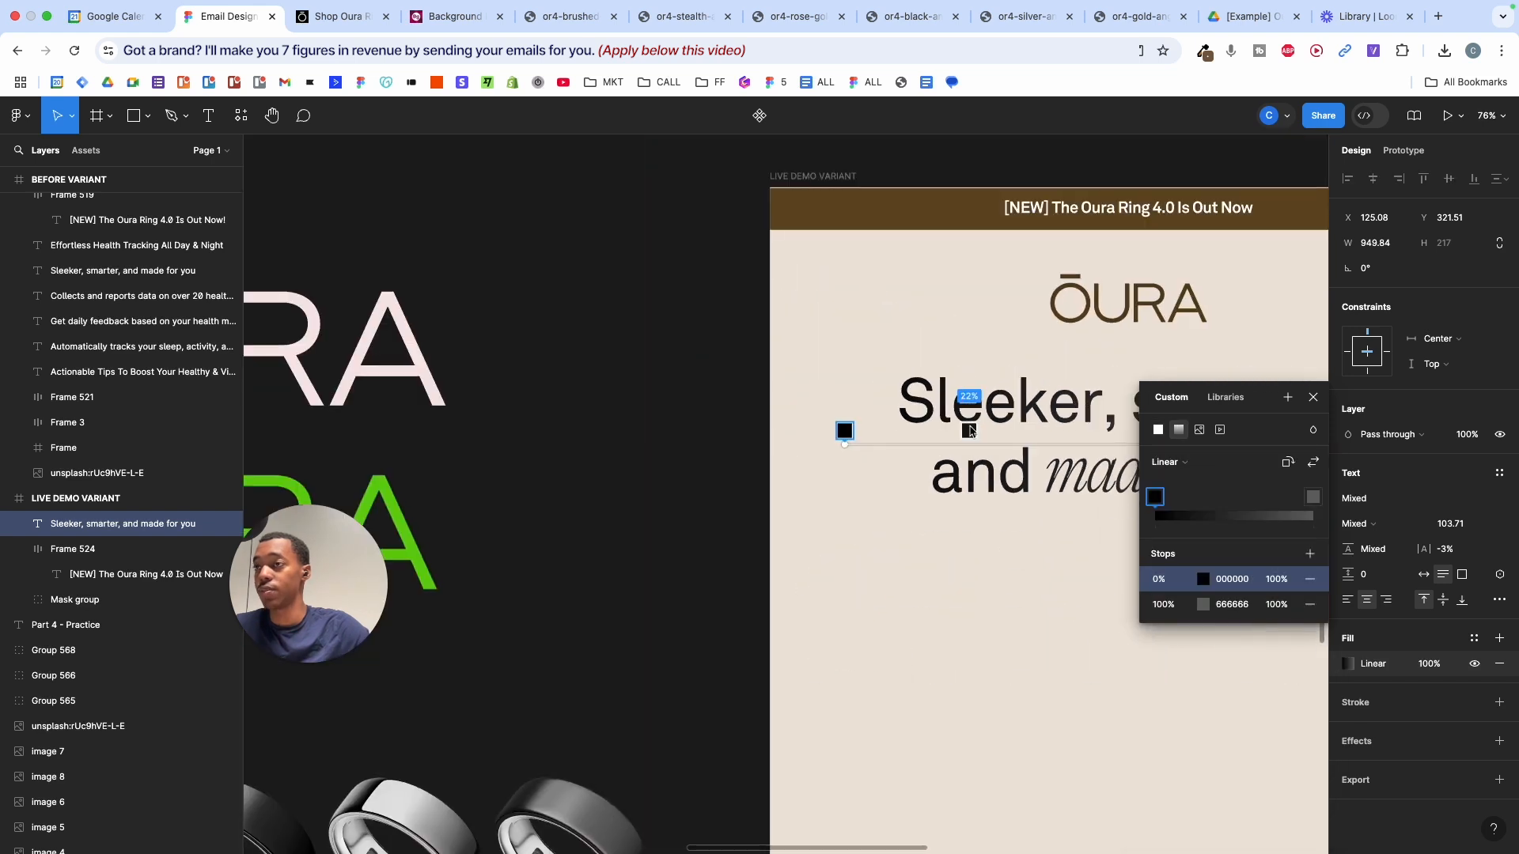
pyautogui.moveTo(764, 479); pyautogui.dragTo(823, 253)
pyautogui.hscroll(5, 1052, 451)
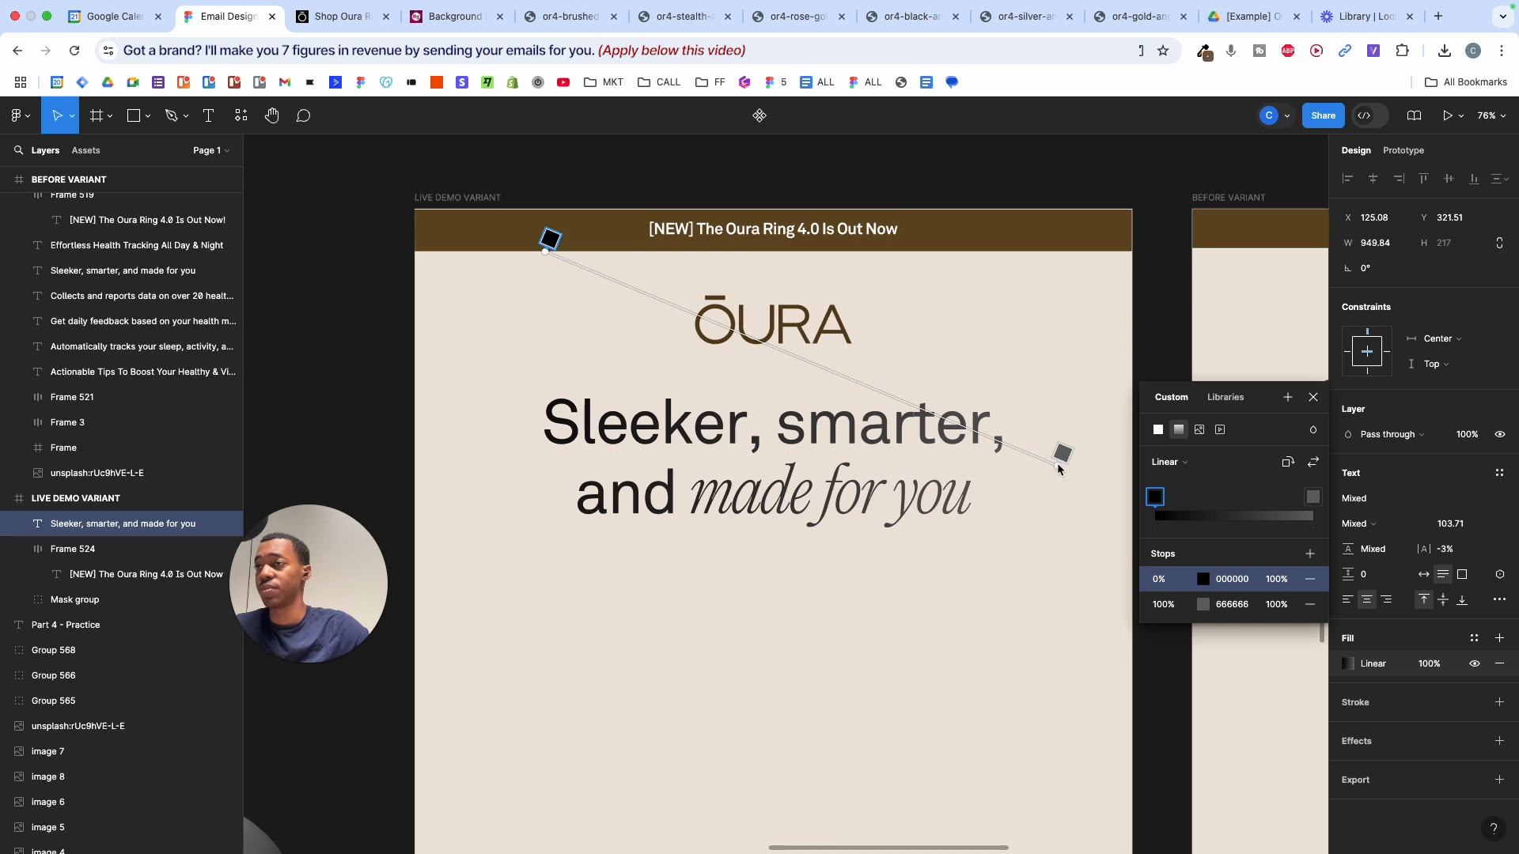
pyautogui.moveTo(1059, 468); pyautogui.dragTo(1043, 633)
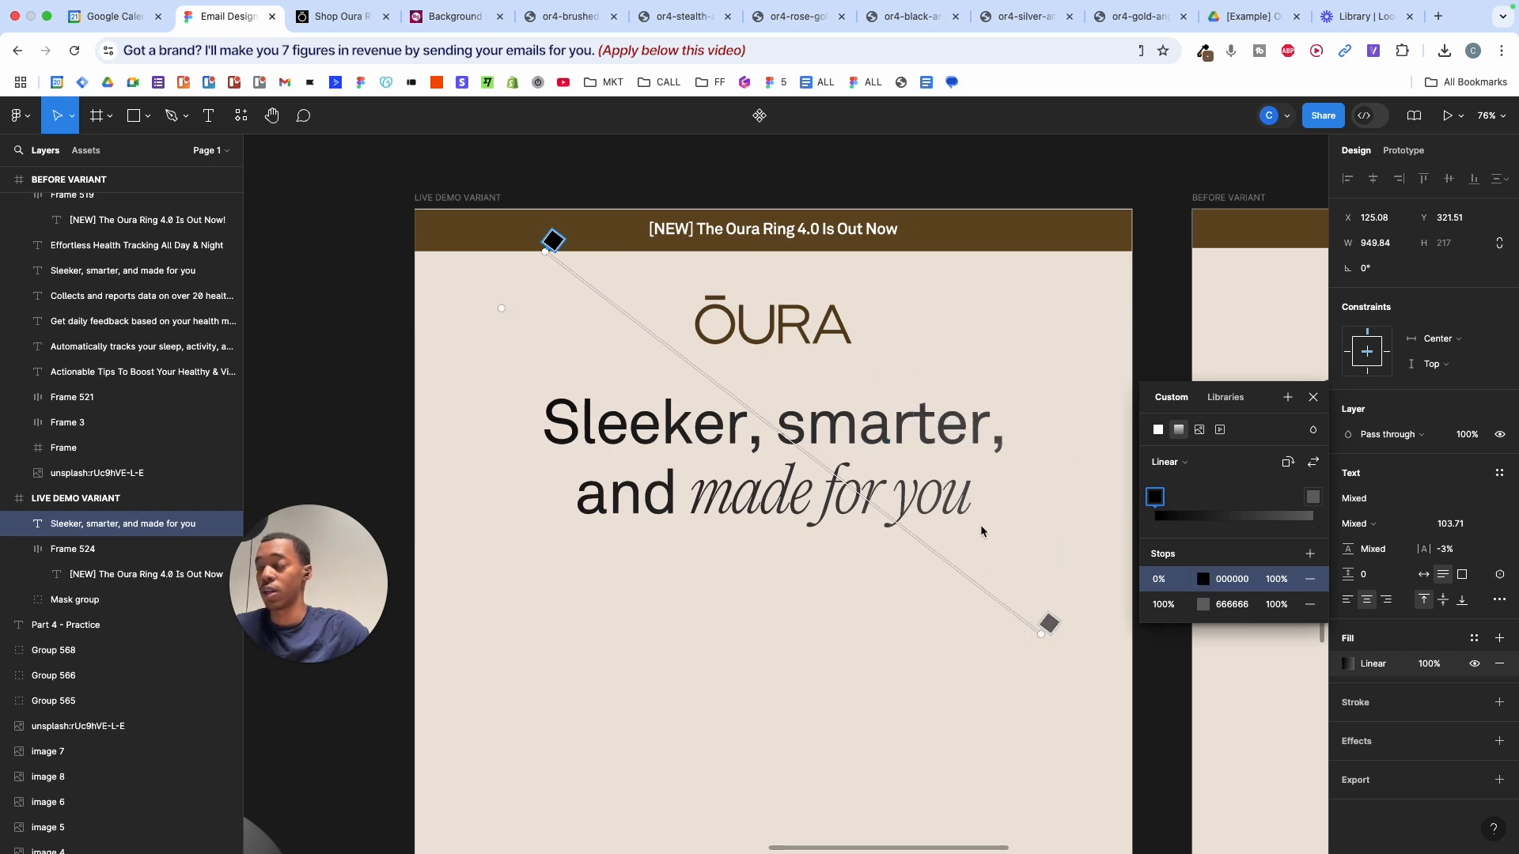
# - Set the gradient's end stop to the banner brown, lightened to golden brown C6903C
pyautogui.click(1052, 626)
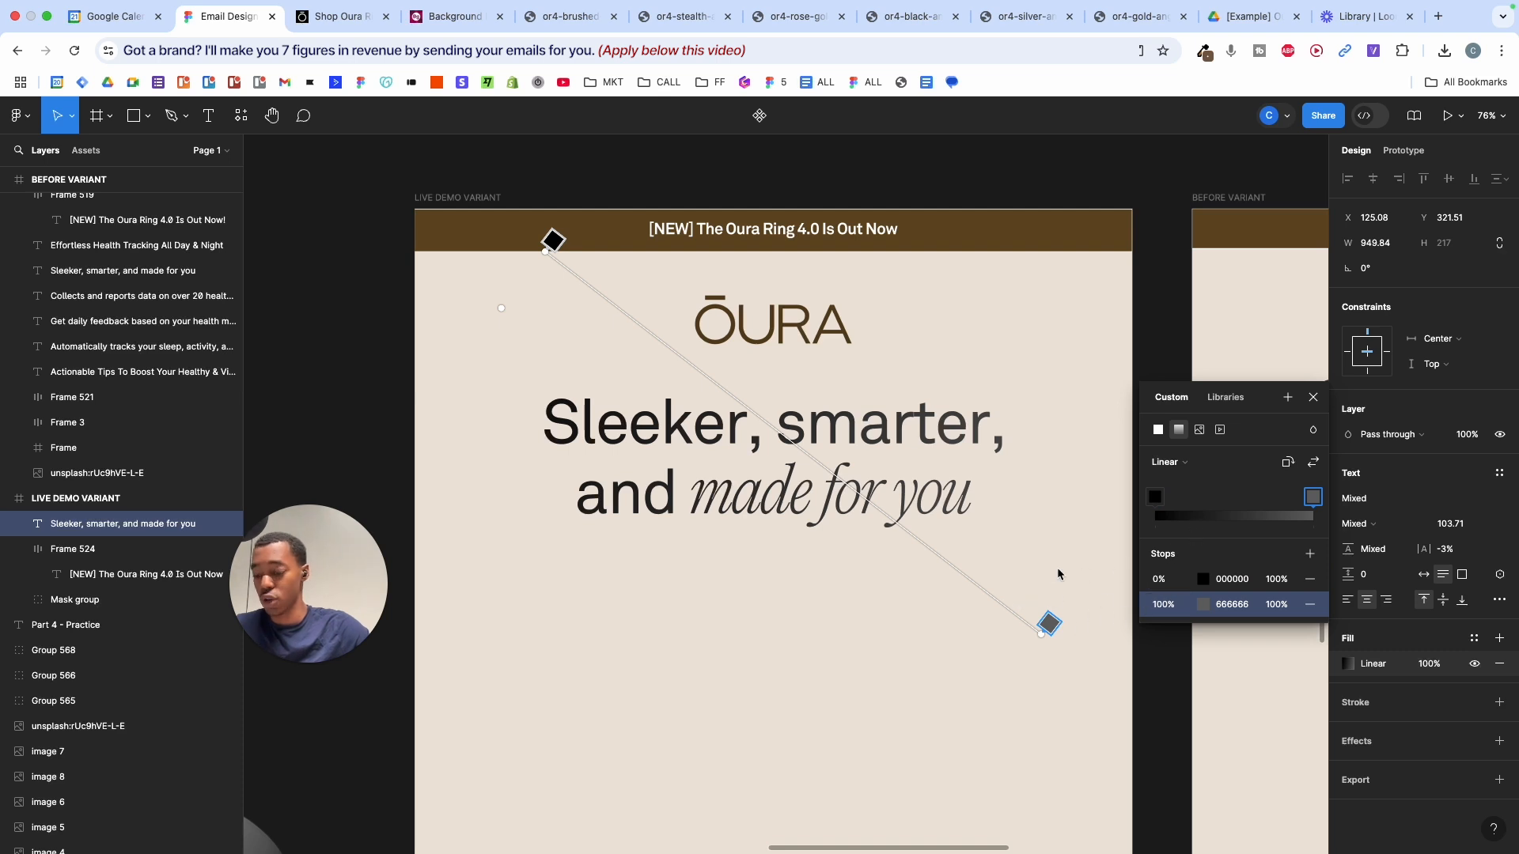
pyautogui.press('i')
pyautogui.click(1022, 250)
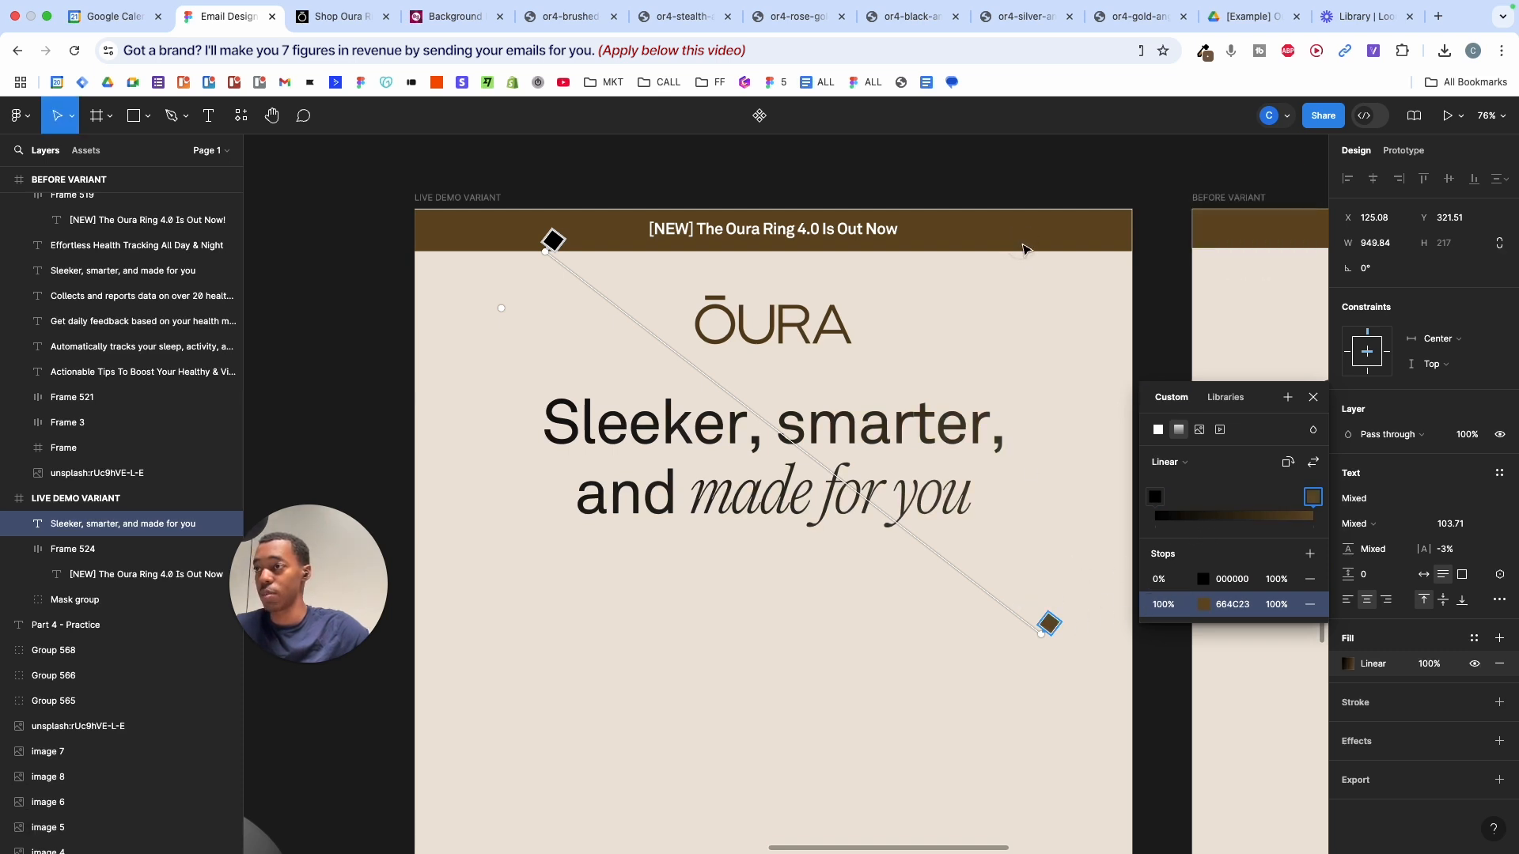
pyautogui.click(1205, 605)
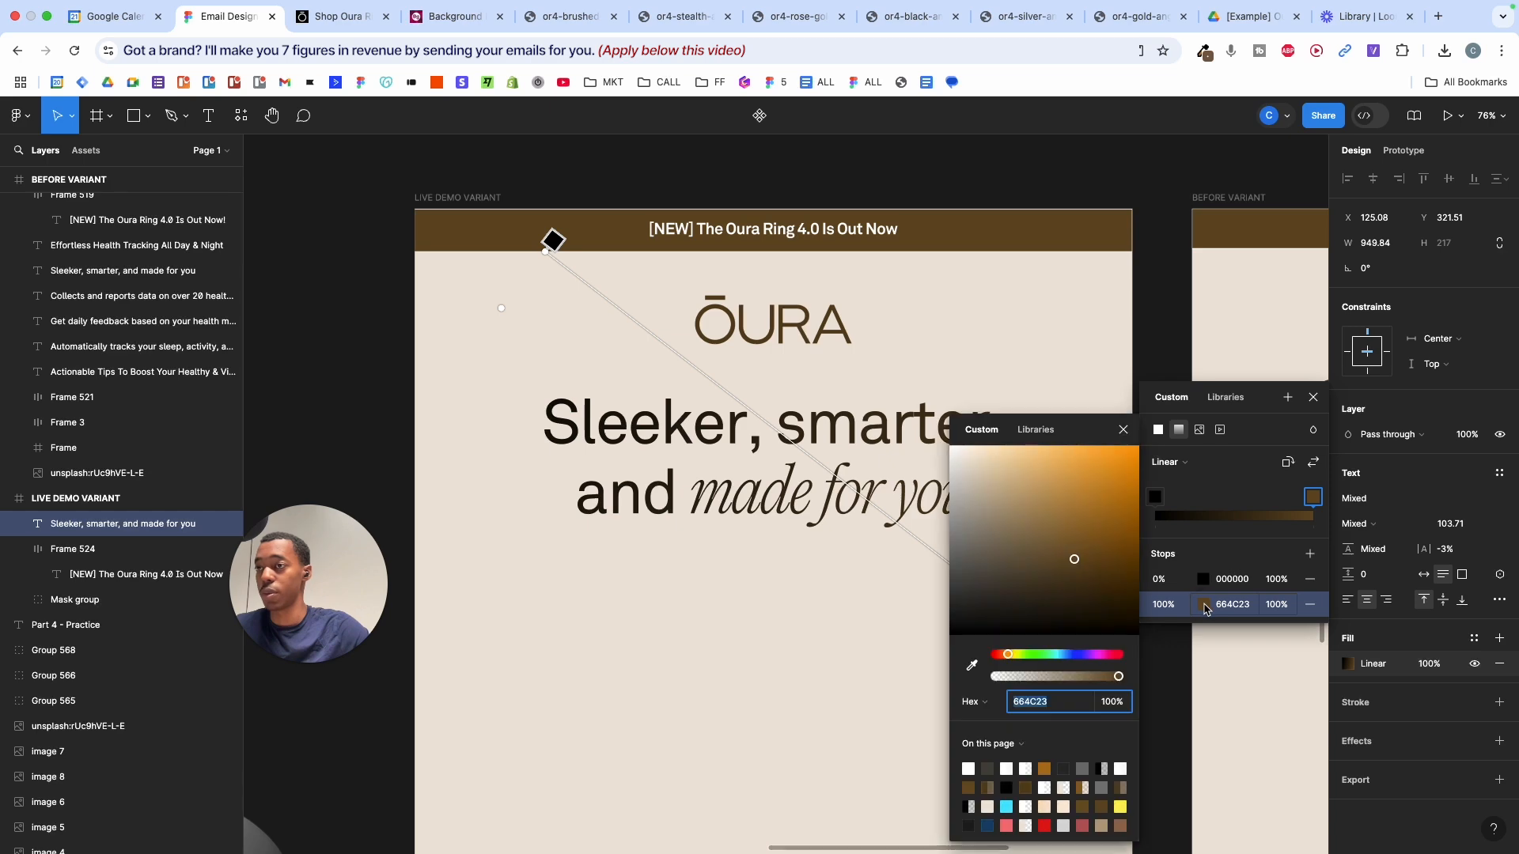
pyautogui.moveTo(1077, 515)
pyautogui.mouseDown()
pyautogui.moveTo(1078, 468)
pyautogui.moveTo(1082, 492)
pyautogui.mouseUp()
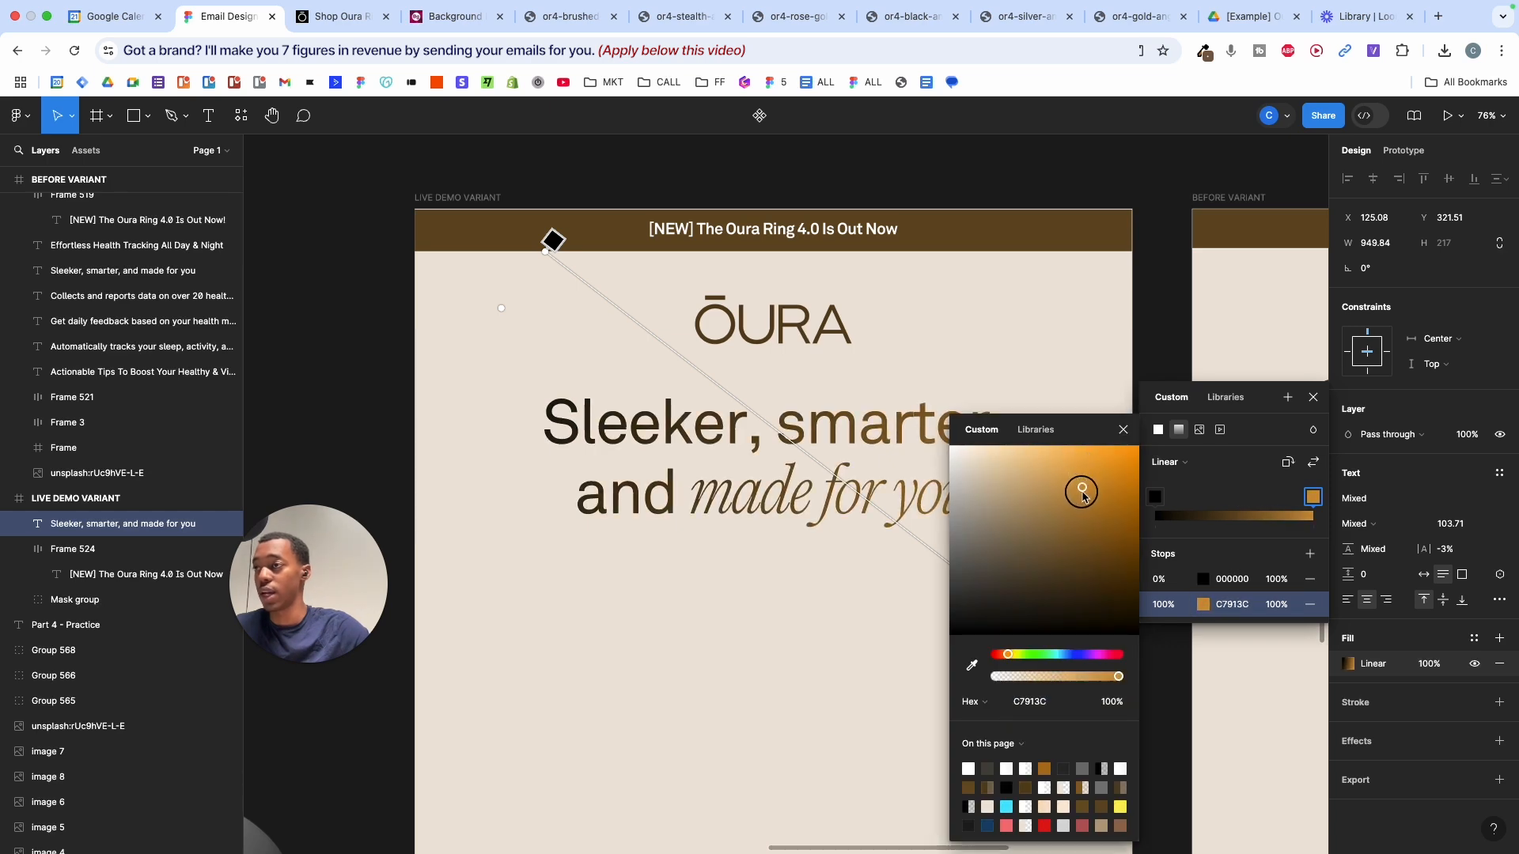
pyautogui.click(1123, 430)
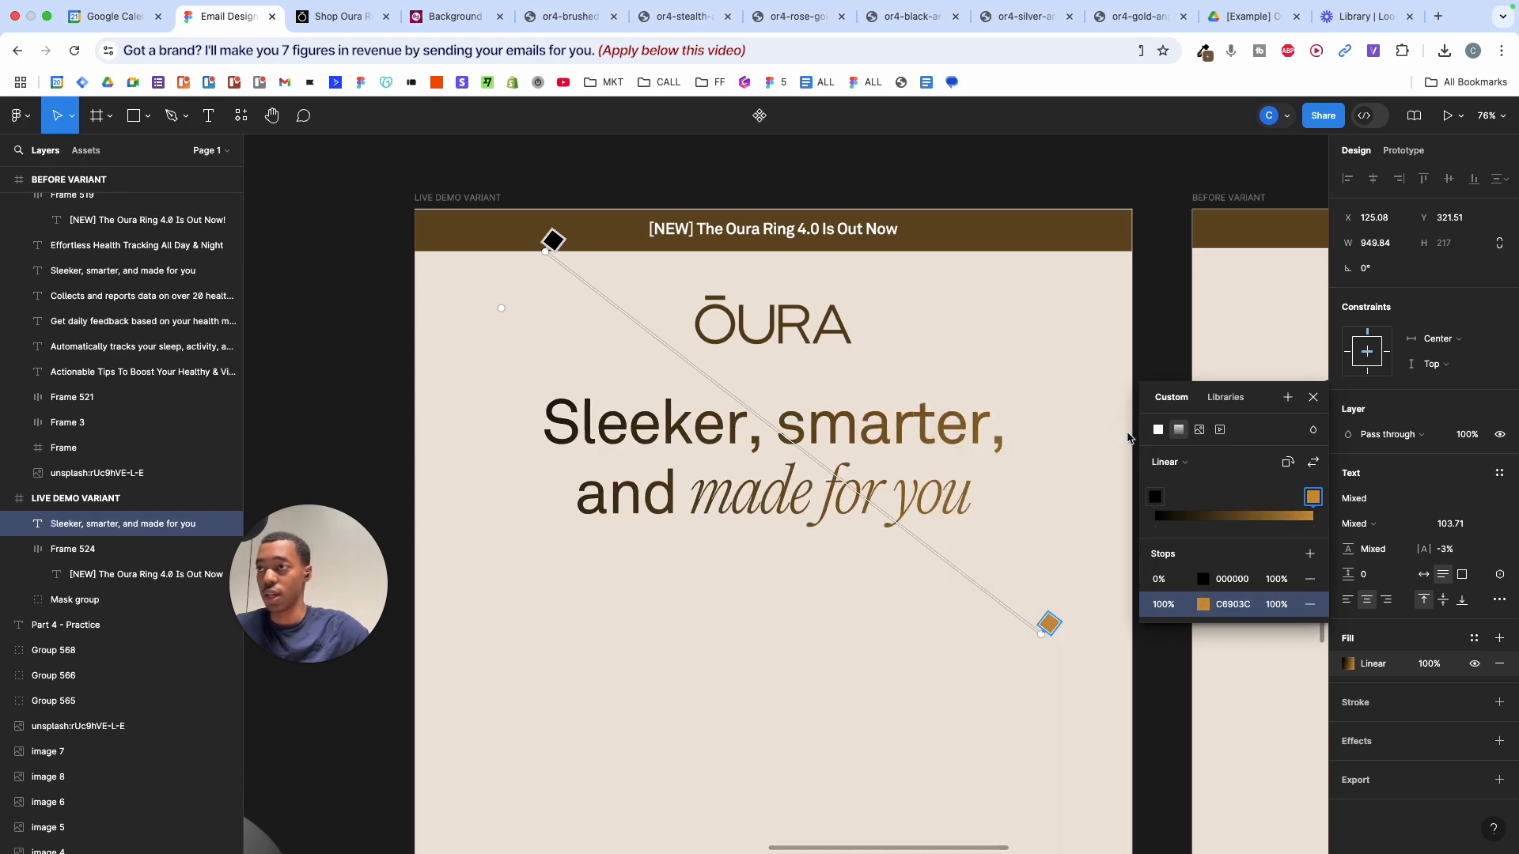
# - Fine-tune the gradient, extending the end lower and moving the start above the frame
pyautogui.scroll(-5, 978, 475)
pyautogui.hscroll(3, 978, 475)
pyautogui.hscroll(-5, 979, 475)
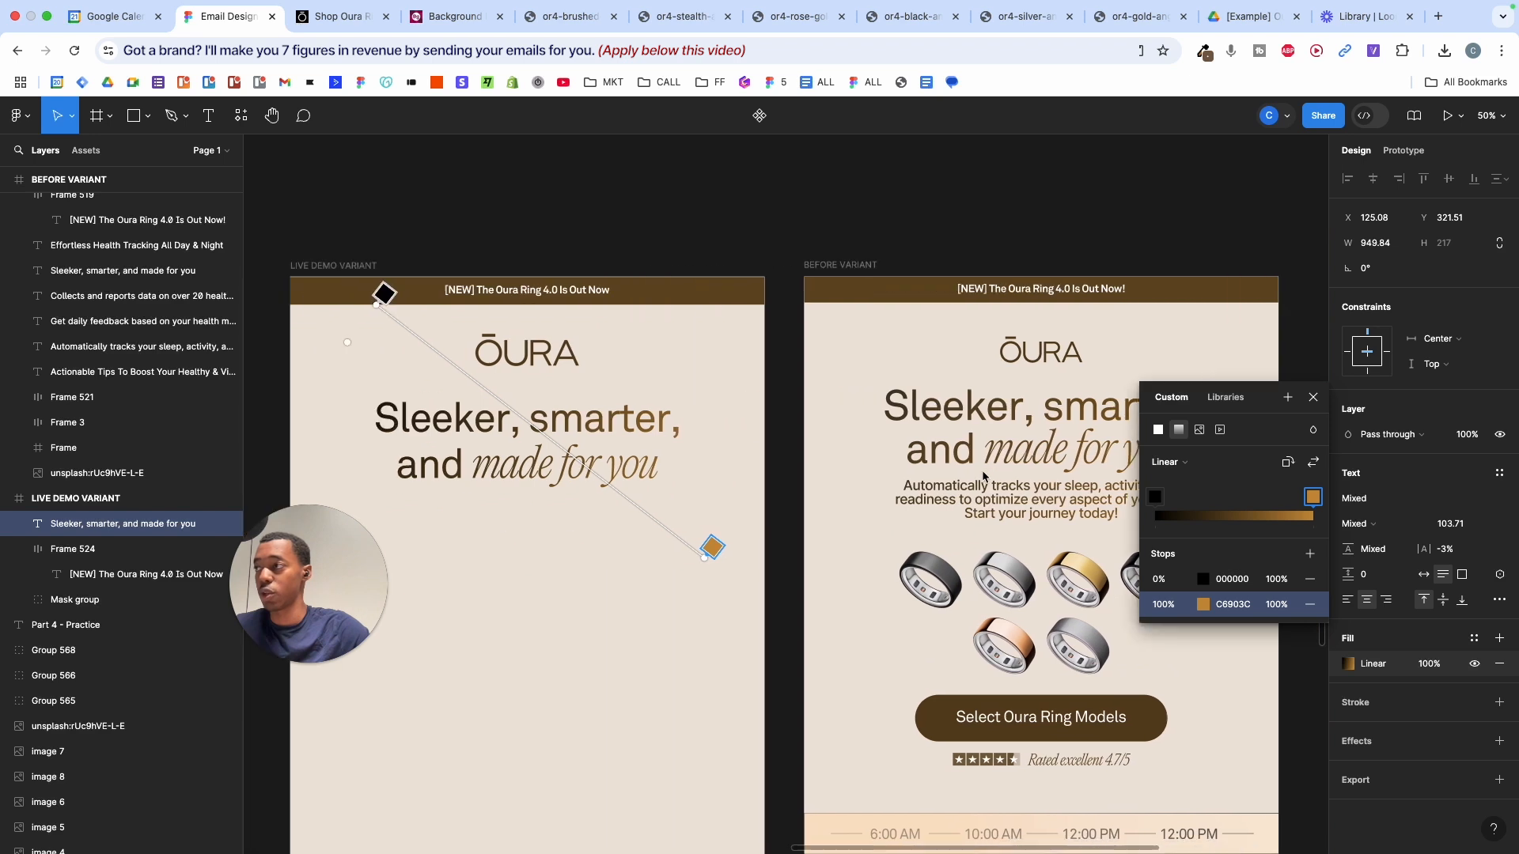
pyautogui.moveTo(971, 564); pyautogui.dragTo(964, 625)
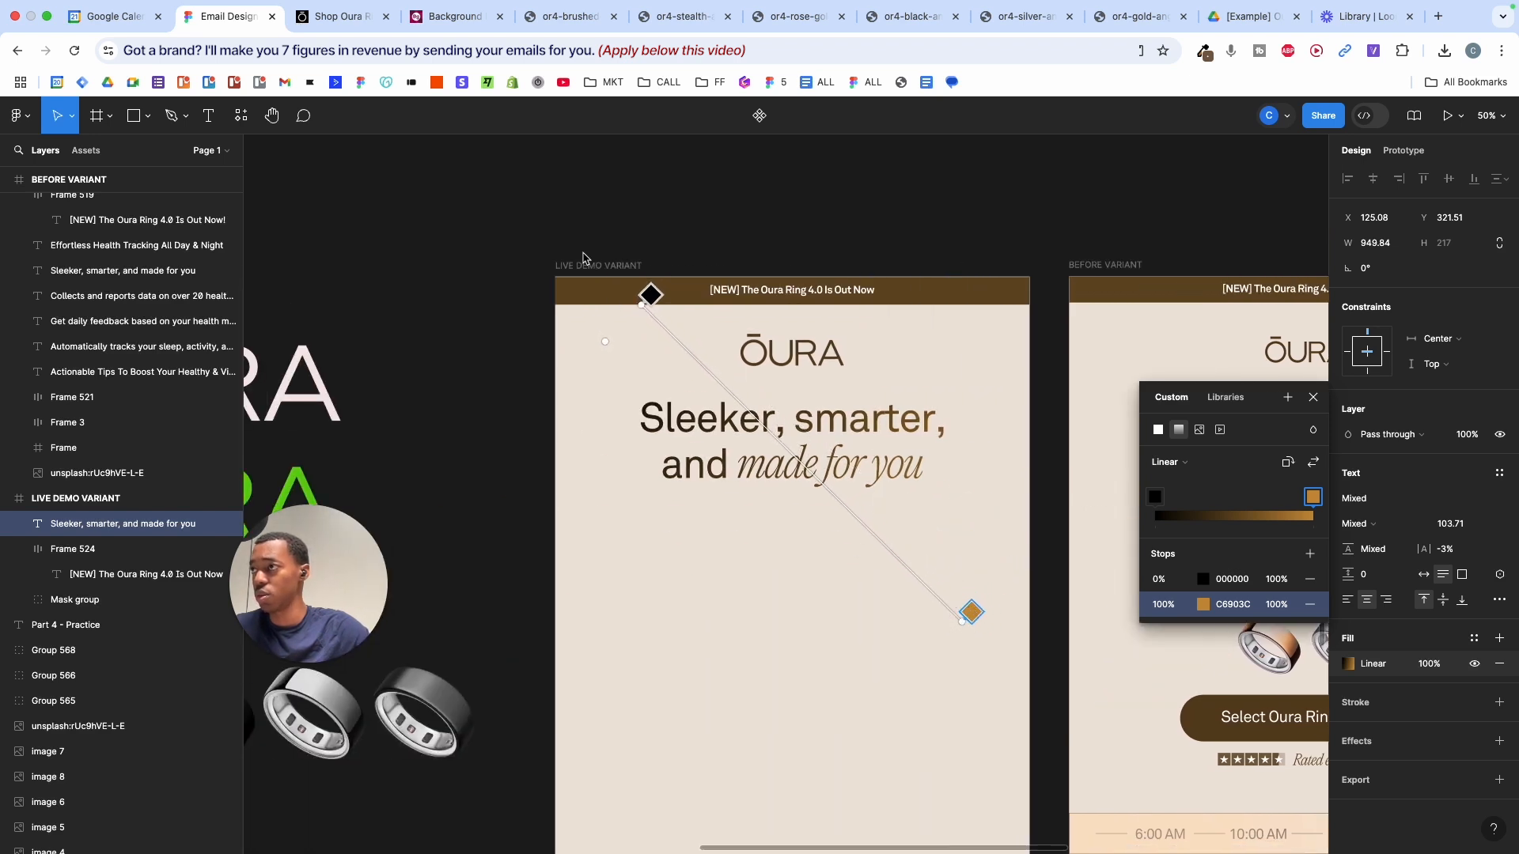
pyautogui.moveTo(646, 306); pyautogui.dragTo(642, 211)
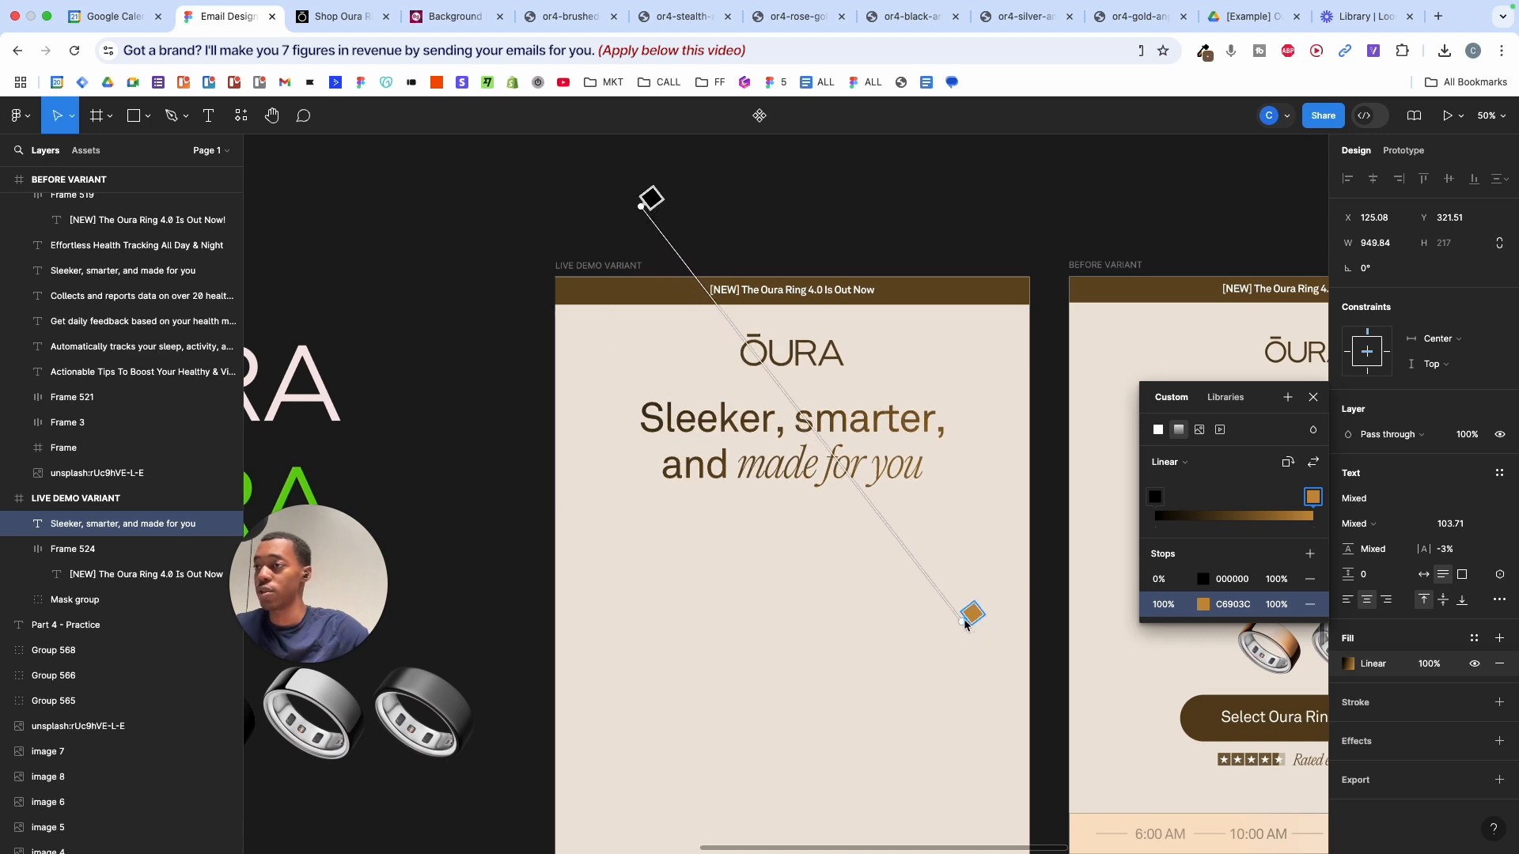
pyautogui.moveTo(965, 624); pyautogui.dragTo(998, 629)
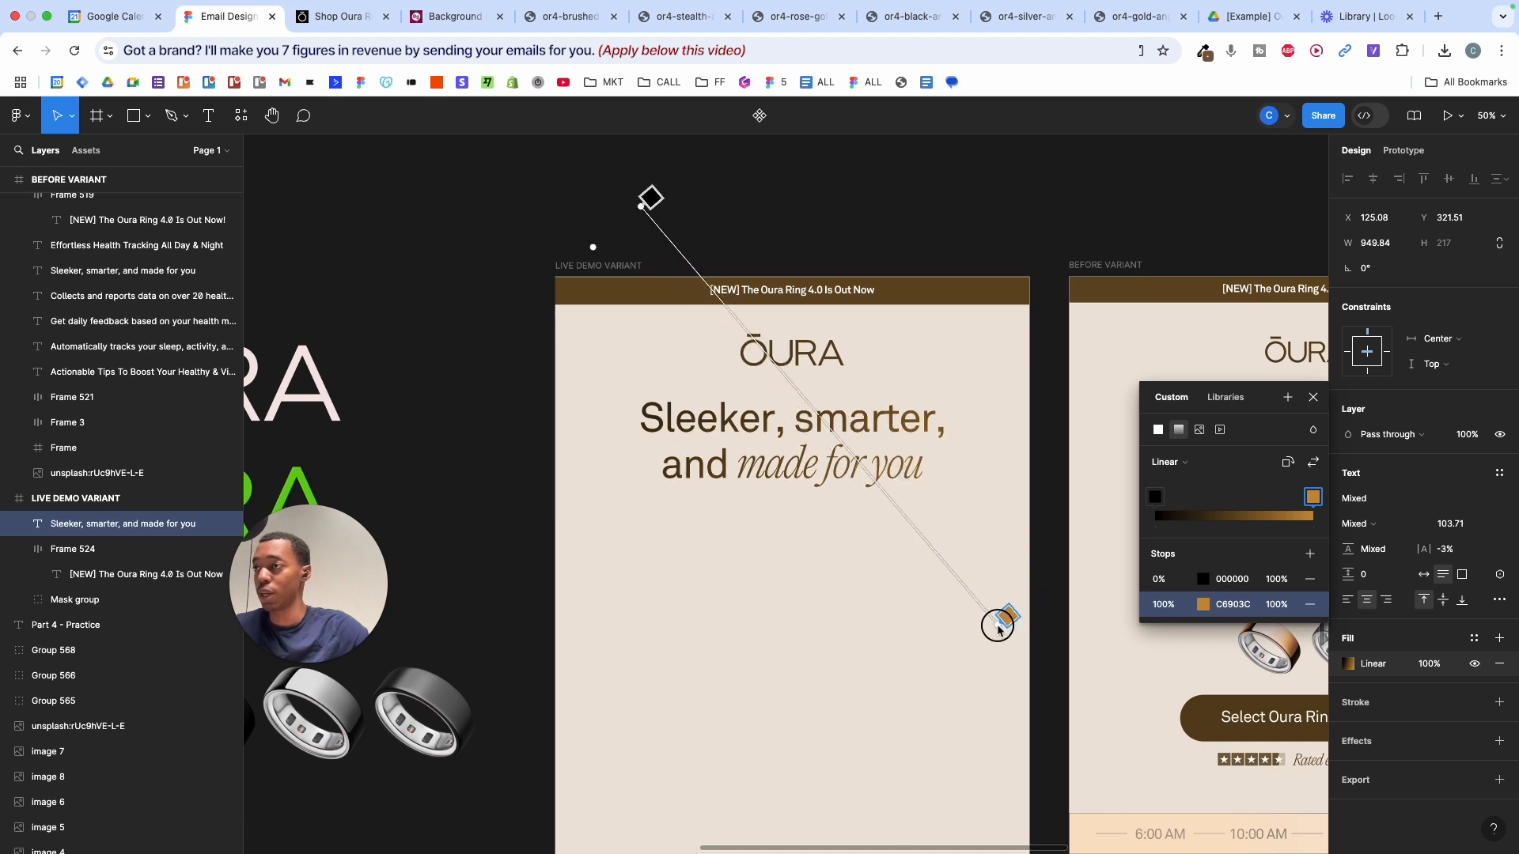
pyautogui.hscroll(10, 999, 629)
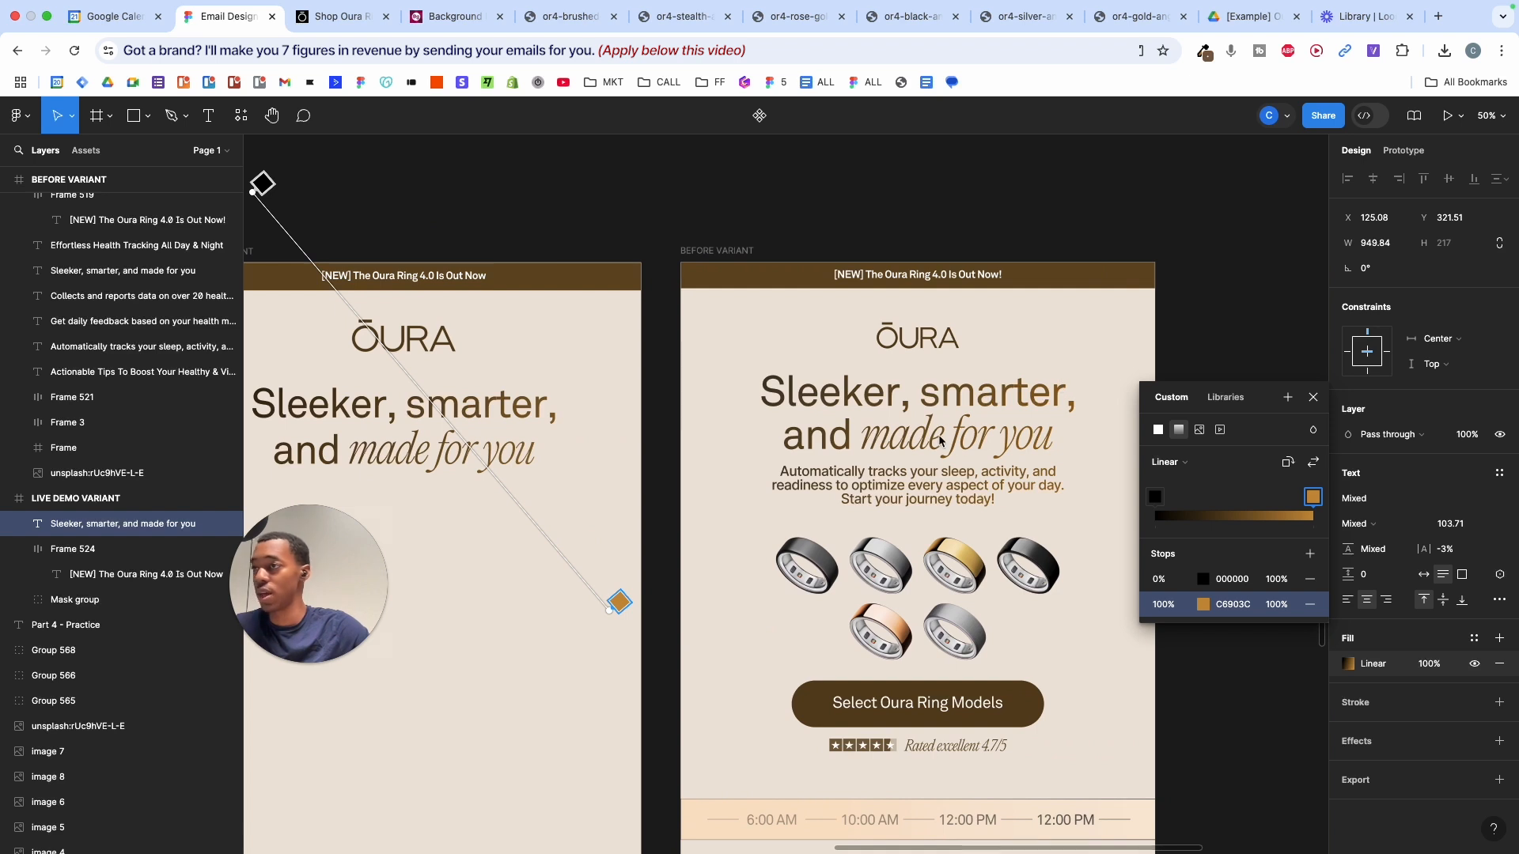
pyautogui.hscroll(-3, 939, 441)
pyautogui.click(1314, 399)
# - Add a text box under the live demo headline holding the before variant's body copy sentence
pyautogui.hscroll(-4, 742, 450)
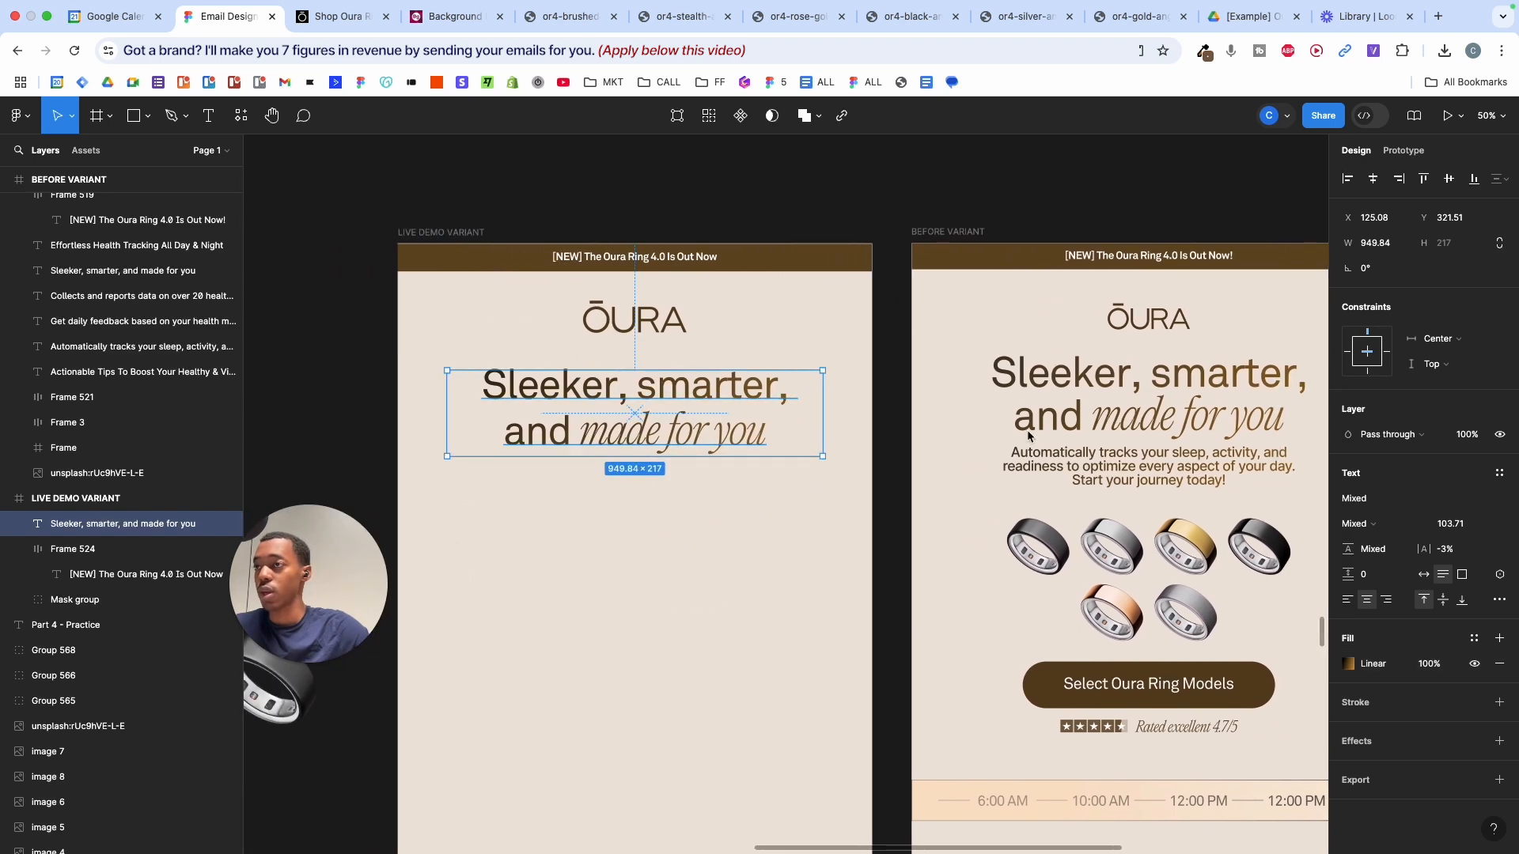
pyautogui.click(1111, 467)
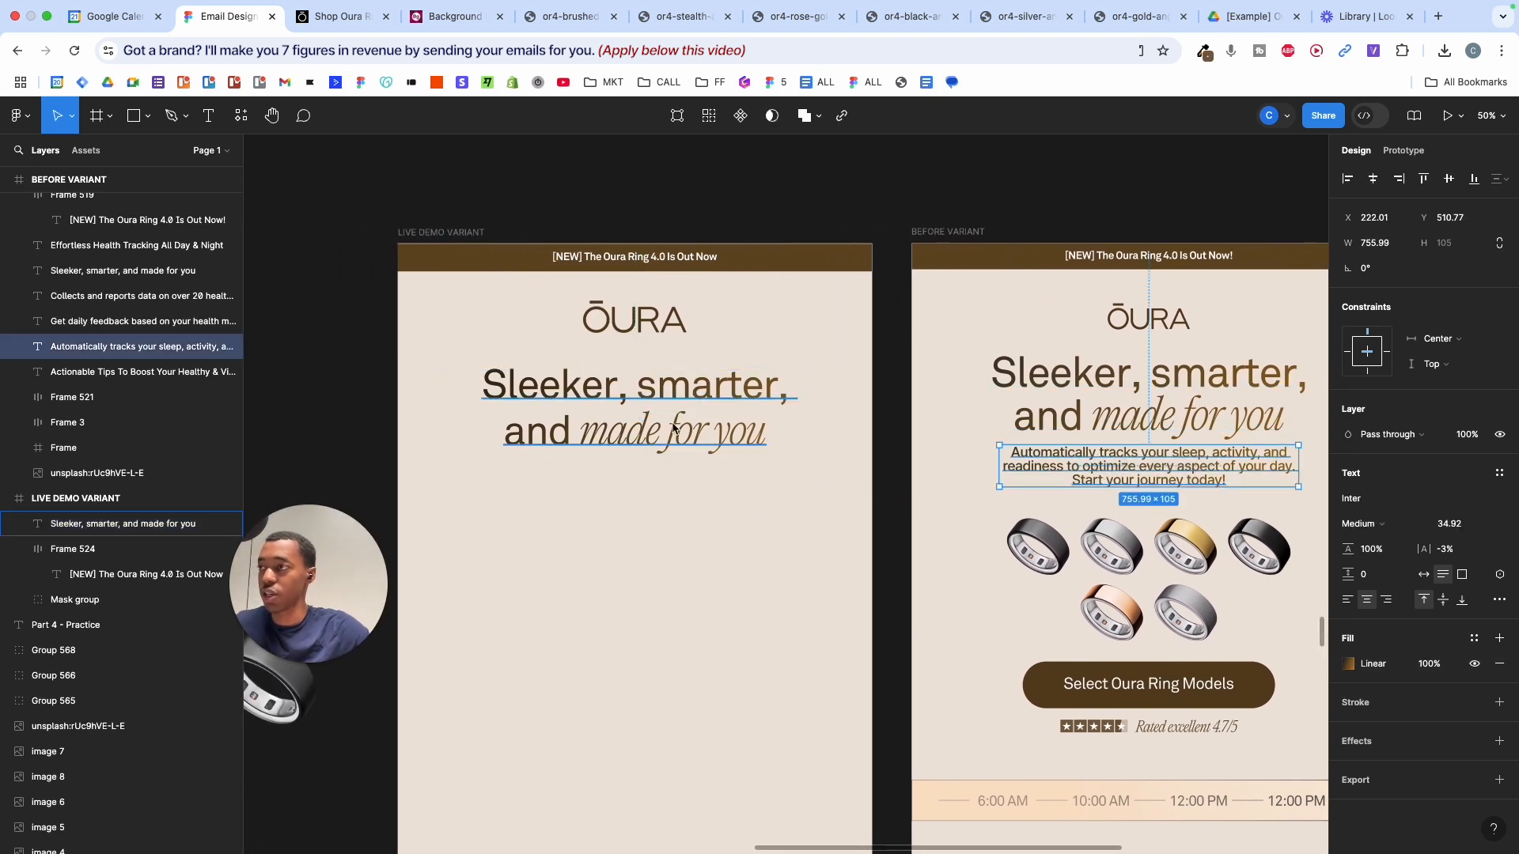
pyautogui.press('t')
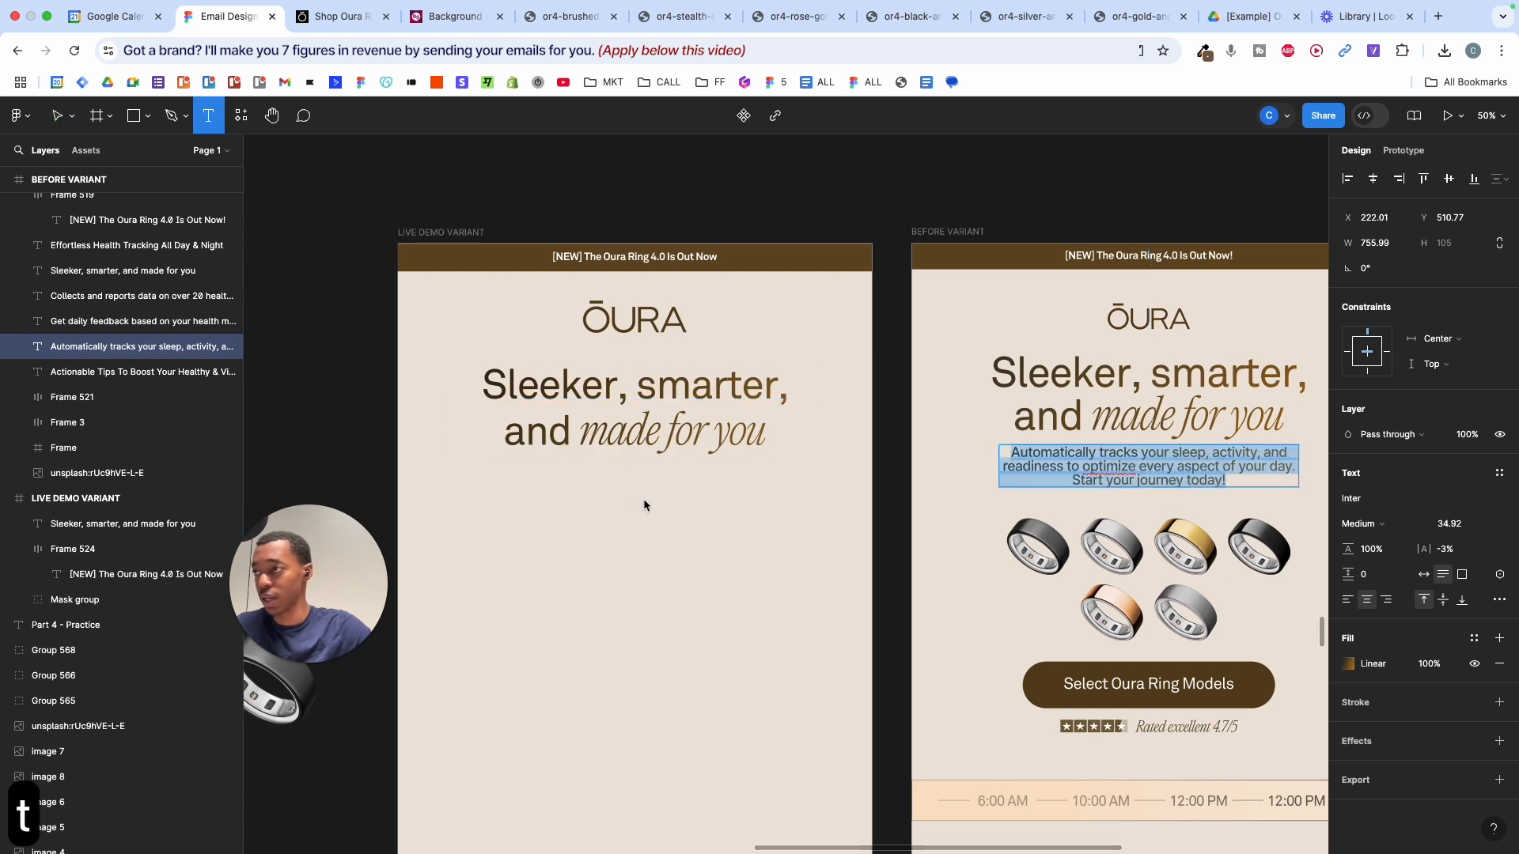
pyautogui.click(635, 477)
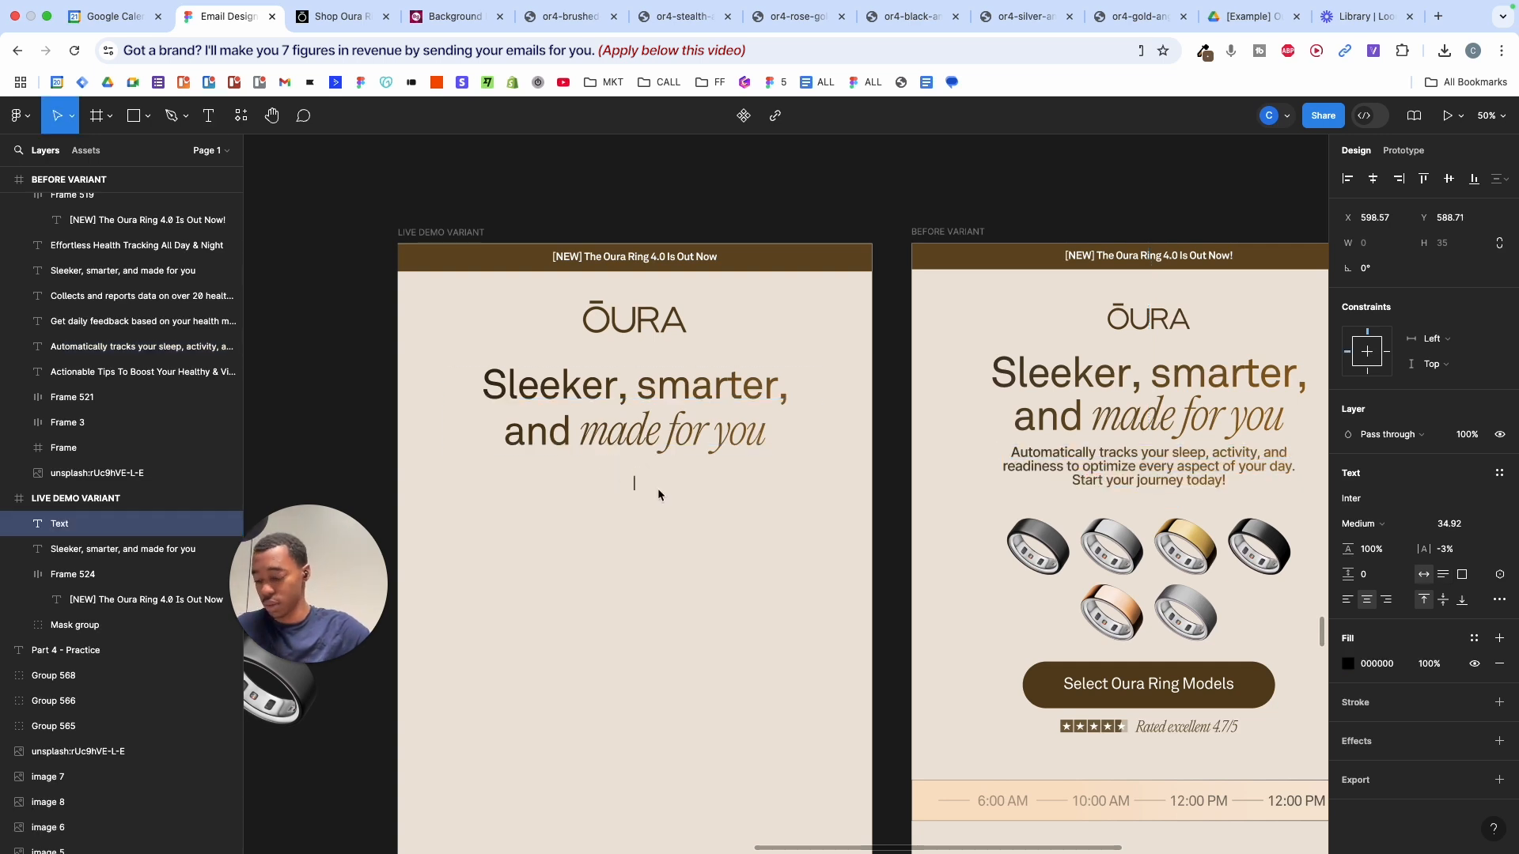
pyautogui.write('jadijoajvasoivav')
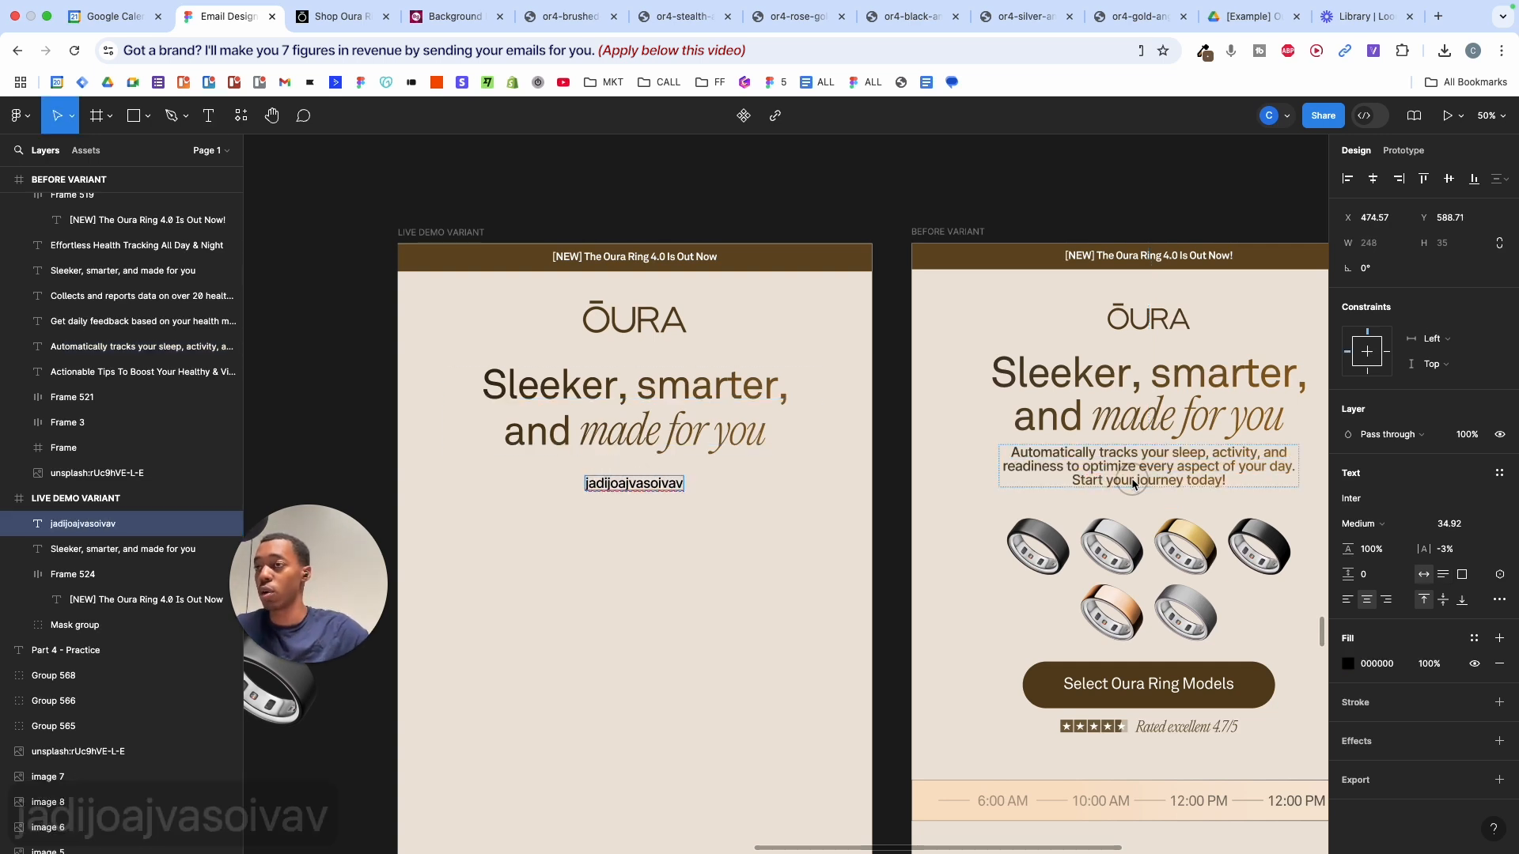
pyautogui.doubleClick(1133, 485)
pyautogui.press('super+c')
pyautogui.press('super+c')
pyautogui.doubleClick(678, 491)
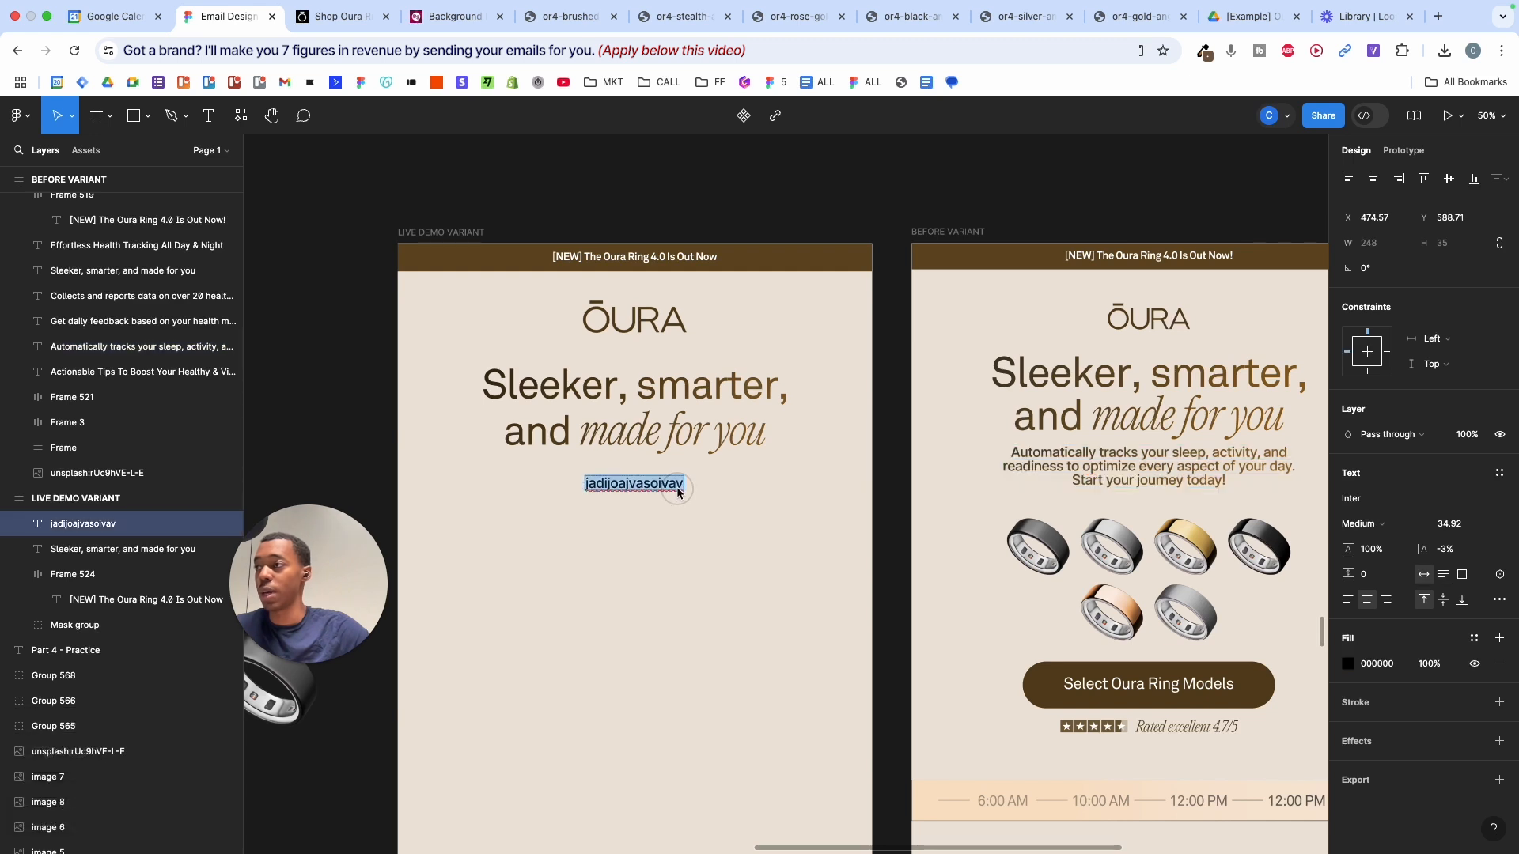
pyautogui.press('shift+super+v')
pyautogui.press('Escape')
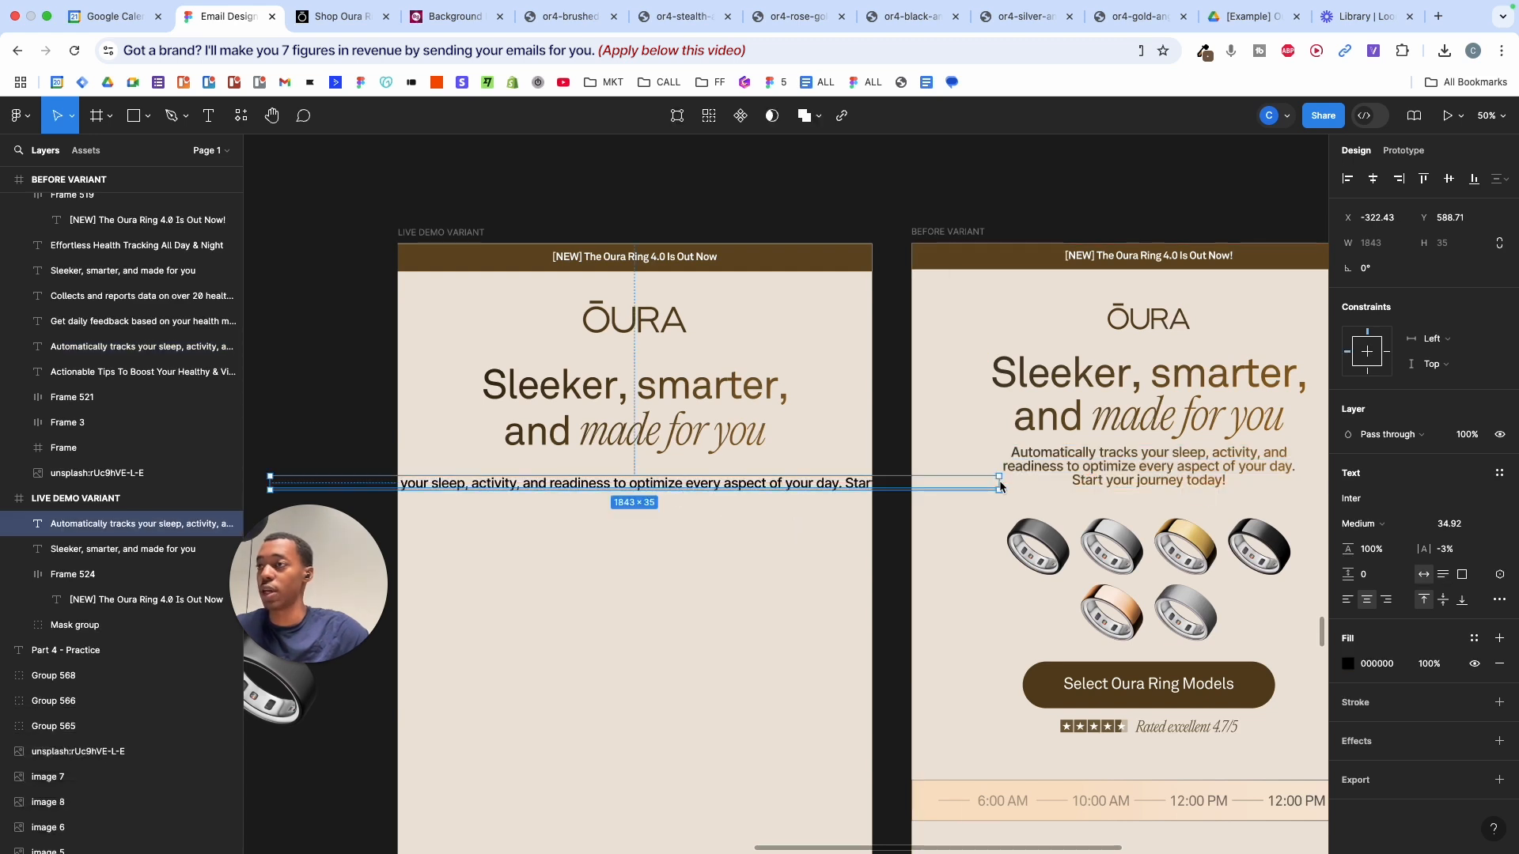
# - Centre the body text horizontally in the email with Alt+H and check its spacing
pyautogui.click(730, 530)
pyautogui.click(720, 486)
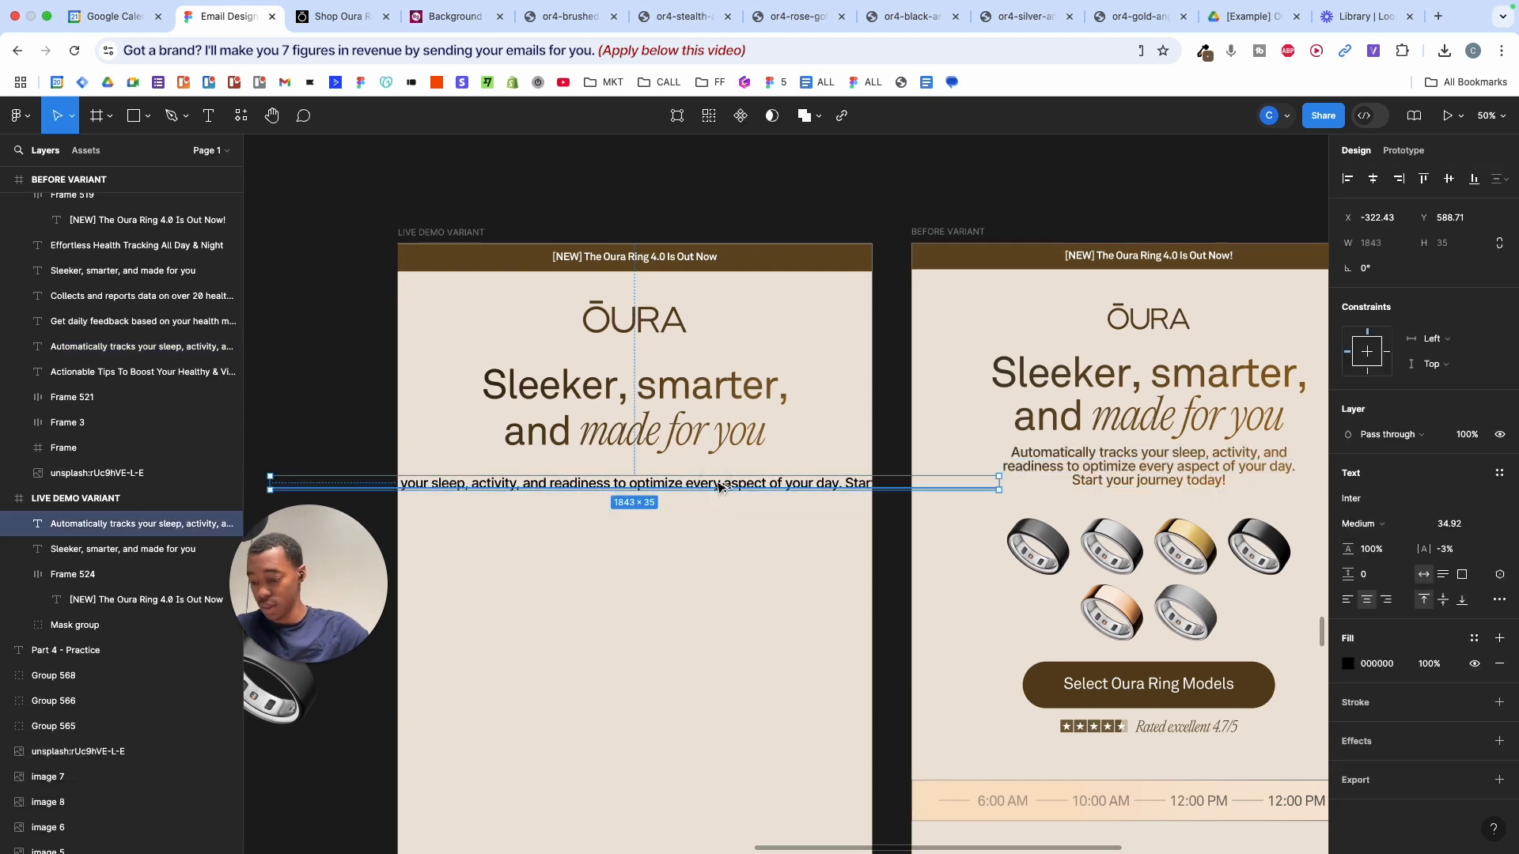
pyautogui.hotkey('alt', 'h')
pyautogui.hotkey('alt', 'h')
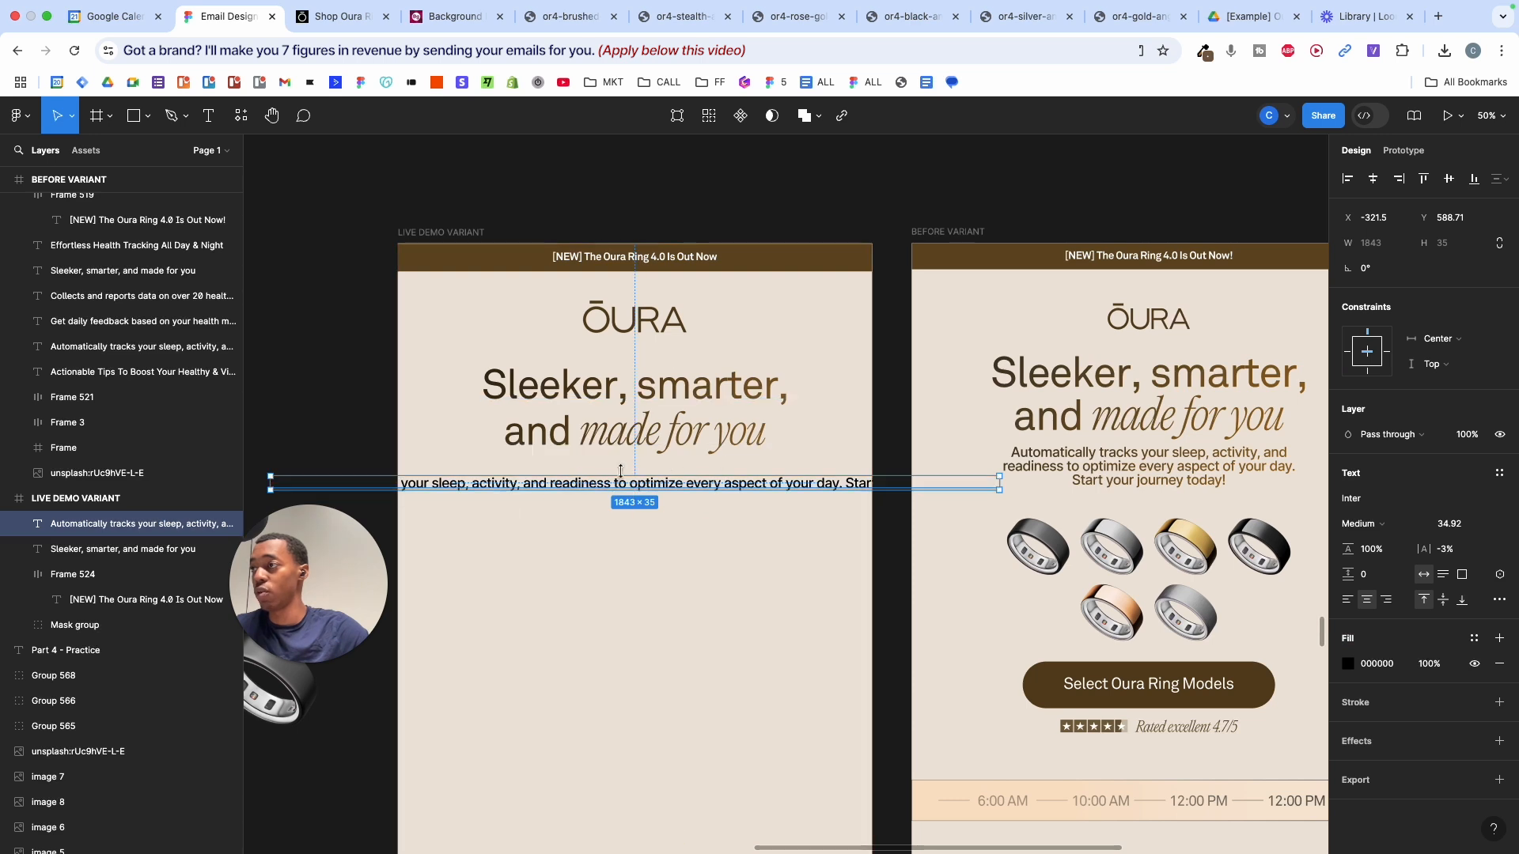
pyautogui.hscroll(-4, 849, 399)
pyautogui.scroll(-1, 849, 399)
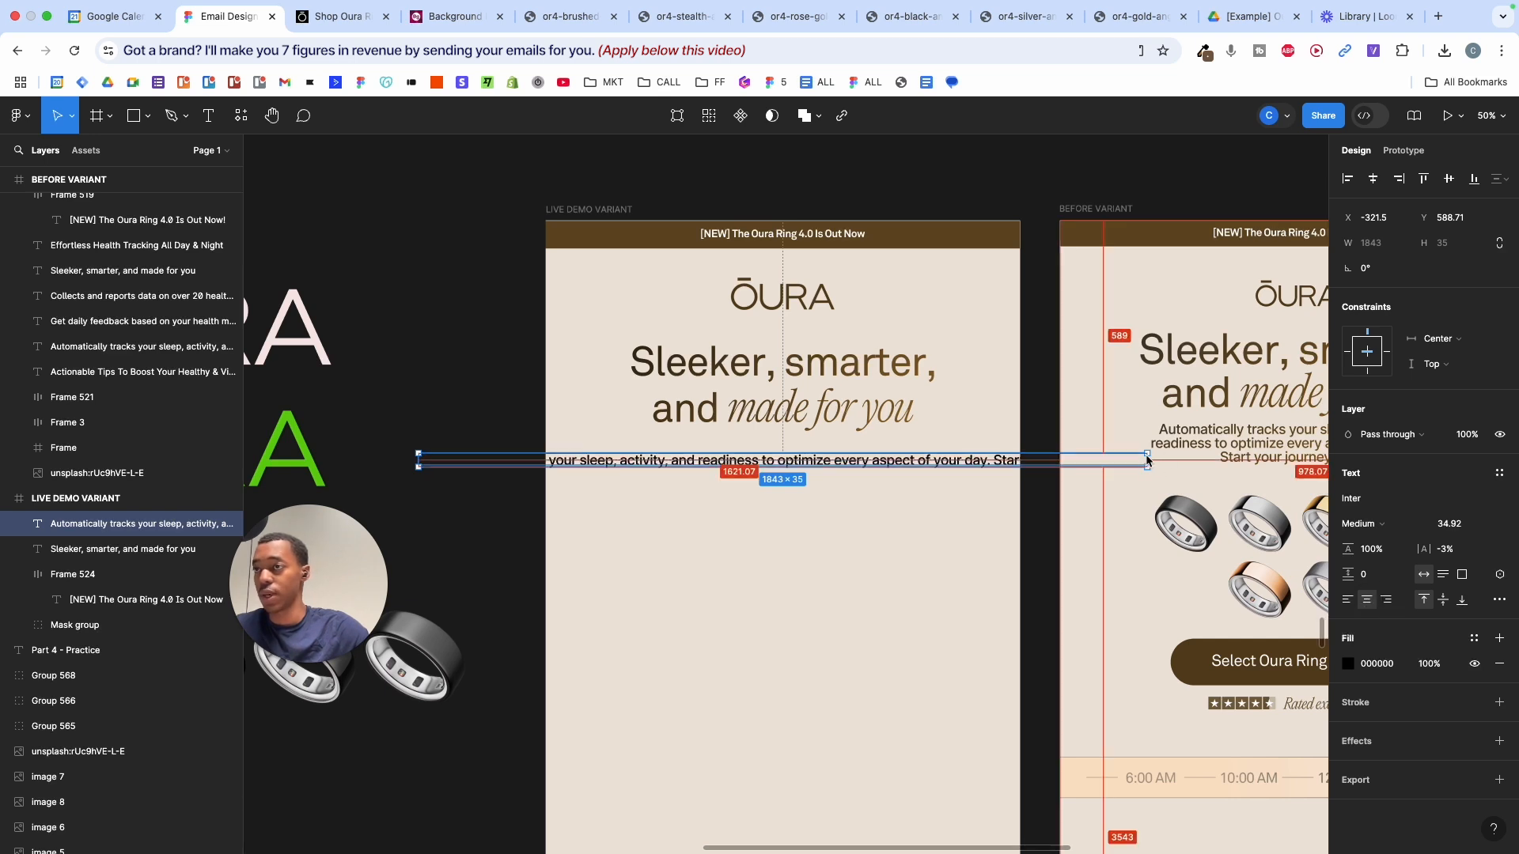
pyautogui.press('alt')
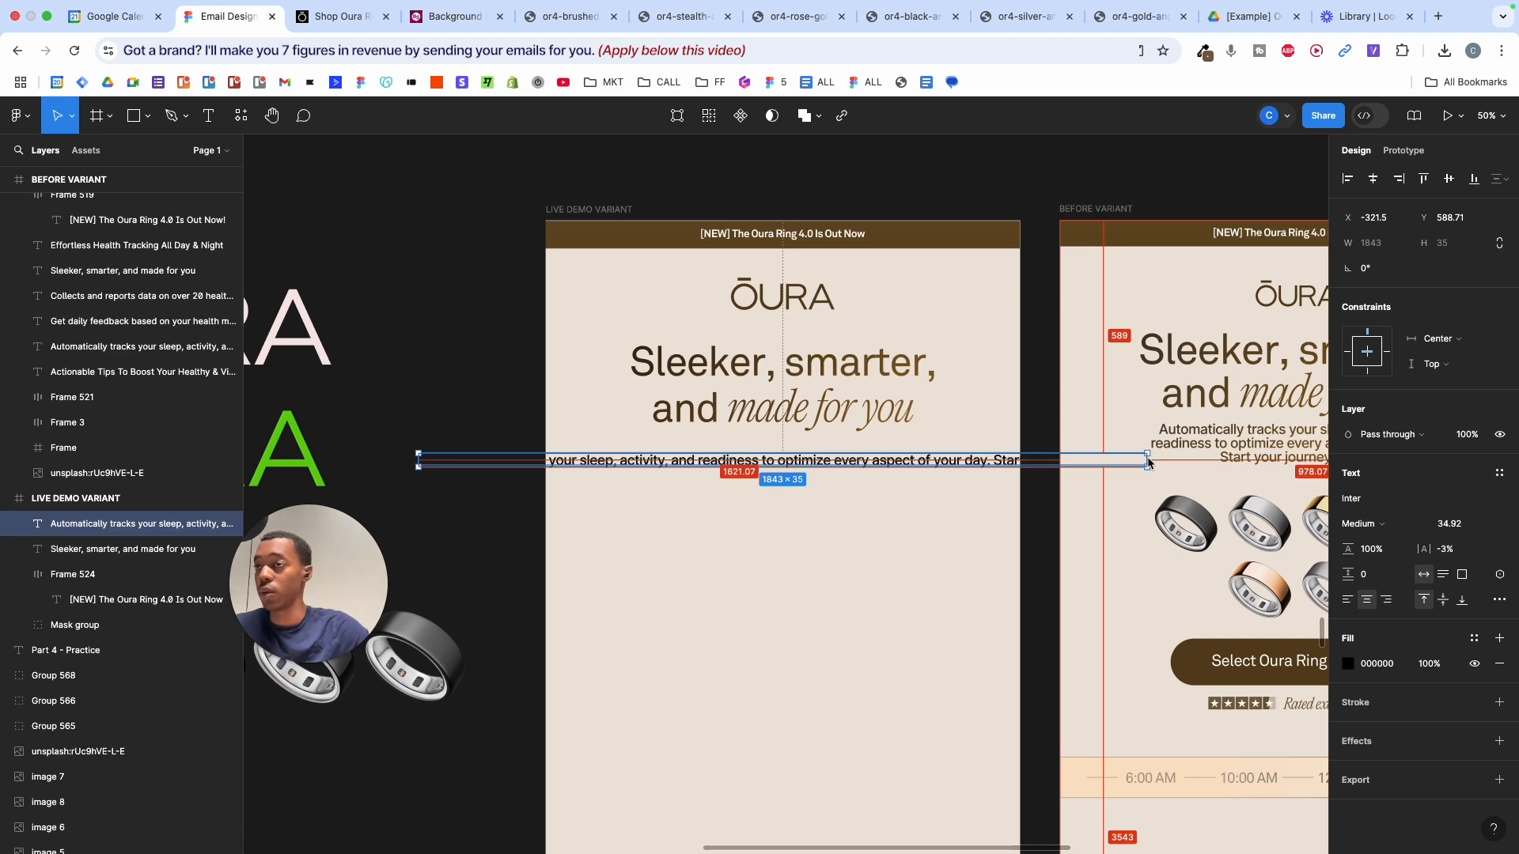
# - Narrow the body text box so it wraps onto three lines, then scale it up 1.1x
pyautogui.moveTo(1149, 459); pyautogui.dragTo(952, 466)
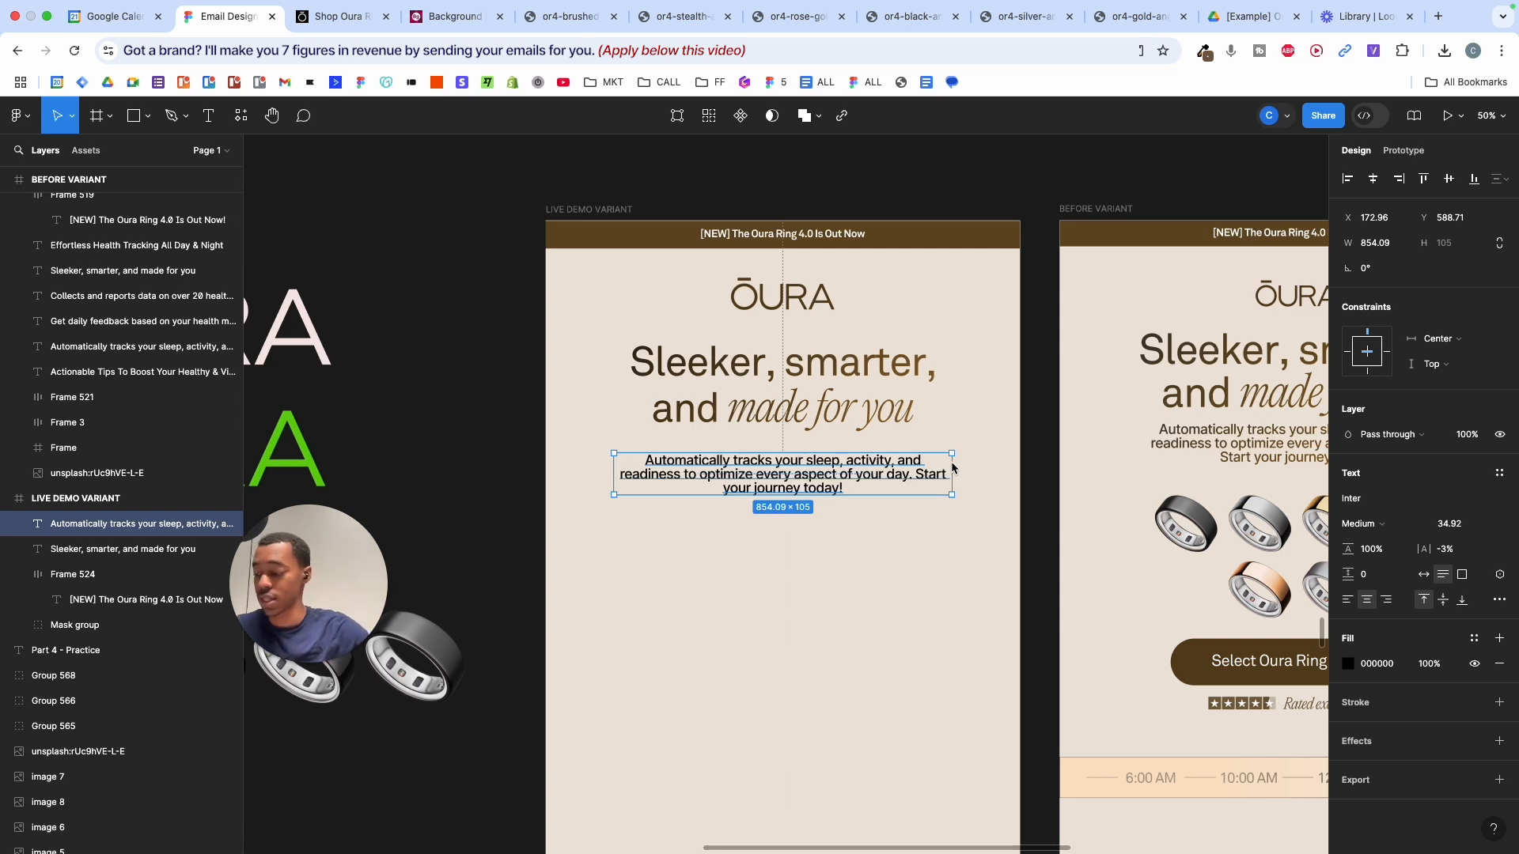
pyautogui.moveTo(952, 469)
pyautogui.mouseDown()
pyautogui.moveTo(930, 474)
pyautogui.moveTo(1061, 475)
pyautogui.moveTo(1163, 445)
pyautogui.moveTo(991, 475)
pyautogui.moveTo(1136, 472)
pyautogui.moveTo(999, 472)
pyautogui.moveTo(1241, 451)
pyautogui.moveTo(817, 485)
pyautogui.moveTo(1007, 485)
pyautogui.moveTo(922, 466)
pyautogui.mouseUp()
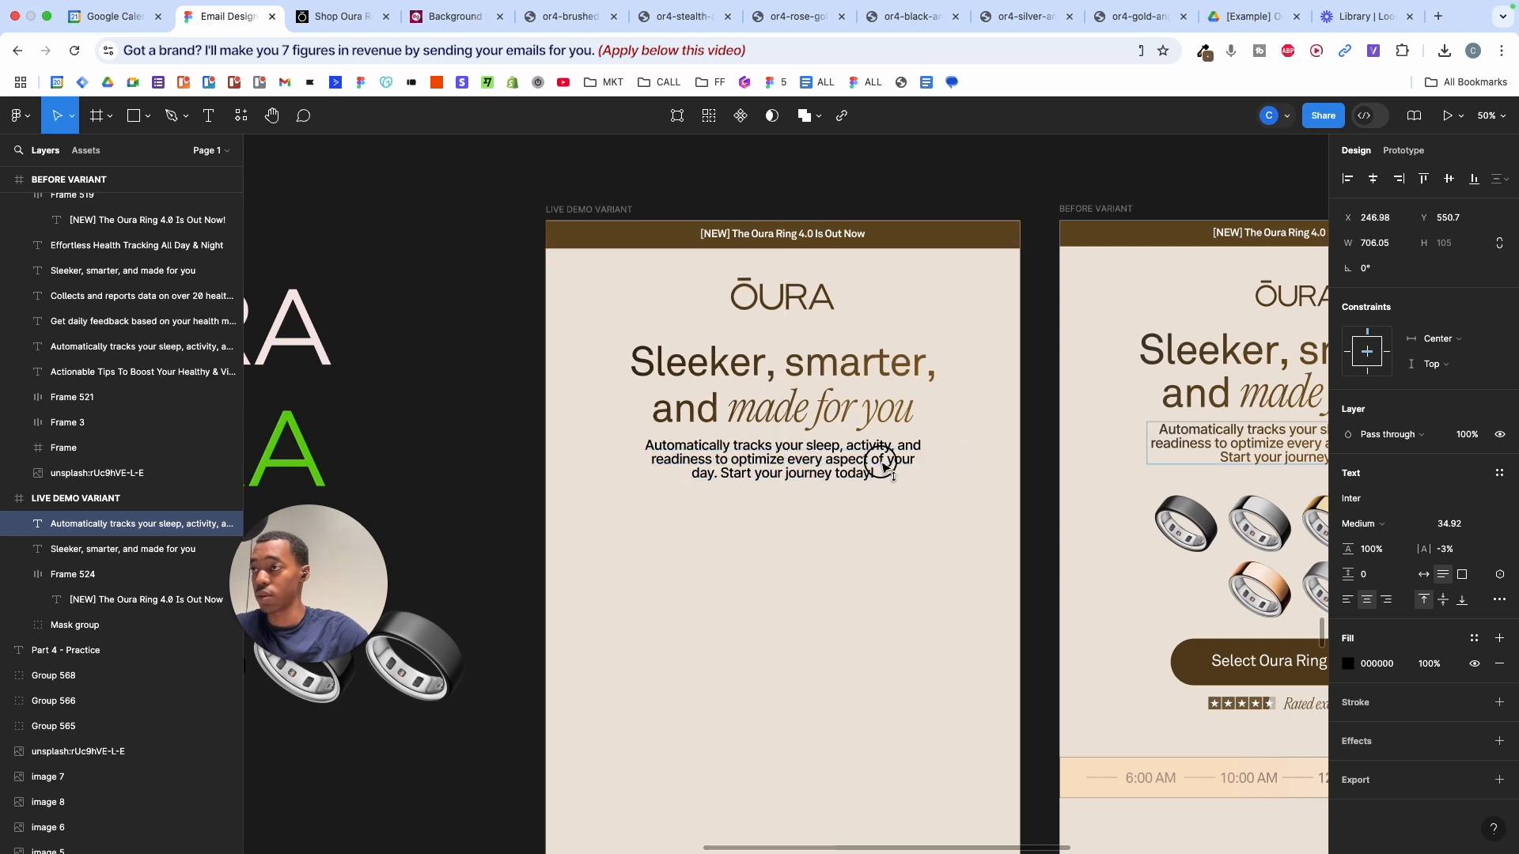
pyautogui.click(885, 472)
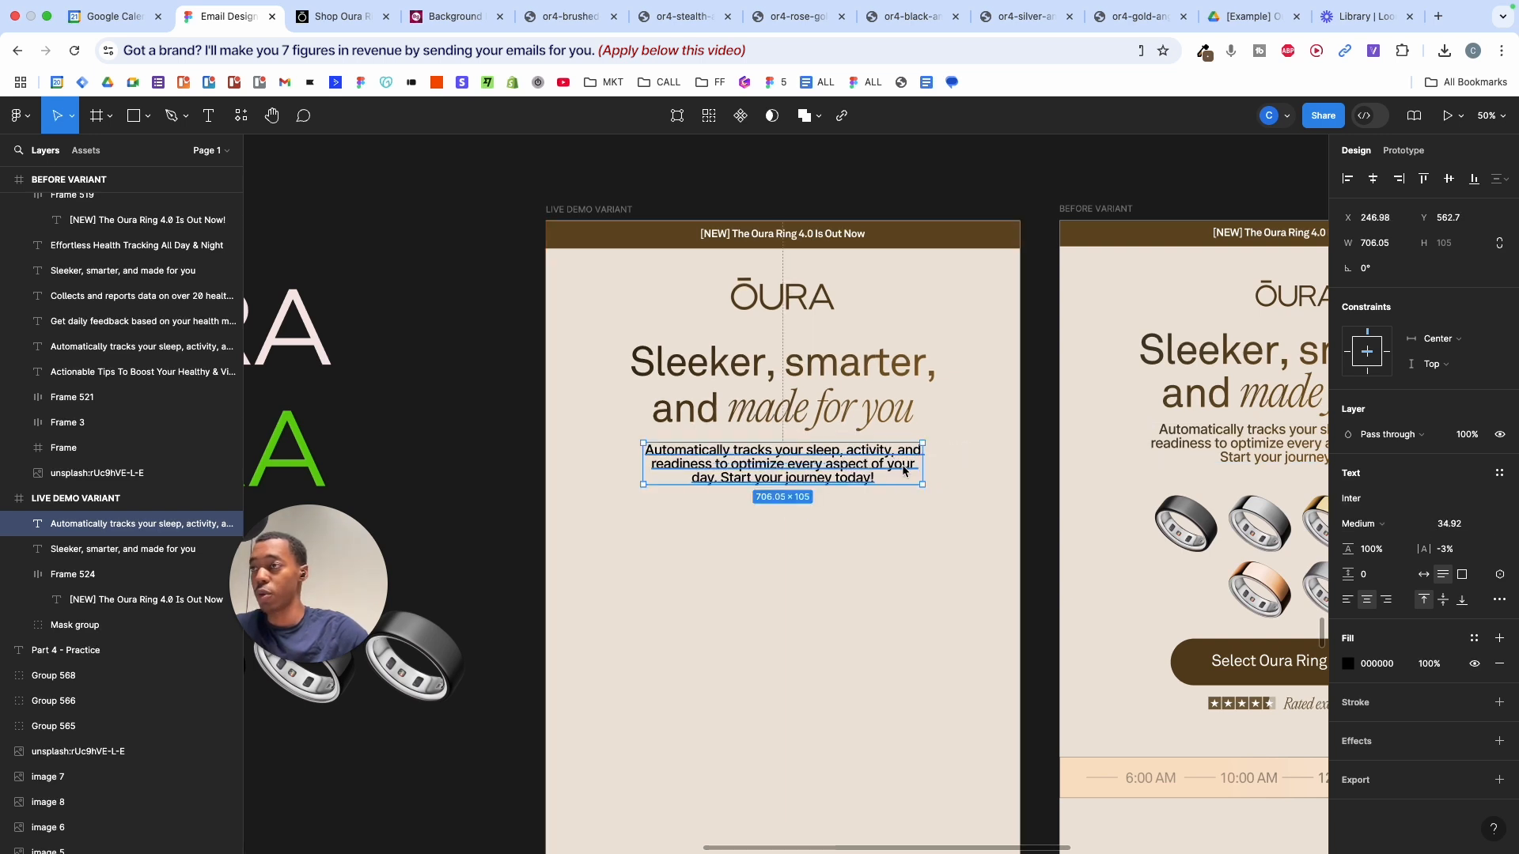
pyautogui.press('k')
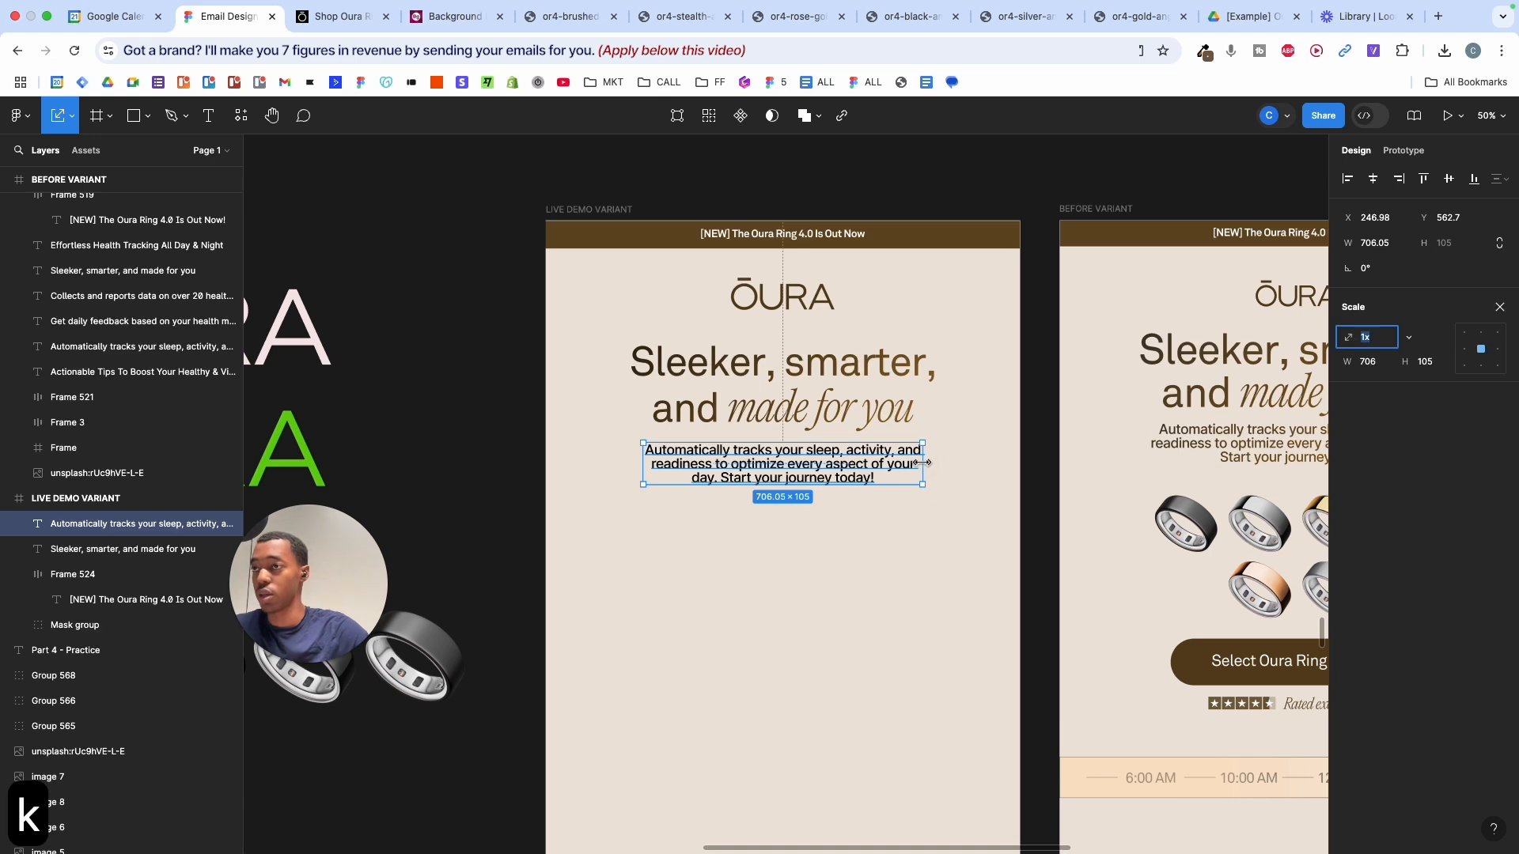
pyautogui.moveTo(923, 467); pyautogui.dragTo(936, 467)
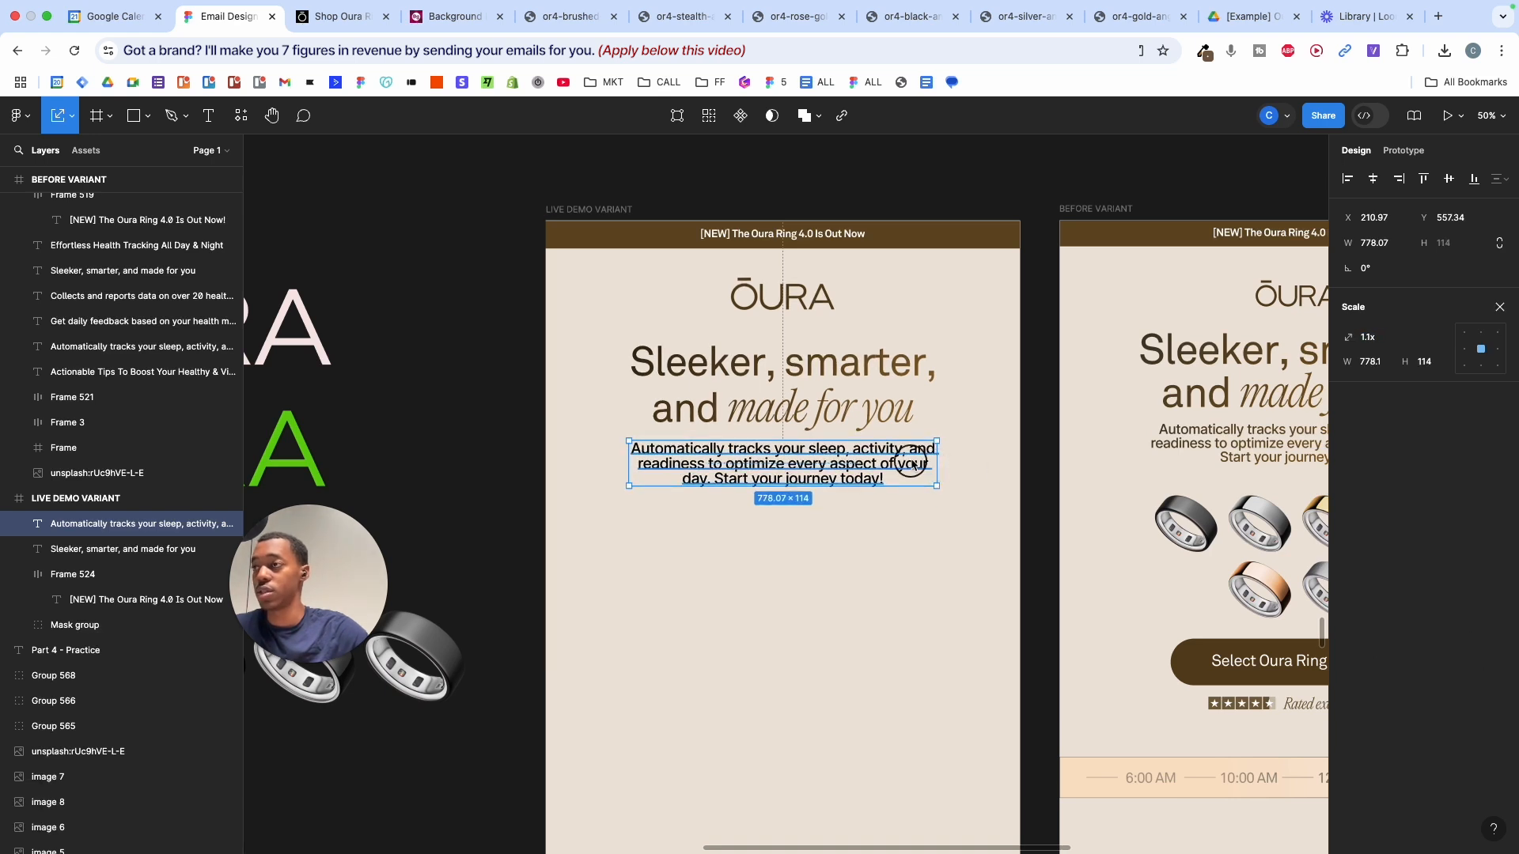
# - Copy the headline's gradient fill onto the body text and remove its black fill
pyautogui.click(886, 399)
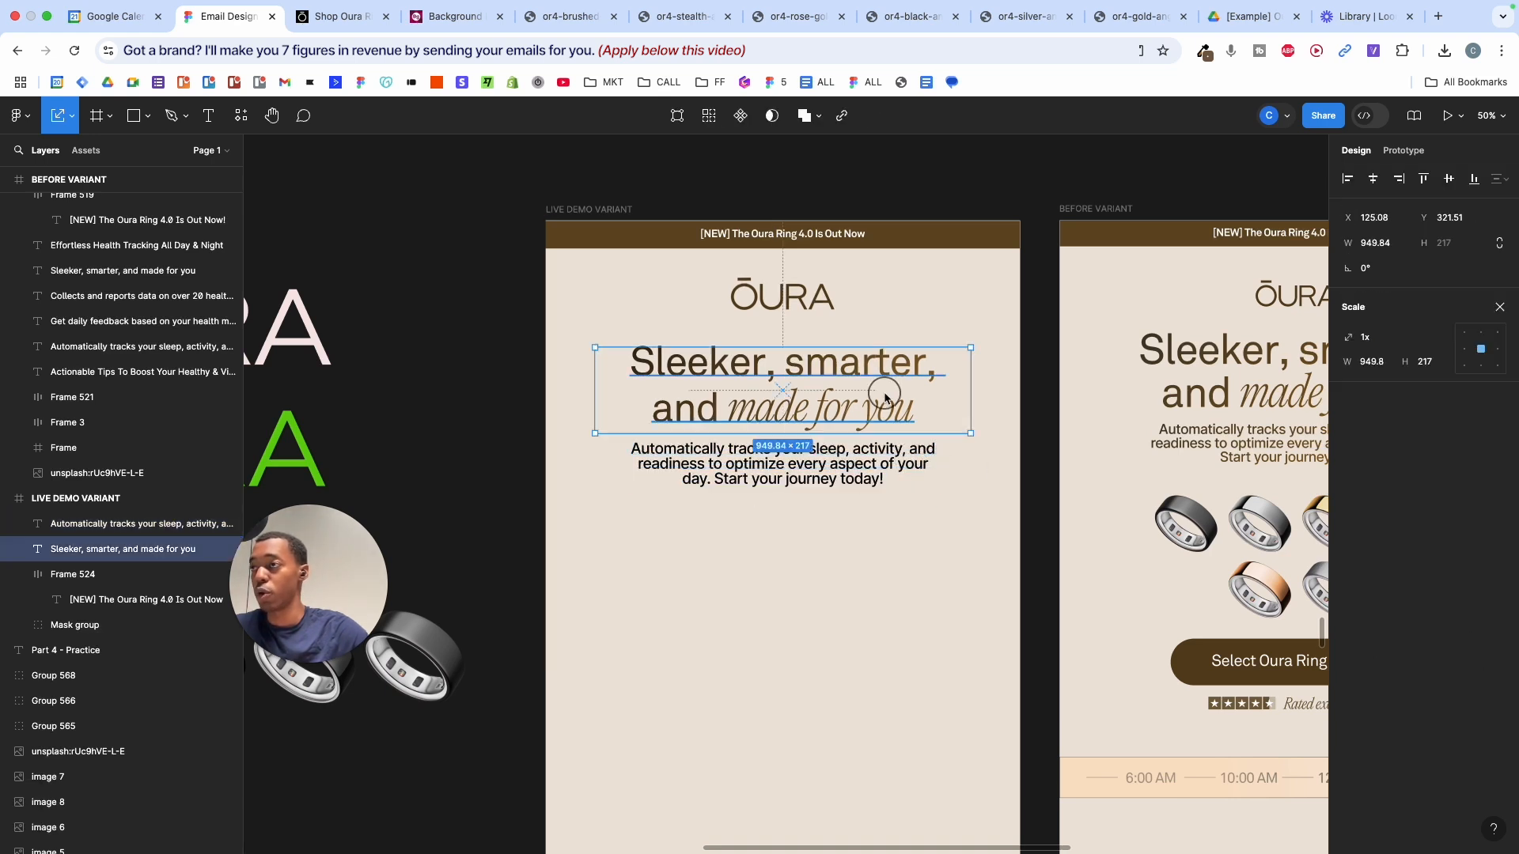
pyautogui.click(1501, 307)
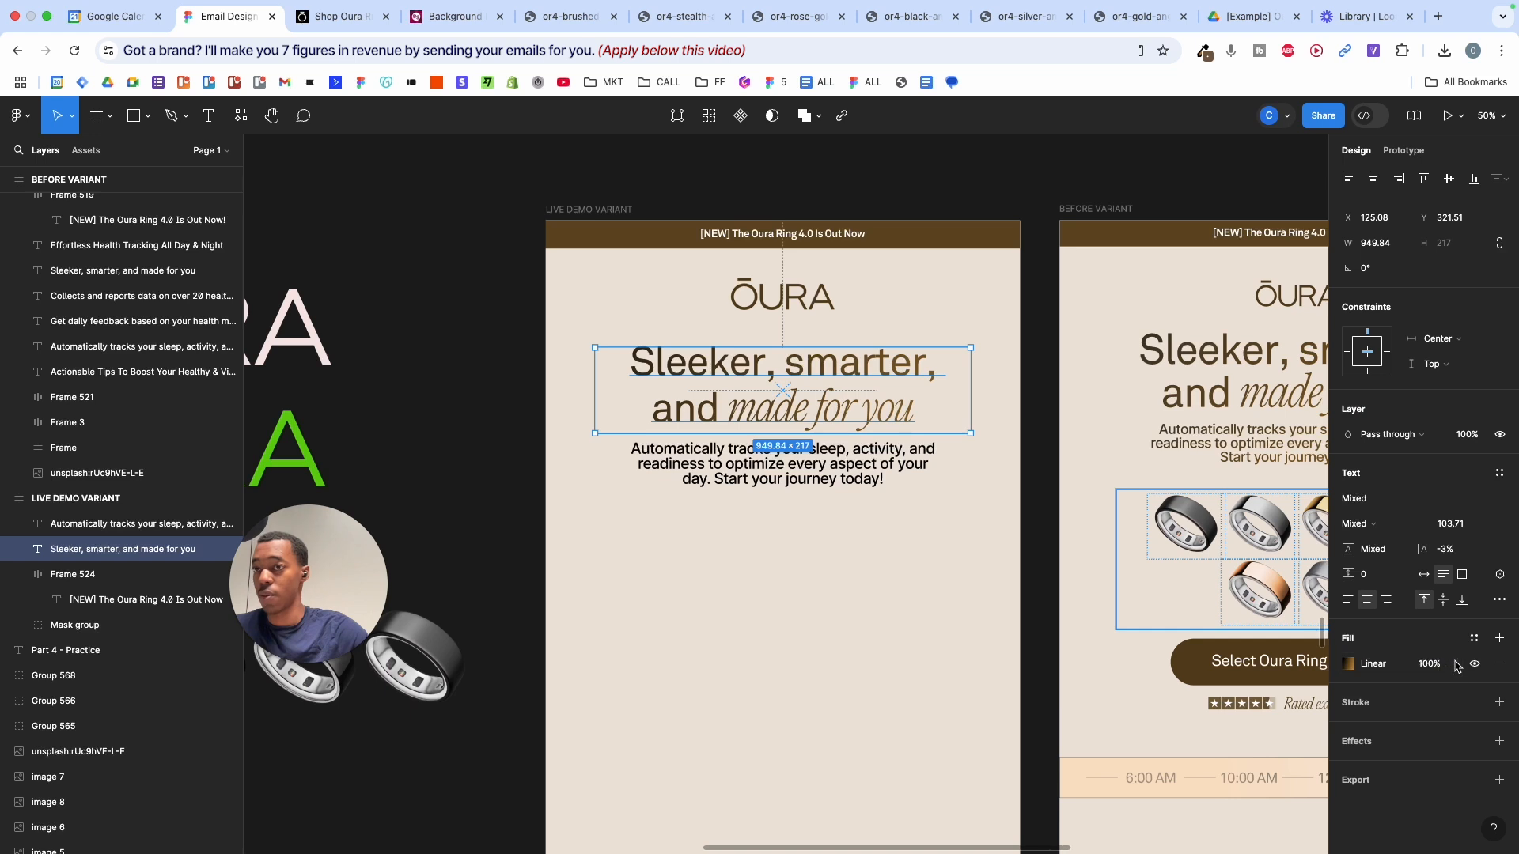
pyautogui.press('super+c')
pyautogui.press('super+c')
pyautogui.click(954, 457)
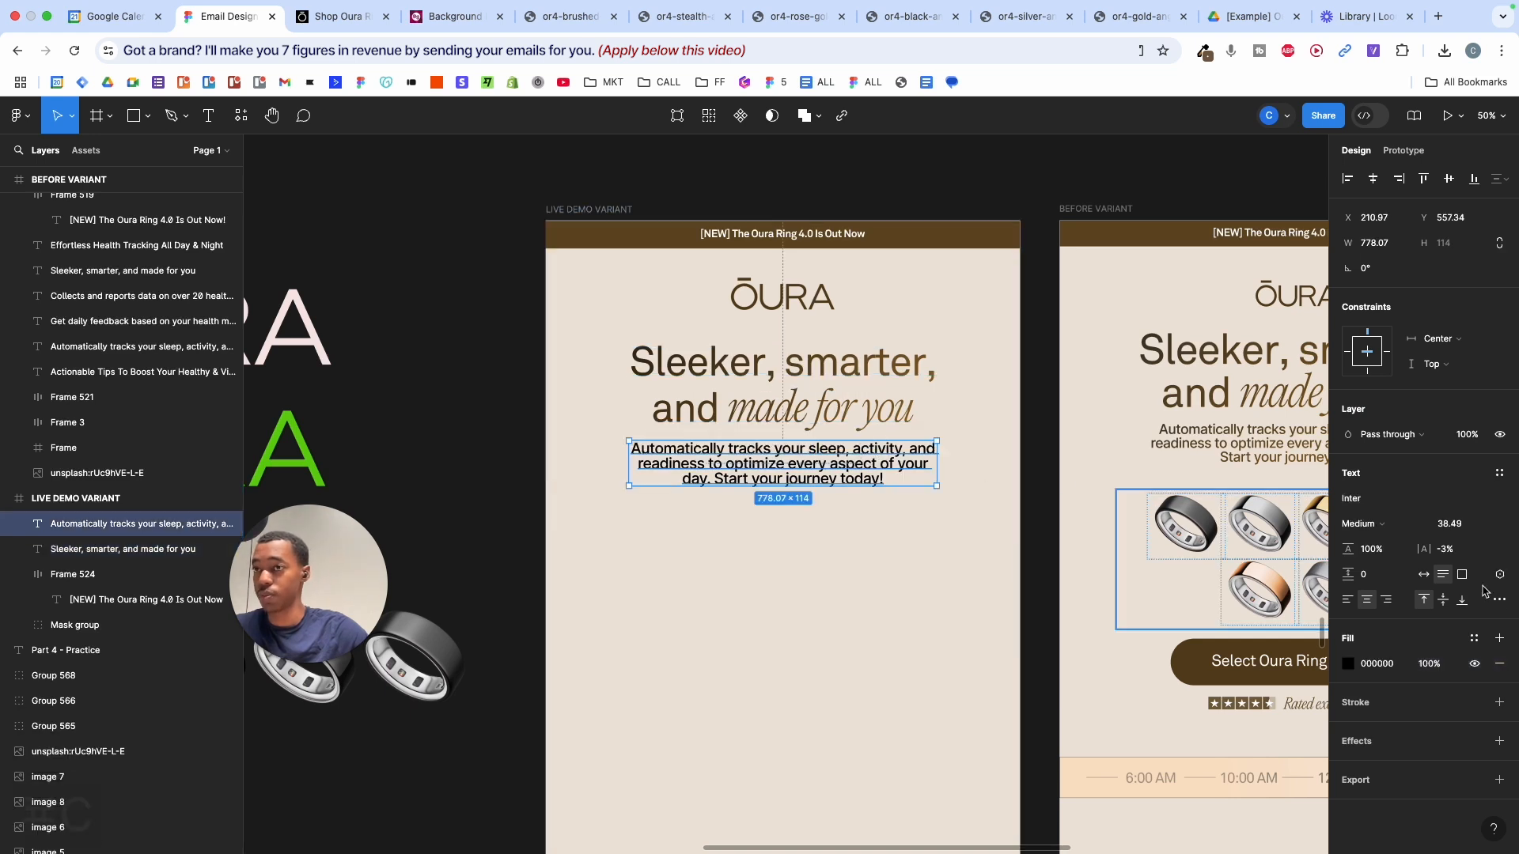
pyautogui.press('super+v')
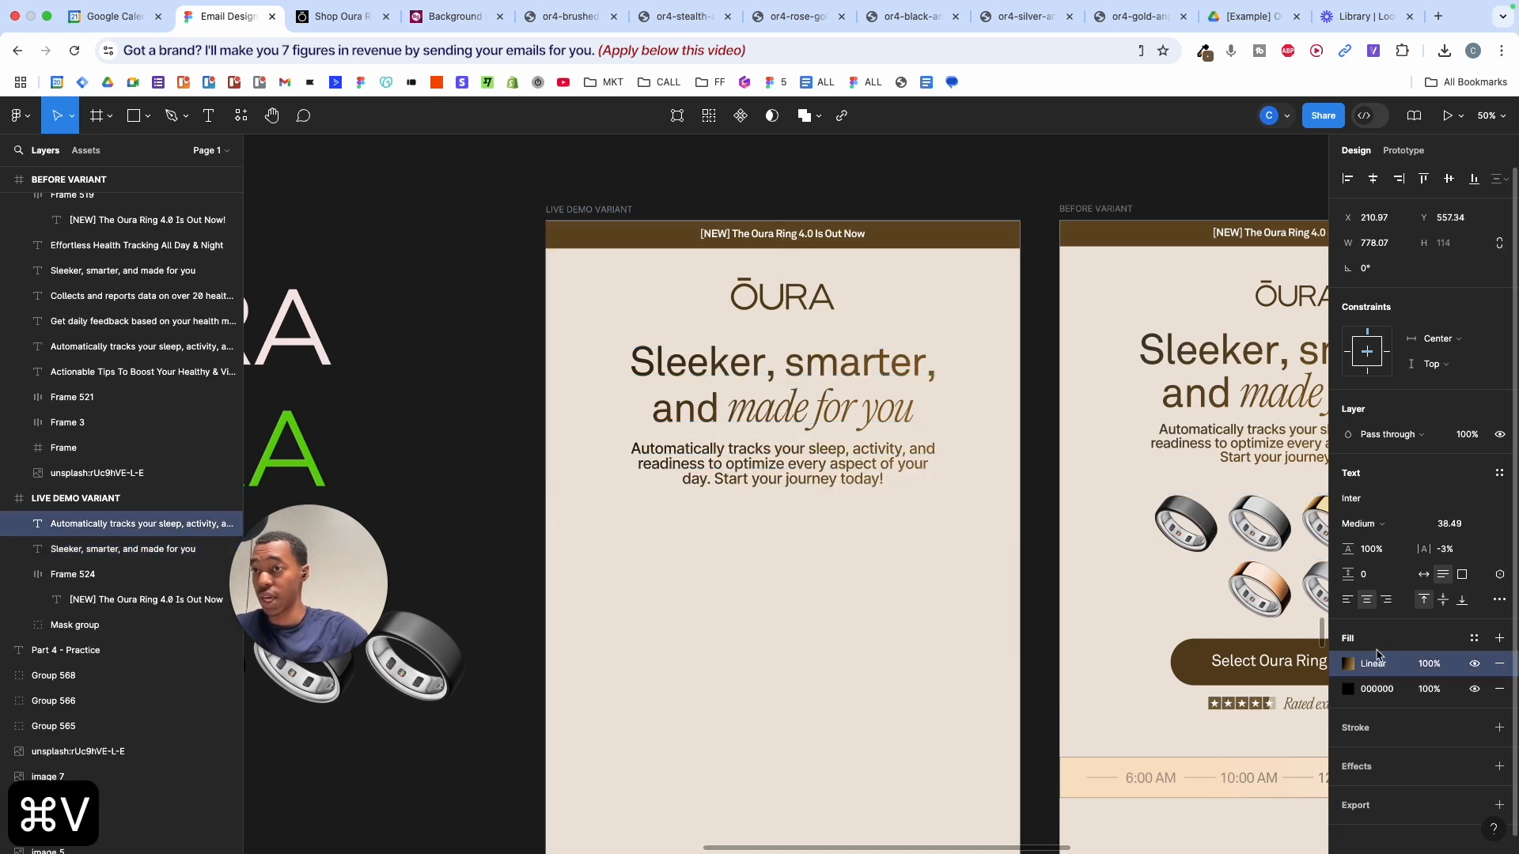
pyautogui.click(1508, 691)
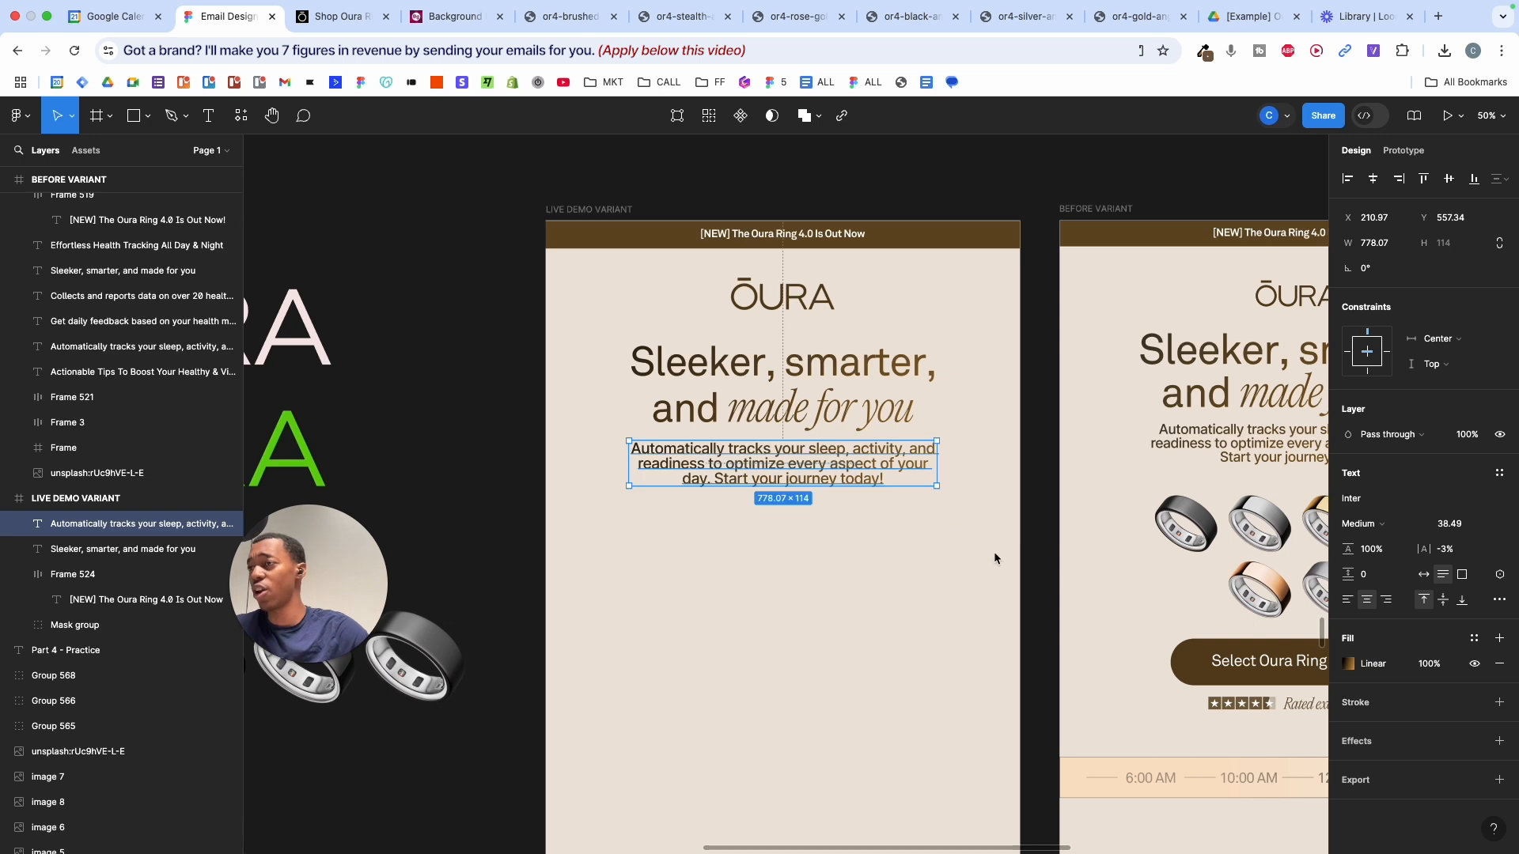
# - Stretch the body text's gradient handles across the text
pyautogui.scroll(2, 923, 516)
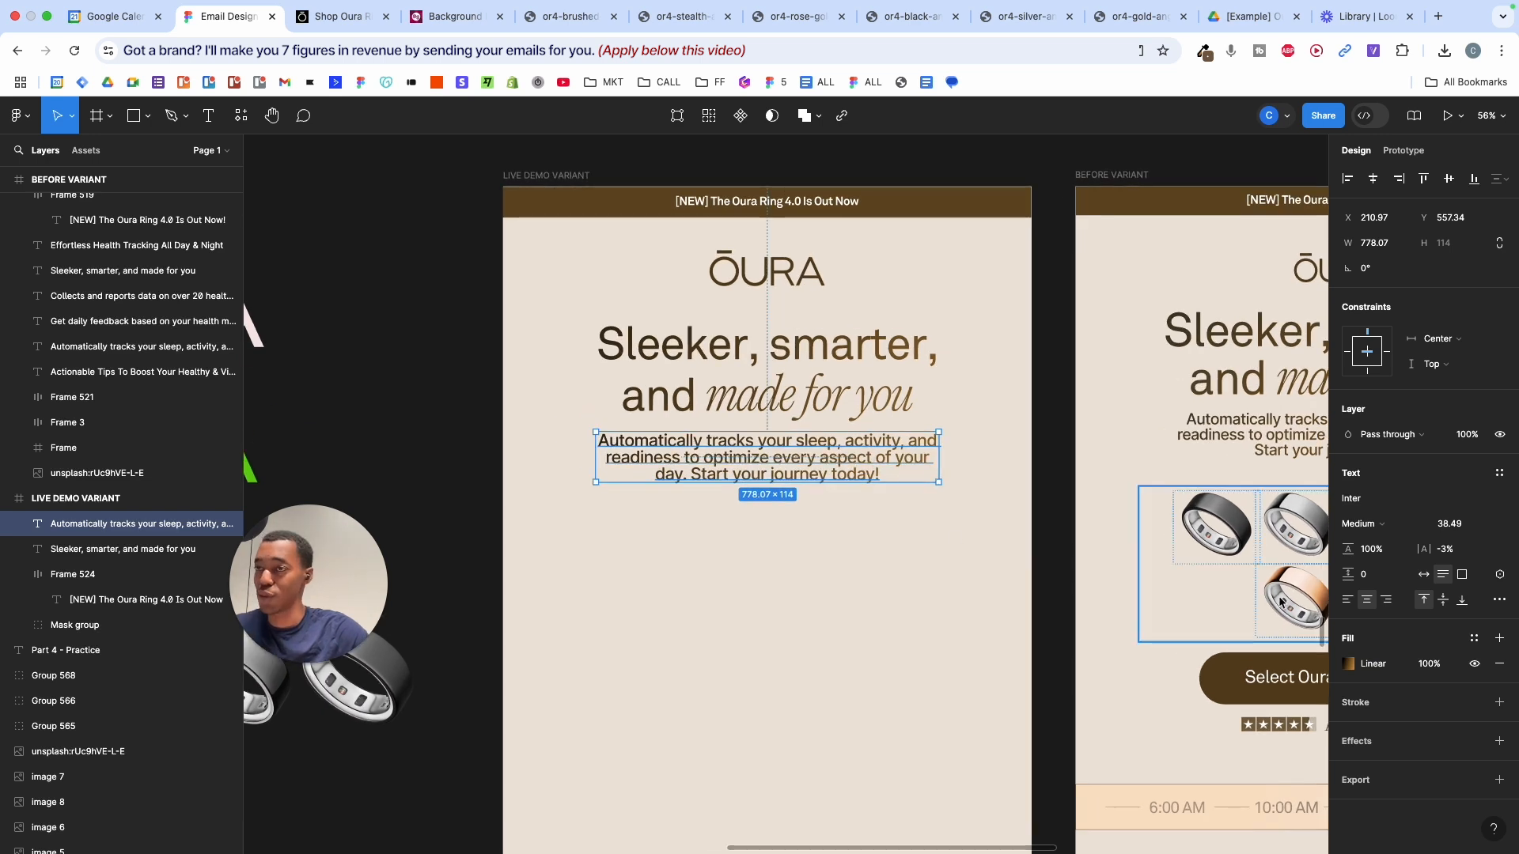
pyautogui.click(1349, 663)
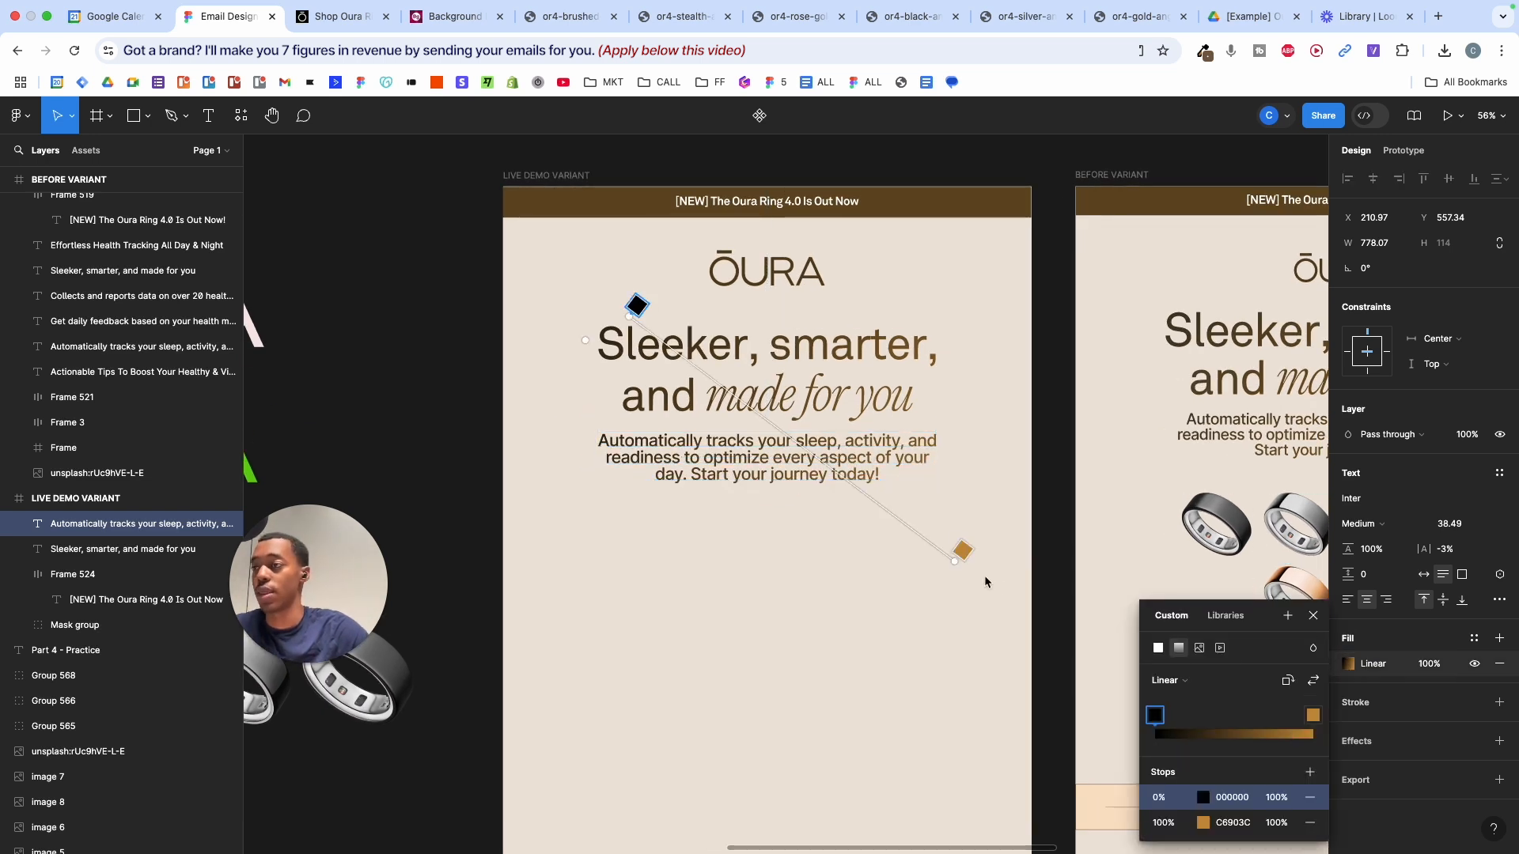
pyautogui.moveTo(957, 568); pyautogui.dragTo(979, 596)
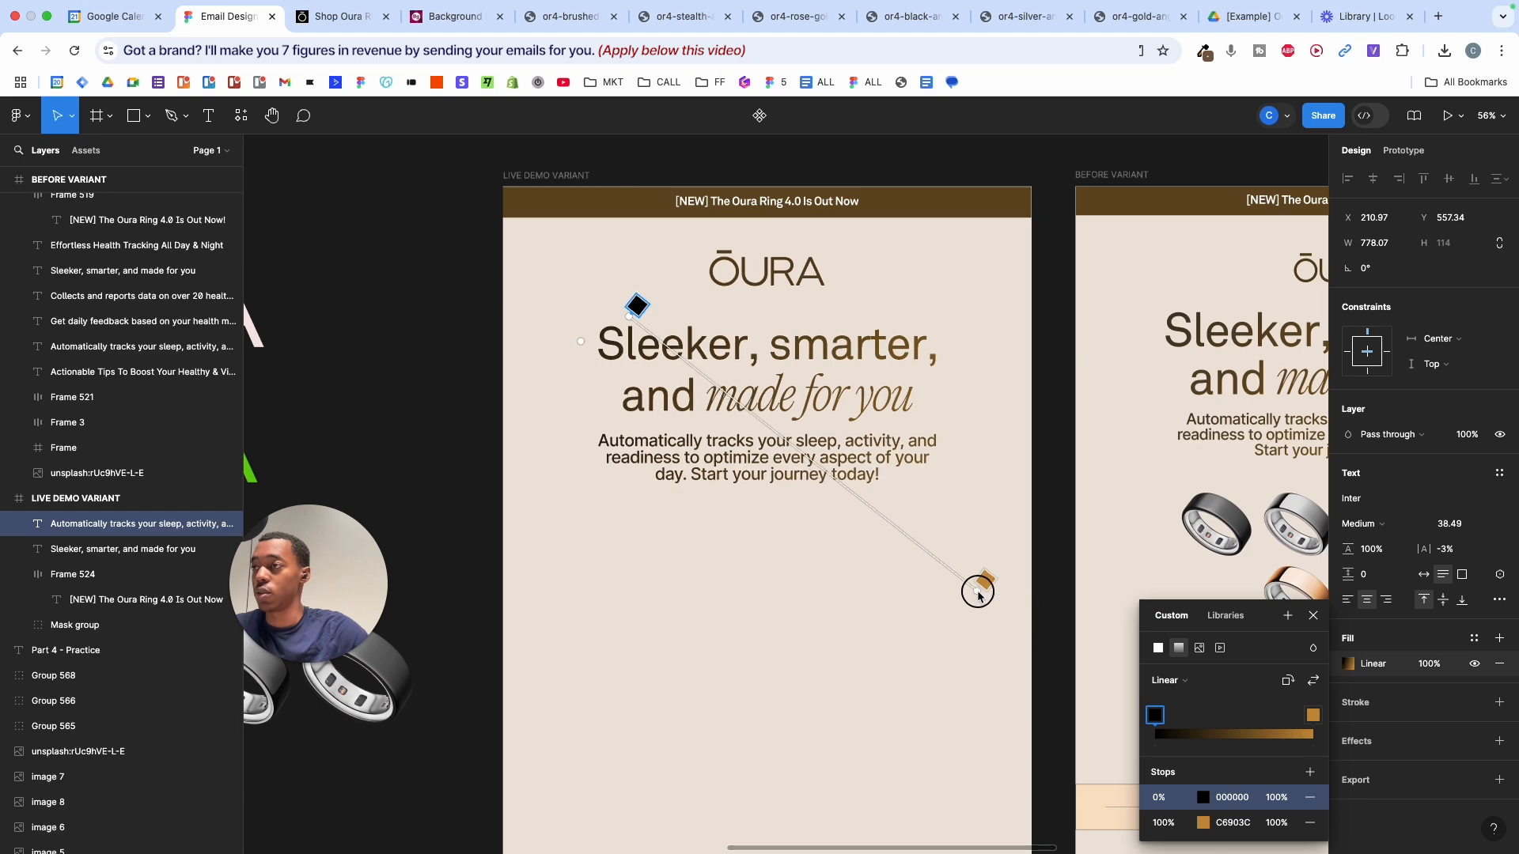
pyautogui.click(967, 485)
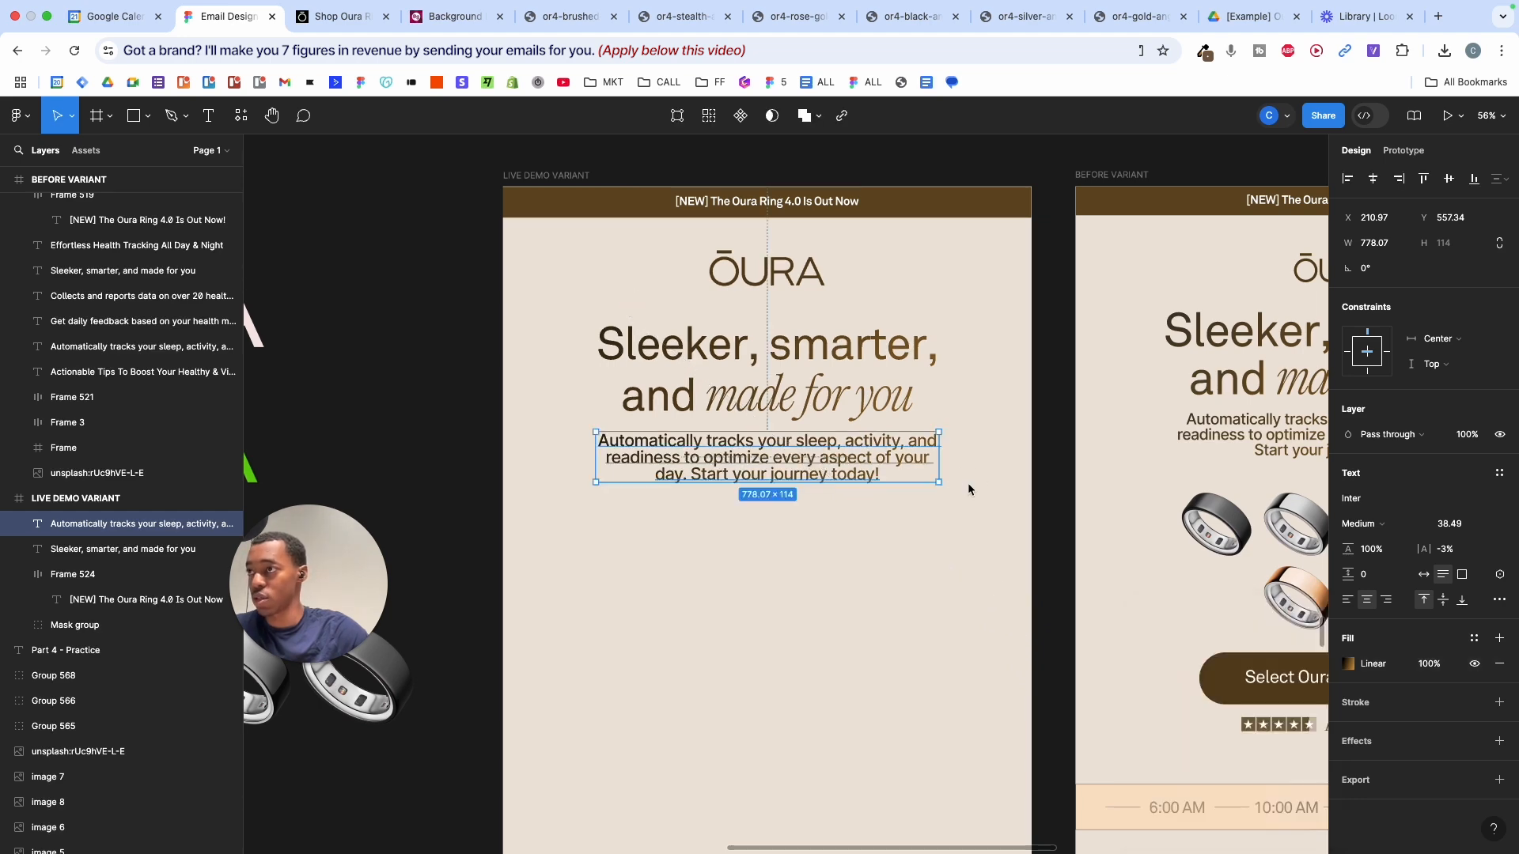
pyautogui.scroll(5, 967, 484)
pyautogui.click(1035, 489)
pyautogui.scroll(-5, 1035, 489)
# - Rearrange the before variant's rings: gold to the bottom row, black first, rose gold third
pyautogui.hscroll(6, 1035, 494)
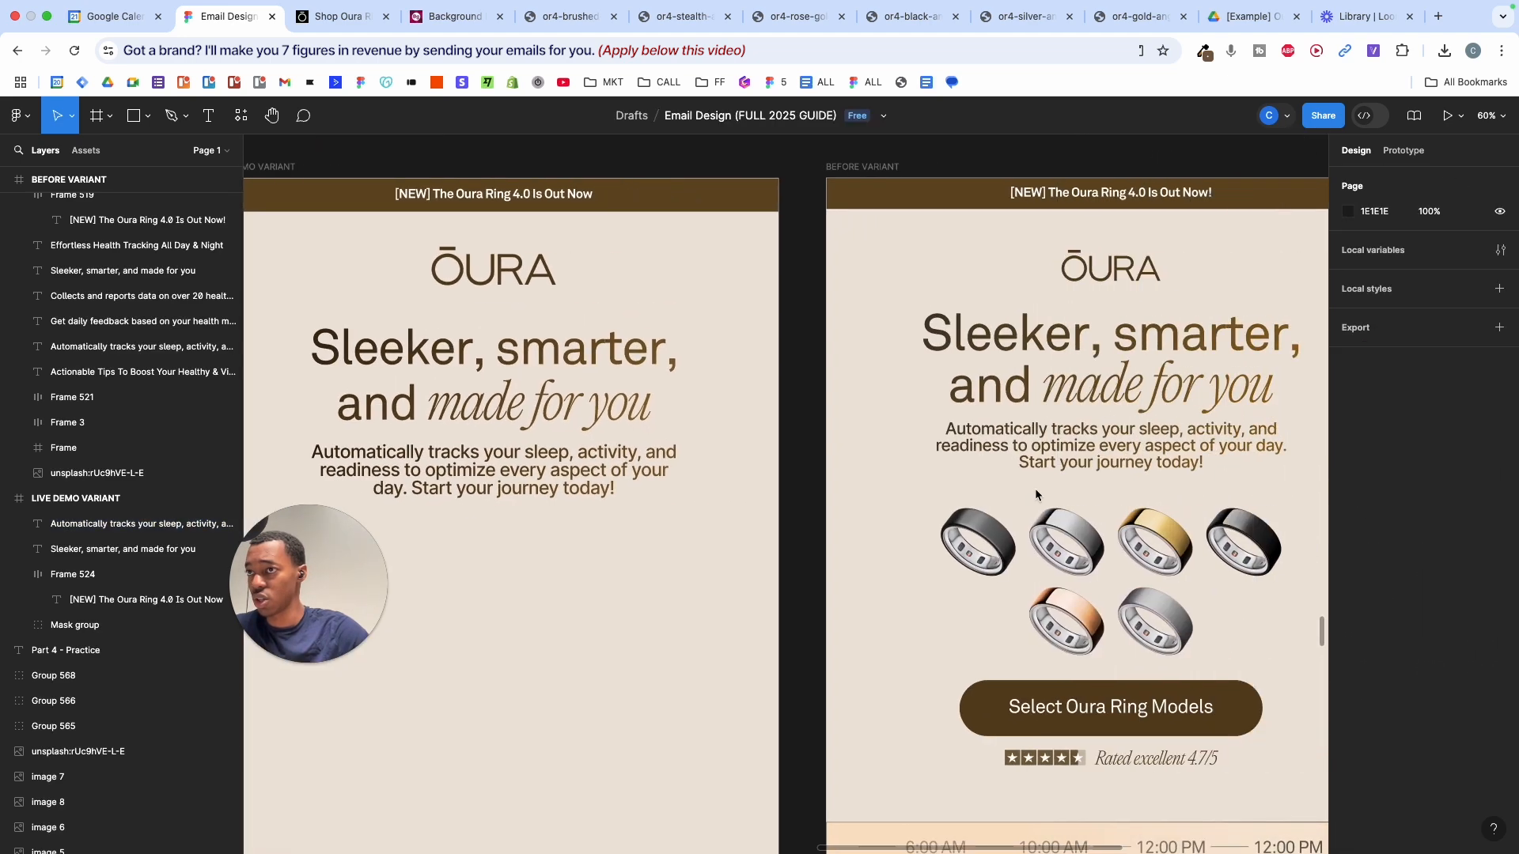
pyautogui.hscroll(-5, 1034, 494)
pyautogui.hscroll(-4, 1017, 498)
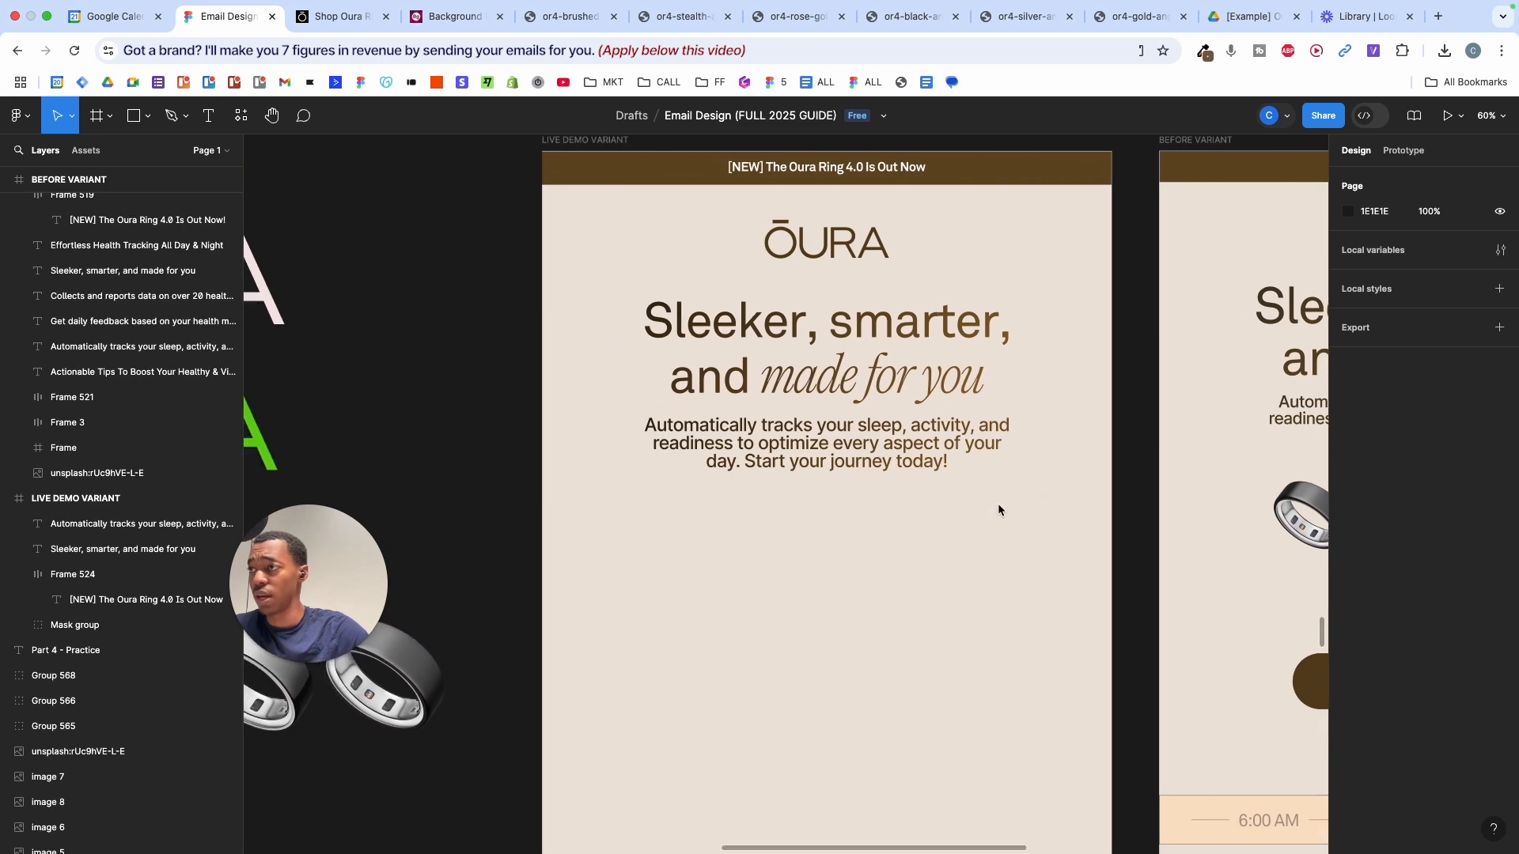
pyautogui.scroll(-5, 990, 507)
pyautogui.hscroll(1, 990, 508)
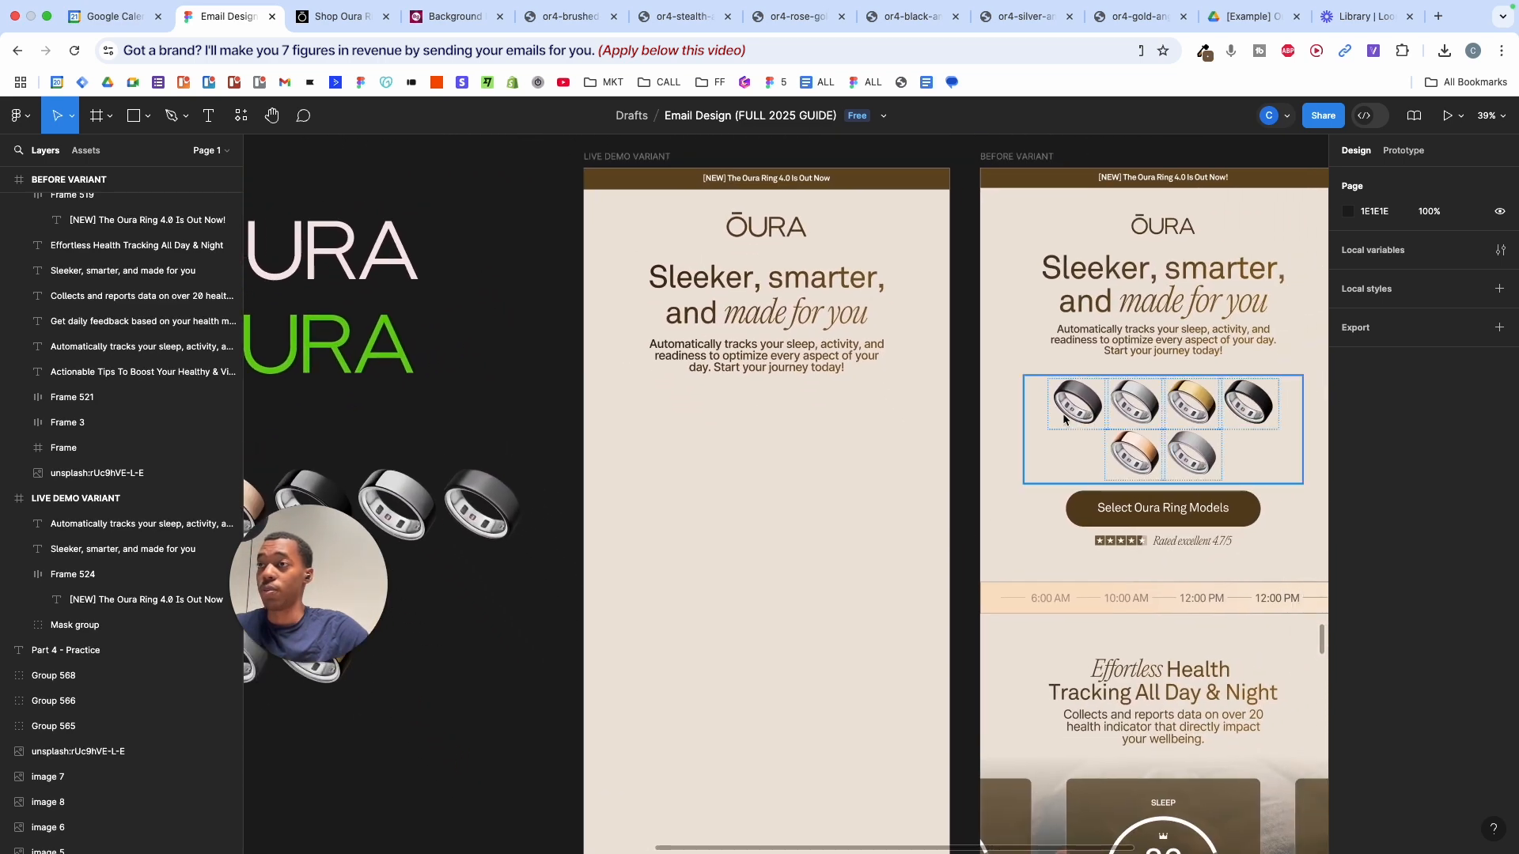
pyautogui.scroll(3, 1137, 410)
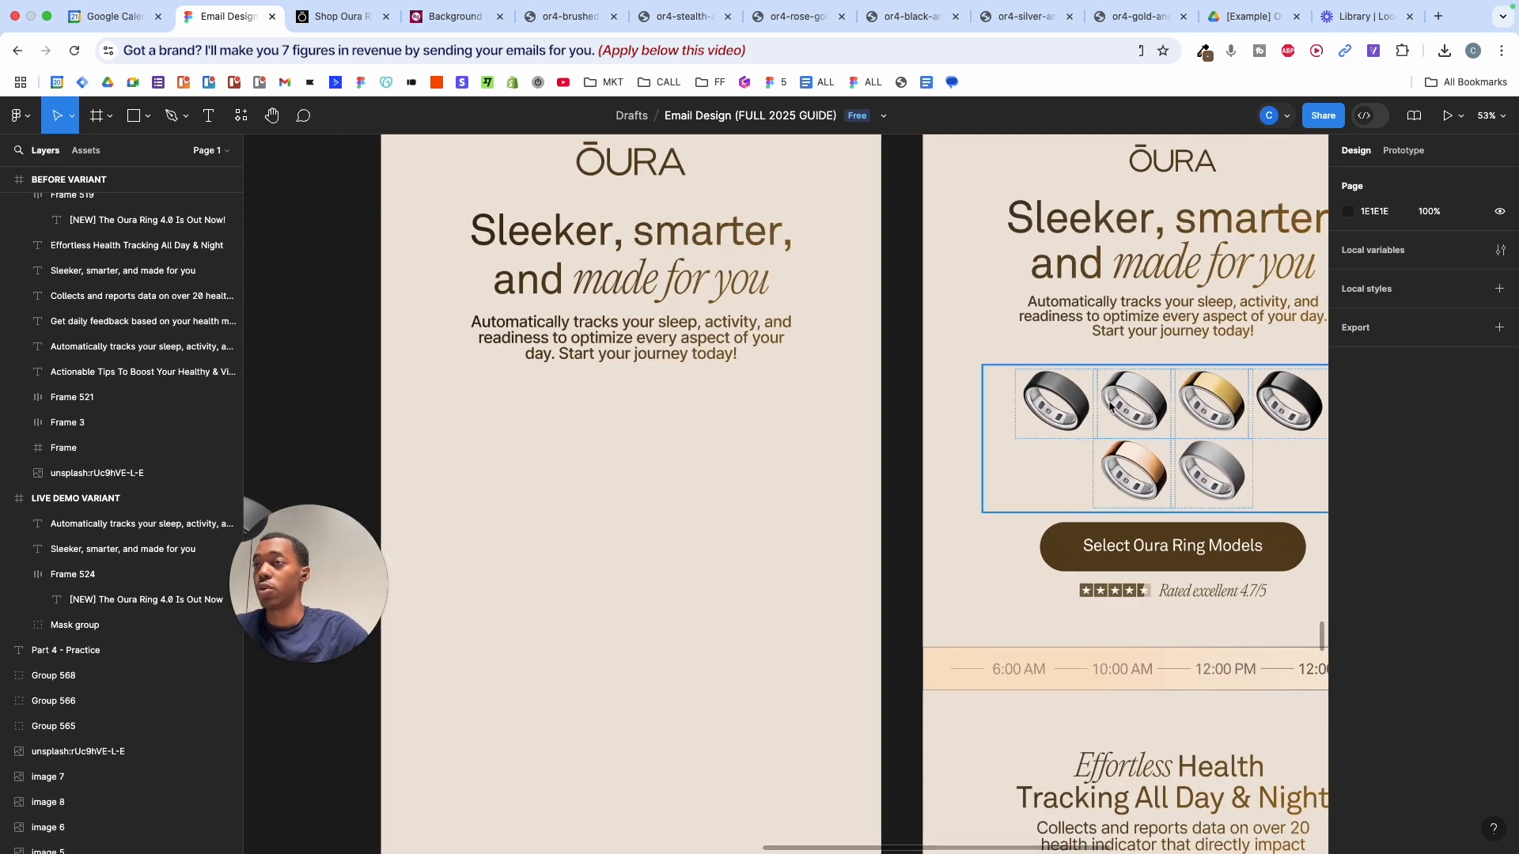
pyautogui.scroll(5, 1115, 409)
pyautogui.click(1110, 408)
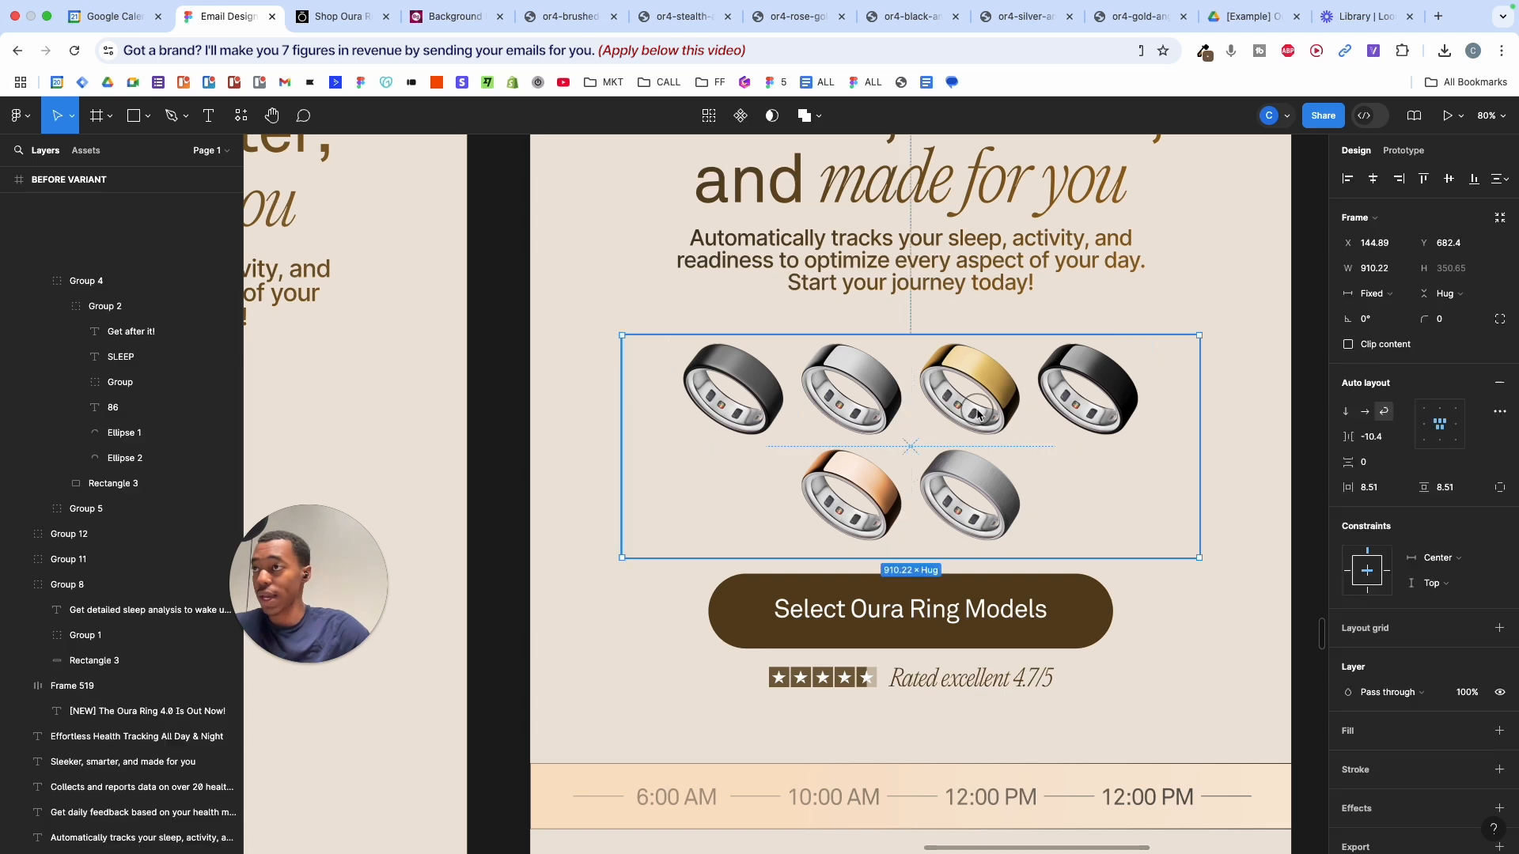
pyautogui.click(985, 384)
pyautogui.moveTo(985, 383); pyautogui.dragTo(764, 368)
pyautogui.moveTo(854, 380); pyautogui.dragTo(1085, 385)
pyautogui.moveTo(974, 388)
pyautogui.mouseDown()
pyautogui.moveTo(946, 473)
pyautogui.moveTo(922, 389)
pyautogui.moveTo(1068, 360)
pyautogui.moveTo(1017, 424)
pyautogui.moveTo(982, 377)
pyautogui.mouseUp()
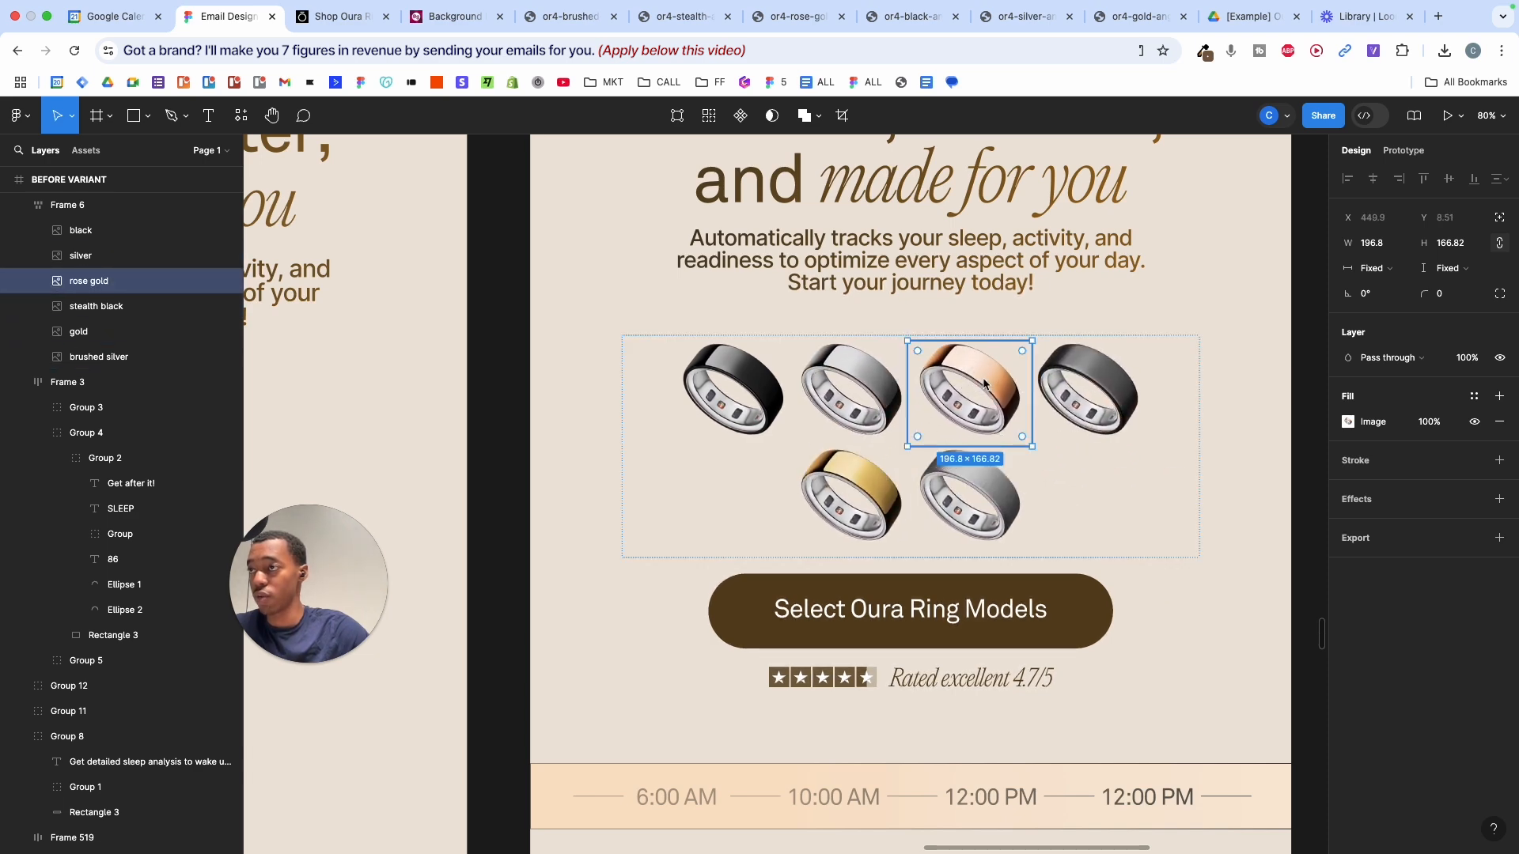
pyautogui.scroll(-5, 983, 376)
pyautogui.click(1210, 381)
pyautogui.hscroll(-5, 1210, 381)
pyautogui.hscroll(-3, 1207, 374)
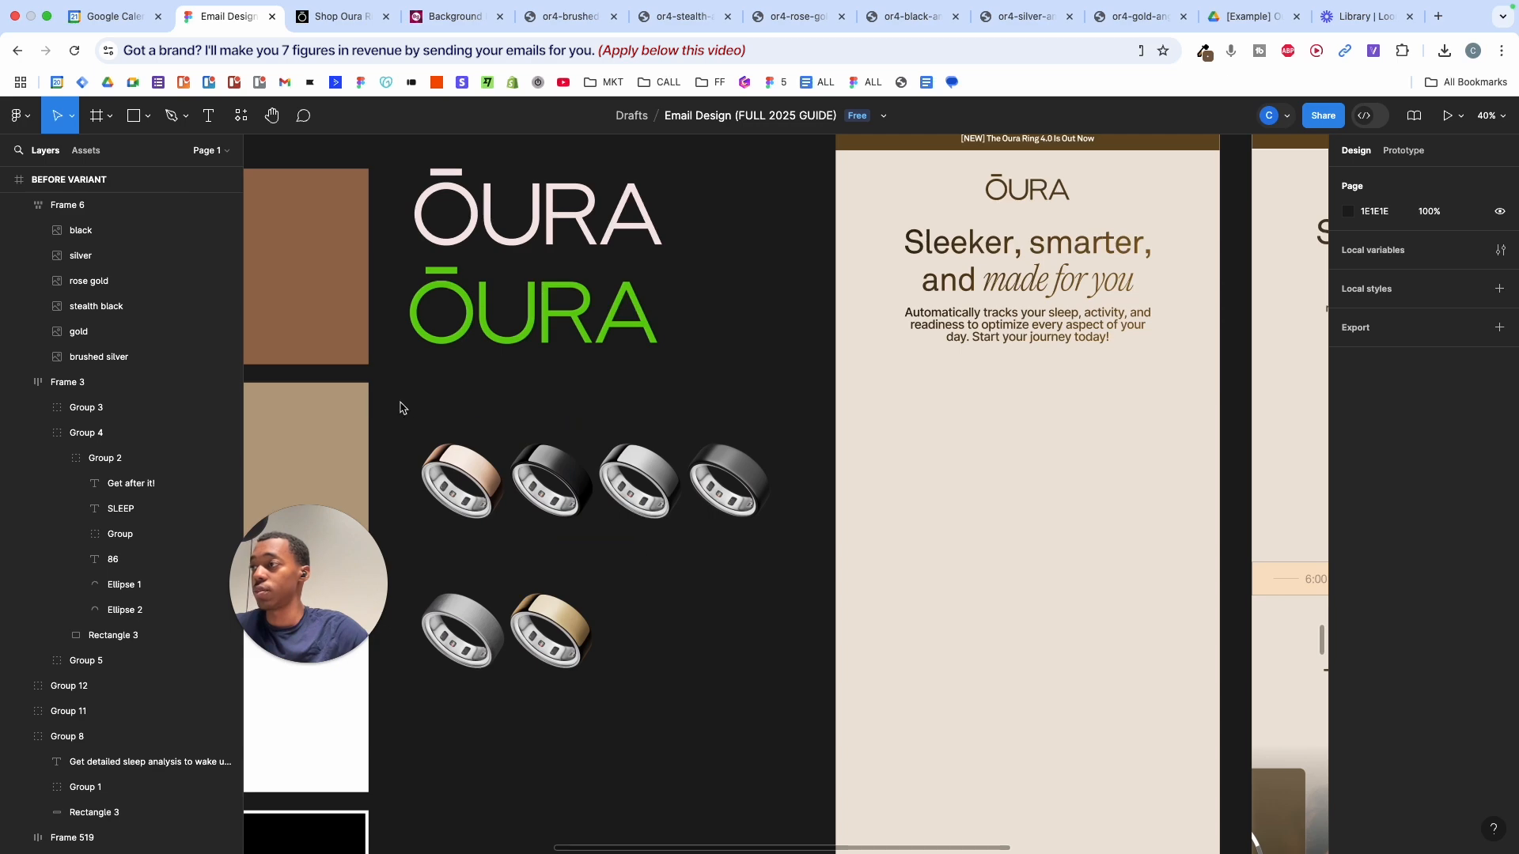
# - Select the six ring images and zoom around the Part 4 - Practice area
pyautogui.moveTo(413, 406); pyautogui.dragTo(712, 675)
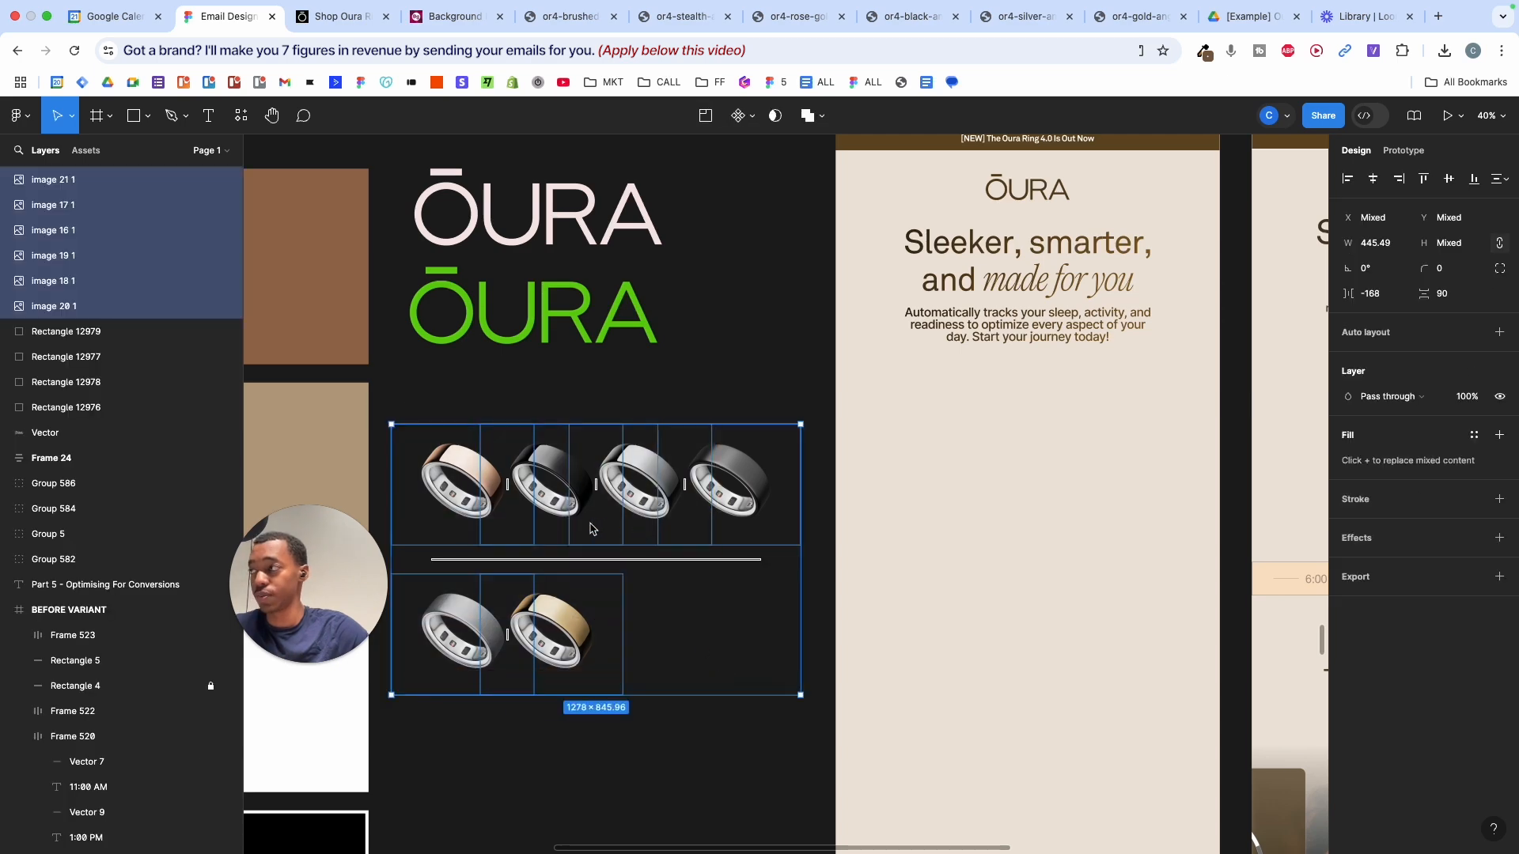
pyautogui.scroll(-5, 583, 534)
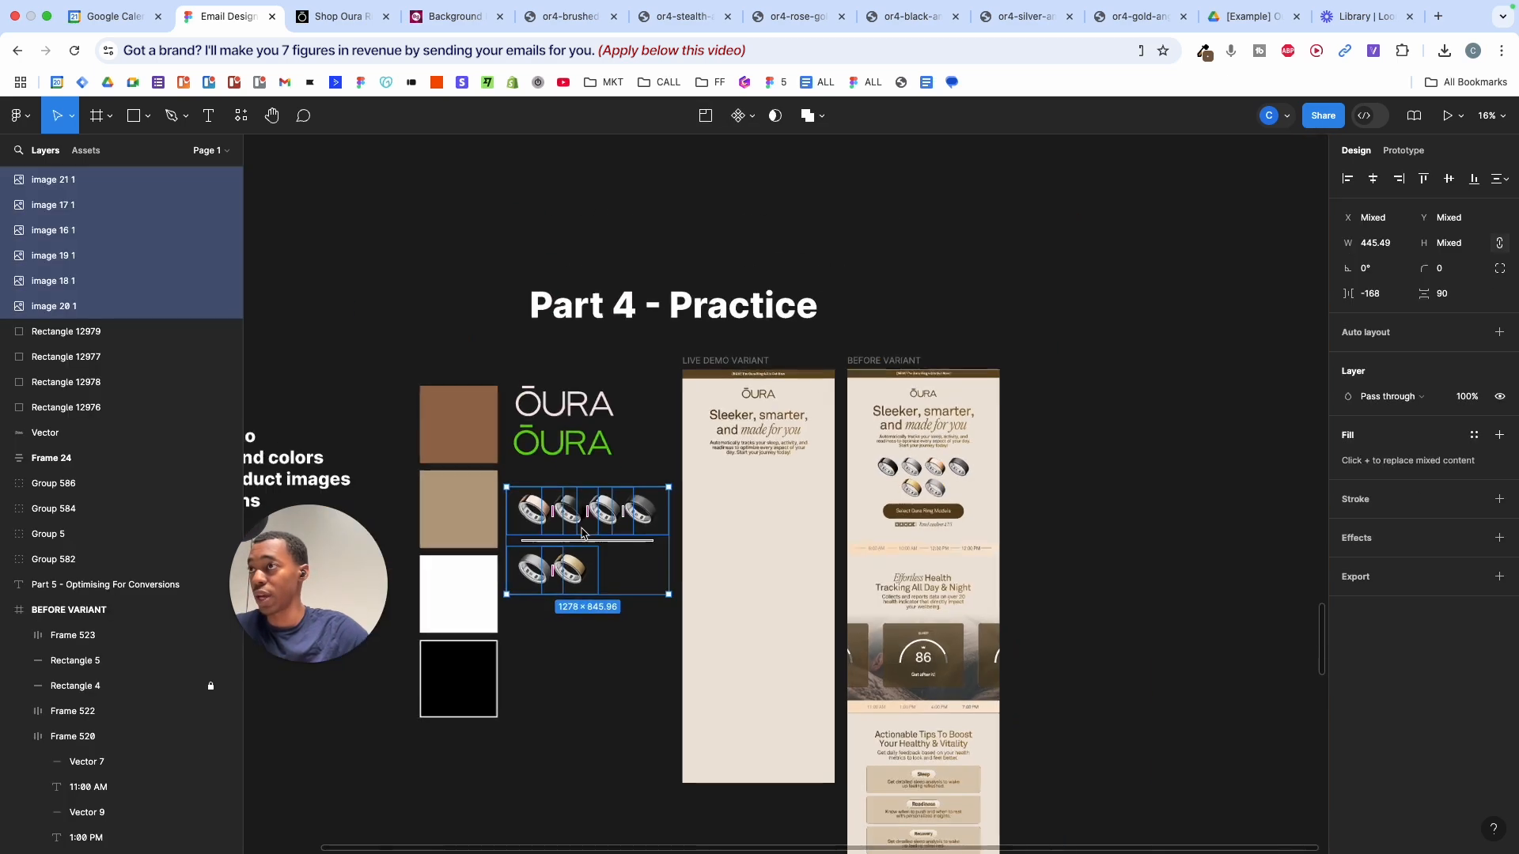
pyautogui.scroll(5, 580, 532)
pyautogui.scroll(-5, 590, 570)
pyautogui.scroll(10, 591, 567)
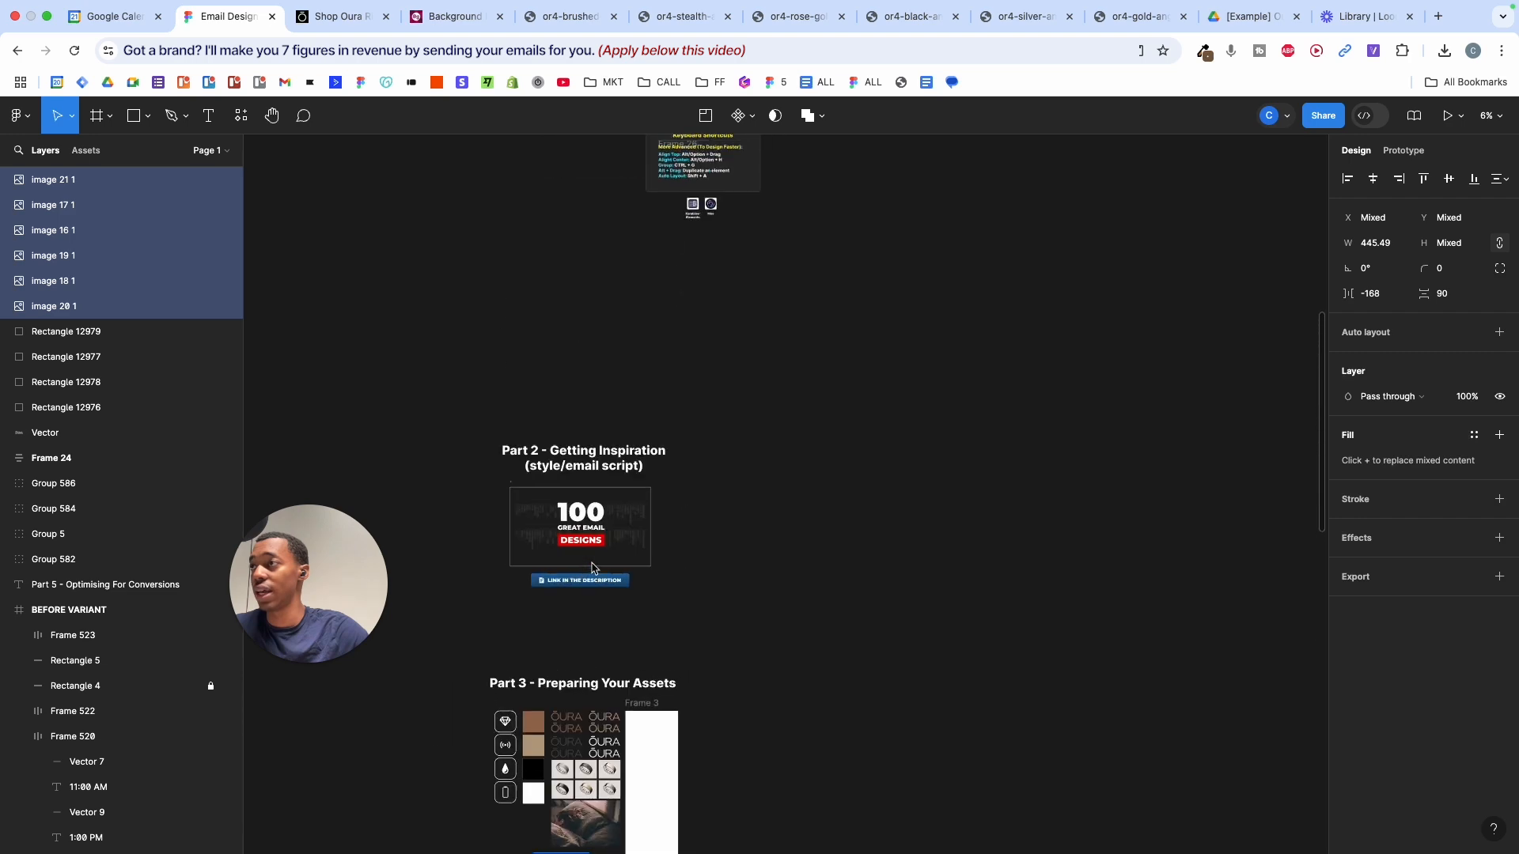
pyautogui.scroll(5, 561, 460)
pyautogui.scroll(5, 561, 460)
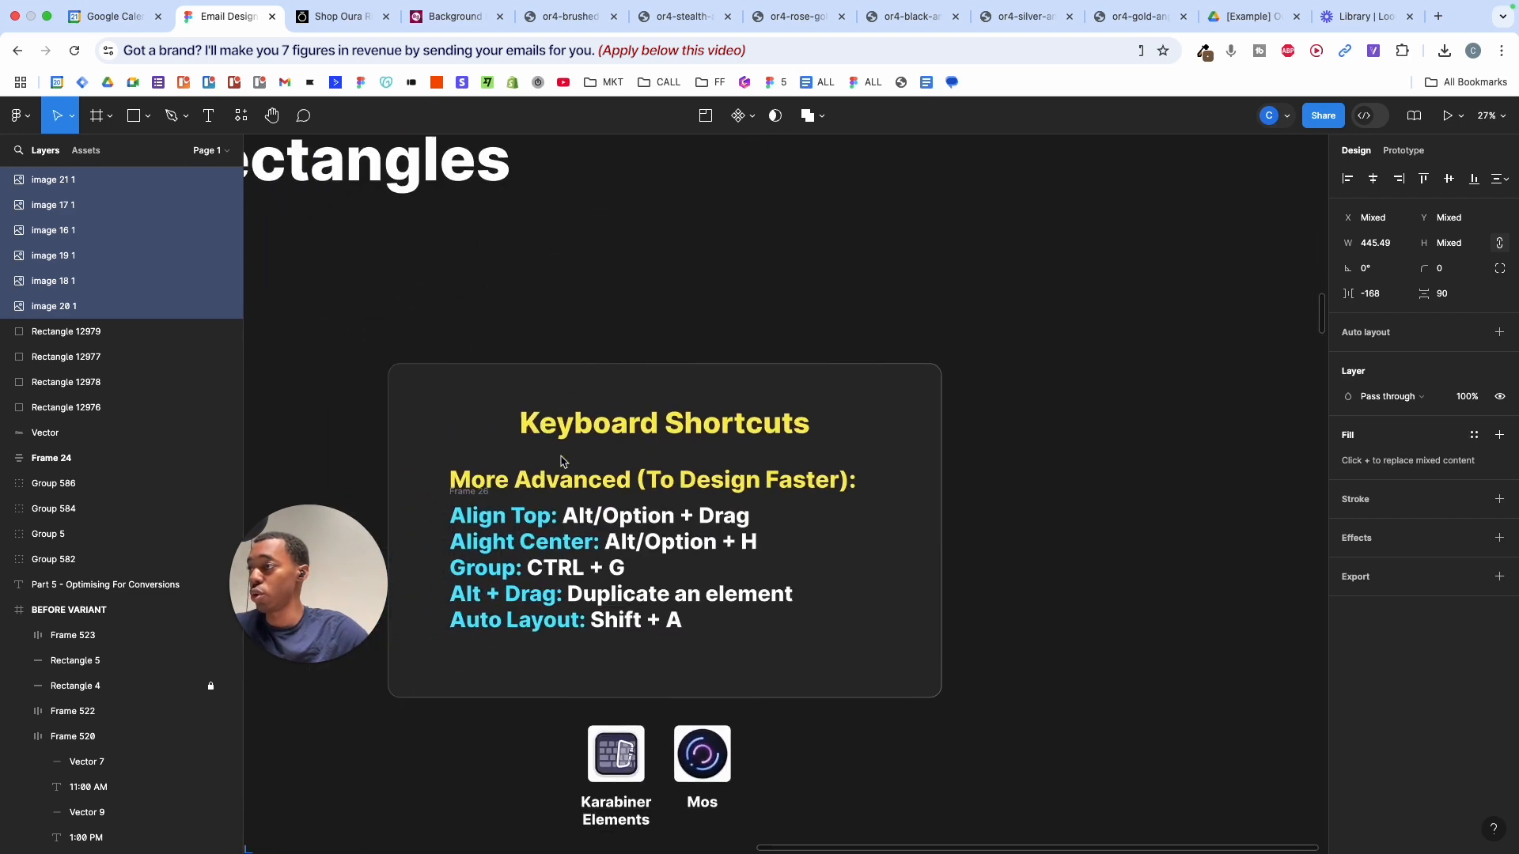
pyautogui.scroll(-2, 561, 460)
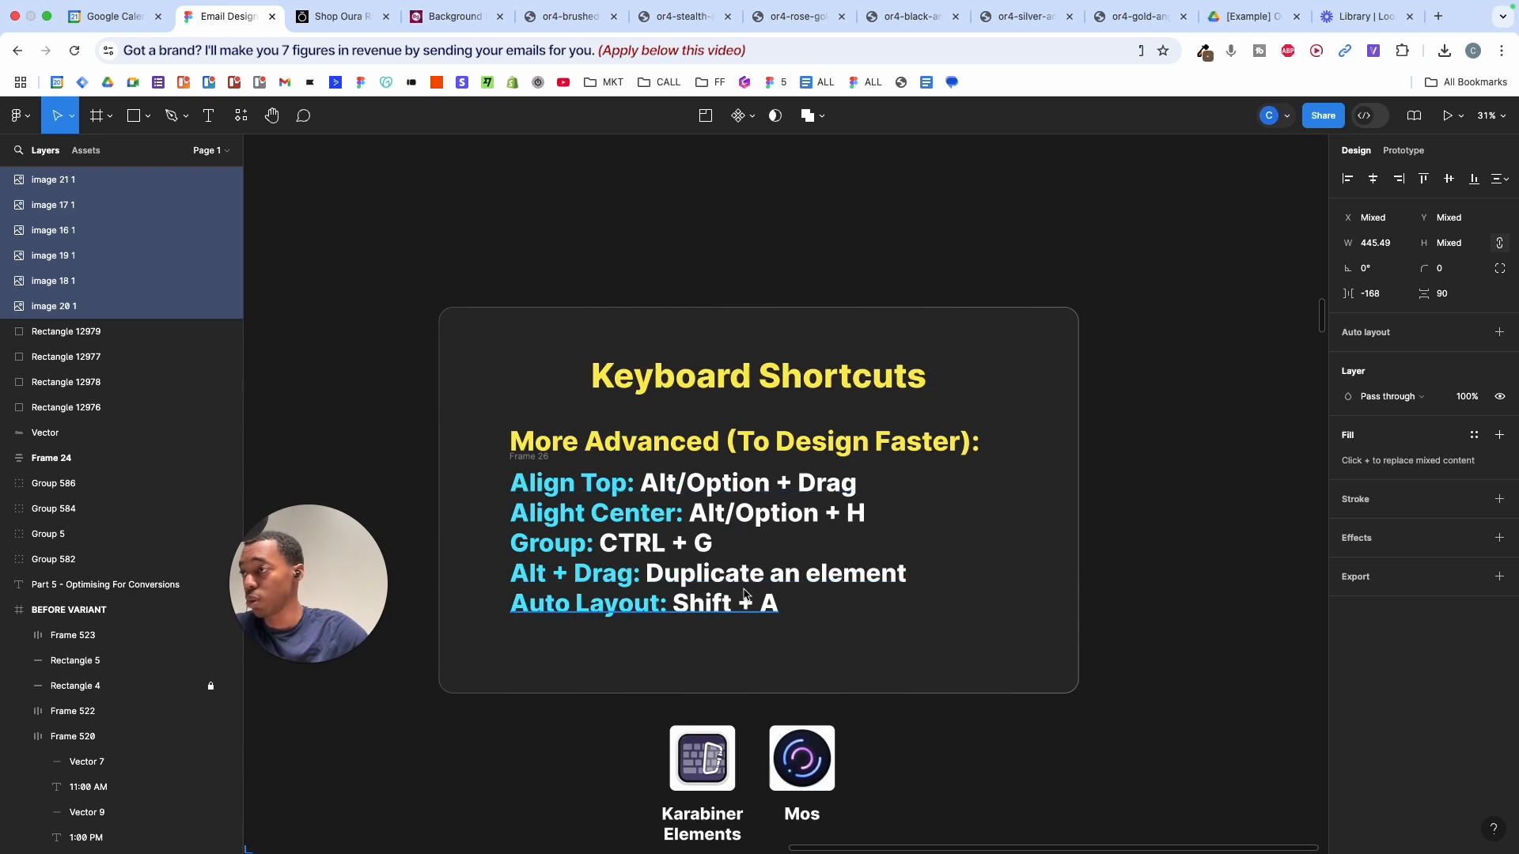
pyautogui.scroll(-5, 693, 580)
pyautogui.scroll(-10, 693, 580)
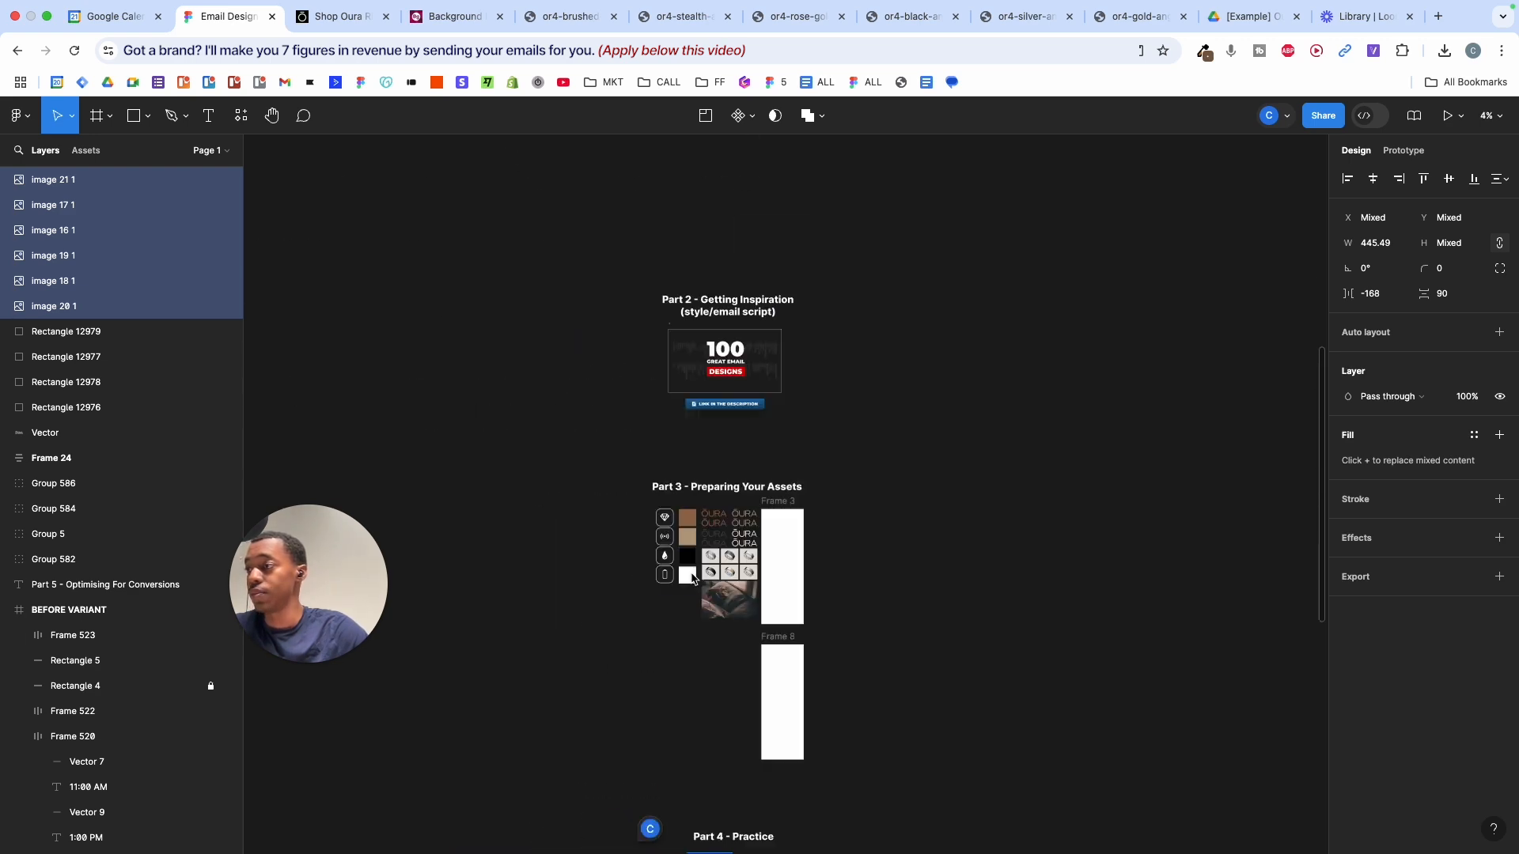
pyautogui.scroll(5, 693, 580)
# - Drag the six rings under the live demo body copy, shrink them, and add auto layout (Shift+A)
pyautogui.scroll(5, 693, 580)
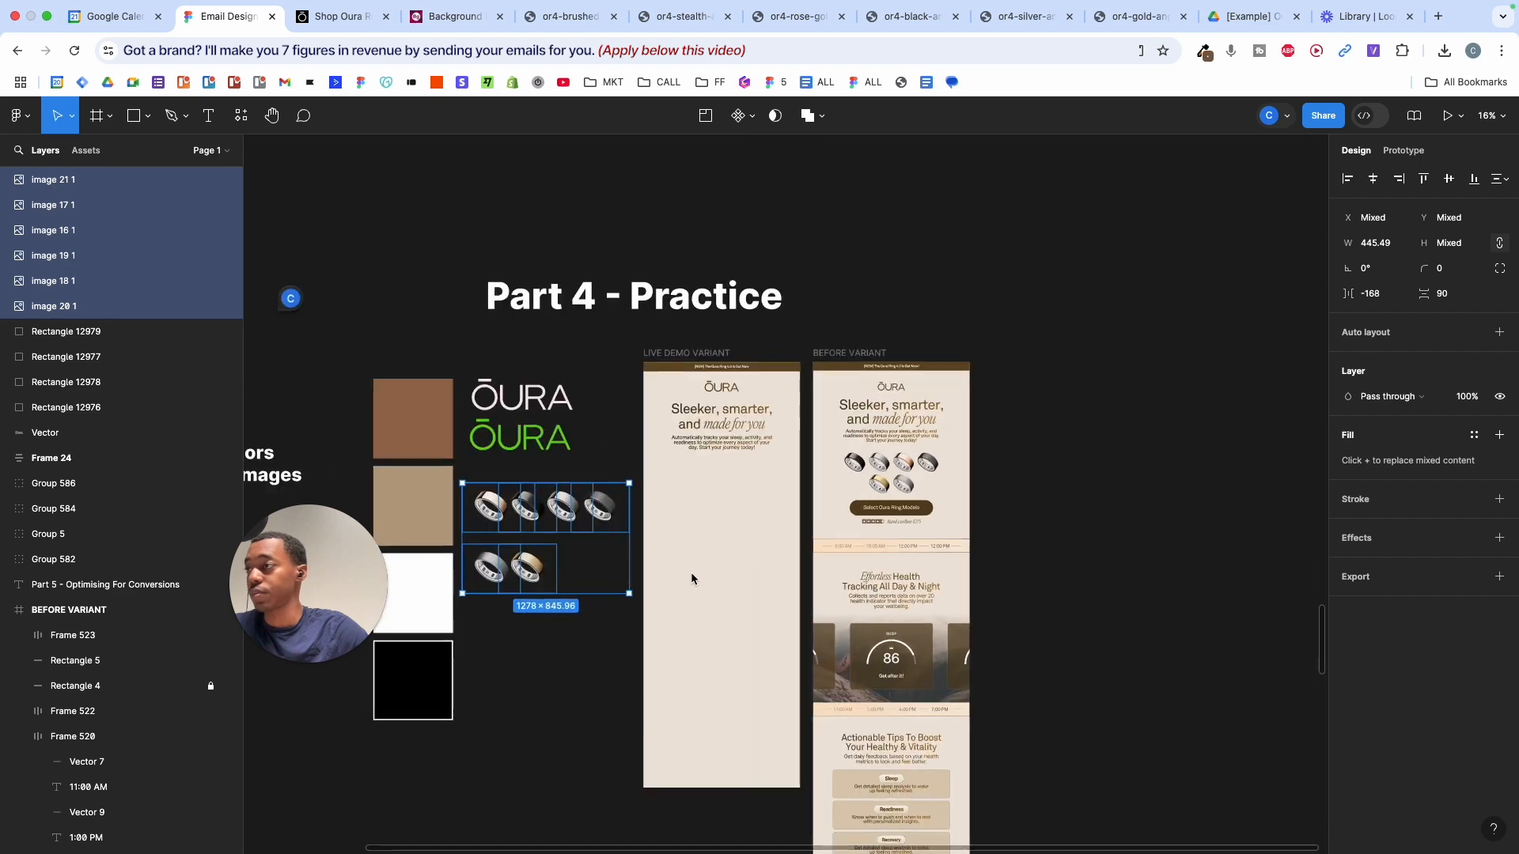
pyautogui.click(693, 648)
pyautogui.moveTo(756, 643); pyautogui.dragTo(554, 443)
pyautogui.scroll(3, 632, 487)
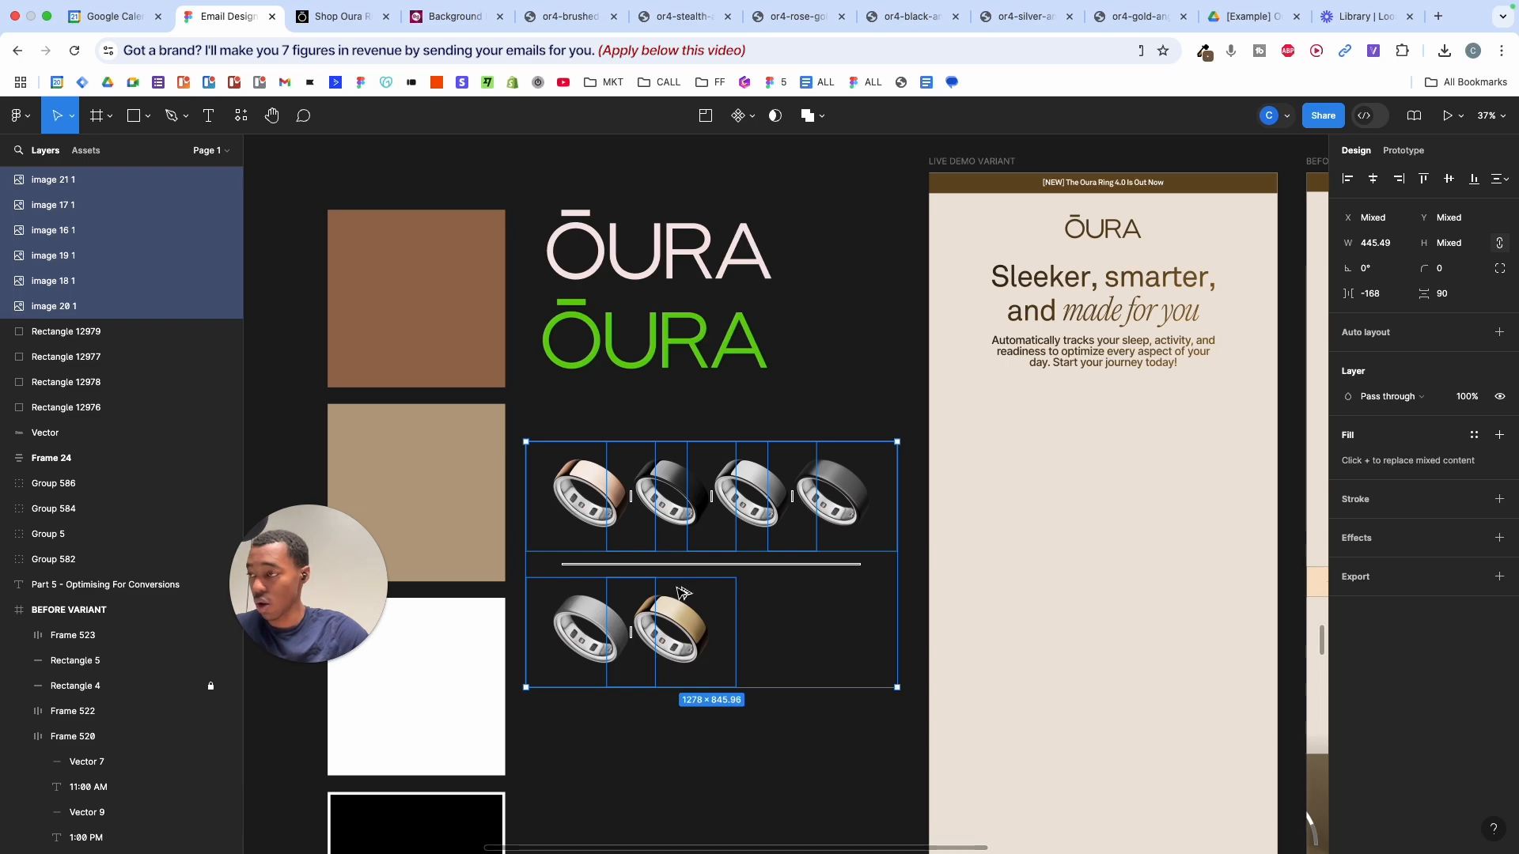
pyautogui.moveTo(661, 560); pyautogui.dragTo(1018, 515)
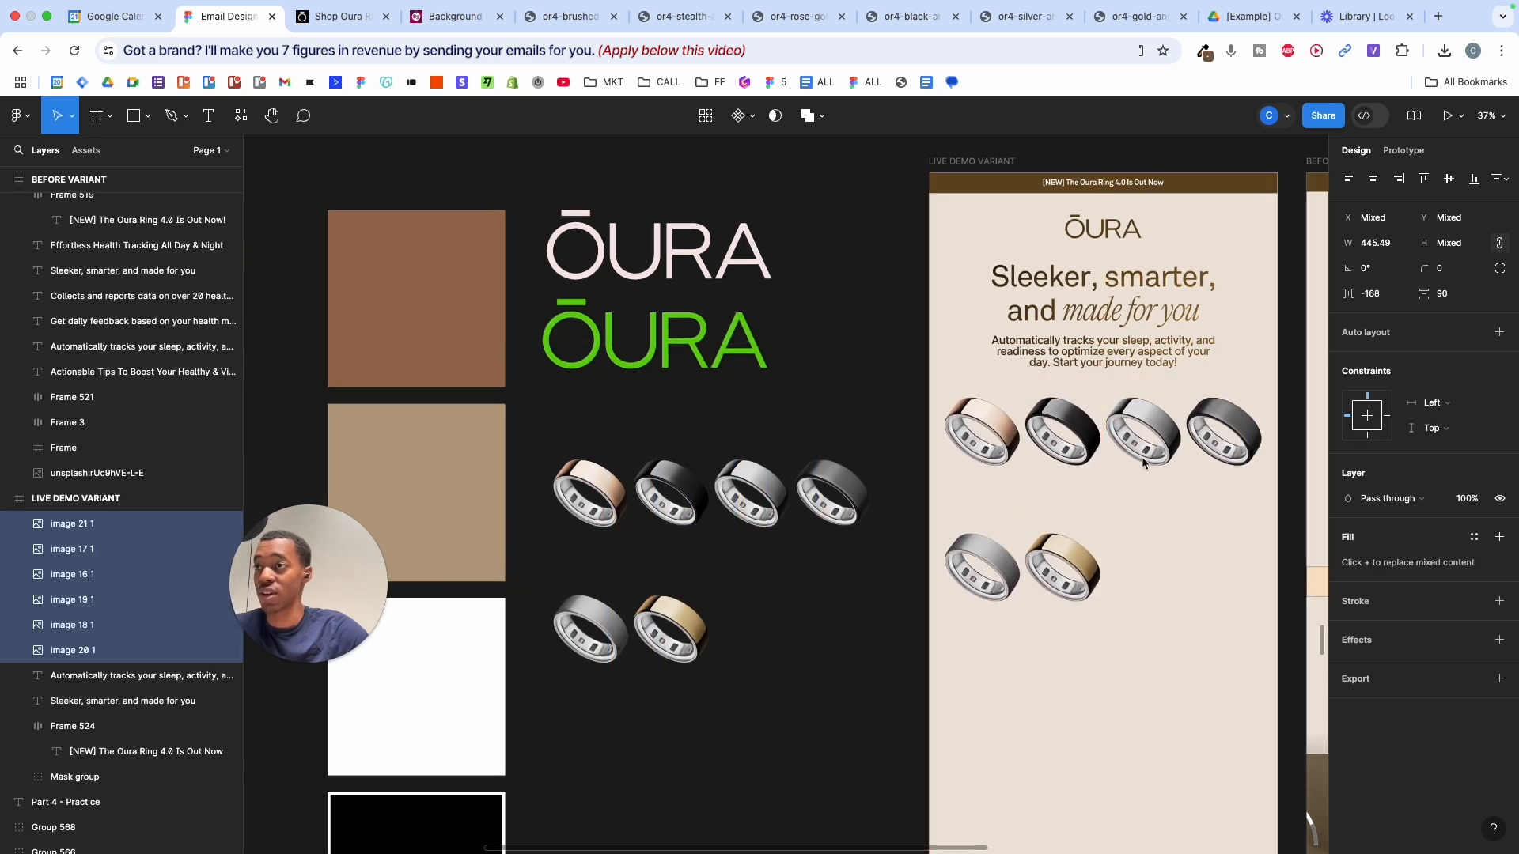
pyautogui.scroll(5, 1141, 457)
pyautogui.moveTo(1240, 397); pyautogui.dragTo(802, 655)
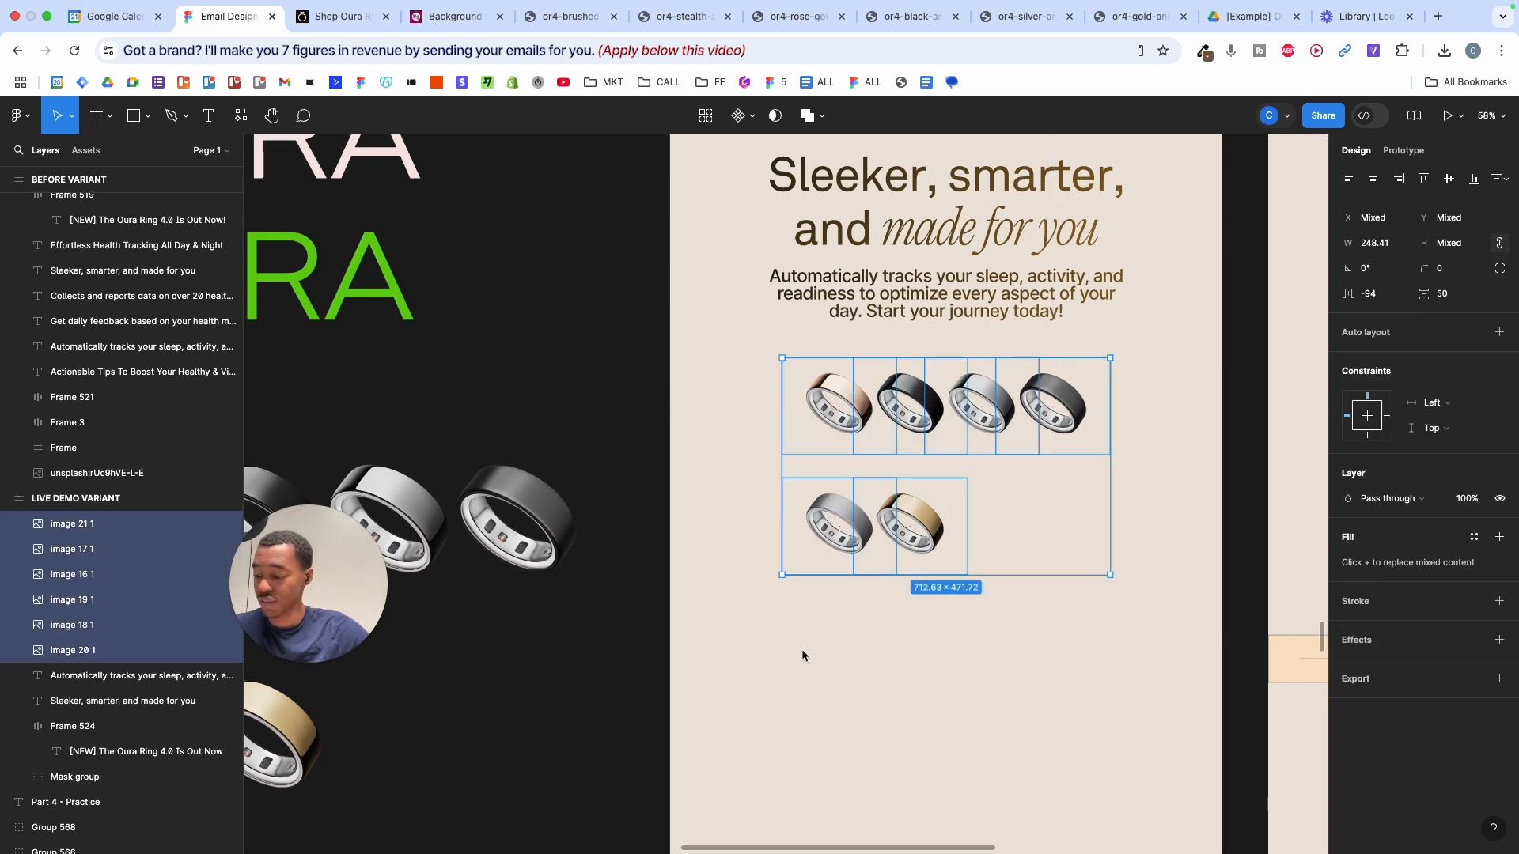
pyautogui.hotkey('shift', 'a')
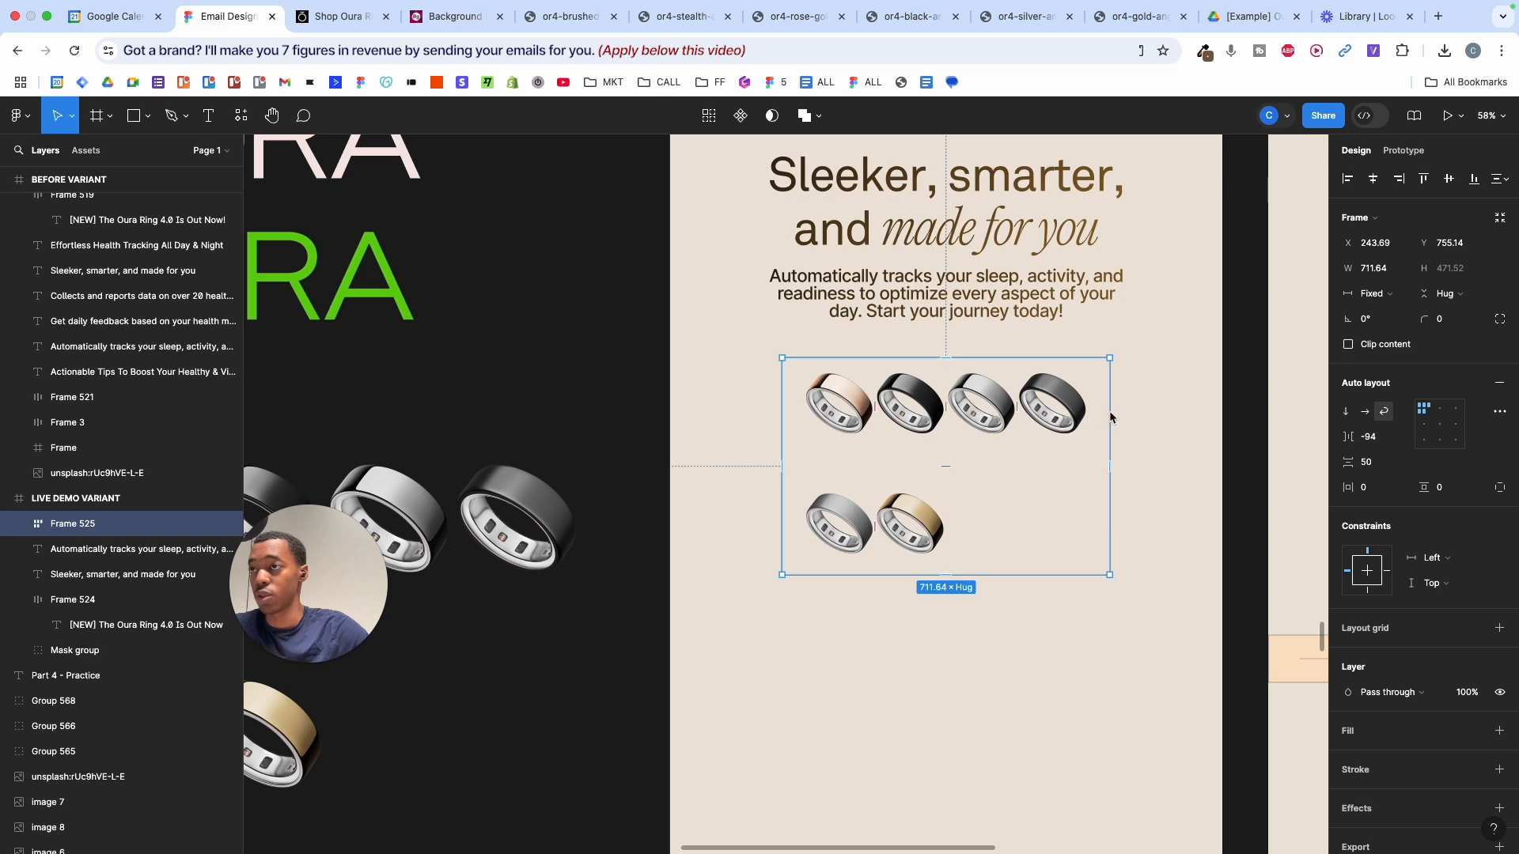
# - Resize the ring grid frame to 721 wide and set its vertical gap to 0
pyautogui.moveTo(1095, 415)
pyautogui.mouseDown()
pyautogui.moveTo(902, 434)
pyautogui.moveTo(1204, 438)
pyautogui.moveTo(909, 438)
pyautogui.moveTo(1180, 428)
pyautogui.moveTo(1075, 417)
pyautogui.moveTo(1176, 414)
pyautogui.moveTo(1095, 403)
pyautogui.moveTo(1114, 403)
pyautogui.mouseUp()
pyautogui.scroll(-5, 1114, 409)
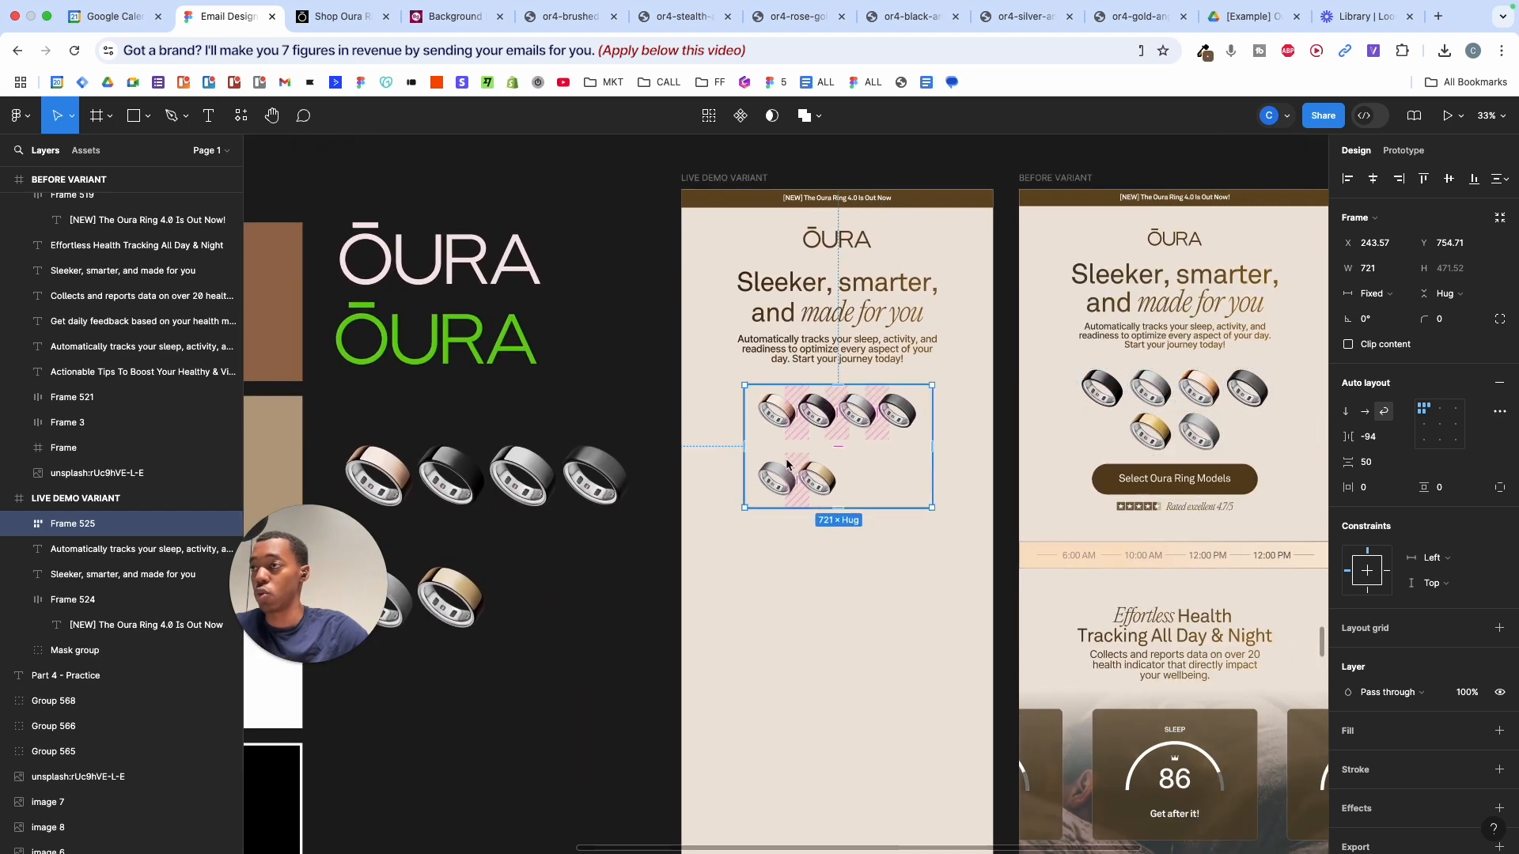
pyautogui.hotkey('shift', '2')
pyautogui.moveTo(1358, 465); pyautogui.dragTo(1221, 456)
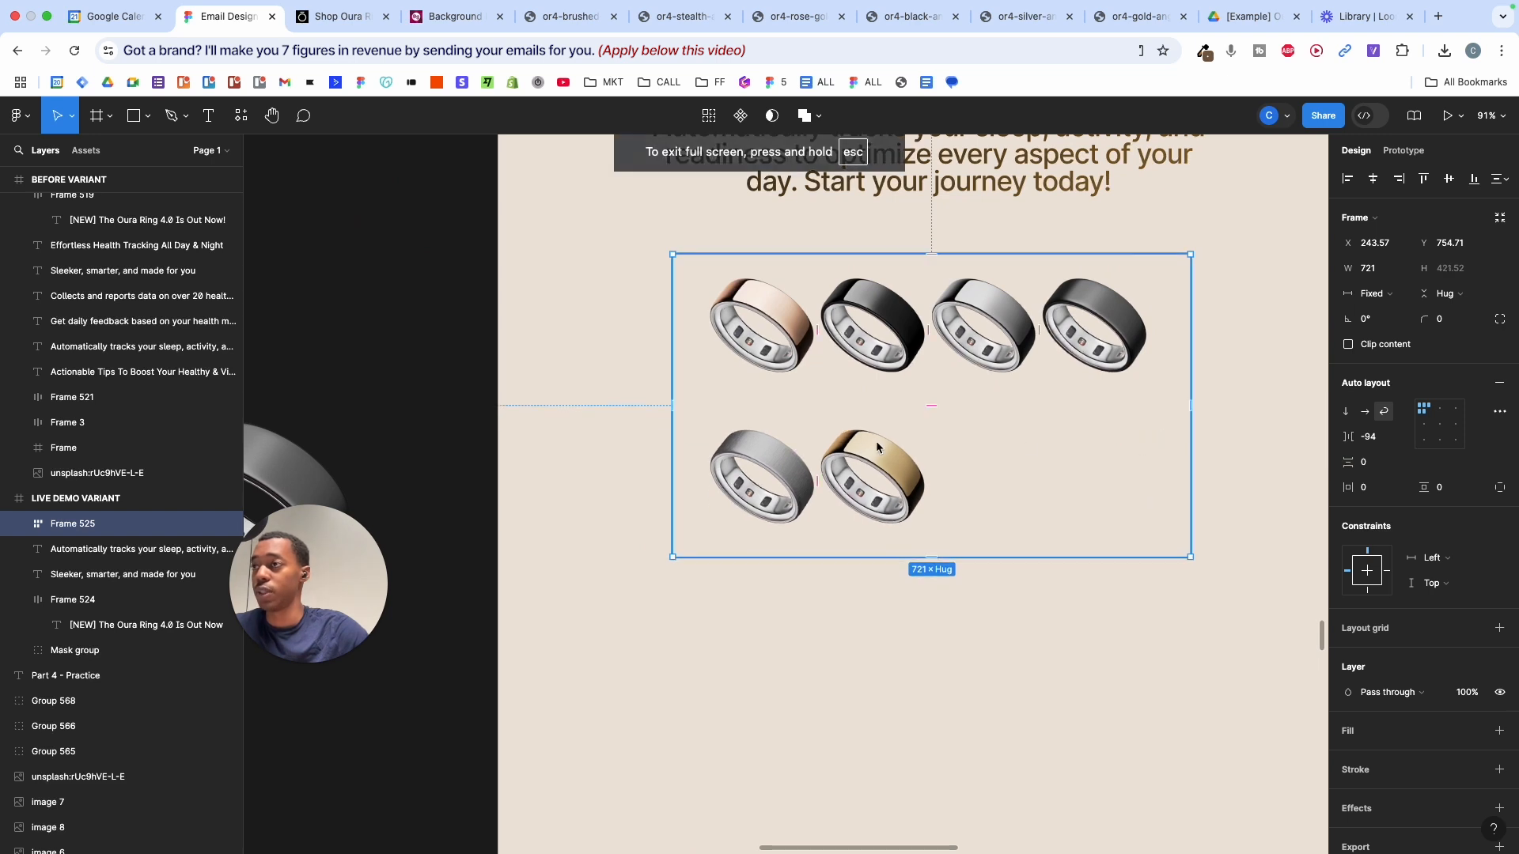
pyautogui.doubleClick(888, 468)
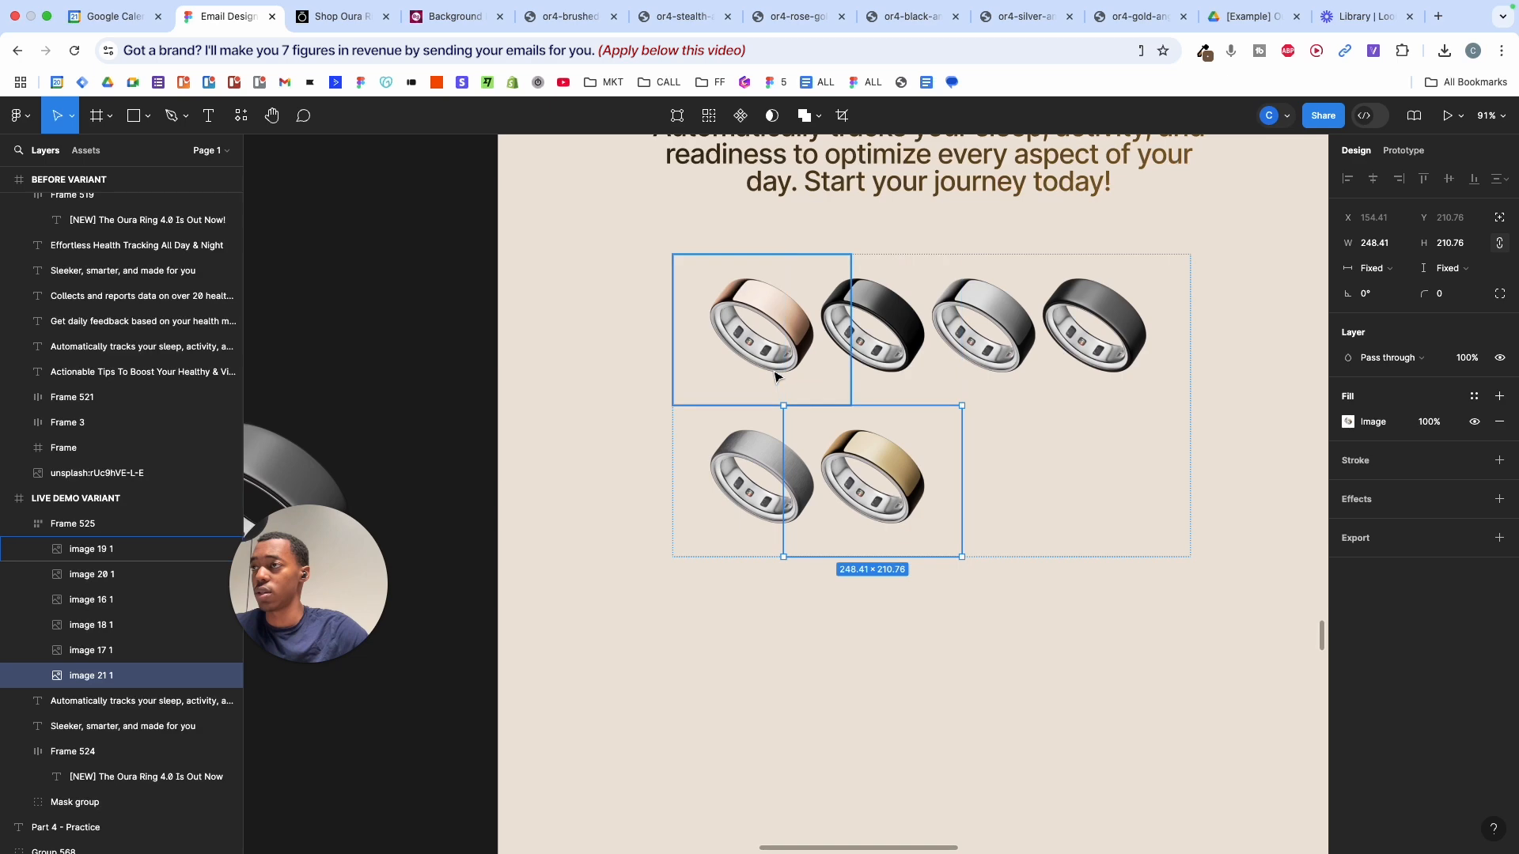
# - Select all six grid rings and Alt-drag duplicates below the grid
pyautogui.scroll(-3, 760, 376)
pyautogui.scroll(4, 735, 377)
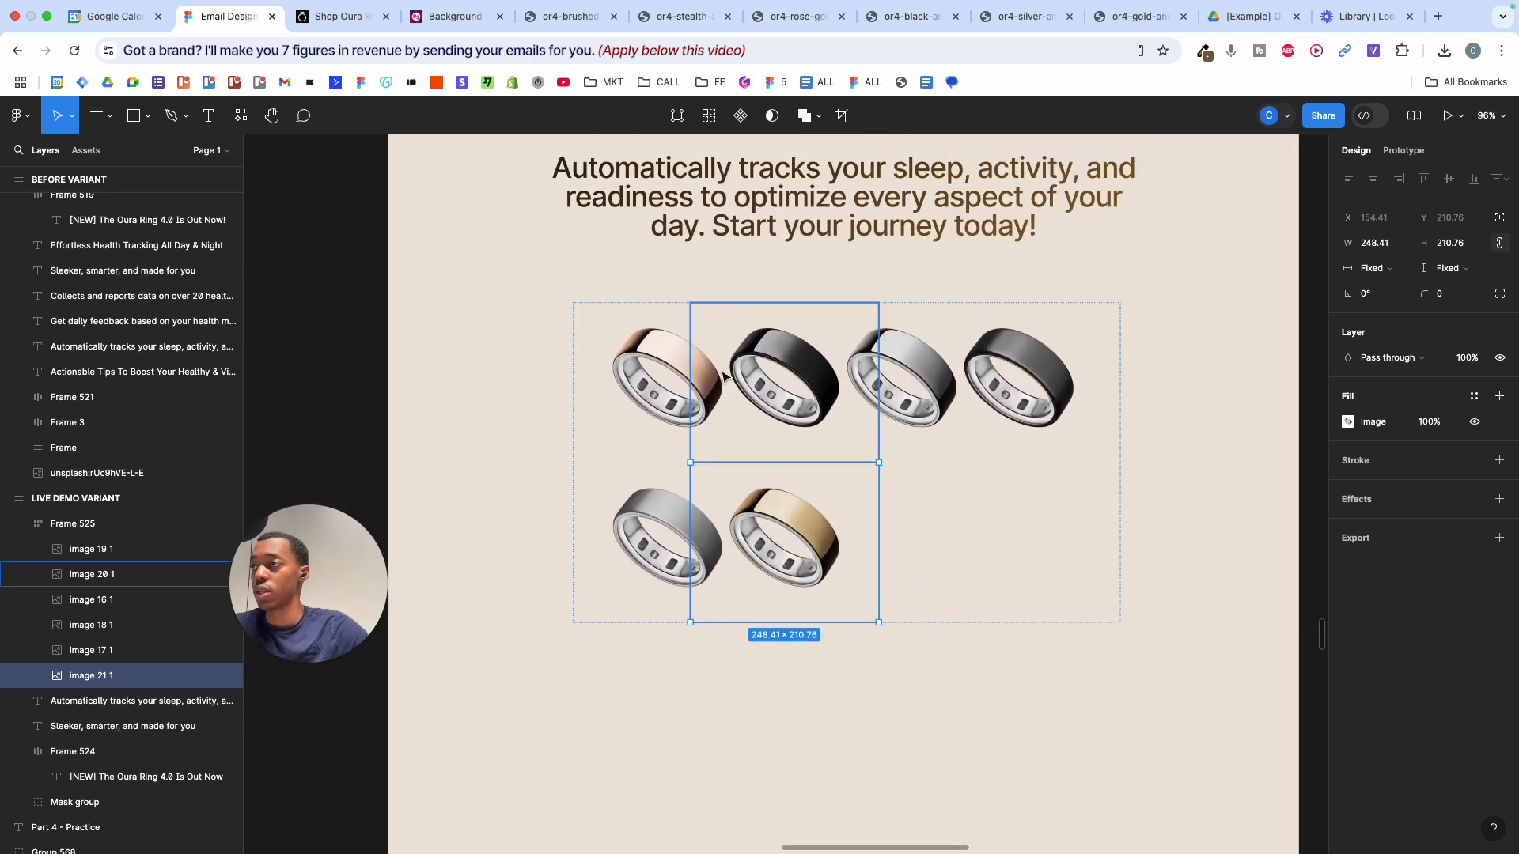
pyautogui.click(673, 381)
pyautogui.keyDown('shift'); pyautogui.click(786, 379); pyautogui.keyUp('shift')
pyautogui.keyDown('shift'); pyautogui.click(902, 377); pyautogui.keyUp('shift')
pyautogui.keyDown('shift'); pyautogui.click(1008, 380); pyautogui.keyUp('shift')
pyautogui.keyDown('shift'); pyautogui.click(690, 528); pyautogui.keyUp('shift')
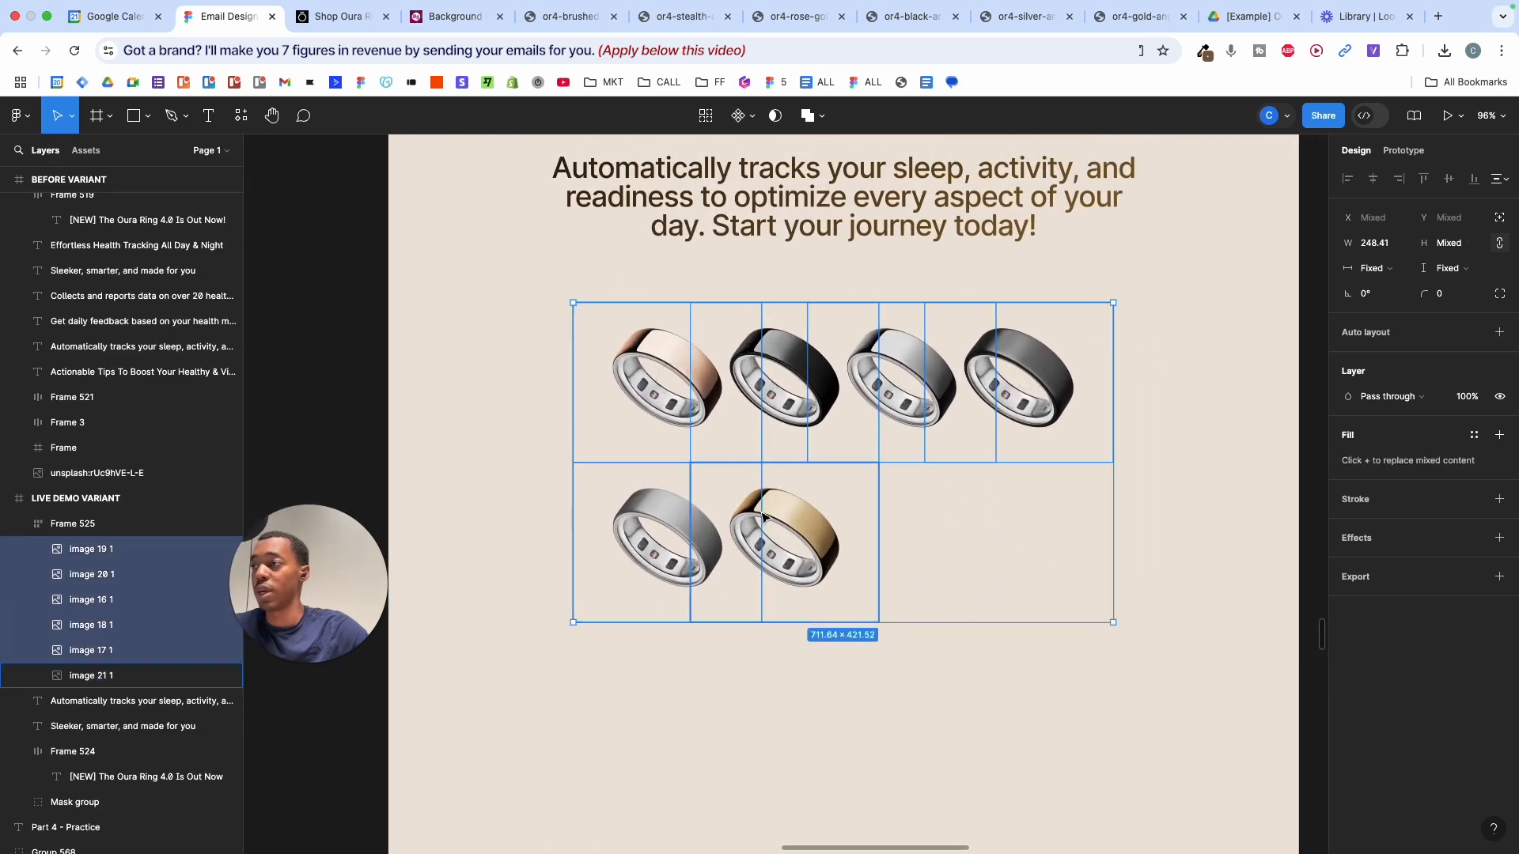
pyautogui.keyDown('shift'); pyautogui.click(761, 511); pyautogui.keyUp('shift')
pyautogui.scroll(-3, 760, 507)
pyautogui.moveTo(791, 429); pyautogui.dragTo(793, 691)
# - Try trimming the gold ring copy's frame, then undo the resizing
pyautogui.scroll(-3, 794, 691)
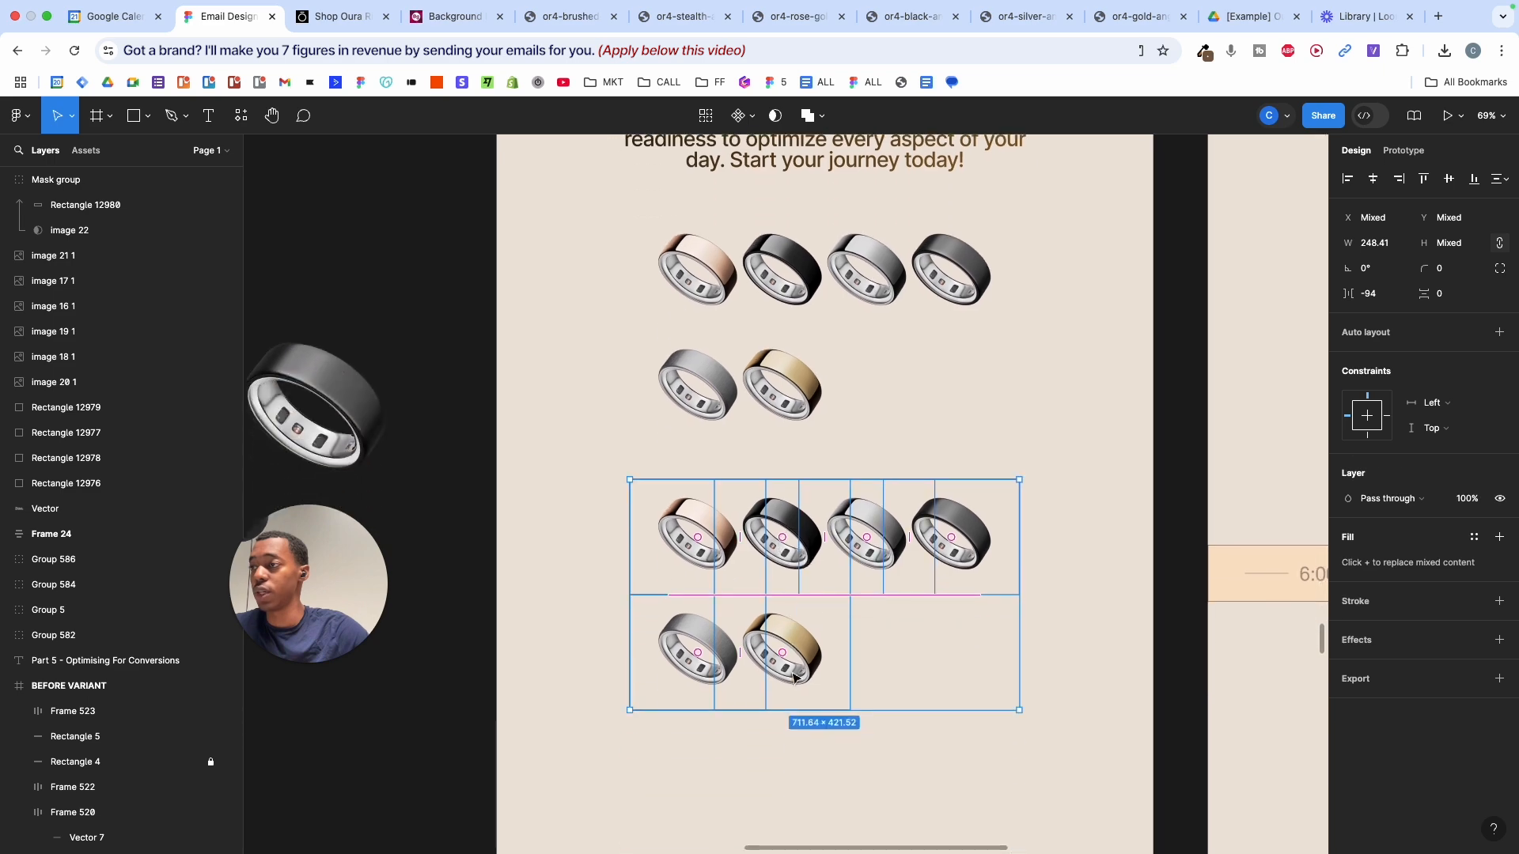
pyautogui.click(795, 643)
pyautogui.scroll(5, 799, 653)
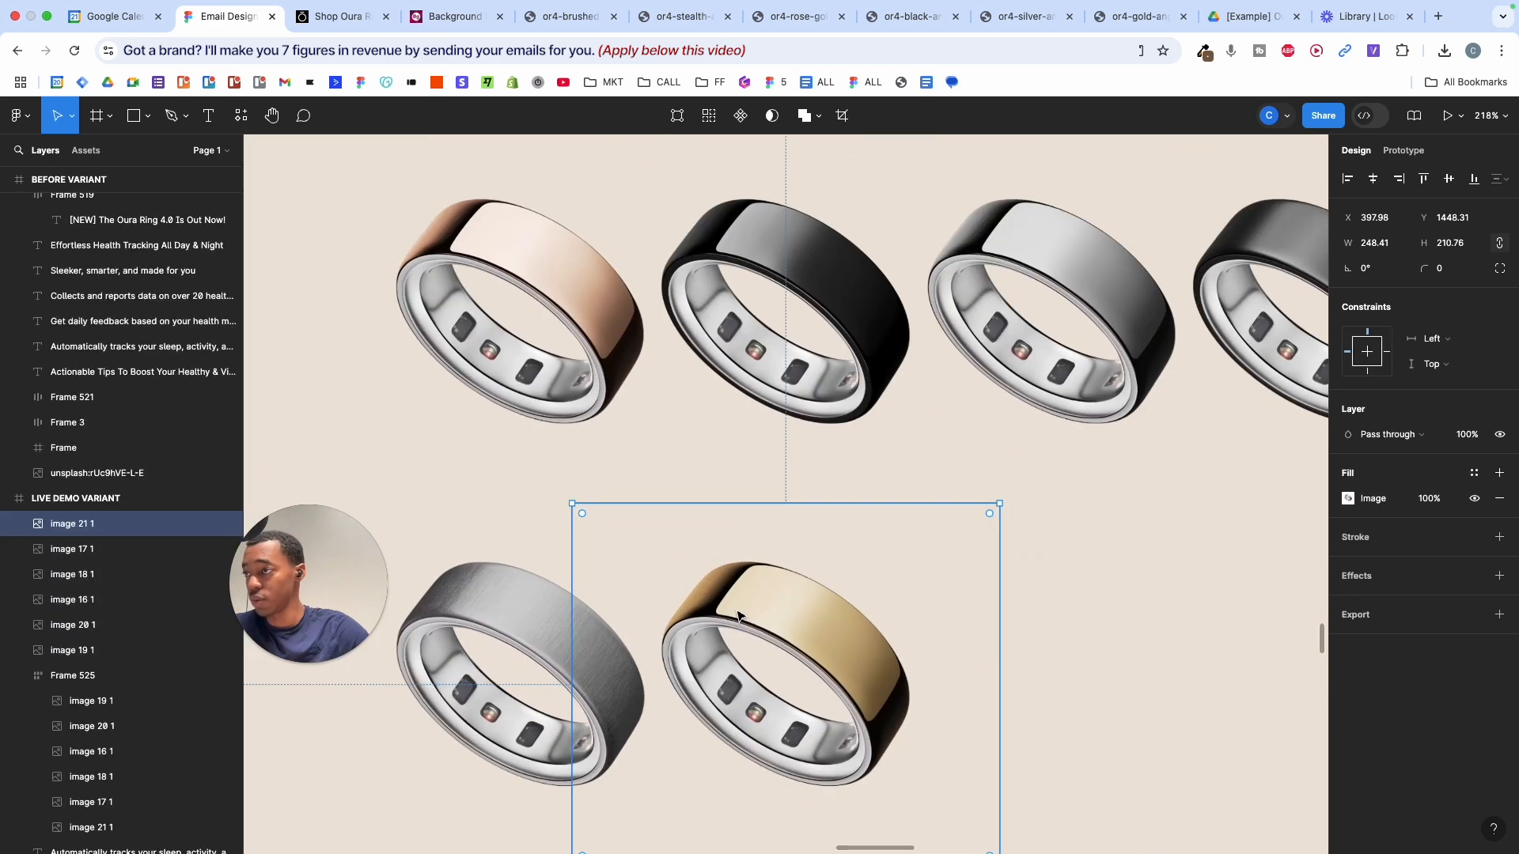
pyautogui.scroll(-3, 616, 526)
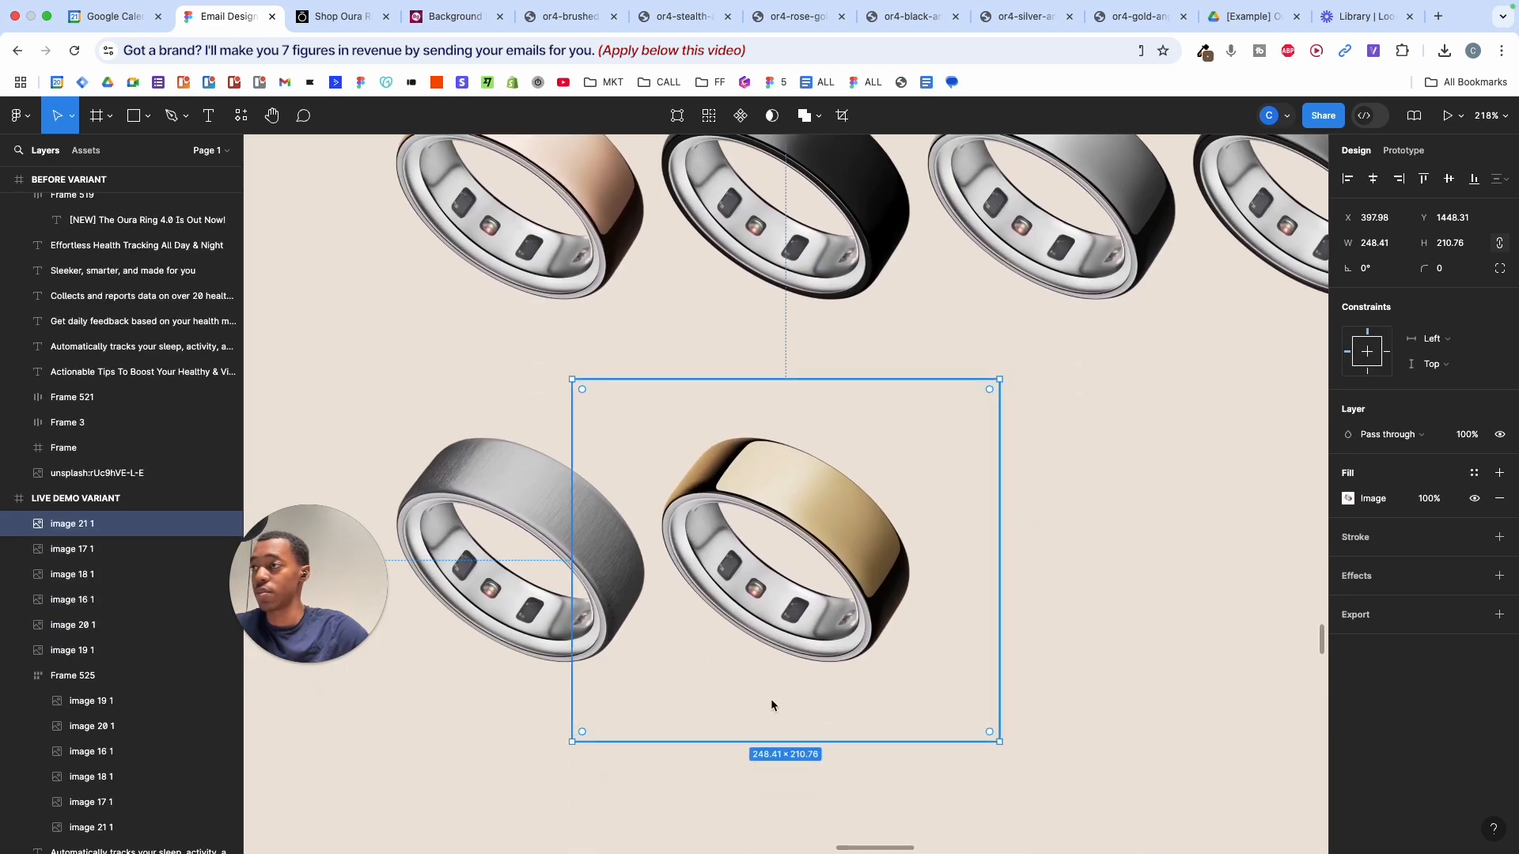
pyautogui.moveTo(572, 383); pyautogui.dragTo(717, 441)
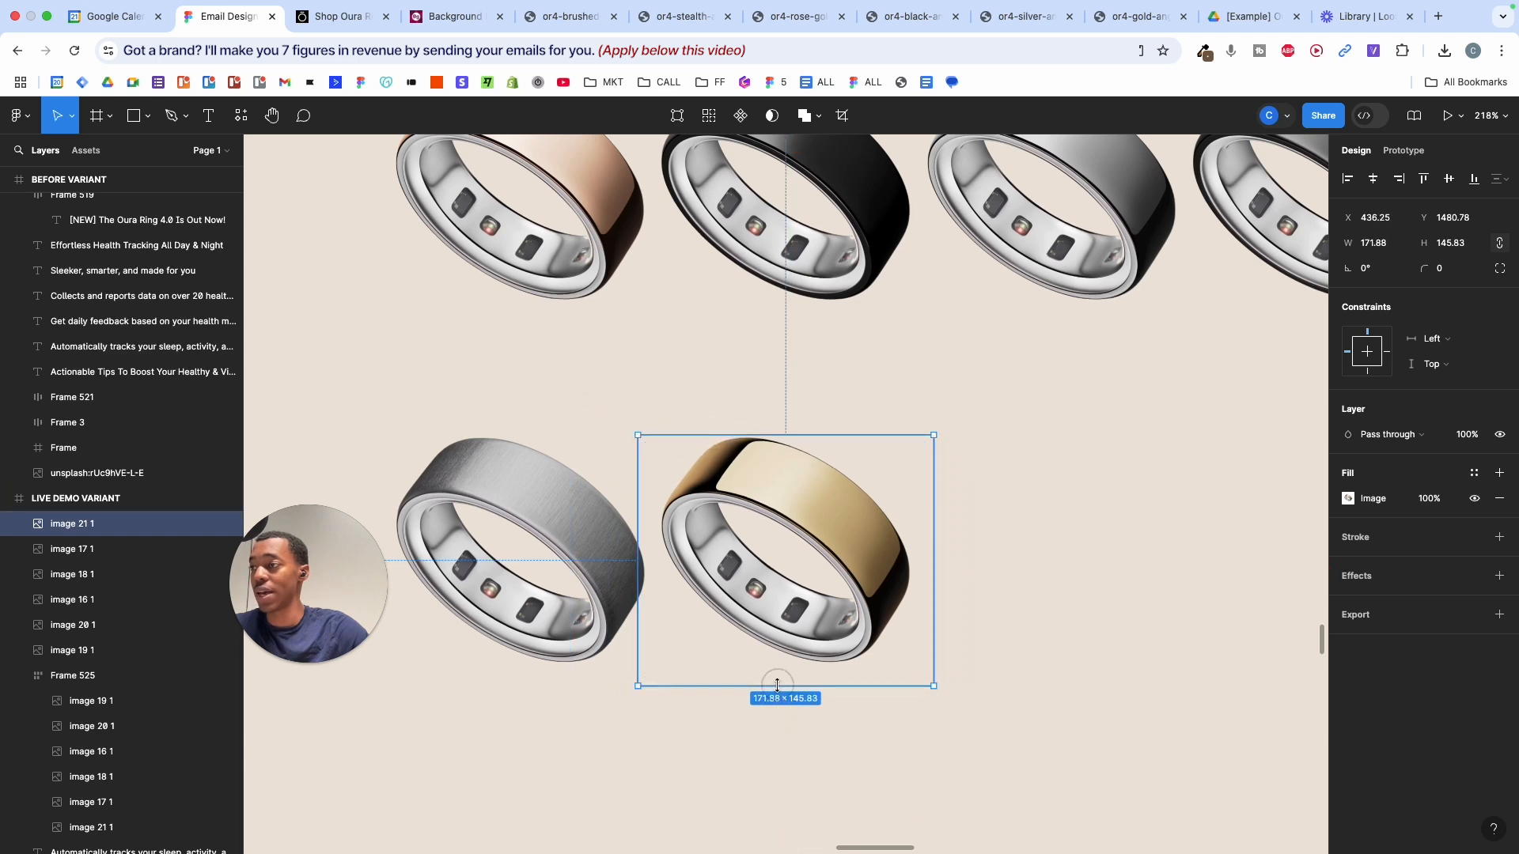
pyautogui.moveTo(776, 687); pyautogui.dragTo(777, 669)
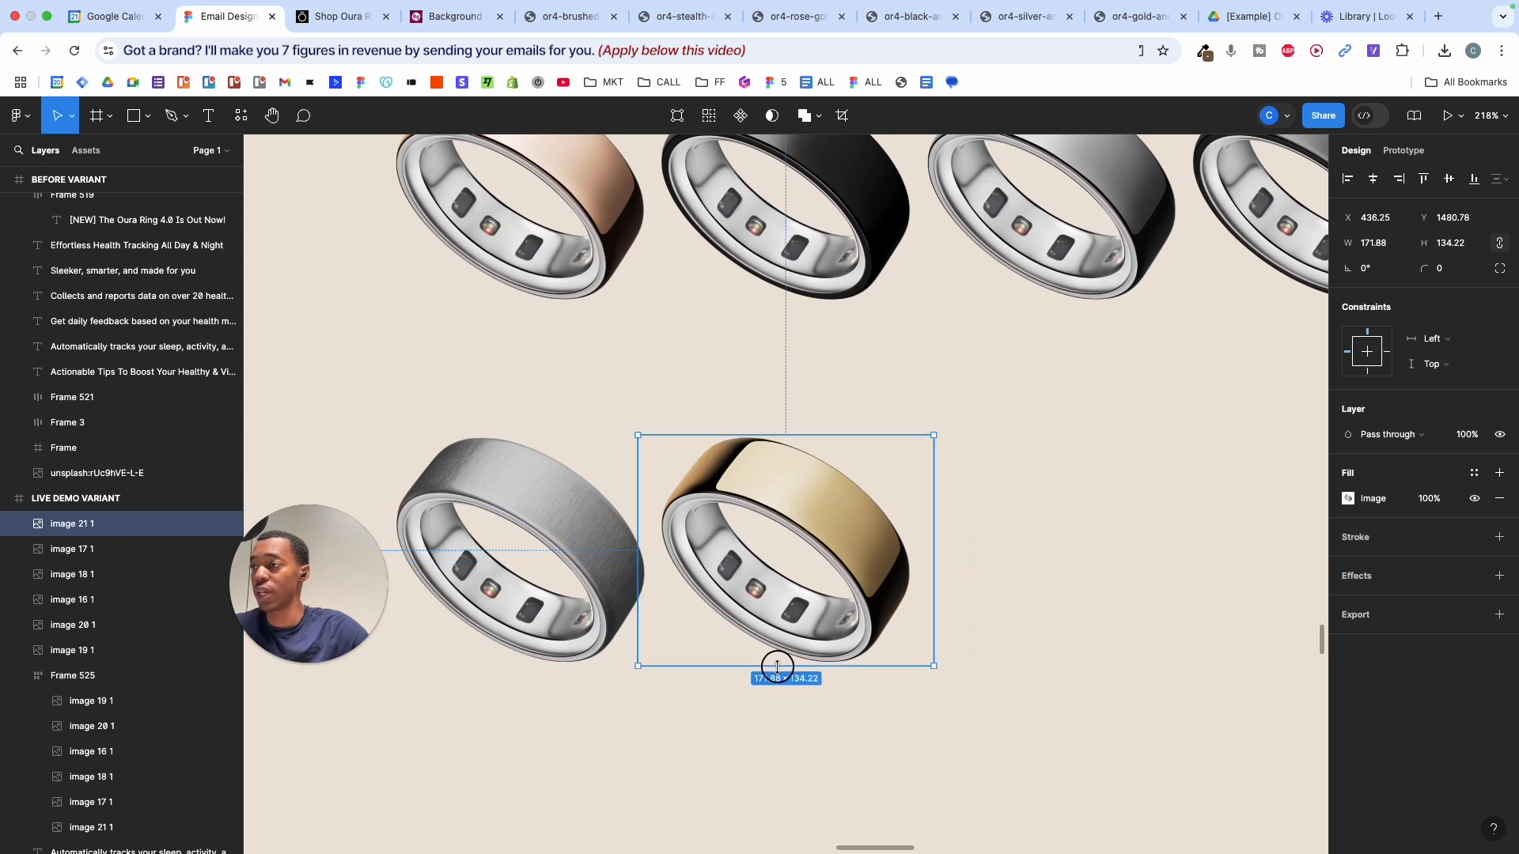
pyautogui.scroll(-5, 777, 667)
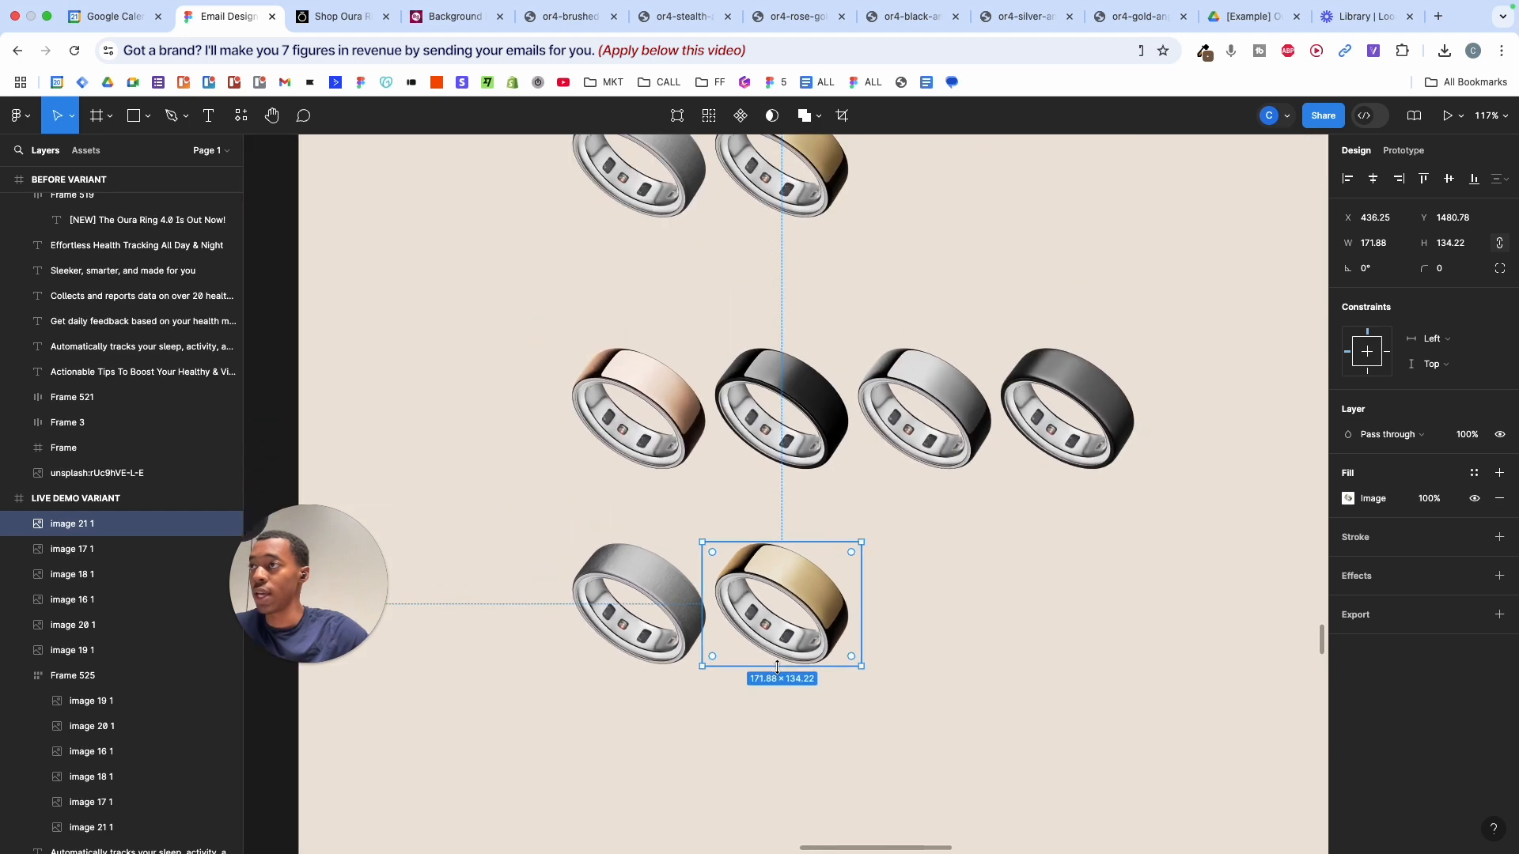
pyautogui.scroll(-3, 834, 506)
pyautogui.press('super+z')
pyautogui.press('super+z')
pyautogui.press('super+z')
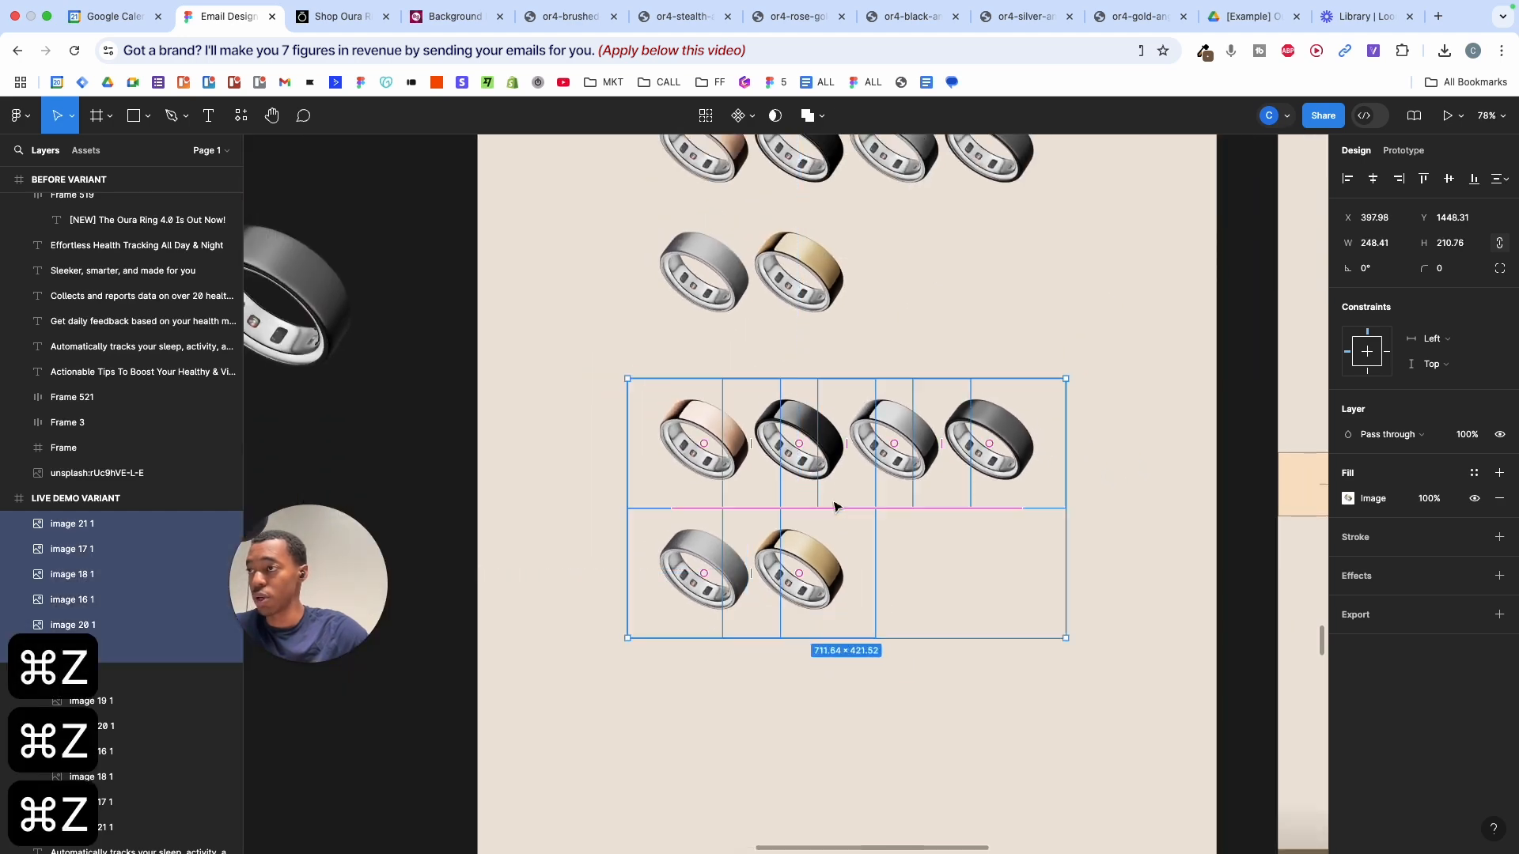
# - Stack the six ring copies in one spot by aligning them to horizontal and vertical centres
pyautogui.click(825, 573)
pyautogui.moveTo(579, 395); pyautogui.dragTo(1058, 626)
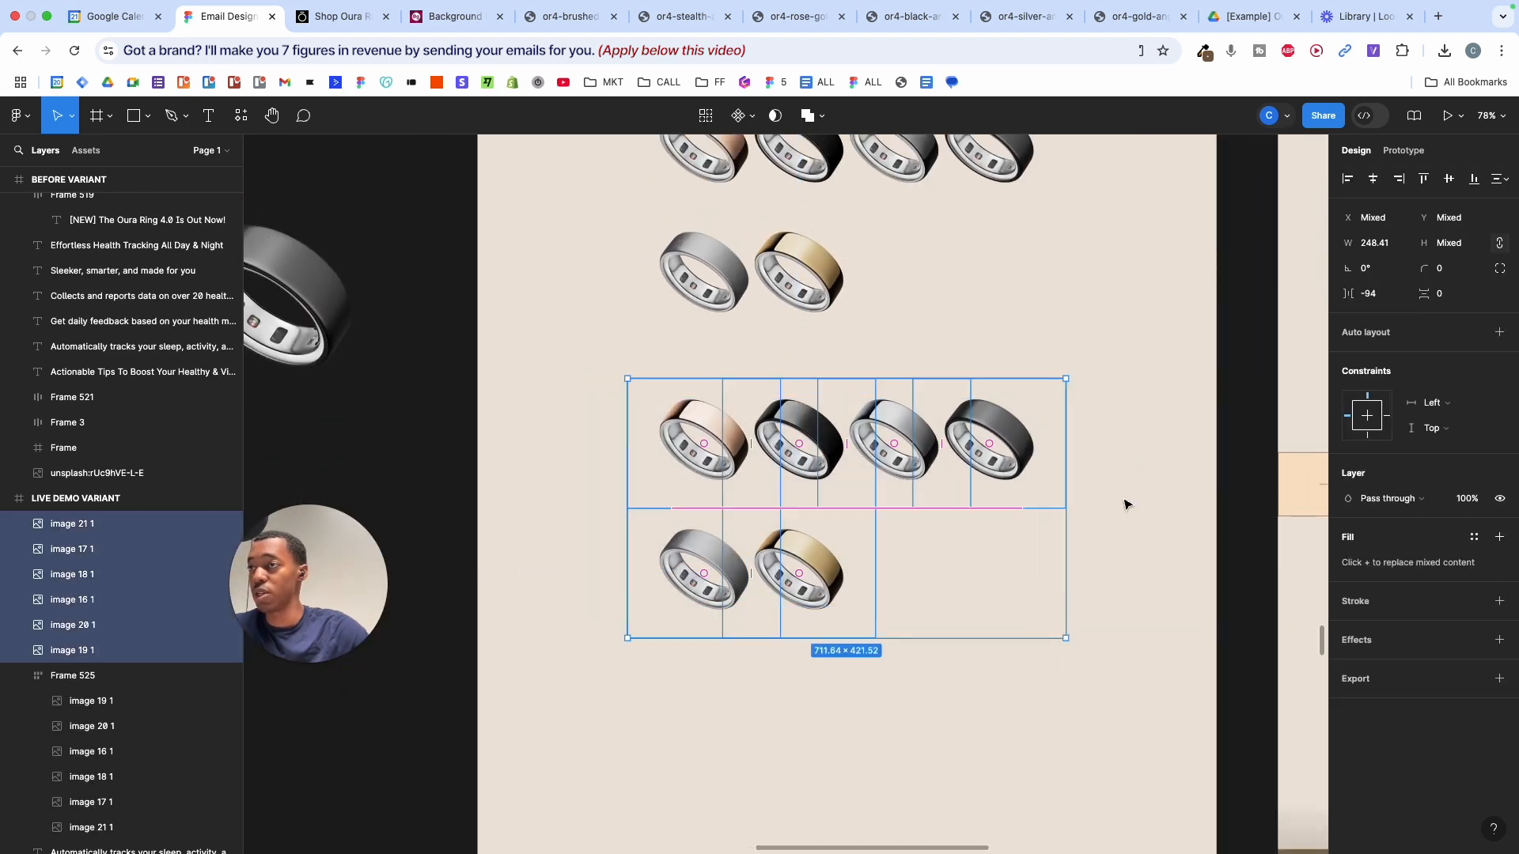
pyautogui.click(1372, 179)
pyautogui.click(1449, 179)
pyautogui.scroll(4, 941, 439)
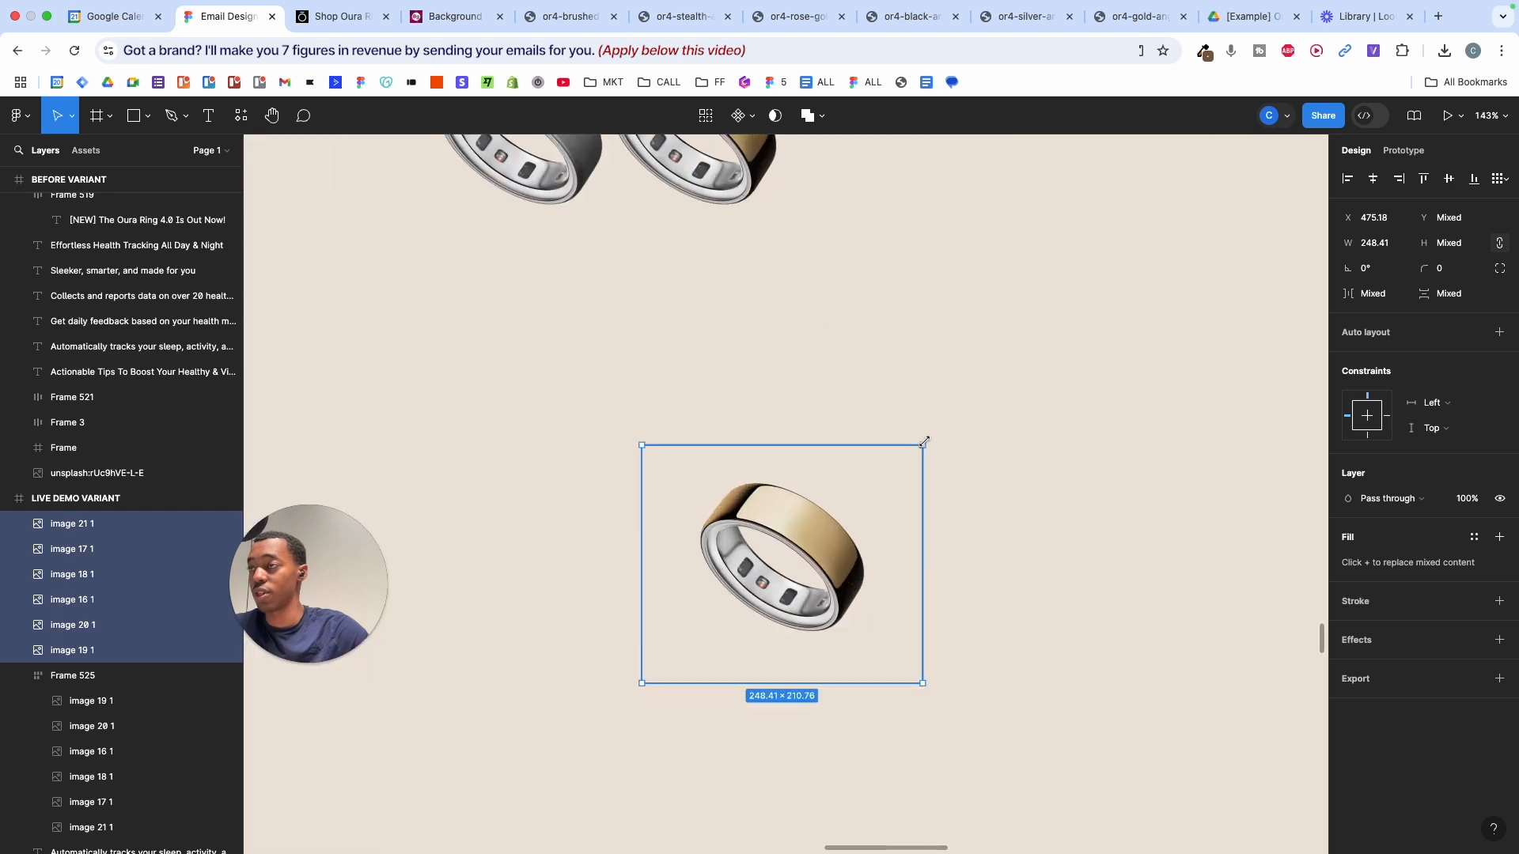
# - Trim the gold ring copy's frame to 148.91 × 135.49
pyautogui.click(915, 445)
pyautogui.scroll(3, 914, 445)
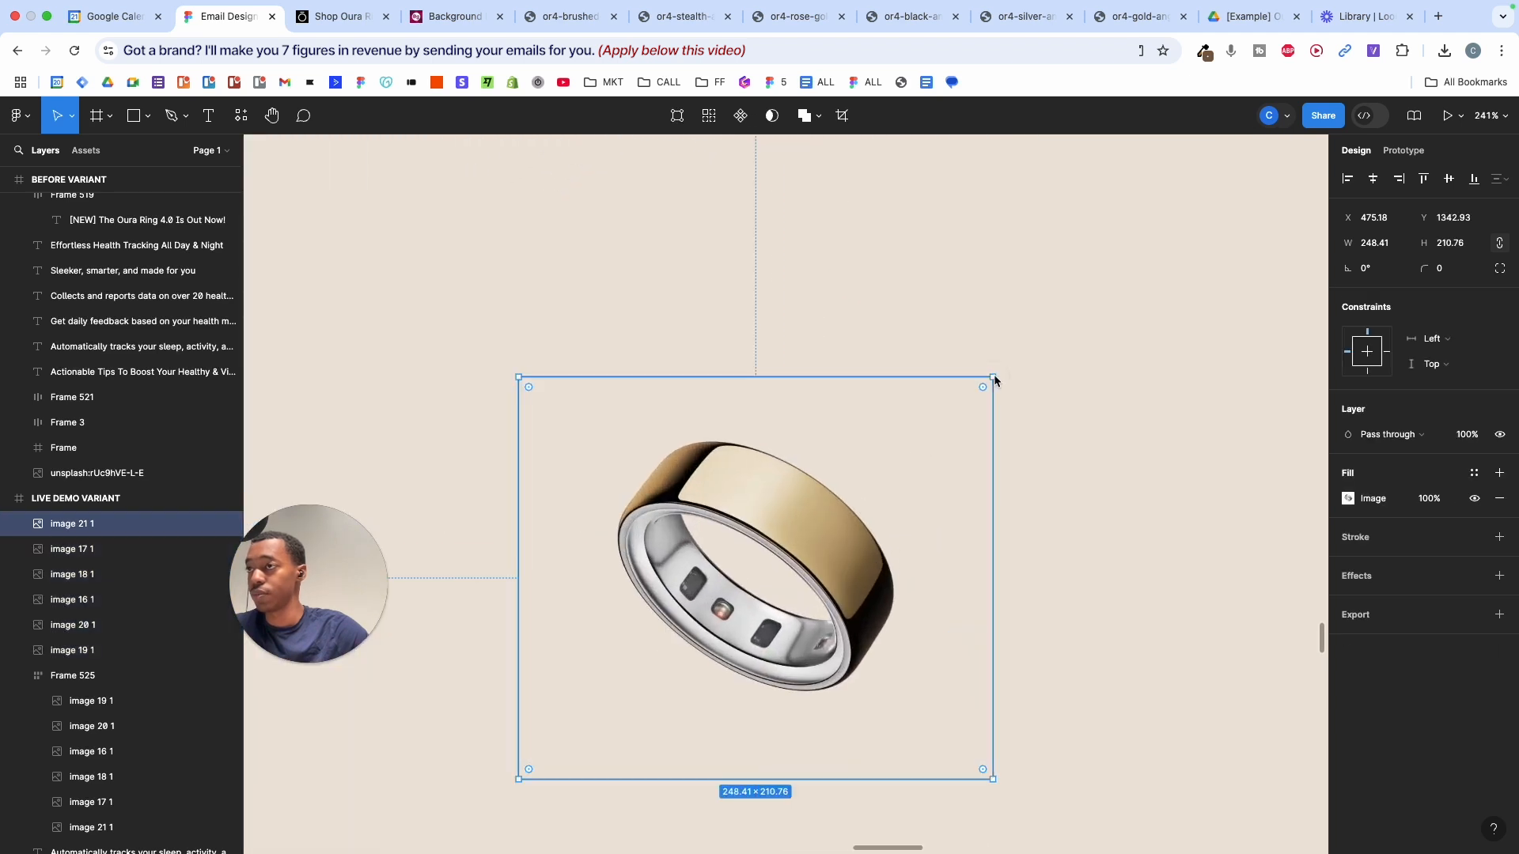
pyautogui.moveTo(993, 378); pyautogui.dragTo(934, 441)
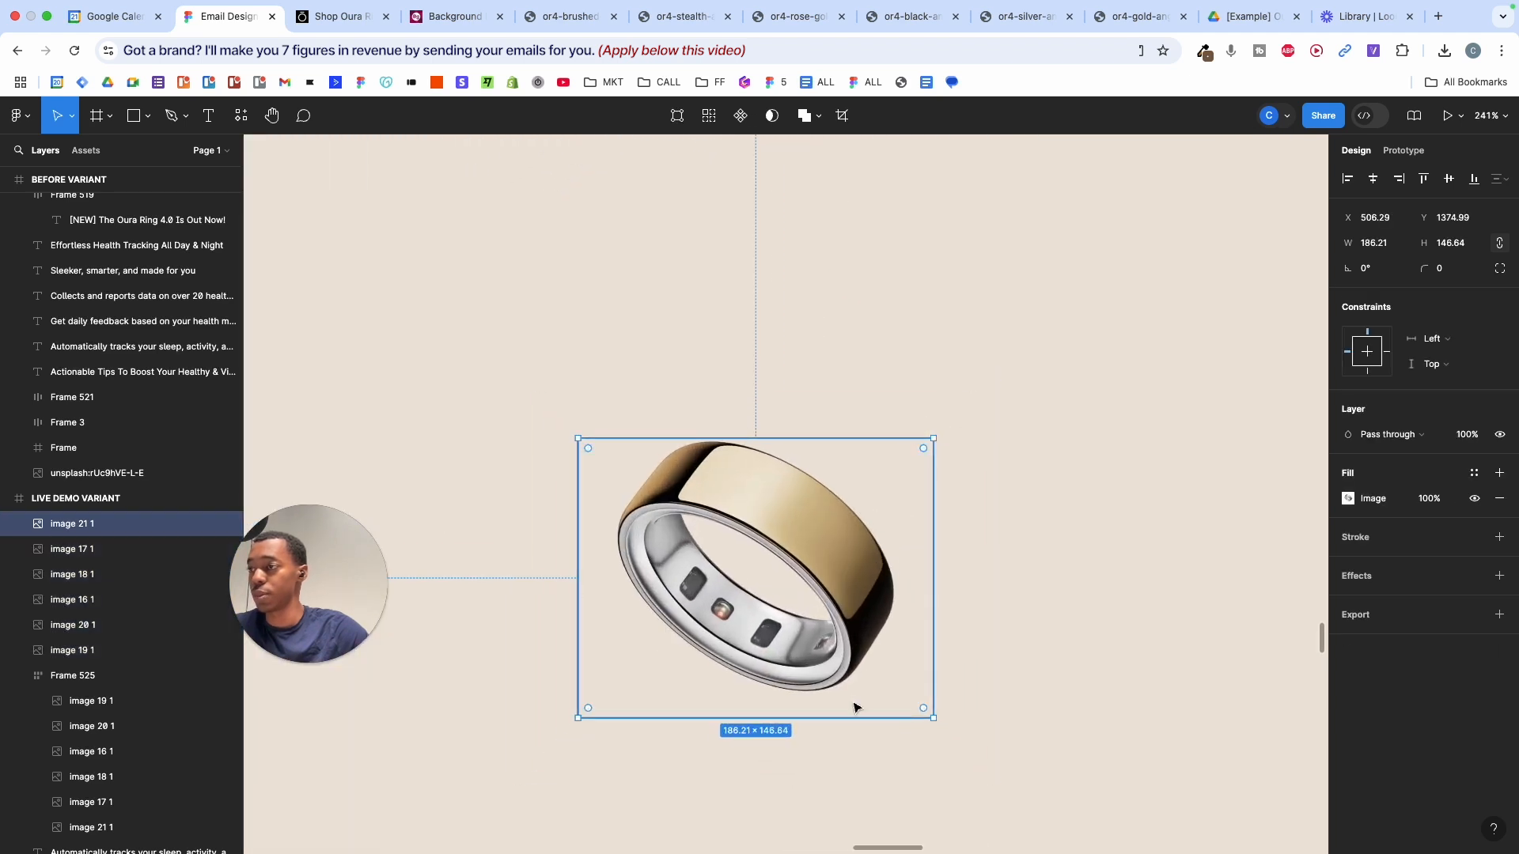
pyautogui.moveTo(846, 719); pyautogui.dragTo(848, 698)
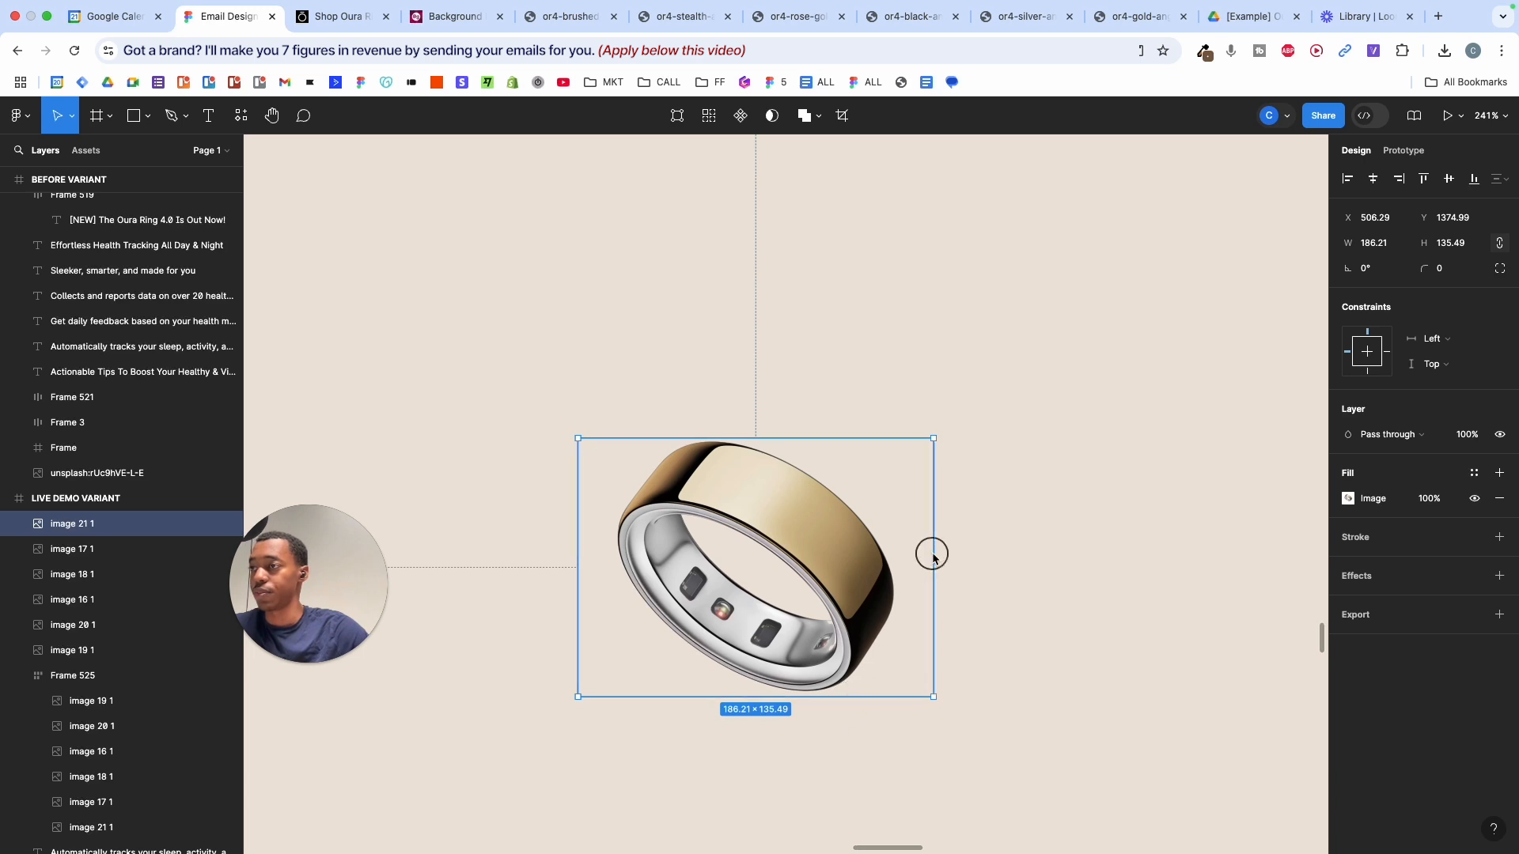
pyautogui.moveTo(932, 556); pyautogui.dragTo(897, 560)
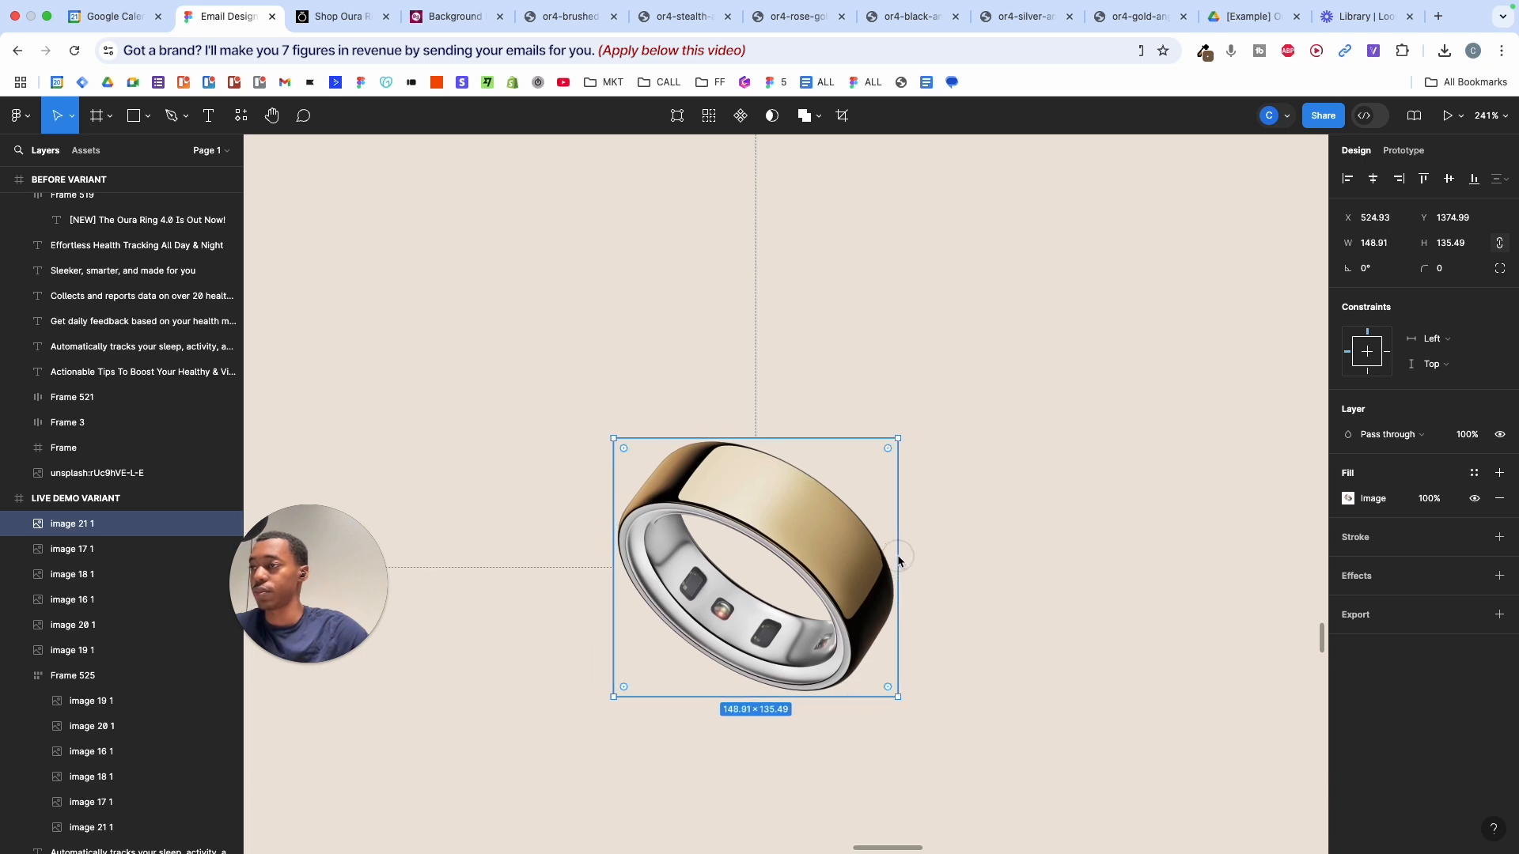
# - Move the silver ring copy beside the gold one, then undo the move
pyautogui.click(910, 552)
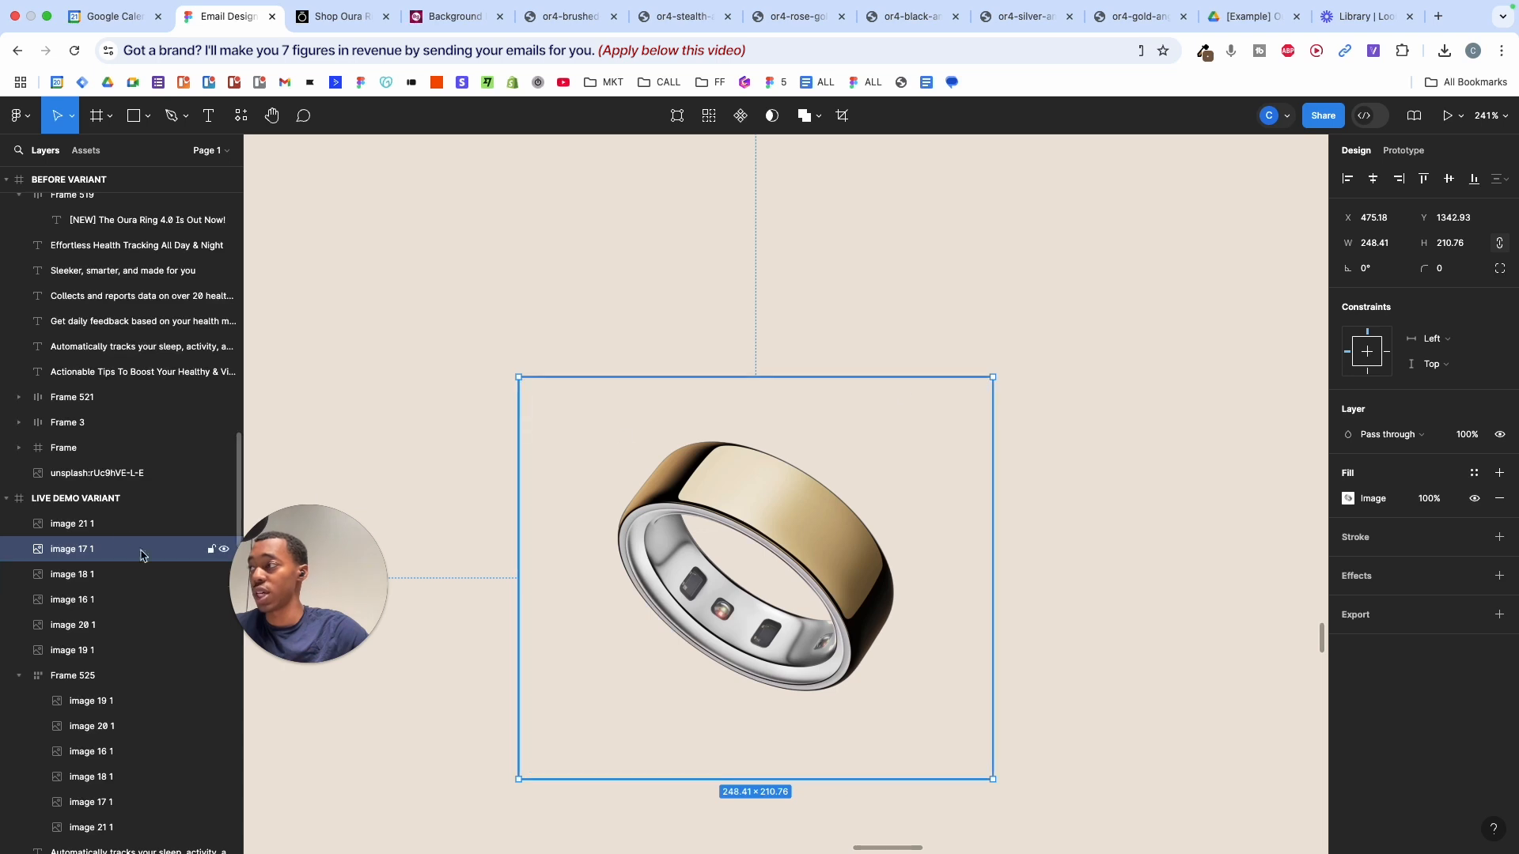
pyautogui.click(119, 525)
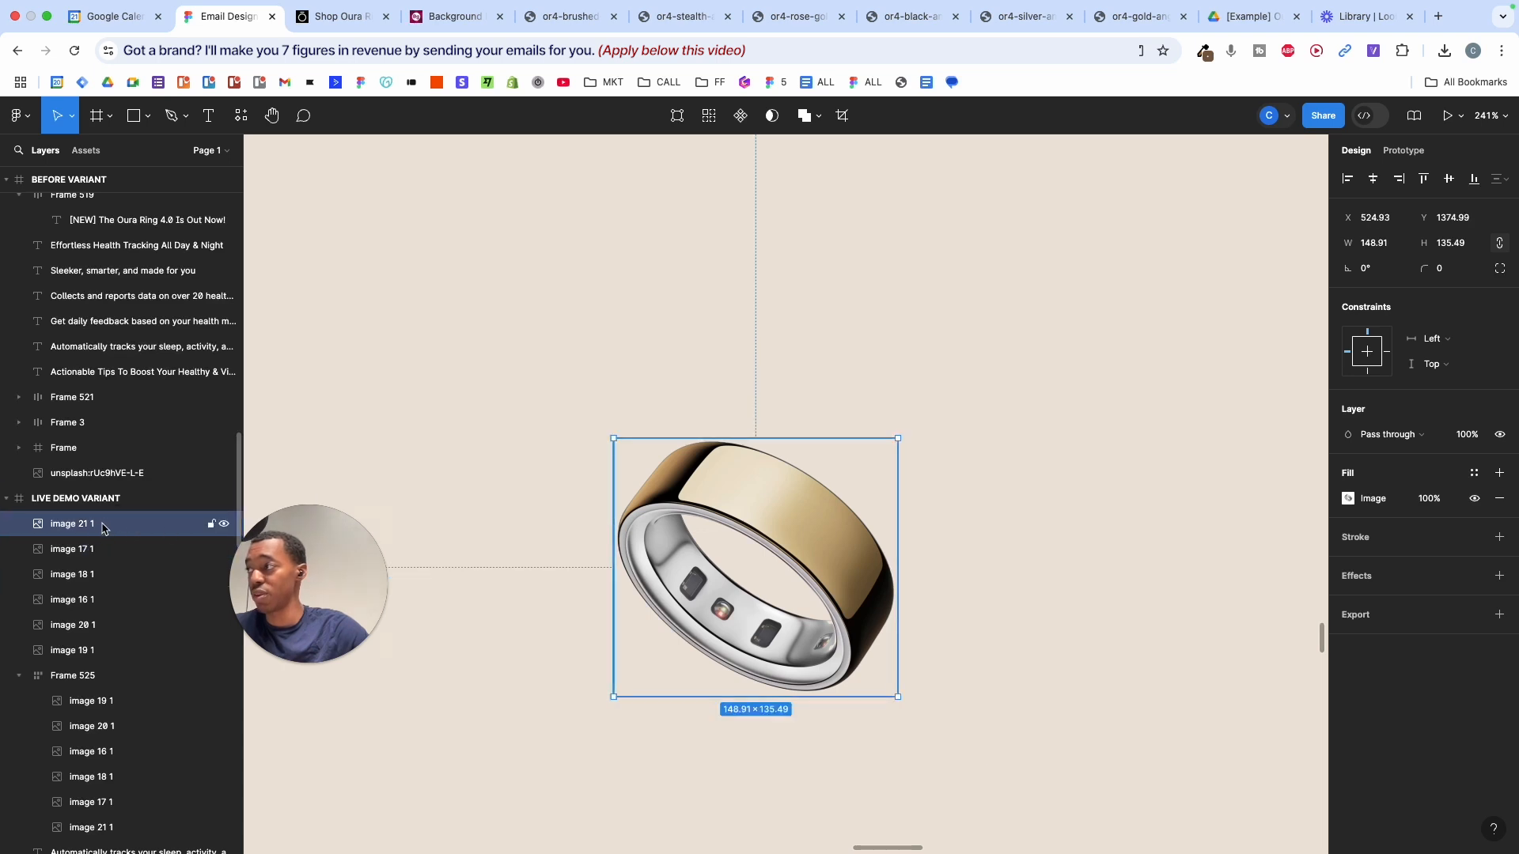
pyautogui.click(98, 558)
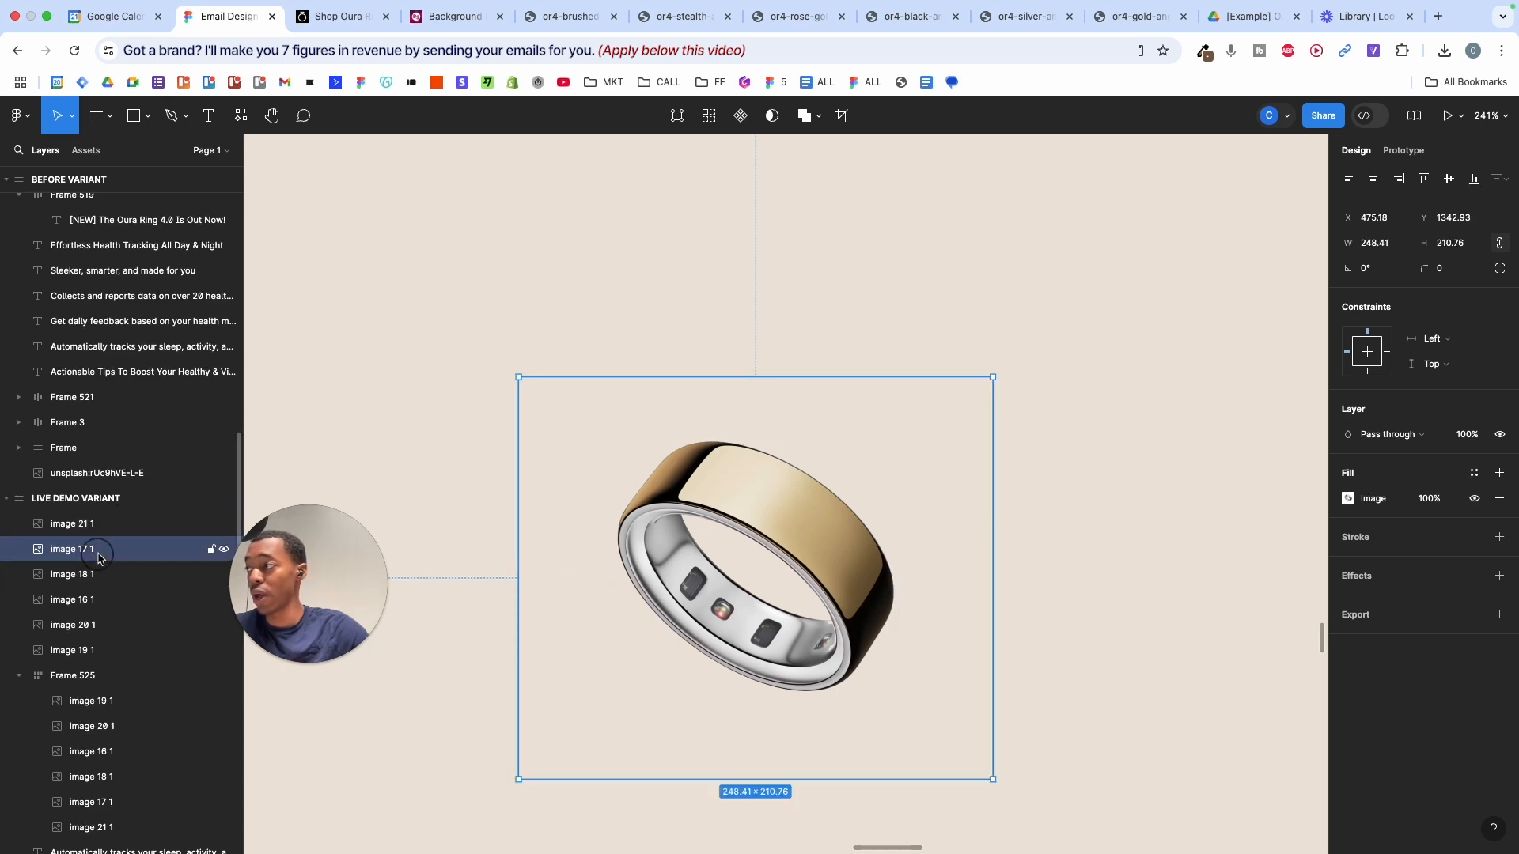
pyautogui.moveTo(843, 409); pyautogui.dragTo(1117, 410)
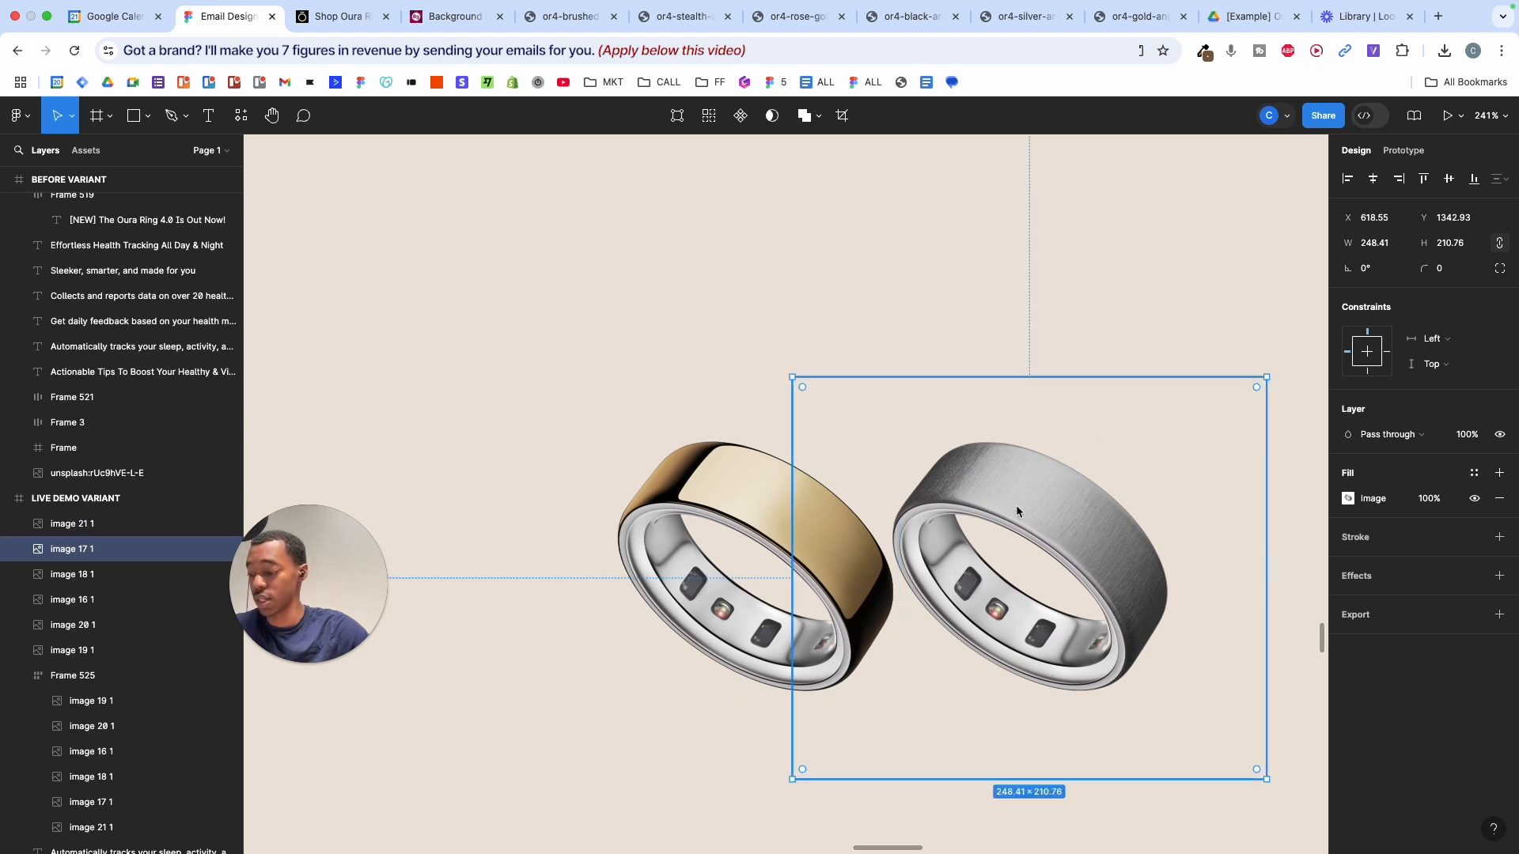
pyautogui.press('super+z')
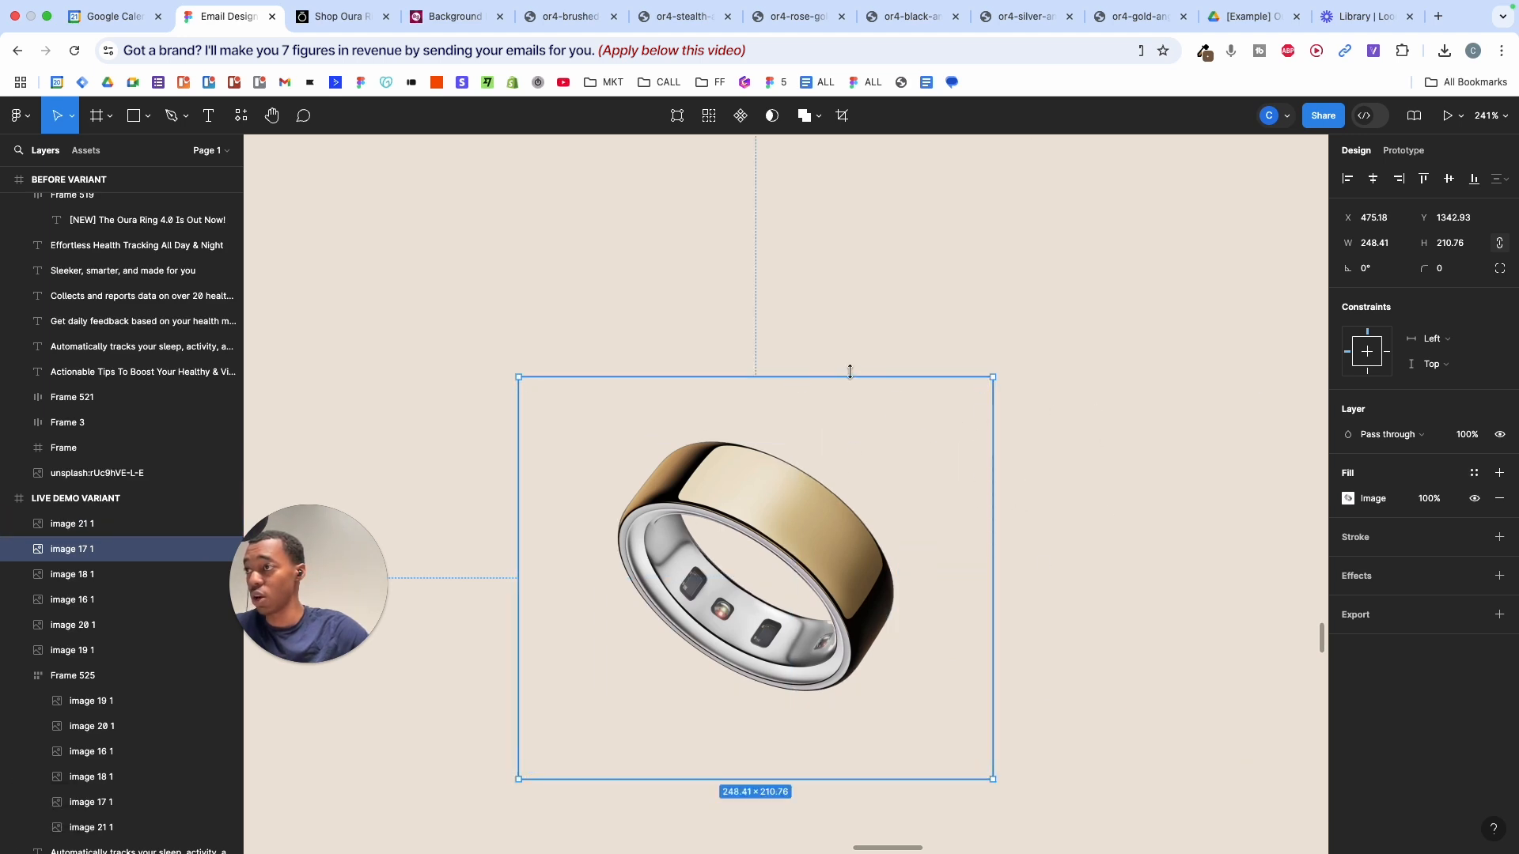
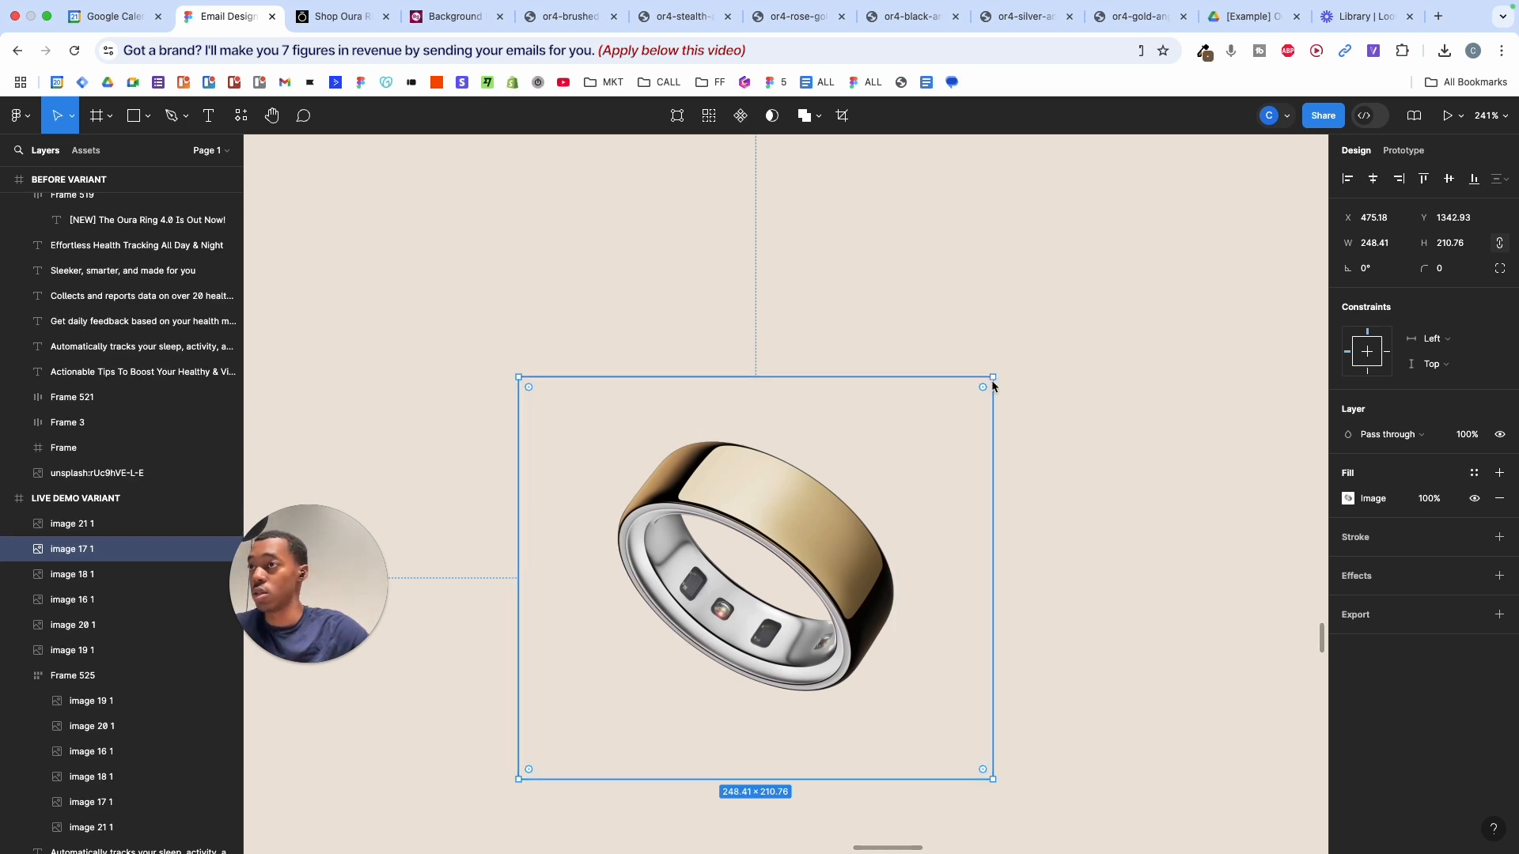
# - Trim the first ring image's frame on all sides so it hugs the ring
pyautogui.moveTo(993, 386); pyautogui.dragTo(924, 500)
pyautogui.moveTo(857, 730); pyautogui.dragTo(857, 697)
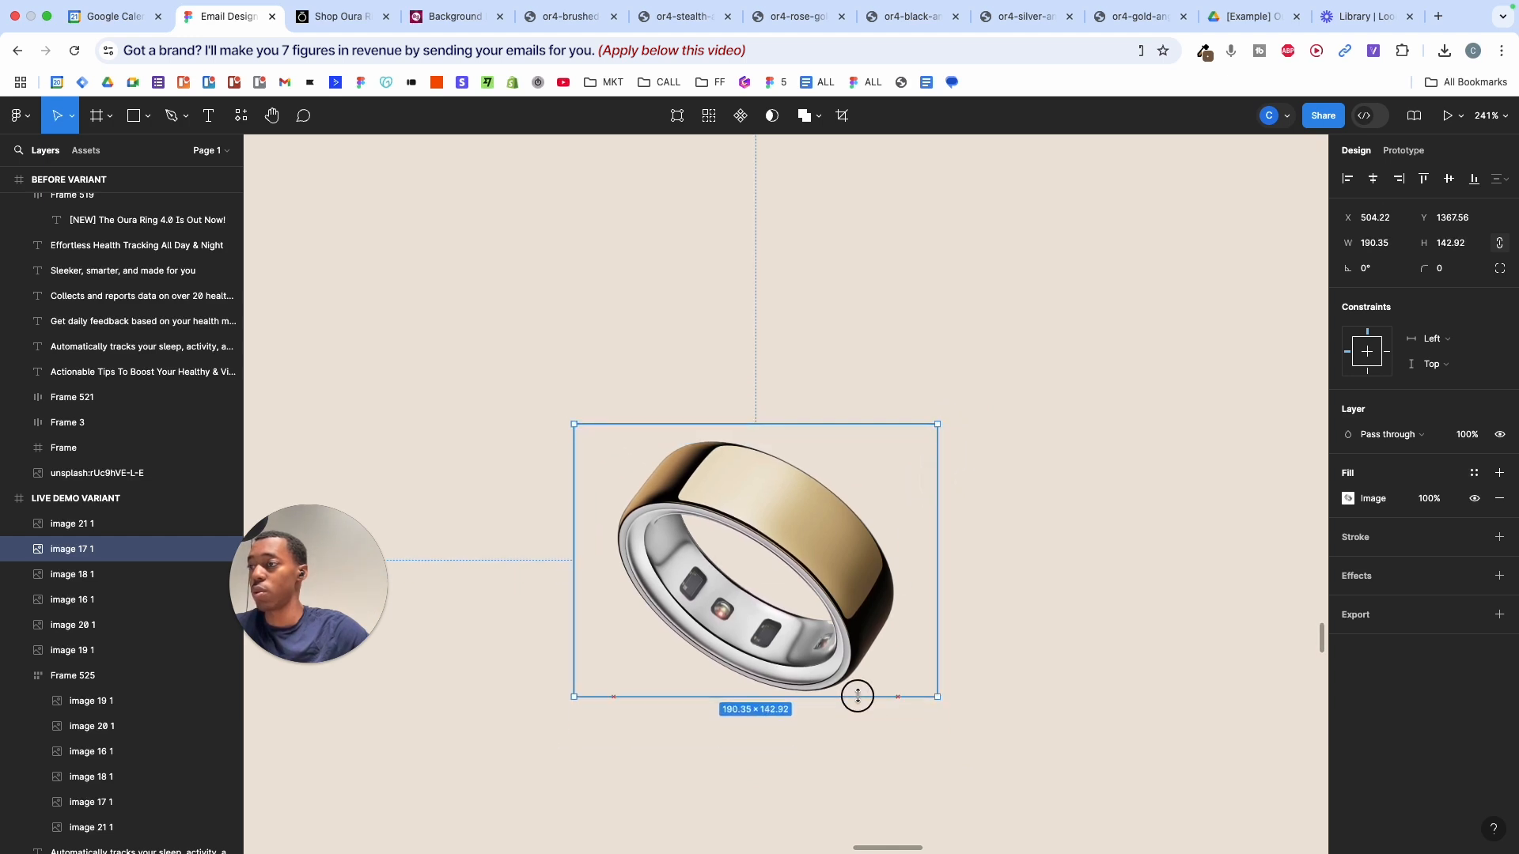
pyautogui.moveTo(937, 547); pyautogui.dragTo(903, 547)
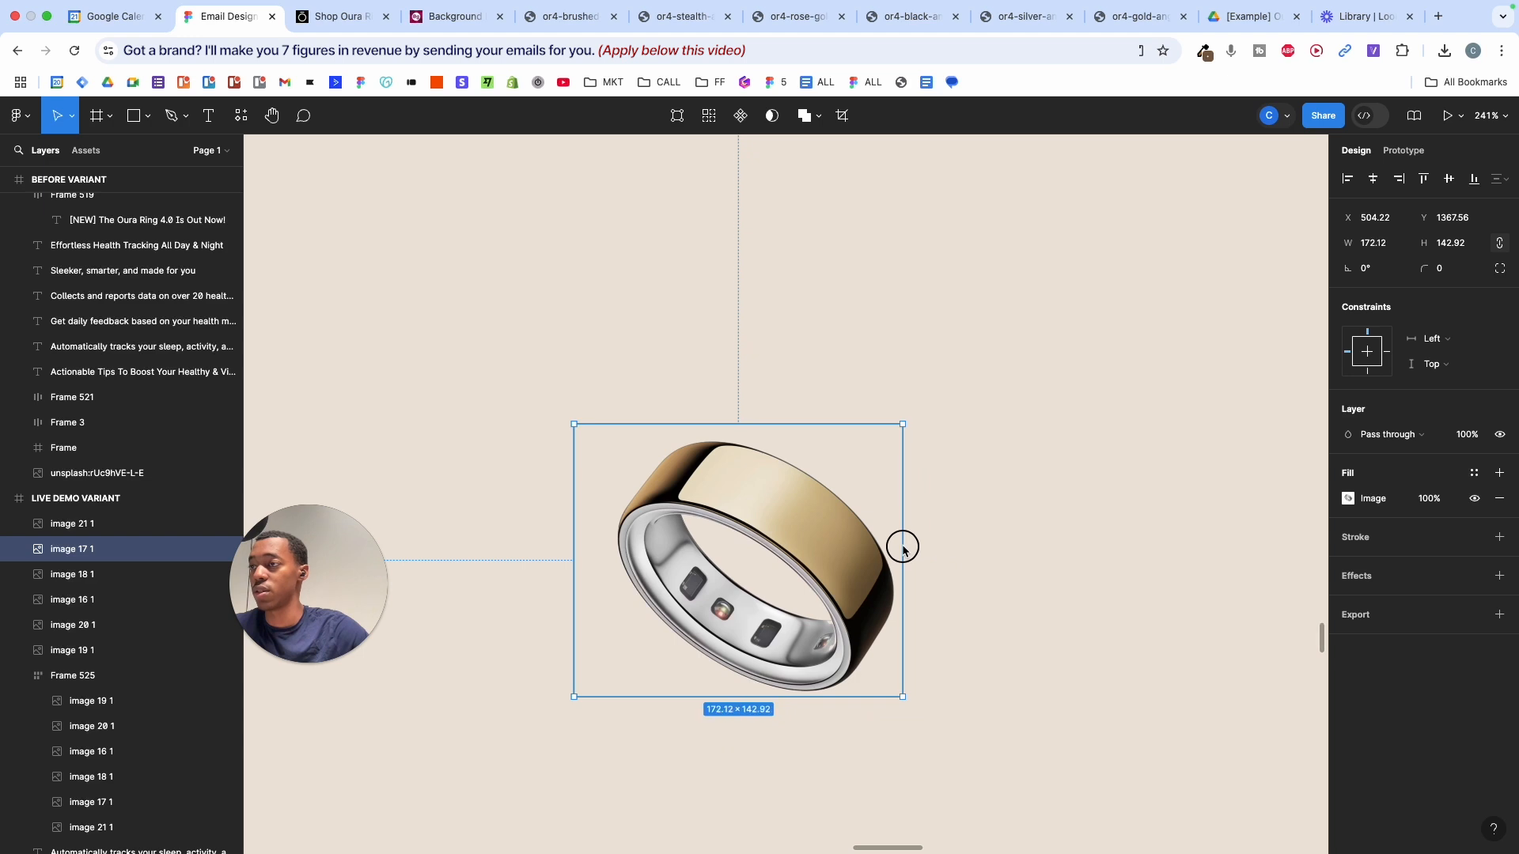
pyautogui.moveTo(576, 532); pyautogui.dragTo(609, 534)
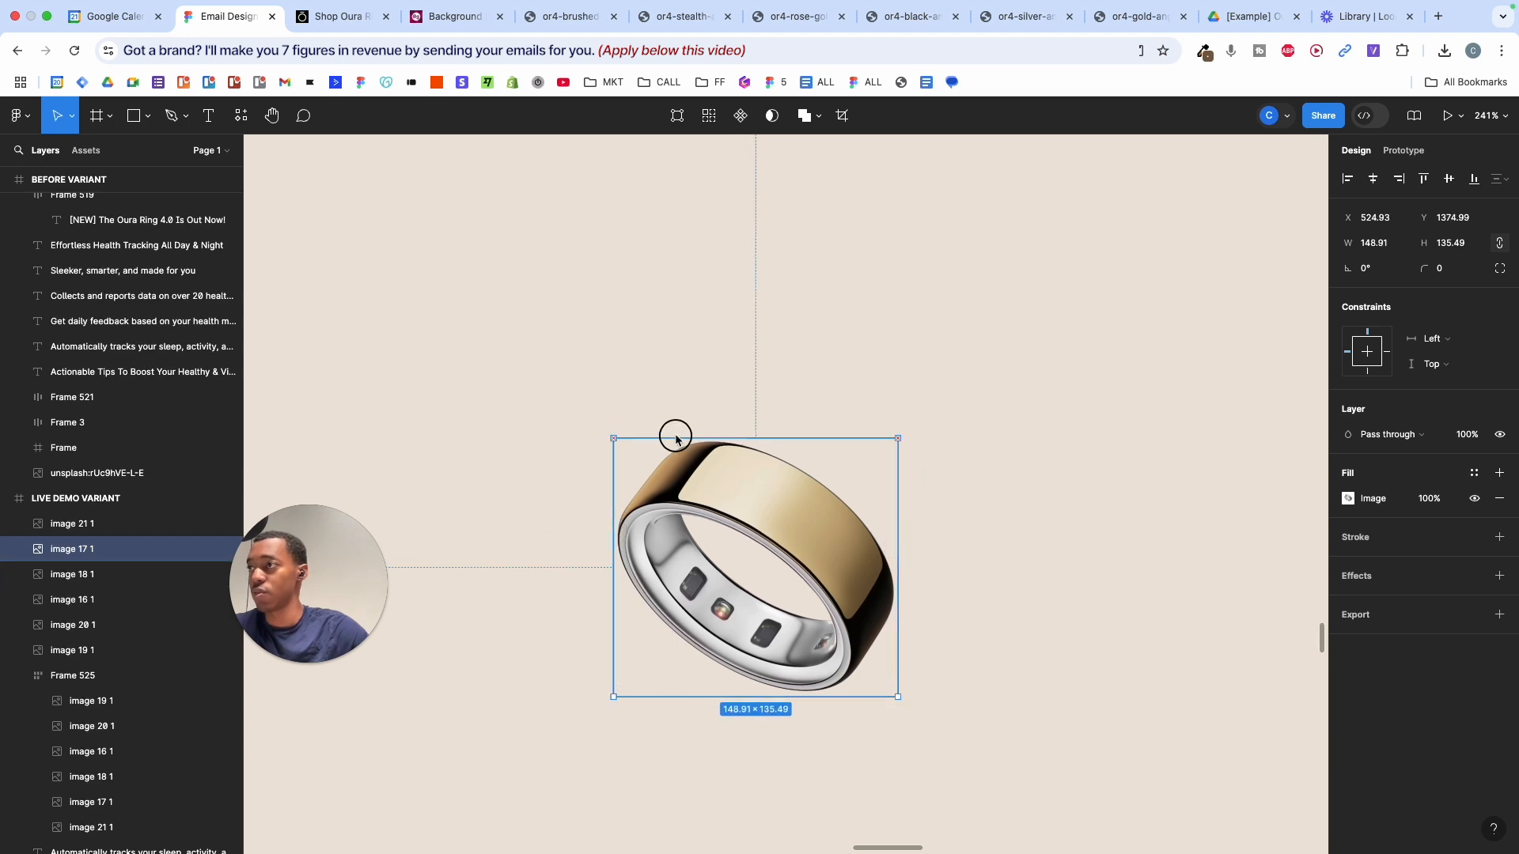
# - Trim images 18 1 and 16 1 tightly around their rings, then select all six ring images
pyautogui.click(207, 575)
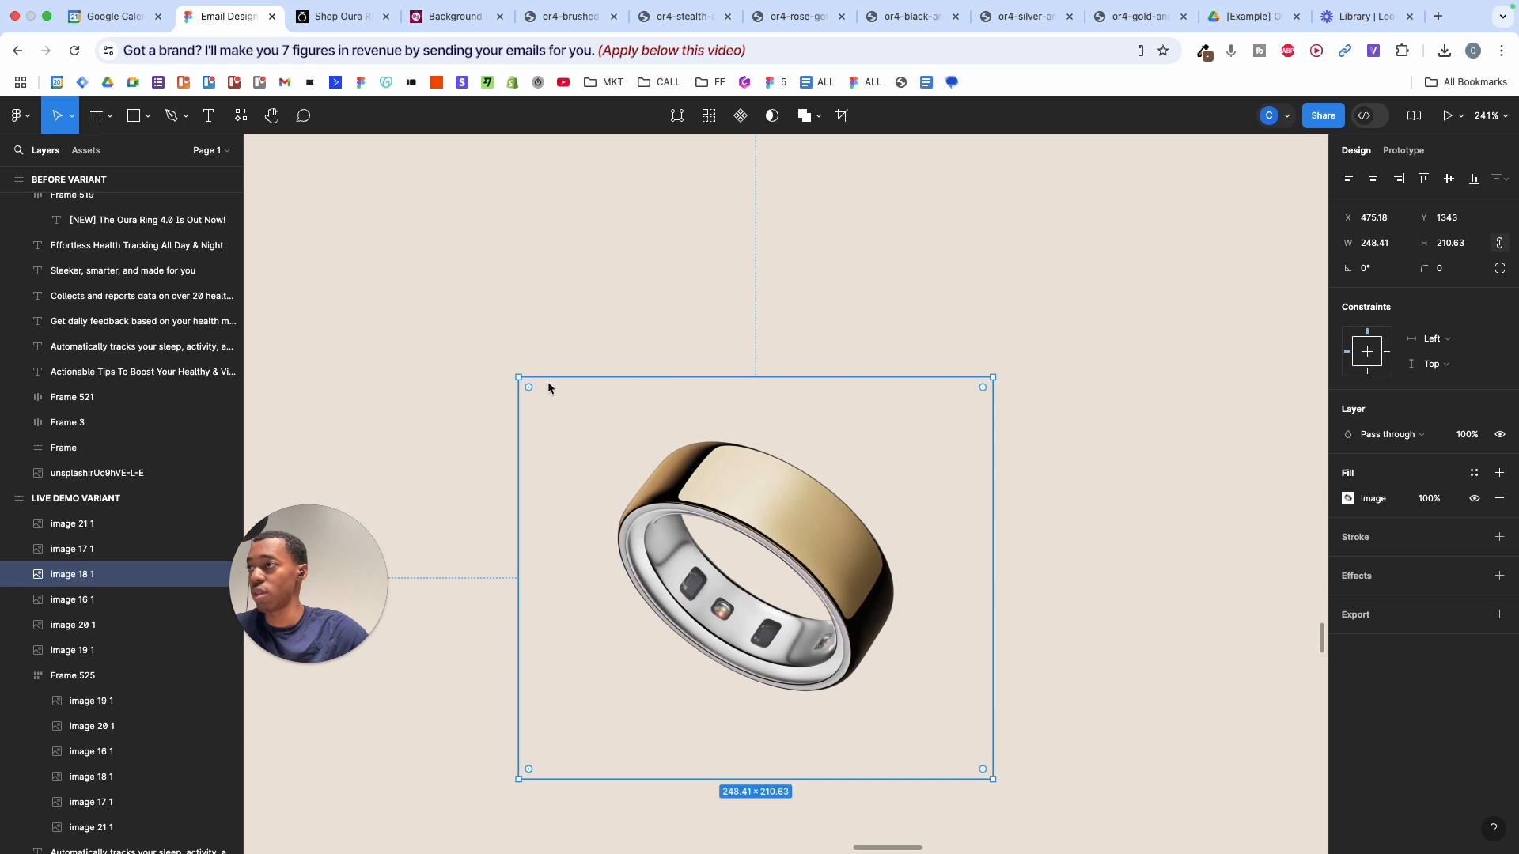
pyautogui.moveTo(519, 378); pyautogui.dragTo(613, 445)
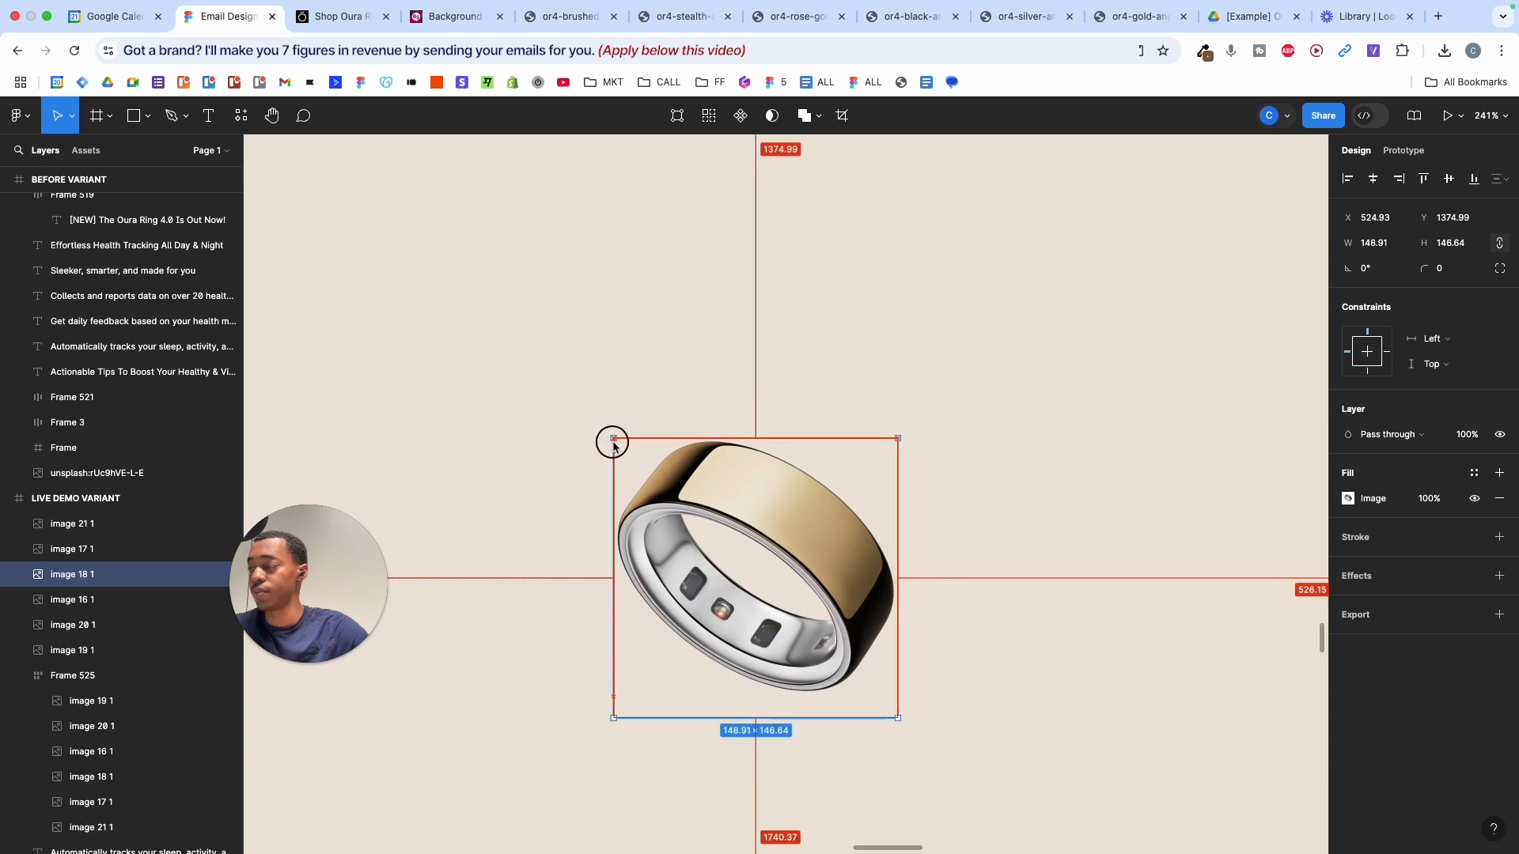
pyautogui.moveTo(862, 718); pyautogui.dragTo(860, 697)
pyautogui.moveTo(993, 378); pyautogui.dragTo(925, 453)
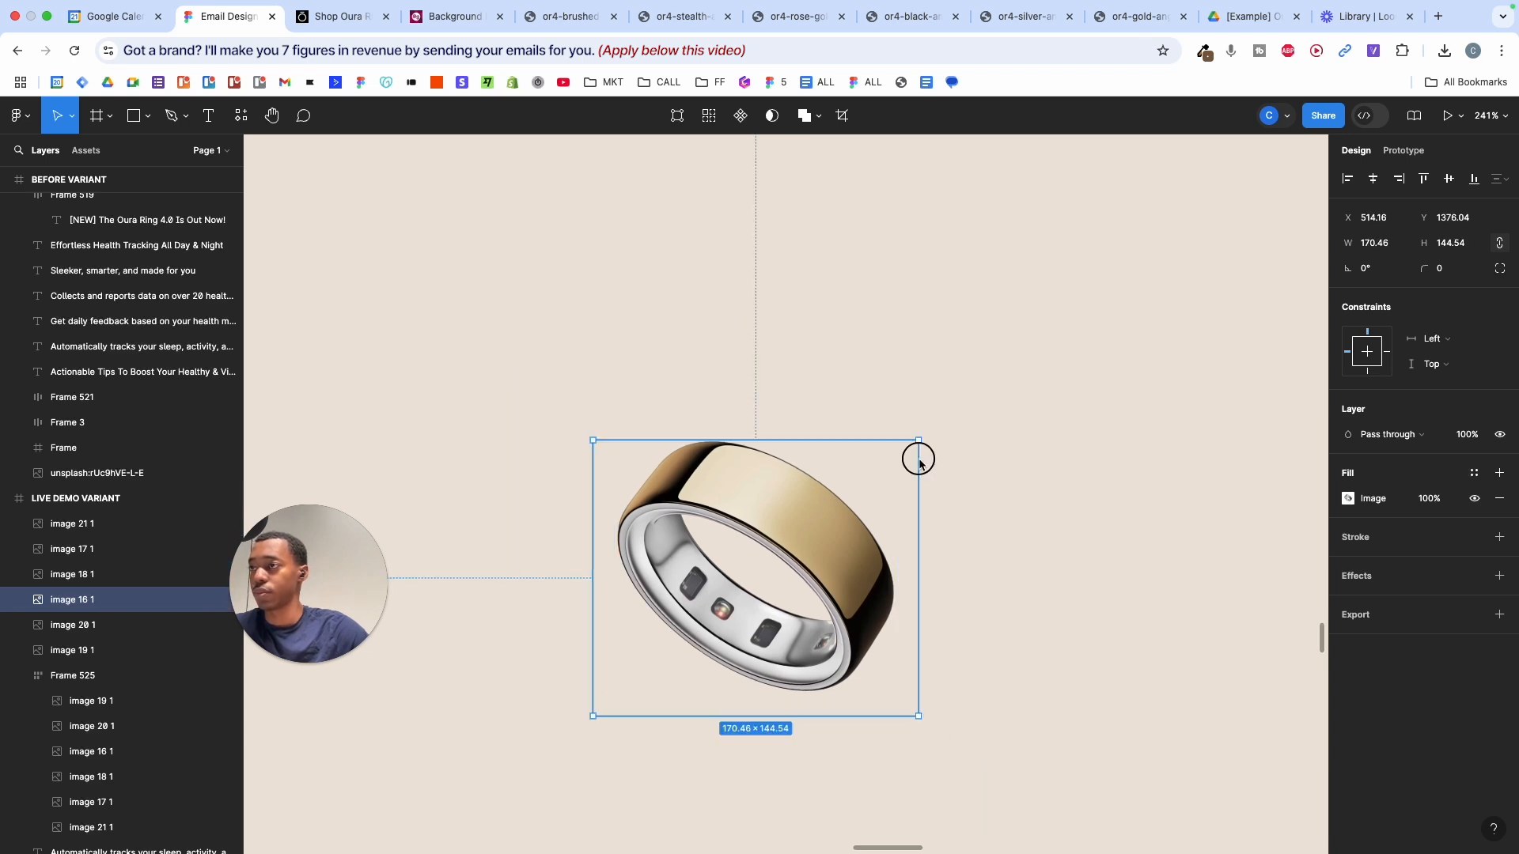
pyautogui.moveTo(583, 465); pyautogui.dragTo(627, 464)
pyautogui.moveTo(791, 722); pyautogui.dragTo(792, 696)
pyautogui.moveTo(927, 525); pyautogui.dragTo(899, 525)
pyautogui.keyDown('shift'); pyautogui.click(127, 527); pyautogui.keyUp('shift')
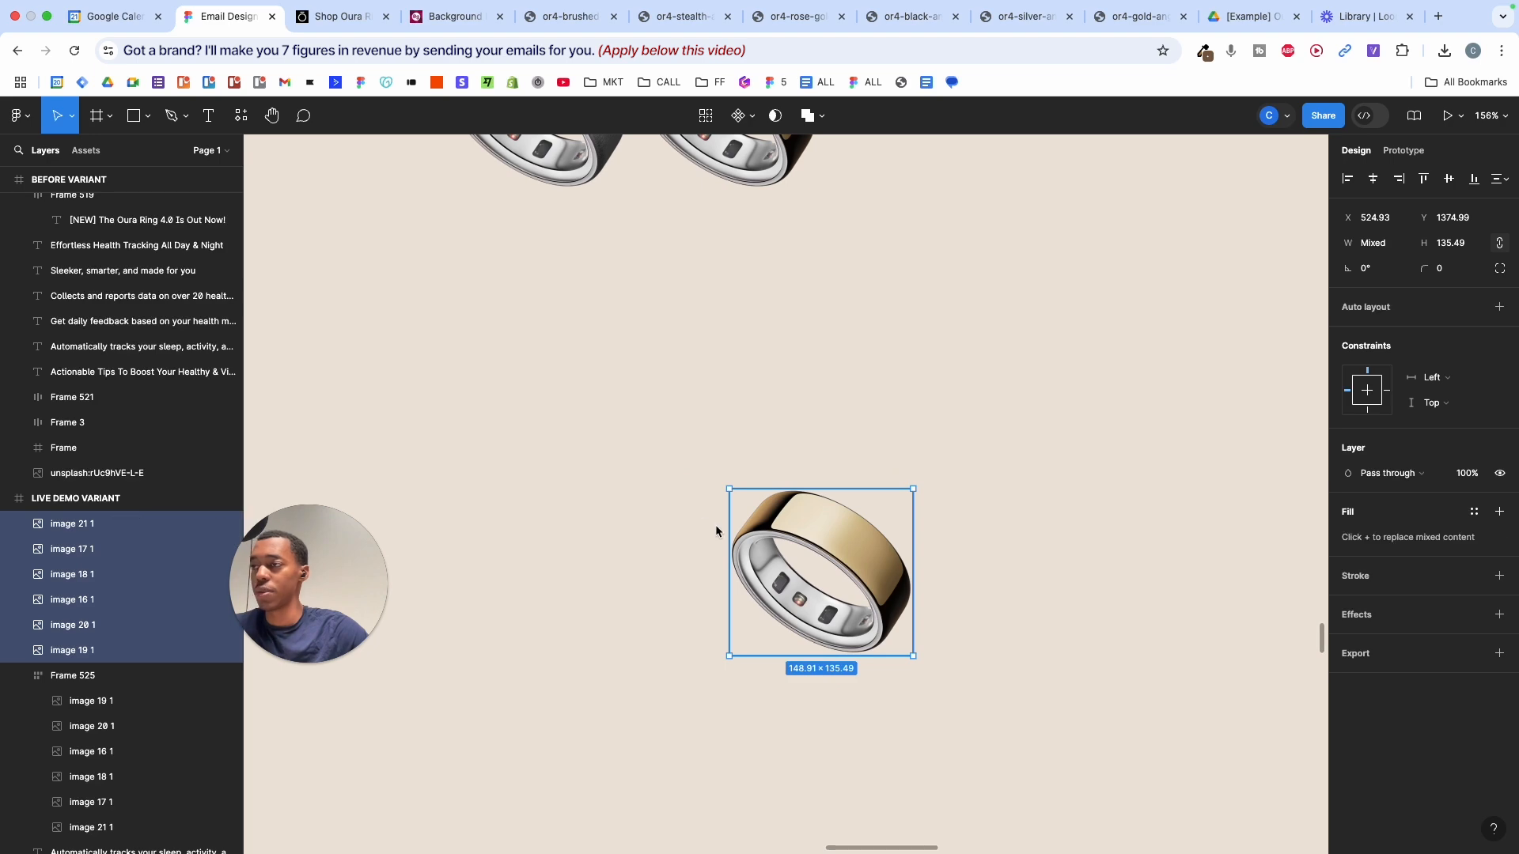
# - Move the six trimmed ring images into Frame 525
pyautogui.scroll(-5, 715, 524)
pyautogui.scroll(3, 800, 485)
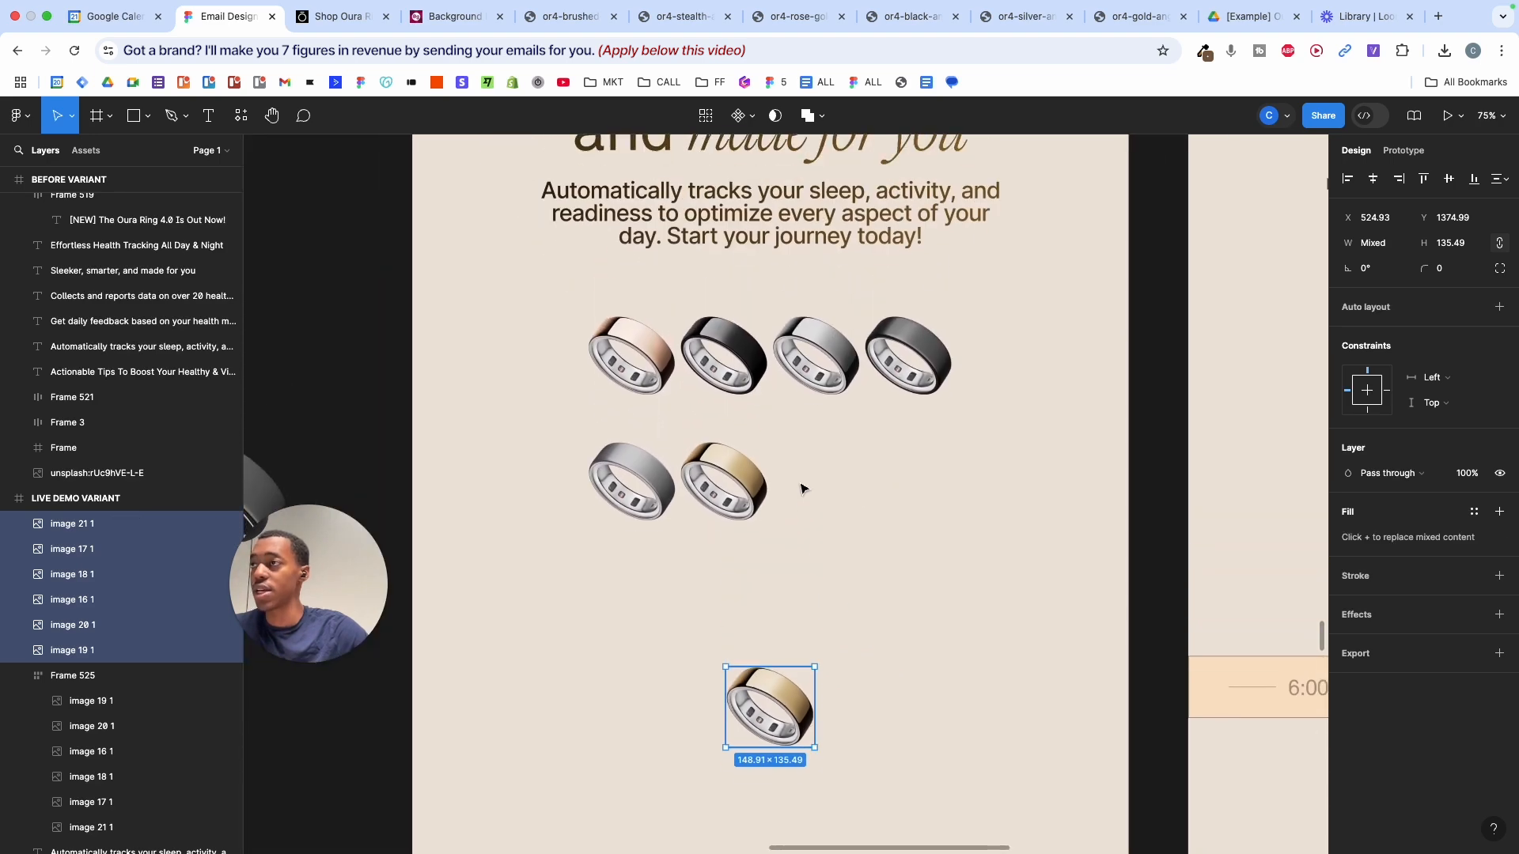
pyautogui.scroll(-3, 801, 484)
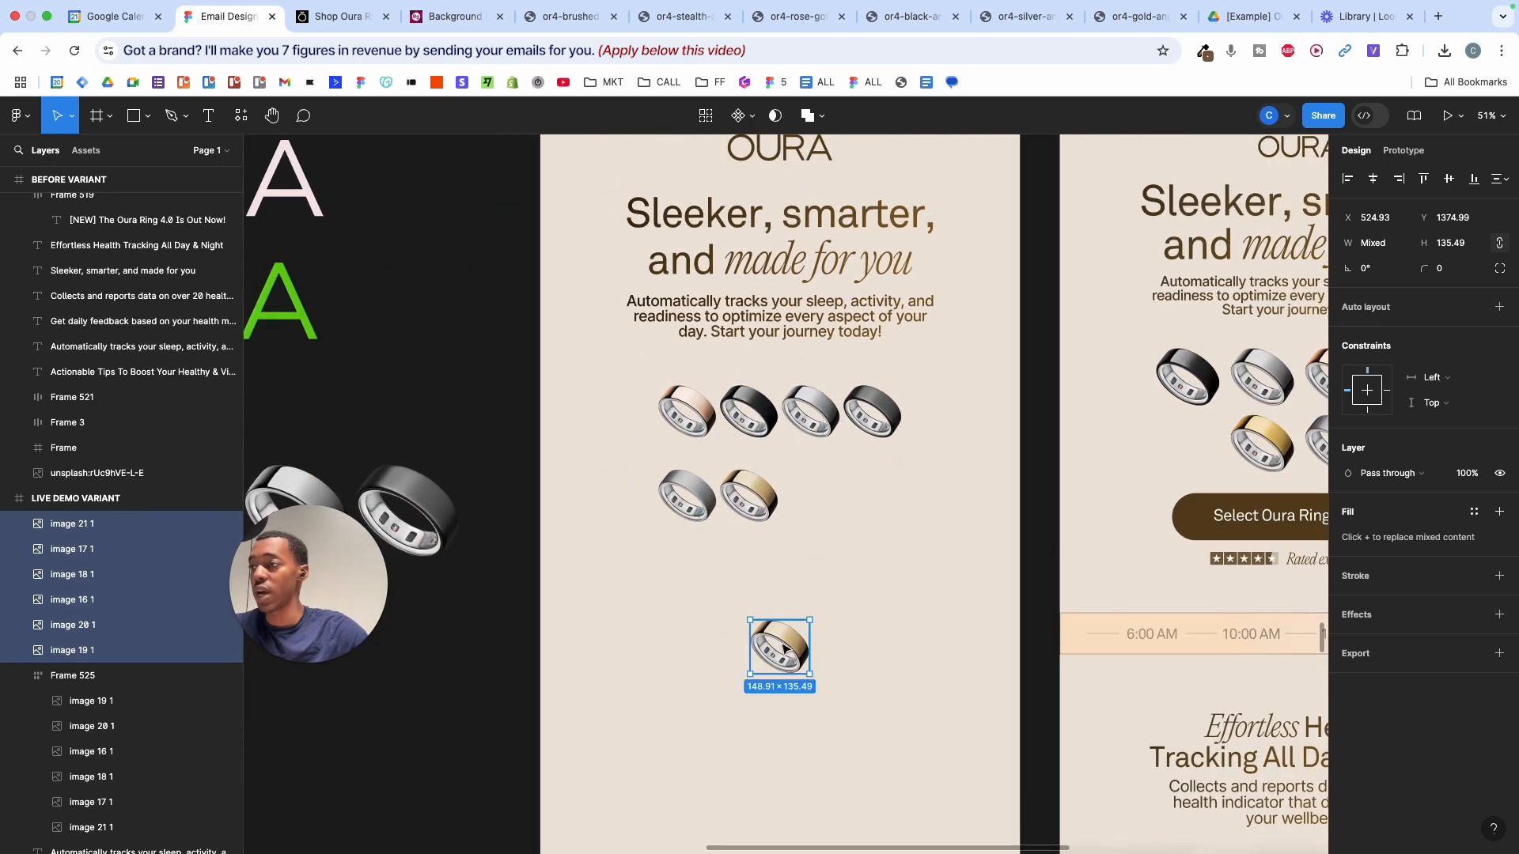
pyautogui.moveTo(784, 649)
pyautogui.mouseDown()
pyautogui.moveTo(759, 545)
pyautogui.moveTo(664, 415)
pyautogui.mouseUp()
pyautogui.scroll(5, 727, 380)
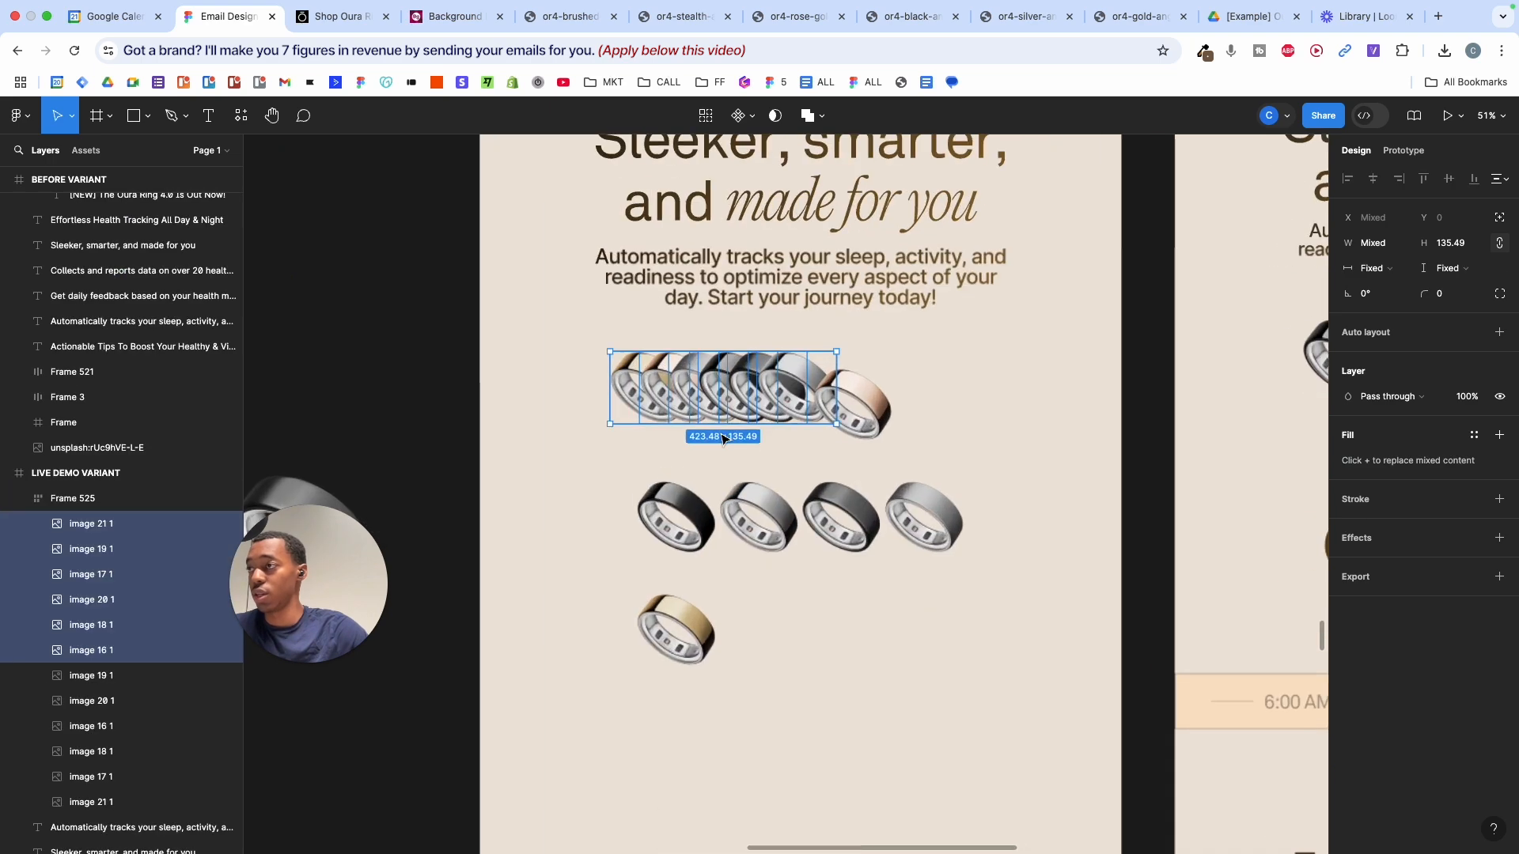
# - Select the seven old duplicate ring images and delete them
pyautogui.click(913, 374)
pyautogui.keyDown('shift'); pyautogui.click(680, 528); pyautogui.keyUp('shift')
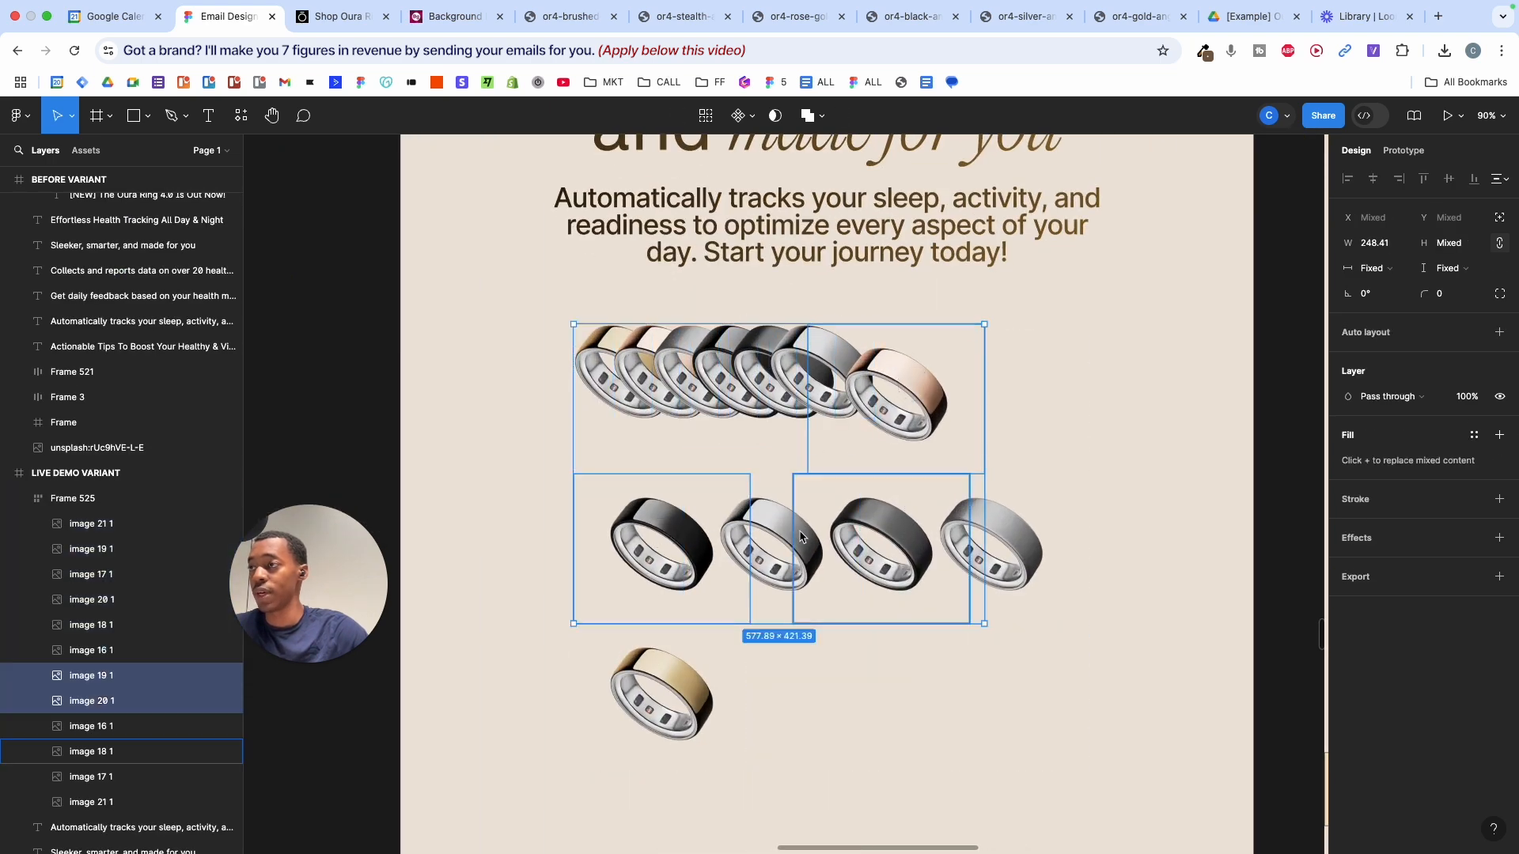
pyautogui.keyDown('shift'); pyautogui.click(875, 531); pyautogui.keyUp('shift')
pyautogui.keyDown('shift'); pyautogui.click(875, 532); pyautogui.keyUp('shift')
pyautogui.keyDown('shift'); pyautogui.click(988, 534); pyautogui.keyUp('shift')
pyautogui.keyDown('shift'); pyautogui.click(853, 538); pyautogui.keyUp('shift')
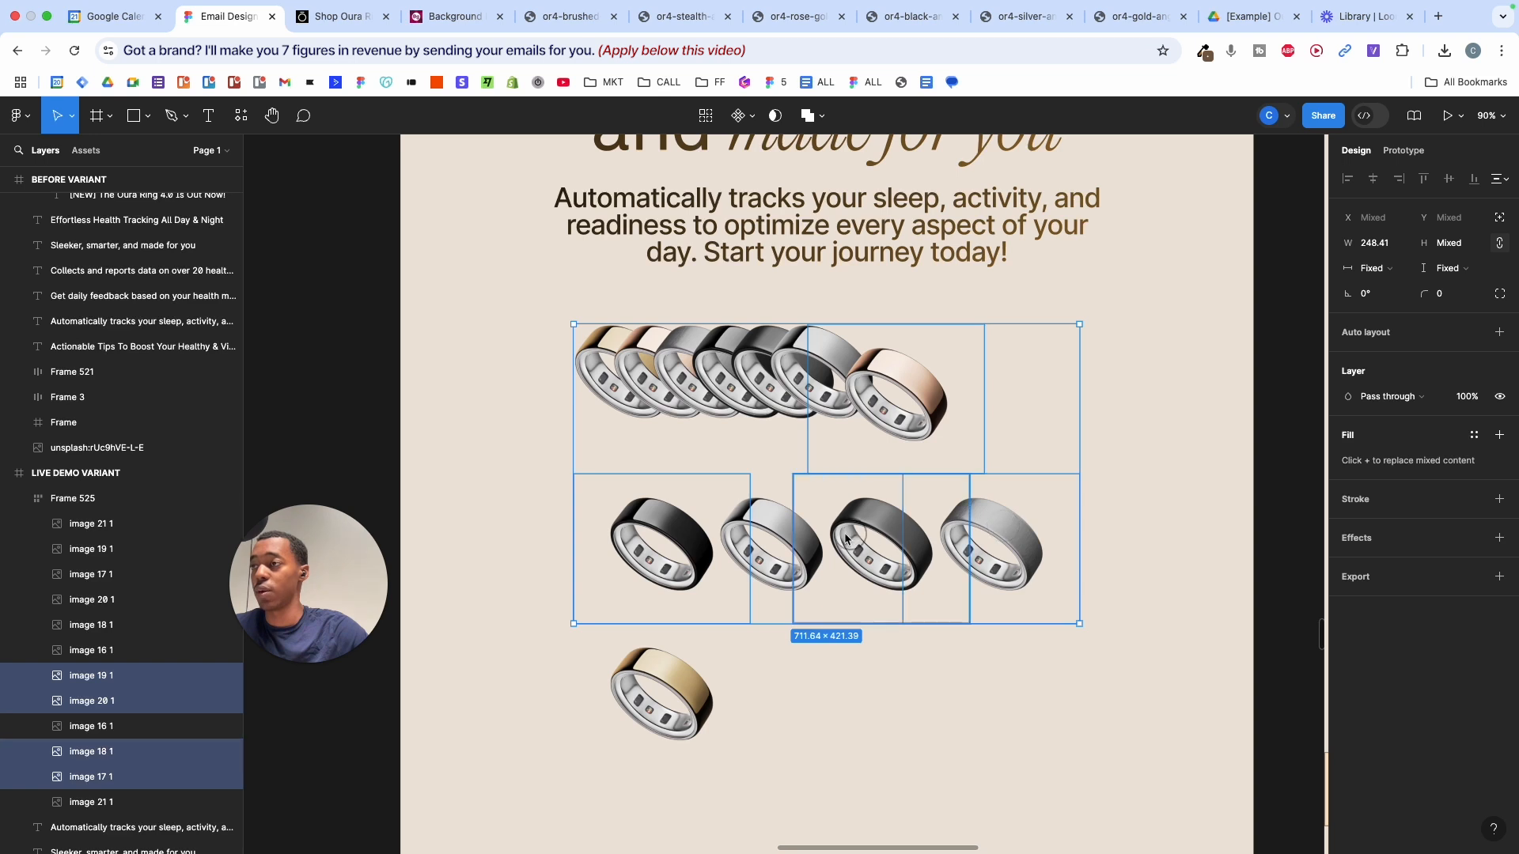
pyautogui.keyDown('shift'); pyautogui.click(782, 541); pyautogui.keyUp('shift')
pyautogui.keyDown('shift'); pyautogui.click(660, 715); pyautogui.keyUp('shift')
pyautogui.press('BackSpace')
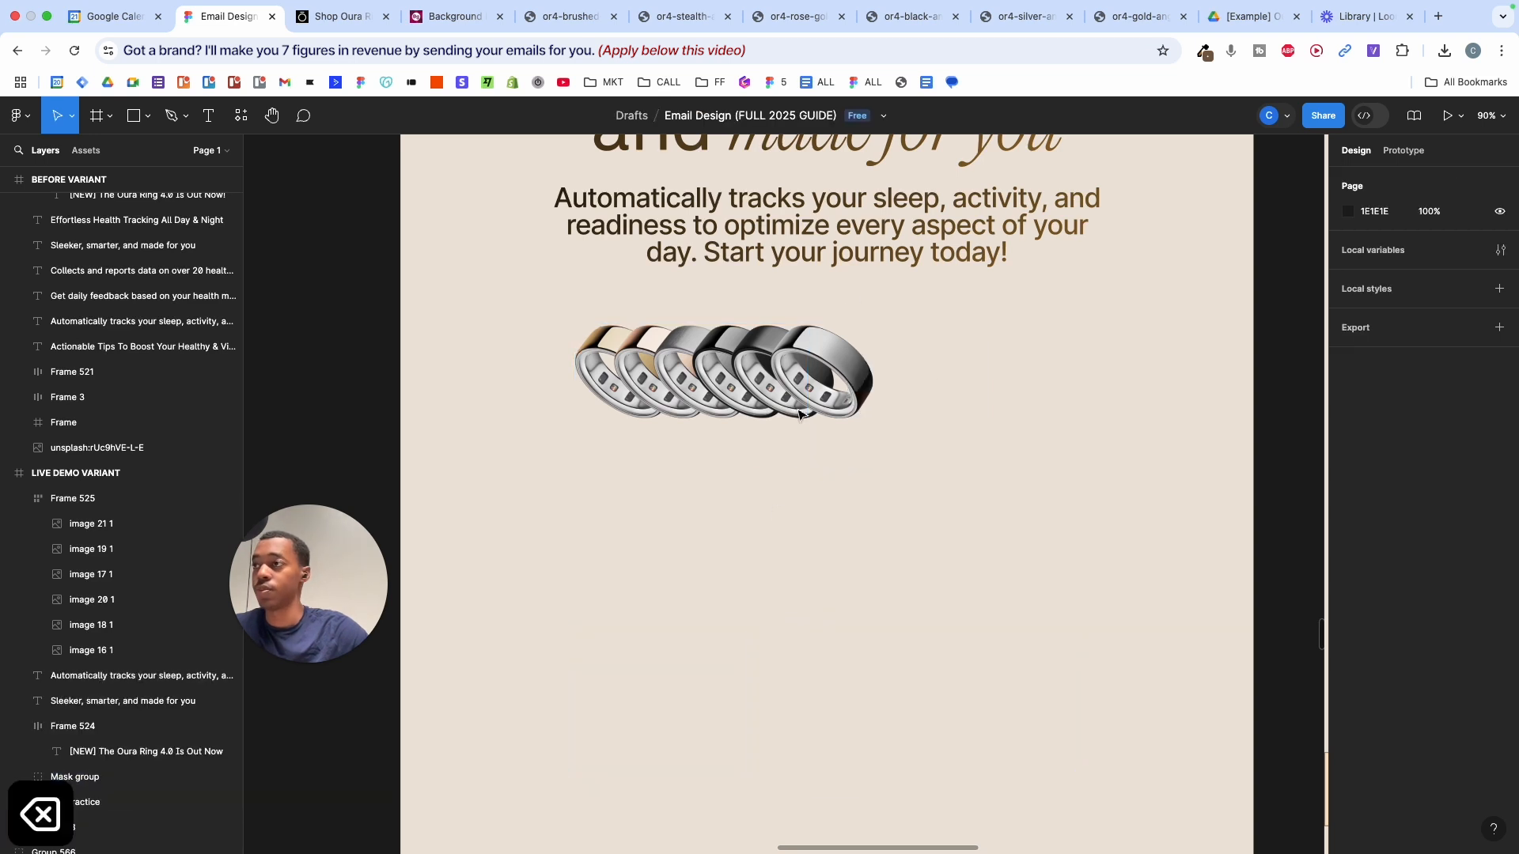
# - Set Frame 525's gap to 30 so the rings wrap four over two, aligned top centre
pyautogui.click(1076, 360)
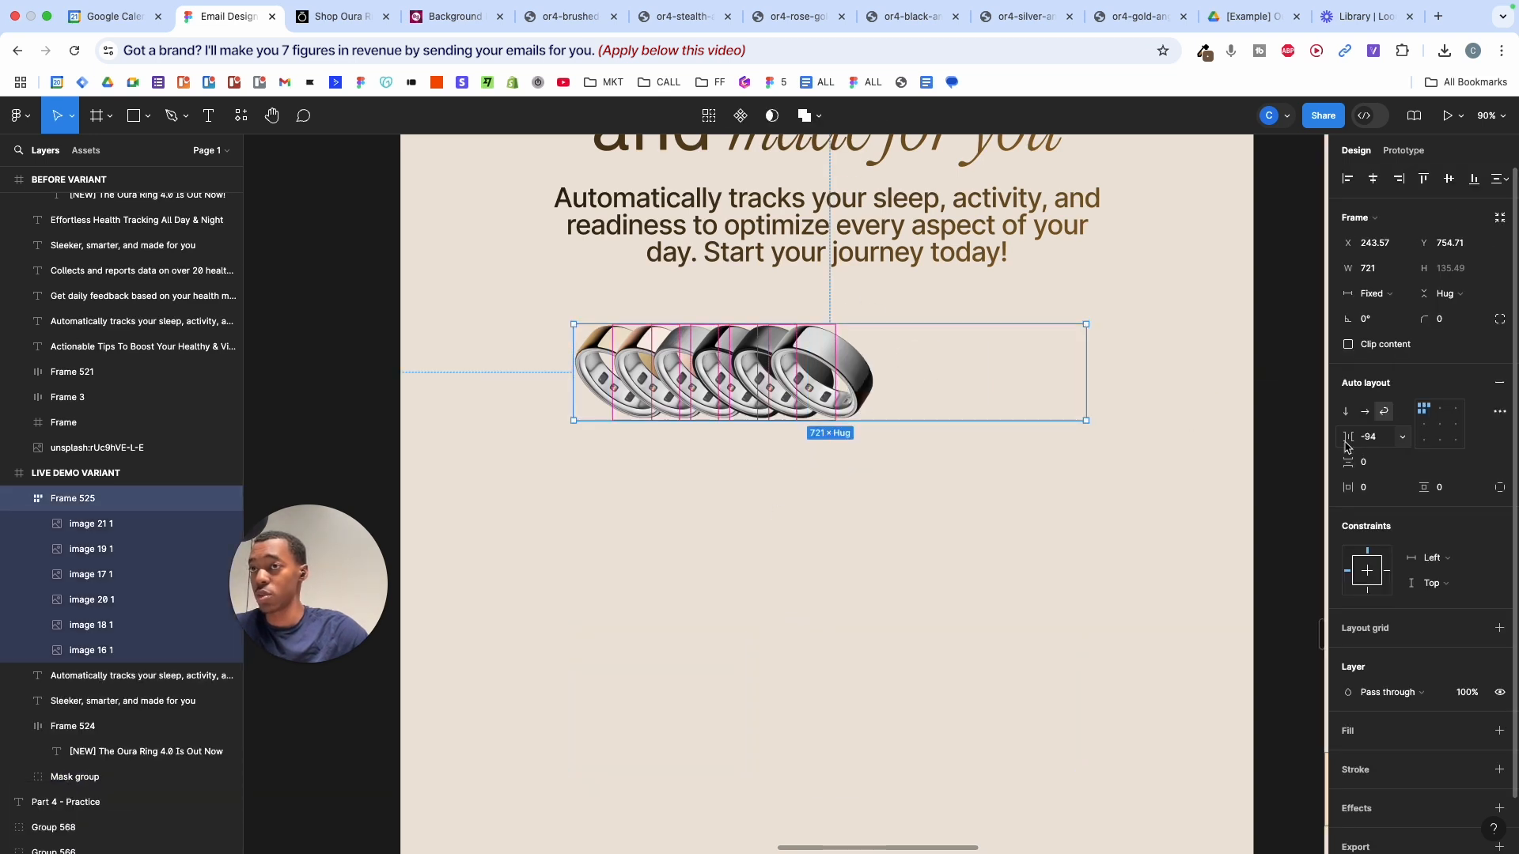
pyautogui.moveTo(1350, 445); pyautogui.dragTo(1382, 472)
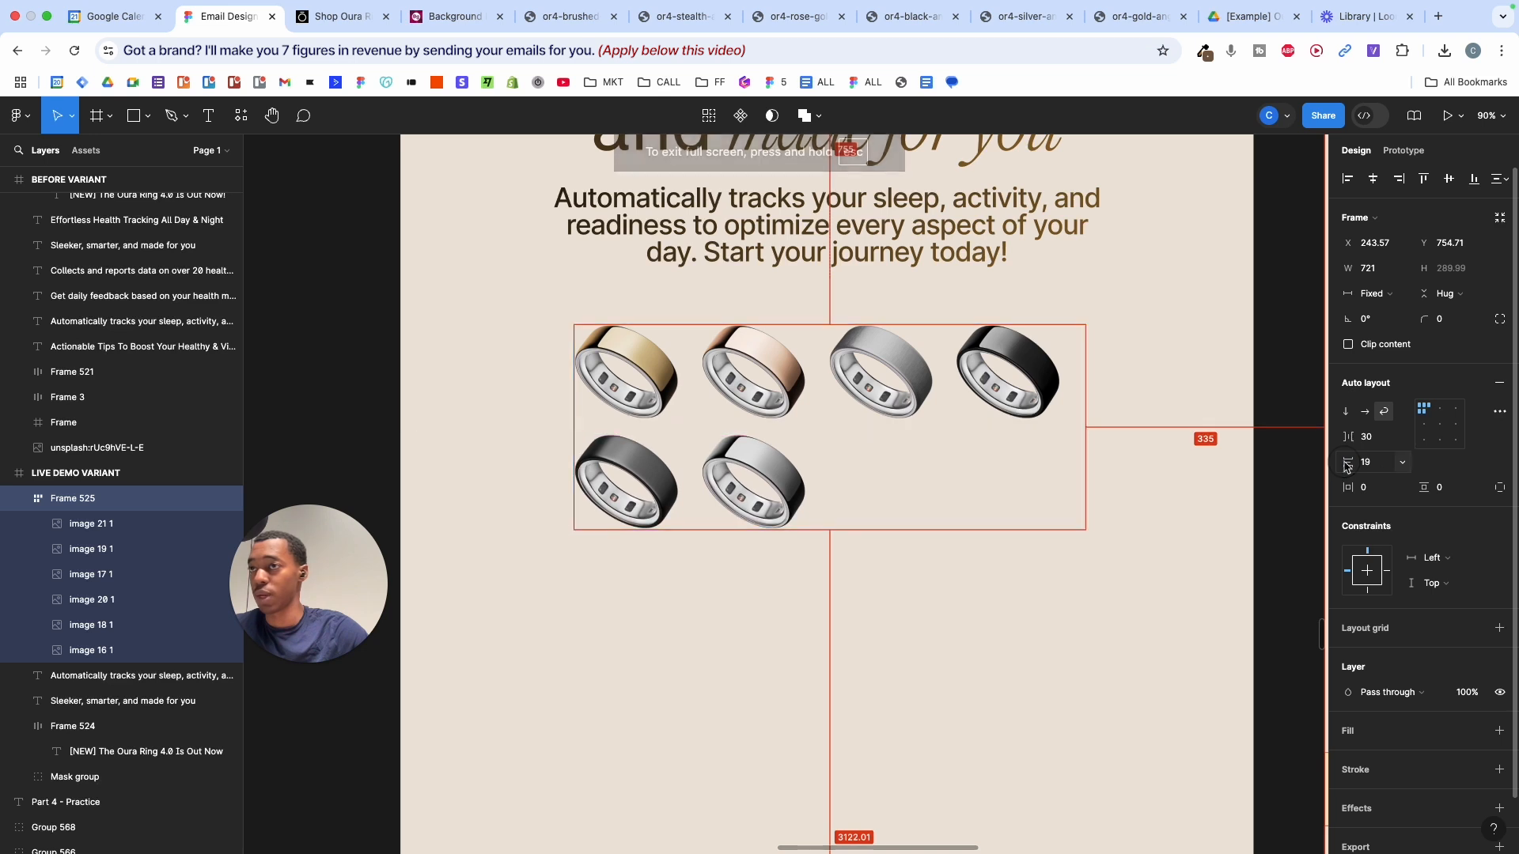
pyautogui.click(1440, 409)
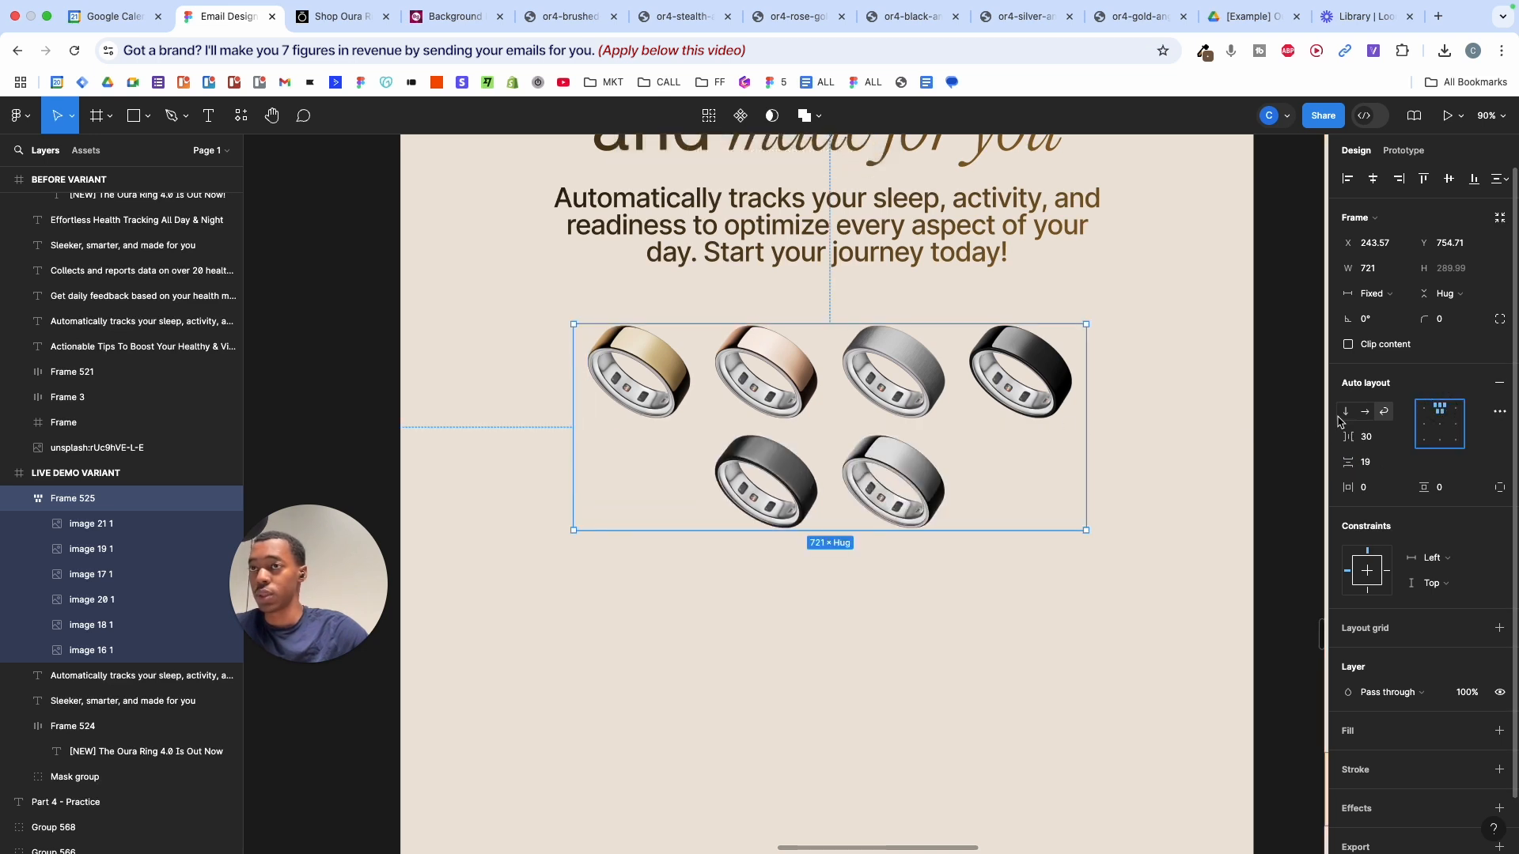
pyautogui.scroll(-5, 983, 567)
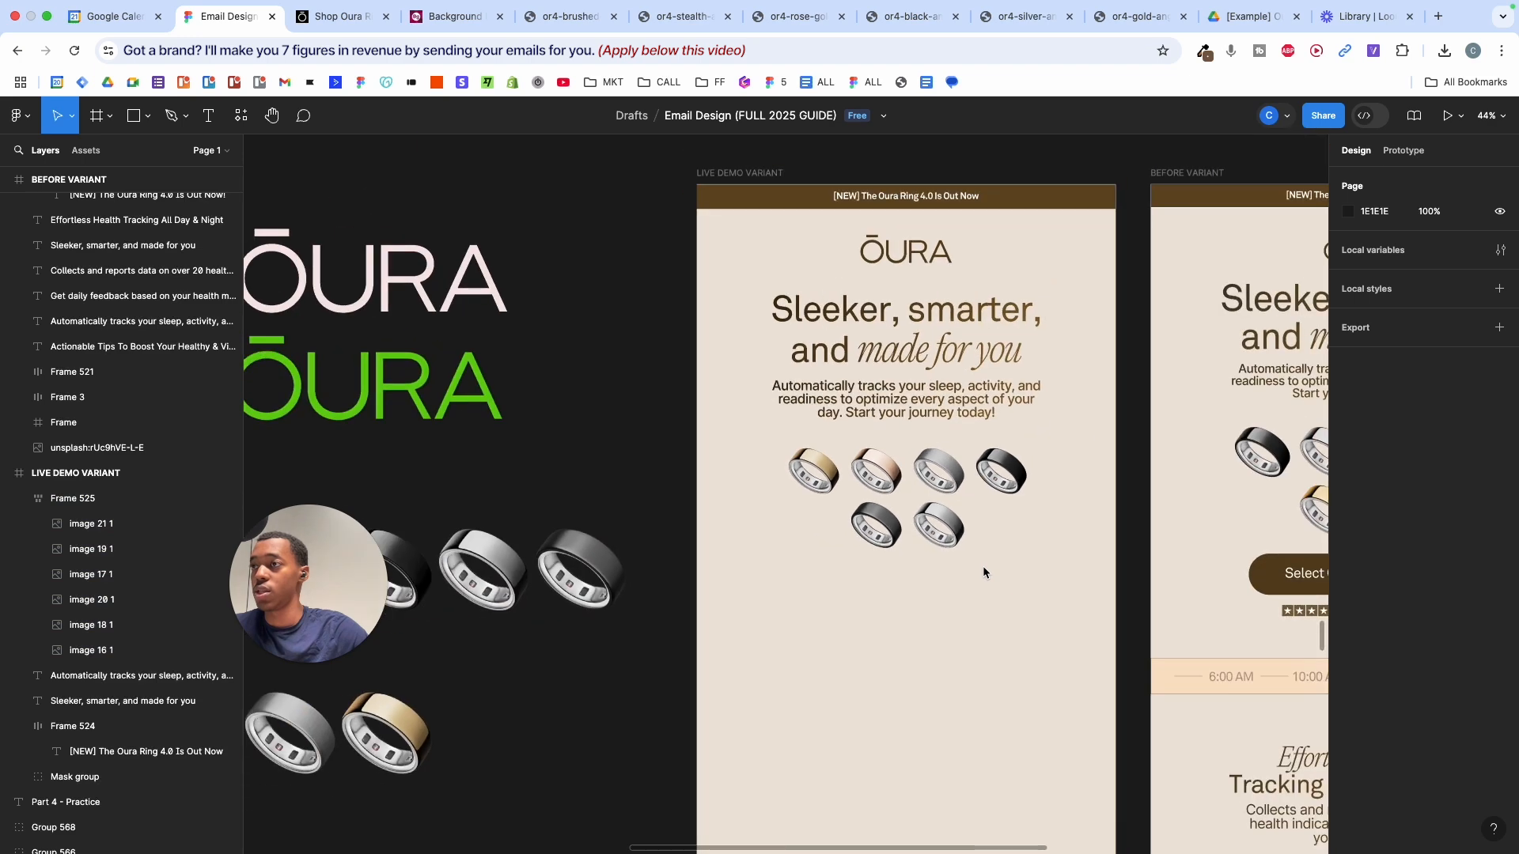
pyautogui.scroll(4, 910, 530)
pyautogui.scroll(4, 761, 425)
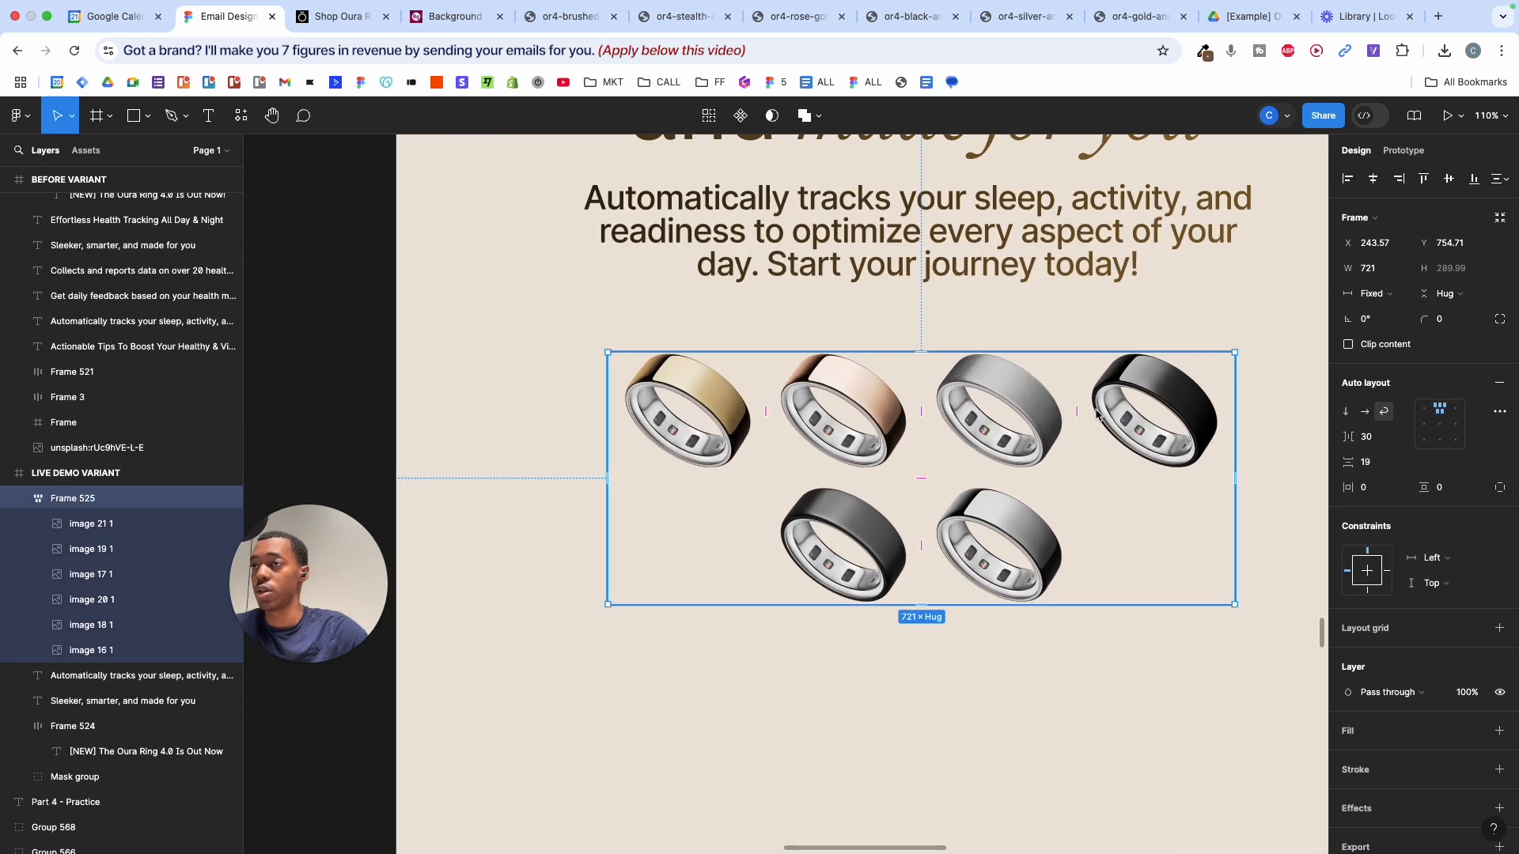
# - Move the black ring to the first slot and the dark and grey rings into the top row
pyautogui.click(1139, 402)
pyautogui.moveTo(1140, 401); pyautogui.dragTo(678, 407)
pyautogui.click(852, 522)
pyautogui.moveTo(853, 523); pyautogui.dragTo(1163, 387)
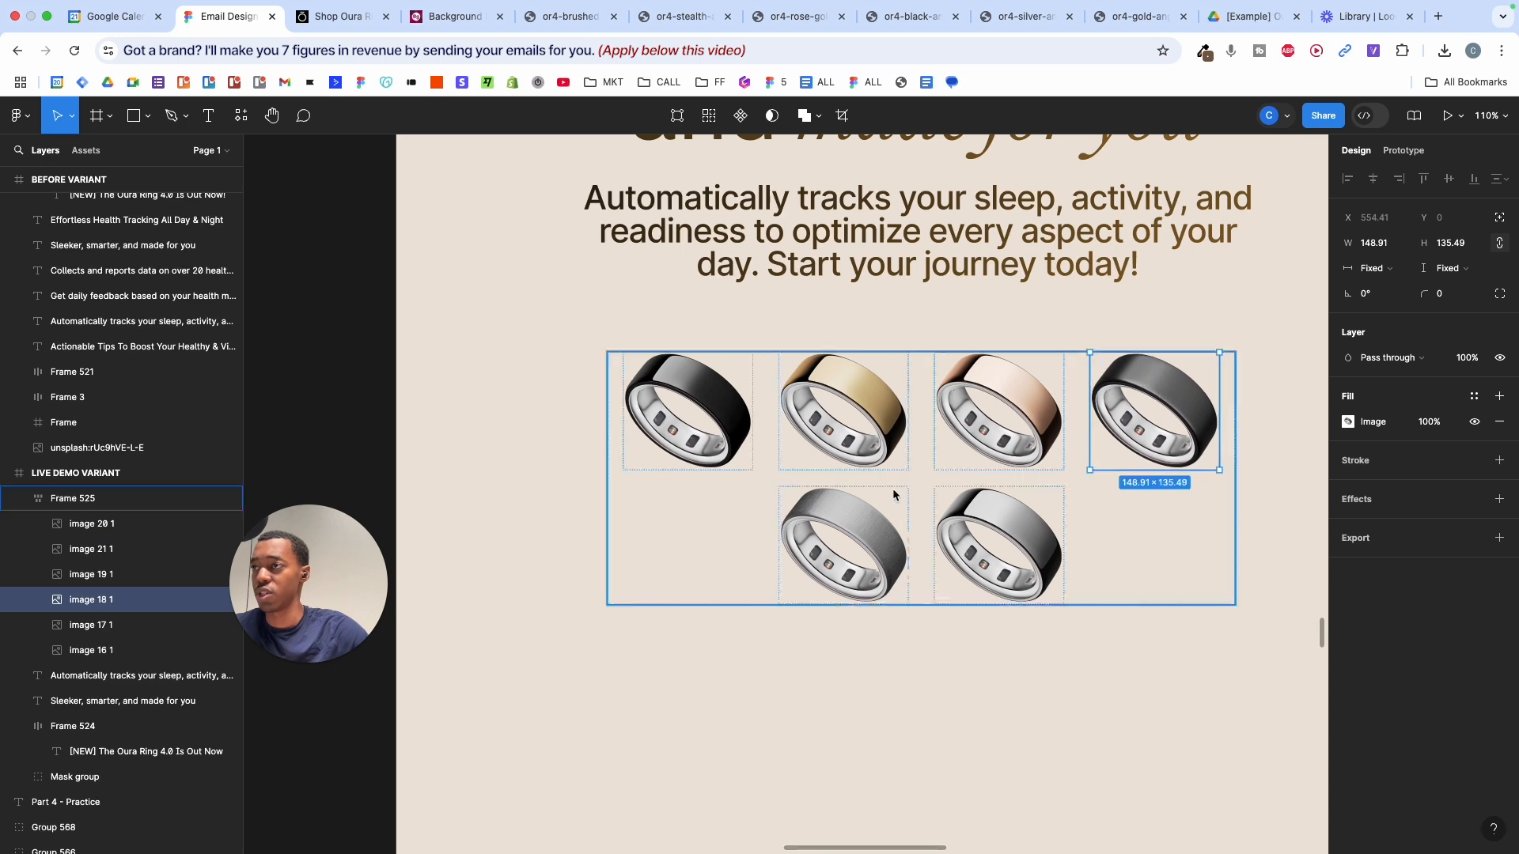
pyautogui.moveTo(876, 492); pyautogui.dragTo(998, 400)
pyautogui.moveTo(844, 545); pyautogui.dragTo(1155, 408)
# - Reorder the bottom row and the gold and rose-gold rings to finish the arrangement
pyautogui.click(1003, 534)
pyautogui.moveTo(1003, 534); pyautogui.dragTo(866, 536)
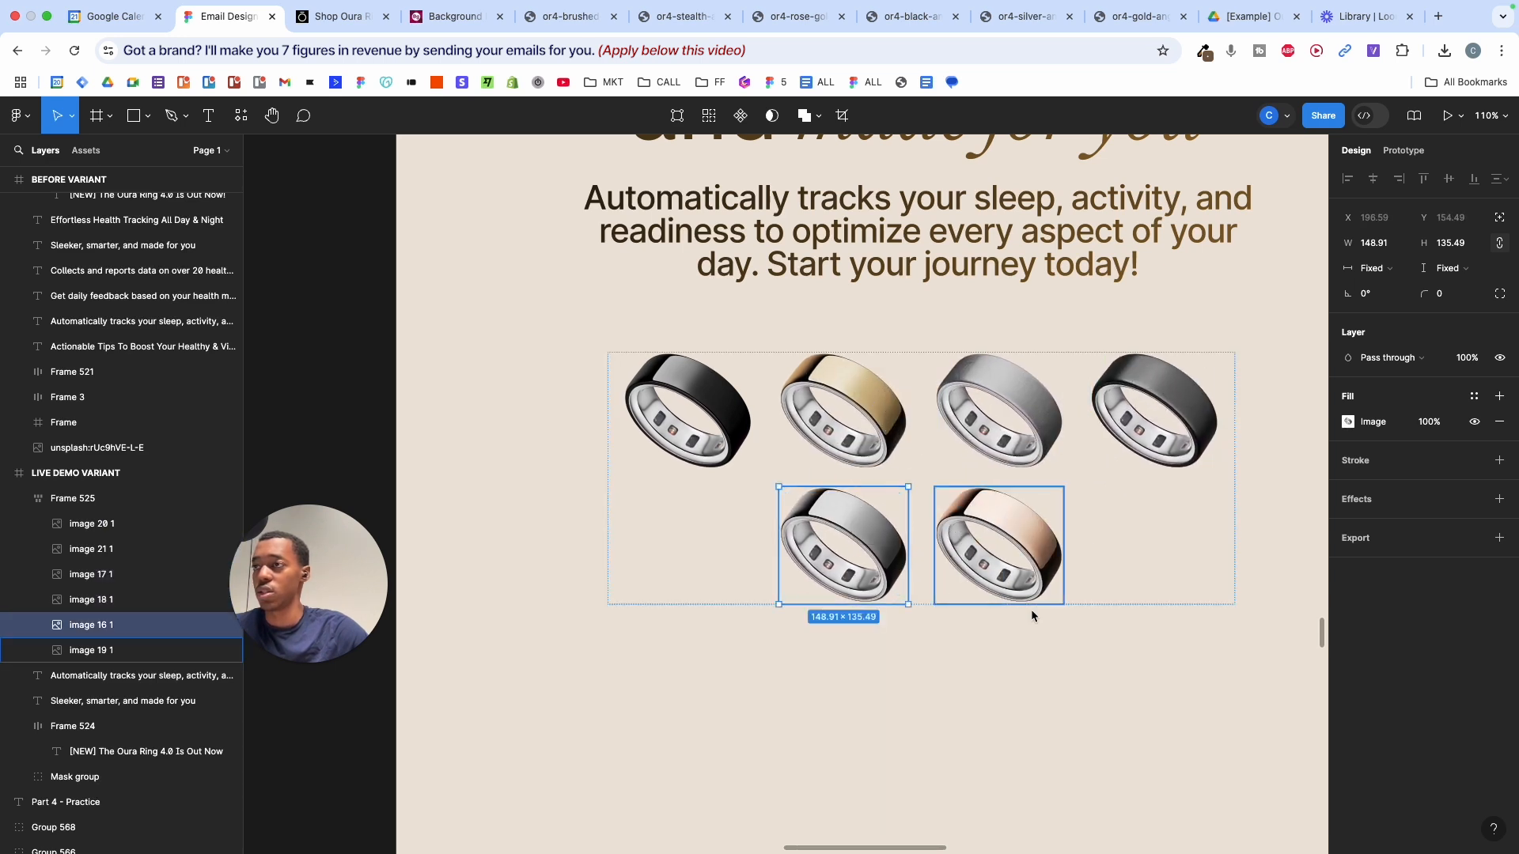
pyautogui.click(995, 553)
pyautogui.keyDown('shift'); pyautogui.click(878, 447); pyautogui.keyUp('shift')
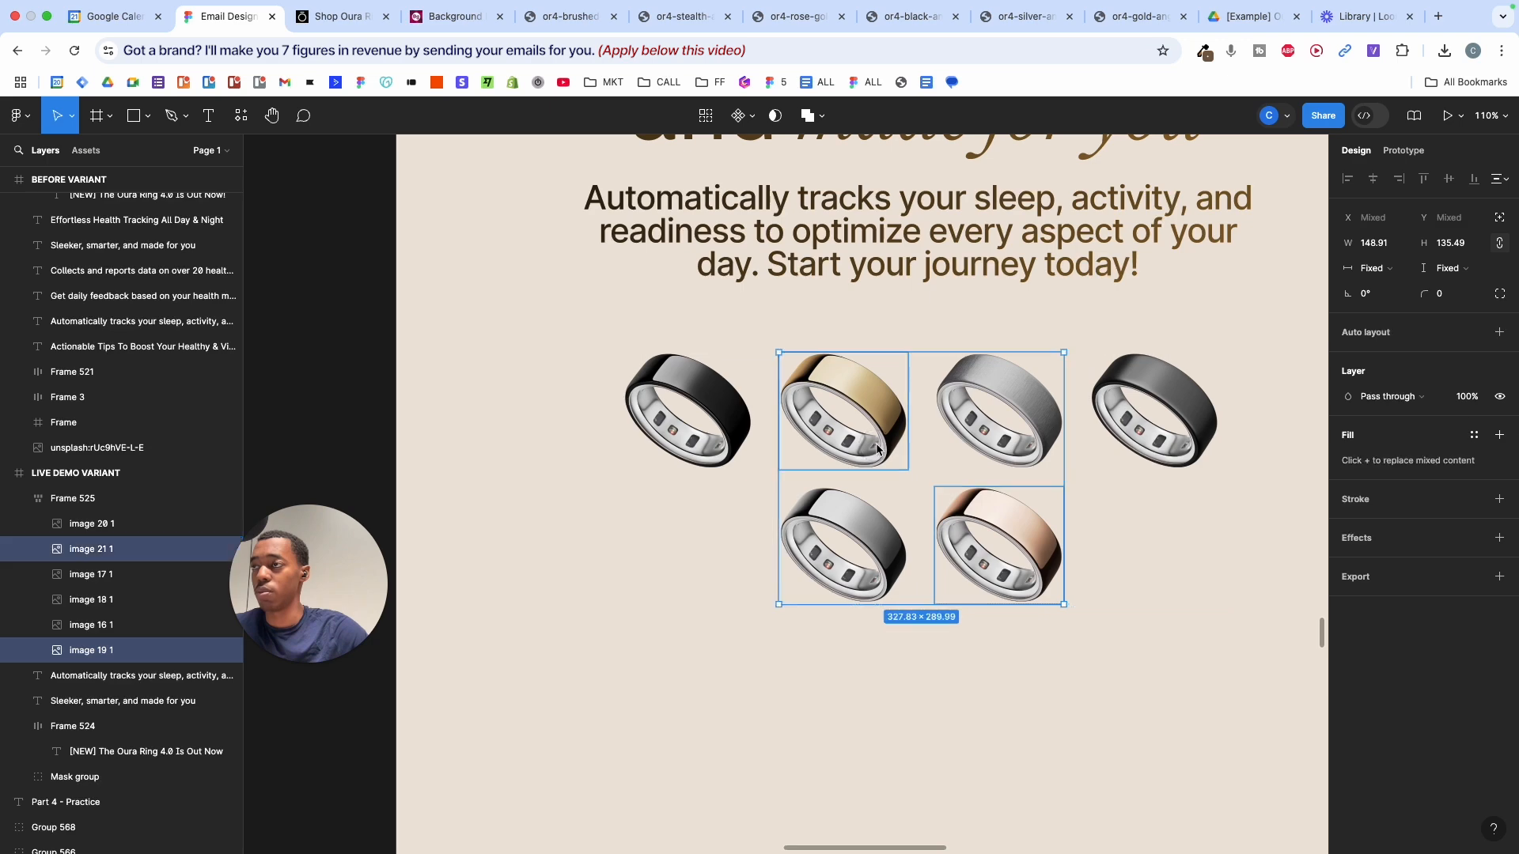
pyautogui.moveTo(878, 447); pyautogui.dragTo(1019, 442)
pyautogui.moveTo(859, 536); pyautogui.dragTo(1151, 416)
pyautogui.click(1032, 639)
pyautogui.scroll(-5, 1032, 639)
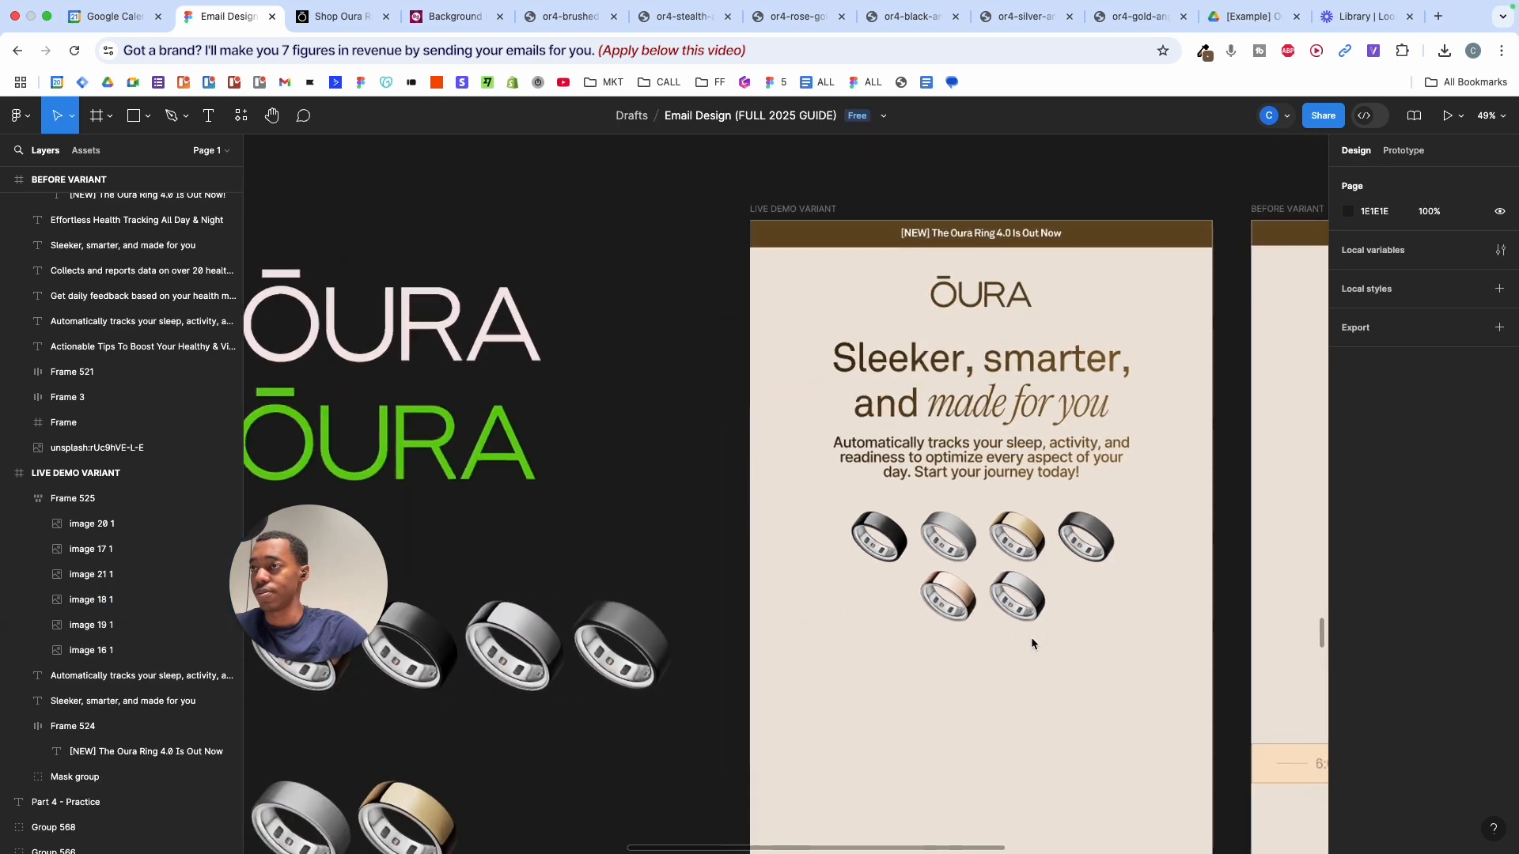
pyautogui.scroll(3, 1032, 639)
pyautogui.hscroll(3, 1032, 639)
pyautogui.scroll(-5, 1032, 639)
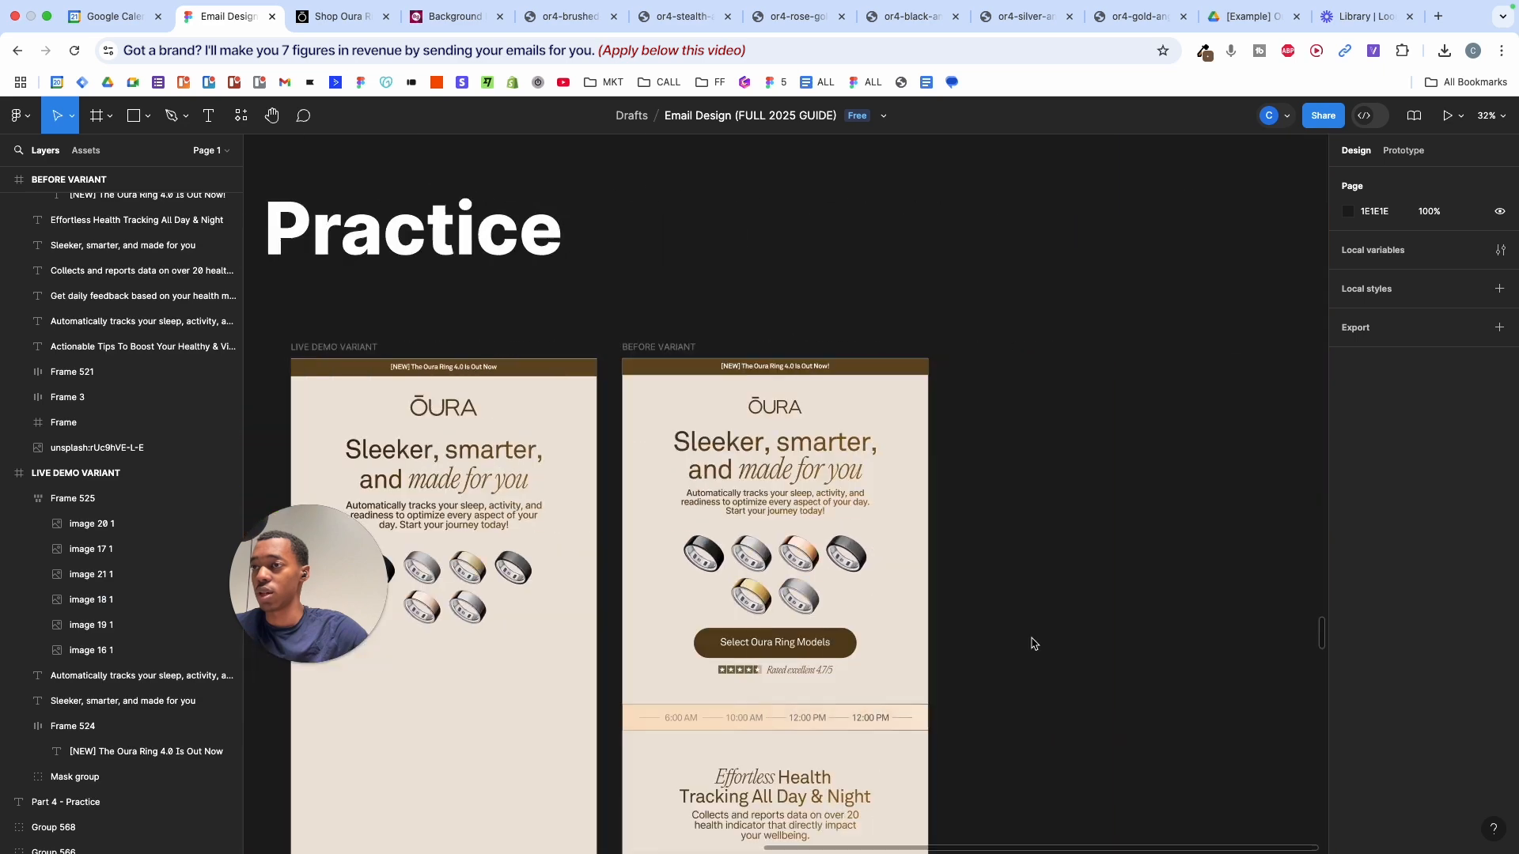
pyautogui.scroll(3, 1087, 554)
pyautogui.scroll(2, 1085, 548)
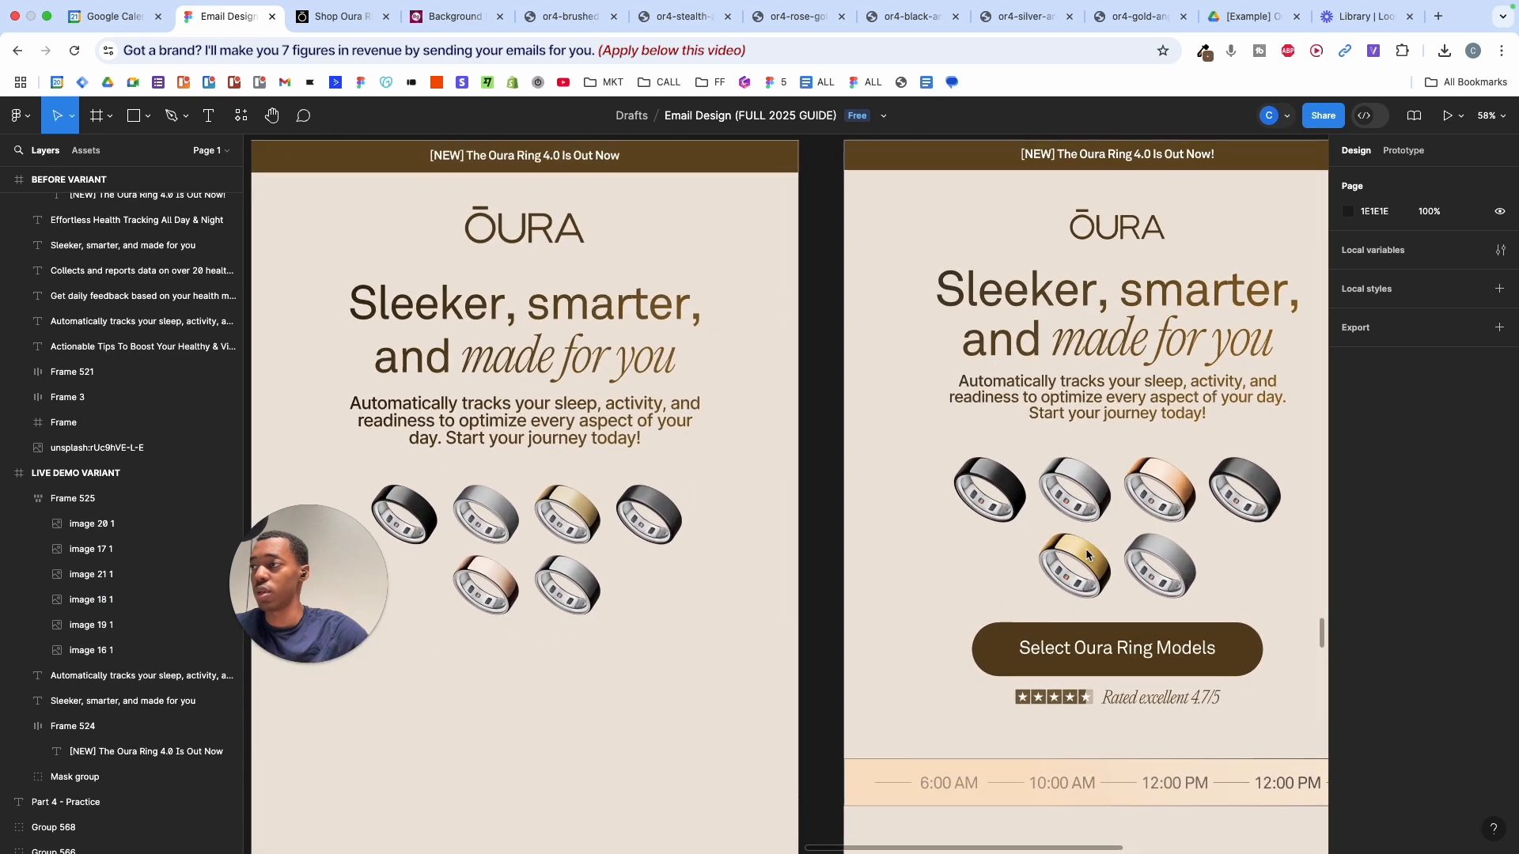
pyautogui.hscroll(-5, 728, 526)
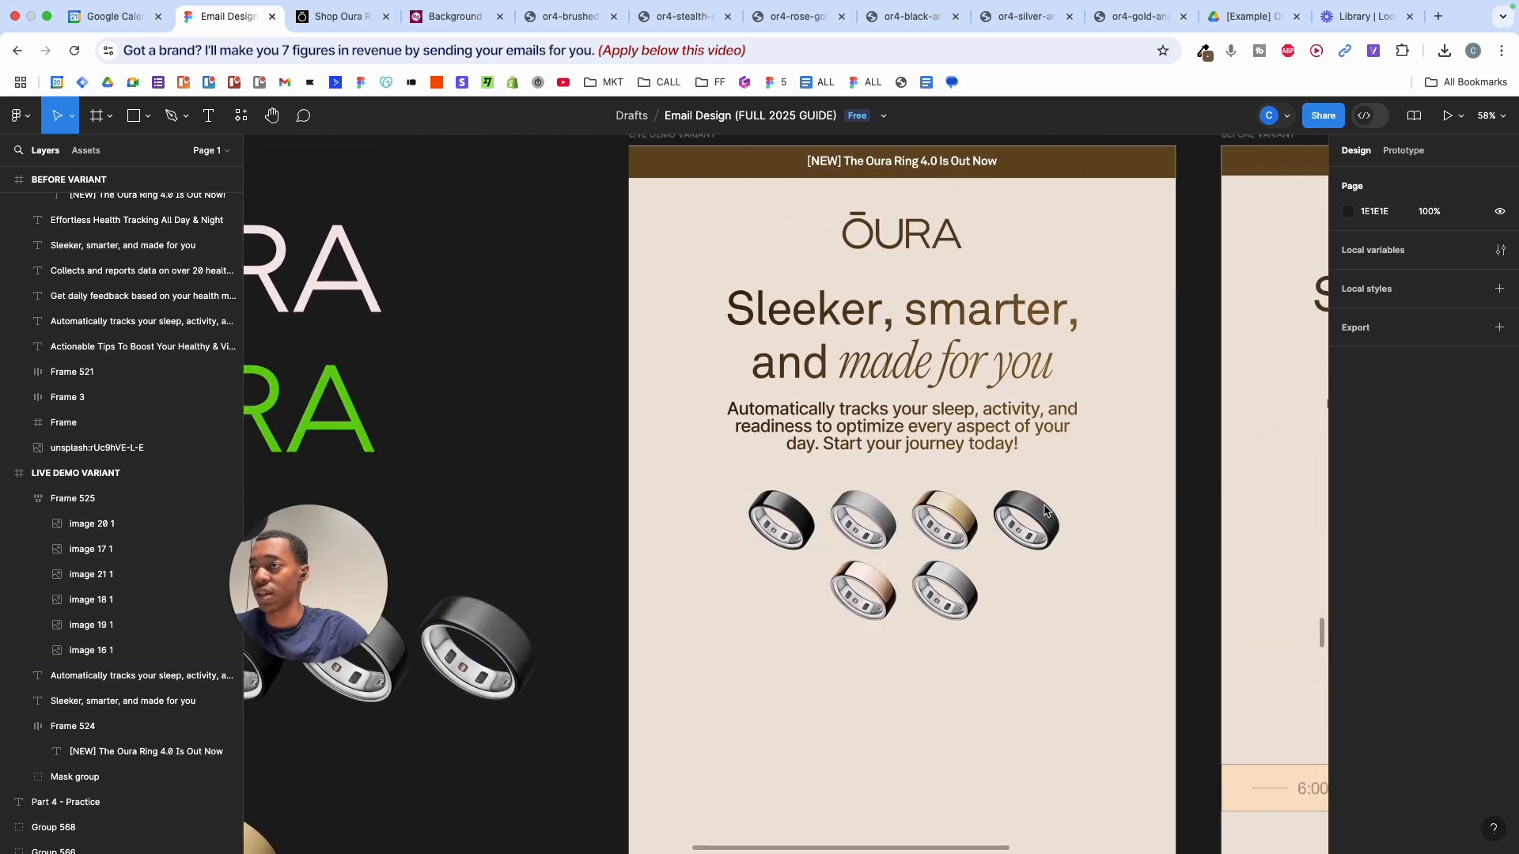
pyautogui.scroll(2, 1048, 520)
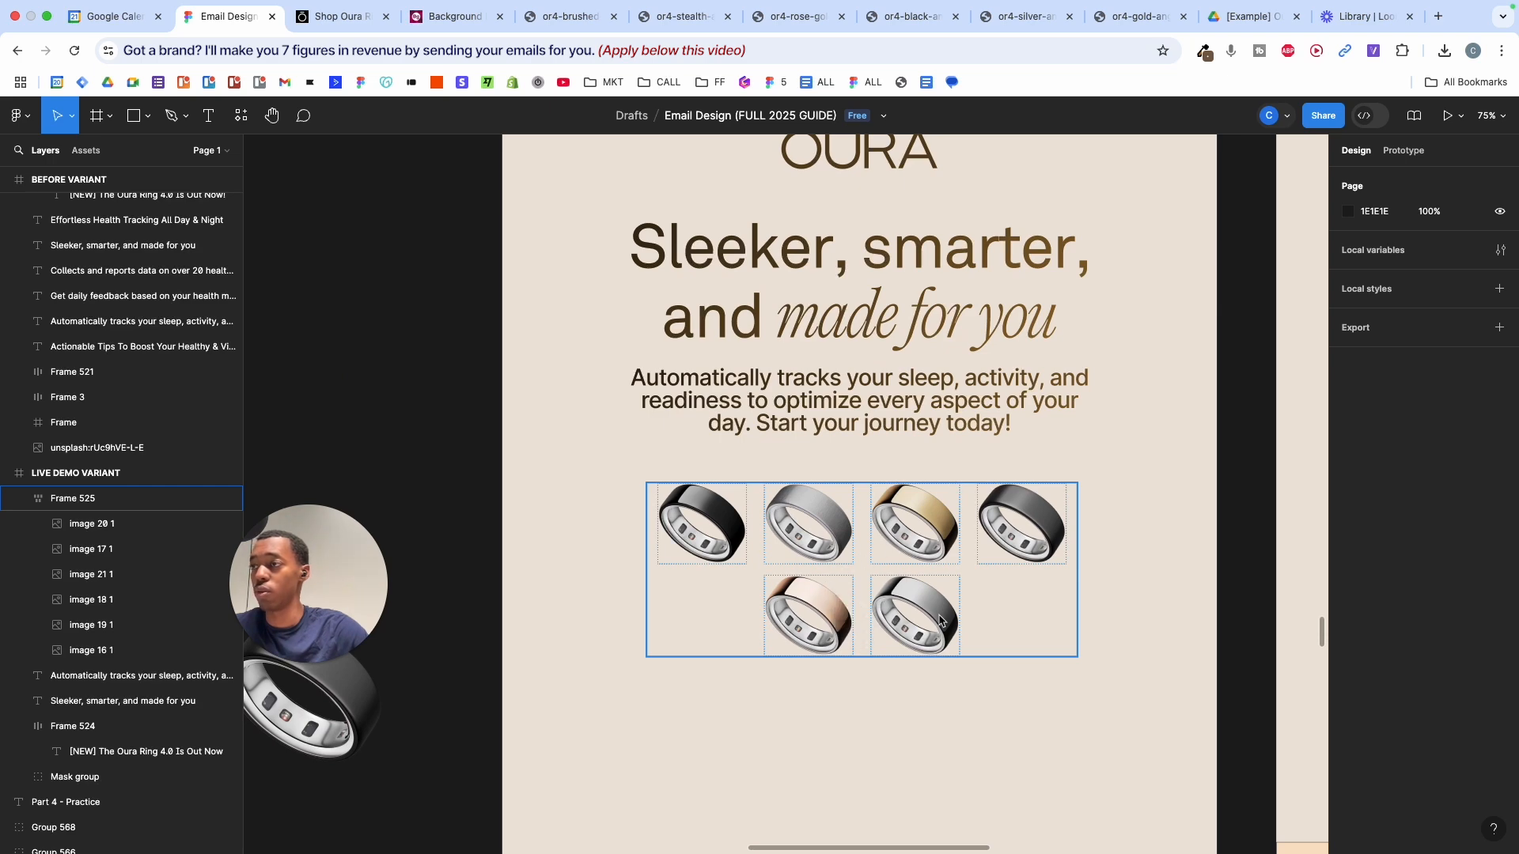
pyautogui.scroll(-4, 862, 534)
pyautogui.scroll(4, 862, 530)
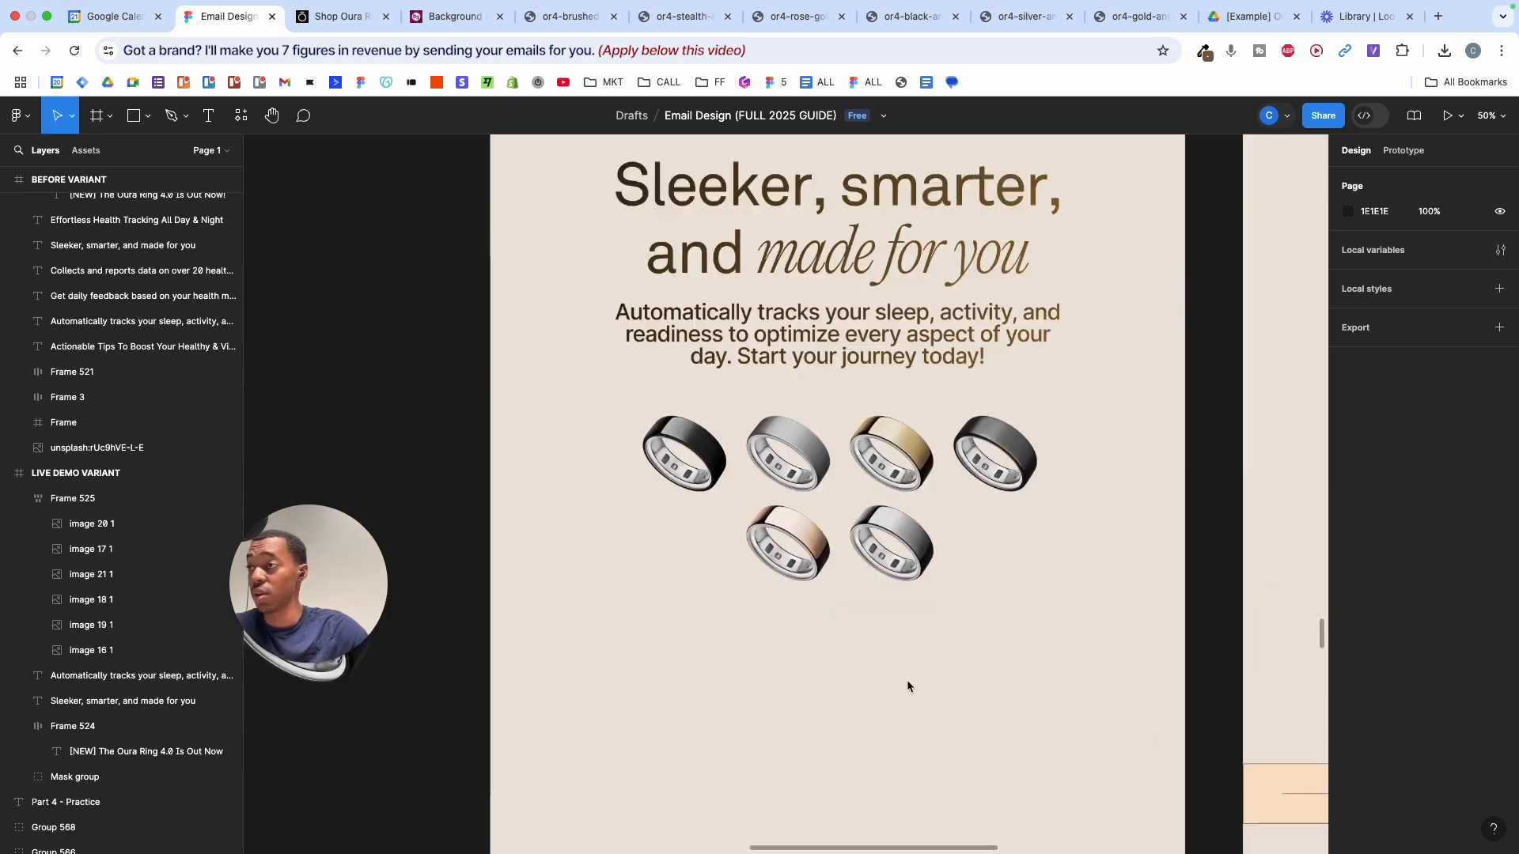
pyautogui.click(927, 481)
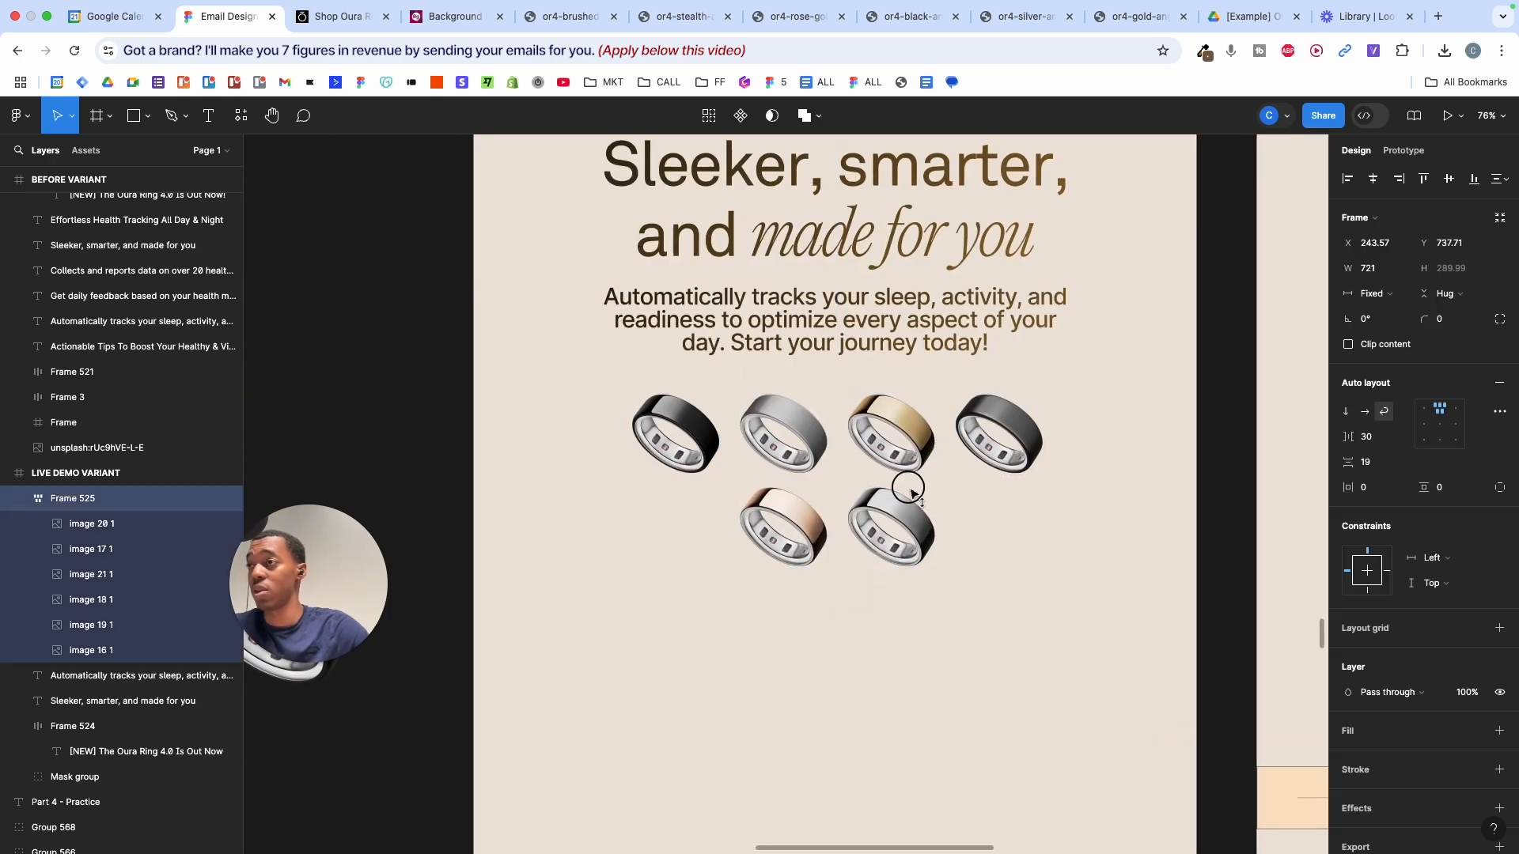
pyautogui.click(1123, 459)
pyautogui.scroll(-4, 1124, 463)
pyautogui.scroll(3, 1124, 463)
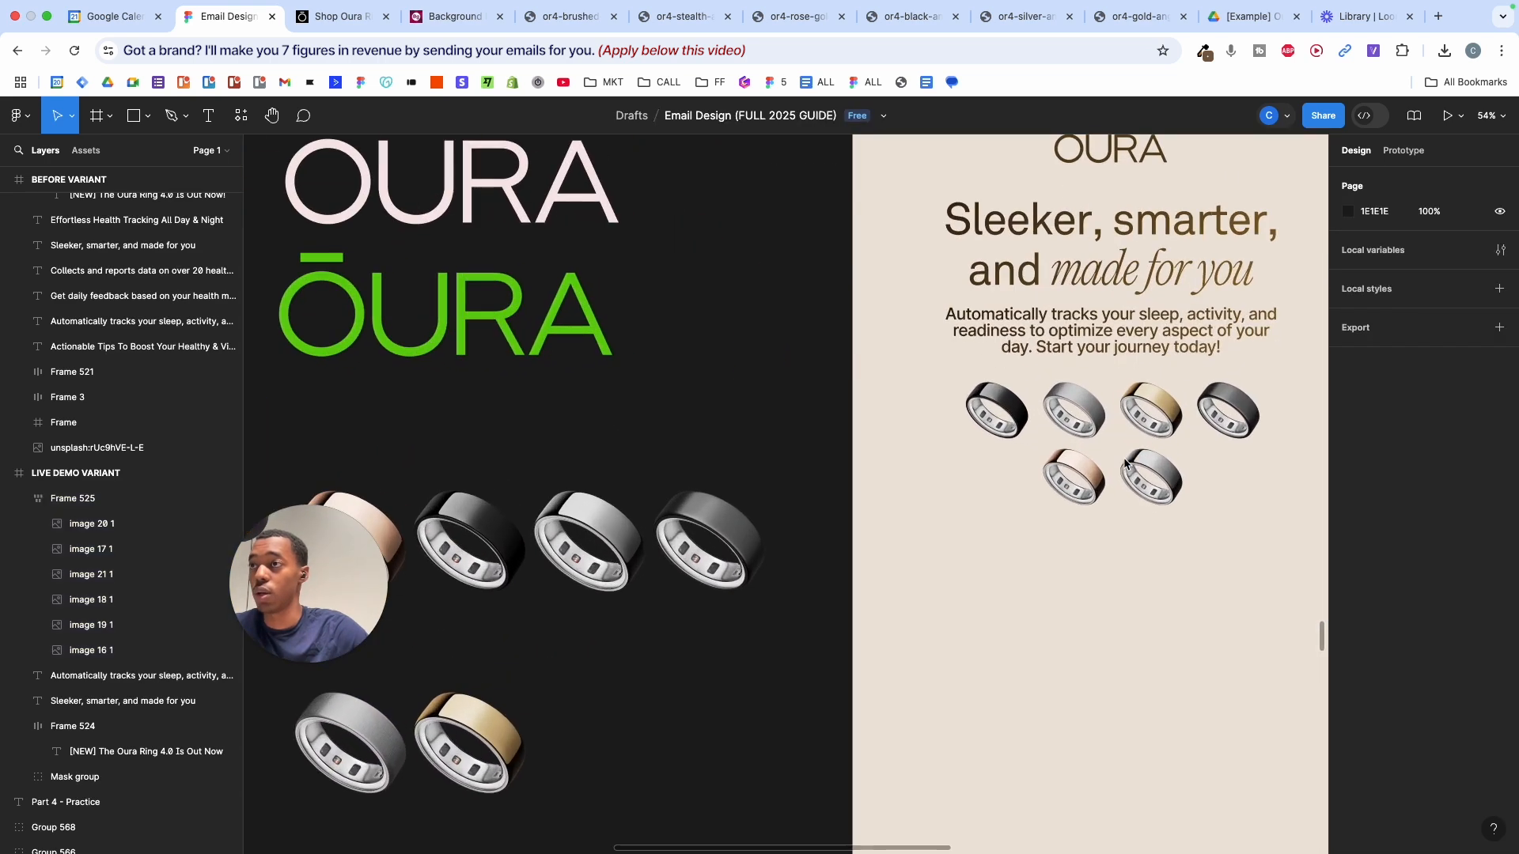
pyautogui.hscroll(5, 1124, 459)
pyautogui.scroll(-4, 1123, 458)
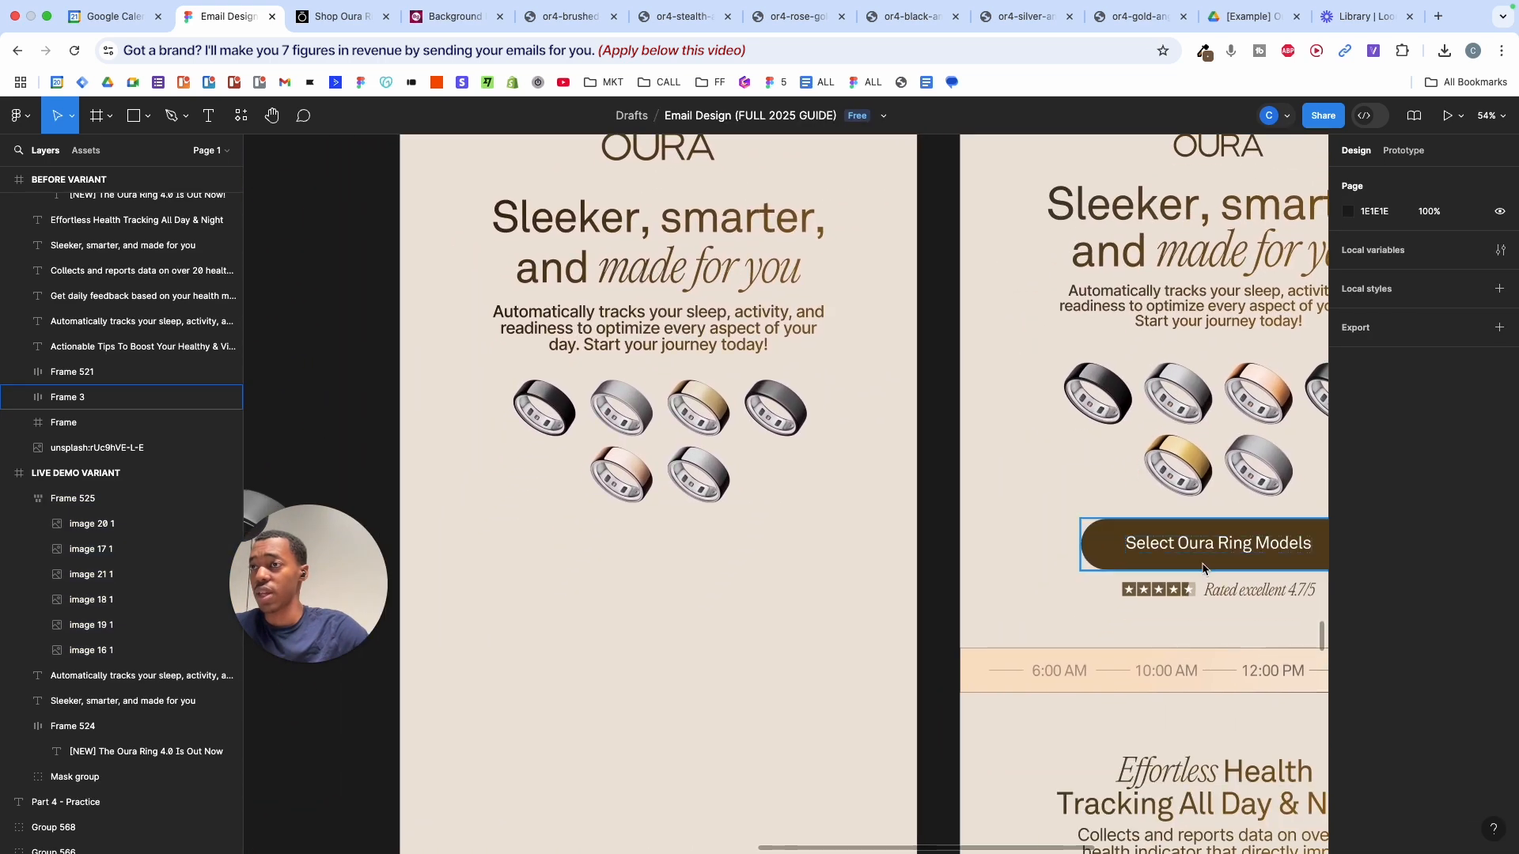
# - Duplicate the headline below the ring grid and cut its text down to 'Sleeker'
pyautogui.click(1189, 546)
pyautogui.hotkey('shift', '2')
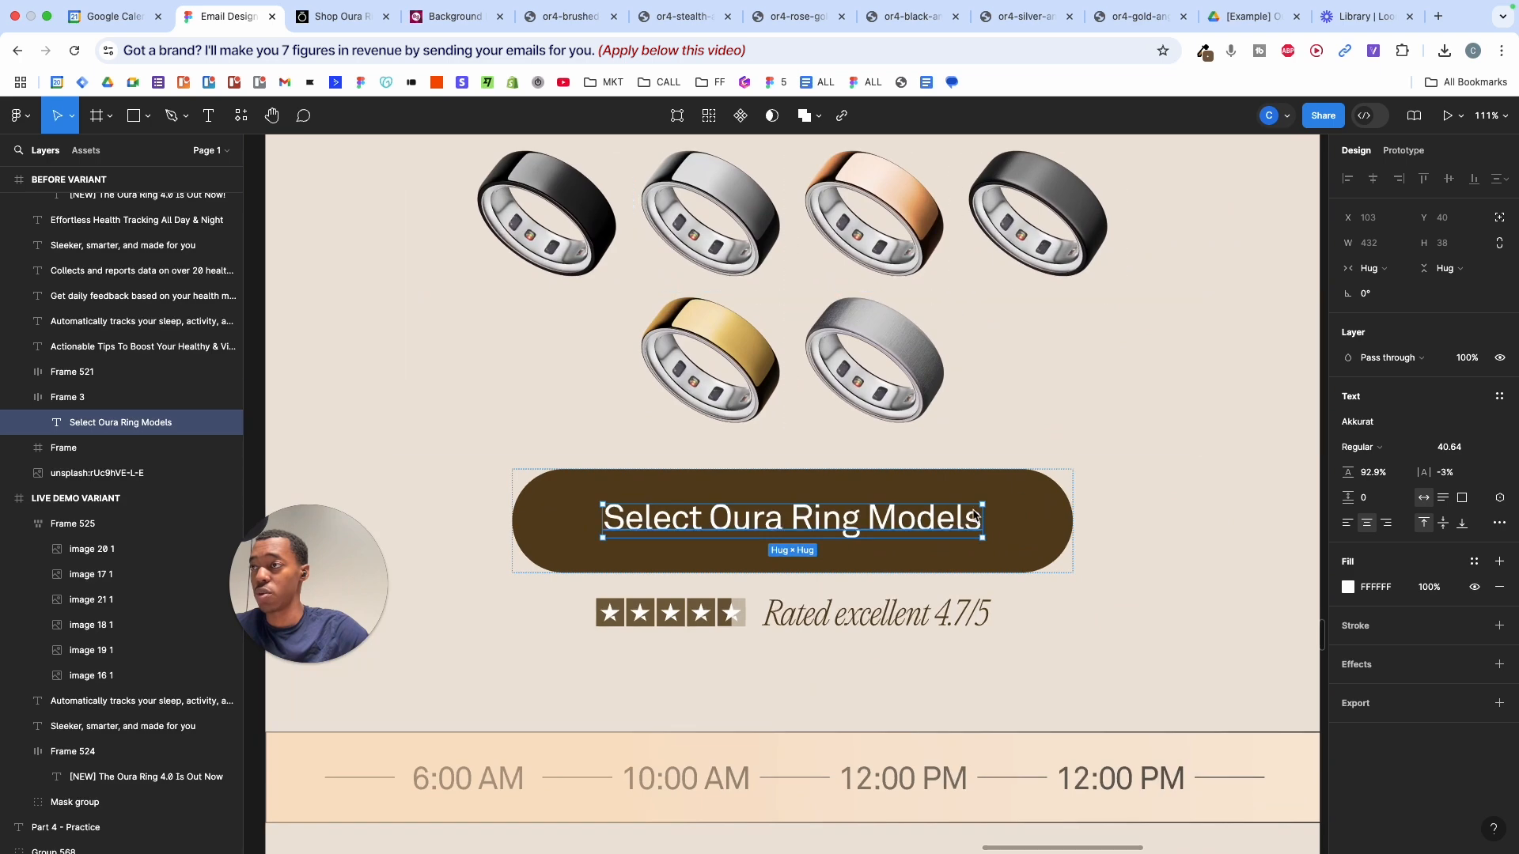
pyautogui.scroll(-5, 1030, 443)
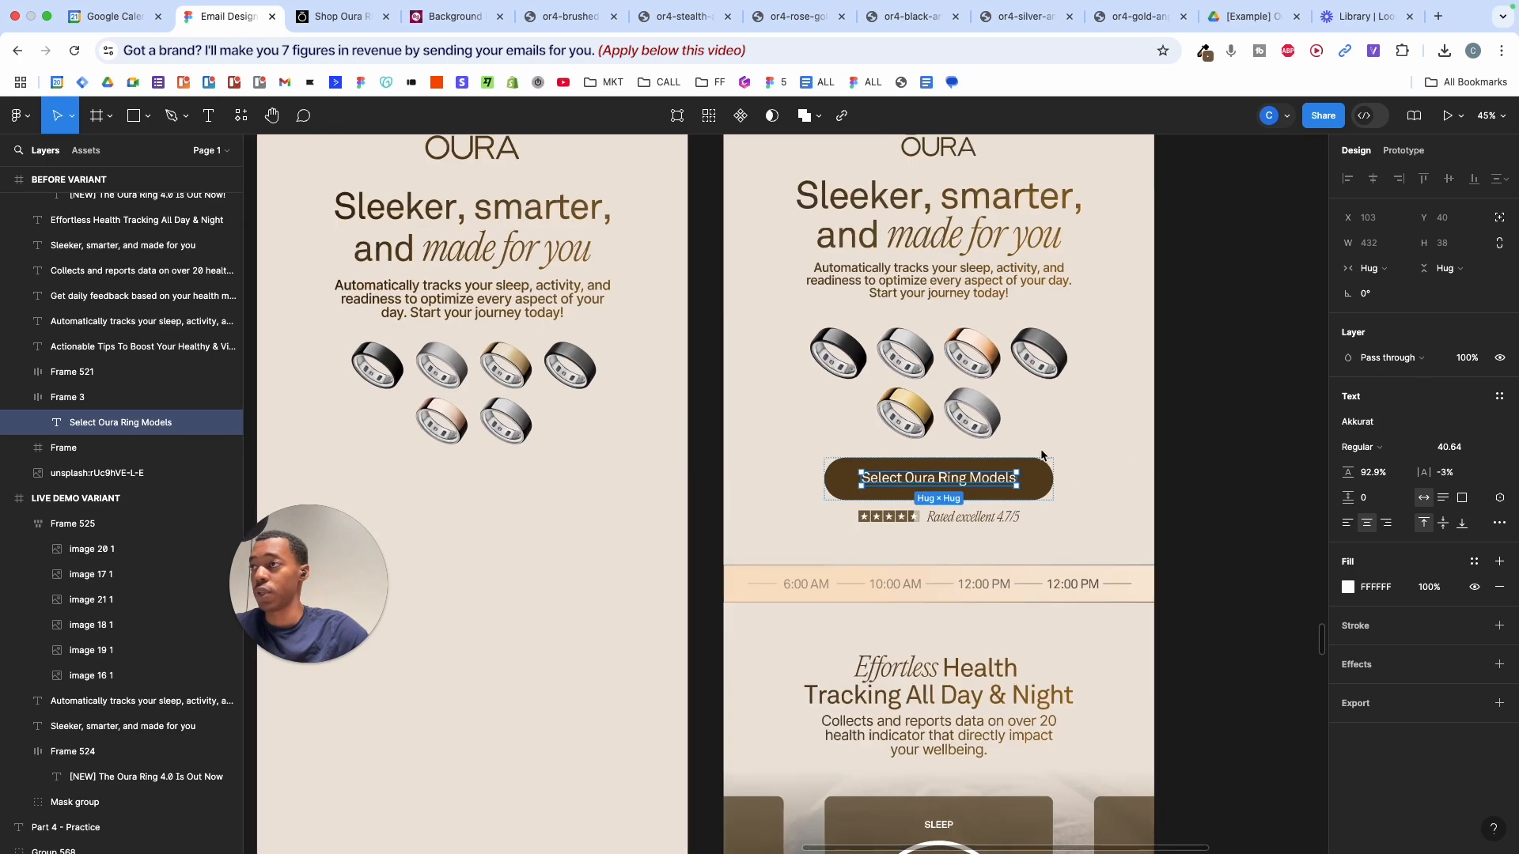
pyautogui.hscroll(-5, 934, 387)
pyautogui.click(857, 298)
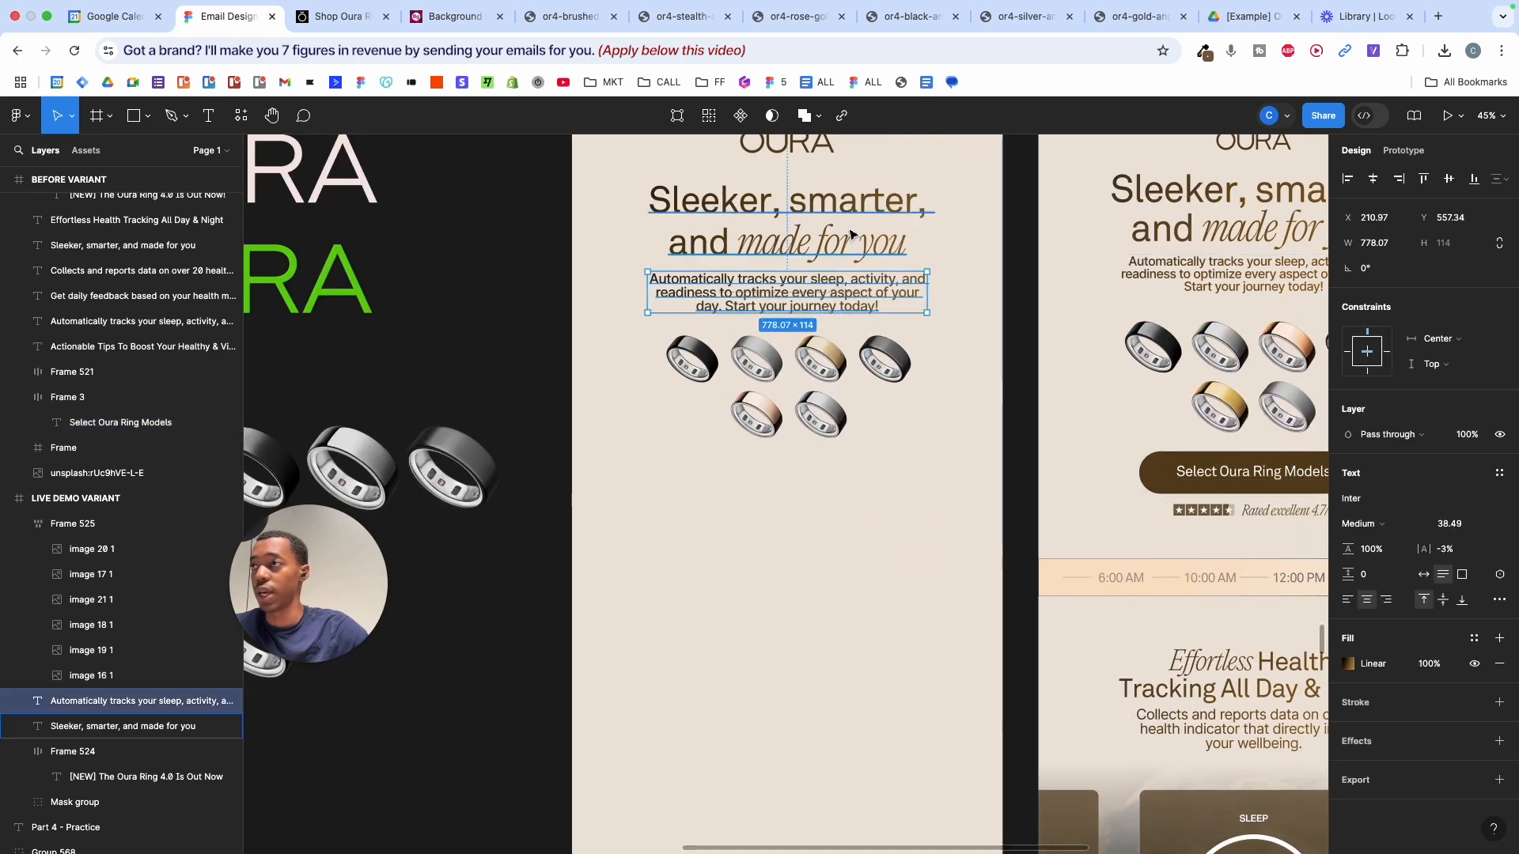
pyautogui.keyDown('alt'); pyautogui.moveTo(852, 233); pyautogui.dragTo(972, 560); pyautogui.keyUp('alt')
pyautogui.doubleClick(850, 496)
pyautogui.press('BackSpace')
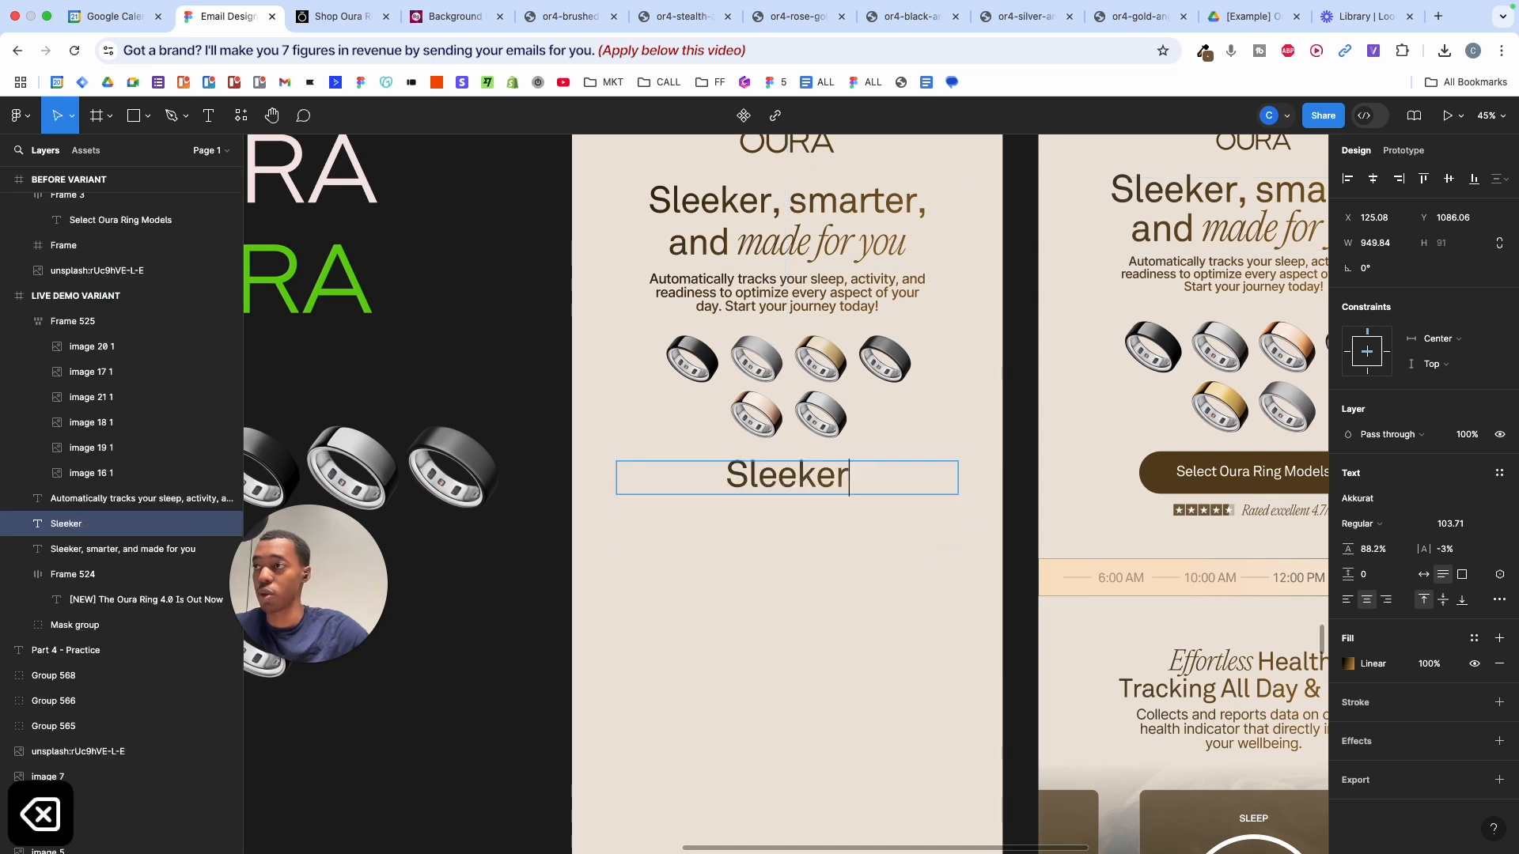
# - Replace the label text with 'Select Oura Ring Models' copied from the reference button
pyautogui.doubleClick(1204, 474)
pyautogui.press('super+c')
pyautogui.press('super+c')
pyautogui.press('super+c')
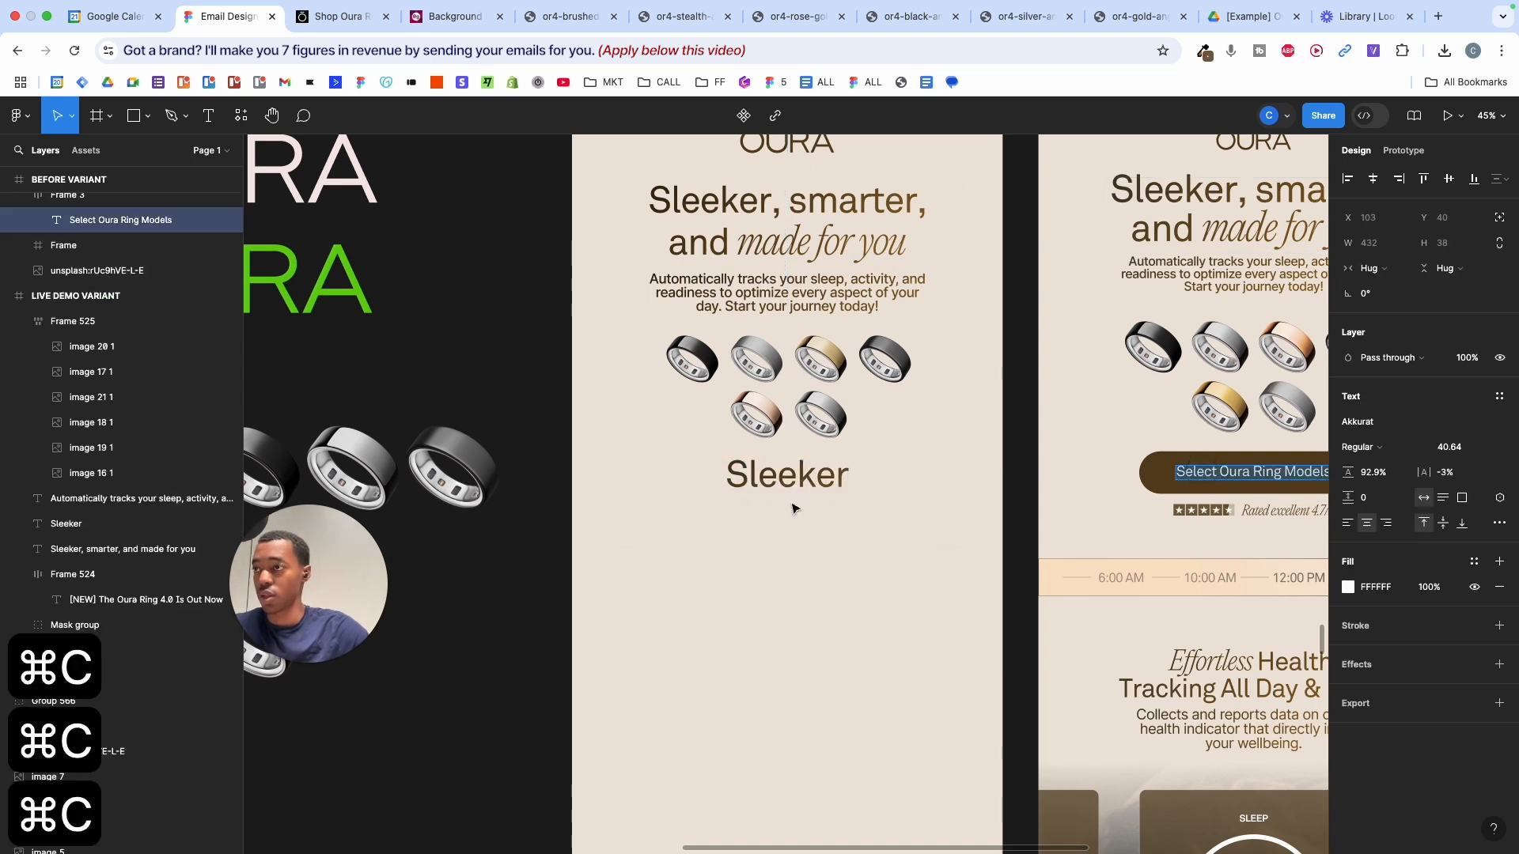
pyautogui.doubleClick(797, 477)
pyautogui.press('super+shift+v')
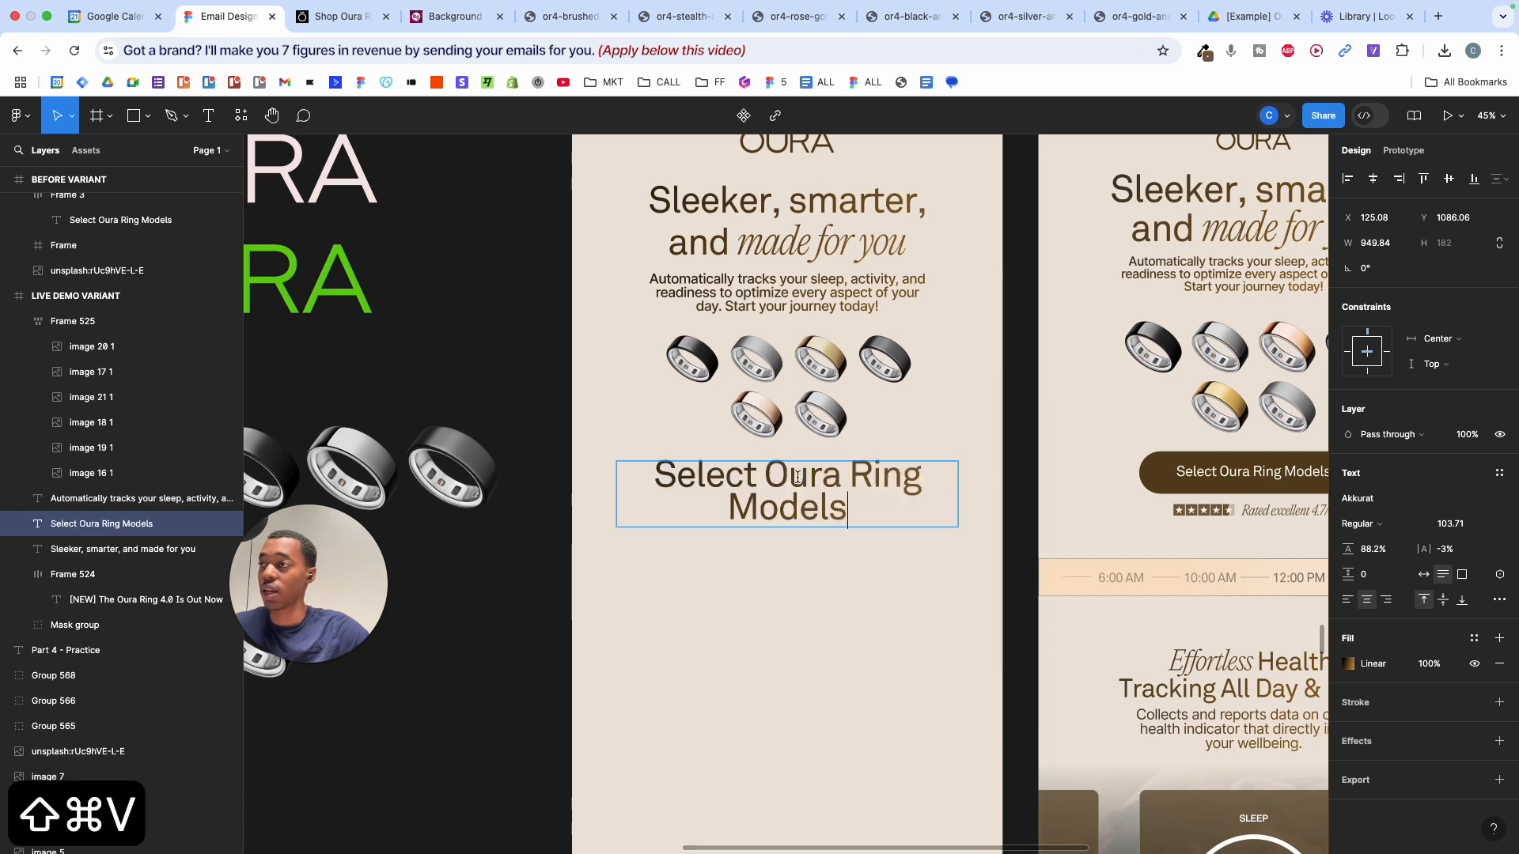
pyautogui.click(821, 552)
pyautogui.click(877, 556)
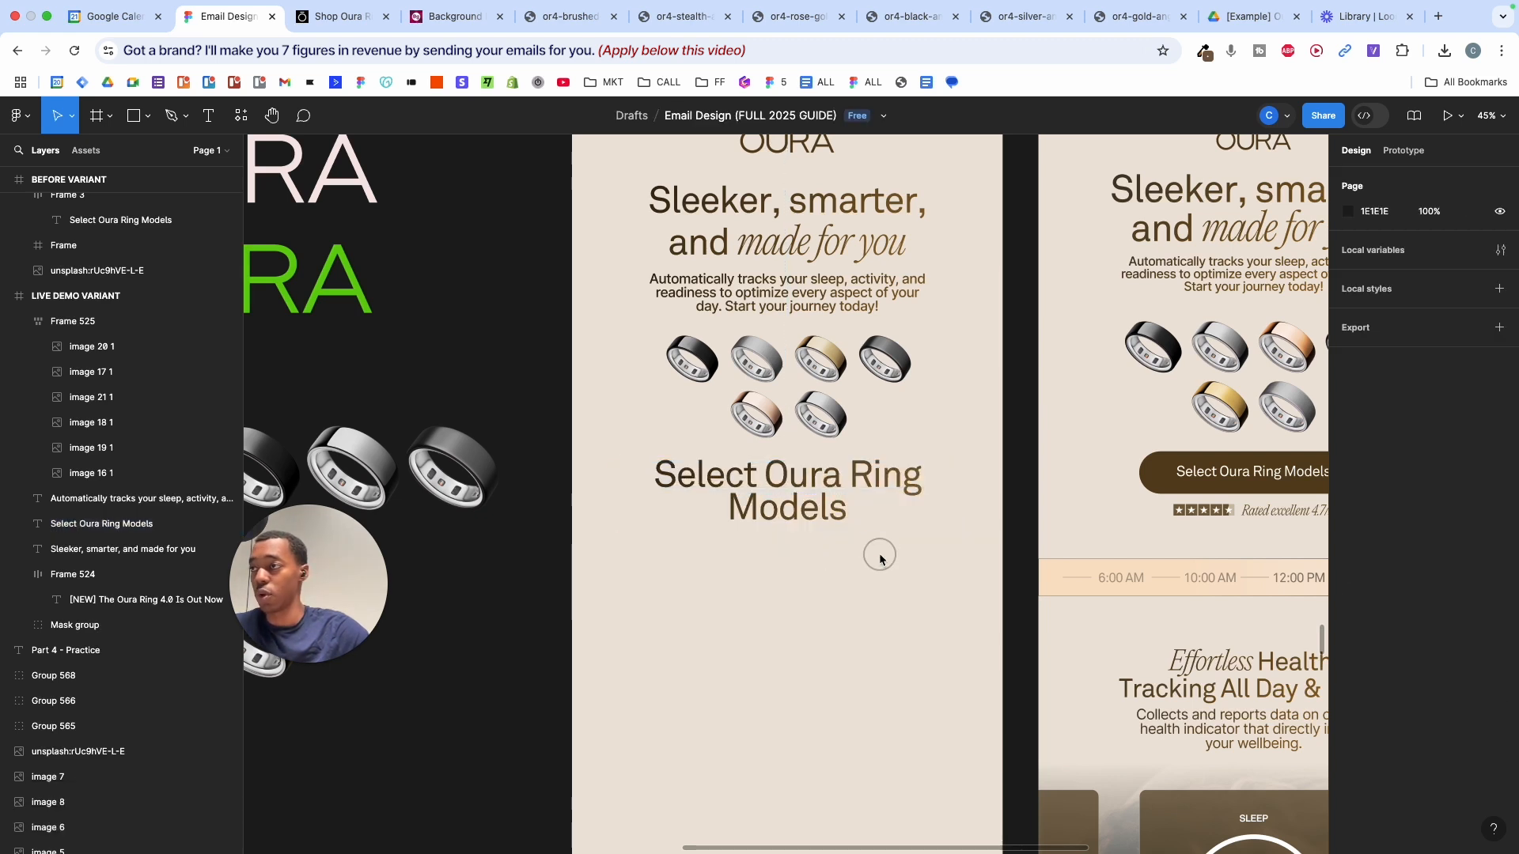
pyautogui.click(818, 502)
pyautogui.moveTo(957, 484); pyautogui.dragTo(880, 495)
# - Scale the label to about half size, swap its gradient for a solid fill, and place it below the grid
pyautogui.press('k')
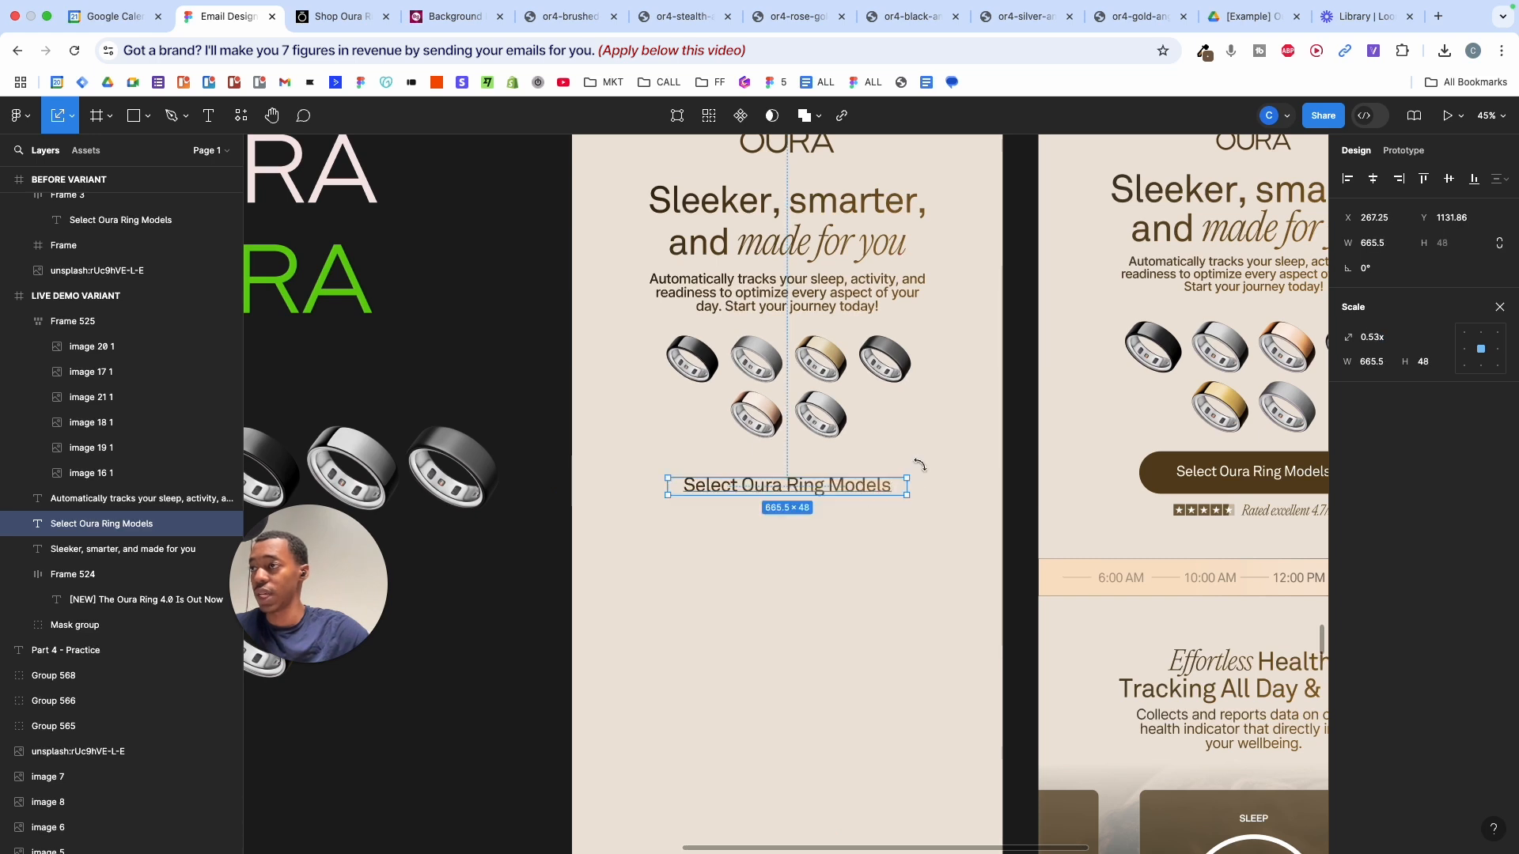
pyautogui.click(1499, 307)
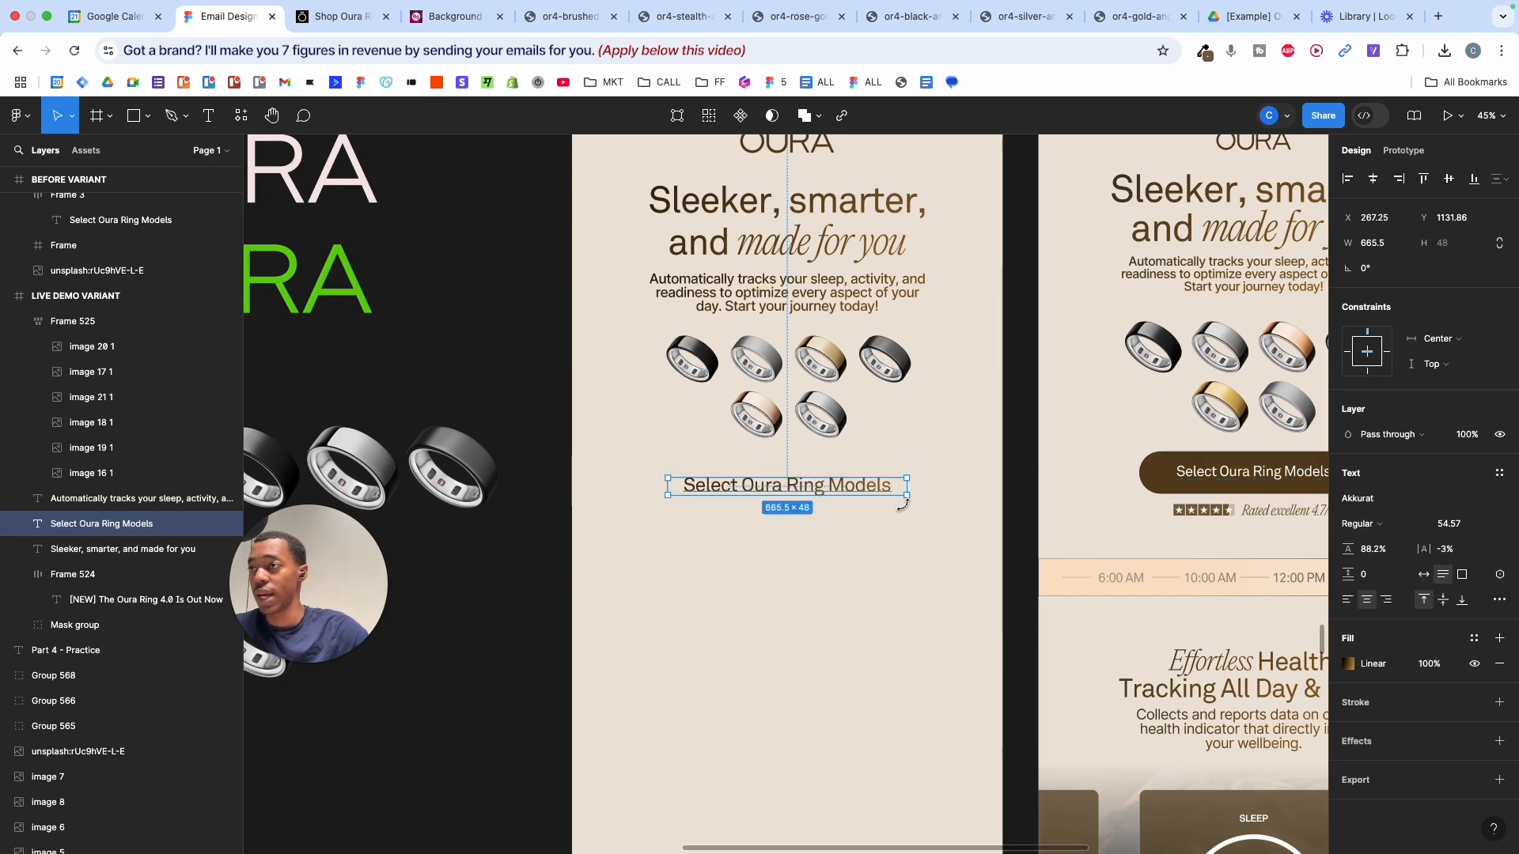
pyautogui.click(1500, 638)
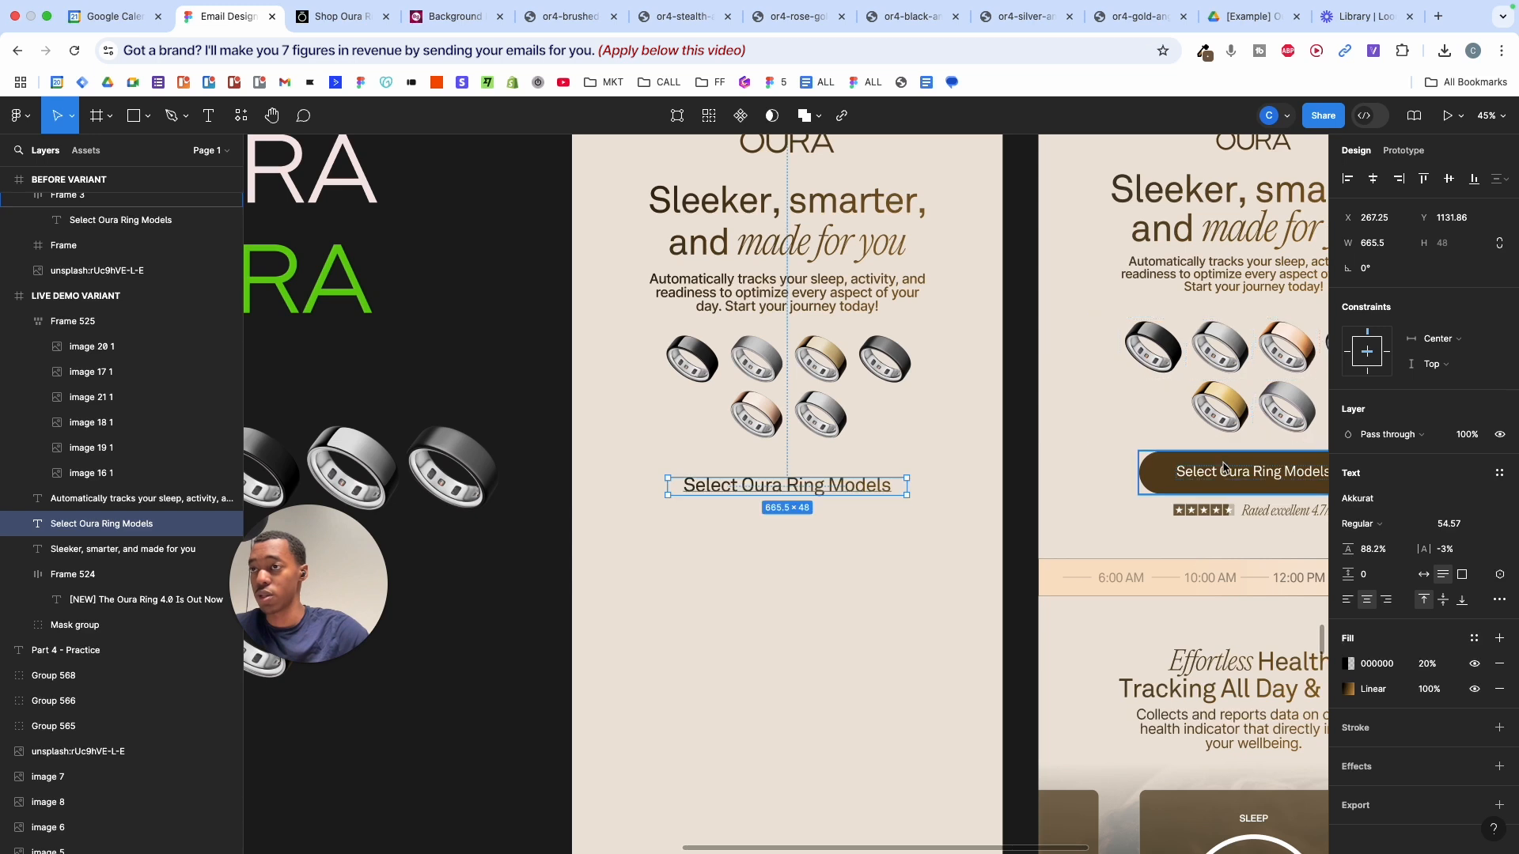
pyautogui.click(1500, 689)
pyautogui.moveTo(1427, 664); pyautogui.dragTo(1483, 665)
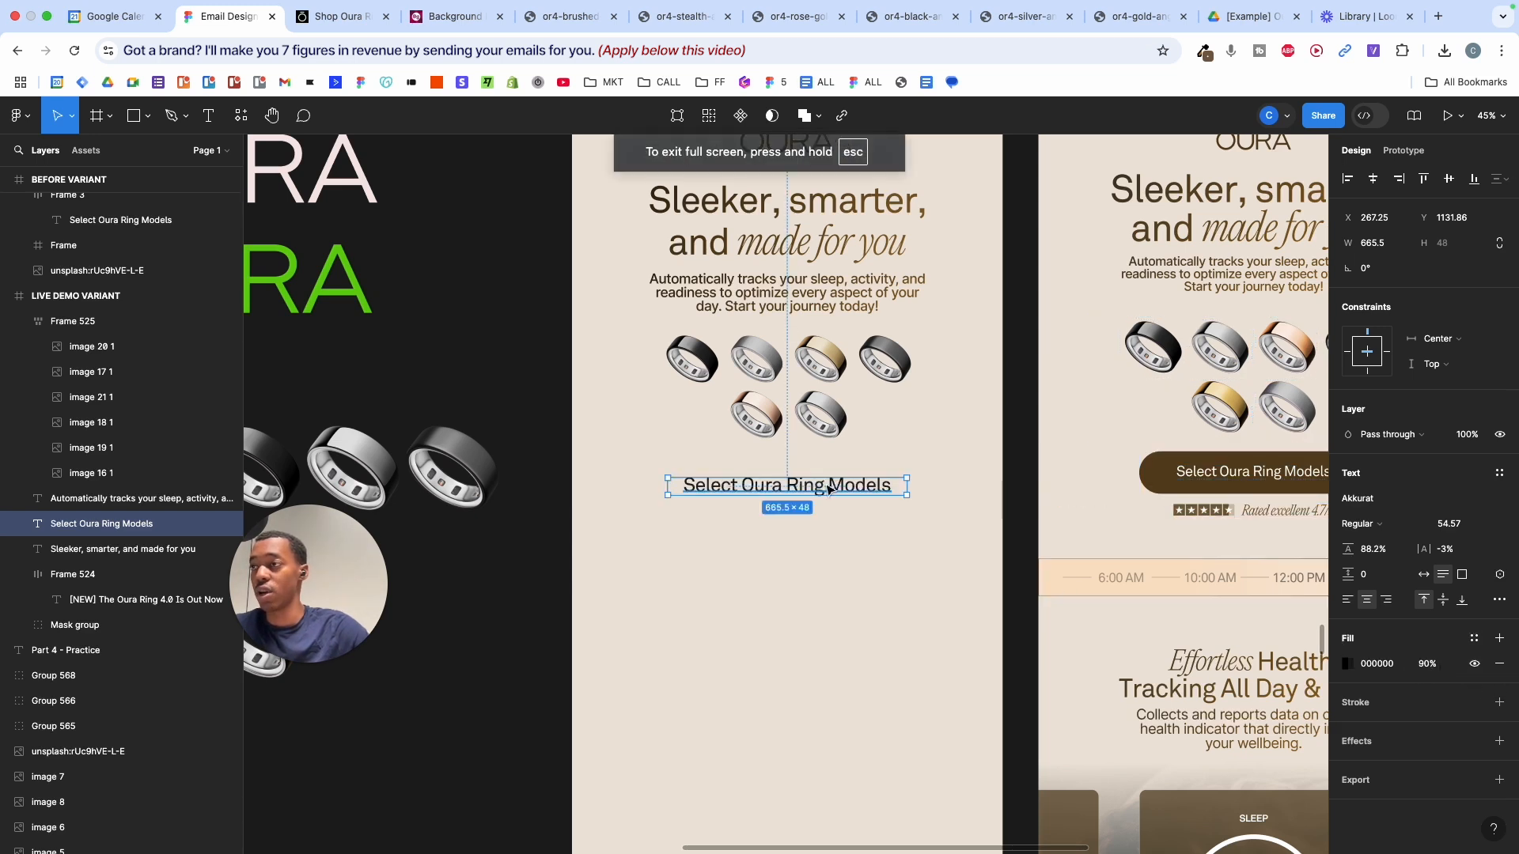
pyautogui.scroll(5, 828, 489)
pyautogui.moveTo(1436, 658); pyautogui.dragTo(1350, 661)
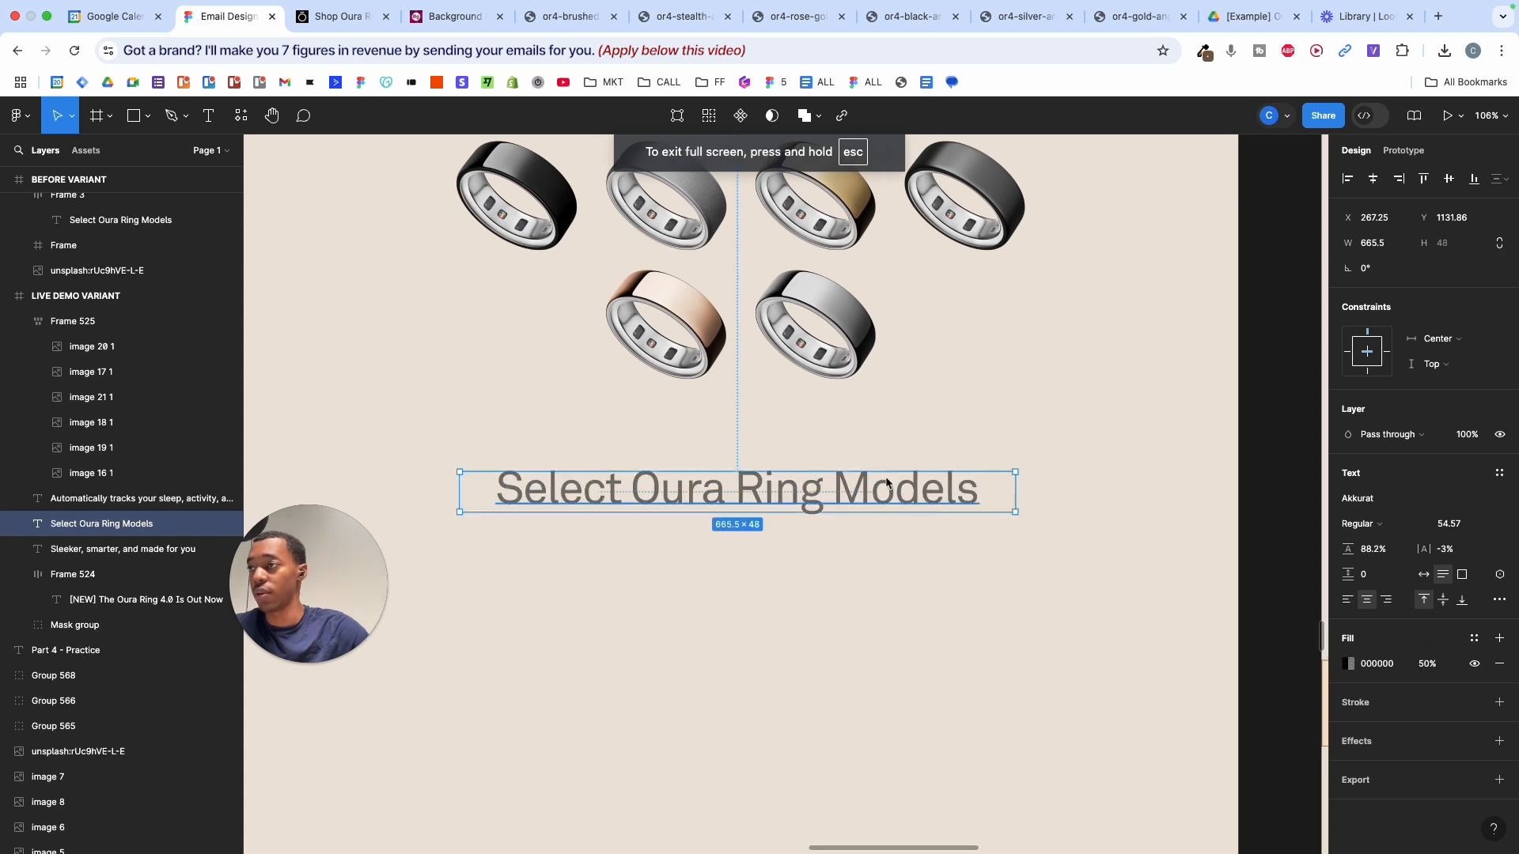
pyautogui.moveTo(868, 496); pyautogui.dragTo(901, 524)
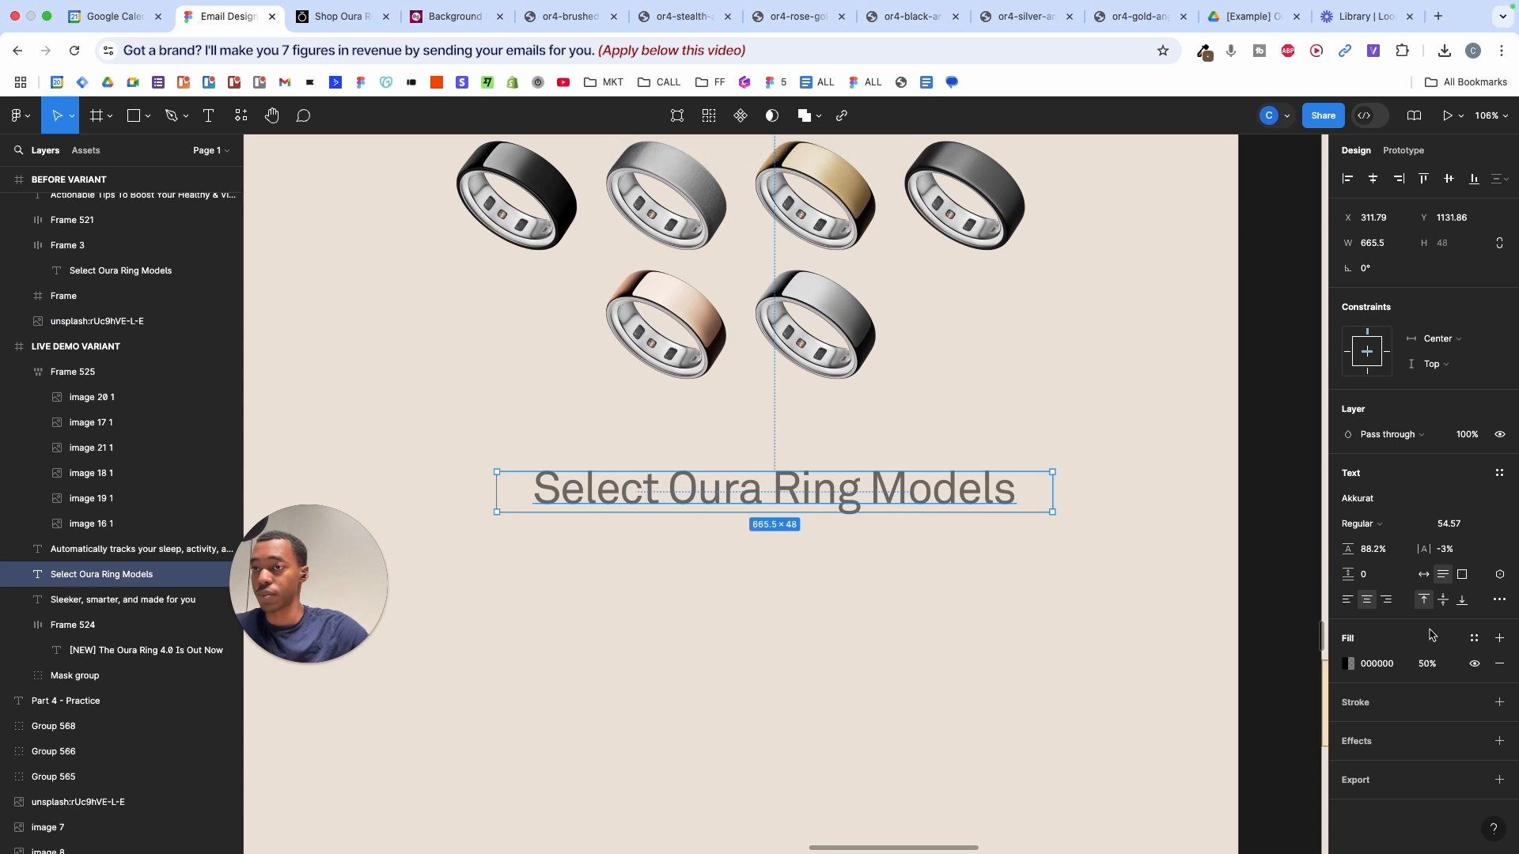
# - Make the label text white (FFFFFF) and wrap it in an auto-layout frame
pyautogui.moveTo(1427, 663); pyautogui.dragTo(1358, 633)
pyautogui.click(1348, 665)
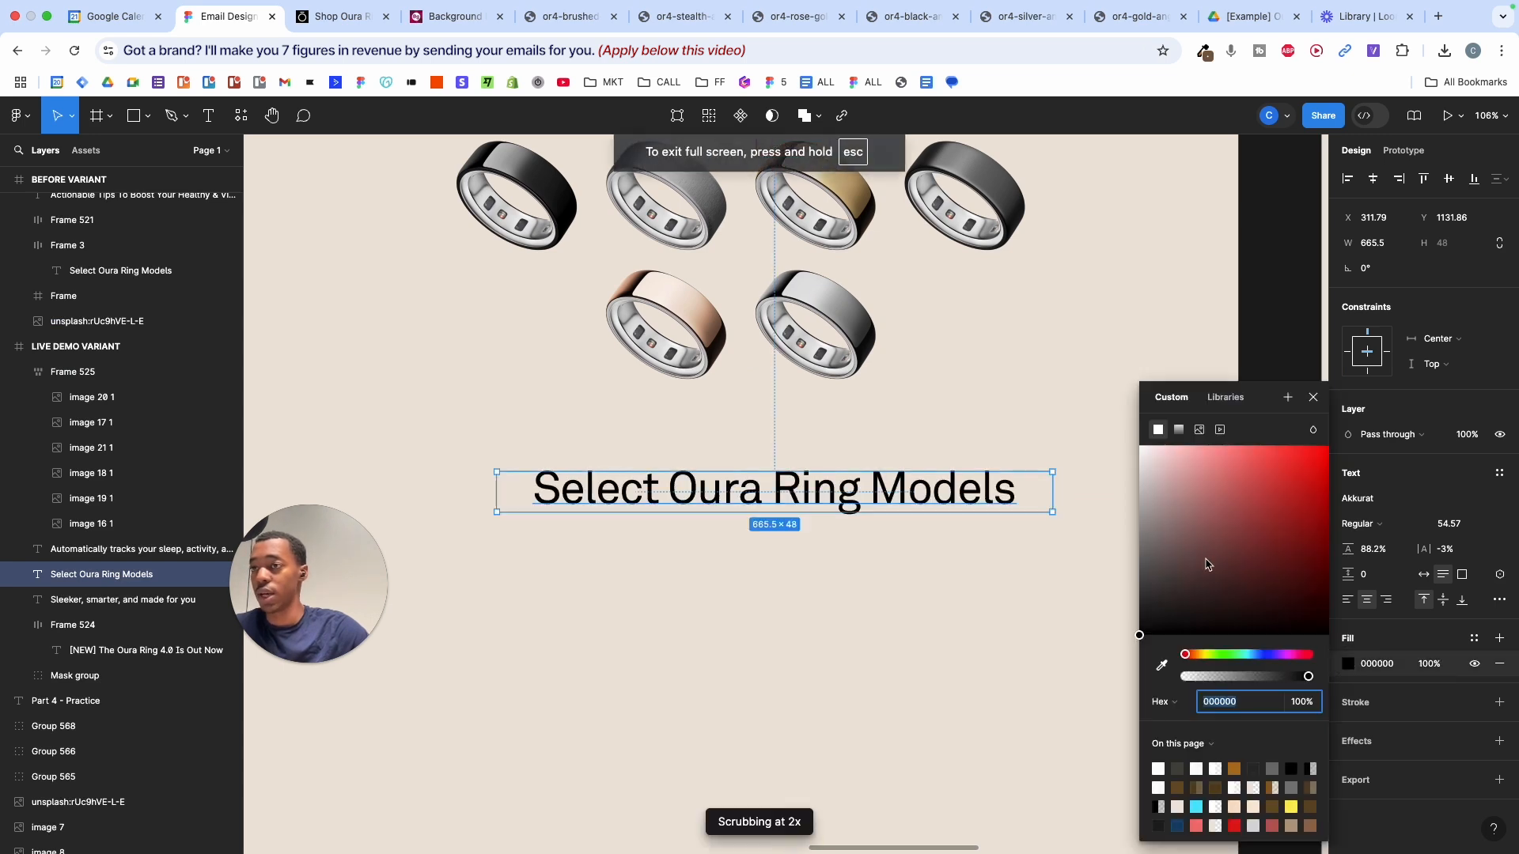
pyautogui.moveTo(1143, 631); pyautogui.dragTo(1078, 372)
pyautogui.click(1313, 398)
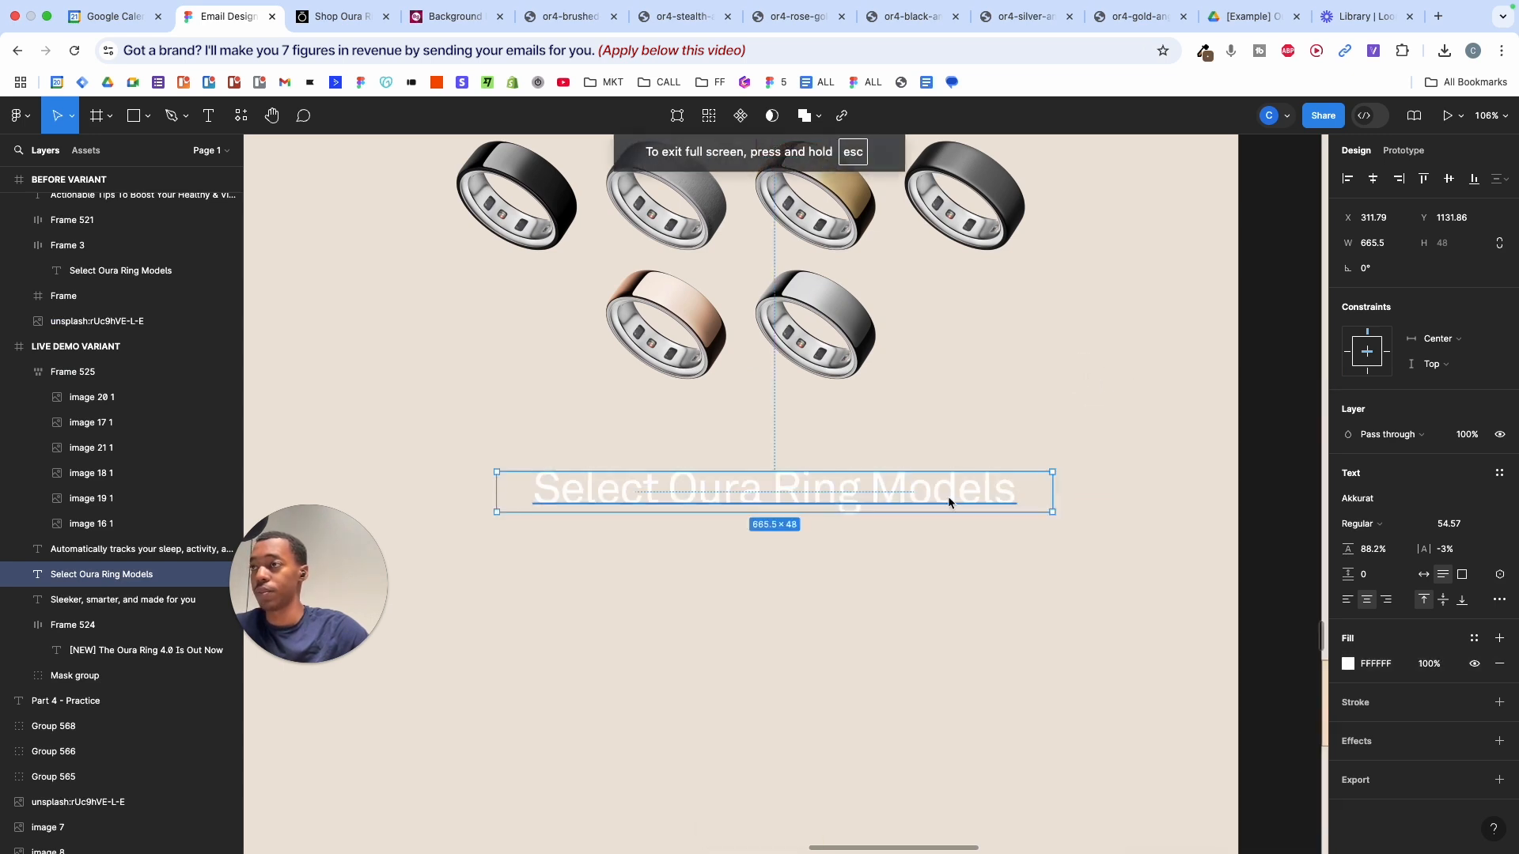
pyautogui.hotkey('shift', 'a')
pyautogui.scroll(-5, 948, 496)
# - Widen the button frame to a fixed width and fill it with the brand brown swatch
pyautogui.scroll(3, 948, 496)
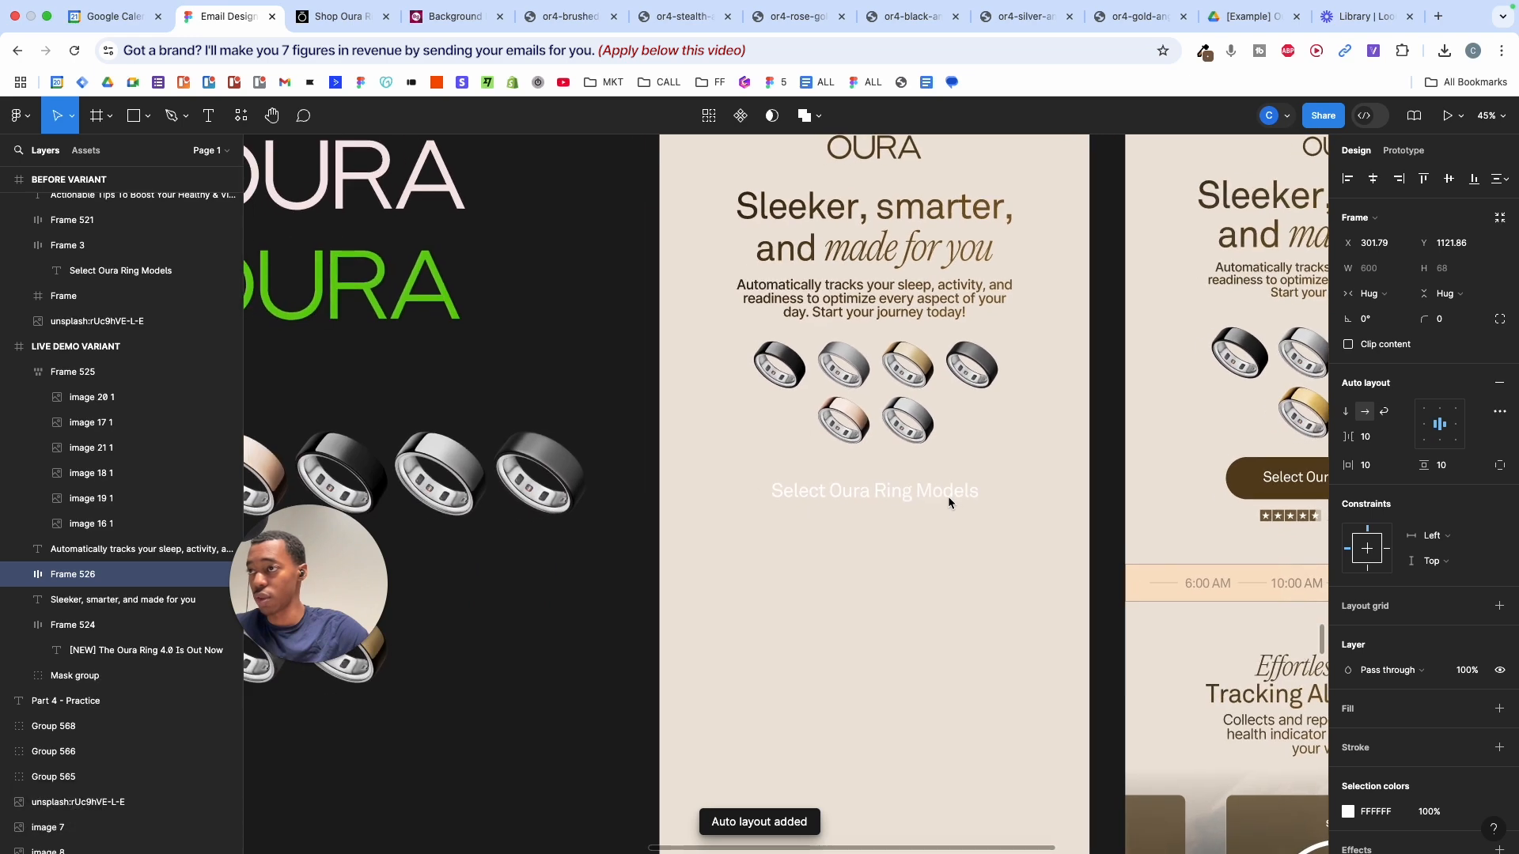
pyautogui.moveTo(999, 488); pyautogui.dragTo(1008, 540)
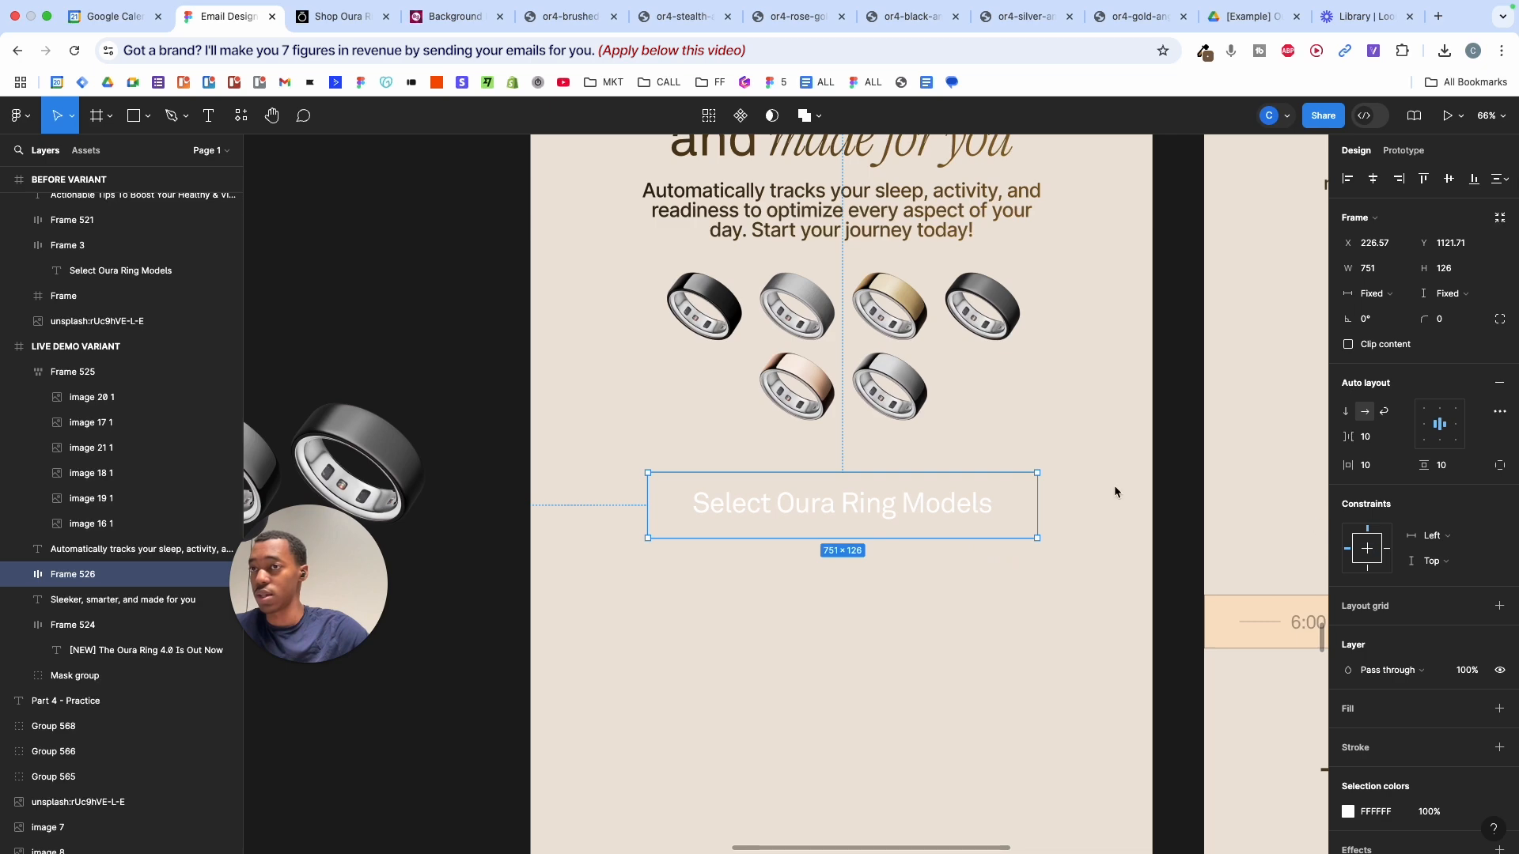
pyautogui.hscroll(2, 1114, 486)
pyautogui.hscroll(2, 1114, 488)
pyautogui.press('i')
pyautogui.scroll(-5, 1134, 508)
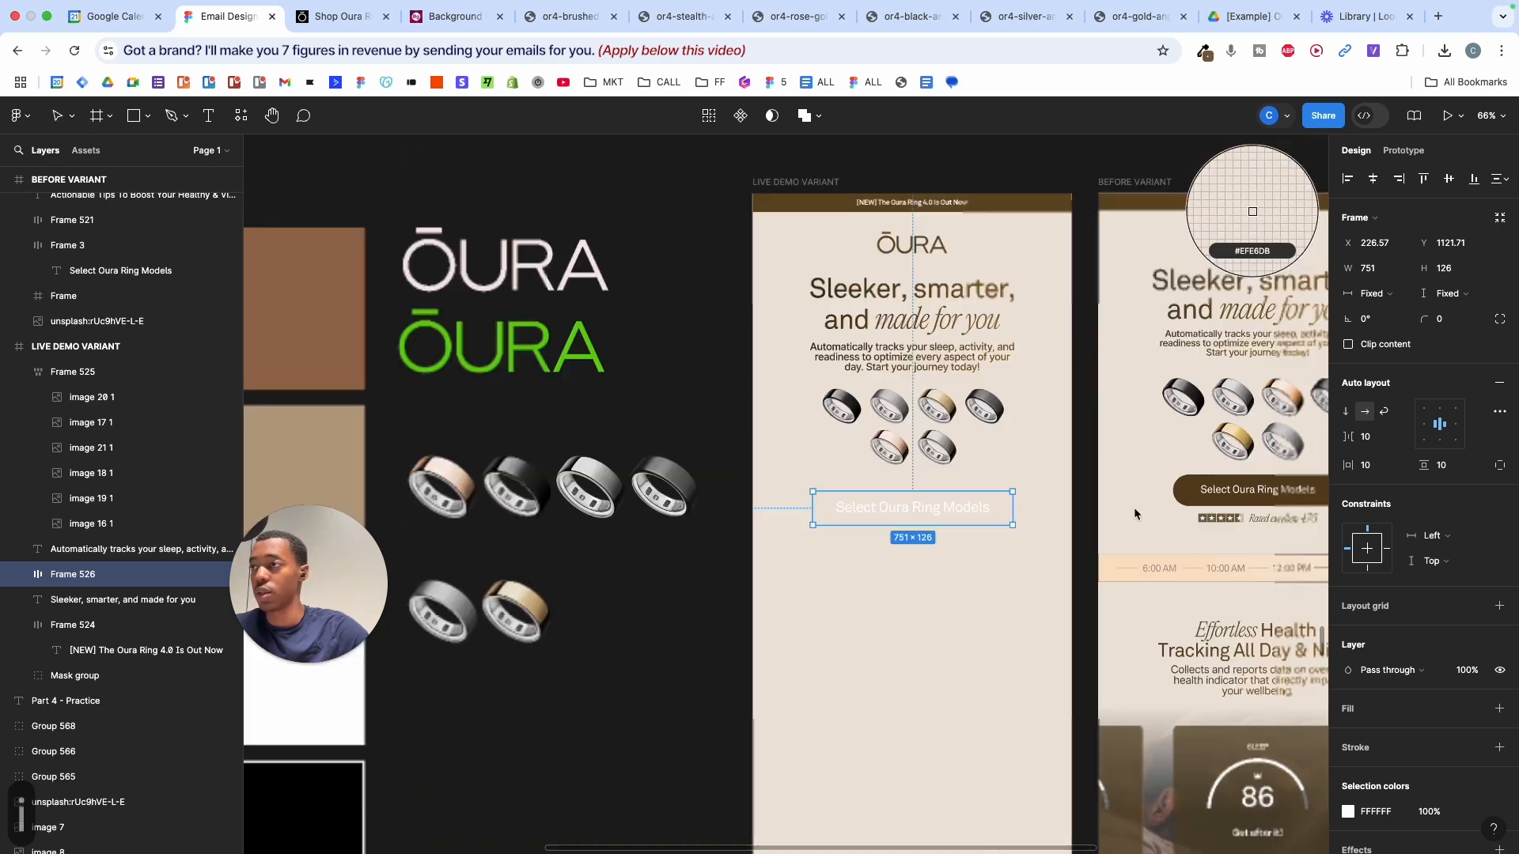
pyautogui.hscroll(-1, 1134, 508)
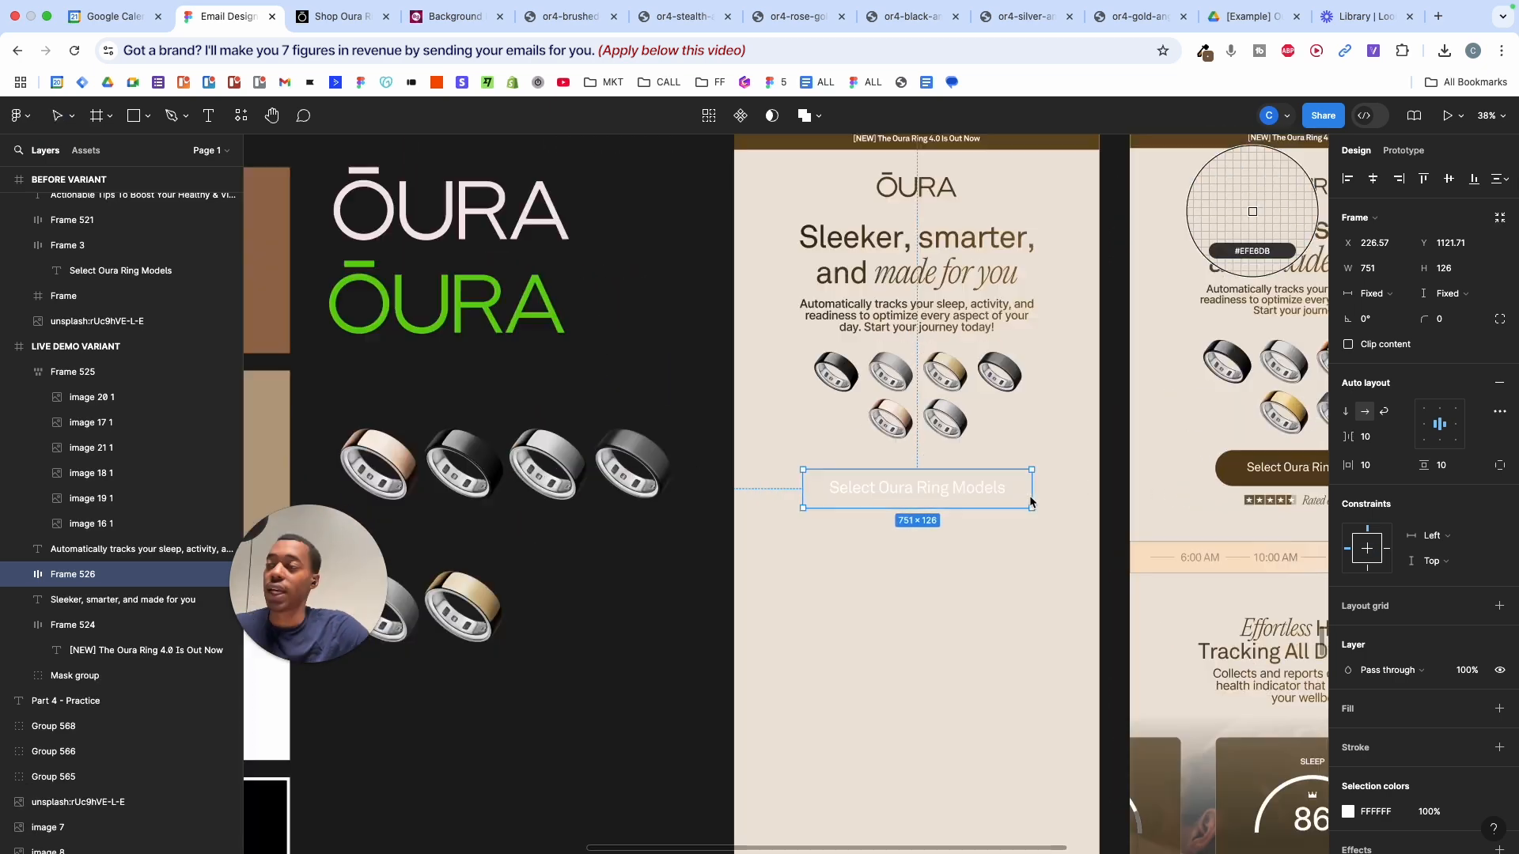
pyautogui.scroll(3, 1134, 515)
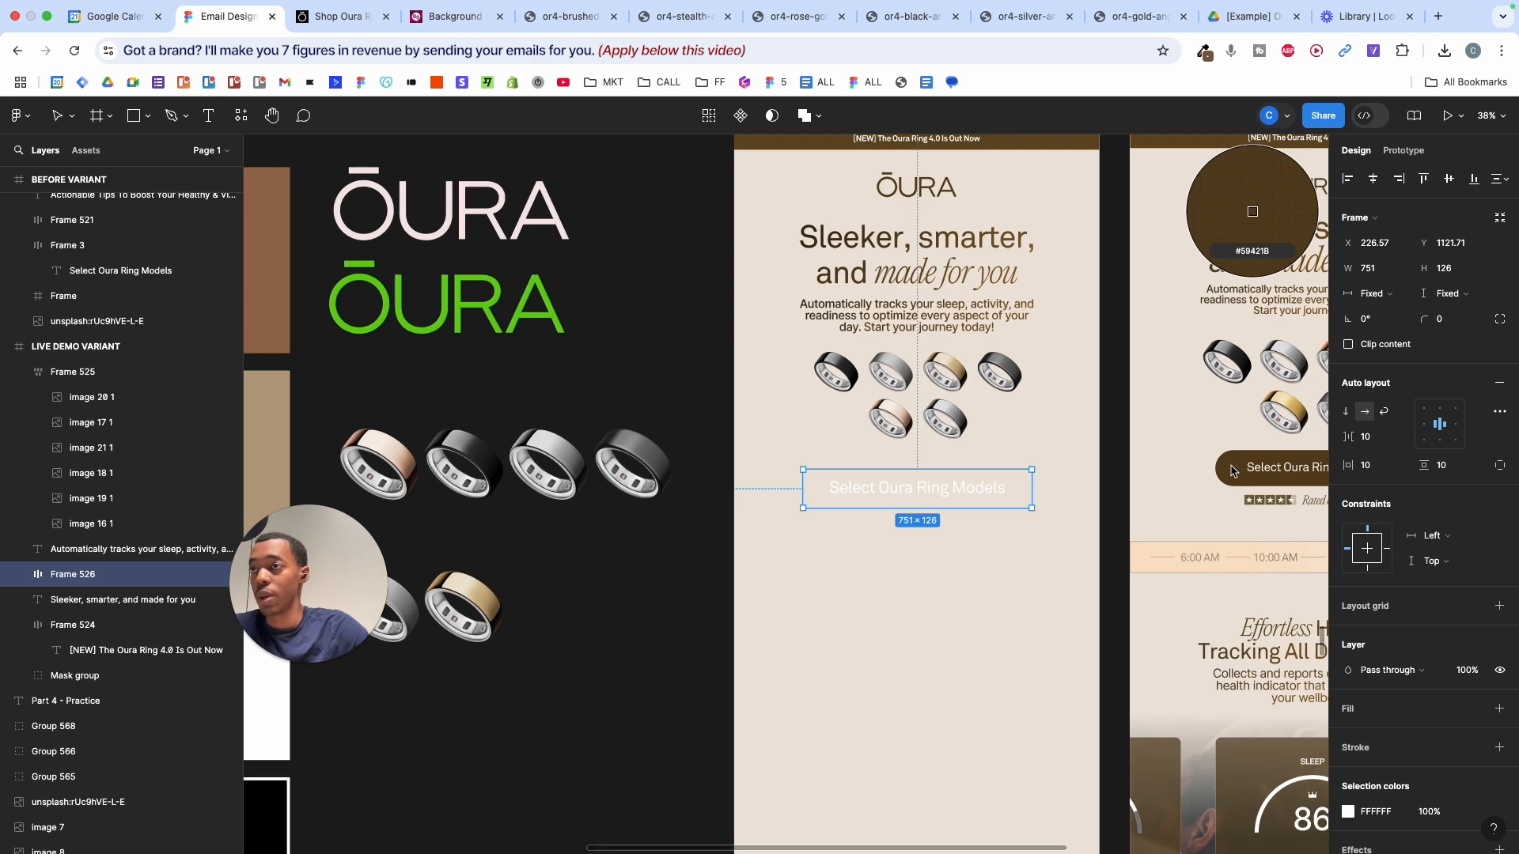
pyautogui.scroll(-4, 1231, 472)
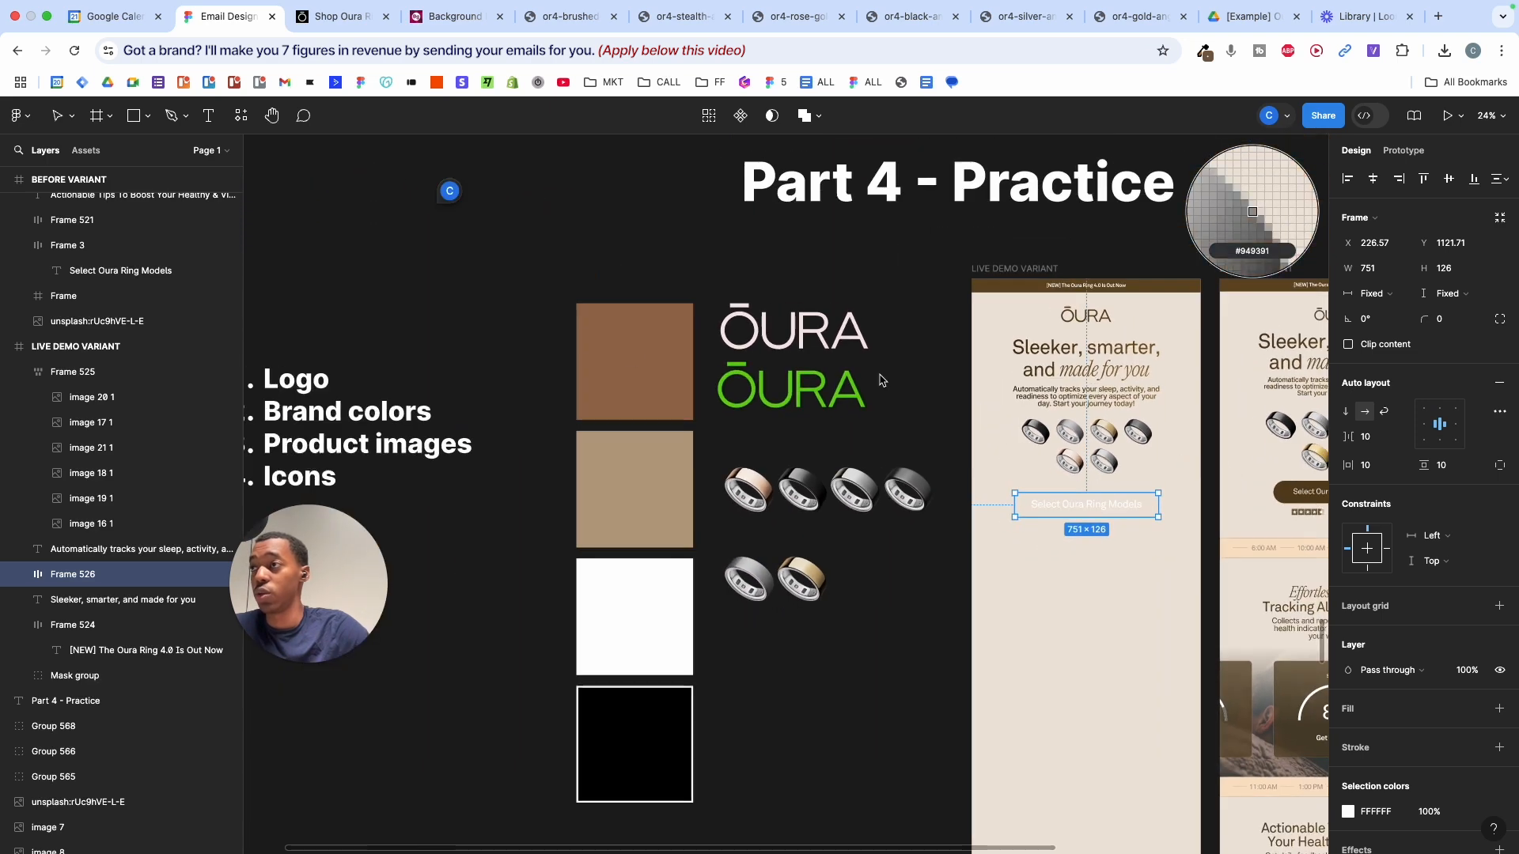
pyautogui.click(645, 367)
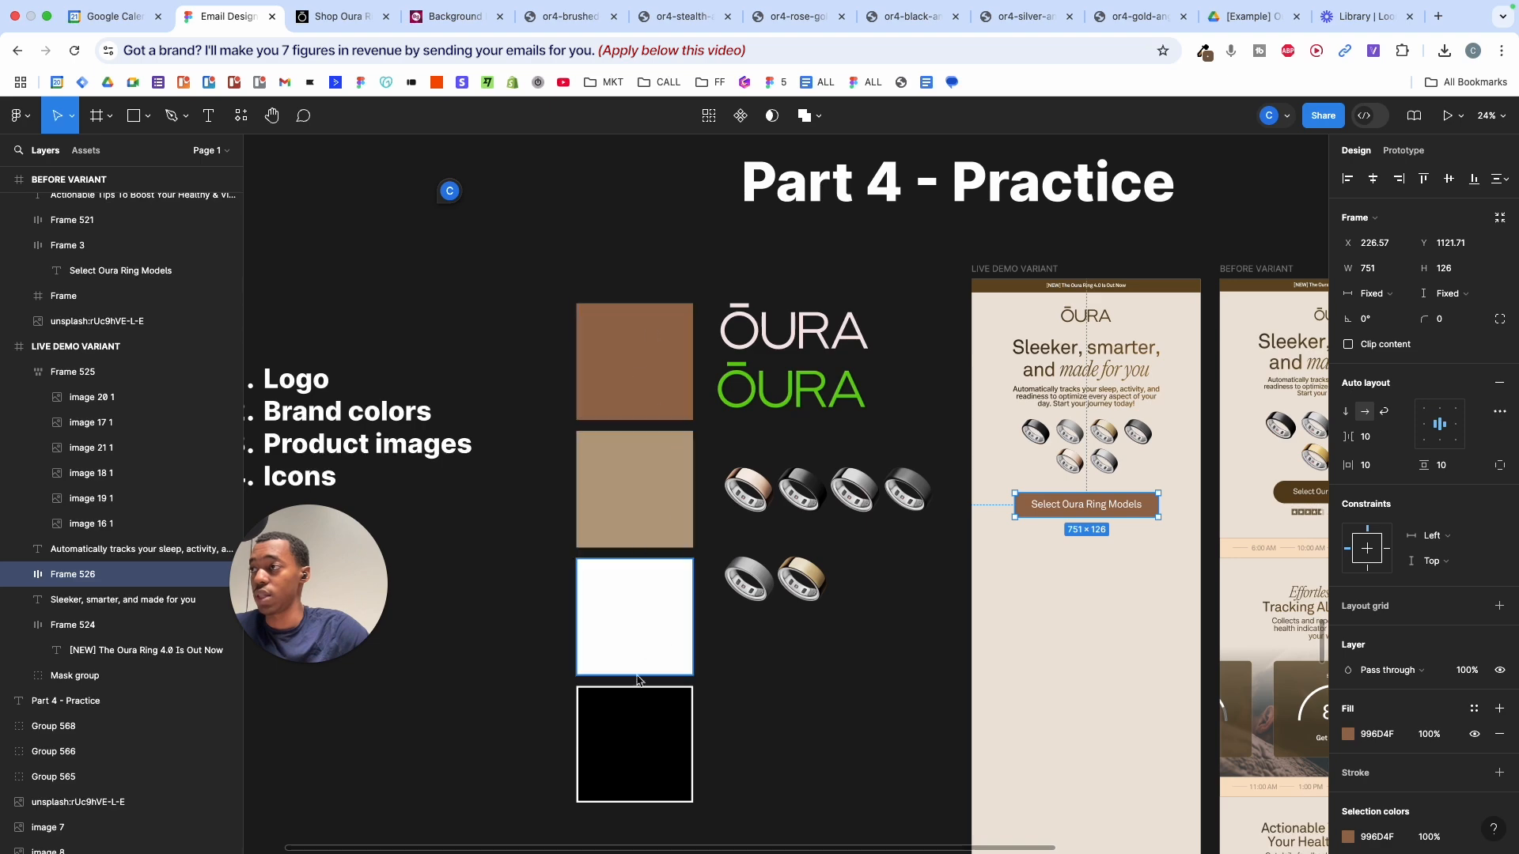
# - Eyedrop the reference button's dark brown (59421B) as the button fill
pyautogui.scroll(3, 1108, 433)
pyautogui.scroll(2, 1109, 431)
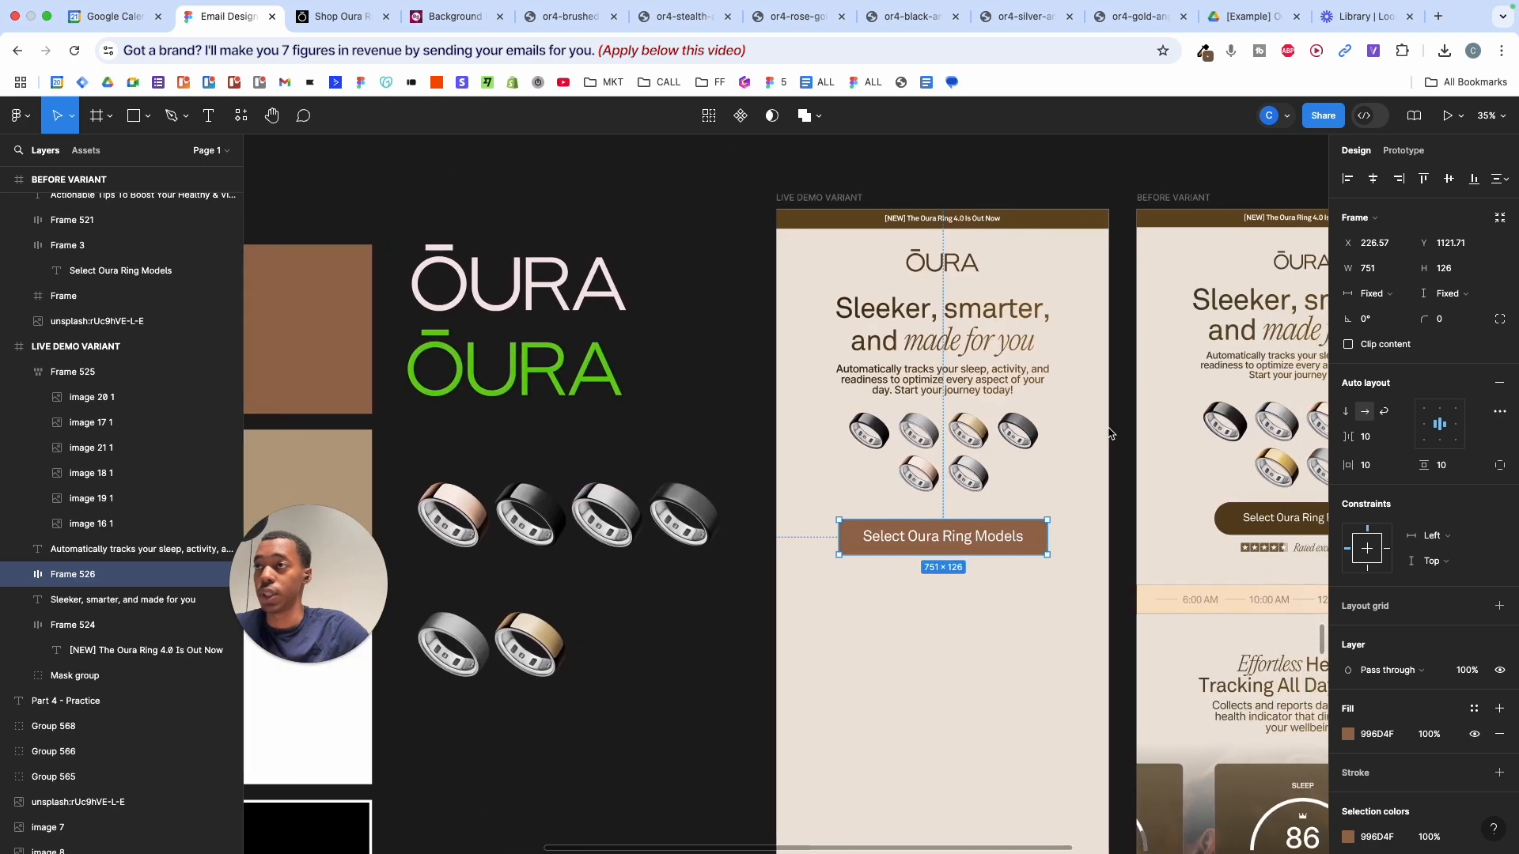
pyautogui.press('i')
pyautogui.hscroll(2, 1113, 425)
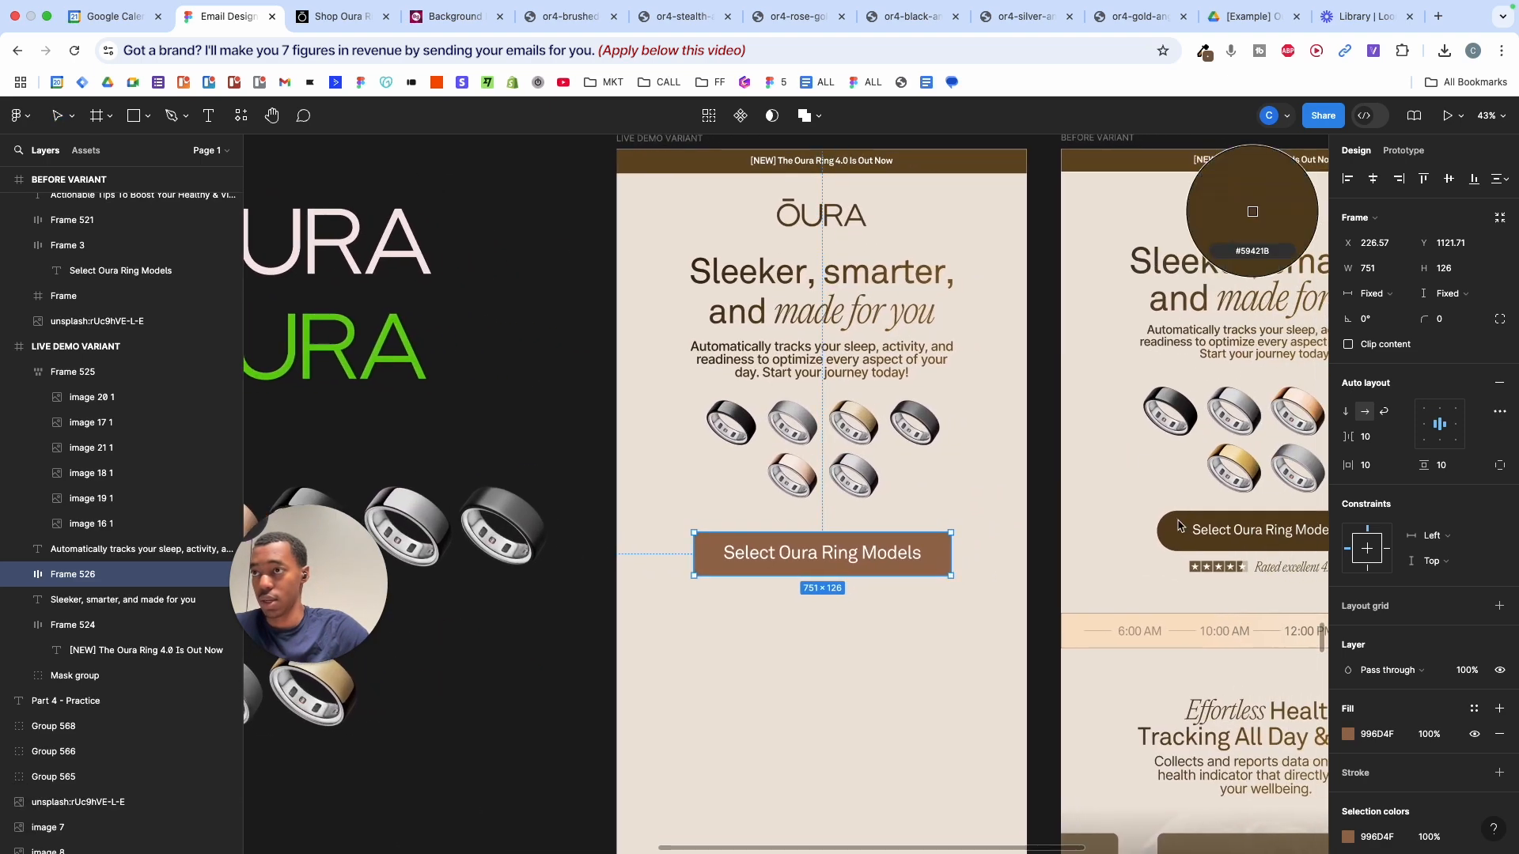
pyautogui.click(1201, 538)
pyautogui.scroll(2, 1202, 554)
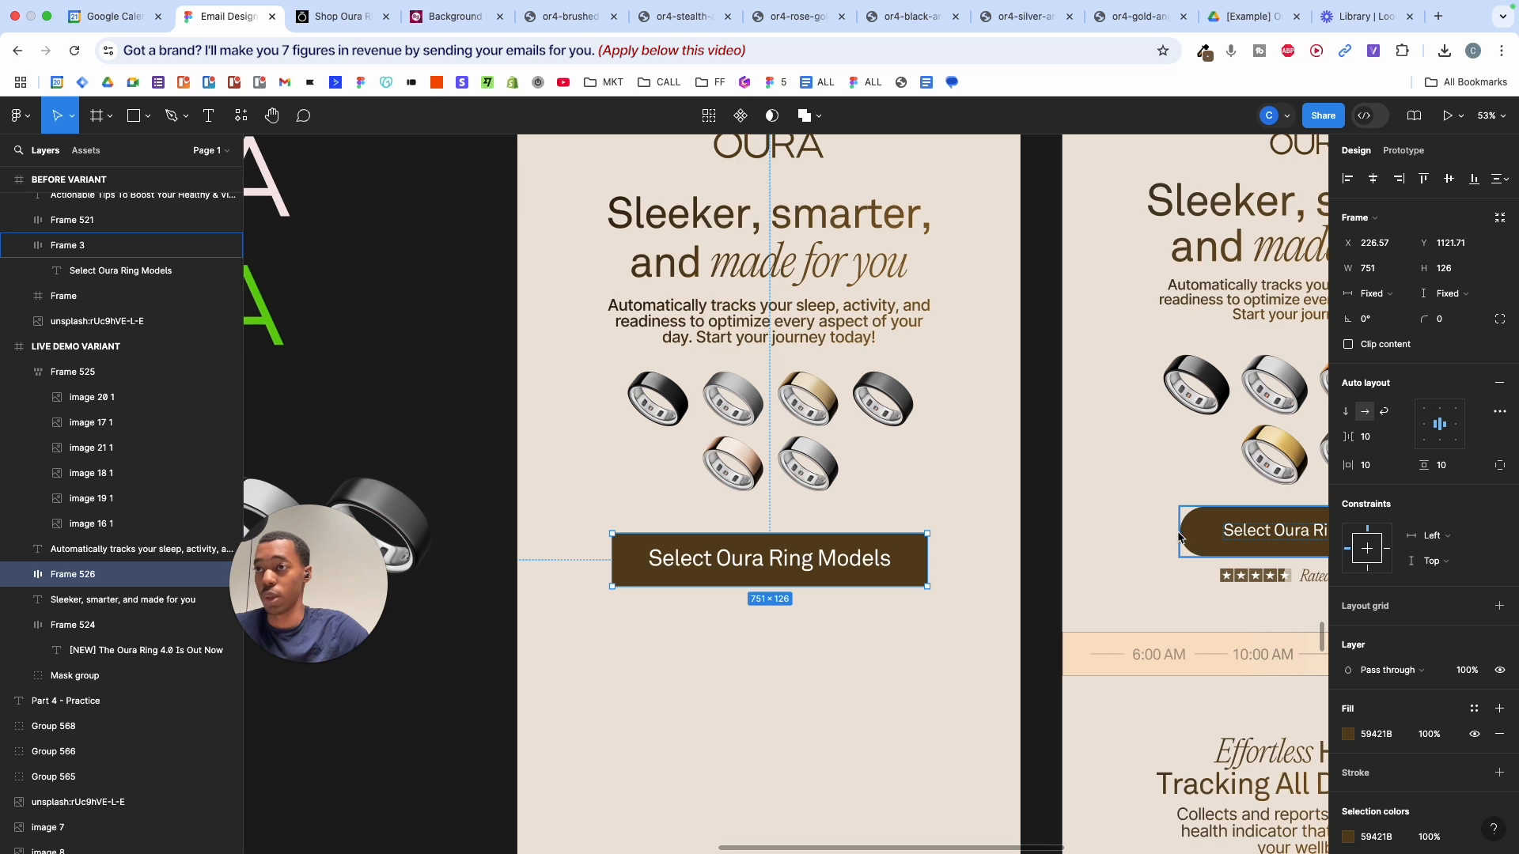
# - Round the button into a pill with radius 590, make it 144 high, and shrink its label
pyautogui.moveTo(1427, 321); pyautogui.dragTo(1515, 321)
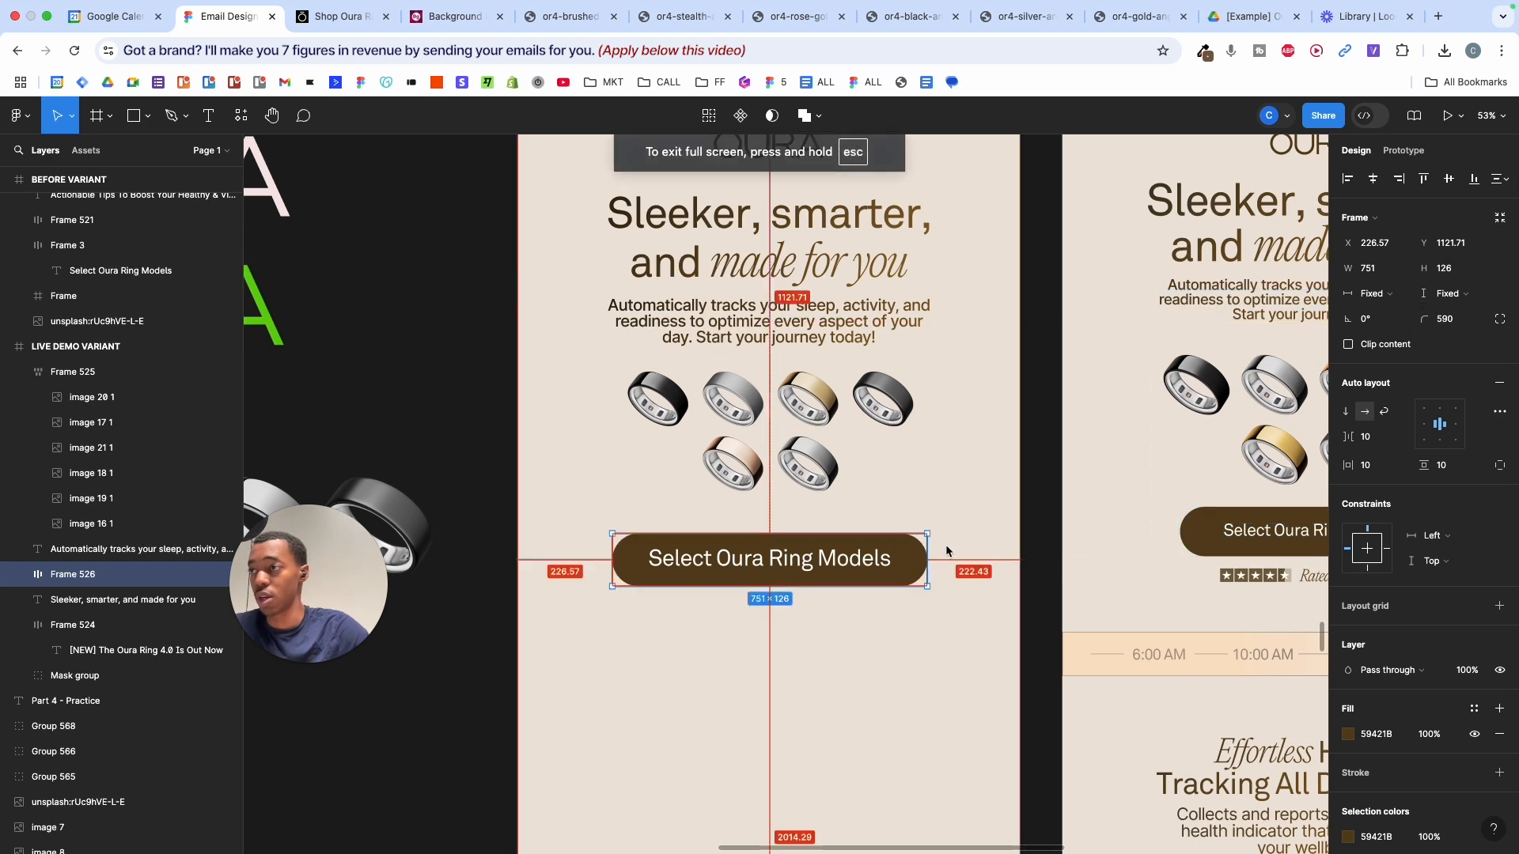
pyautogui.moveTo(855, 589); pyautogui.dragTo(855, 598)
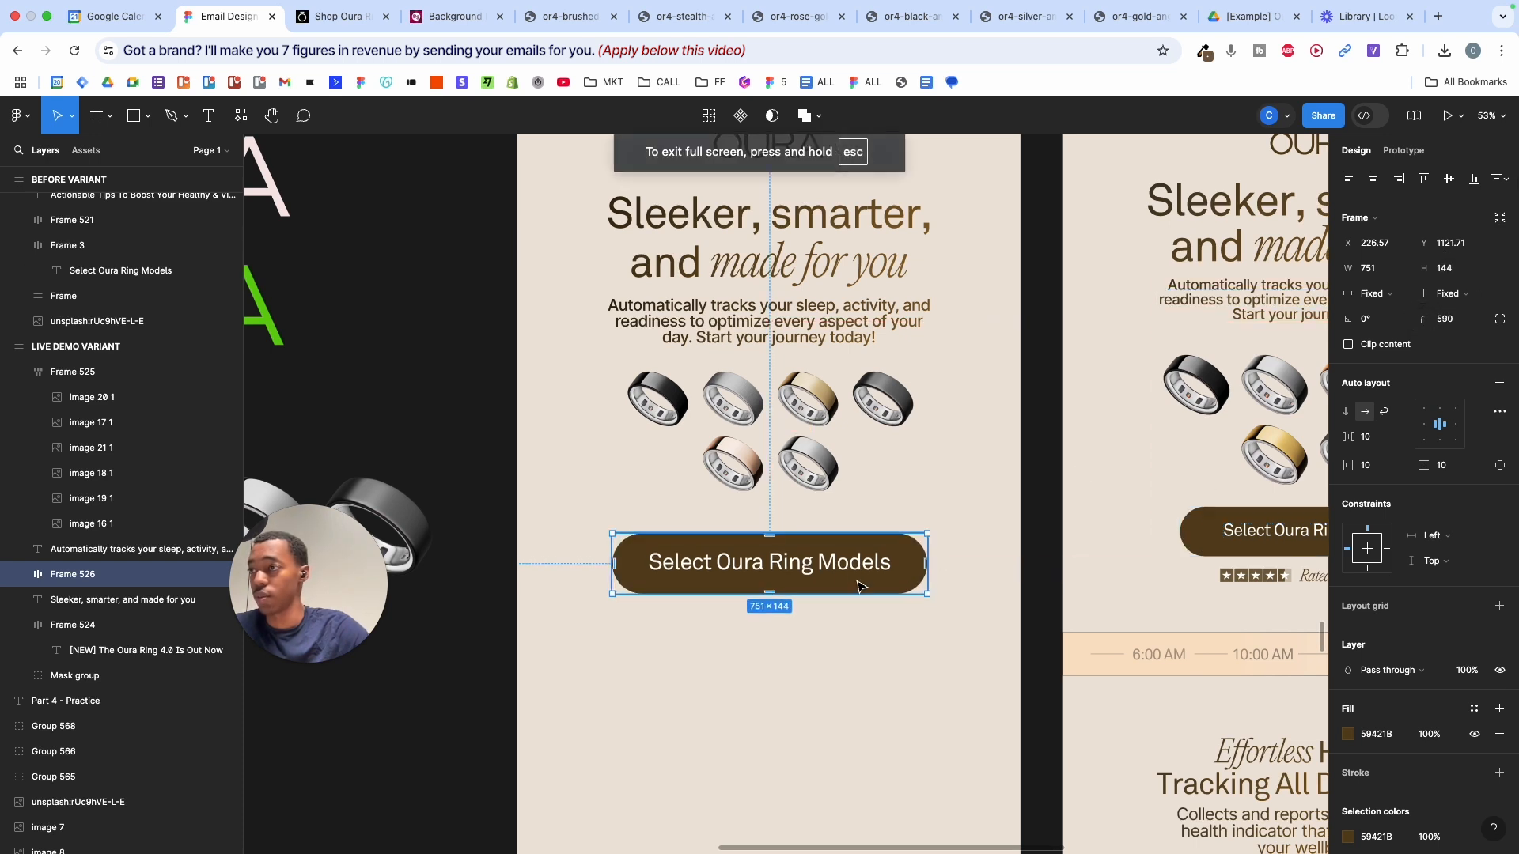
pyautogui.doubleClick(859, 572)
pyautogui.press('shift+super+comma')
pyautogui.press('shift+super+comma')
pyautogui.press('shift+super+comma')
pyautogui.press('shift+super+comma')
pyautogui.press('shift+super+comma')
pyautogui.press('shift+super+comma')
pyautogui.press('shift+super+comma')
pyautogui.press('shift+super+comma')
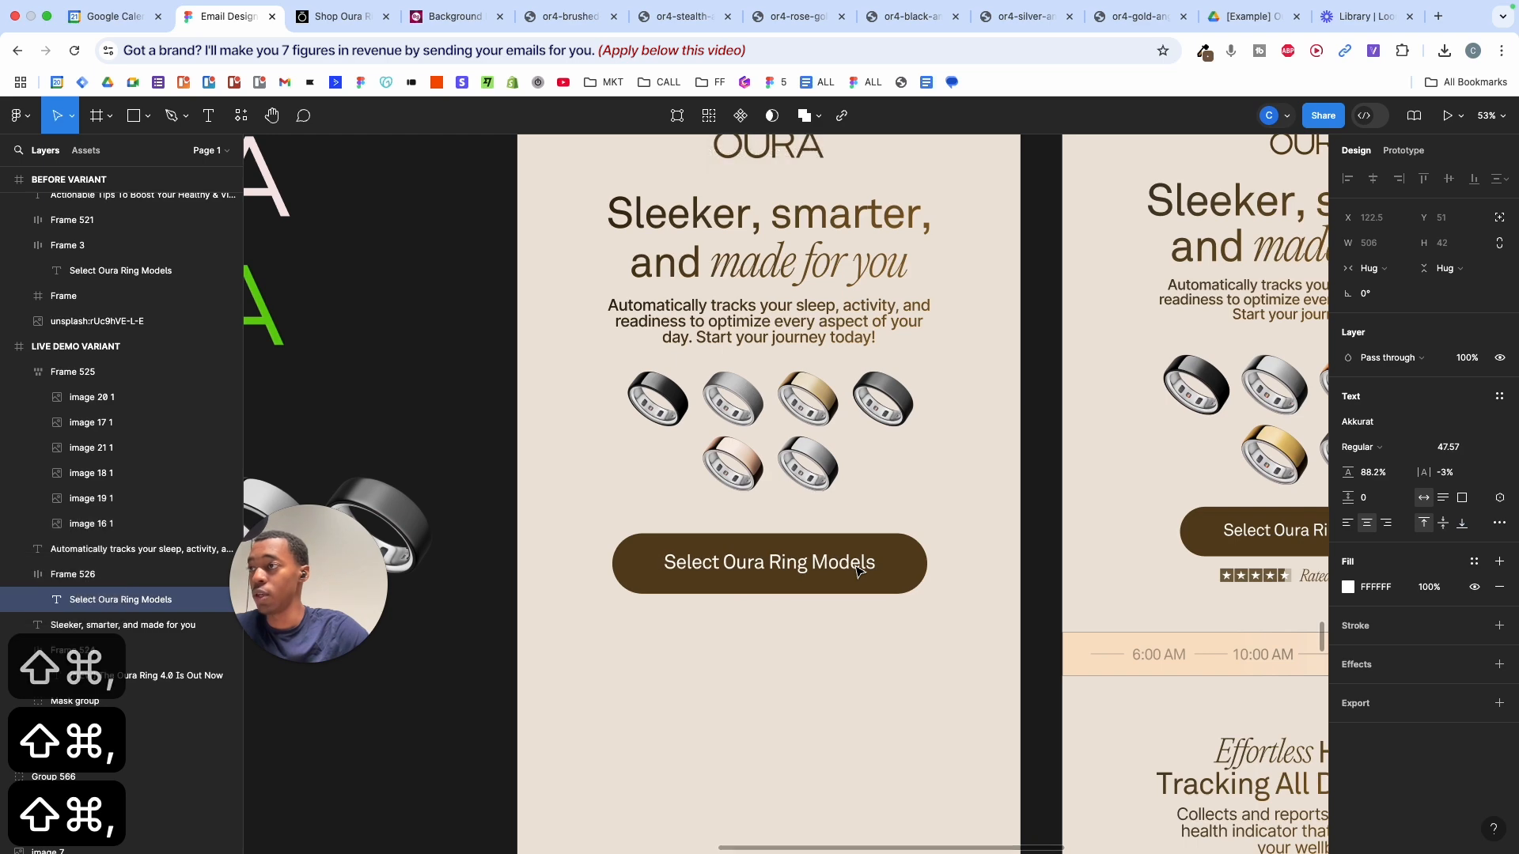
# - Select the four colour swatches, then clear the selection
pyautogui.scroll(-5, 1181, 530)
pyautogui.hscroll(-3, 1181, 530)
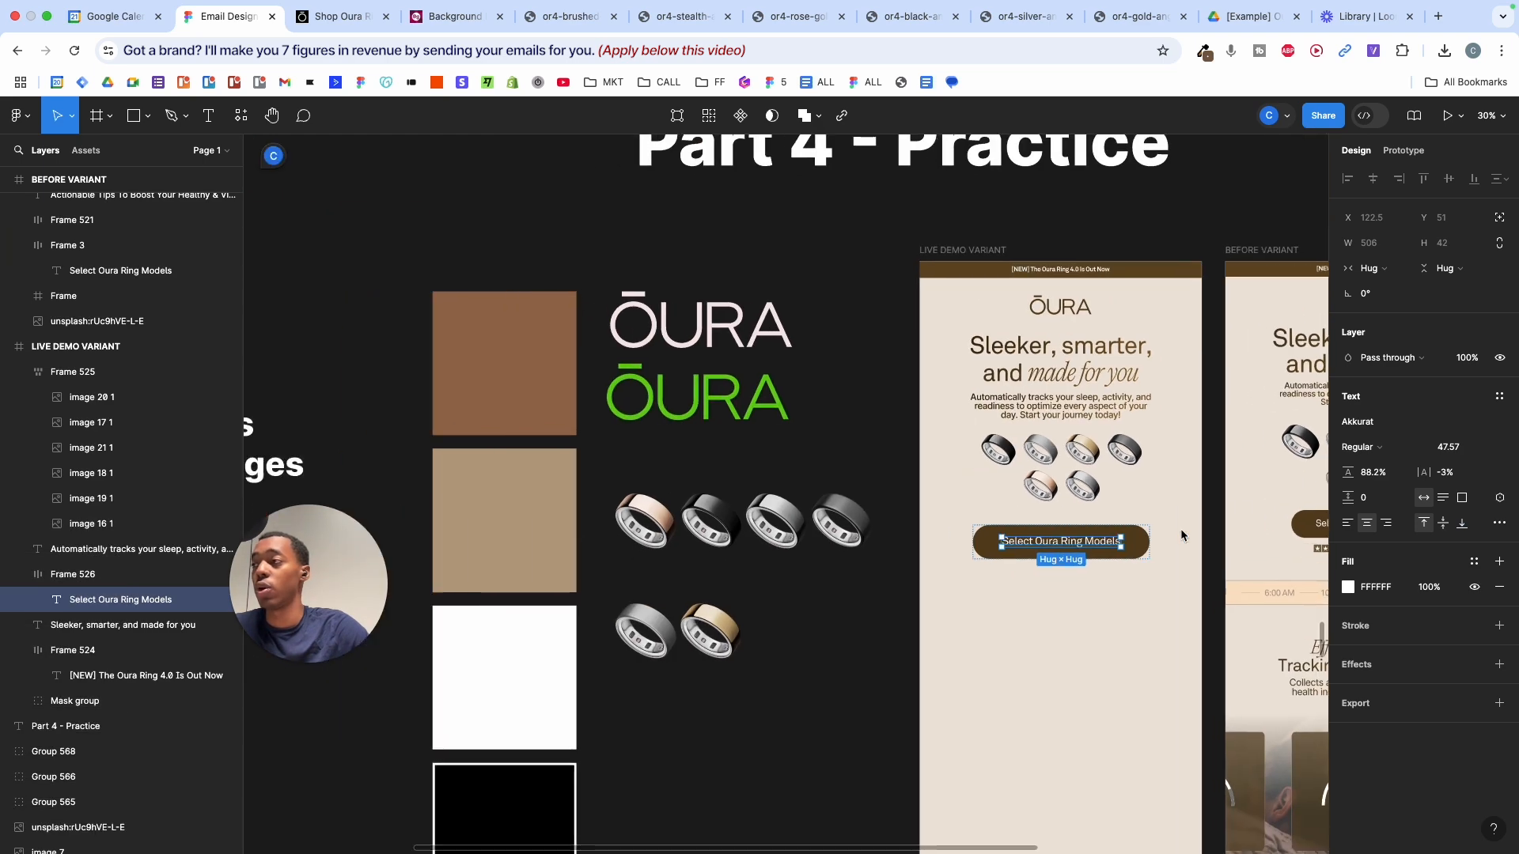
pyautogui.moveTo(609, 229); pyautogui.dragTo(631, 841)
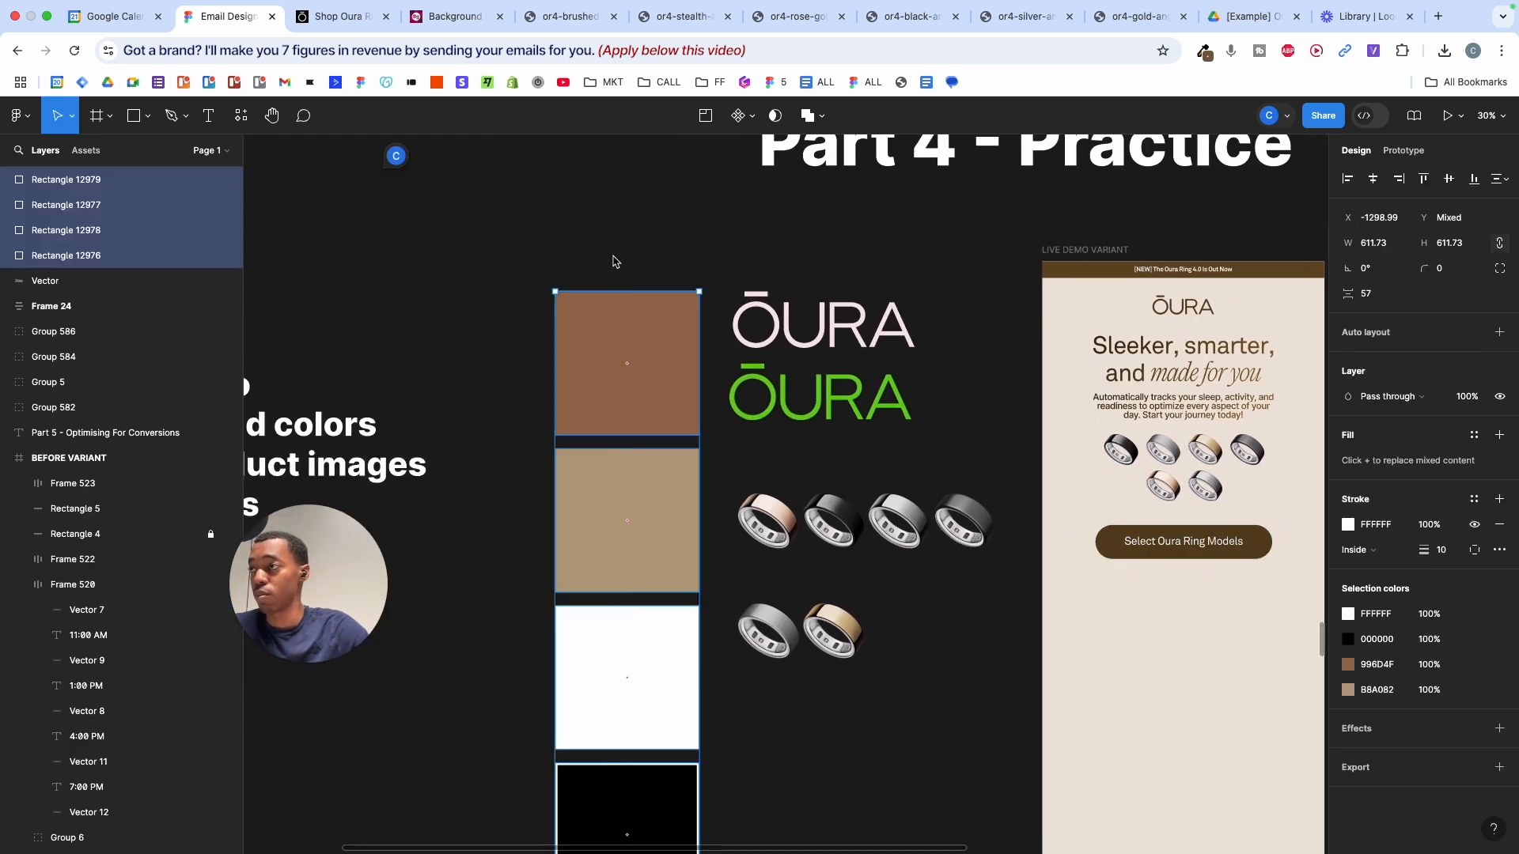
pyautogui.click(814, 261)
pyautogui.scroll(5, 1217, 463)
pyautogui.scroll(-4, 1217, 464)
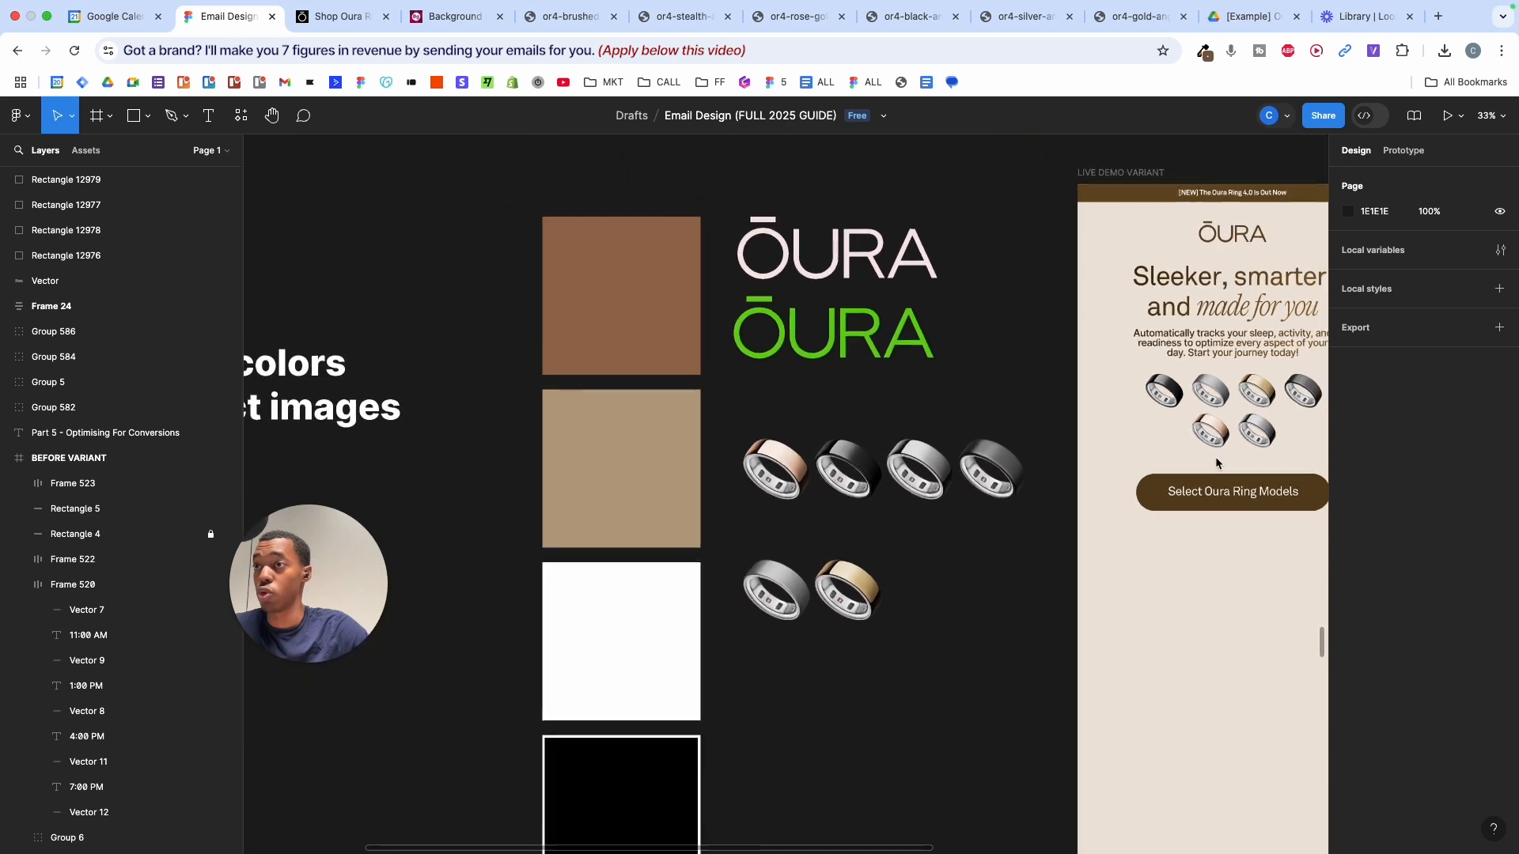
pyautogui.hscroll(3, 1217, 463)
pyautogui.scroll(5, 1218, 463)
pyautogui.hscroll(6, 1220, 462)
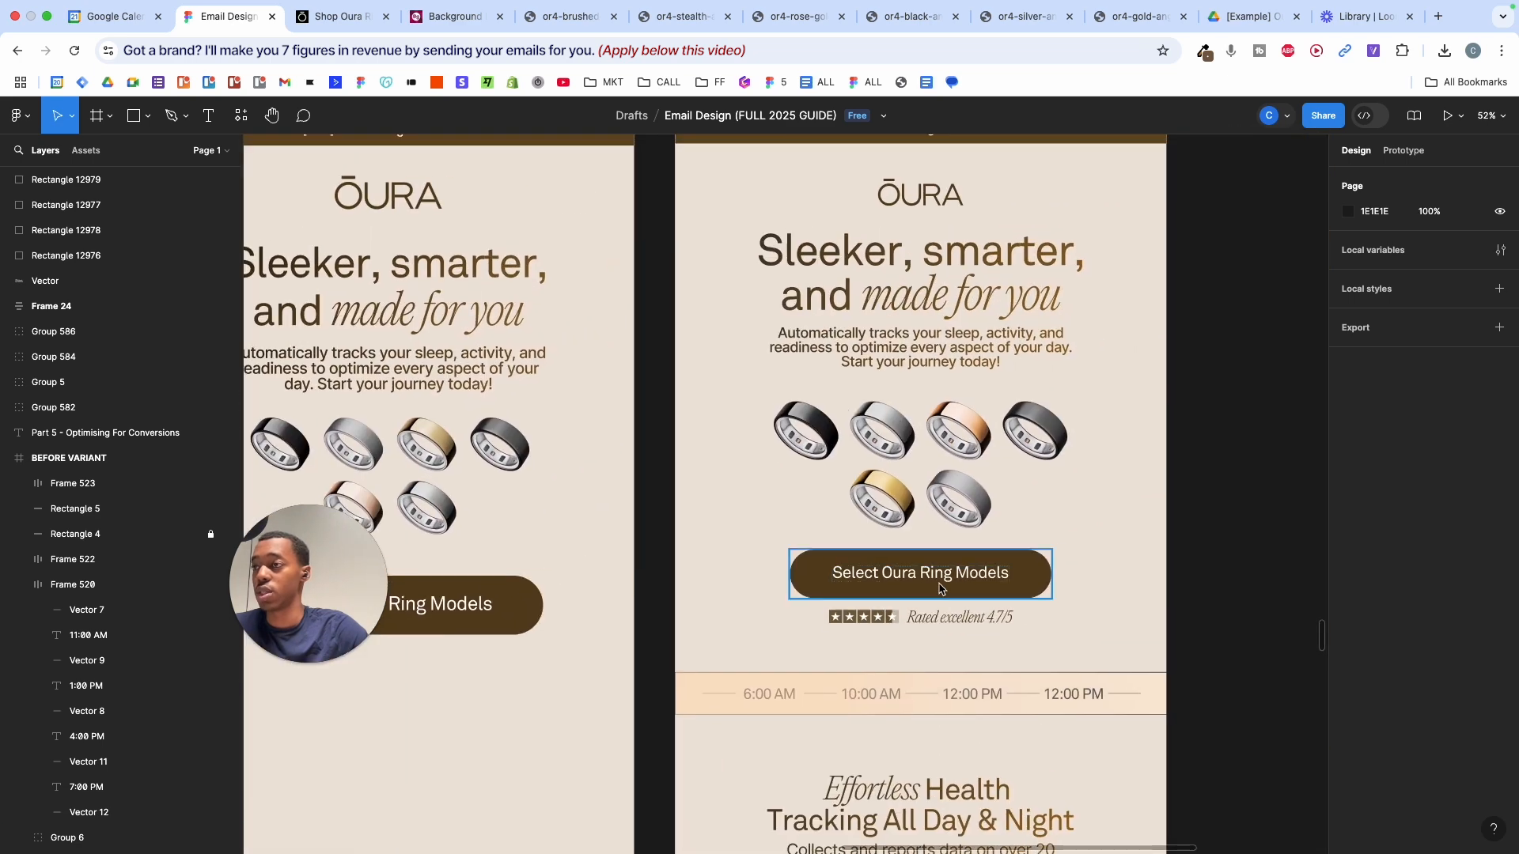
pyautogui.hscroll(-4, 910, 589)
# - Scale the button down with K to 0.85x, about 637 × 122, centred below the rings
pyautogui.click(890, 601)
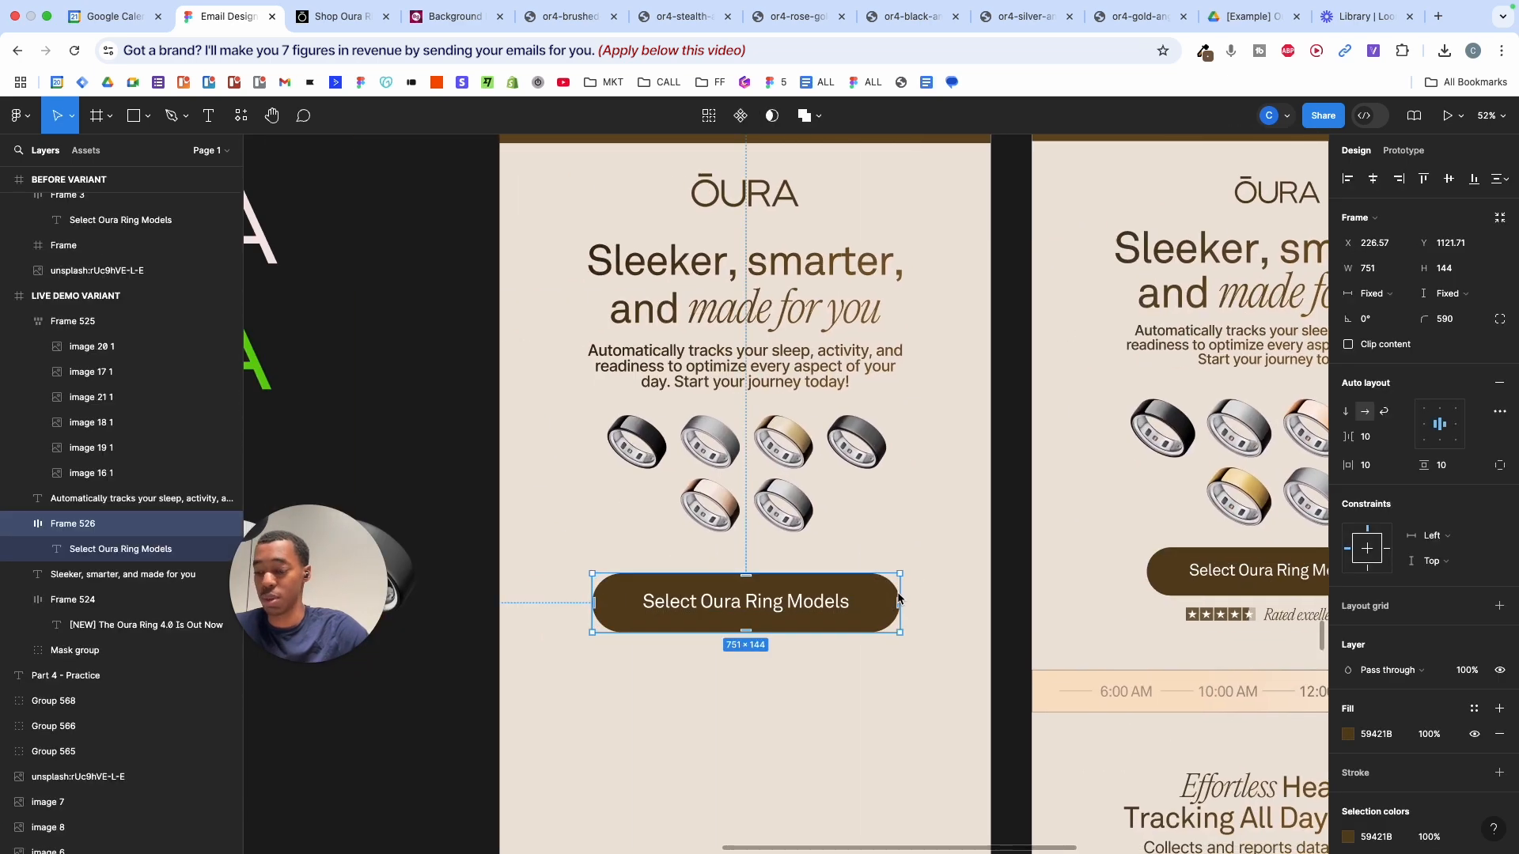
pyautogui.press('k')
pyautogui.moveTo(898, 599); pyautogui.dragTo(844, 595)
pyautogui.click(920, 527)
pyautogui.hscroll(3, 922, 529)
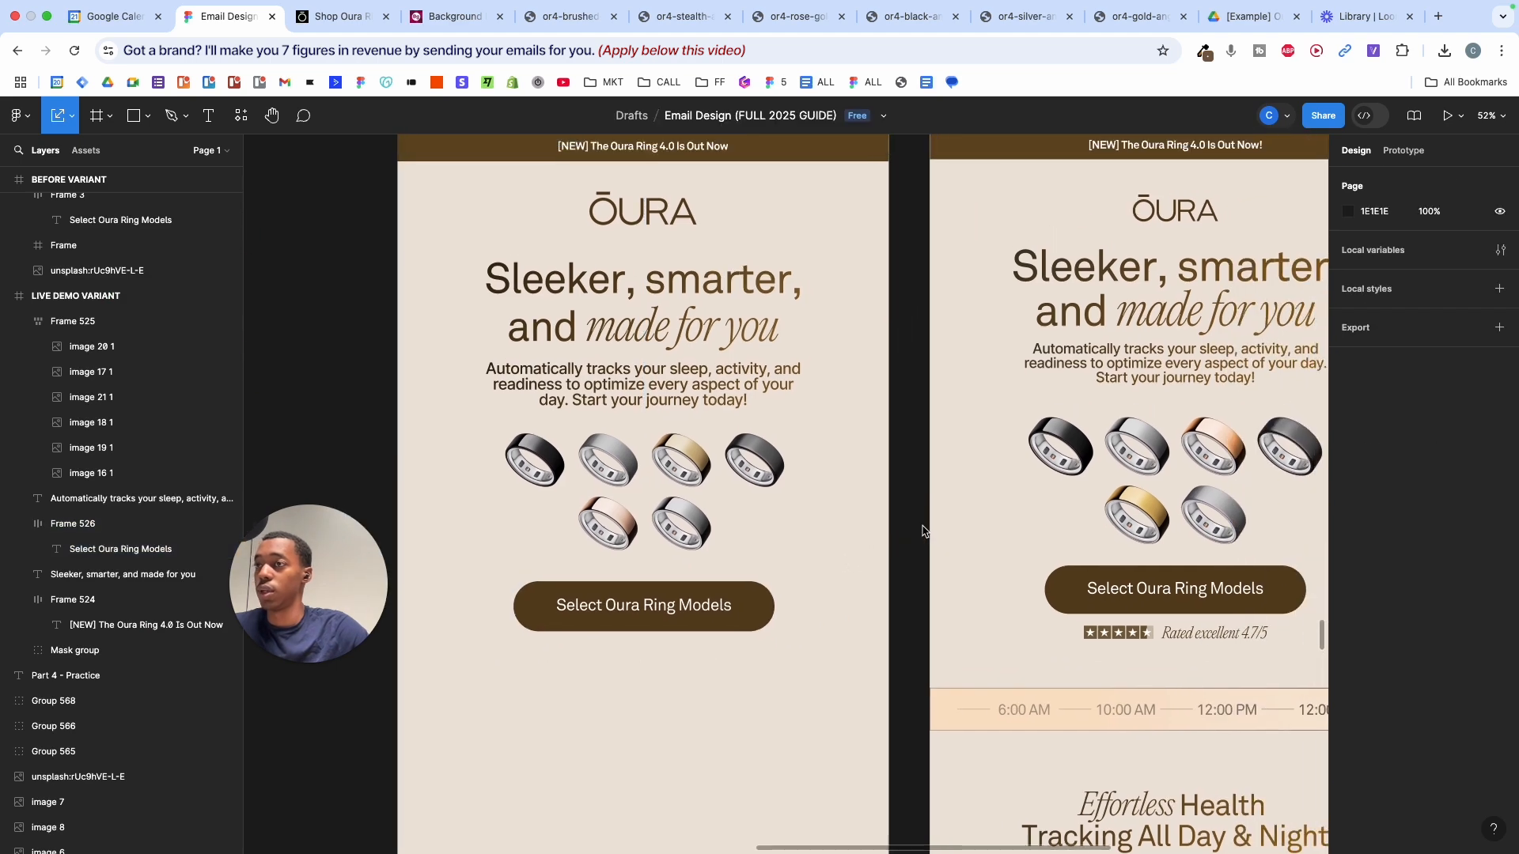
pyautogui.scroll(-3, 922, 528)
pyautogui.scroll(6, 922, 526)
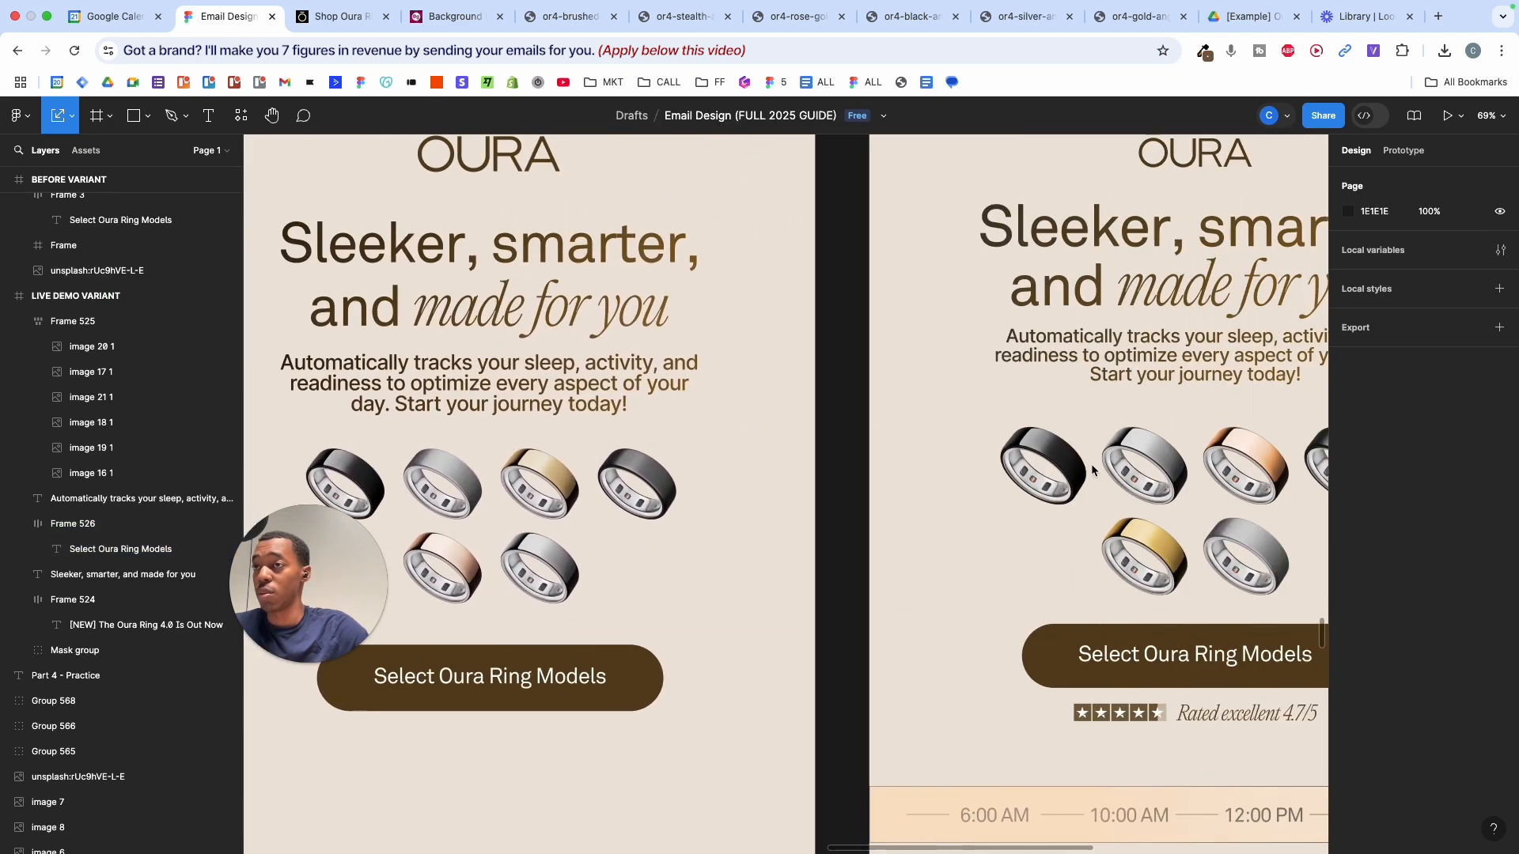
pyautogui.scroll(5, 1090, 463)
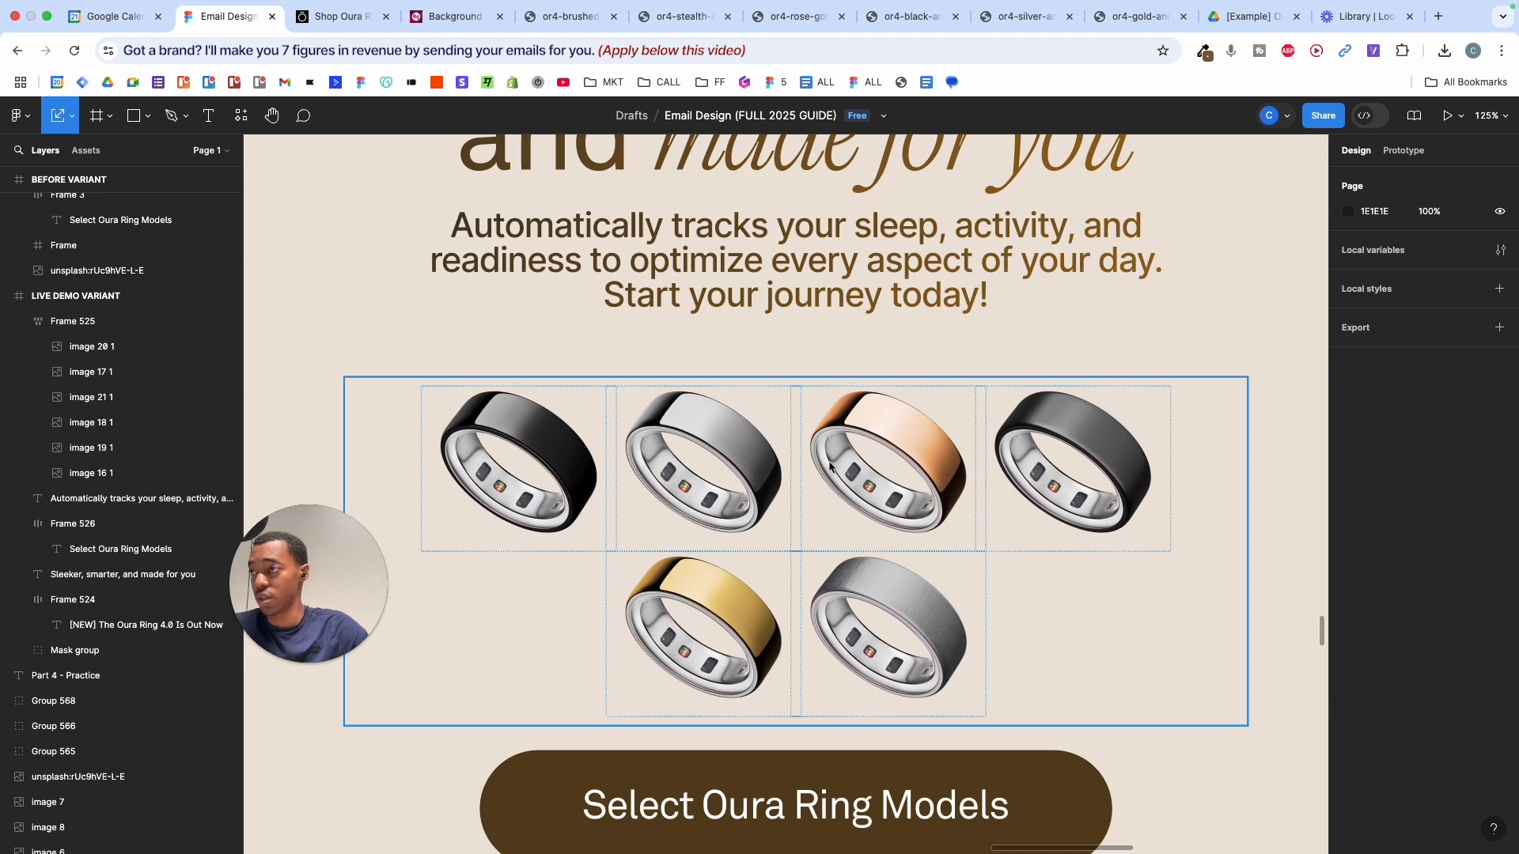
pyautogui.scroll(-4, 890, 450)
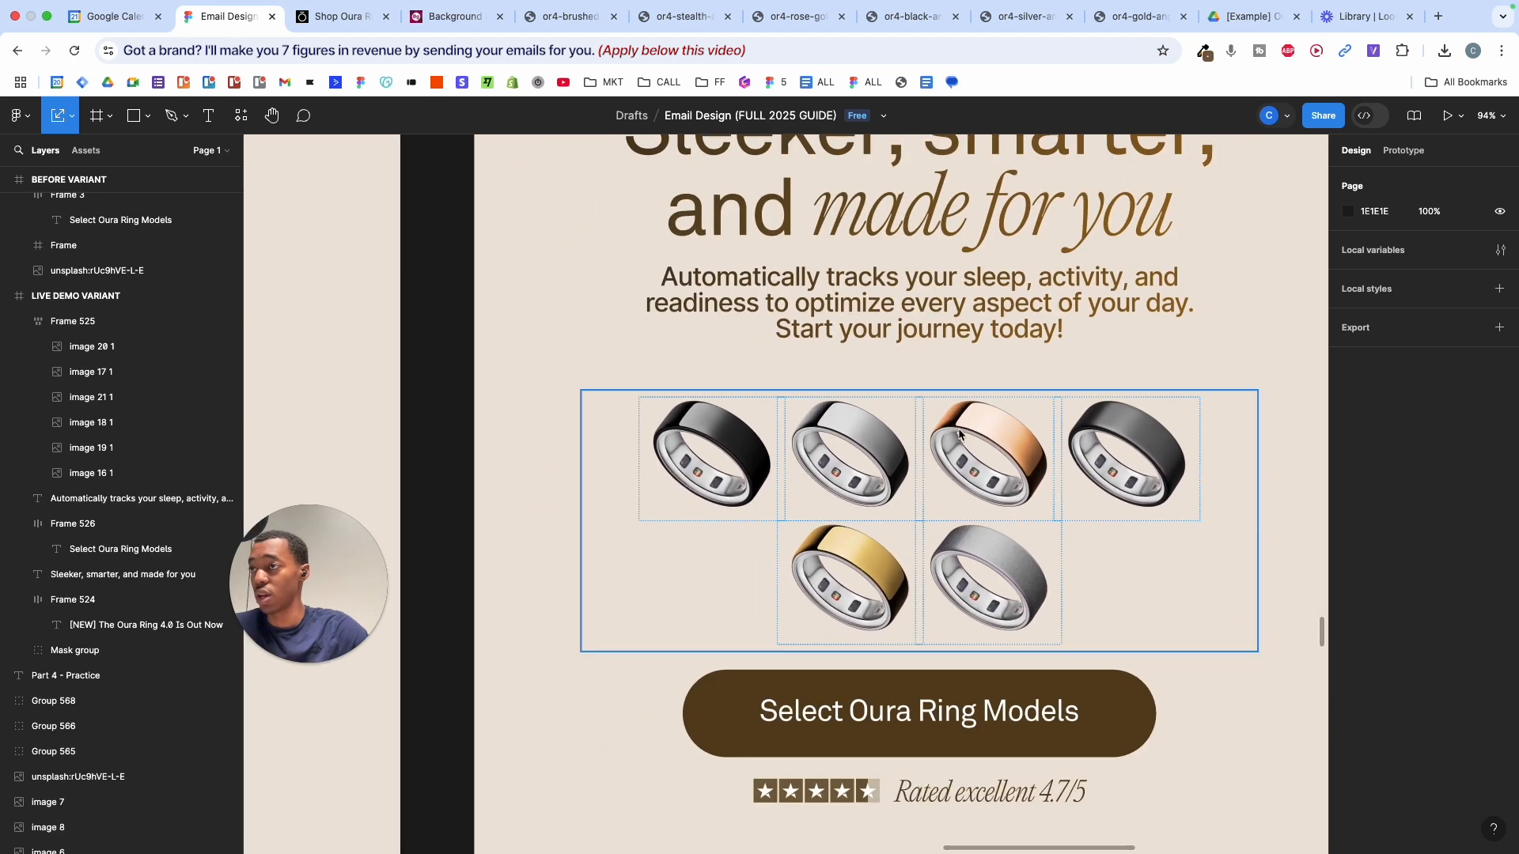
pyautogui.hscroll(-10, 952, 433)
pyautogui.scroll(5, 951, 433)
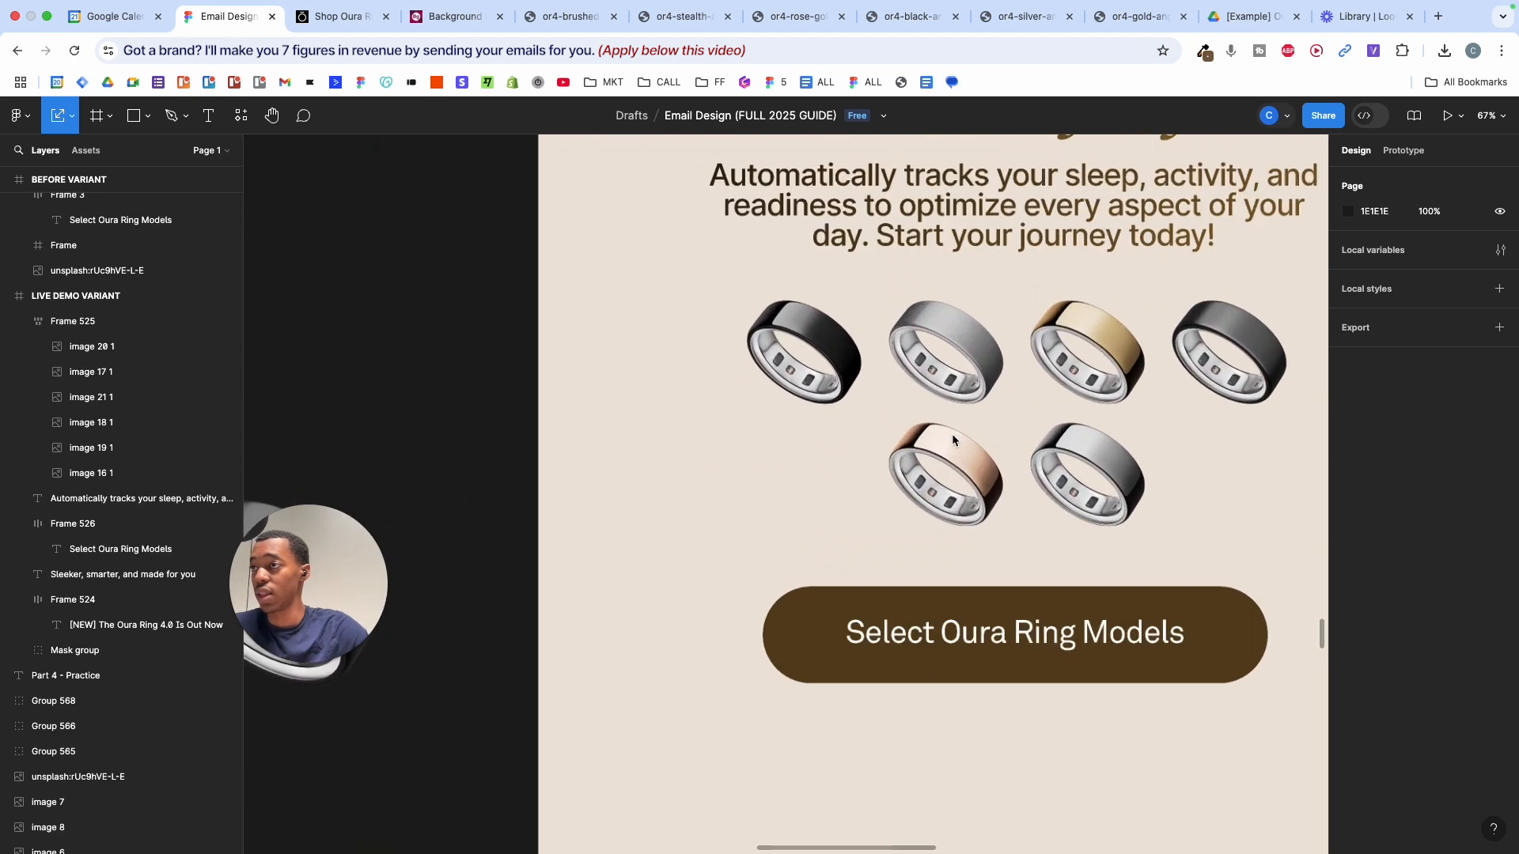
pyautogui.doubleClick(941, 426)
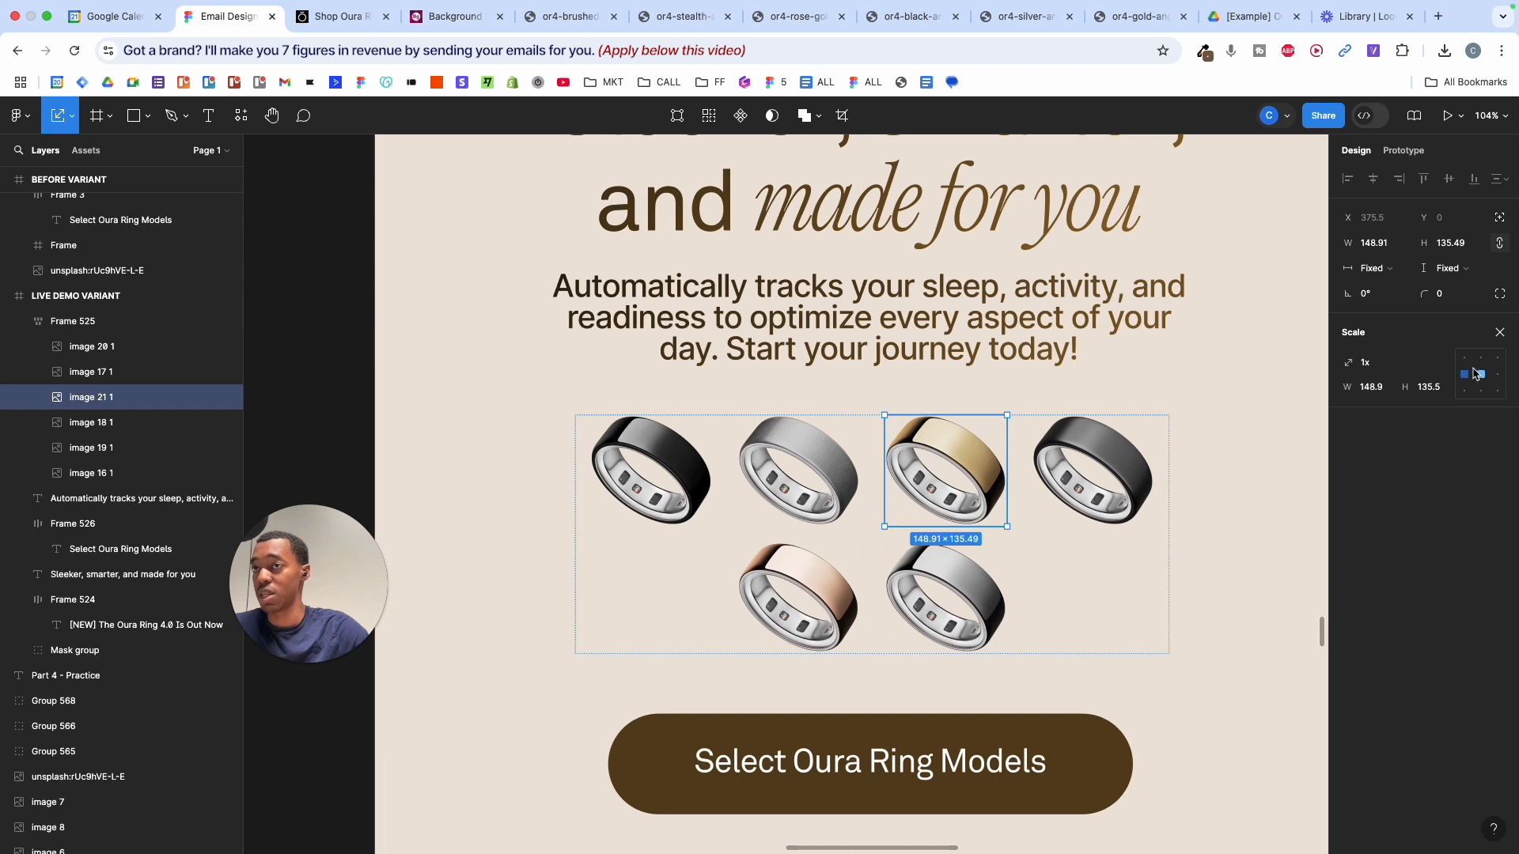
# - Boost the saturation of the gold and rose-gold ring images
pyautogui.click(1349, 424)
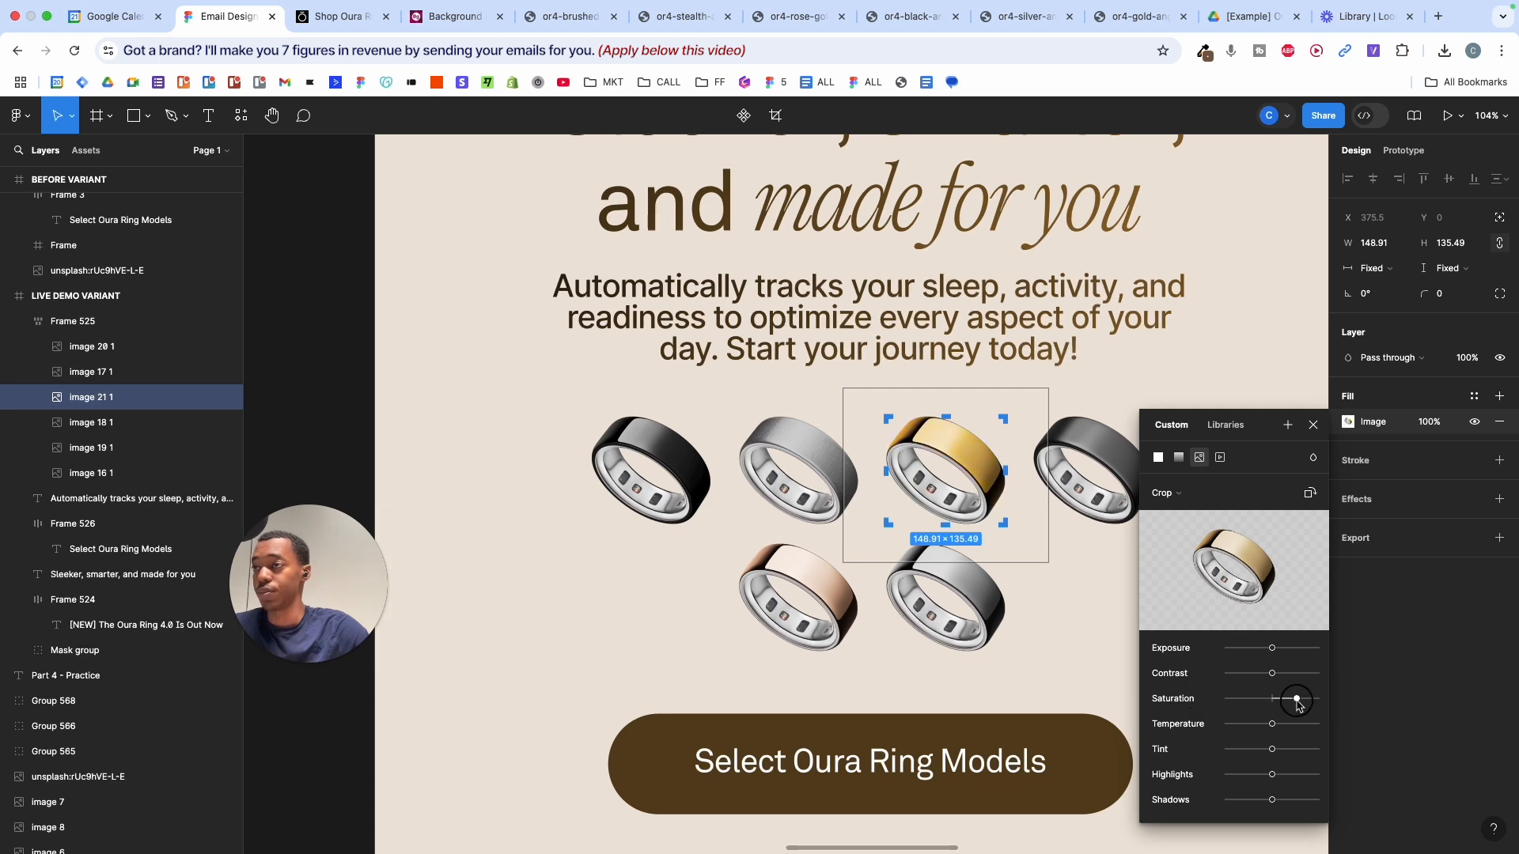
pyautogui.press('Return')
pyautogui.click(816, 571)
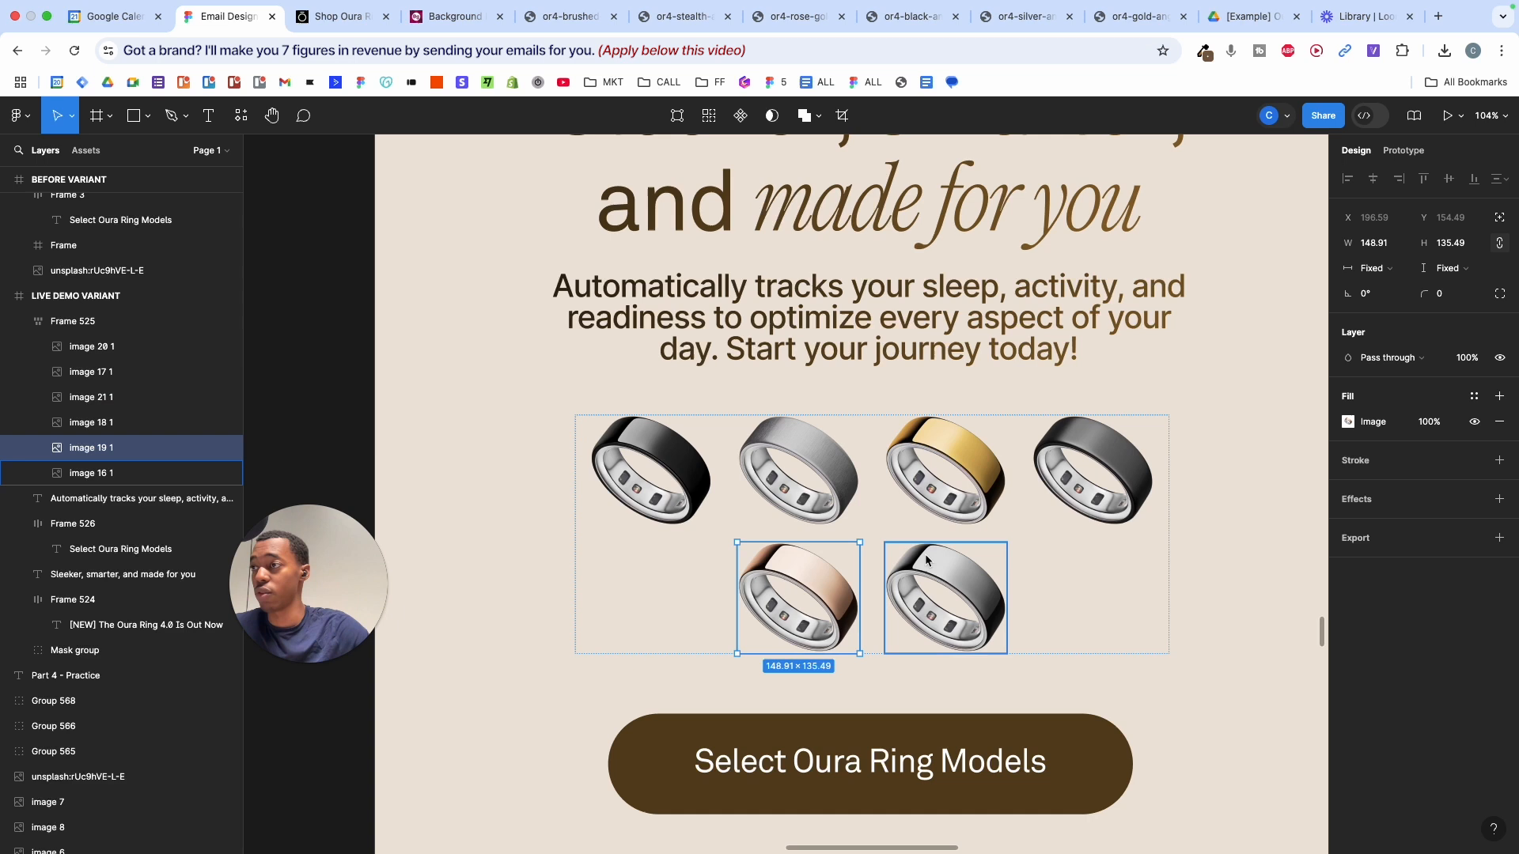
pyautogui.click(1348, 423)
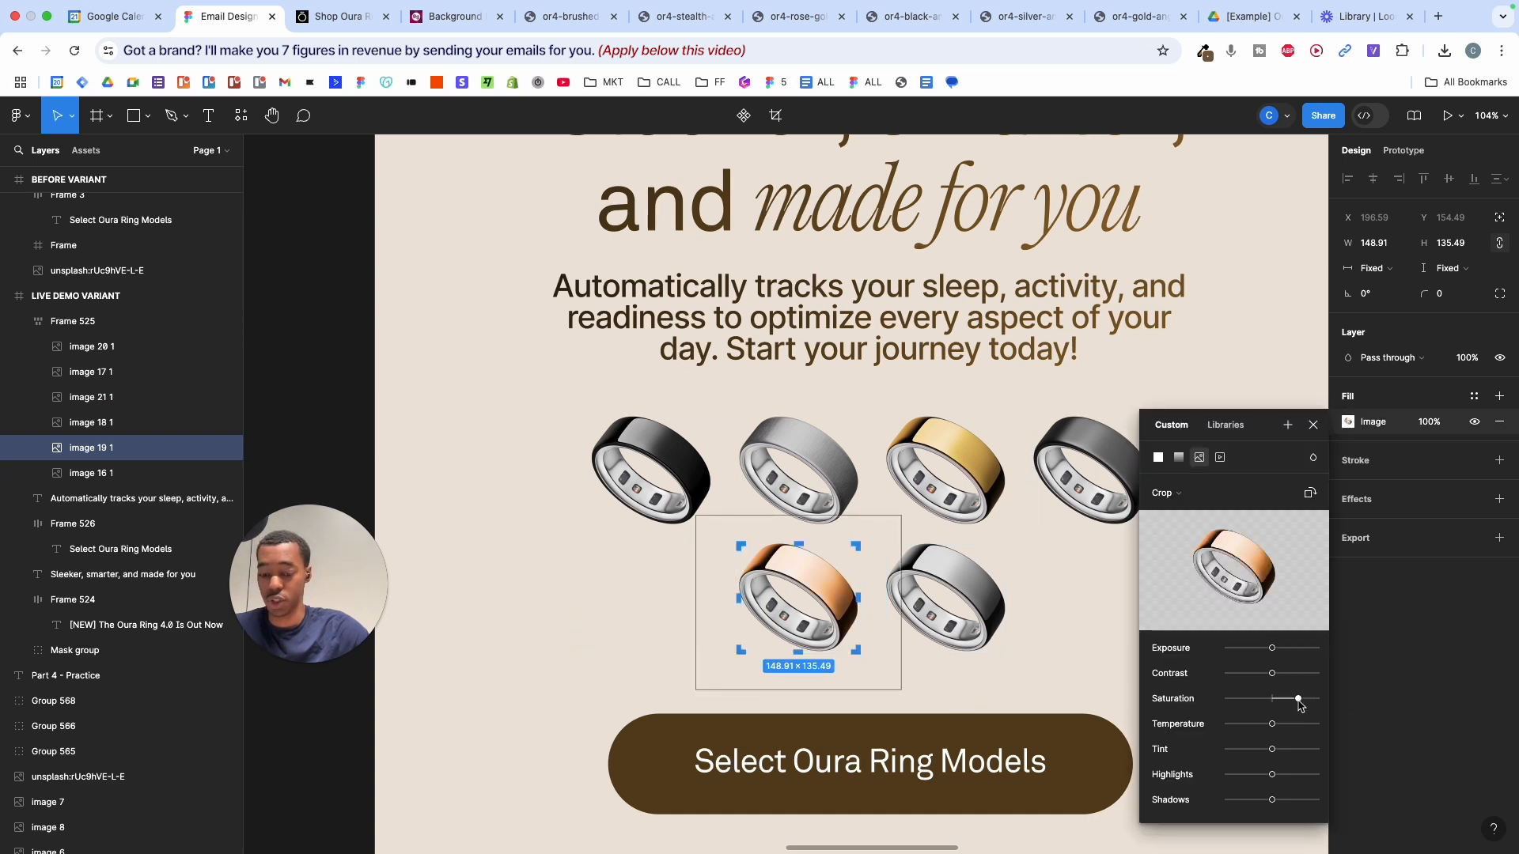
pyautogui.press('Return')
# - Raise the silver and grey ring images' saturation to maximum as well
pyautogui.doubleClick(992, 597)
pyautogui.click(1348, 422)
pyautogui.moveTo(1272, 698); pyautogui.dragTo(1312, 699)
pyautogui.press('Return')
pyautogui.click(1100, 467)
pyautogui.click(1350, 426)
pyautogui.click(1255, 424)
pyautogui.click(801, 467)
pyautogui.click(1348, 422)
pyautogui.click(656, 467)
pyautogui.click(1348, 422)
pyautogui.click(1258, 391)
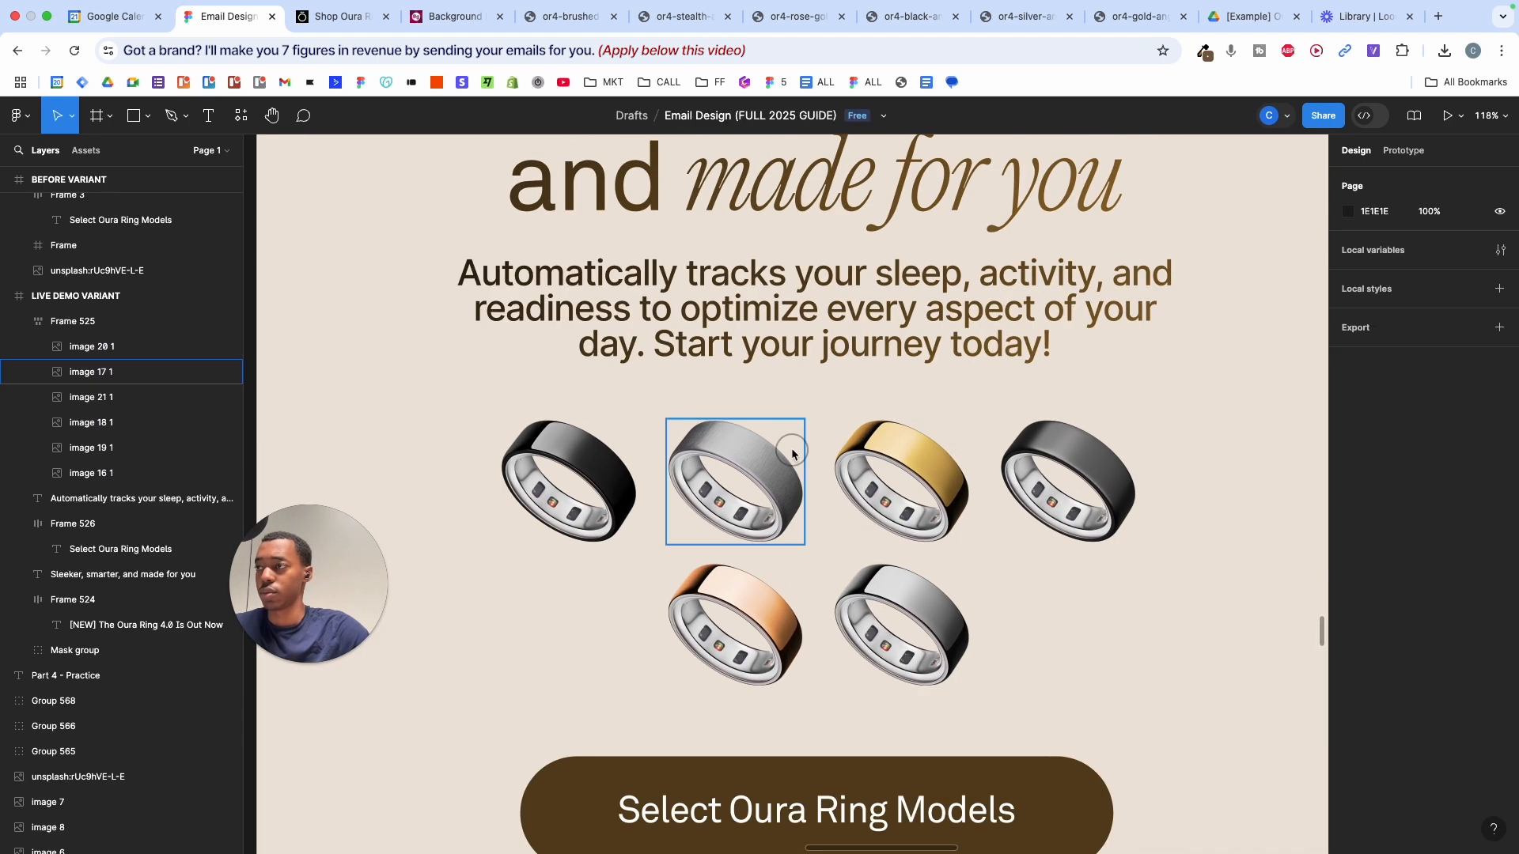
pyautogui.scroll(-5, 1240, 380)
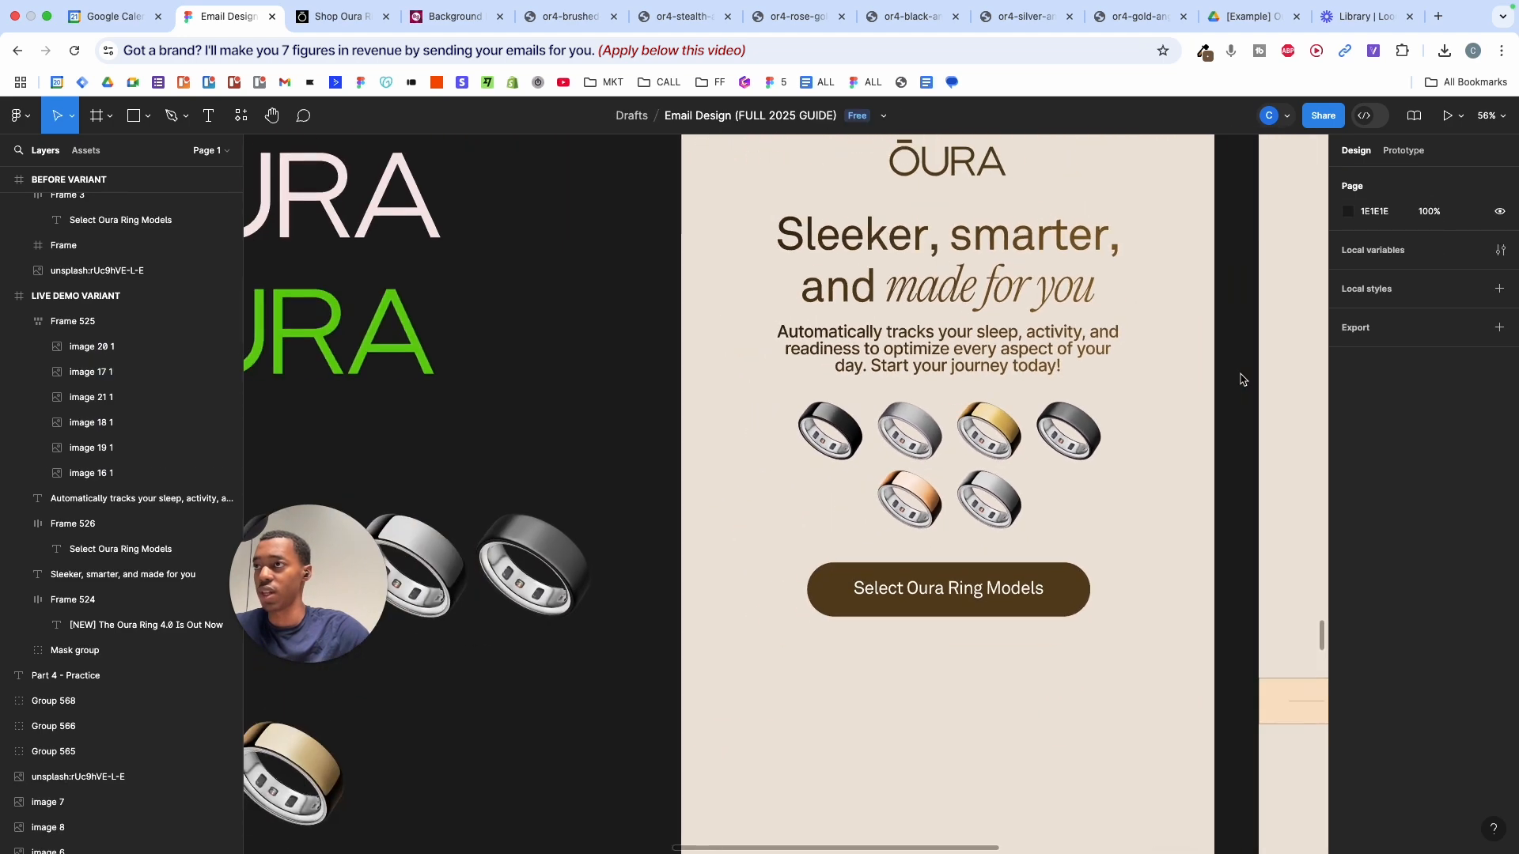
pyautogui.scroll(2, 1240, 380)
pyautogui.scroll(1, 1240, 379)
pyautogui.scroll(-3, 1240, 380)
pyautogui.hscroll(4, 1241, 380)
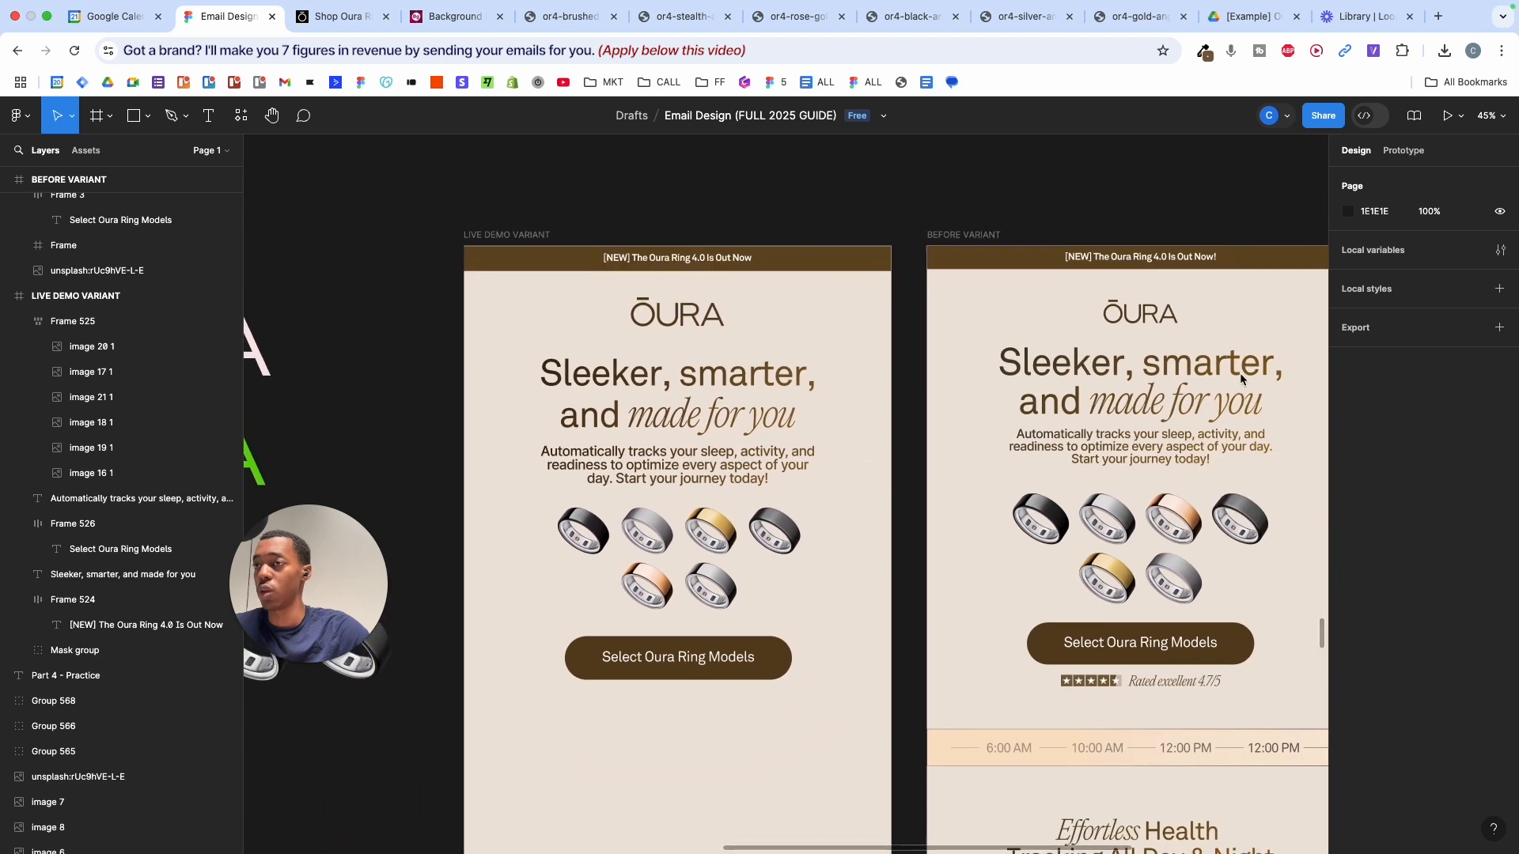
pyautogui.scroll(2, 1240, 379)
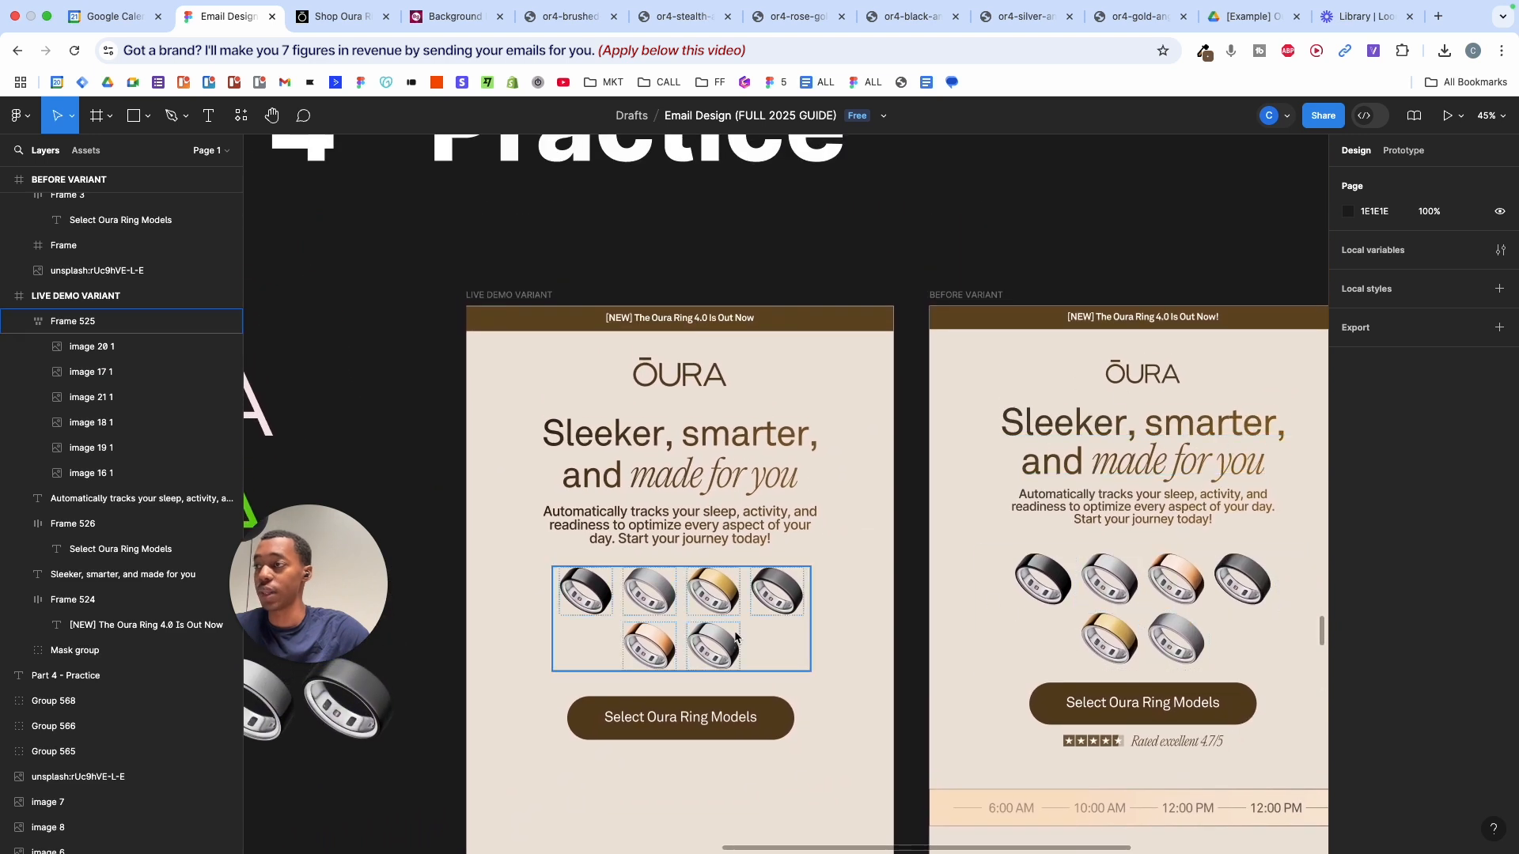
pyautogui.click(789, 603)
pyautogui.press('k')
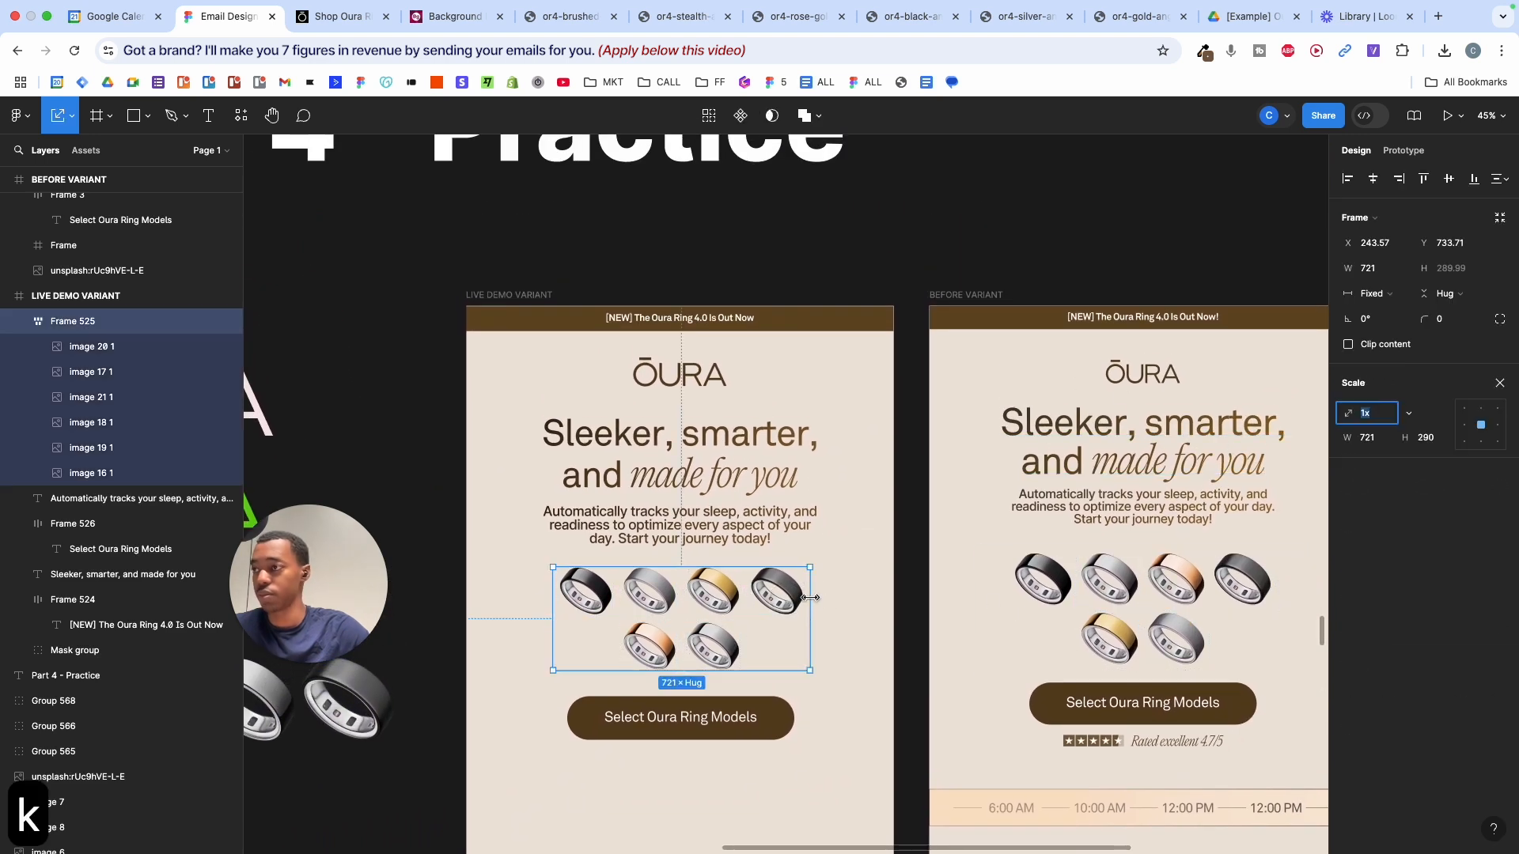
pyautogui.moveTo(810, 598); pyautogui.dragTo(824, 598)
pyautogui.click(868, 594)
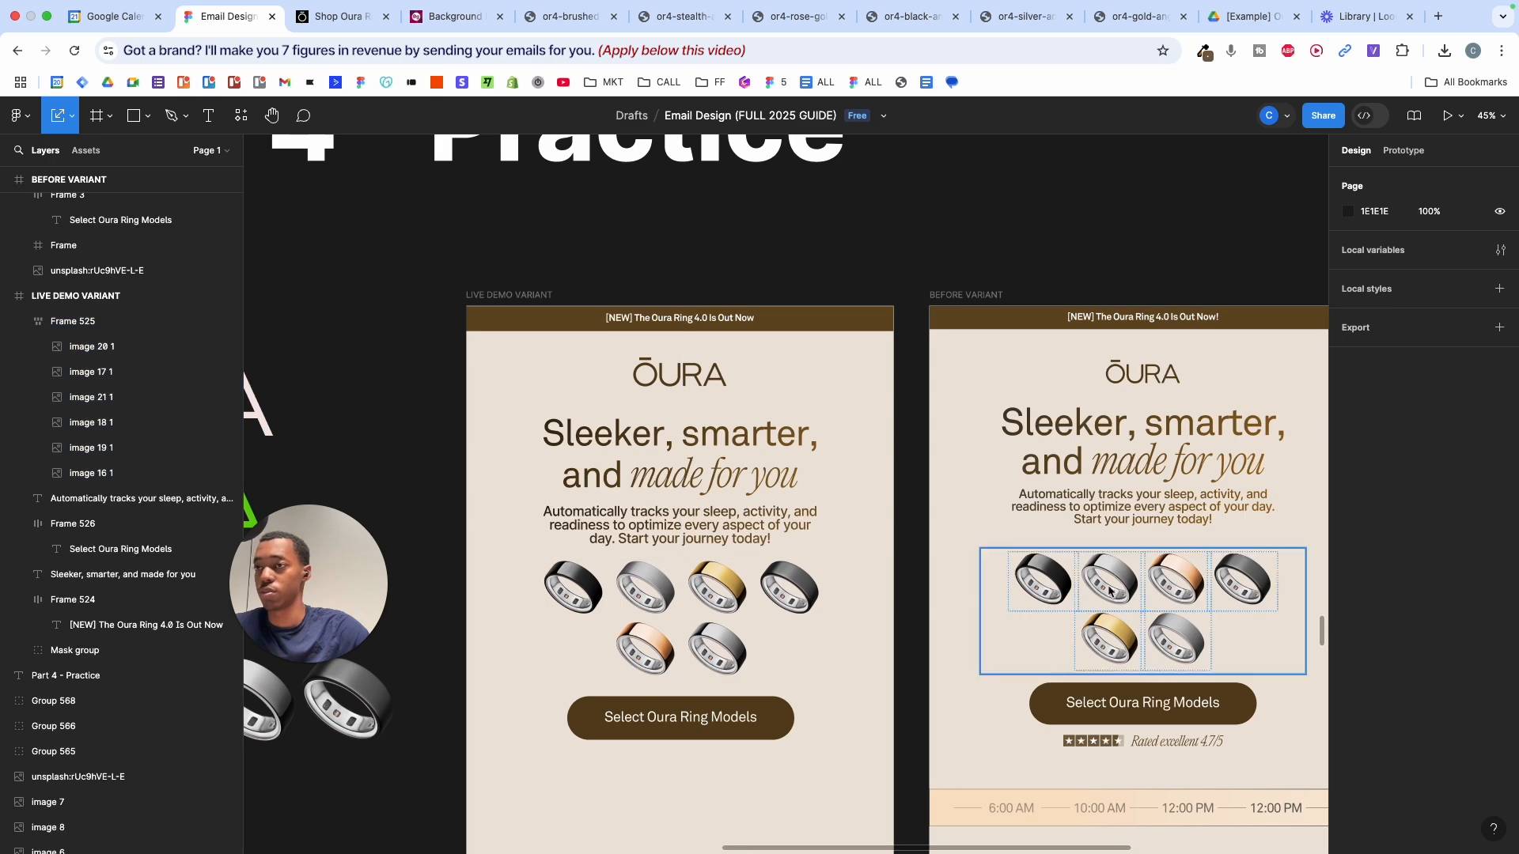
pyautogui.scroll(-2, 937, 576)
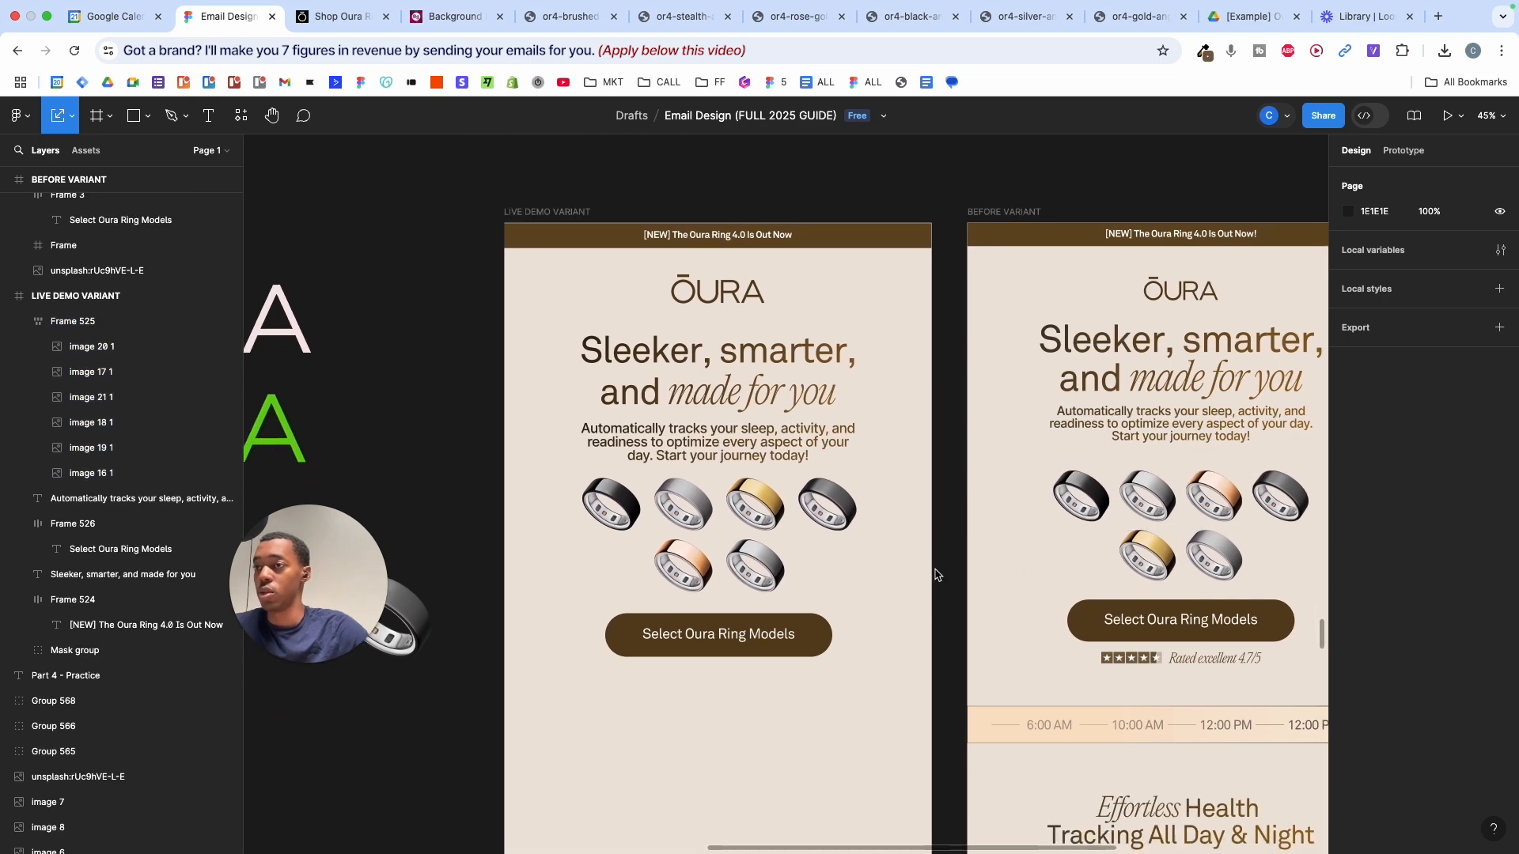
pyautogui.scroll(-3, 937, 575)
pyautogui.scroll(5, 1234, 639)
pyautogui.scroll(3, 1094, 603)
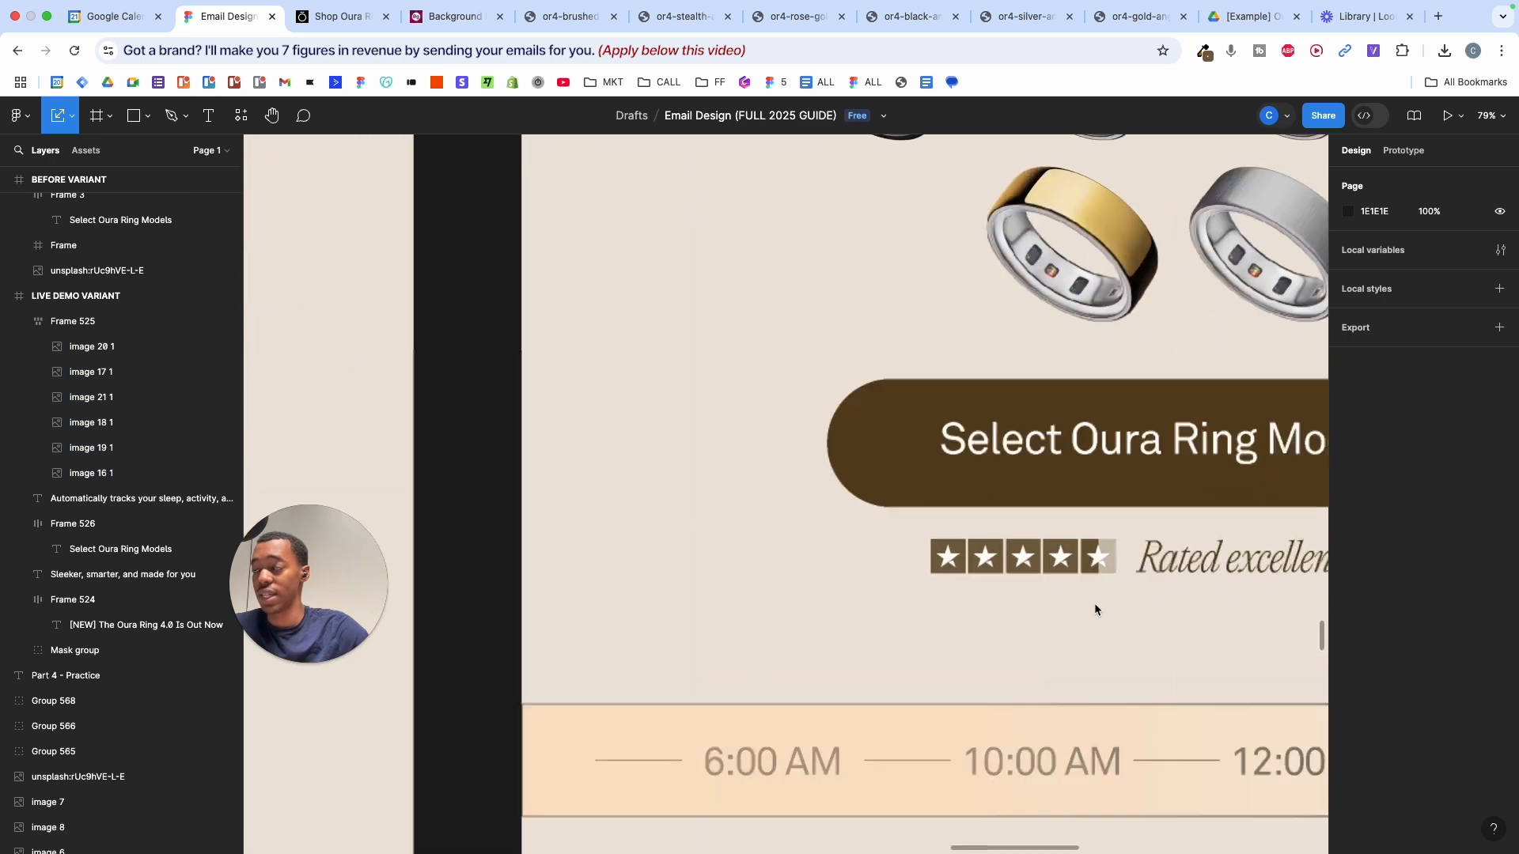
pyautogui.scroll(4, 995, 557)
pyautogui.click(995, 557)
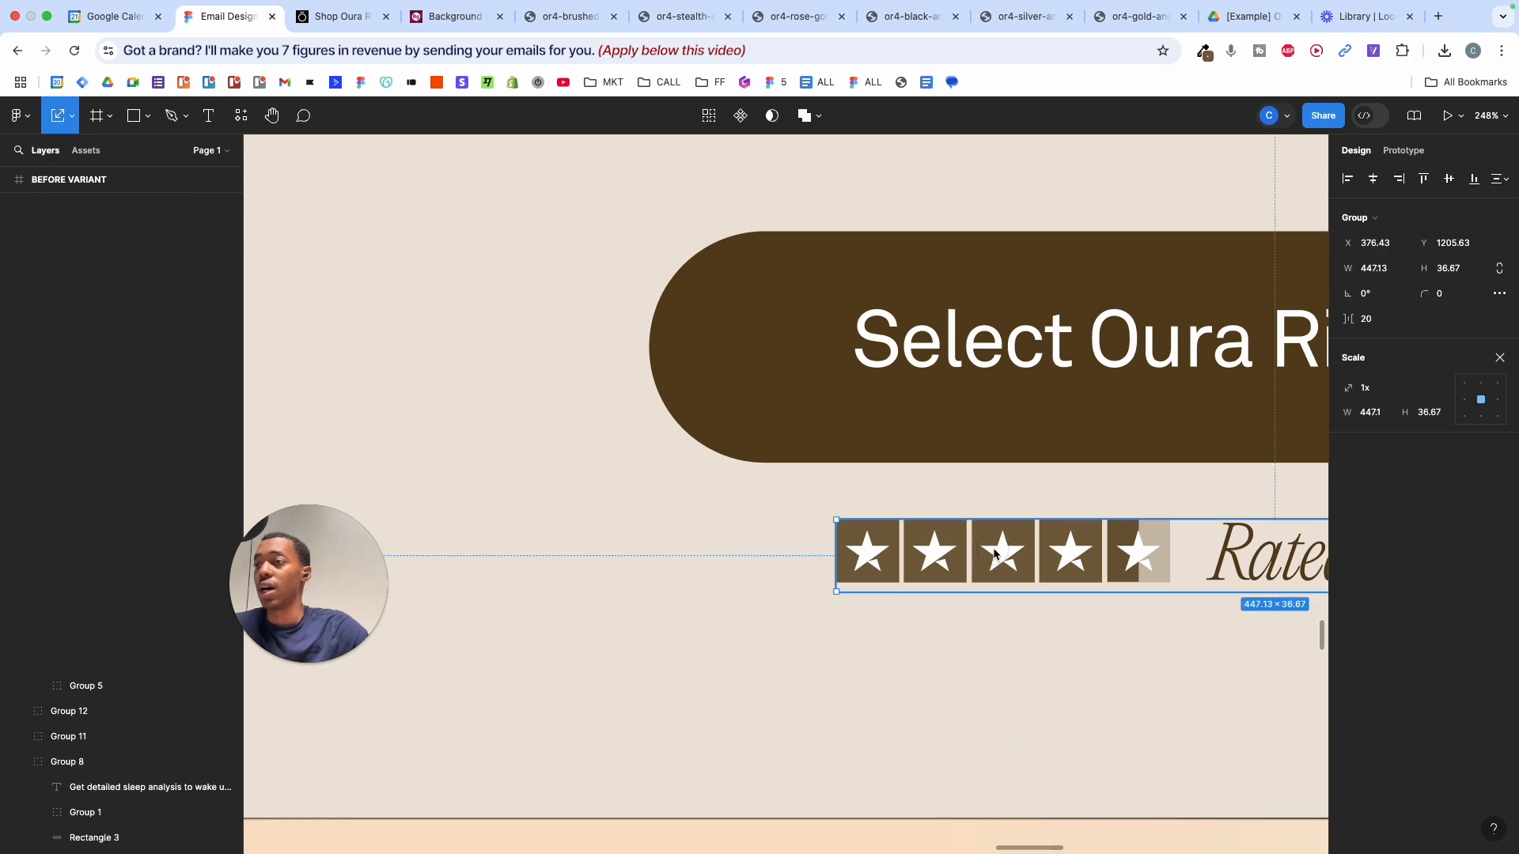
pyautogui.doubleClick(995, 556)
pyautogui.scroll(3, 995, 555)
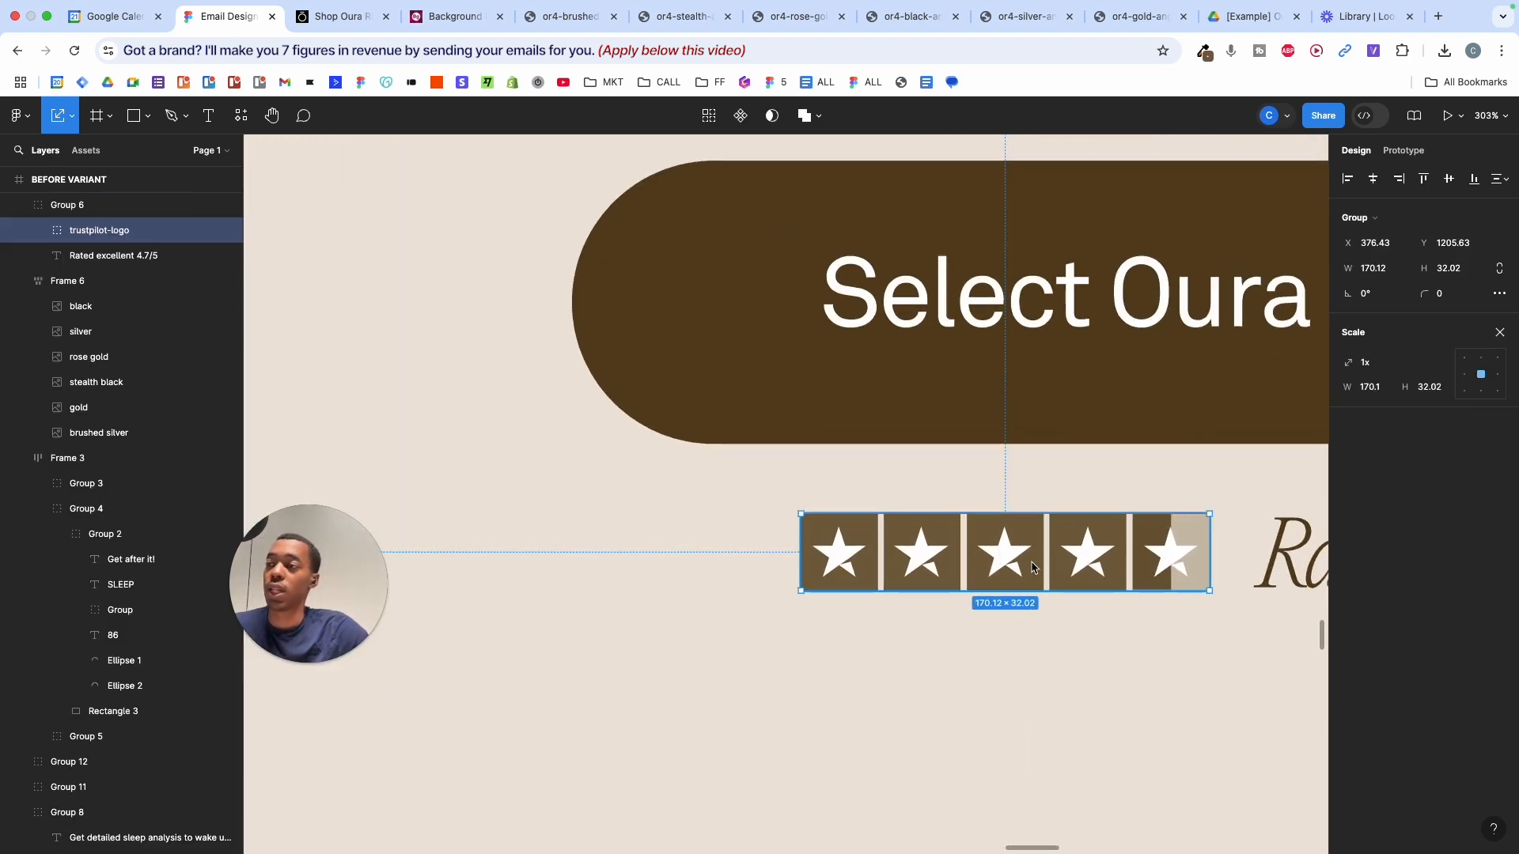
pyautogui.scroll(-10, 986, 559)
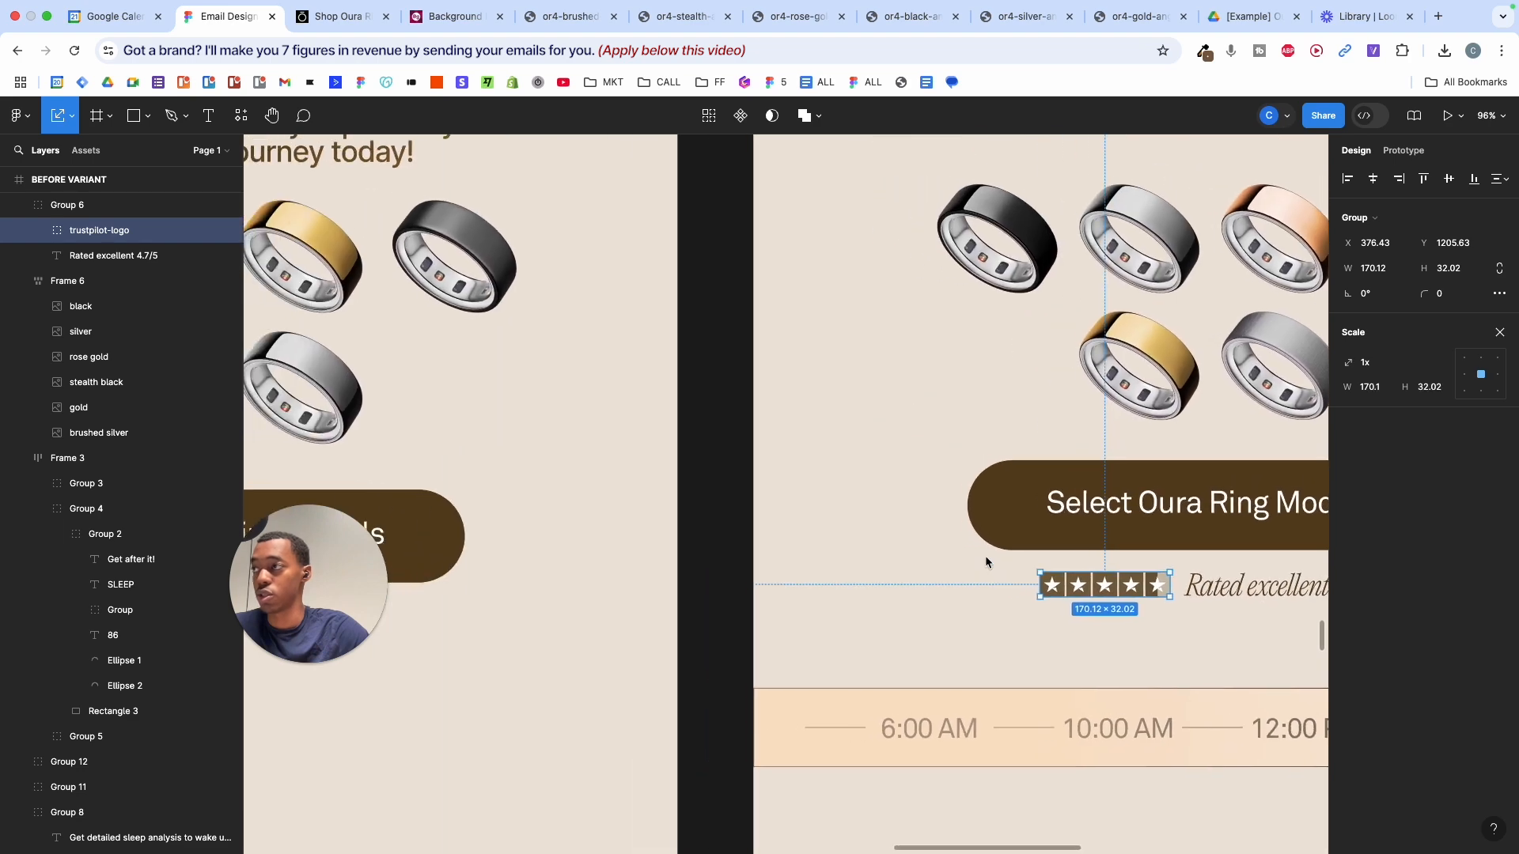
pyautogui.scroll(-5, 985, 560)
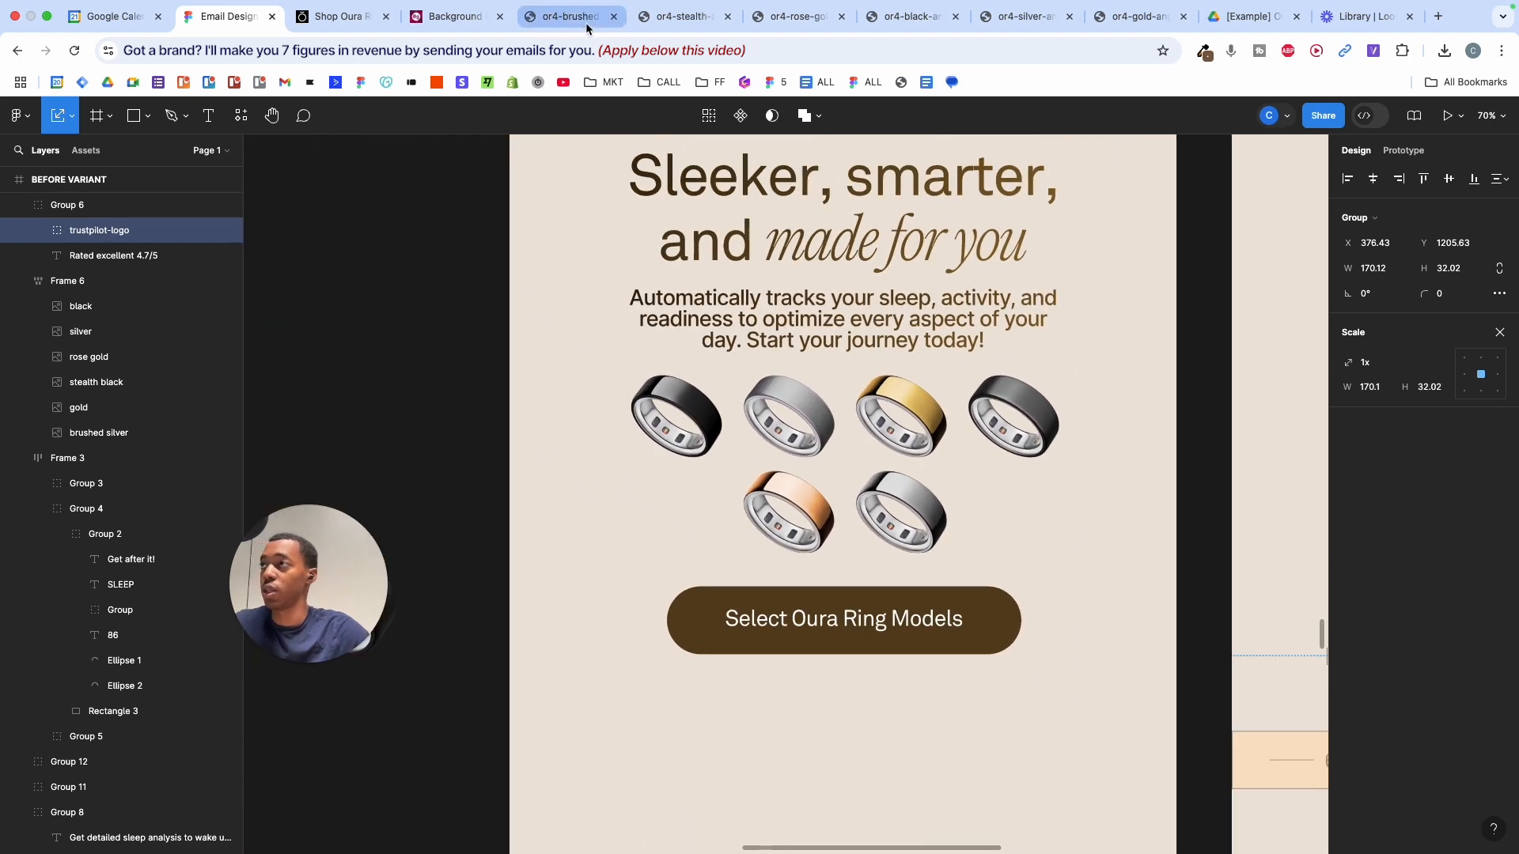
# - Search Google for a Trustpilot SVG and open the Logowik page for the Trustpilot Stars logo
pyautogui.click(570, 17)
pyautogui.write('trustpi')
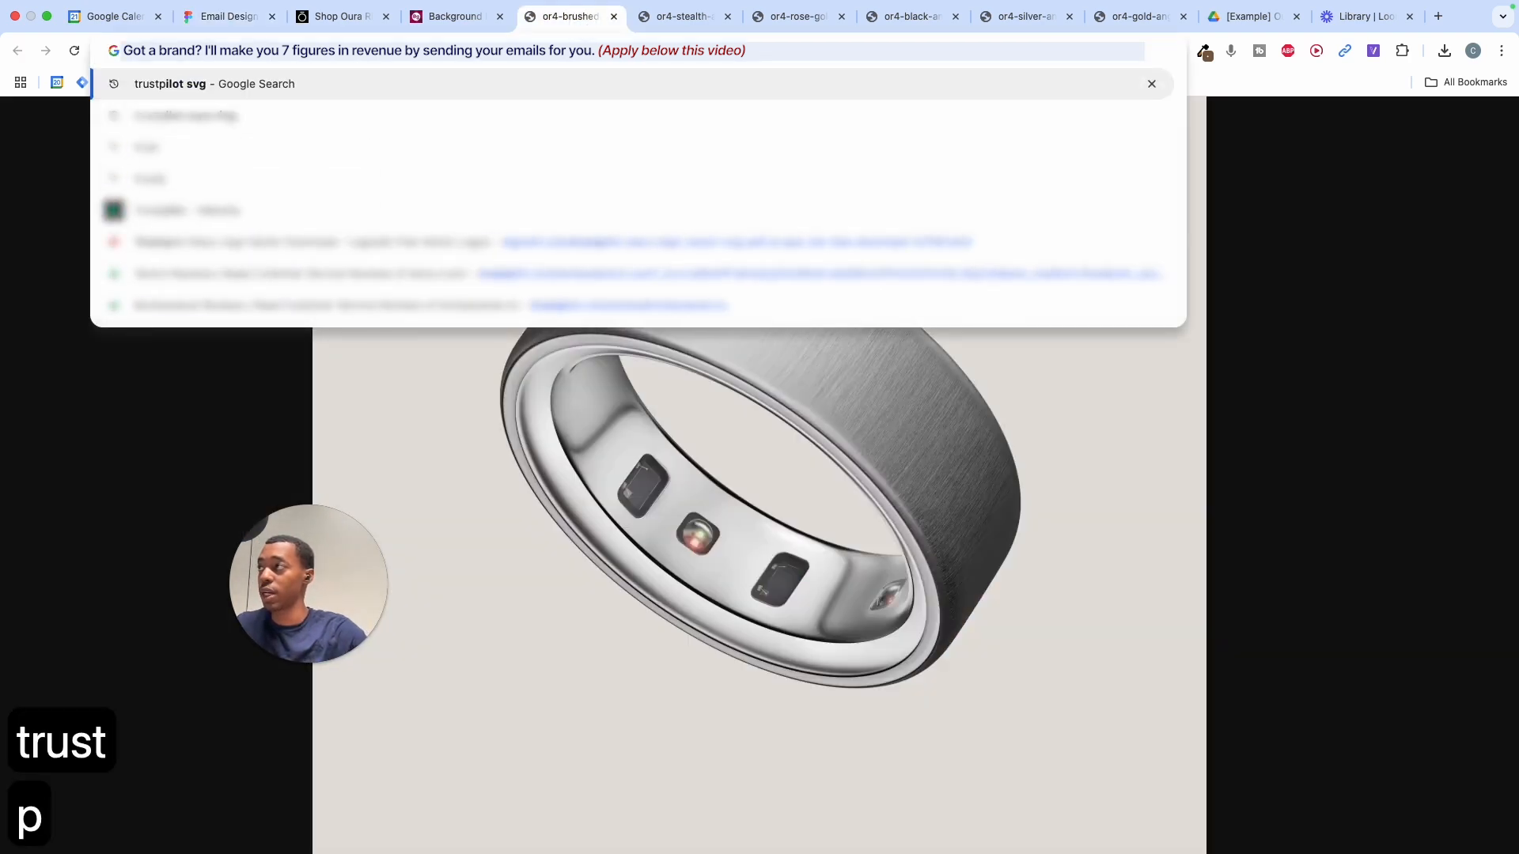
pyautogui.click(266, 92)
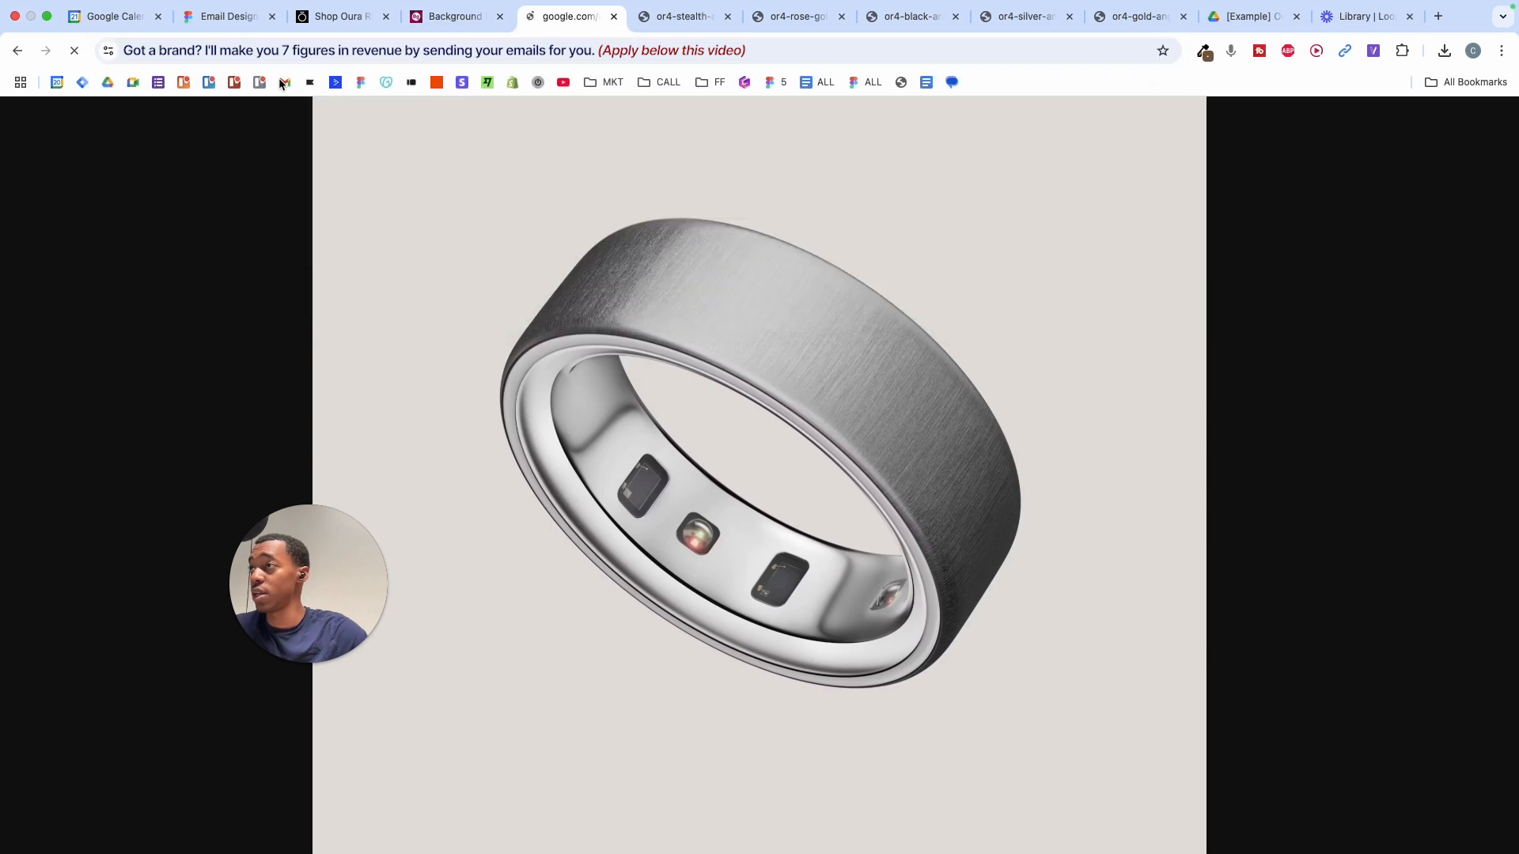
pyautogui.scroll(-5, 536, 326)
pyautogui.scroll(5, 538, 332)
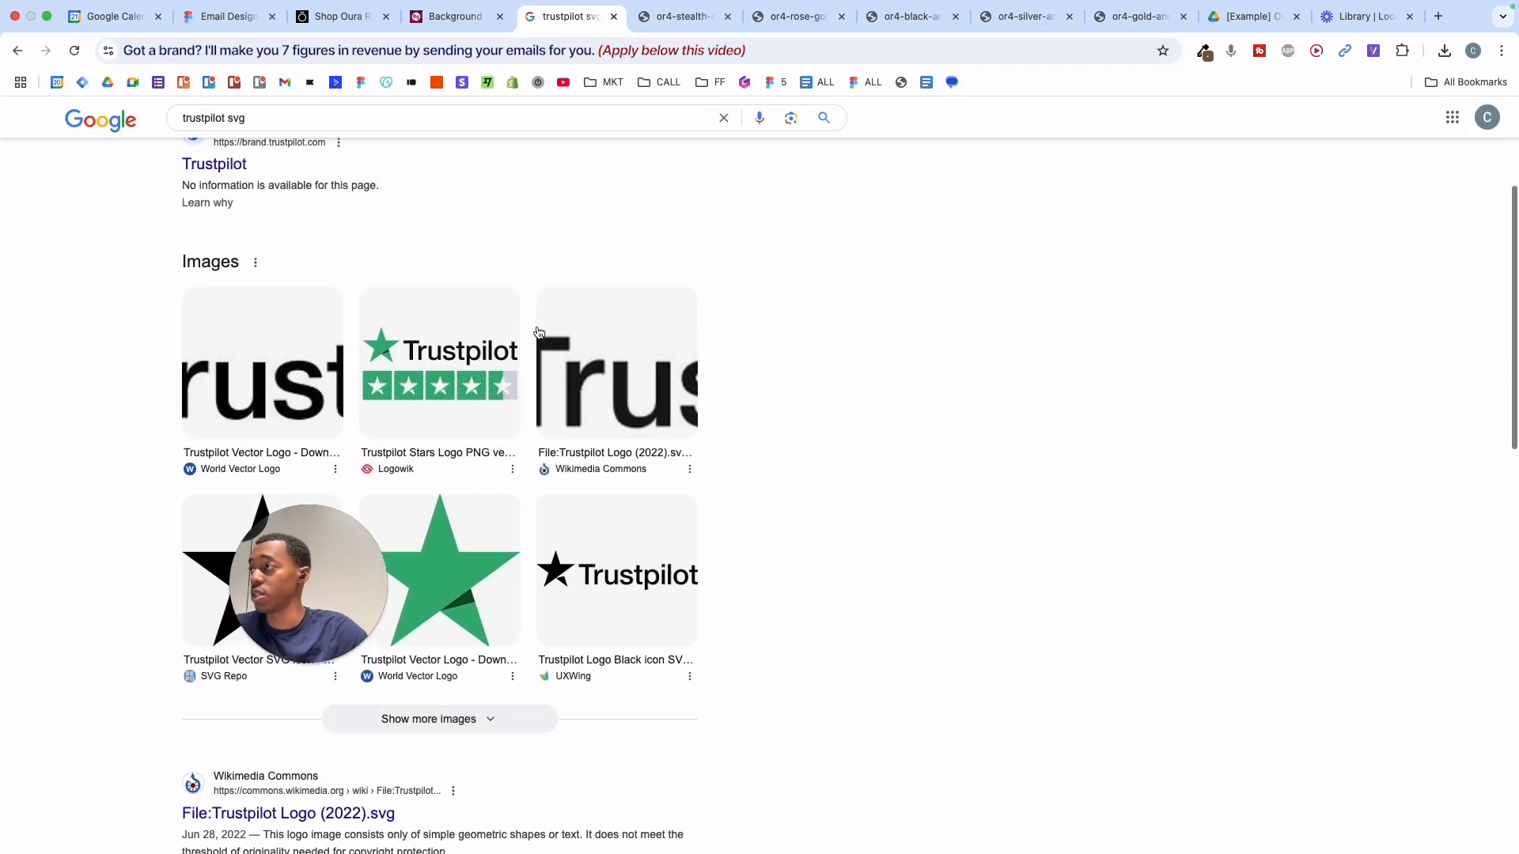
pyautogui.scroll(-3, 391, 296)
pyautogui.click(419, 406)
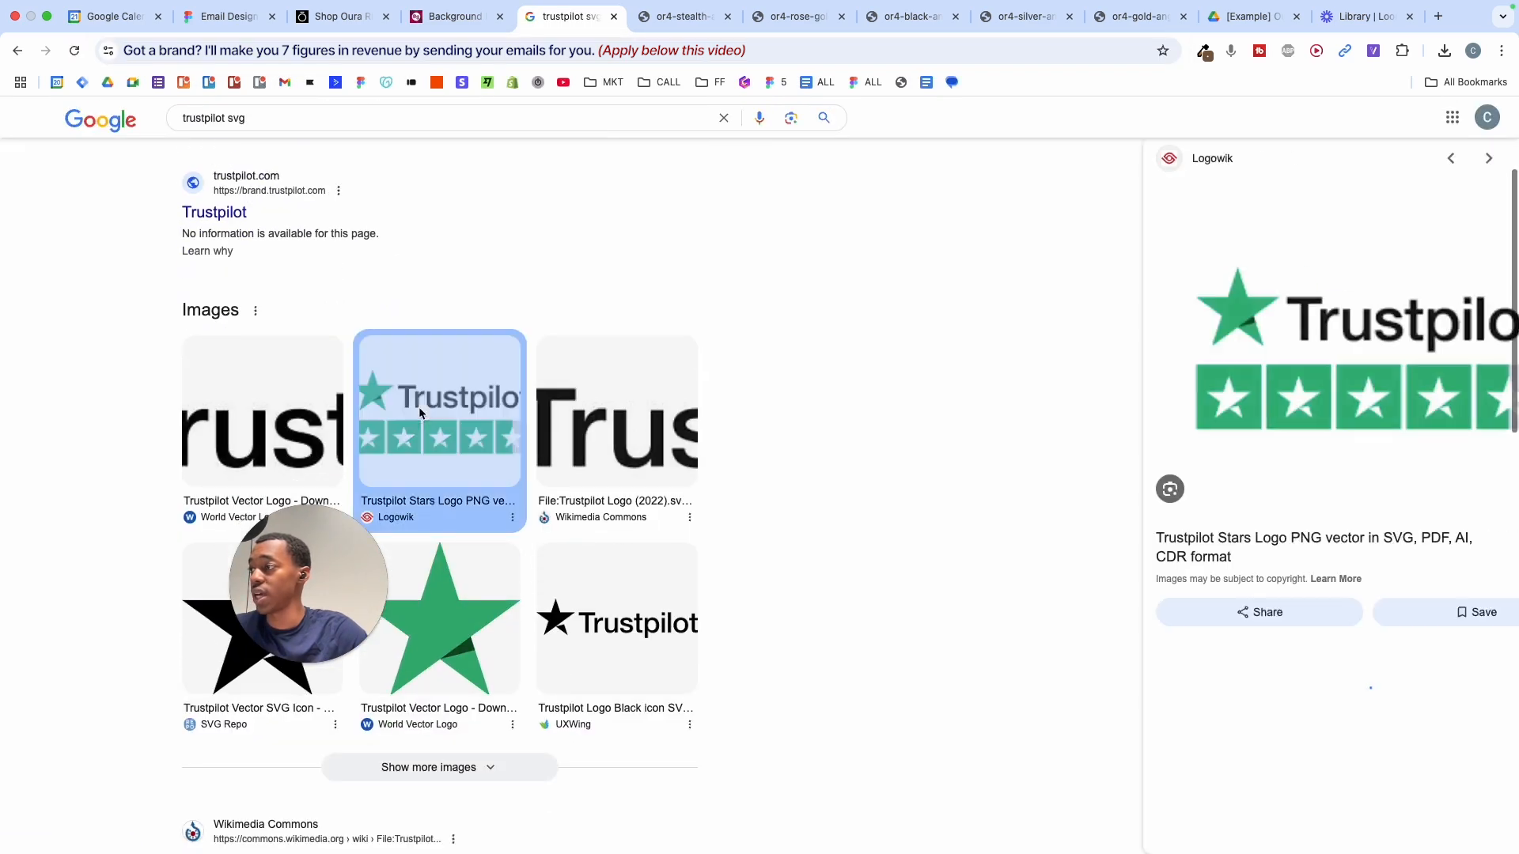
pyautogui.click(1250, 368)
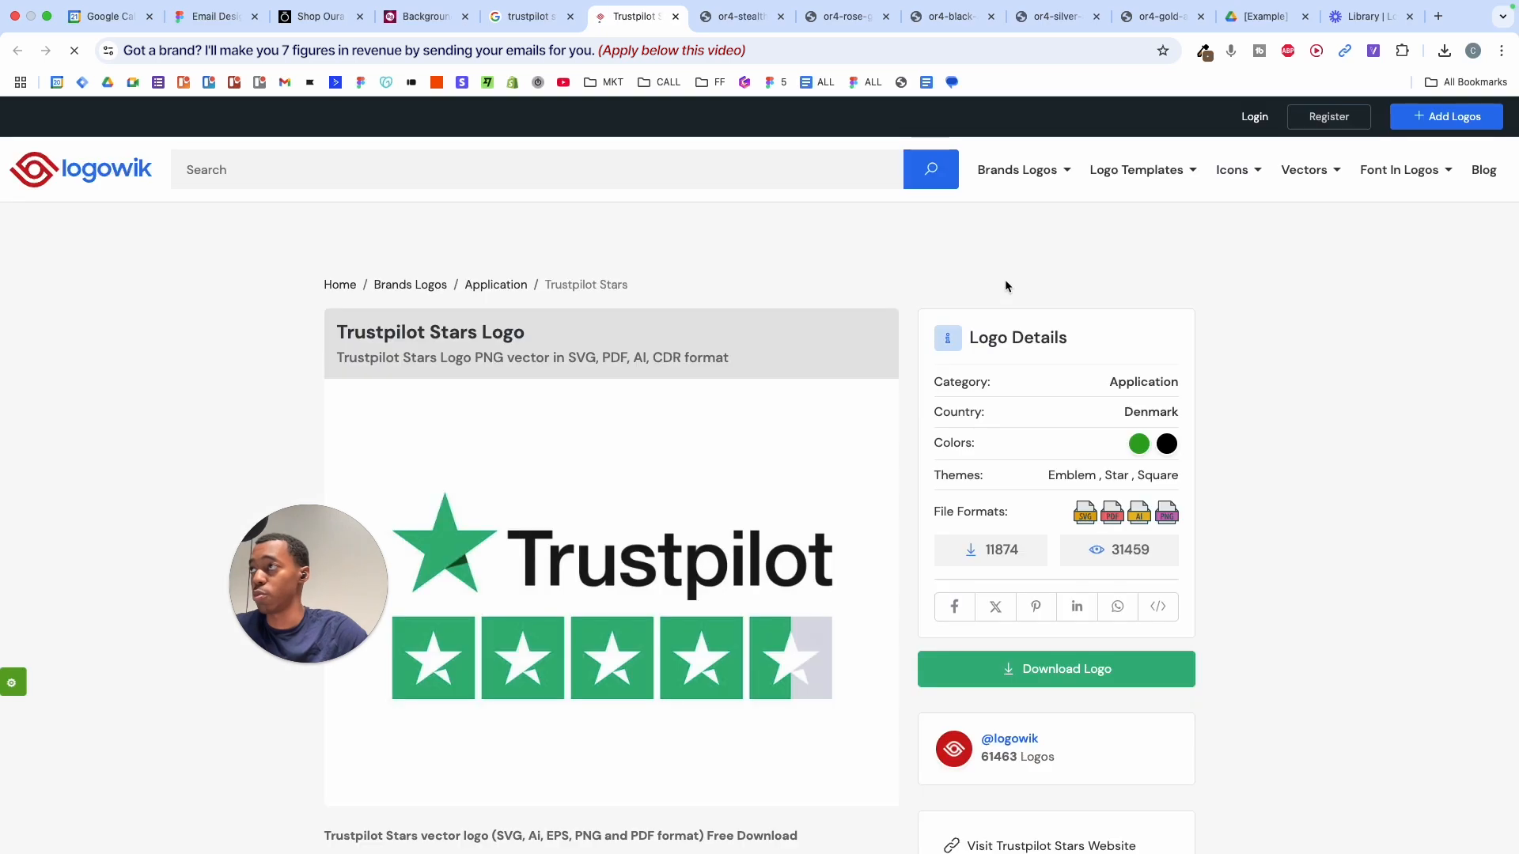
# - Download the Trustpilot Stars logo as an SVG from Logowik, then return to the Email Design tab
pyautogui.scroll(-1, 923, 521)
pyautogui.click(1006, 586)
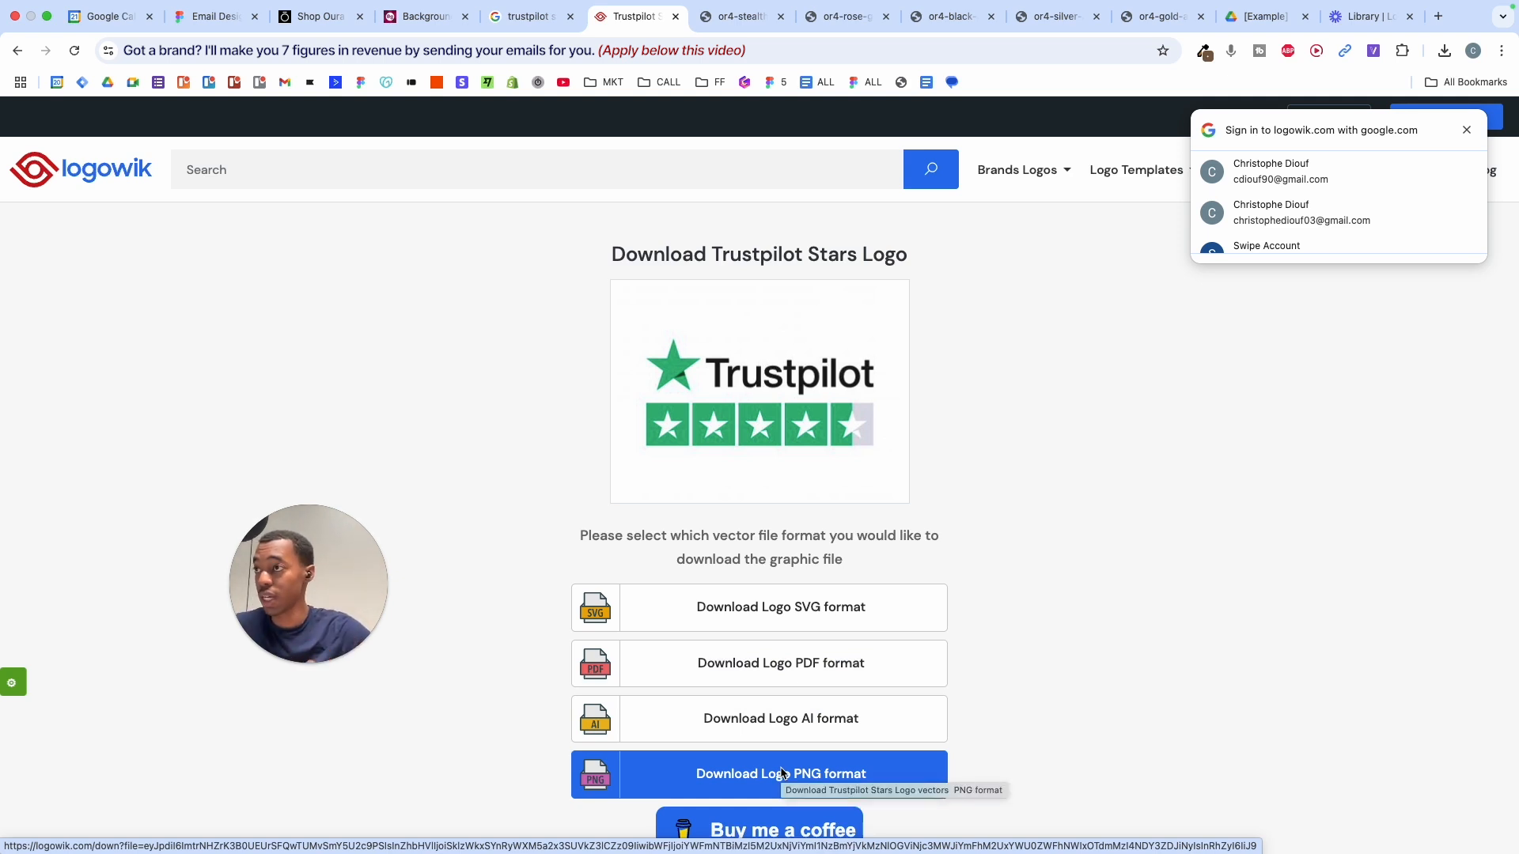
pyautogui.click(804, 606)
pyautogui.click(421, 23)
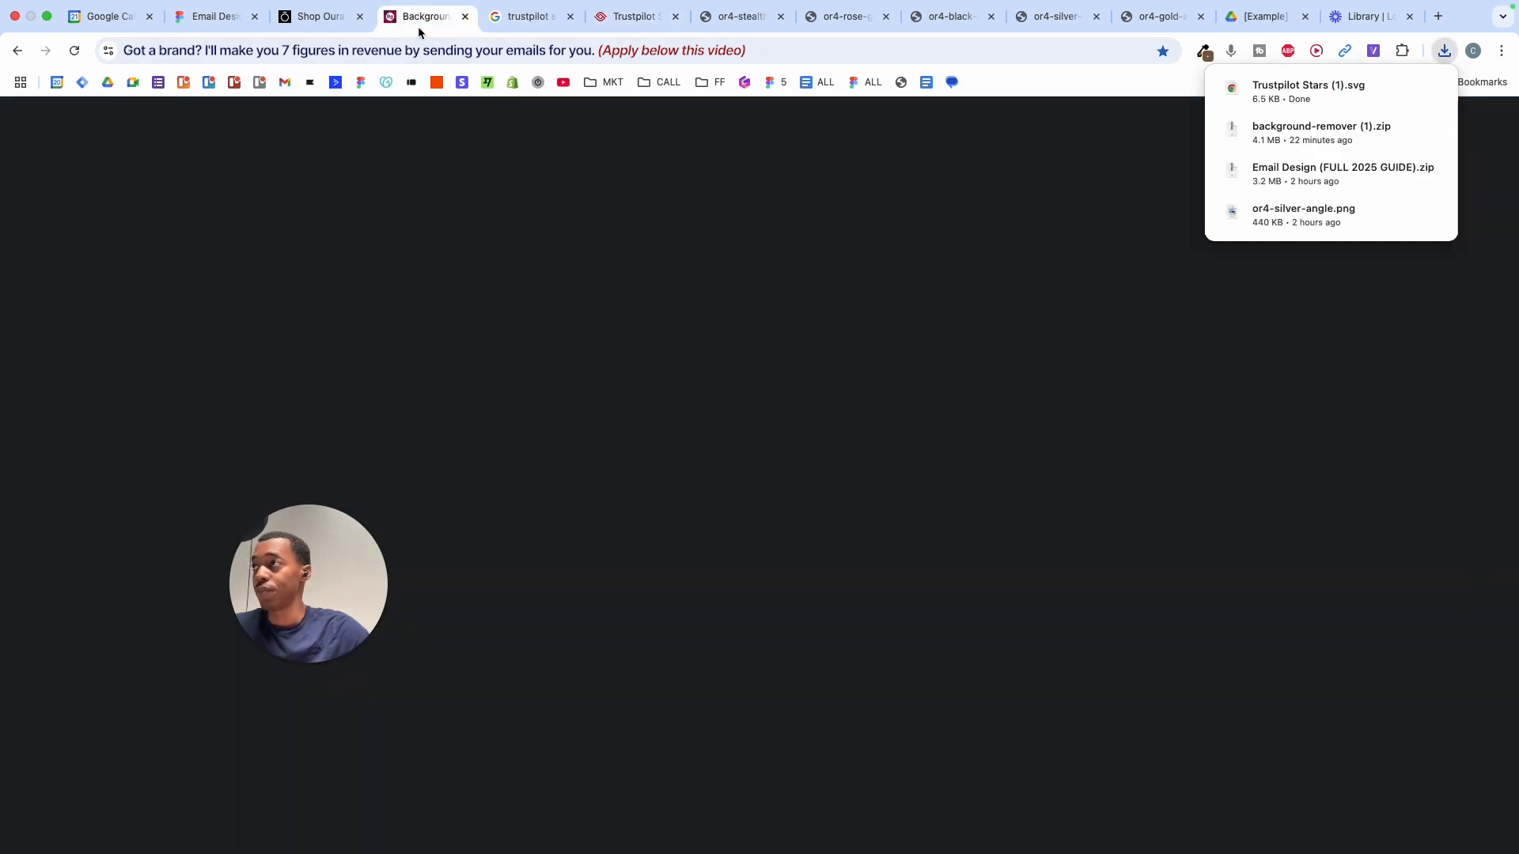
pyautogui.click(203, 16)
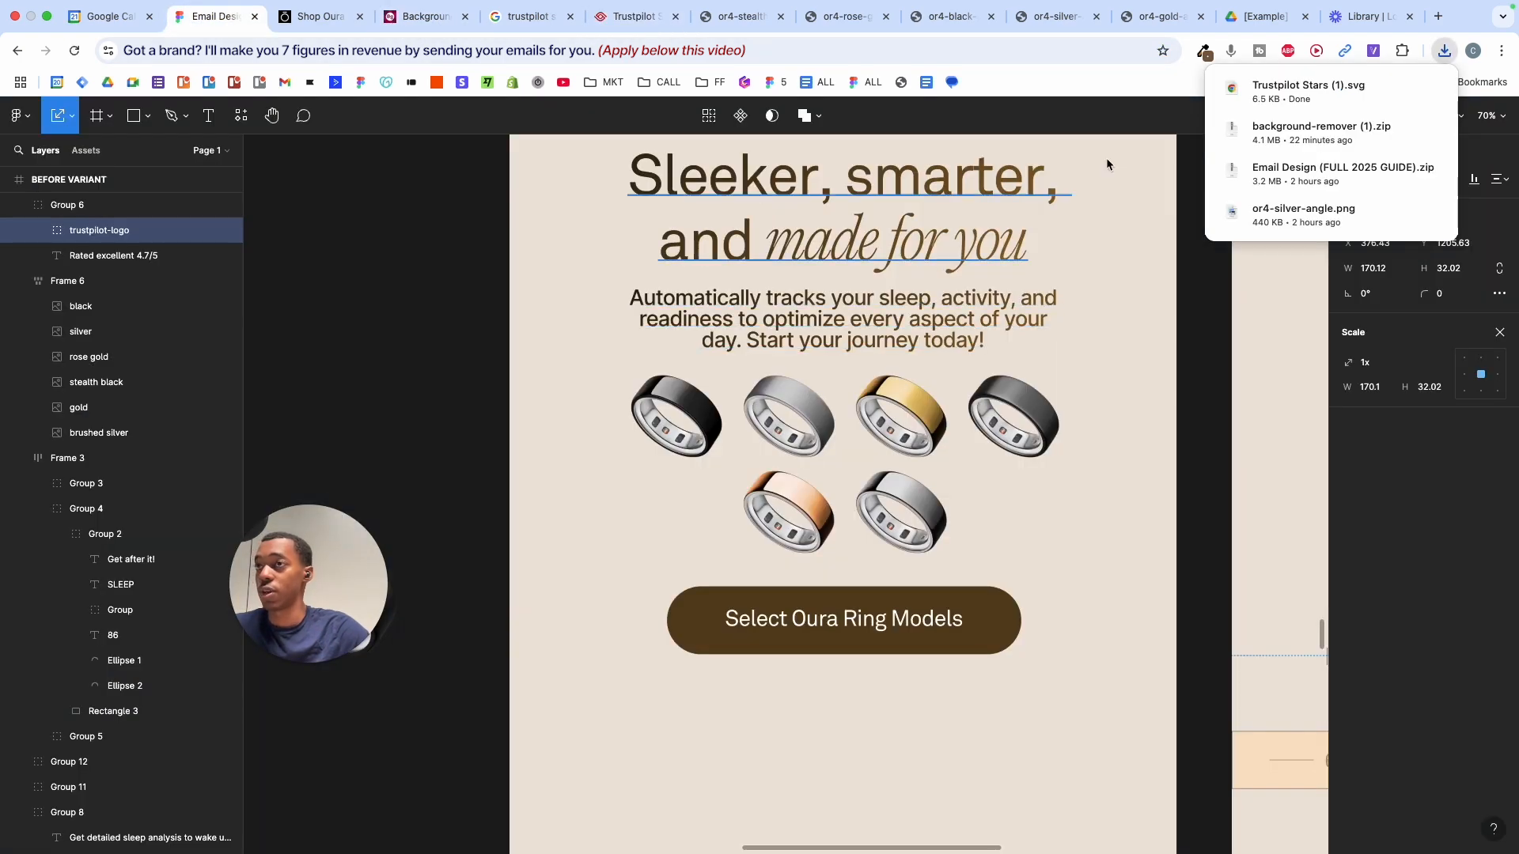
# - Import the Trustpilot SVG into the email and delete its wordmark and green logo star
pyautogui.moveTo(1177, 509); pyautogui.dragTo(1035, 690)
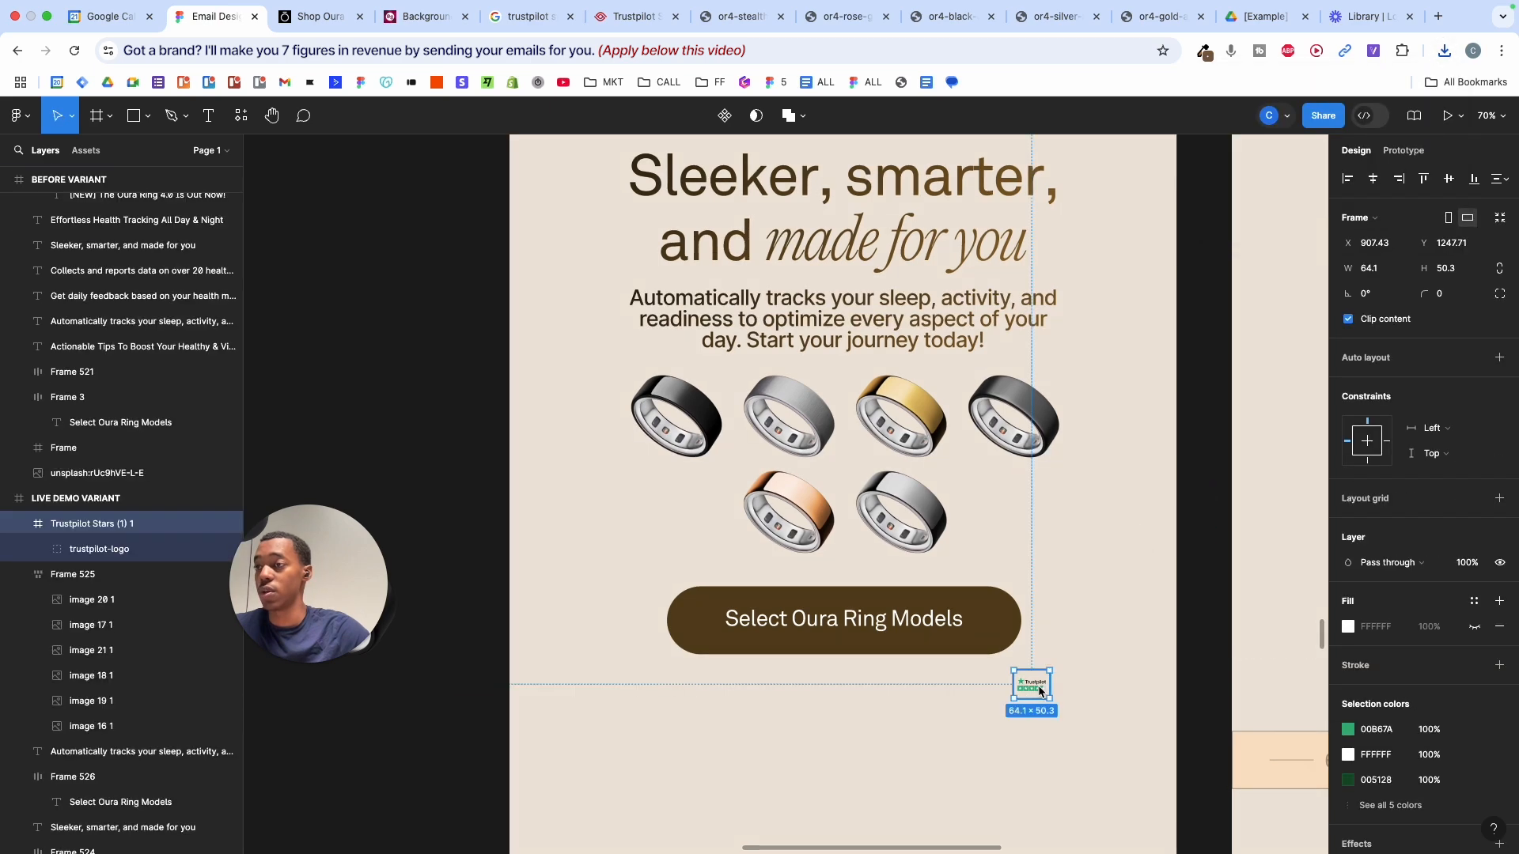
pyautogui.scroll(5, 1037, 690)
pyautogui.scroll(3, 1040, 691)
pyautogui.keyDown('super'); pyautogui.click(1028, 675); pyautogui.keyUp('super')
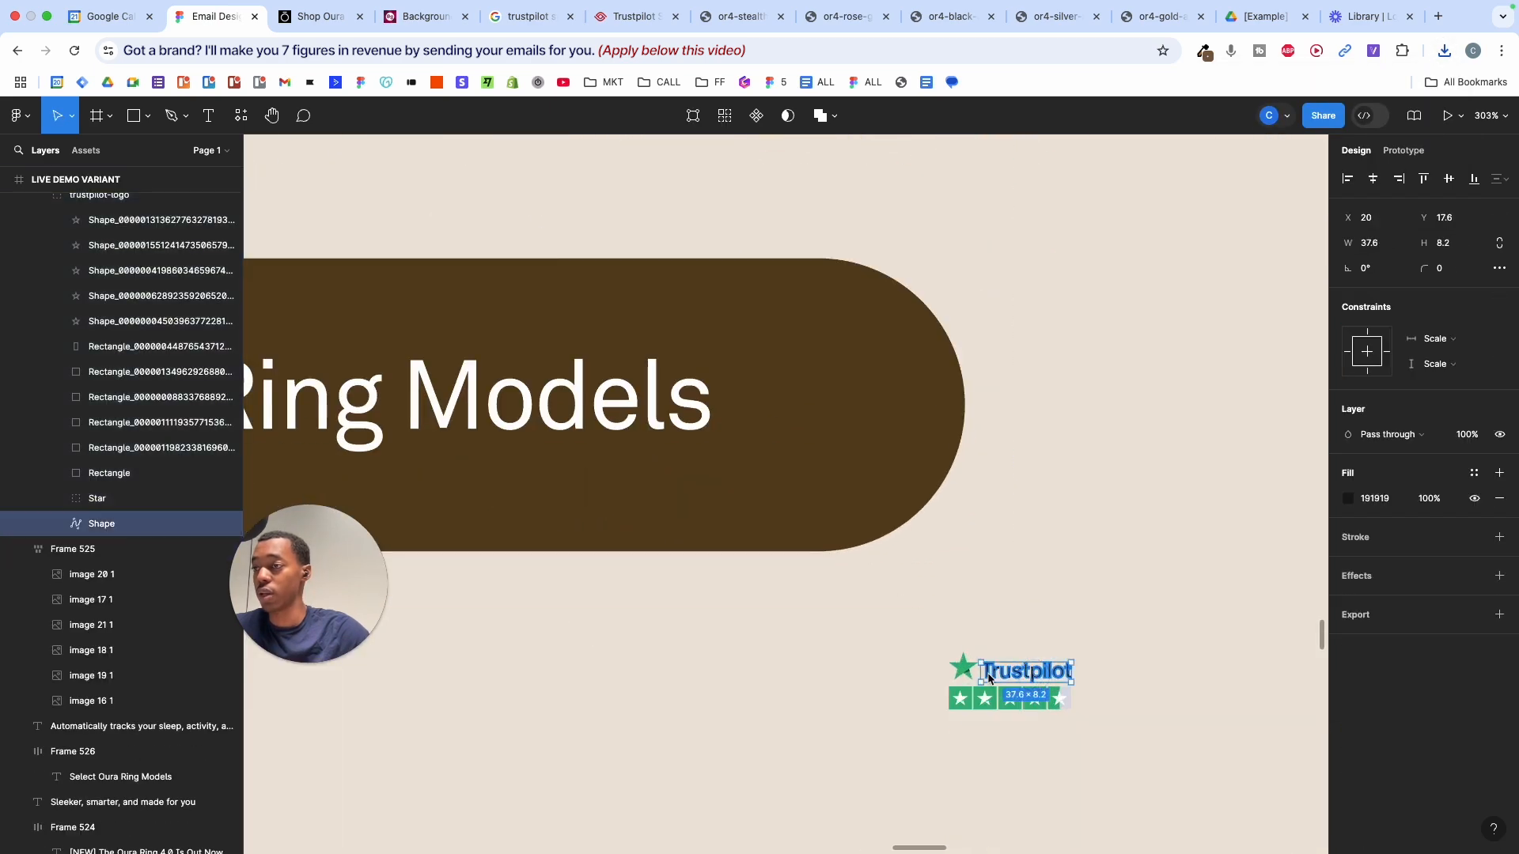
pyautogui.keyDown('shift'); pyautogui.keyDown('super'); pyautogui.click(966, 673); pyautogui.keyUp('super'); pyautogui.keyUp('shift')
pyautogui.press('Escape')
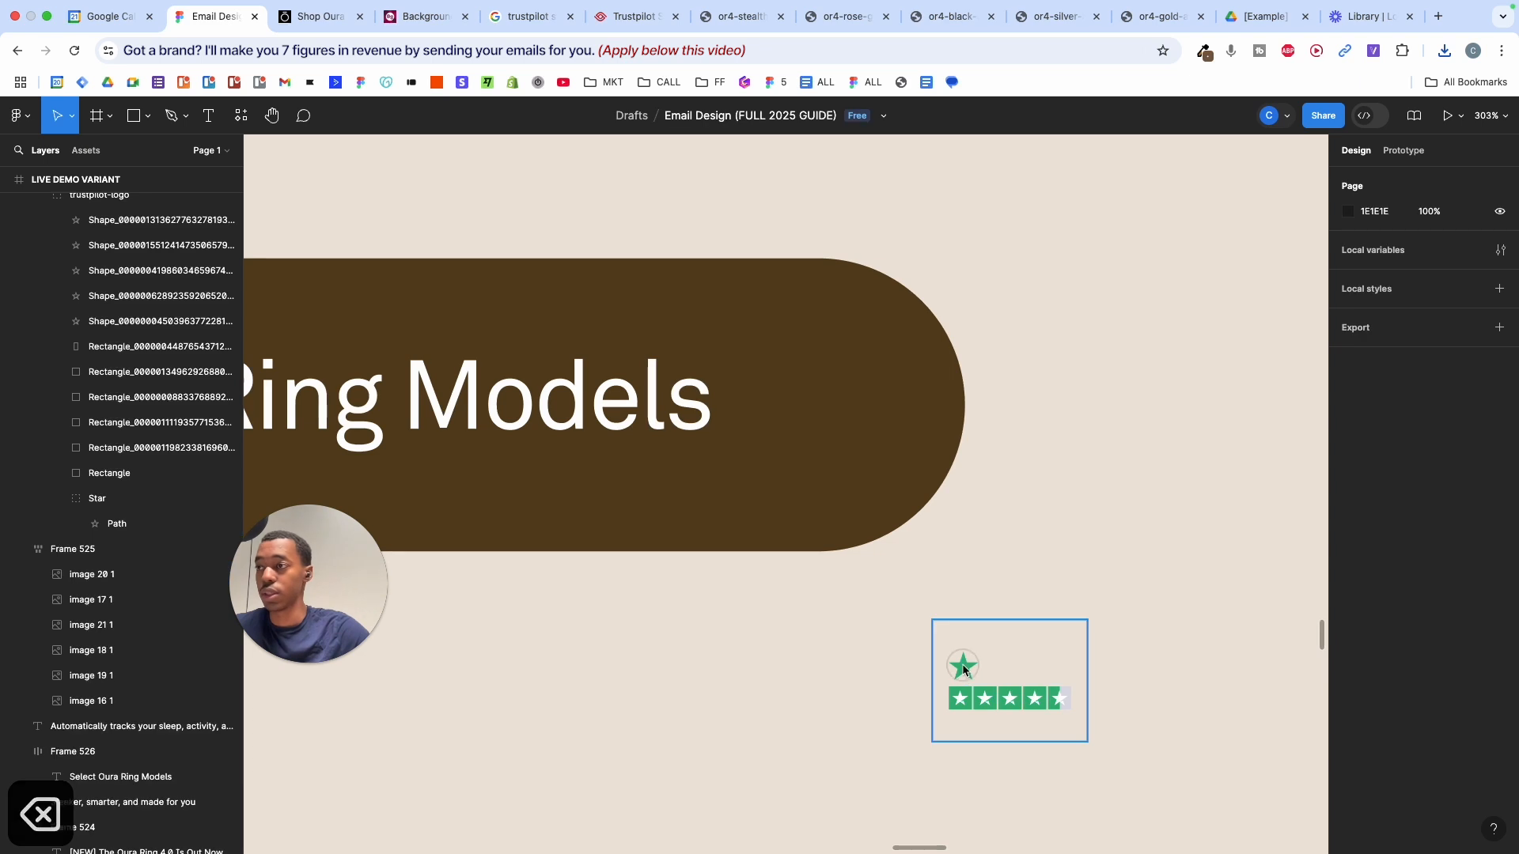
pyautogui.click(962, 663)
pyautogui.click(962, 663)
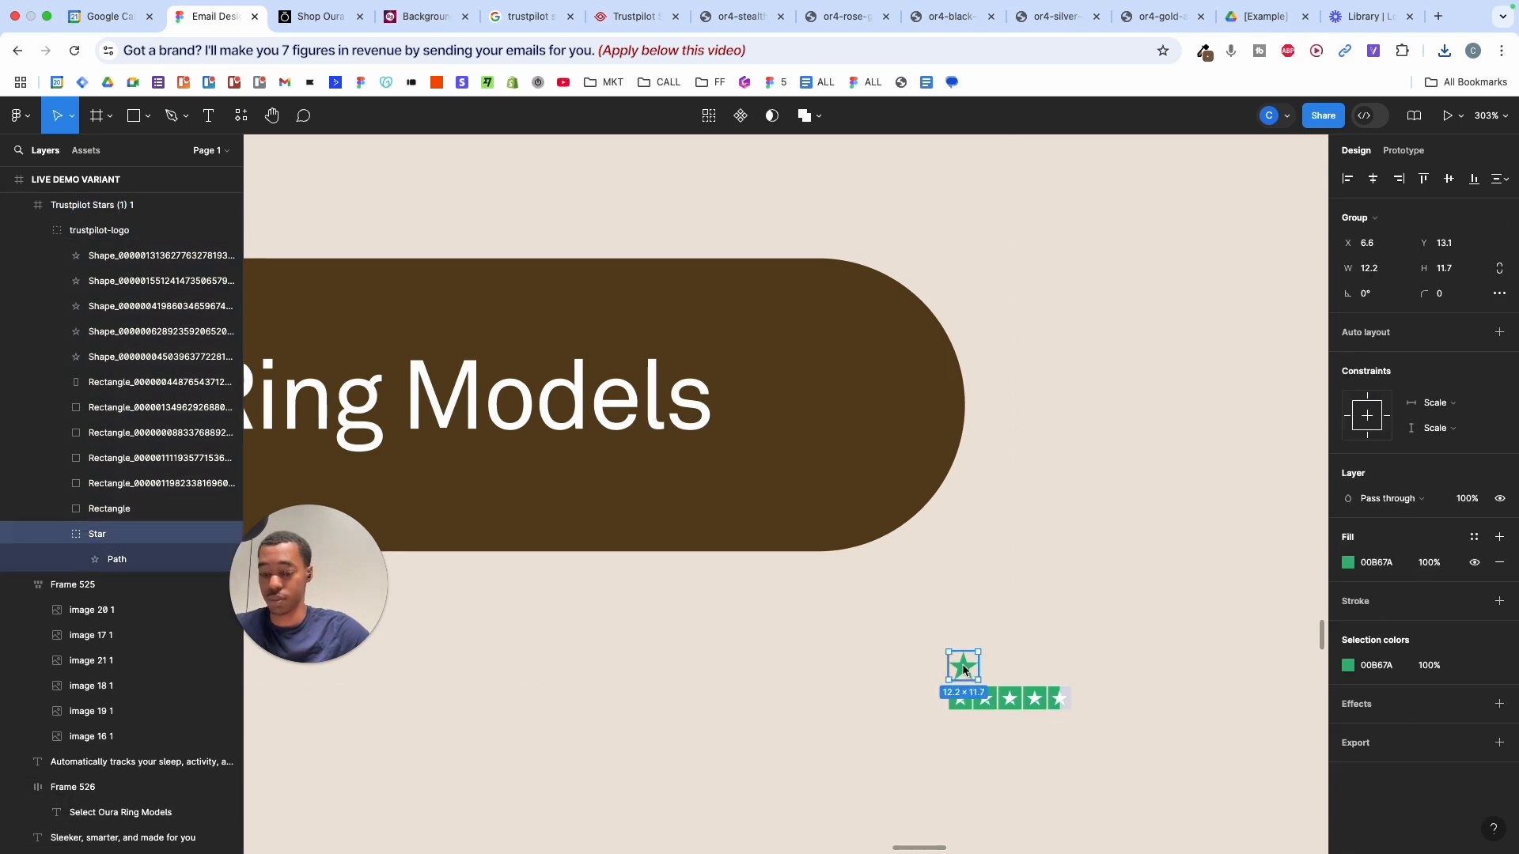
pyautogui.press('BackSpace')
# - Move the star row out of its frame and delete the empty Trustpilot Stars frame
pyautogui.doubleClick(992, 706)
pyautogui.moveTo(1017, 695); pyautogui.dragTo(743, 727)
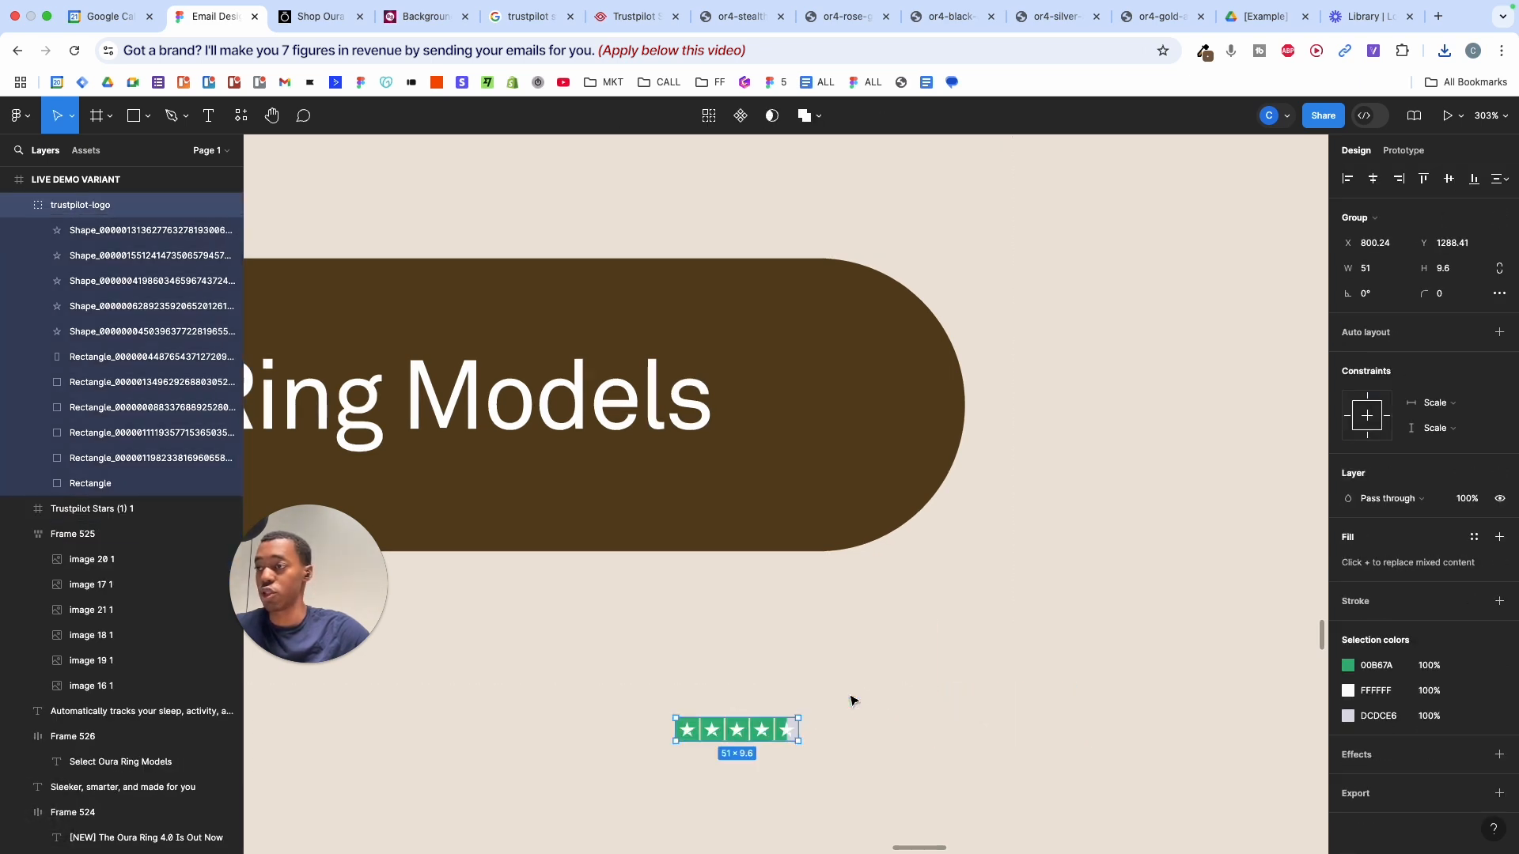
pyautogui.click(999, 635)
pyautogui.press('BackSpace')
# - Scale the star row below the button proportionally by 2x to 102 × 19.2
pyautogui.scroll(-5, 998, 629)
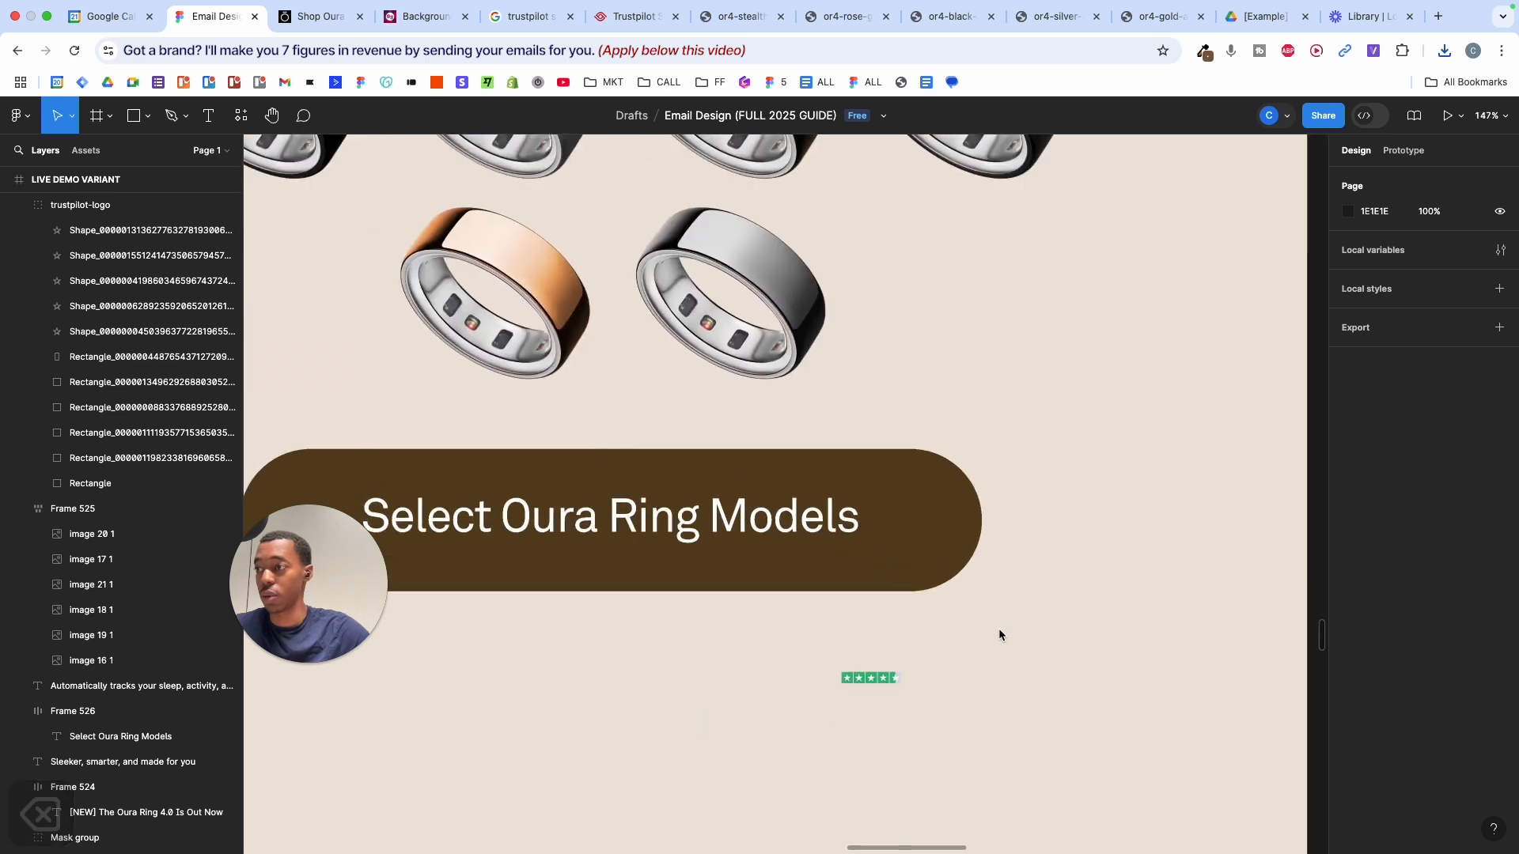
pyautogui.moveTo(816, 641); pyautogui.dragTo(944, 726)
pyautogui.press('k')
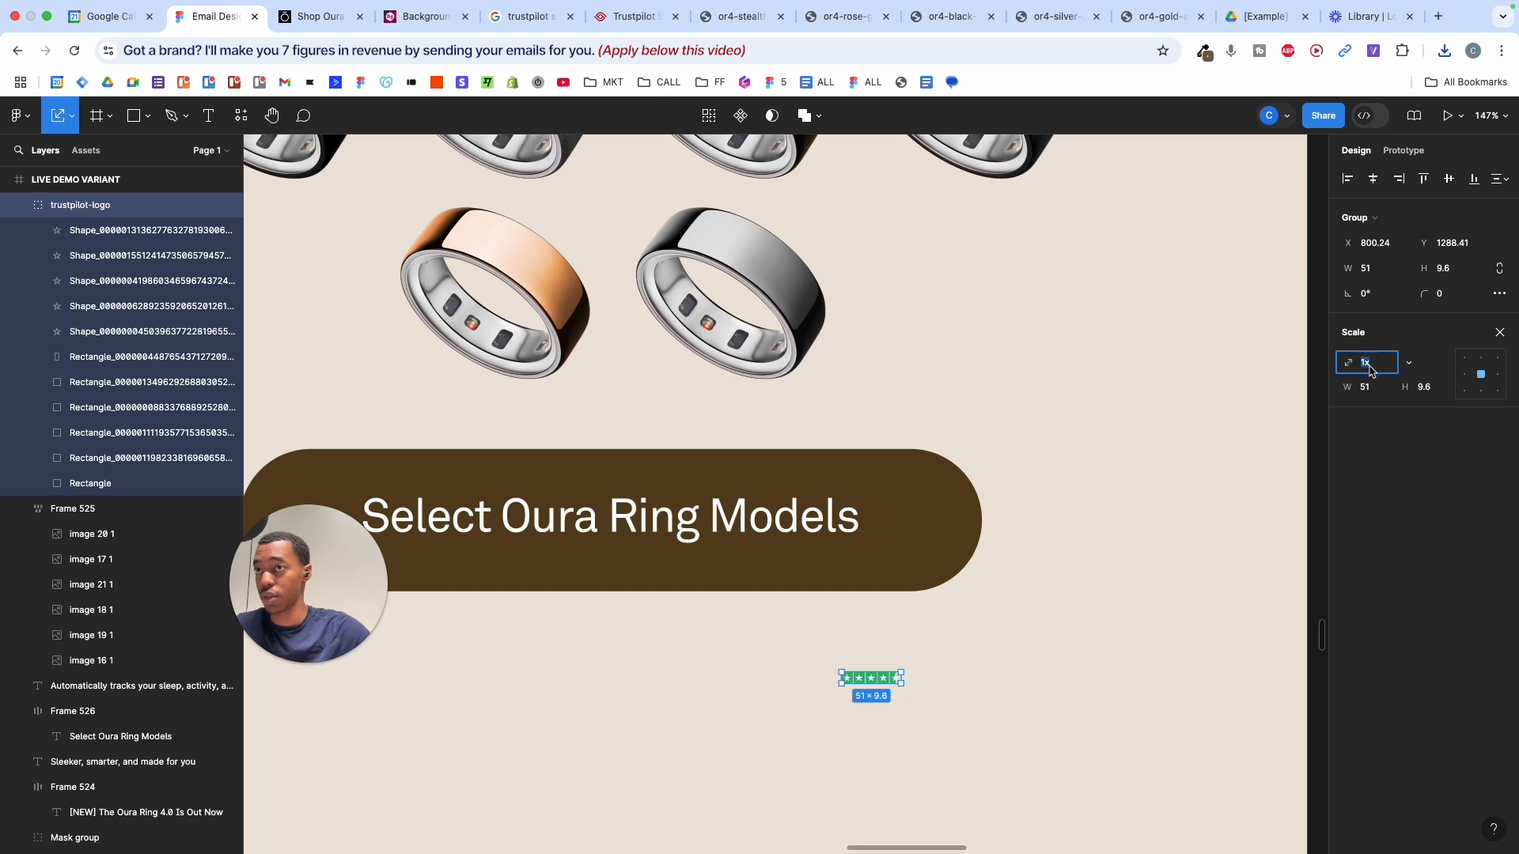
pyautogui.write('2')
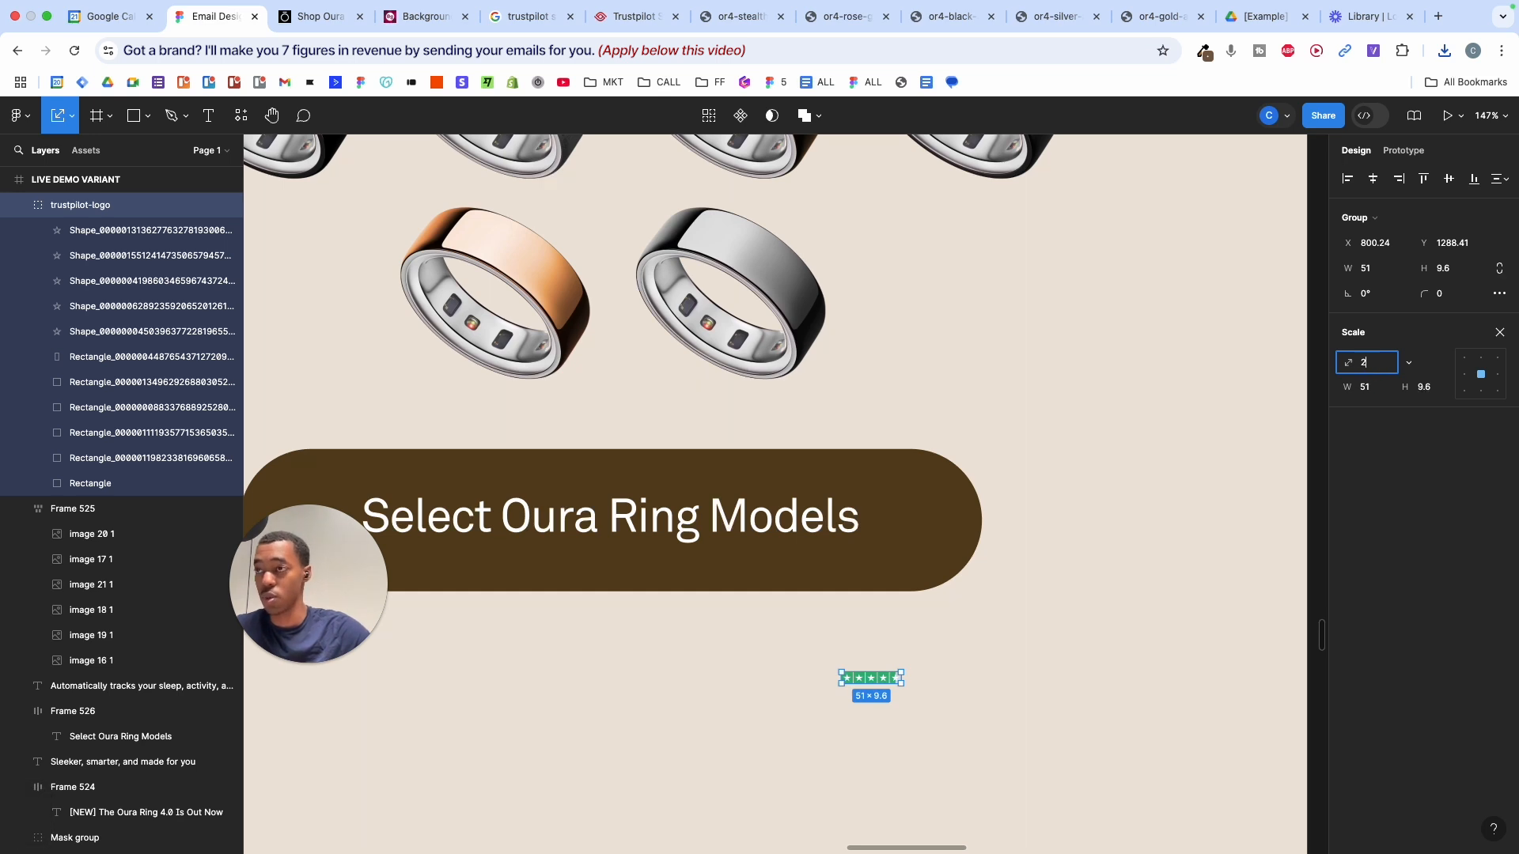
pyautogui.press('Return')
pyautogui.press('k')
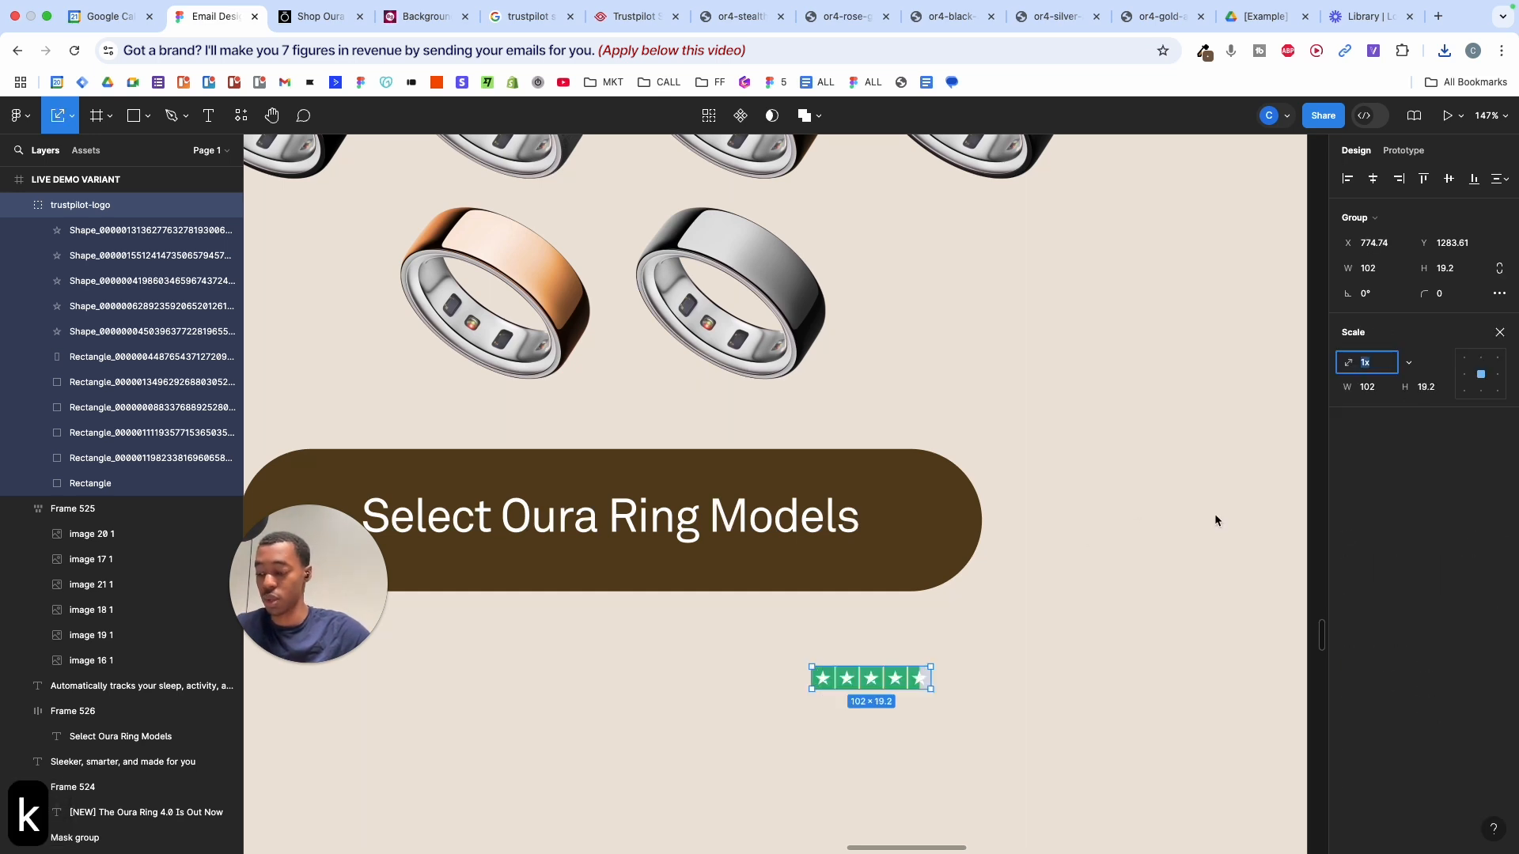
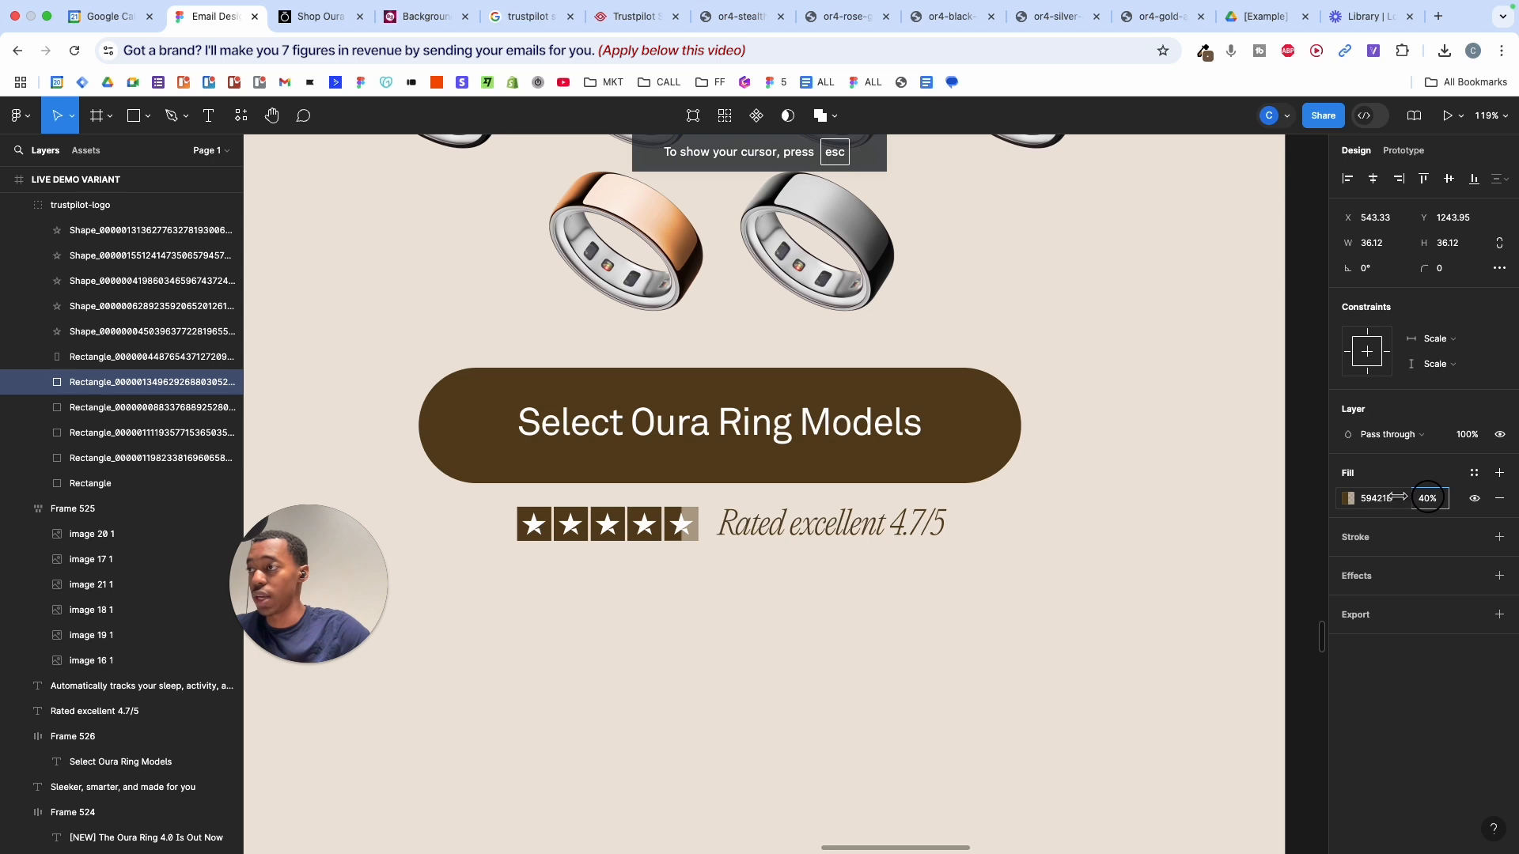
# - Scale the star rating graphic to 0.9 with K and nudge it slightly right
pyautogui.click(1161, 550)
pyautogui.scroll(-3, 1161, 550)
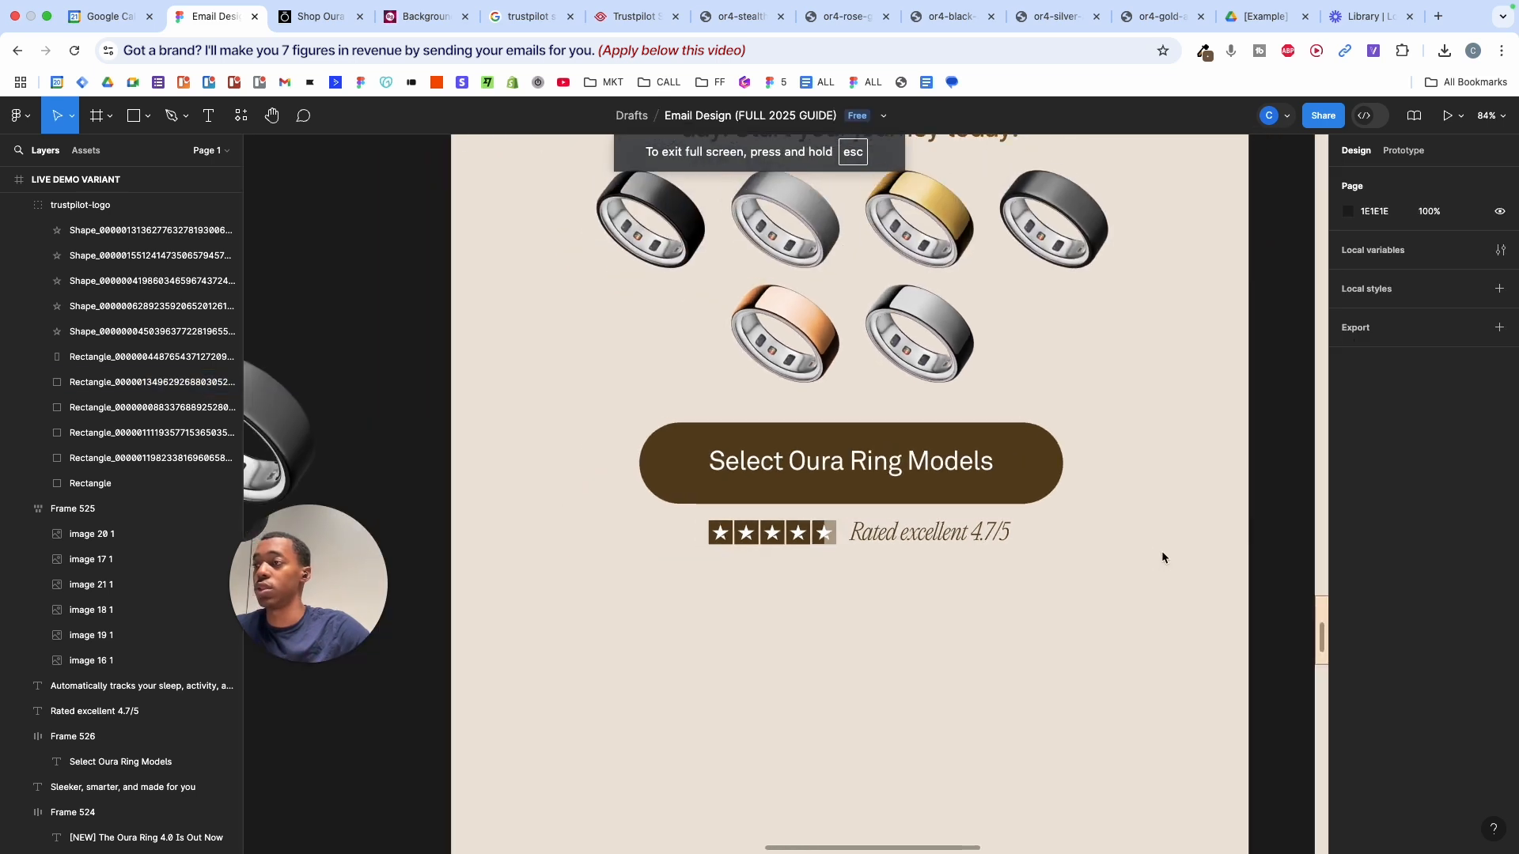
pyautogui.click(738, 534)
pyautogui.write('k')
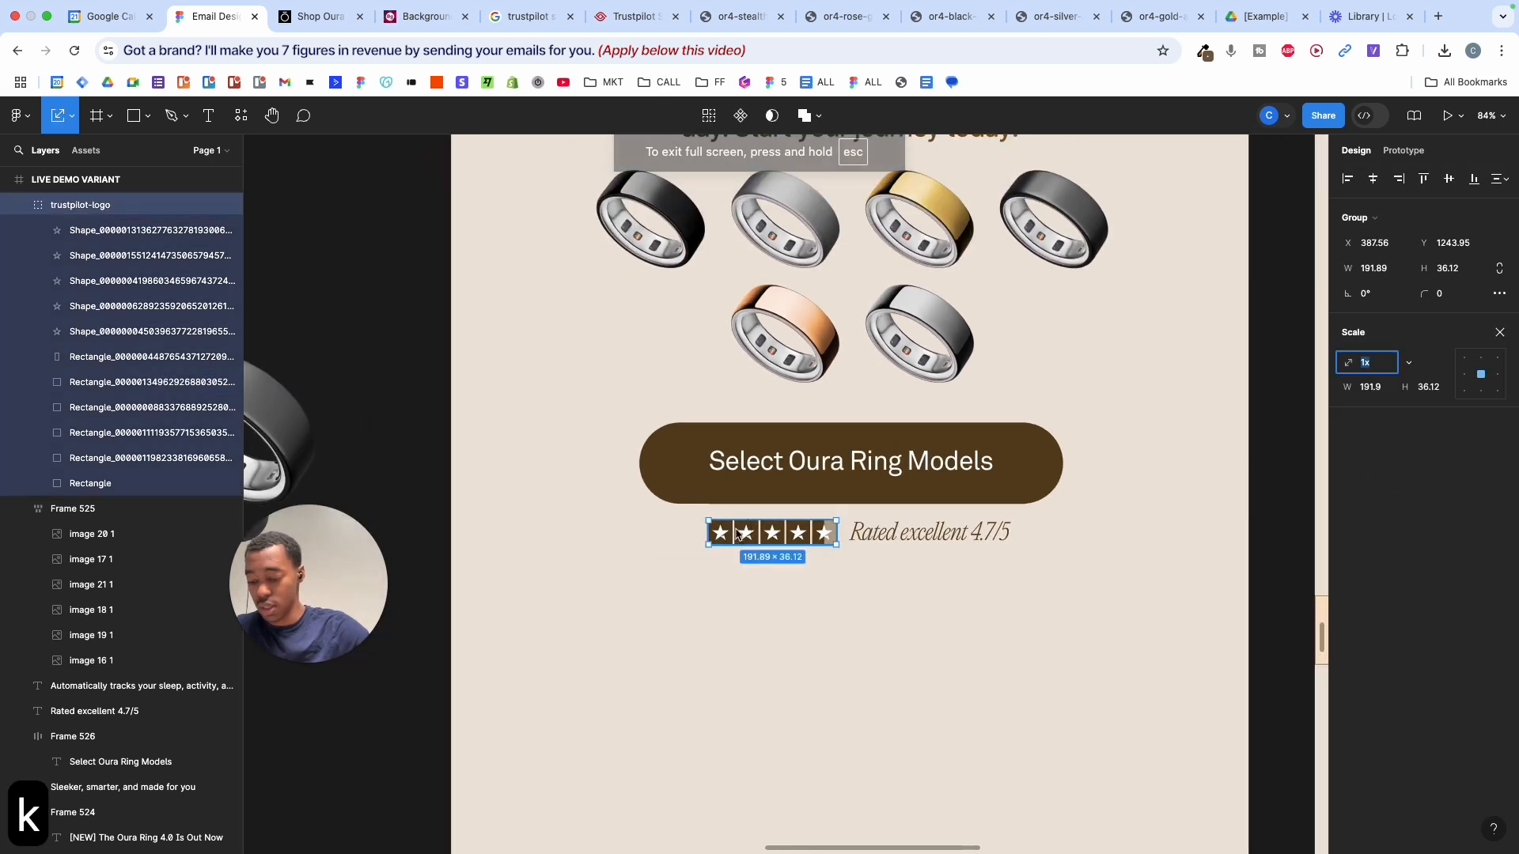
pyautogui.write('0.9\\\\')
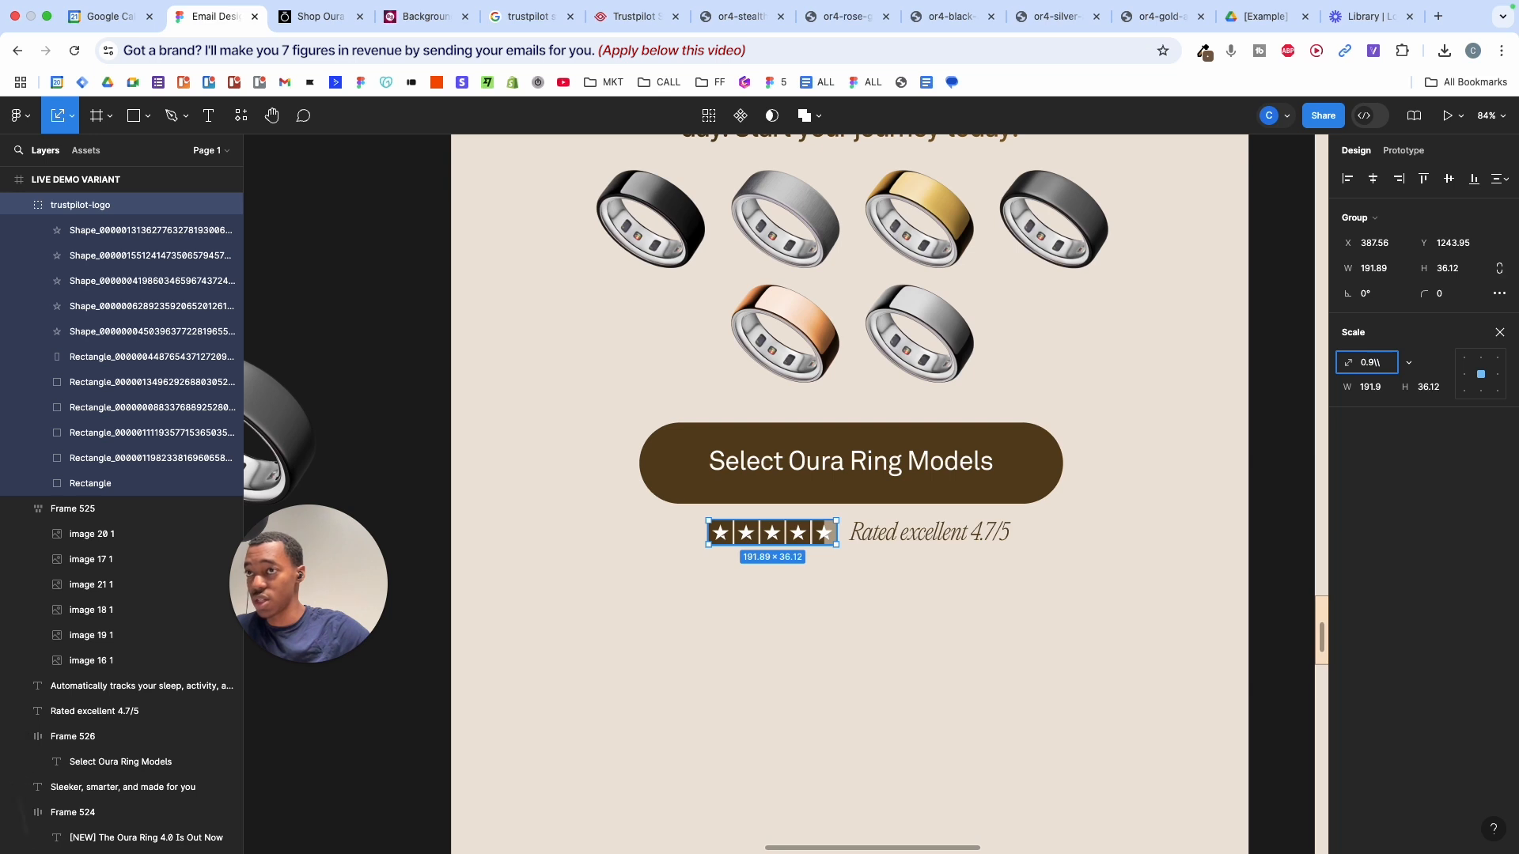
pyautogui.press('BackSpace')
pyautogui.press('BackSpace')
pyautogui.press('Return')
pyautogui.scroll(5, 771, 544)
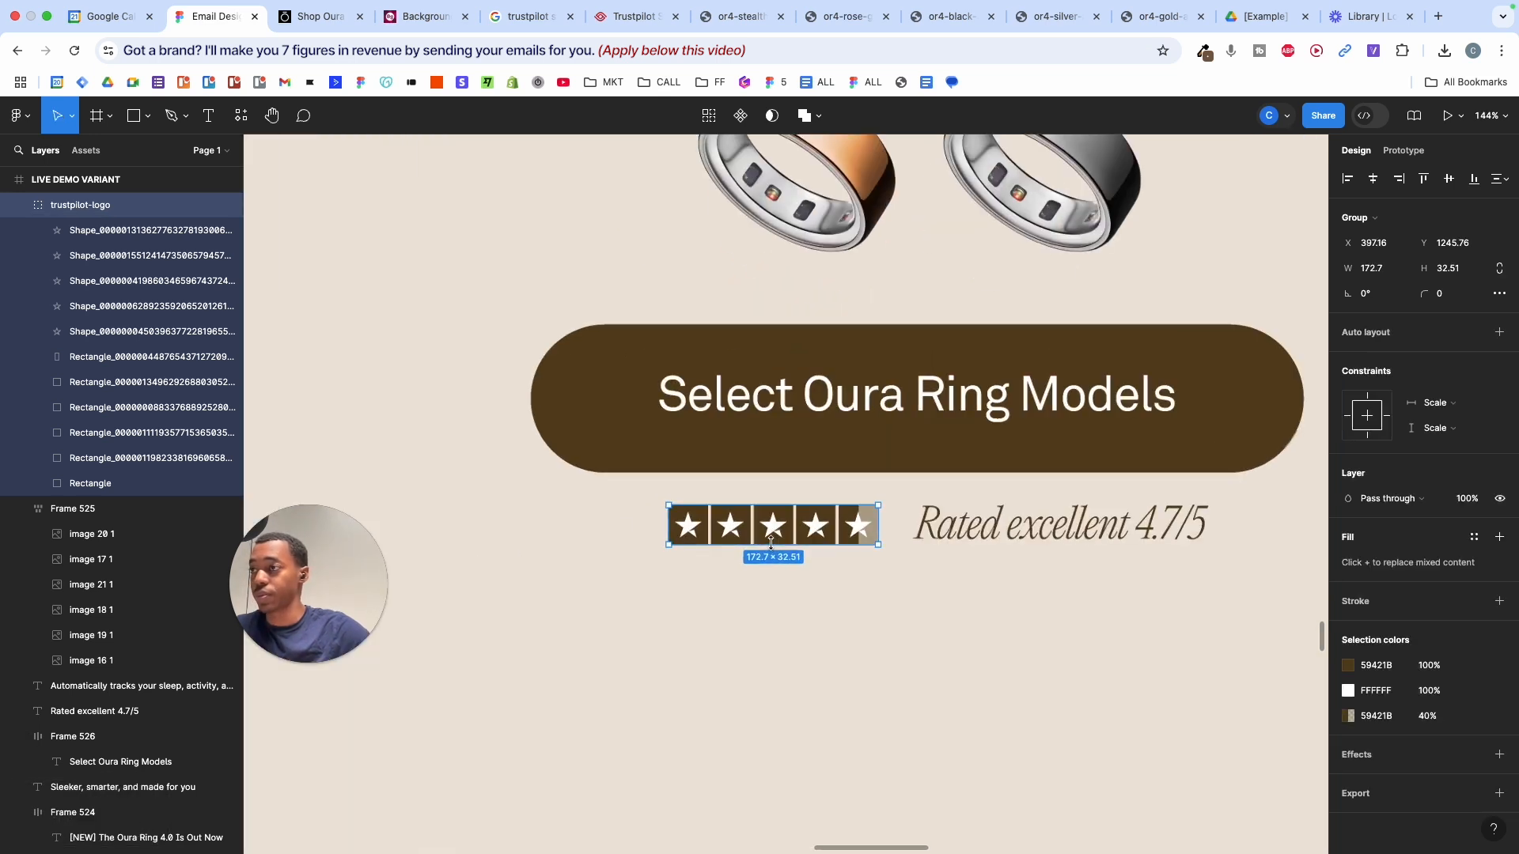
pyautogui.moveTo(771, 544); pyautogui.dragTo(782, 543)
# - Wrap the stars and 'Rated excellent 4.7/5' text in an auto-layout row, centred horizontally
pyautogui.keyDown('shift'); pyautogui.click(965, 527); pyautogui.keyUp('shift')
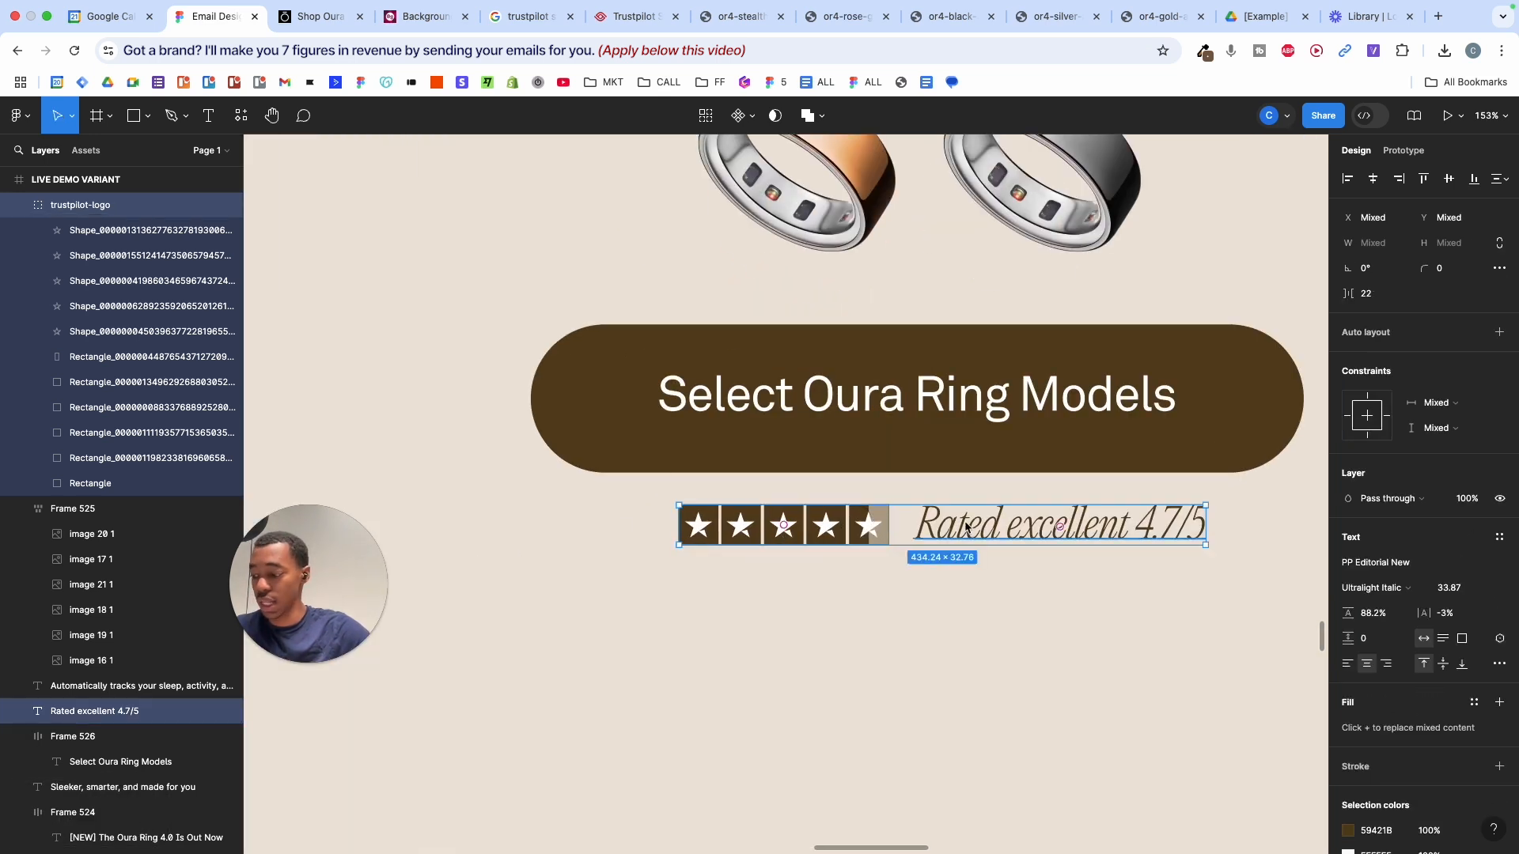
pyautogui.hotkey('shift', 'a')
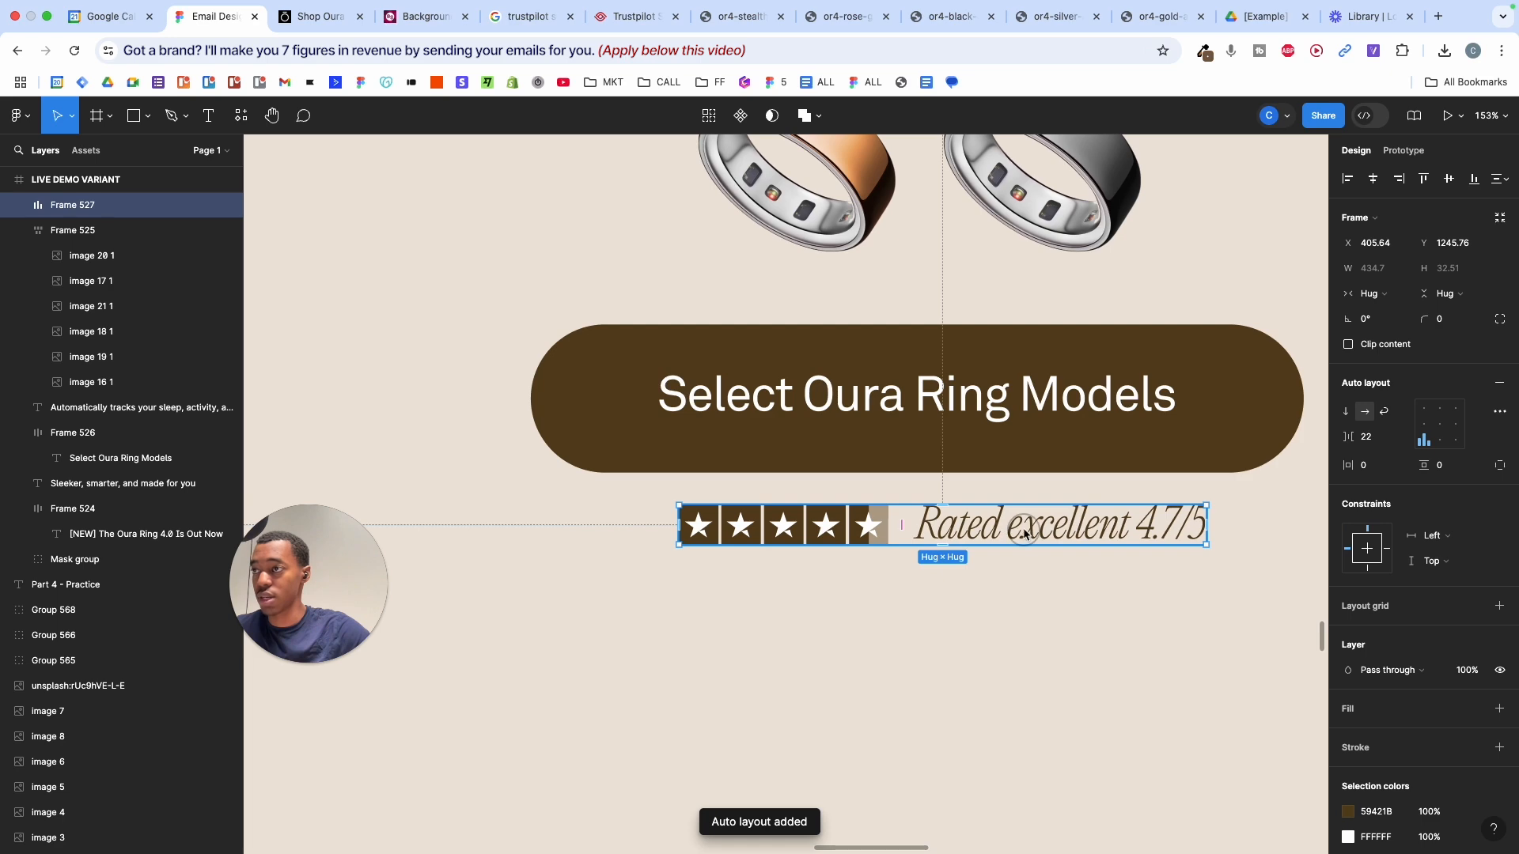
pyautogui.click(1024, 534)
pyautogui.moveTo(1086, 532); pyautogui.dragTo(857, 525)
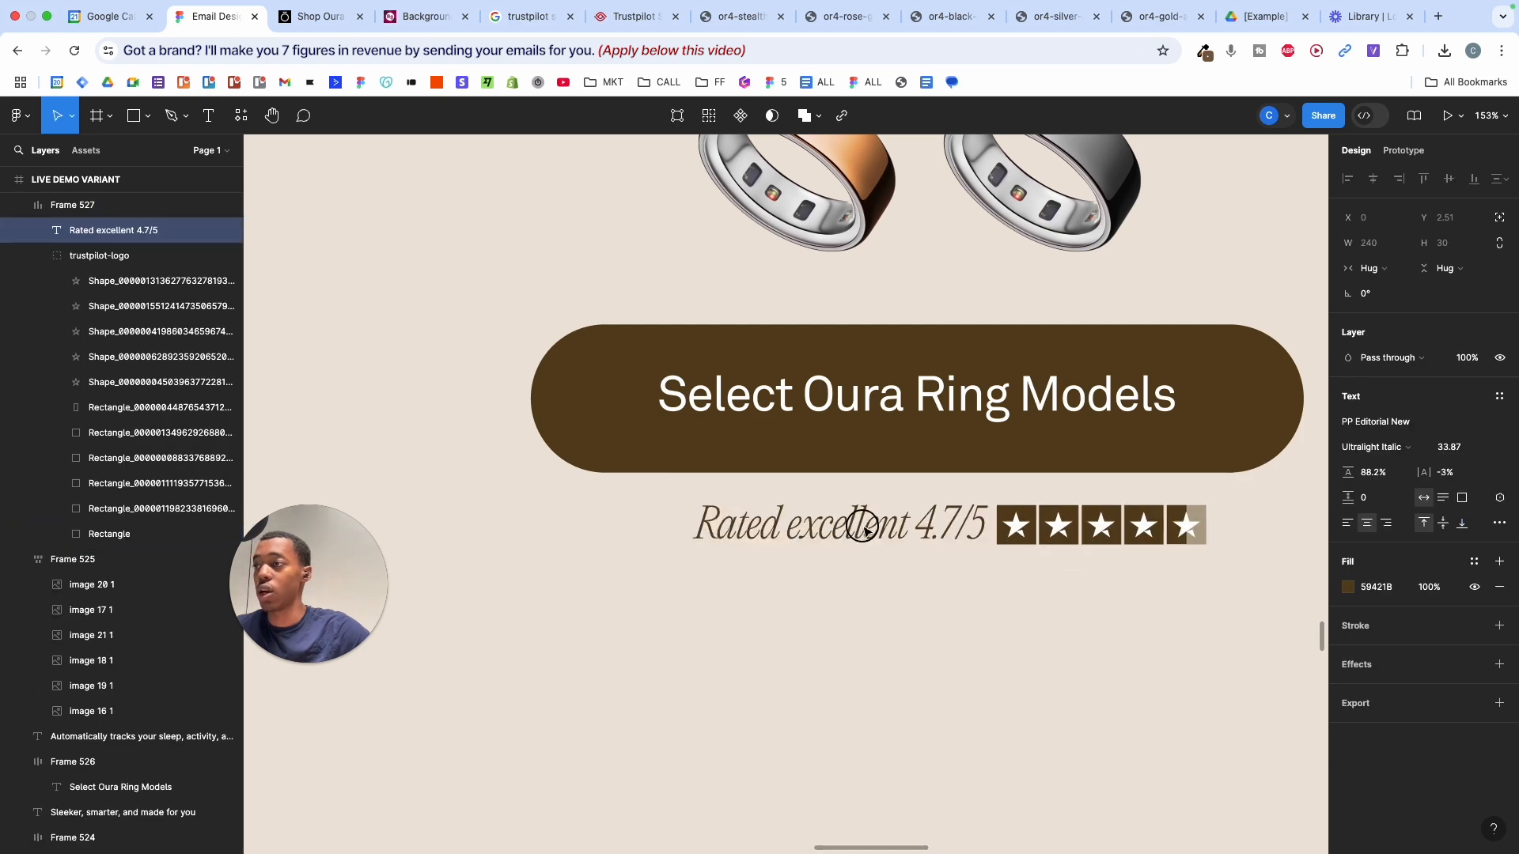
pyautogui.click(995, 609)
pyautogui.scroll(-5, 995, 609)
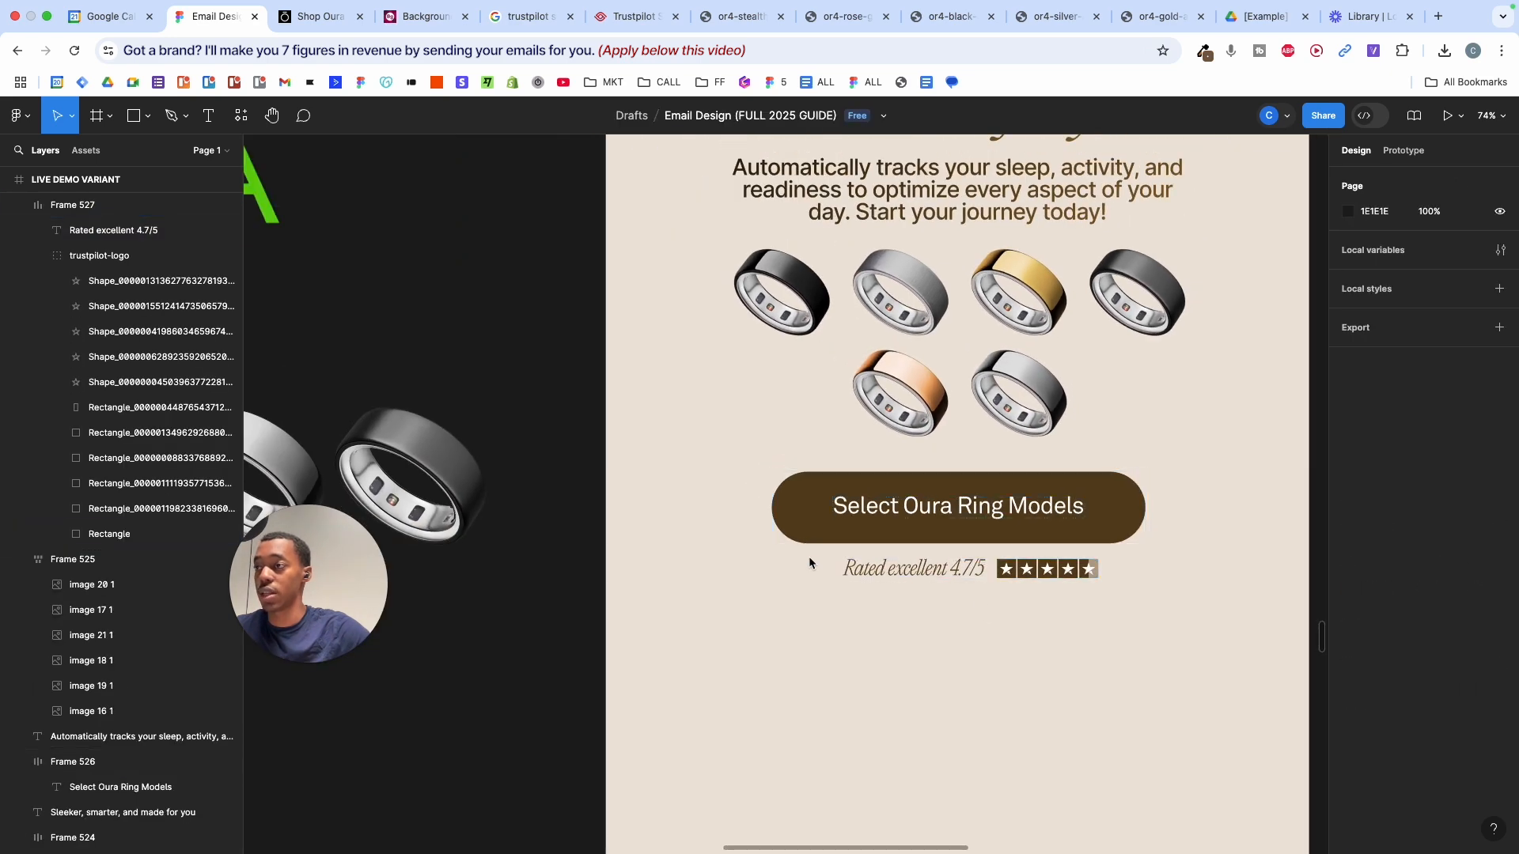
pyautogui.moveTo(809, 557); pyautogui.dragTo(1082, 635)
pyautogui.hotkey('alt', 'h')
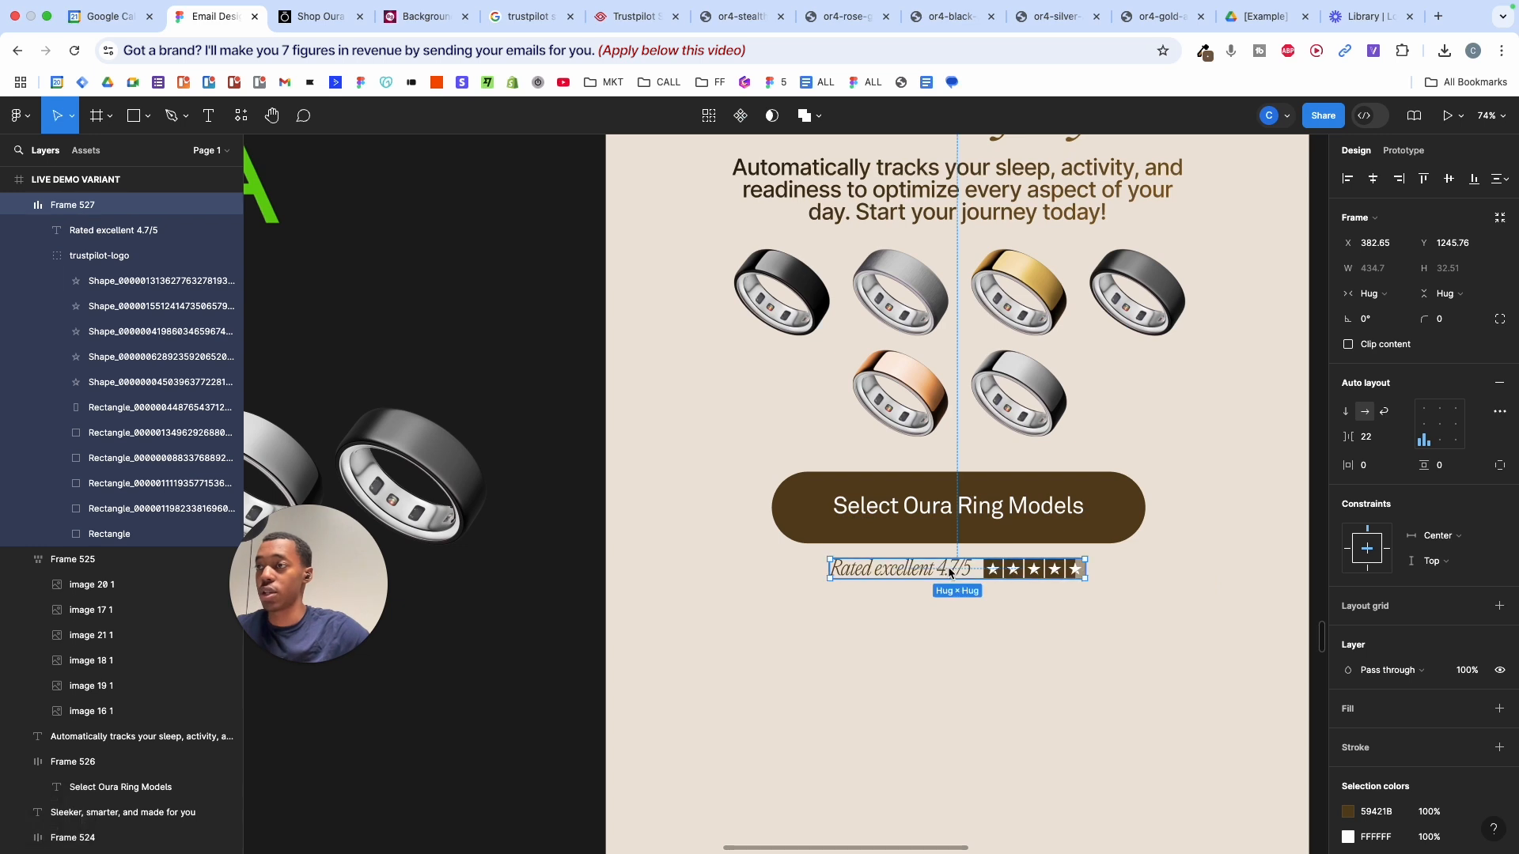
# - Put the rating text right of the stars, try a vertical stack, then undo it
pyautogui.click(950, 571)
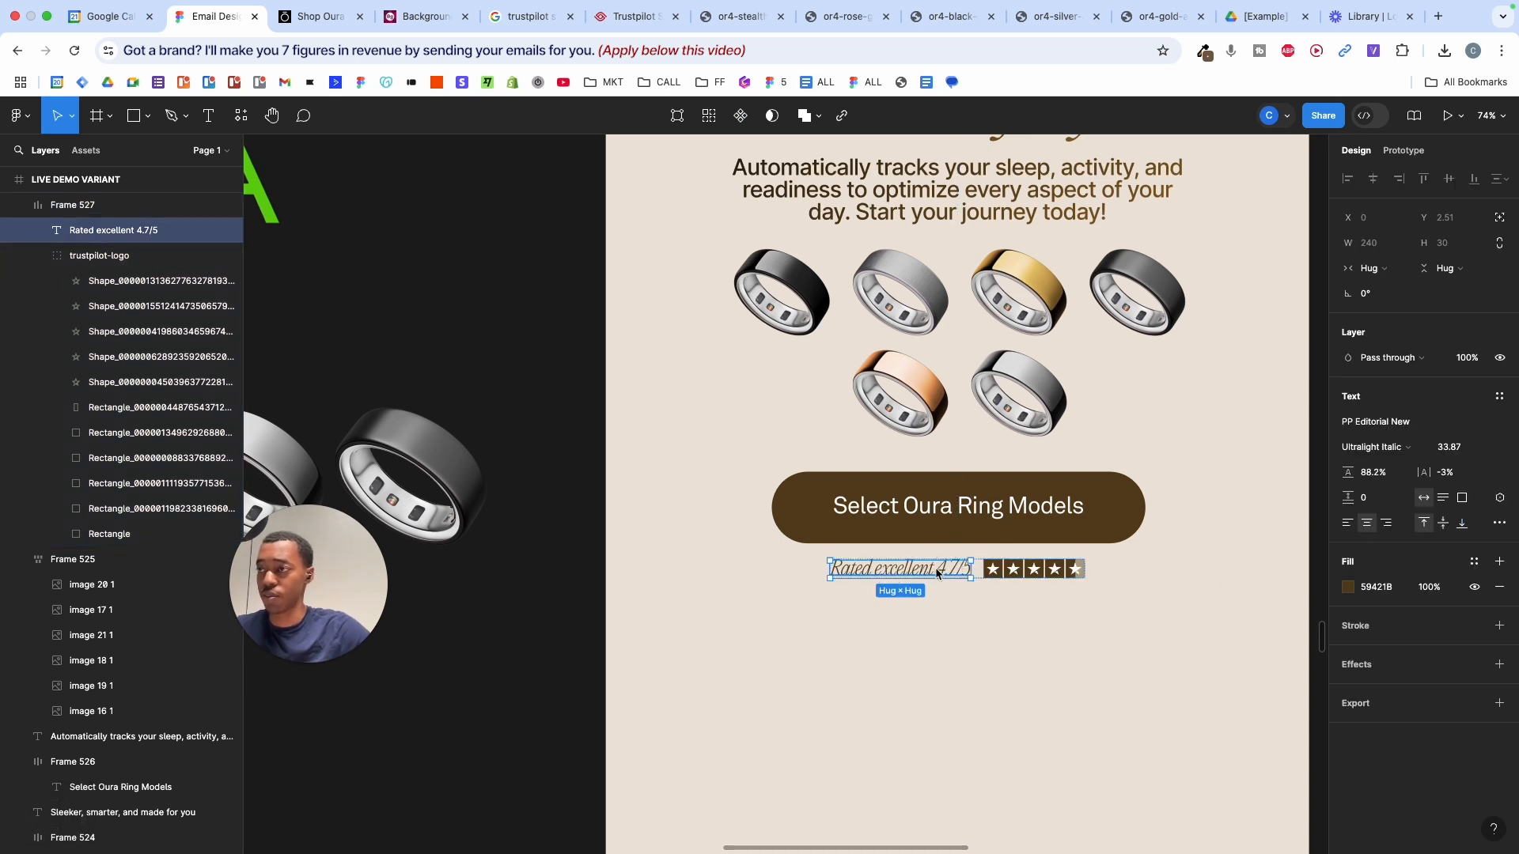
pyautogui.scroll(3, 930, 578)
pyautogui.moveTo(931, 578); pyautogui.dragTo(1054, 577)
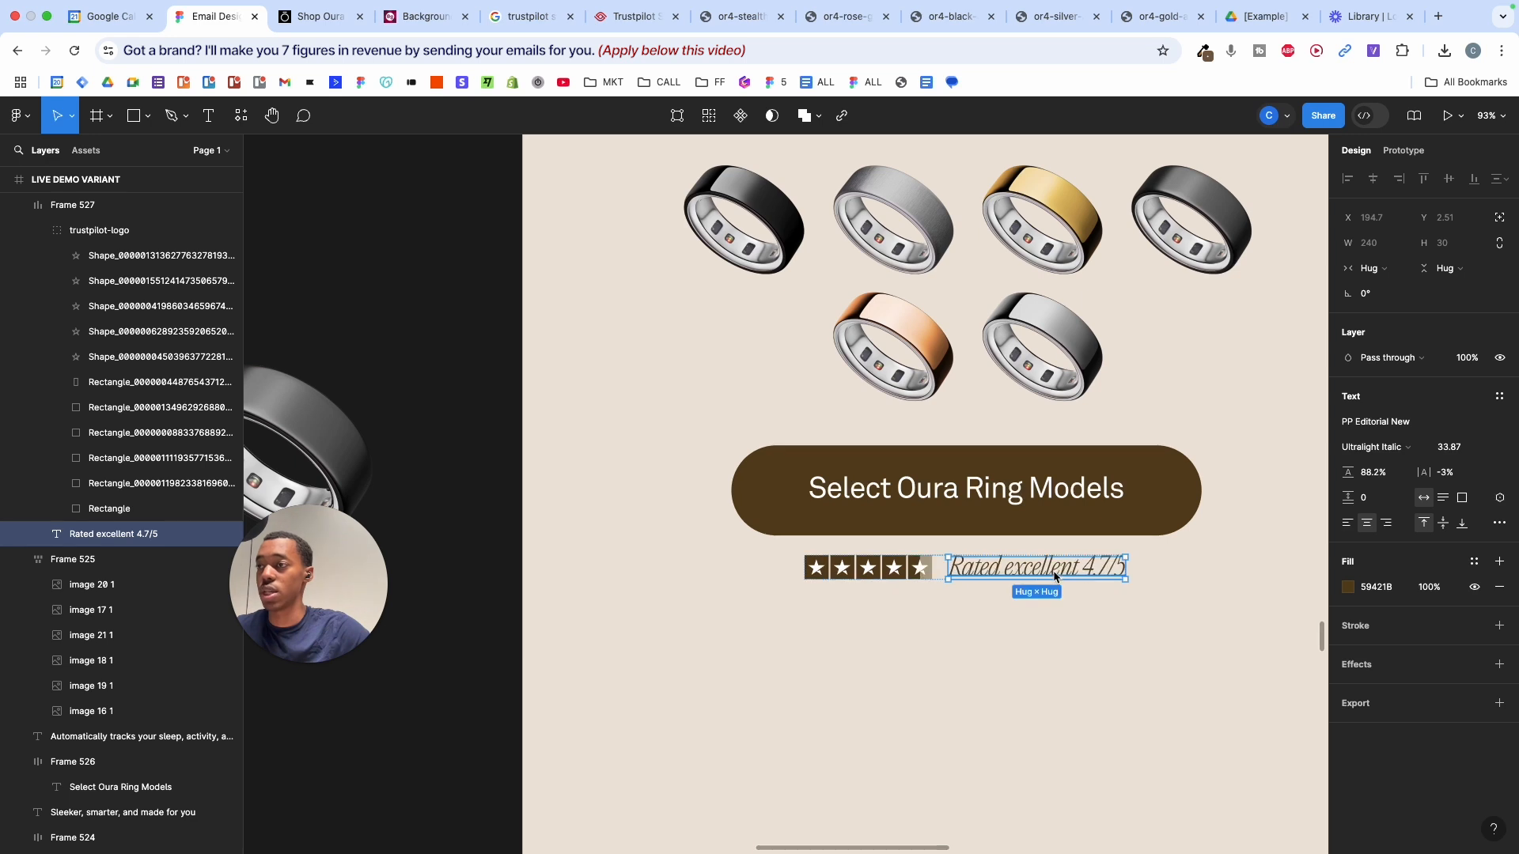
pyautogui.click(953, 602)
pyautogui.click(947, 569)
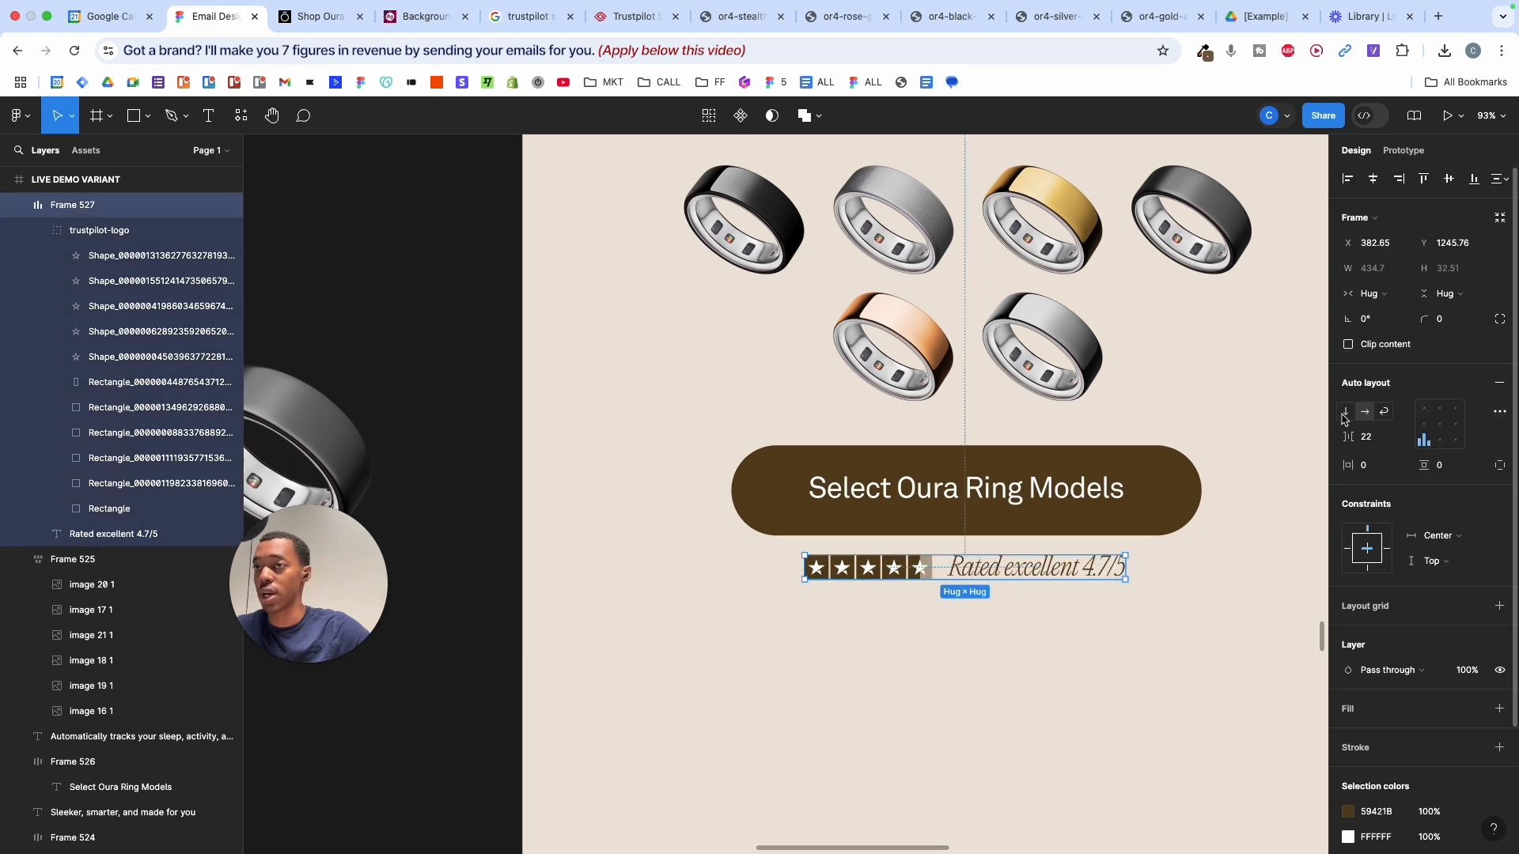
pyautogui.click(1345, 412)
pyautogui.click(1439, 408)
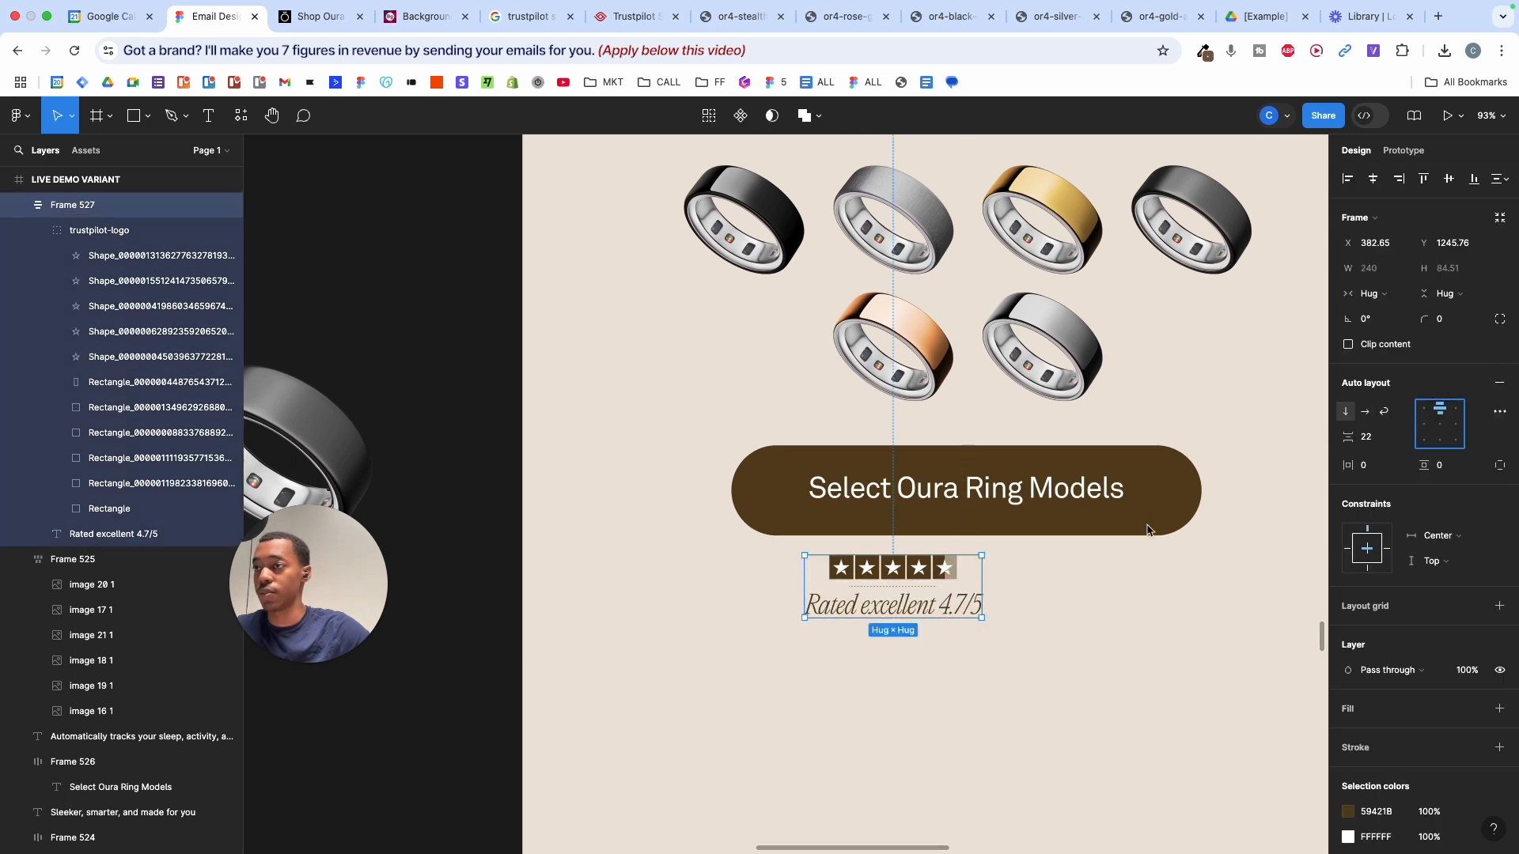
pyautogui.doubleClick(960, 613)
pyautogui.moveTo(954, 611); pyautogui.dragTo(953, 580)
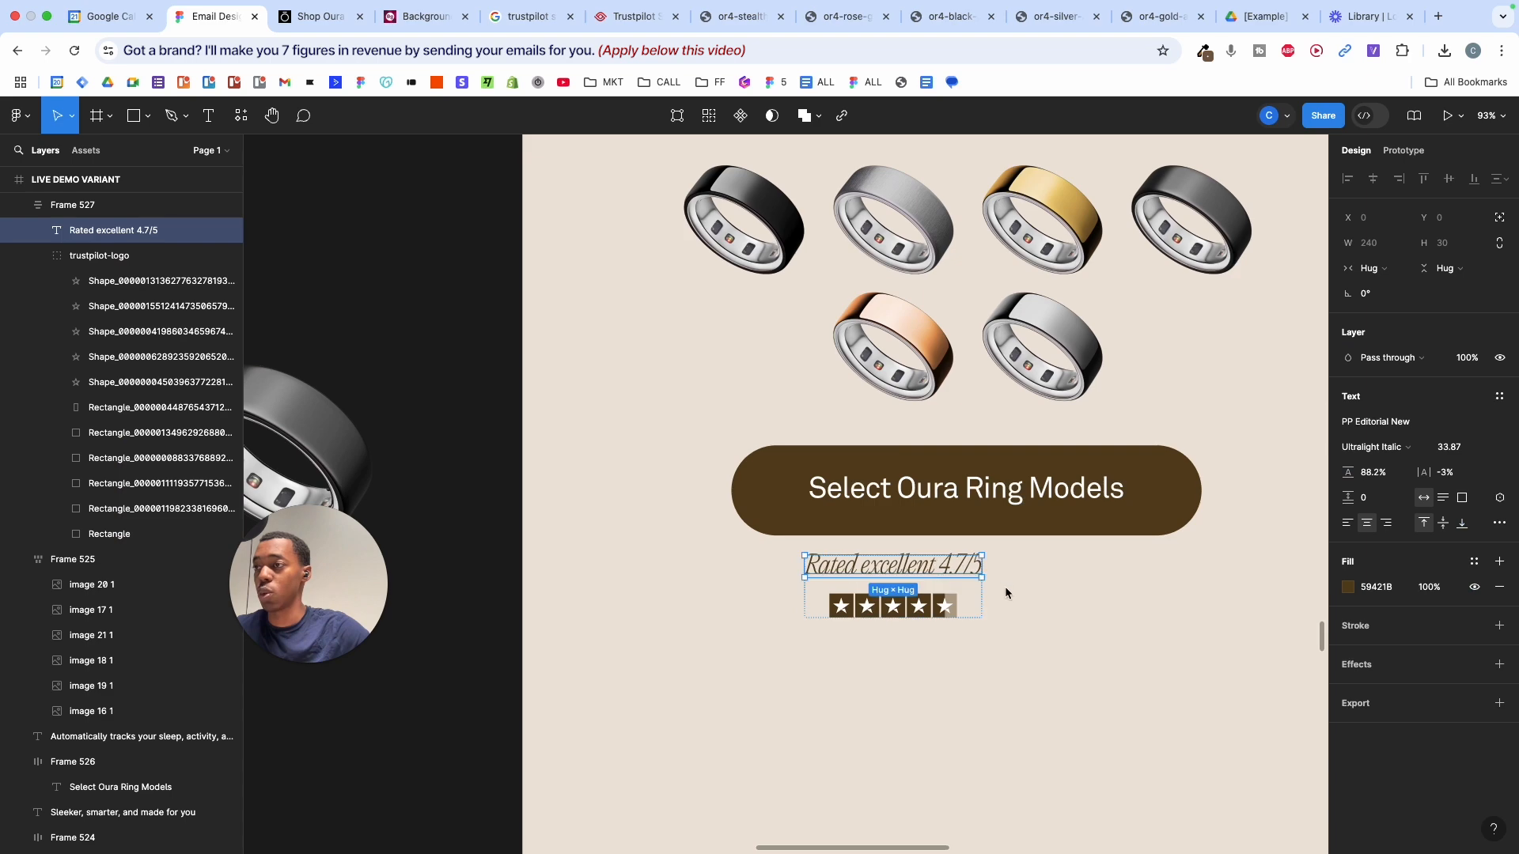
pyautogui.click(974, 593)
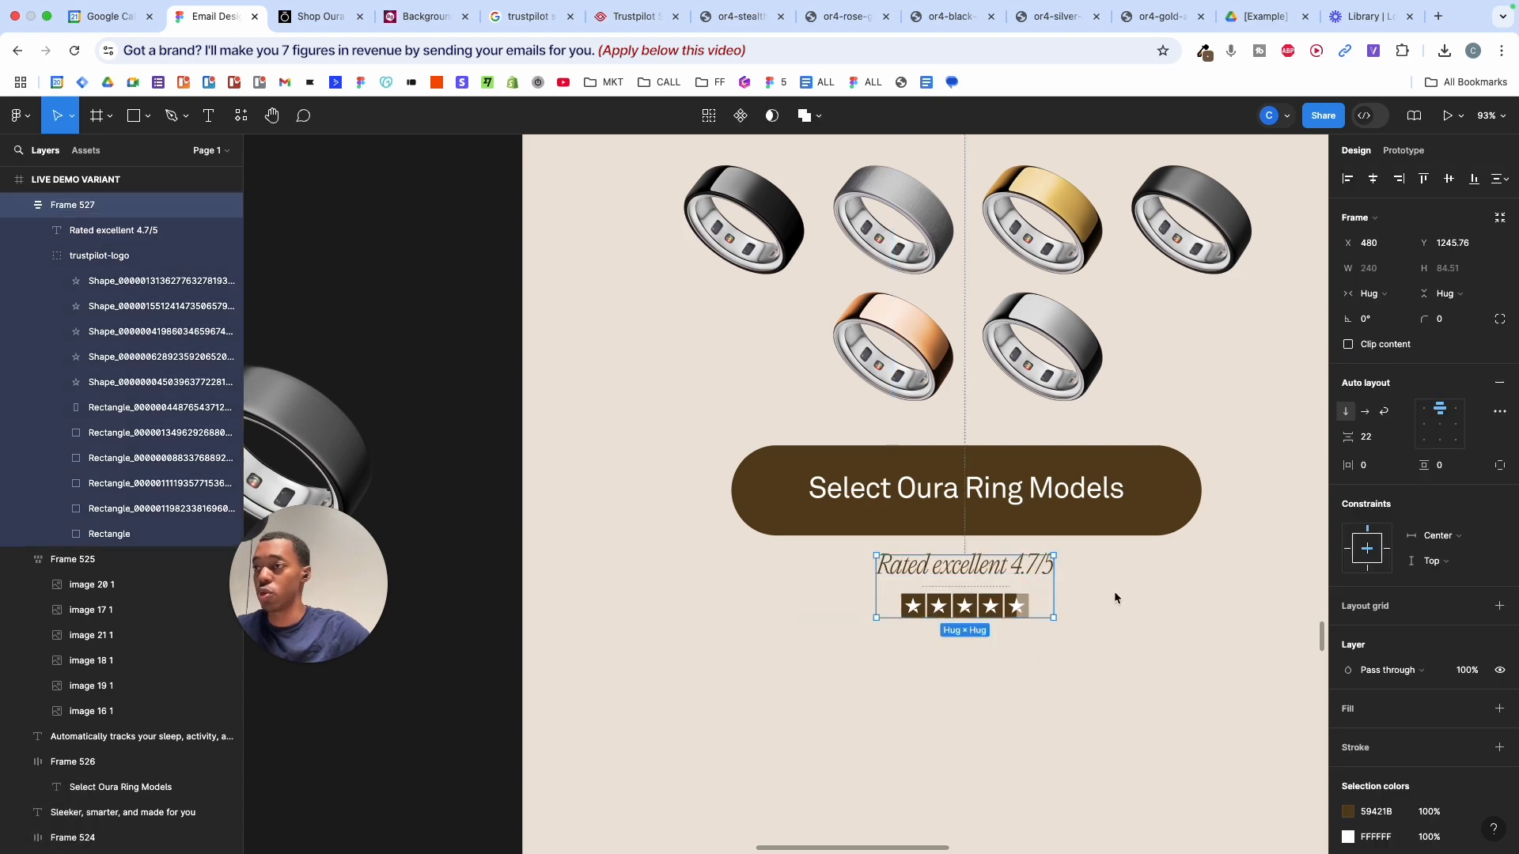
pyautogui.press('super+z')
pyautogui.press('super+z')
pyautogui.press('super+z')
pyautogui.press('super+z')
pyautogui.press('super+z')
pyautogui.press('super+z')
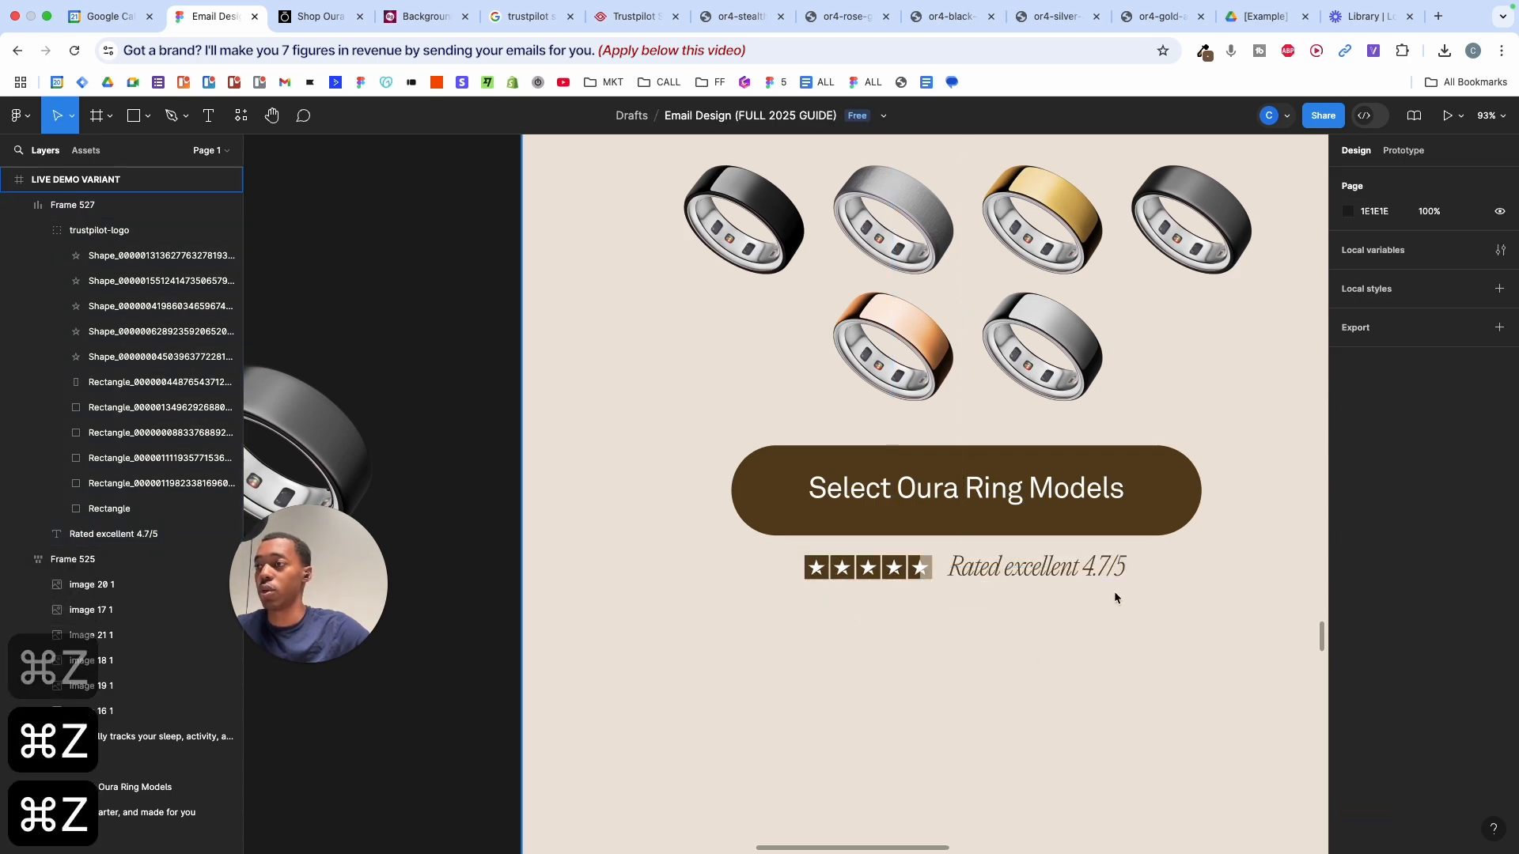
# - Add a '6:00AM' text label below the rating row
pyautogui.scroll(-5, 1089, 603)
pyautogui.hscroll(3, 1087, 595)
pyautogui.scroll(-5, 1088, 585)
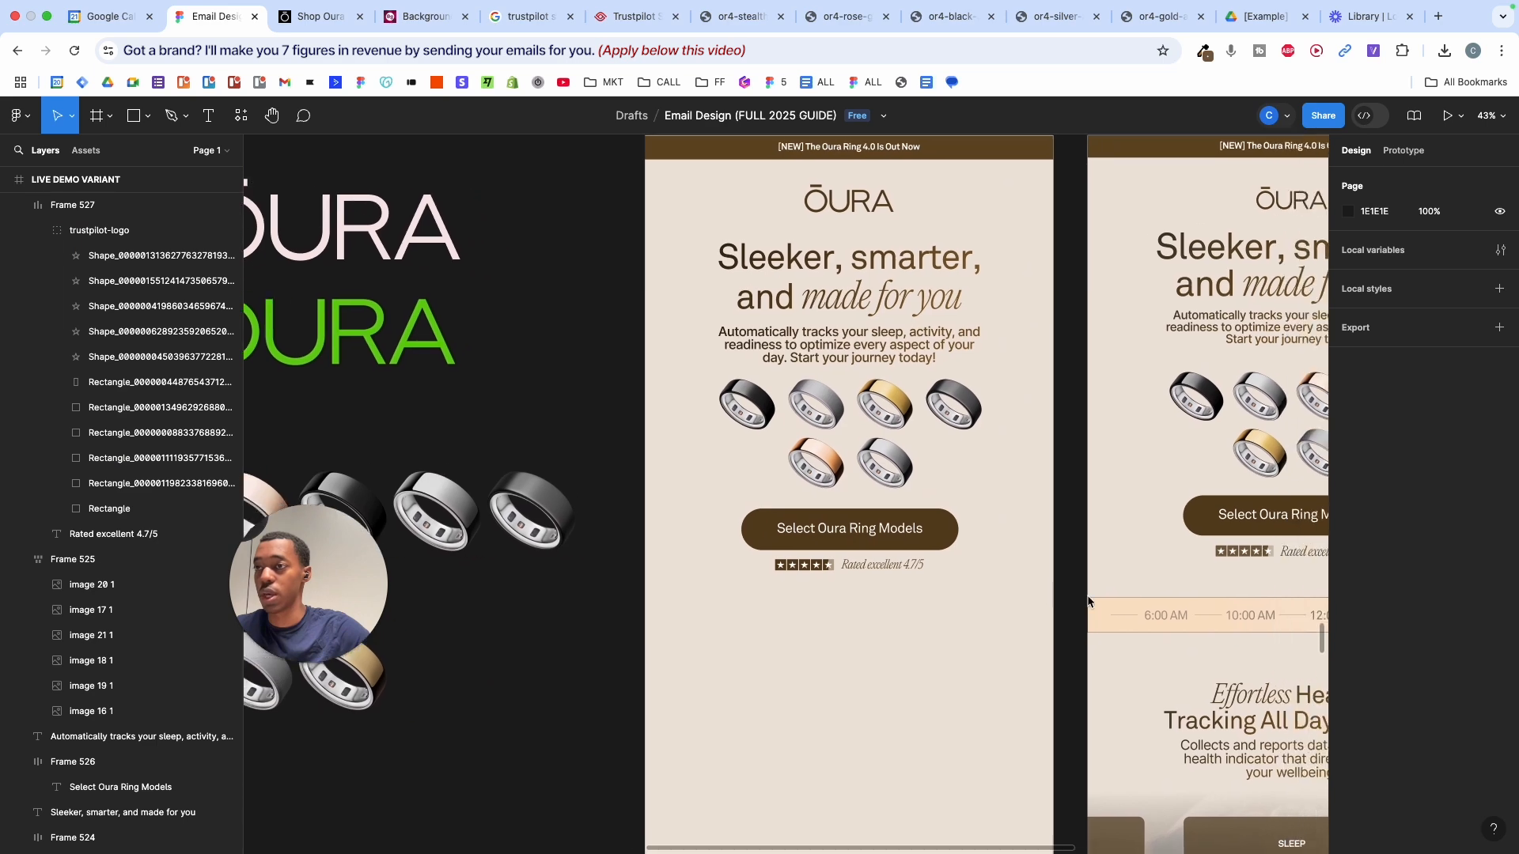
pyautogui.scroll(5, 1114, 537)
pyautogui.scroll(-3, 1114, 537)
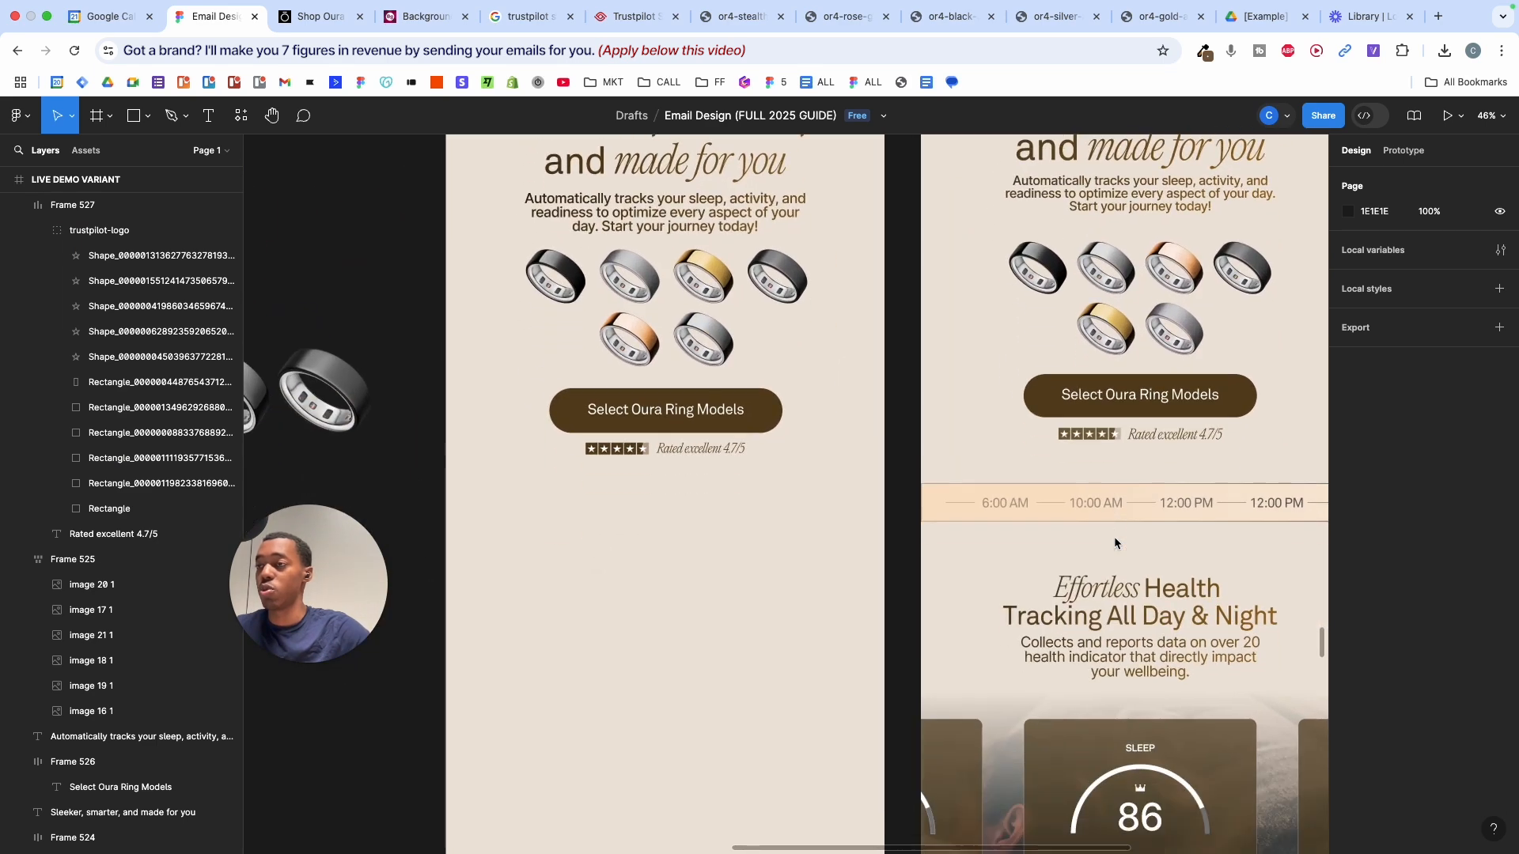
pyautogui.hscroll(-1, 1211, 497)
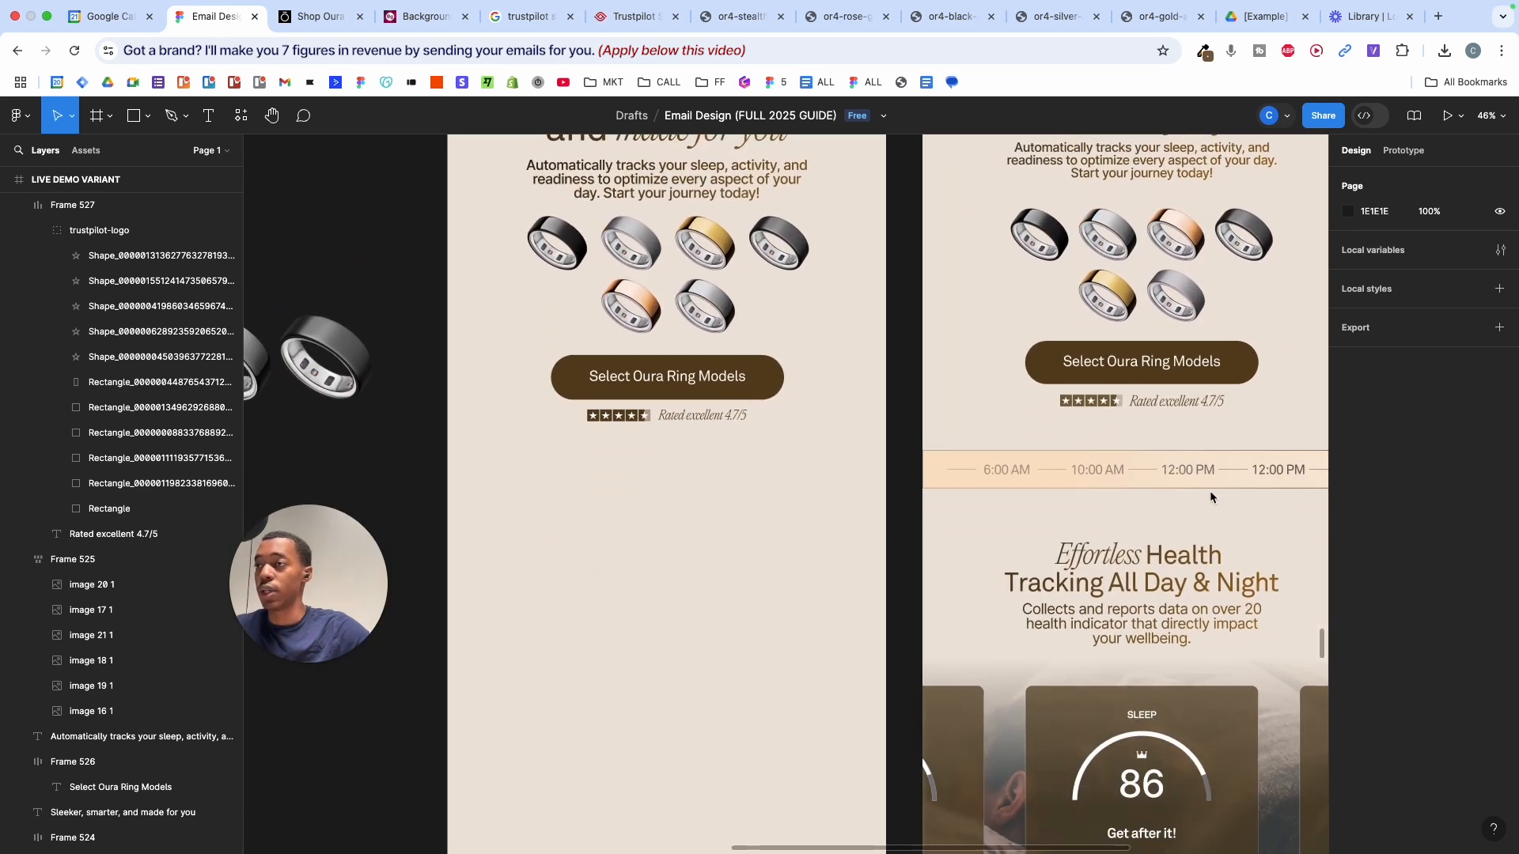
pyautogui.scroll(5, 1143, 471)
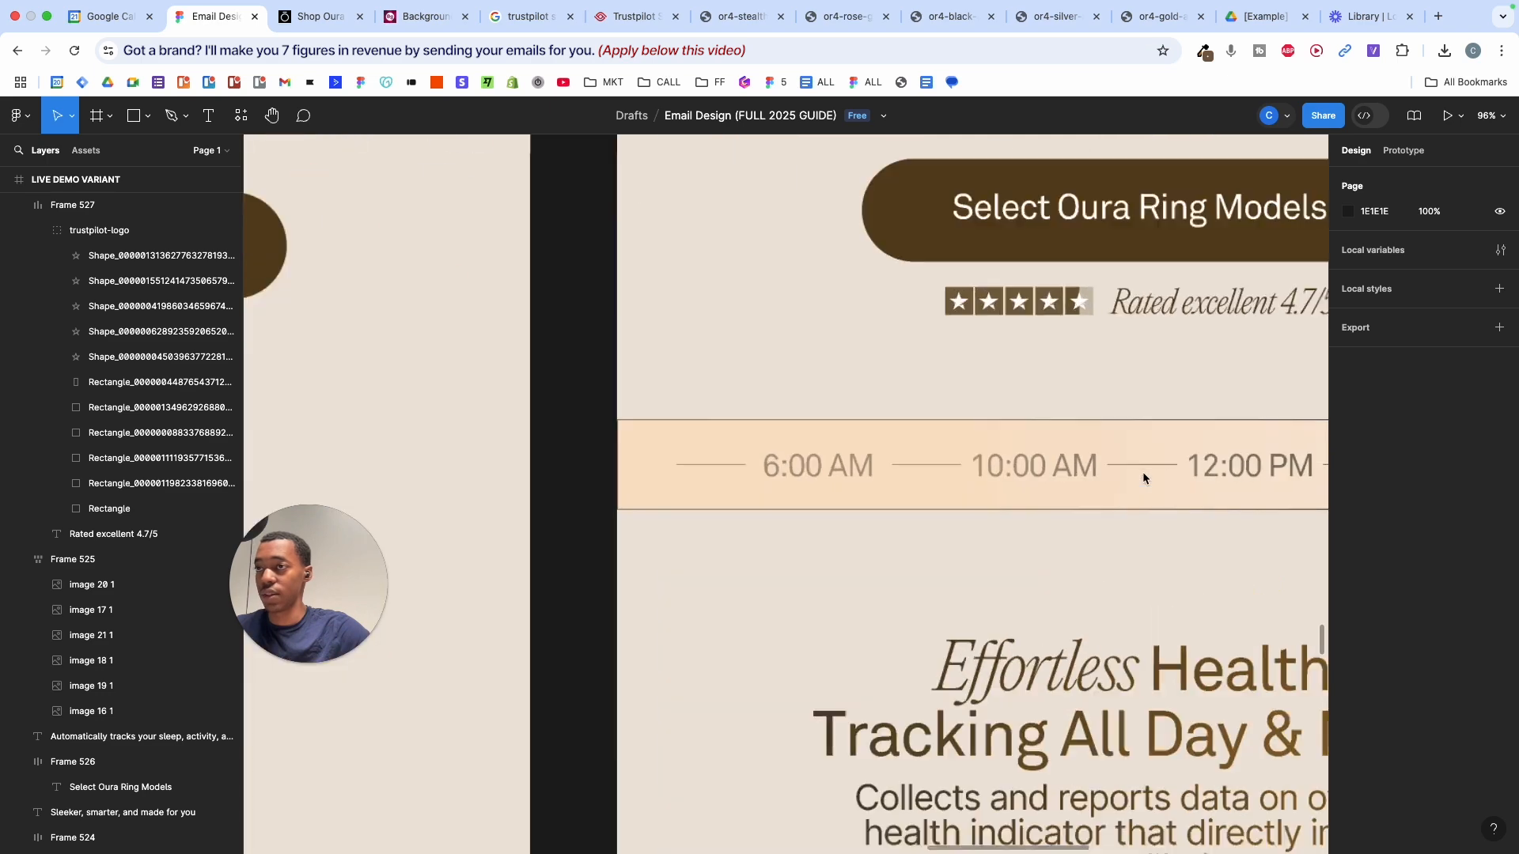
pyautogui.scroll(-5, 1142, 471)
pyautogui.scroll(3, 1142, 471)
pyautogui.scroll(-4, 1142, 471)
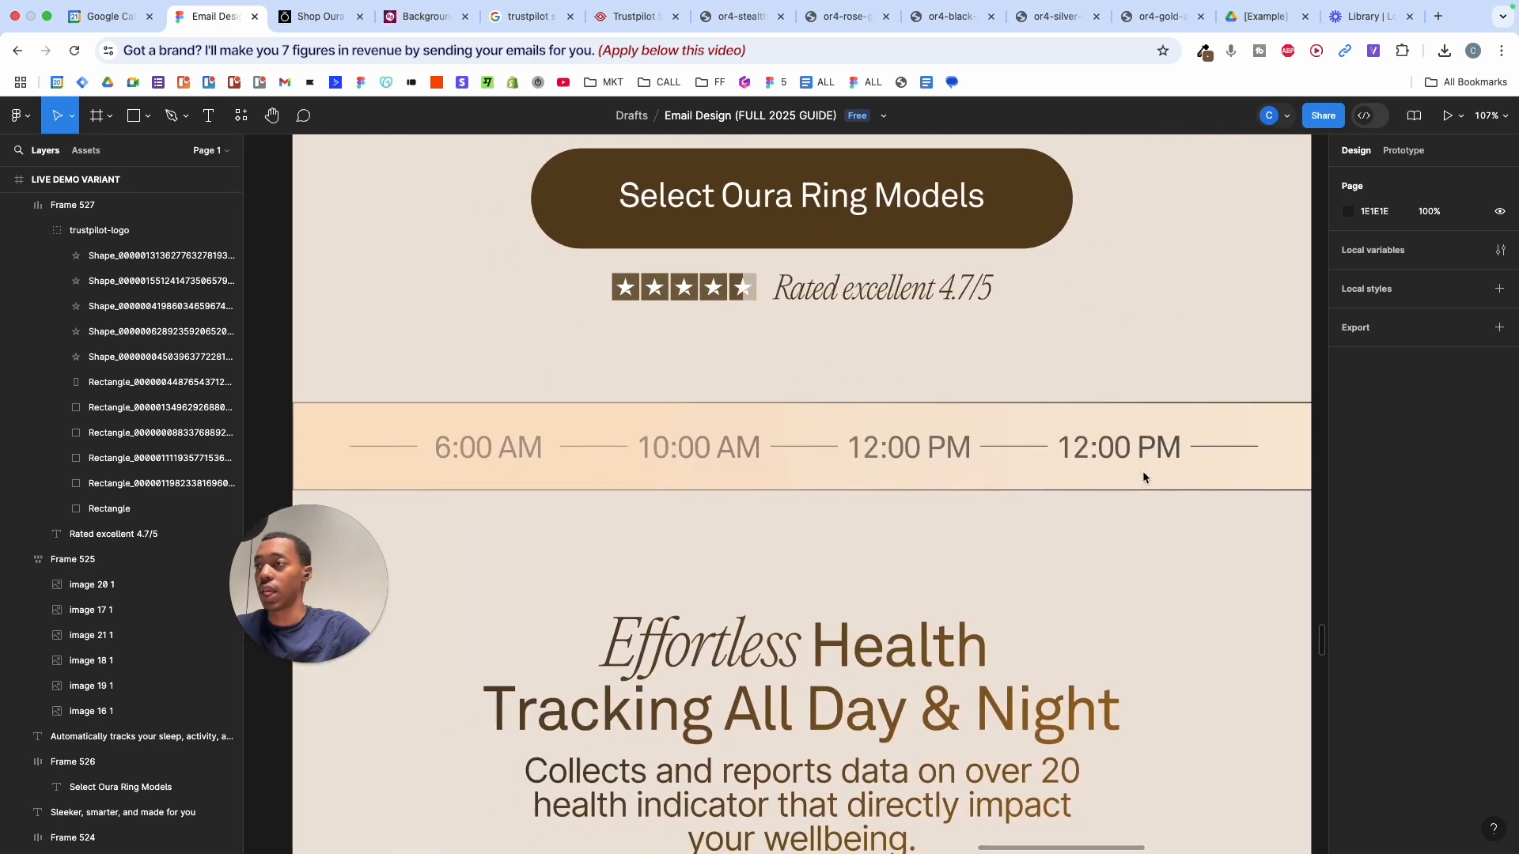
pyautogui.scroll(4, 904, 439)
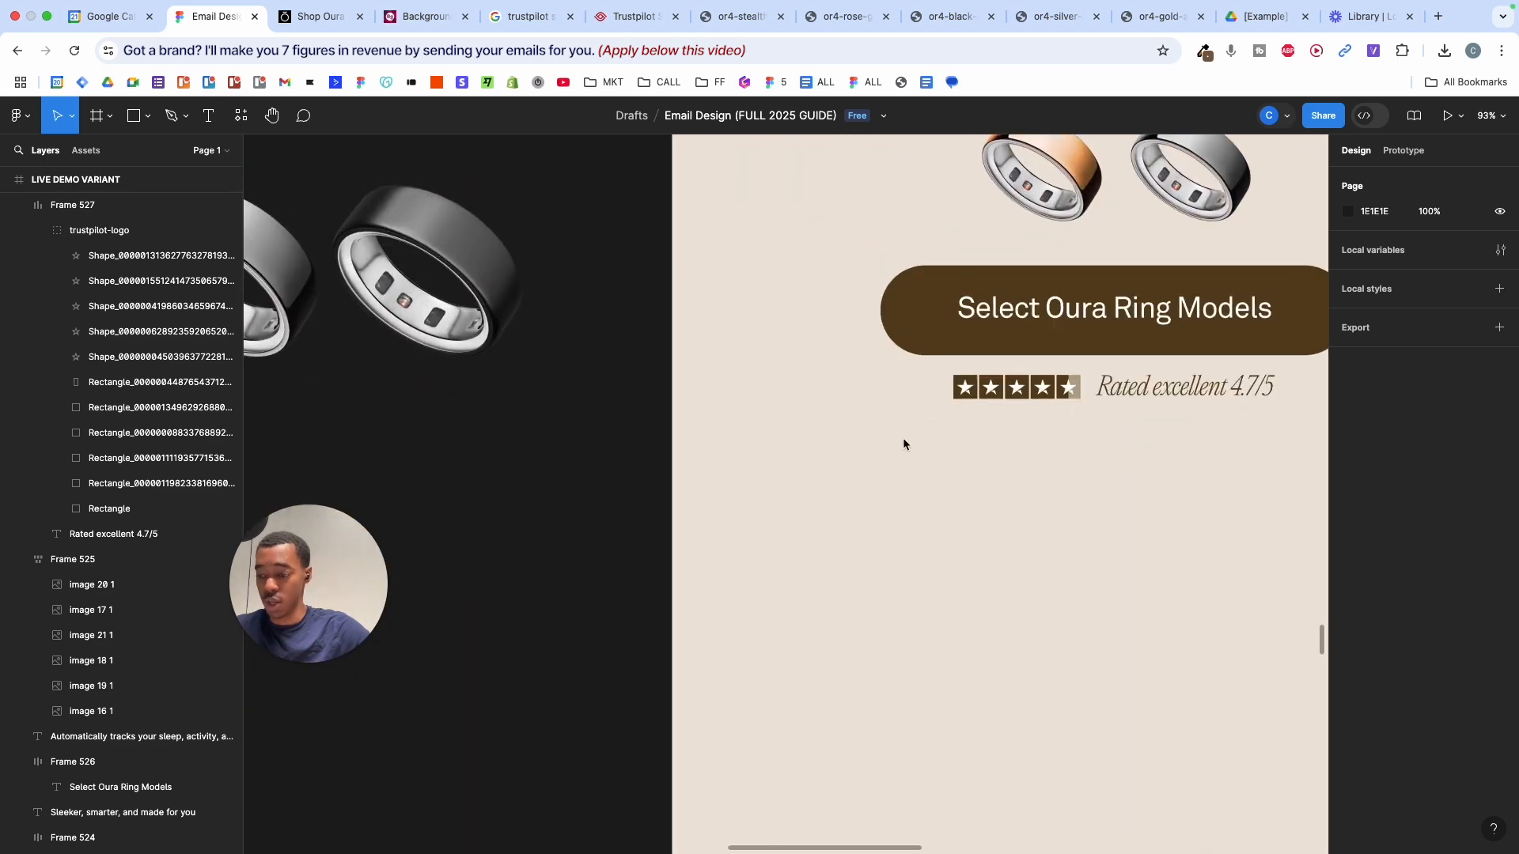
pyautogui.press('t')
pyautogui.click(836, 469)
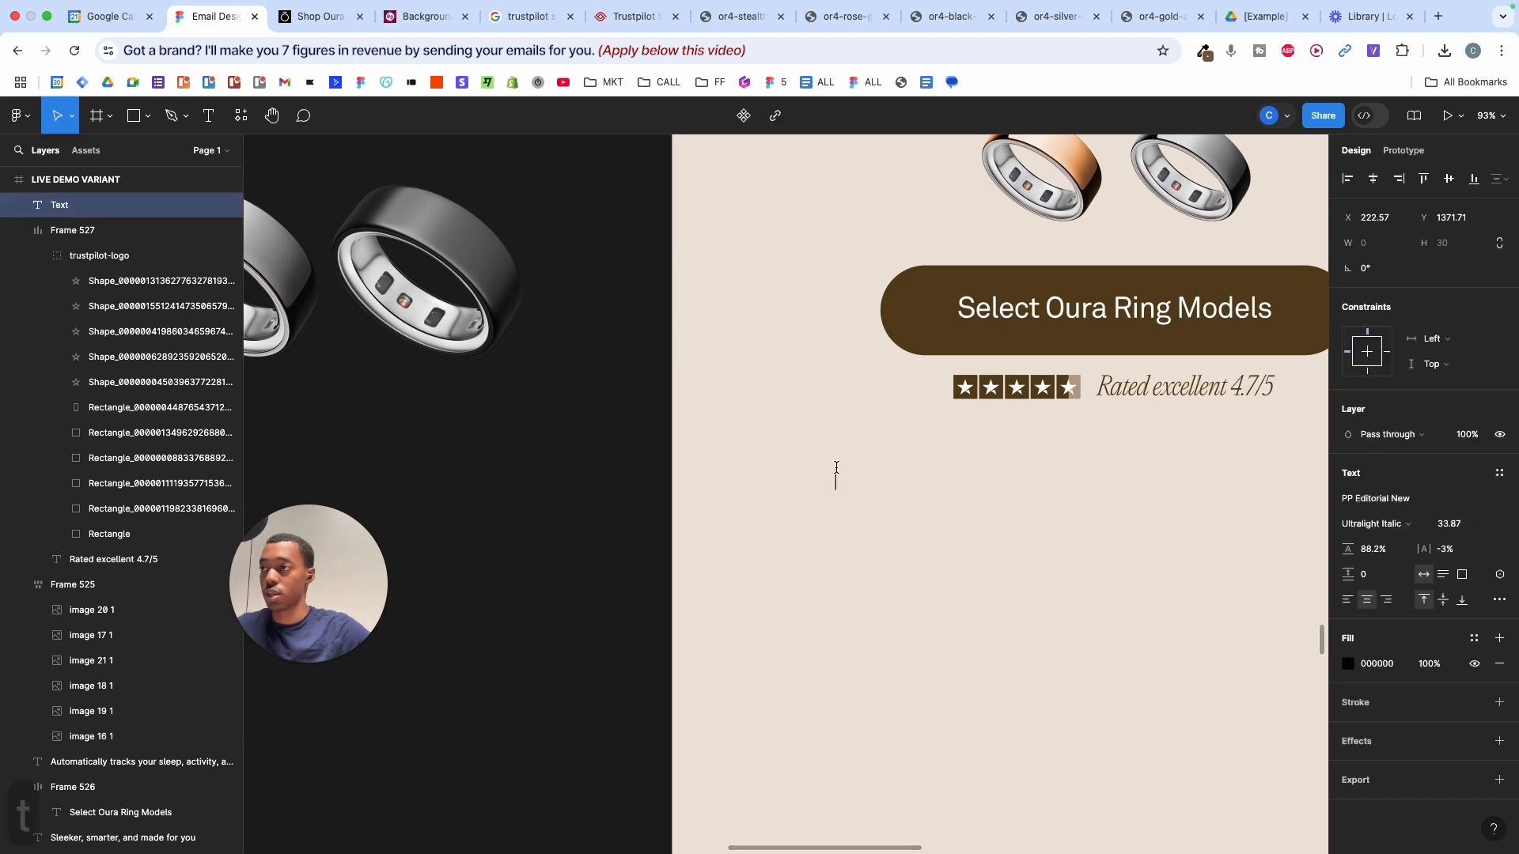
pyautogui.write('6:')
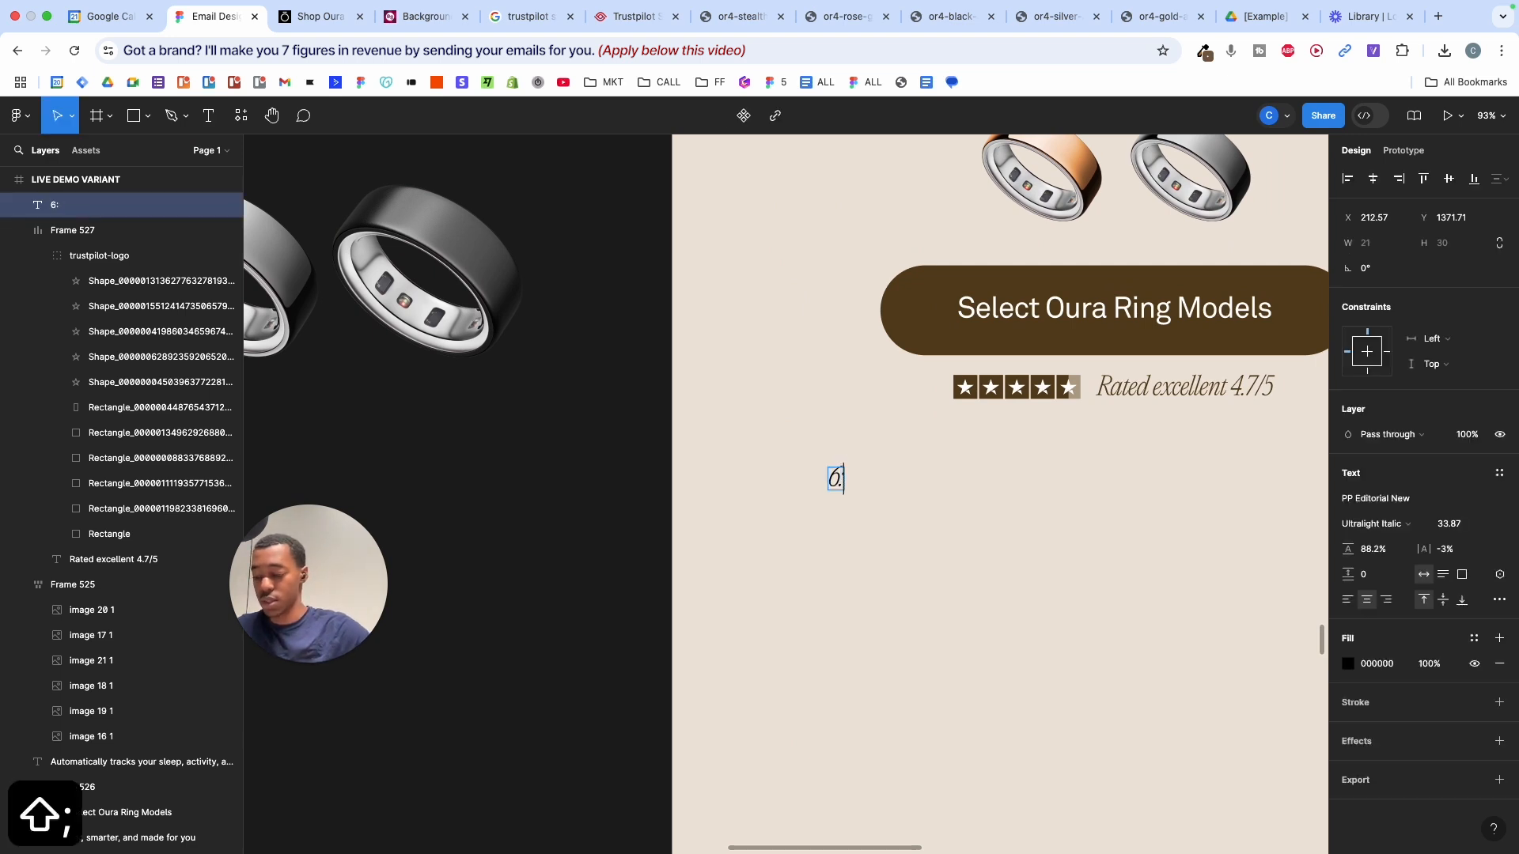
pyautogui.write('00AM')
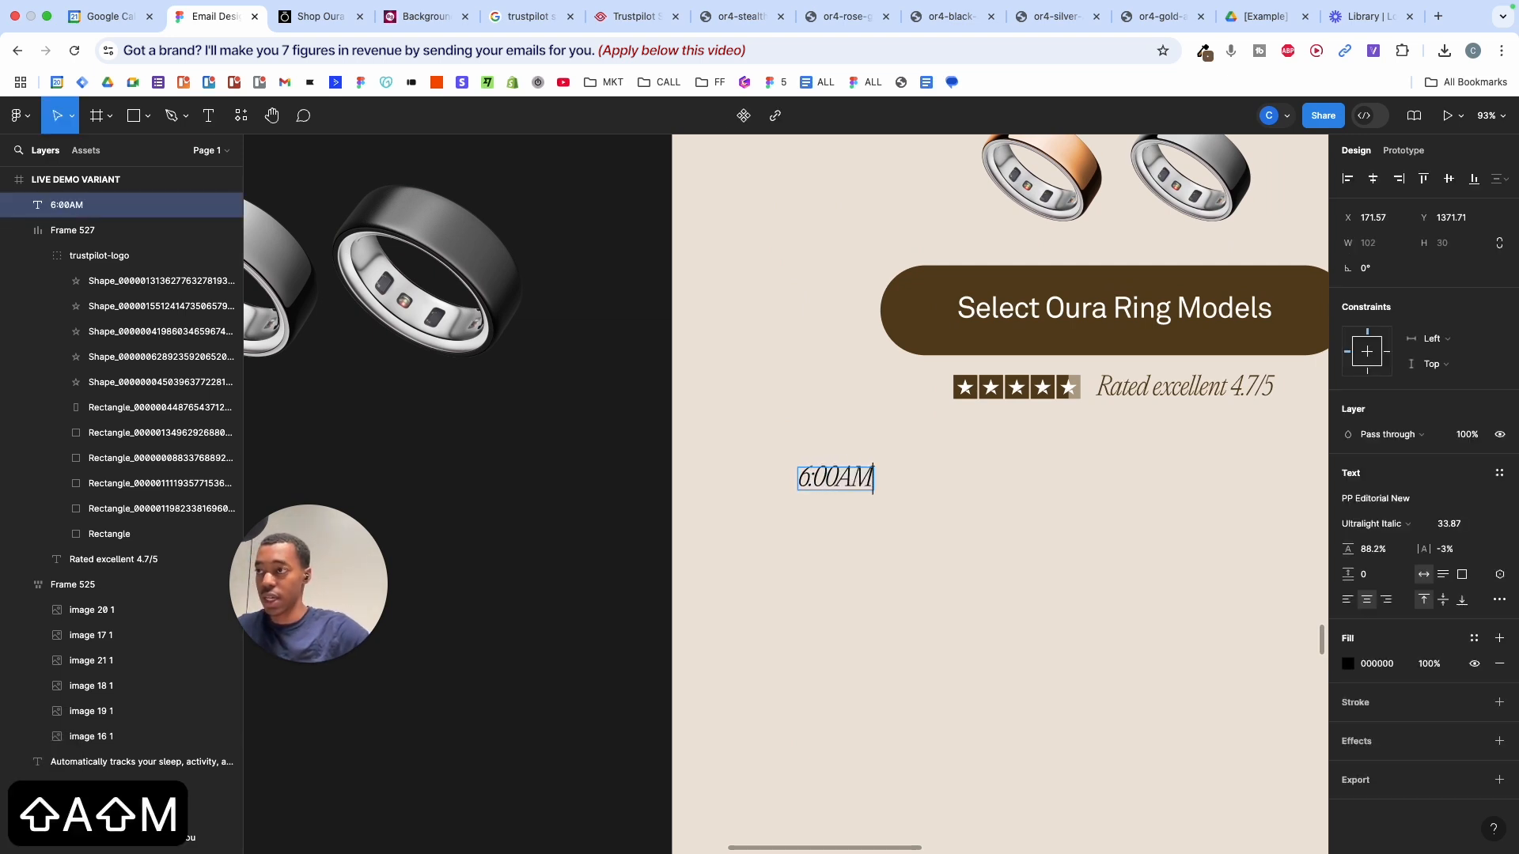
pyautogui.click(836, 473)
# - Match the reference 12:00 PM label by setting 6:00 AM to Akkurat Regular
pyautogui.hscroll(10, 1072, 478)
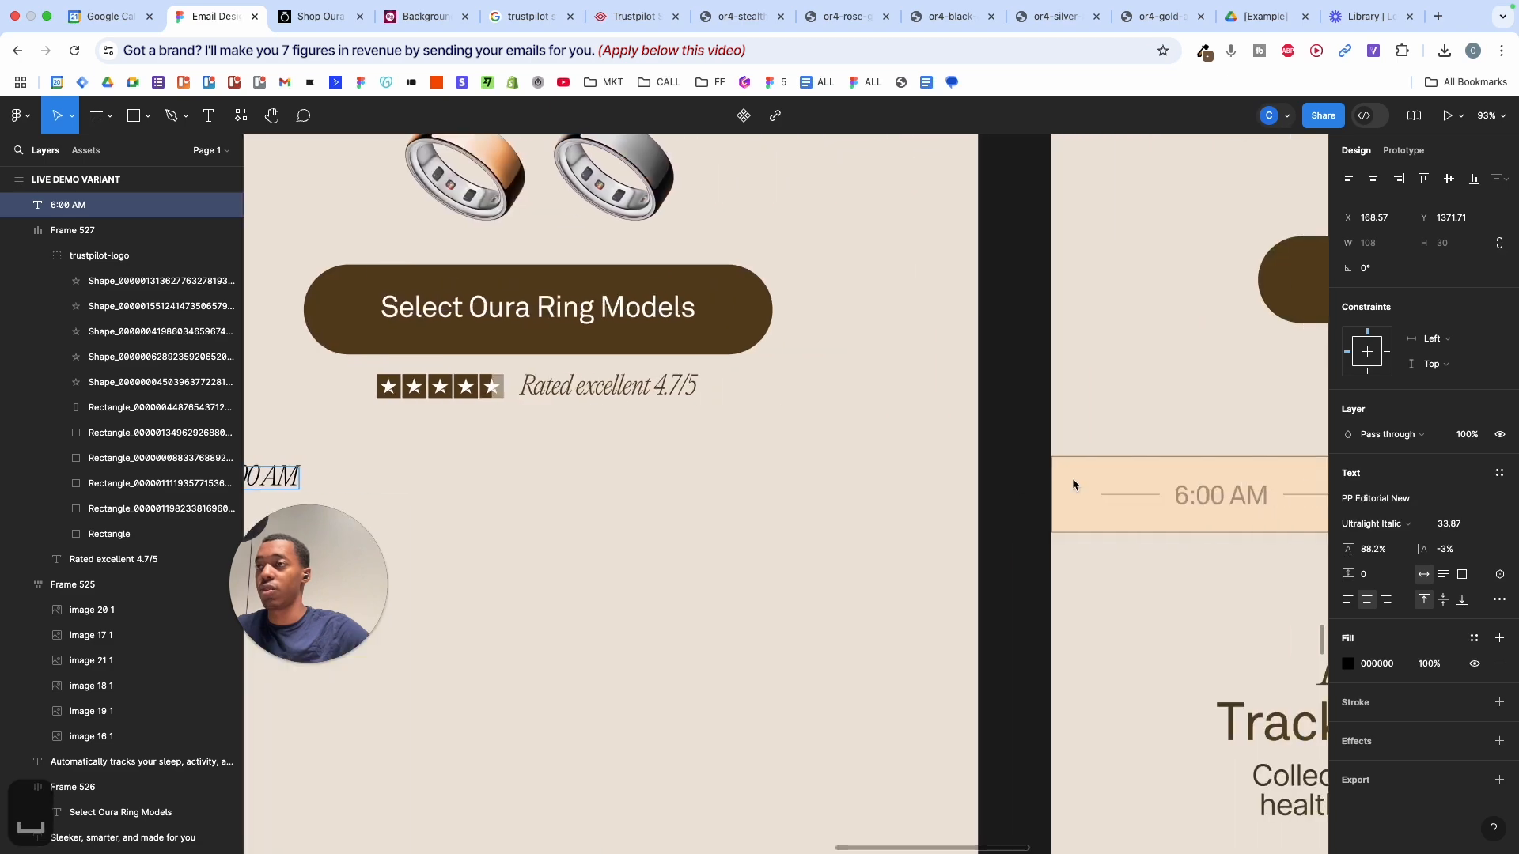
pyautogui.doubleClick(1126, 496)
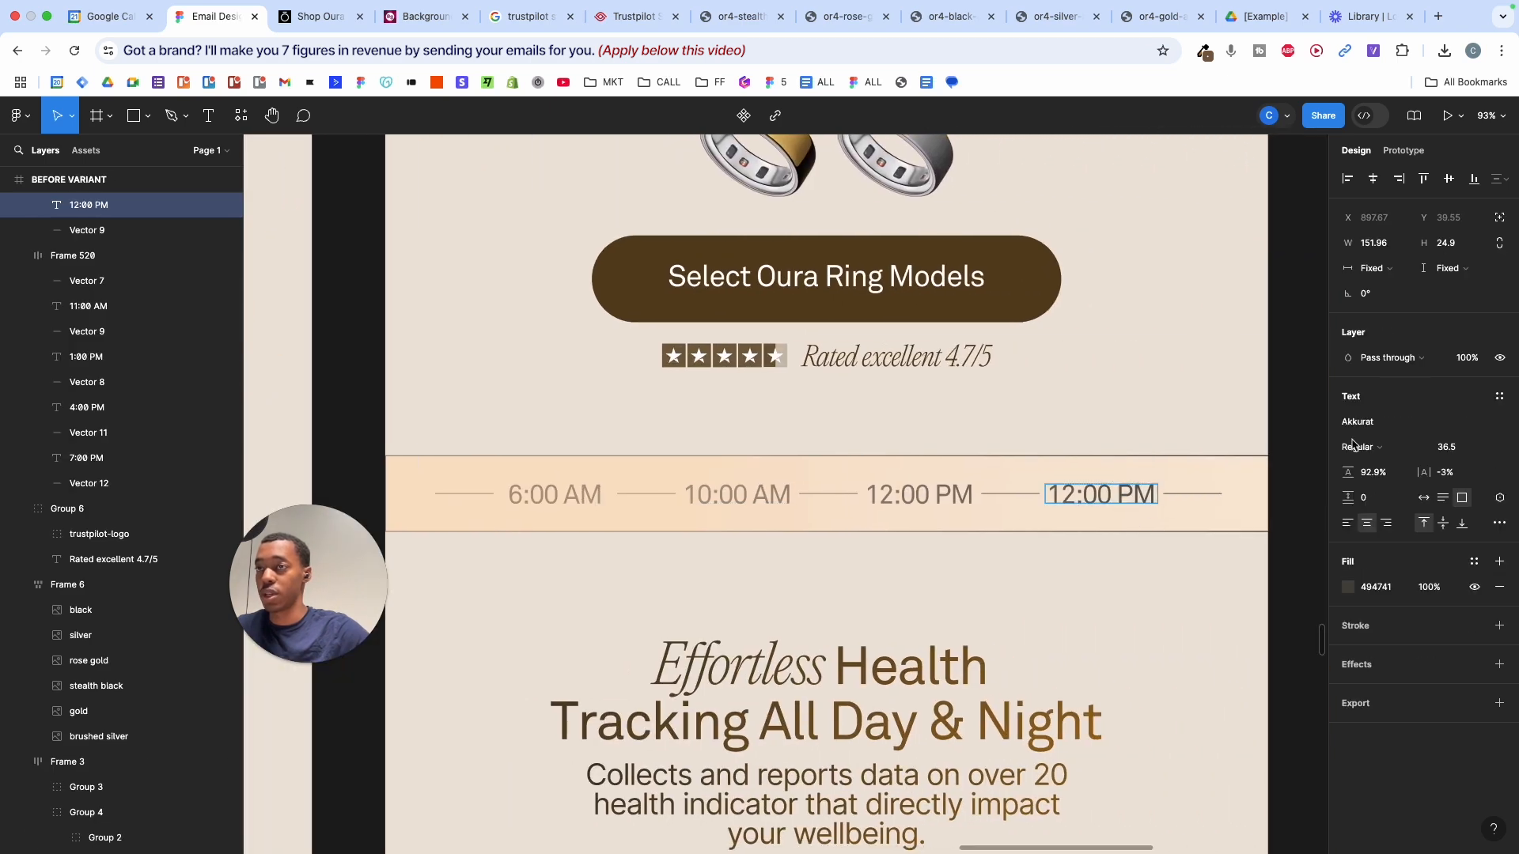
pyautogui.hscroll(-10, 974, 534)
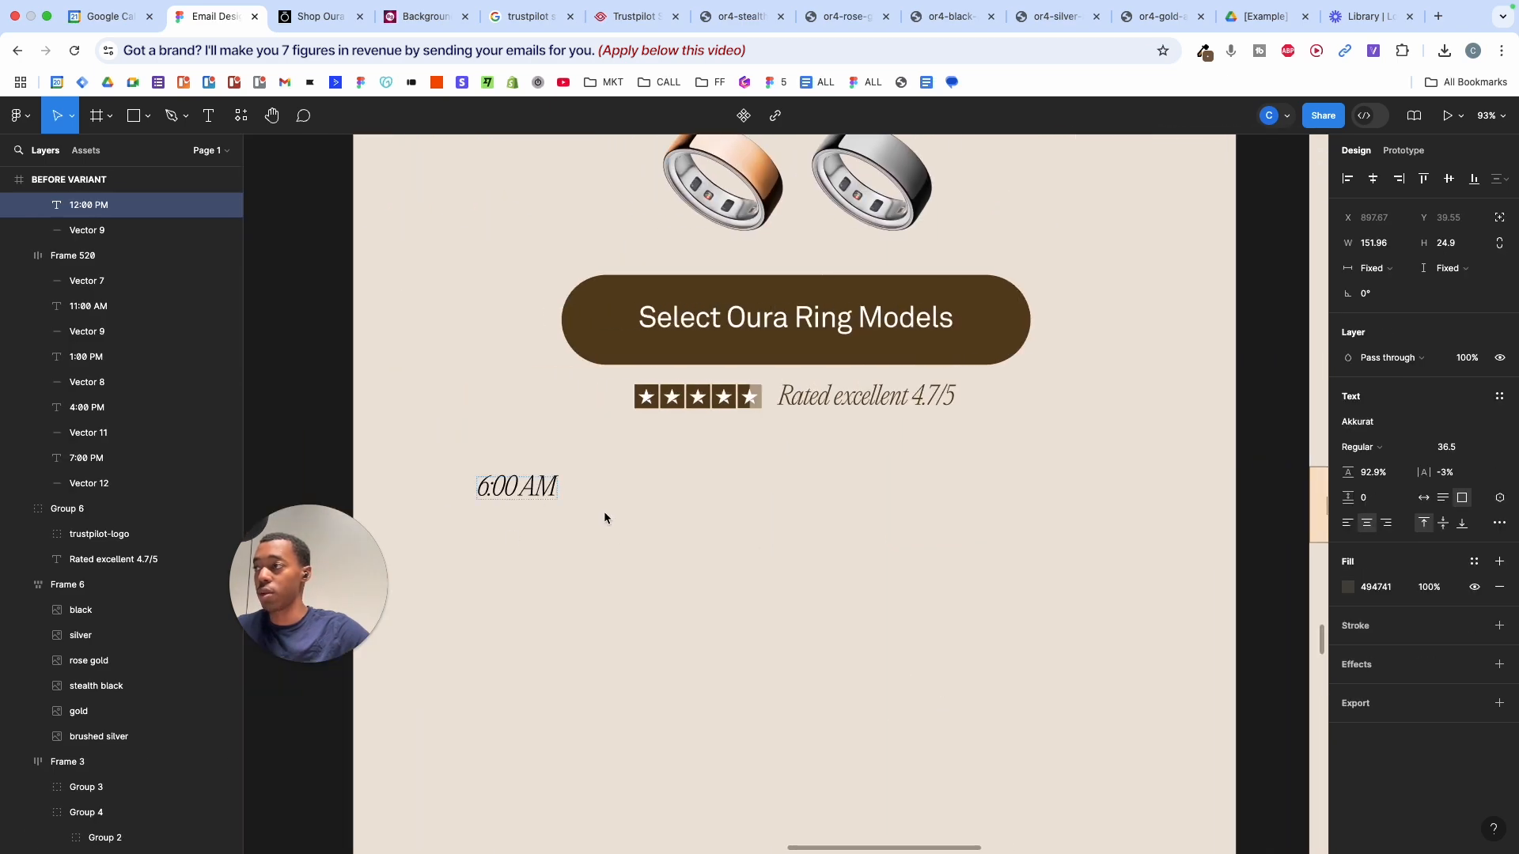
pyautogui.click(519, 487)
pyautogui.click(1369, 498)
pyautogui.write('ak')
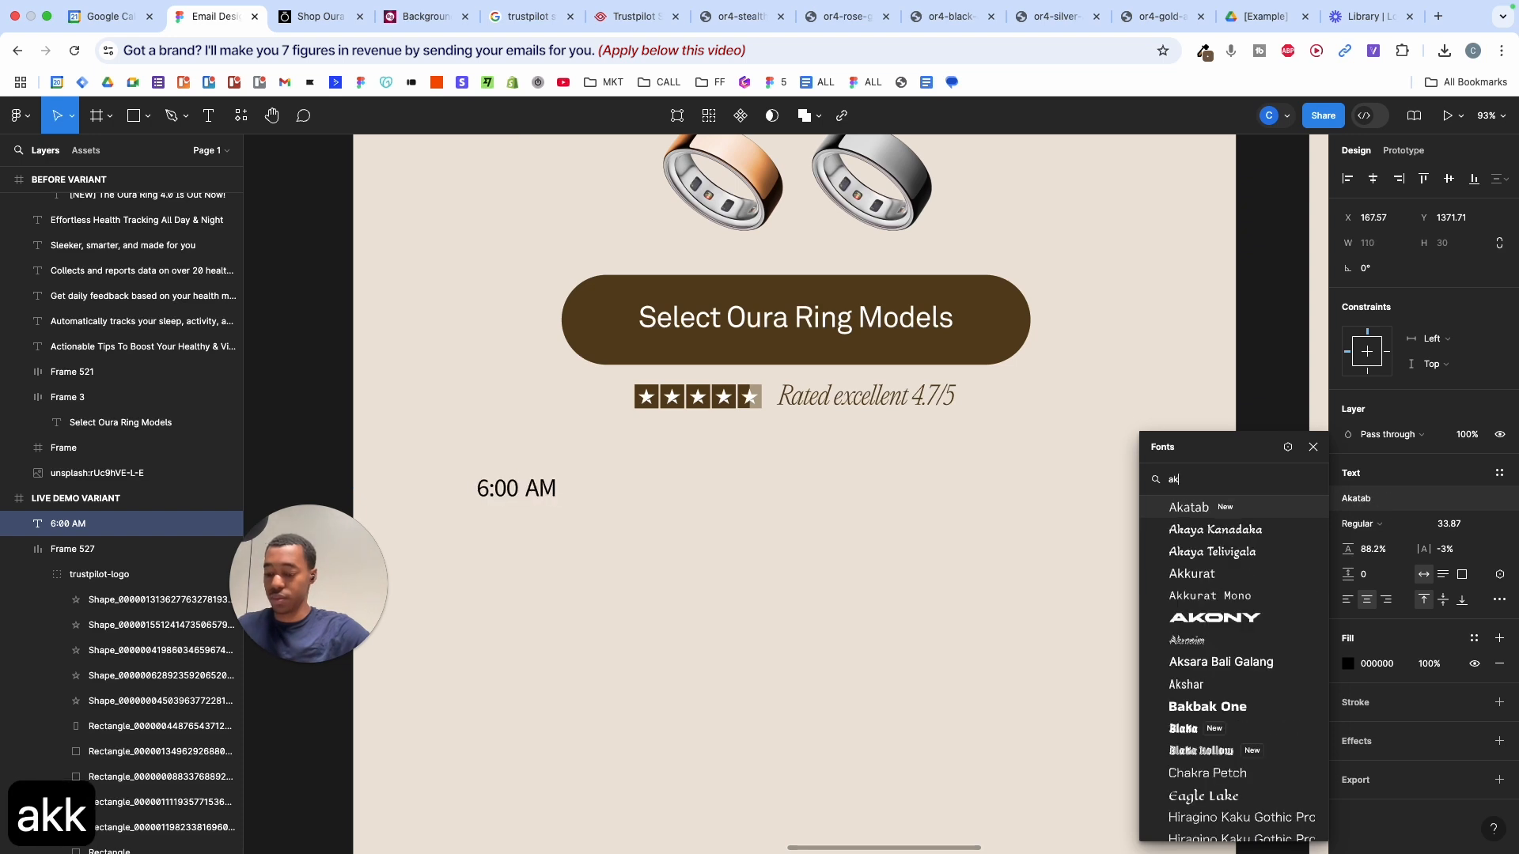
pyautogui.write('kura')
pyautogui.press('Return')
pyautogui.click(1367, 523)
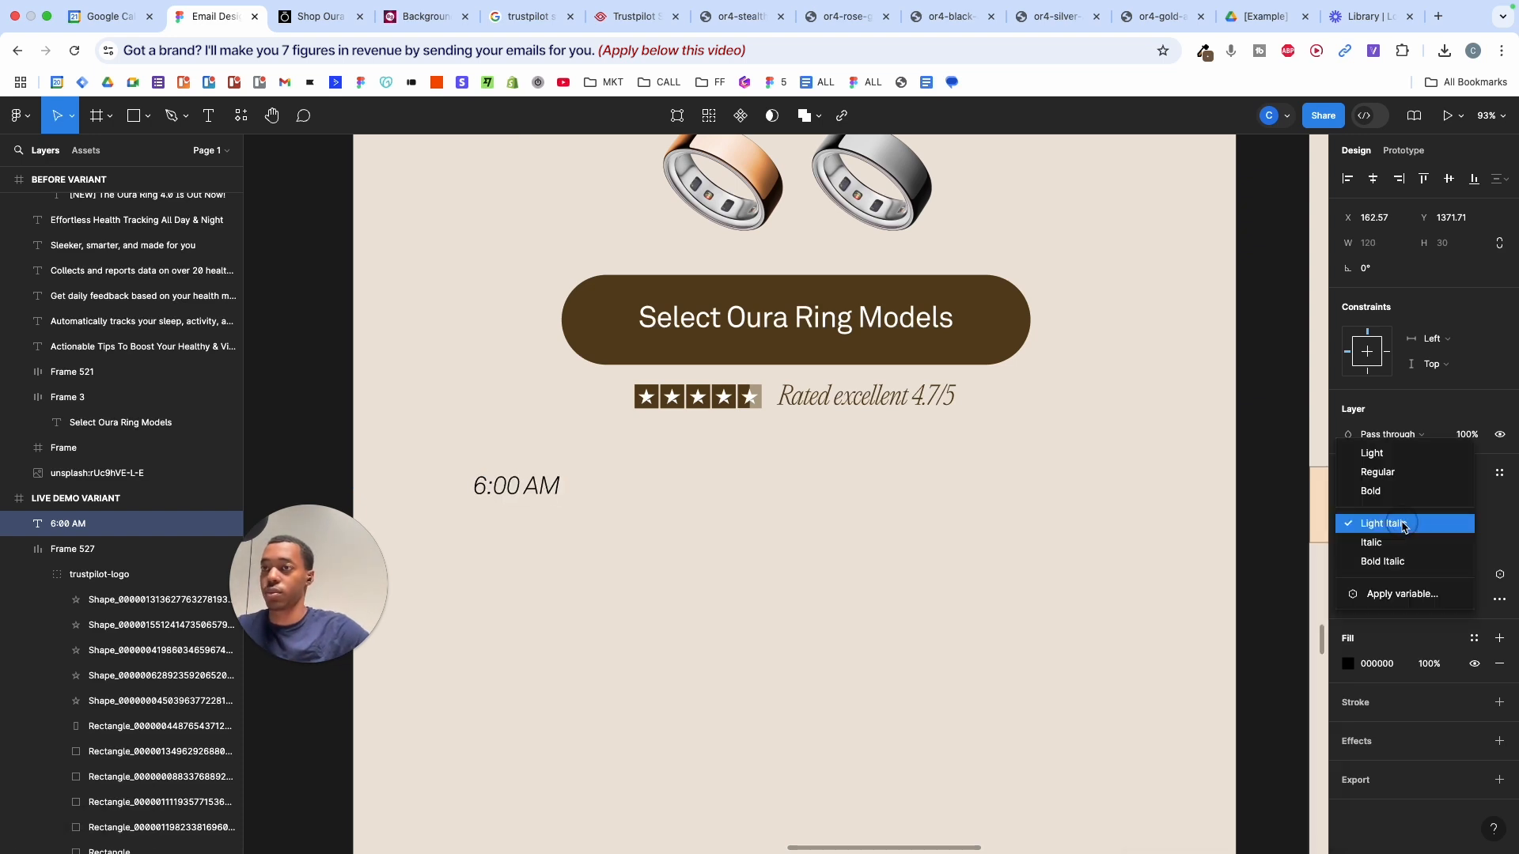
pyautogui.click(1377, 472)
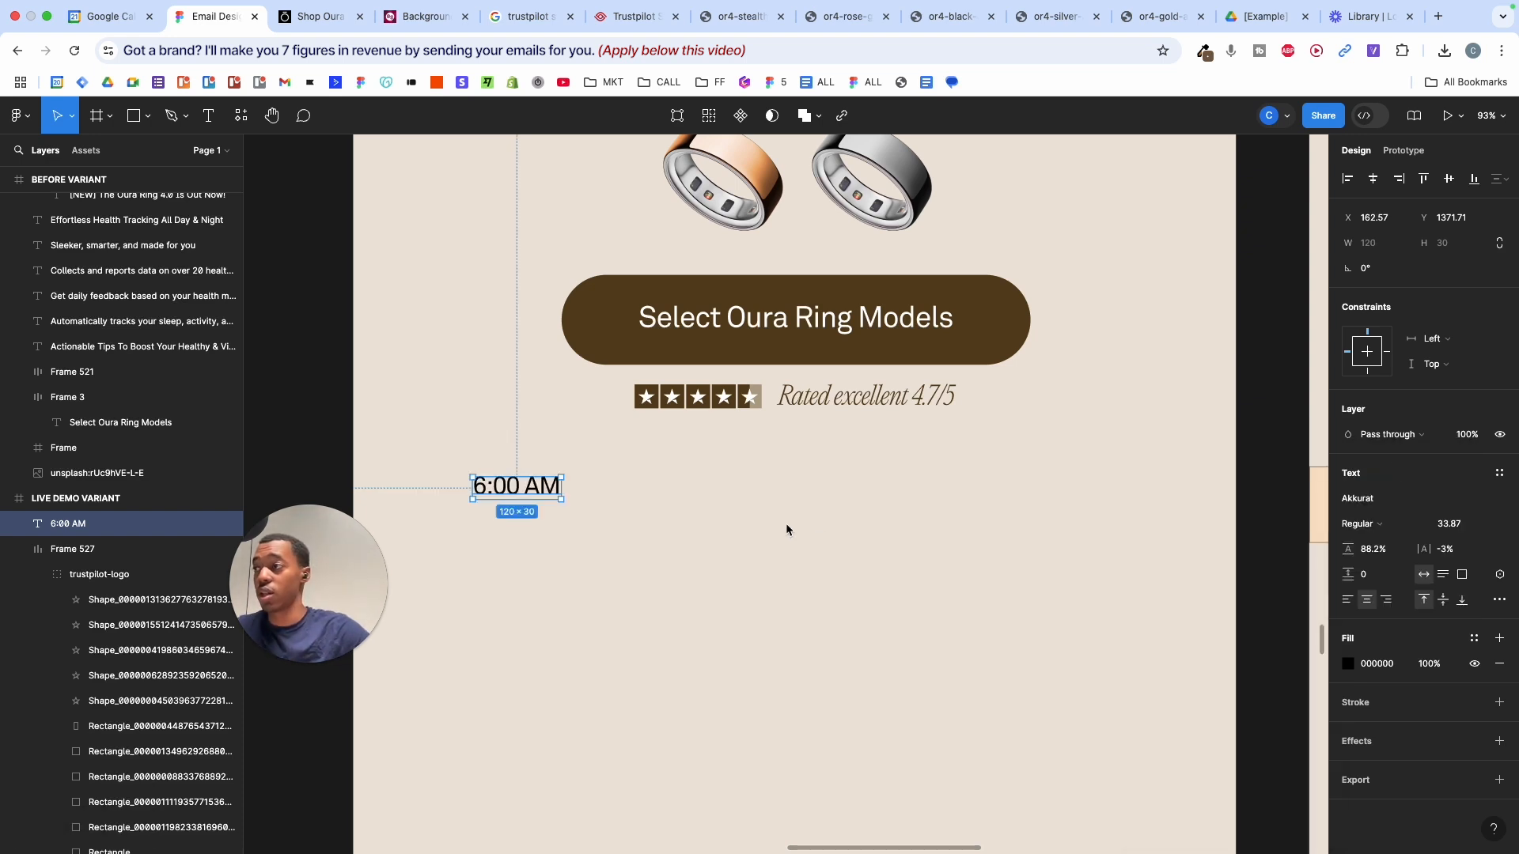
# - Shorten the height of the 6:00 AM text box slightly
pyautogui.hscroll(-10, 782, 524)
pyautogui.hscroll(4, 784, 530)
pyautogui.scroll(1, 783, 530)
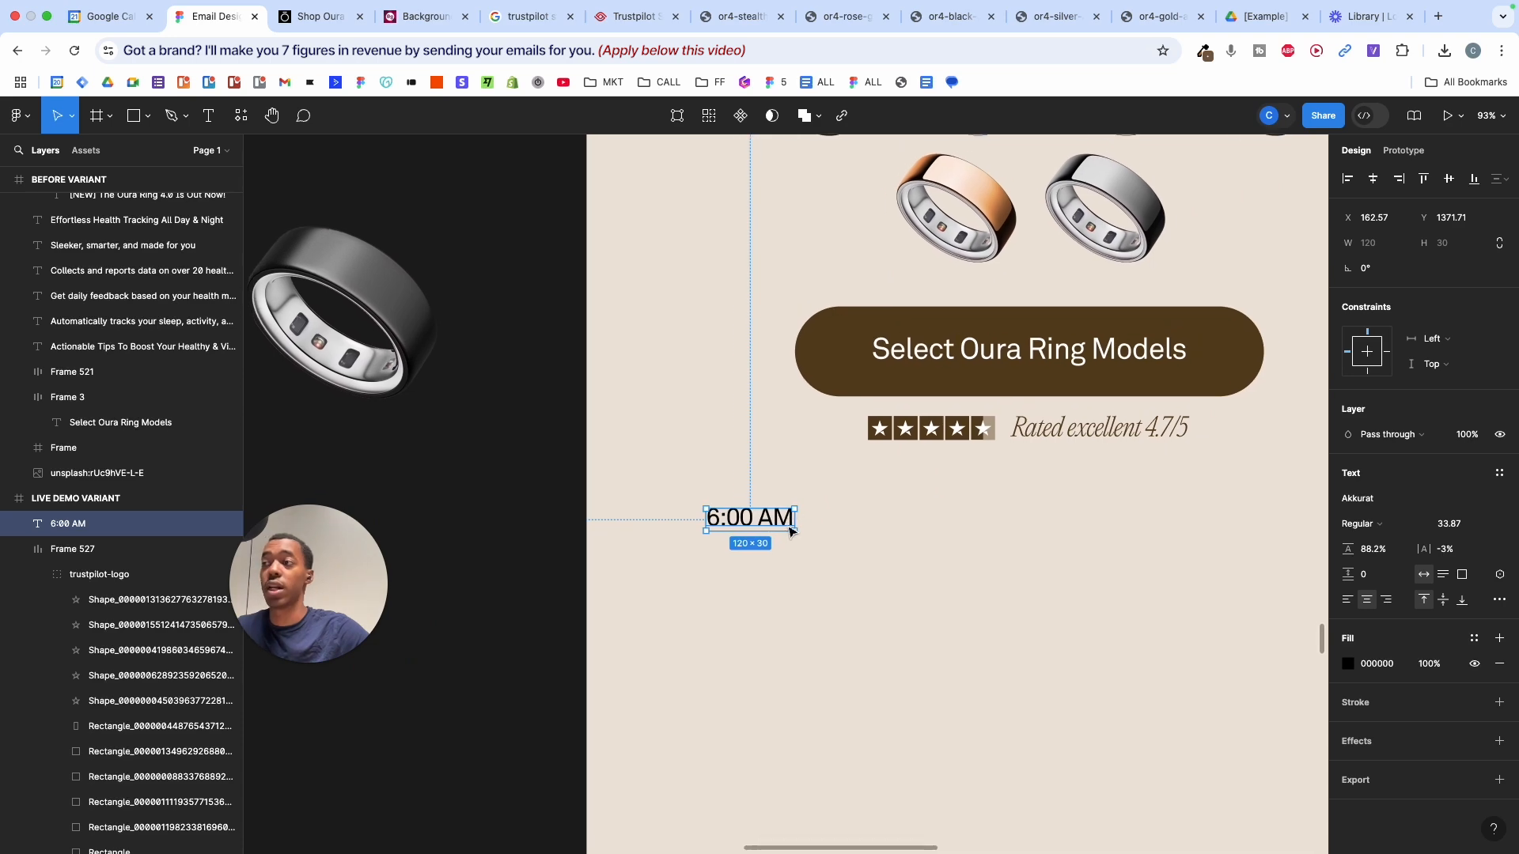
pyautogui.scroll(2, 815, 528)
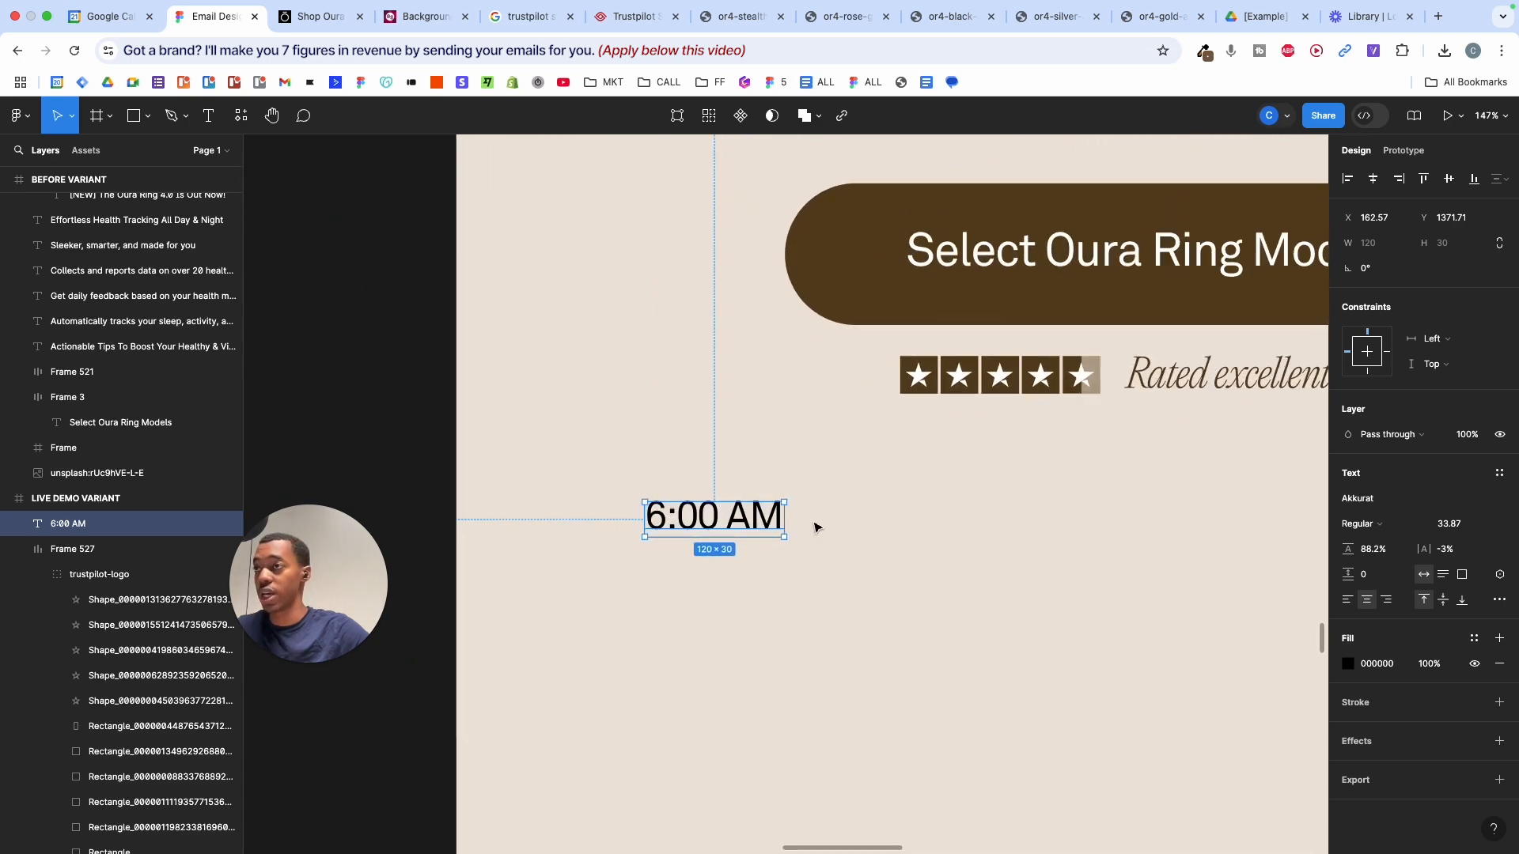
pyautogui.scroll(-5, 815, 527)
pyautogui.scroll(2, 815, 527)
pyautogui.scroll(-3, 815, 528)
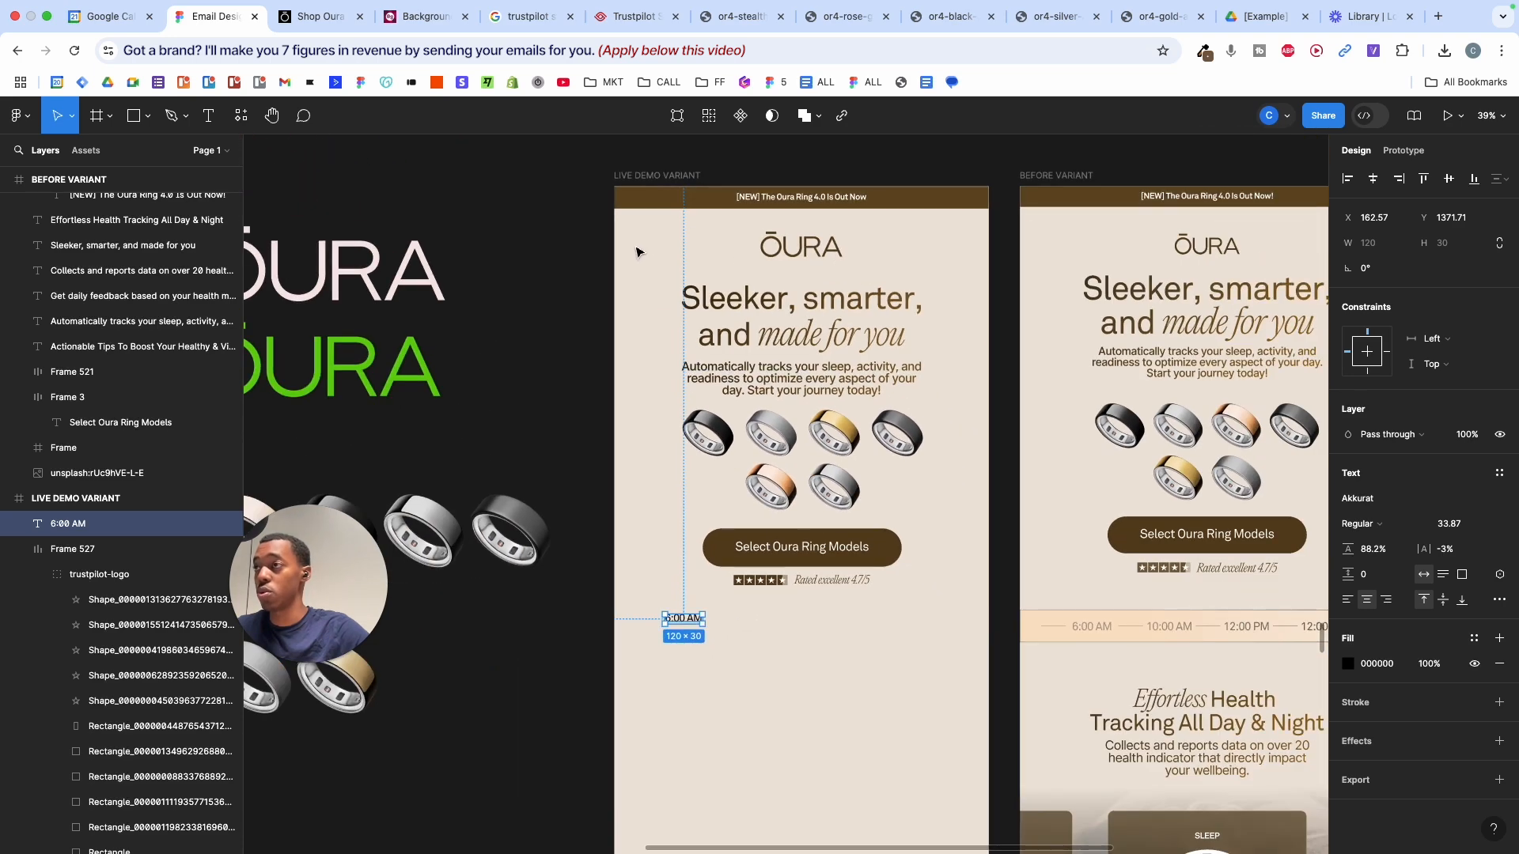
pyautogui.scroll(-10, 794, 653)
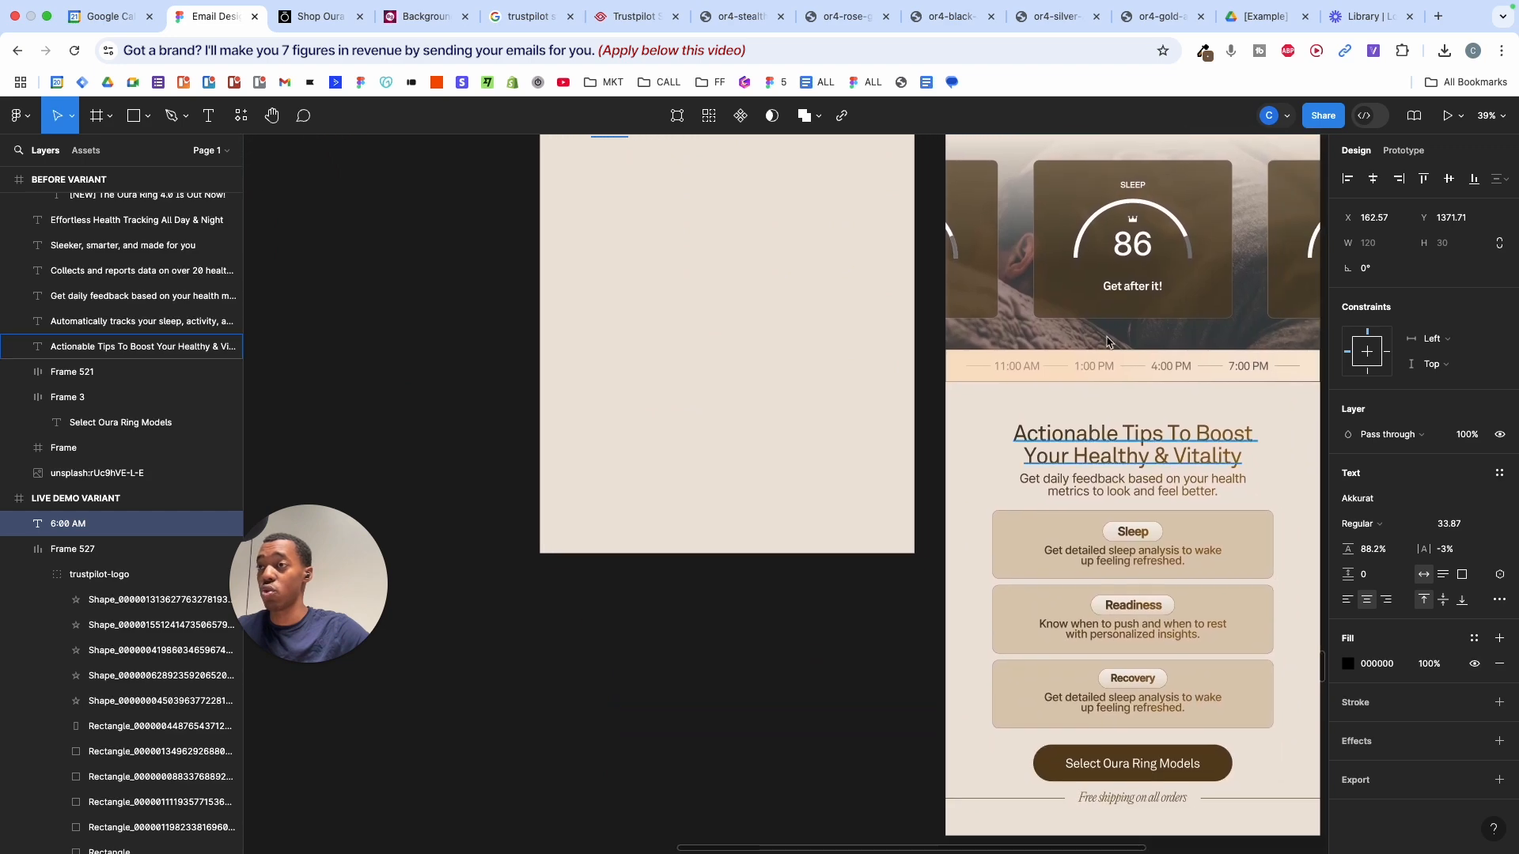
pyautogui.scroll(5, 1083, 663)
pyautogui.scroll(8, 1083, 660)
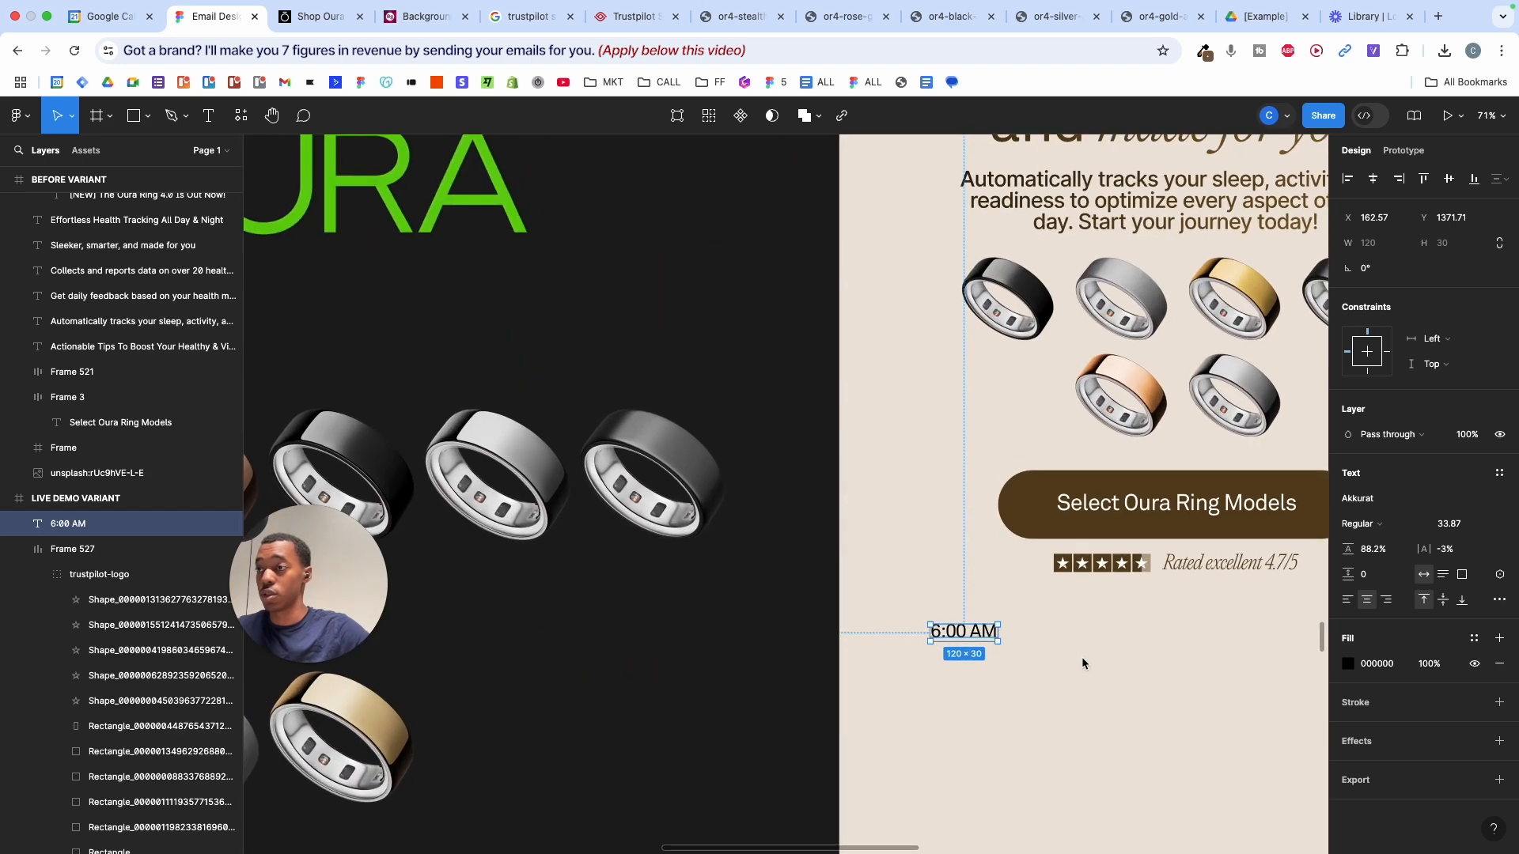
pyautogui.scroll(3, 953, 645)
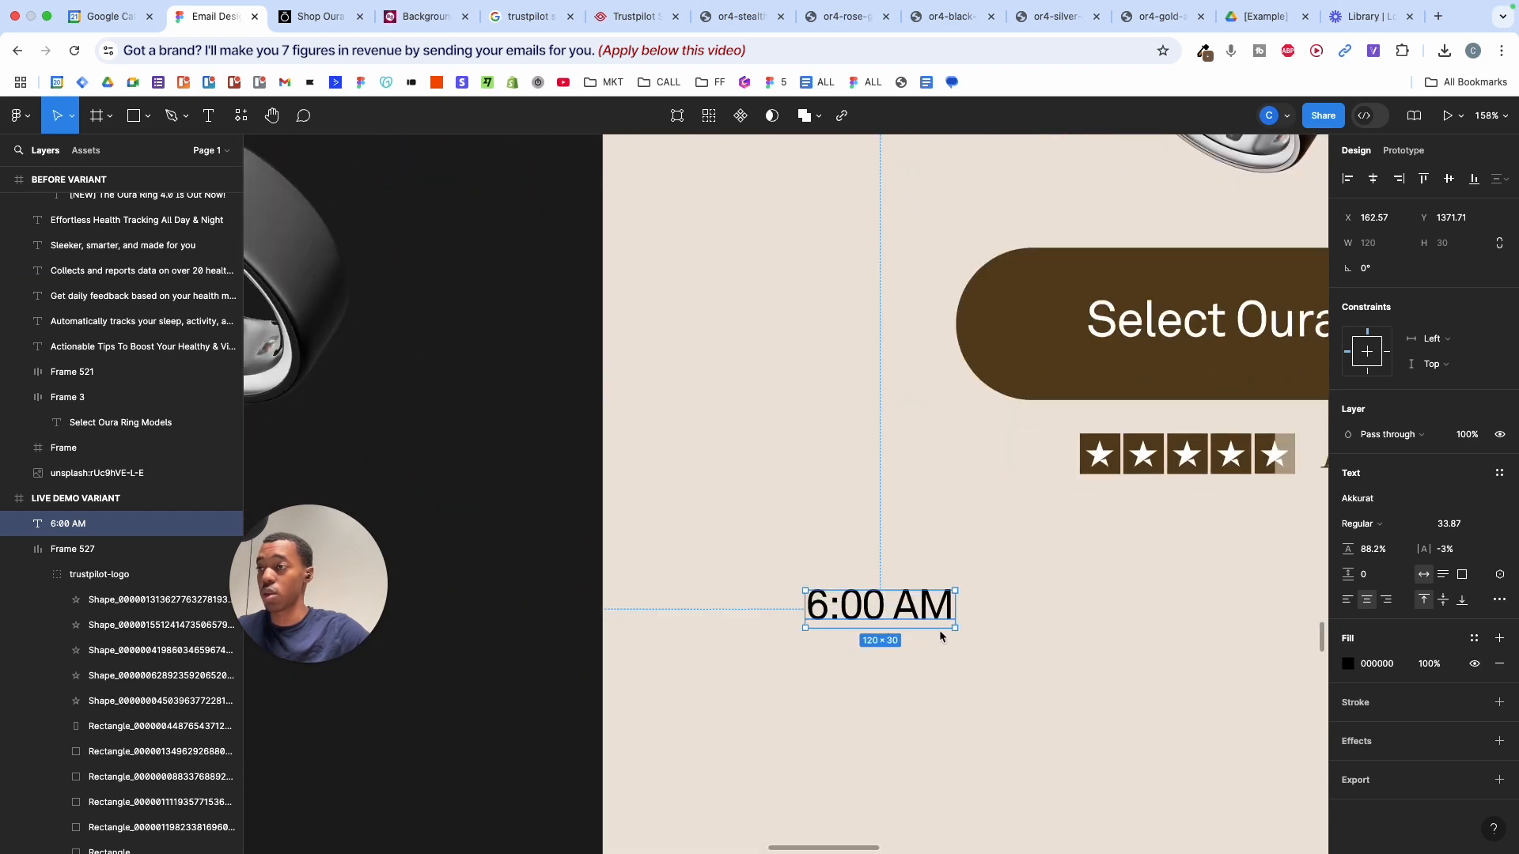
pyautogui.moveTo(941, 629); pyautogui.dragTo(940, 624)
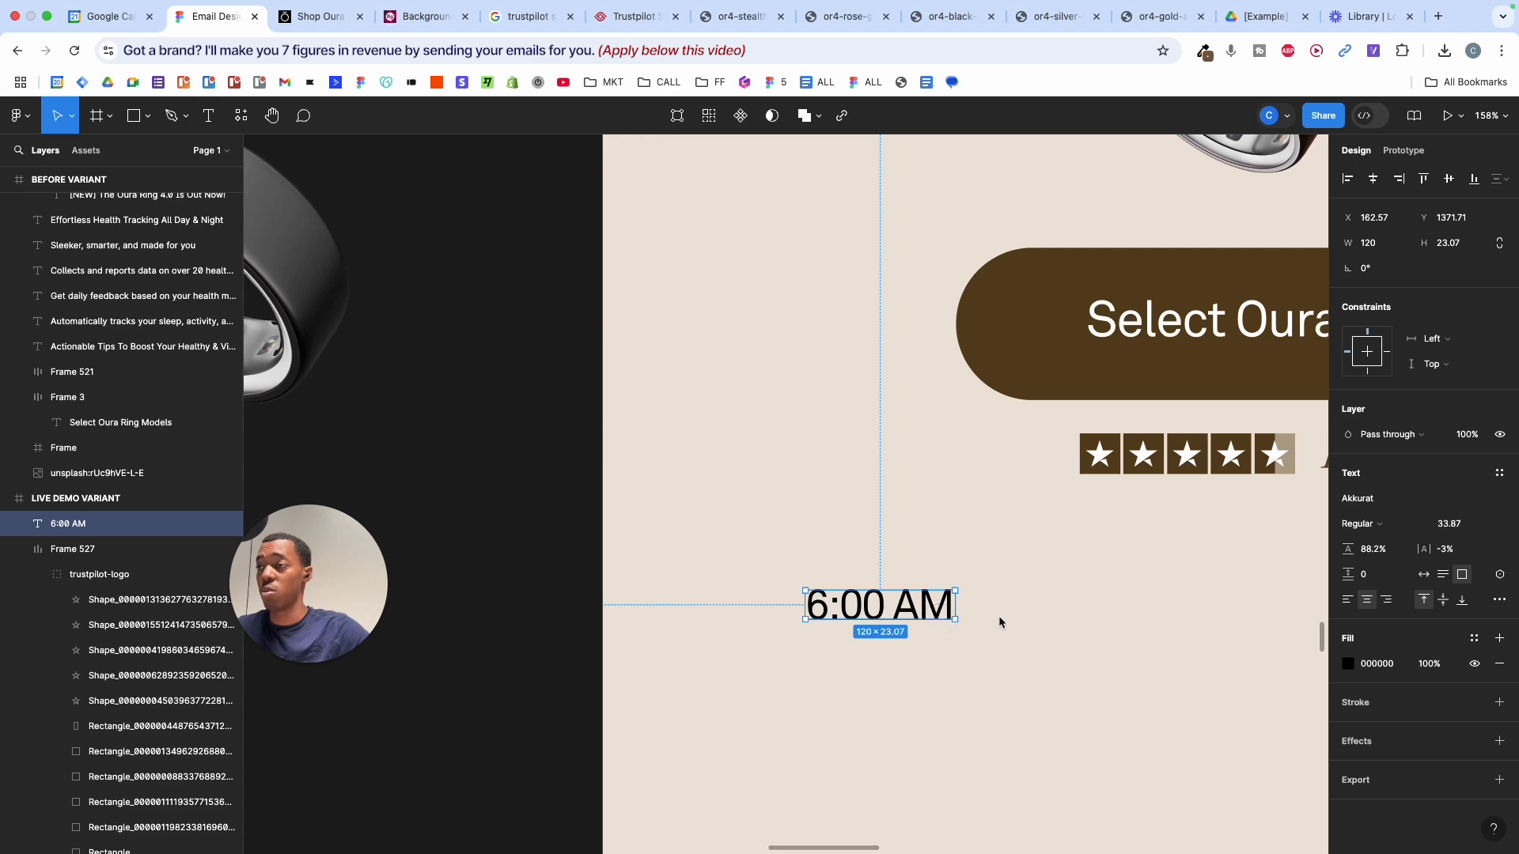
# - Draw a horizontal line beside 6:00 AM with the Pen tool, shortened to about 58 wide
pyautogui.scroll(-4, 998, 615)
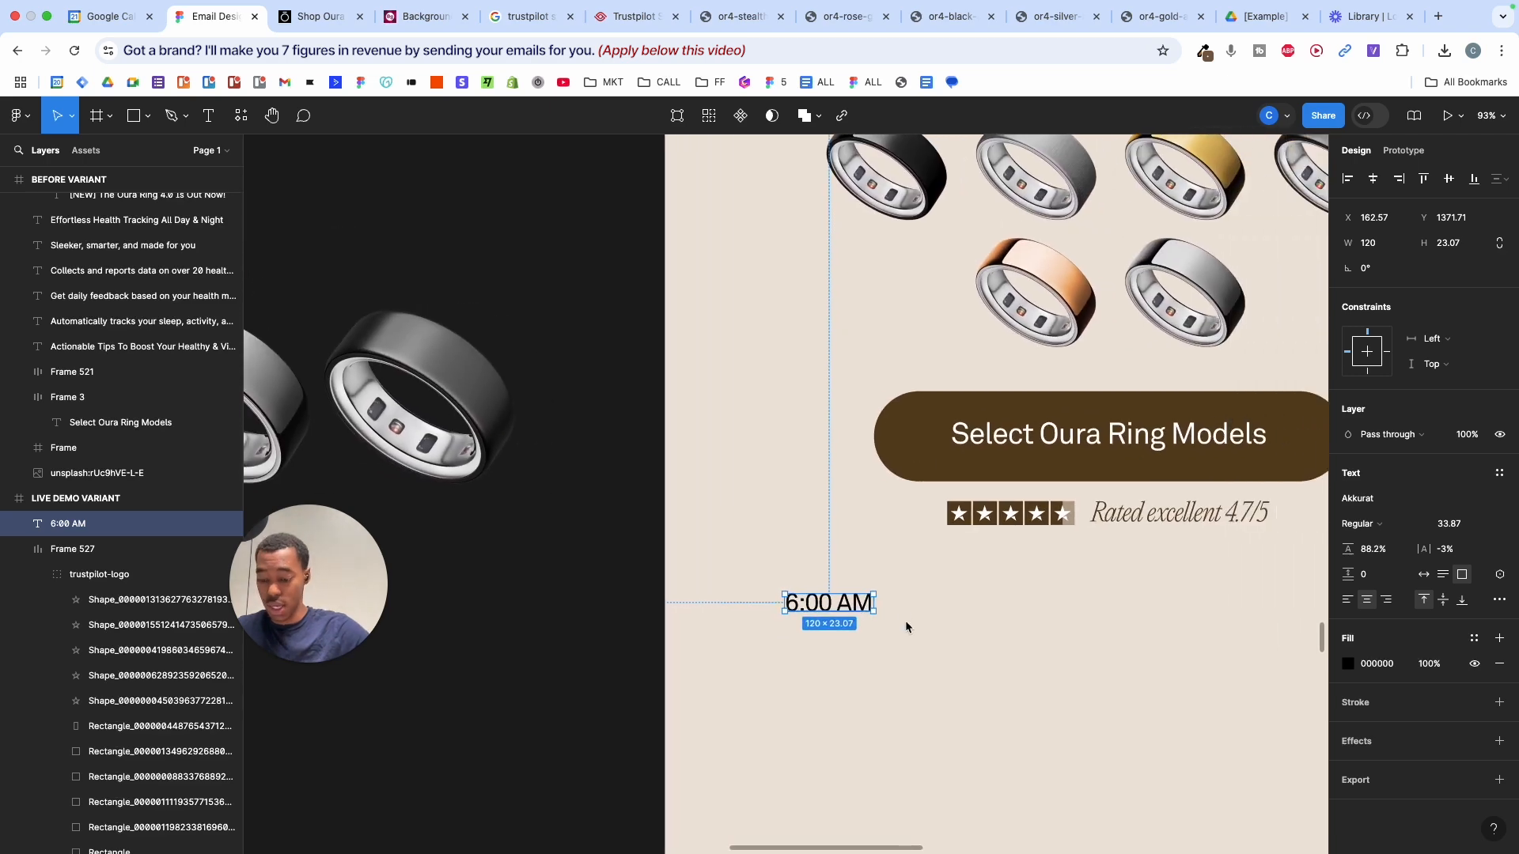
pyautogui.press('p')
pyautogui.scroll(4, 900, 613)
pyautogui.click(870, 585)
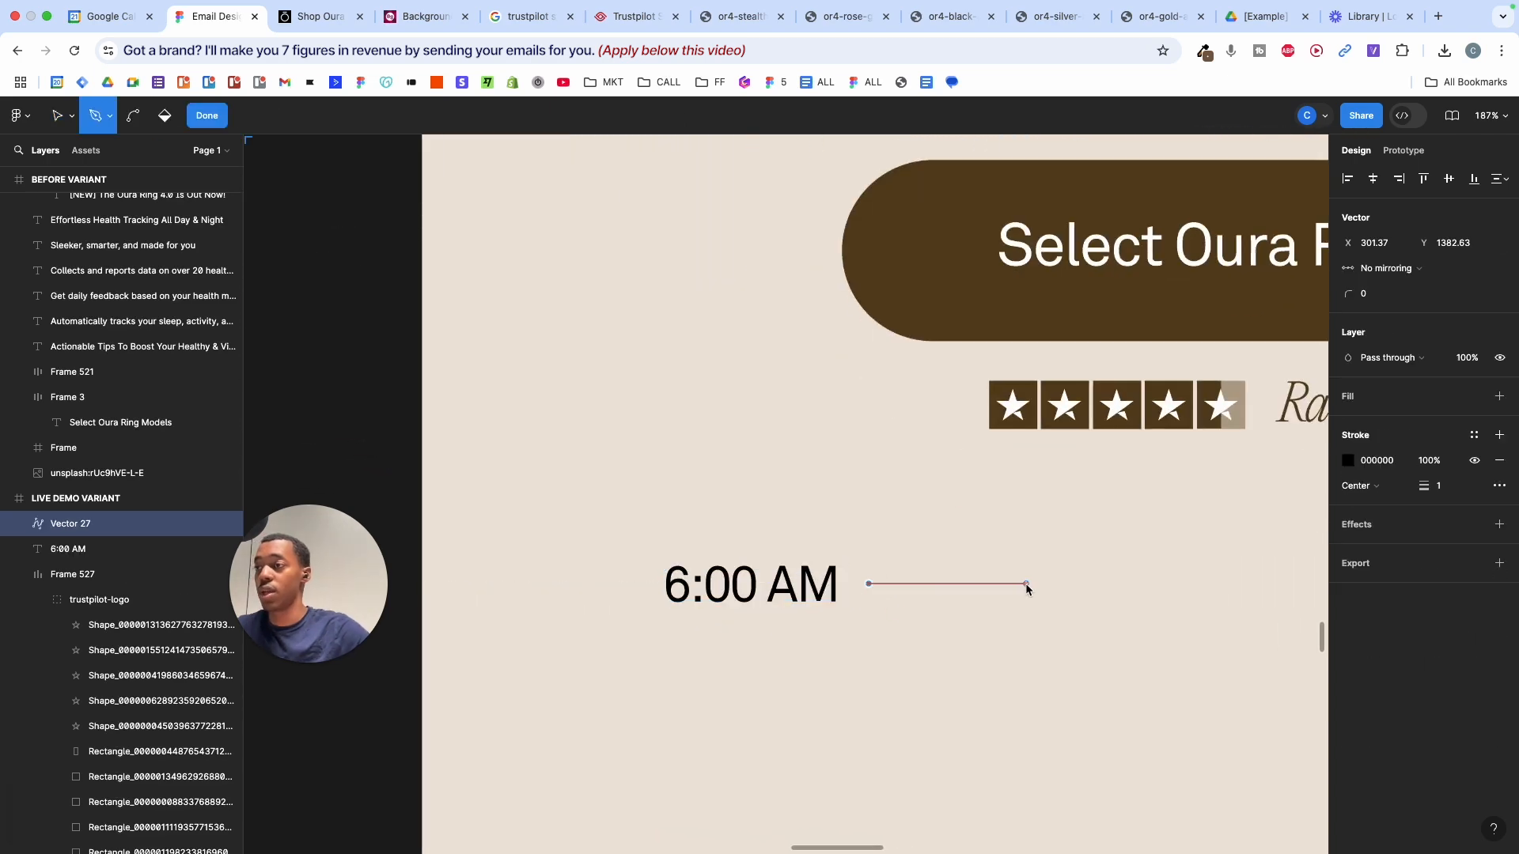
pyautogui.click(967, 584)
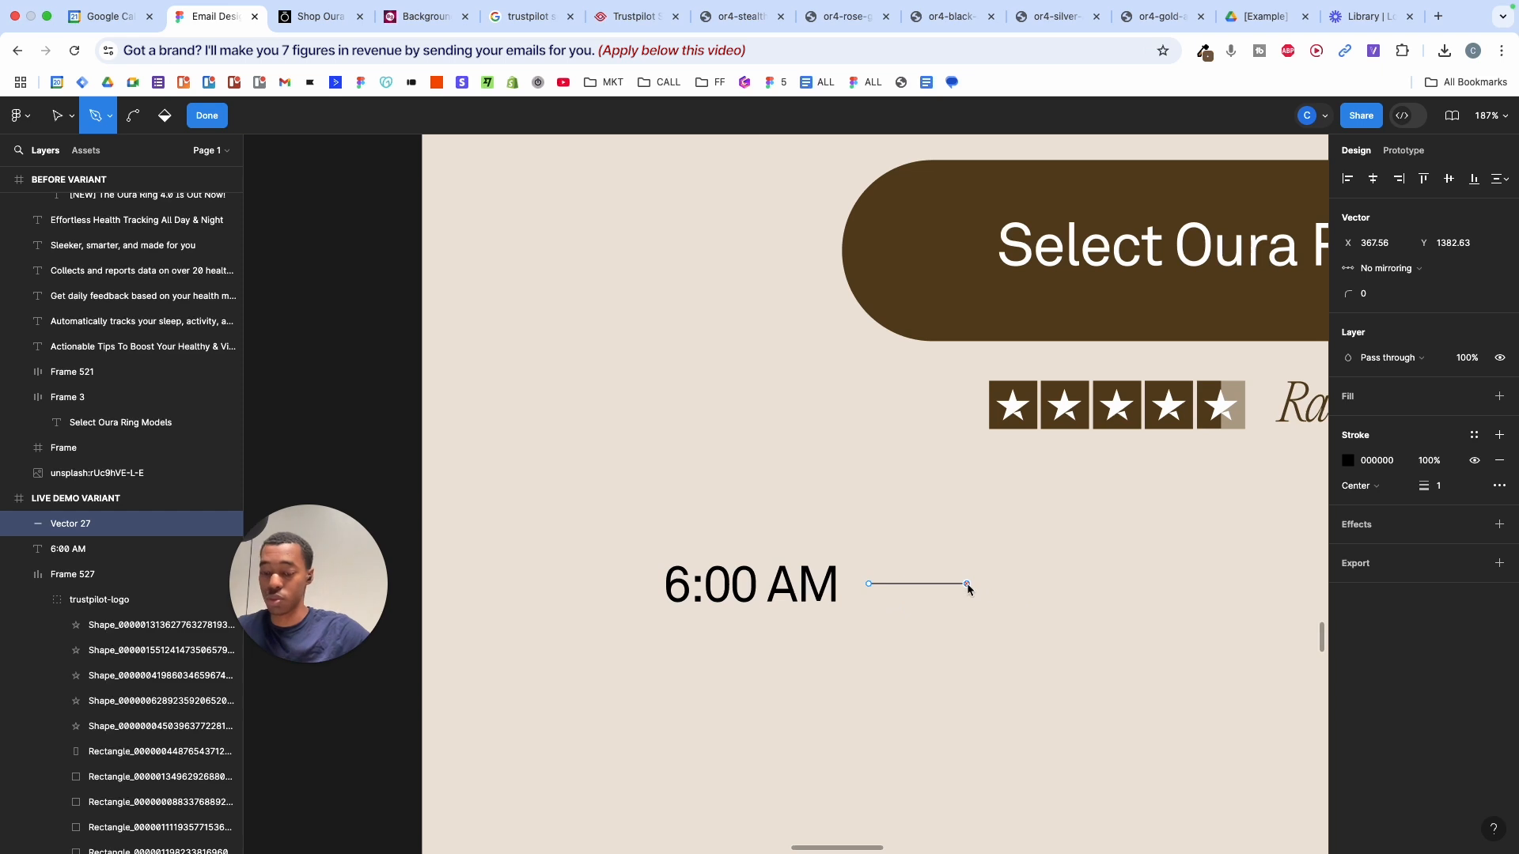
pyautogui.press('BackSpace')
pyautogui.press('v')
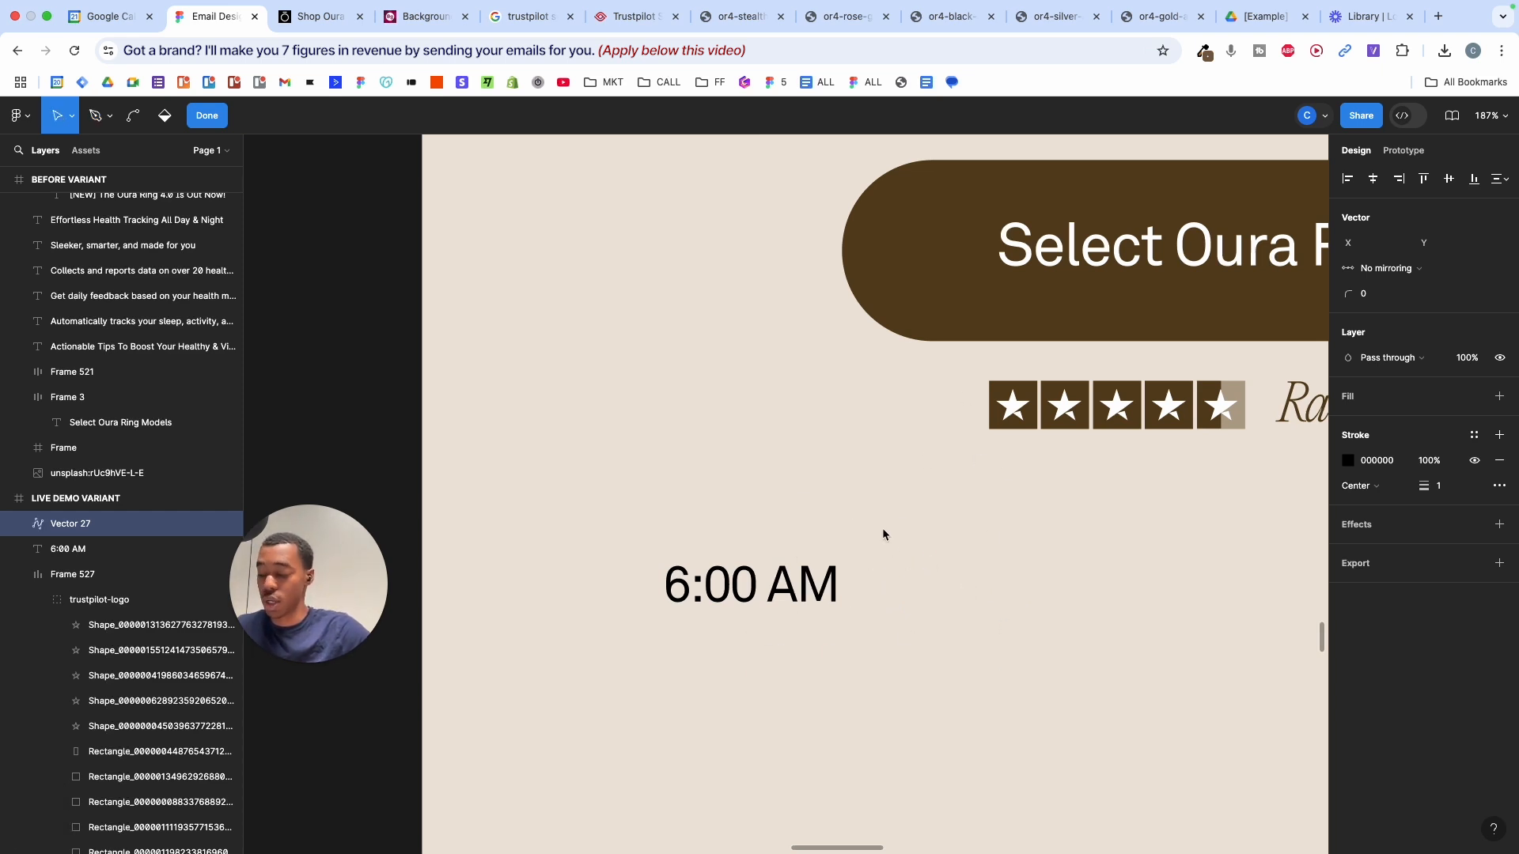
pyautogui.press('p')
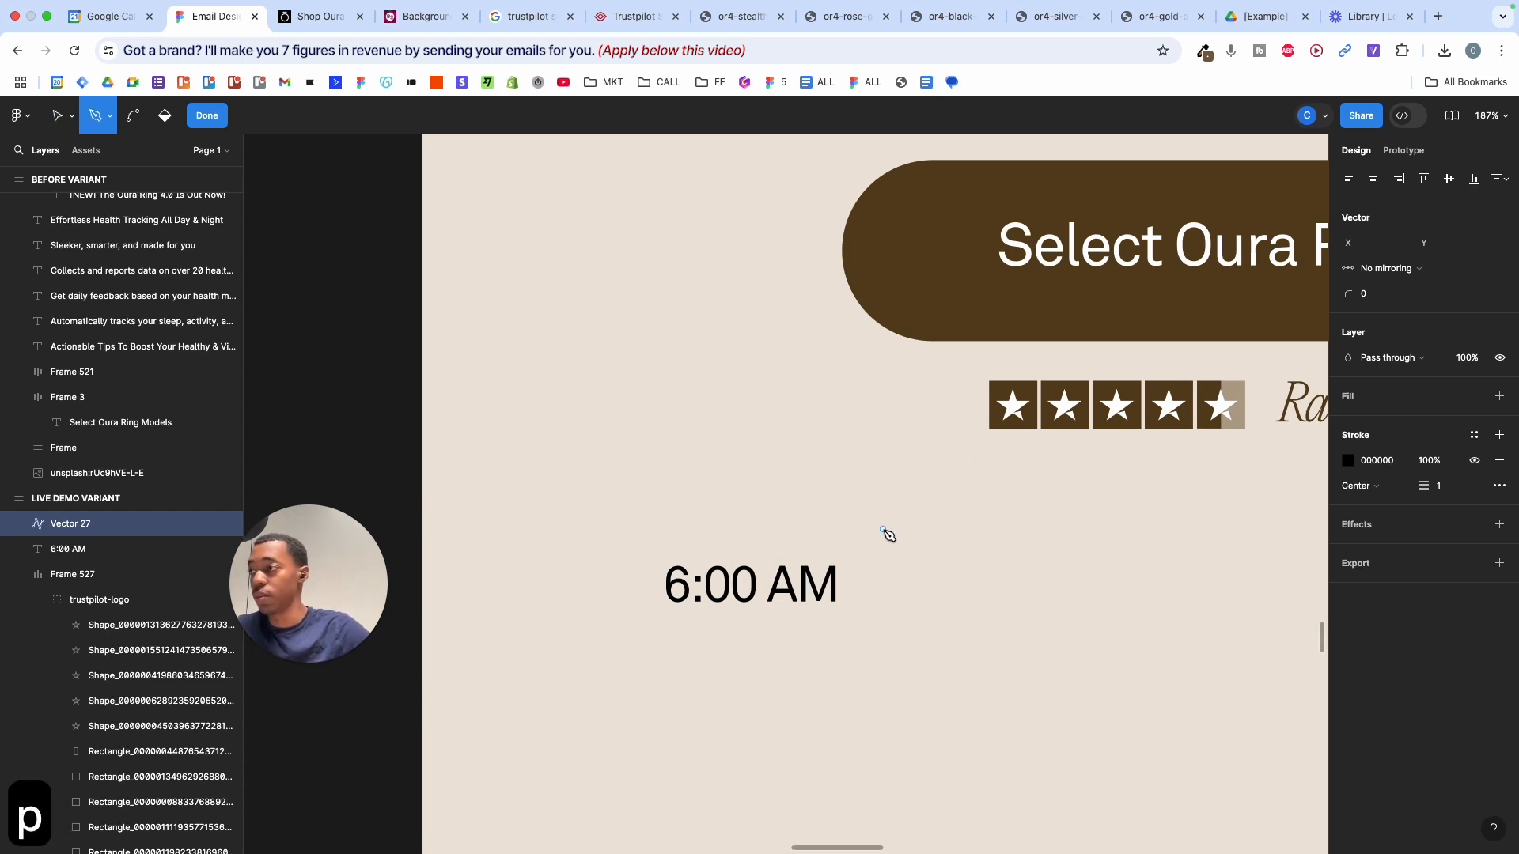
pyautogui.click(855, 582)
pyautogui.click(1008, 582)
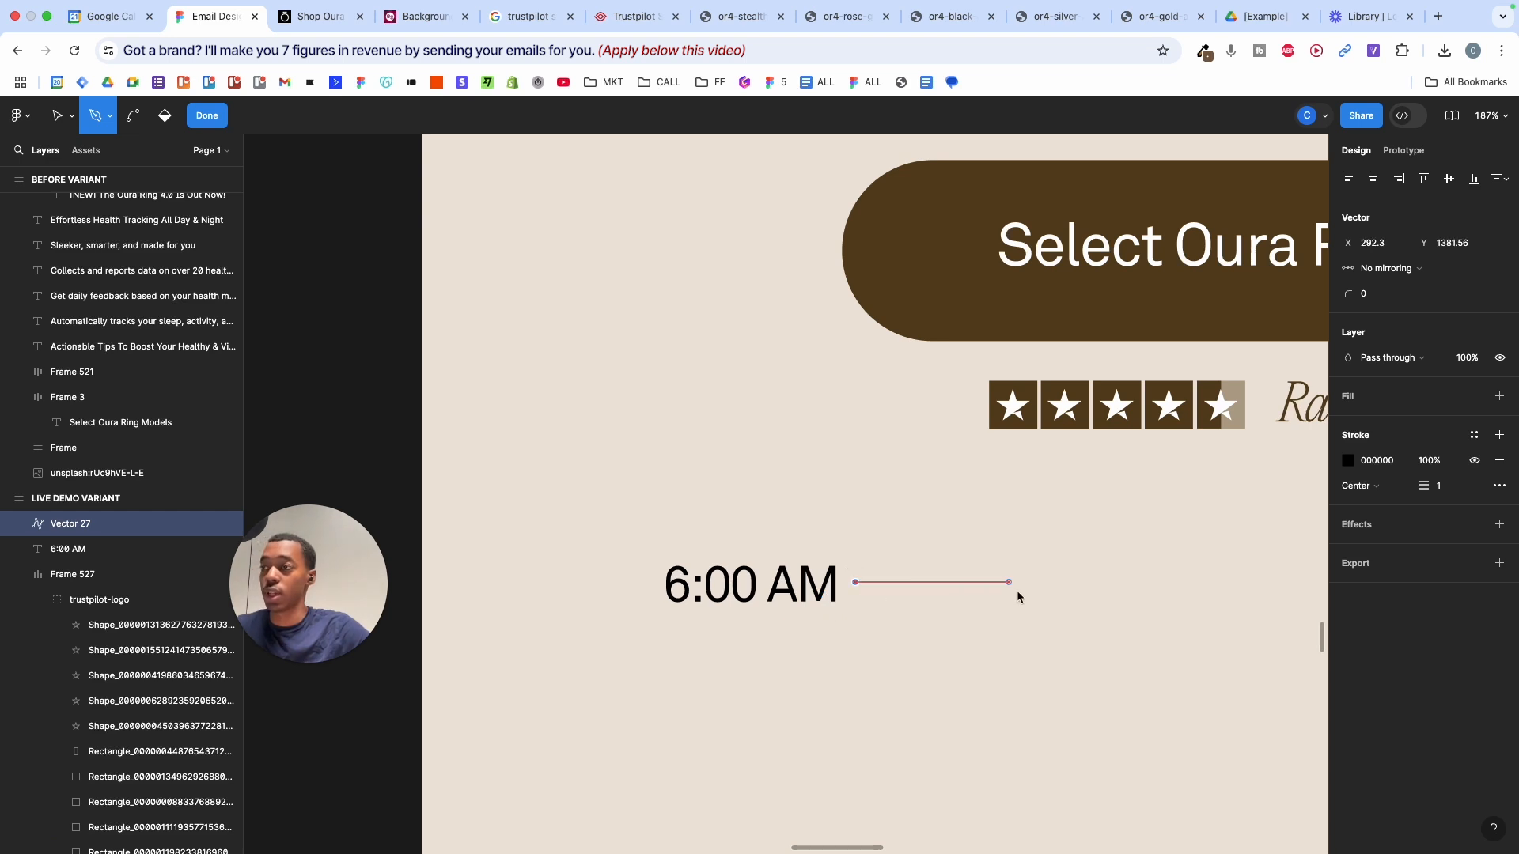
pyautogui.click(976, 591)
pyautogui.press('Return')
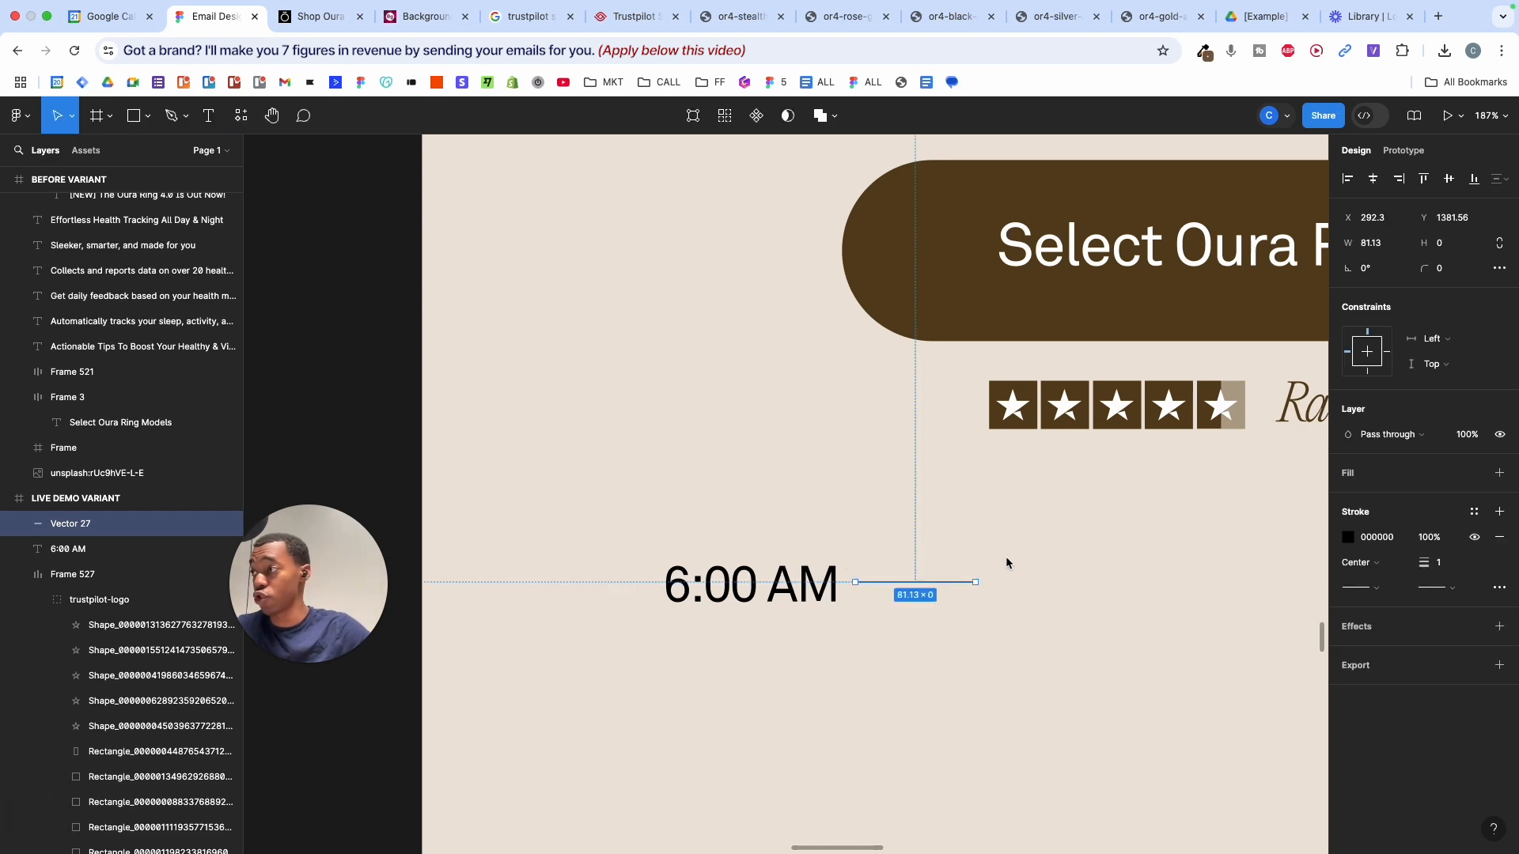
pyautogui.moveTo(976, 582); pyautogui.dragTo(941, 584)
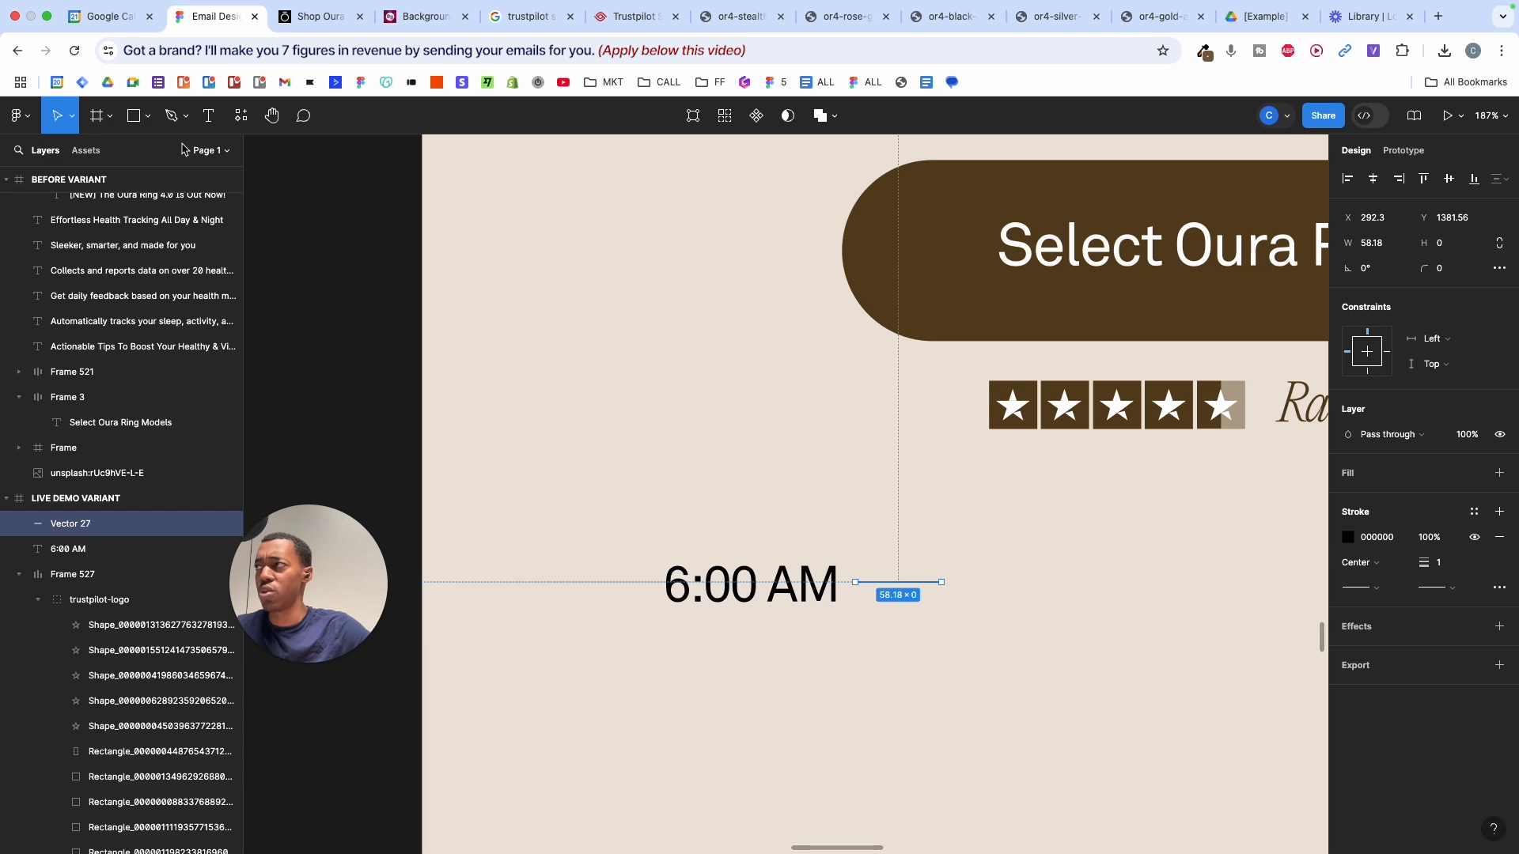
# - Wrap the 6:00 AM label and its line together in an auto-layout frame
pyautogui.click(148, 117)
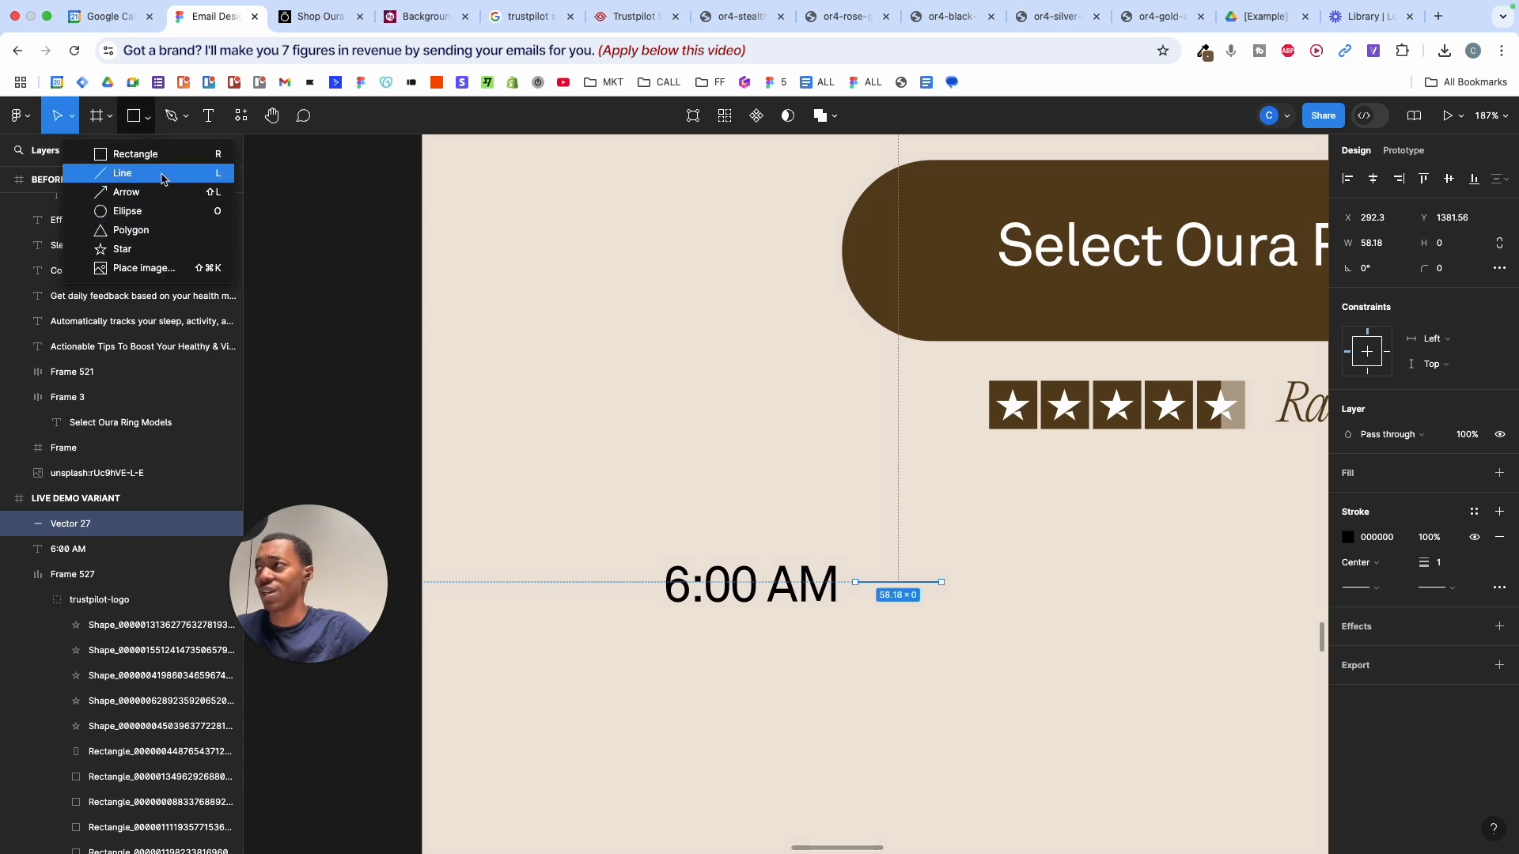
pyautogui.click(887, 476)
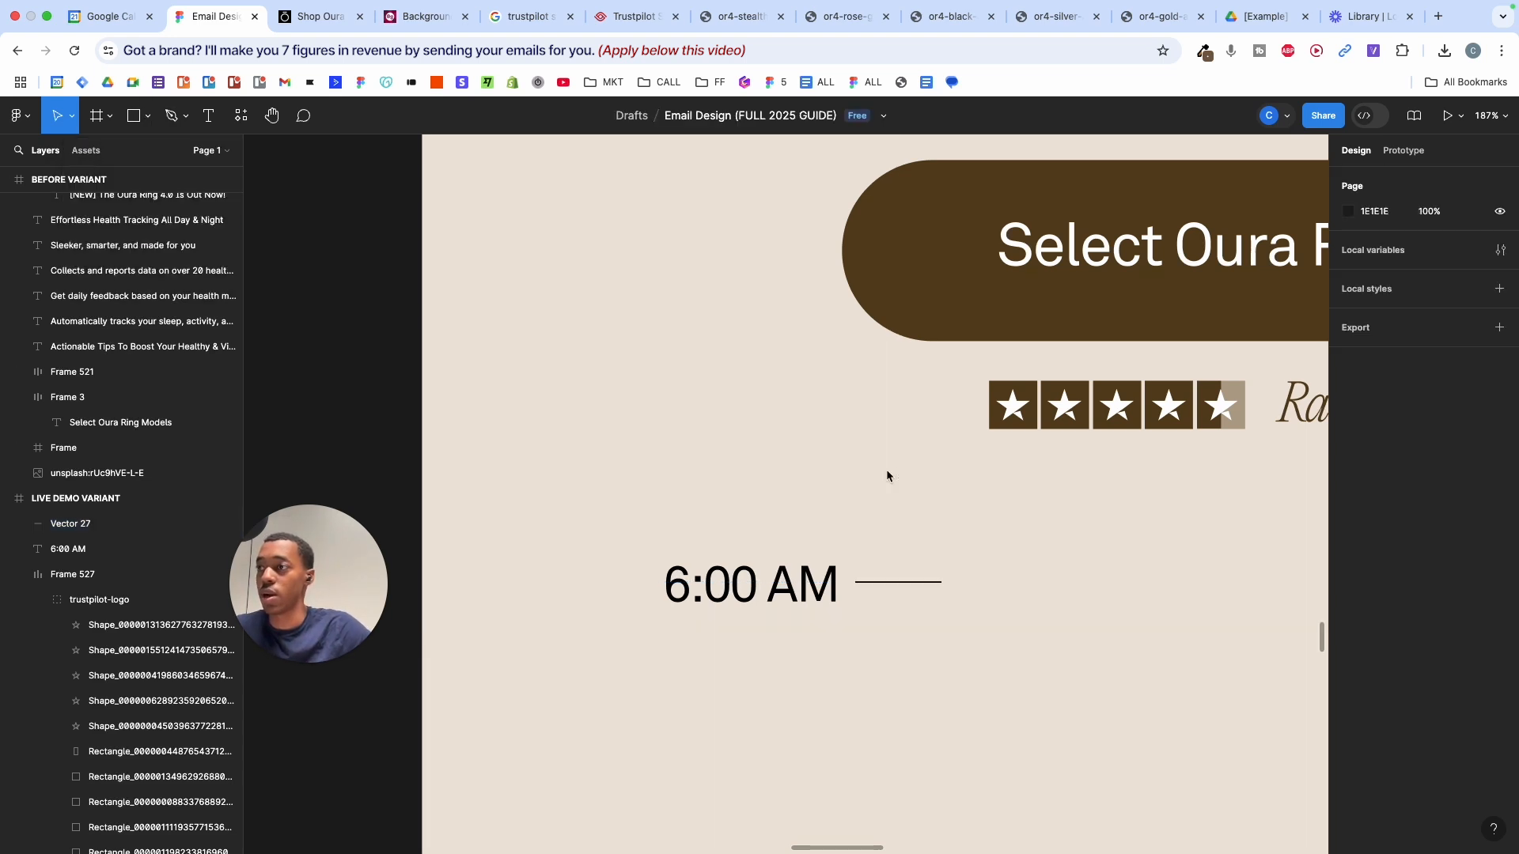
pyautogui.moveTo(1040, 555); pyautogui.dragTo(637, 636)
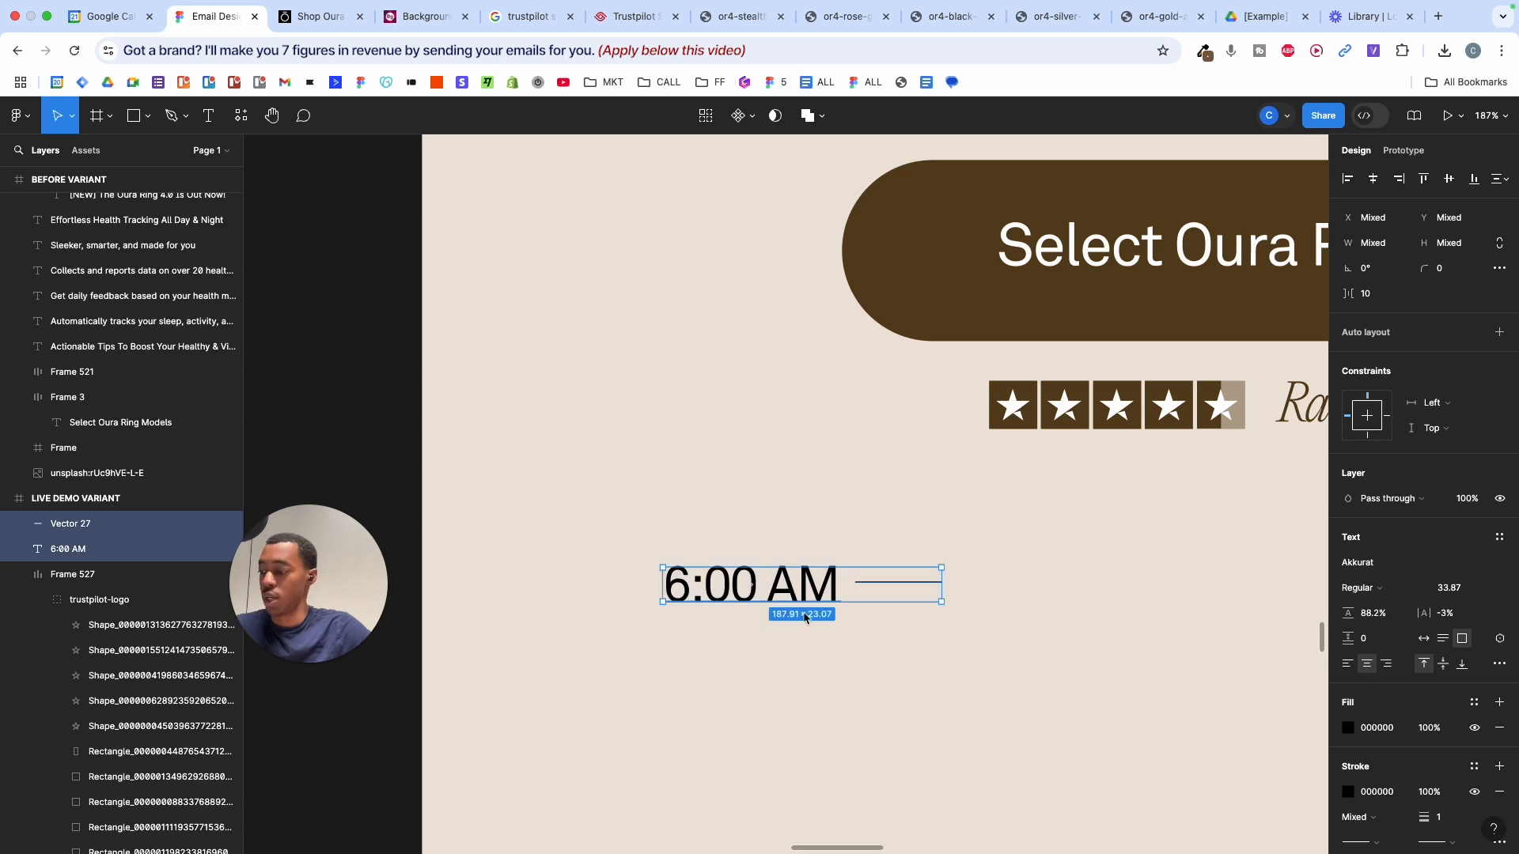
pyautogui.hotkey('shift', 'a')
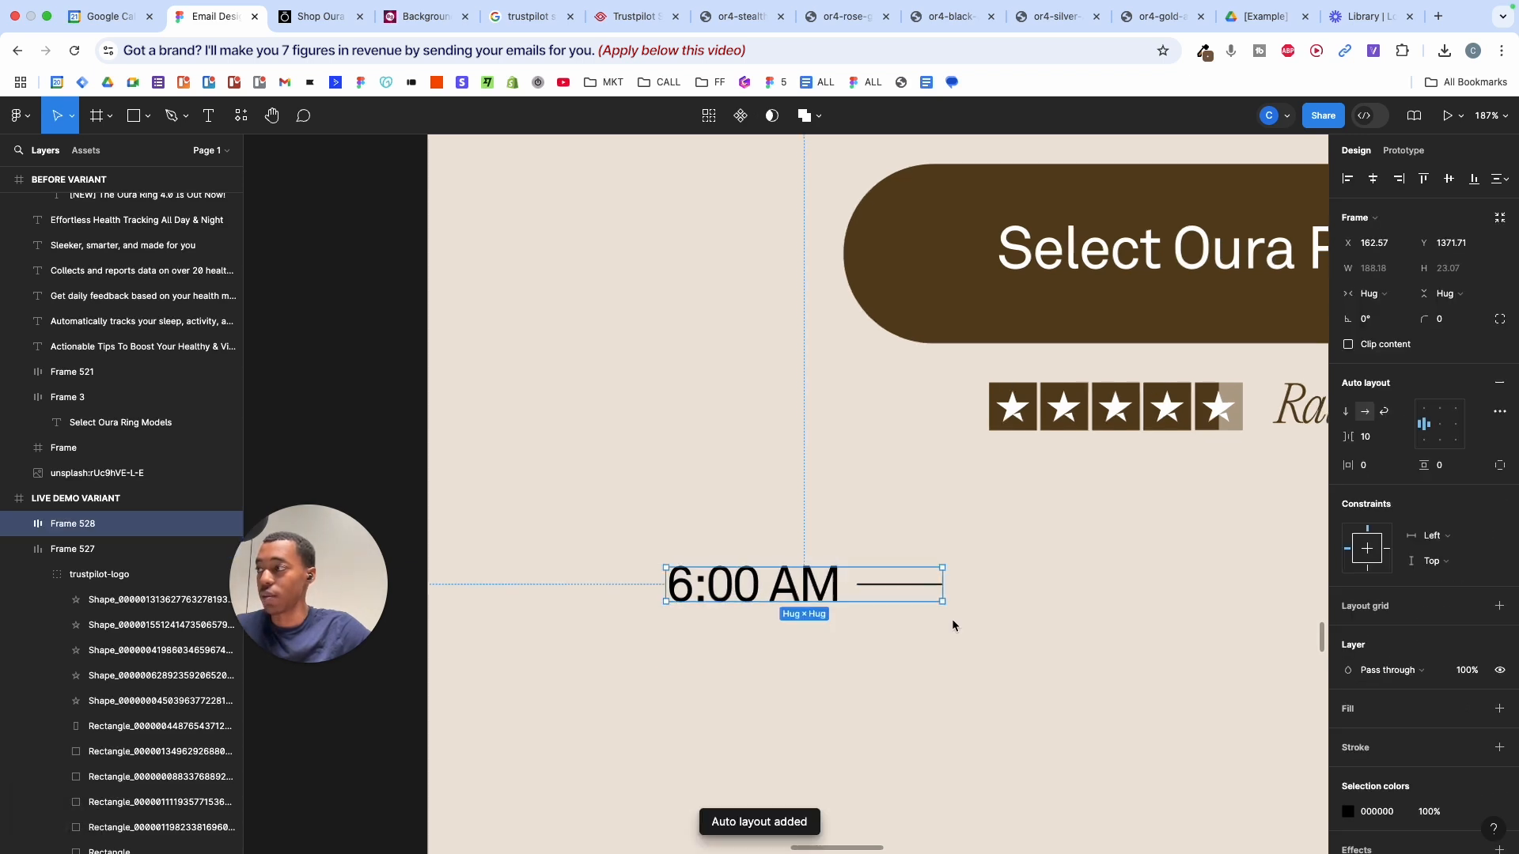
pyautogui.scroll(-3, 951, 618)
pyautogui.click(19, 524)
pyautogui.click(79, 549)
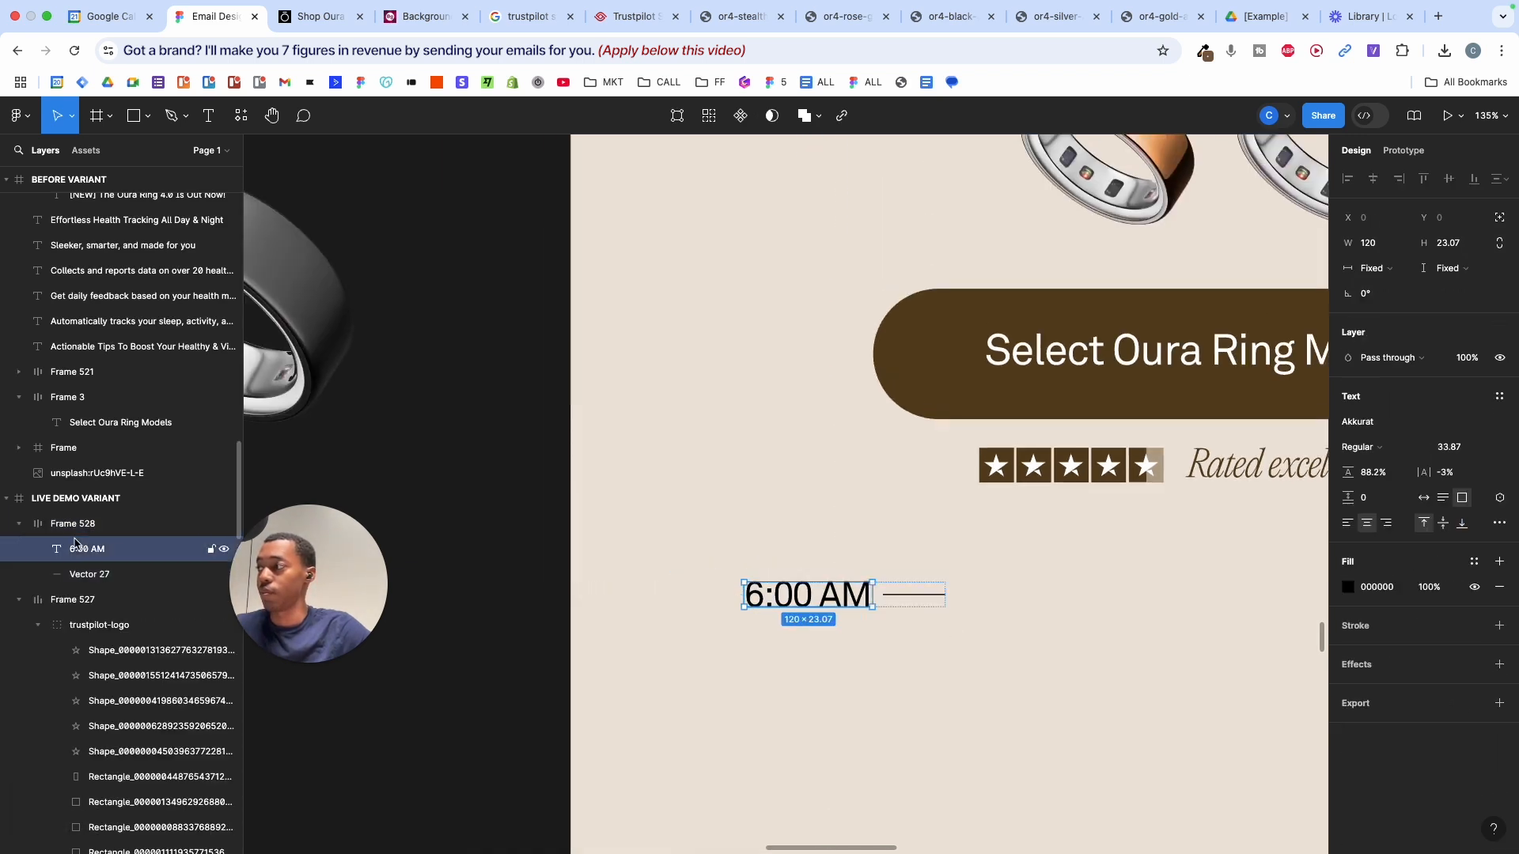
pyautogui.keyDown('shift'); pyautogui.click(79, 568); pyautogui.keyUp('shift')
pyautogui.scroll(-3, 708, 594)
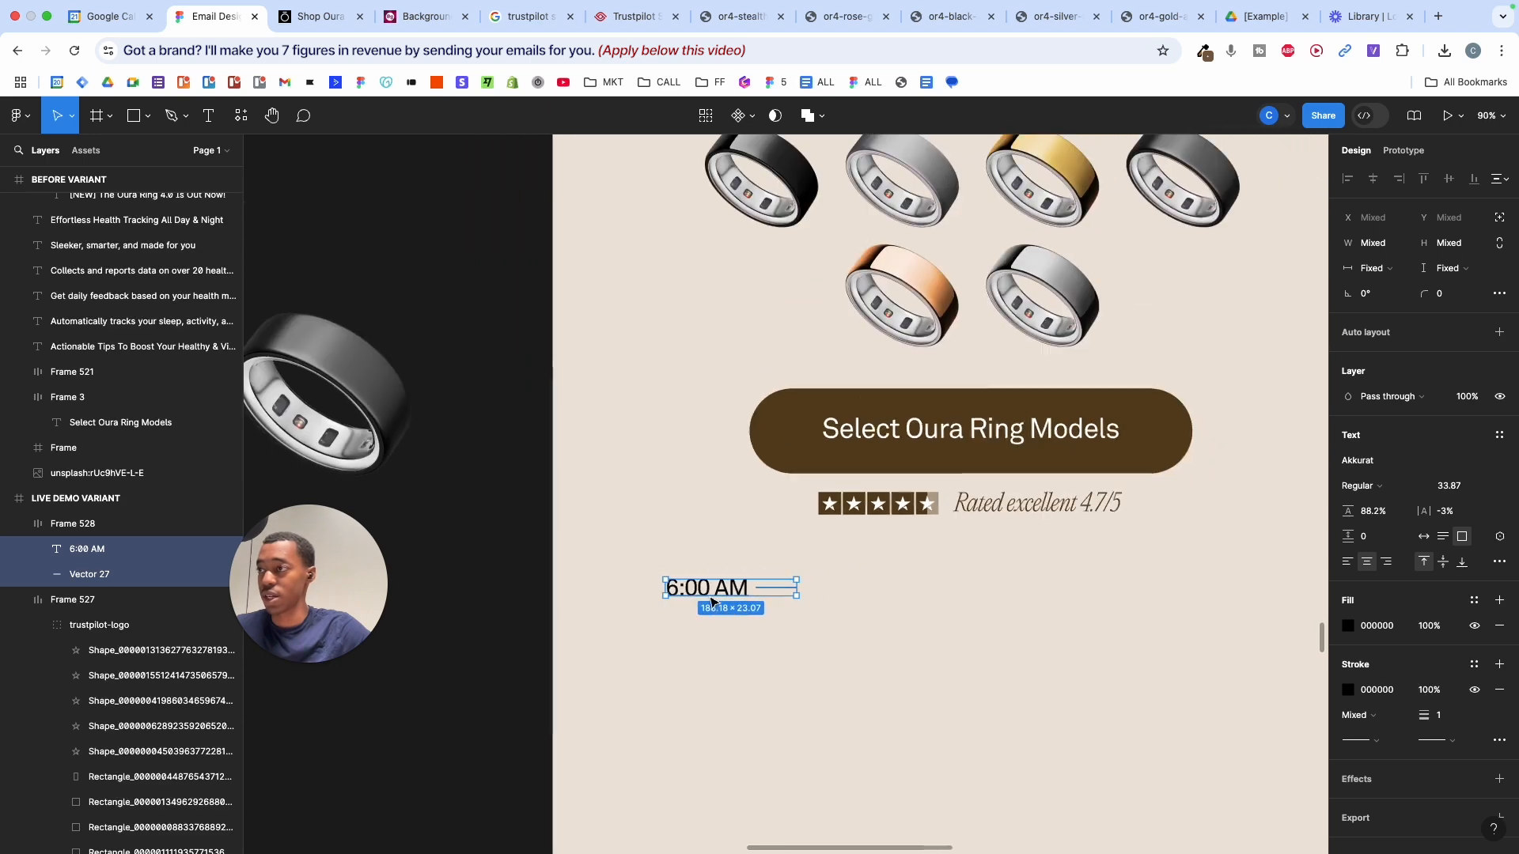
pyautogui.hscroll(2, 710, 598)
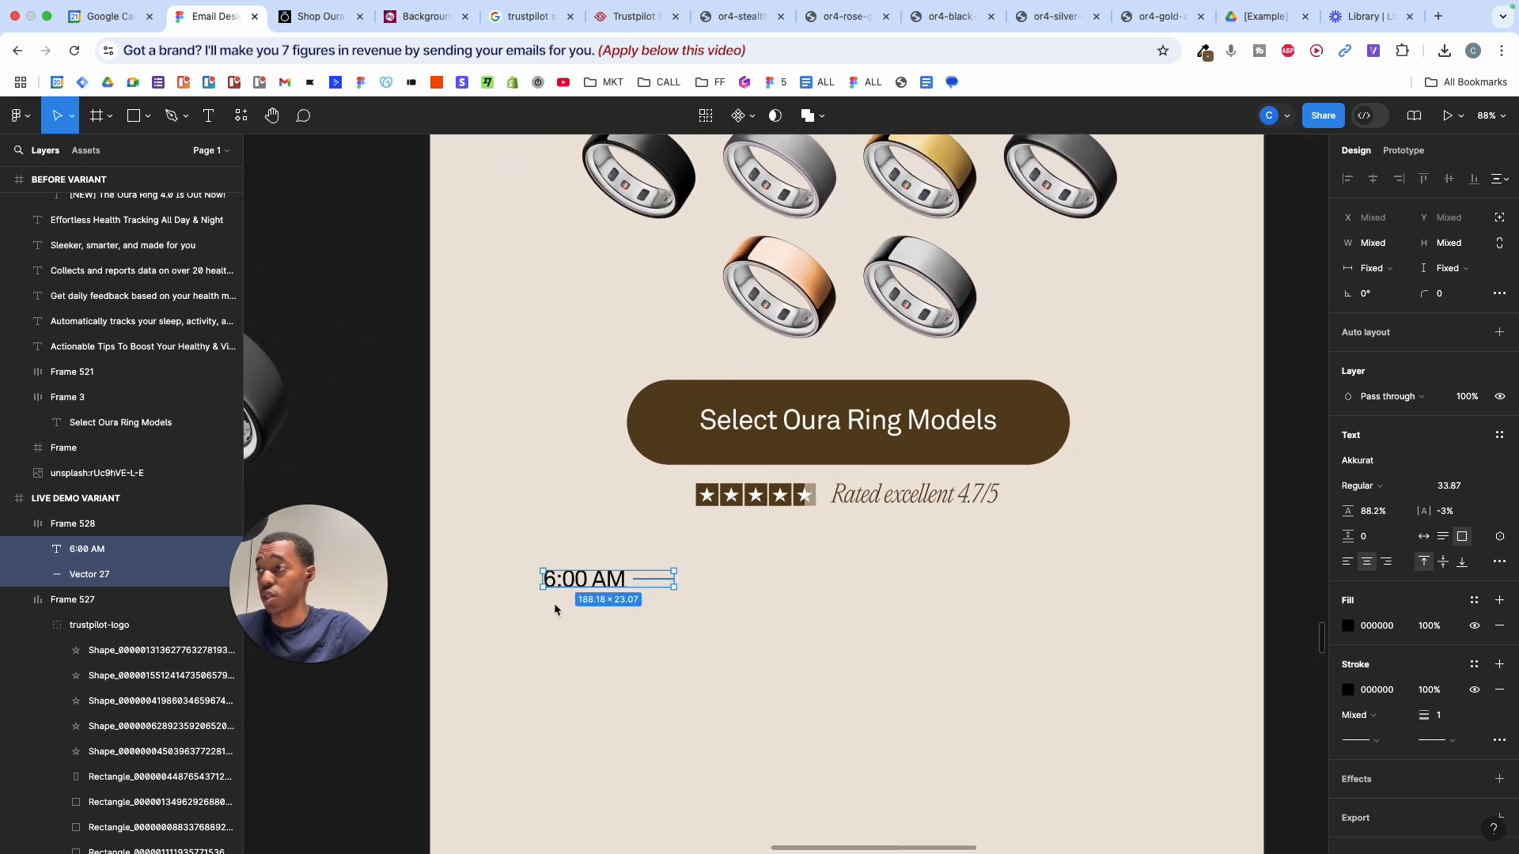
pyautogui.hscroll(10, 652, 585)
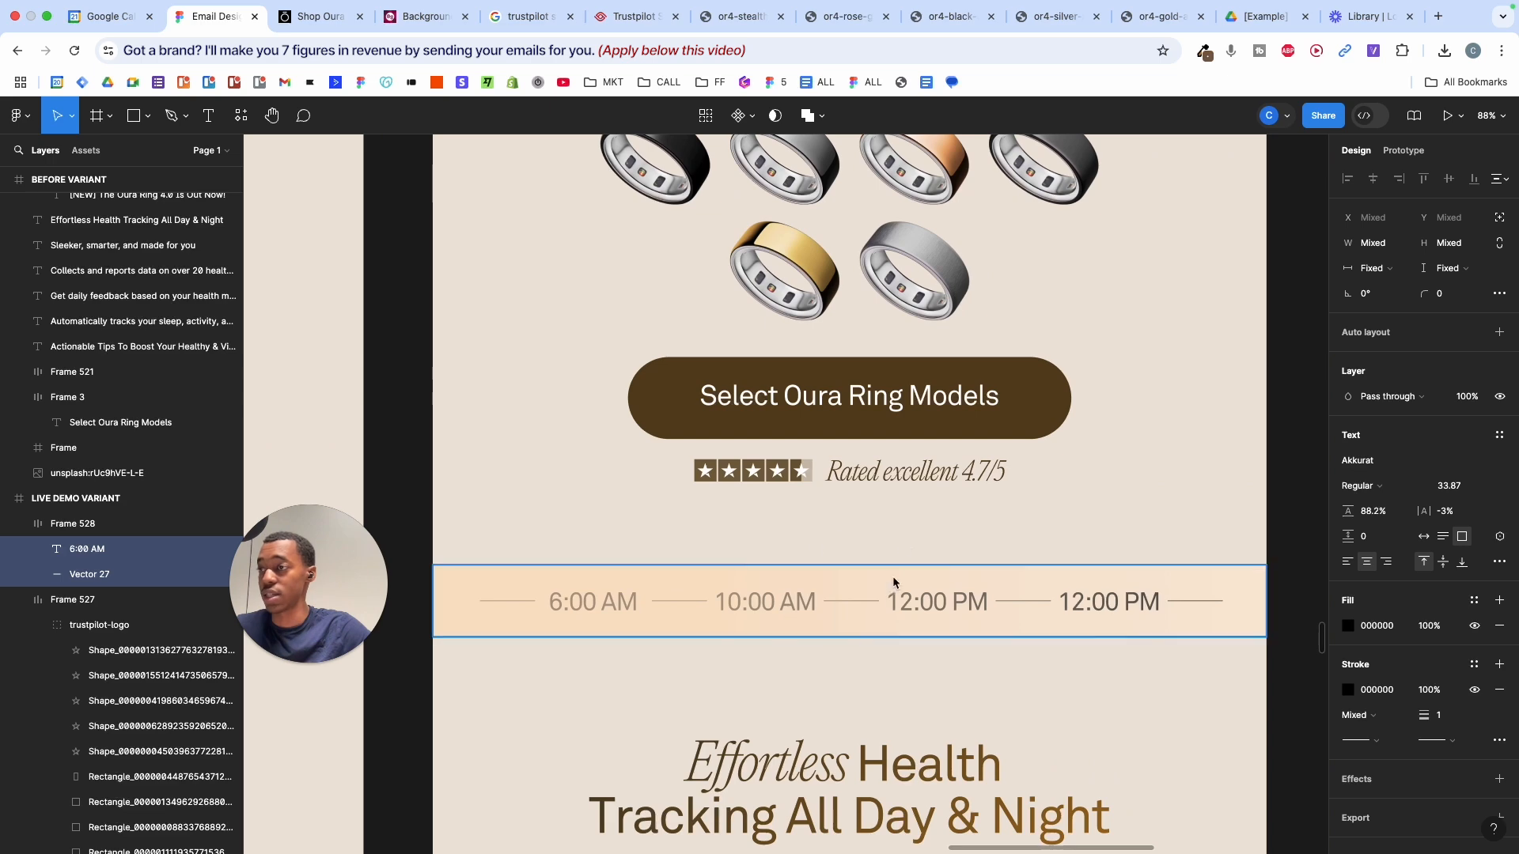
pyautogui.hscroll(-5, 753, 563)
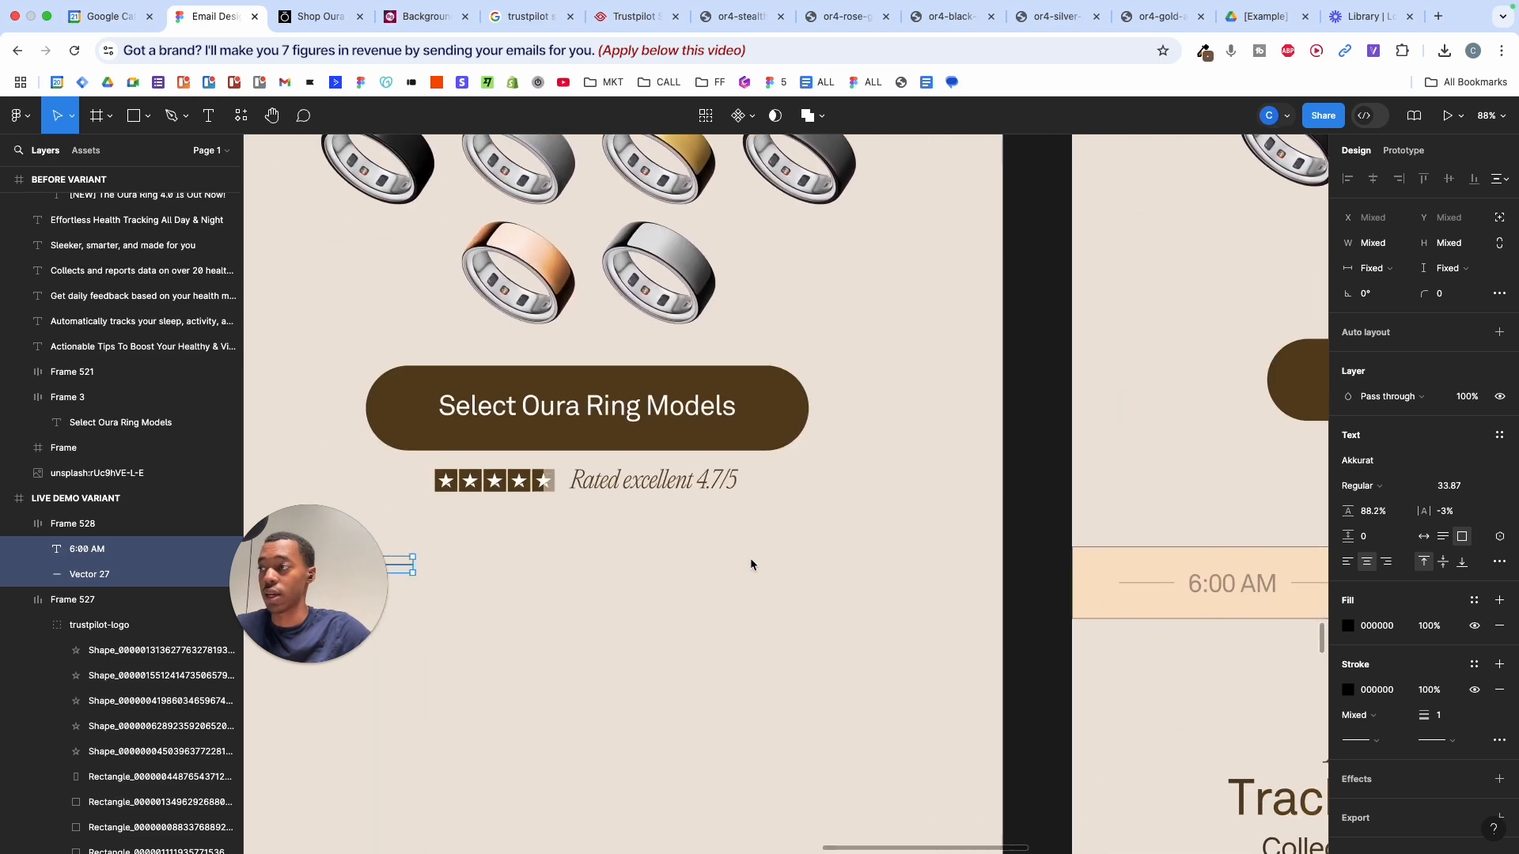
pyautogui.scroll(4, 752, 562)
pyautogui.scroll(-4, 763, 557)
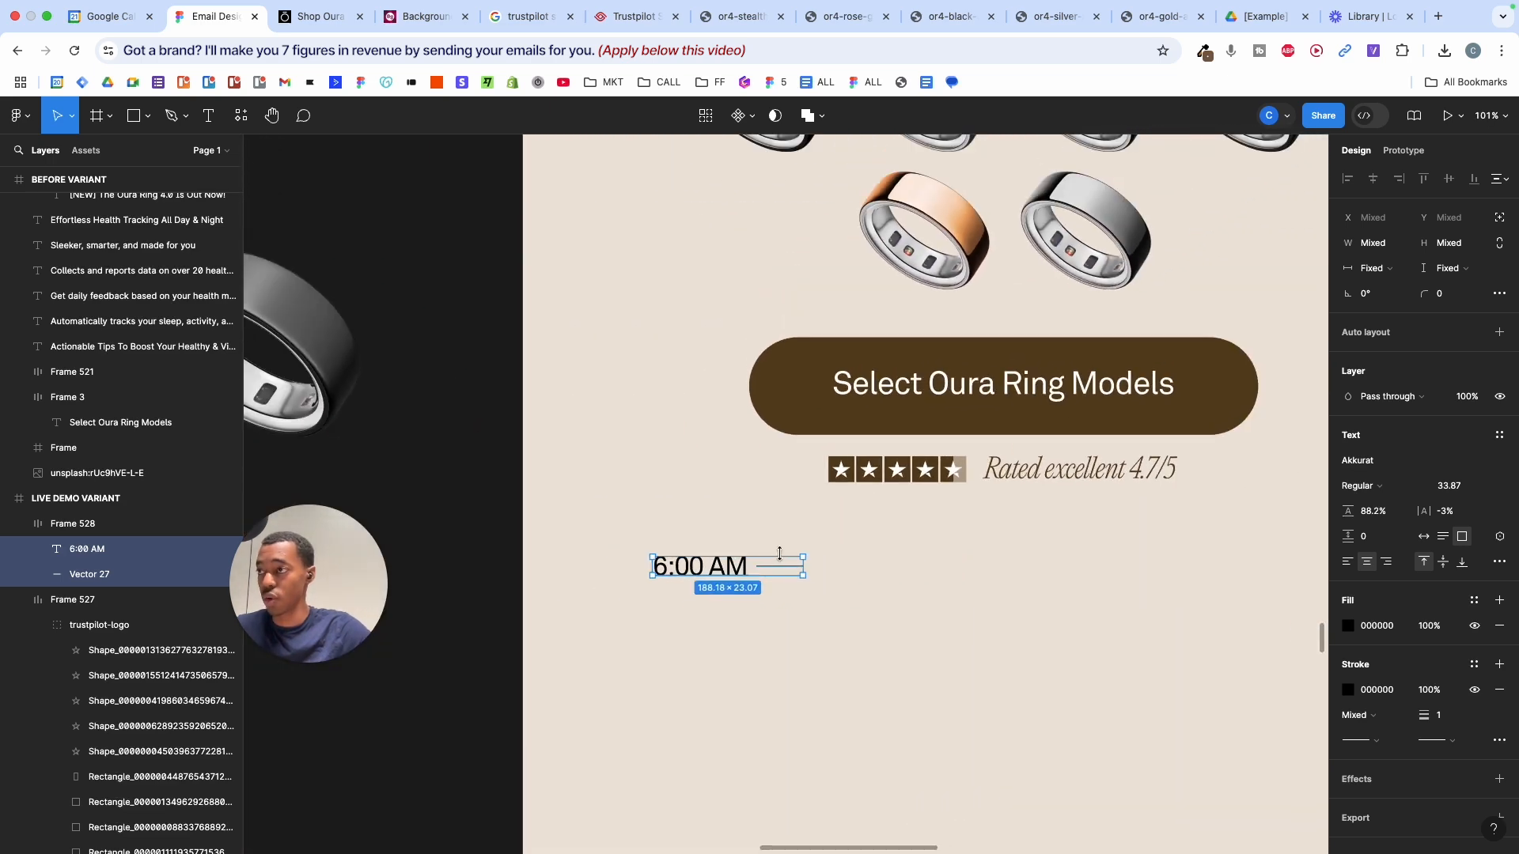
pyautogui.click(725, 569)
pyautogui.keyDown('shift'); pyautogui.click(121, 578); pyautogui.keyUp('shift')
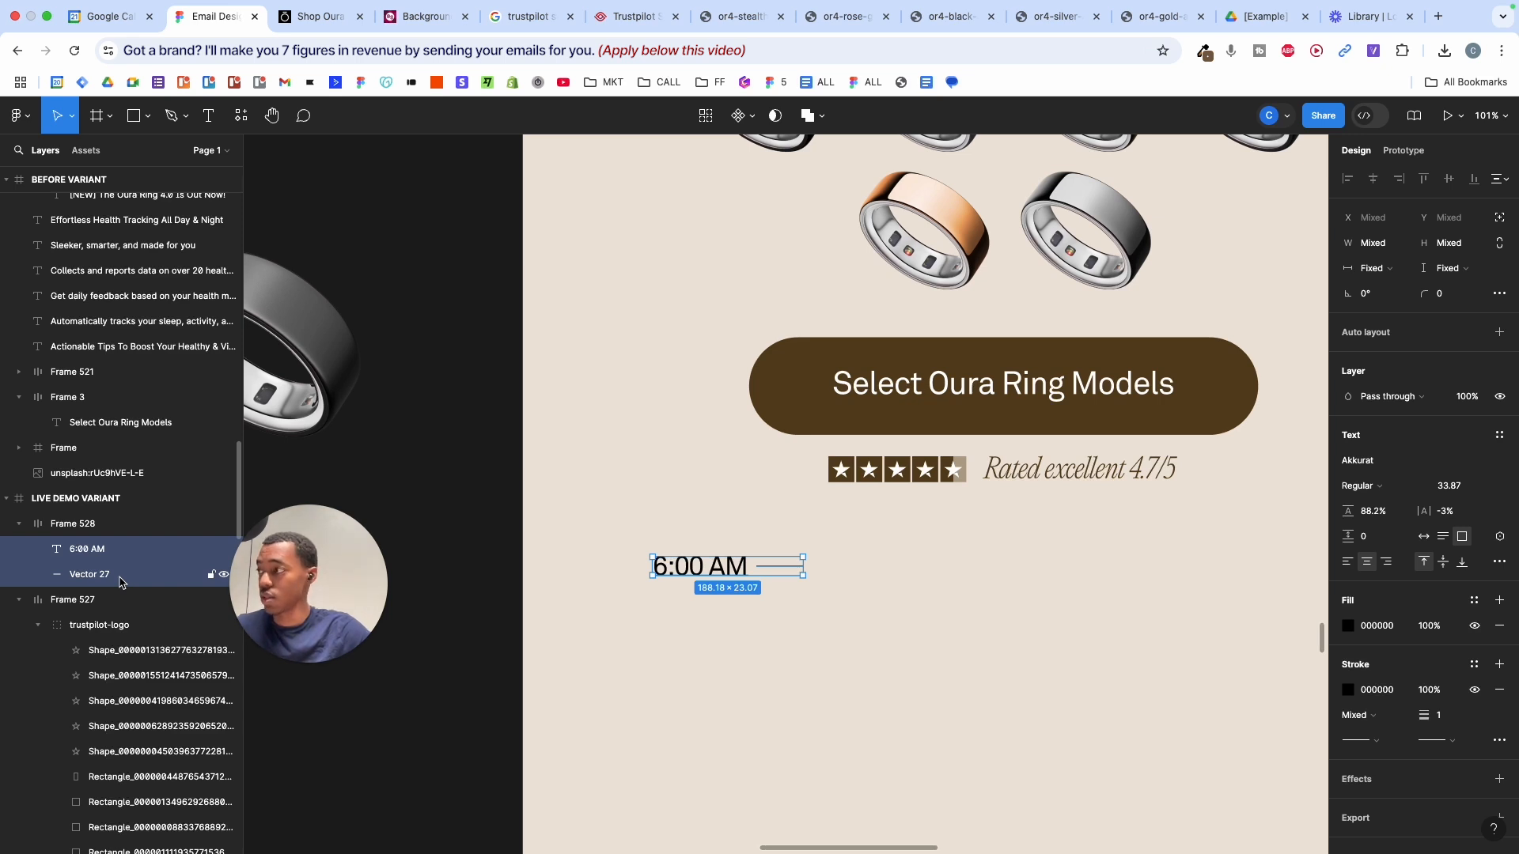
# - Duplicate the label-and-line pair twice, then reorder layers so time labels alternate with lines
pyautogui.press('super+d')
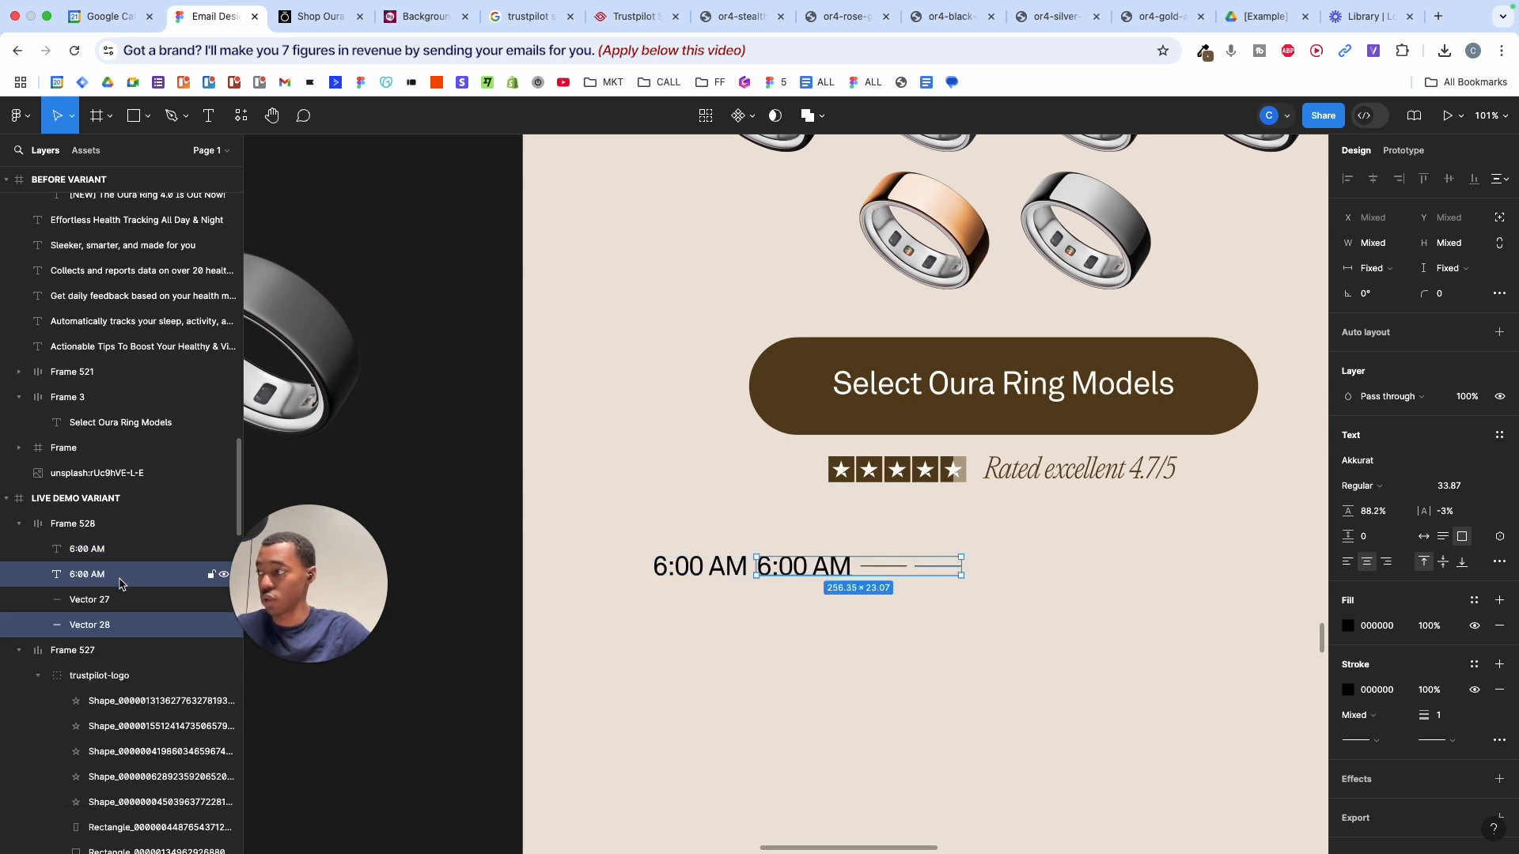
pyautogui.press('super+d')
pyautogui.press('super+d')
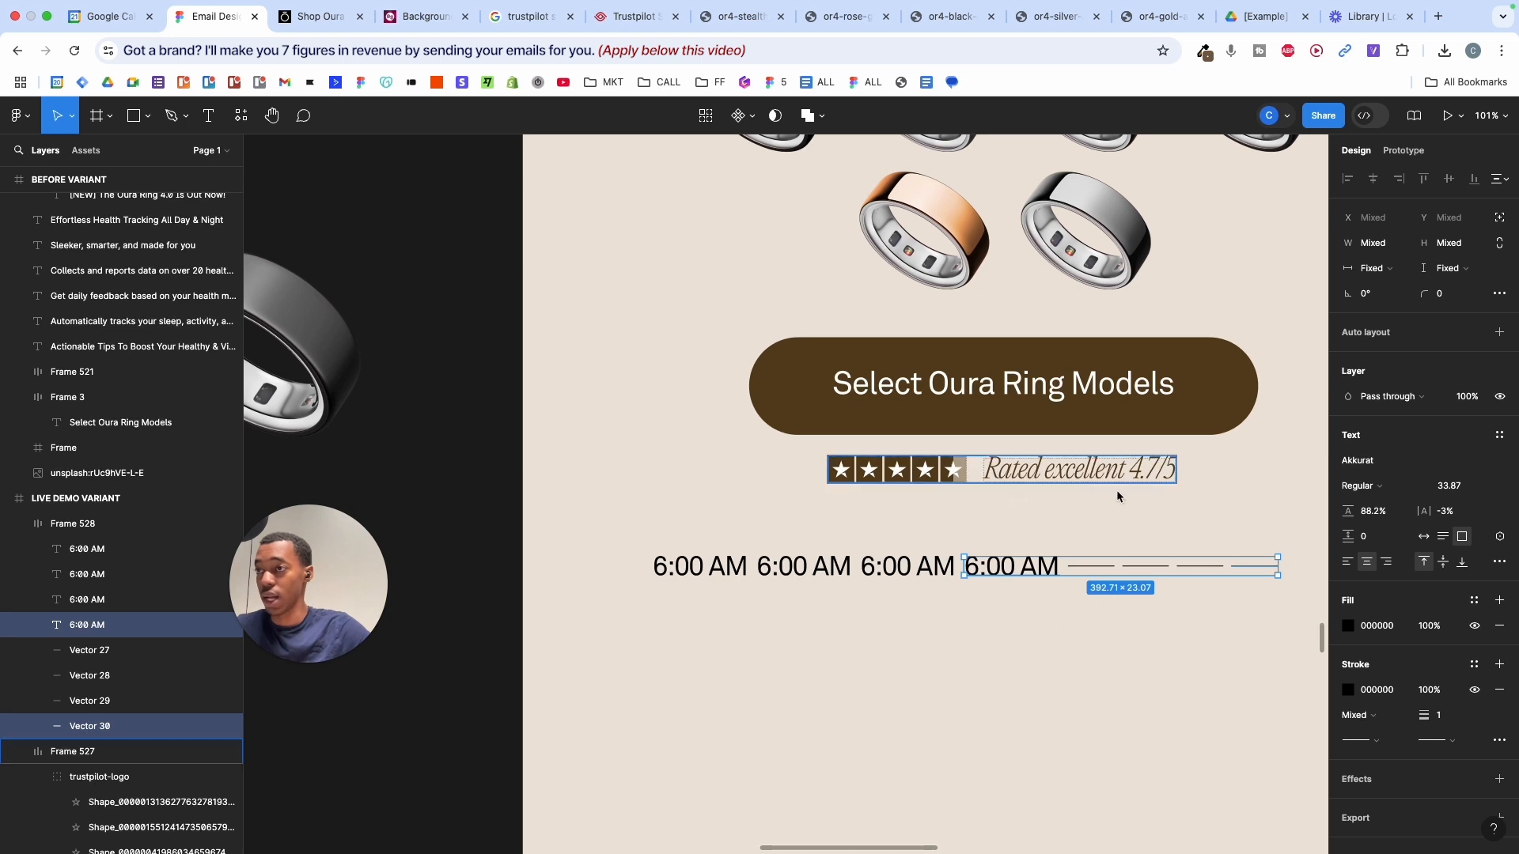
pyautogui.click(83, 549)
pyautogui.click(95, 571)
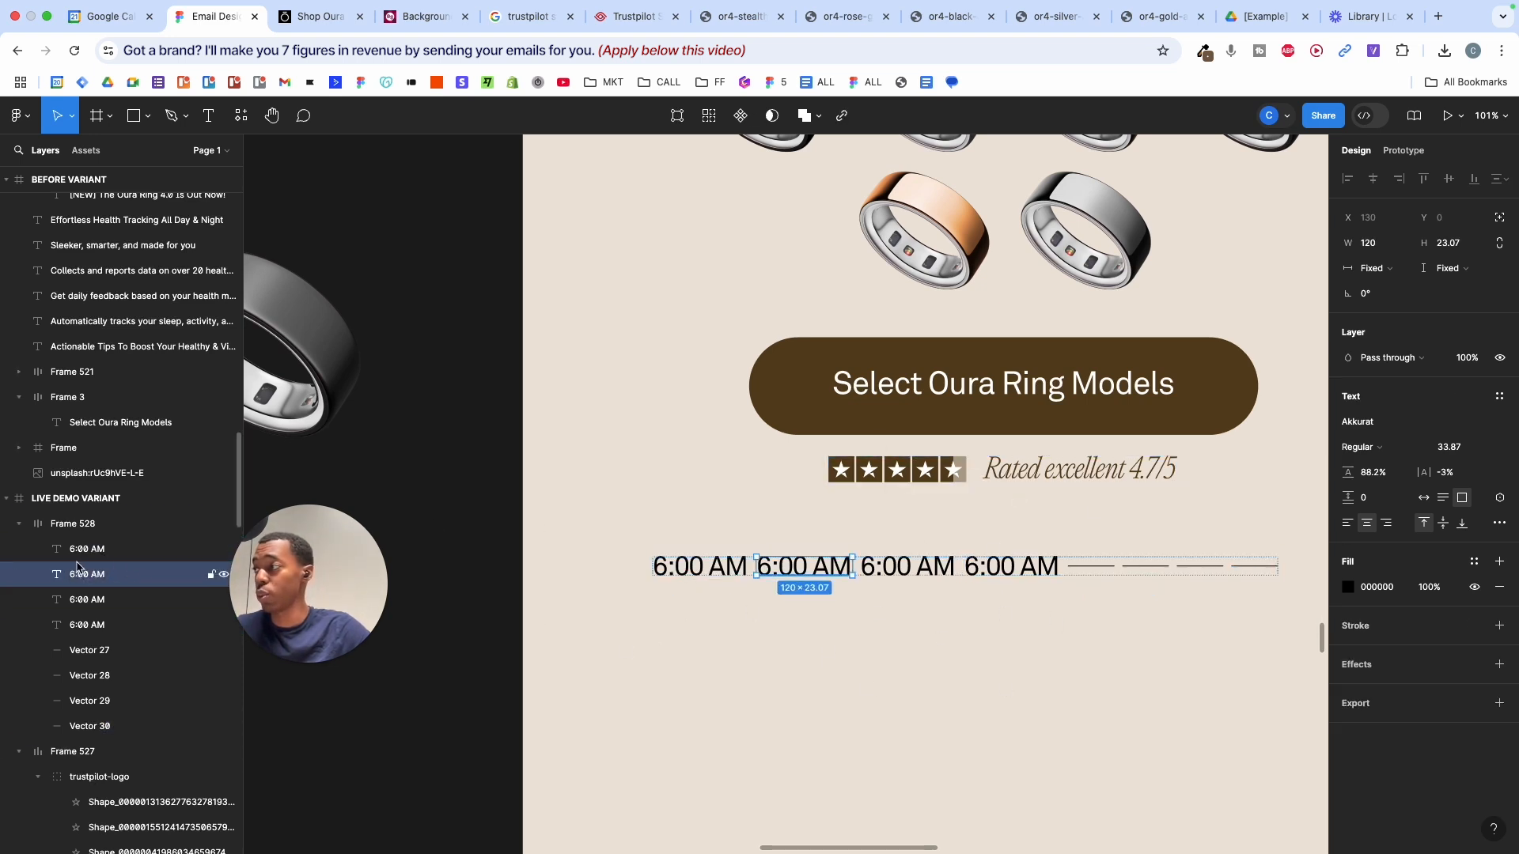
pyautogui.moveTo(98, 574); pyautogui.dragTo(110, 722)
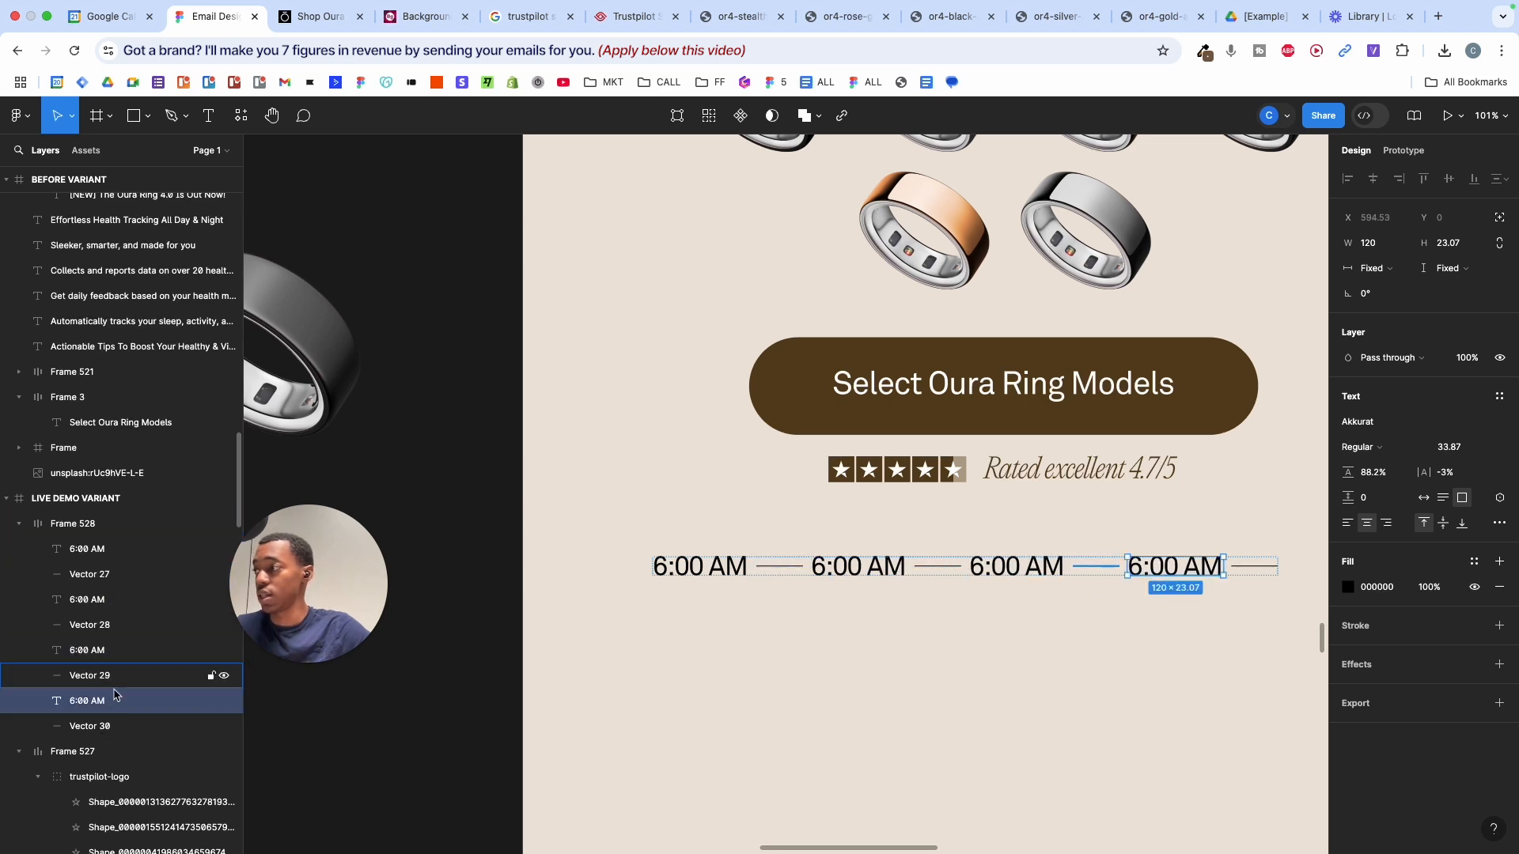
pyautogui.click(95, 559)
pyautogui.keyDown('shift'); pyautogui.click(103, 725); pyautogui.keyUp('shift')
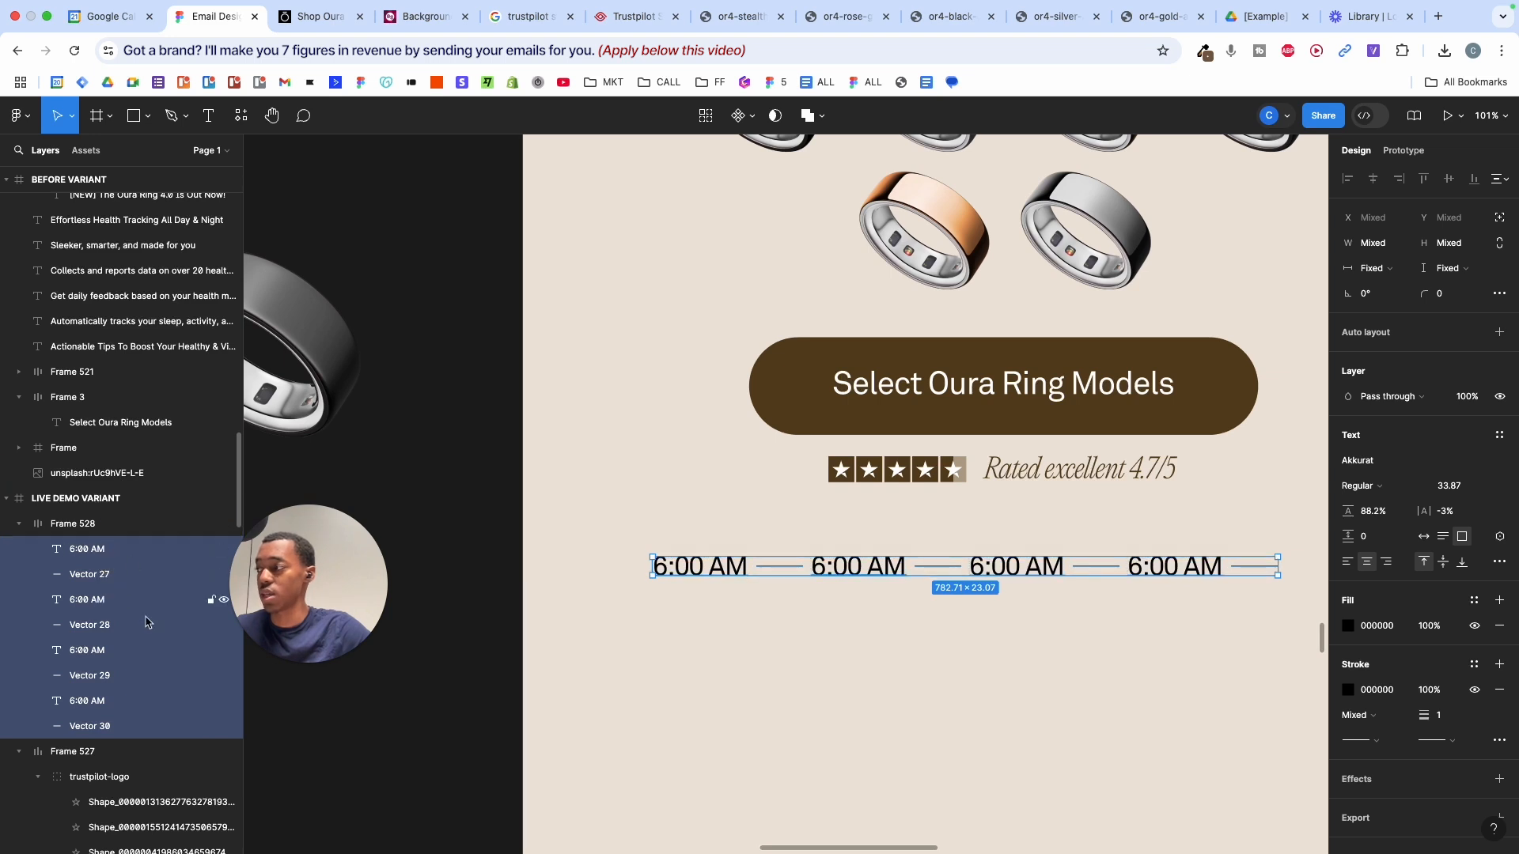
# - Change the second and third labels to 8:00 AM and 10:00 AM, fitting 10:00 AM on one line
pyautogui.doubleClick(828, 576)
pyautogui.click(824, 563)
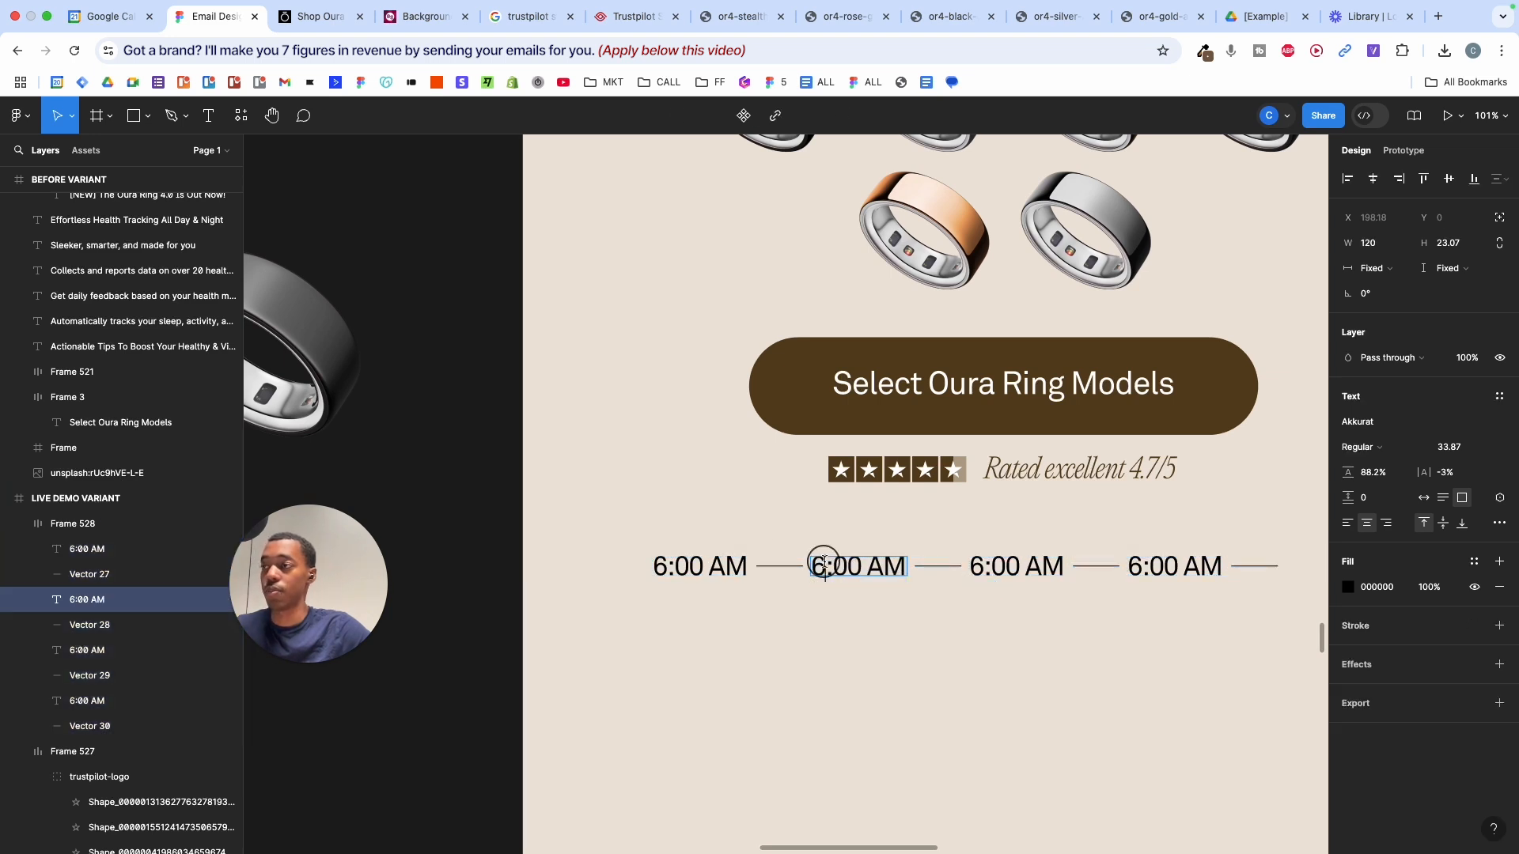
pyautogui.write('8')
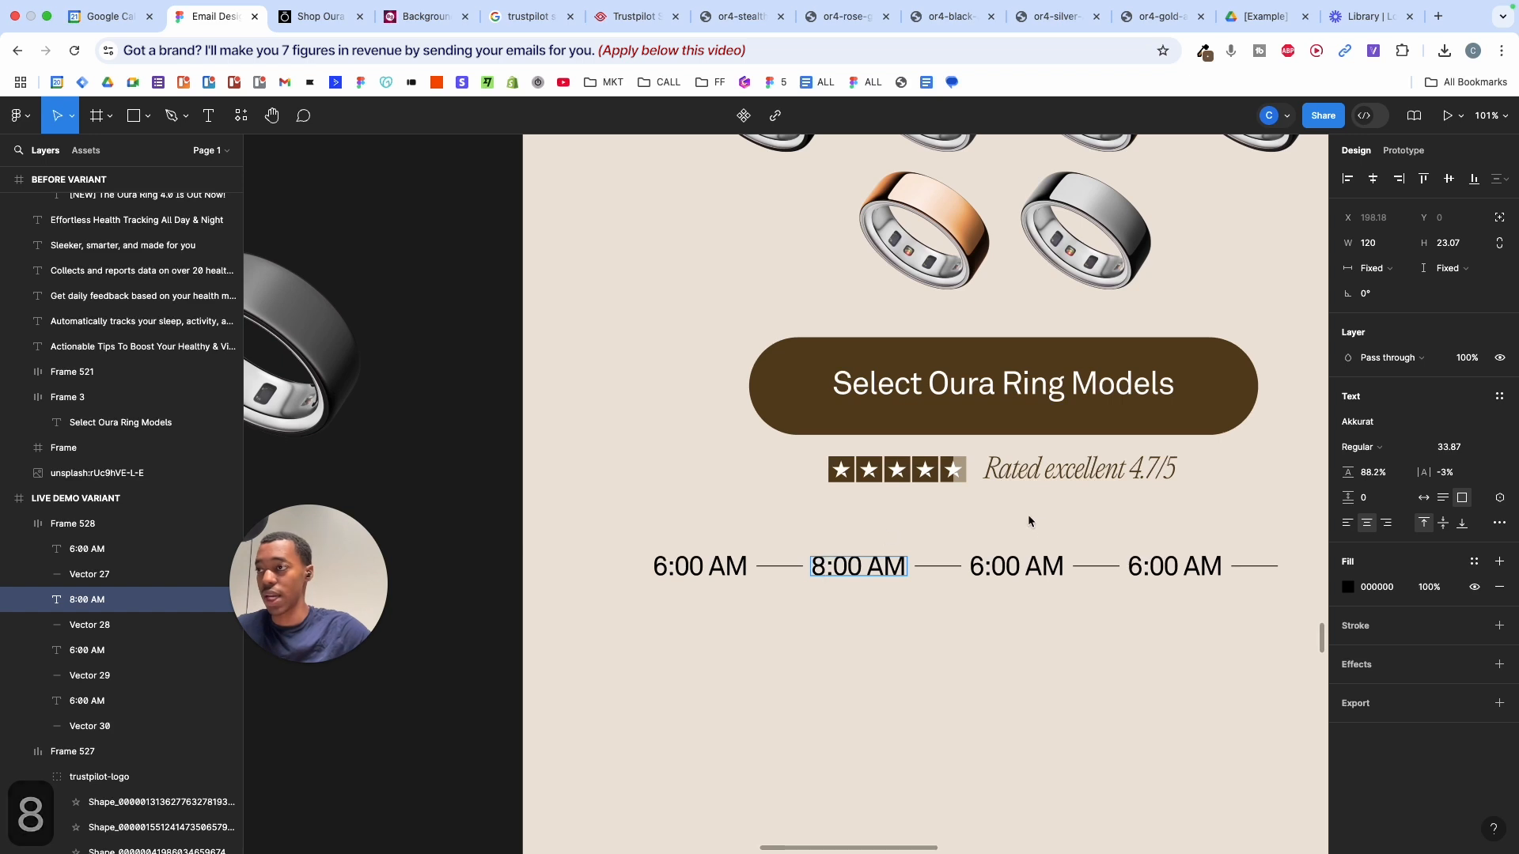
pyautogui.doubleClick(979, 566)
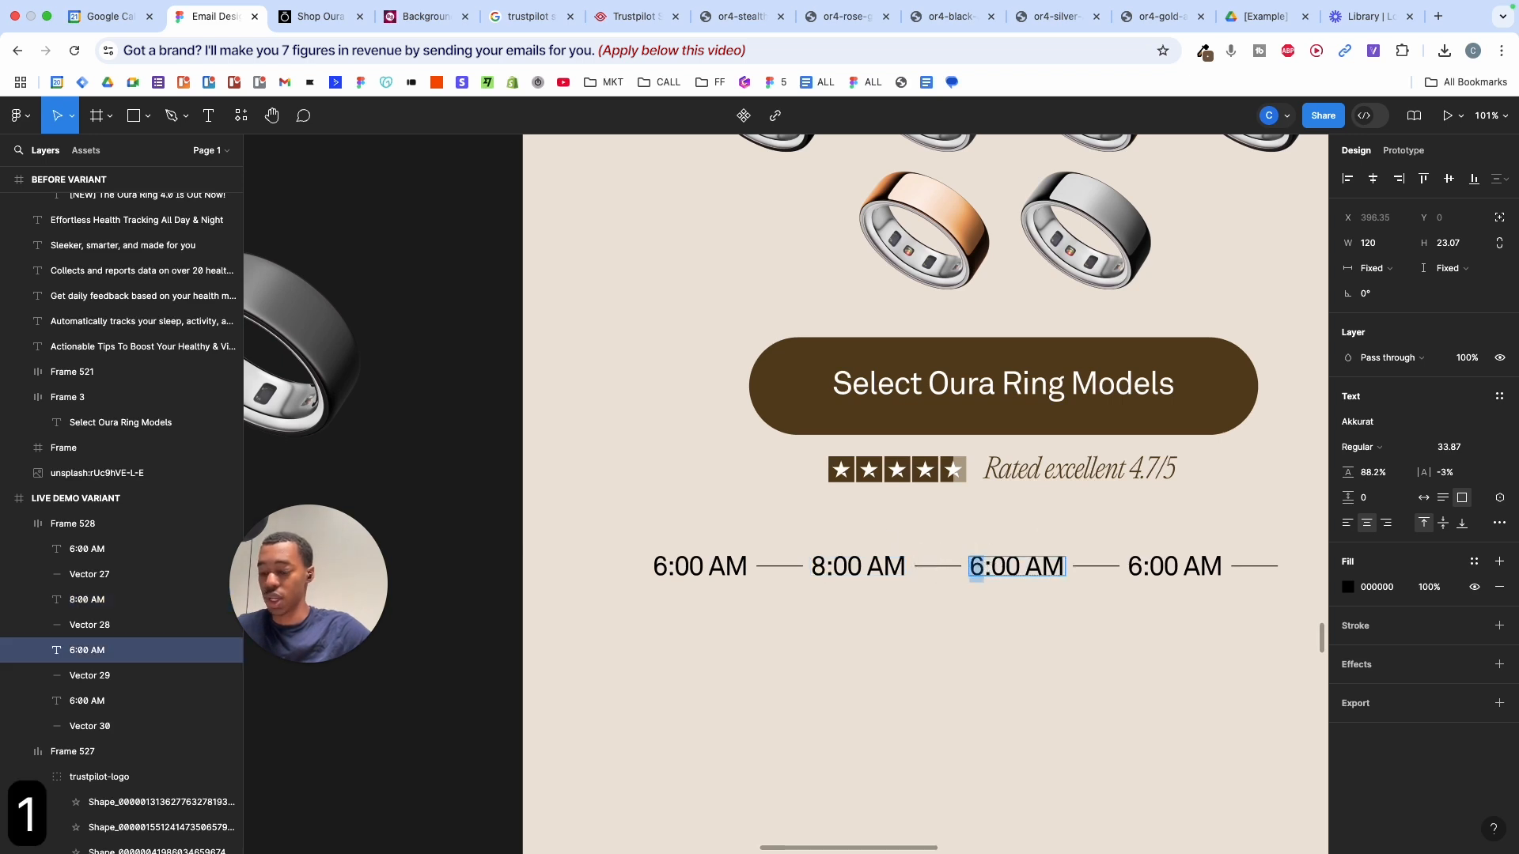
pyautogui.write('10')
pyautogui.press('Escape')
pyautogui.doubleClick(1067, 566)
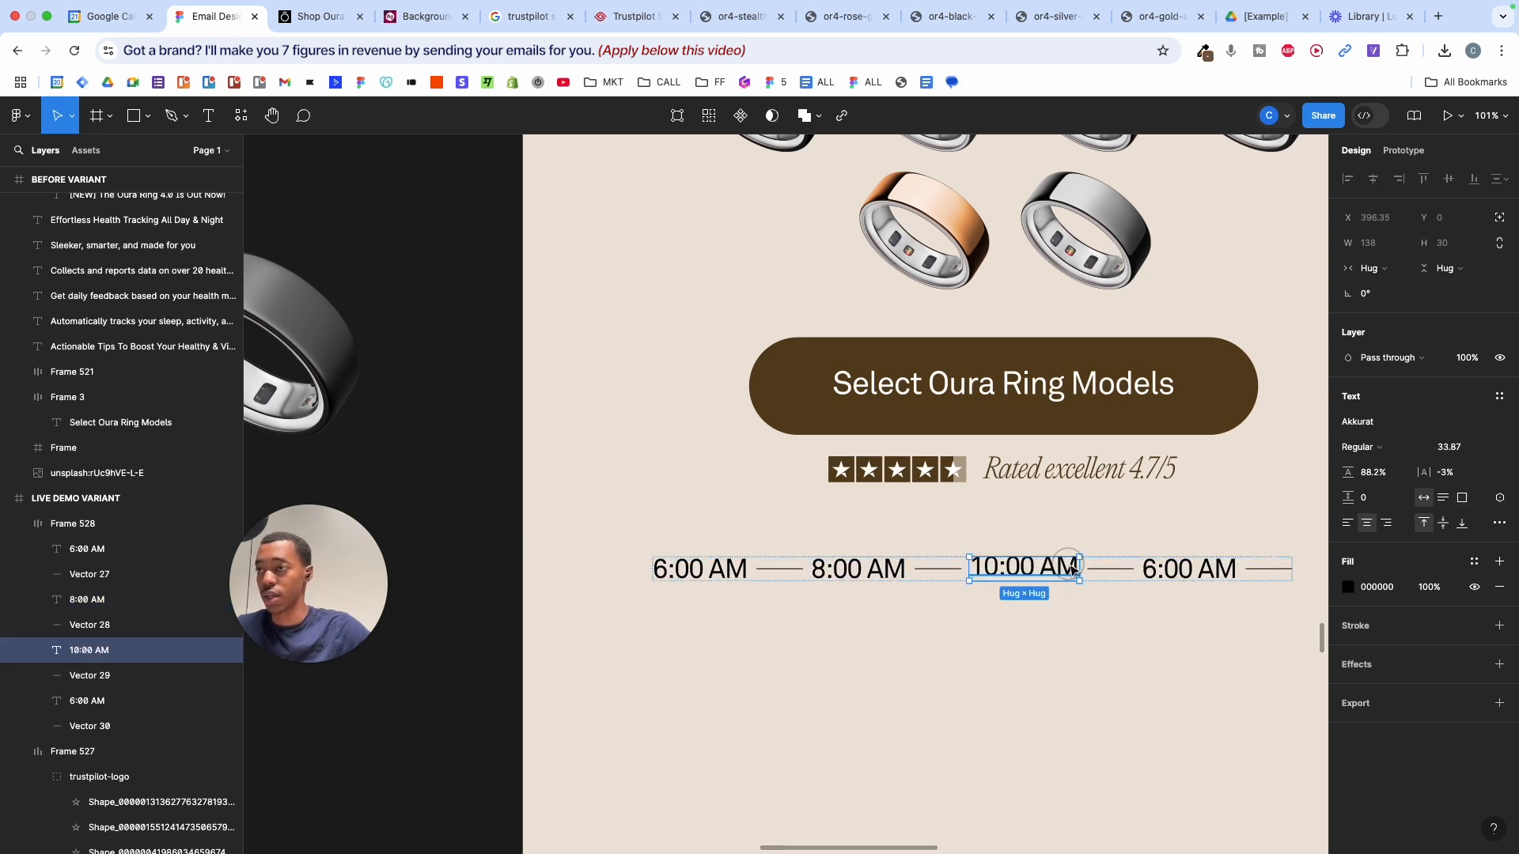
pyautogui.scroll(5, 1061, 614)
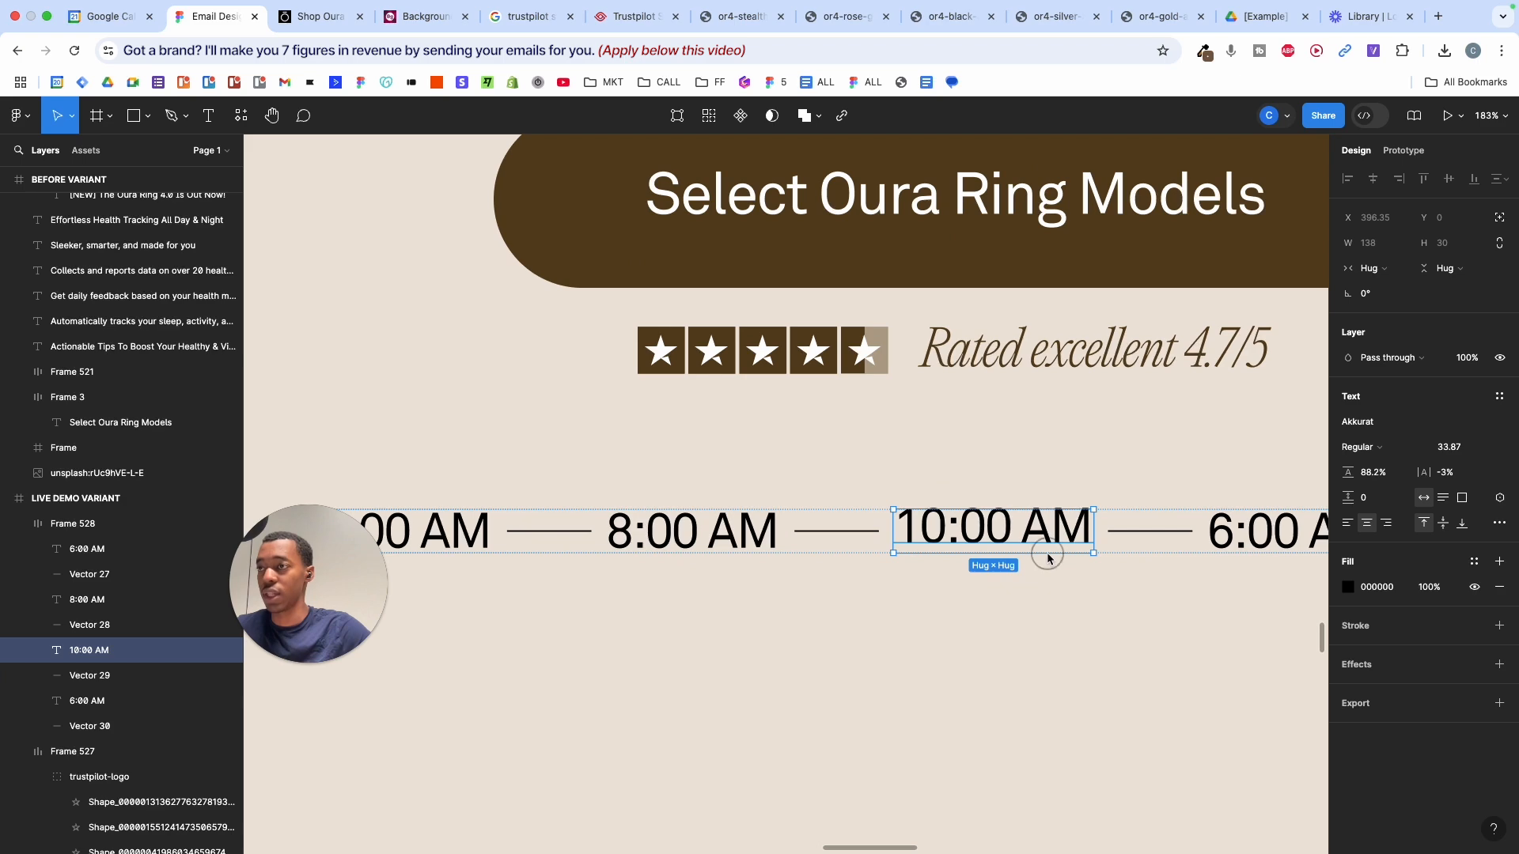
pyautogui.moveTo(1047, 553); pyautogui.dragTo(1047, 546)
# - Change the last time label to 1:00 PM
pyautogui.scroll(-5, 1046, 544)
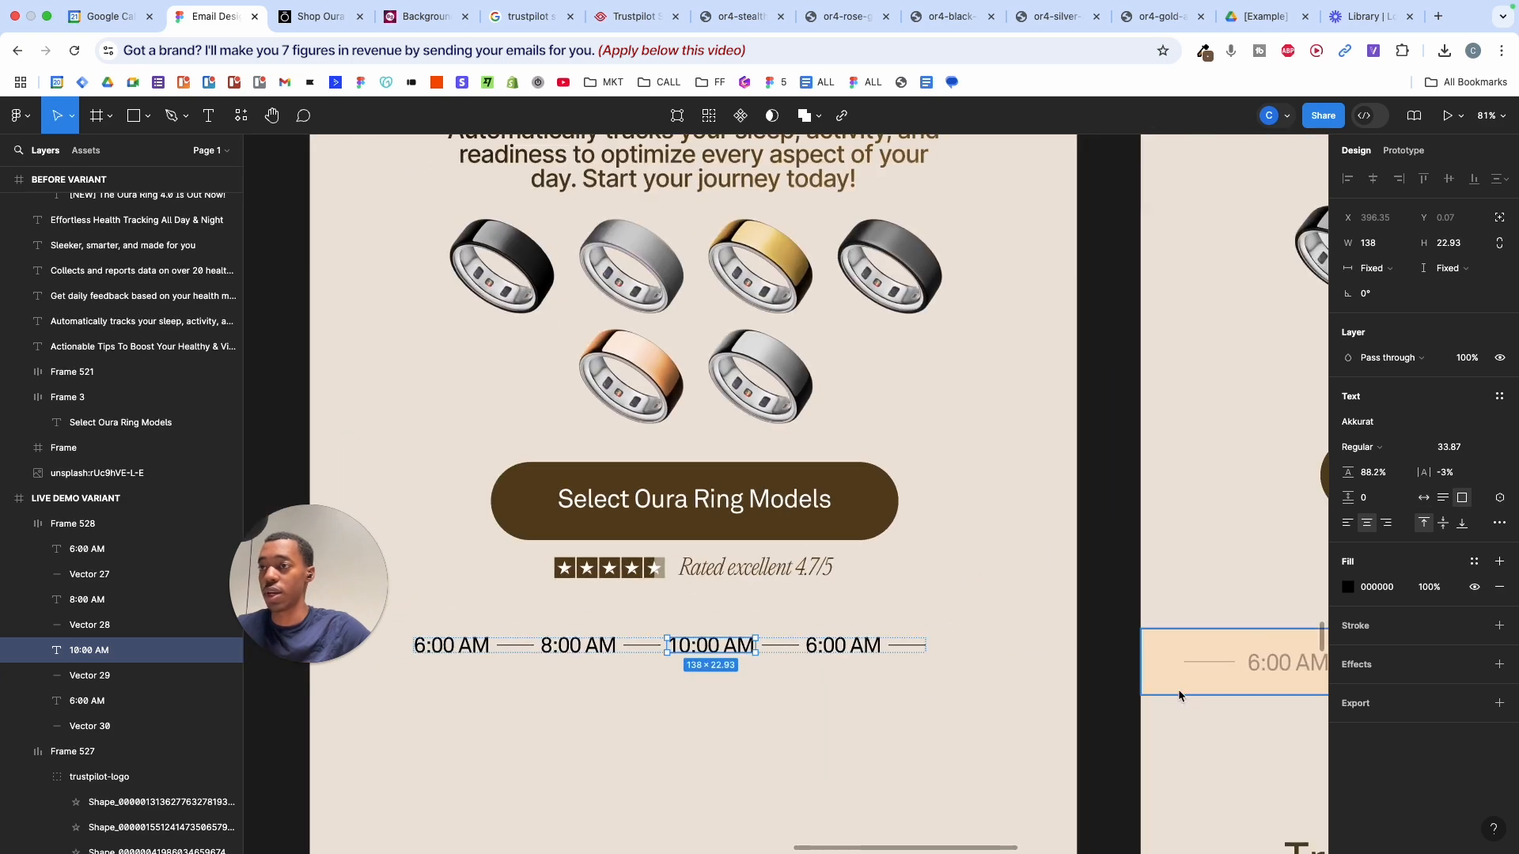
pyautogui.hscroll(10, 1179, 690)
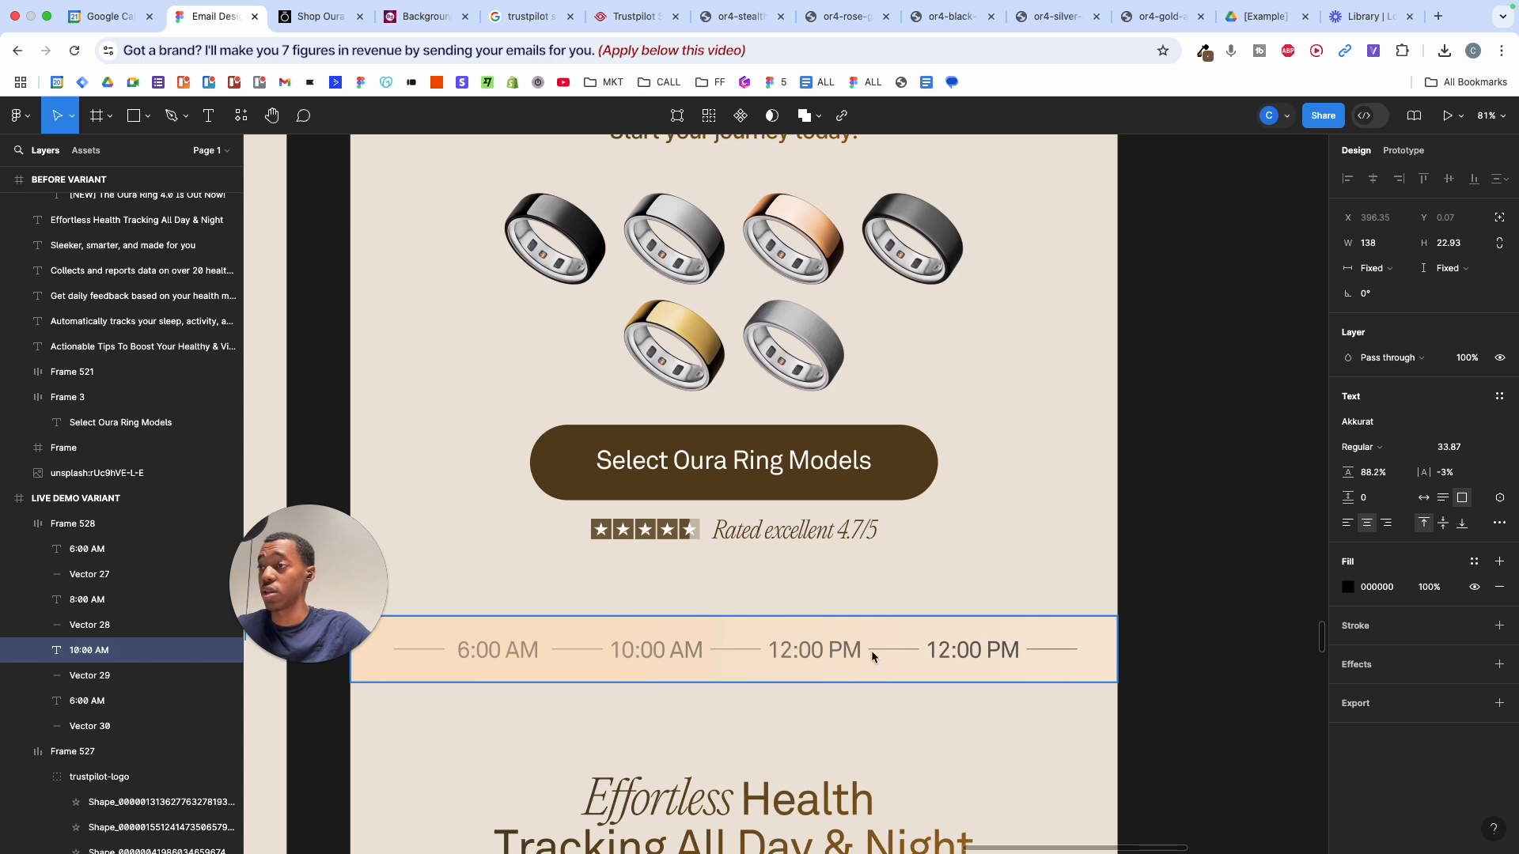
pyautogui.hscroll(-10, 873, 656)
pyautogui.scroll(5, 863, 641)
pyautogui.doubleClick(817, 614)
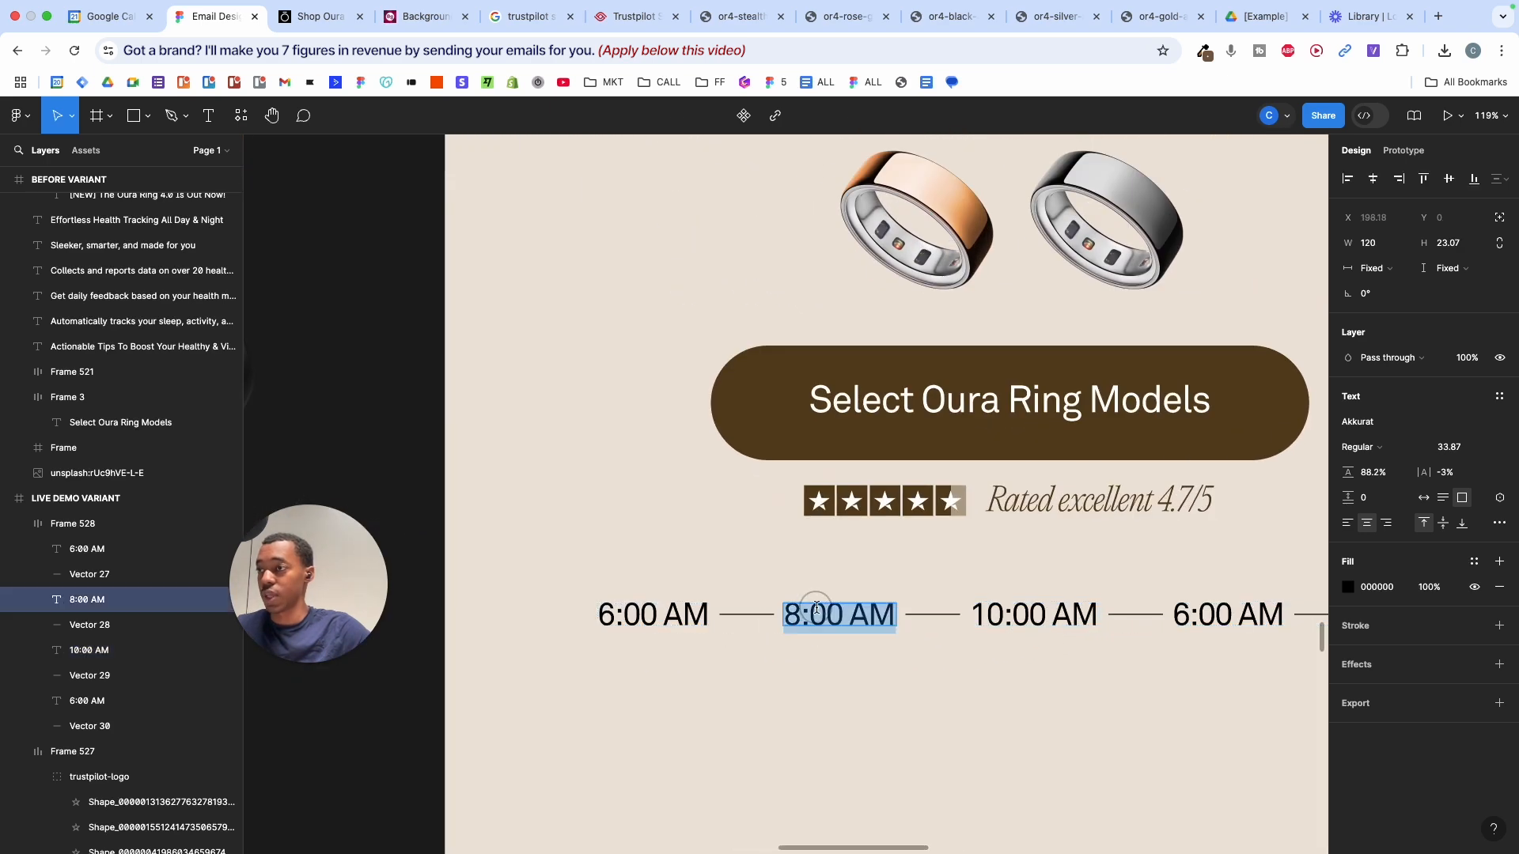
pyautogui.press('Escape')
pyautogui.click(1182, 625)
pyautogui.doubleClick(1182, 623)
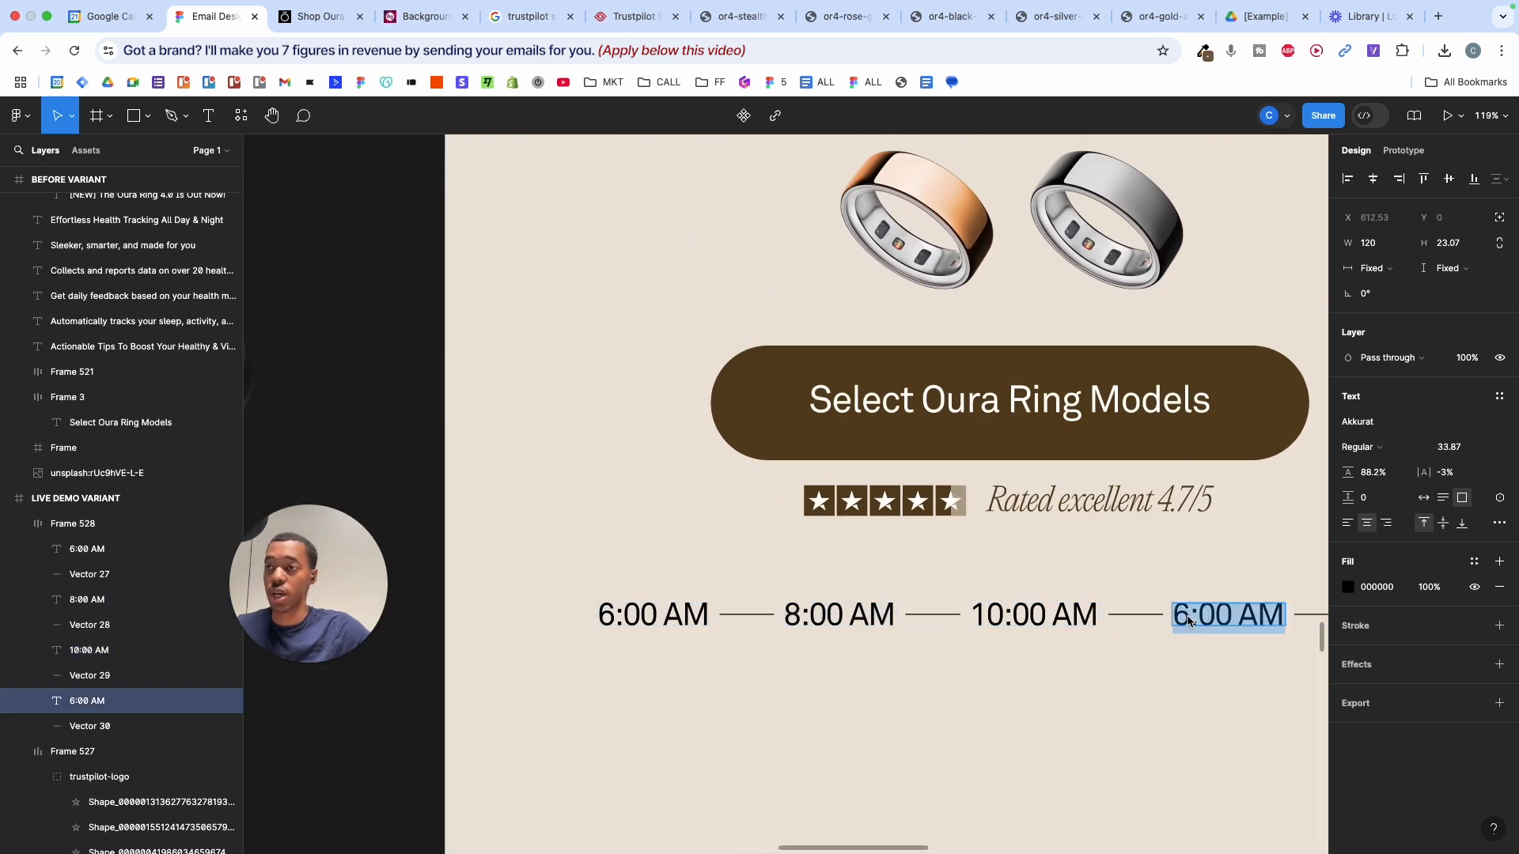
pyautogui.moveTo(1189, 623); pyautogui.dragTo(1143, 622)
pyautogui.write('1:00 ')
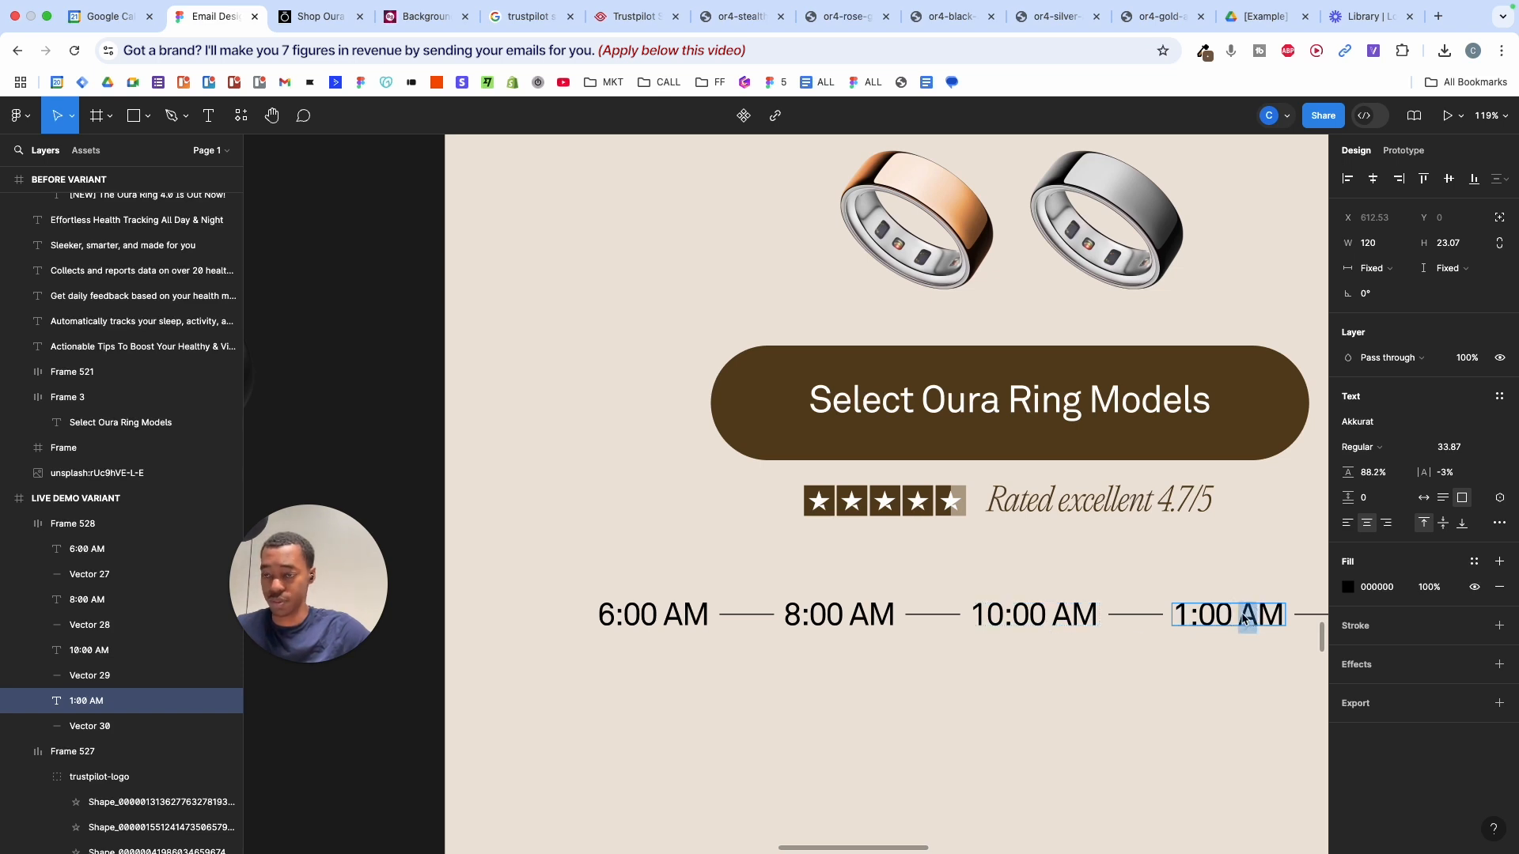
pyautogui.write('P')
pyautogui.click(1150, 701)
pyautogui.scroll(-5, 1151, 699)
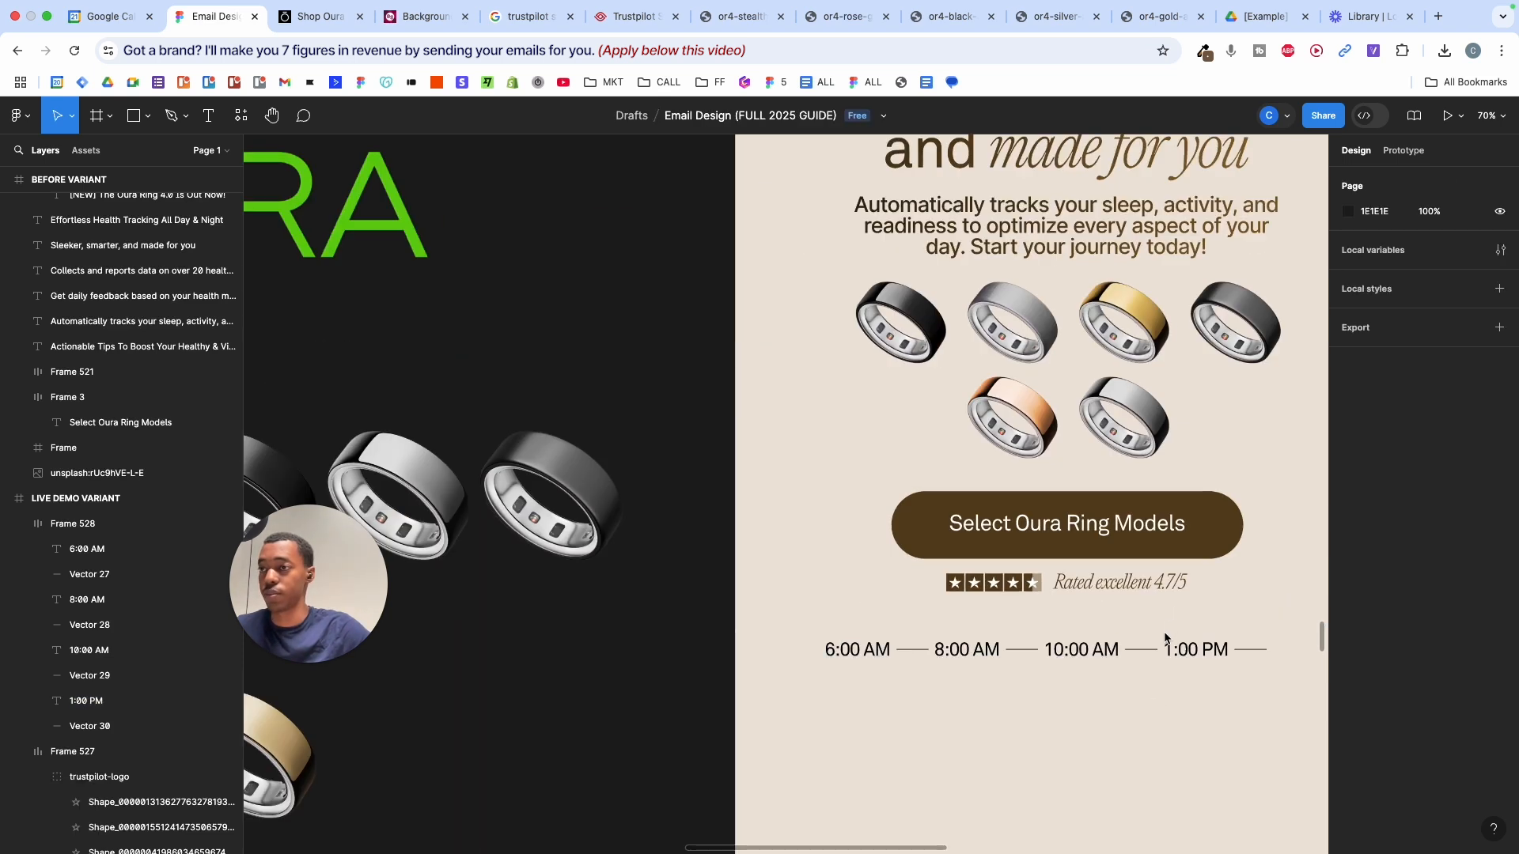
pyautogui.click(1166, 637)
# - Set the time row's label spacing to 37 and centre it horizontally in the email
pyautogui.moveTo(1349, 438)
pyautogui.mouseDown()
pyautogui.moveTo(1402, 437)
pyautogui.moveTo(1376, 437)
pyautogui.mouseUp()
pyautogui.hscroll(5, 1137, 693)
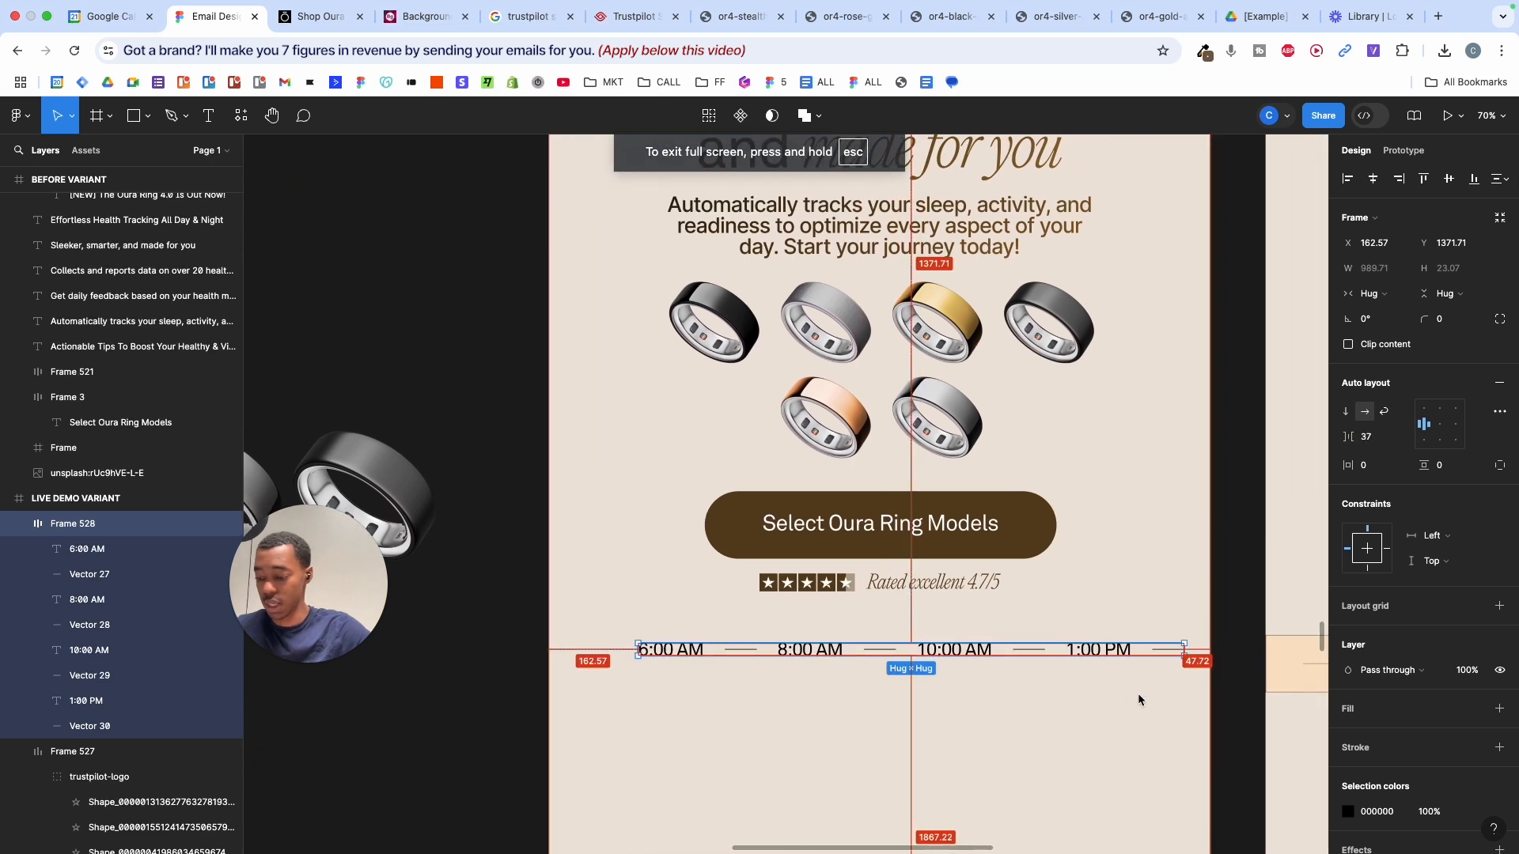
pyautogui.hotkey('alt', 'h')
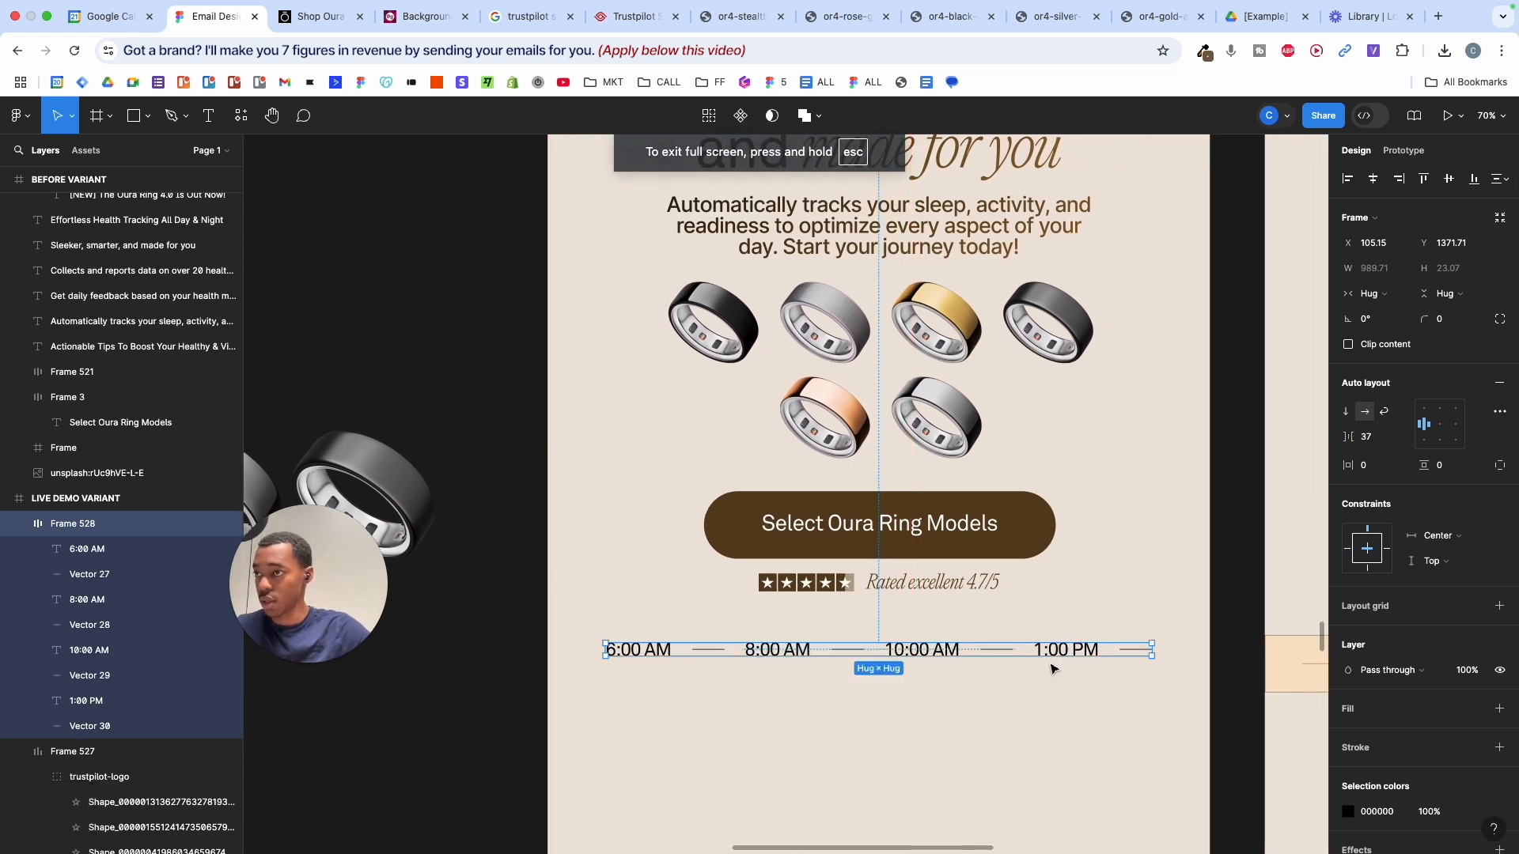
pyautogui.moveTo(1034, 656); pyautogui.dragTo(1041, 690)
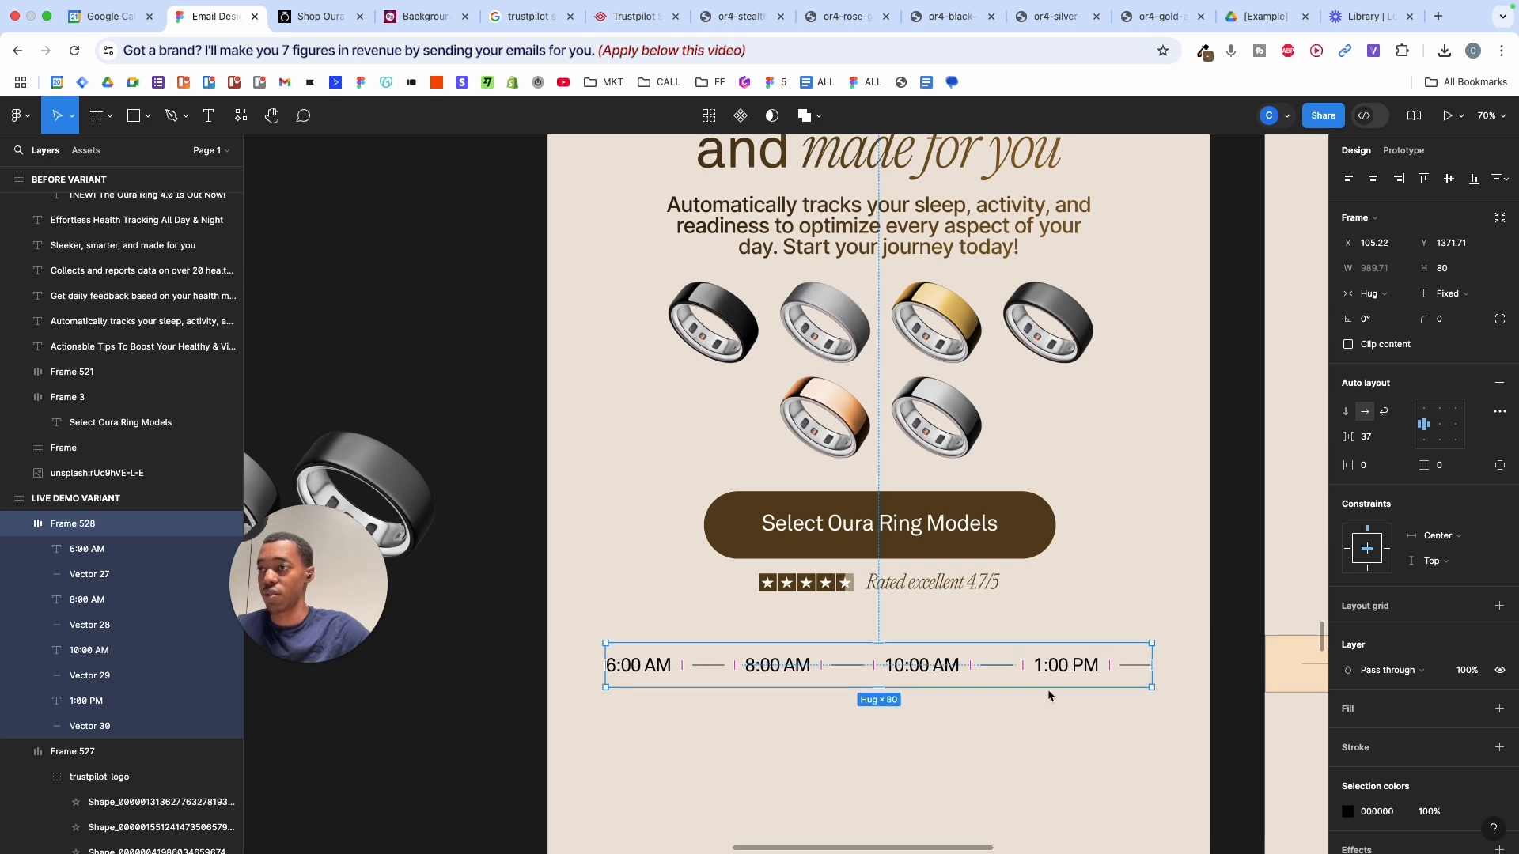
# - Resize the time row to the full email width of 1199 and 93 tall
pyautogui.scroll(2, 1047, 690)
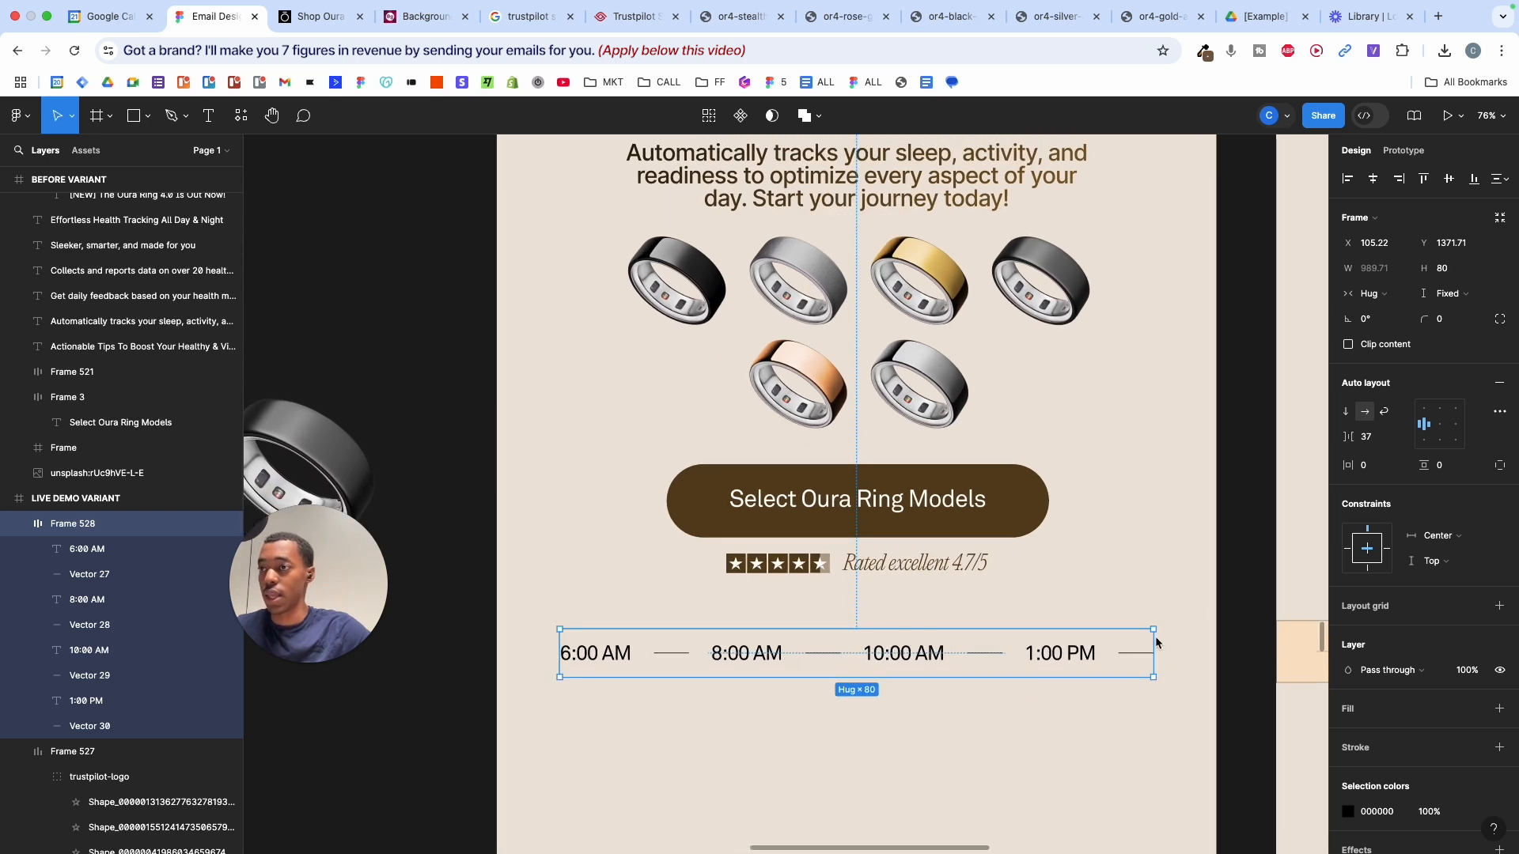
pyautogui.moveTo(1155, 642); pyautogui.dragTo(1217, 651)
pyautogui.scroll(-3, 1217, 650)
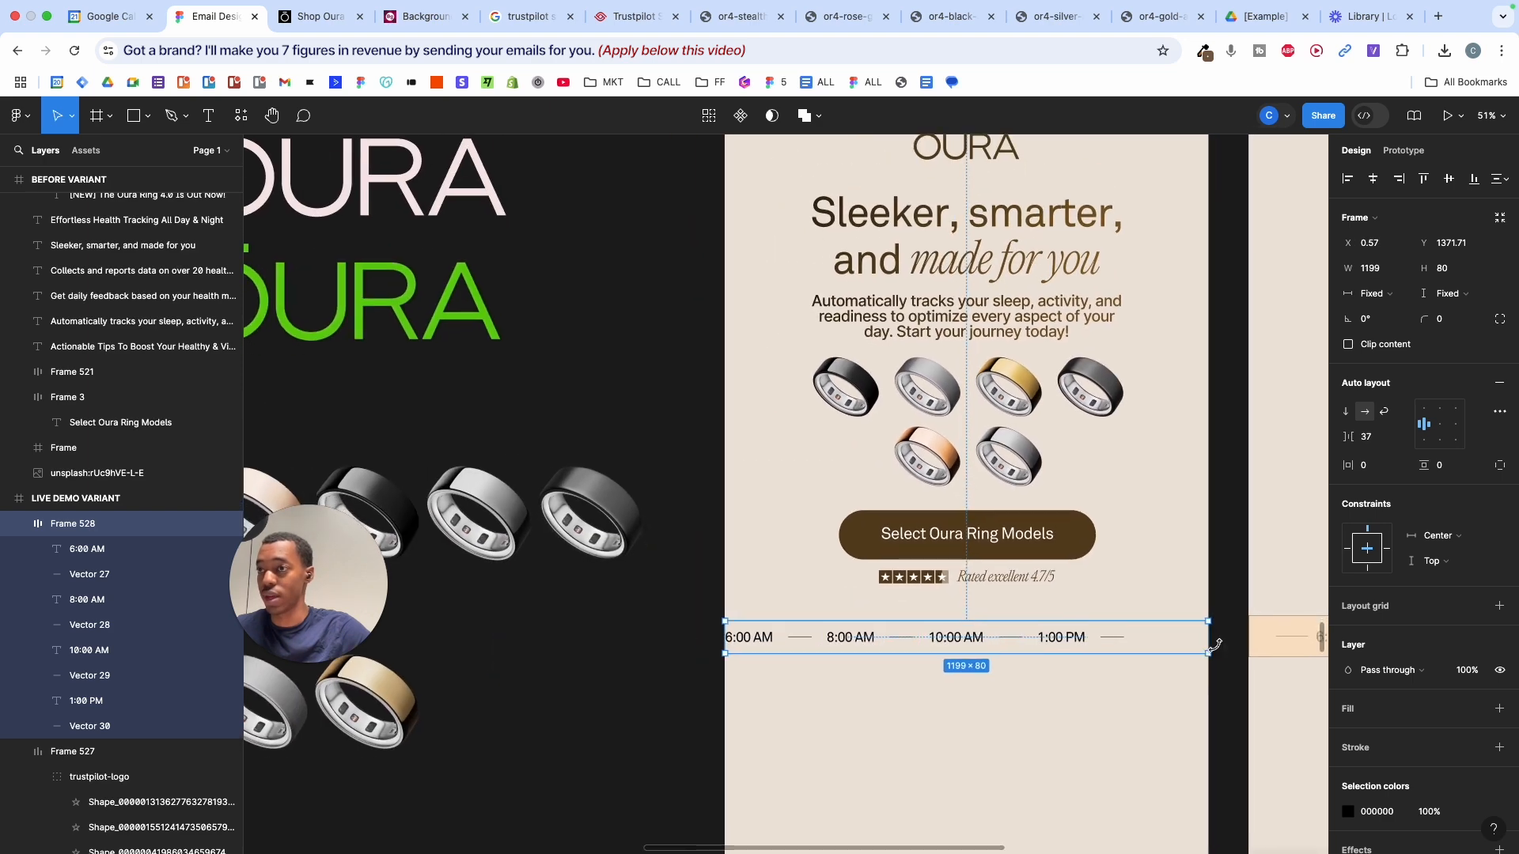
pyautogui.click(1147, 343)
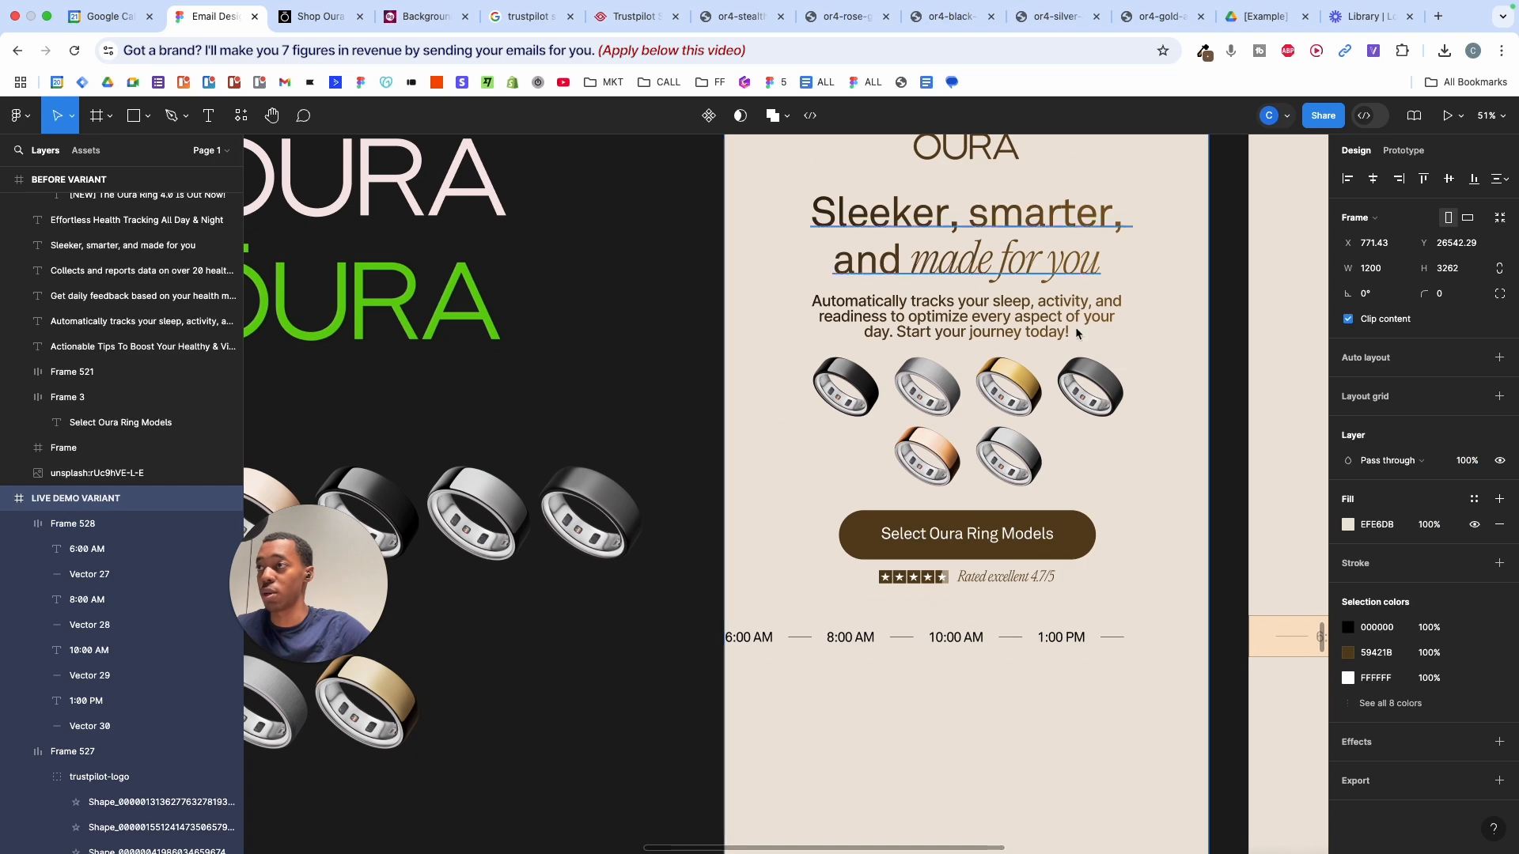
pyautogui.scroll(-5, 809, 525)
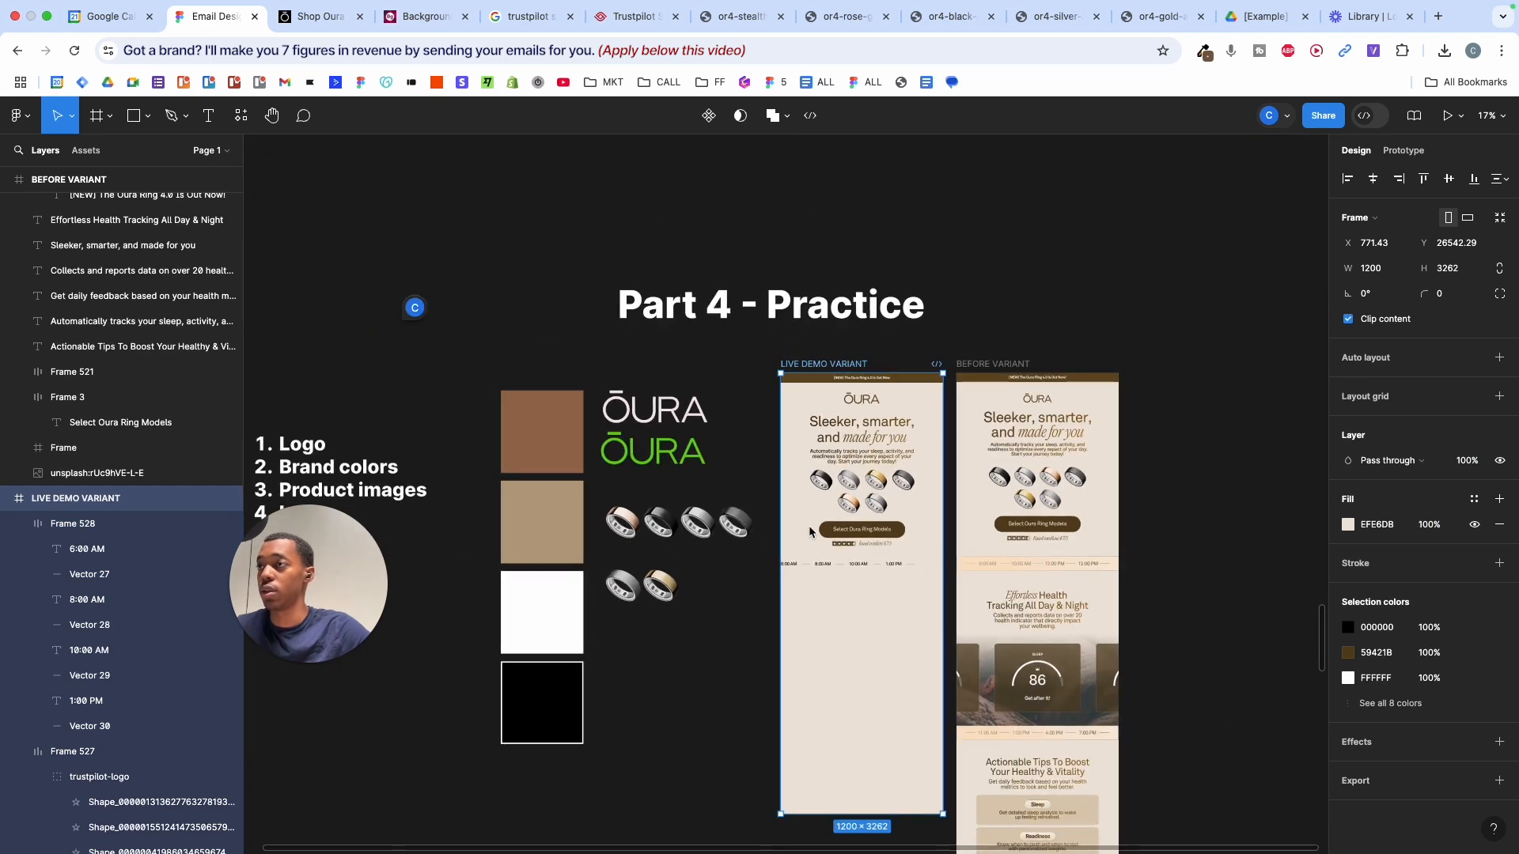
pyautogui.scroll(5, 805, 522)
pyautogui.click(827, 628)
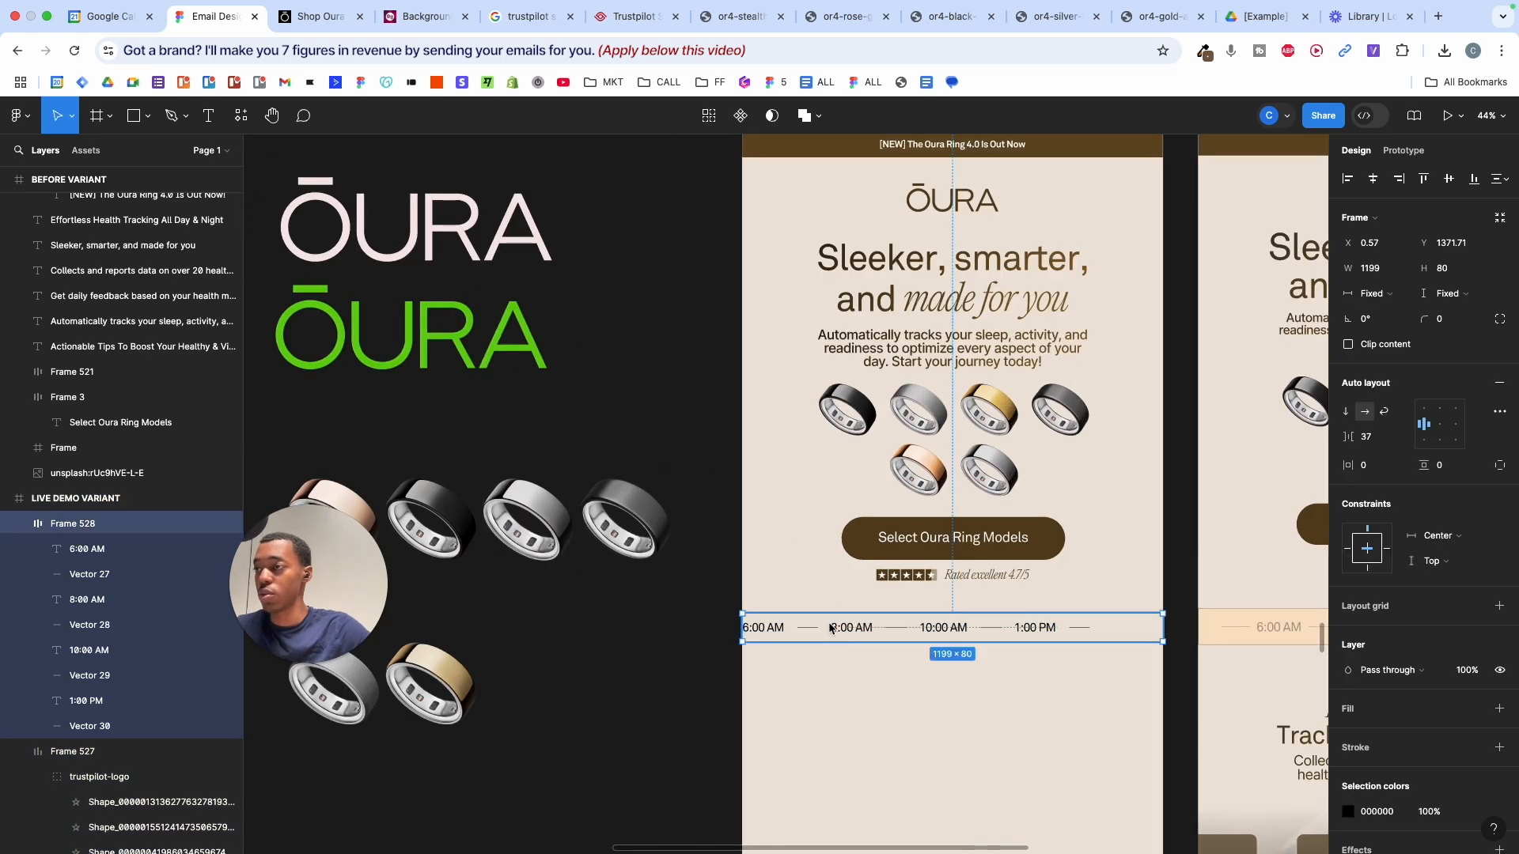
pyautogui.scroll(2, 832, 629)
pyautogui.hscroll(5, 833, 629)
pyautogui.moveTo(898, 644); pyautogui.dragTo(899, 655)
pyautogui.hscroll(2, 965, 671)
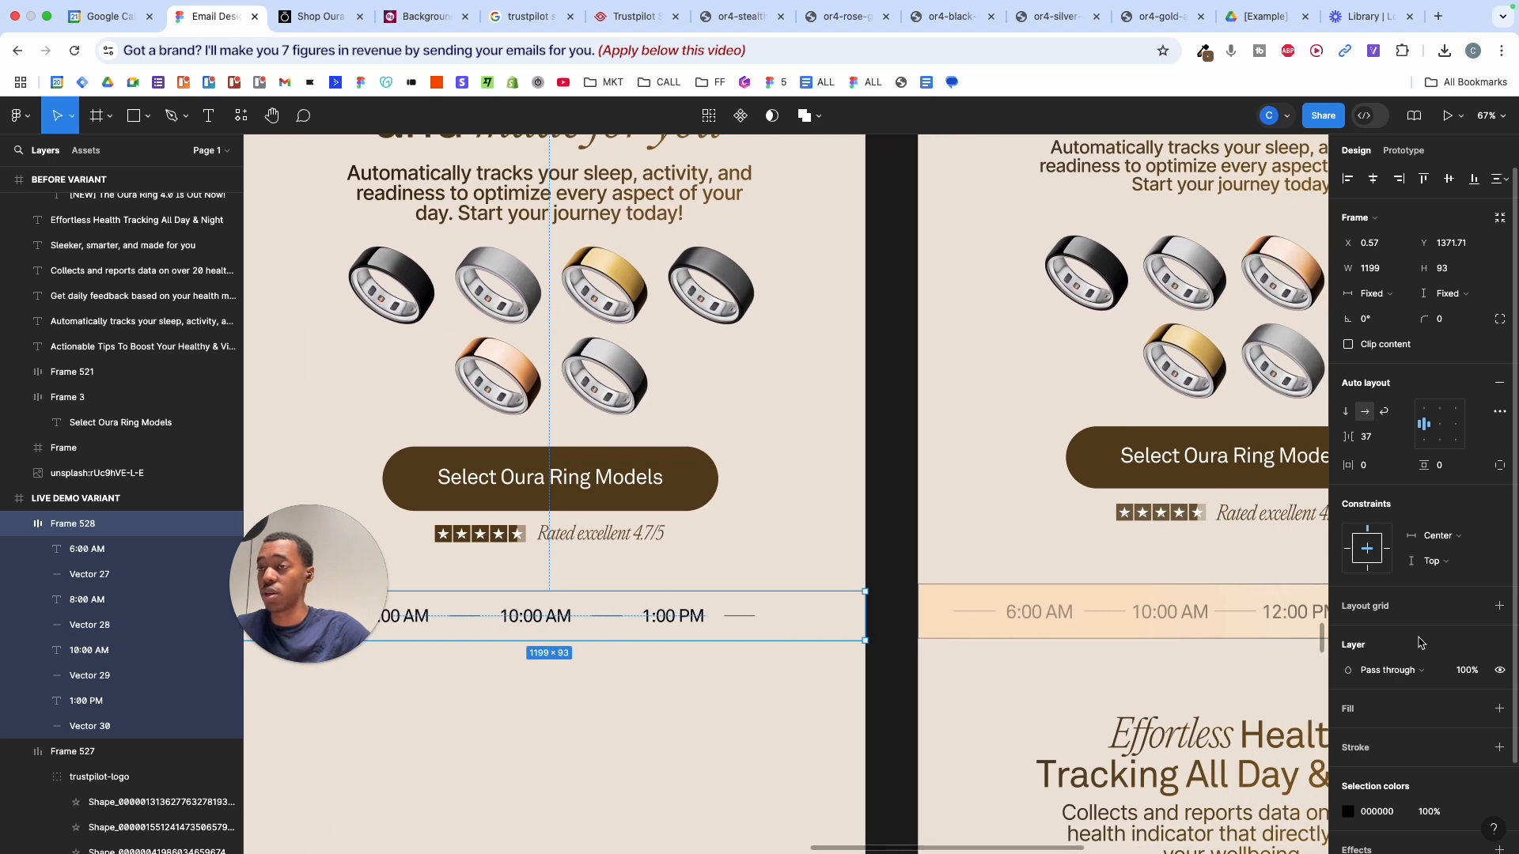
pyautogui.hscroll(6, 1193, 642)
pyautogui.hscroll(-8, 1194, 643)
pyautogui.hscroll(3, 1194, 642)
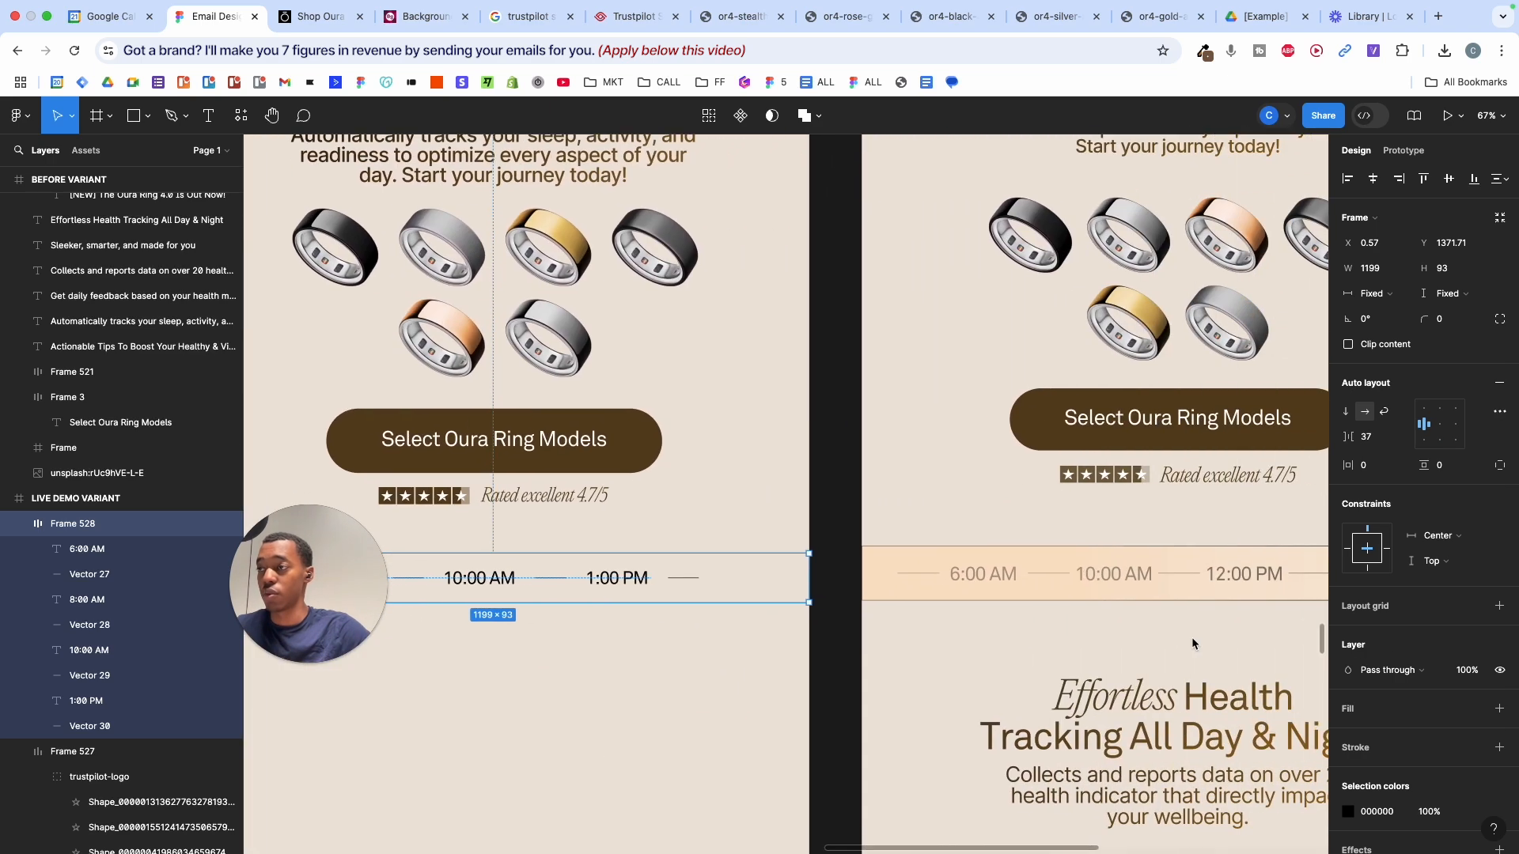
pyautogui.press('i')
pyautogui.hscroll(5, 1192, 643)
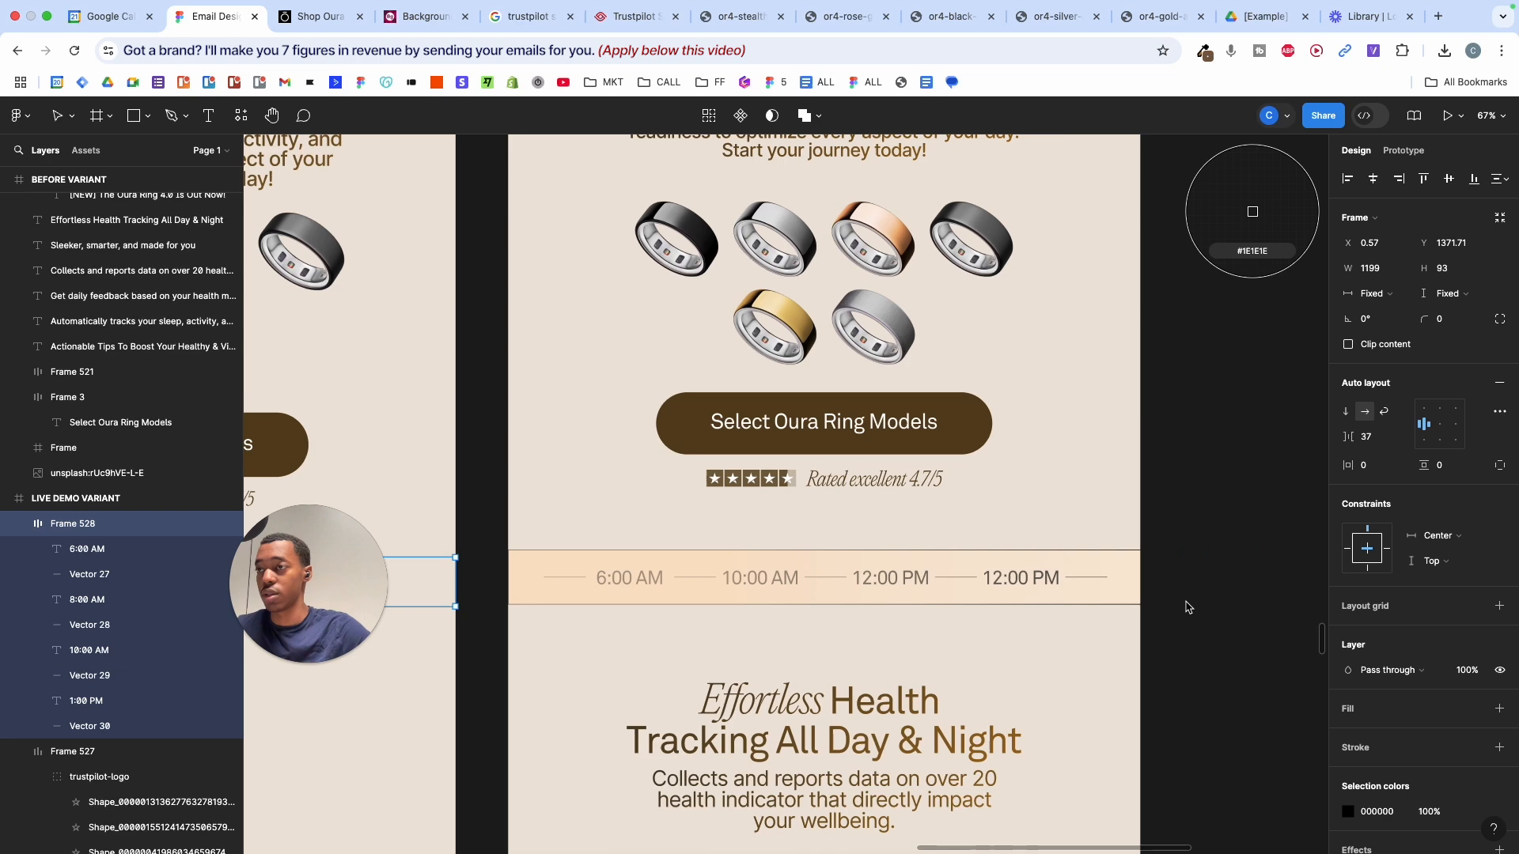
# - Fill the live-demo time row with beige F9E9D7 and reselect it to check the fill
pyautogui.click(1137, 571)
pyautogui.hscroll(-9, 1140, 572)
pyautogui.click(985, 639)
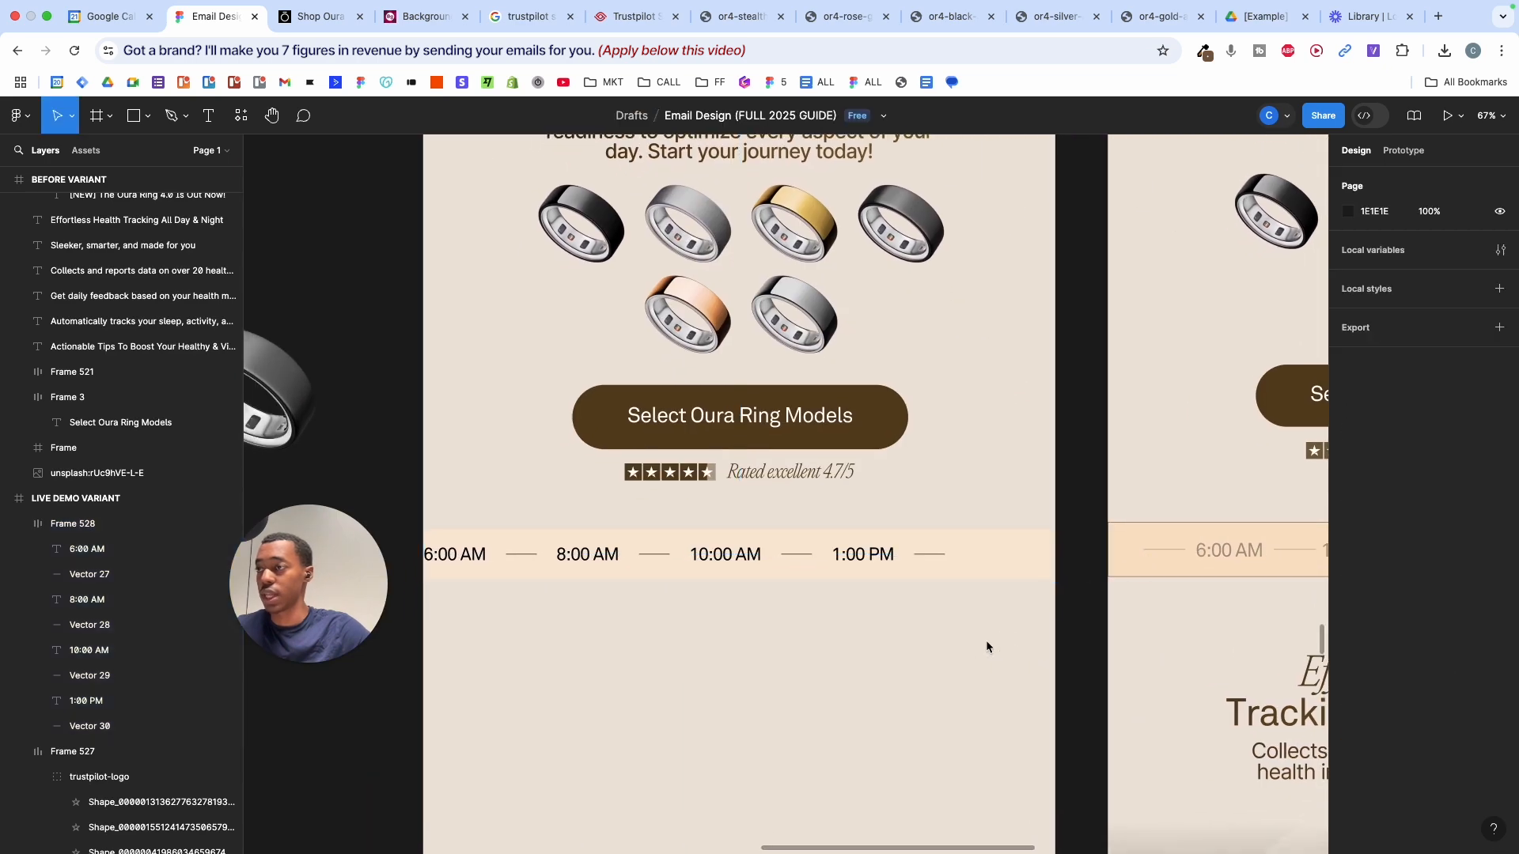
pyautogui.scroll(1, 986, 639)
pyautogui.click(1025, 568)
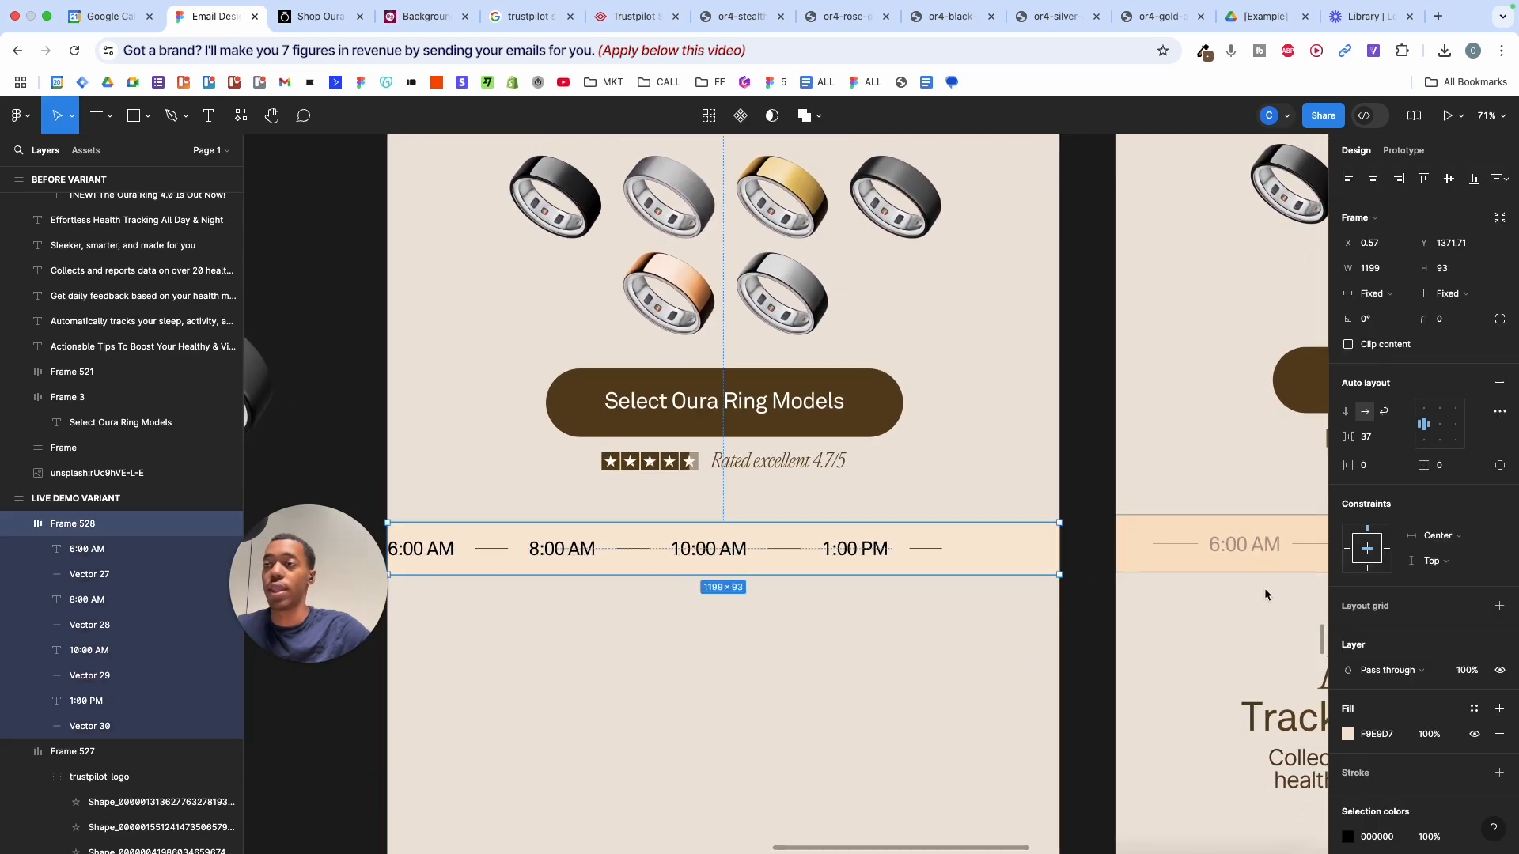
pyautogui.scroll(10, 1199, 568)
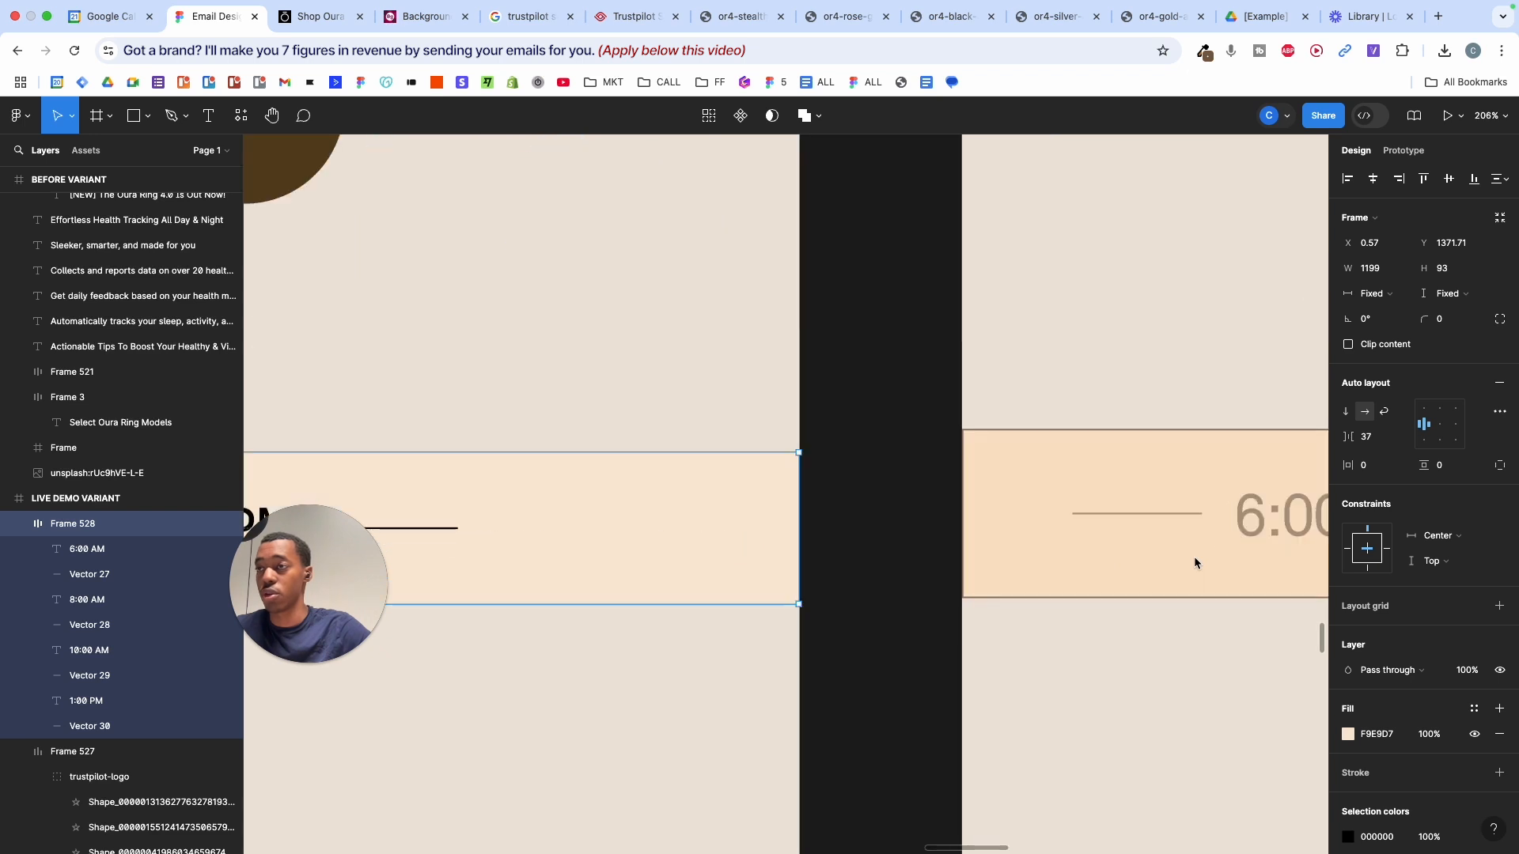
pyautogui.scroll(-8, 1046, 615)
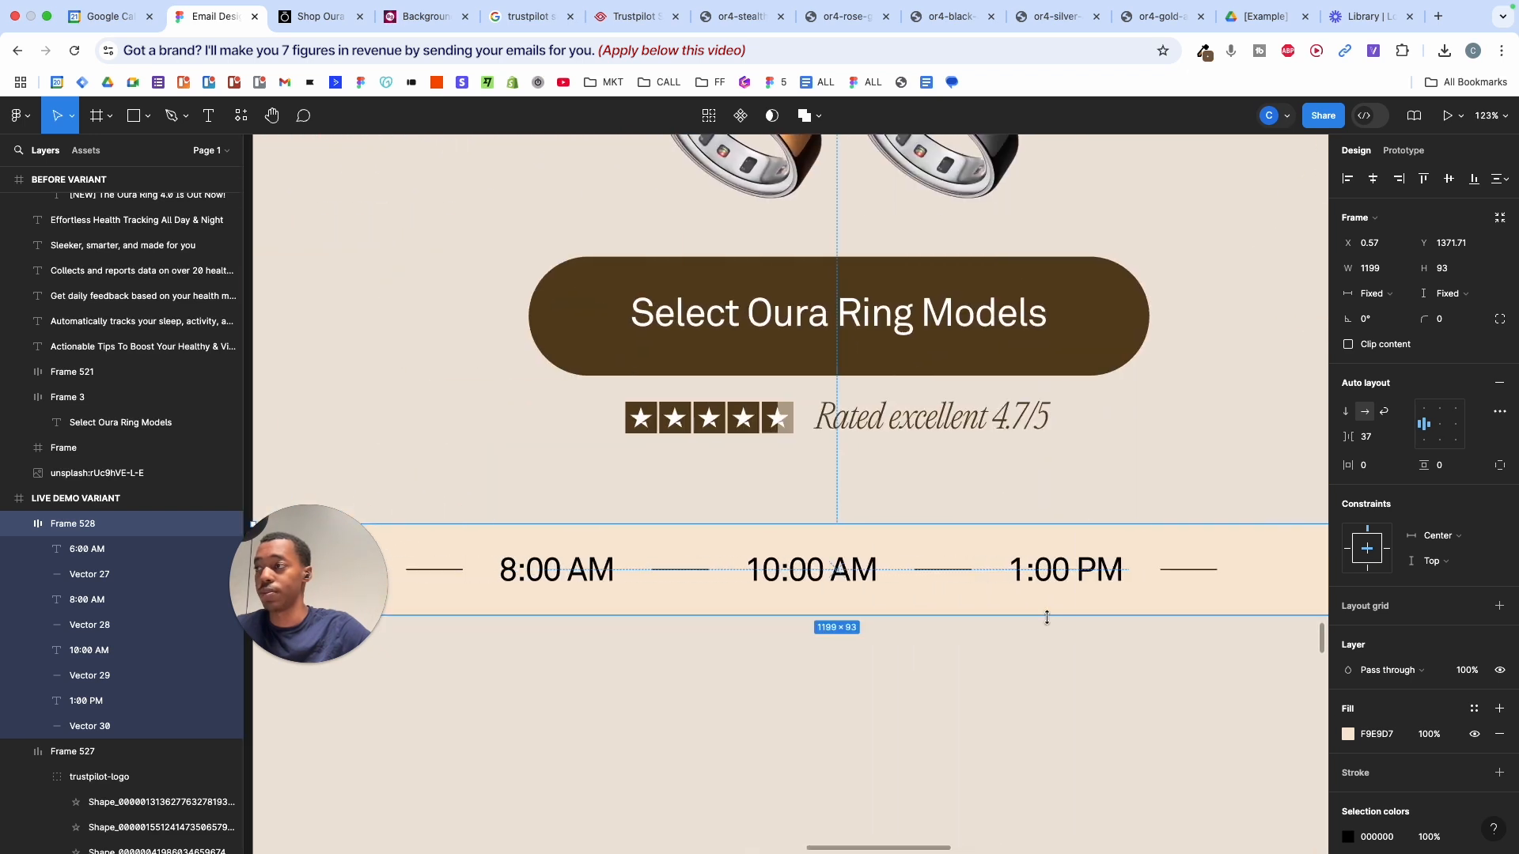
pyautogui.scroll(-2, 1132, 689)
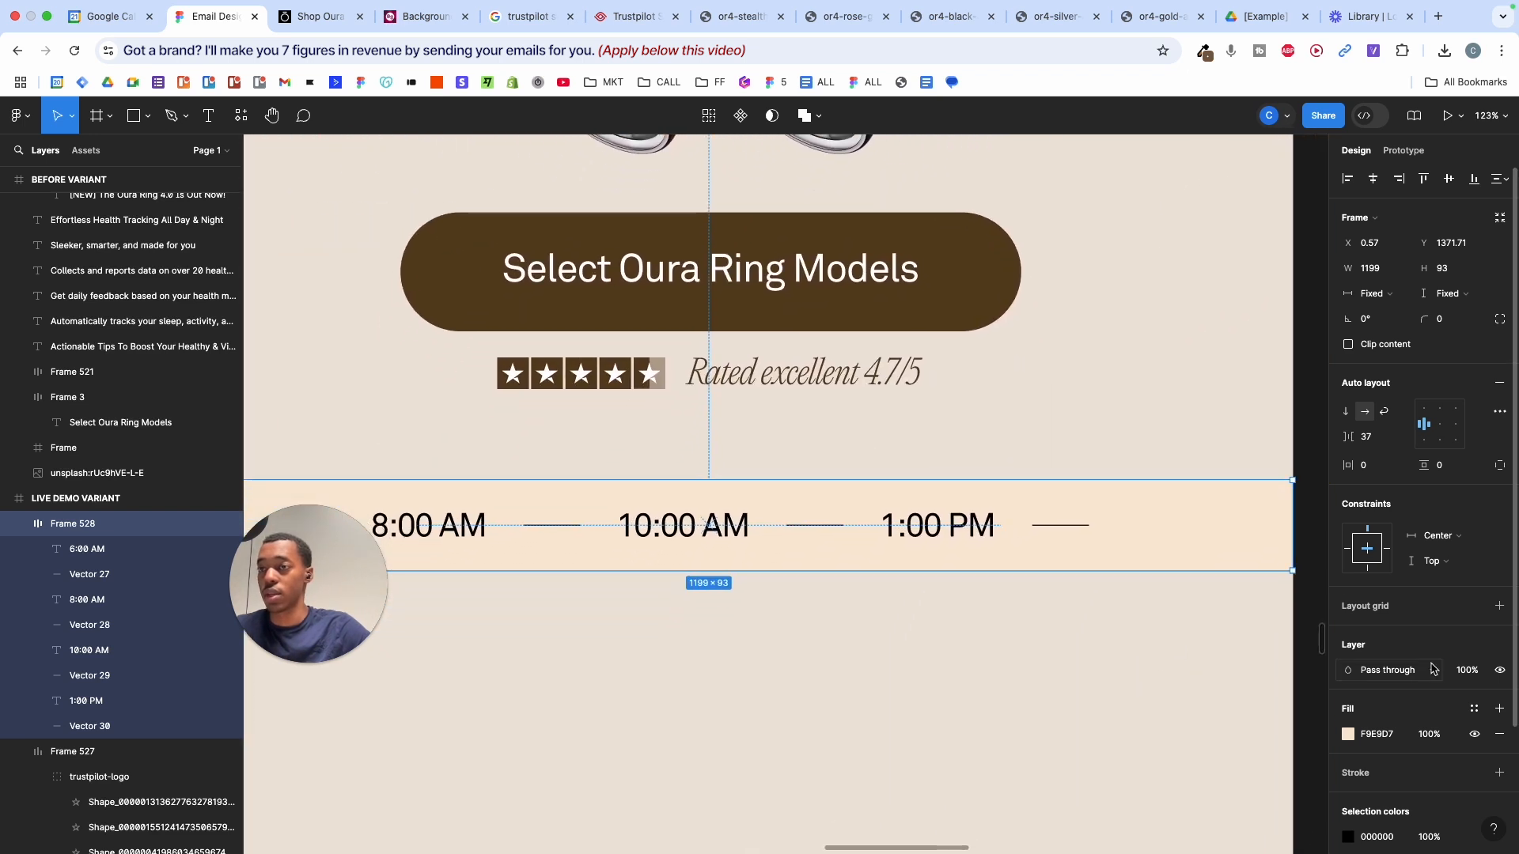
pyautogui.scroll(-3, 1433, 670)
# - Add a 1 px inside stroke to the time bar, sampling the dark brown button colour
pyautogui.click(1372, 632)
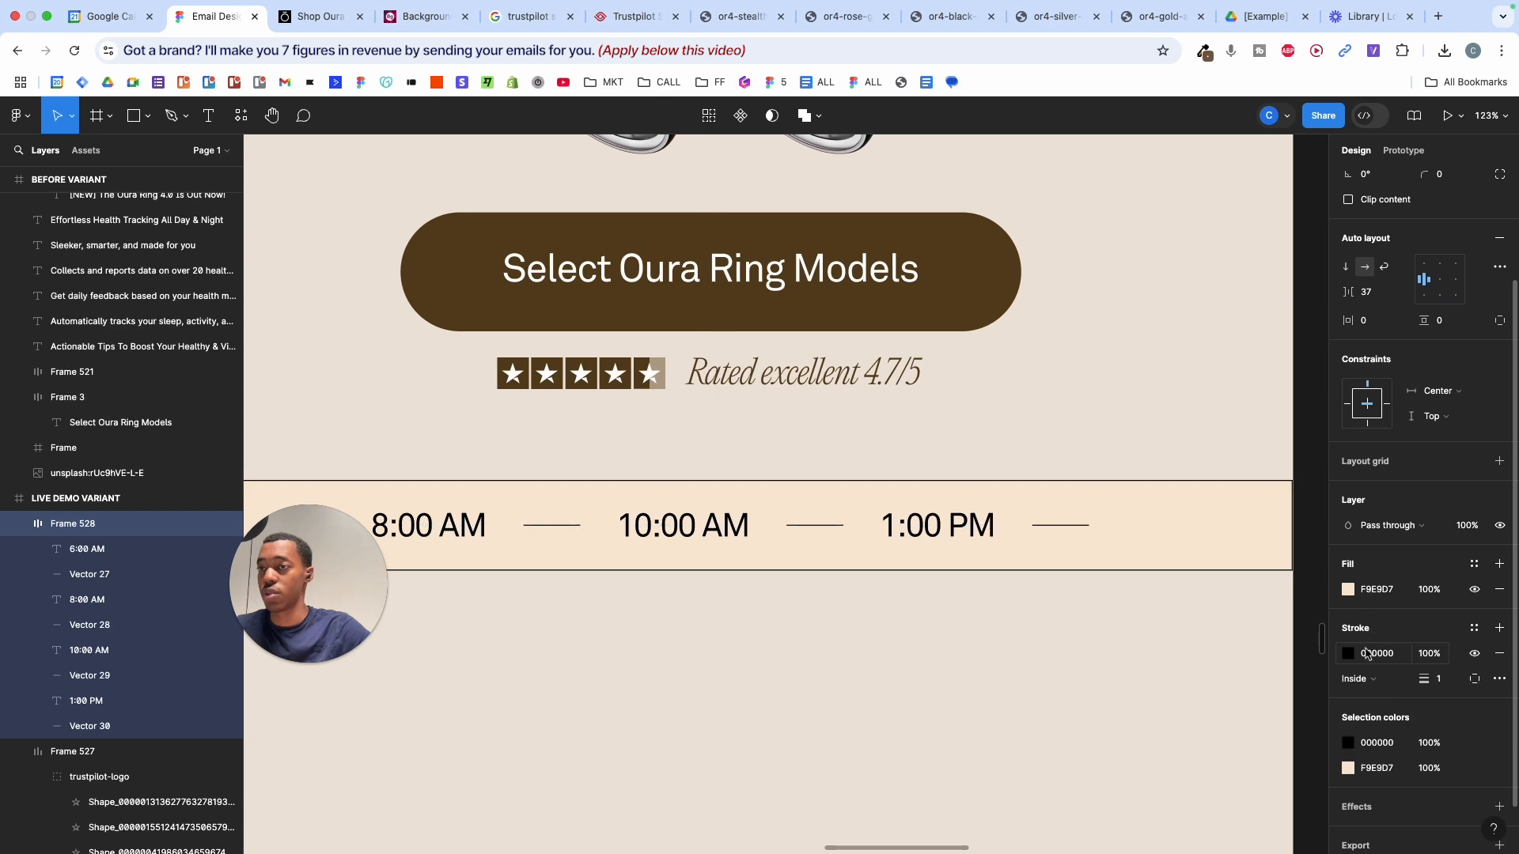
pyautogui.scroll(10, 1294, 485)
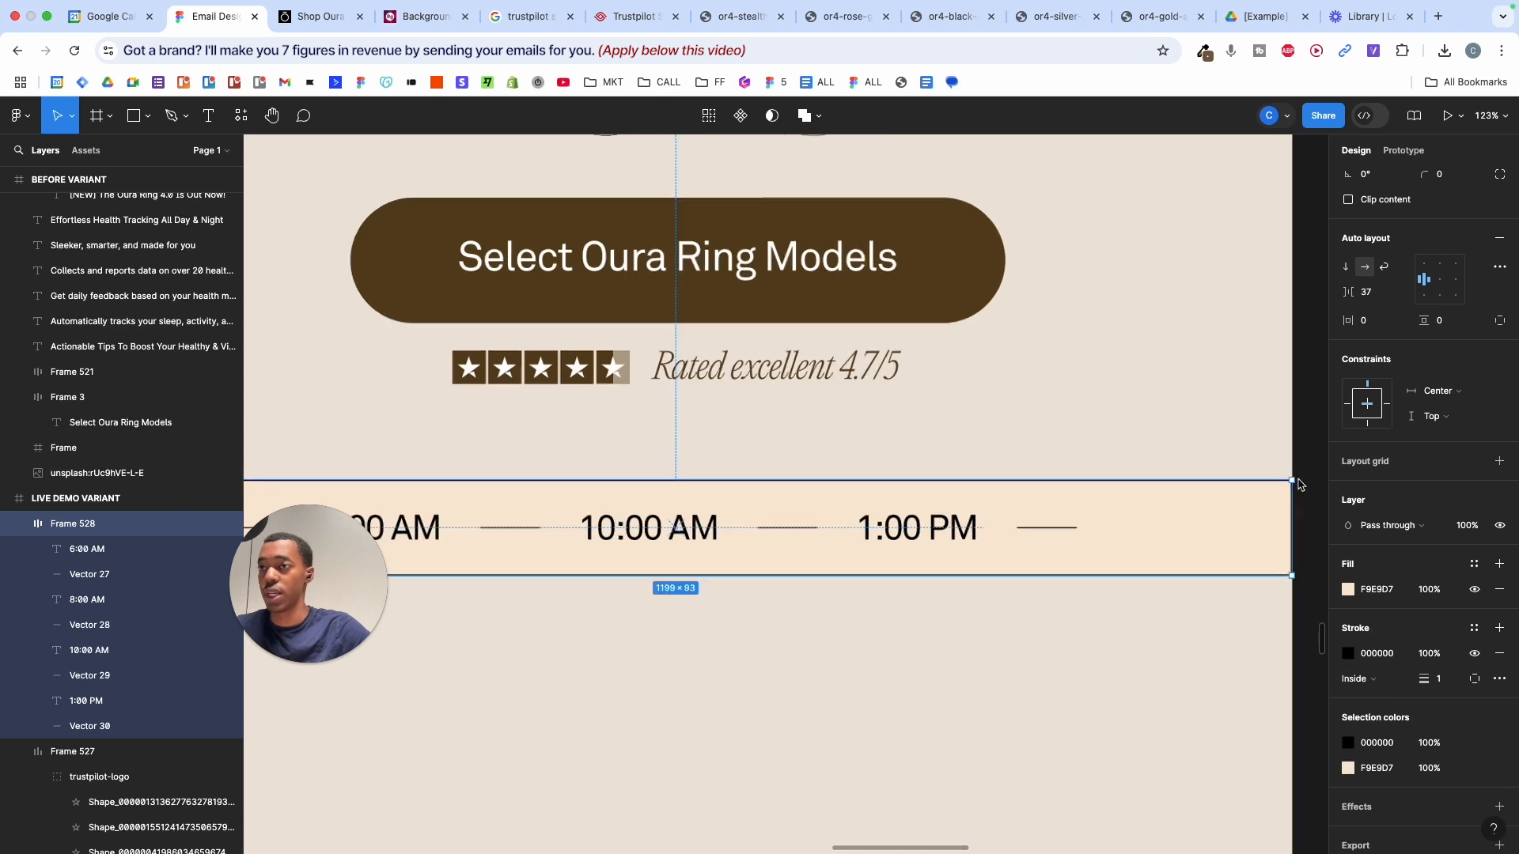
pyautogui.scroll(-10, 1298, 484)
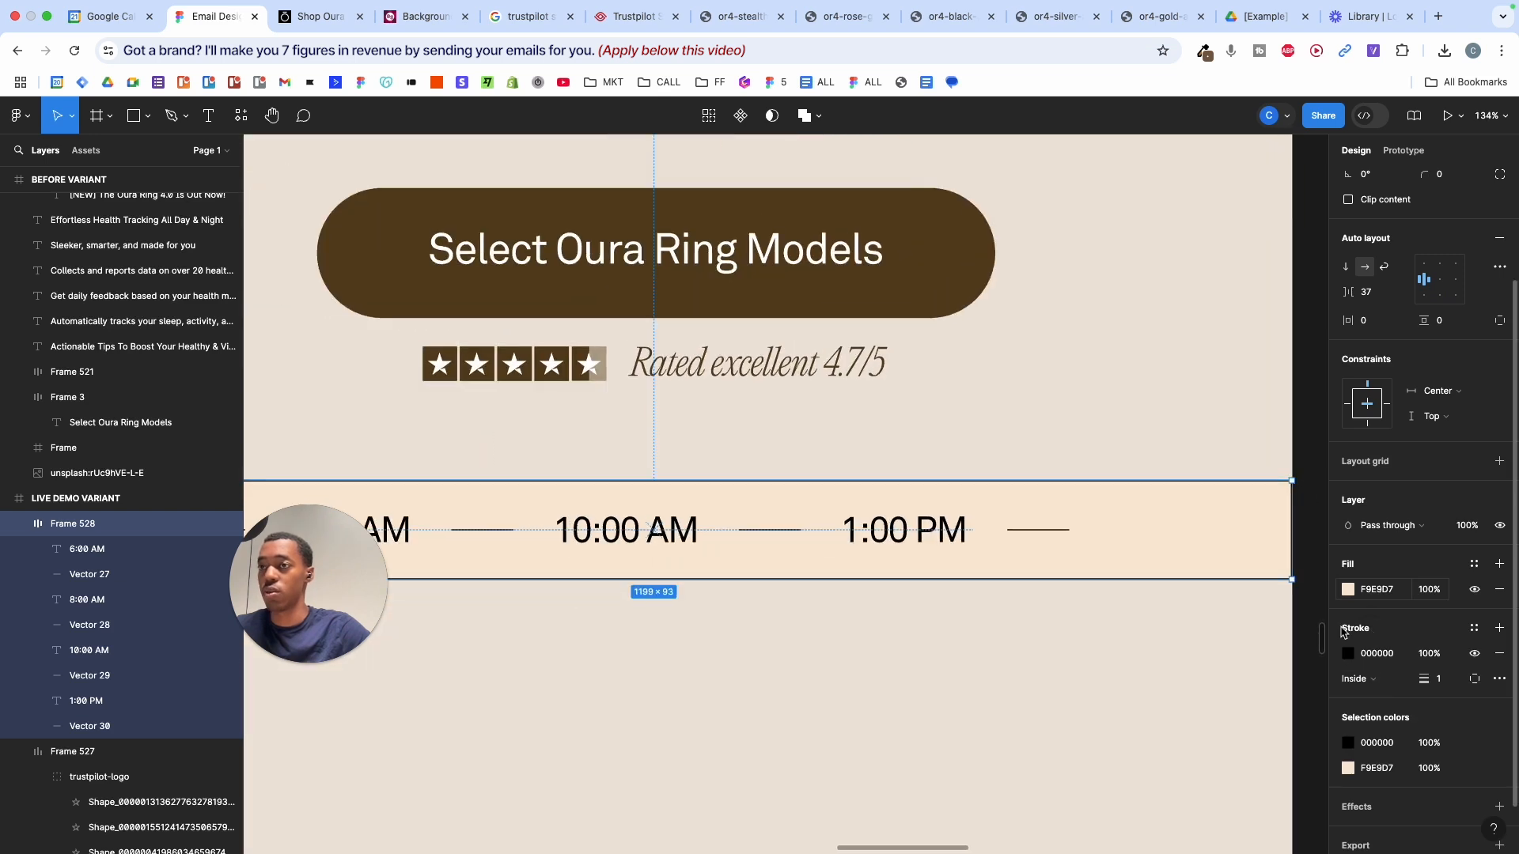
pyautogui.click(1349, 655)
pyautogui.click(1161, 668)
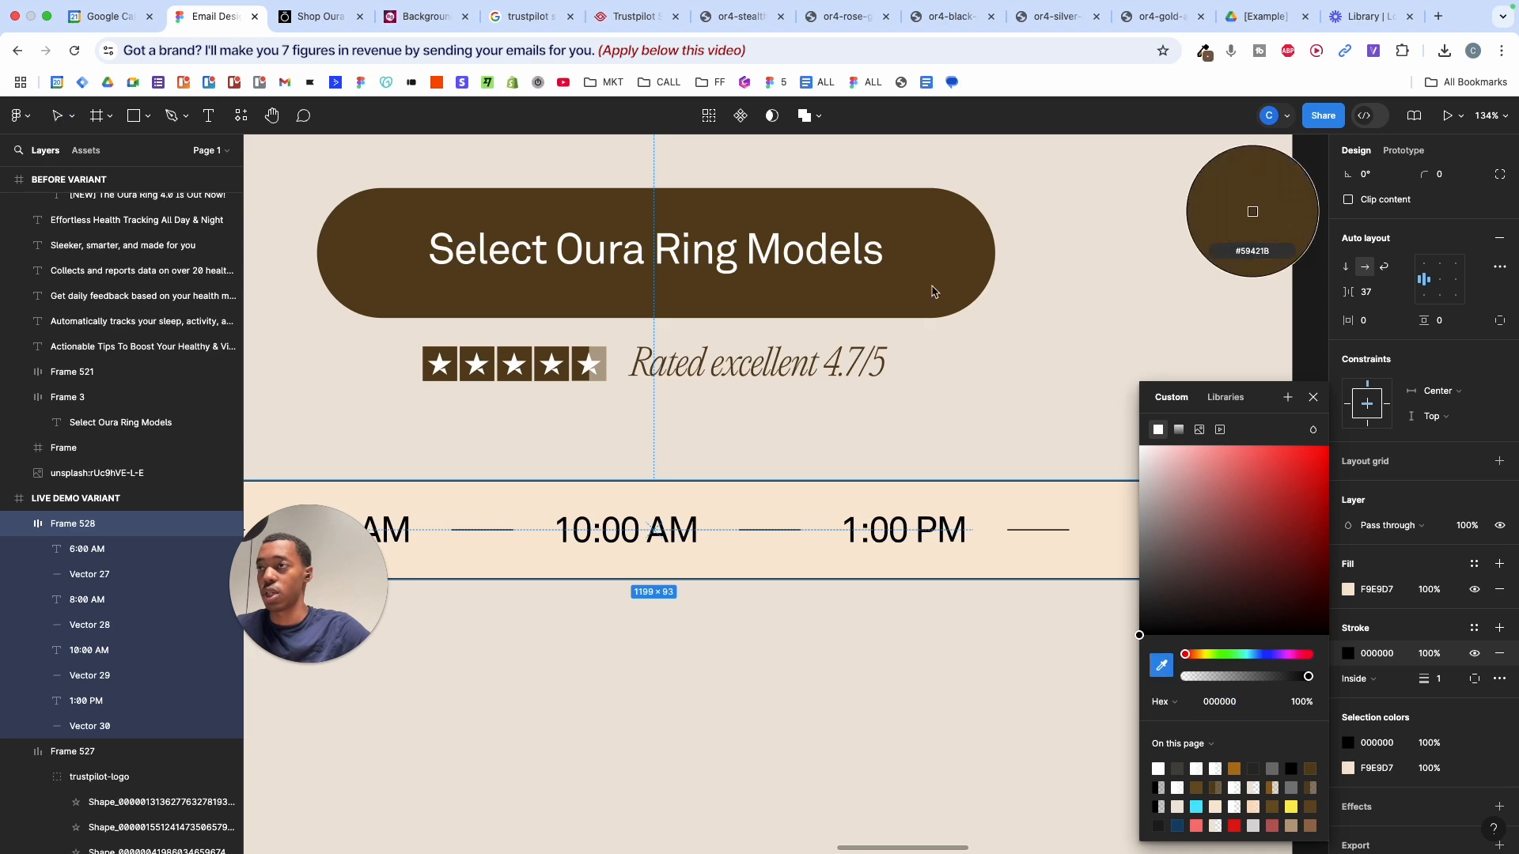
pyautogui.click(924, 278)
pyautogui.click(1032, 378)
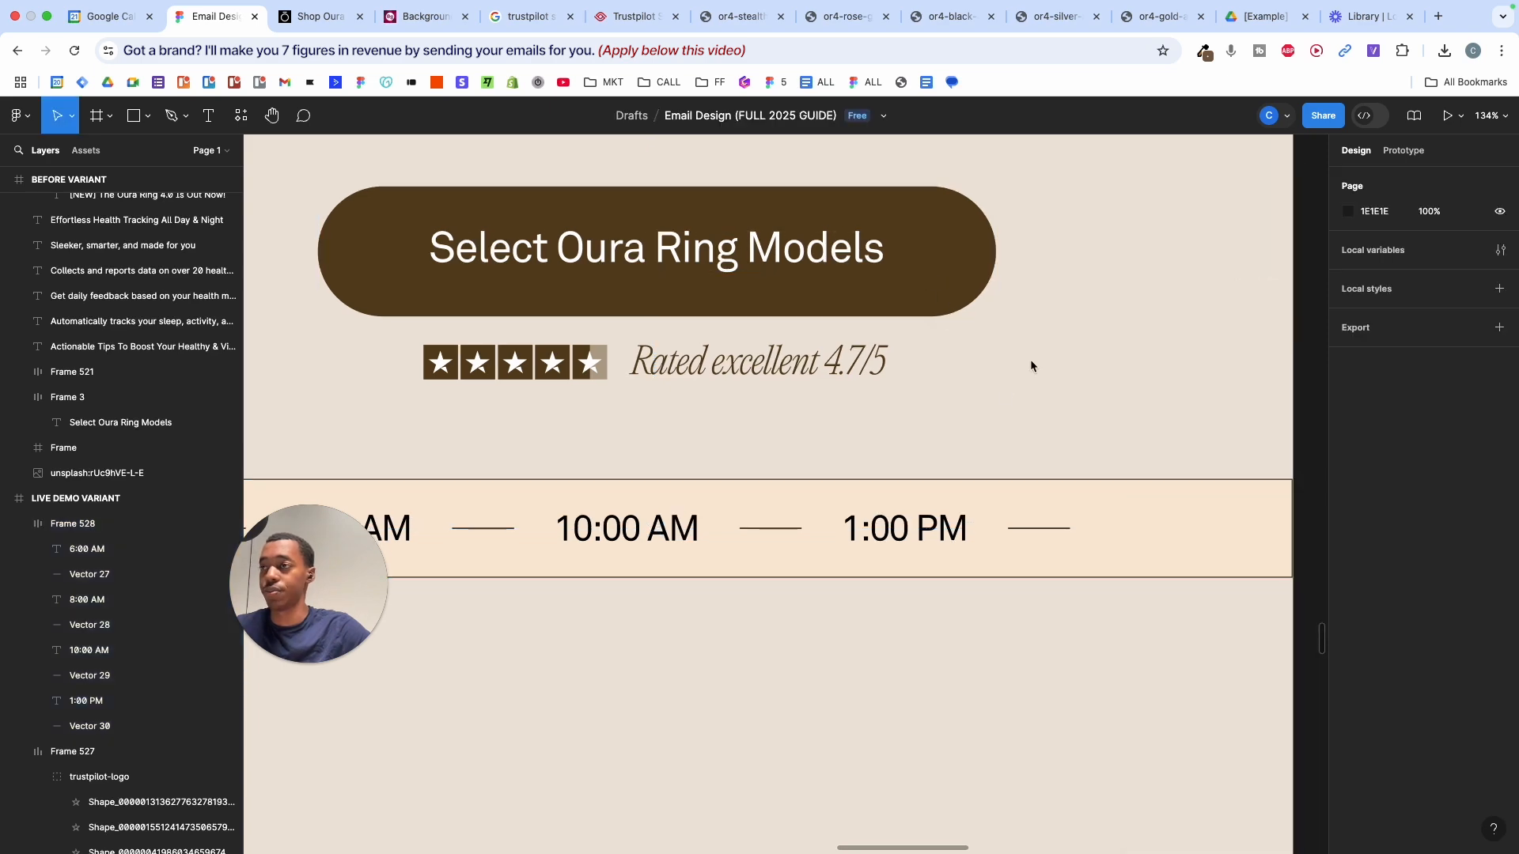
pyautogui.hscroll(-5, 1030, 359)
pyautogui.scroll(-3, 1030, 359)
pyautogui.scroll(10, 1030, 360)
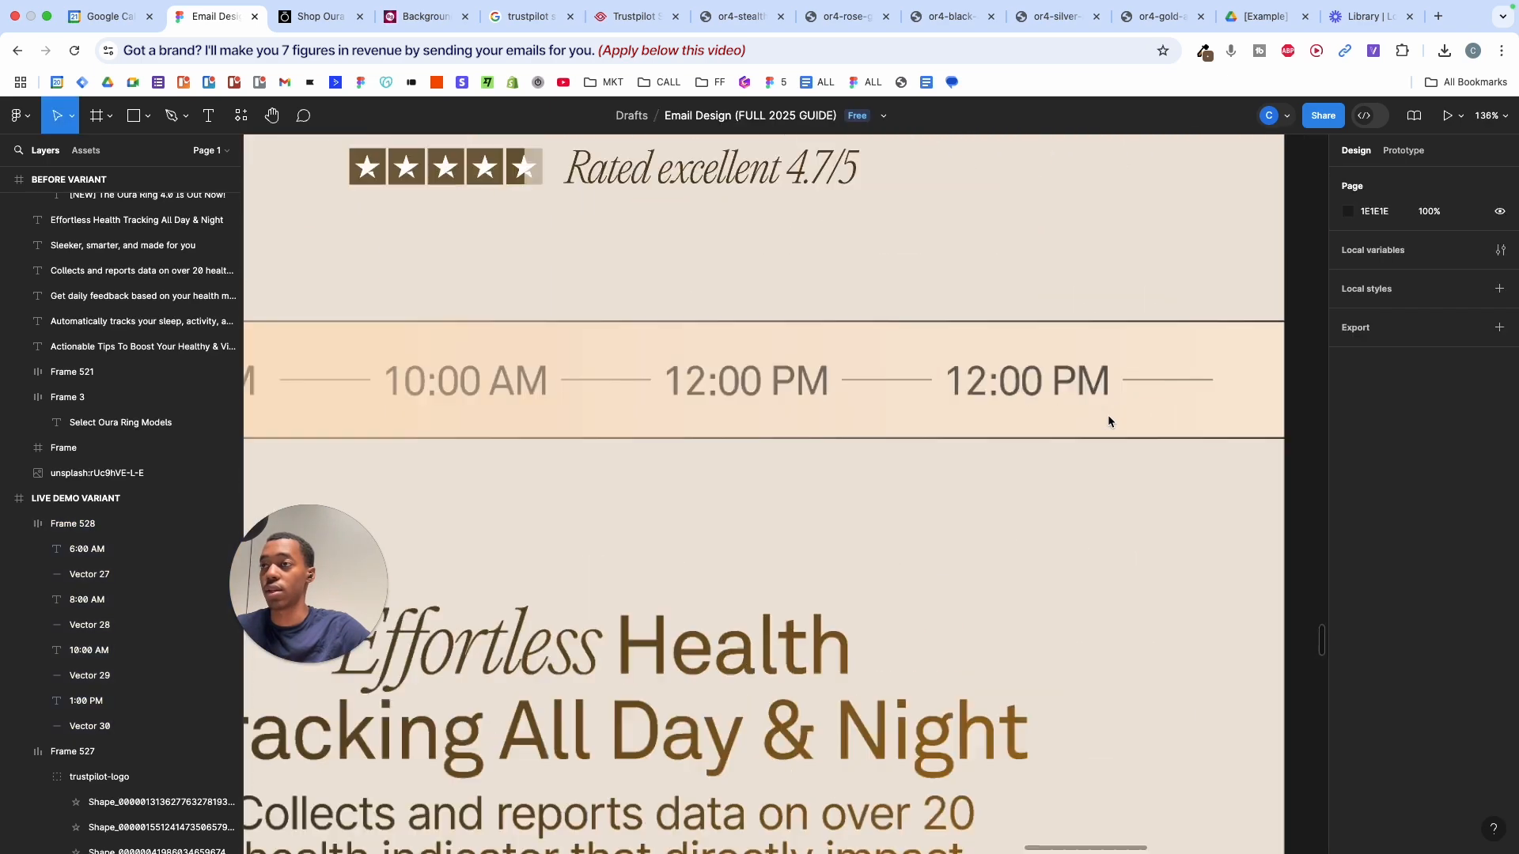
# - Lock the overlay rectangle on the reference time bar with Shift+Cmd+L
pyautogui.click(1107, 421)
pyautogui.doubleClick(1091, 348)
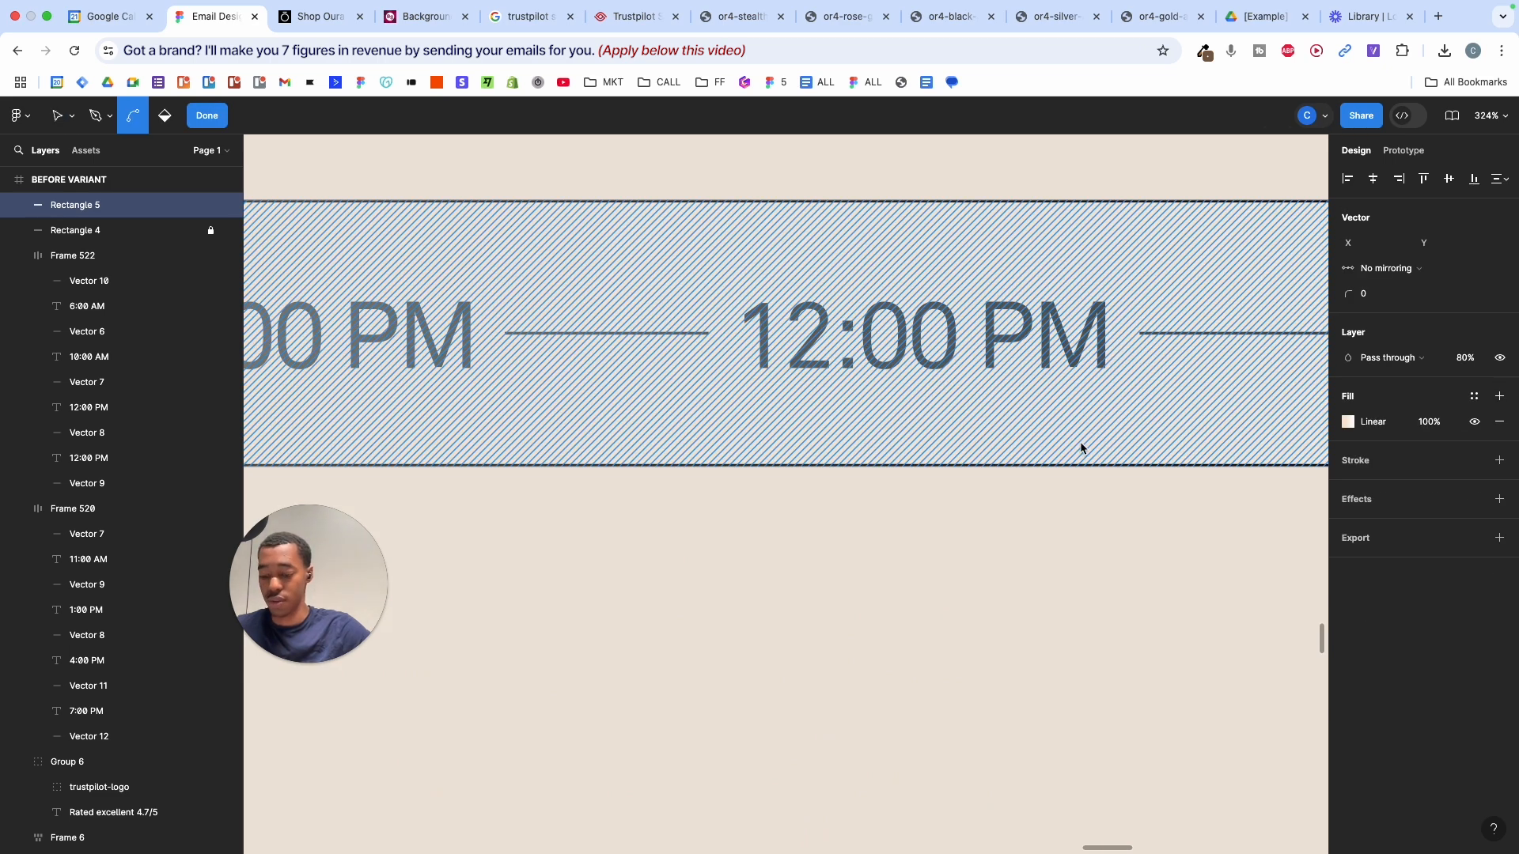
pyautogui.press('shift+super+l')
pyautogui.press('Escape')
pyautogui.doubleClick(1064, 345)
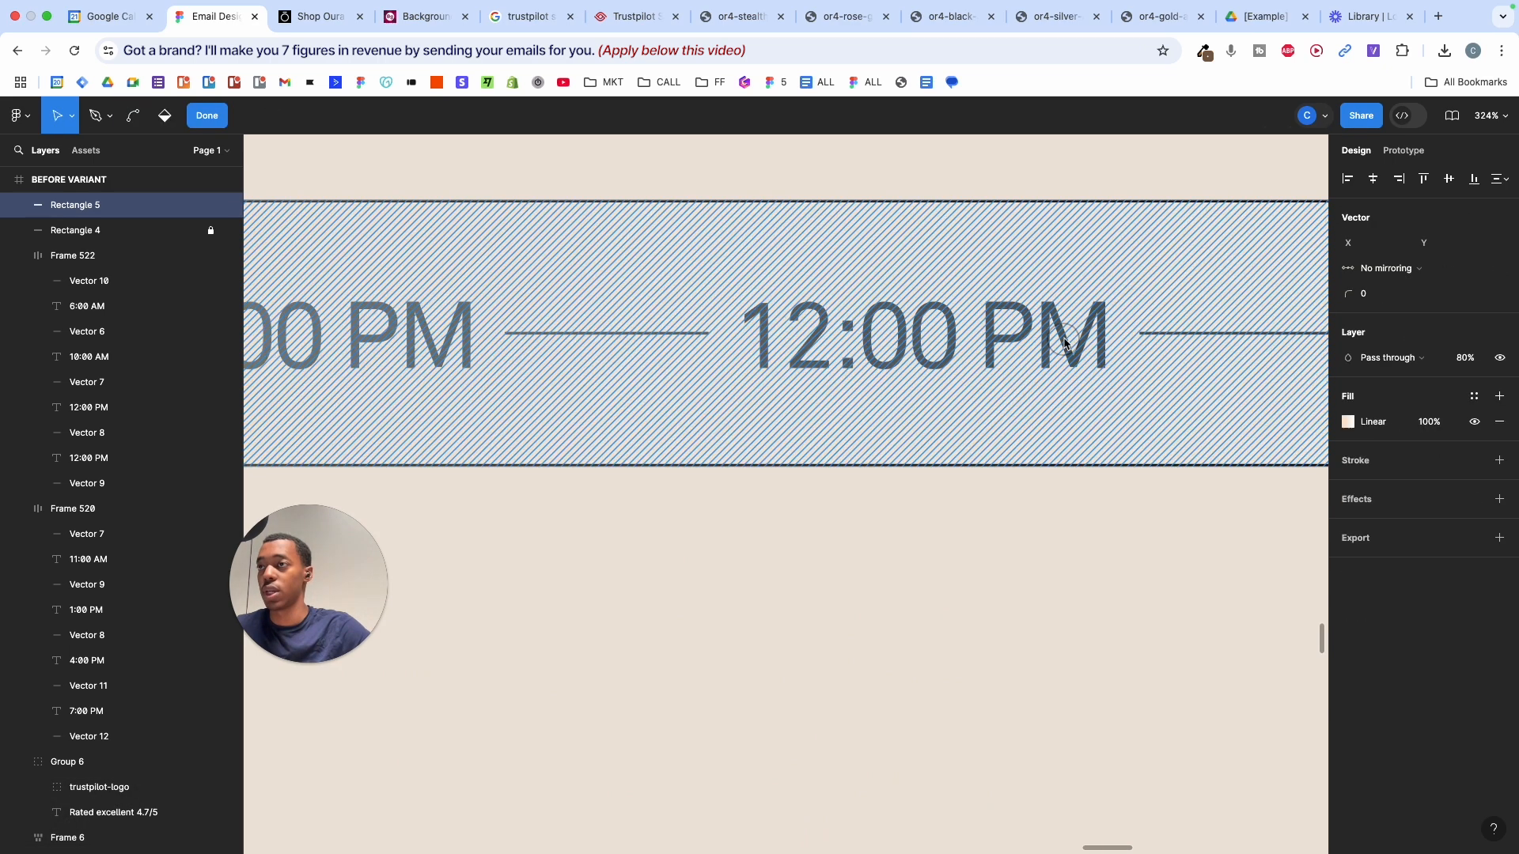
pyautogui.press('shift+super+l')
pyautogui.press('Escape')
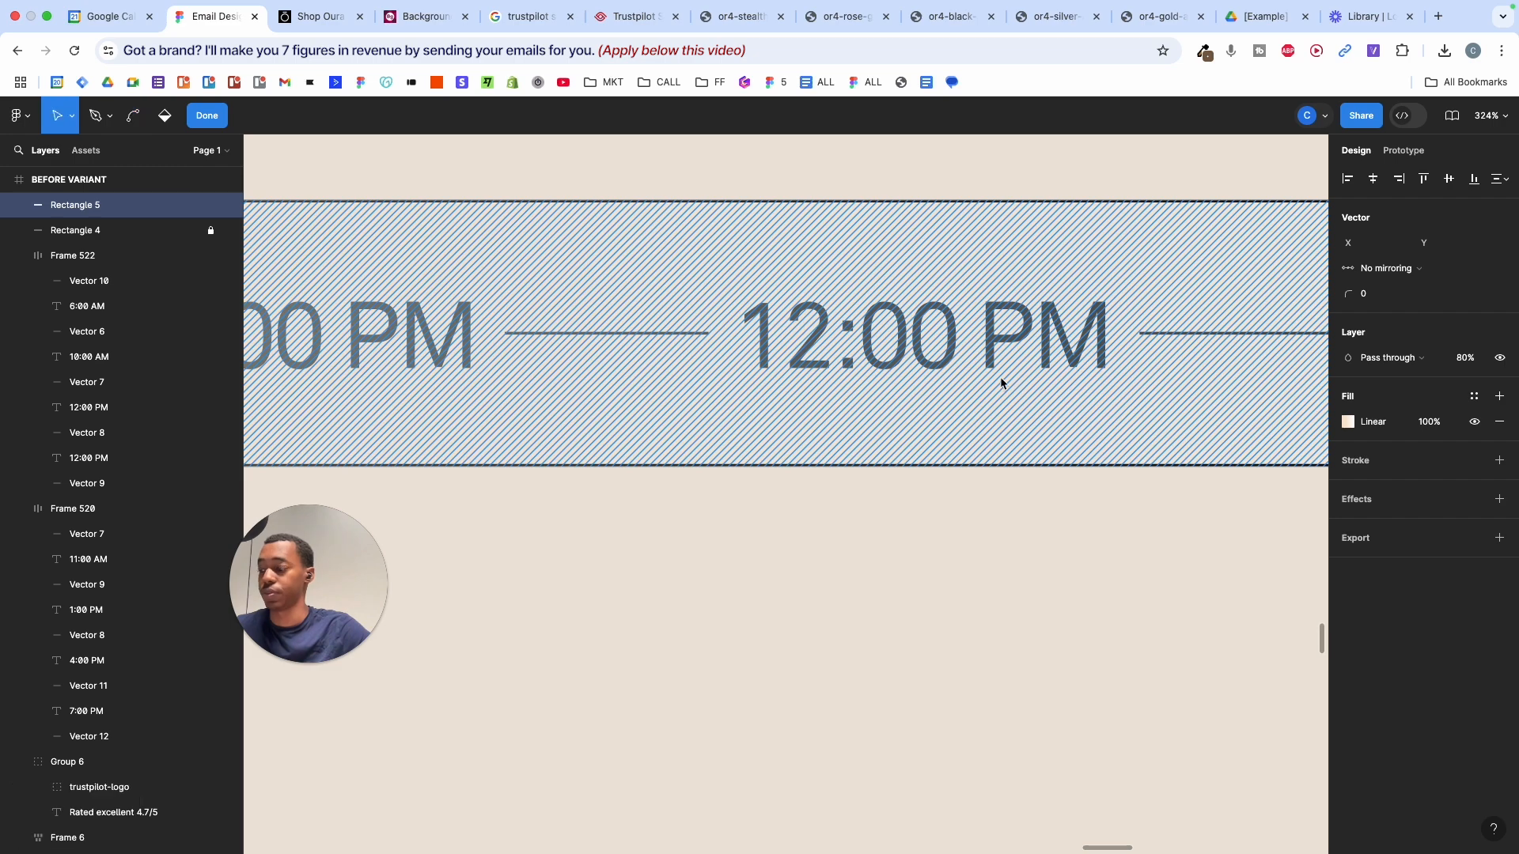
# - Copy the grey 494741 fill colour from the reference bar's 12:00 PM label
pyautogui.click(1020, 339)
pyautogui.click(1020, 339)
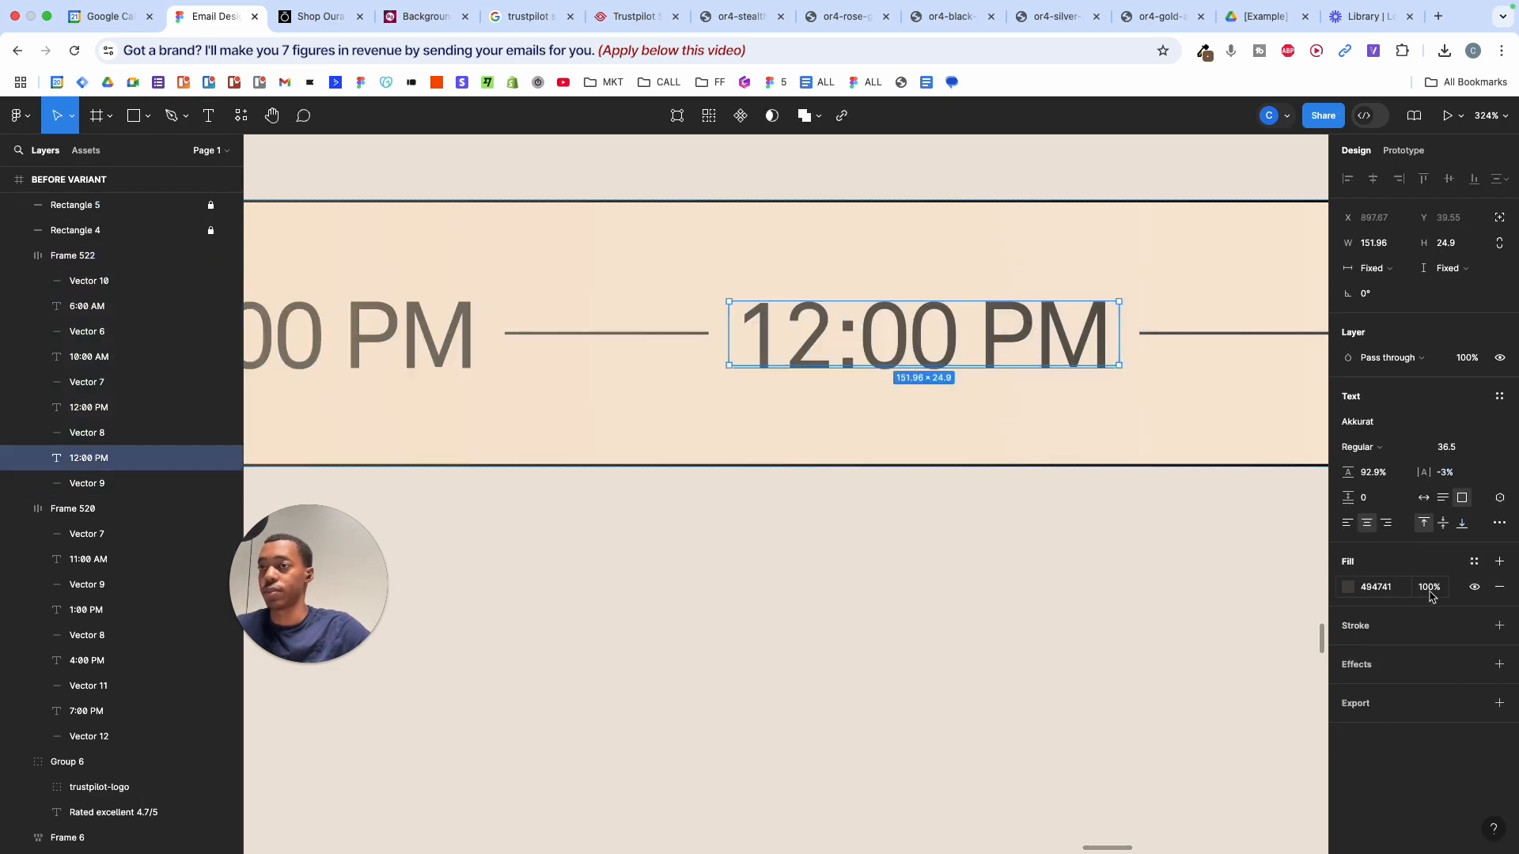
pyautogui.click(1391, 590)
pyautogui.press('super+c')
pyautogui.press('super+c')
pyautogui.scroll(-5, 870, 729)
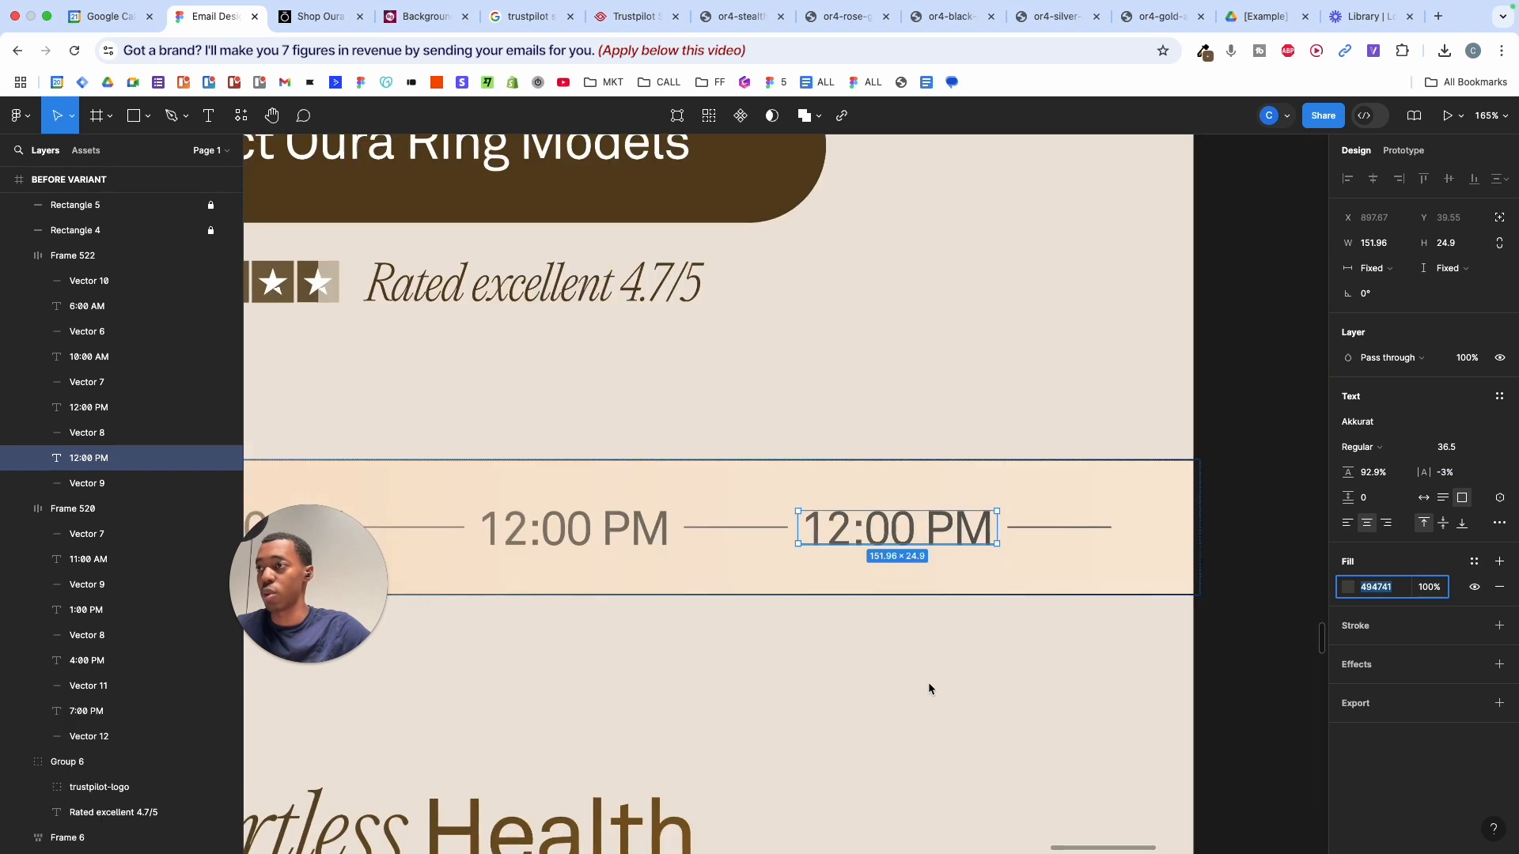
pyautogui.hscroll(-14, 929, 682)
pyautogui.scroll(-4, 928, 681)
pyautogui.hscroll(-10, 927, 682)
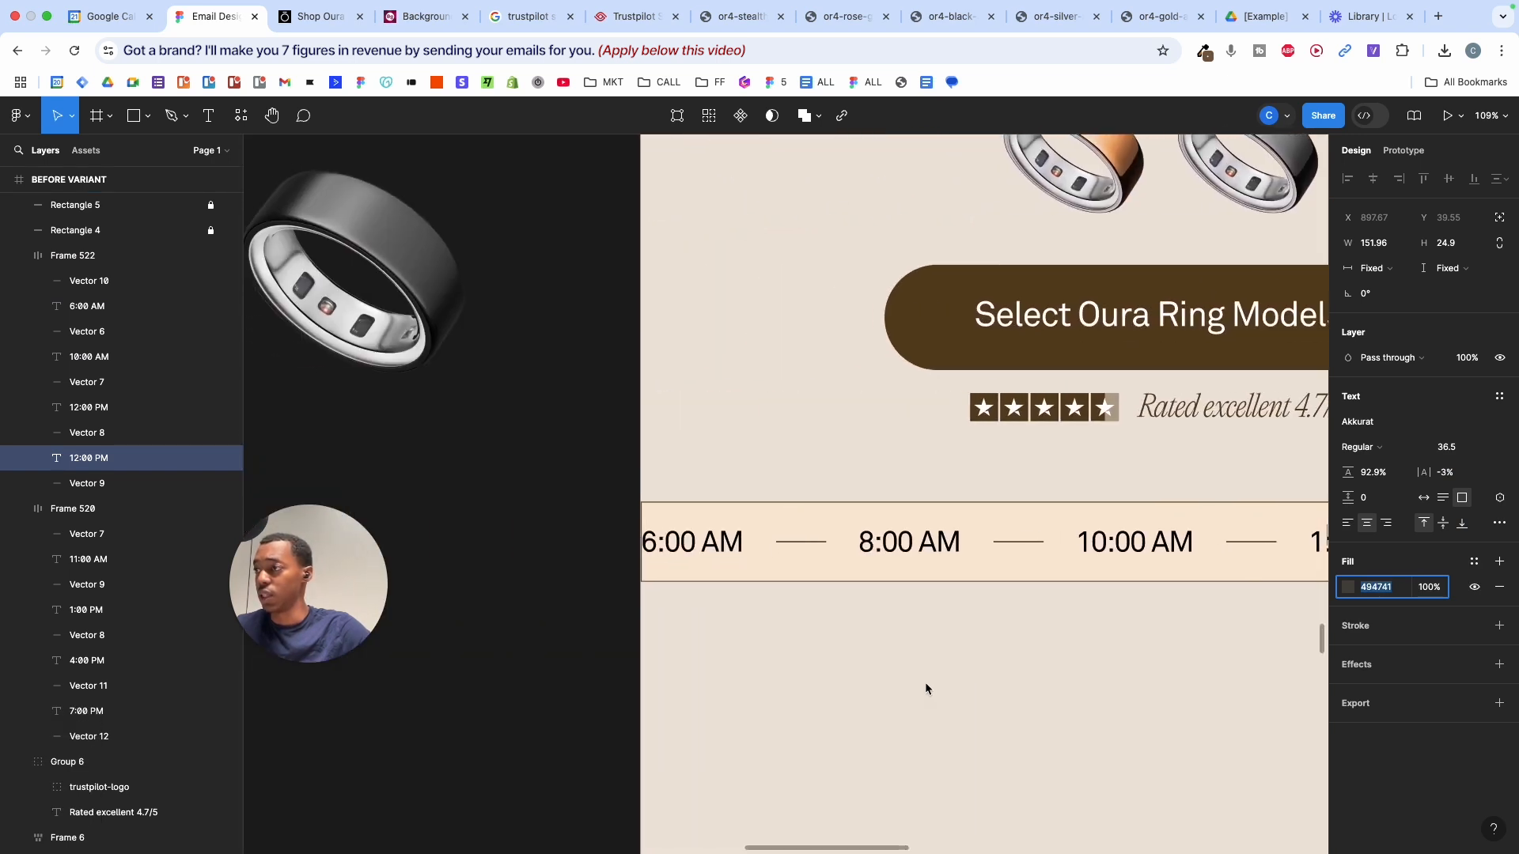
pyautogui.click(712, 551)
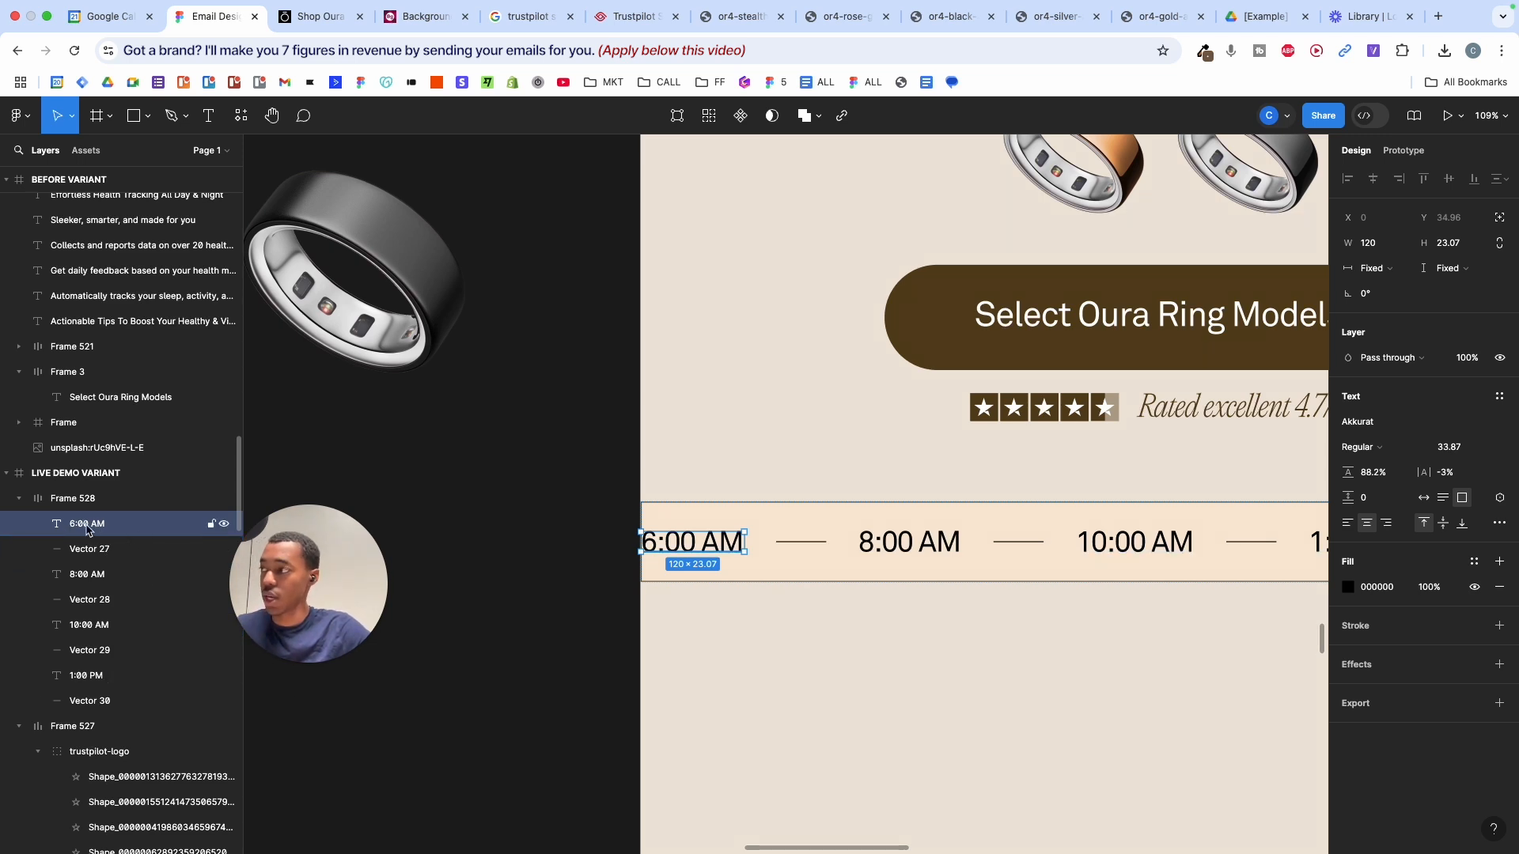
# - Turn all live-demo time labels and divider lines dark grey
pyautogui.keyDown('shift'); pyautogui.click(141, 702); pyautogui.keyUp('shift')
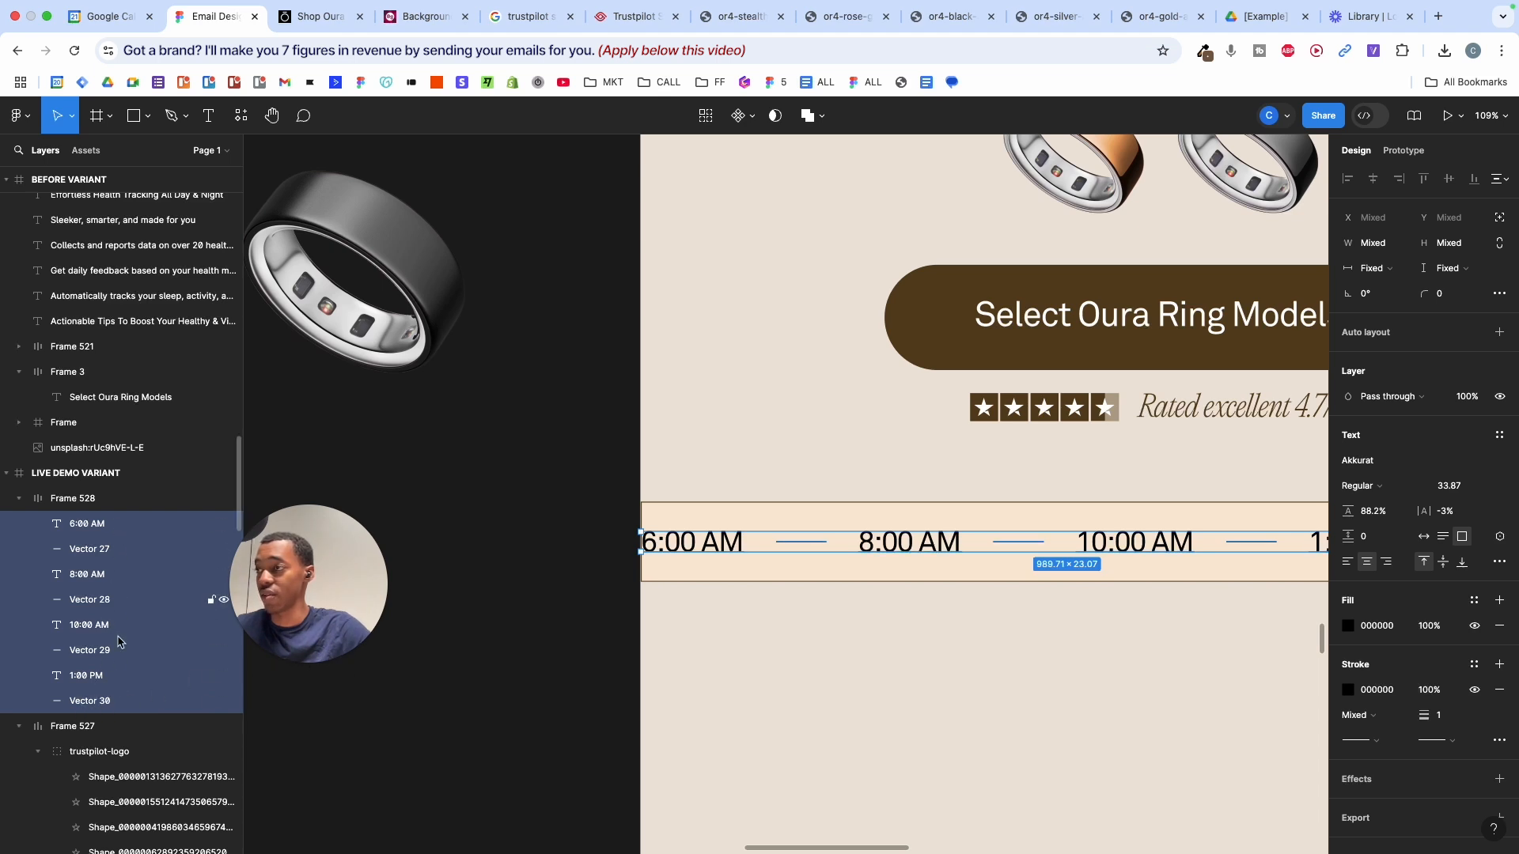
pyautogui.hscroll(5, 512, 549)
pyautogui.click(1347, 625)
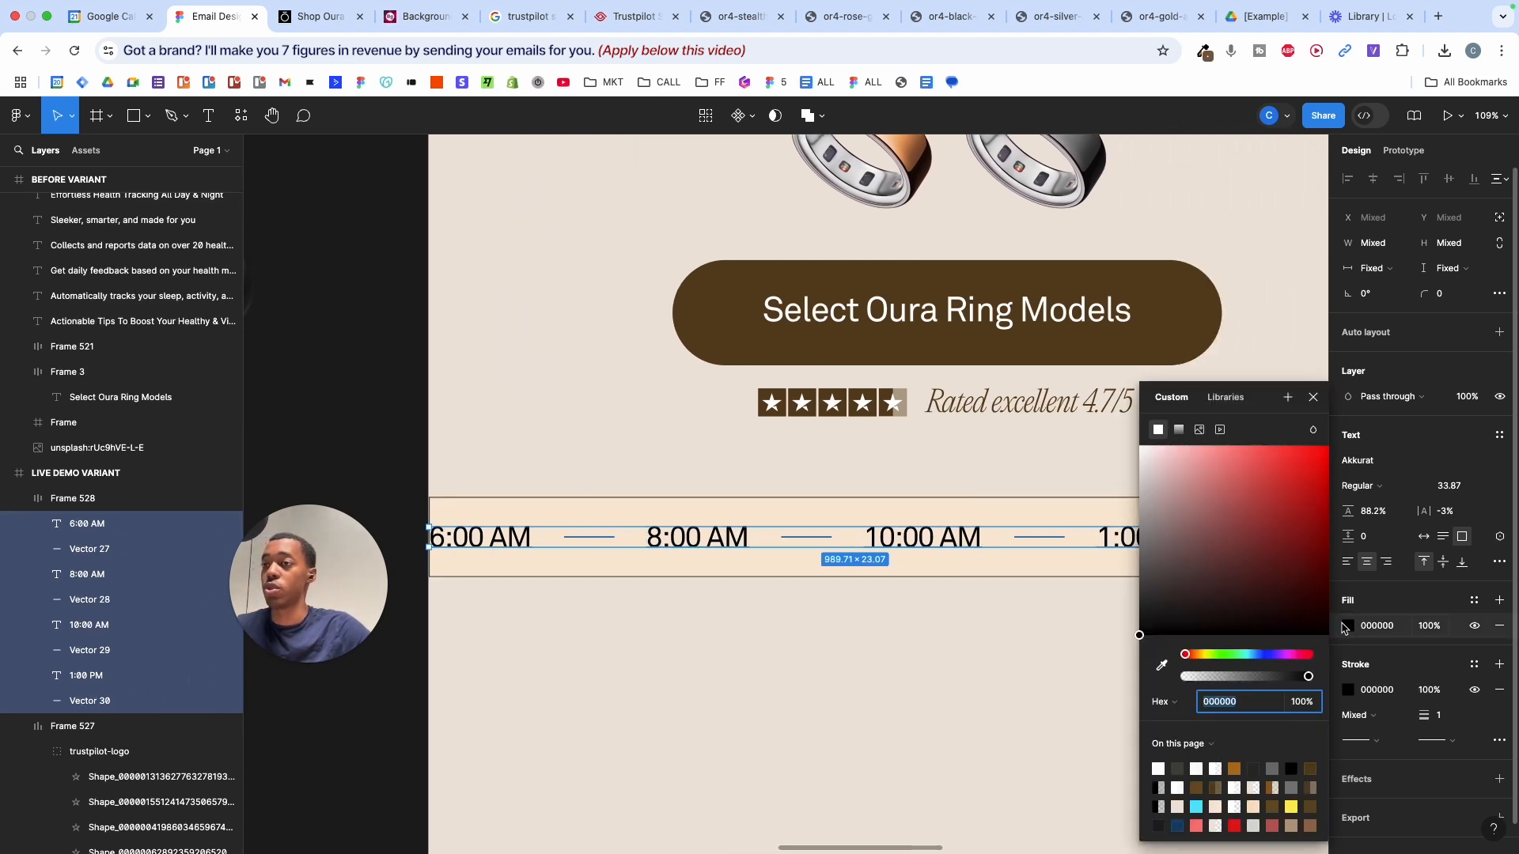
pyautogui.moveTo(1153, 597); pyautogui.dragTo(1133, 592)
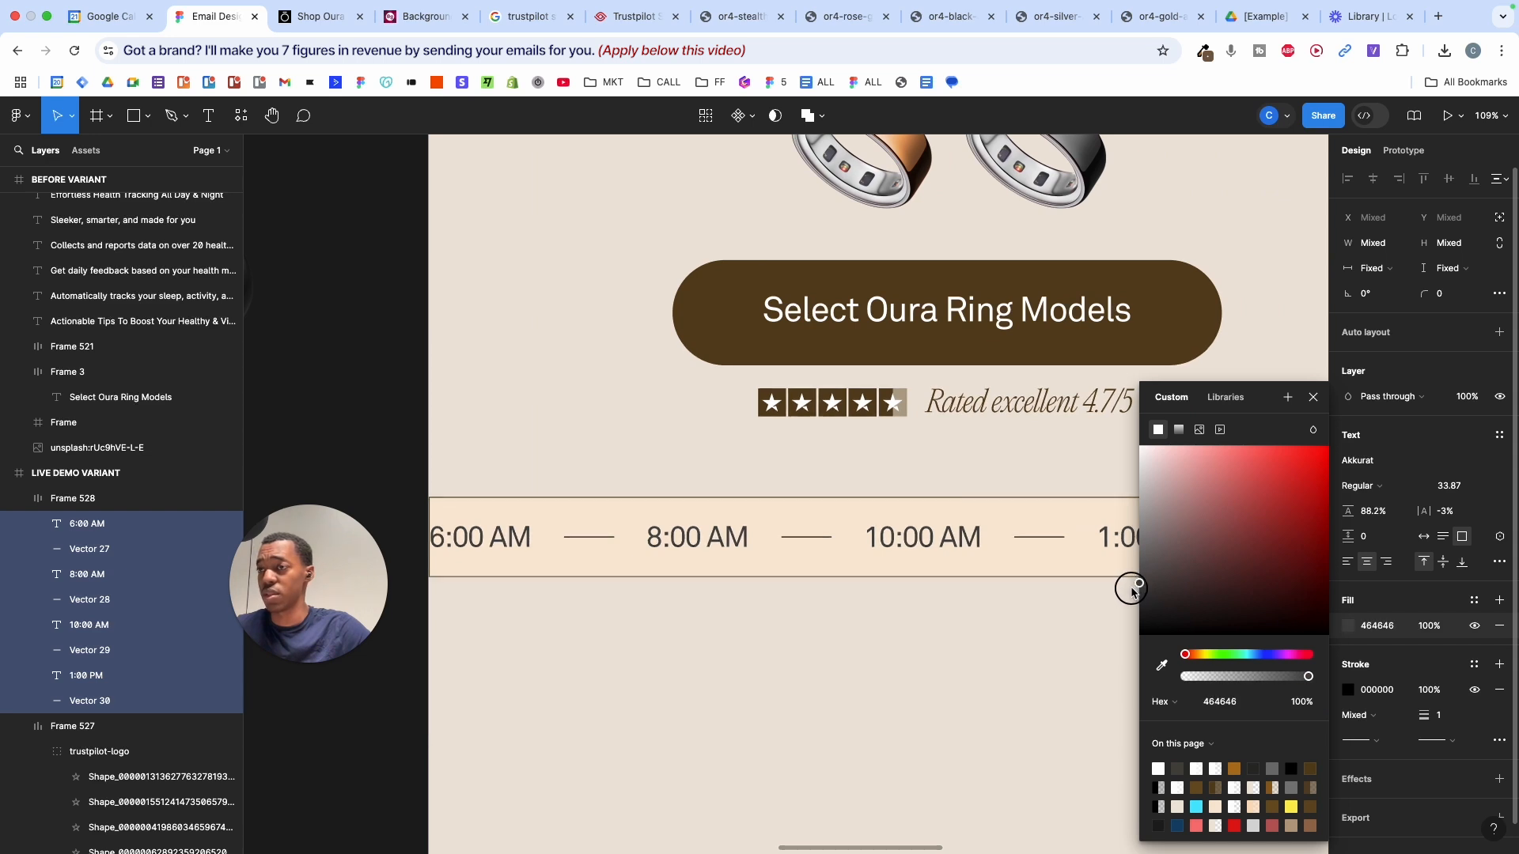
pyautogui.click(1008, 609)
pyautogui.scroll(-5, 985, 604)
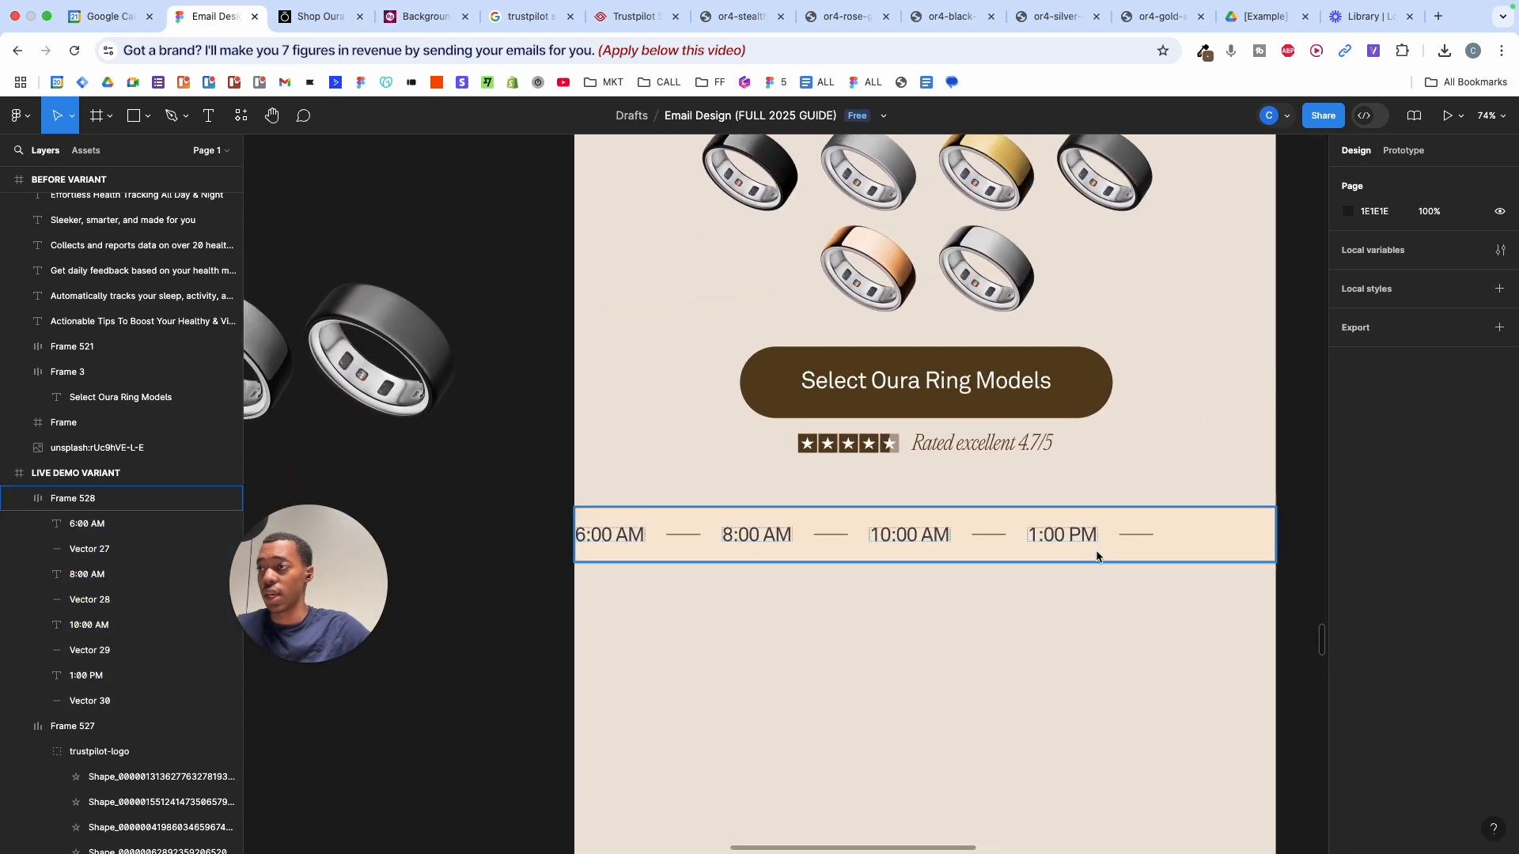
# - Raise the time bar's auto-layout spacing to 45 and centre its items
pyautogui.click(1172, 527)
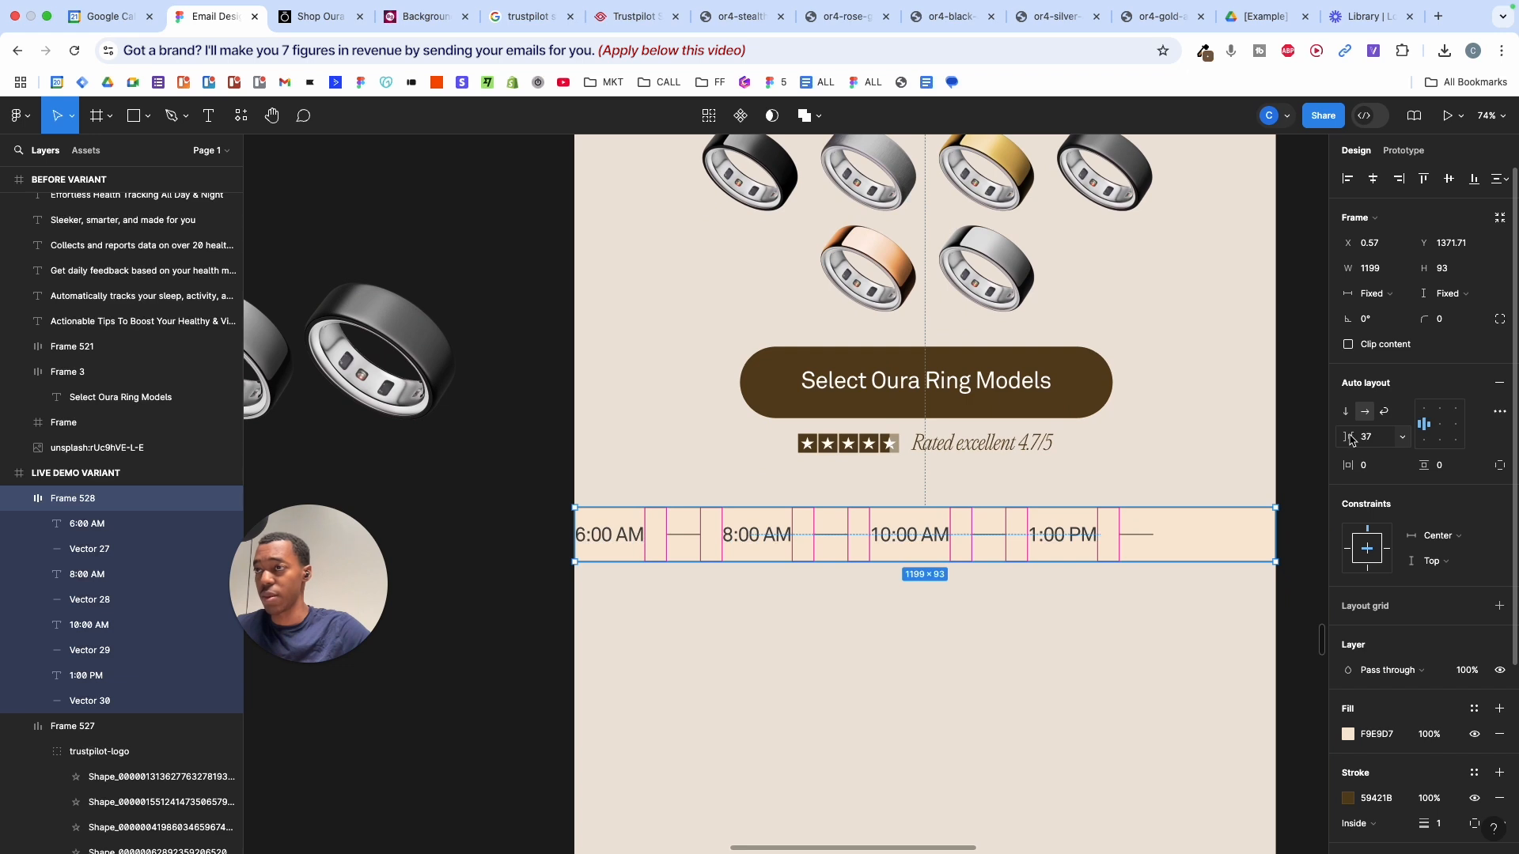
pyautogui.moveTo(1351, 441)
pyautogui.mouseDown()
pyautogui.moveTo(1384, 437)
pyautogui.moveTo(1330, 442)
pyautogui.mouseUp()
pyautogui.click(1439, 425)
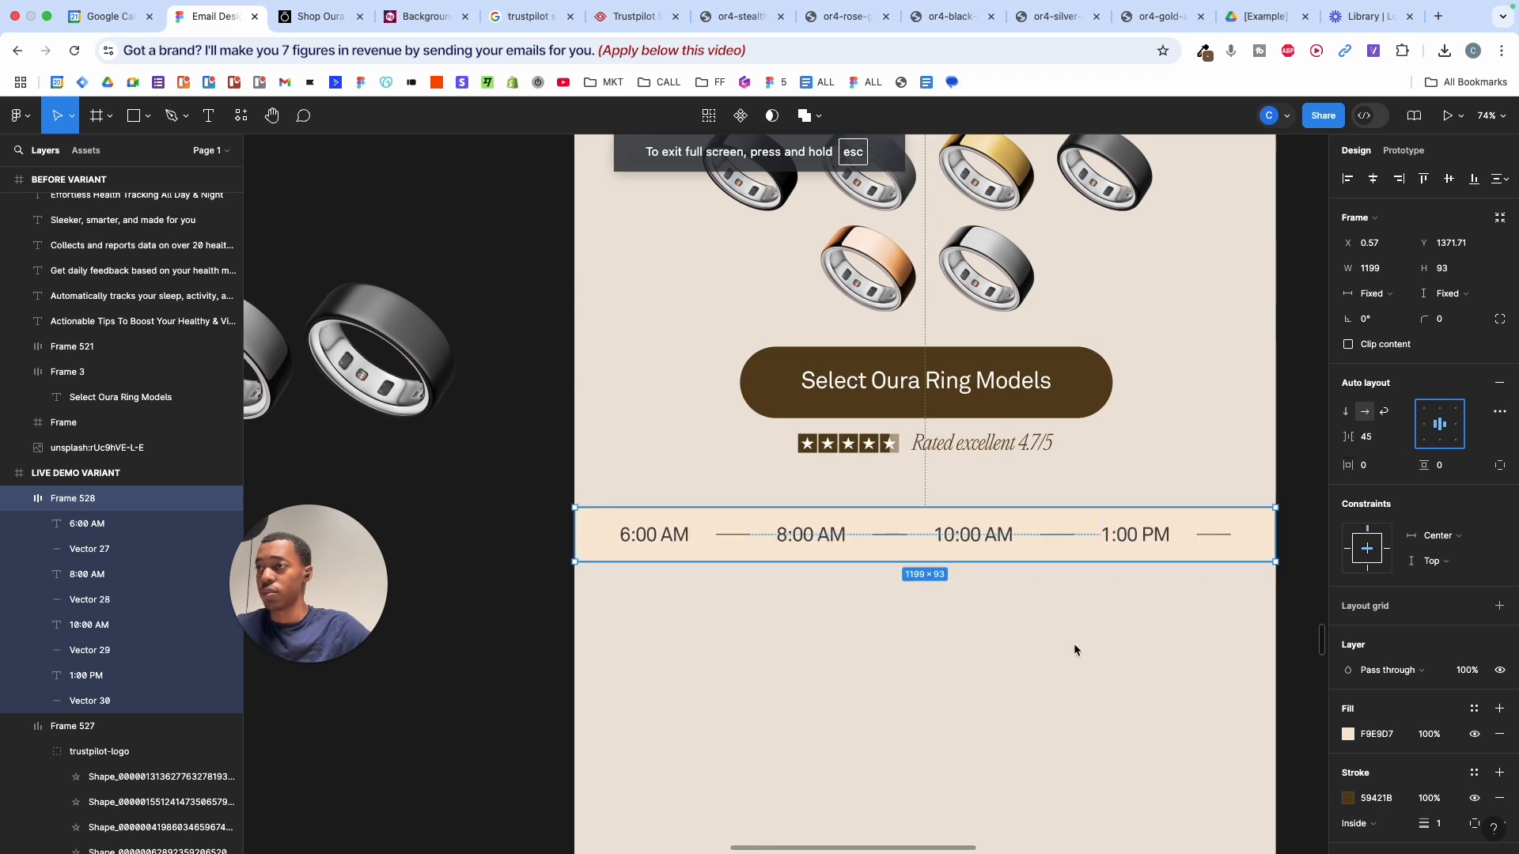
pyautogui.click(1074, 643)
pyautogui.scroll(-4, 1074, 643)
pyautogui.hscroll(10, 1074, 643)
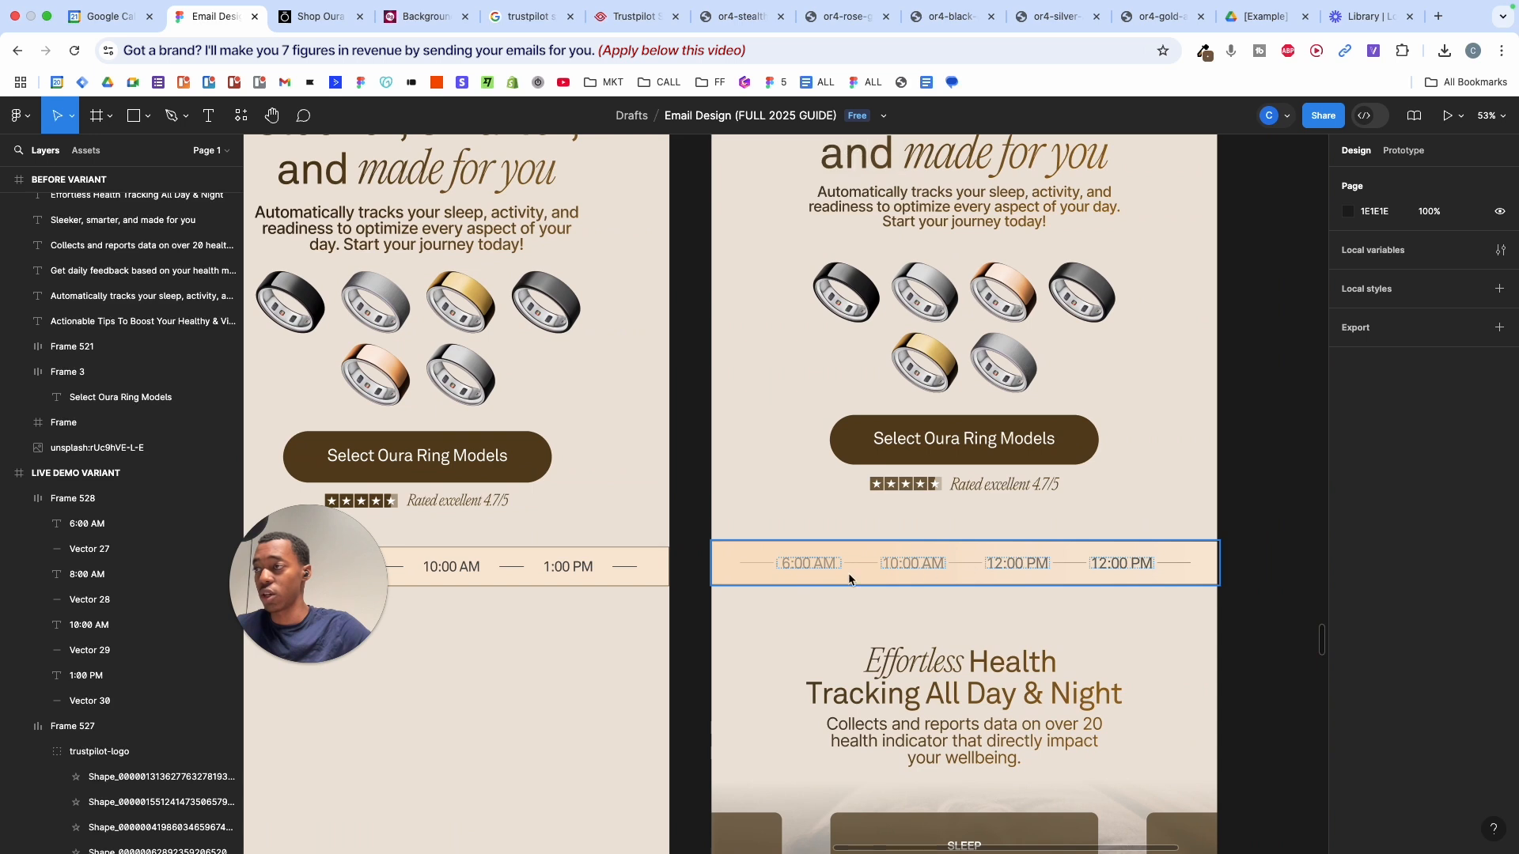
# - Unlock the overlay rectangle on the reference time bar, undoing an accidental move
pyautogui.click(731, 568)
pyautogui.scroll(5, 222, 554)
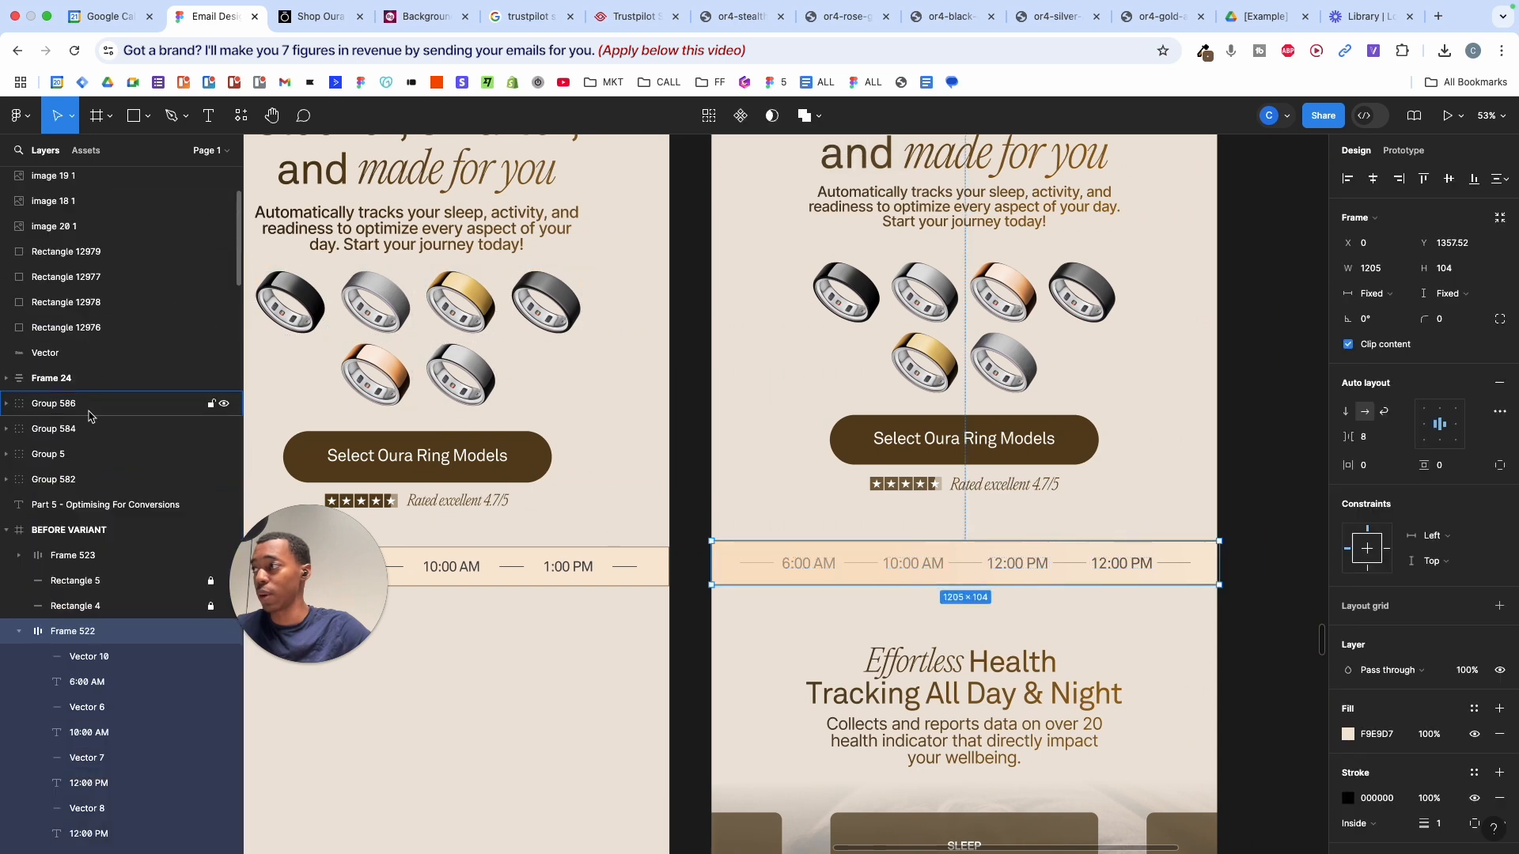
pyautogui.click(210, 589)
pyautogui.click(170, 582)
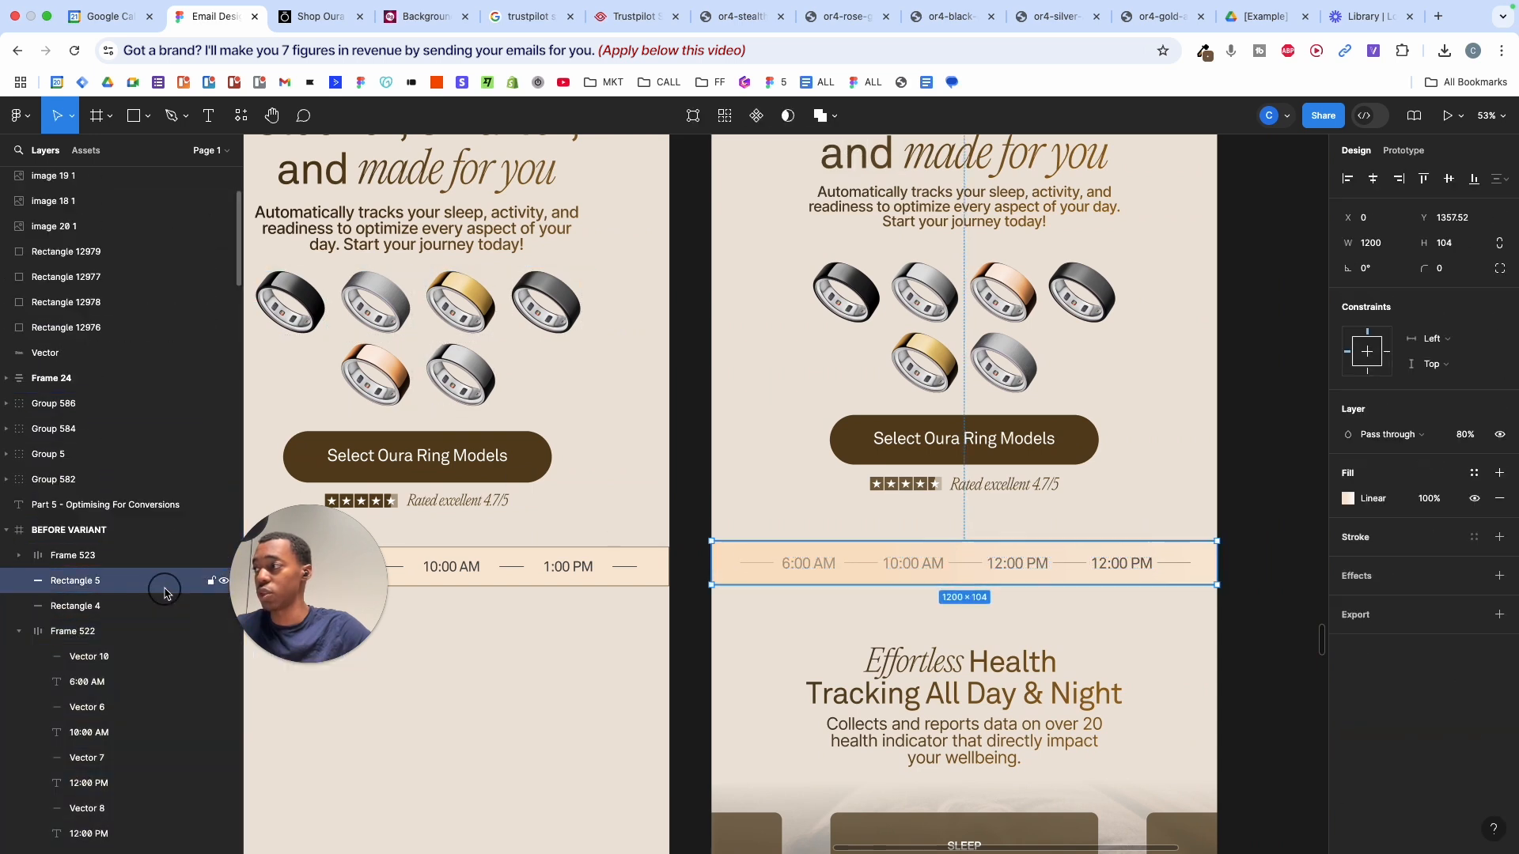
pyautogui.moveTo(891, 604)
pyautogui.mouseDown()
pyautogui.moveTo(871, 631)
pyautogui.moveTo(868, 567)
pyautogui.moveTo(869, 585)
pyautogui.mouseUp()
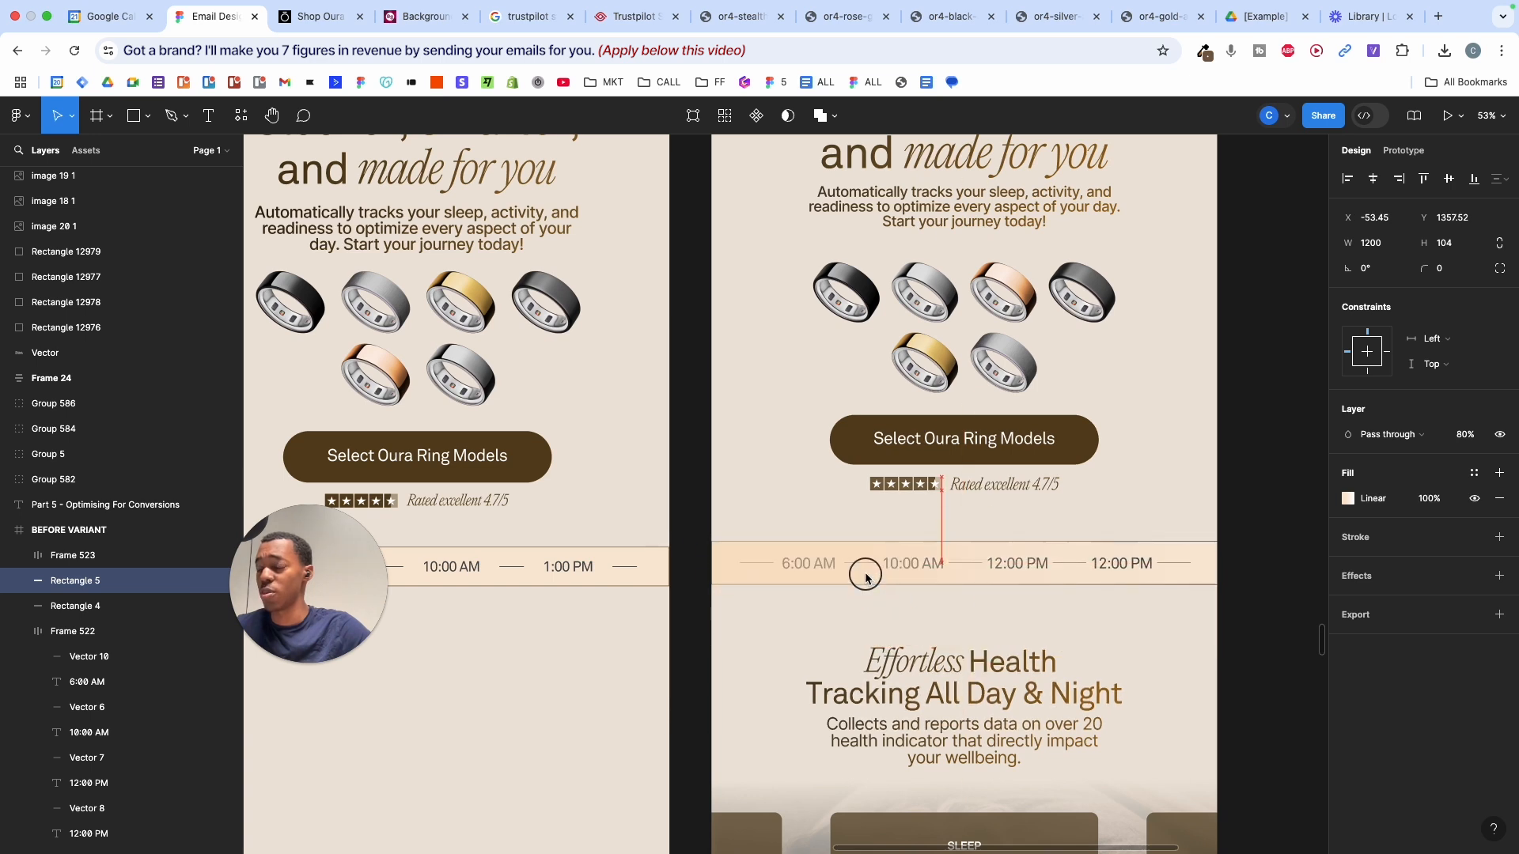
pyautogui.hscroll(-6, 724, 615)
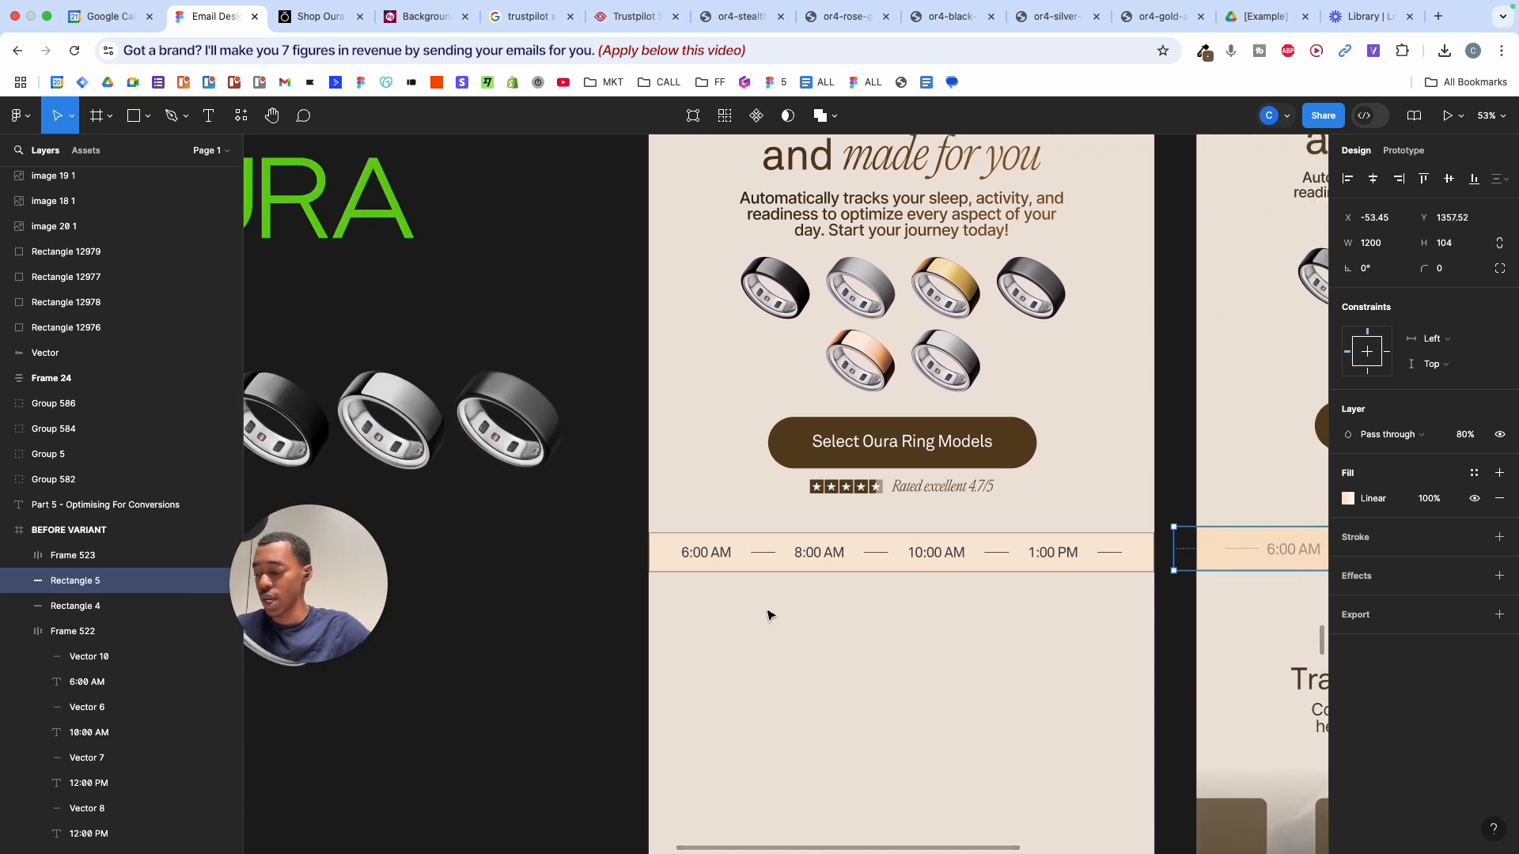
pyautogui.press('super+z')
# - Draw a new rectangle spanning the live-demo time bar
pyautogui.scroll(1, 779, 617)
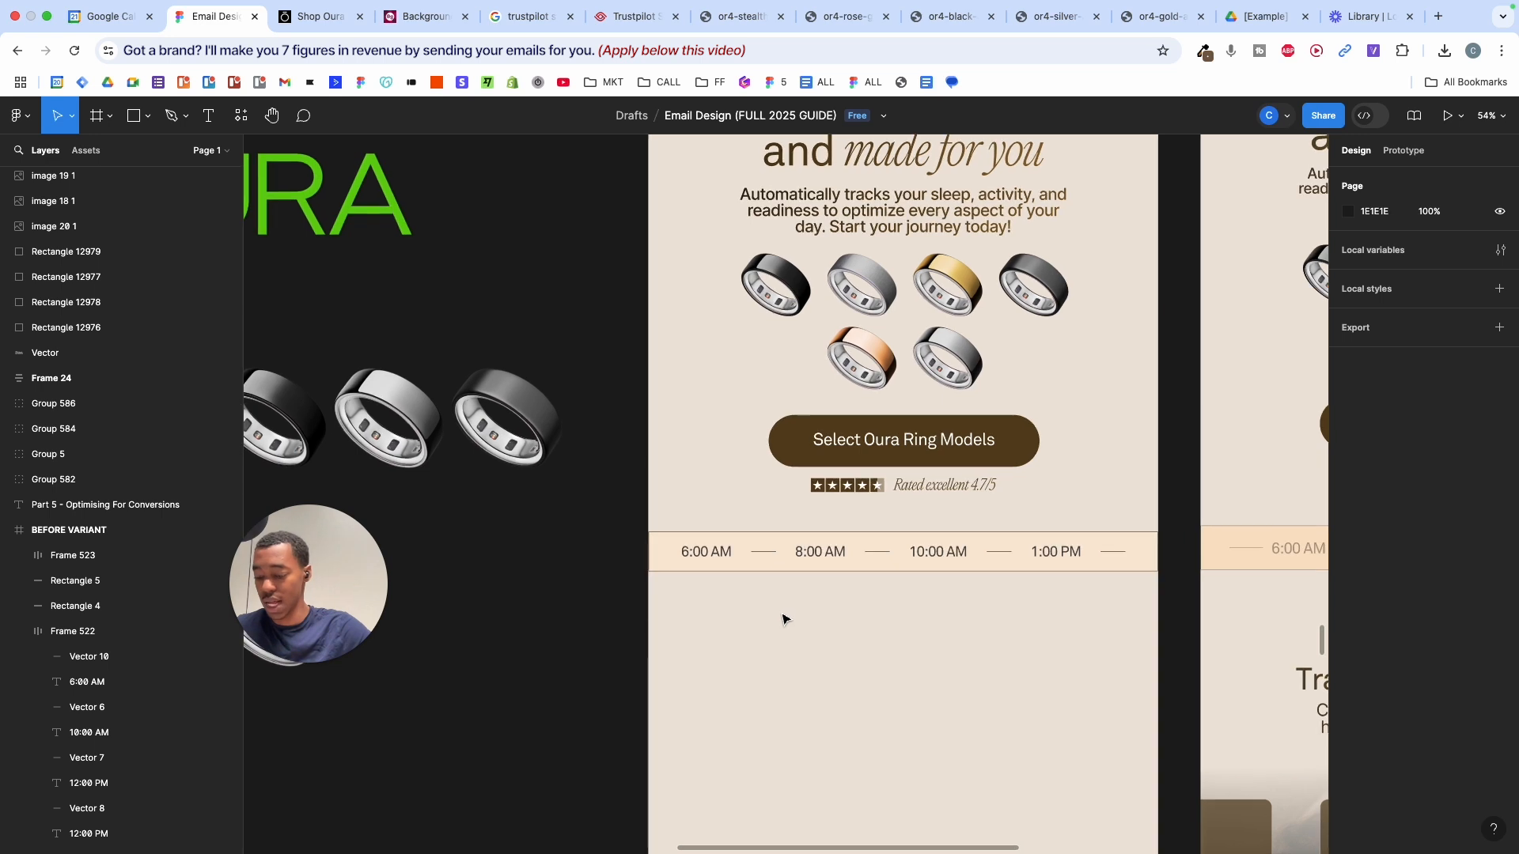
pyautogui.press('r')
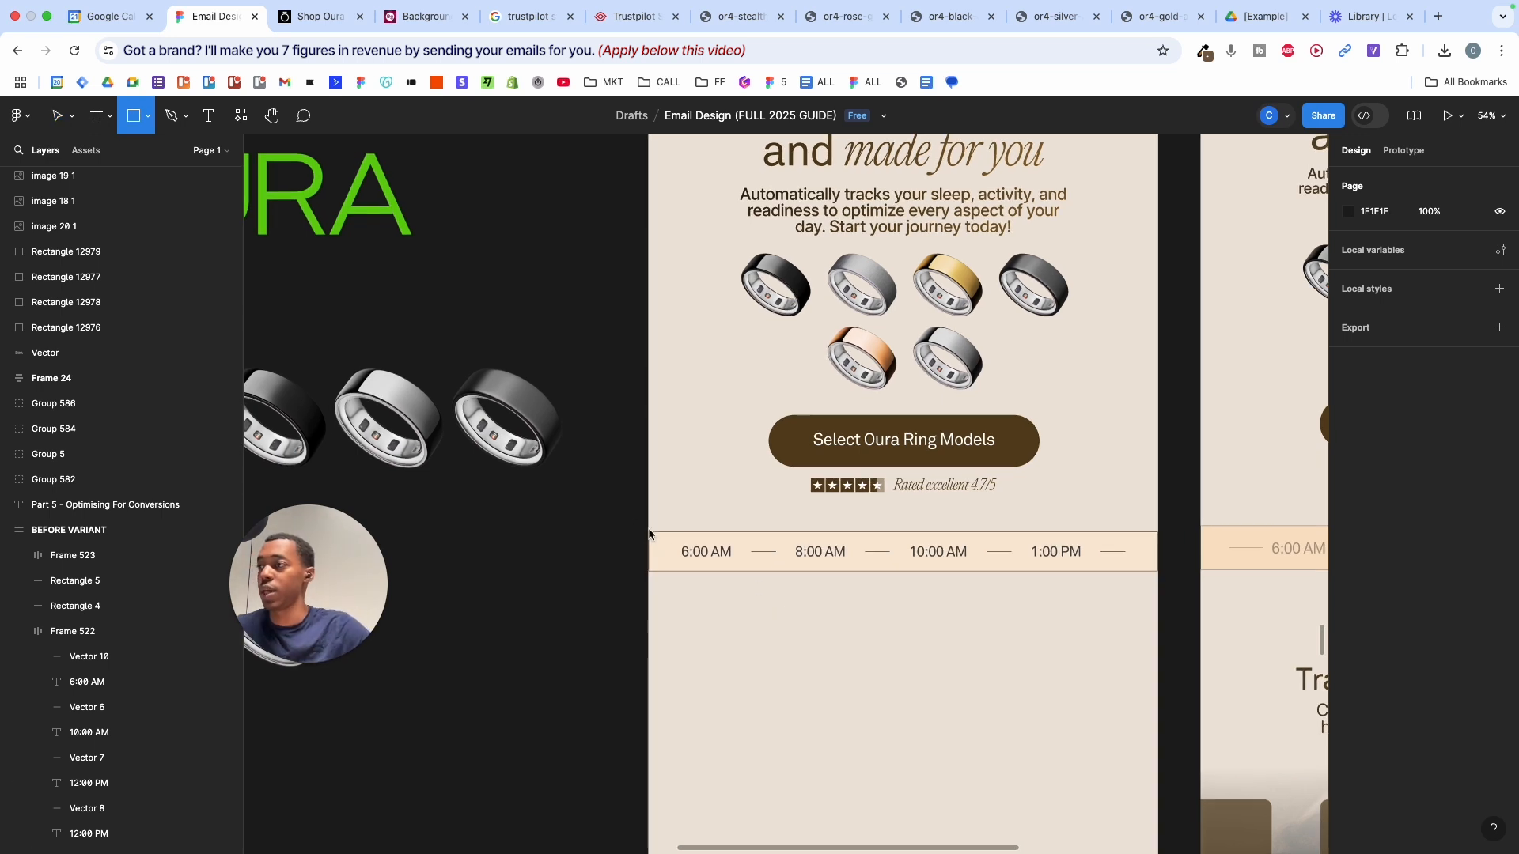
pyautogui.moveTo(648, 530)
pyautogui.mouseDown()
pyautogui.moveTo(1041, 575)
pyautogui.moveTo(1157, 571)
pyautogui.moveTo(1134, 534)
pyautogui.mouseUp()
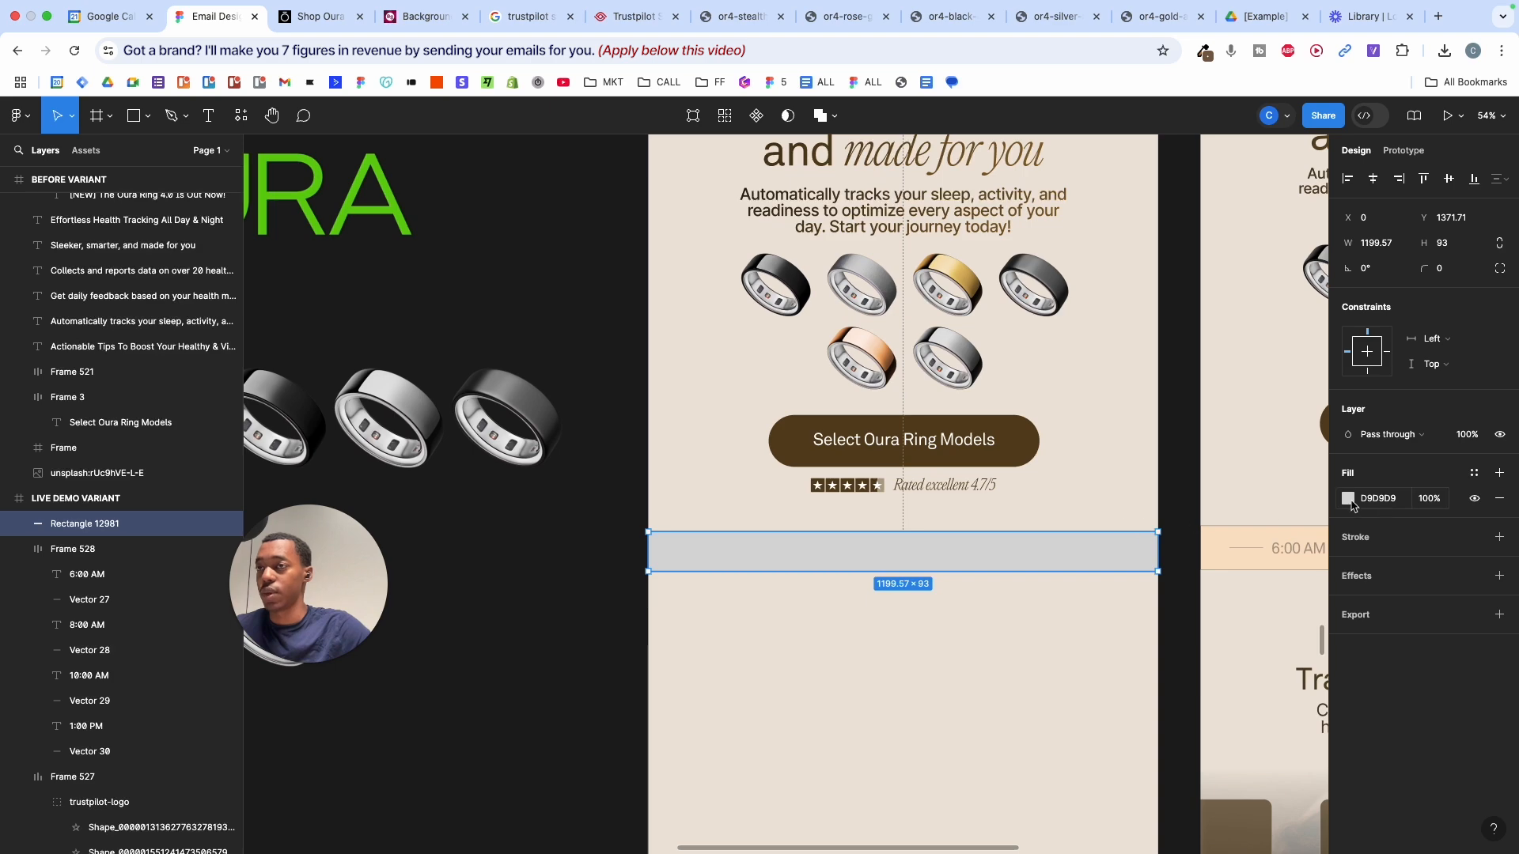
# - Fill the new strip rectangle with the tan brand colour sampled from the canvas
pyautogui.click(1348, 499)
pyautogui.click(1162, 664)
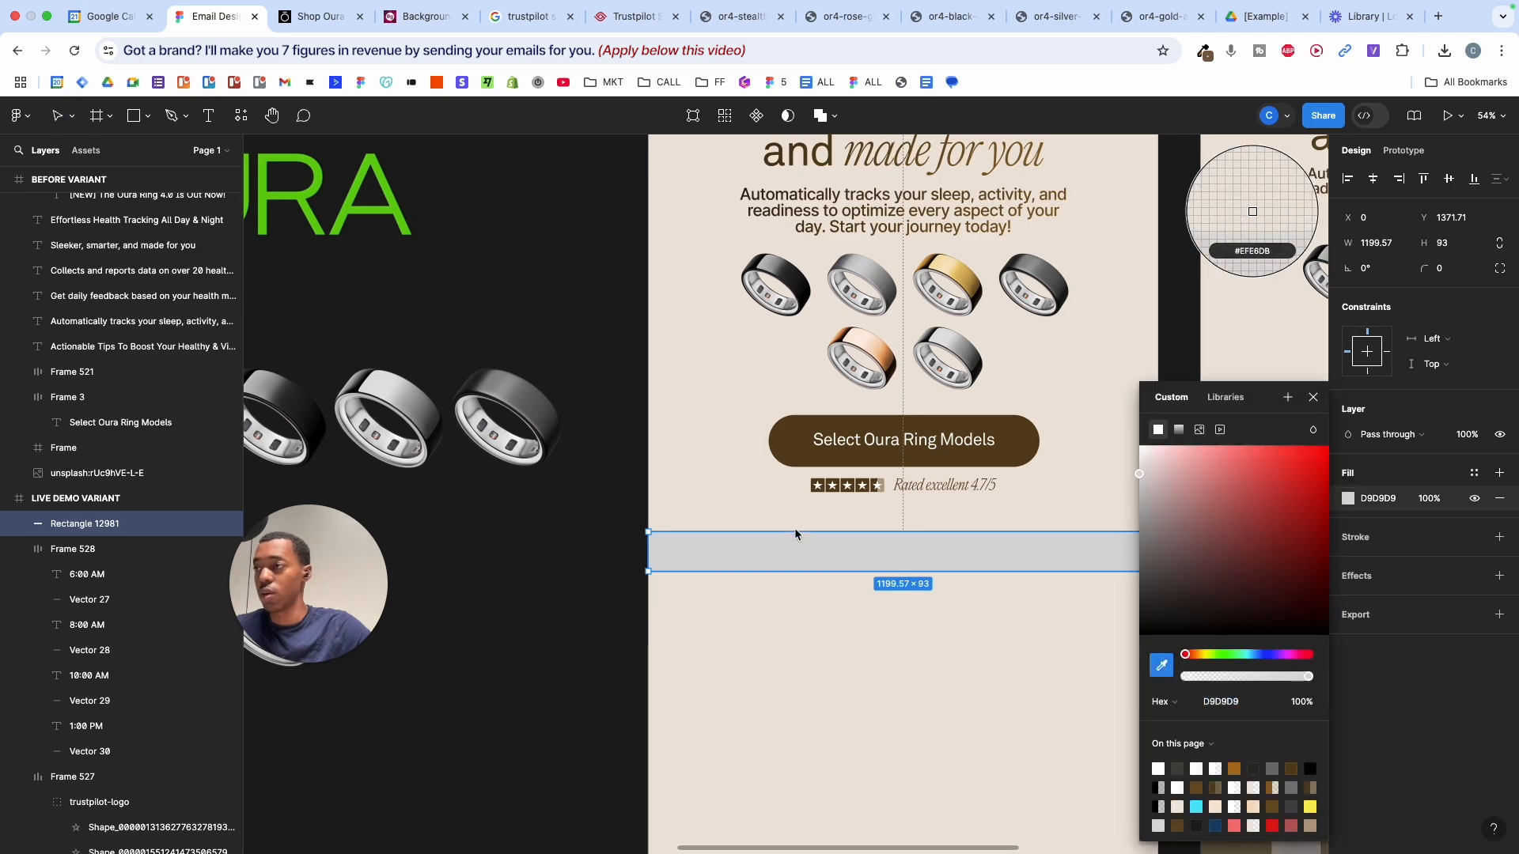
pyautogui.hscroll(5, 797, 532)
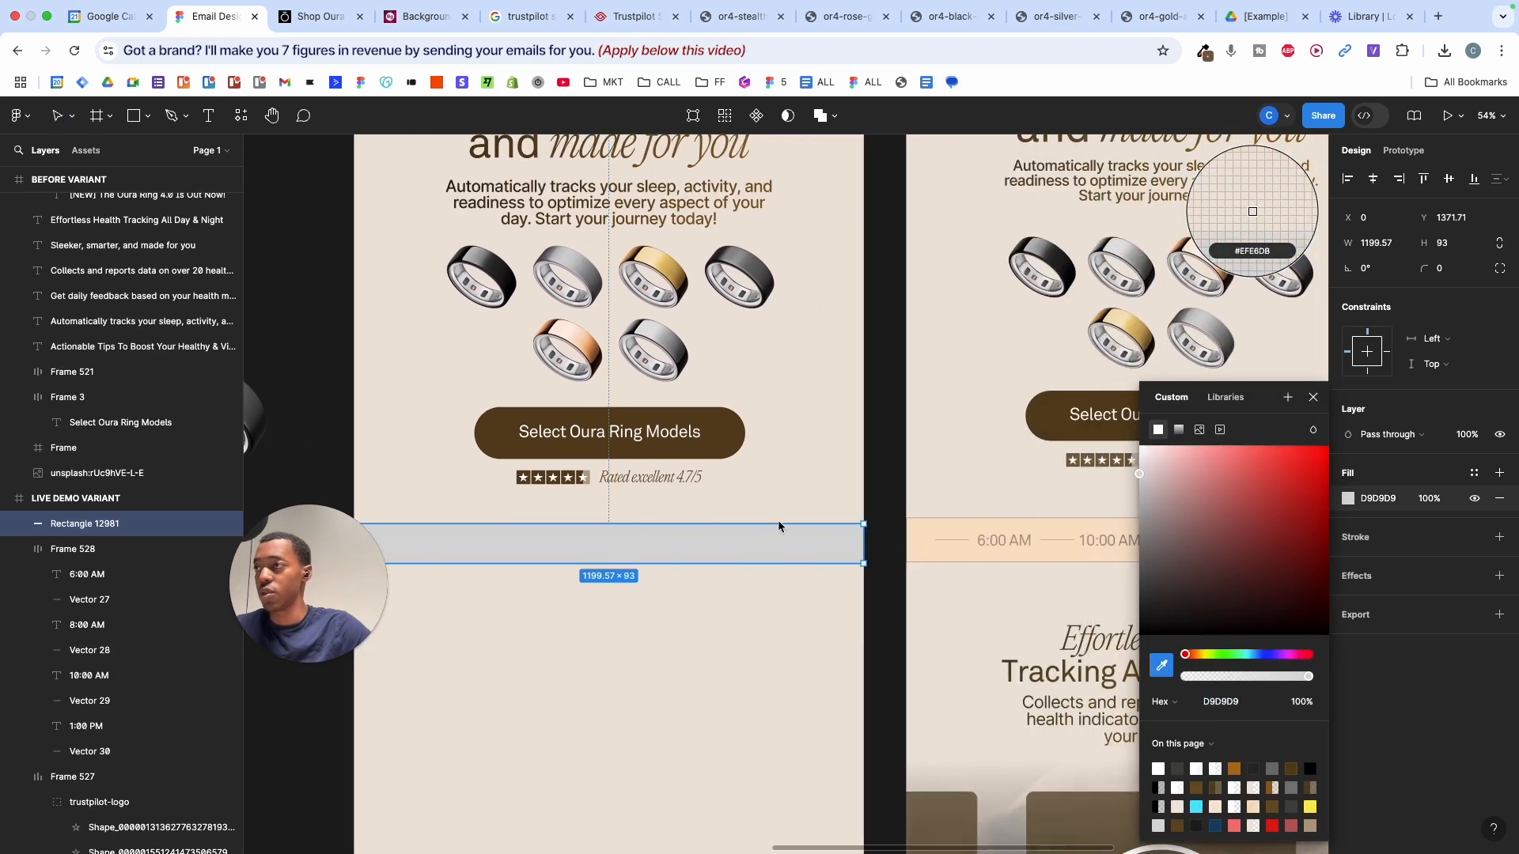
pyautogui.scroll(-10, 780, 526)
pyautogui.hscroll(-2, 780, 526)
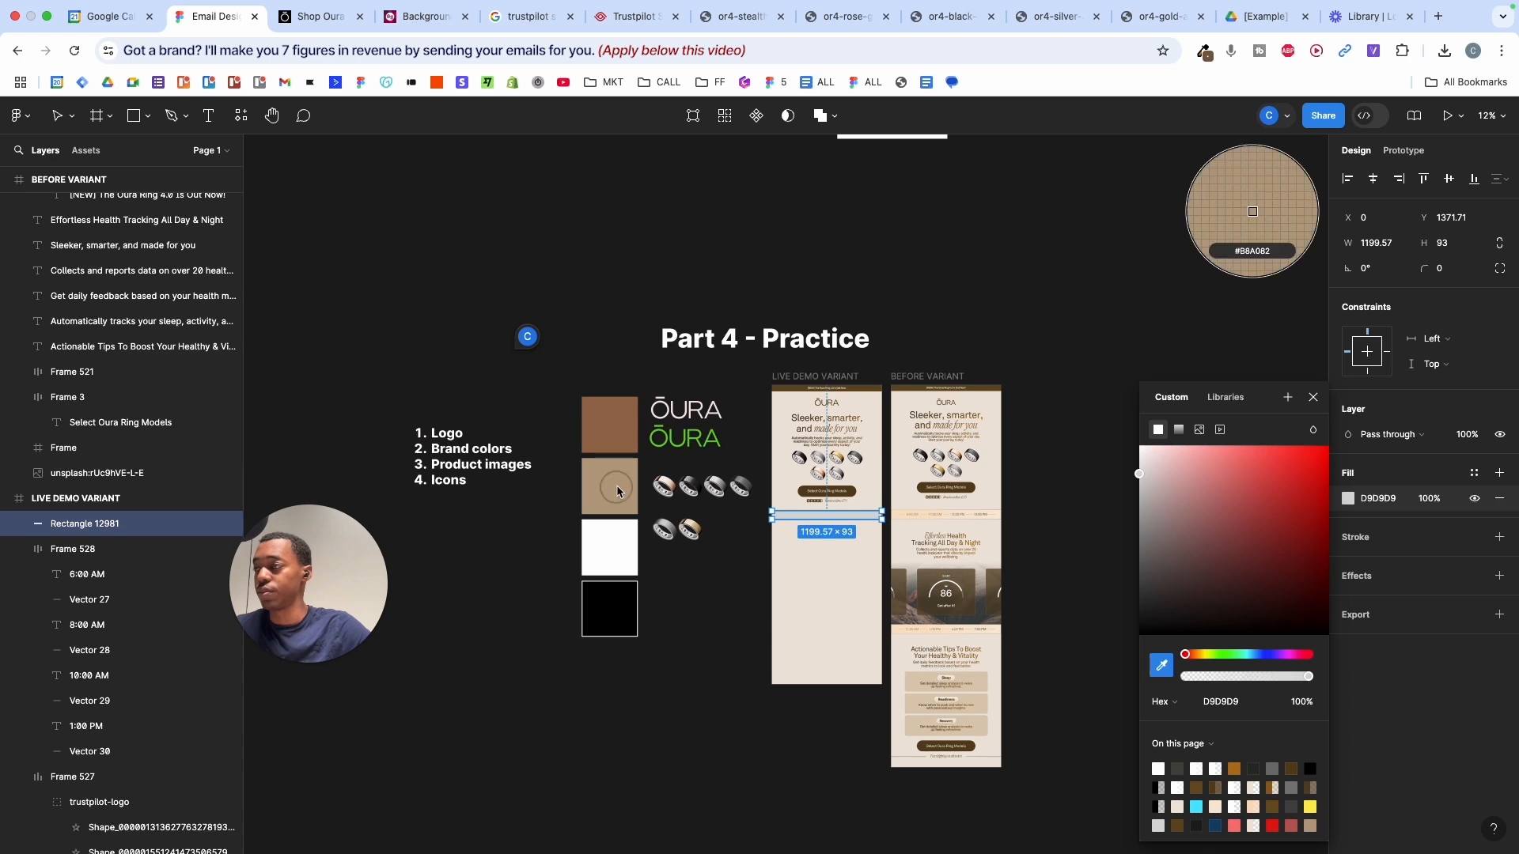
pyautogui.click(616, 486)
pyautogui.scroll(3, 899, 548)
pyautogui.scroll(5, 899, 548)
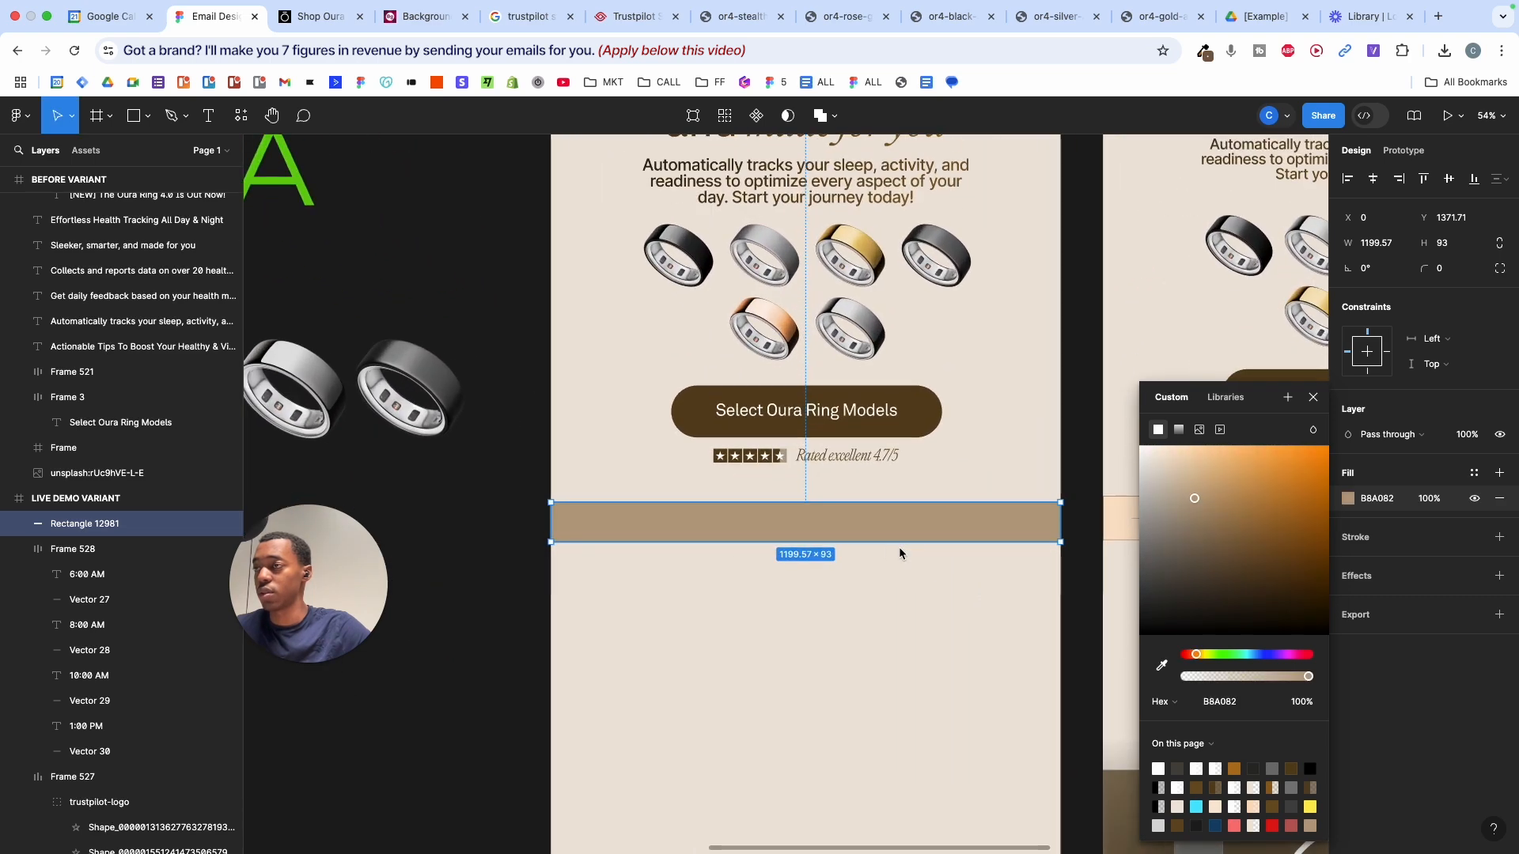
# - Make the fill a linear gradient from a 70% opacity start to a transparent end stop
pyautogui.click(1179, 430)
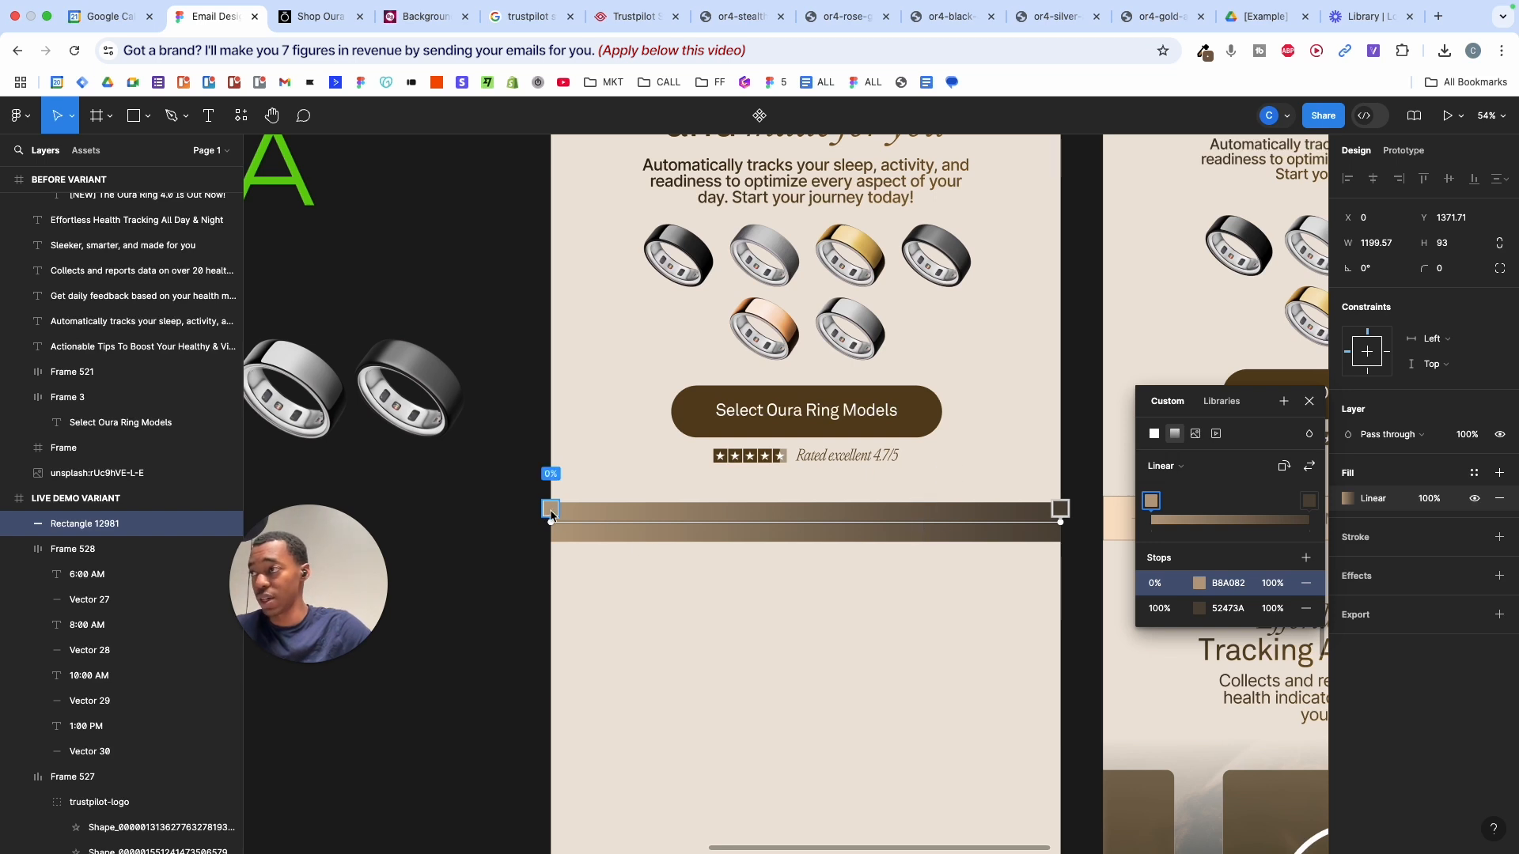
pyautogui.moveTo(1272, 583)
pyautogui.mouseDown()
pyautogui.moveTo(1230, 563)
pyautogui.moveTo(1274, 587)
pyautogui.mouseUp()
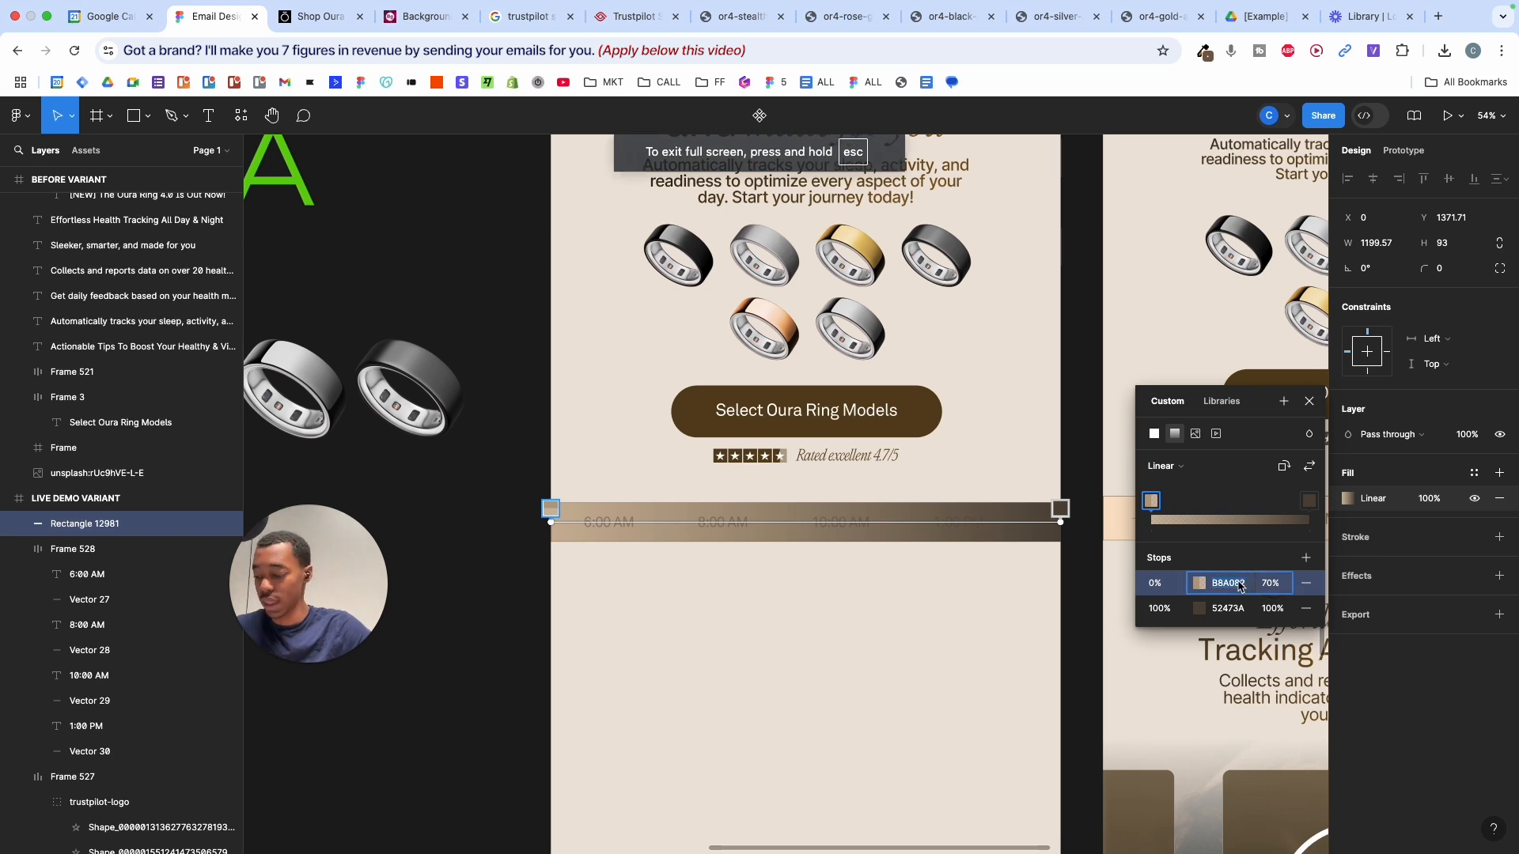
pyautogui.press('super+c')
pyautogui.click(1232, 608)
pyautogui.press('super+v')
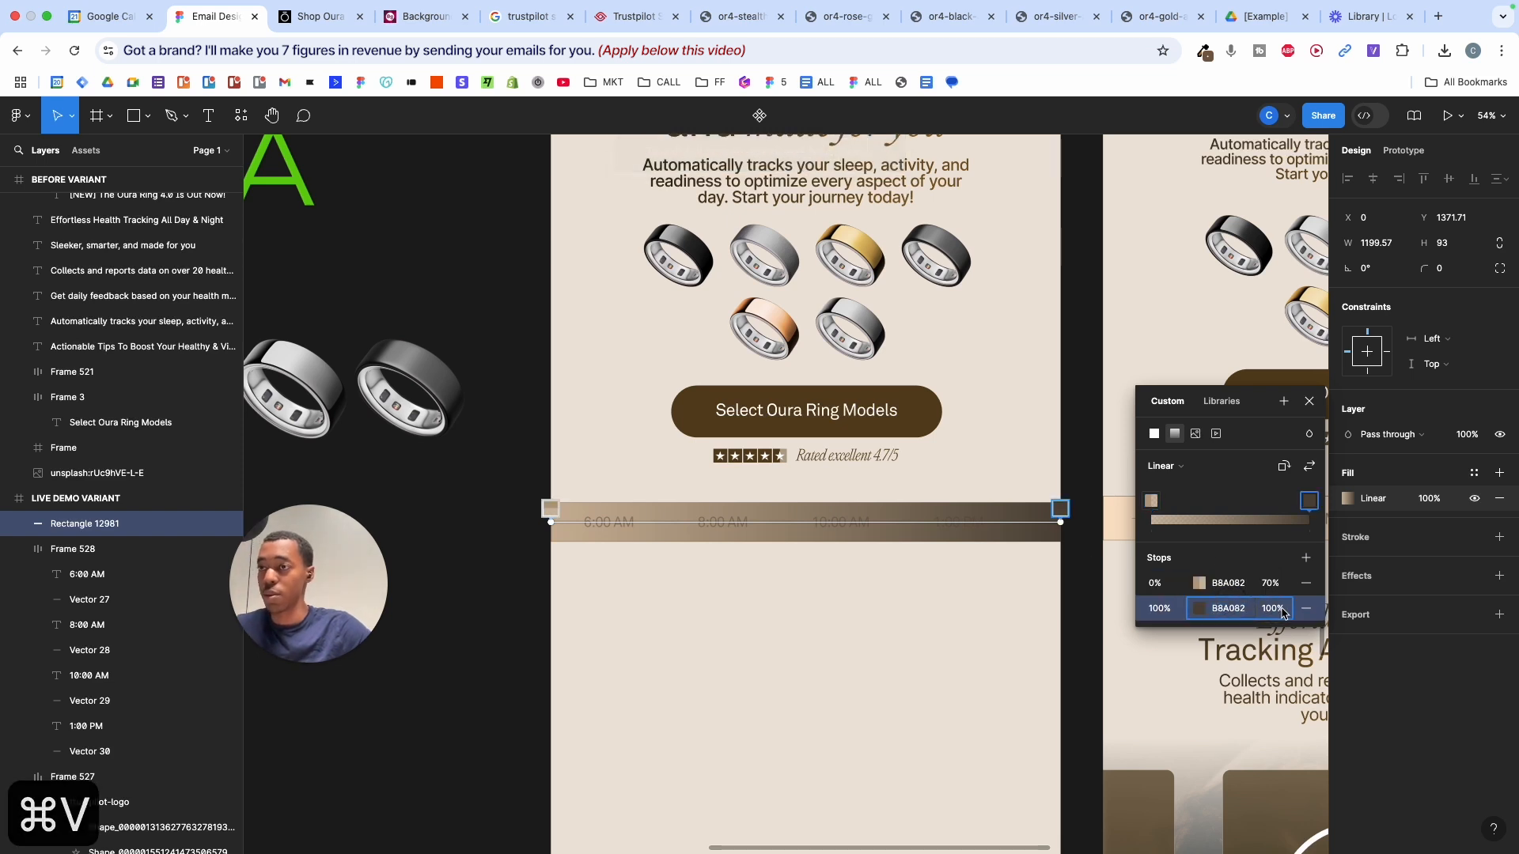
pyautogui.moveTo(1281, 614)
pyautogui.mouseDown()
pyautogui.moveTo(1242, 615)
pyautogui.moveTo(1282, 616)
pyautogui.mouseUp()
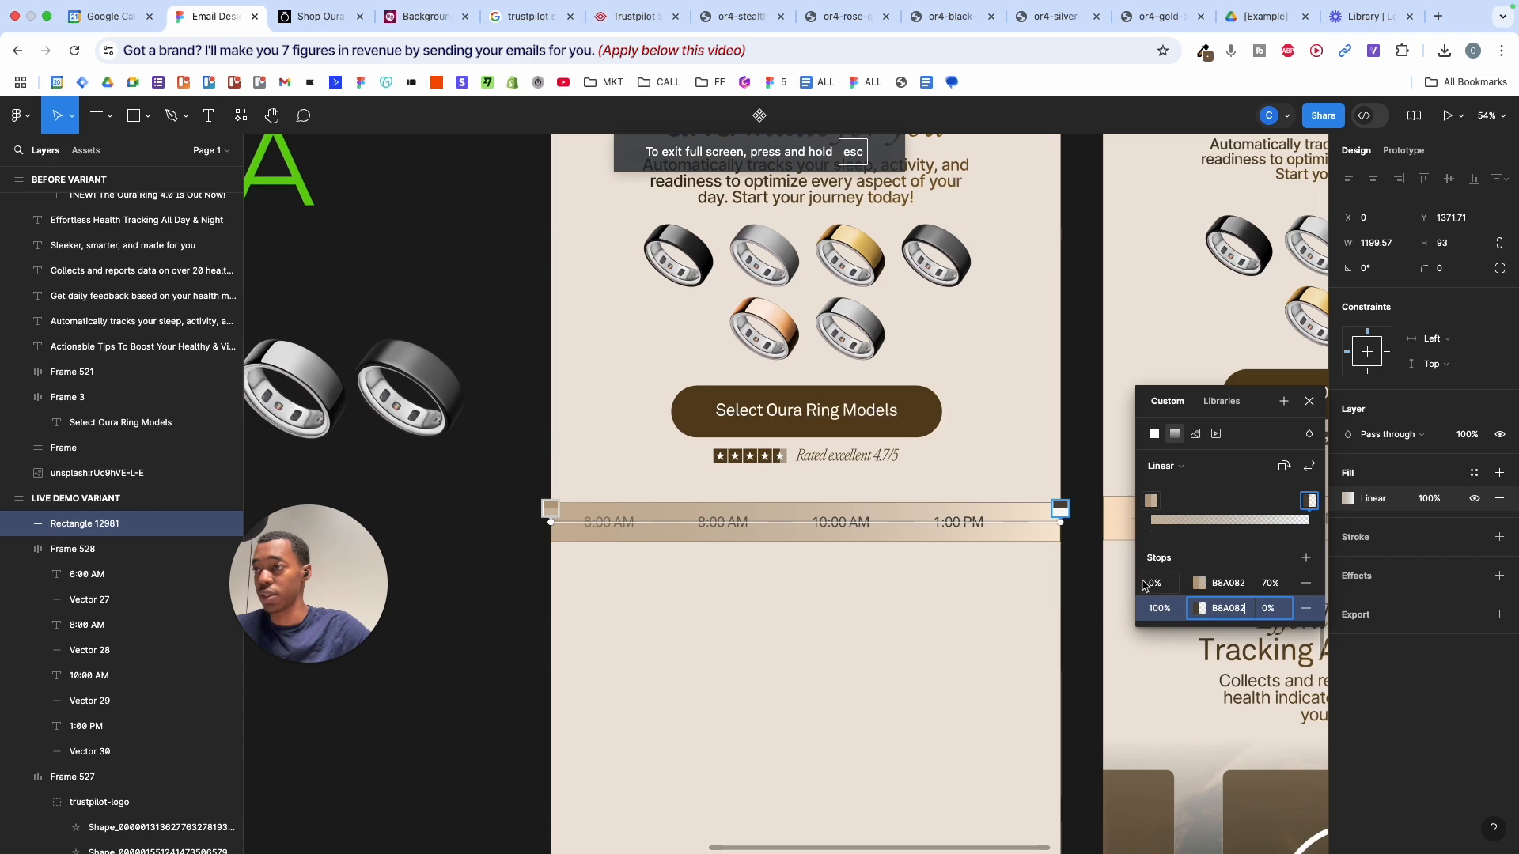
pyautogui.moveTo(1062, 519); pyautogui.dragTo(856, 513)
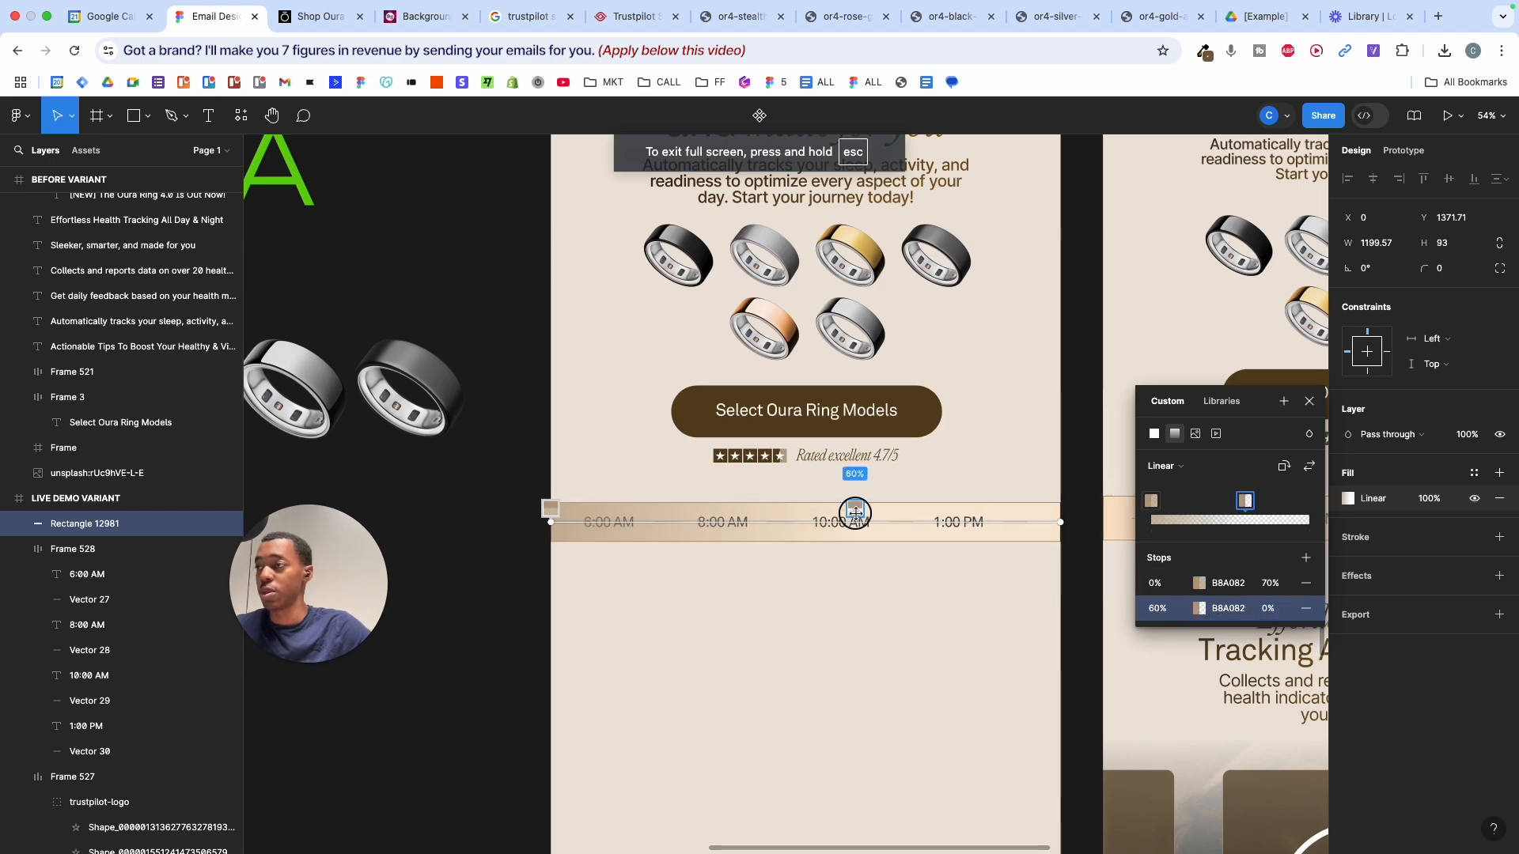
pyautogui.press('Escape')
pyautogui.press('Escape')
pyautogui.scroll(-5, 881, 590)
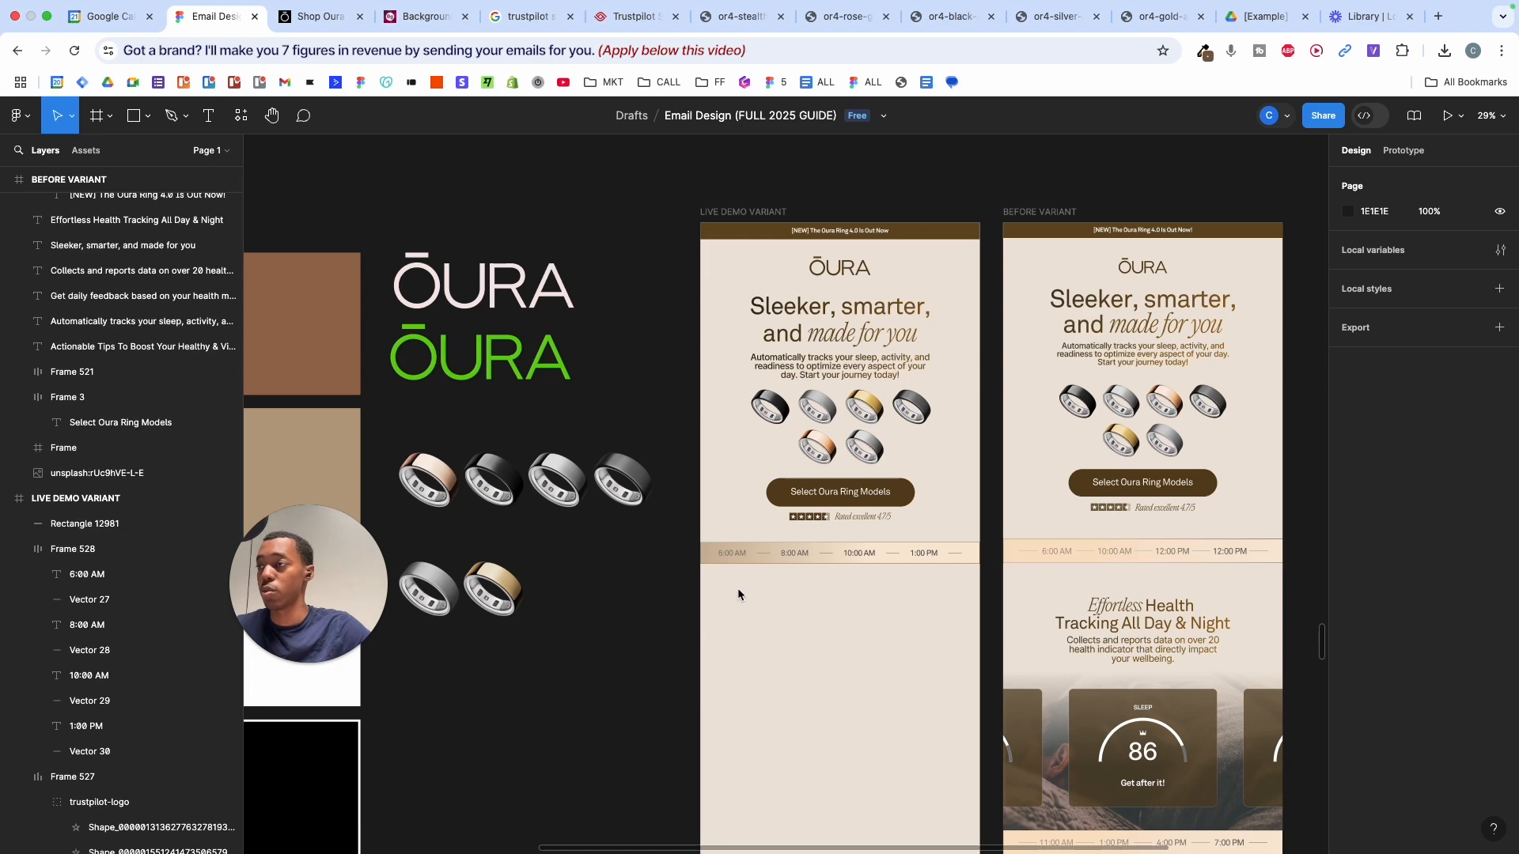
pyautogui.scroll(5, 739, 595)
pyautogui.hscroll(3, 738, 594)
# - Push the gradient's fade end stop out to about 74% across the strip
pyautogui.click(629, 527)
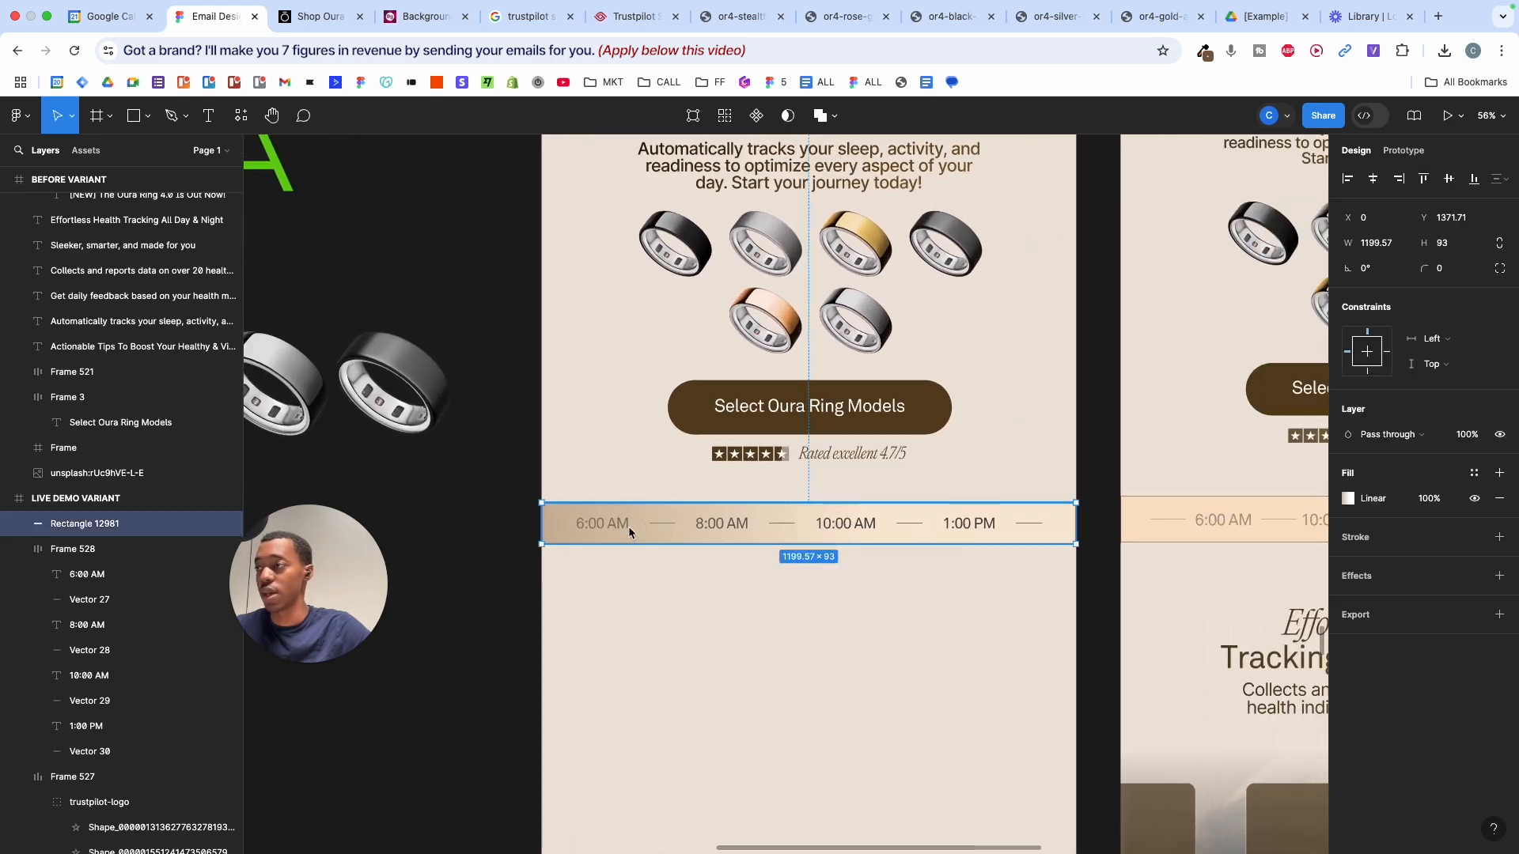
pyautogui.scroll(-3, 847, 593)
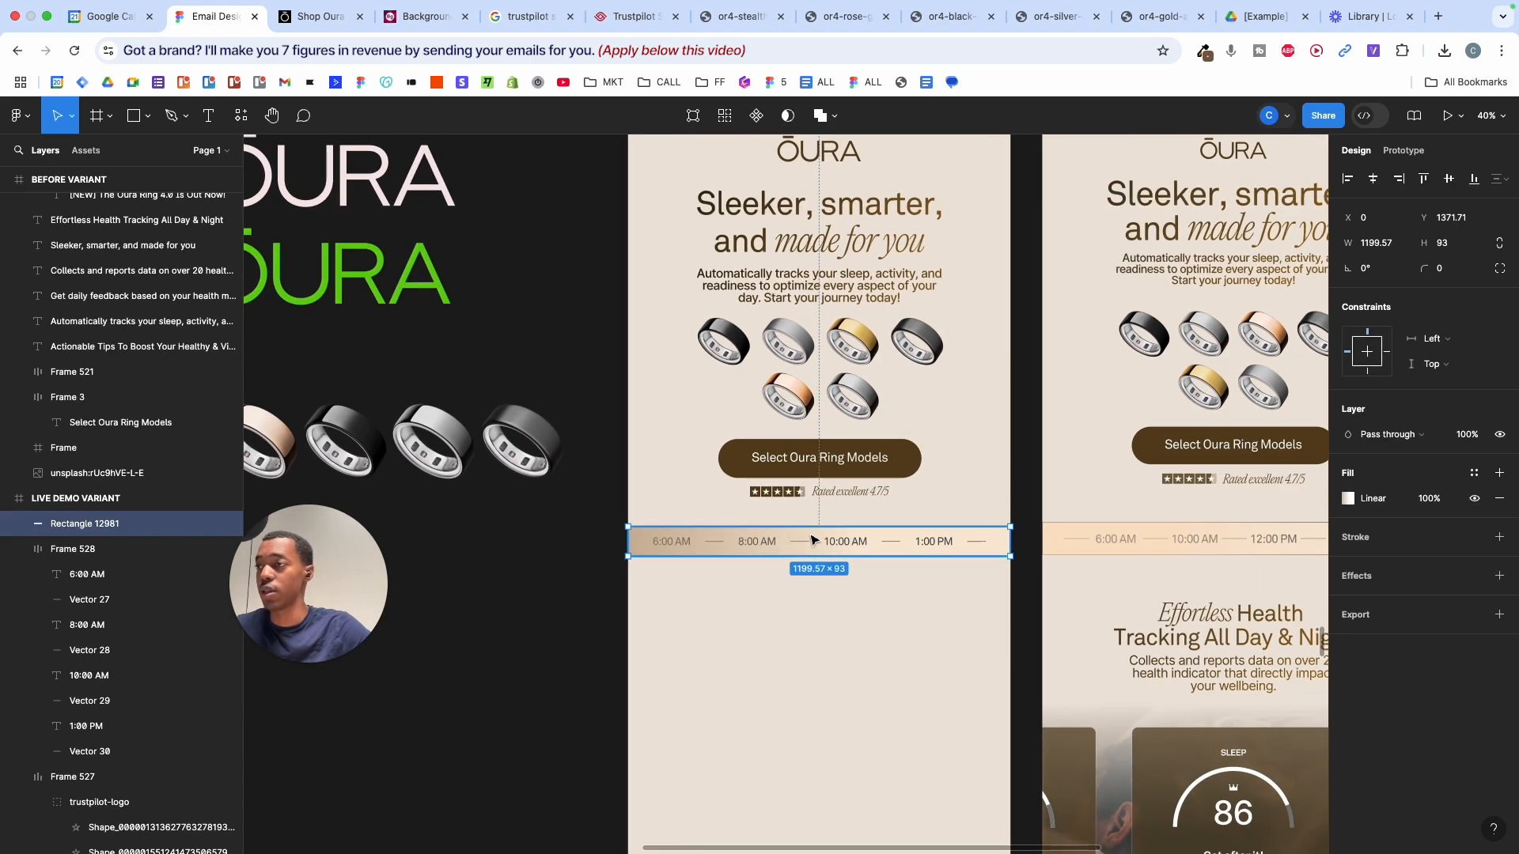
pyautogui.click(1347, 499)
pyautogui.moveTo(1249, 603); pyautogui.dragTo(1274, 601)
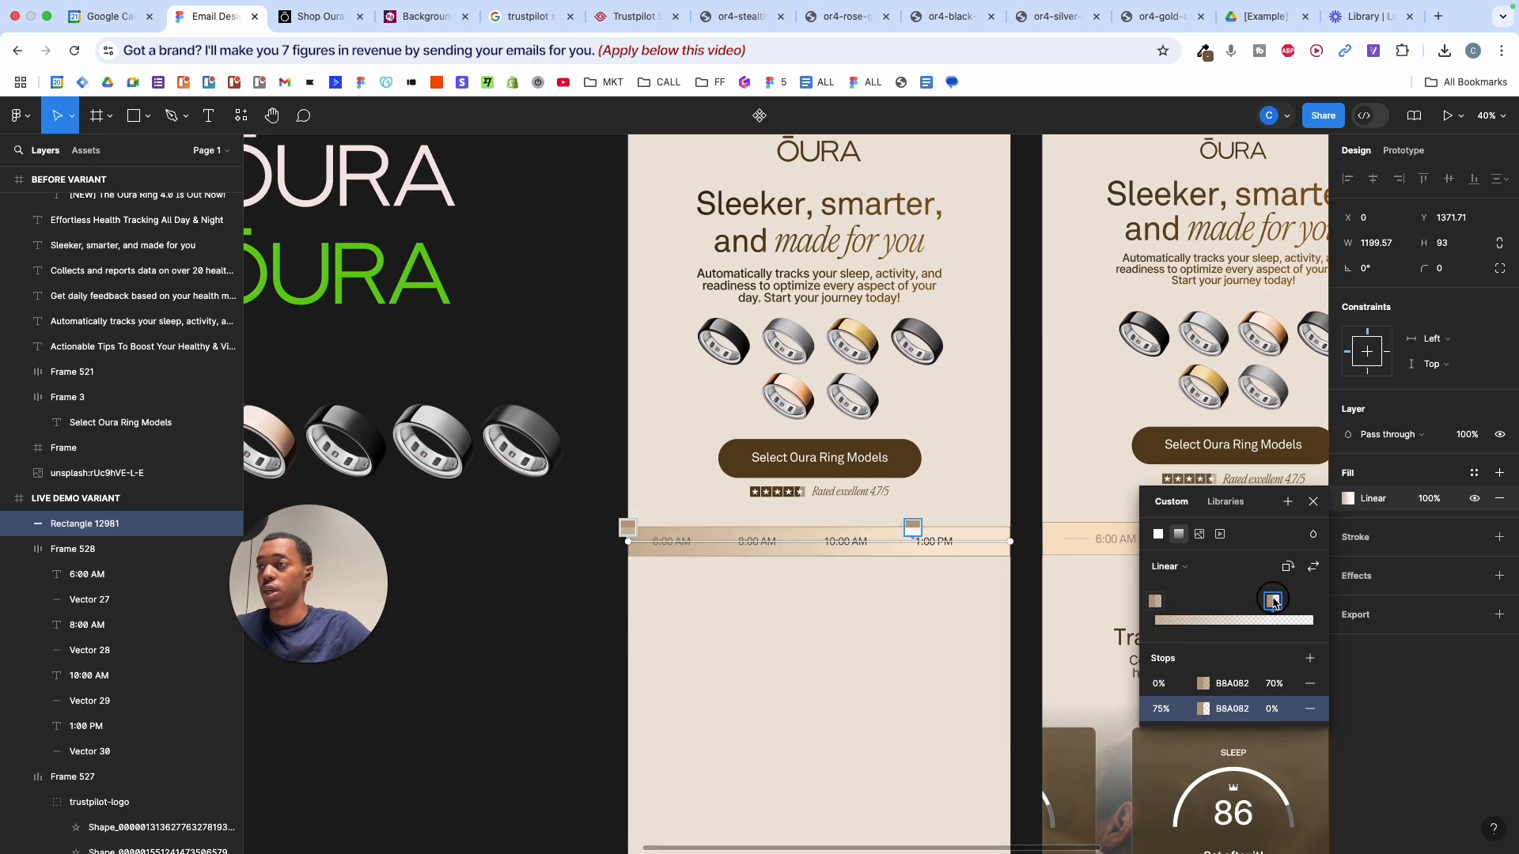
pyautogui.press('Escape')
pyautogui.scroll(2, 987, 621)
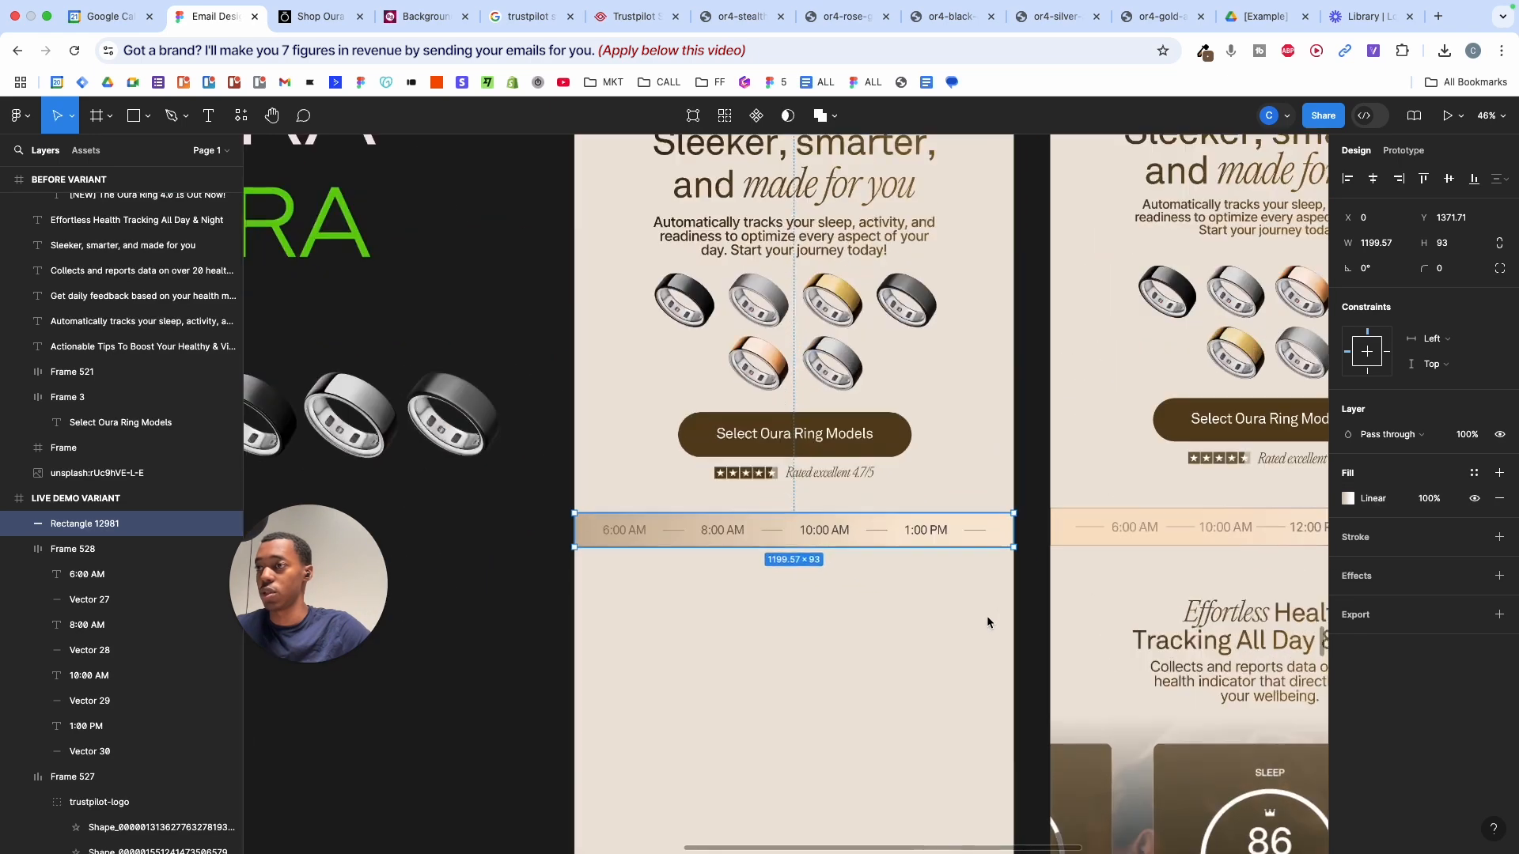
pyautogui.click(1347, 500)
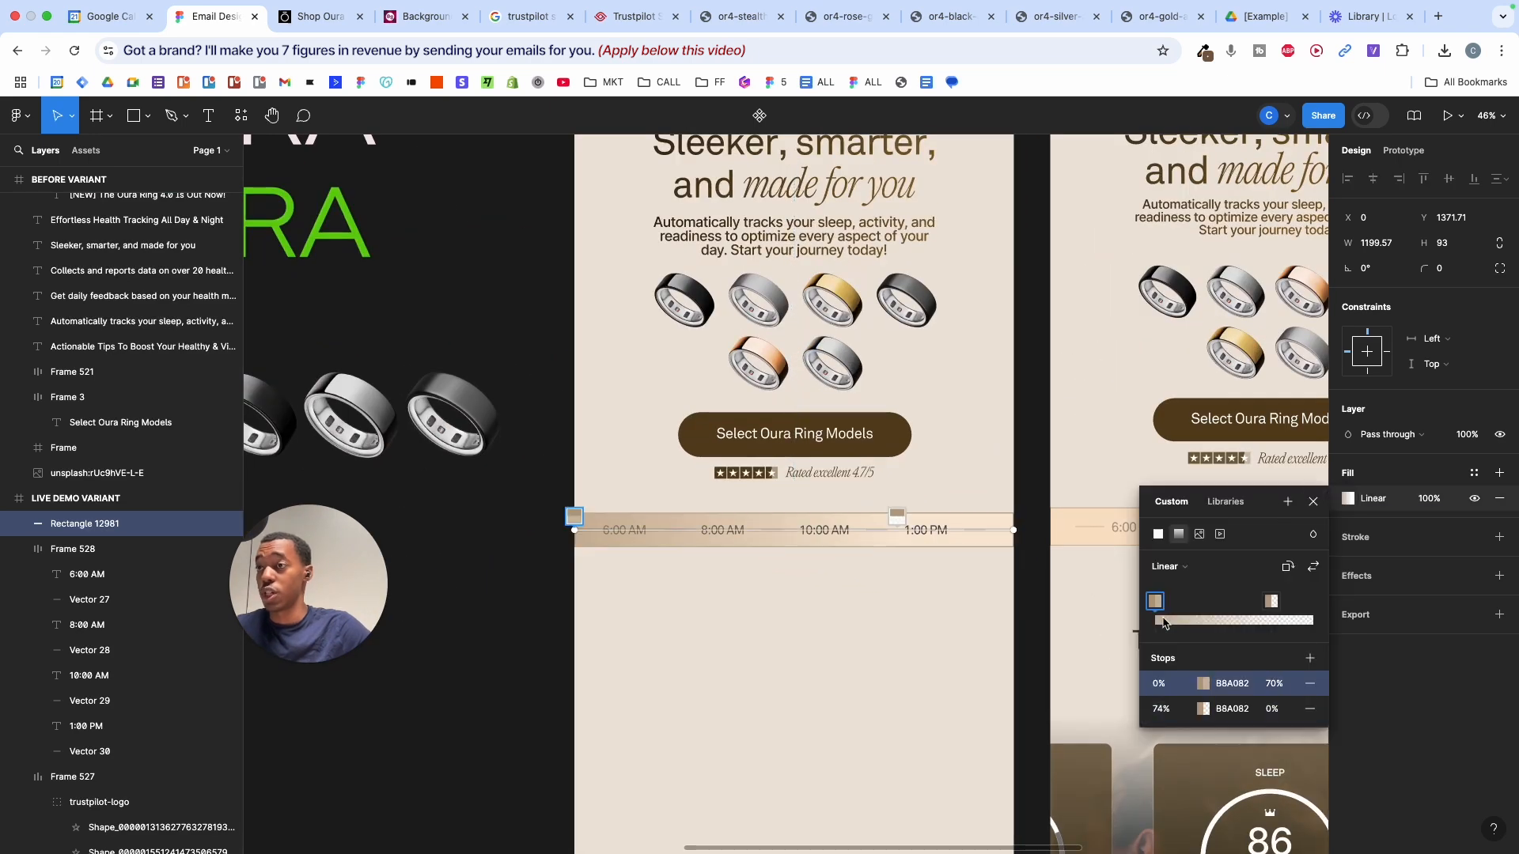
pyautogui.click(1203, 685)
pyautogui.click(1115, 358)
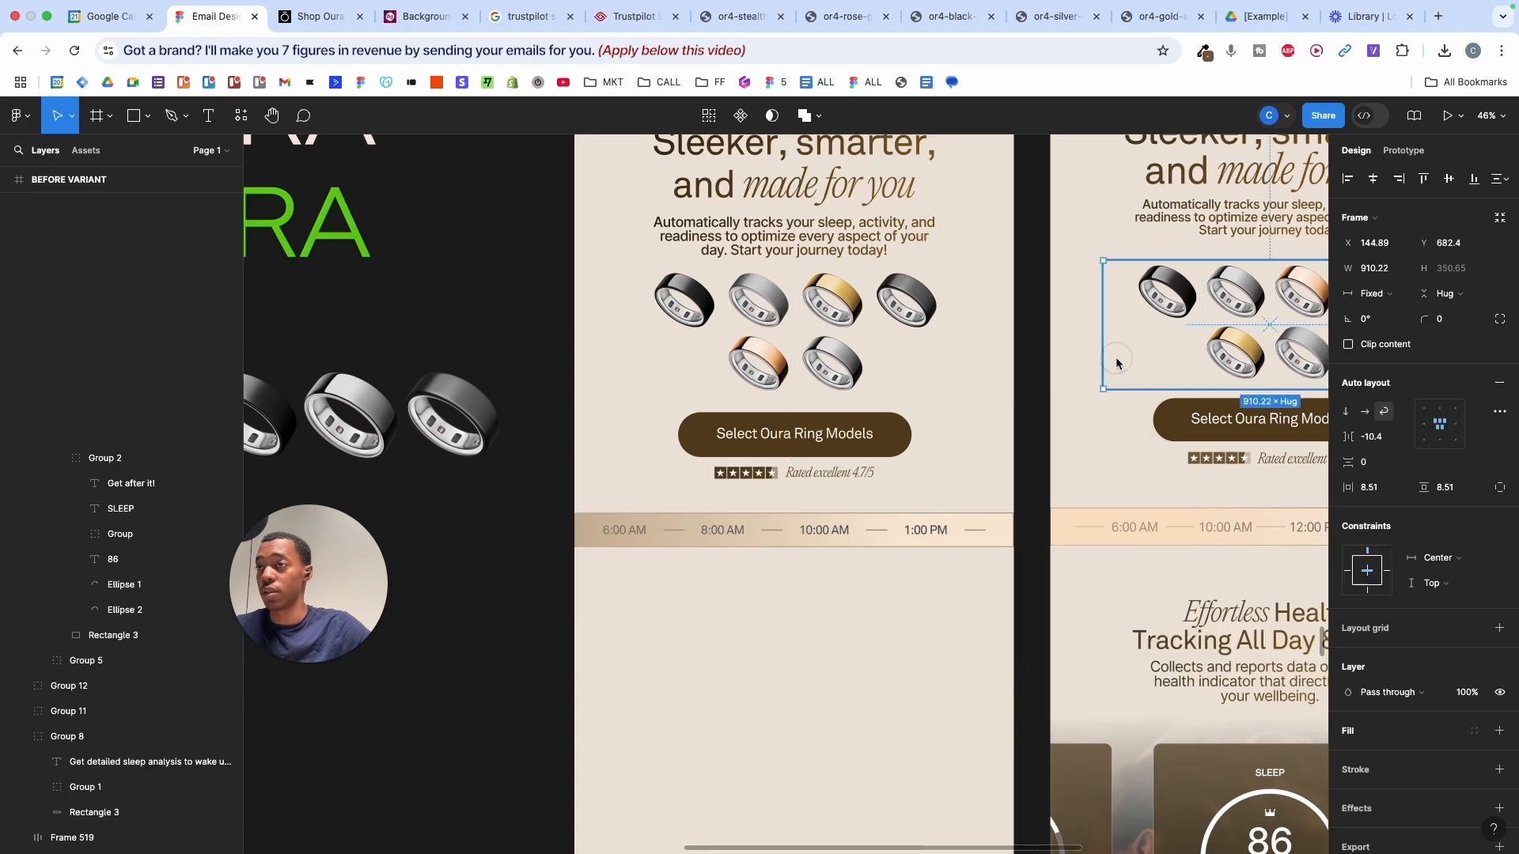
# - Copy FADDBD from the Before variant's strip and apply it to both gradient stops
pyautogui.click(1103, 525)
pyautogui.click(1353, 500)
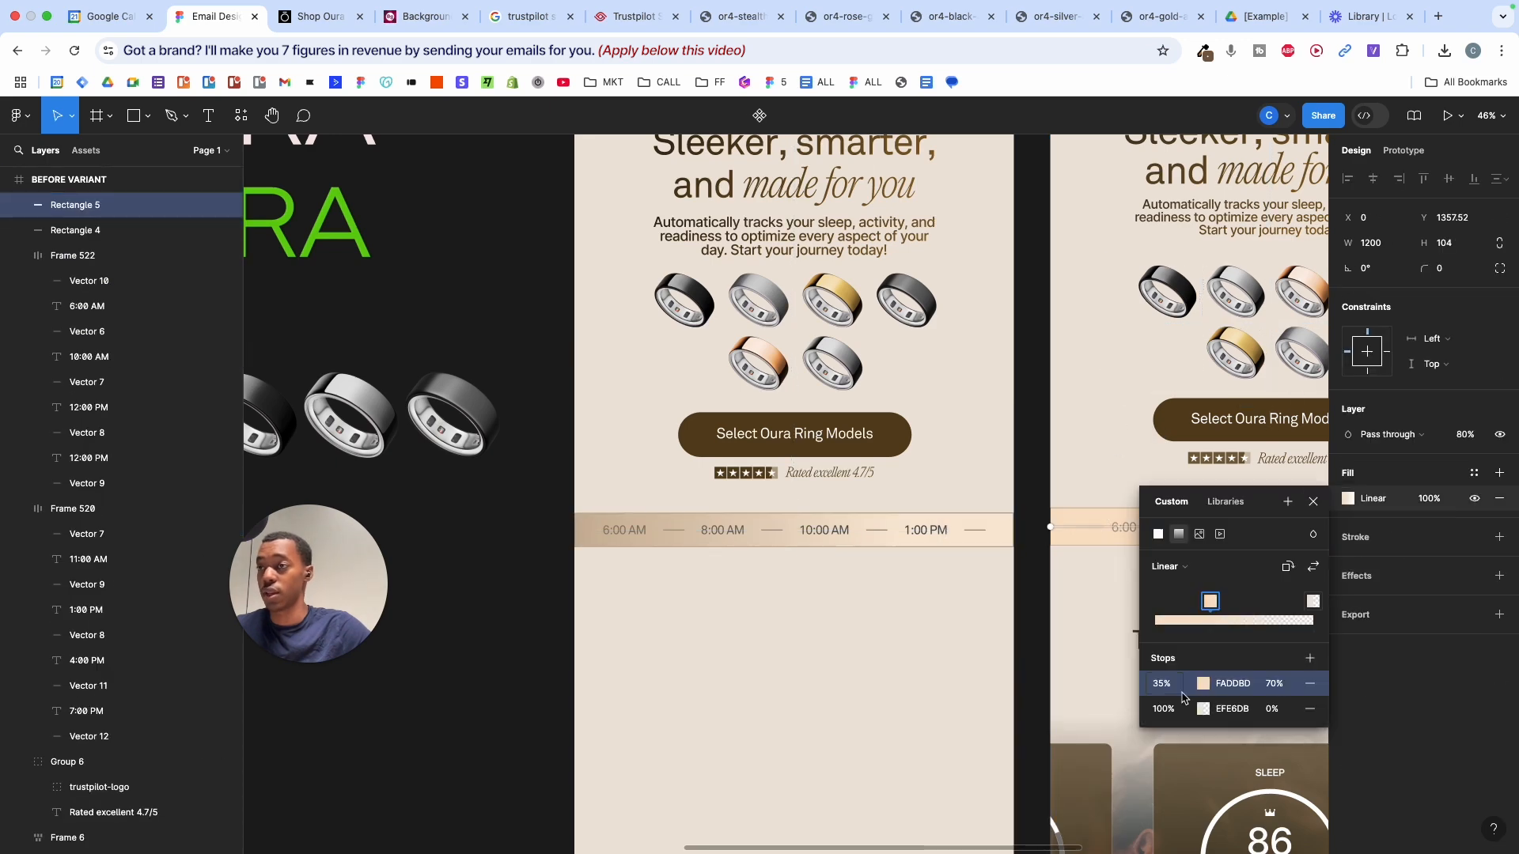
pyautogui.press('super+c')
pyautogui.click(665, 532)
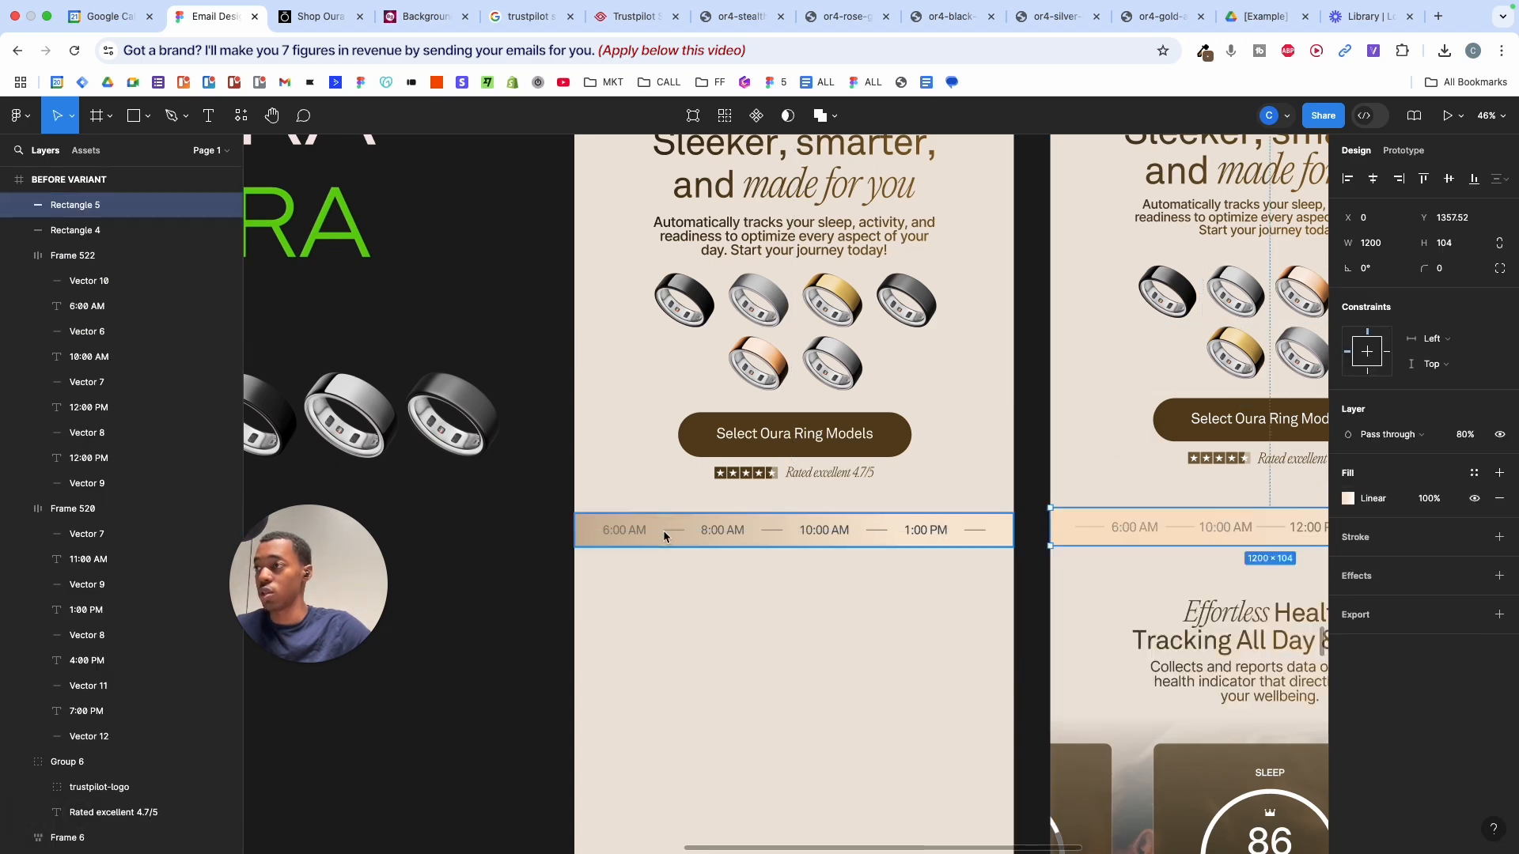
pyautogui.click(665, 532)
pyautogui.click(1345, 500)
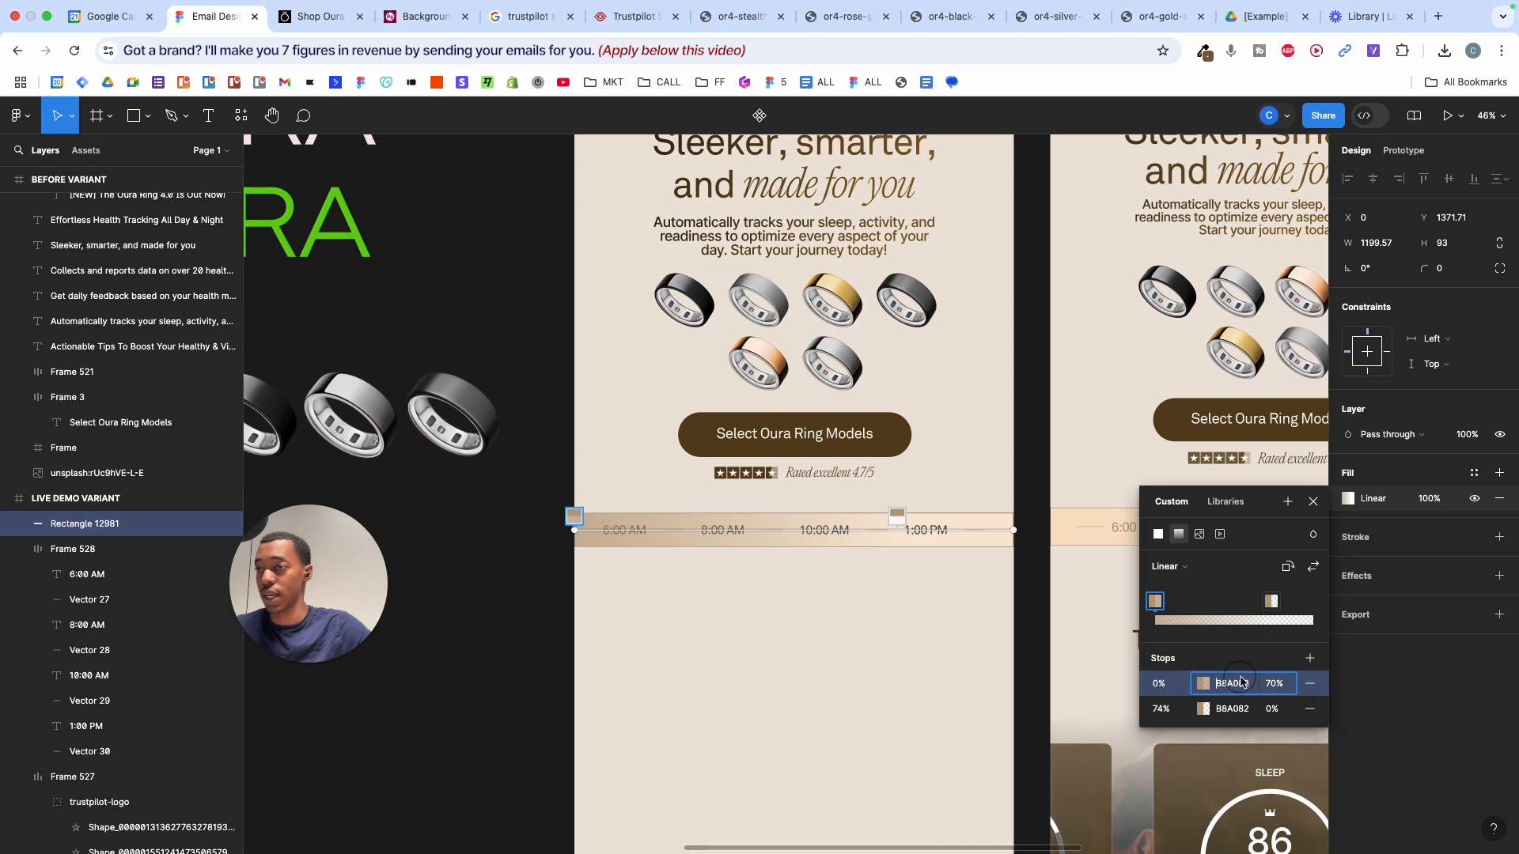
pyautogui.press('super+v')
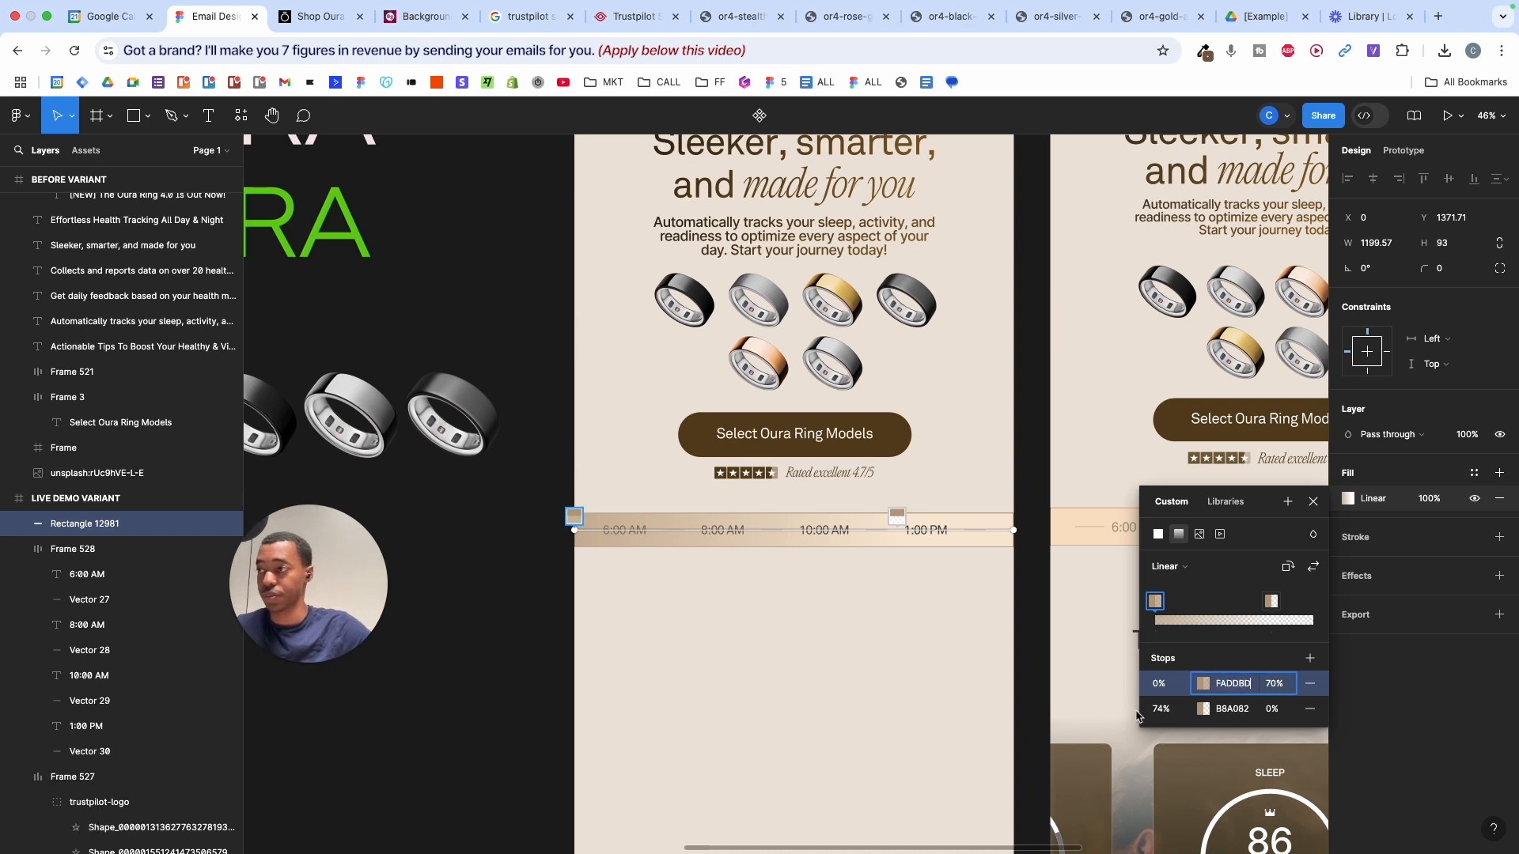
pyautogui.click(1233, 709)
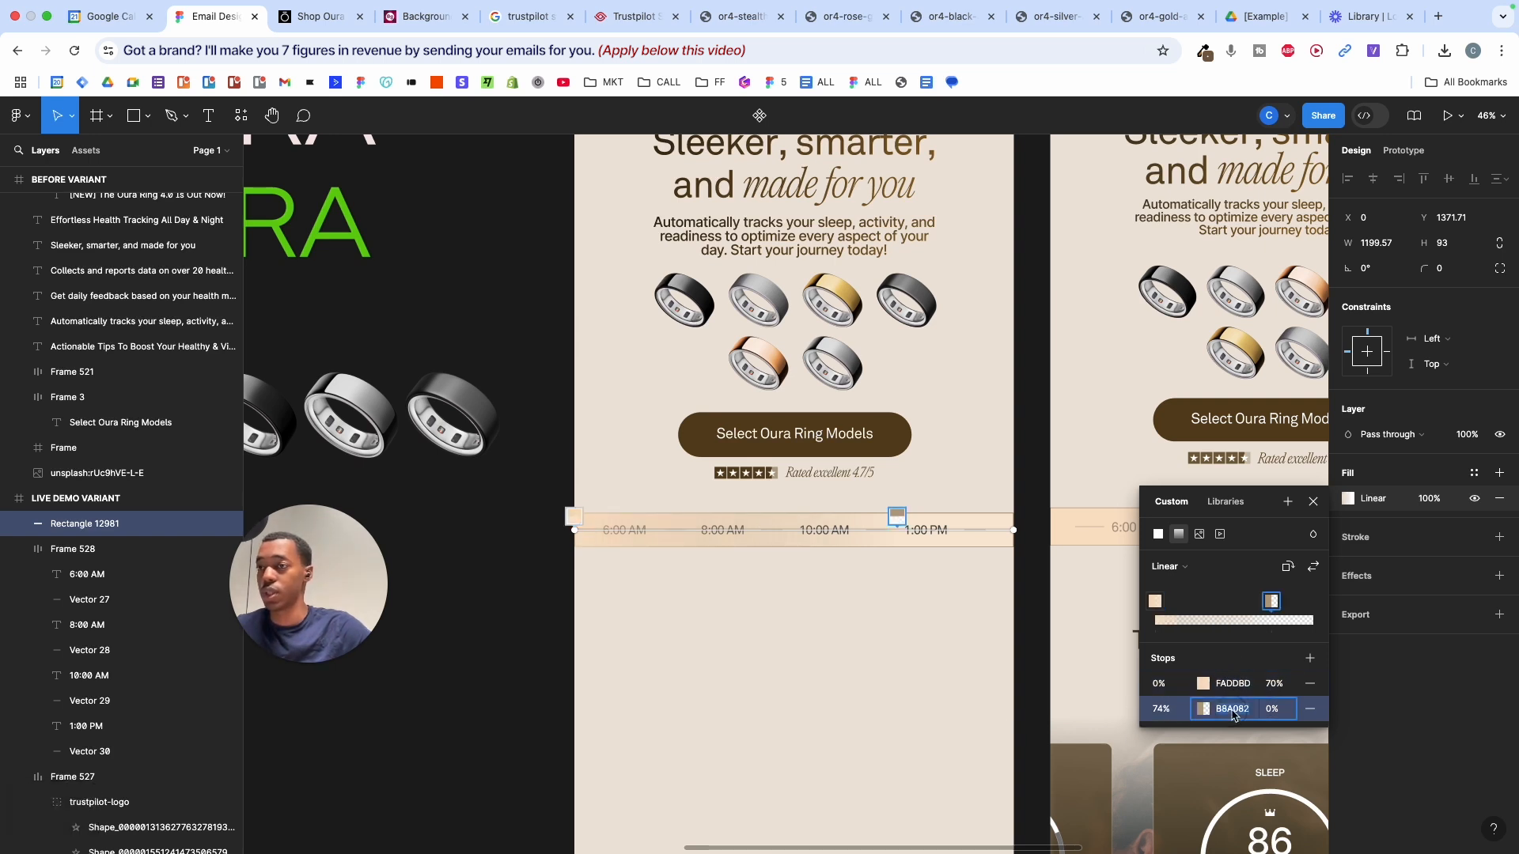
pyautogui.press('super+v')
pyautogui.press('Return')
pyautogui.click(1033, 721)
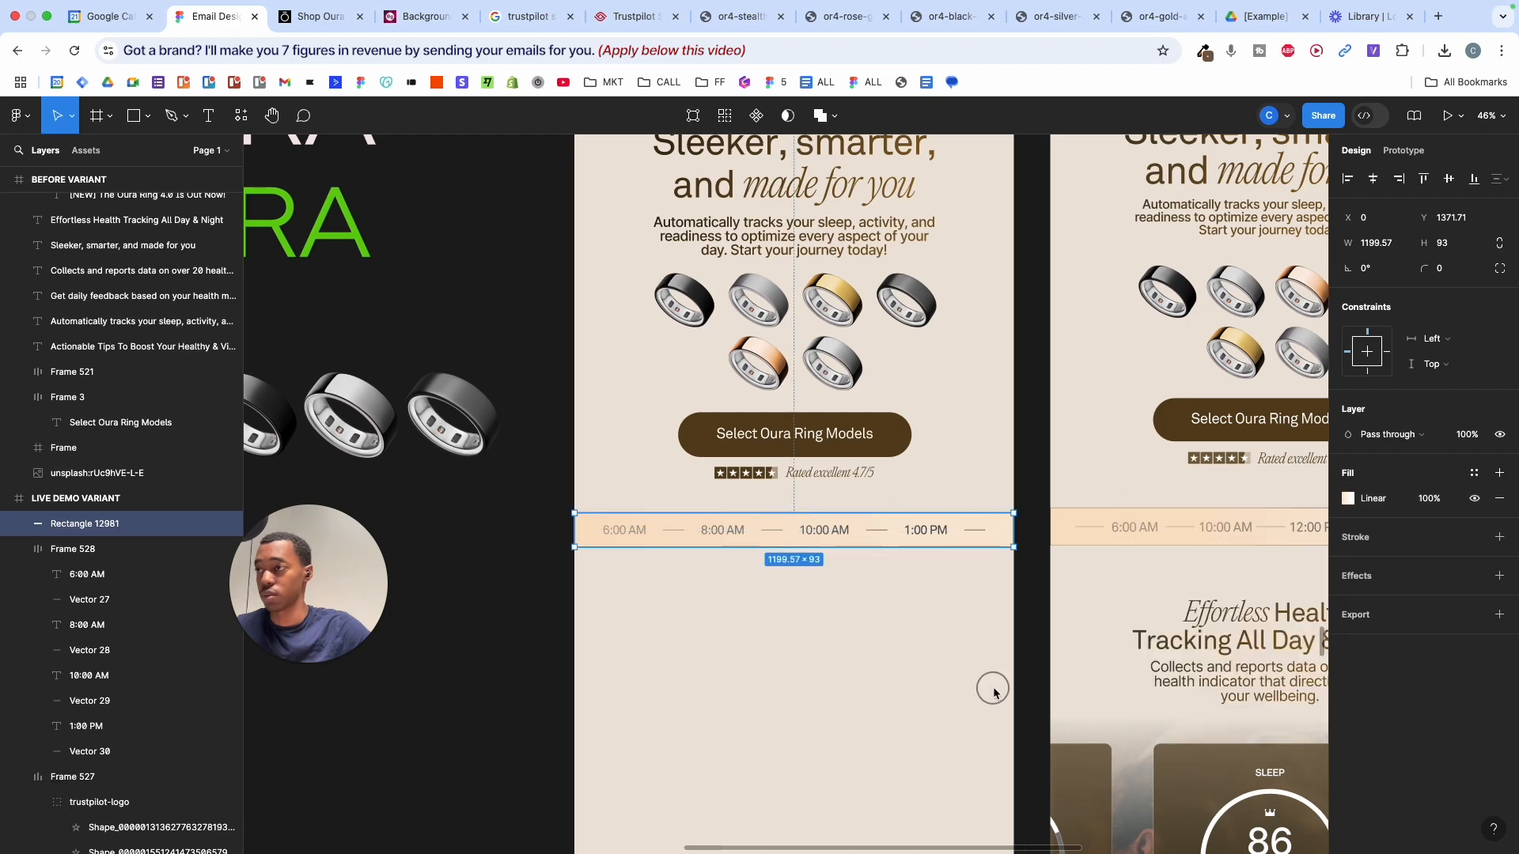
pyautogui.scroll(-1, 994, 693)
pyautogui.scroll(-5, 994, 693)
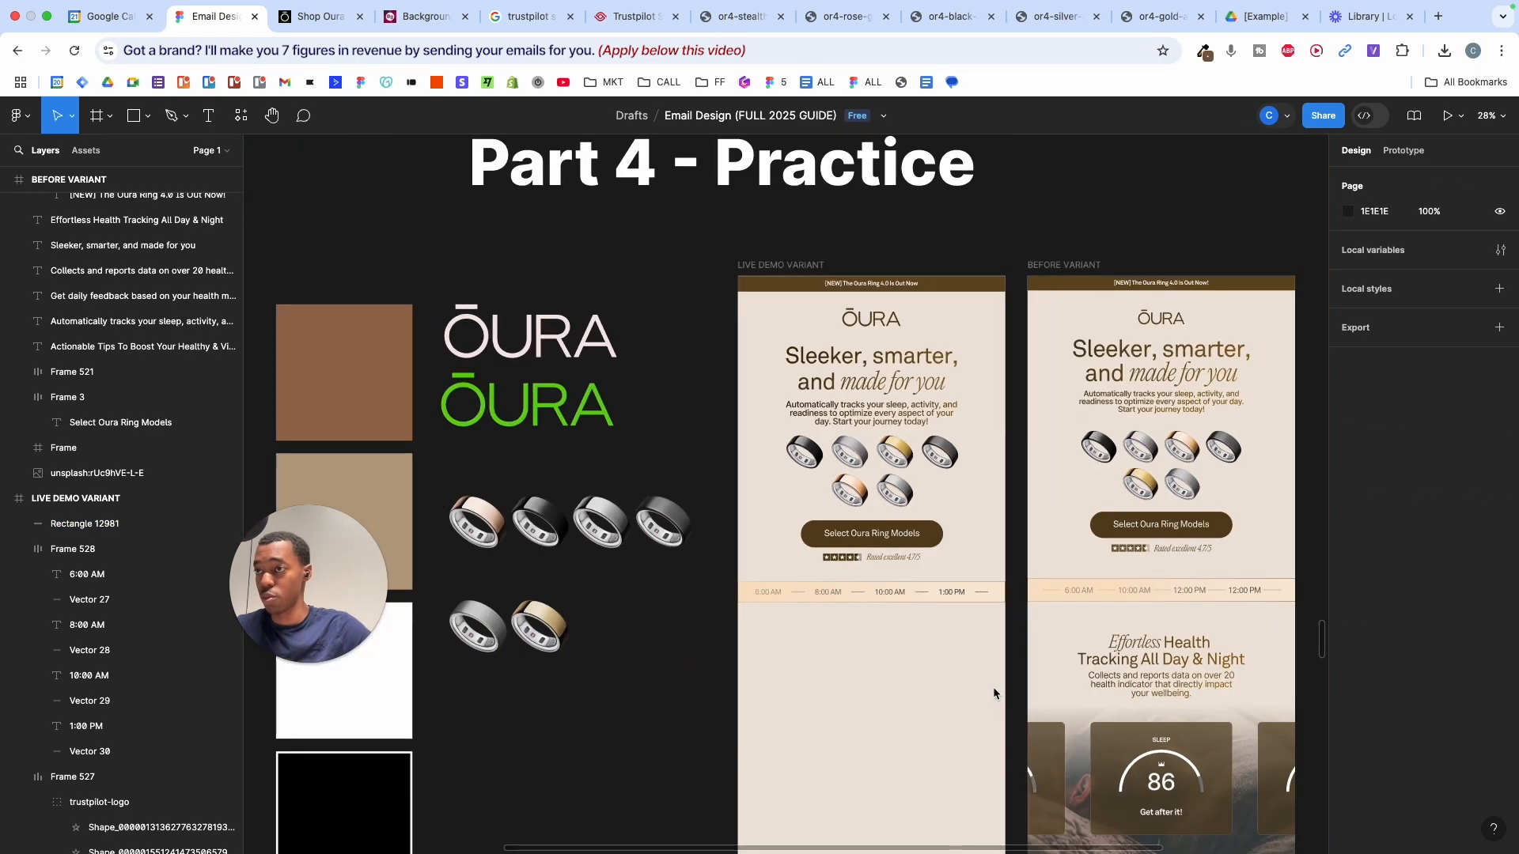
# - Alt-drag a copy of the headline and intro paragraph below the time strip
pyautogui.scroll(-3, 993, 693)
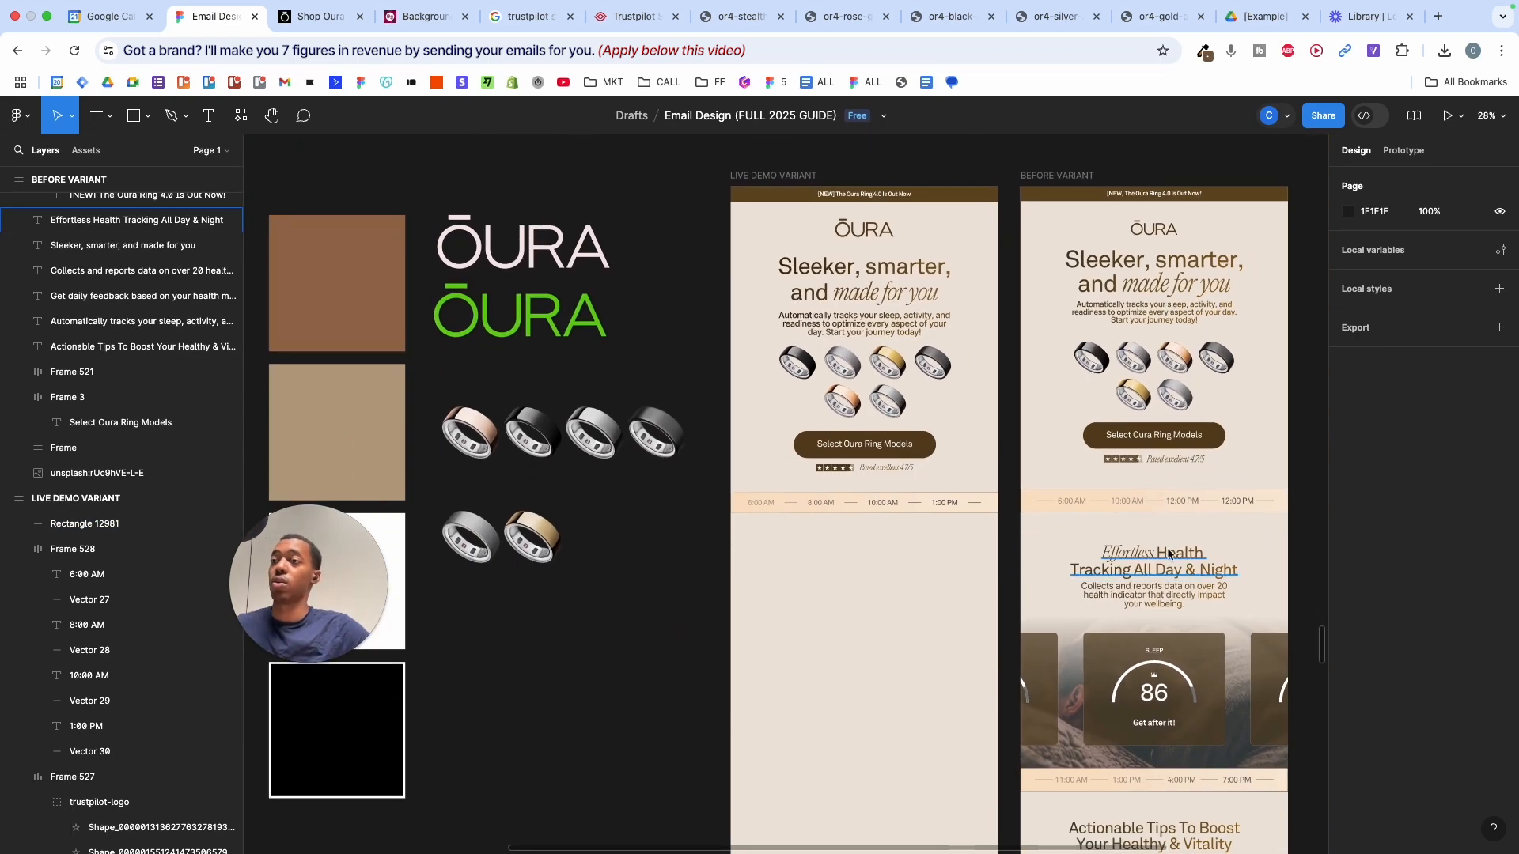
pyautogui.scroll(5, 1165, 559)
pyautogui.scroll(-3, 1127, 636)
pyautogui.hscroll(-2, 1128, 636)
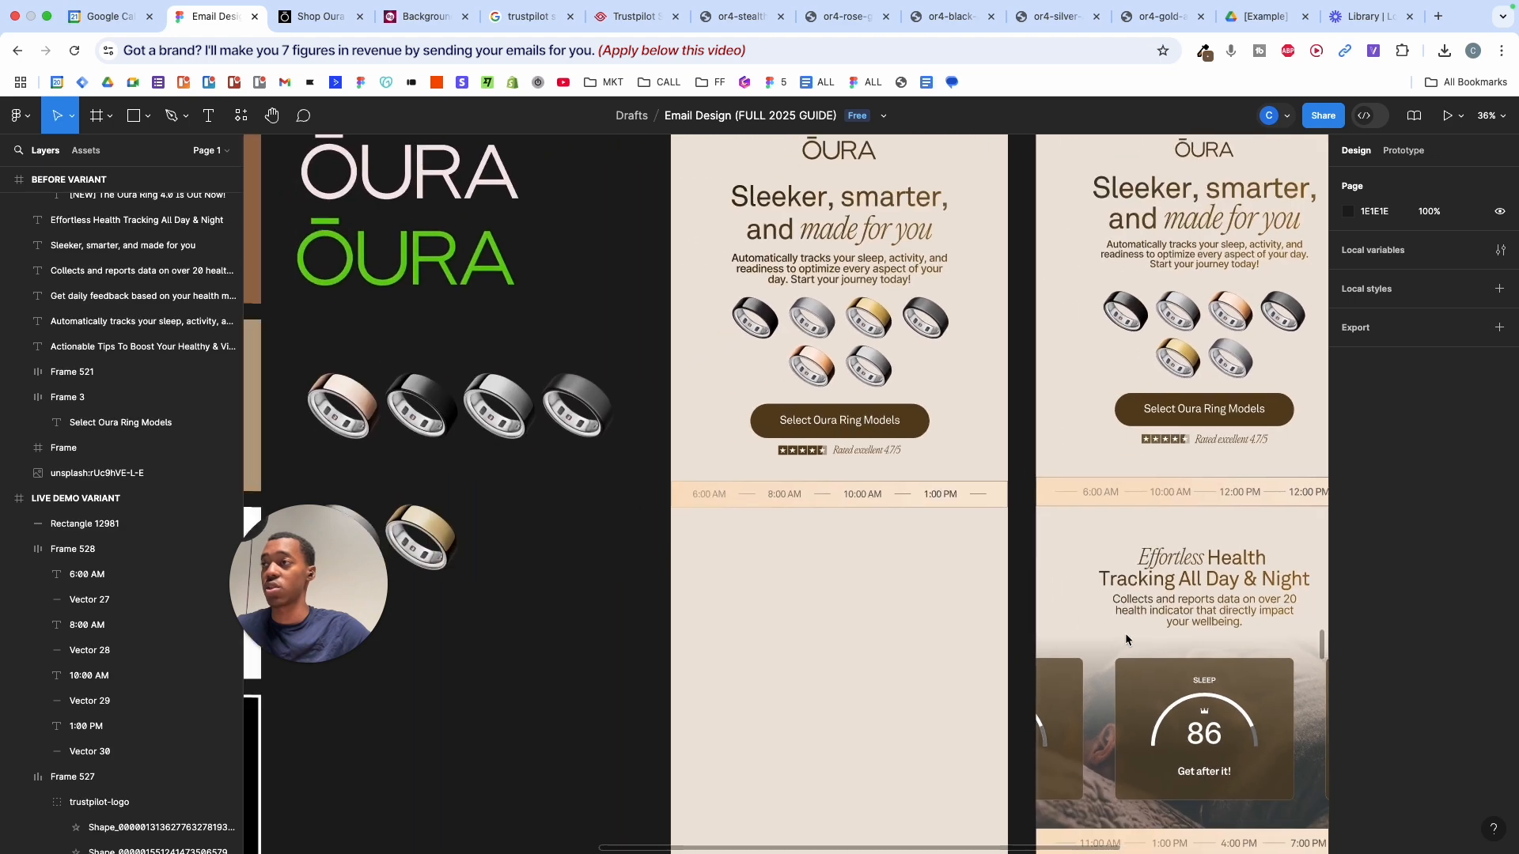
pyautogui.scroll(2, 1125, 634)
pyautogui.moveTo(724, 315); pyautogui.dragTo(1010, 684)
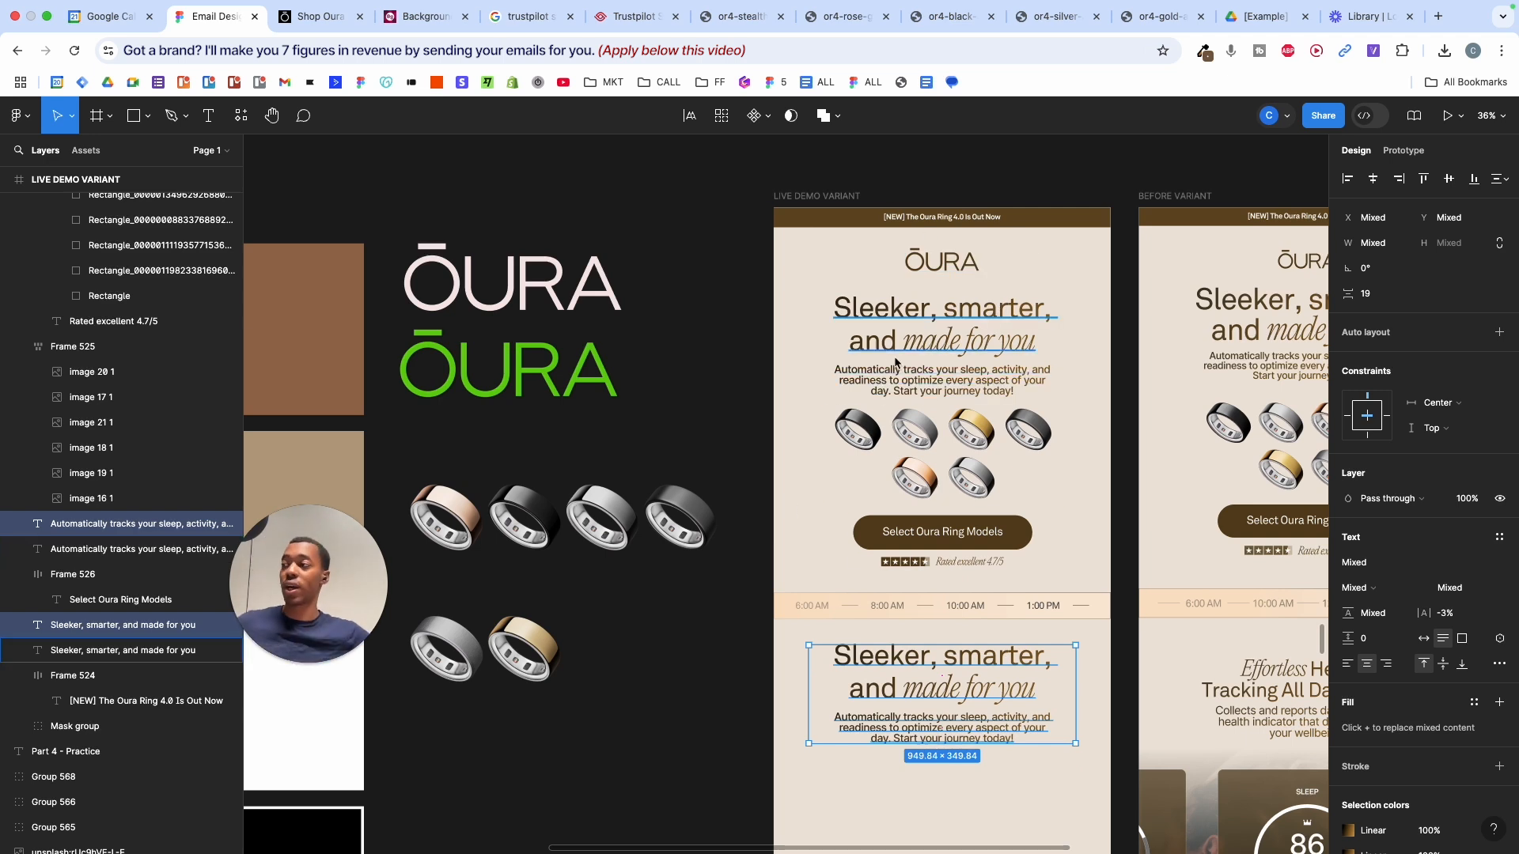
pyautogui.scroll(-3, 893, 354)
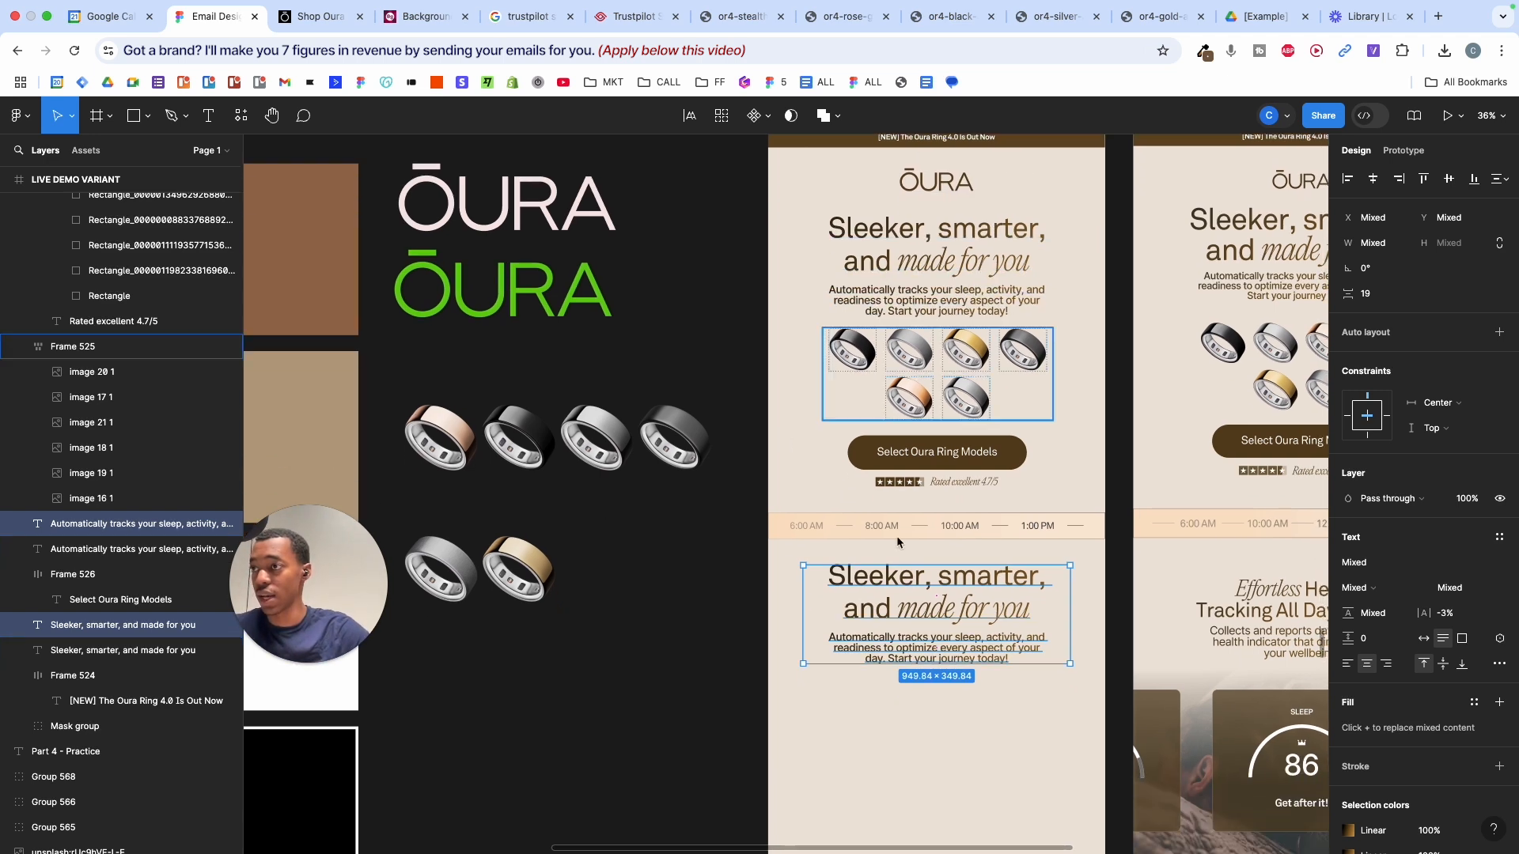
pyautogui.click(1087, 599)
pyautogui.scroll(-2, 1086, 597)
pyautogui.hscroll(2, 1086, 597)
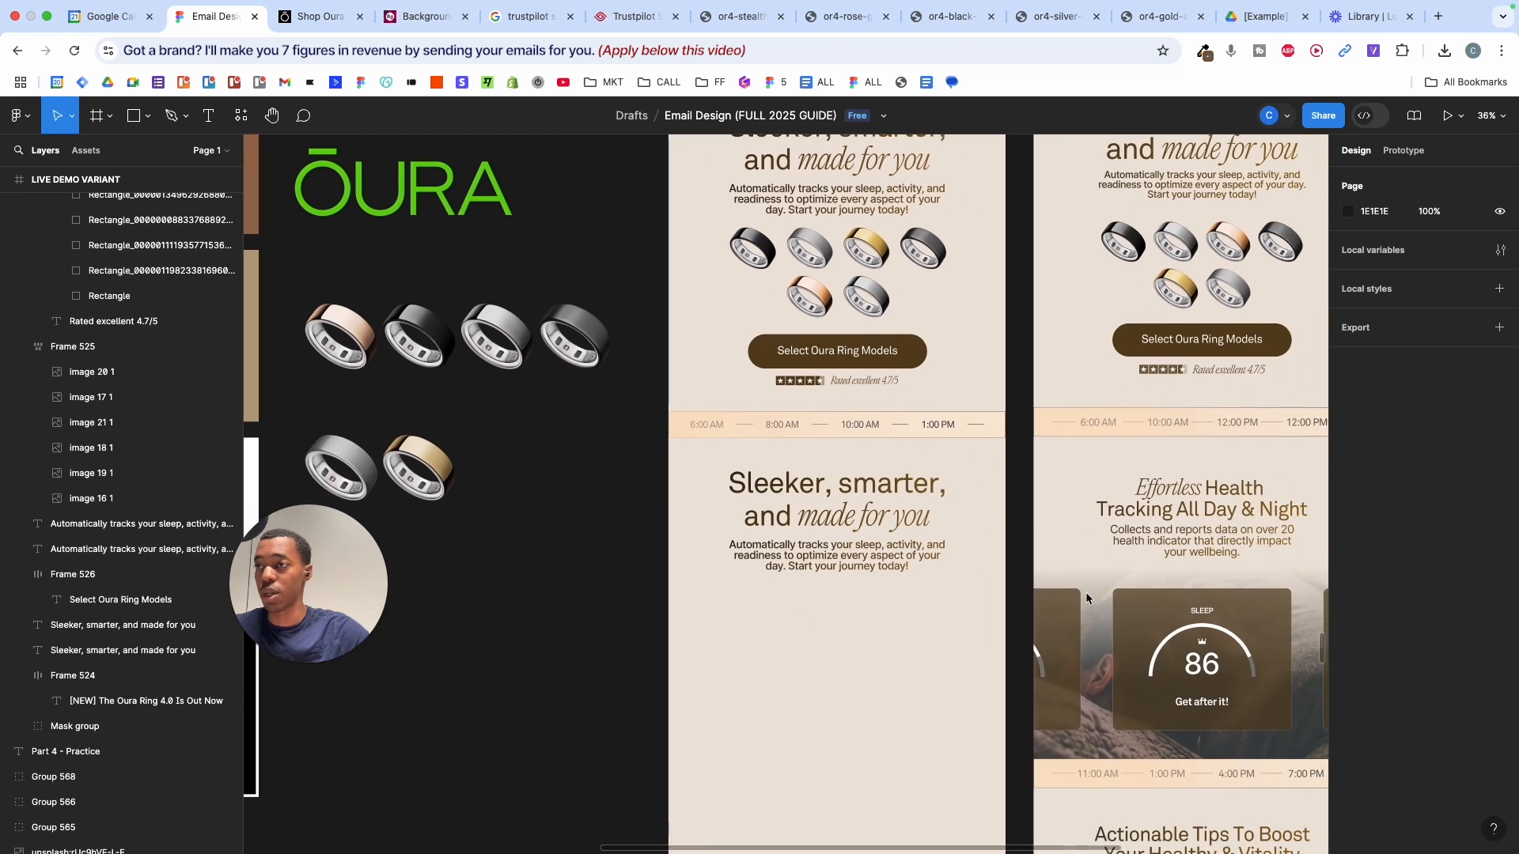
pyautogui.scroll(3, 1086, 598)
# - Scale the copied headline to about 676 wide and narrow its paragraph to about 702
pyautogui.doubleClick(1223, 458)
pyautogui.hscroll(2, 1221, 452)
pyautogui.hscroll(2, 1221, 452)
pyautogui.click(787, 435)
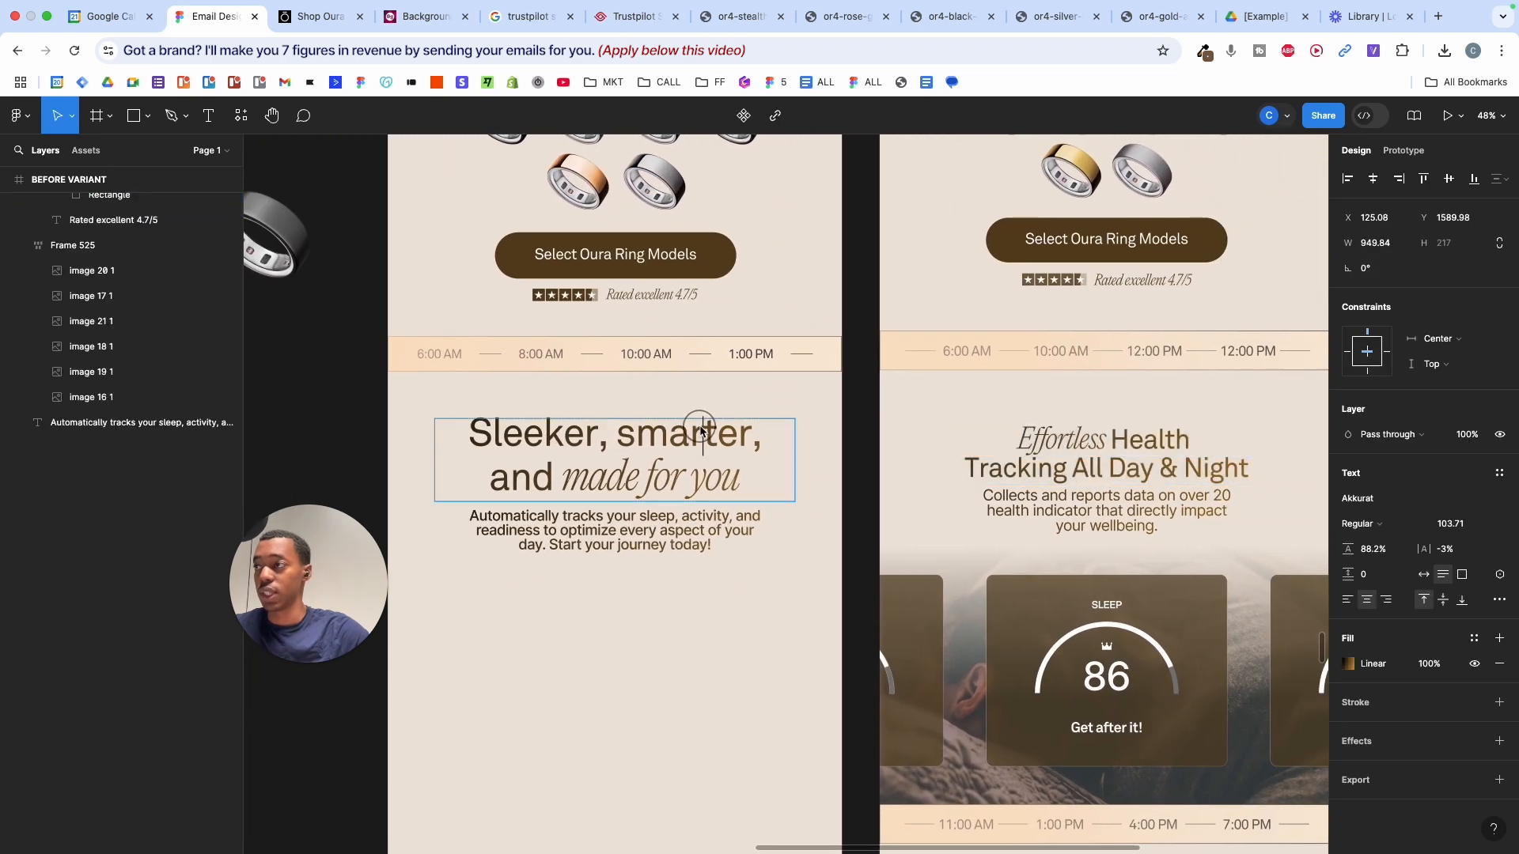
pyautogui.press('k')
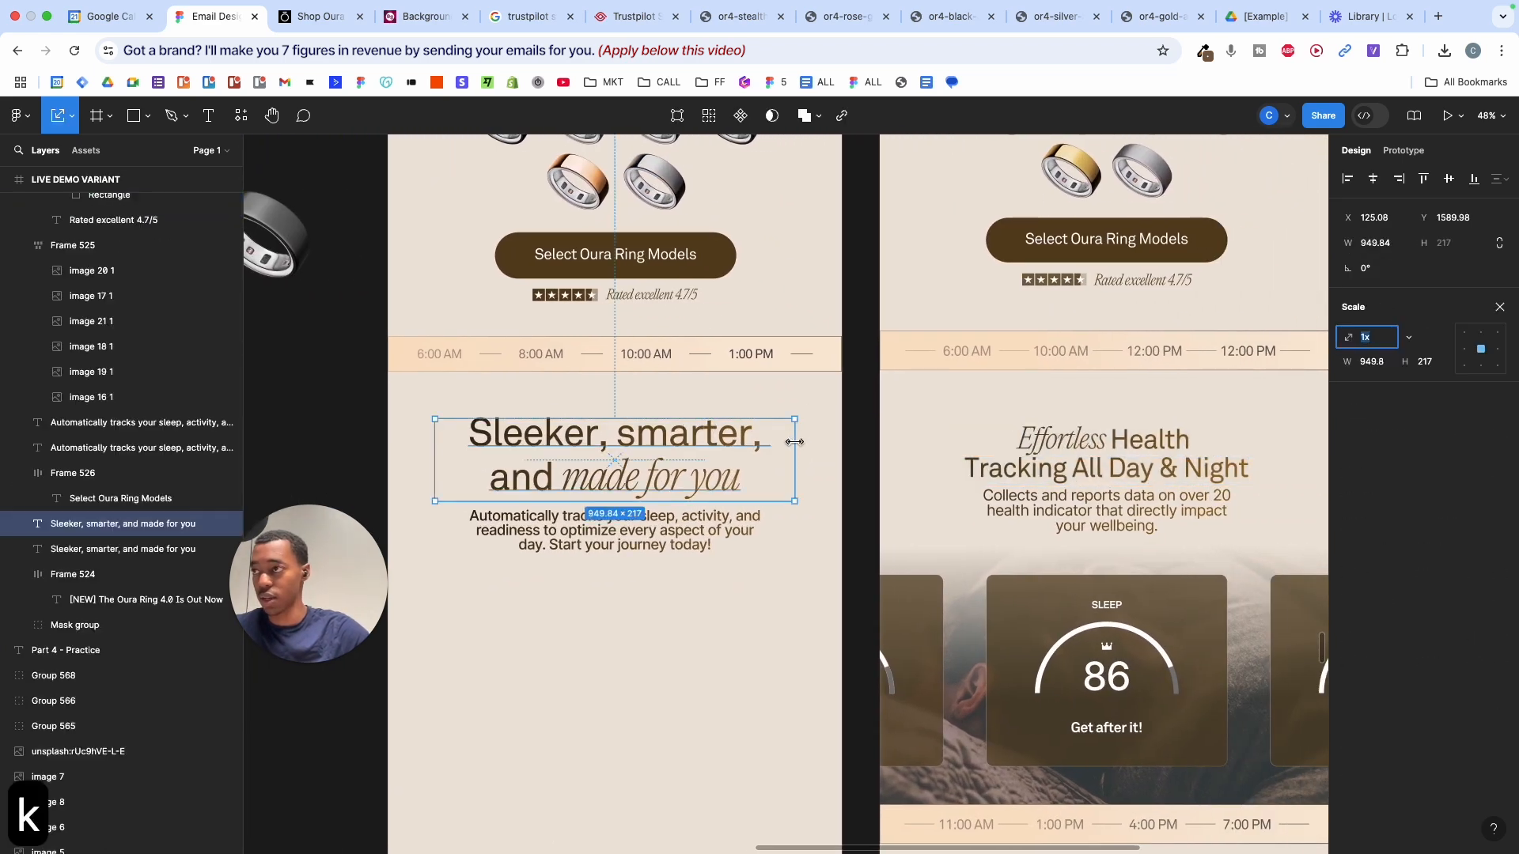
pyautogui.moveTo(791, 440); pyautogui.dragTo(741, 445)
pyautogui.click(703, 510)
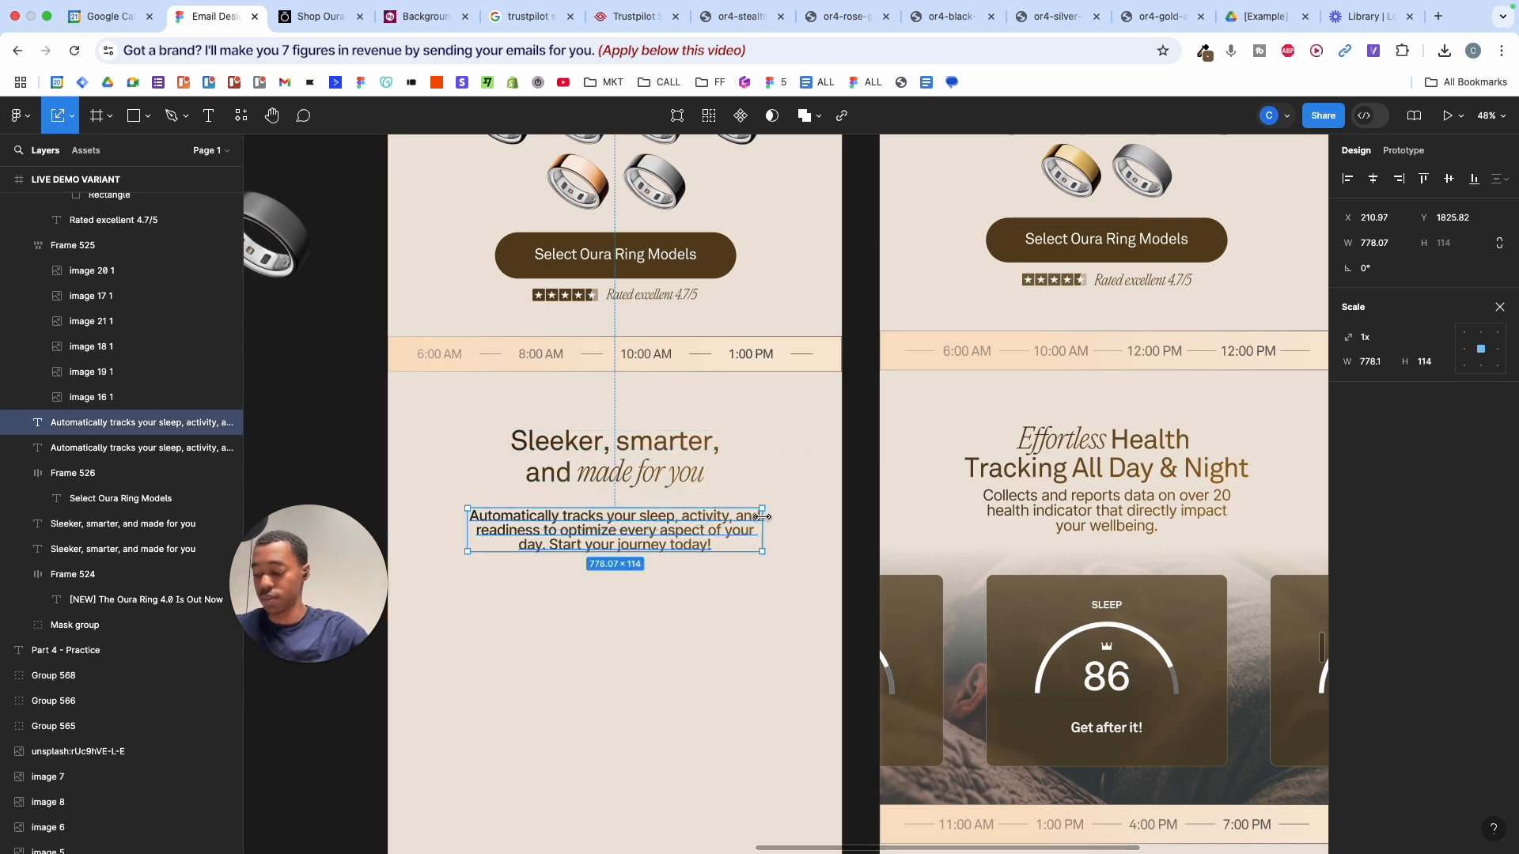
pyautogui.press('v')
pyautogui.moveTo(762, 516); pyautogui.dragTo(748, 517)
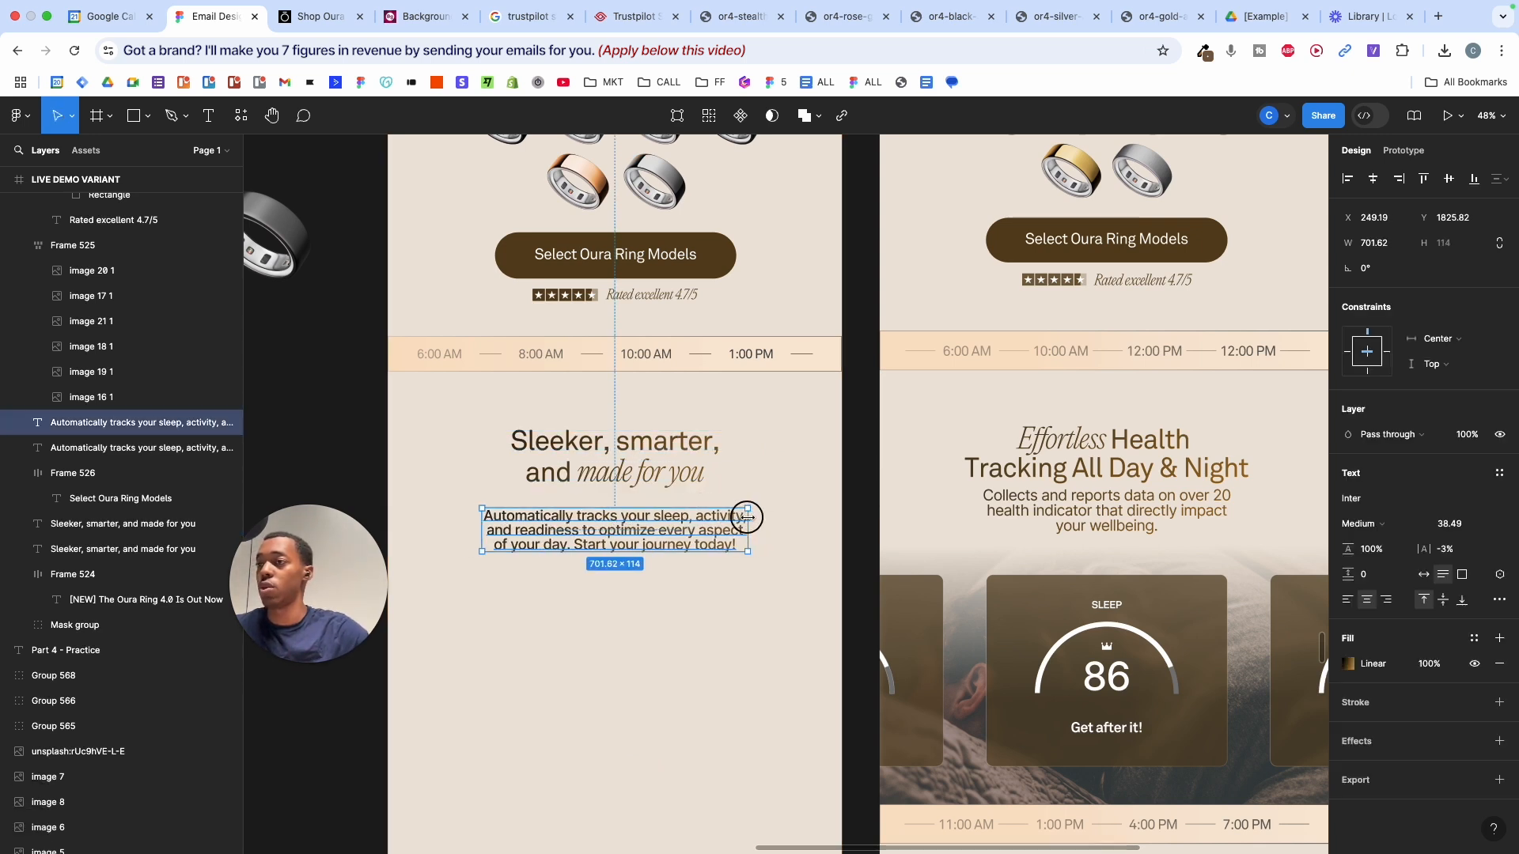
# - Replace the left paragraph's text with the right variant's paragraph copy
pyautogui.doubleClick(1088, 507)
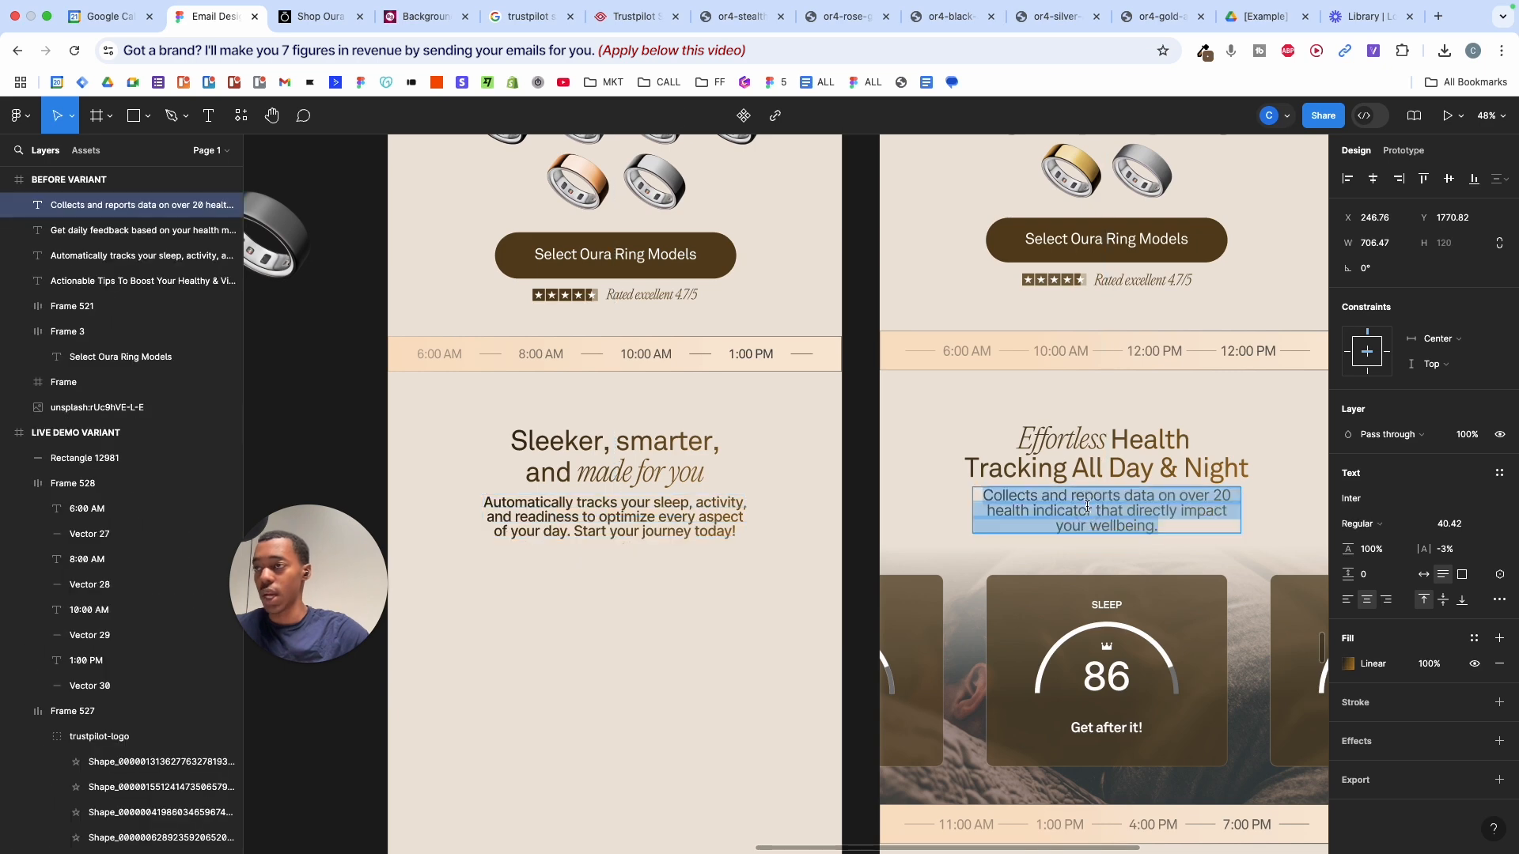
pyautogui.press('super+c')
pyautogui.click(593, 533)
pyautogui.doubleClick(592, 532)
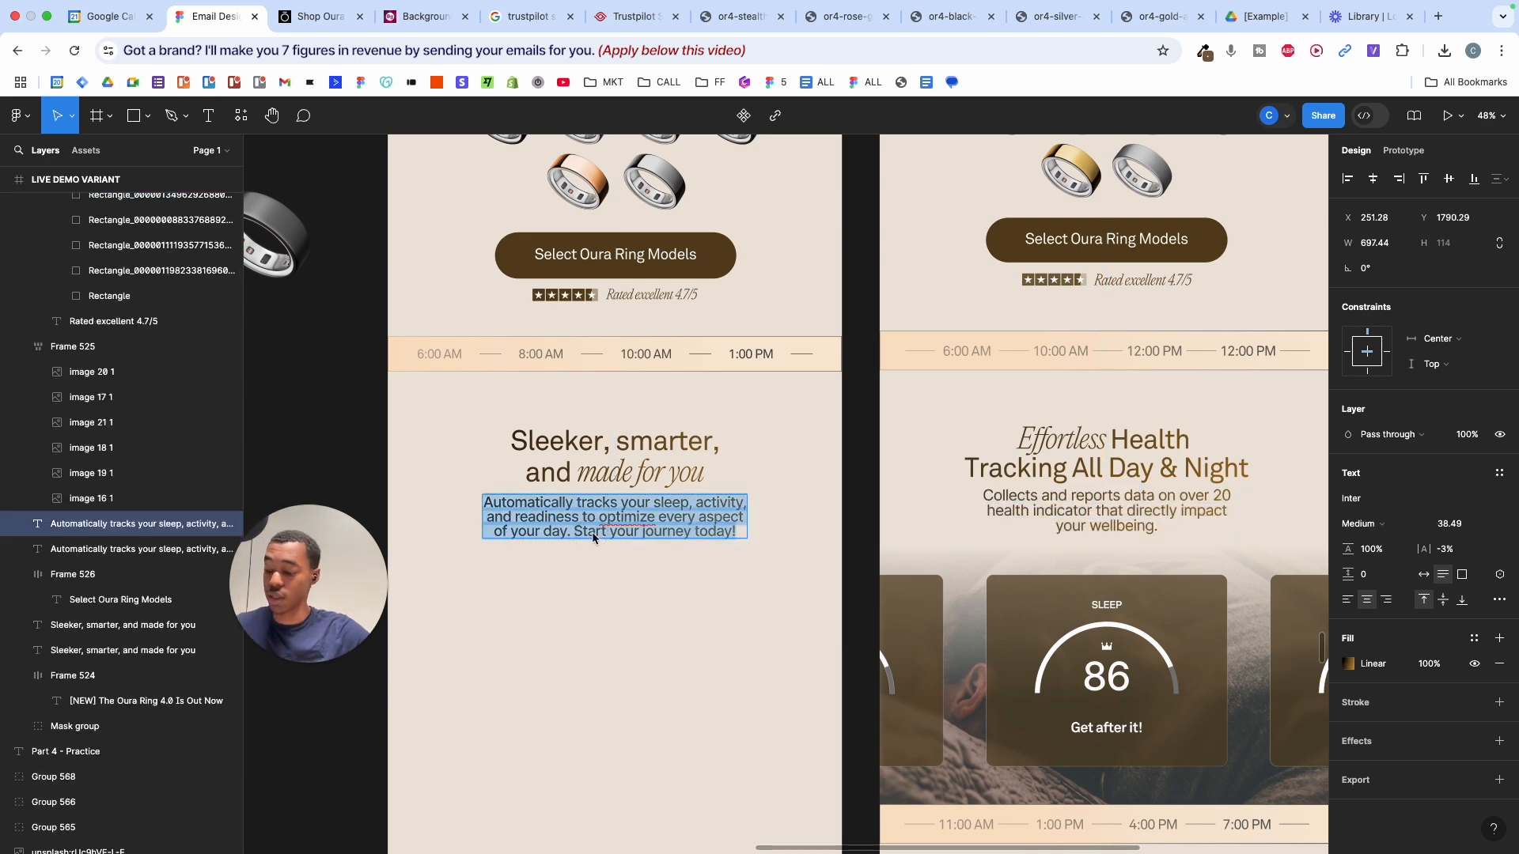
pyautogui.press('shift+super+v')
pyautogui.press('Escape')
pyautogui.press('Escape')
# - Replace the left heading with 'Effortless Health Tracking All Day & Night' and widen its box
pyautogui.doubleClick(1129, 449)
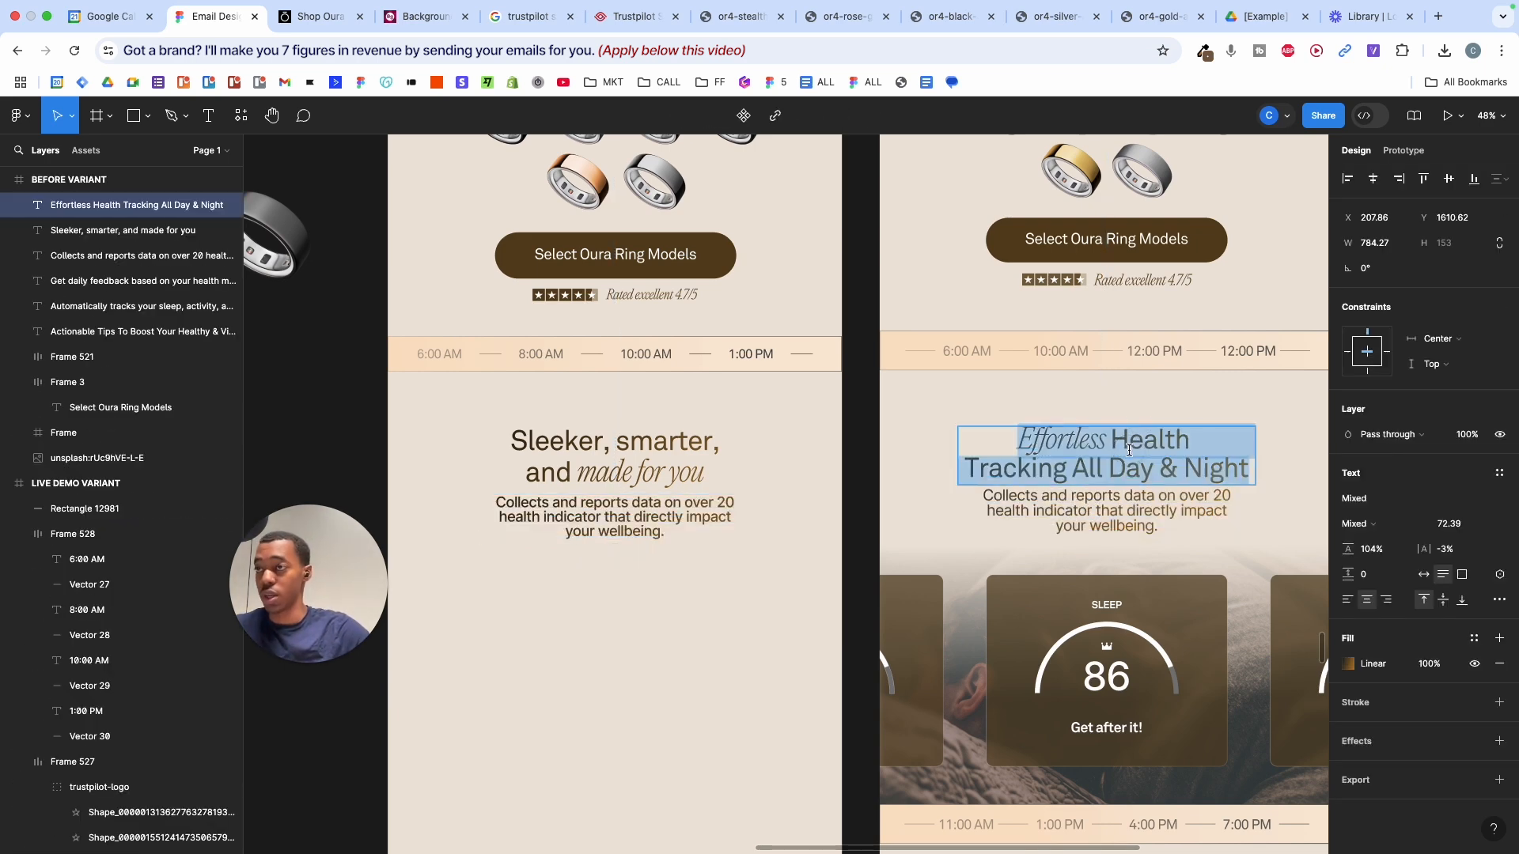
pyautogui.press('super+c')
pyautogui.doubleClick(610, 445)
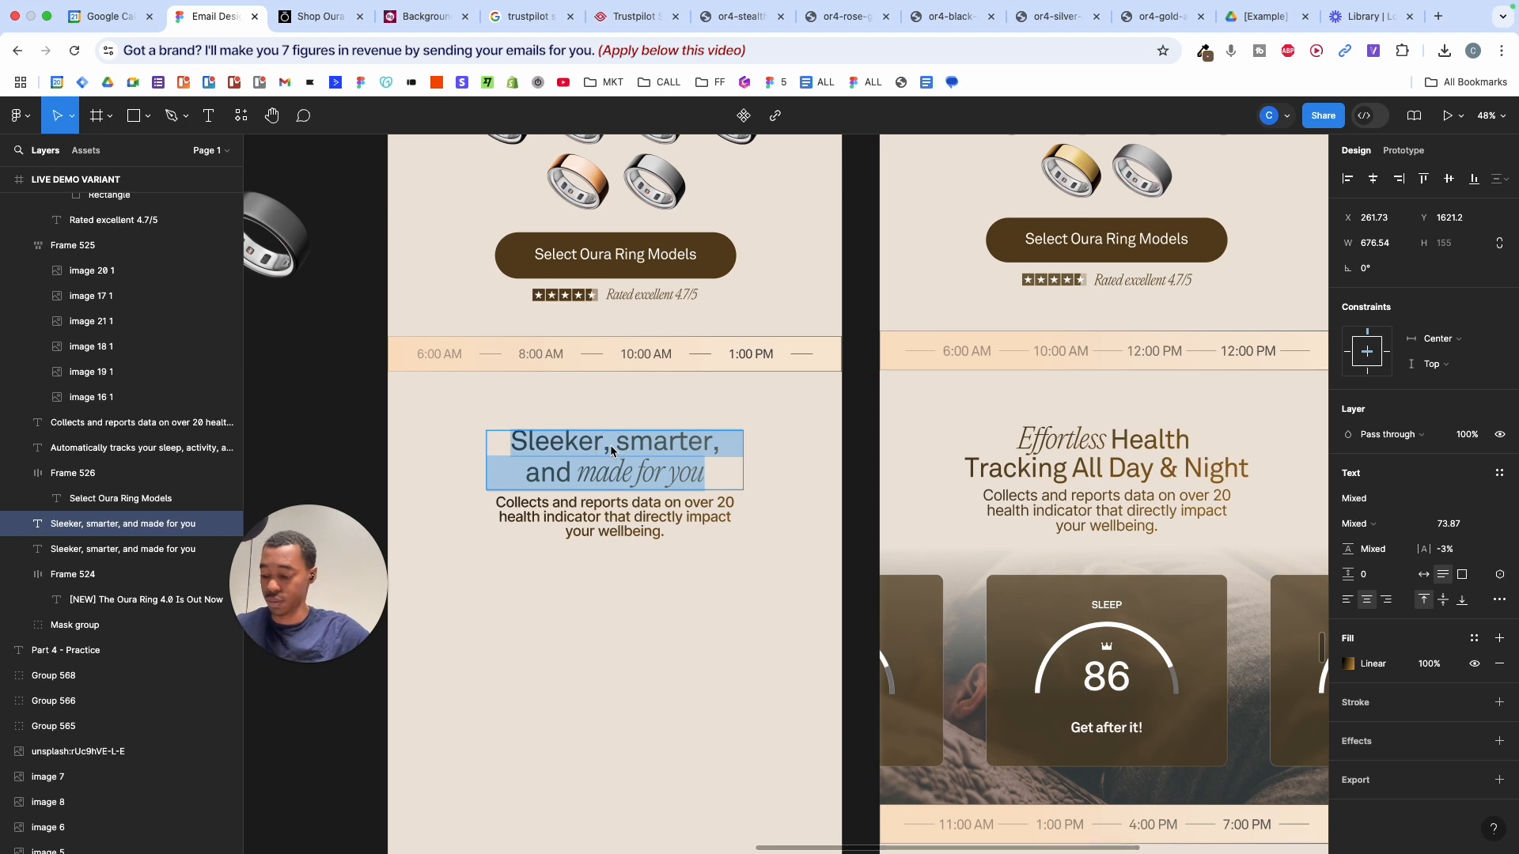
pyautogui.press('shift+super+v')
pyautogui.press('Escape')
pyautogui.moveTo(742, 448)
pyautogui.mouseDown()
pyautogui.moveTo(760, 450)
pyautogui.moveTo(745, 449)
pyautogui.mouseUp()
# - Scale the Effortless heading proportionally to 65.78 size and reselect its text
pyautogui.press('k')
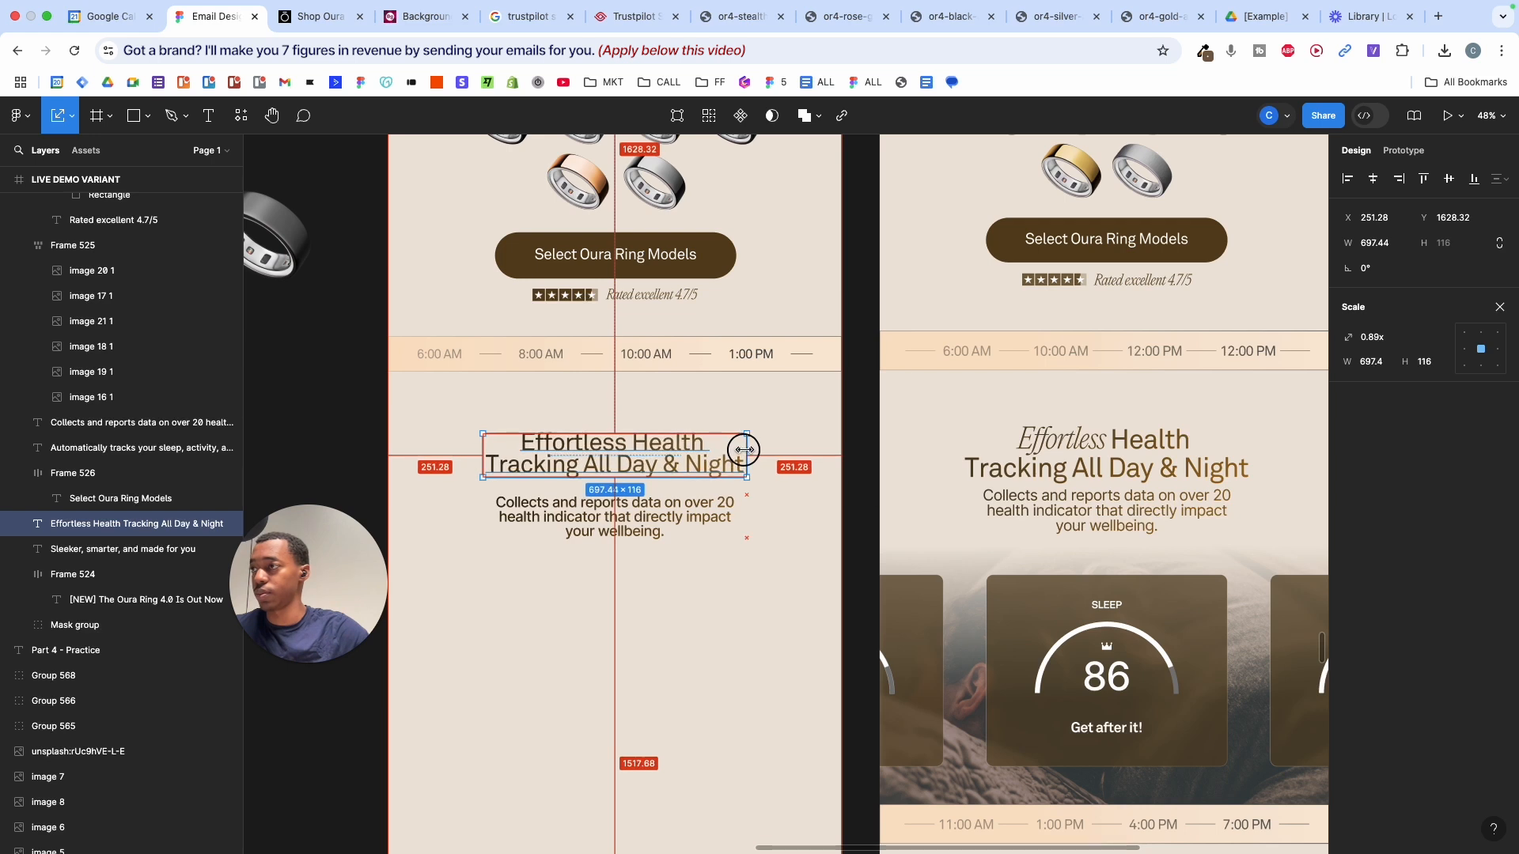
pyautogui.press('Escape')
pyautogui.click(686, 449)
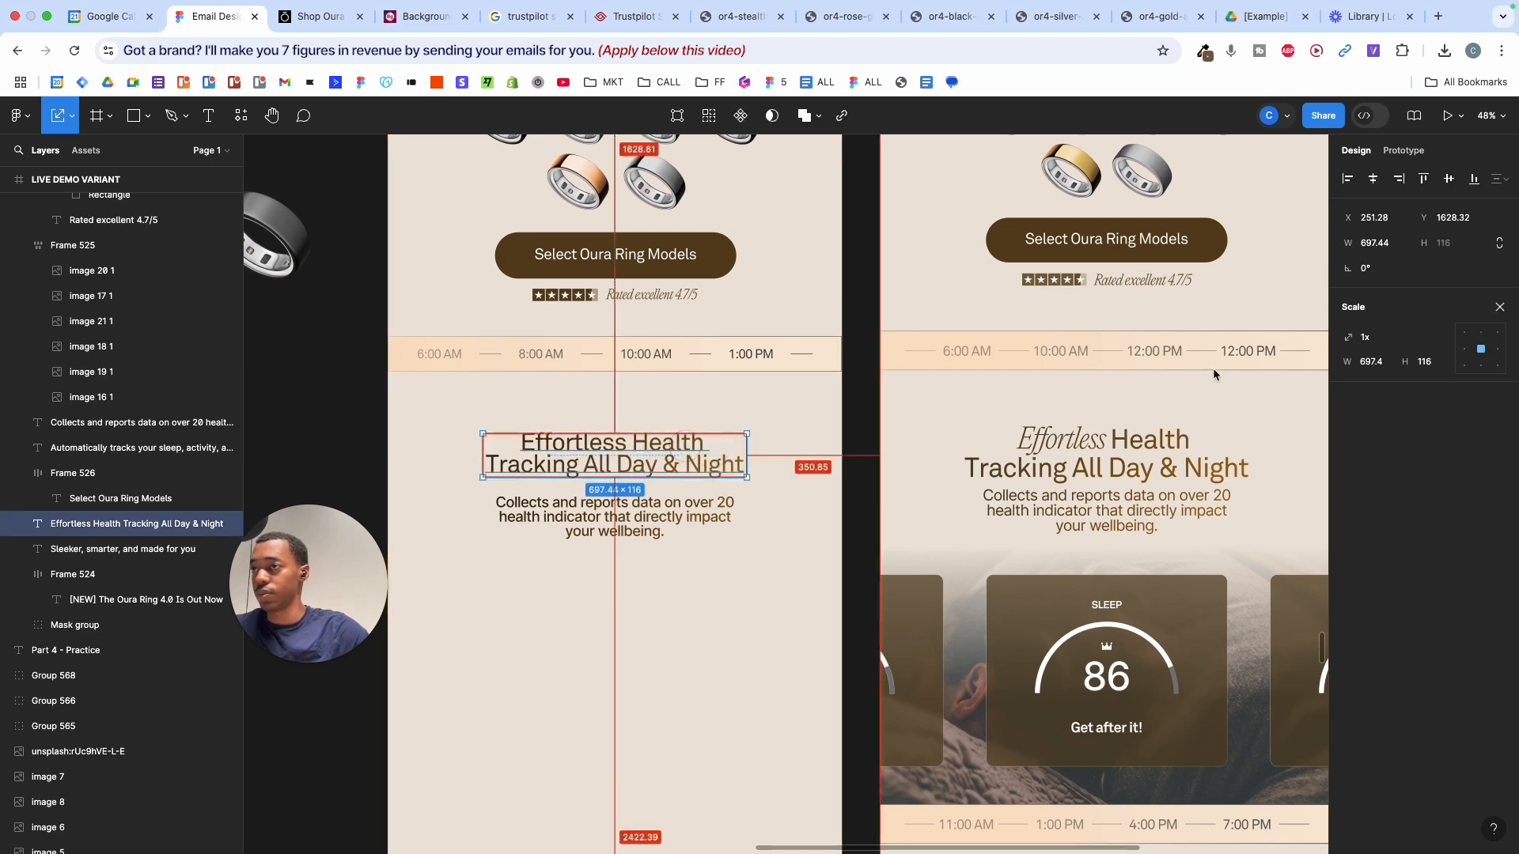
pyautogui.tripleClick(557, 443)
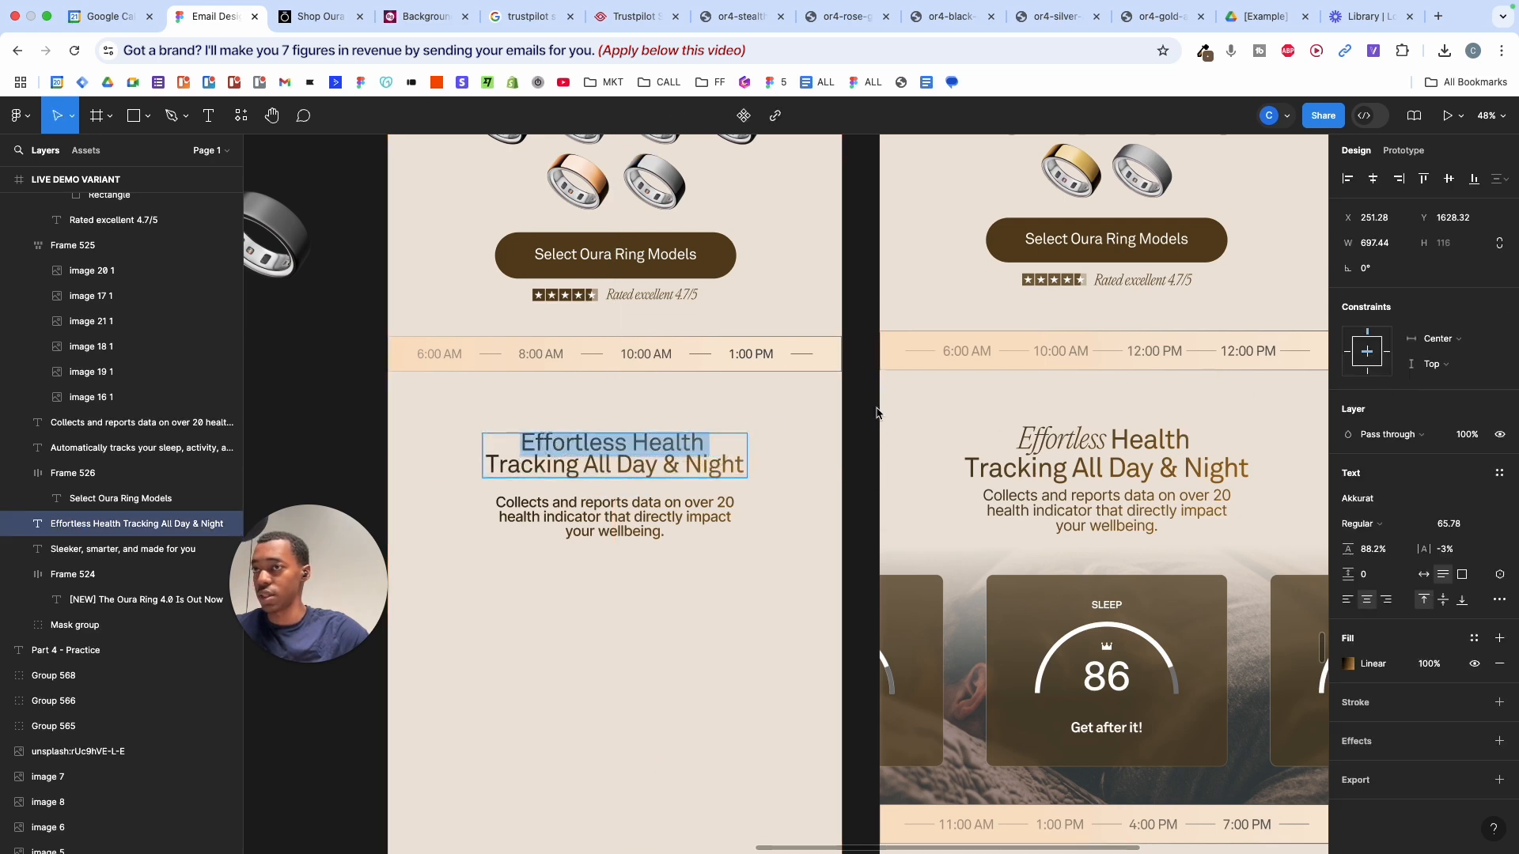
pyautogui.doubleClick(597, 452)
pyautogui.scroll(2, 862, 318)
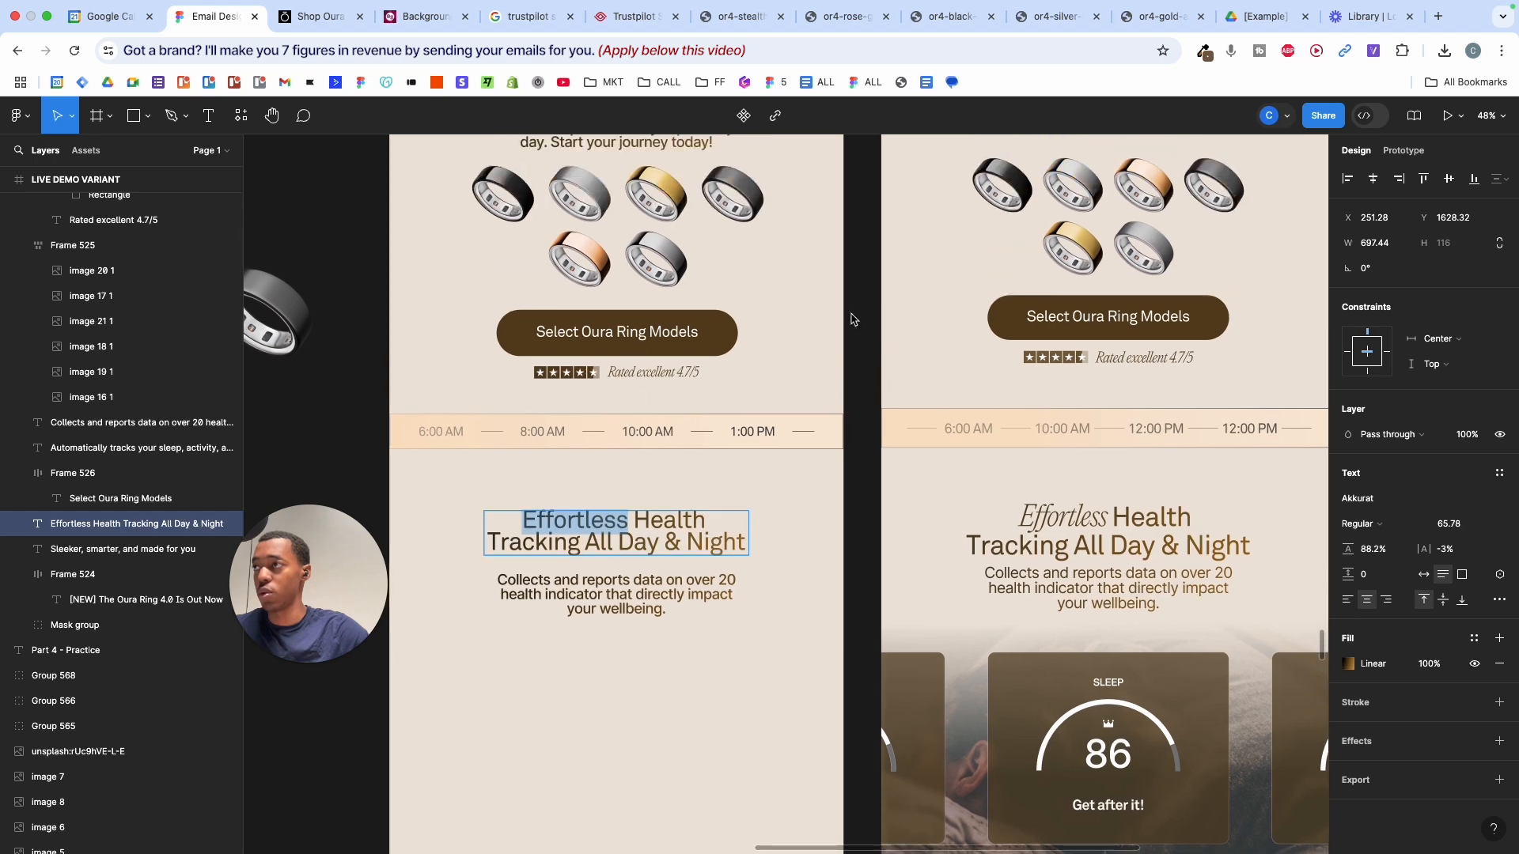
pyautogui.scroll(5, 628, 344)
pyautogui.scroll(-4, 628, 344)
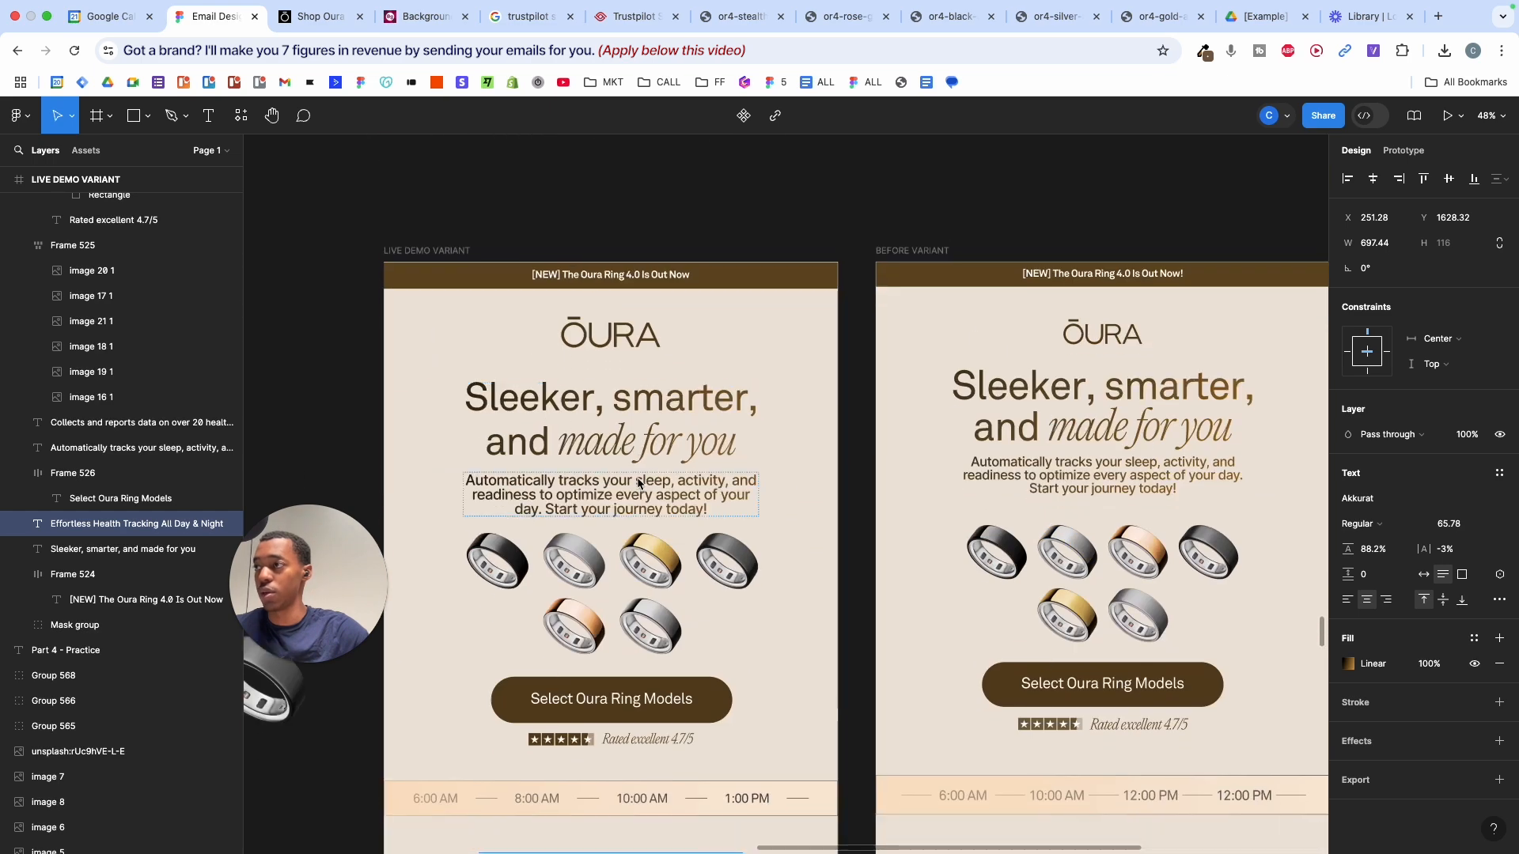
# - Set the word 'Effortless' in PP Editorial New Ultralight Italic
pyautogui.click(1391, 493)
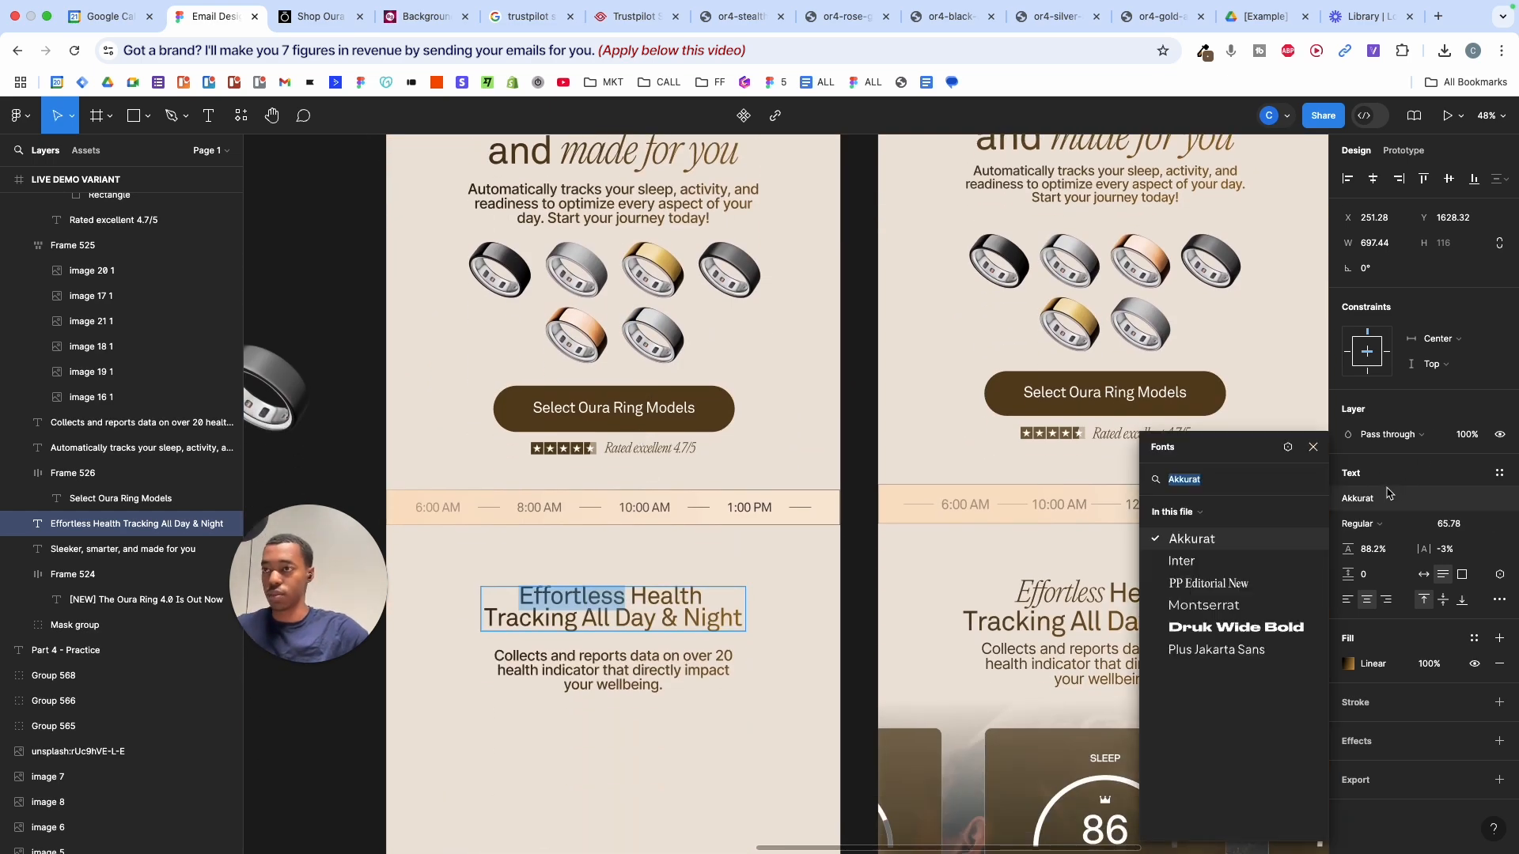
pyautogui.click(1259, 585)
pyautogui.click(1365, 523)
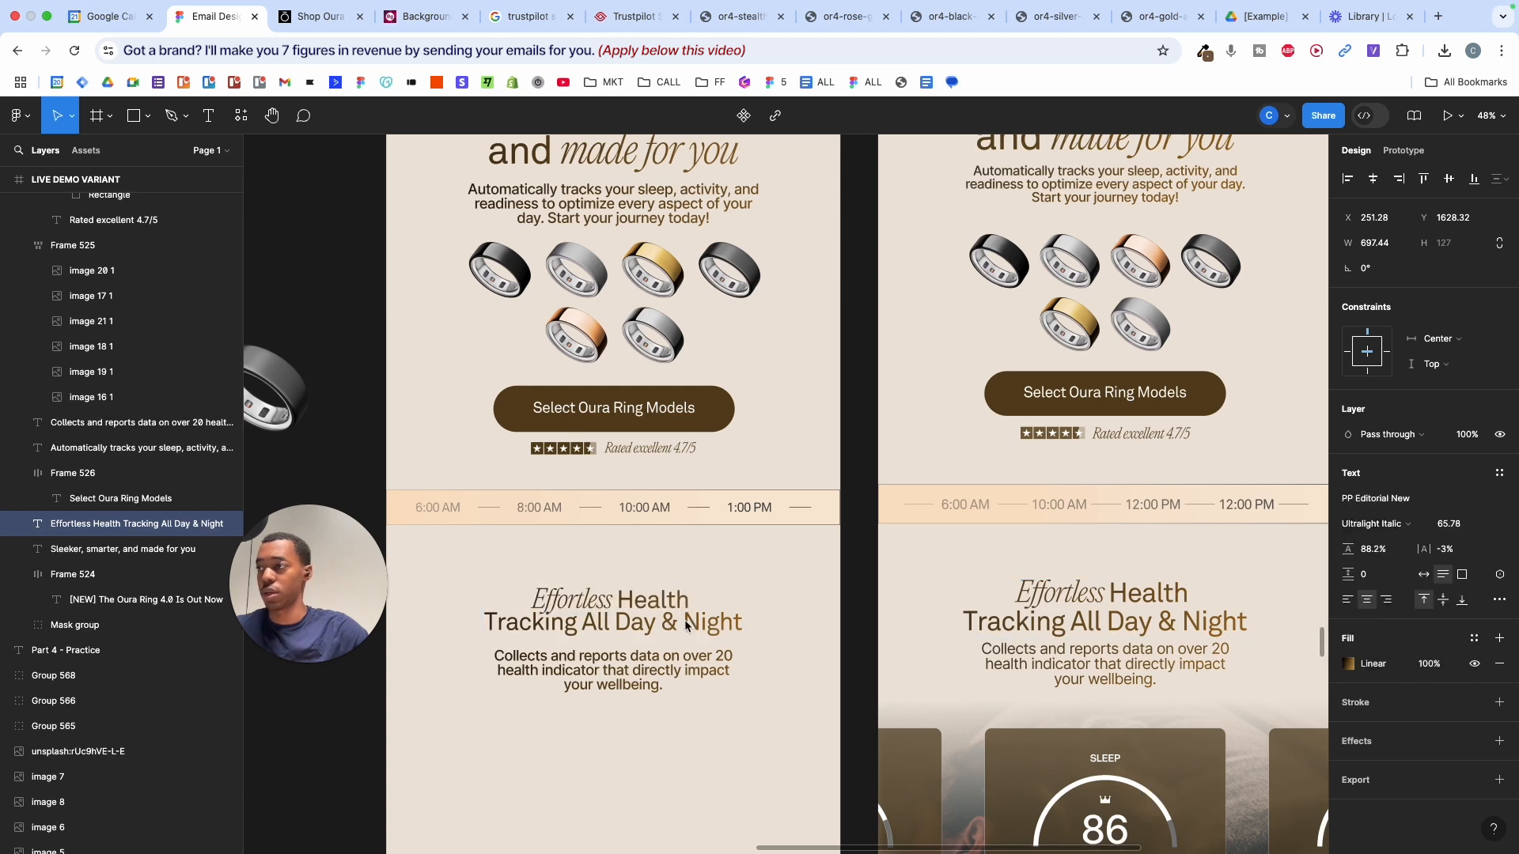
pyautogui.doubleClick(805, 590)
pyautogui.click(718, 599)
pyautogui.press('alt')
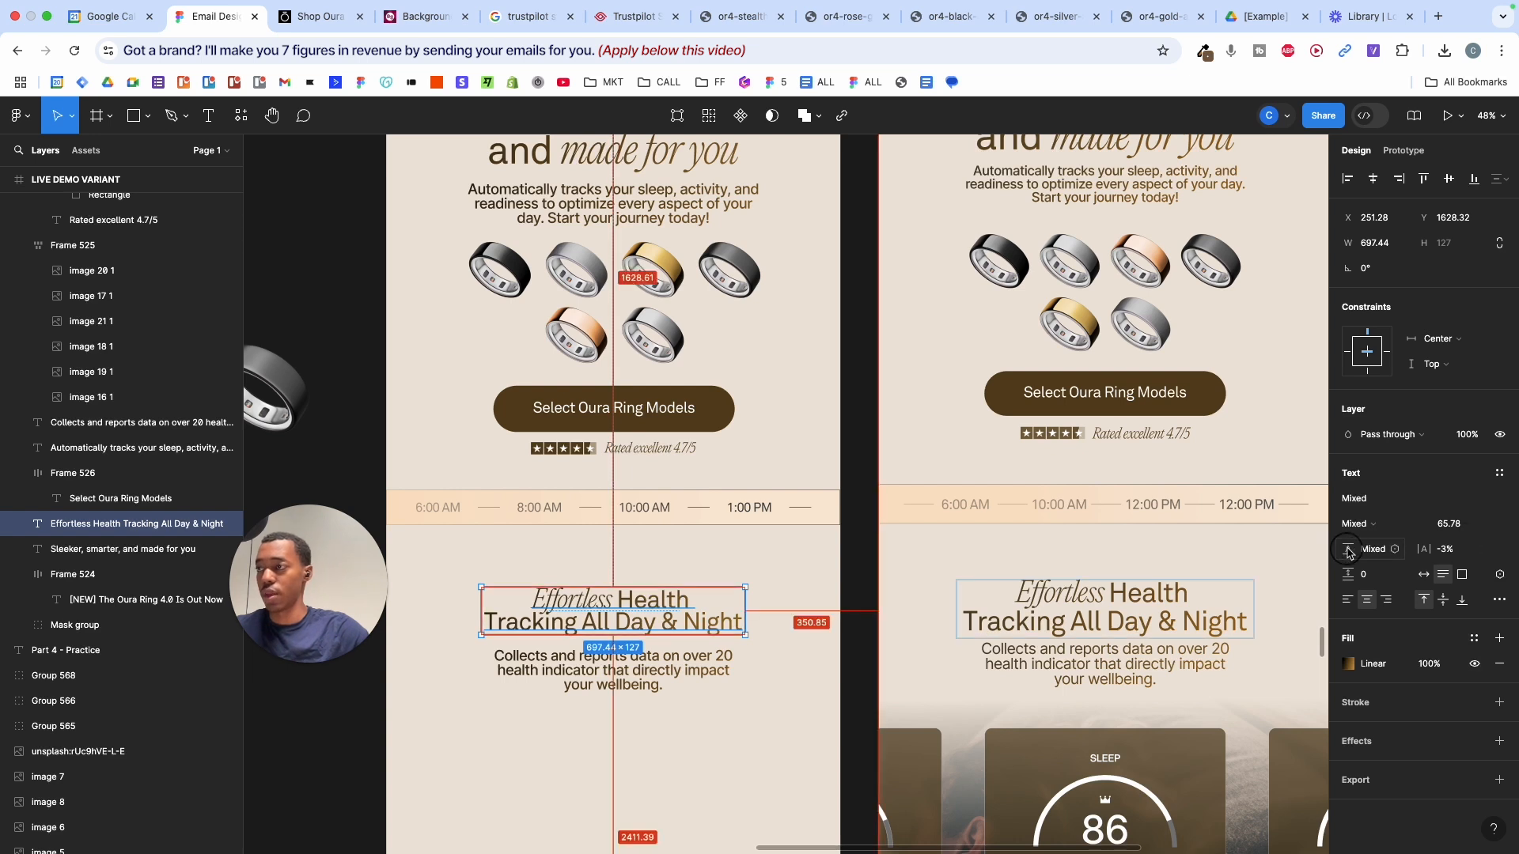
pyautogui.click(786, 577)
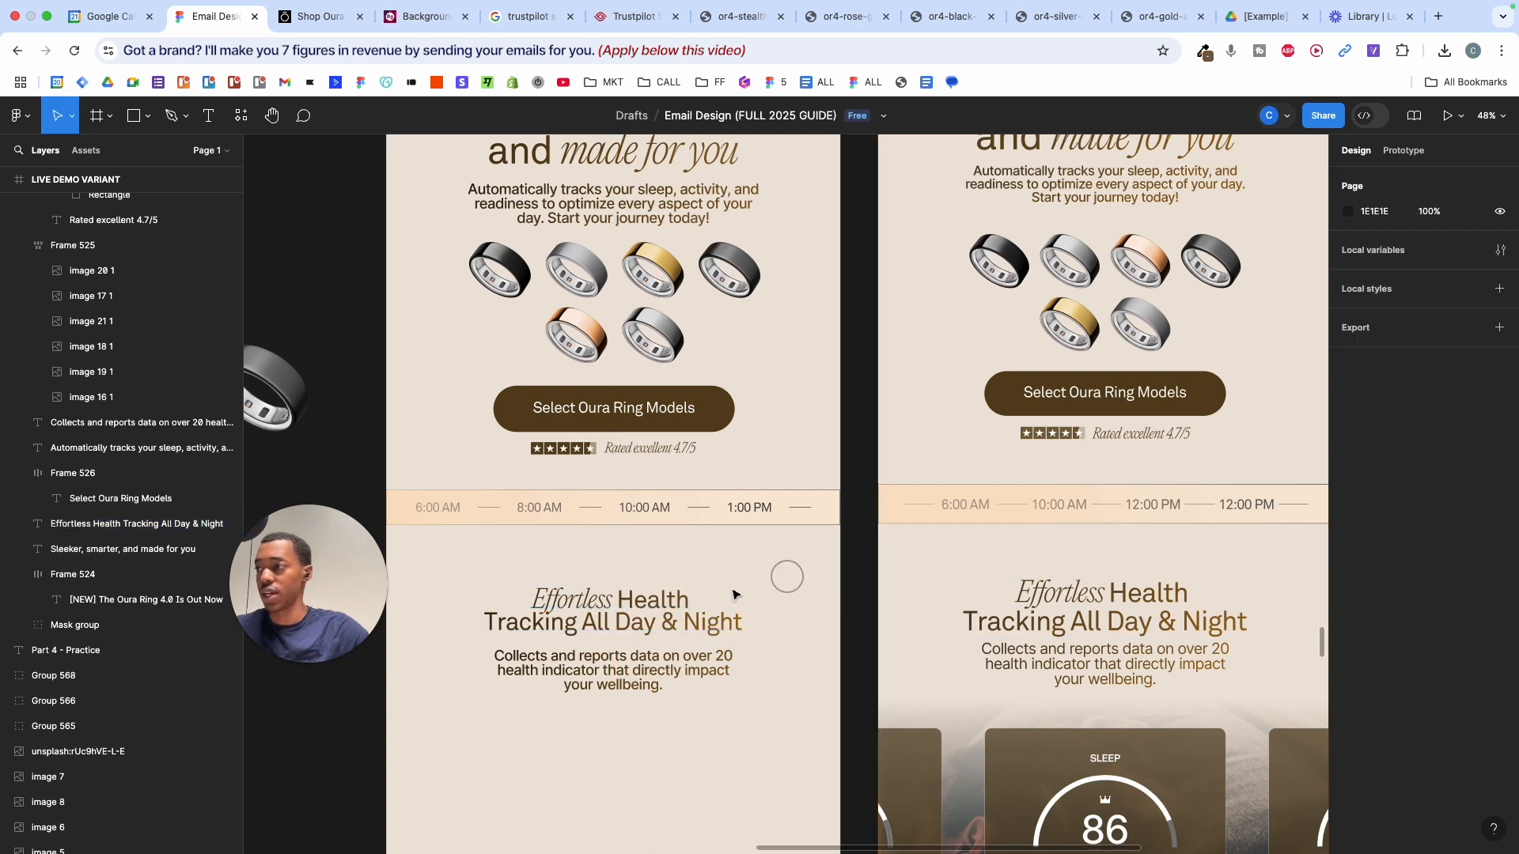
# - Set the heading's line height to auto, enlarge it to 152 tall, and nudge it up
pyautogui.click(693, 591)
pyautogui.click(1371, 549)
pyautogui.write('auto')
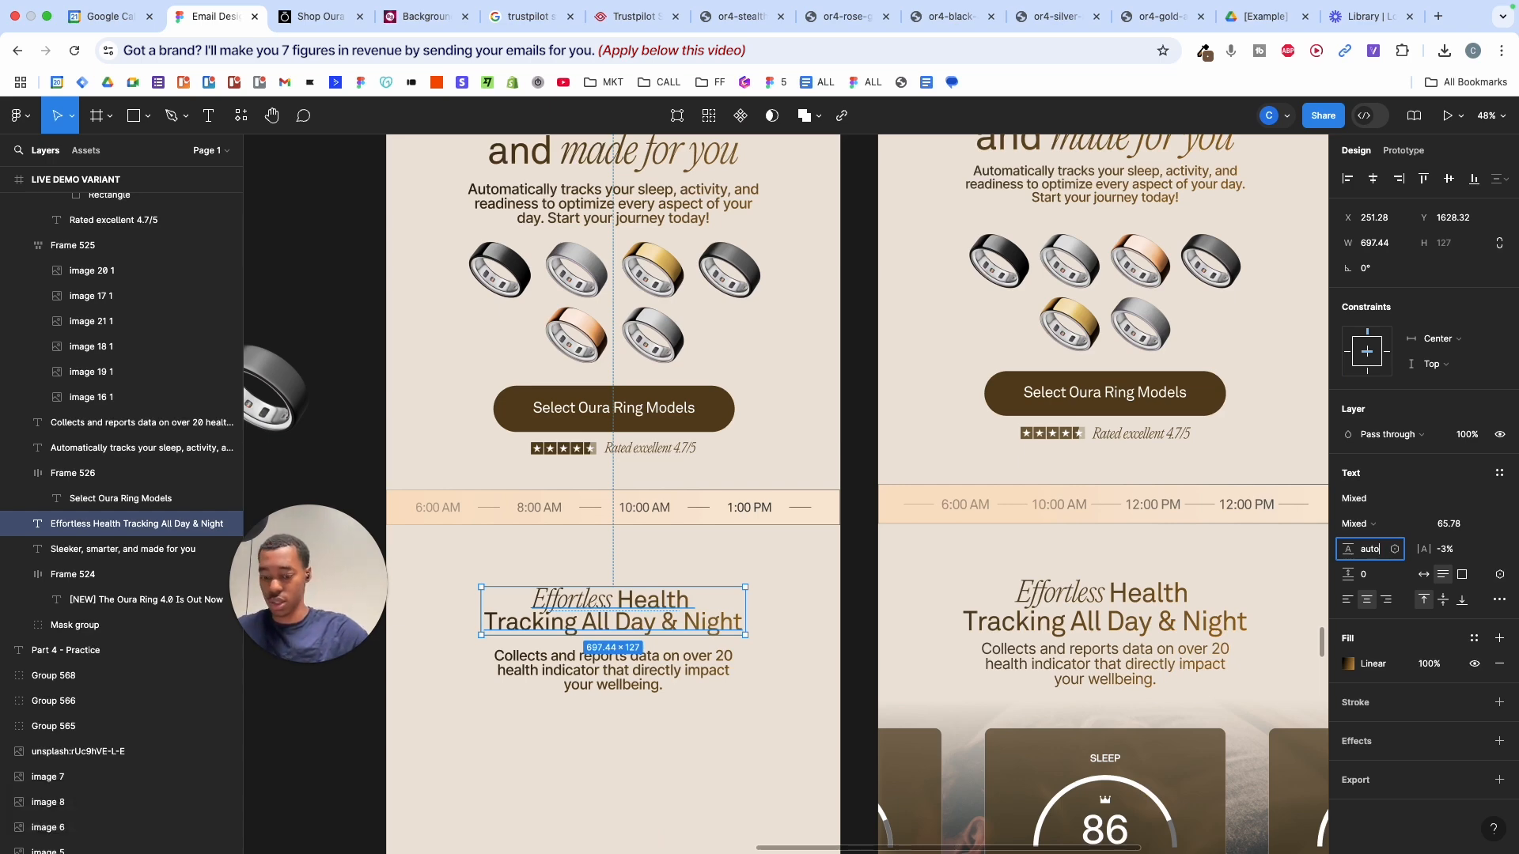
pyautogui.press('Return')
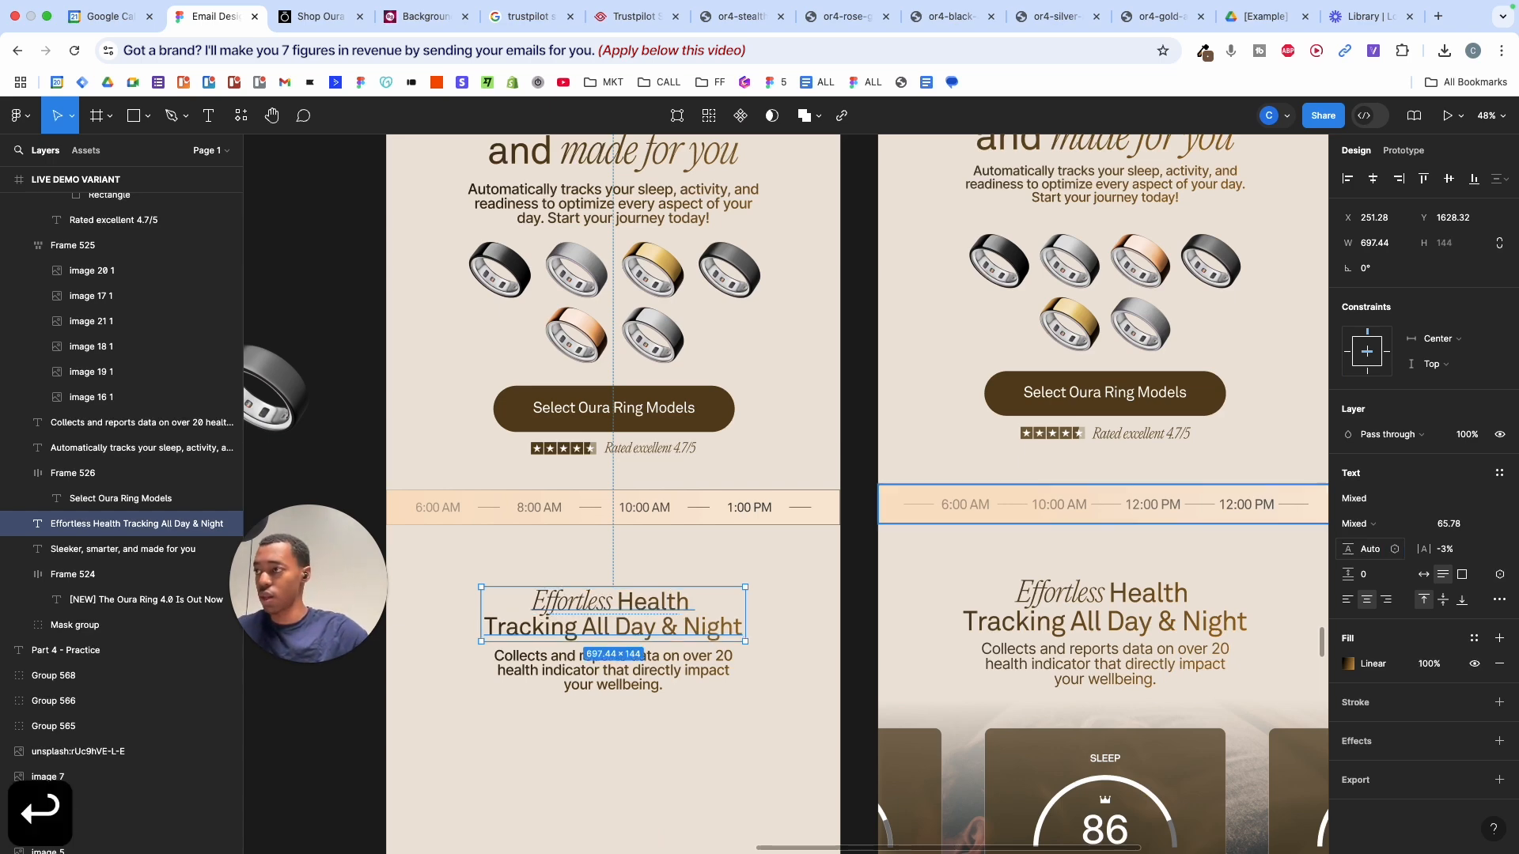
pyautogui.scroll(3, 793, 530)
pyautogui.scroll(-2, 910, 499)
pyautogui.press('alt')
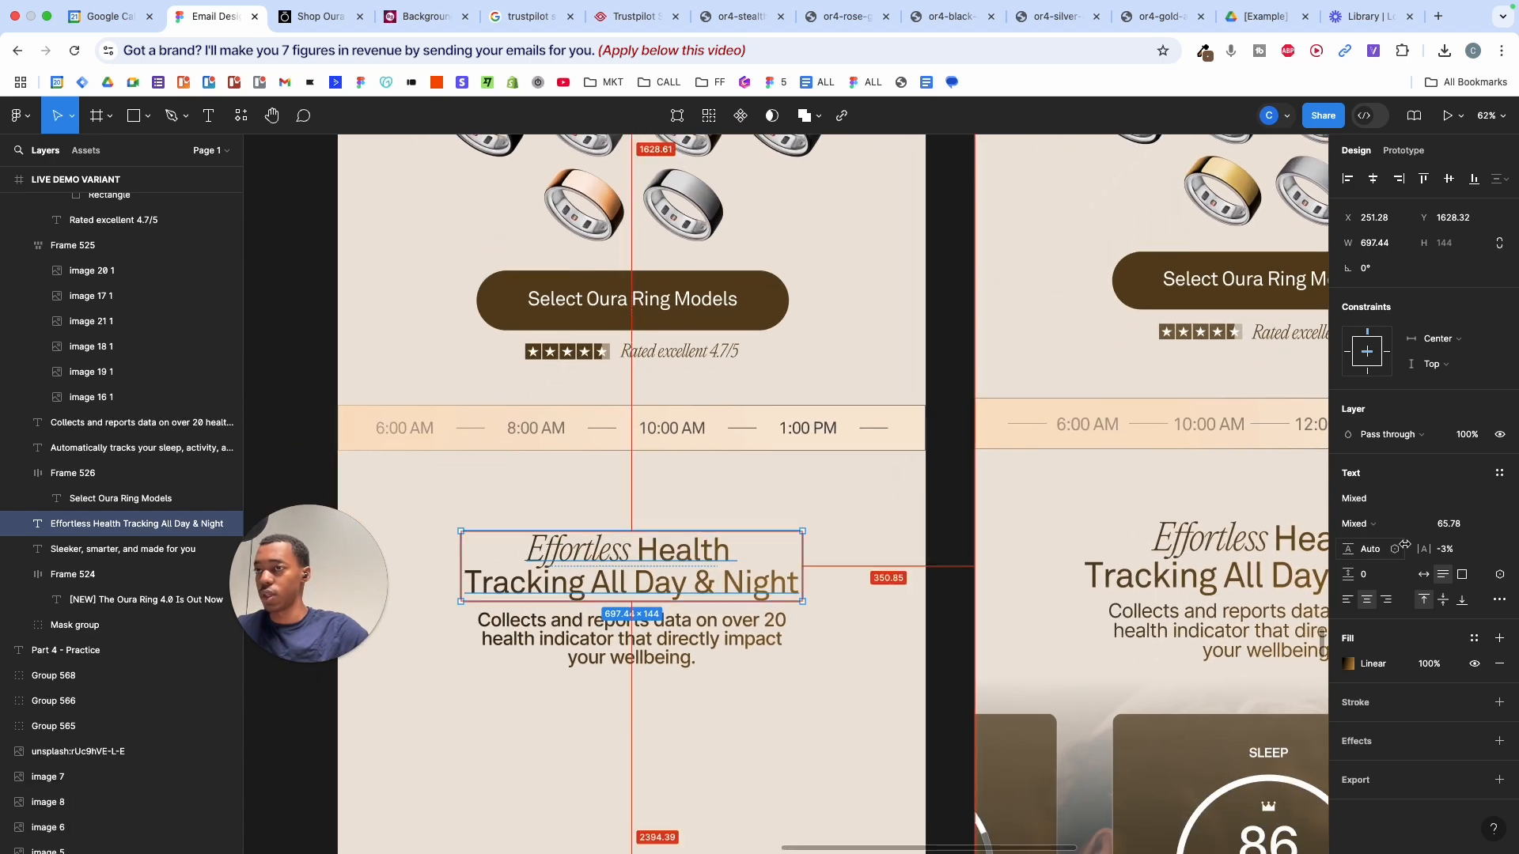
pyautogui.moveTo(1349, 549); pyautogui.dragTo(1509, 503)
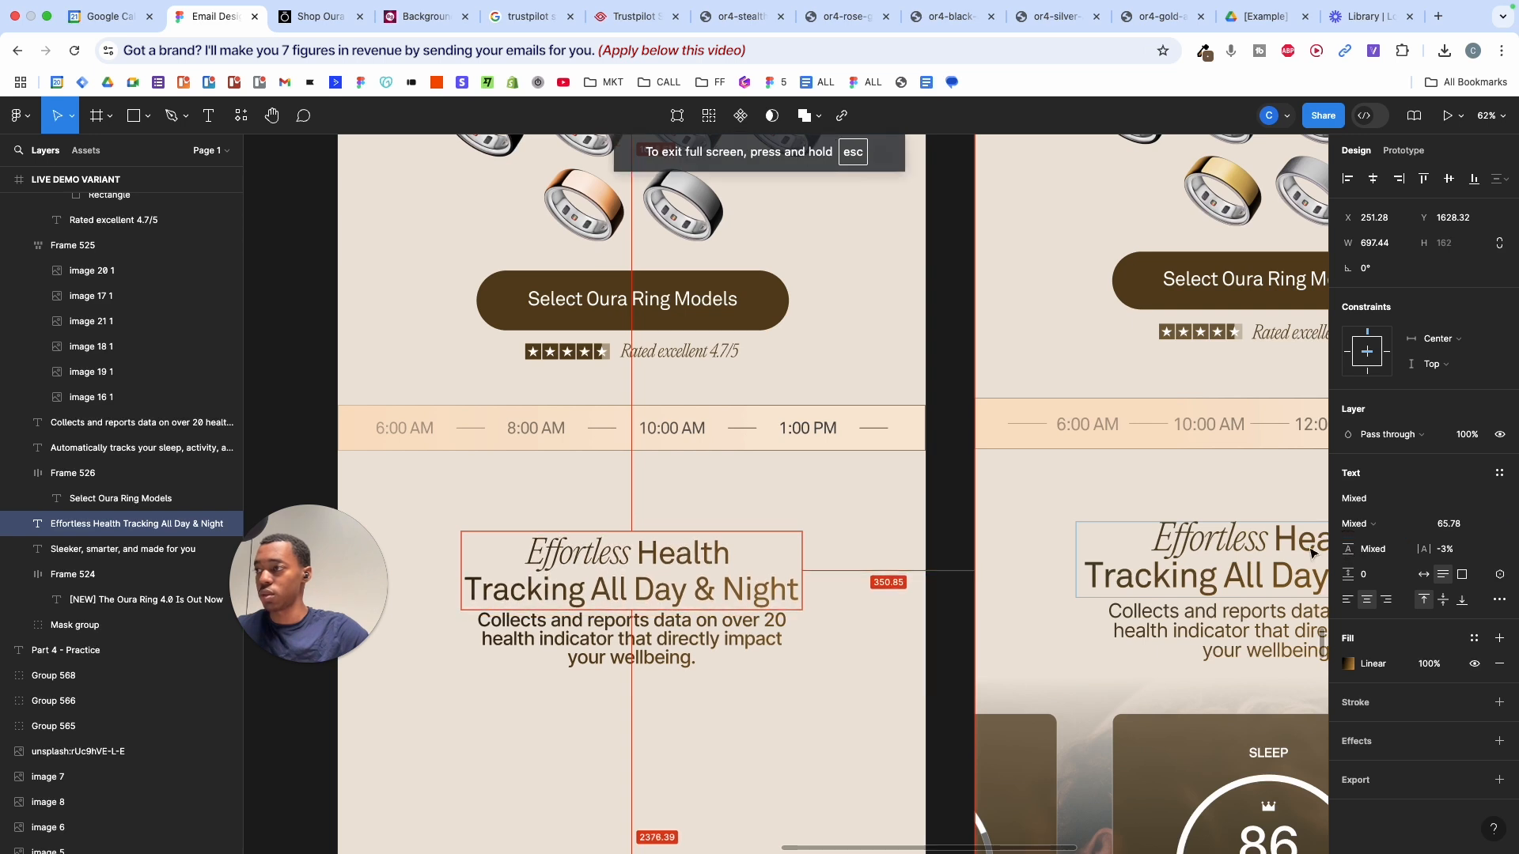
pyautogui.moveTo(680, 592); pyautogui.dragTo(683, 587)
pyautogui.click(861, 534)
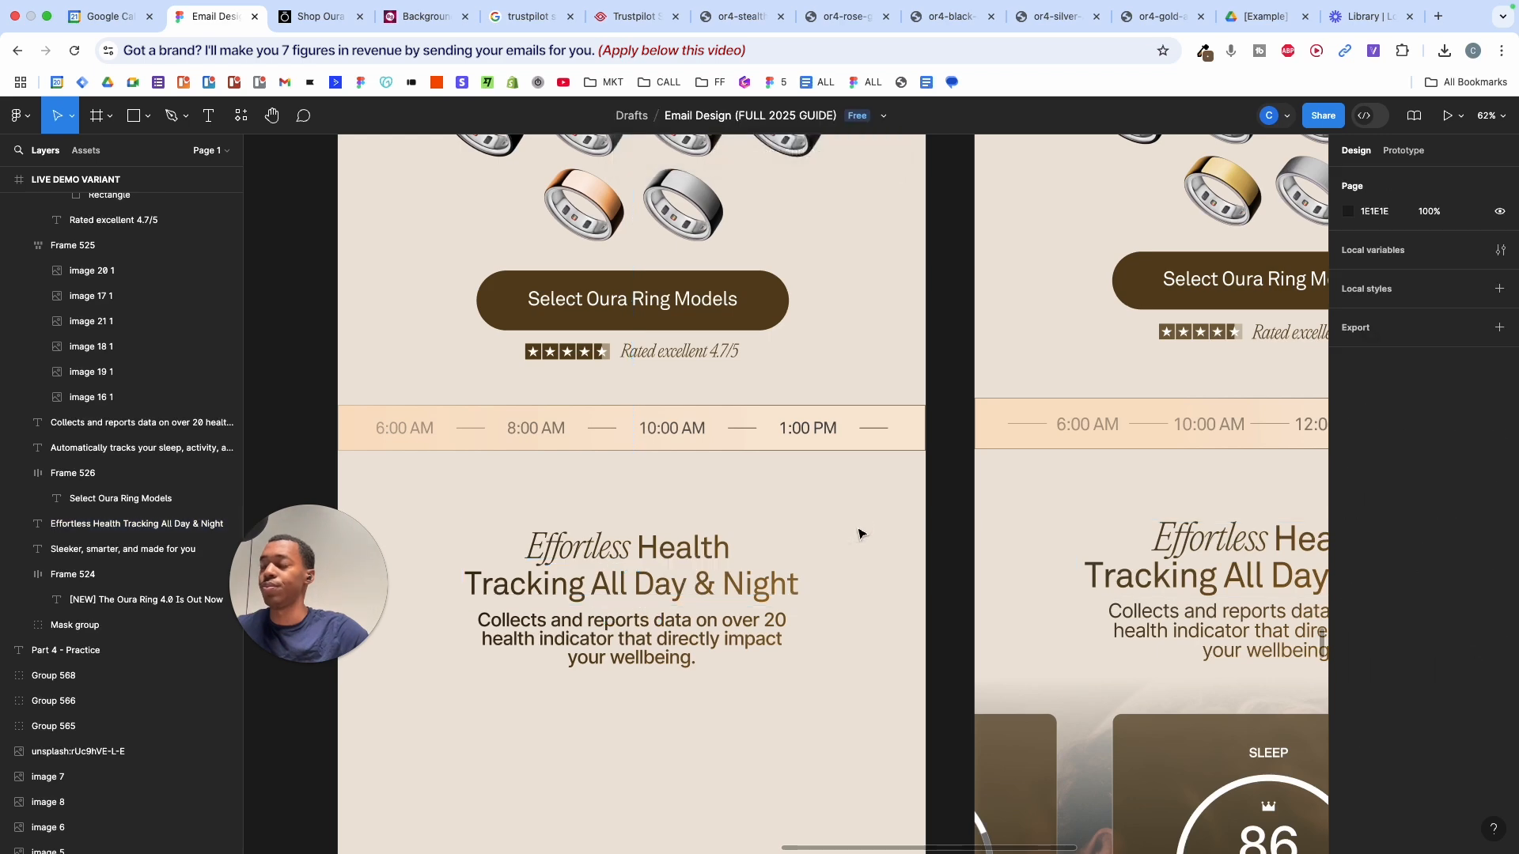
pyautogui.scroll(-5, 860, 534)
pyautogui.click(808, 532)
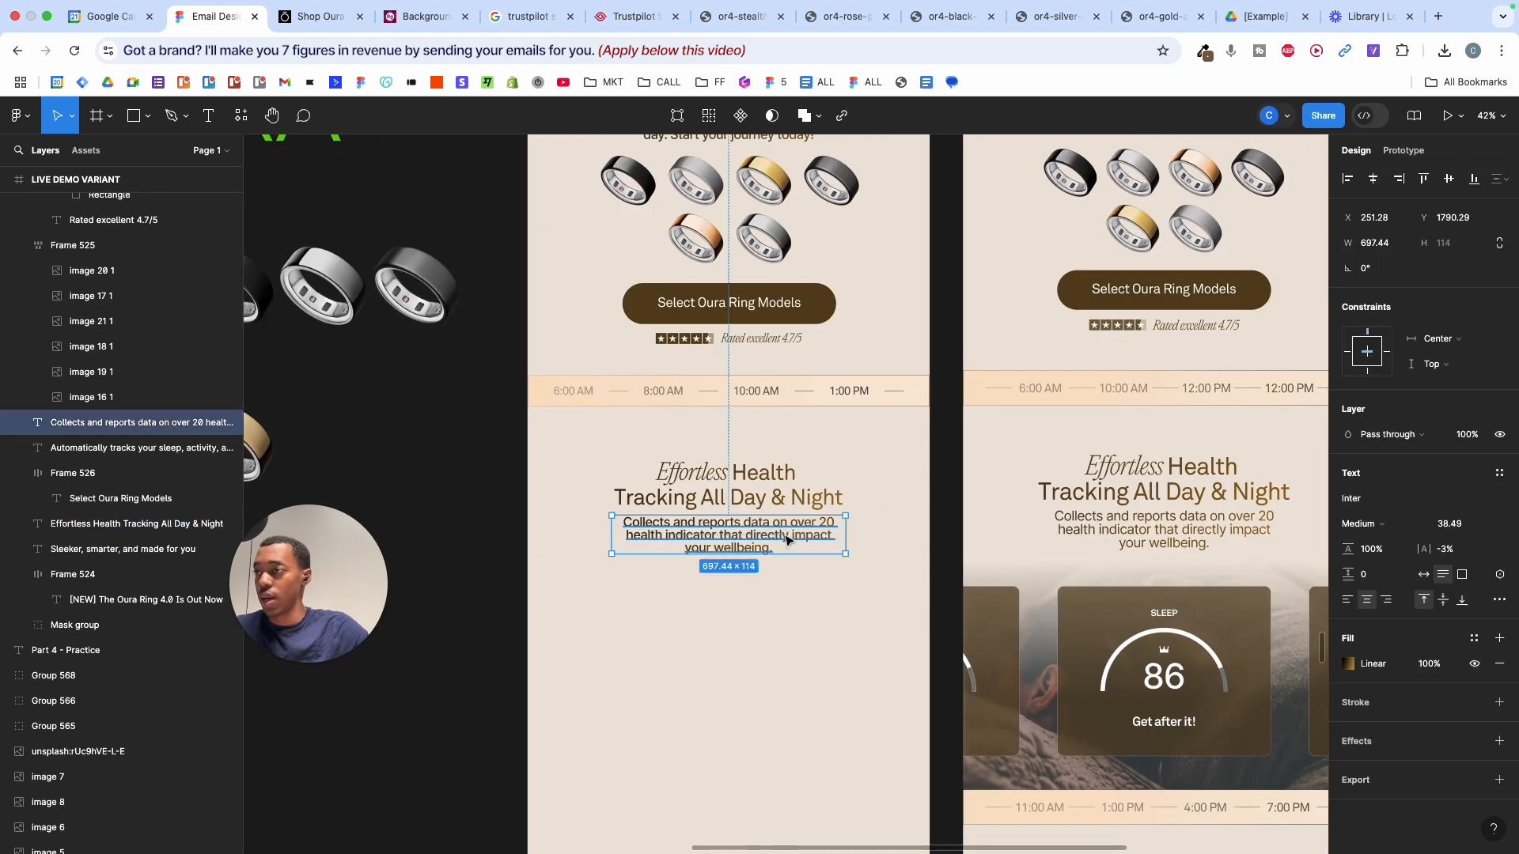
pyautogui.scroll(5, 787, 540)
# - Switch the right variant's 'Collects and reports' paragraph to Akkurat Regular
pyautogui.click(1299, 522)
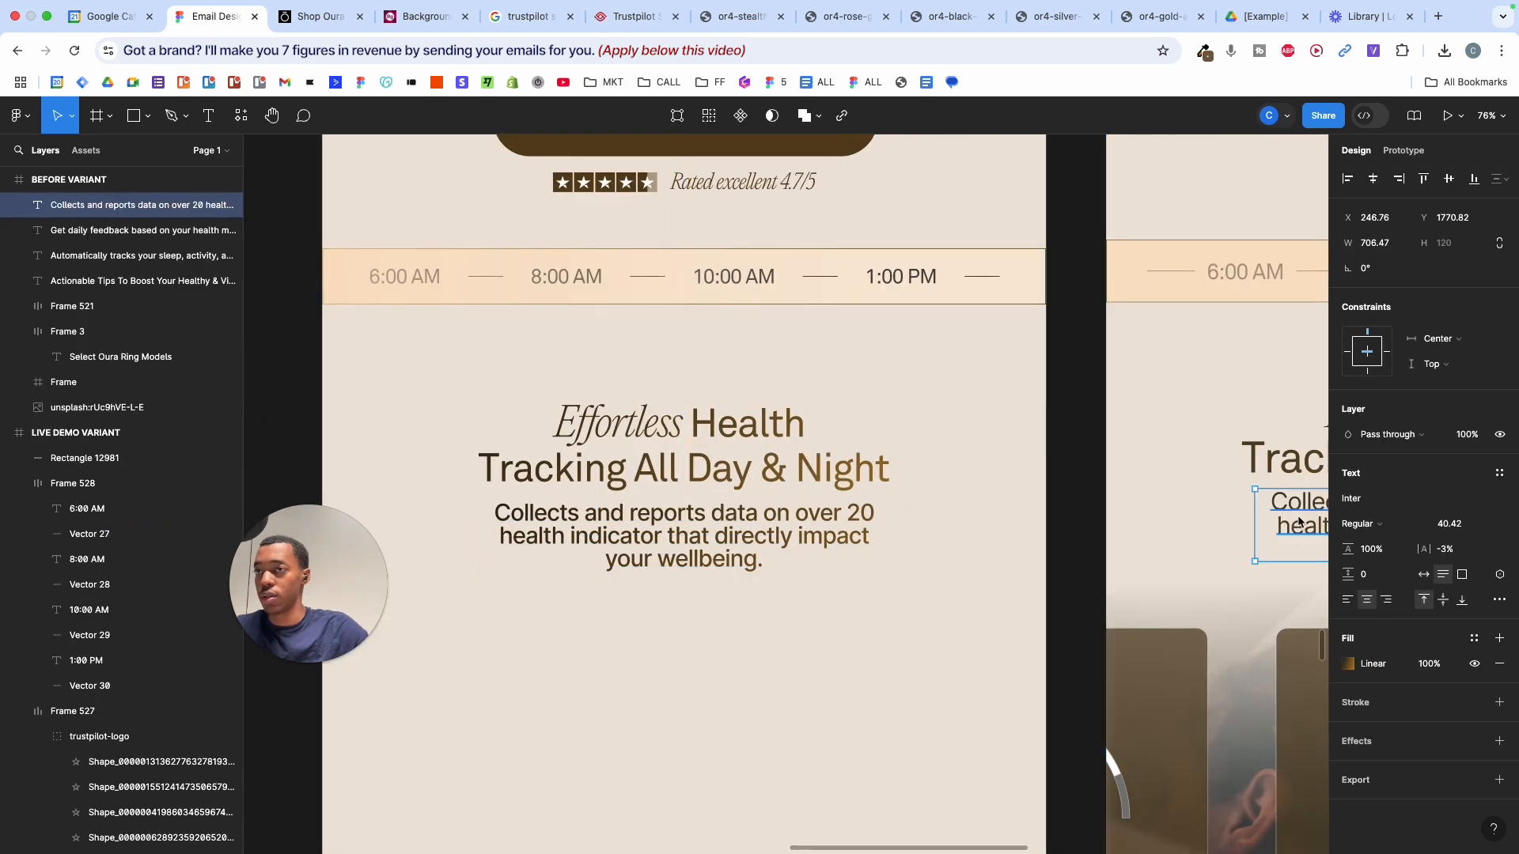
pyautogui.hscroll(5, 1299, 522)
pyautogui.click(1360, 499)
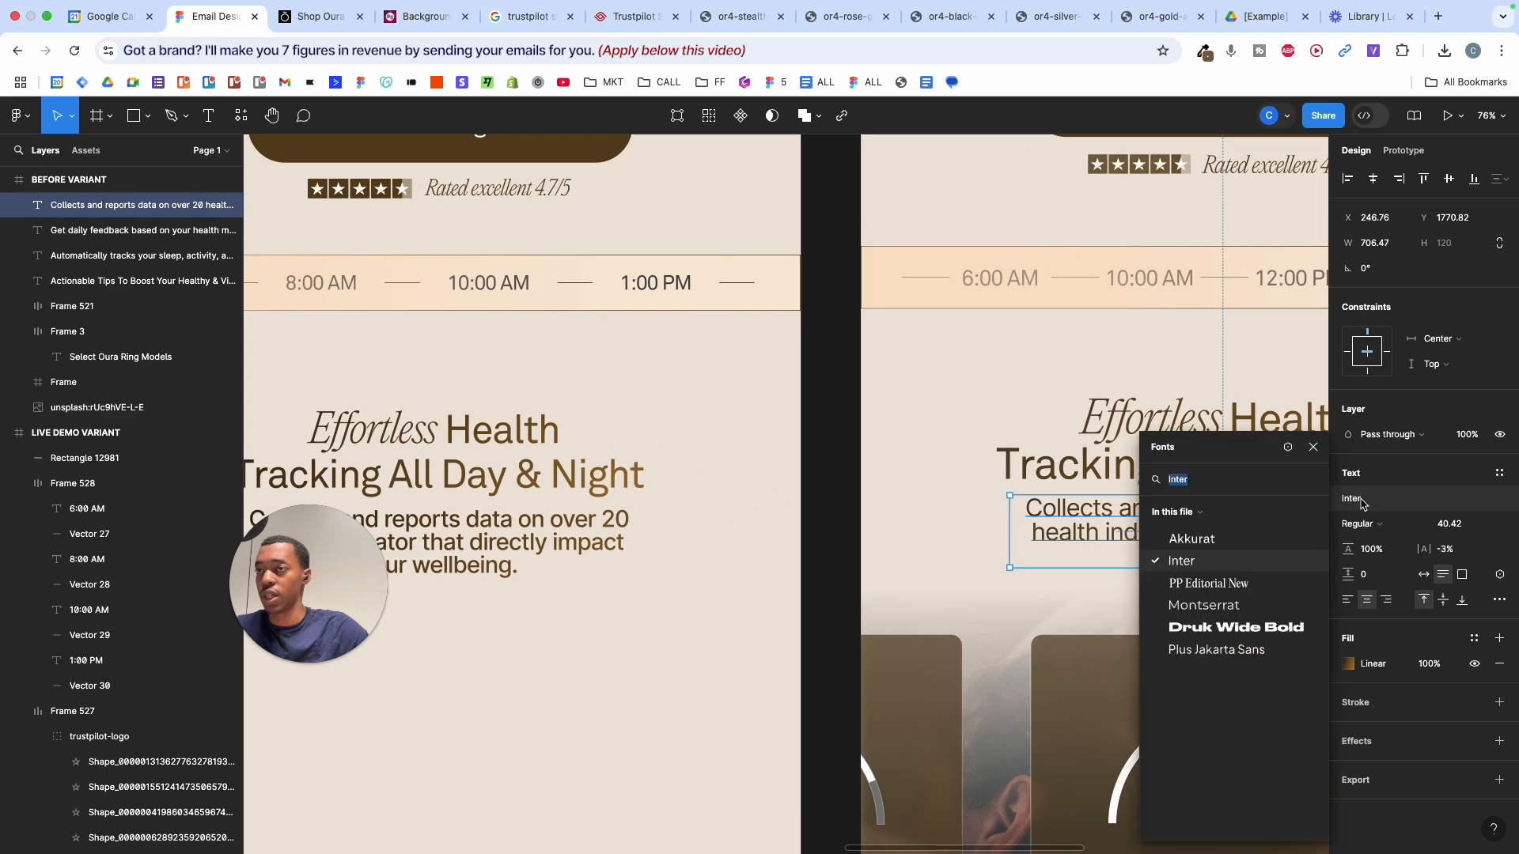
pyautogui.click(1191, 539)
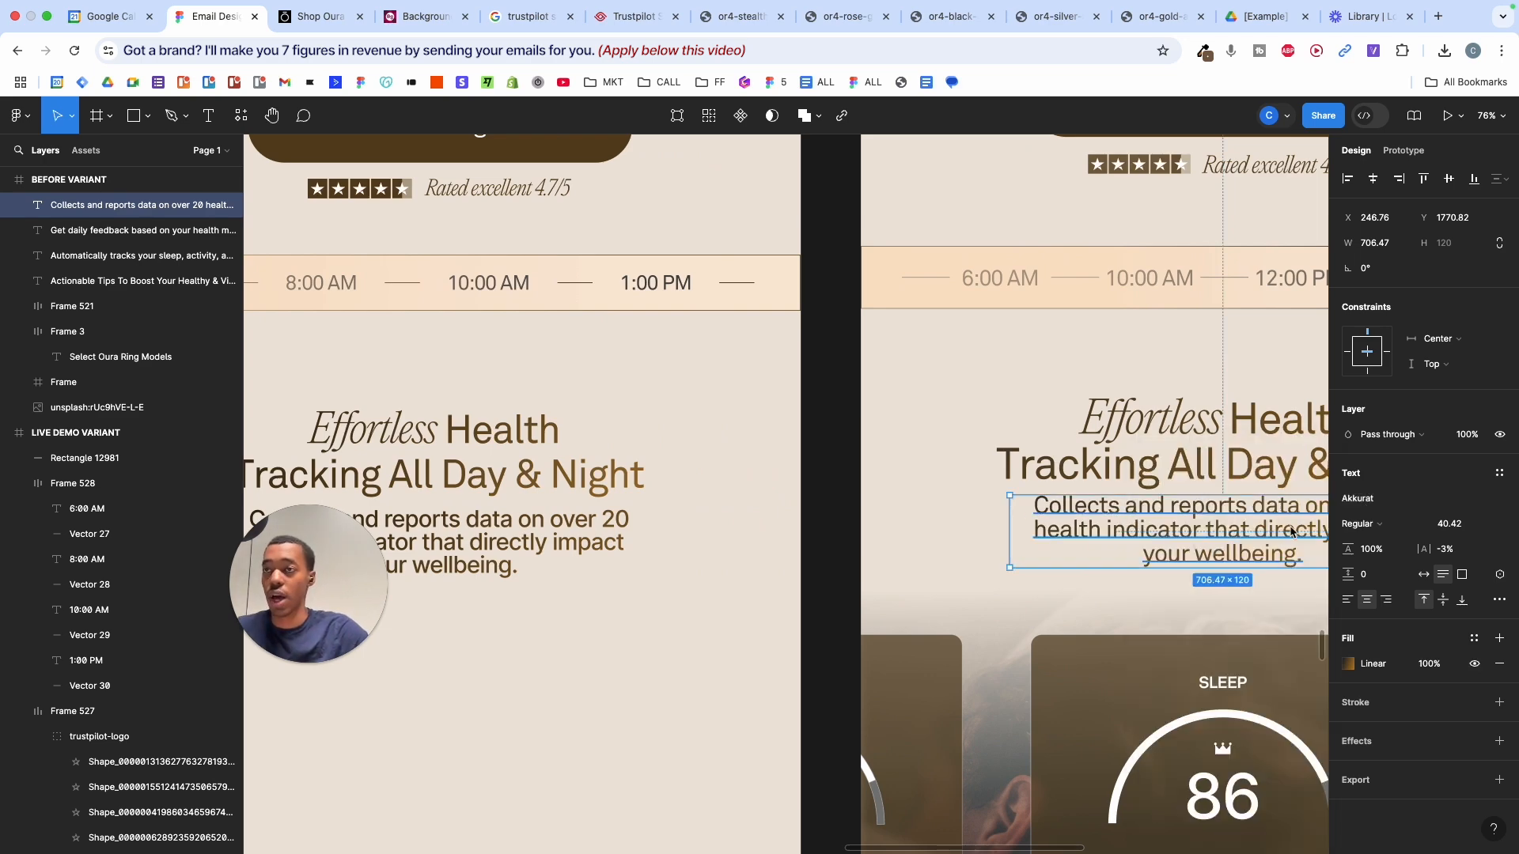
pyautogui.scroll(-5, 966, 557)
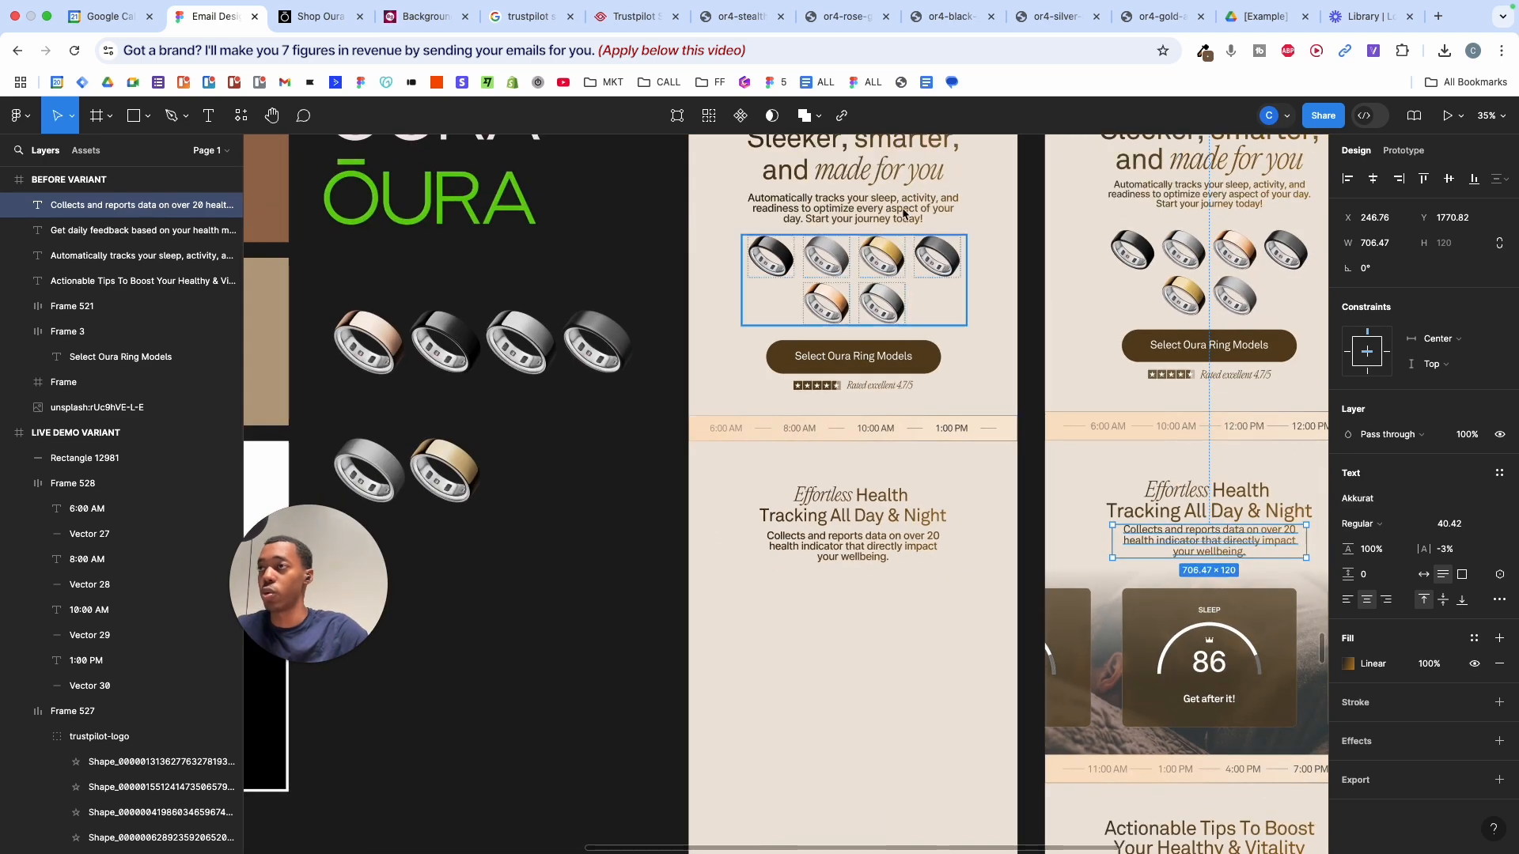
pyautogui.scroll(5, 903, 587)
pyautogui.click(909, 532)
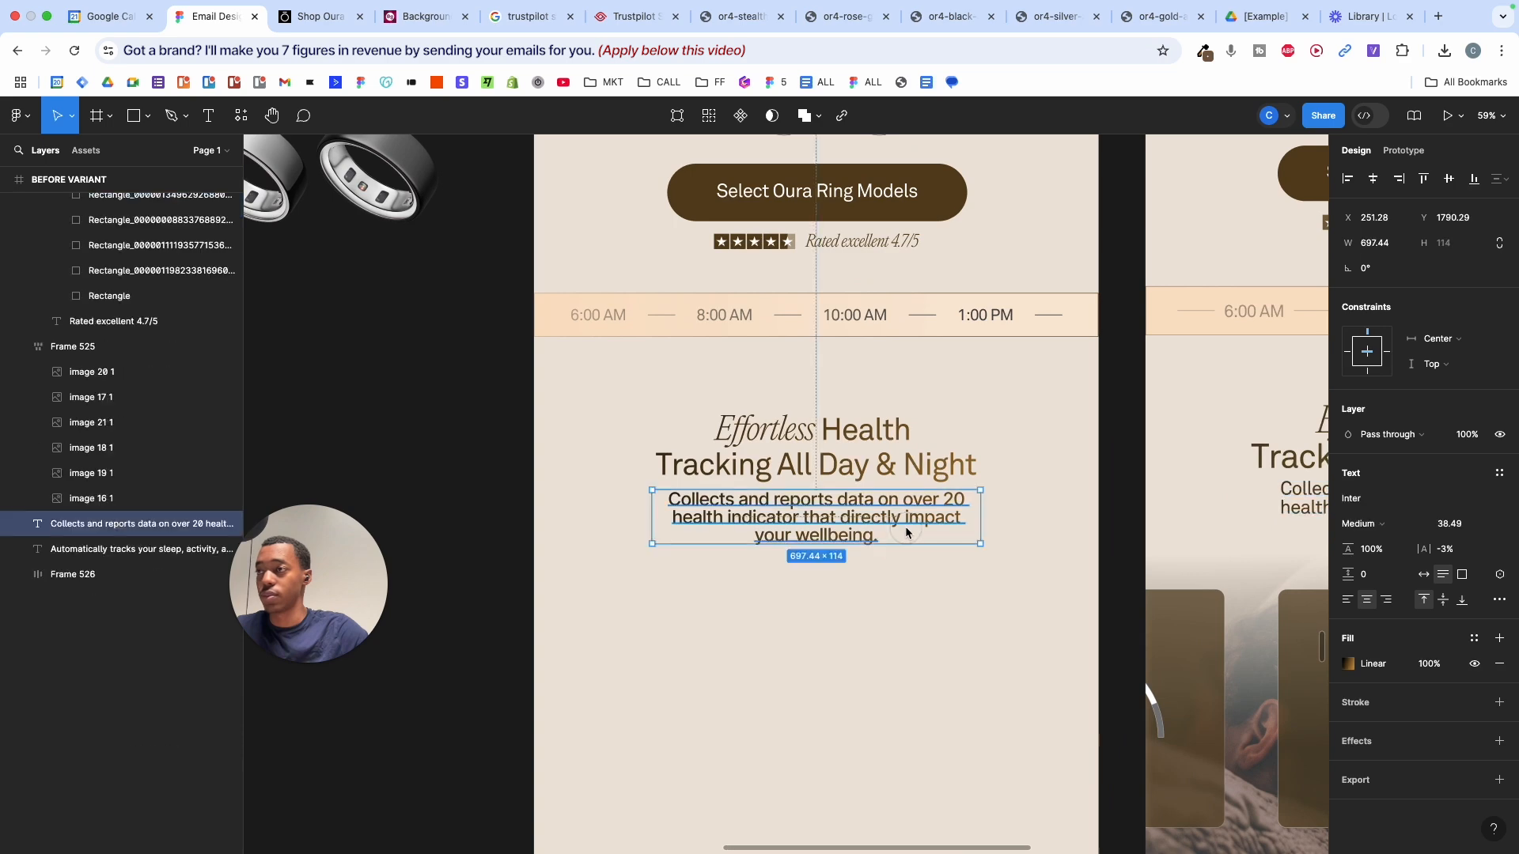
pyautogui.hscroll(4, 1041, 522)
pyautogui.click(1042, 522)
pyautogui.click(1370, 524)
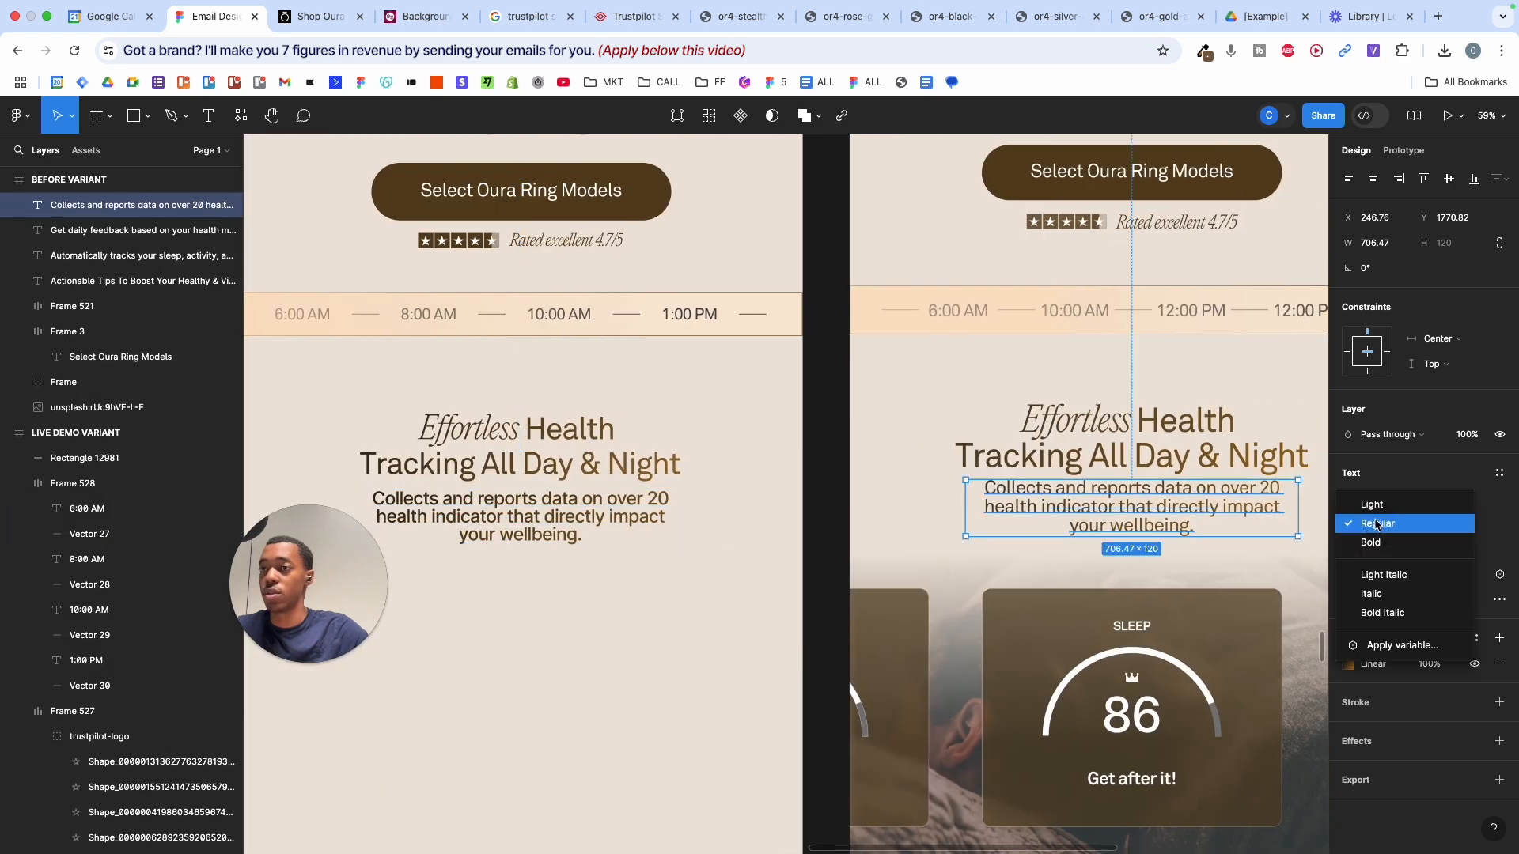
pyautogui.click(1376, 524)
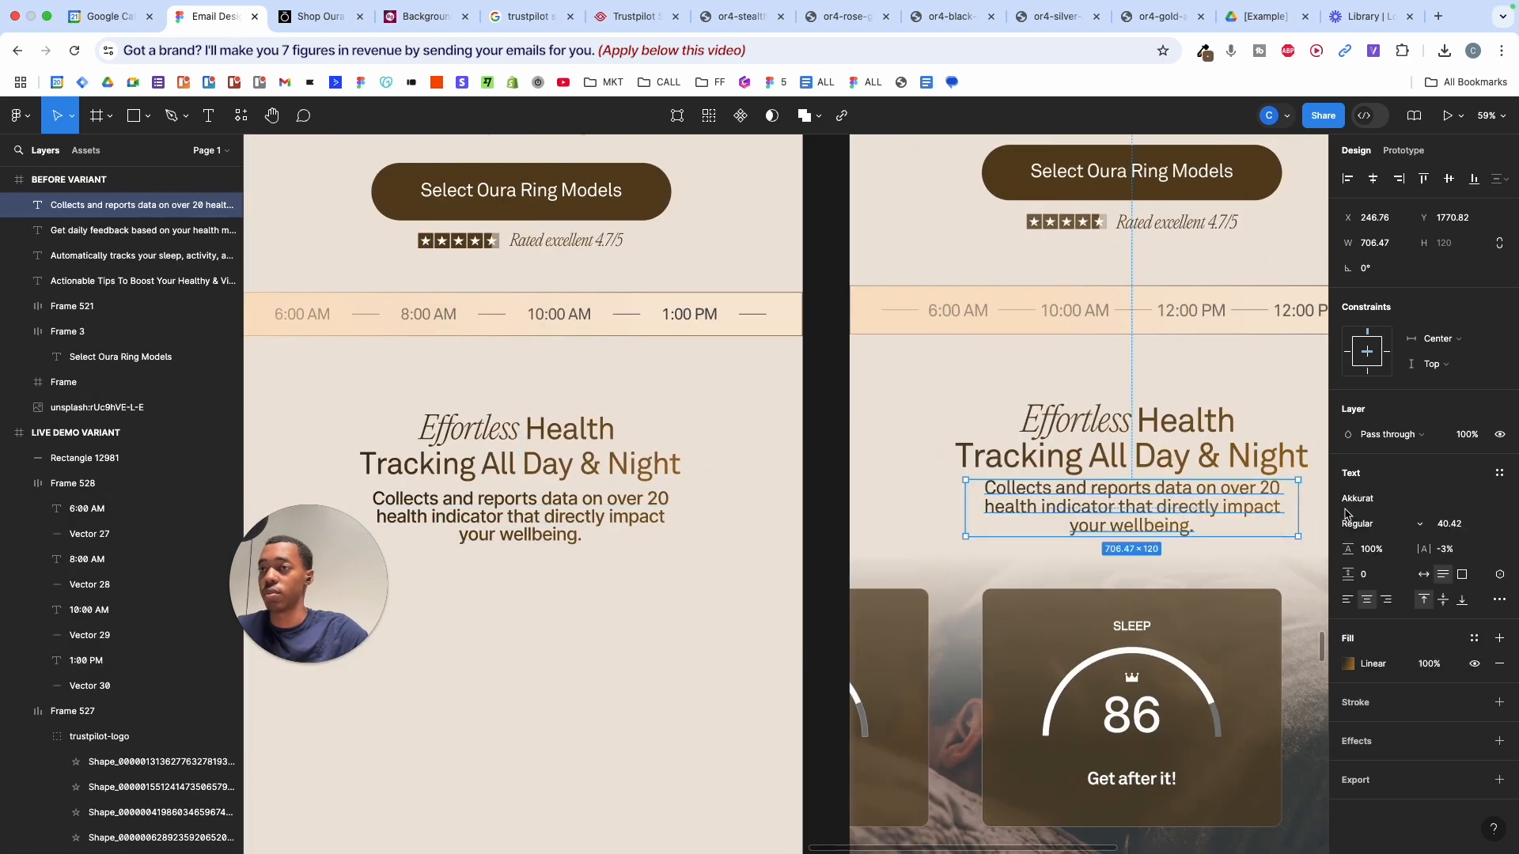
# - Set the left paragraph to Akkurat Regular and narrow its text box to about 641 wide
pyautogui.click(660, 529)
pyautogui.click(1367, 500)
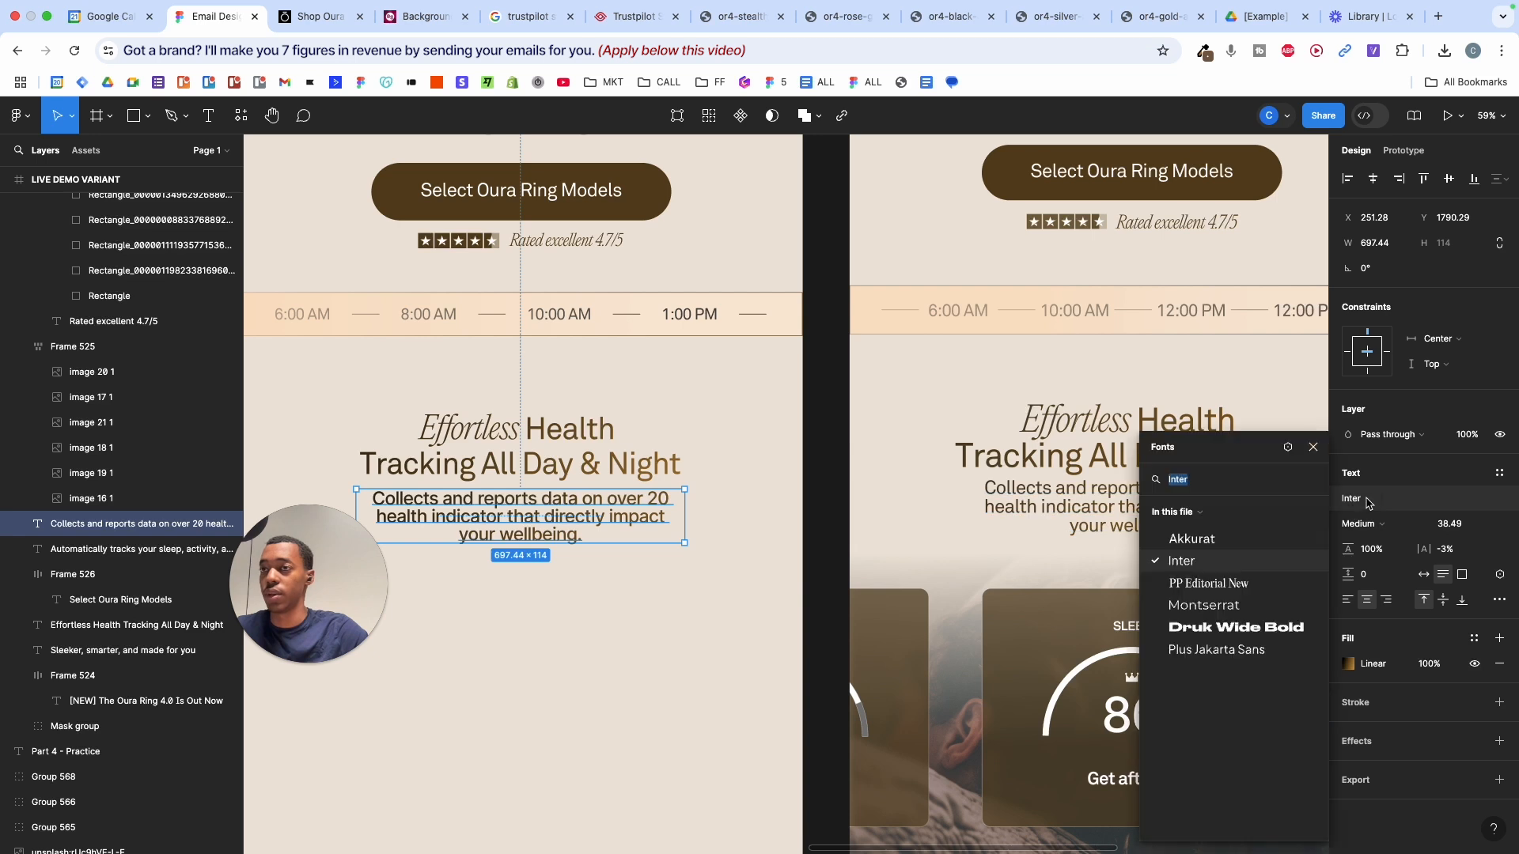
pyautogui.write('akk')
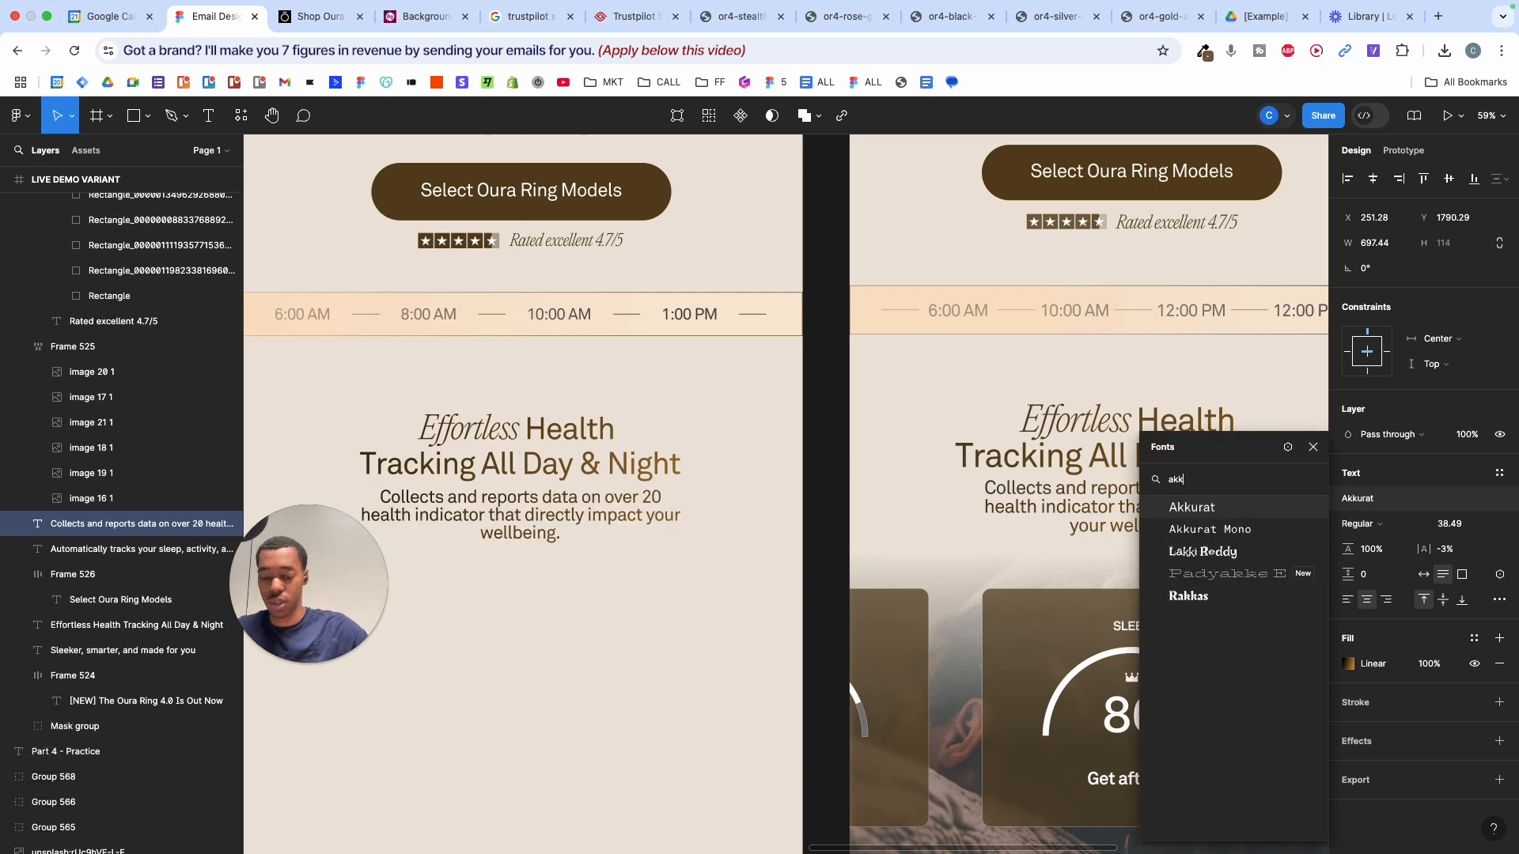
pyautogui.press('Return')
pyautogui.hscroll(-5, 964, 580)
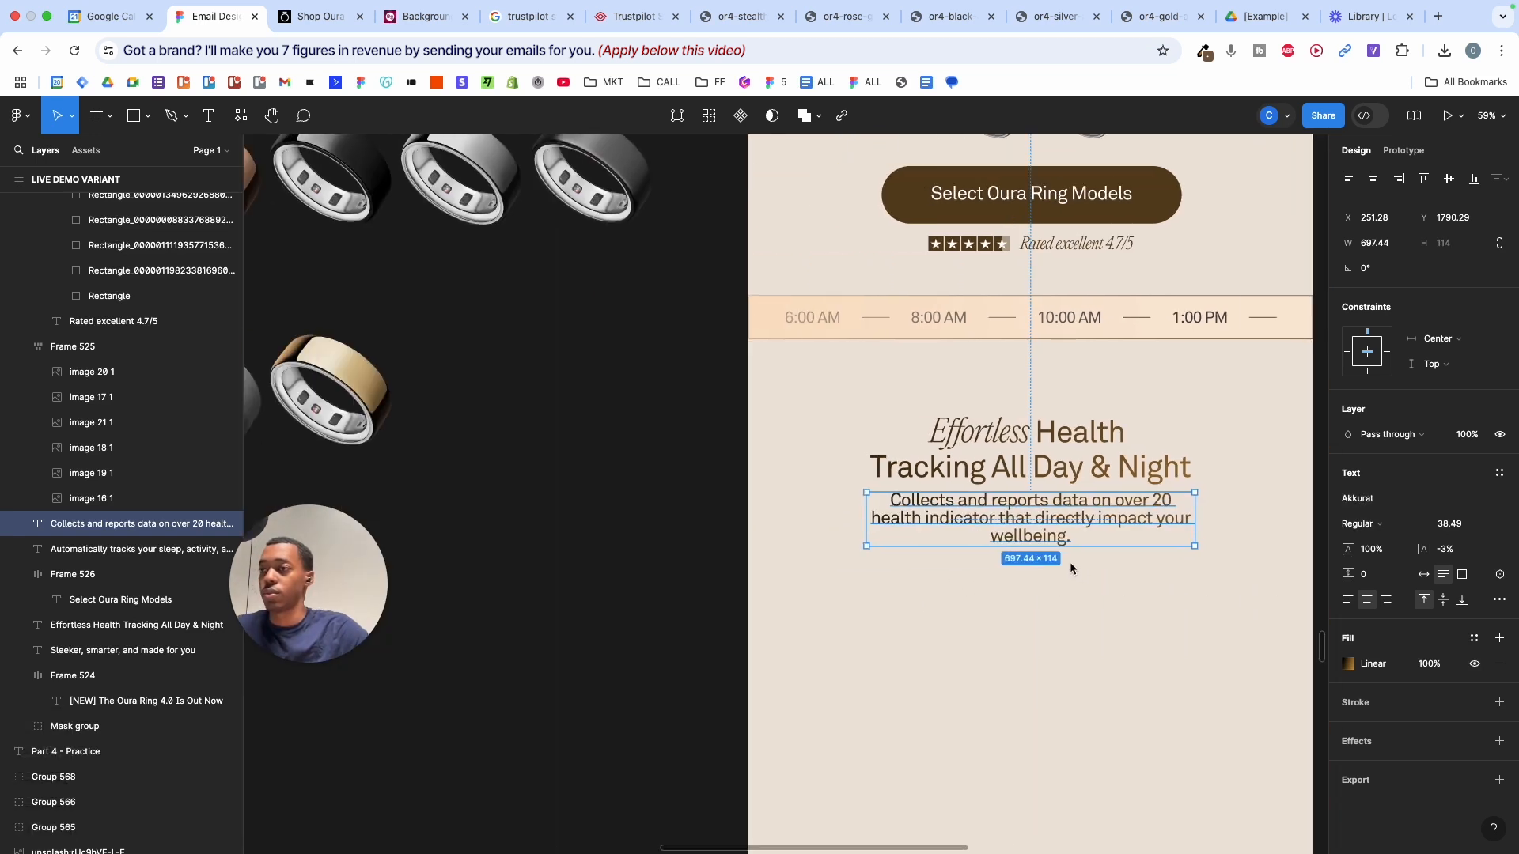
pyautogui.hscroll(5, 1071, 568)
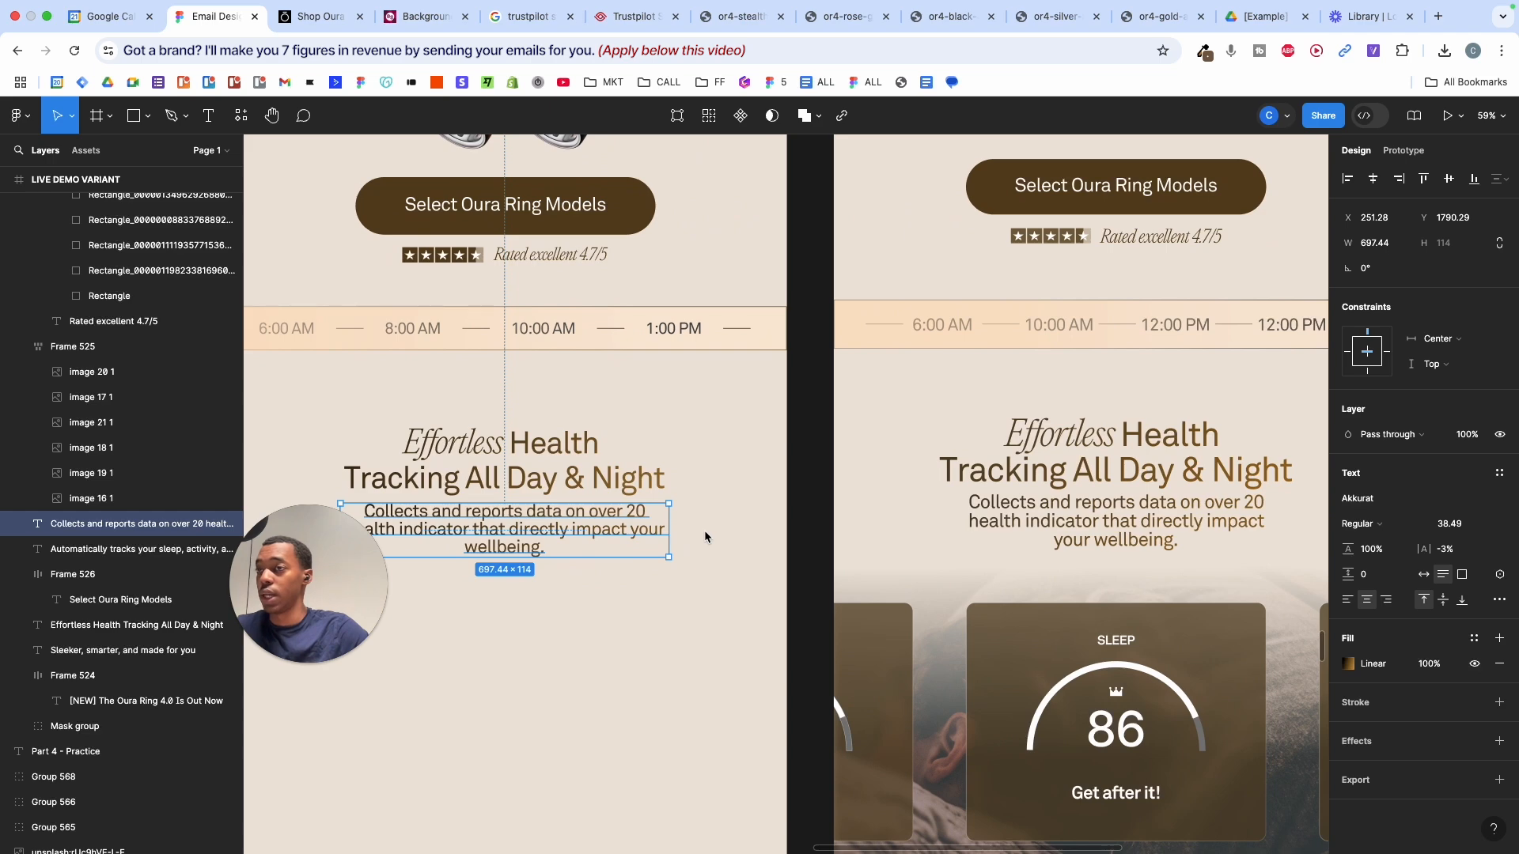
pyautogui.moveTo(669, 531); pyautogui.dragTo(656, 529)
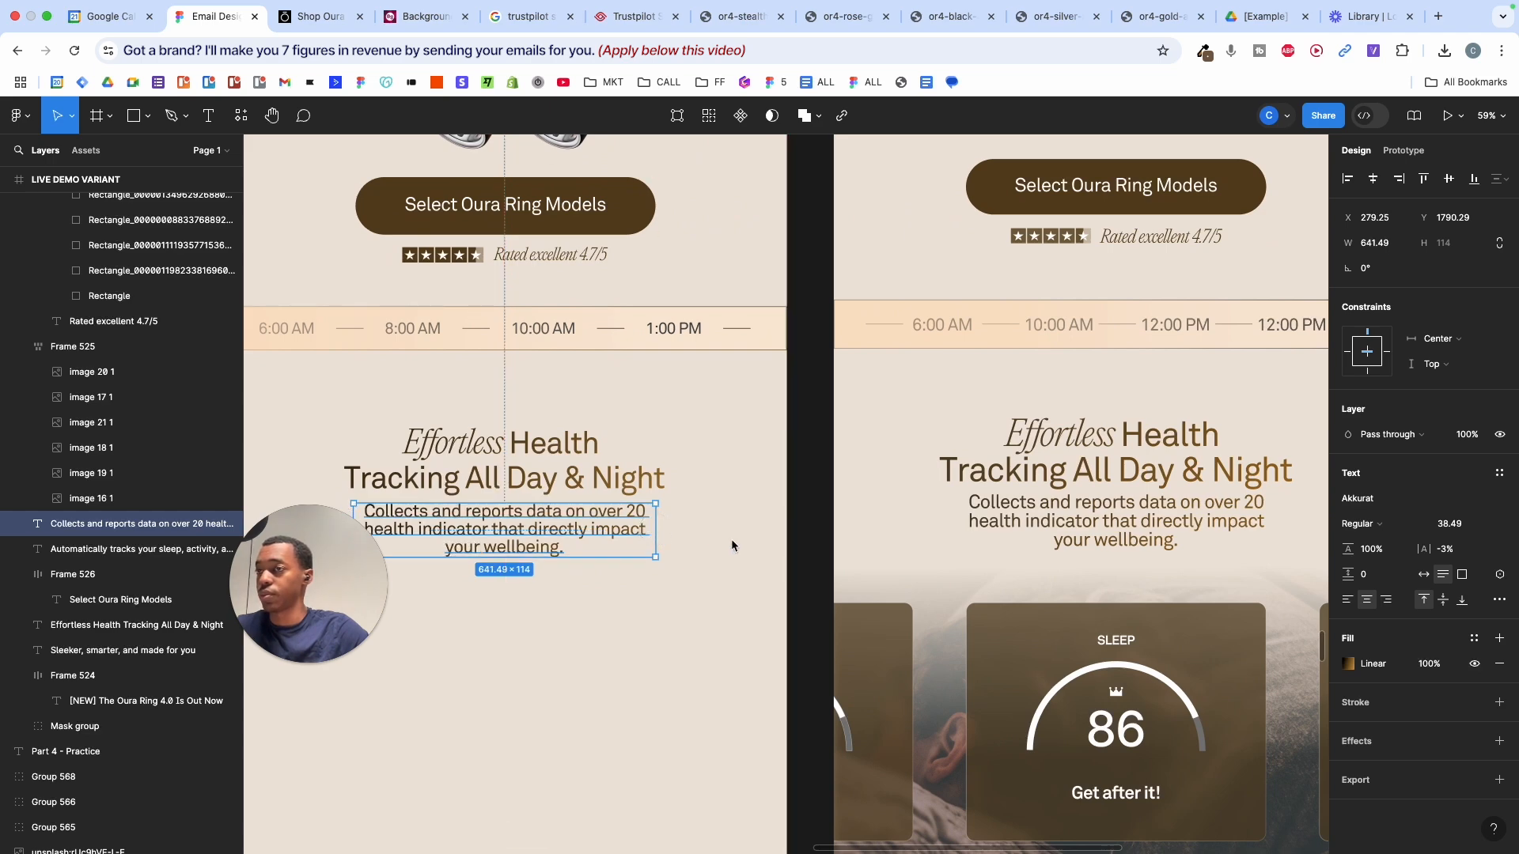
pyautogui.click(733, 544)
pyautogui.hscroll(-3, 733, 545)
pyautogui.scroll(-5, 733, 546)
pyautogui.scroll(-3, 733, 545)
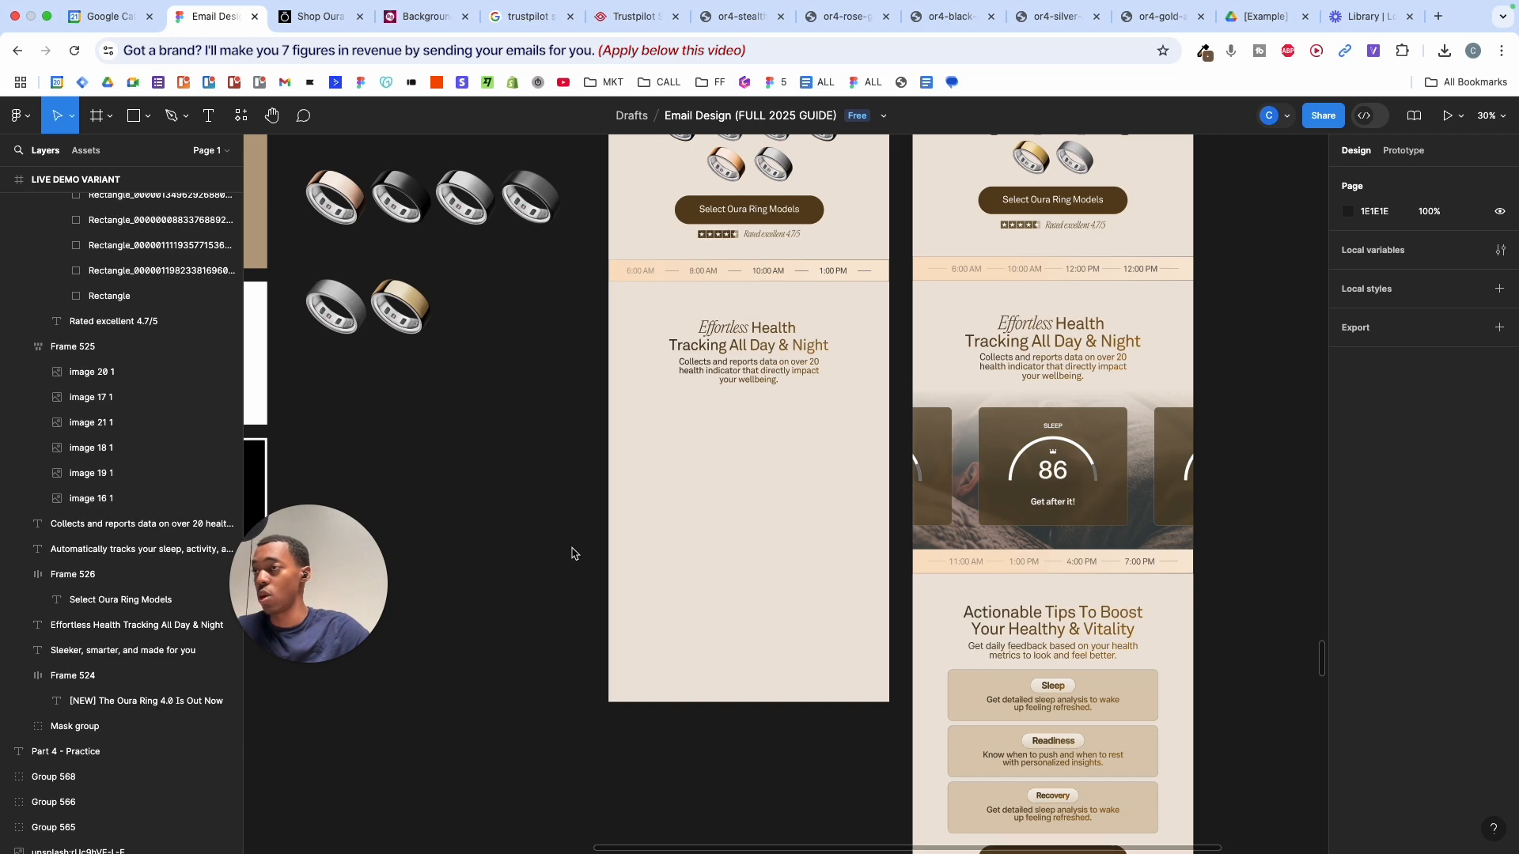
# - Move the old Unsplash sleep photo out of the email and delete it
pyautogui.click(961, 543)
pyautogui.moveTo(961, 544); pyautogui.dragTo(468, 549)
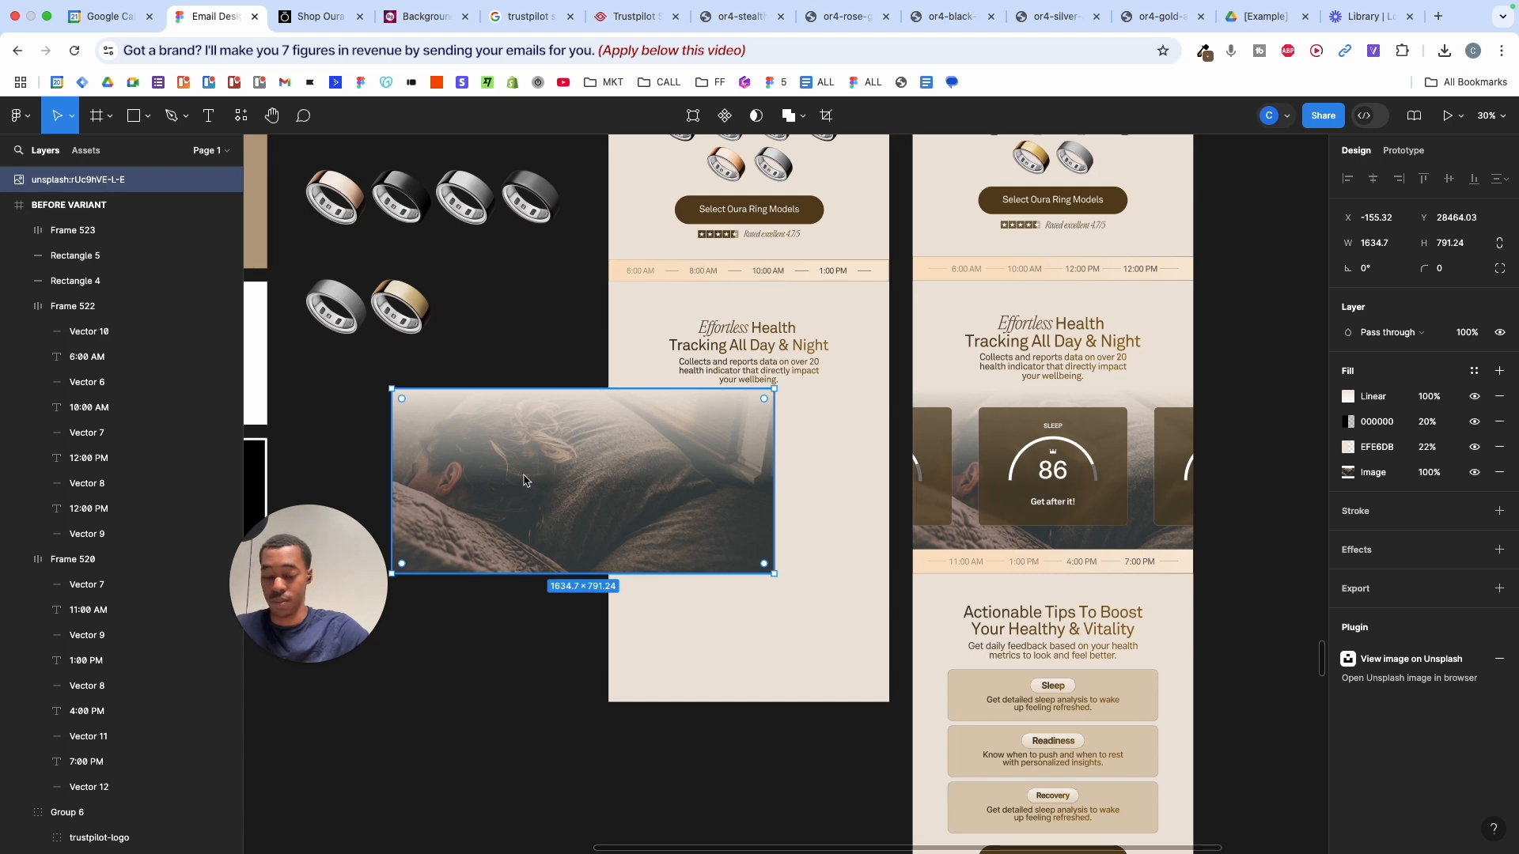
pyautogui.press('BackSpace')
pyautogui.scroll(2, 805, 450)
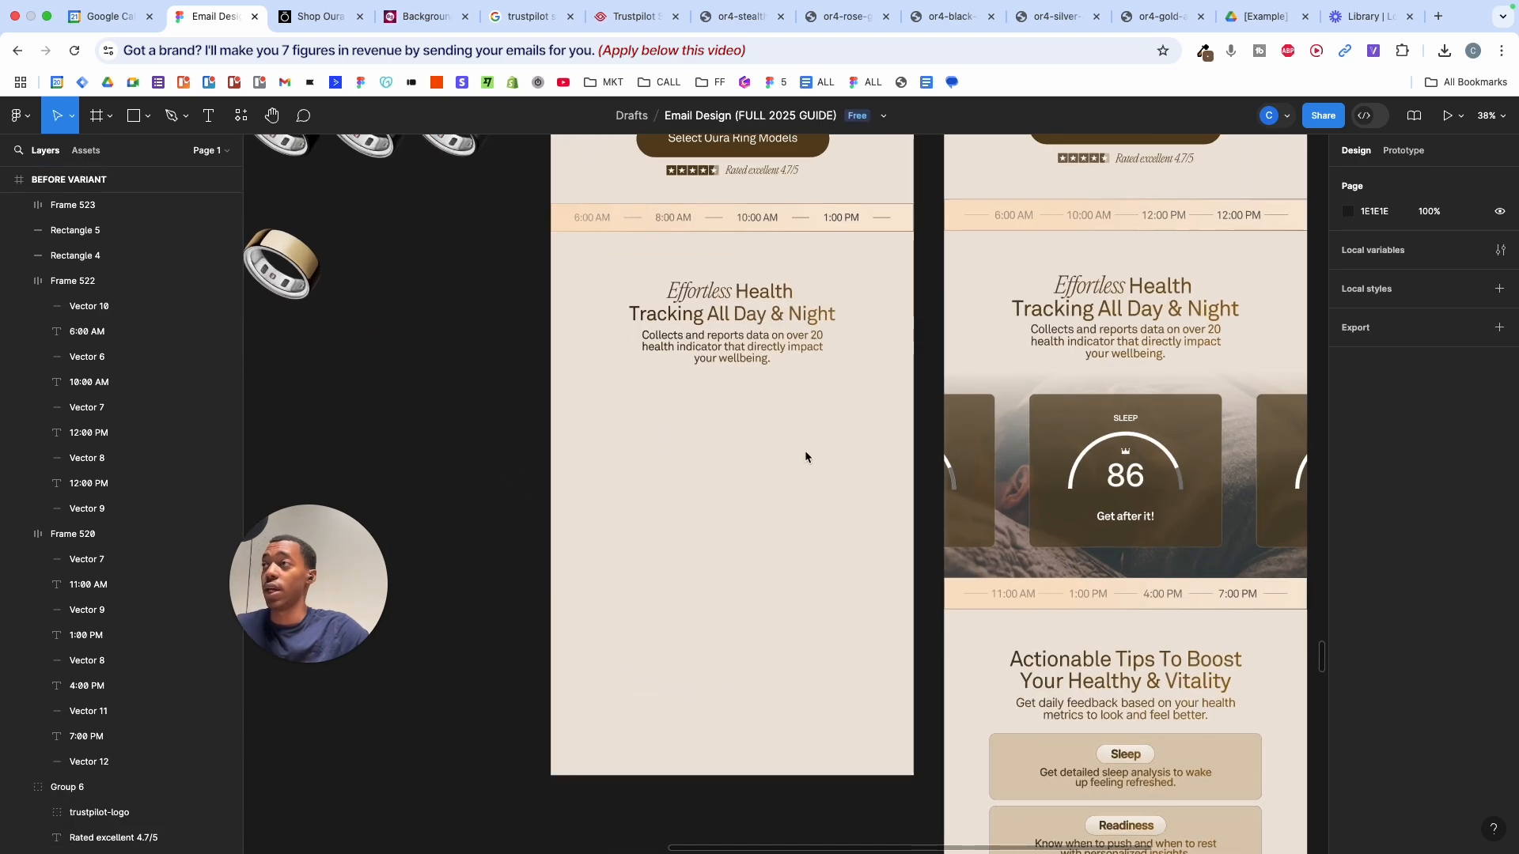
# - Close developer tools on the Oura page, then open Figma's Resources library
pyautogui.click(317, 16)
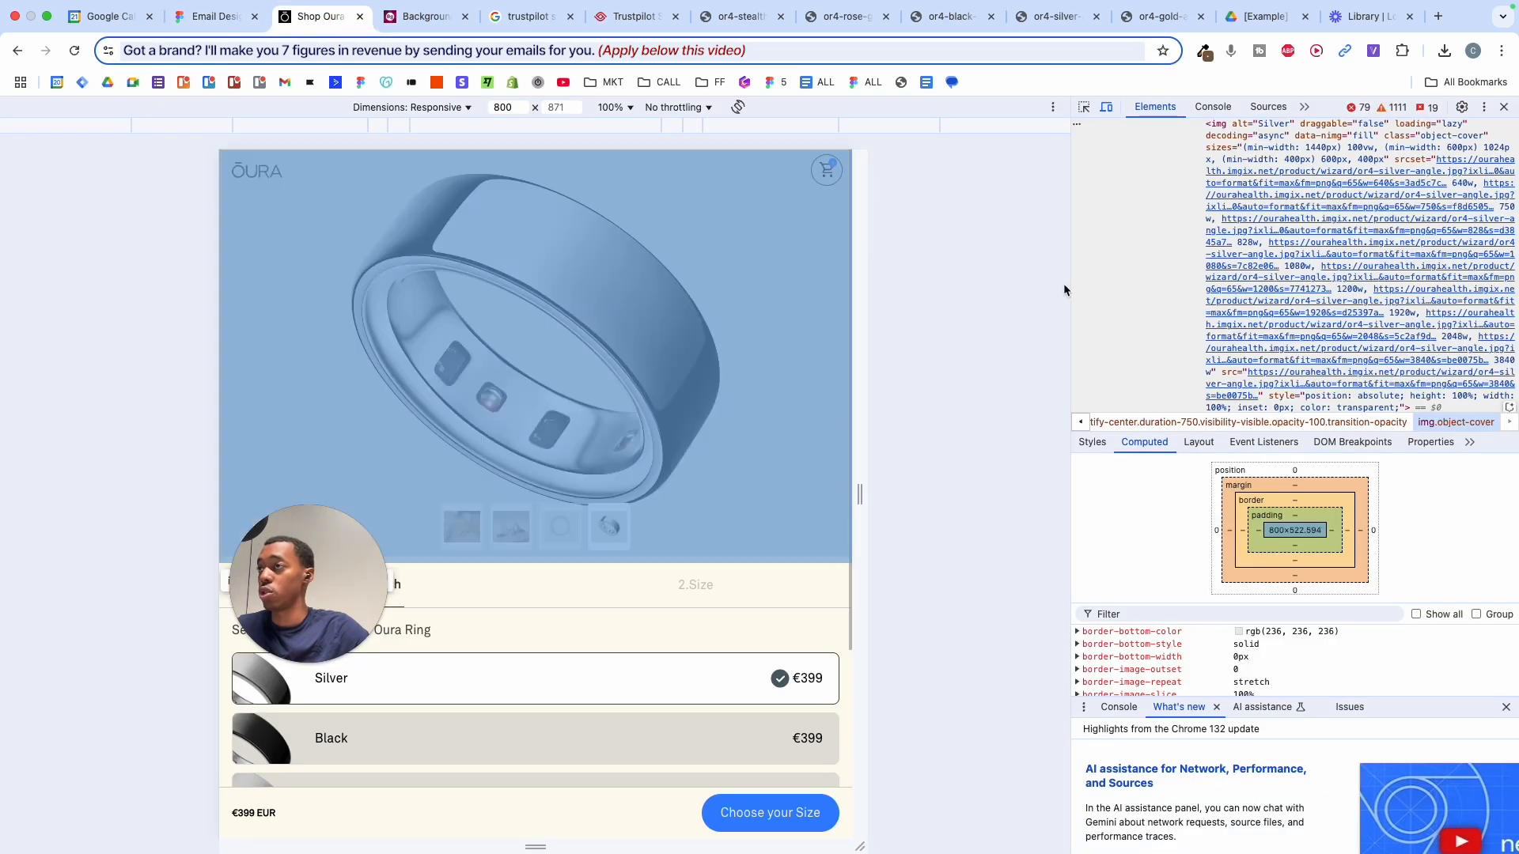
pyautogui.click(1504, 107)
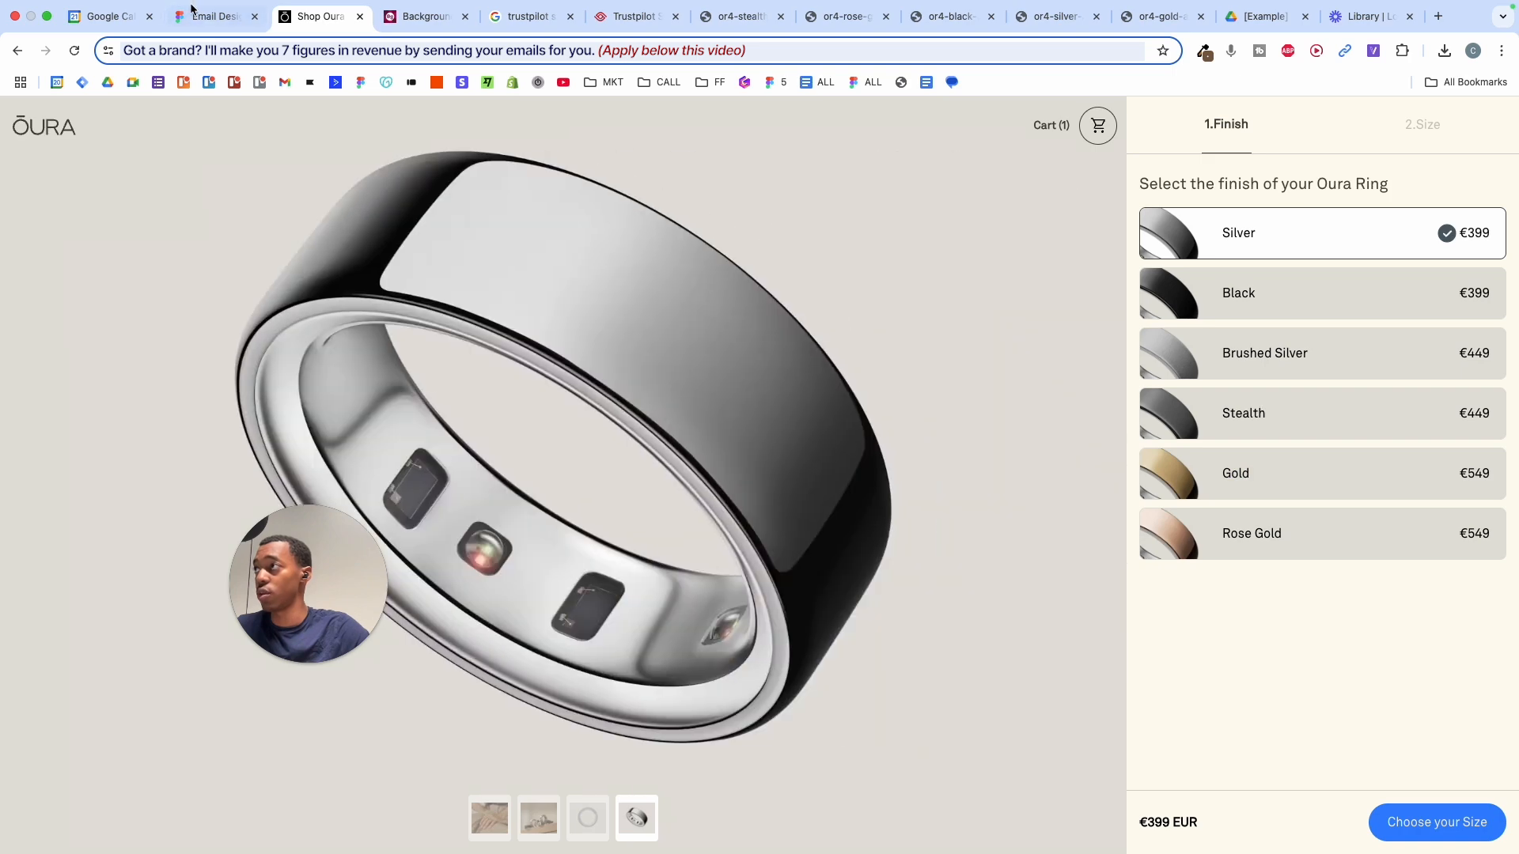
pyautogui.click(207, 16)
pyautogui.scroll(3, 519, 403)
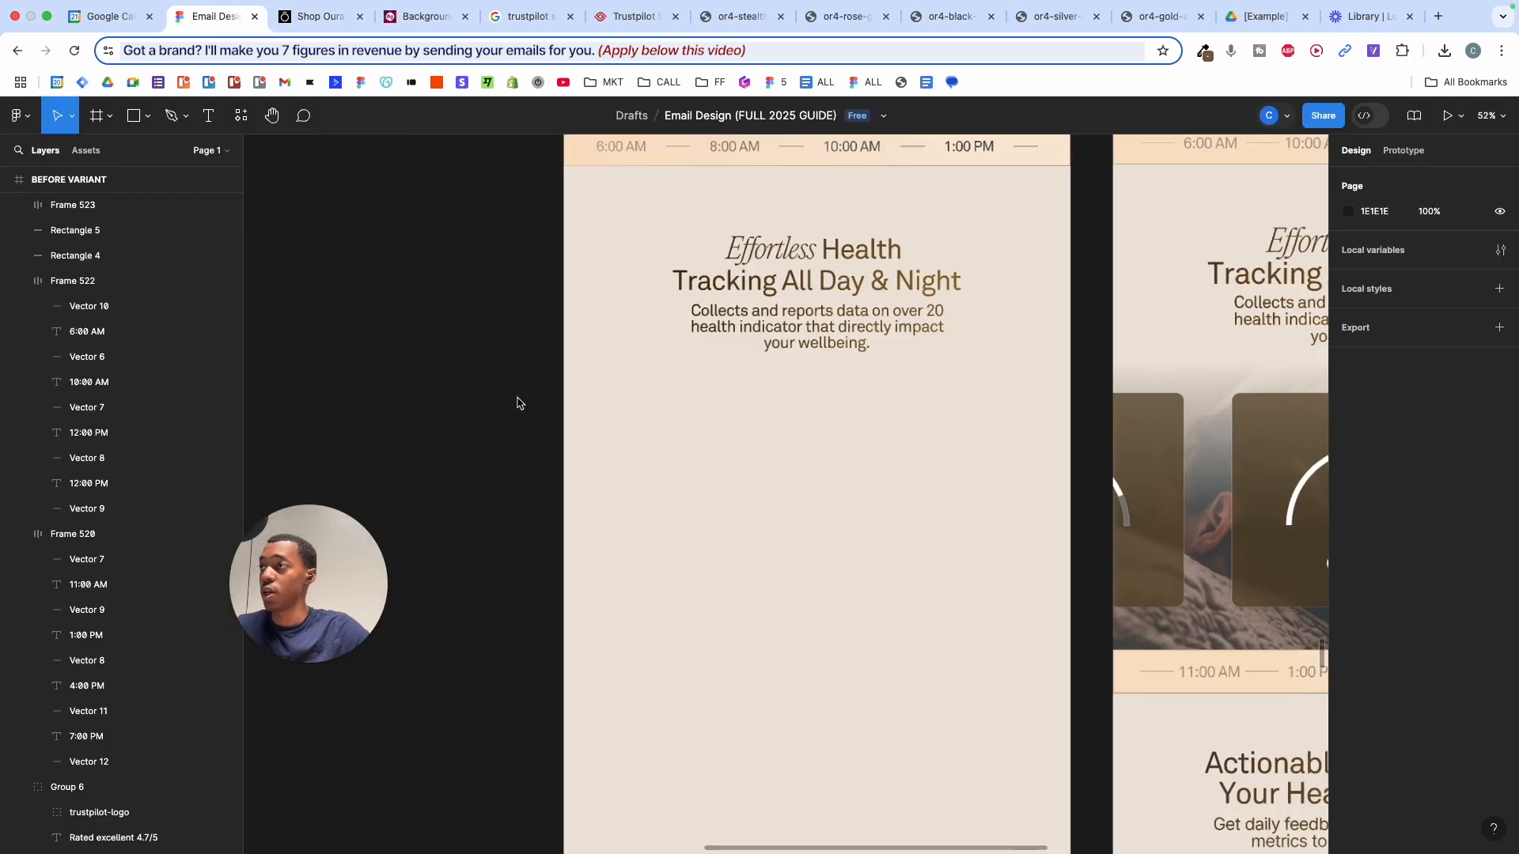
pyautogui.hscroll(2, 519, 404)
pyautogui.scroll(1, 519, 403)
pyautogui.scroll(-2, 519, 404)
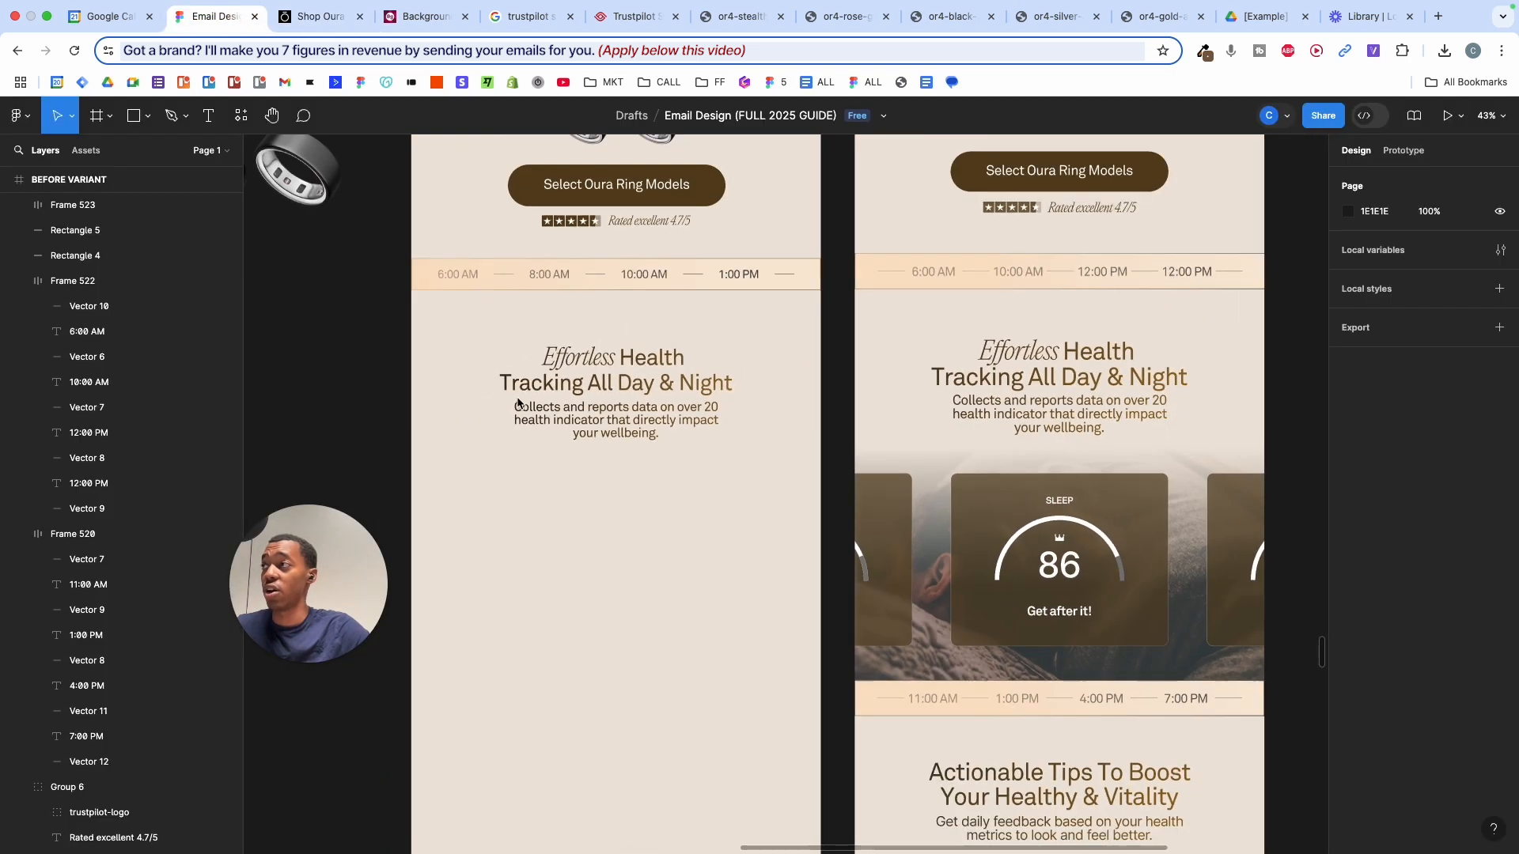
pyautogui.click(242, 117)
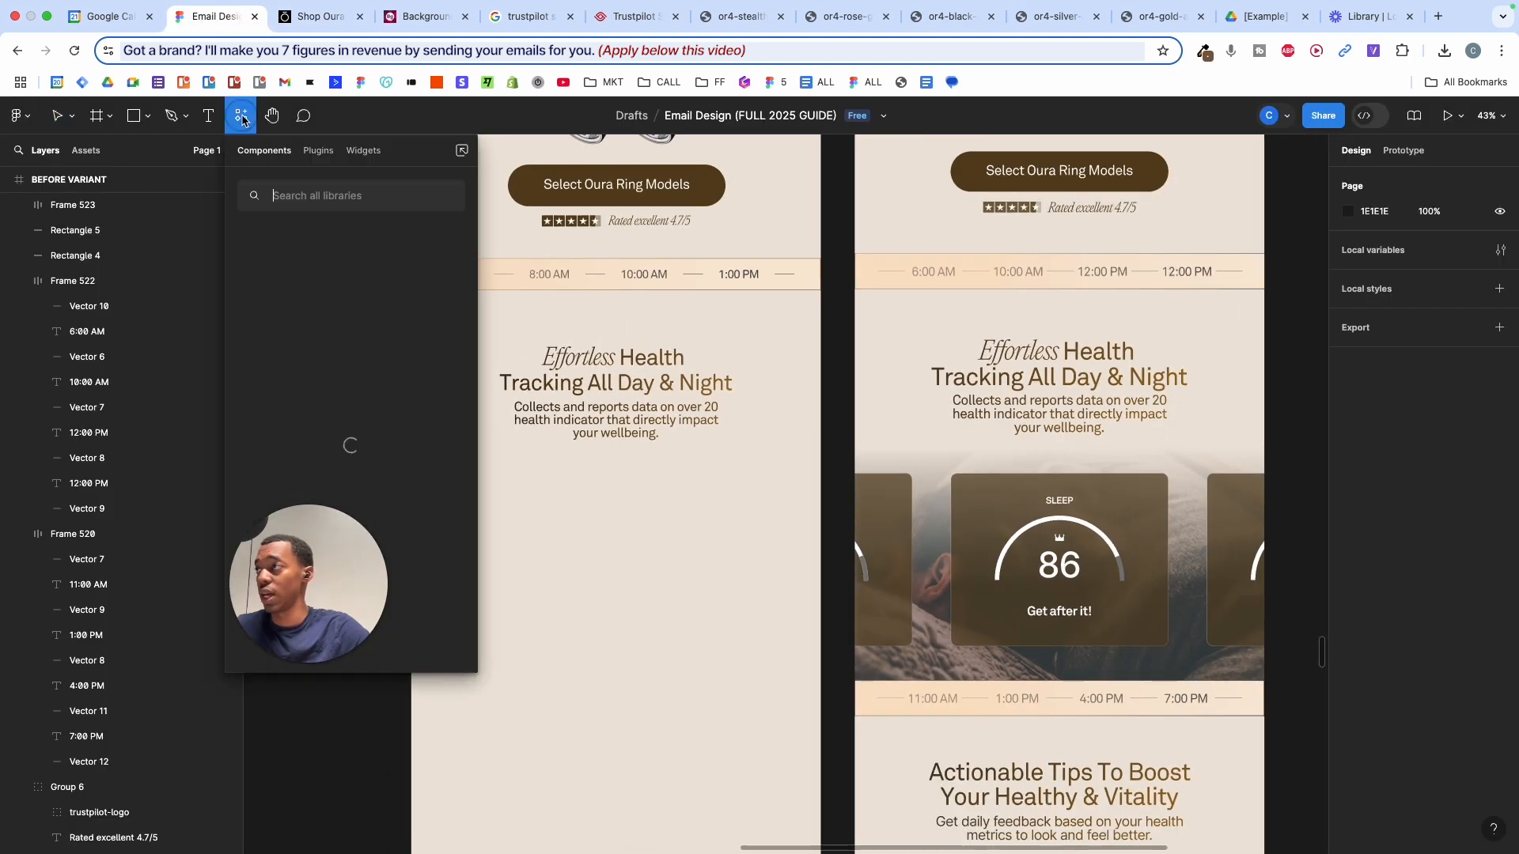
# - Launch the Unsplash plugin from Resources and search for 'sleep'
pyautogui.click(317, 158)
pyautogui.click(320, 196)
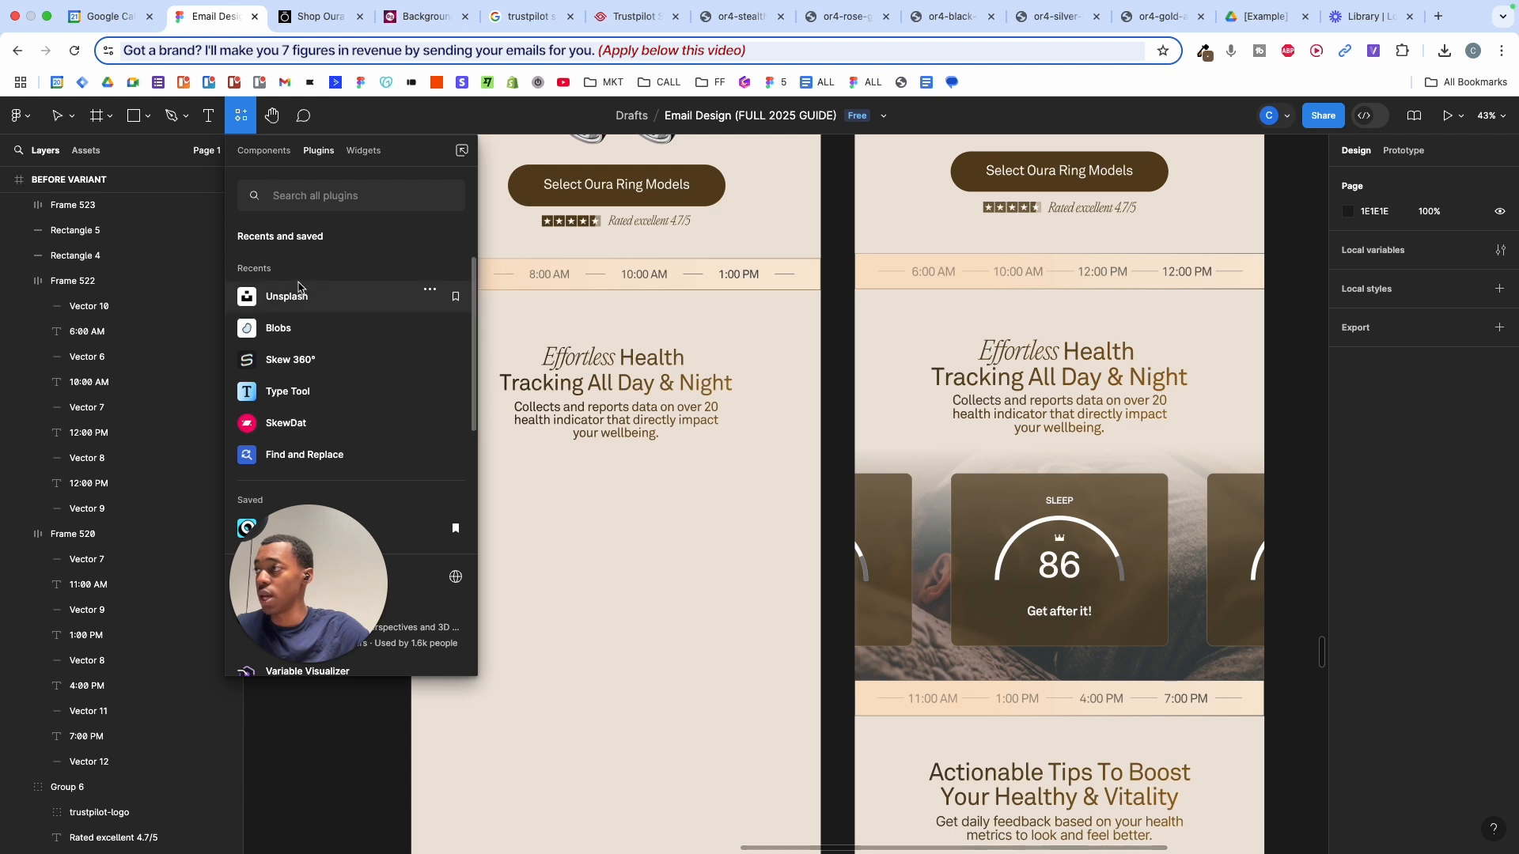
pyautogui.press('Escape')
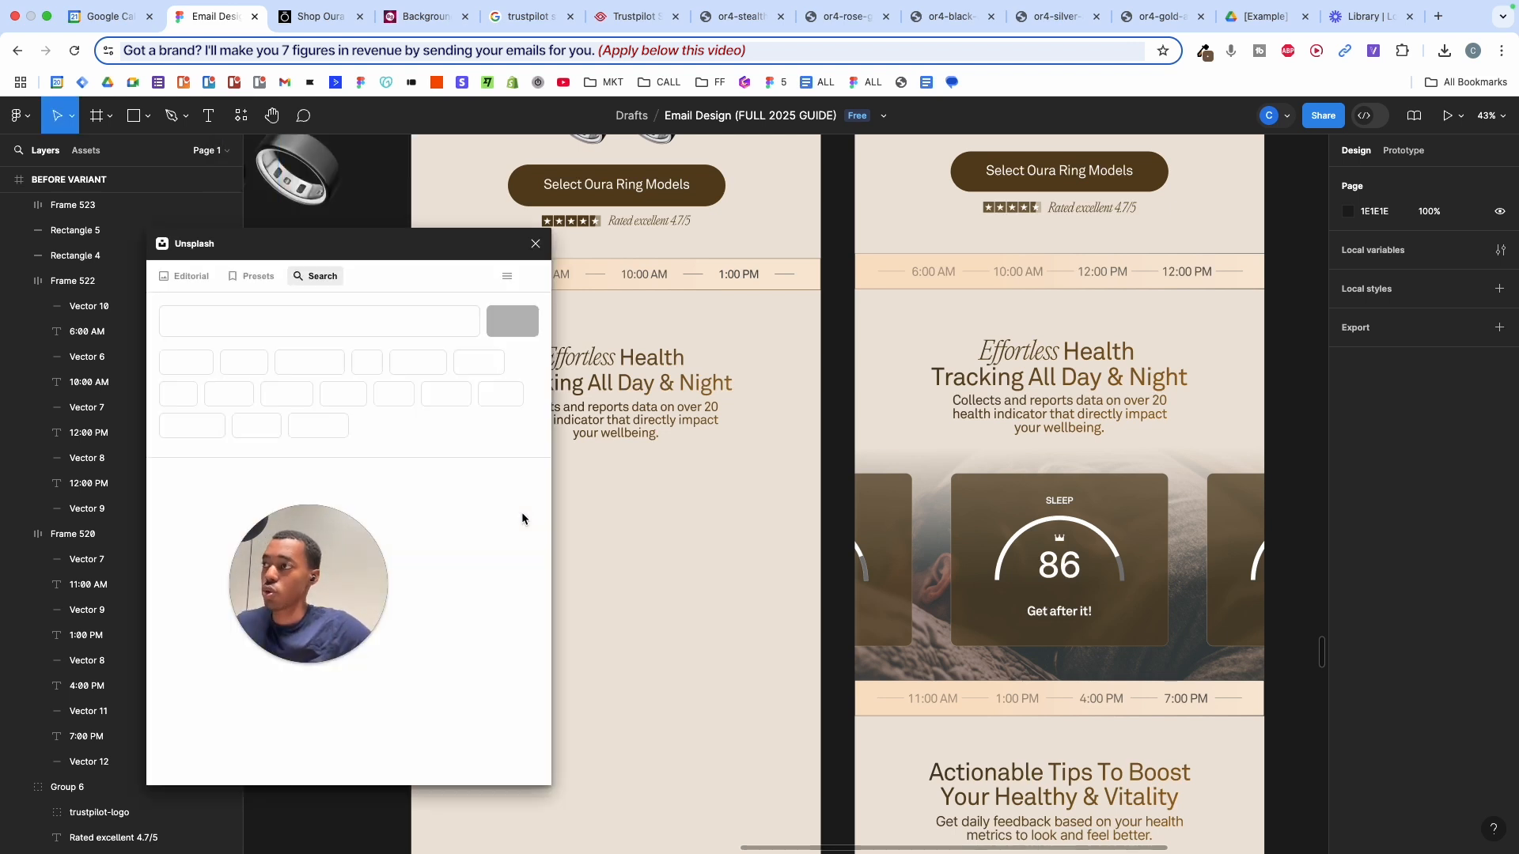
pyautogui.click(357, 317)
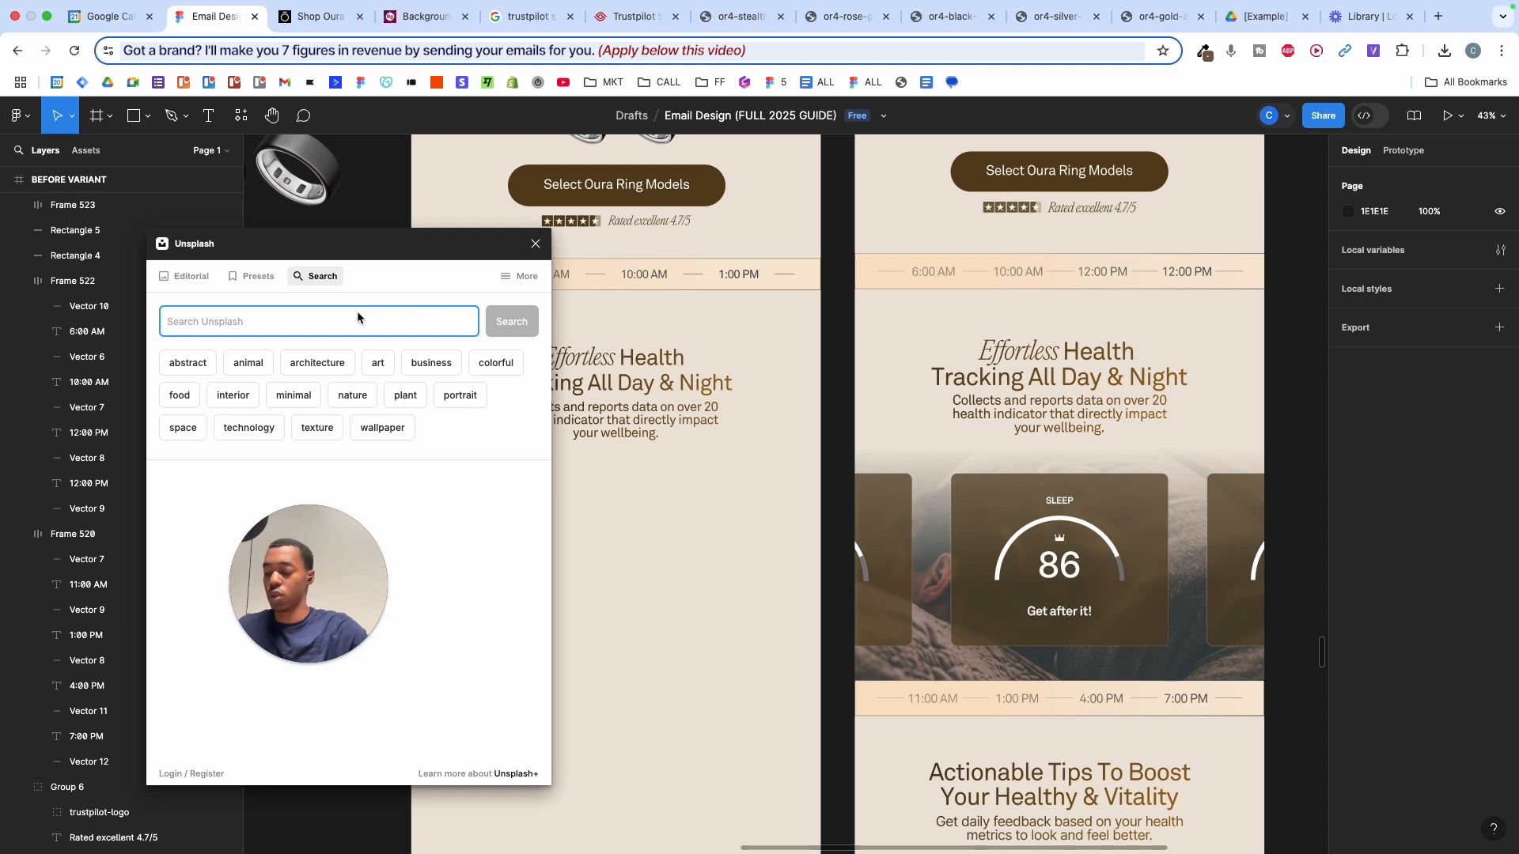
pyautogui.write('sleep')
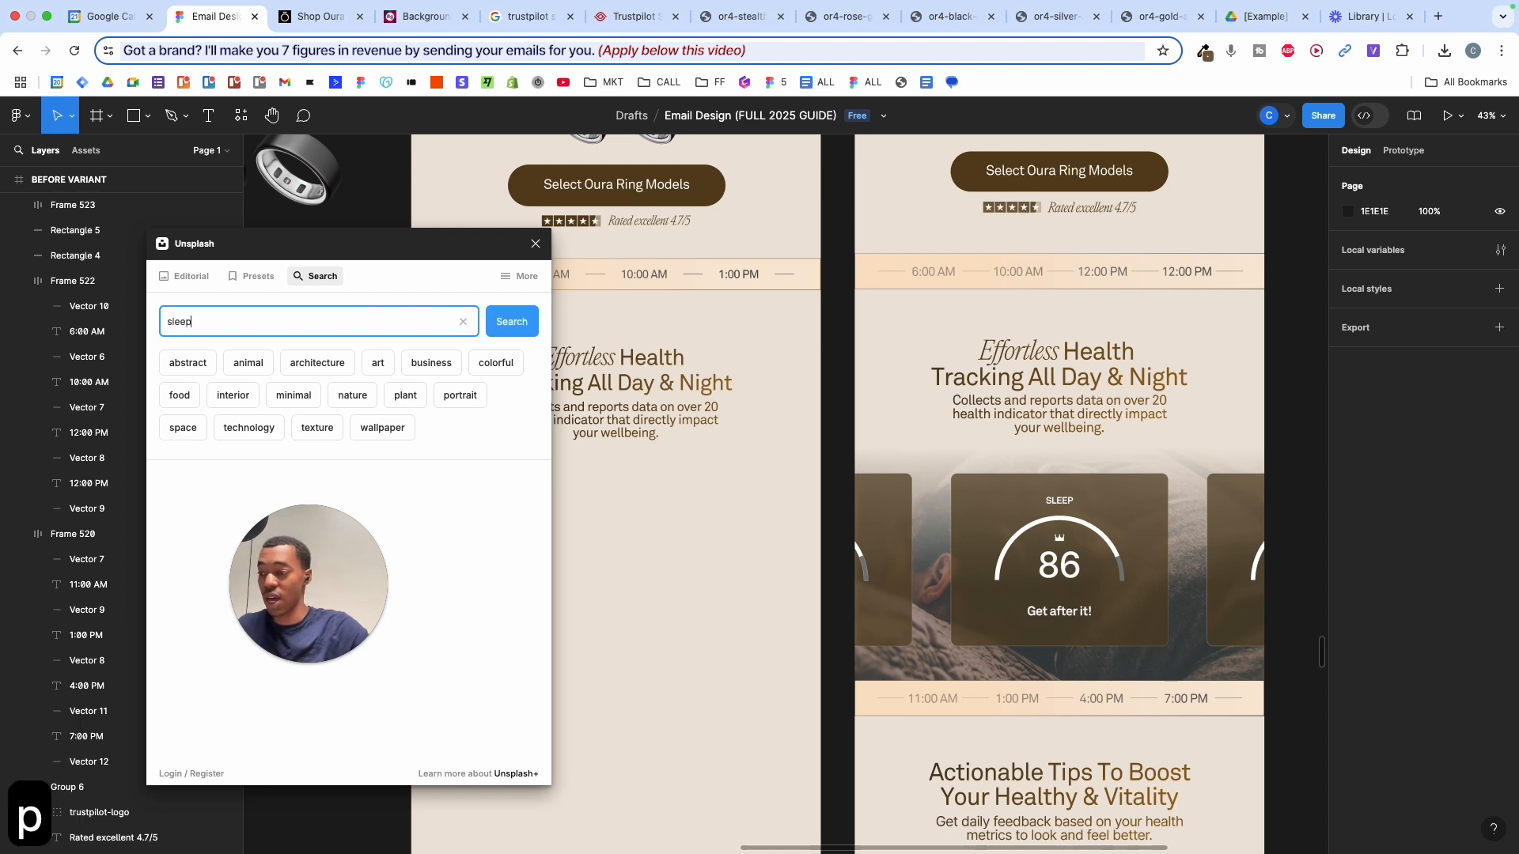
pyautogui.click(512, 321)
# - Place the 1200 × 800 sleeping-person photo under the Effortless Health heading in the left email
pyautogui.scroll(-3, 425, 534)
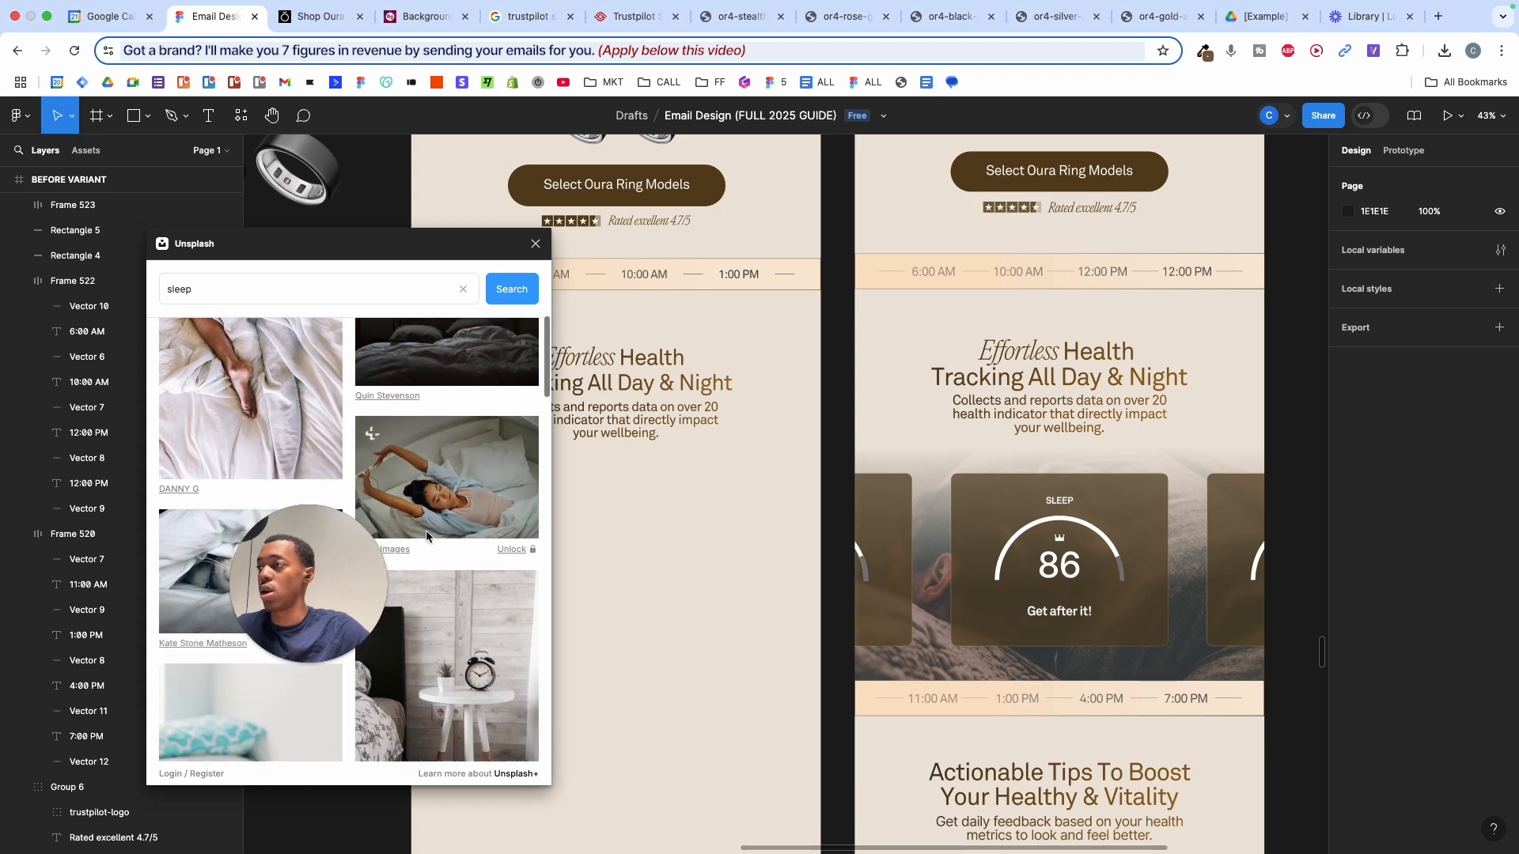
pyautogui.scroll(-10, 426, 537)
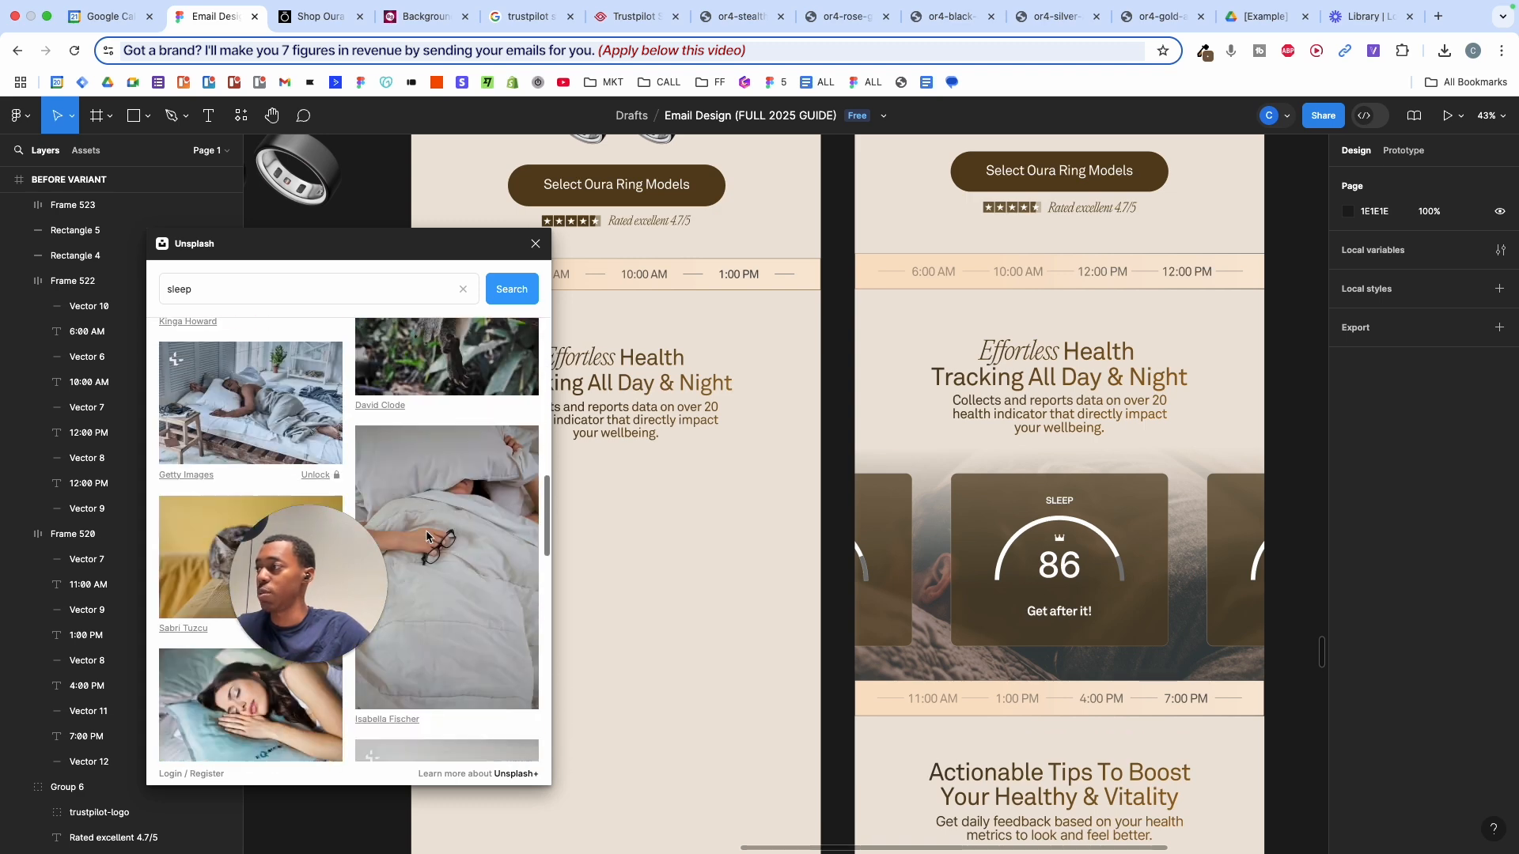
pyautogui.scroll(-5, 427, 537)
pyautogui.scroll(-5, 427, 537)
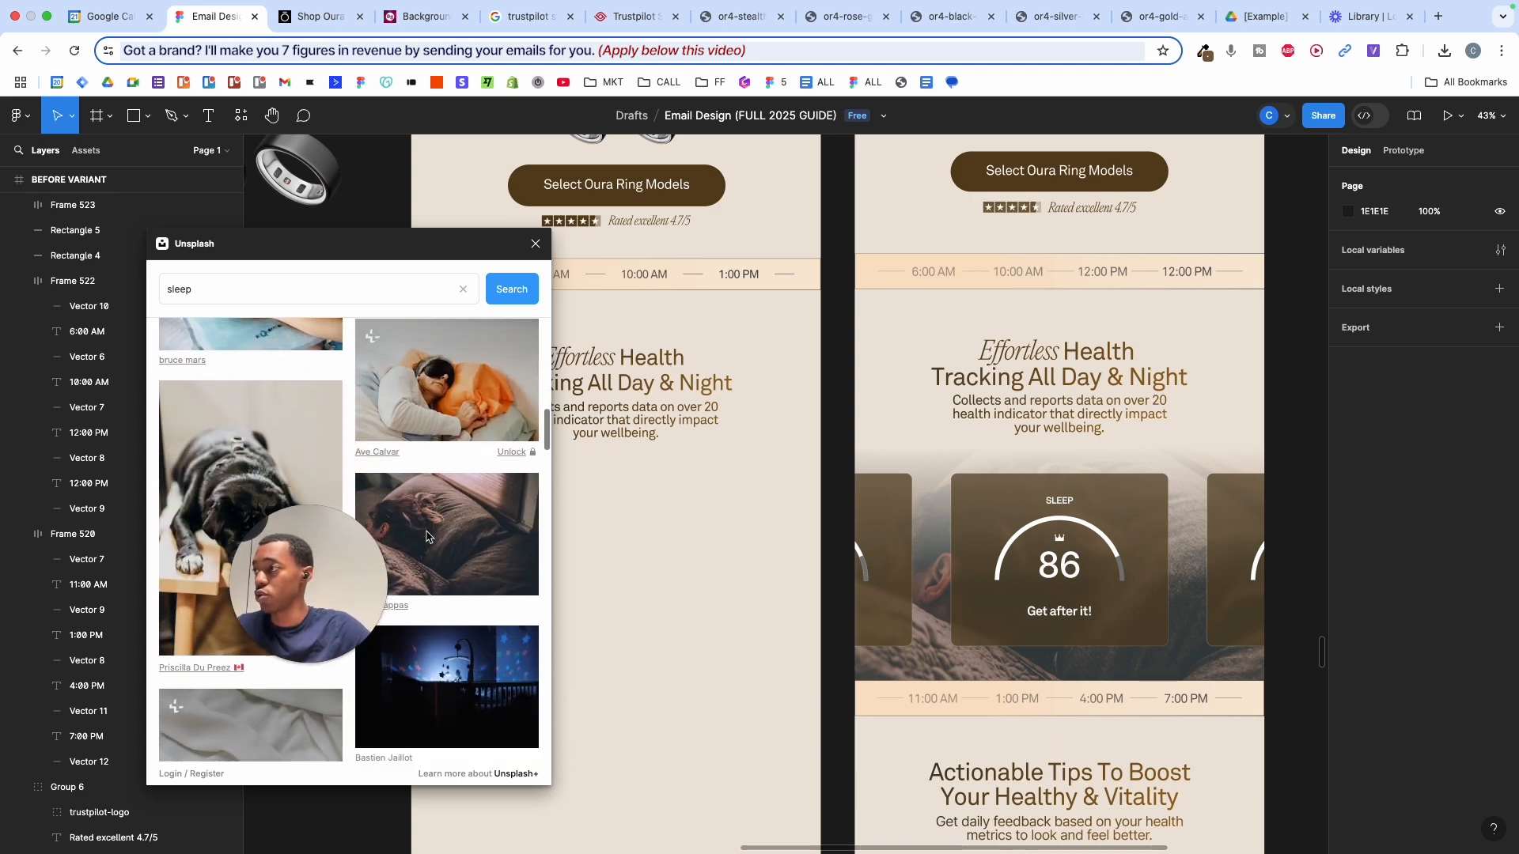
pyautogui.scroll(-2, 427, 536)
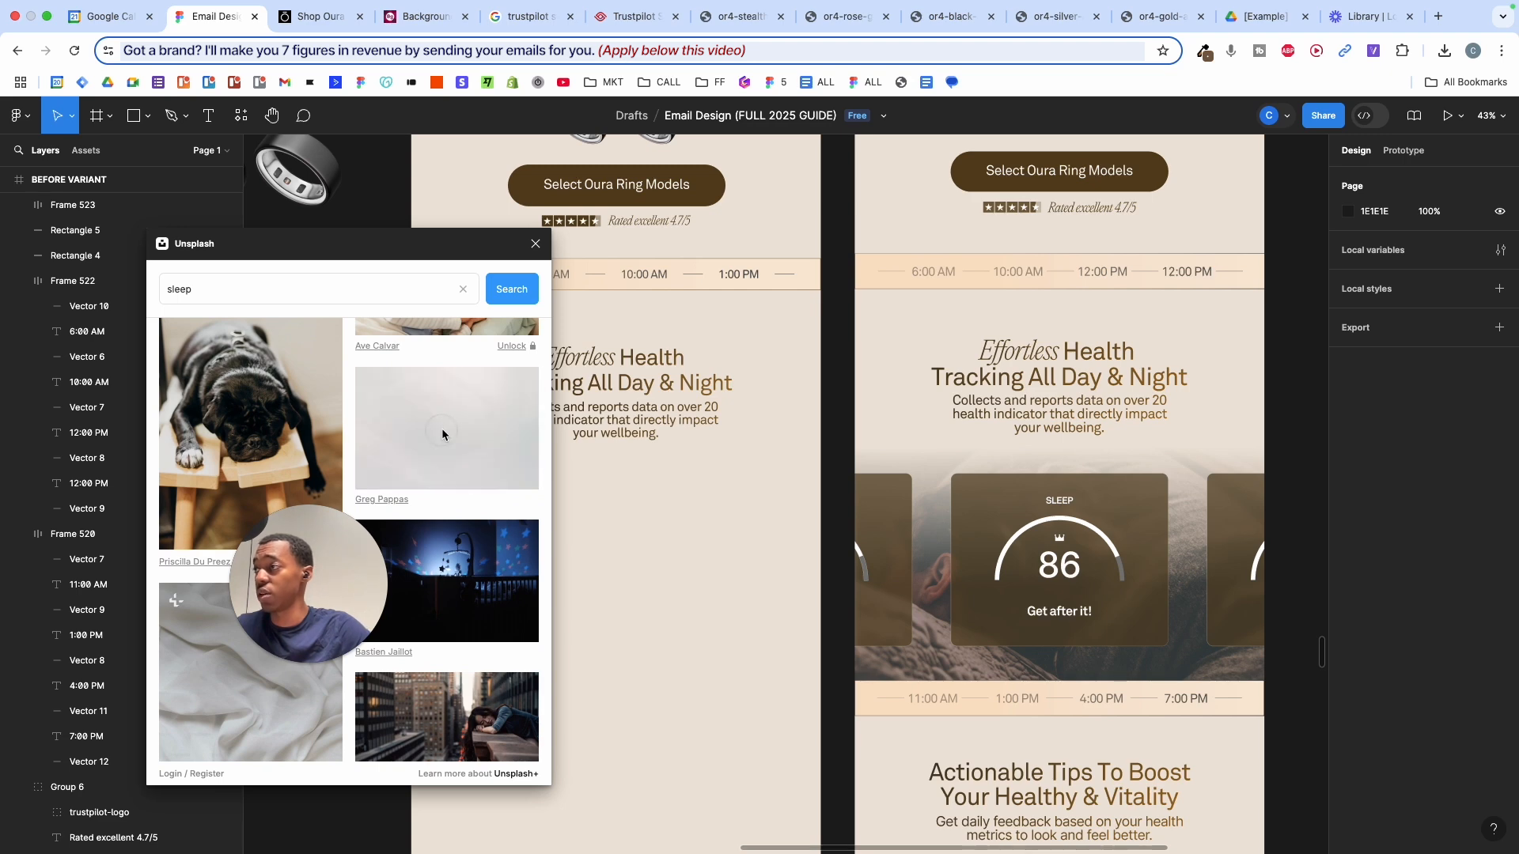
pyautogui.moveTo(441, 435); pyautogui.dragTo(605, 392)
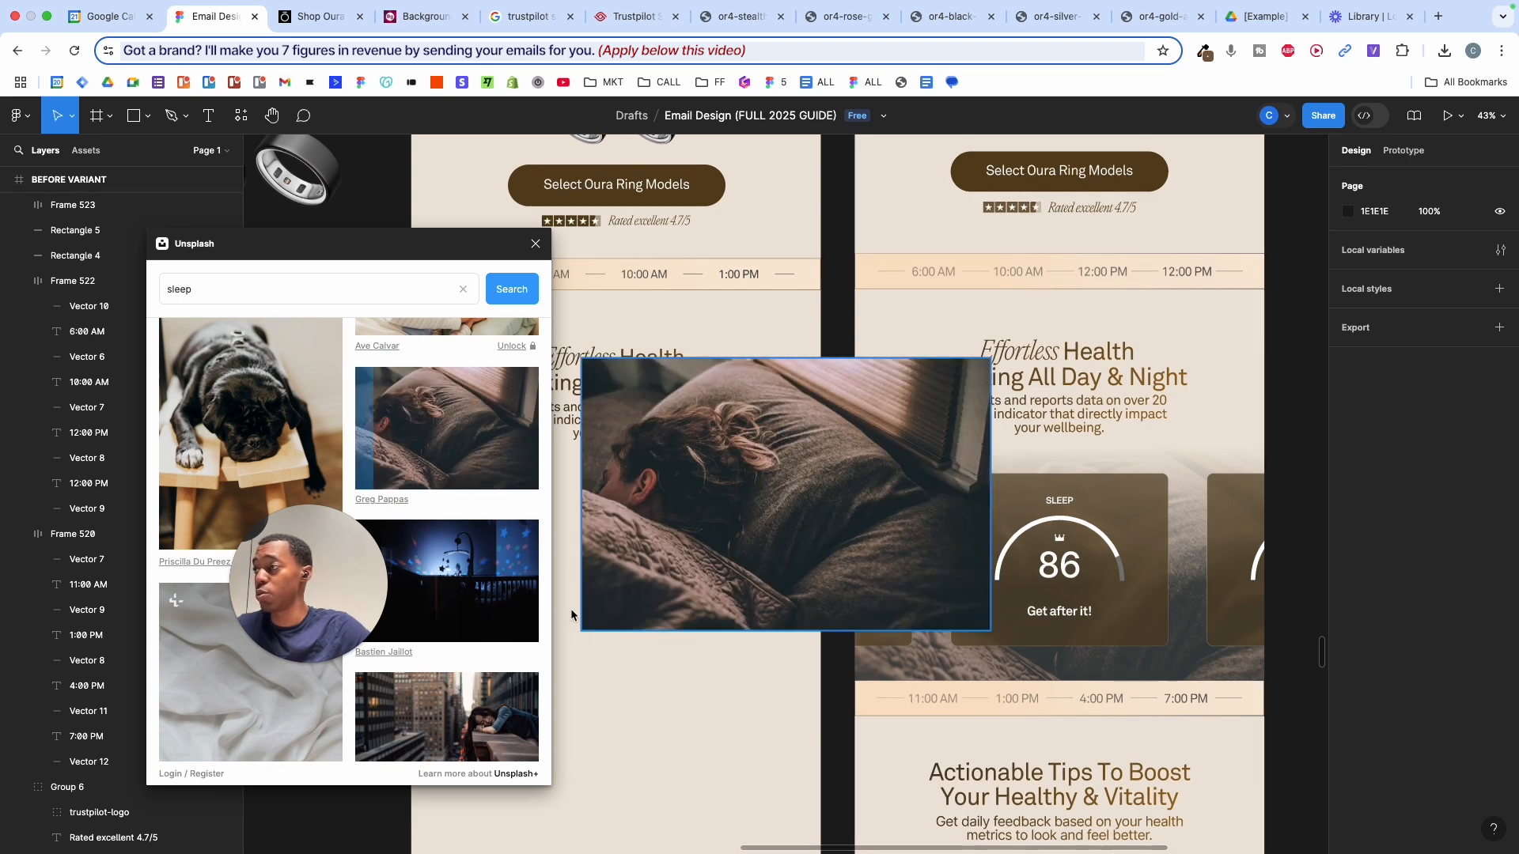
pyautogui.click(536, 244)
pyautogui.moveTo(736, 491); pyautogui.dragTo(586, 577)
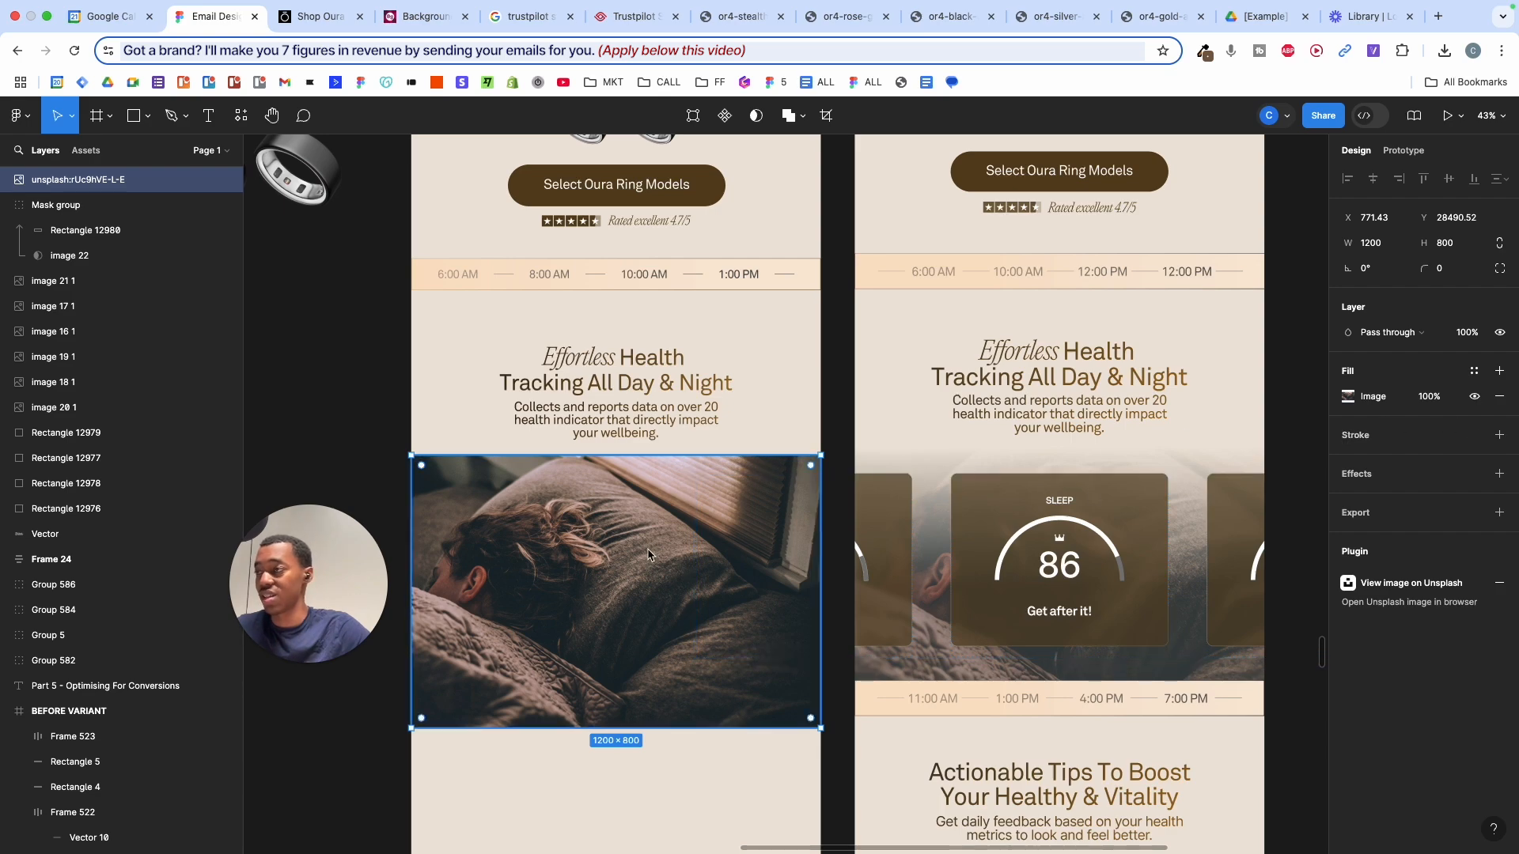
# - Add a beige EFE6DB fill at 20% opacity over the sleep photo
pyautogui.scroll(-5, 648, 554)
pyautogui.scroll(3, 601, 566)
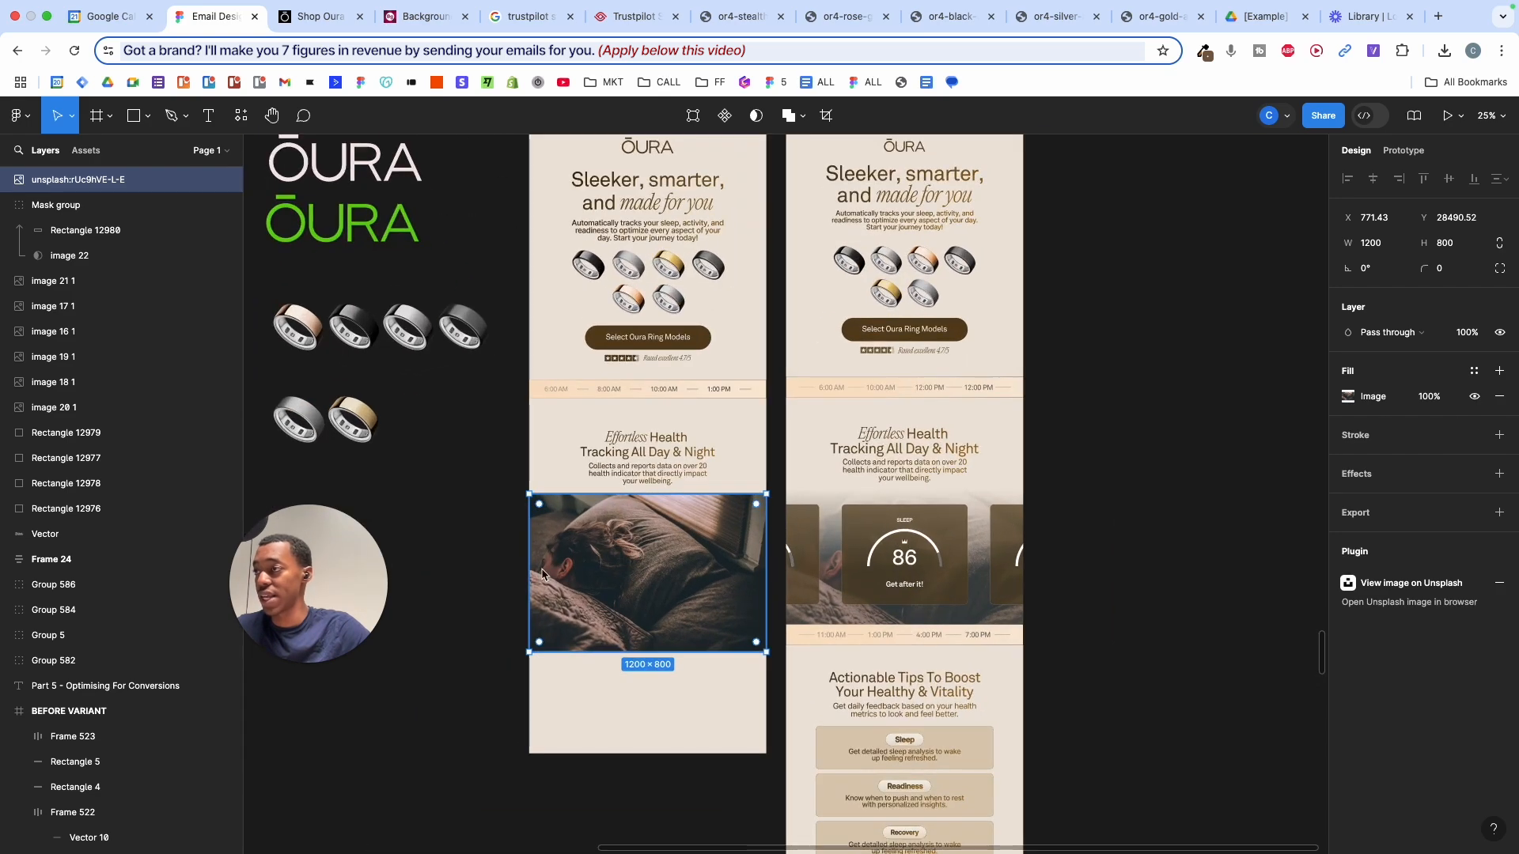
pyautogui.scroll(5, 701, 539)
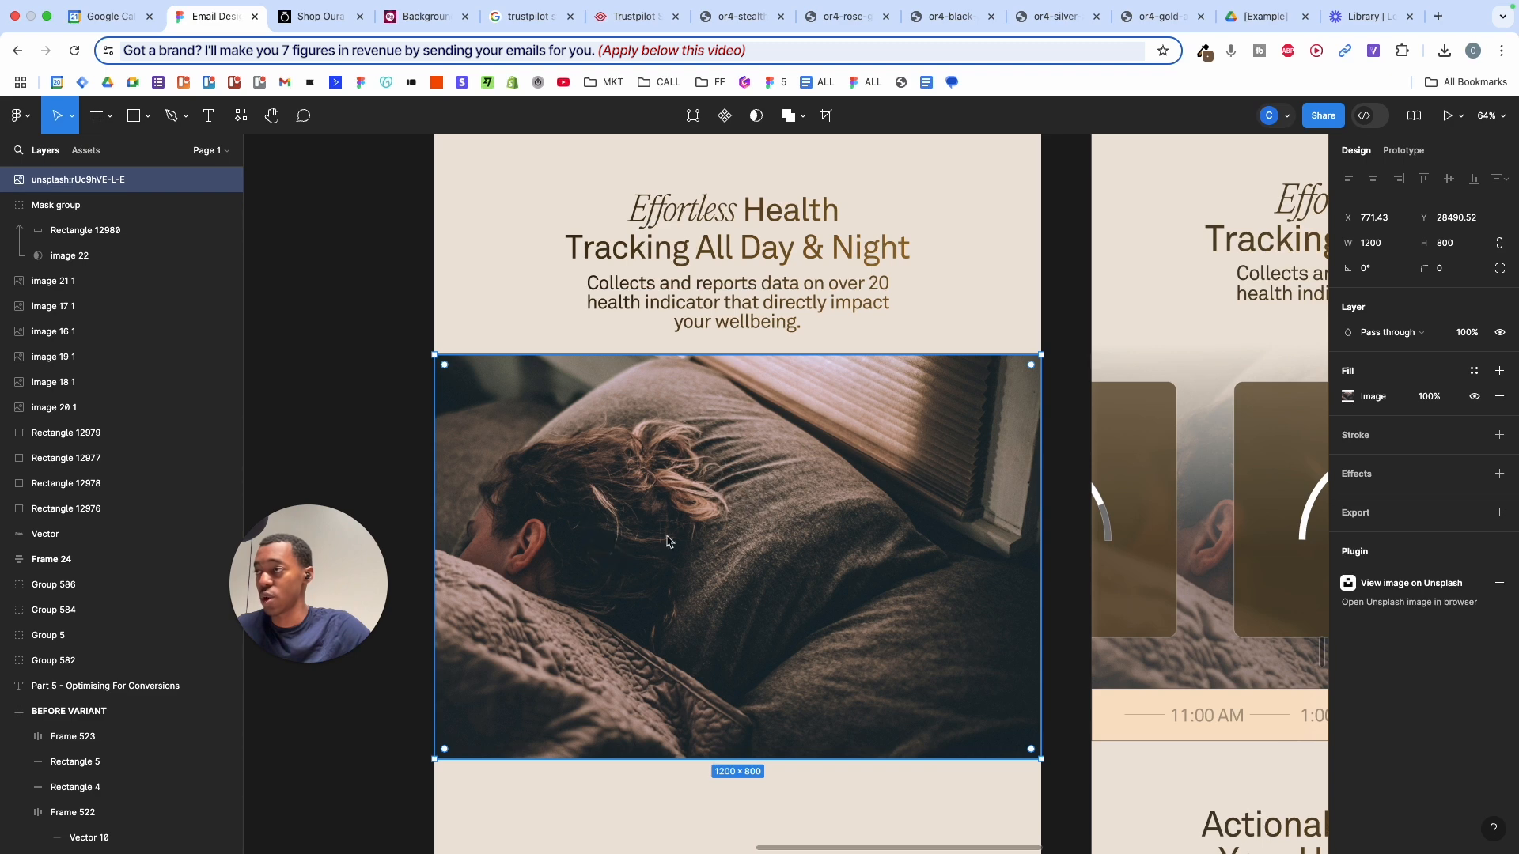
pyautogui.click(1501, 371)
pyautogui.click(1348, 396)
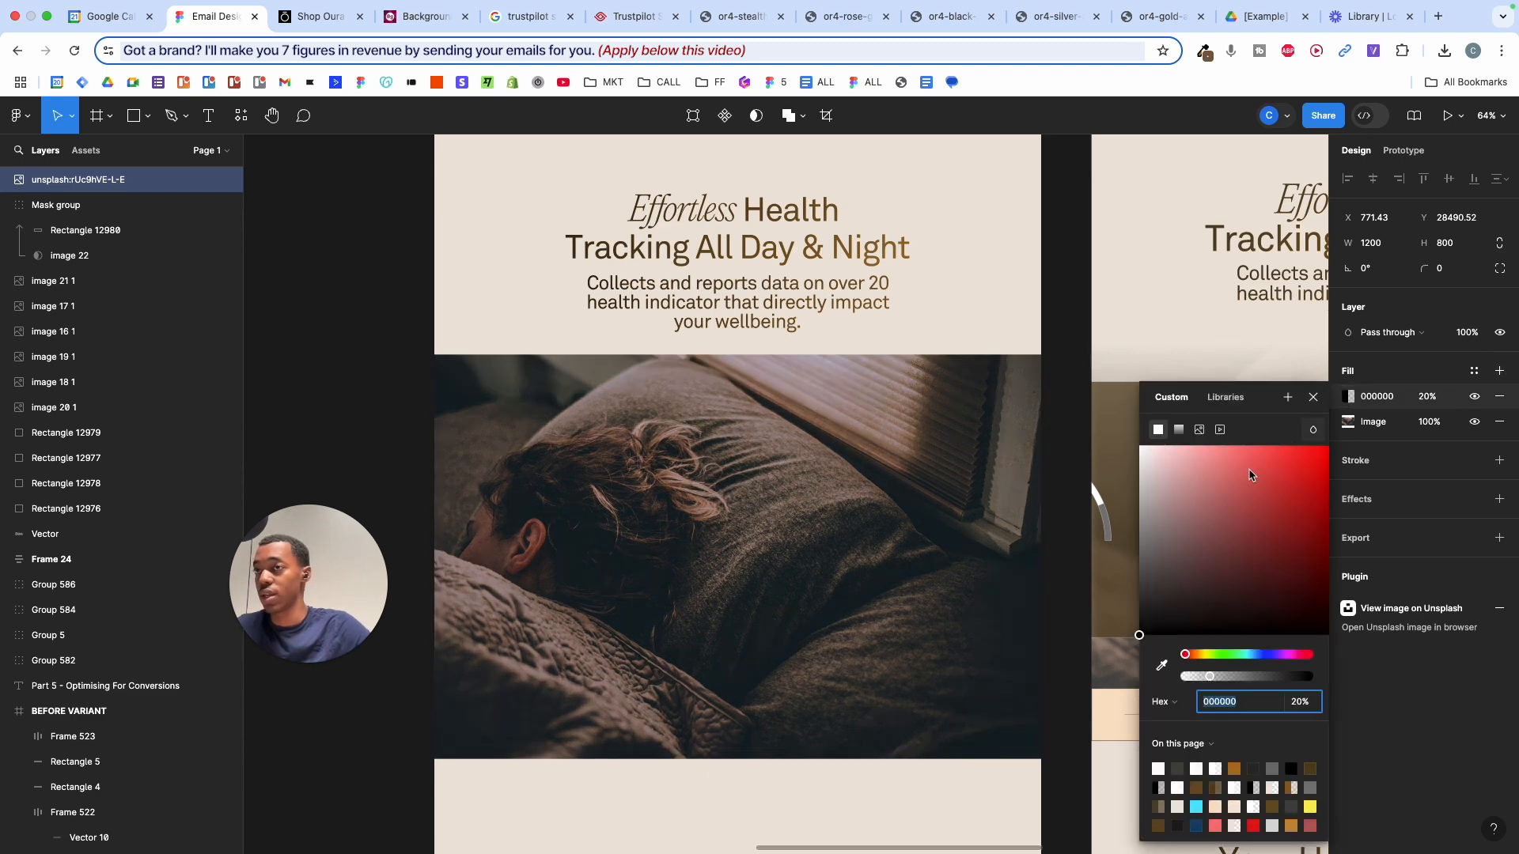
pyautogui.moveTo(1100, 506); pyautogui.dragTo(1090, 486)
pyautogui.press('i')
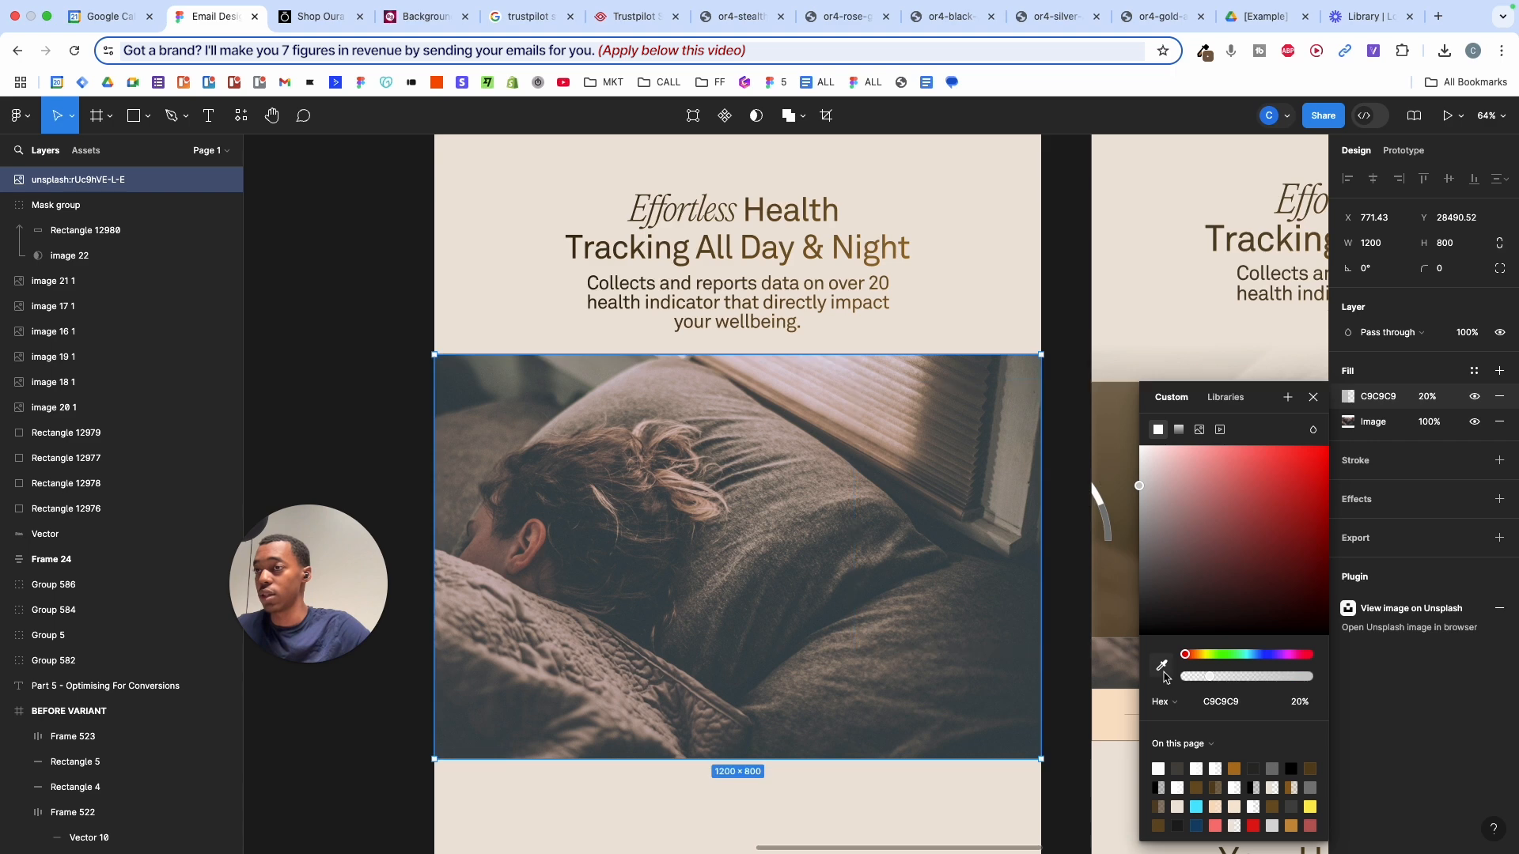
pyautogui.click(932, 315)
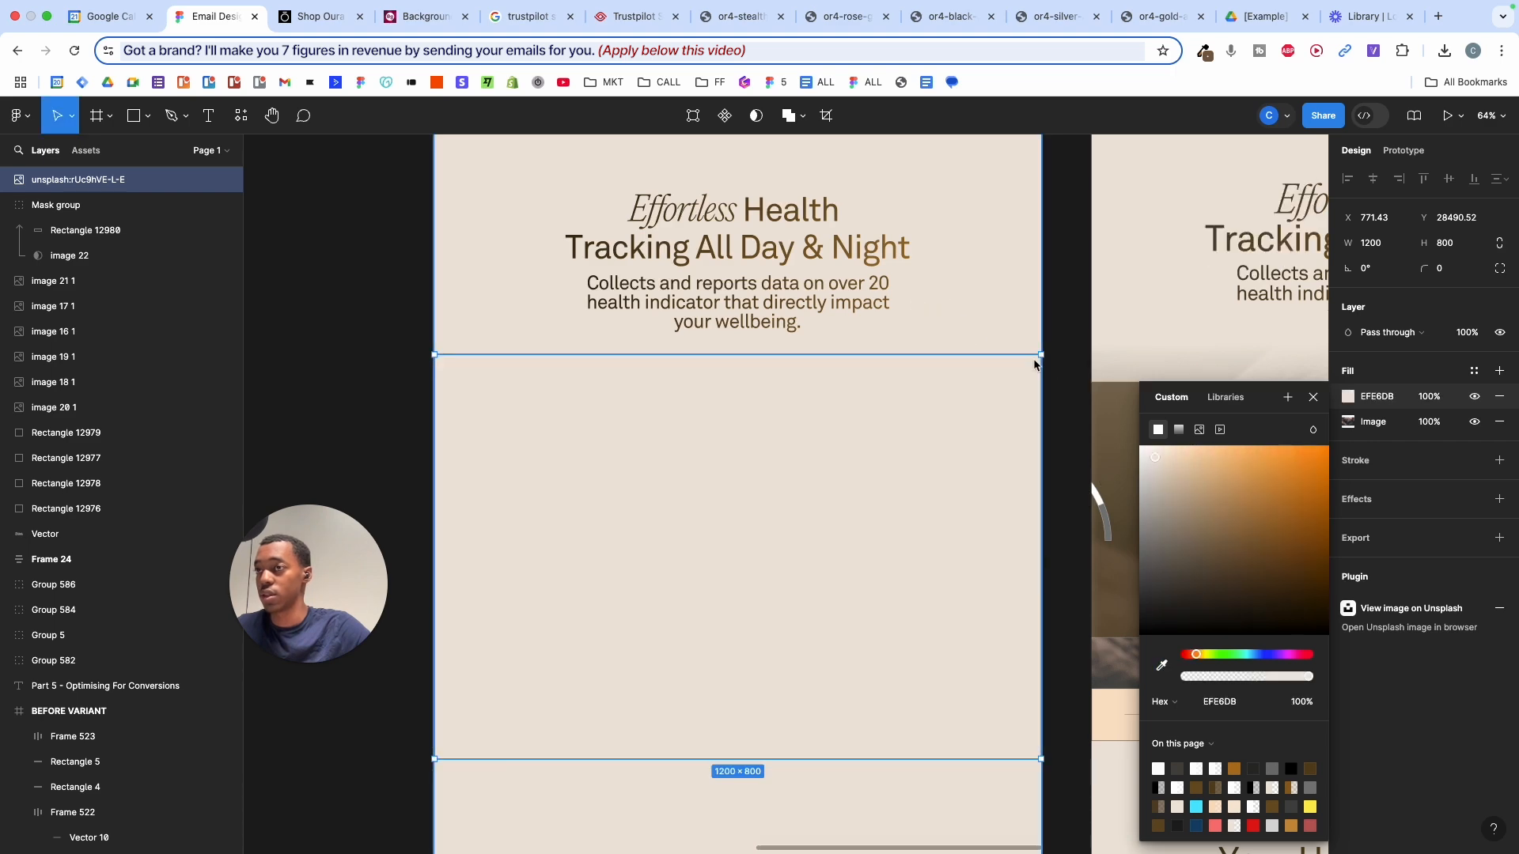
pyautogui.click(1427, 400)
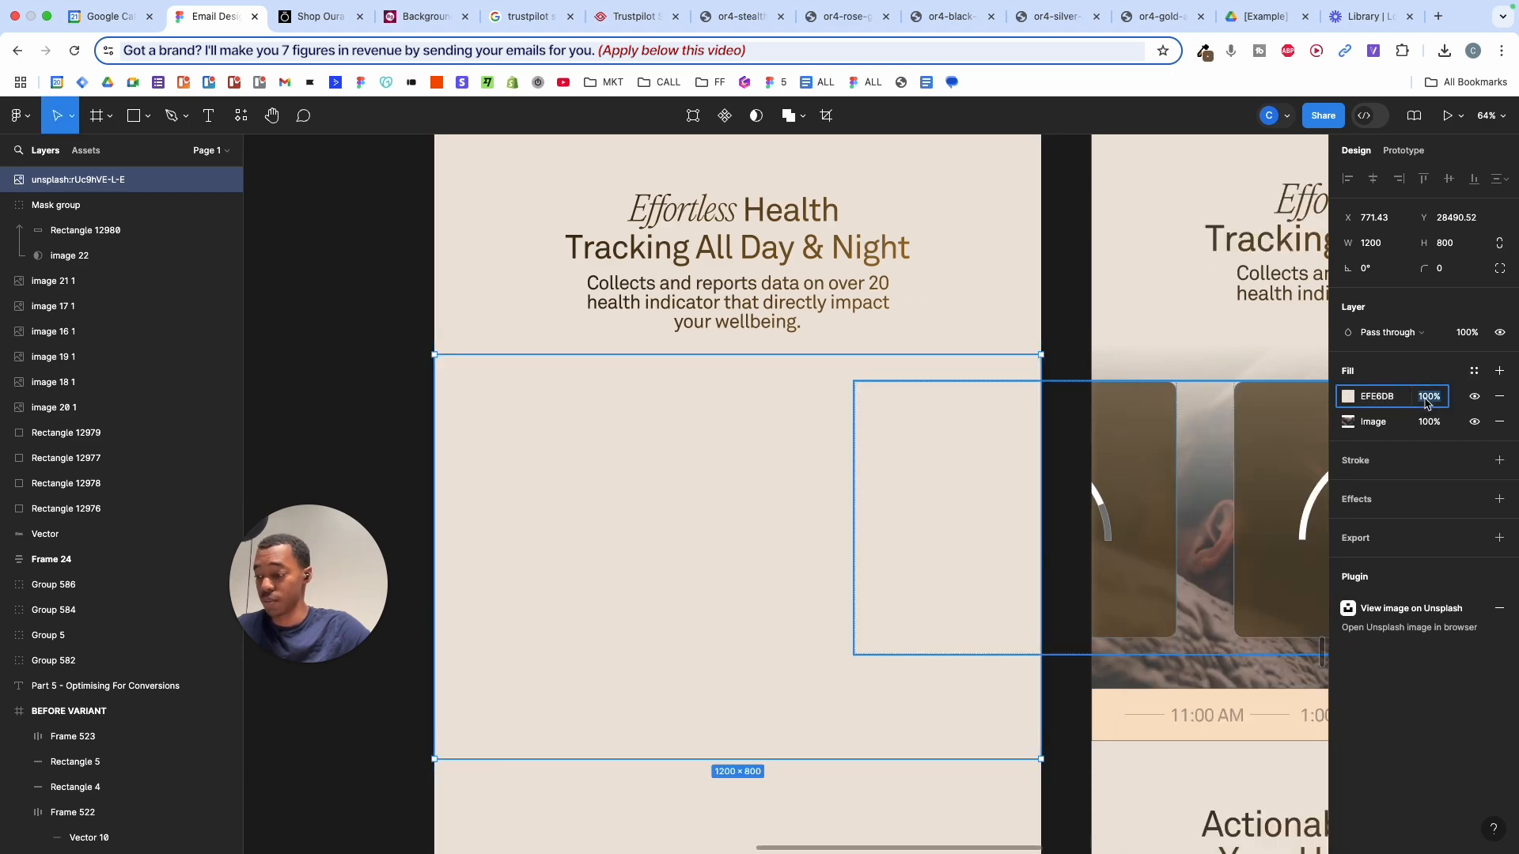
pyautogui.write('20')
pyautogui.press('Return')
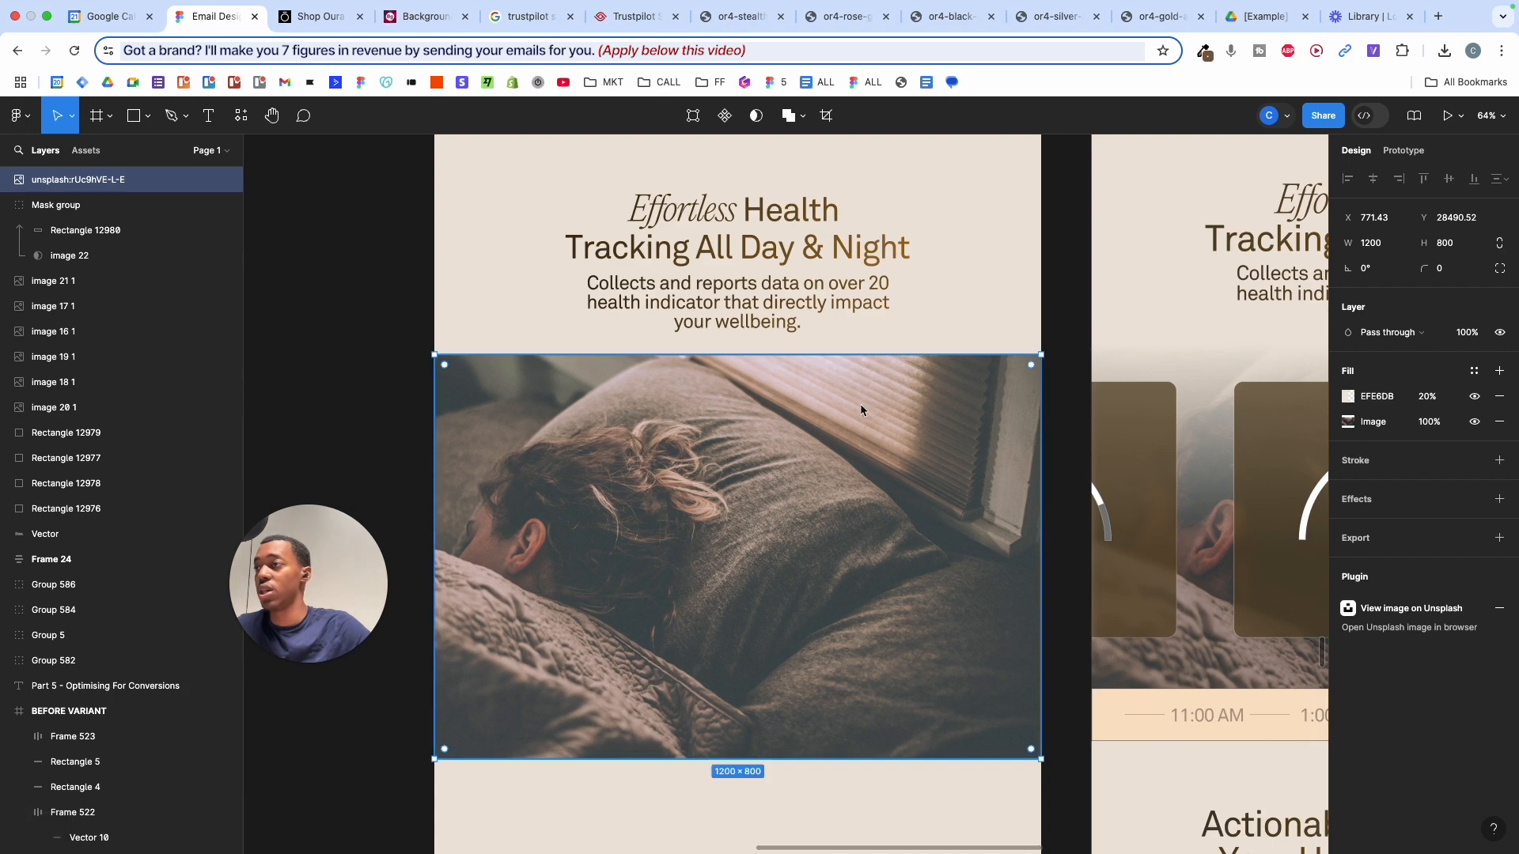
pyautogui.moveTo(1429, 398)
pyautogui.mouseDown()
pyautogui.moveTo(1501, 383)
pyautogui.moveTo(1432, 422)
pyautogui.moveTo(1449, 416)
pyautogui.moveTo(1432, 399)
pyautogui.mouseUp()
pyautogui.press('super+z')
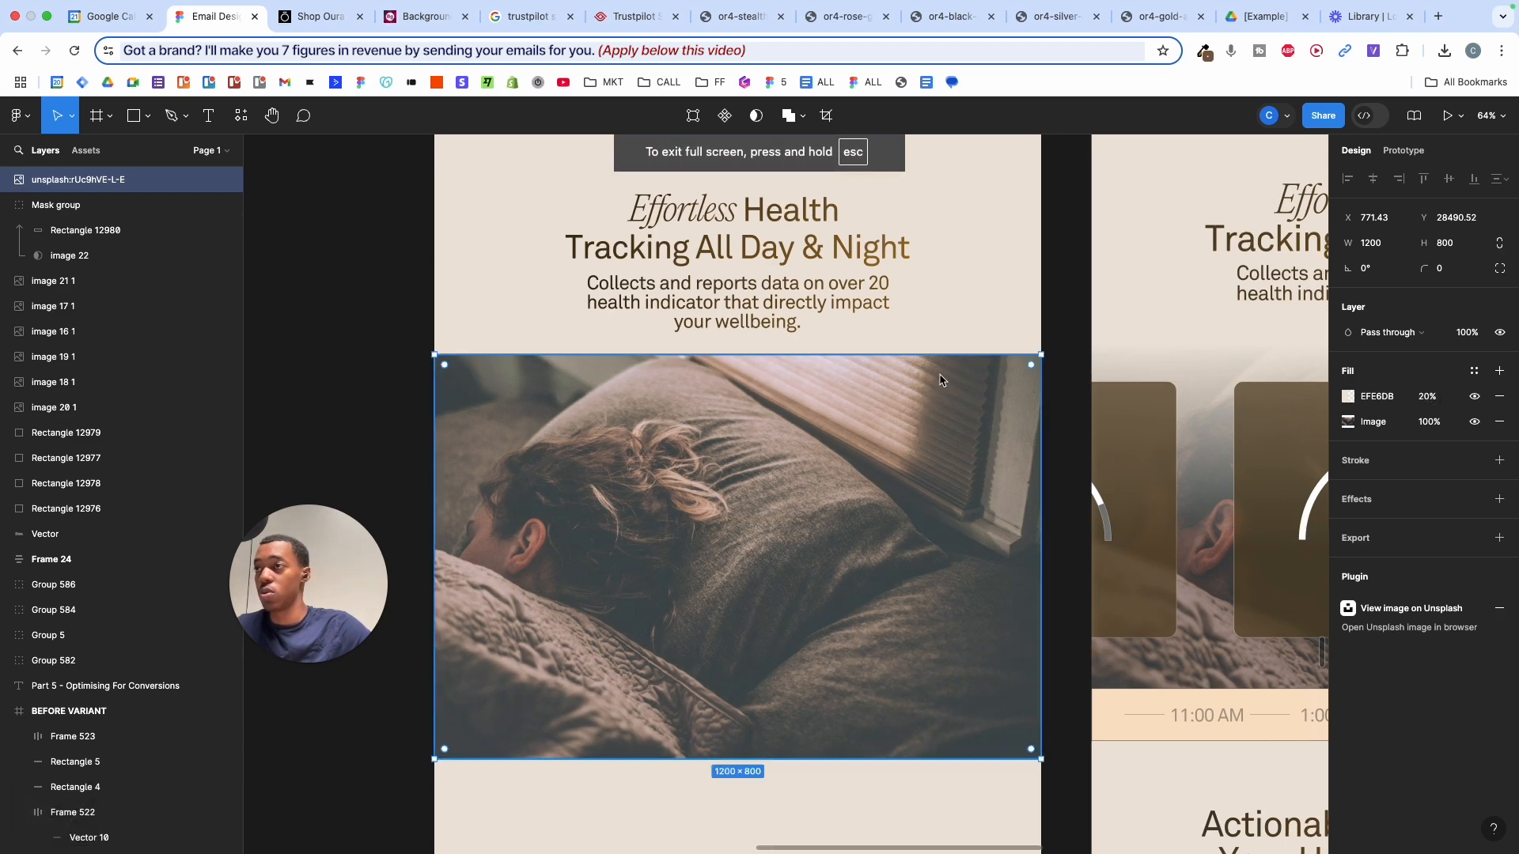
# - Trim the photo to 1200 × 605.5 and add a linear gradient fill starting at EFE6DB
pyautogui.moveTo(947, 362); pyautogui.dragTo(943, 387)
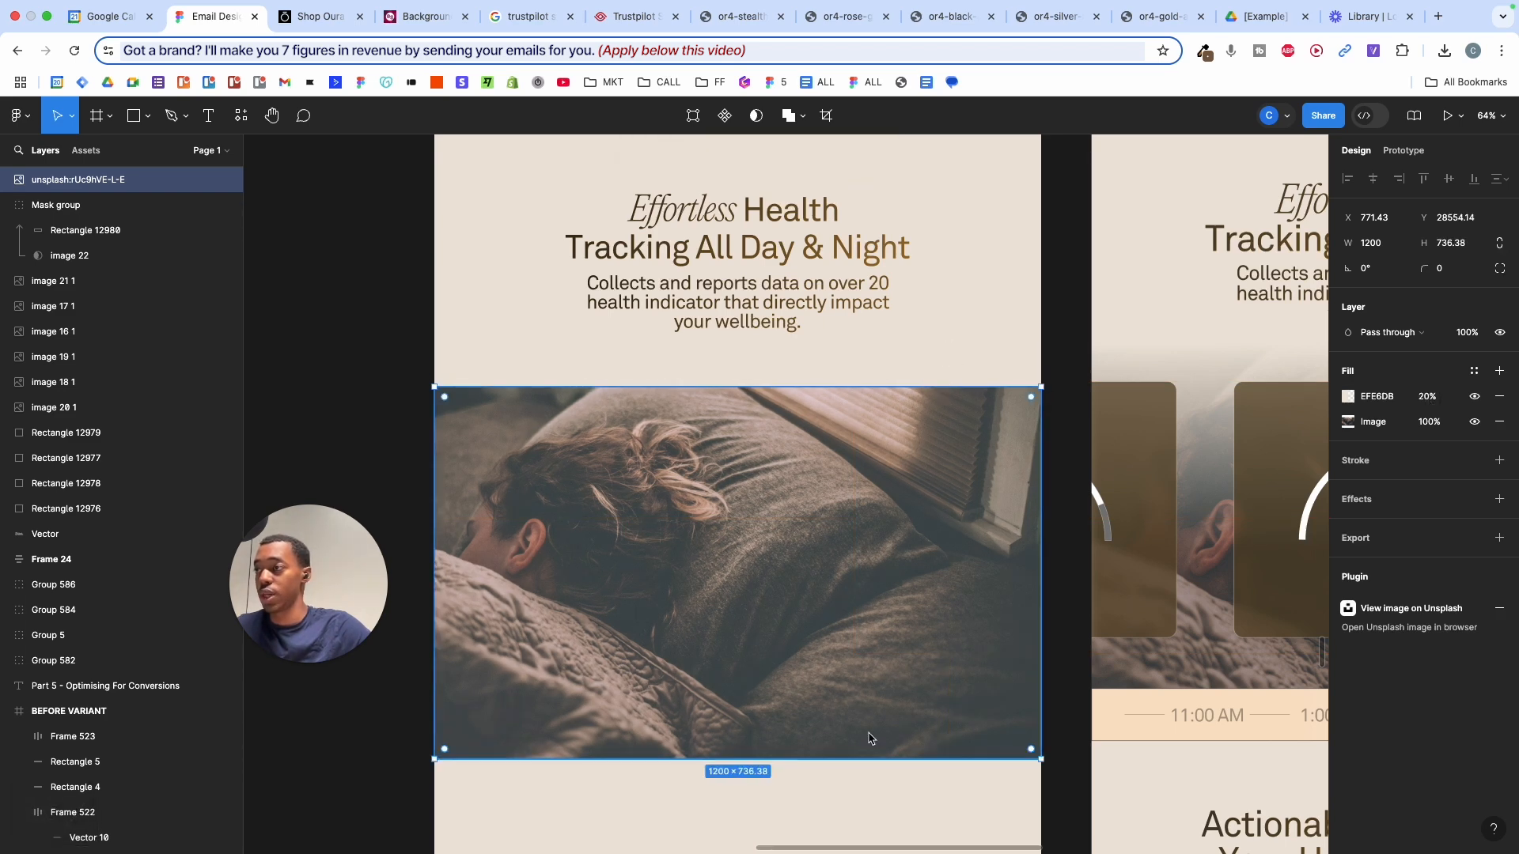
pyautogui.moveTo(868, 757); pyautogui.dragTo(869, 693)
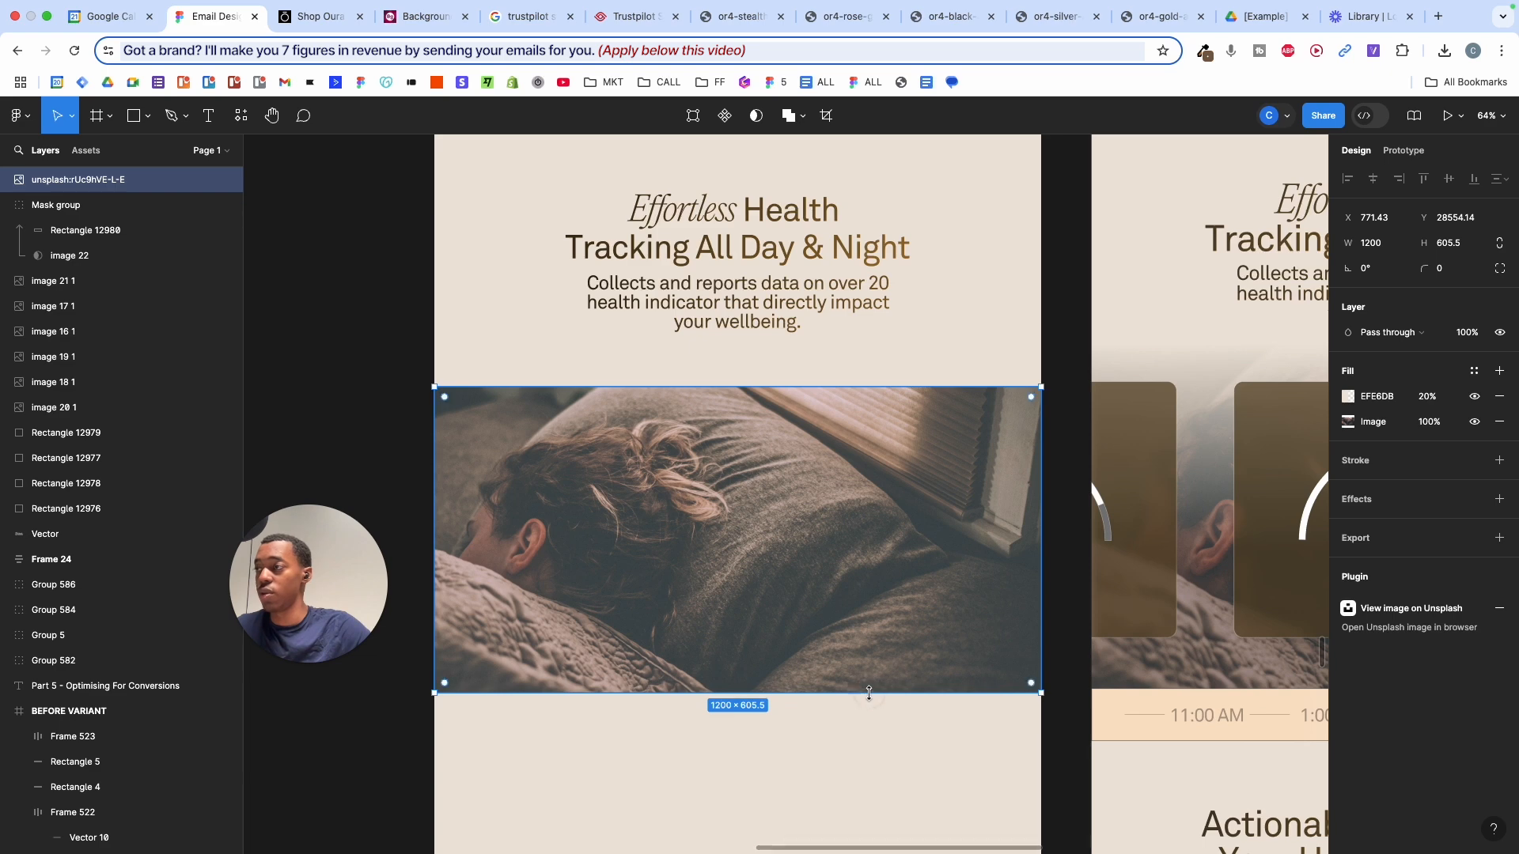
pyautogui.click(1500, 371)
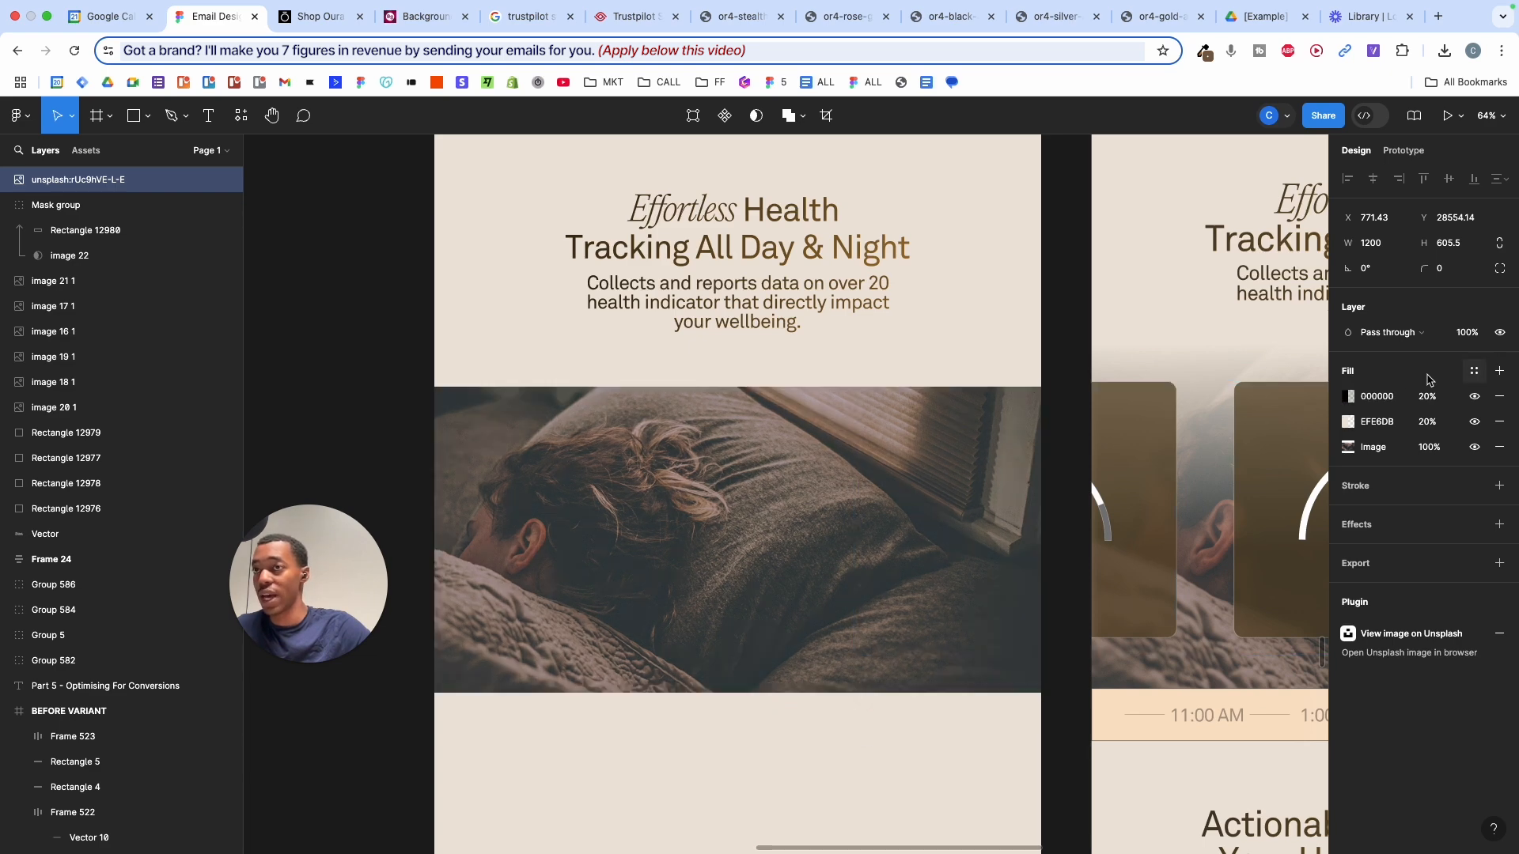
pyautogui.click(1347, 397)
pyautogui.click(1179, 429)
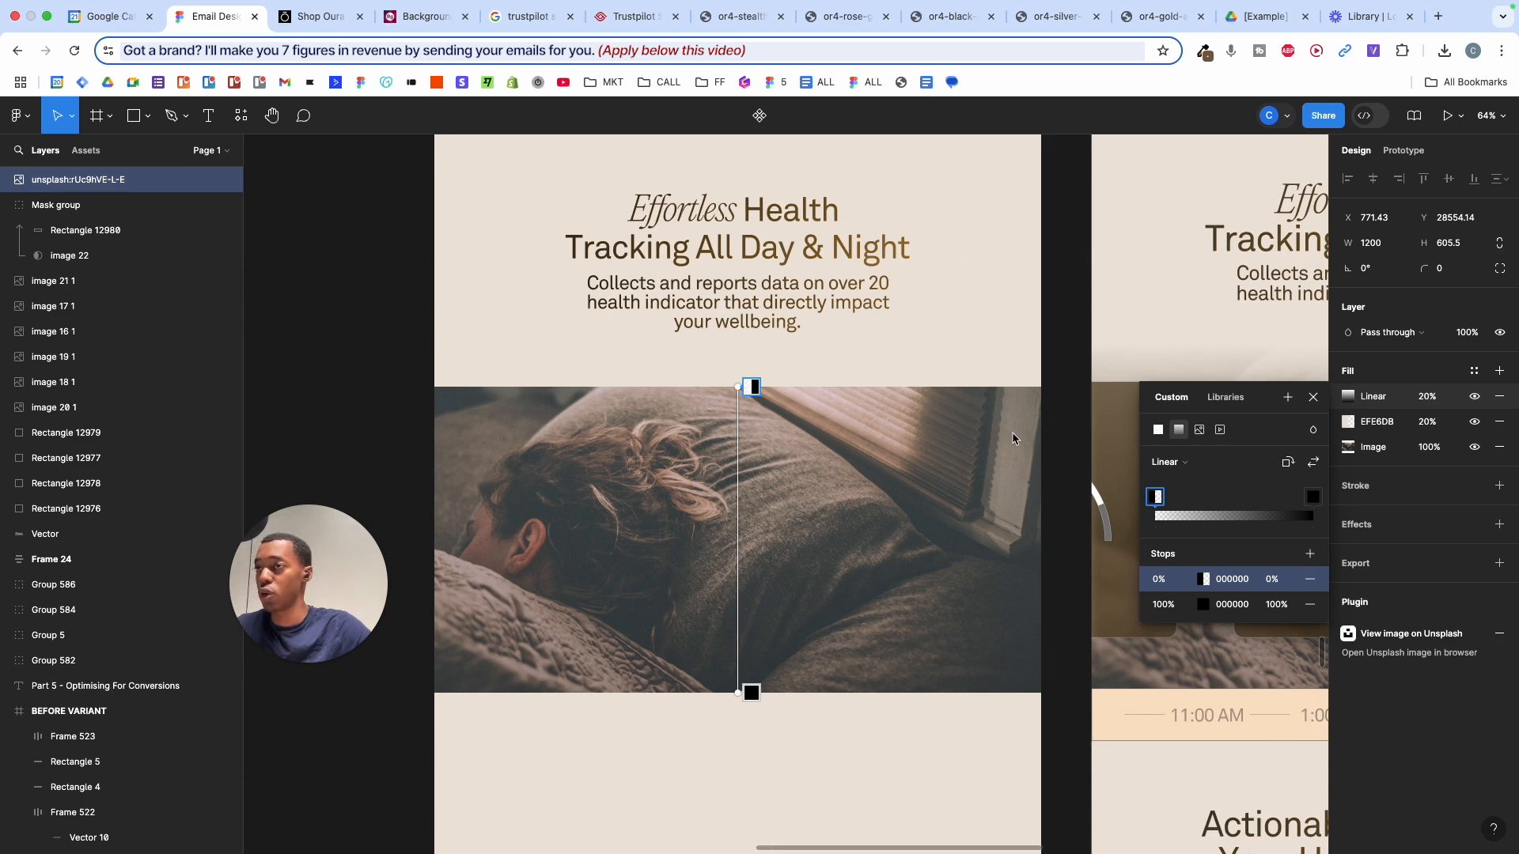
pyautogui.click(1204, 580)
pyautogui.click(972, 666)
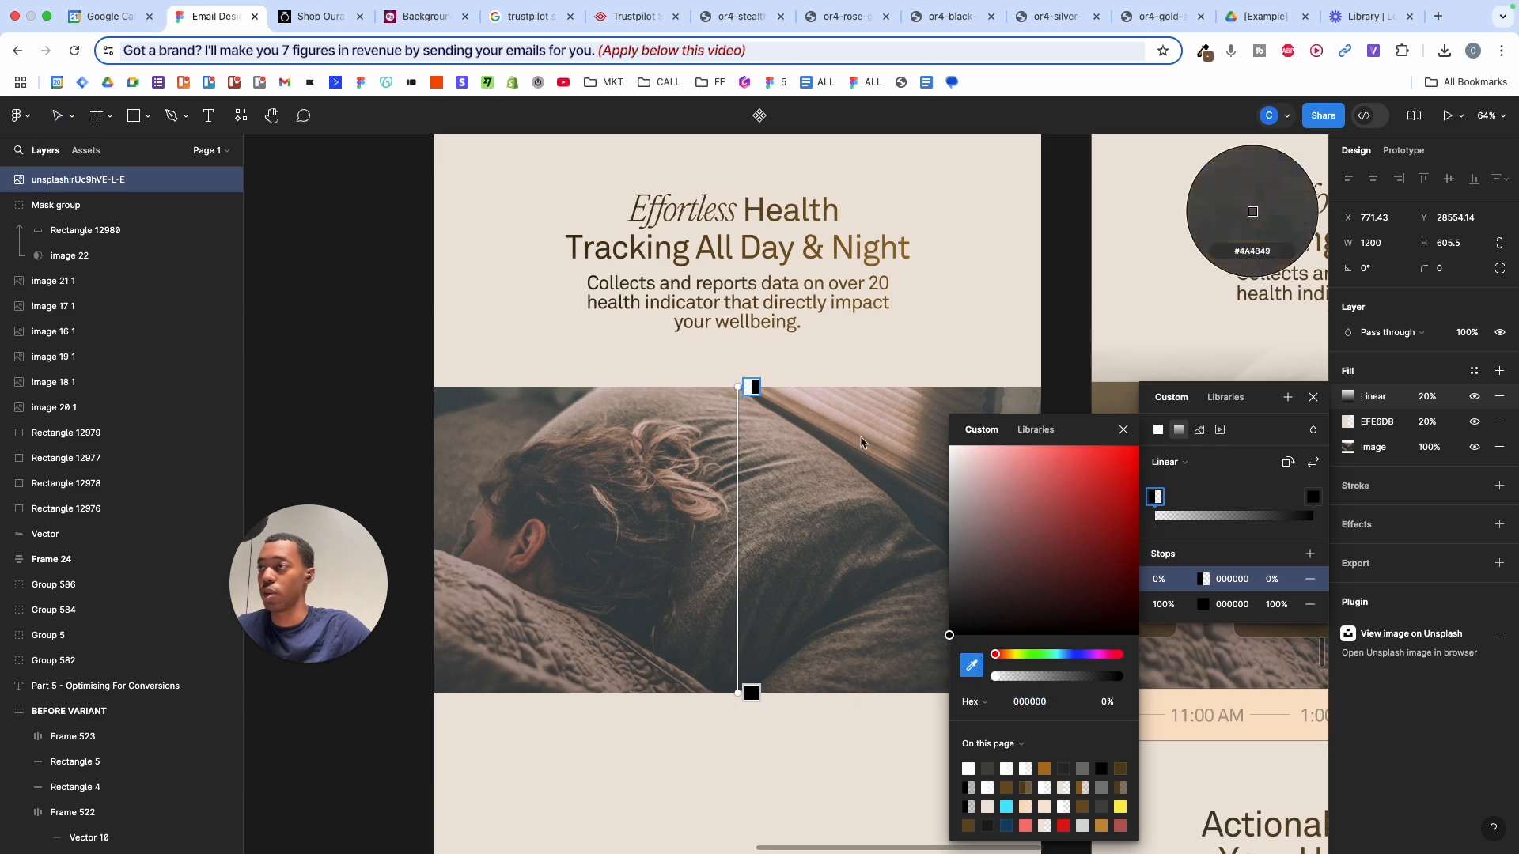
pyautogui.click(828, 361)
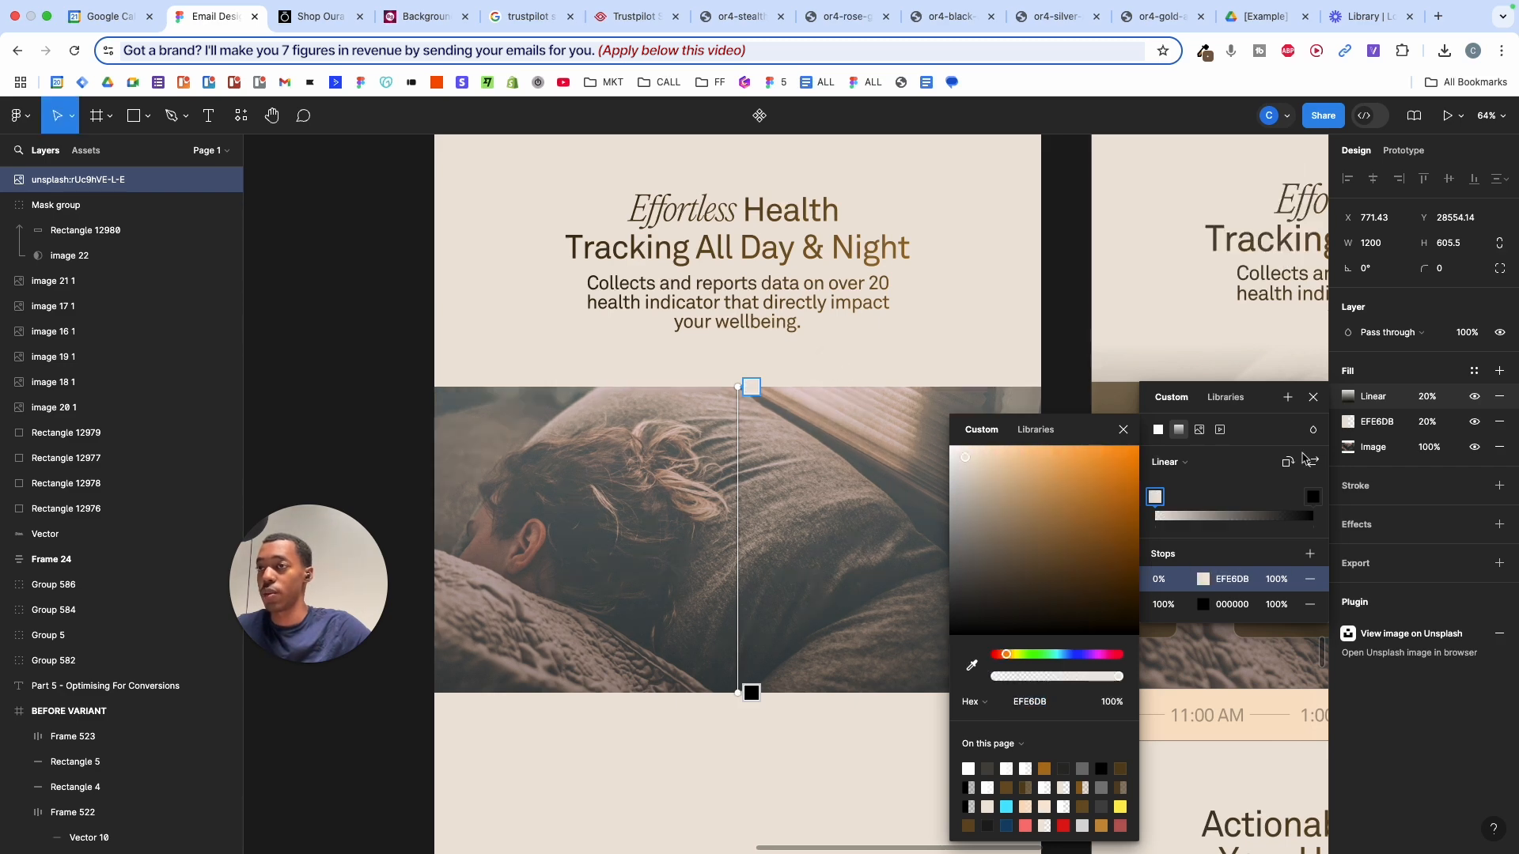
# - Set the gradient fill to 100% with an EFE6DB end stop at 0% opacity
pyautogui.moveTo(1416, 397); pyautogui.dragTo(134, 298)
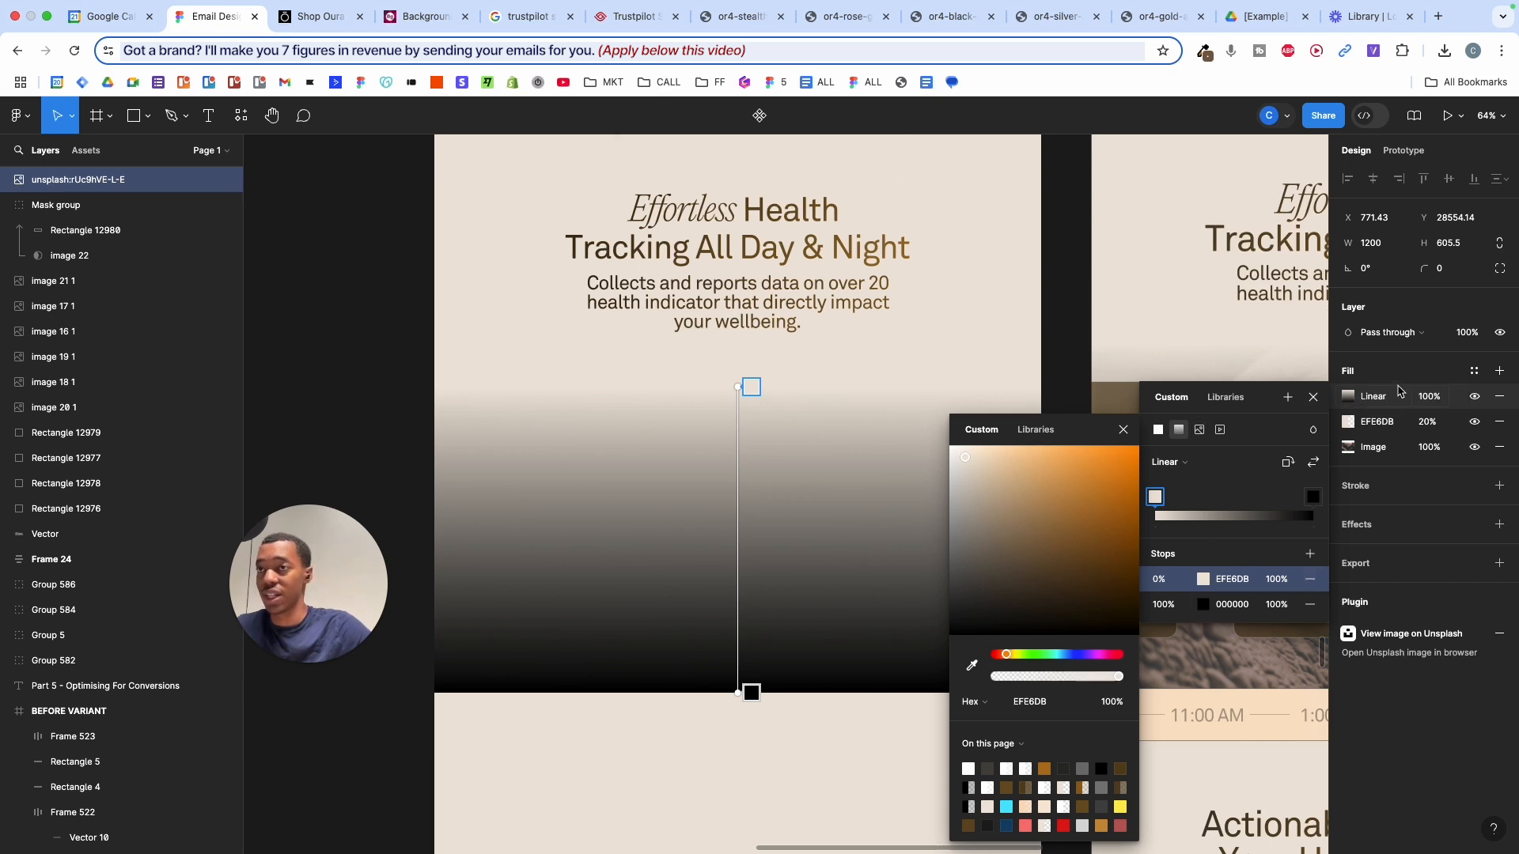
pyautogui.hscroll(3, 786, 508)
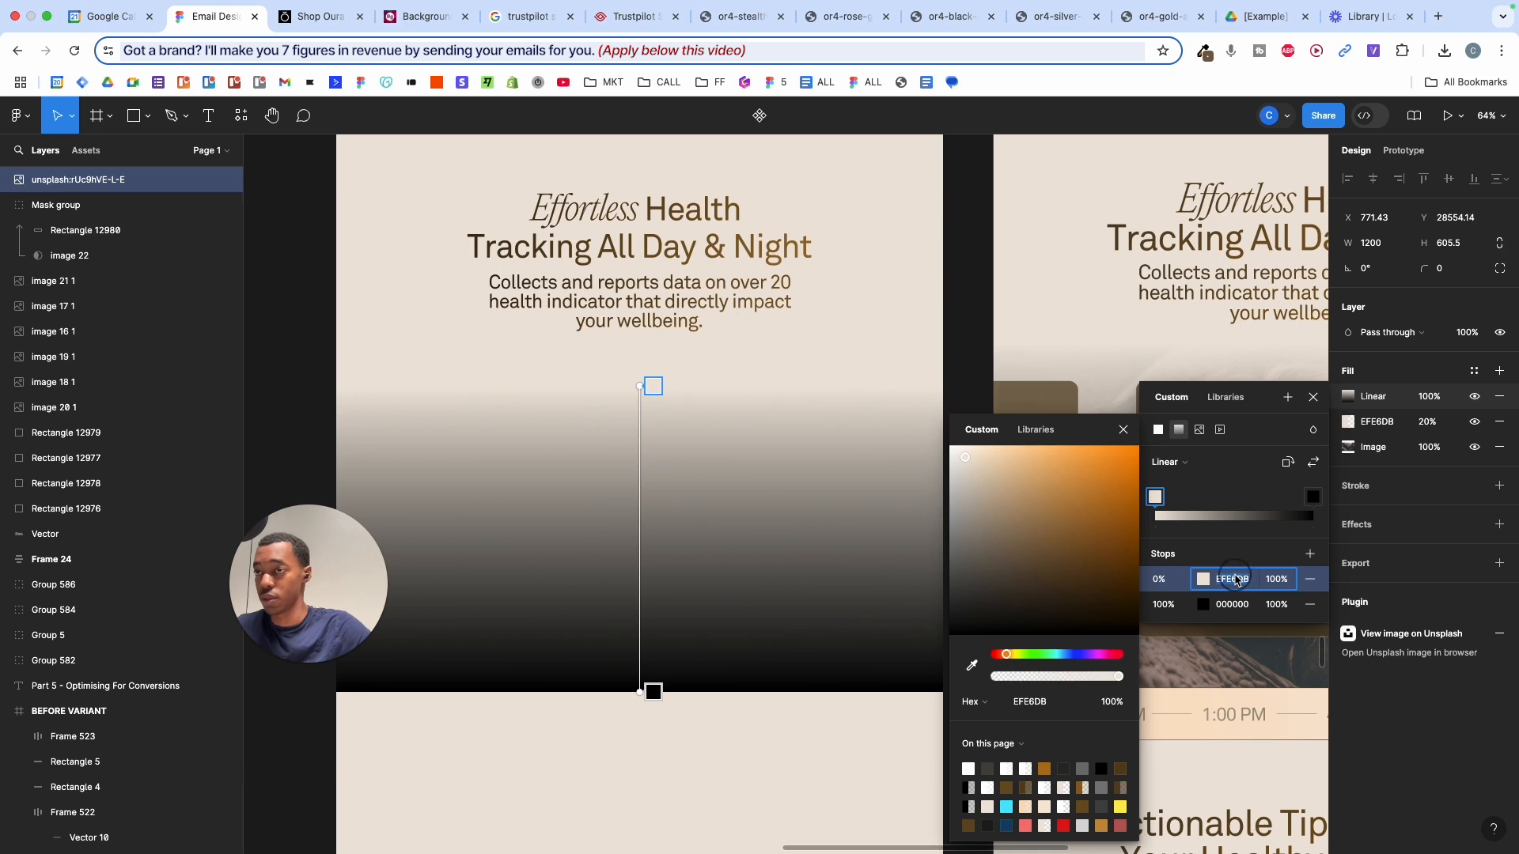
pyautogui.press('super+c')
pyautogui.click(1232, 608)
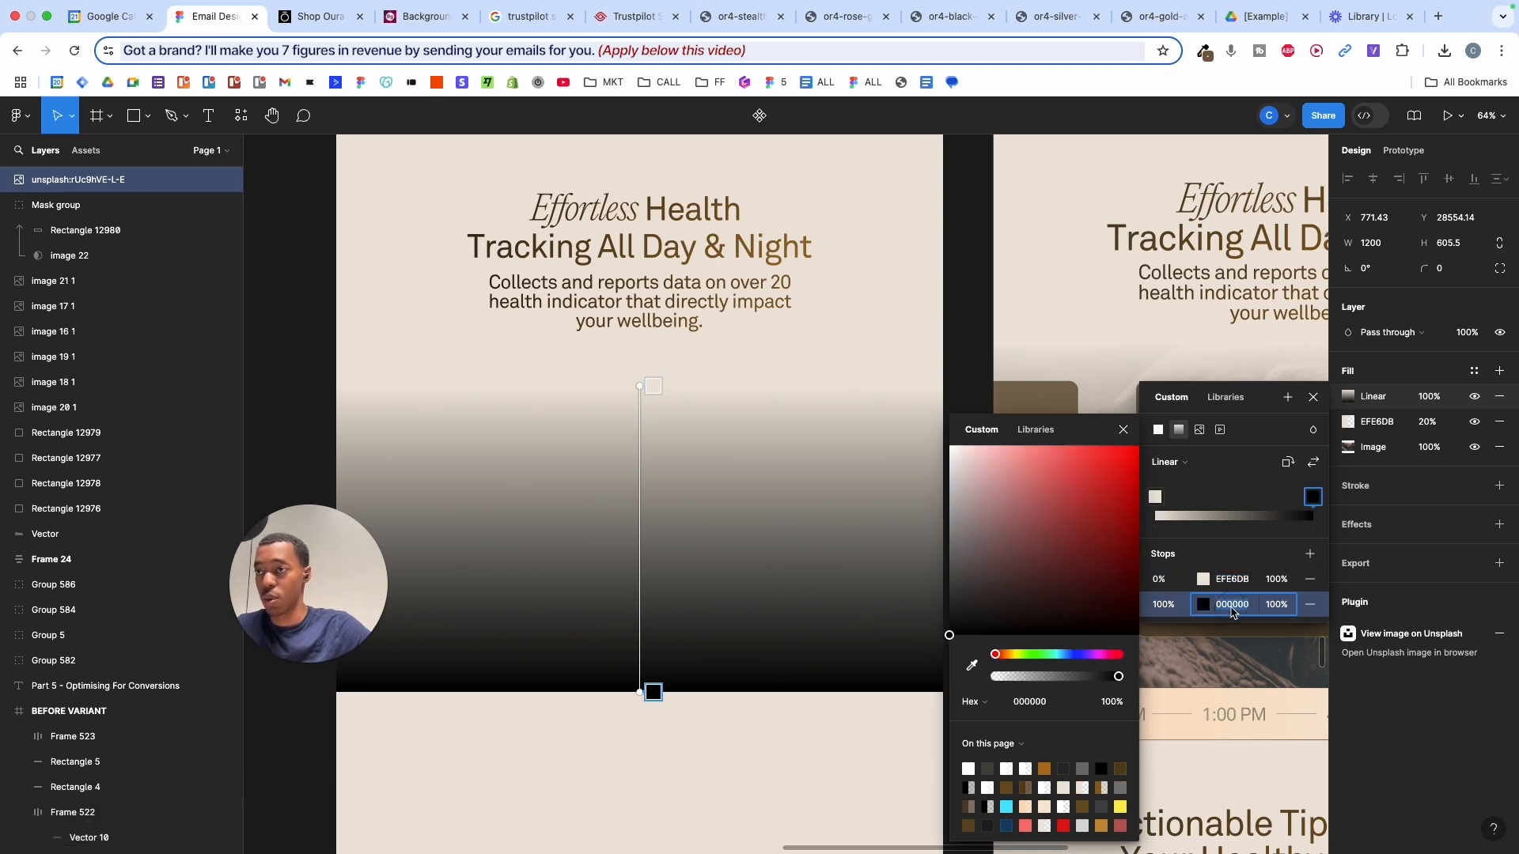
pyautogui.press('super+v')
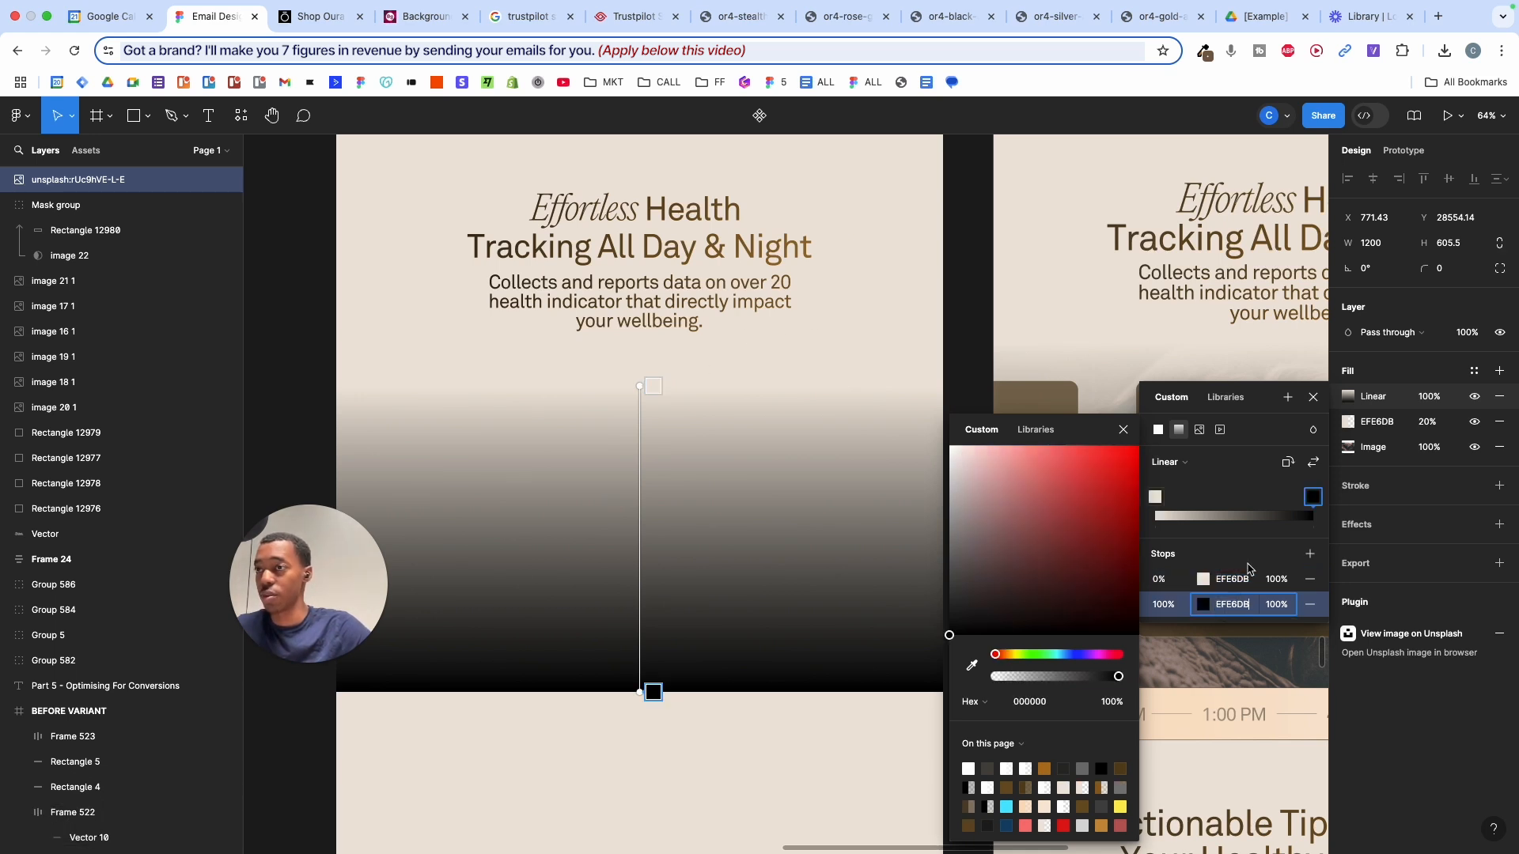
pyautogui.press('Return')
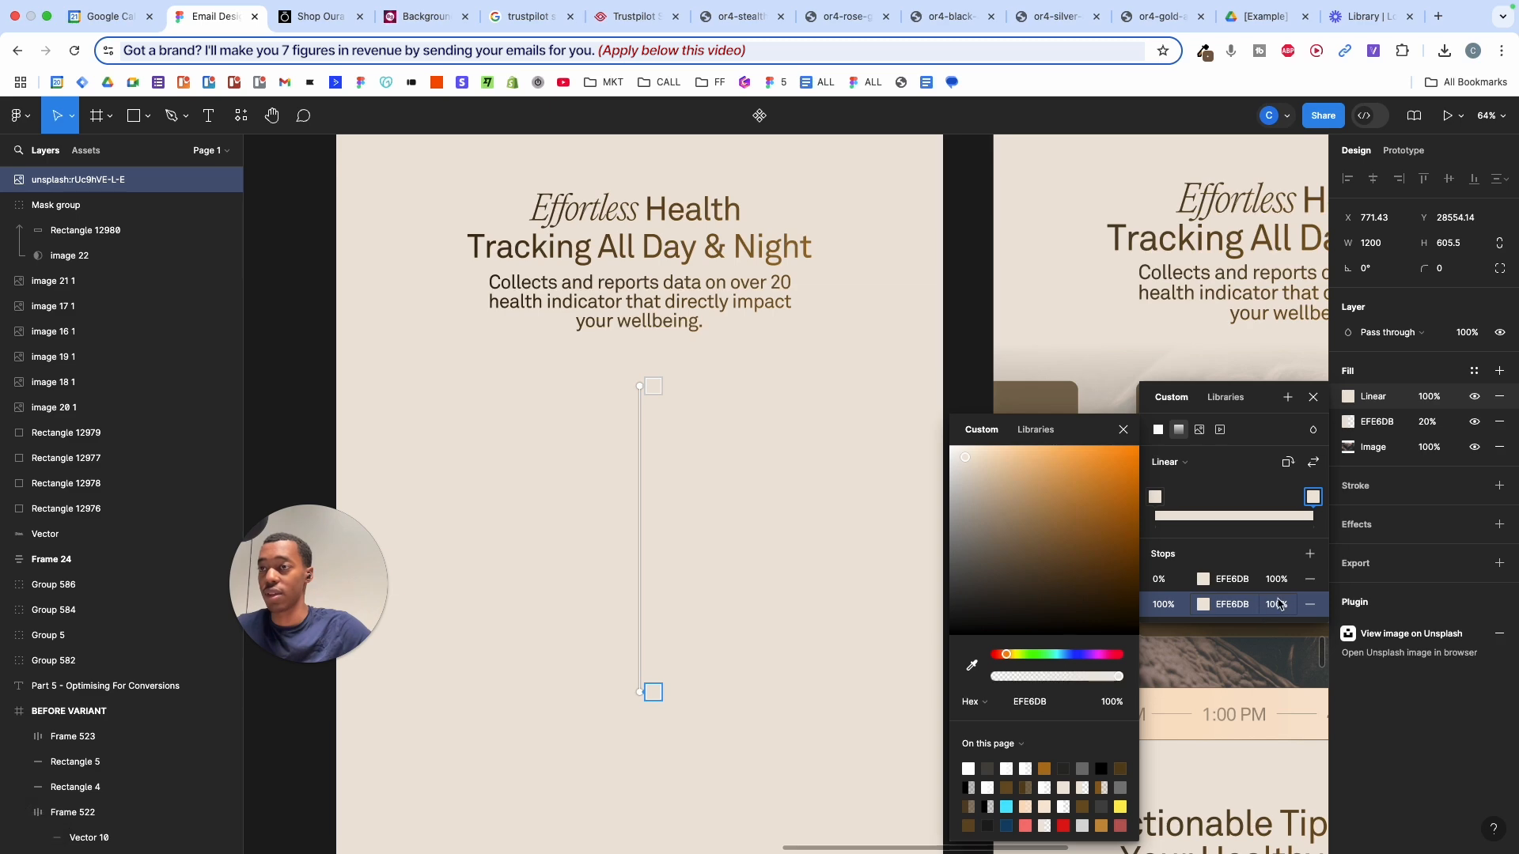
pyautogui.moveTo(1262, 593); pyautogui.dragTo(893, 775)
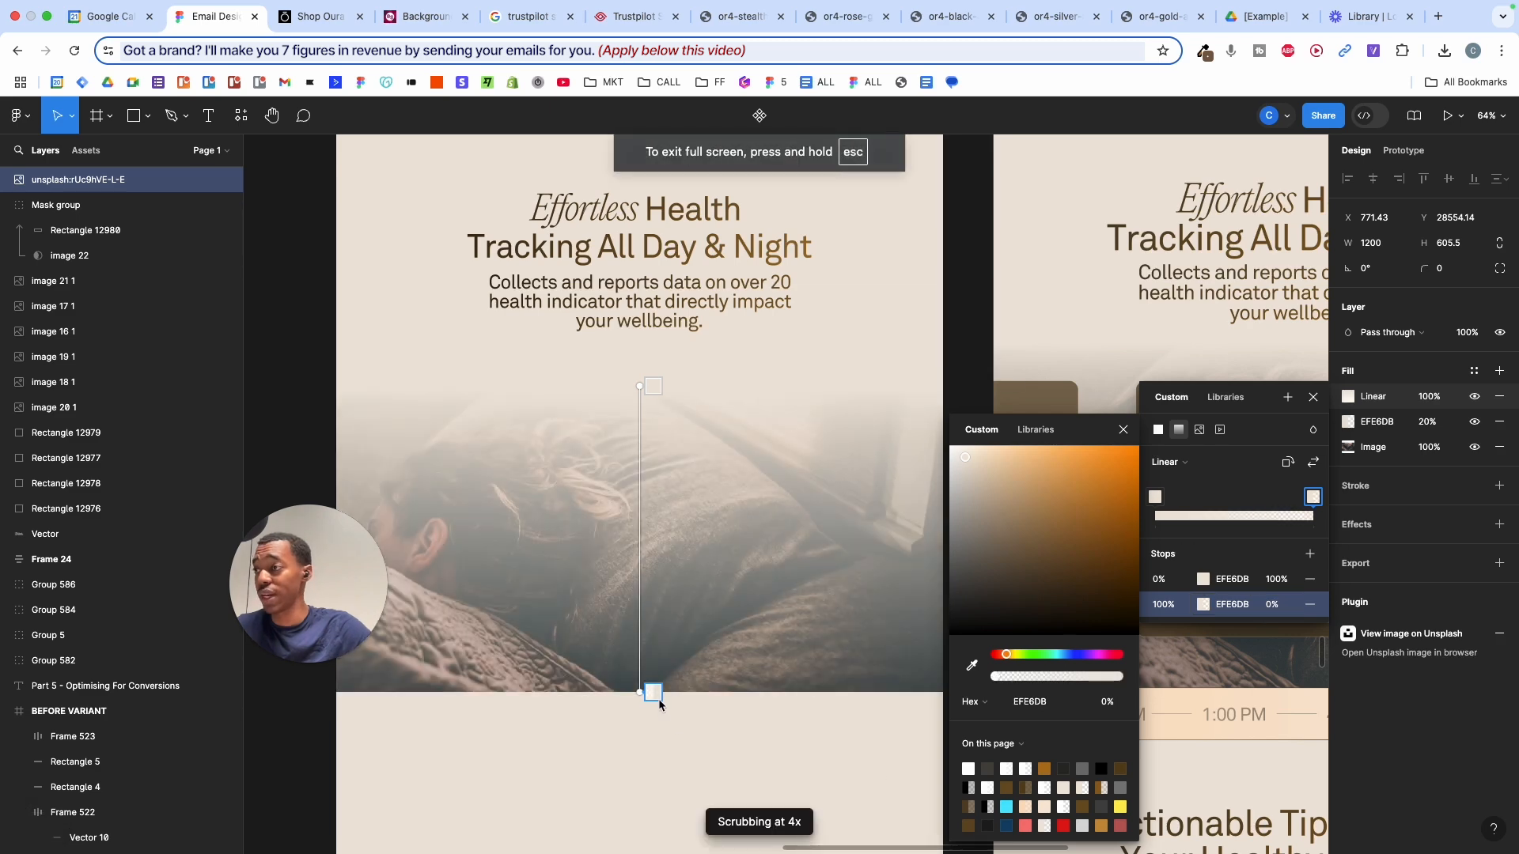
pyautogui.moveTo(660, 705); pyautogui.dragTo(661, 547)
pyautogui.press('Escape')
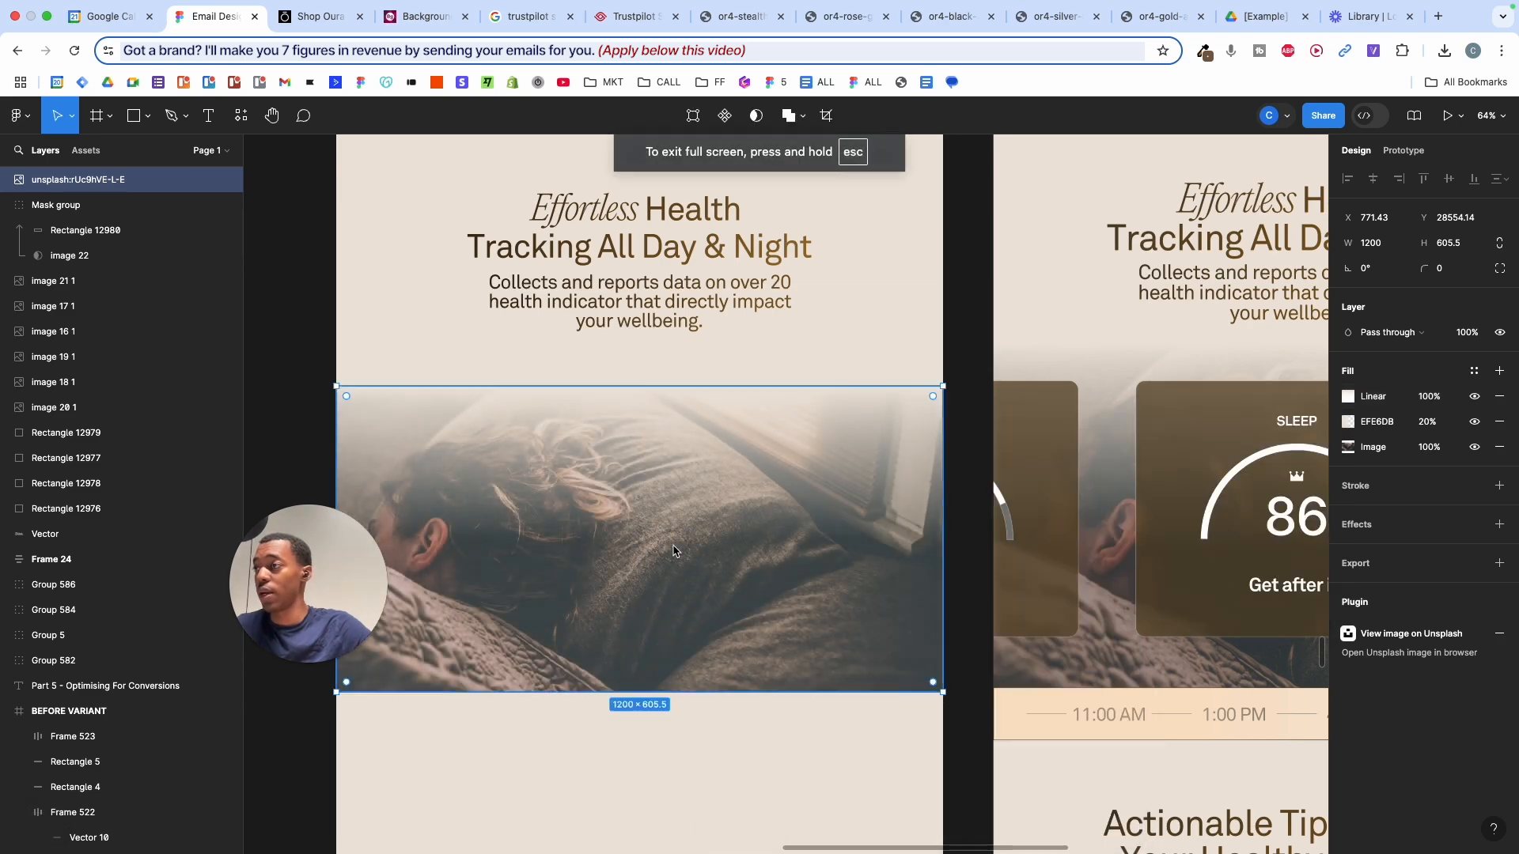
# - Duplicate the 6:00 AM–1:00 PM timeline bar with its gradient rectangle below the photo
pyautogui.click(848, 352)
pyautogui.scroll(-3, 848, 353)
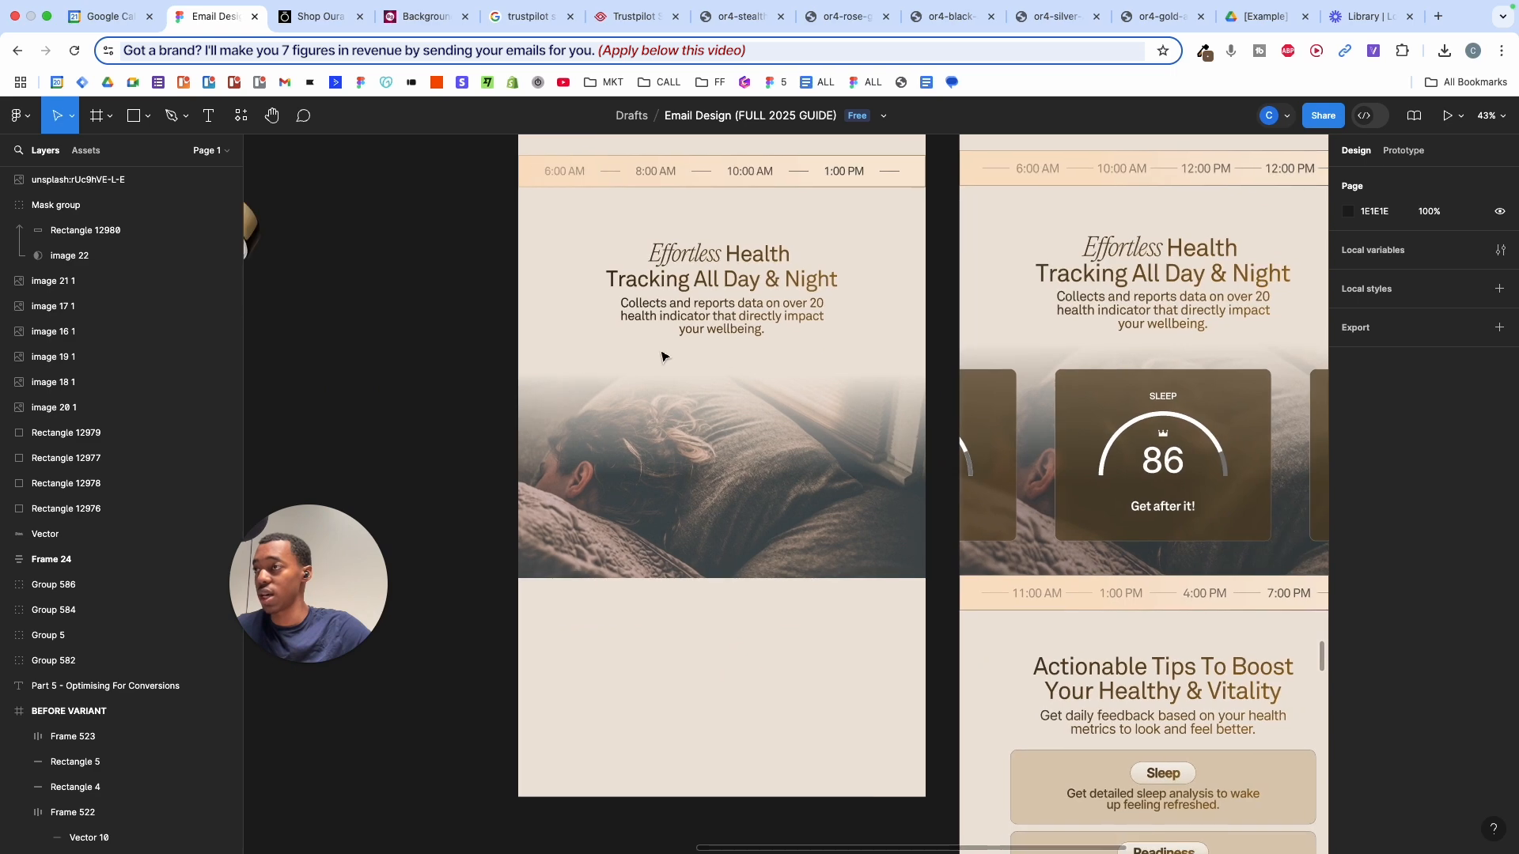
pyautogui.scroll(3, 653, 354)
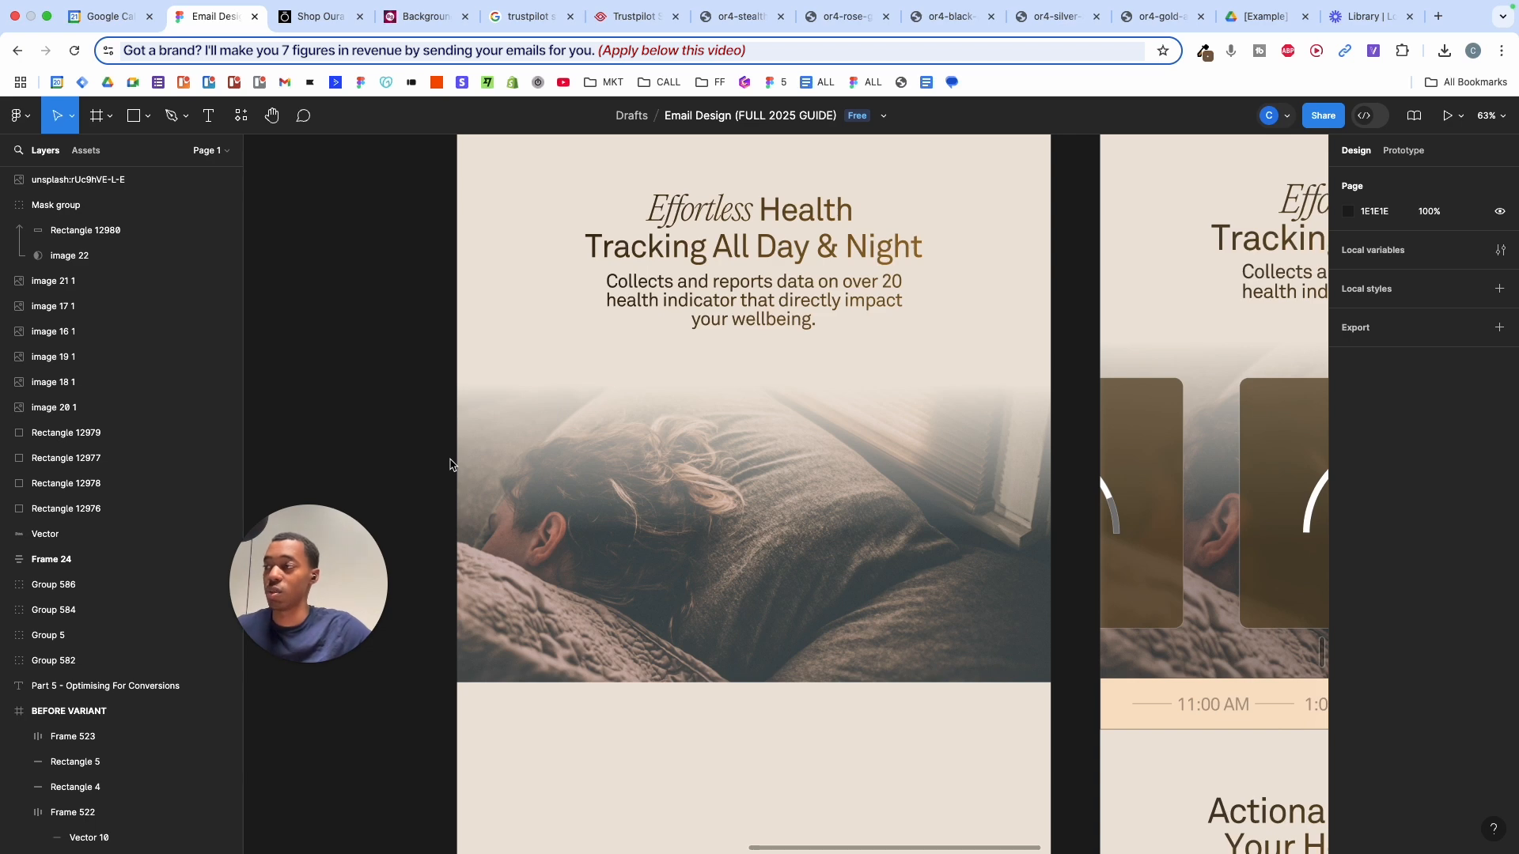
pyautogui.scroll(-3, 422, 414)
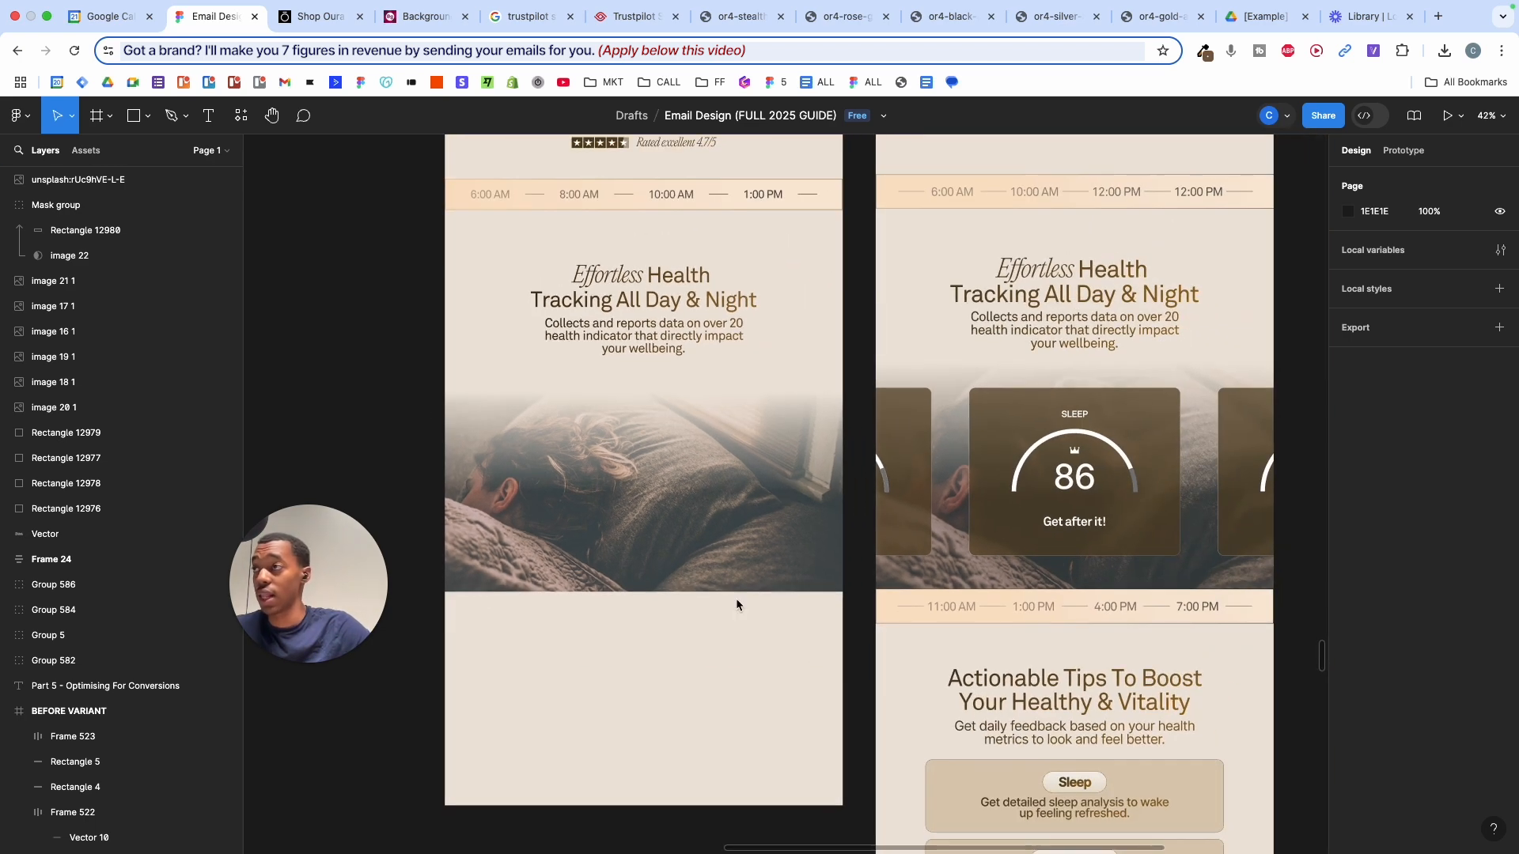
pyautogui.click(710, 263)
pyautogui.moveTo(402, 255); pyautogui.dragTo(651, 689)
pyautogui.scroll(1, 650, 690)
# - Select the carousel Frame 3 containing the Sleep score card
pyautogui.click(663, 733)
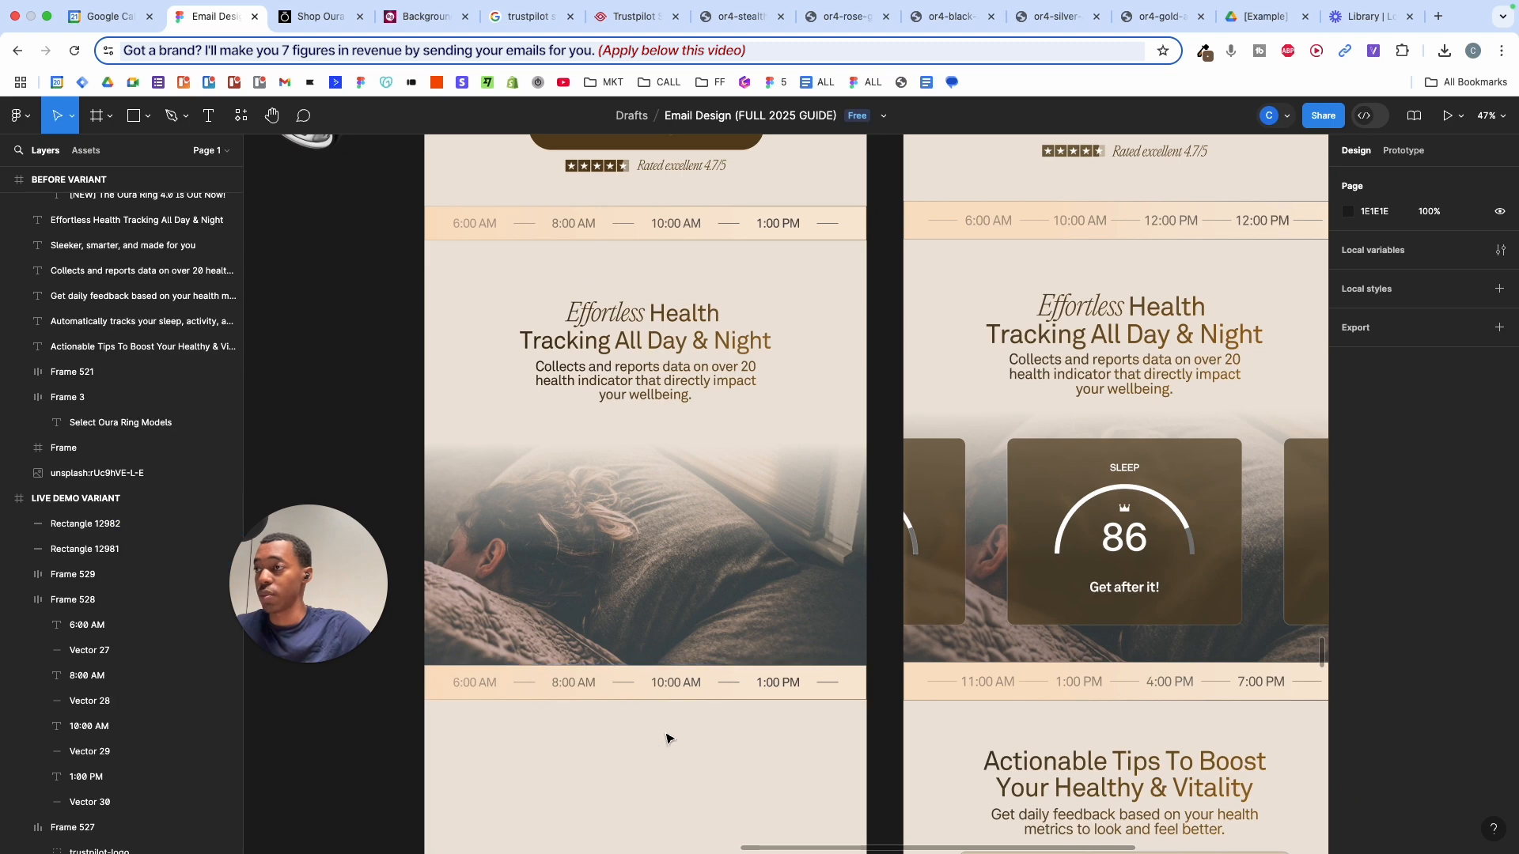
pyautogui.scroll(-3, 666, 735)
pyautogui.click(995, 561)
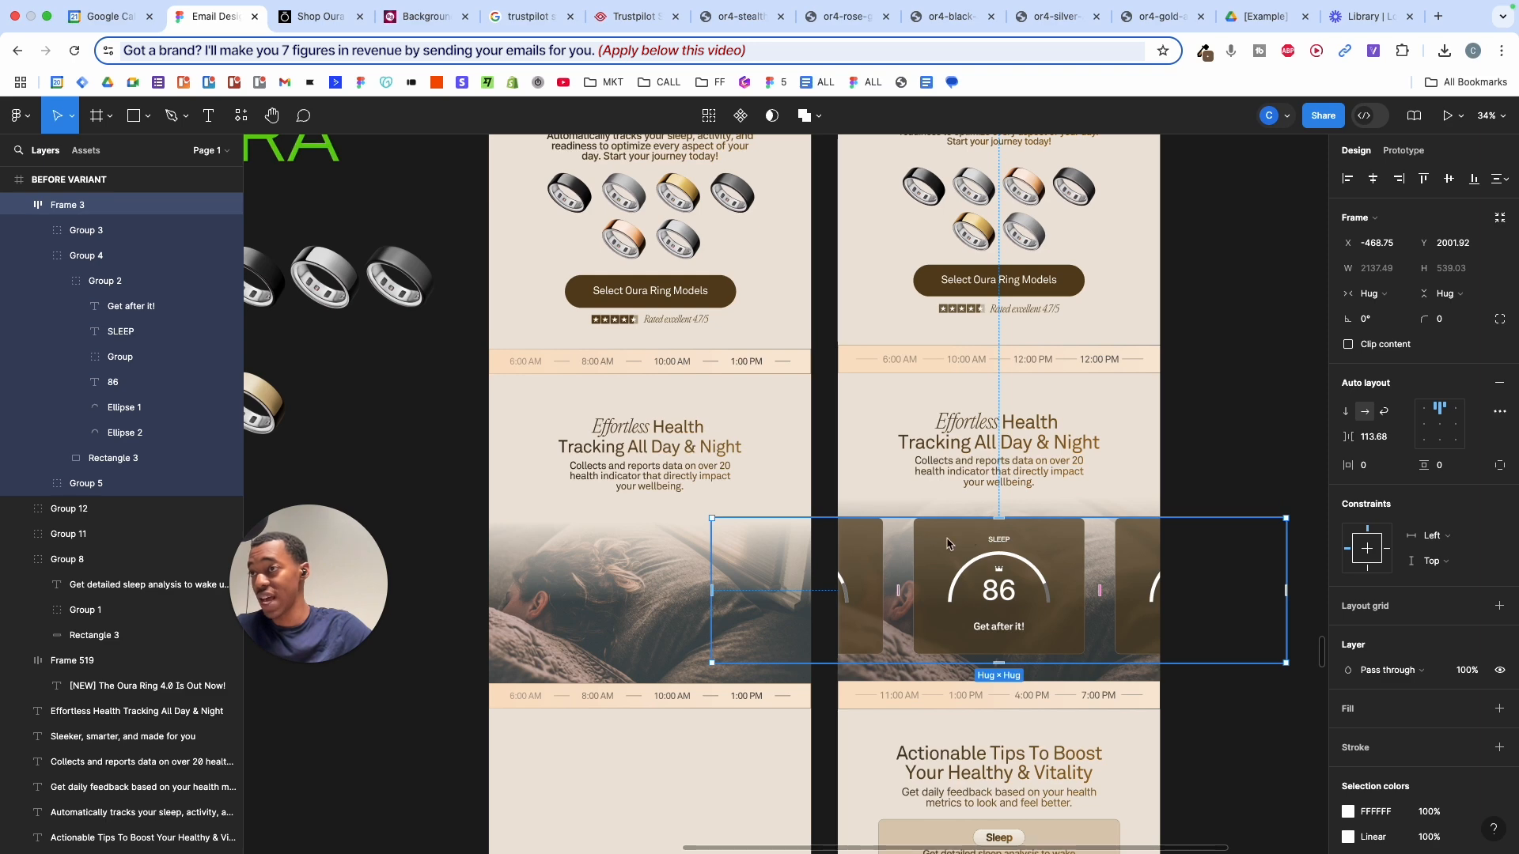
# - Go from the Oura ring configurator to the How It Works page
pyautogui.click(332, 24)
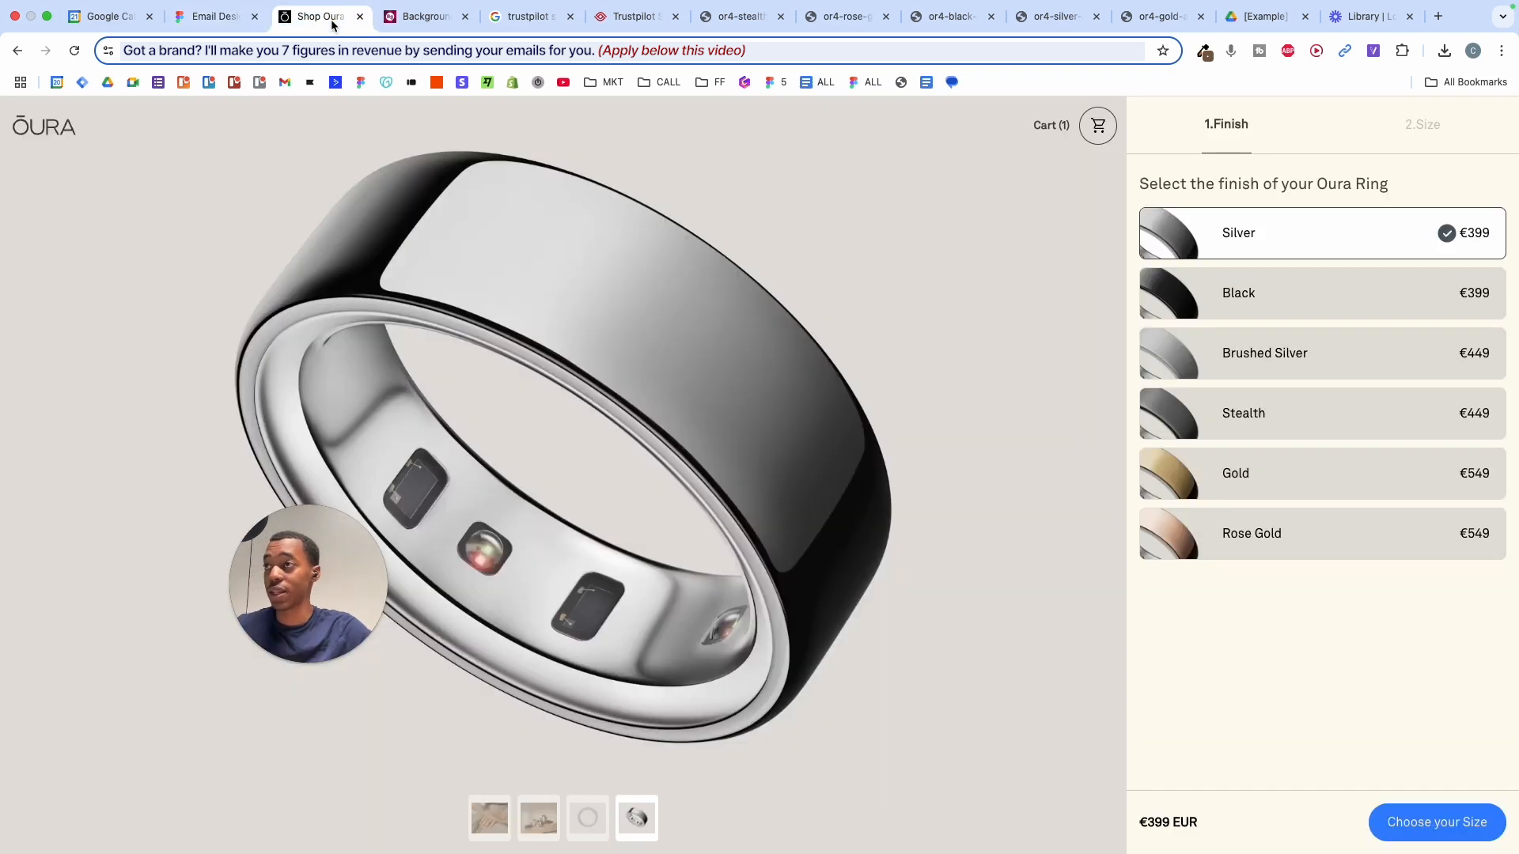
pyautogui.click(60, 128)
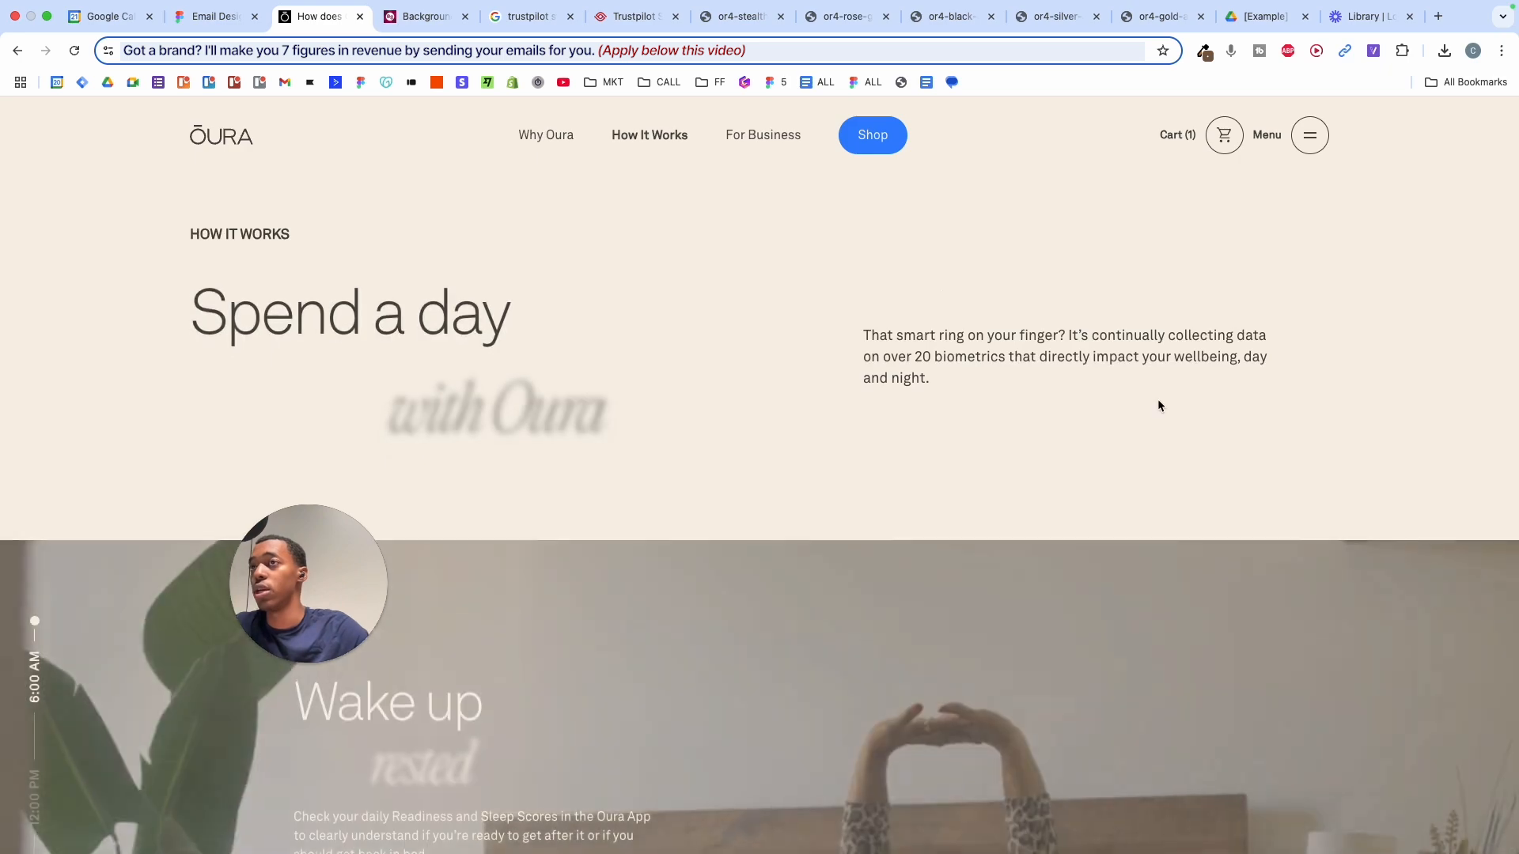
pyautogui.scroll(-5, 1157, 400)
pyautogui.scroll(-3, 661, 397)
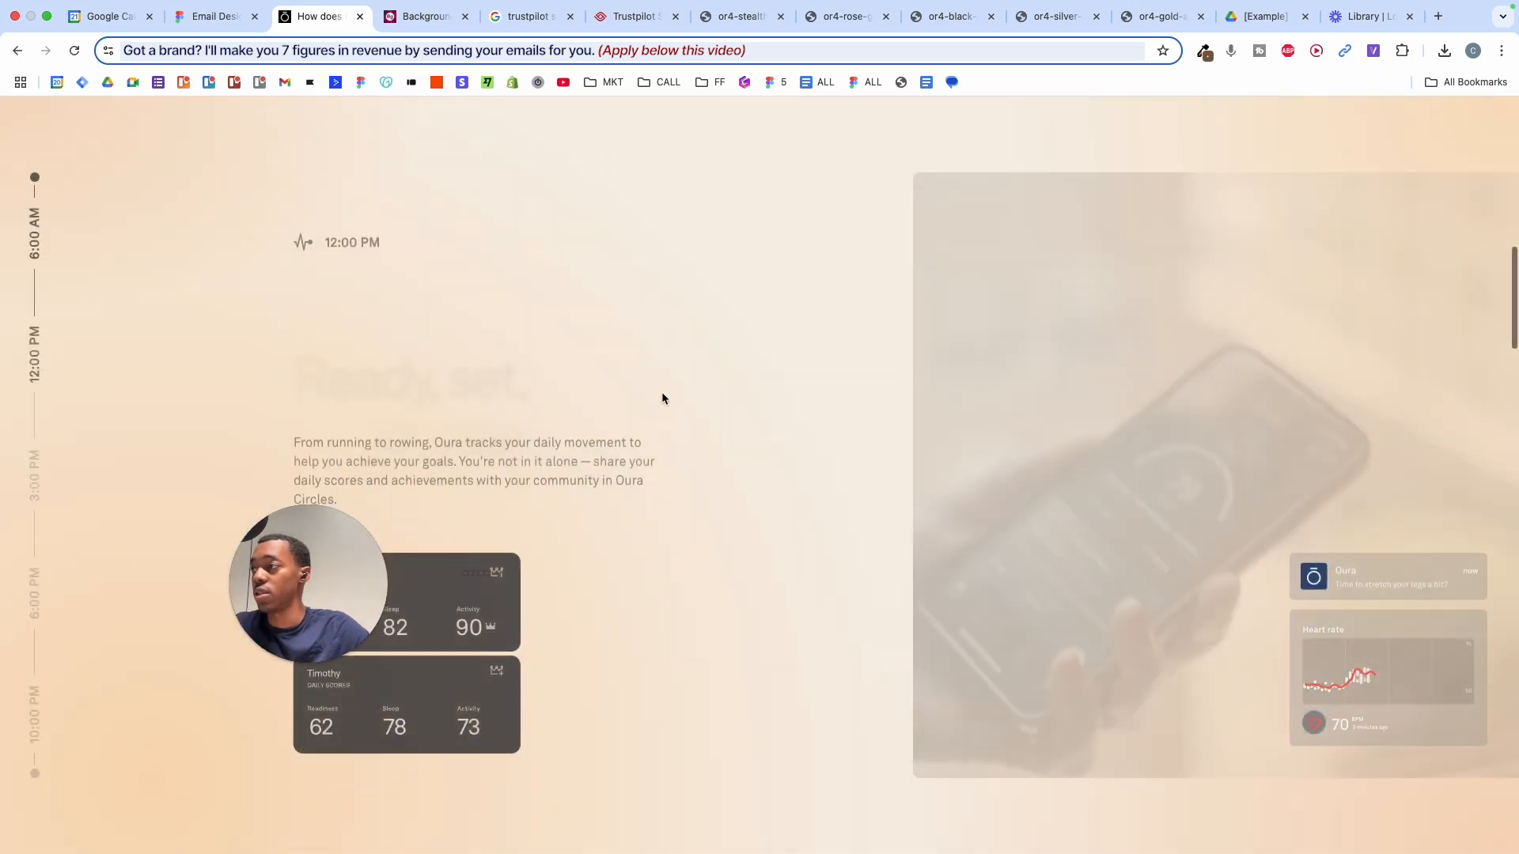
pyautogui.scroll(3, 568, 495)
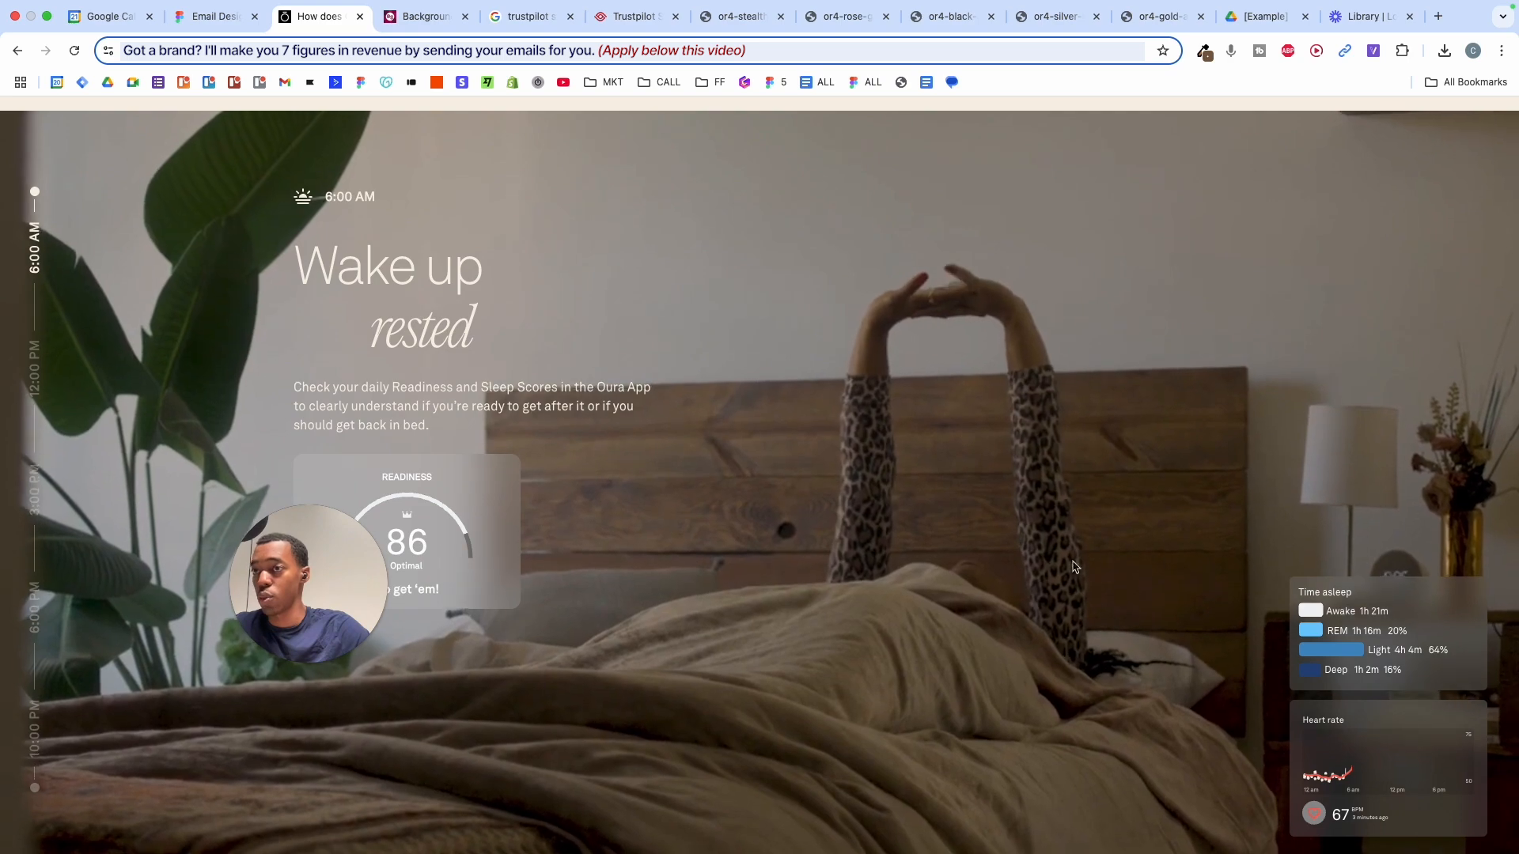
# - Copy the Readiness 86 gauge (svgexport-5) for Figma using SVG Export, then return to Figma
pyautogui.click(1373, 50)
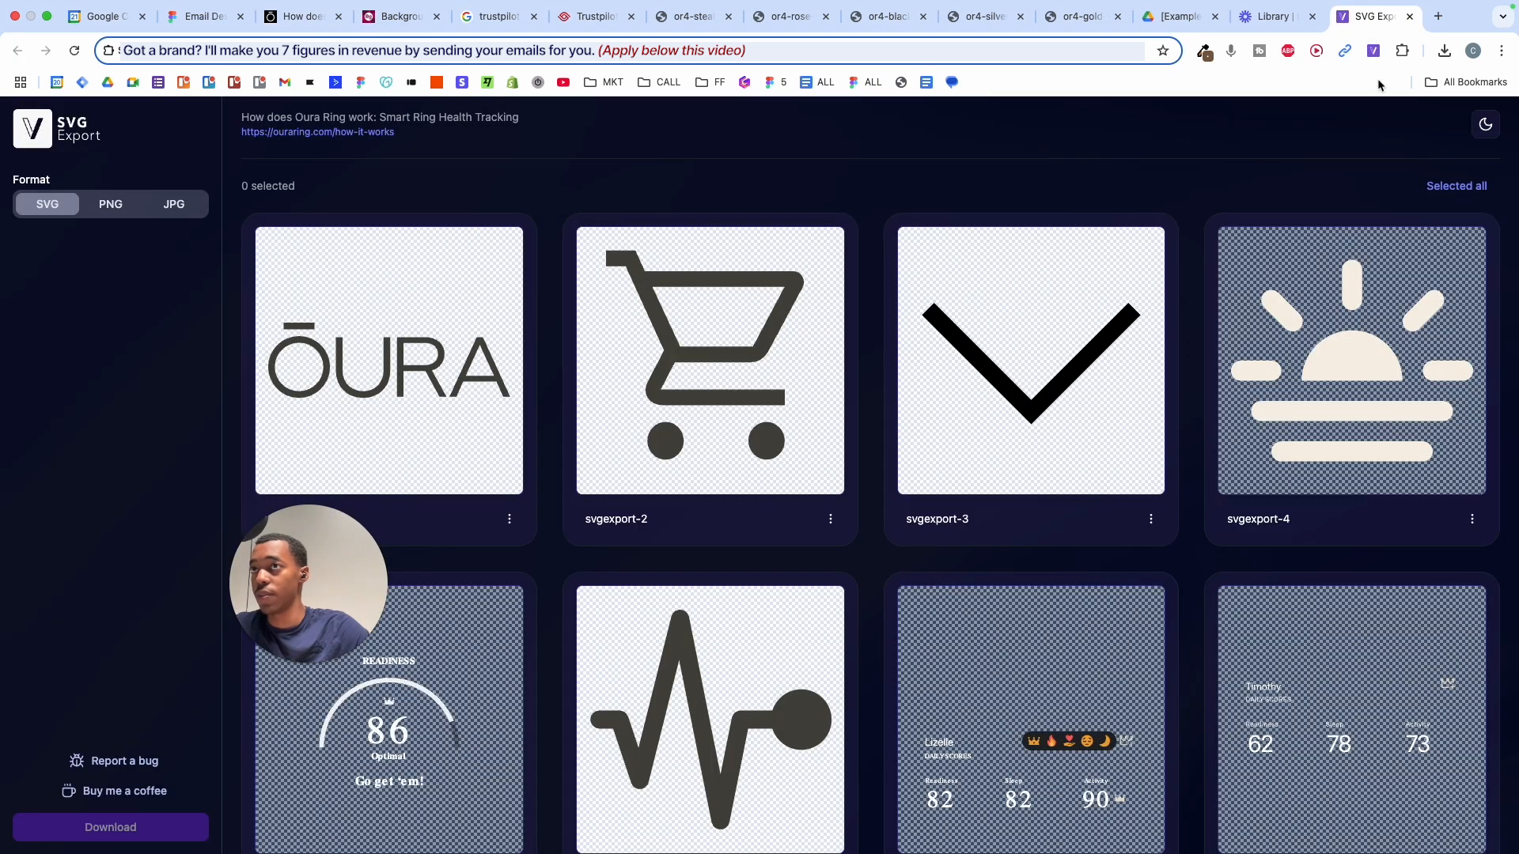
pyautogui.scroll(-8, 1269, 372)
pyautogui.scroll(4, 1268, 372)
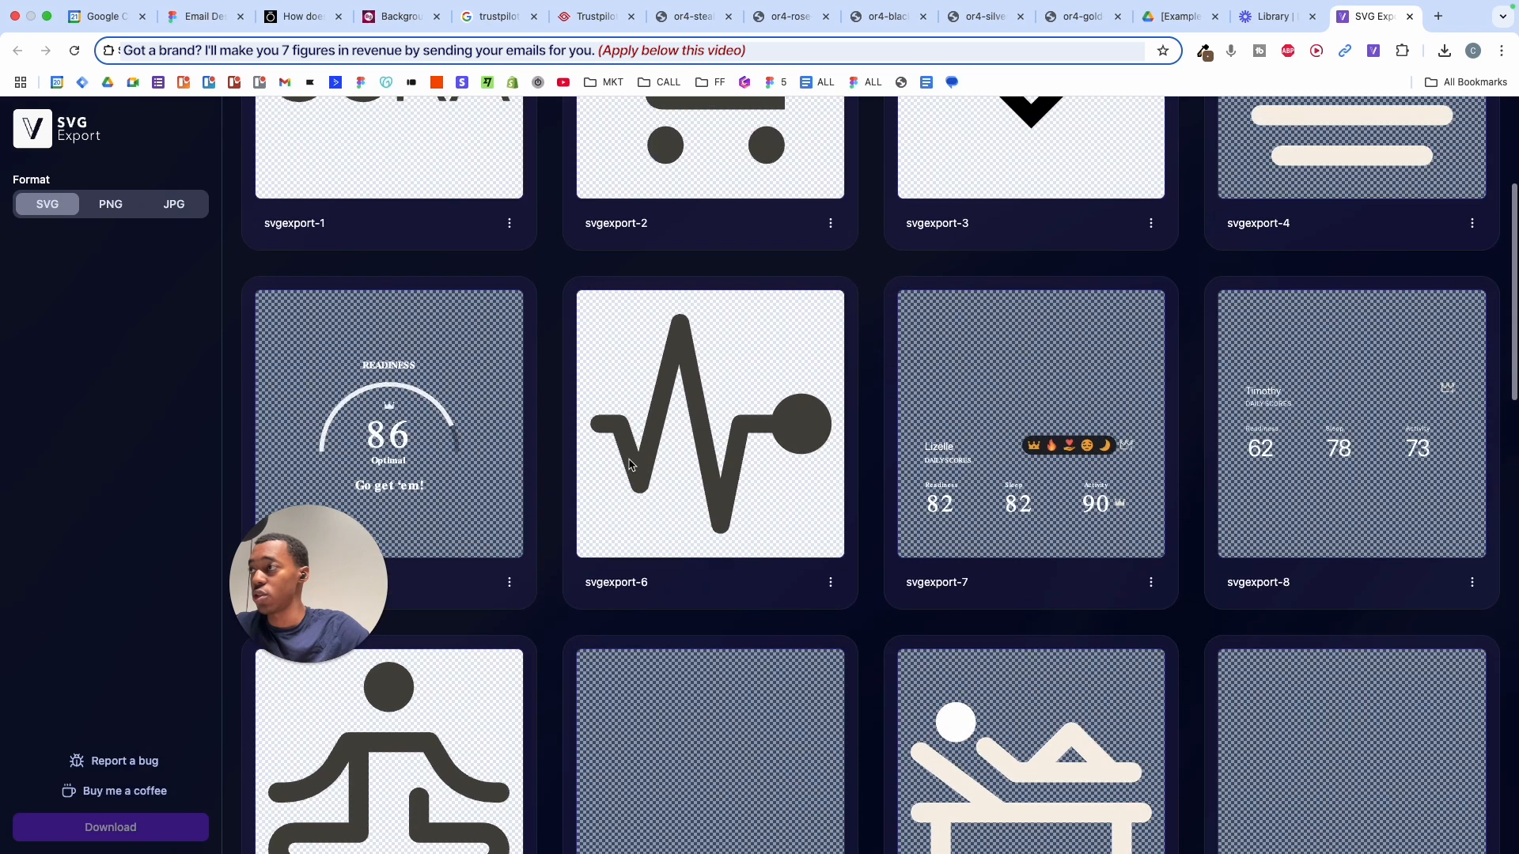
pyautogui.click(510, 583)
pyautogui.click(713, 560)
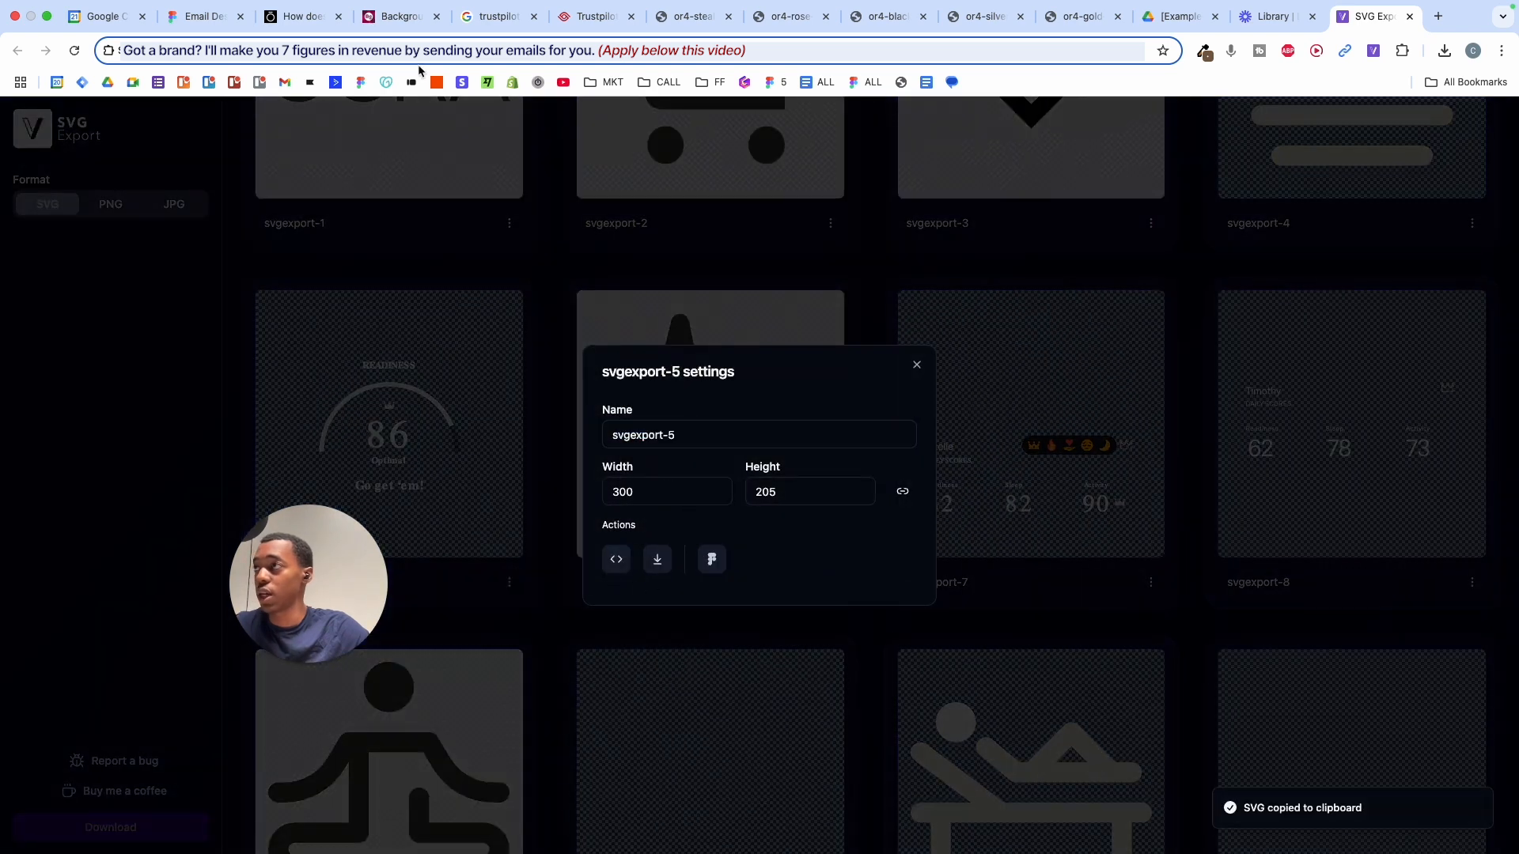
pyautogui.click(198, 16)
# - Paste the Readiness gauge and move it left of the email
pyautogui.click(418, 392)
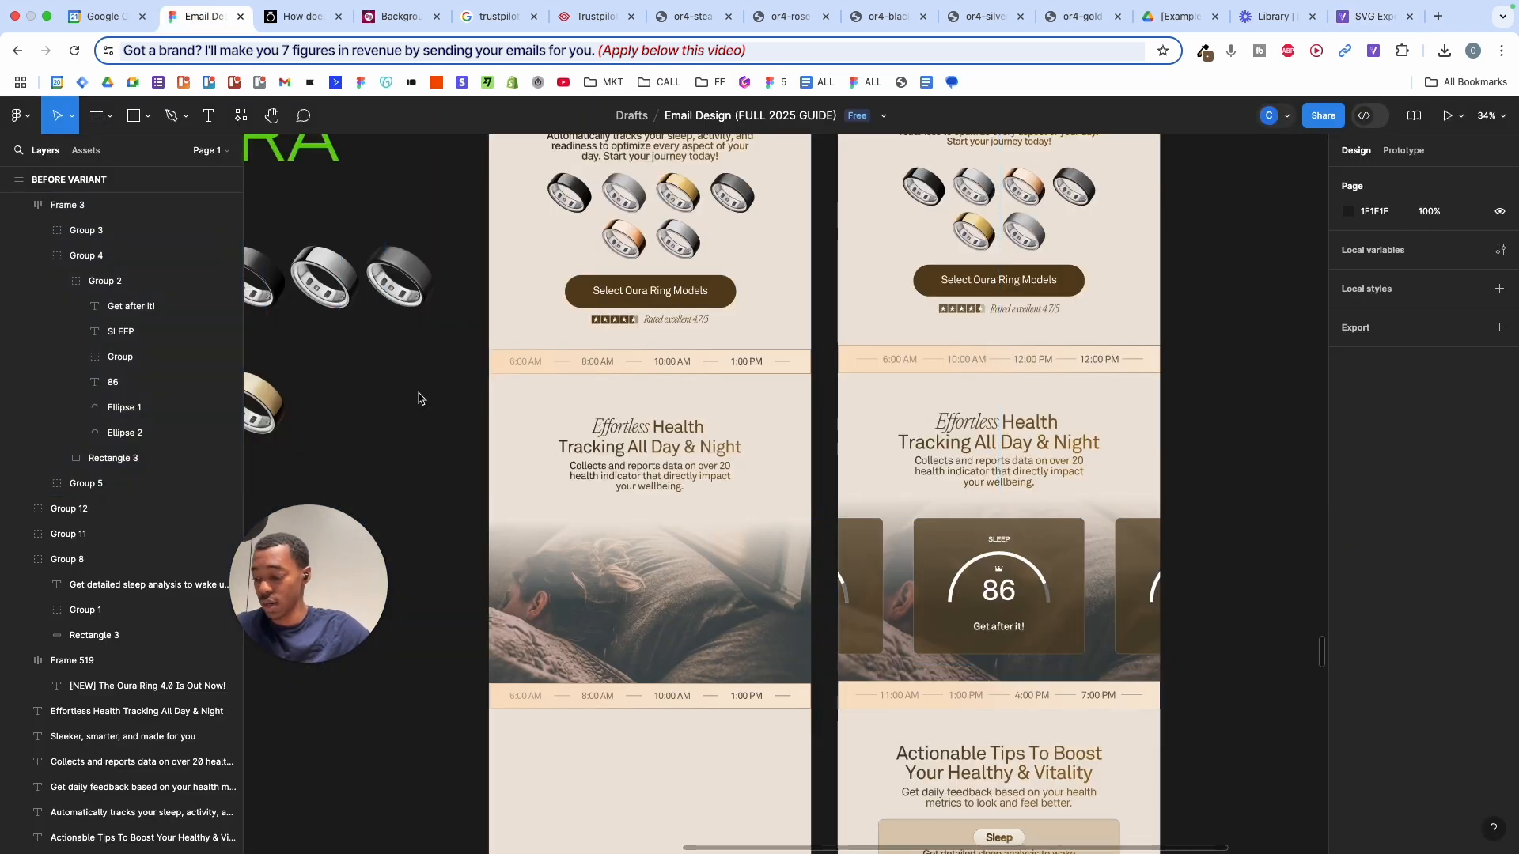
pyautogui.press('super+v')
pyautogui.scroll(2, 538, 478)
pyautogui.moveTo(841, 489); pyautogui.dragTo(388, 467)
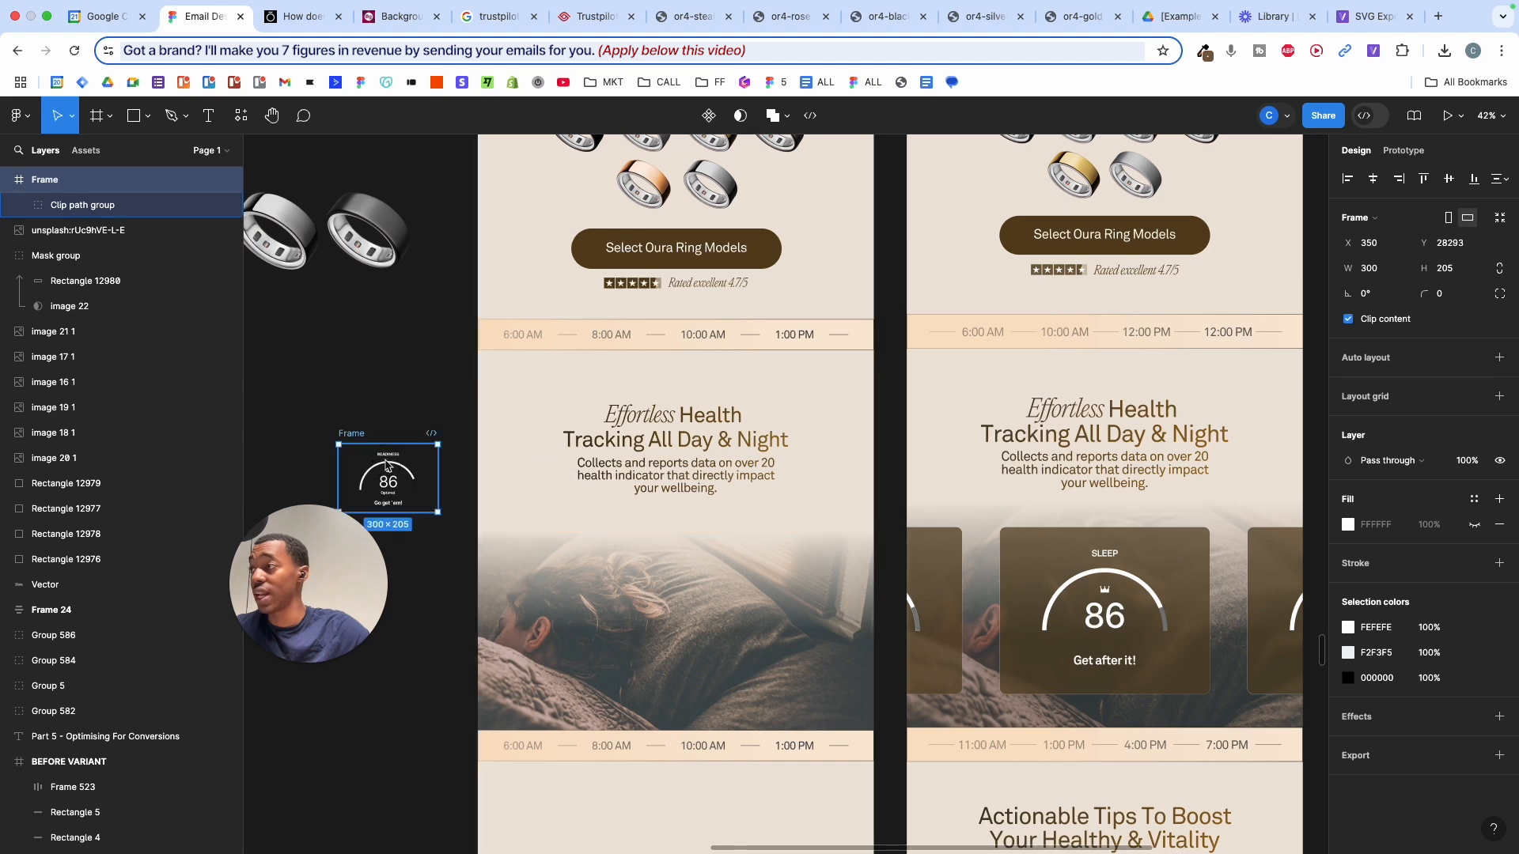
pyautogui.scroll(3, 386, 464)
pyautogui.scroll(5, 586, 490)
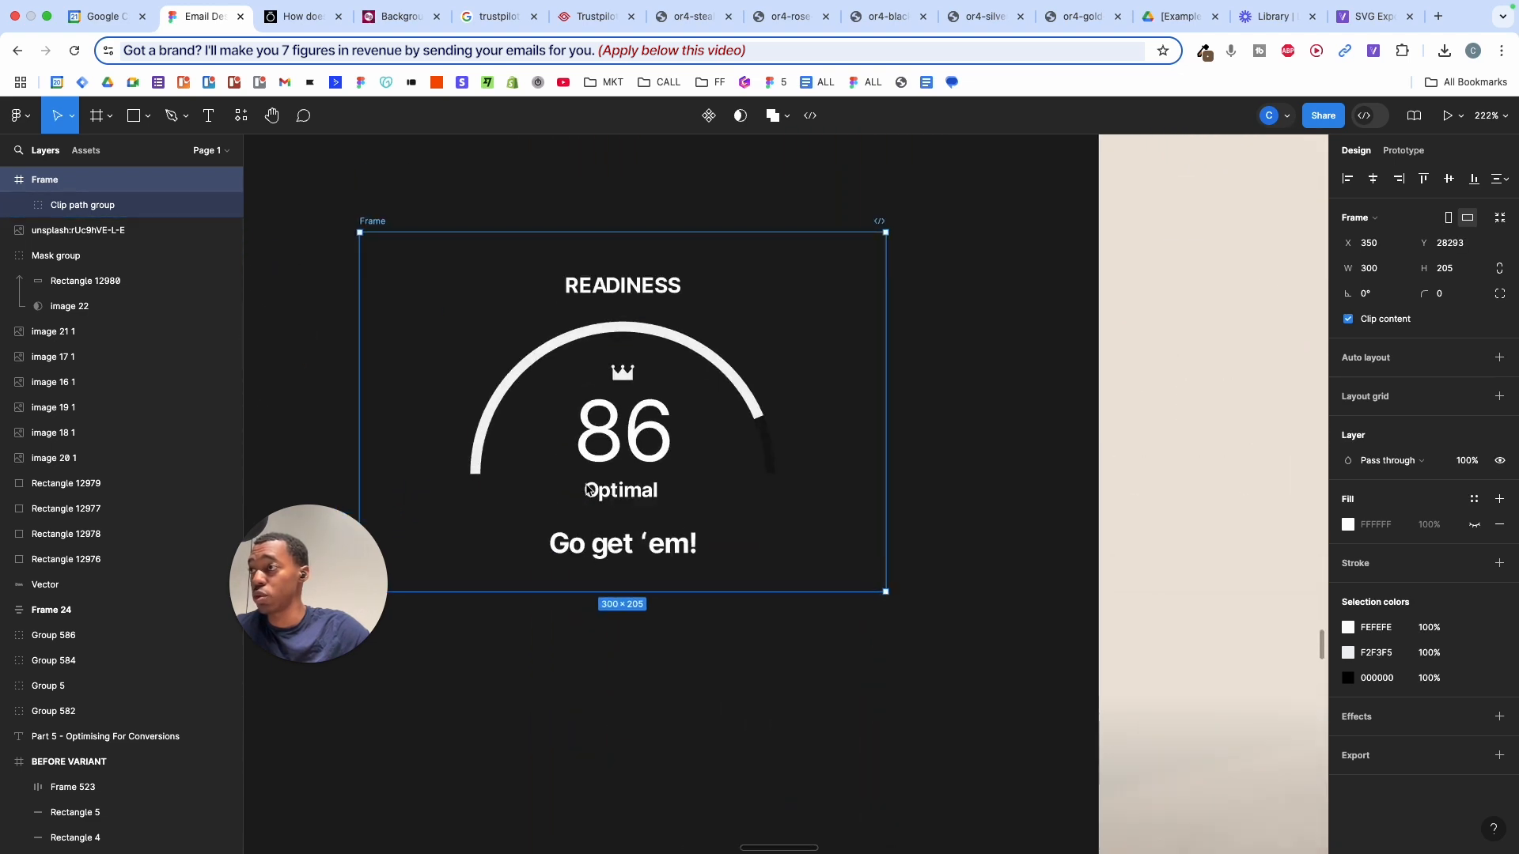
pyautogui.scroll(-1, 558, 456)
pyautogui.scroll(-3, 700, 525)
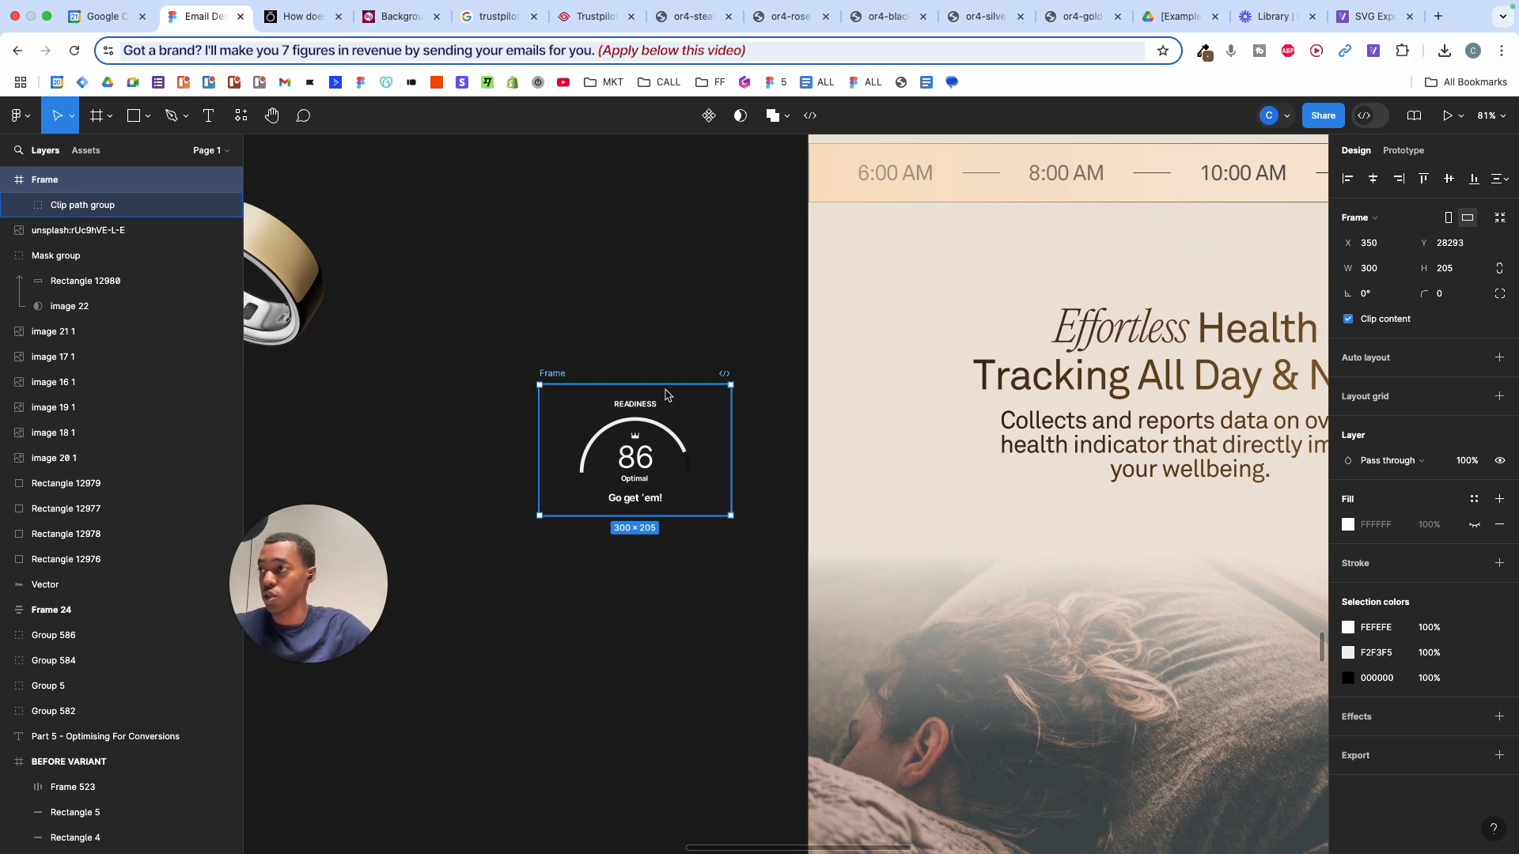
# - Compare against the Oura Readiness card, then delete the pasted gauge frame
pyautogui.moveTo(506, 297); pyautogui.dragTo(764, 579)
pyautogui.click(311, 17)
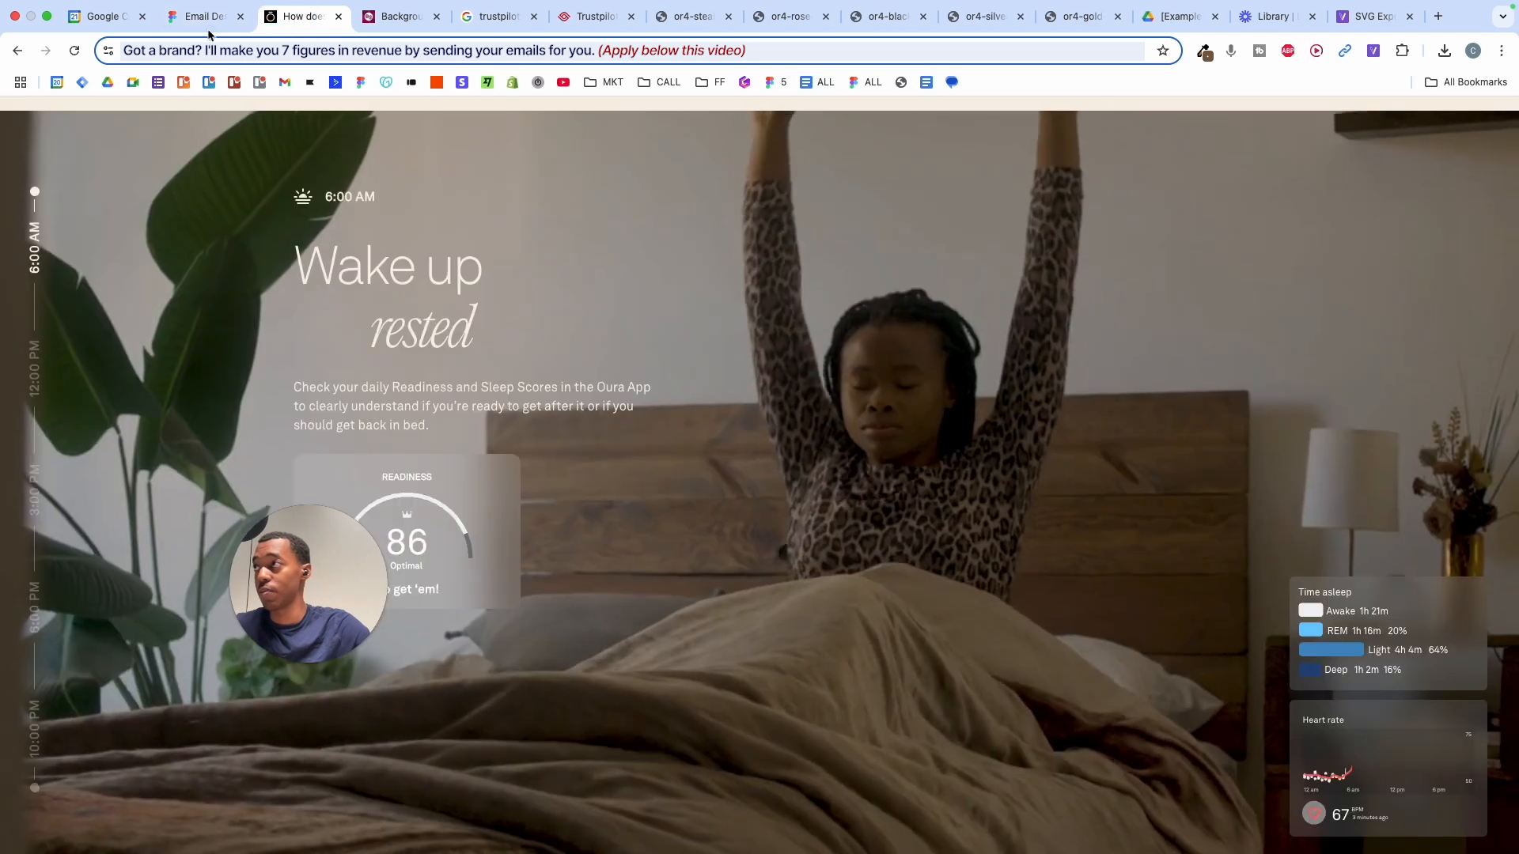
pyautogui.click(204, 16)
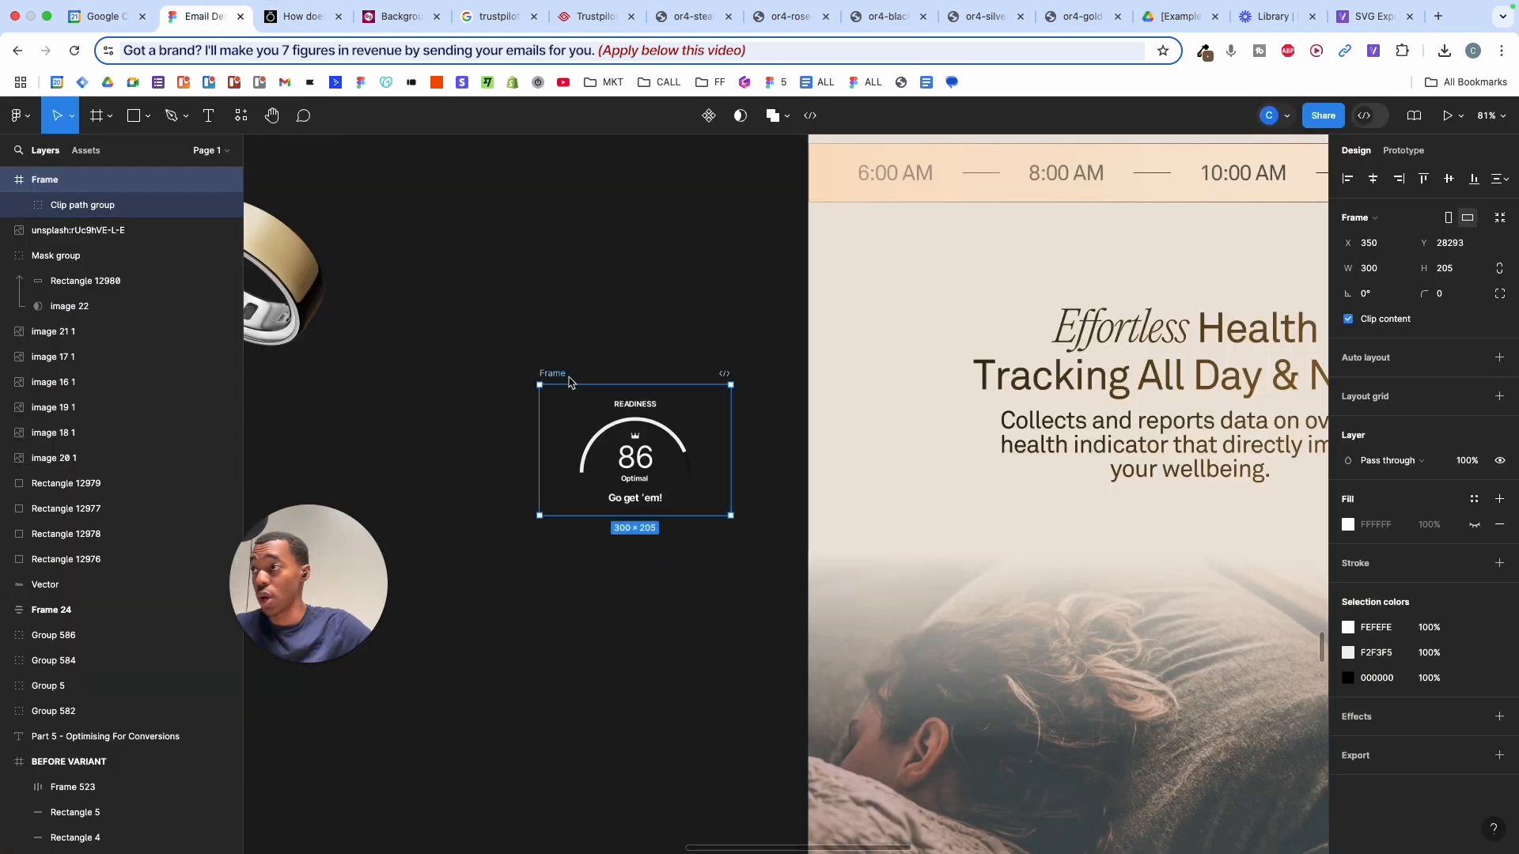
pyautogui.scroll(5, 570, 382)
pyautogui.press('BackSpace')
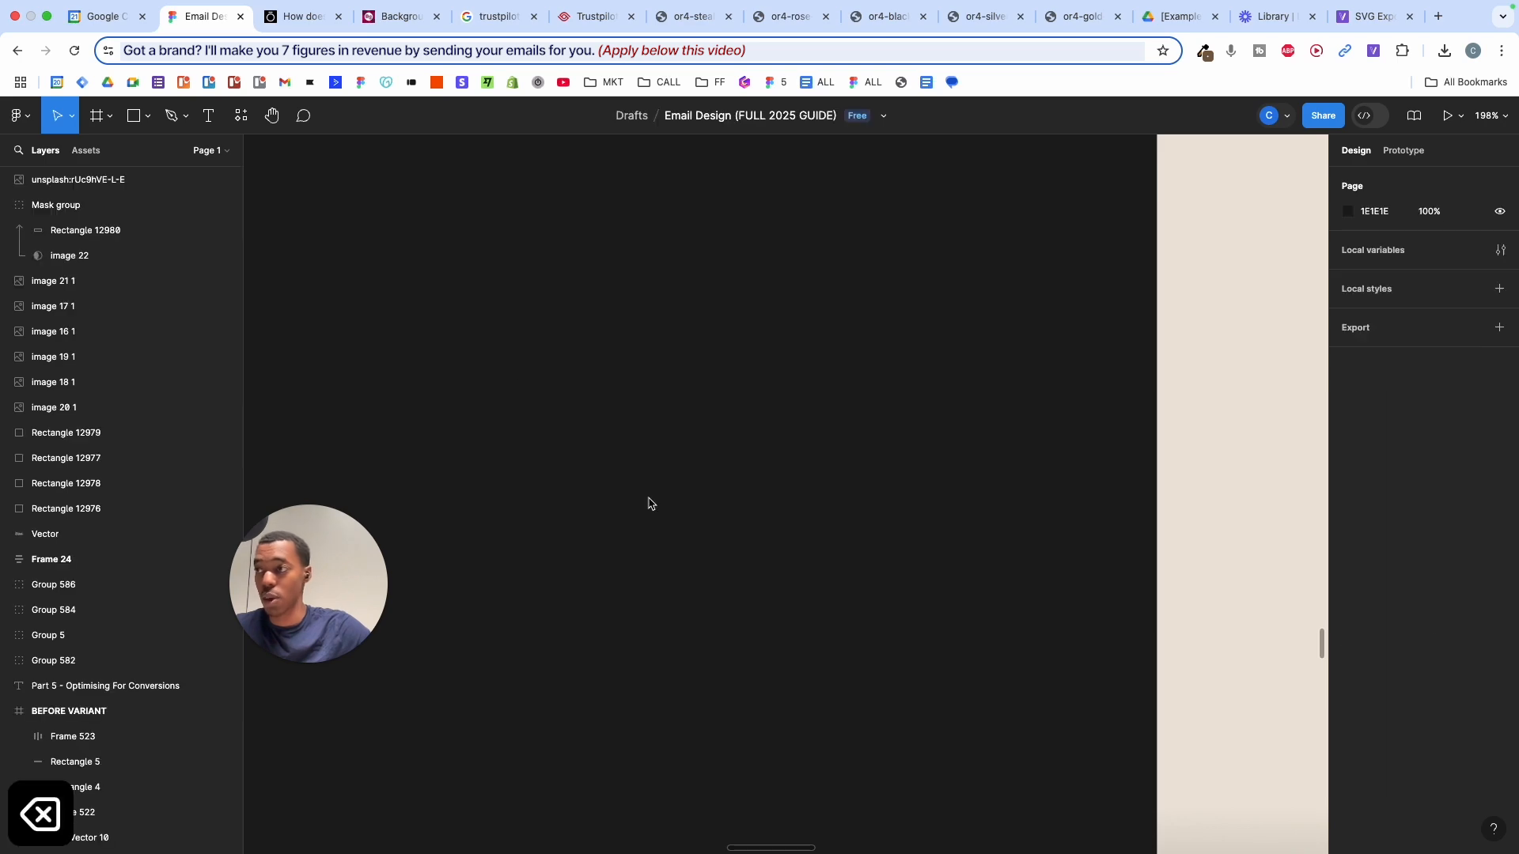
# - Paste the 300 × 205 gauge frame again and shift it slightly left
pyautogui.scroll(-10, 648, 503)
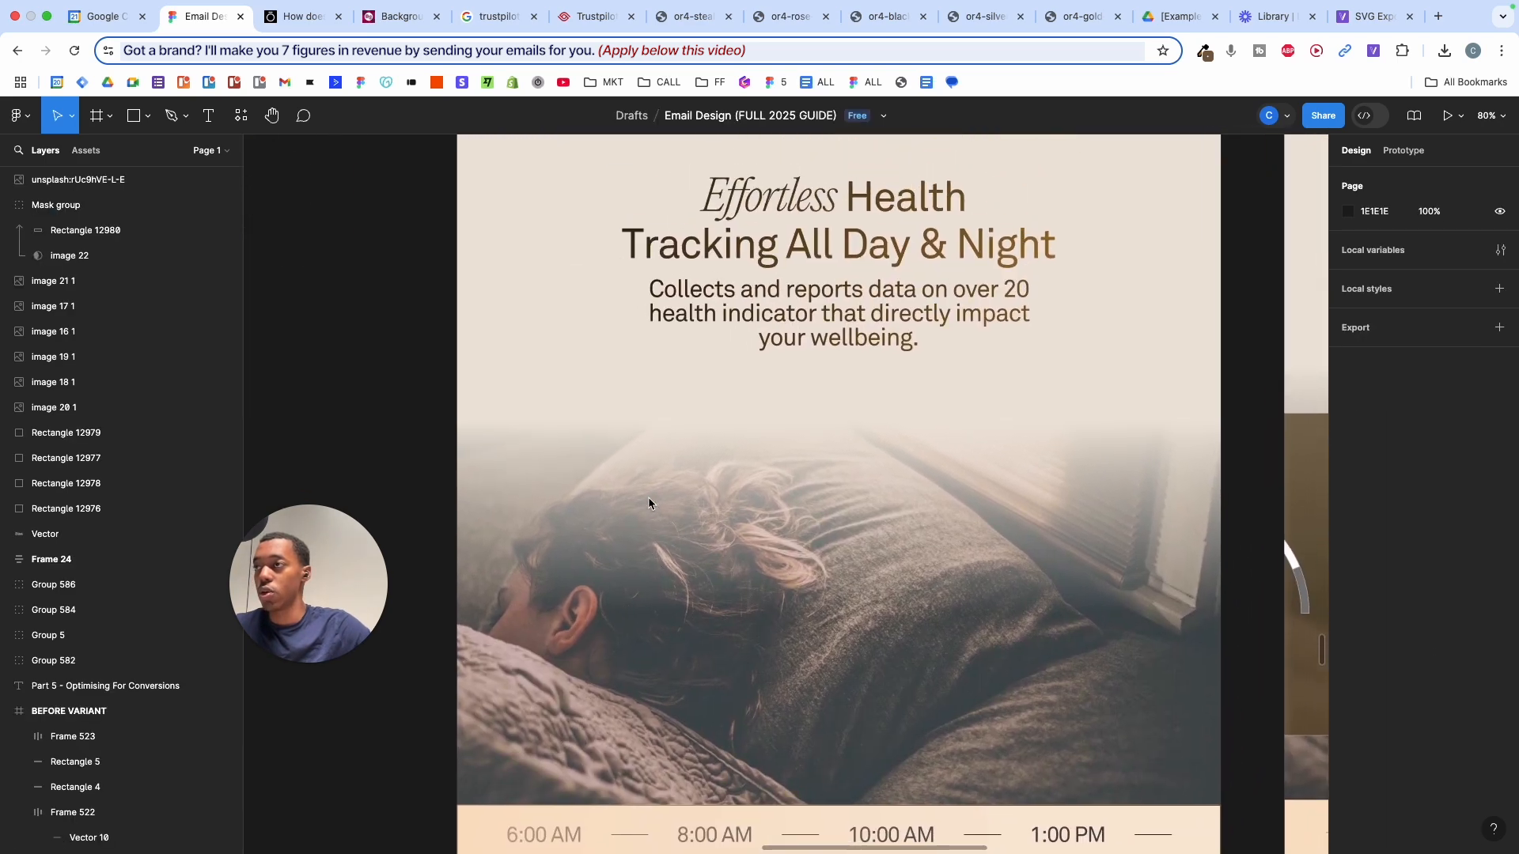
pyautogui.scroll(-5, 648, 503)
pyautogui.hscroll(-5, 648, 503)
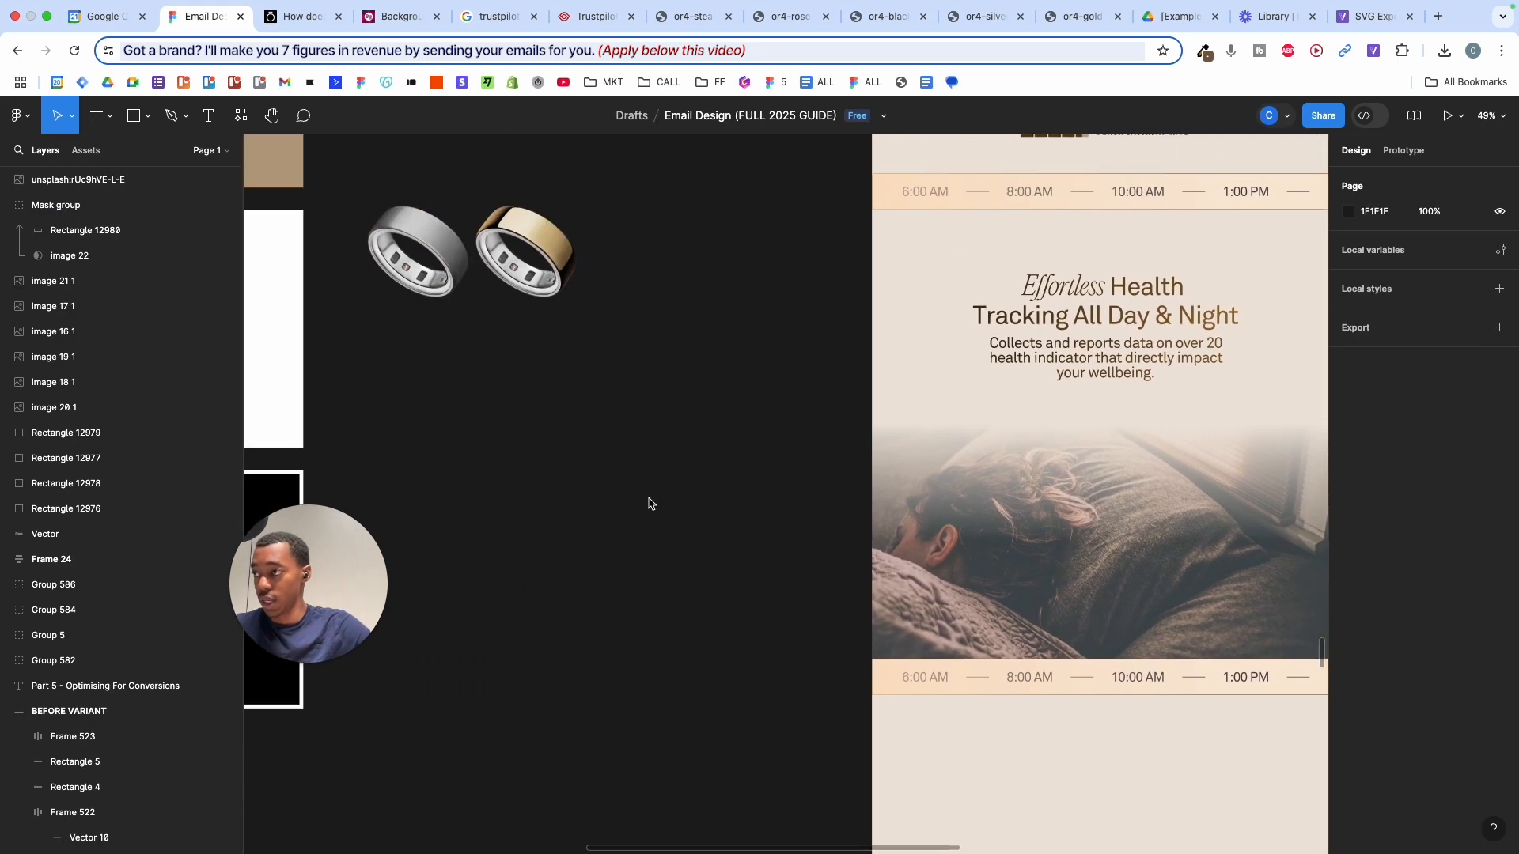
pyautogui.hscroll(-3, 648, 503)
pyautogui.press('super+v')
pyautogui.moveTo(760, 501); pyautogui.dragTo(710, 501)
pyautogui.scroll(3, 710, 502)
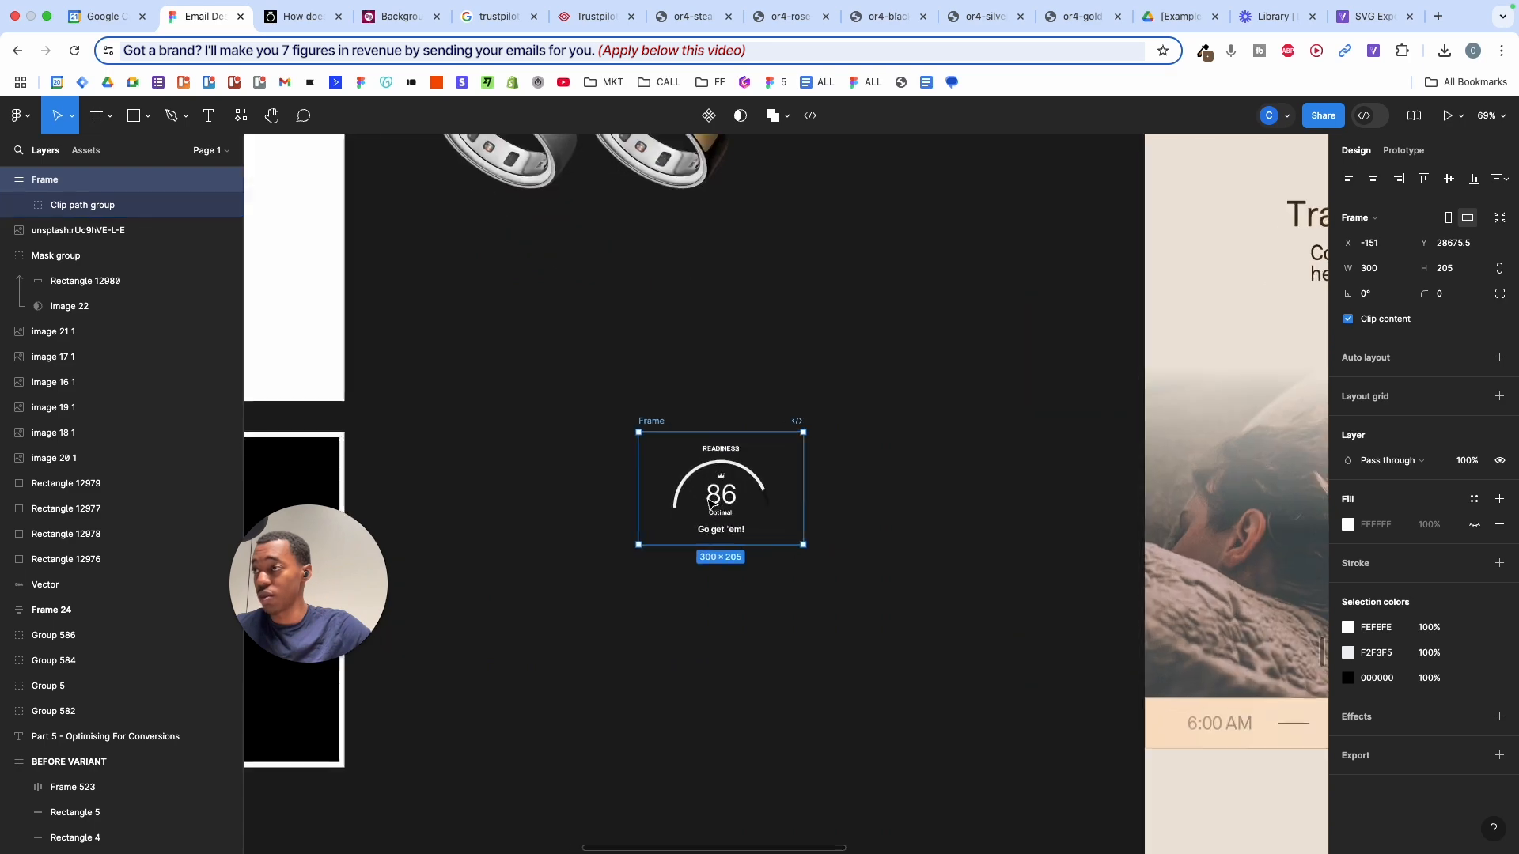
pyautogui.press('Escape')
# - Screenshot Oura's Readiness 86 card and drop it into Figma as an 805 × 548 image
pyautogui.click(302, 16)
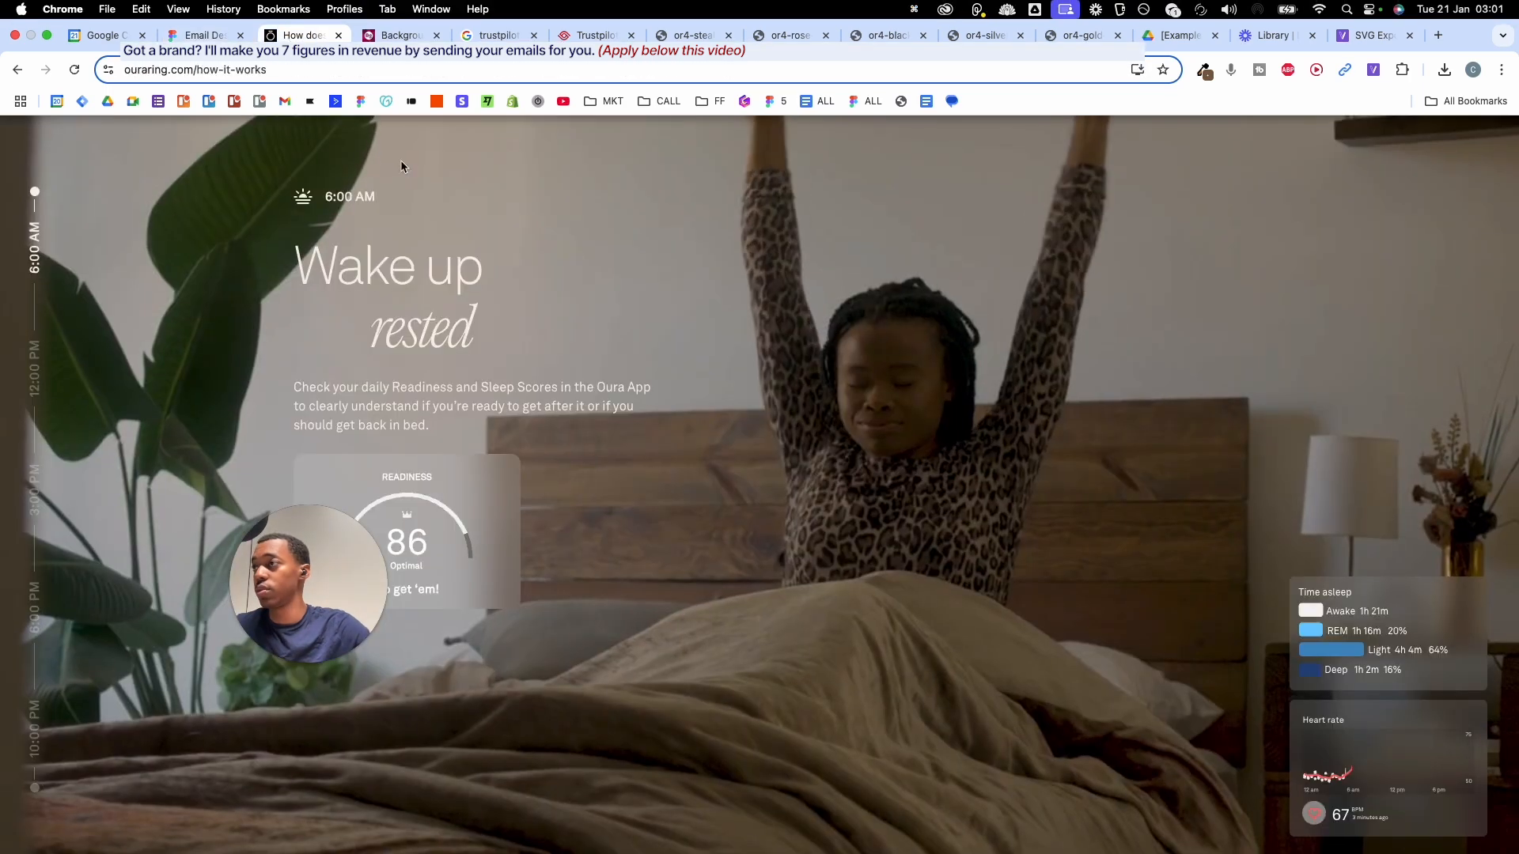
pyautogui.scroll(10, 408, 469)
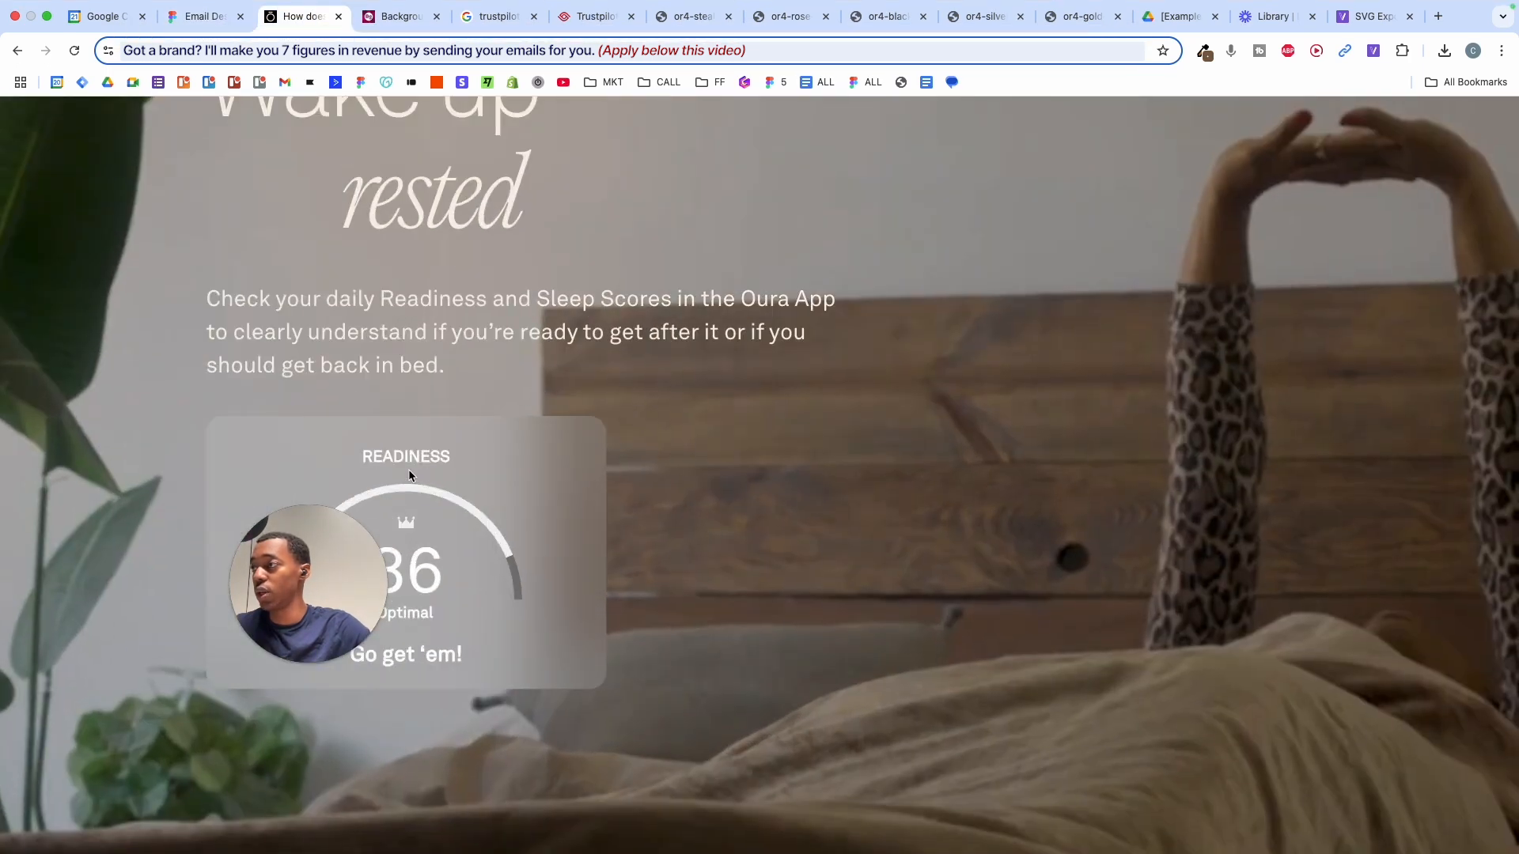
pyautogui.scroll(-3, 408, 470)
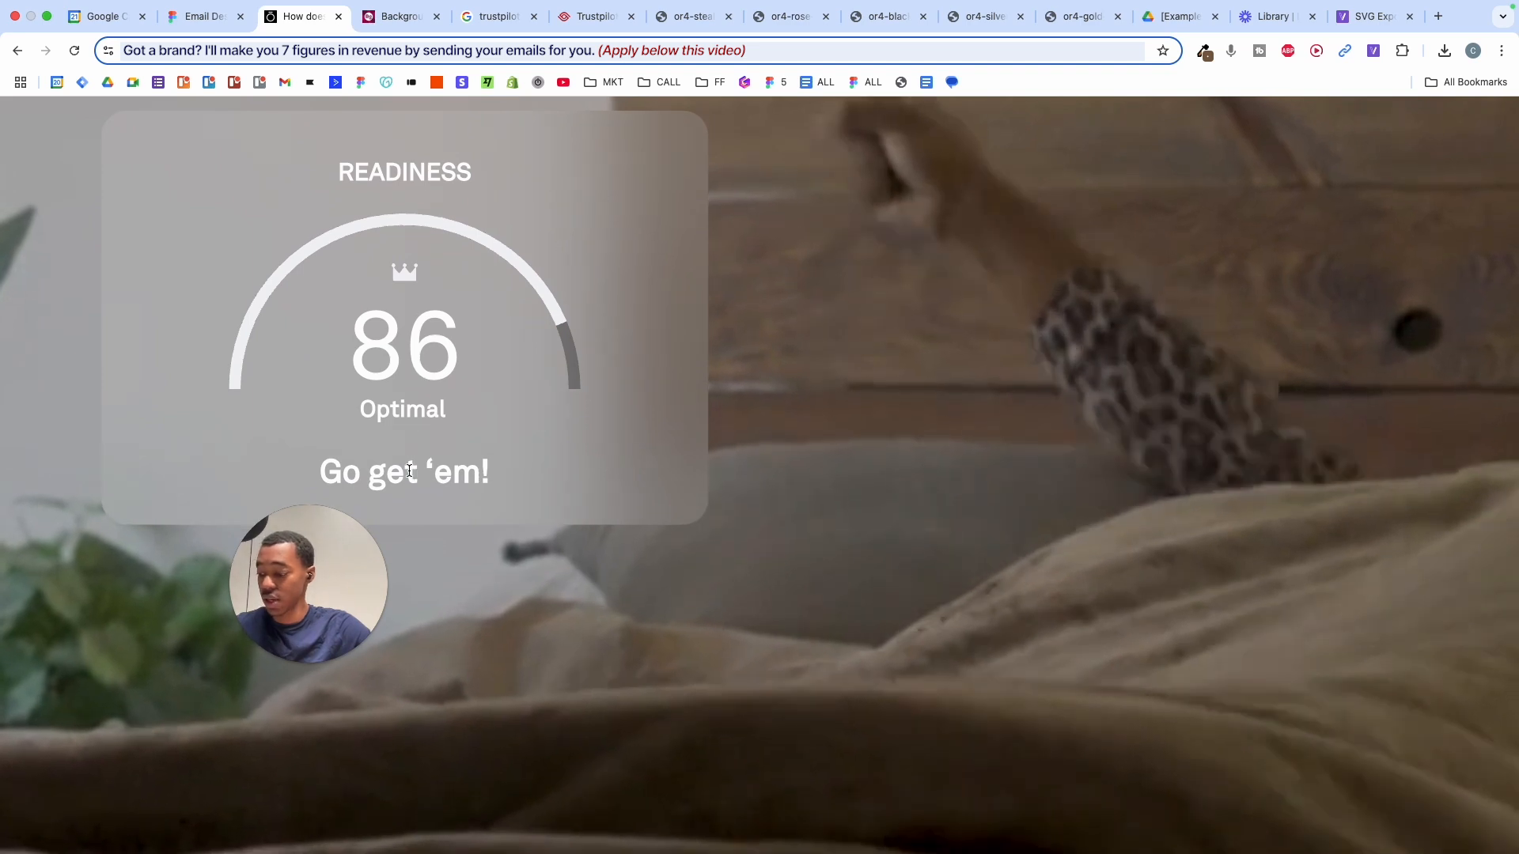
pyautogui.press('shift+super+4')
pyautogui.moveTo(94, 111); pyautogui.dragTo(726, 543)
pyautogui.click(201, 19)
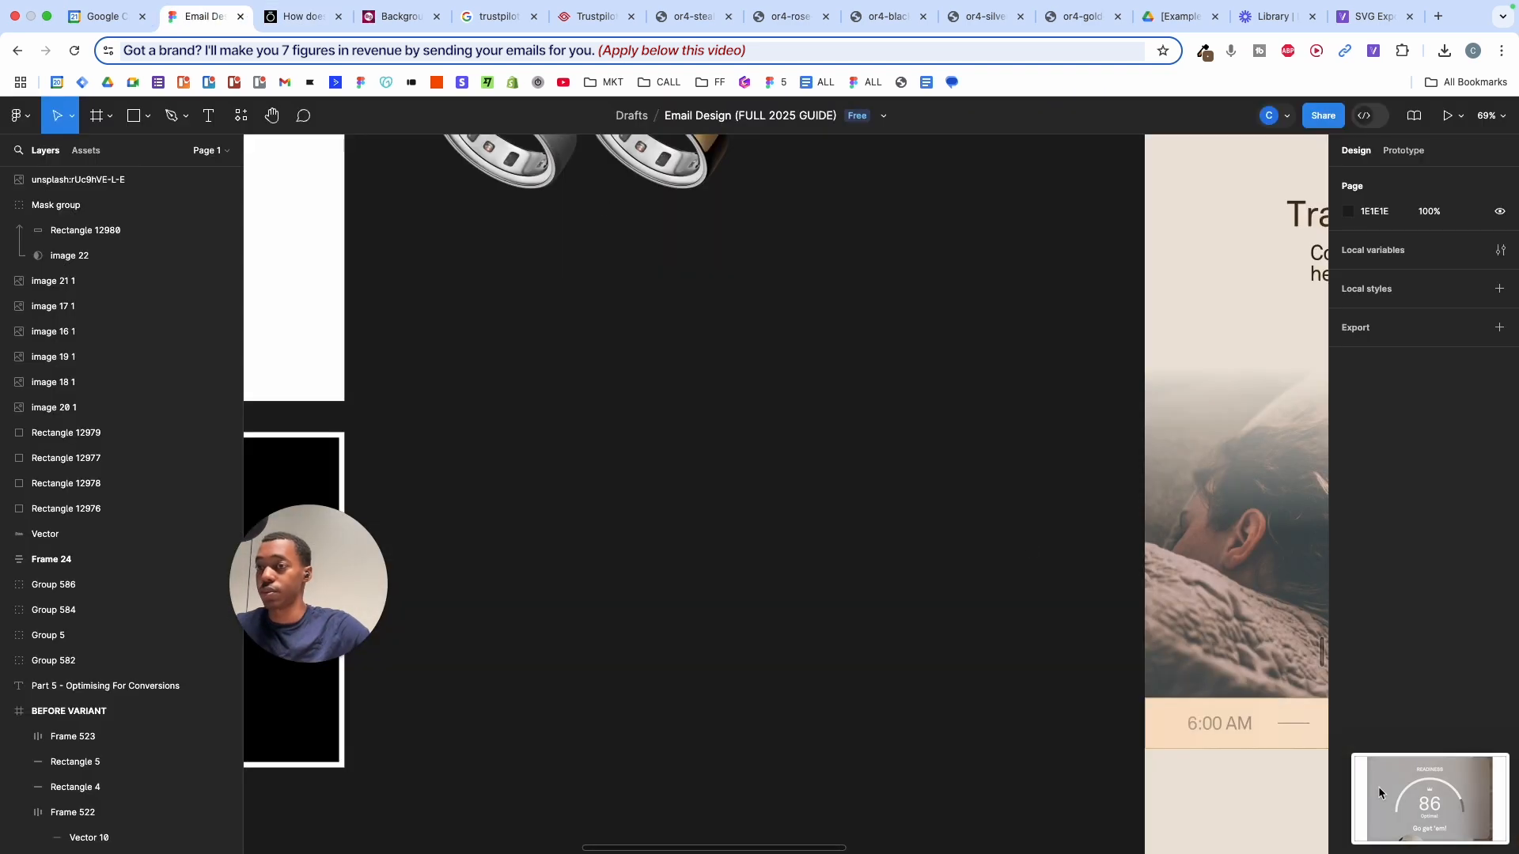
pyautogui.moveTo(1380, 793); pyautogui.dragTo(754, 338)
# - Move the card screenshot aside and add a READINESS text layer on it
pyautogui.scroll(2, 750, 406)
pyautogui.hscroll(3, 750, 406)
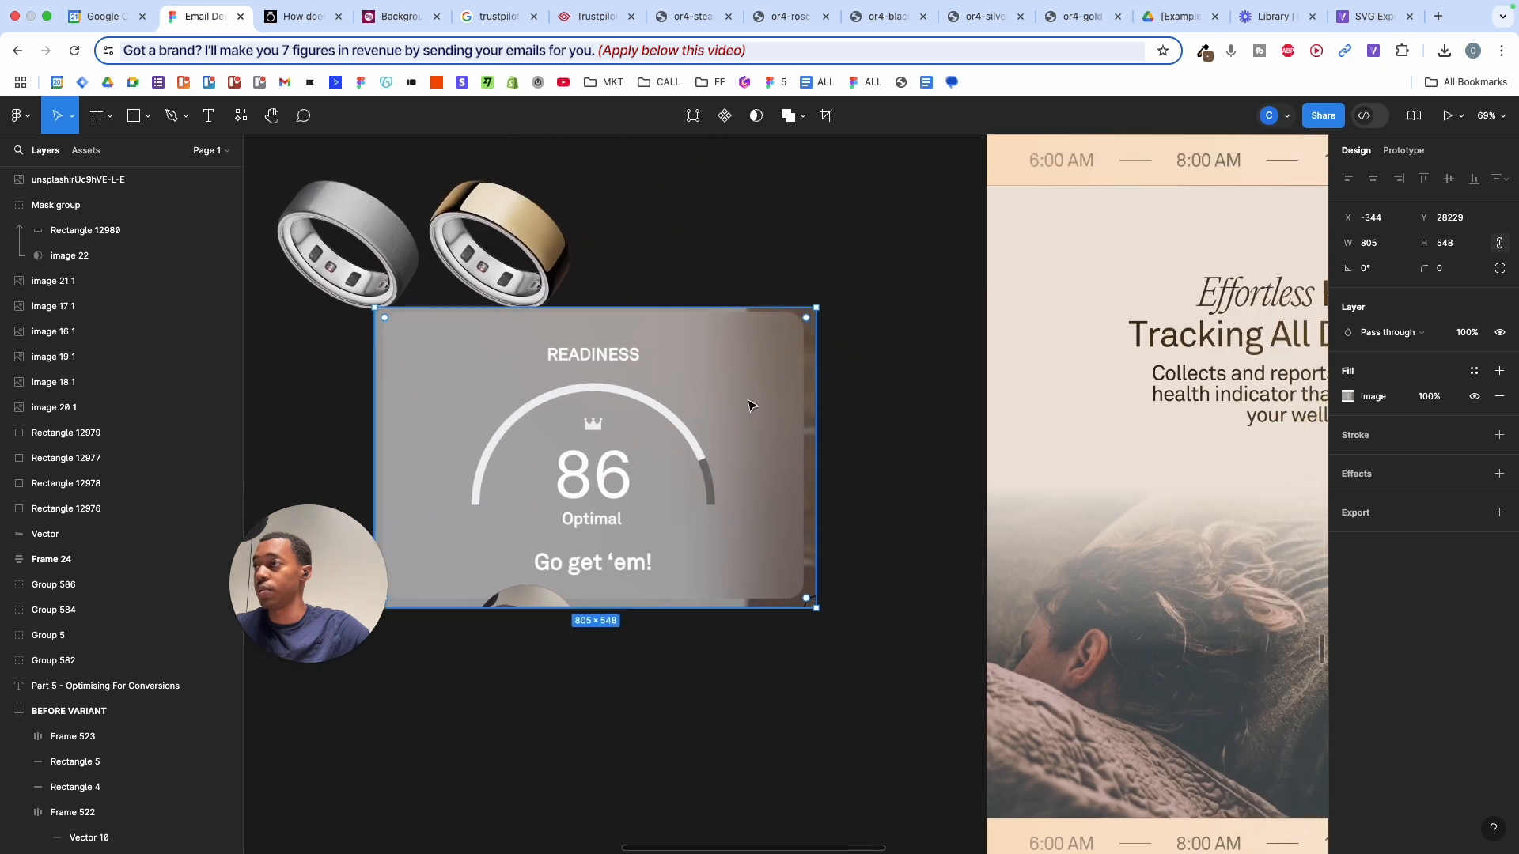
pyautogui.moveTo(750, 406); pyautogui.dragTo(781, 499)
pyautogui.click(694, 309)
pyautogui.scroll(5, 696, 311)
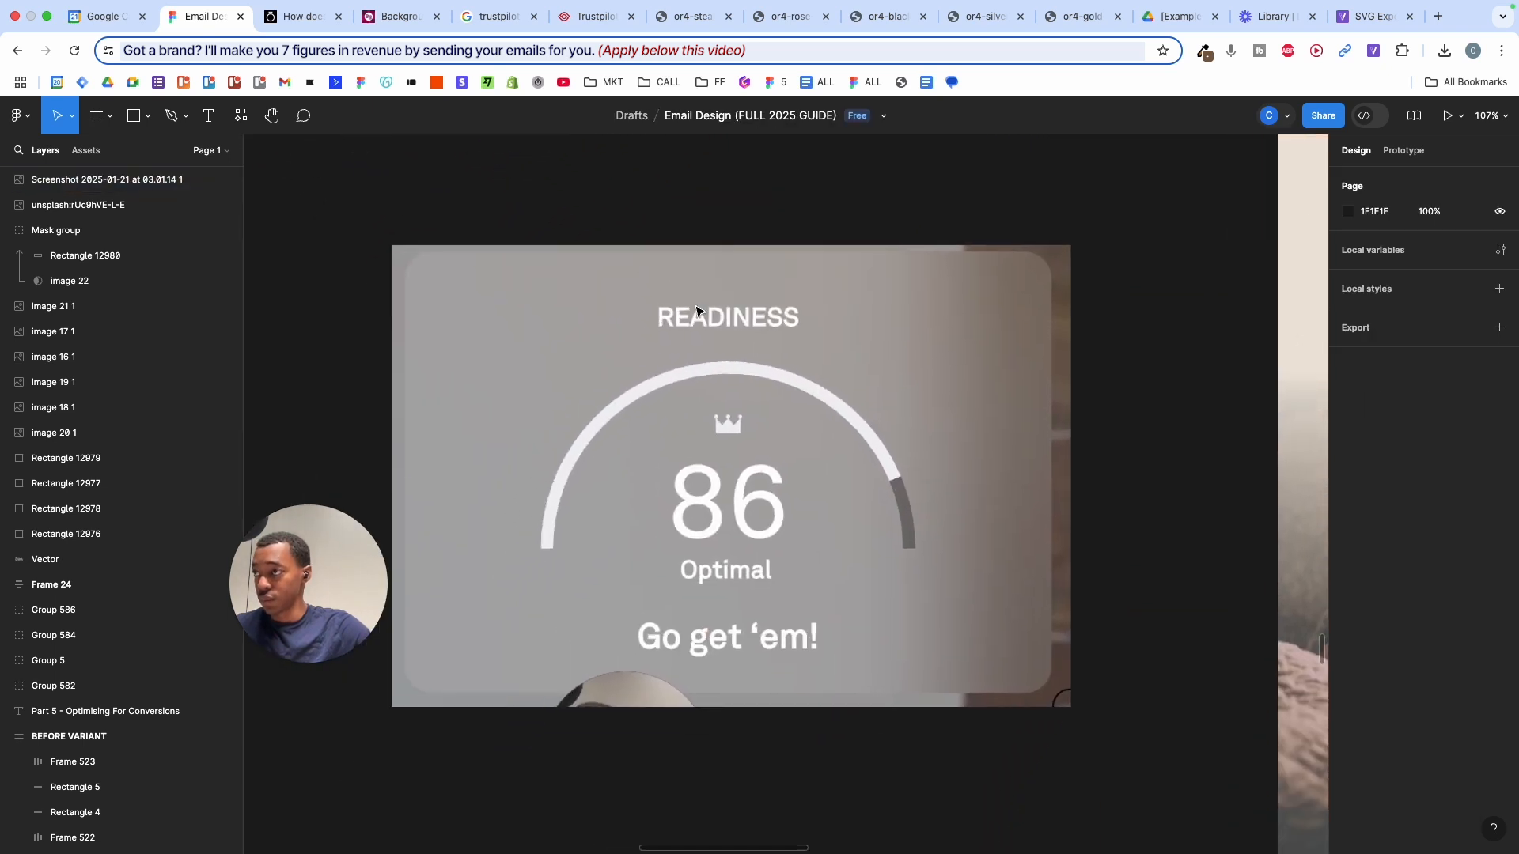
pyautogui.scroll(-1, 696, 311)
pyautogui.hscroll(-1, 696, 311)
pyautogui.click(750, 264)
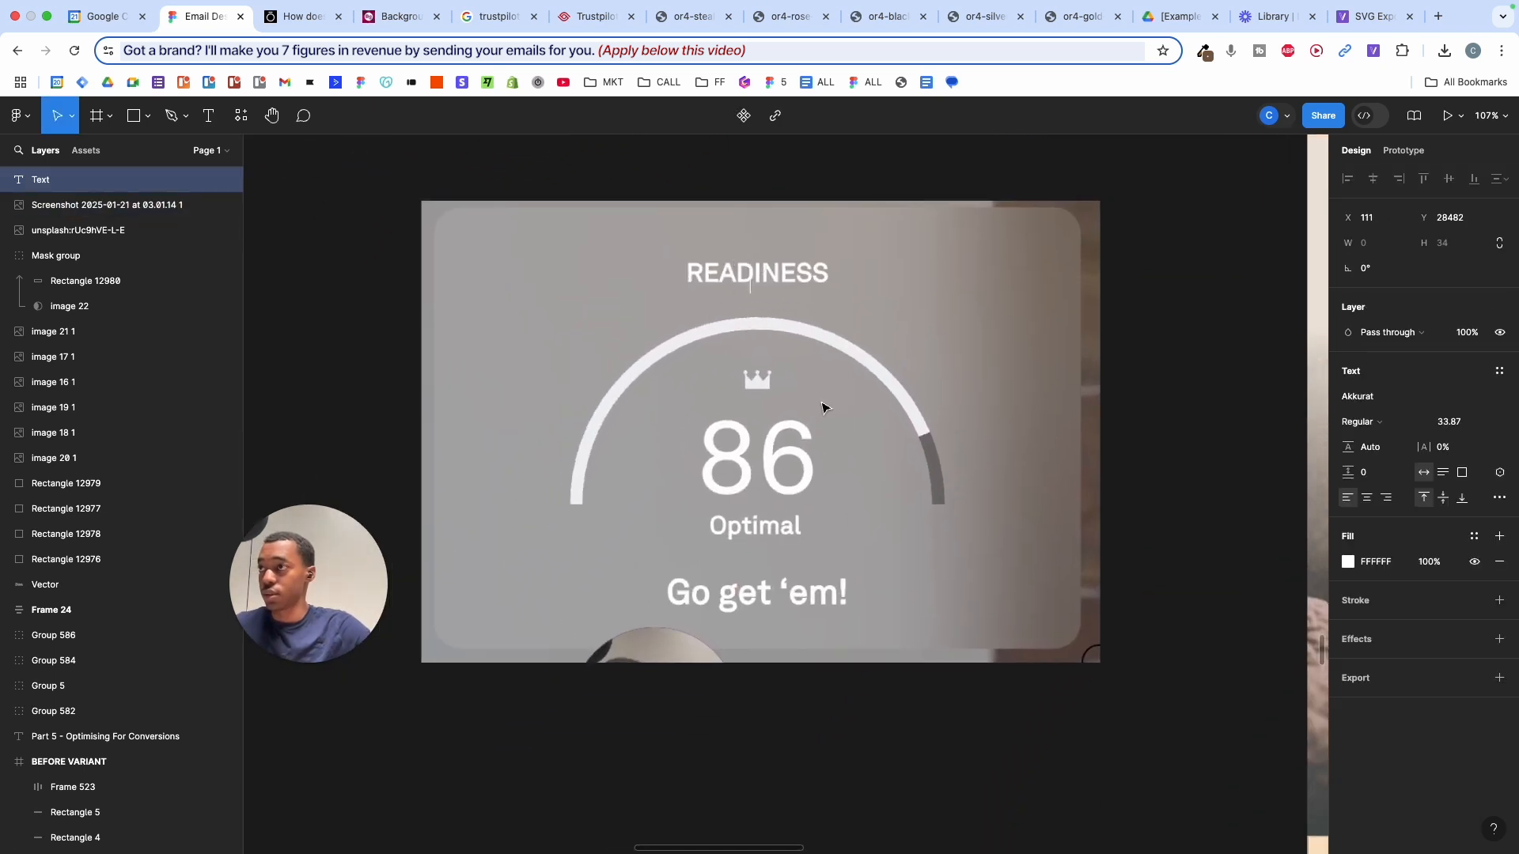
pyautogui.write('REadi')
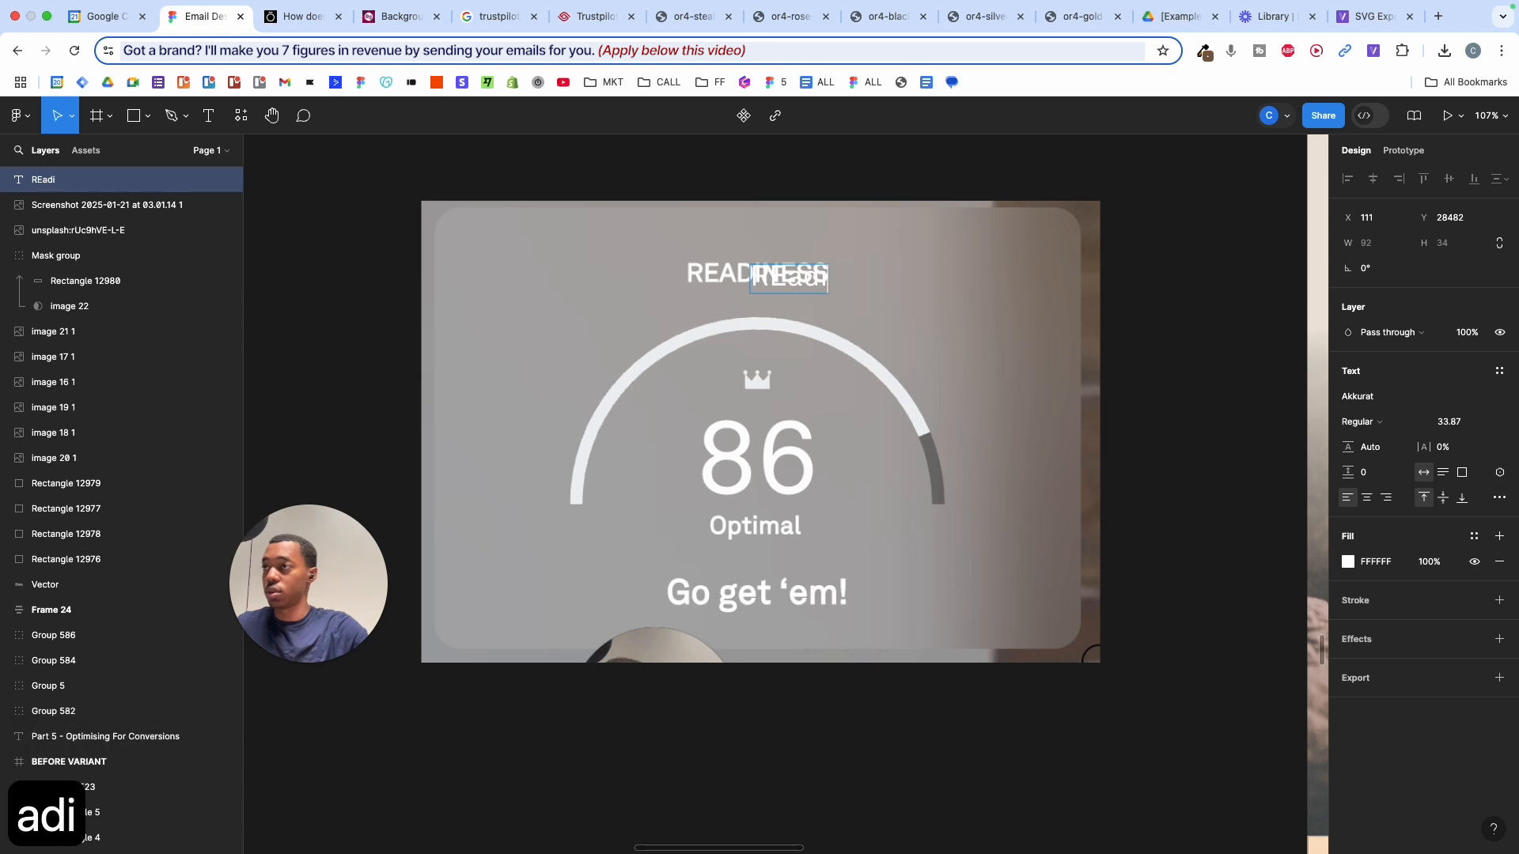
pyautogui.press('BackSpace')
pyautogui.press('BackSpace')
pyautogui.press('BackSpace')
pyautogui.press('BackSpace')
pyautogui.write('EADINE')
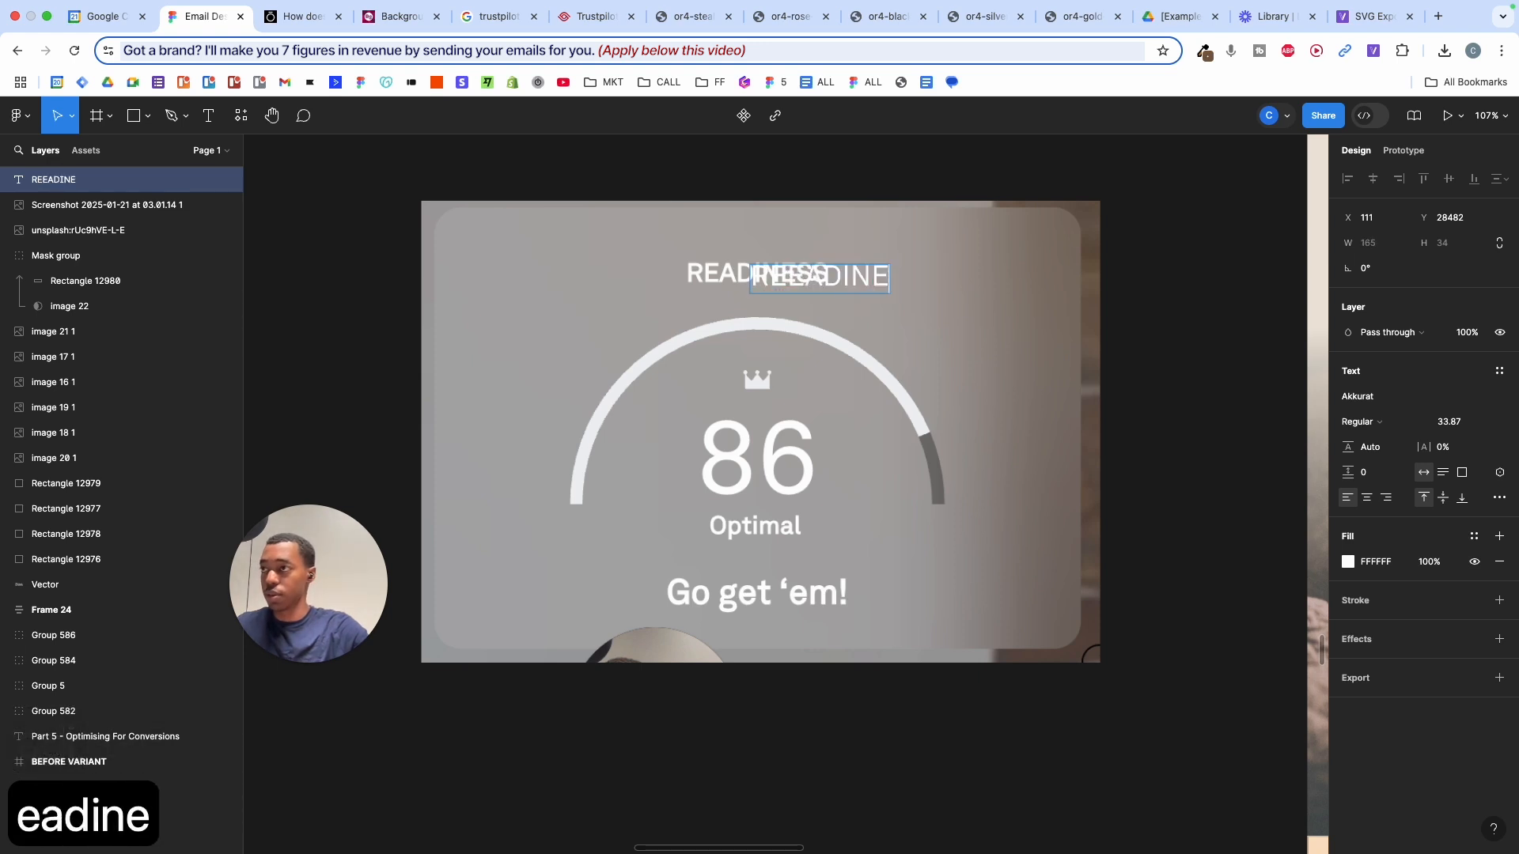
pyautogui.write('SS')
pyautogui.press('Escape')
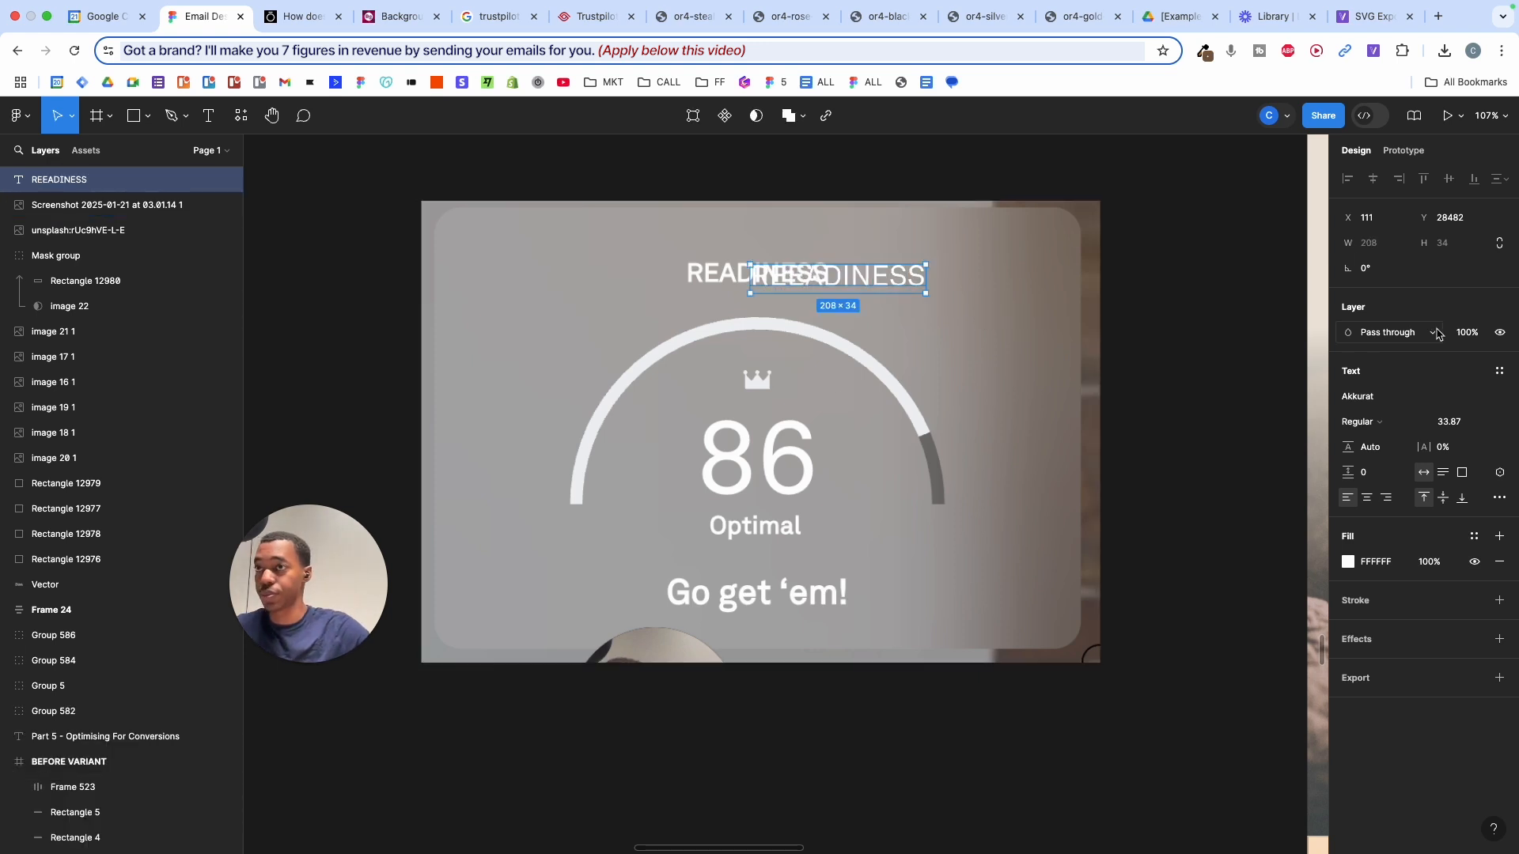
# - Make READINESS bold, remove the extra E, and scale it over the screenshot's title
pyautogui.click(1380, 428)
pyautogui.click(1374, 439)
pyautogui.scroll(5, 898, 307)
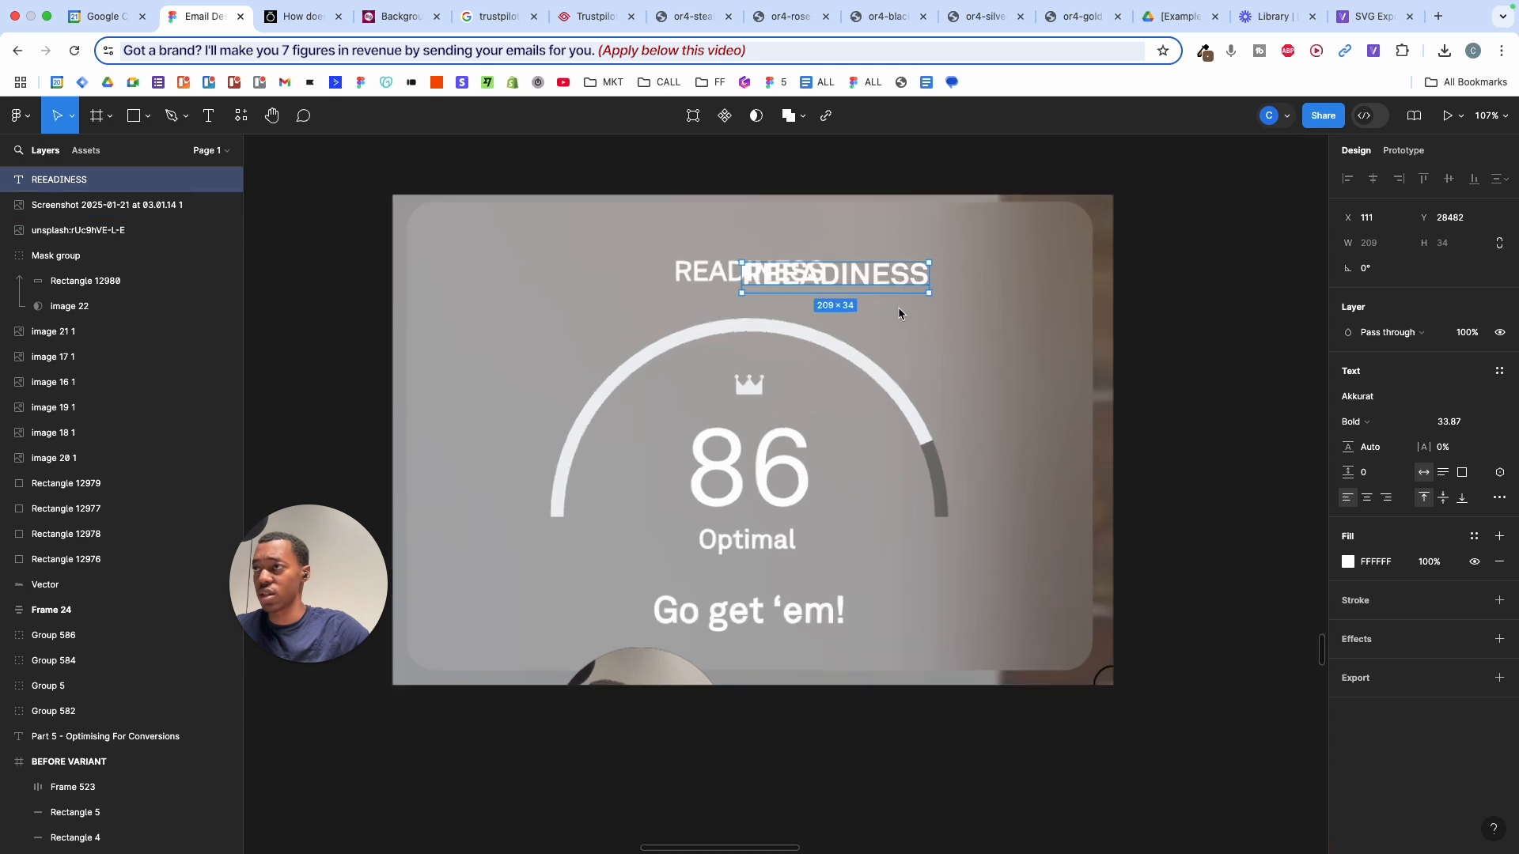
pyautogui.moveTo(900, 308); pyautogui.dragTo(706, 370)
pyautogui.doubleClick(706, 370)
pyautogui.click(696, 371)
pyautogui.press('BackSpace')
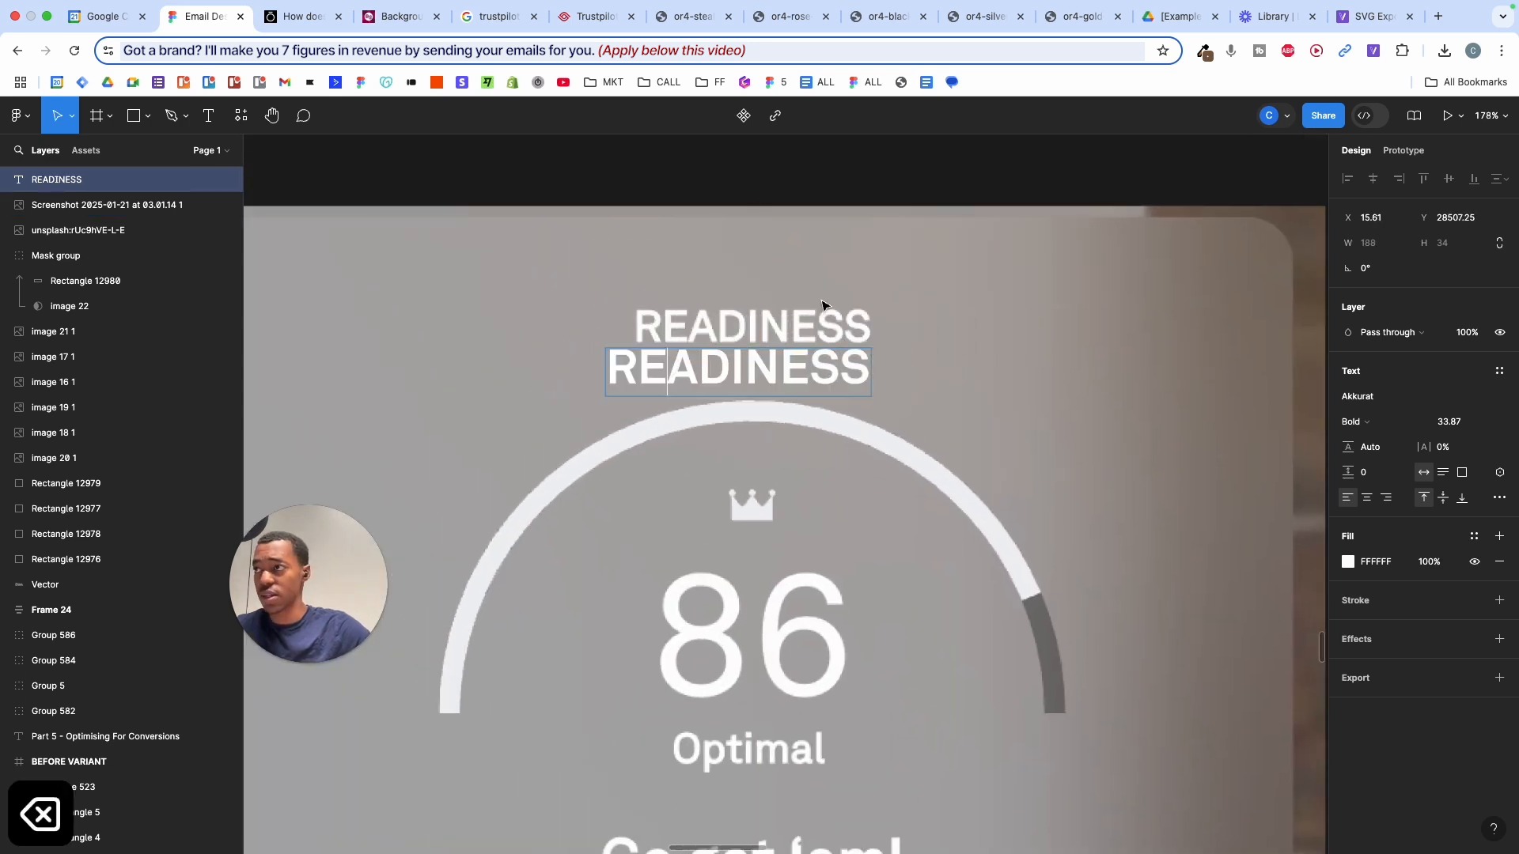
pyautogui.press('Escape')
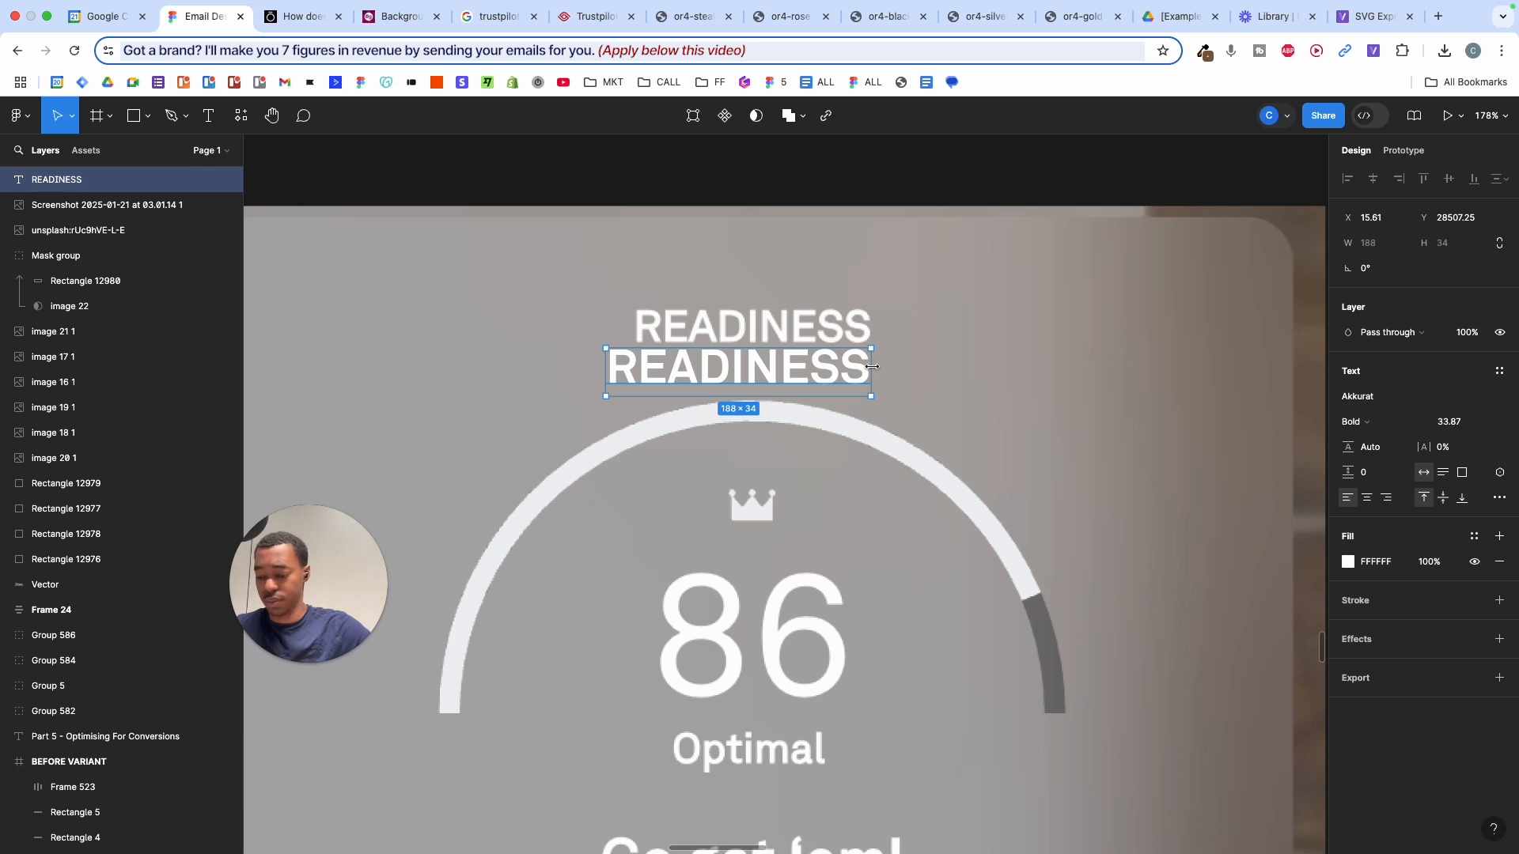
pyautogui.press('k')
pyautogui.moveTo(872, 367); pyautogui.dragTo(876, 327)
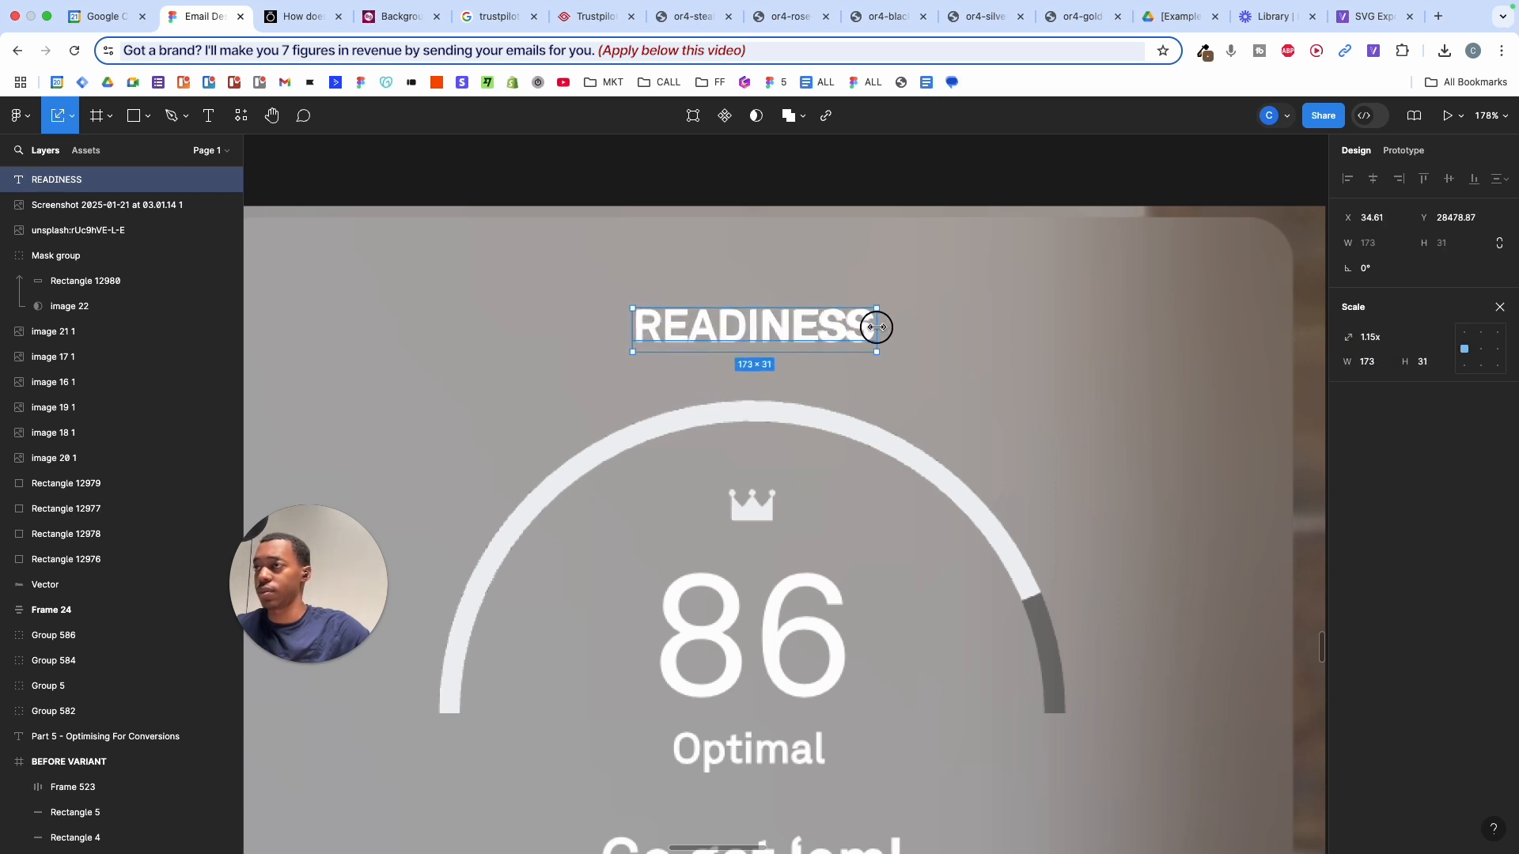
pyautogui.click(1499, 308)
# - Colour the heading off-white F0F1F3 from the arc and duplicate it down onto the 86
pyautogui.click(1347, 562)
pyautogui.moveTo(1271, 549); pyautogui.dragTo(1337, 413)
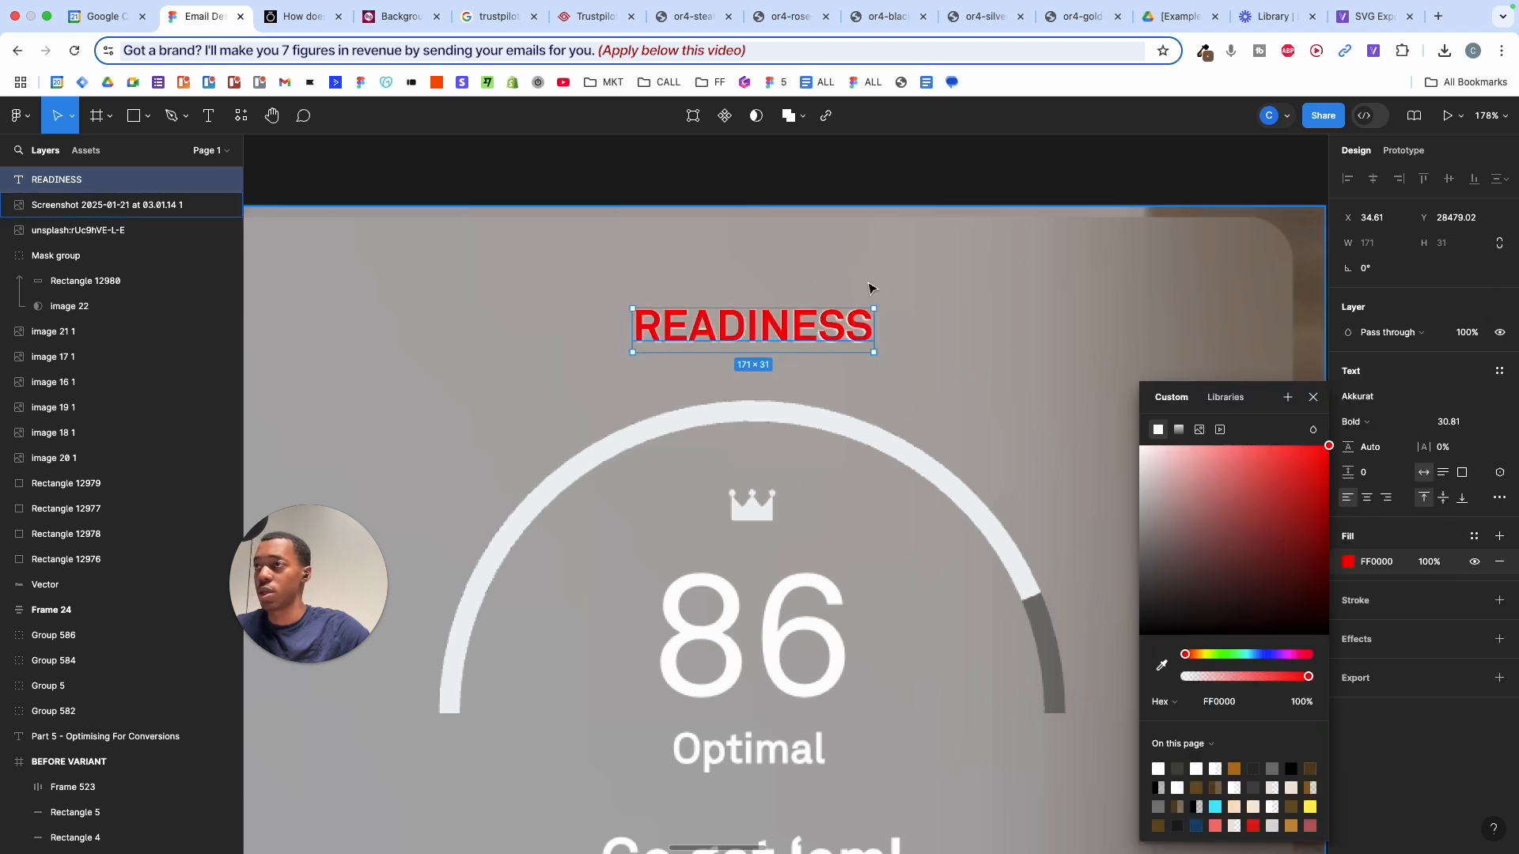
pyautogui.press('i')
pyautogui.click(851, 428)
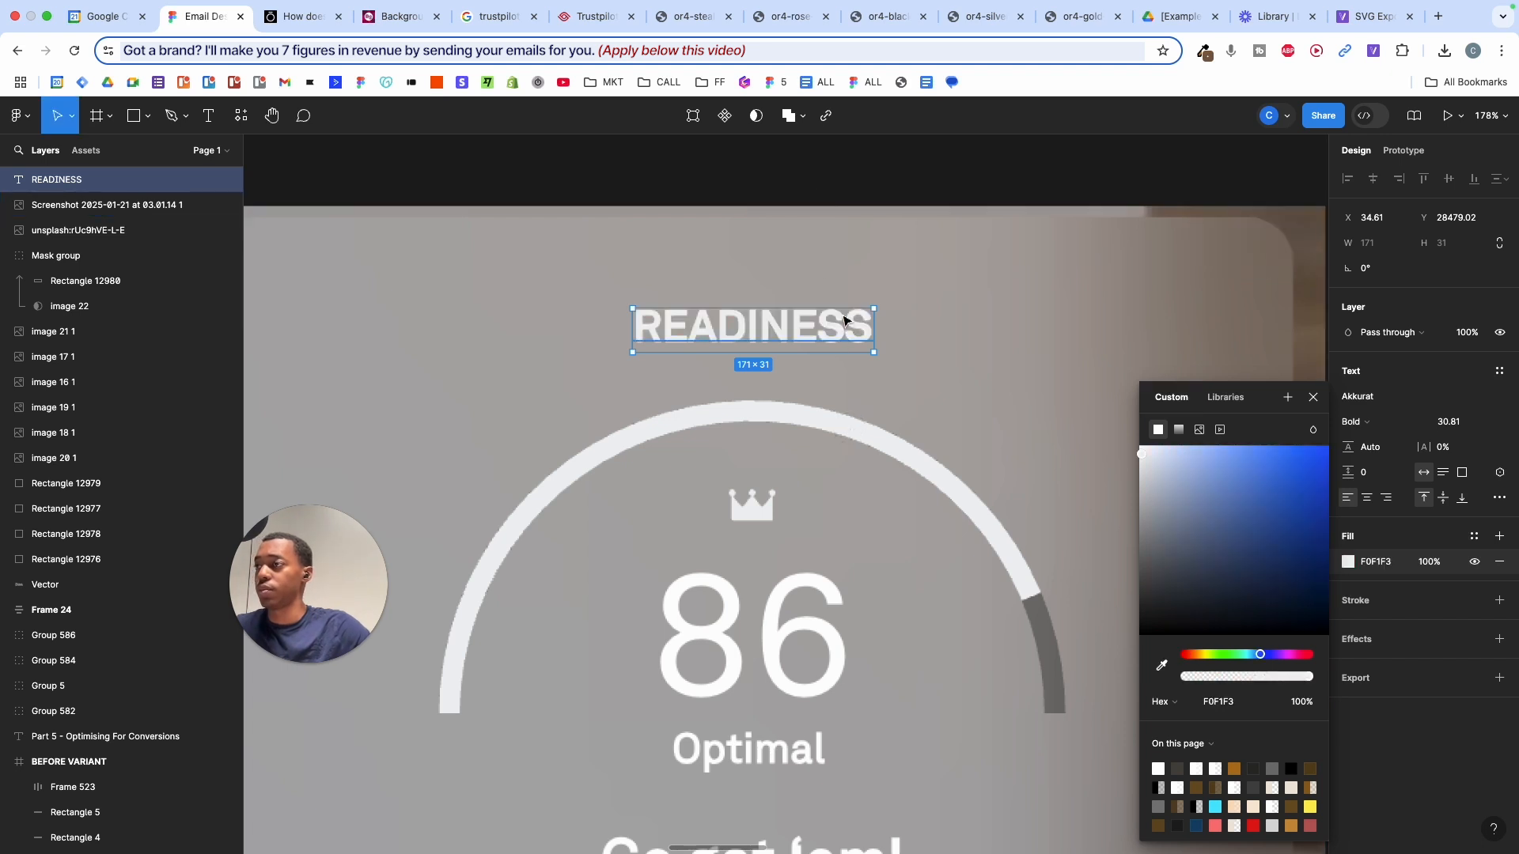
pyautogui.moveTo(844, 321); pyautogui.dragTo(838, 624)
# - Change the copied heading to 86 and scale it up to cover the card's score
pyautogui.doubleClick(837, 622)
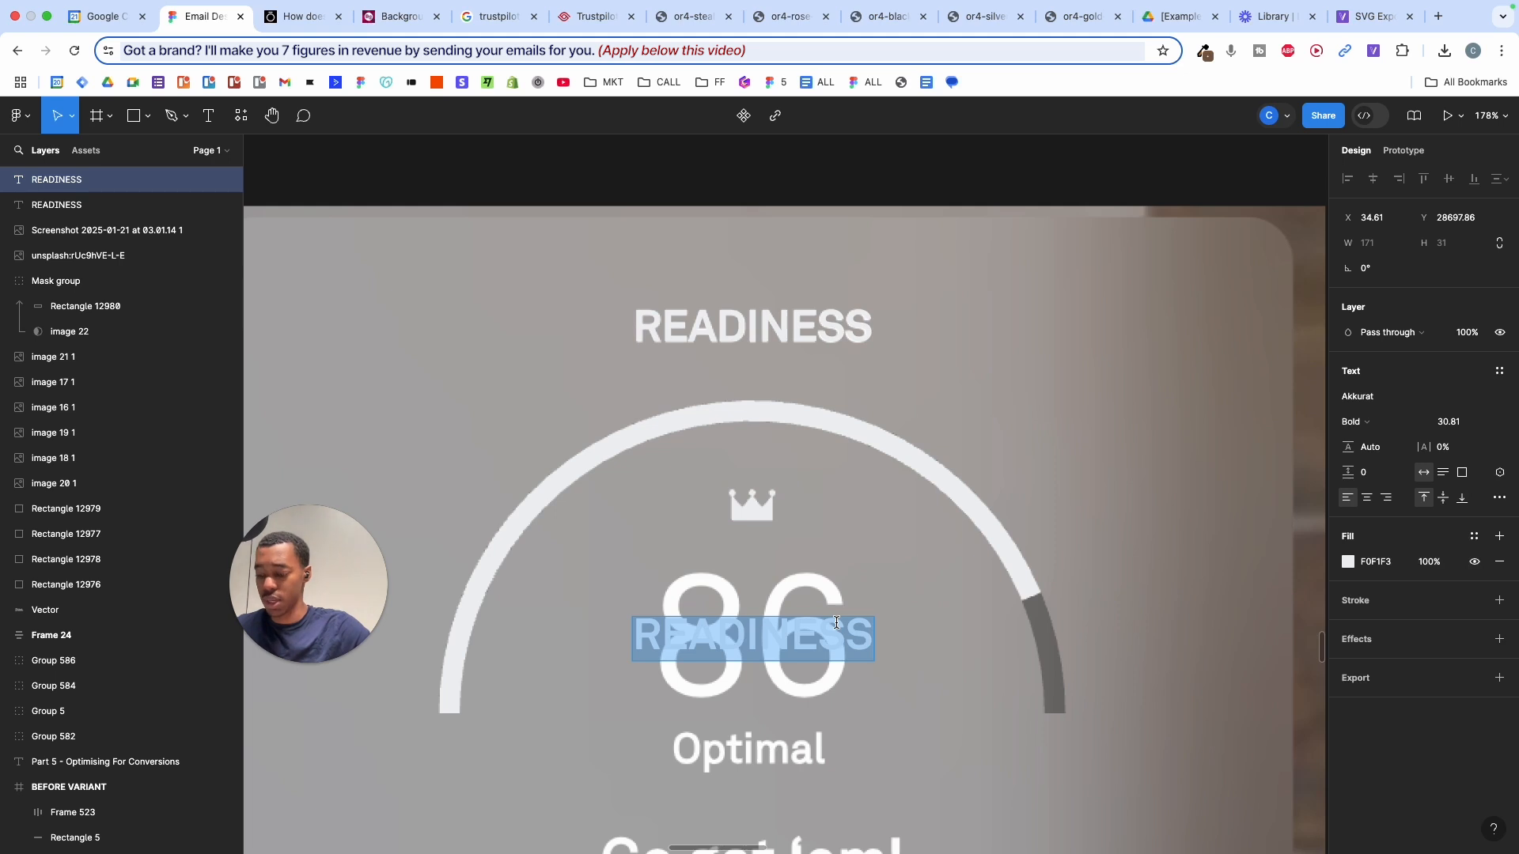
pyautogui.write('86')
pyautogui.press('Escape')
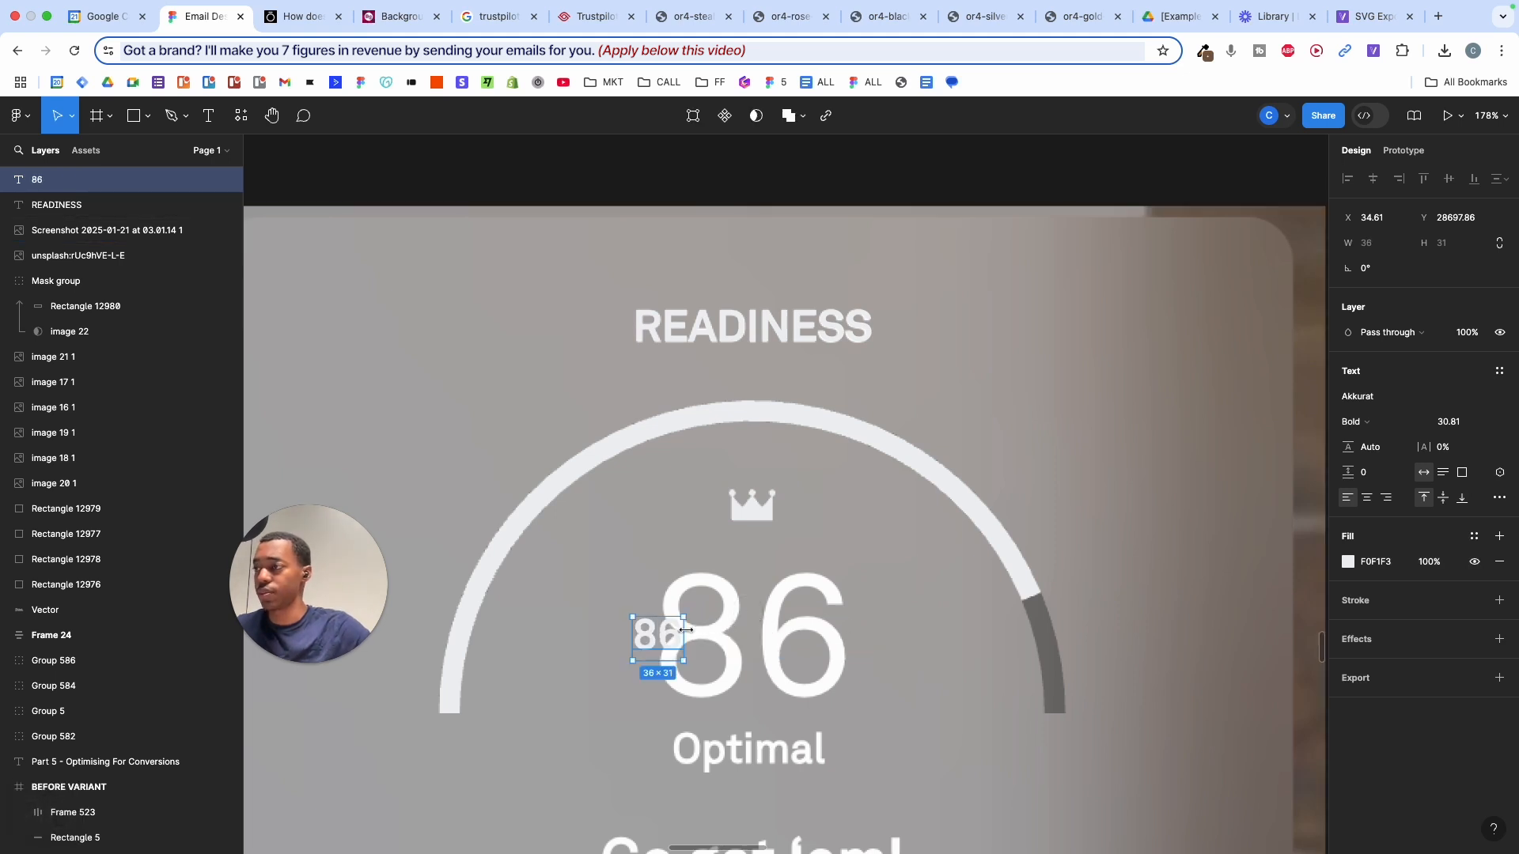
pyautogui.press('k')
pyautogui.moveTo(685, 630); pyautogui.dragTo(801, 641)
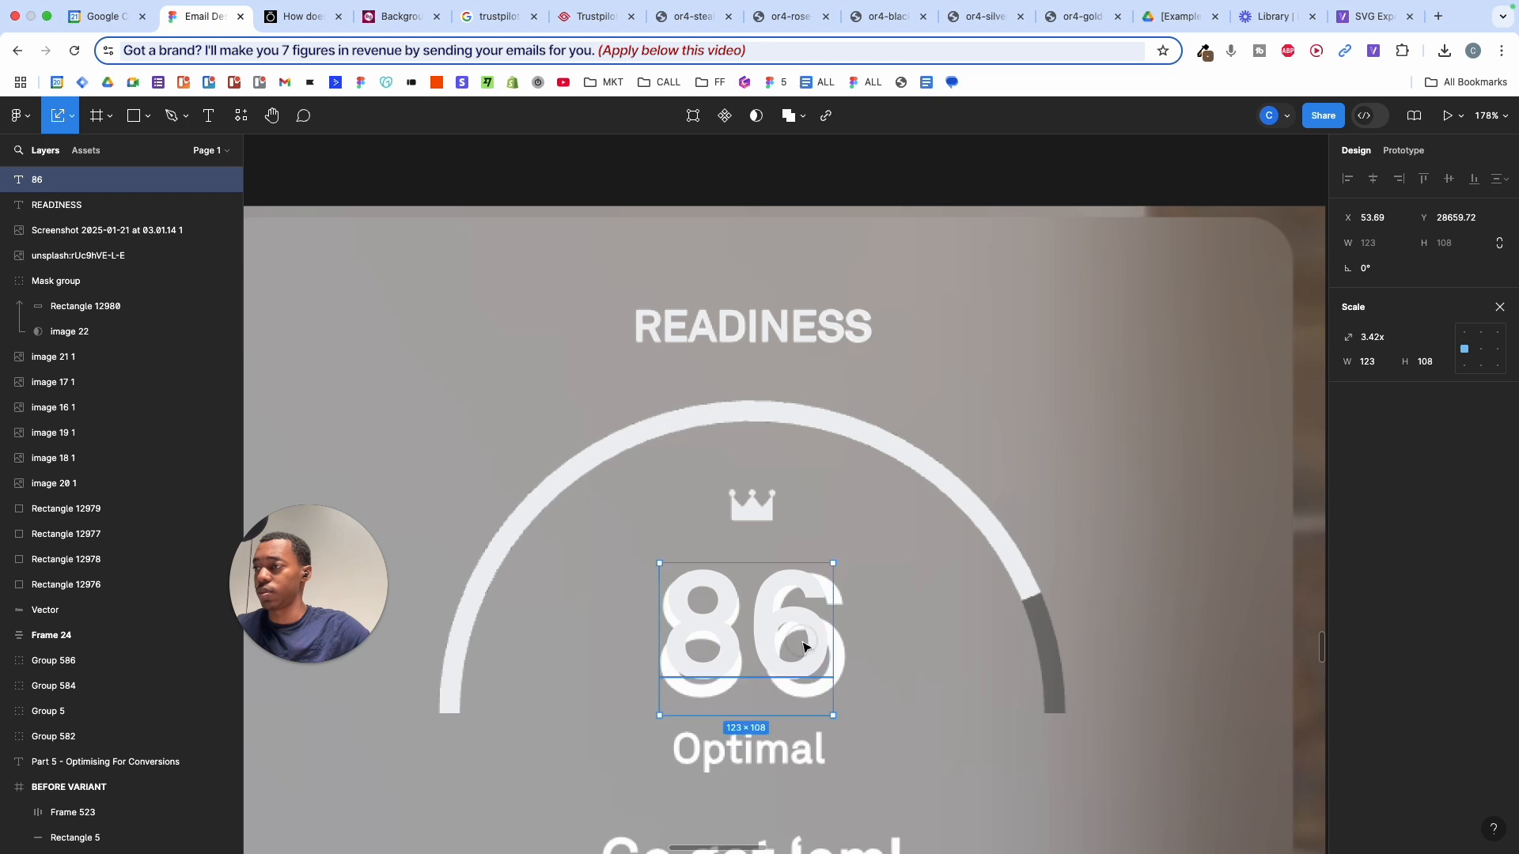
pyautogui.moveTo(784, 715); pyautogui.dragTo(784, 747)
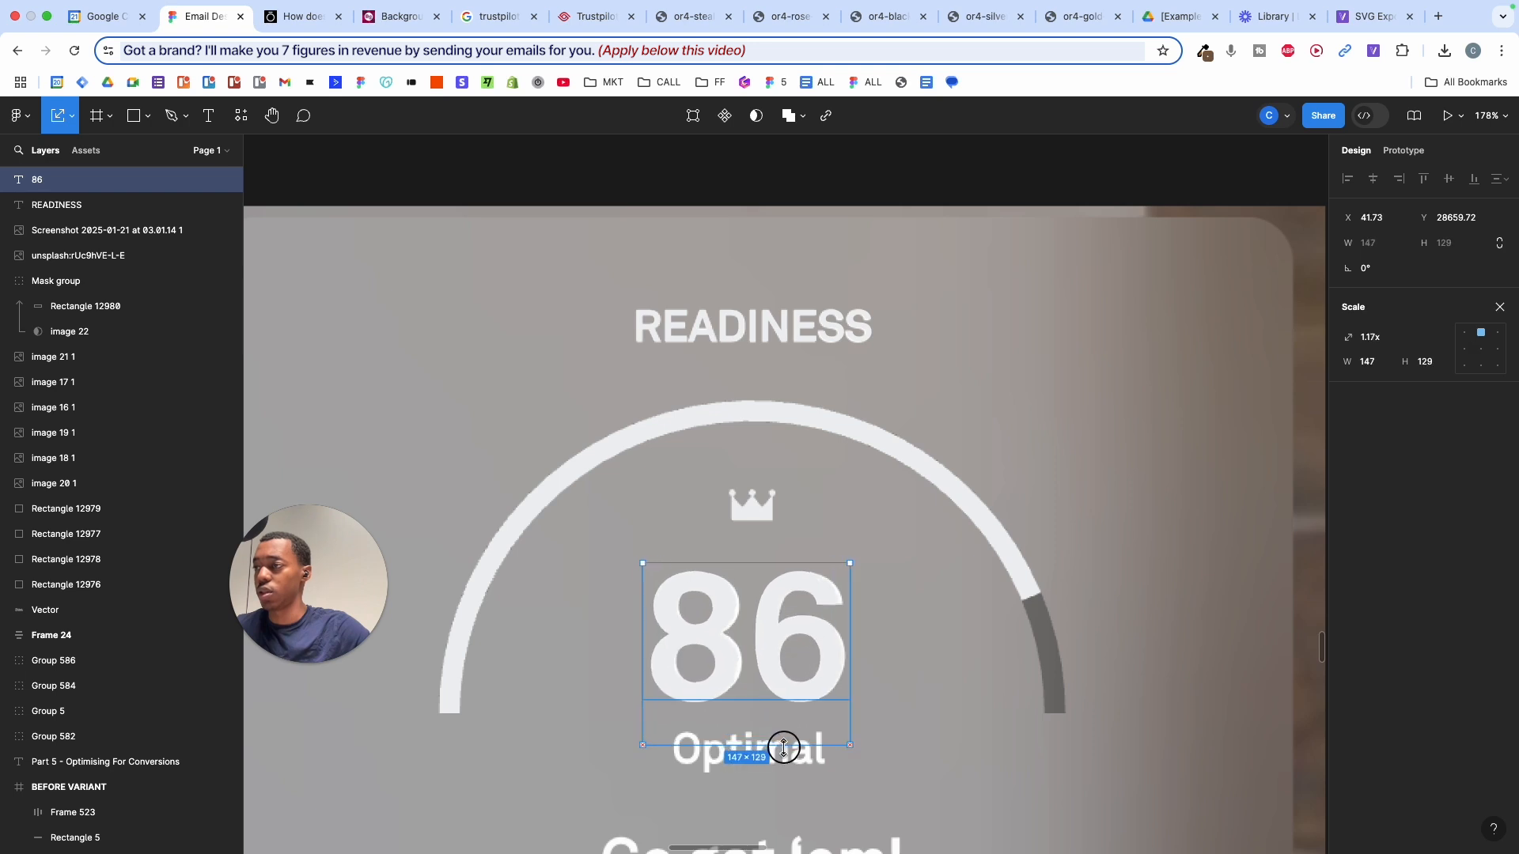
# - Duplicate the 86 downward and retype the copy as Optimal
pyautogui.keyDown('alt'); pyautogui.moveTo(790, 651); pyautogui.dragTo(787, 767); pyautogui.keyUp('alt')
pyautogui.doubleClick(784, 765)
pyautogui.write('Optin')
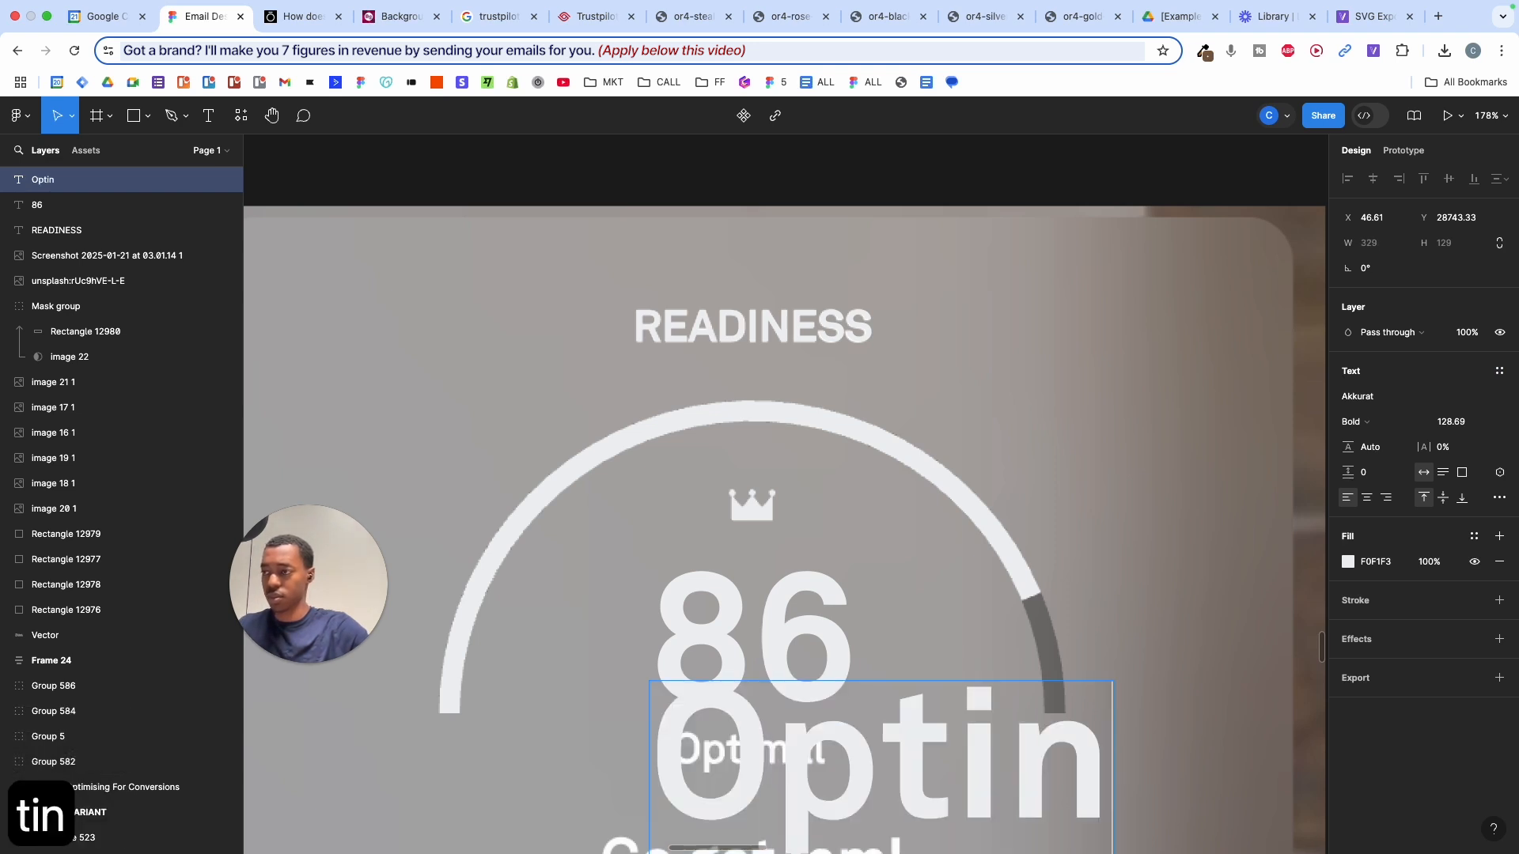
pyautogui.press('BackSpace')
pyautogui.write('mal')
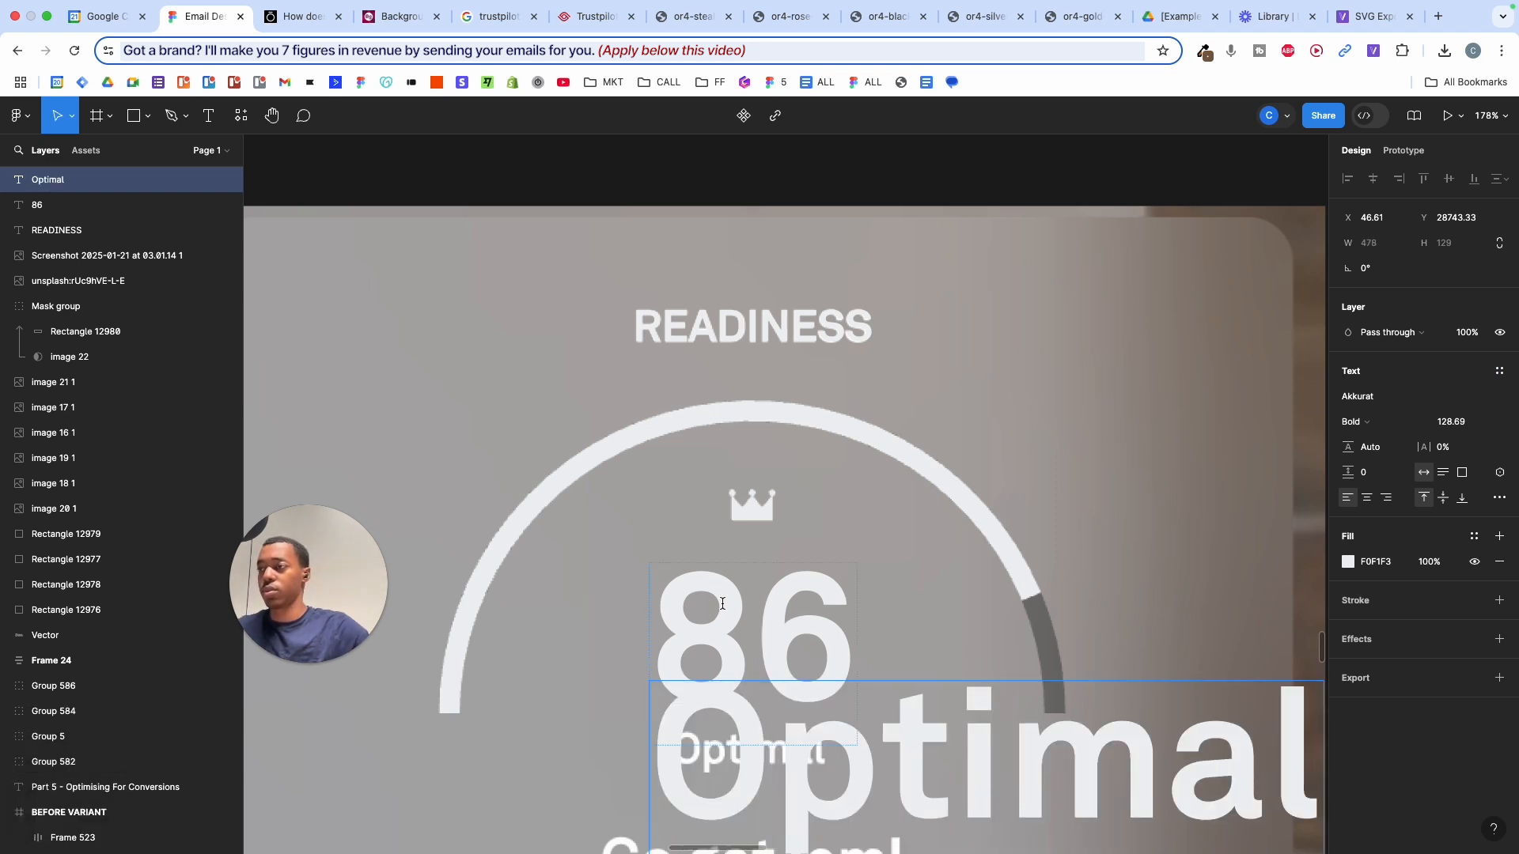
pyautogui.press('Escape')
pyautogui.scroll(-3, 722, 604)
pyautogui.hscroll(3, 722, 604)
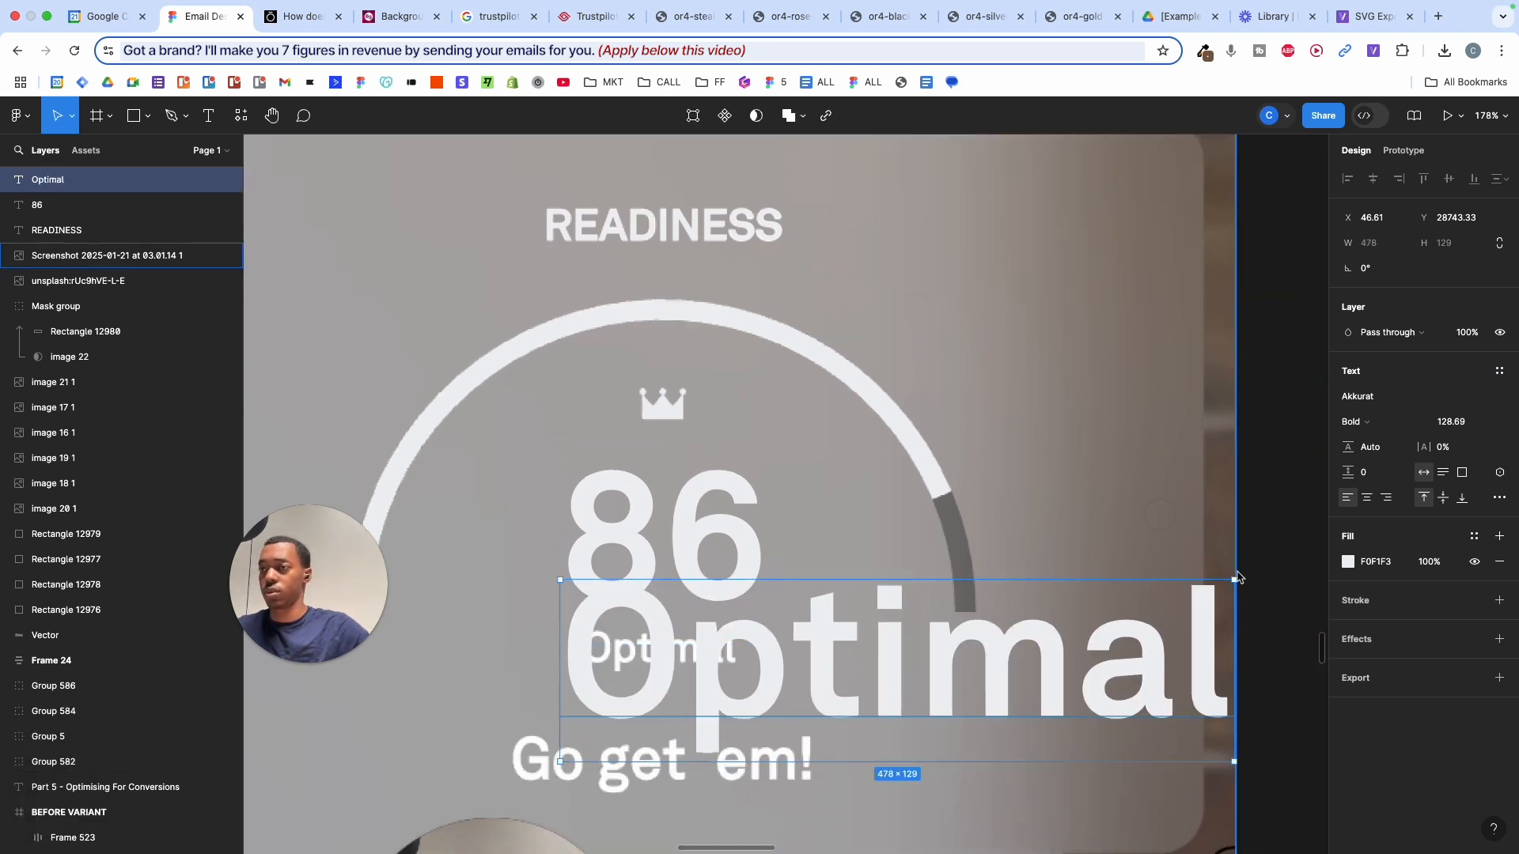
# - Shrink the Optimal text to 115 × 31 to fit the card's original label
pyautogui.press('k')
pyautogui.moveTo(1235, 598); pyautogui.dragTo(750, 647)
pyautogui.scroll(3, 730, 646)
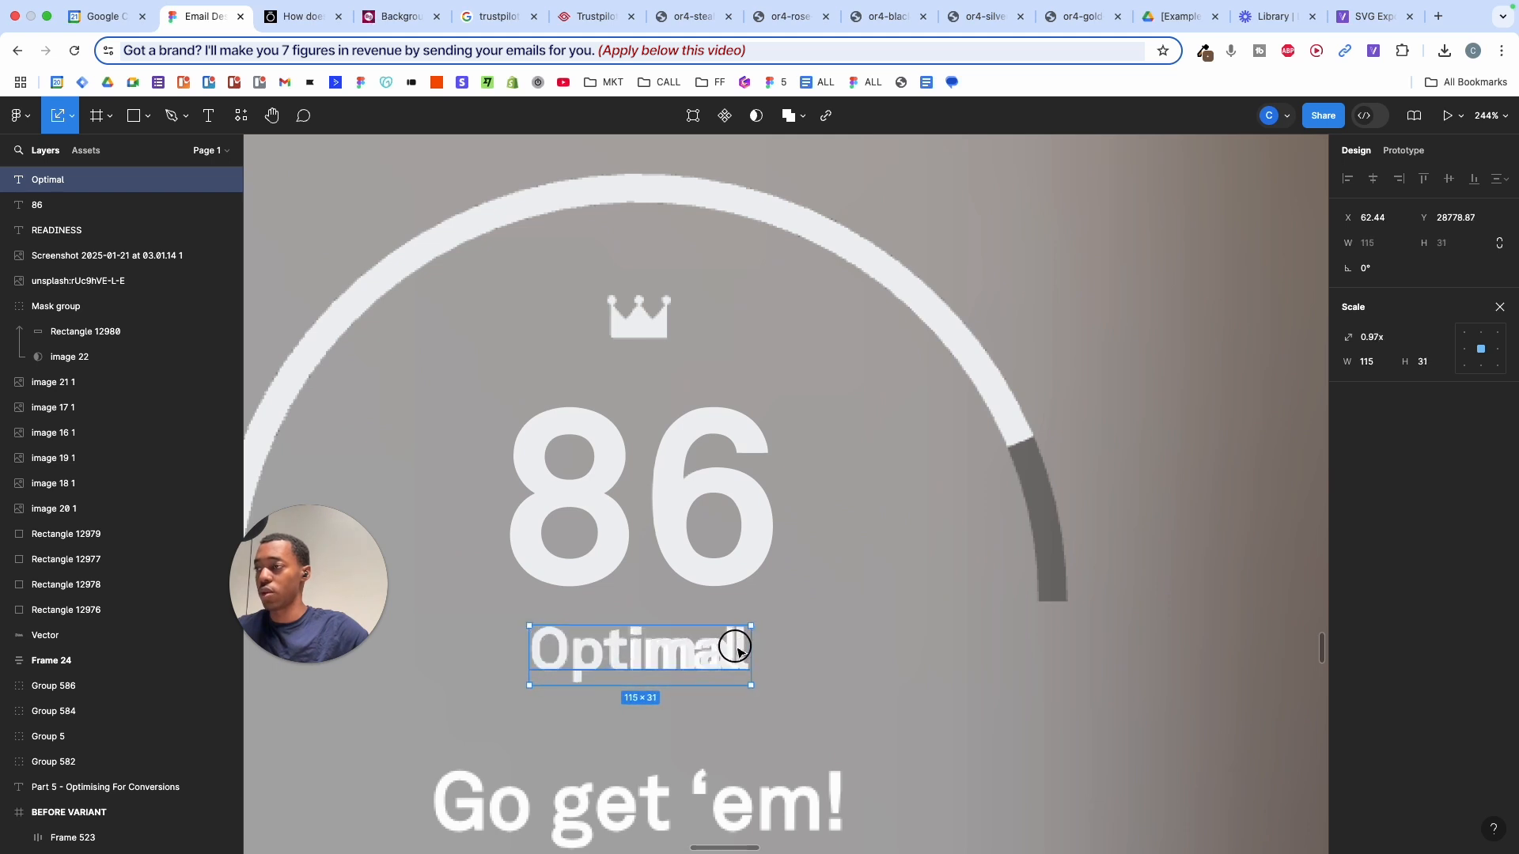
pyautogui.keyDown('shift'); pyautogui.click(735, 646); pyautogui.keyUp('shift')
pyautogui.click(735, 646)
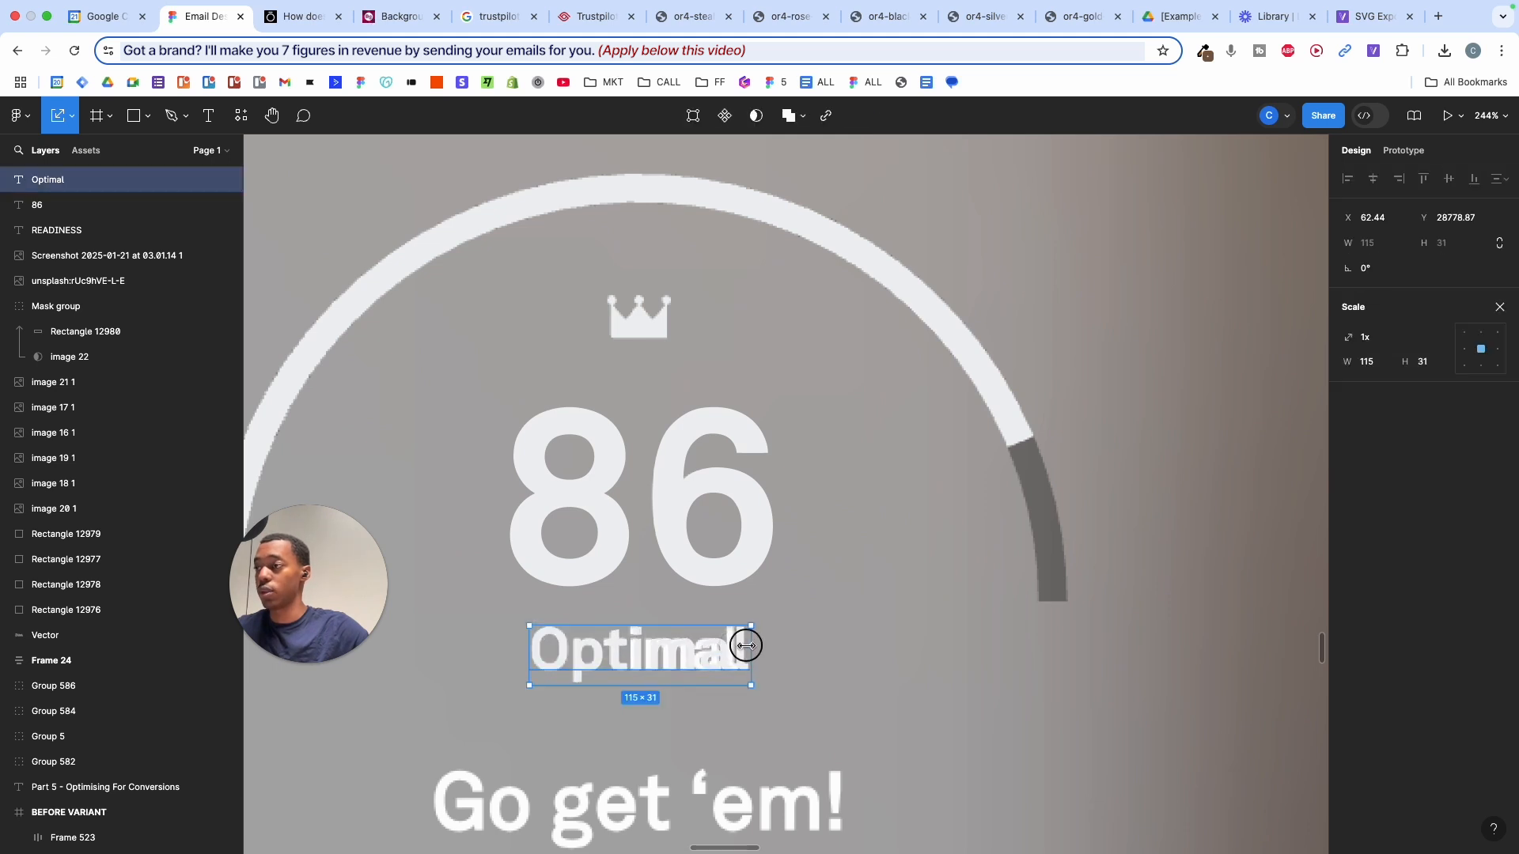
pyautogui.moveTo(745, 646); pyautogui.dragTo(704, 813)
pyautogui.press('Escape')
# - Retype the lower copy as Go get 'em!
pyautogui.scroll(-1, 703, 807)
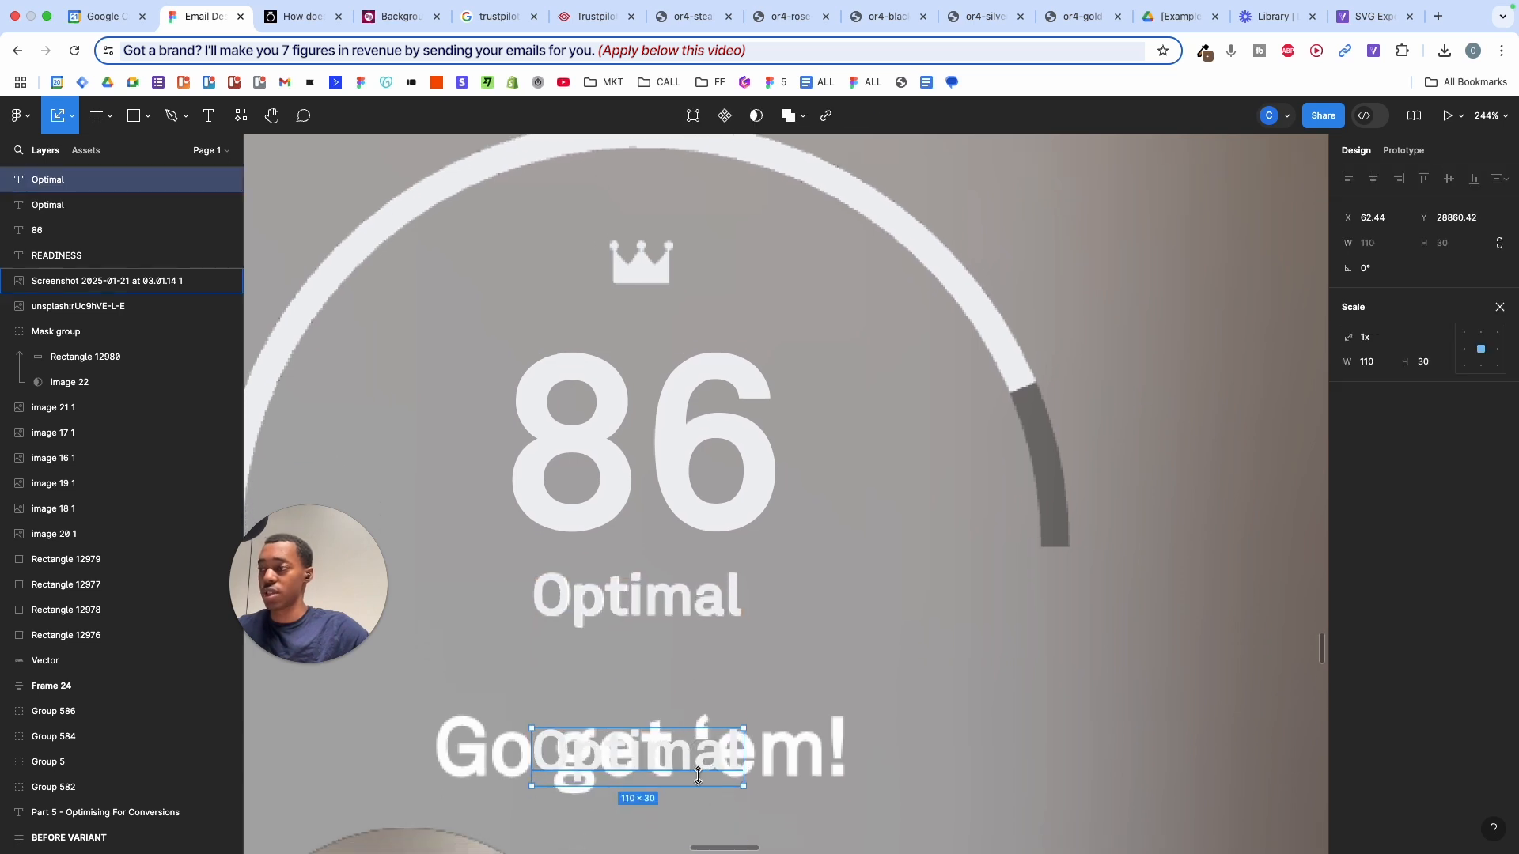
pyautogui.doubleClick(693, 745)
pyautogui.write('Go Get')
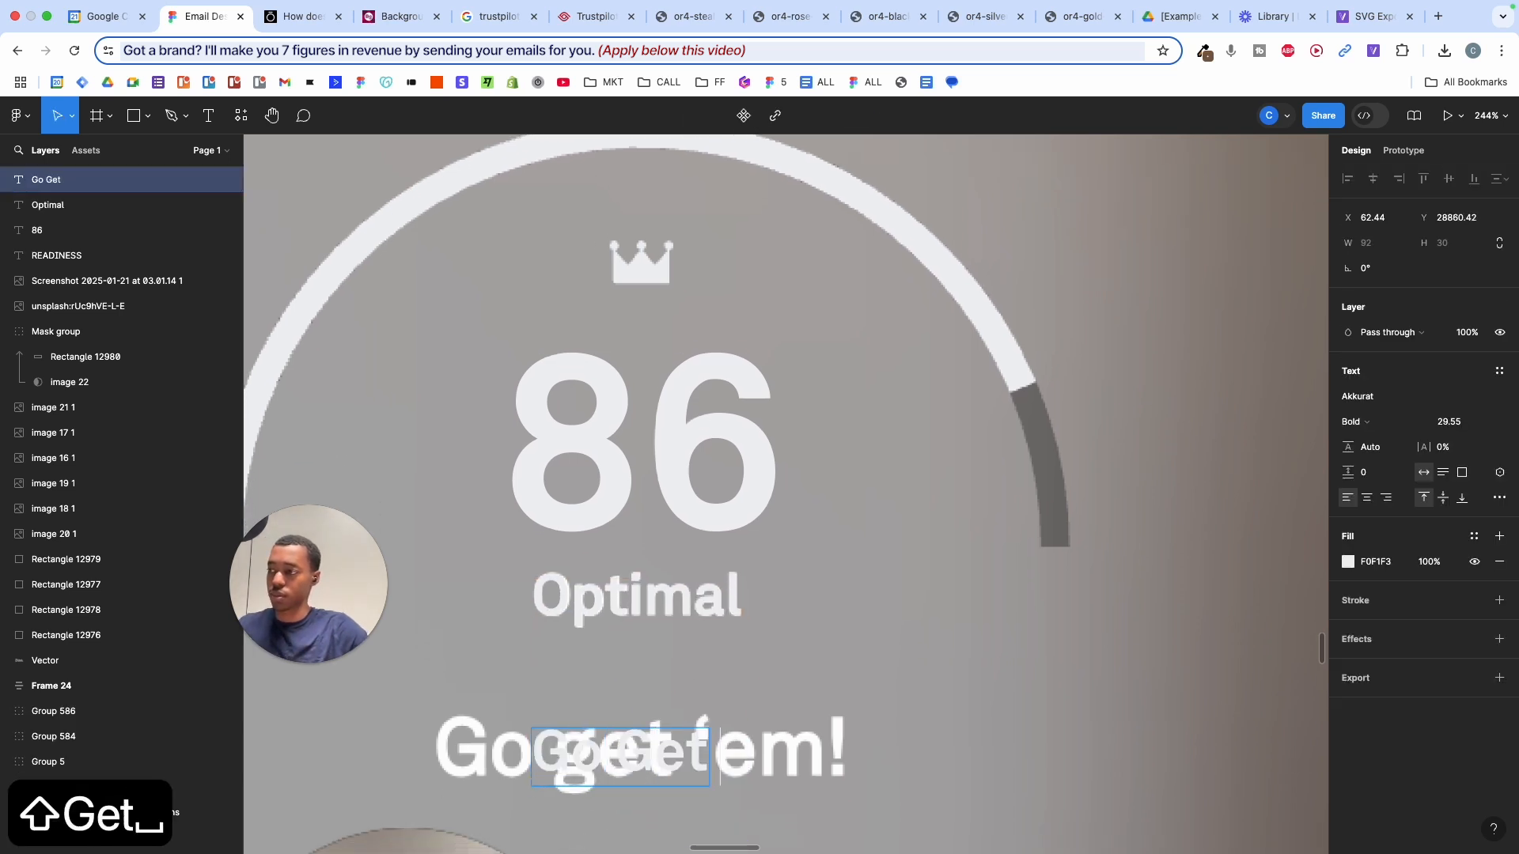
pyautogui.press('BackSpace')
pyautogui.press('BackSpace')
pyautogui.press('BackSpace')
pyautogui.press('BackSpace')
pyautogui.press('BackSpace')
pyautogui.press('BackSpace')
pyautogui.press('BackSpace')
pyautogui.press('BackSpace')
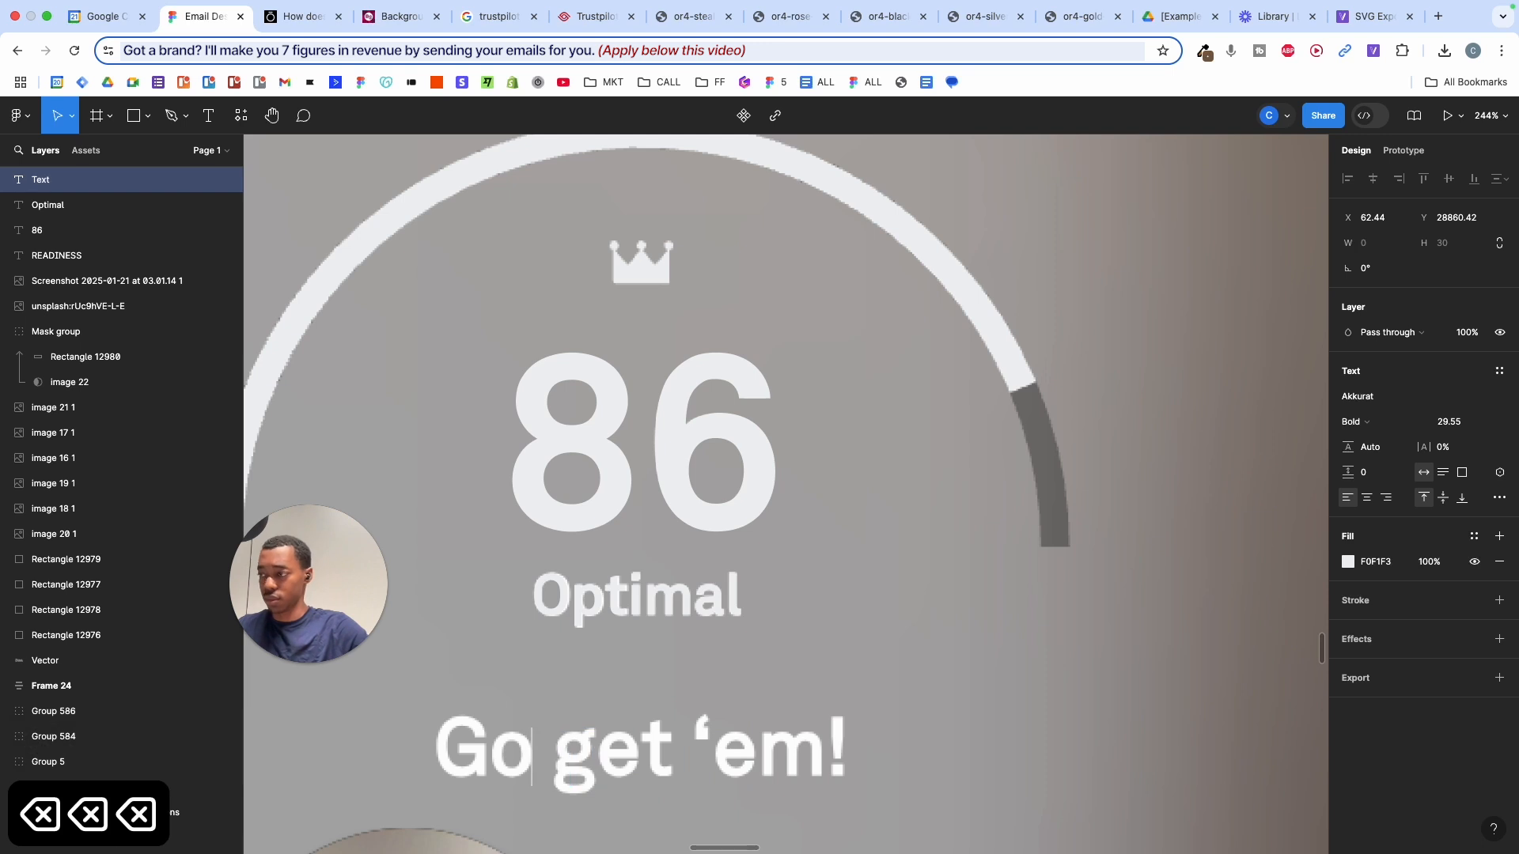
pyautogui.write('Go get')
pyautogui.press('BackSpace')
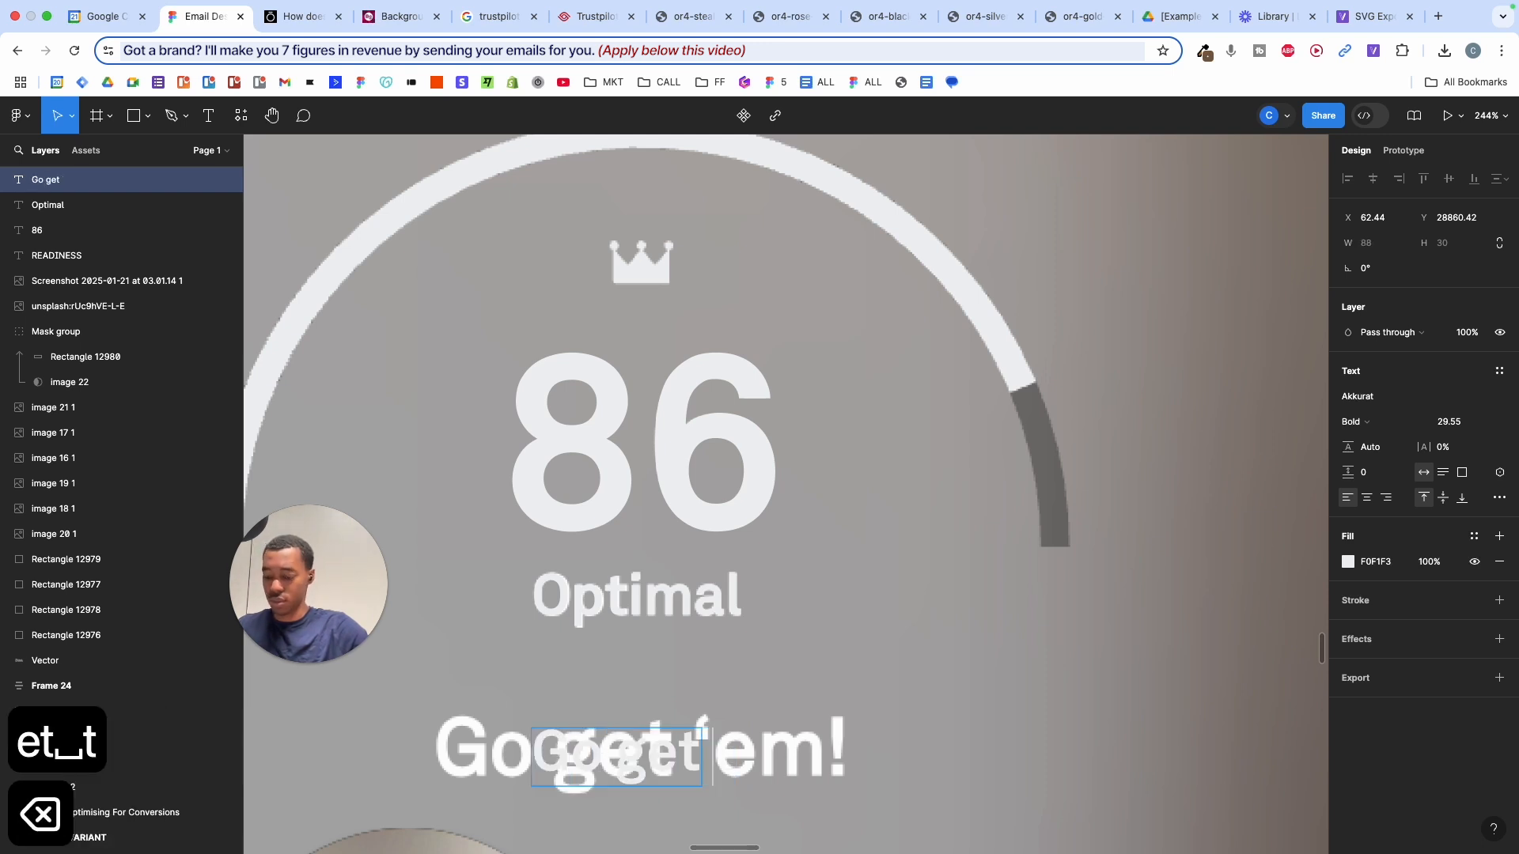
pyautogui.write("'em!")
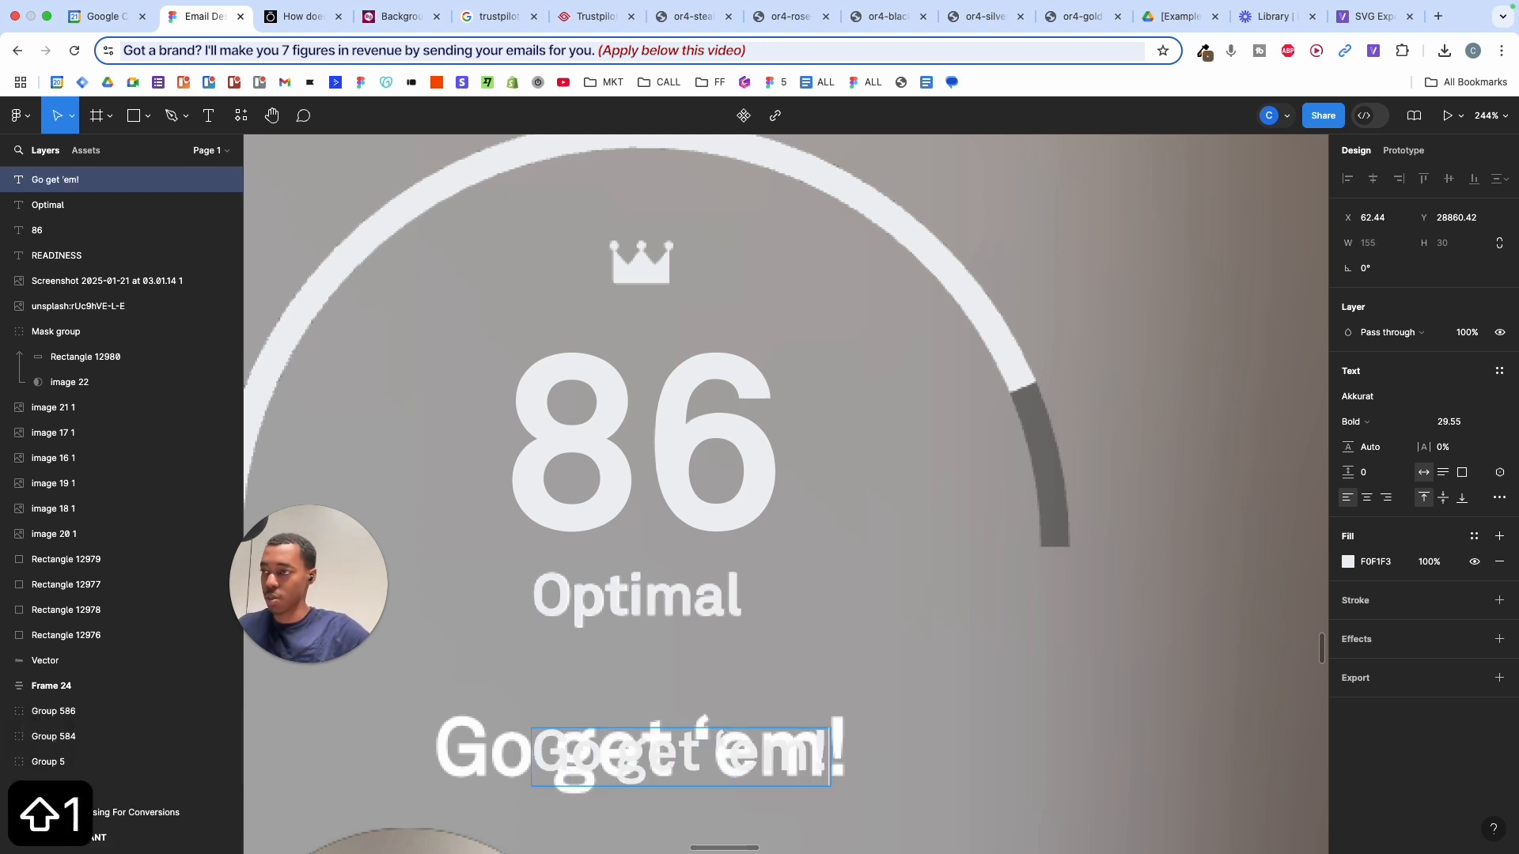
pyautogui.press('Escape')
# - Tint the slogan temporarily, scale it to 214 × 41, and centre it under Optimal
pyautogui.click(1348, 561)
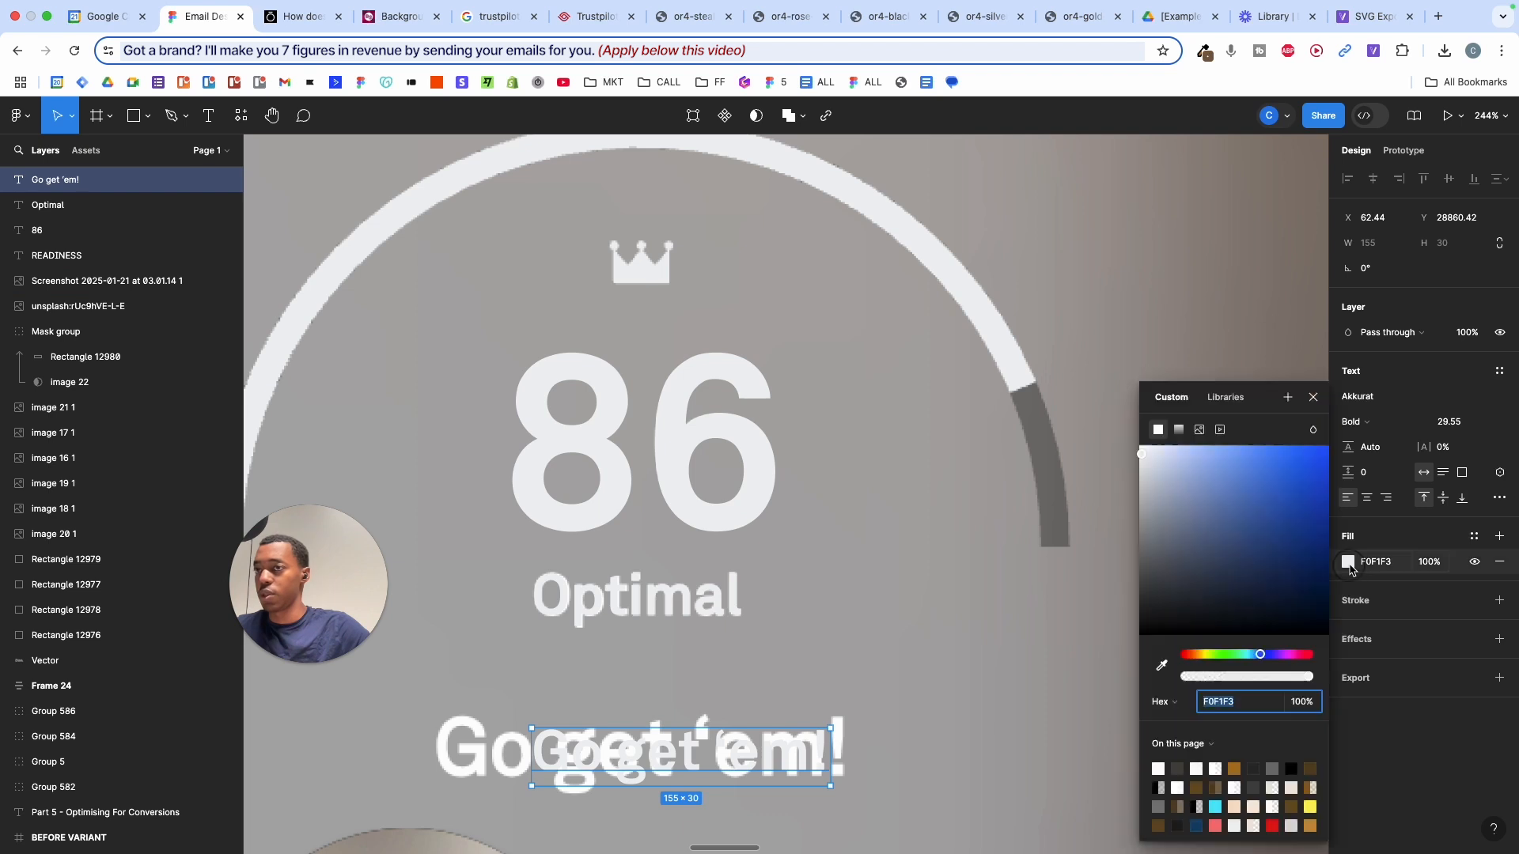
pyautogui.moveTo(1268, 599); pyautogui.dragTo(1348, 401)
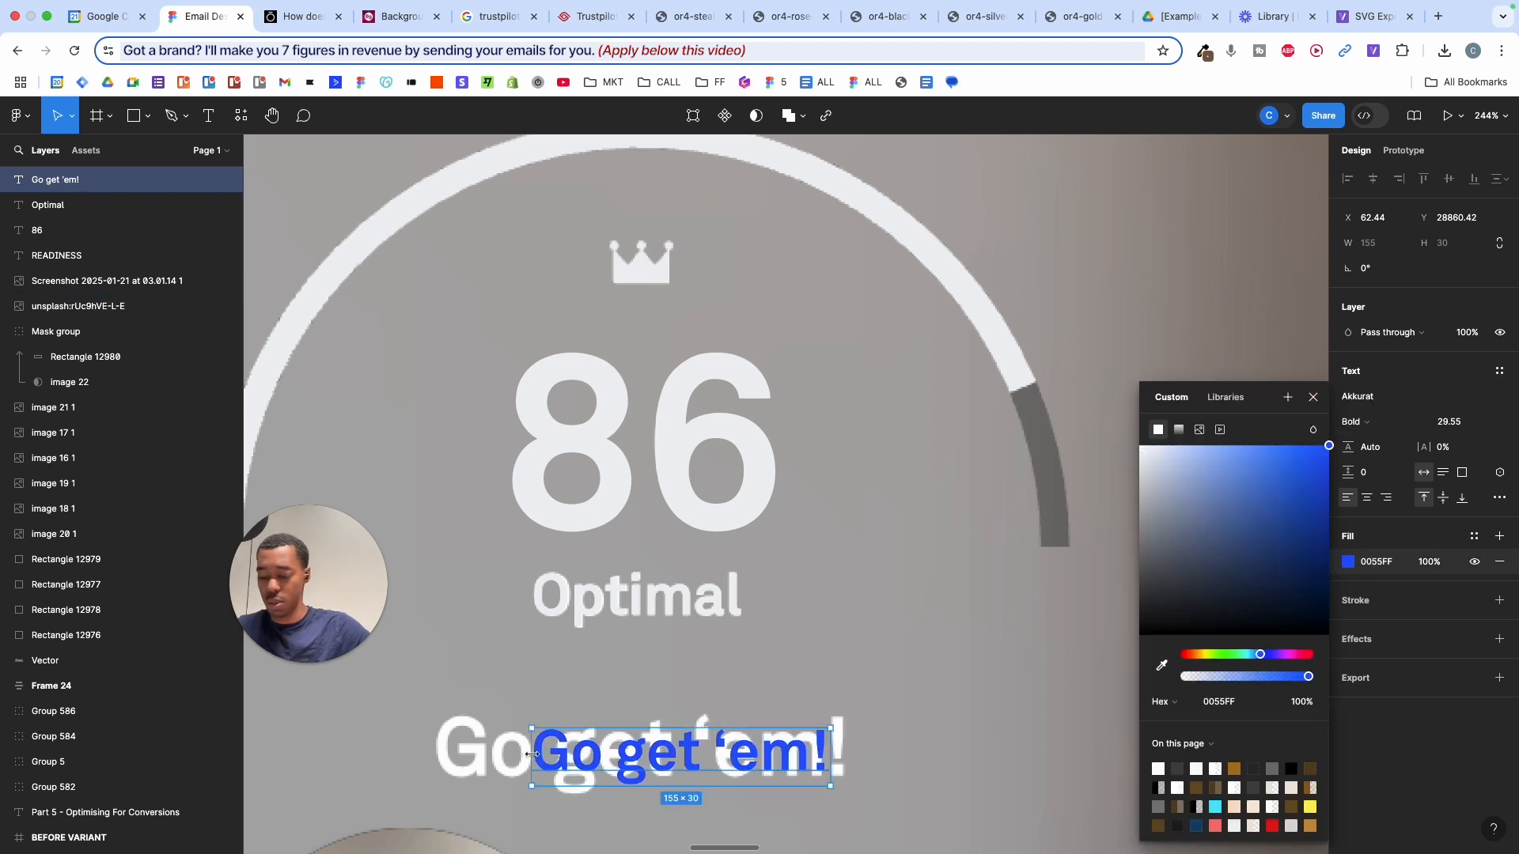
pyautogui.press('k')
pyautogui.moveTo(531, 754); pyautogui.dragTo(474, 754)
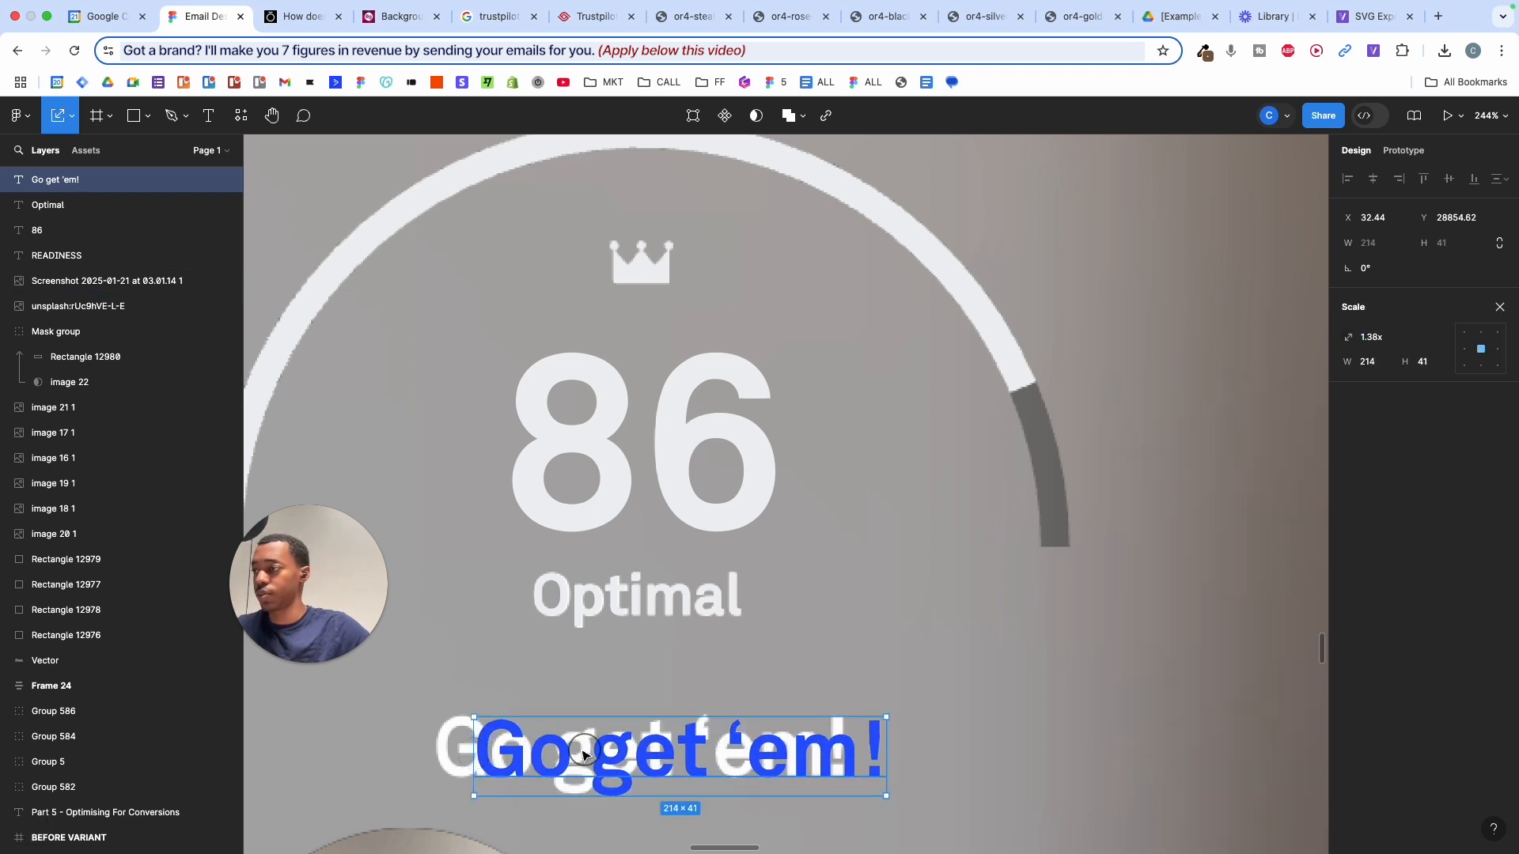
pyautogui.moveTo(584, 754); pyautogui.dragTo(548, 750)
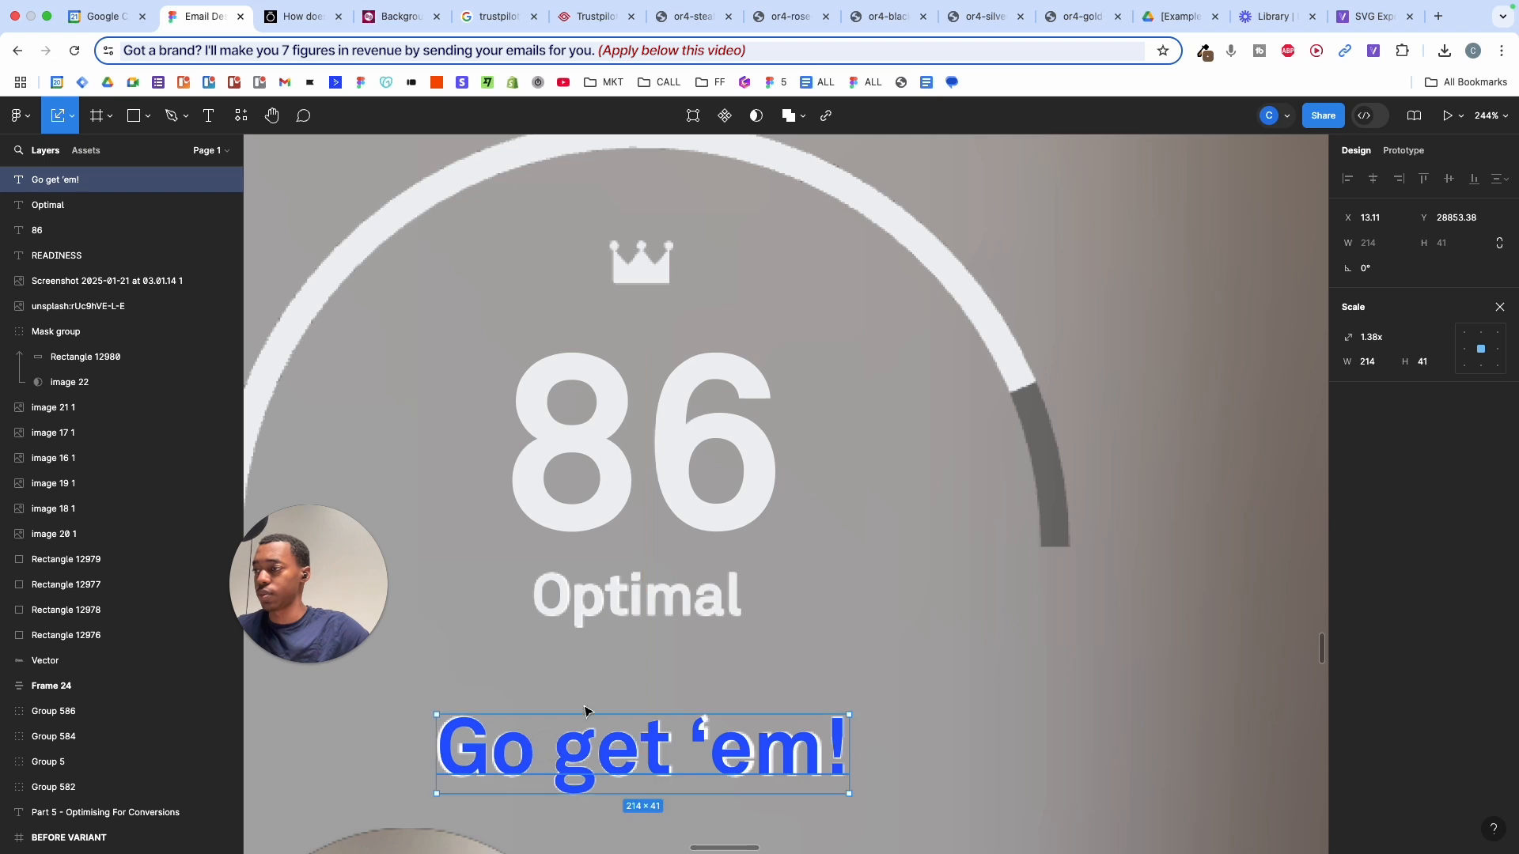
pyautogui.press('v')
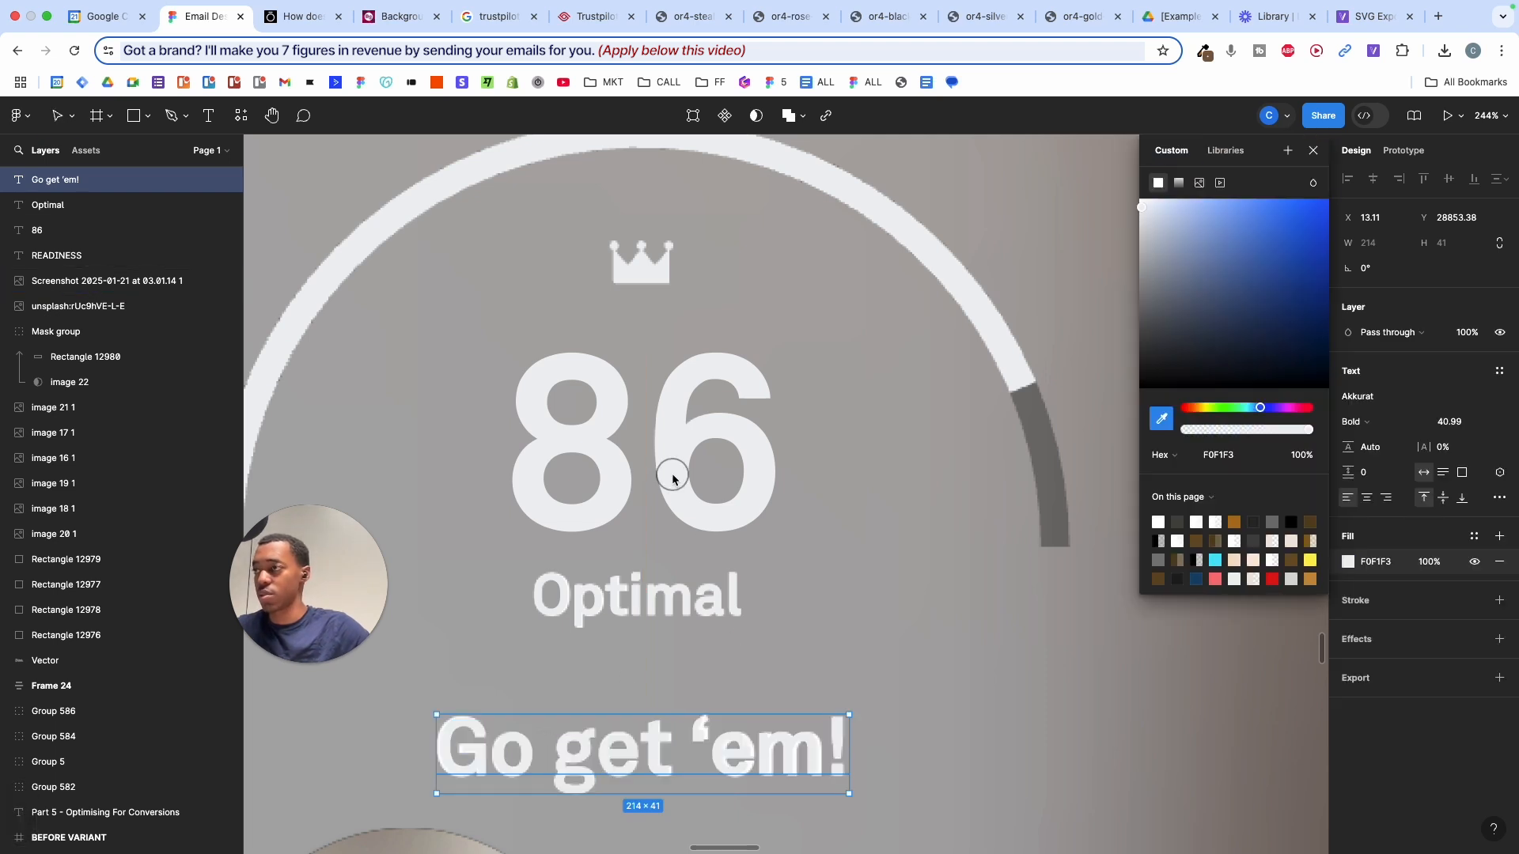
pyautogui.scroll(-5, 687, 620)
pyautogui.hscroll(-3, 740, 514)
pyautogui.scroll(2, 740, 514)
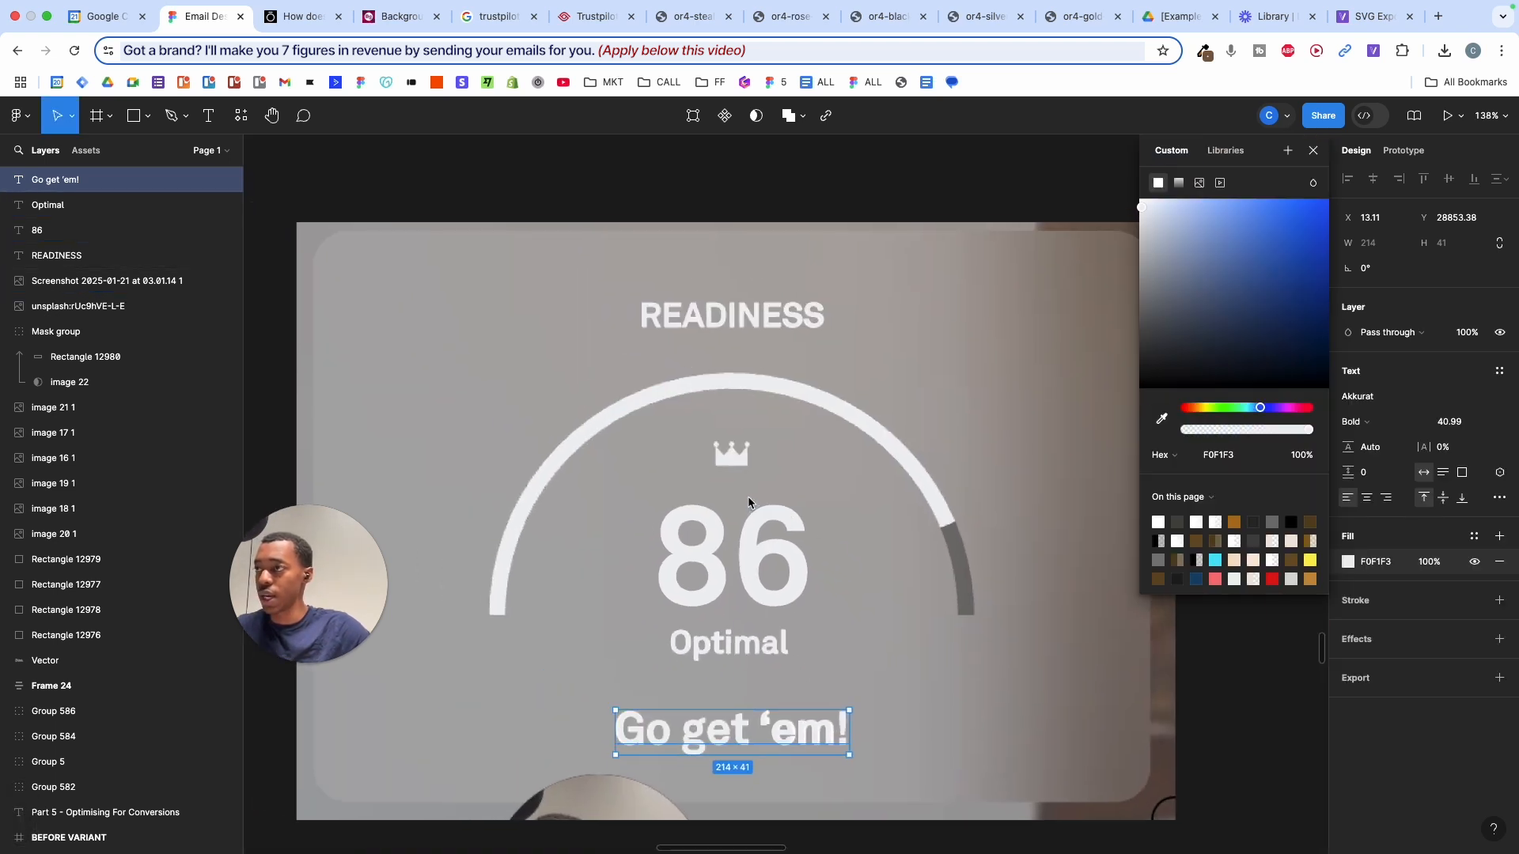
pyautogui.scroll(-5, 714, 496)
# - Draw a grey D9D9D9 circle onto the Readiness card with 60% fill opacity
pyautogui.click(720, 612)
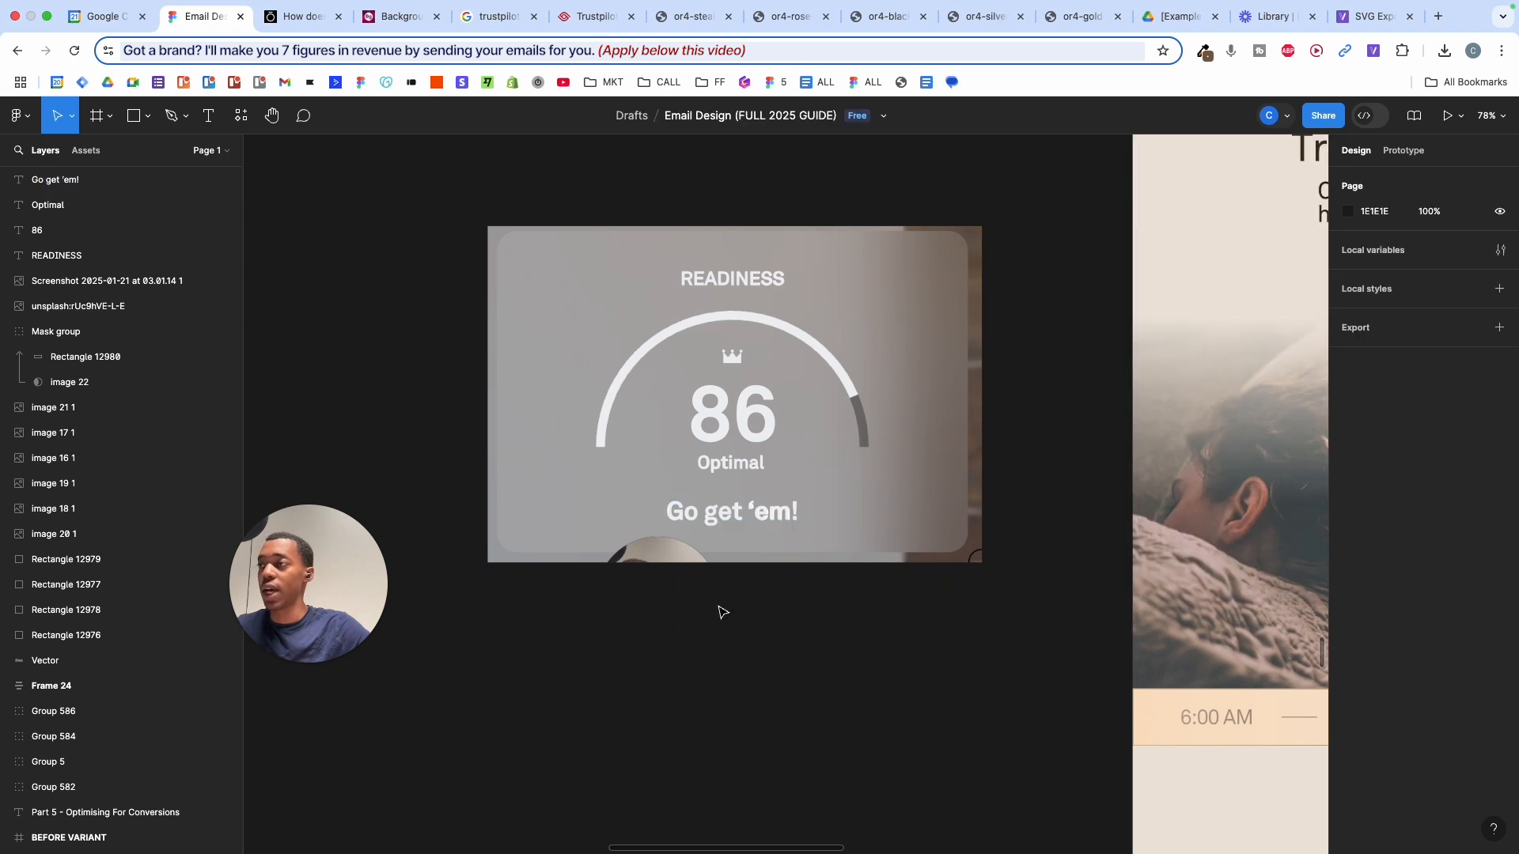
pyautogui.scroll(-3, 735, 419)
pyautogui.hscroll(-2, 735, 420)
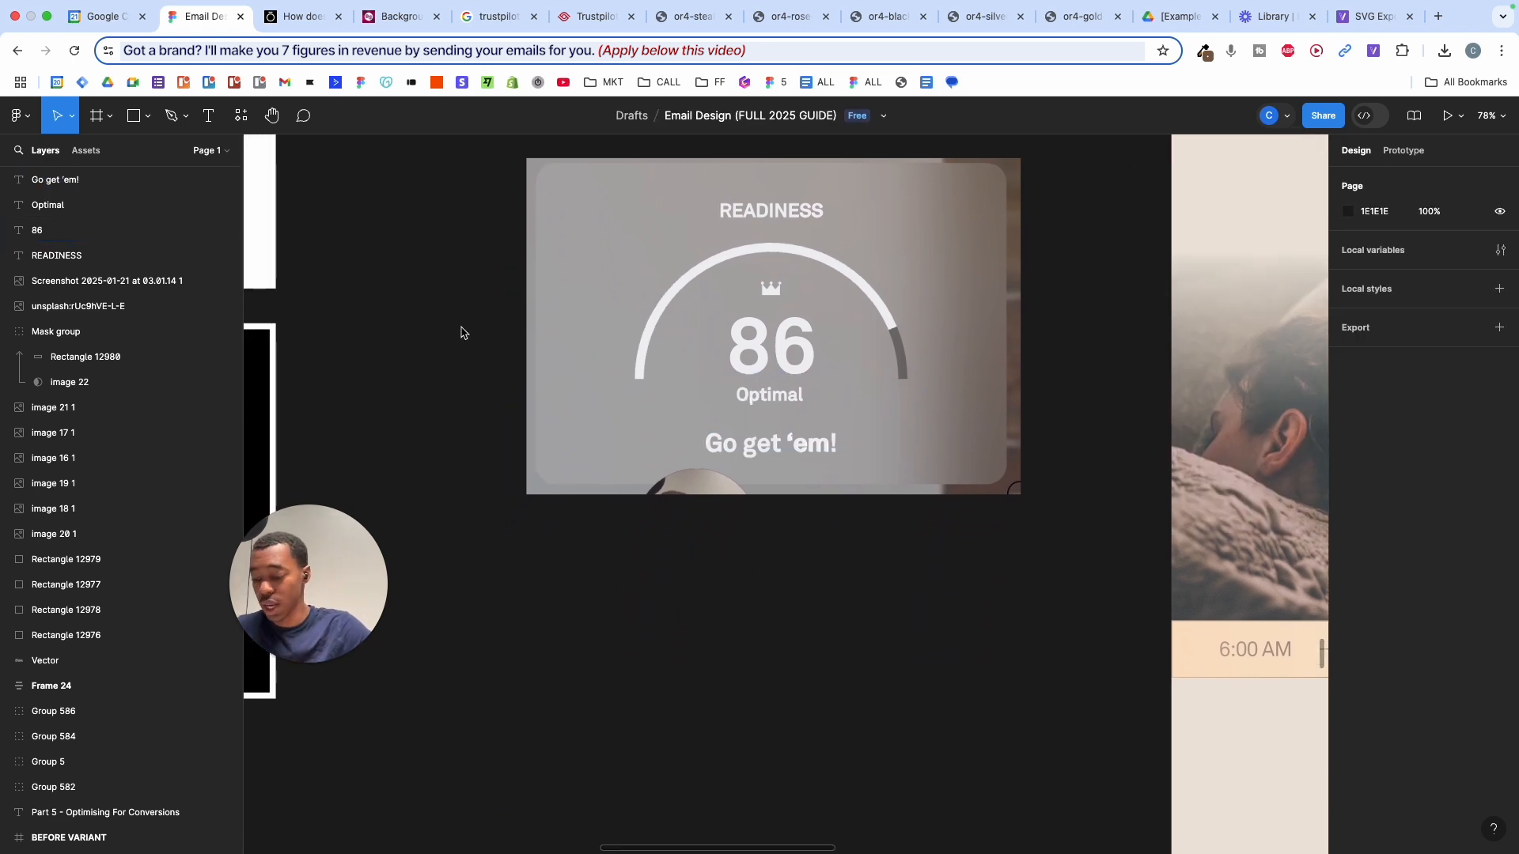
pyautogui.press('o')
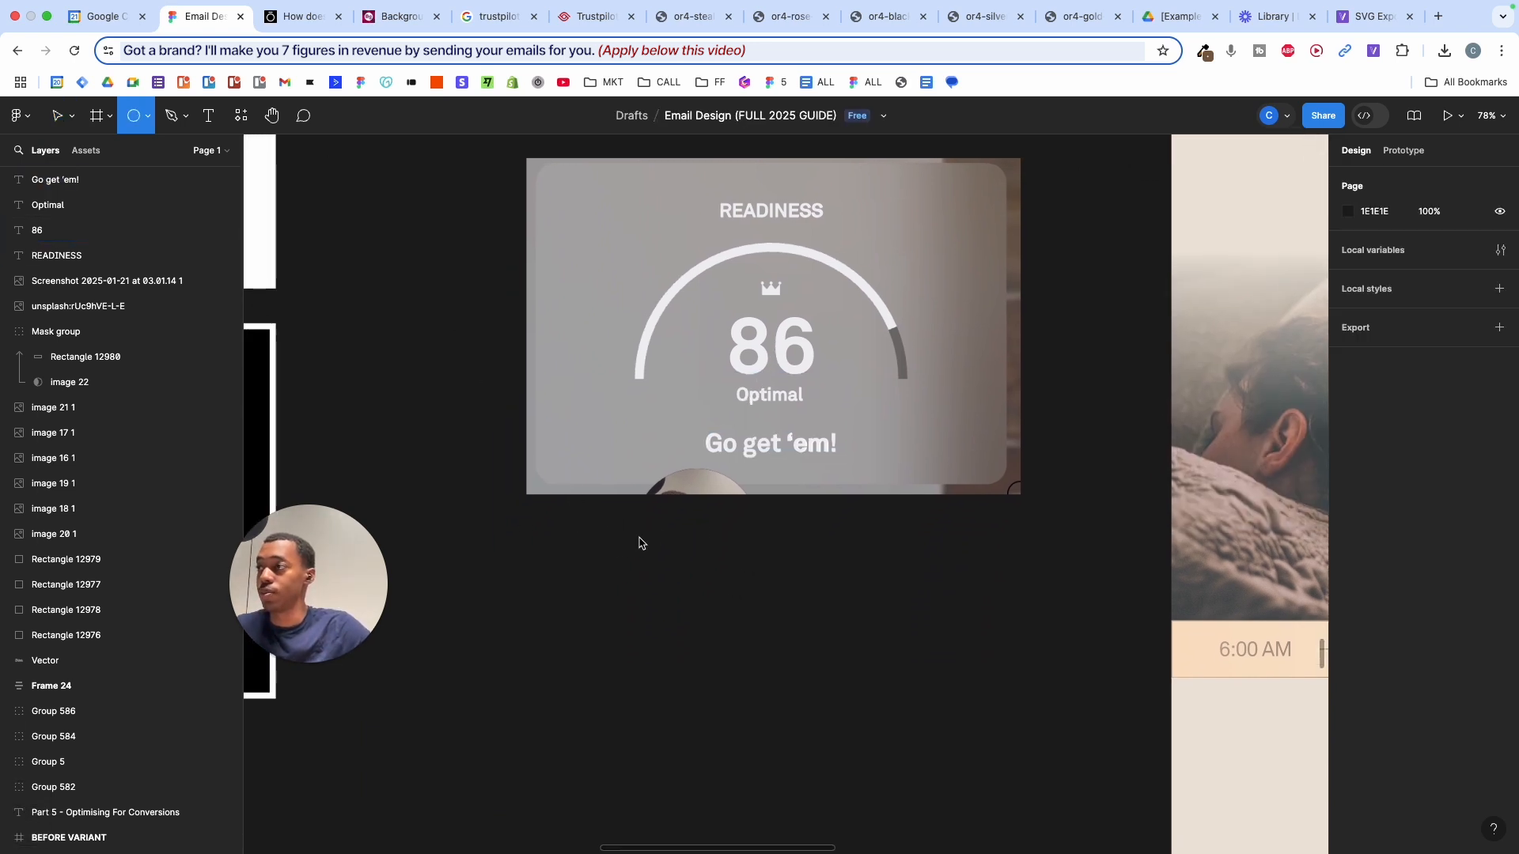
pyautogui.moveTo(564, 537); pyautogui.dragTo(870, 696)
pyautogui.moveTo(784, 716); pyautogui.dragTo(817, 434)
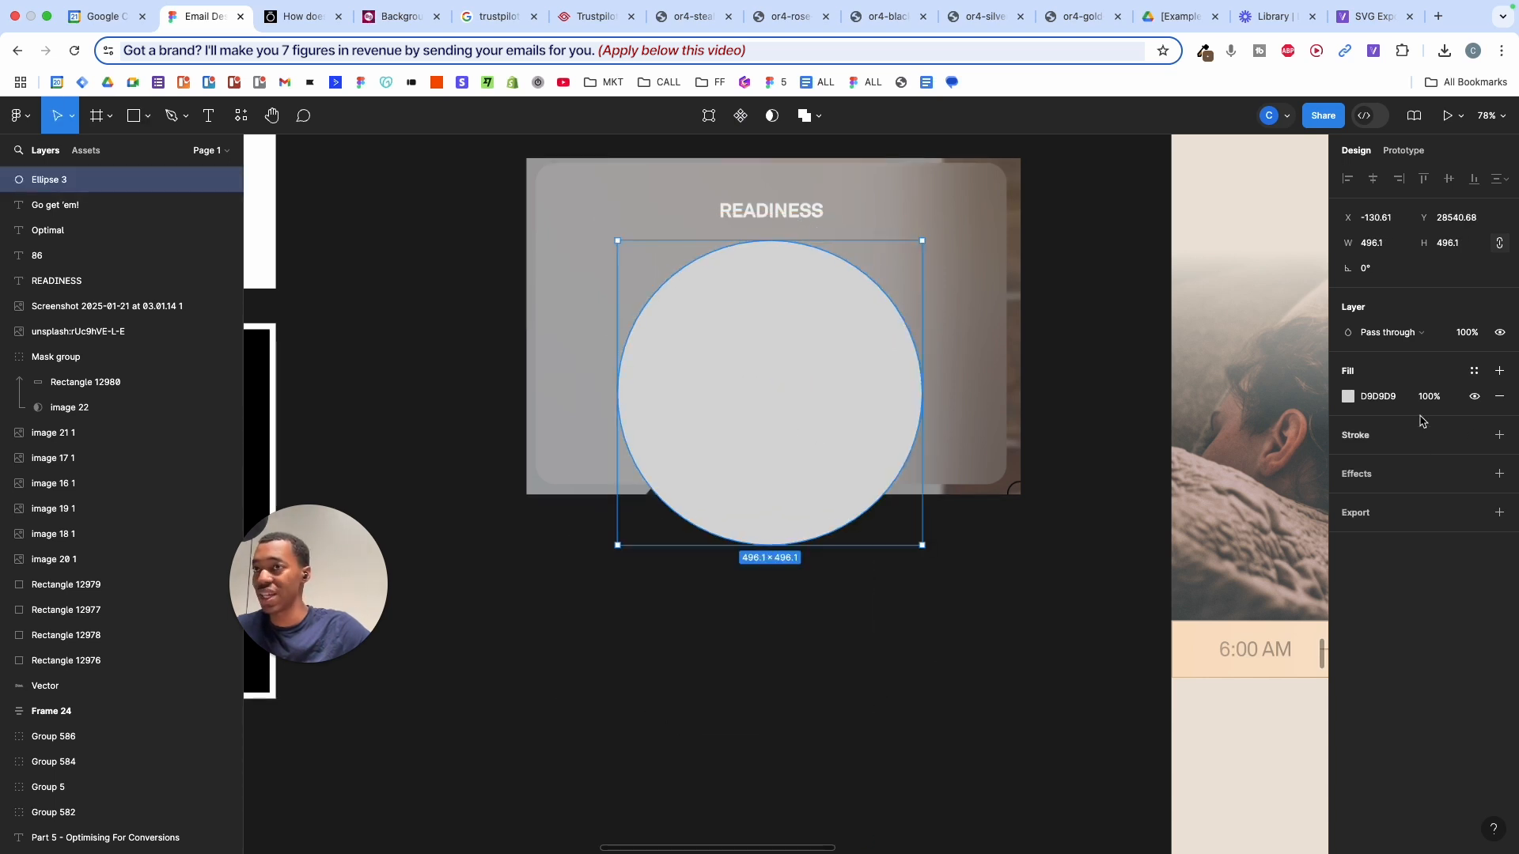
pyautogui.moveTo(1428, 398); pyautogui.dragTo(1432, 398)
# - Resize the circle to about 428 px and align it with the card's ring
pyautogui.scroll(5, 841, 349)
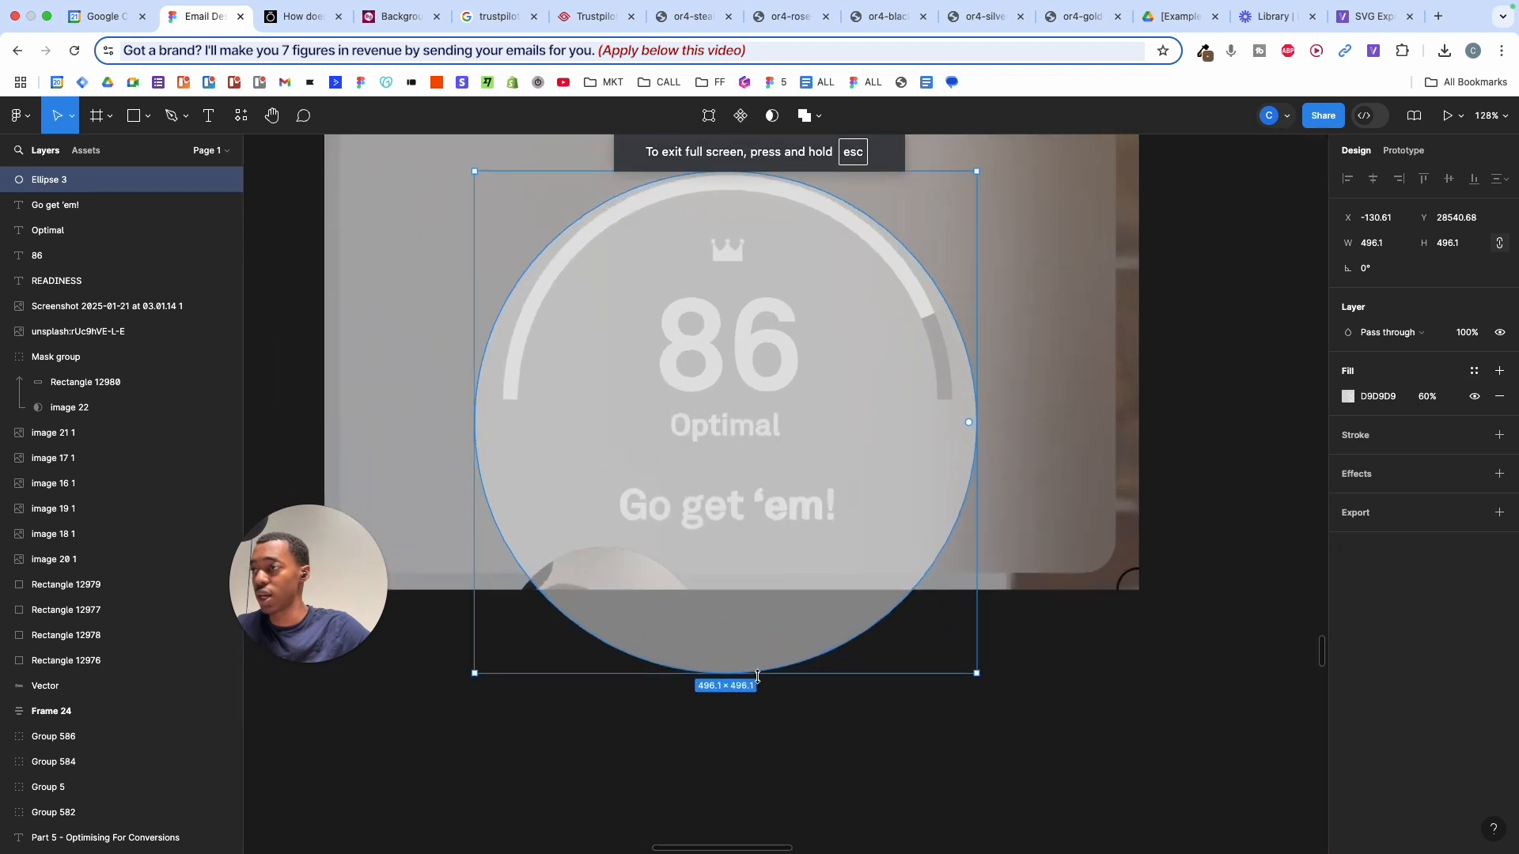
pyautogui.moveTo(757, 676); pyautogui.dragTo(756, 592)
pyautogui.scroll(2, 776, 518)
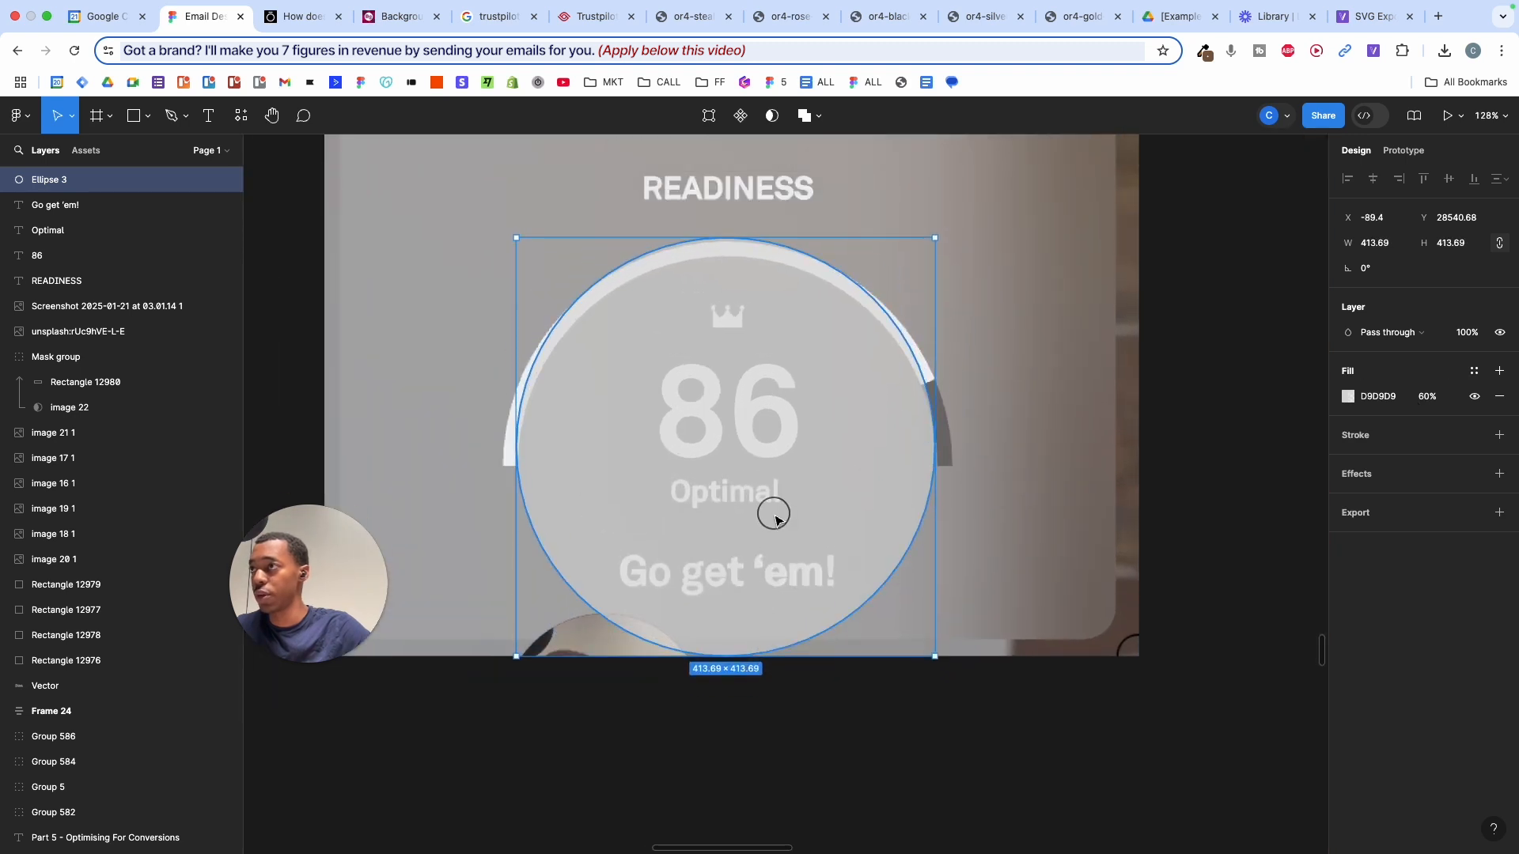
pyautogui.moveTo(775, 518); pyautogui.dragTo(777, 530)
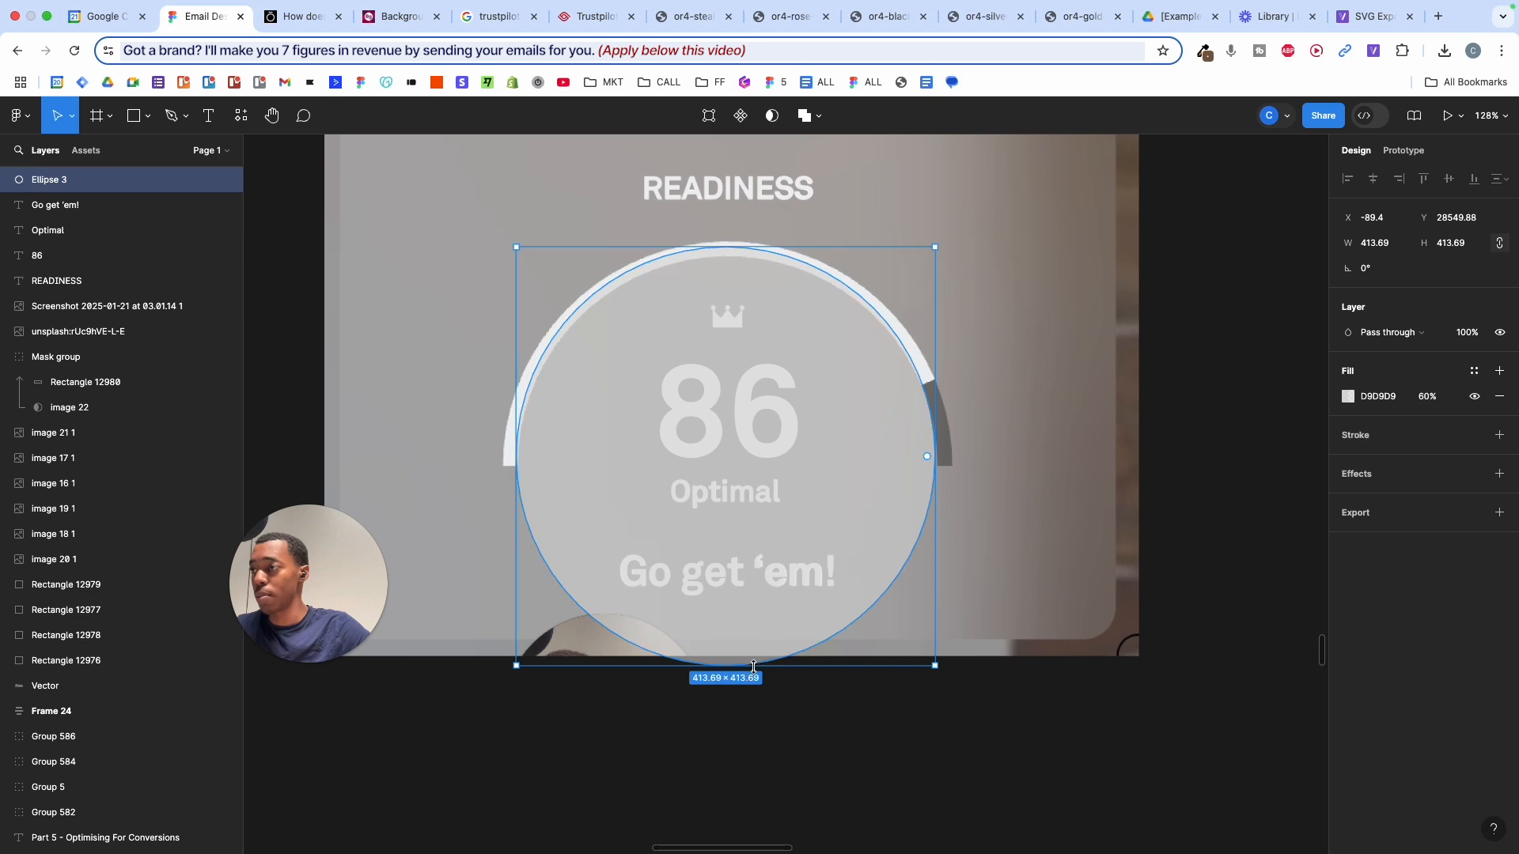
pyautogui.moveTo(753, 667)
pyautogui.mouseDown()
pyautogui.moveTo(750, 694)
pyautogui.moveTo(751, 682)
pyautogui.mouseUp()
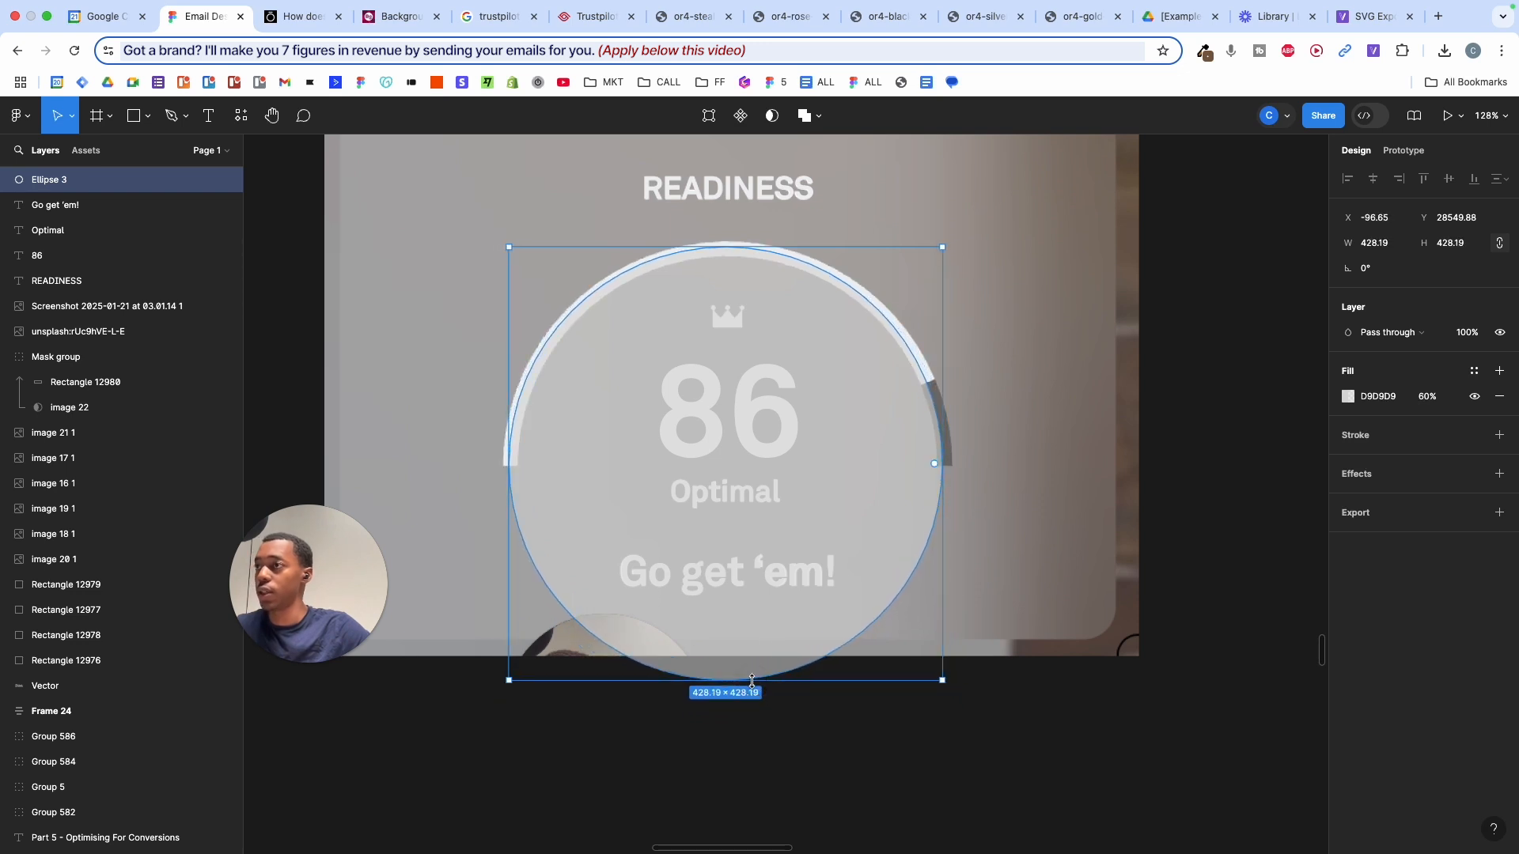
pyautogui.scroll(3, 752, 681)
pyautogui.scroll(2, 906, 480)
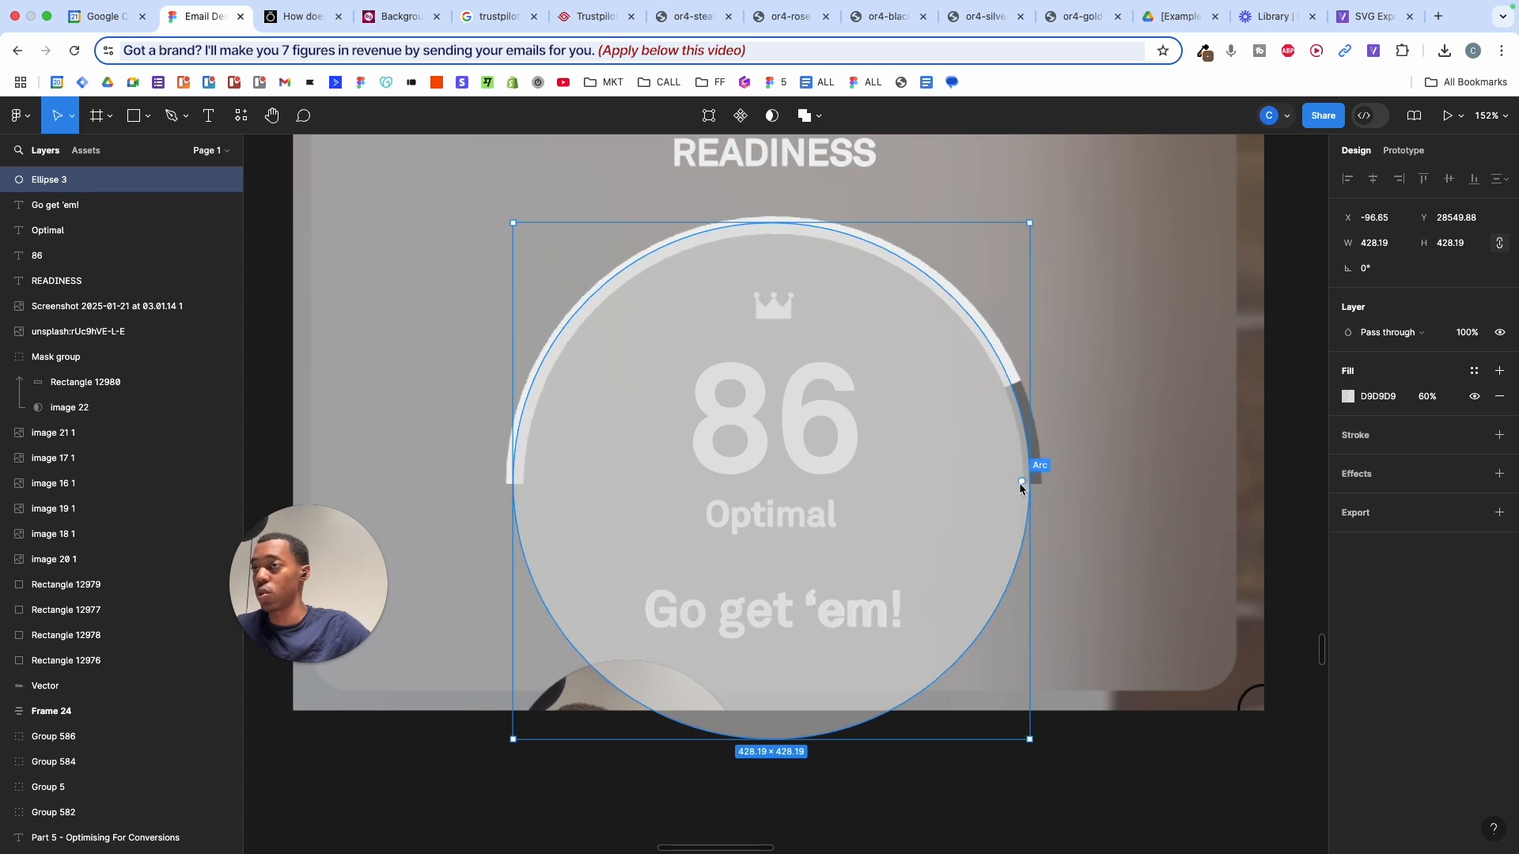
# - Hollow the circle into a thin ring with 91.57% inner radius and sweep it to 86%
pyautogui.moveTo(1021, 481); pyautogui.dragTo(823, 673)
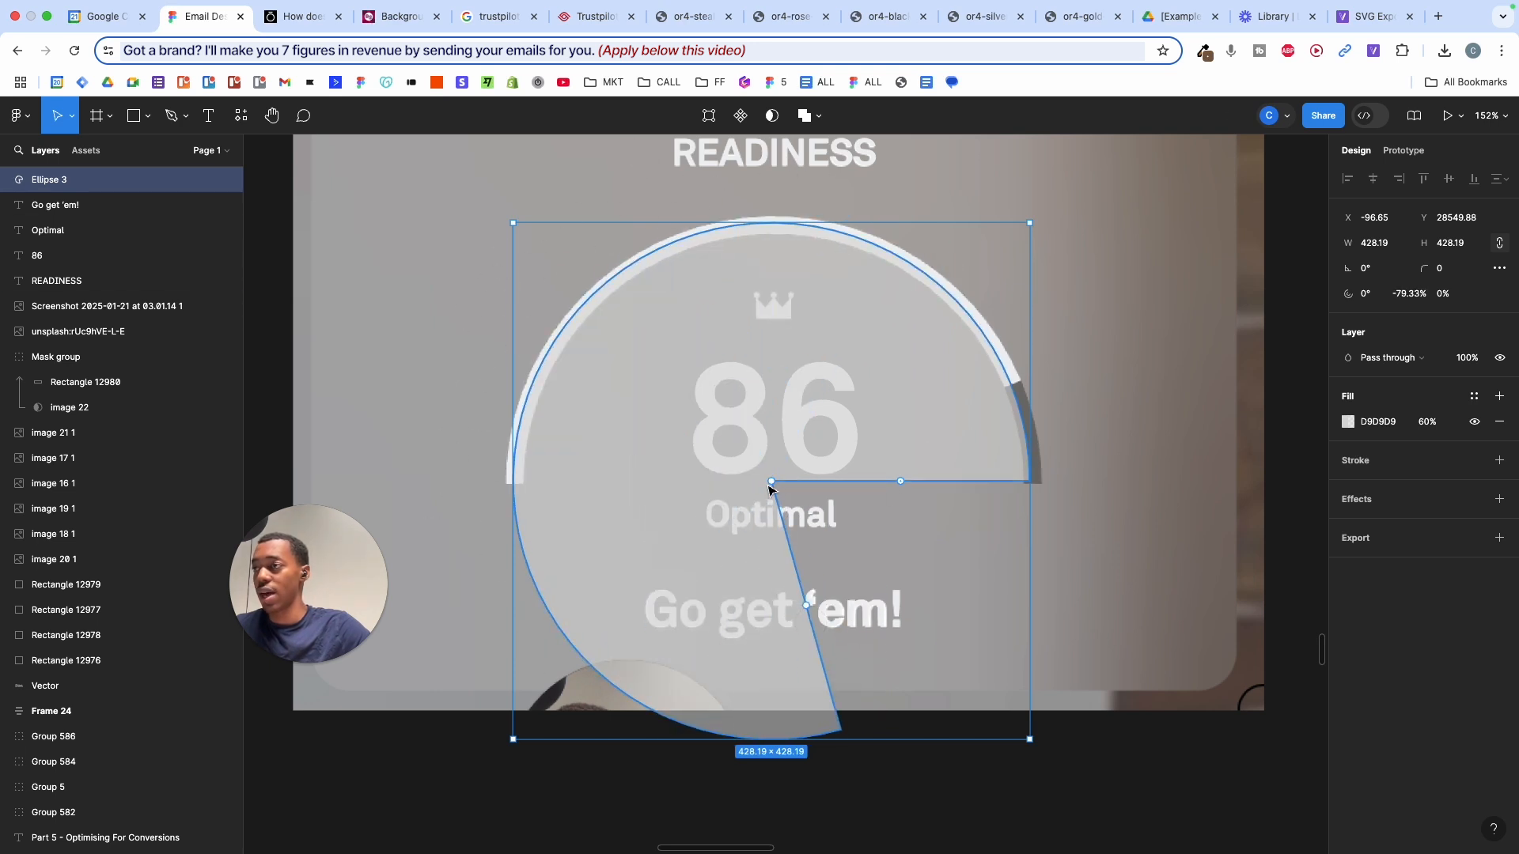
pyautogui.moveTo(768, 486); pyautogui.dragTo(583, 339)
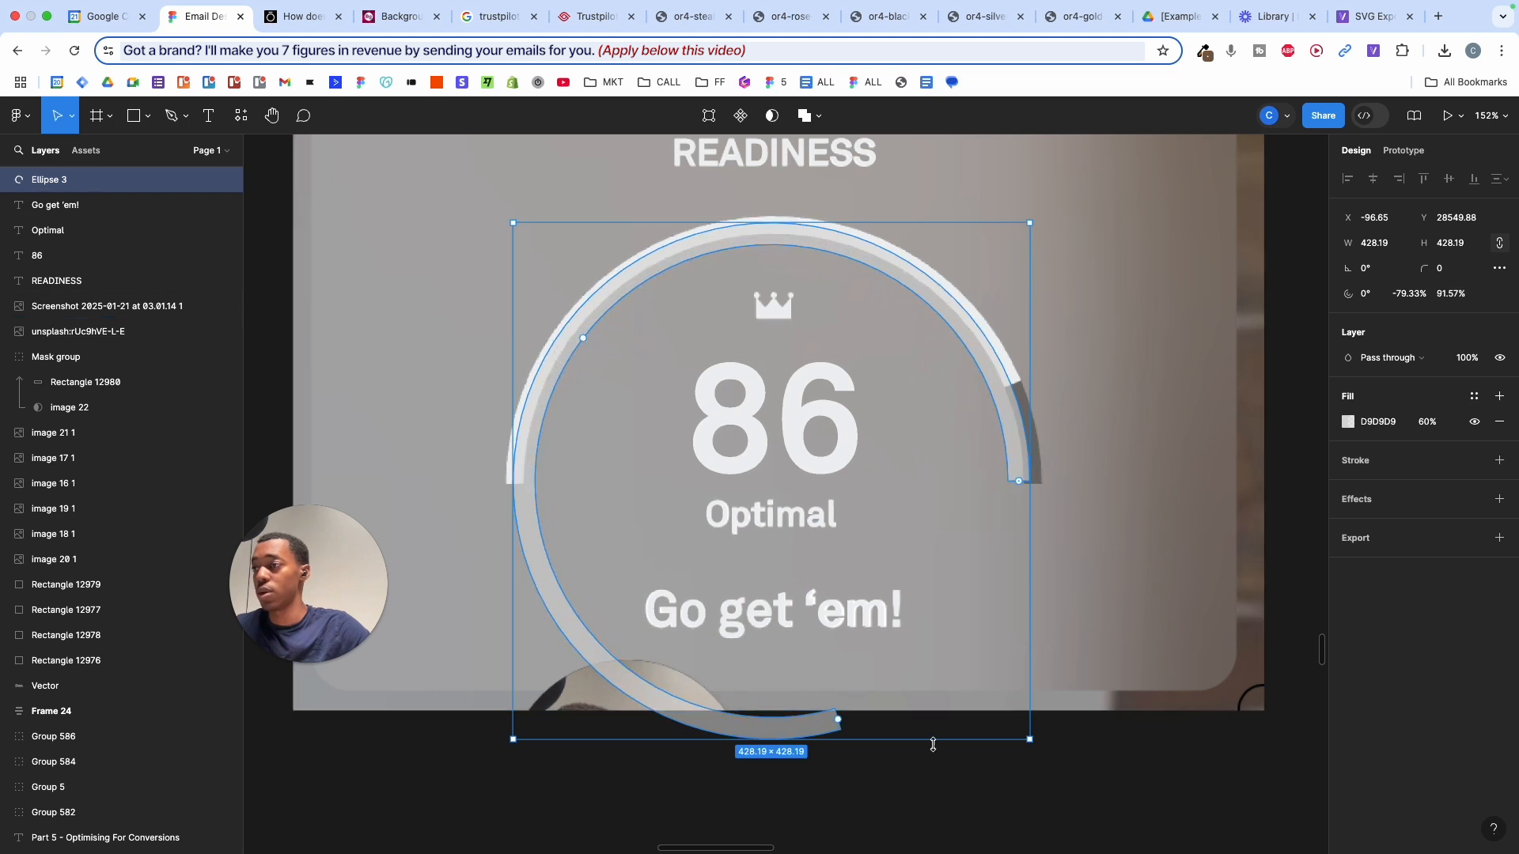
pyautogui.moveTo(838, 720); pyautogui.dragTo(522, 473)
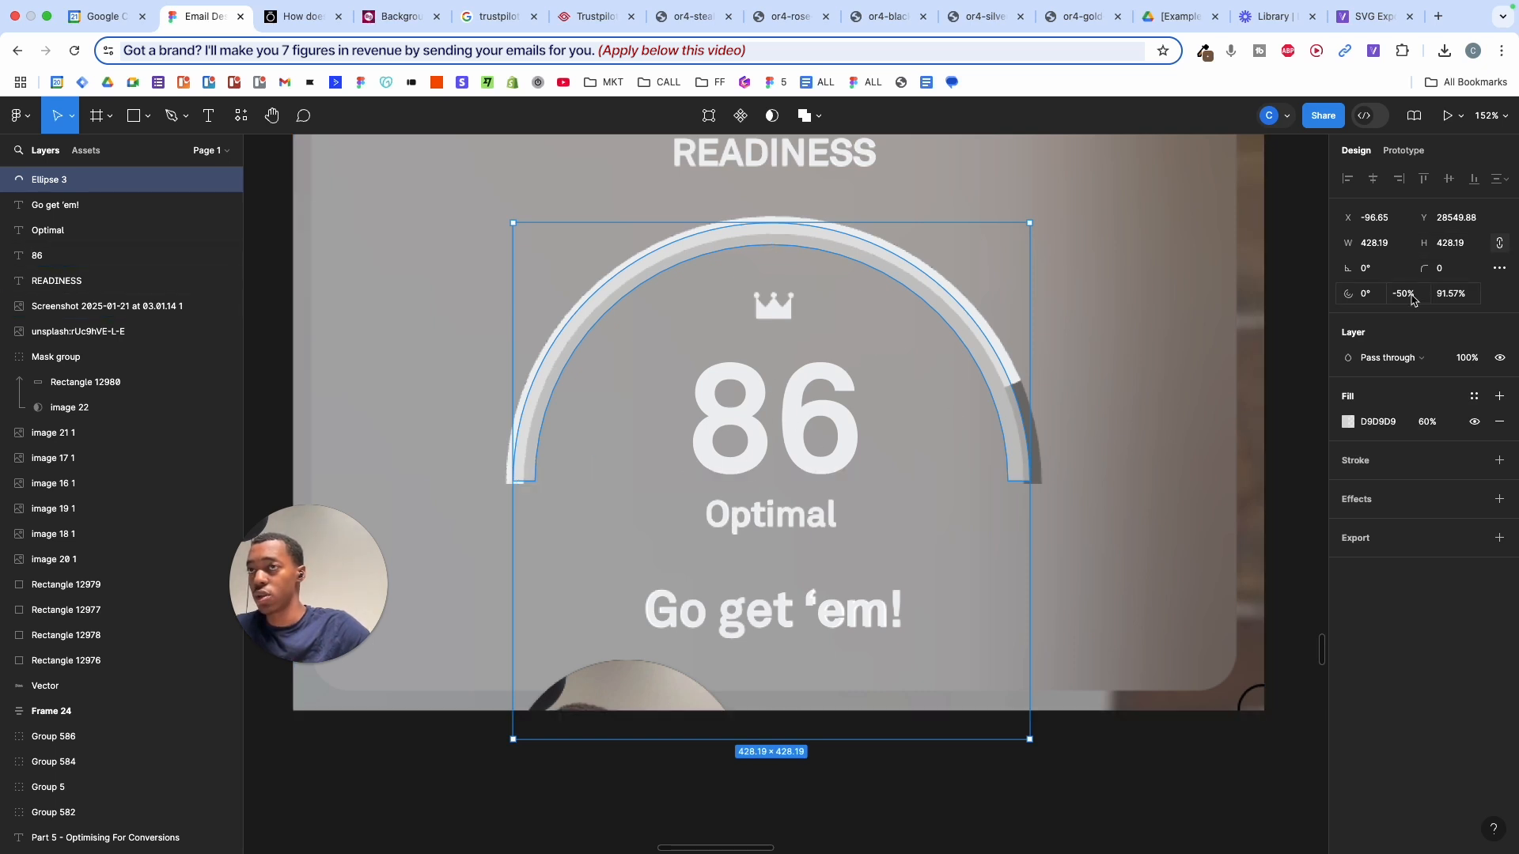
pyautogui.write('86')
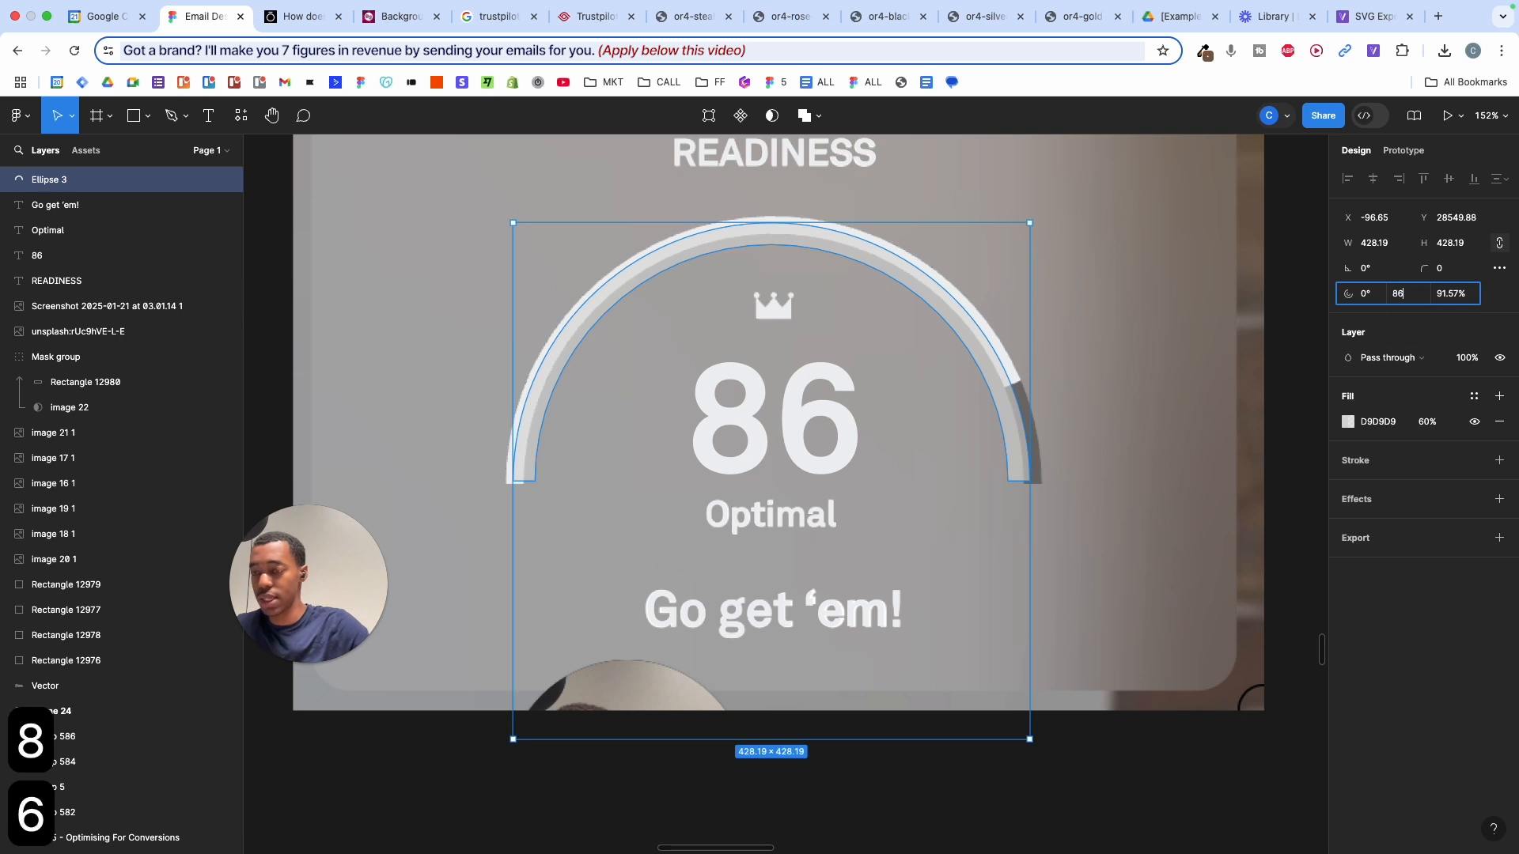
pyautogui.press('Return')
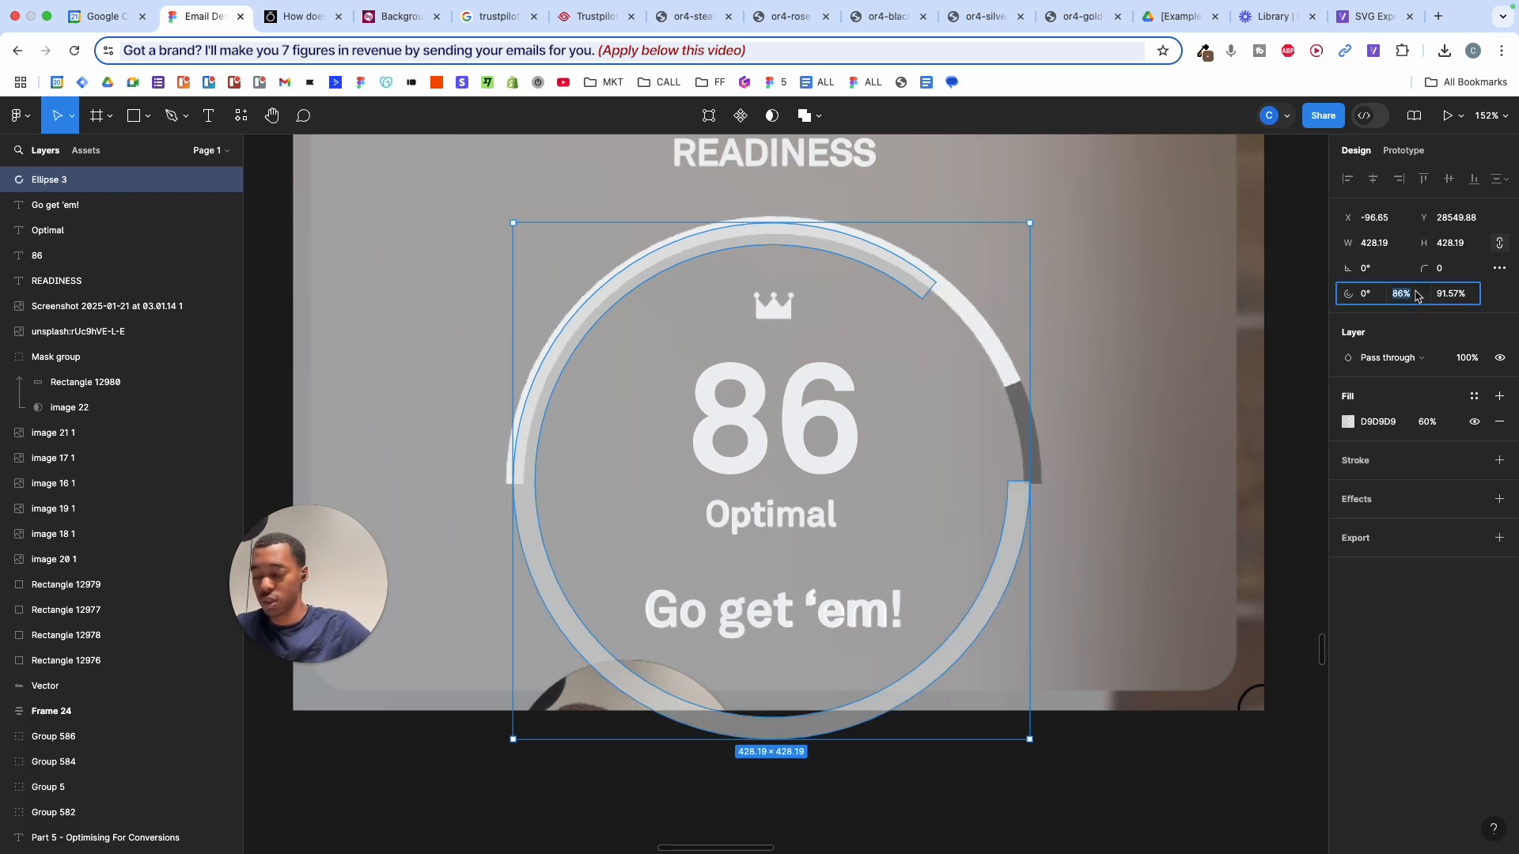
pyautogui.write('8')
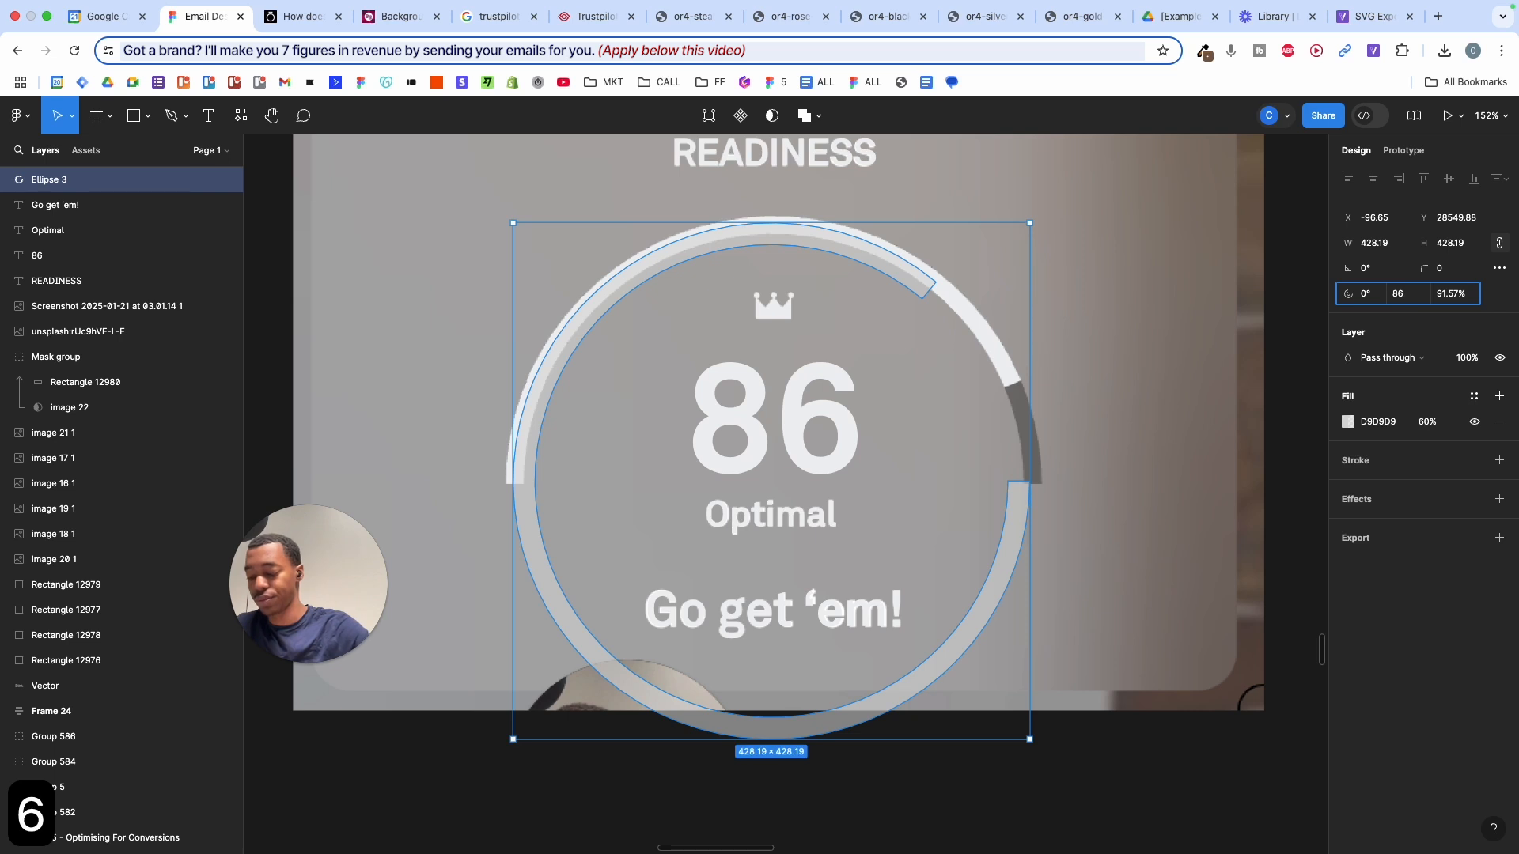
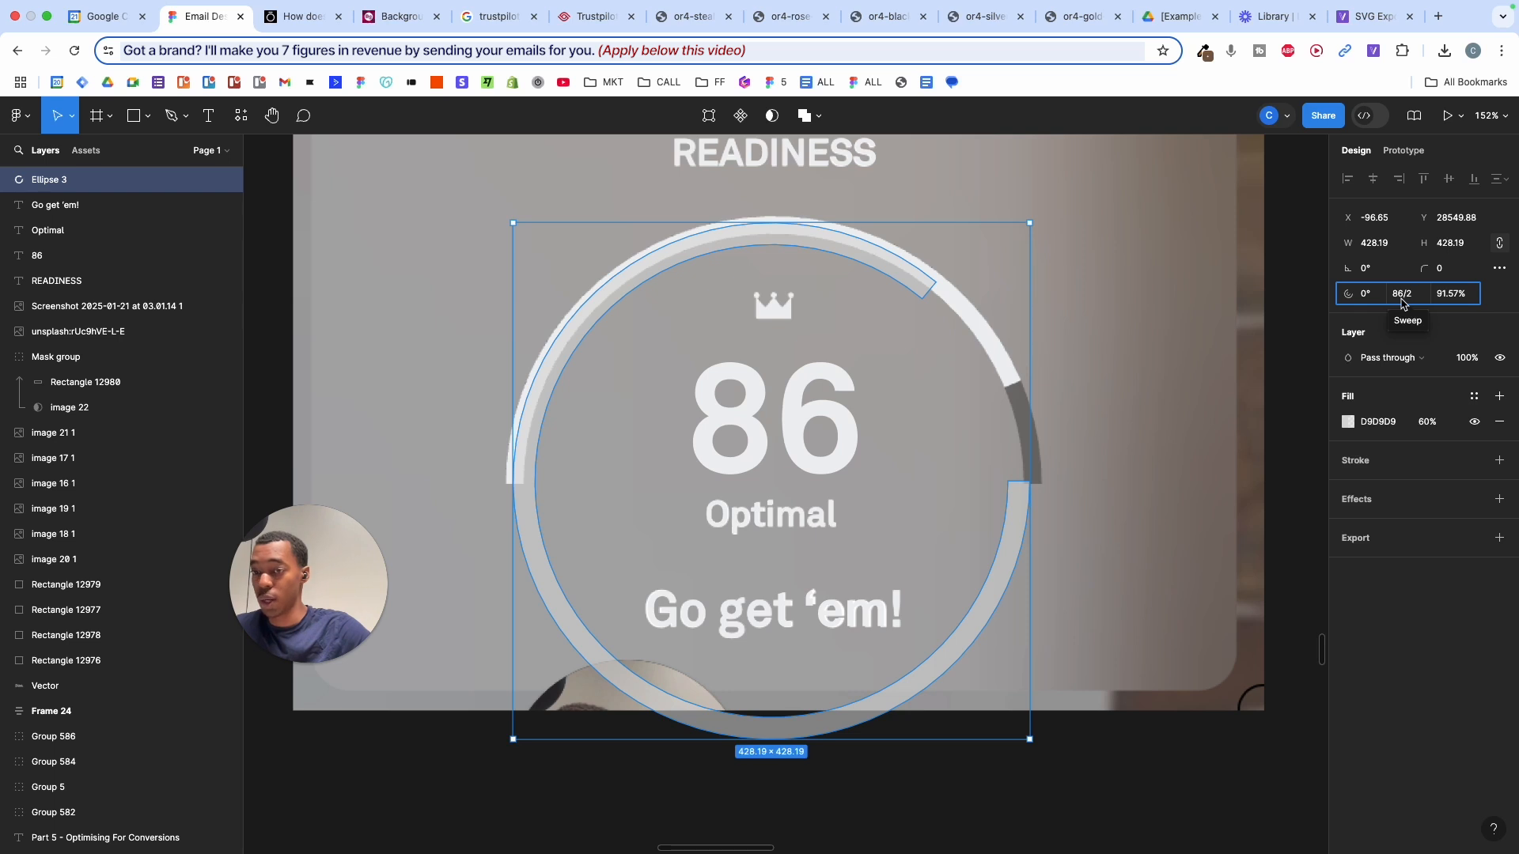
# - Halve the arc's sweep to 43%, then flip, enlarge and align it over the gauge
pyautogui.write('6/2')
pyautogui.press('Return')
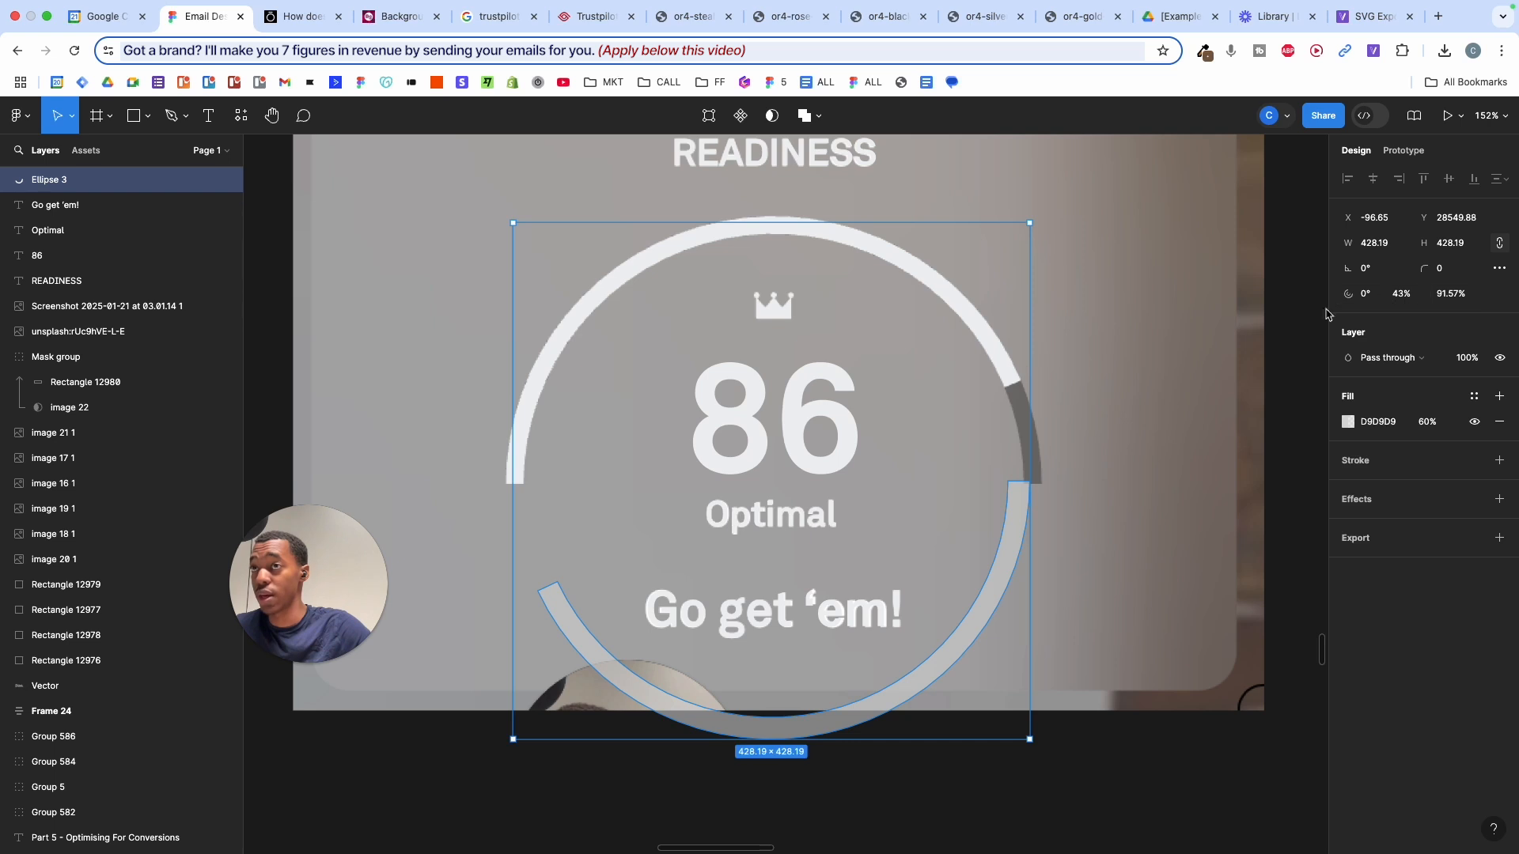
pyautogui.moveTo(1034, 217); pyautogui.dragTo(689, 562)
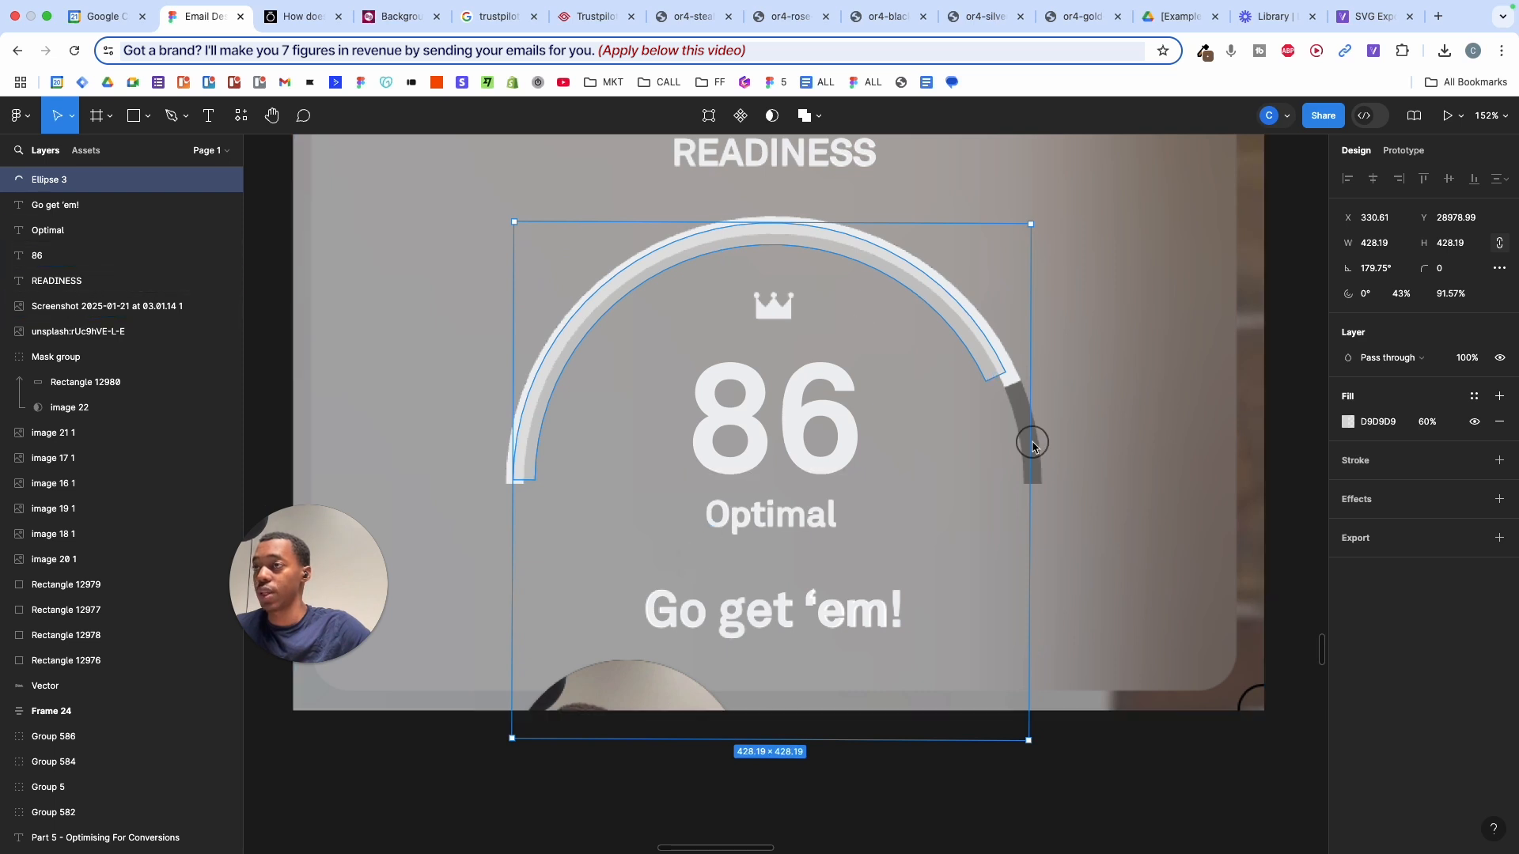
pyautogui.moveTo(1032, 445); pyautogui.dragTo(1044, 448)
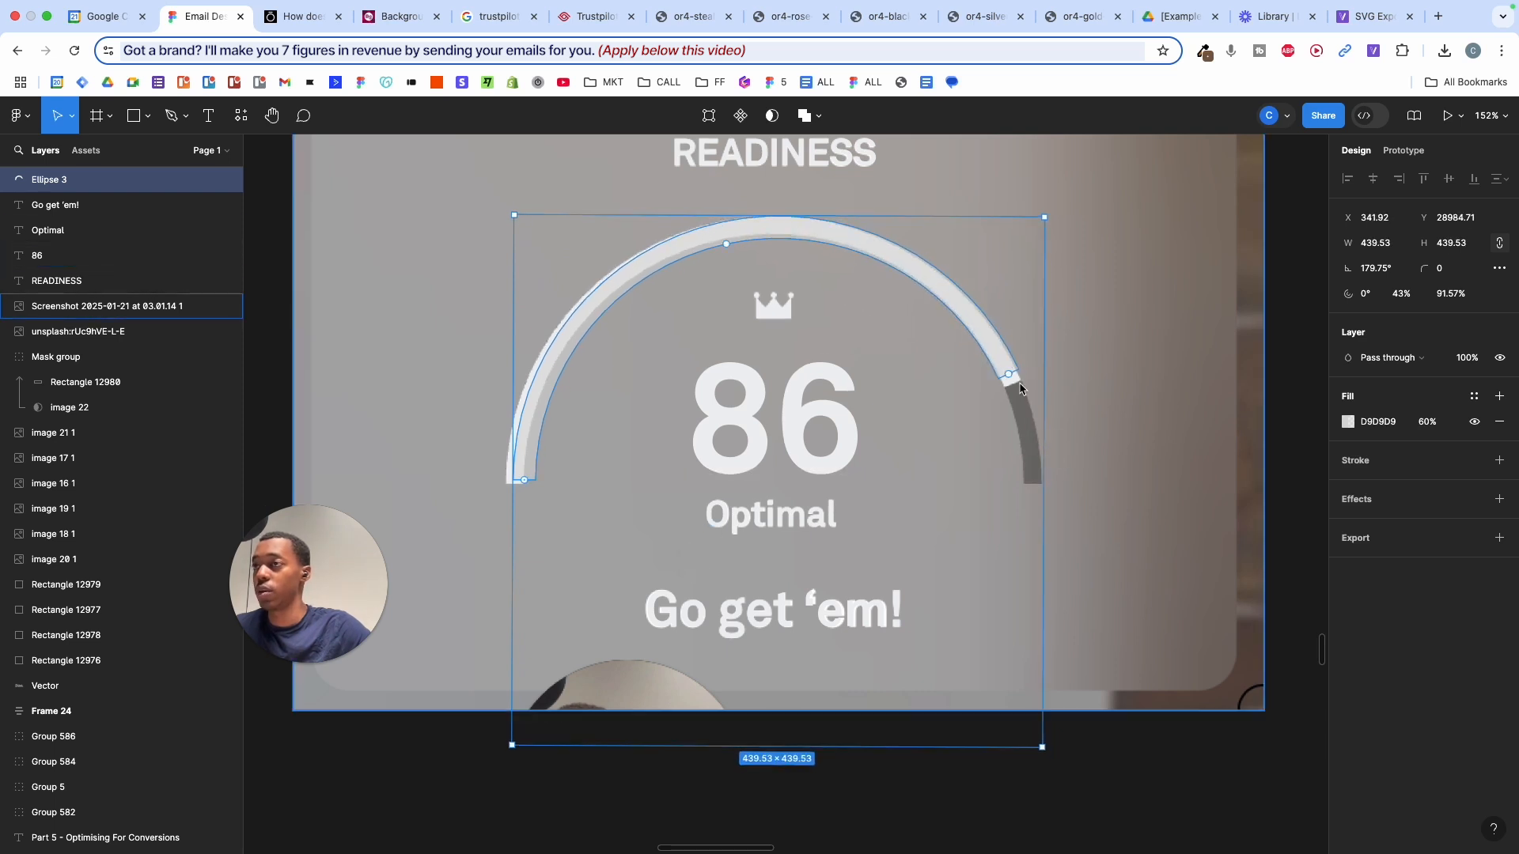
pyautogui.moveTo(992, 348); pyautogui.dragTo(986, 356)
# - Fill the arc white, thin its band, and add a second 72706E grey fill sampled from the gauge
pyautogui.click(1348, 422)
pyautogui.moveTo(1227, 512); pyautogui.dragTo(1083, 380)
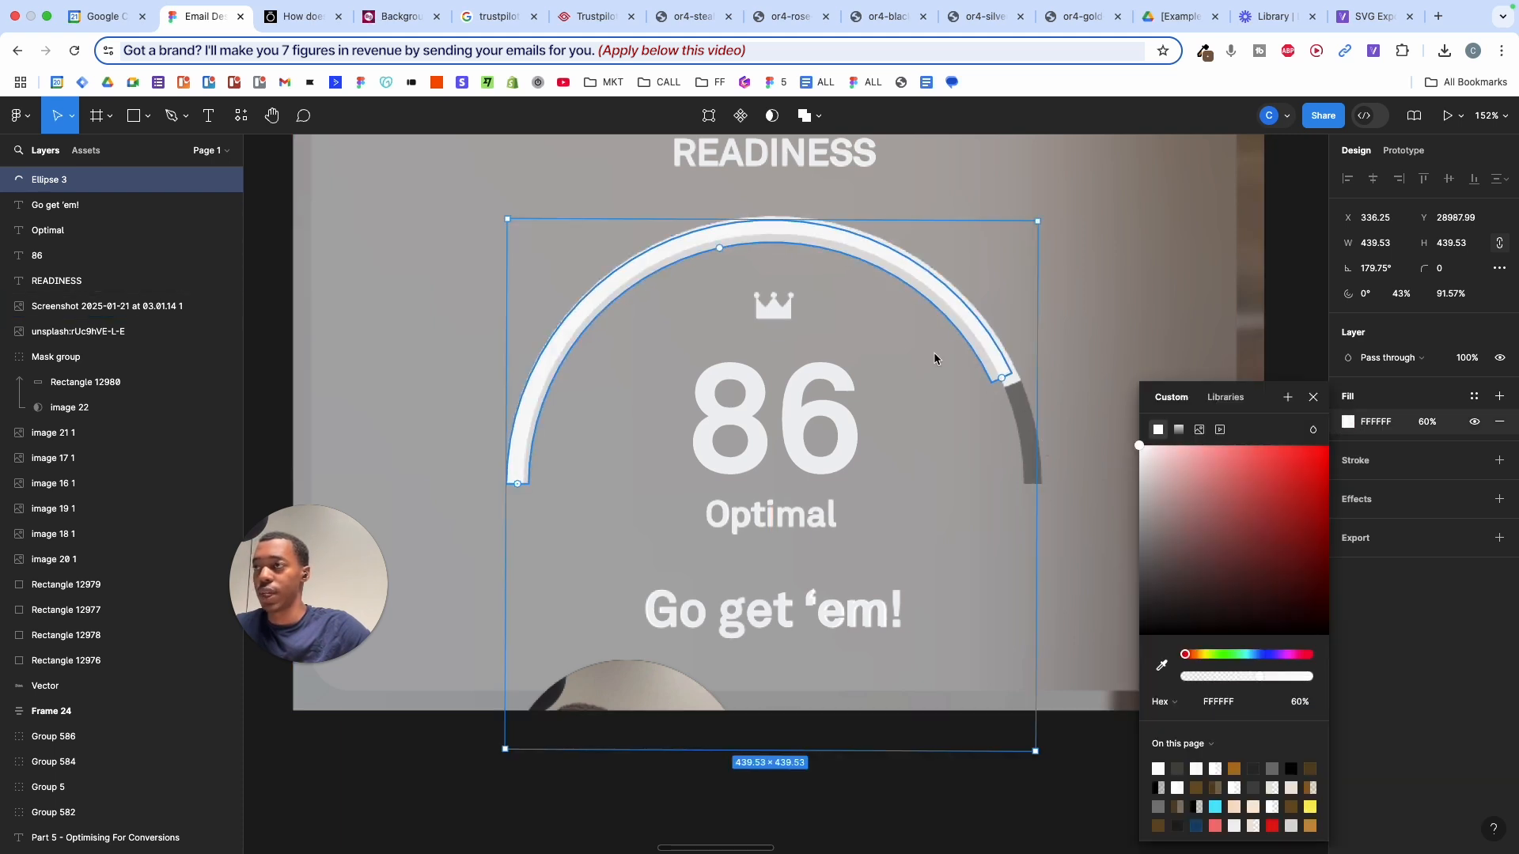
pyautogui.scroll(3, 739, 263)
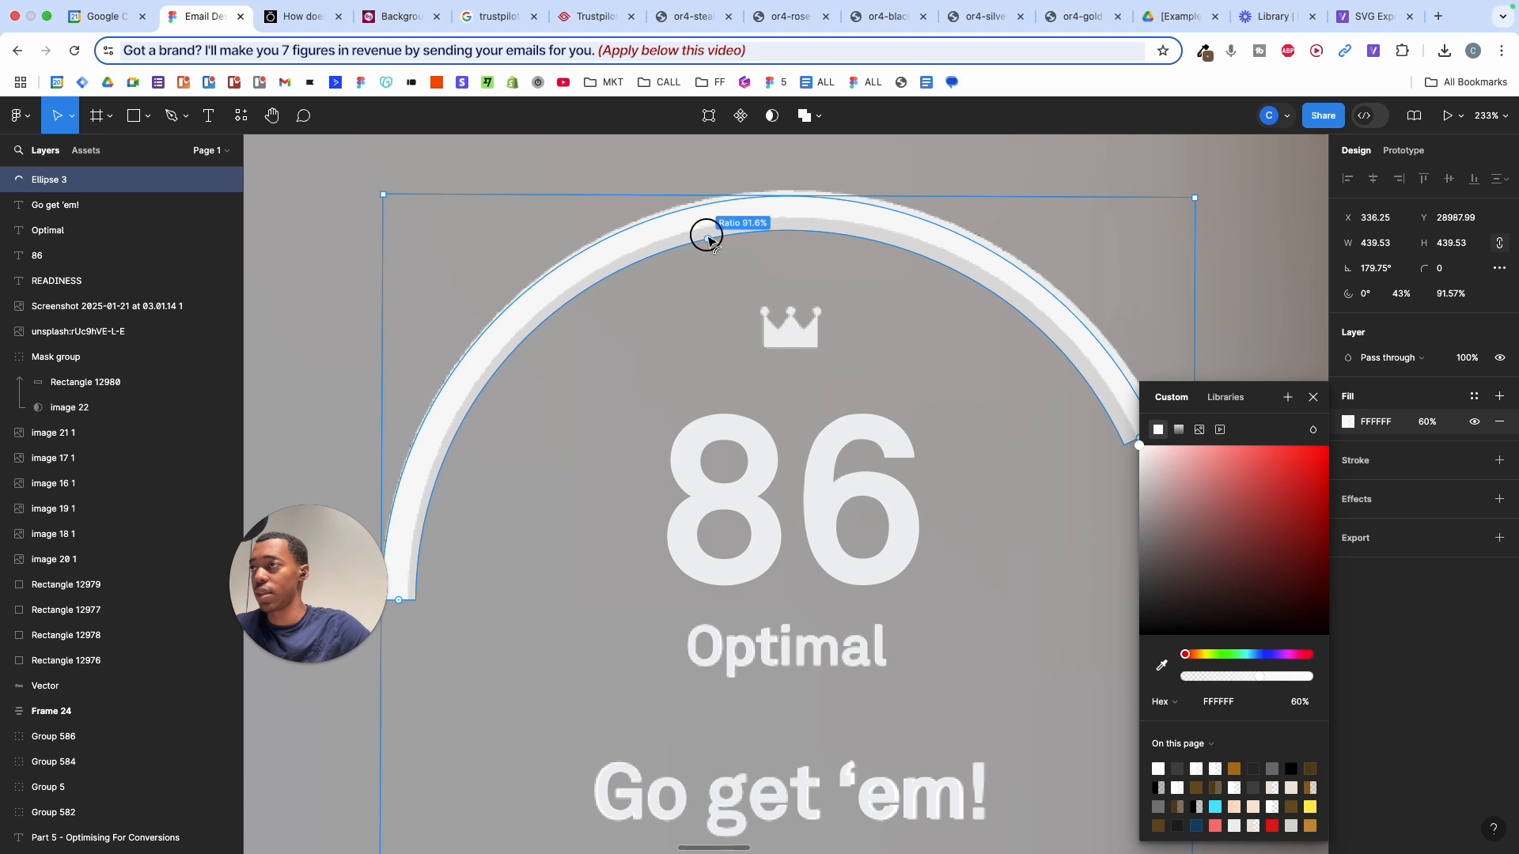
pyautogui.moveTo(711, 239); pyautogui.dragTo(705, 232)
pyautogui.scroll(-2, 705, 232)
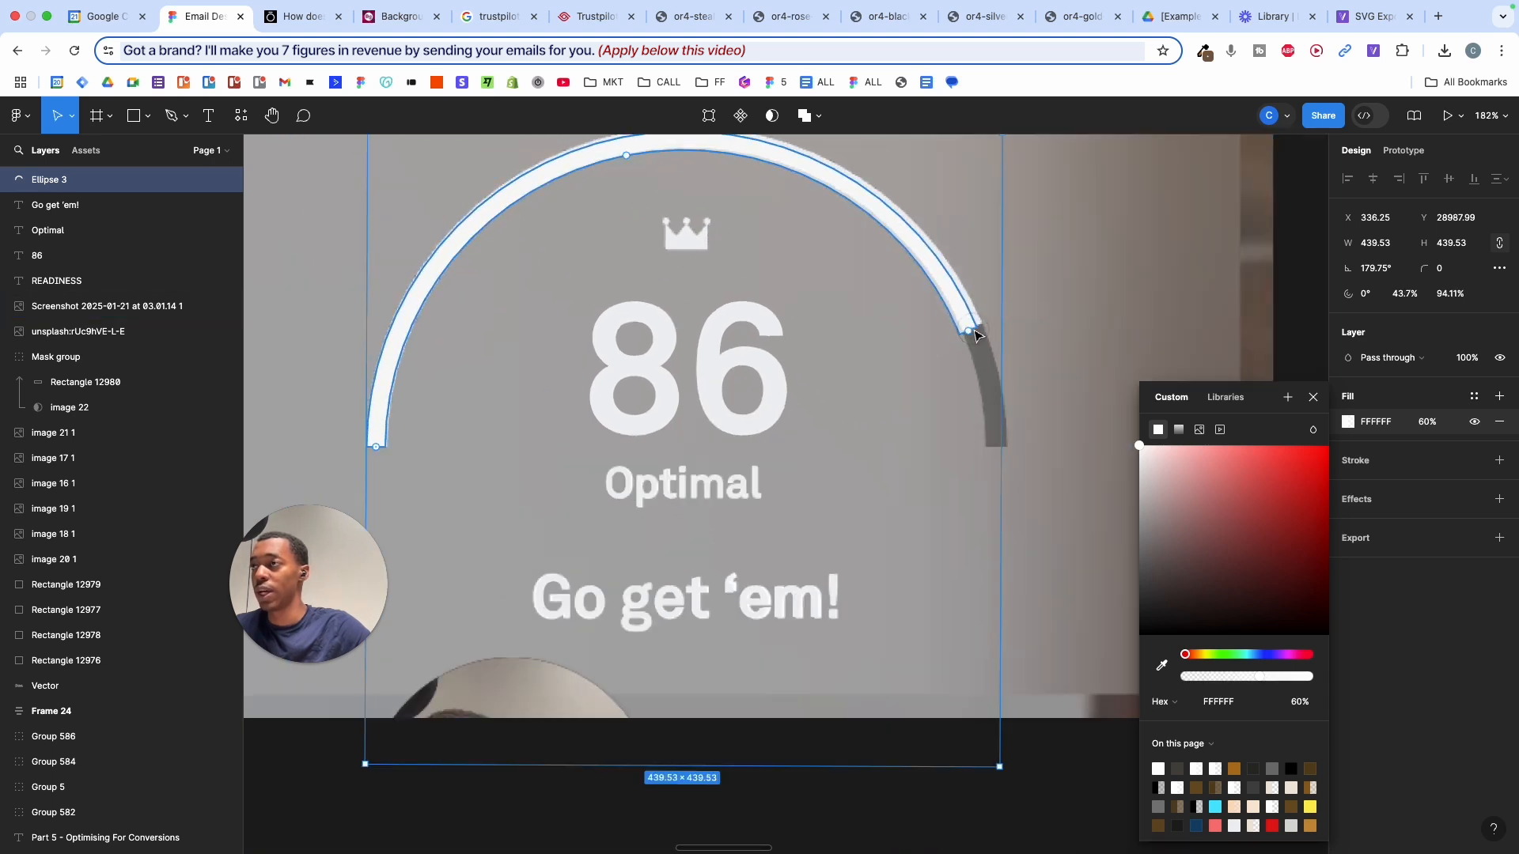
pyautogui.press('super+d')
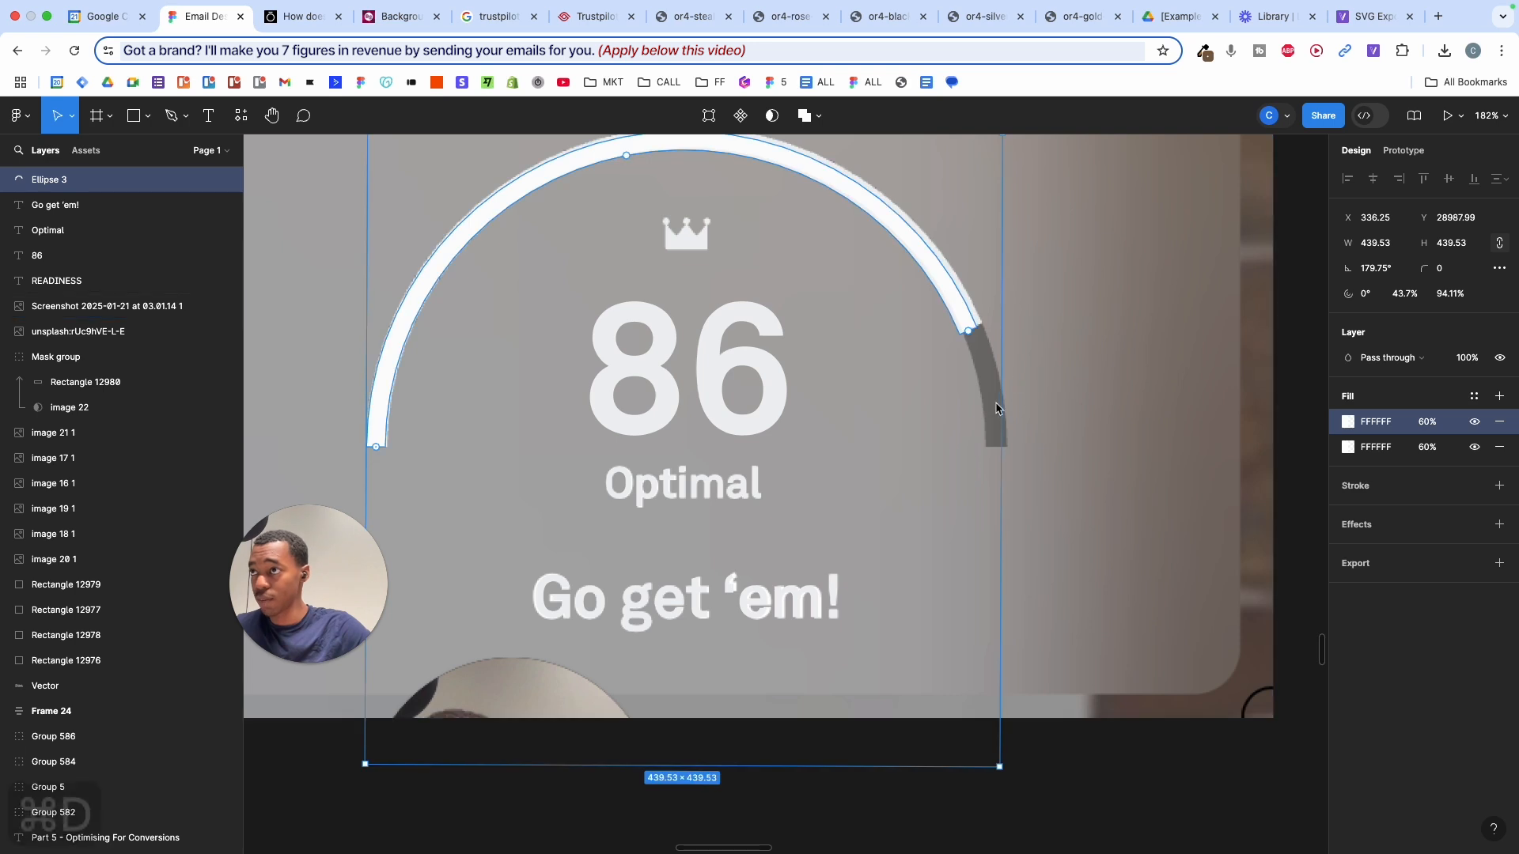
pyautogui.press('i')
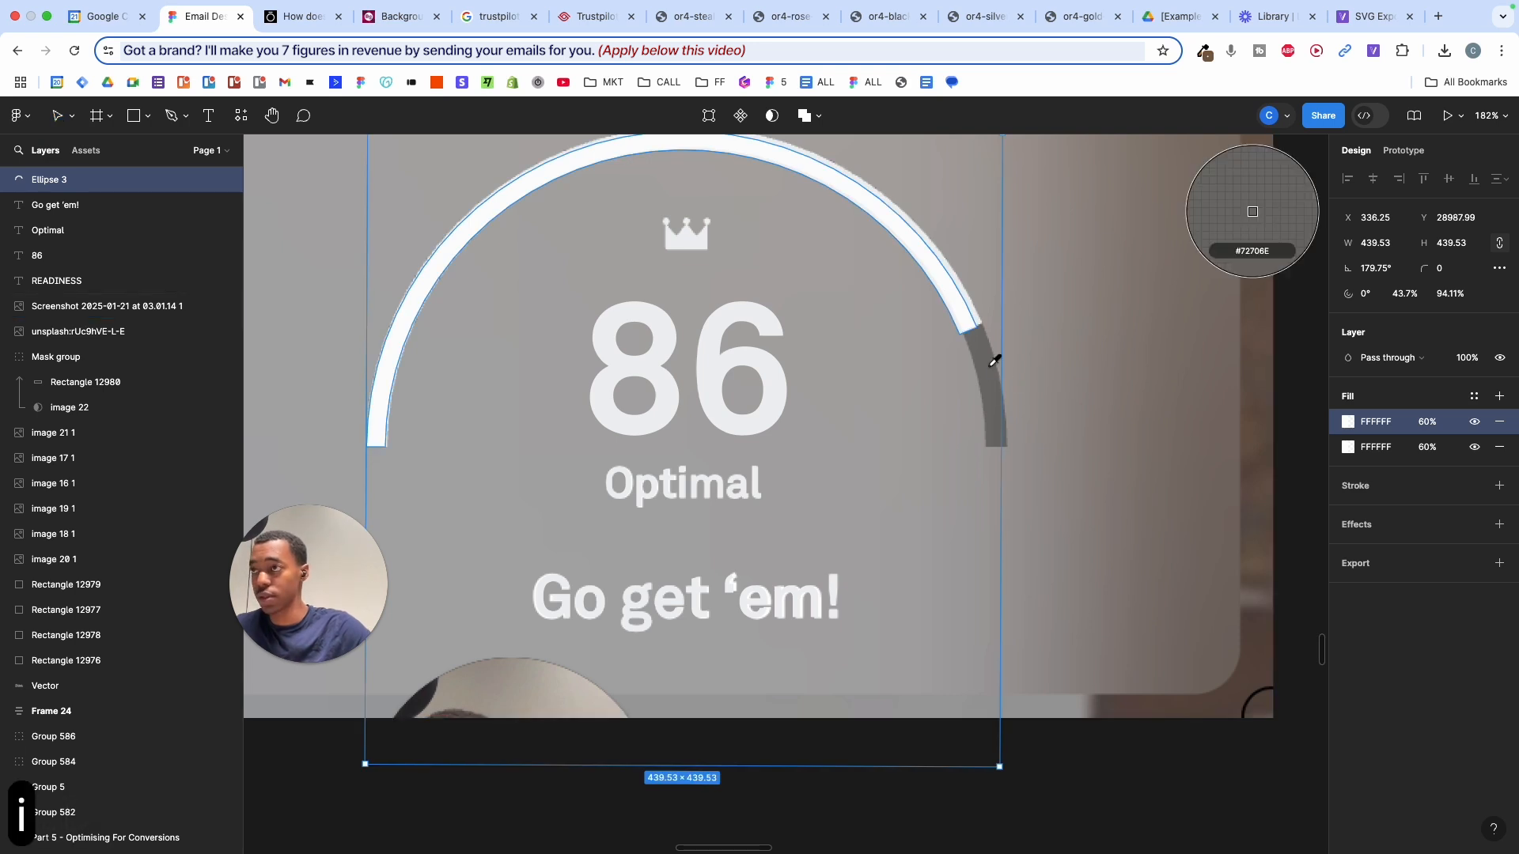
pyautogui.click(989, 370)
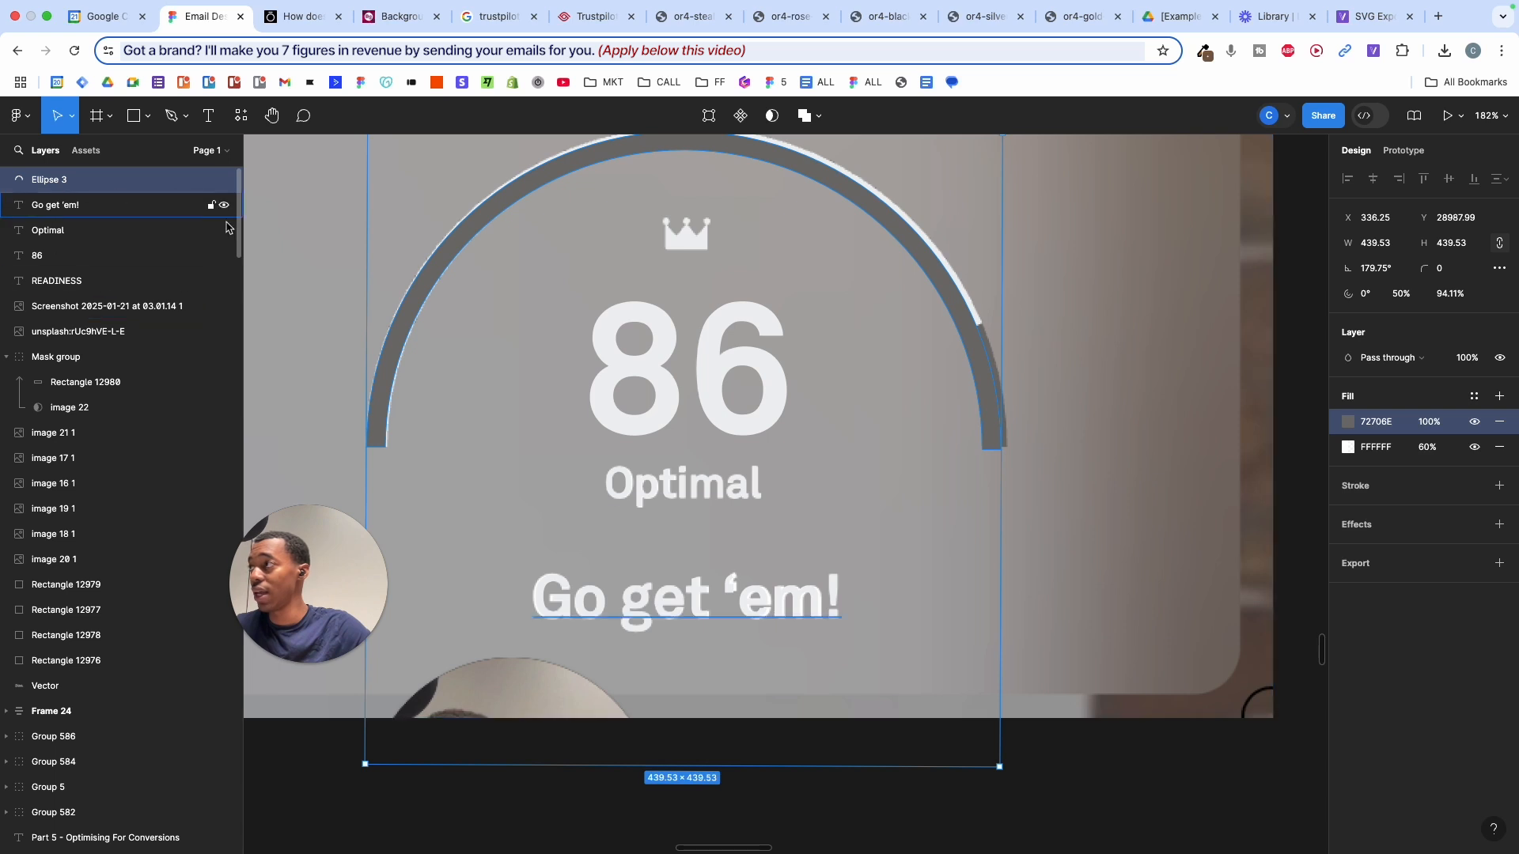
# - Duplicate the arc and move the copy down, leaving the original in place
pyautogui.moveTo(474, 220); pyautogui.dragTo(498, 329)
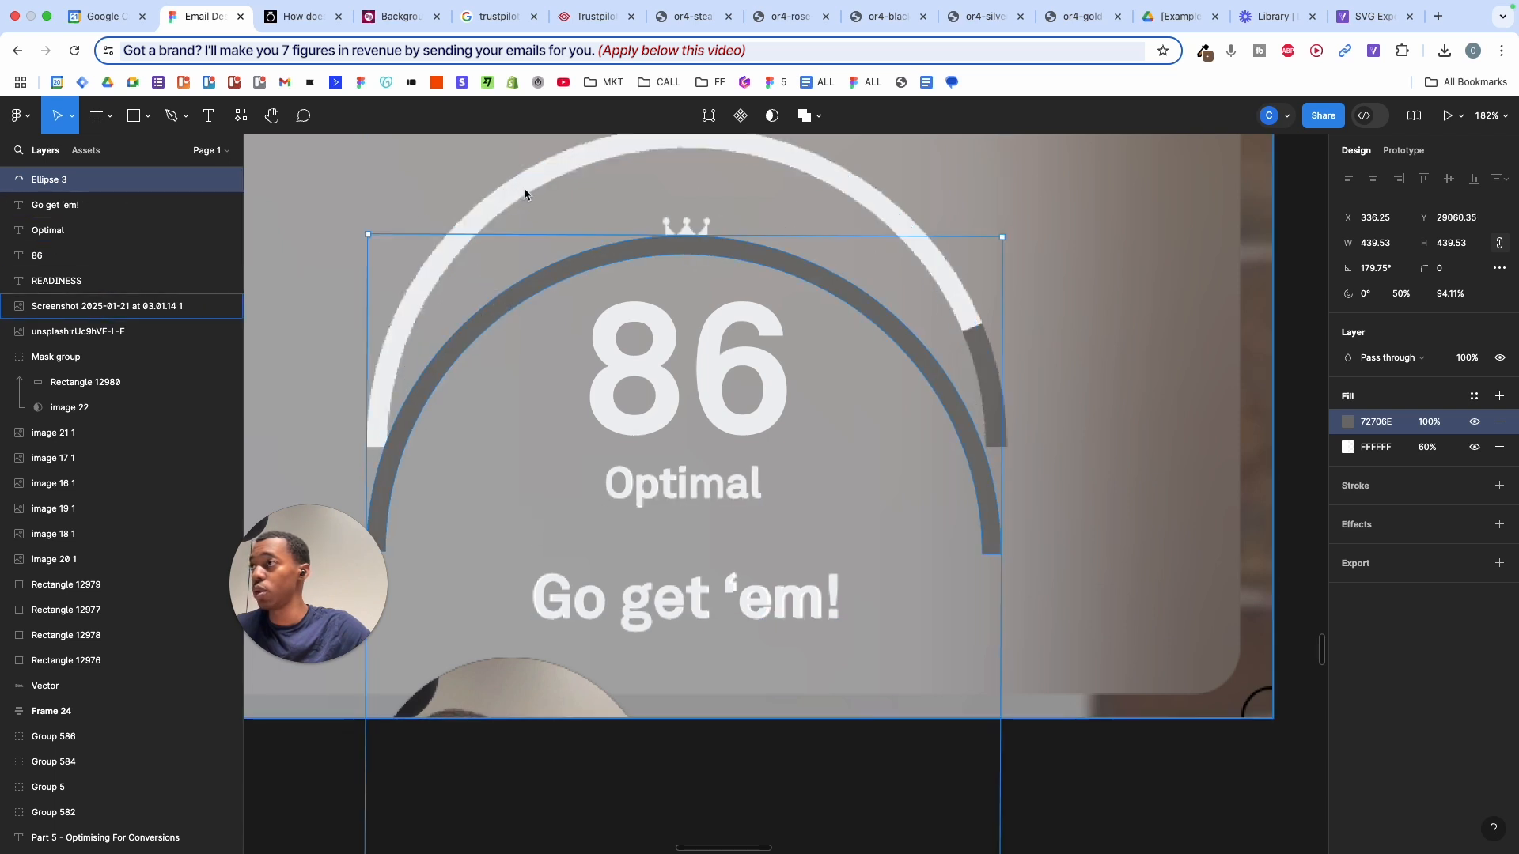
pyautogui.doubleClick(525, 193)
pyautogui.press('super+z')
pyautogui.press('super+z')
pyautogui.press('super+z')
pyautogui.press('super+z')
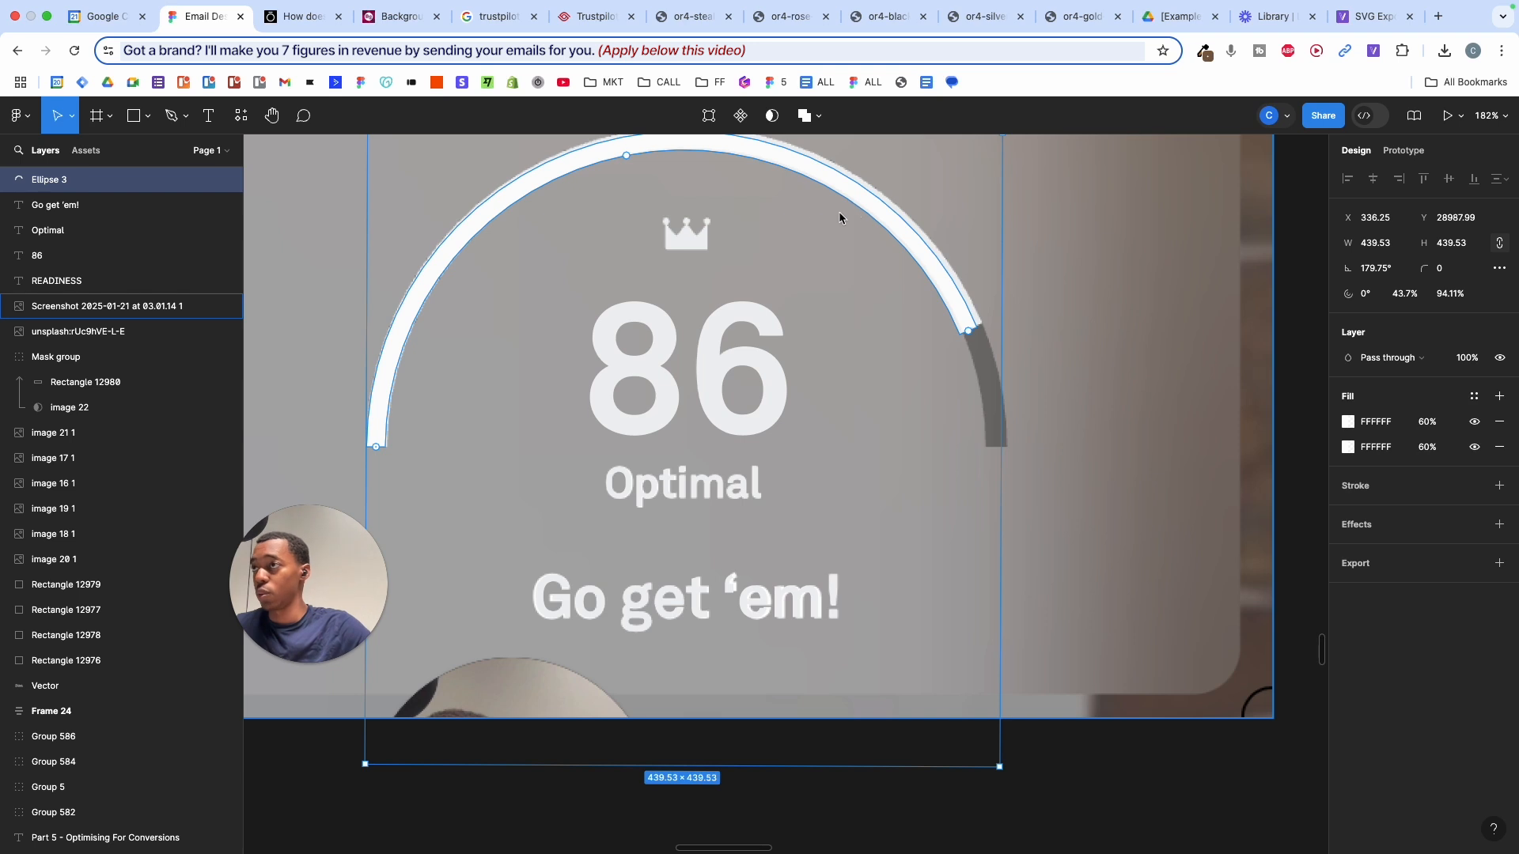
pyautogui.press('super+d')
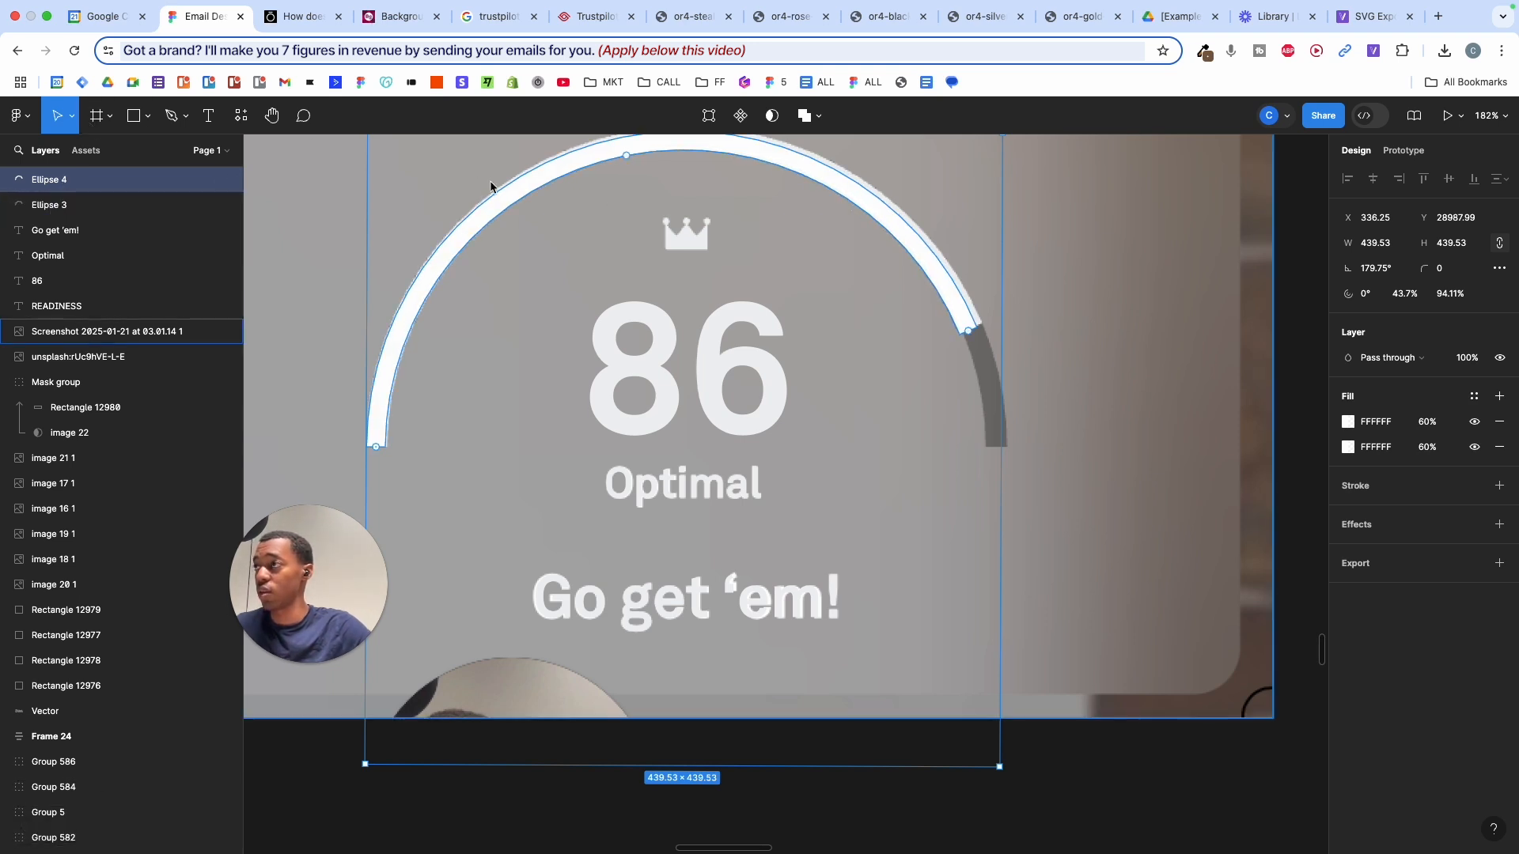
pyautogui.moveTo(491, 187); pyautogui.dragTo(554, 261)
pyautogui.click(563, 170)
pyautogui.moveTo(562, 169); pyautogui.dragTo(564, 212)
pyautogui.press('super+z')
pyautogui.press('super+z')
pyautogui.press('super+z')
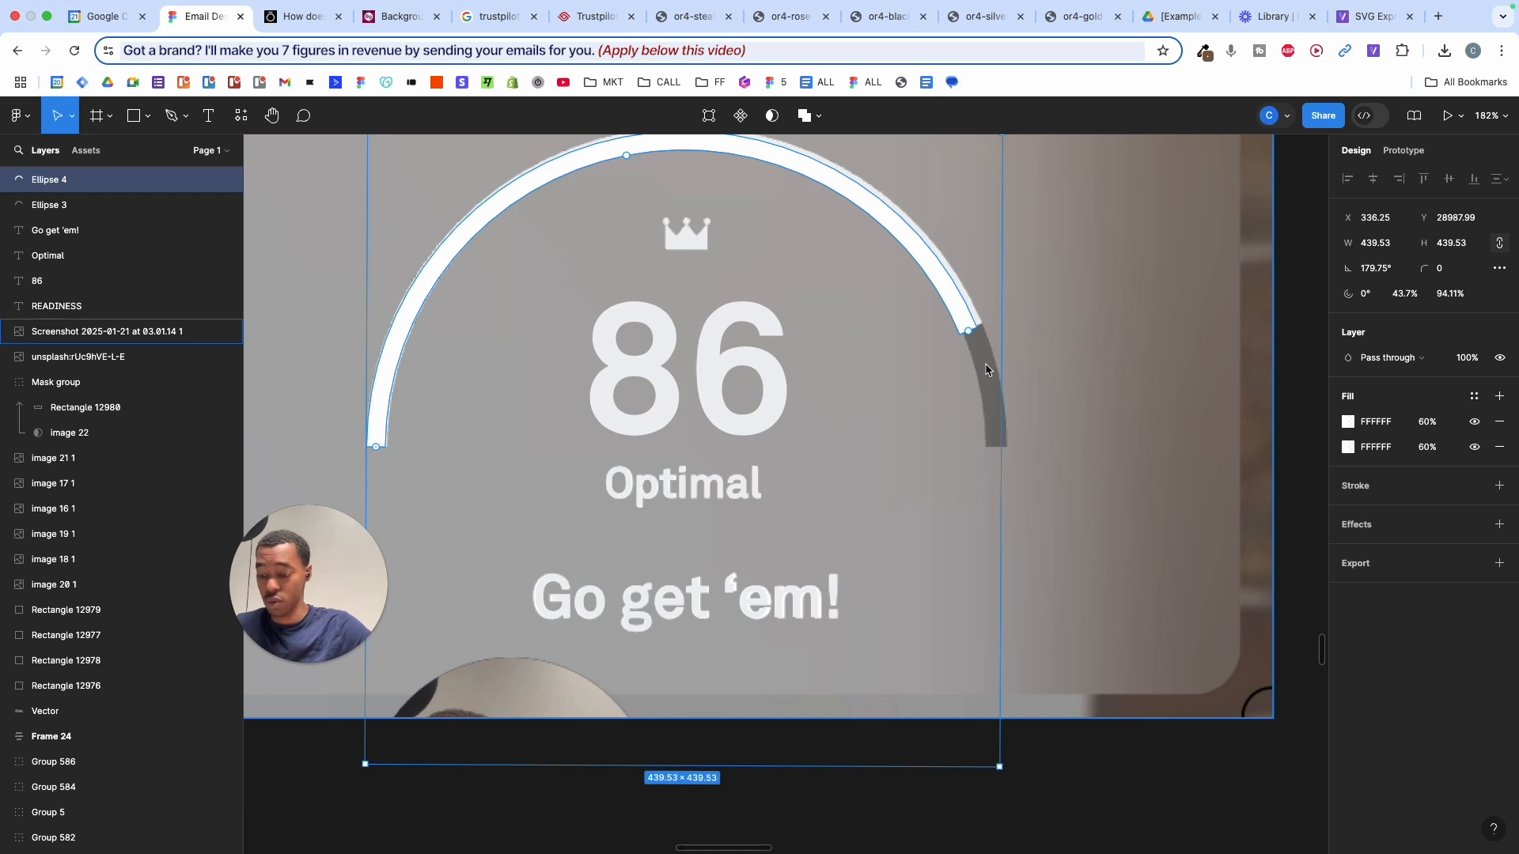
# - Give the duplicate arc the sampled grey fill and place it behind the white arc
pyautogui.press('i')
pyautogui.click(979, 338)
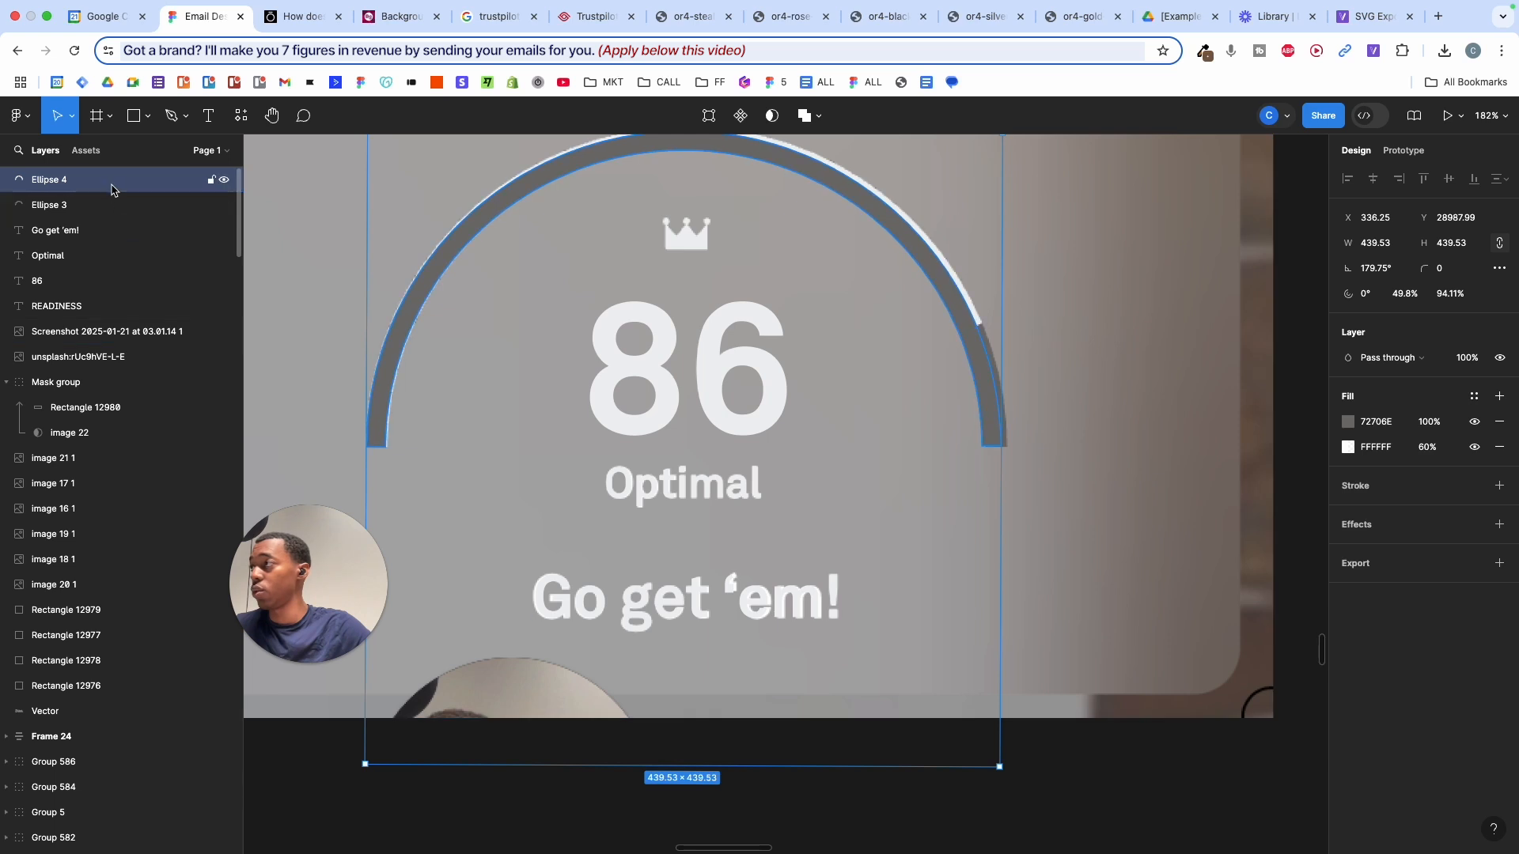
pyautogui.moveTo(112, 206); pyautogui.dragTo(112, 218)
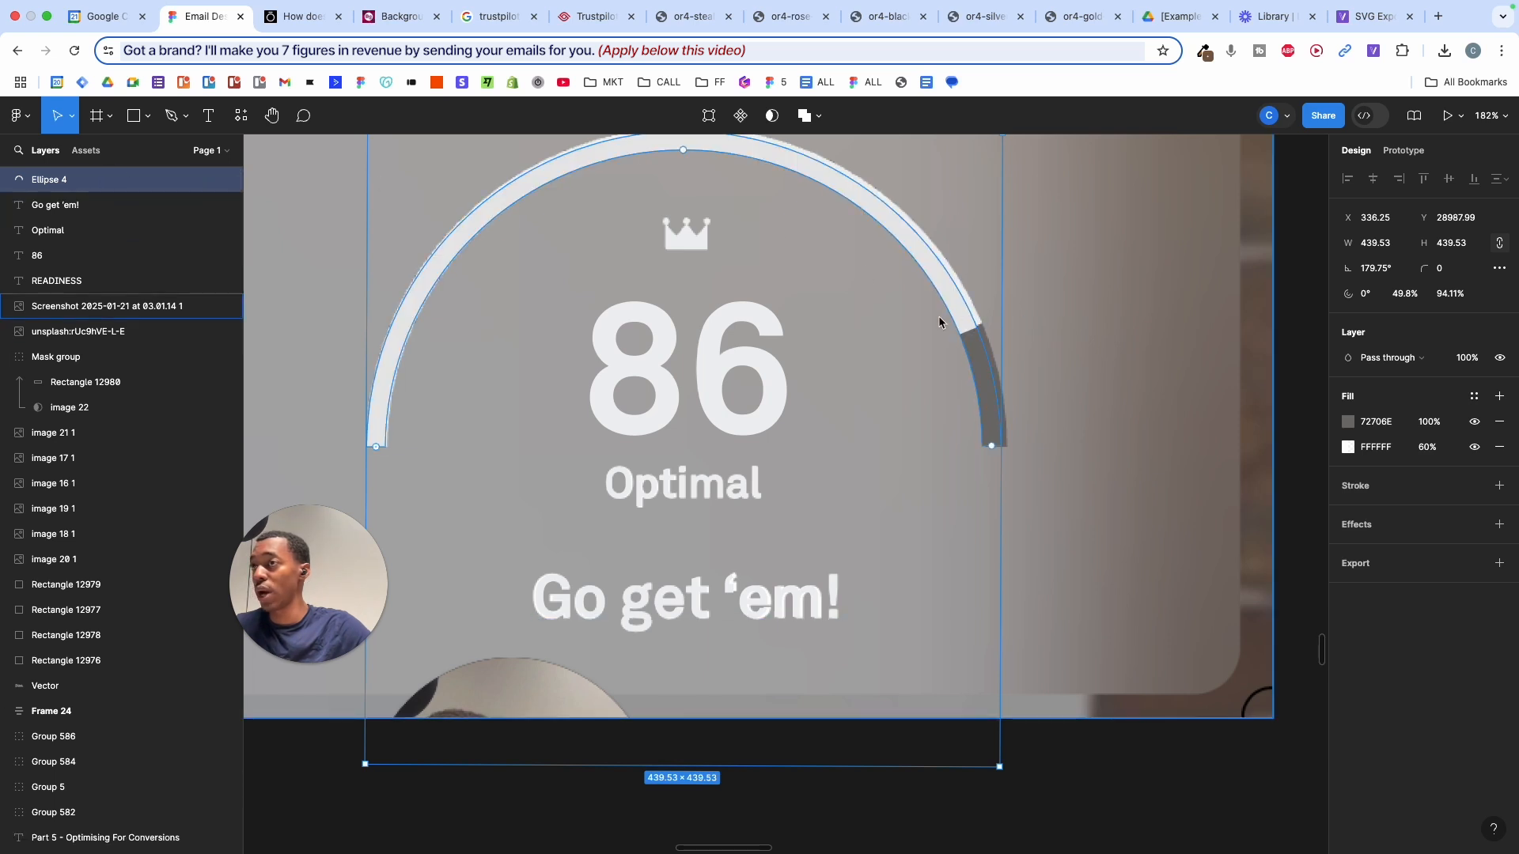
pyautogui.scroll(3, 954, 325)
pyautogui.click(970, 319)
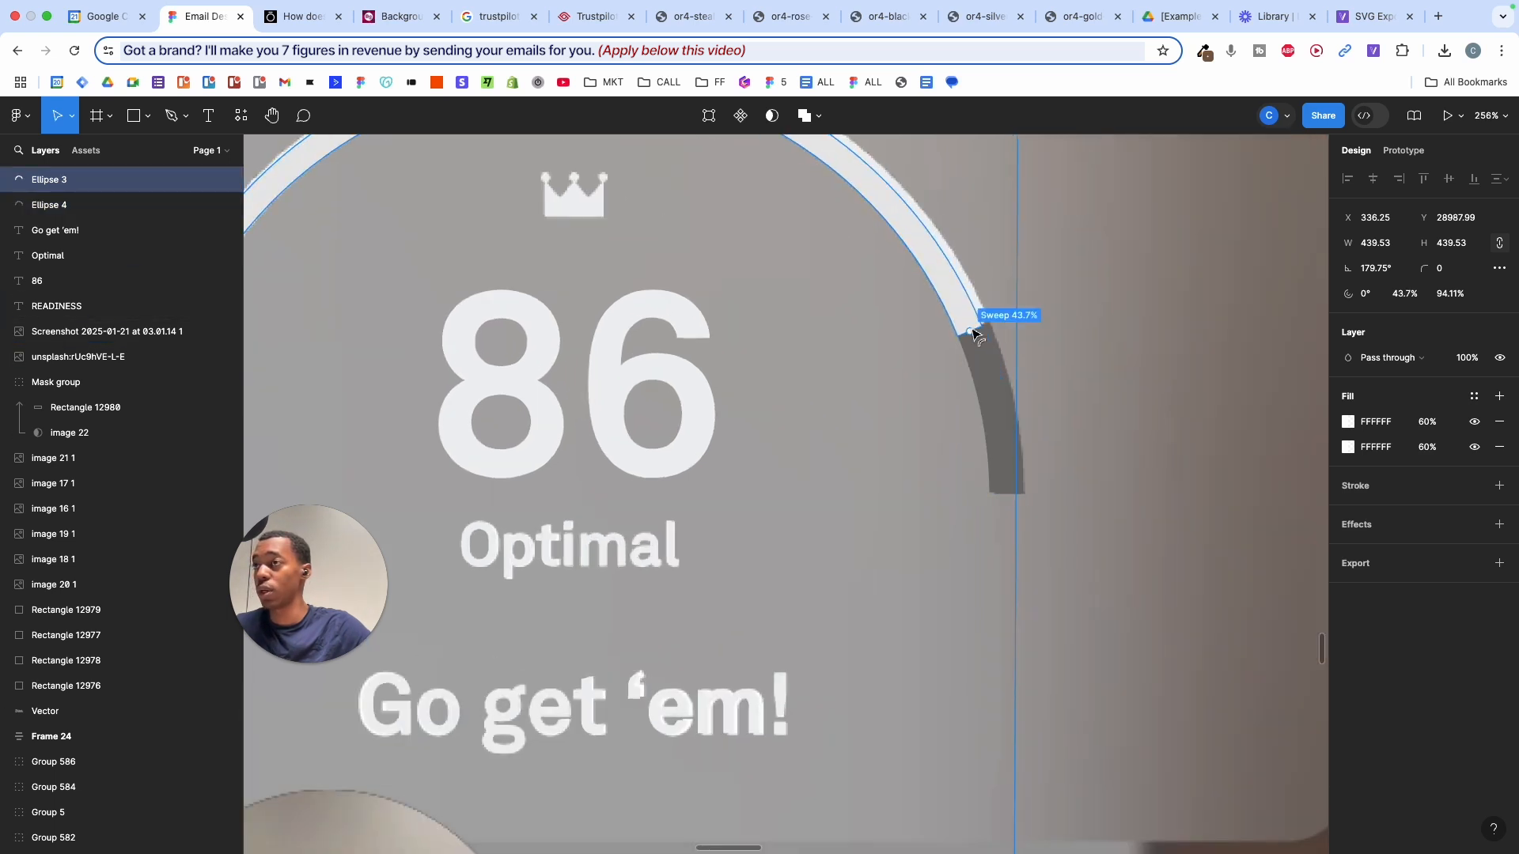
pyautogui.moveTo(974, 335)
pyautogui.mouseDown()
pyautogui.moveTo(1000, 402)
pyautogui.moveTo(942, 258)
pyautogui.moveTo(825, 192)
pyautogui.moveTo(965, 344)
pyautogui.moveTo(953, 325)
pyautogui.mouseUp()
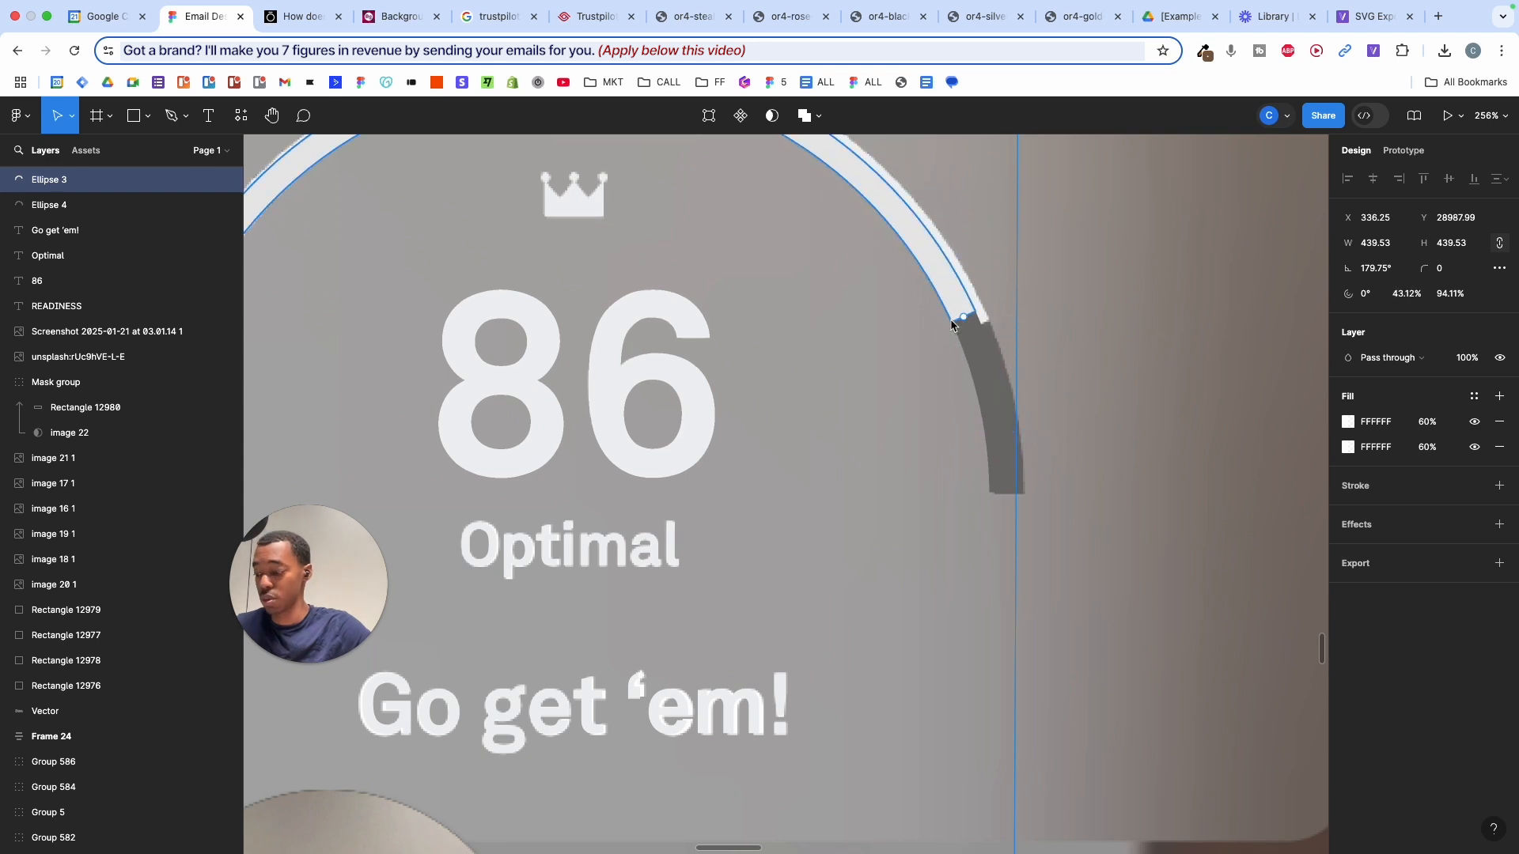
pyautogui.press('super+z')
pyautogui.scroll(-5, 958, 333)
# - Delete the reference screenshot and centre the gauge's arcs and text horizontally
pyautogui.click(1095, 261)
pyautogui.press('BackSpace')
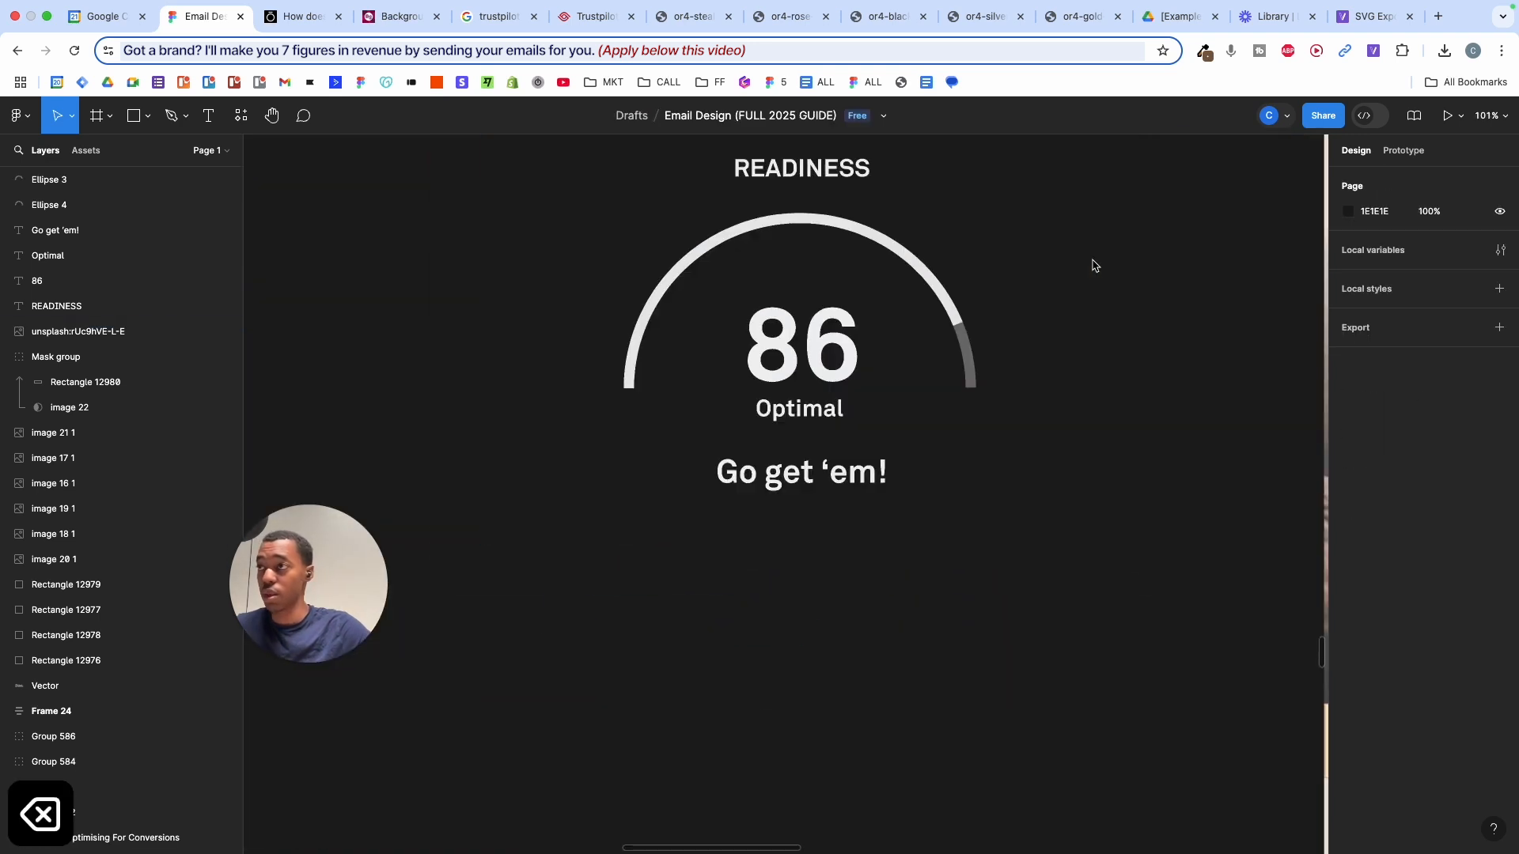
pyautogui.scroll(4, 1095, 265)
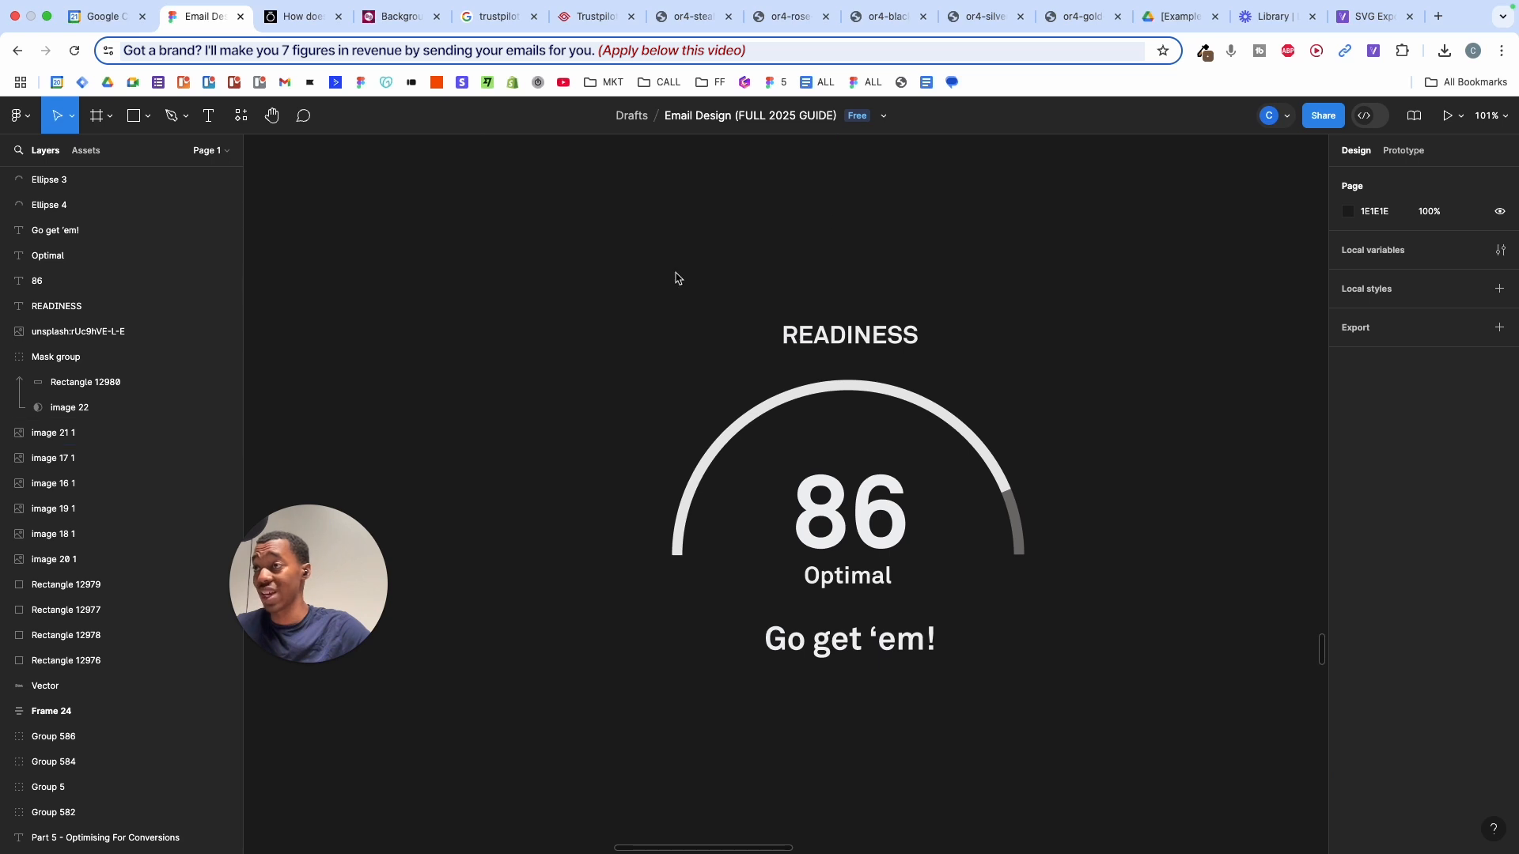
pyautogui.click(929, 506)
pyautogui.moveTo(848, 287); pyautogui.dragTo(874, 715)
pyautogui.click(1373, 179)
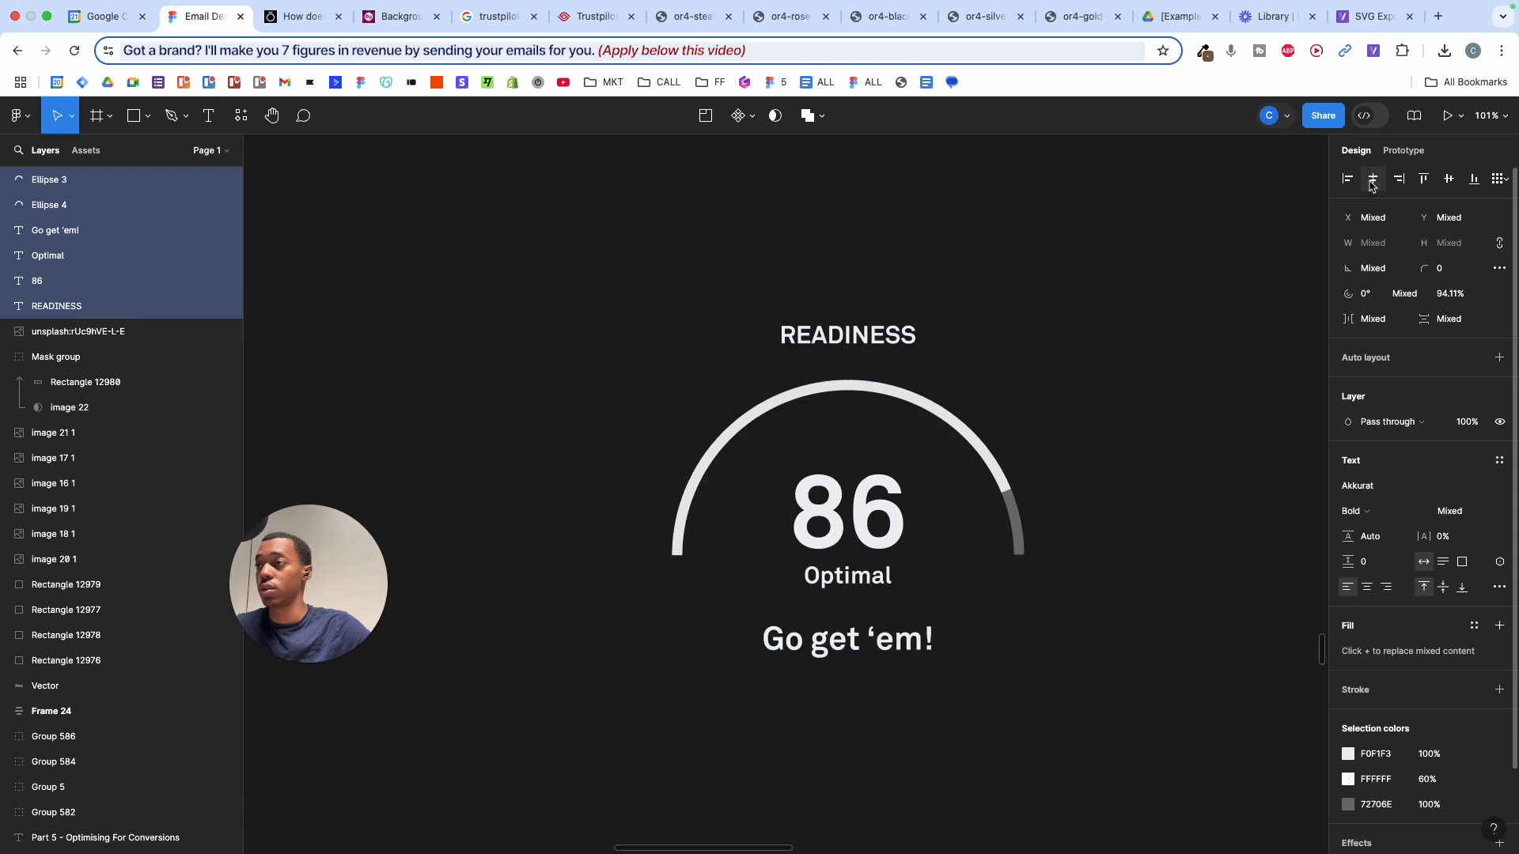
pyautogui.click(1076, 363)
pyautogui.scroll(-3, 1076, 363)
pyautogui.hscroll(2, 1075, 363)
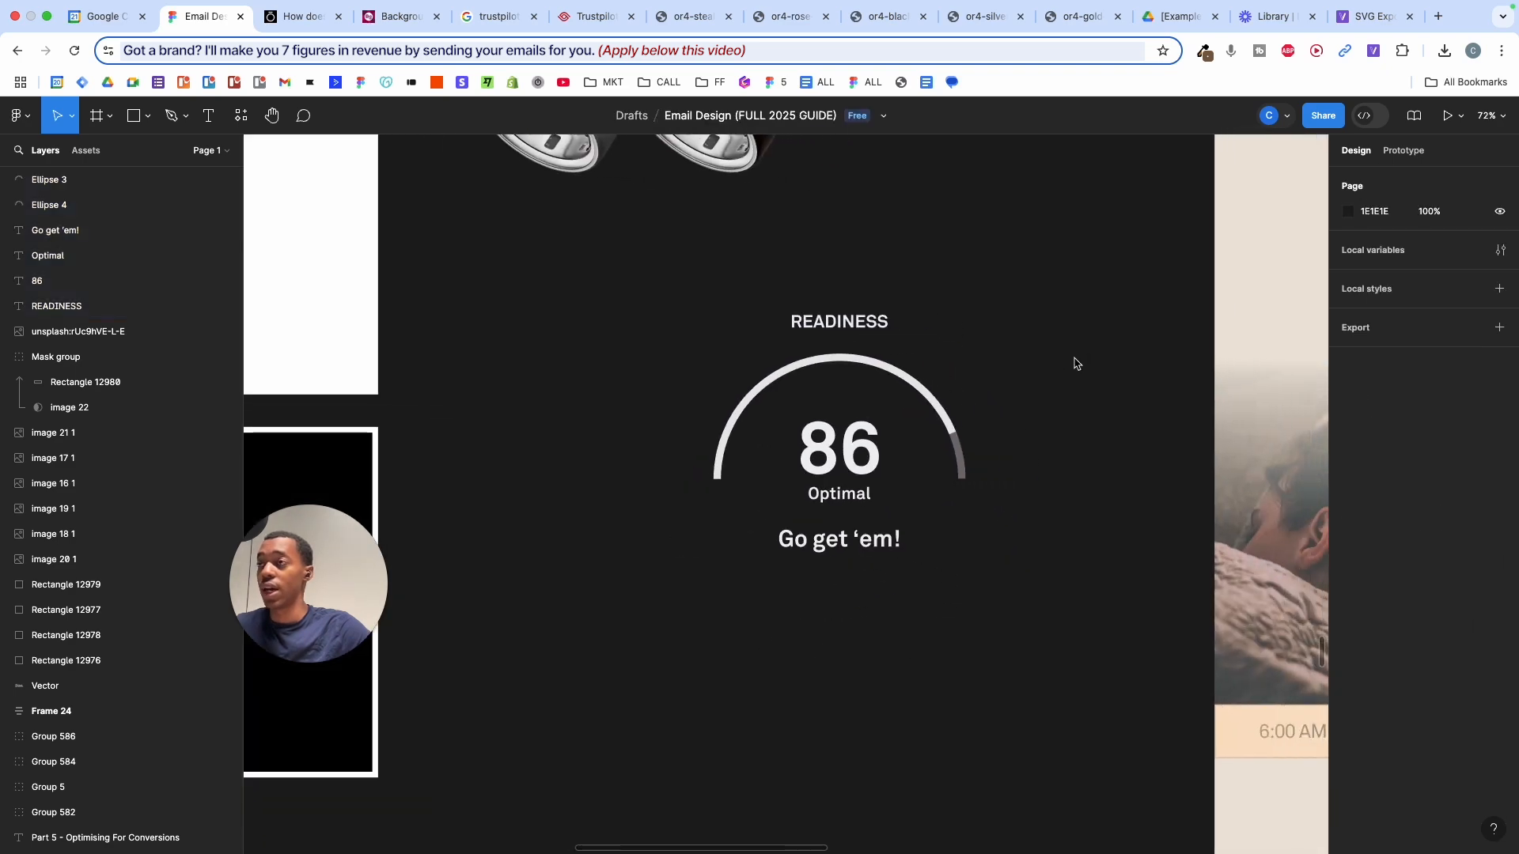
pyautogui.scroll(-5, 1075, 363)
pyautogui.scroll(3, 1017, 388)
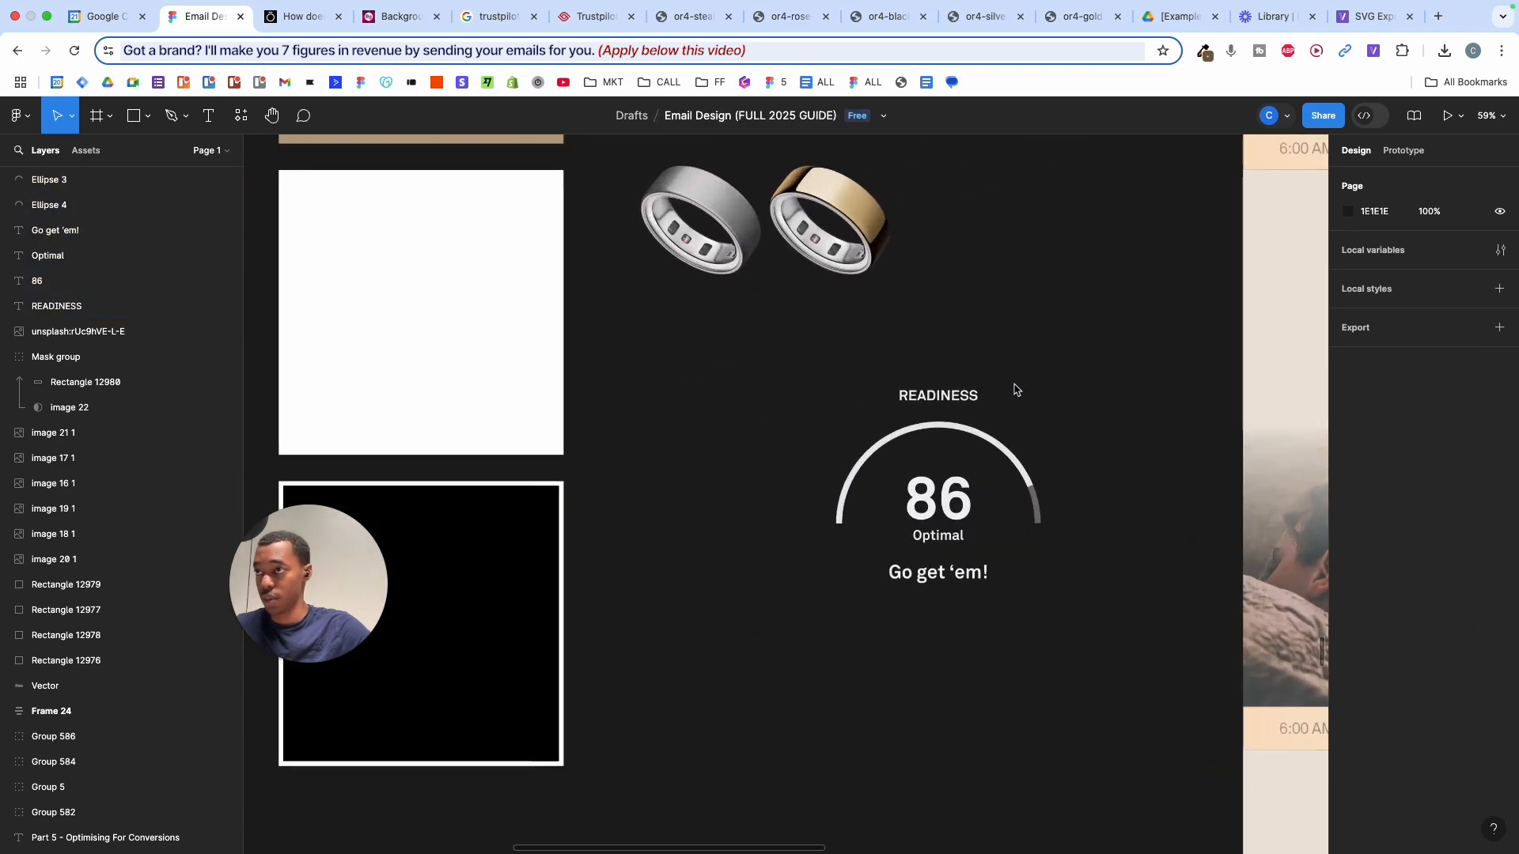
pyautogui.click(299, 16)
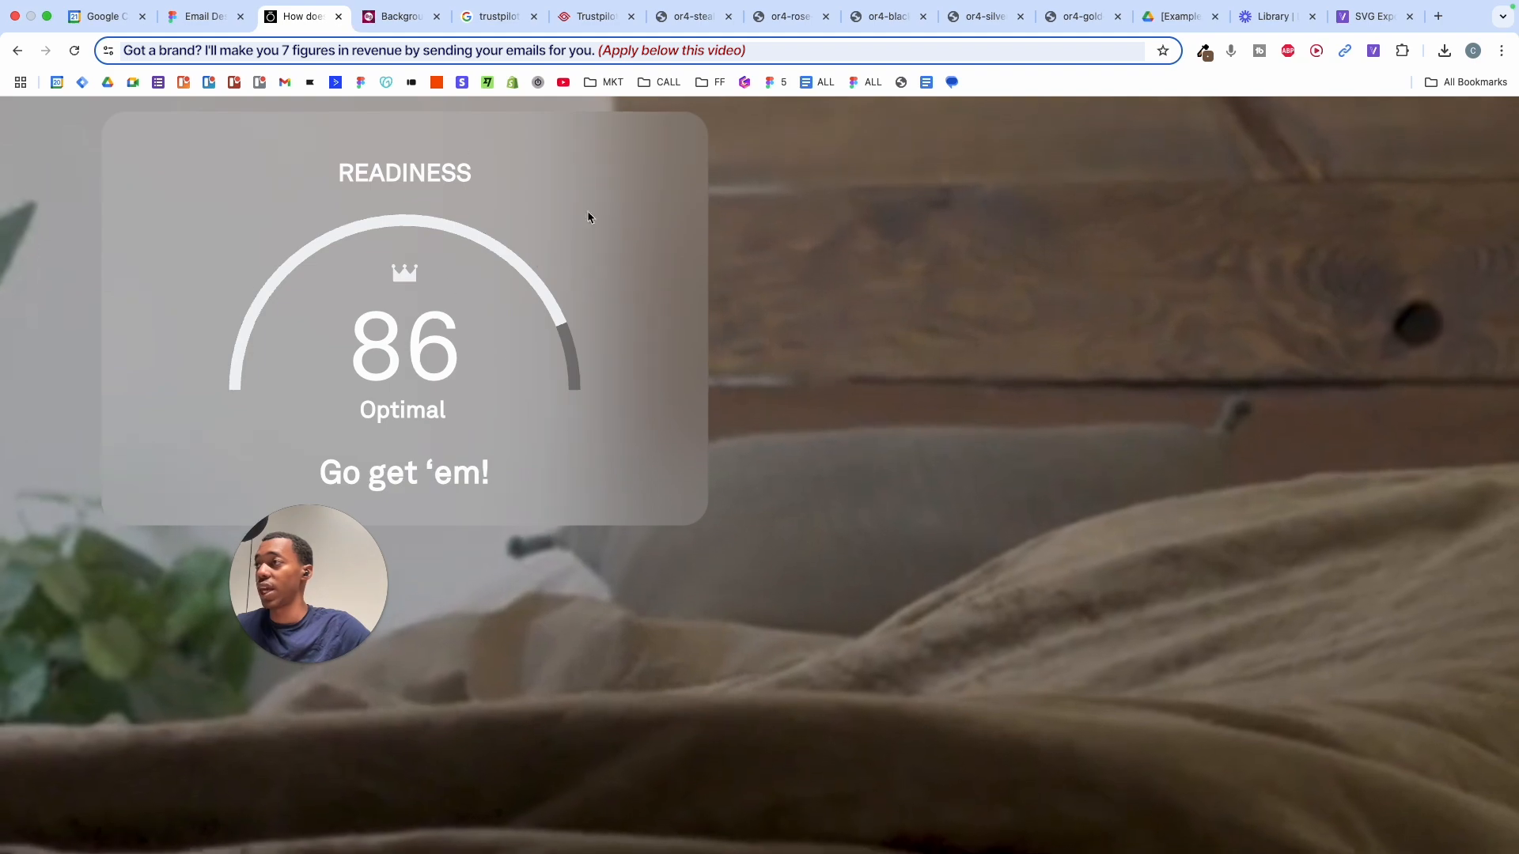
pyautogui.scroll(-5, 468, 248)
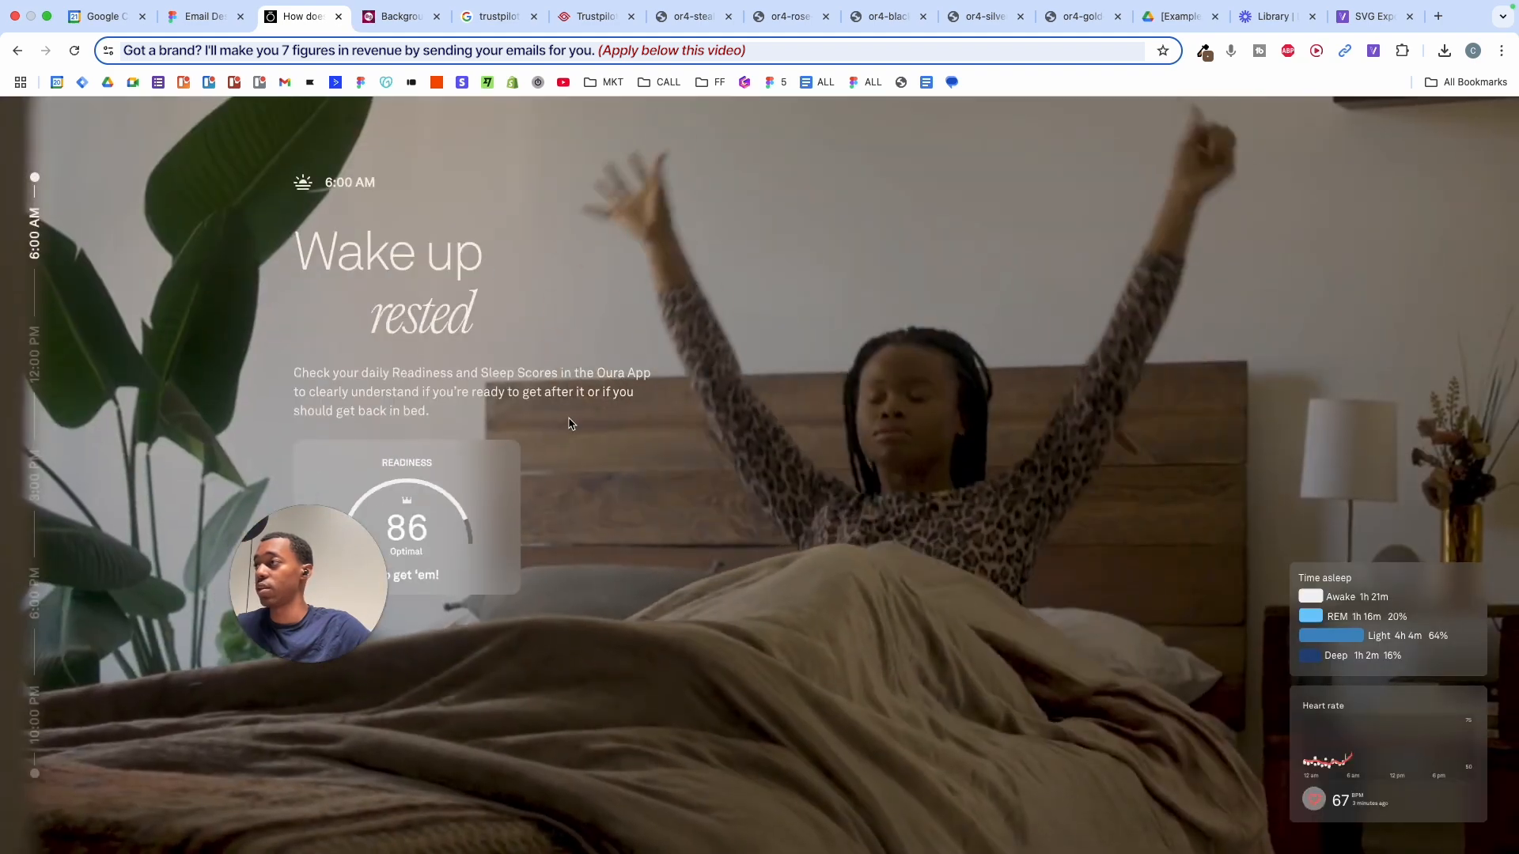
pyautogui.scroll(-5, 569, 424)
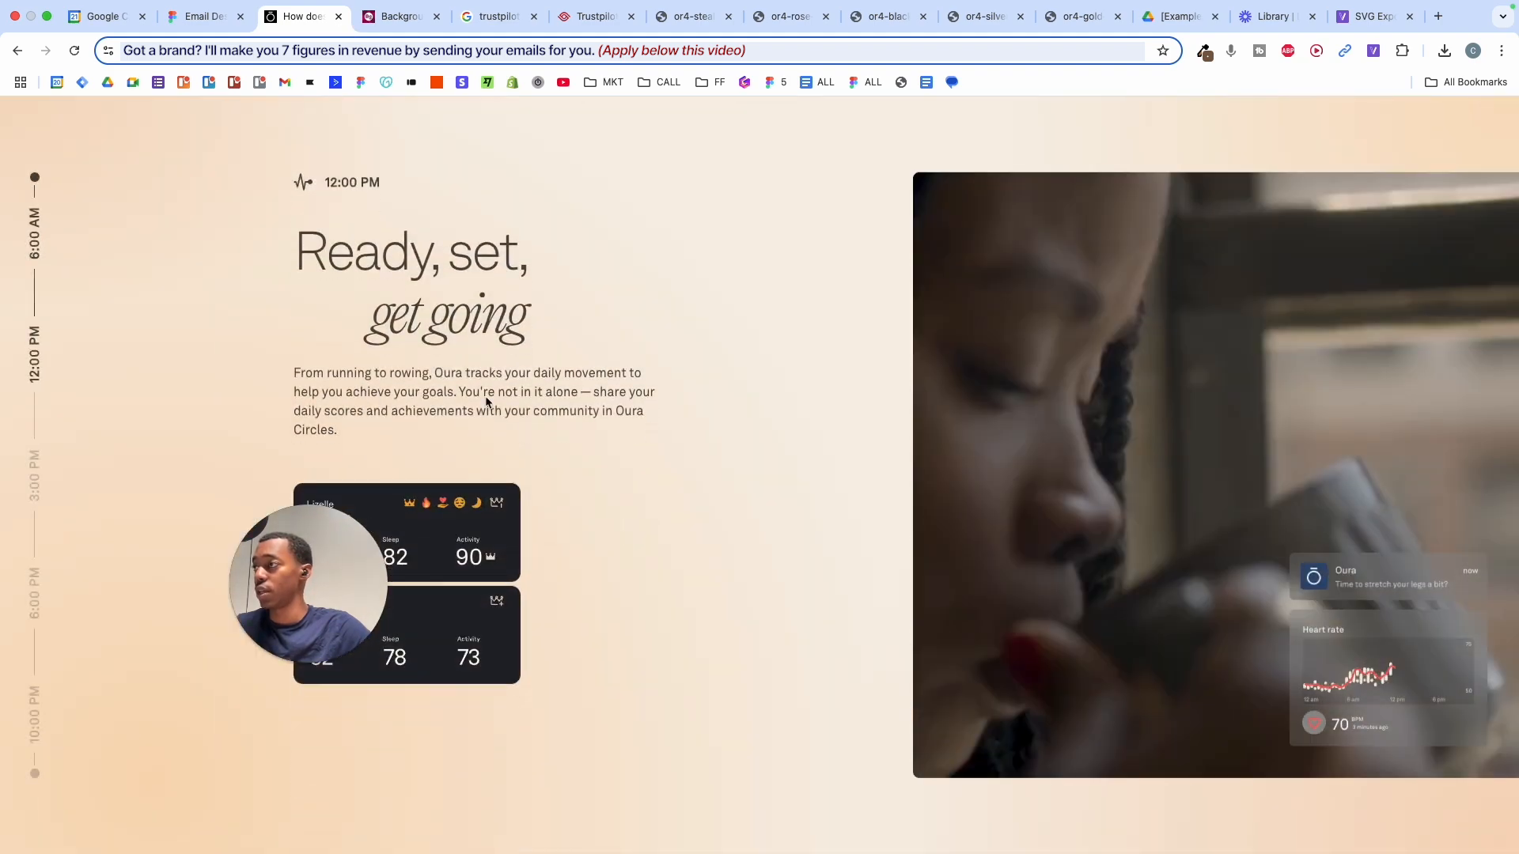
pyautogui.scroll(10, 486, 400)
pyautogui.scroll(-5, 486, 396)
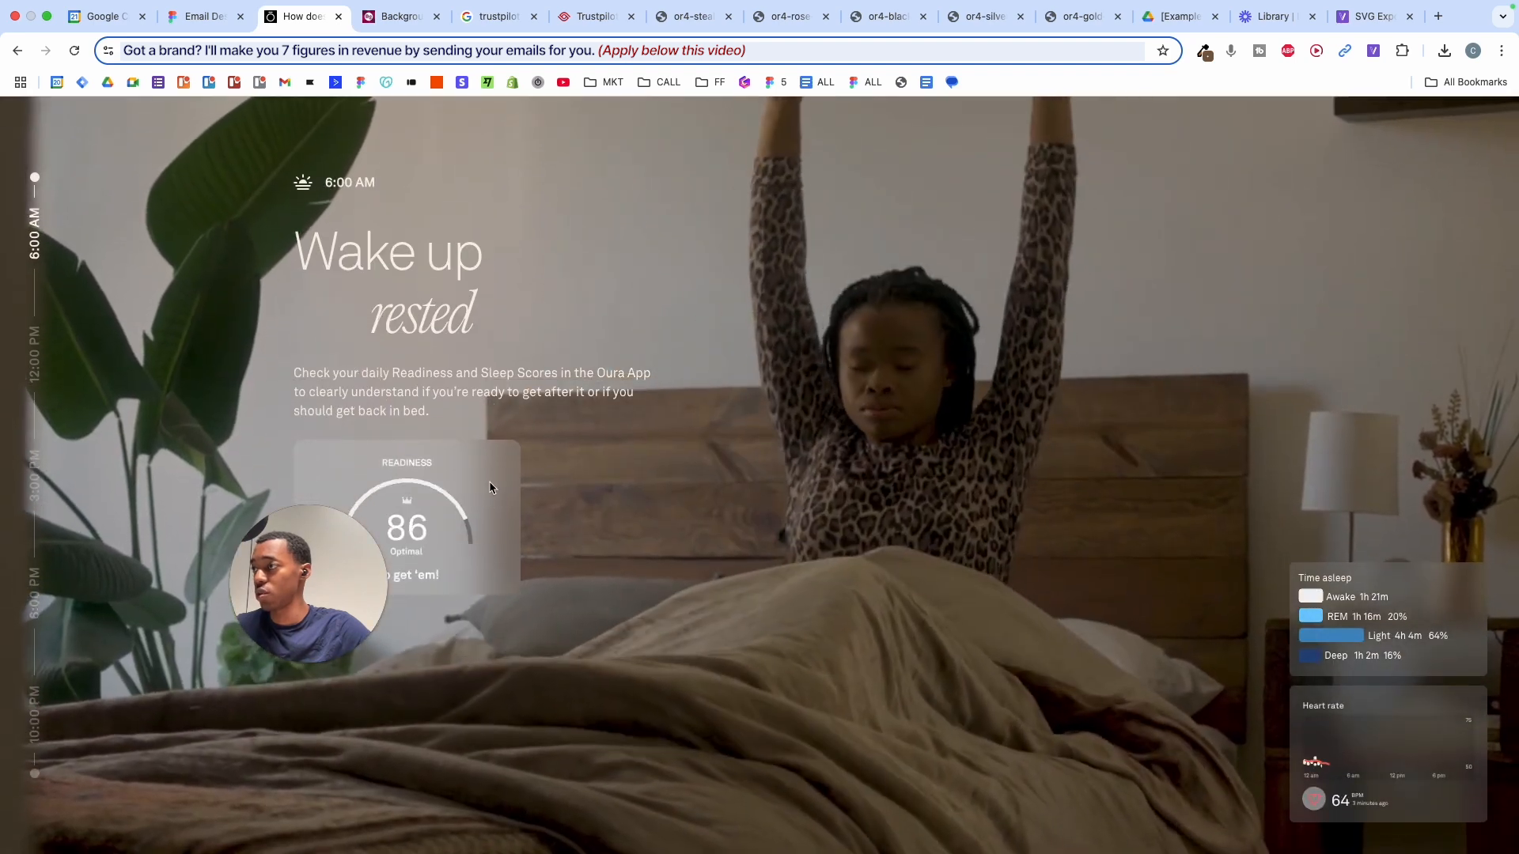
pyautogui.moveTo(293, 579); pyautogui.dragTo(285, 731)
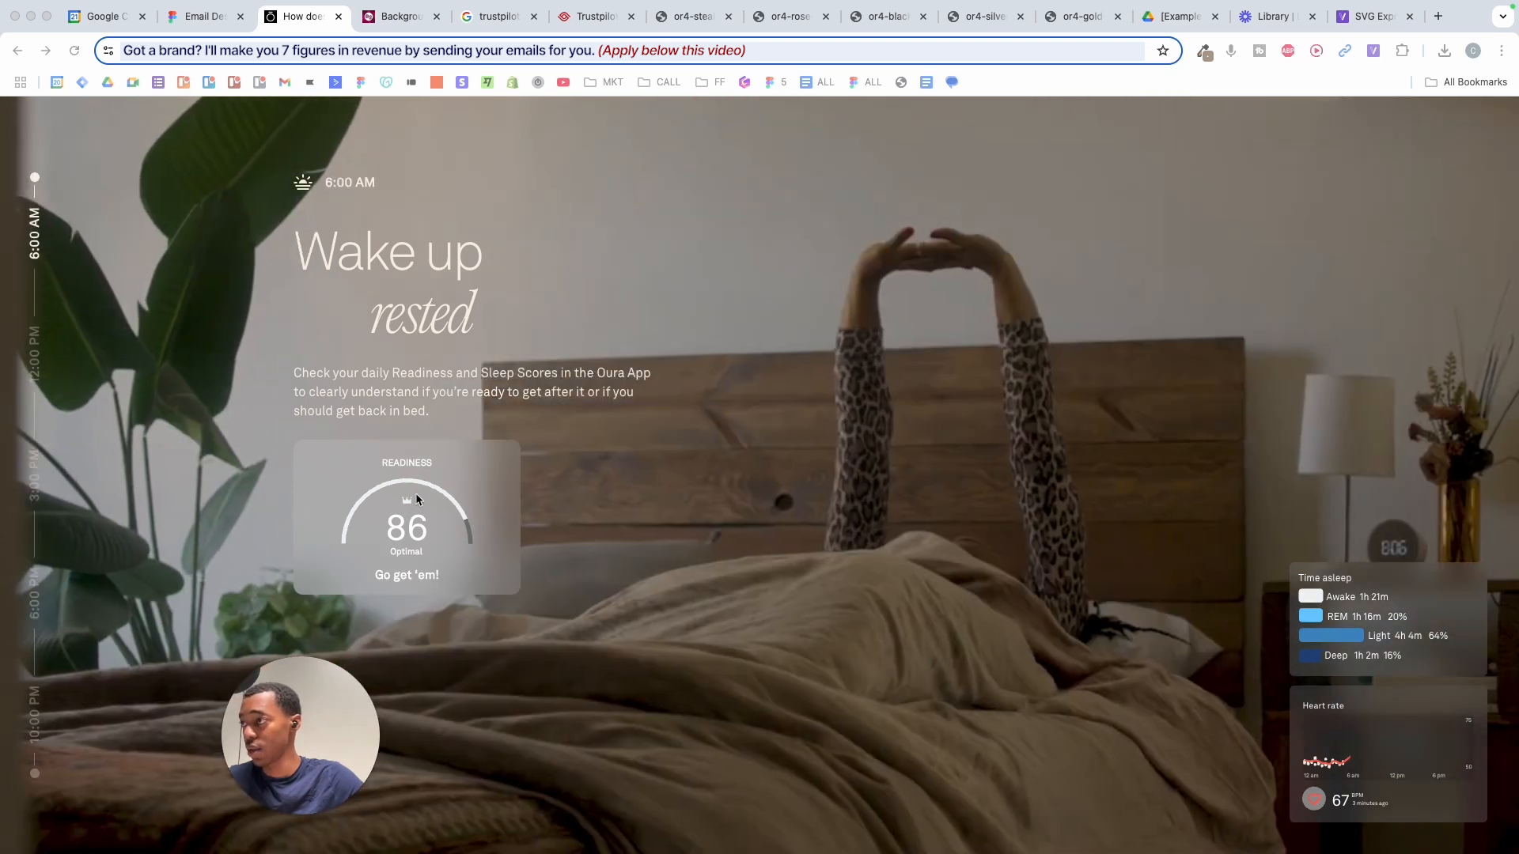
# - Try lowering the Sleep card's fill opacity, then revert it to 70%
pyautogui.click(207, 17)
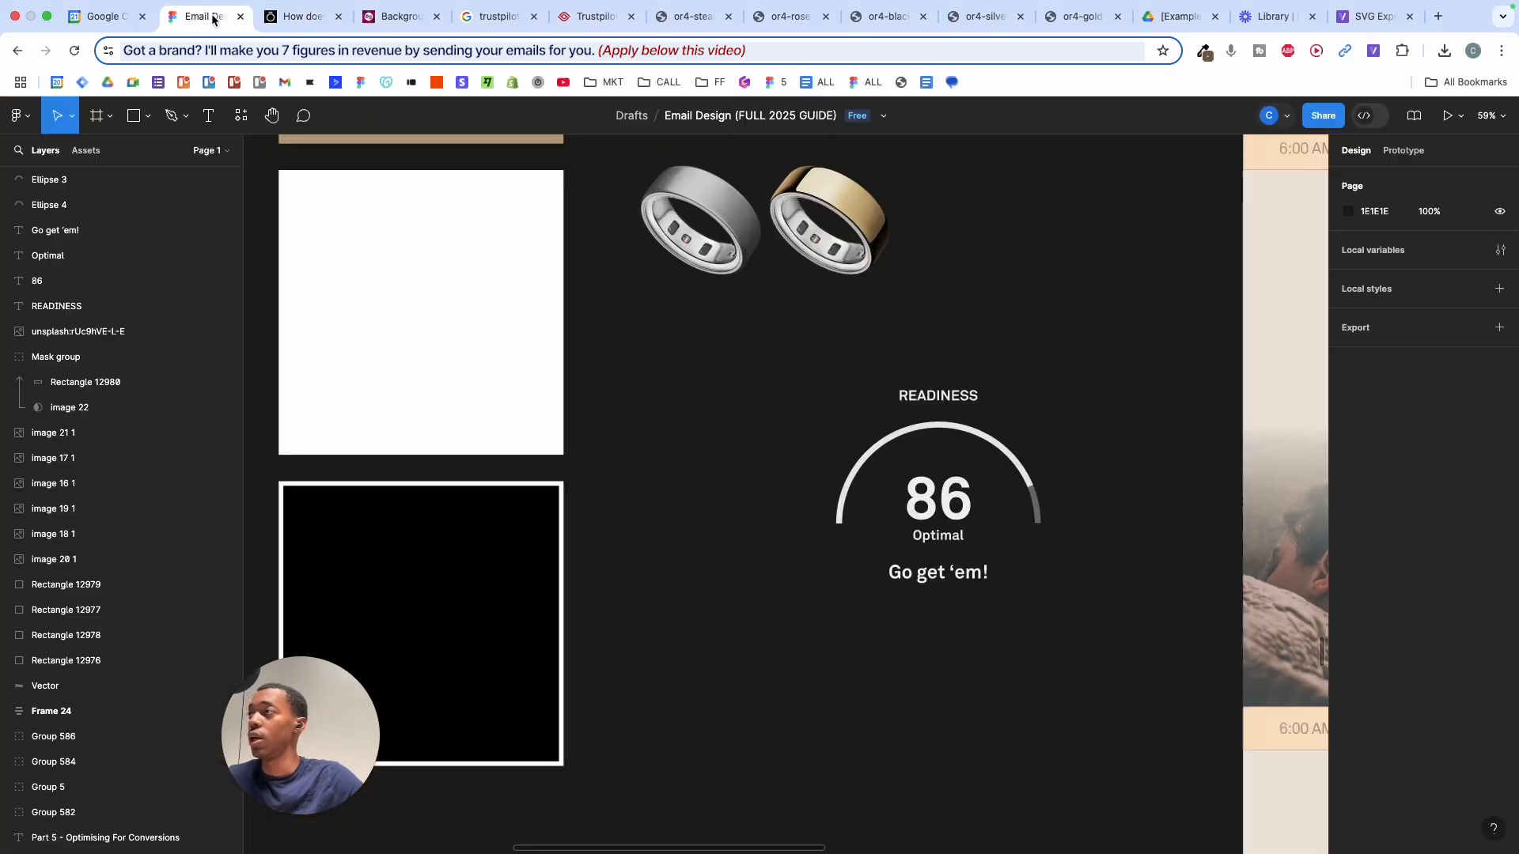
pyautogui.hscroll(10, 840, 429)
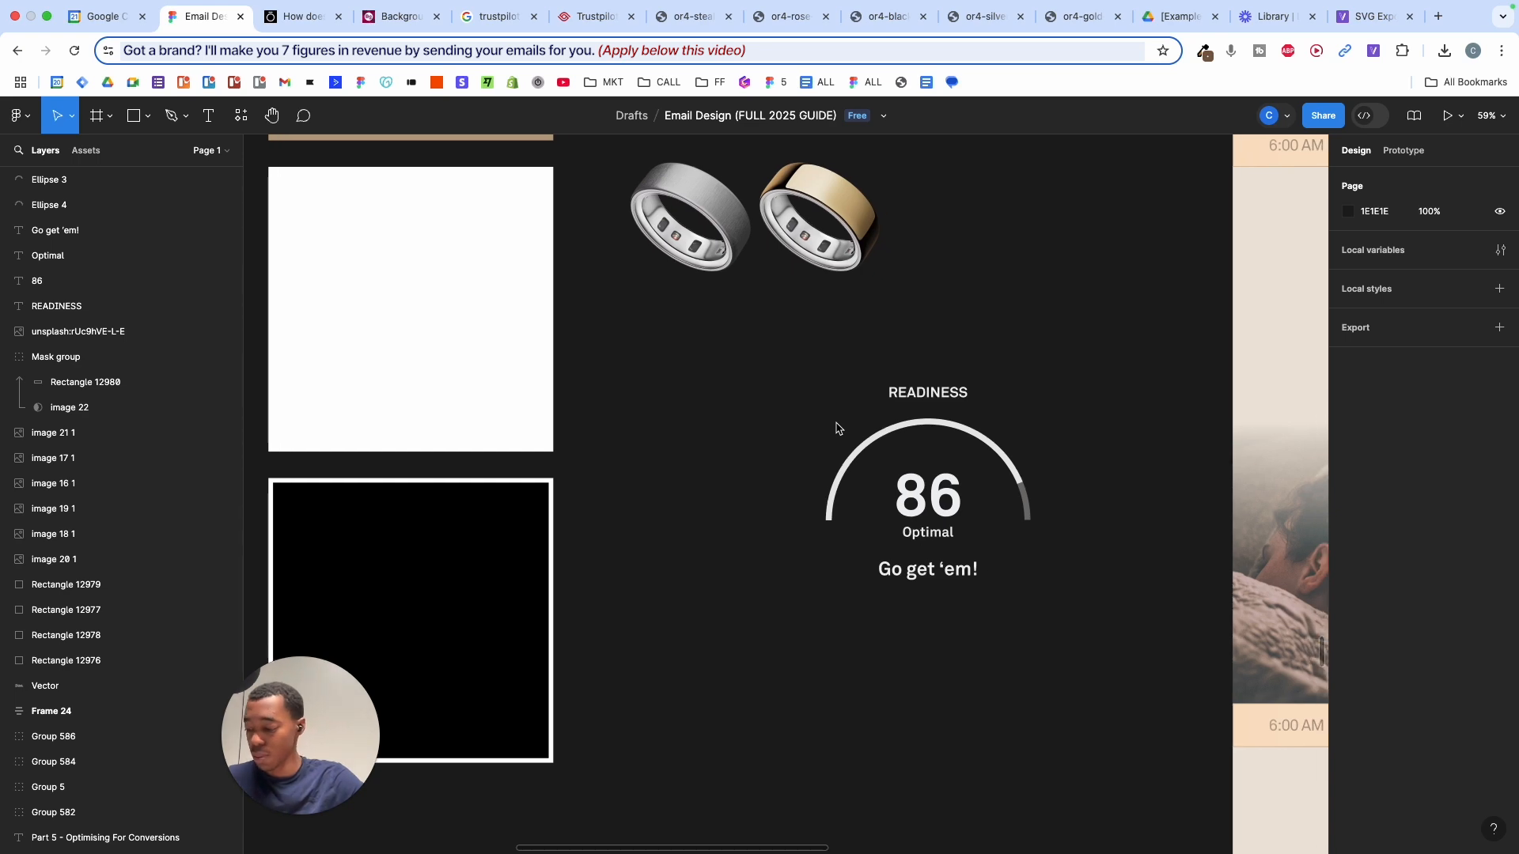
pyautogui.scroll(3, 927, 383)
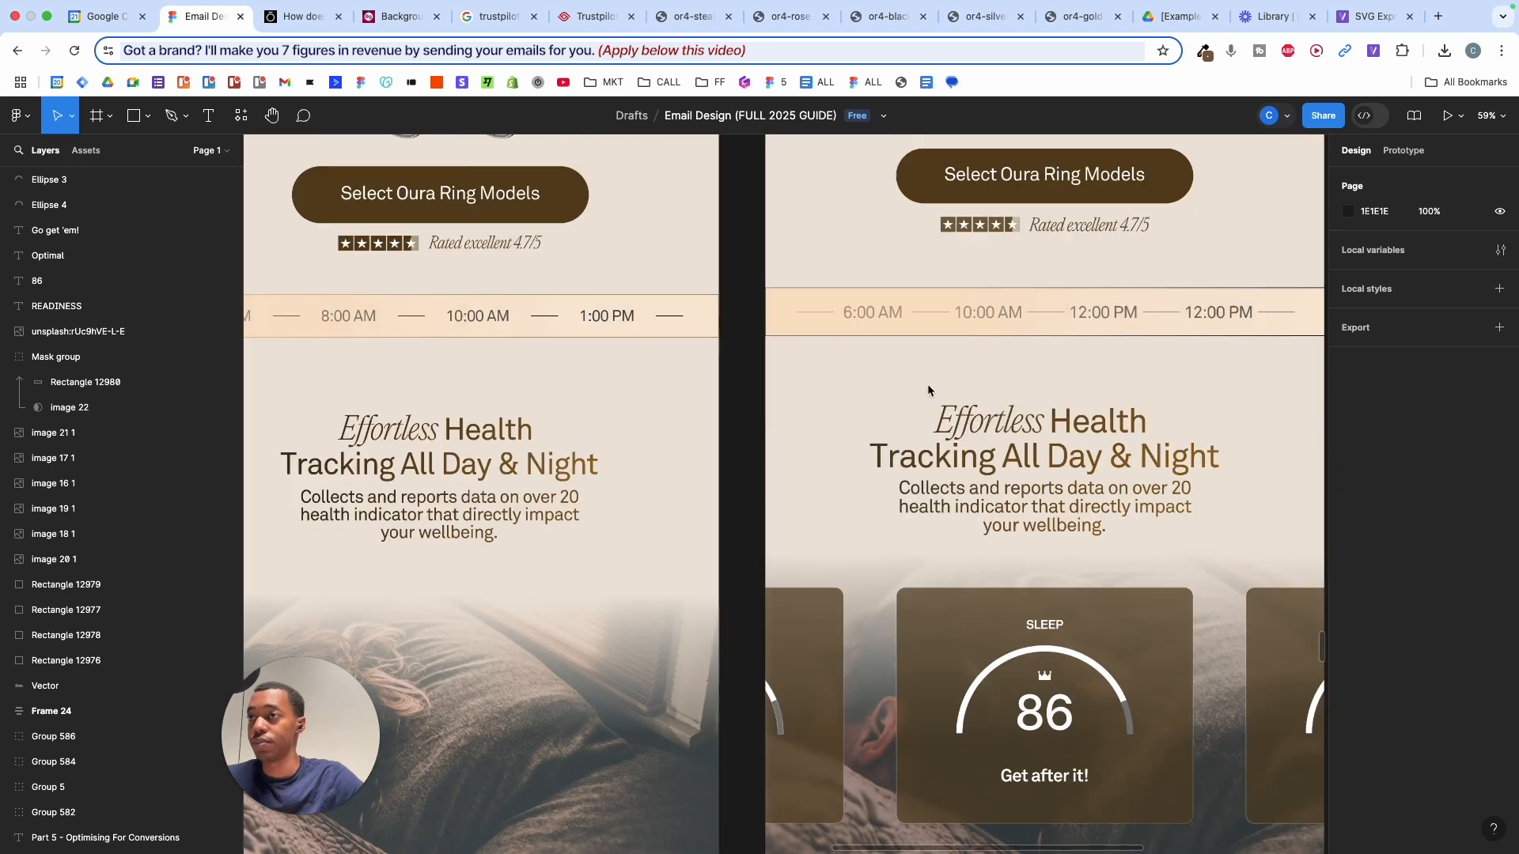
pyautogui.hscroll(5, 928, 383)
pyautogui.scroll(-3, 927, 383)
pyautogui.keyDown('super'); pyautogui.click(695, 464); pyautogui.keyUp('super')
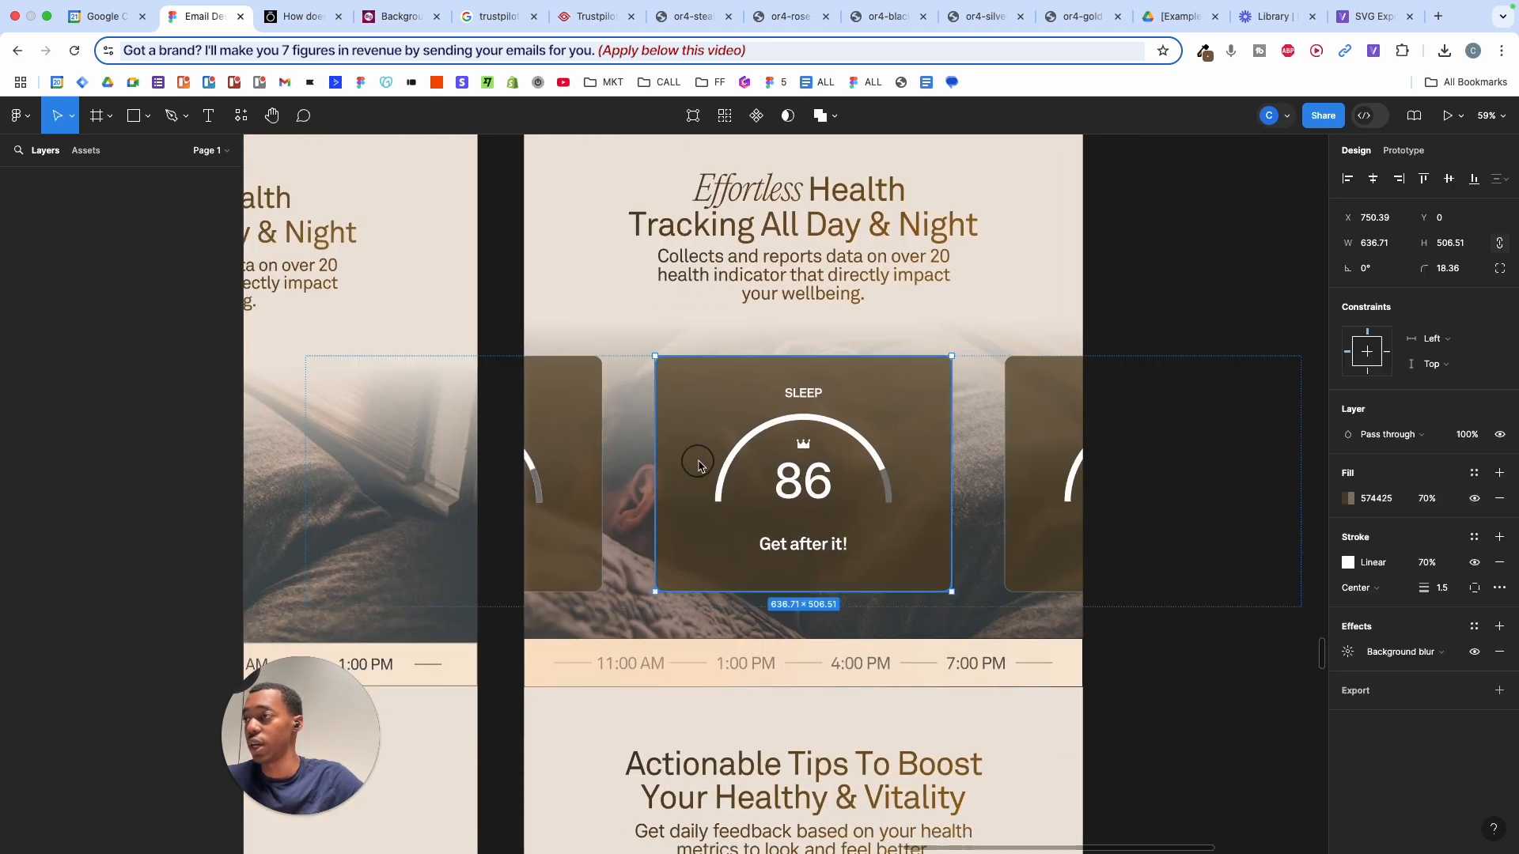
pyautogui.scroll(6, 694, 464)
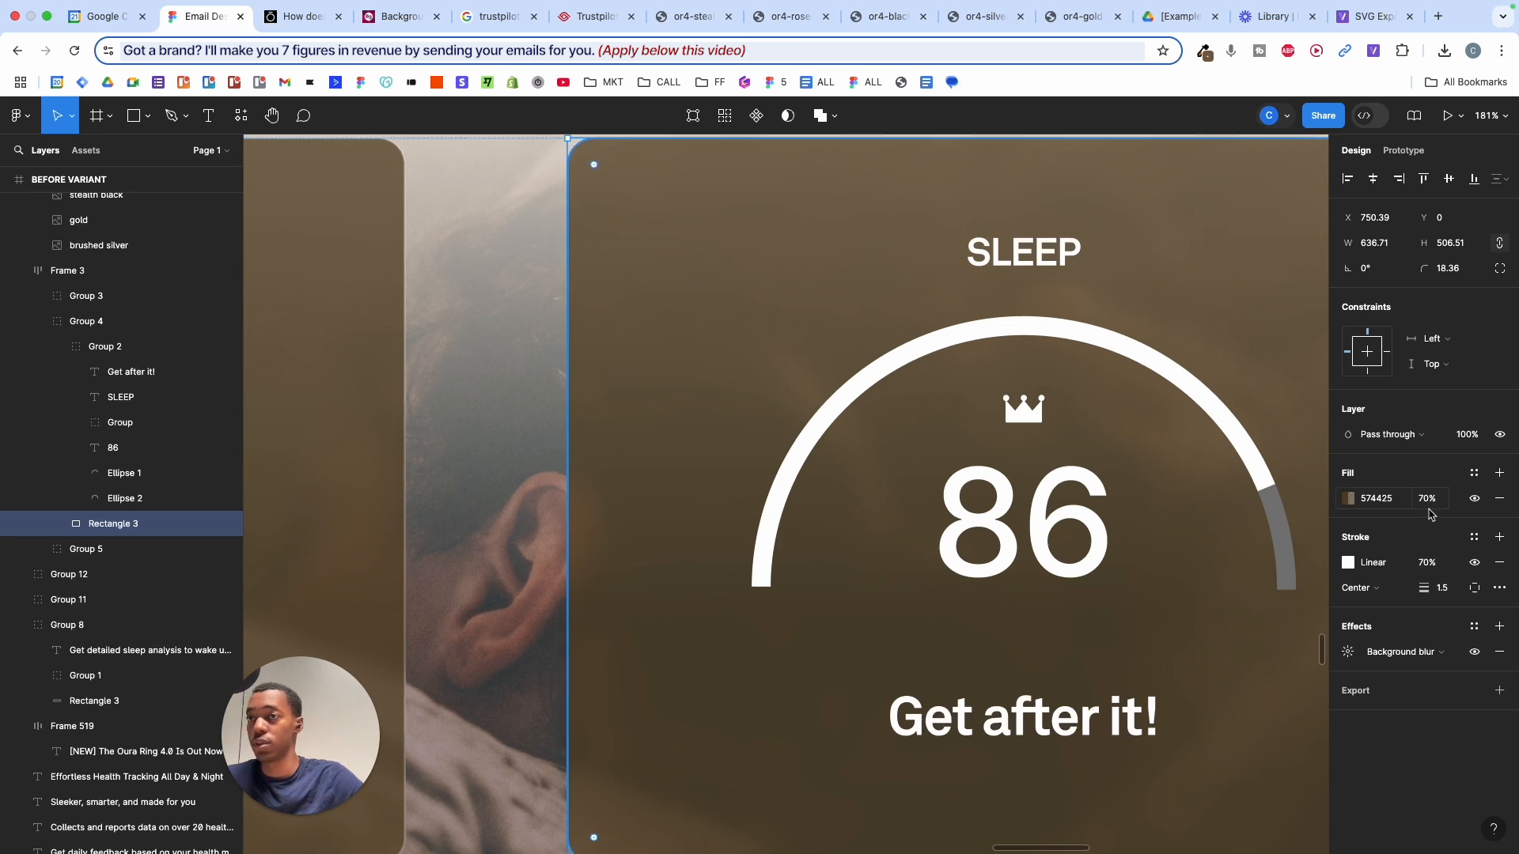
pyautogui.moveTo(1430, 513); pyautogui.dragTo(1373, 503)
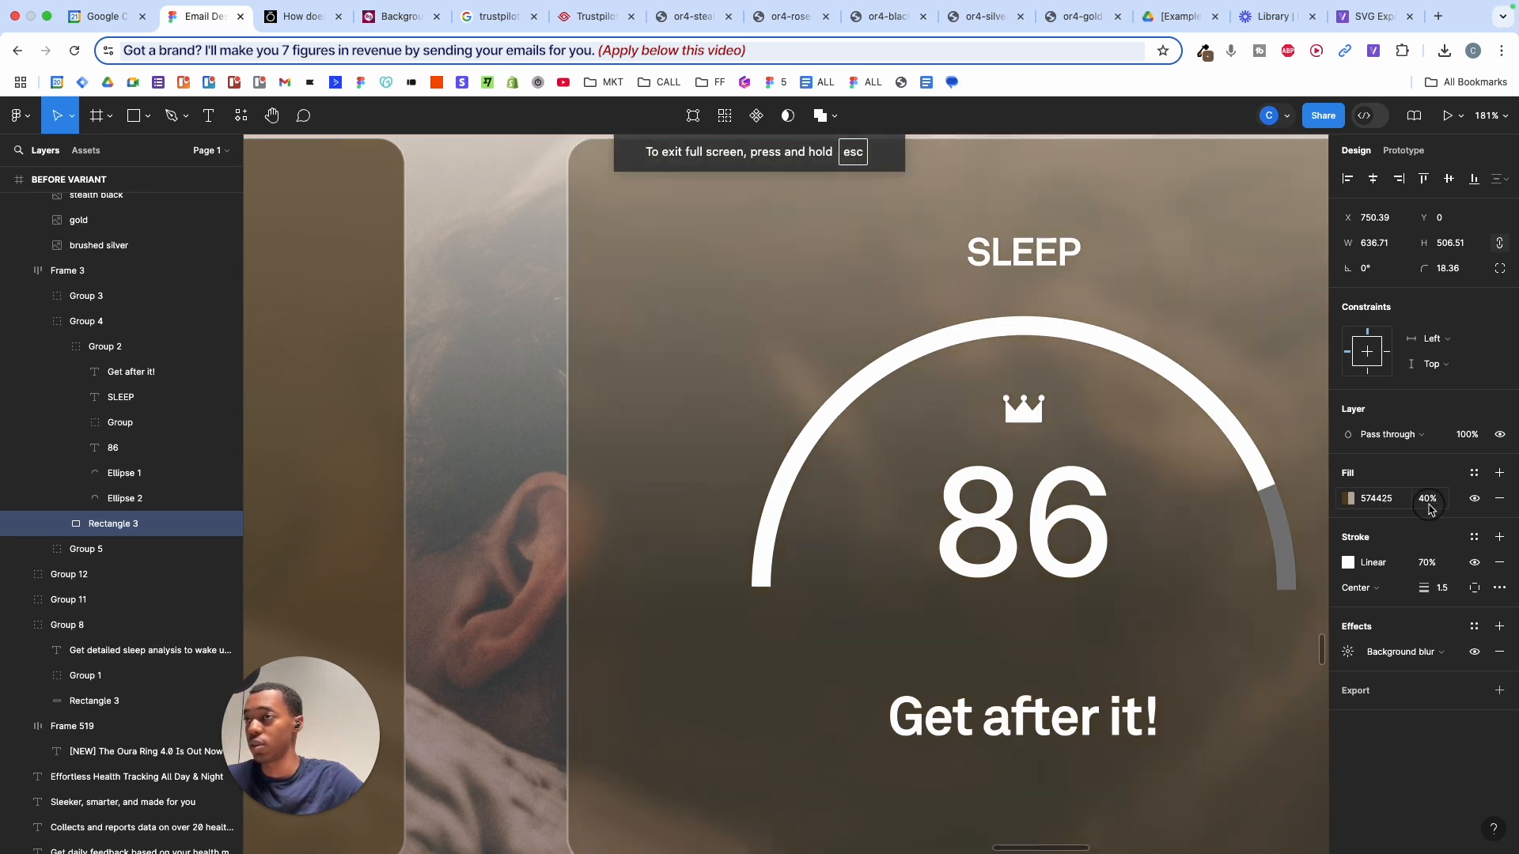
pyautogui.scroll(-4, 1127, 467)
pyautogui.hscroll(-12, 942, 437)
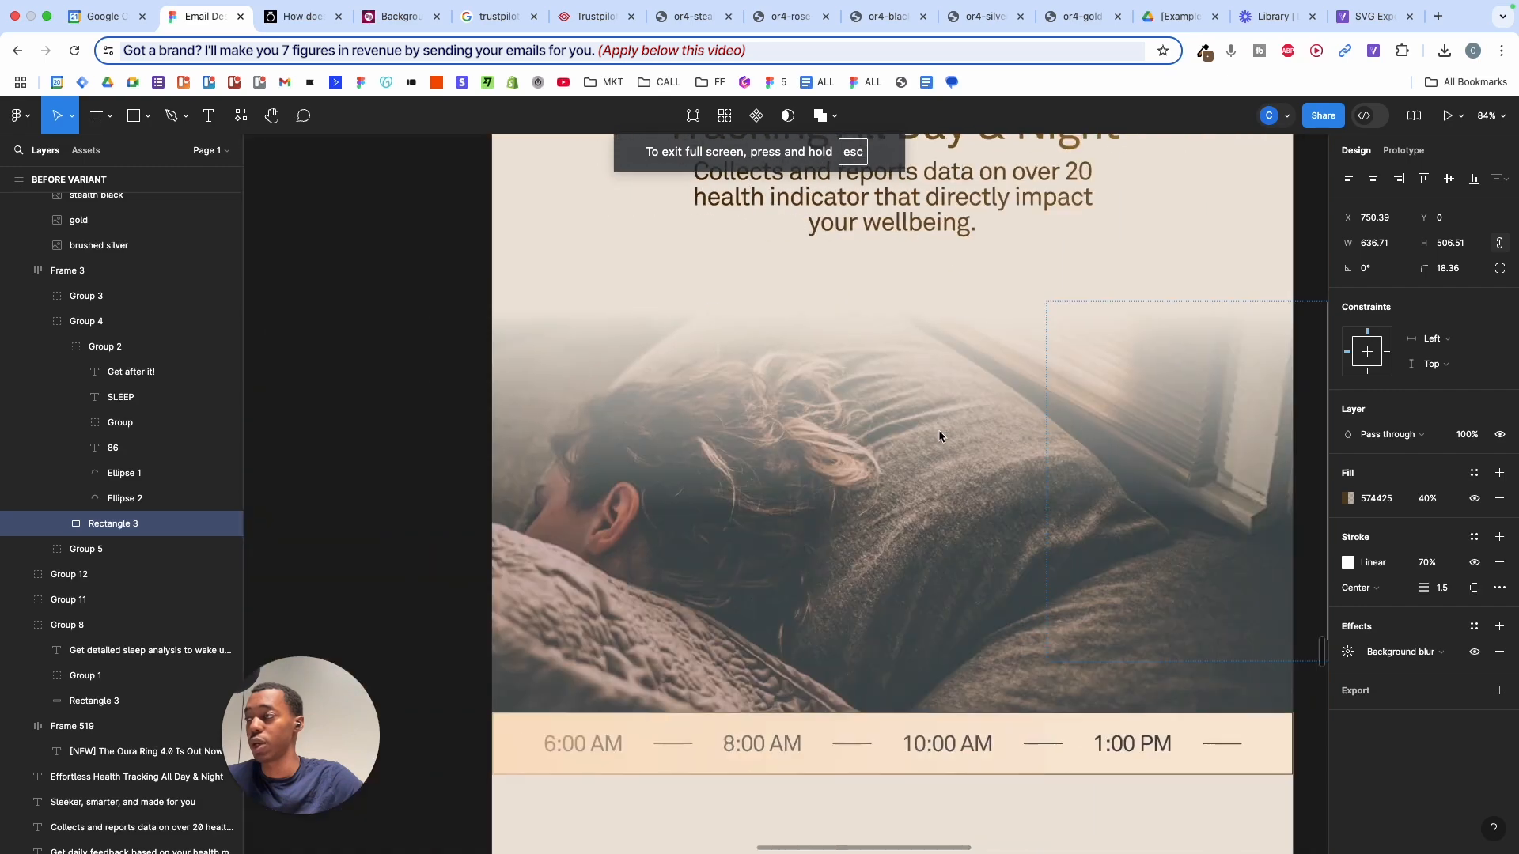
pyautogui.press('super+z')
# - Draw a 471.08 × 471.08 square below the Readiness dial's 'Go get 'em!' text
pyautogui.scroll(-2, 533, 443)
pyautogui.hscroll(-3, 535, 443)
pyautogui.scroll(3, 531, 443)
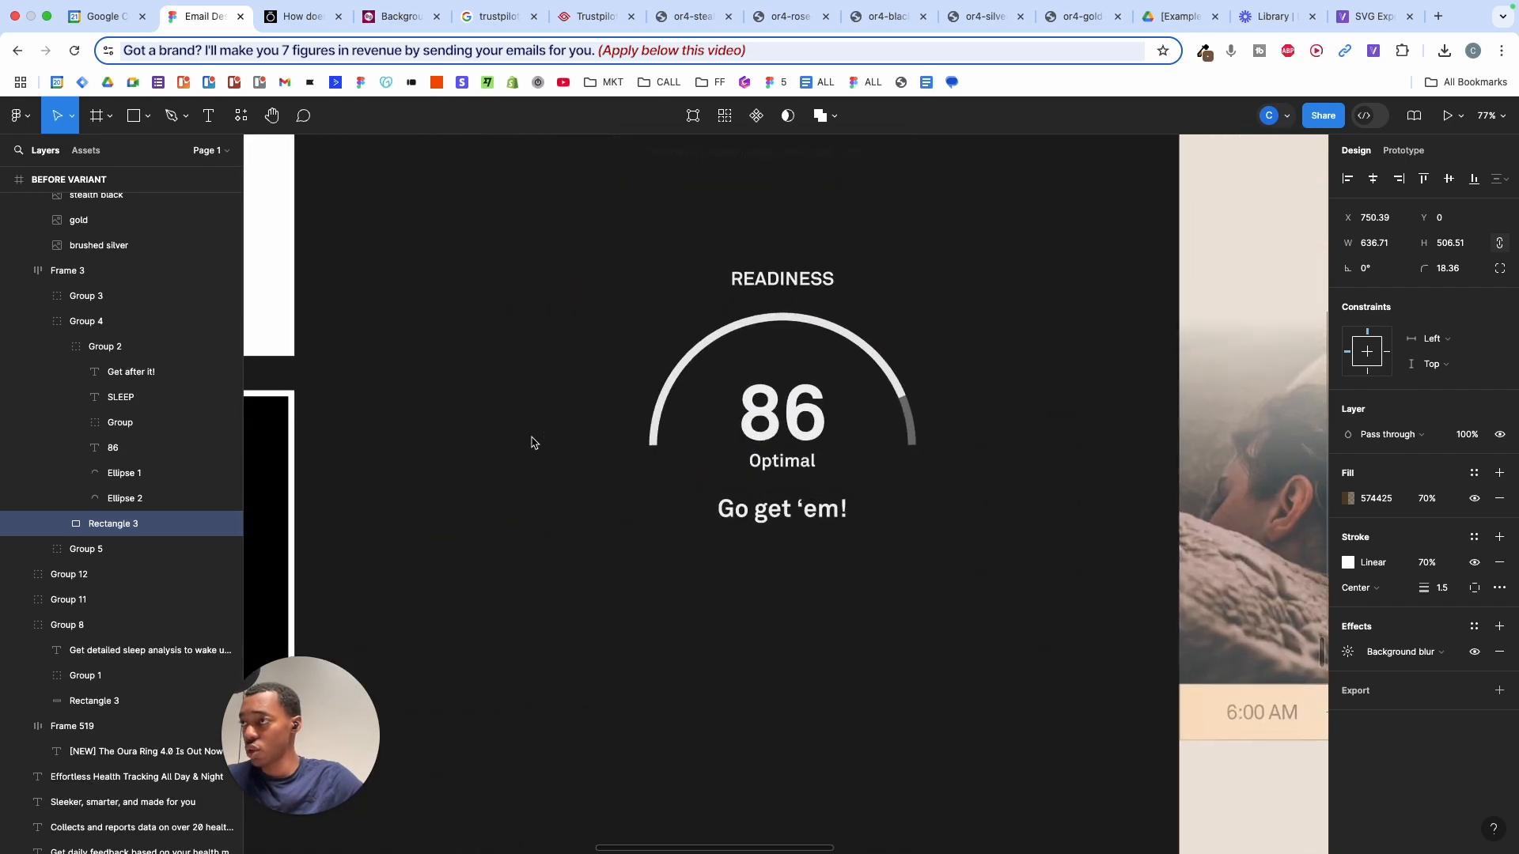
pyautogui.hscroll(4, 529, 438)
pyautogui.press('r')
pyautogui.moveTo(503, 626); pyautogui.dragTo(787, 828)
pyautogui.scroll(-5, 773, 763)
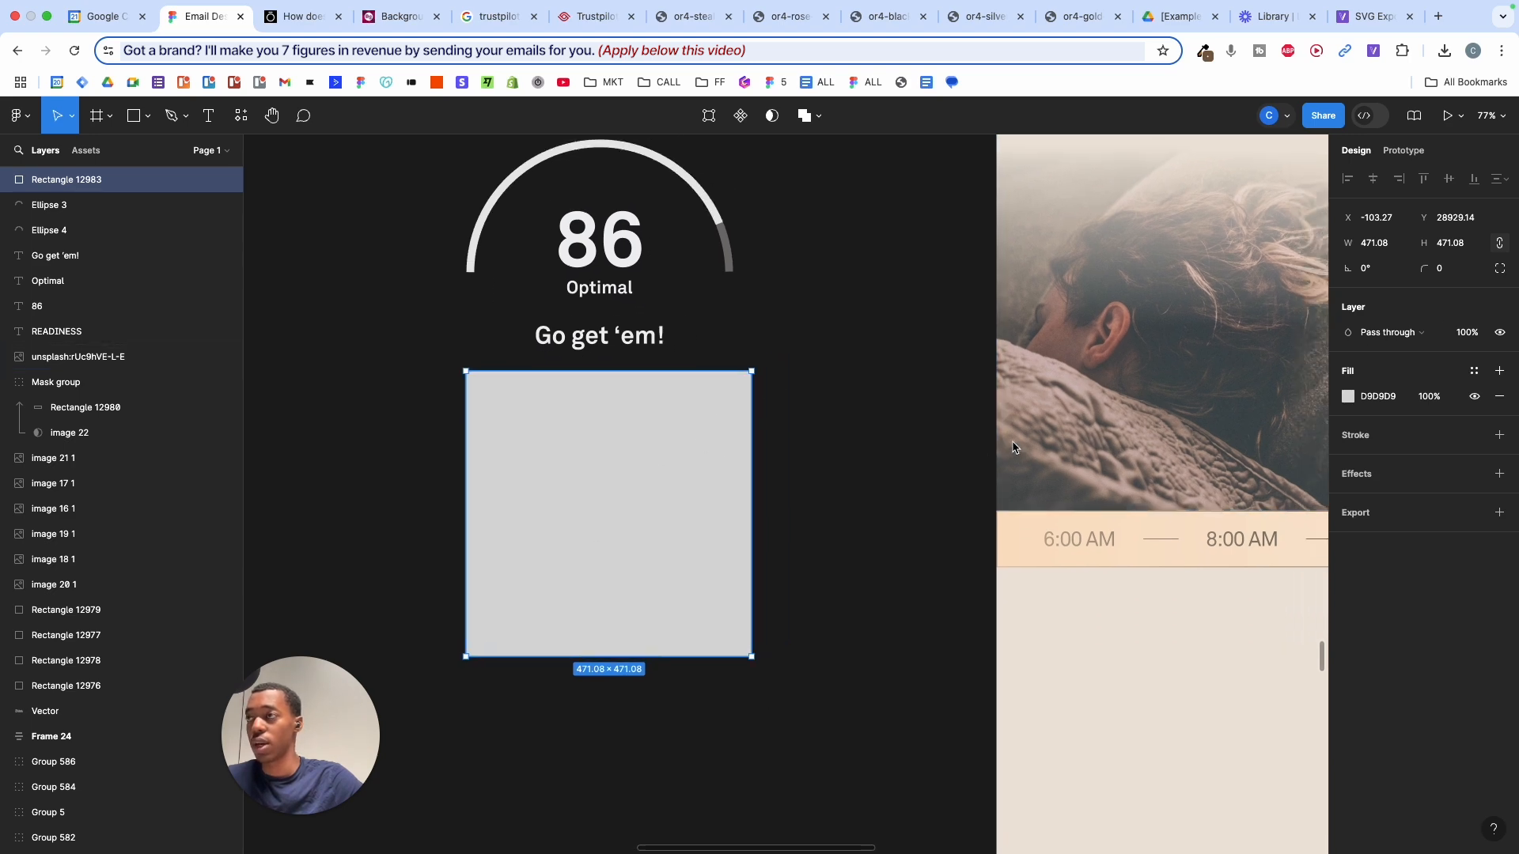
# - Fill the square with sampled brown #59421B and move it behind the Readiness dial
pyautogui.scroll(-5, 1289, 389)
pyautogui.hscroll(5, 1107, 411)
pyautogui.hscroll(-5, 1016, 451)
pyautogui.scroll(-5, 1015, 451)
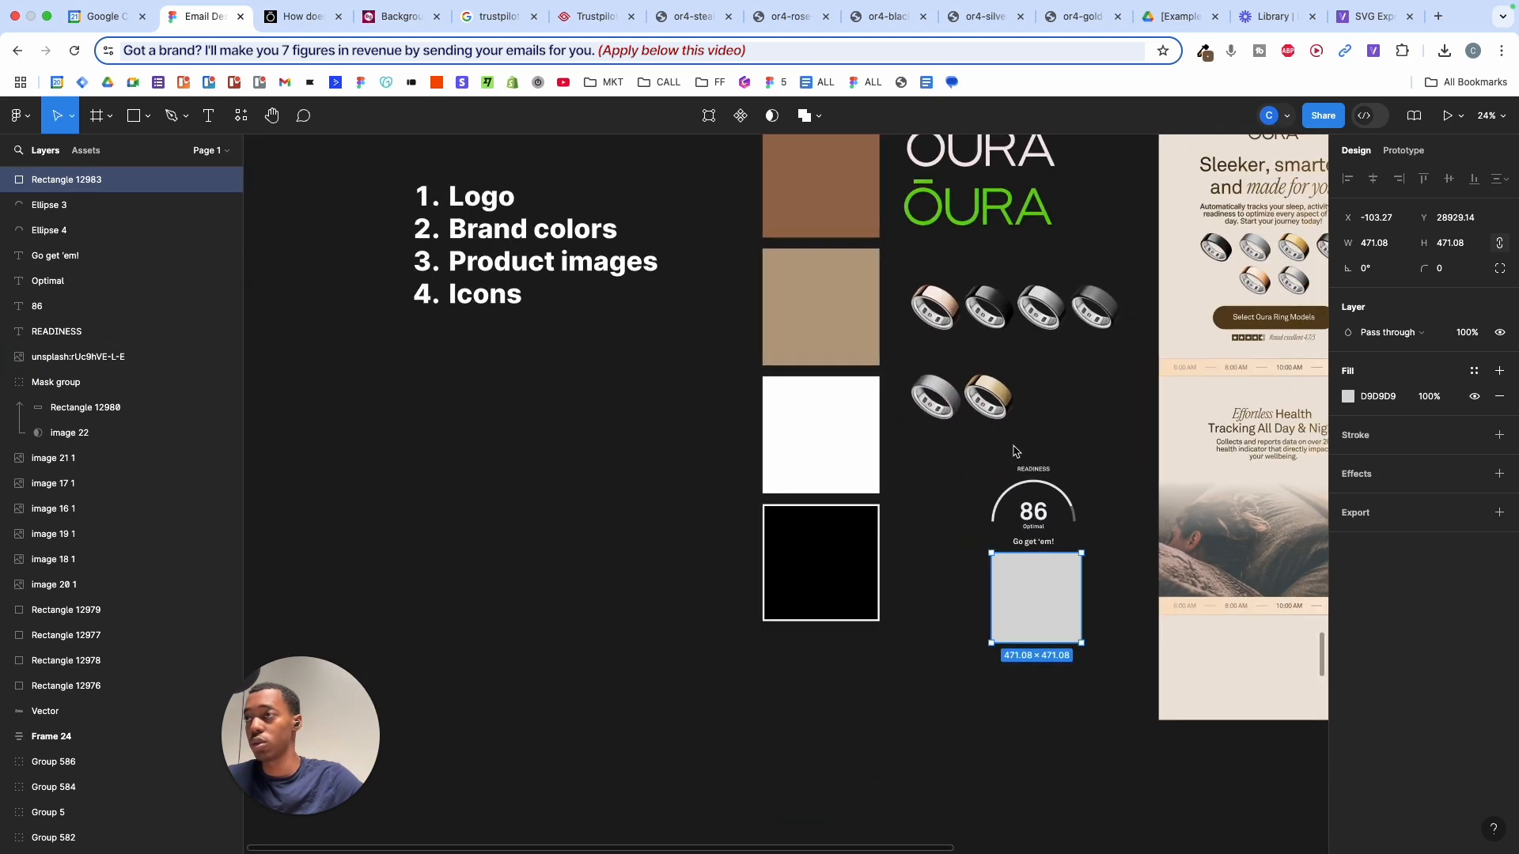
pyautogui.scroll(3, 1053, 459)
pyautogui.hscroll(3, 1095, 464)
pyautogui.press('i')
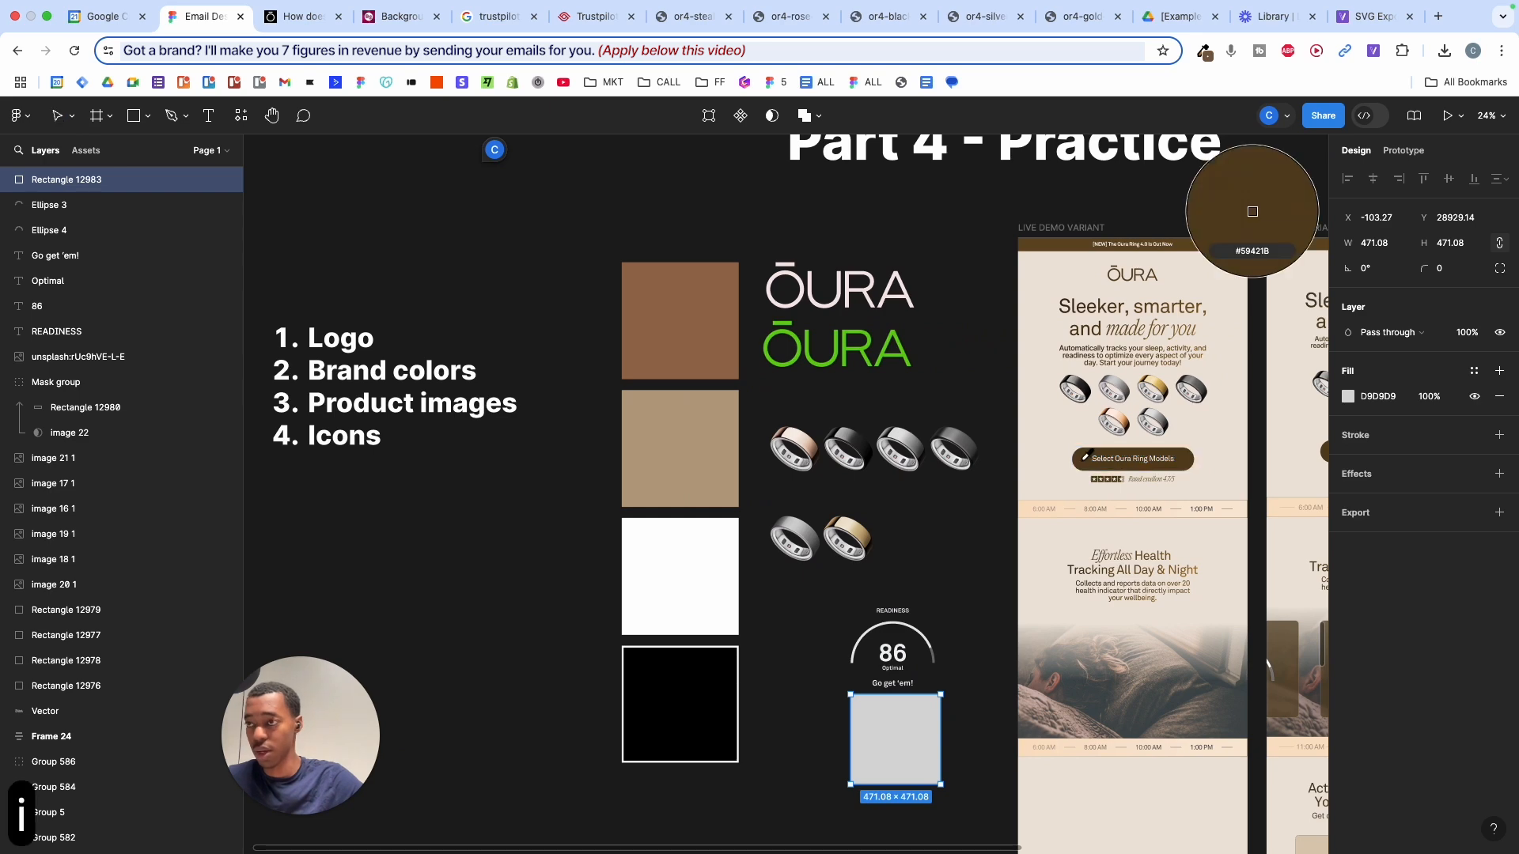
pyautogui.click(1082, 463)
pyautogui.scroll(5, 892, 784)
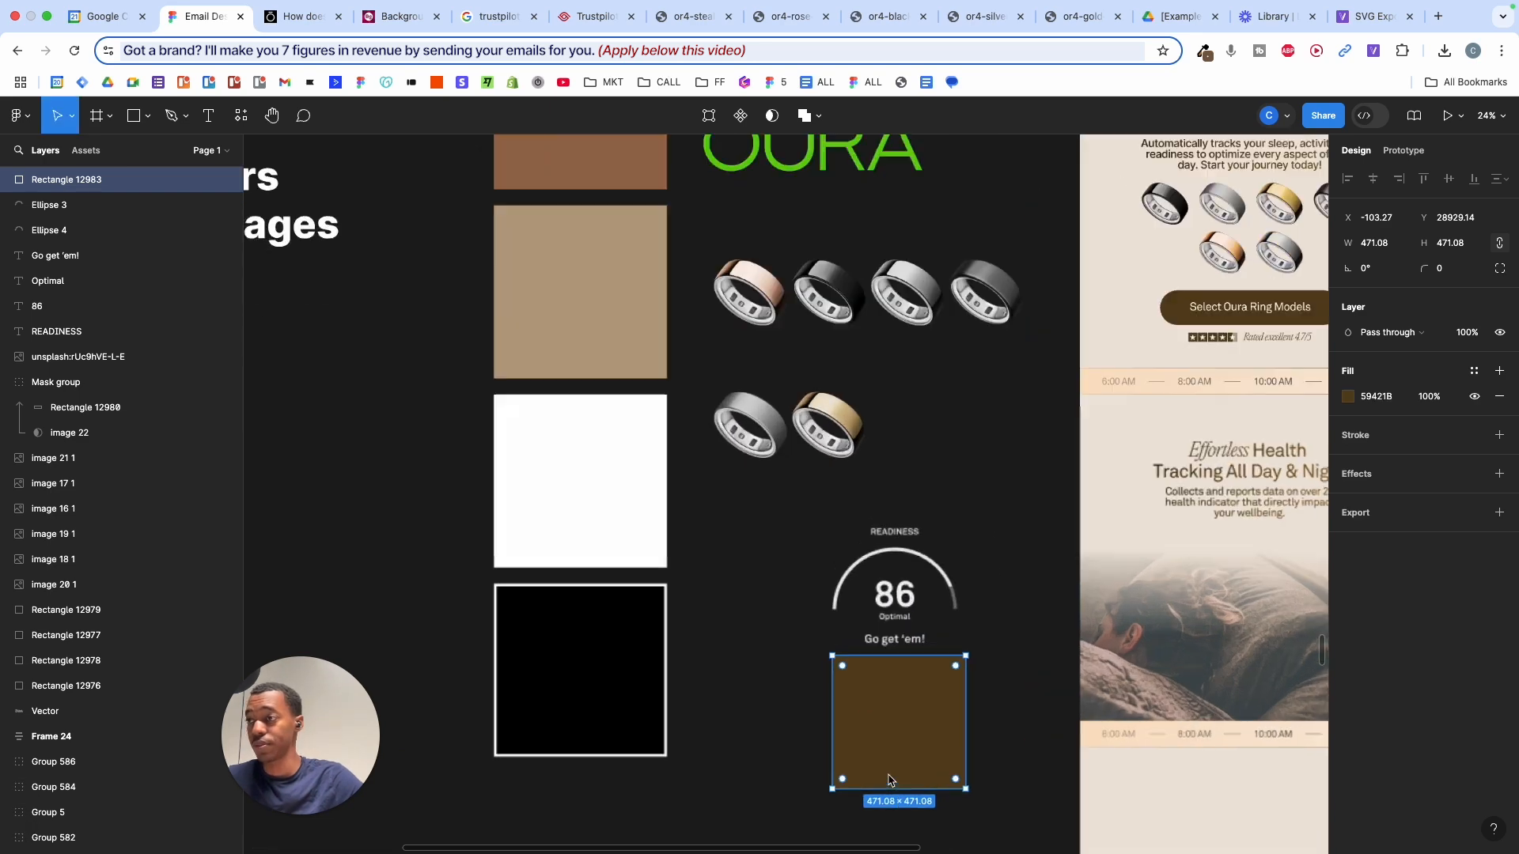
pyautogui.scroll(-1, 889, 779)
pyautogui.moveTo(882, 675); pyautogui.dragTo(935, 486)
pyautogui.press('[')
# - Resize the brown rectangle to about 588 × 568 around the dial
pyautogui.scroll(3, 876, 485)
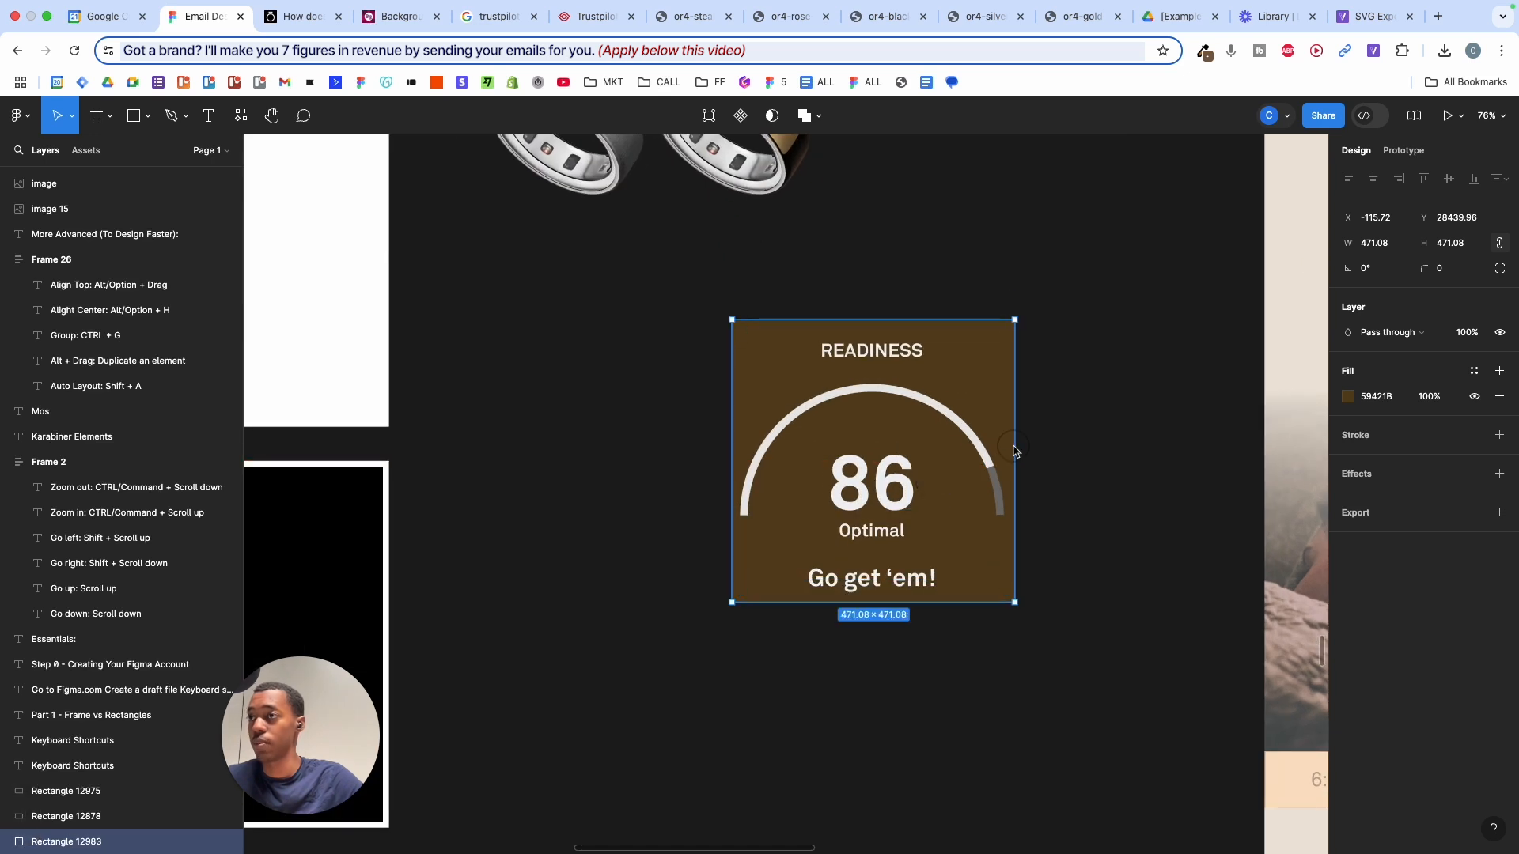
pyautogui.moveTo(1015, 451); pyautogui.dragTo(1049, 452)
pyautogui.moveTo(994, 605); pyautogui.dragTo(992, 645)
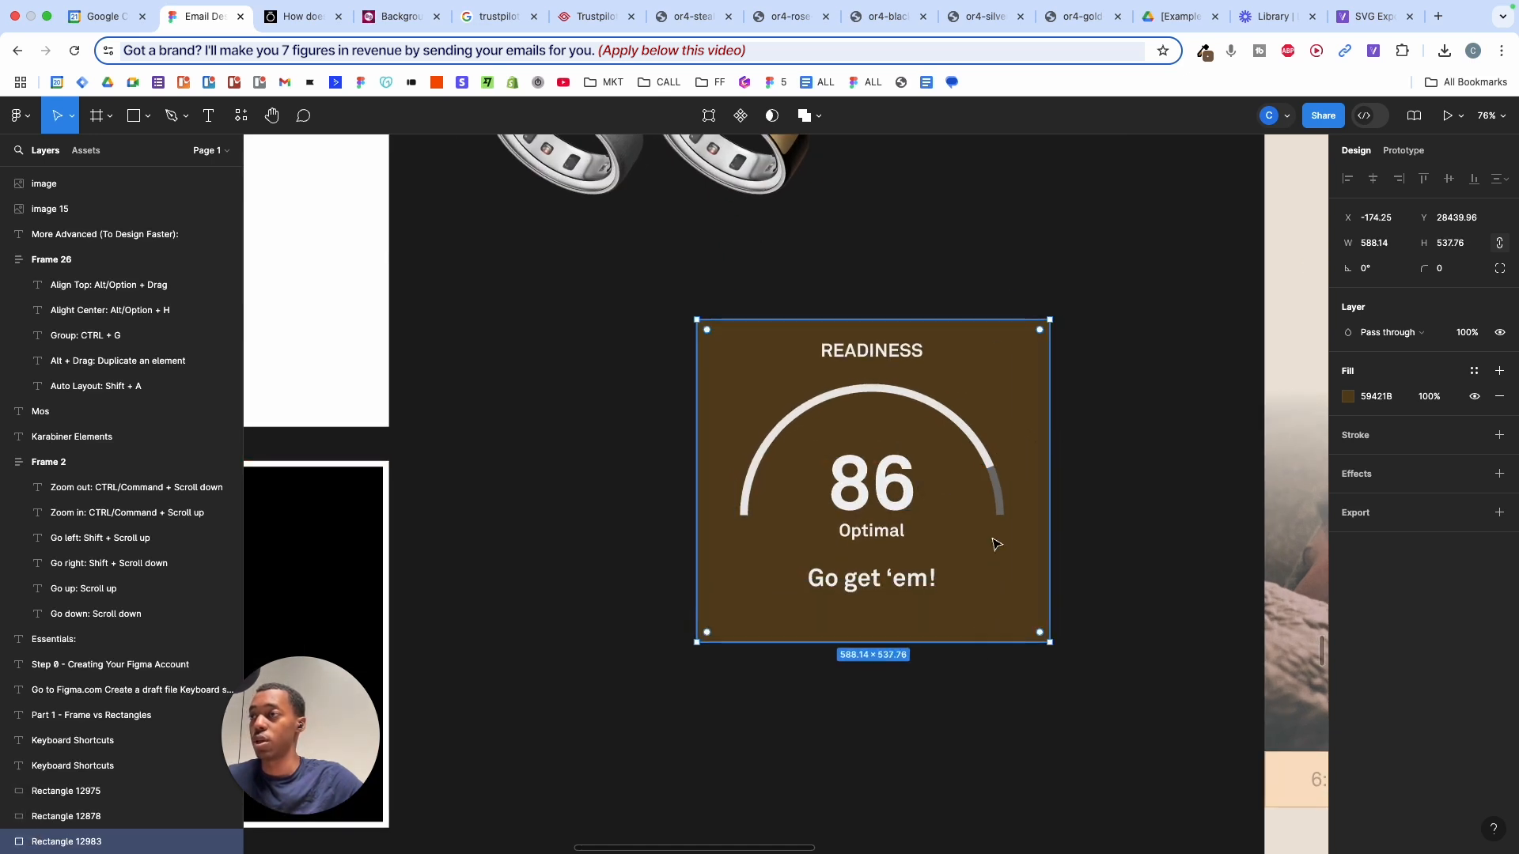
pyautogui.moveTo(982, 313); pyautogui.dragTo(981, 307)
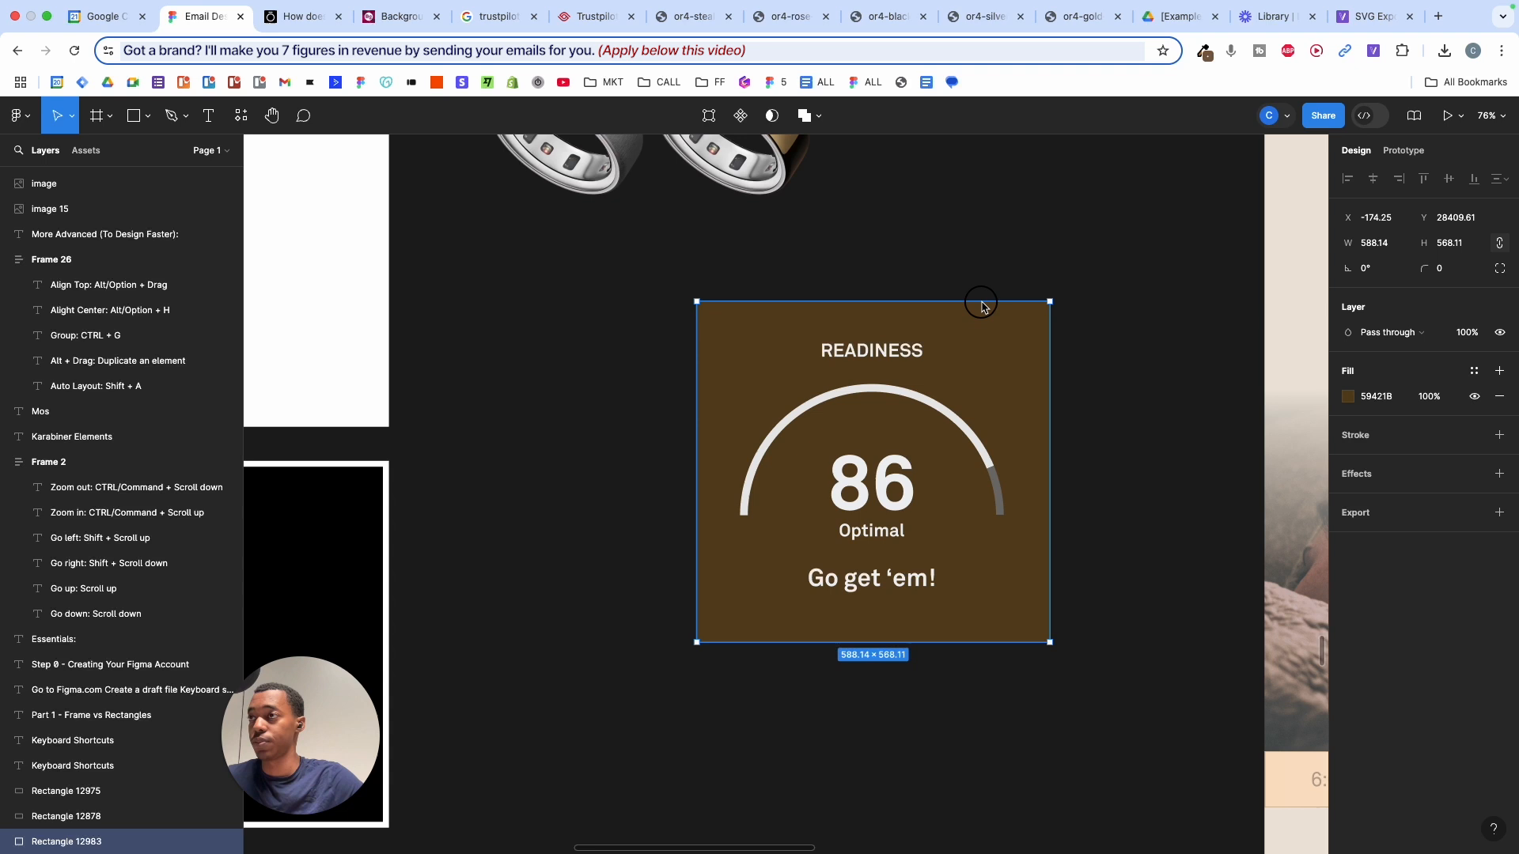
# - Round the brown card's corners to a radius of 7
pyautogui.click(1134, 353)
pyautogui.click(1029, 348)
pyautogui.moveTo(1426, 264); pyautogui.dragTo(1451, 258)
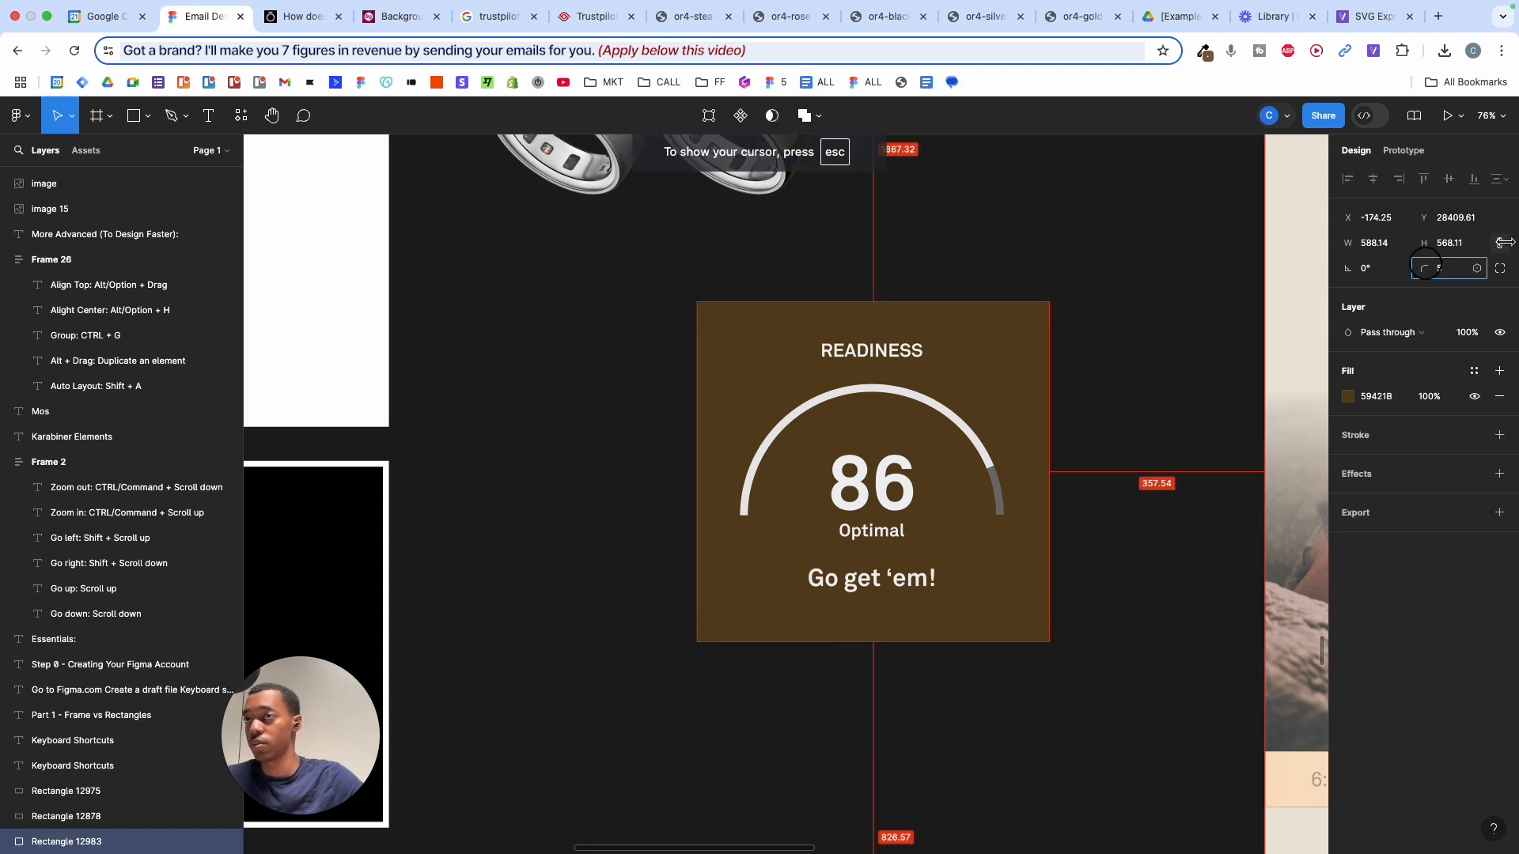
pyautogui.click(1119, 332)
pyautogui.click(1034, 339)
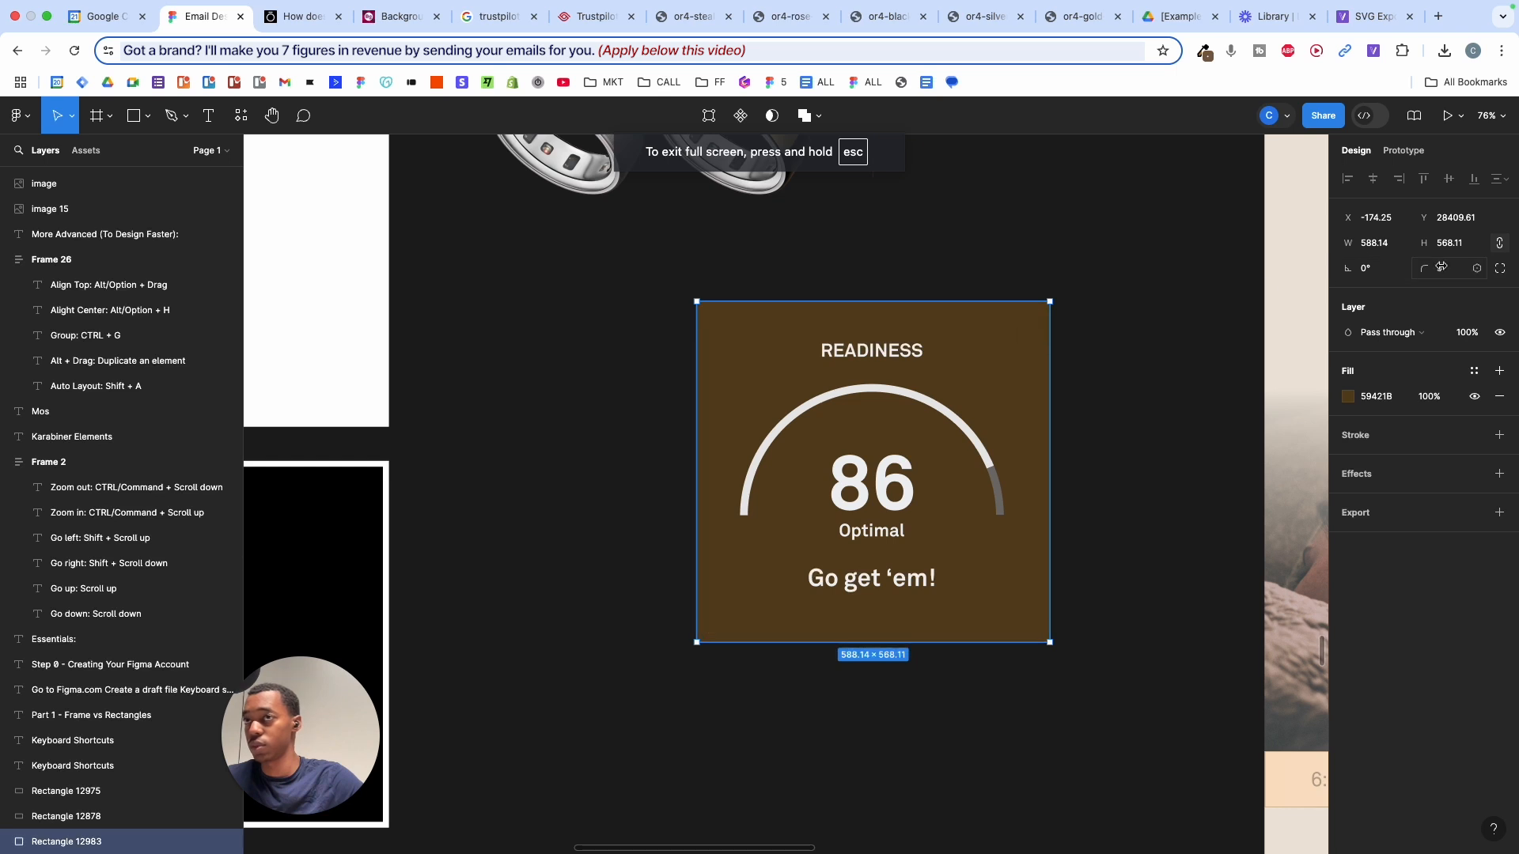
pyautogui.moveTo(1442, 267)
pyautogui.mouseDown()
pyautogui.moveTo(1426, 271)
pyautogui.moveTo(1454, 274)
pyautogui.mouseUp()
pyautogui.click(1101, 294)
pyautogui.scroll(3, 1101, 295)
pyautogui.scroll(-3, 1101, 294)
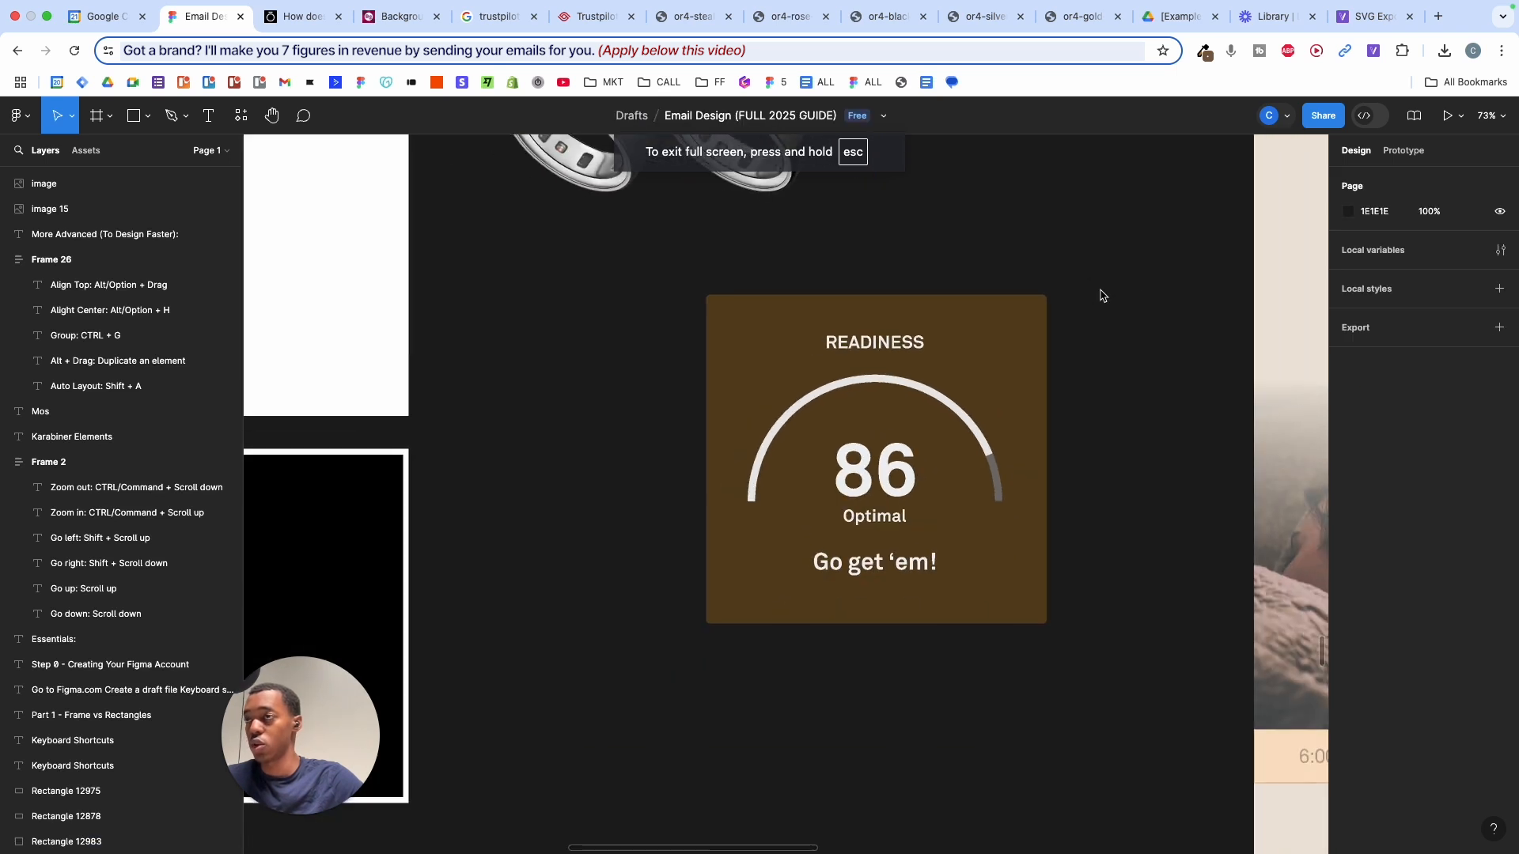
# - Enlarge the brown card to roughly 716 × 589, checking the Oura site's card for reference
pyautogui.click(1041, 344)
pyautogui.moveTo(1048, 342); pyautogui.dragTo(1066, 341)
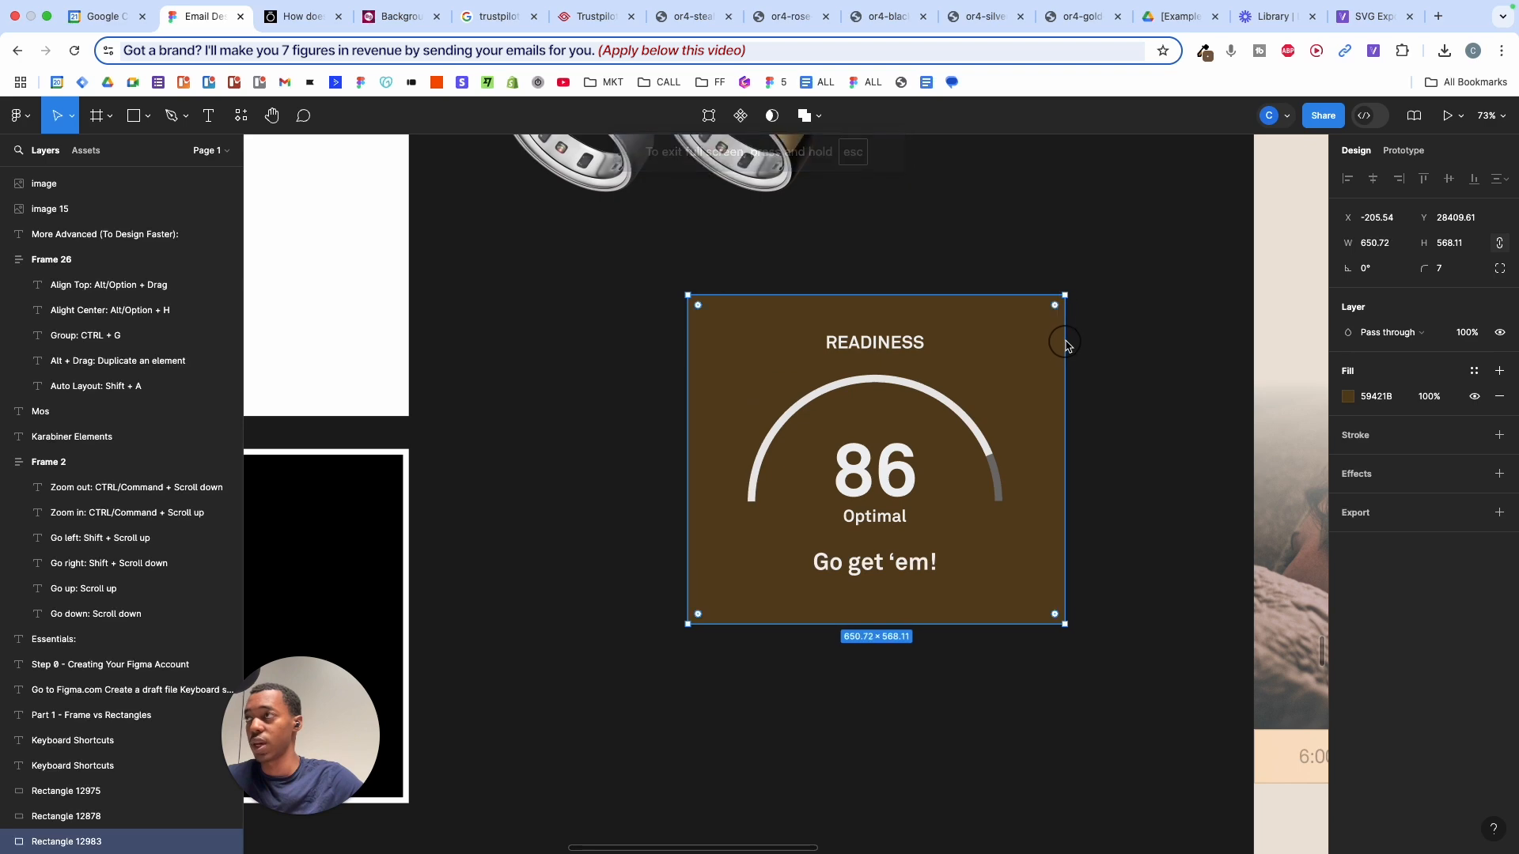
pyautogui.click(270, 17)
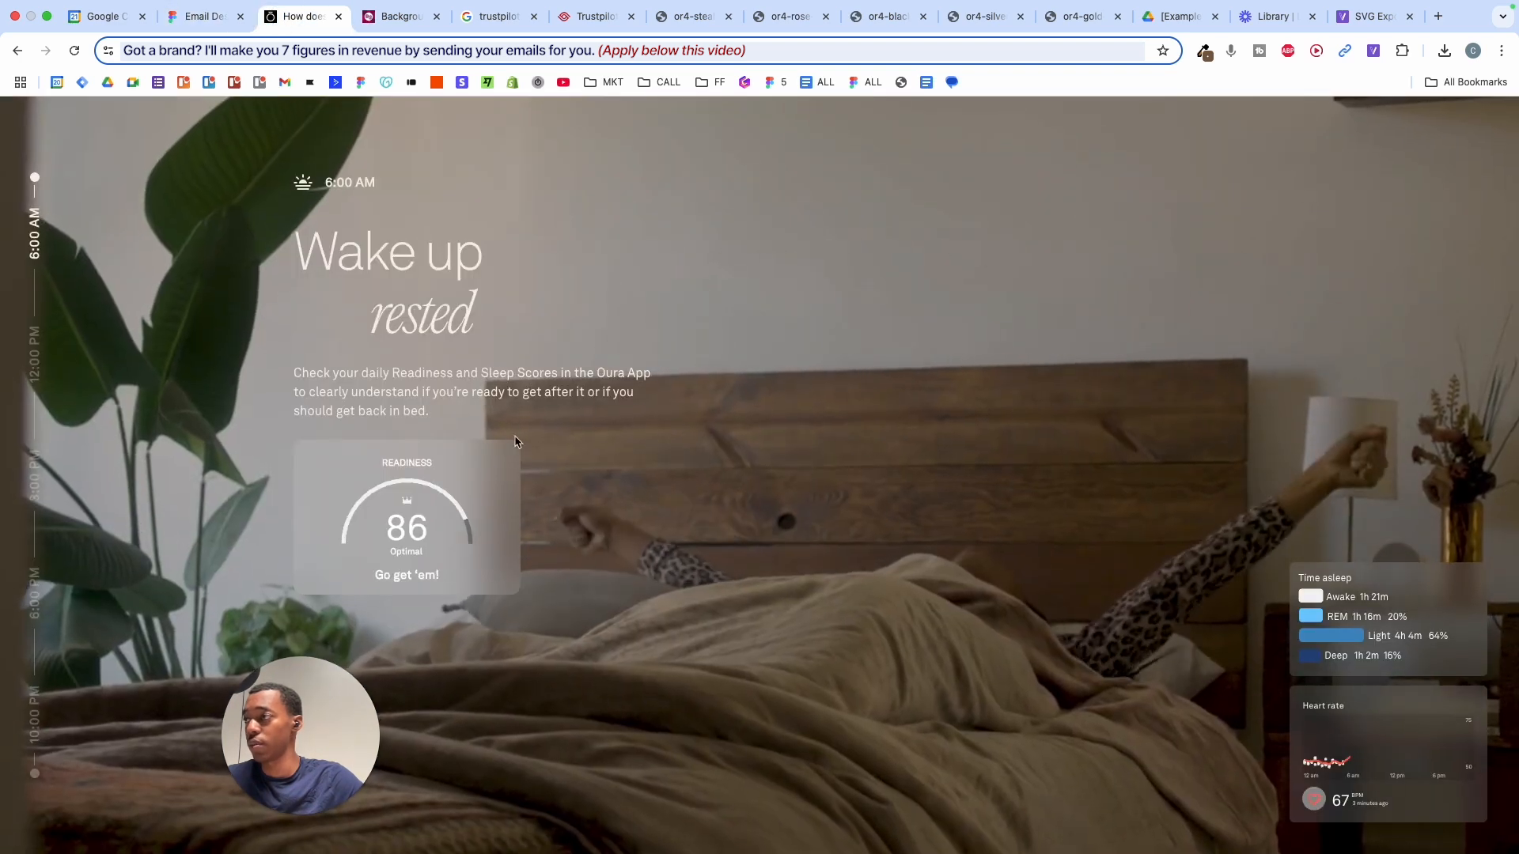
pyautogui.click(203, 19)
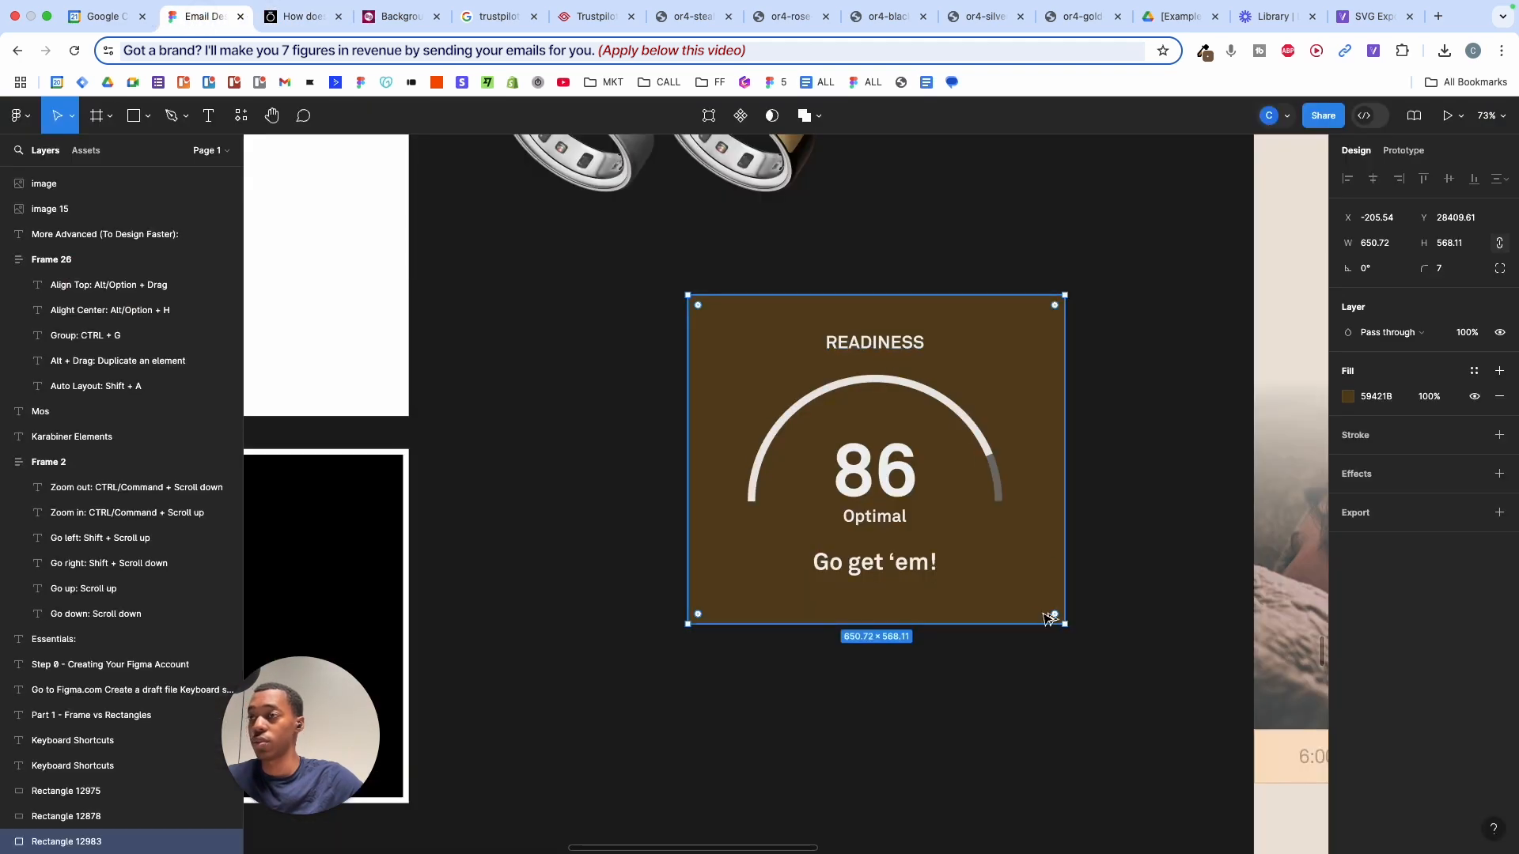
pyautogui.moveTo(1041, 627); pyautogui.dragTo(1041, 638)
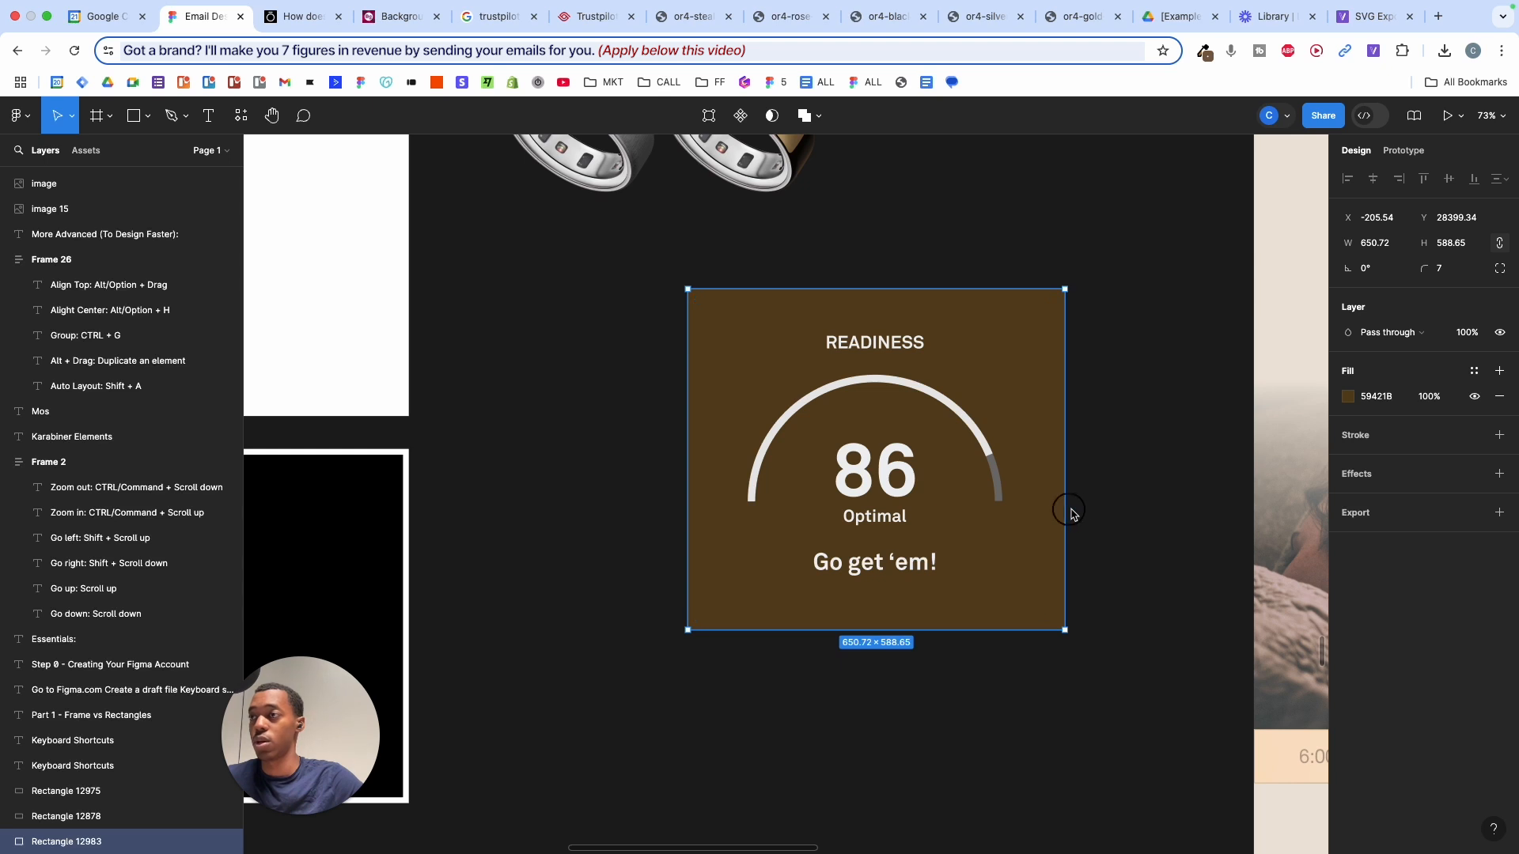
pyautogui.moveTo(1070, 510)
pyautogui.mouseDown()
pyautogui.moveTo(1084, 510)
pyautogui.moveTo(1059, 485)
pyautogui.mouseUp()
pyautogui.click(1110, 507)
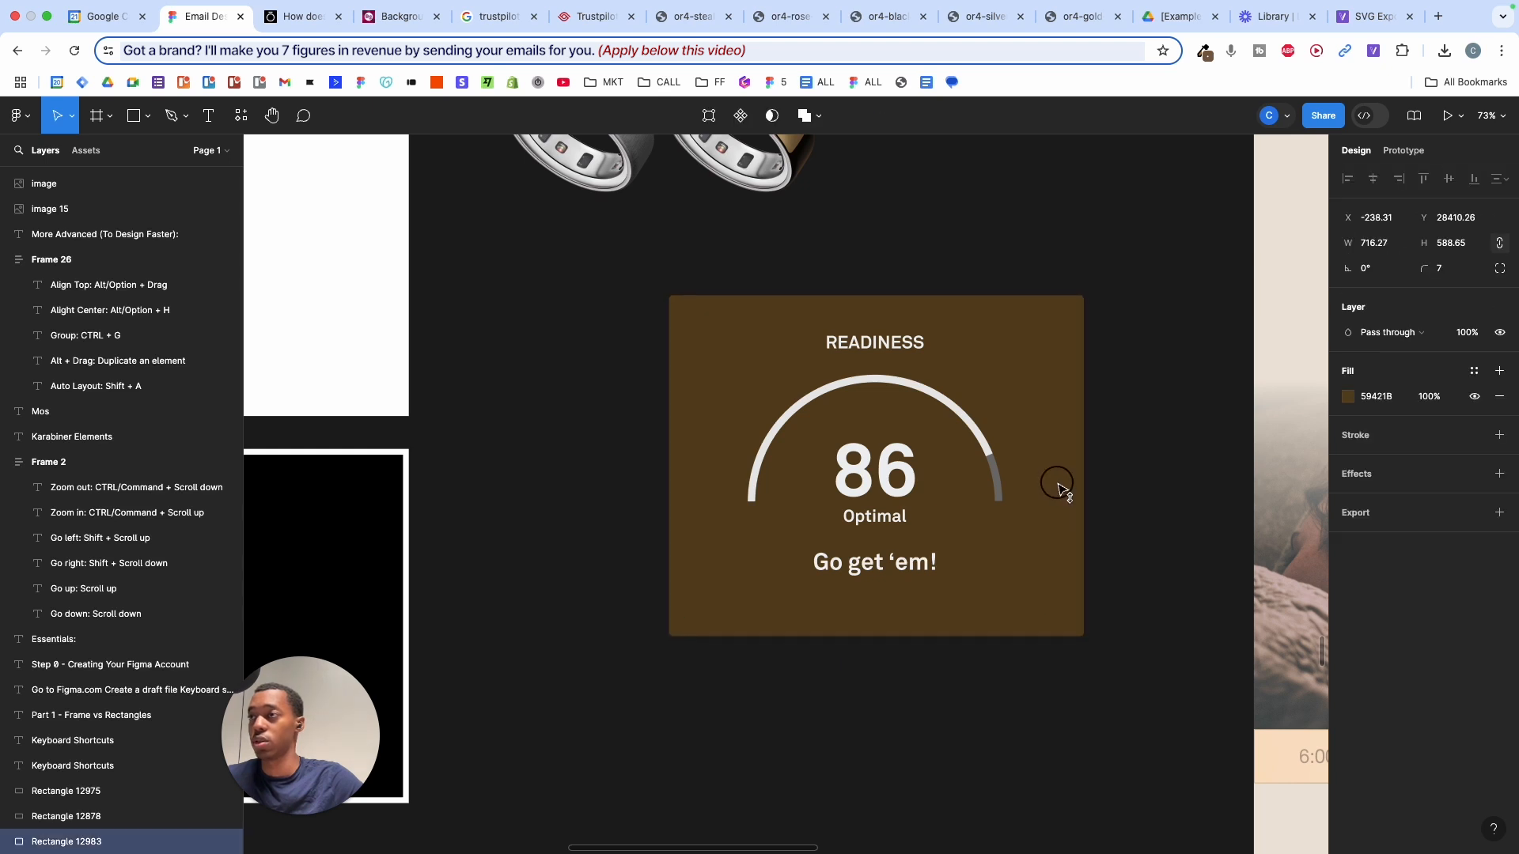
pyautogui.click(1138, 474)
# - Inspect the Readiness dial's layers, testing and undoing a move of the READINESS label
pyautogui.scroll(-5, 1139, 472)
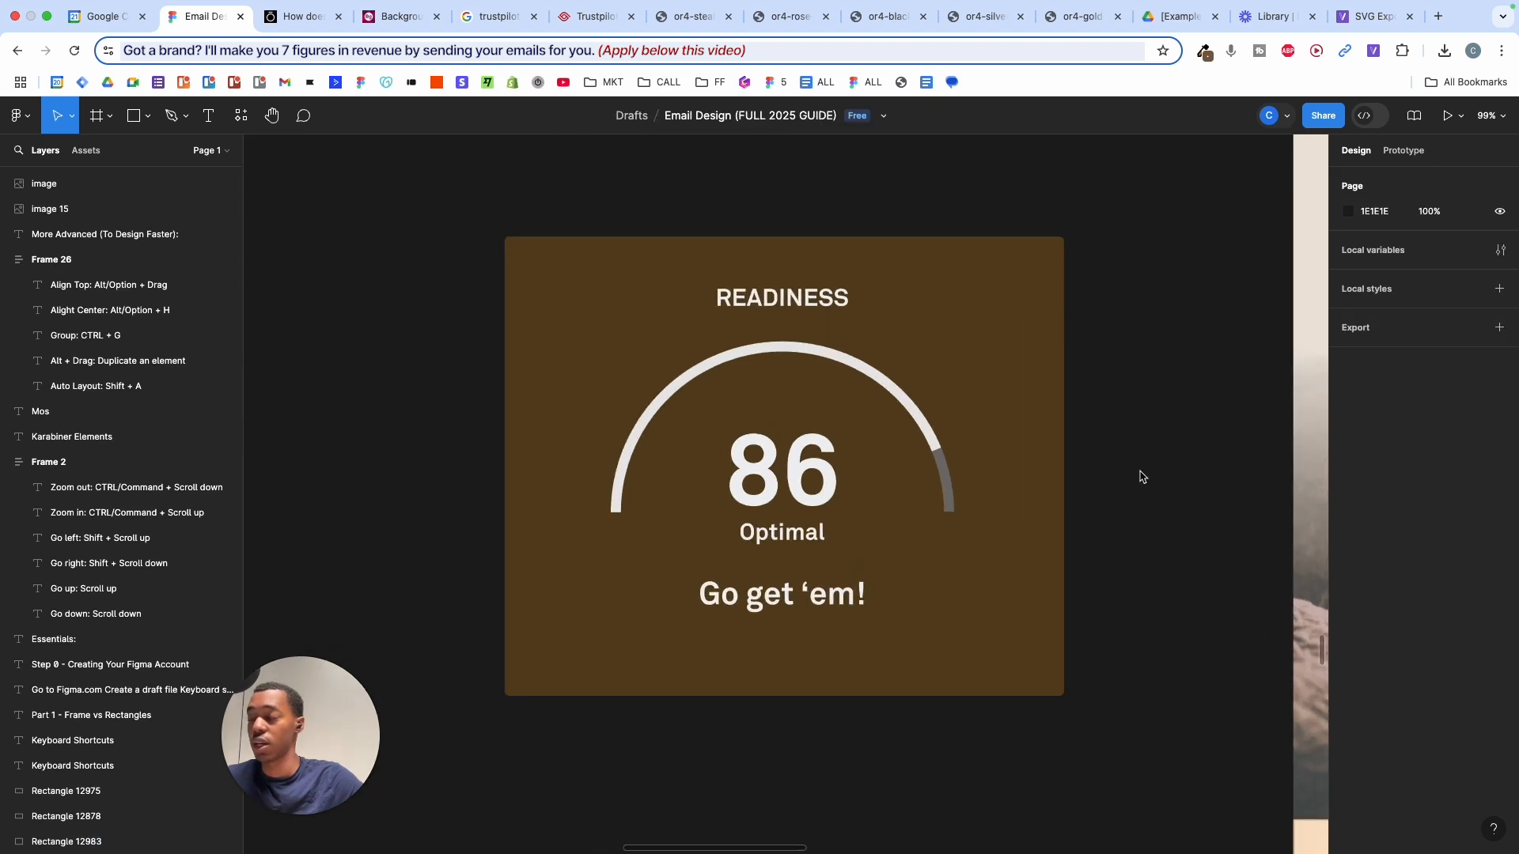
pyautogui.moveTo(814, 373); pyautogui.dragTo(1139, 634)
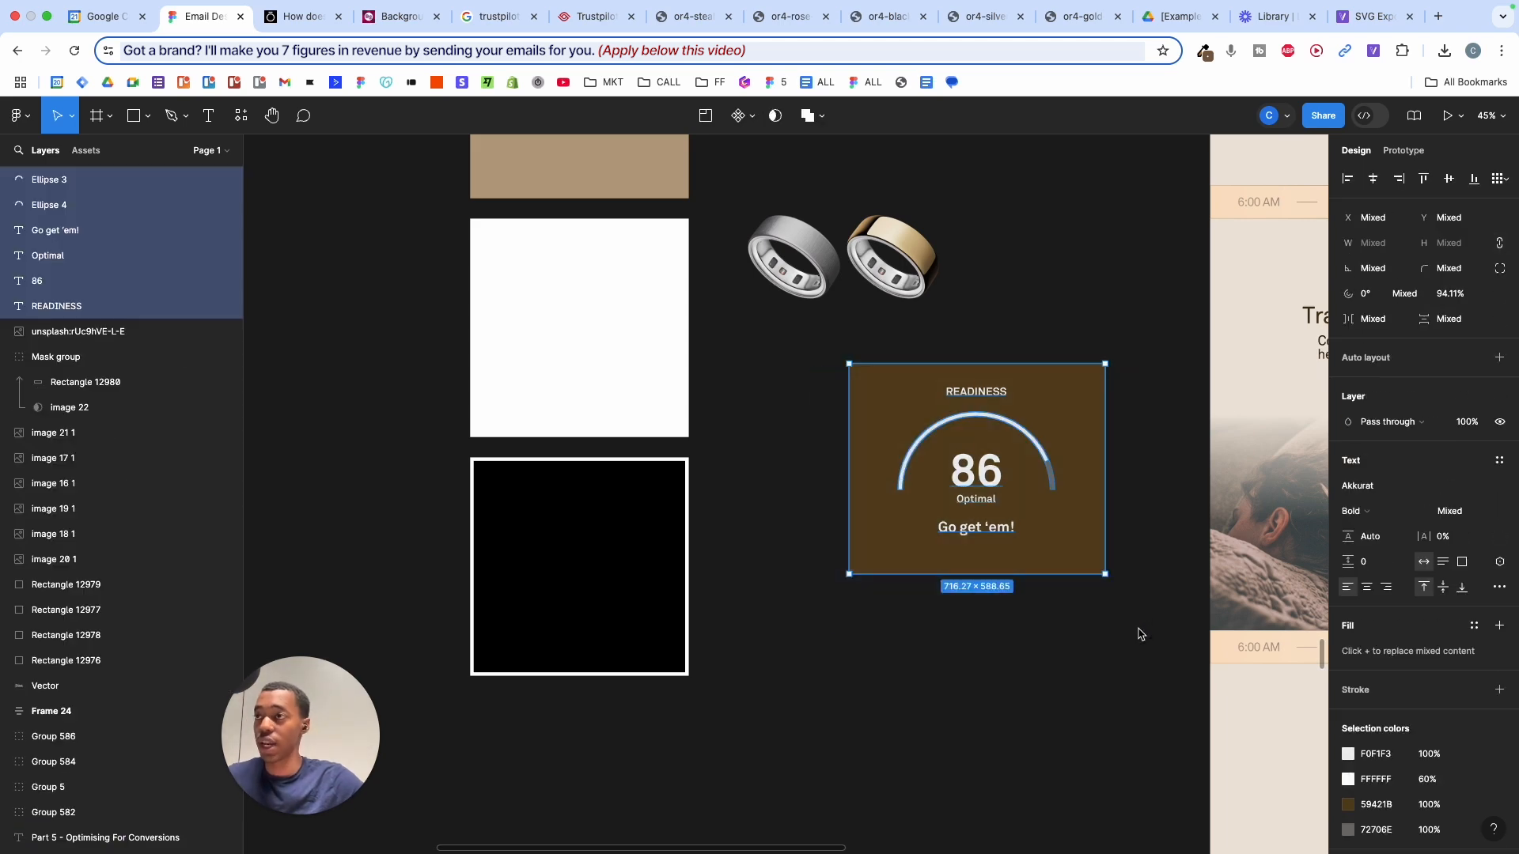
pyautogui.click(1140, 635)
pyautogui.scroll(-5, 1139, 635)
pyautogui.scroll(10, 1139, 634)
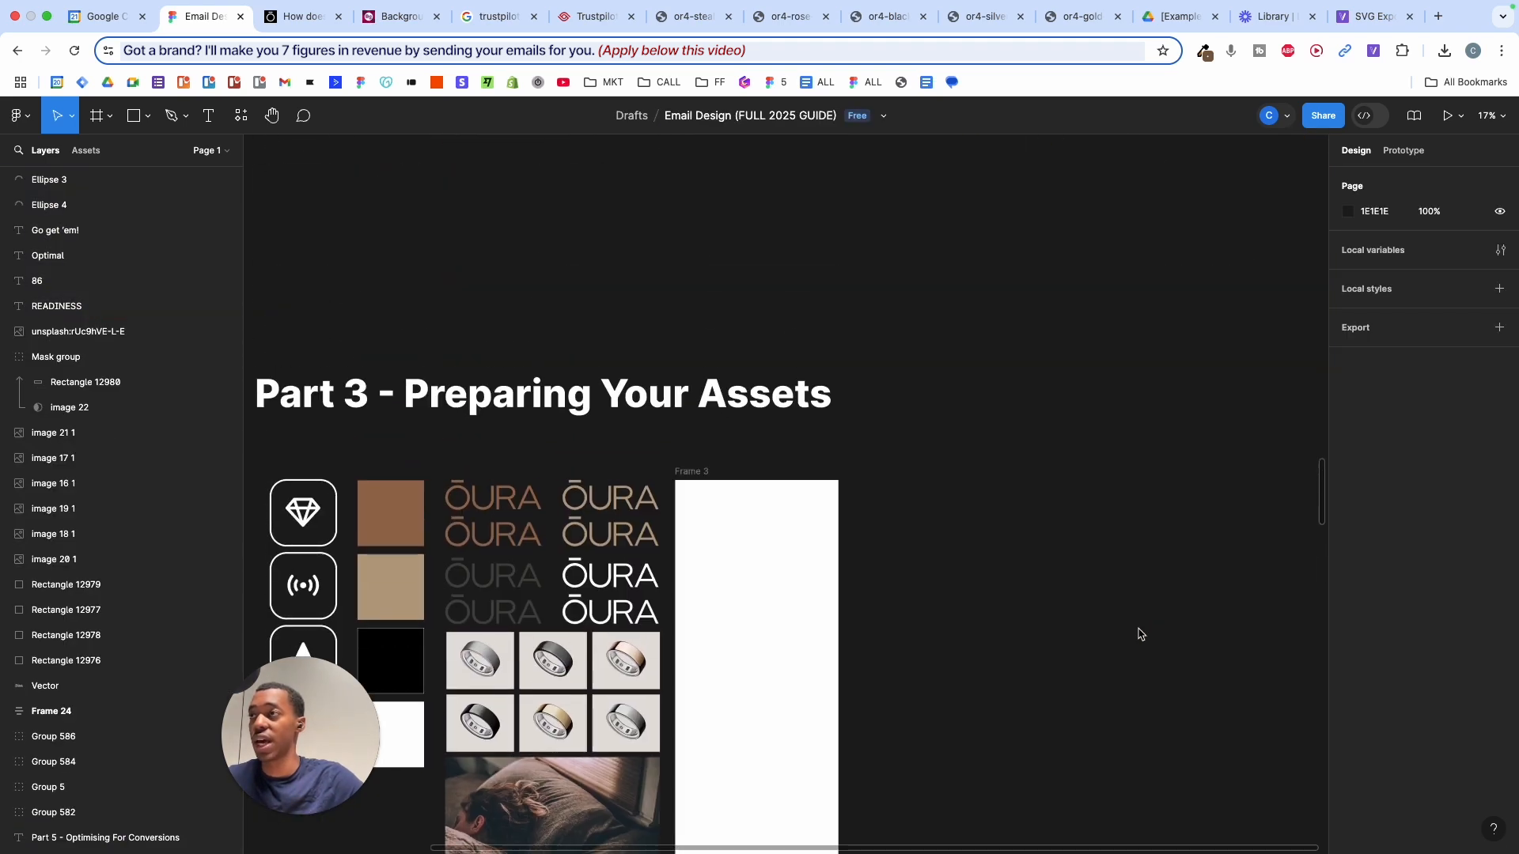
pyautogui.scroll(-3, 1139, 635)
pyautogui.scroll(10, 1140, 634)
pyautogui.scroll(5, 1042, 700)
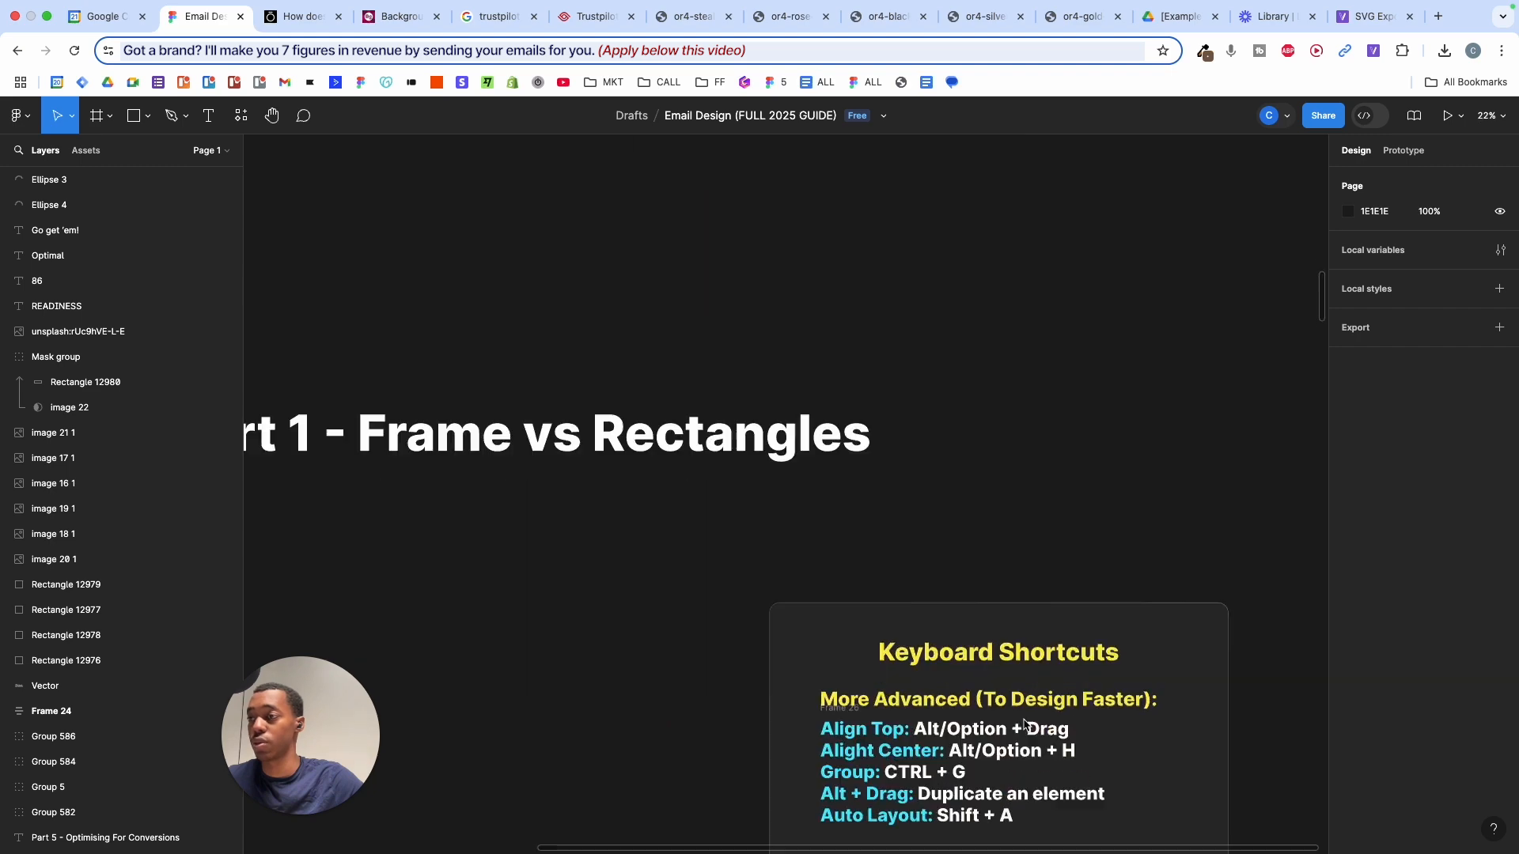
pyautogui.scroll(-5, 806, 301)
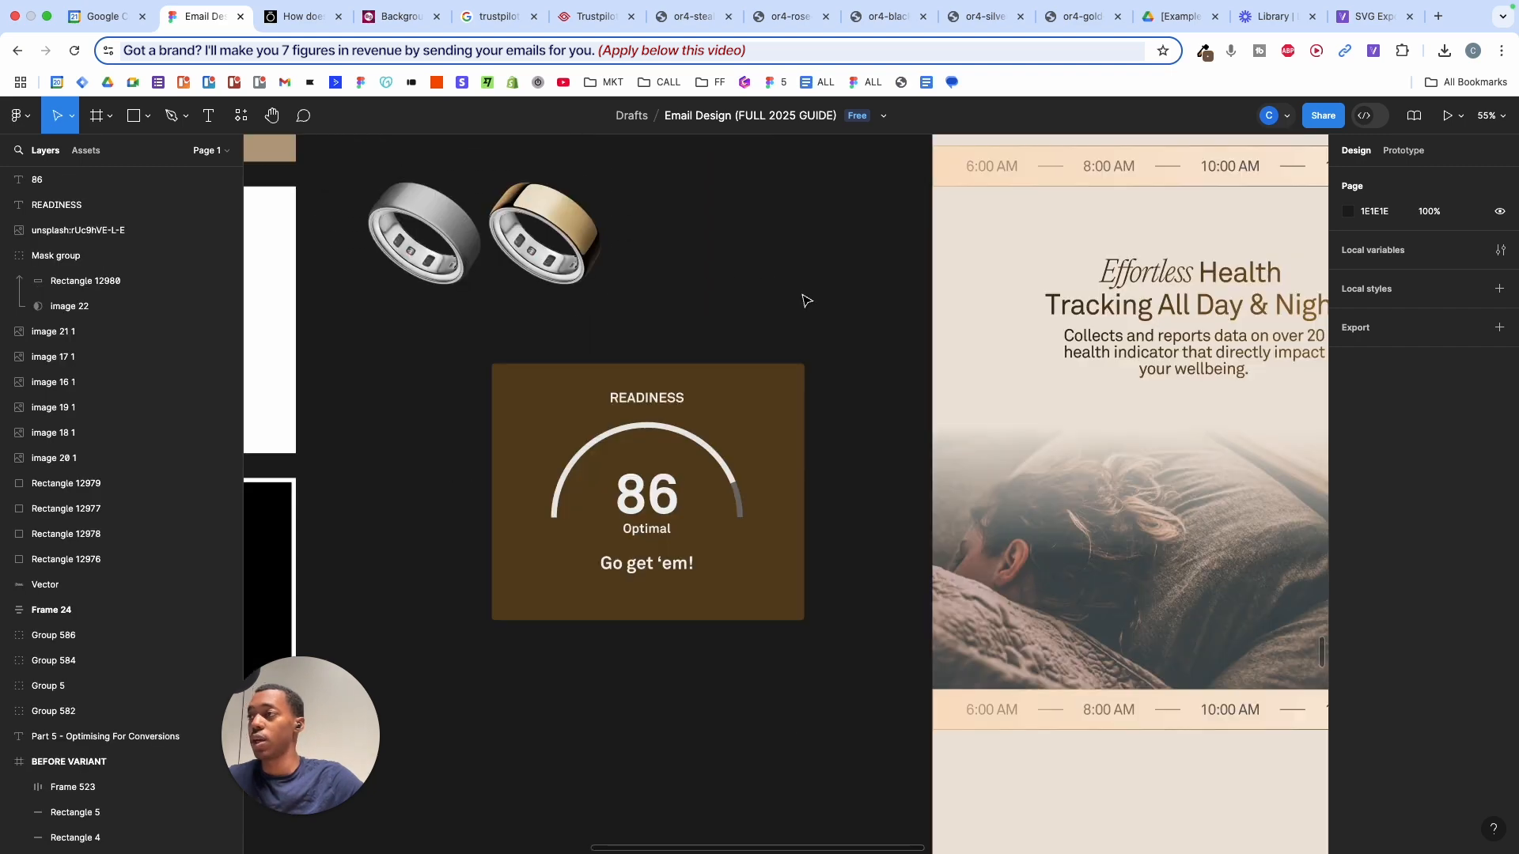
pyautogui.click(646, 400)
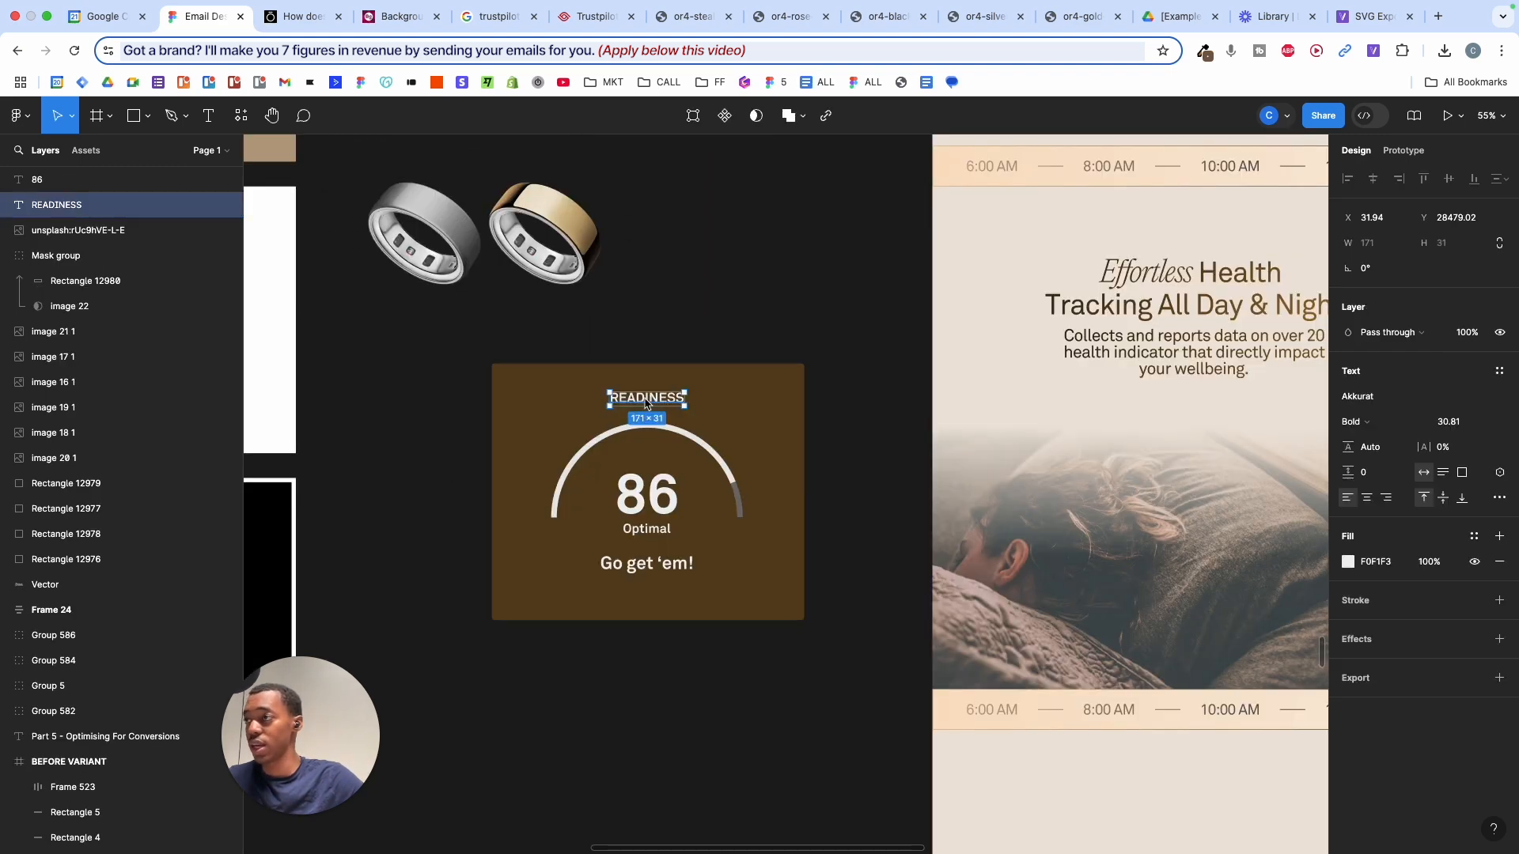
pyautogui.moveTo(880, 405); pyautogui.dragTo(896, 405)
pyautogui.press('super+z')
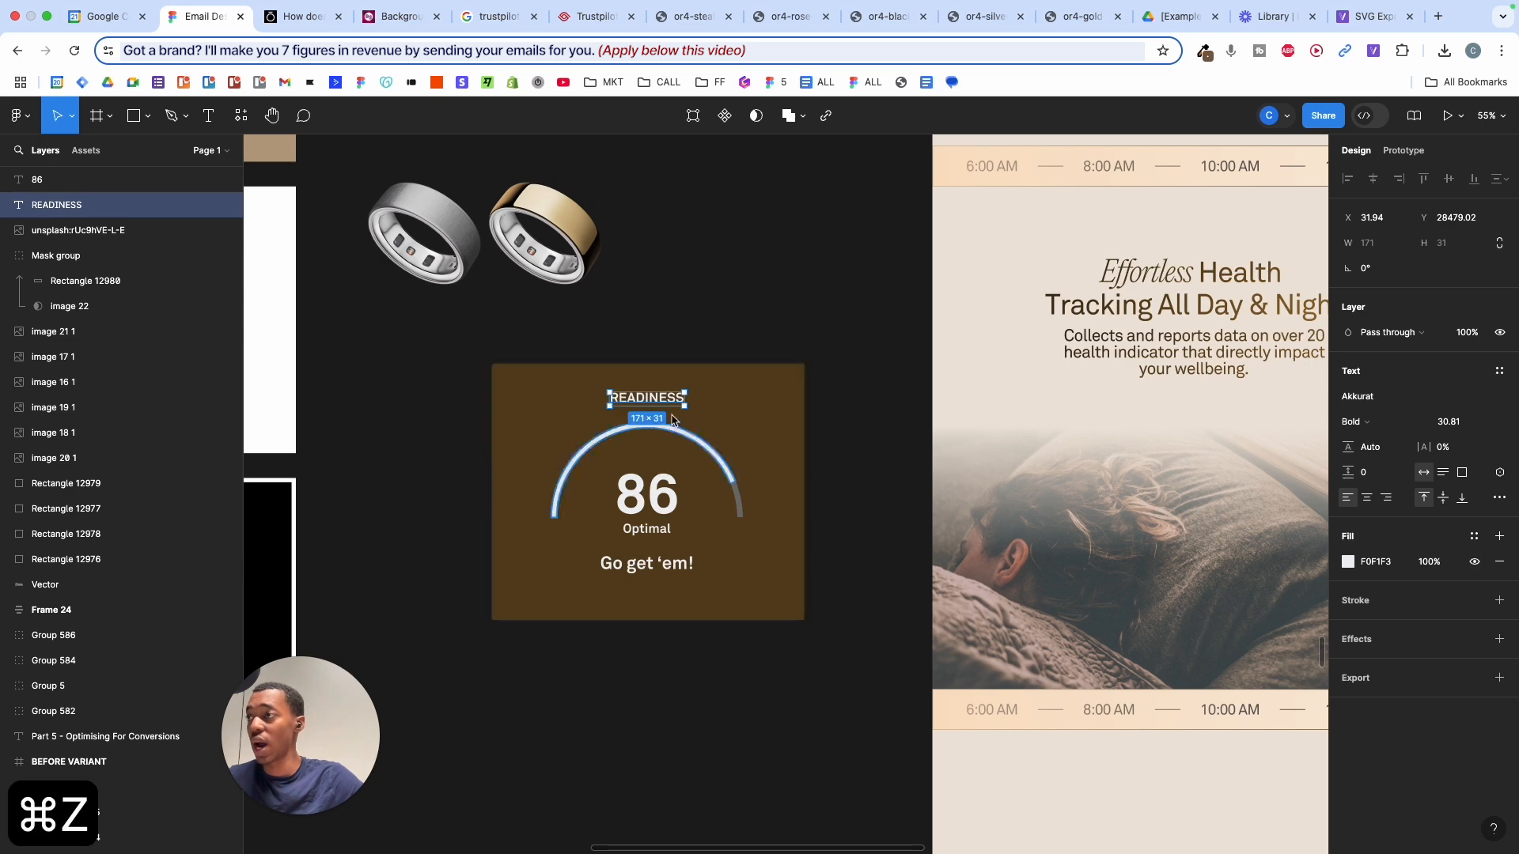
# - Group the Readiness card's six layers into Group 587
pyautogui.moveTo(405, 346); pyautogui.dragTo(848, 691)
pyautogui.moveTo(671, 487); pyautogui.dragTo(788, 494)
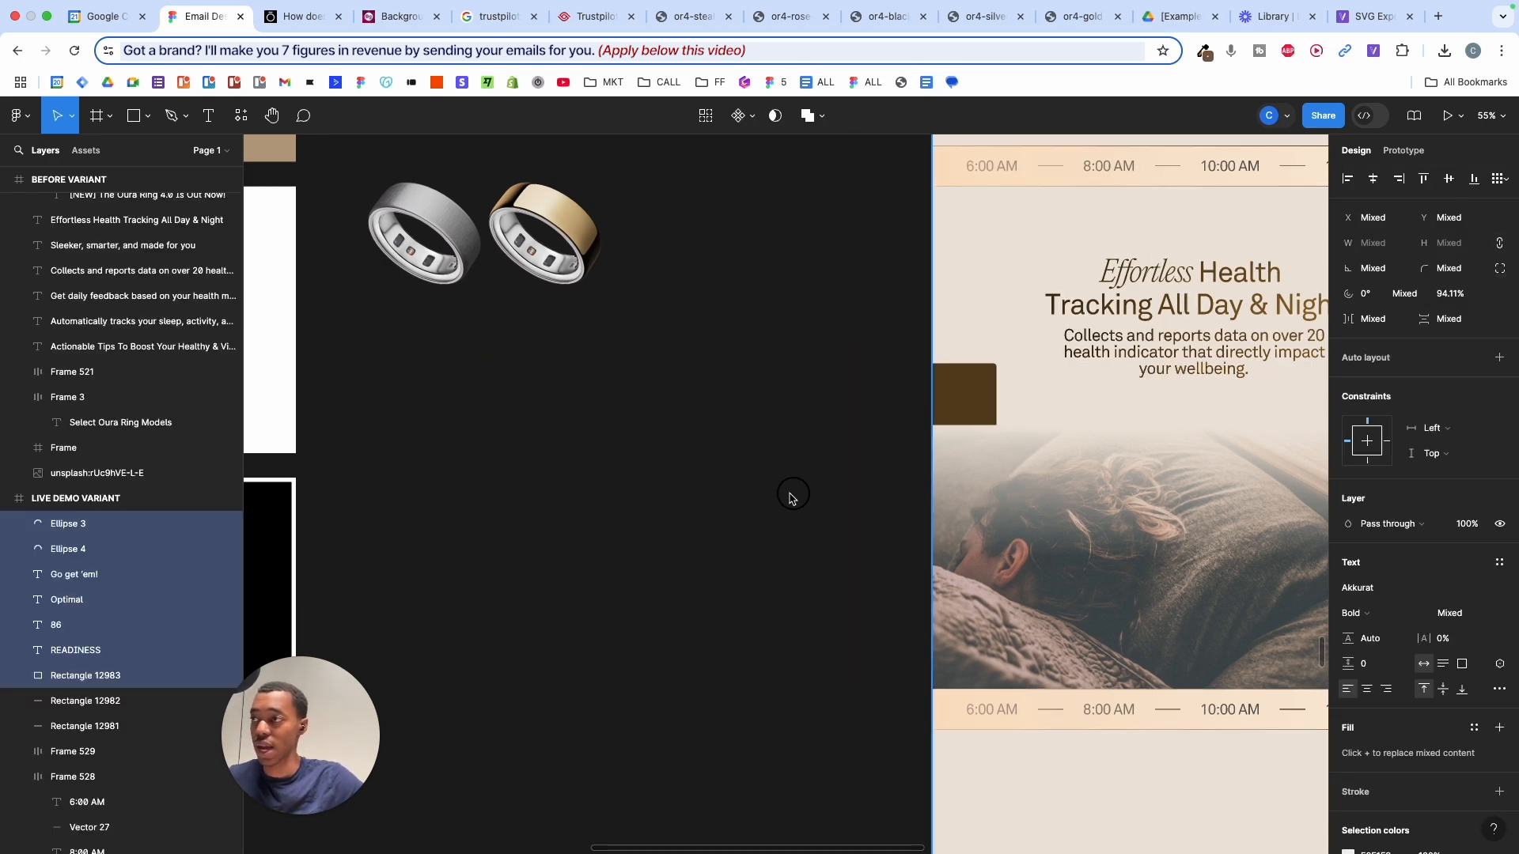
pyautogui.press('super+z')
pyautogui.click(864, 309)
pyautogui.moveTo(888, 318); pyautogui.dragTo(832, 336)
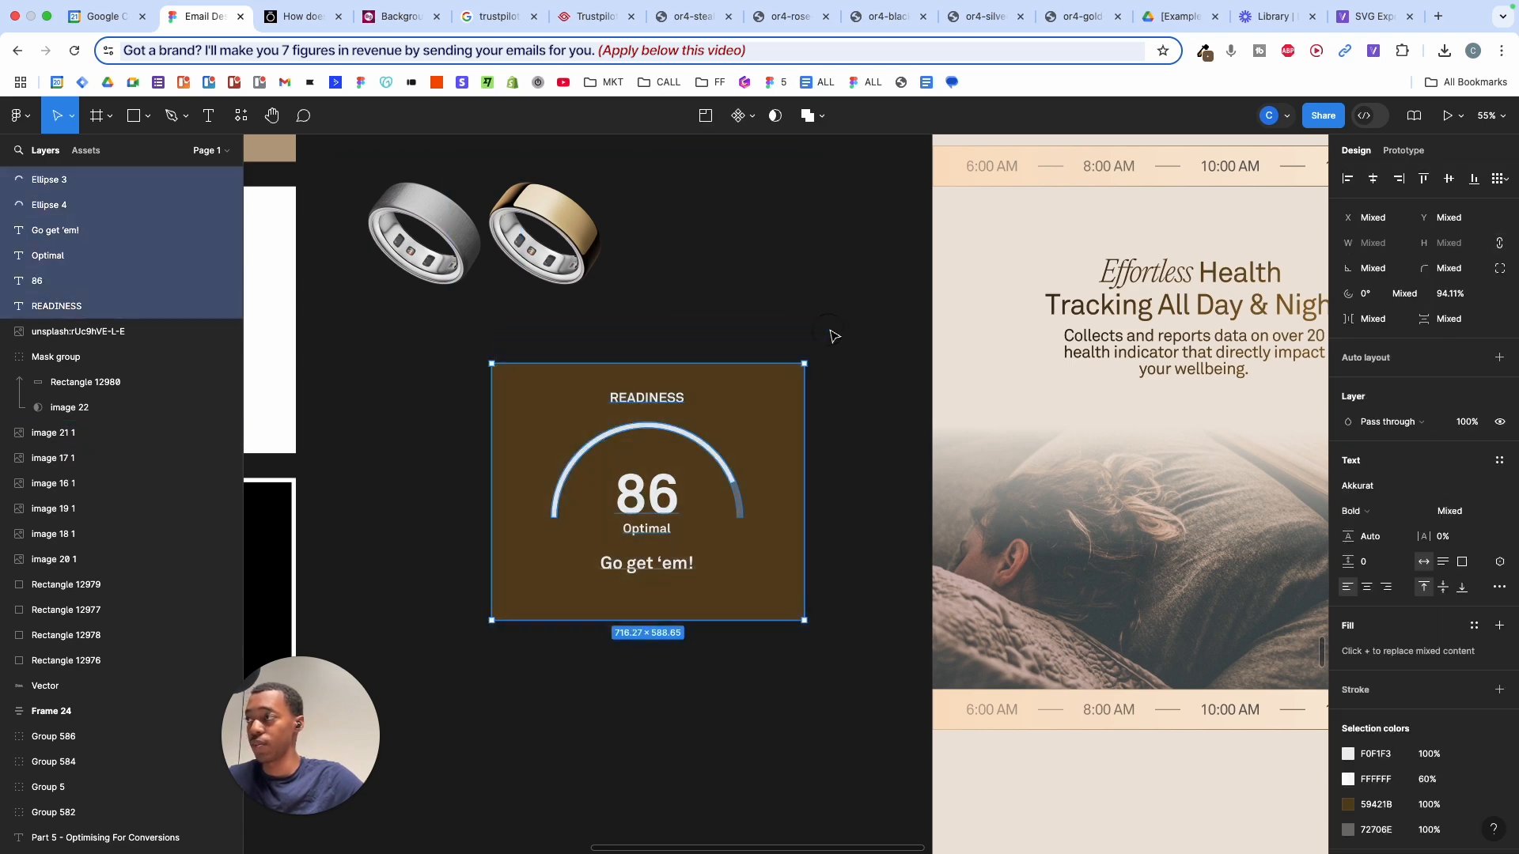
pyautogui.press('super+g')
pyautogui.click(736, 193)
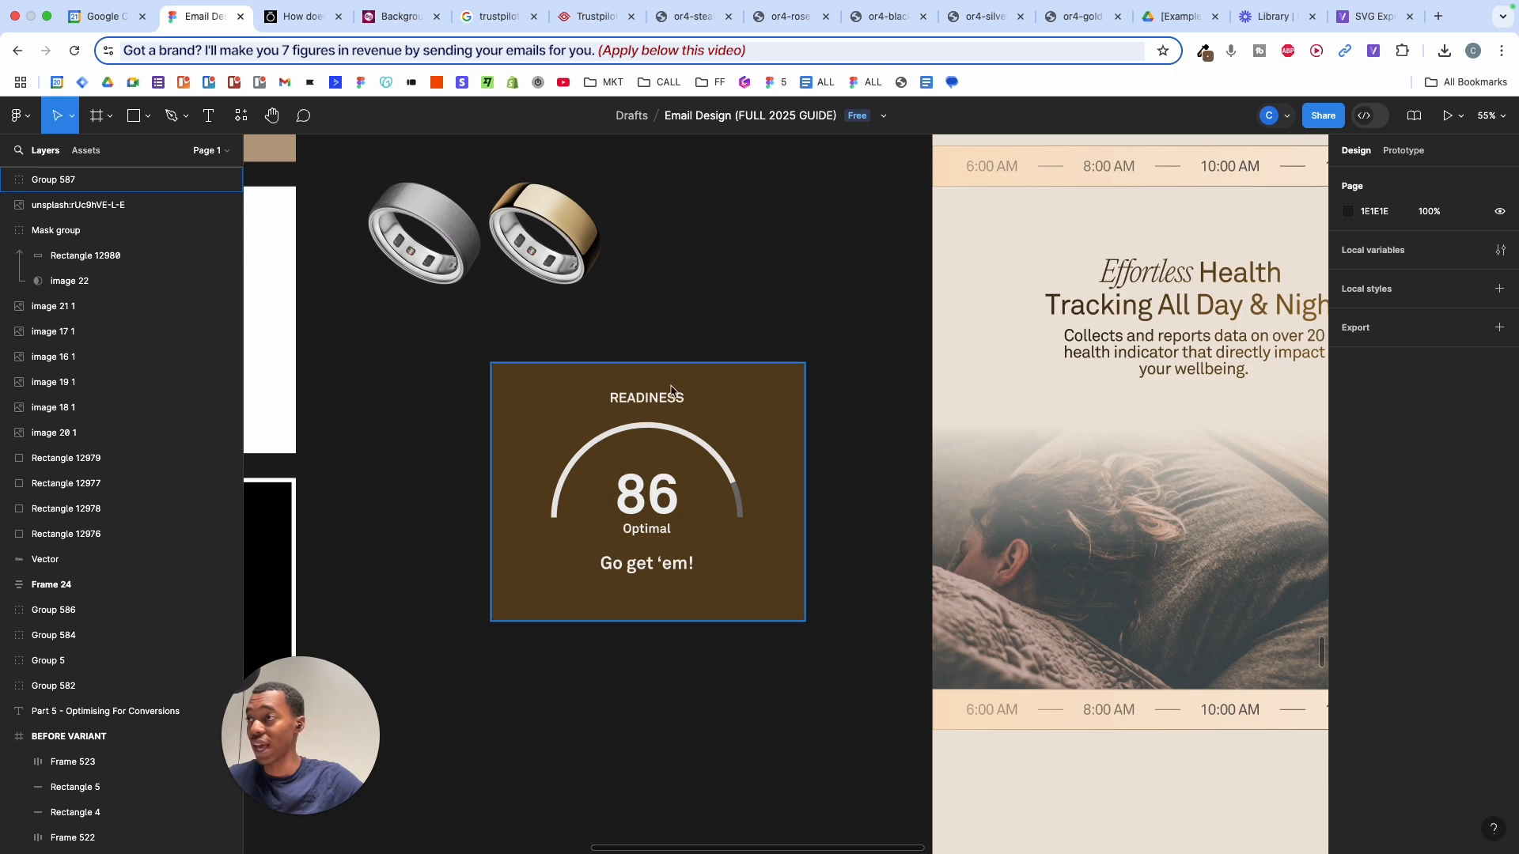
# - Move Group 587 into the email's photo section and try different layer orders
pyautogui.click(662, 500)
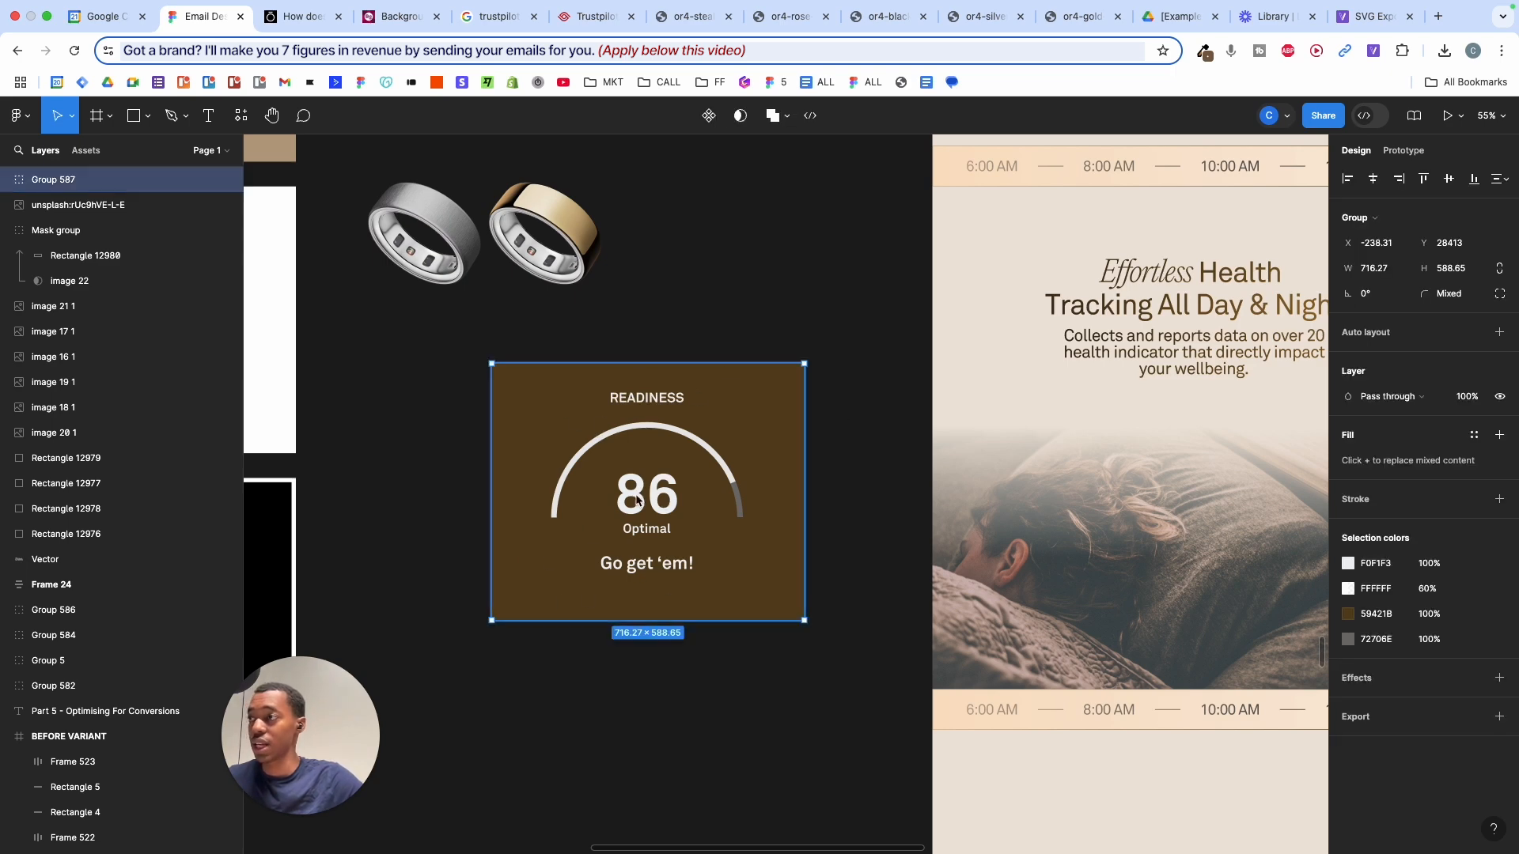
pyautogui.moveTo(637, 500); pyautogui.dragTo(1129, 511)
pyautogui.hscroll(2, 1129, 510)
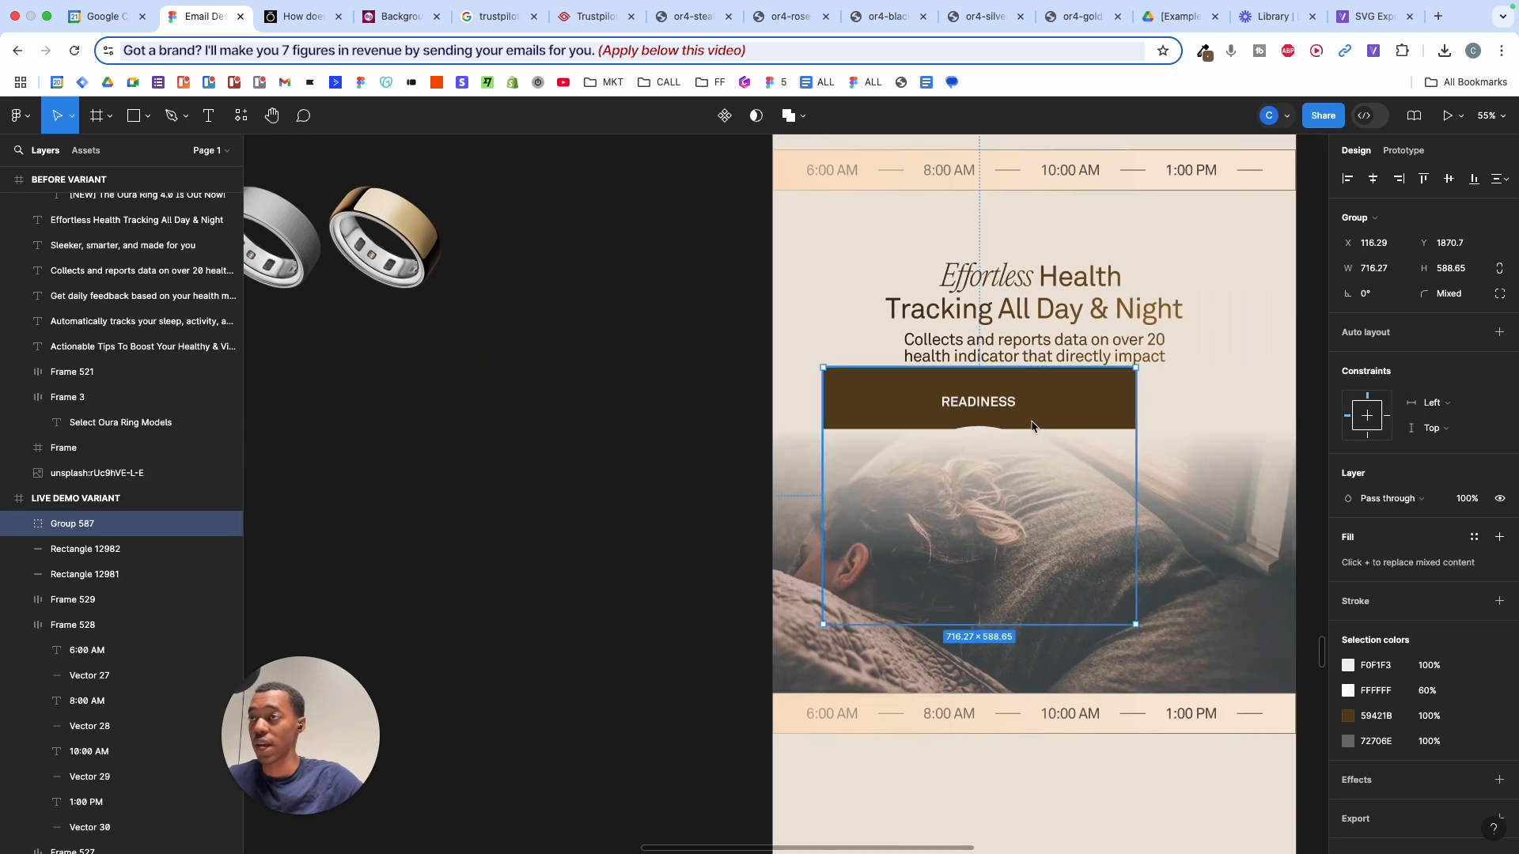
pyautogui.moveTo(1032, 424); pyautogui.dragTo(1074, 425)
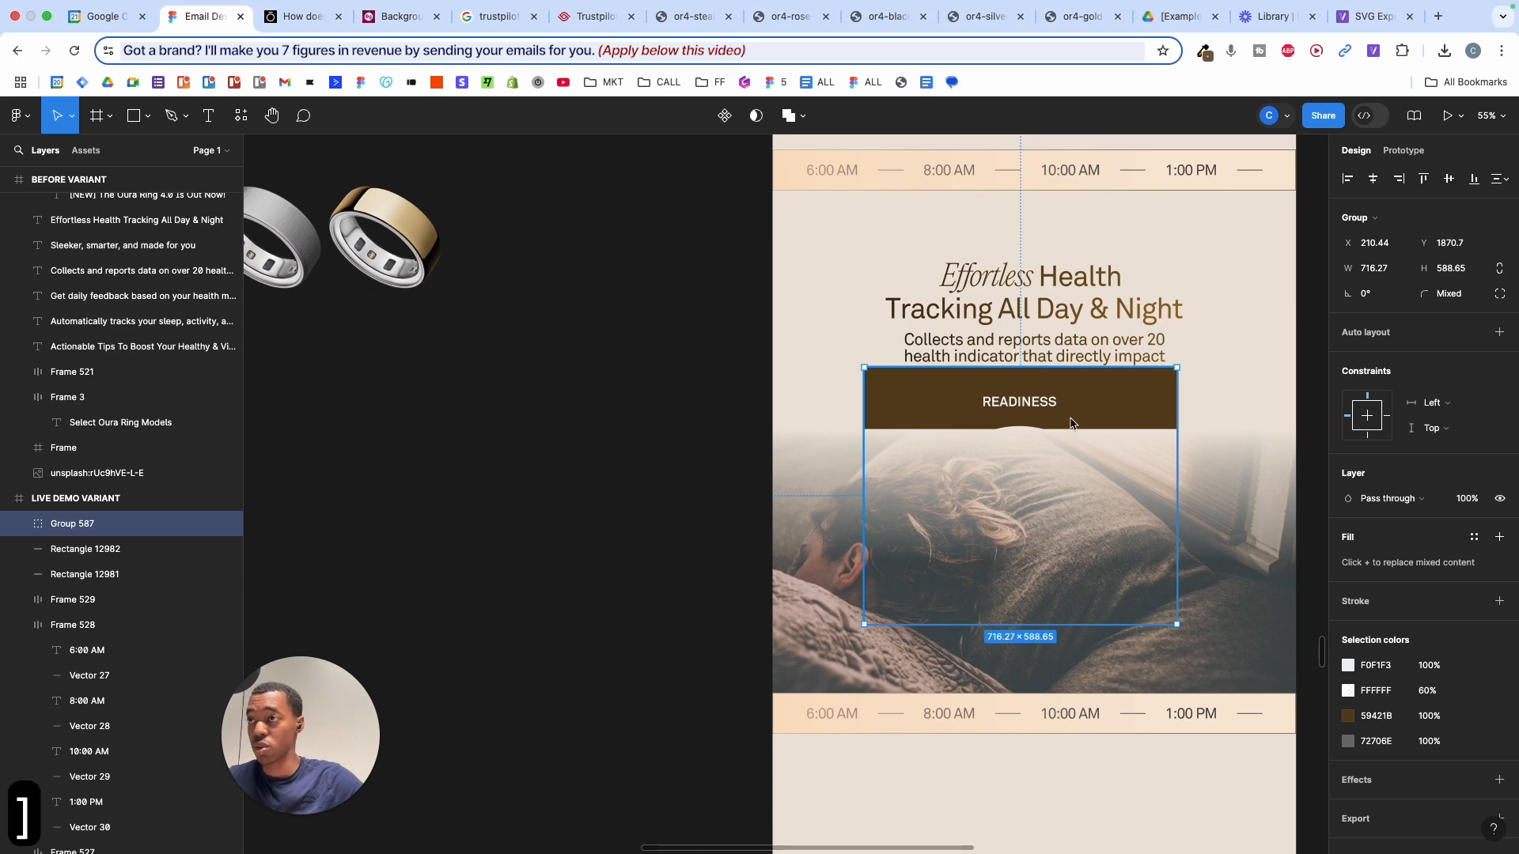
pyautogui.press('[')
pyautogui.press(']')
pyautogui.press('[')
pyautogui.press(']')
pyautogui.press('[')
pyautogui.press(']')
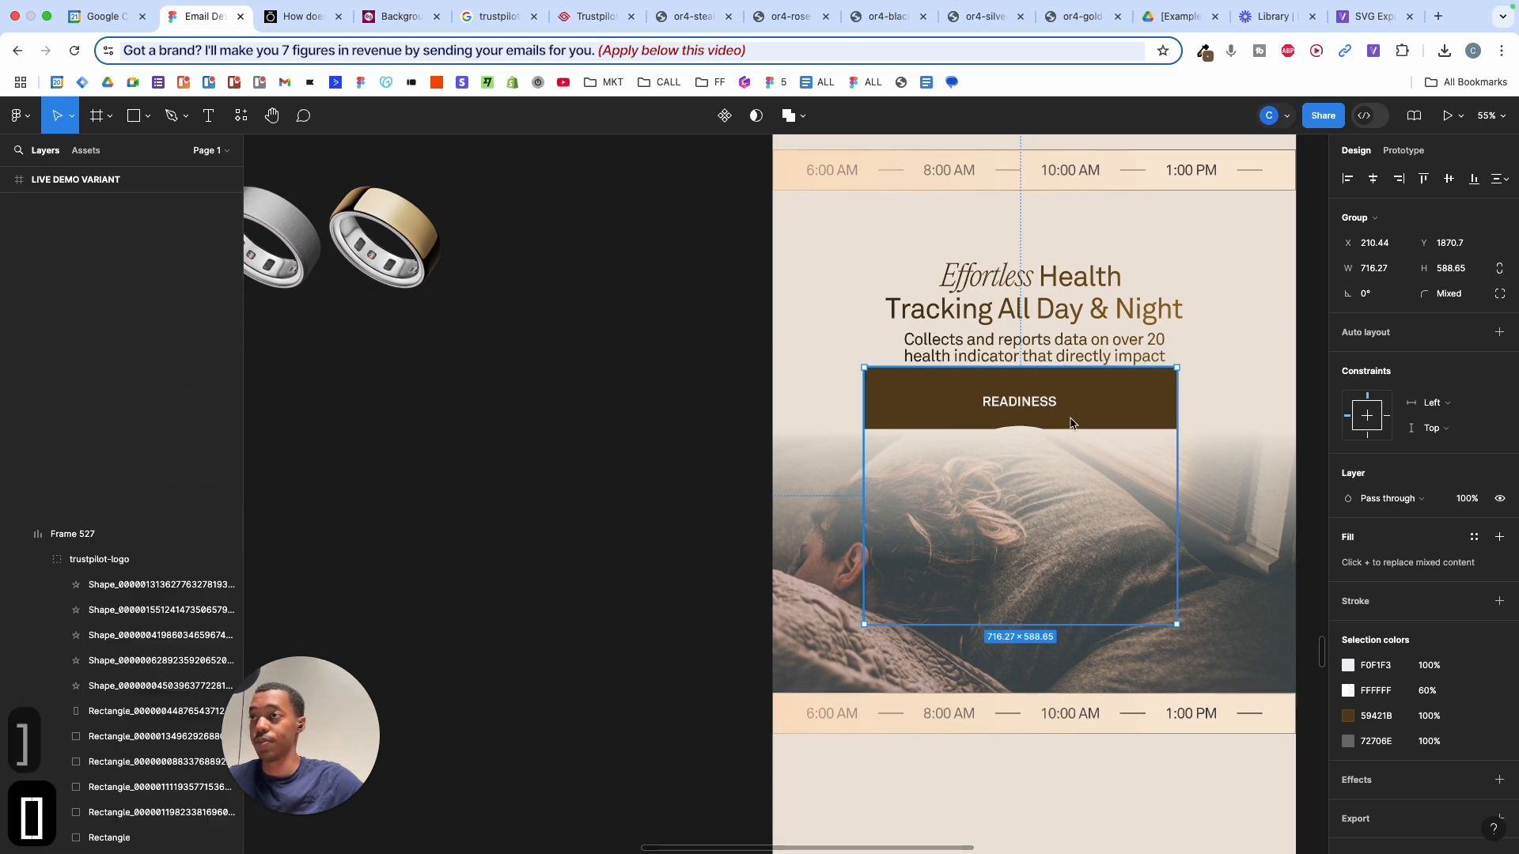
# - Reposition the READINESS card over the sleeping-woman photo, below the Effortless Health headline
pyautogui.click(848, 501)
pyautogui.scroll(-4, 848, 502)
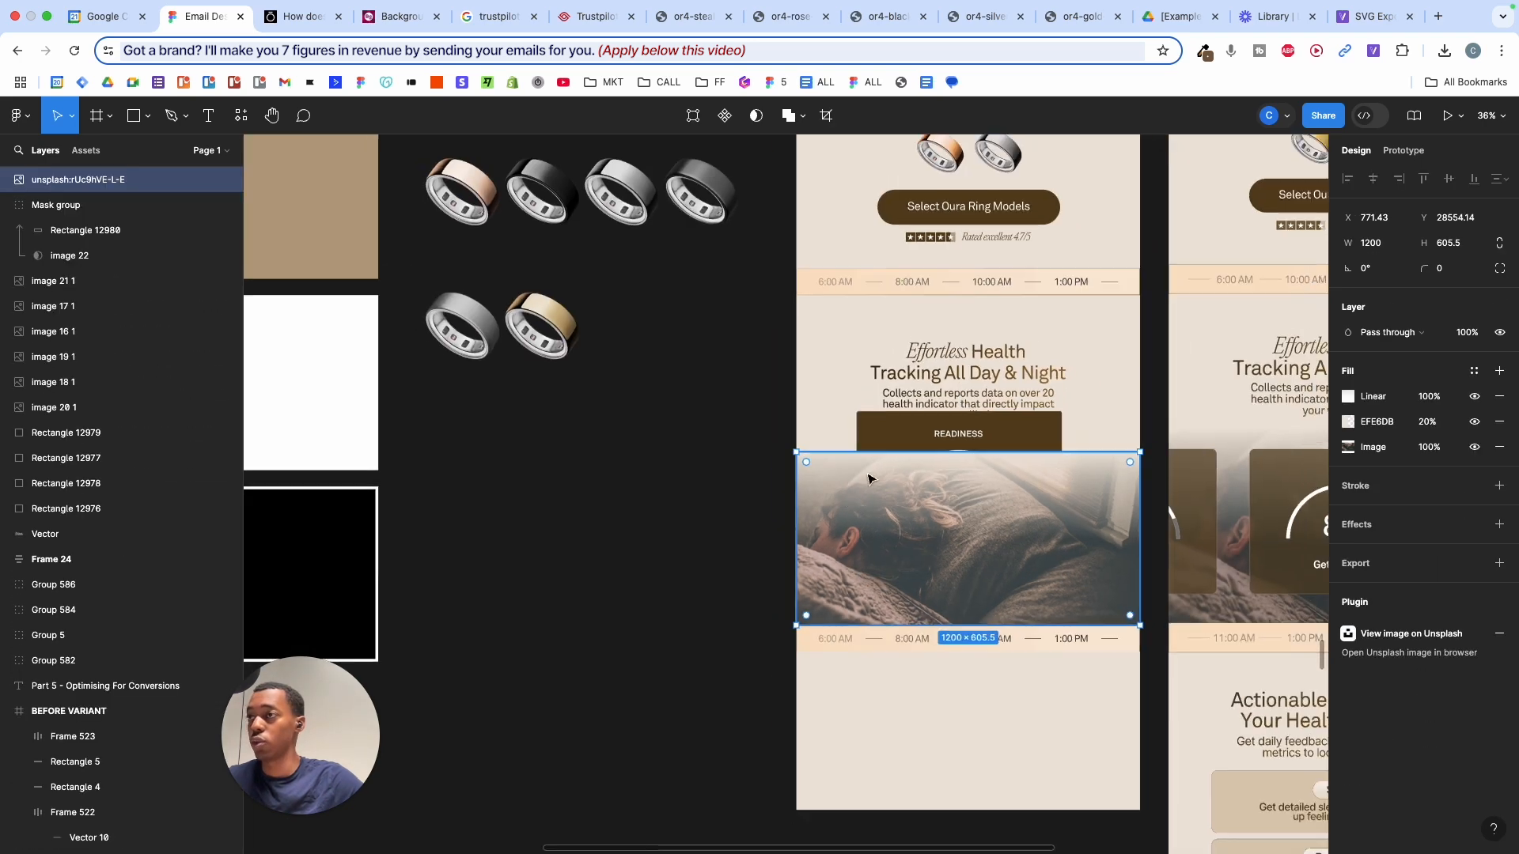
pyautogui.moveTo(907, 446); pyautogui.dragTo(653, 487)
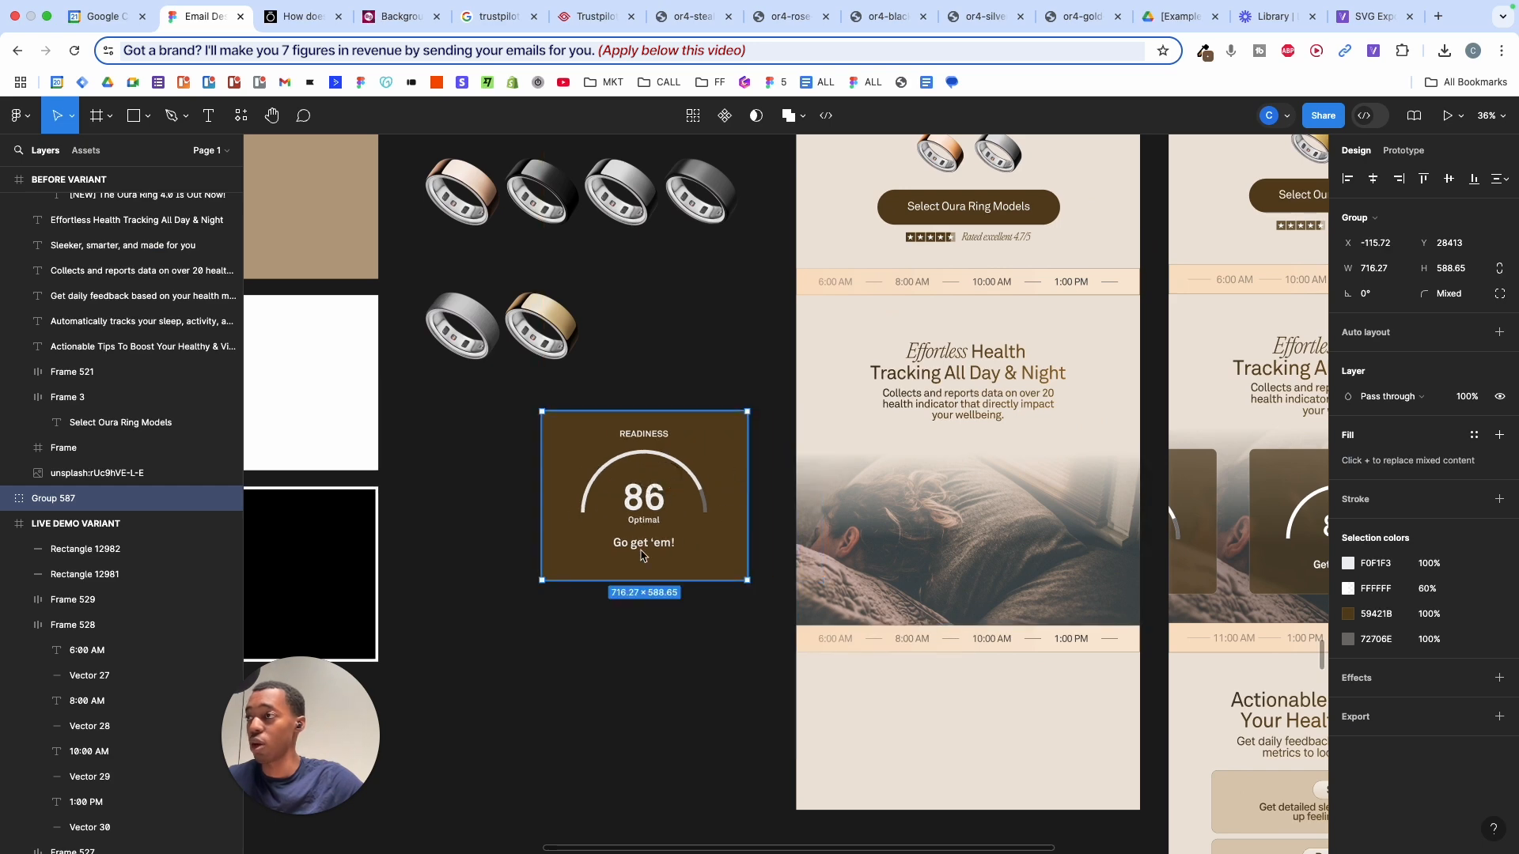
pyautogui.scroll(5, 641, 555)
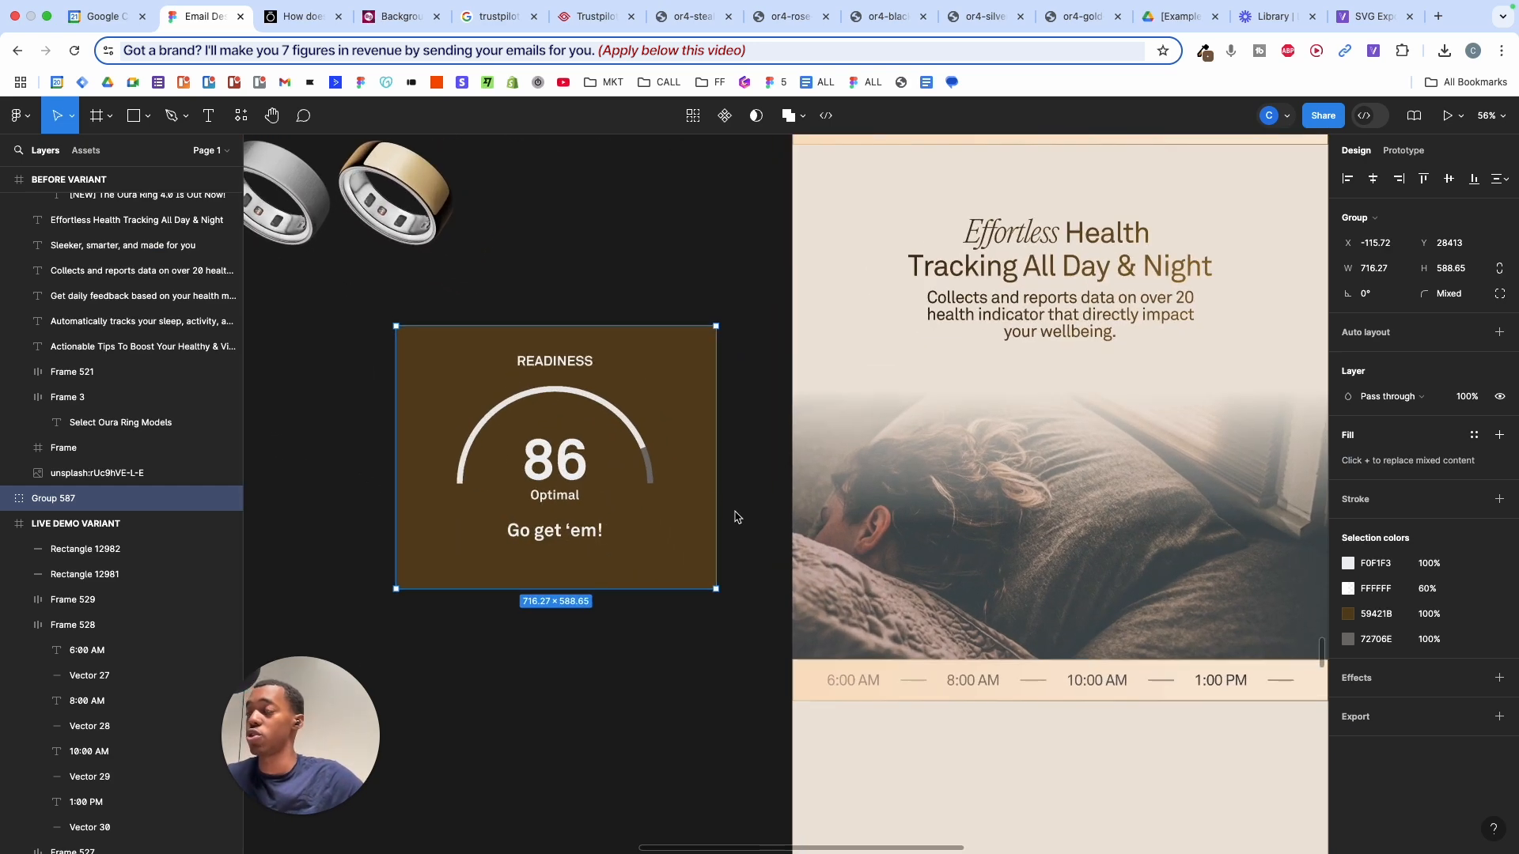
pyautogui.click(875, 427)
pyautogui.scroll(-3, 854, 437)
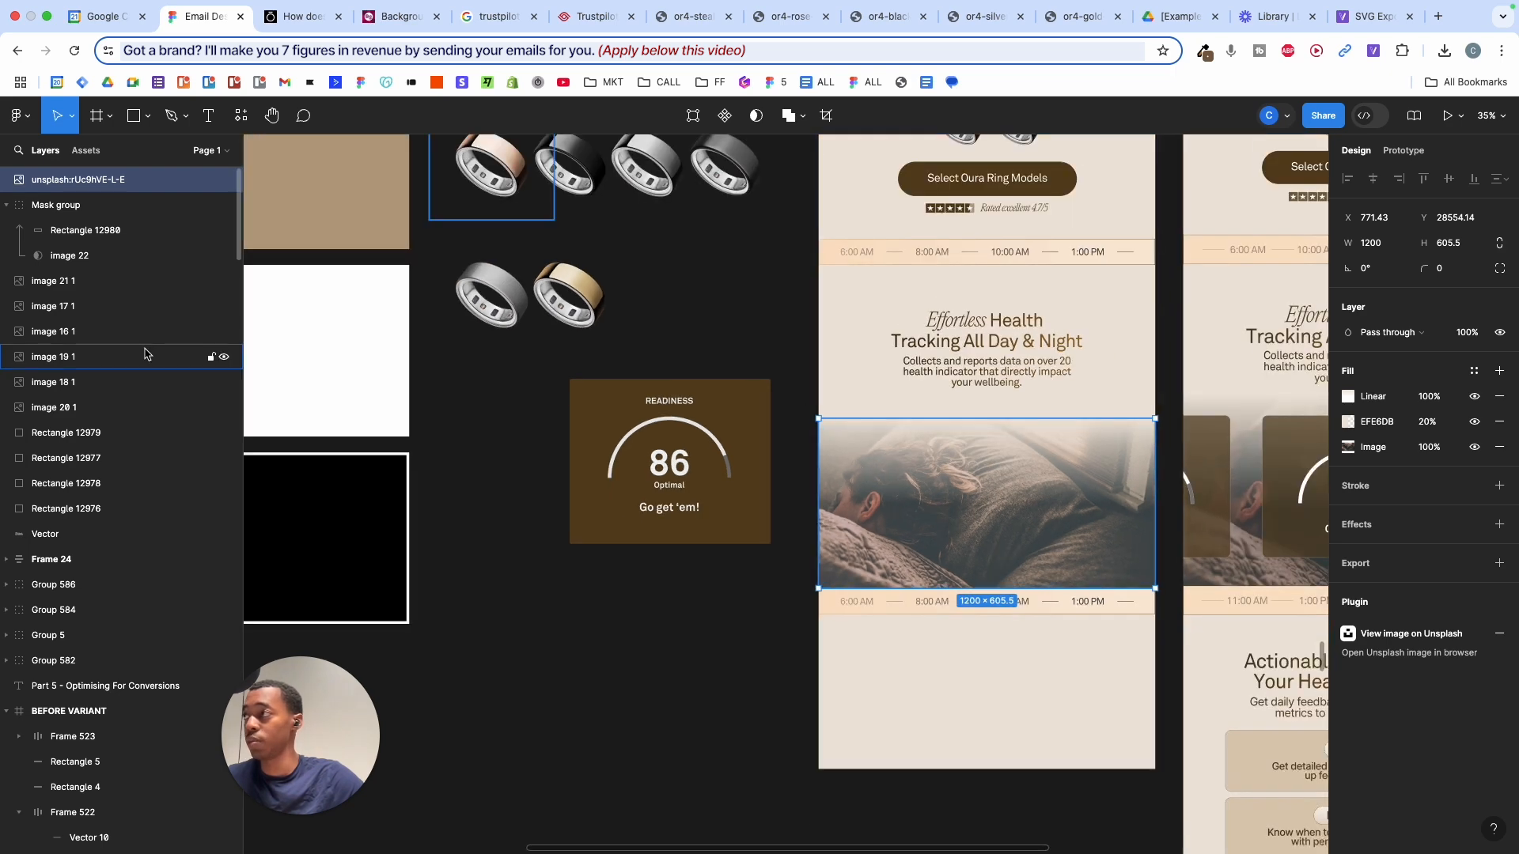
pyautogui.moveTo(642, 470); pyautogui.dragTo(939, 470)
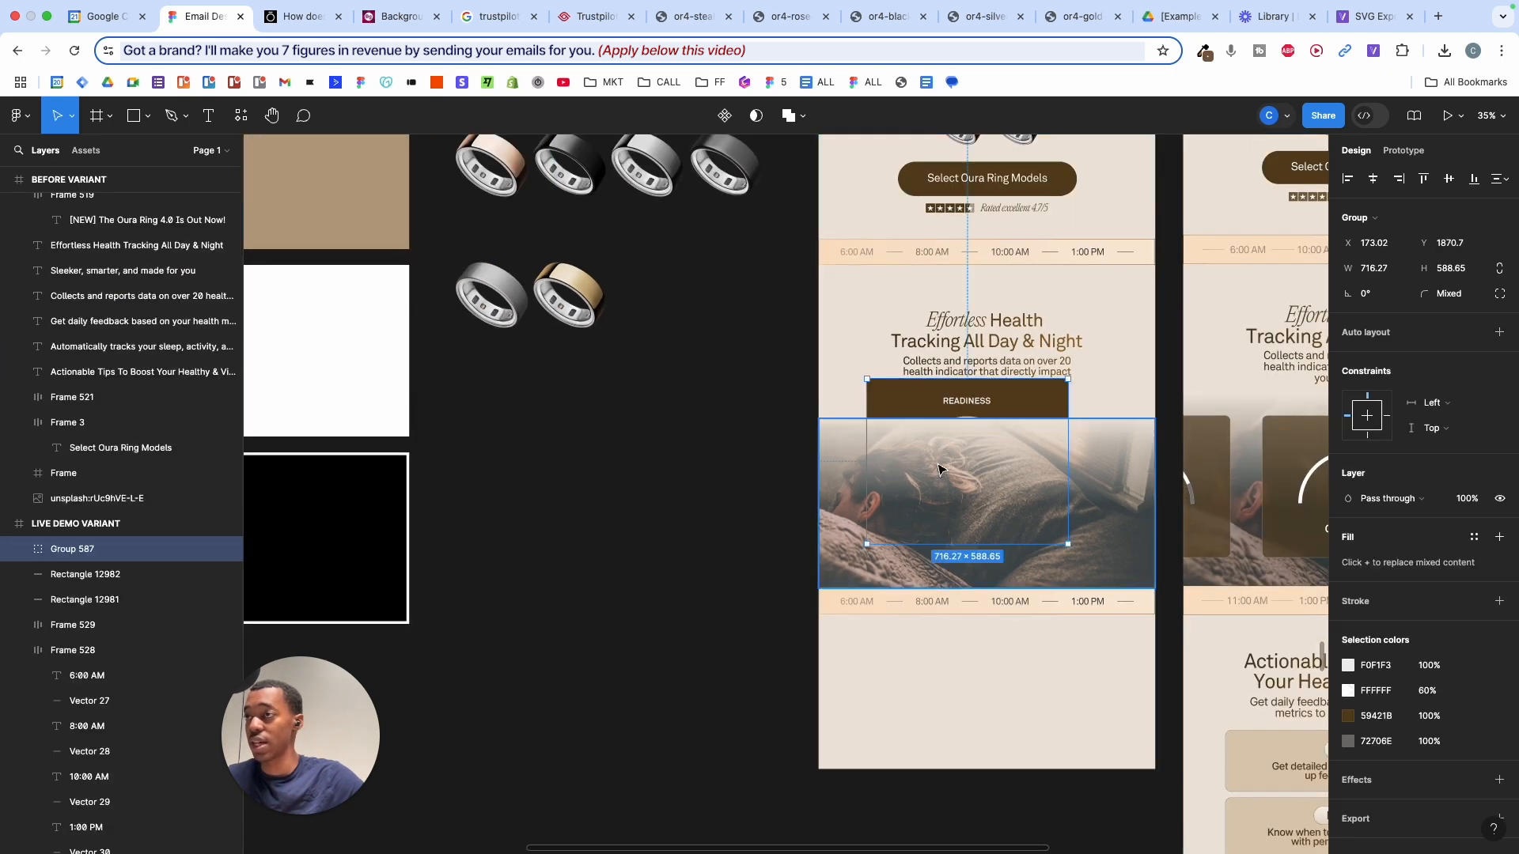
pyautogui.scroll(5, 1000, 435)
pyautogui.scroll(3, 85, 474)
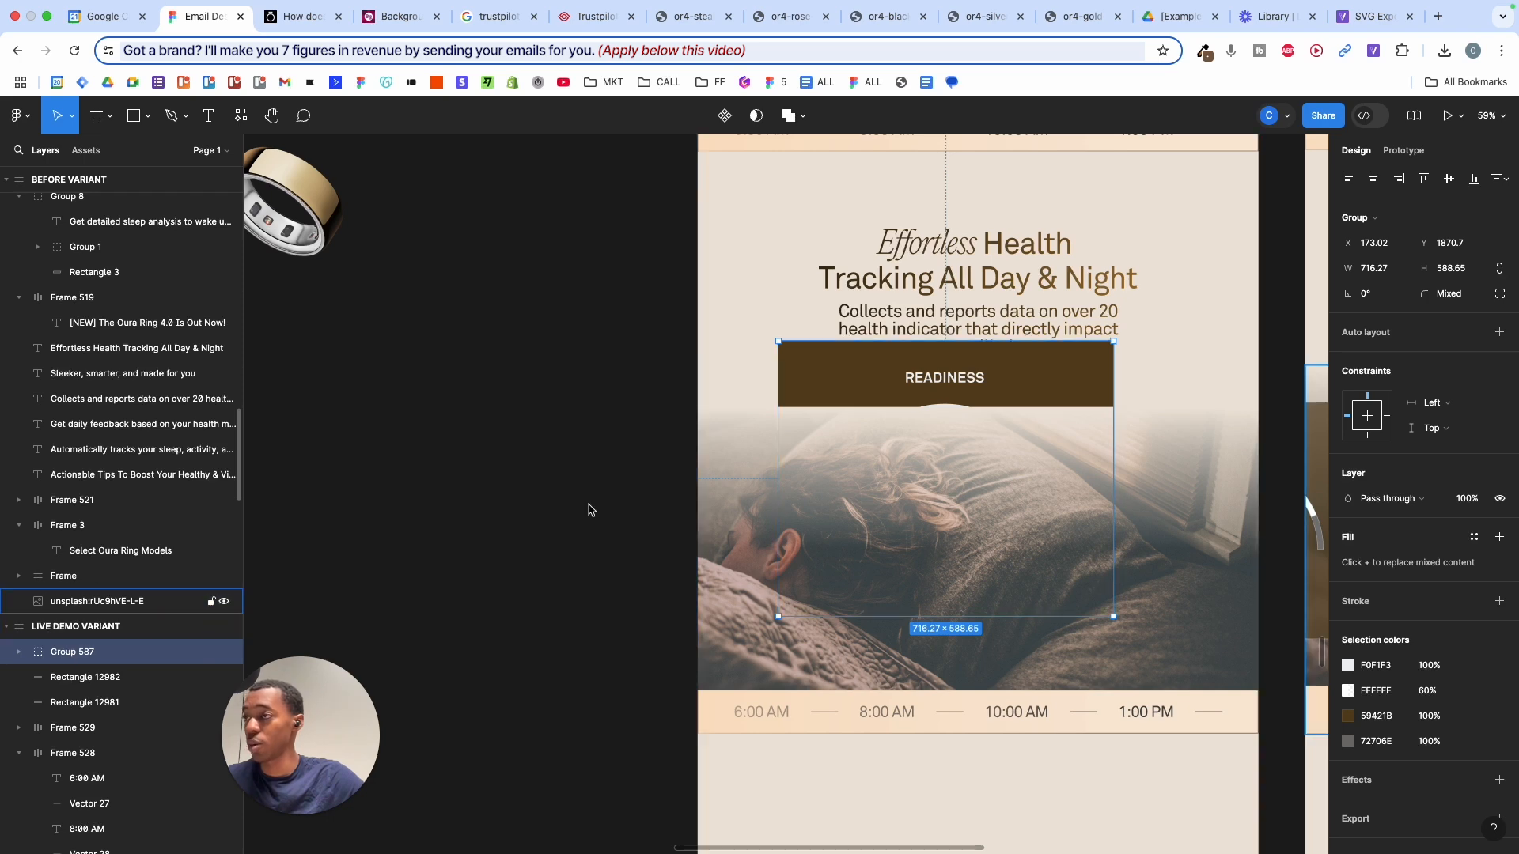
pyautogui.click(758, 453)
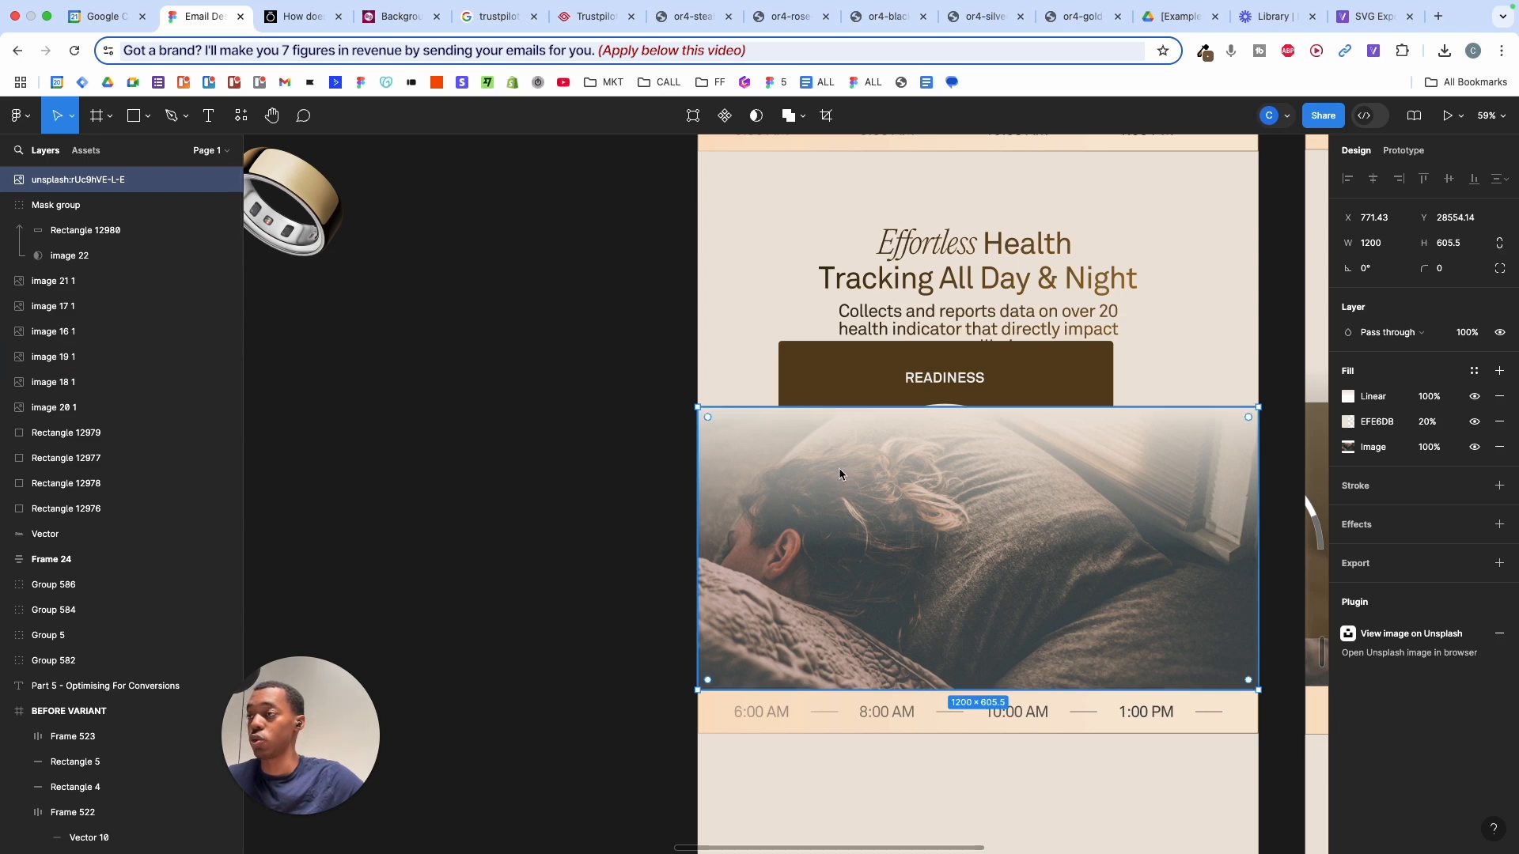
# - Centre the bedroom photo horizontally and move its layer beneath the READINESS card group
pyautogui.moveTo(840, 473); pyautogui.dragTo(766, 519)
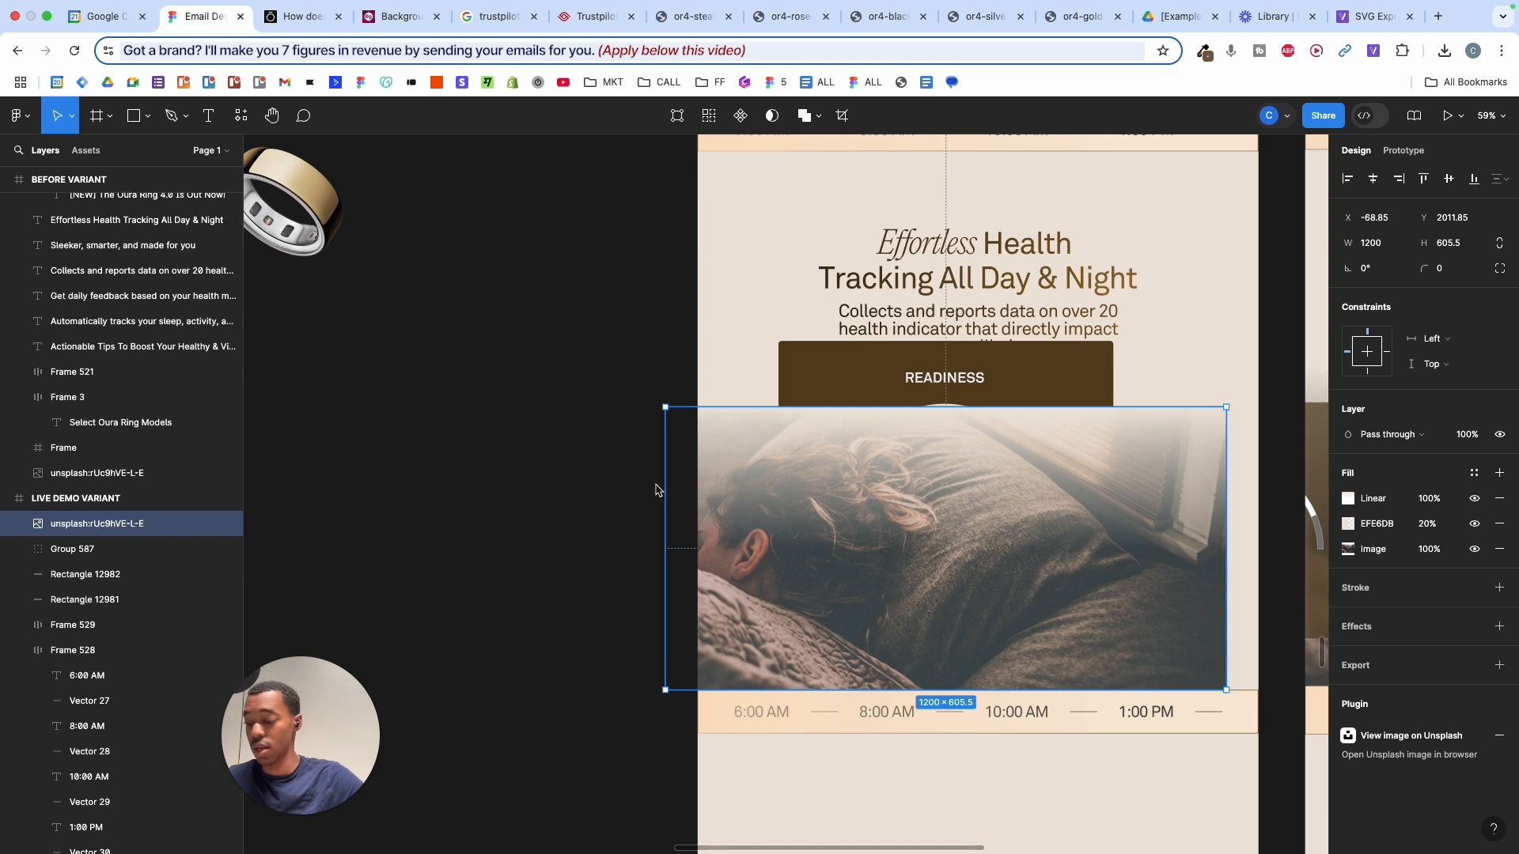
pyautogui.hotkey('alt', 'h')
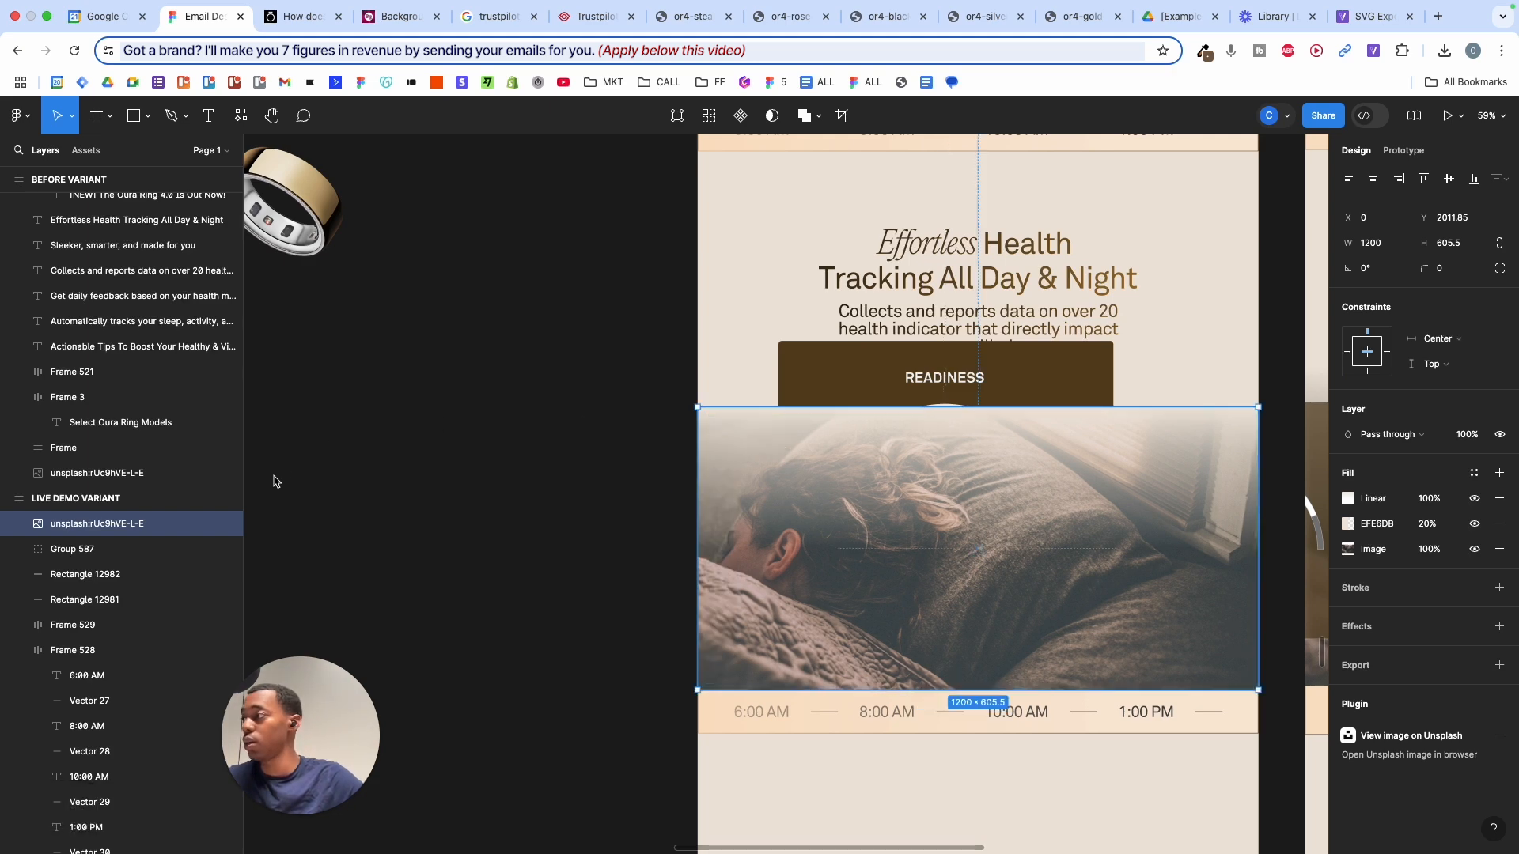
pyautogui.moveTo(101, 563); pyautogui.dragTo(101, 562)
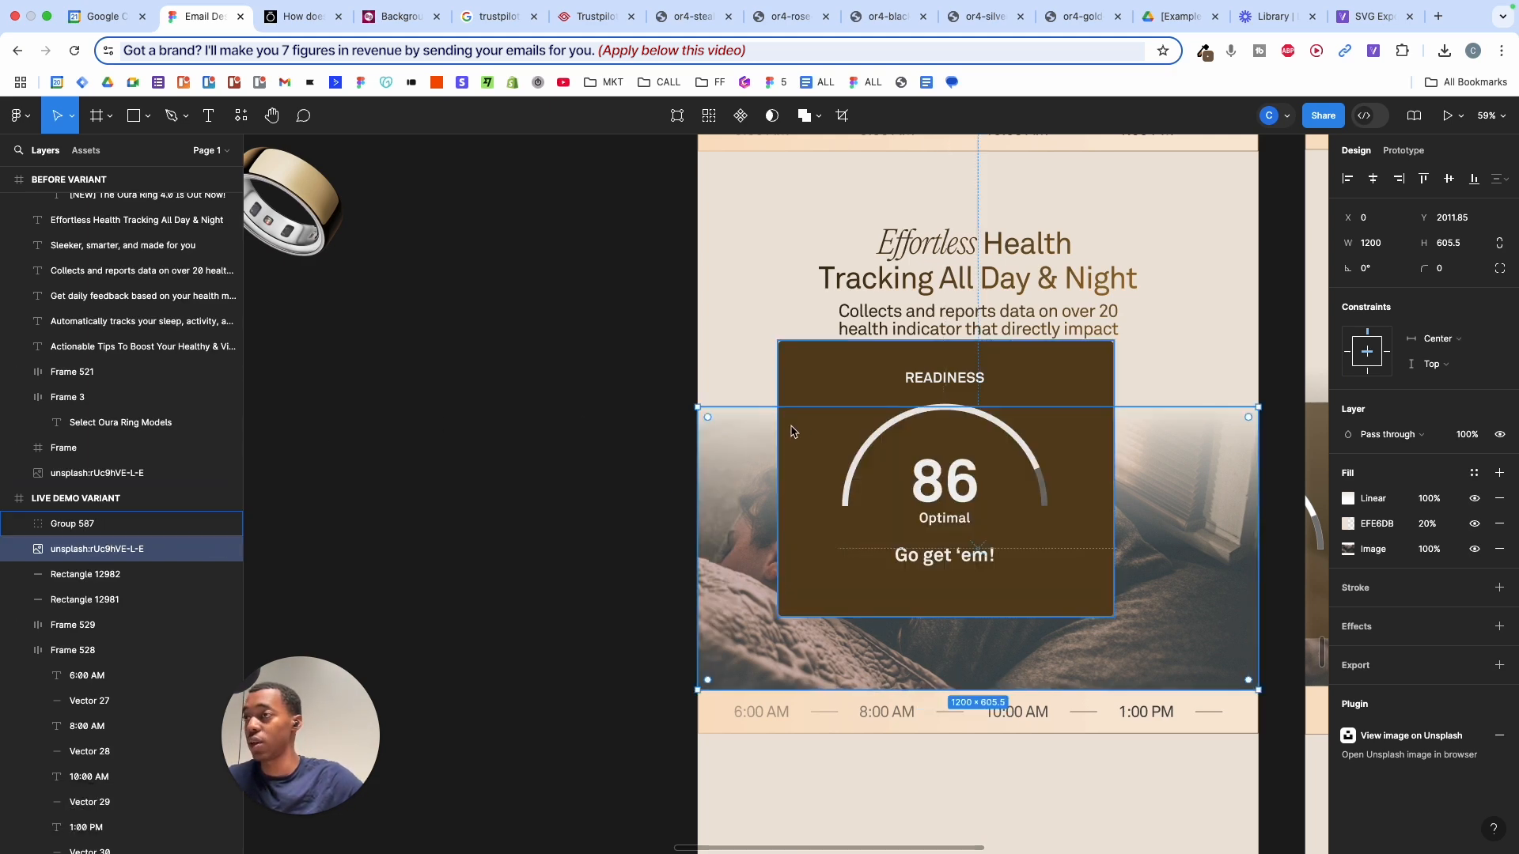
# - Position the READINESS card at X 241.87, Y 1946.87 below the headline, and select its background rectangle
pyautogui.click(115, 524)
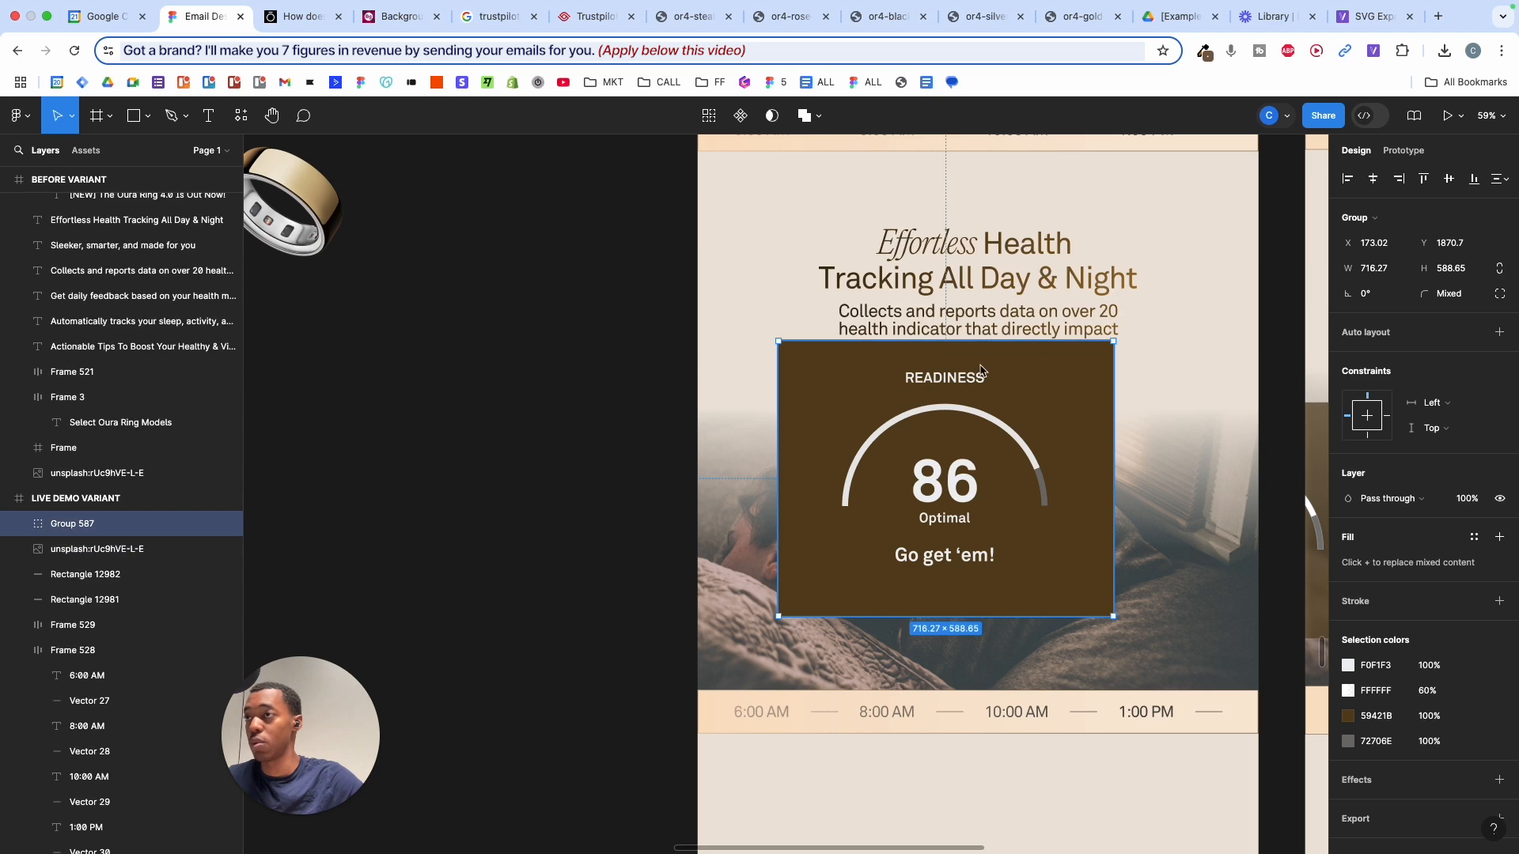
pyautogui.moveTo(979, 410); pyautogui.dragTo(1008, 402)
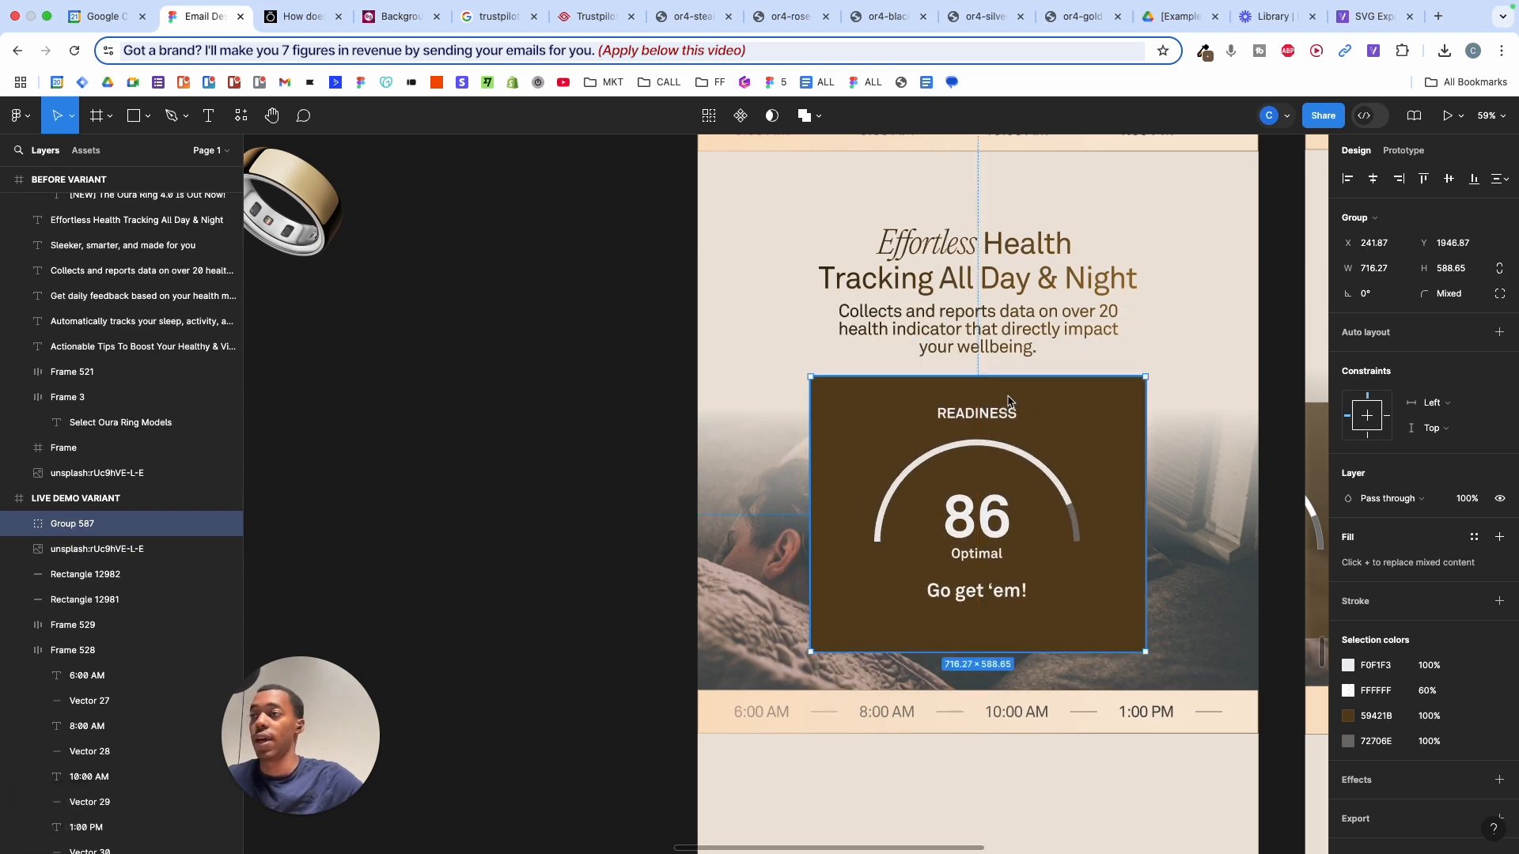
pyautogui.scroll(5, 1009, 402)
pyautogui.scroll(-5, 1008, 399)
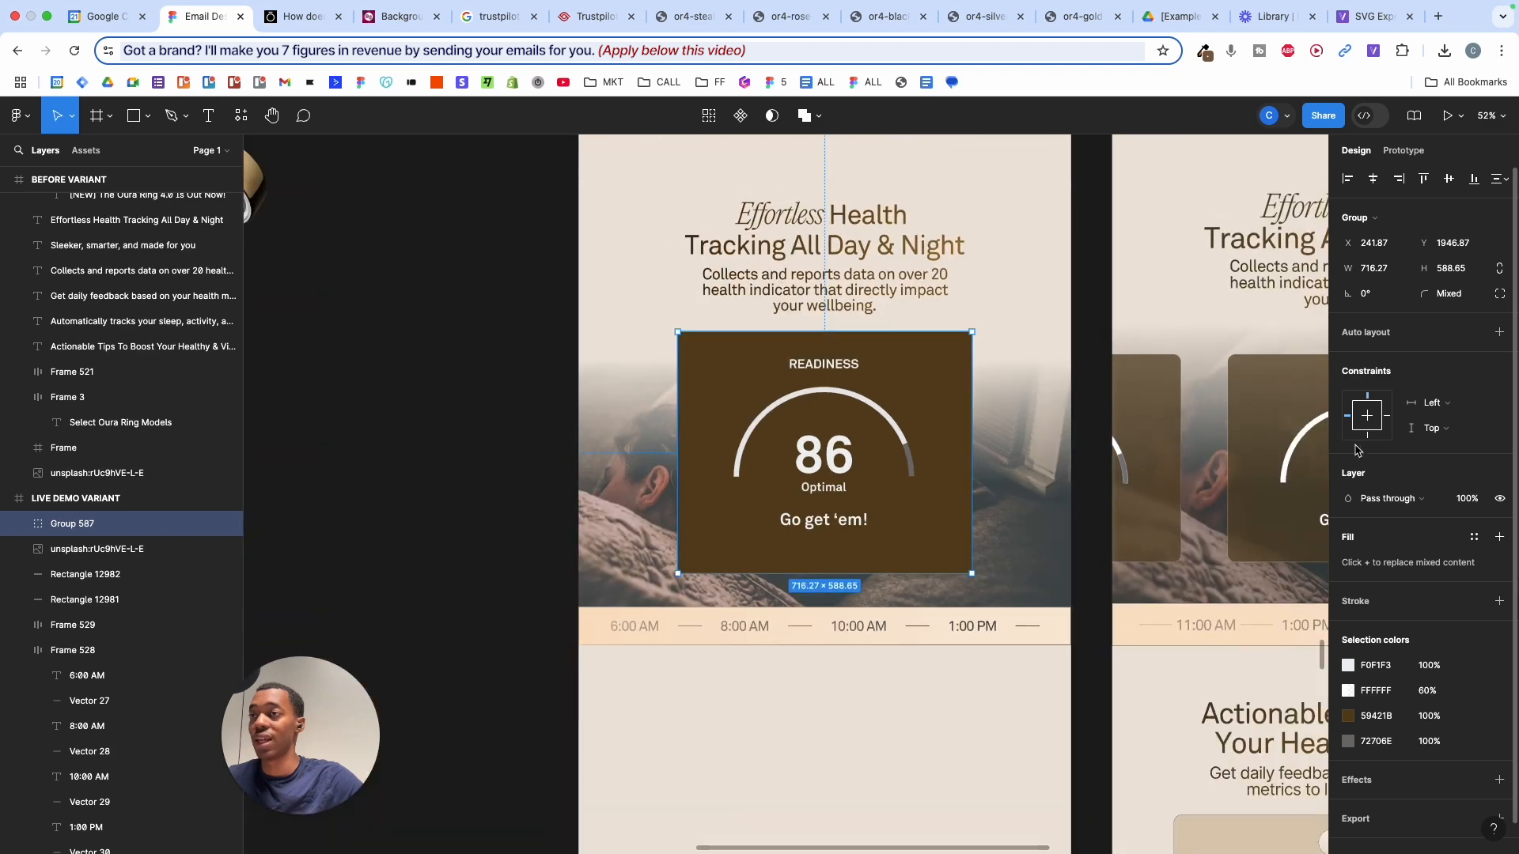
pyautogui.hscroll(4, 1244, 409)
pyautogui.hscroll(-3, 1108, 392)
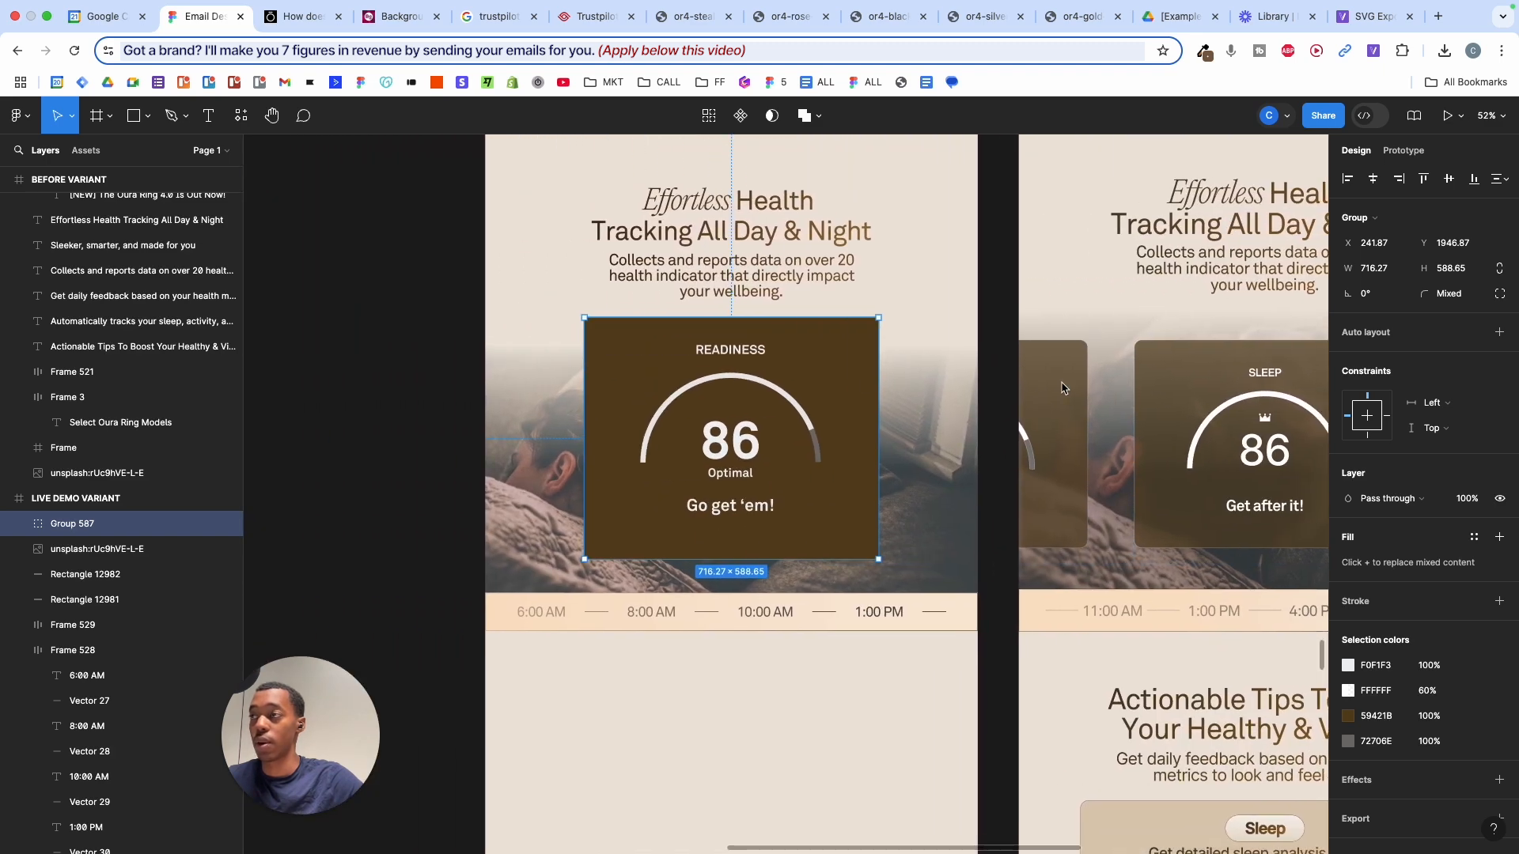
pyautogui.scroll(3, 814, 398)
pyautogui.doubleClick(815, 398)
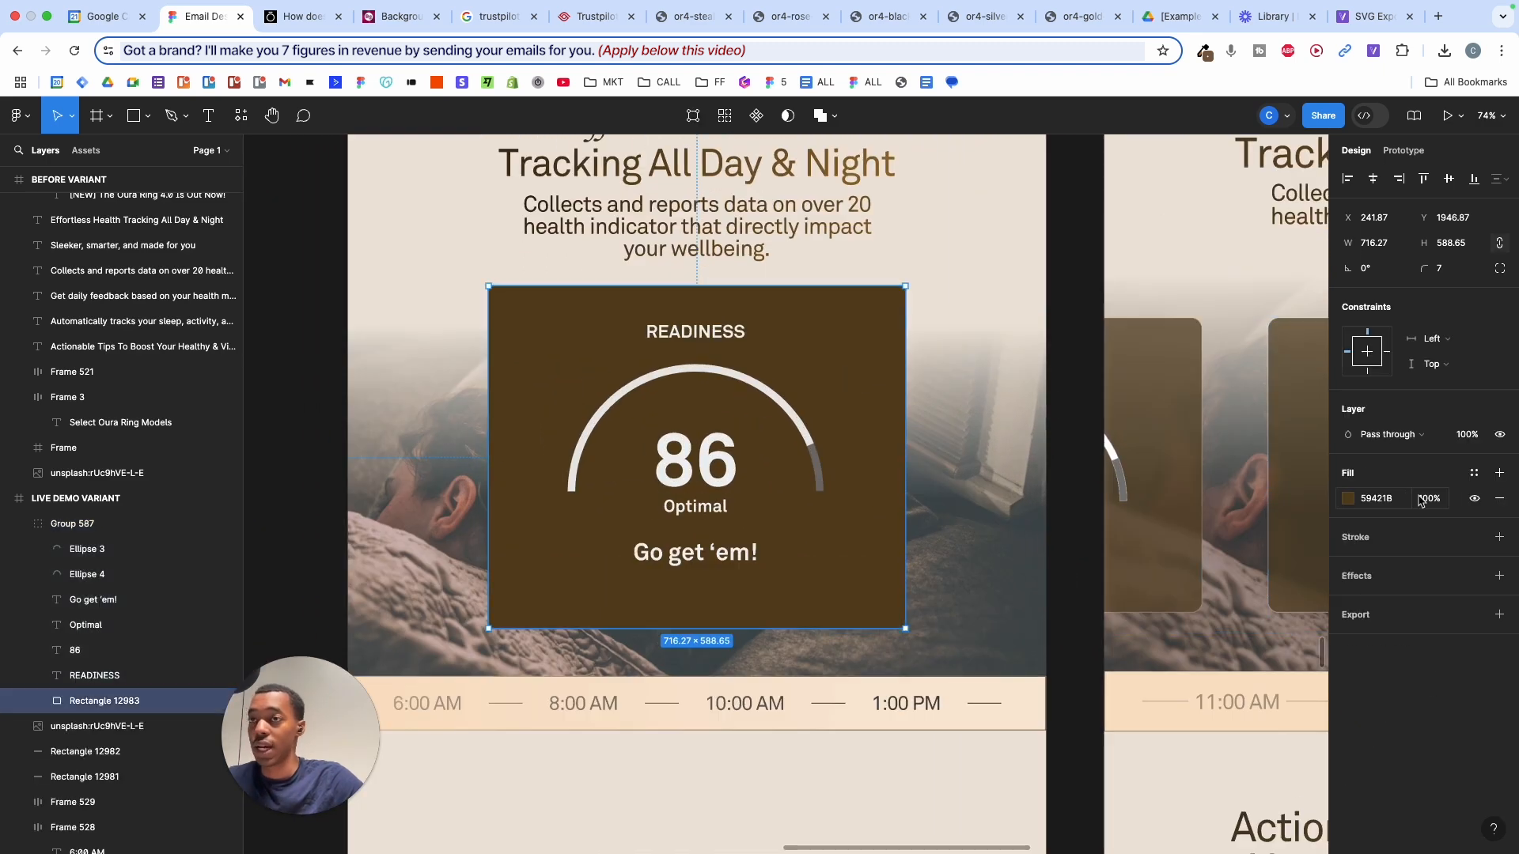
# - Lower the card background's fill to 65% and add a Background blur effect
pyautogui.moveTo(1431, 501); pyautogui.dragTo(1409, 497)
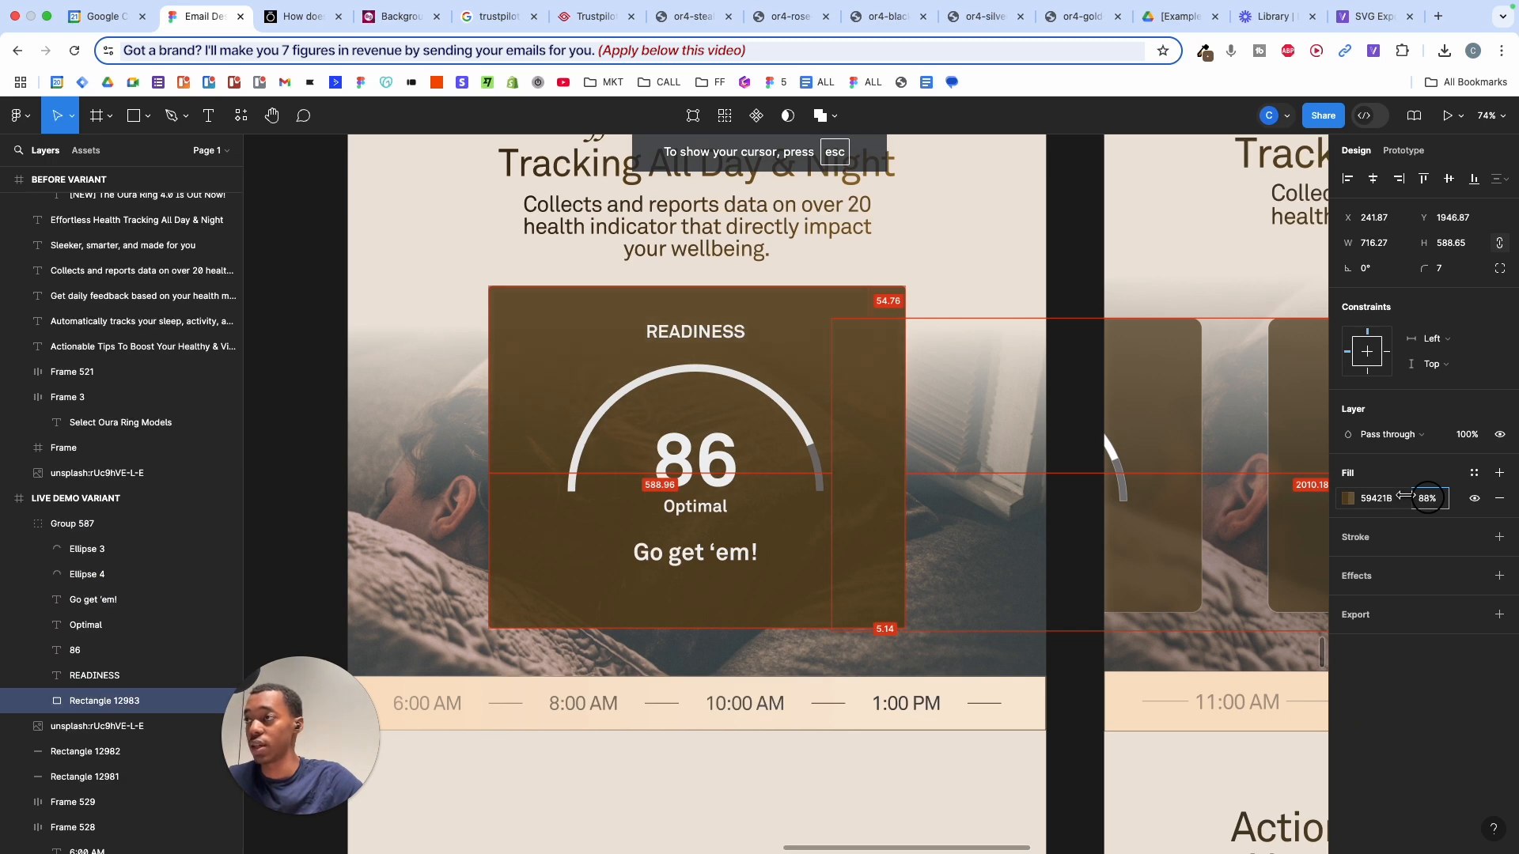
pyautogui.moveTo(1407, 495); pyautogui.dragTo(1408, 495)
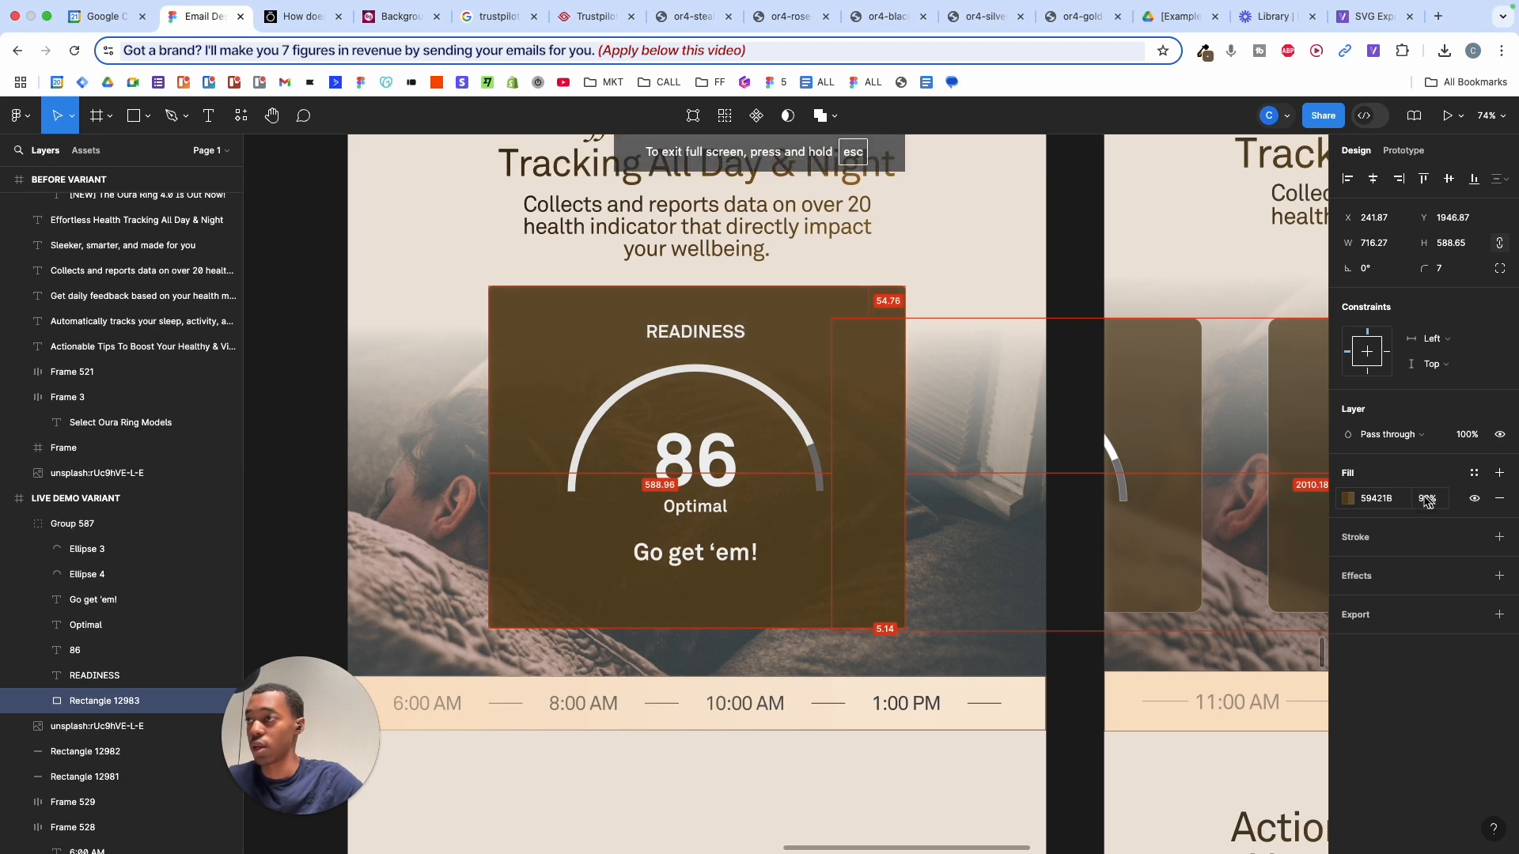
pyautogui.hscroll(-2, 993, 543)
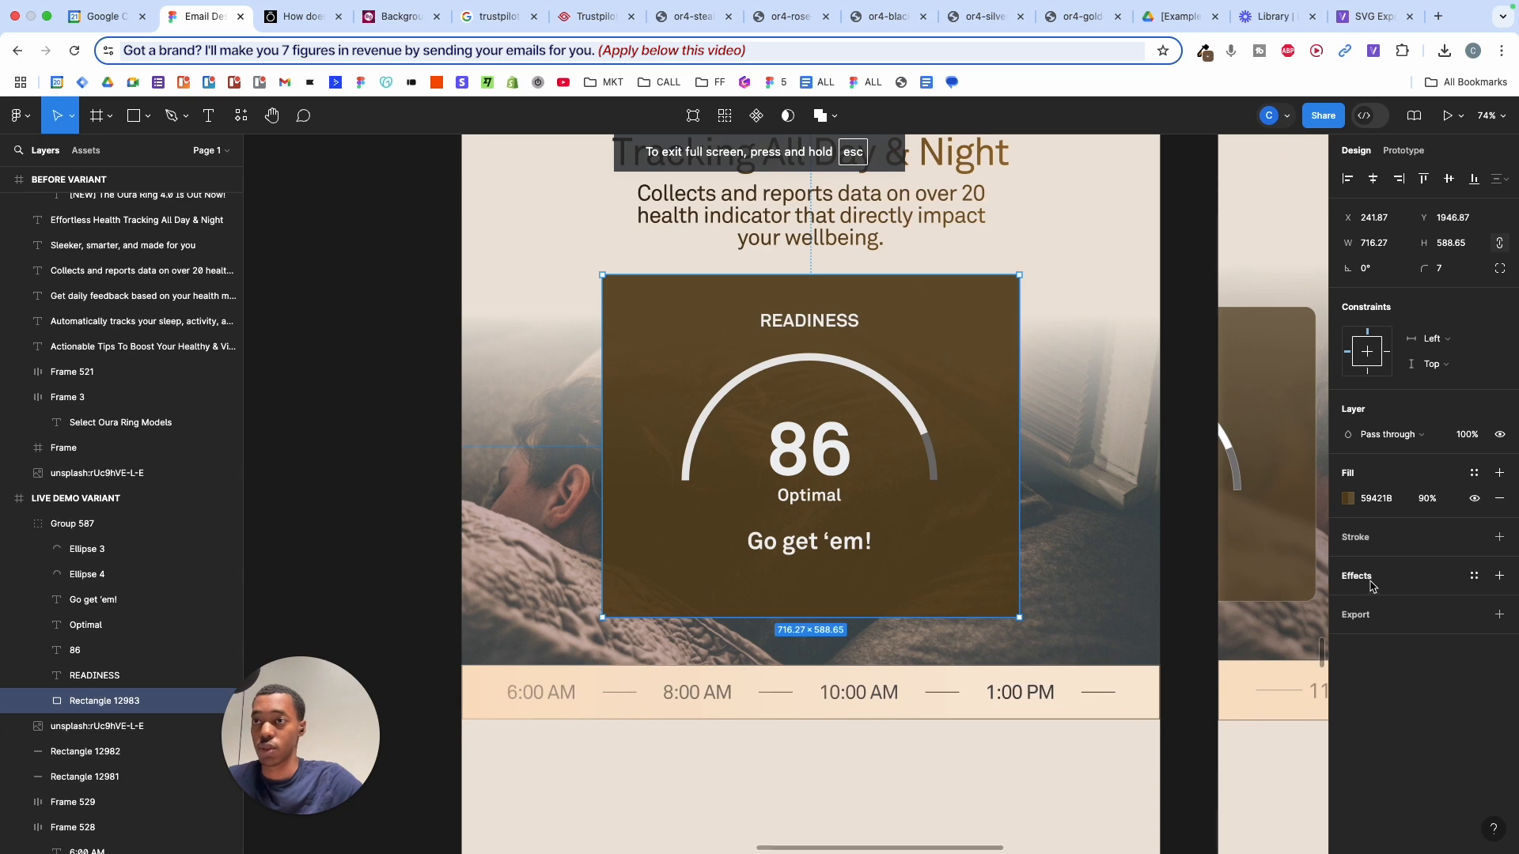
pyautogui.click(1372, 585)
pyautogui.click(1383, 603)
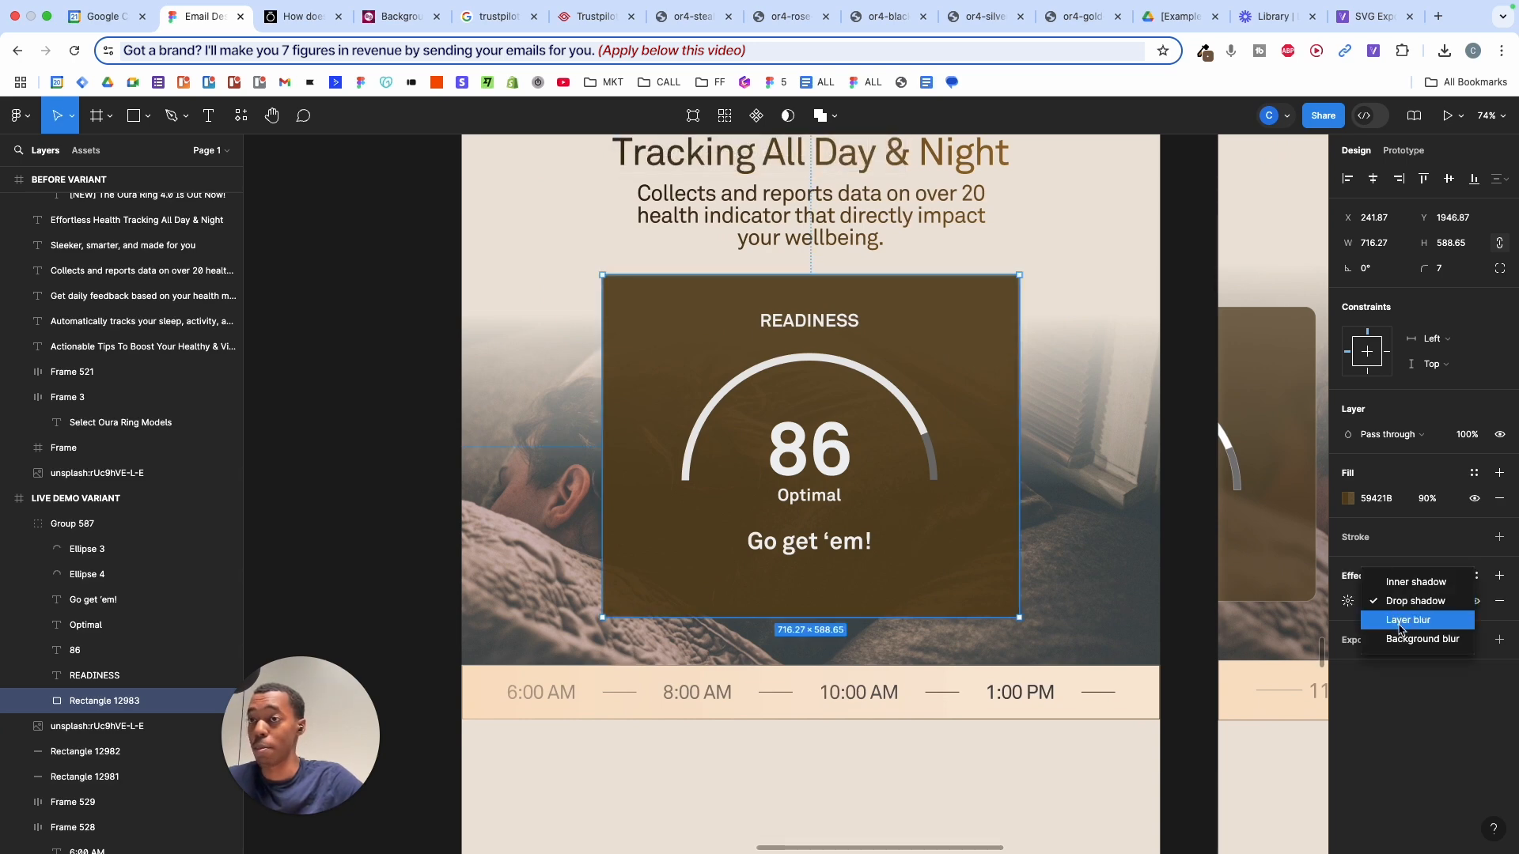
pyautogui.click(1400, 637)
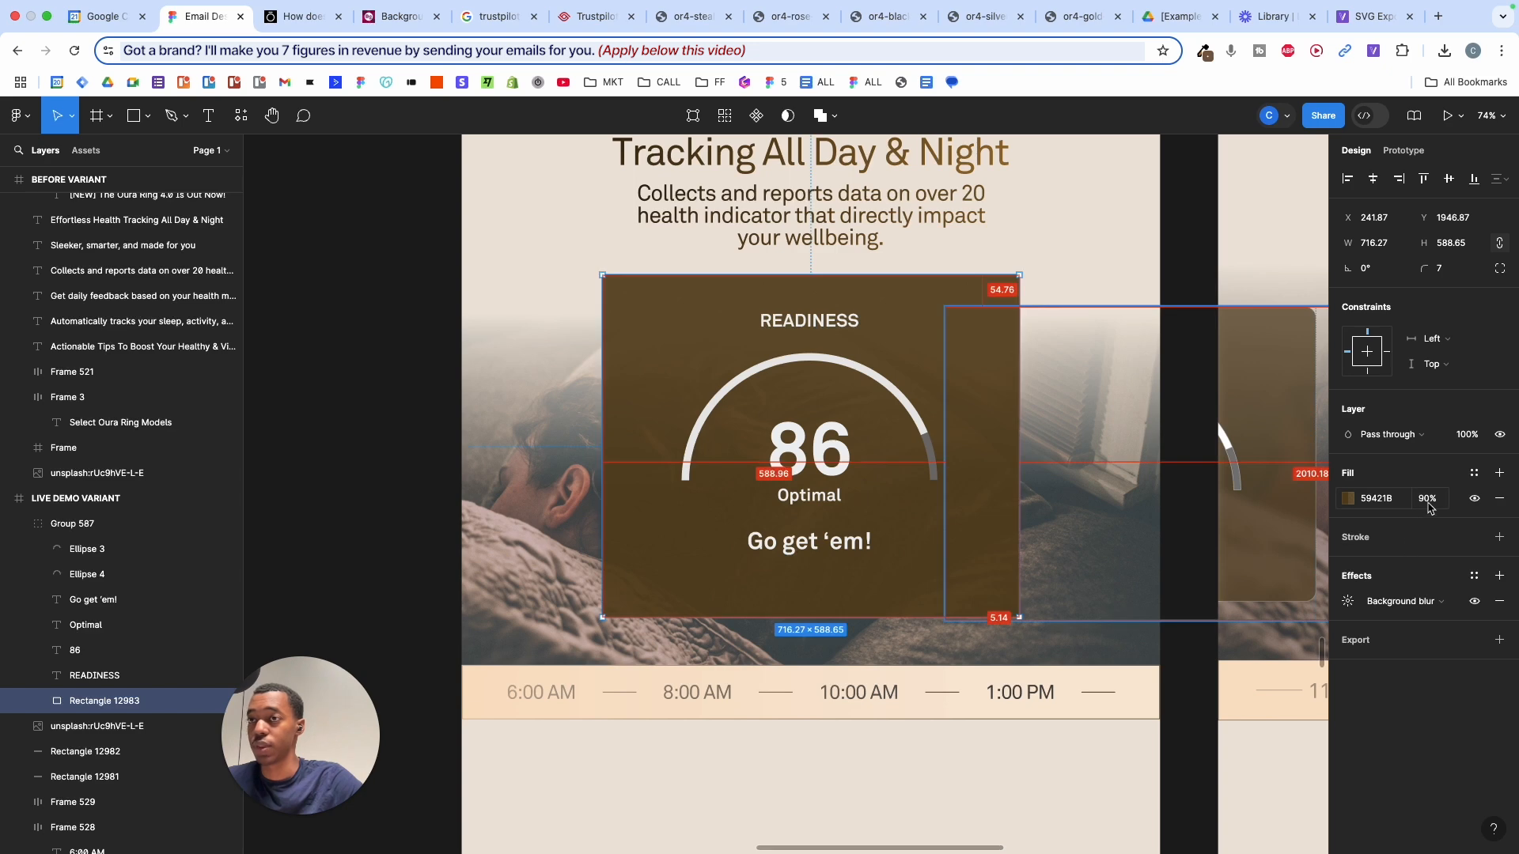
pyautogui.moveTo(1428, 498); pyautogui.dragTo(1377, 498)
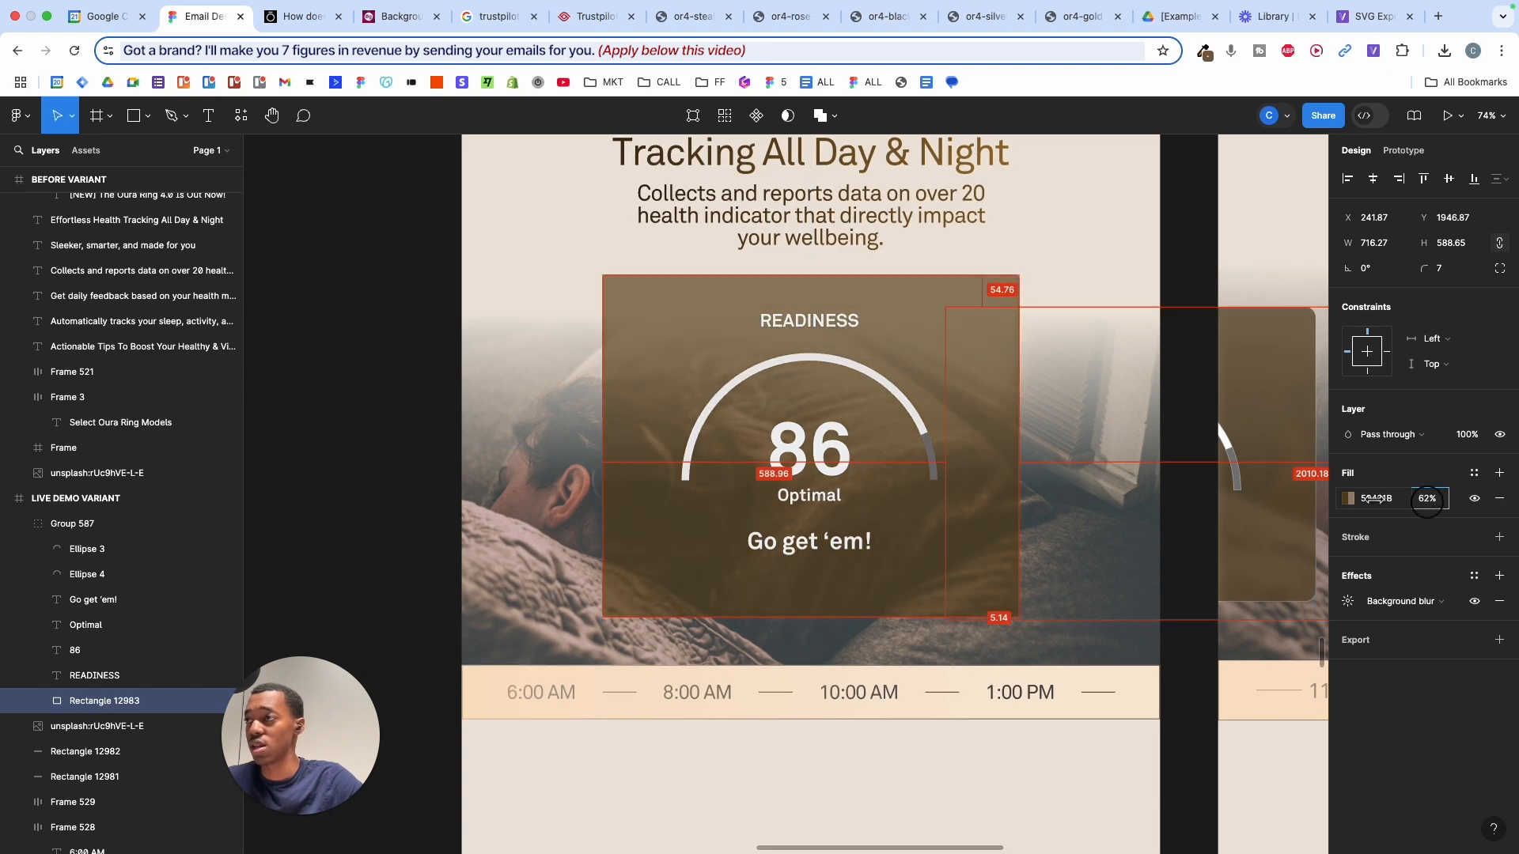
# - Raise the card's background blur to 16.1, undoing an accidental move of card and photo
pyautogui.click(1348, 601)
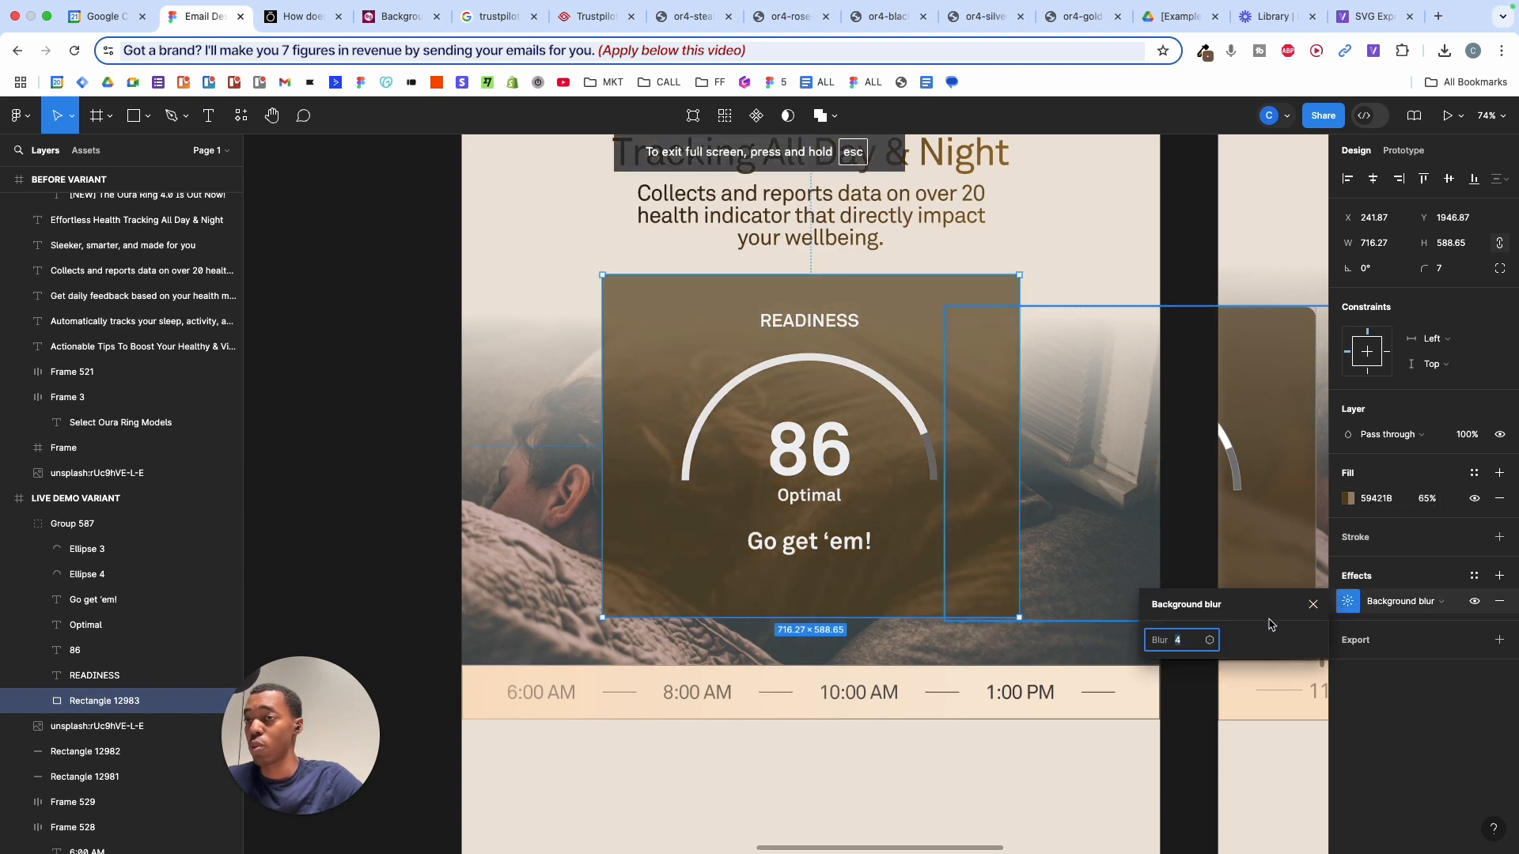
pyautogui.moveTo(1179, 647); pyautogui.dragTo(1268, 618)
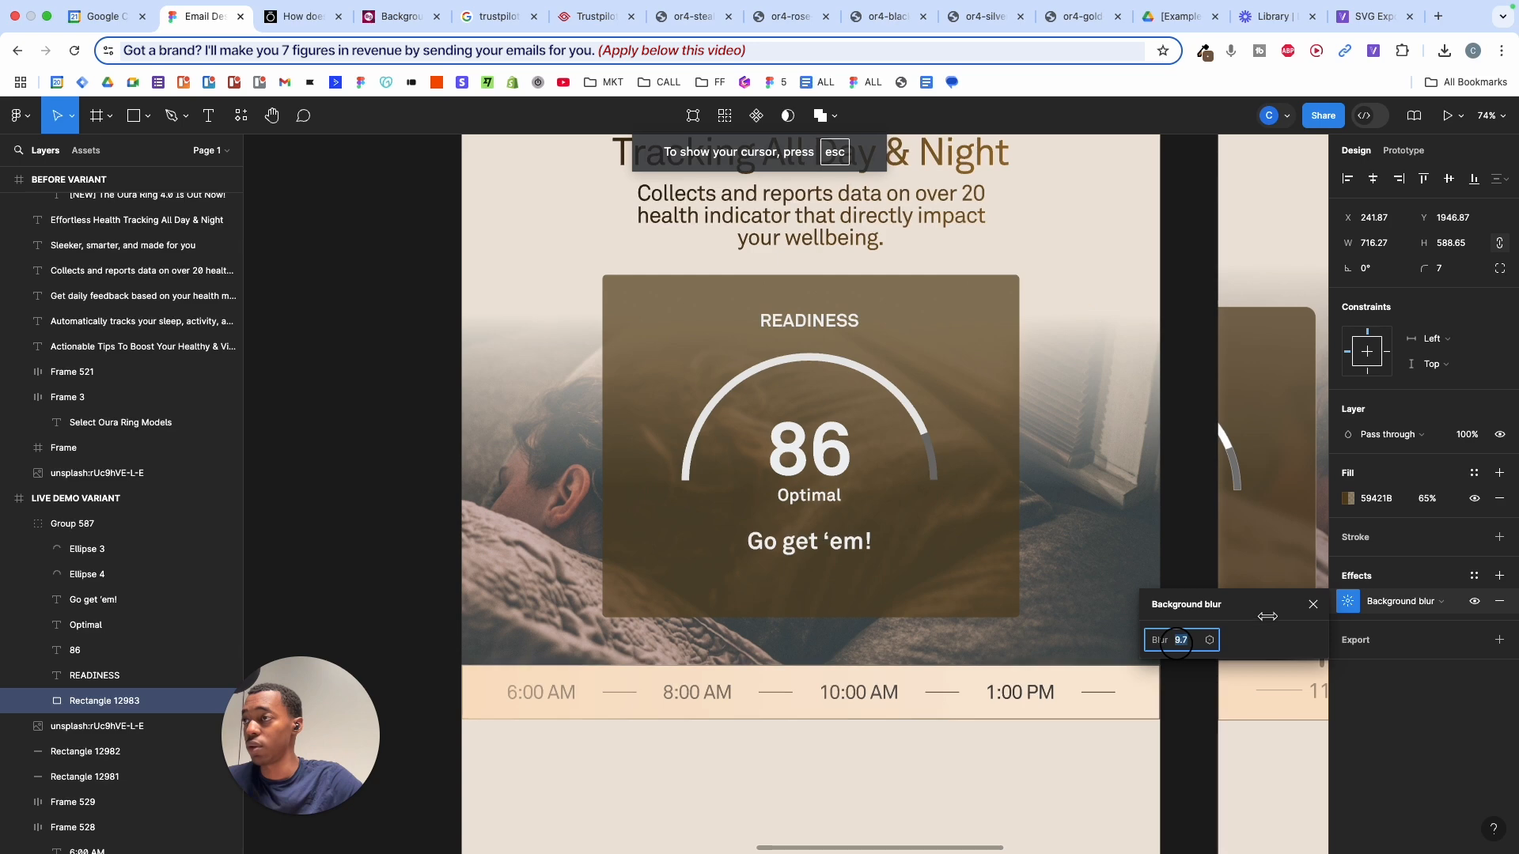
pyautogui.moveTo(893, 470); pyautogui.dragTo(773, 471)
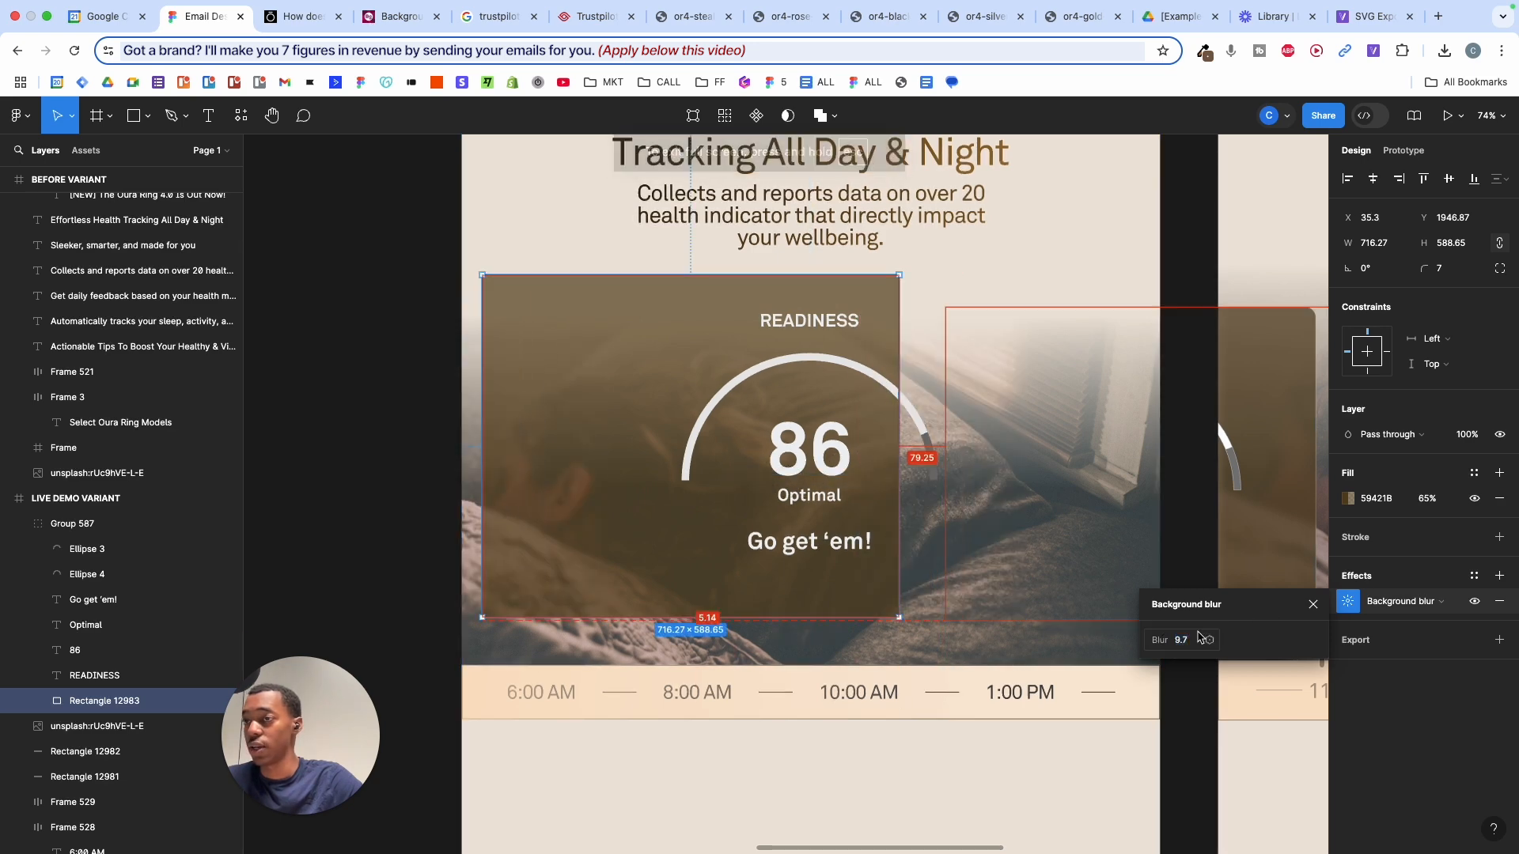
pyautogui.moveTo(1181, 640); pyautogui.dragTo(1208, 639)
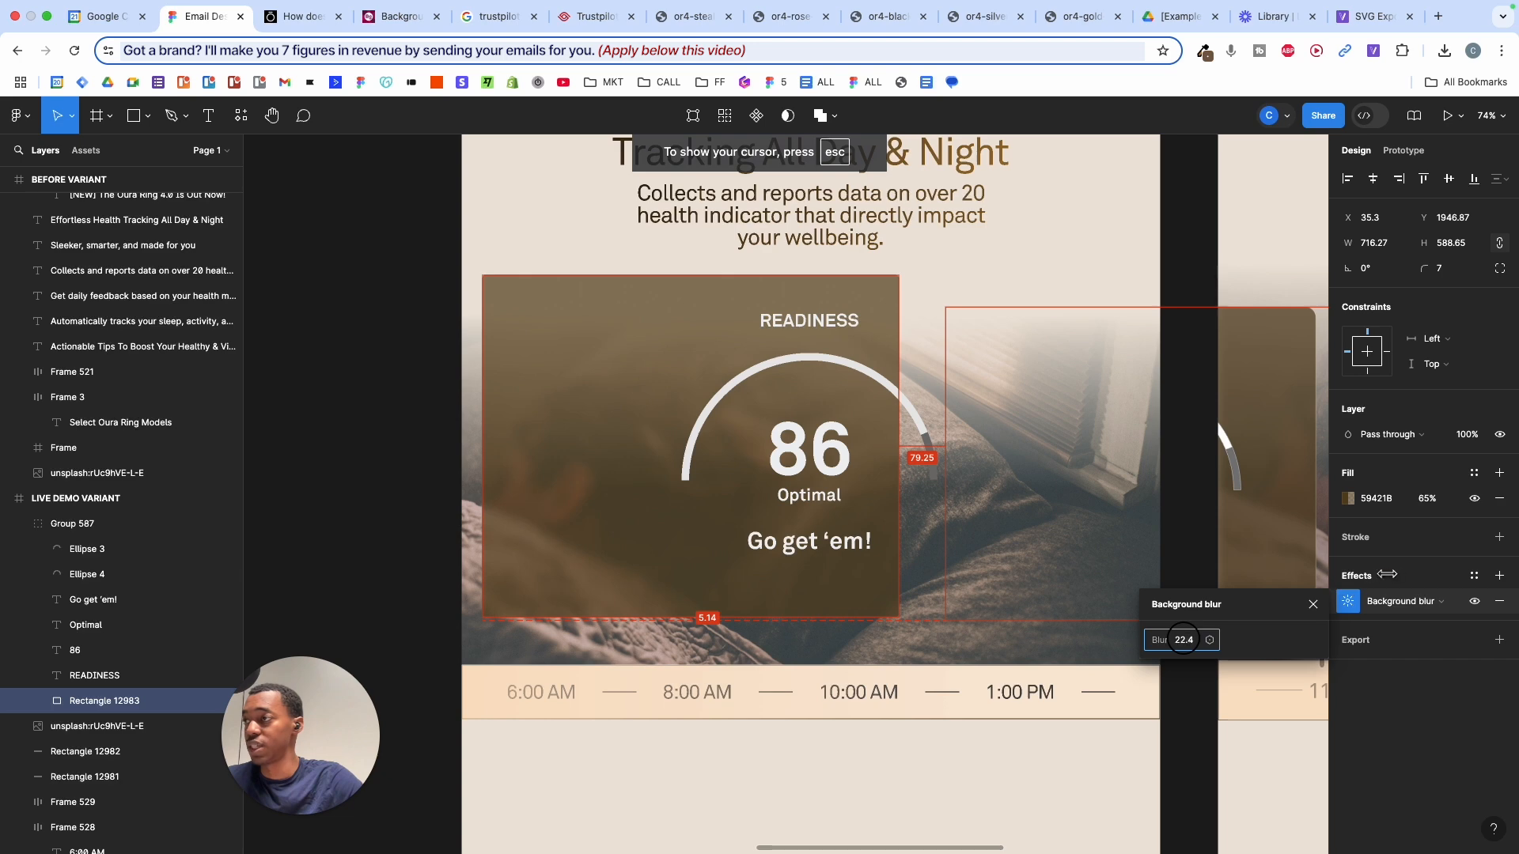
pyautogui.moveTo(1387, 574); pyautogui.dragTo(1366, 576)
pyautogui.moveTo(468, 472); pyautogui.dragTo(516, 471)
pyautogui.press('super+z')
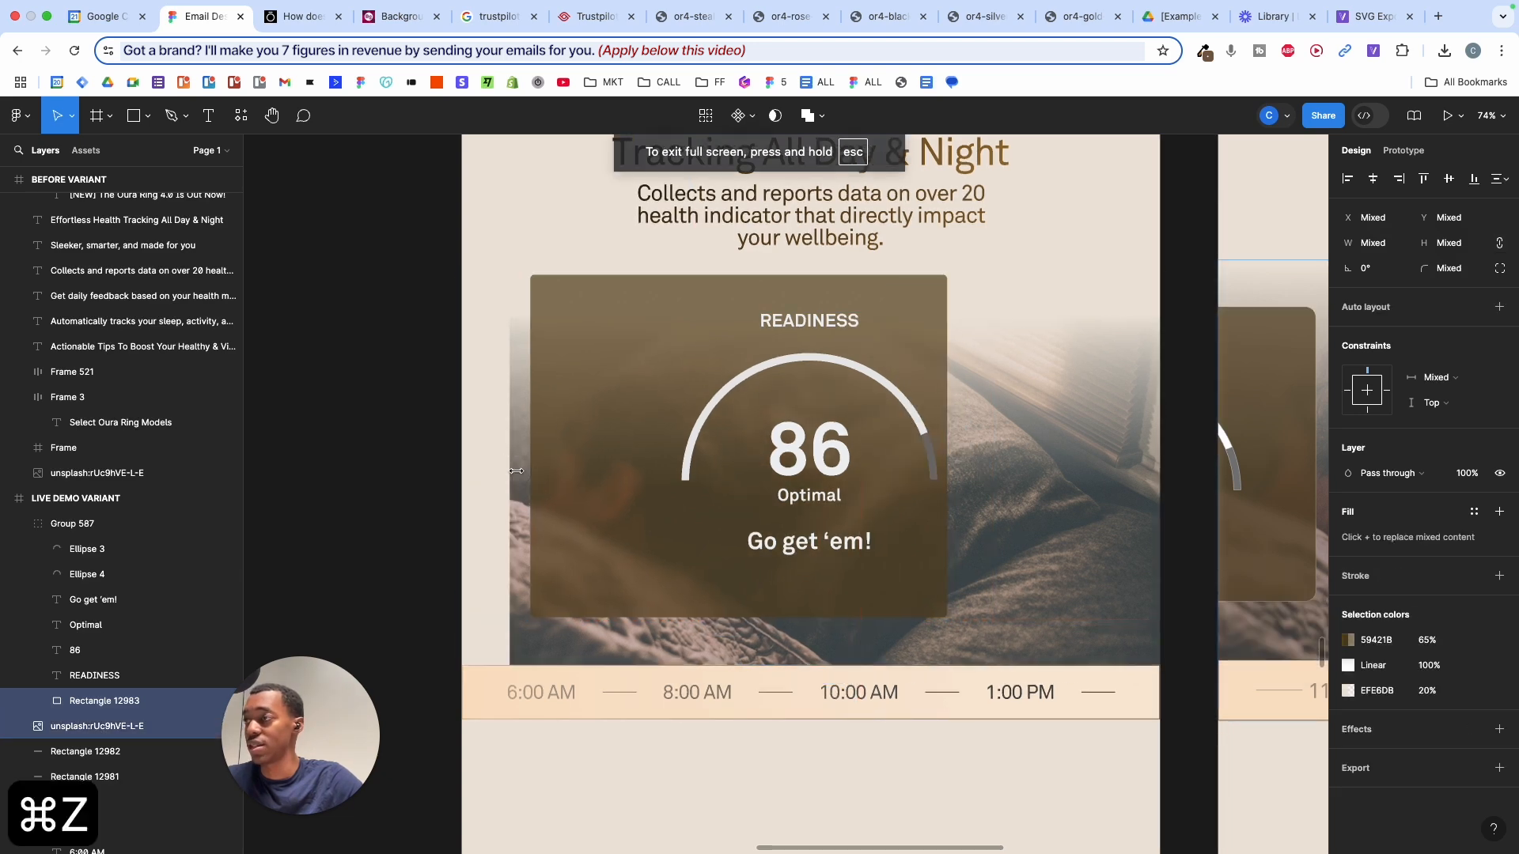
pyautogui.press('super+z')
pyautogui.press('super+z')
pyautogui.press('super+z')
pyautogui.press('super+z')
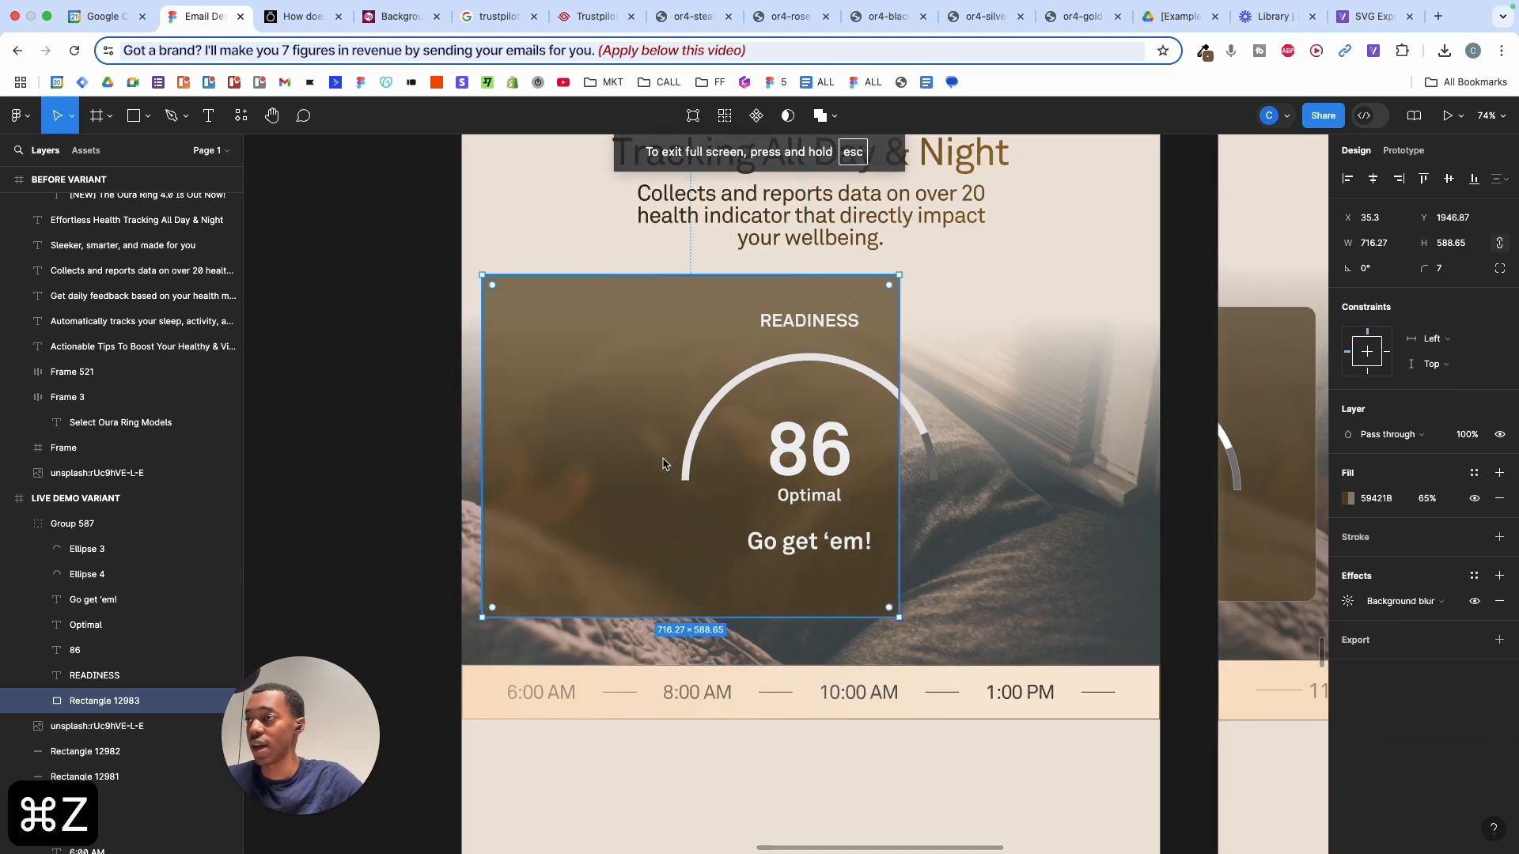
pyautogui.press('super+z')
pyautogui.click(1348, 601)
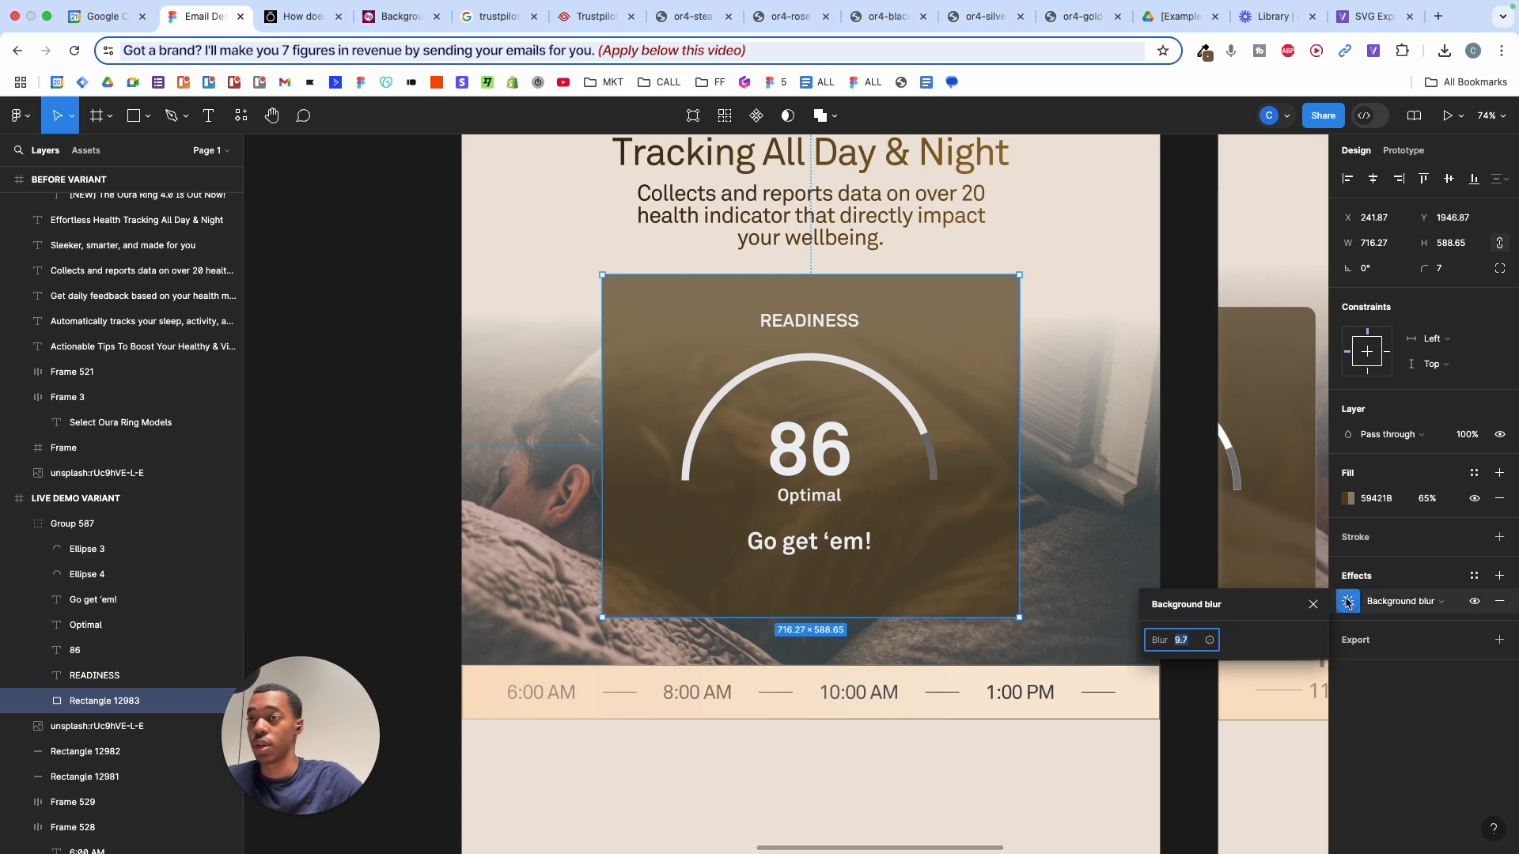
pyautogui.moveTo(1181, 642); pyautogui.dragTo(1003, 439)
# - Select the crown Vector above the 86 on the SLEEP card and copy it
pyautogui.scroll(5, 1003, 439)
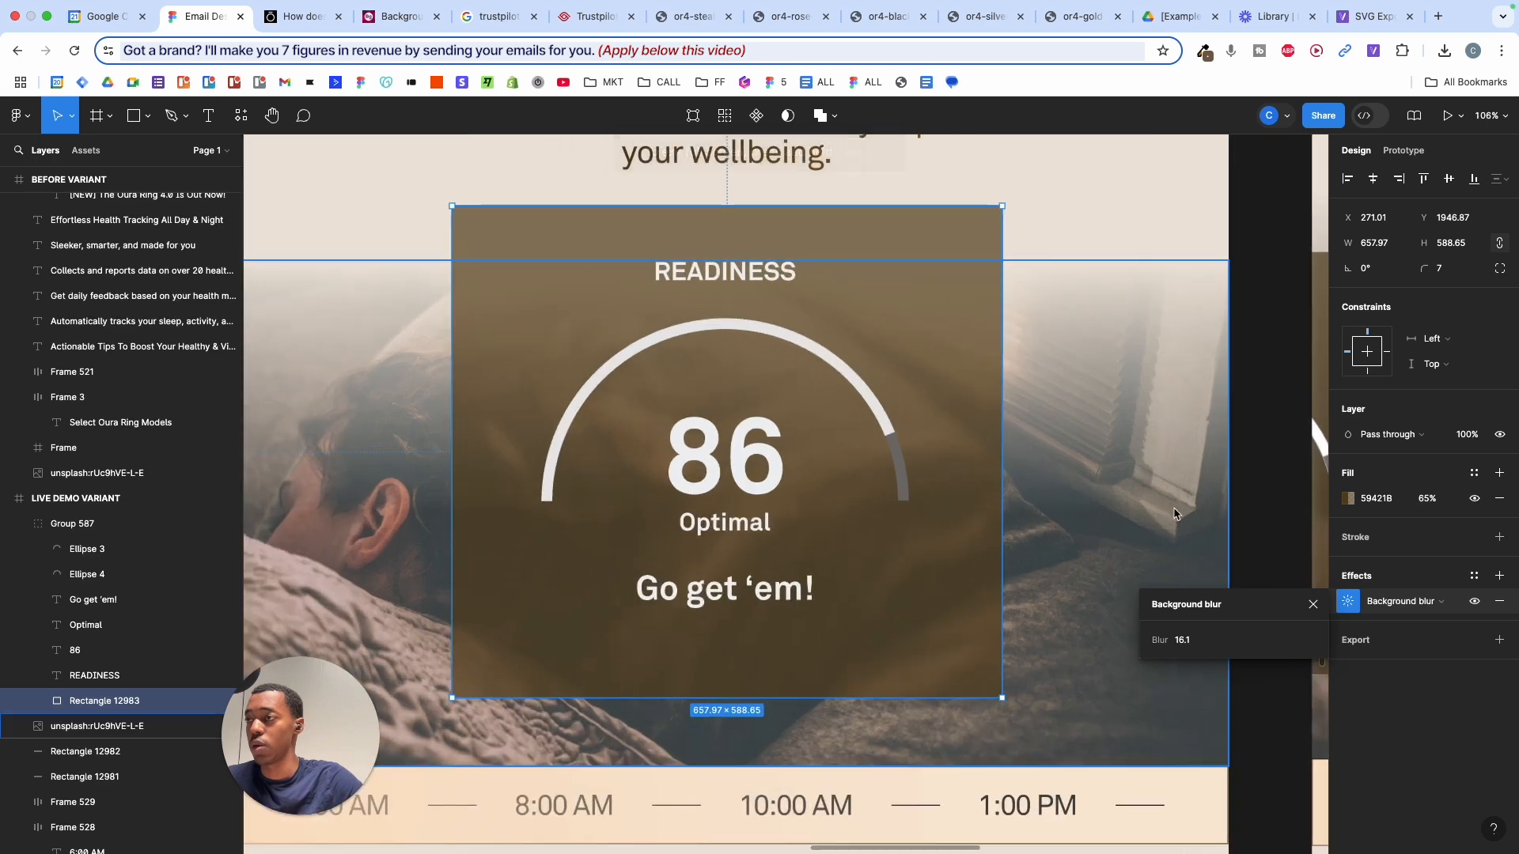
pyautogui.click(1240, 451)
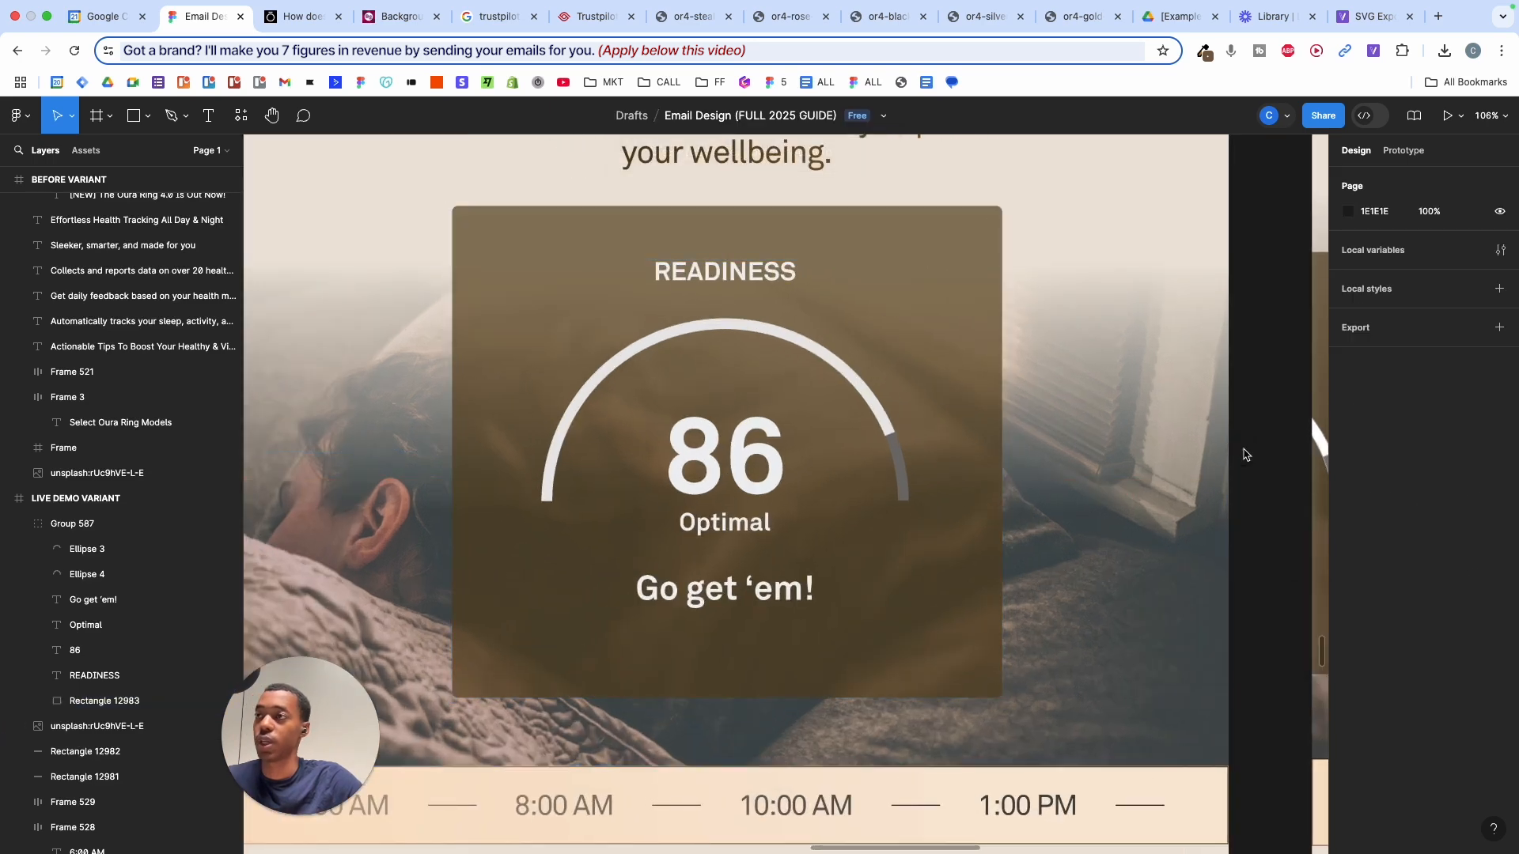
pyautogui.scroll(-5, 1139, 532)
pyautogui.scroll(-3, 1137, 533)
pyautogui.hscroll(4, 1137, 532)
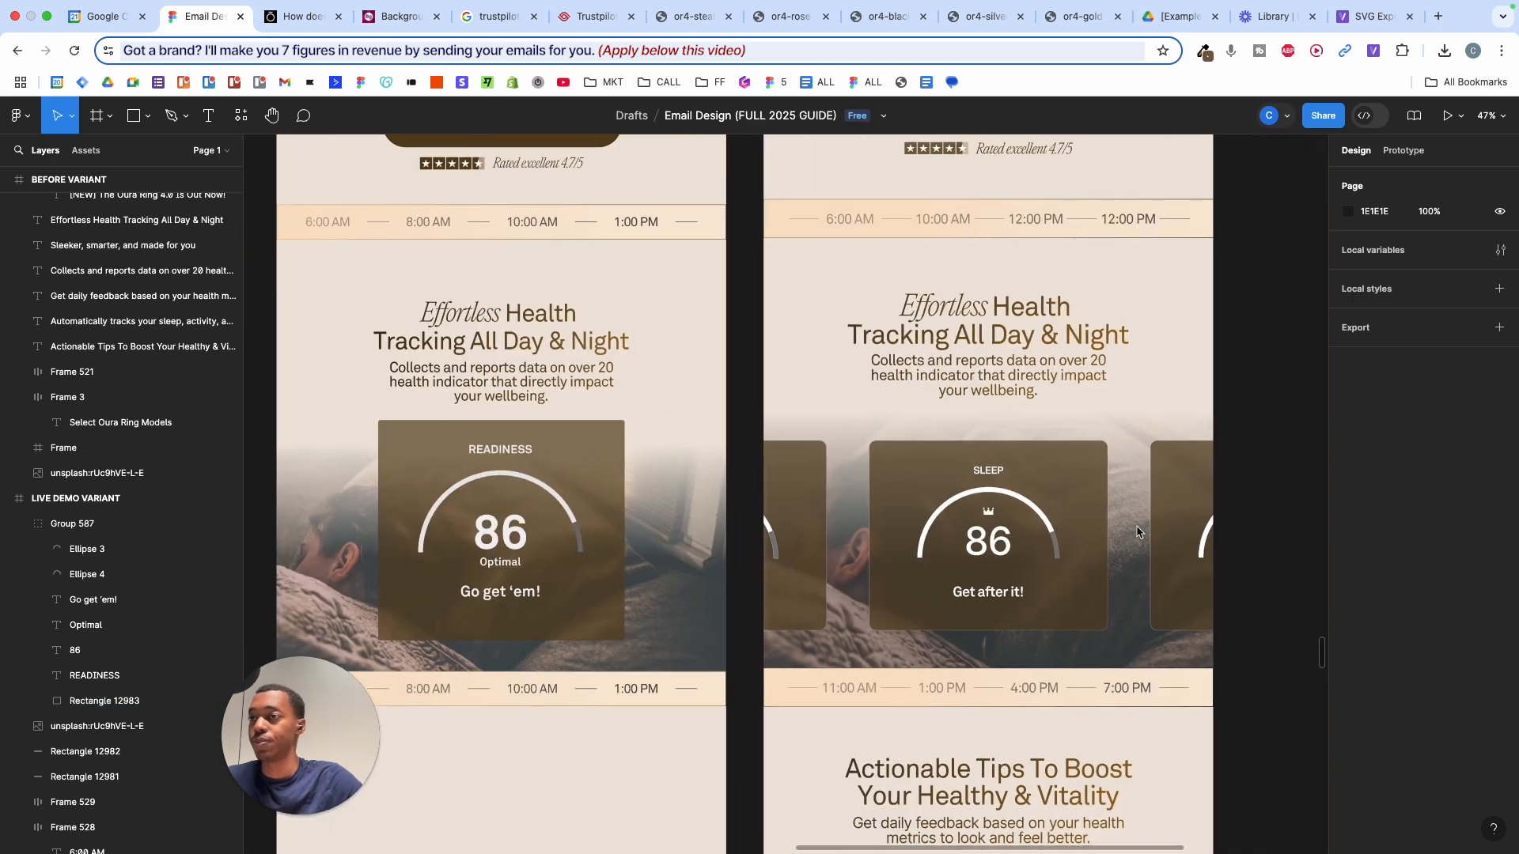
pyautogui.scroll(-1, 1137, 532)
pyautogui.scroll(3, 784, 511)
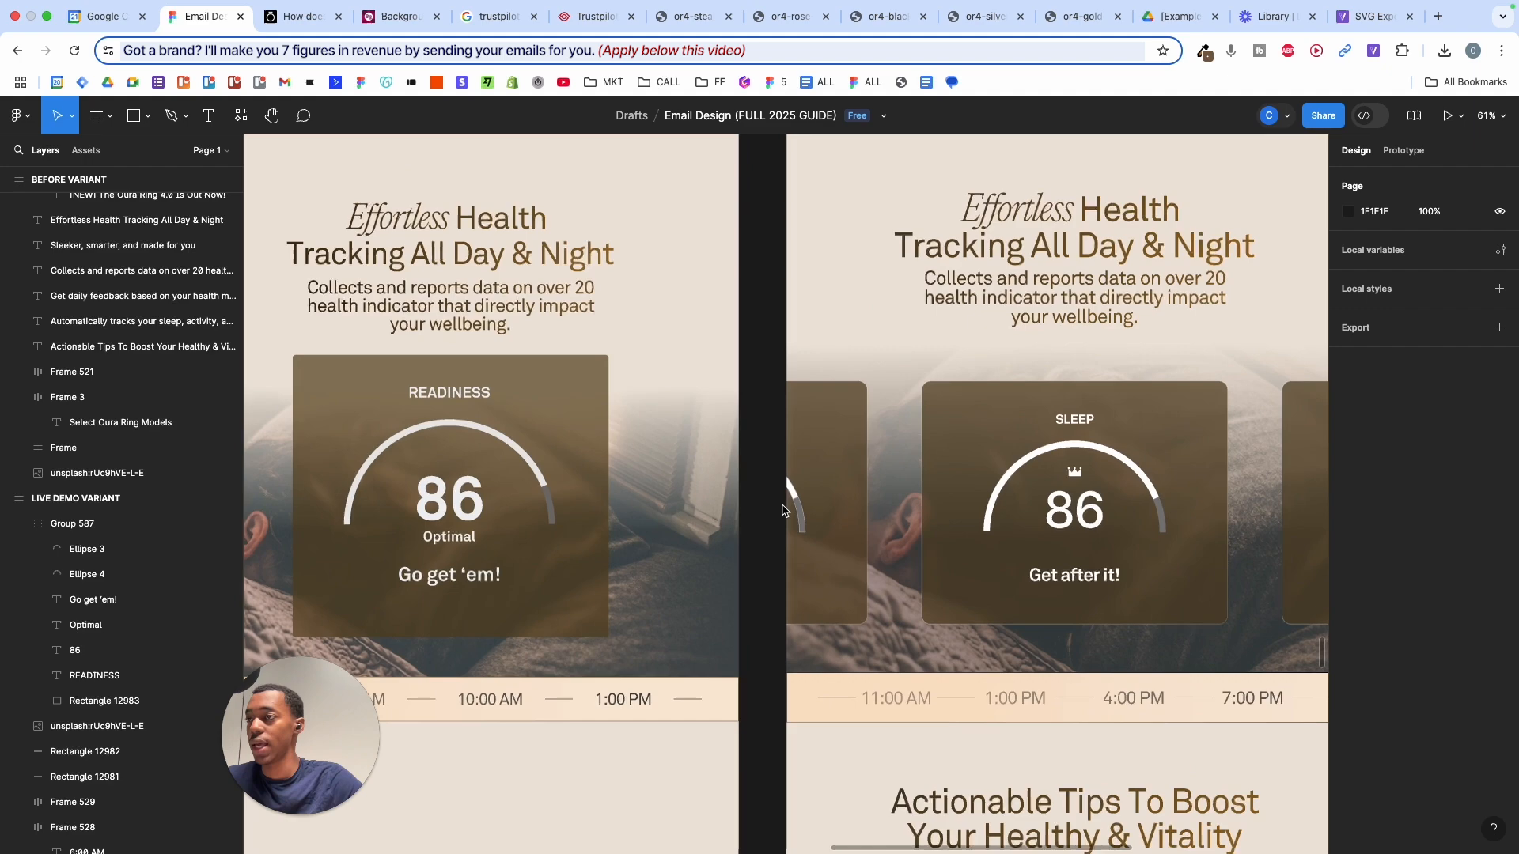
pyautogui.click(1075, 475)
pyautogui.scroll(5, 1075, 479)
pyautogui.scroll(-3, 1075, 479)
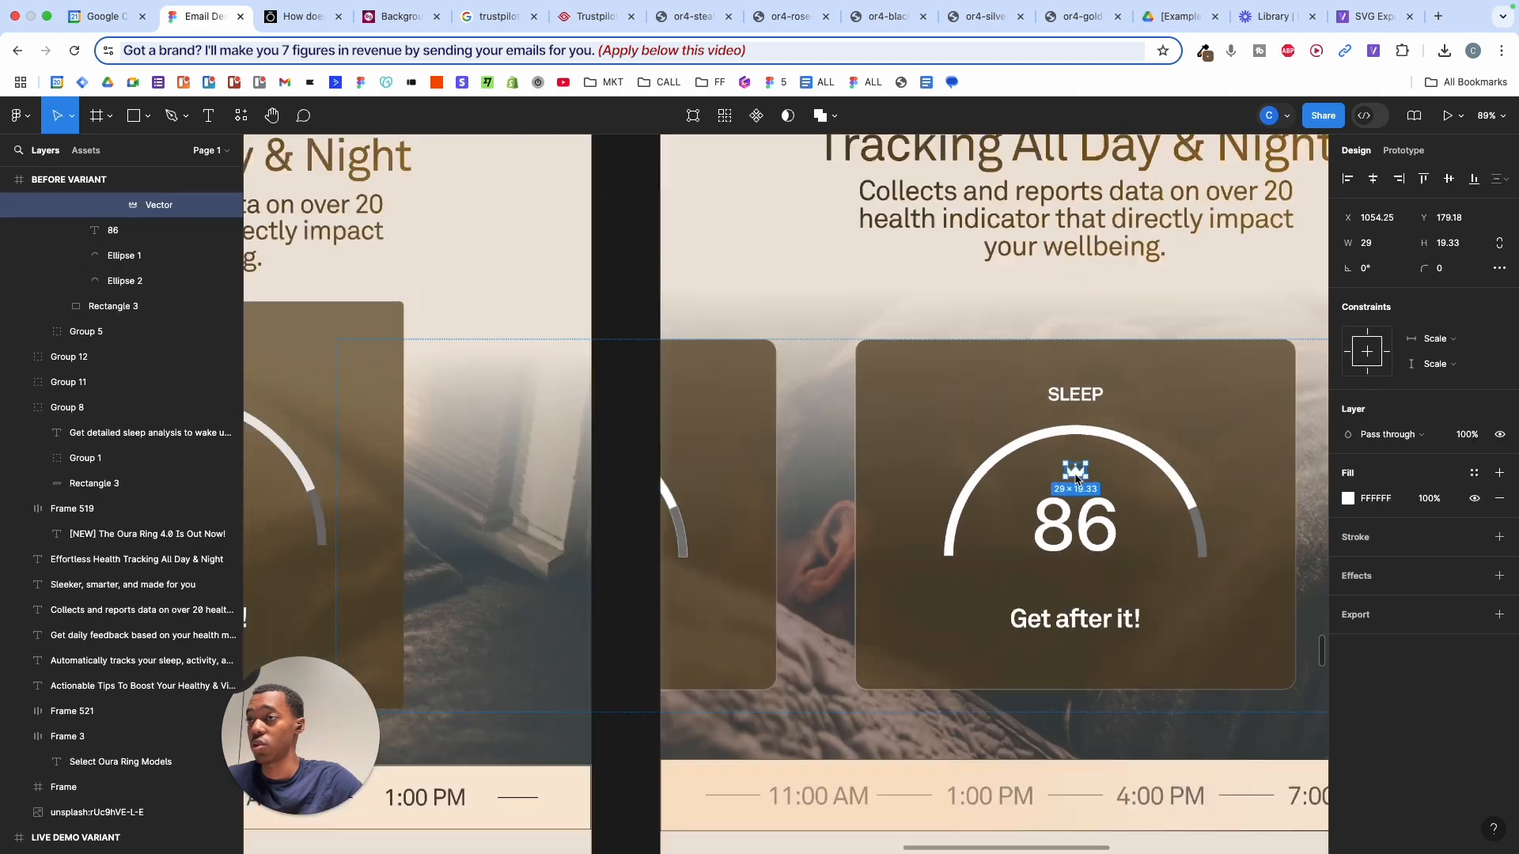
pyautogui.hscroll(-5, 1075, 478)
pyautogui.hscroll(-2, 1075, 481)
pyautogui.scroll(3, 783, 454)
pyautogui.scroll(-5, 783, 454)
pyautogui.hscroll(5, 783, 454)
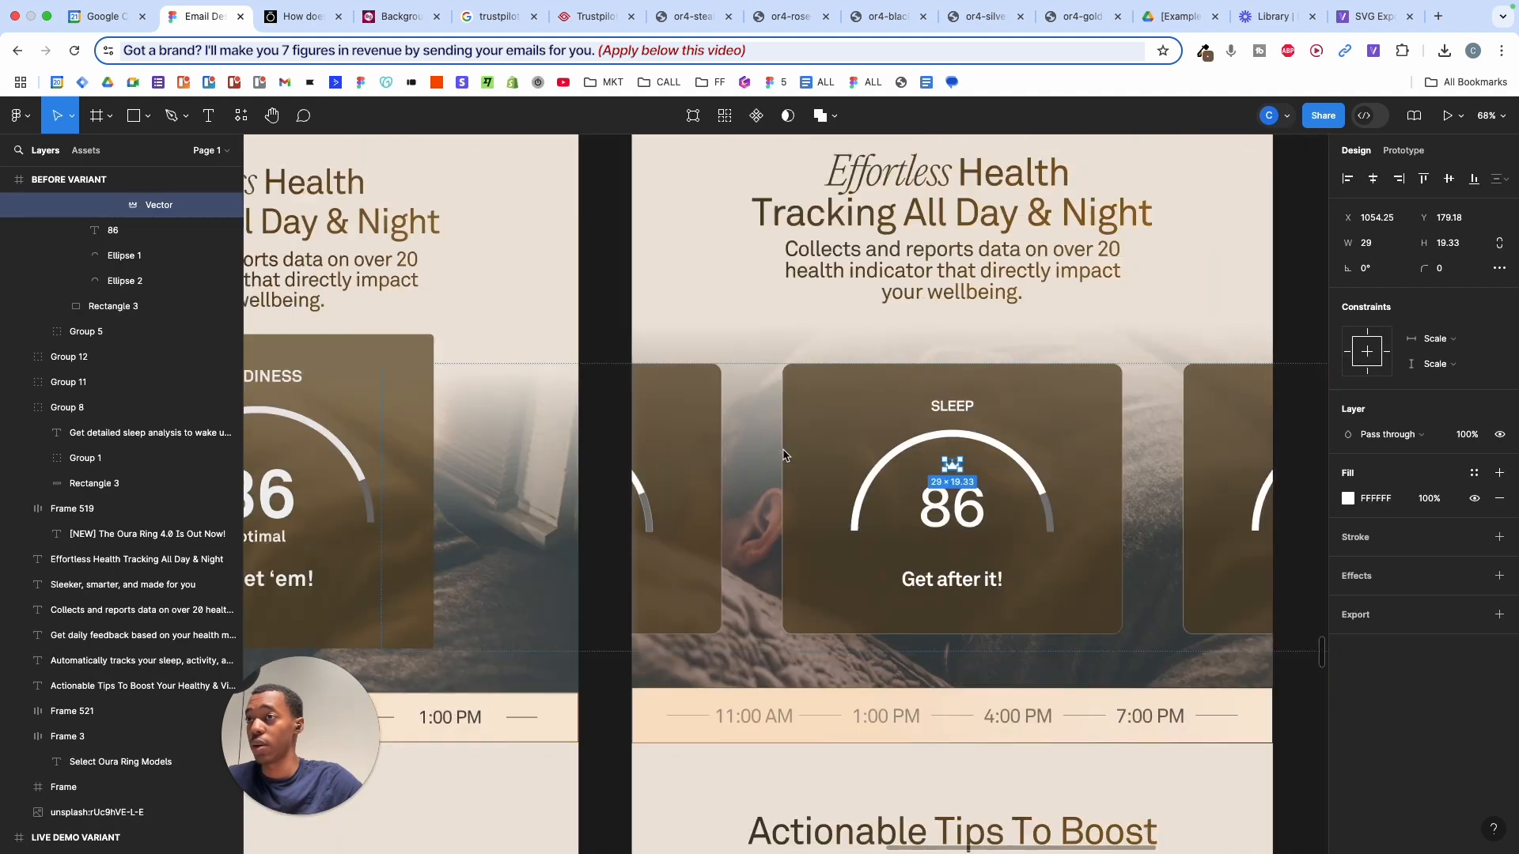
pyautogui.scroll(2, 918, 477)
pyautogui.scroll(3, 918, 478)
pyautogui.press('super+c')
pyautogui.scroll(-5, 918, 477)
pyautogui.hscroll(-5, 919, 478)
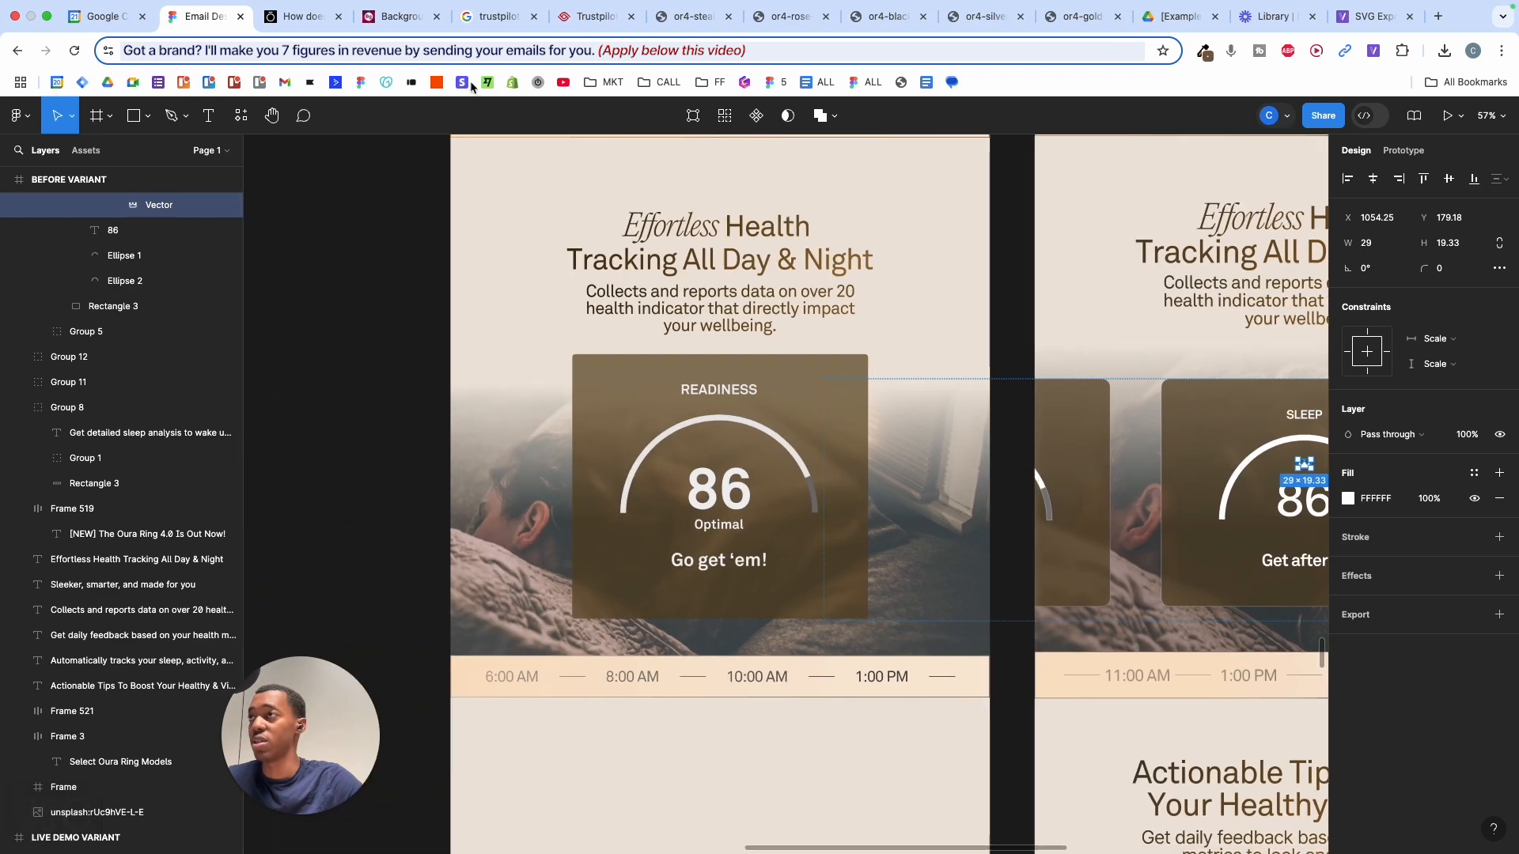
# - Search 'crown svg' and download crown-svgrepo-com.svg from the SVG Repo crown page
pyautogui.click(303, 24)
pyautogui.click(385, 23)
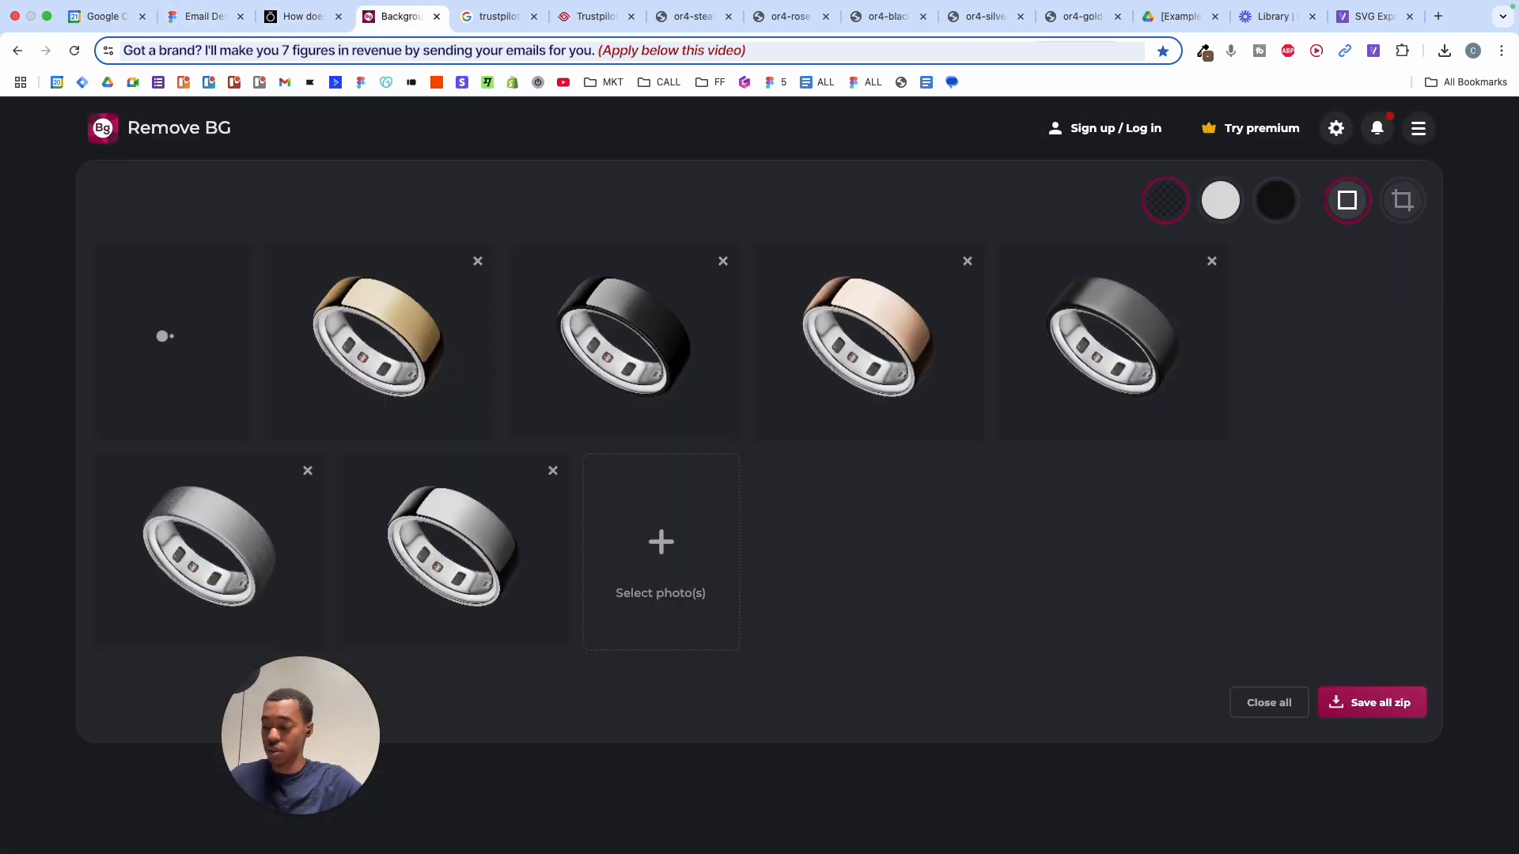
pyautogui.press('super+l')
pyautogui.write('crown')
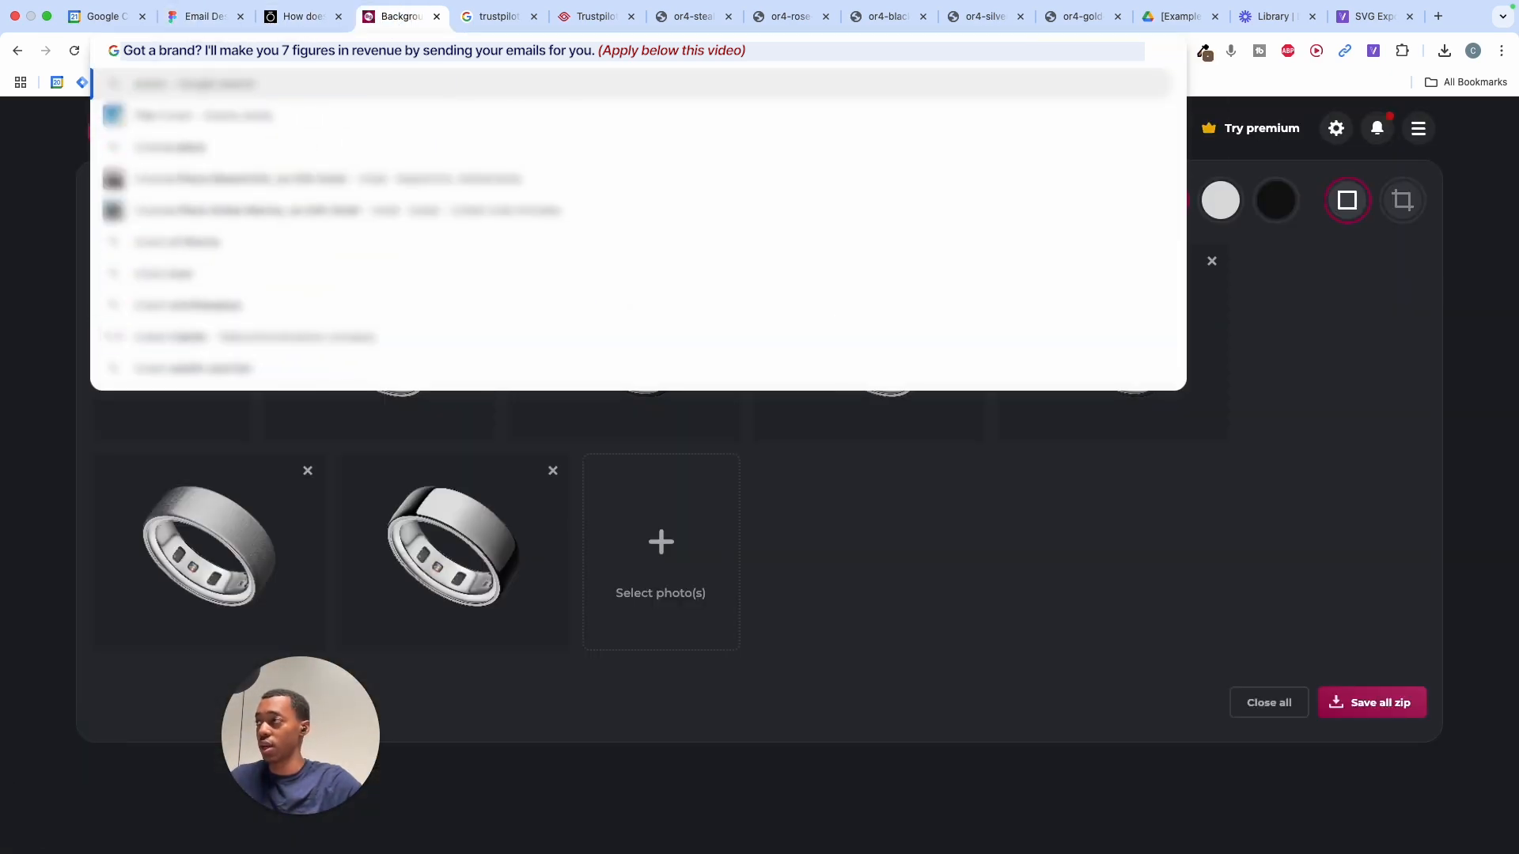
pyautogui.write(' svg')
pyautogui.press('Return')
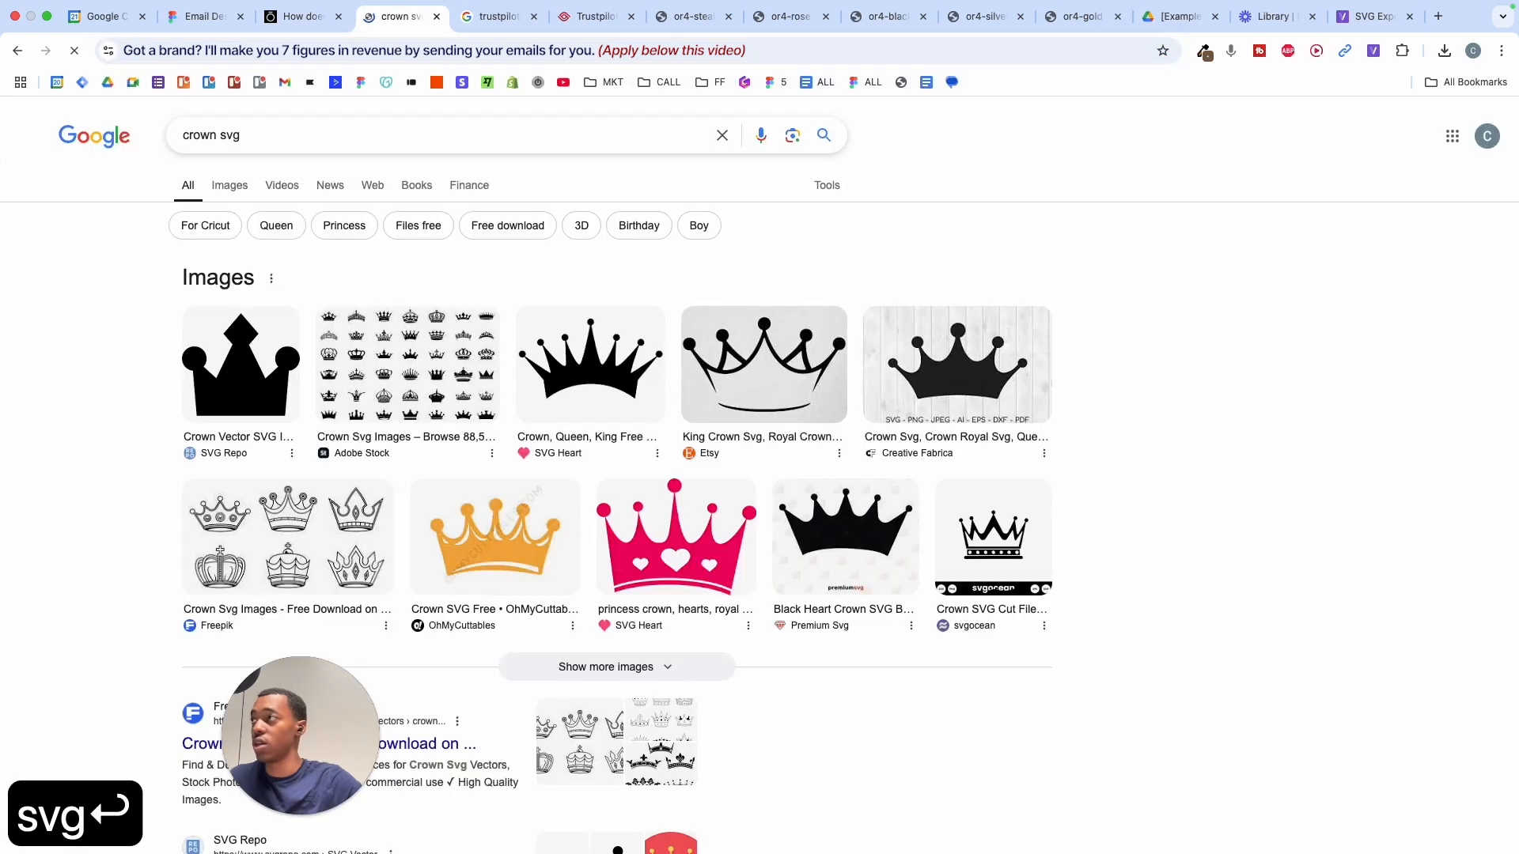
pyautogui.click(253, 348)
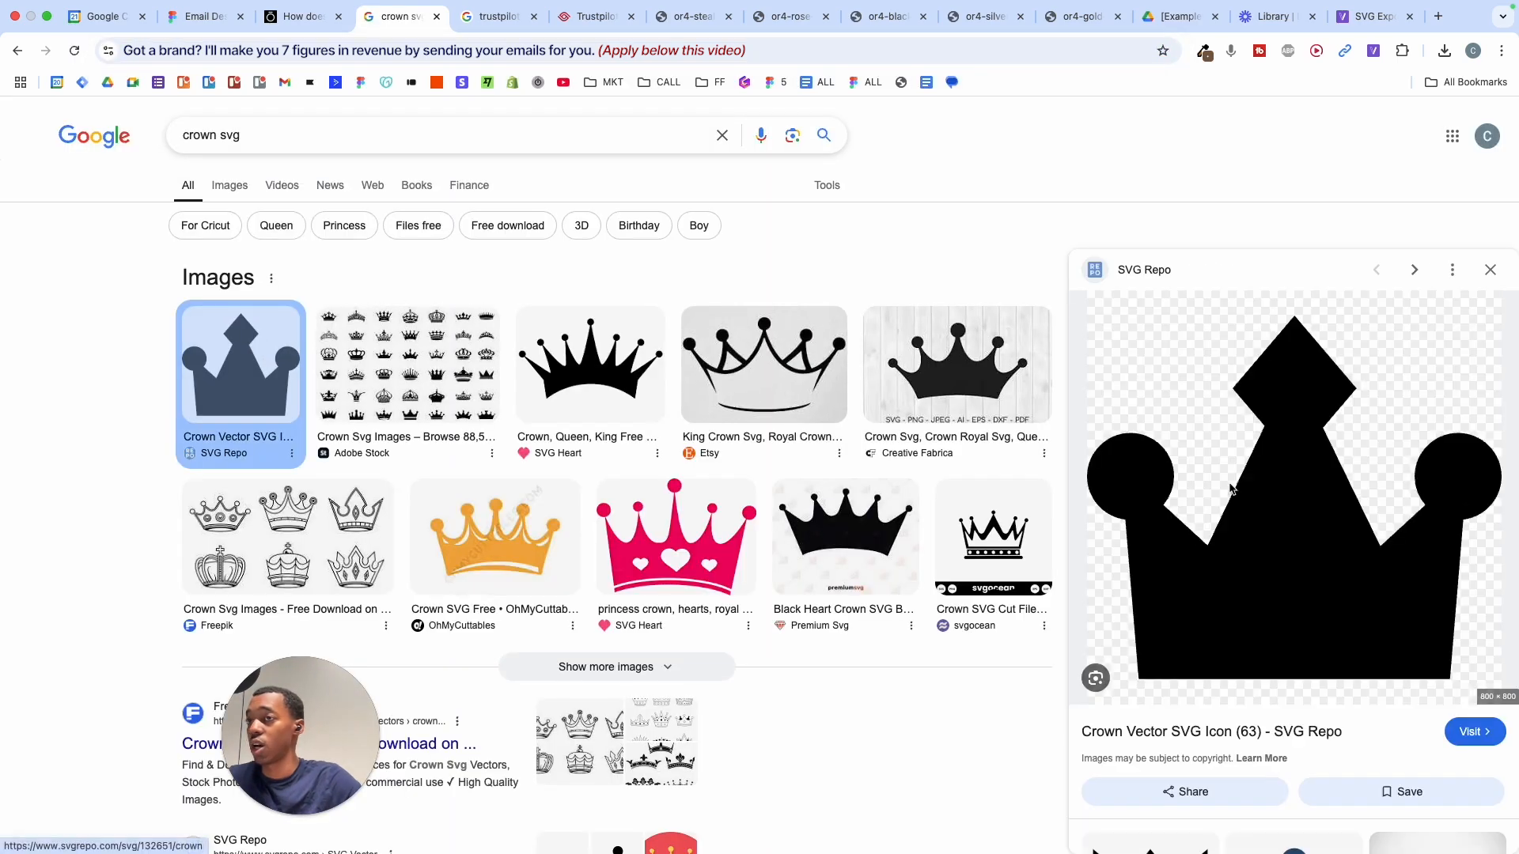
pyautogui.click(1250, 443)
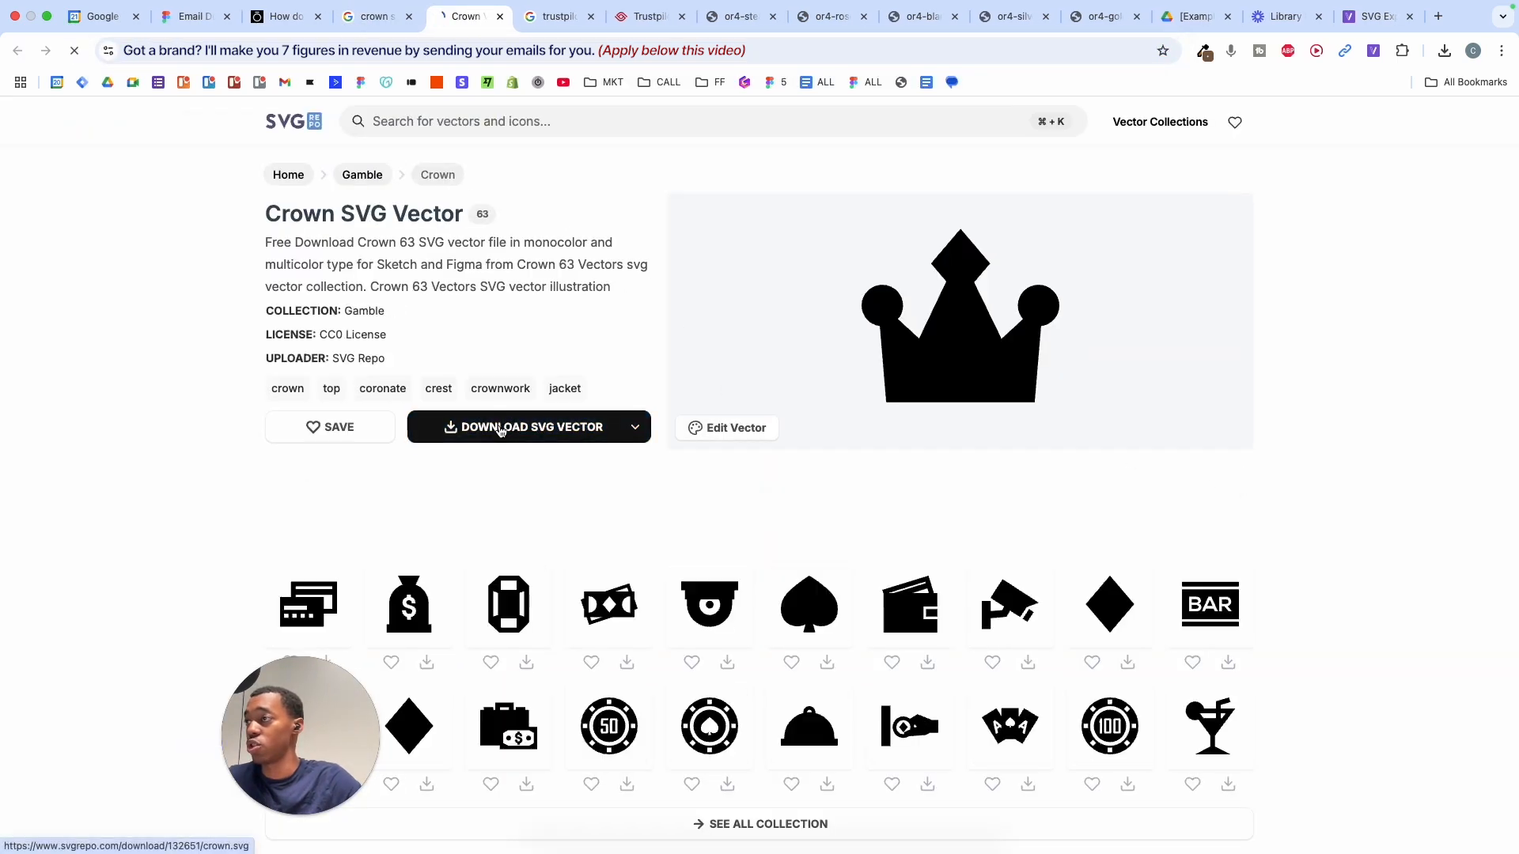
pyautogui.click(498, 427)
pyautogui.click(192, 16)
# - Drop the downloaded crown SVG onto the READINESS card and size it to 48×48
pyautogui.moveTo(1290, 86); pyautogui.dragTo(1096, 151)
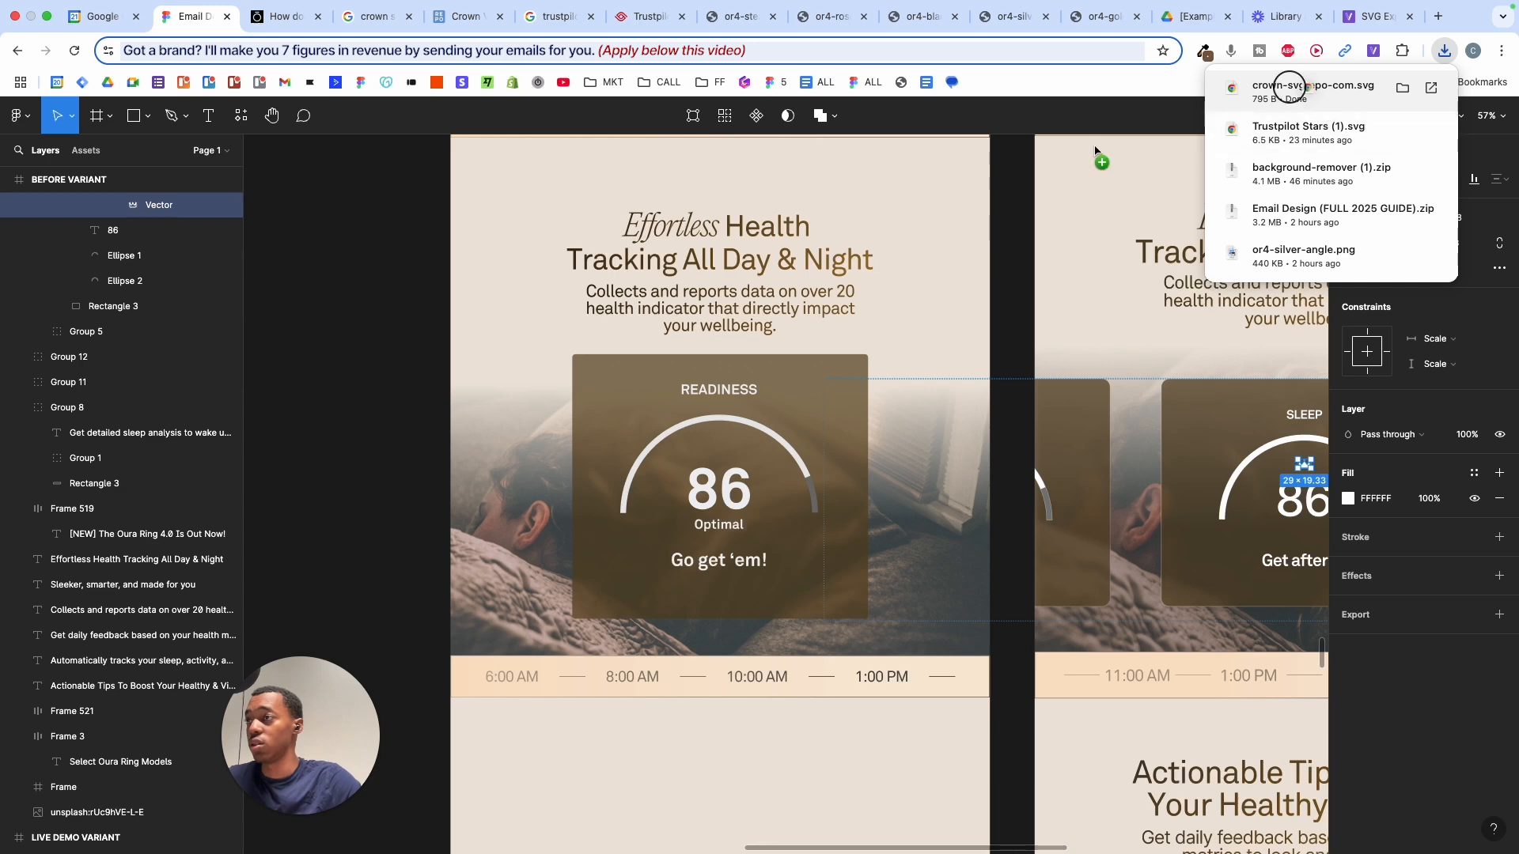
pyautogui.moveTo(727, 447); pyautogui.dragTo(728, 447)
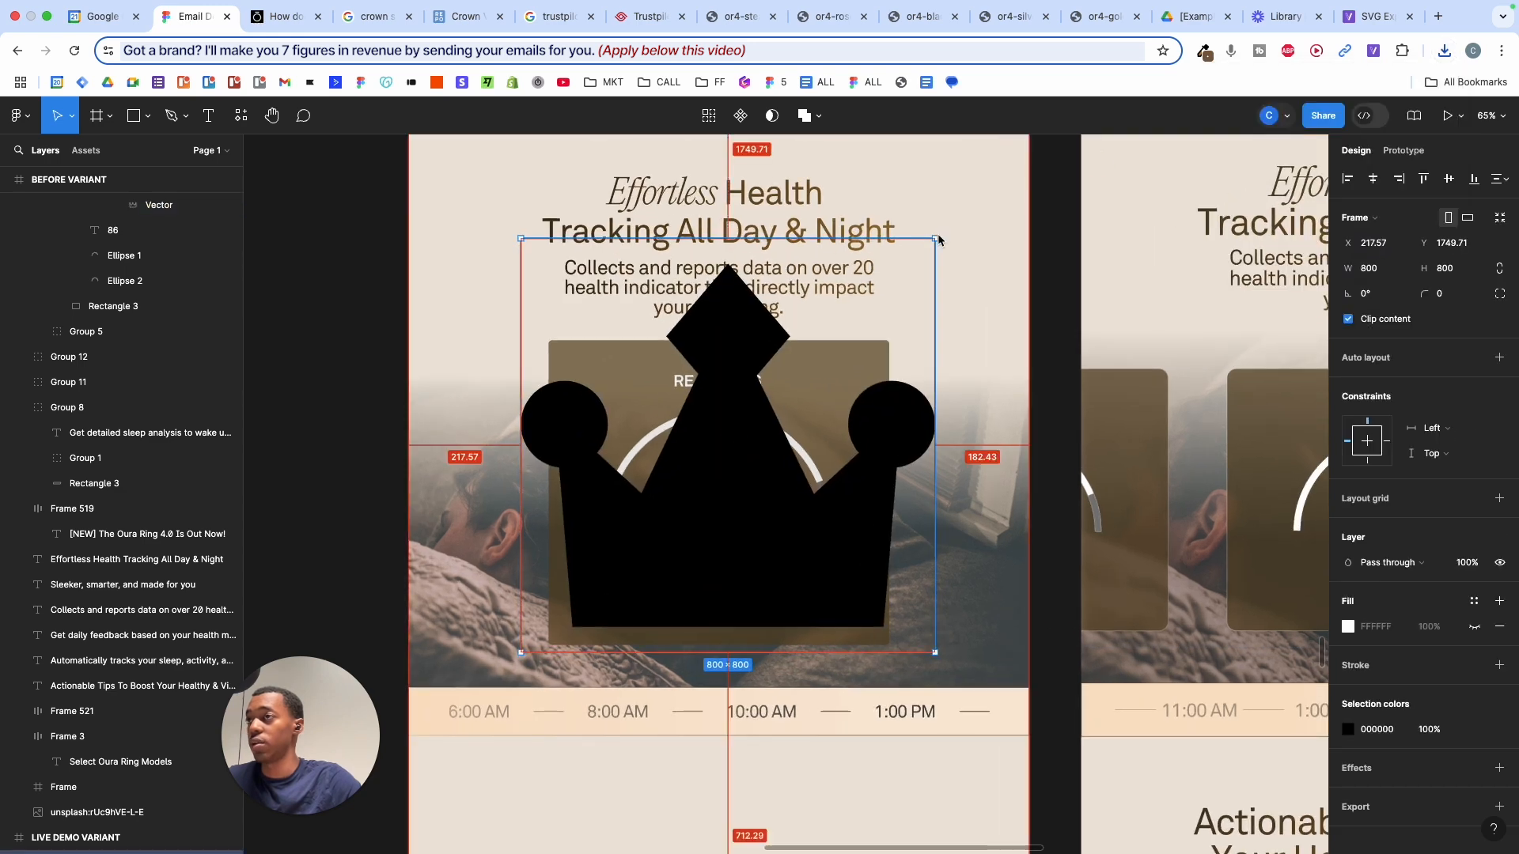
pyautogui.moveTo(936, 242); pyautogui.dragTo(708, 467)
pyautogui.keyDown('ctrl'); pyautogui.scroll(5, 741, 440); pyautogui.keyUp('ctrl')
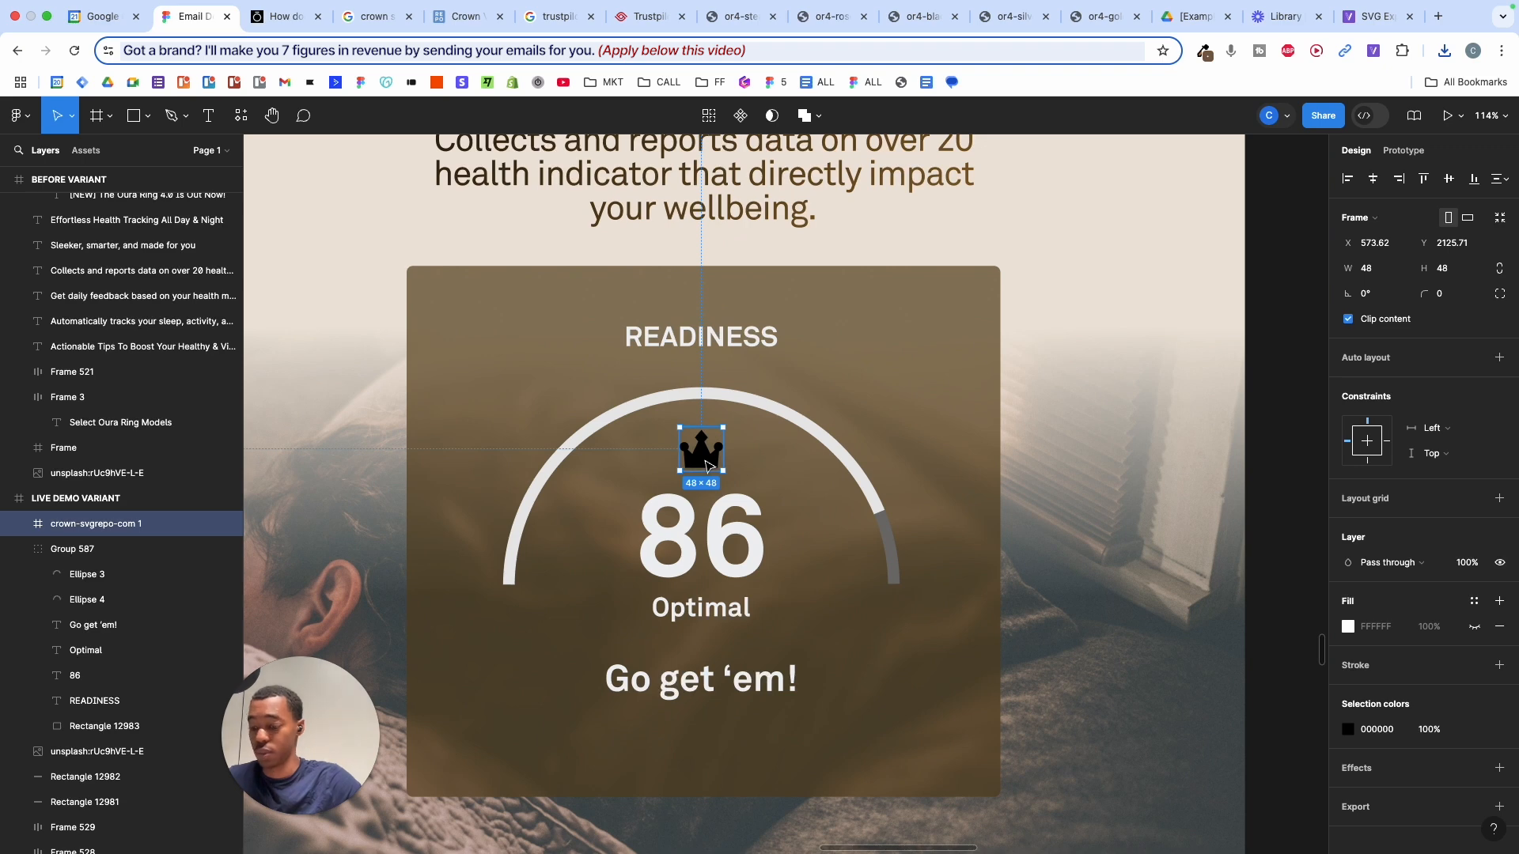
pyautogui.keyDown('ctrl'); pyautogui.scroll(3, 724, 508); pyautogui.keyUp('ctrl')
pyautogui.press('super+z')
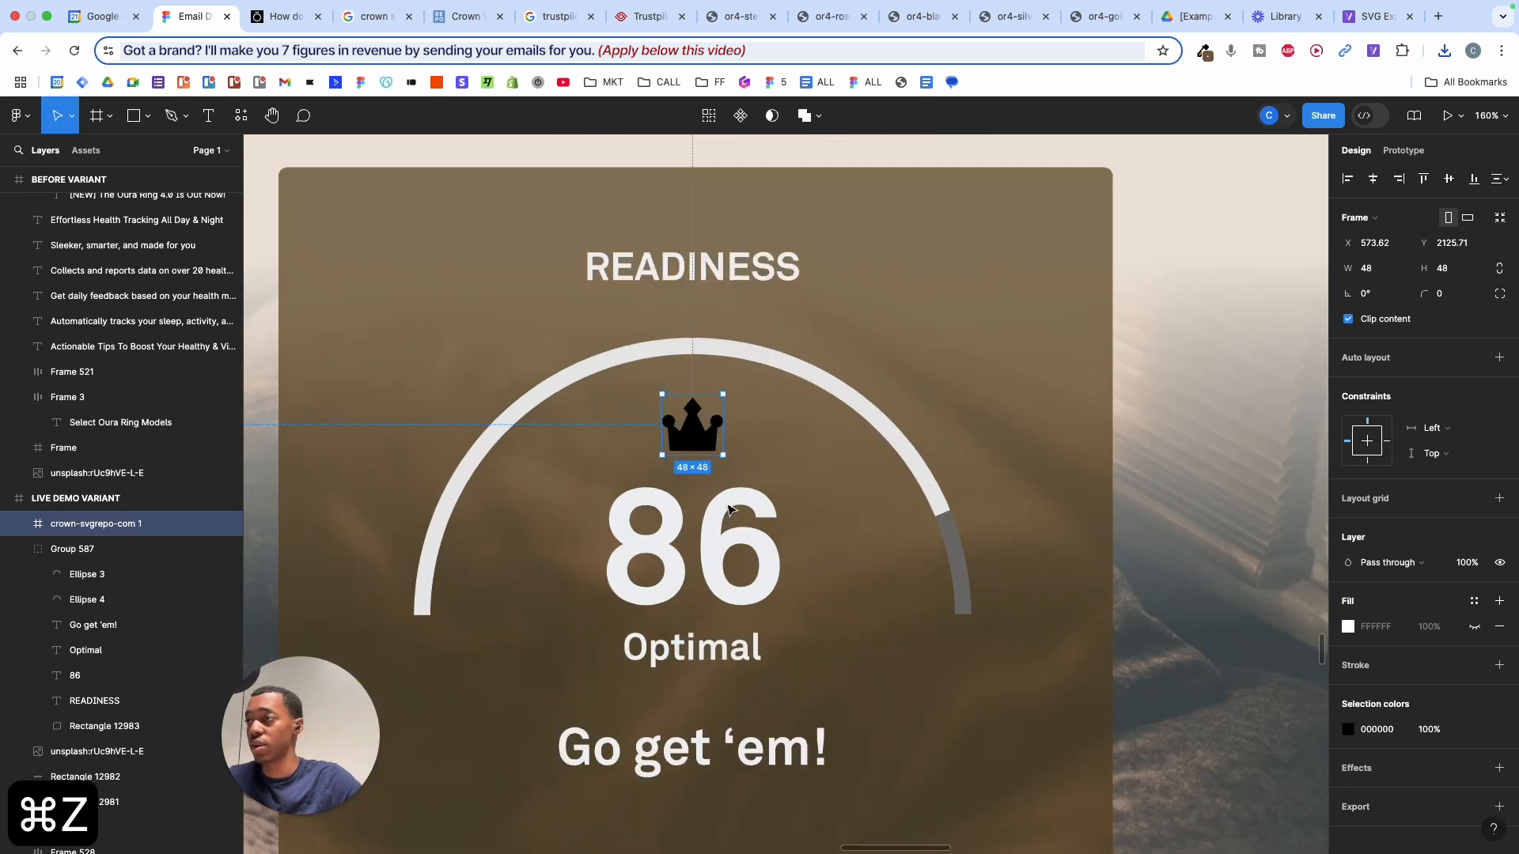
# - Recolour the crown to F0F1F3, sampled from the 86, and centre it above the number
pyautogui.click(1348, 729)
pyautogui.click(1161, 665)
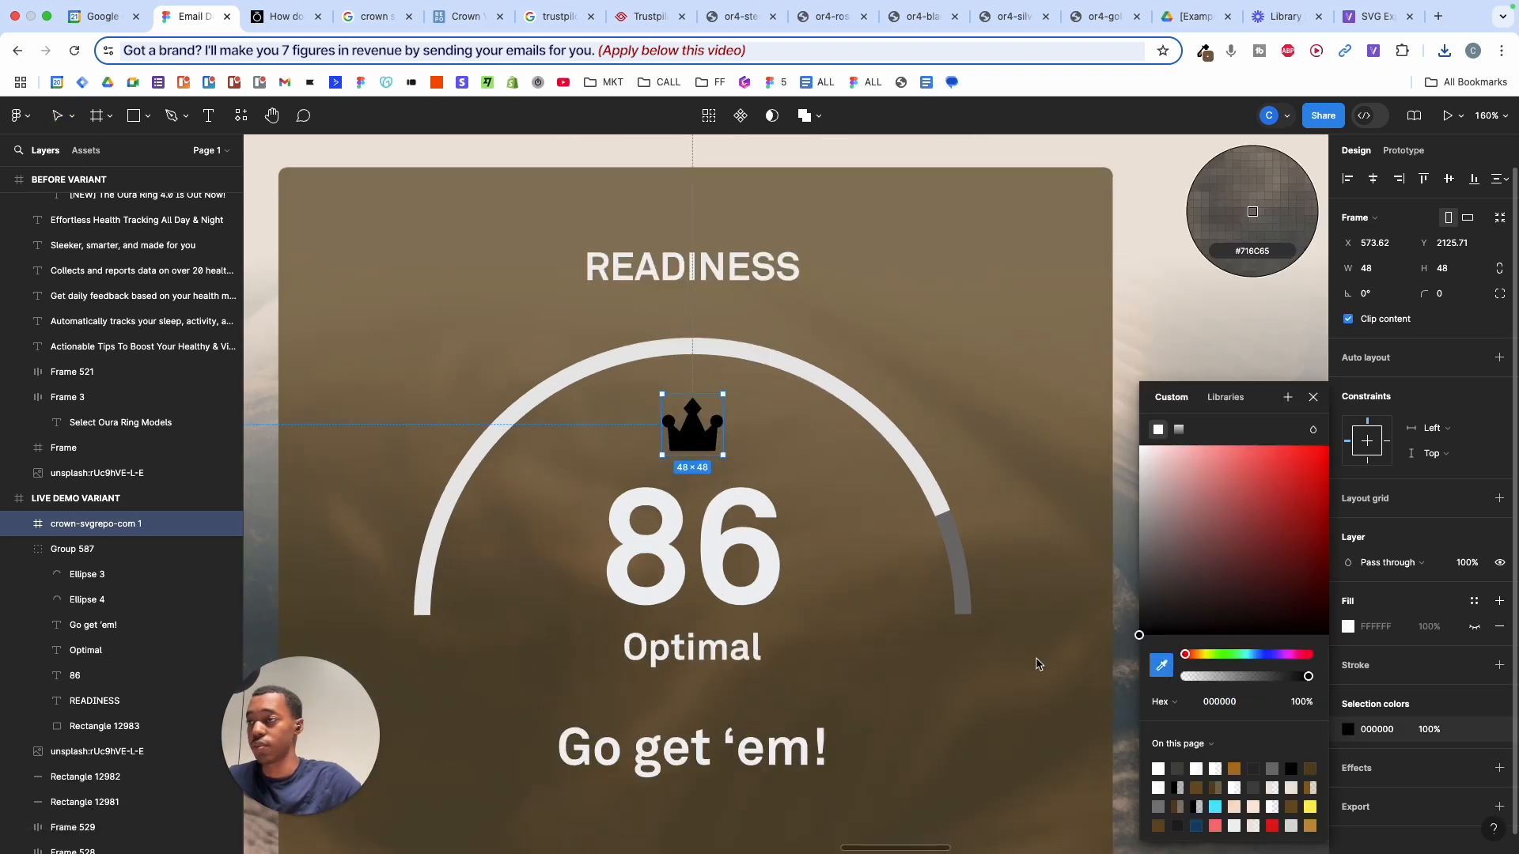
pyautogui.click(767, 552)
pyautogui.moveTo(693, 417); pyautogui.dragTo(695, 421)
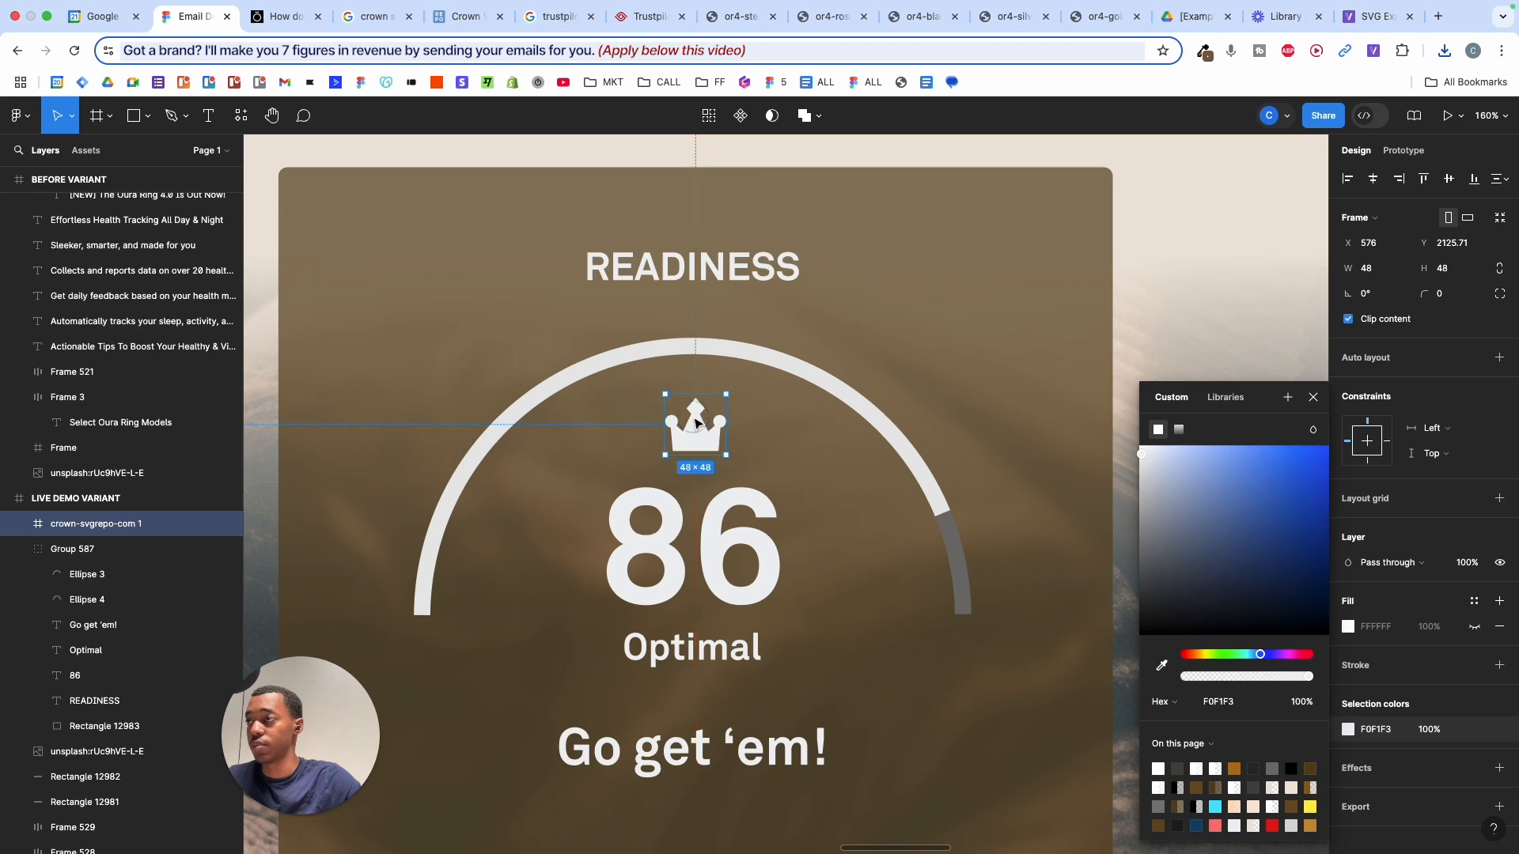
pyautogui.keyDown('ctrl'); pyautogui.scroll(-5, 696, 423); pyautogui.keyUp('ctrl')
pyautogui.click(915, 316)
pyautogui.scroll(-3, 915, 316)
pyautogui.hscroll(2, 915, 315)
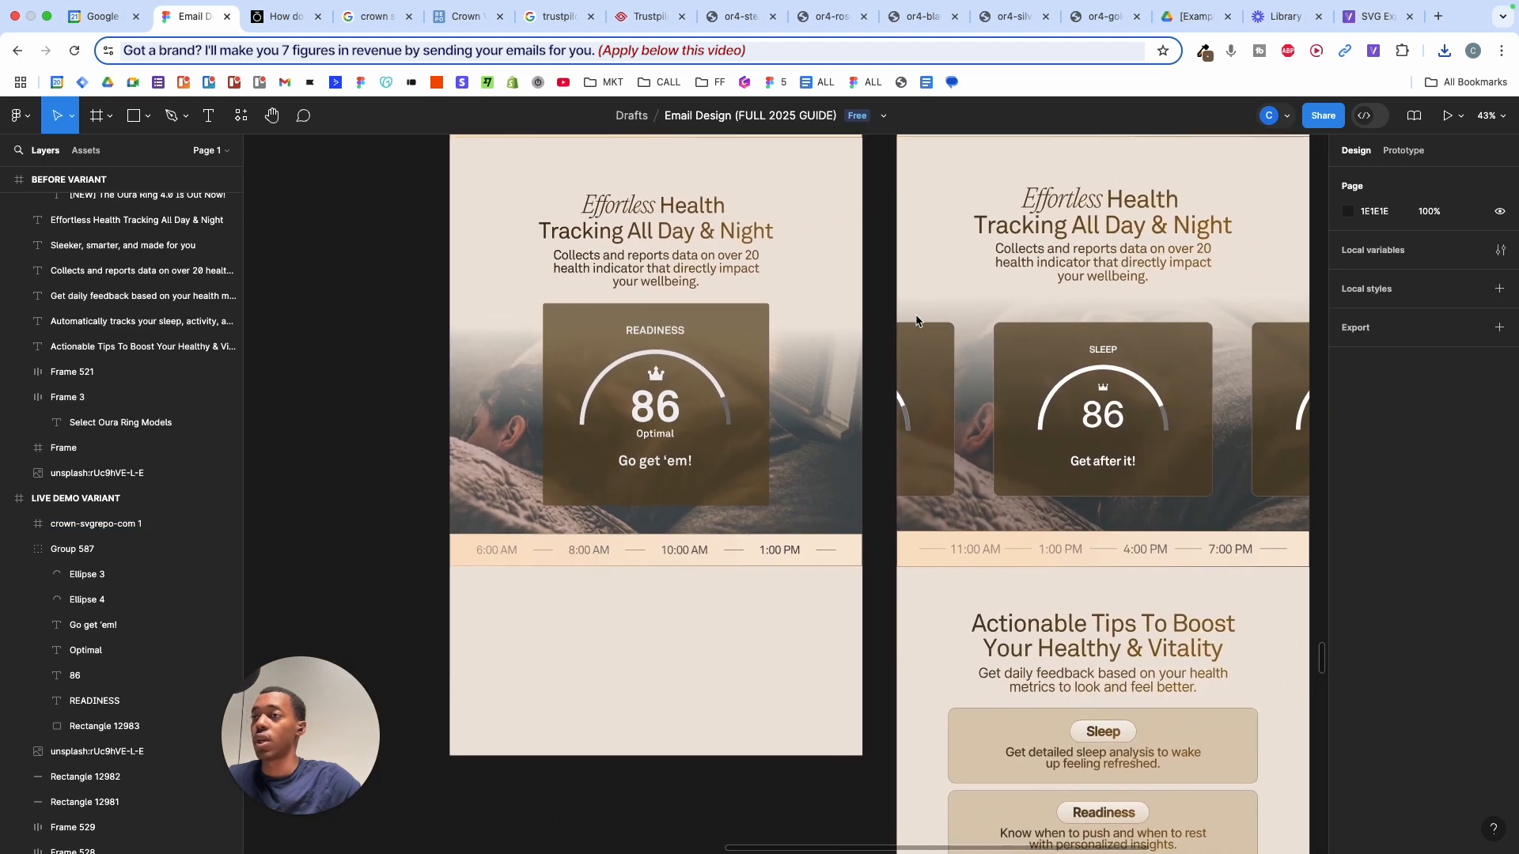
pyautogui.scroll(1, 736, 322)
# - After trial scalings of the card group, move the crown layer into Group 587
pyautogui.click(737, 326)
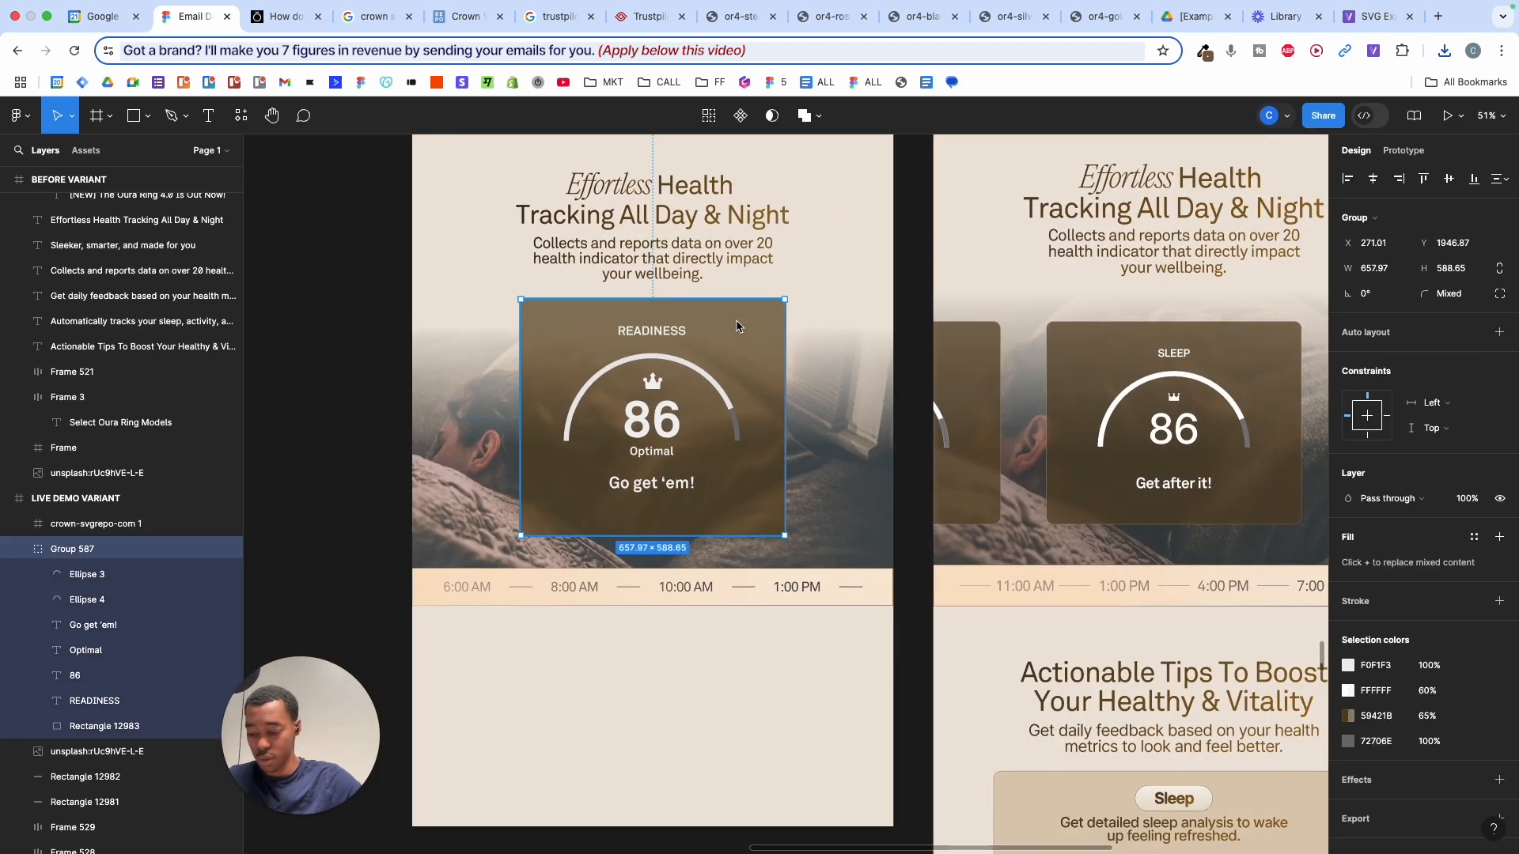
pyautogui.press('k')
pyautogui.moveTo(762, 299); pyautogui.dragTo(761, 320)
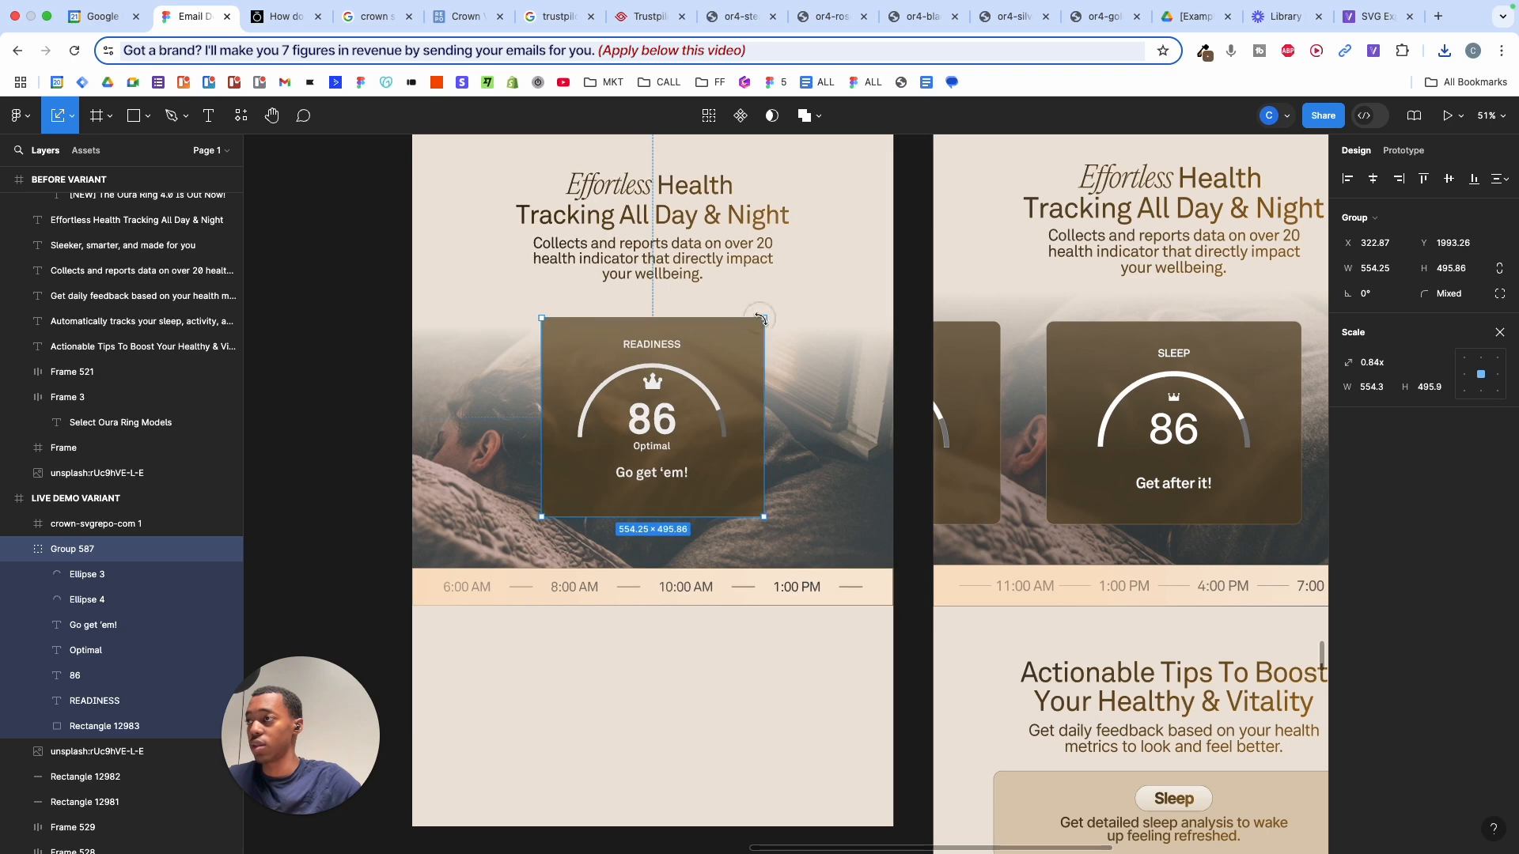
pyautogui.press('super+z')
pyautogui.click(103, 525)
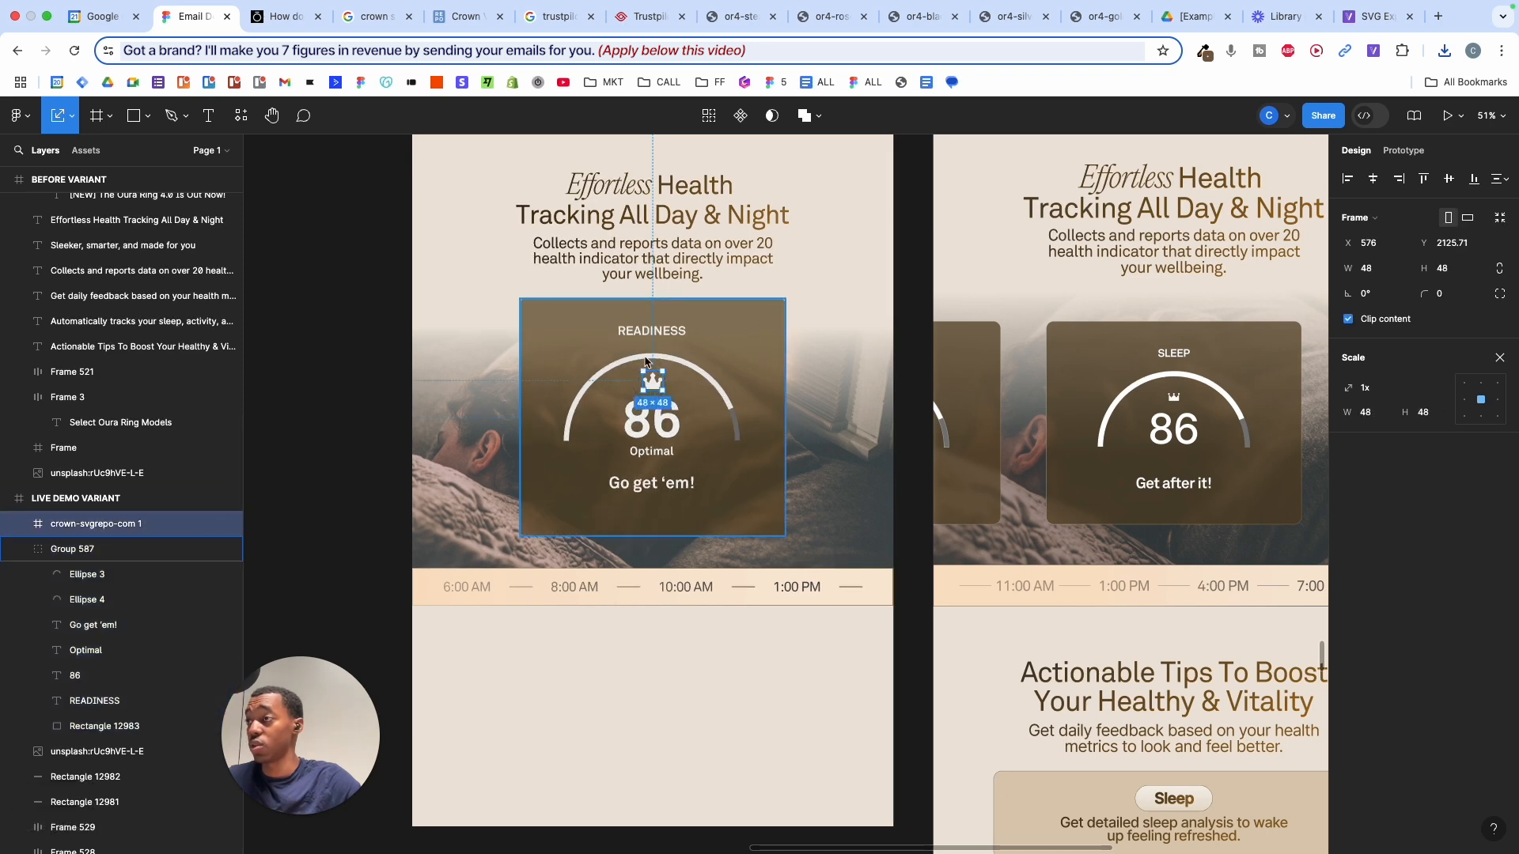
pyautogui.click(777, 315)
pyautogui.moveTo(782, 296); pyautogui.dragTo(773, 339)
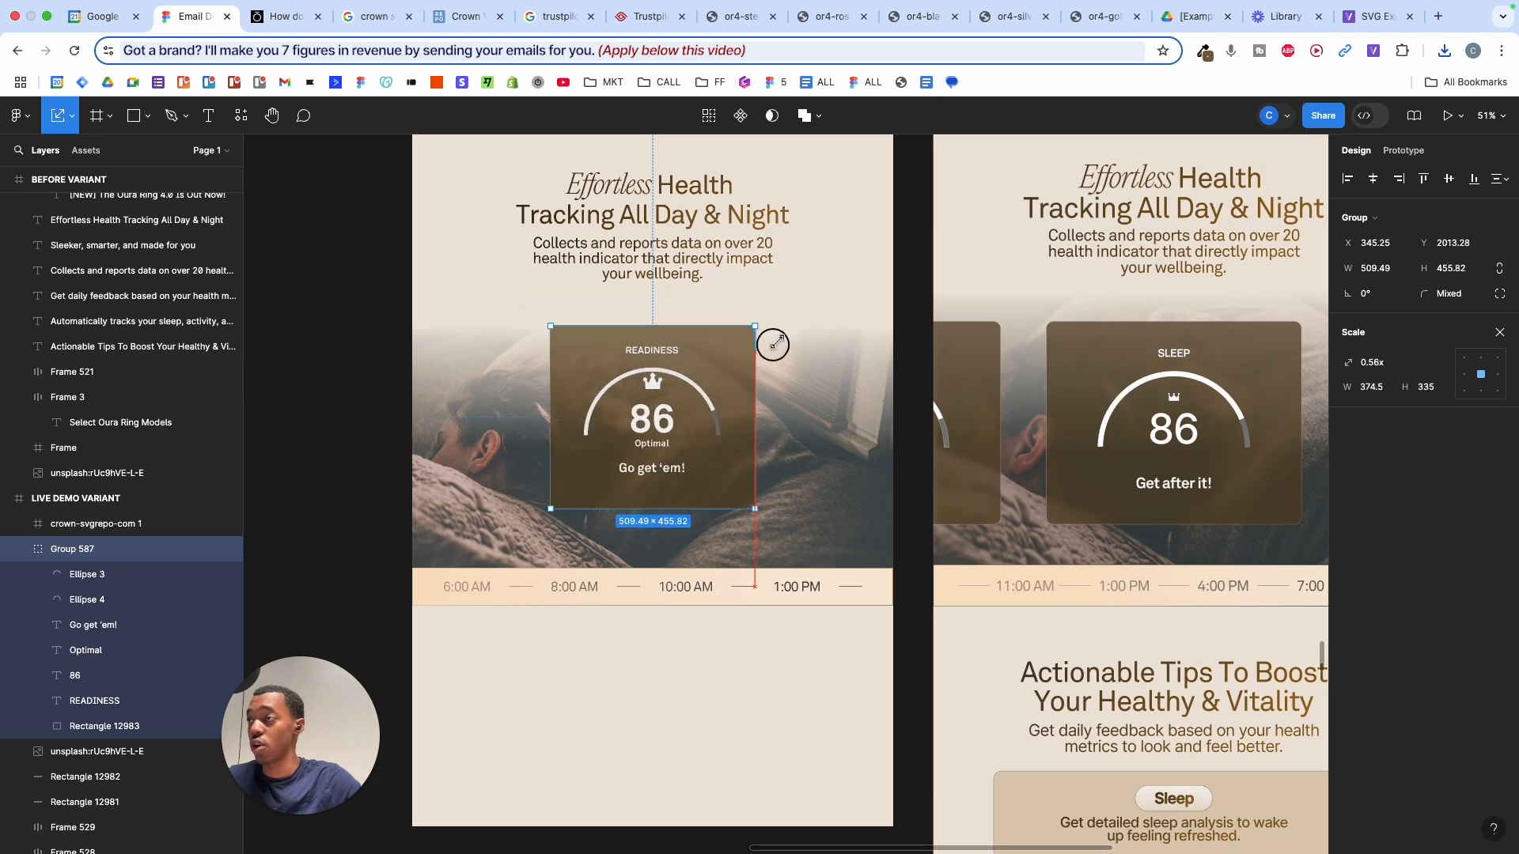
pyautogui.press('super+z')
pyautogui.click(119, 525)
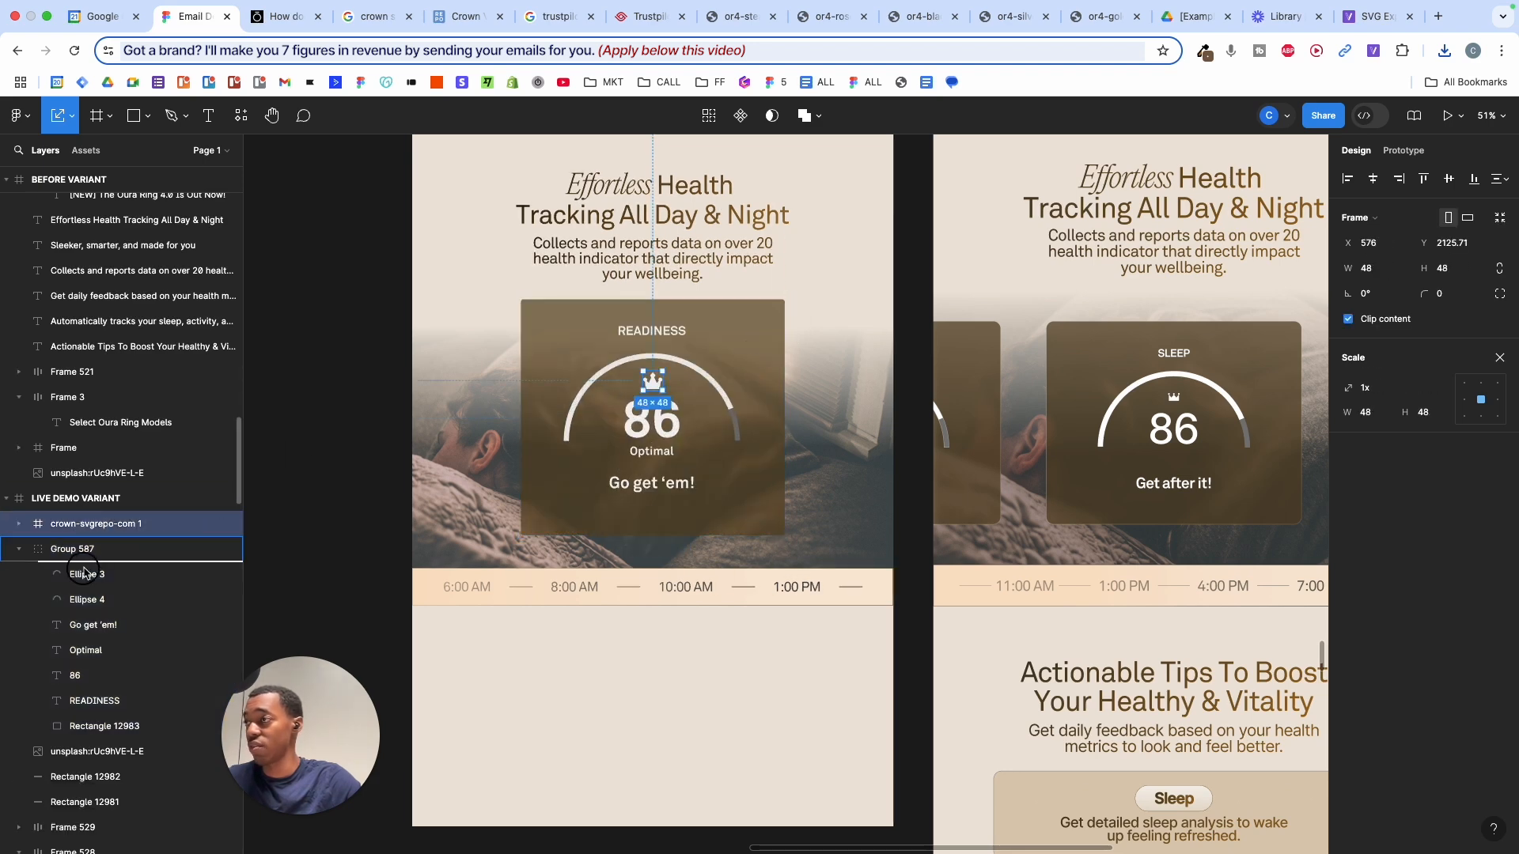
pyautogui.moveTo(85, 572); pyautogui.dragTo(84, 571)
# - Select the whole Readiness card group, discard a trial auto layout, and duplicate the card
pyautogui.click(766, 327)
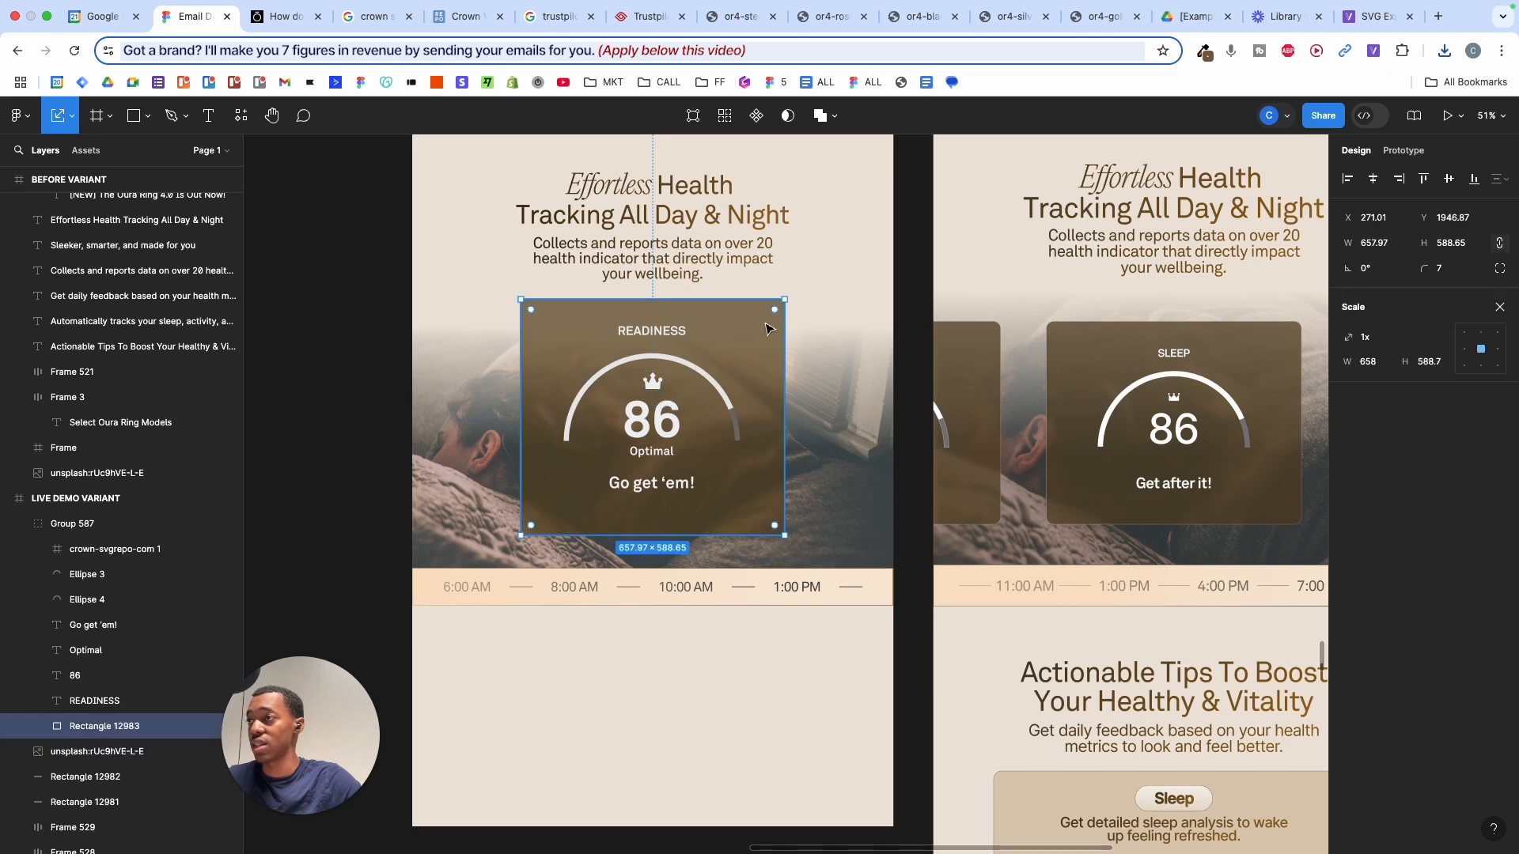
pyautogui.moveTo(790, 297); pyautogui.dragTo(729, 349)
pyautogui.press('super+z')
pyautogui.click(132, 525)
pyautogui.scroll(3, 756, 319)
pyautogui.scroll(-3, 743, 383)
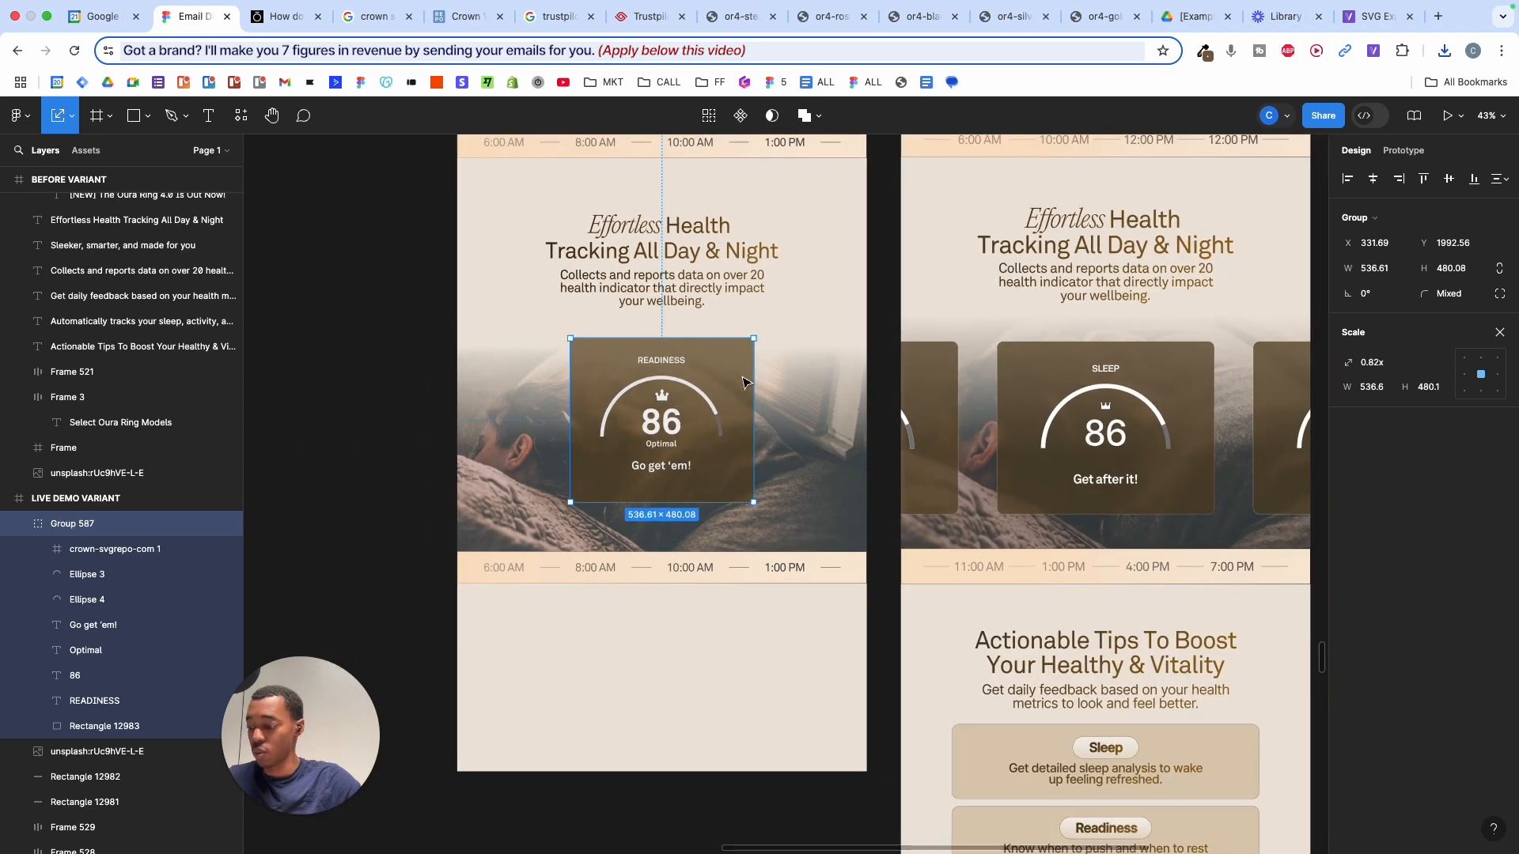
pyautogui.hotkey('shift', 'a')
pyautogui.press('super+z')
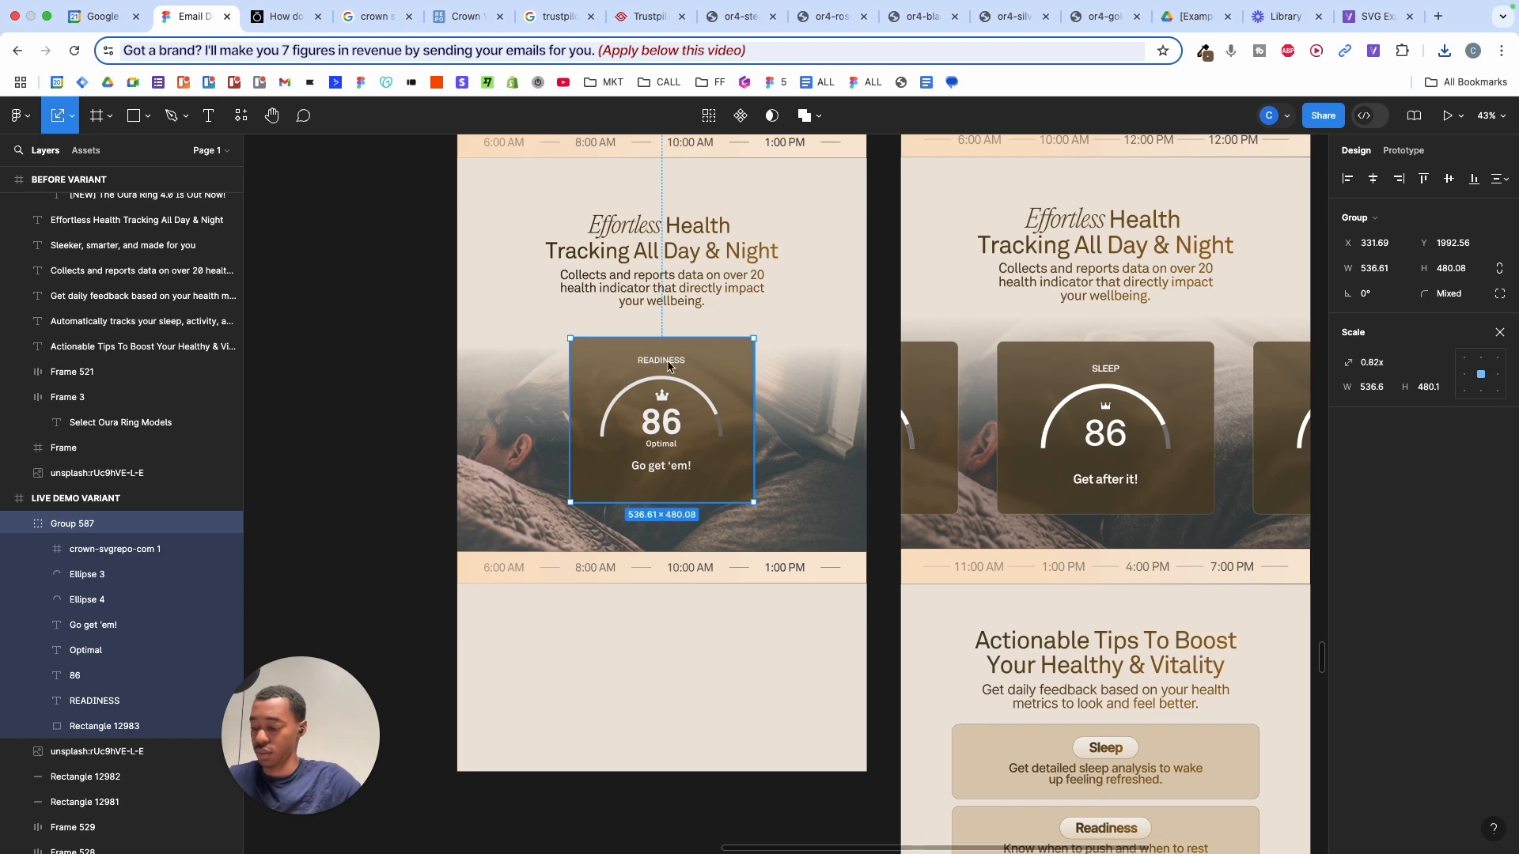
pyautogui.press('super+d')
pyautogui.press('super+d')
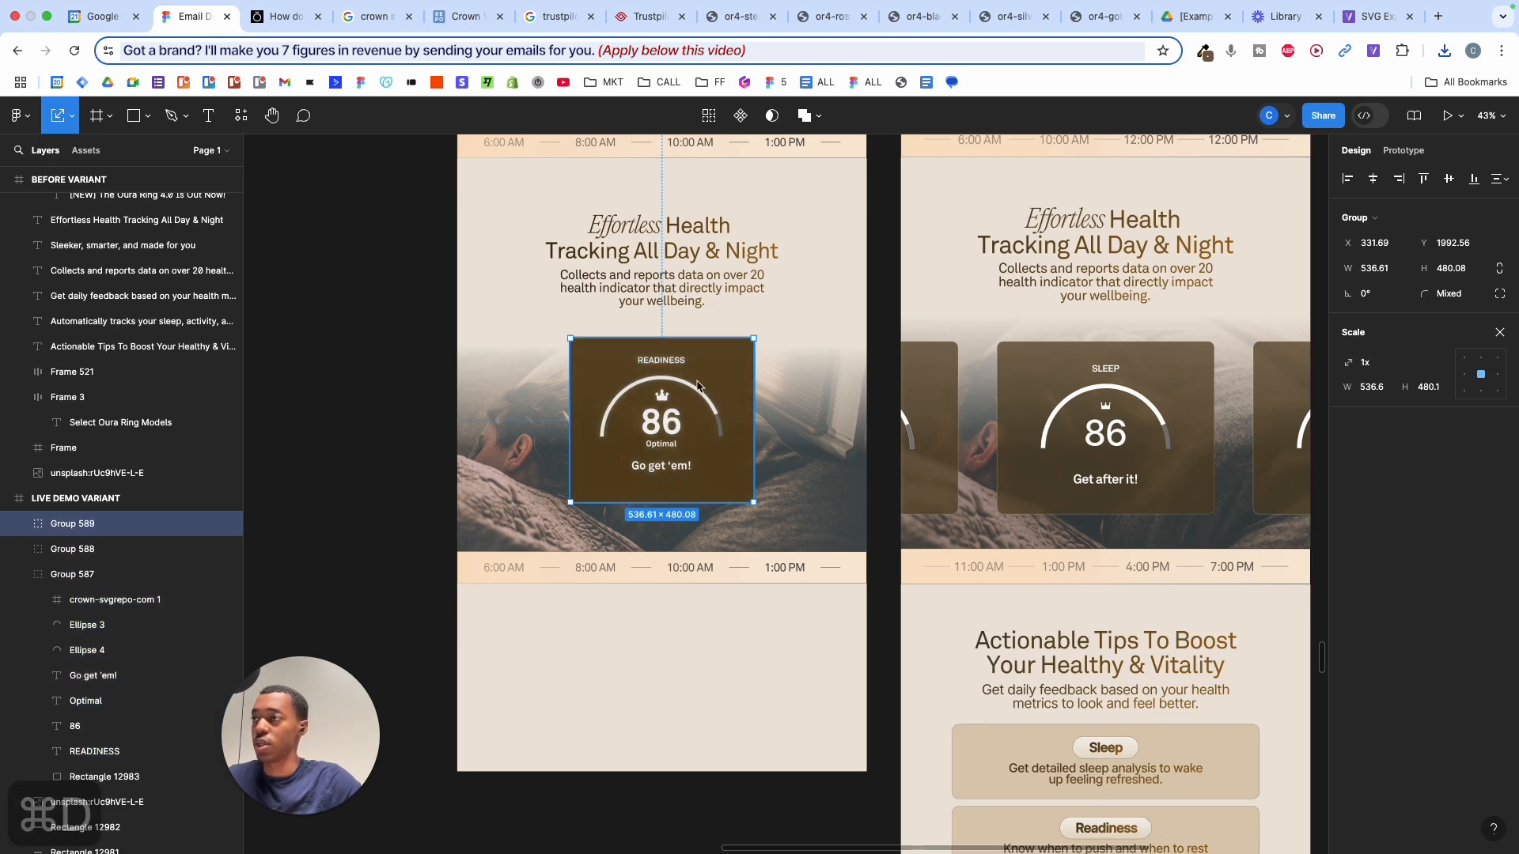
# - Place the three Readiness cards side by side and wrap them in an auto layout row
pyautogui.moveTo(701, 387); pyautogui.dragTo(853, 388)
pyautogui.moveTo(649, 399); pyautogui.dragTo(551, 399)
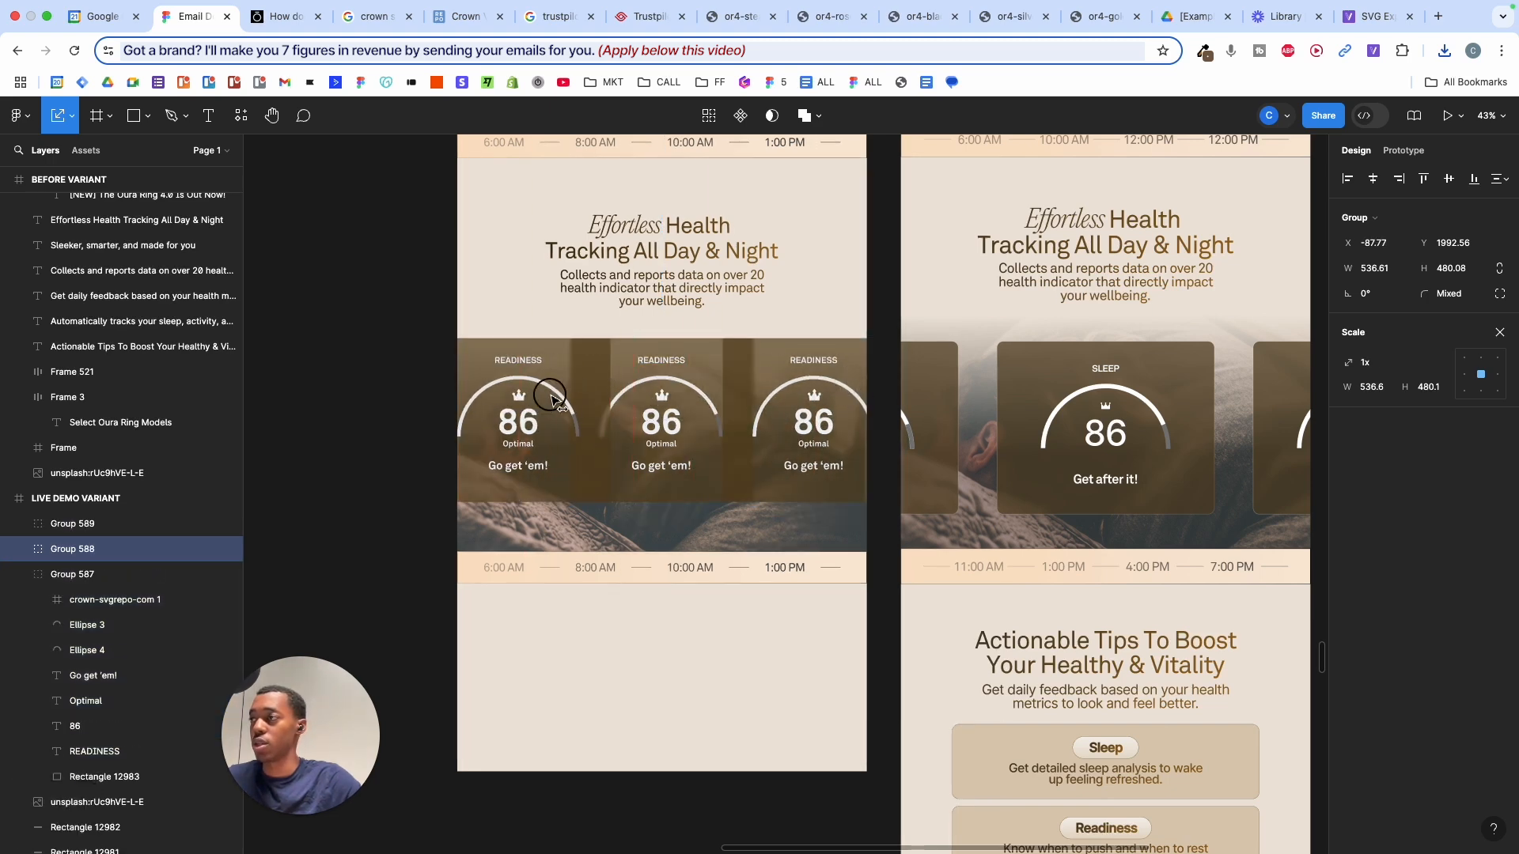
pyautogui.keyDown('shift'); pyautogui.click(634, 372); pyautogui.keyUp('shift')
pyautogui.keyDown('shift'); pyautogui.click(823, 371); pyautogui.keyUp('shift')
pyautogui.hotkey('shift', 'a')
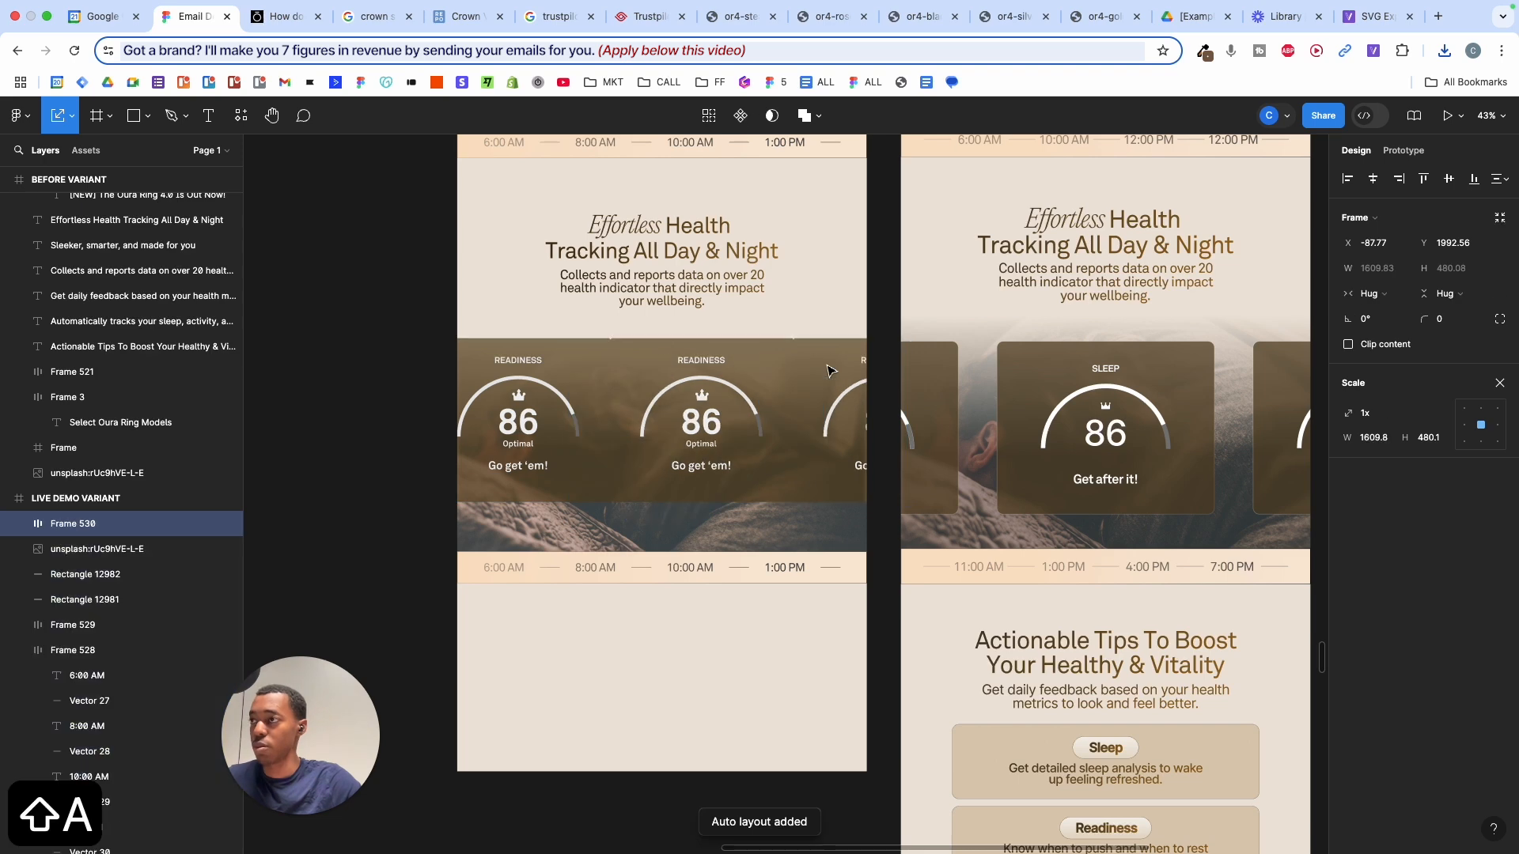
# - Set the card row's gap to 124 and centre it horizontally over the bedroom photo
pyautogui.click(1500, 383)
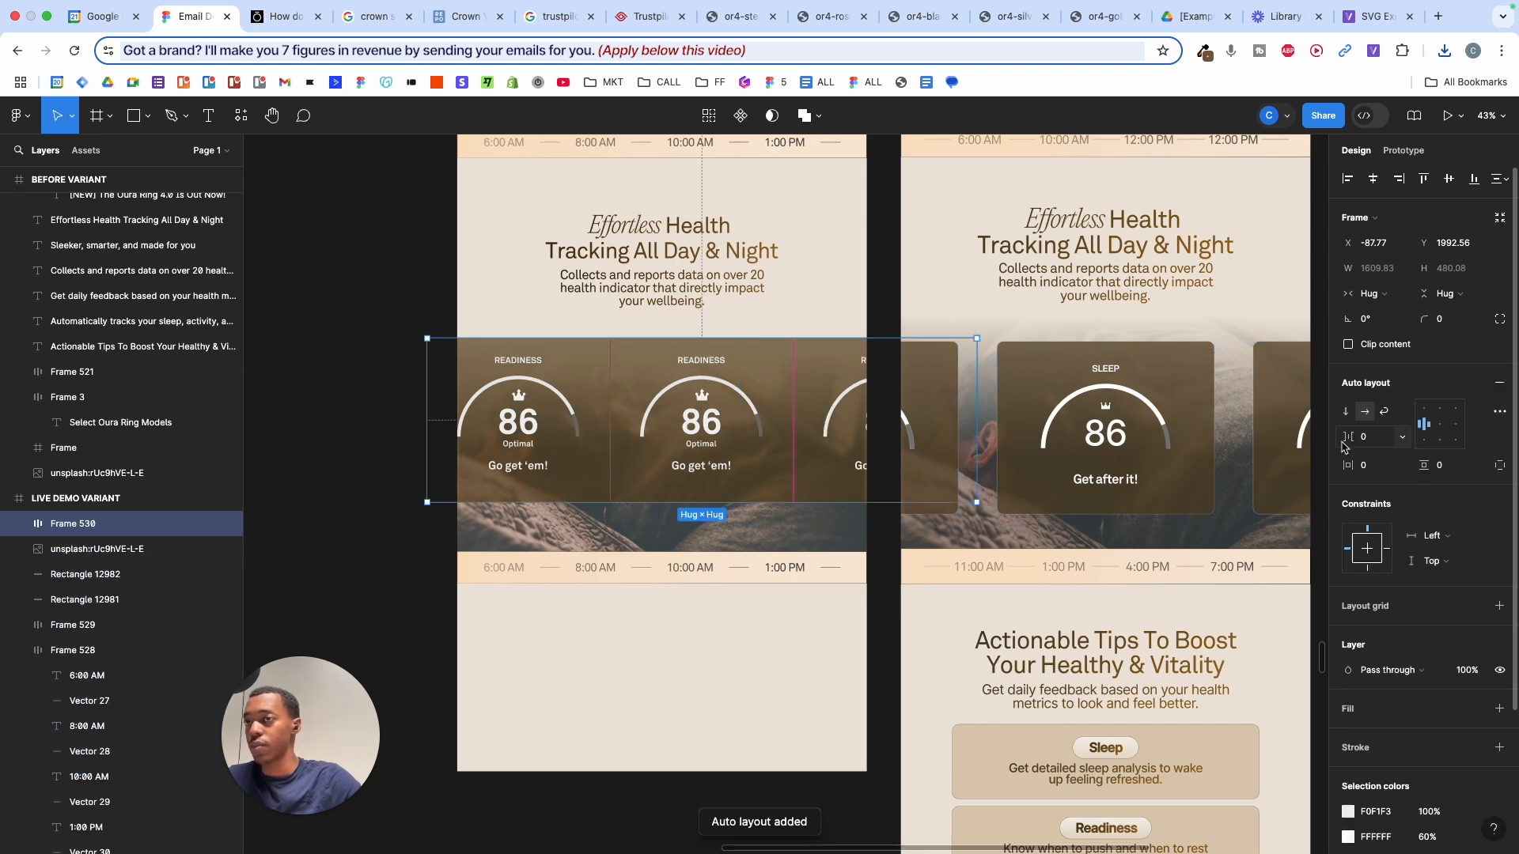
pyautogui.moveTo(1345, 437); pyautogui.dragTo(1470, 437)
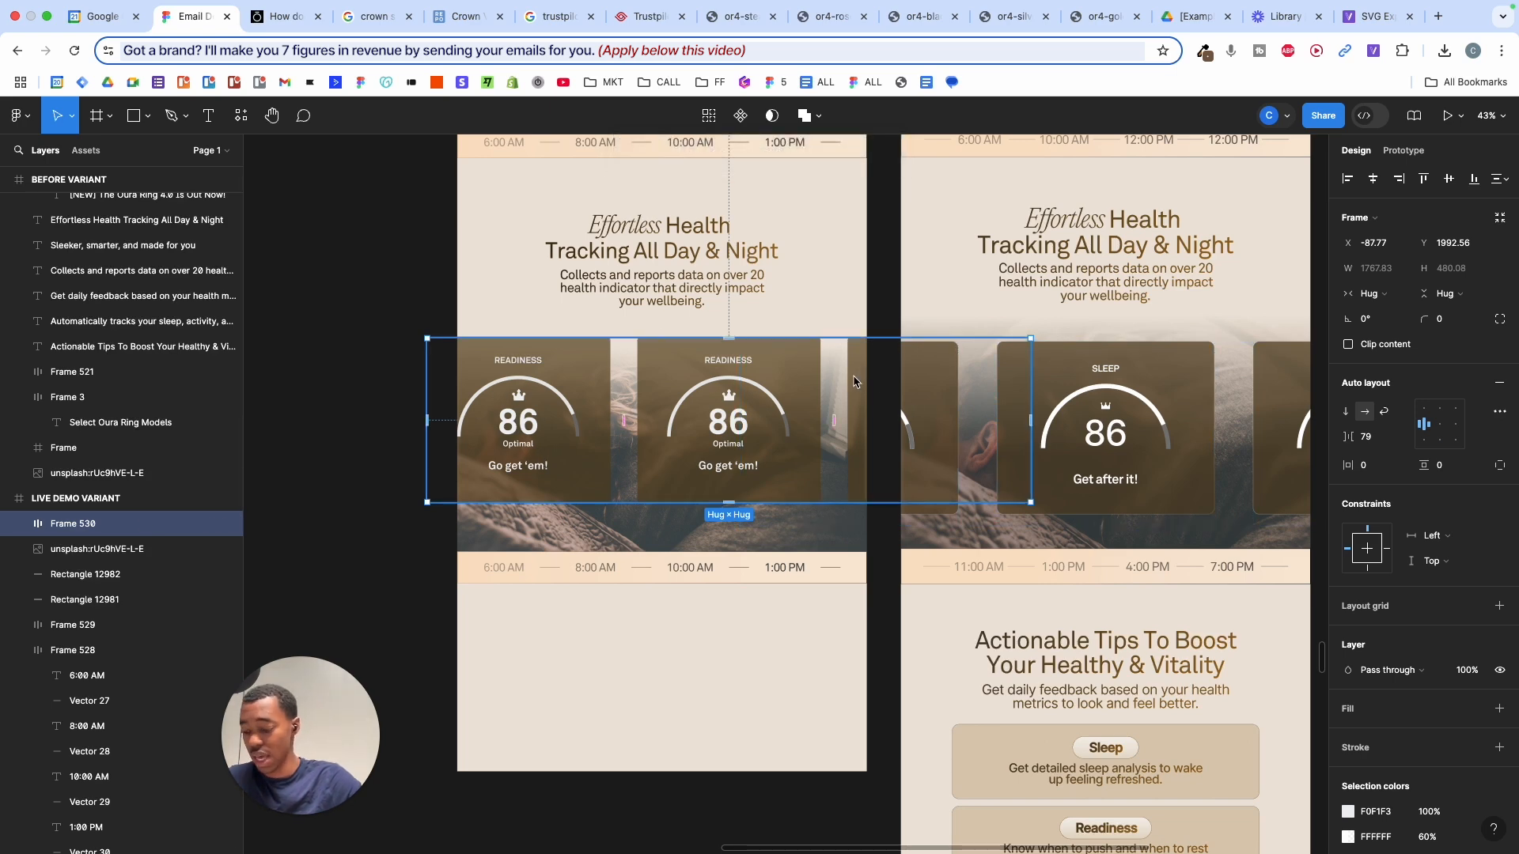
pyautogui.hotkey('alt', 'h')
pyautogui.scroll(3, 856, 379)
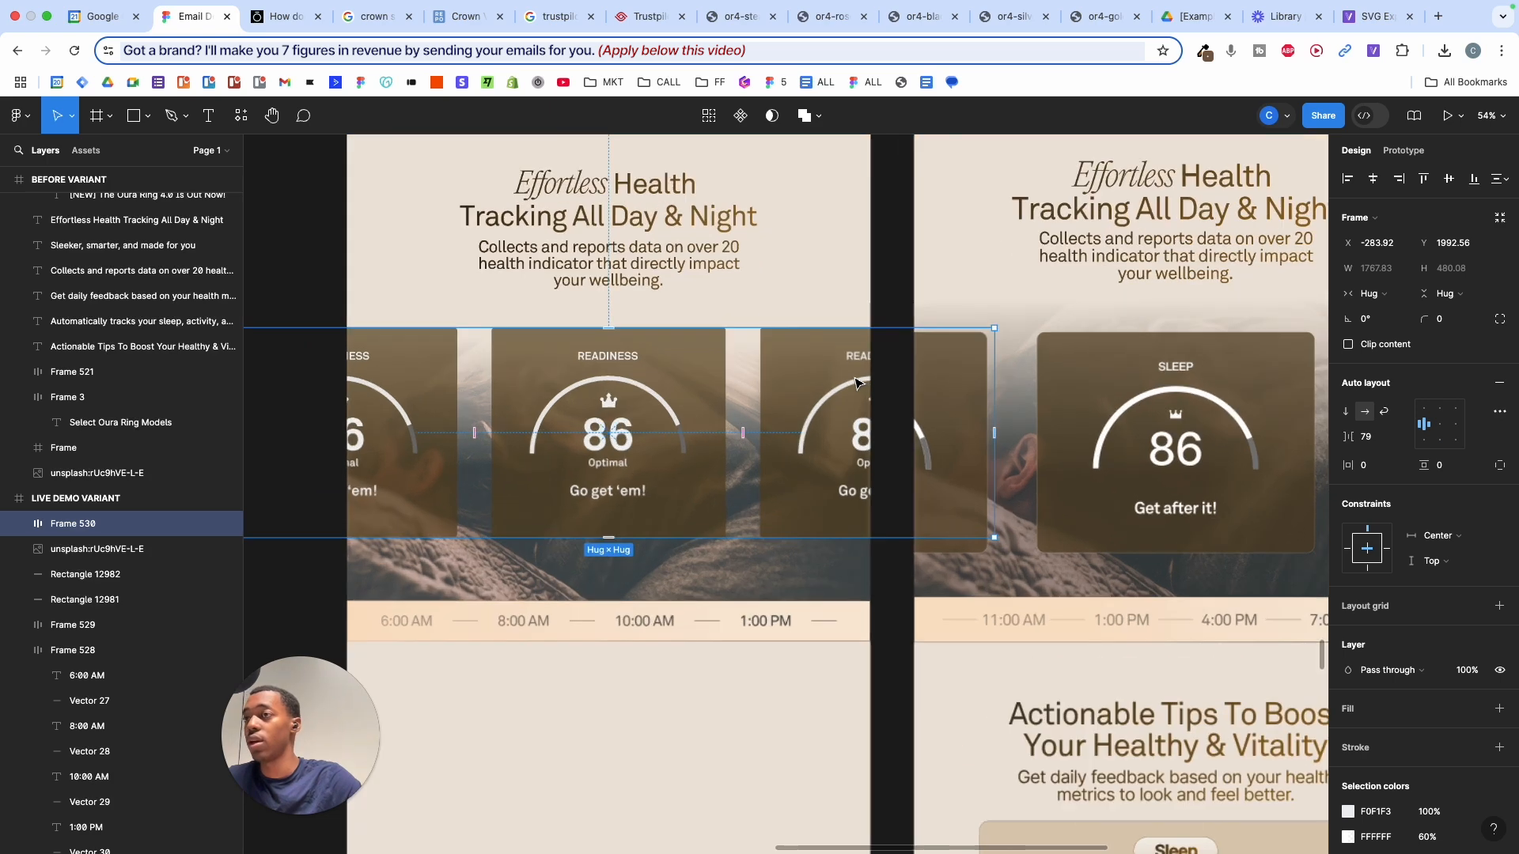
pyautogui.scroll(-3, 855, 383)
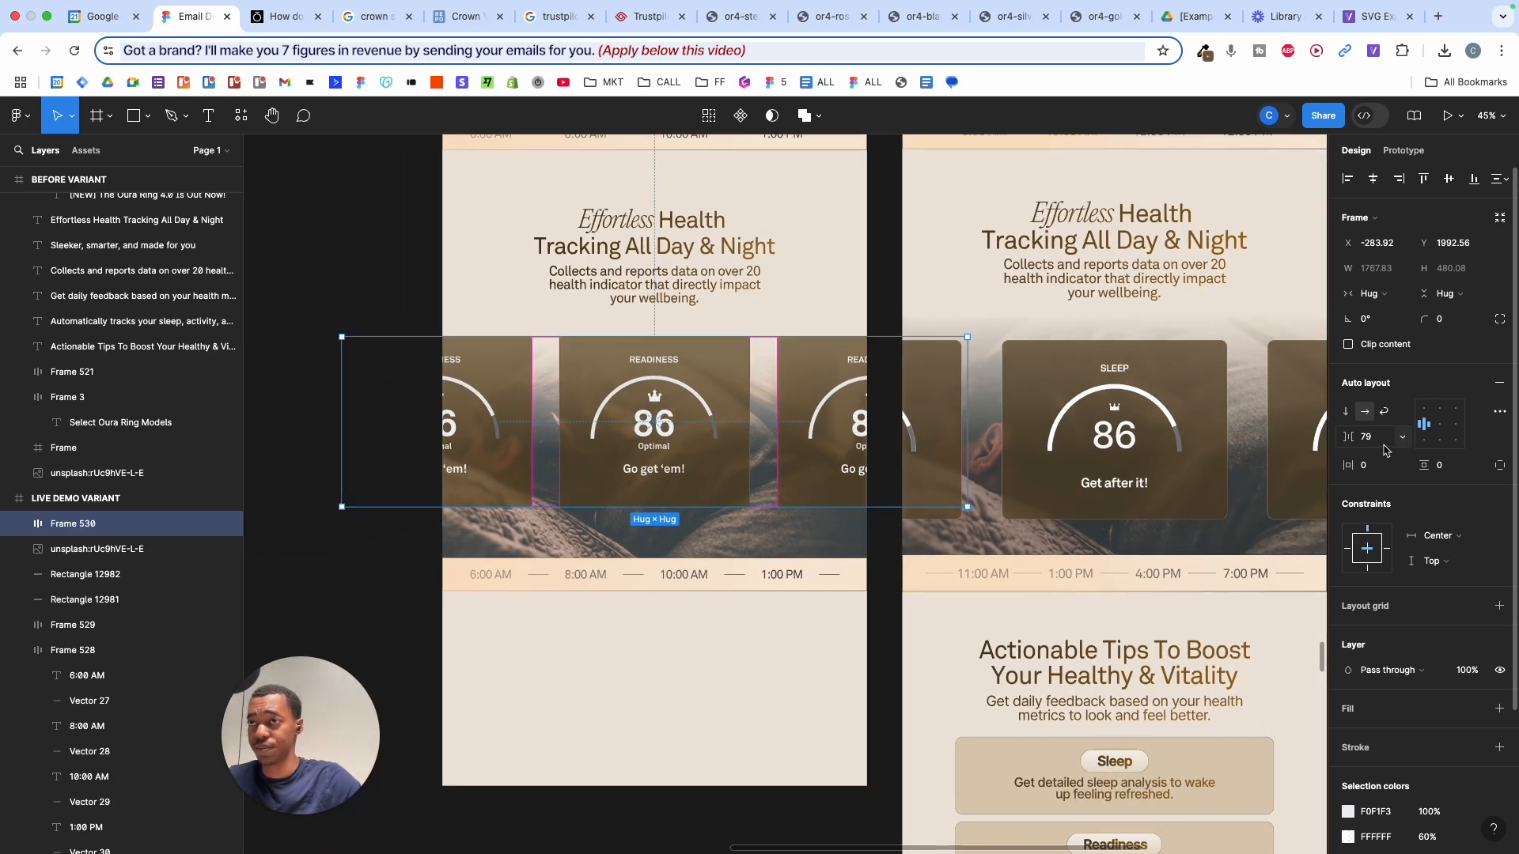
pyautogui.moveTo(1349, 437); pyautogui.dragTo(1384, 438)
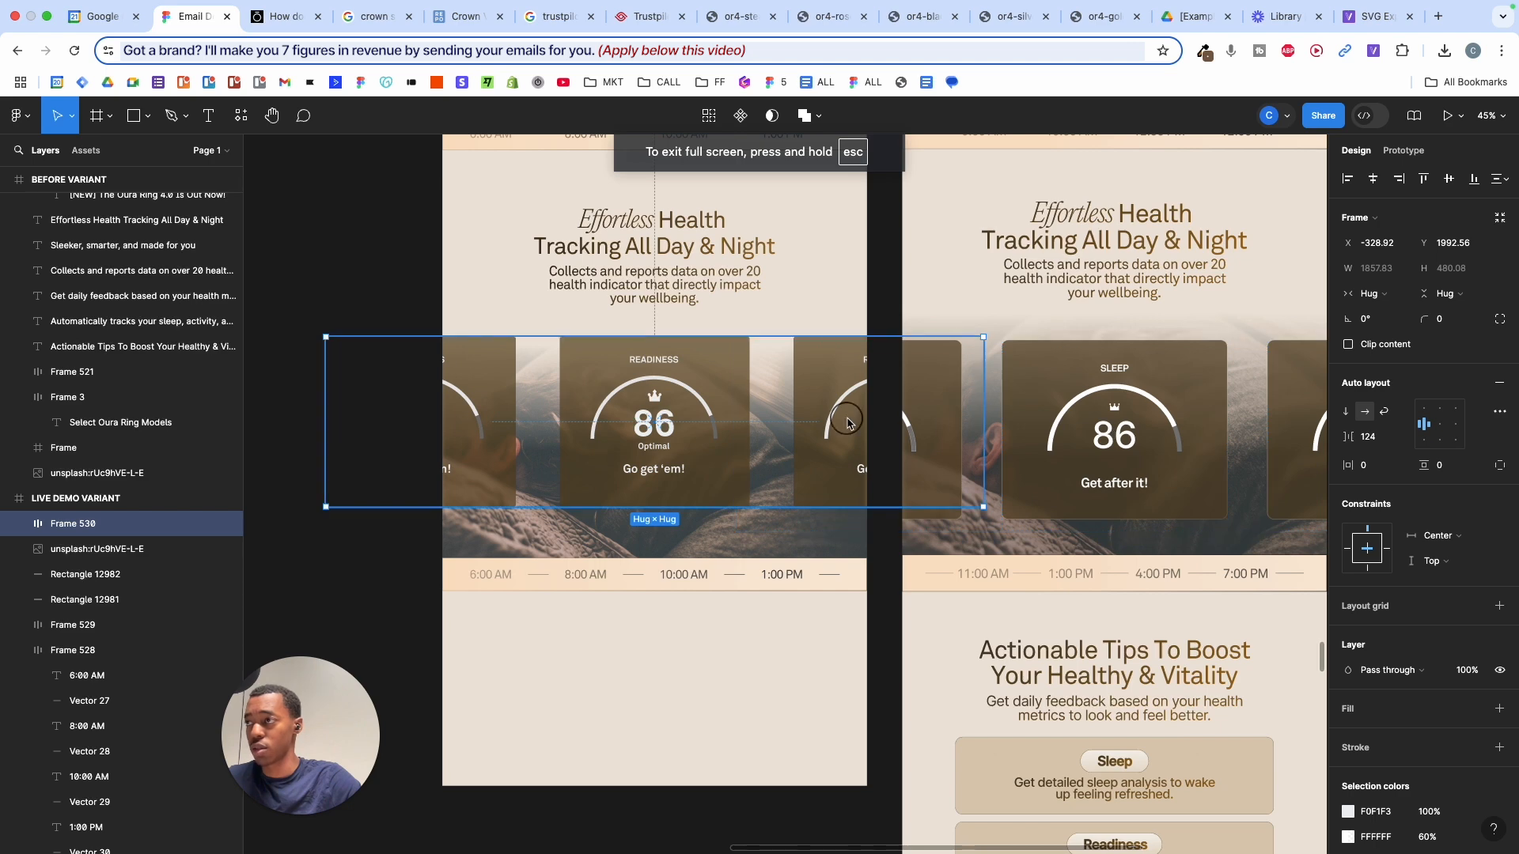
pyautogui.moveTo(847, 424); pyautogui.dragTo(843, 407)
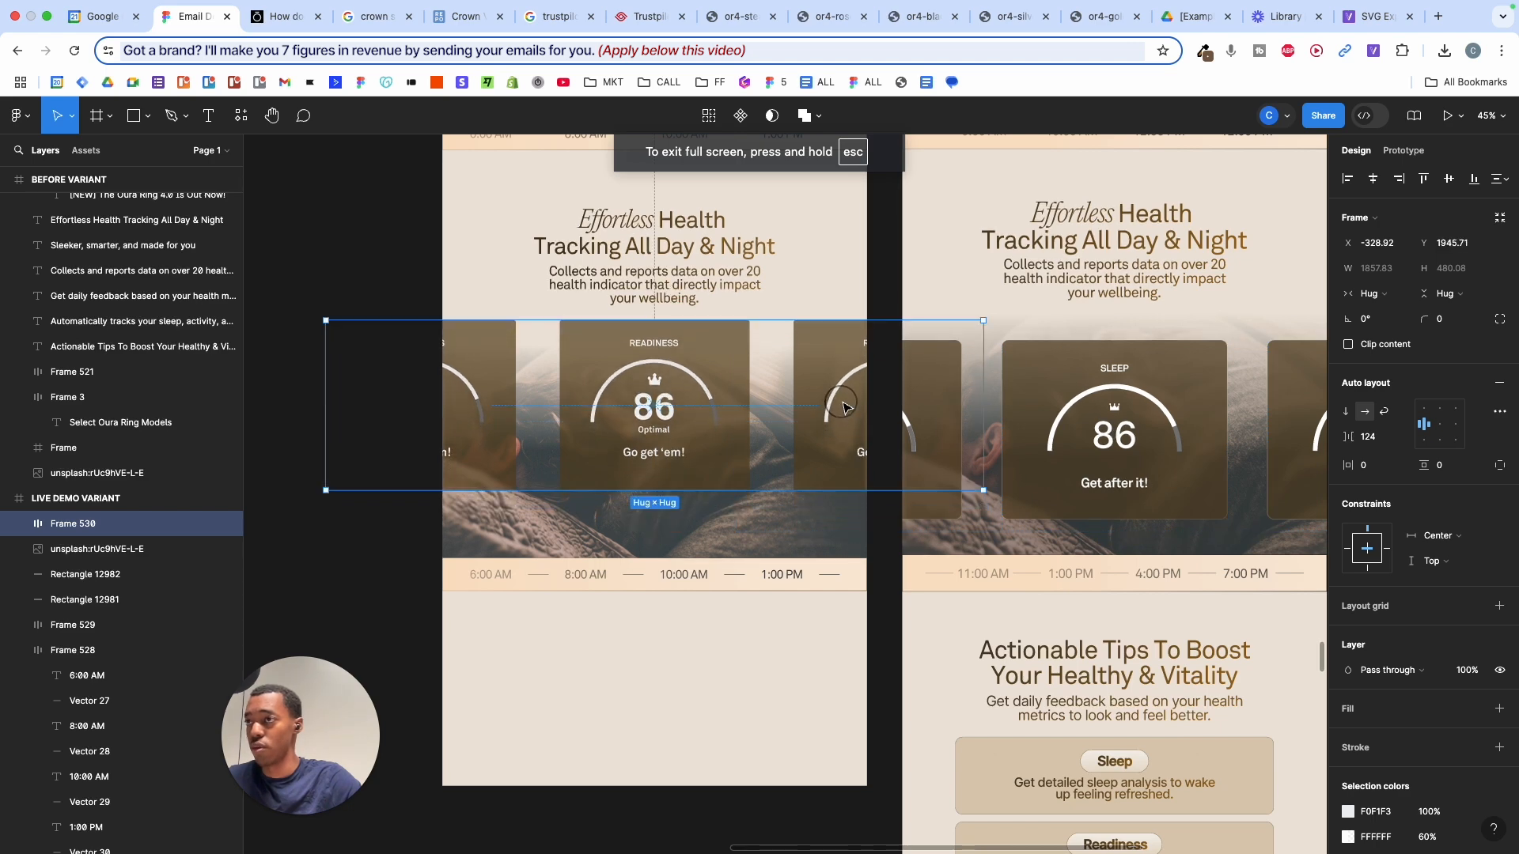
pyautogui.hscroll(2, 863, 410)
pyautogui.hscroll(-3, 1080, 421)
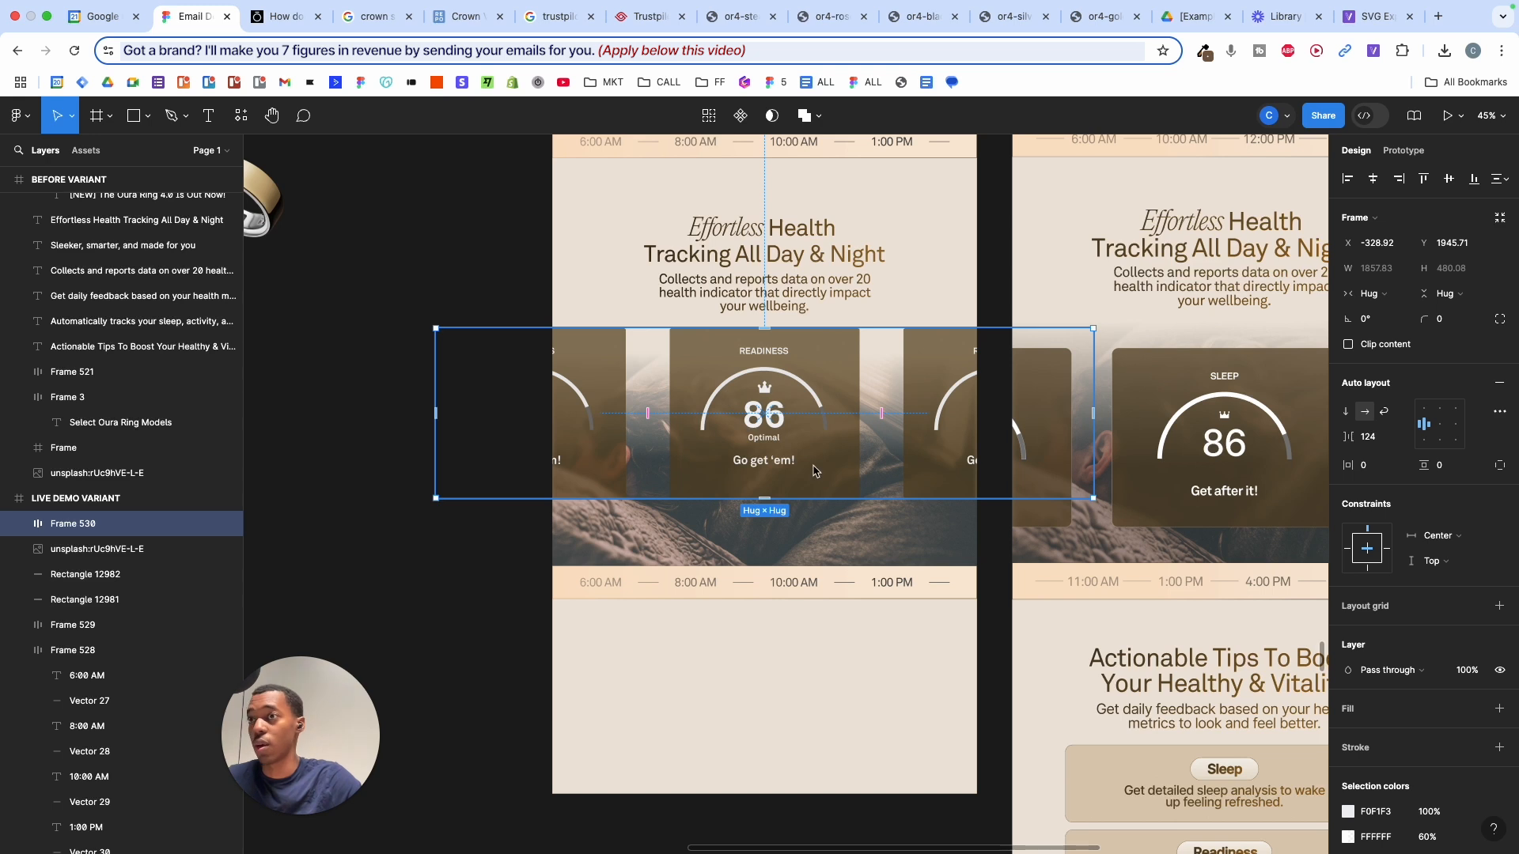
pyautogui.hscroll(3, 815, 471)
# - Shorten the bedroom photo behind the cards to 1200 × 504.81
pyautogui.click(390, 561)
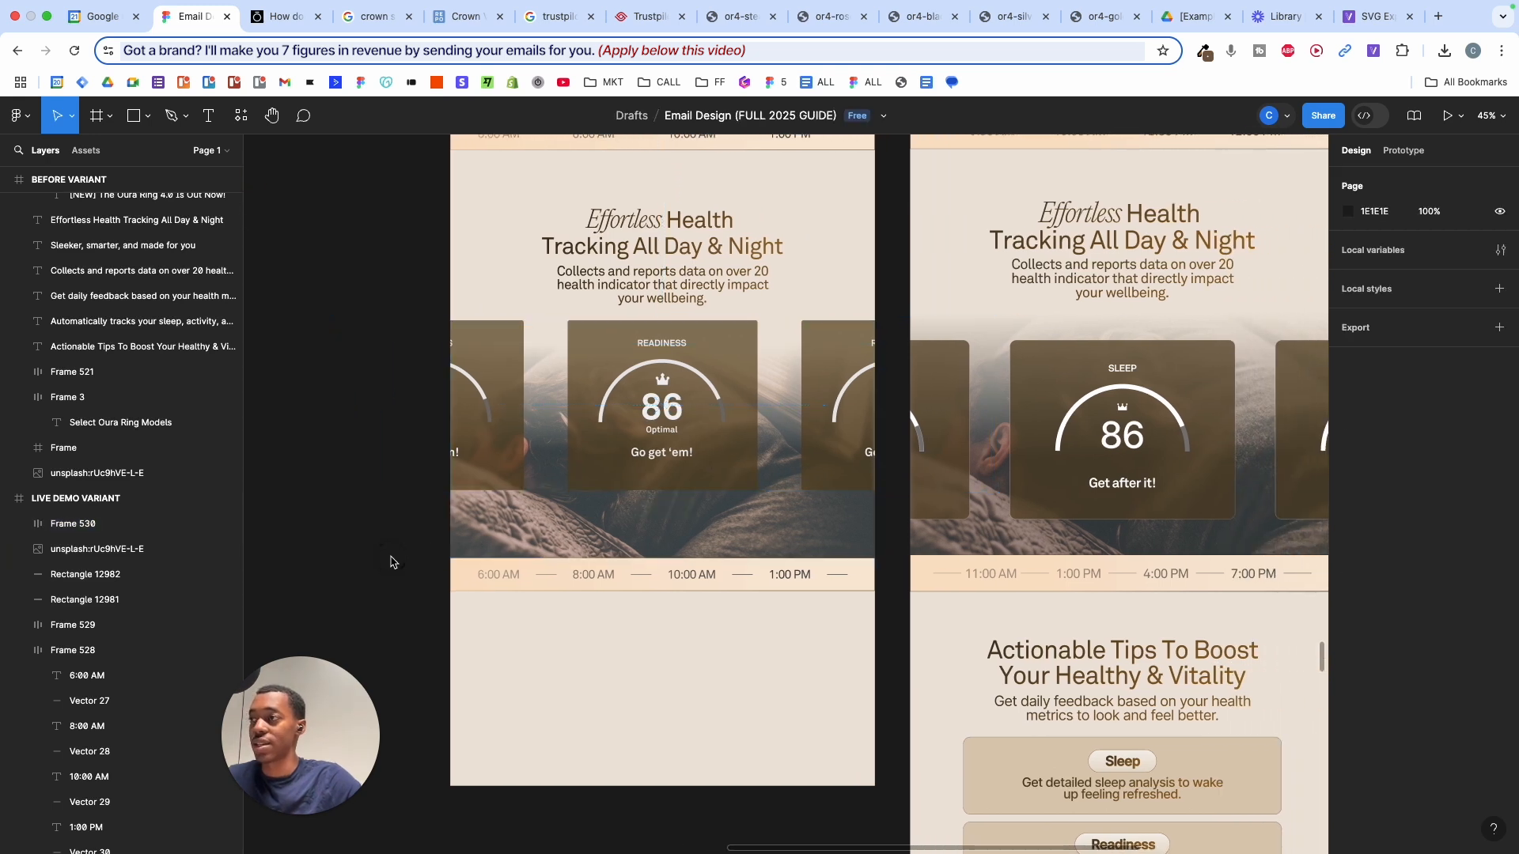
pyautogui.moveTo(415, 522); pyautogui.dragTo(655, 618)
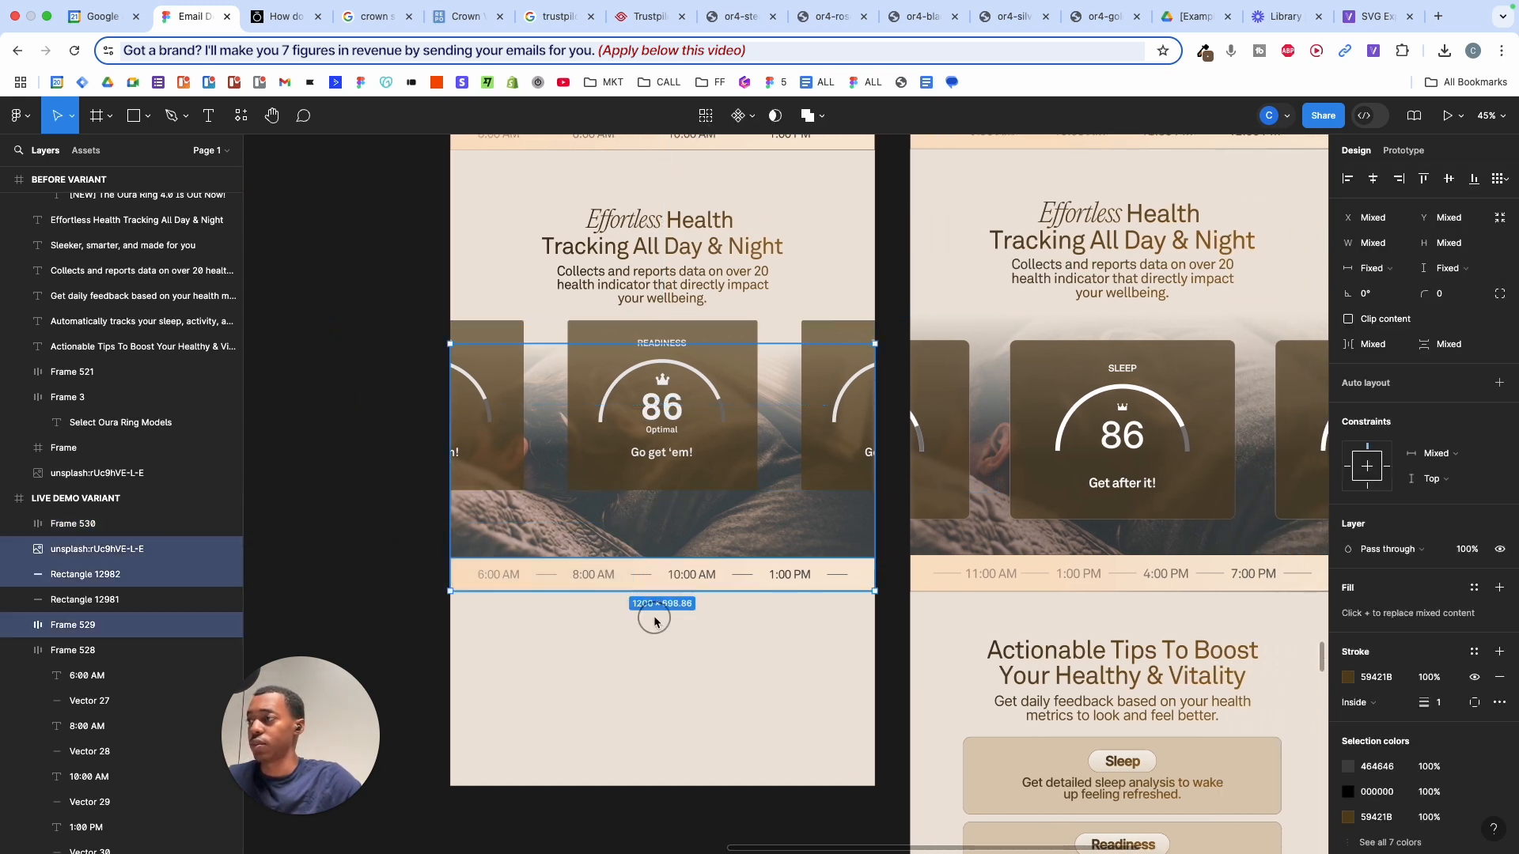
pyautogui.moveTo(663, 553); pyautogui.dragTo(661, 559)
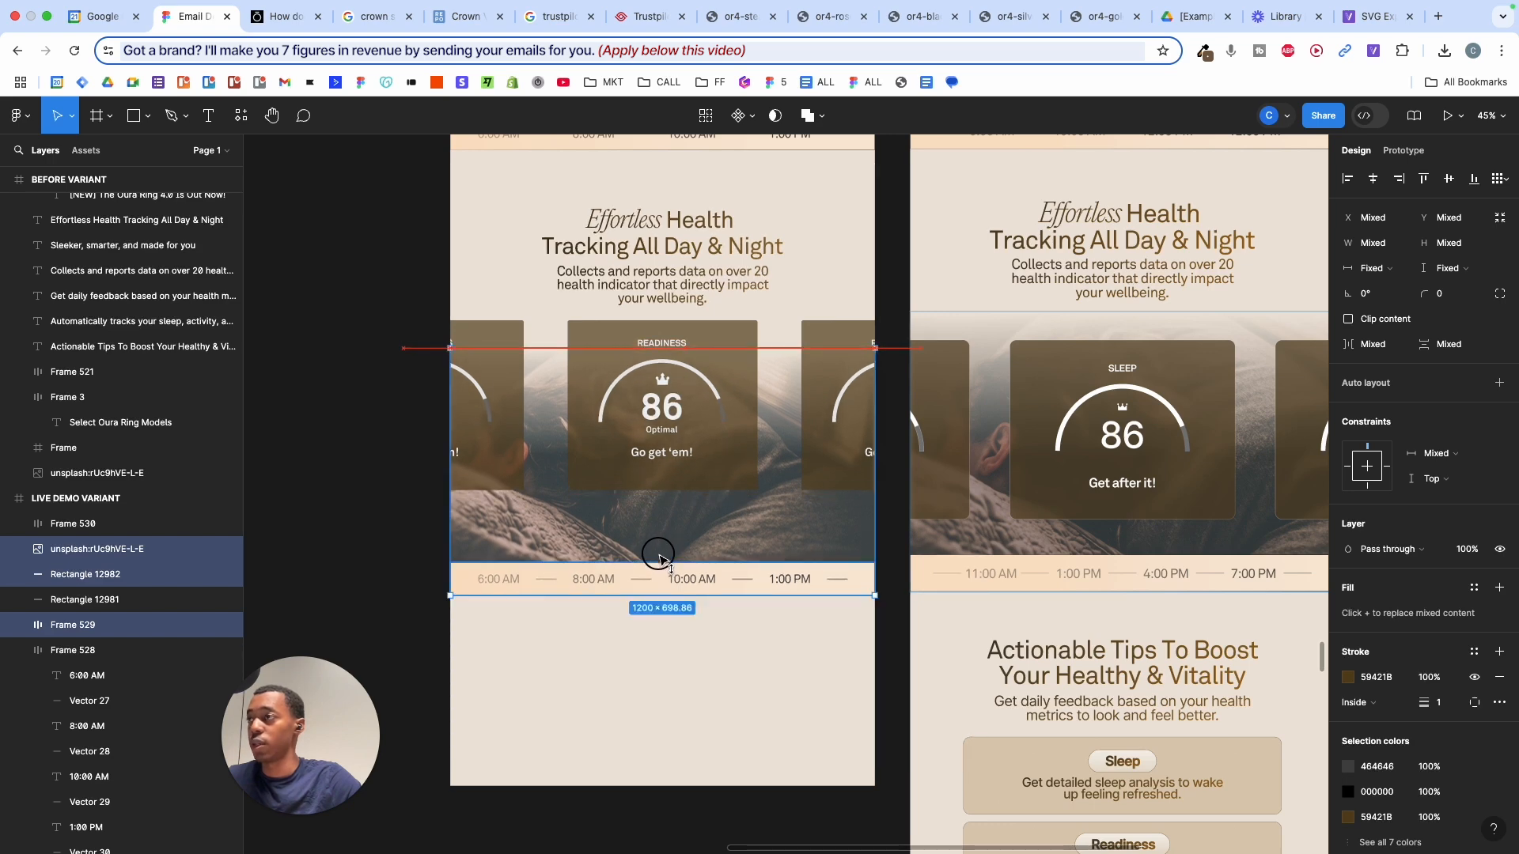
pyautogui.click(708, 529)
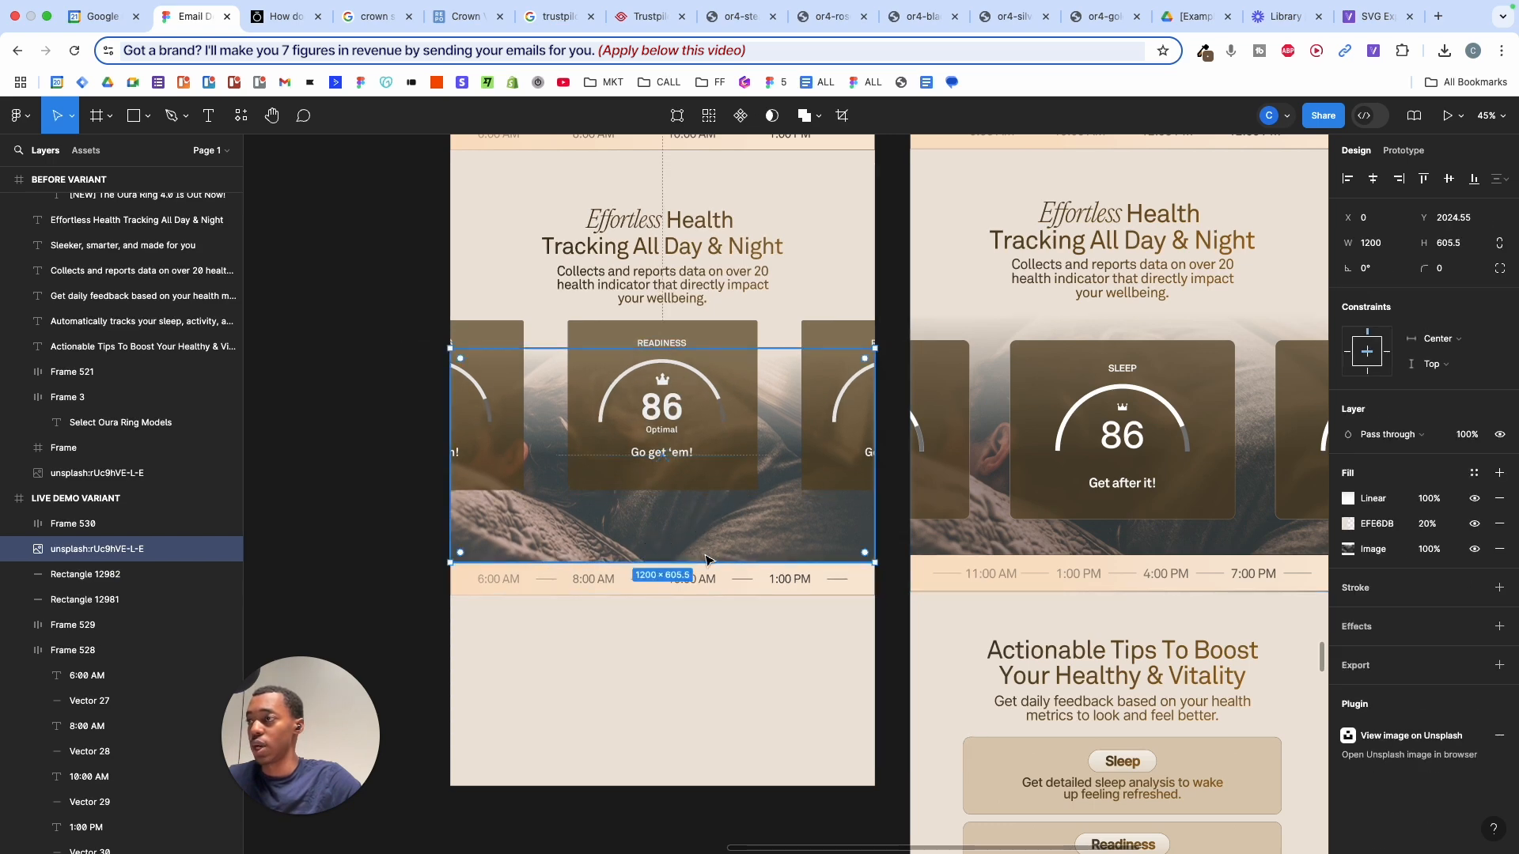
pyautogui.moveTo(701, 563); pyautogui.dragTo(701, 527)
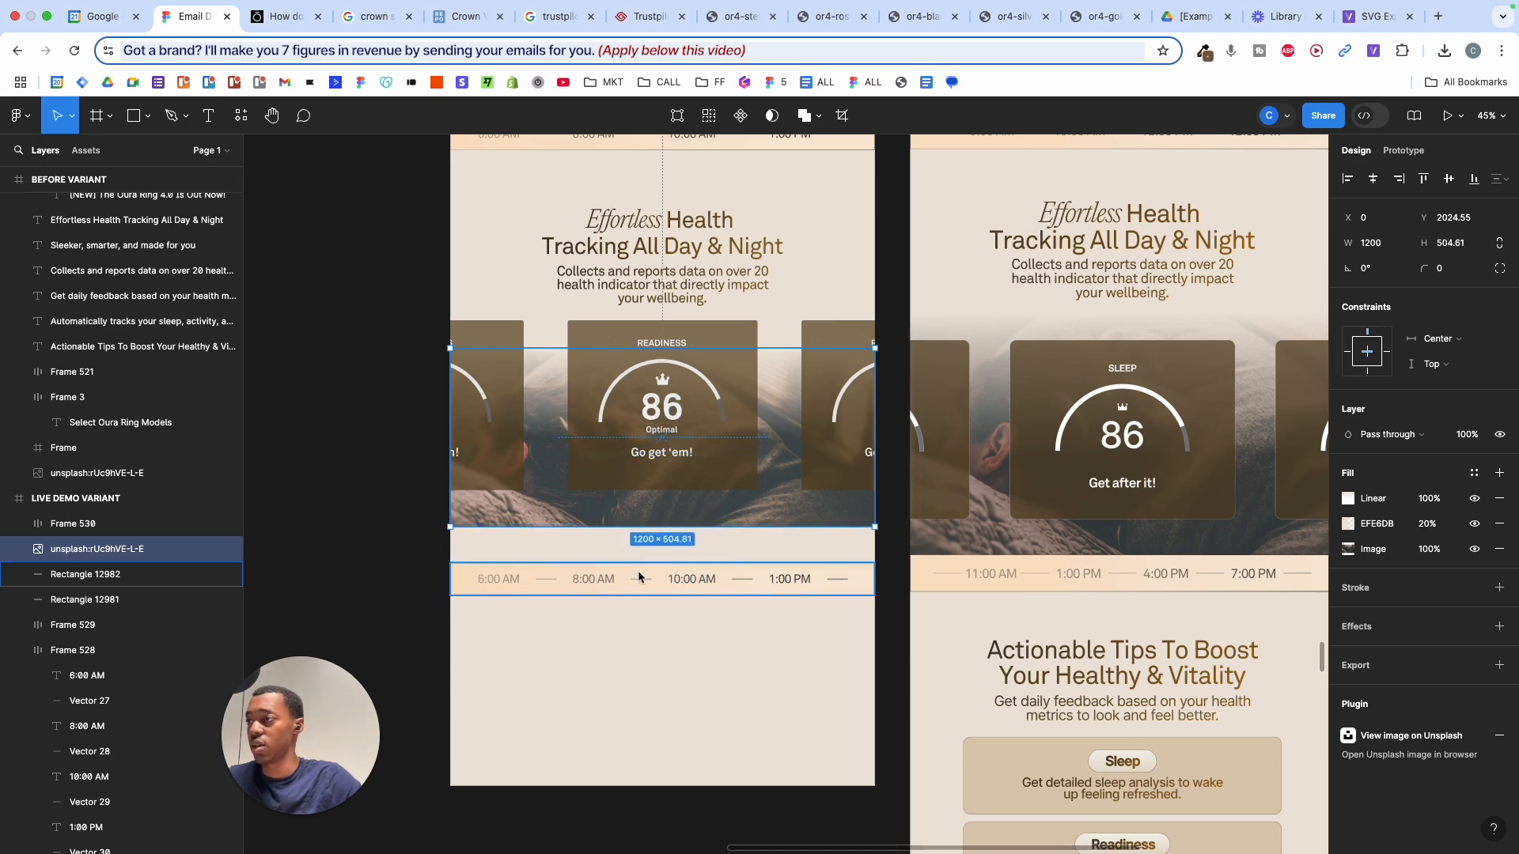
# - Move the 6:00 AM–1:00 PM time strip up directly beneath the photo
pyautogui.moveTo(441, 543); pyautogui.dragTo(622, 552)
pyautogui.press('Escape')
pyautogui.scroll(-5, 641, 584)
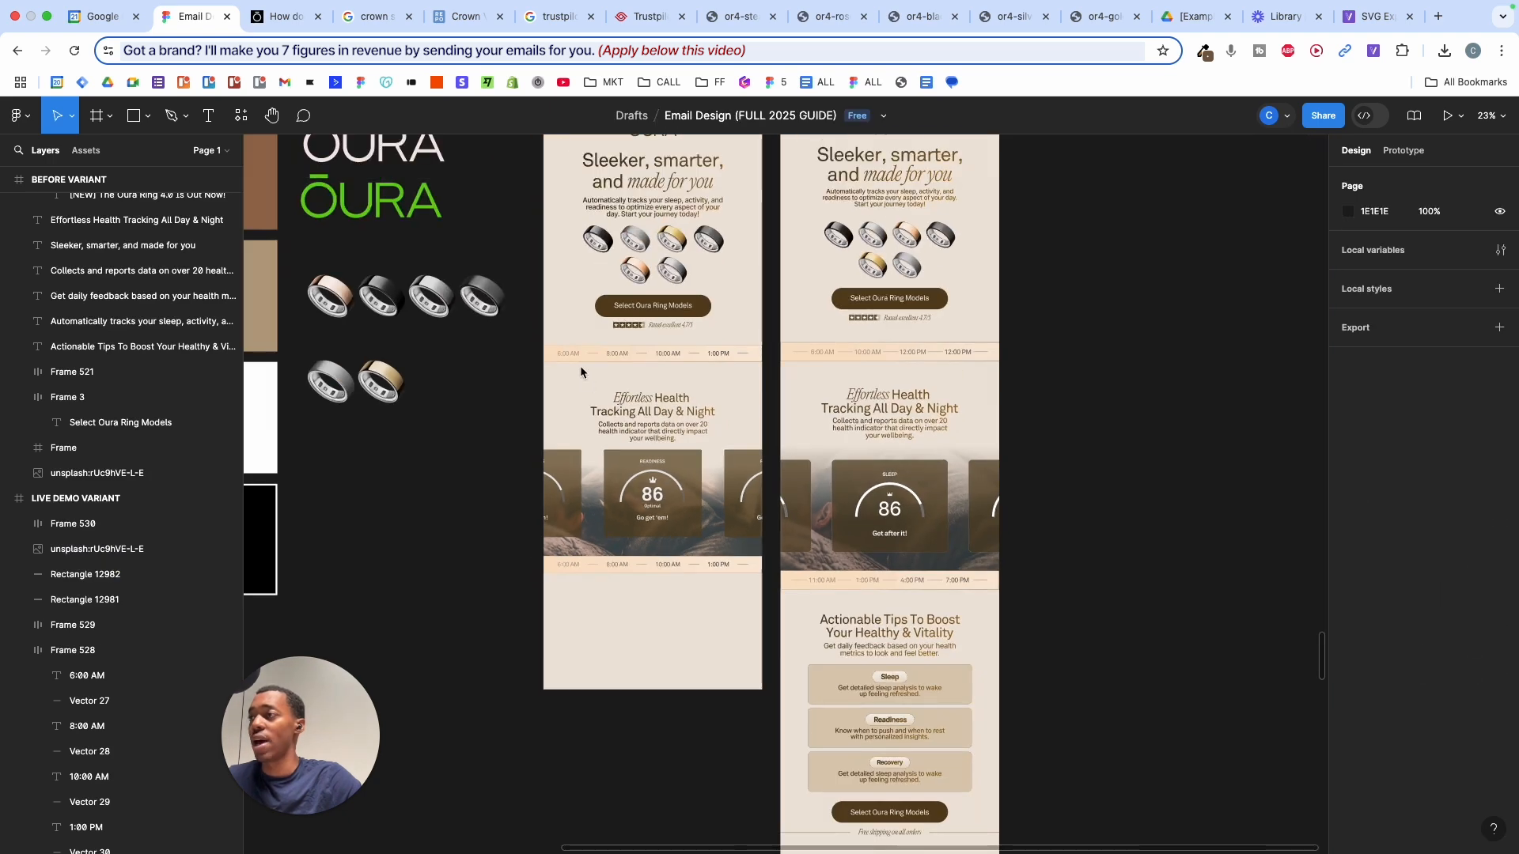
# - Nudge the Effortless Health heading and body text up, and lengthen the email frame to 3743 tall
pyautogui.moveTo(580, 372); pyautogui.dragTo(664, 431)
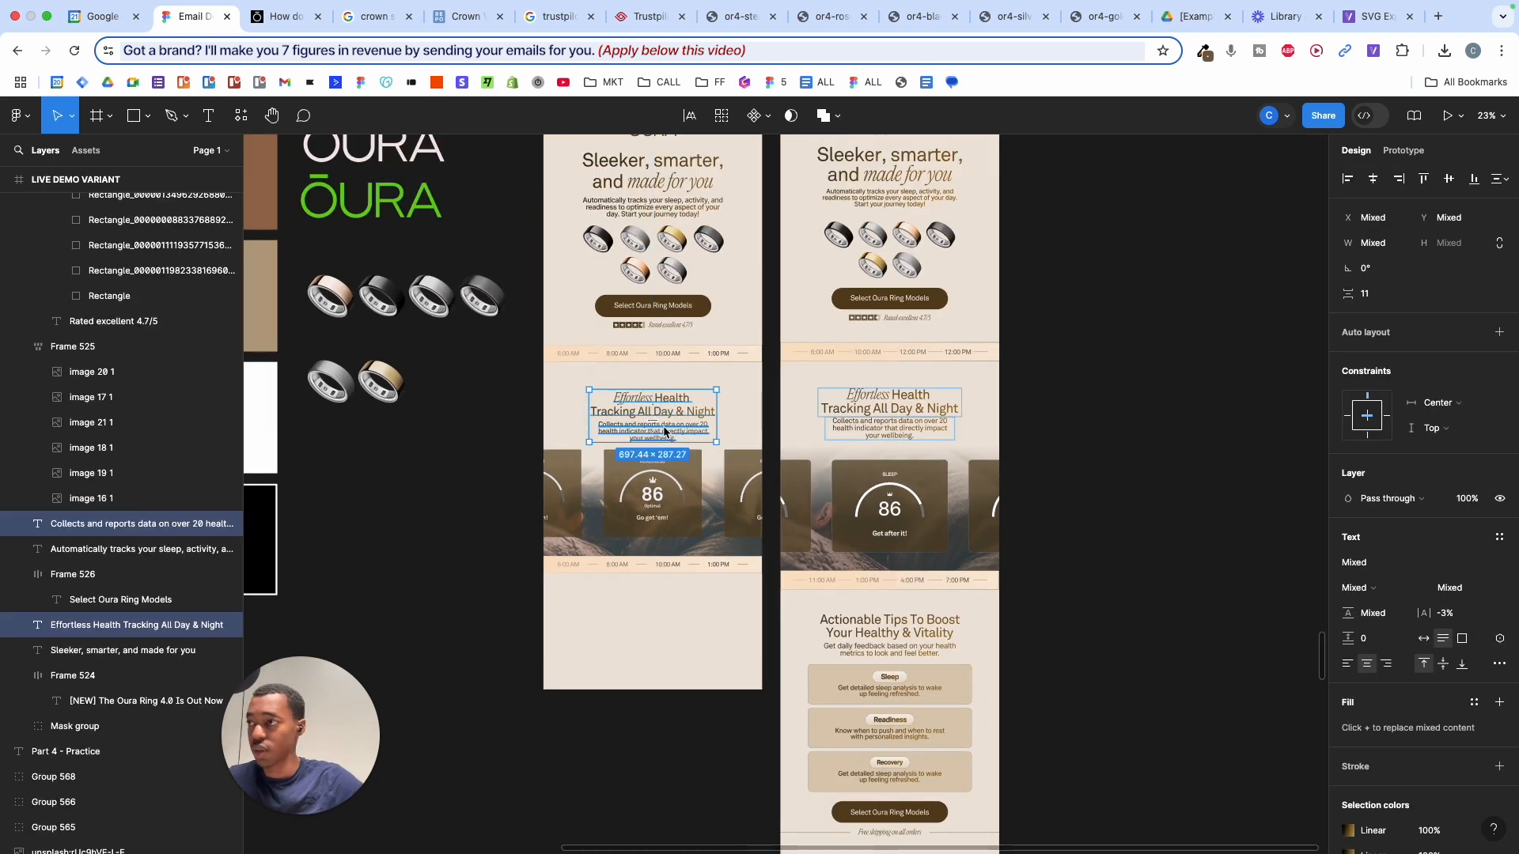
pyautogui.hotkey('shift', 'Up')
pyautogui.hotkey('shift', 'Up')
pyautogui.hotkey('shift', 'Up')
pyautogui.hotkey('shift', 'Up')
pyautogui.hotkey('shift', 'Up')
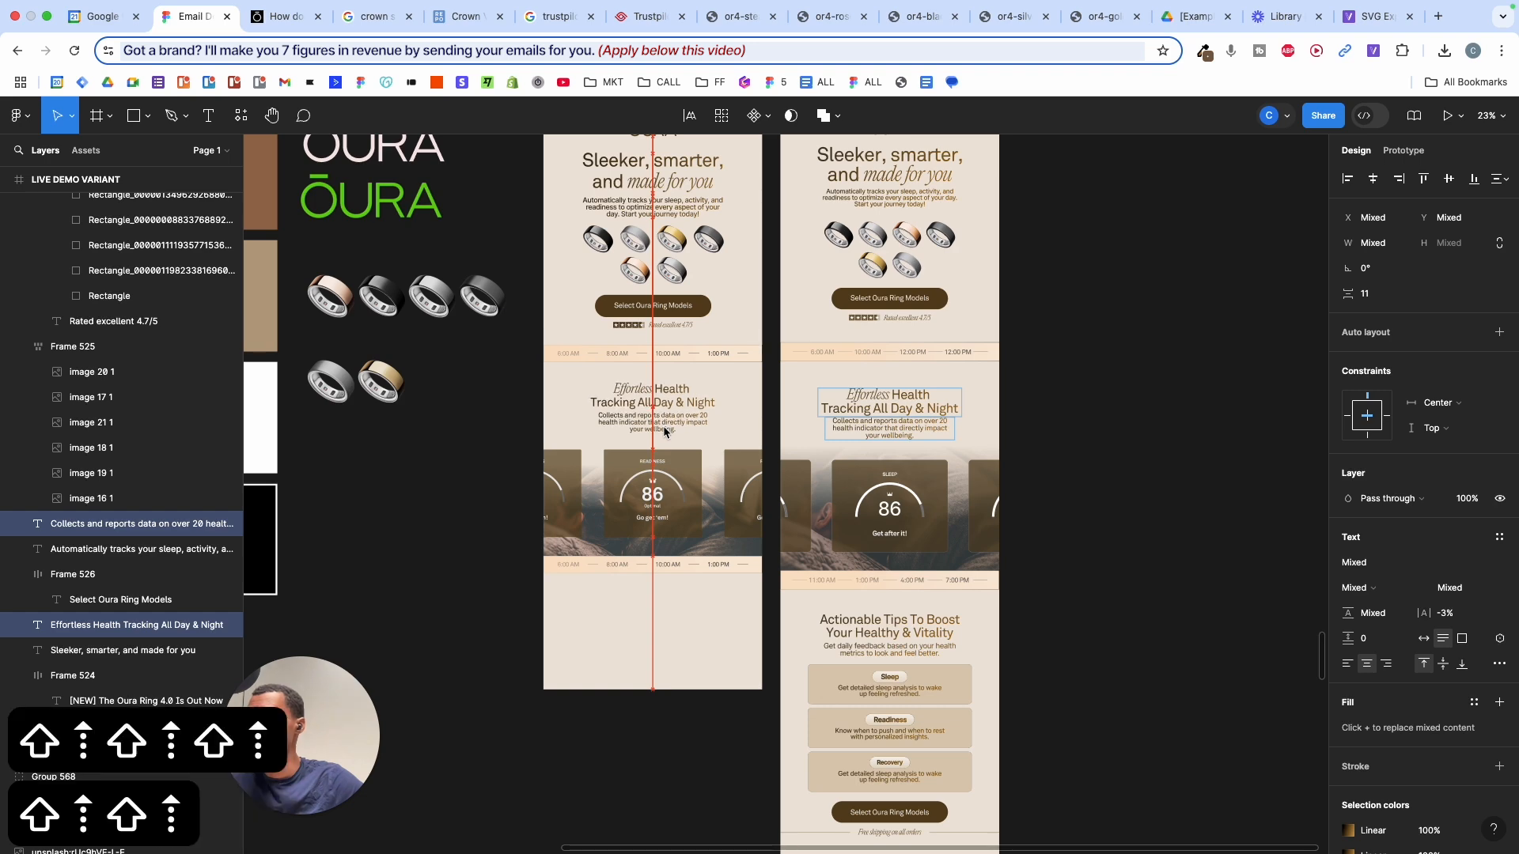
pyautogui.press('Escape')
pyautogui.scroll(5, 666, 614)
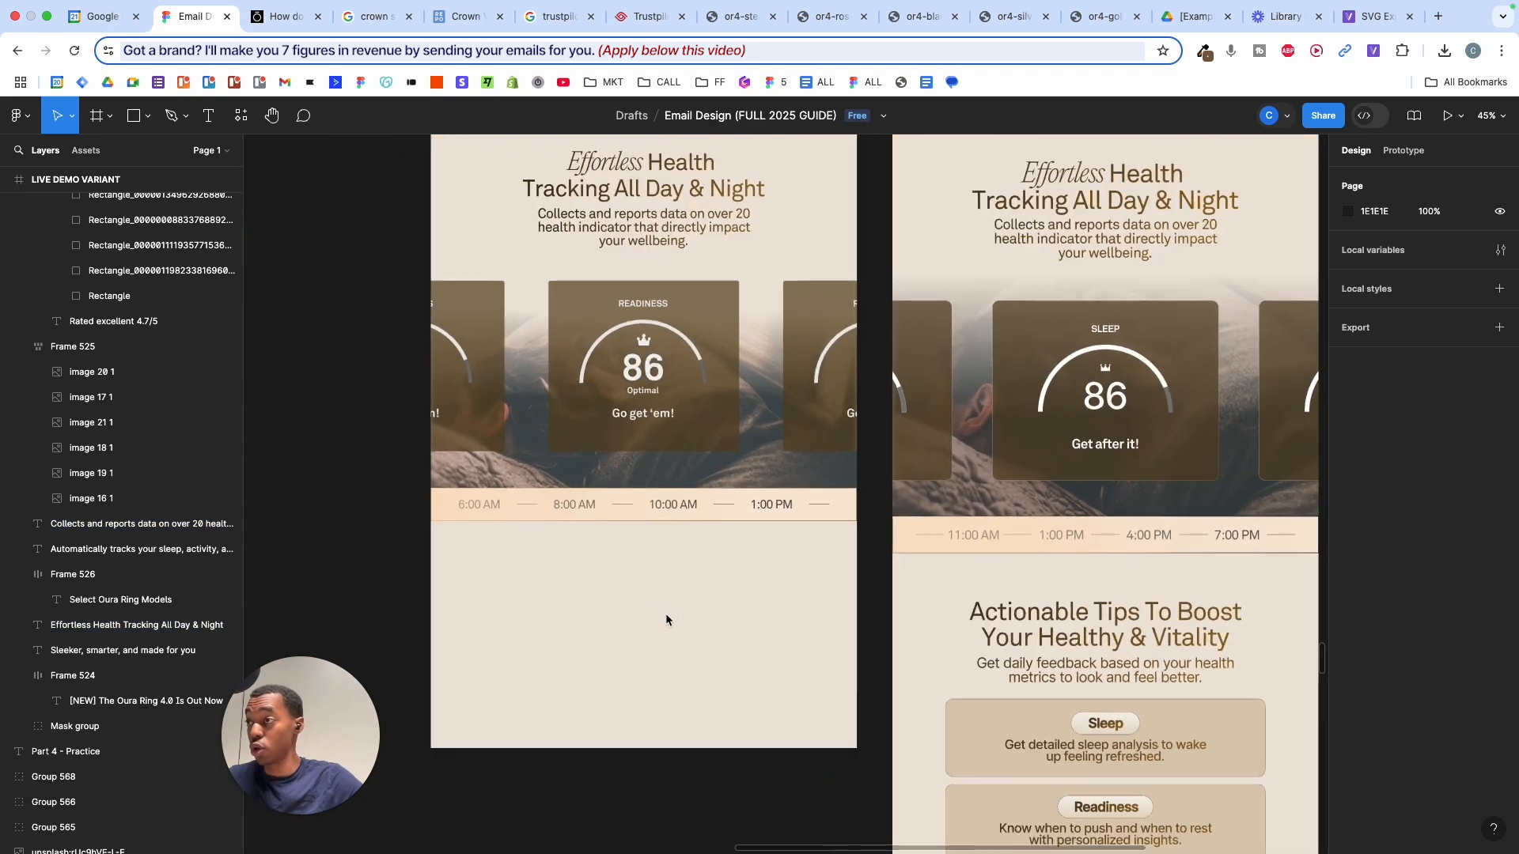
pyautogui.click(679, 712)
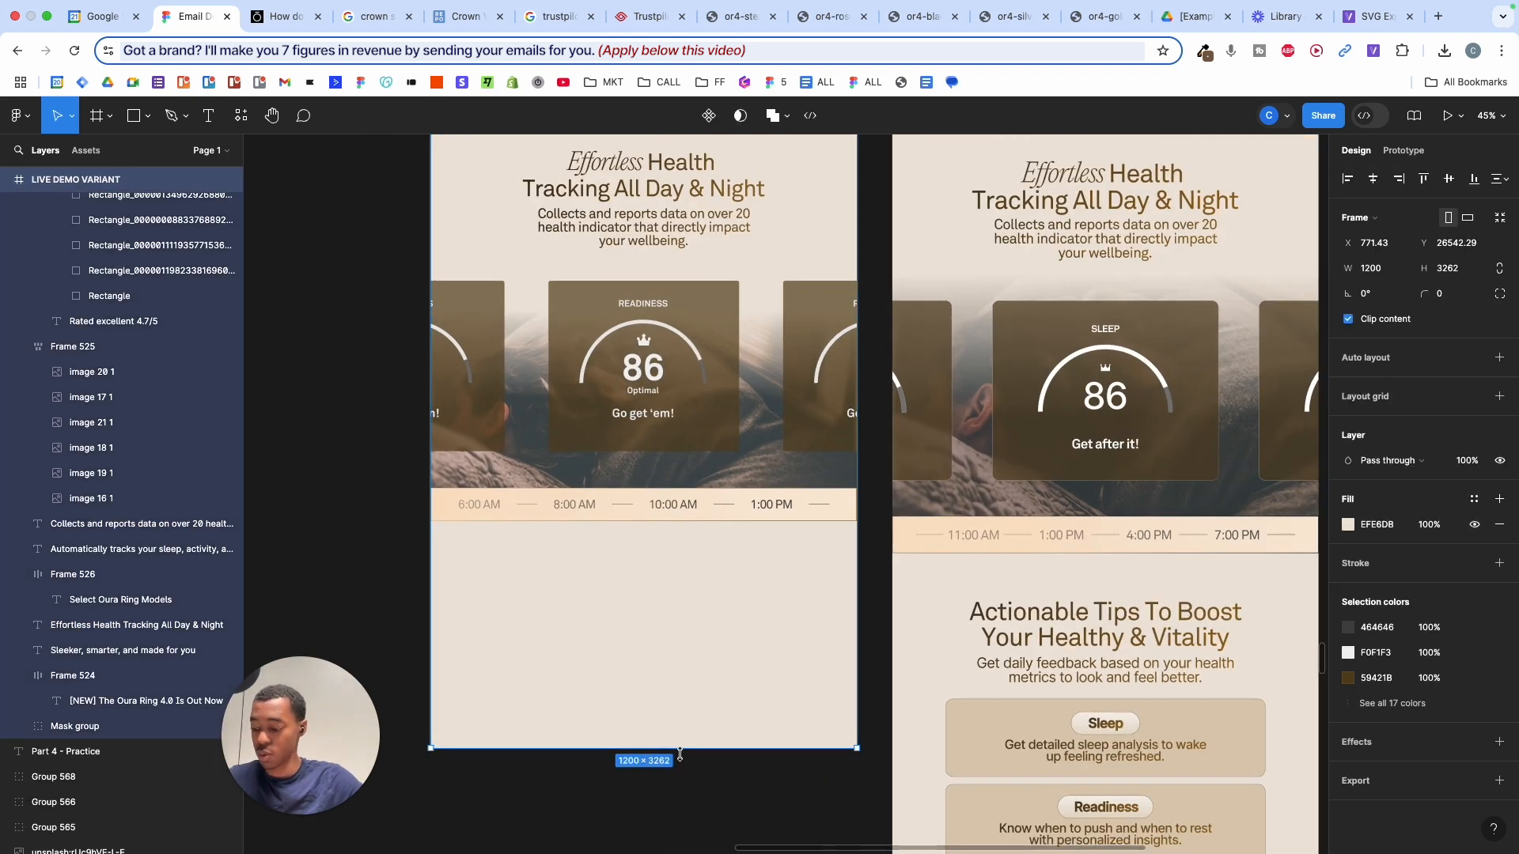
pyautogui.press('v')
pyautogui.moveTo(683, 848); pyautogui.dragTo(688, 764)
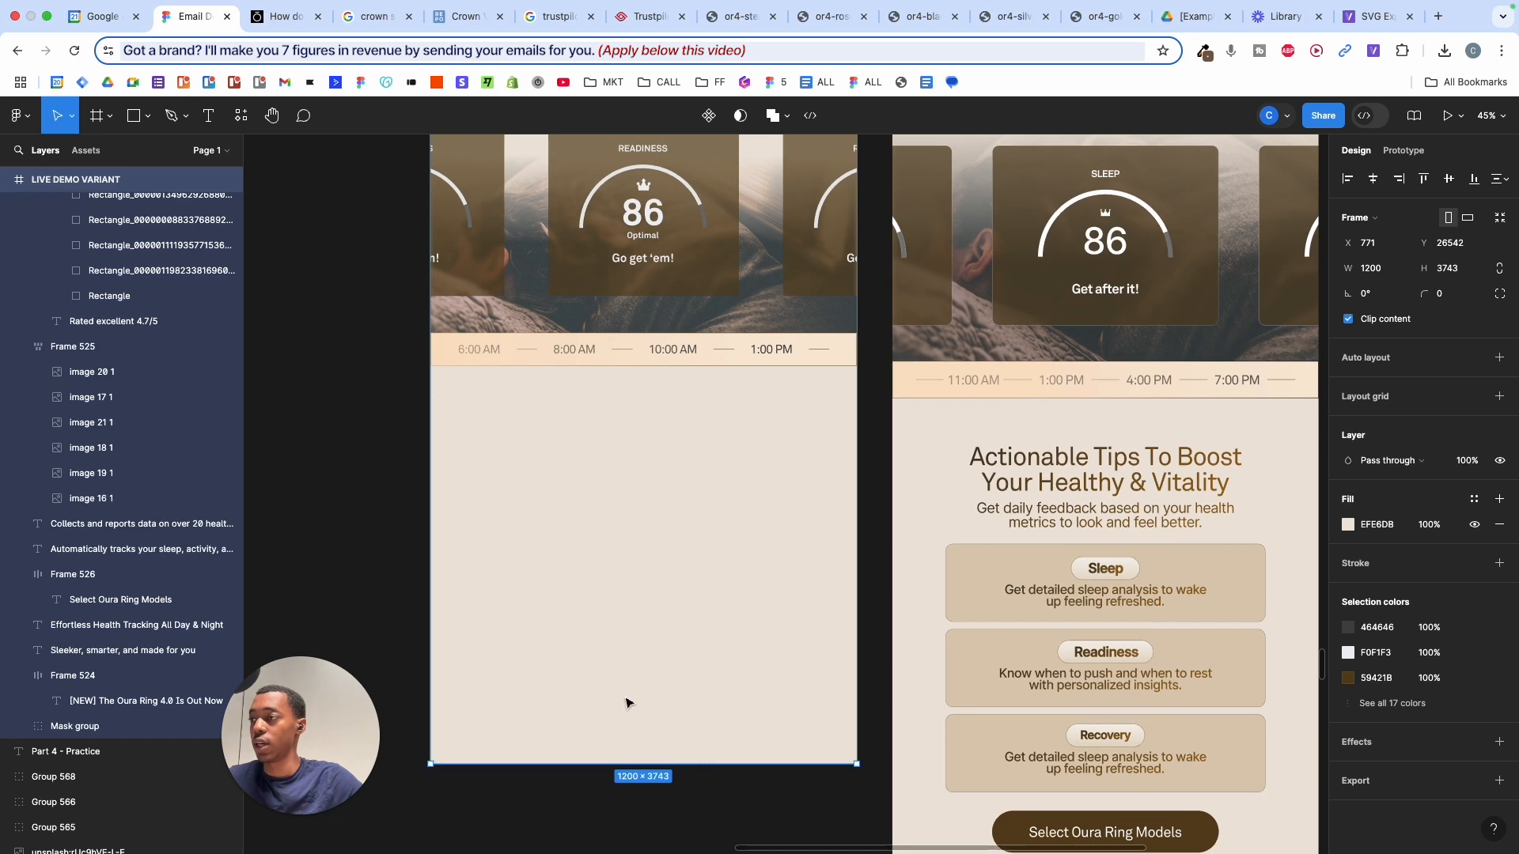
pyautogui.click(345, 516)
# - Place a copy of the Effortless Health heading below the time bar
pyautogui.scroll(-5, 336, 503)
pyautogui.scroll(2, 336, 504)
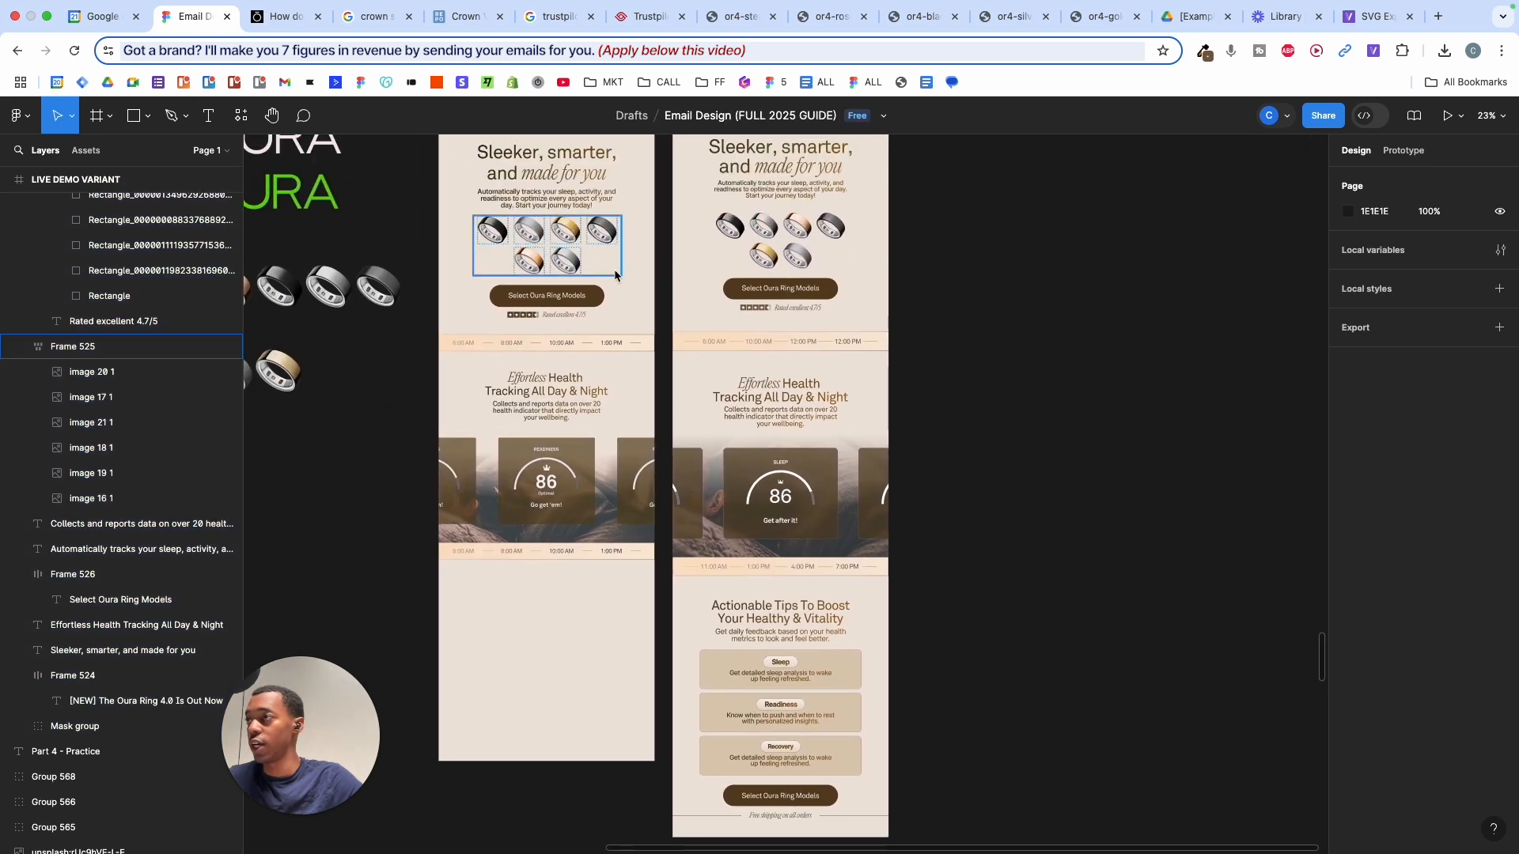
pyautogui.scroll(2, 503, 408)
pyautogui.scroll(5, 503, 409)
pyautogui.click(625, 273)
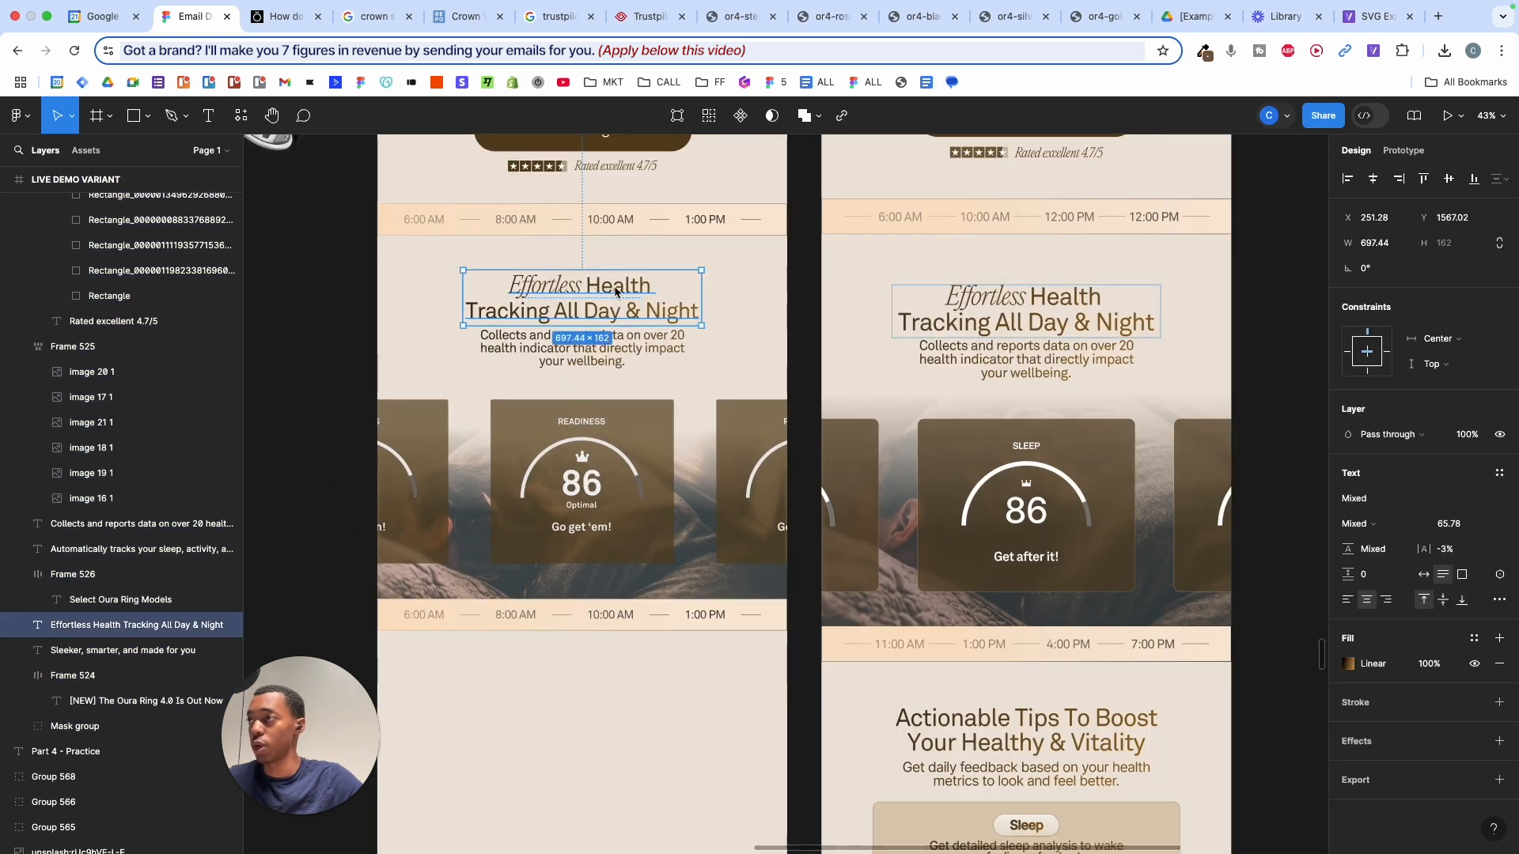
pyautogui.moveTo(625, 273)
pyautogui.mouseDown()
pyautogui.moveTo(627, 738)
pyautogui.moveTo(629, 668)
pyautogui.mouseUp()
pyautogui.scroll(-5, 633, 673)
pyautogui.hscroll(-2, 821, 599)
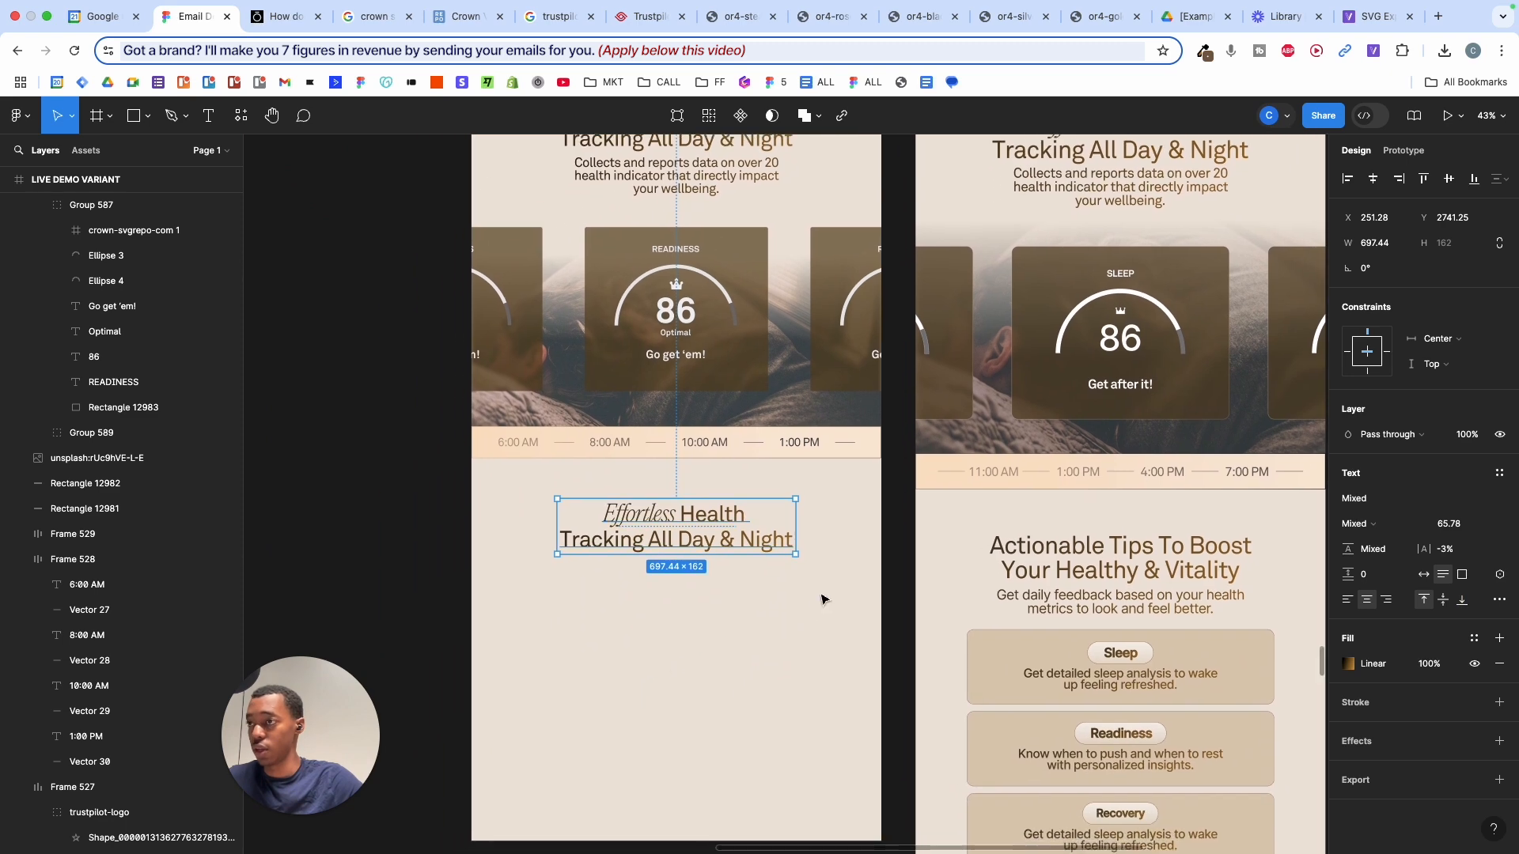
# - Change the copied heading's text to 'Actionable Tips To Boost Your Healthy & Vitality'
pyautogui.doubleClick(1070, 566)
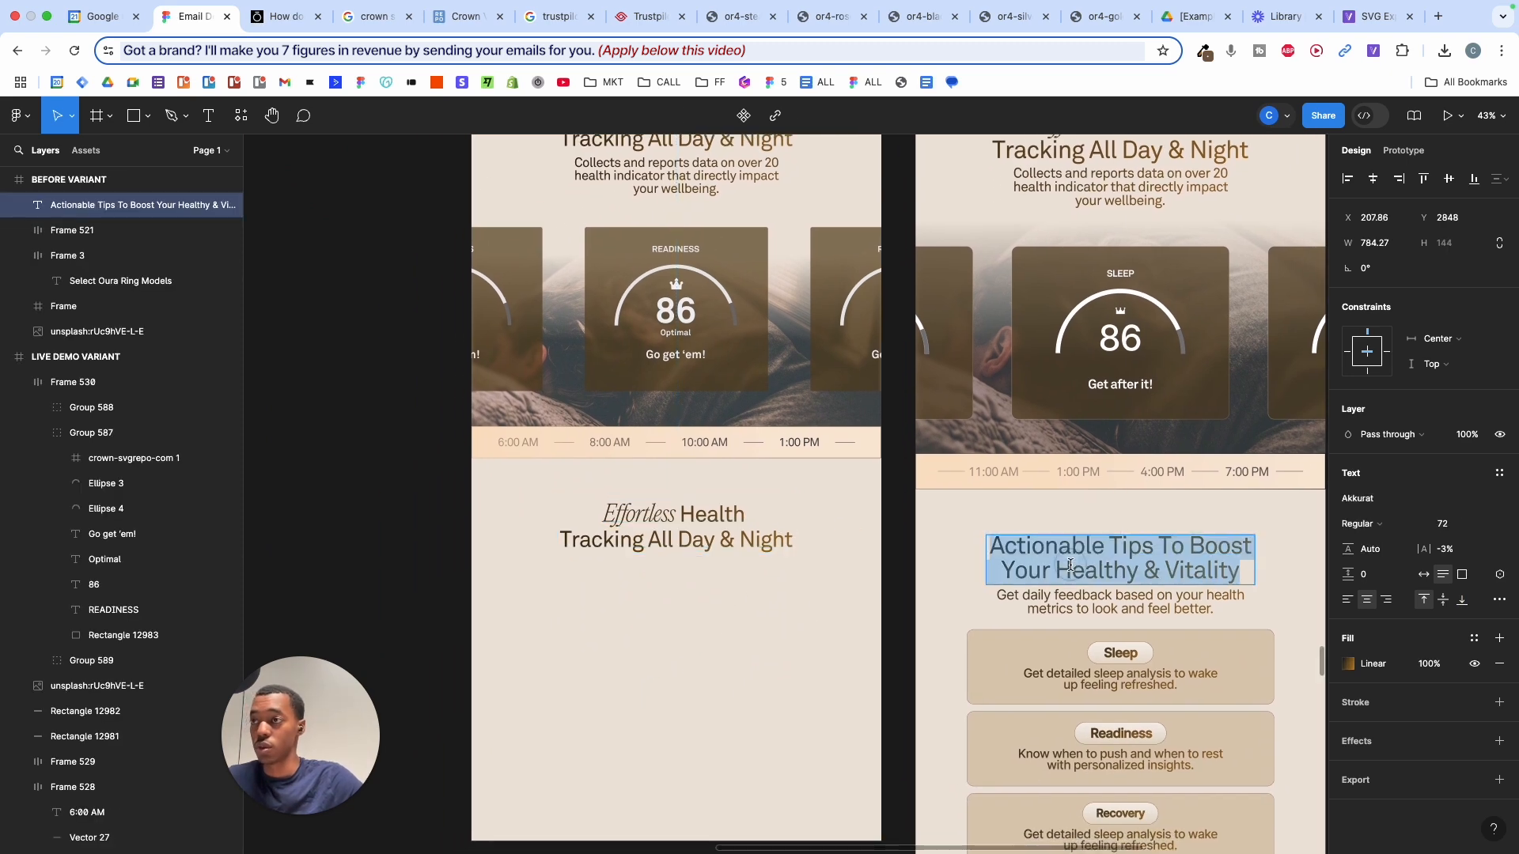
pyautogui.press('super+c')
pyautogui.press('super+c')
pyautogui.tripleClick(677, 506)
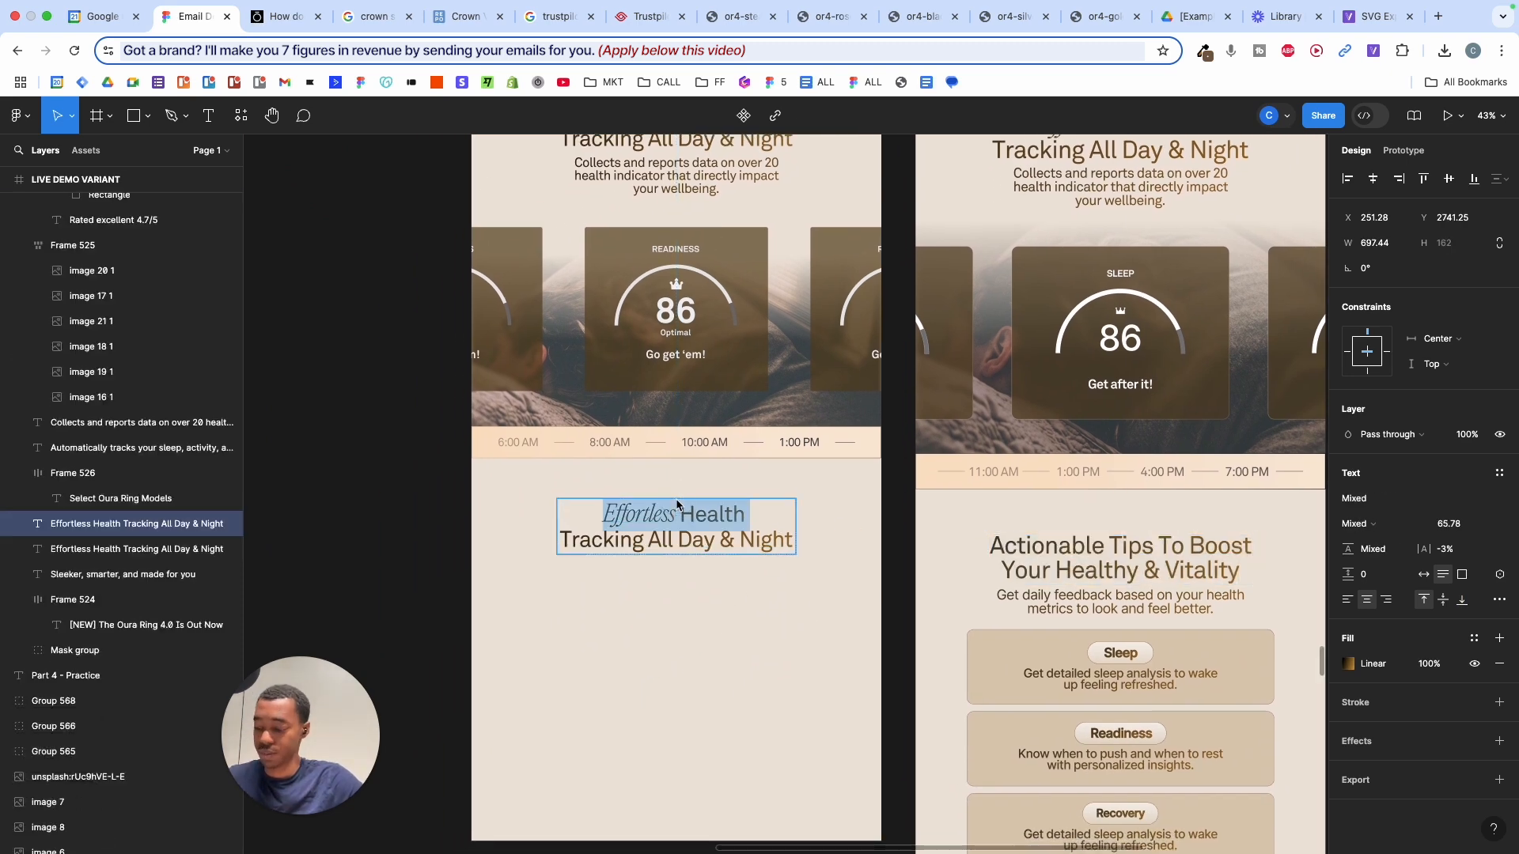
pyautogui.press('super+a')
pyautogui.press('super+shift+v')
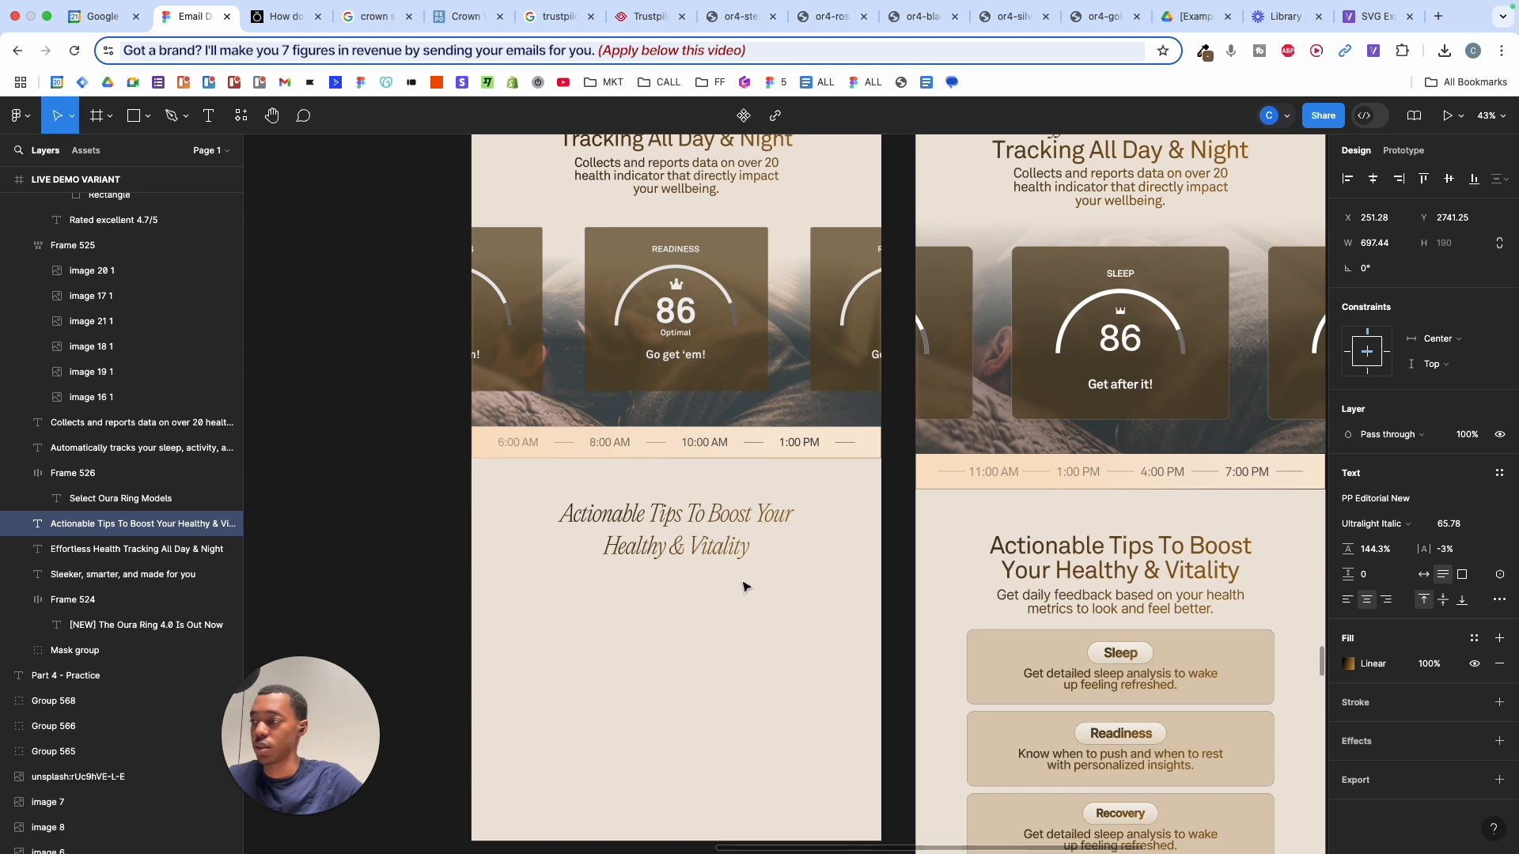
pyautogui.press('super+z')
pyautogui.press('super+z')
pyautogui.press('super+z')
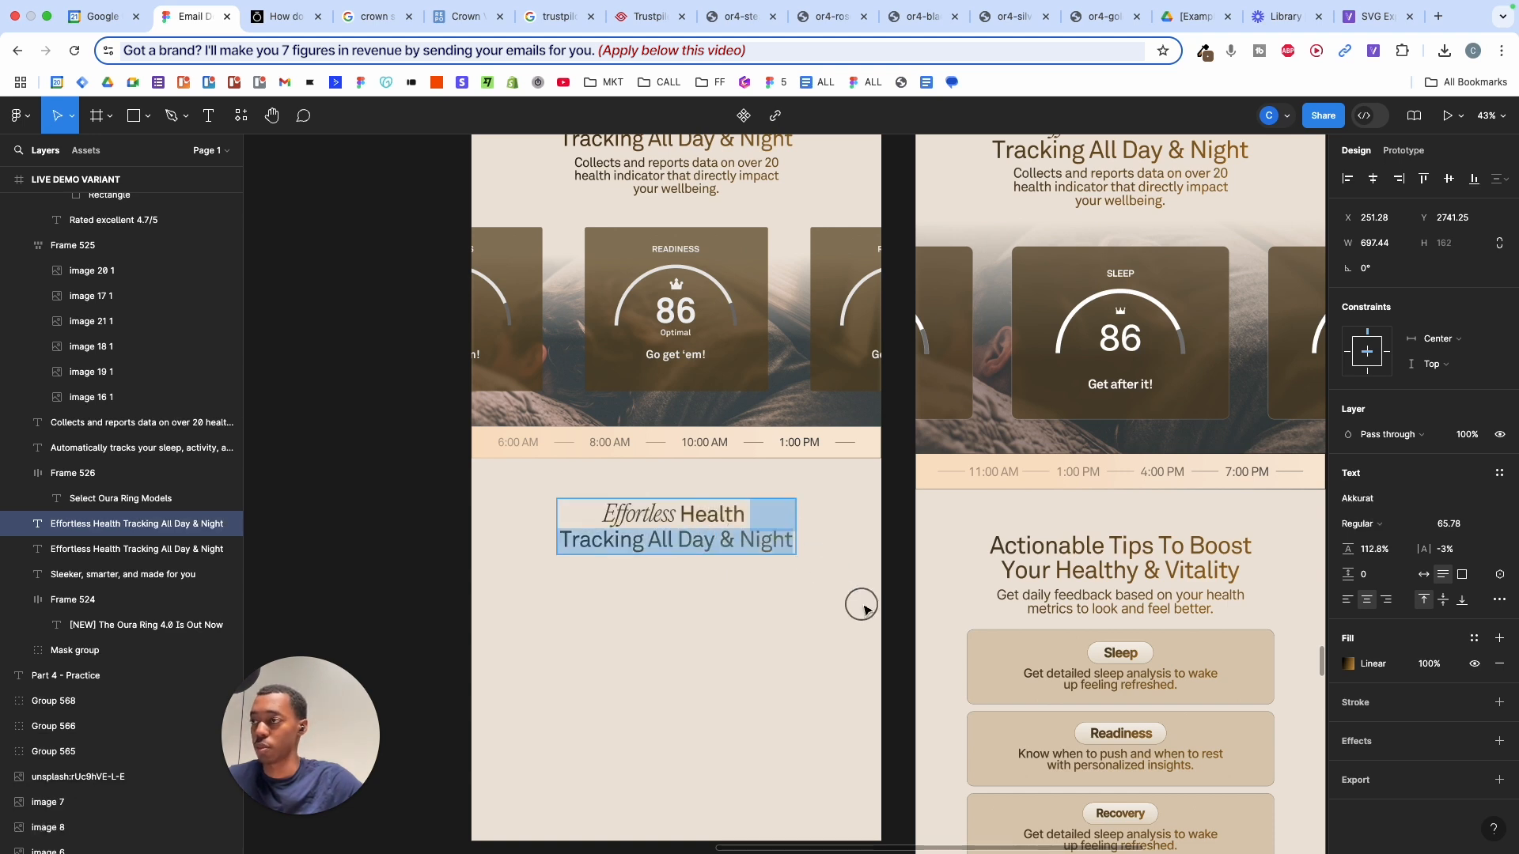
pyautogui.press('super+v')
pyautogui.moveTo(763, 526); pyautogui.dragTo(481, 524)
pyautogui.press('BackSpace')
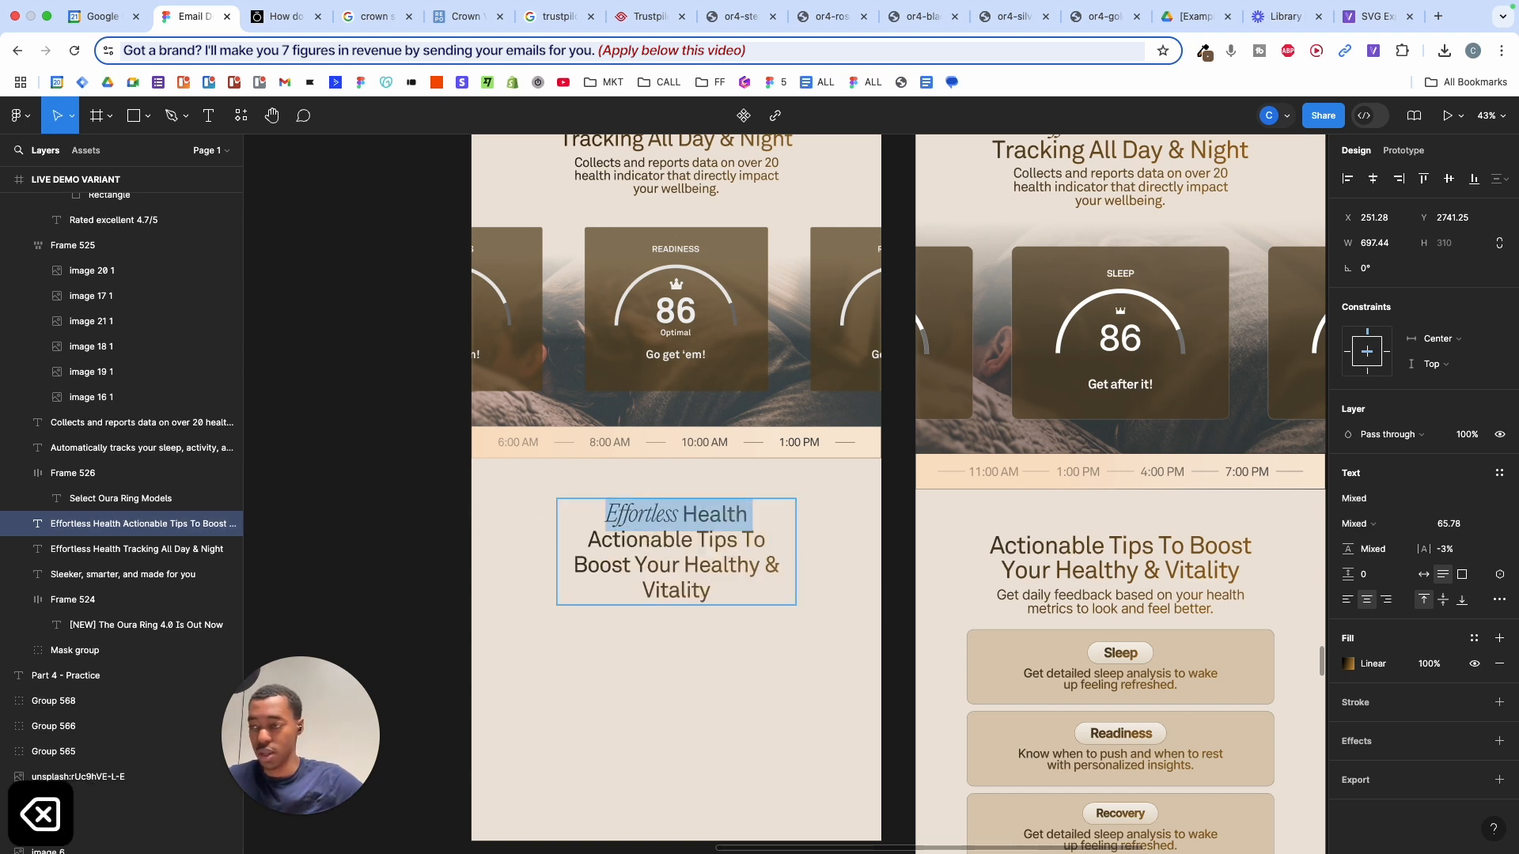
pyautogui.press('Escape')
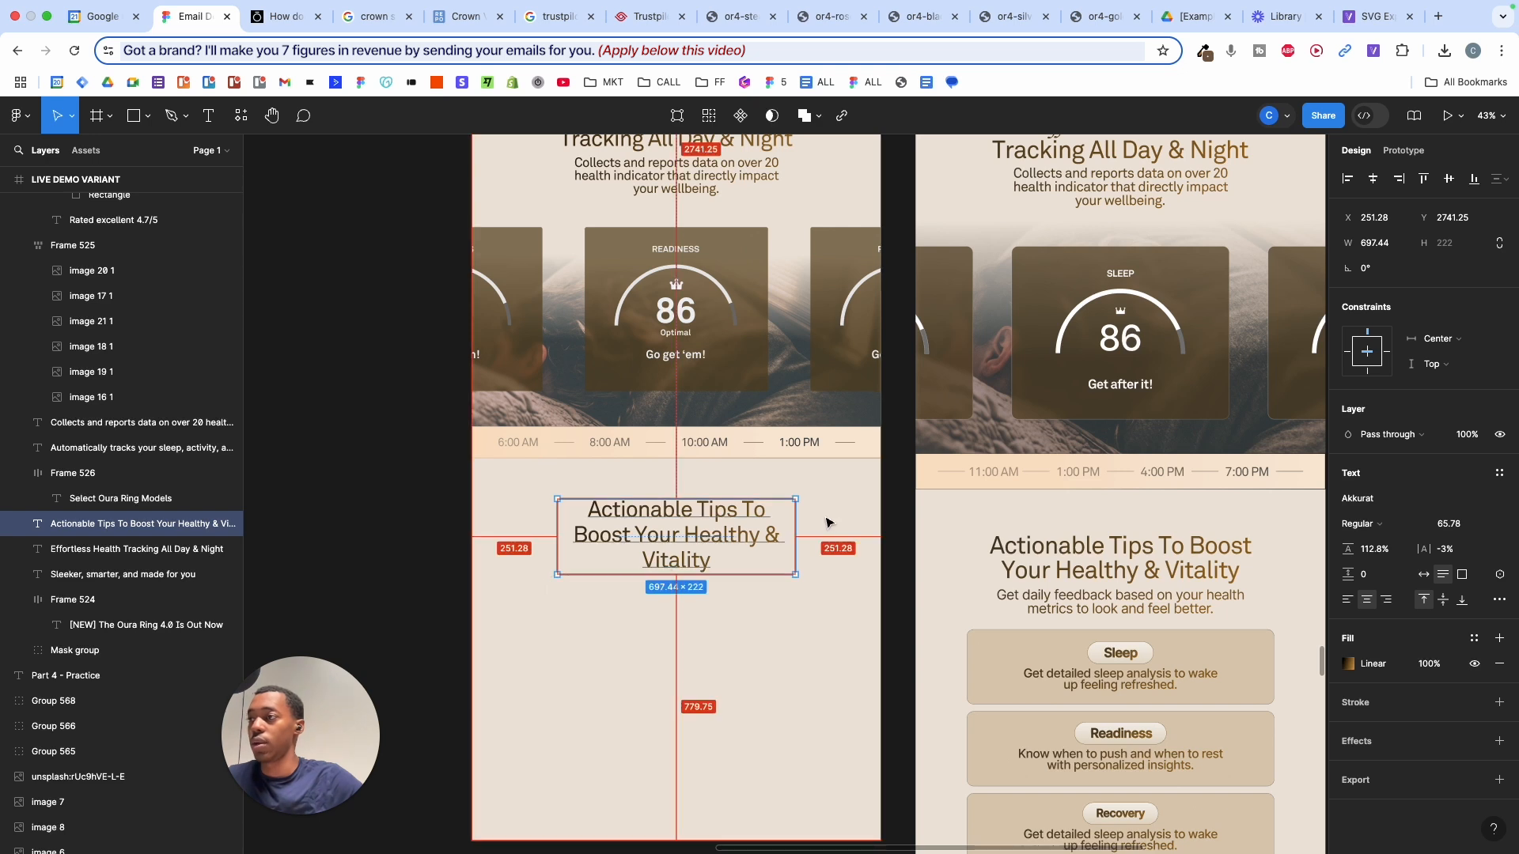
# - Widen the tips heading to about 888 and centre it horizontally in the email
pyautogui.moveTo(795, 519)
pyautogui.mouseDown()
pyautogui.moveTo(874, 515)
pyautogui.moveTo(849, 532)
pyautogui.moveTo(633, 529)
pyautogui.moveTo(667, 536)
pyautogui.mouseUp()
pyautogui.press('super+z')
pyautogui.moveTo(801, 518); pyautogui.dragTo(839, 521)
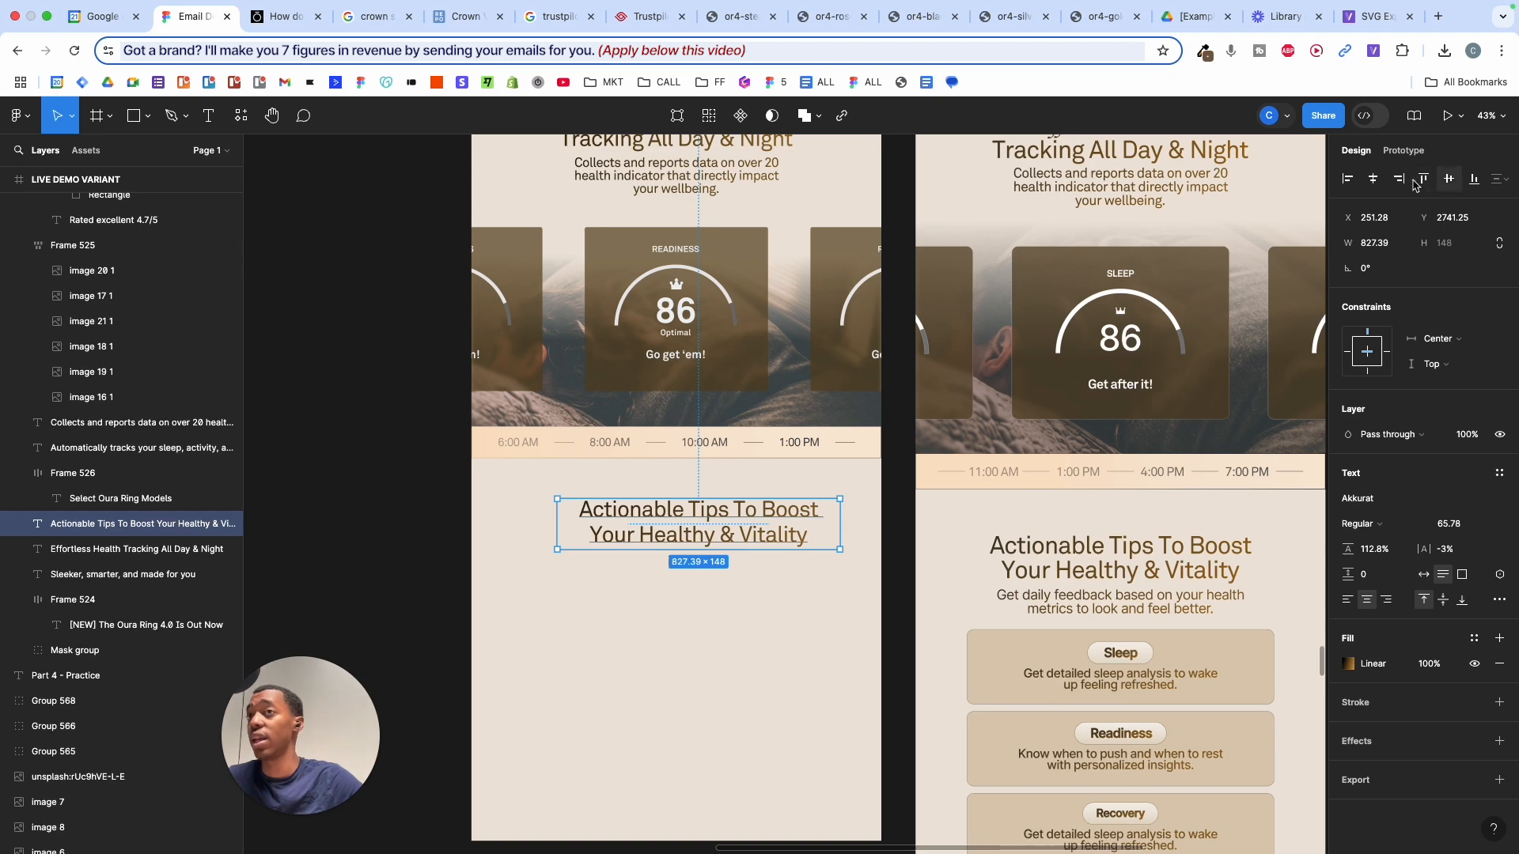
pyautogui.click(1373, 181)
pyautogui.click(807, 590)
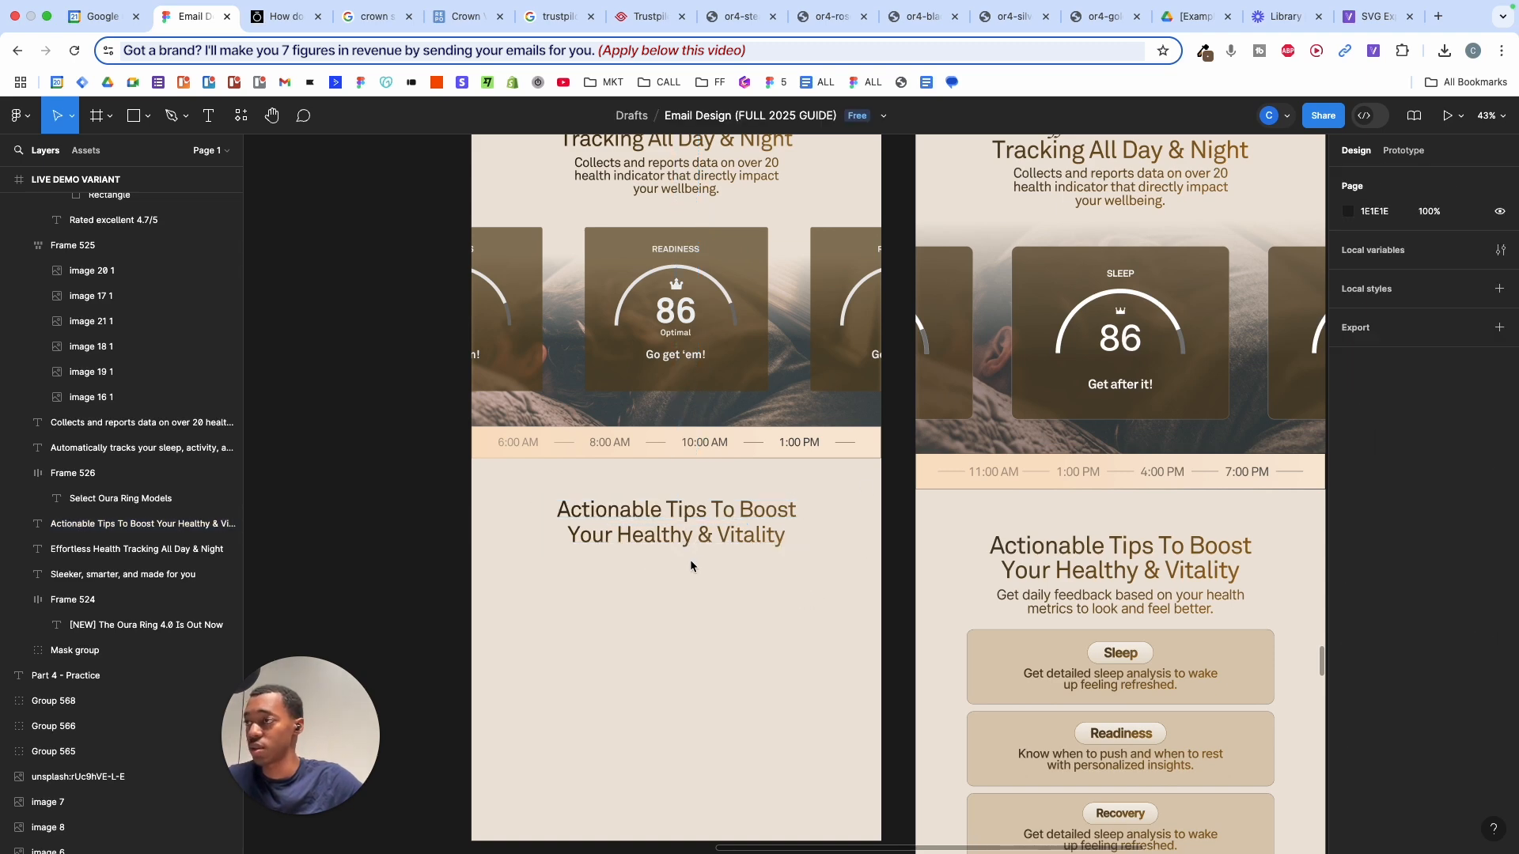
# - Place a copy of the 'Collects and reports data' description below the tips heading
pyautogui.scroll(-3, 690, 562)
pyautogui.scroll(-2, 690, 562)
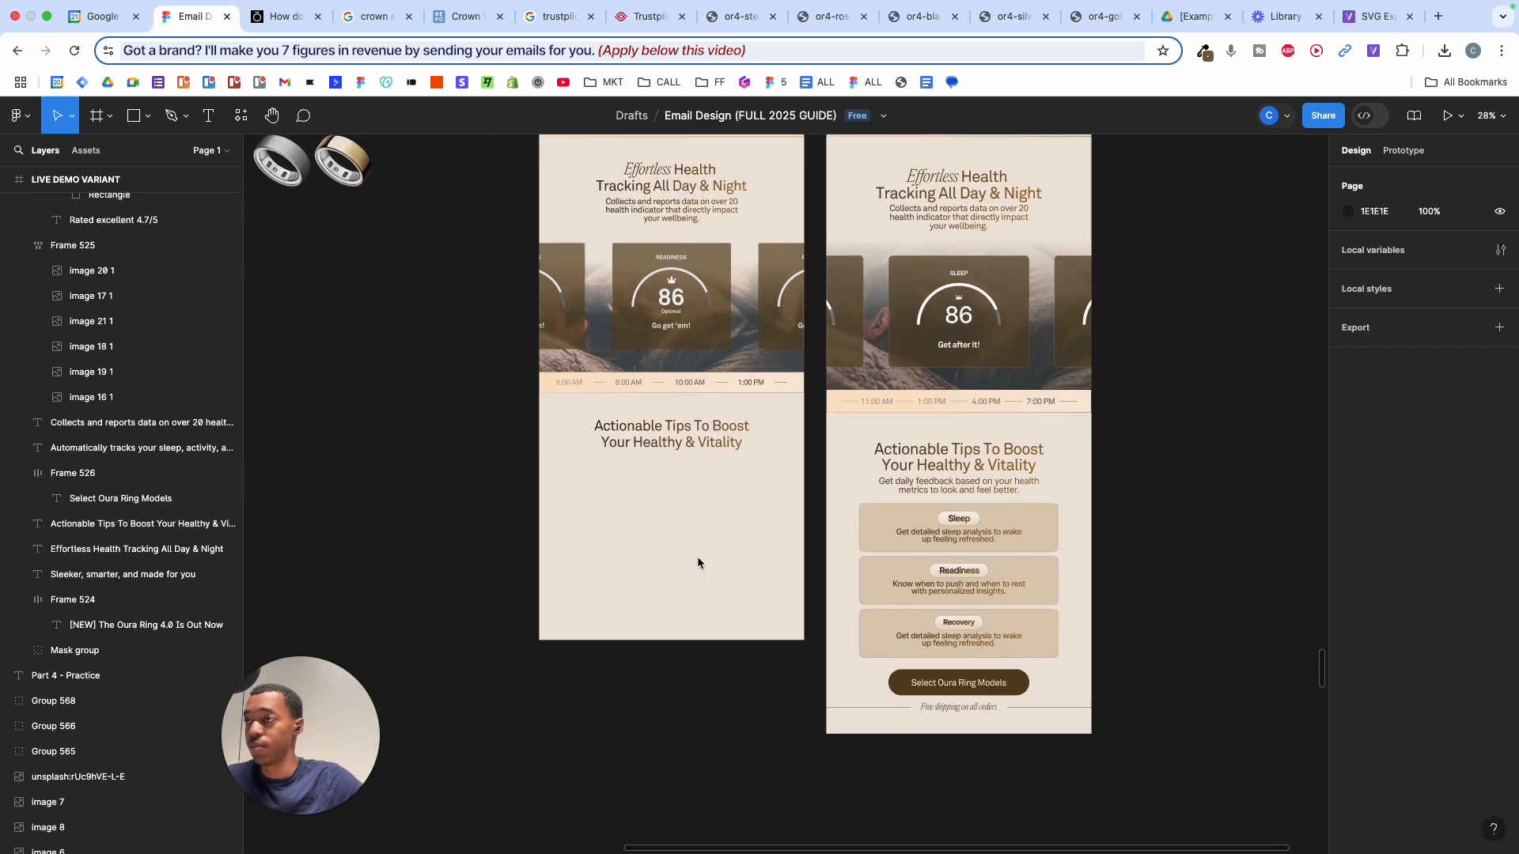
pyautogui.click(695, 210)
pyautogui.moveTo(695, 210); pyautogui.dragTo(695, 467)
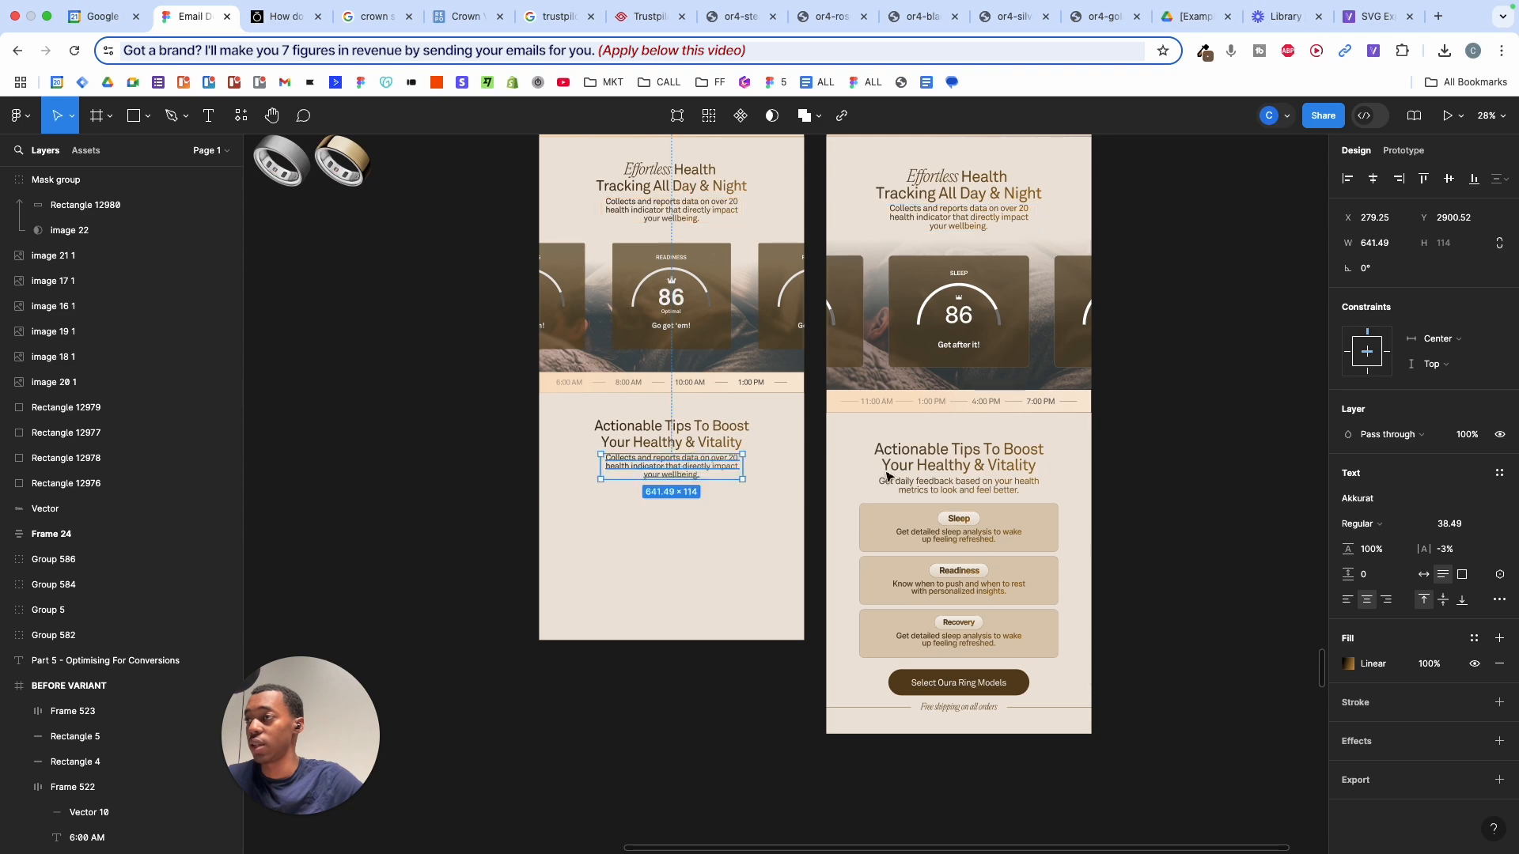
# - Replace the copied description with 'Get daily feedback based on your health metrics to look and feel better.'
pyautogui.doubleClick(950, 487)
pyautogui.press('super+c')
pyautogui.click(701, 471)
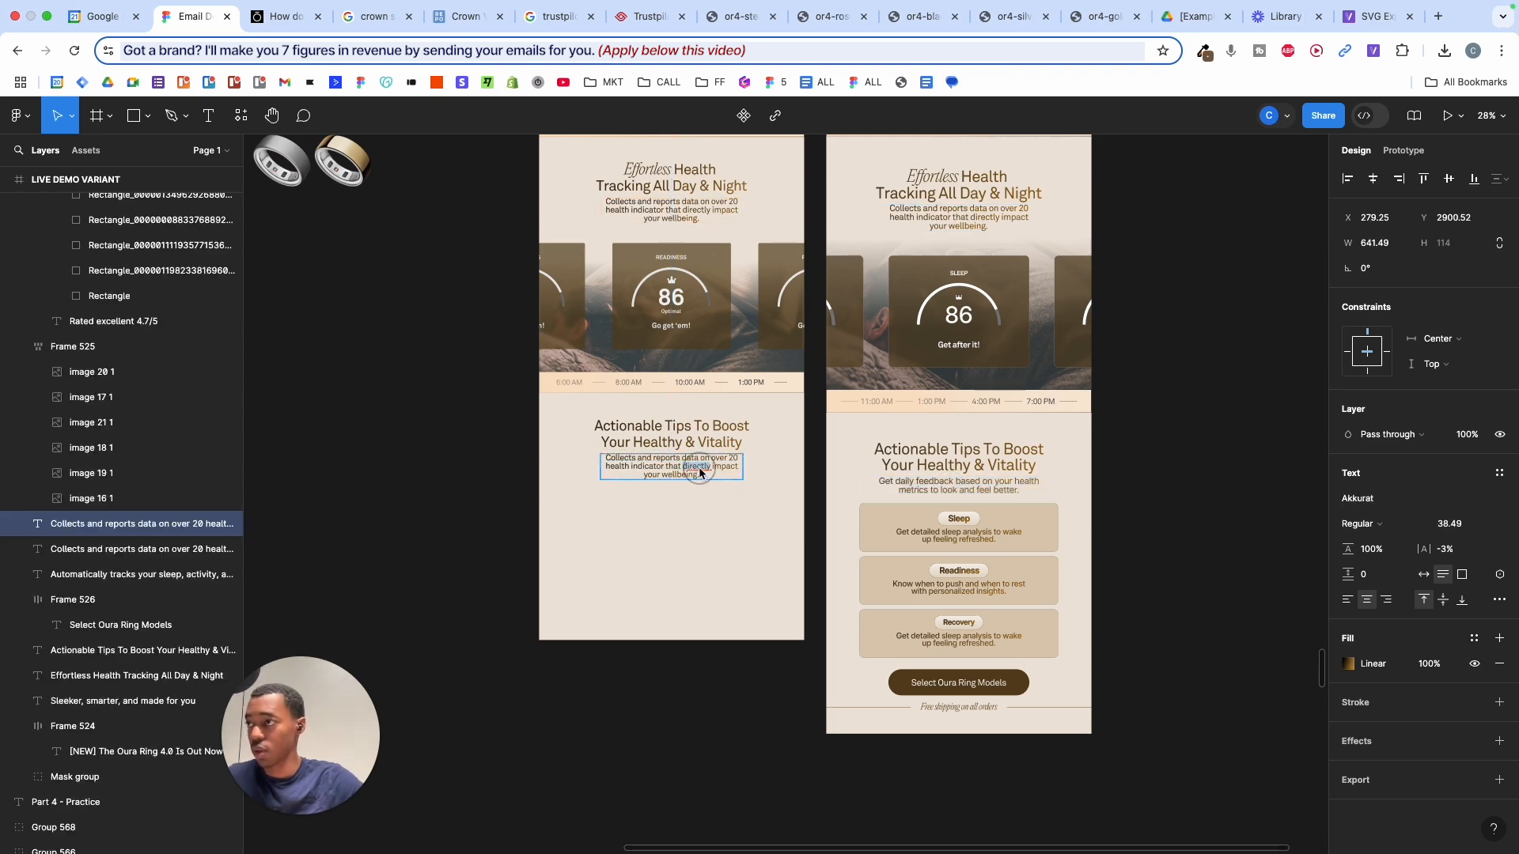
pyautogui.doubleClick(699, 466)
pyautogui.scroll(3, 700, 467)
pyautogui.press('shift+super+v')
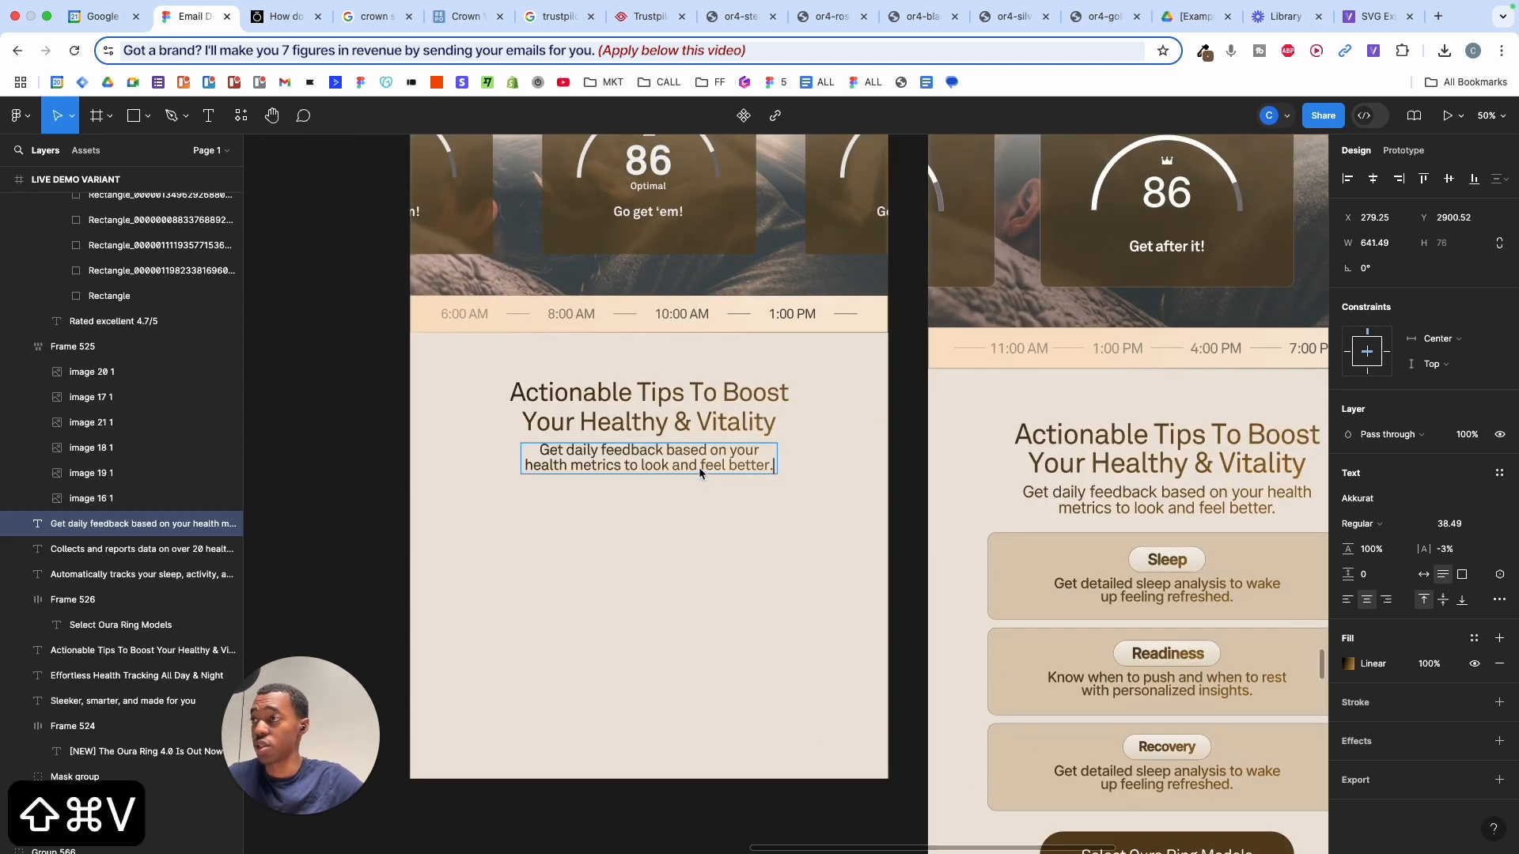
pyautogui.press('Escape')
pyautogui.press('Escape')
pyautogui.scroll(-3, 709, 527)
pyautogui.scroll(-1, 710, 529)
pyautogui.scroll(3, 711, 530)
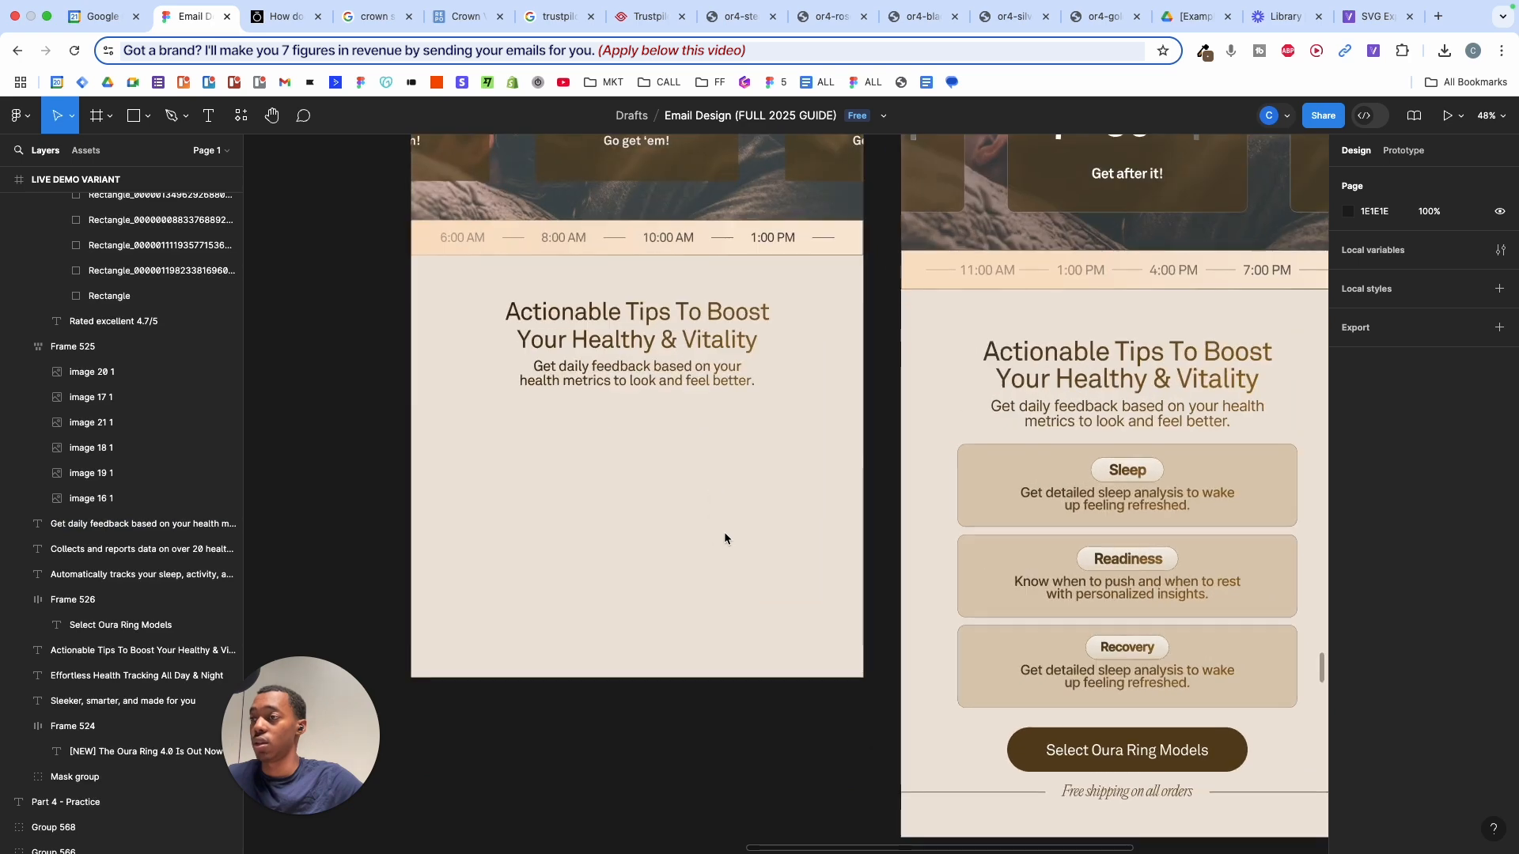
pyautogui.scroll(-4, 818, 589)
pyautogui.scroll(4, 818, 590)
pyautogui.scroll(2, 818, 589)
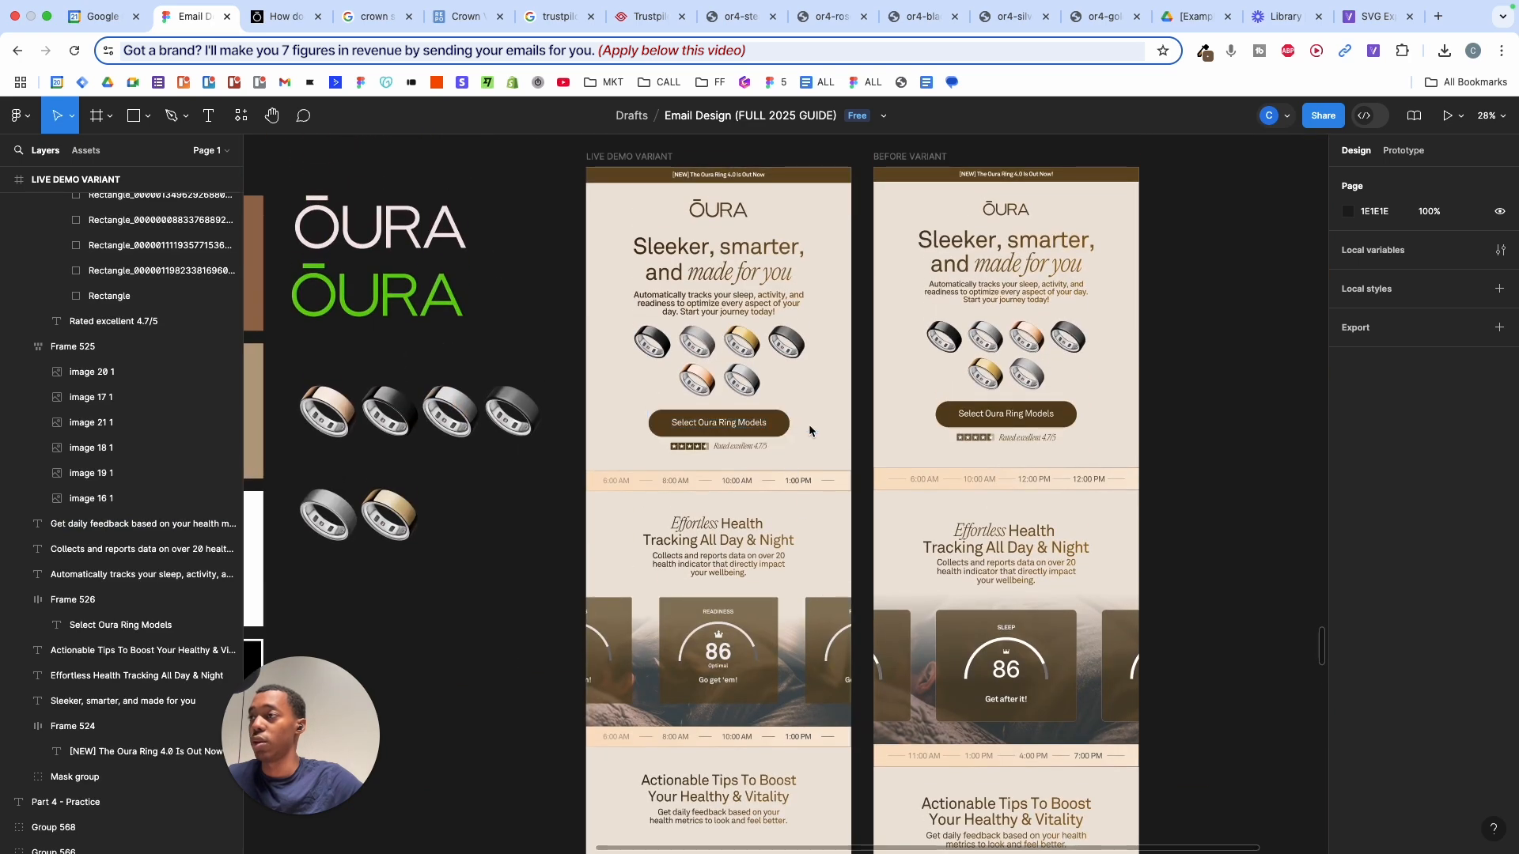
# - Copy the Select Oura Ring Models button and rating row to the bottom of the email
pyautogui.click(730, 427)
pyautogui.keyDown('shift'); pyautogui.click(716, 447); pyautogui.keyUp('shift')
pyautogui.scroll(-4, 722, 299)
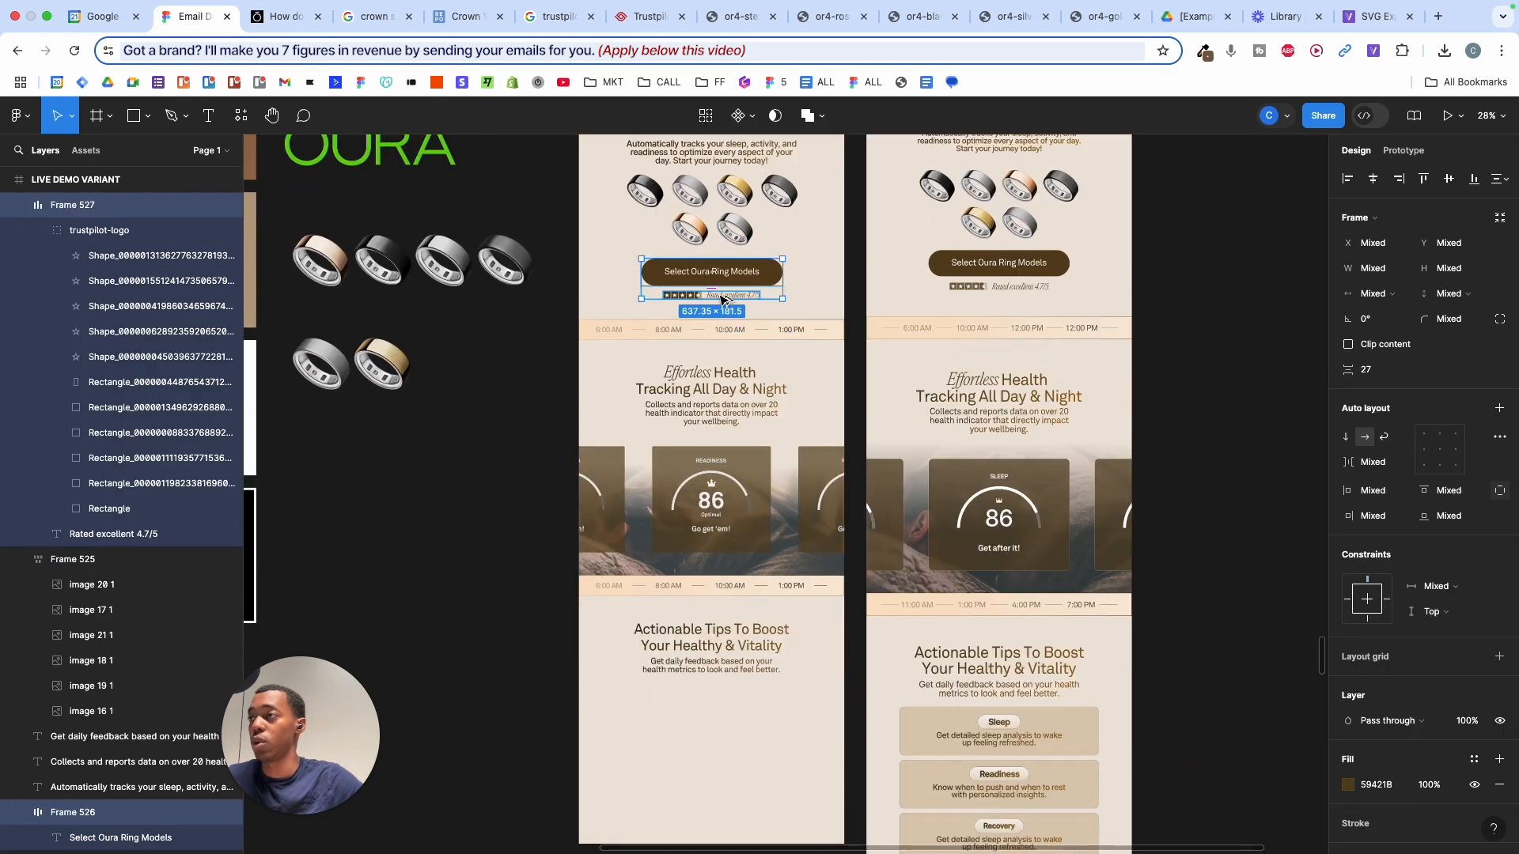
pyautogui.moveTo(718, 458); pyautogui.dragTo(715, 804)
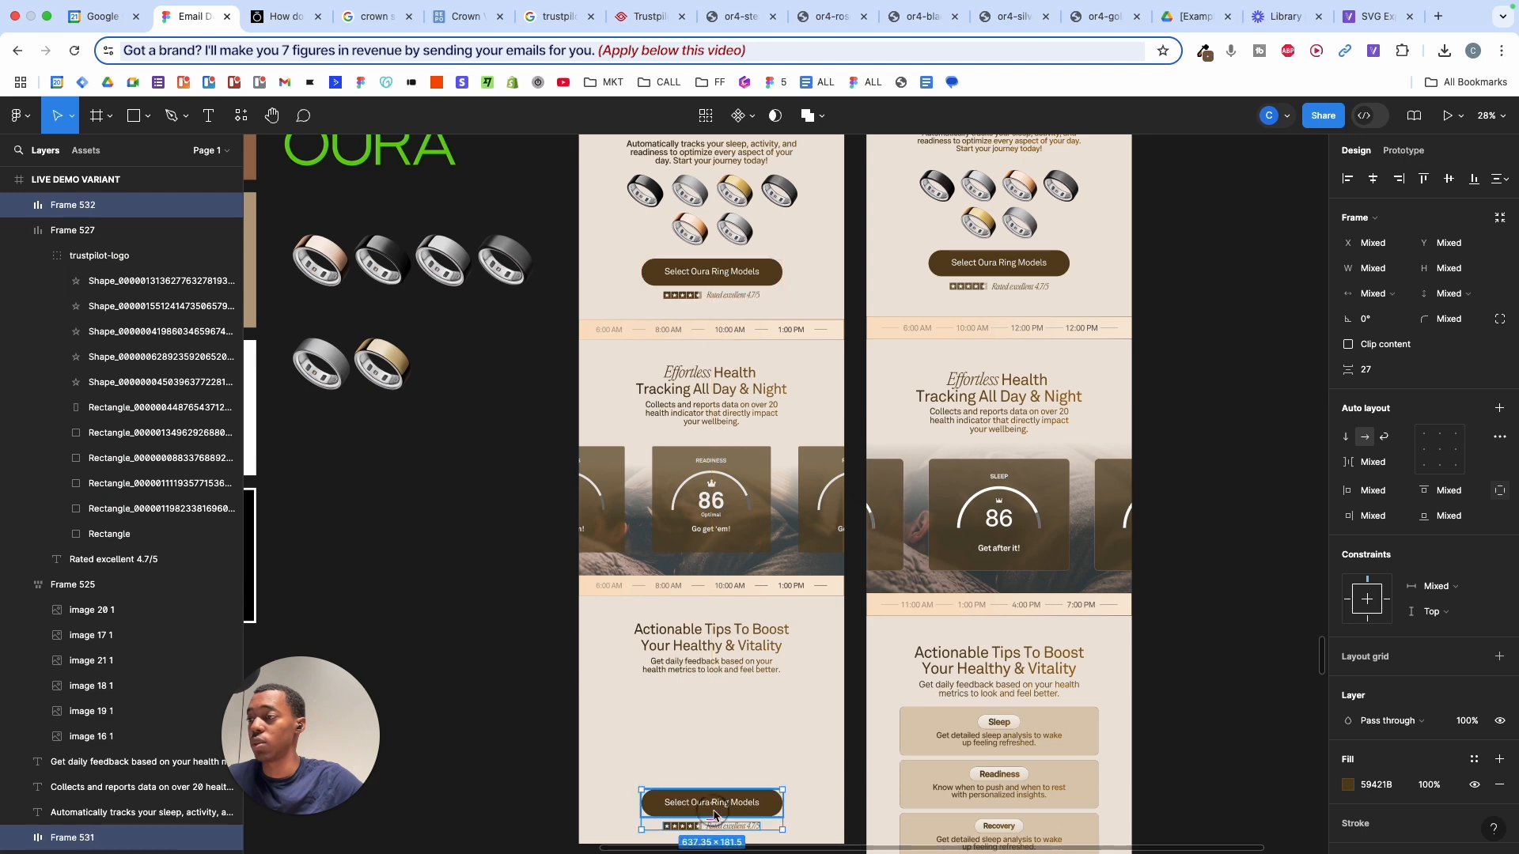
pyautogui.scroll(-8, 723, 792)
# - Lengthen the email frame to fit the new row and remove its star rating graphic
pyautogui.click(831, 407)
pyautogui.moveTo(831, 457); pyautogui.dragTo(831, 492)
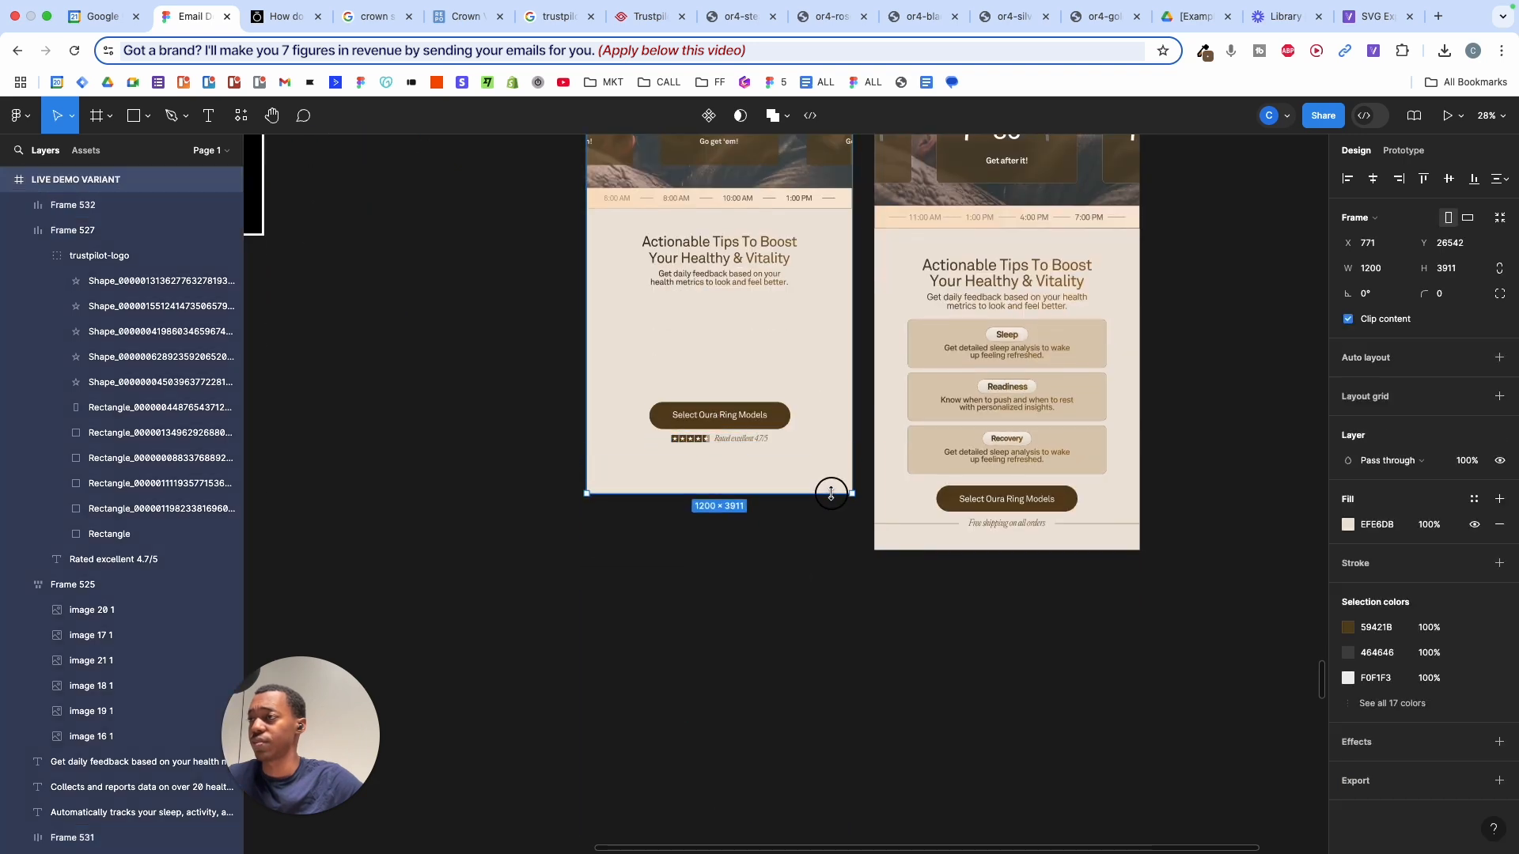
pyautogui.scroll(1, 831, 494)
pyautogui.scroll(5, 791, 514)
pyautogui.doubleClick(750, 541)
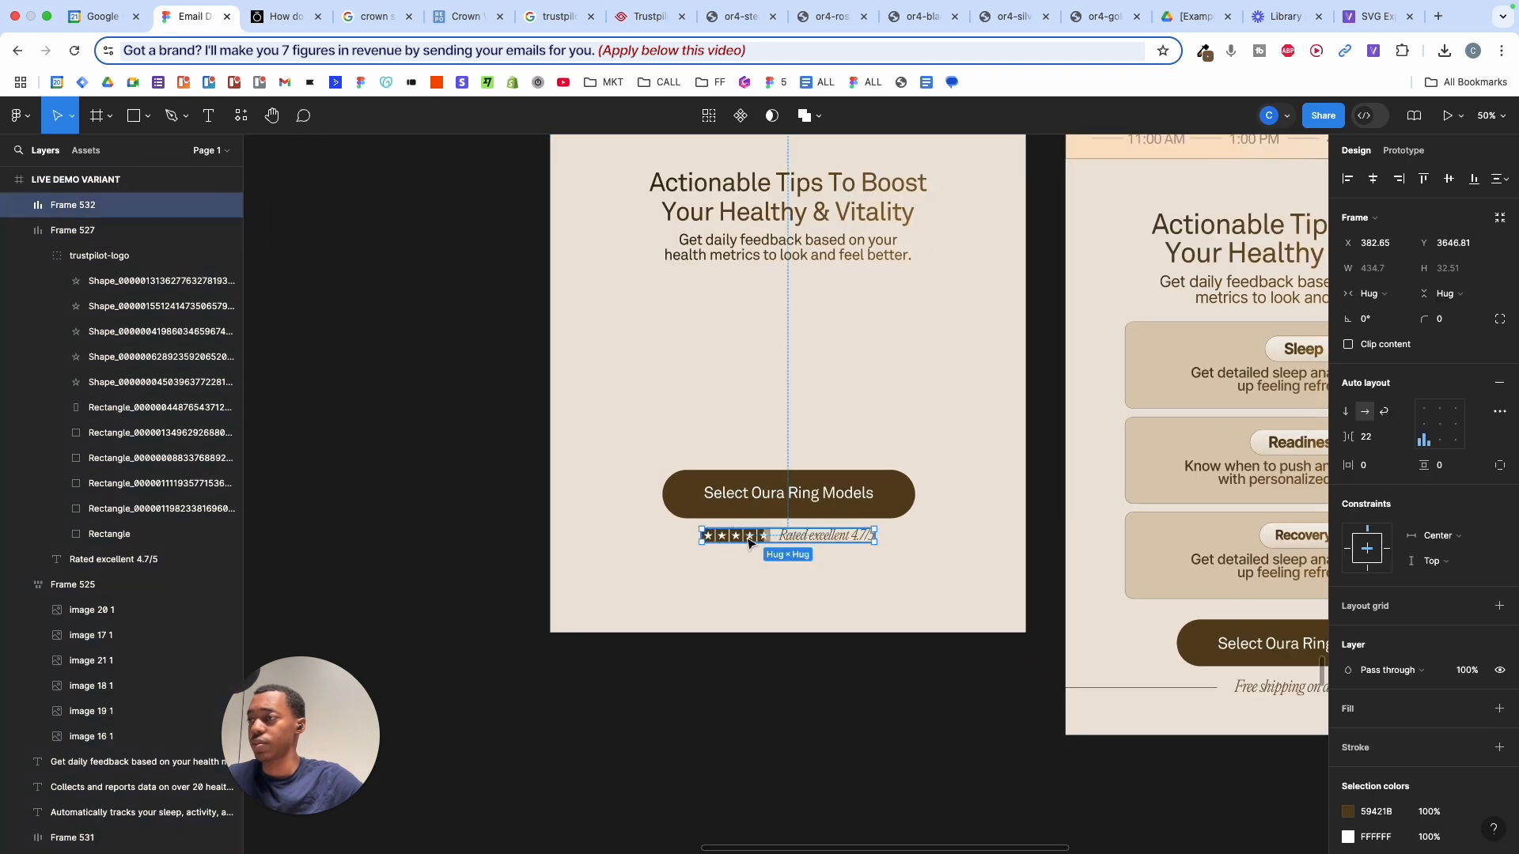
pyautogui.press('Delete')
# - Replace the 'Rated excellent 4.7/5' text with 'Free shipping on all orders'
pyautogui.hscroll(5, 760, 543)
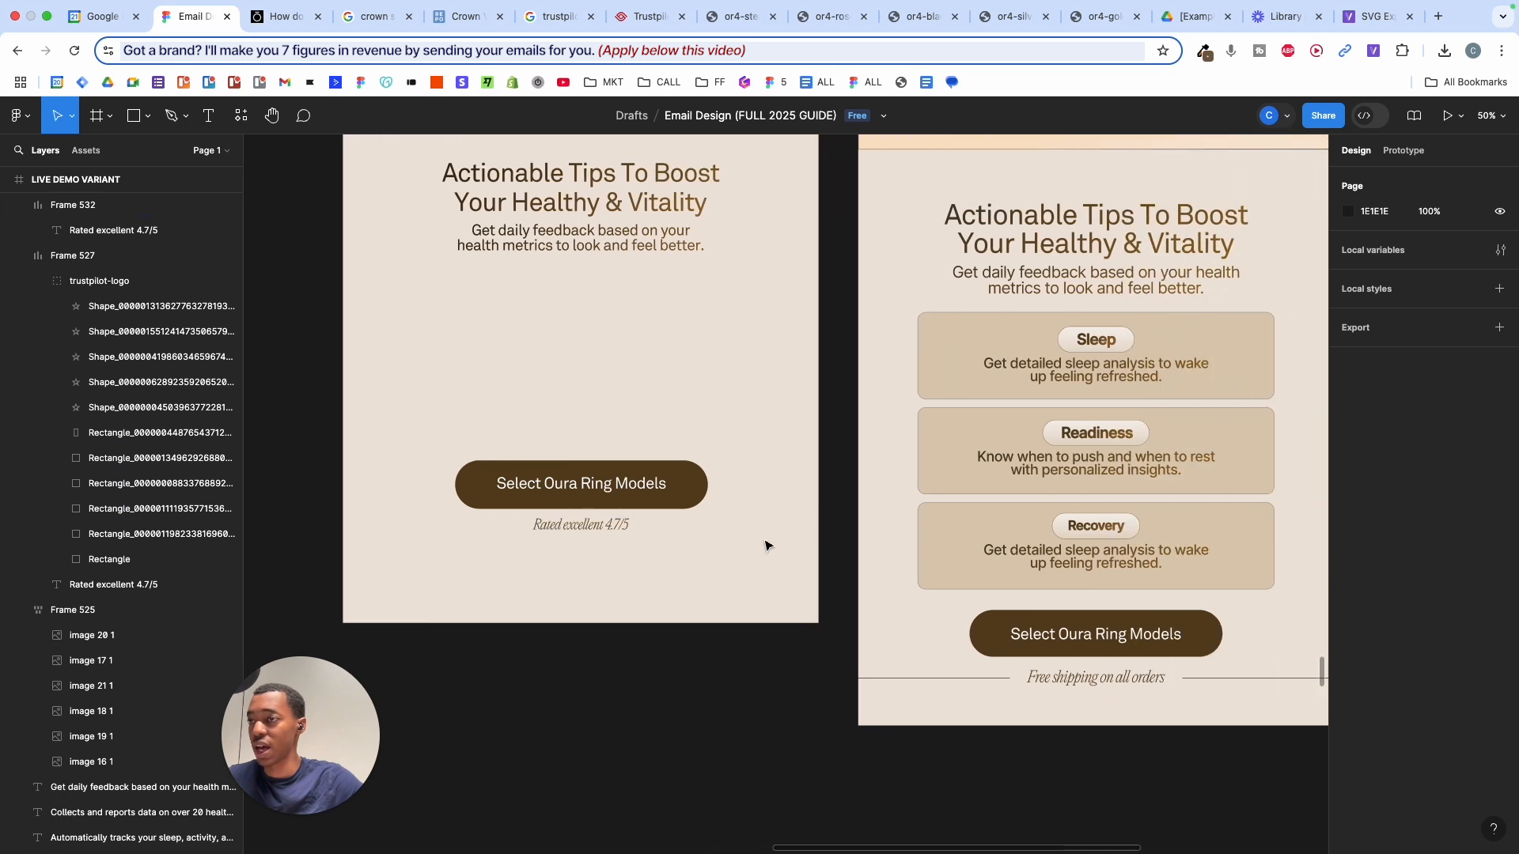
pyautogui.doubleClick(1071, 679)
pyautogui.press('super+c')
pyautogui.press('super+c')
pyautogui.press('super+c')
pyautogui.press('super+c')
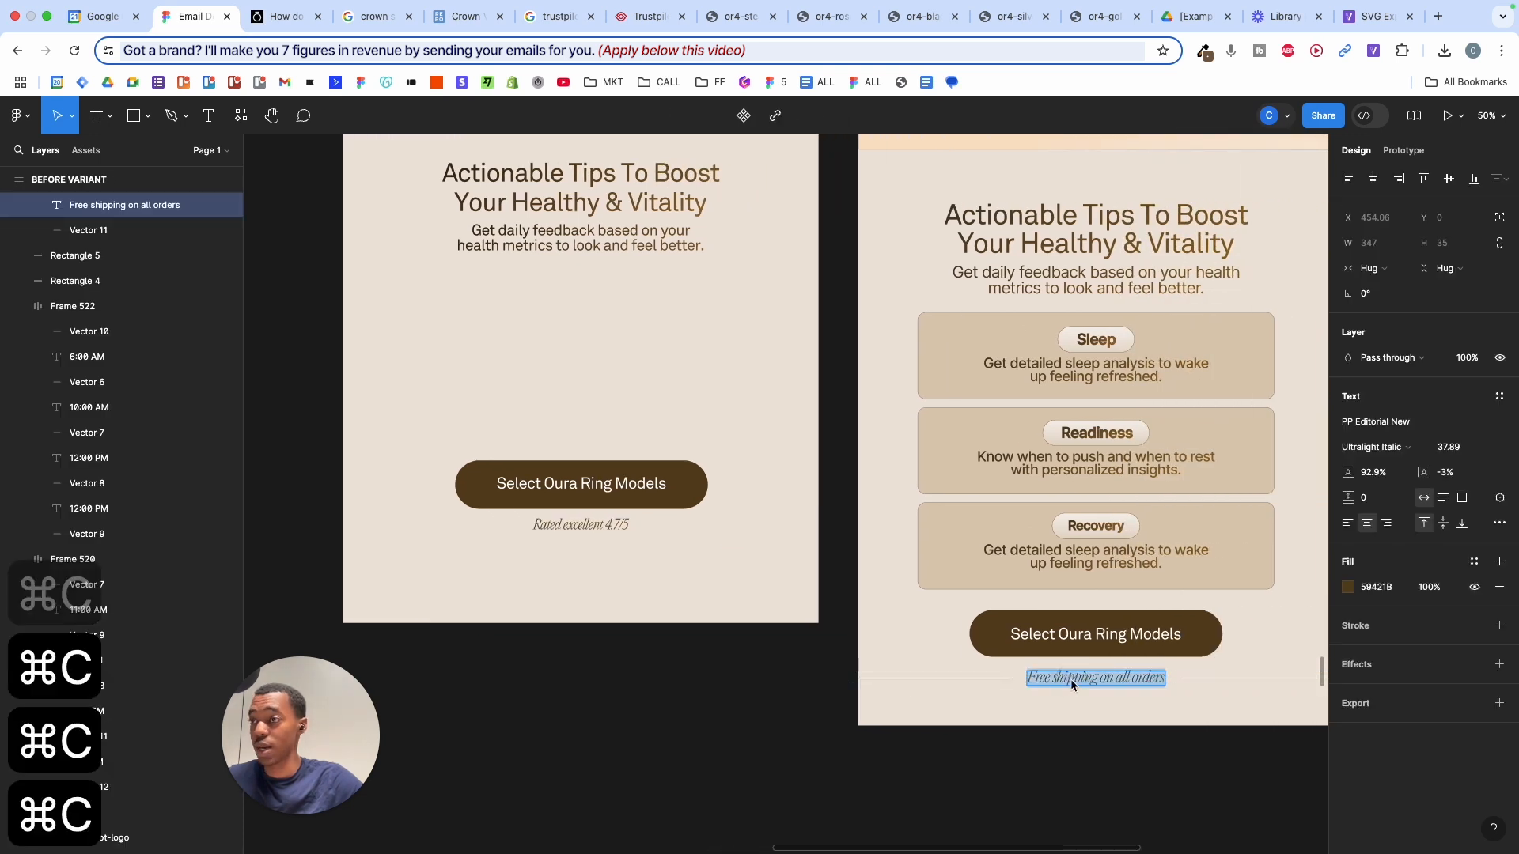
pyautogui.press('super+c')
pyautogui.press('super+c')
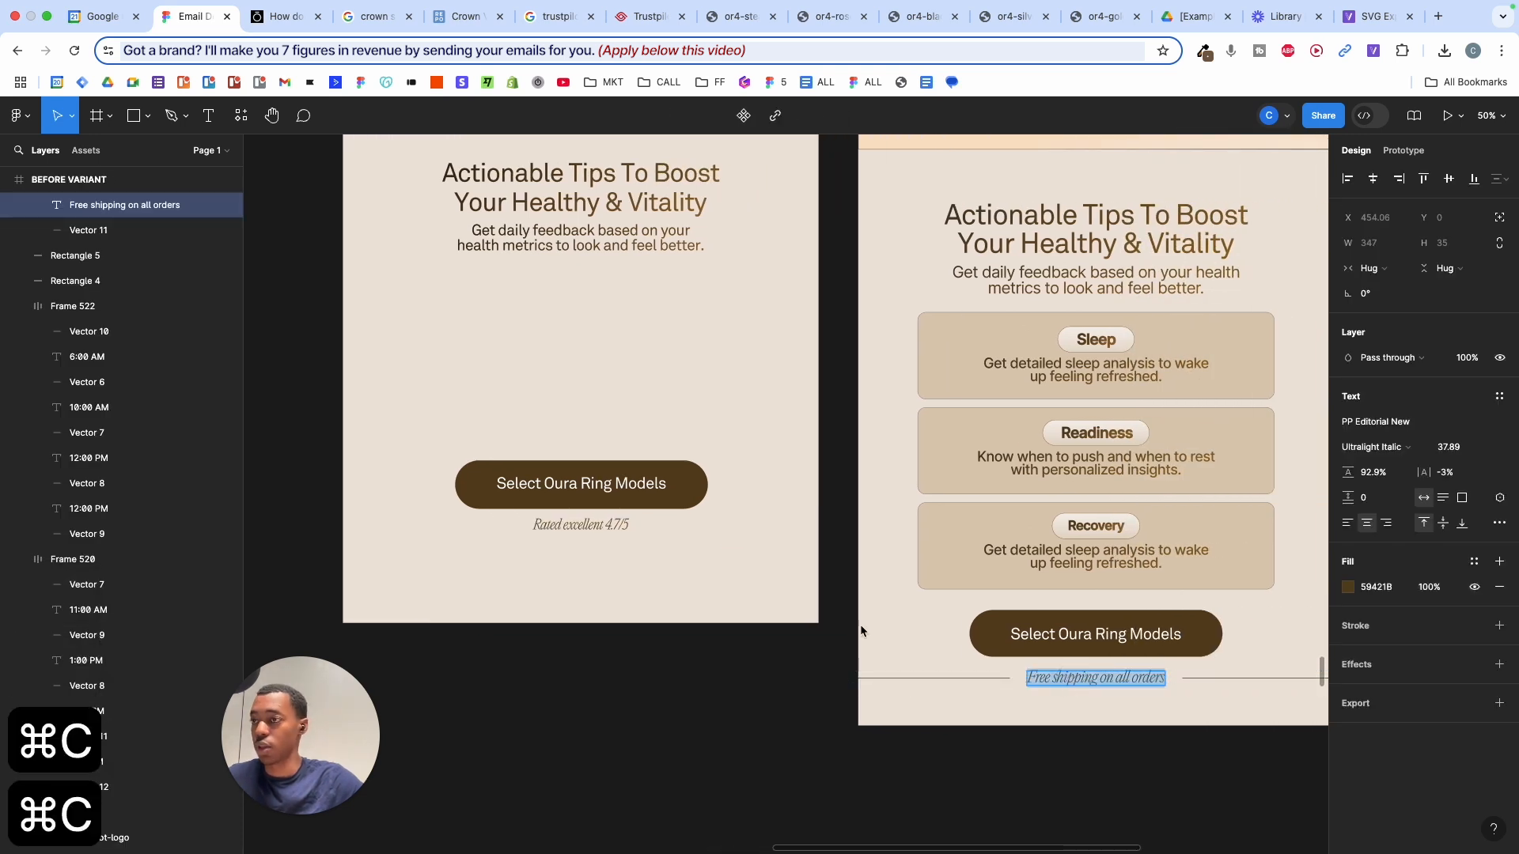
pyautogui.click(616, 525)
pyautogui.press('super+v')
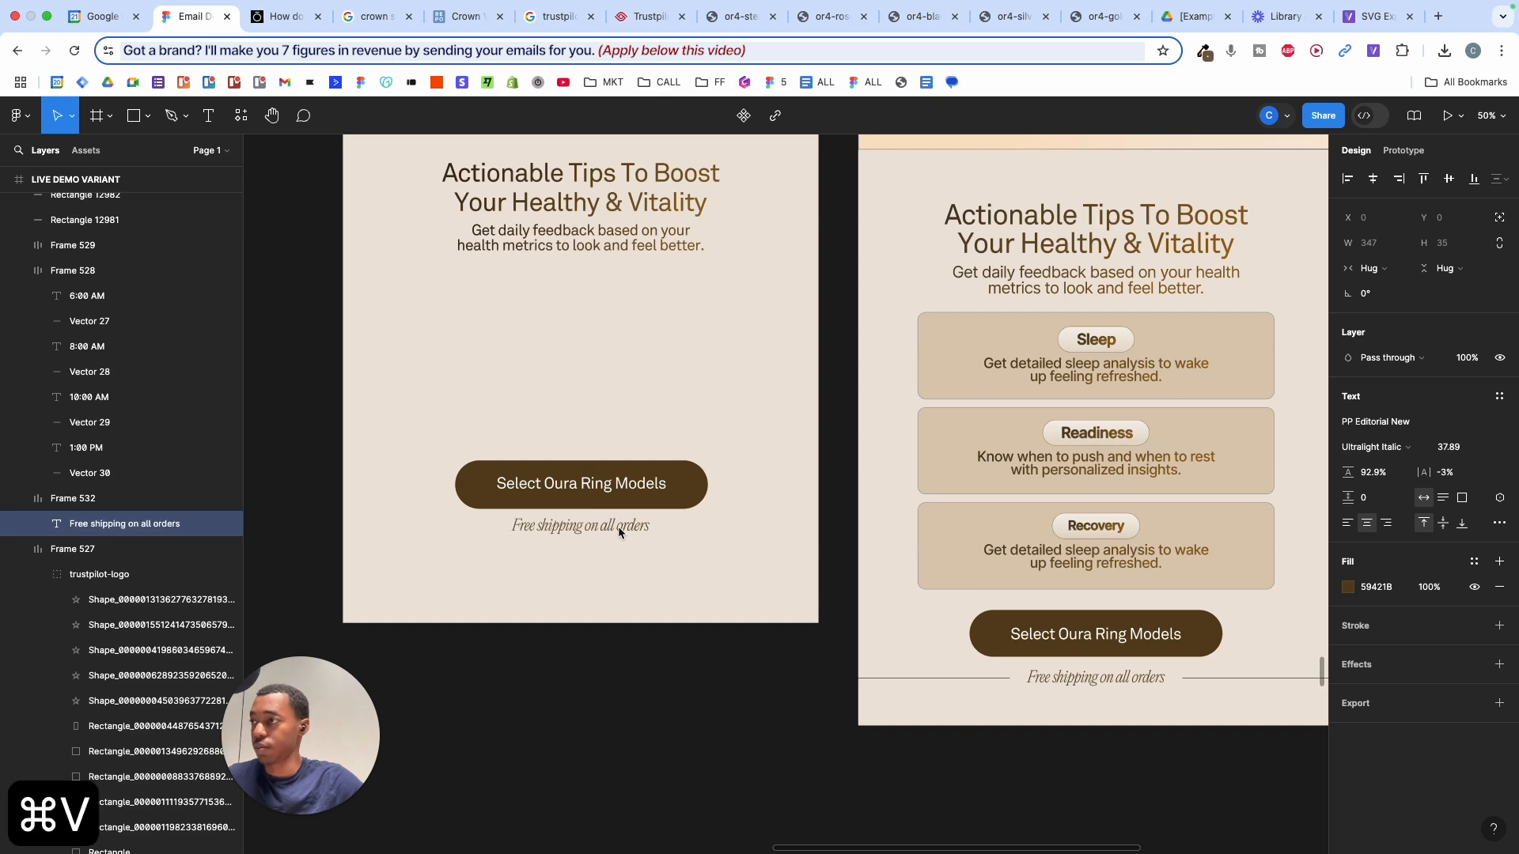
pyautogui.scroll(3, 622, 541)
pyautogui.click(642, 557)
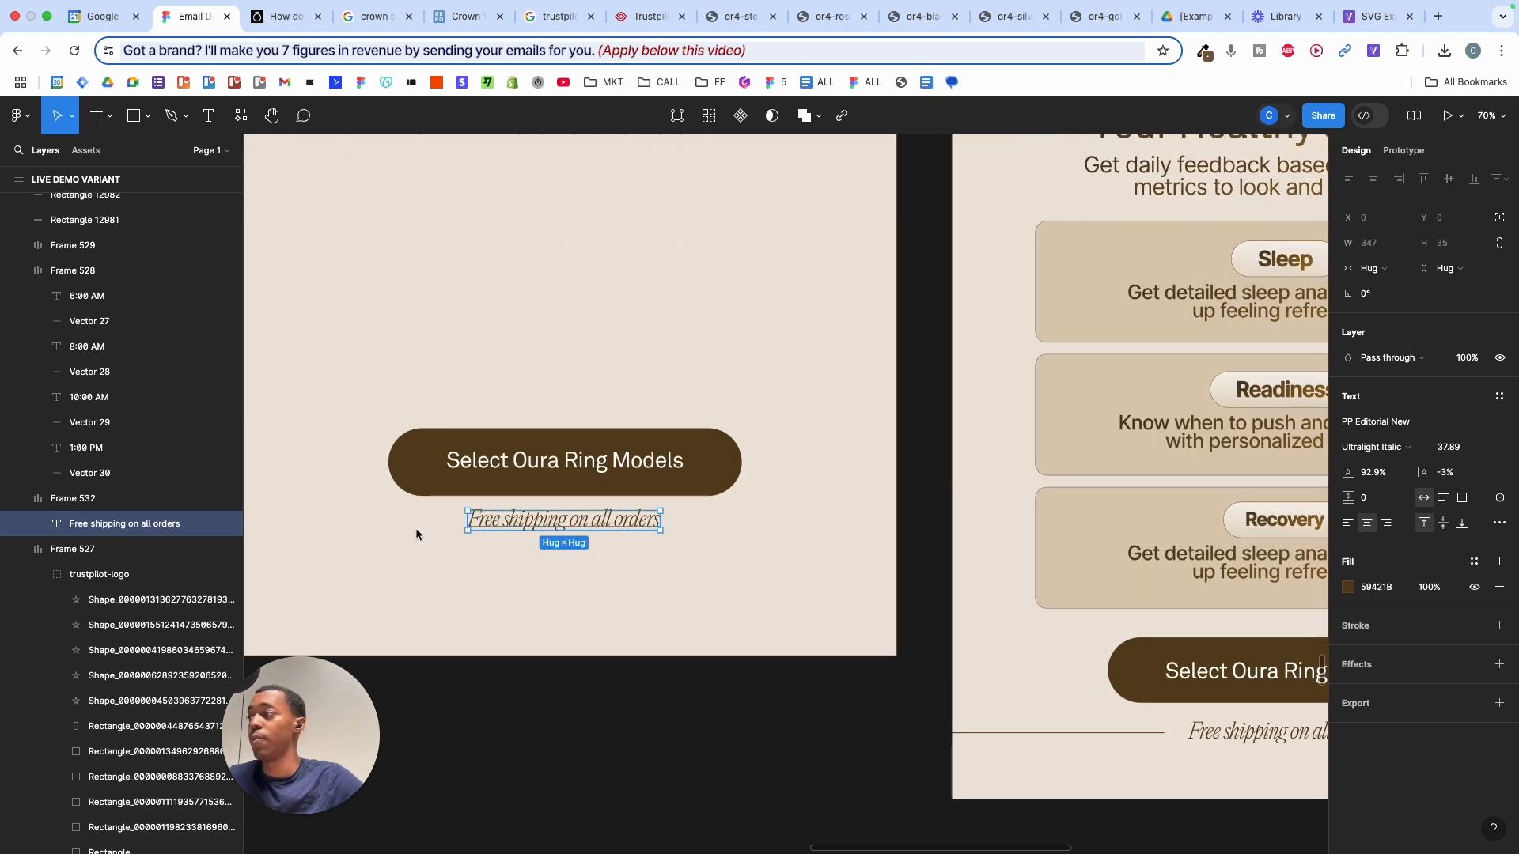
pyautogui.click(82, 500)
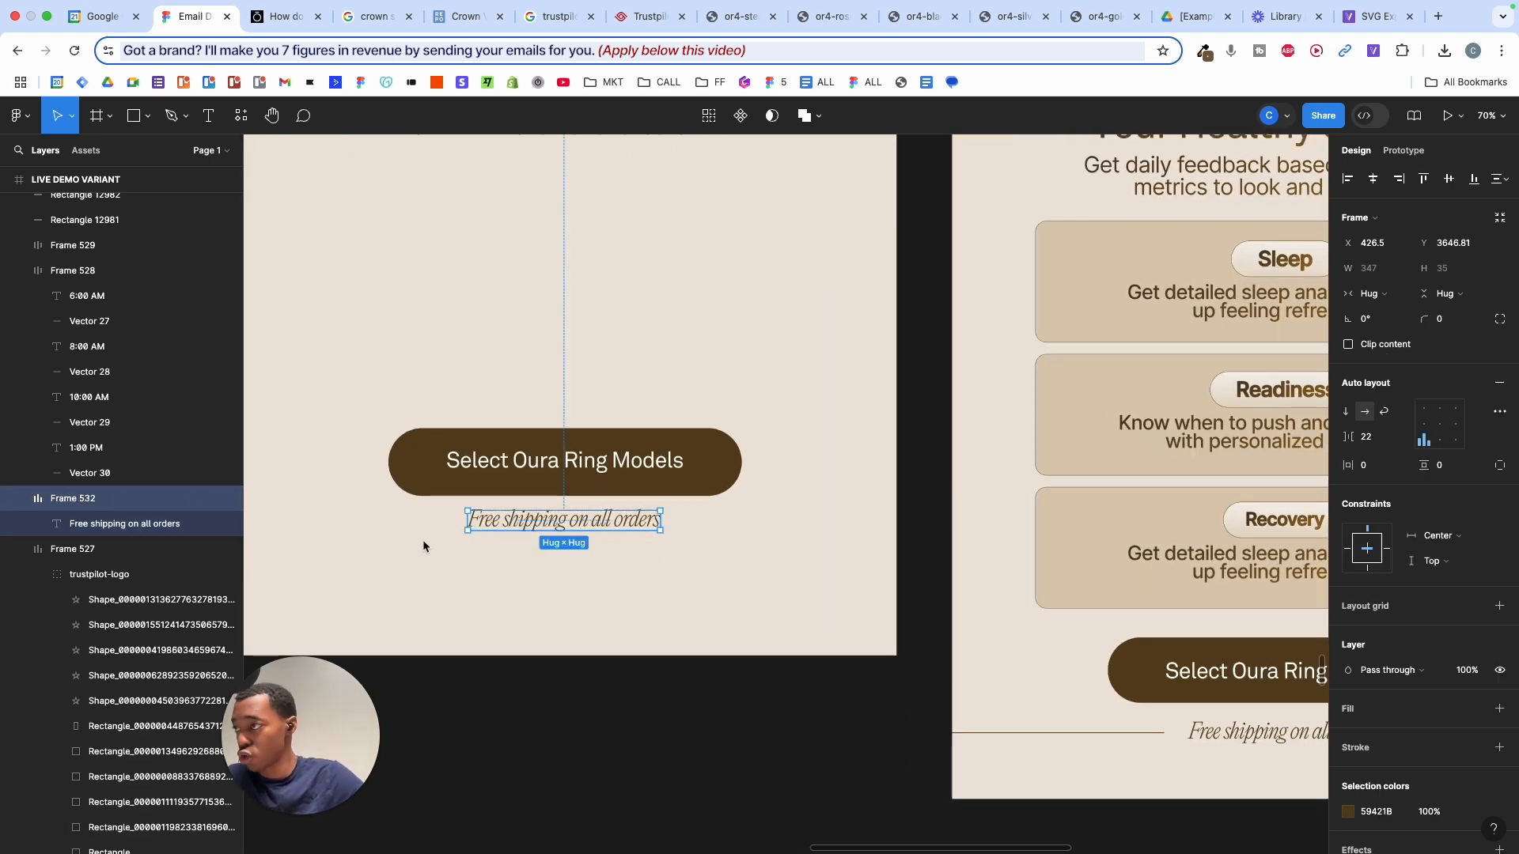
pyautogui.click(510, 571)
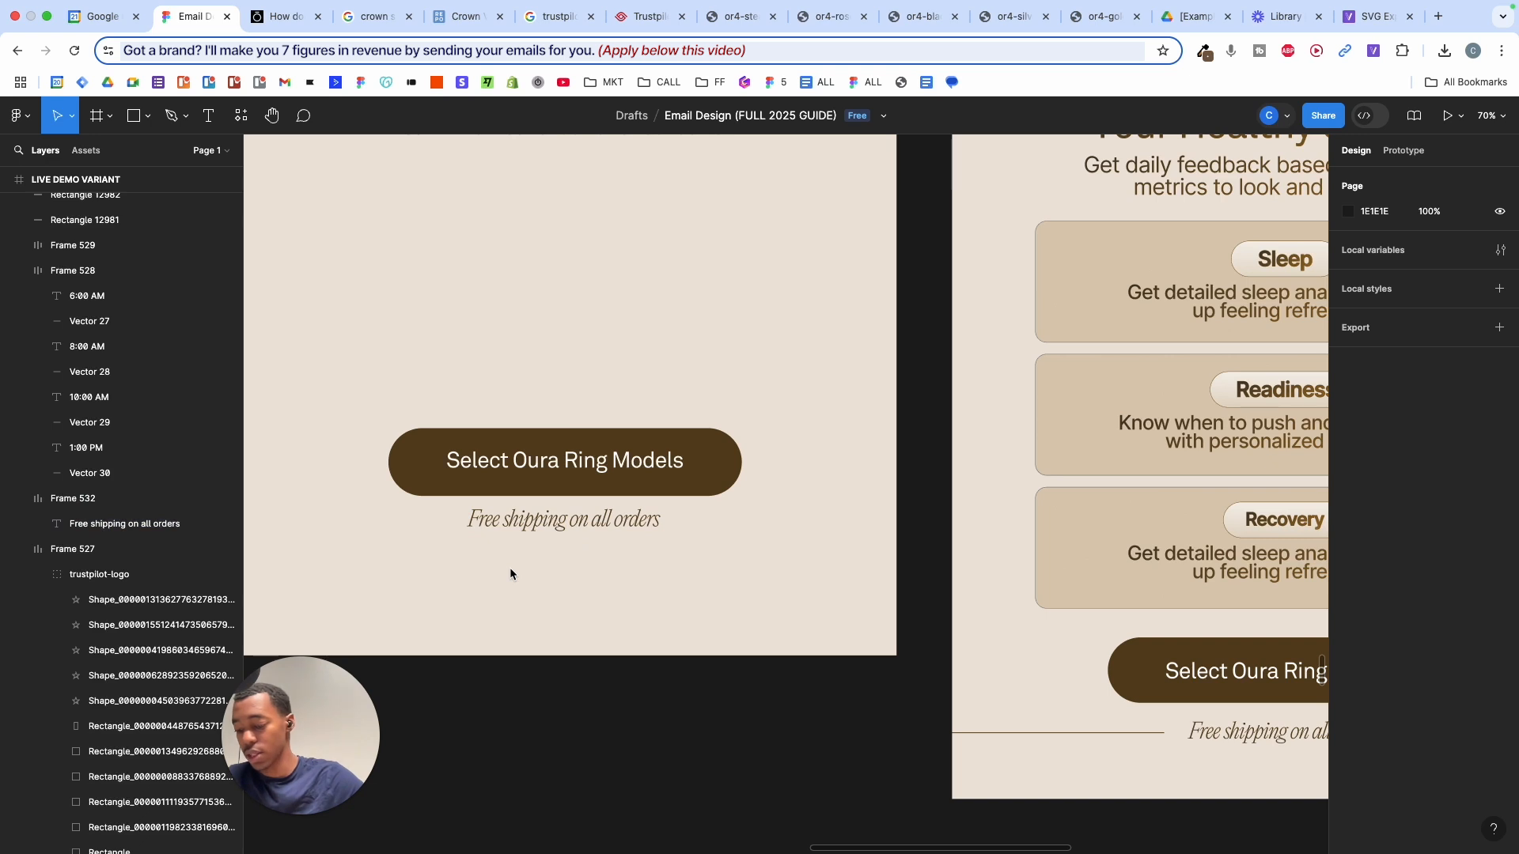
# - Draw a horizontal line beneath the shipping text with dark brown 59421B stroke
pyautogui.press('p')
pyautogui.click(509, 568)
pyautogui.keyDown('shift'); pyautogui.click(841, 568); pyautogui.keyUp('shift')
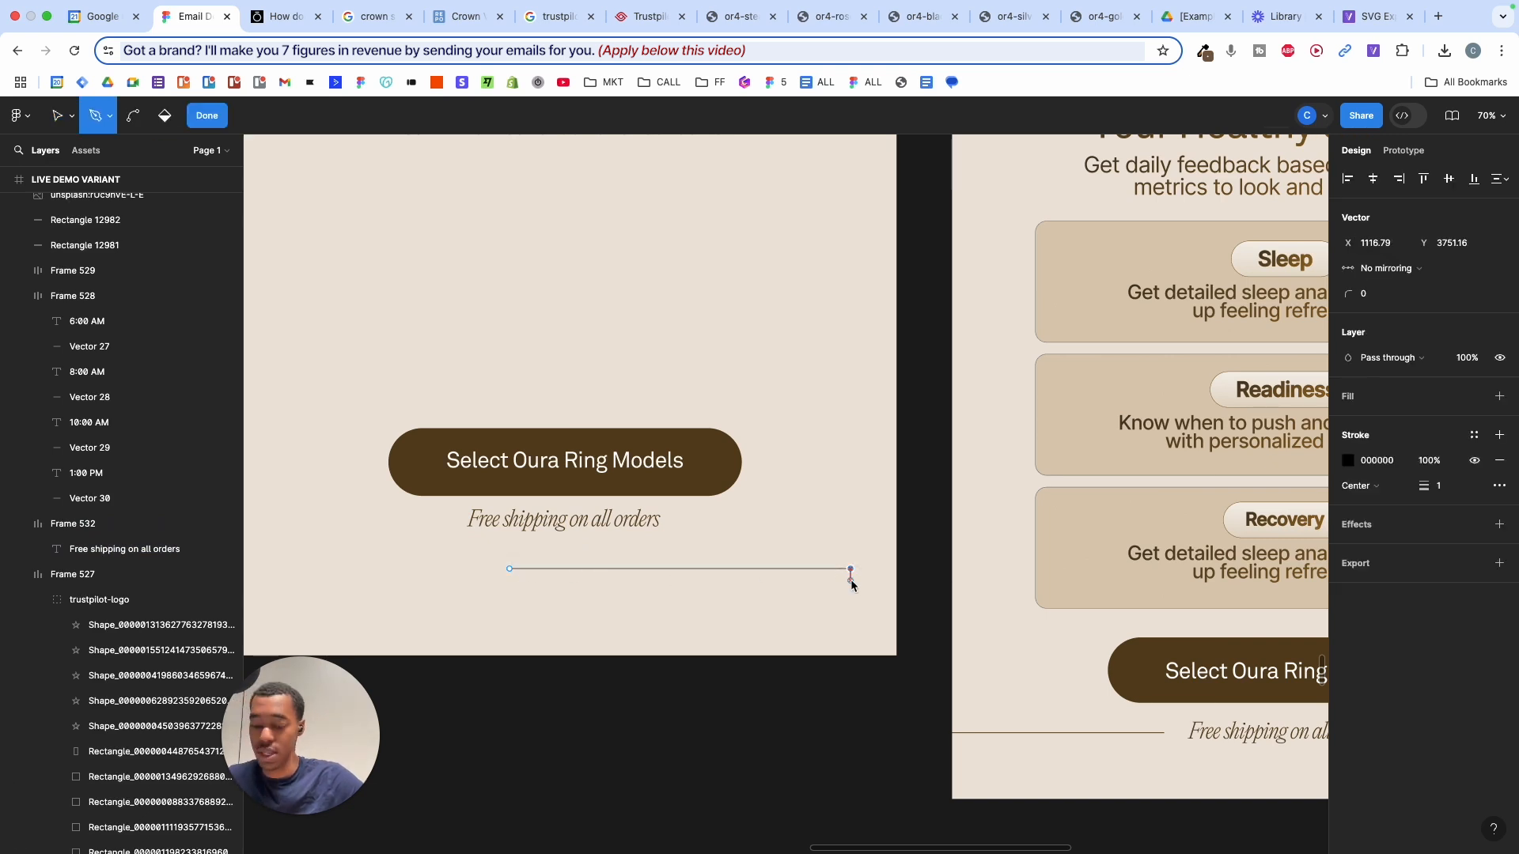
pyautogui.press('Return')
pyautogui.click(1351, 539)
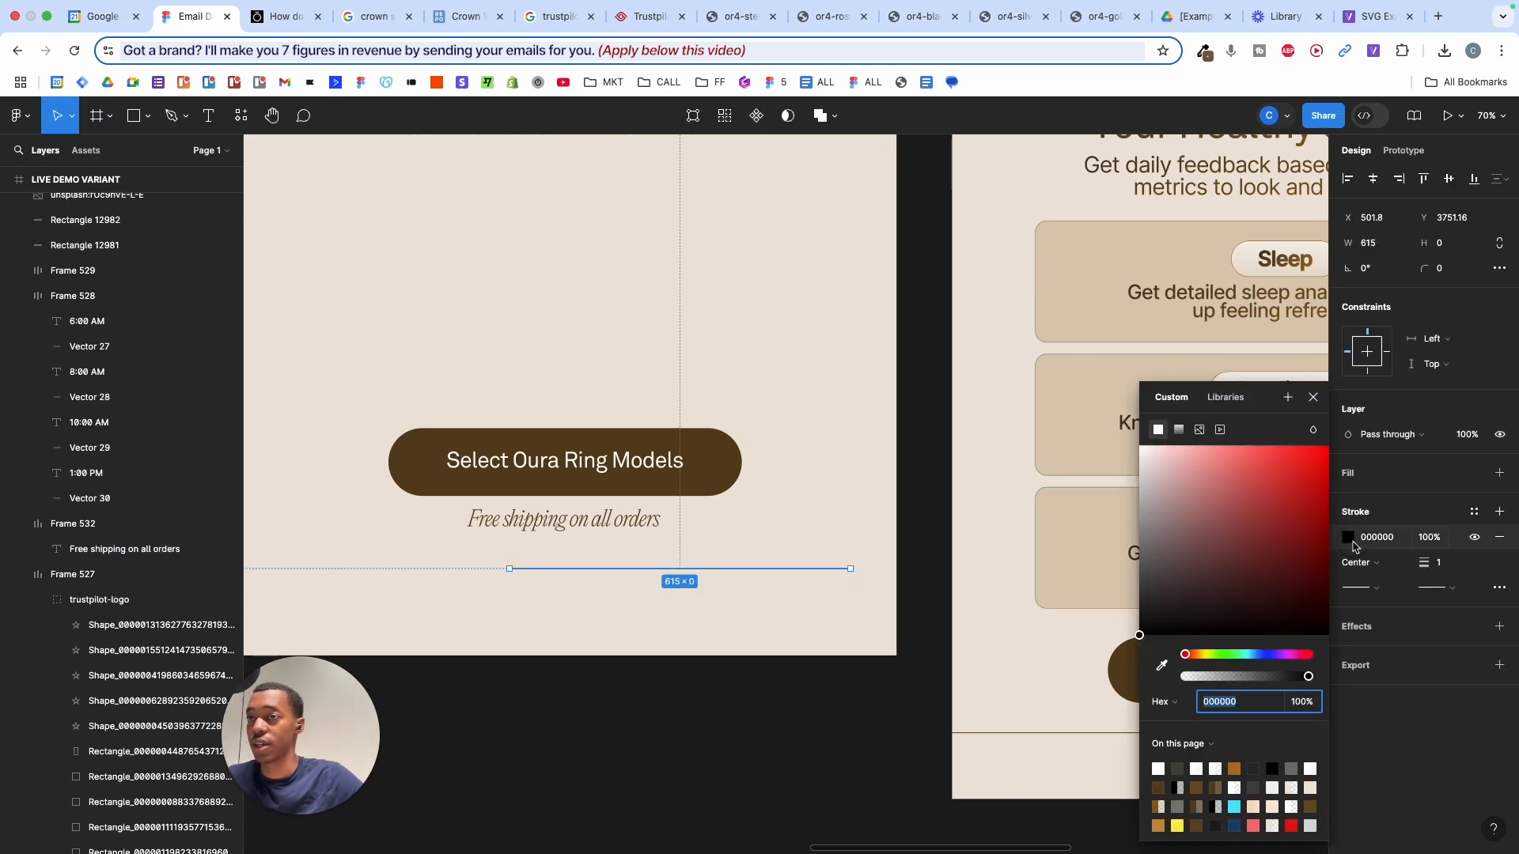
pyautogui.click(1162, 666)
pyautogui.click(753, 474)
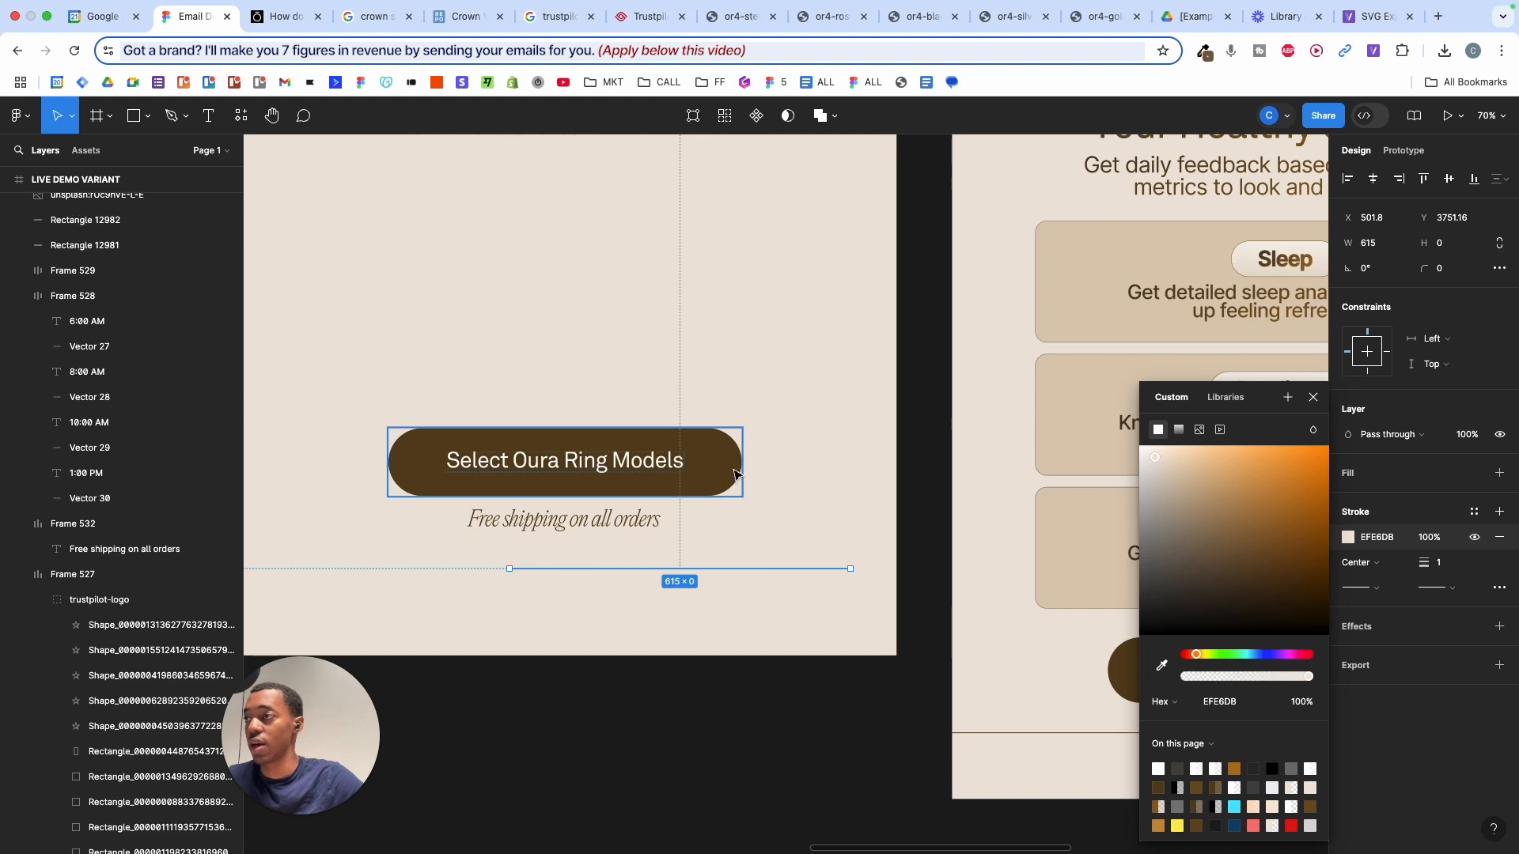
pyautogui.click(1161, 666)
pyautogui.click(1251, 208)
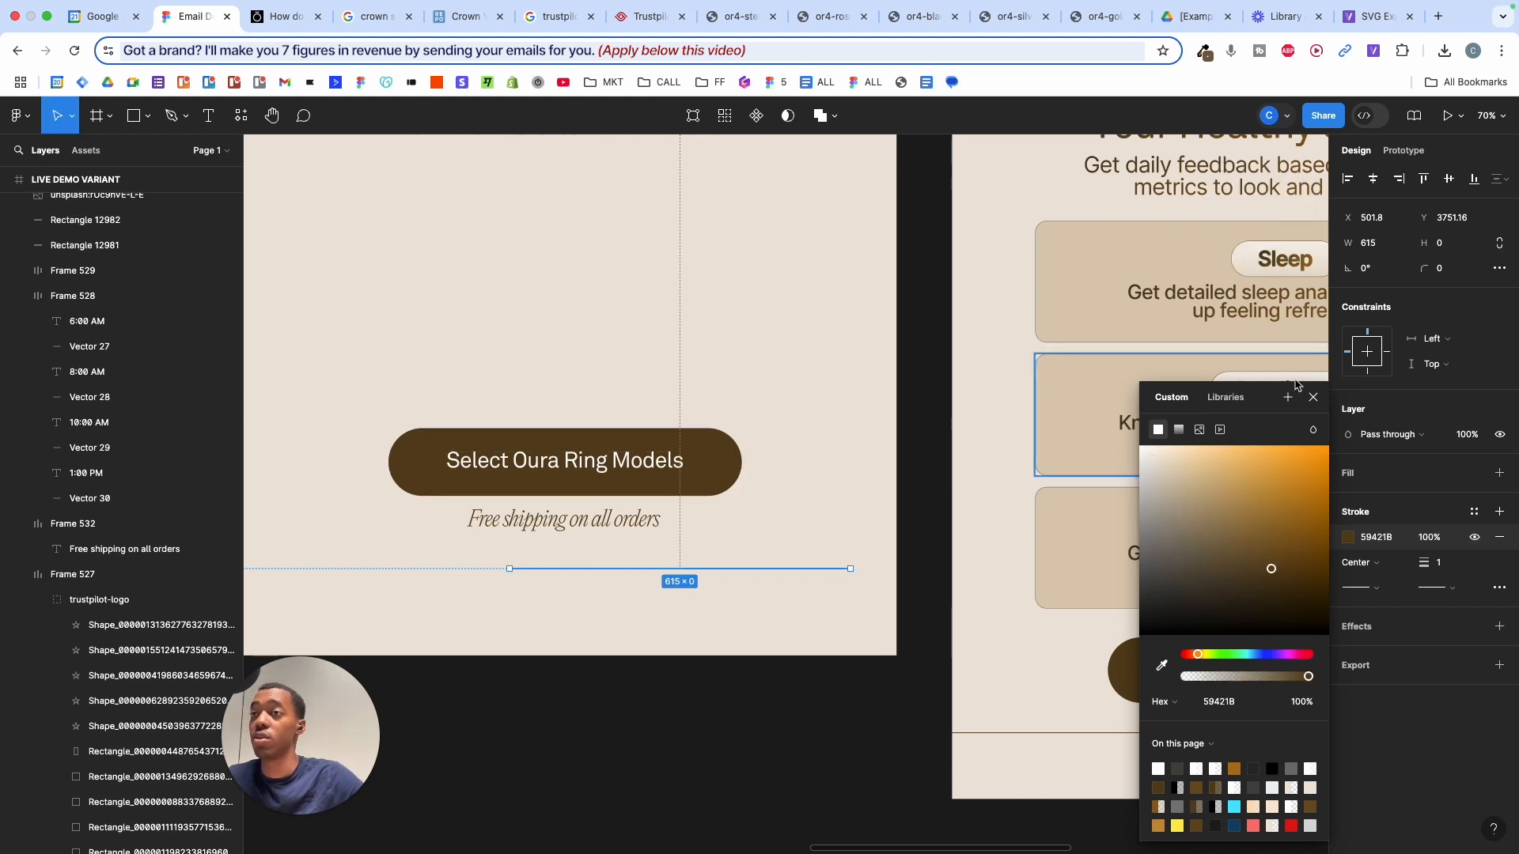
pyautogui.click(1314, 398)
pyautogui.hscroll(5, 1312, 393)
pyautogui.scroll(-3, 1312, 393)
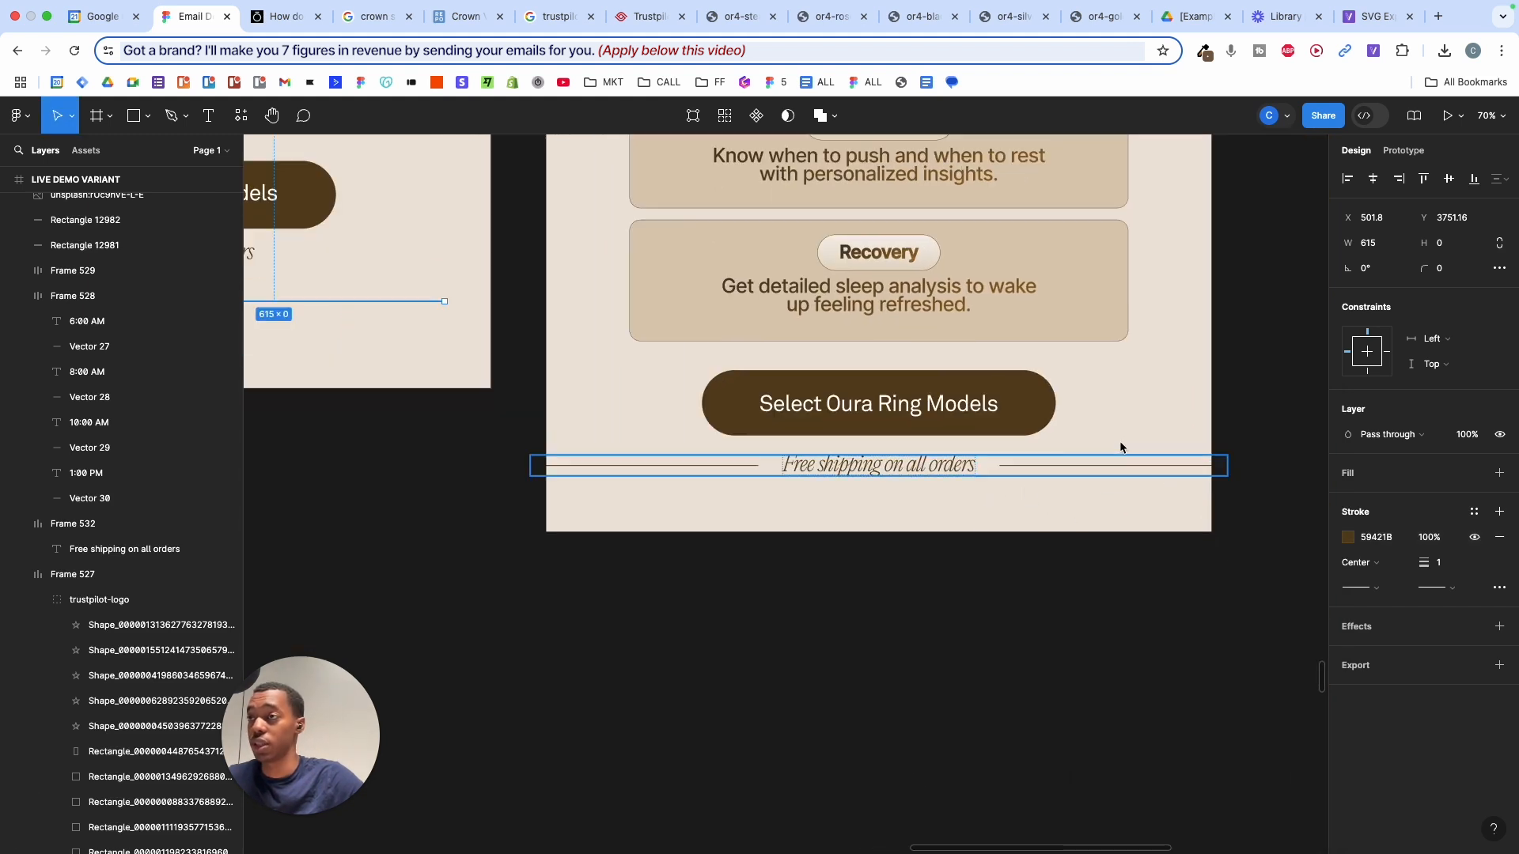
pyautogui.hscroll(-7, 1120, 457)
pyautogui.scroll(3, 1120, 456)
pyautogui.click(780, 479)
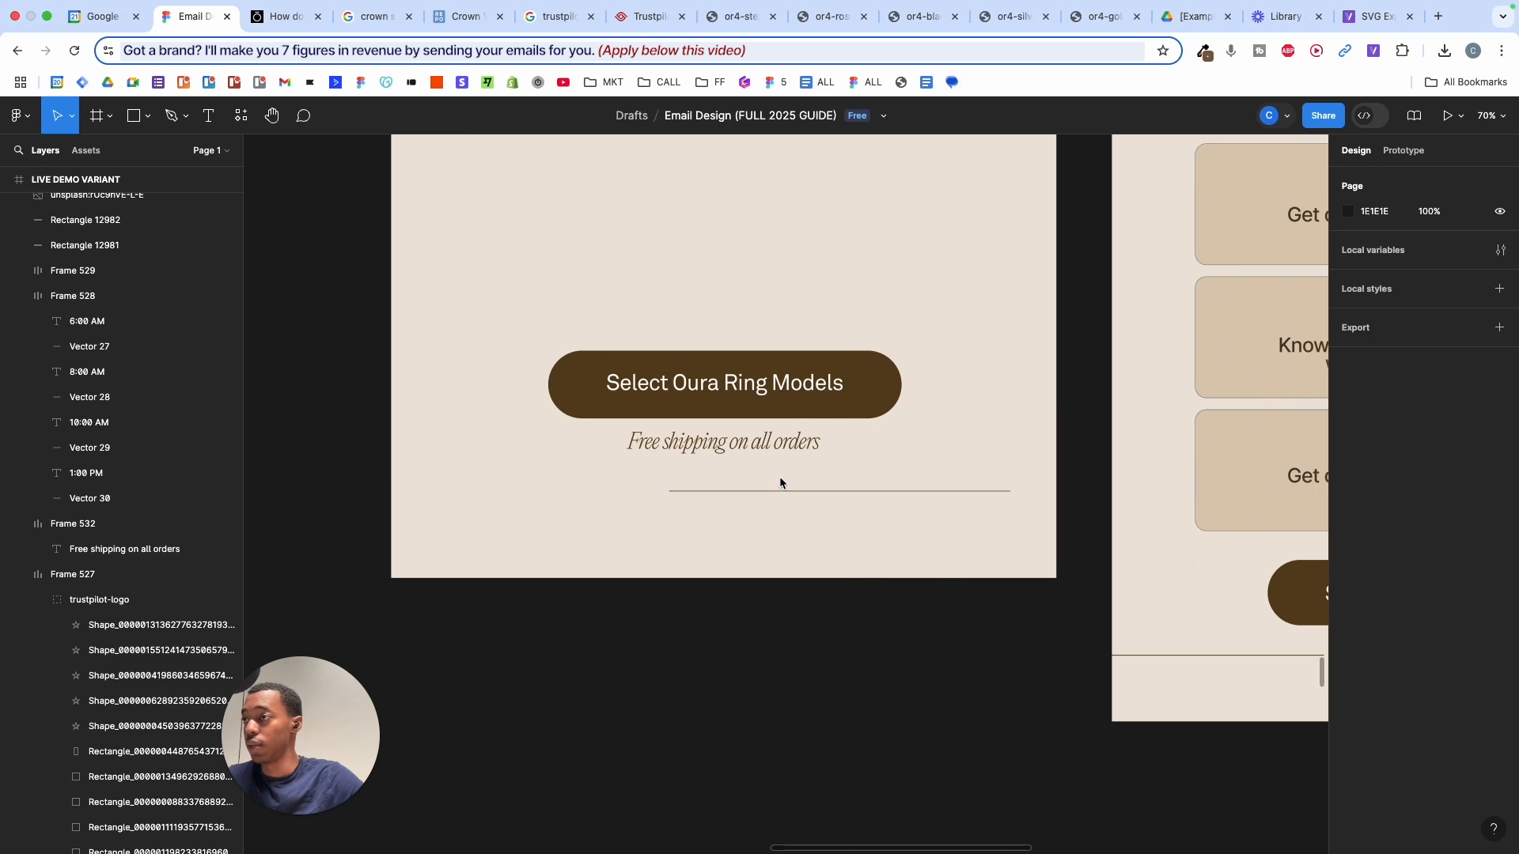
# - Move the line into the shipping row, duplicate it, place the text between both lines, and set the row's alignment
pyautogui.click(791, 491)
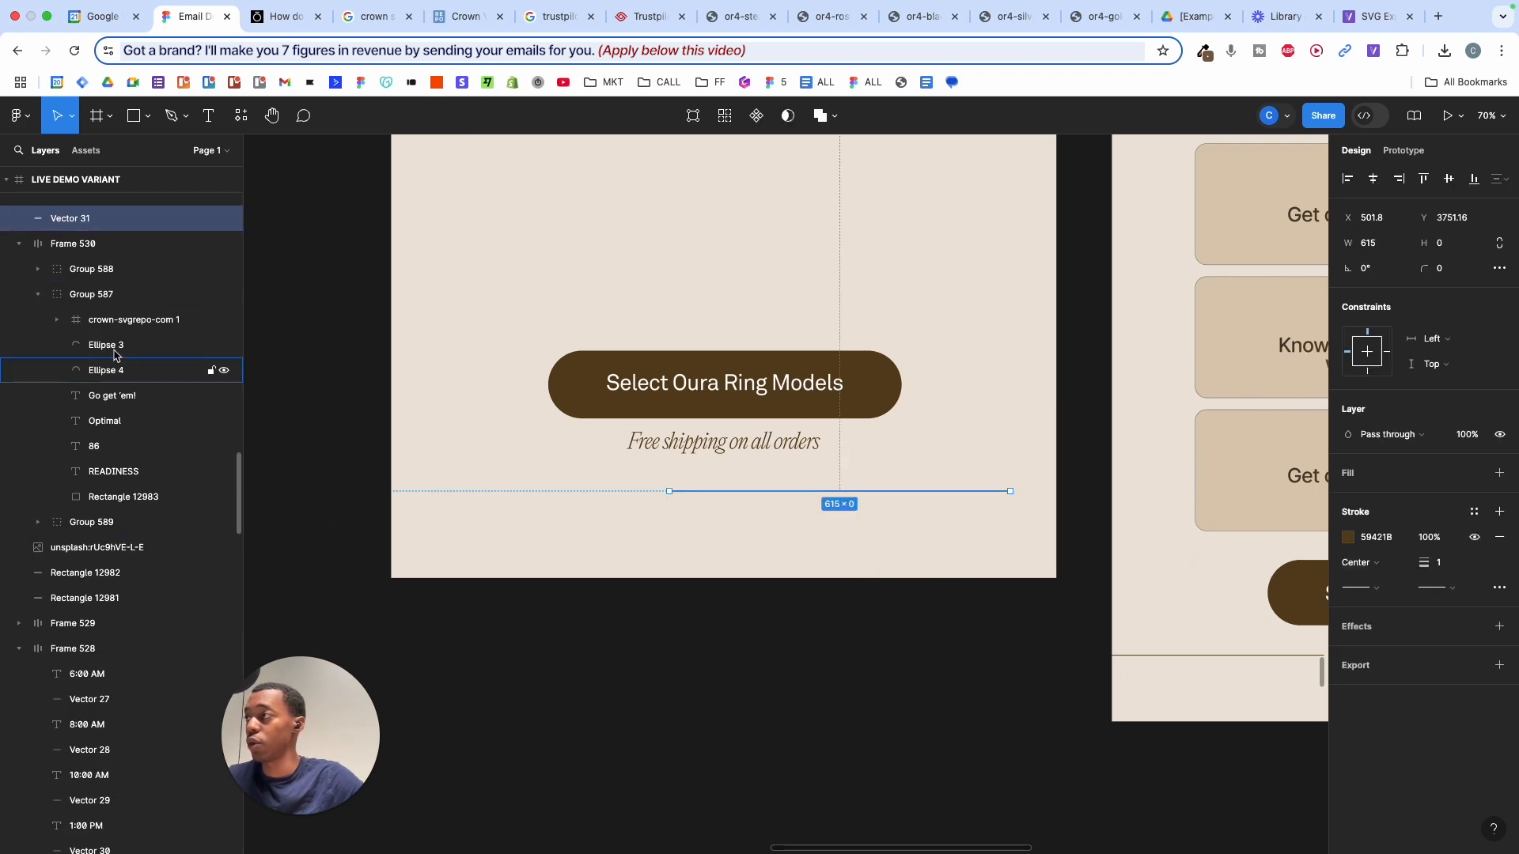
pyautogui.scroll(2, 119, 348)
pyautogui.moveTo(705, 486); pyautogui.dragTo(724, 459)
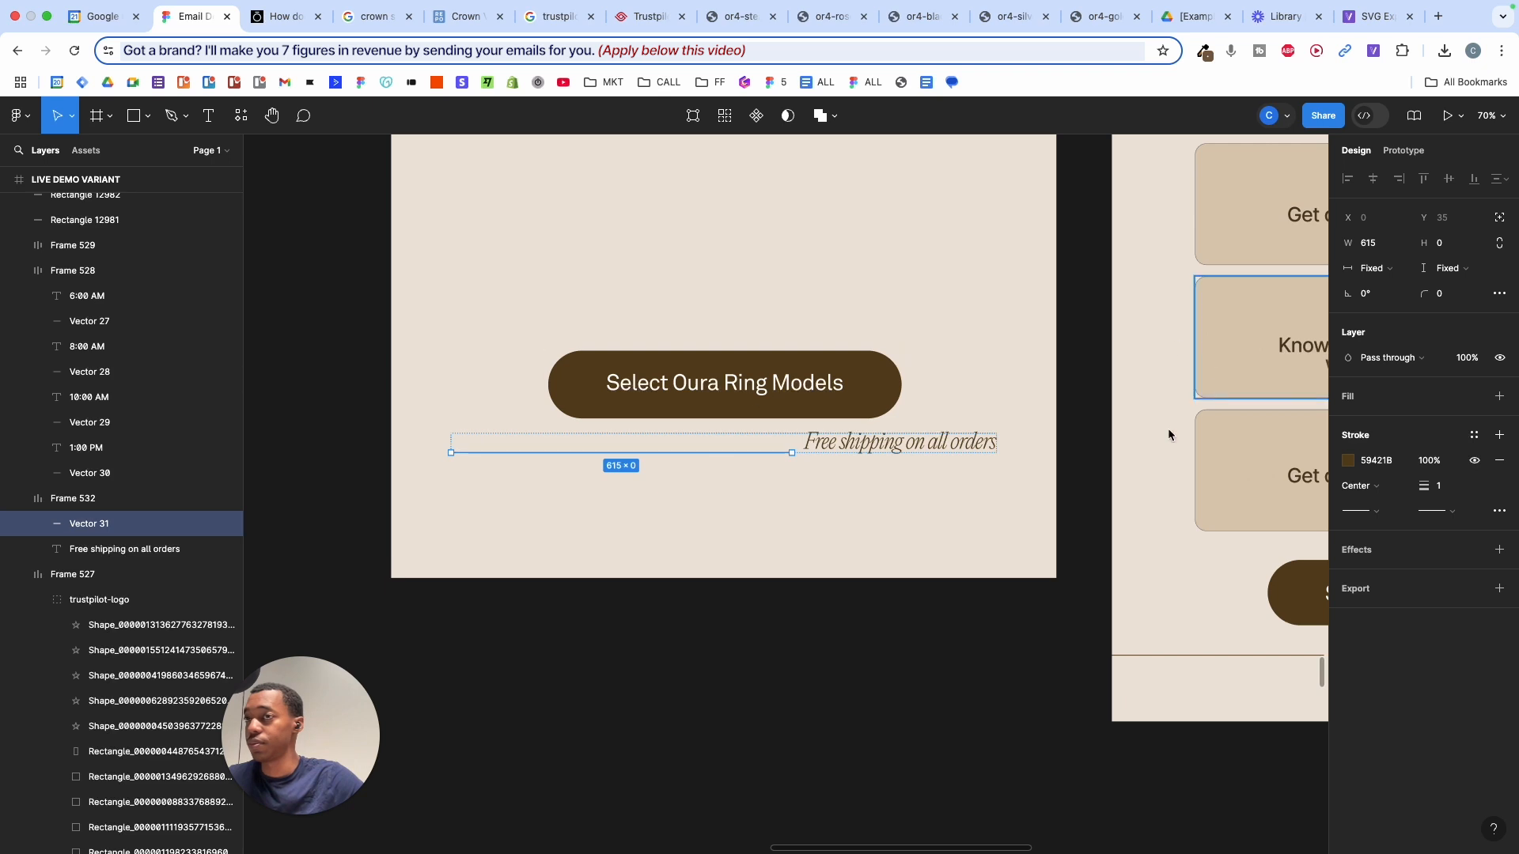
pyautogui.press('super+d')
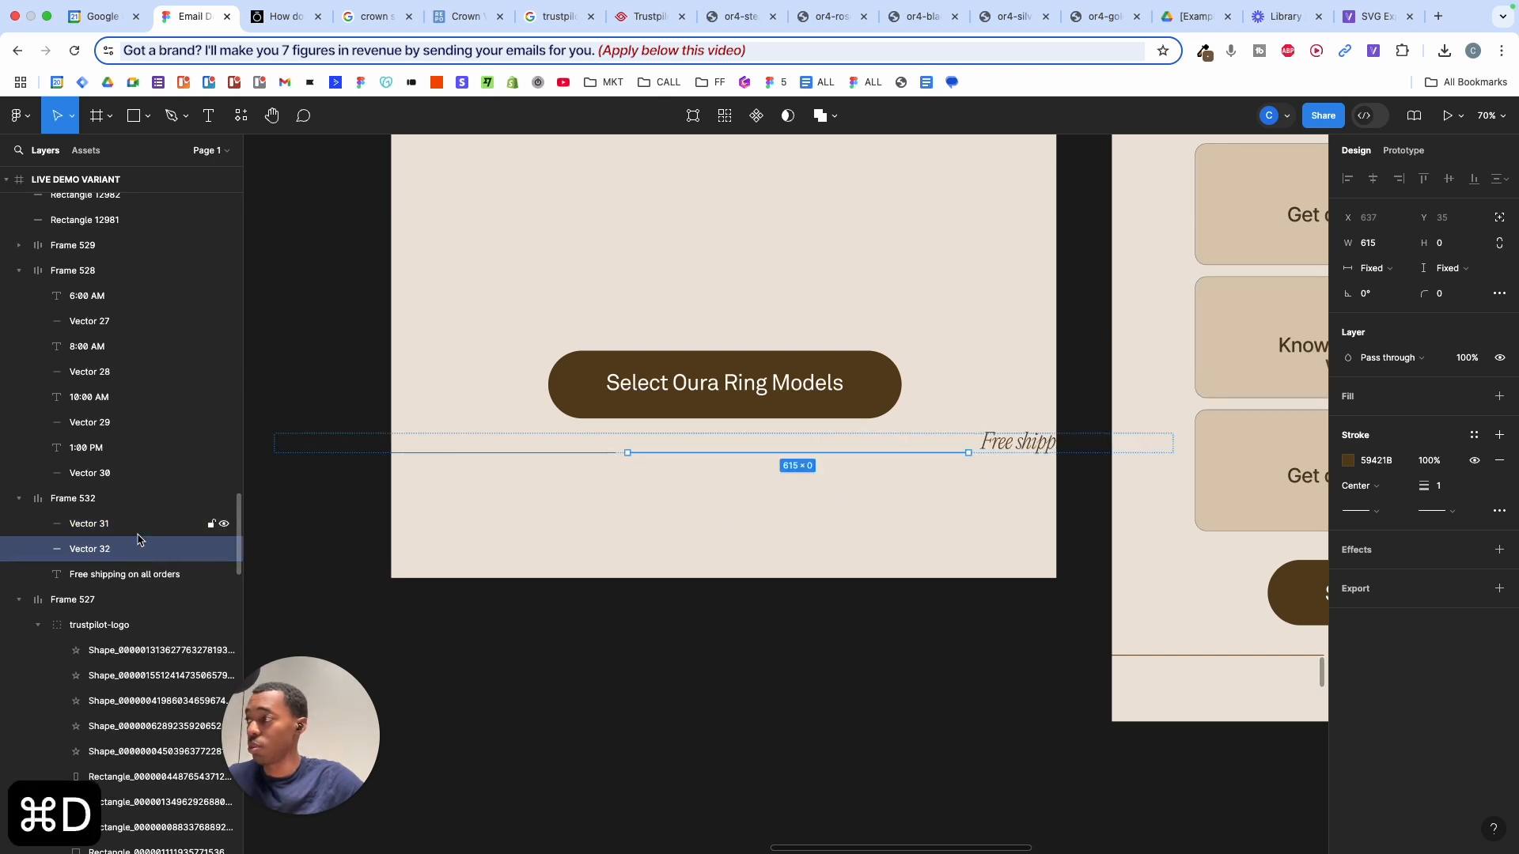
pyautogui.click(110, 575)
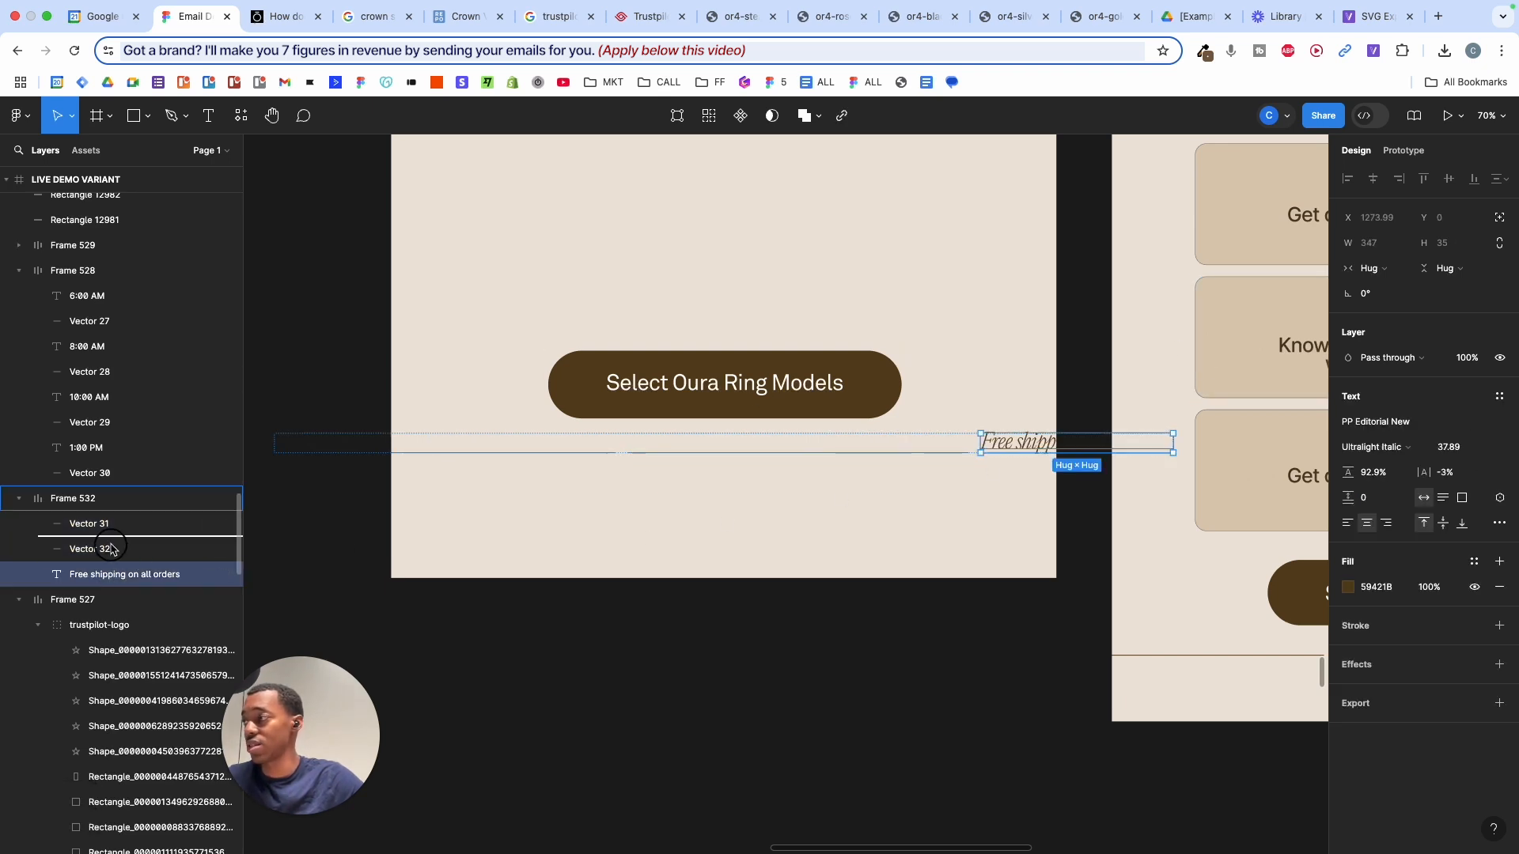
pyautogui.moveTo(110, 548); pyautogui.dragTo(94, 523)
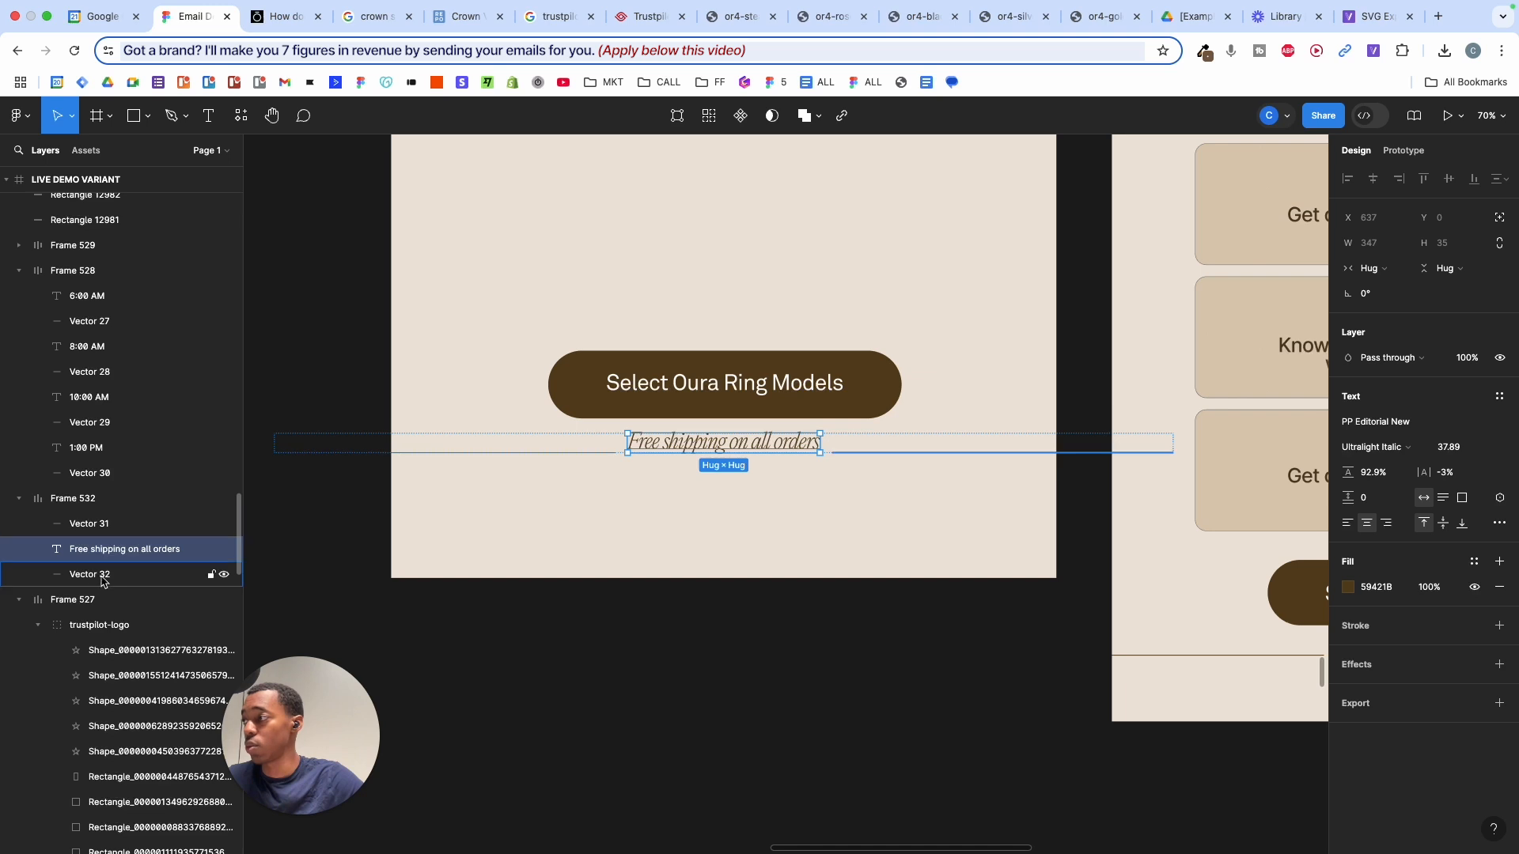
pyautogui.click(743, 484)
pyautogui.click(846, 435)
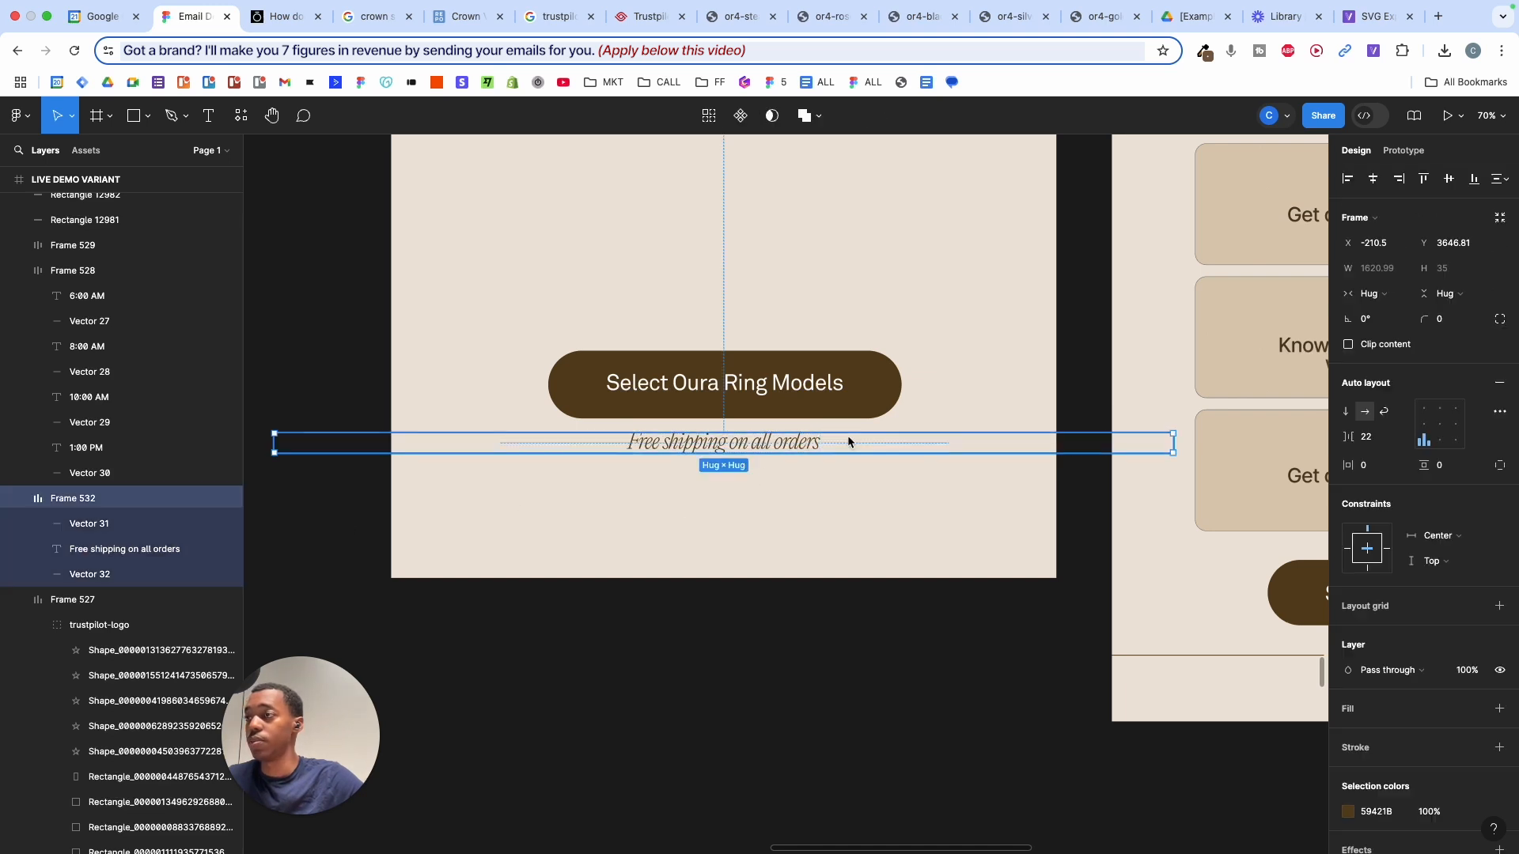
pyautogui.click(1426, 428)
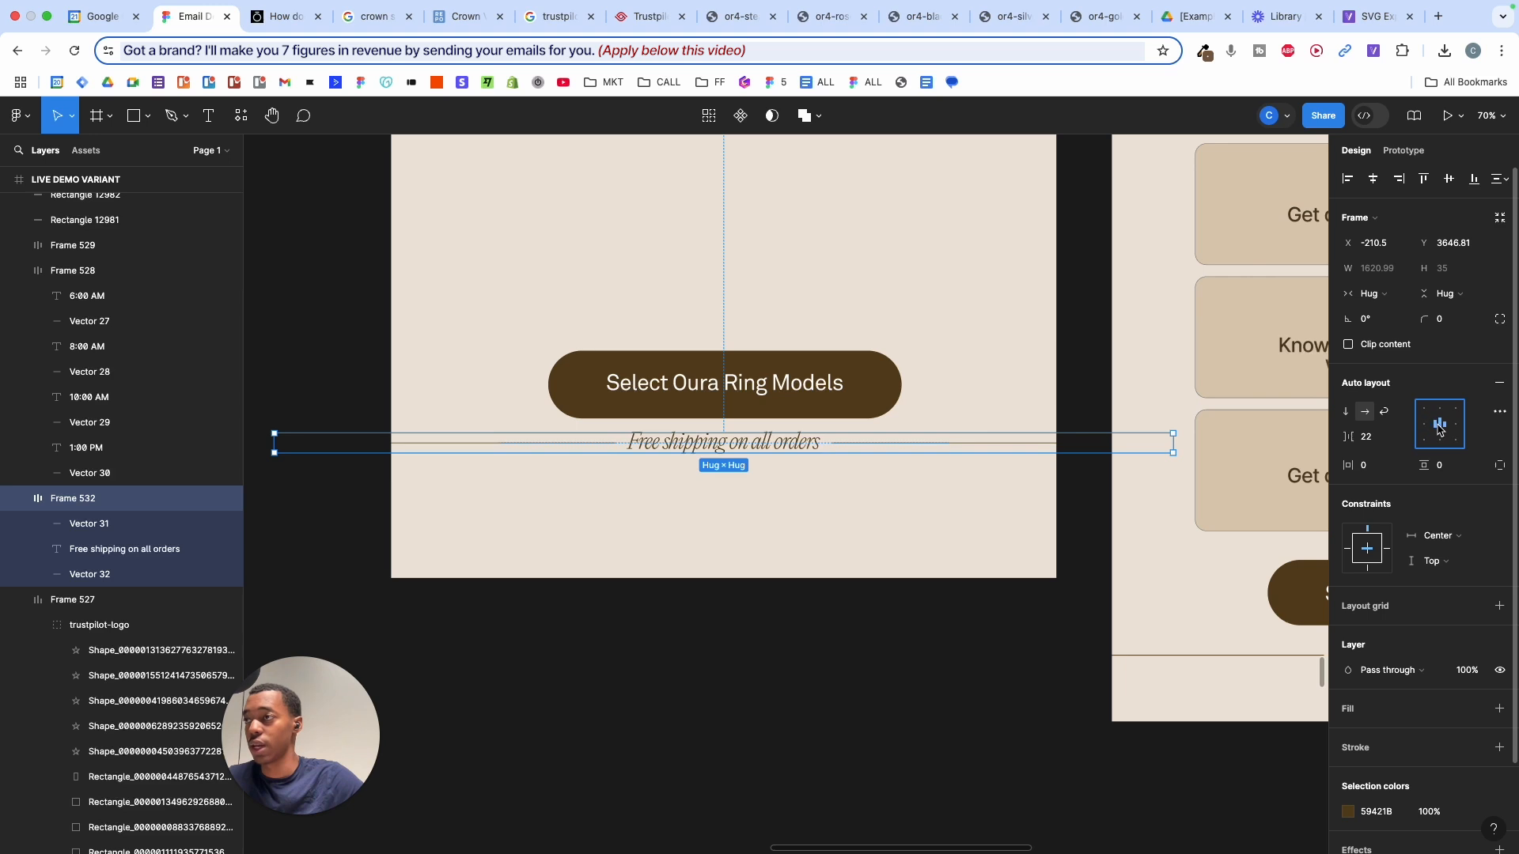
pyautogui.click(986, 535)
# - Nudge the shipping divider row down and centre the Select Oura Ring Models button horizontally
pyautogui.scroll(-3, 991, 571)
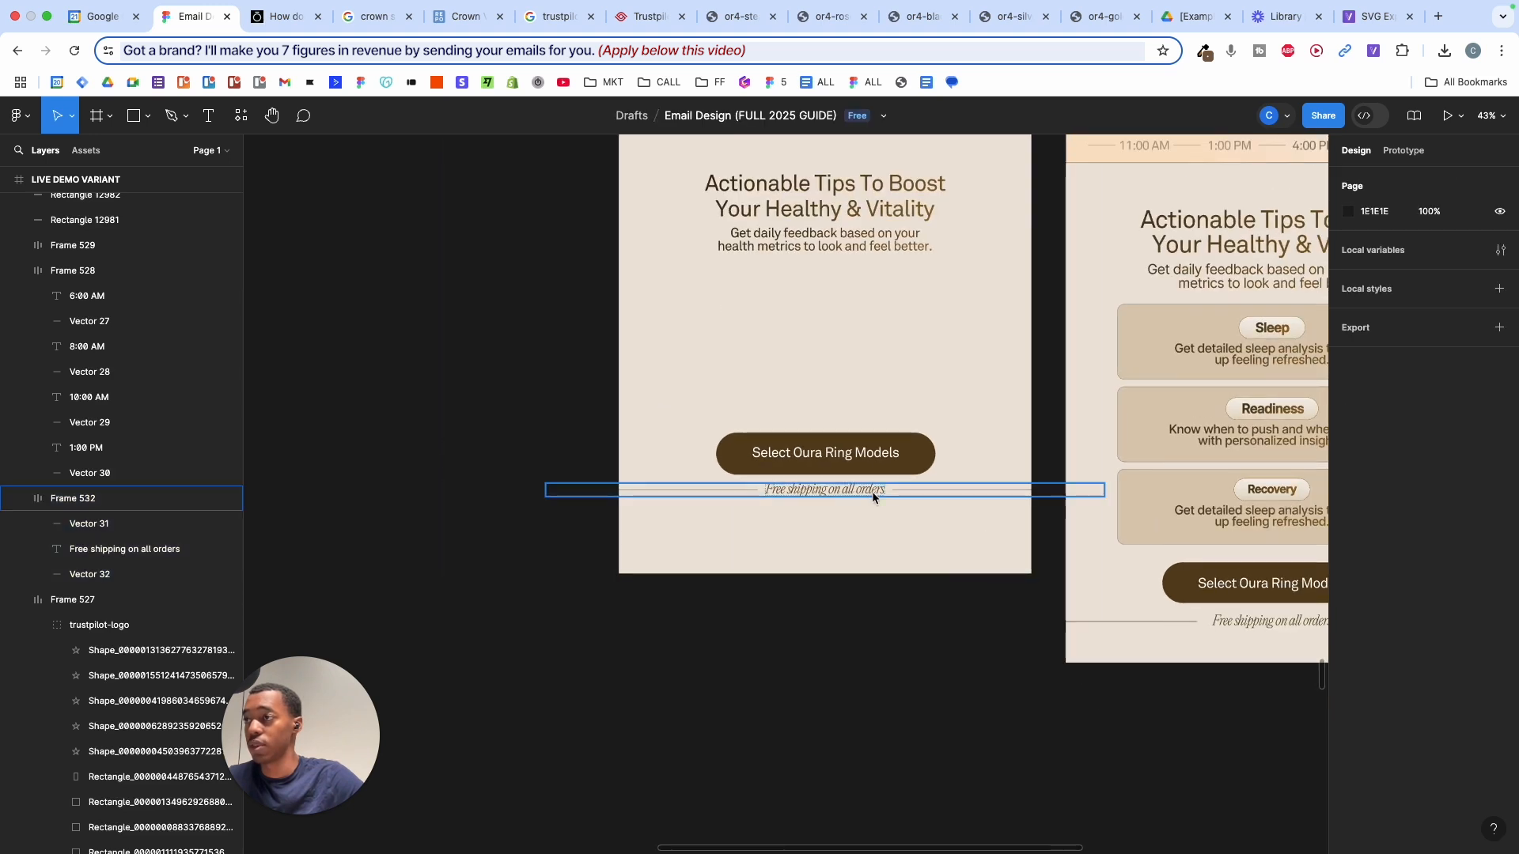
pyautogui.click(862, 495)
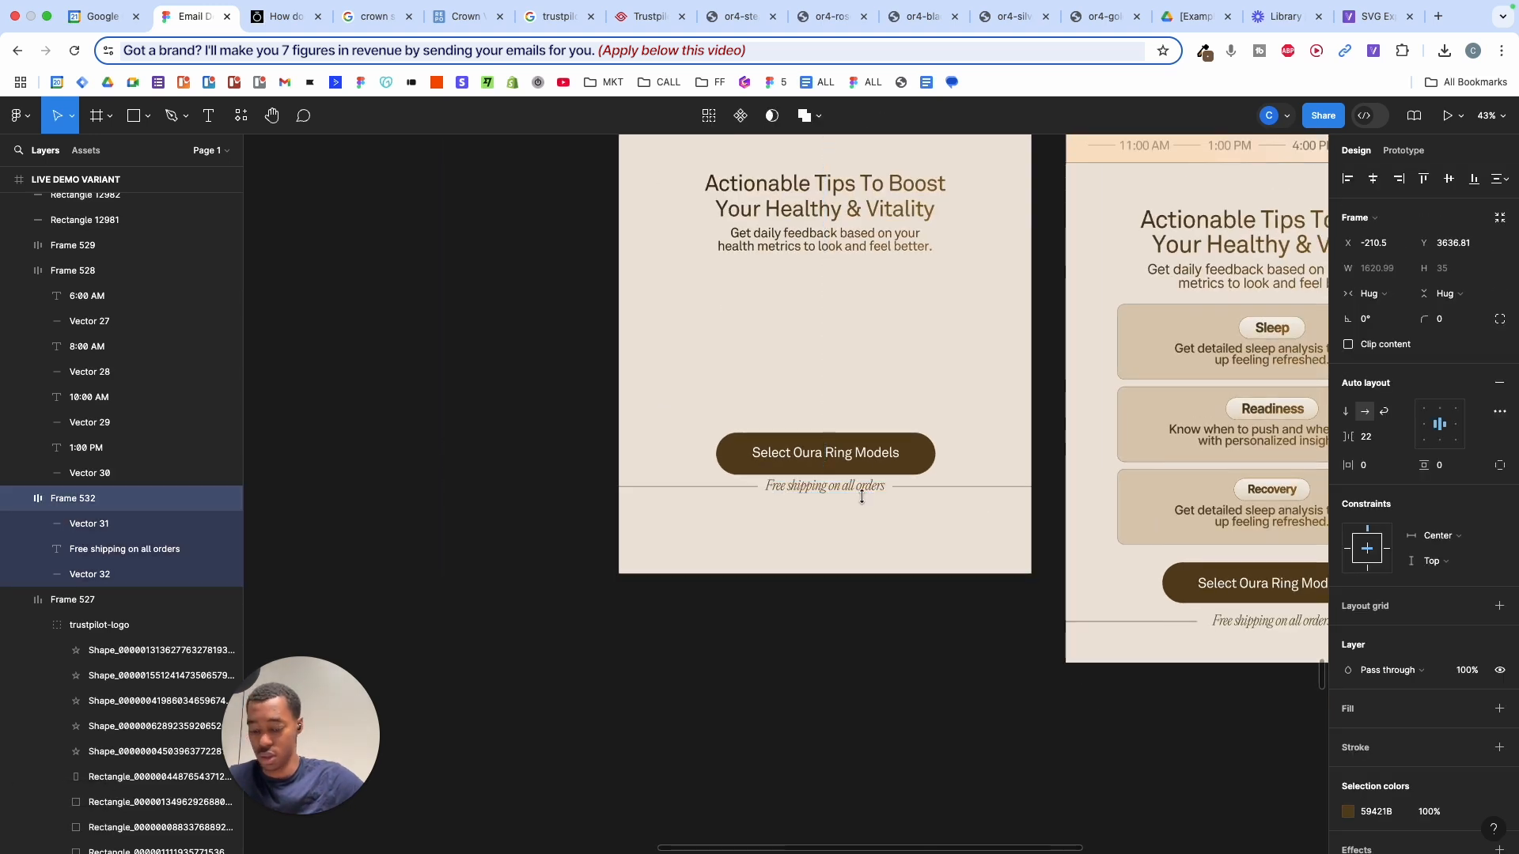
pyautogui.hotkey('shift', 'Down')
pyautogui.hotkey('shift', 'Down')
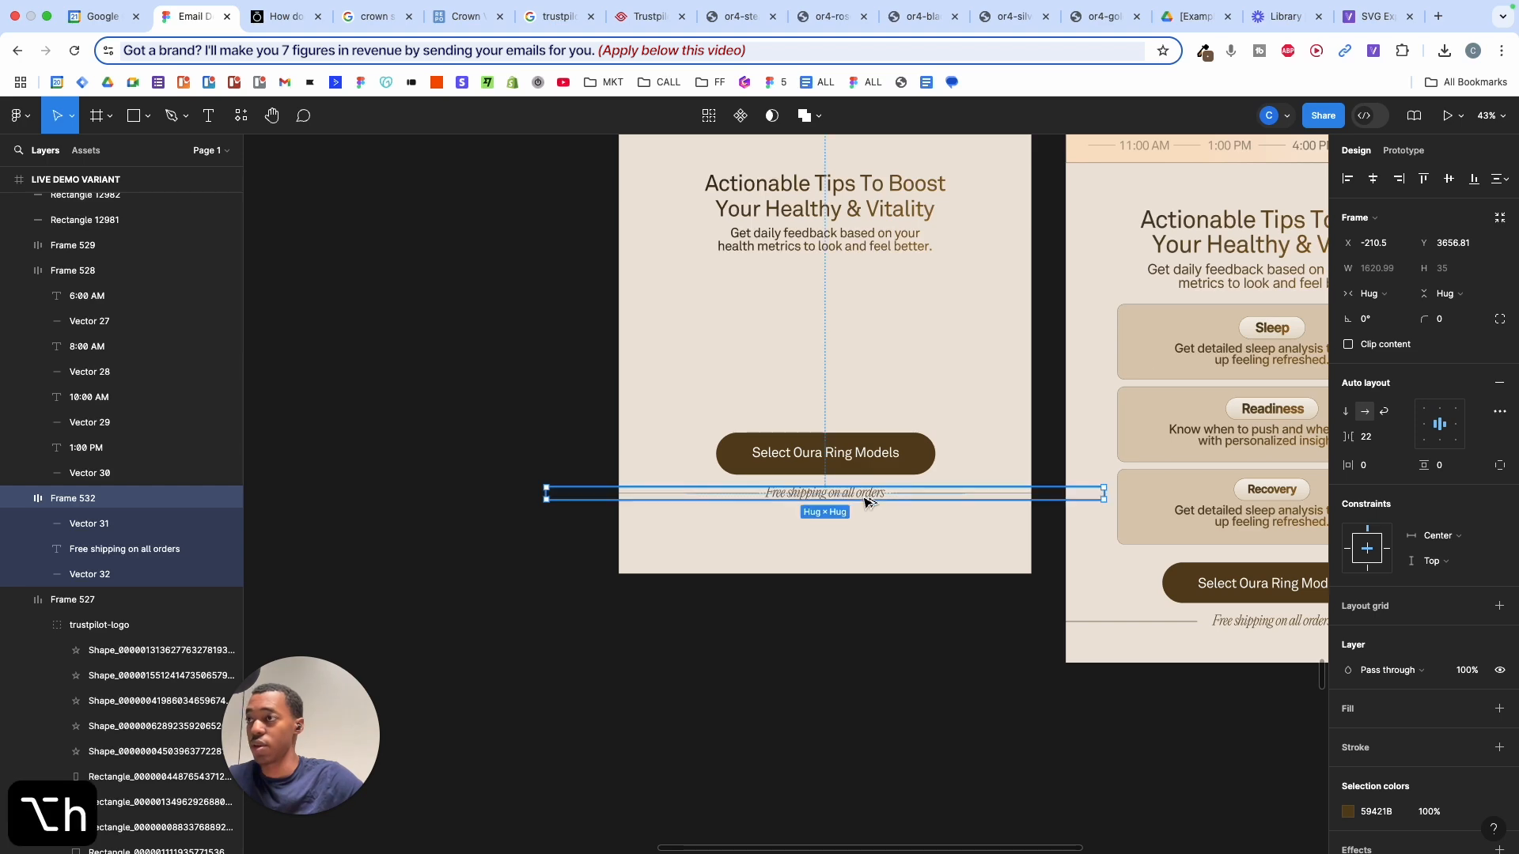
pyautogui.click(871, 468)
pyautogui.hotkey('alt', 'h')
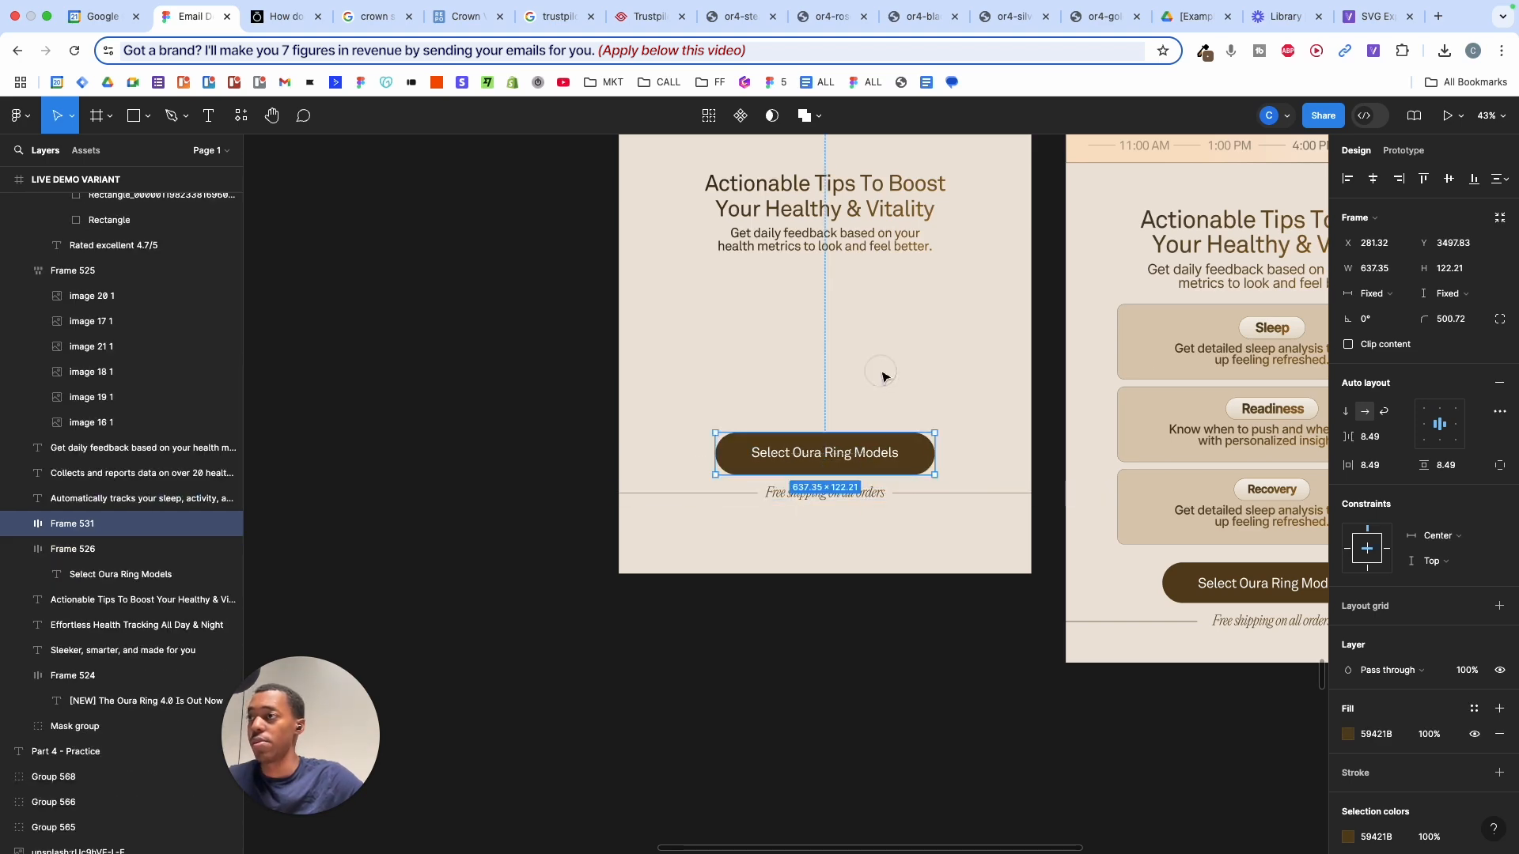
# - Extend the left email frame to 4167 tall and move the button and shipping row near its bottom
pyautogui.click(885, 378)
pyautogui.scroll(-3, 885, 378)
pyautogui.moveTo(681, 370); pyautogui.dragTo(924, 484)
pyautogui.moveTo(930, 434); pyautogui.dragTo(933, 471)
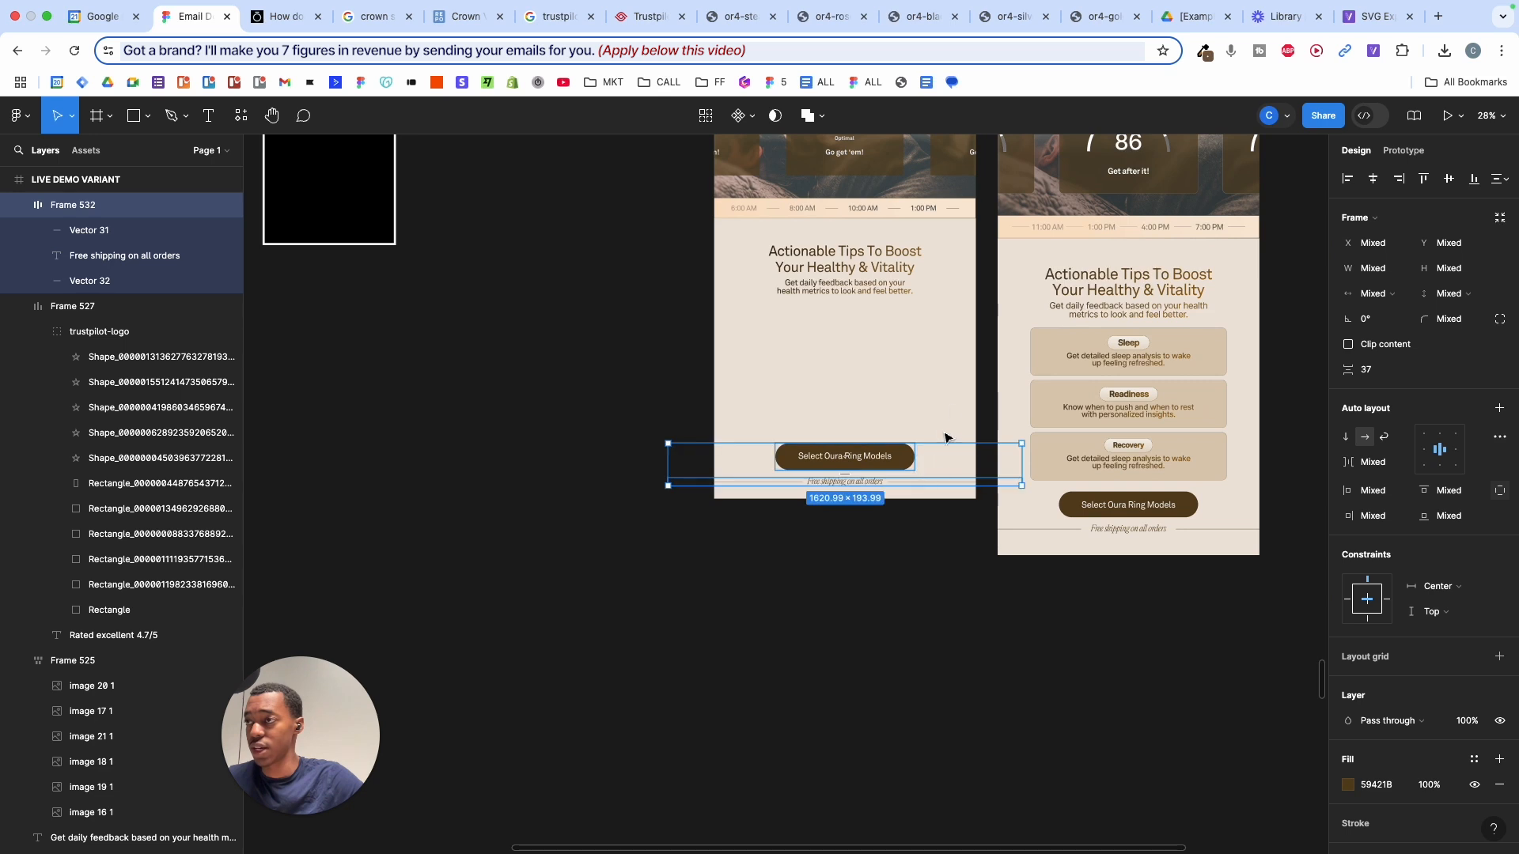
pyautogui.click(950, 424)
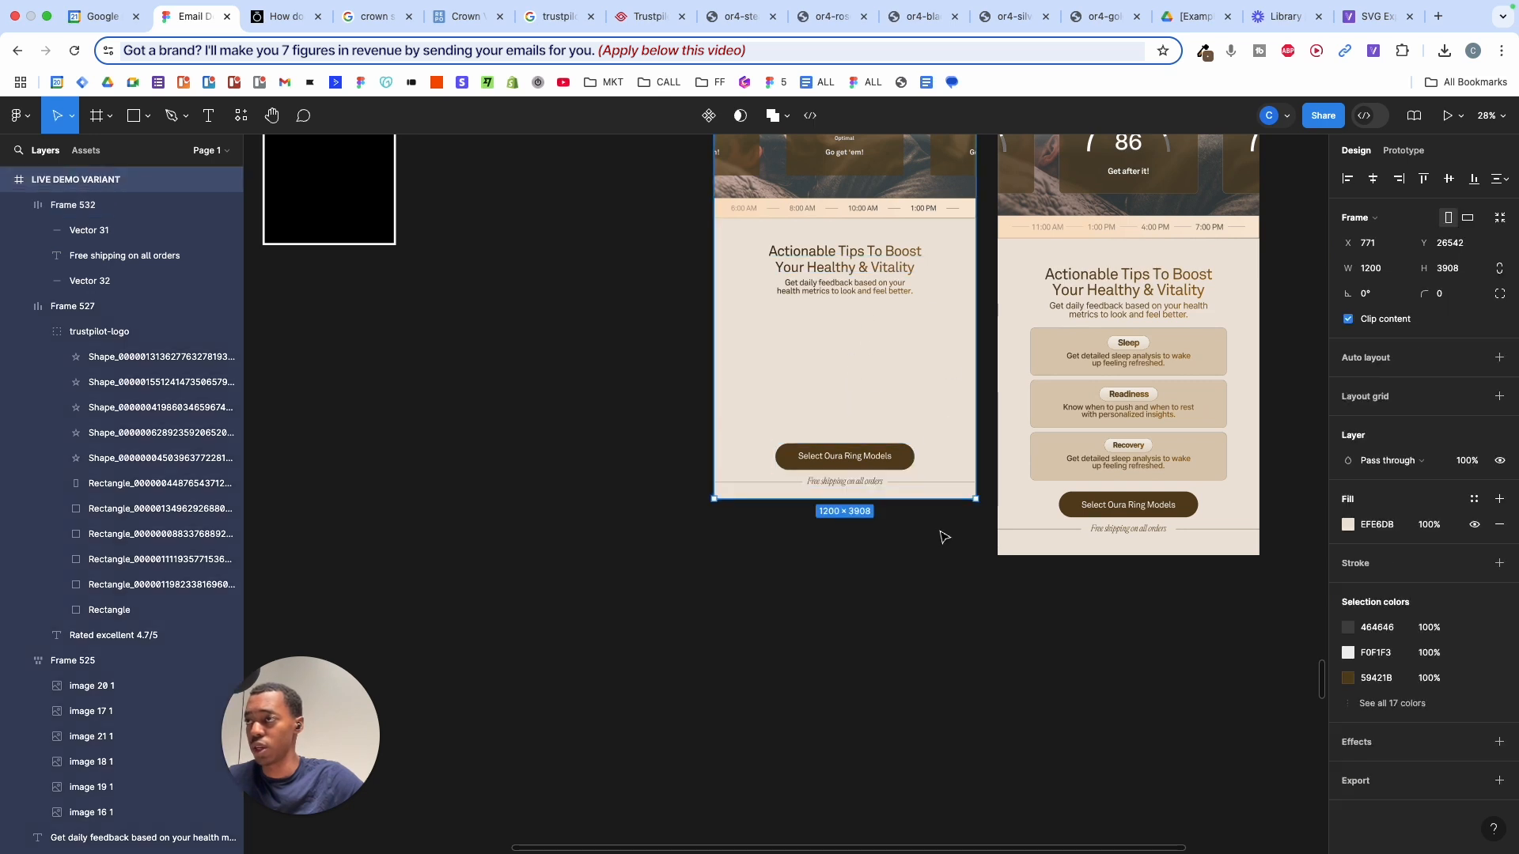
pyautogui.moveTo(944, 499); pyautogui.dragTo(888, 564)
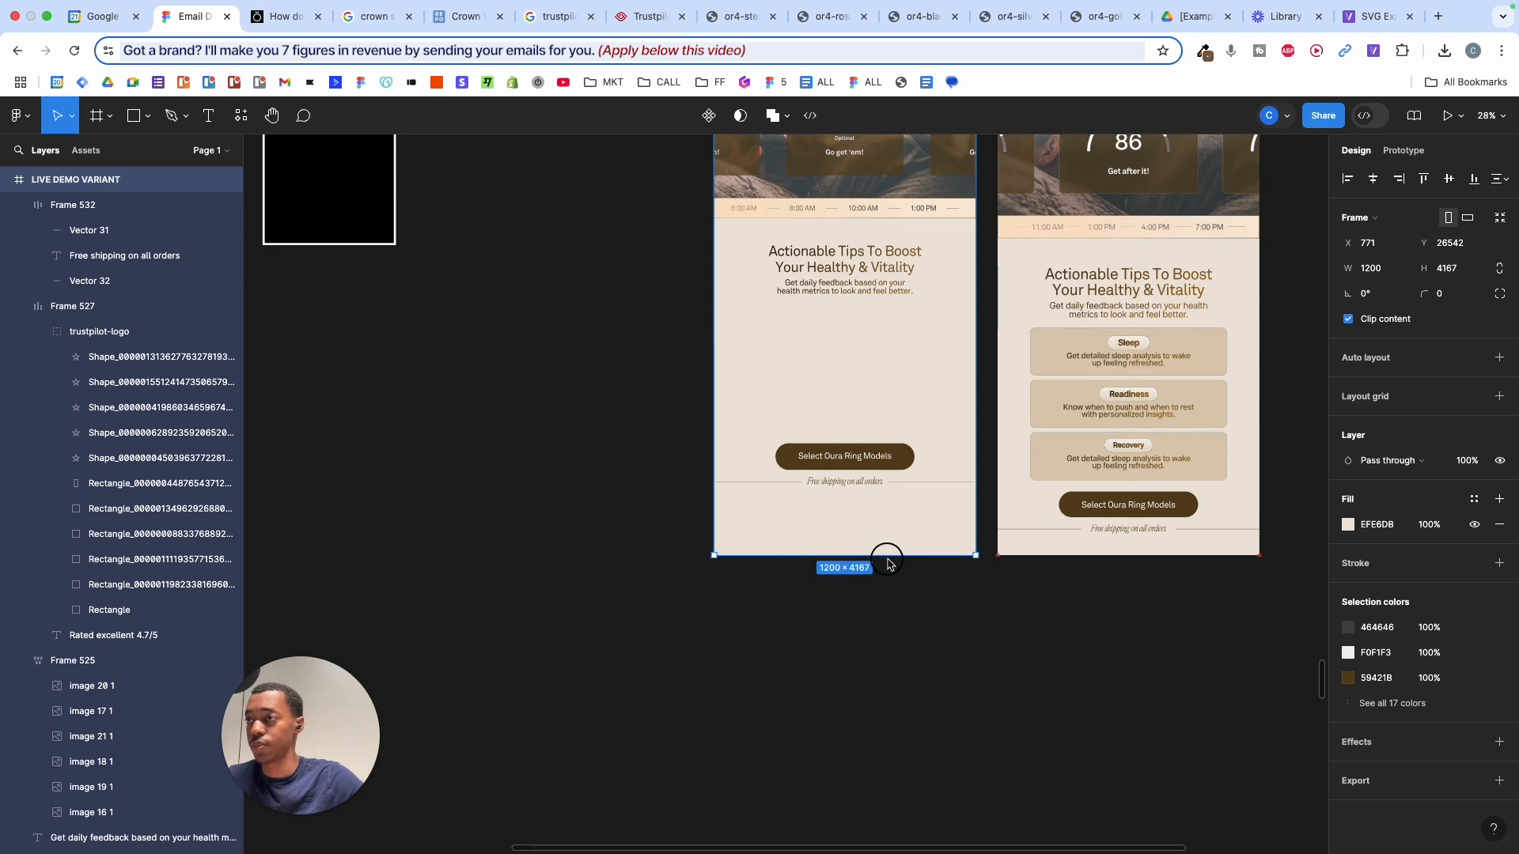
pyautogui.moveTo(647, 433); pyautogui.dragTo(896, 524)
pyautogui.moveTo(888, 473); pyautogui.dragTo(894, 520)
pyautogui.scroll(5, 1128, 420)
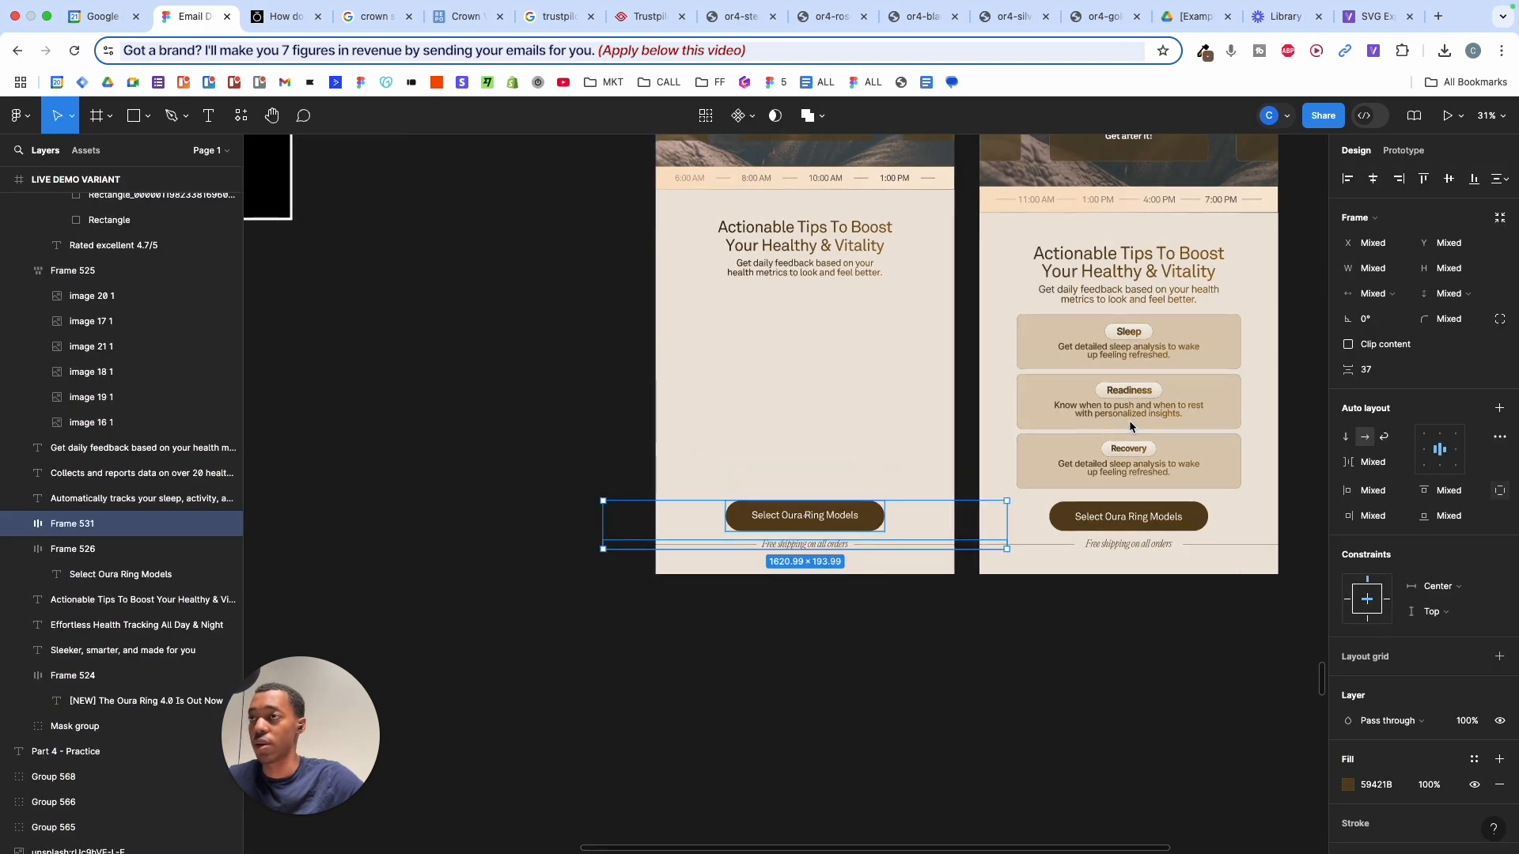
pyautogui.hscroll(-2, 693, 305)
pyautogui.scroll(1, 693, 305)
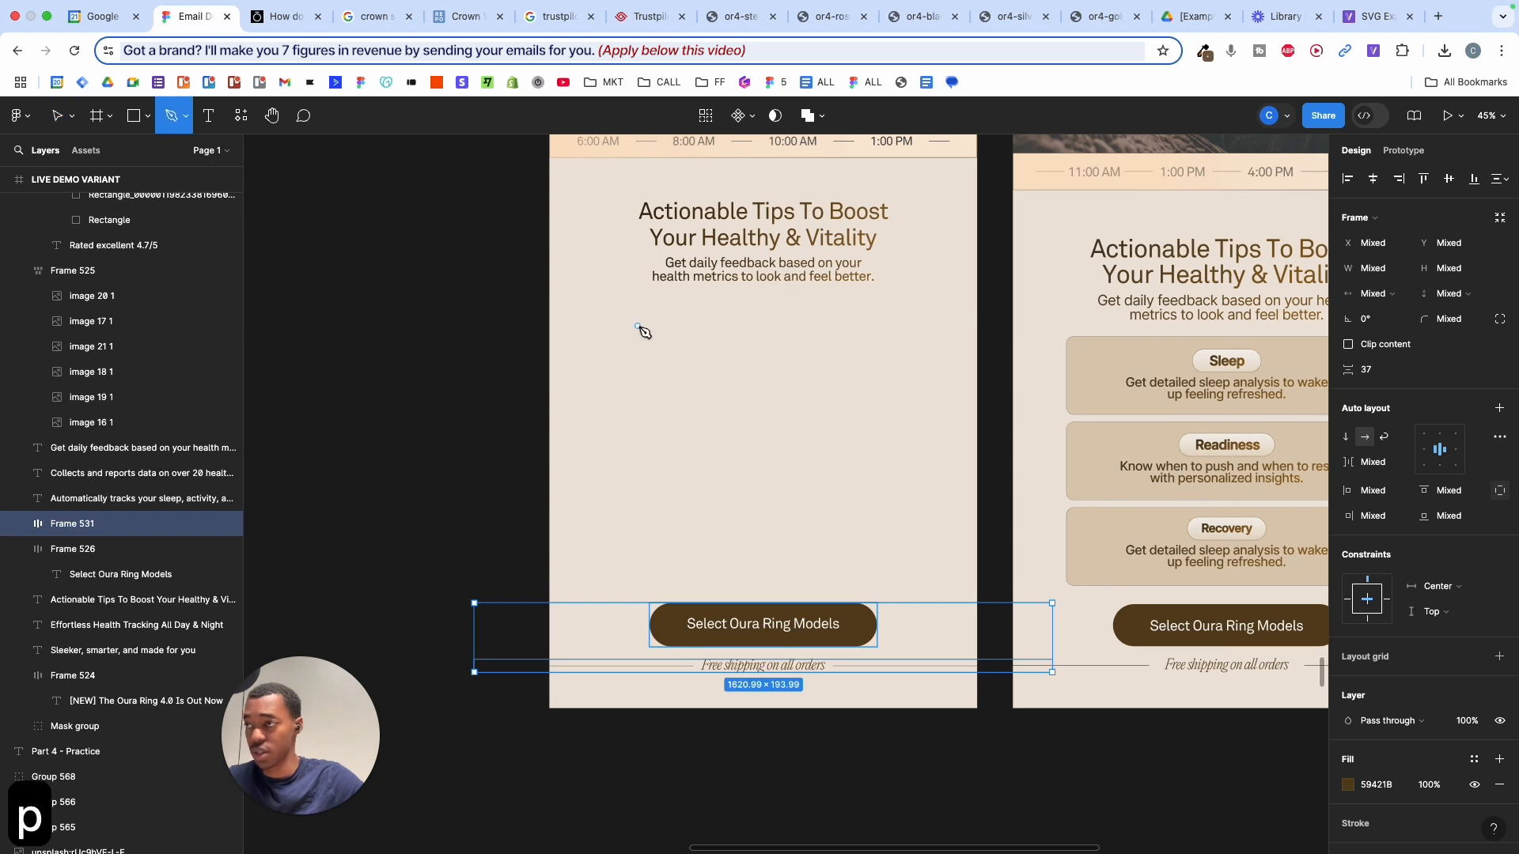
# - Draw a wide 879×235 rectangle below the heading filled with the Sleep card's tan DCCCB6
pyautogui.press('r')
pyautogui.moveTo(615, 311); pyautogui.dragTo(814, 508)
pyautogui.moveTo(842, 382)
pyautogui.mouseDown()
pyautogui.moveTo(902, 360)
pyautogui.moveTo(931, 396)
pyautogui.mouseUp()
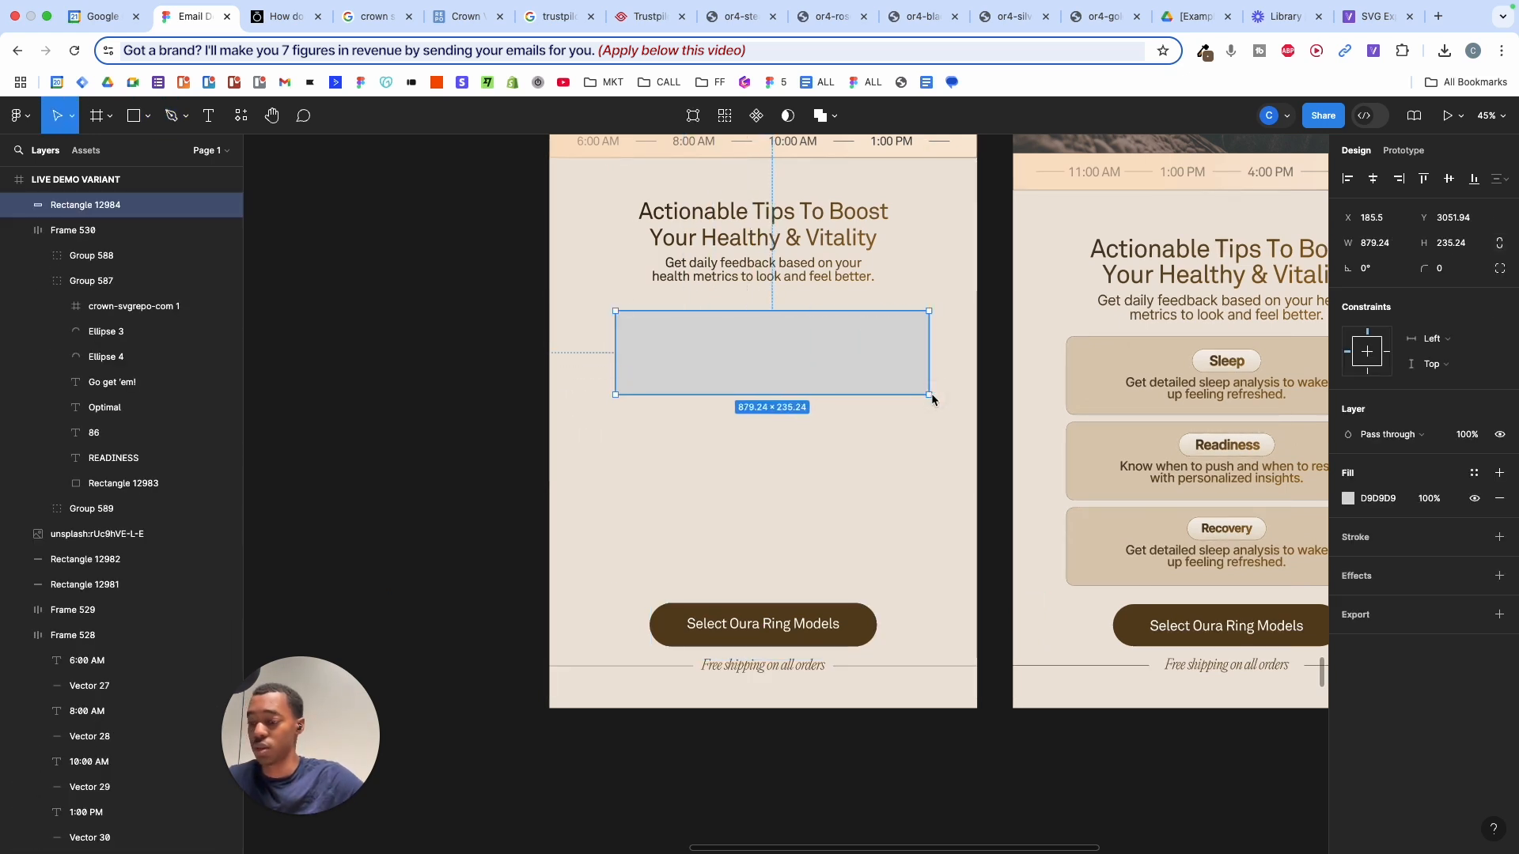
pyautogui.press('i')
pyautogui.click(1064, 347)
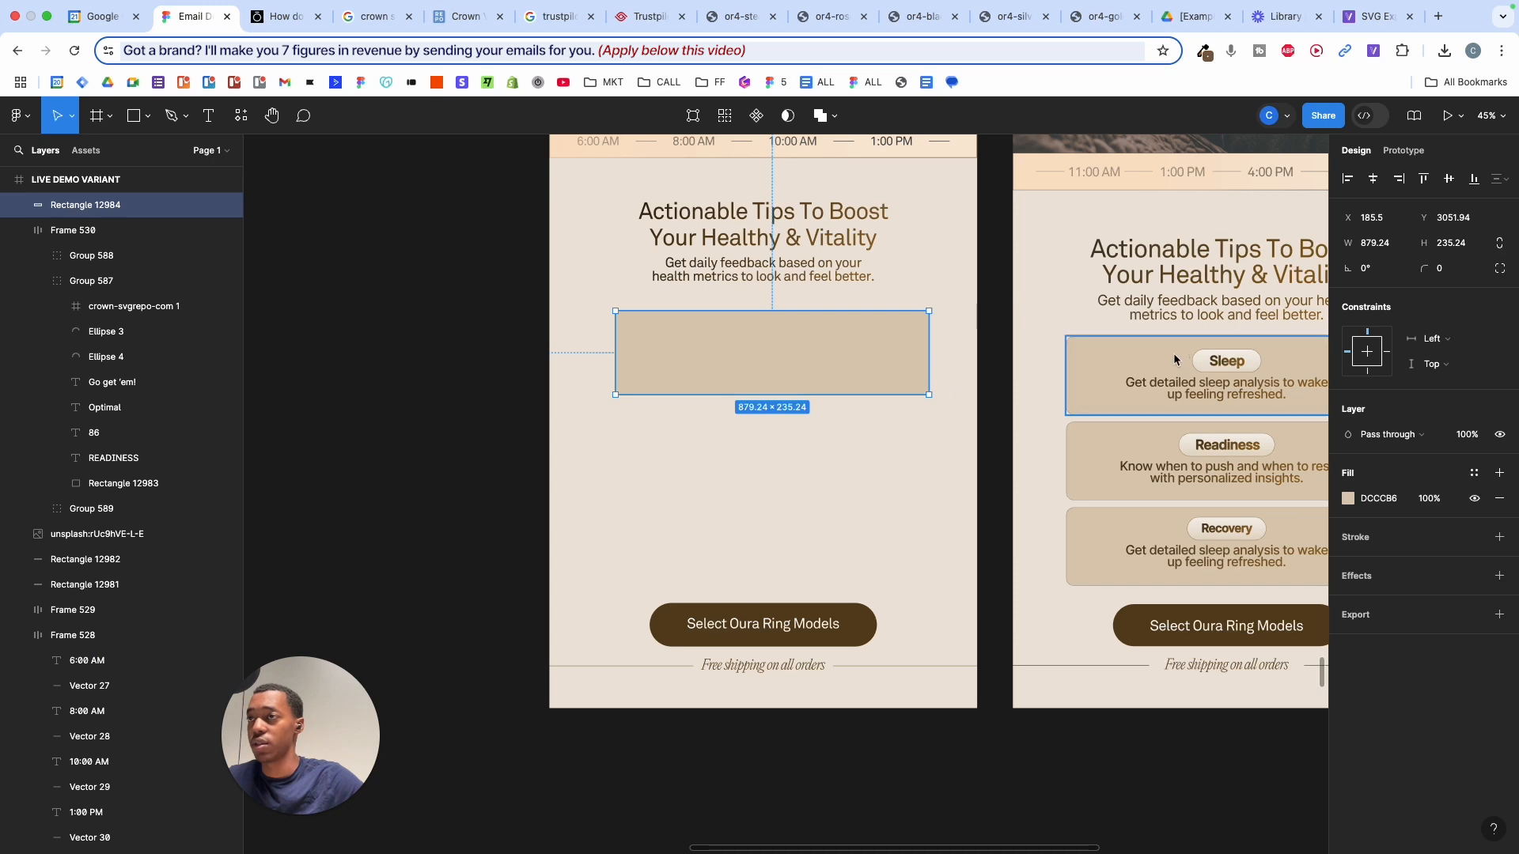
# - Give the tan card a 32 corner radius and a 1-px inside stroke
pyautogui.click(984, 301)
pyautogui.click(882, 338)
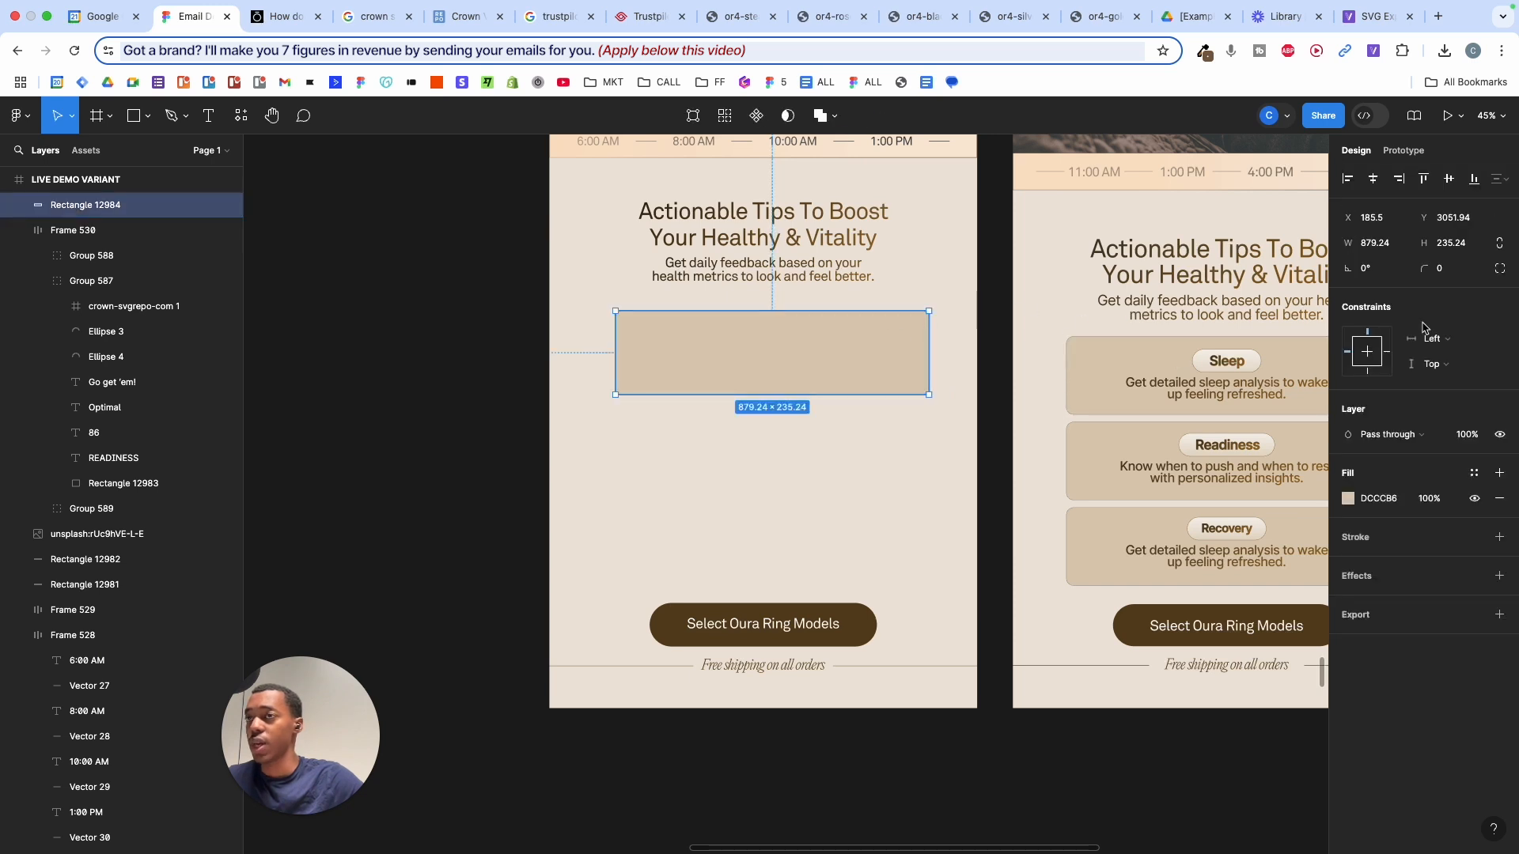
pyautogui.moveTo(1425, 270); pyautogui.dragTo(1484, 243)
pyautogui.click(939, 272)
pyautogui.scroll(4, 939, 274)
pyautogui.hscroll(3, 939, 274)
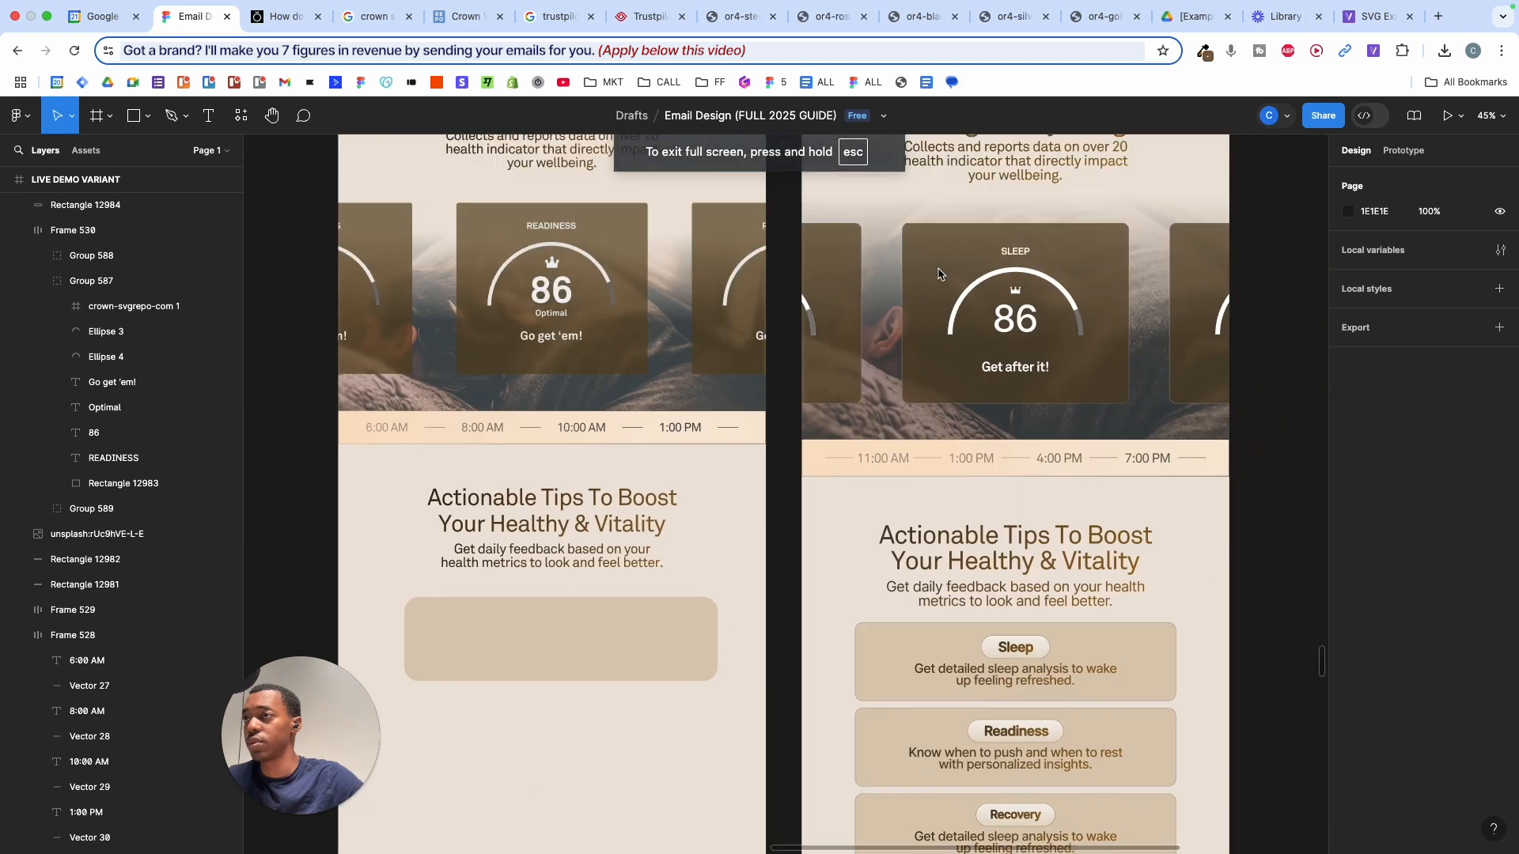
pyautogui.scroll(-5, 939, 273)
pyautogui.hscroll(-3, 939, 274)
pyautogui.scroll(5, 905, 443)
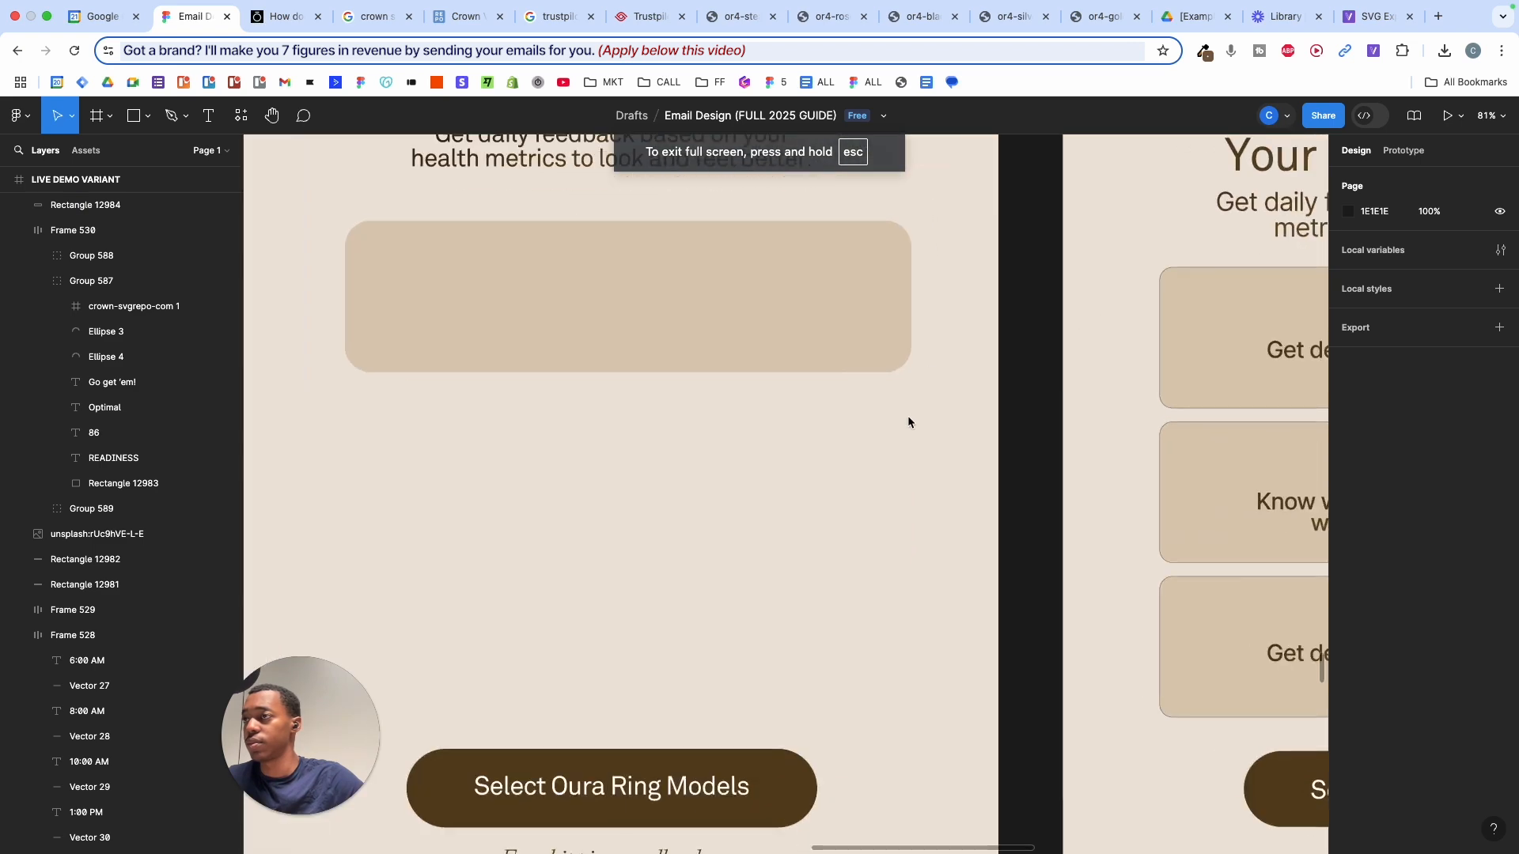
pyautogui.click(880, 340)
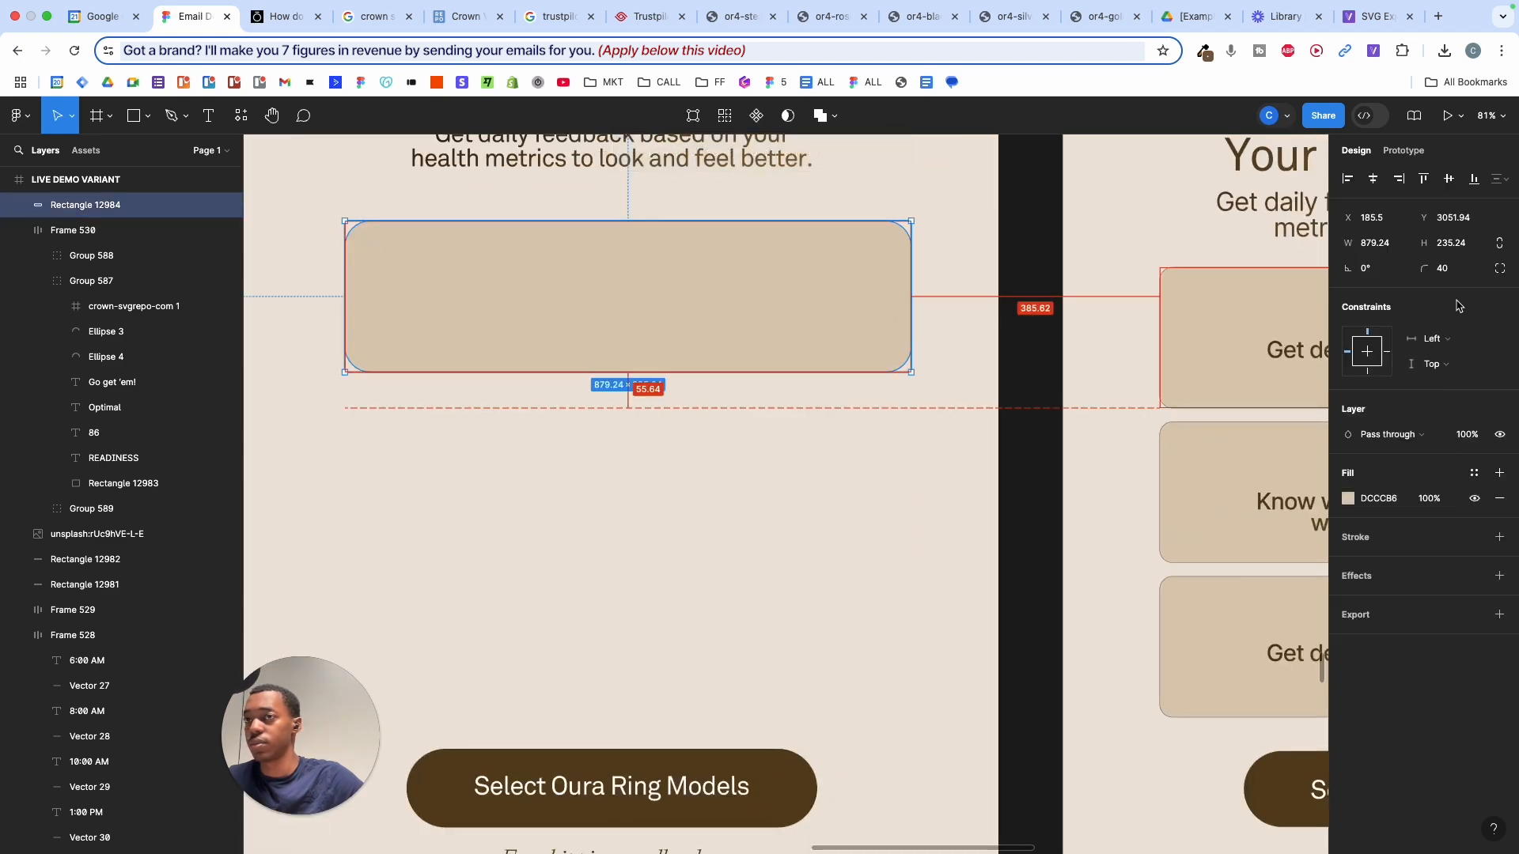
pyautogui.moveTo(1437, 268); pyautogui.dragTo(1436, 268)
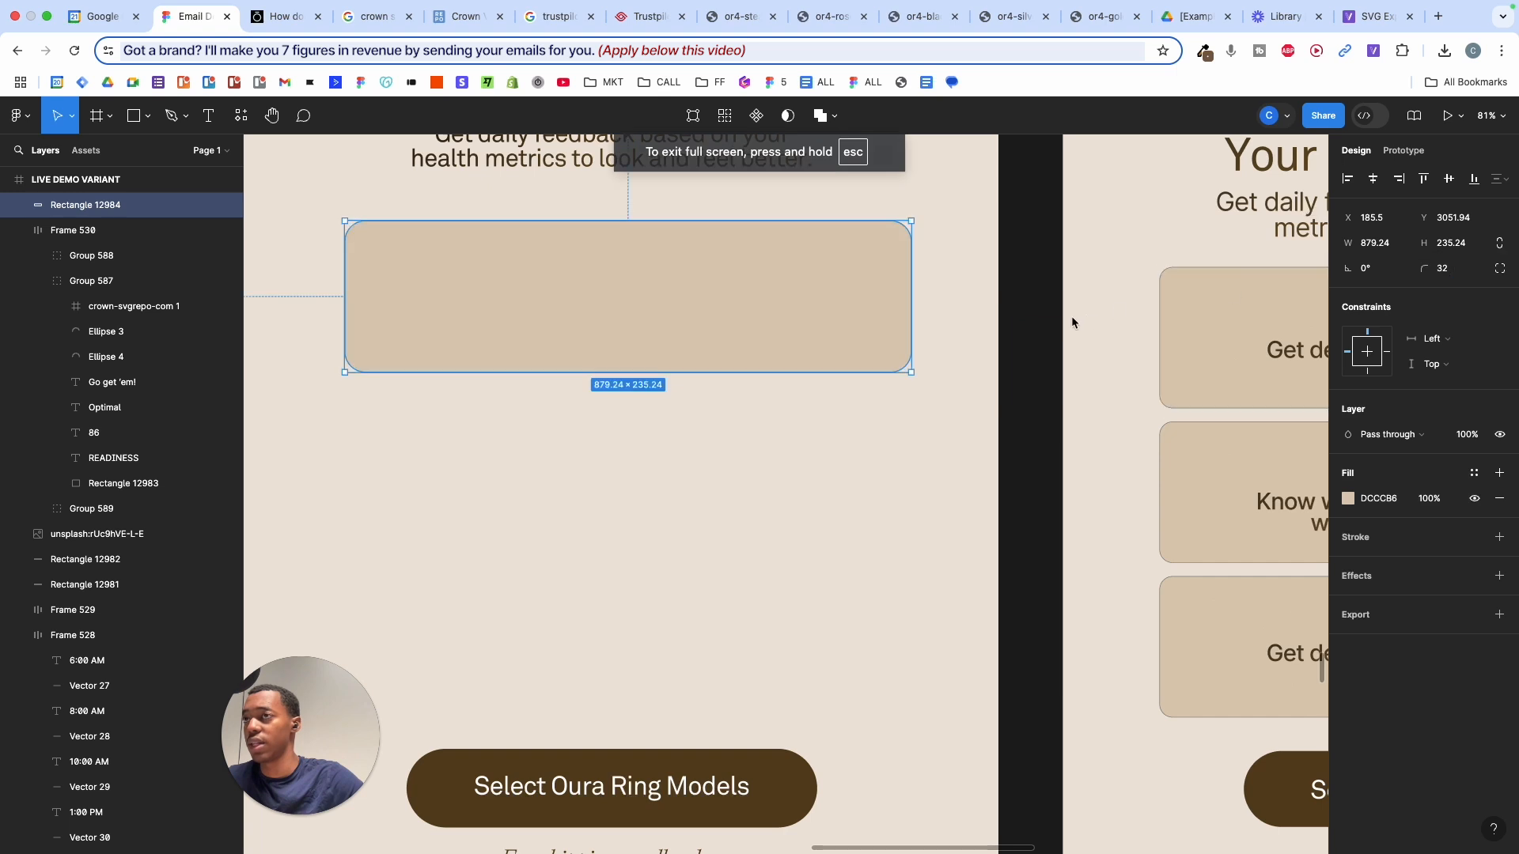
pyautogui.click(1019, 323)
pyautogui.click(871, 297)
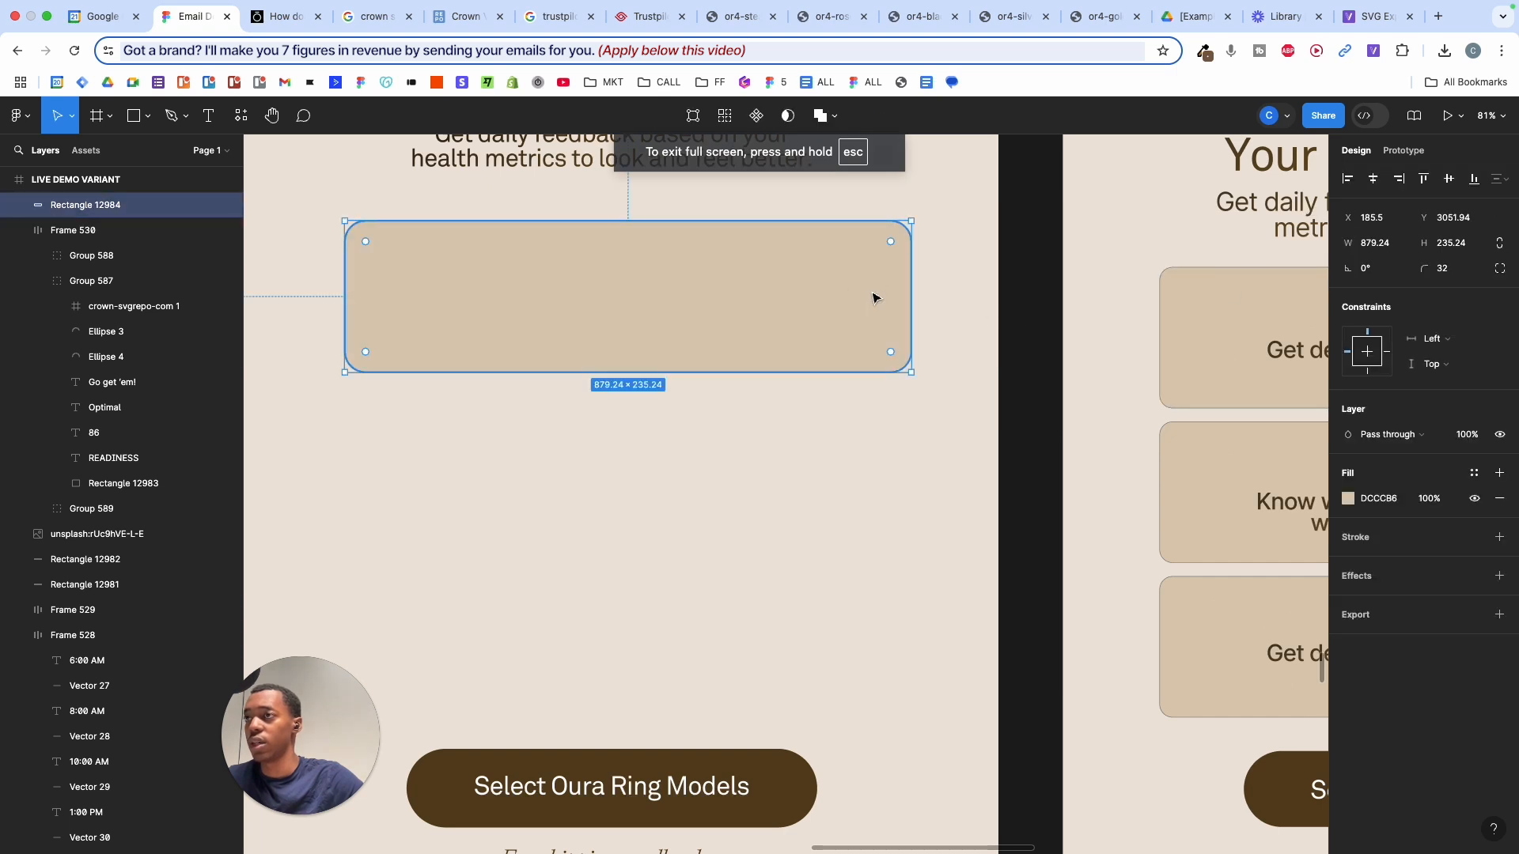
pyautogui.click(1400, 540)
# - Turn the card's outline into a diagonal linear gradient, sampling the headline brown 664B1F for the start stop
pyautogui.scroll(3, 881, 380)
pyautogui.hscroll(-4, 881, 379)
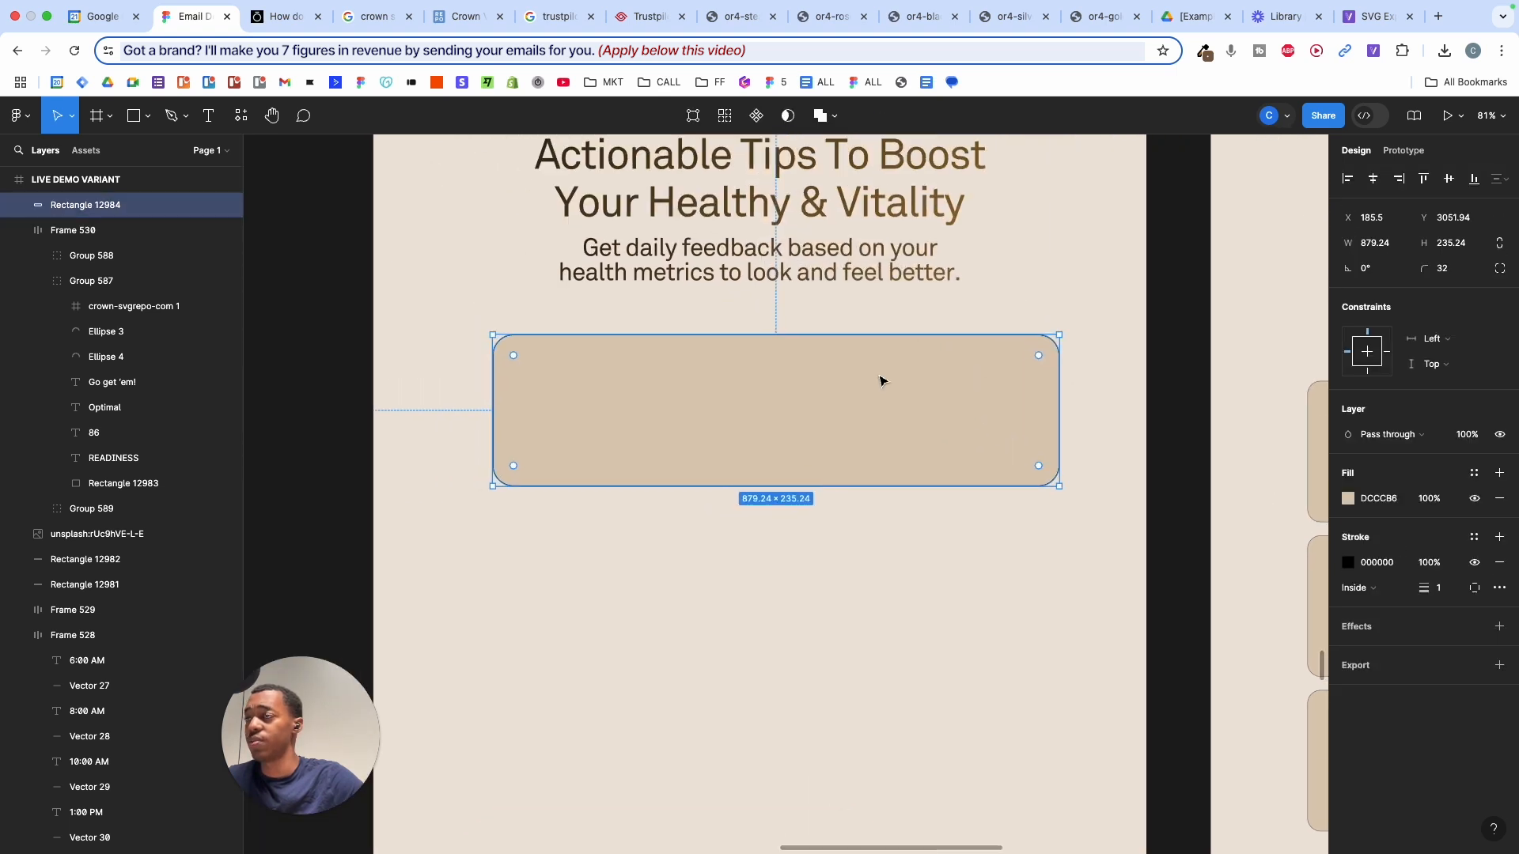
pyautogui.click(881, 566)
pyautogui.click(883, 442)
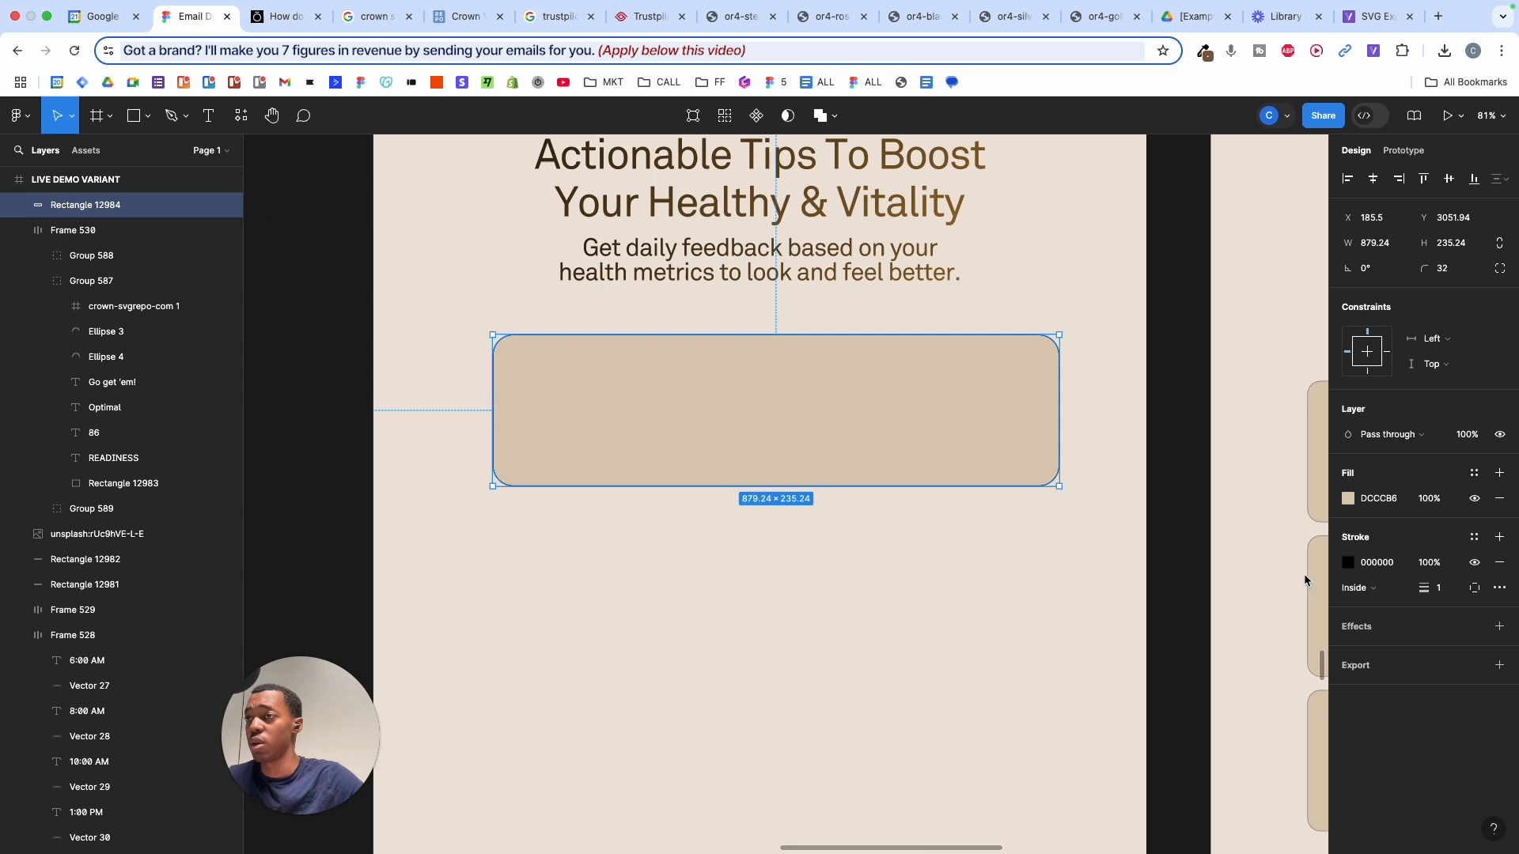
pyautogui.click(1348, 563)
pyautogui.click(1179, 430)
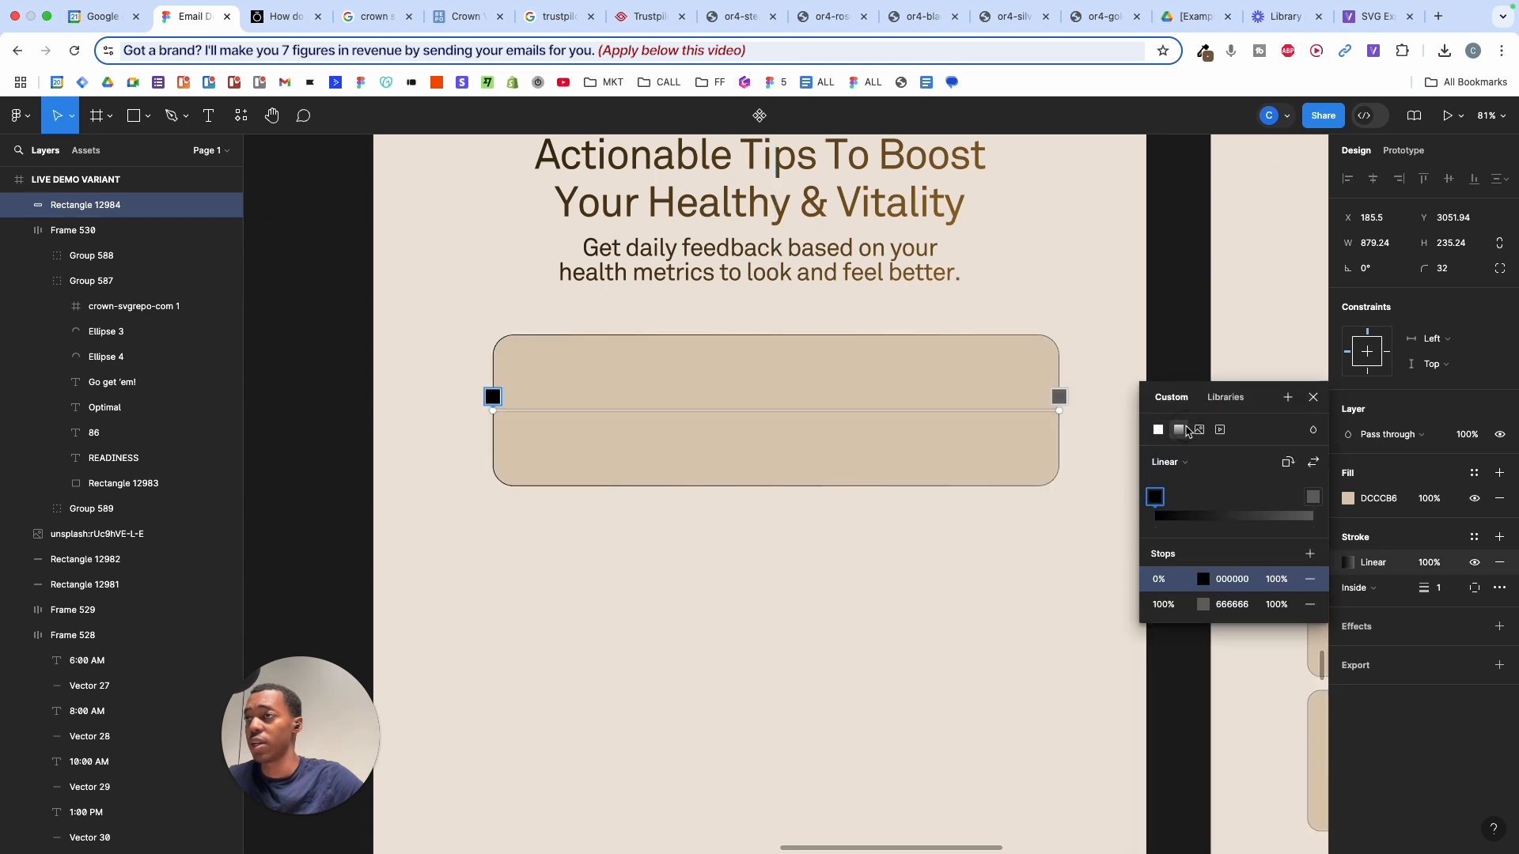
pyautogui.moveTo(1058, 425); pyautogui.dragTo(1024, 593)
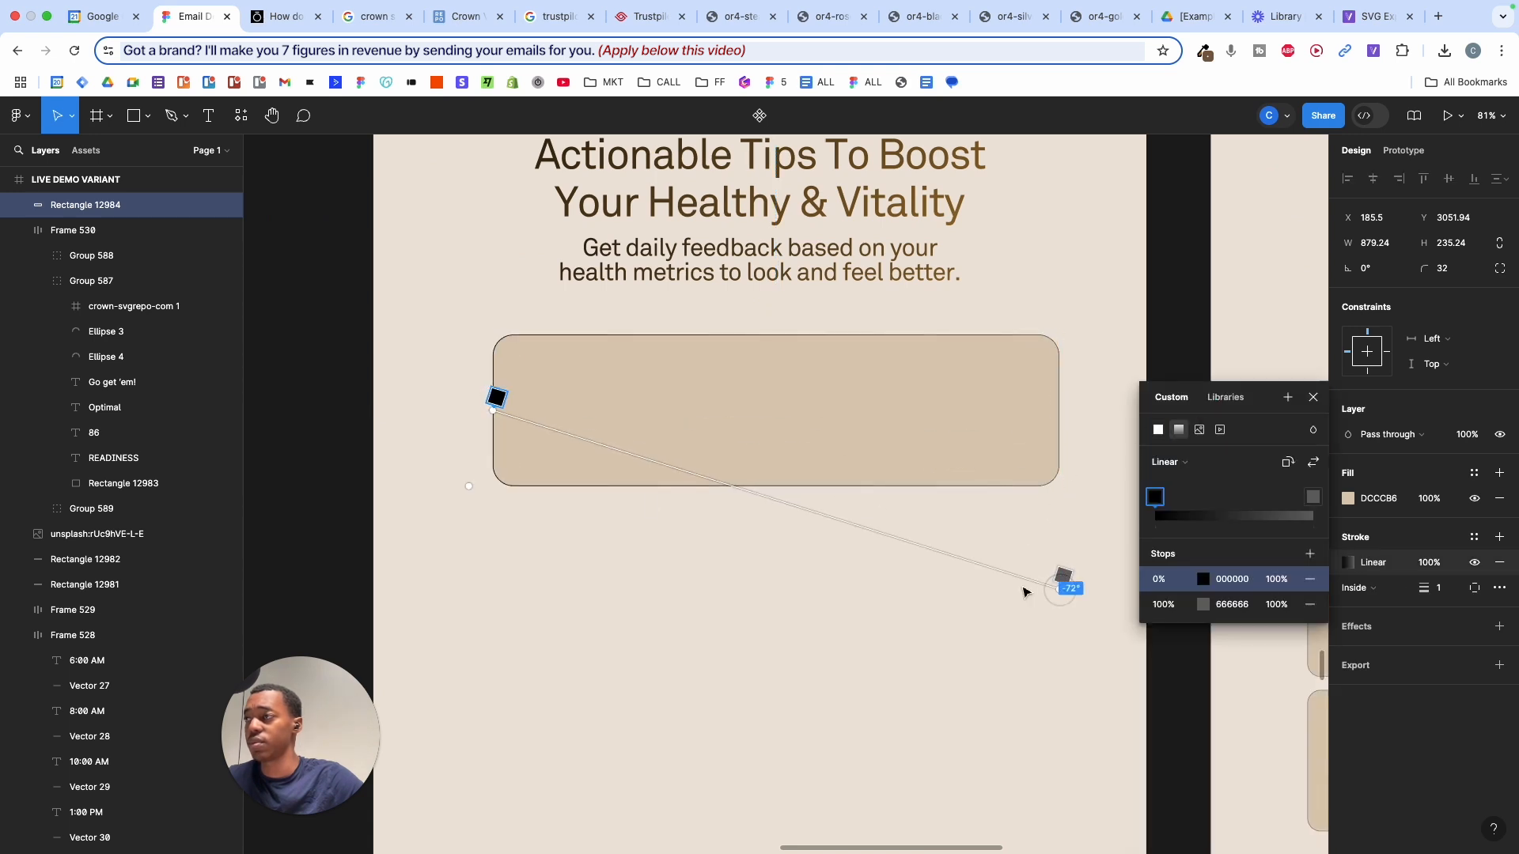
pyautogui.moveTo(491, 415); pyautogui.dragTo(487, 317)
pyautogui.scroll(5, 563, 359)
pyautogui.hscroll(-5, 562, 359)
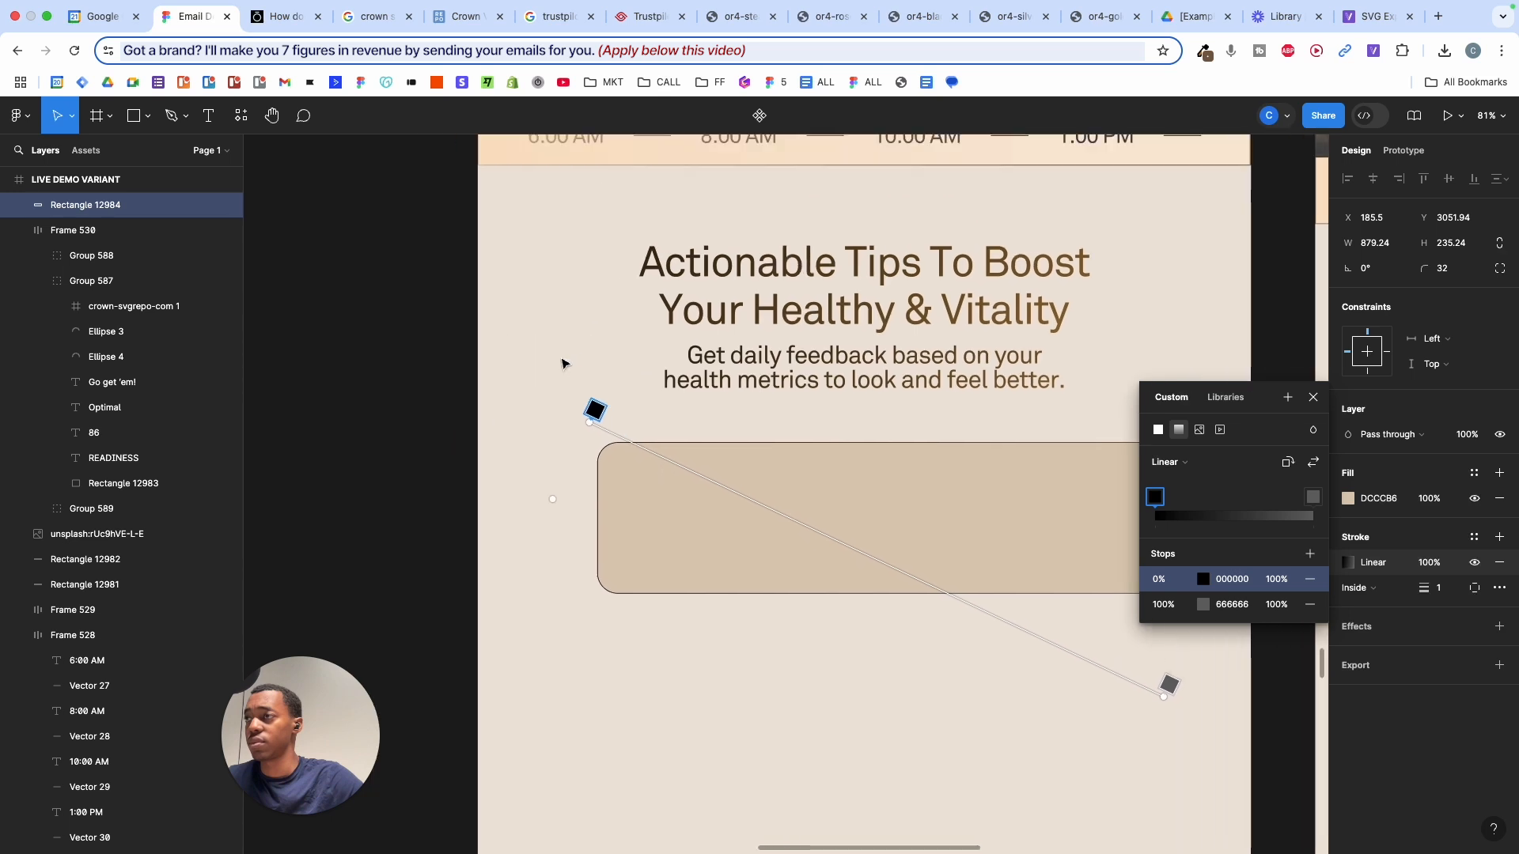
pyautogui.press('i')
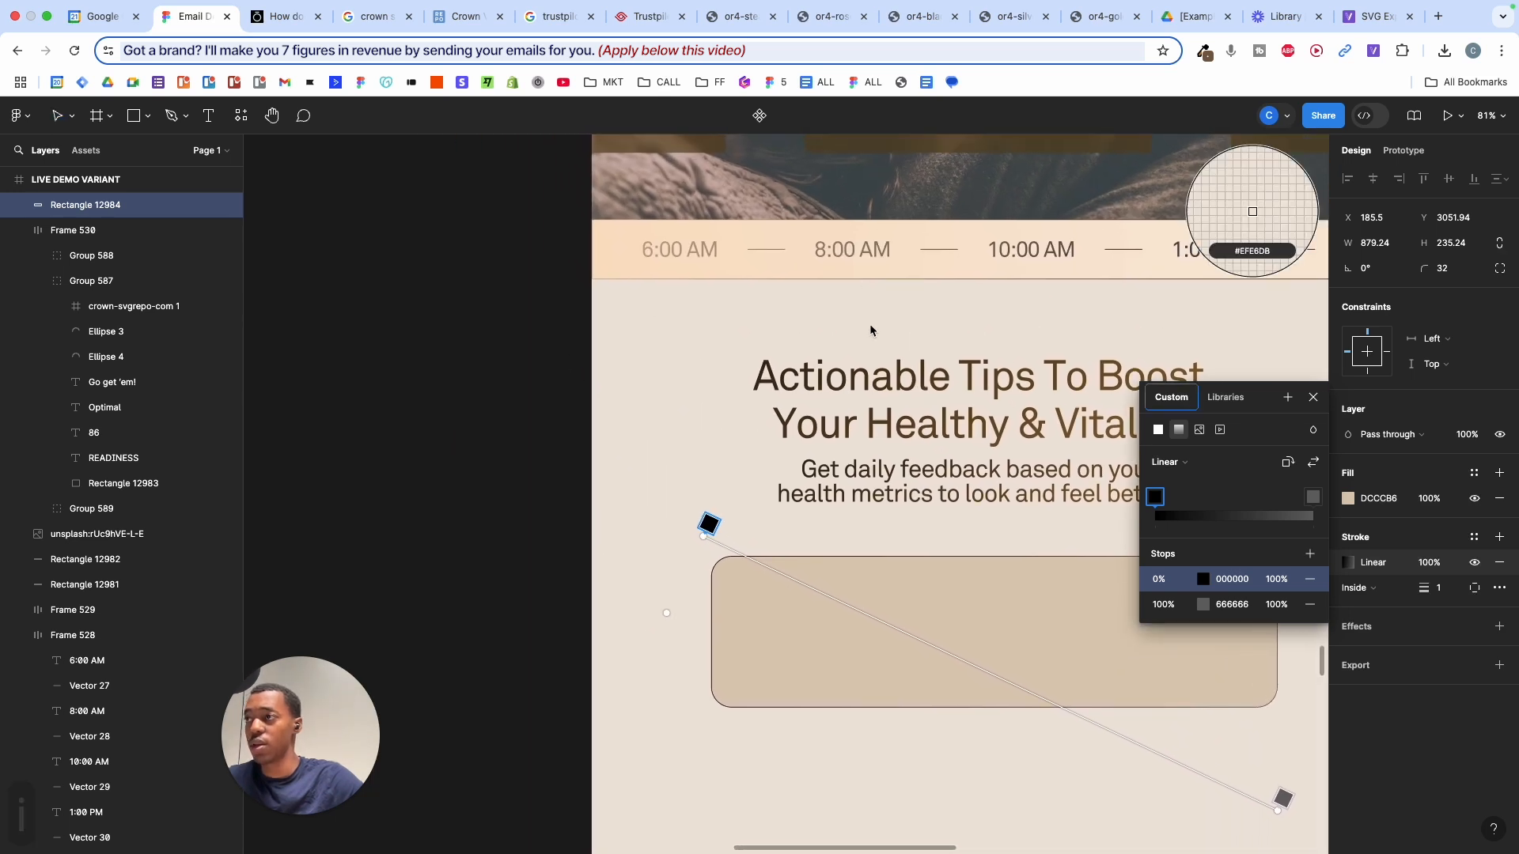
pyautogui.click(951, 435)
# - Copy 664B1F into the gradient's end stop and set that stop's opacity to 55%
pyautogui.scroll(-1, 932, 552)
pyautogui.hscroll(1, 931, 552)
pyautogui.scroll(-2, 931, 552)
pyautogui.hscroll(4, 932, 551)
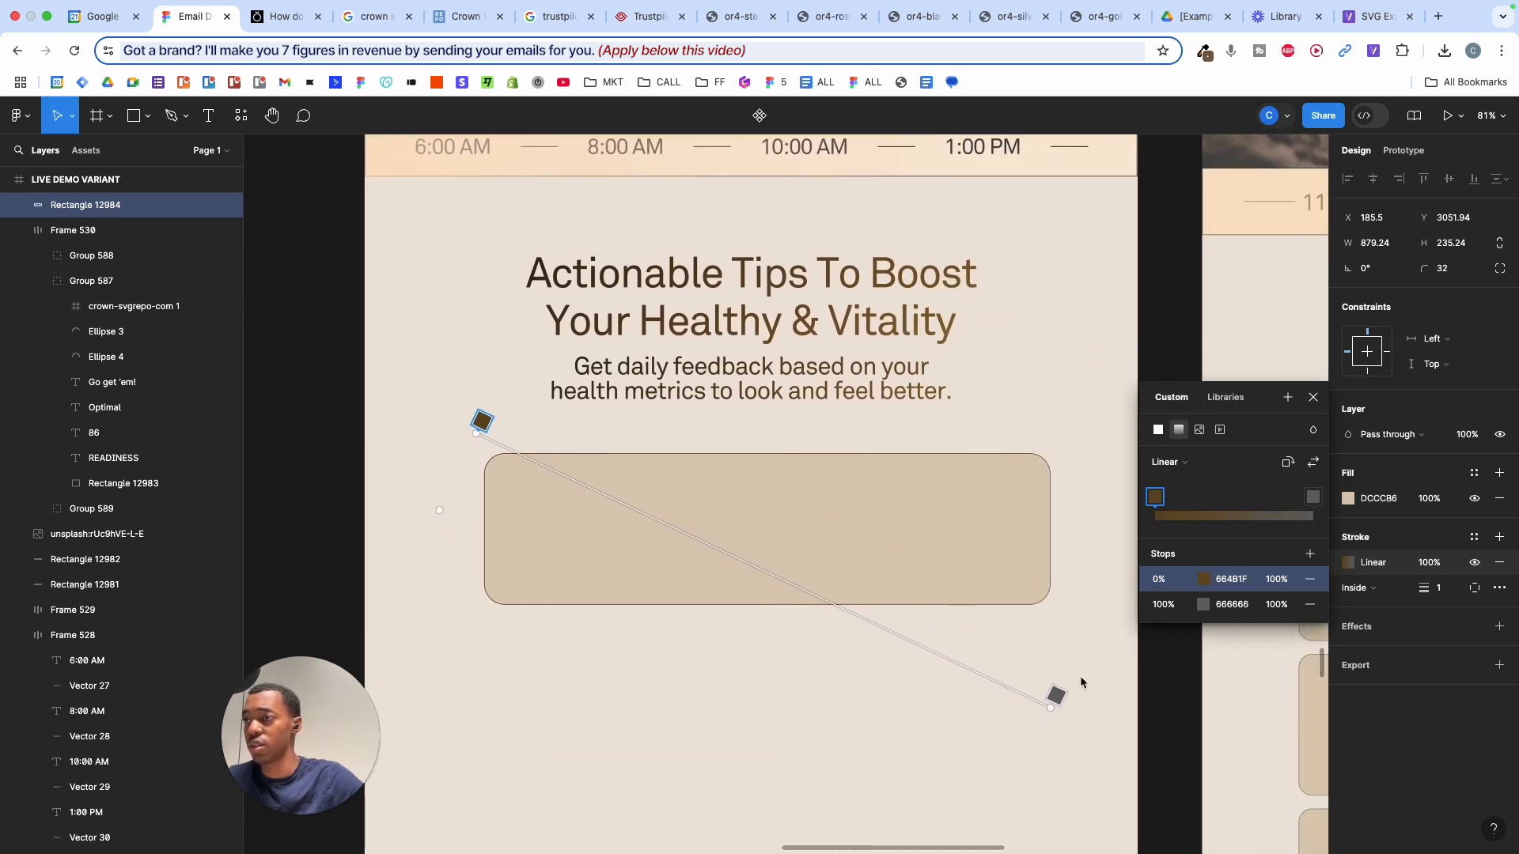
pyautogui.click(1057, 696)
pyautogui.click(1231, 579)
pyautogui.press('cmd+c')
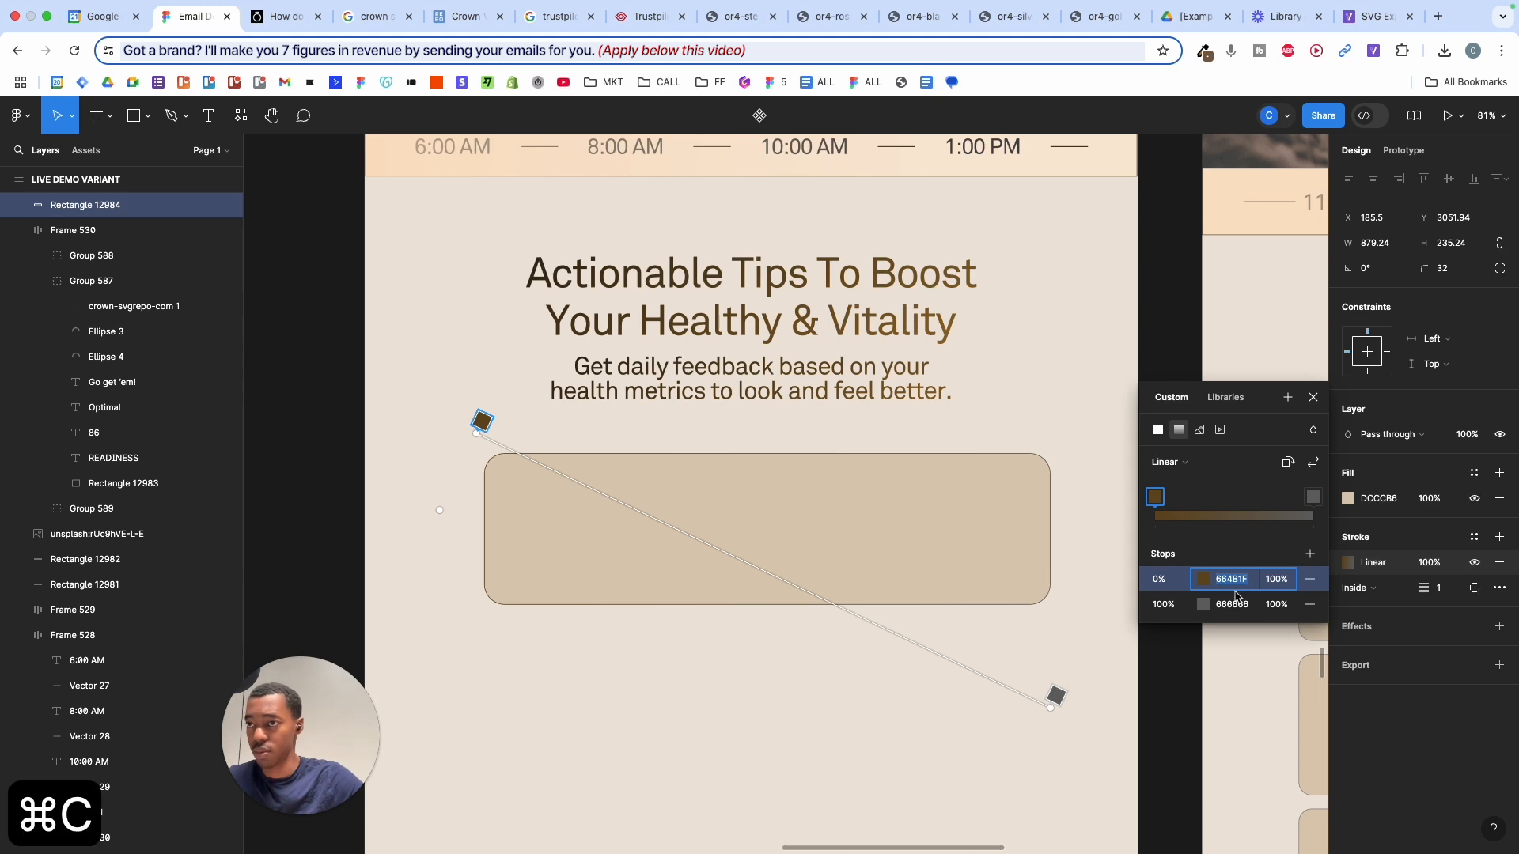
pyautogui.click(1231, 605)
pyautogui.press('cmd+v')
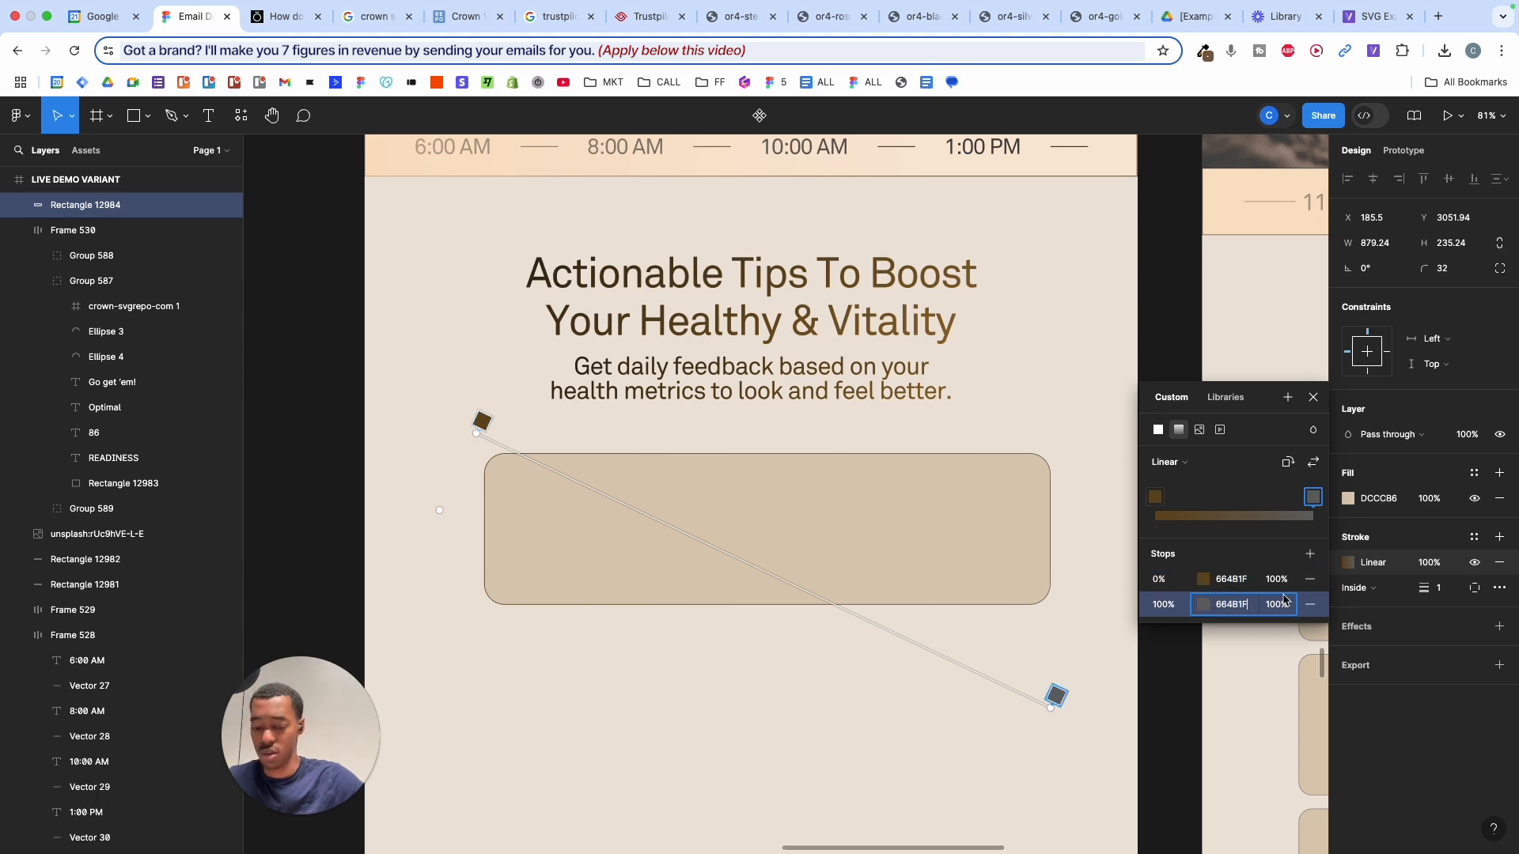
pyautogui.press('Return')
pyautogui.moveTo(1276, 604); pyautogui.dragTo(864, 304)
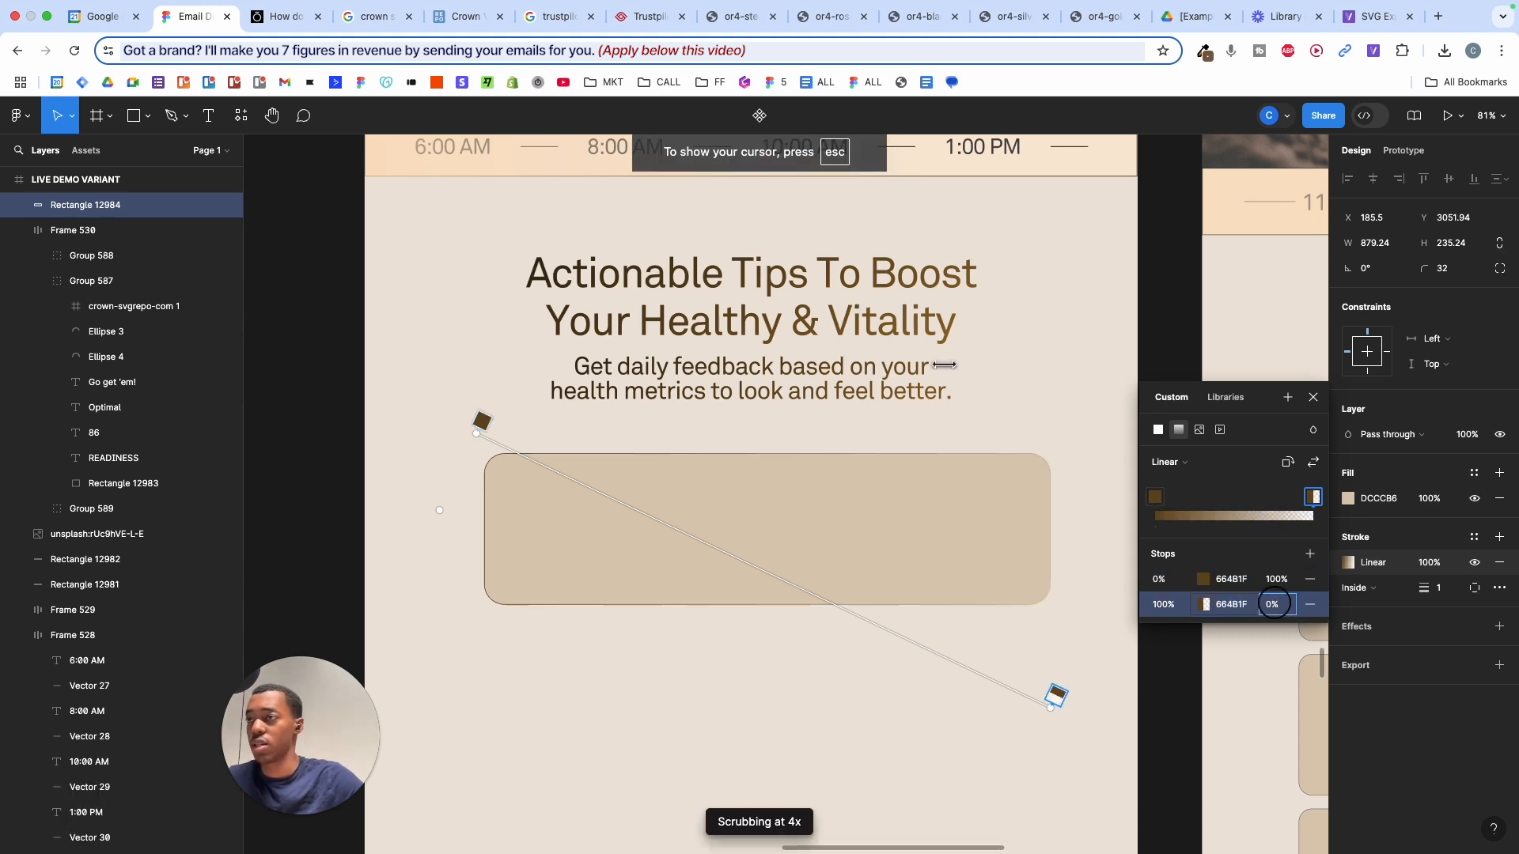
pyautogui.moveTo(1064, 435); pyautogui.dragTo(1065, 435)
pyautogui.moveTo(1272, 607); pyautogui.dragTo(1378, 586)
pyautogui.click(1072, 647)
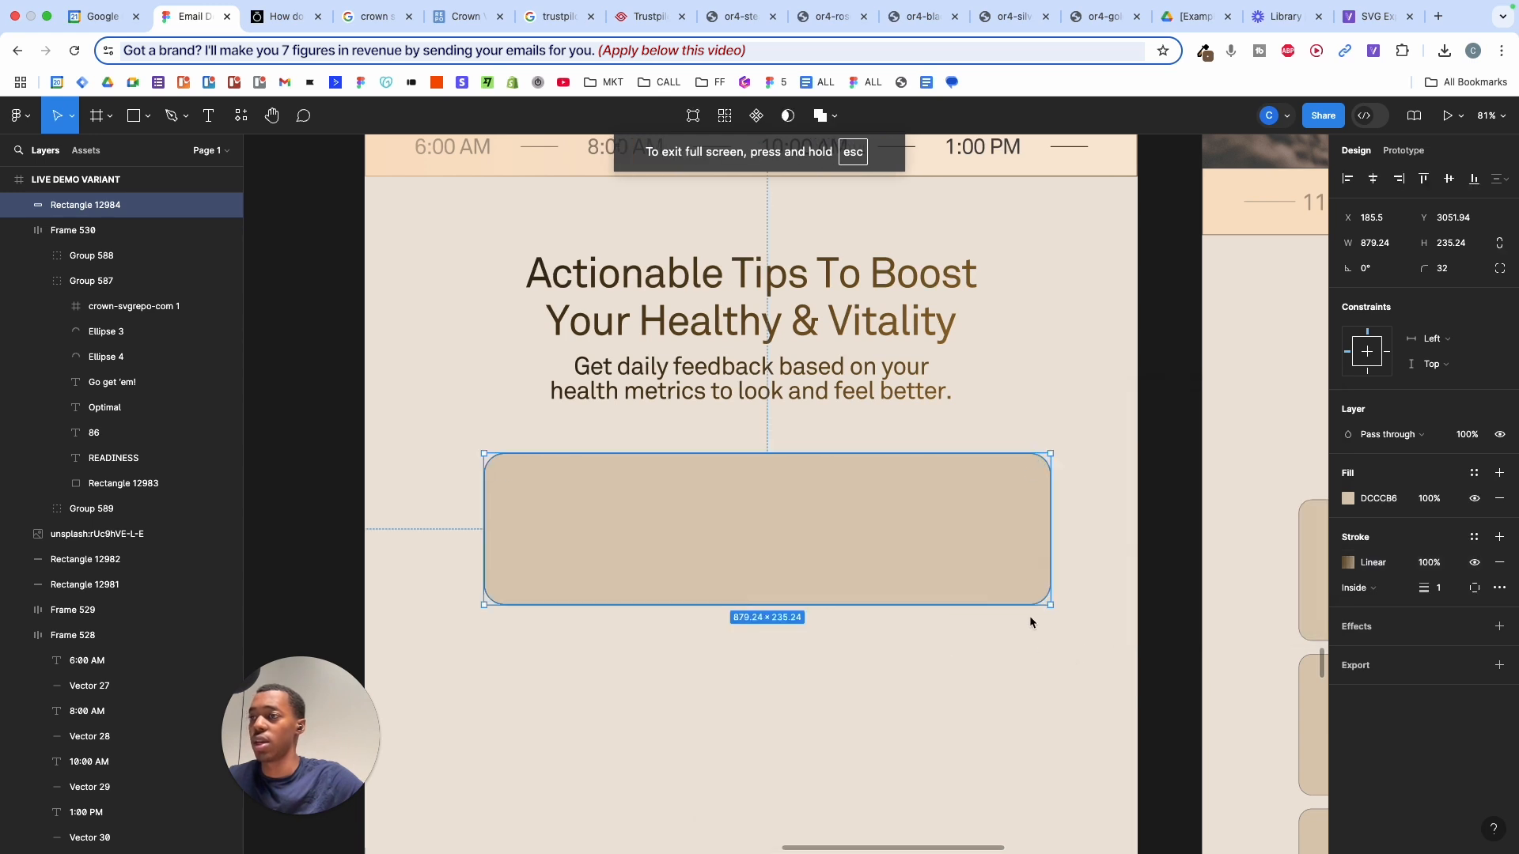
pyautogui.click(1102, 598)
pyautogui.scroll(-3, 1102, 597)
pyautogui.hscroll(4, 1102, 597)
pyautogui.scroll(-1, 1102, 597)
pyautogui.hscroll(-4, 1102, 591)
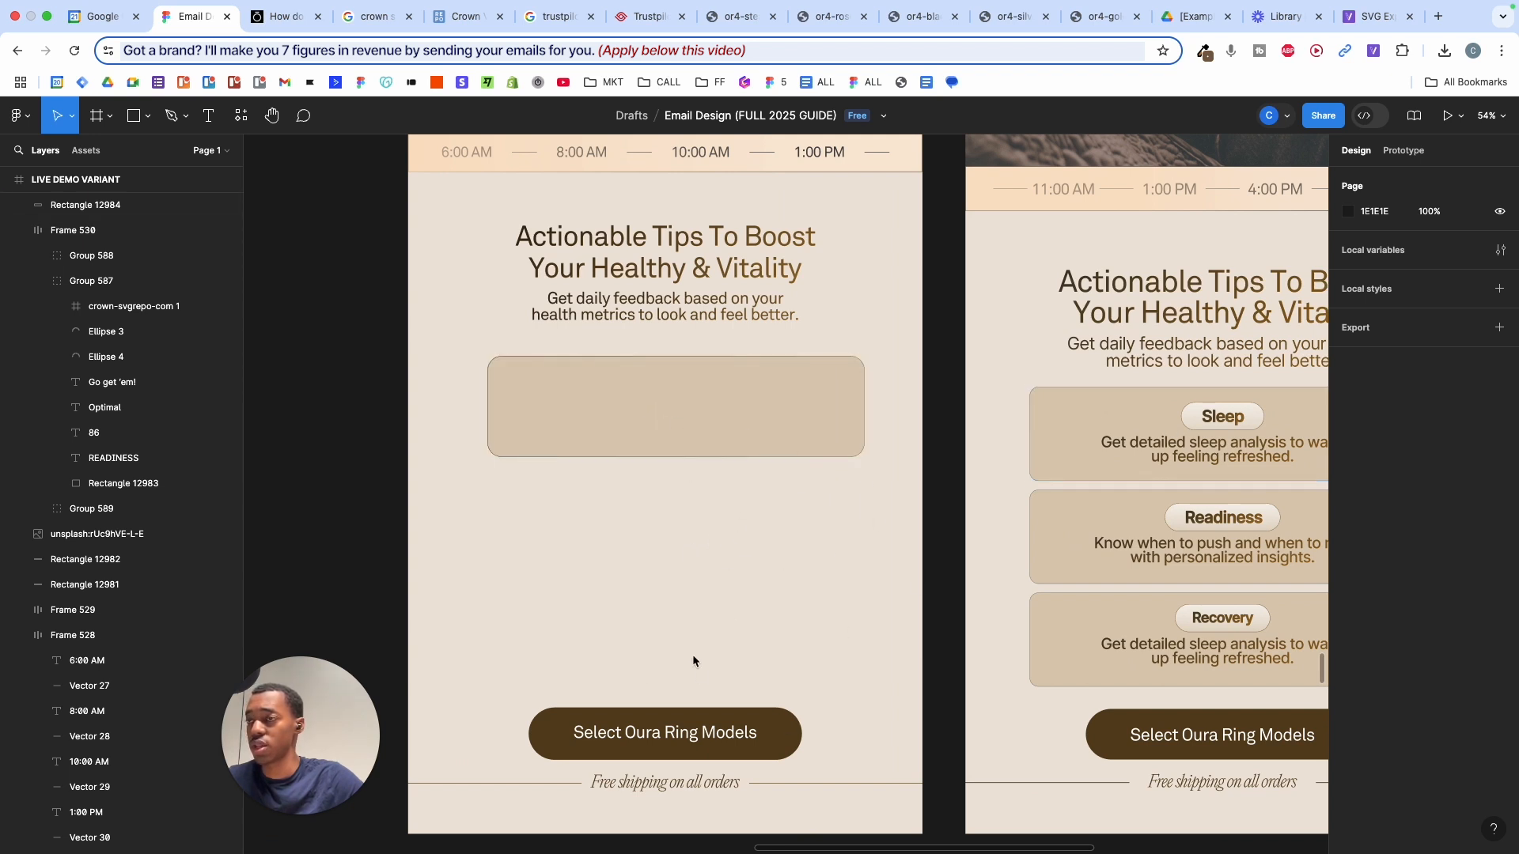
# - Alt-drag a copy of the subtitle into the tan card and centre it horizontally
pyautogui.scroll(3, 737, 601)
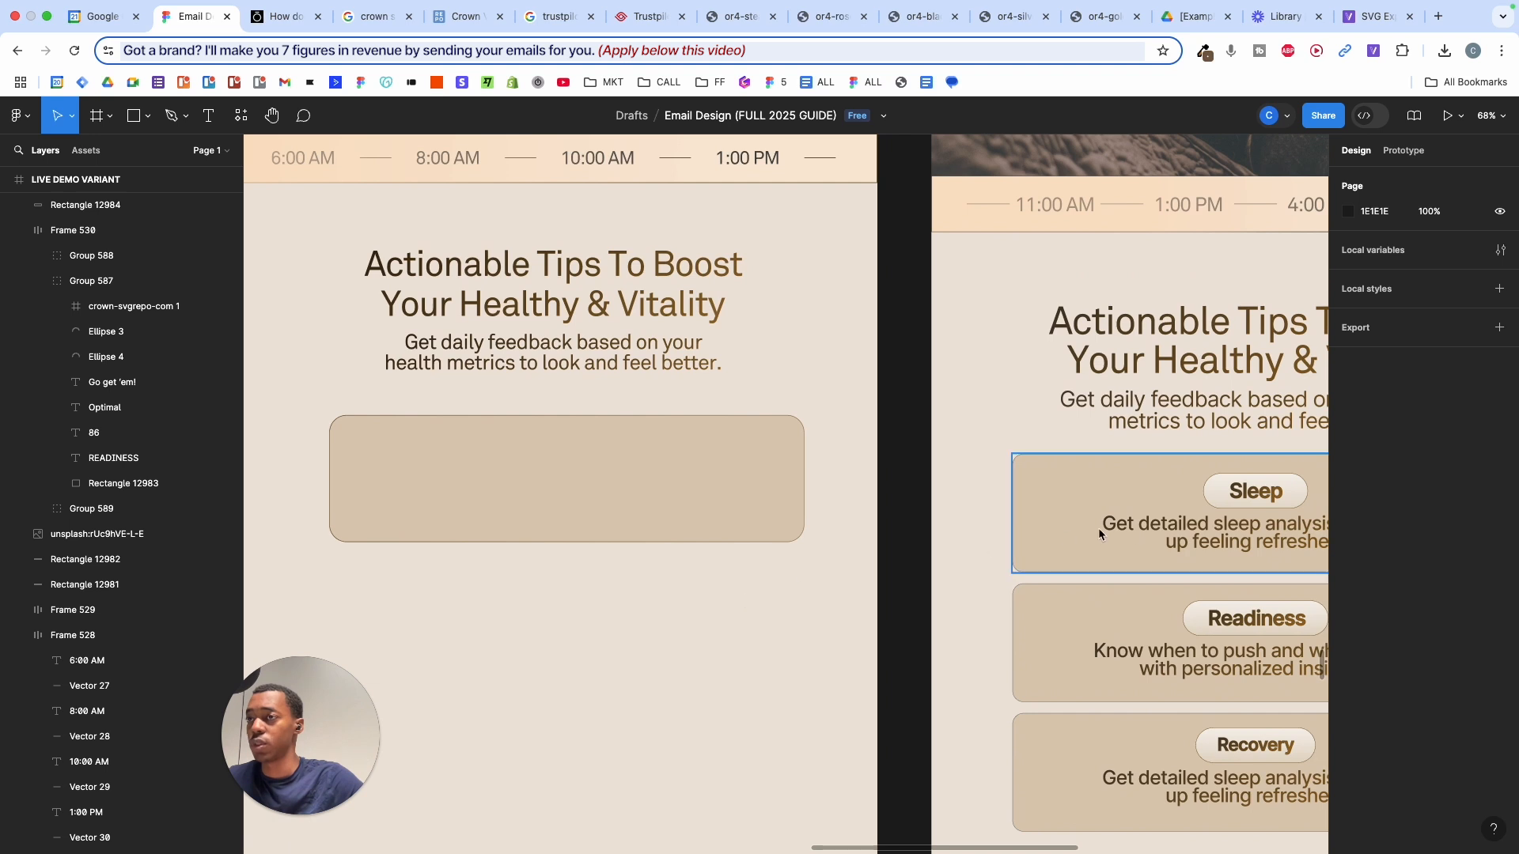
pyautogui.moveTo(606, 382); pyautogui.dragTo(614, 505)
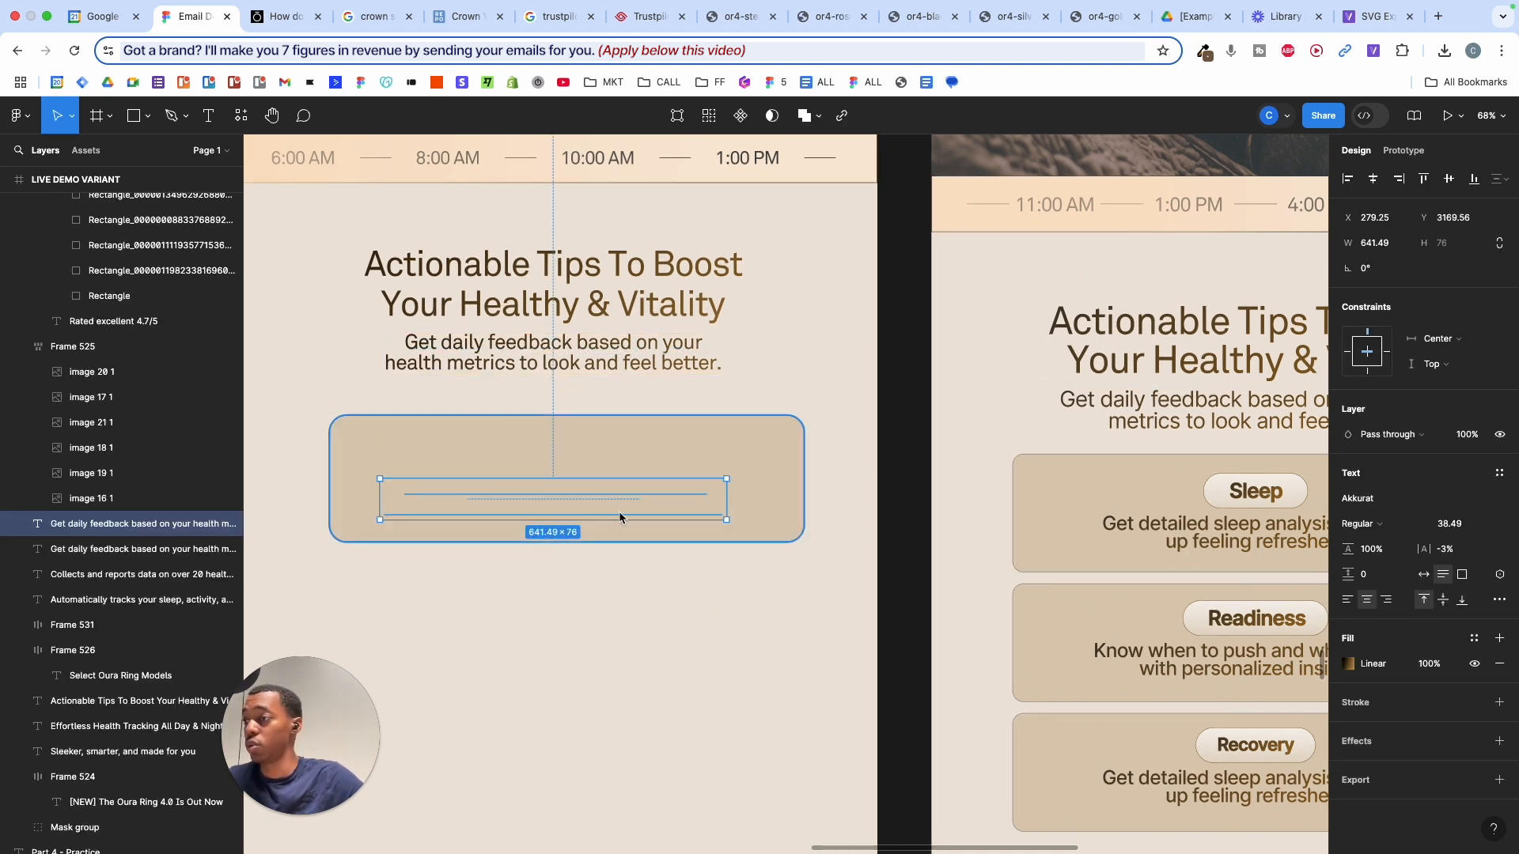
pyautogui.press('alt')
pyautogui.hotkey('alt', 'h')
pyautogui.click(732, 443)
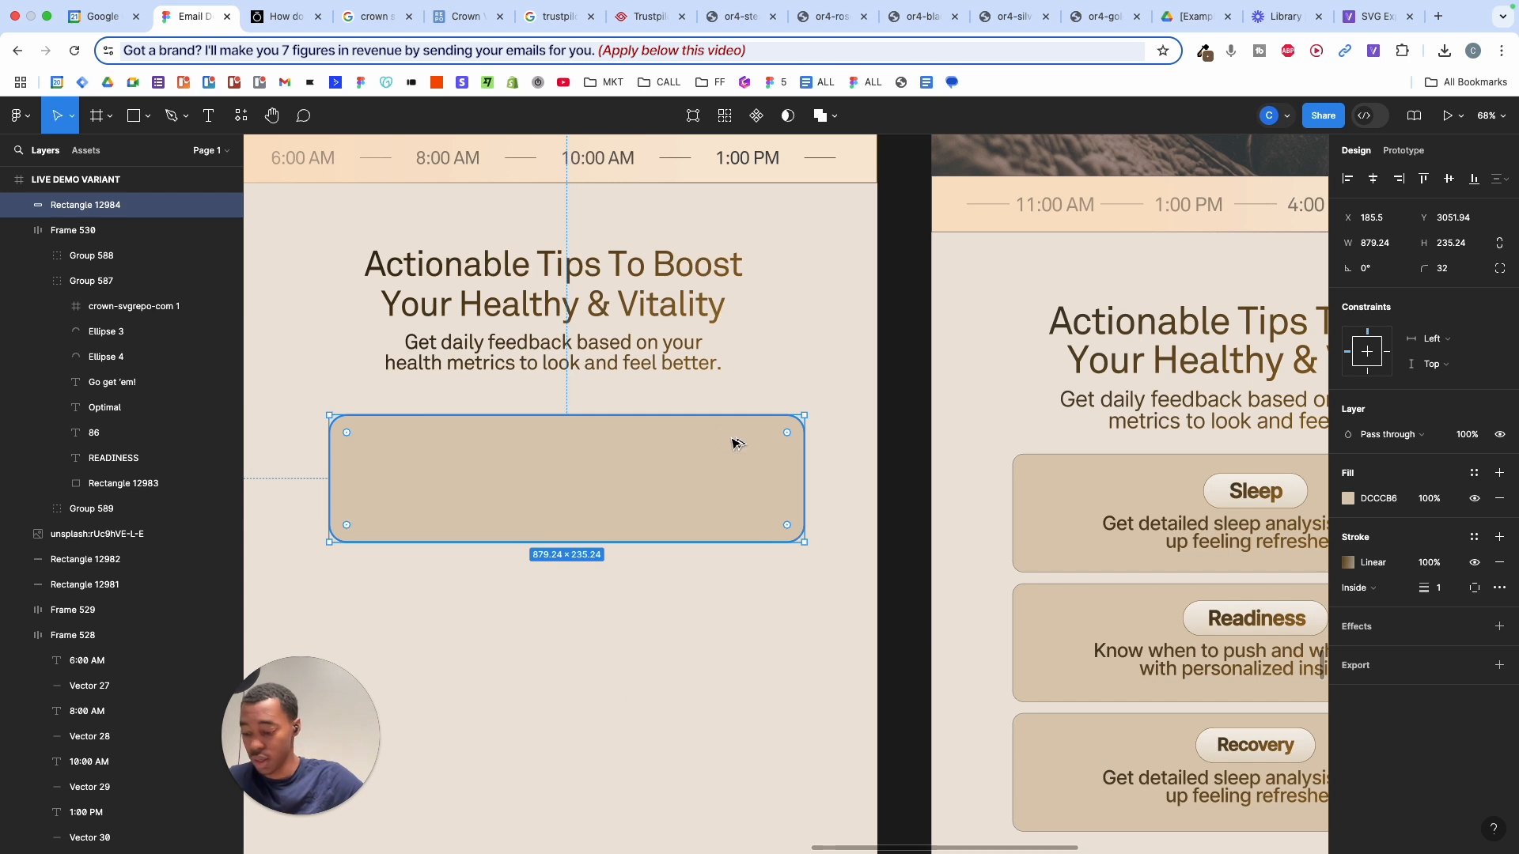
pyautogui.hotkey('alt', 'h')
pyautogui.click(825, 476)
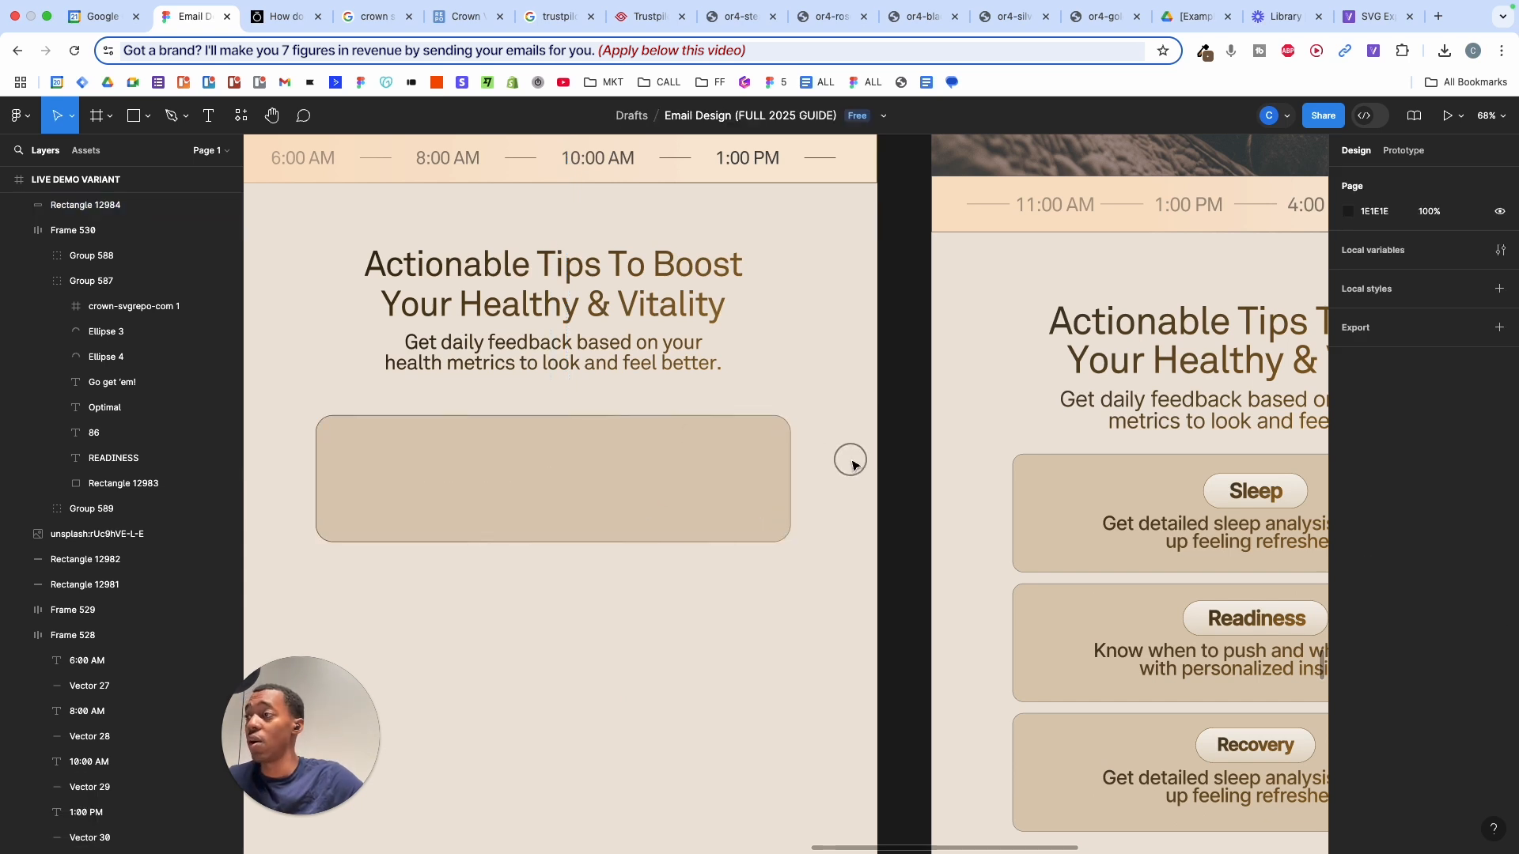
pyautogui.moveTo(850, 459); pyautogui.dragTo(436, 642)
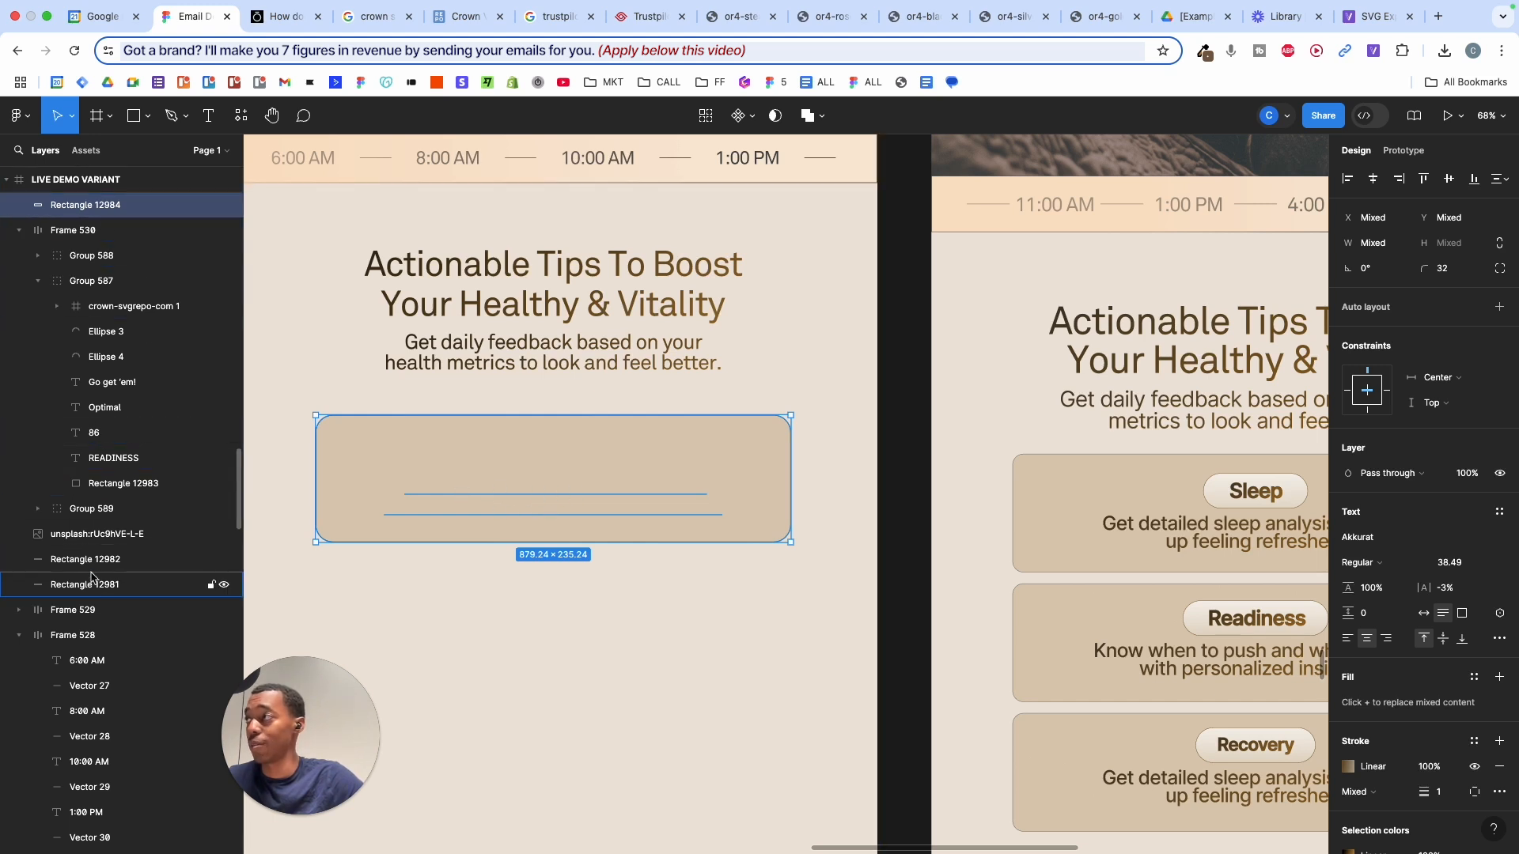
# - Bring the description text layer in front of the tan card rectangle
pyautogui.scroll(-3, 93, 576)
pyautogui.scroll(-10, 92, 576)
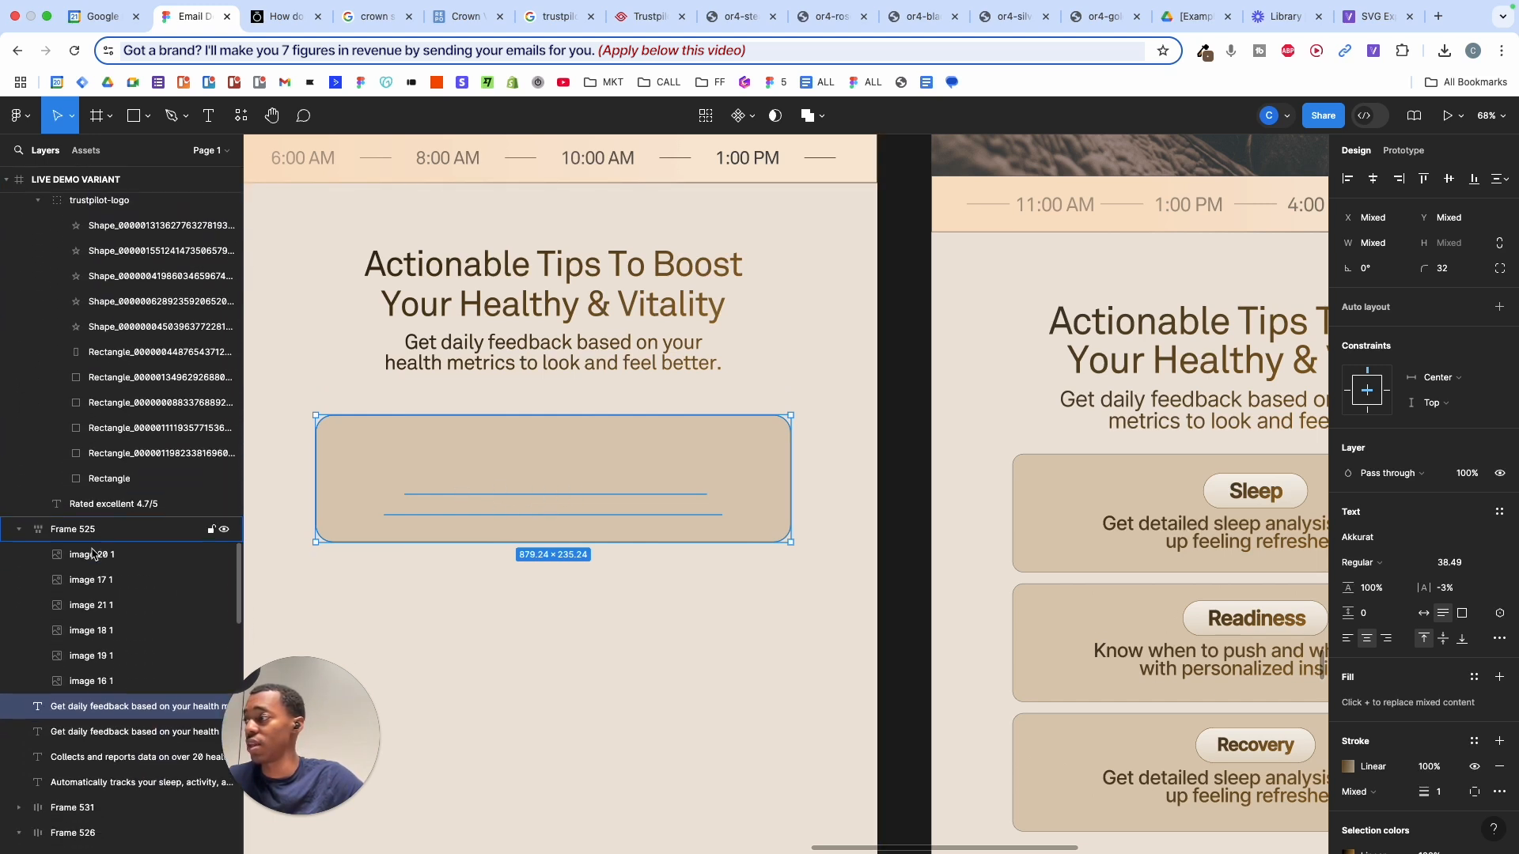
pyautogui.click(107, 621)
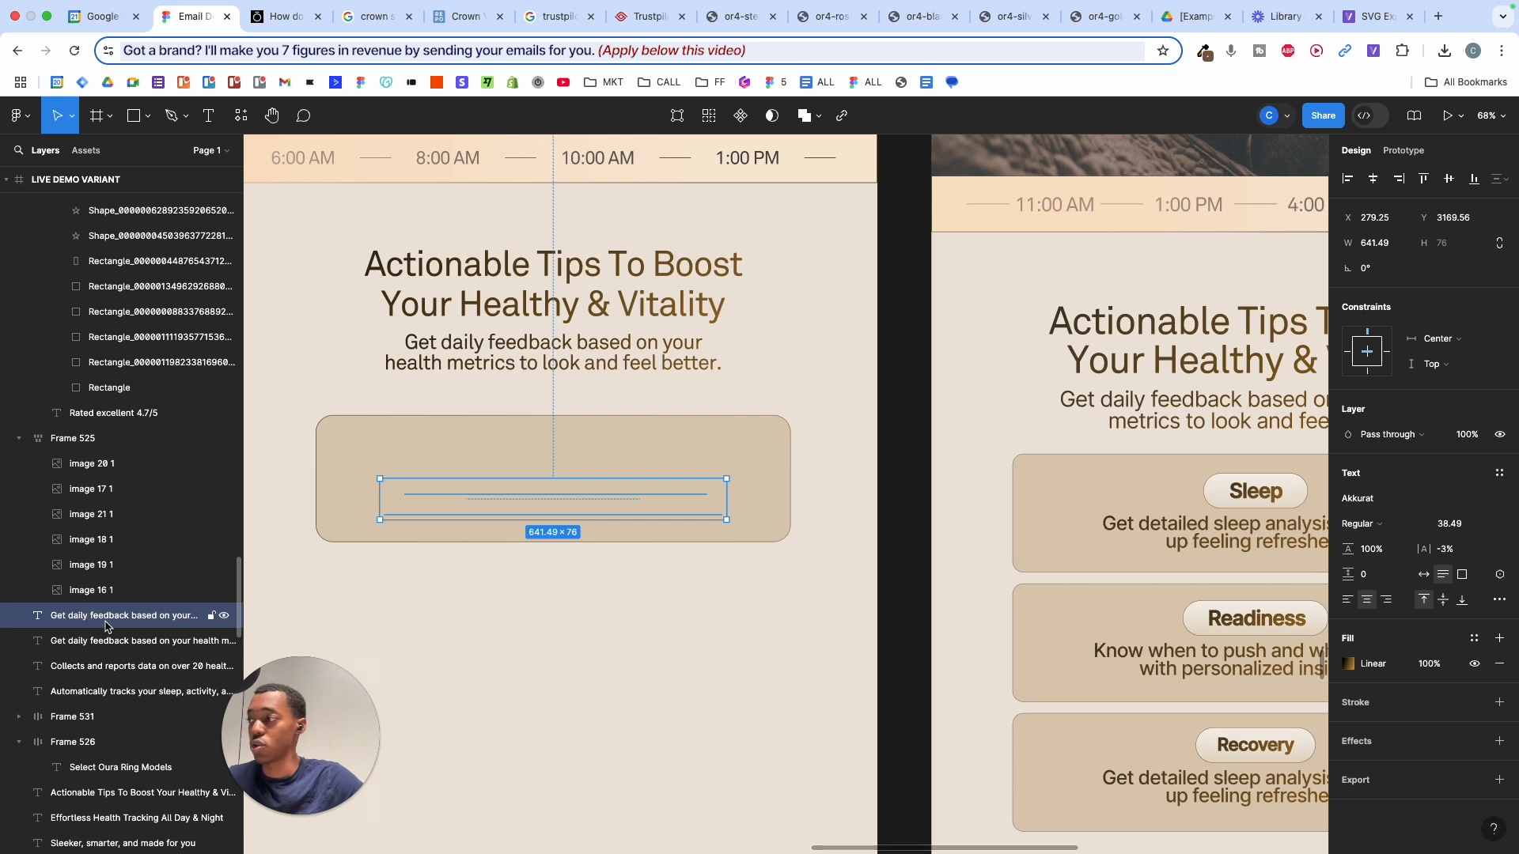
pyautogui.moveTo(107, 627); pyautogui.dragTo(85, 437)
pyautogui.scroll(3, 87, 436)
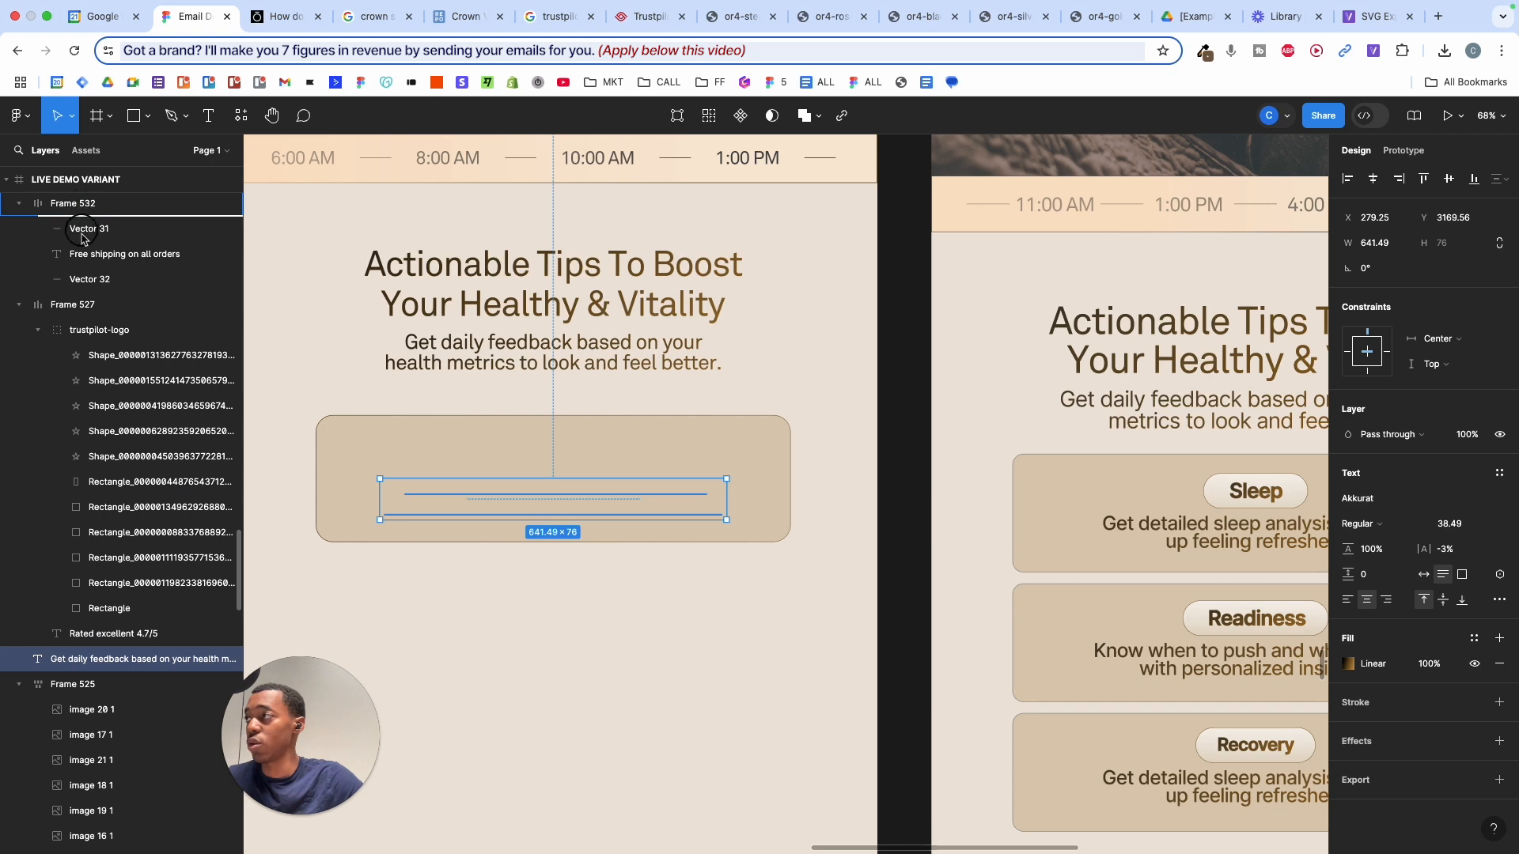
pyautogui.moveTo(83, 237); pyautogui.dragTo(83, 305)
pyautogui.scroll(6, 84, 316)
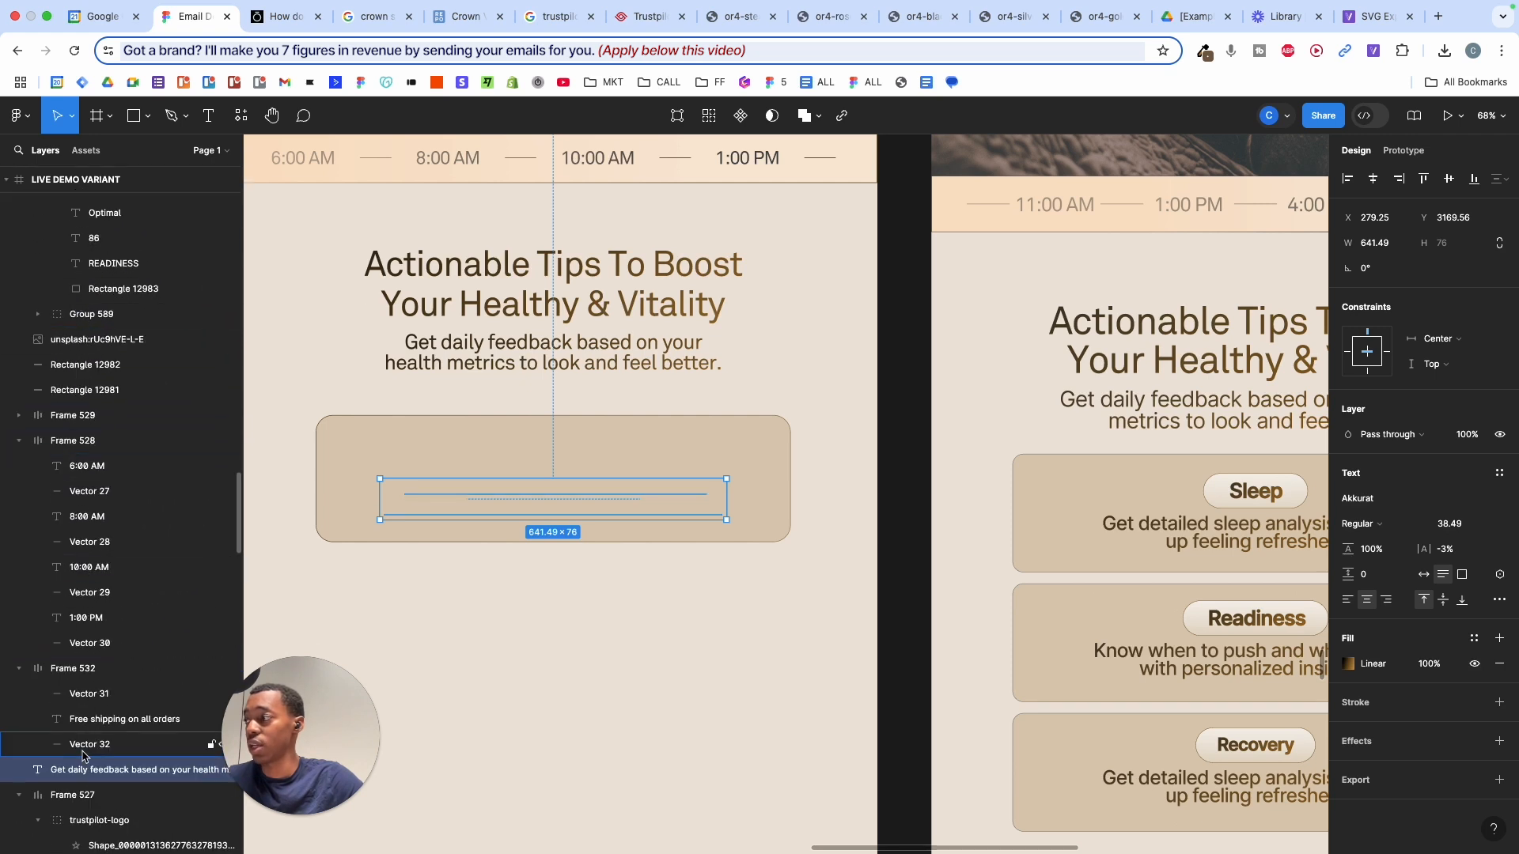
pyautogui.moveTo(83, 766); pyautogui.dragTo(77, 351)
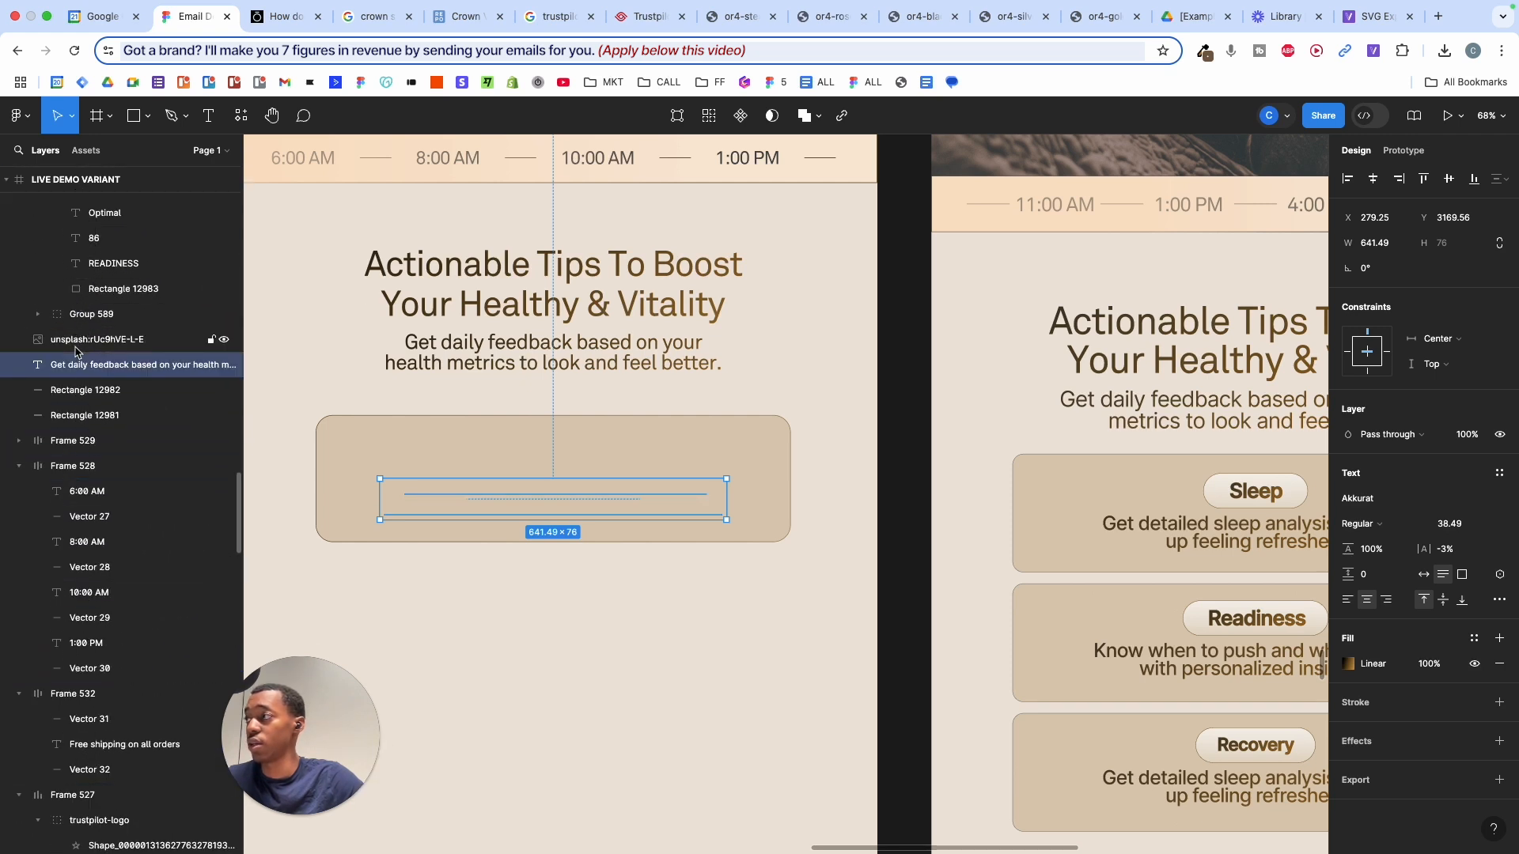
pyautogui.scroll(4, 77, 352)
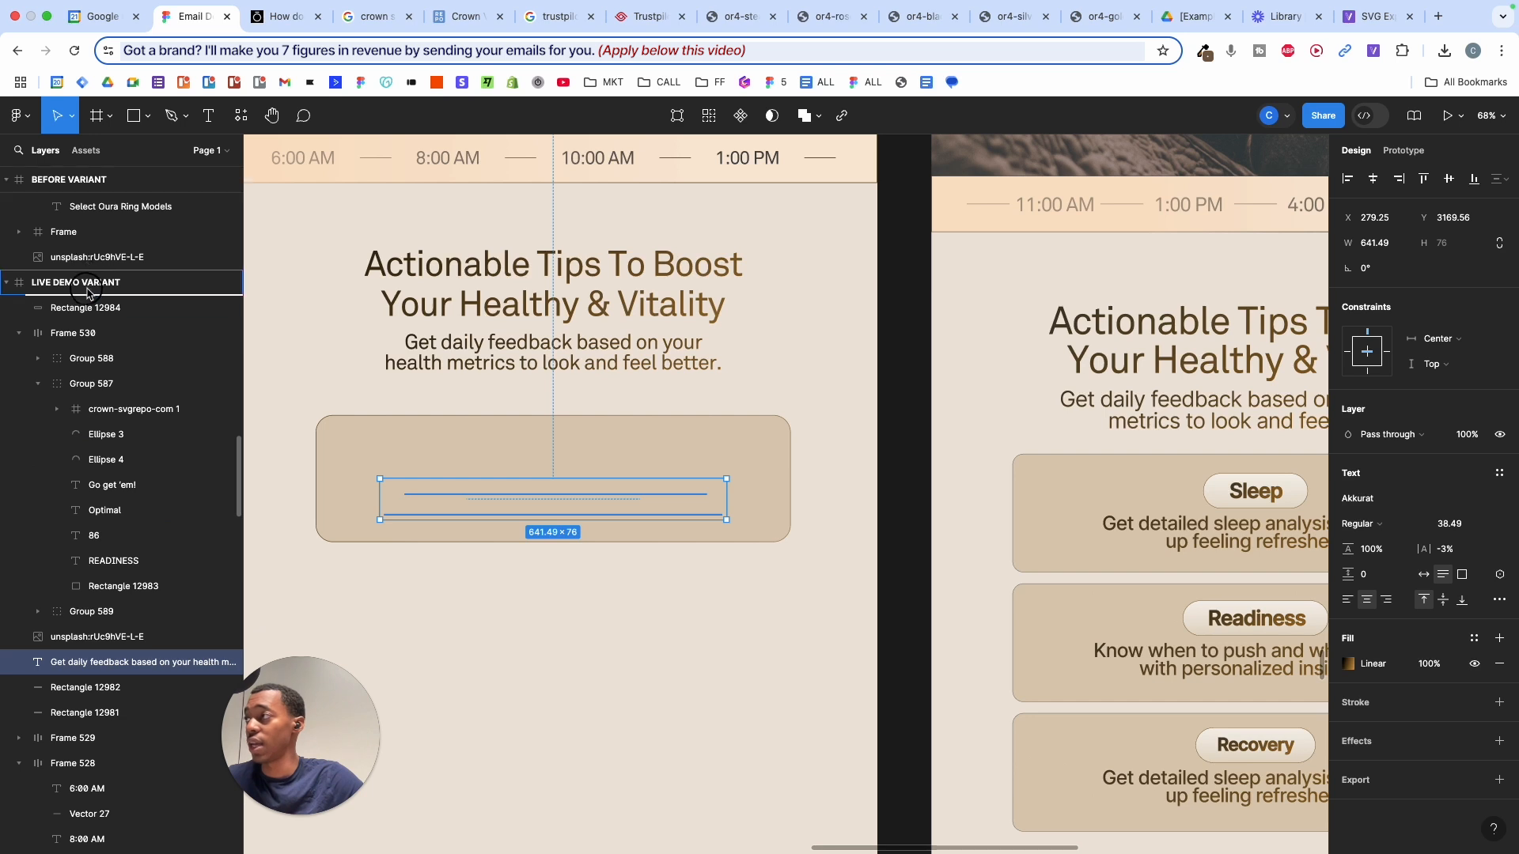
pyautogui.moveTo(87, 295); pyautogui.dragTo(87, 296)
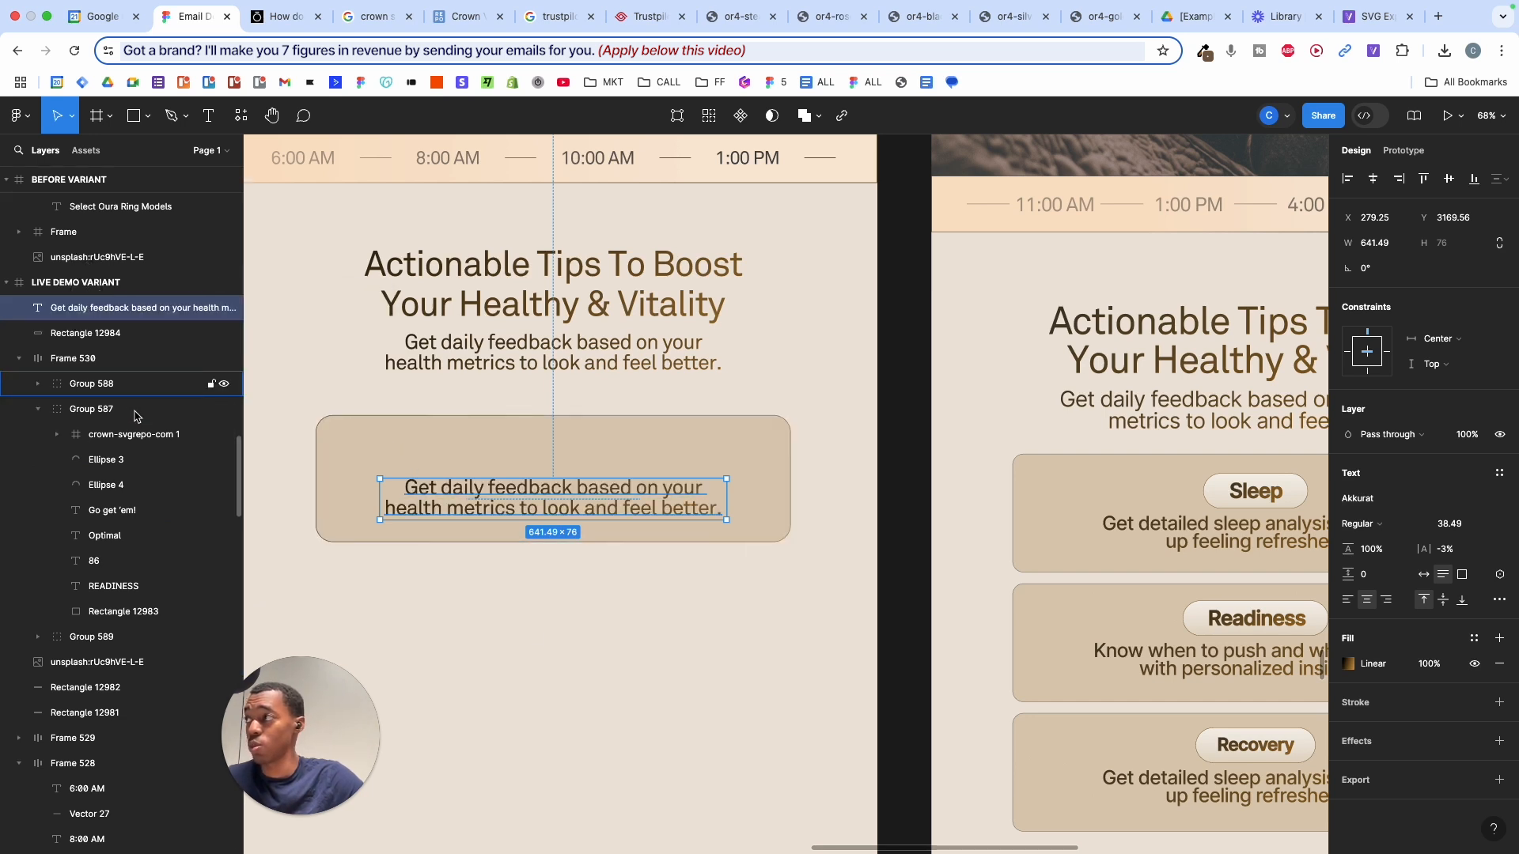
pyautogui.press('super+z')
pyautogui.press('super+z')
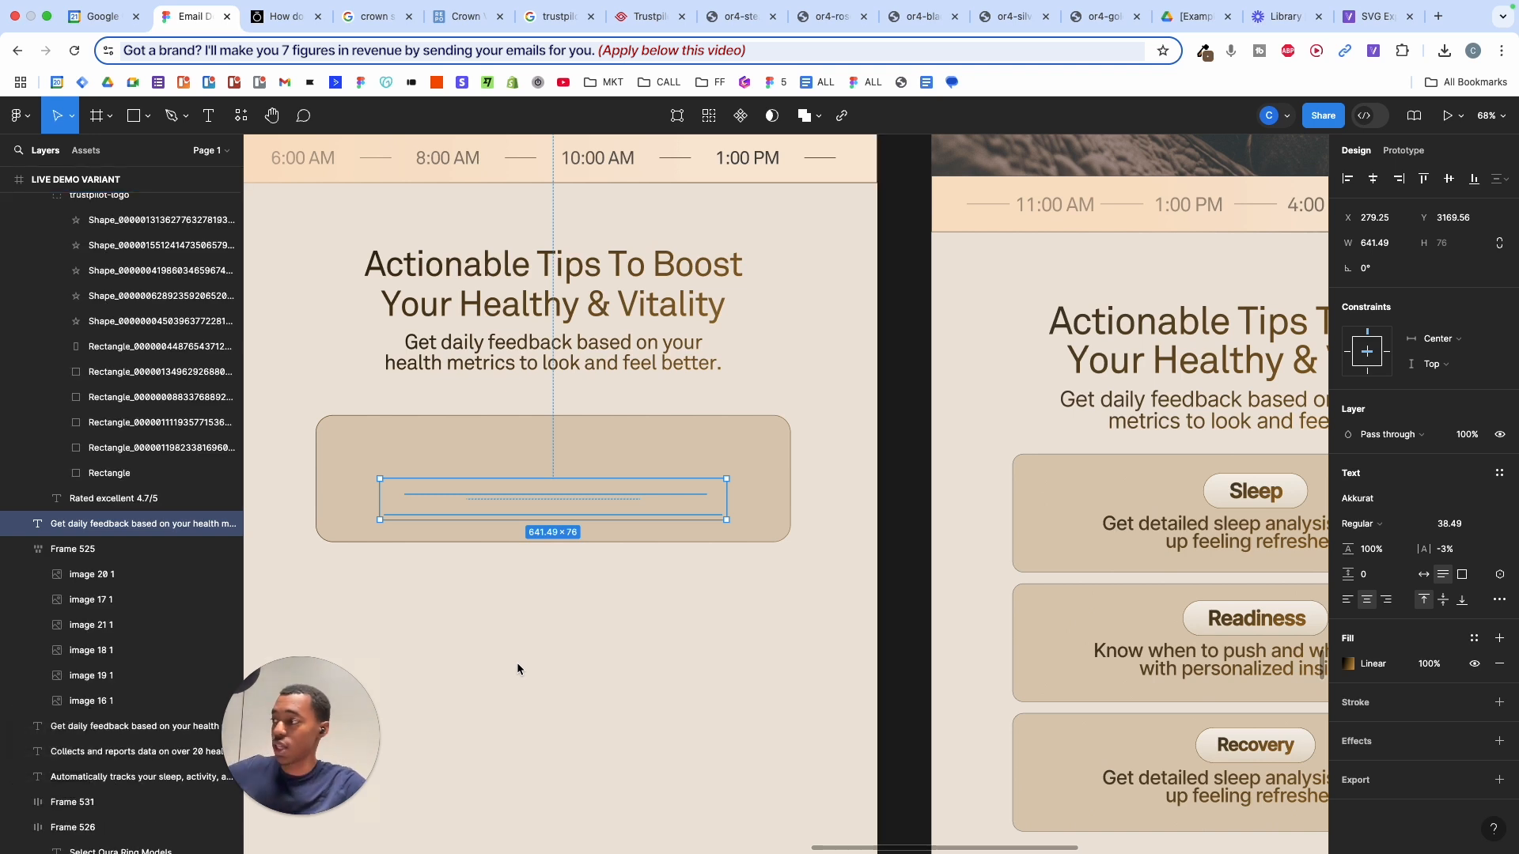
pyautogui.press(']')
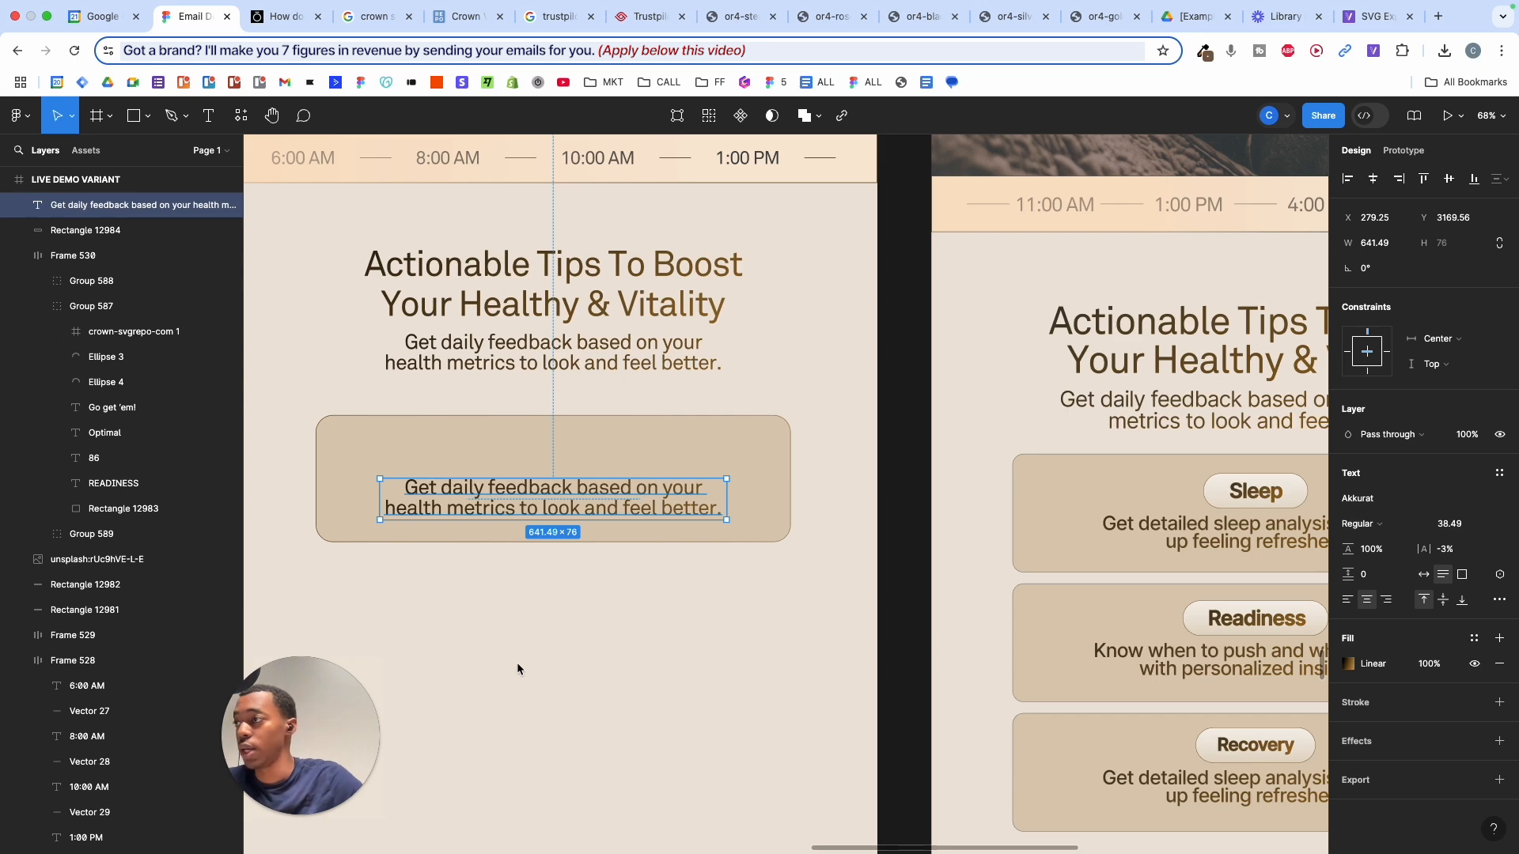
pyautogui.scroll(1, 518, 669)
pyautogui.hscroll(-1, 517, 668)
pyautogui.click(557, 626)
pyautogui.scroll(2, 557, 627)
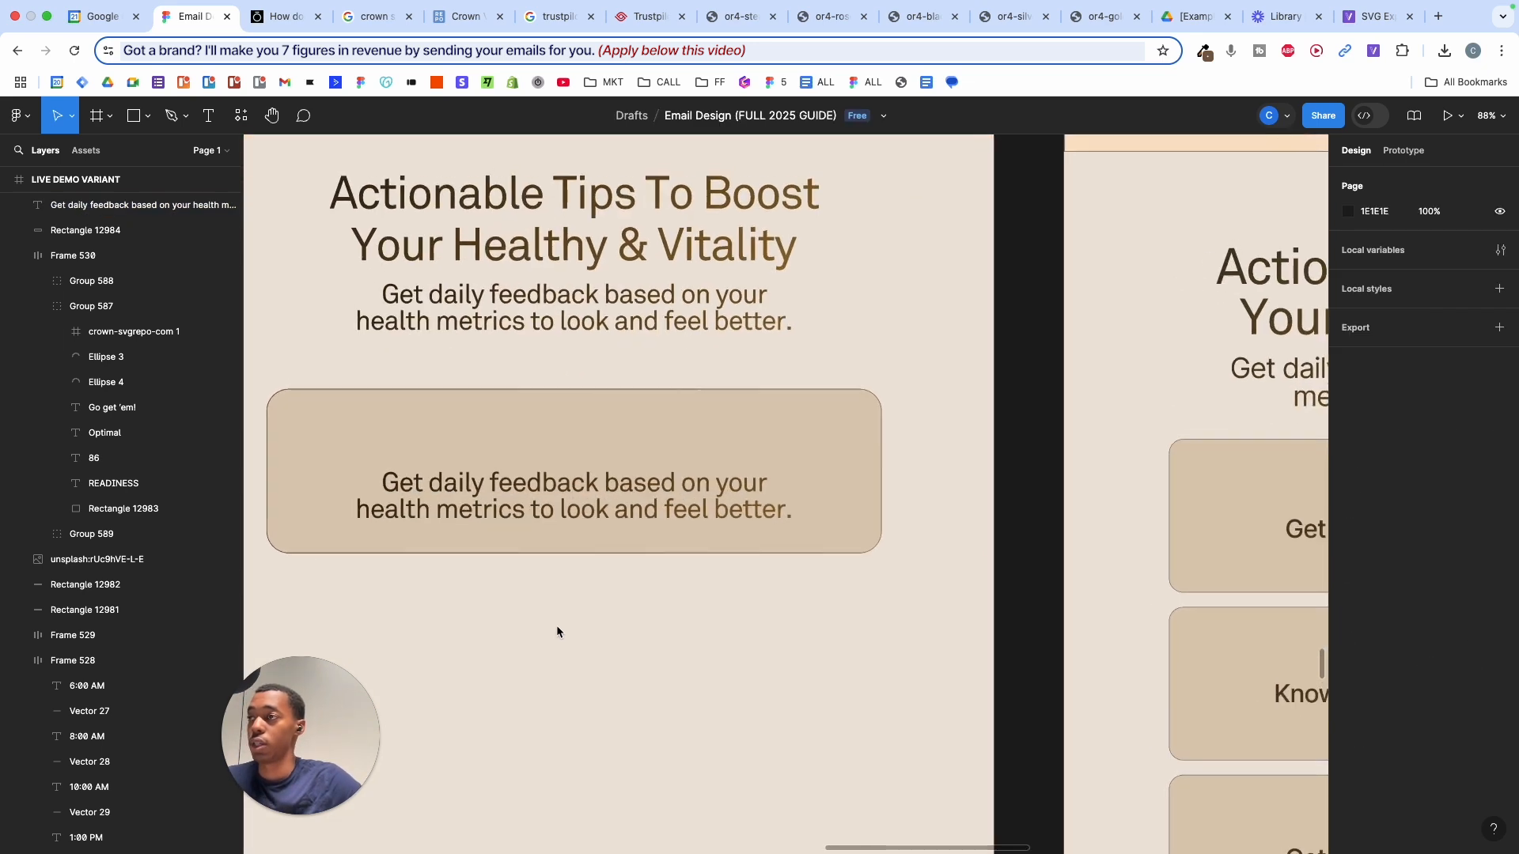
# - Duplicate the description upward, change it to 'Sleep' in Bold, and narrow its box to fit
pyautogui.click(592, 605)
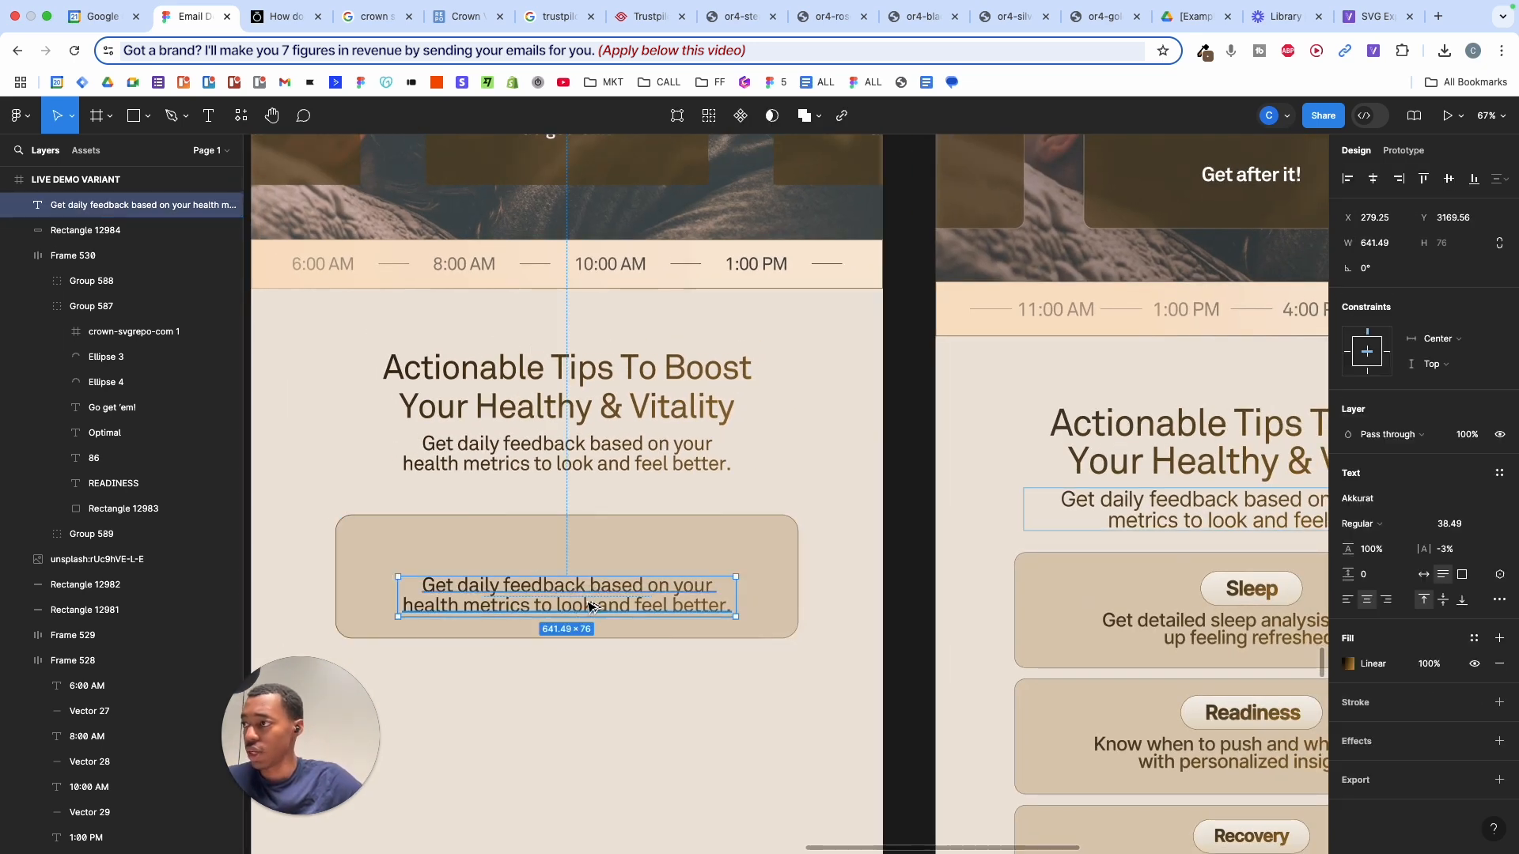
pyautogui.moveTo(591, 604); pyautogui.dragTo(588, 560)
pyautogui.doubleClick(587, 558)
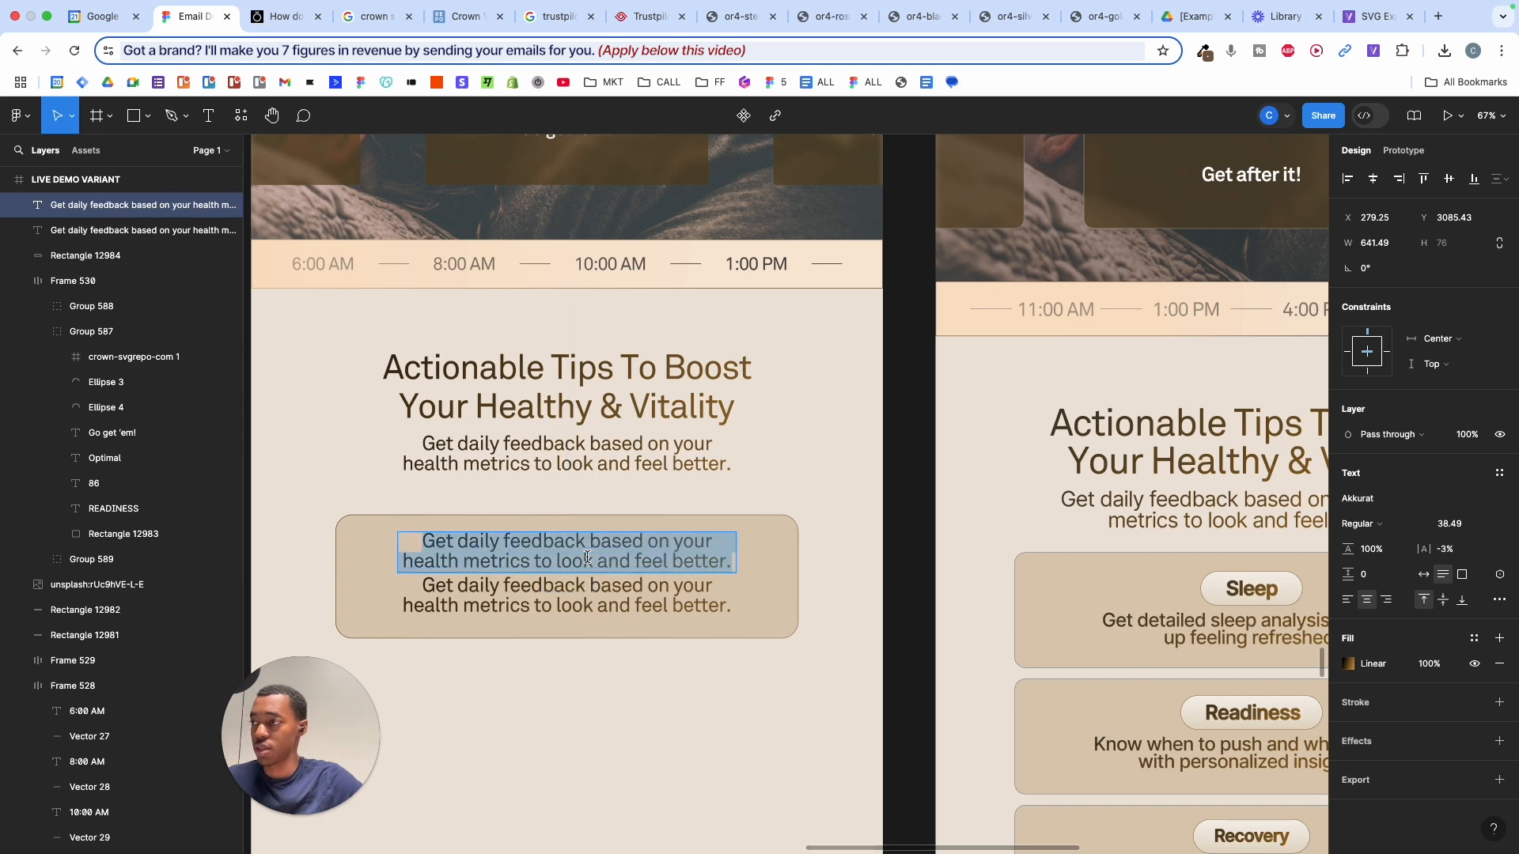
pyautogui.write('Sleep')
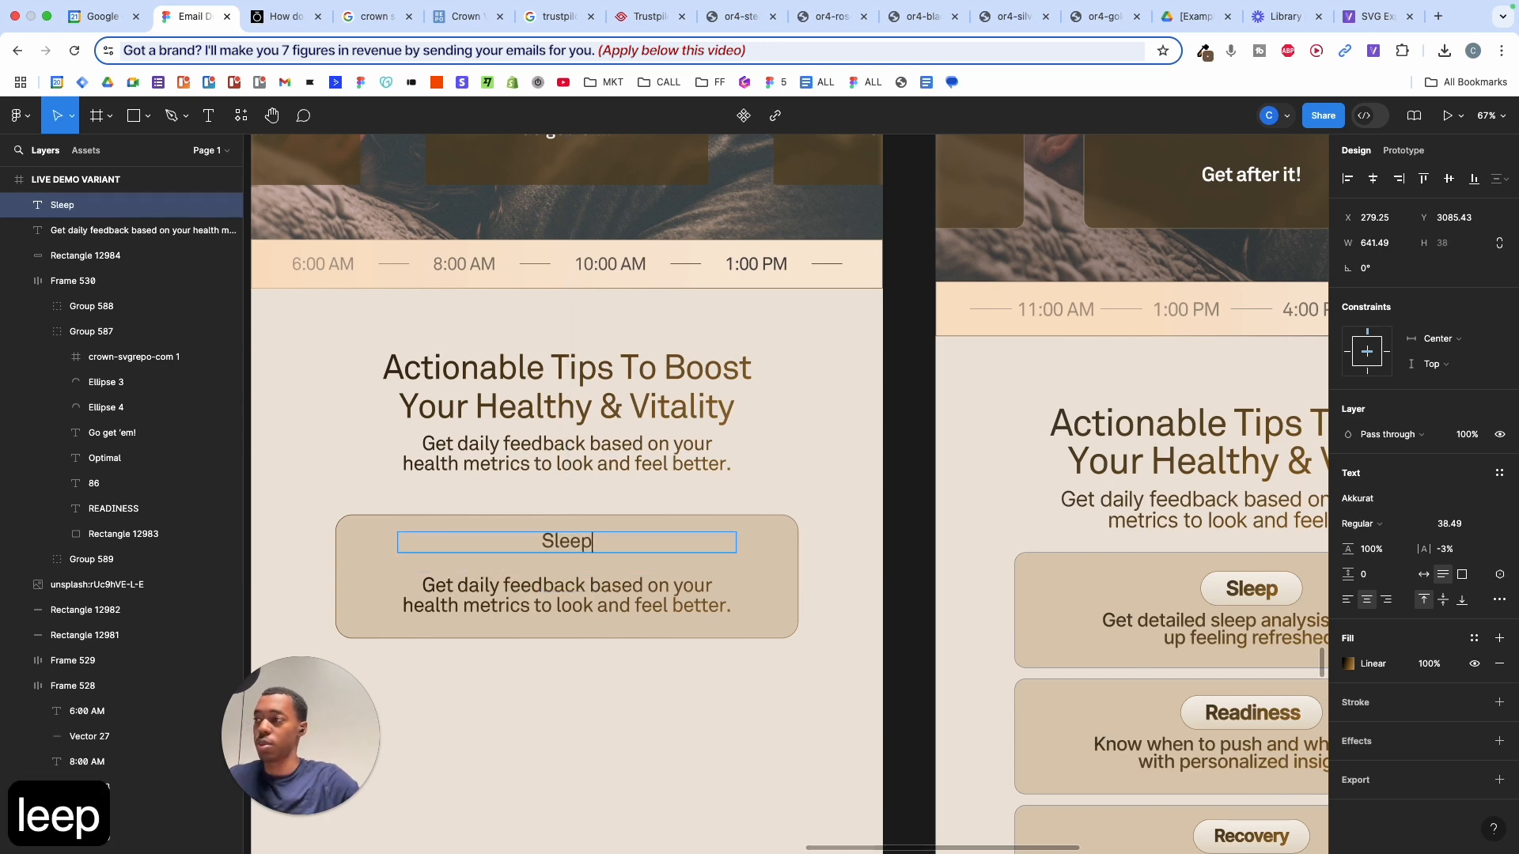
pyautogui.press('Escape')
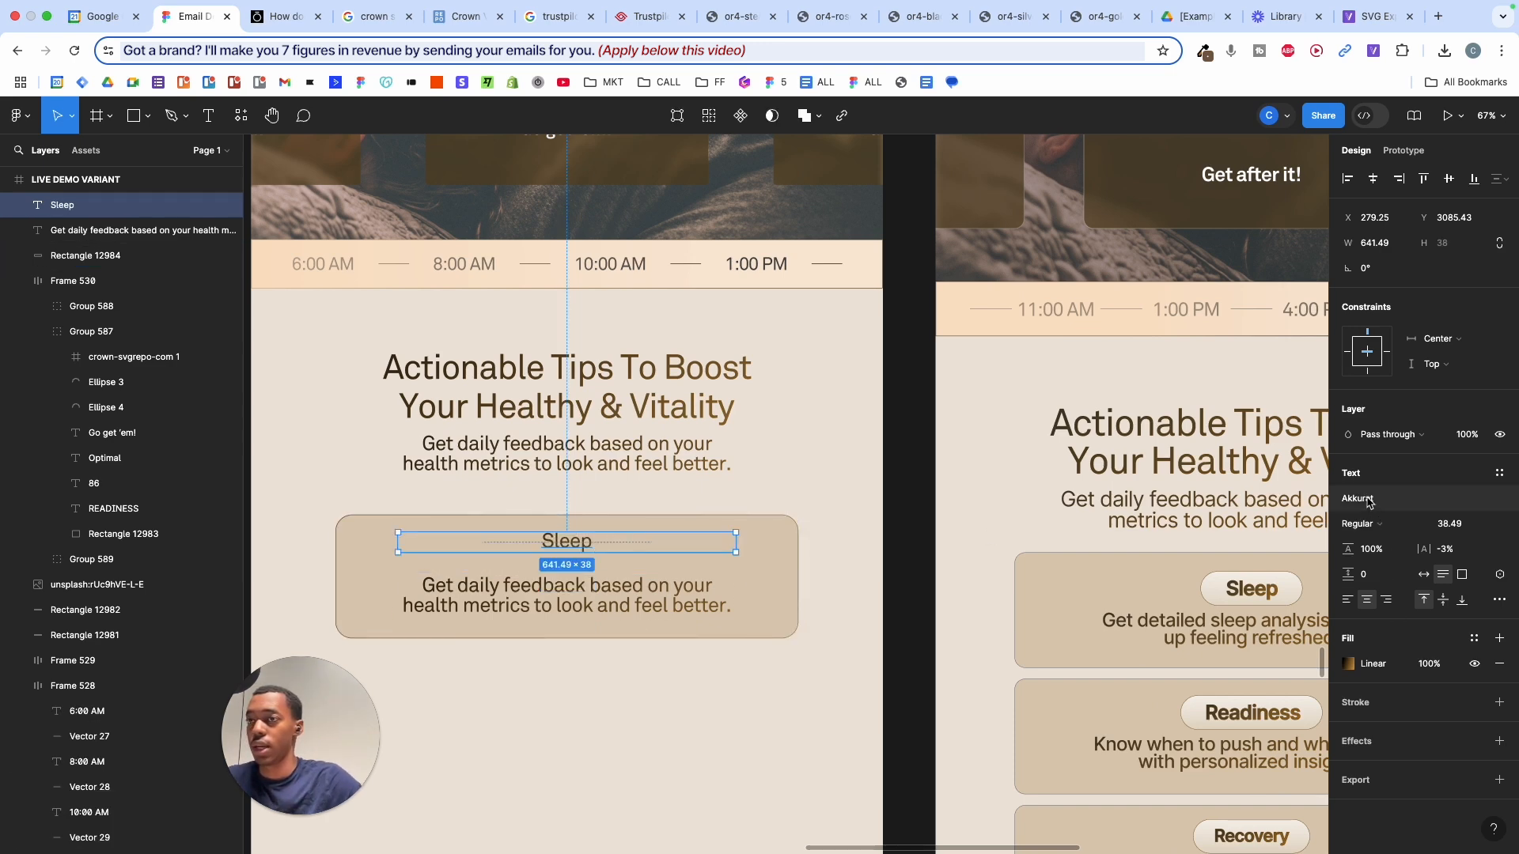
pyautogui.click(1366, 523)
pyautogui.click(1374, 542)
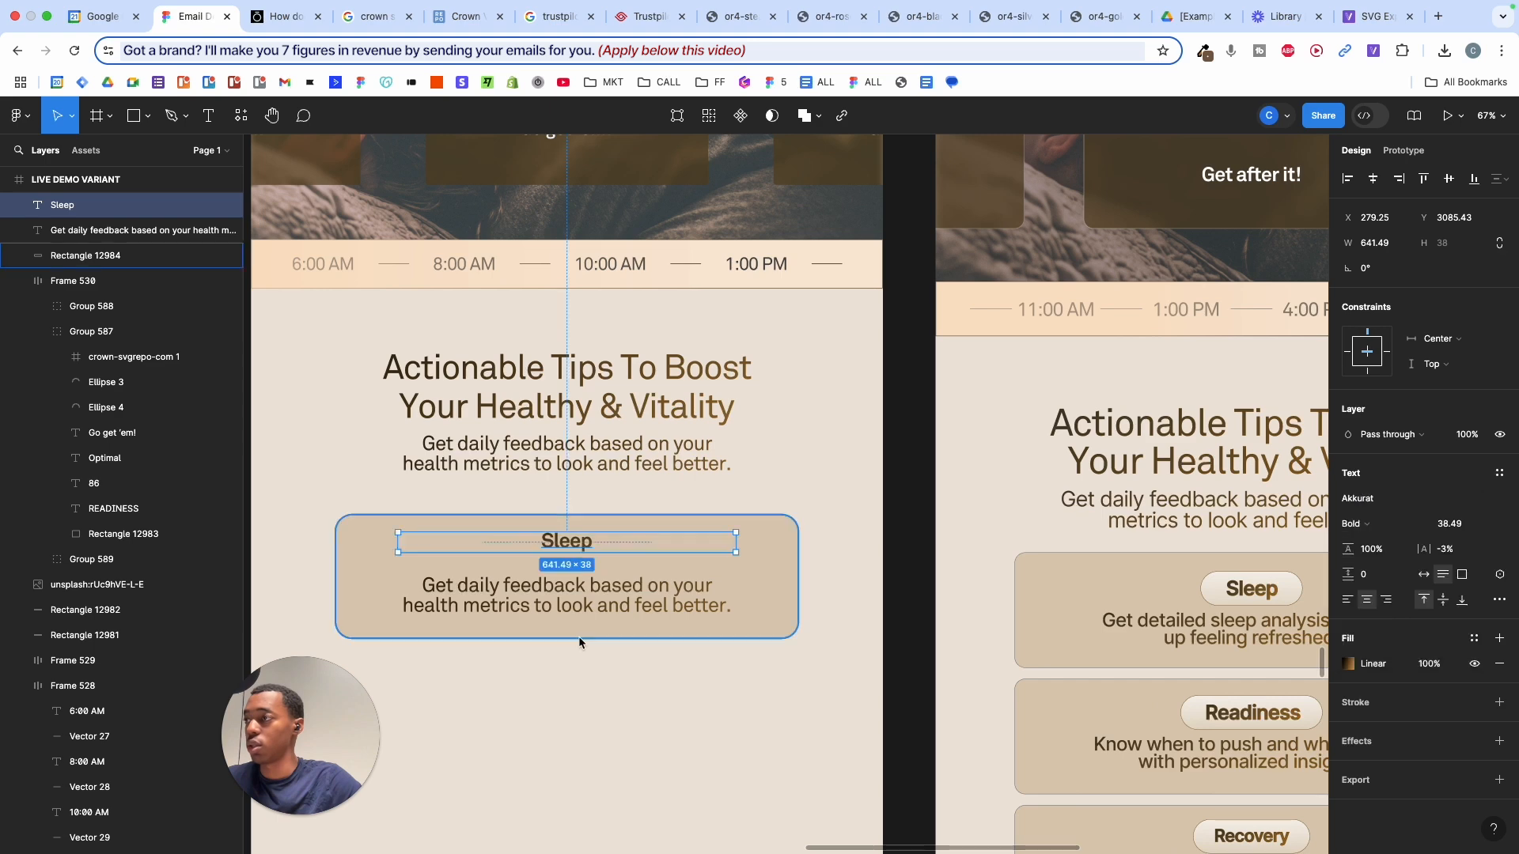
pyautogui.scroll(5, 578, 636)
pyautogui.moveTo(854, 462); pyautogui.dragTo(621, 468)
pyautogui.scroll(3, 621, 468)
pyautogui.hscroll(-4, 625, 475)
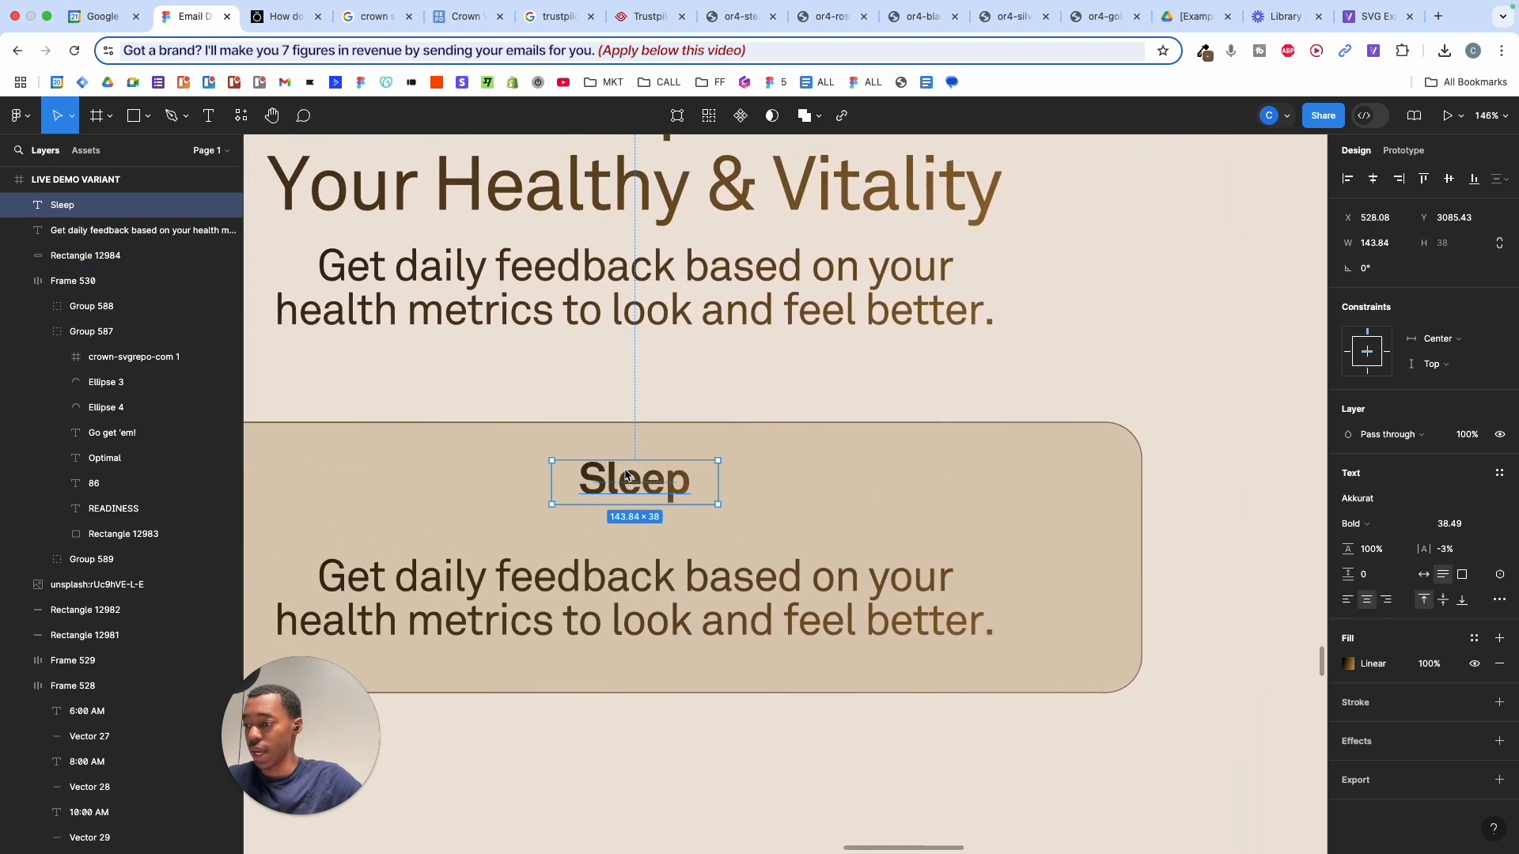
# - Draw a rectangle over Sleep with a vertical white-to-transparent linear gradient fill
pyautogui.press('r')
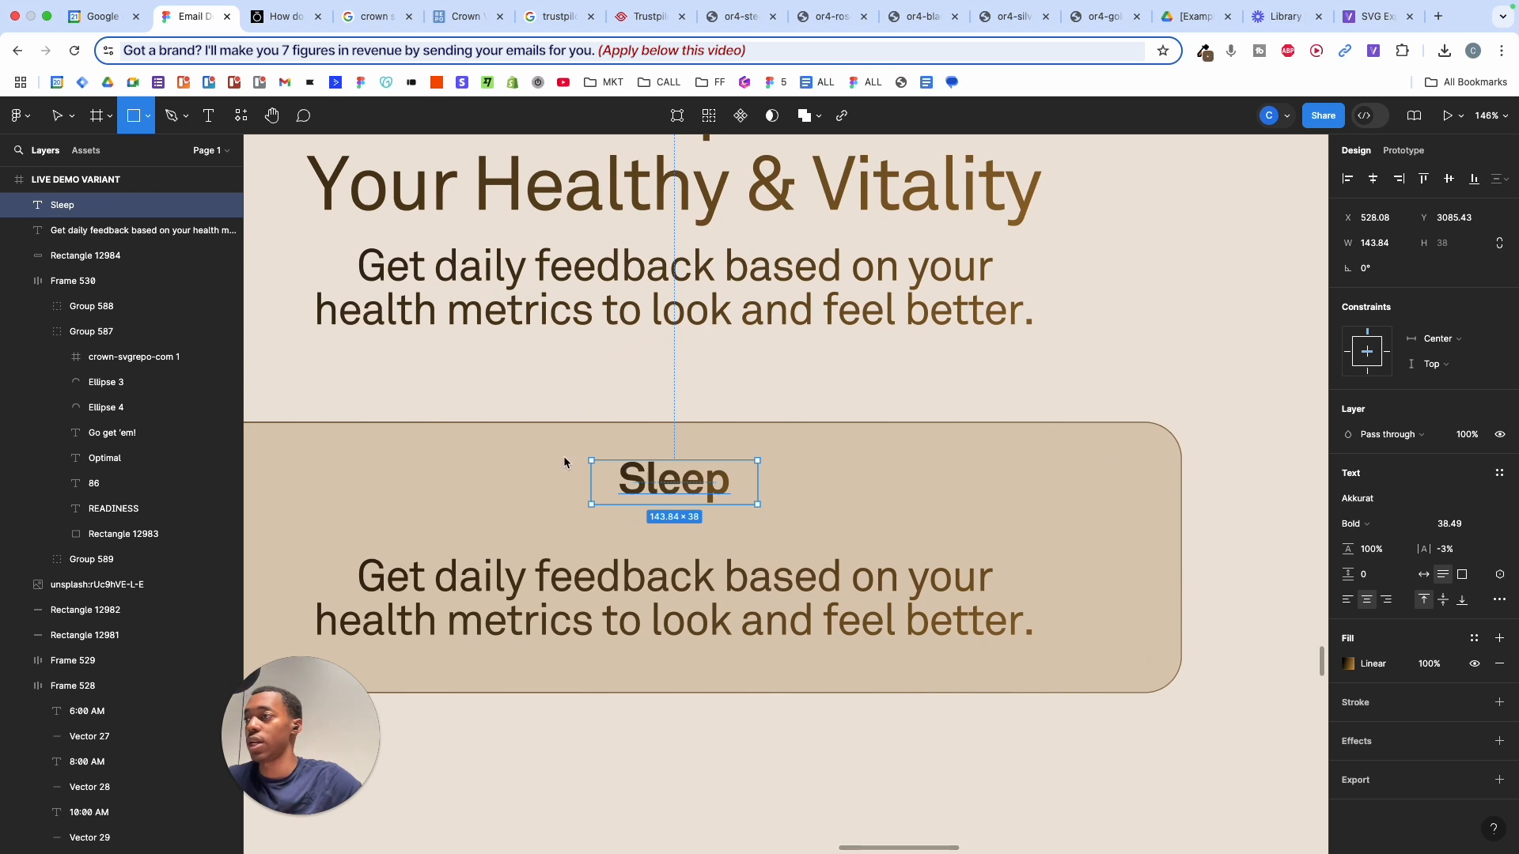
pyautogui.moveTo(563, 457)
pyautogui.mouseDown()
pyautogui.moveTo(776, 509)
pyautogui.moveTo(792, 495)
pyautogui.moveTo(797, 510)
pyautogui.mouseUp()
pyautogui.click(1348, 500)
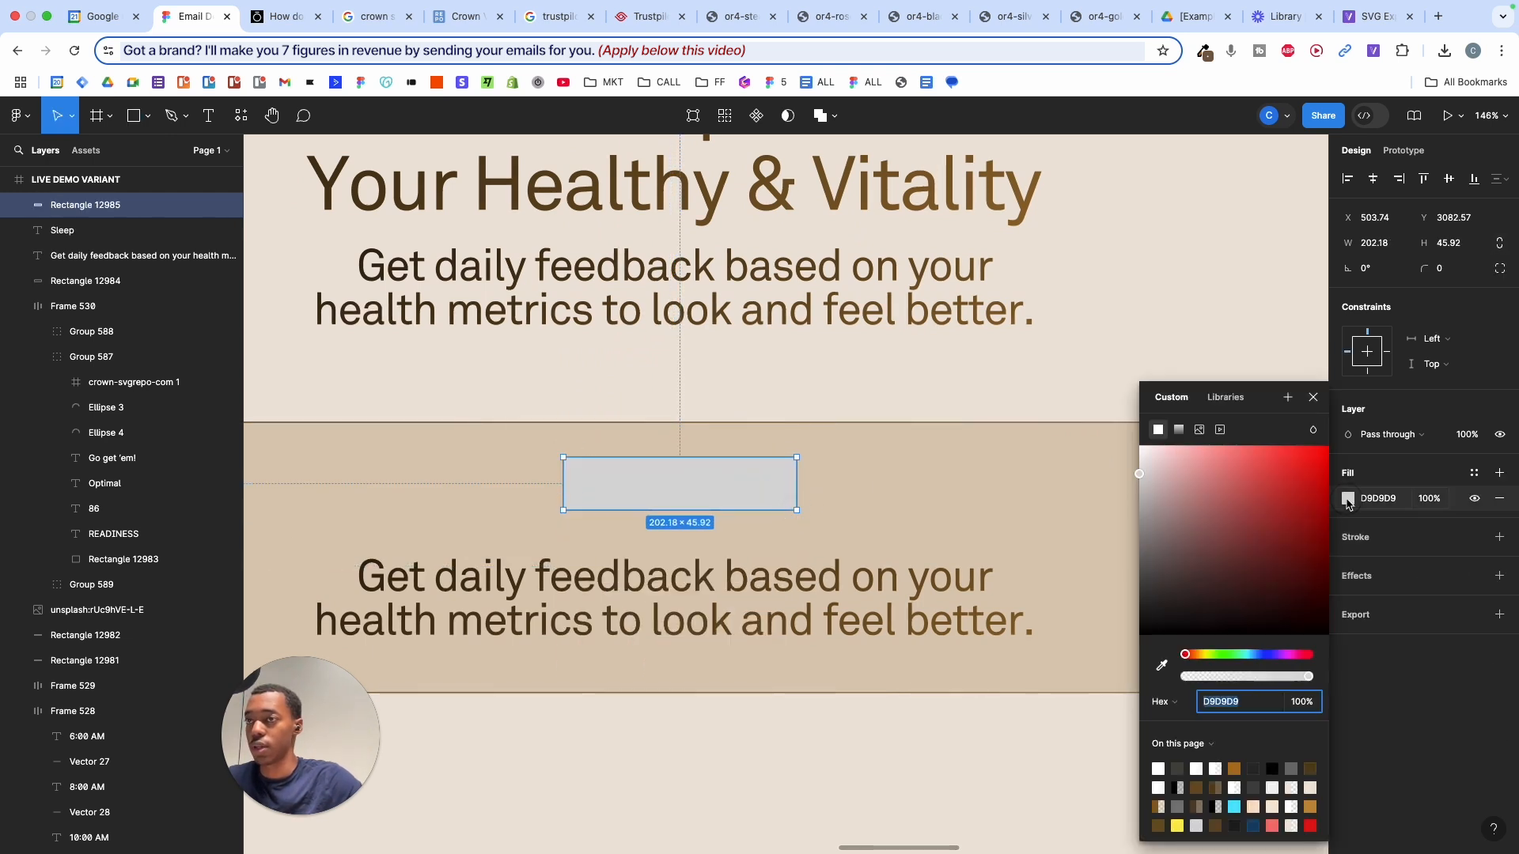
pyautogui.click(1179, 430)
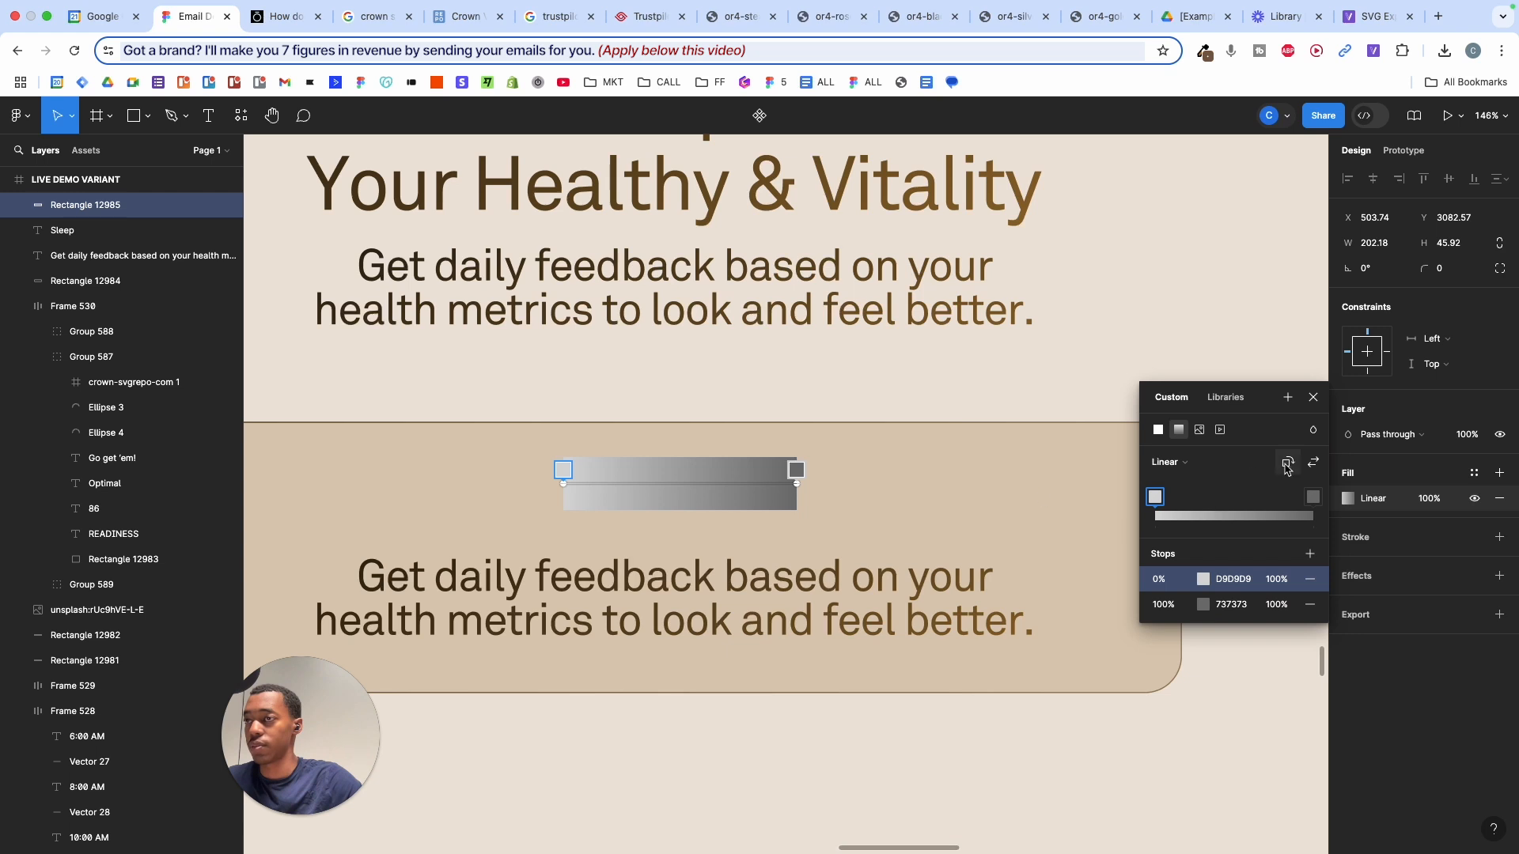
pyautogui.click(1287, 465)
pyautogui.click(1202, 582)
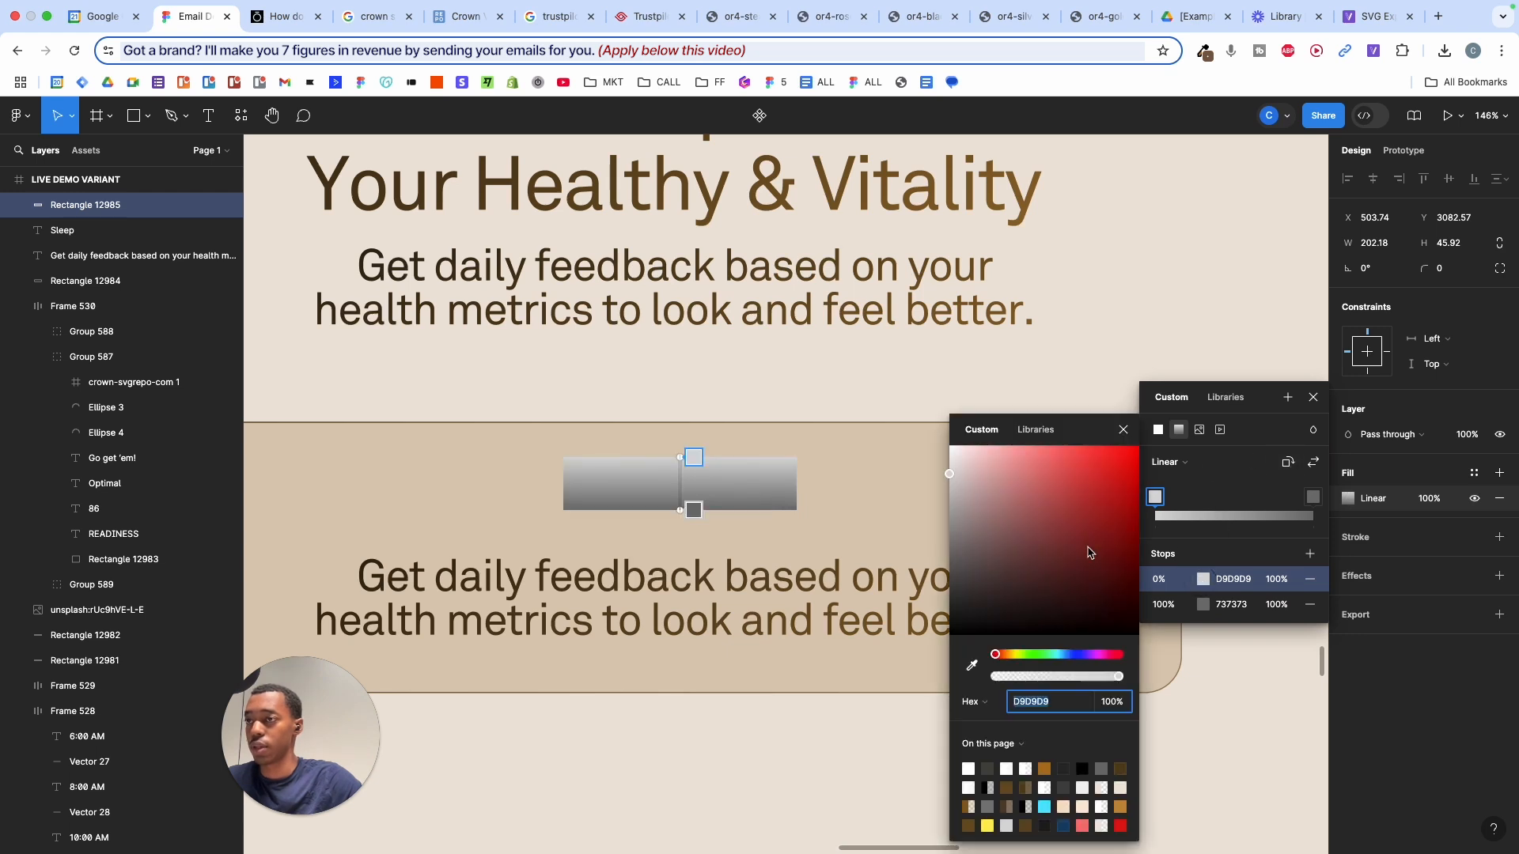
pyautogui.moveTo(1085, 549); pyautogui.dragTo(906, 402)
pyautogui.click(1204, 605)
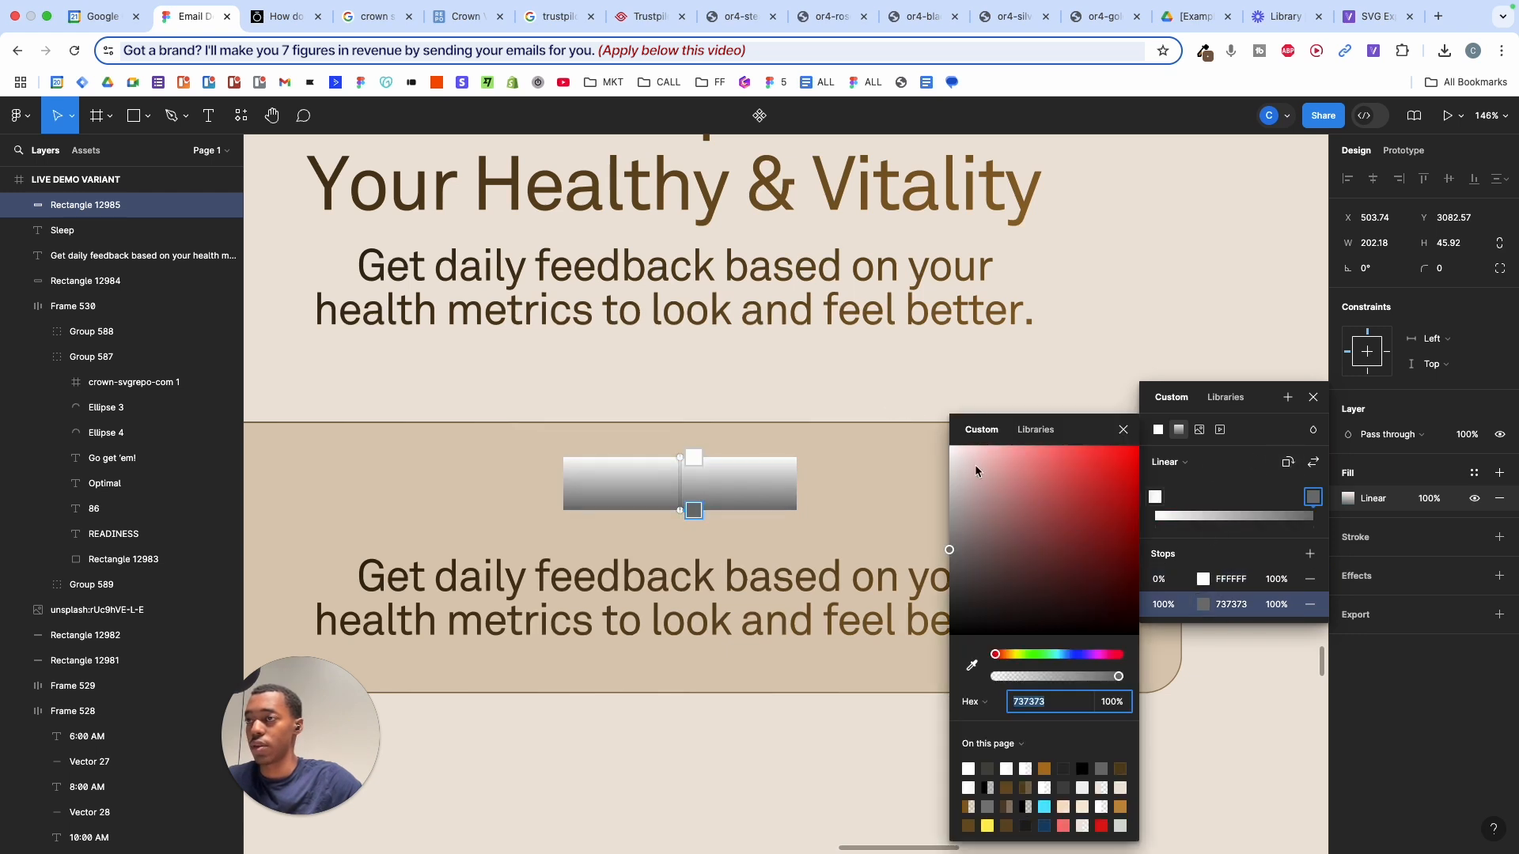
pyautogui.moveTo(975, 471); pyautogui.dragTo(897, 403)
pyautogui.moveTo(1276, 604); pyautogui.dragTo(834, 633)
# - Round the rectangle into a 550-radius pill, fit it behind Sleep, and layer the text above it
pyautogui.scroll(3, 673, 474)
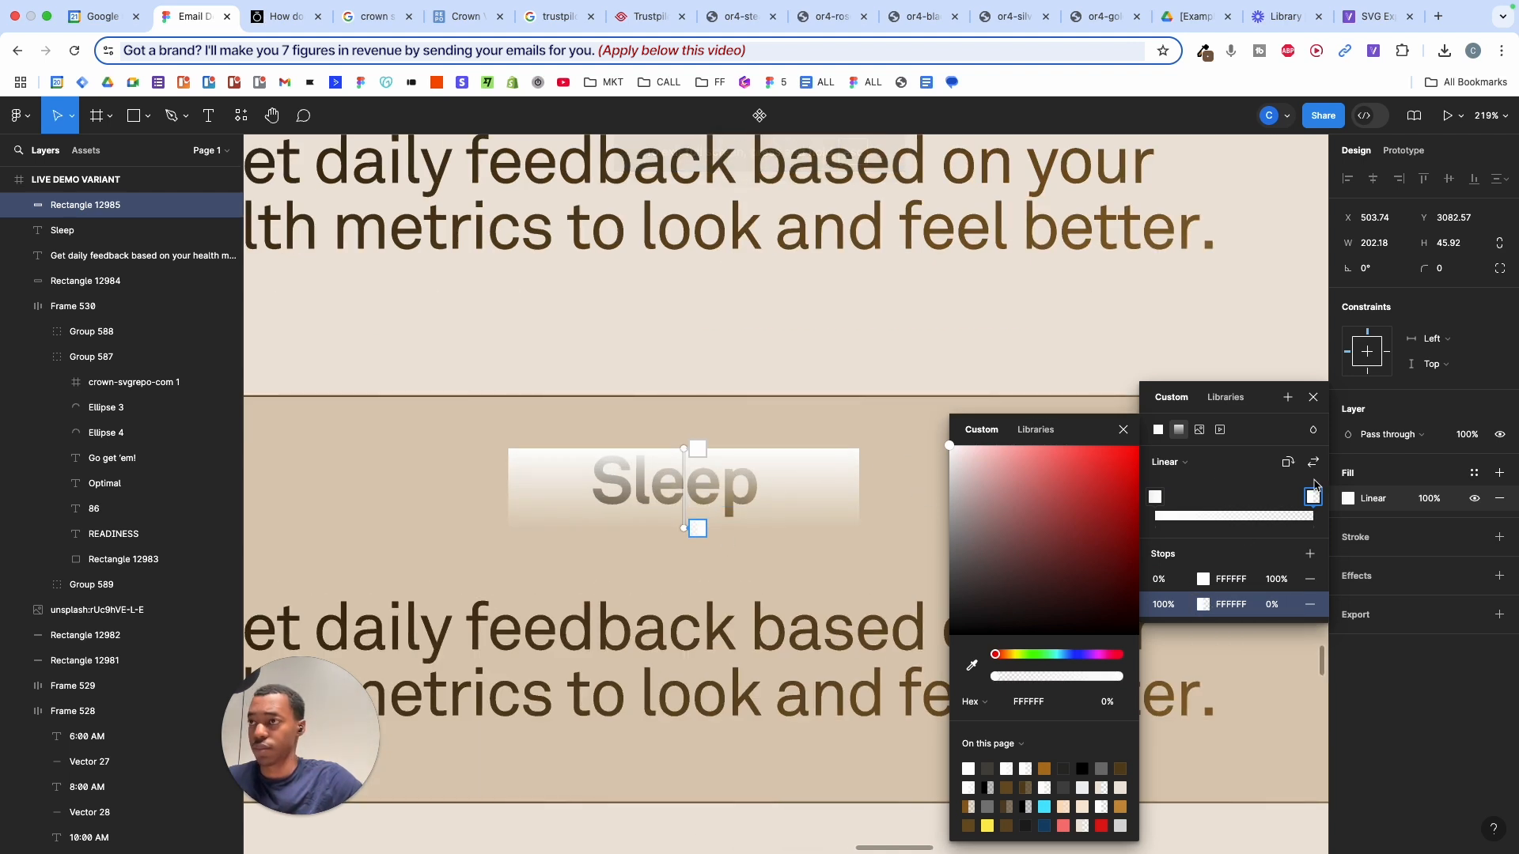
pyautogui.click(1123, 430)
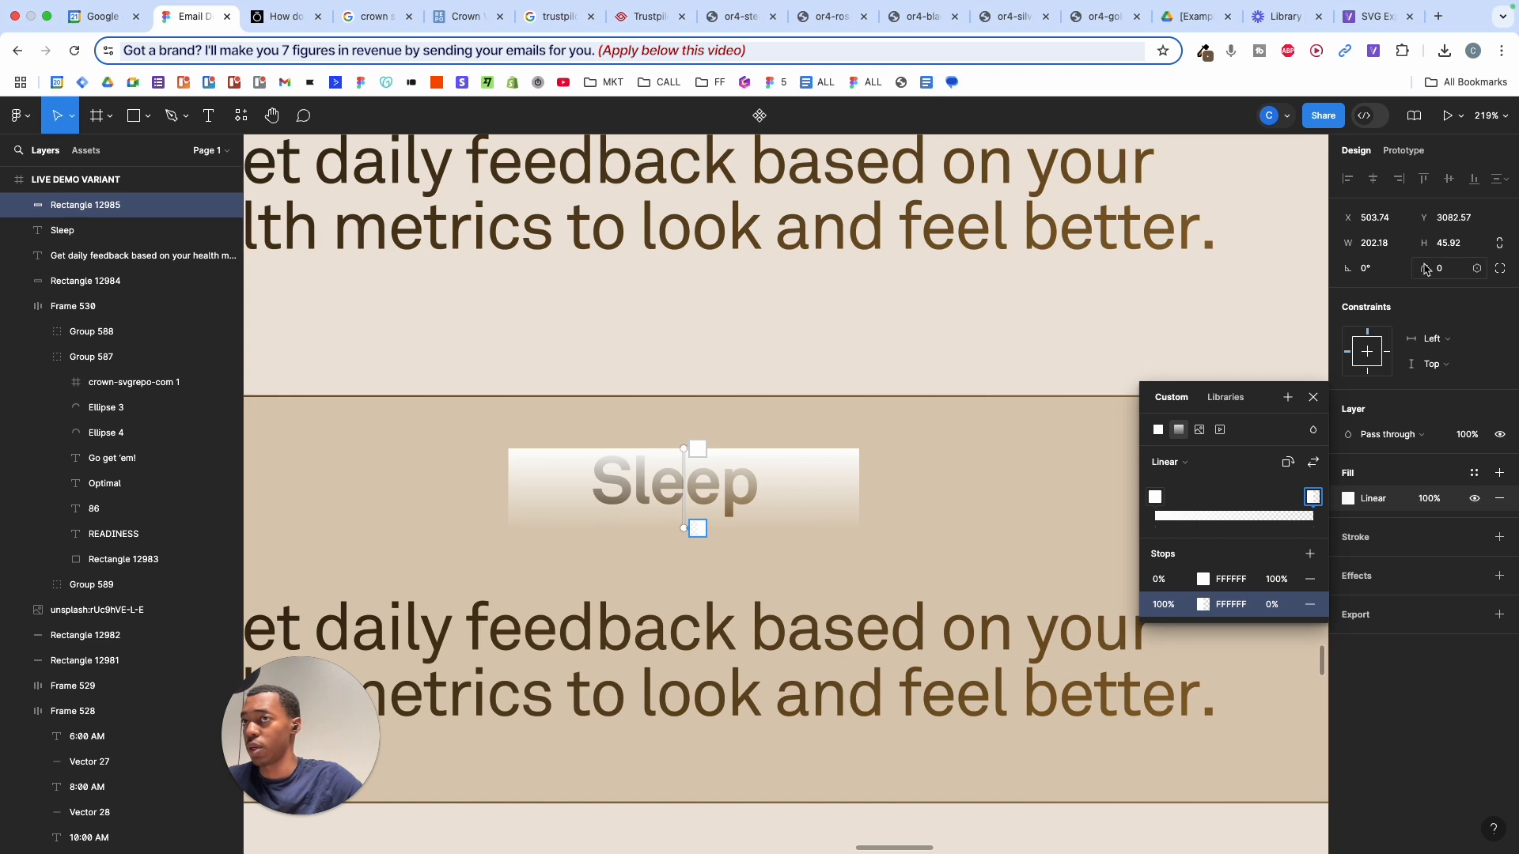
pyautogui.moveTo(1425, 269); pyautogui.dragTo(1426, 269)
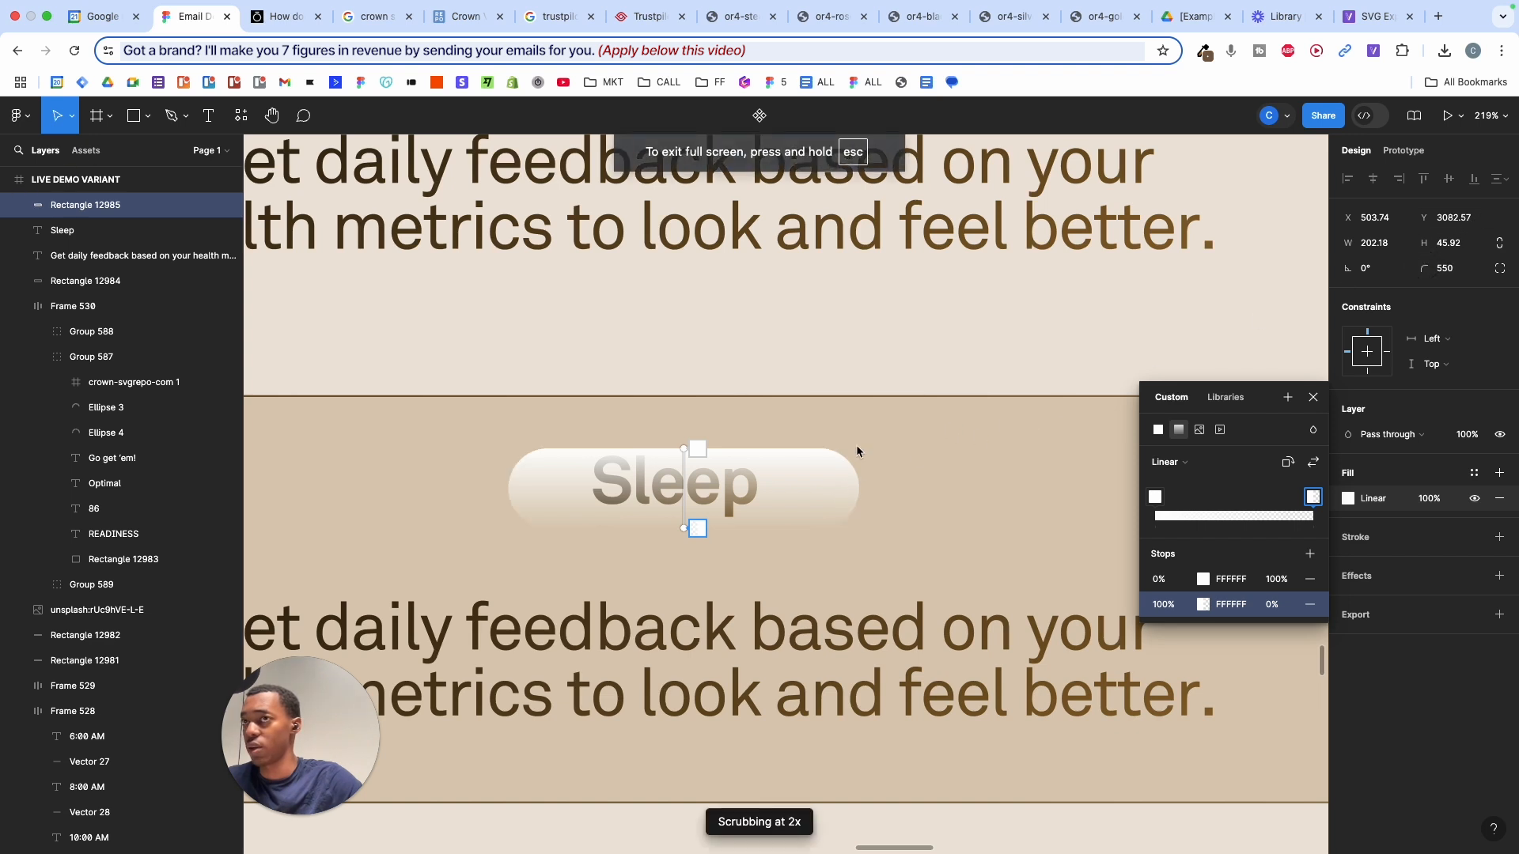
pyautogui.click(799, 497)
pyautogui.moveTo(799, 496); pyautogui.dragTo(770, 531)
pyautogui.moveTo(776, 502); pyautogui.dragTo(714, 491)
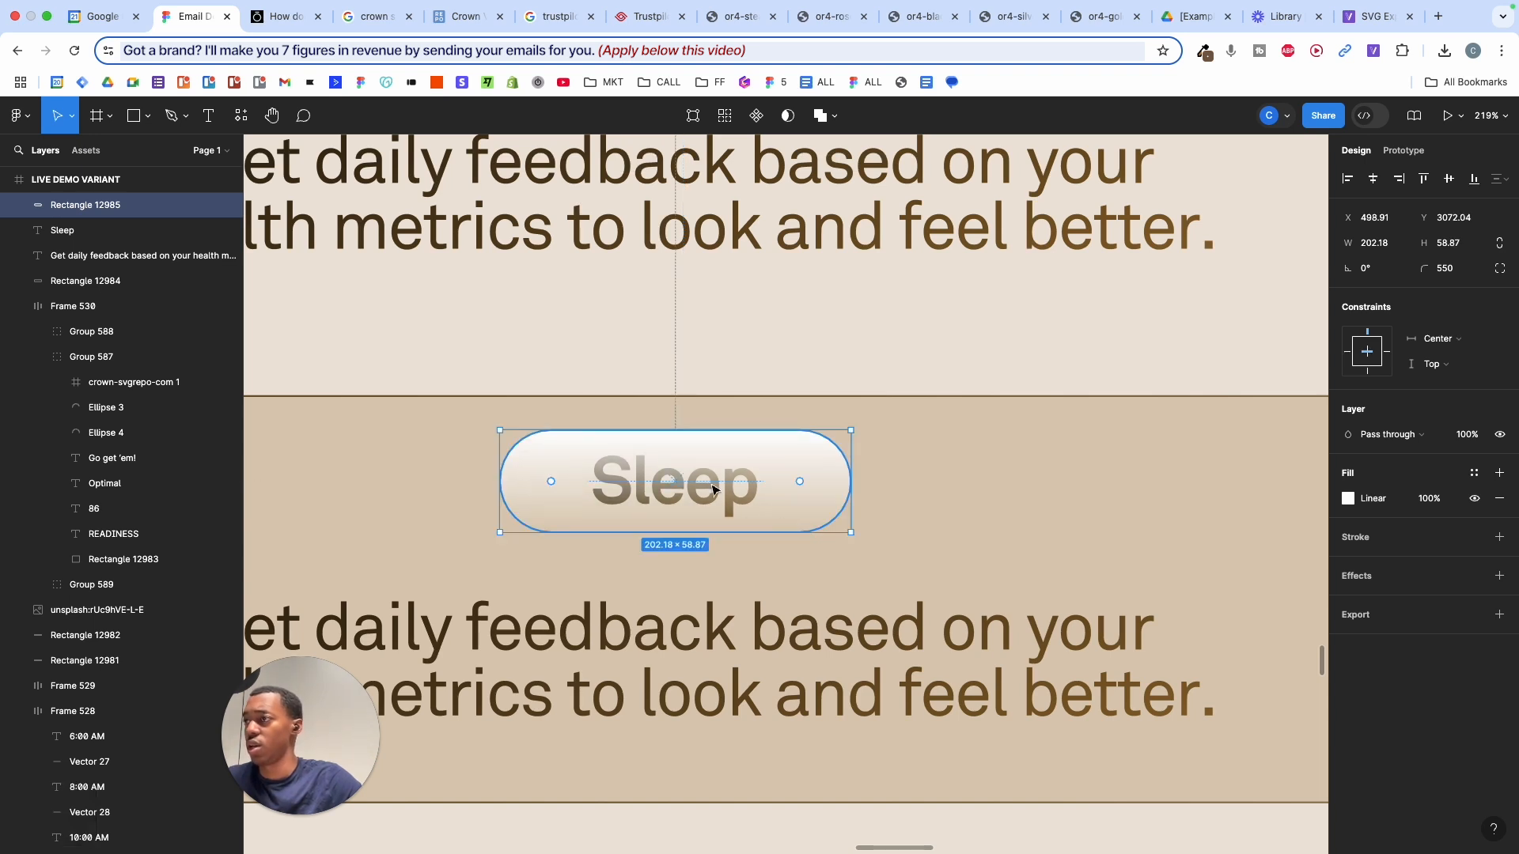
pyautogui.press('super+bracketleft')
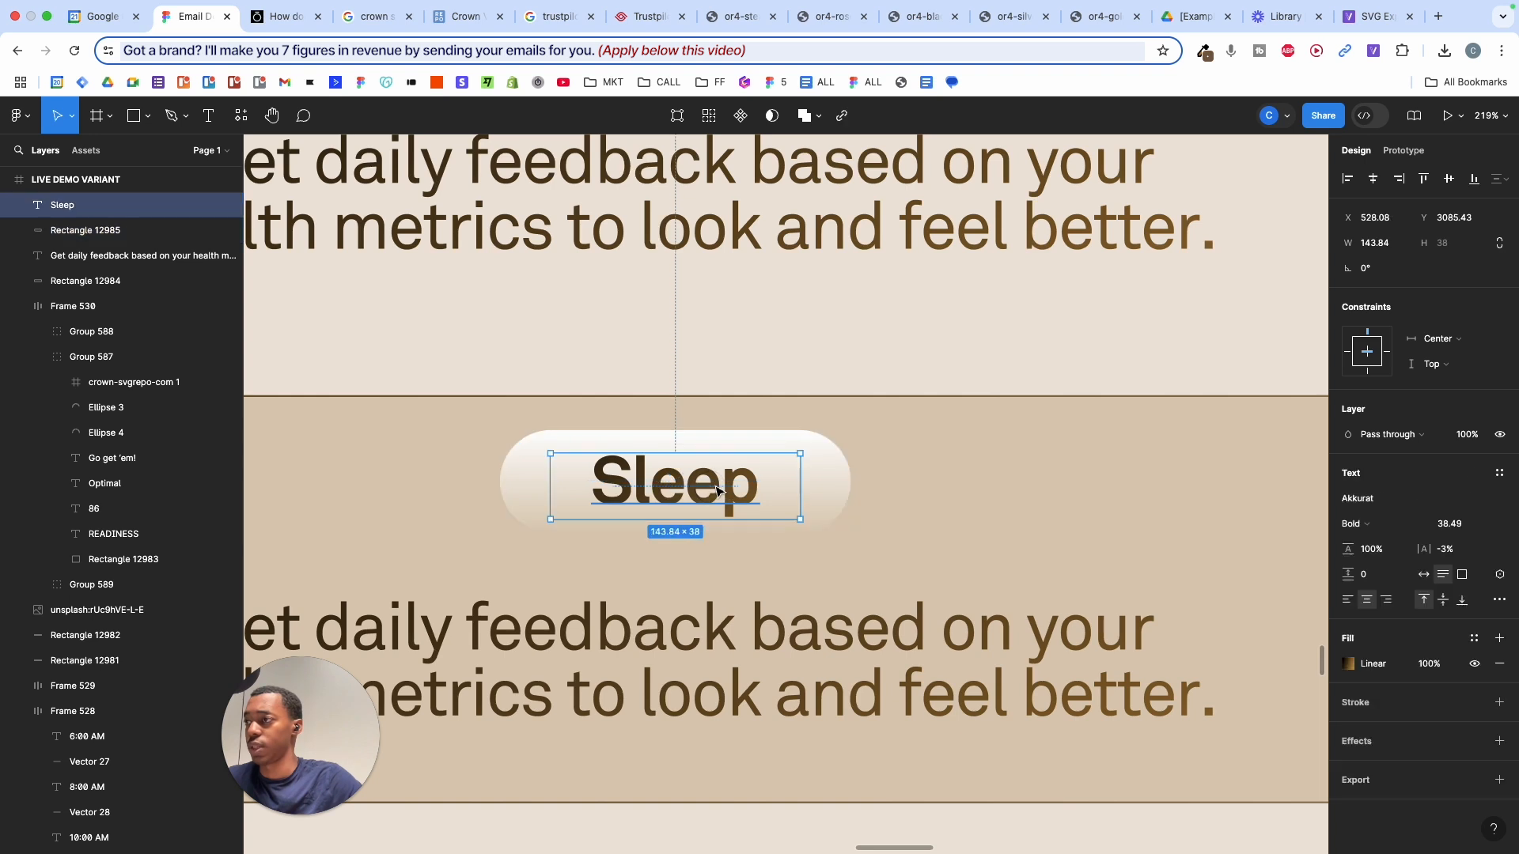
# - Copy the card's gradient outline stroke and paste it onto the Sleep pill
pyautogui.click(724, 492)
pyautogui.keyDown('shift'); pyautogui.click(824, 482); pyautogui.keyUp('shift')
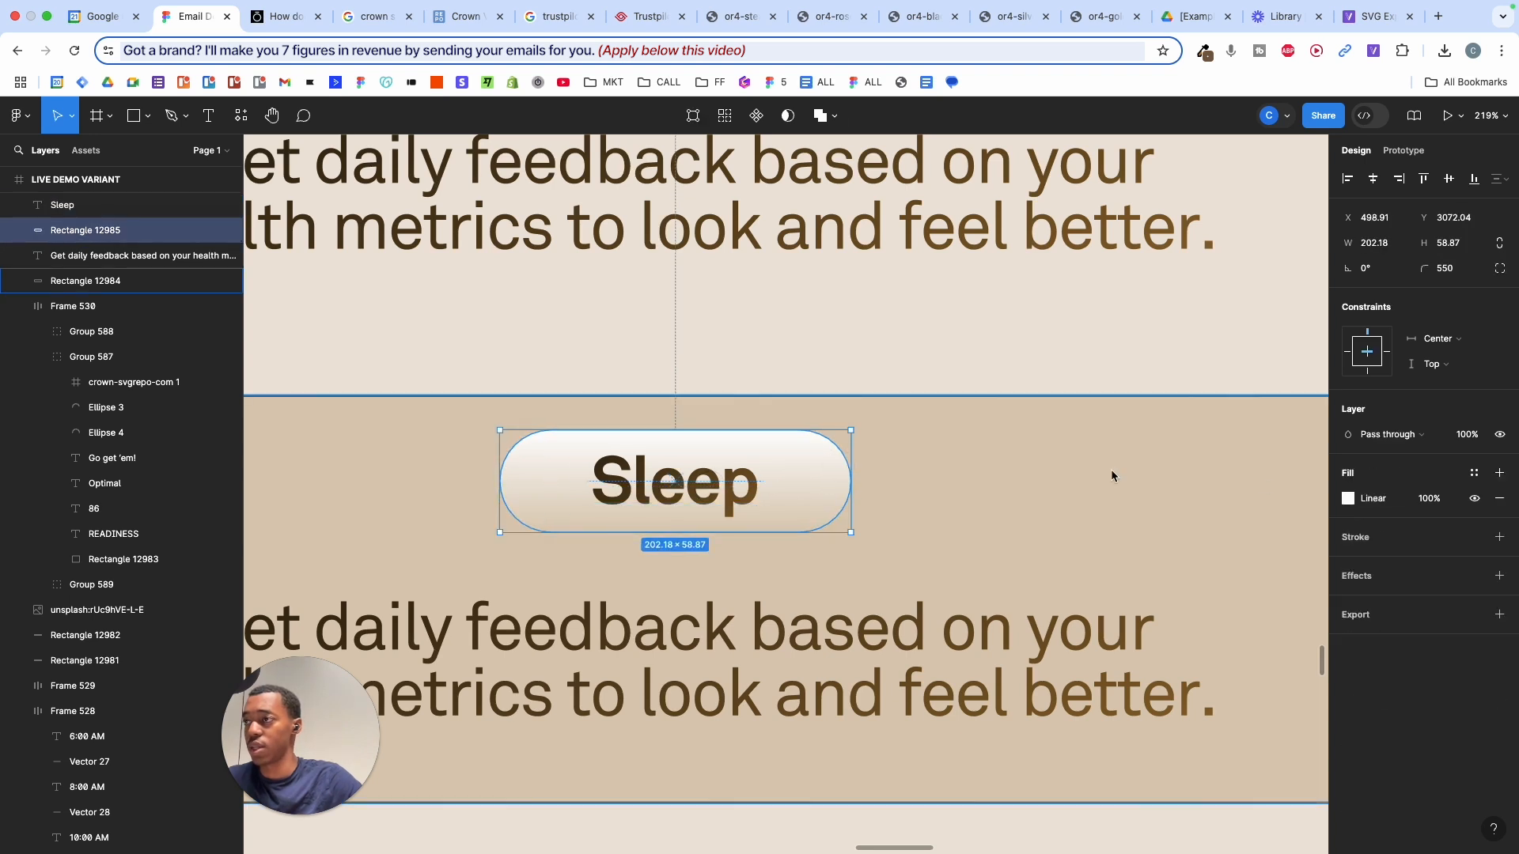
pyautogui.click(1196, 475)
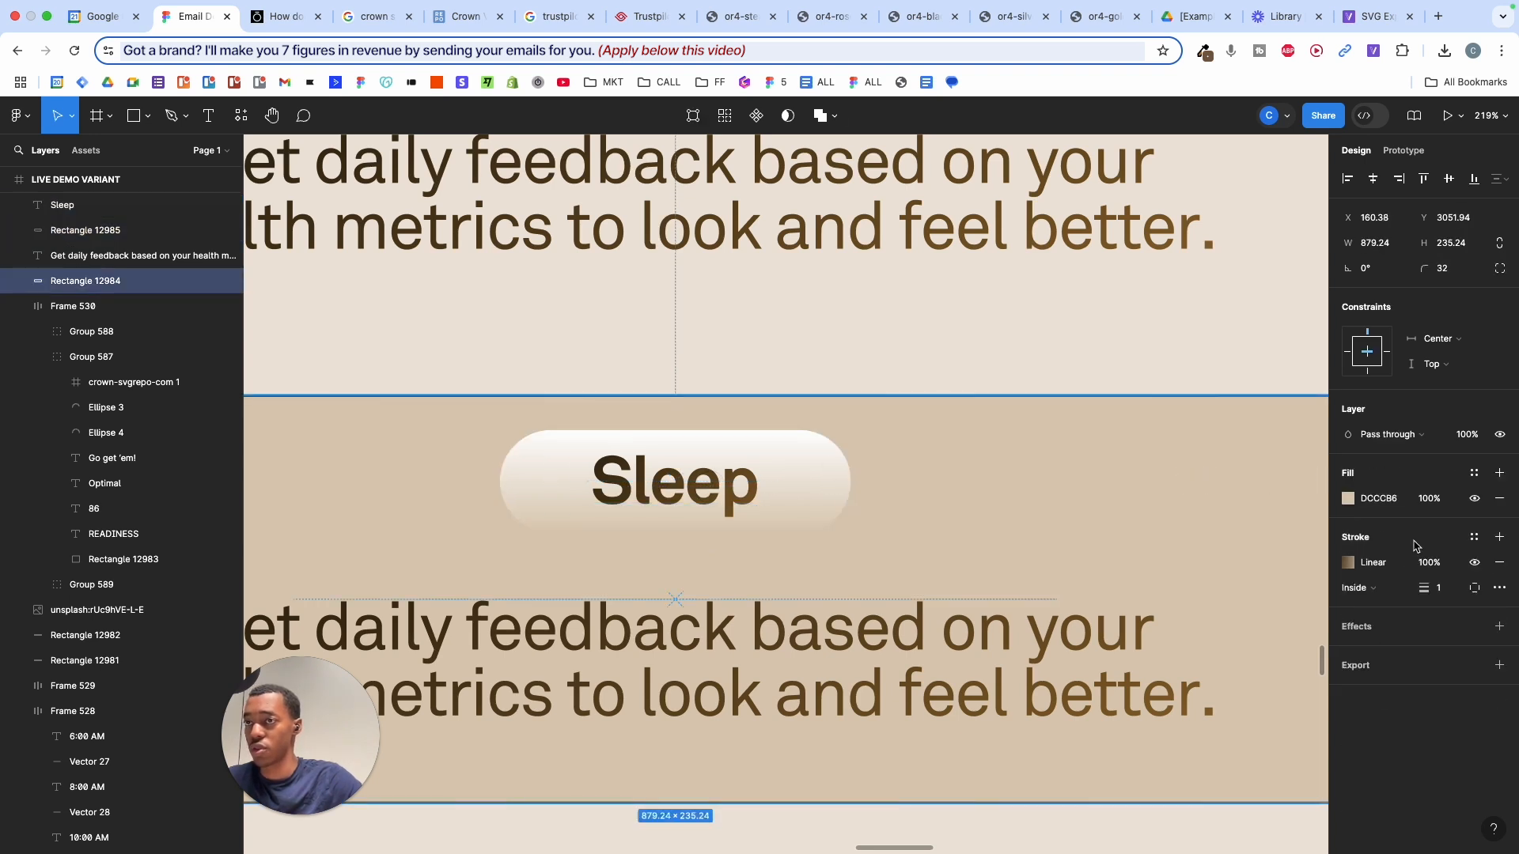
pyautogui.click(1459, 564)
pyautogui.press('super+c')
pyautogui.click(794, 512)
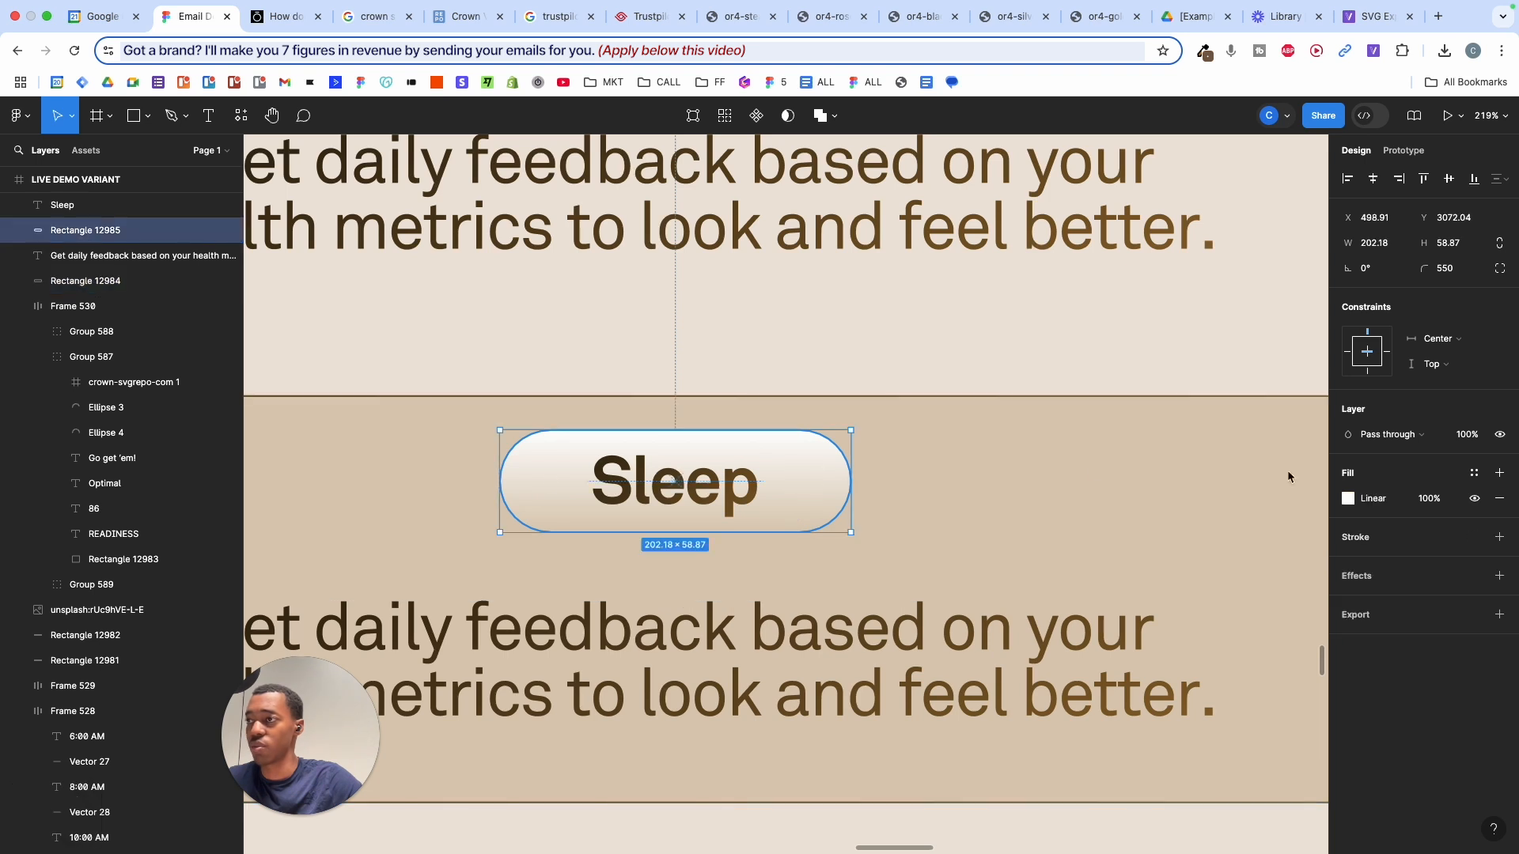
pyautogui.click(1436, 539)
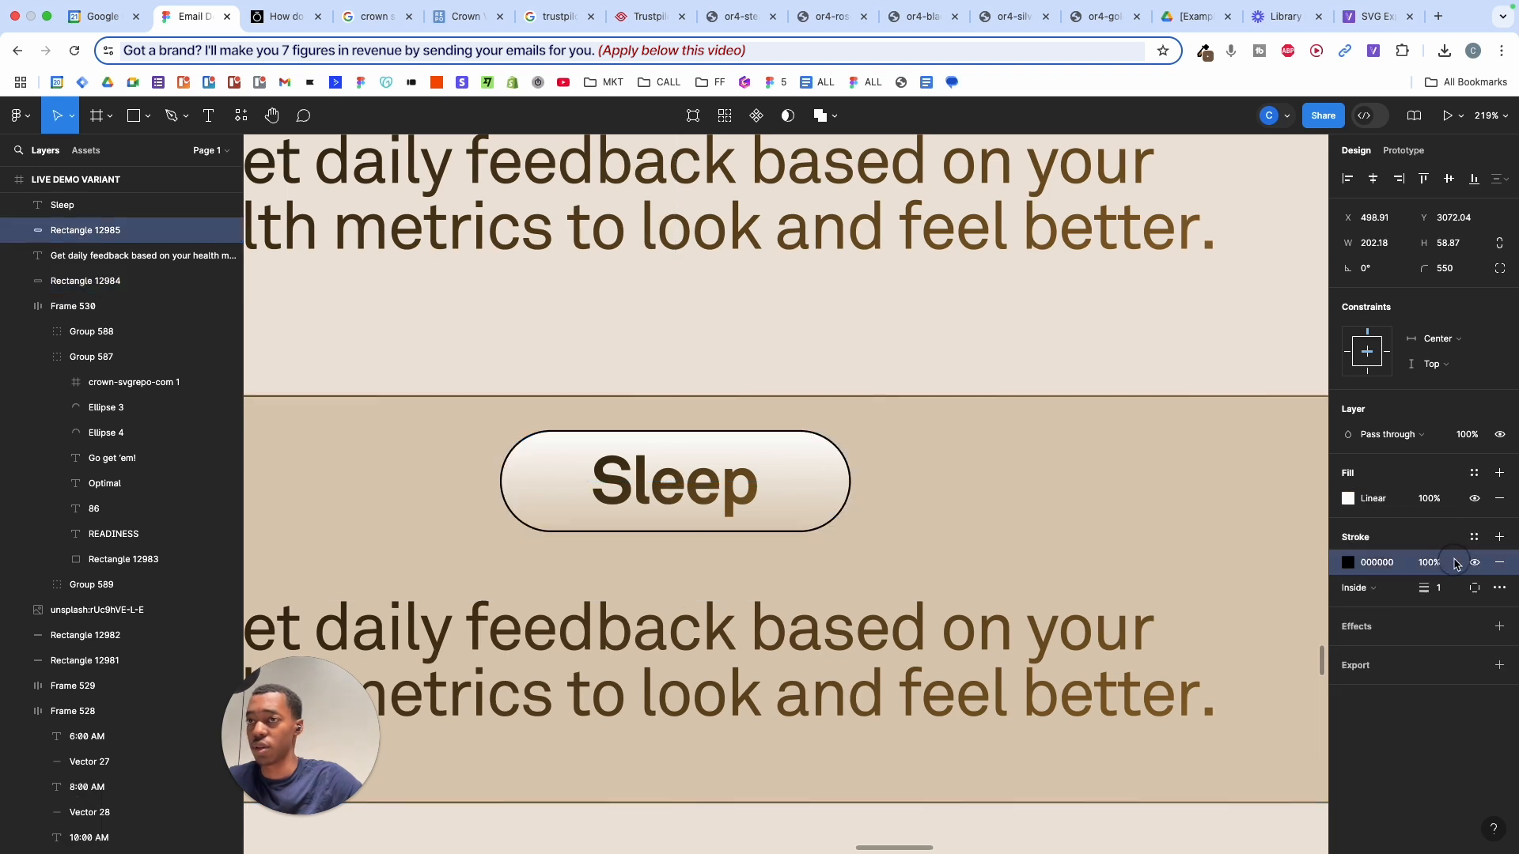
pyautogui.press('super+v')
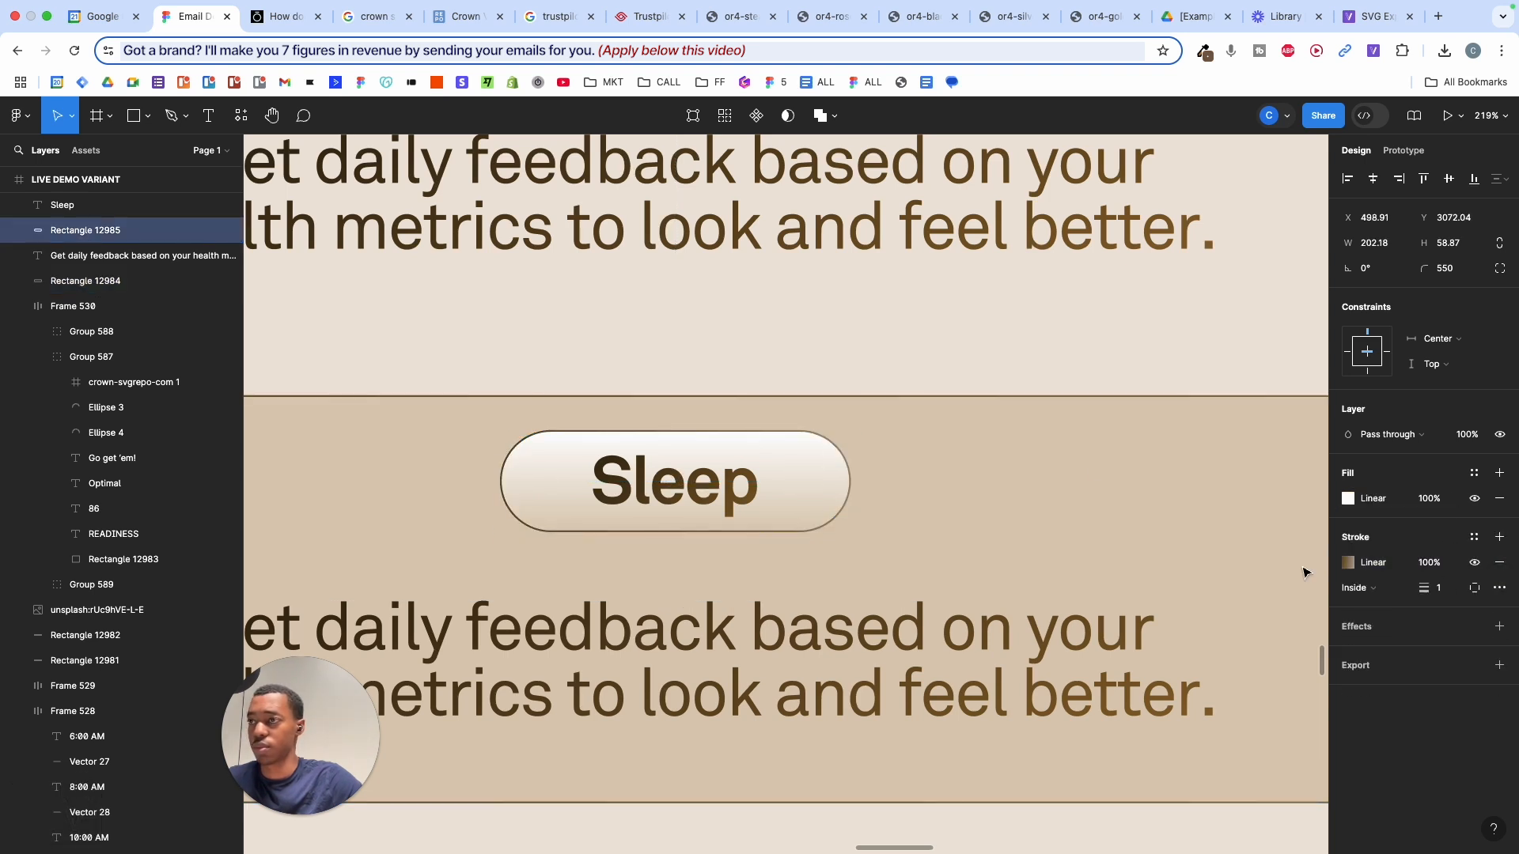
# - Set the pill's stroke weight to 0.6 and narrow the pill to about 178 wide
pyautogui.moveTo(1420, 565)
pyautogui.mouseDown()
pyautogui.moveTo(1313, 530)
pyautogui.moveTo(1362, 545)
pyautogui.moveTo(1356, 576)
pyautogui.mouseUp()
pyautogui.click(1442, 589)
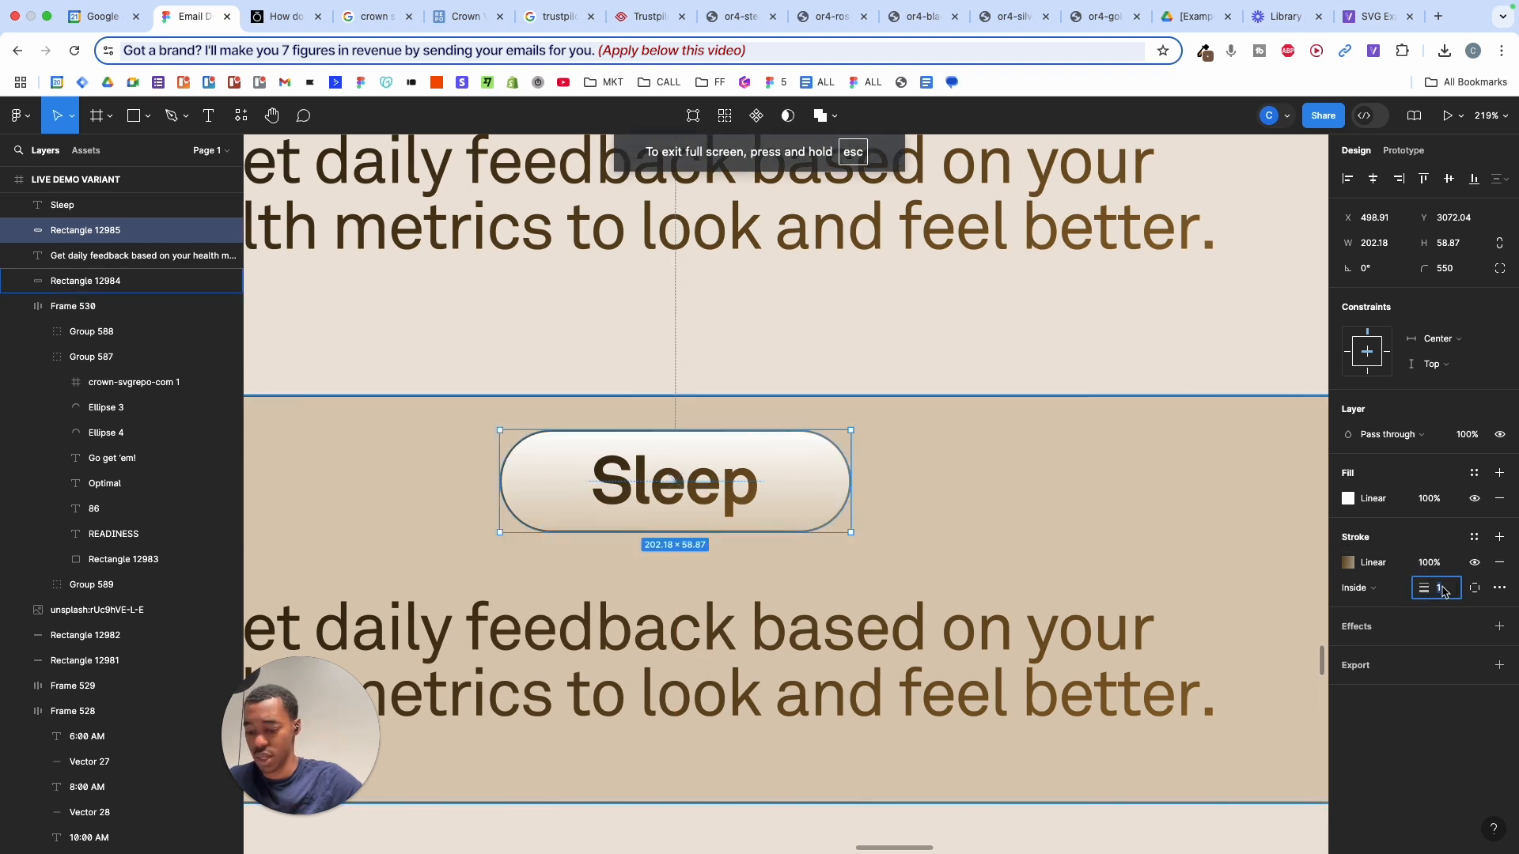
pyautogui.write('0.4')
pyautogui.press('Return')
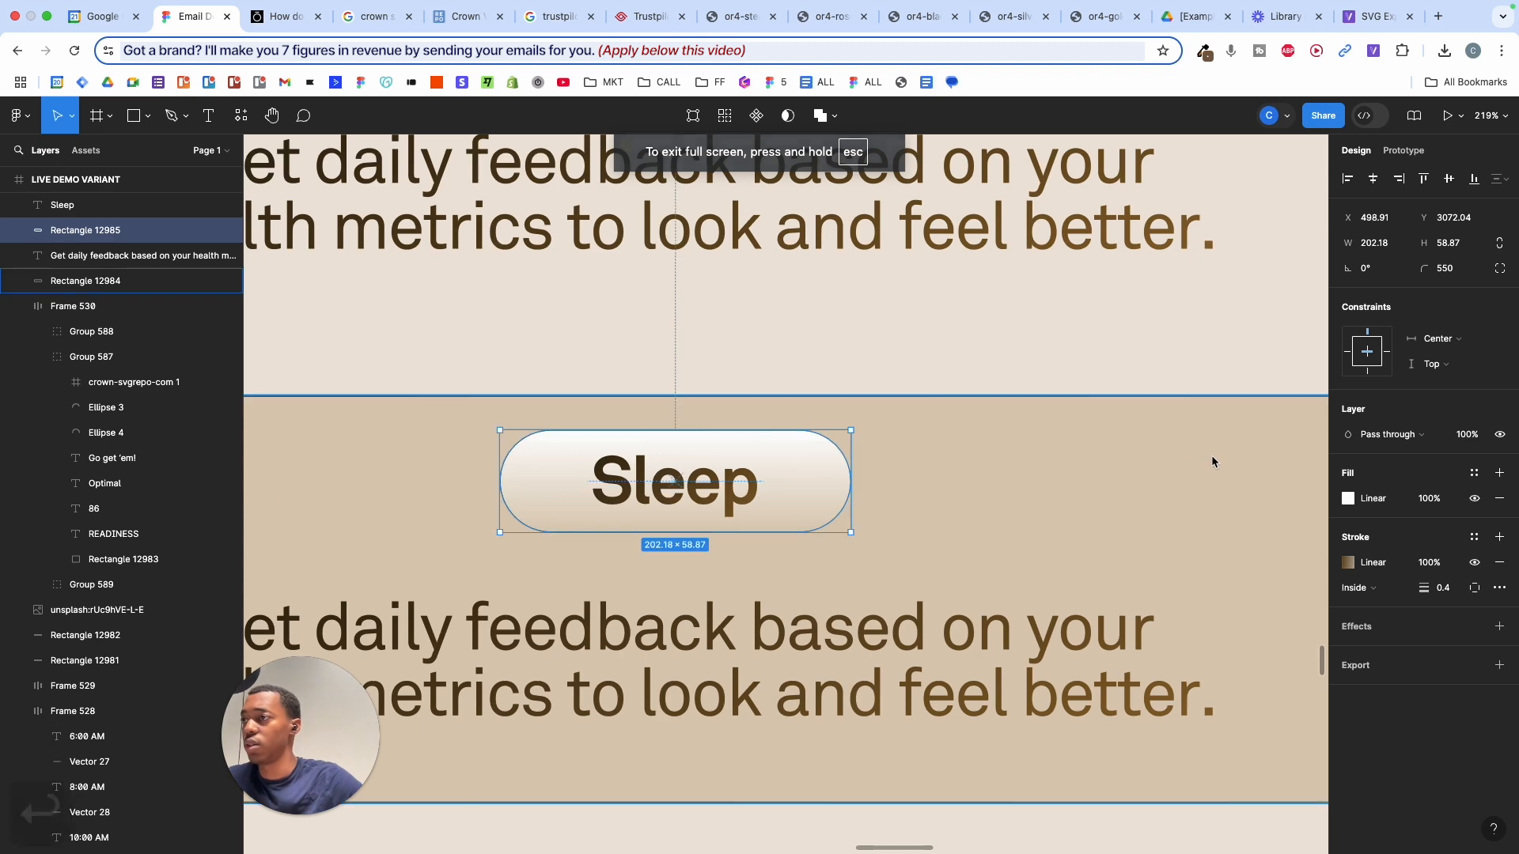
pyautogui.write('0.6')
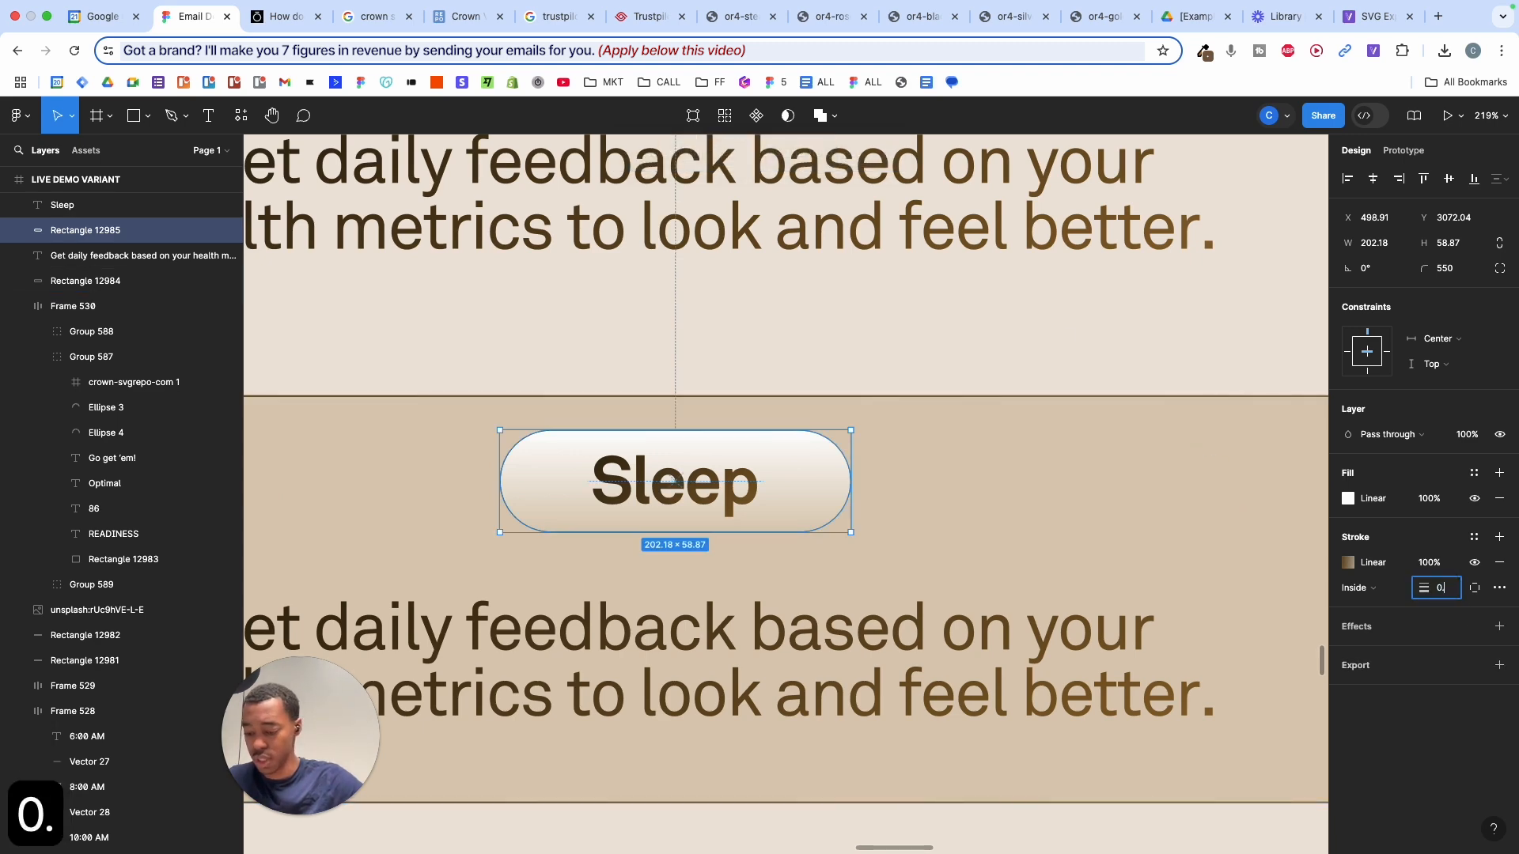
pyautogui.press('Return')
pyautogui.click(1102, 354)
pyautogui.scroll(-5, 1101, 355)
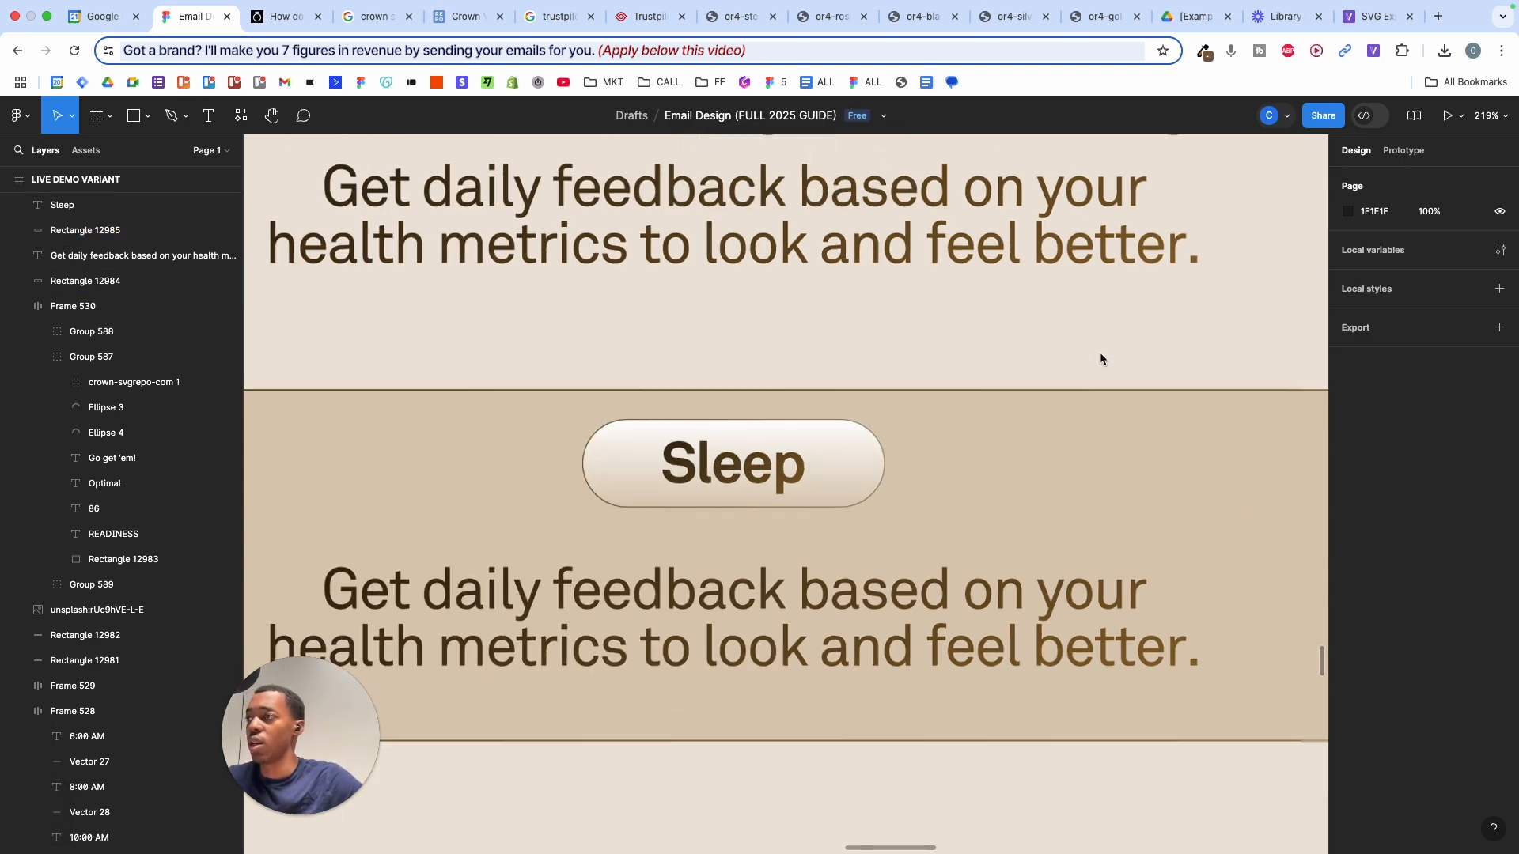
pyautogui.scroll(3, 999, 428)
pyautogui.click(944, 431)
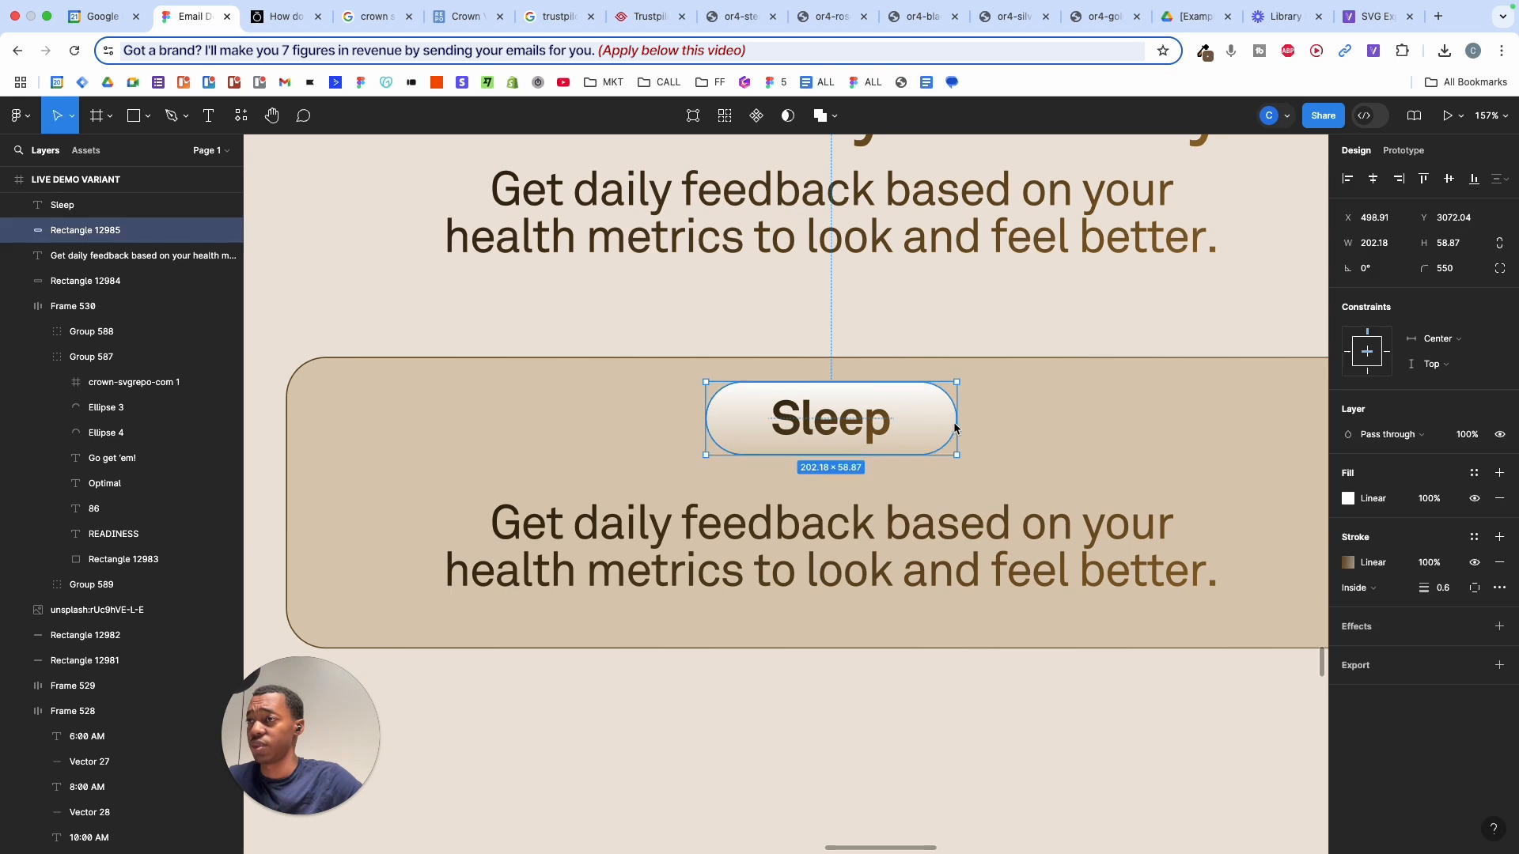
pyautogui.moveTo(956, 428); pyautogui.dragTo(942, 427)
# - Group the Sleep text and pill together as Group 590
pyautogui.click(950, 329)
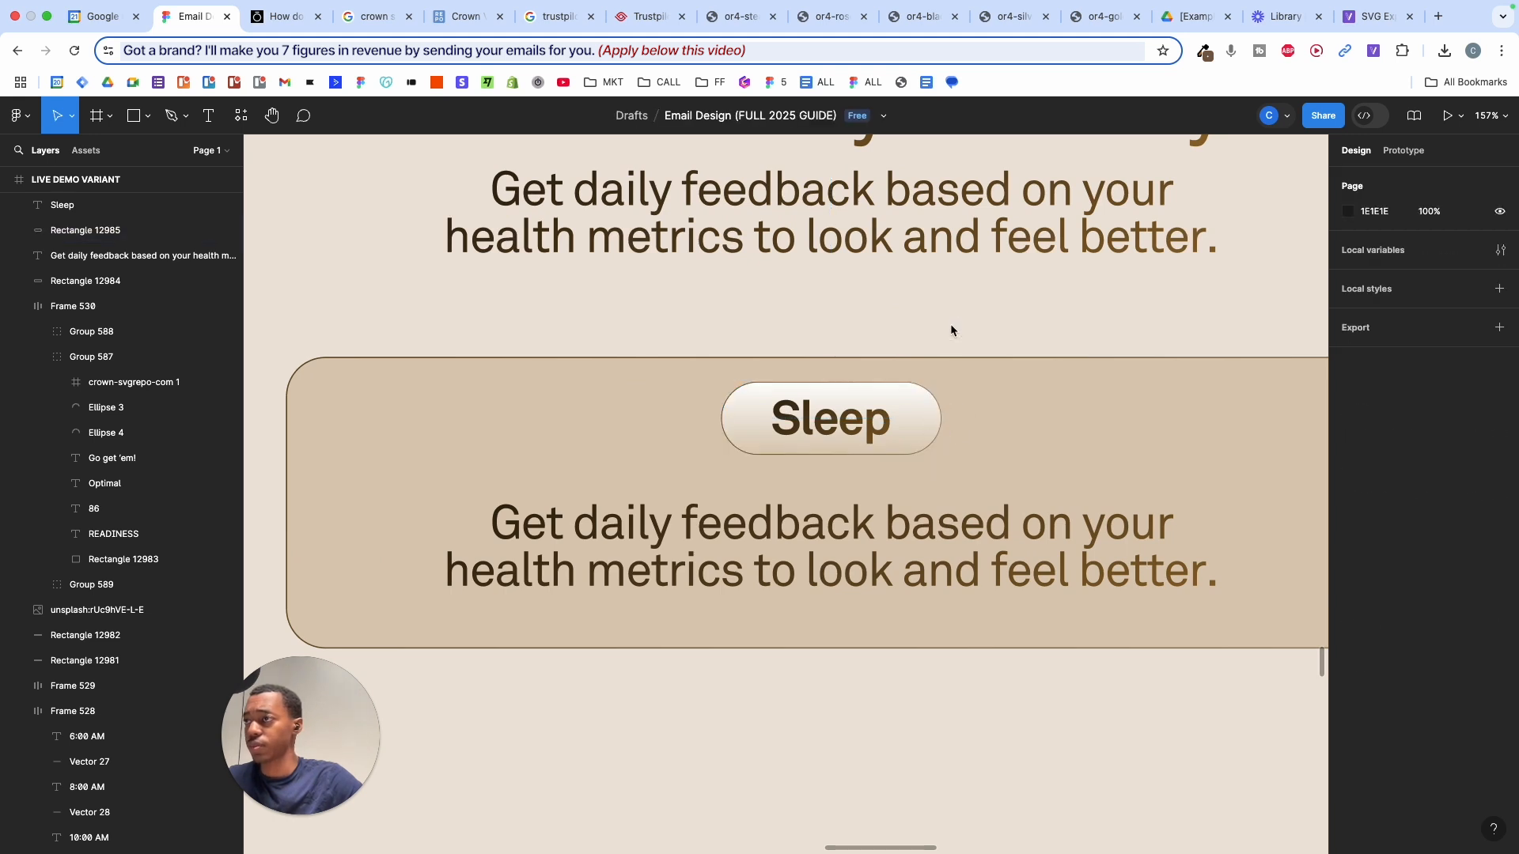
pyautogui.scroll(-3, 949, 328)
pyautogui.hscroll(2, 857, 401)
pyautogui.click(757, 386)
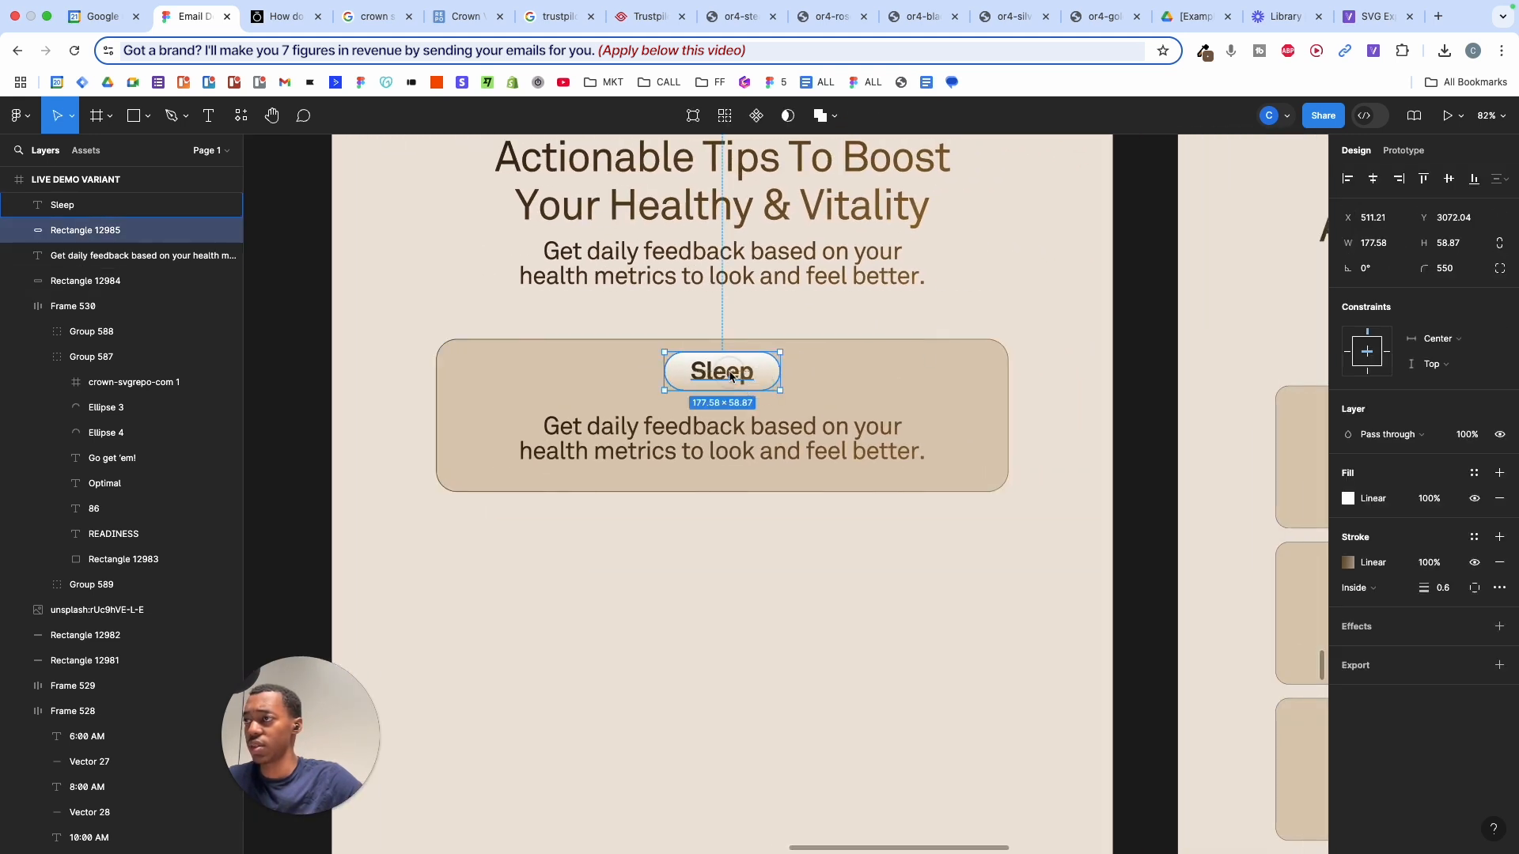
pyautogui.keyDown('shift'); pyautogui.click(730, 377); pyautogui.keyUp('shift')
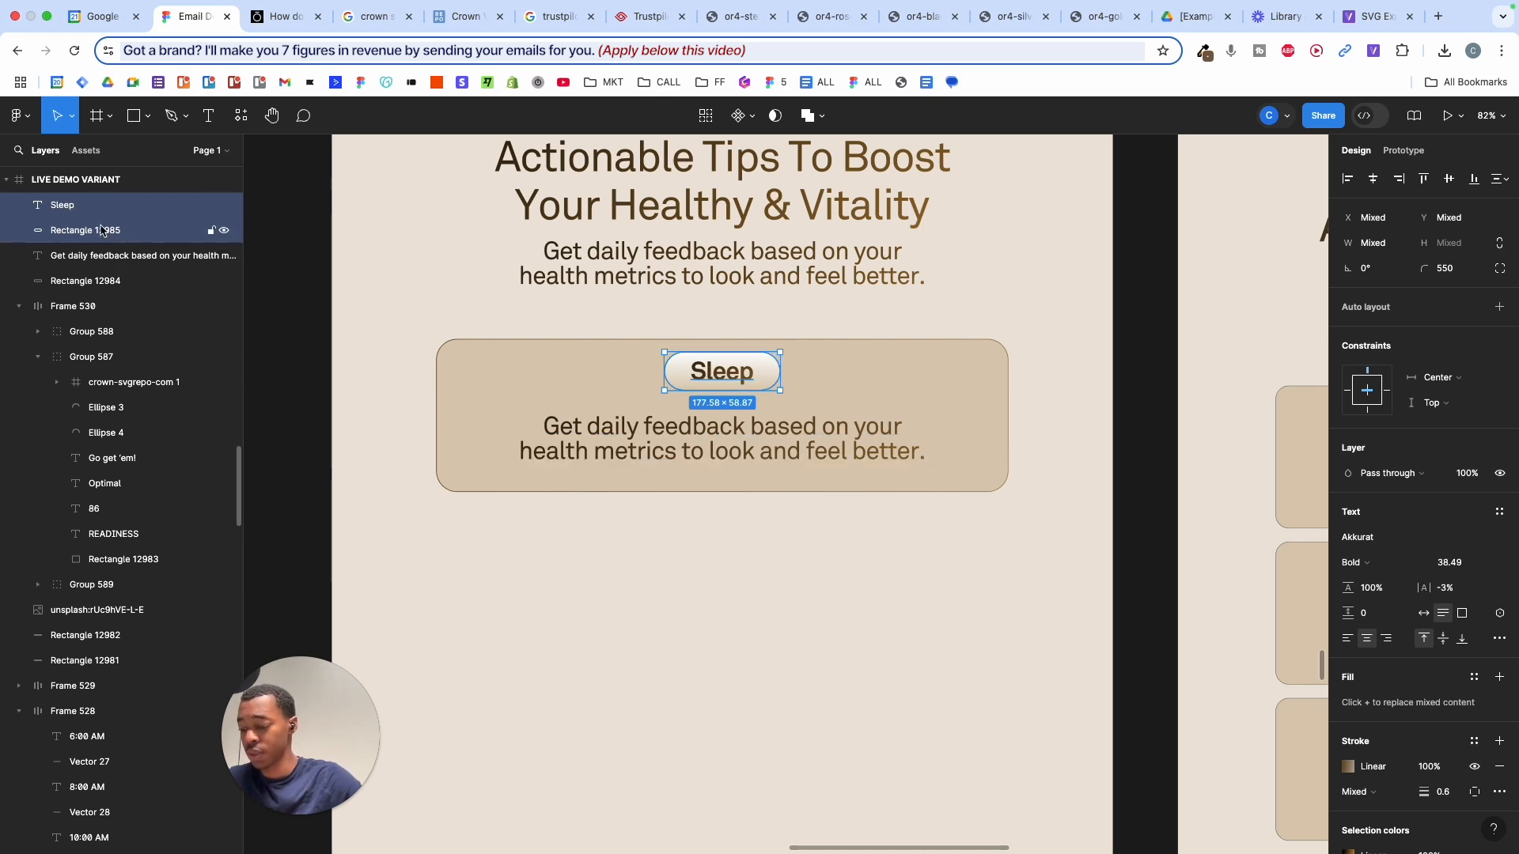
pyautogui.press('super+g')
# - Tighten the gap by nudging the Sleep pill down and the description up
pyautogui.scroll(3, 742, 393)
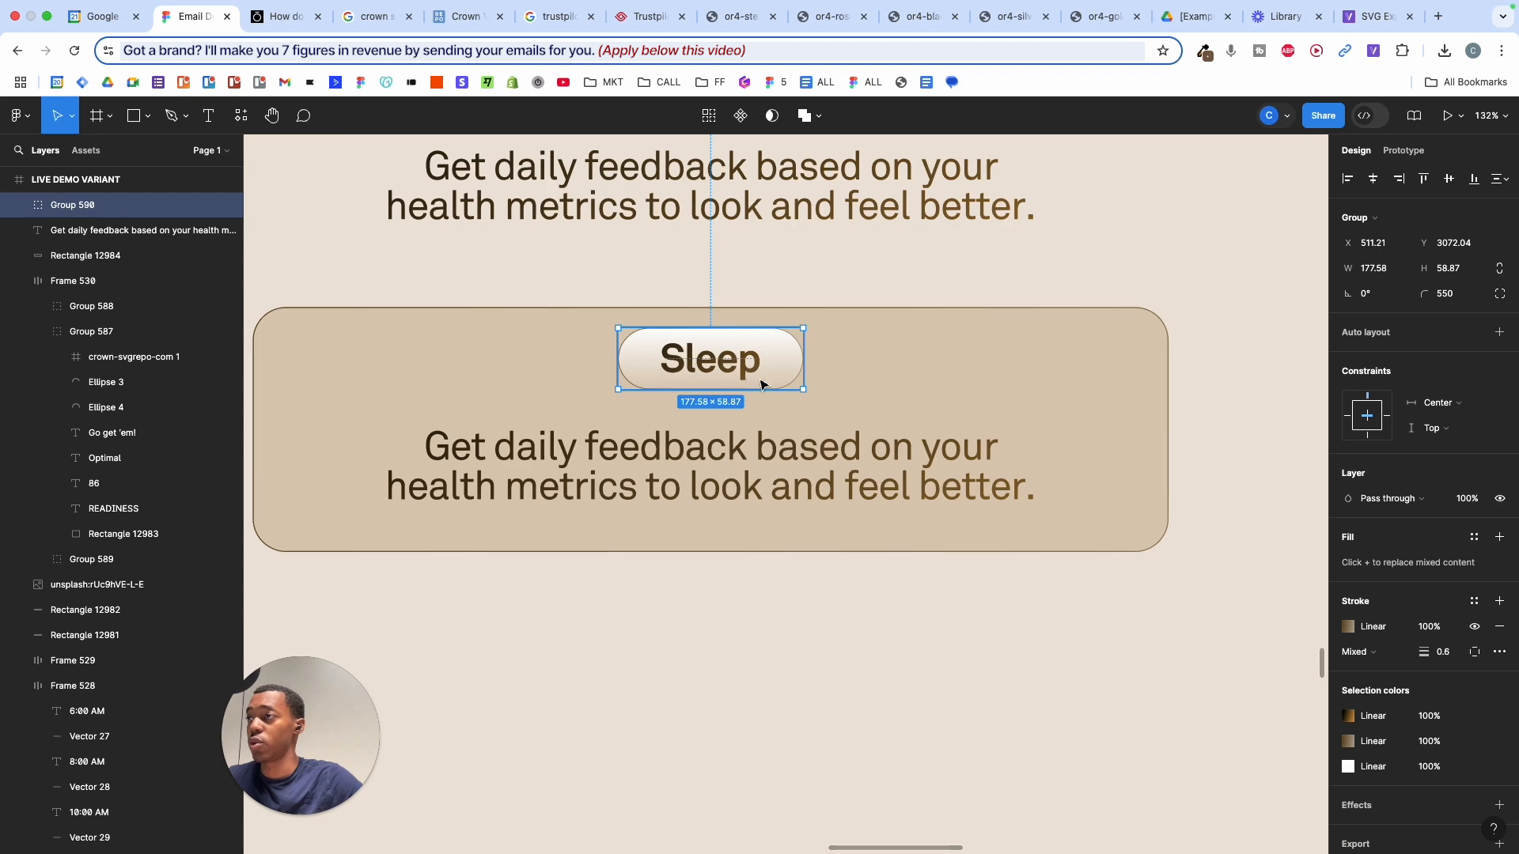
pyautogui.moveTo(751, 362); pyautogui.dragTo(751, 374)
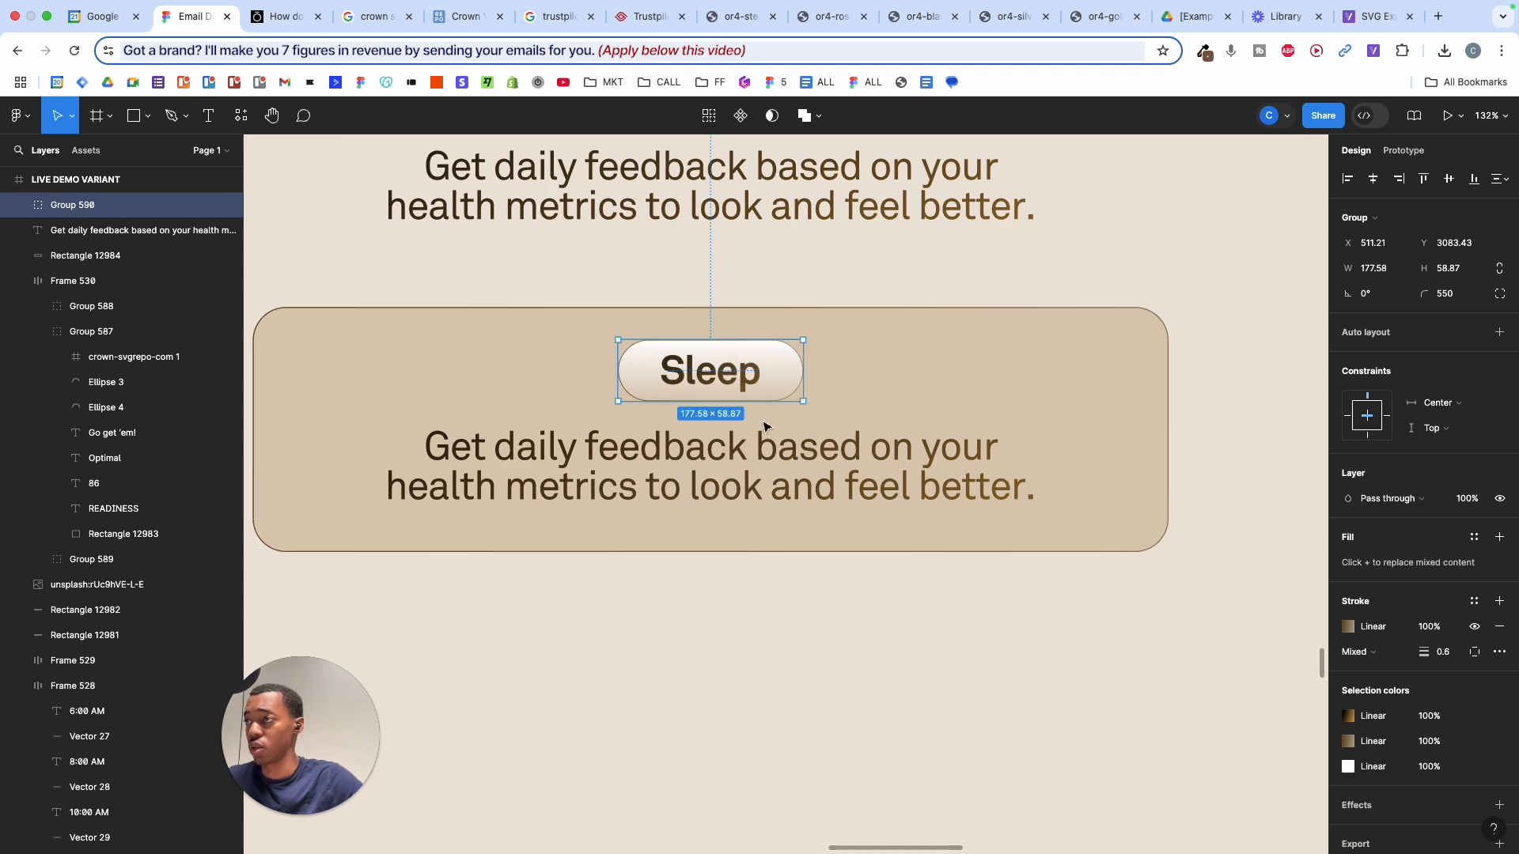
pyautogui.click(764, 467)
pyautogui.moveTo(764, 466); pyautogui.dragTo(764, 458)
pyautogui.scroll(-5, 764, 459)
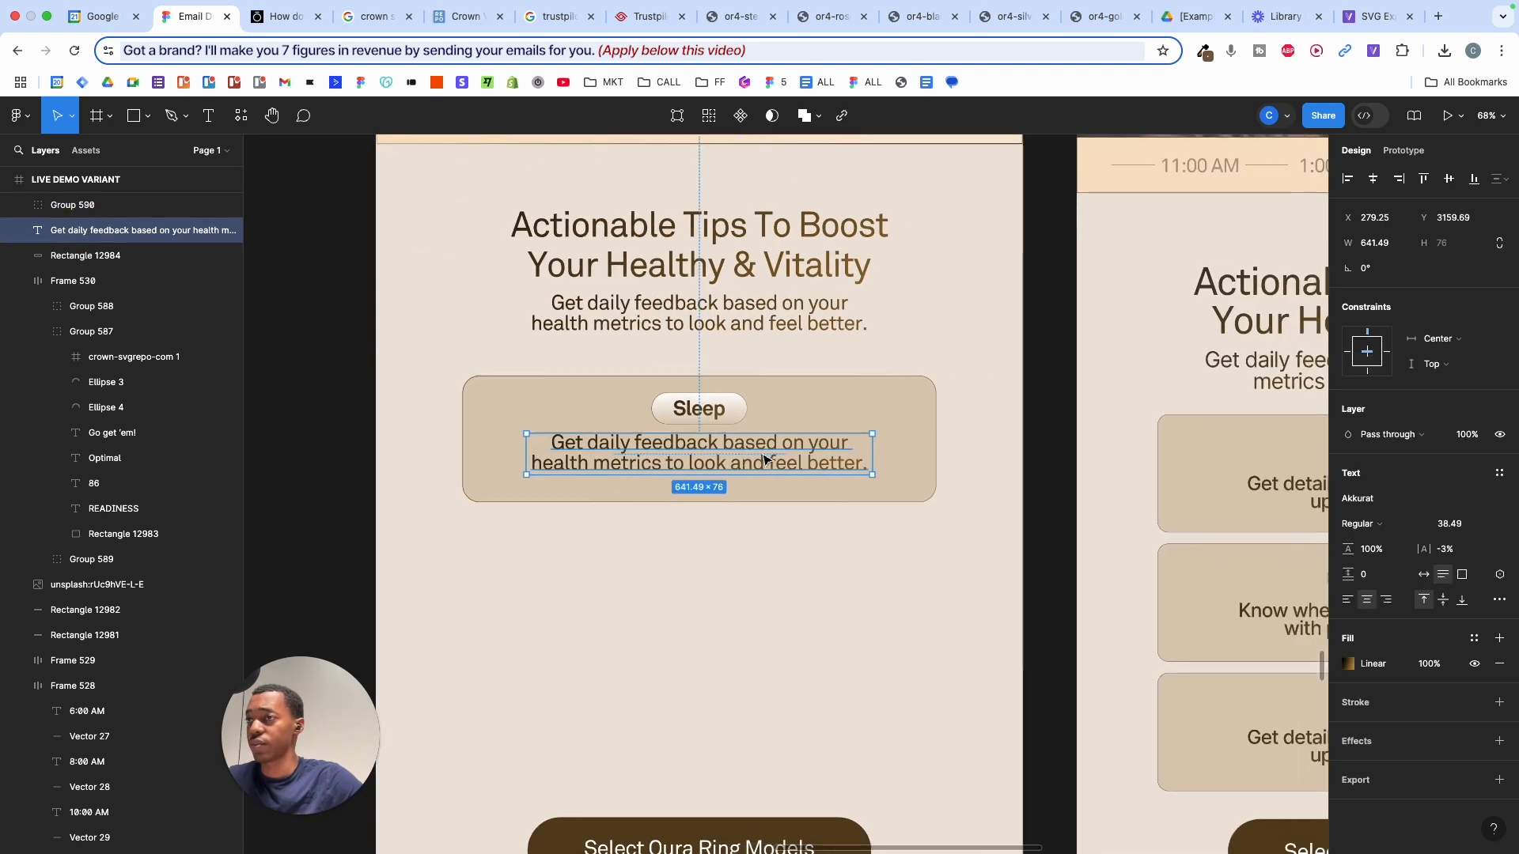
pyautogui.keyDown('shift'); pyautogui.click(549, 398); pyautogui.keyUp('shift')
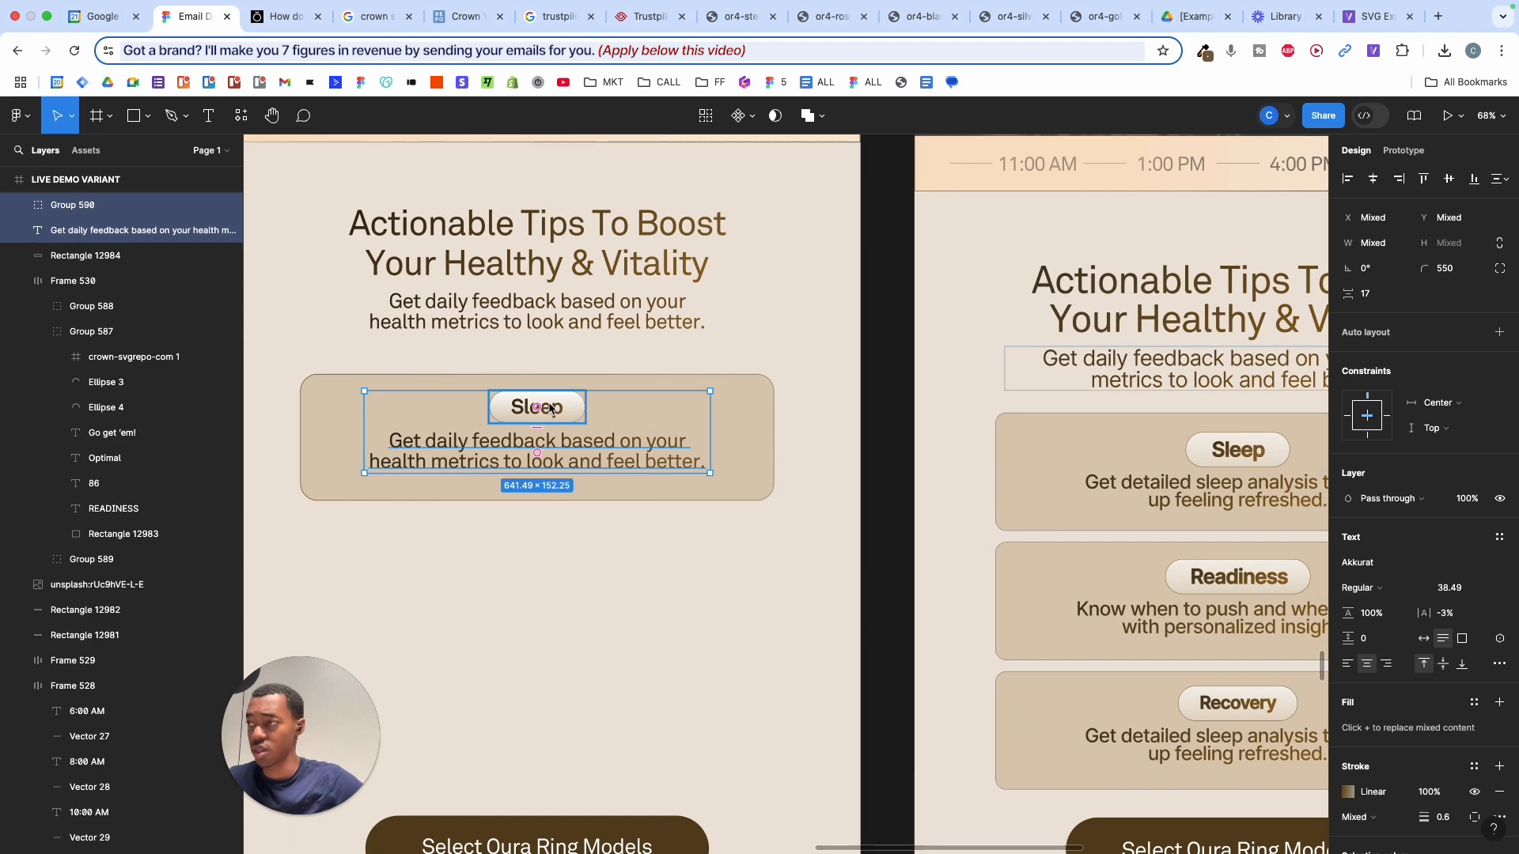
pyautogui.moveTo(549, 398); pyautogui.dragTo(549, 400)
pyautogui.click(623, 524)
pyautogui.scroll(-2, 624, 524)
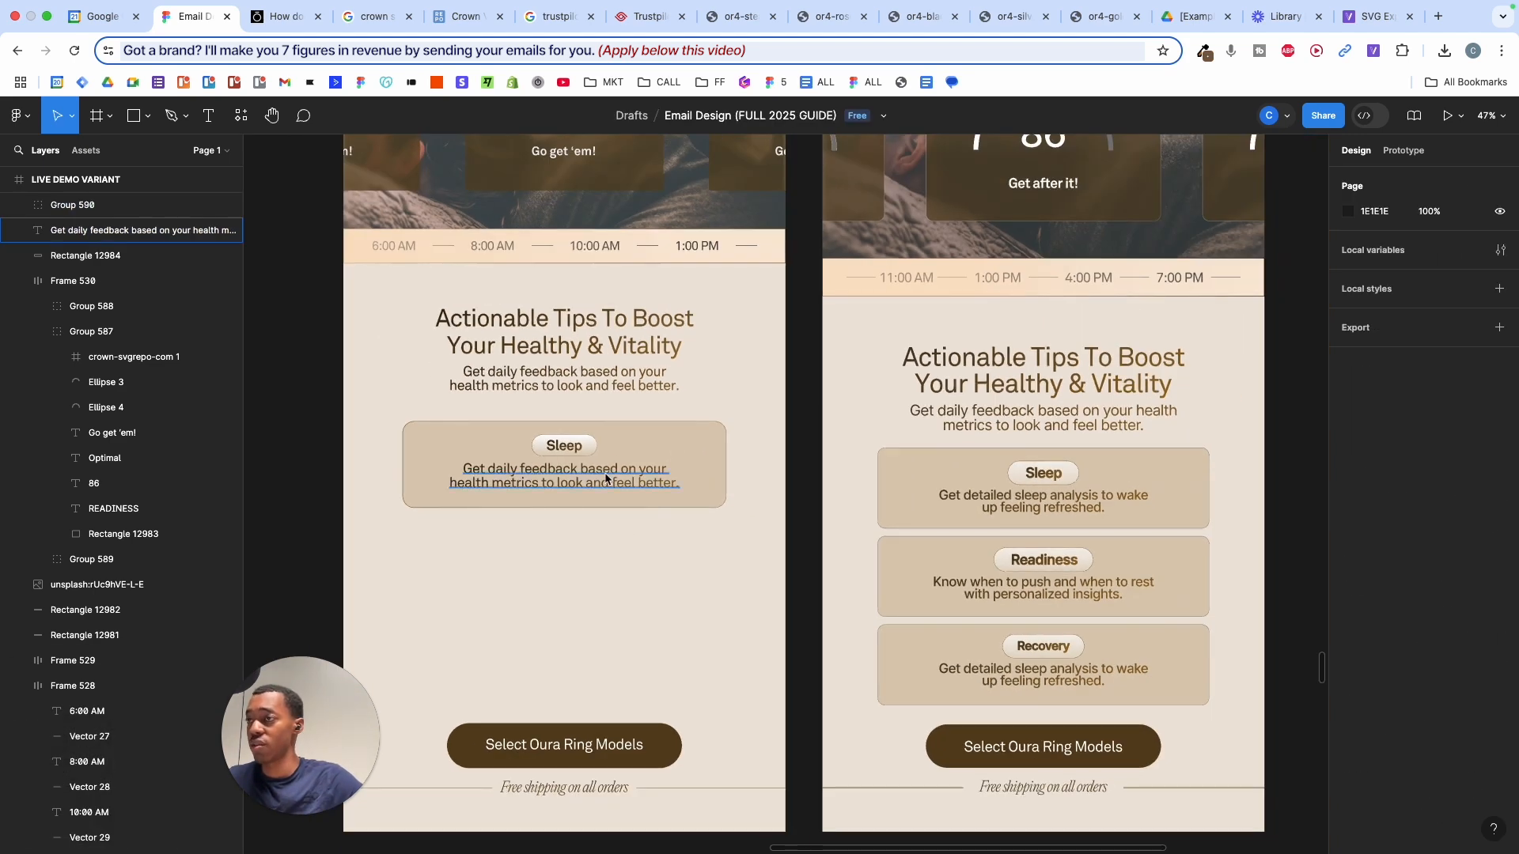
pyautogui.scroll(1, 571, 439)
# - Scale the Sleep group up about 1.12x to roughly 198.45 × 65.79
pyautogui.click(571, 439)
pyautogui.press('k')
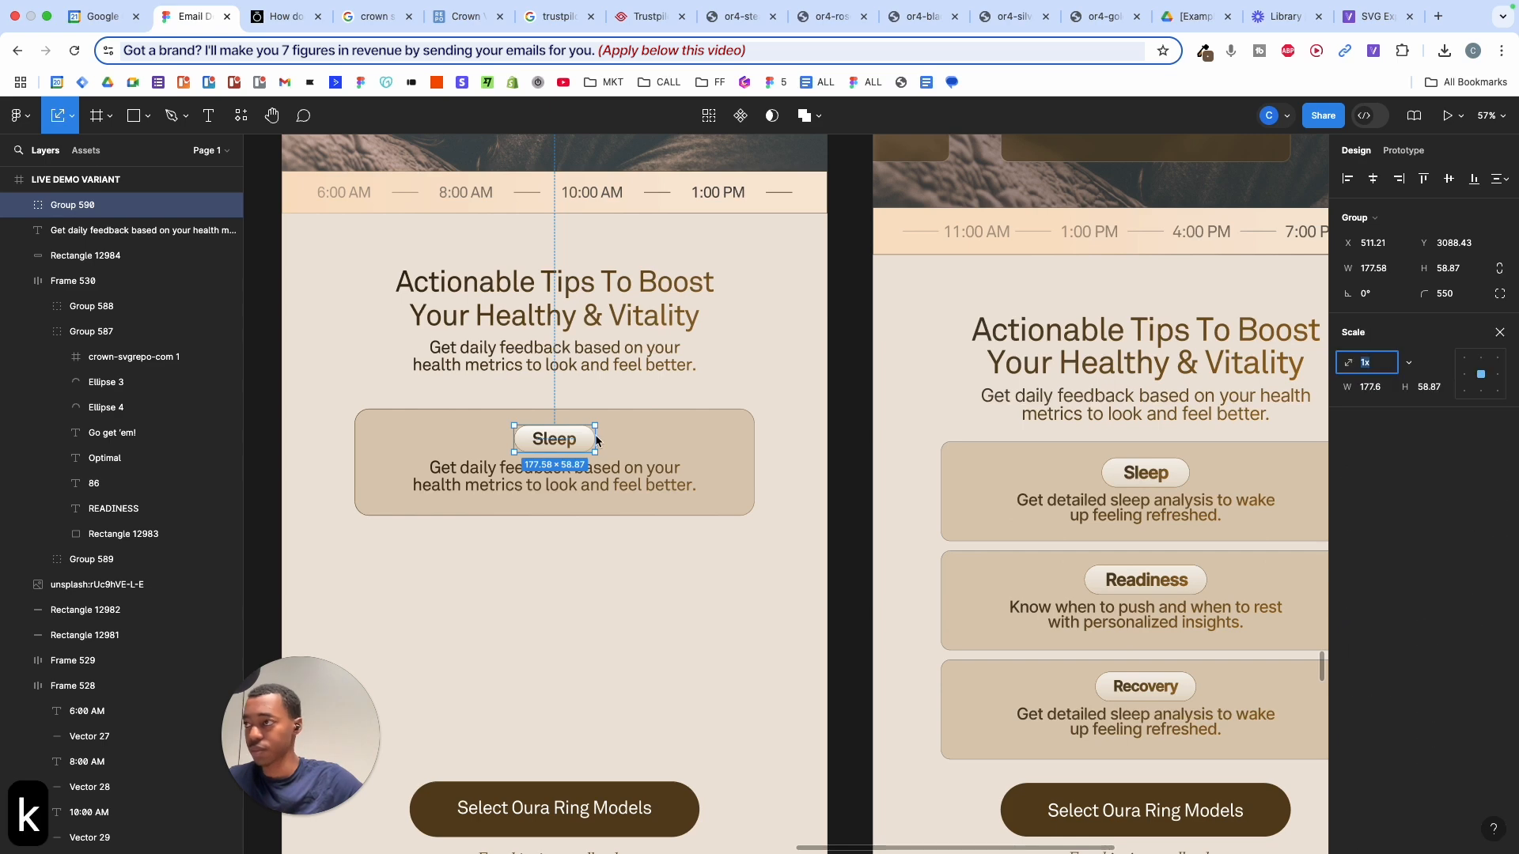
pyautogui.moveTo(596, 436)
pyautogui.mouseDown()
pyautogui.moveTo(587, 426)
pyautogui.moveTo(600, 429)
pyautogui.mouseUp()
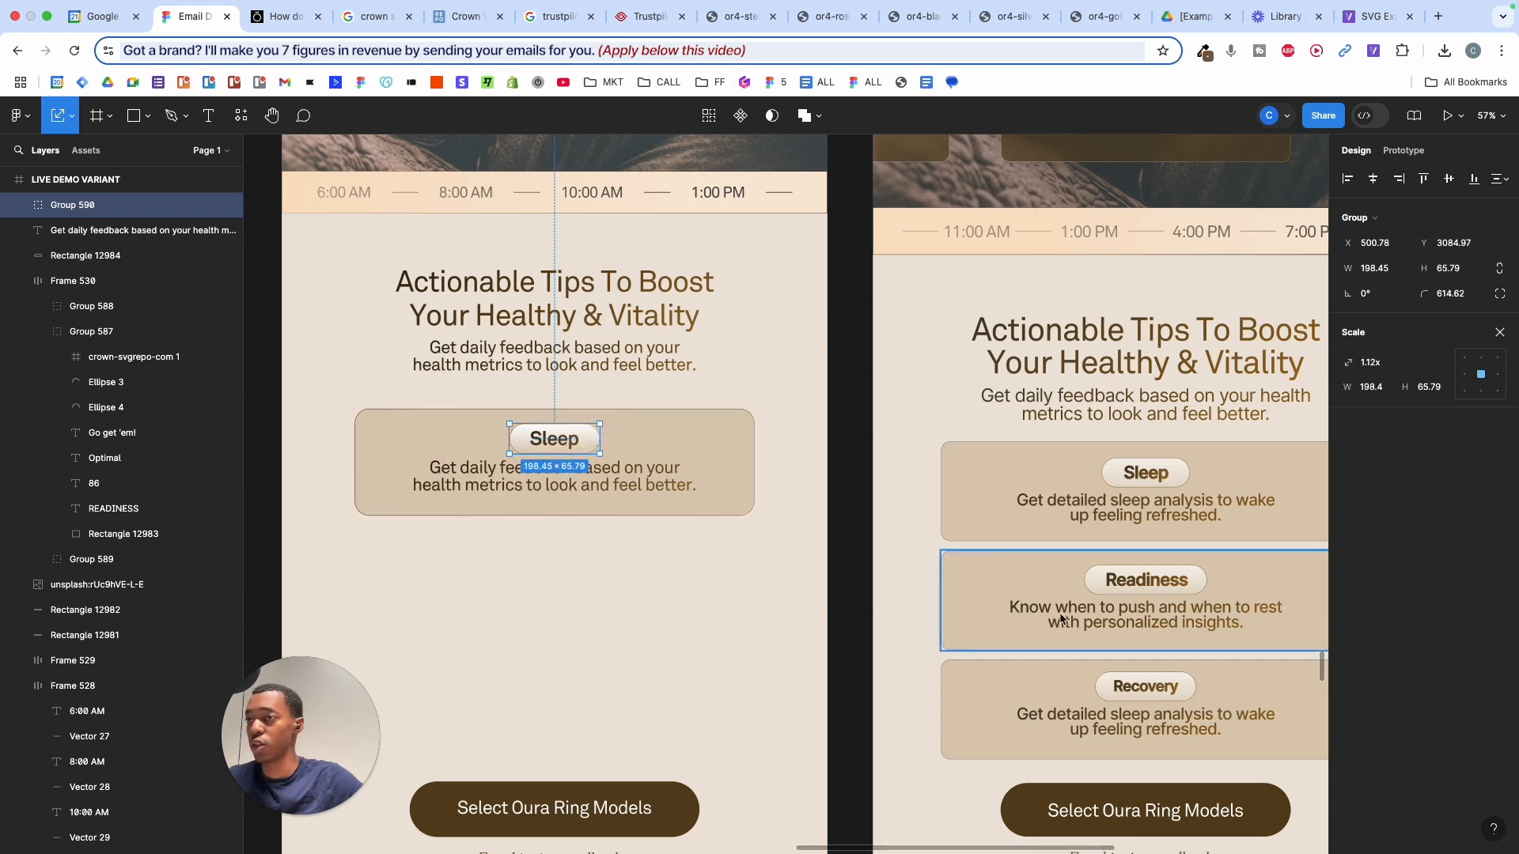
pyautogui.scroll(5, 572, 505)
pyautogui.click(649, 572)
pyautogui.scroll(-8, 653, 576)
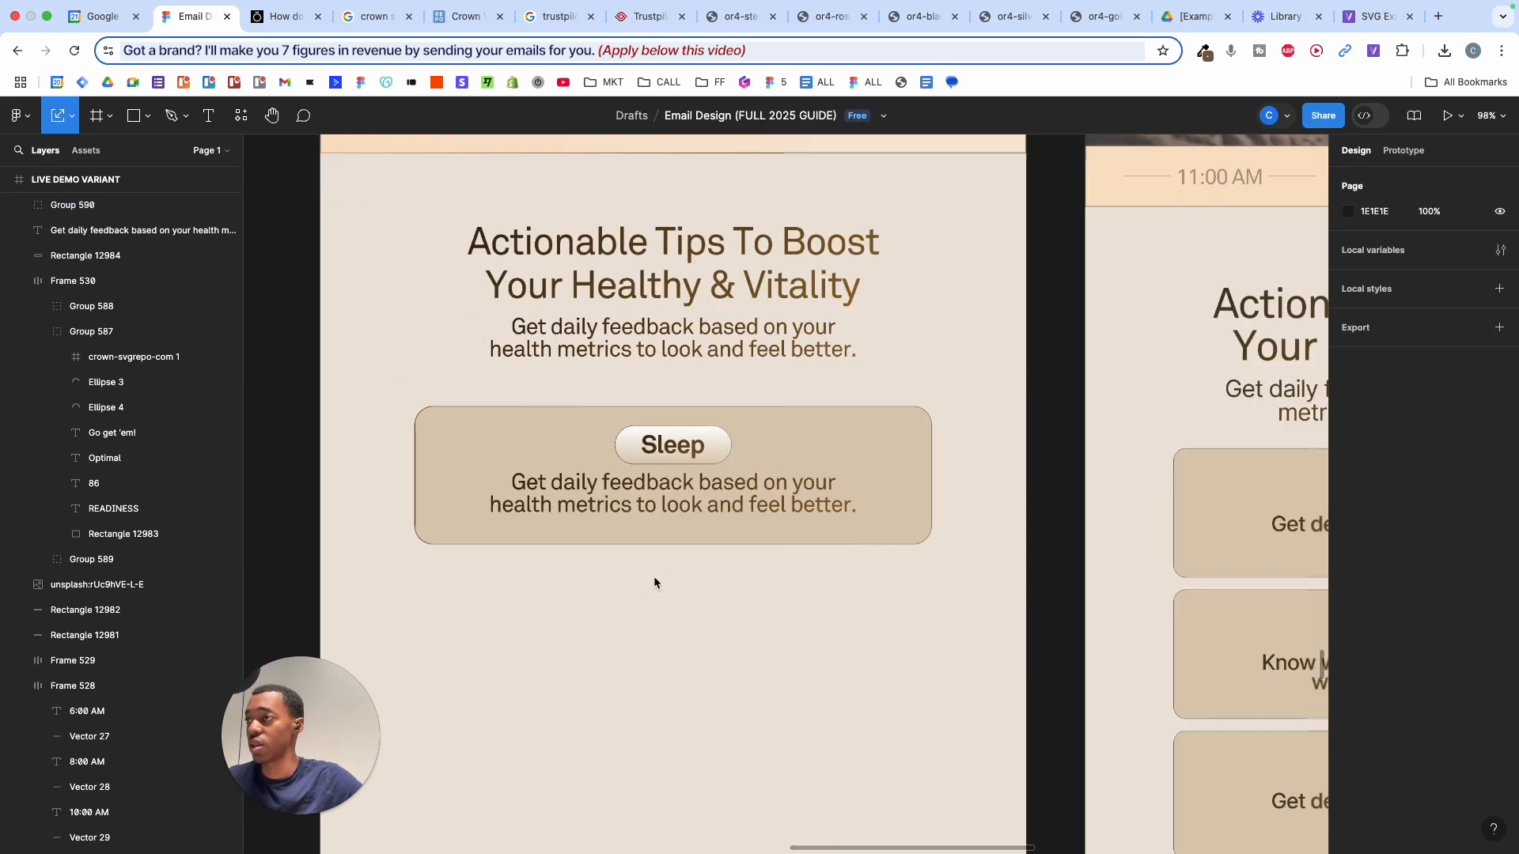
pyautogui.moveTo(479, 405); pyautogui.dragTo(816, 562)
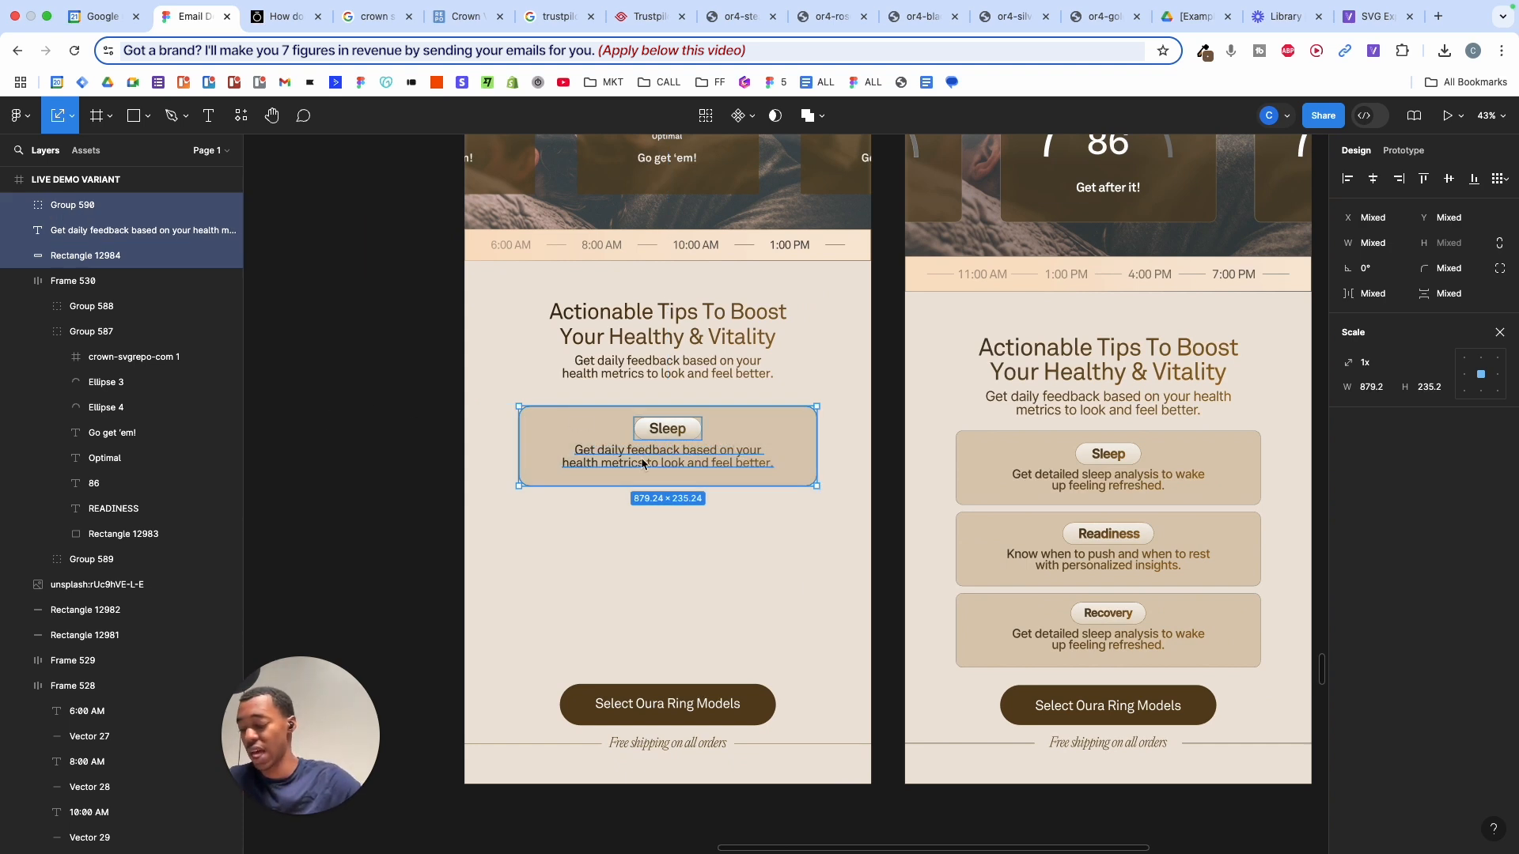
# - Group the Sleep card and duplicate it below the original
pyautogui.press('super+g')
pyautogui.moveTo(671, 433); pyautogui.dragTo(765, 618)
pyautogui.click(434, 400)
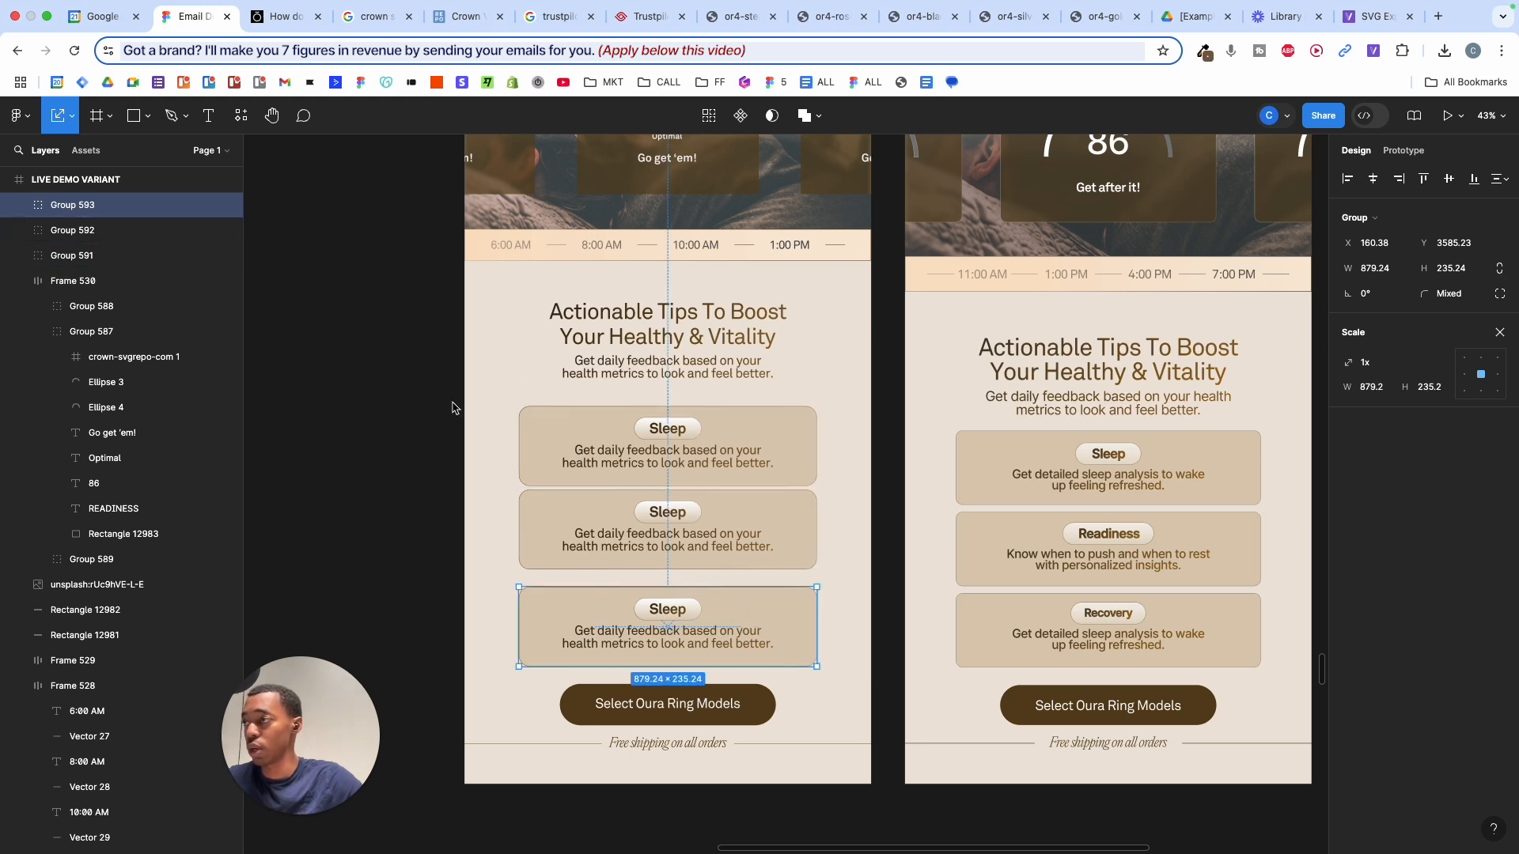
# - Tidy up the three Sleep cards vertically with 23 spacing between them
pyautogui.moveTo(422, 398); pyautogui.dragTo(817, 625)
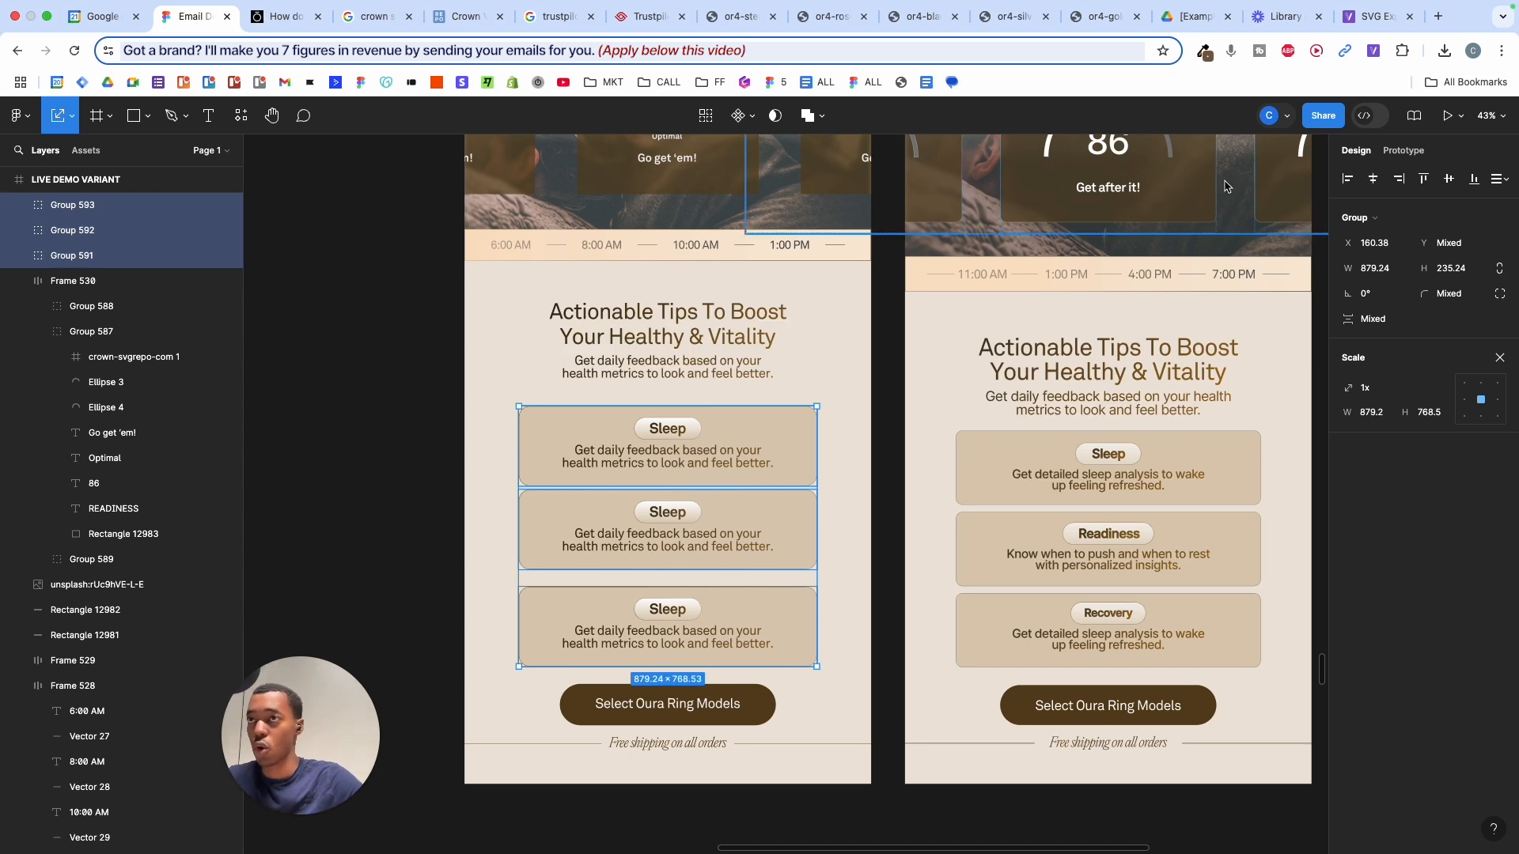
pyautogui.click(1494, 180)
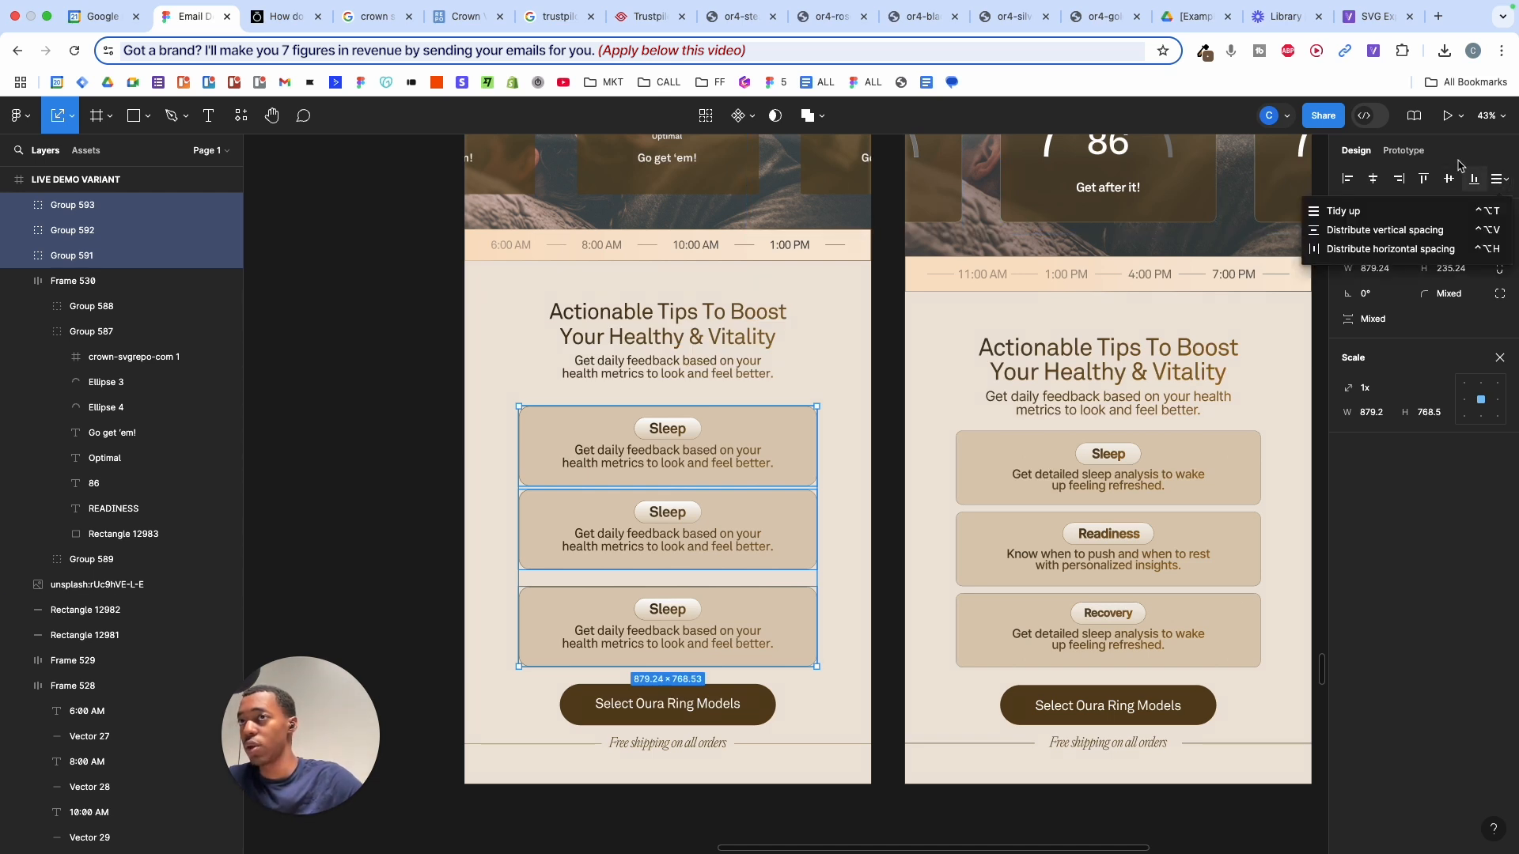
pyautogui.click(1354, 214)
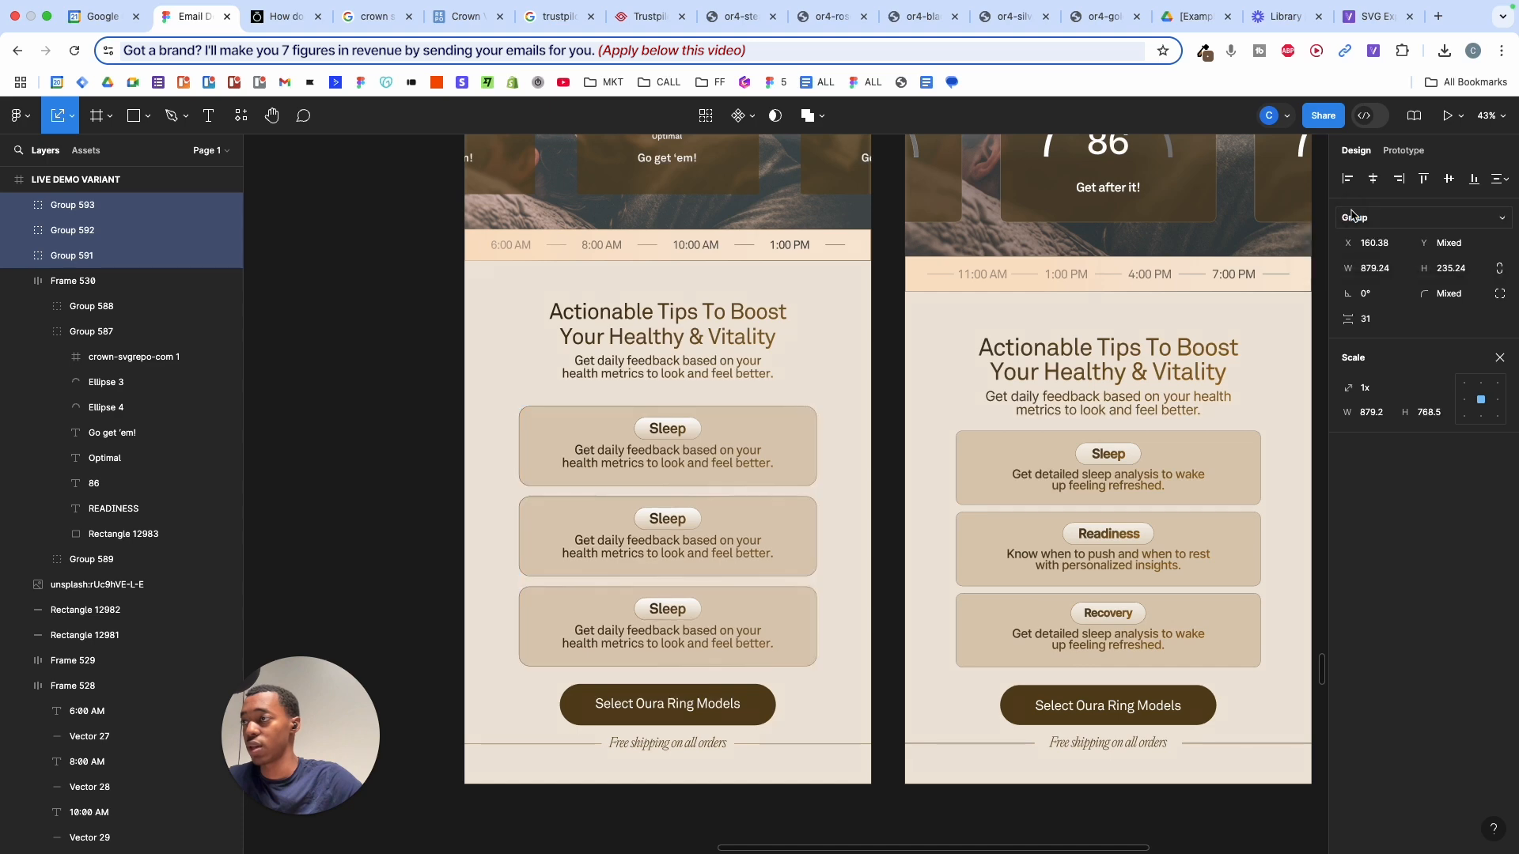
pyautogui.scroll(5, 684, 486)
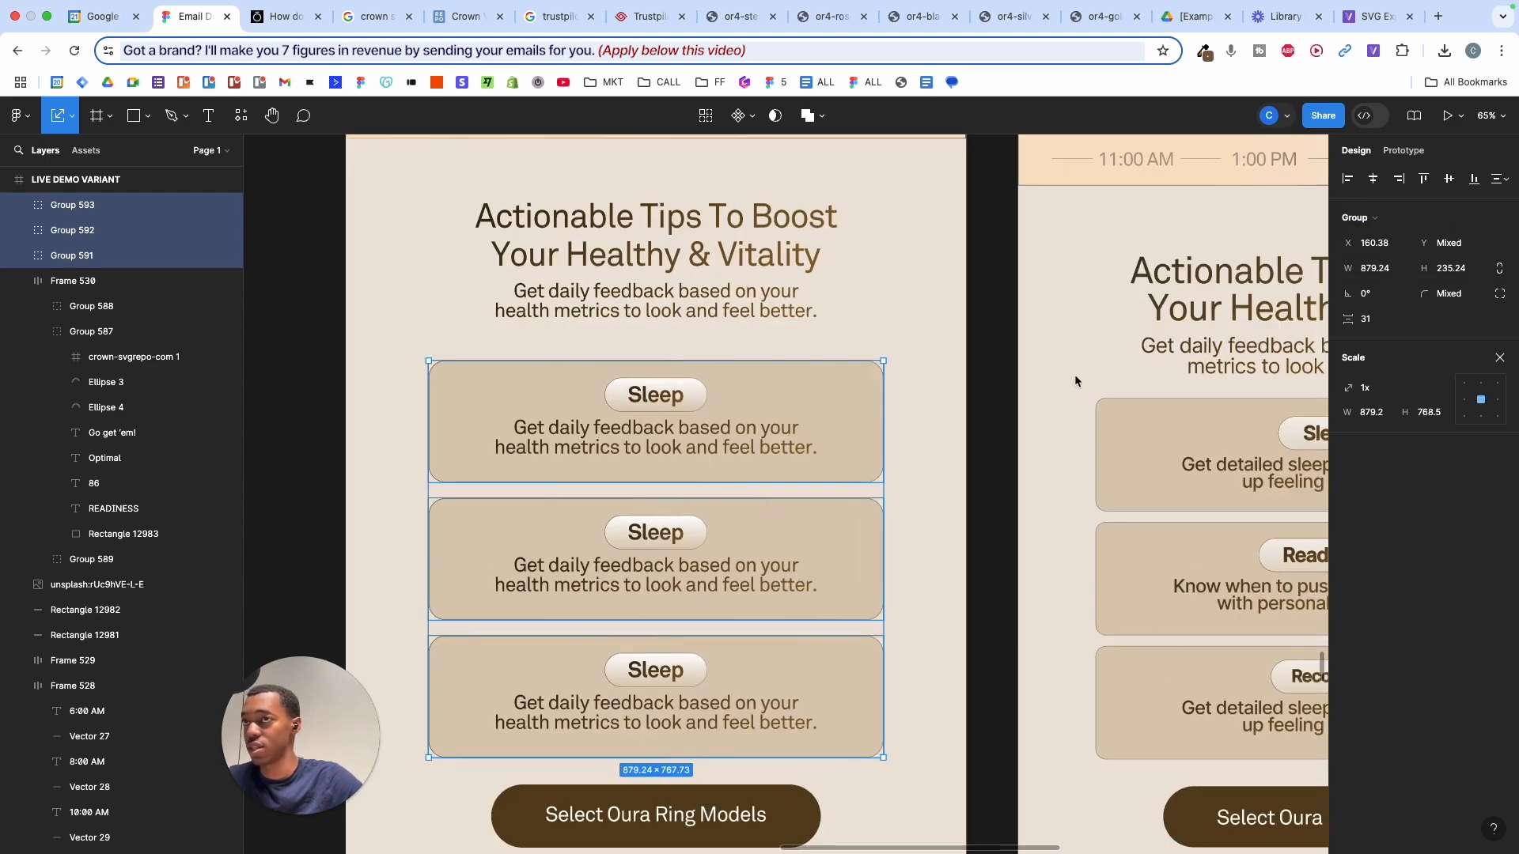
pyautogui.press('alt')
pyautogui.moveTo(1351, 323)
pyautogui.mouseDown()
pyautogui.moveTo(1313, 320)
pyautogui.moveTo(1350, 319)
pyautogui.mouseUp()
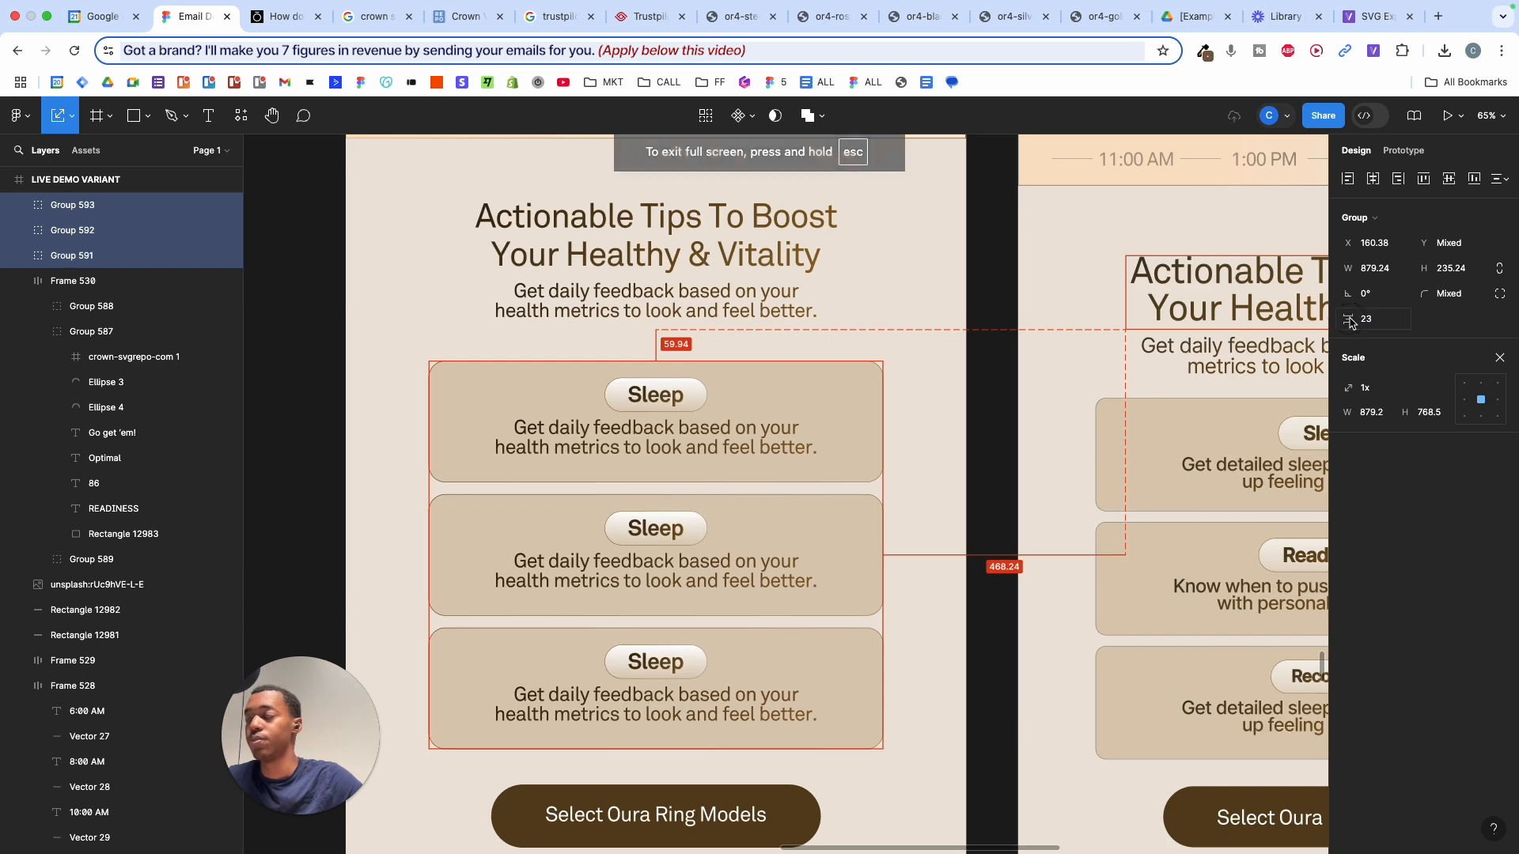
pyautogui.click(1039, 411)
pyautogui.scroll(-5, 1039, 411)
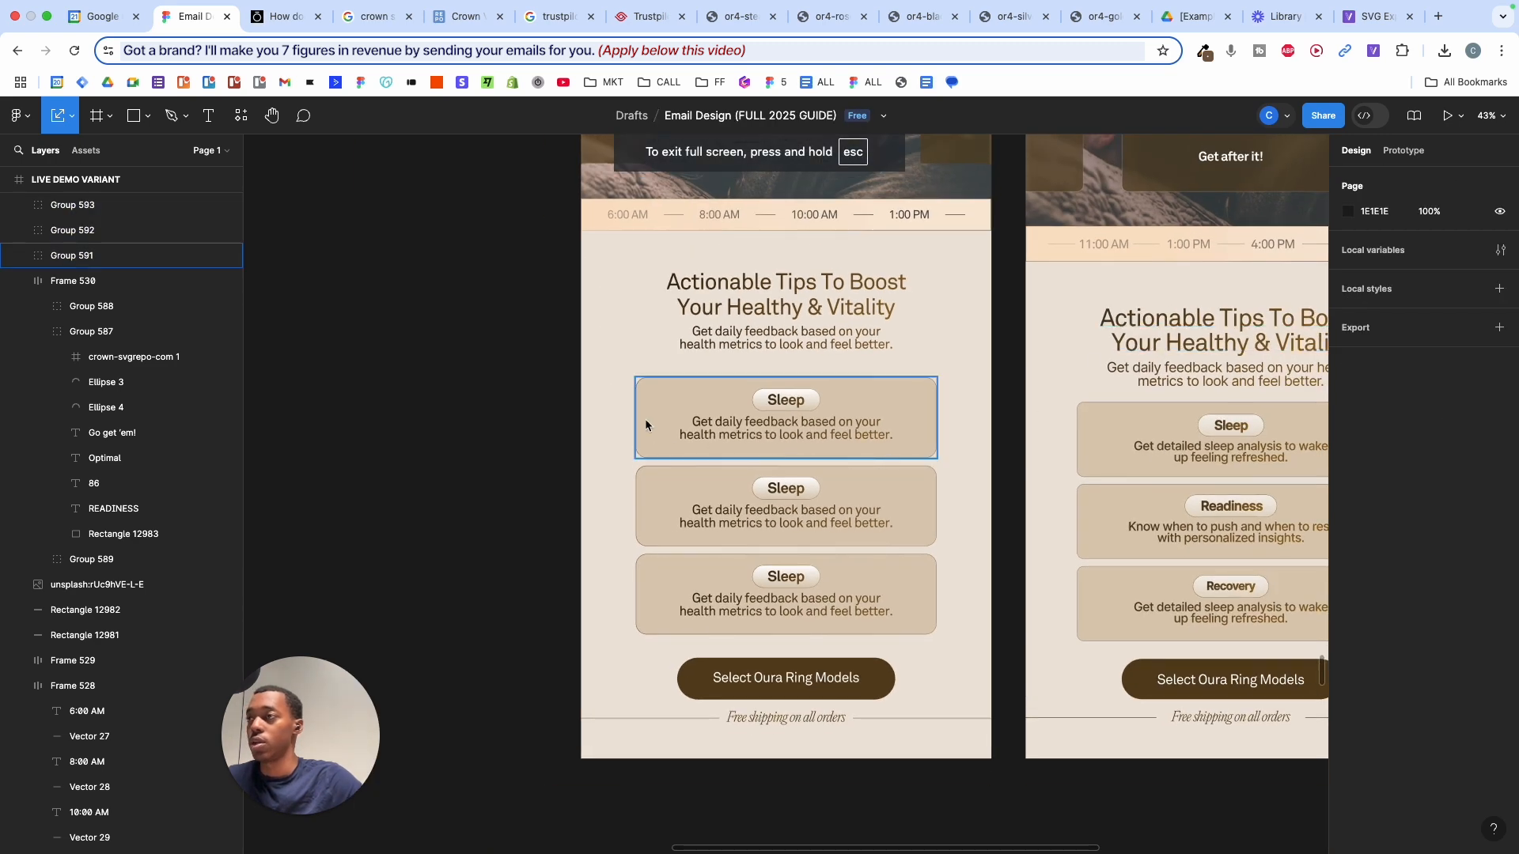
# - Replace the middle card's Sleep label with a copied Readiness label set to auto-width
pyautogui.keyDown('super'); pyautogui.click(1227, 508); pyautogui.keyUp('super')
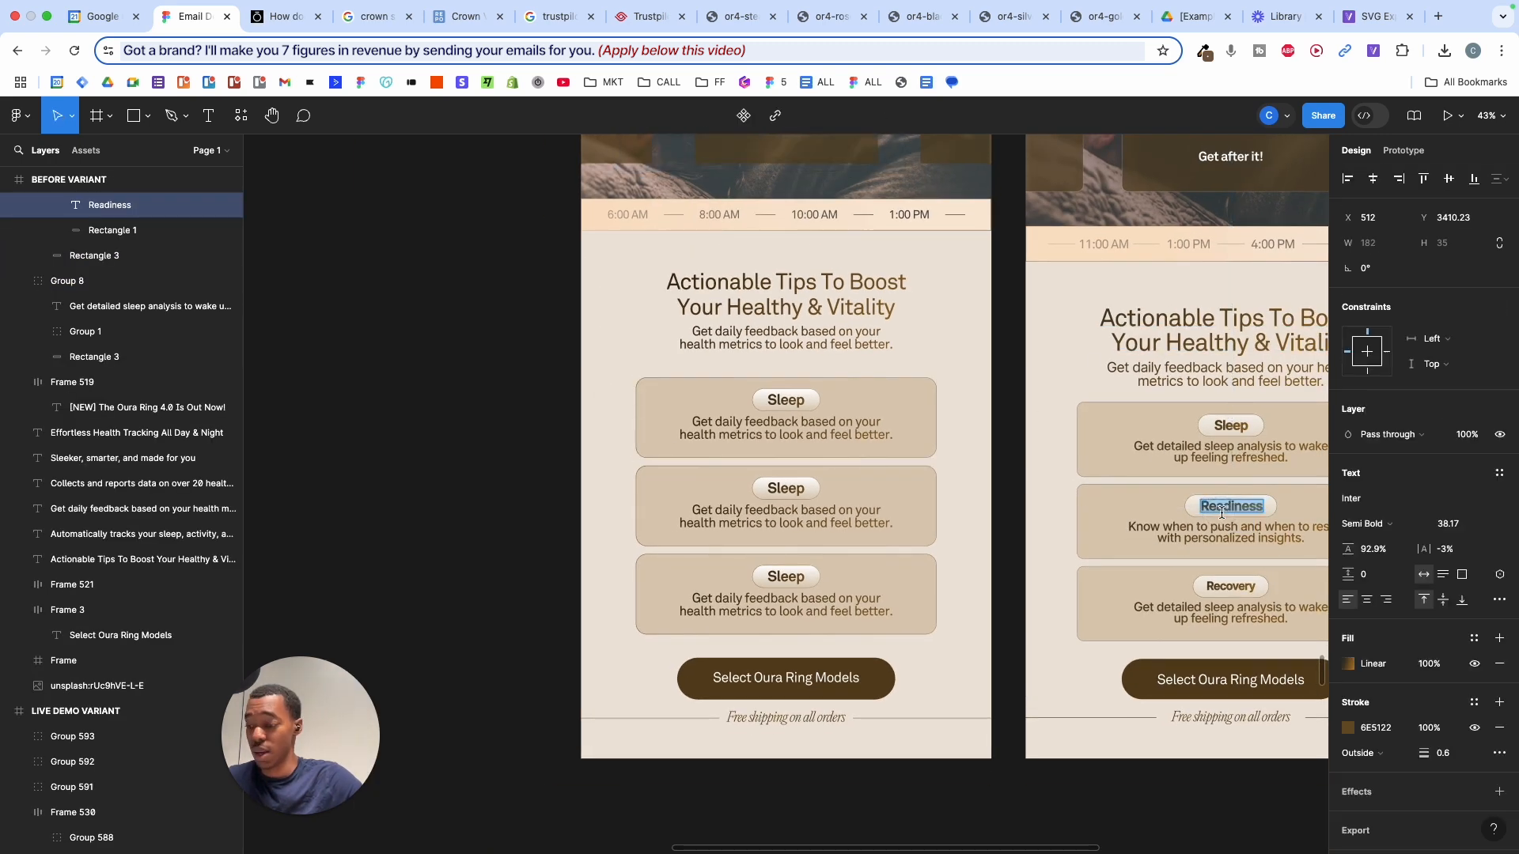
pyautogui.press('super+c')
pyautogui.keyDown('super'); pyautogui.click(795, 486); pyautogui.keyUp('super')
pyautogui.press('super+shift+v')
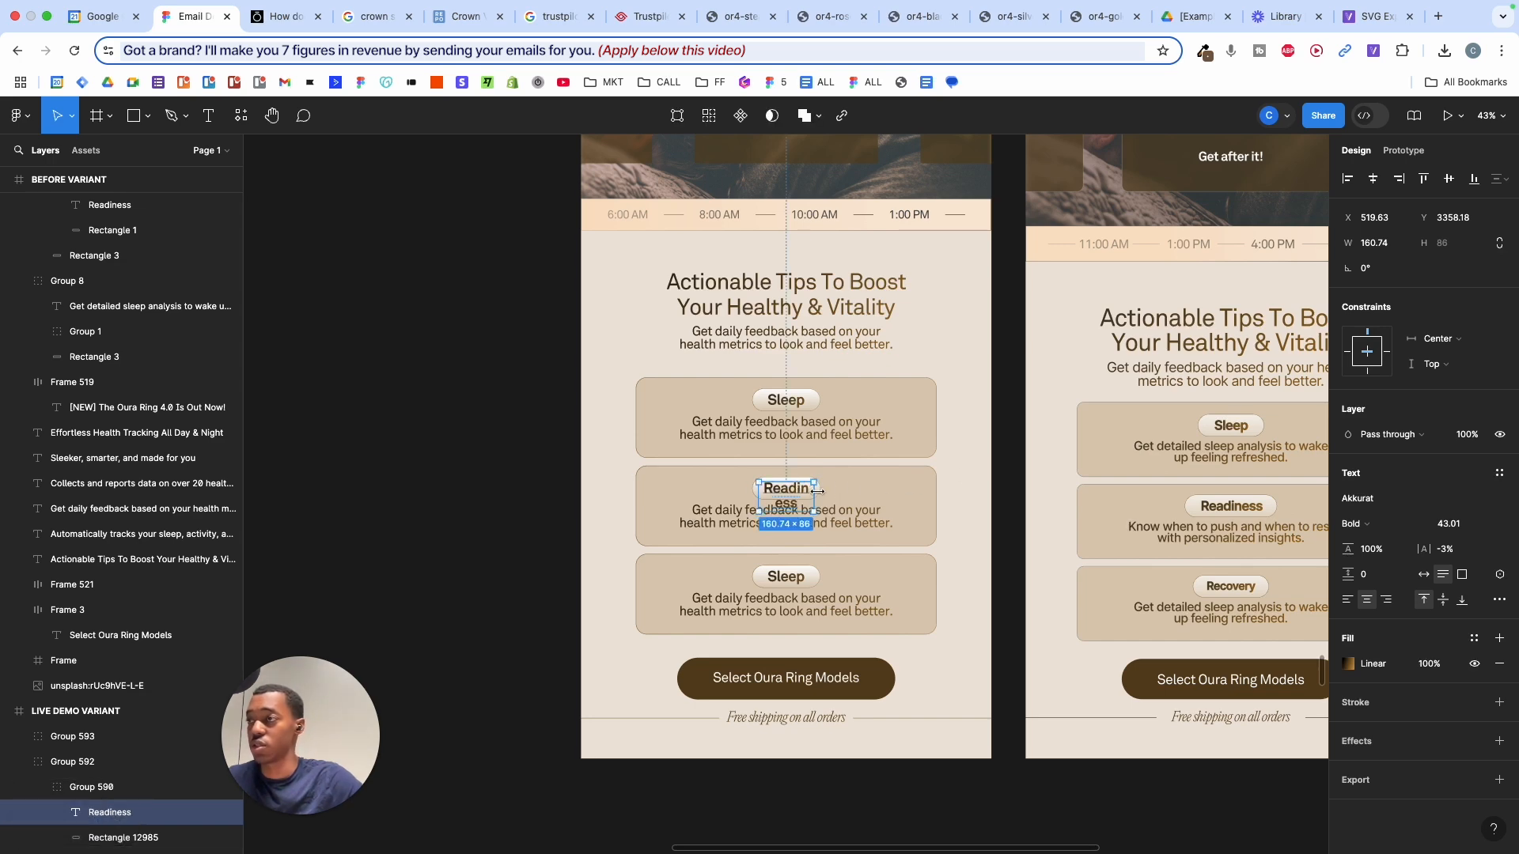
pyautogui.doubleClick(814, 492)
# - Widen the middle card's gradient pill so it fits the word Readiness
pyautogui.scroll(5, 812, 492)
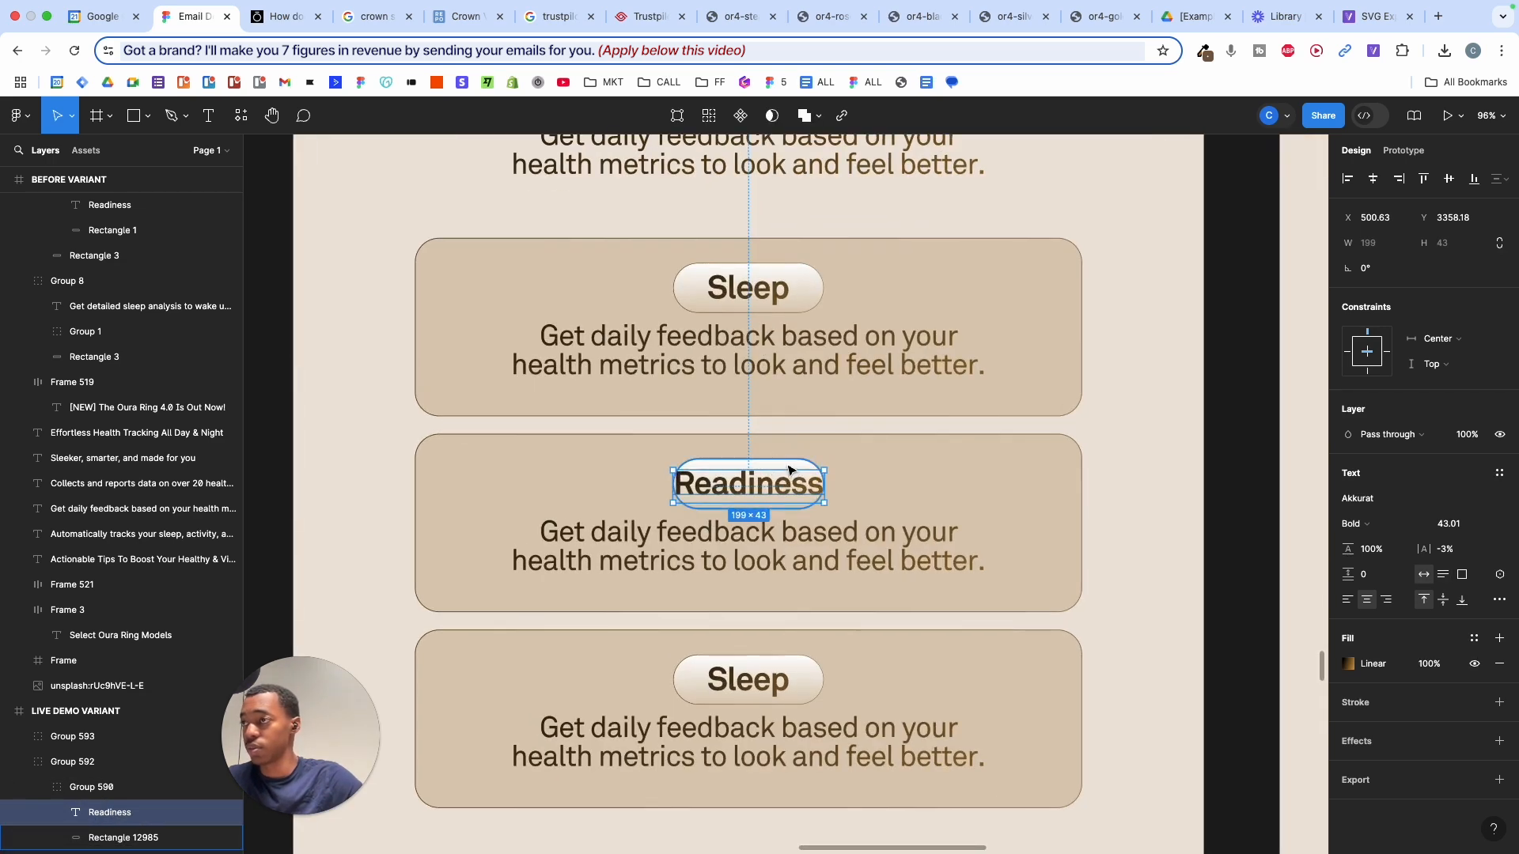
pyautogui.click(786, 467)
pyautogui.moveTo(823, 468); pyautogui.dragTo(860, 468)
pyautogui.click(1144, 420)
pyautogui.scroll(-5, 1171, 423)
pyautogui.scroll(-4, 1194, 439)
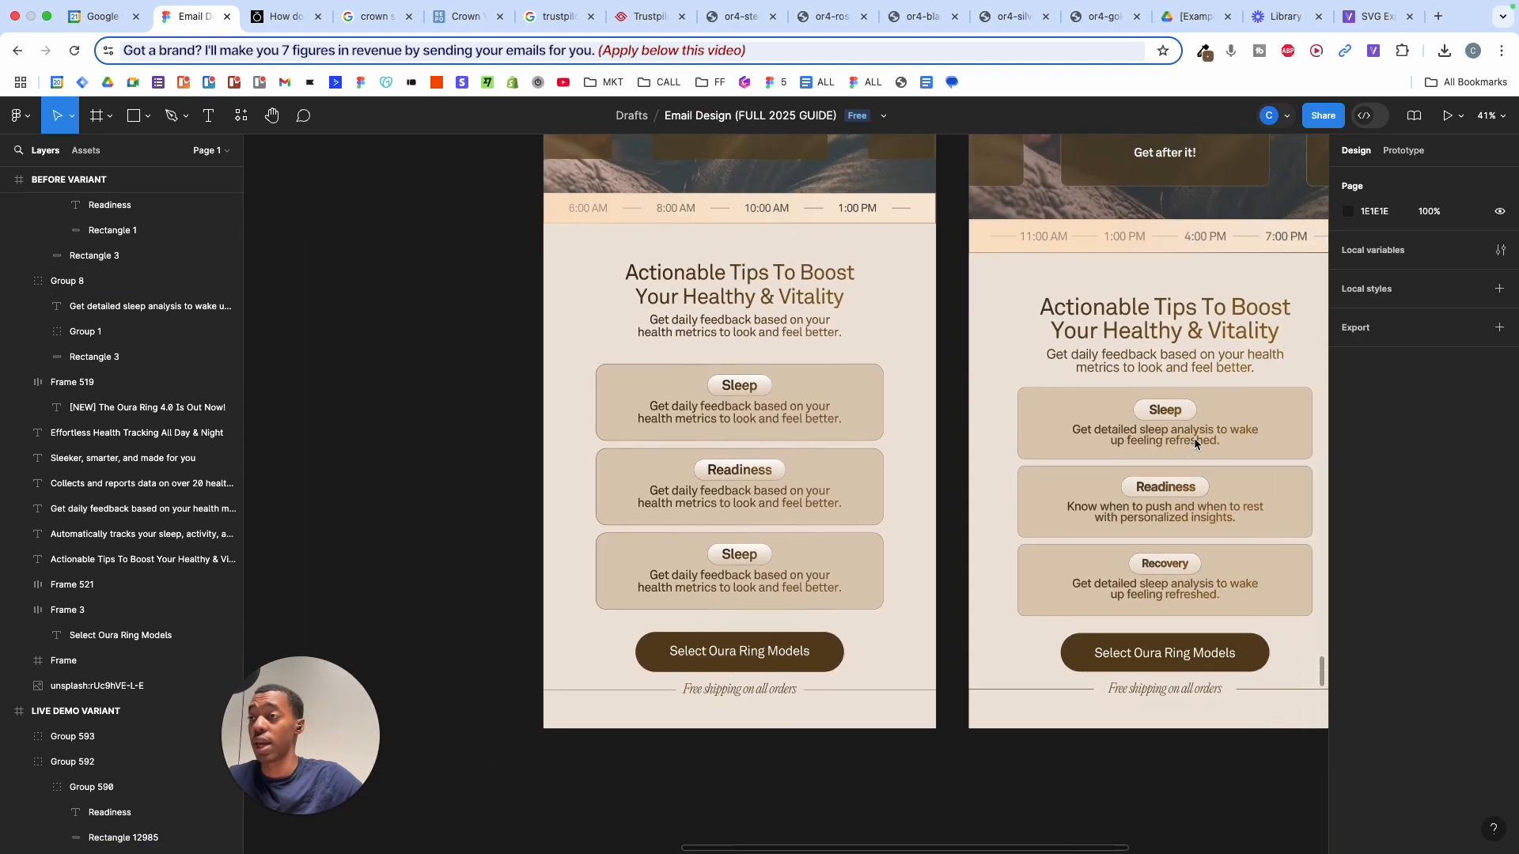
pyautogui.scroll(-2, 1200, 448)
pyautogui.scroll(4, 1200, 448)
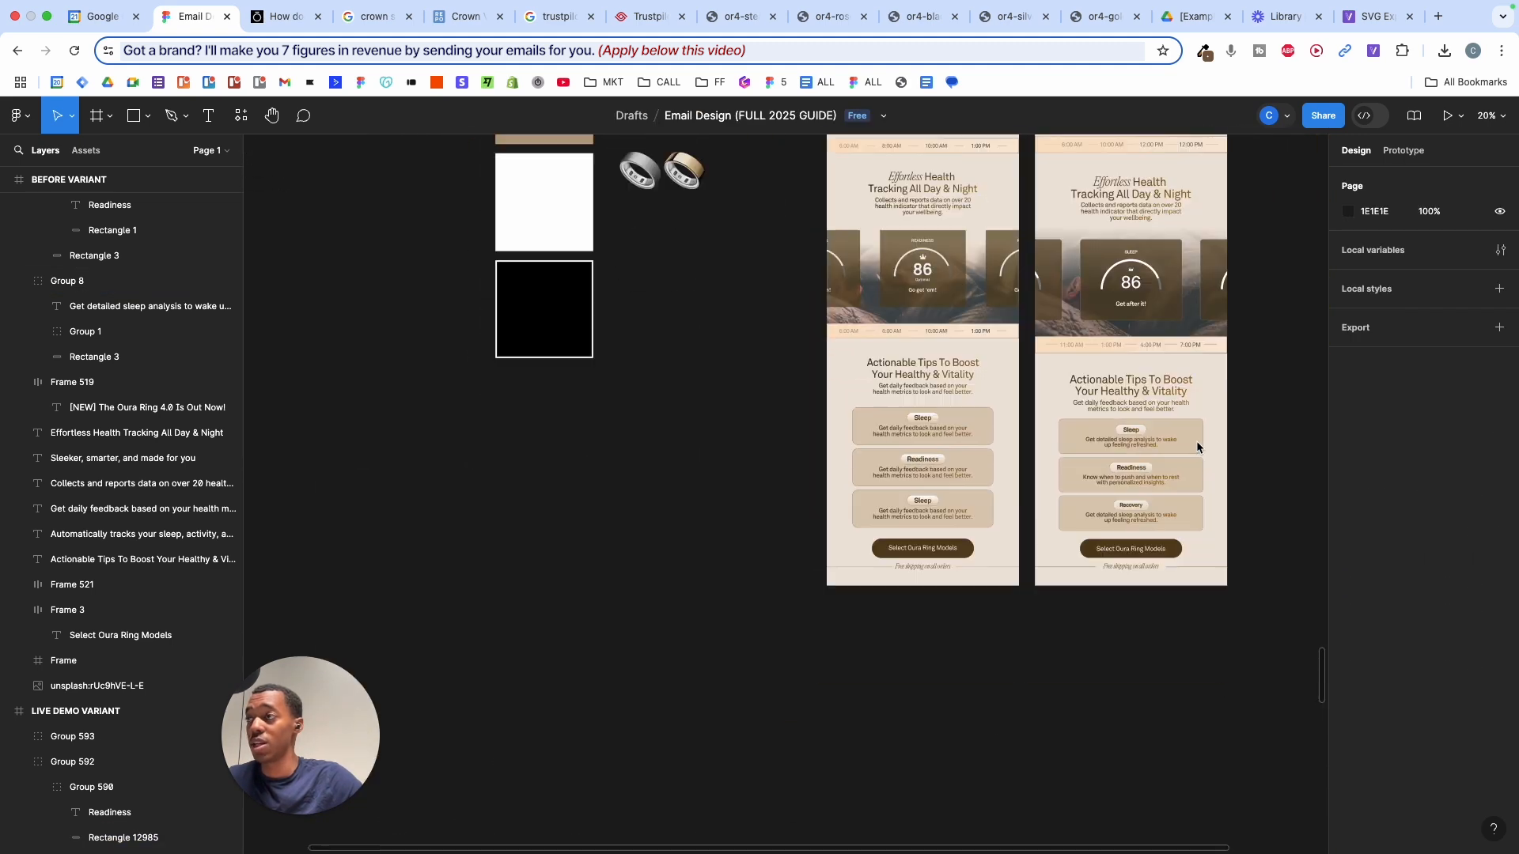
pyautogui.scroll(-5, 1200, 448)
pyautogui.scroll(-6, 1200, 449)
pyautogui.scroll(-2, 1199, 449)
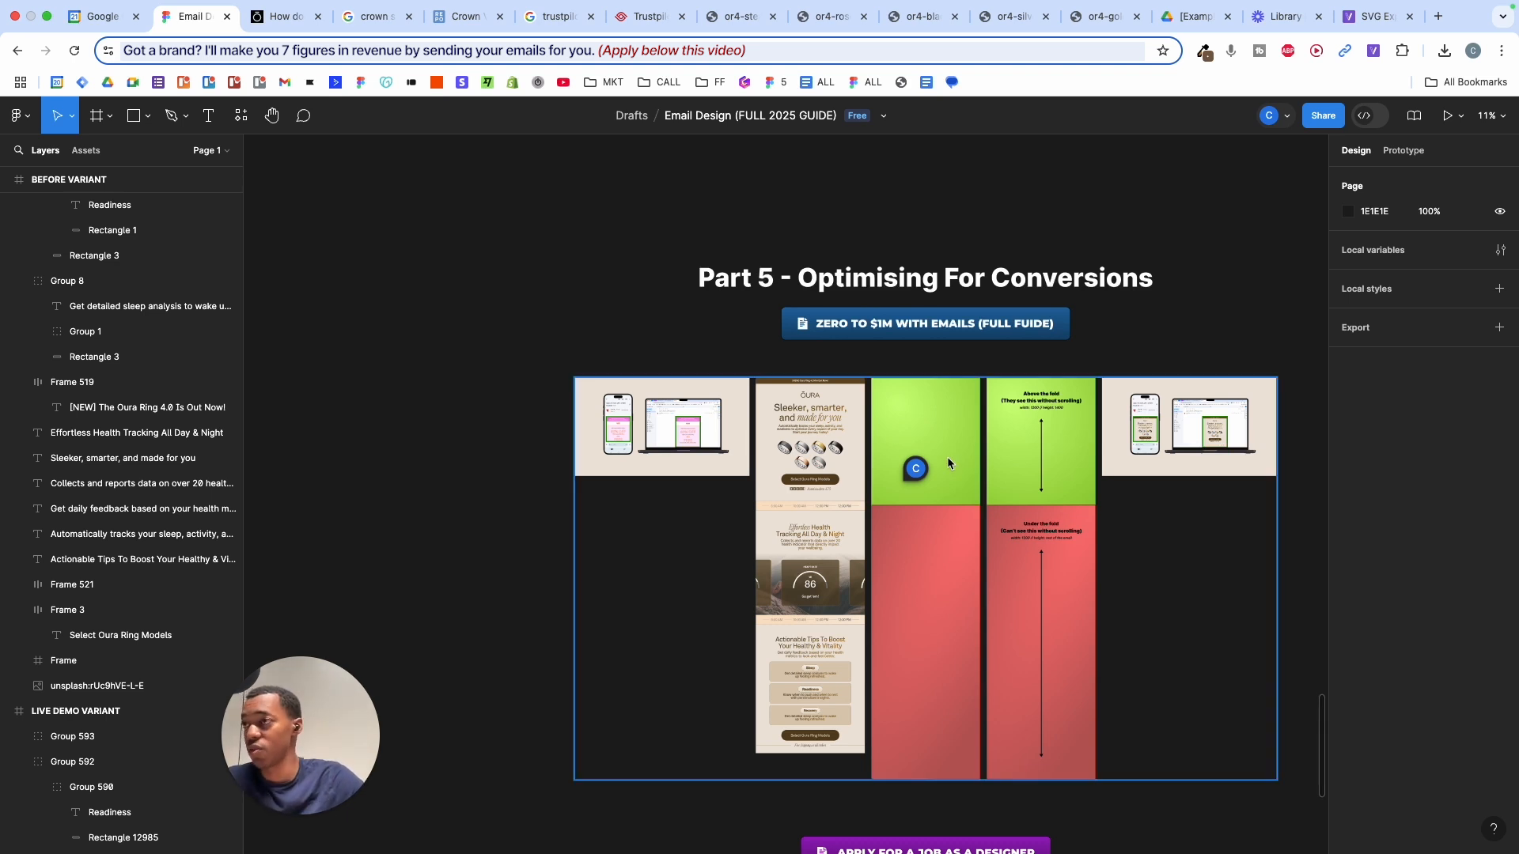
# - Open the '(FULL GUIDE) Zero To $1M With Email Marketing' guide in a new browser tab
pyautogui.scroll(2, 947, 457)
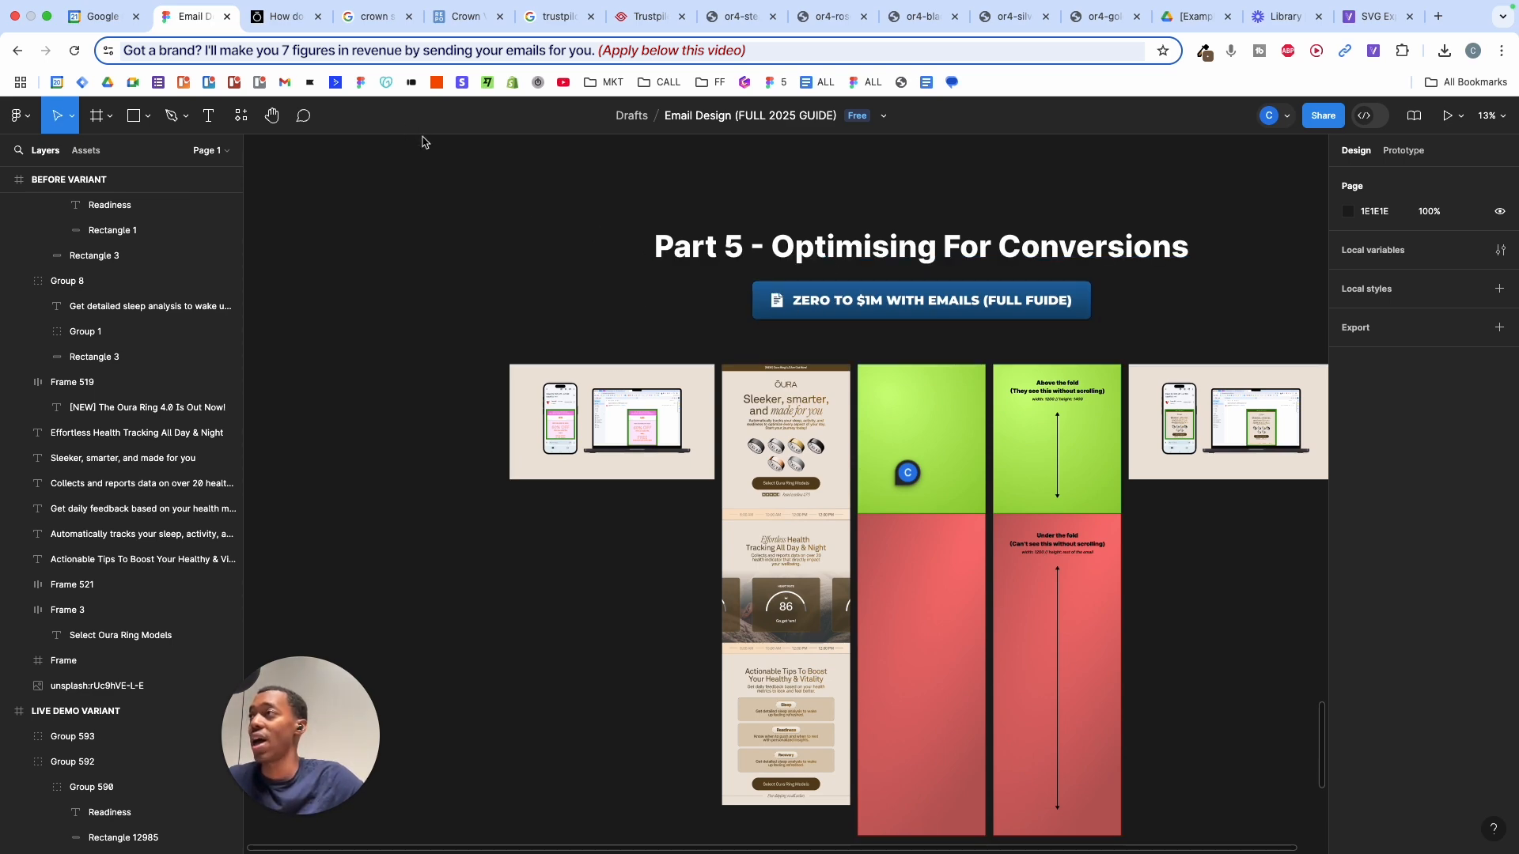
pyautogui.keyDown('super'); pyautogui.click(749, 85); pyautogui.keyUp('super')
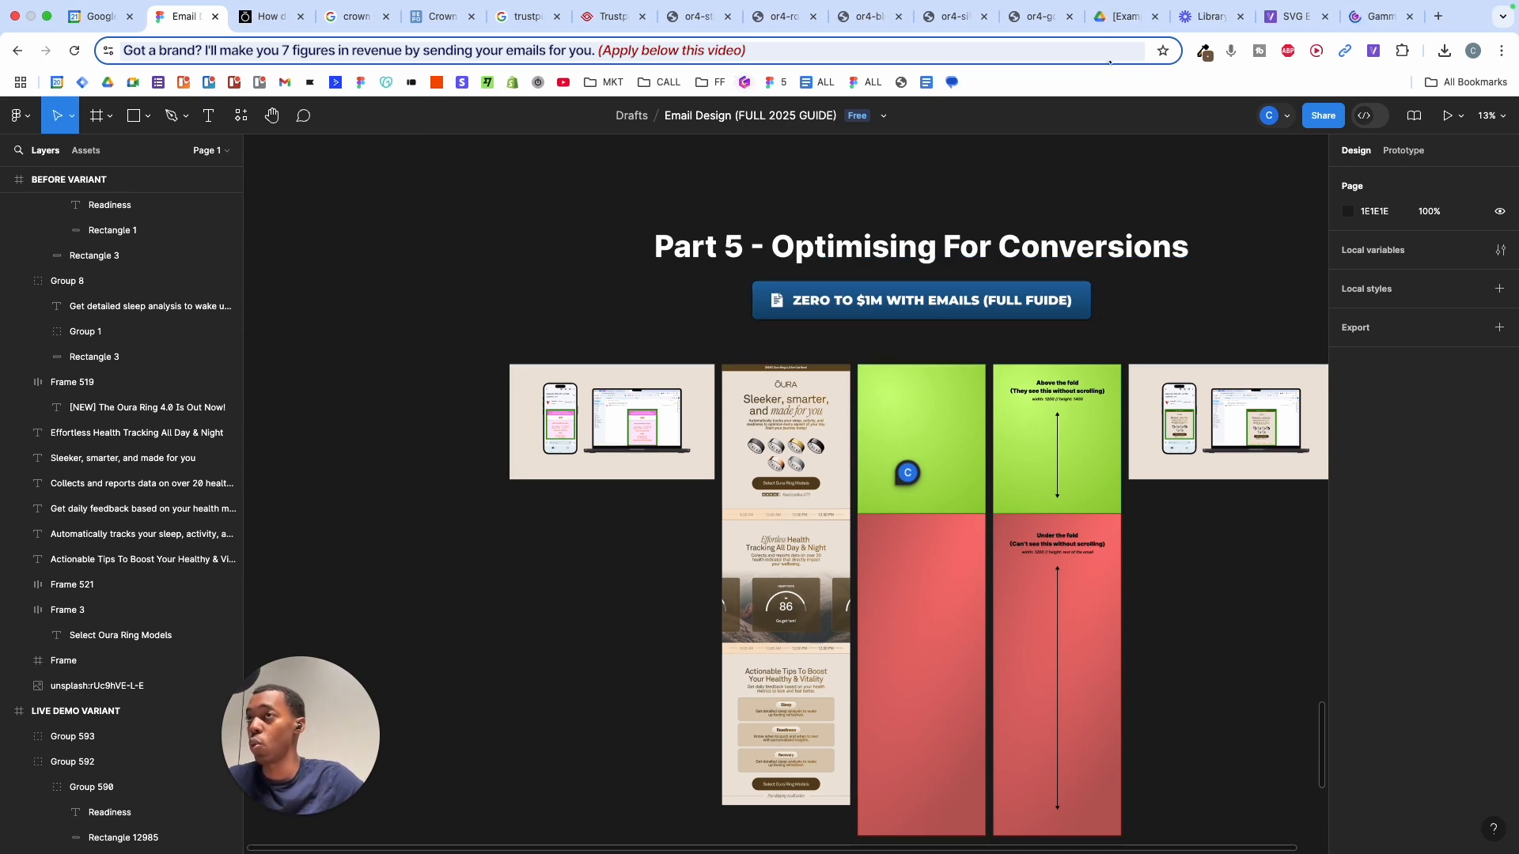
pyautogui.moveTo(1357, 16); pyautogui.dragTo(269, 22)
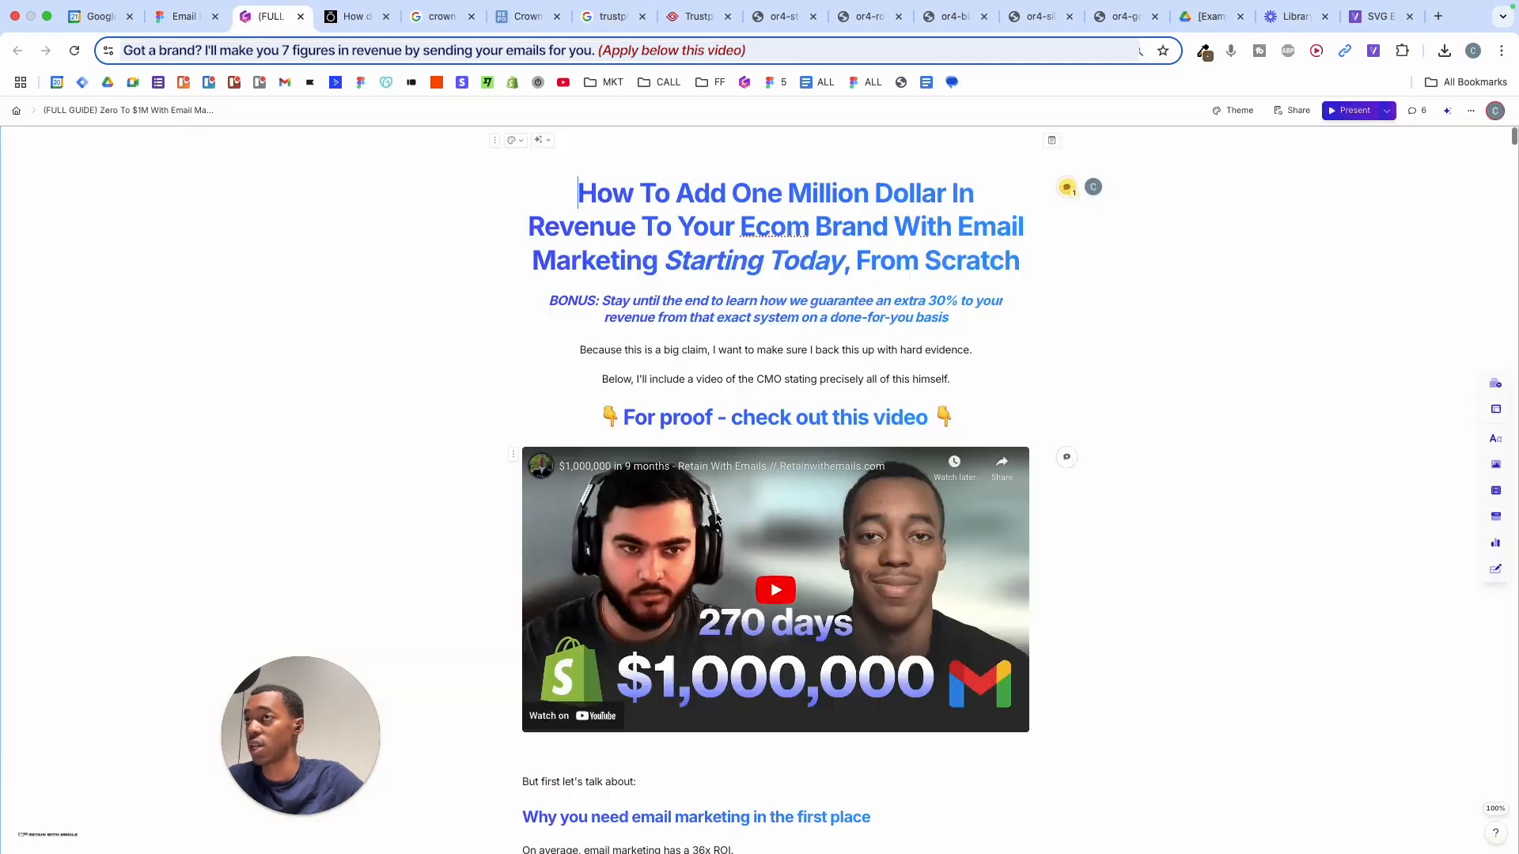
# - Scroll the Gamma guide down to the Perk hero-section dimensions graphic, then return to Figma
pyautogui.scroll(-20, 1080, 625)
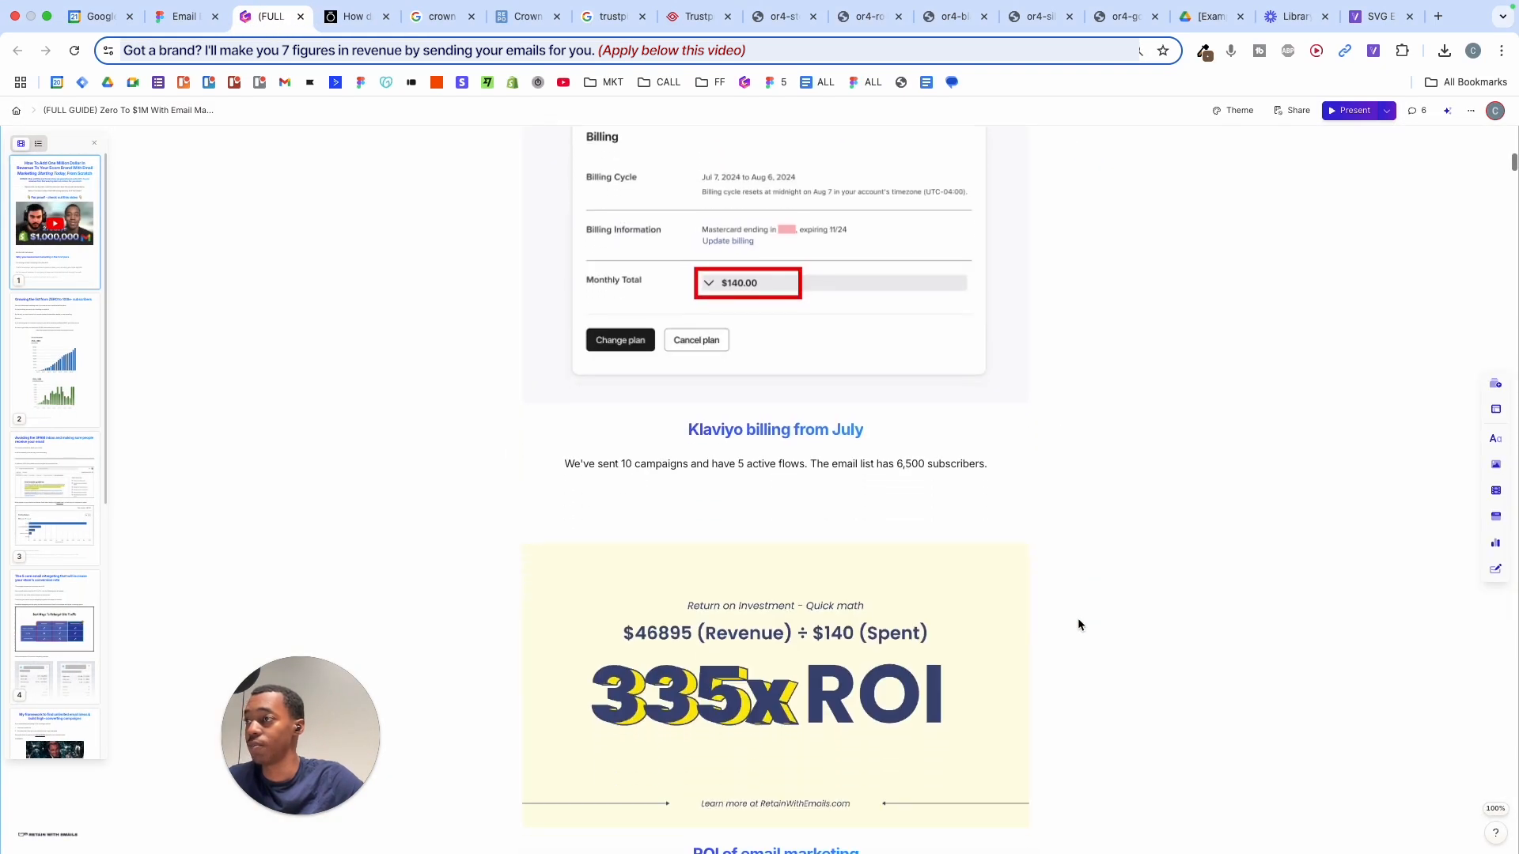
pyautogui.scroll(-10, 1079, 625)
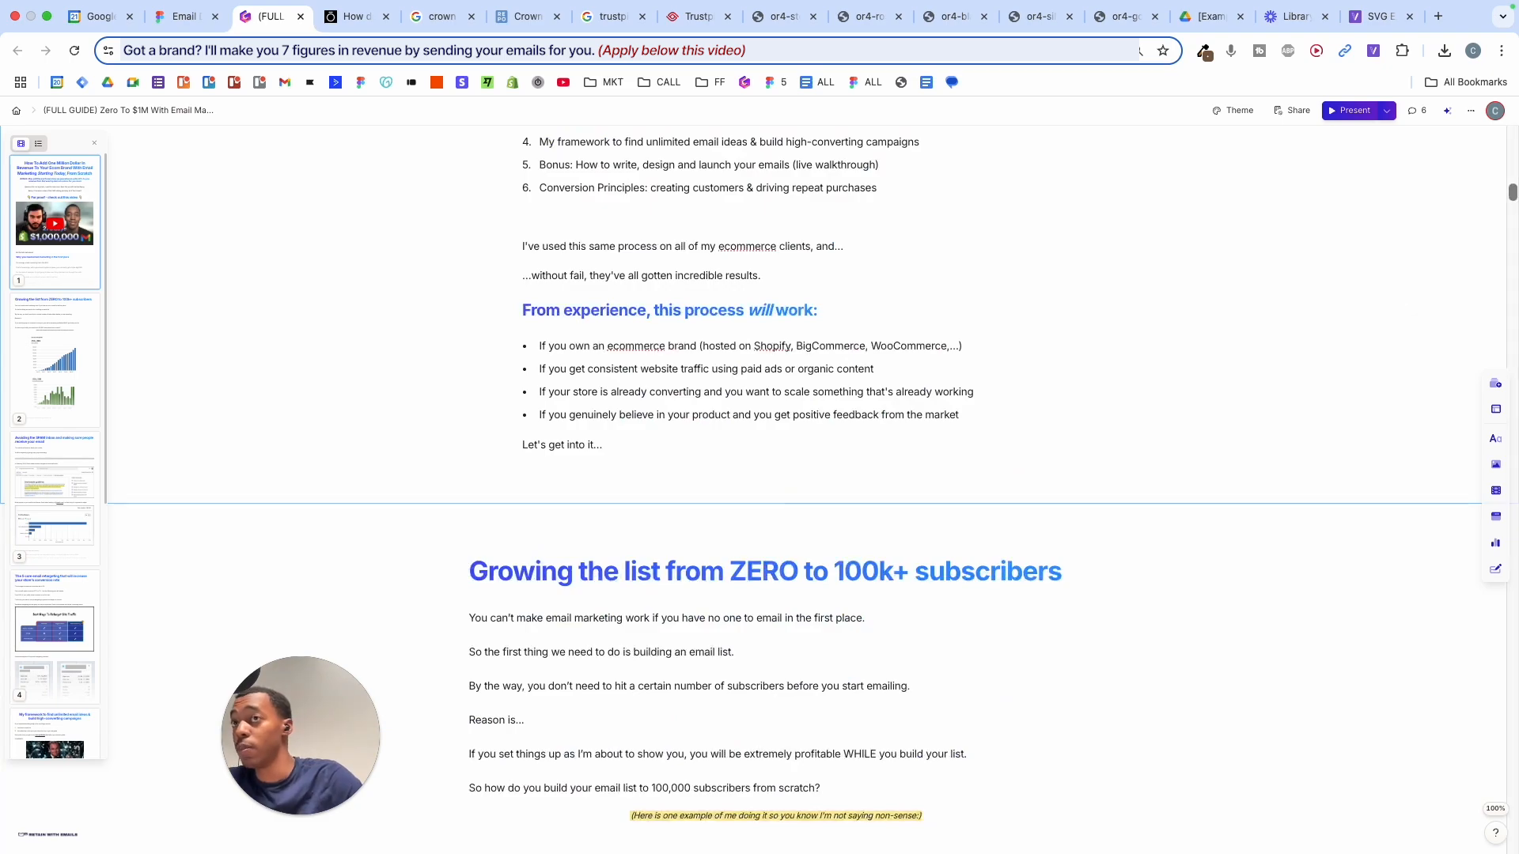
pyautogui.moveTo(1510, 204); pyautogui.dragTo(1490, 586)
pyautogui.scroll(-10, 1244, 646)
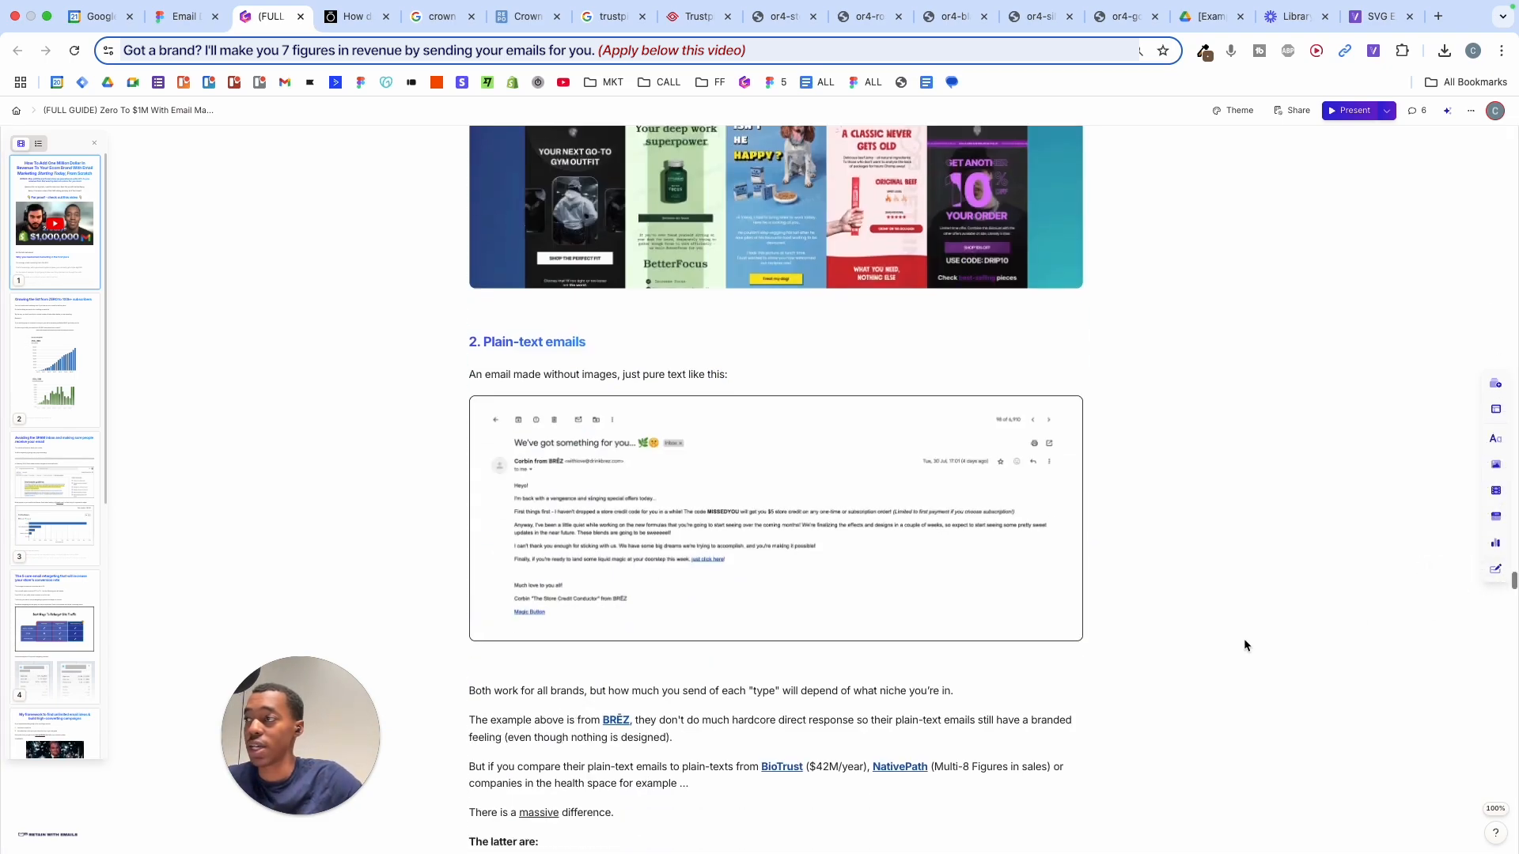
pyautogui.scroll(-20, 1245, 646)
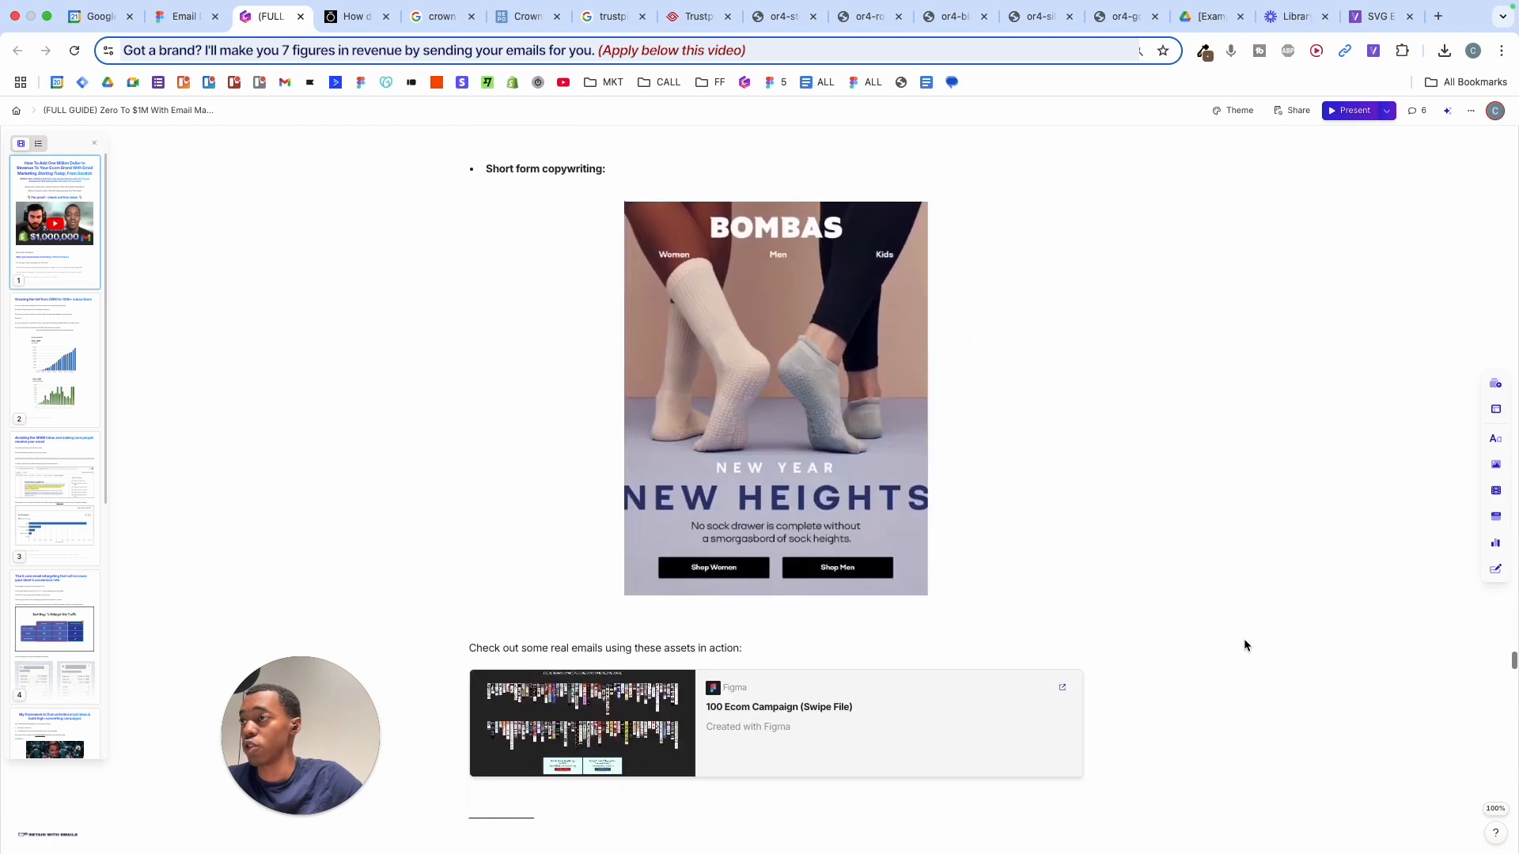
pyautogui.scroll(-15, 1245, 640)
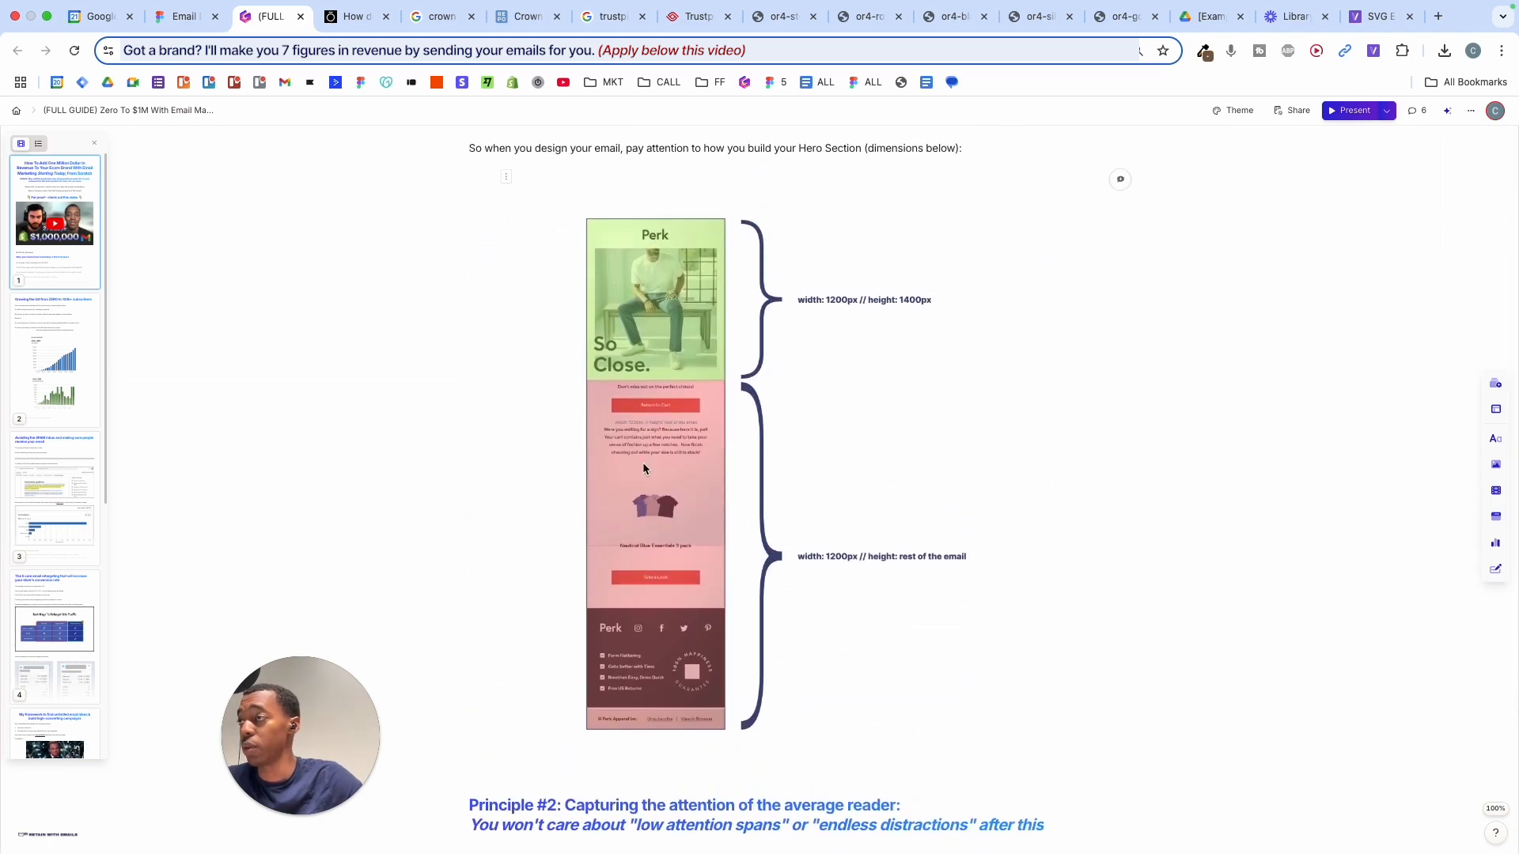
pyautogui.scroll(-3, 925, 571)
pyautogui.scroll(5, 925, 571)
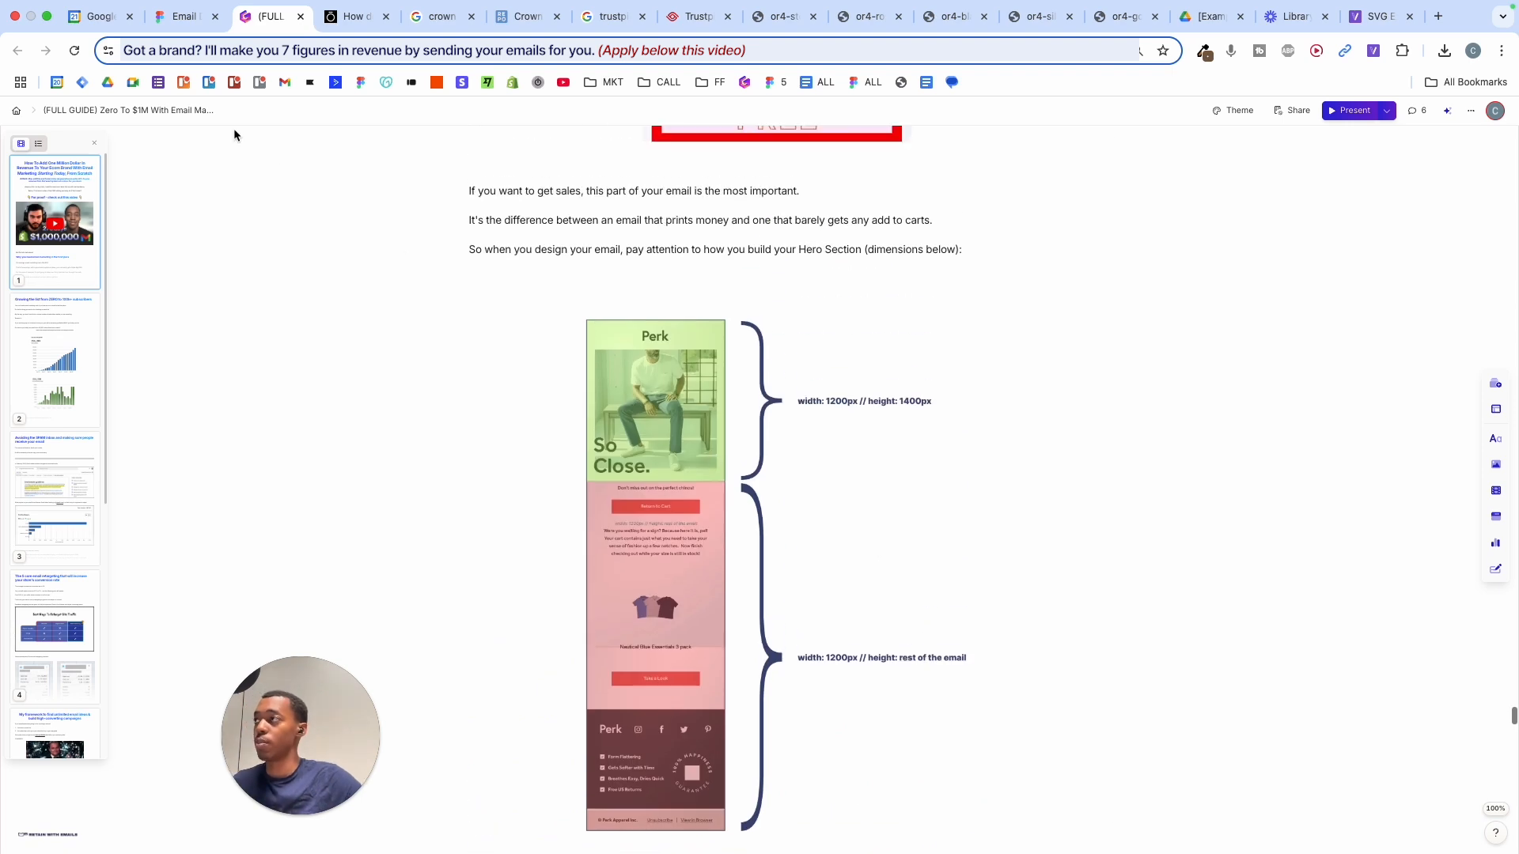
pyautogui.click(187, 17)
# - Start presenting from Slide 16:9 - 1, then return to the editor
pyautogui.click(541, 323)
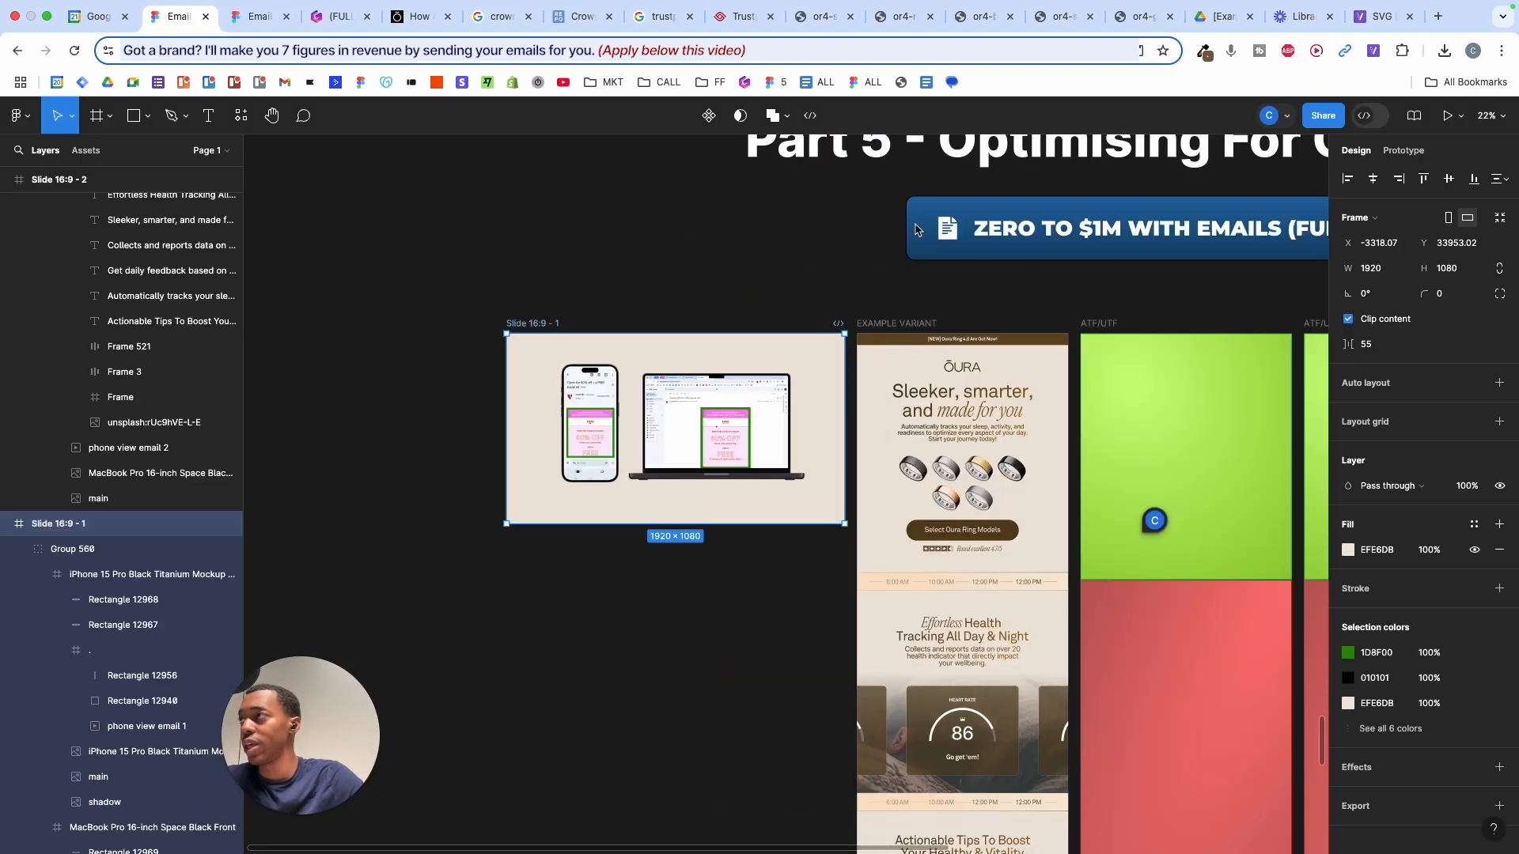
pyautogui.click(1448, 115)
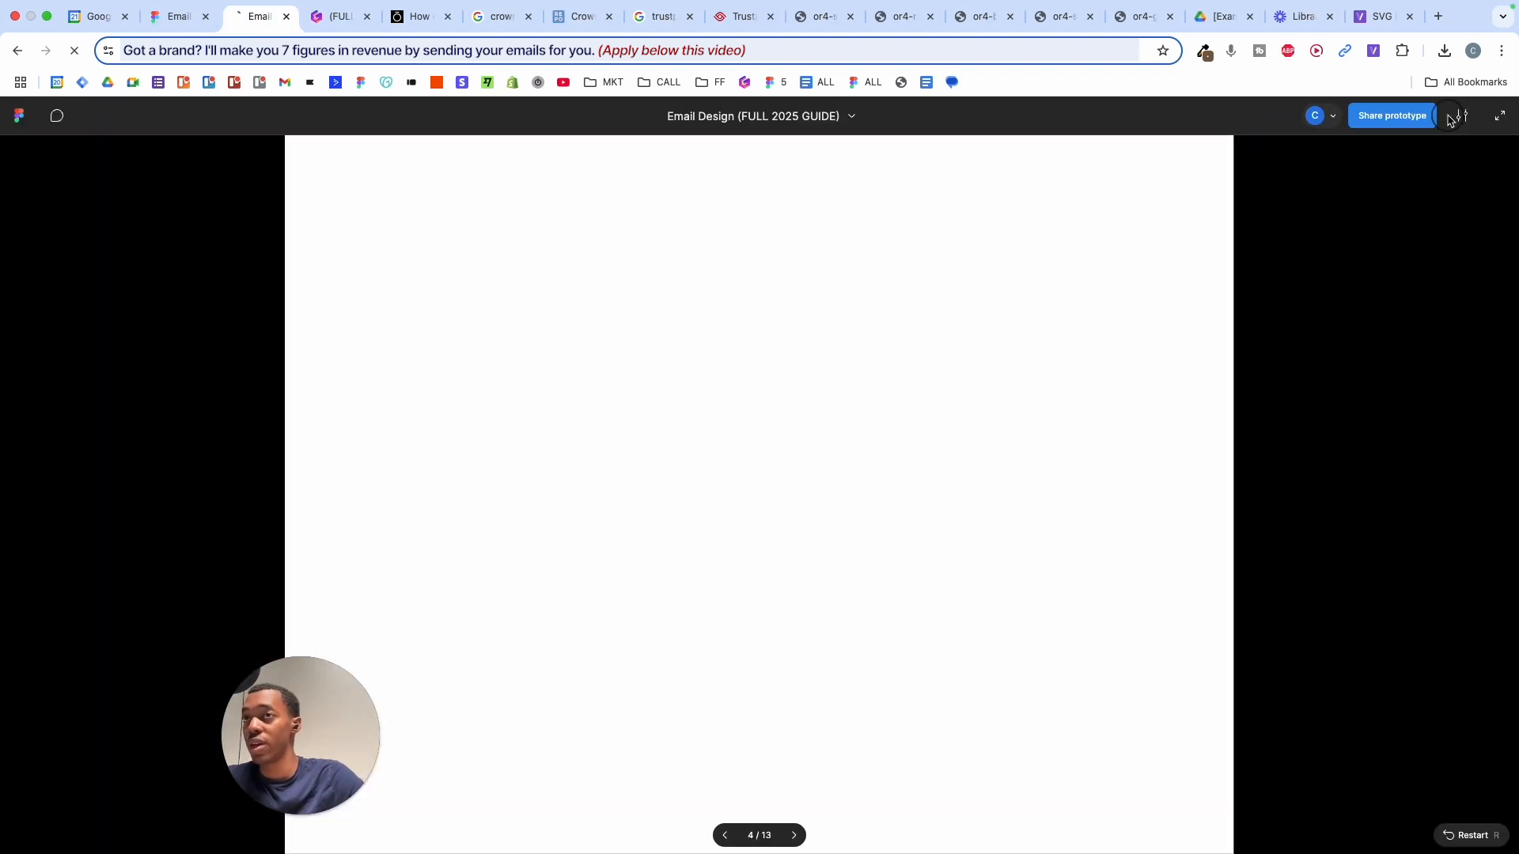
pyautogui.click(191, 22)
# - Review the tips section, then view the presentation at slide 8 of 13 showing the email mockups
pyautogui.scroll(-4, 967, 563)
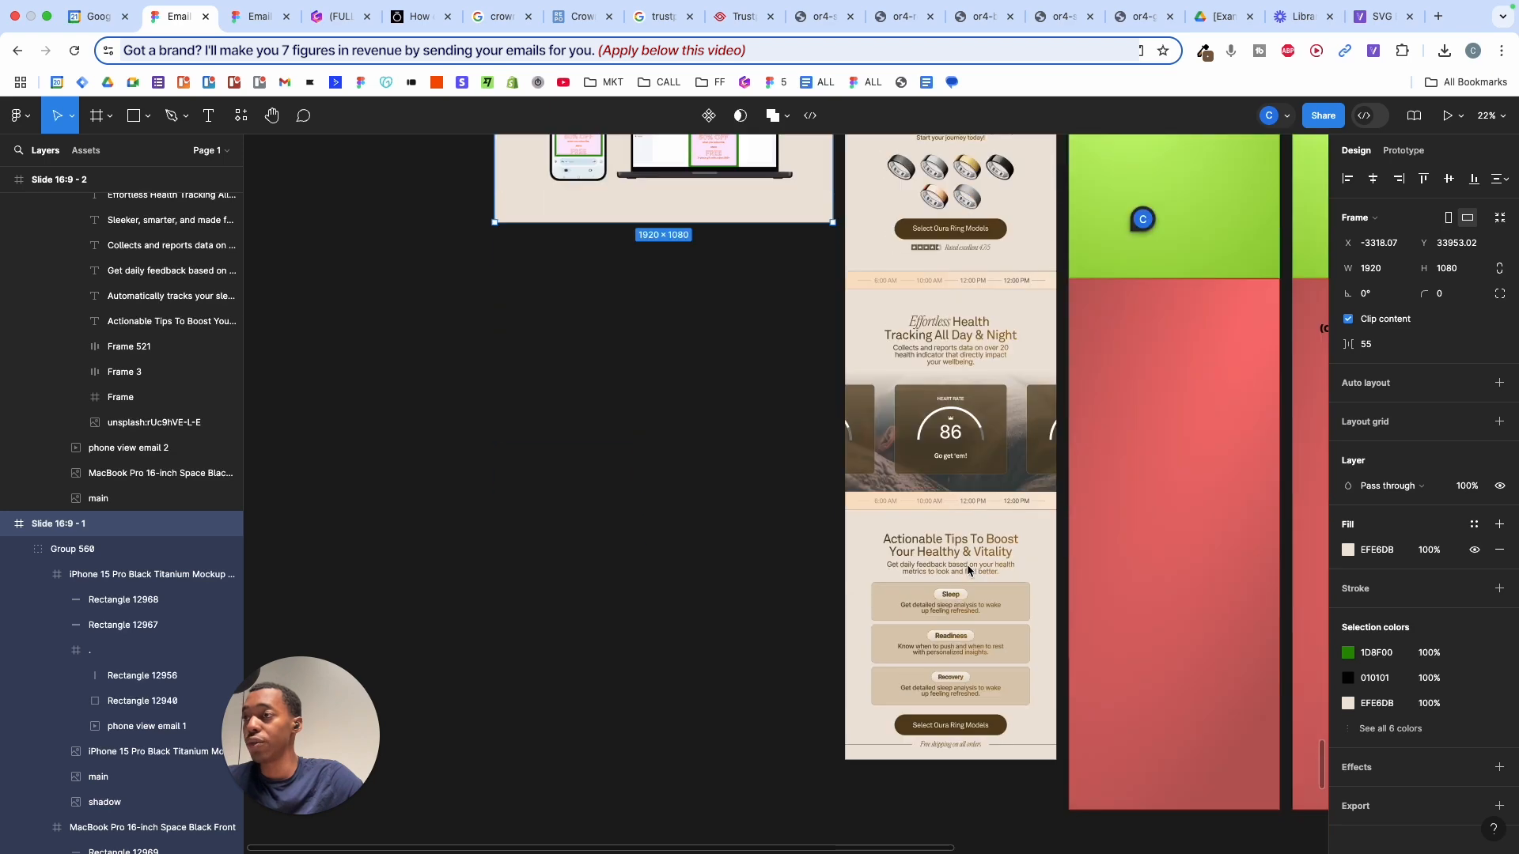
pyautogui.scroll(-2, 967, 563)
pyautogui.scroll(5, 964, 558)
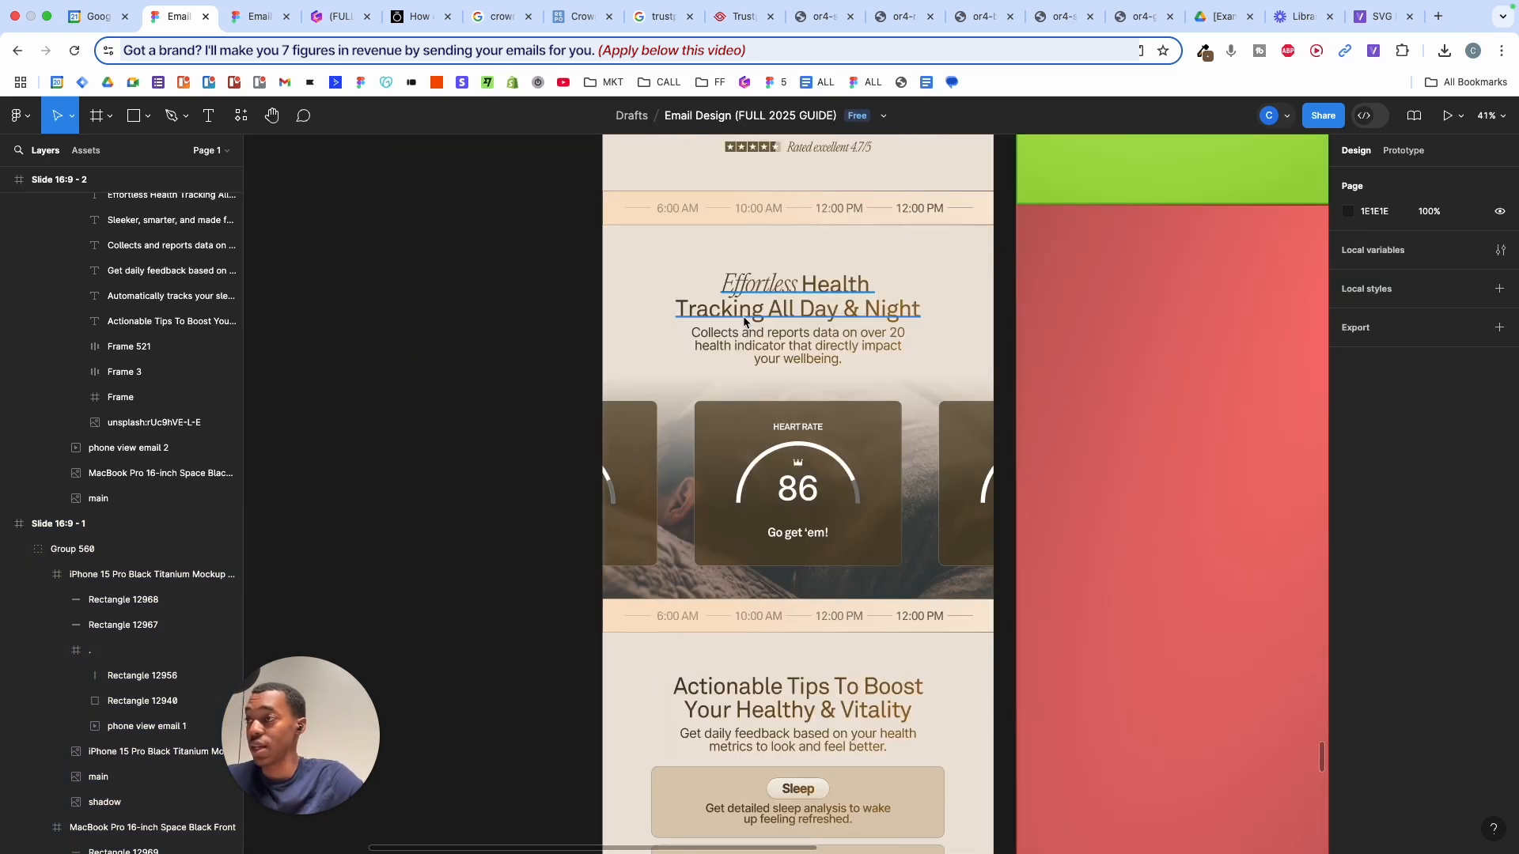
pyautogui.scroll(-3, 744, 319)
pyautogui.scroll(-3, 743, 320)
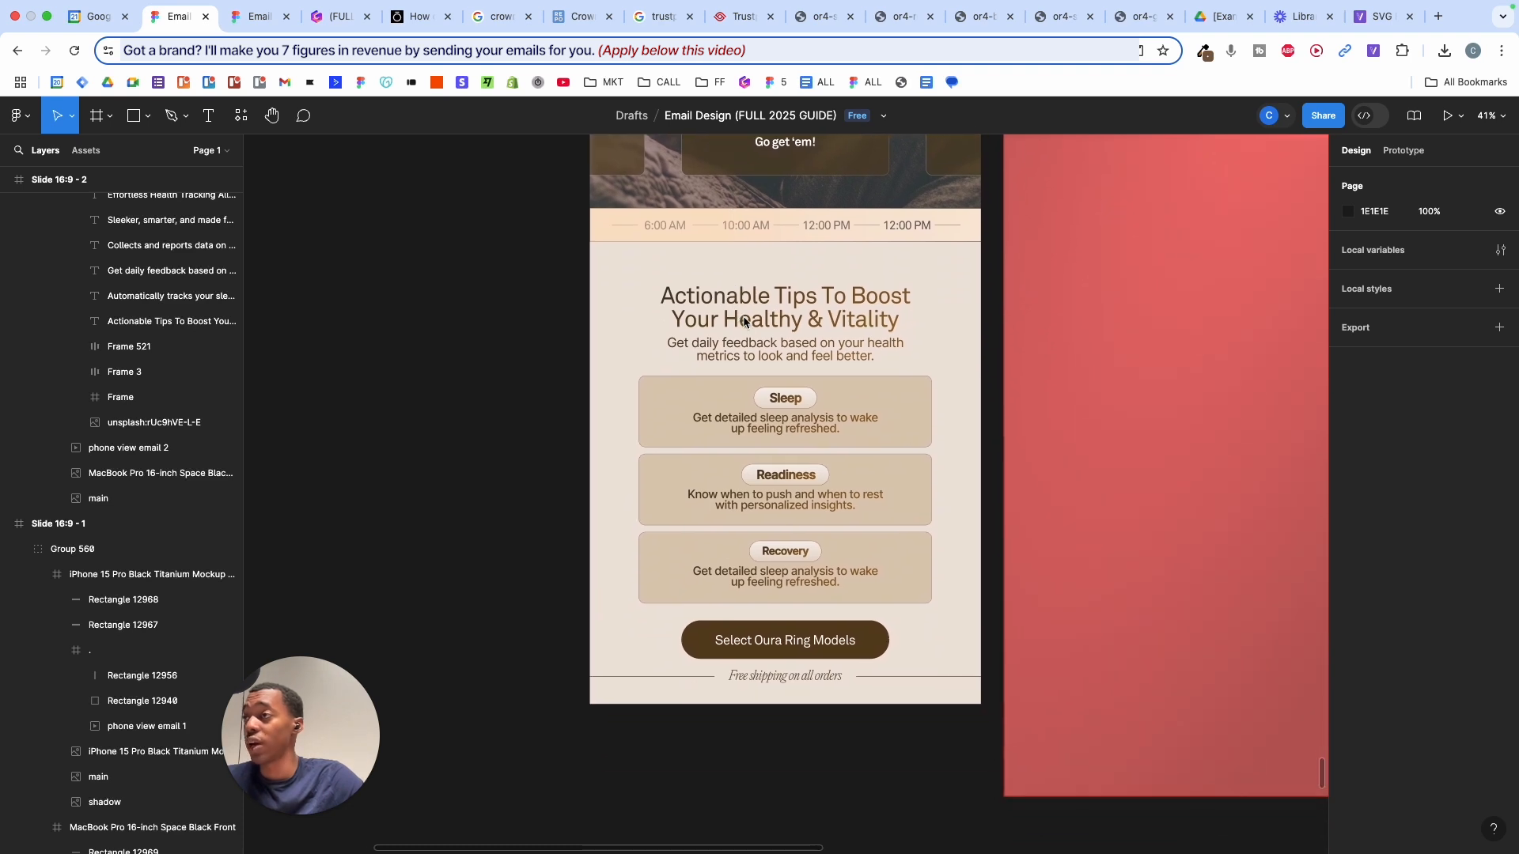
pyautogui.click(258, 16)
pyautogui.scroll(-2, 655, 335)
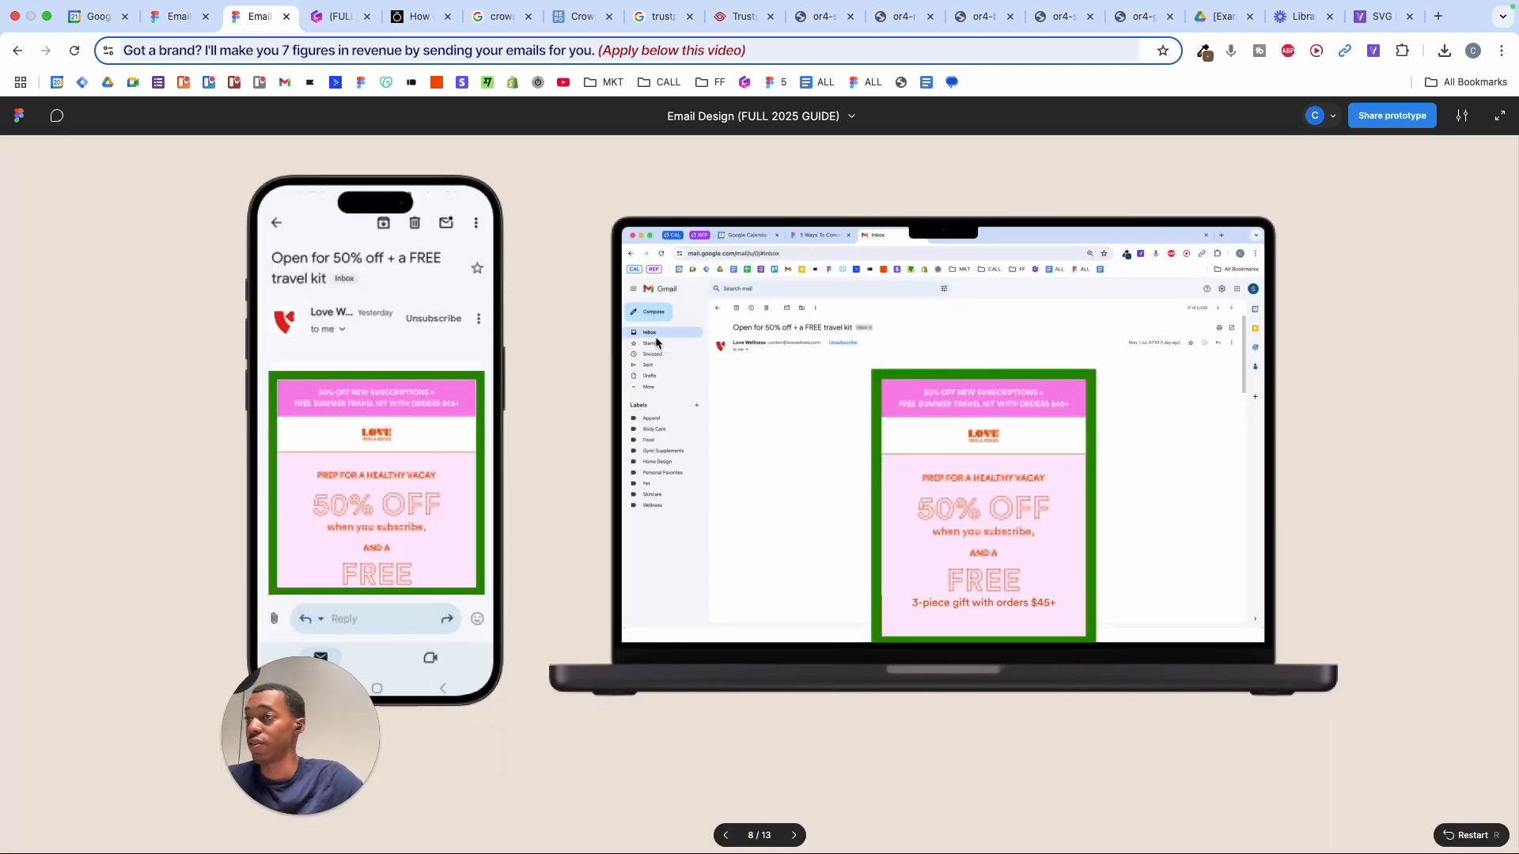
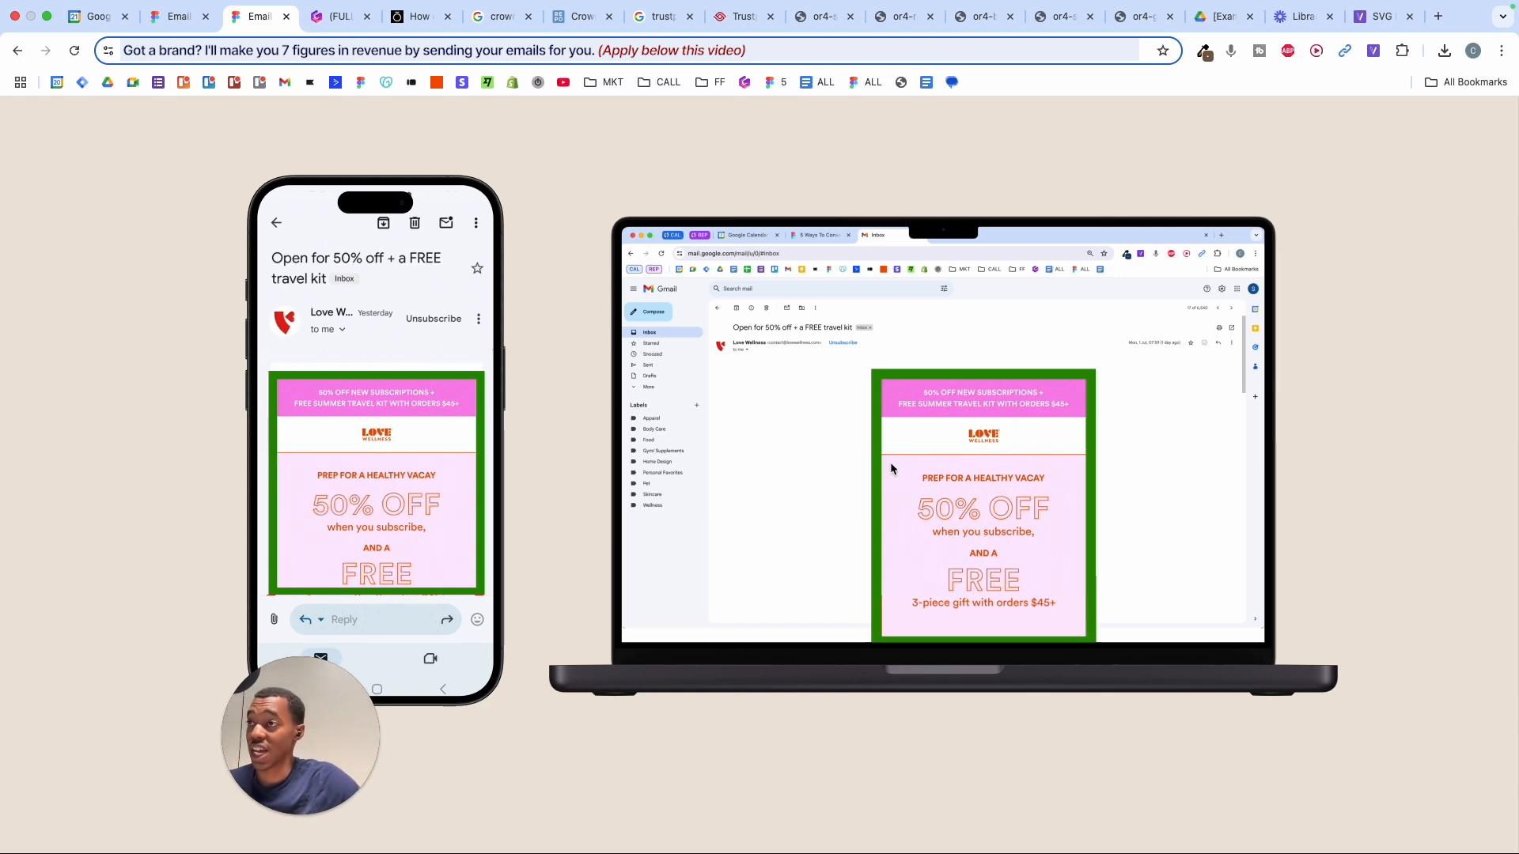
# - Return to the Email Design file and pan around the Oura example and fold frames
pyautogui.click(171, 16)
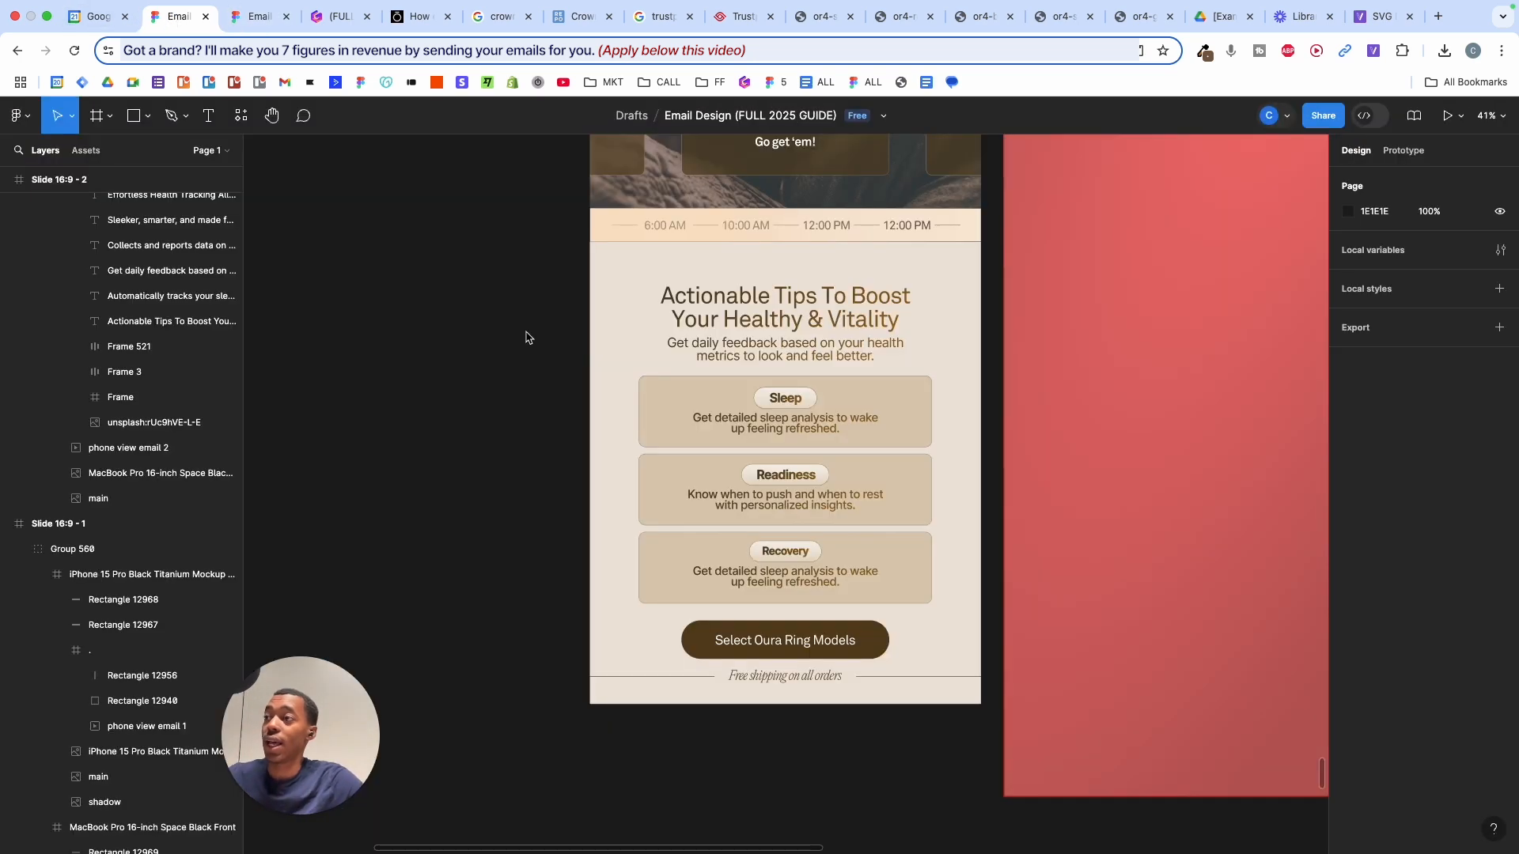
pyautogui.scroll(-5, 543, 356)
pyautogui.scroll(5, 542, 356)
pyautogui.hscroll(1, 543, 357)
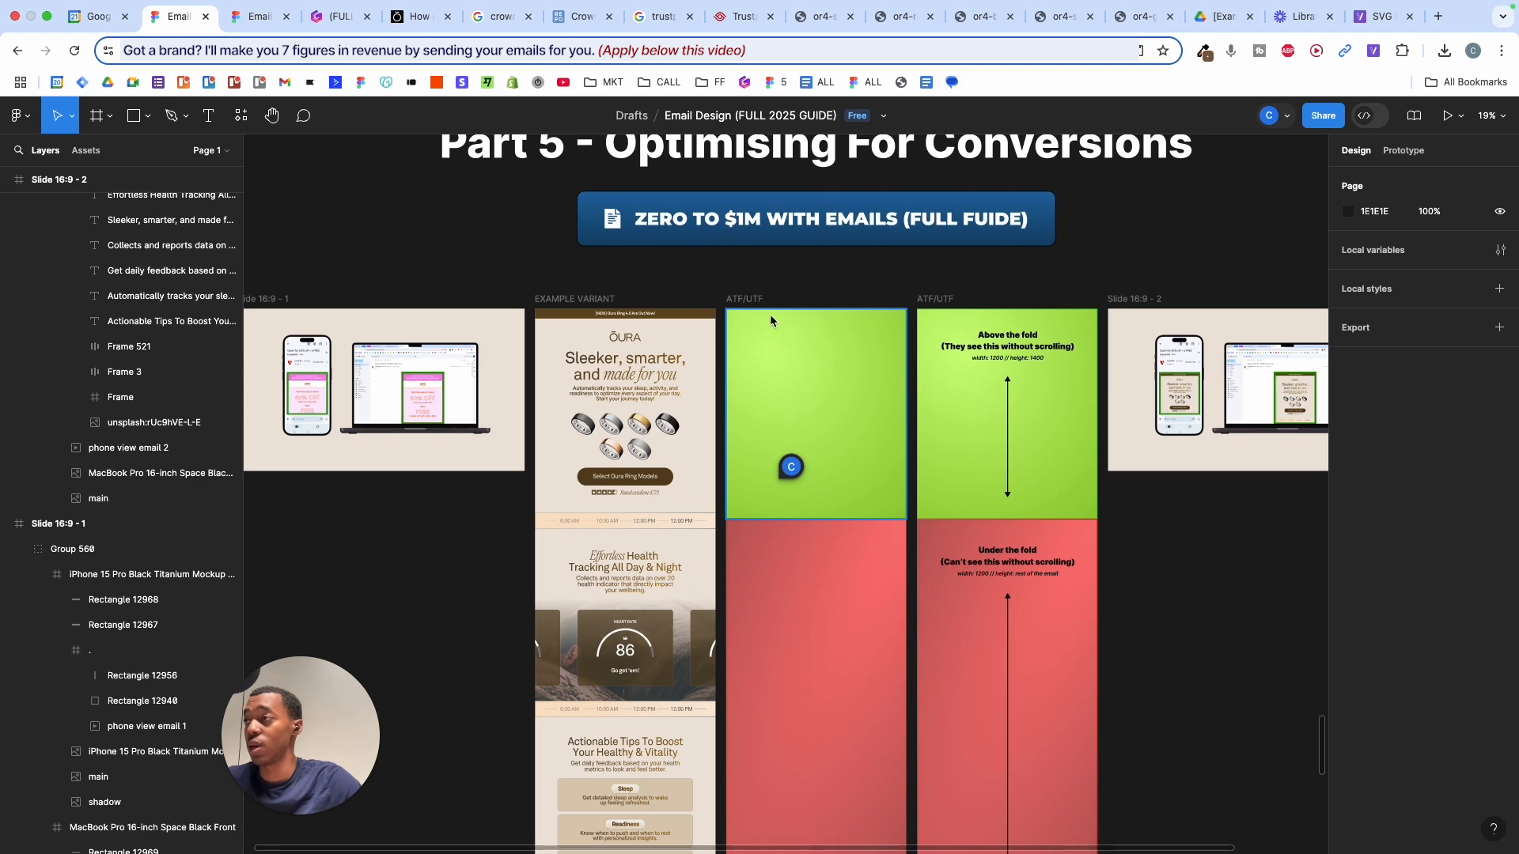
pyautogui.scroll(3, 771, 319)
# - Compare the phone-and-laptop mockup presentation slide with the EXAMPLE VARIANT in the editor
pyautogui.click(266, 18)
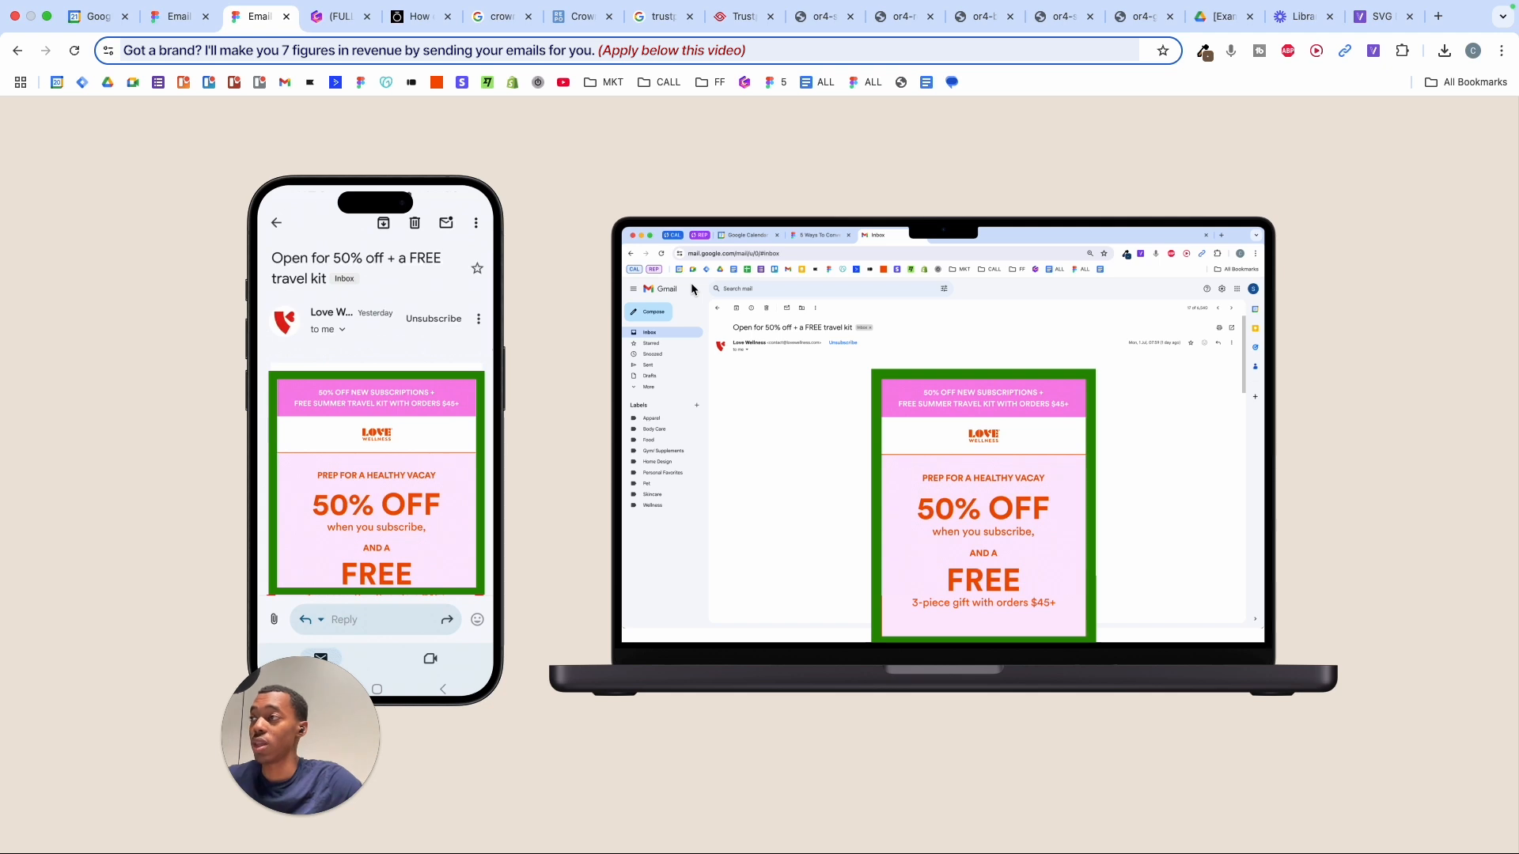
pyautogui.click(182, 29)
pyautogui.scroll(3, 441, 298)
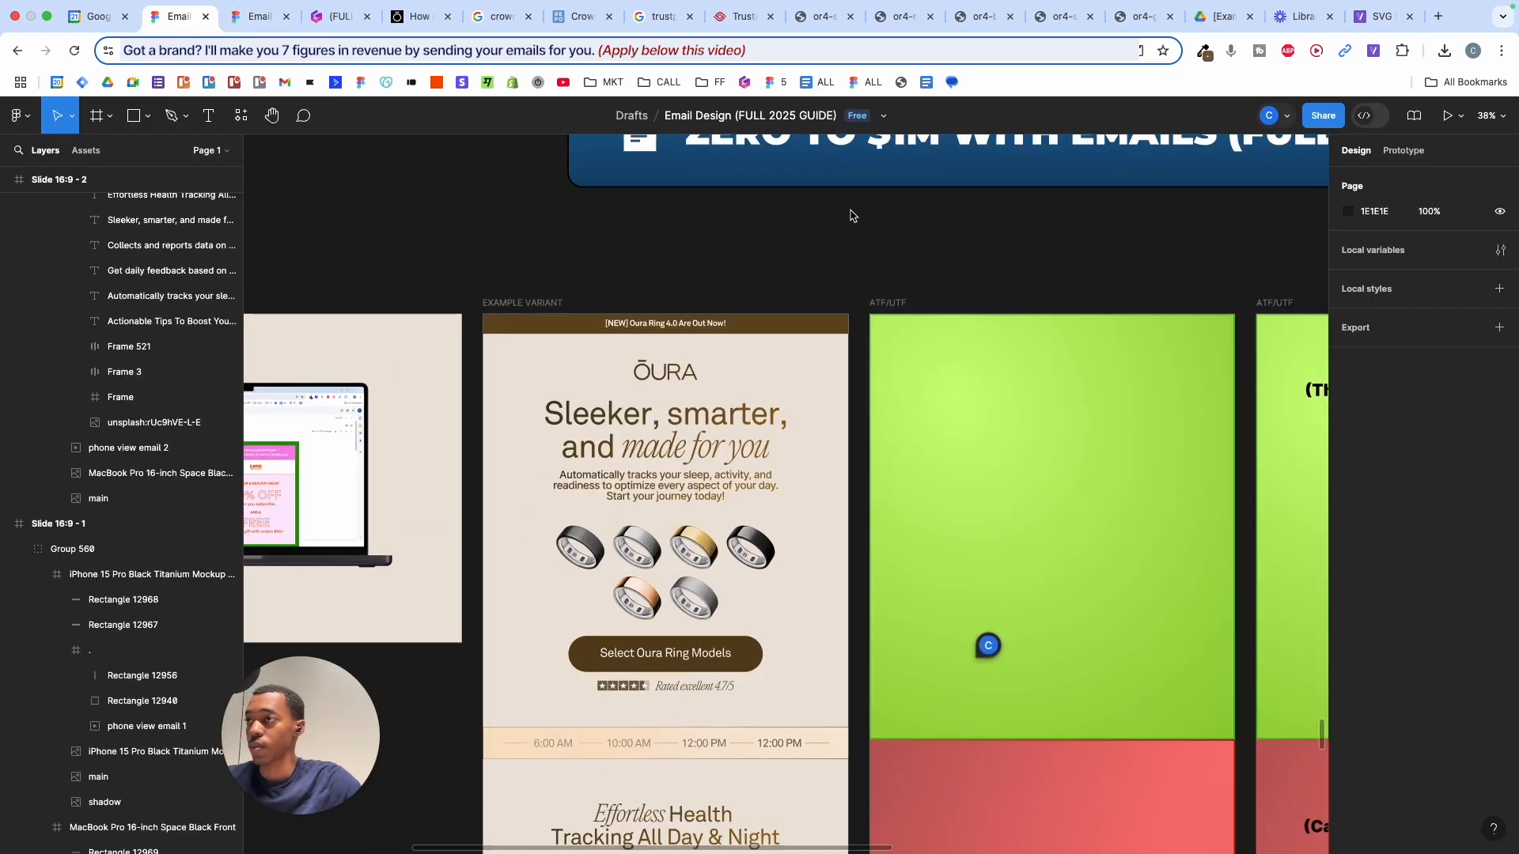
pyautogui.scroll(-3, 962, 270)
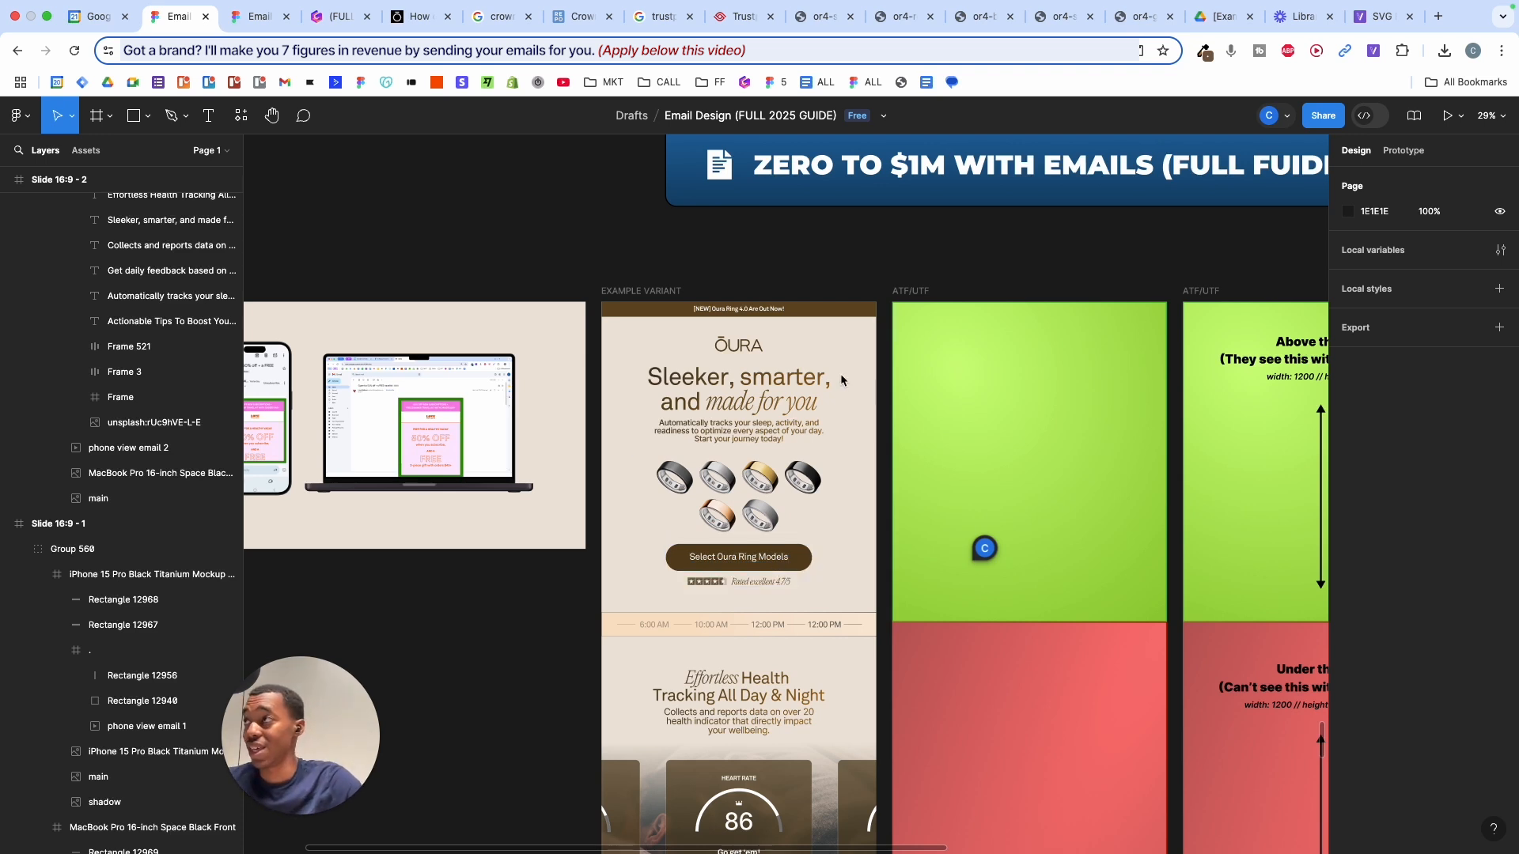
pyautogui.hotkey('ctrl', 'Tab')
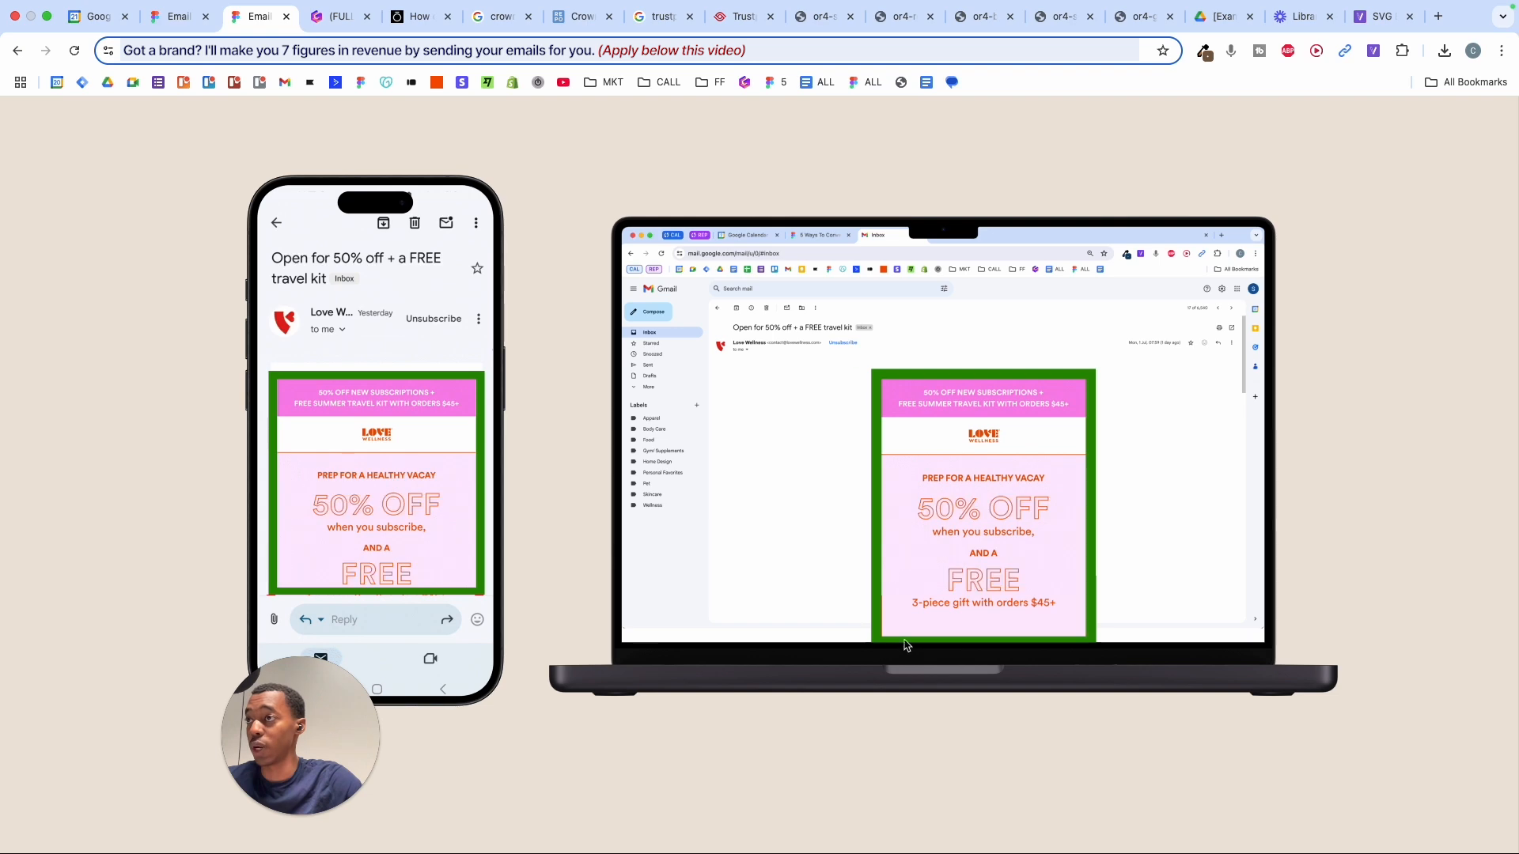
pyautogui.hotkey('ctrl', 'shift', 'Tab')
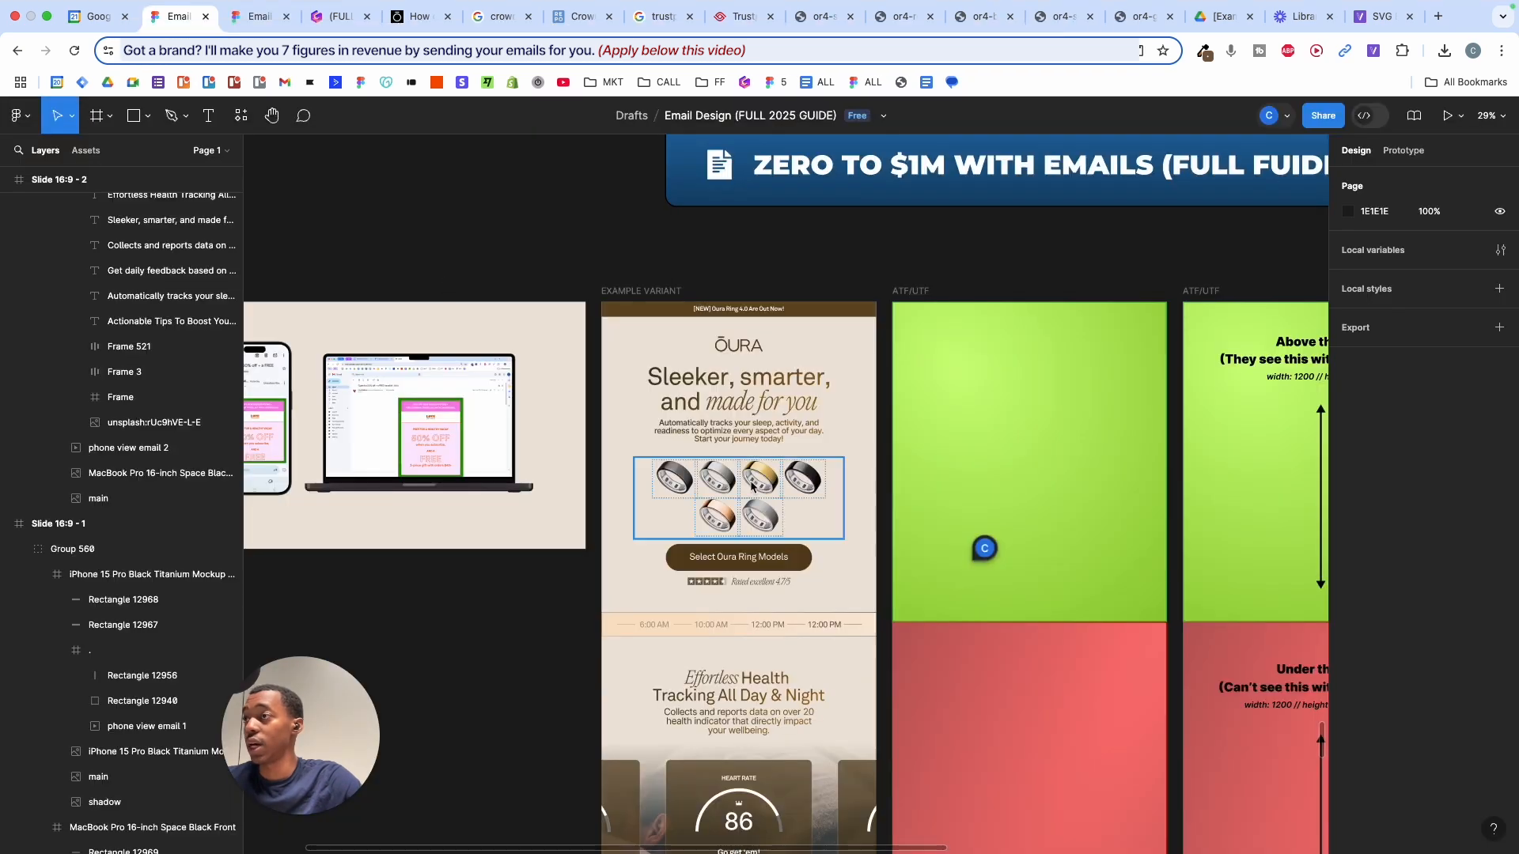
# - Check the mockup slide once more, then zoom to the ATF/UTF fold overlay frames
pyautogui.scroll(2, 751, 486)
pyautogui.scroll(5, 751, 488)
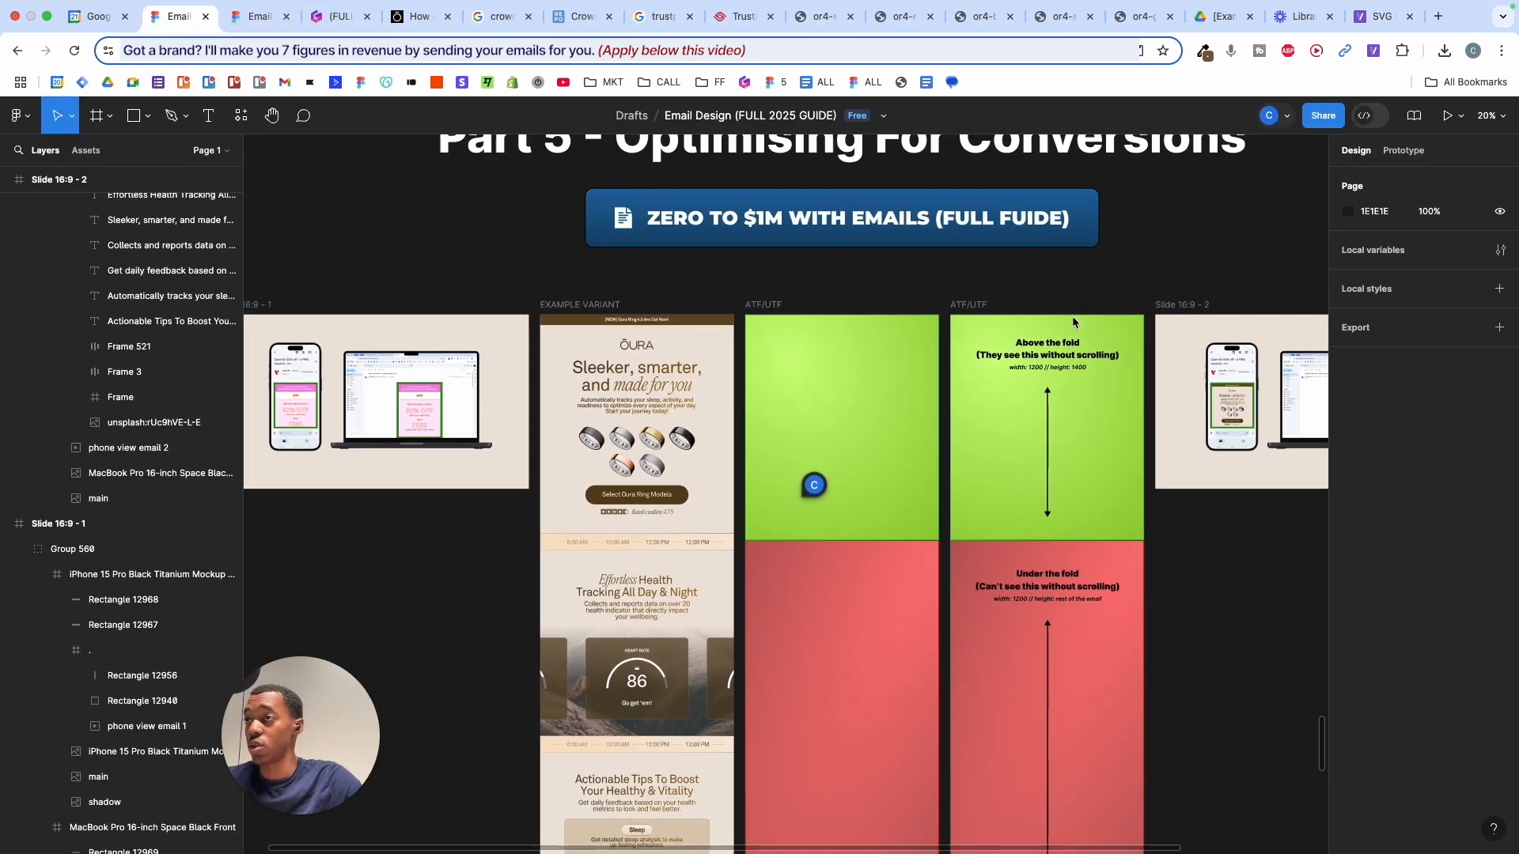
pyautogui.scroll(2, 1092, 356)
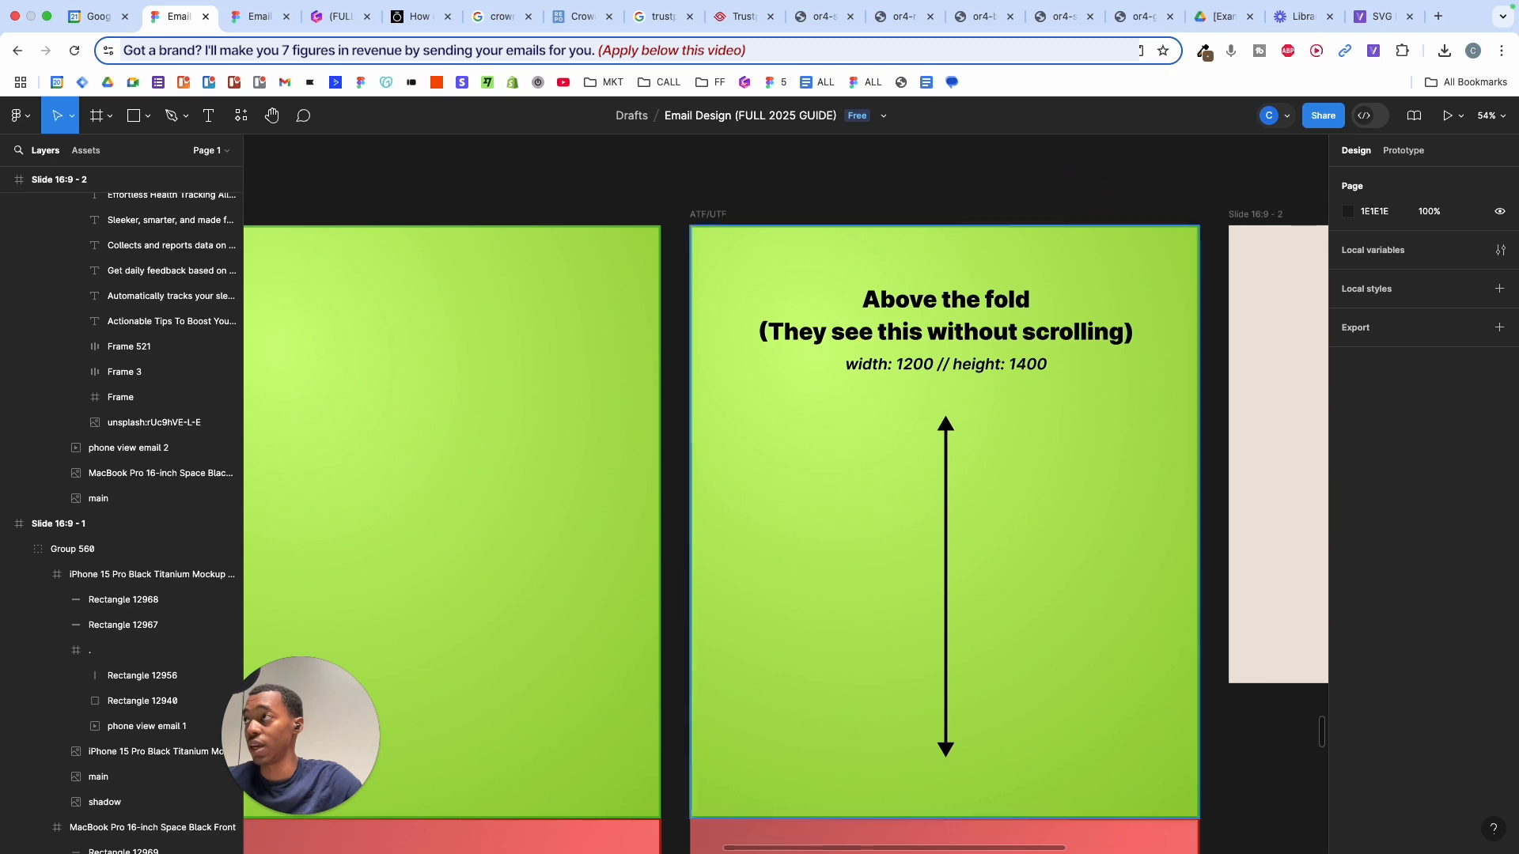
pyautogui.click(244, 17)
pyautogui.hotkey('ctrl', 'shift', 'Tab')
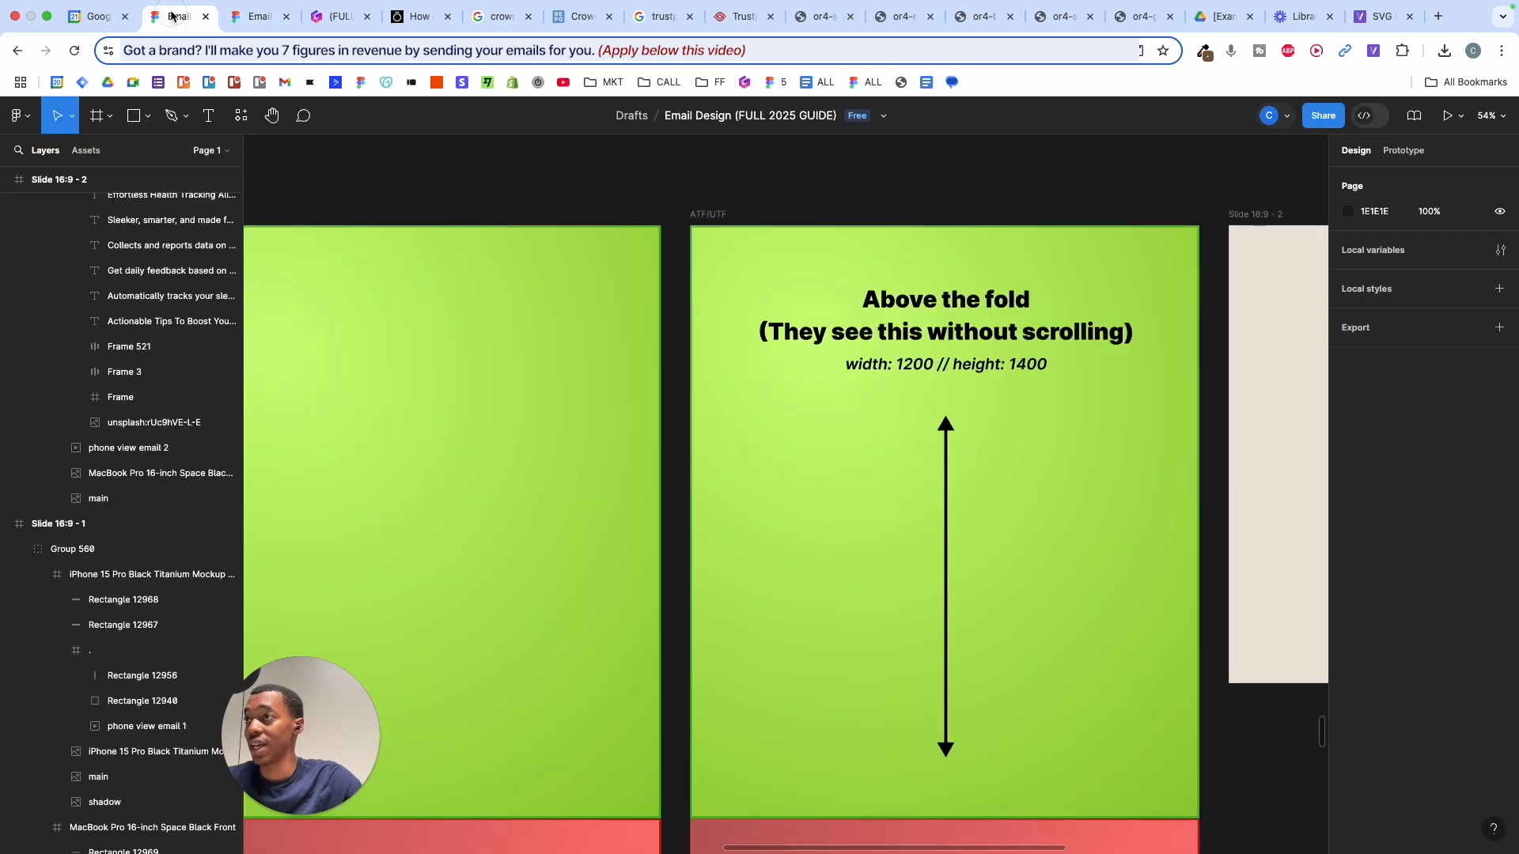
pyautogui.scroll(-3, 791, 249)
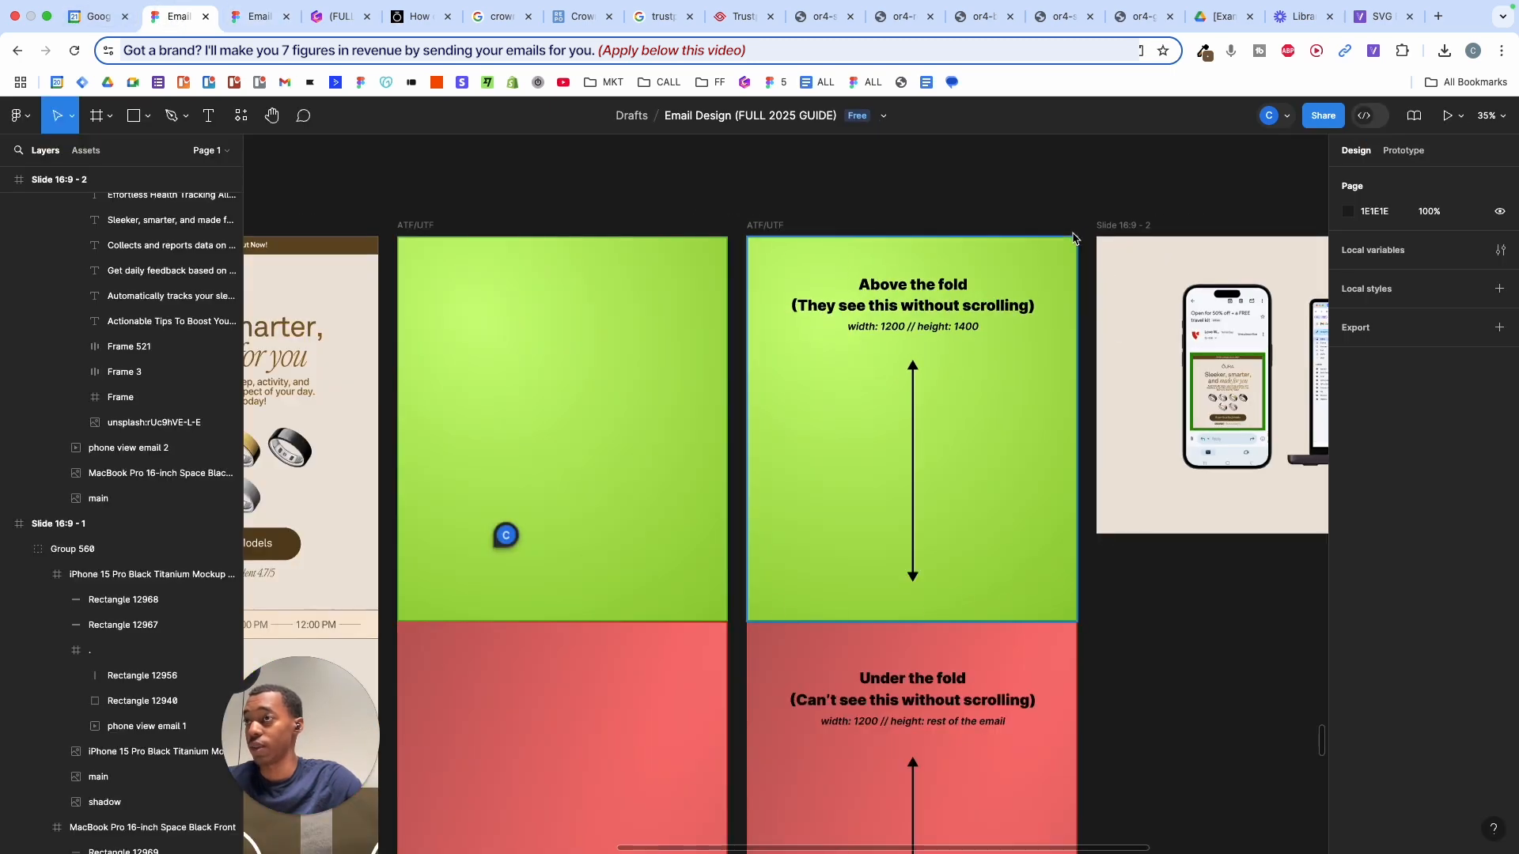
pyautogui.scroll(-4, 979, 212)
pyautogui.hscroll(-3, 978, 211)
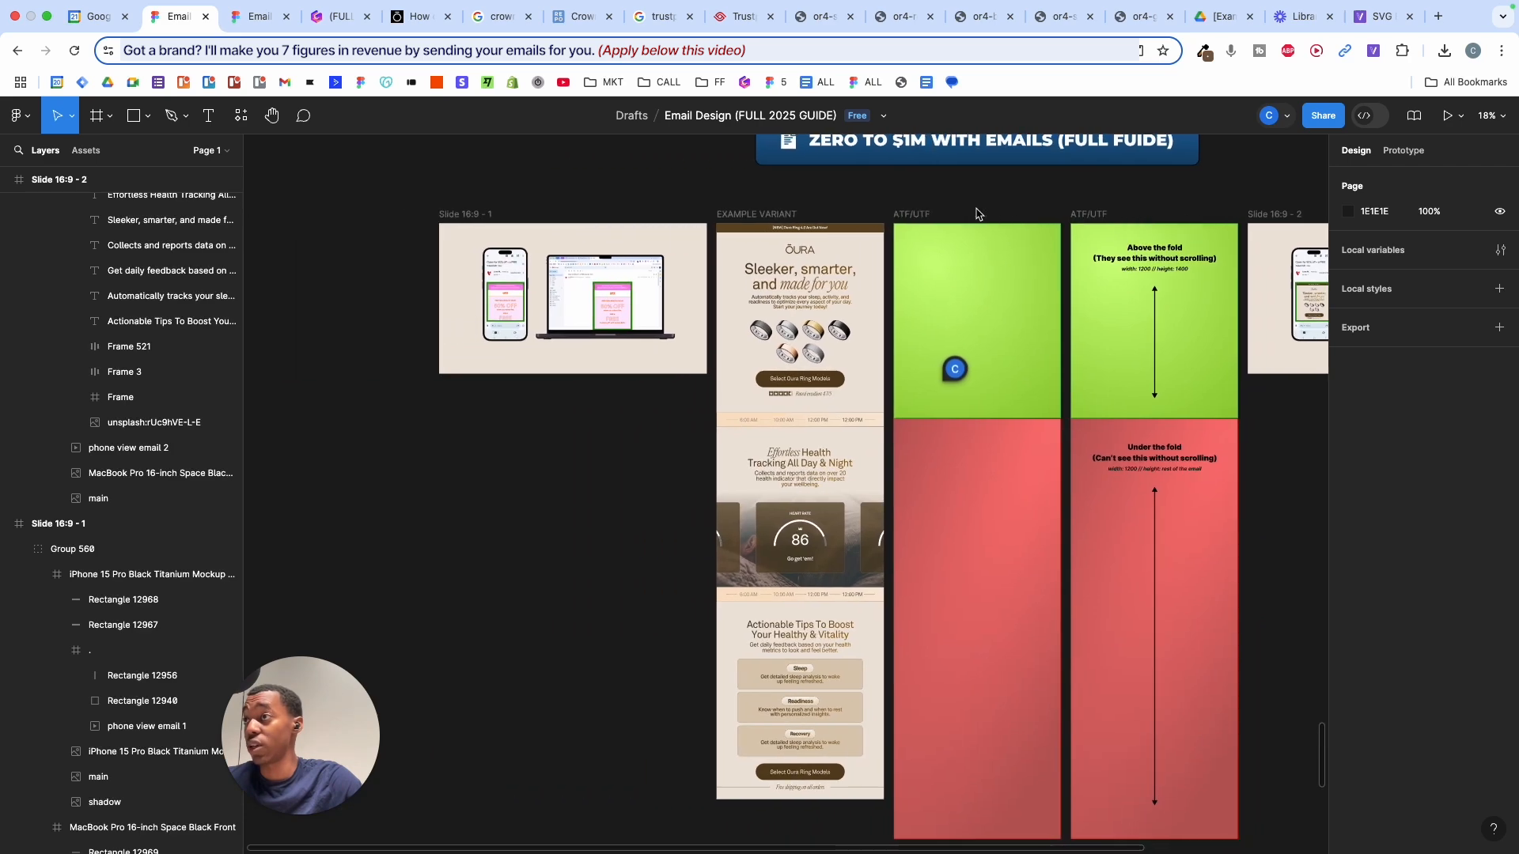
pyautogui.scroll(3, 978, 214)
pyautogui.scroll(3, 943, 174)
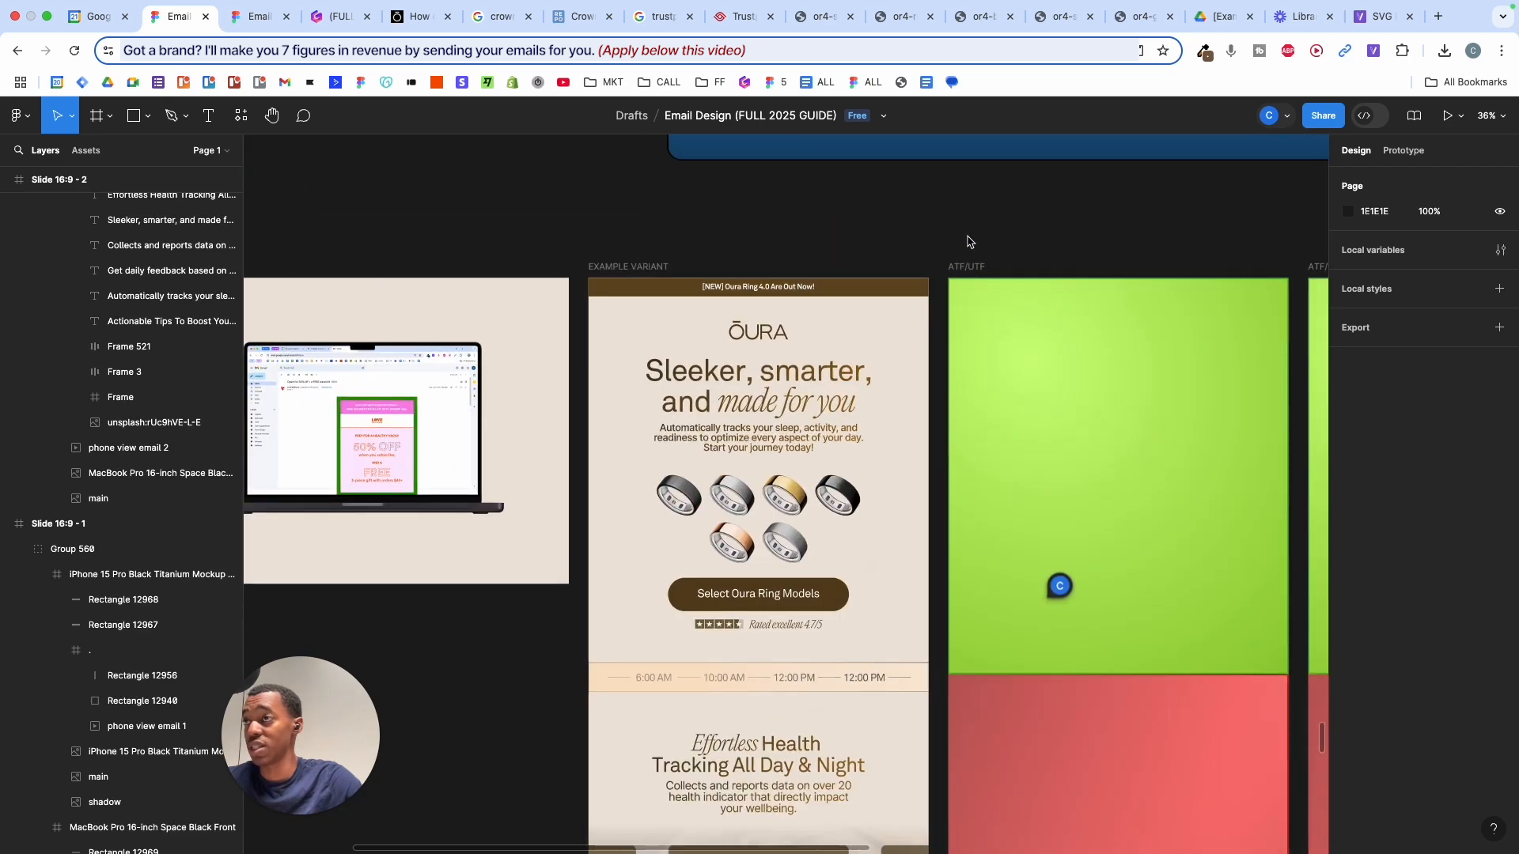
# - Alt-drag an ATF/UTF overlay copy onto the Oura email, align it at X 0, and set 40% opacity
pyautogui.click(971, 270)
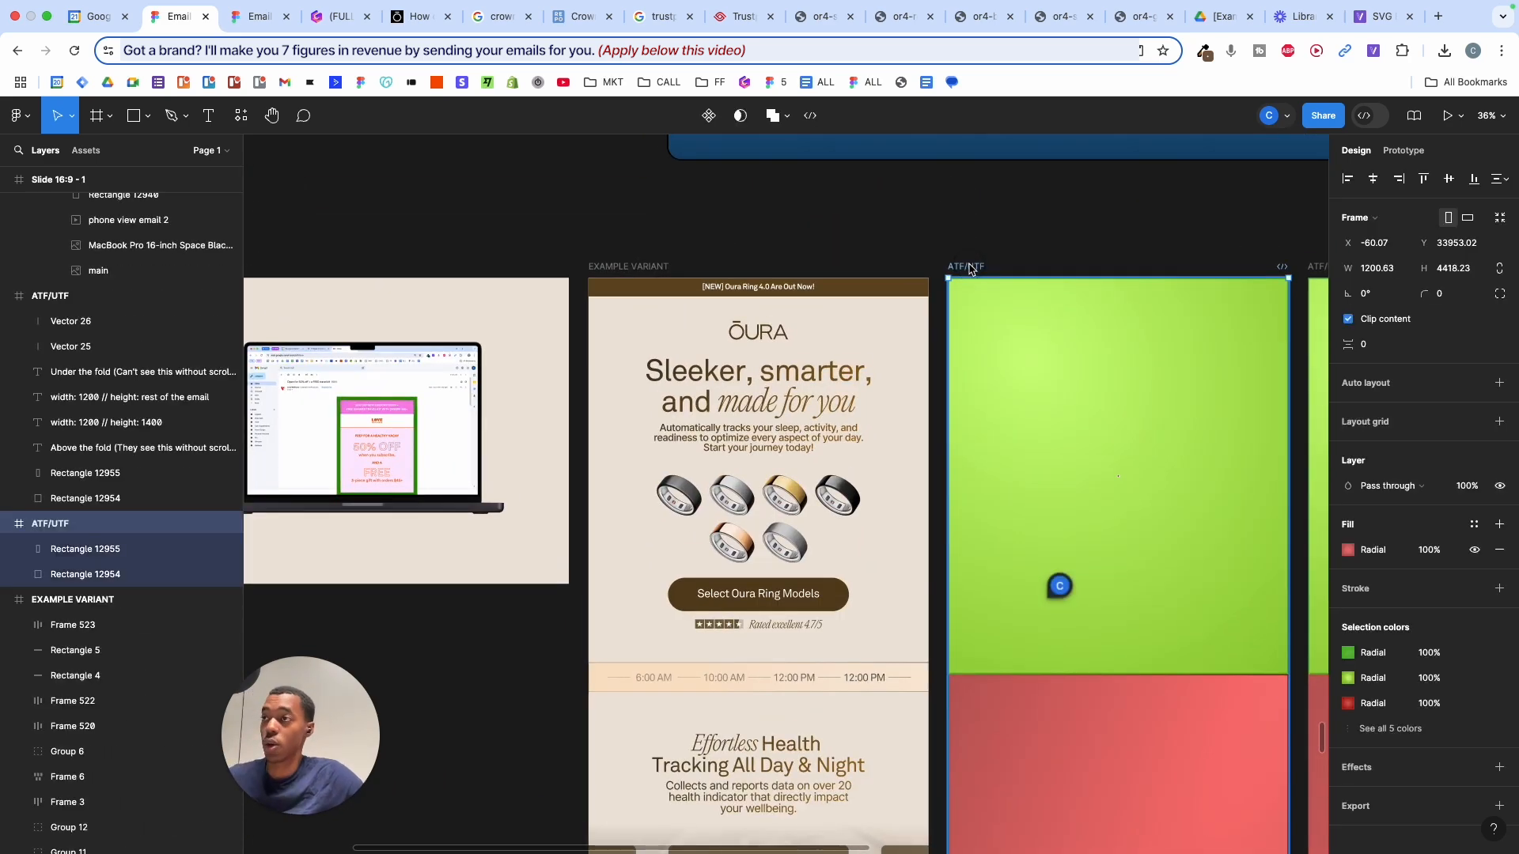
pyautogui.moveTo(1036, 378); pyautogui.dragTo(746, 372)
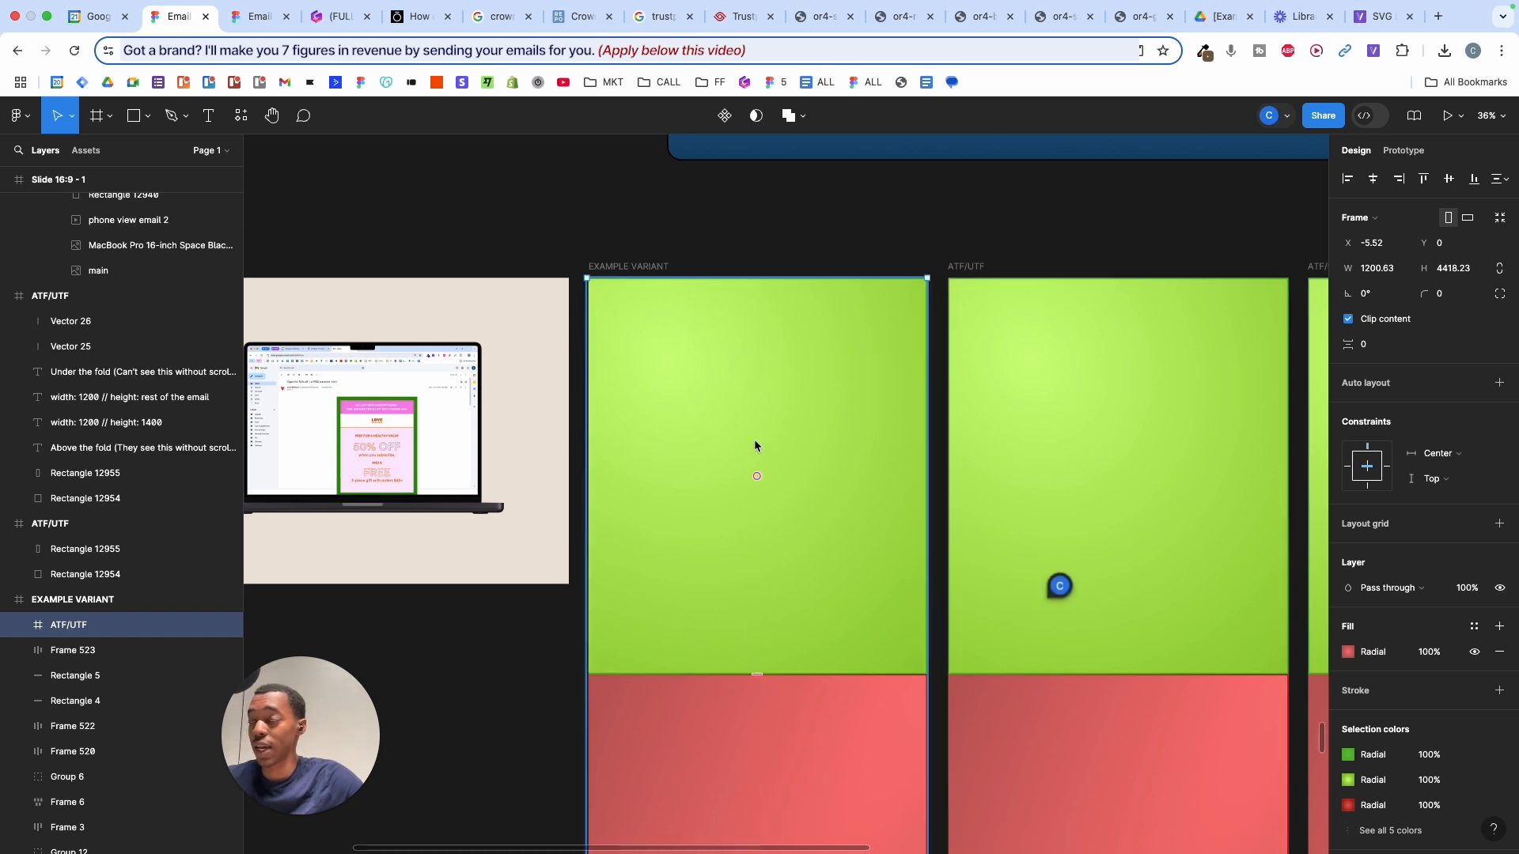
pyautogui.moveTo(781, 443); pyautogui.dragTo(791, 450)
pyautogui.press('4')
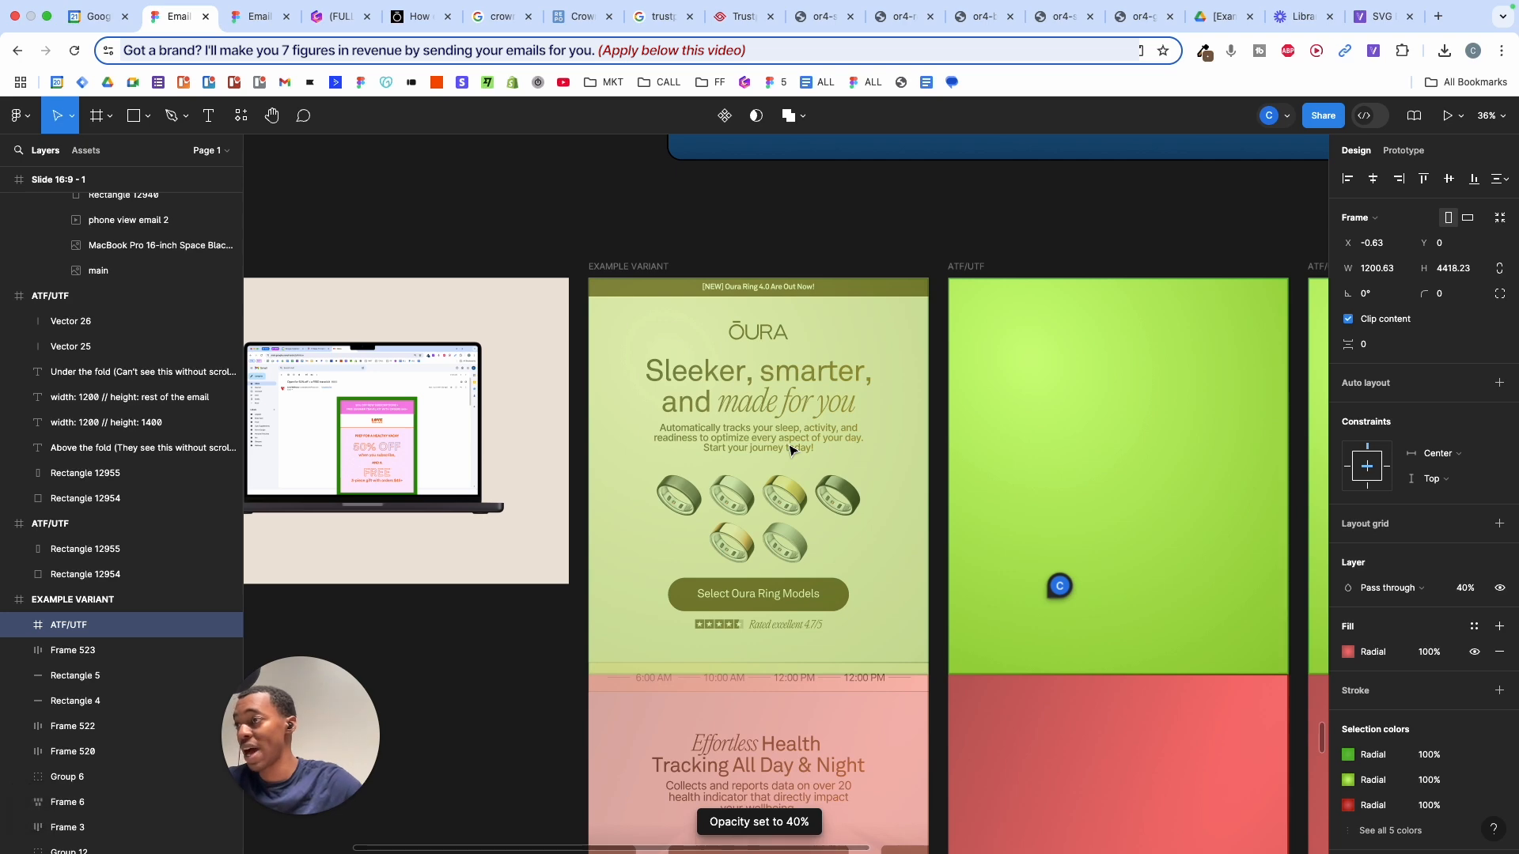
pyautogui.scroll(3, 791, 449)
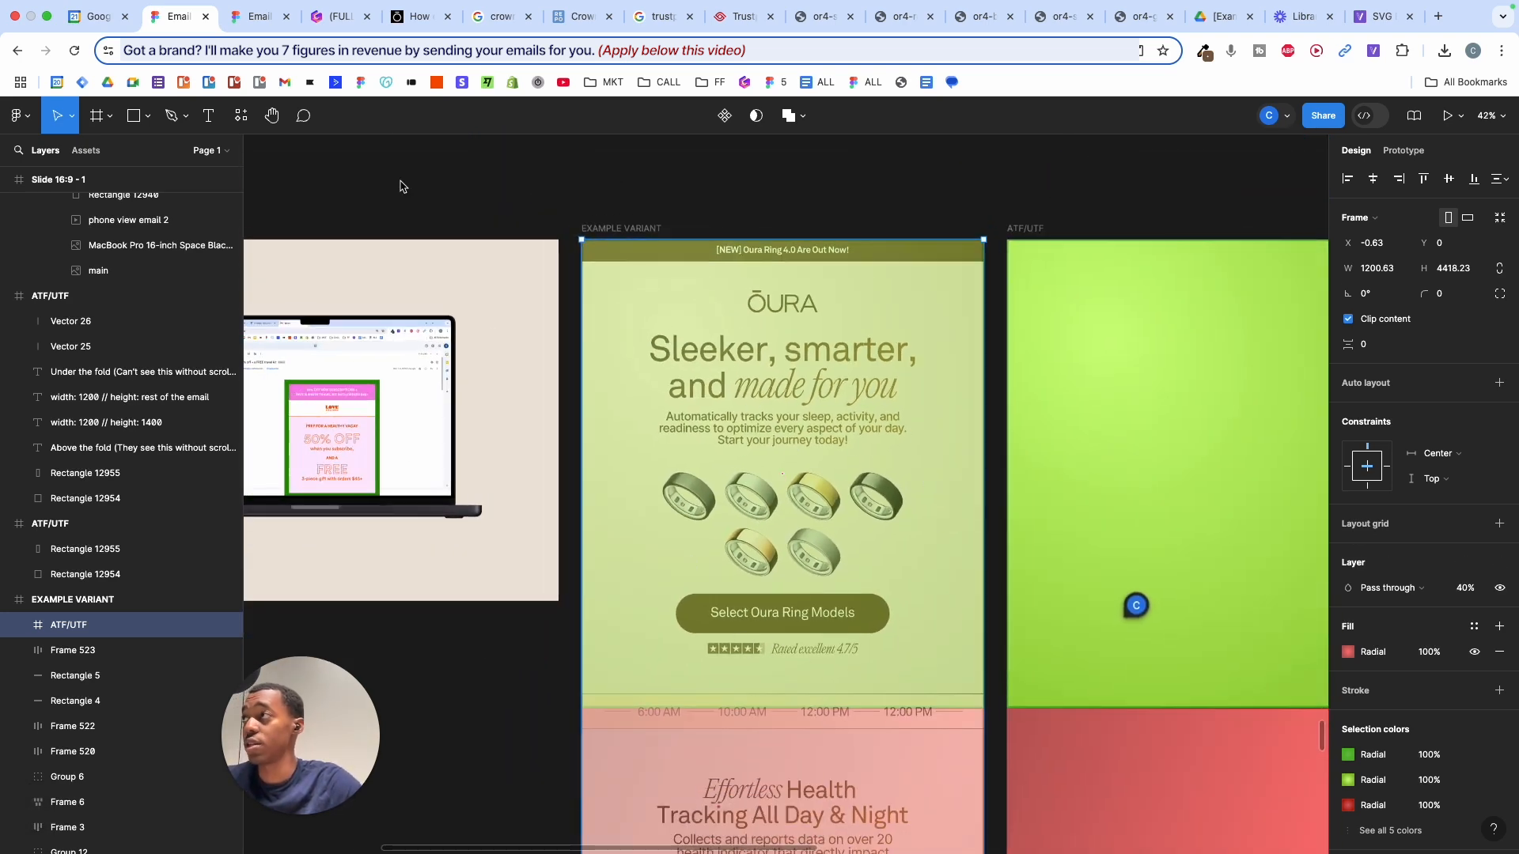
pyautogui.click(336, 16)
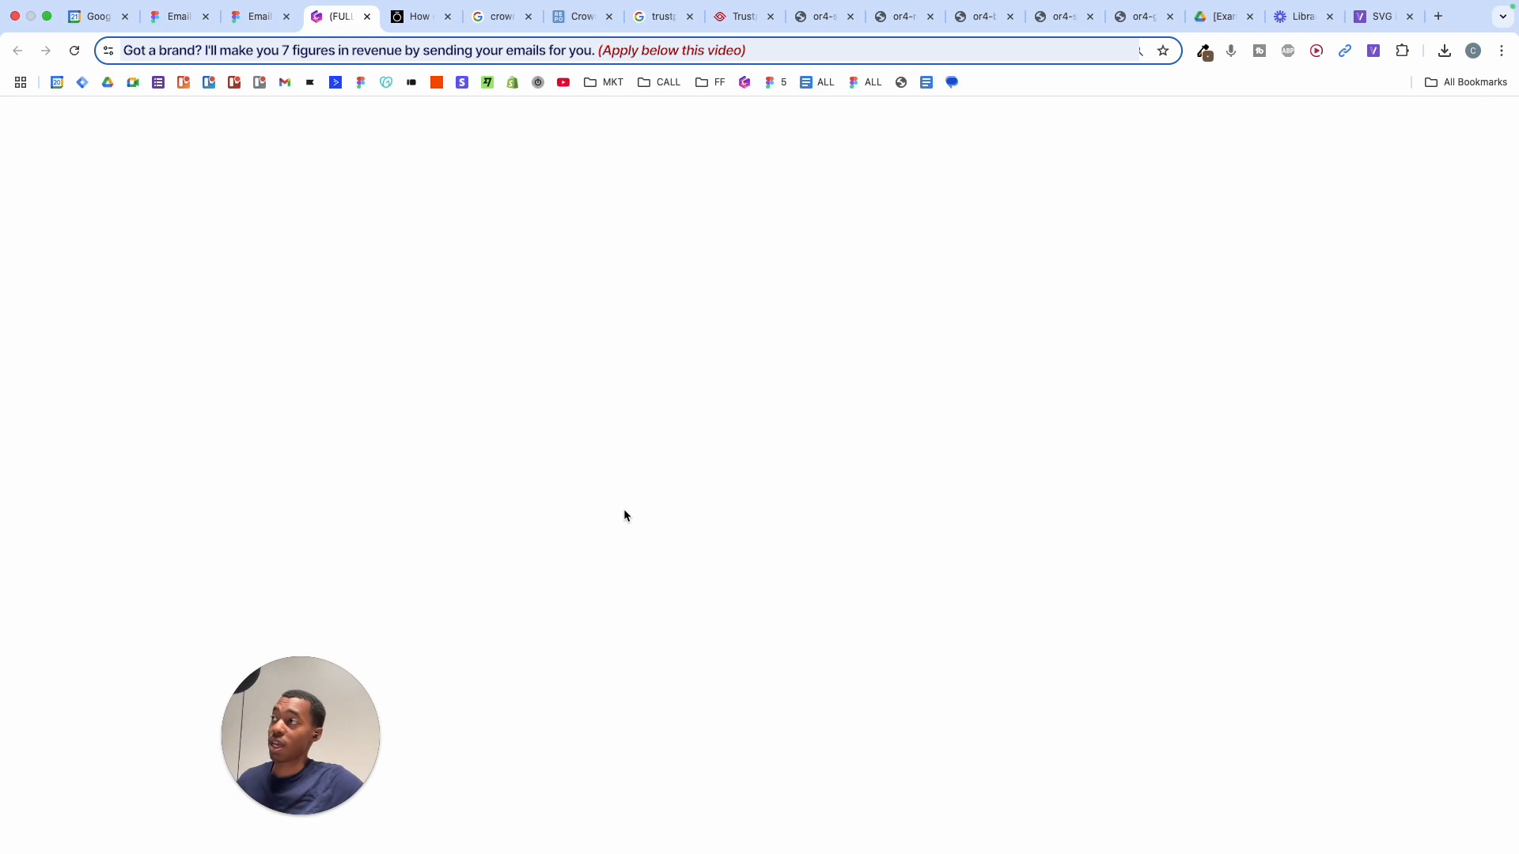
# - Highlight the headline line of the sales-email checklist beside the True Classic example
pyautogui.scroll(-13, 624, 510)
pyautogui.scroll(7, 624, 510)
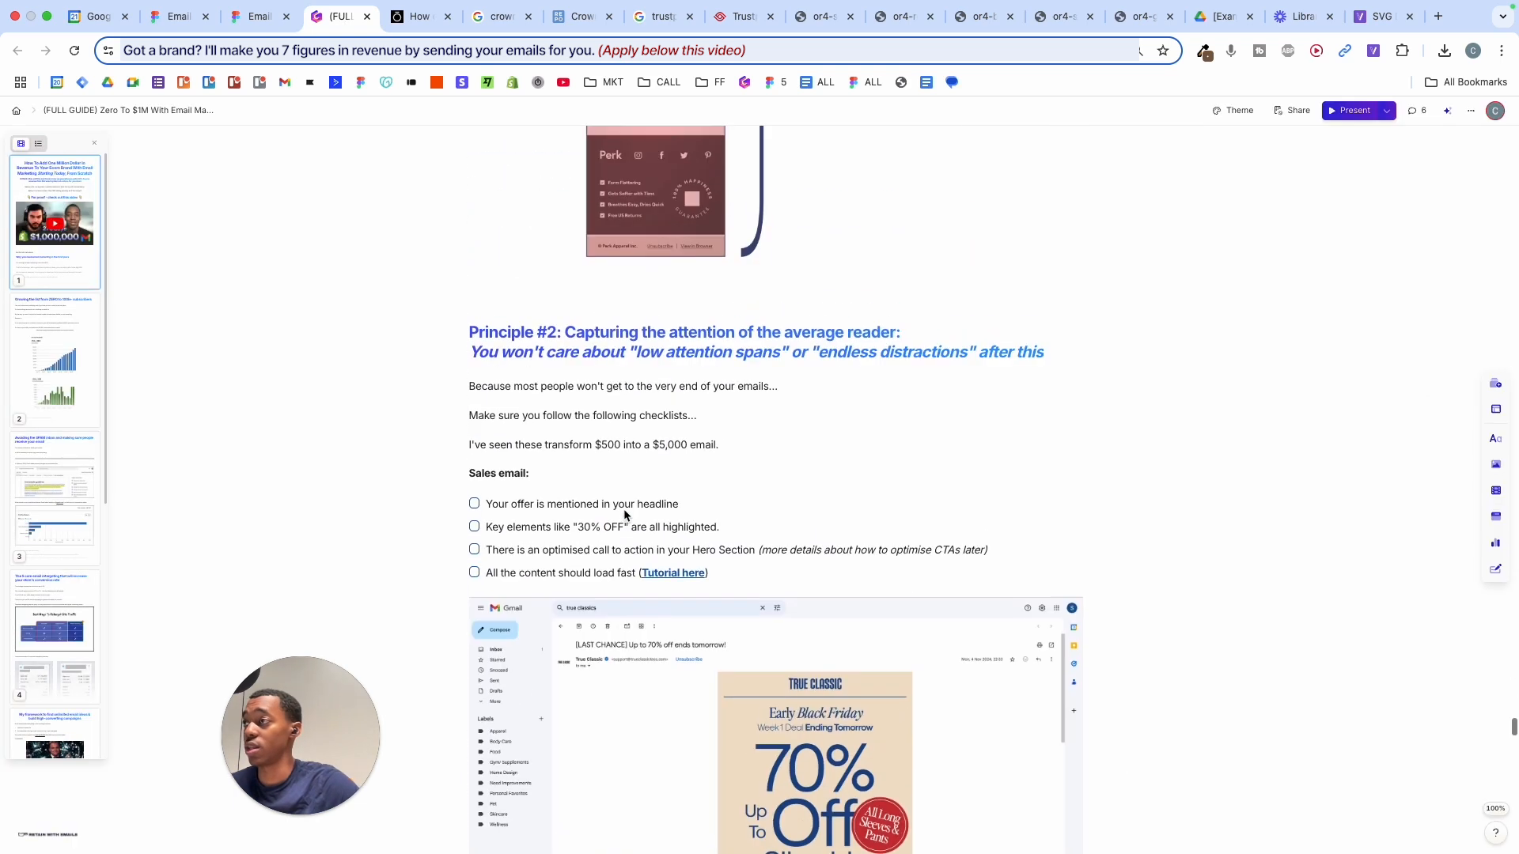
pyautogui.scroll(3, 624, 510)
pyautogui.scroll(-4, 624, 510)
pyautogui.scroll(-1, 624, 510)
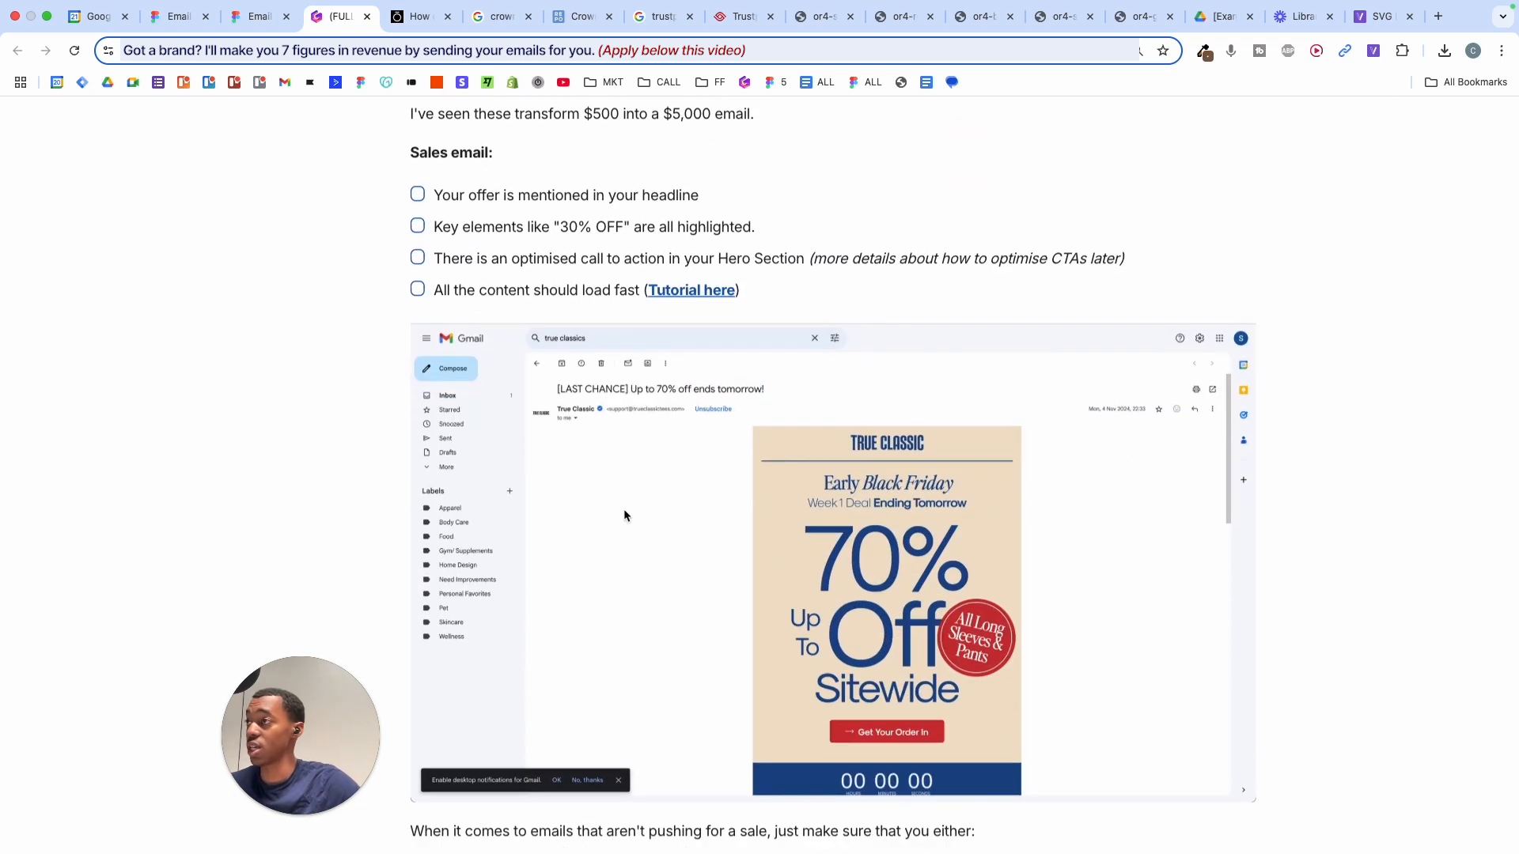
pyautogui.scroll(2, 624, 510)
pyautogui.scroll(-1, 624, 511)
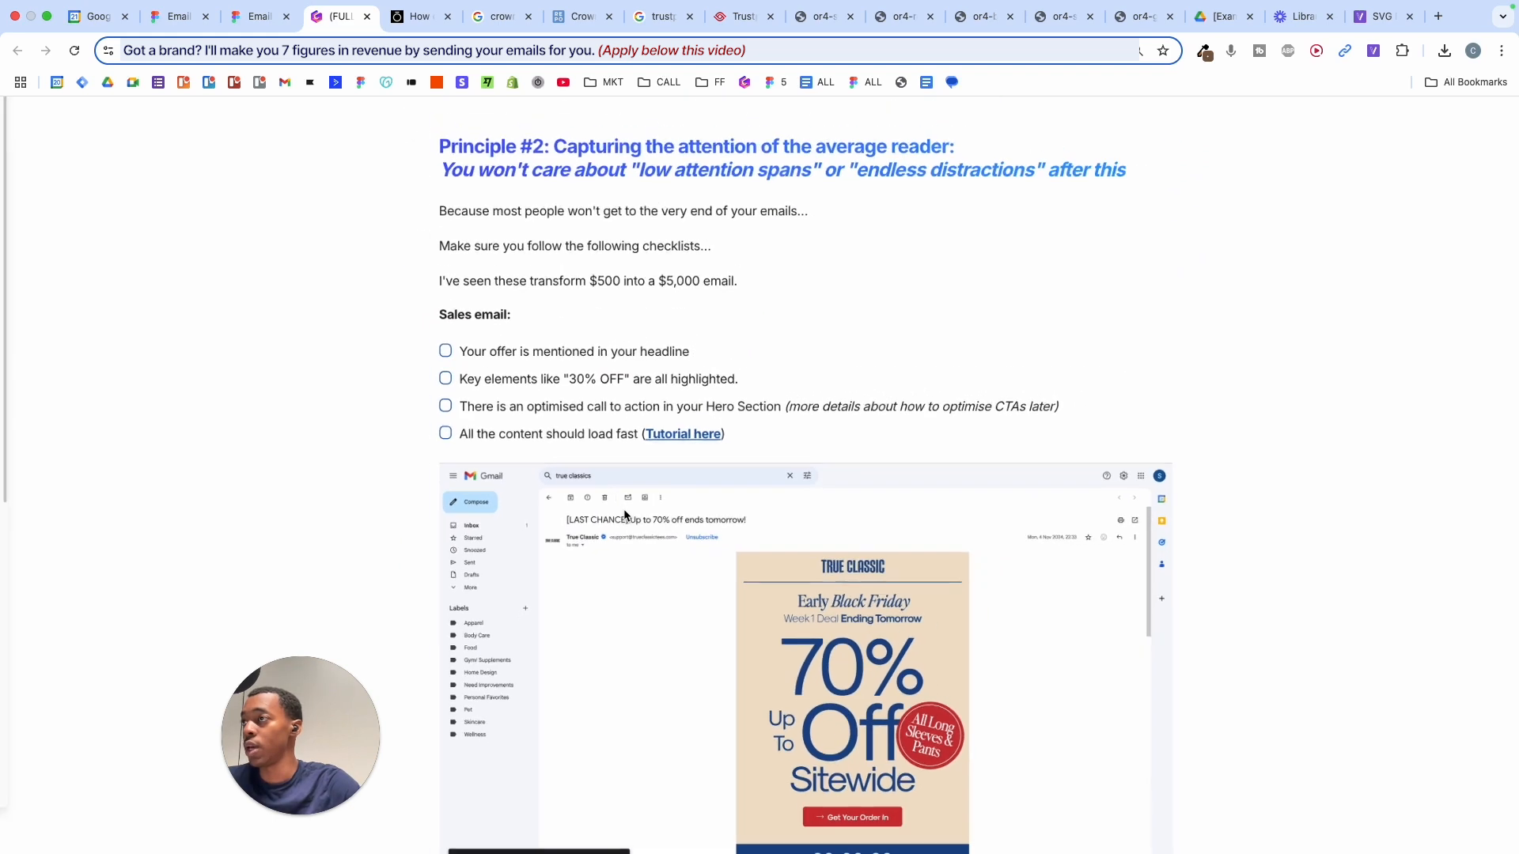
pyautogui.tripleClick(536, 353)
pyautogui.doubleClick(555, 359)
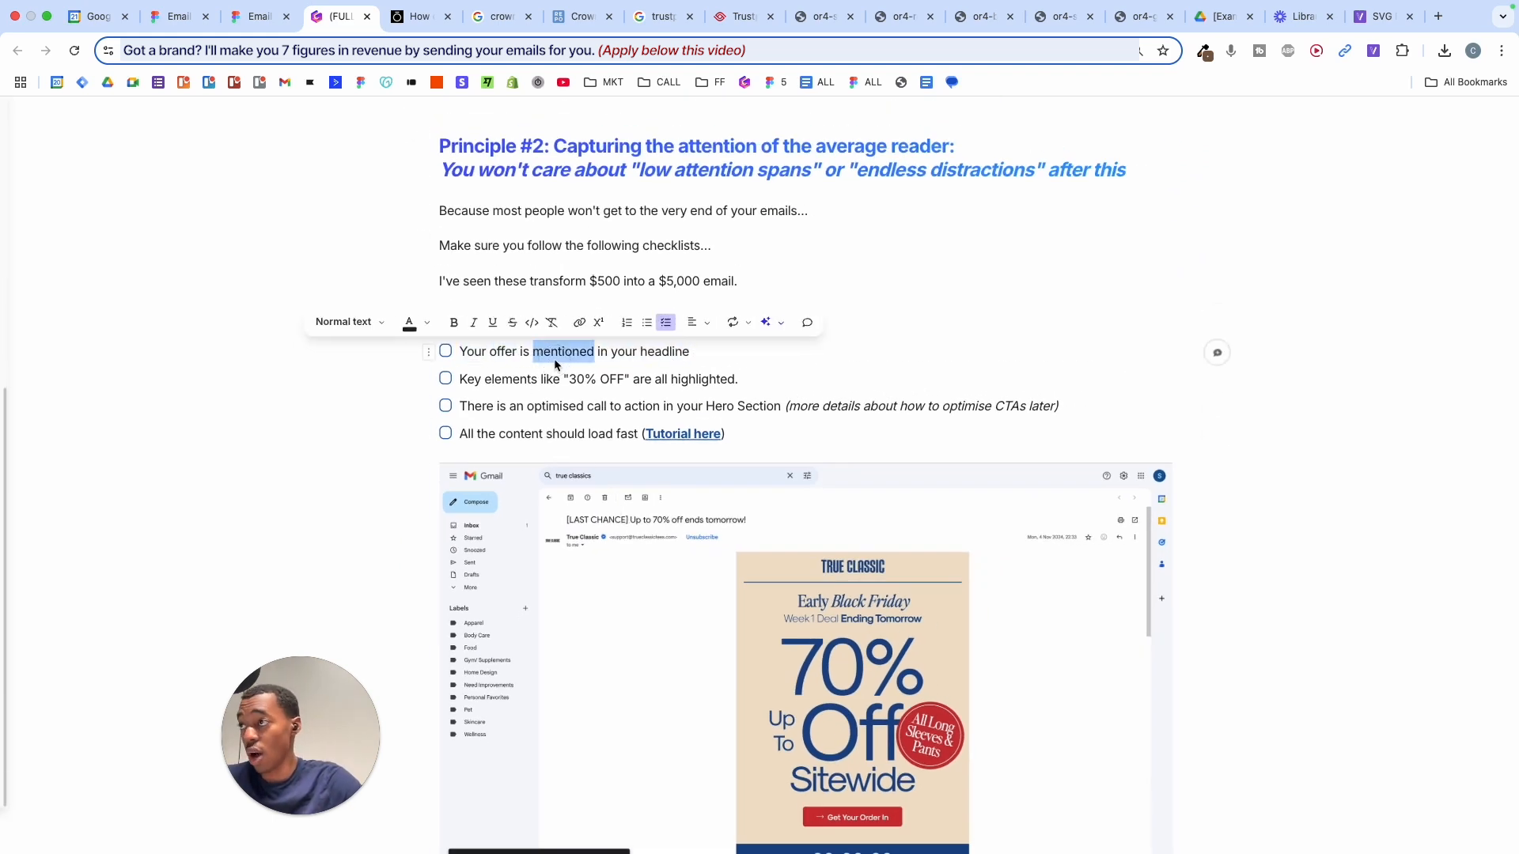
pyautogui.tripleClick(555, 360)
# - Highlight the hero call-to-action checklist line, then scroll up to the Offer Quadrant section
pyautogui.scroll(-2, 892, 650)
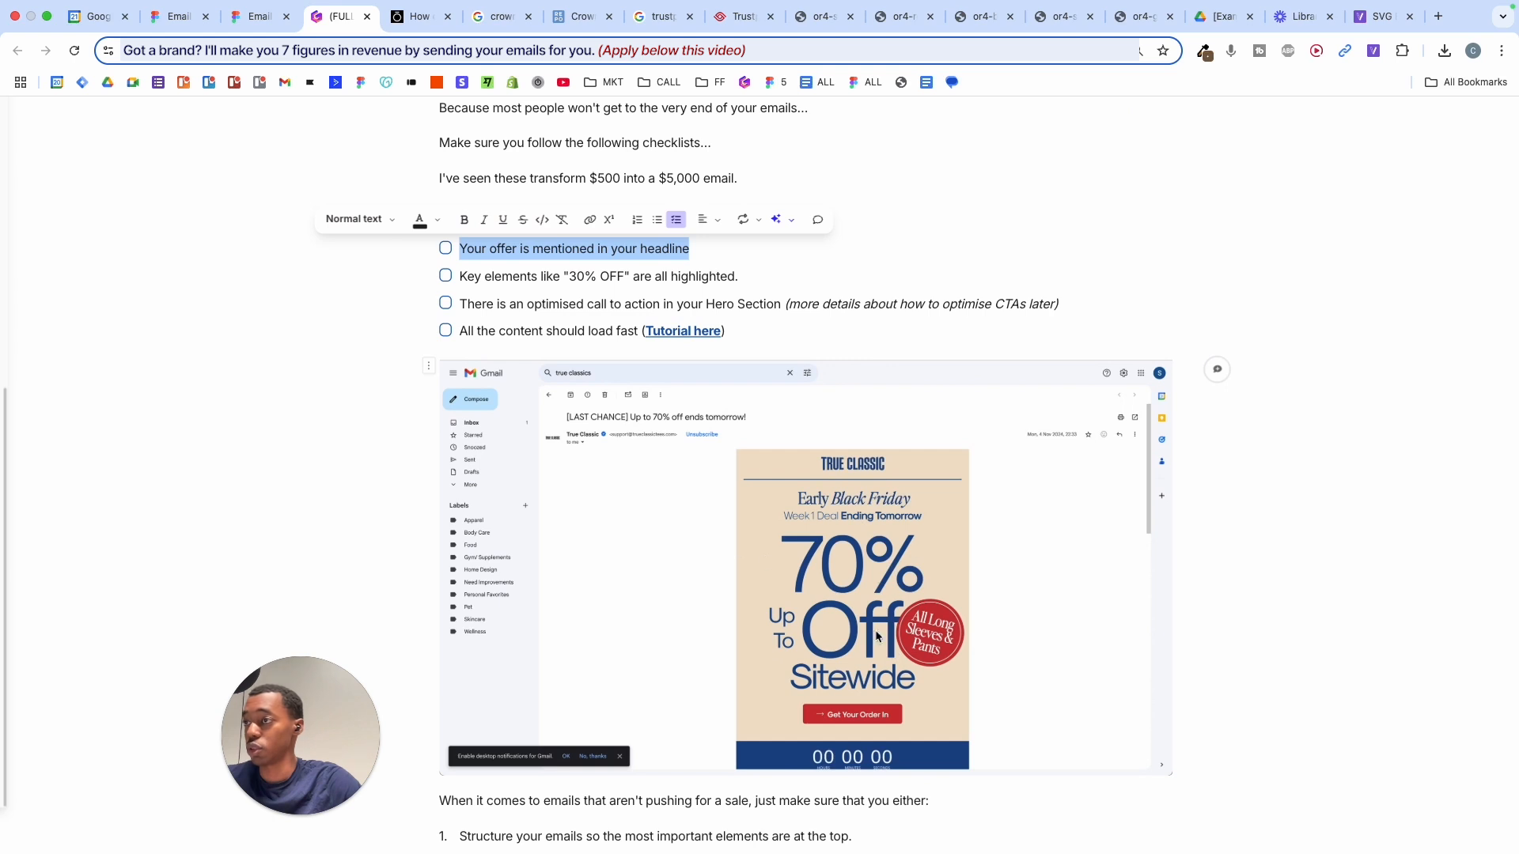
pyautogui.tripleClick(684, 305)
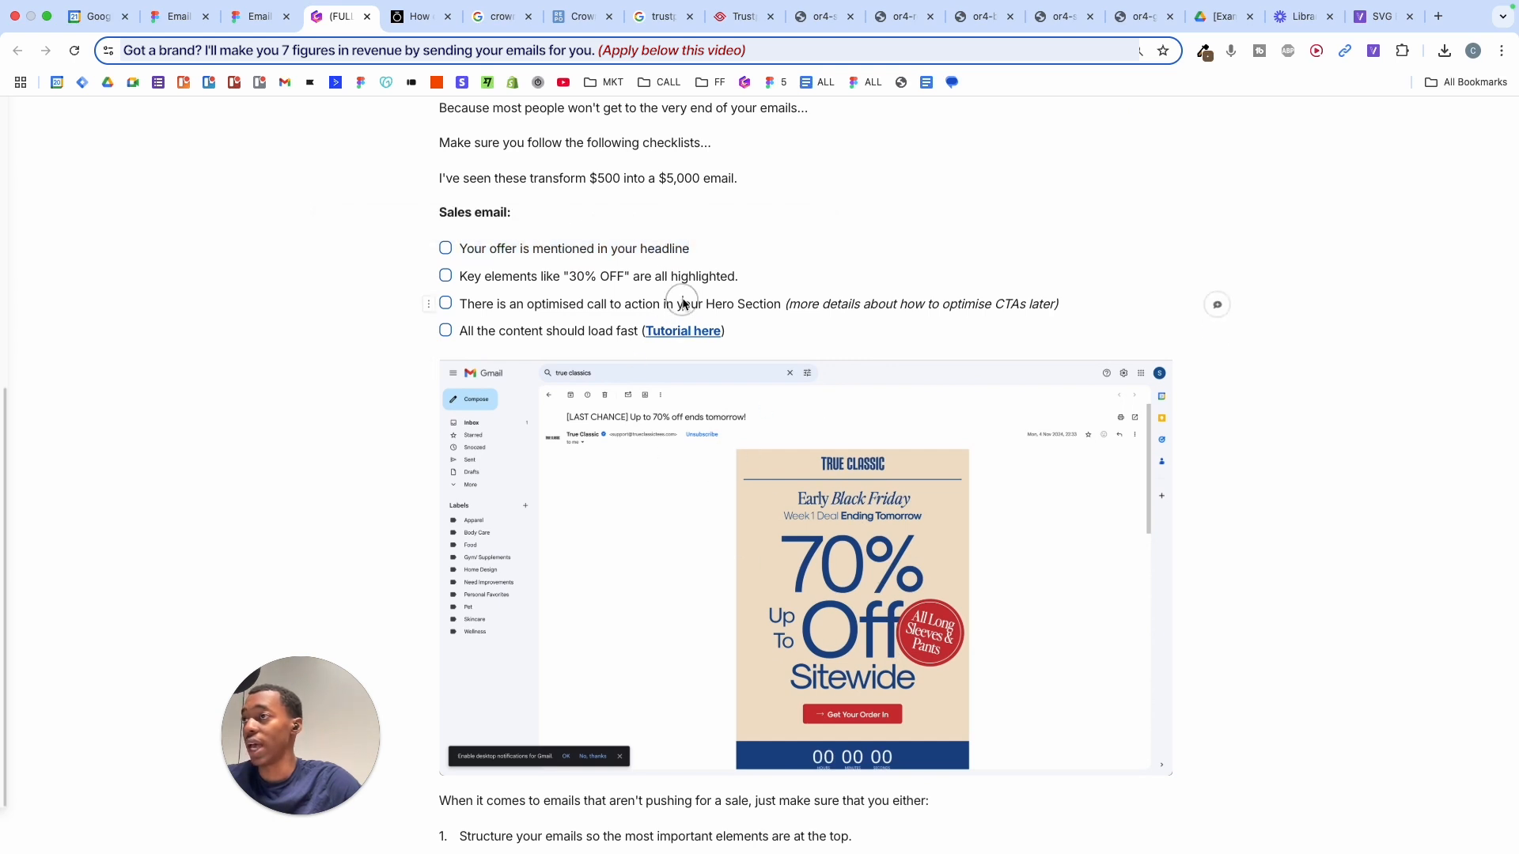
pyautogui.tripleClick(484, 304)
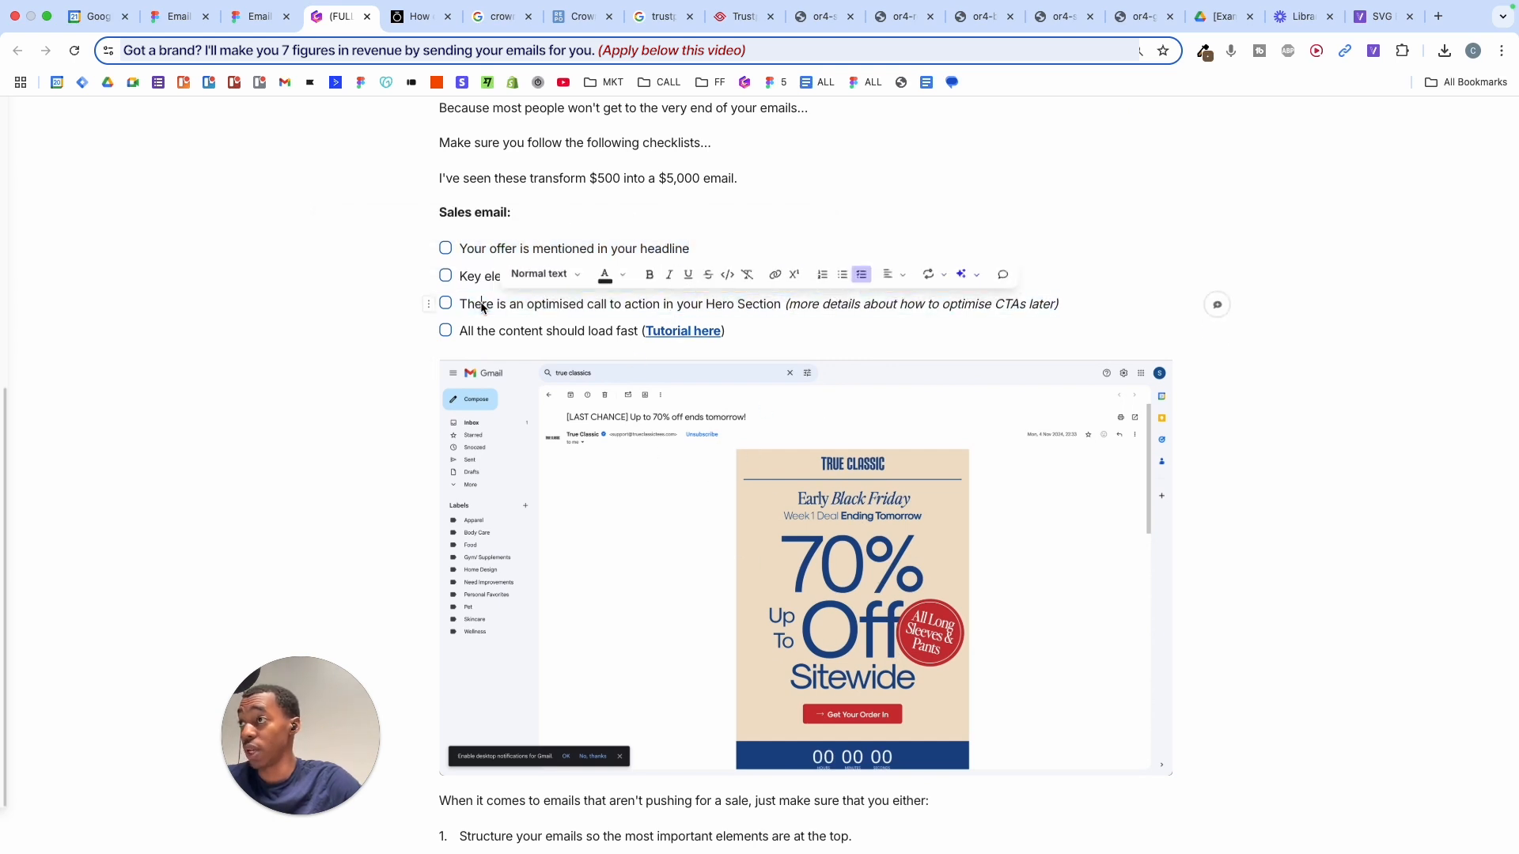
pyautogui.tripleClick(482, 307)
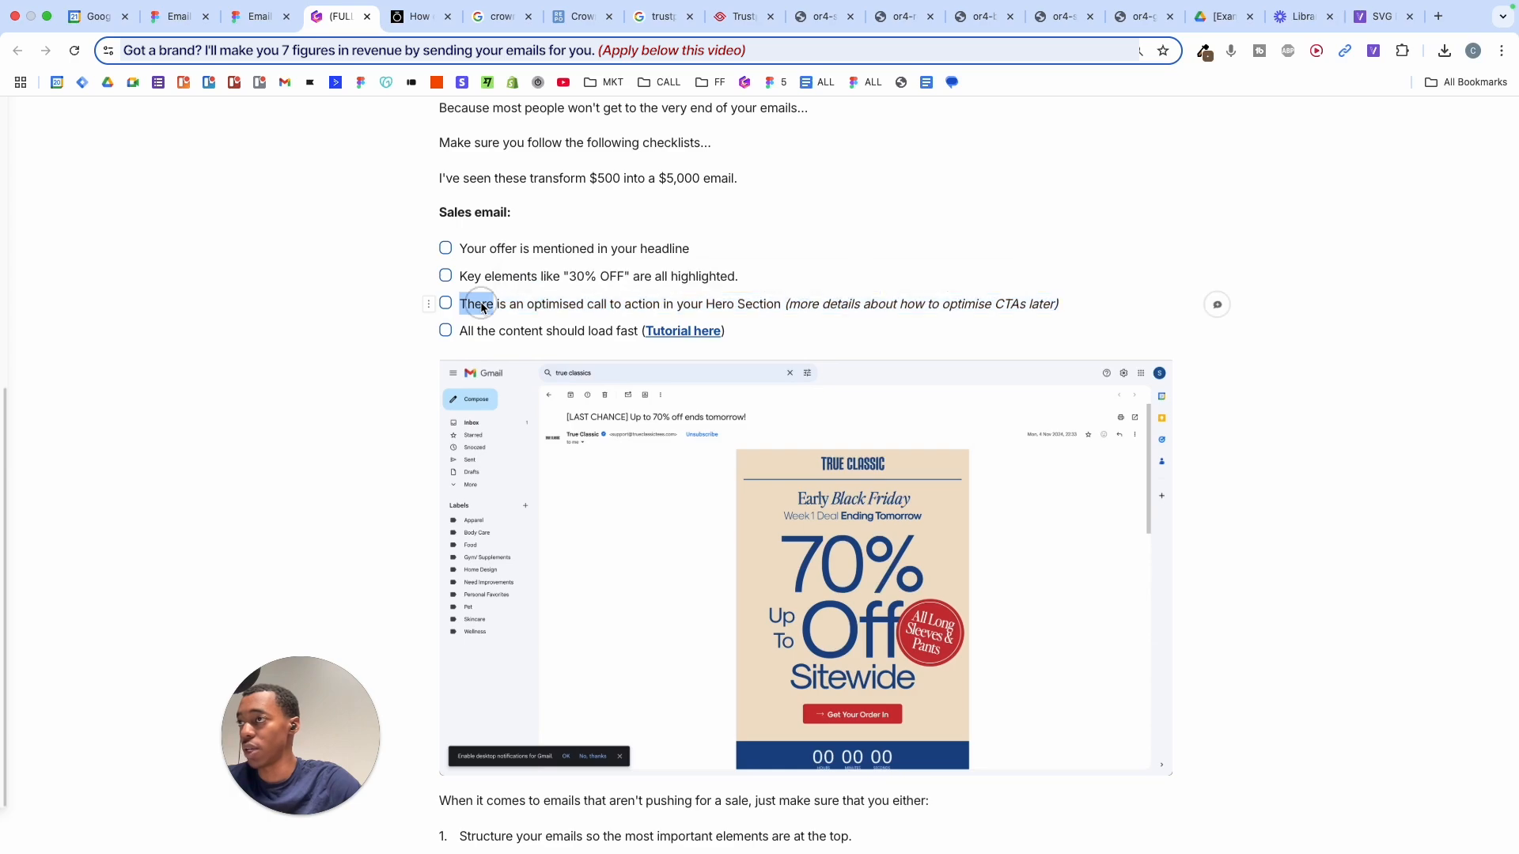
pyautogui.tripleClick(482, 307)
pyautogui.scroll(20, 481, 309)
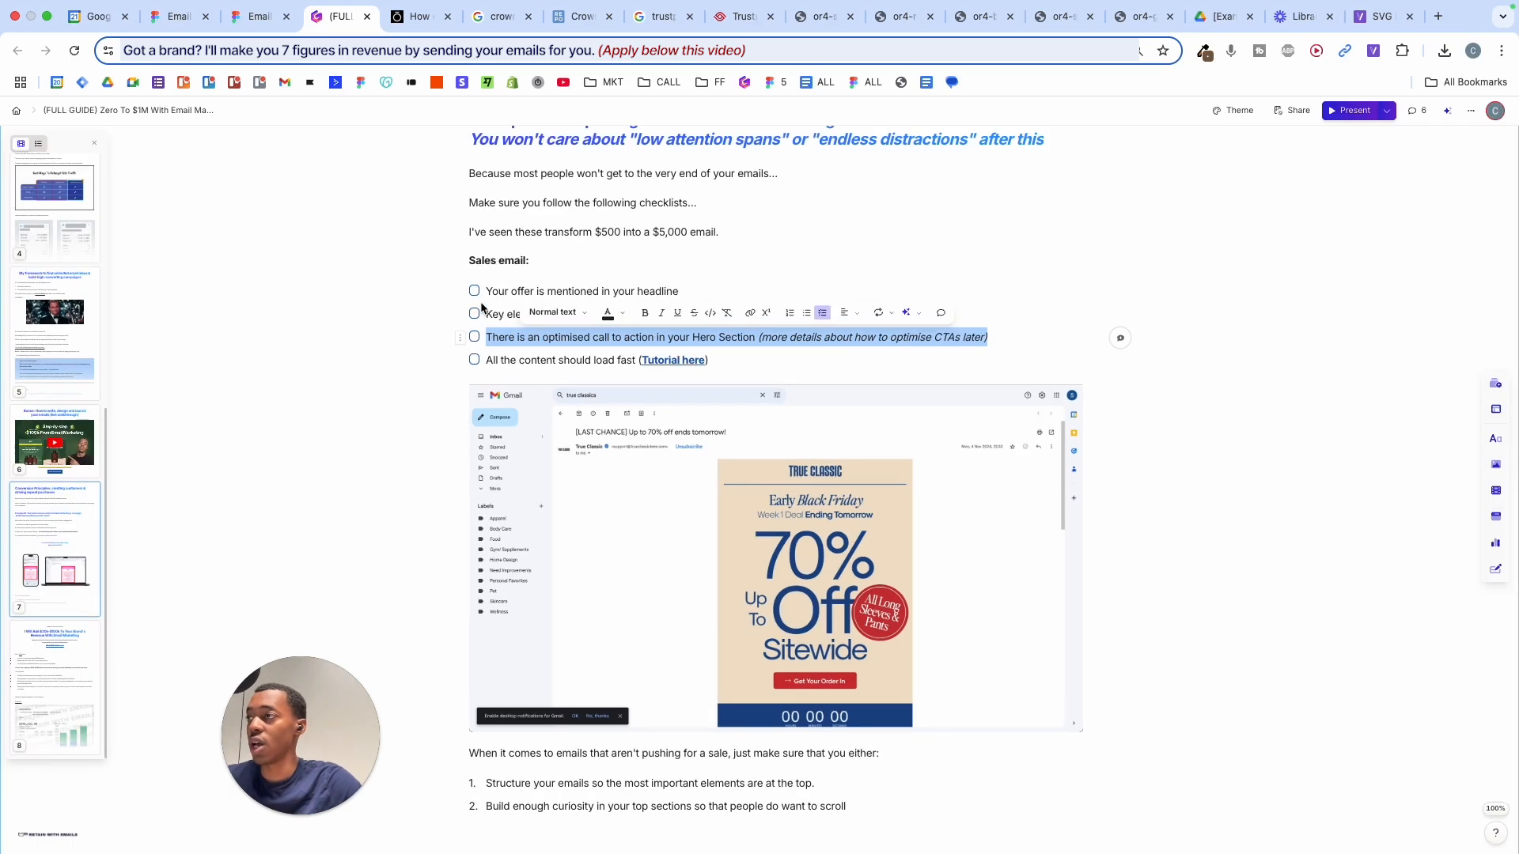
pyautogui.scroll(20, 481, 309)
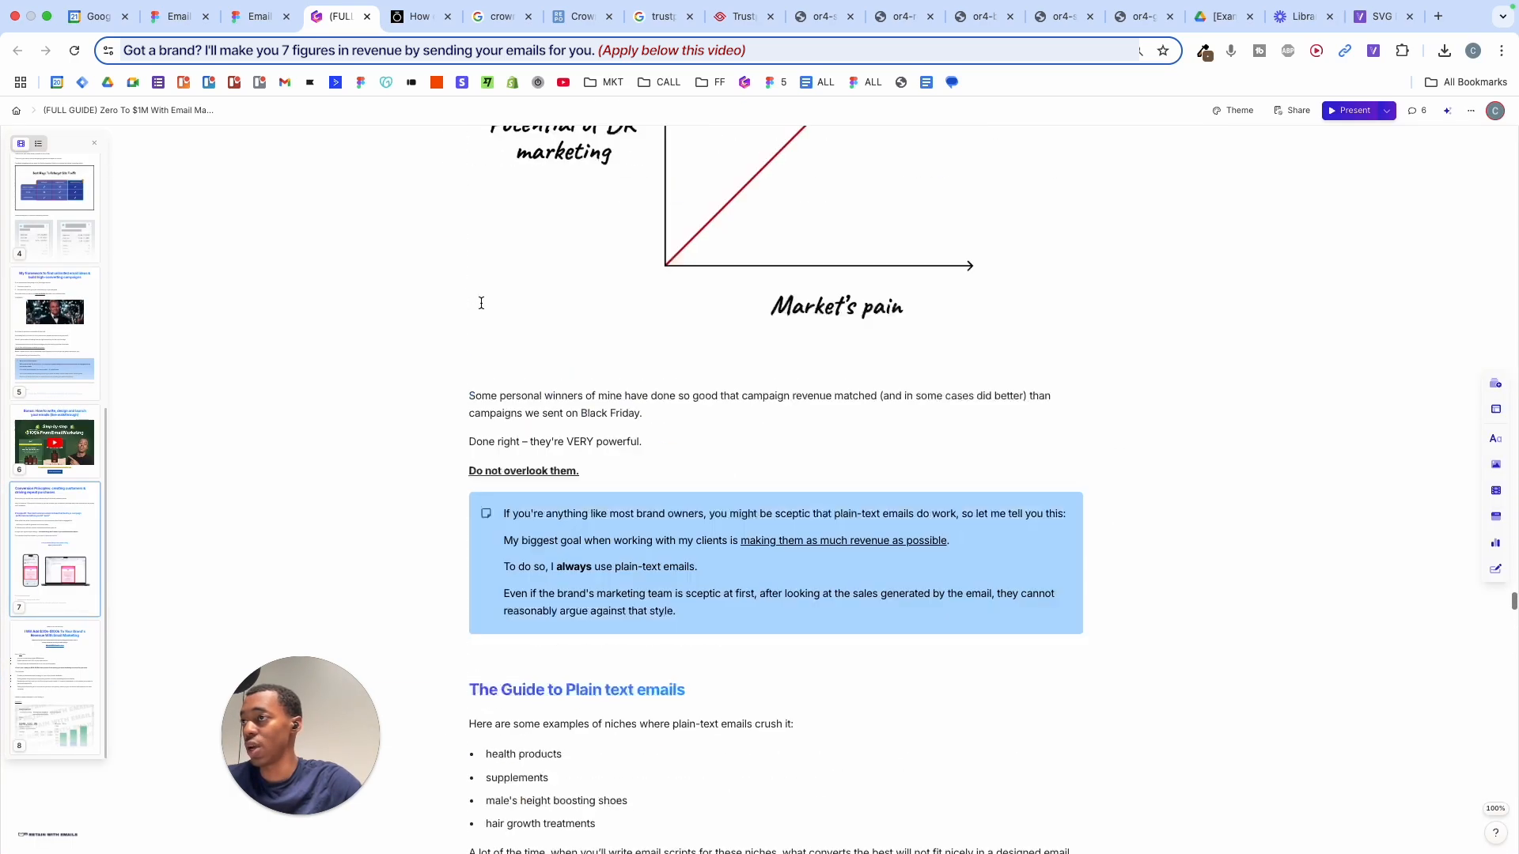
pyautogui.scroll(20, 481, 309)
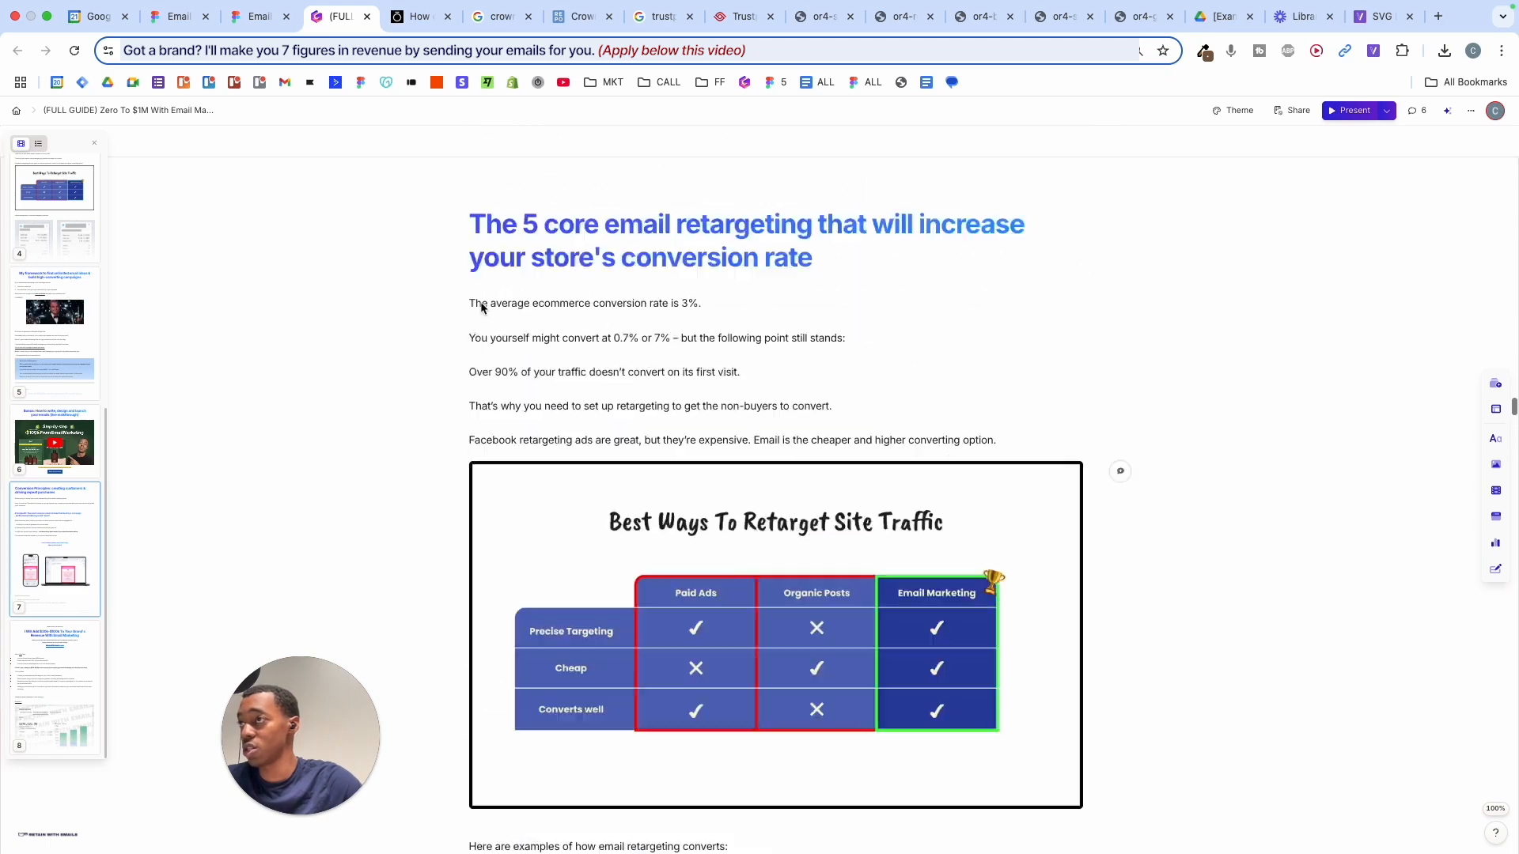
pyautogui.scroll(15, 481, 308)
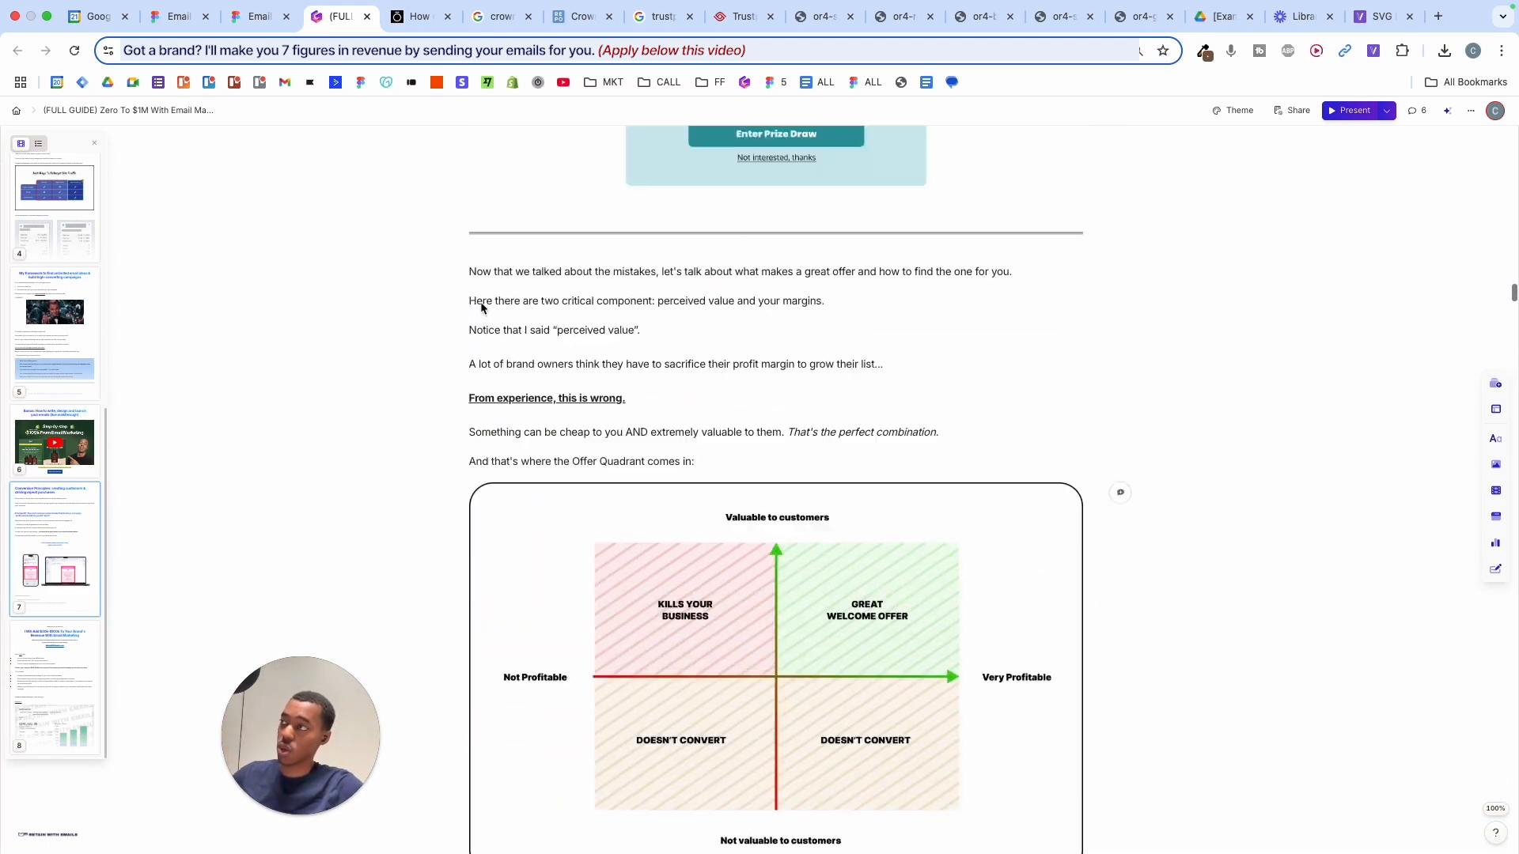
# - Delete the fold overlay inside EXAMPLE VARIANT to preview the bare Oura email
pyautogui.click(178, 16)
pyautogui.click(473, 173)
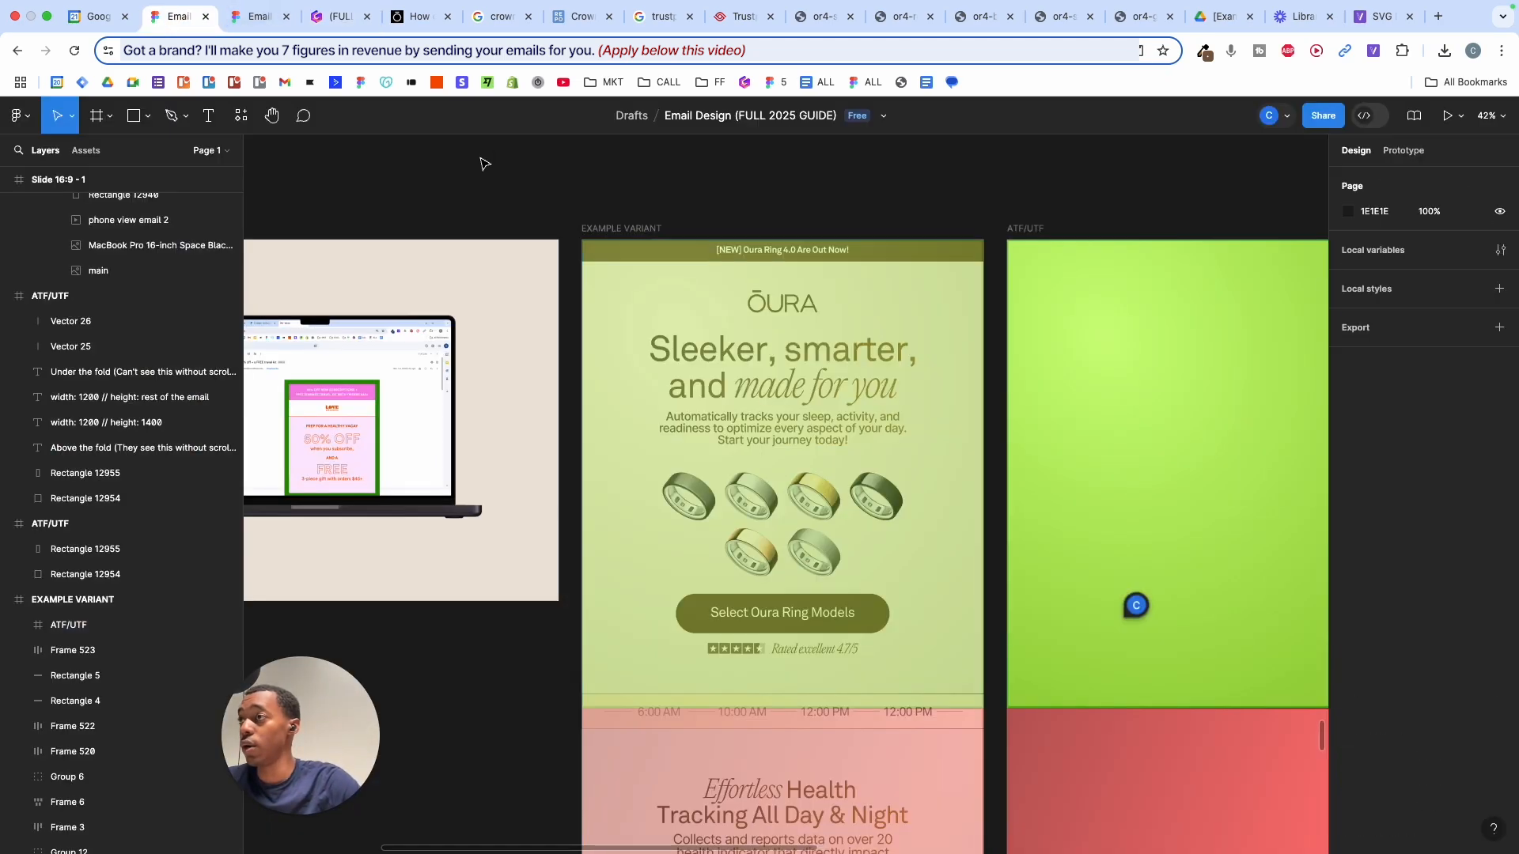
pyautogui.scroll(-3, 481, 159)
pyautogui.moveTo(645, 253); pyautogui.dragTo(685, 235)
pyautogui.press('super+z')
pyautogui.click(665, 250)
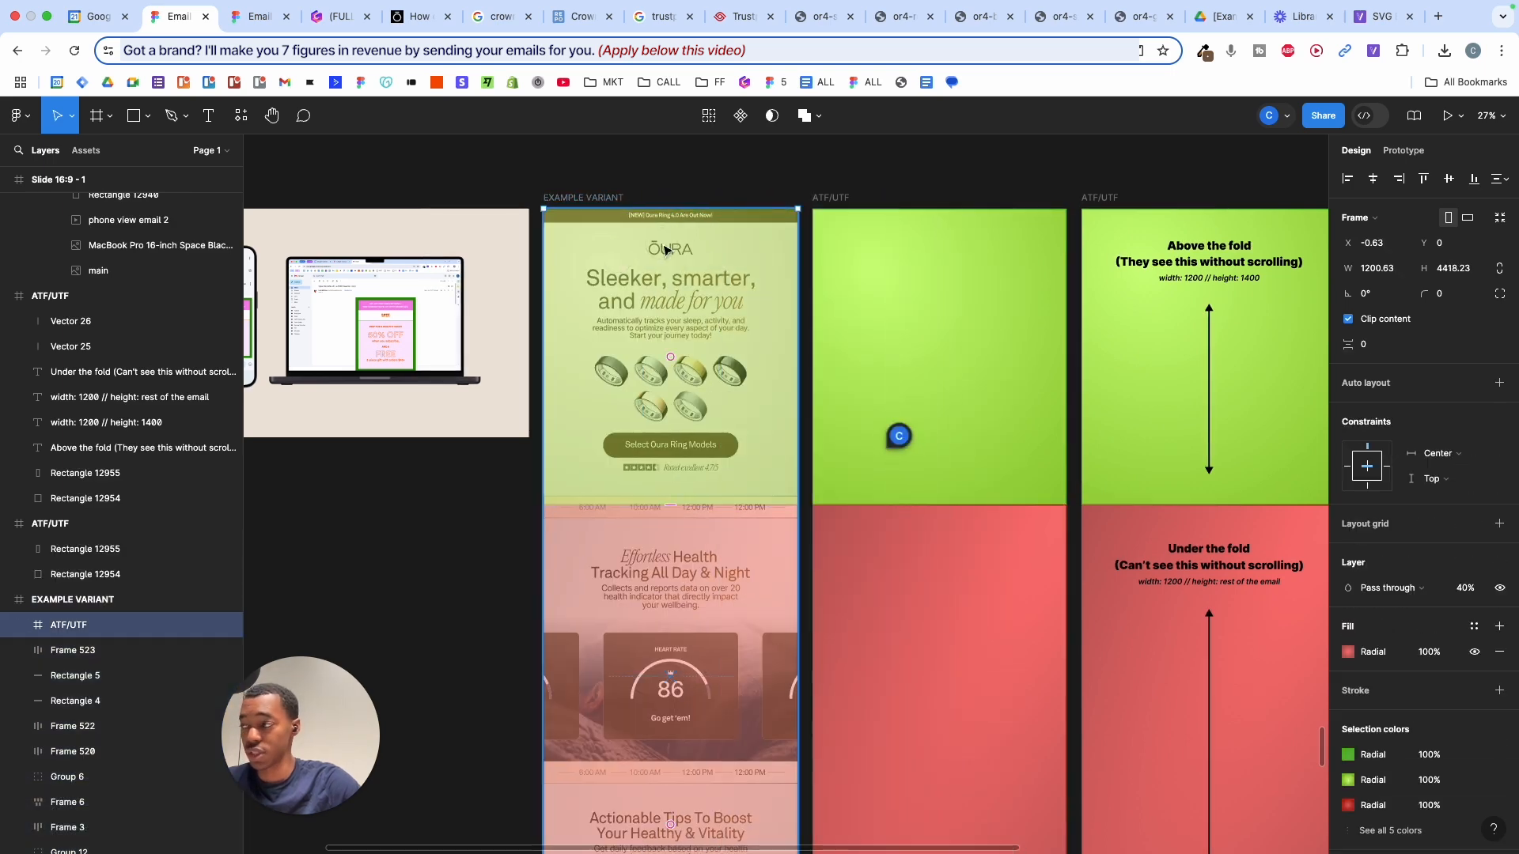
pyautogui.press('BackSpace')
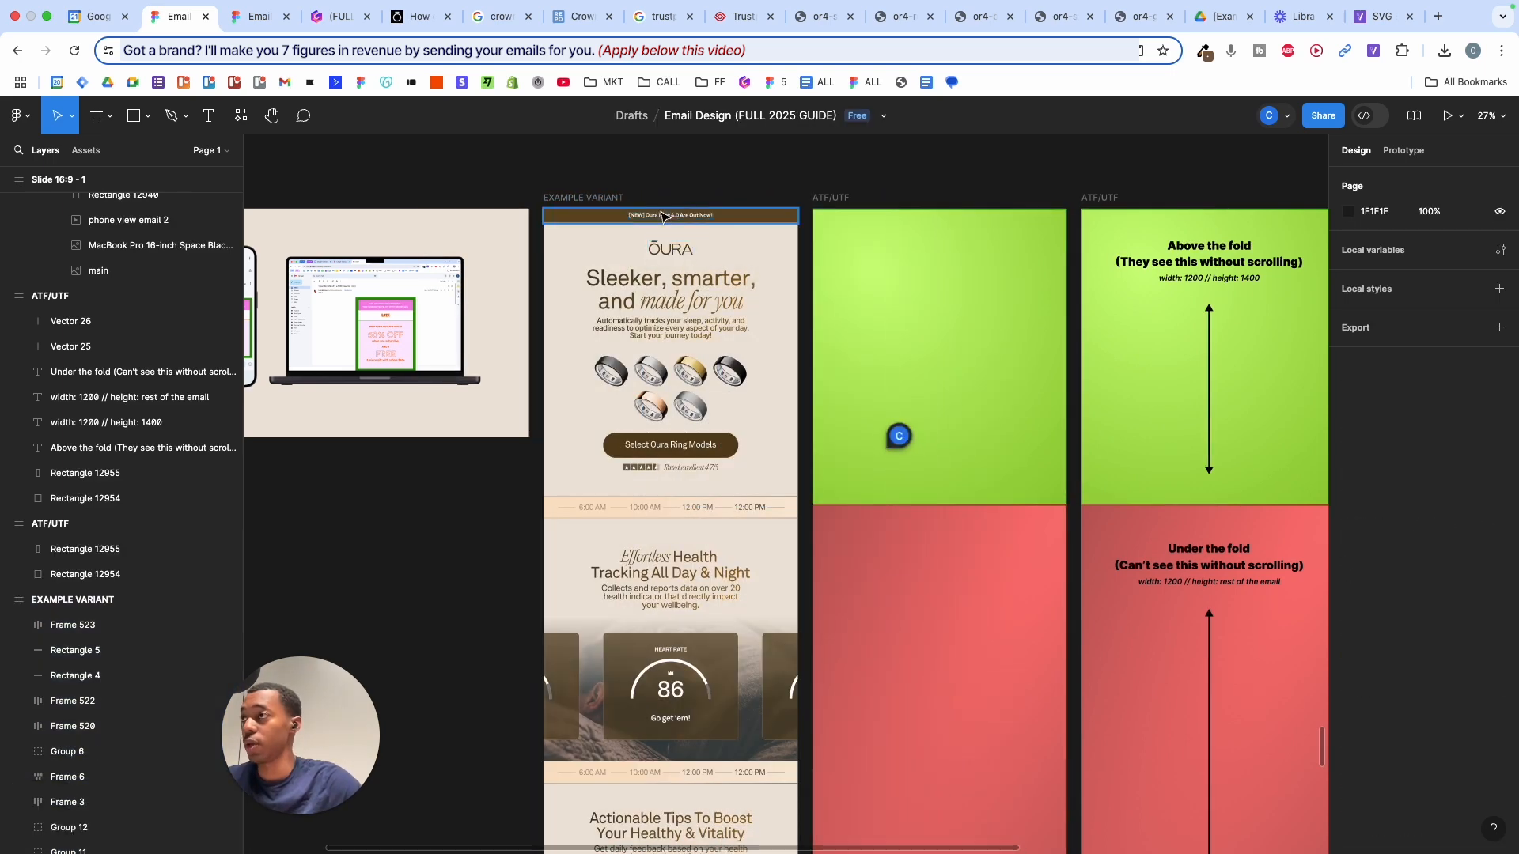
# - Pan right and select the Slide 16:9 - 2 phone-and-laptop mockup slide
pyautogui.scroll(-2, 673, 195)
pyautogui.scroll(-4, 673, 193)
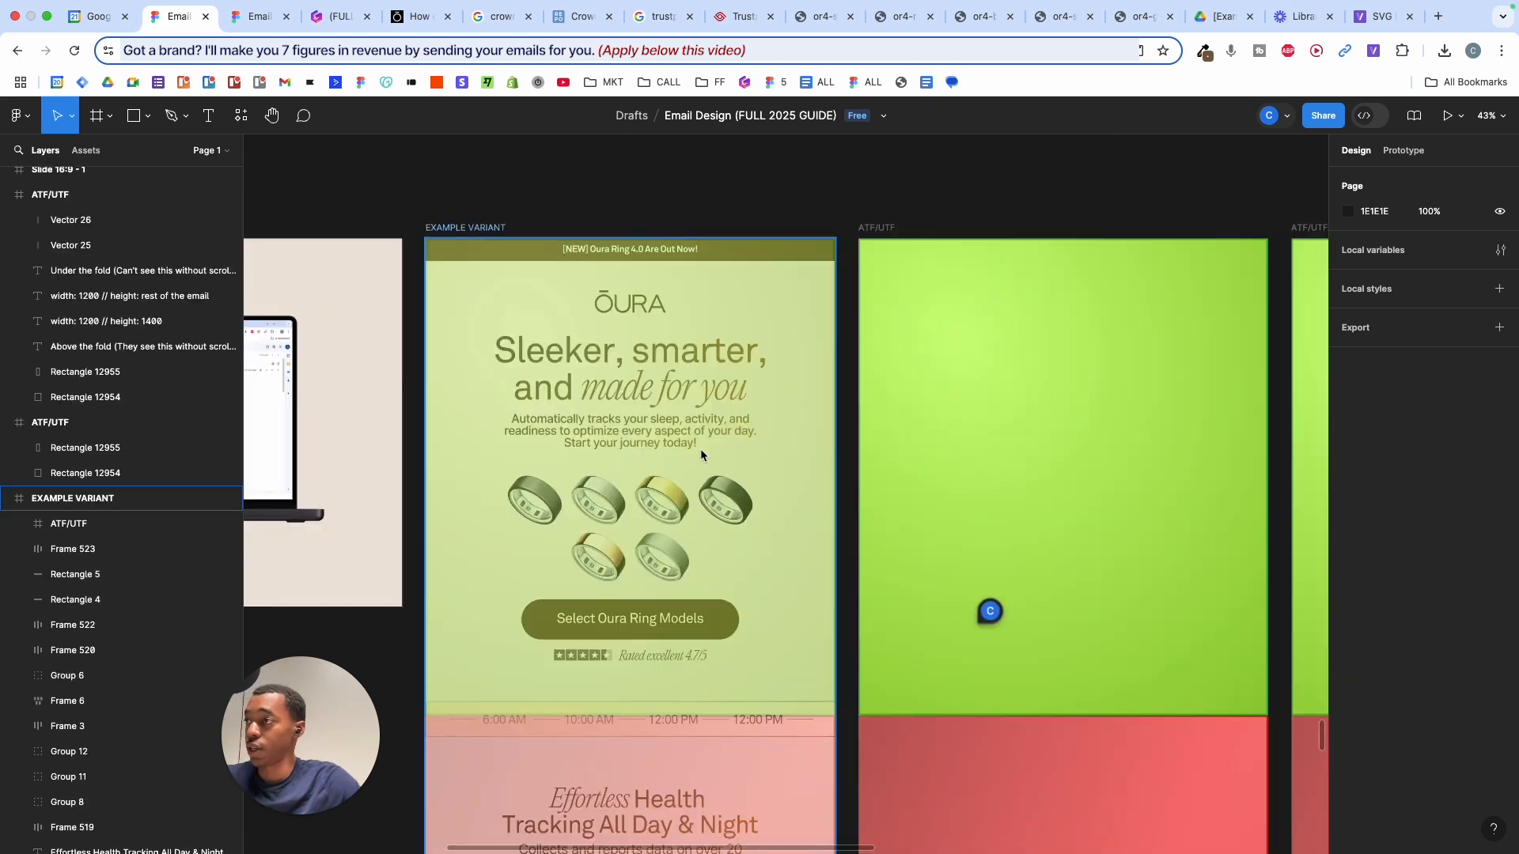
pyautogui.hscroll(8, 670, 631)
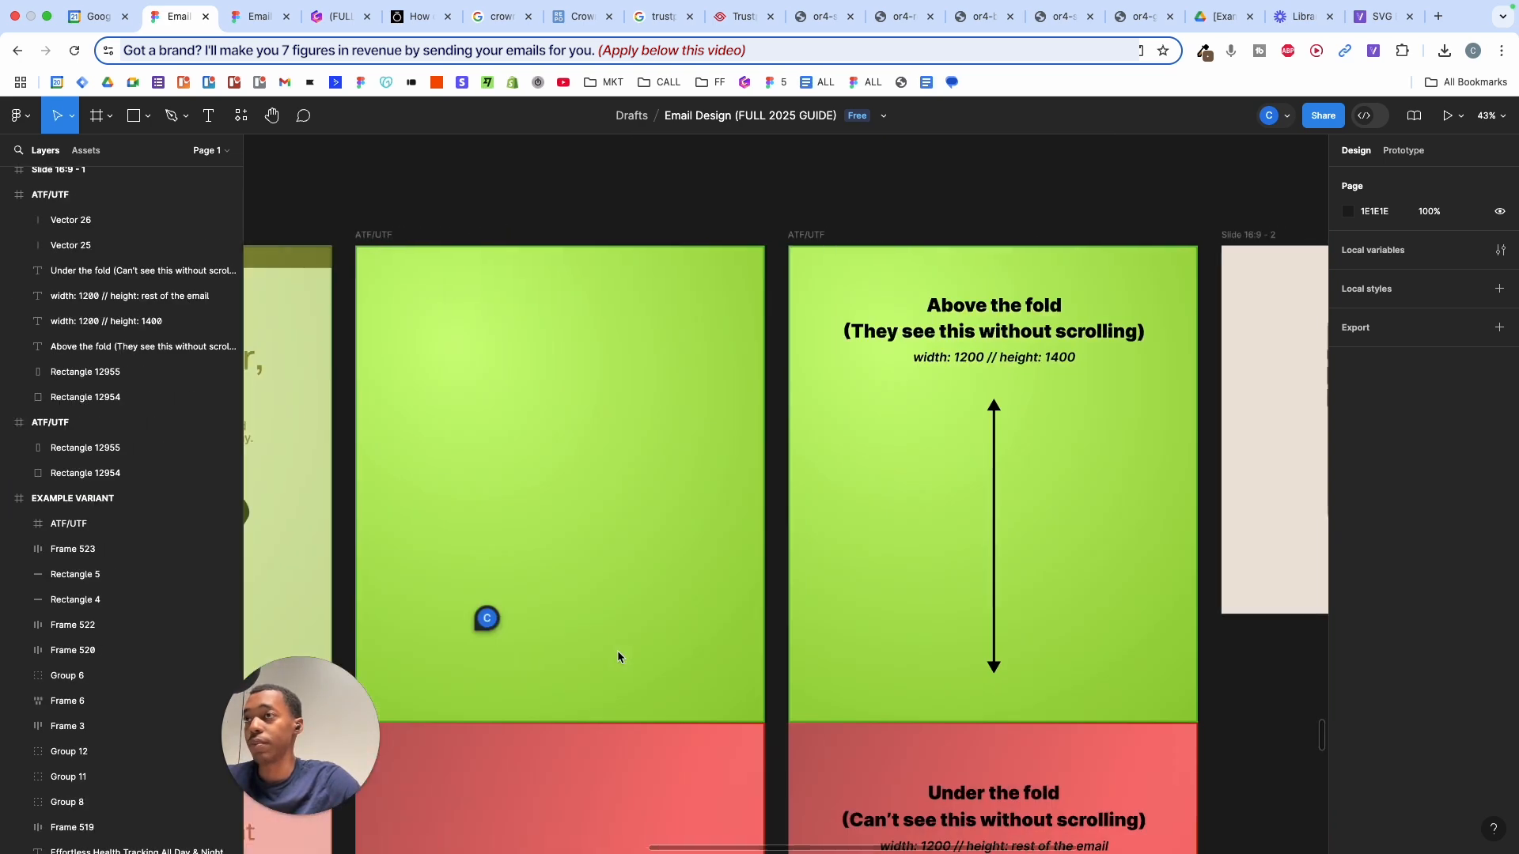
pyautogui.click(723, 235)
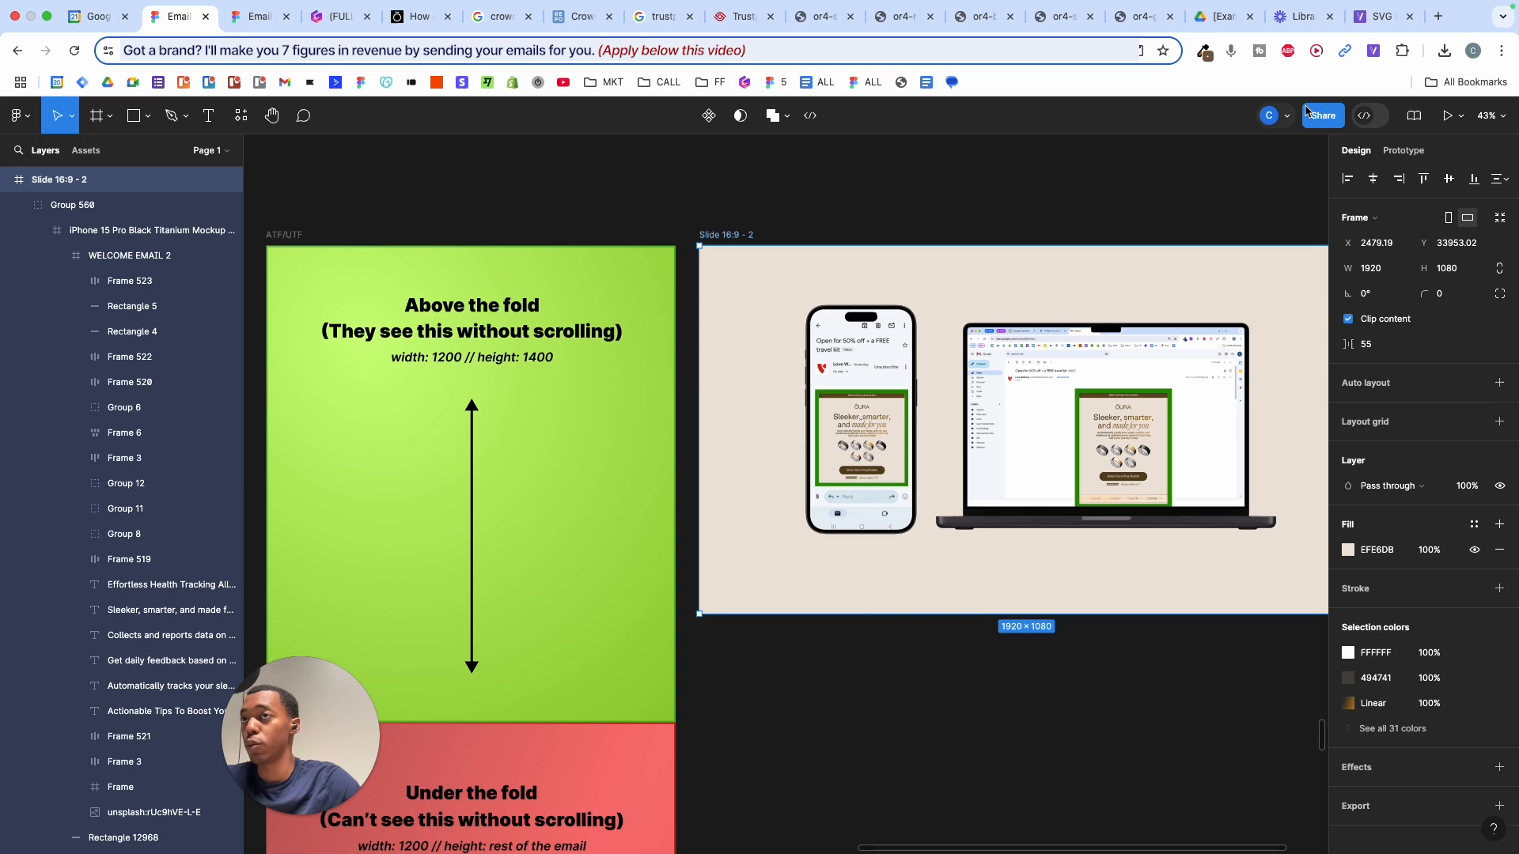
pyautogui.click(1448, 116)
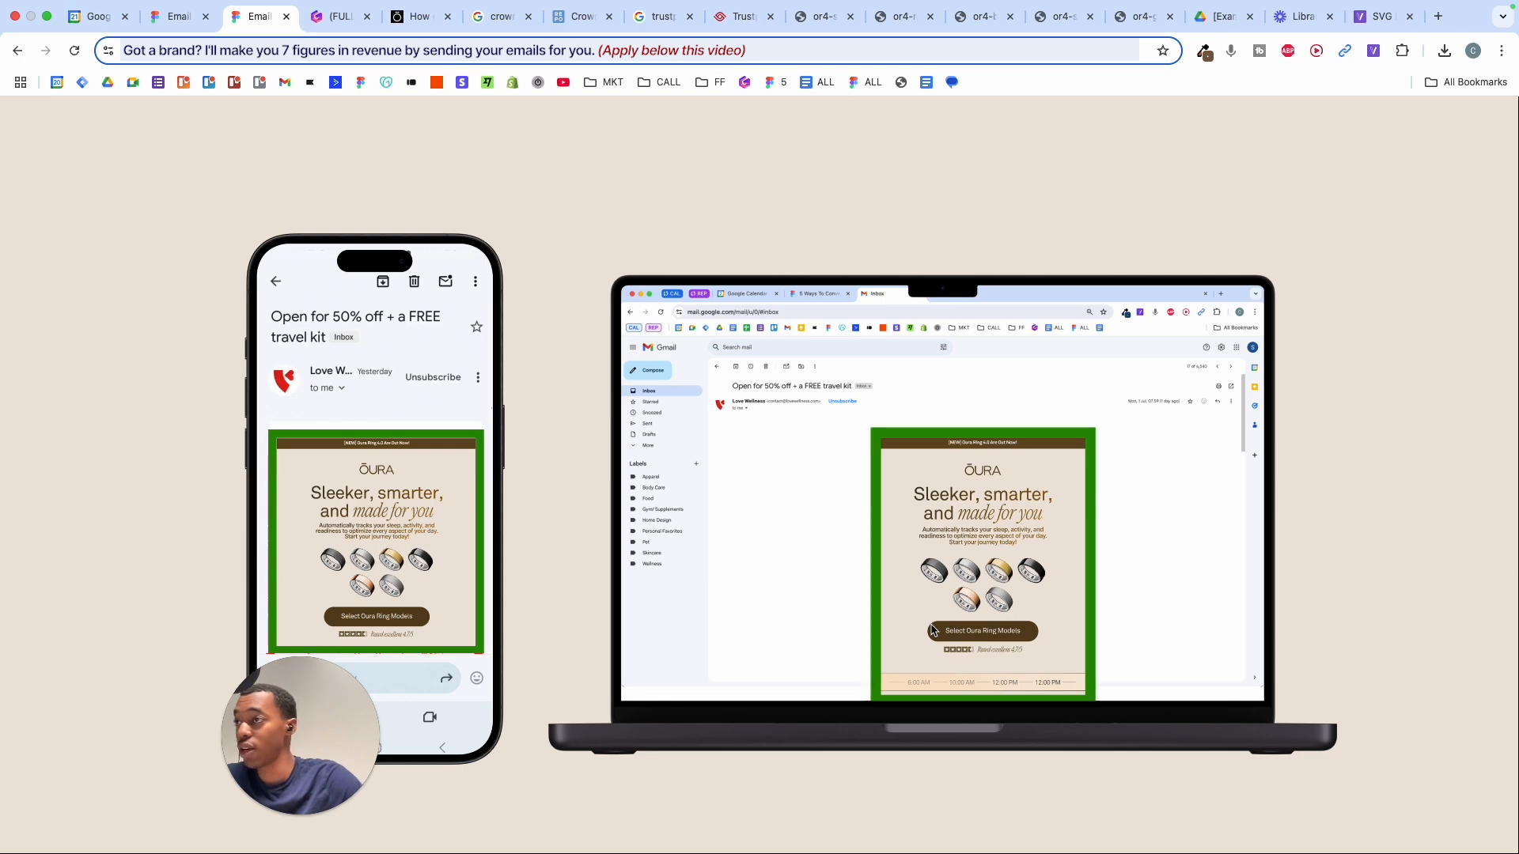
pyautogui.click(178, 15)
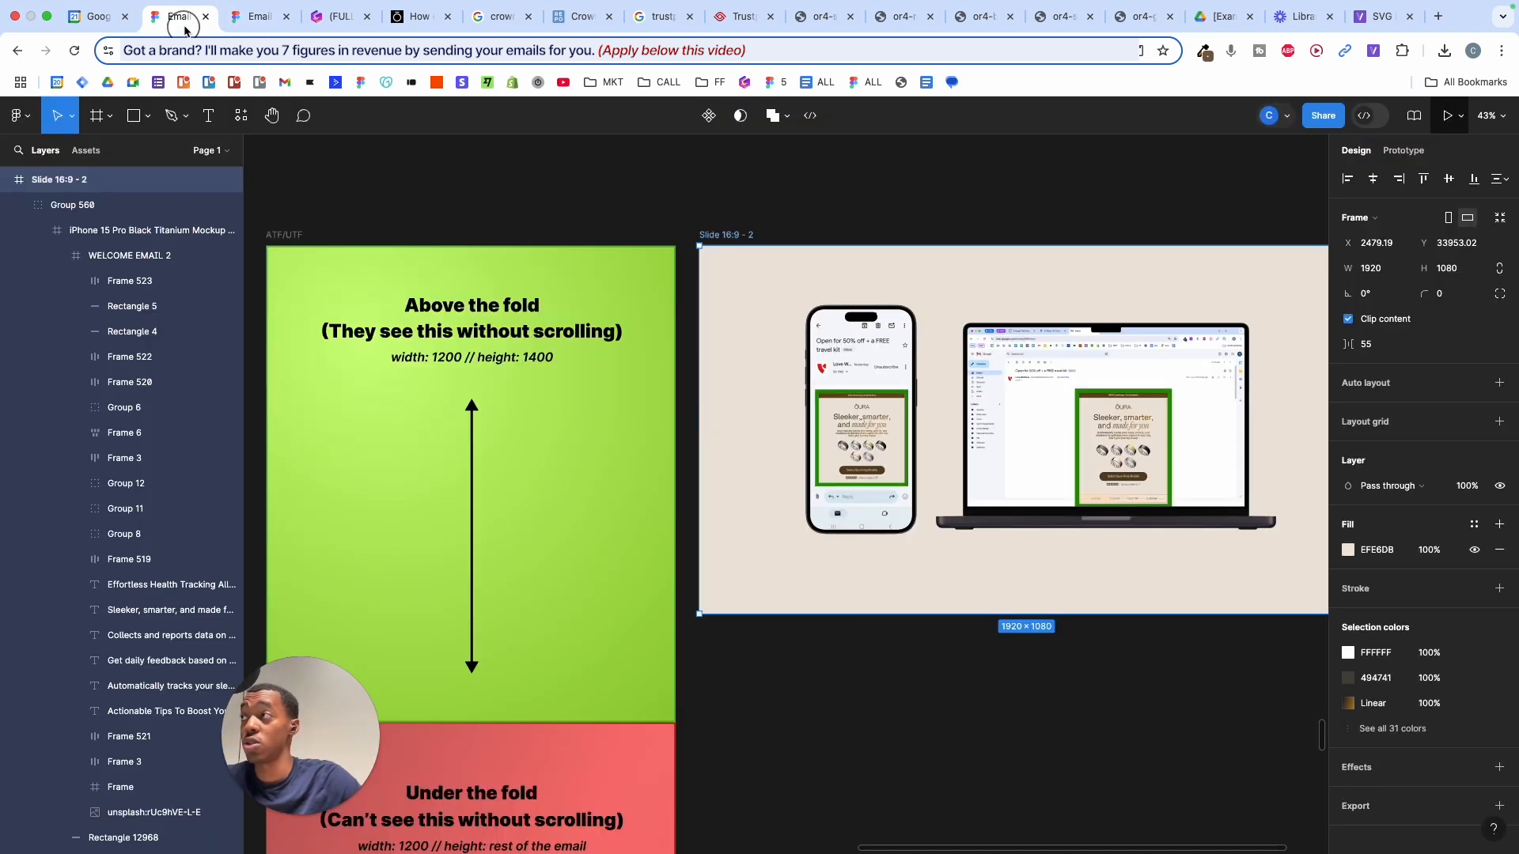
# - Deselect and zoom to the purple 'Apply for a job as a designer' and blue 'Work with me' buttons
pyautogui.scroll(-5, 577, 367)
pyautogui.click(773, 570)
pyautogui.hscroll(-4, 773, 571)
pyautogui.scroll(-2, 773, 570)
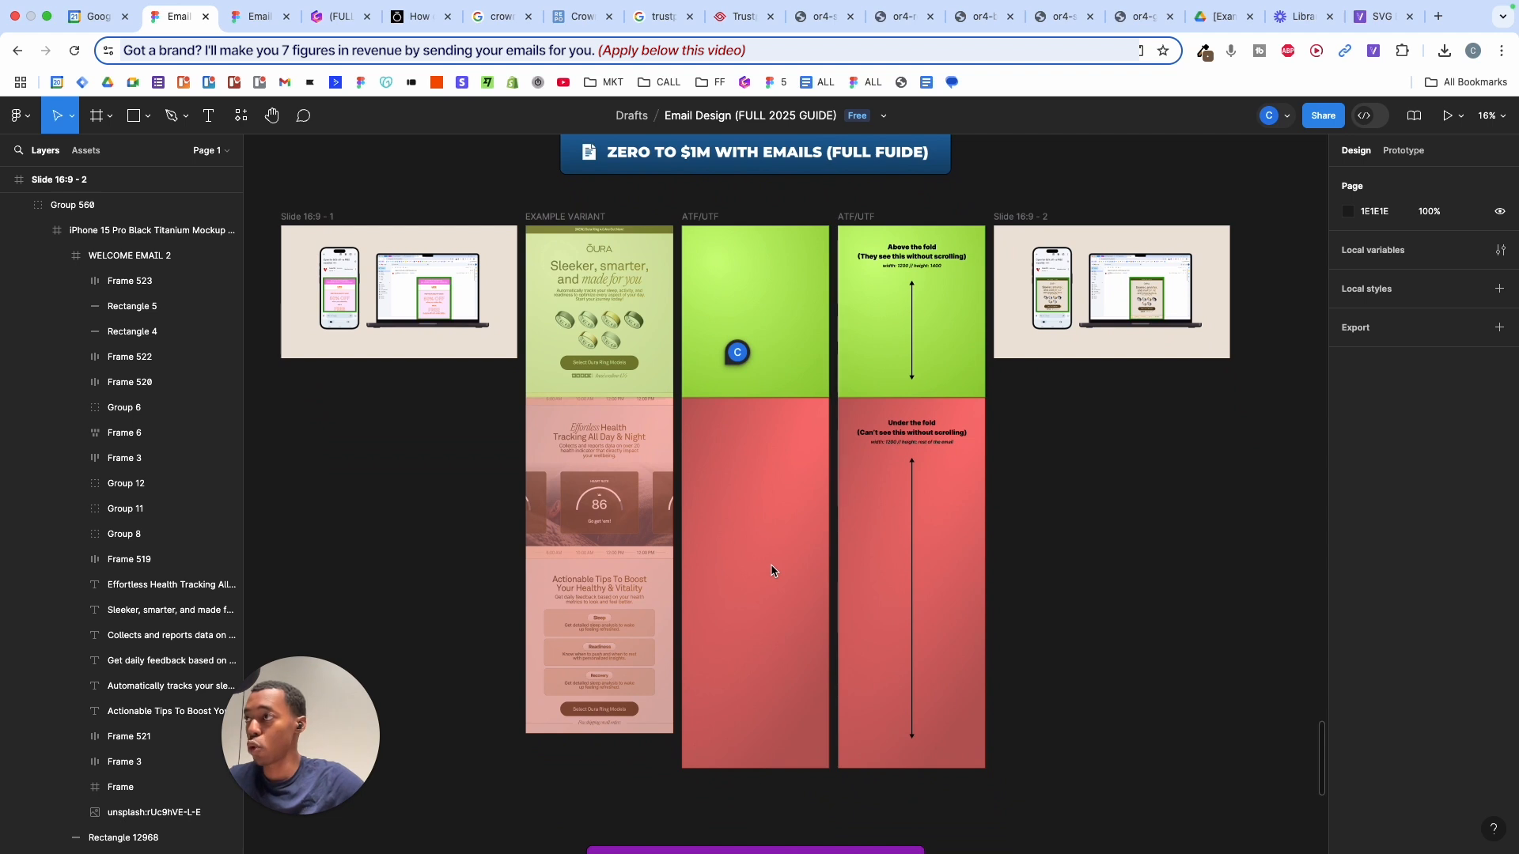
pyautogui.scroll(-1, 772, 571)
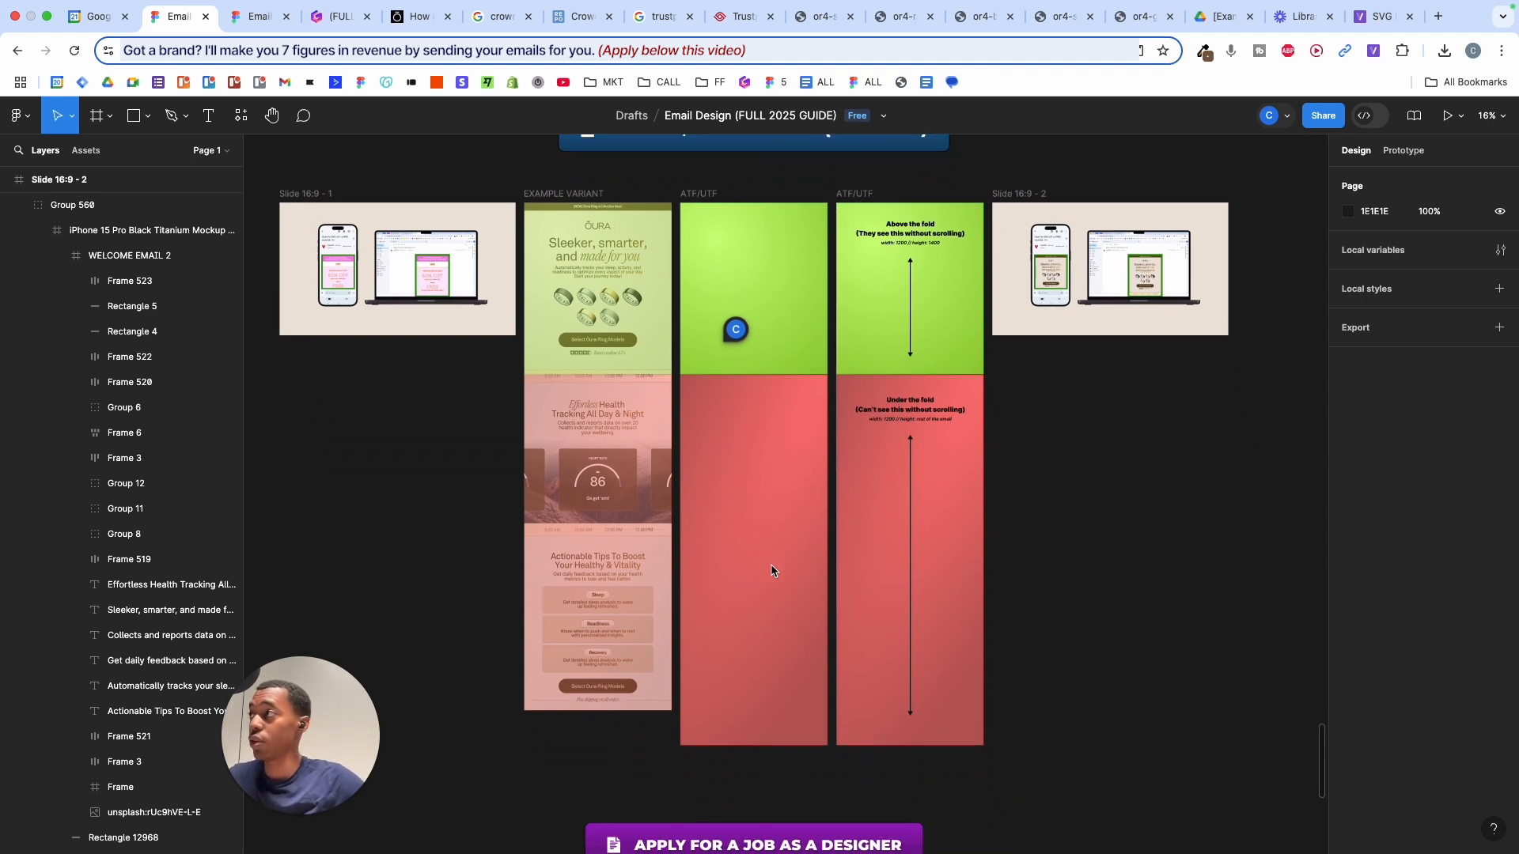
pyautogui.scroll(-1, 774, 572)
pyautogui.scroll(1, 772, 571)
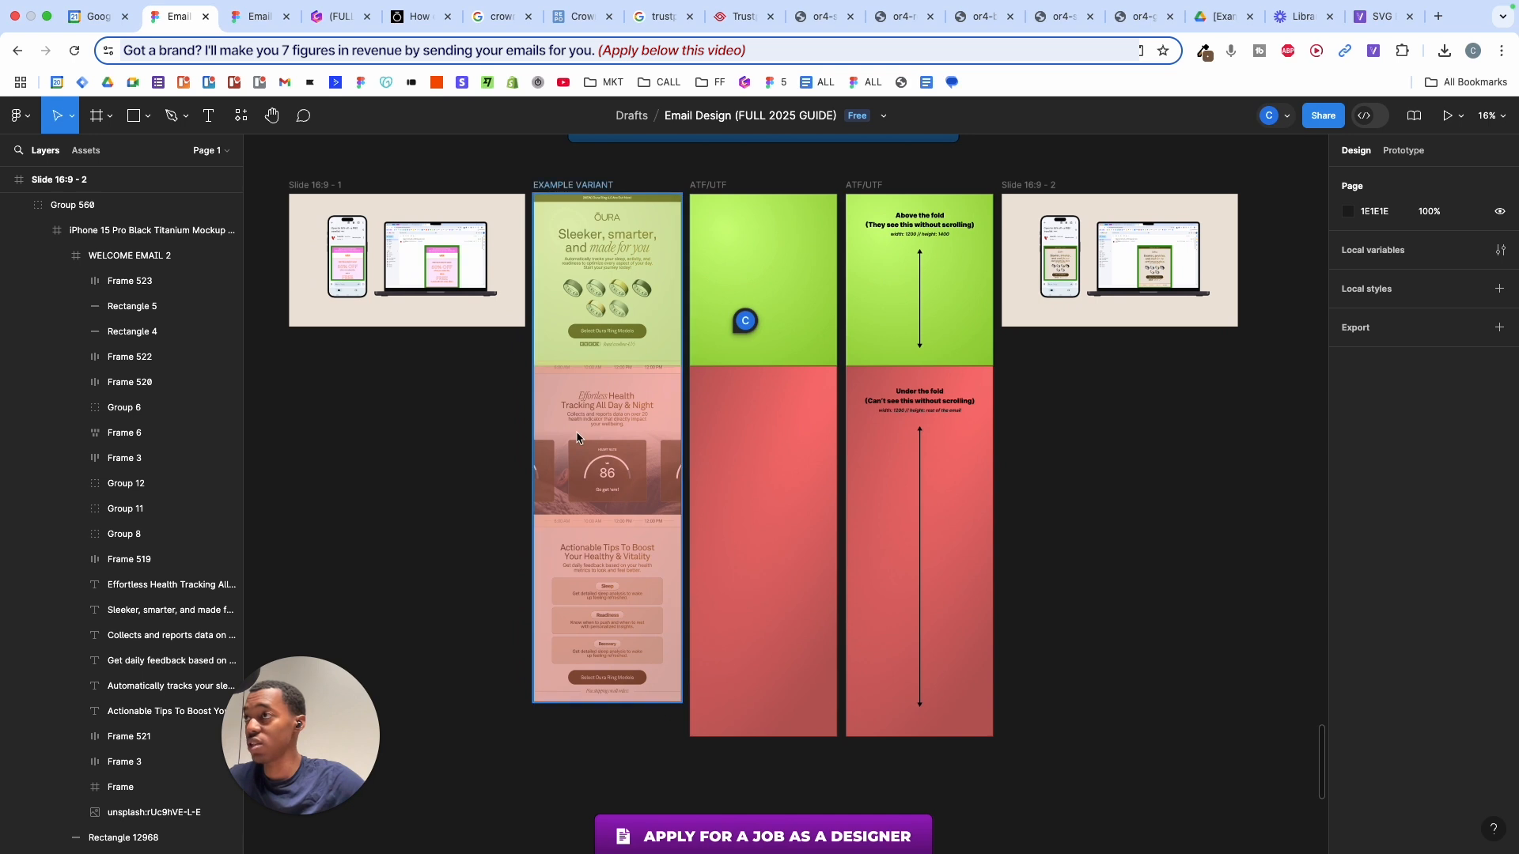
pyautogui.scroll(1, 578, 440)
pyautogui.scroll(-1, 776, 332)
pyautogui.scroll(-5, 774, 326)
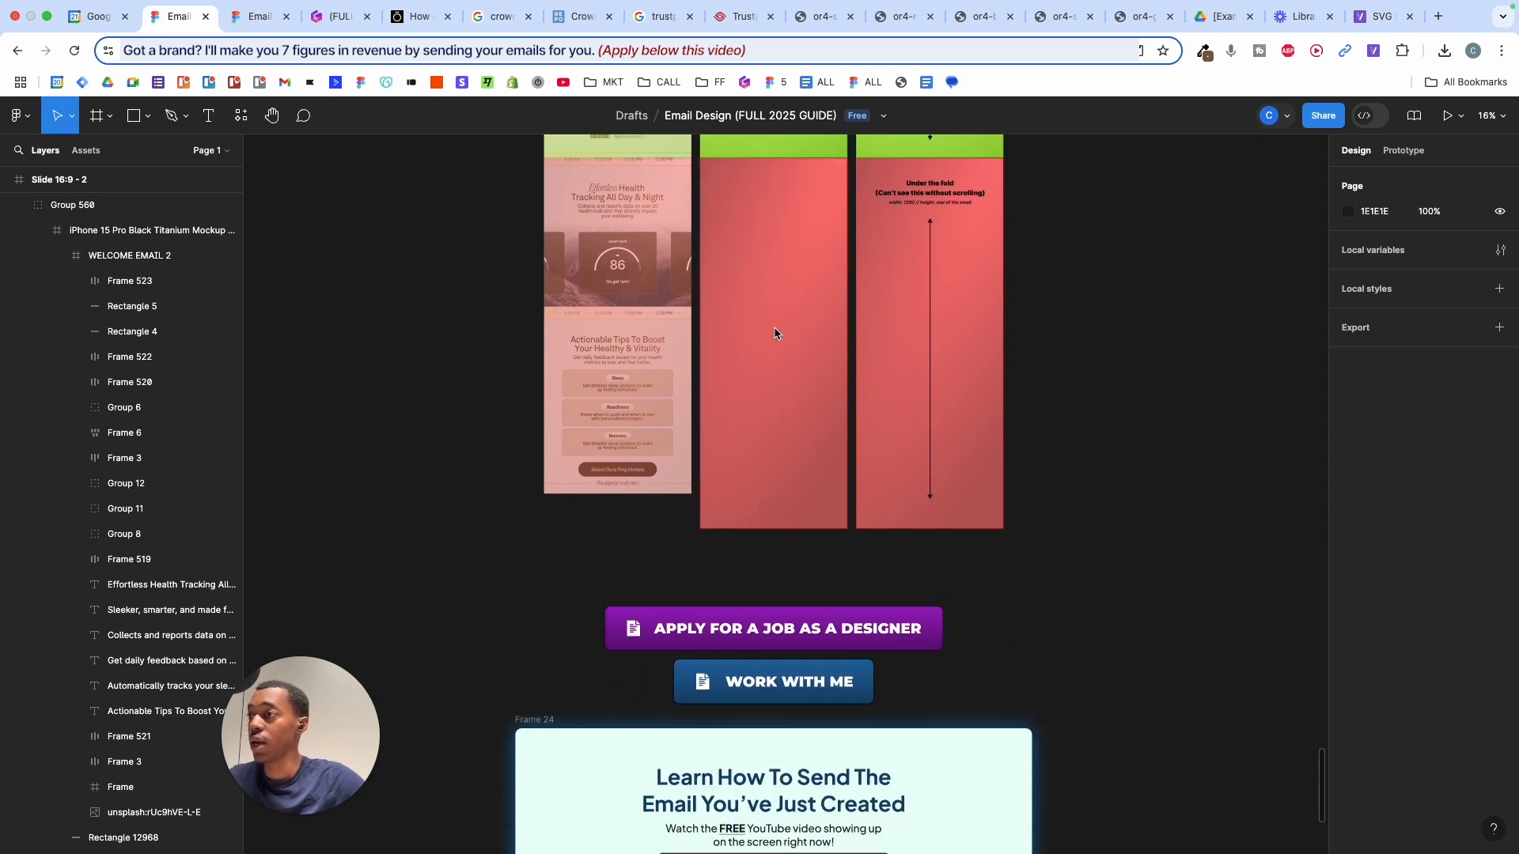
pyautogui.scroll(5, 771, 605)
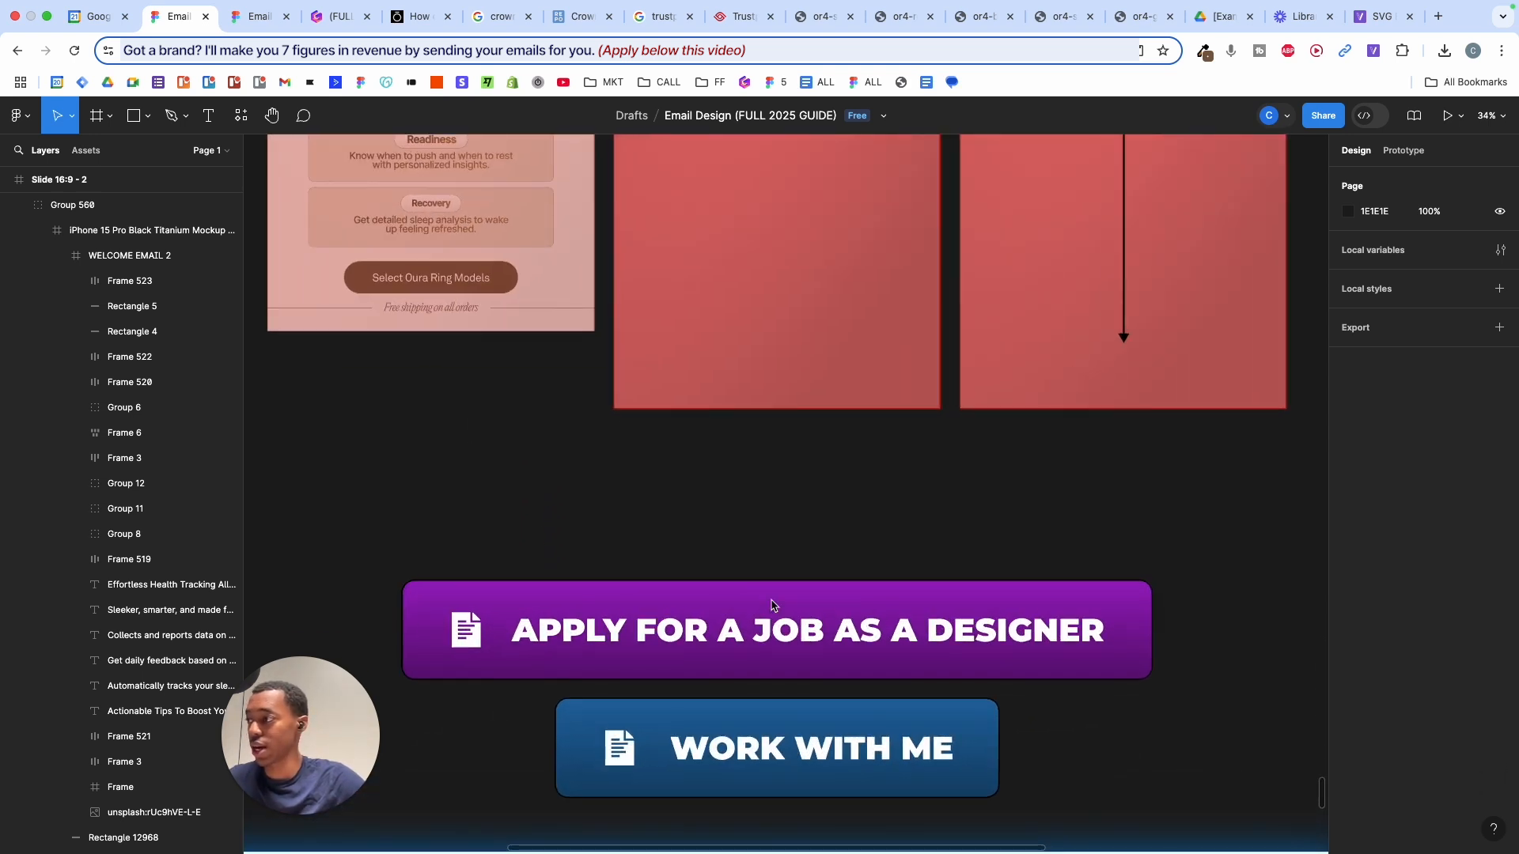
pyautogui.scroll(-1, 772, 606)
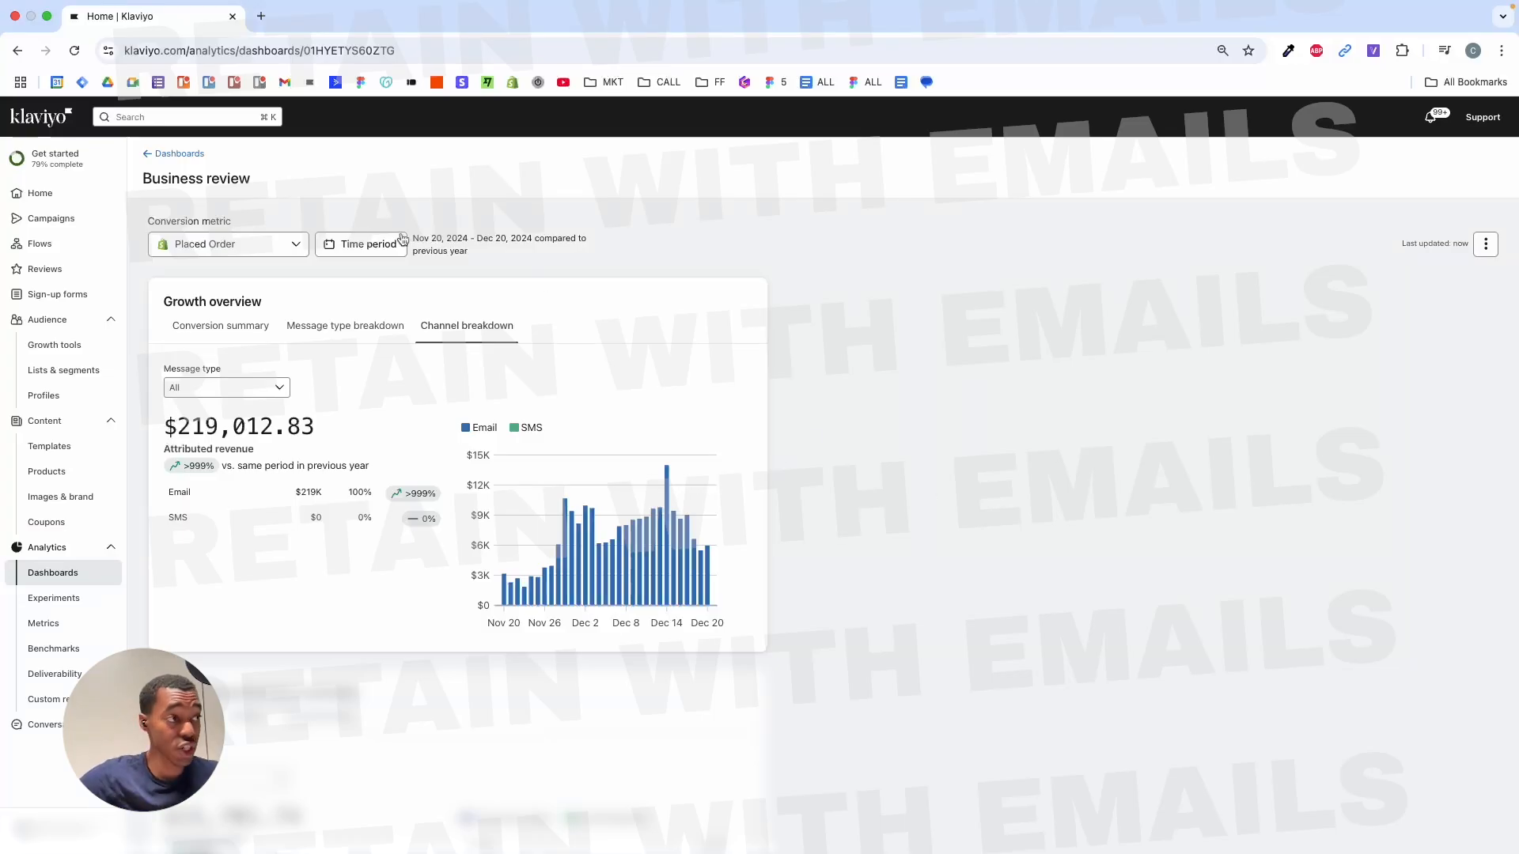
# - Apply the Nov 20 – Dec 20, 2024 time period, compared to previous year
pyautogui.click(369, 244)
pyautogui.click(349, 429)
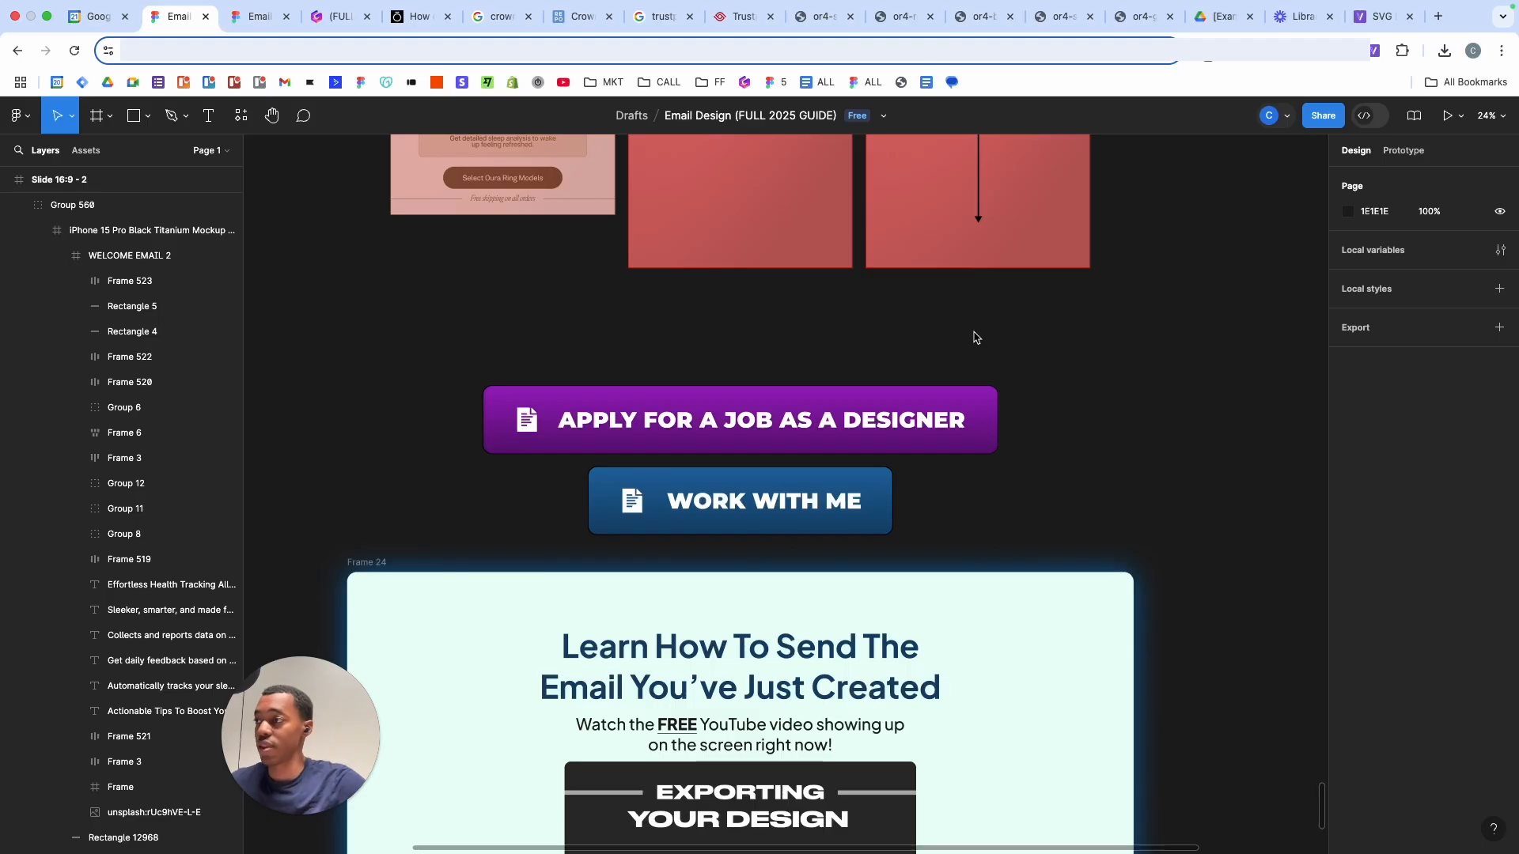
pyautogui.scroll(-1, 975, 338)
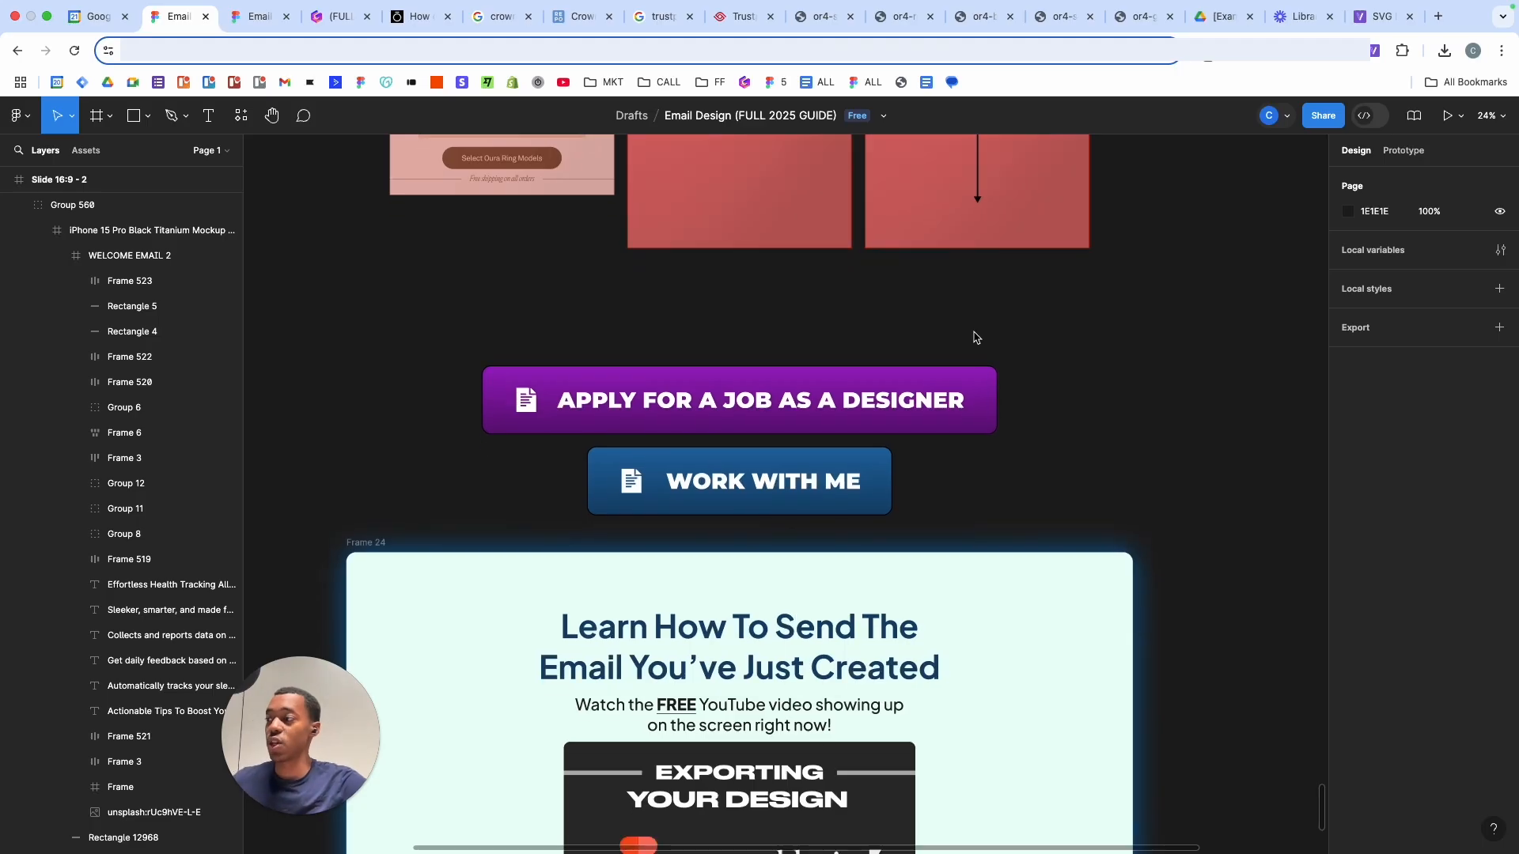
pyautogui.scroll(-3, 975, 337)
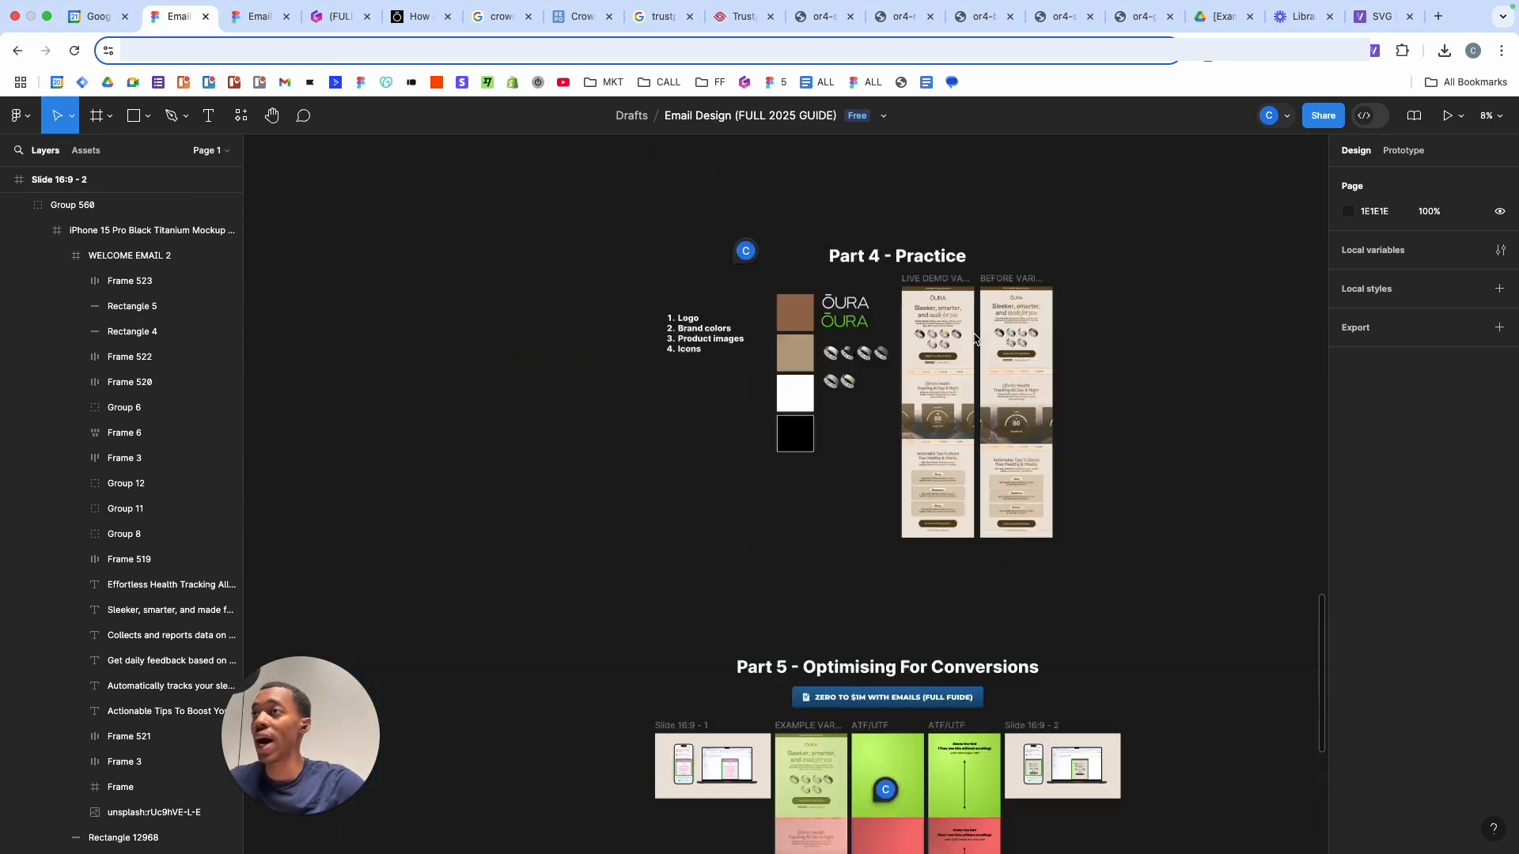
pyautogui.scroll(-3, 974, 332)
pyautogui.scroll(3, 973, 332)
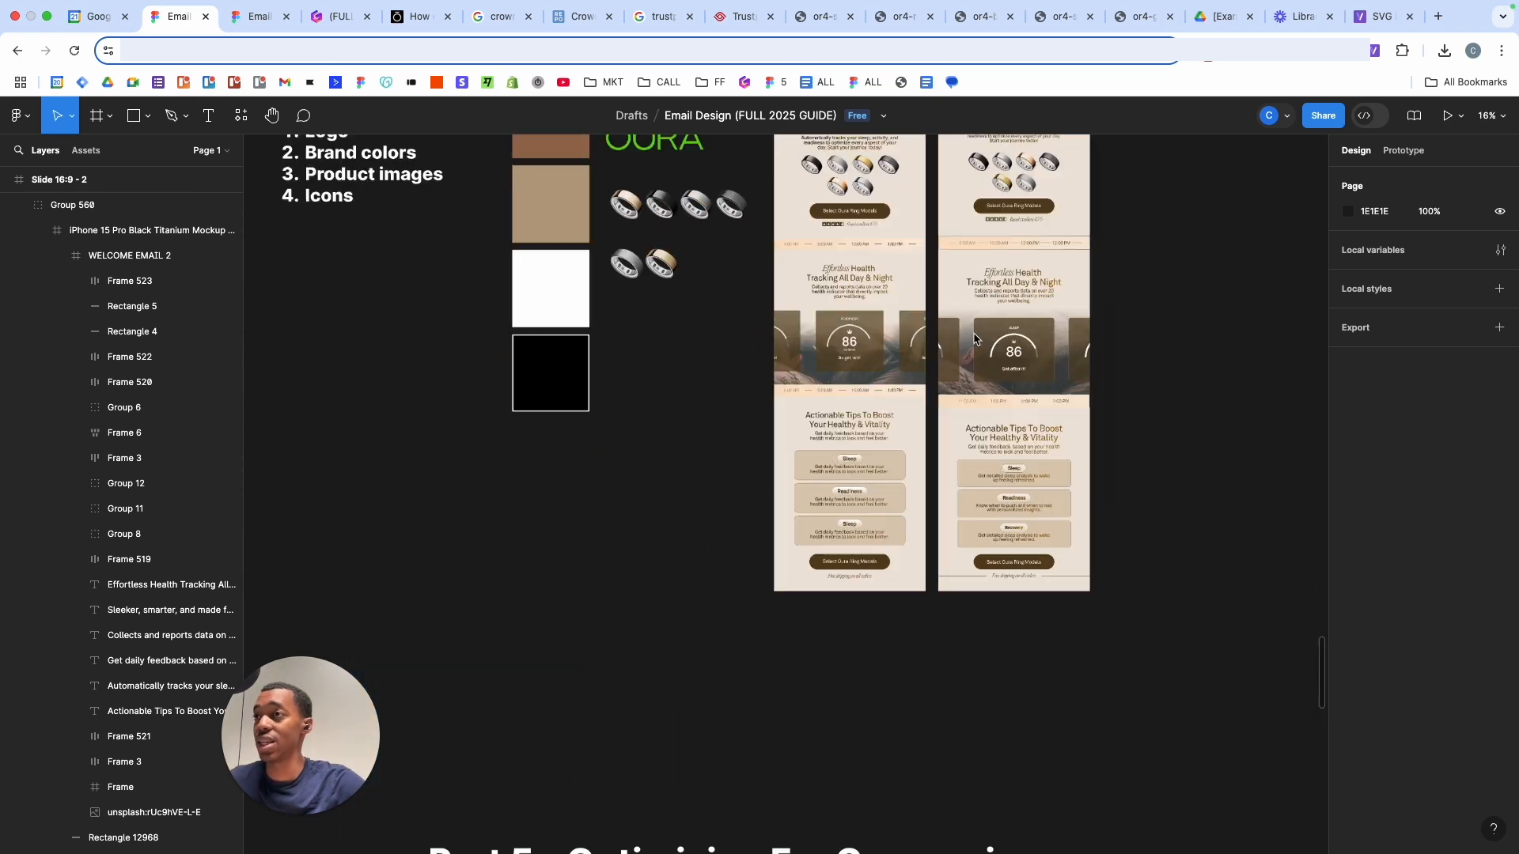
pyautogui.scroll(5, 974, 338)
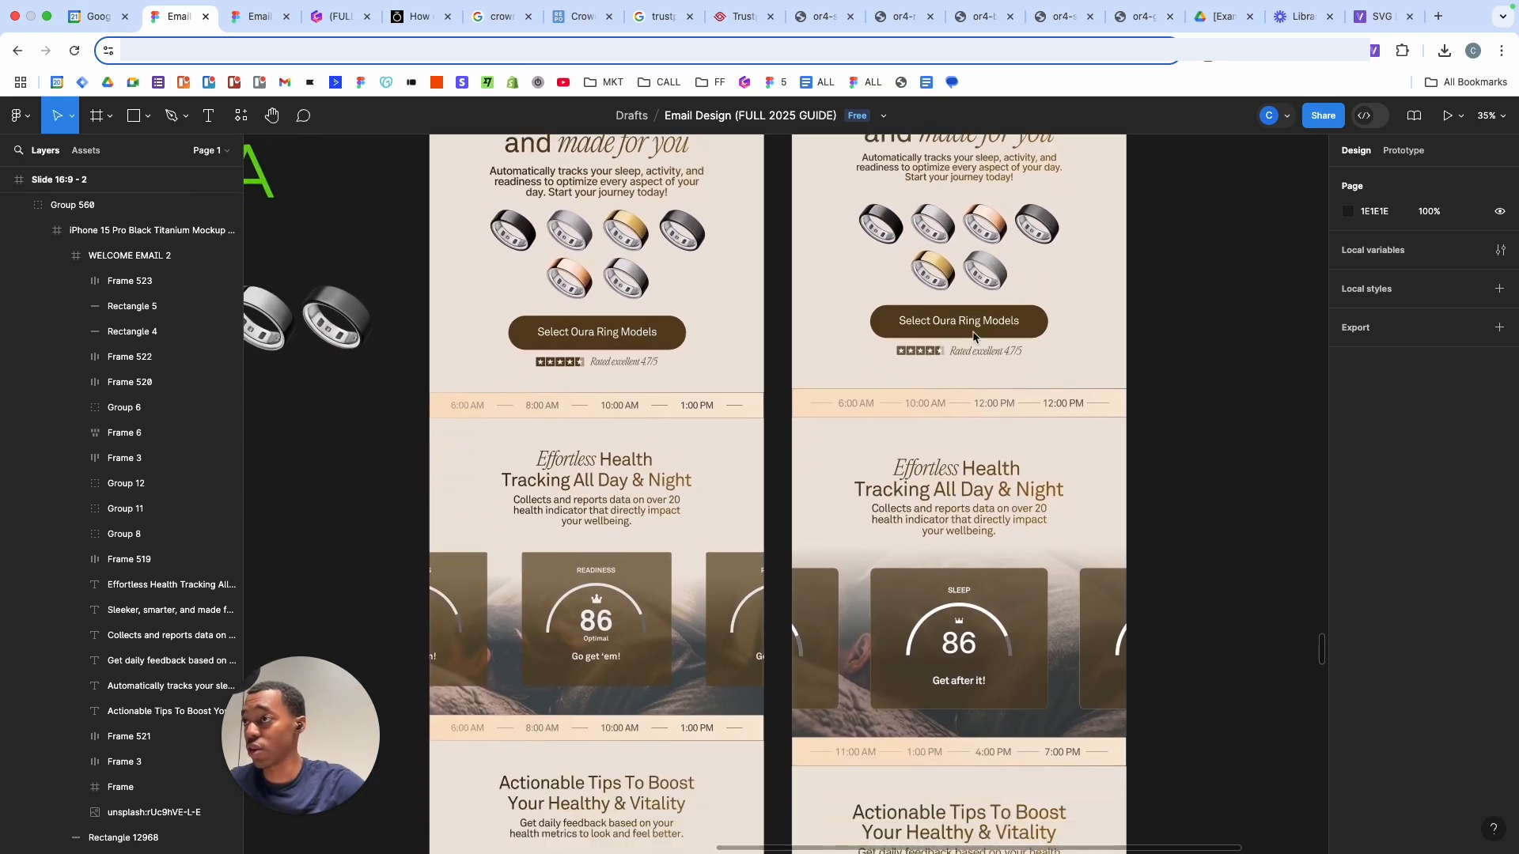
pyautogui.scroll(-5, 973, 336)
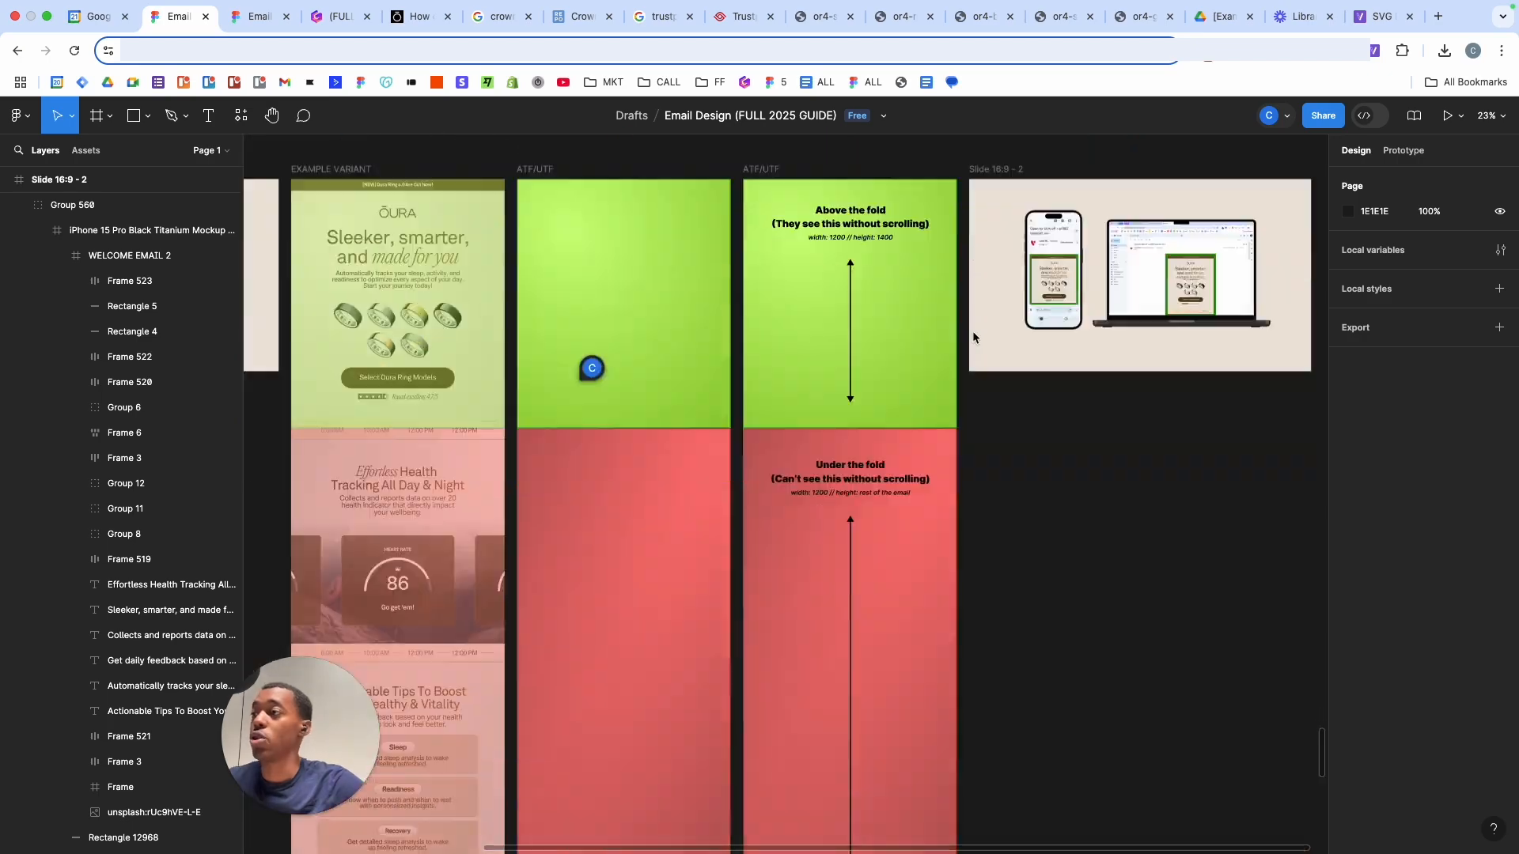
pyautogui.scroll(-10, 973, 336)
pyautogui.scroll(3, 903, 527)
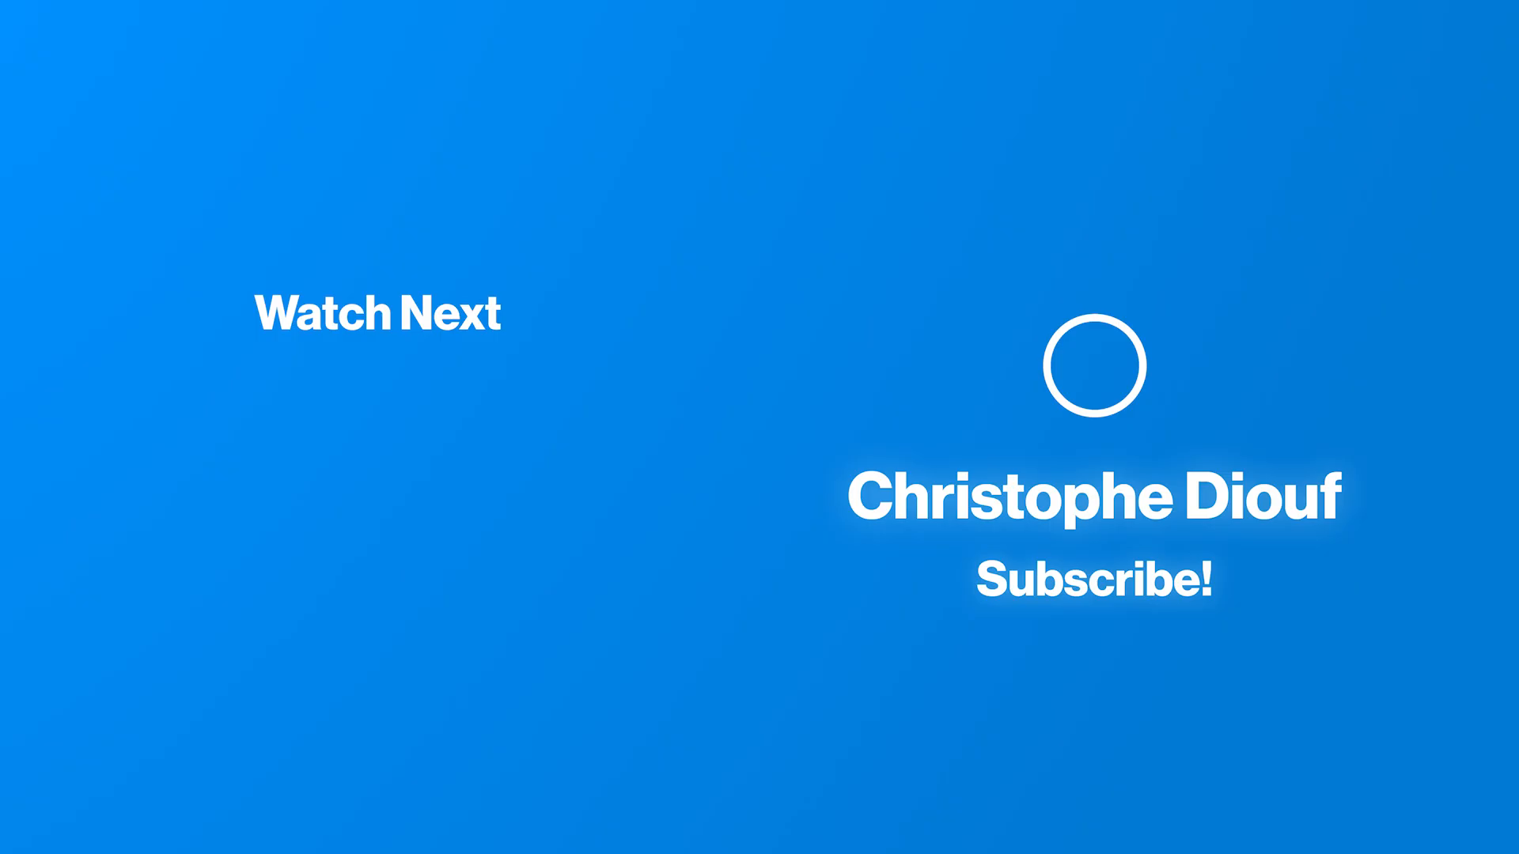